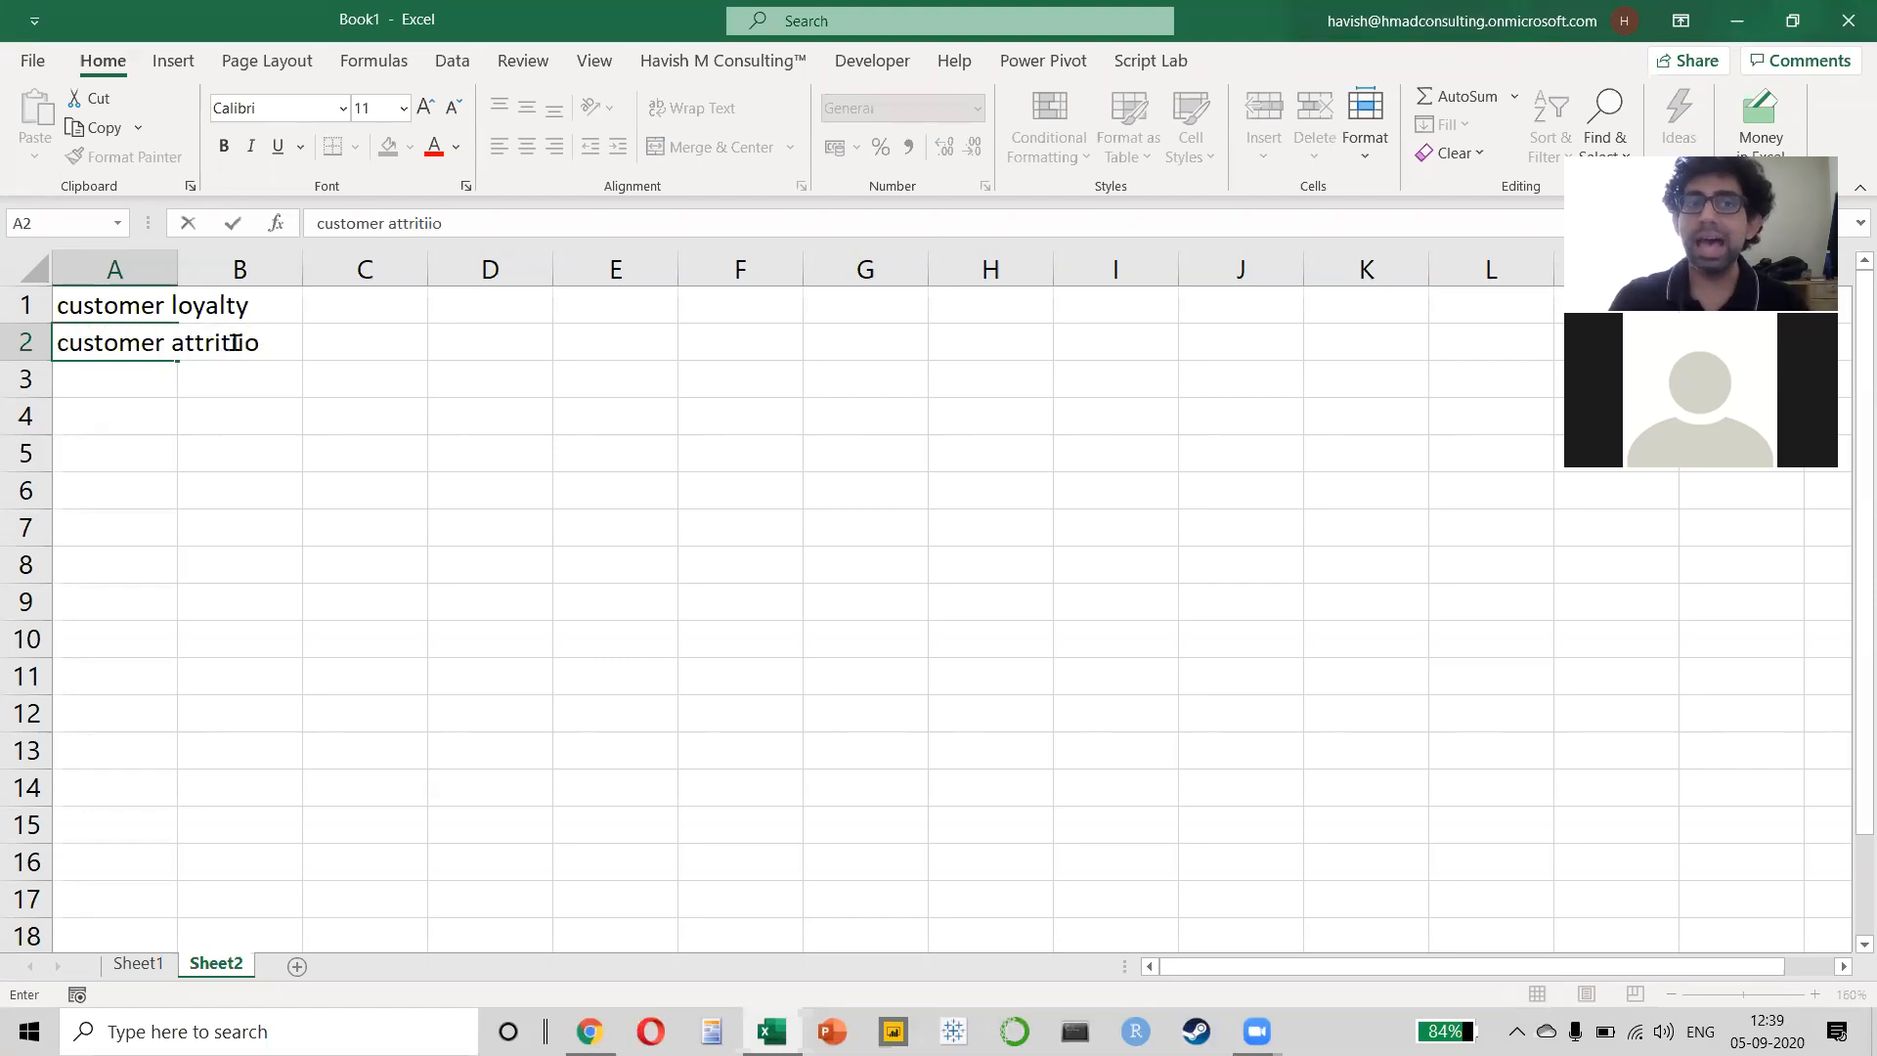
# - Correct the A2 entry to "customer attrition" and enter "customer churn" in A3
pyautogui.press('BackSpace')
pyautogui.press('BackSpace')
pyautogui.write('on')
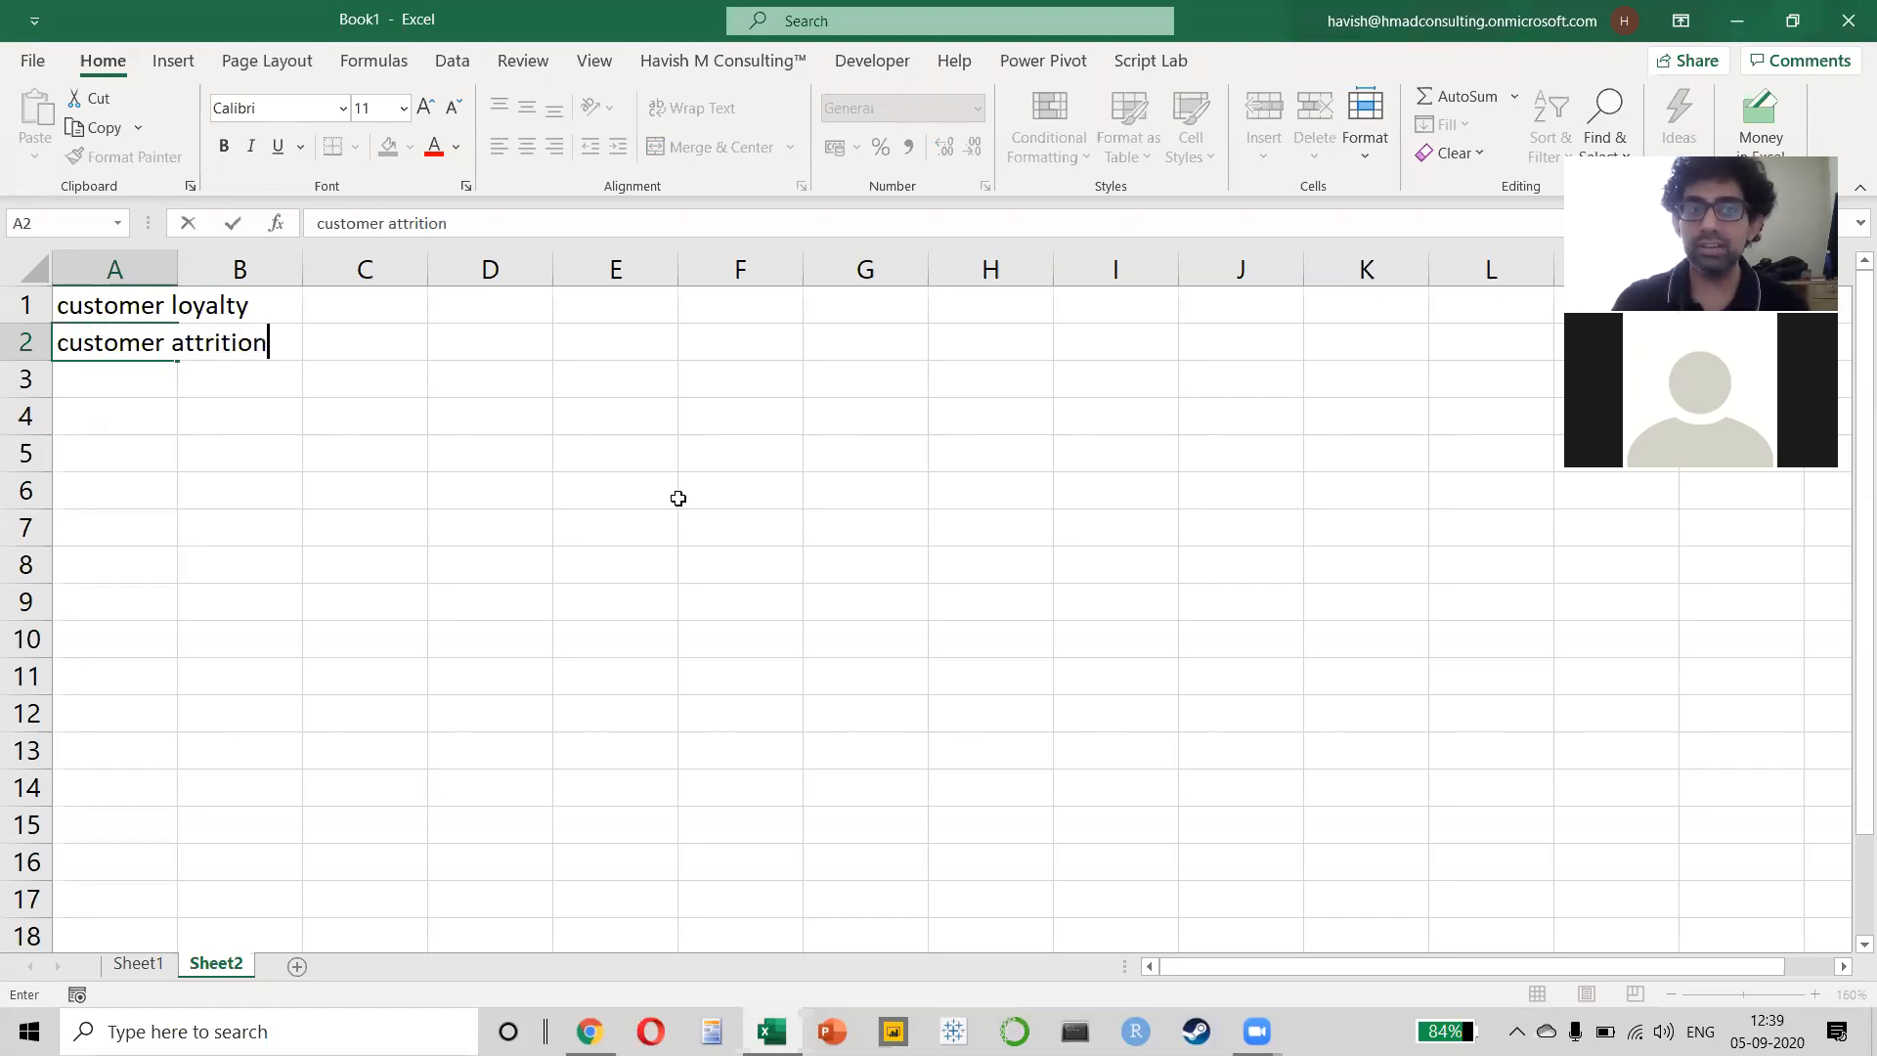
pyautogui.press('Return')
pyautogui.write('customer churn')
pyautogui.press('Return')
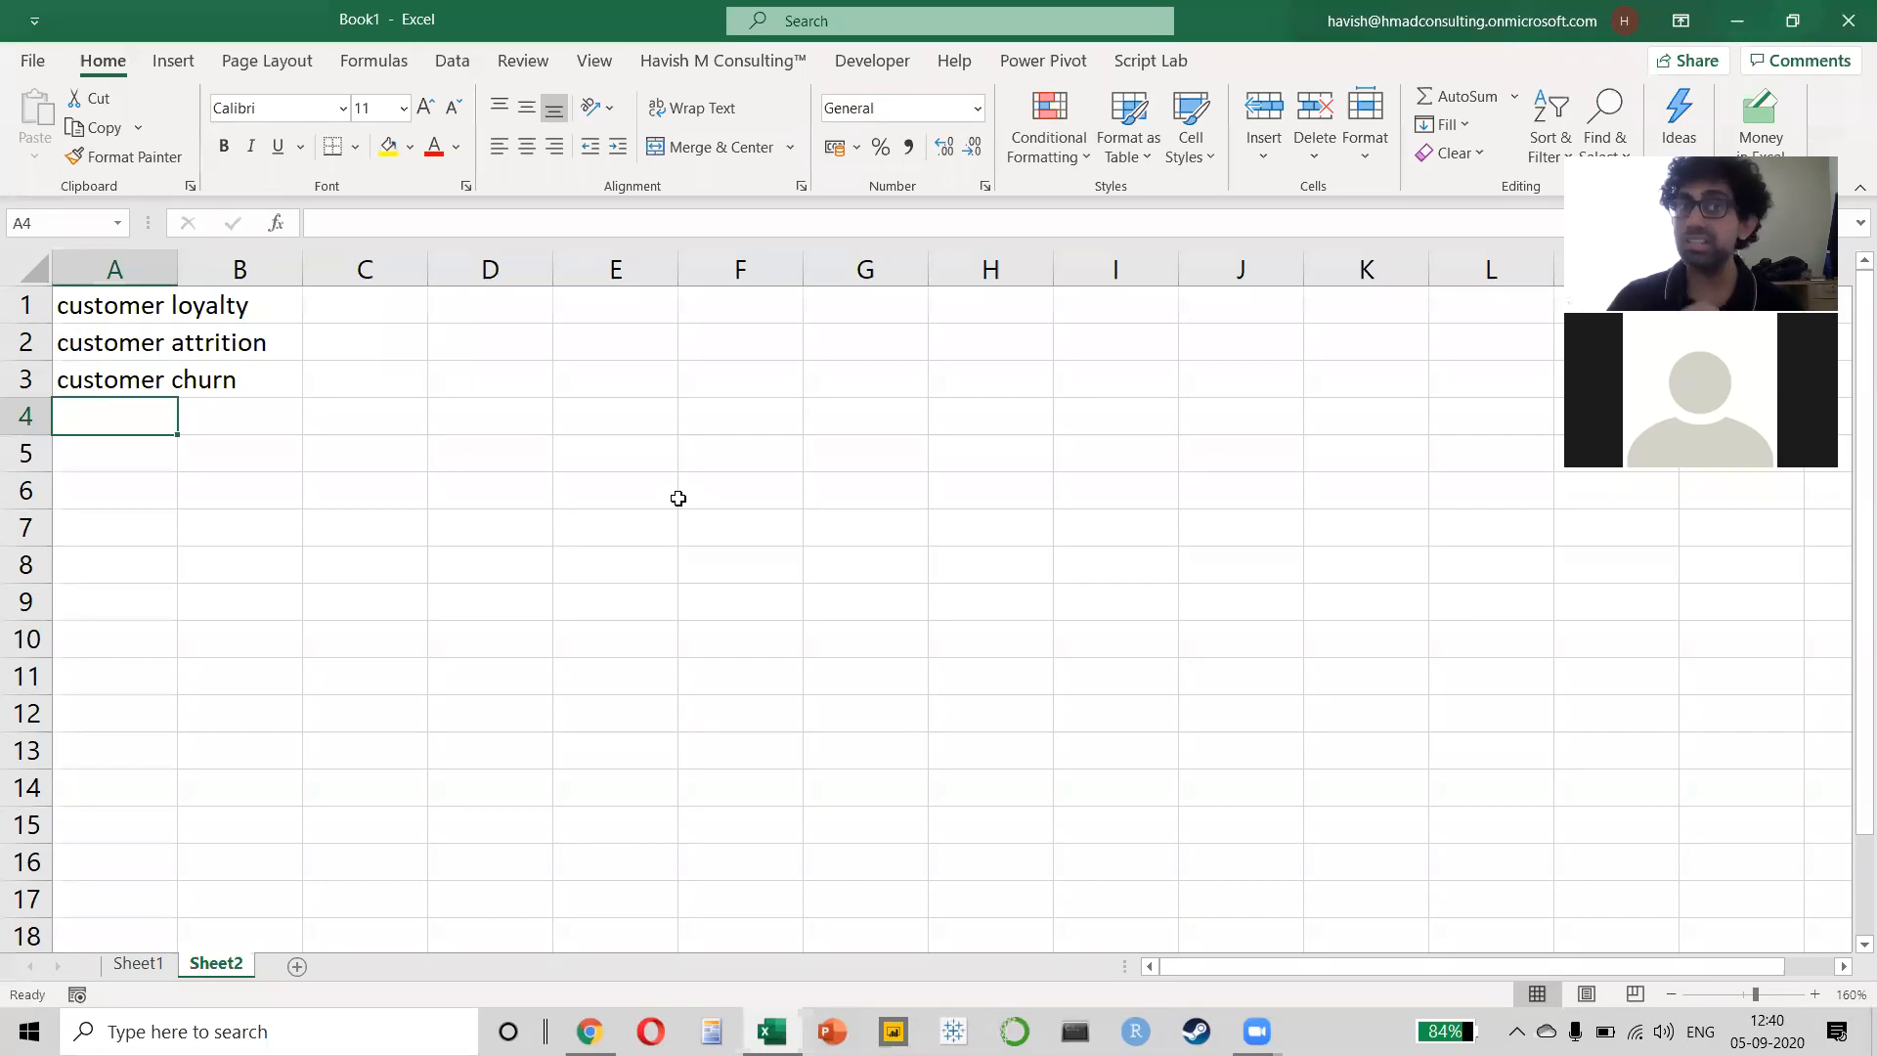
# - Enter "CAC" in A5 and its full form "customer acquisition cost" in A6
pyautogui.click(115, 462)
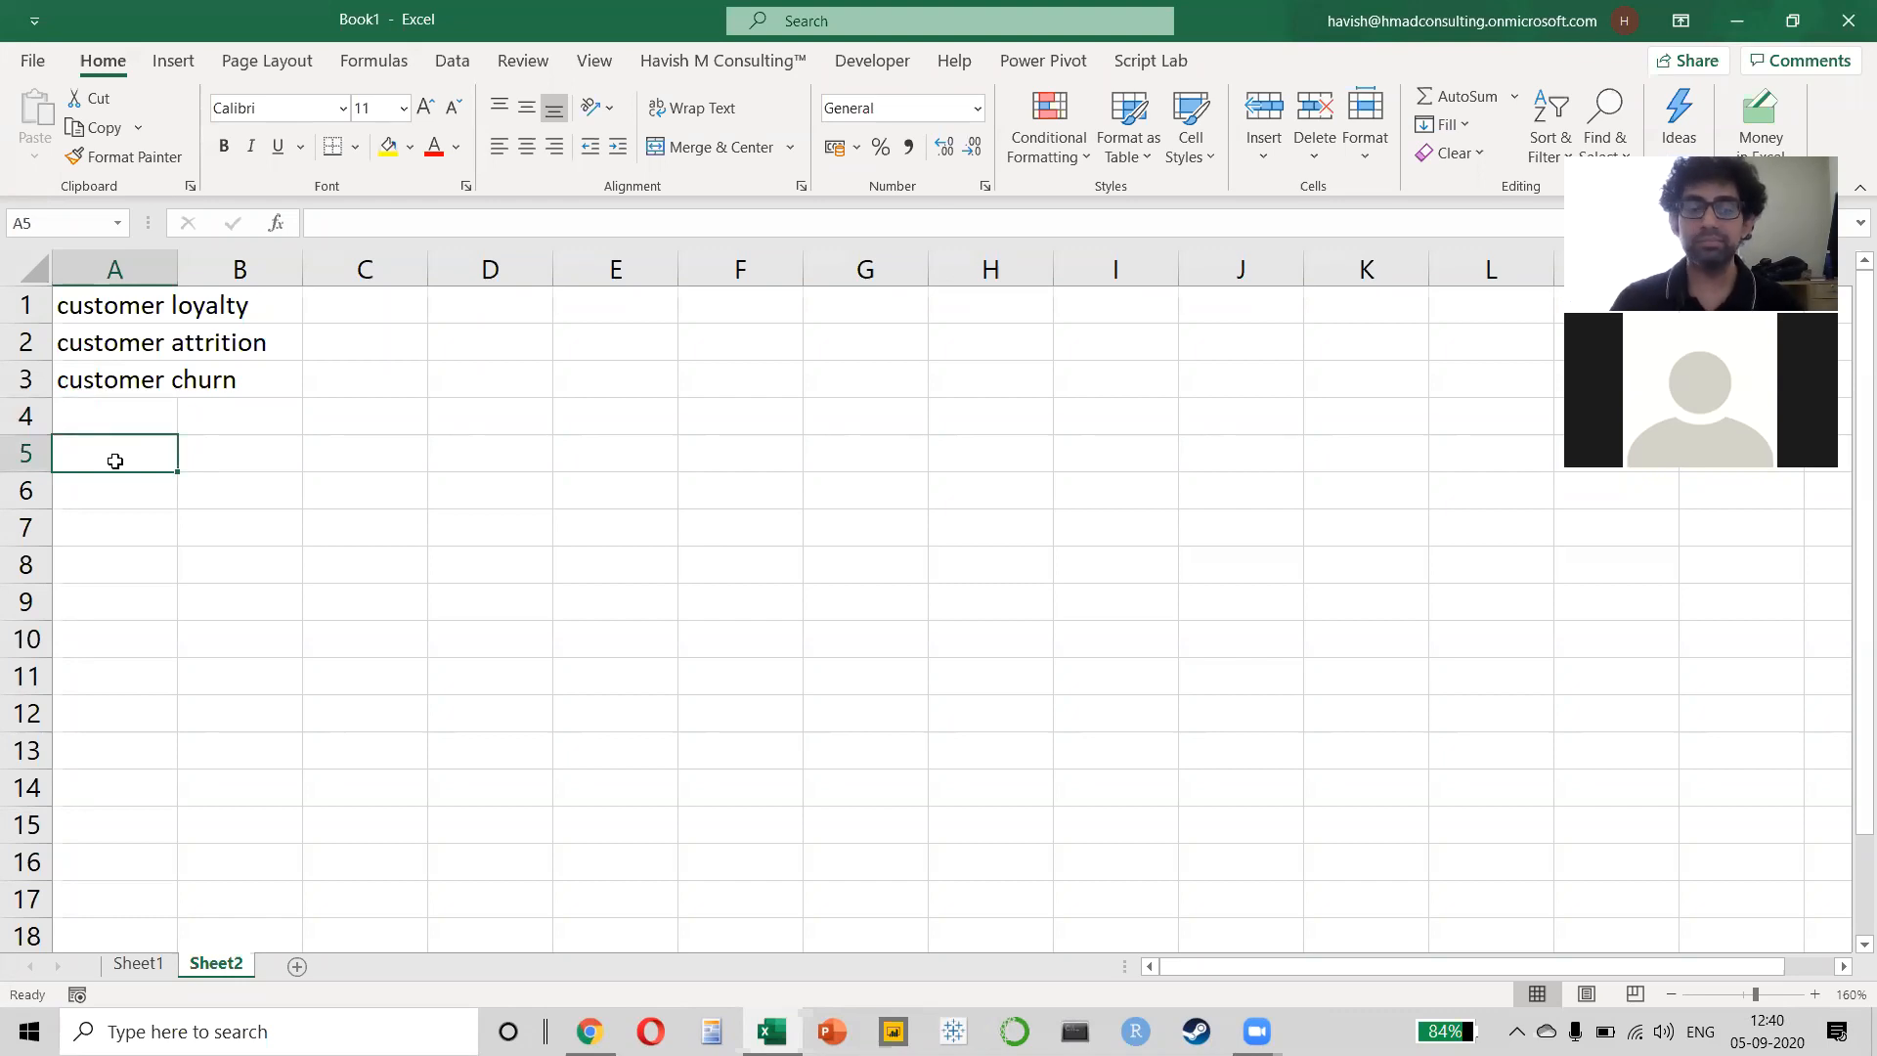
pyautogui.write('CAC')
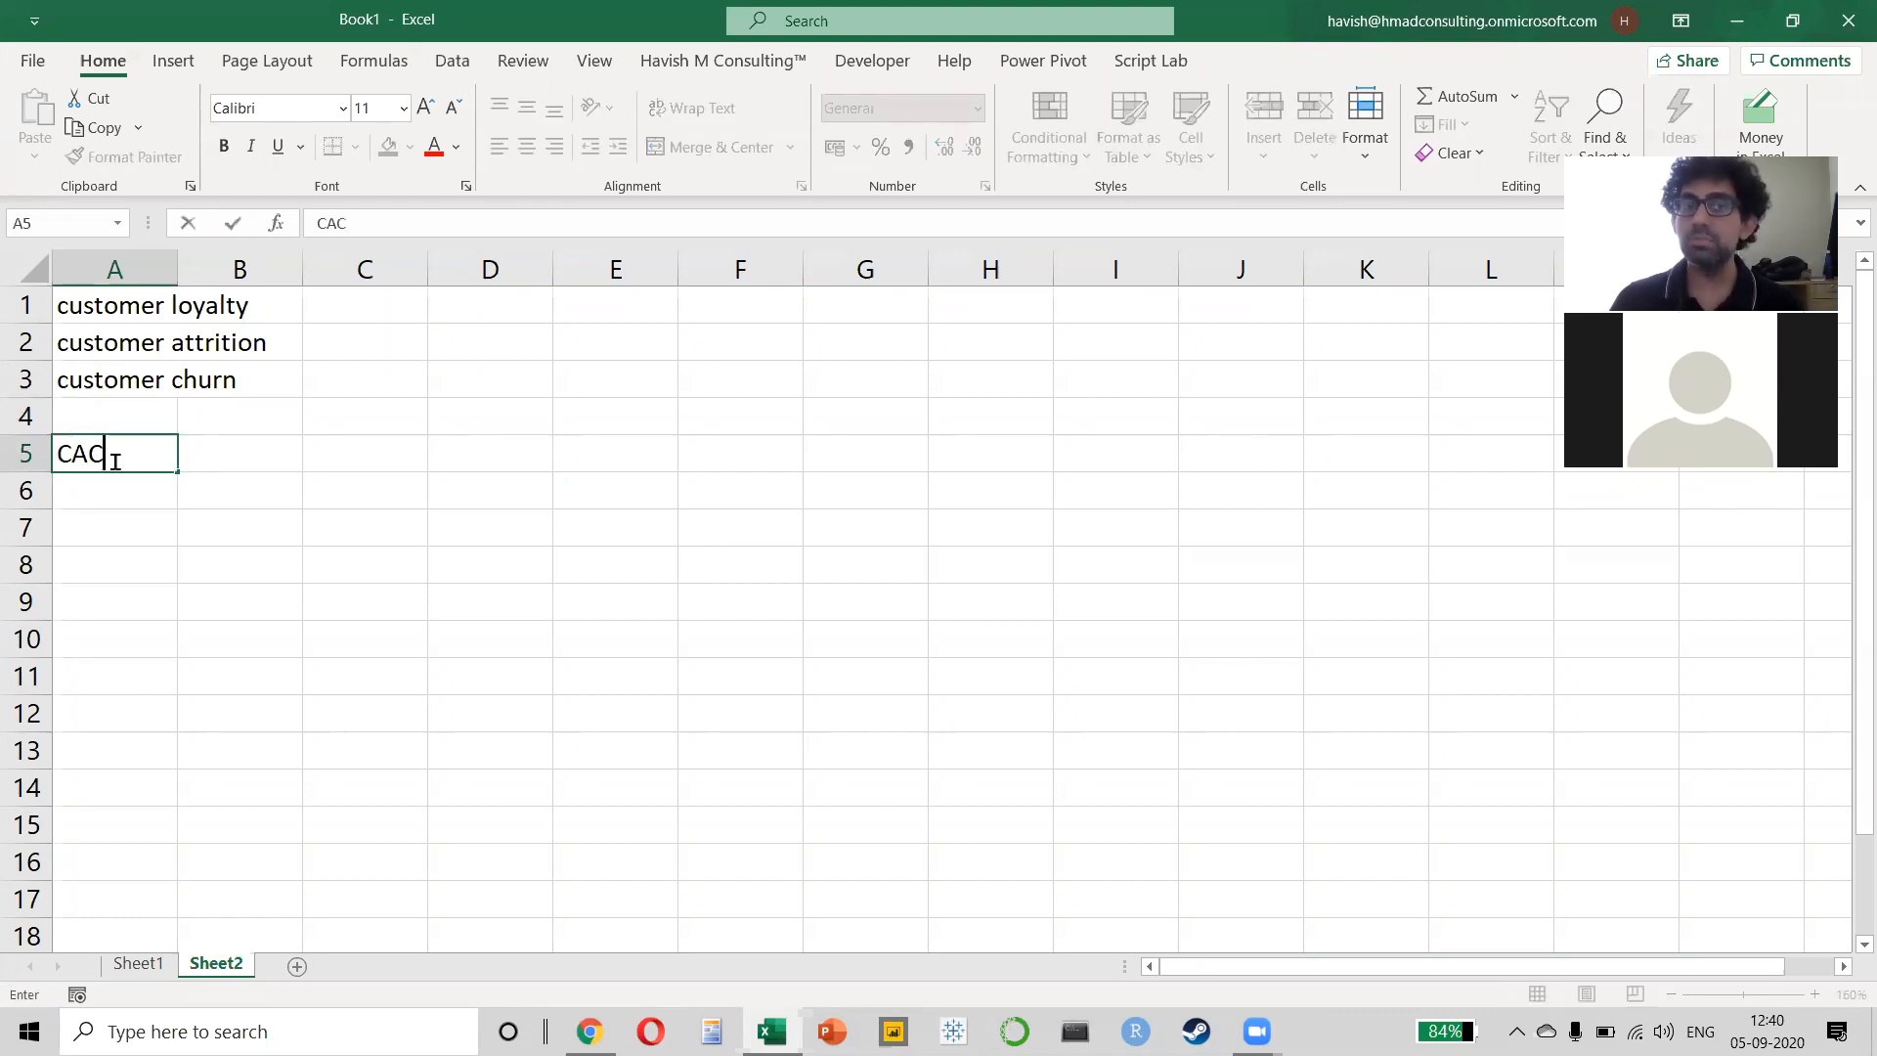
pyautogui.press('Return')
pyautogui.write('cu')
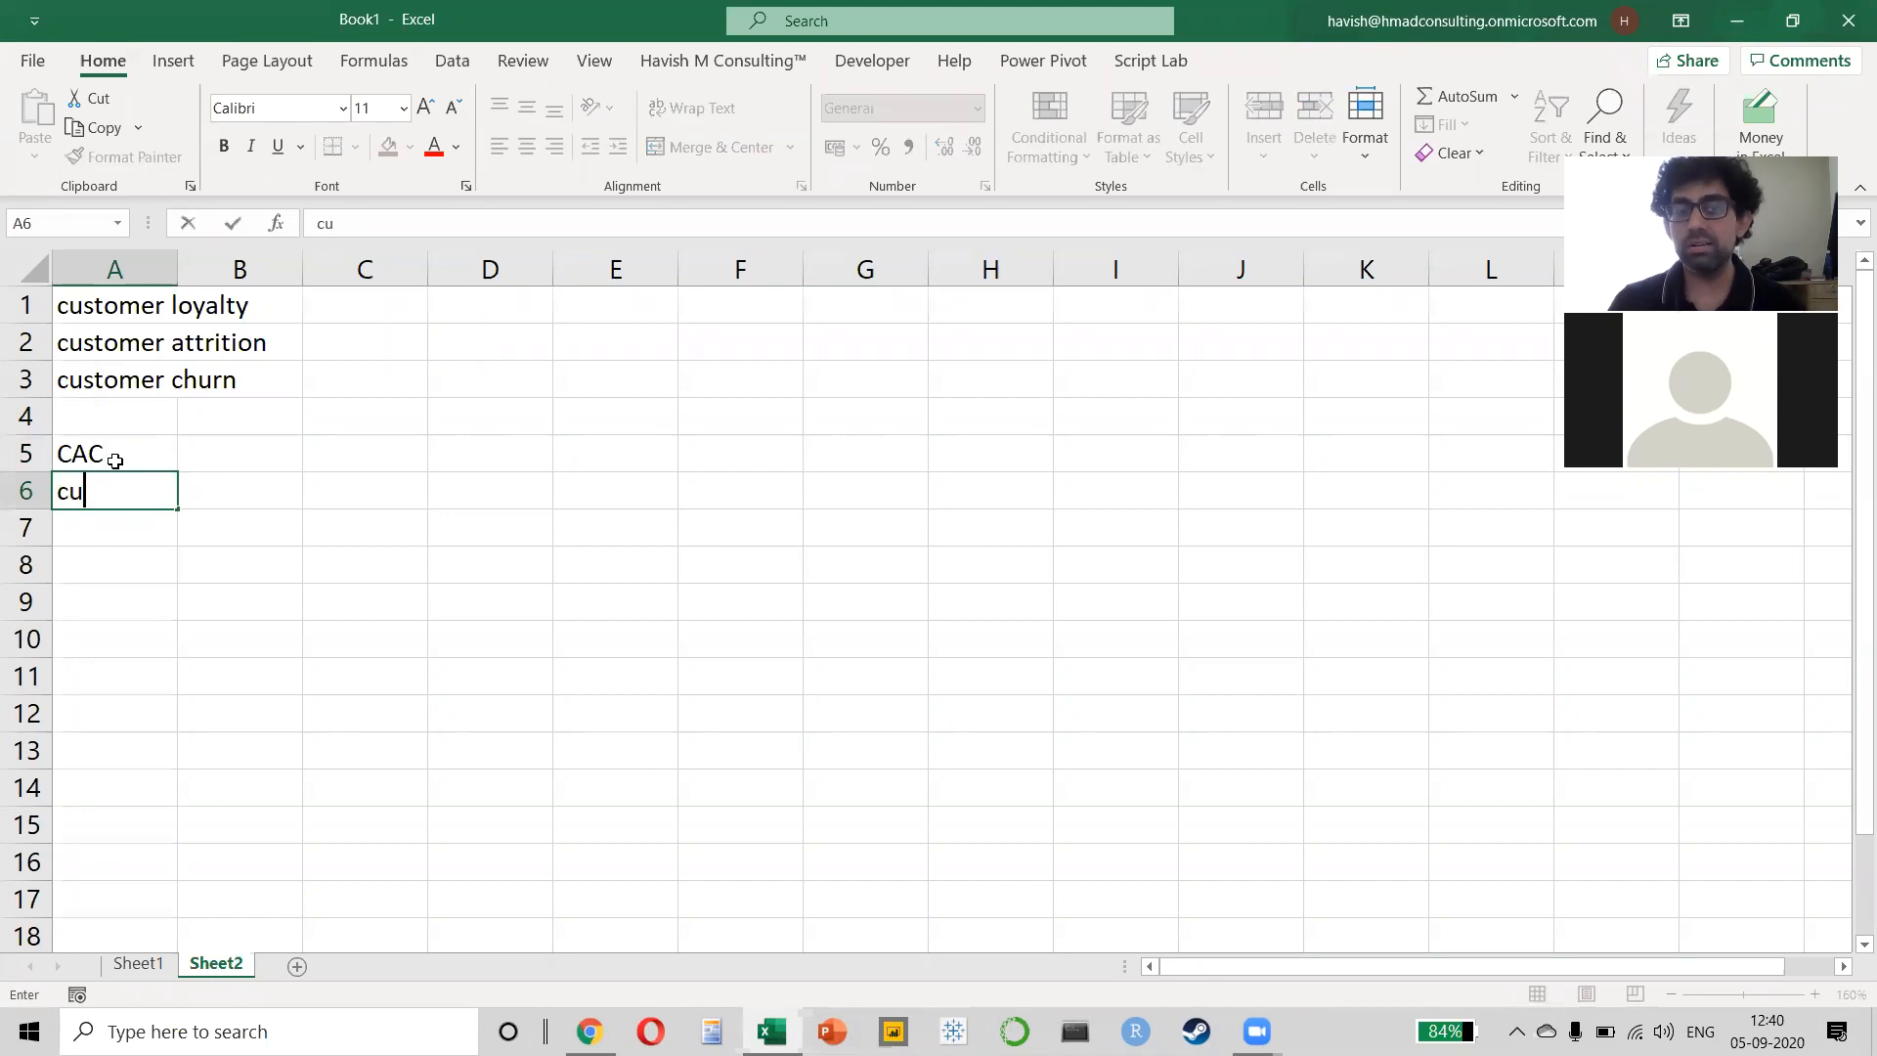
pyautogui.write('stomer acqui')
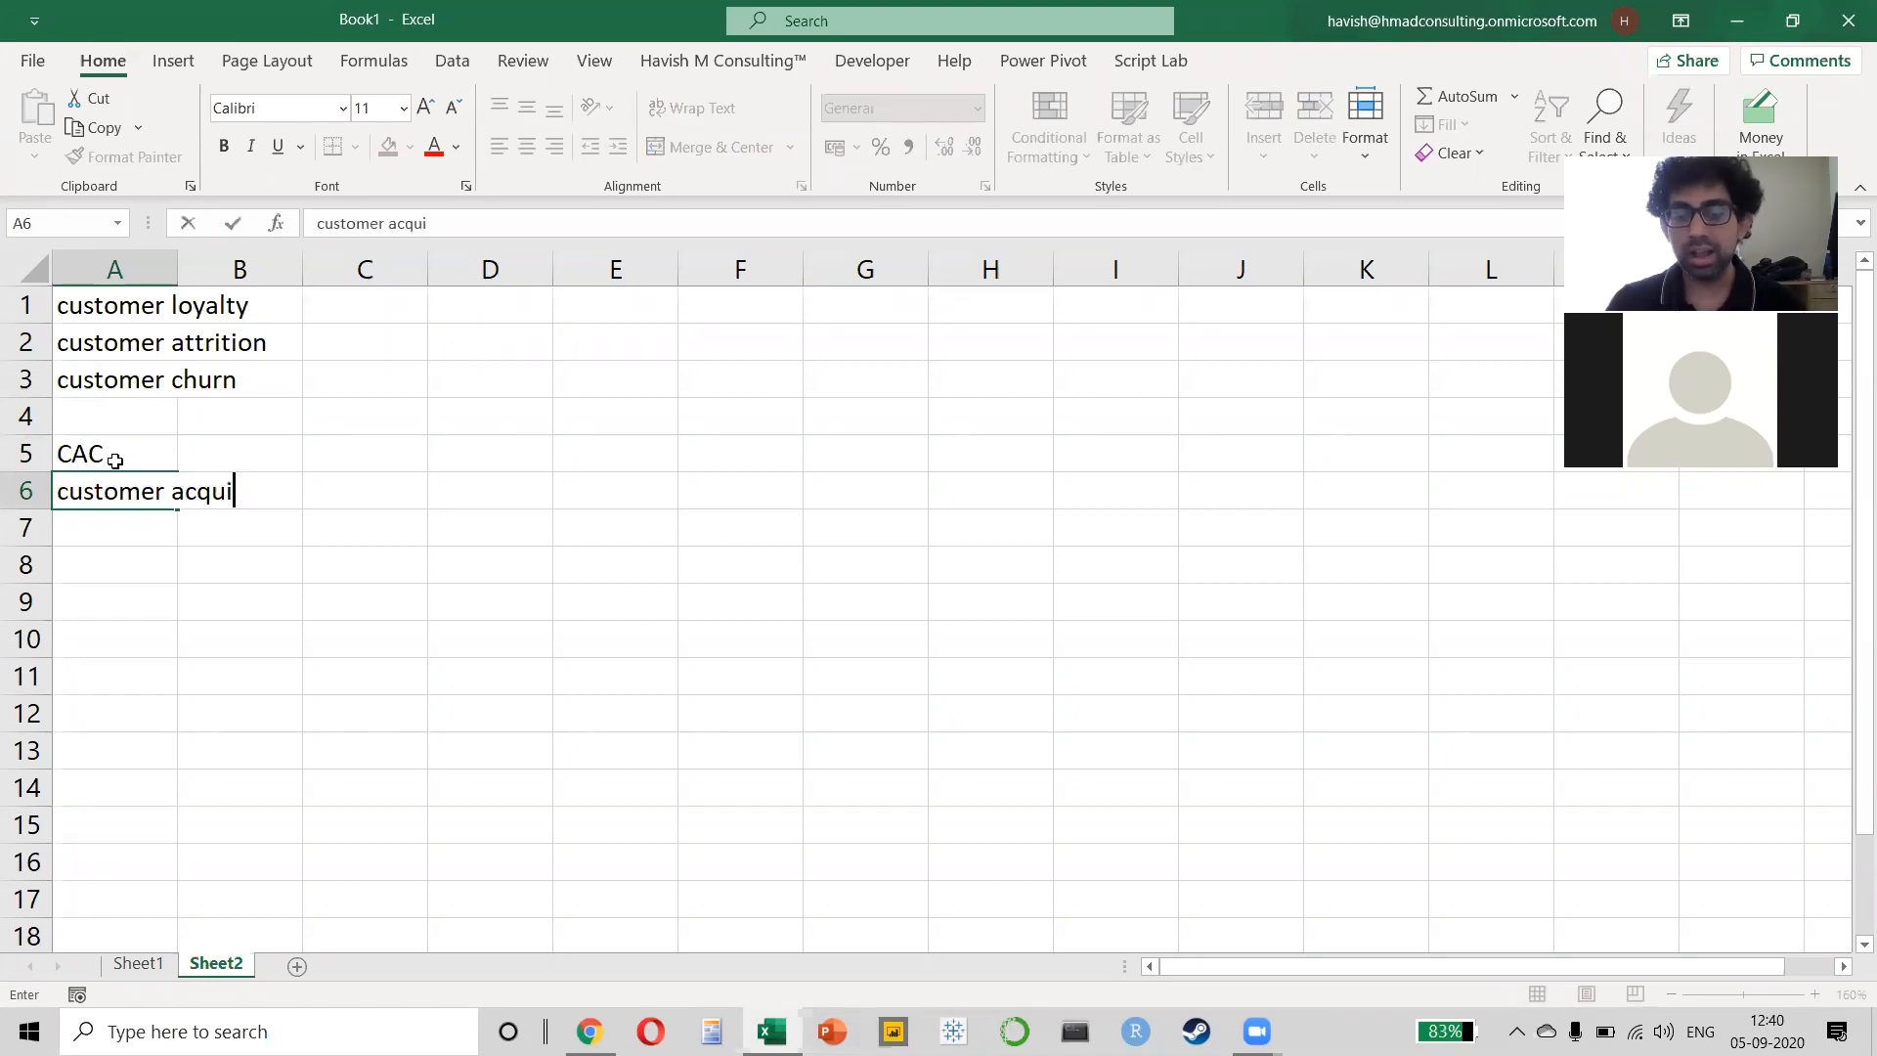
pyautogui.write('sition cost')
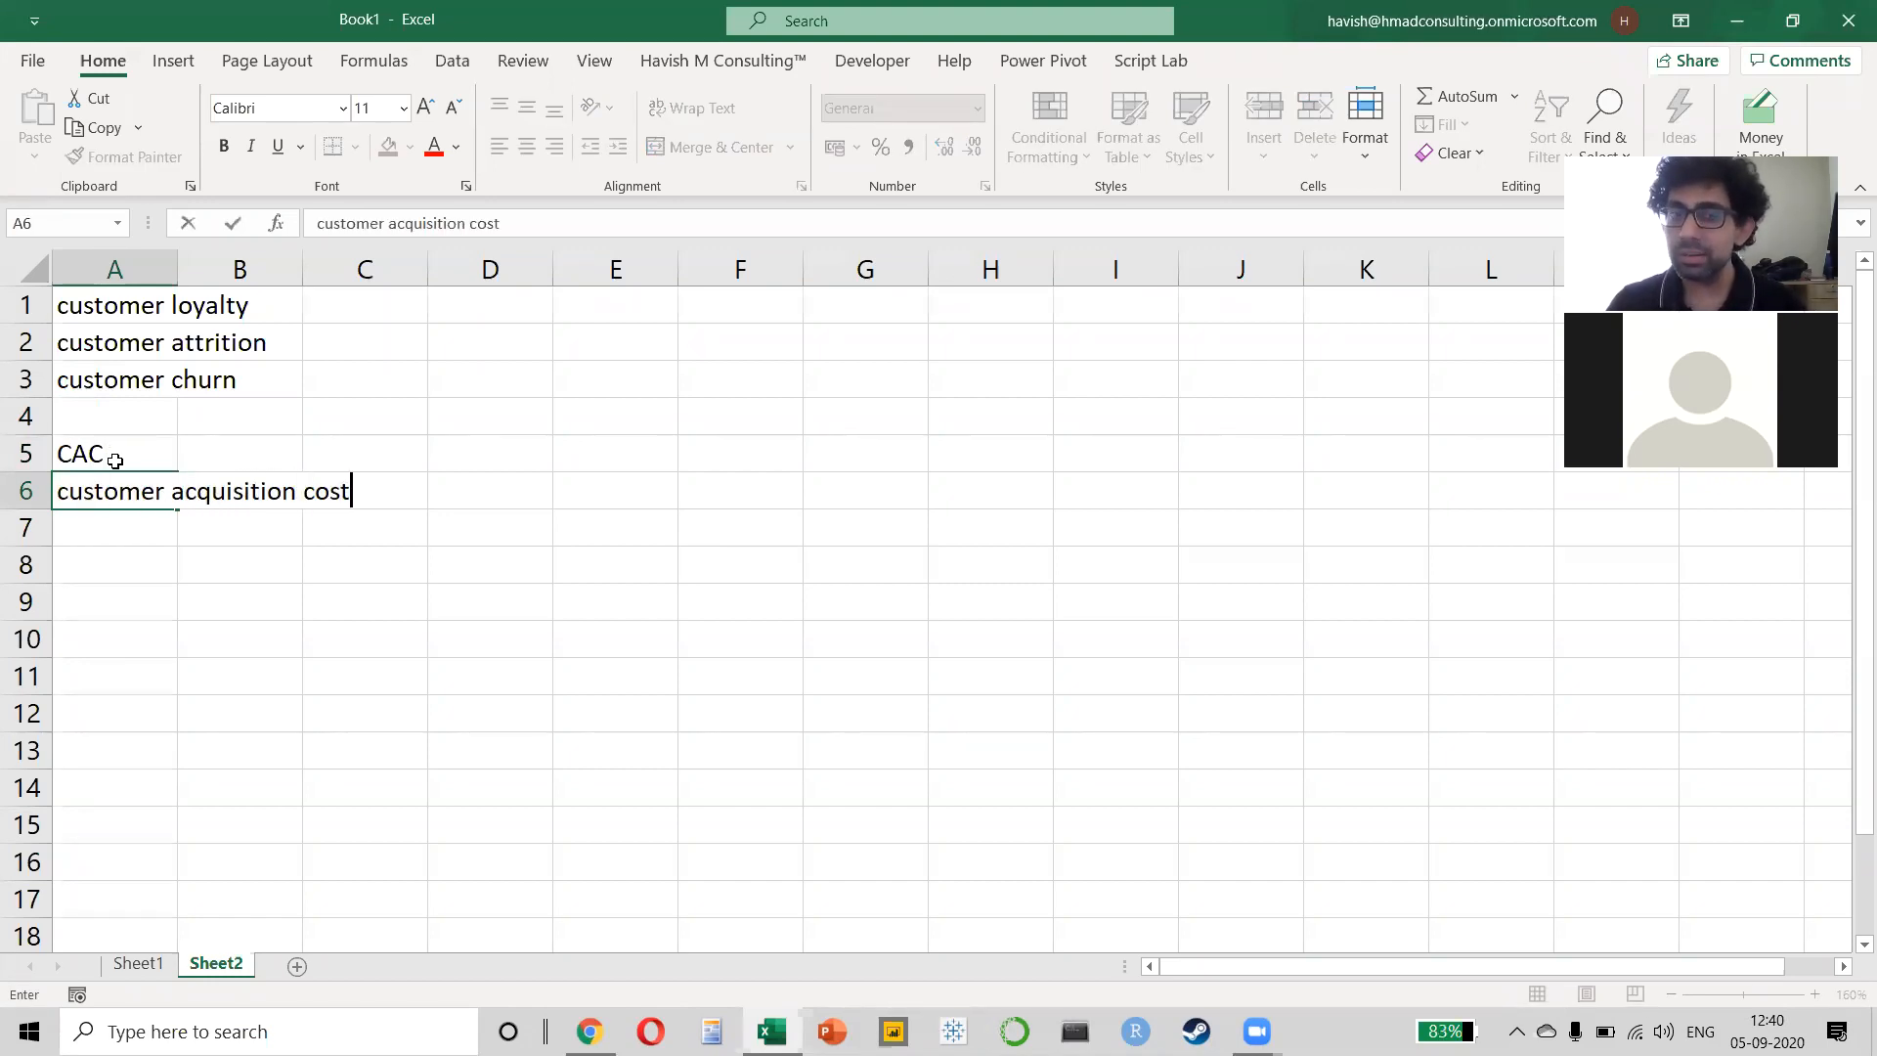
pyautogui.press('Return')
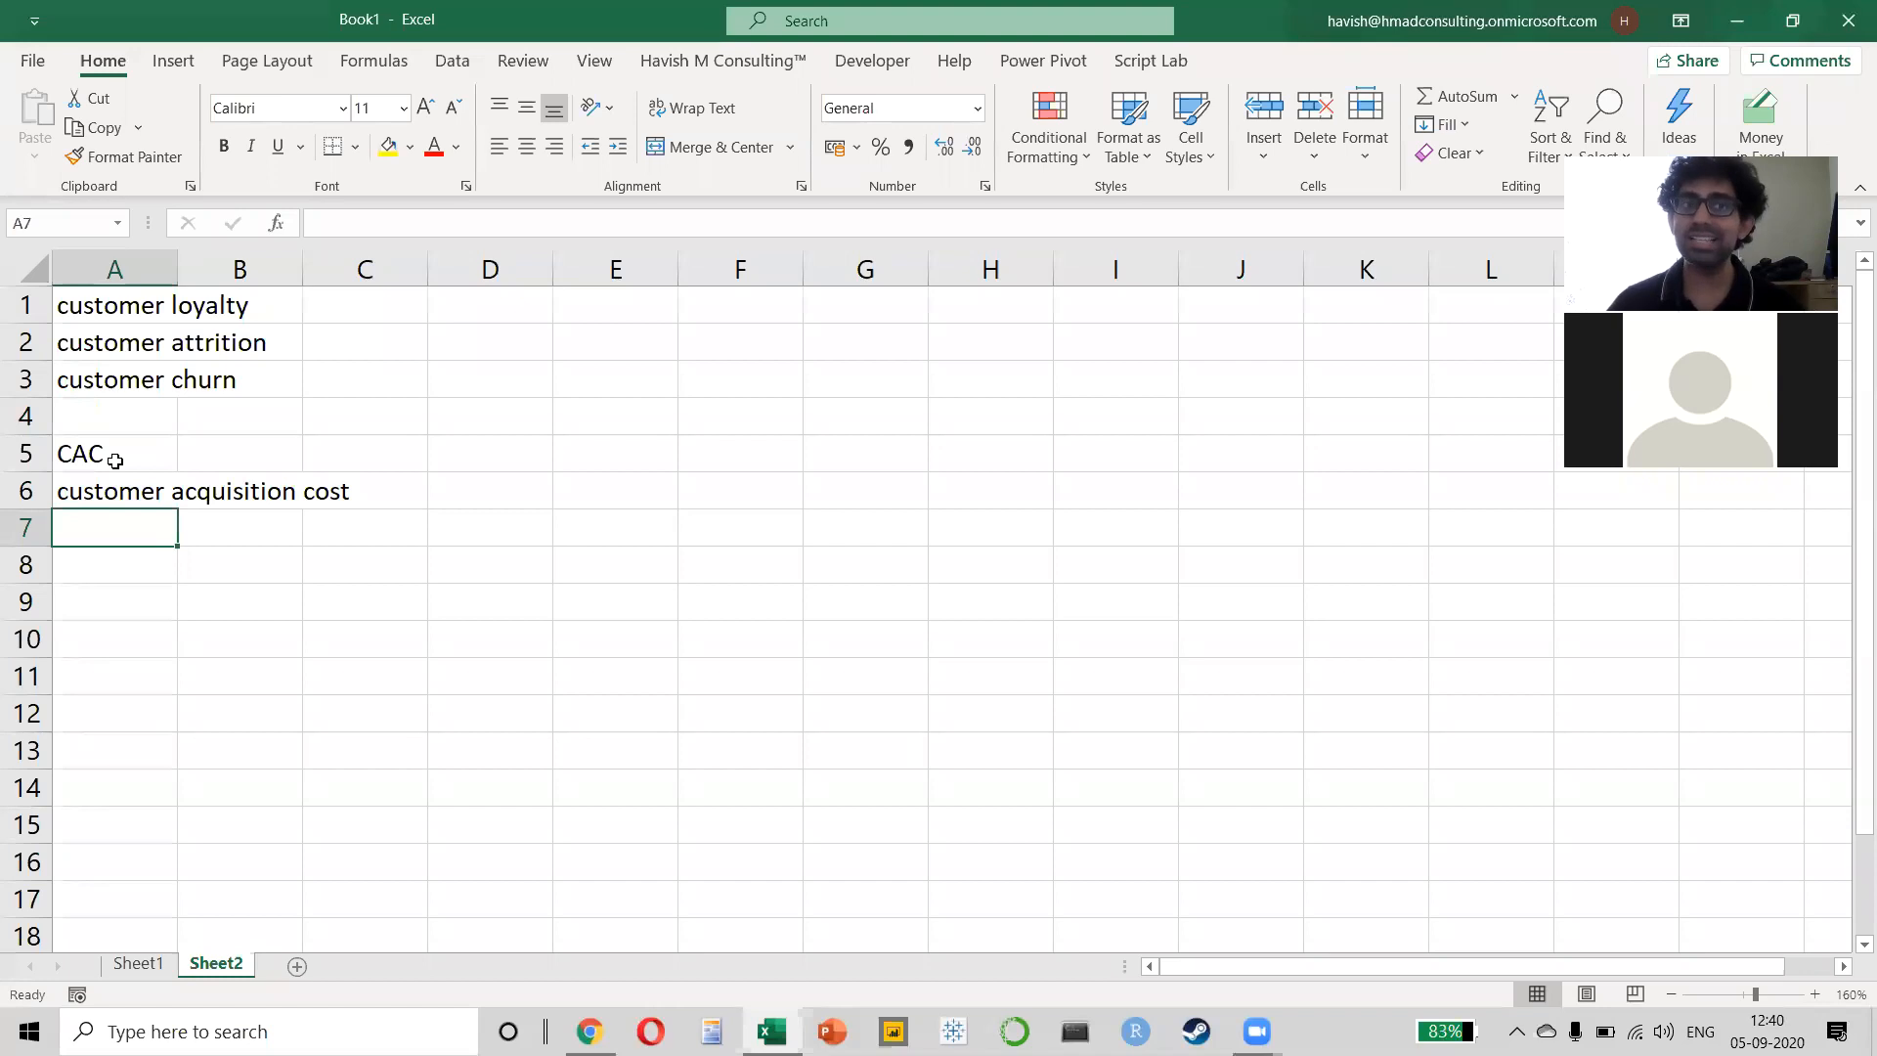
# - Make cells A5 and A6 bold and widen column A to fit its text
pyautogui.click(116, 461)
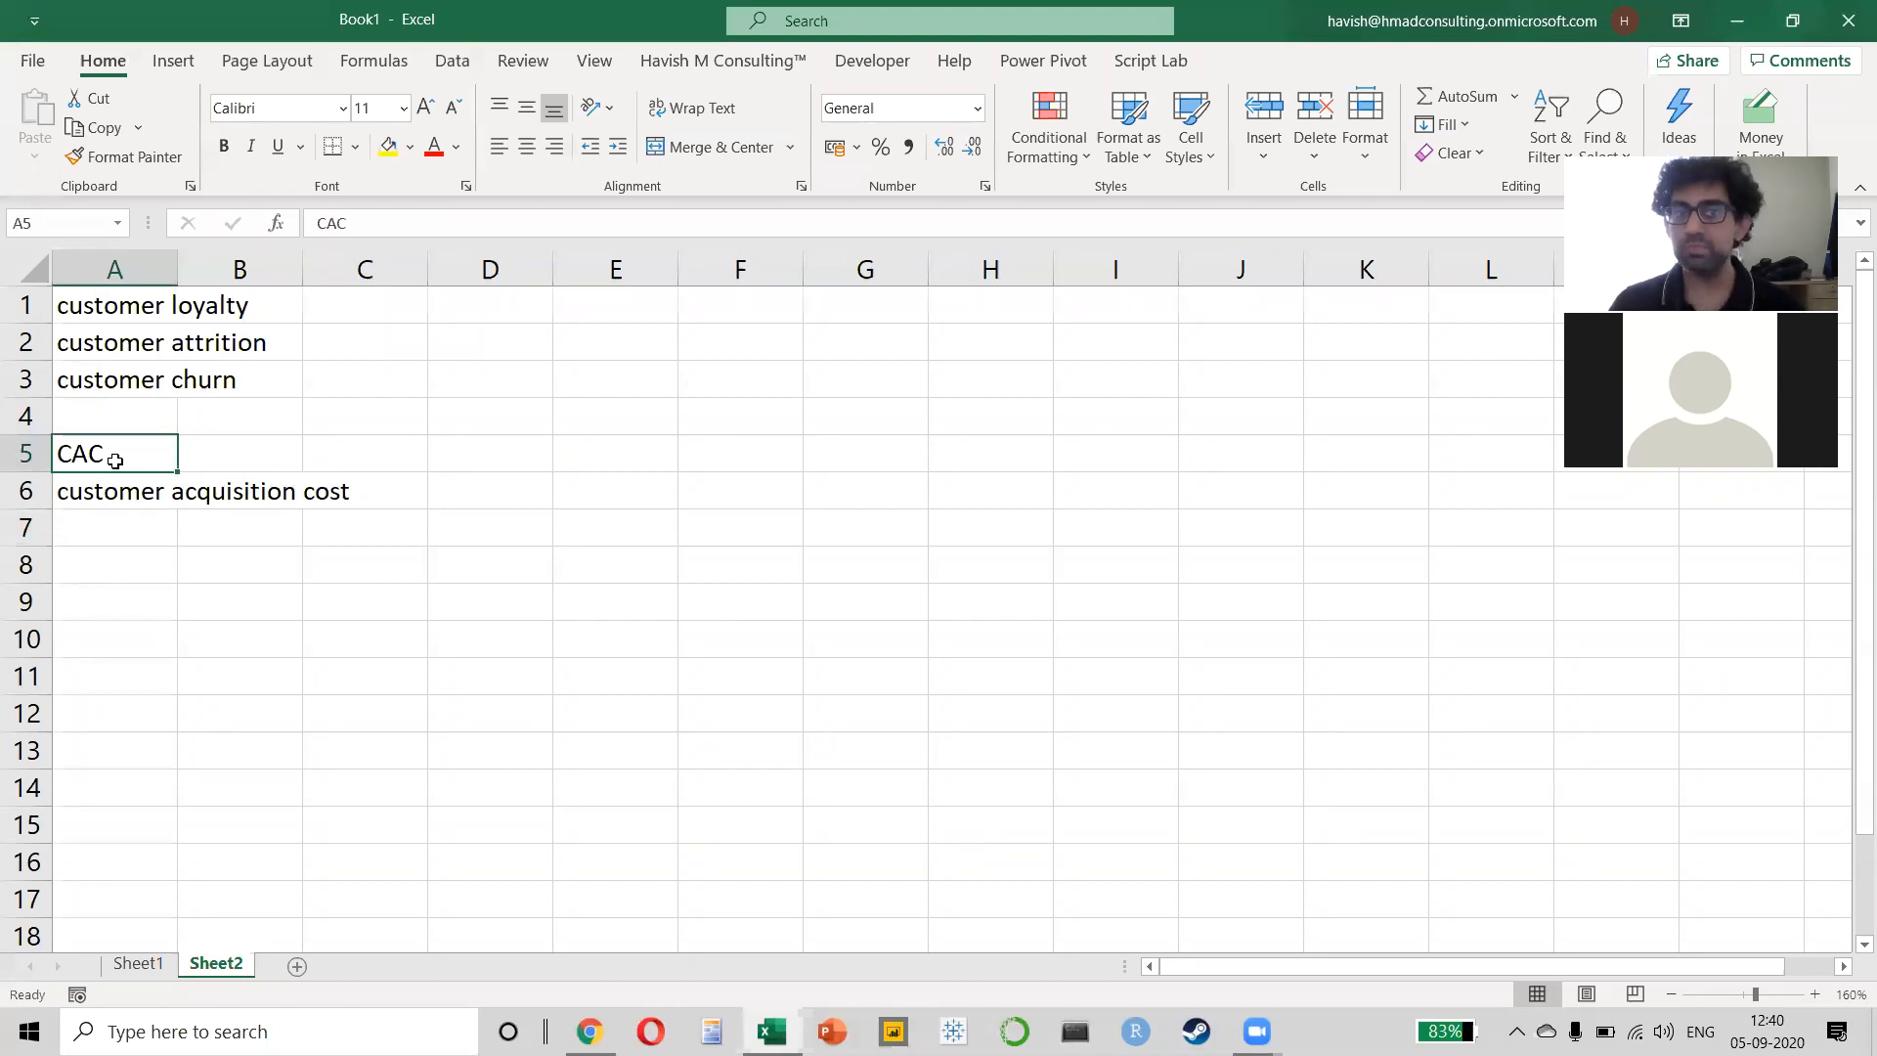
pyautogui.hotkey('shift', 'Down')
pyautogui.hotkey('ctrl', 'b')
pyautogui.press('Down')
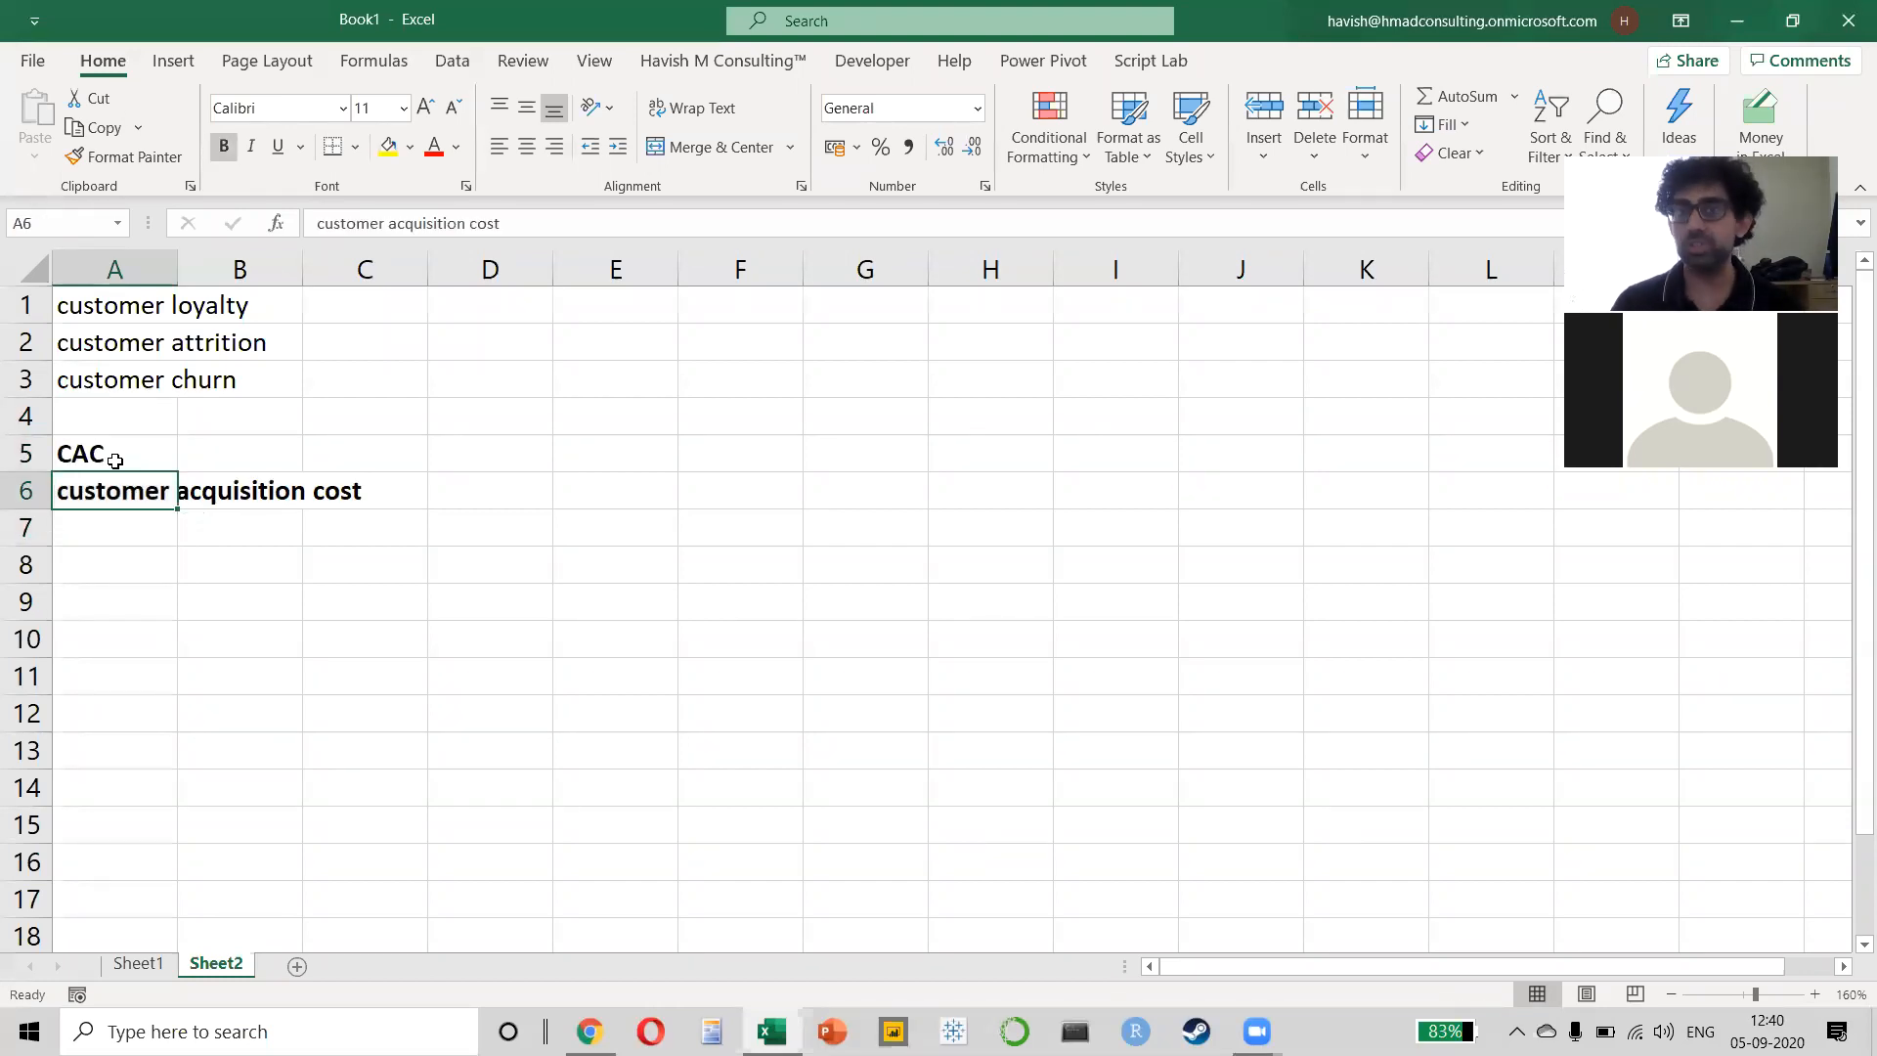
pyautogui.moveTo(177, 275); pyautogui.dragTo(514, 324)
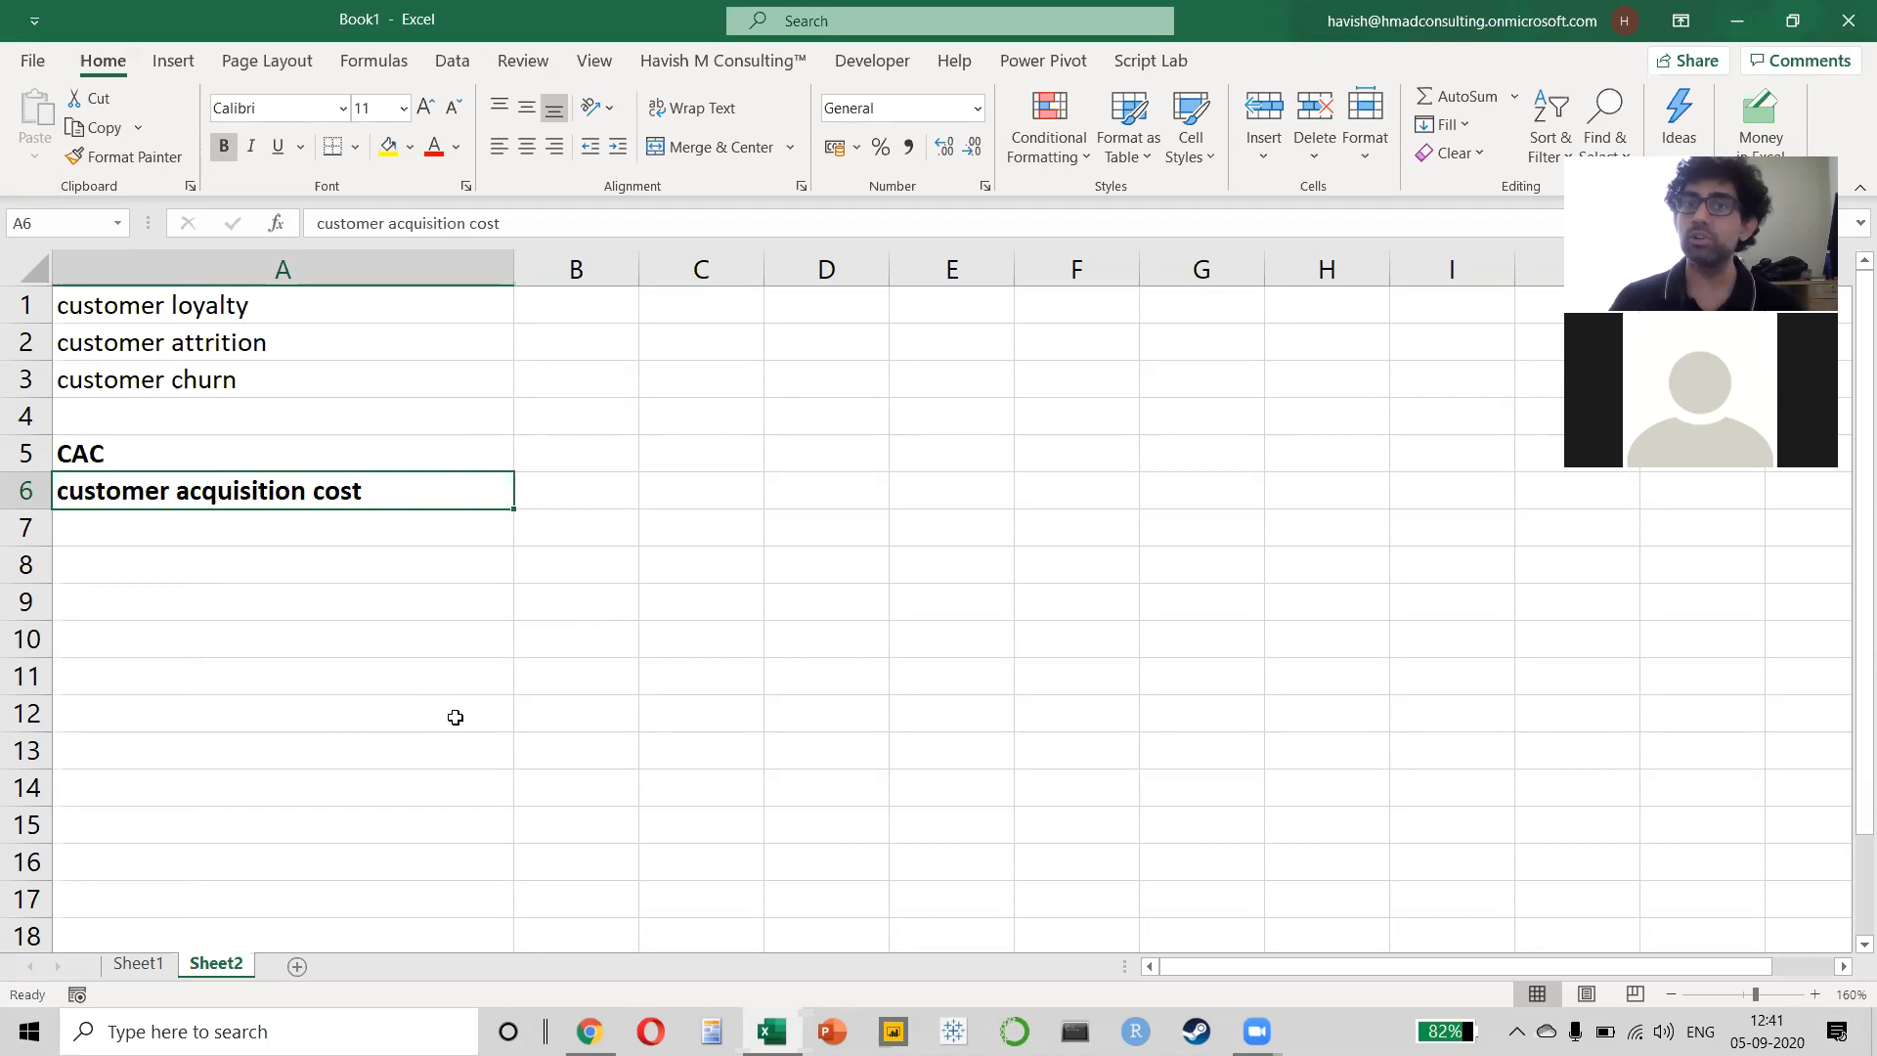
# - Open the pinned SuperStore workbook
pyautogui.click(415, 682)
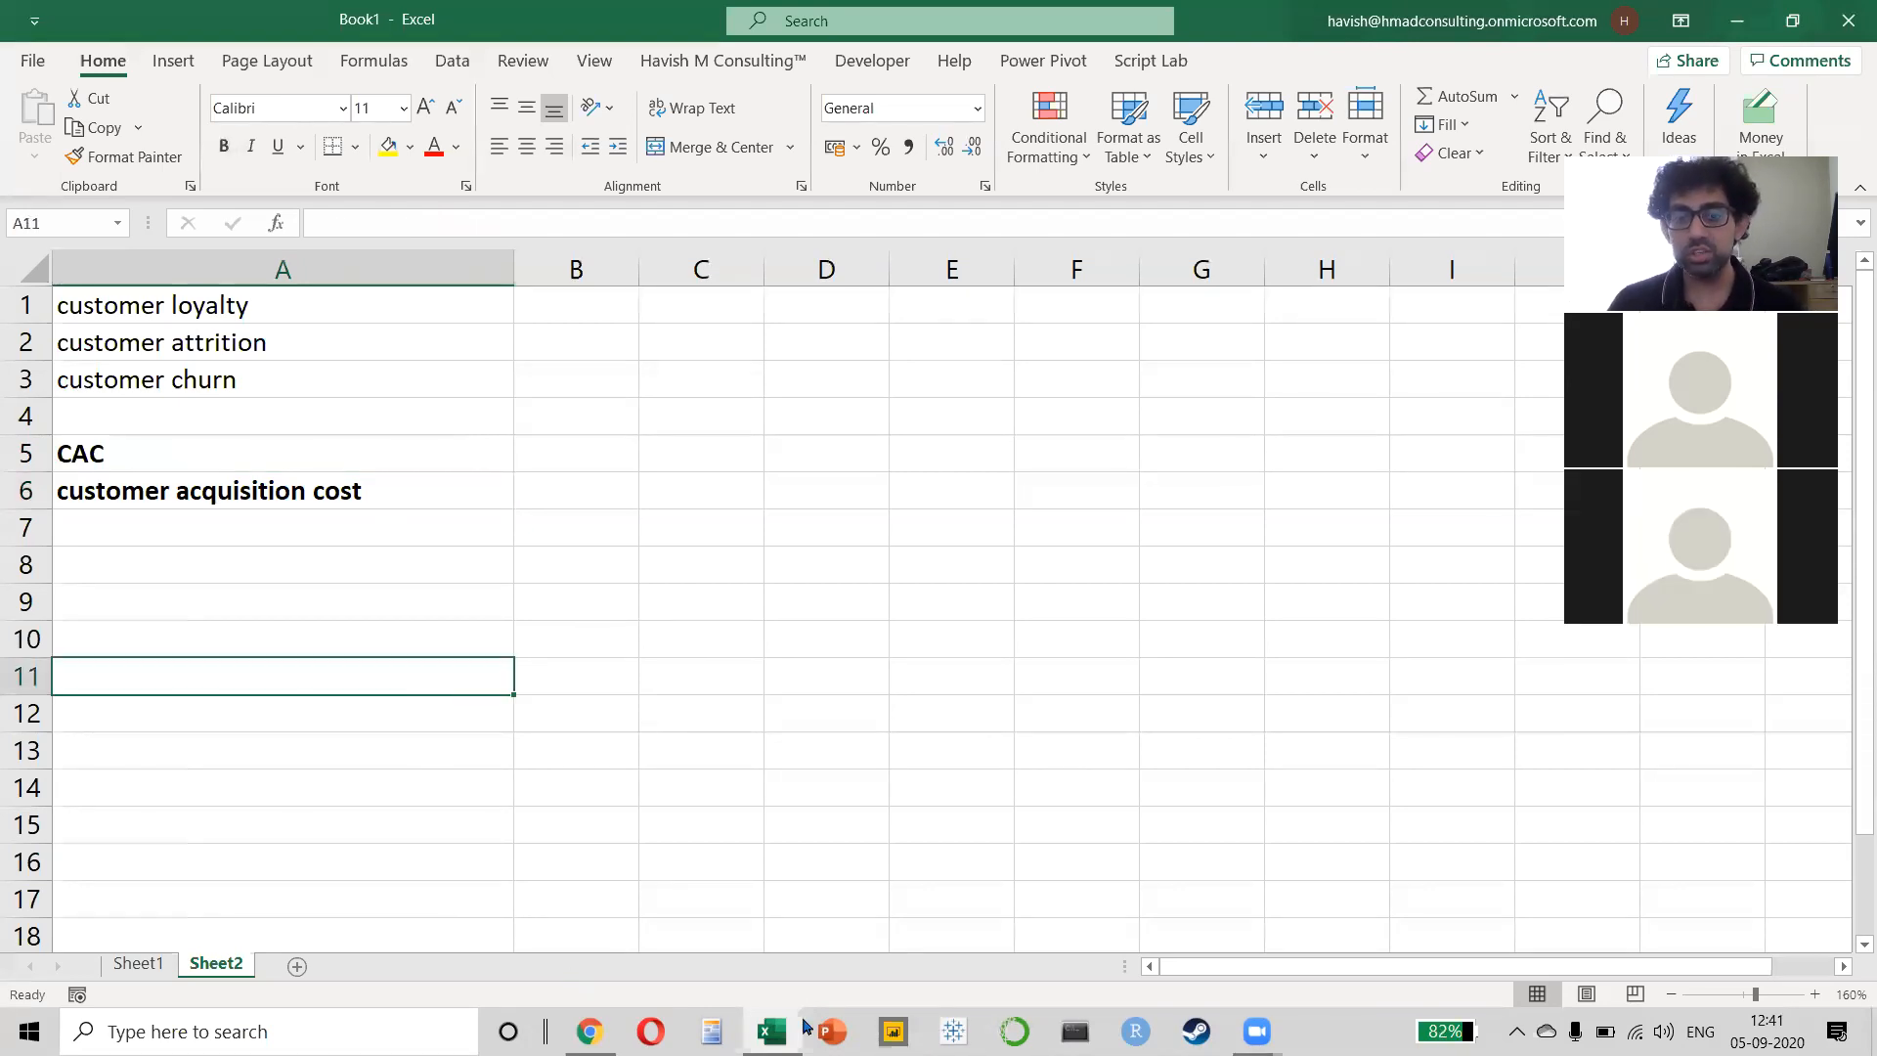
pyautogui.rightClick(771, 1031)
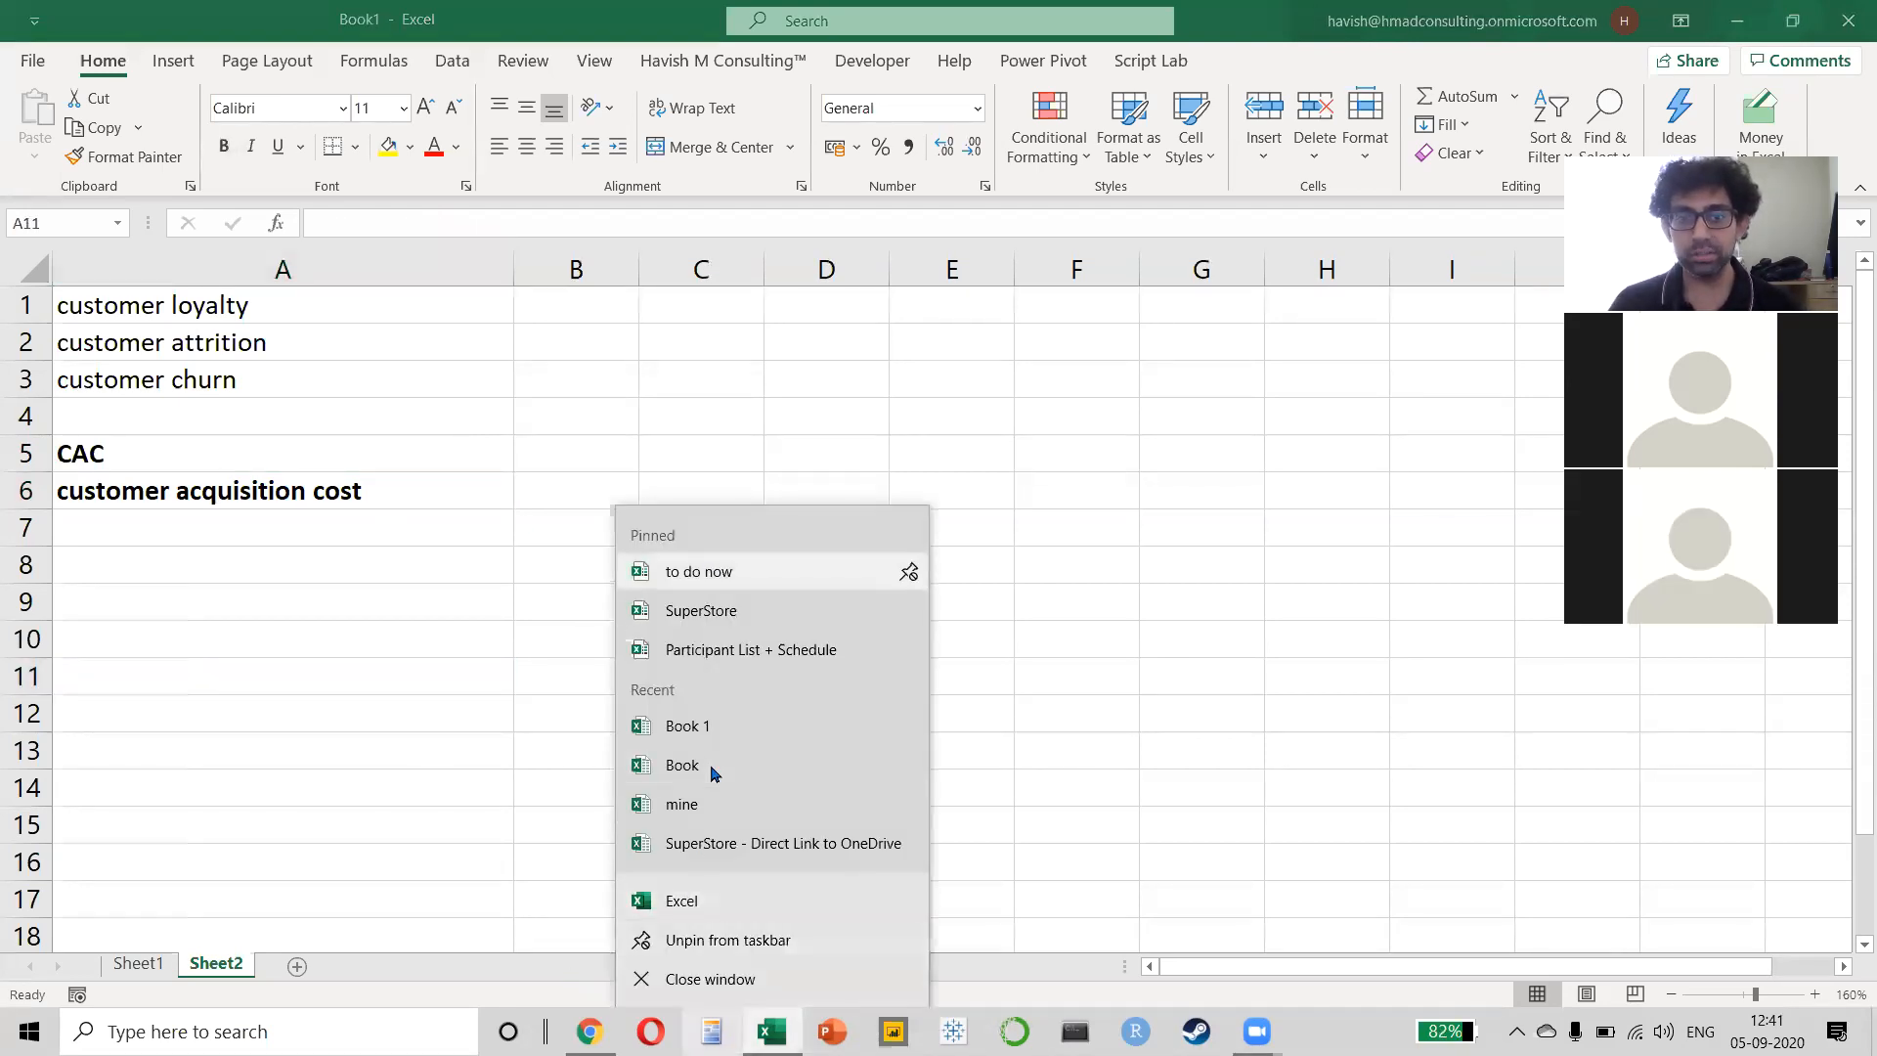
pyautogui.click(705, 569)
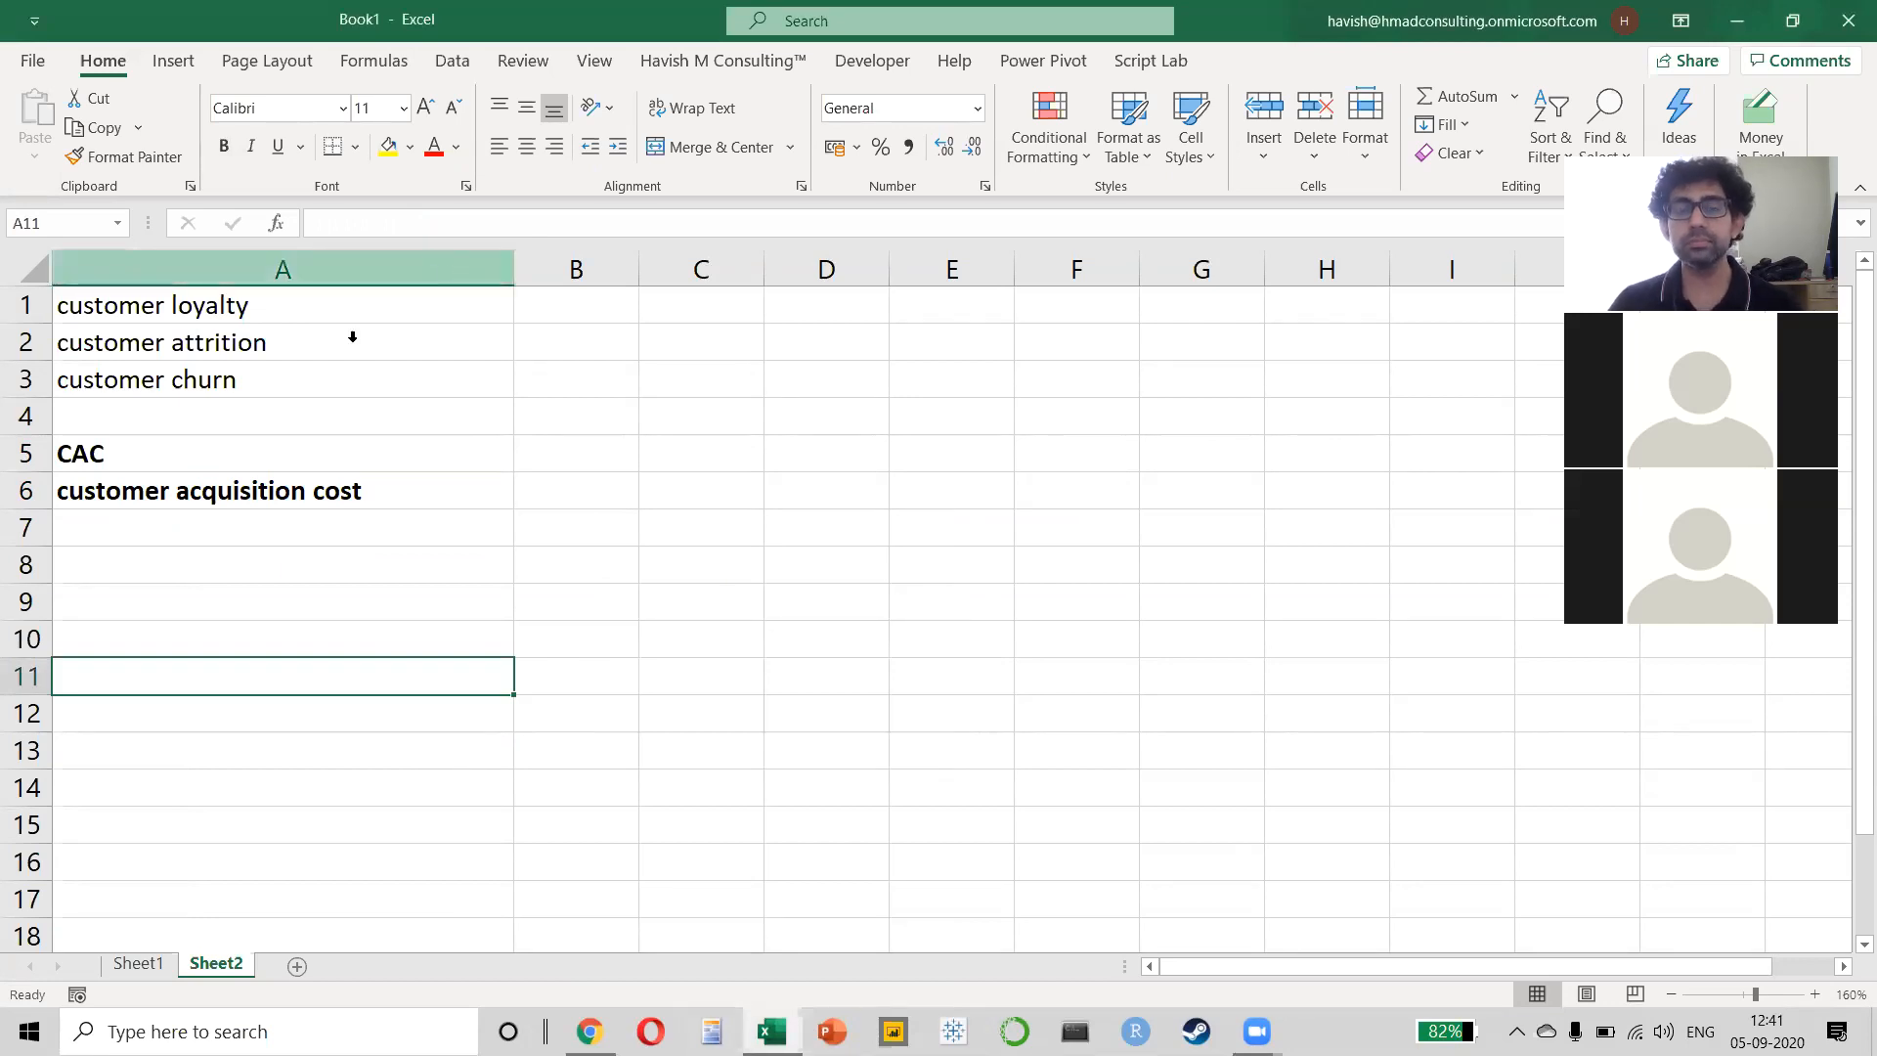
pyautogui.click(246, 428)
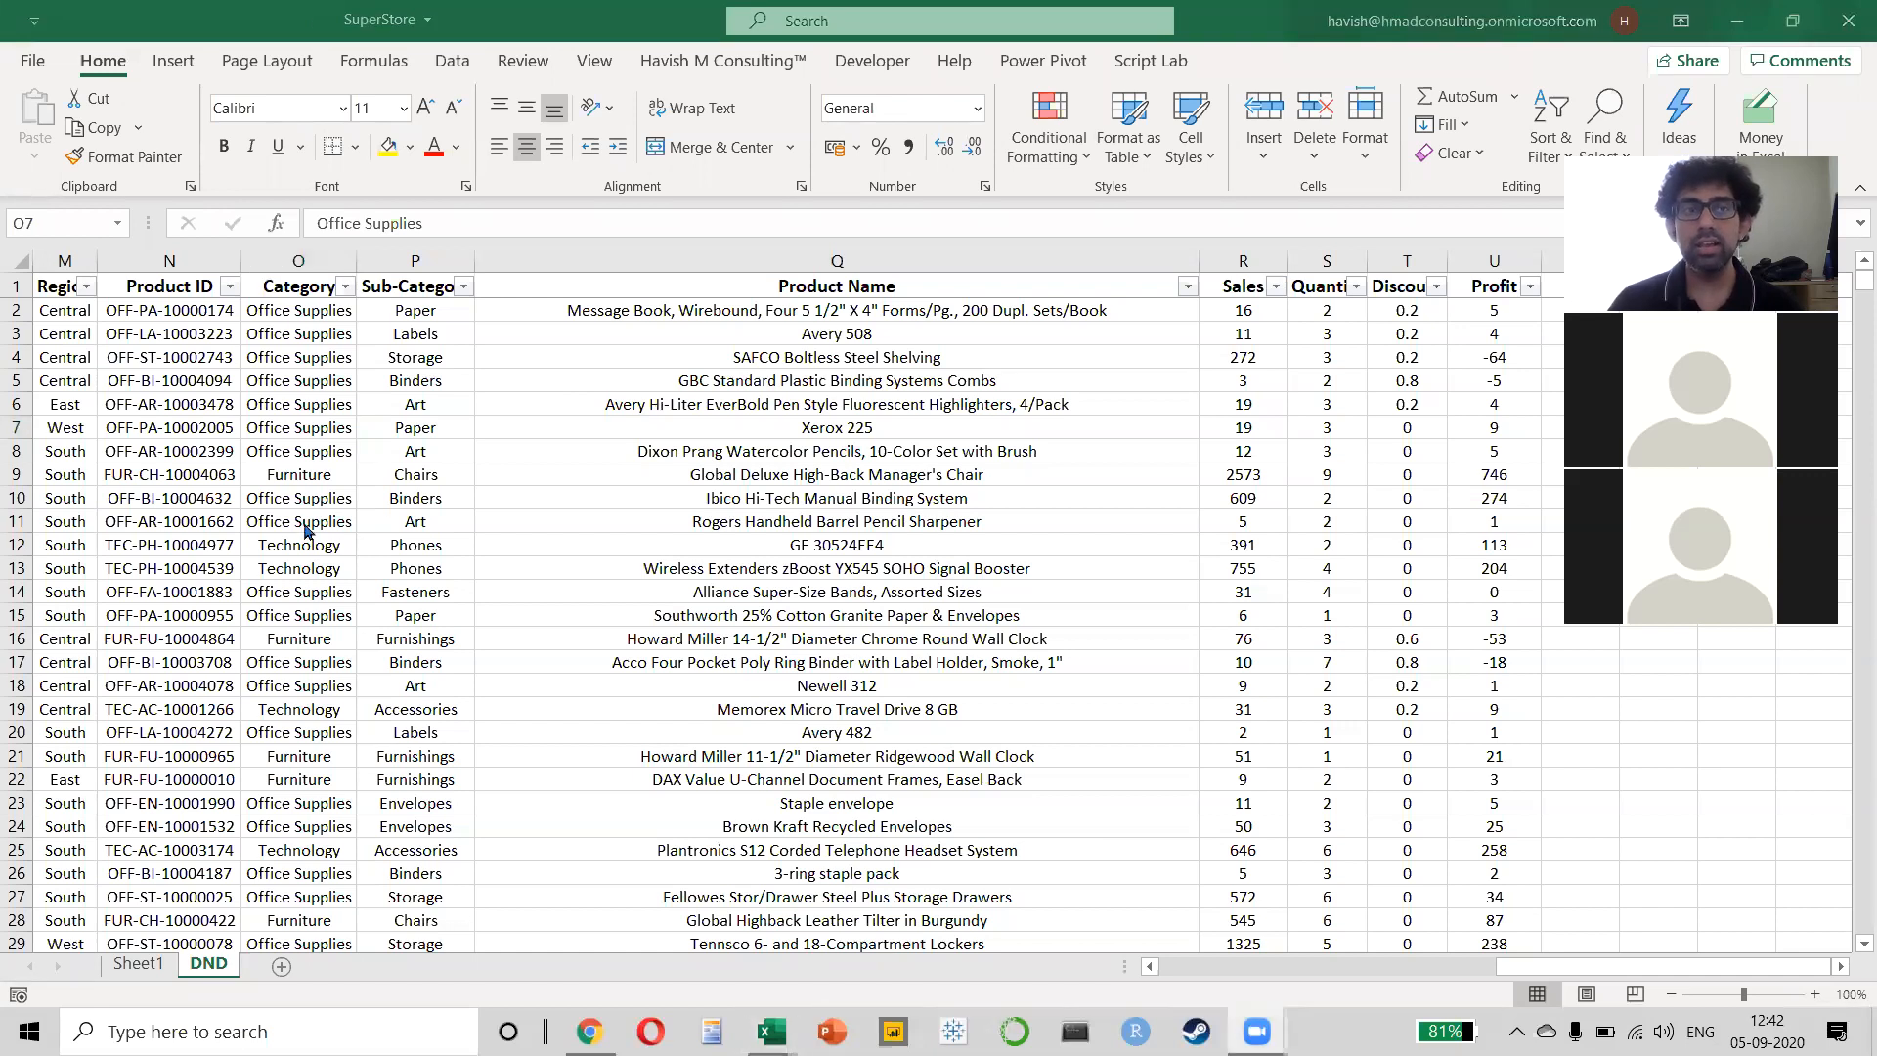
# - Go to the first column of the DND sheet and examine the Row ID, Order ID, Order Date and Ship Date columns
pyautogui.press('Left')
pyautogui.press('Left')
pyautogui.press('Left')
pyautogui.press('Left')
pyautogui.press('Left')
pyautogui.press('Left')
pyautogui.press('Left')
pyautogui.press('Left')
pyautogui.press('Left')
pyautogui.press('Left')
pyautogui.press('Left')
pyautogui.press('Left')
pyautogui.press('Left')
pyautogui.press('Left')
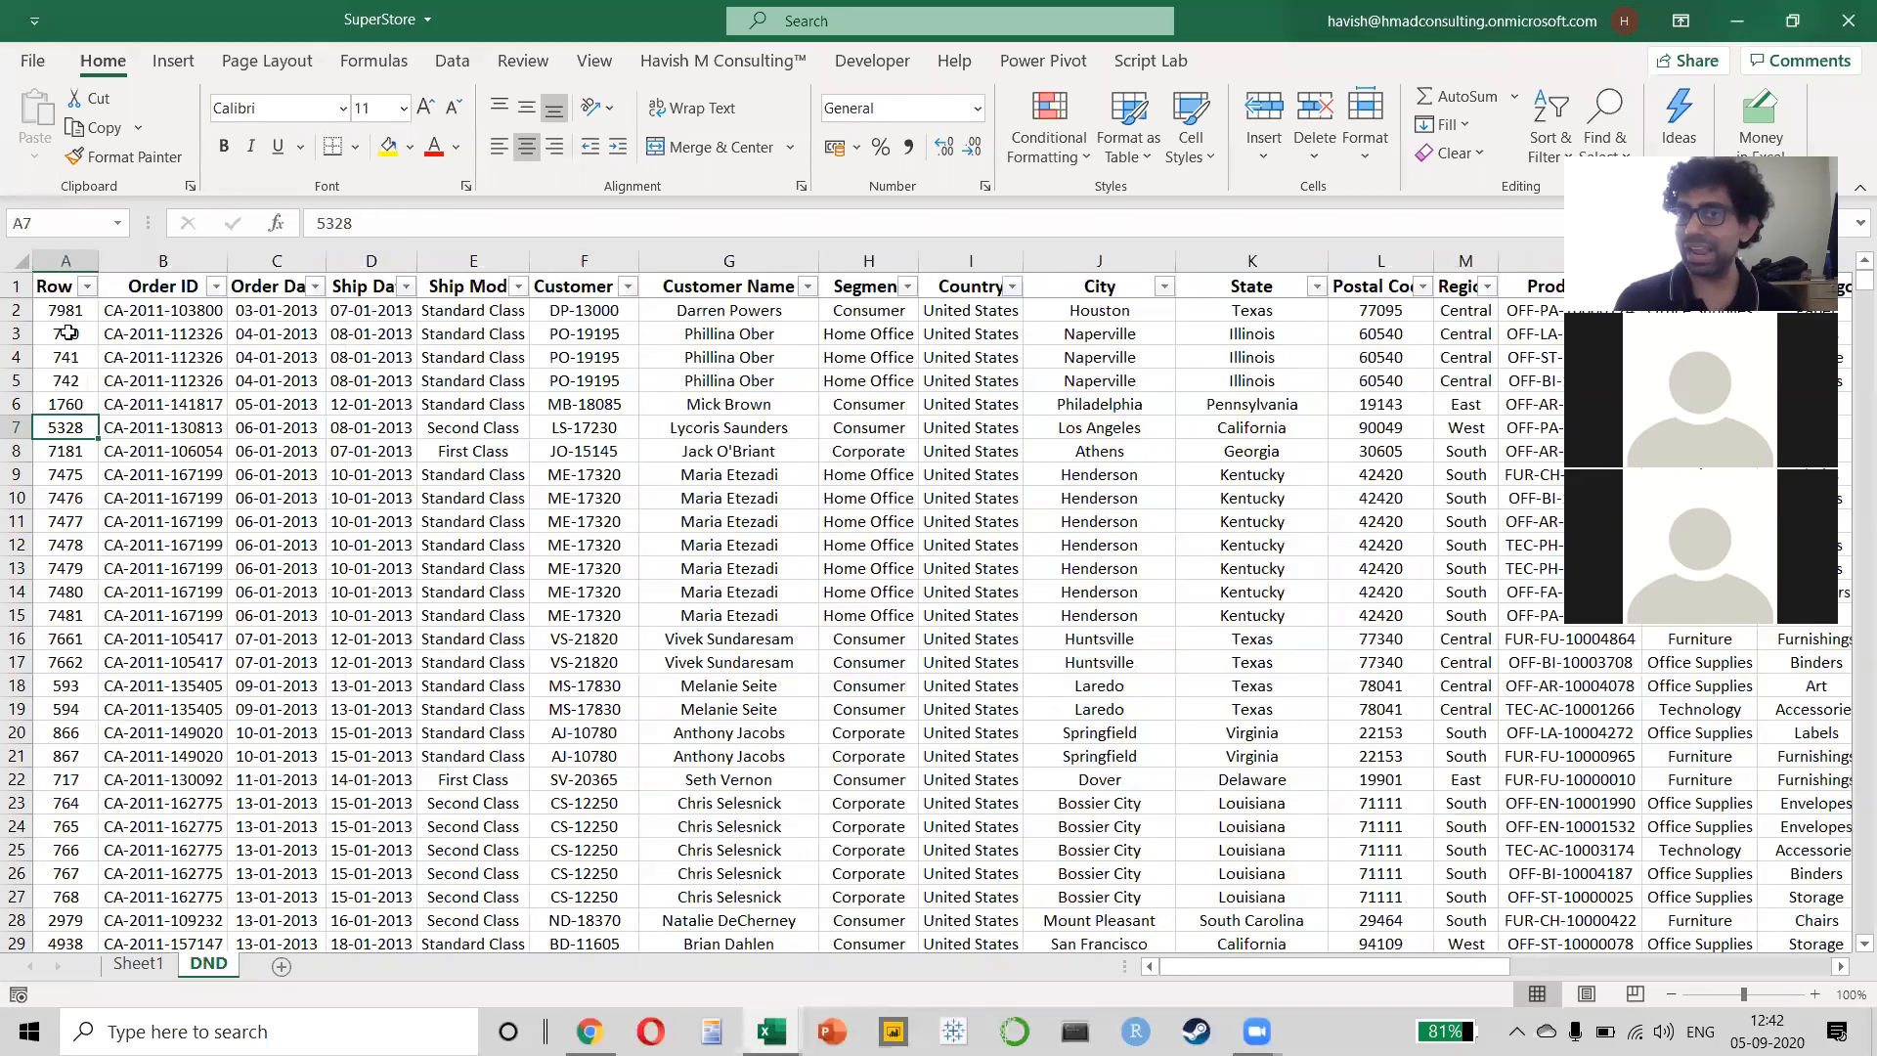
pyautogui.click(74, 248)
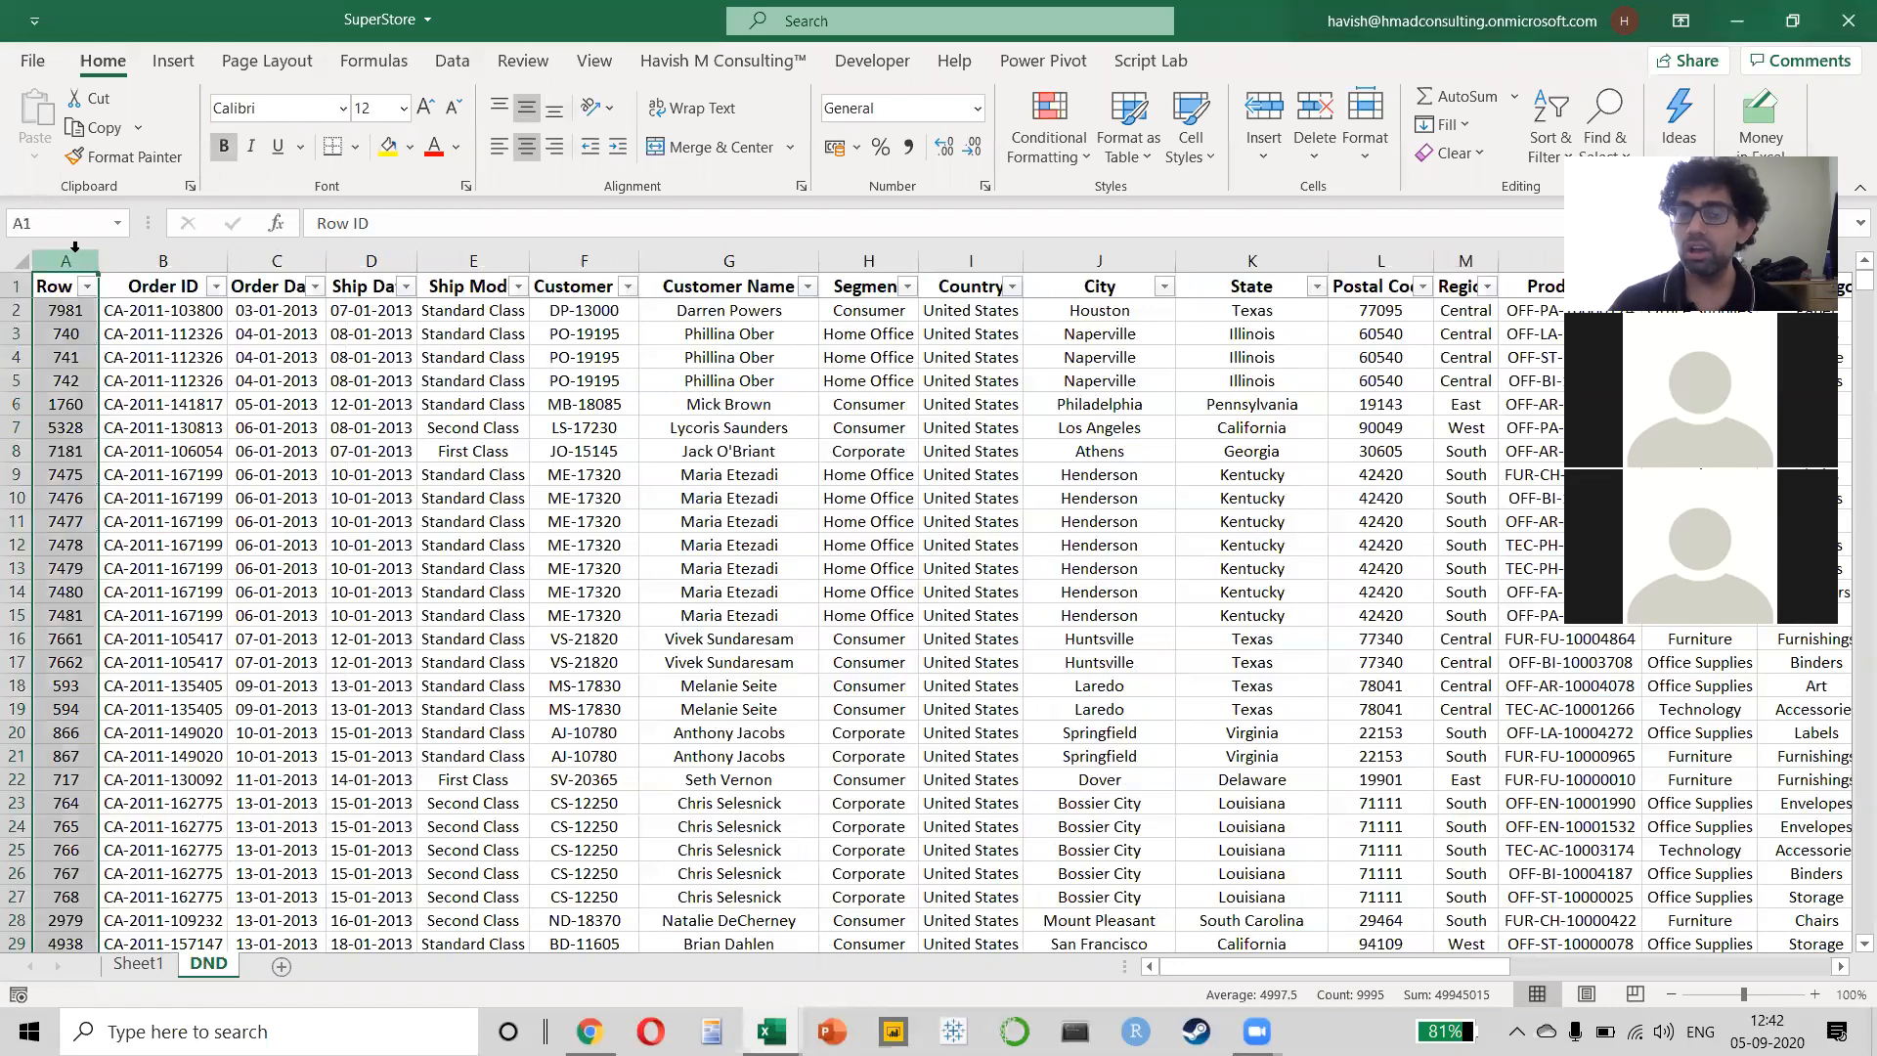
pyautogui.click(160, 259)
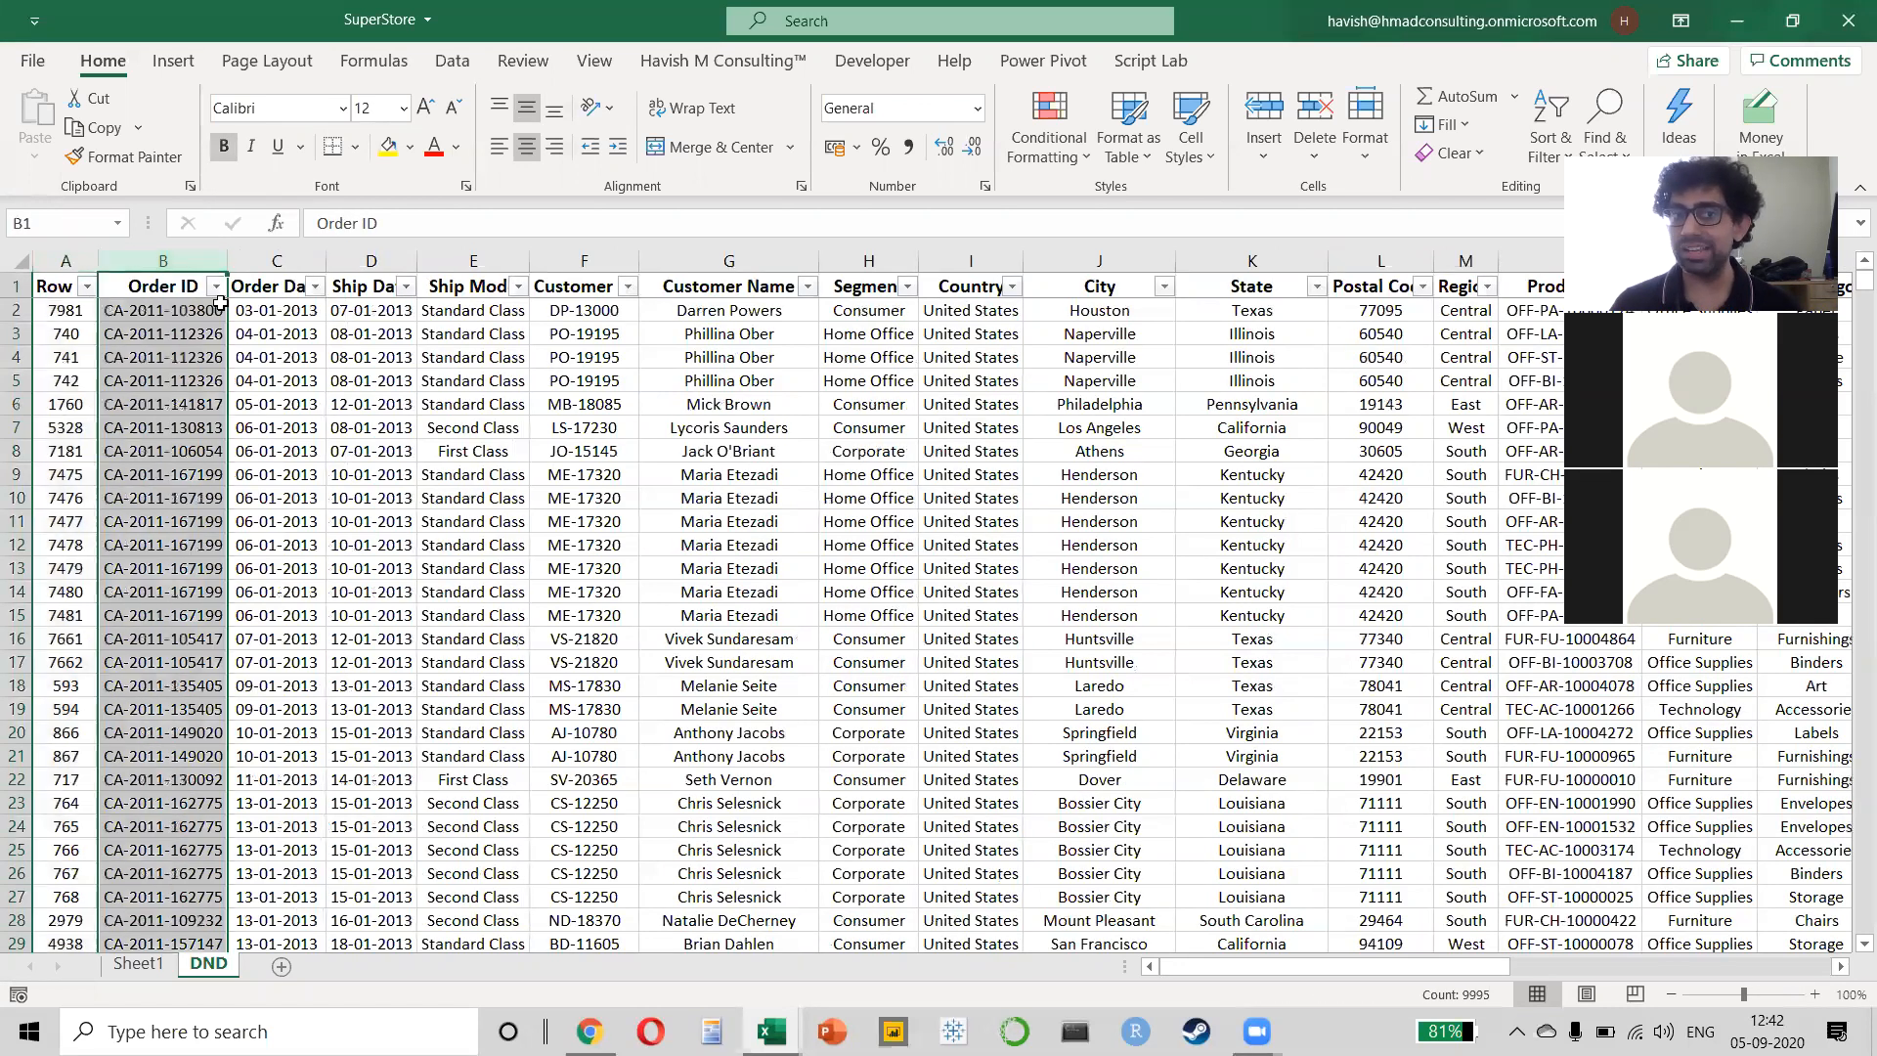
pyautogui.click(277, 260)
pyautogui.click(371, 260)
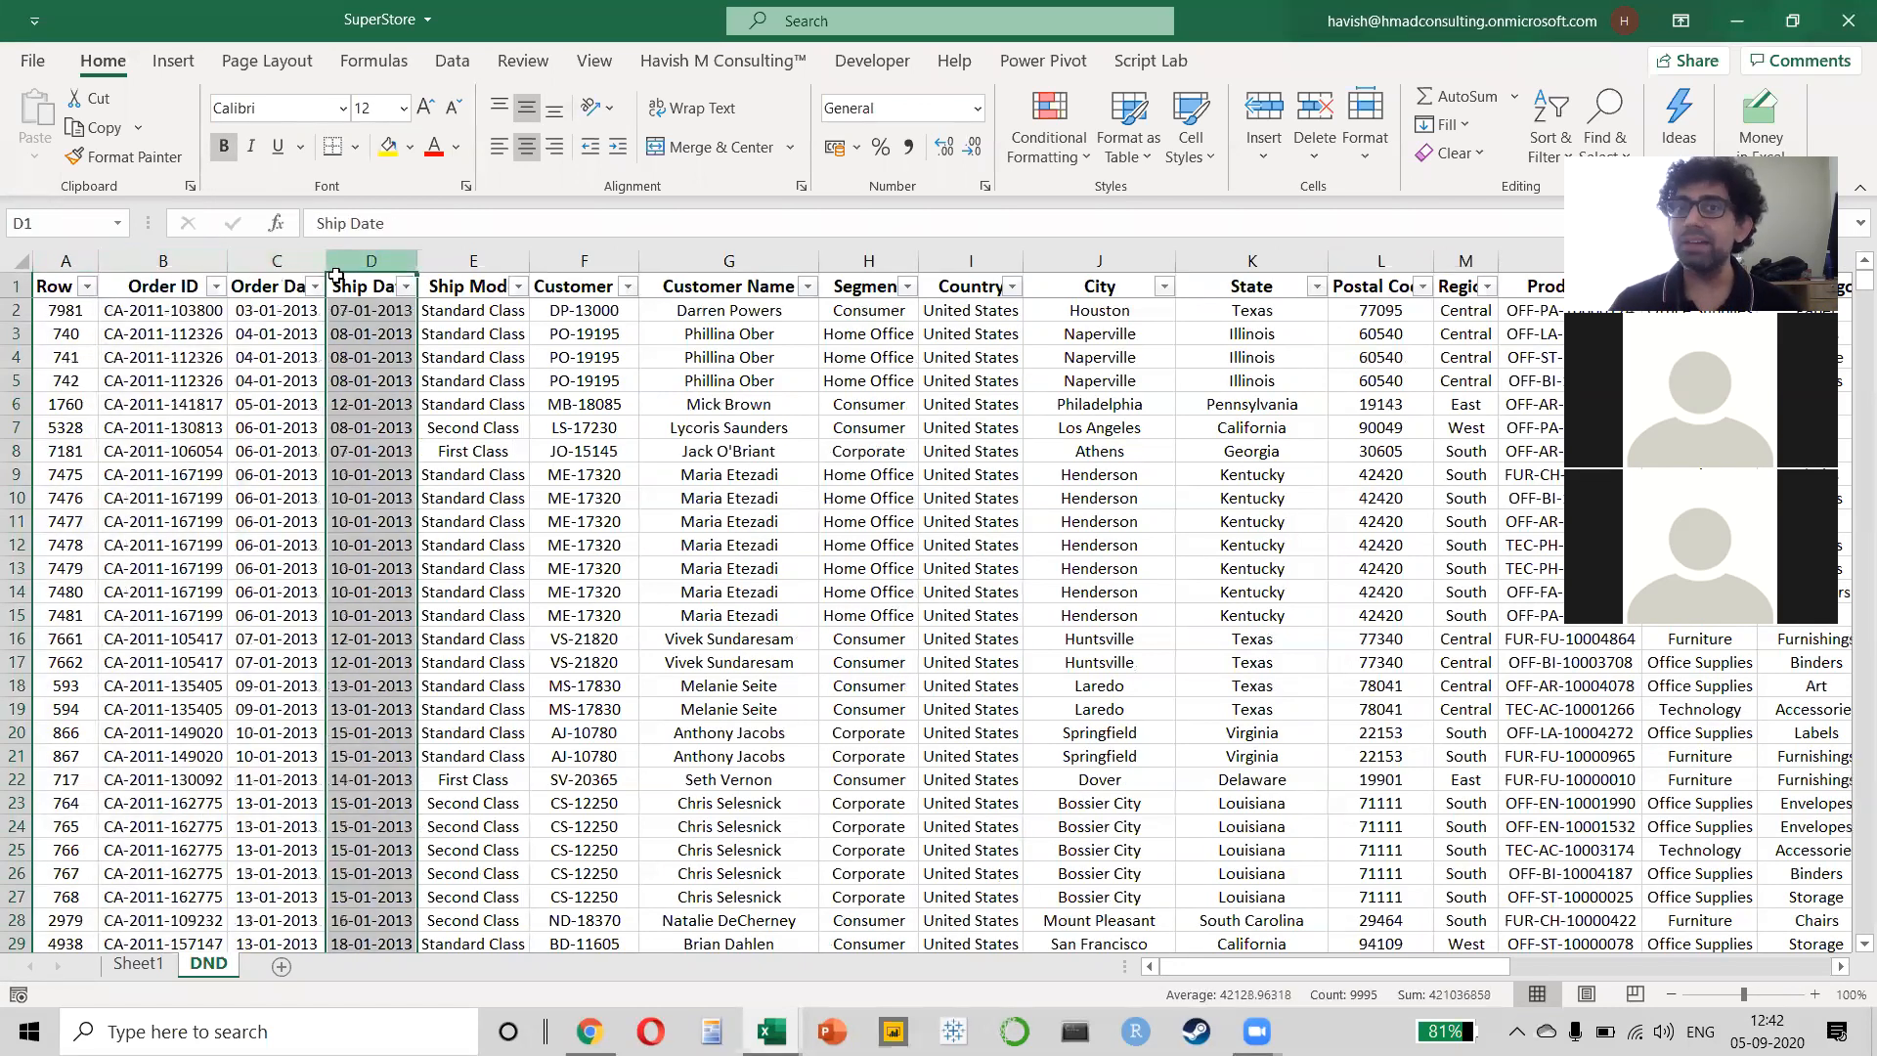
# - Inspect which years the filter lists of the Order Date and Ship Date columns offer
pyautogui.click(357, 330)
pyautogui.press('Left')
pyautogui.press('Up')
pyautogui.press('Up')
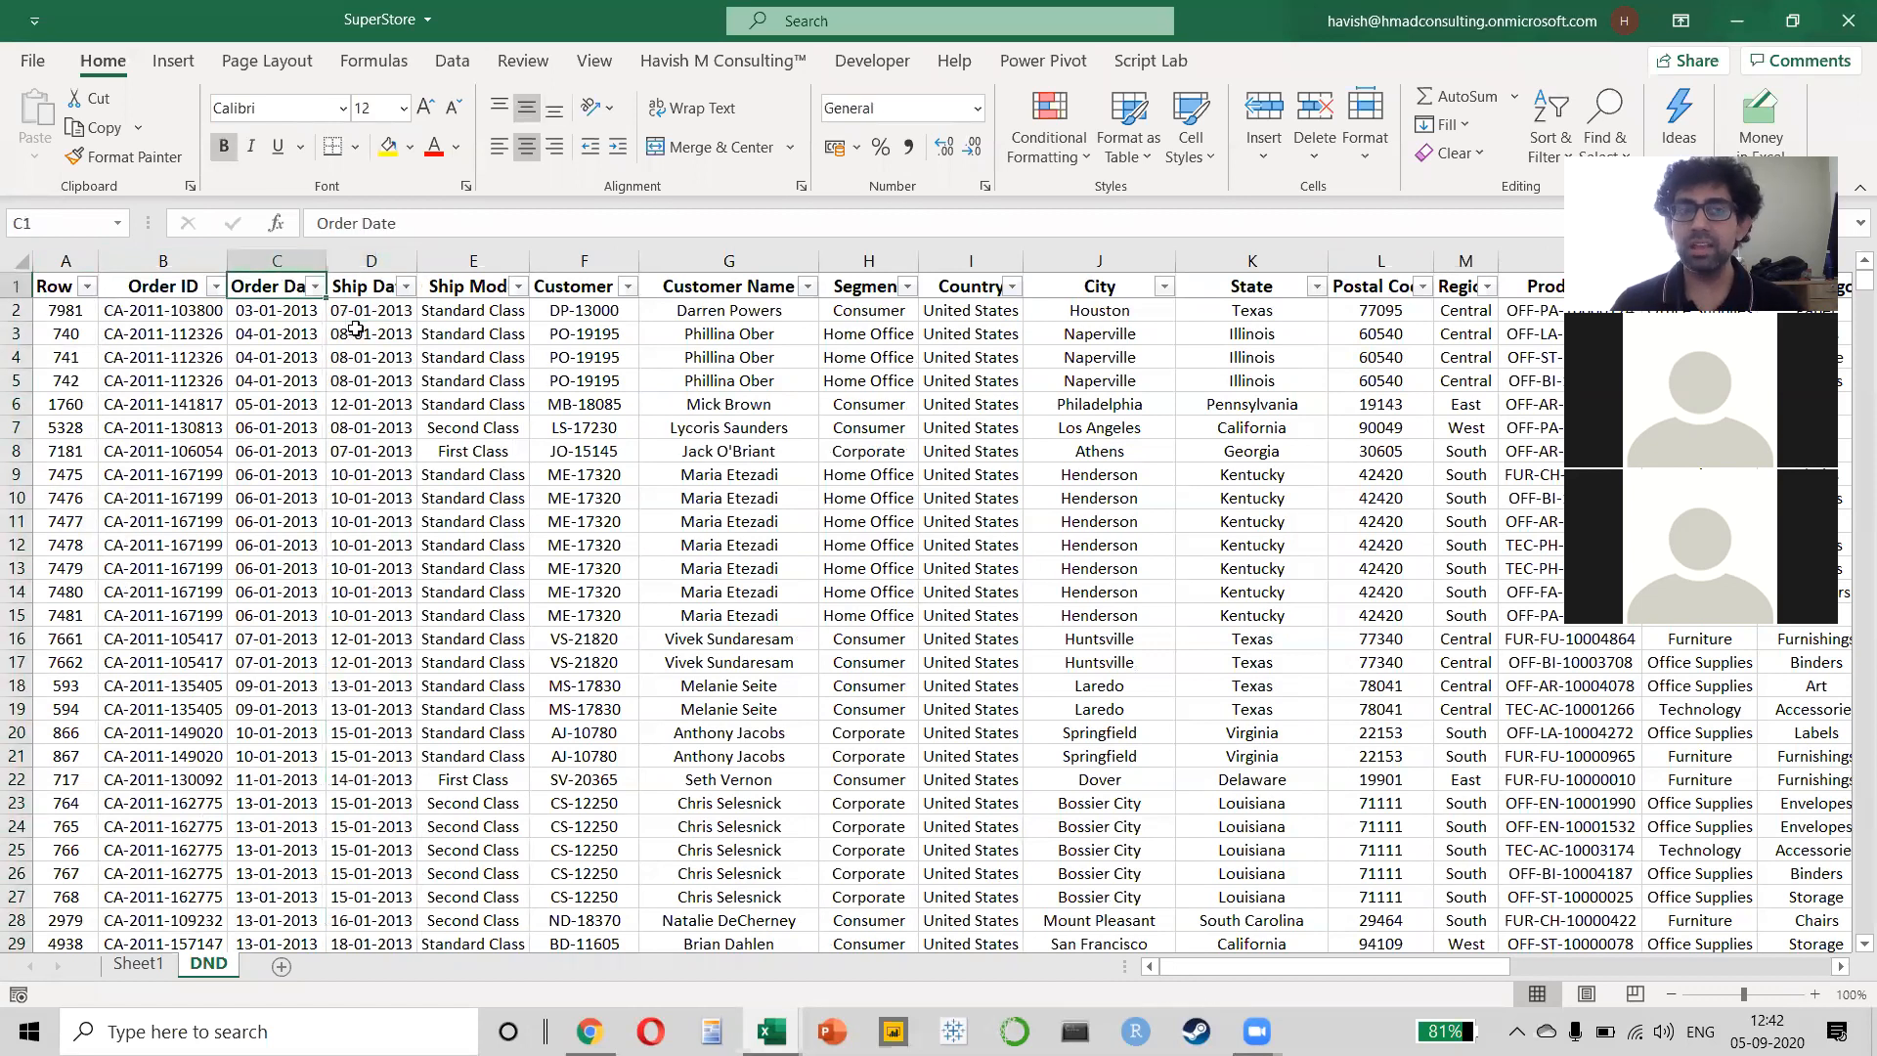
pyautogui.hotkey('alt', 'Down')
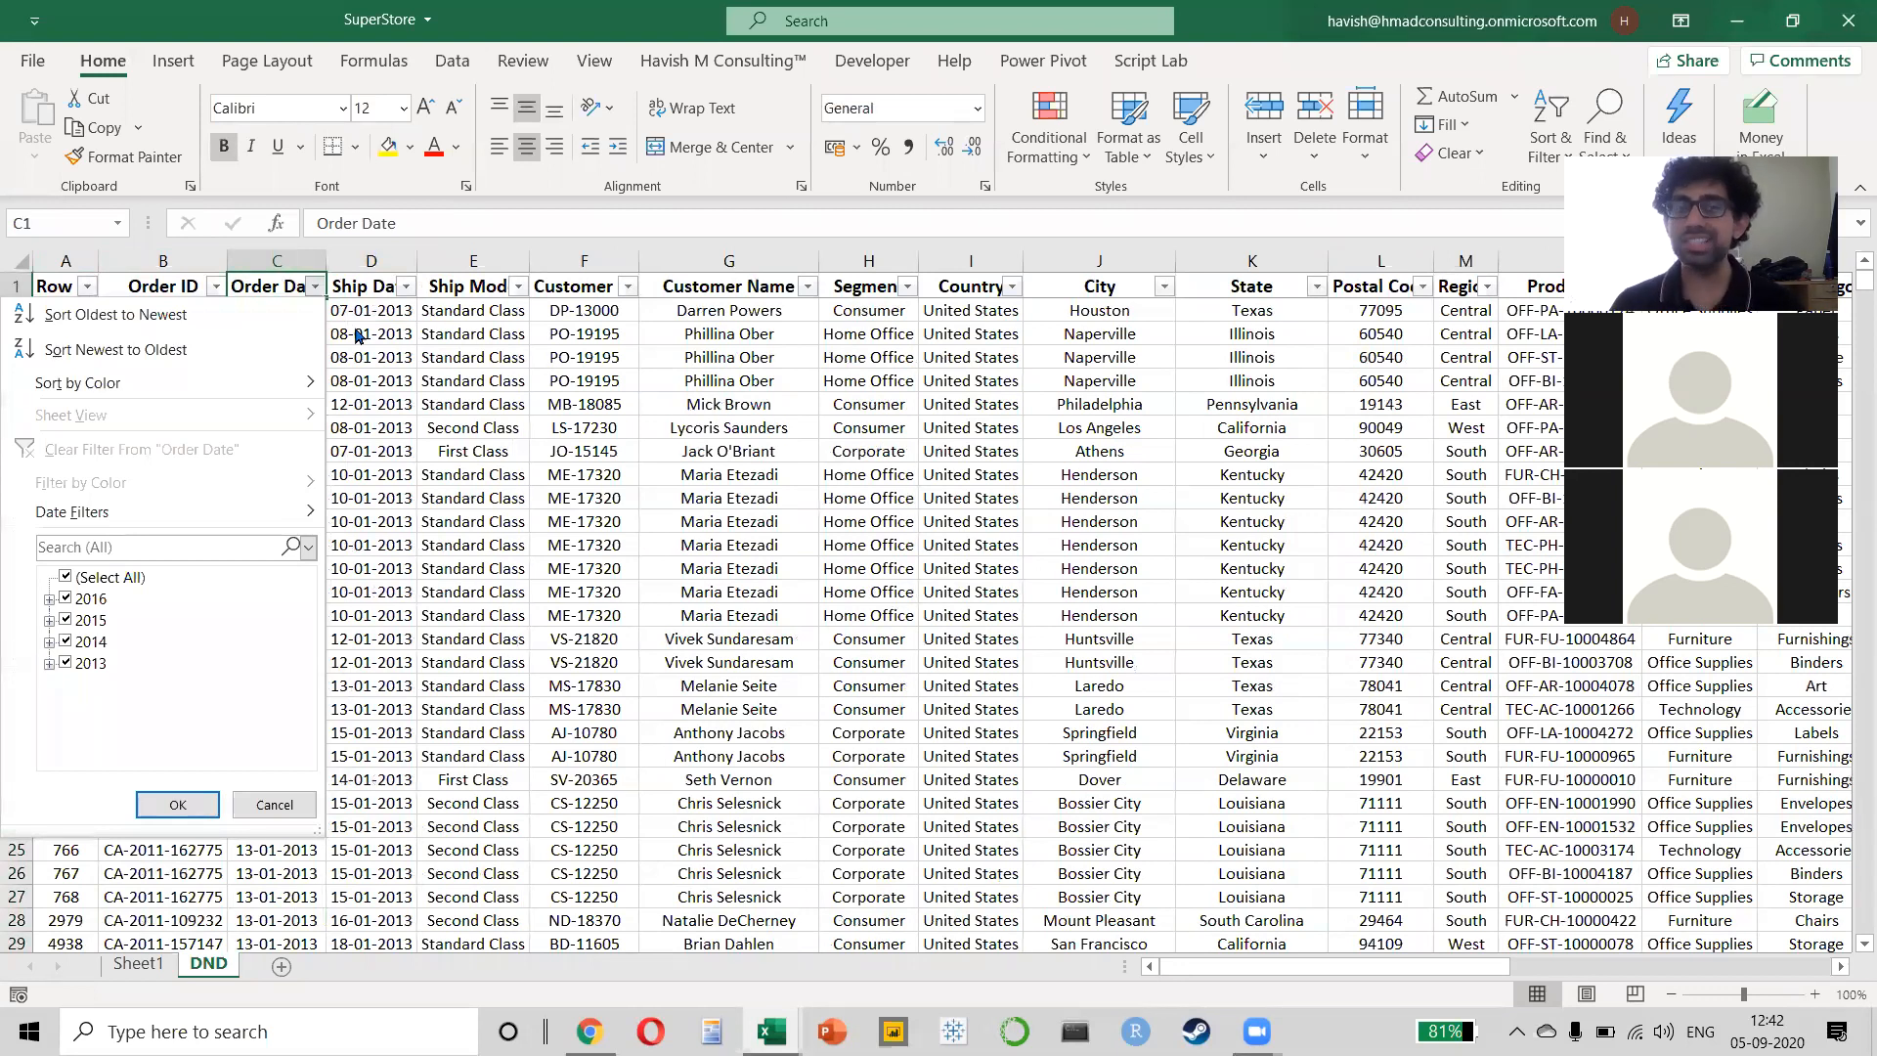
pyautogui.press('Escape')
pyautogui.press('Right')
pyautogui.hotkey('alt', 'Down')
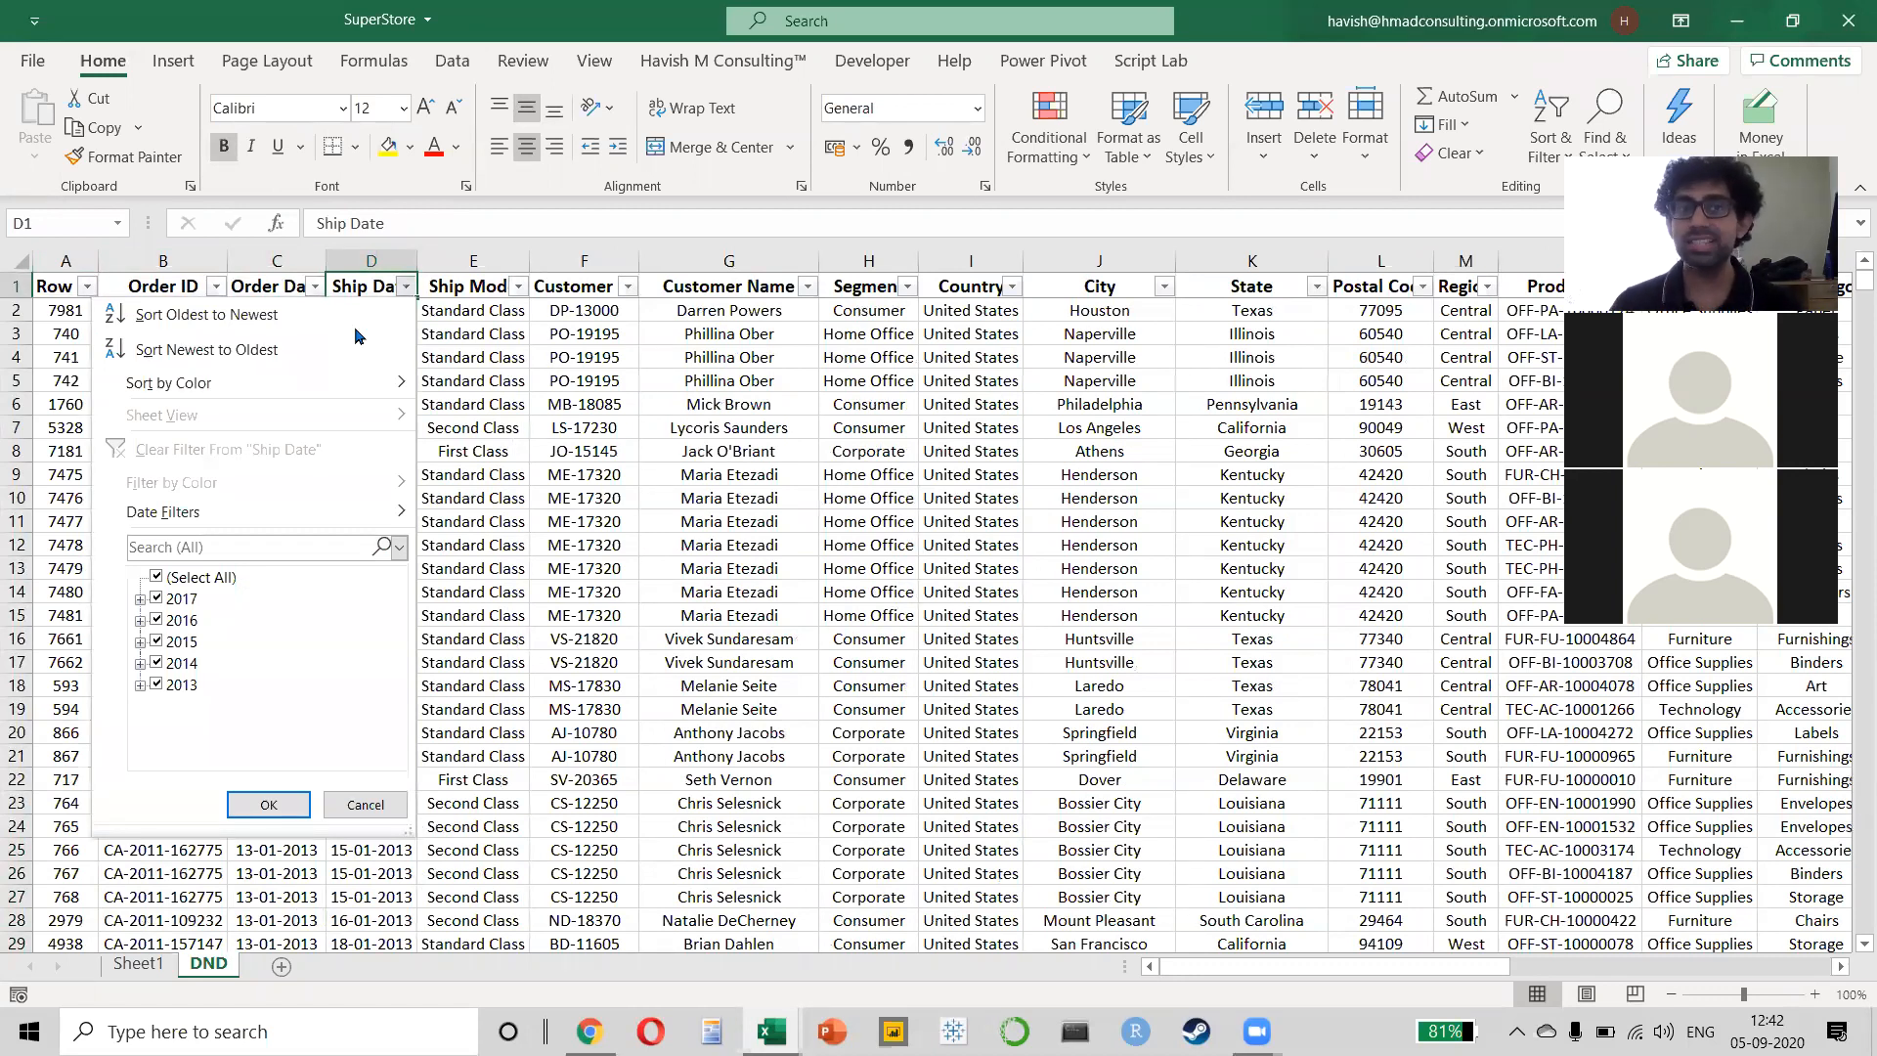
pyautogui.press('Escape')
# - Inspect the available shipping options in the Ship Mode column's filter list without applying a filter
pyautogui.press('Right')
pyautogui.hotkey('alt', 'Down')
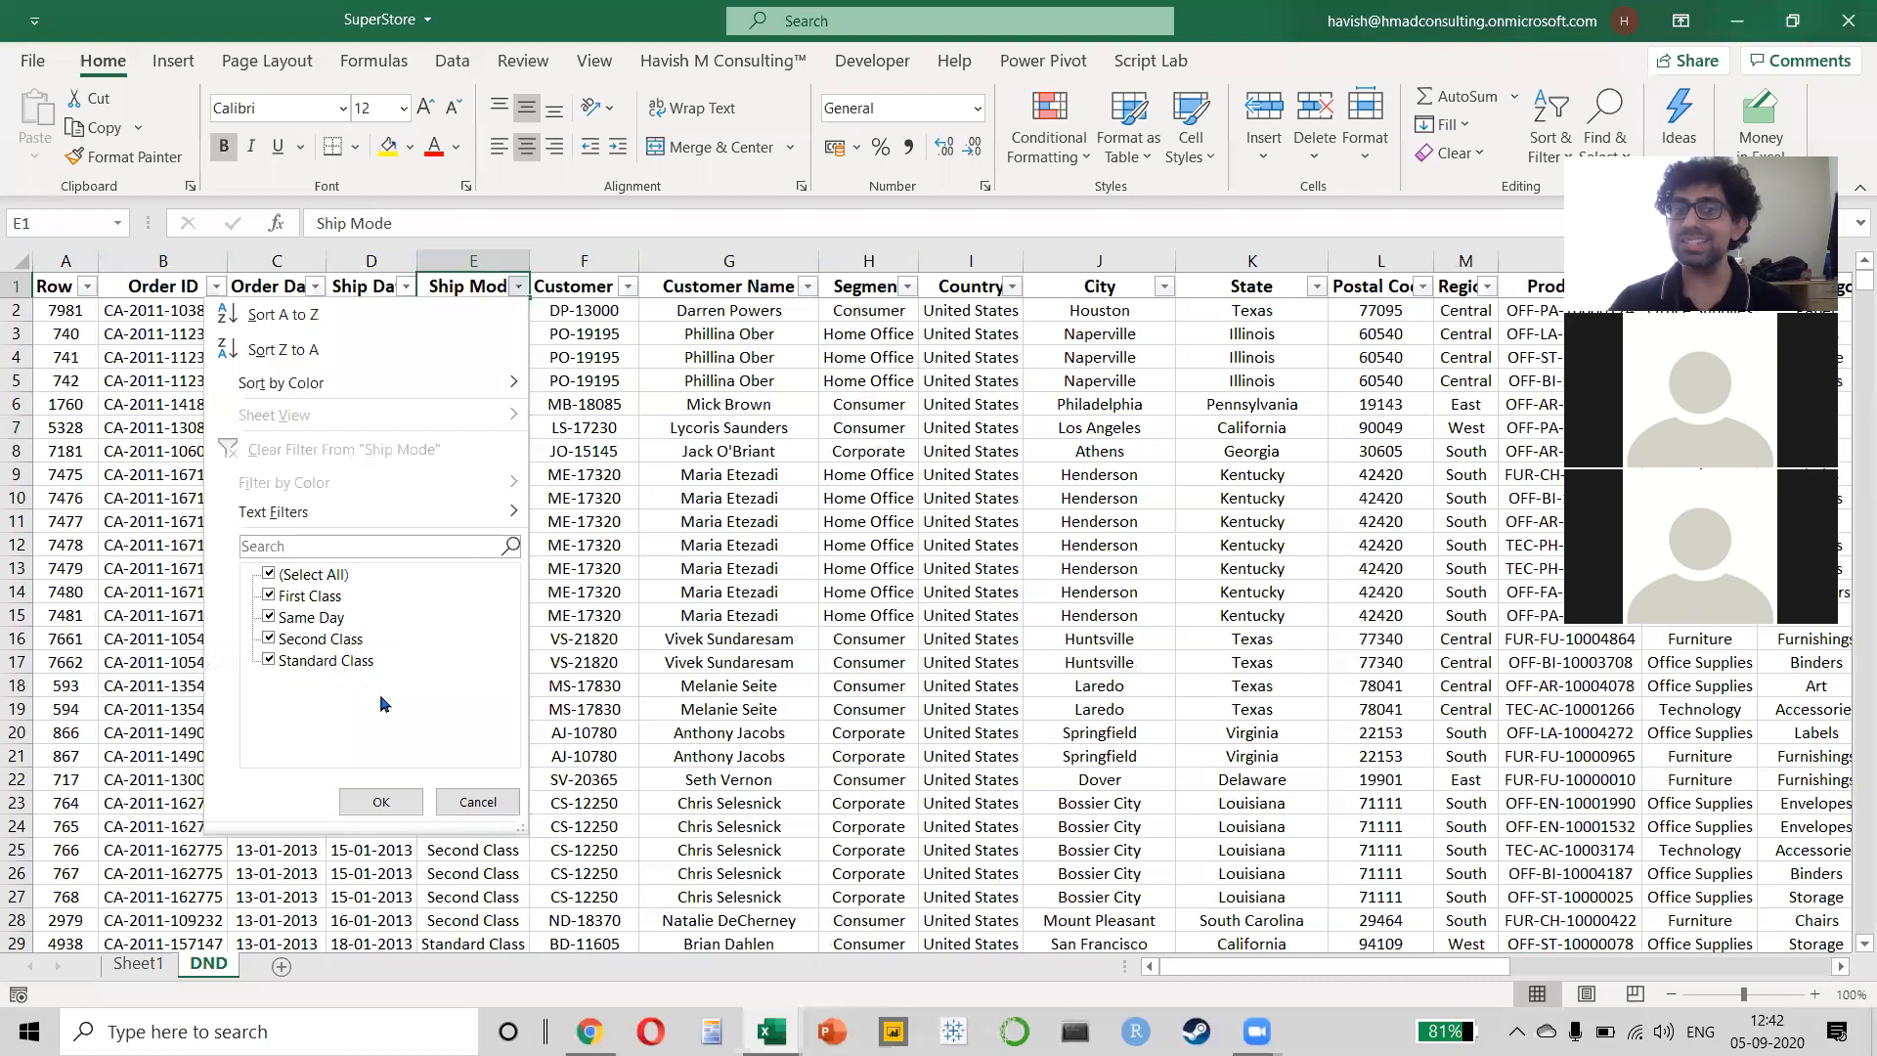
pyautogui.click(313, 619)
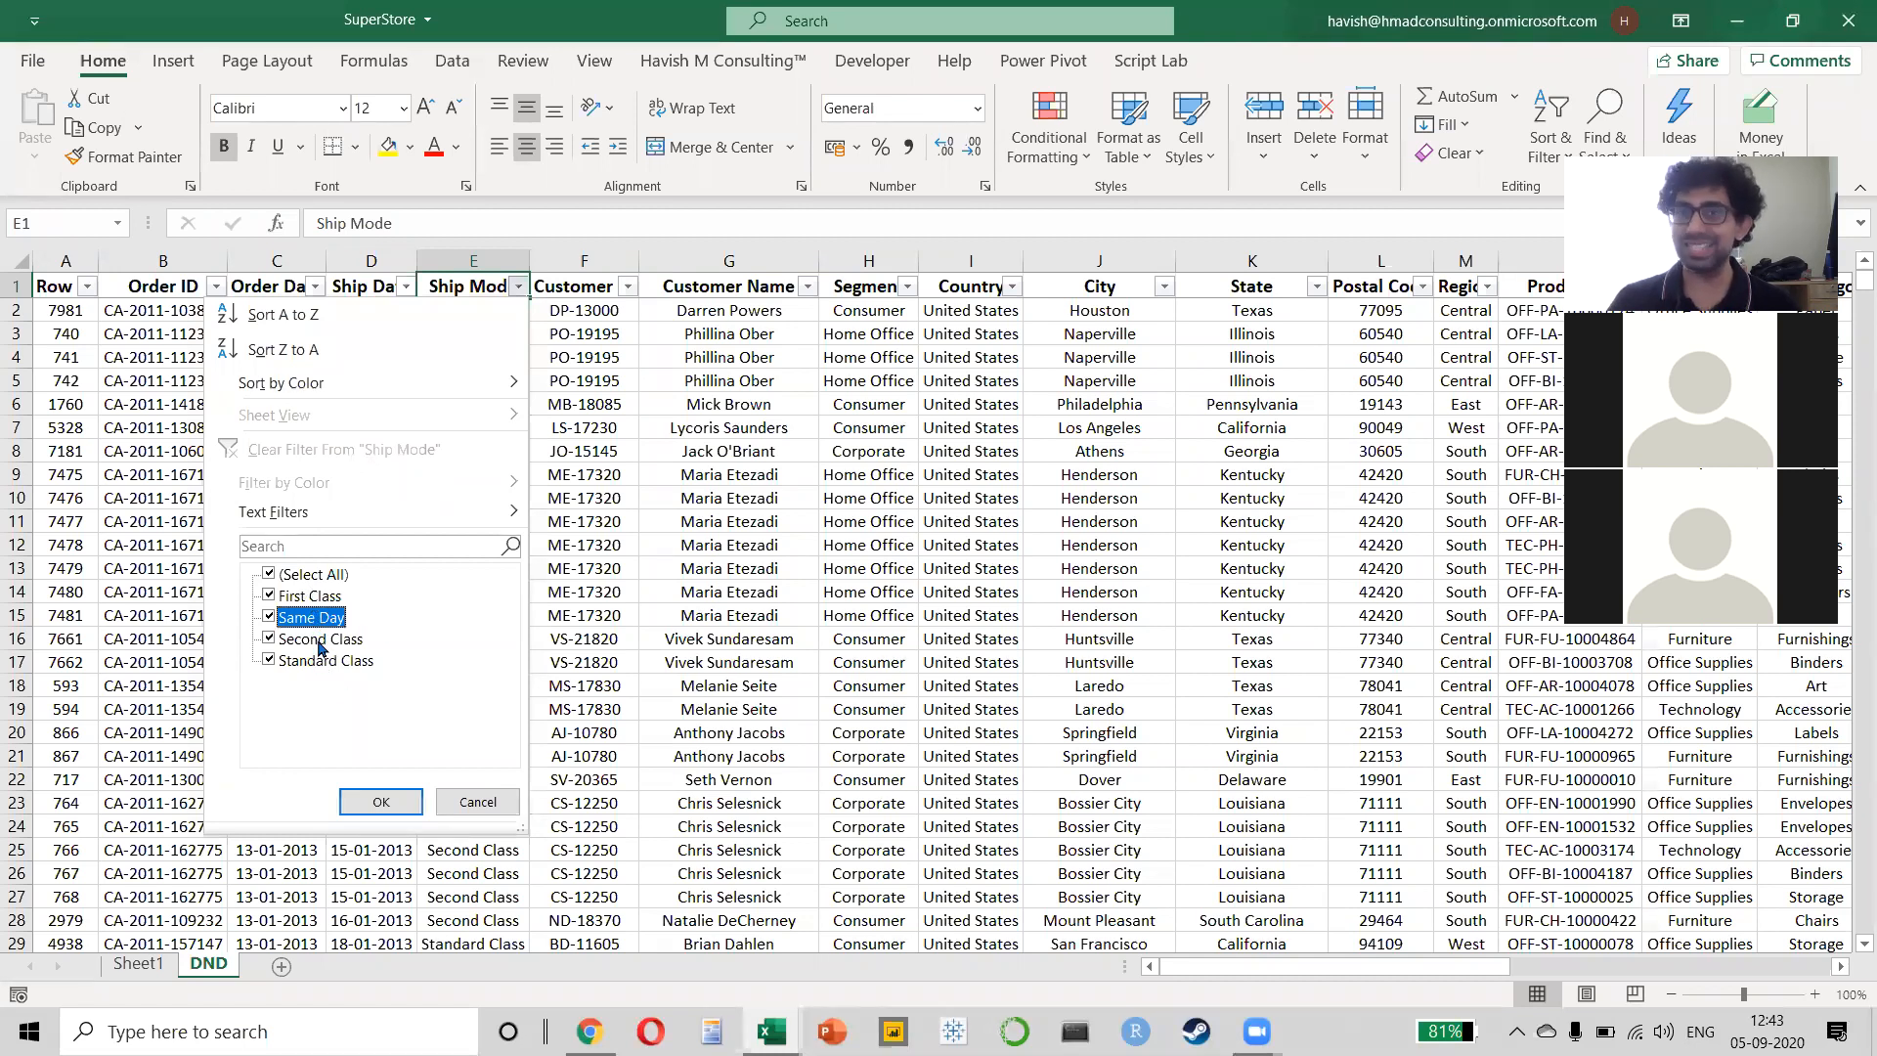
pyautogui.click(563, 408)
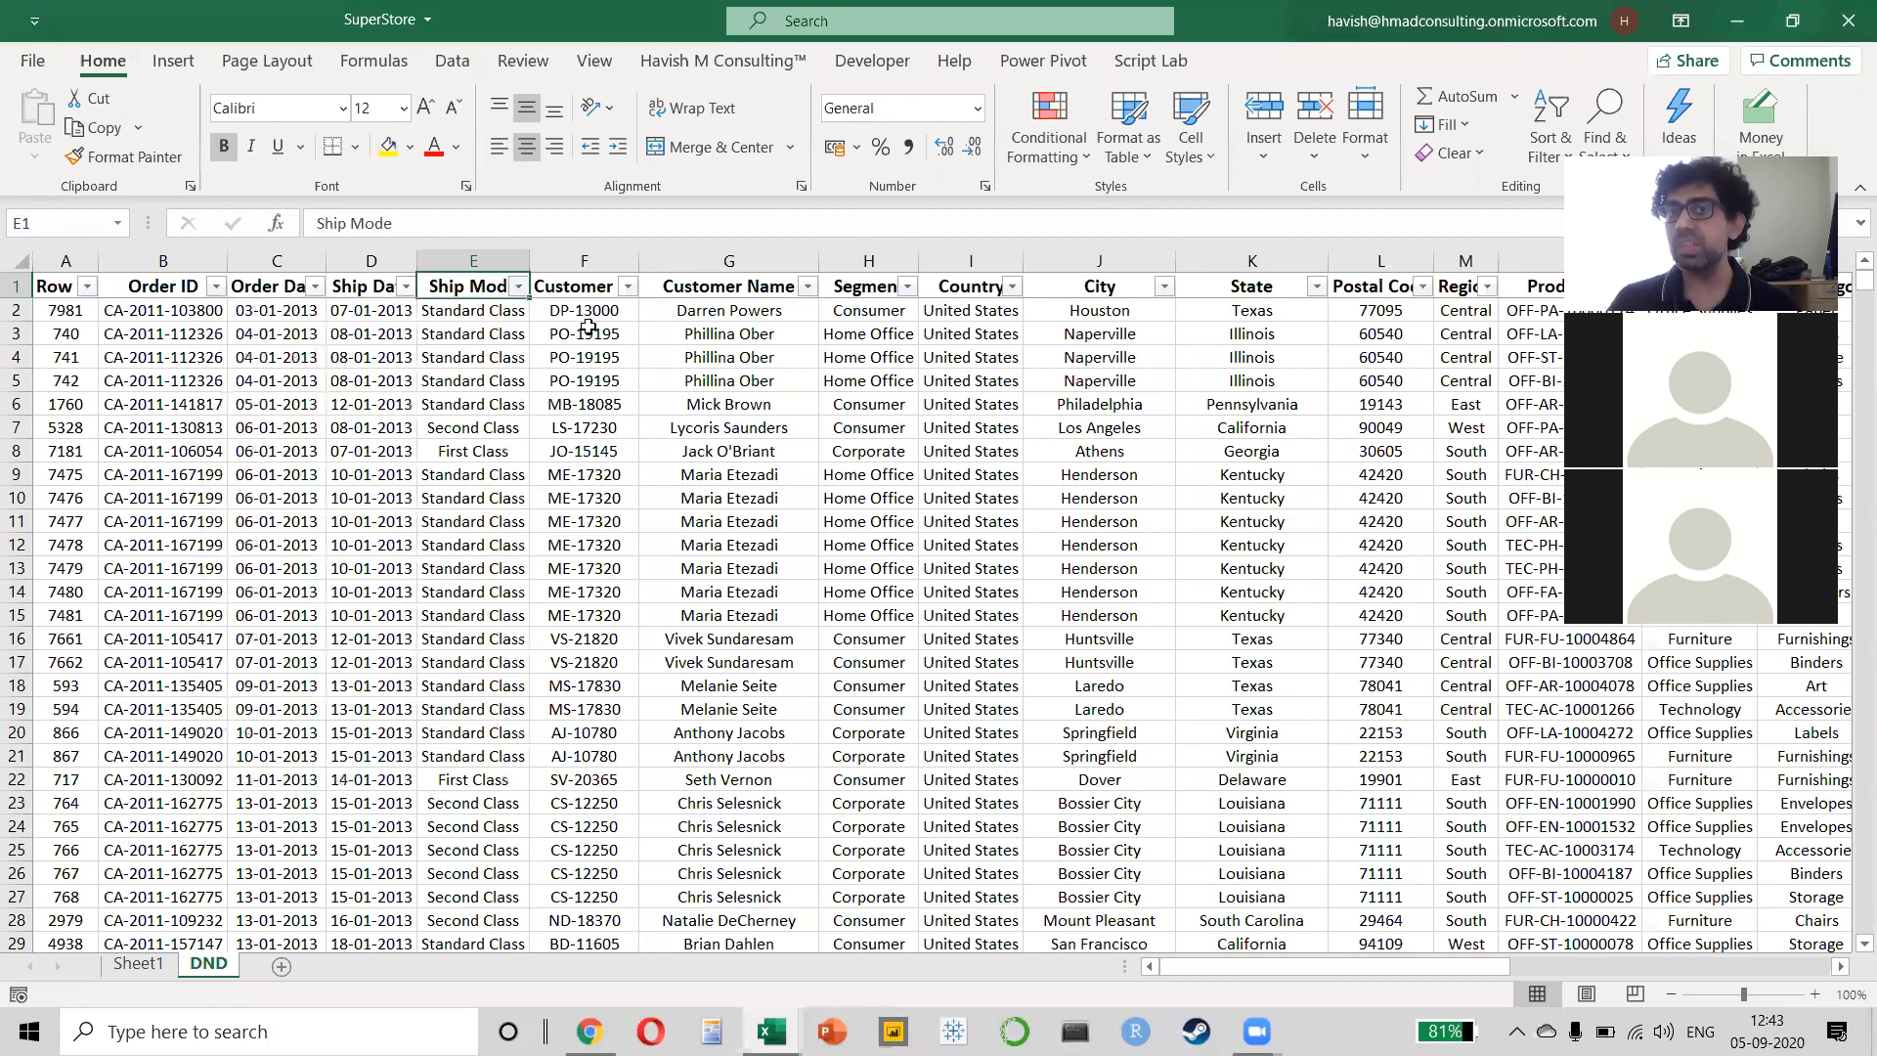
# - Inspect the filter lists of the Customer Name, Segment and Country columns without applying a filter
pyautogui.click(807, 286)
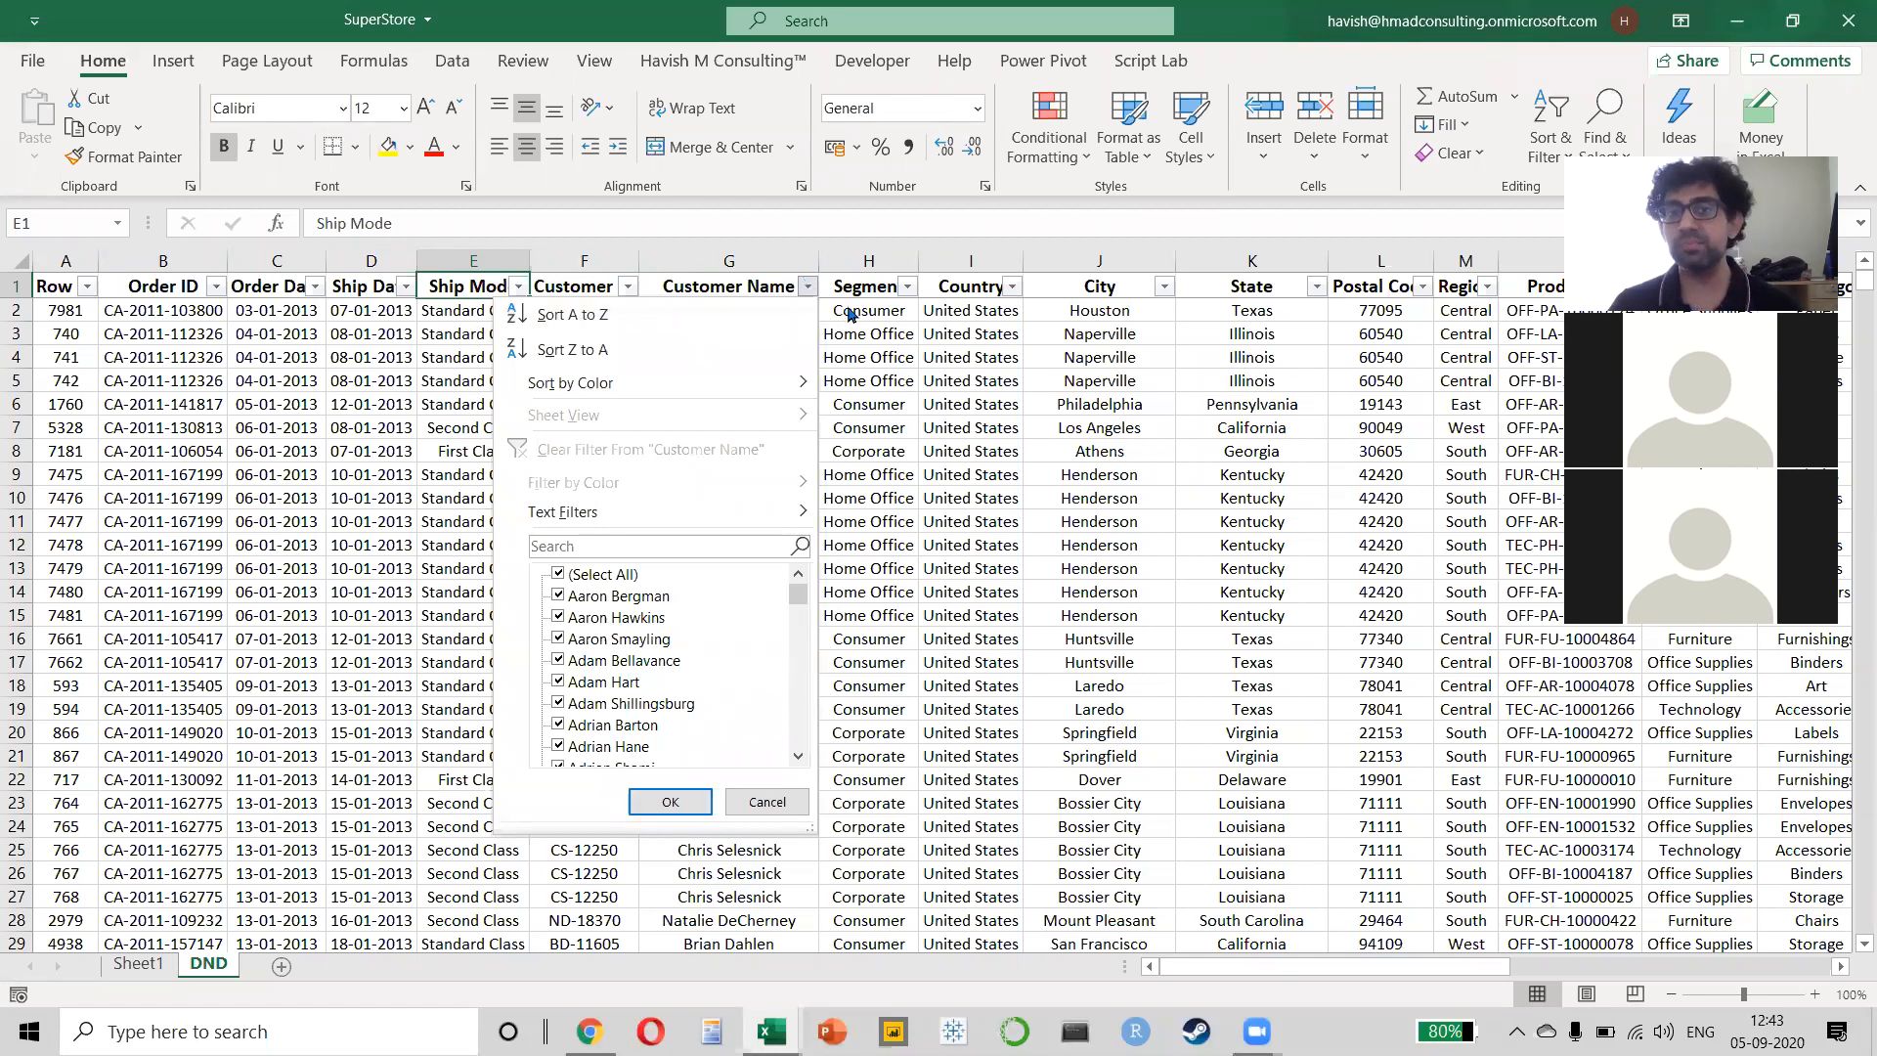
pyautogui.click(907, 285)
pyautogui.click(907, 285)
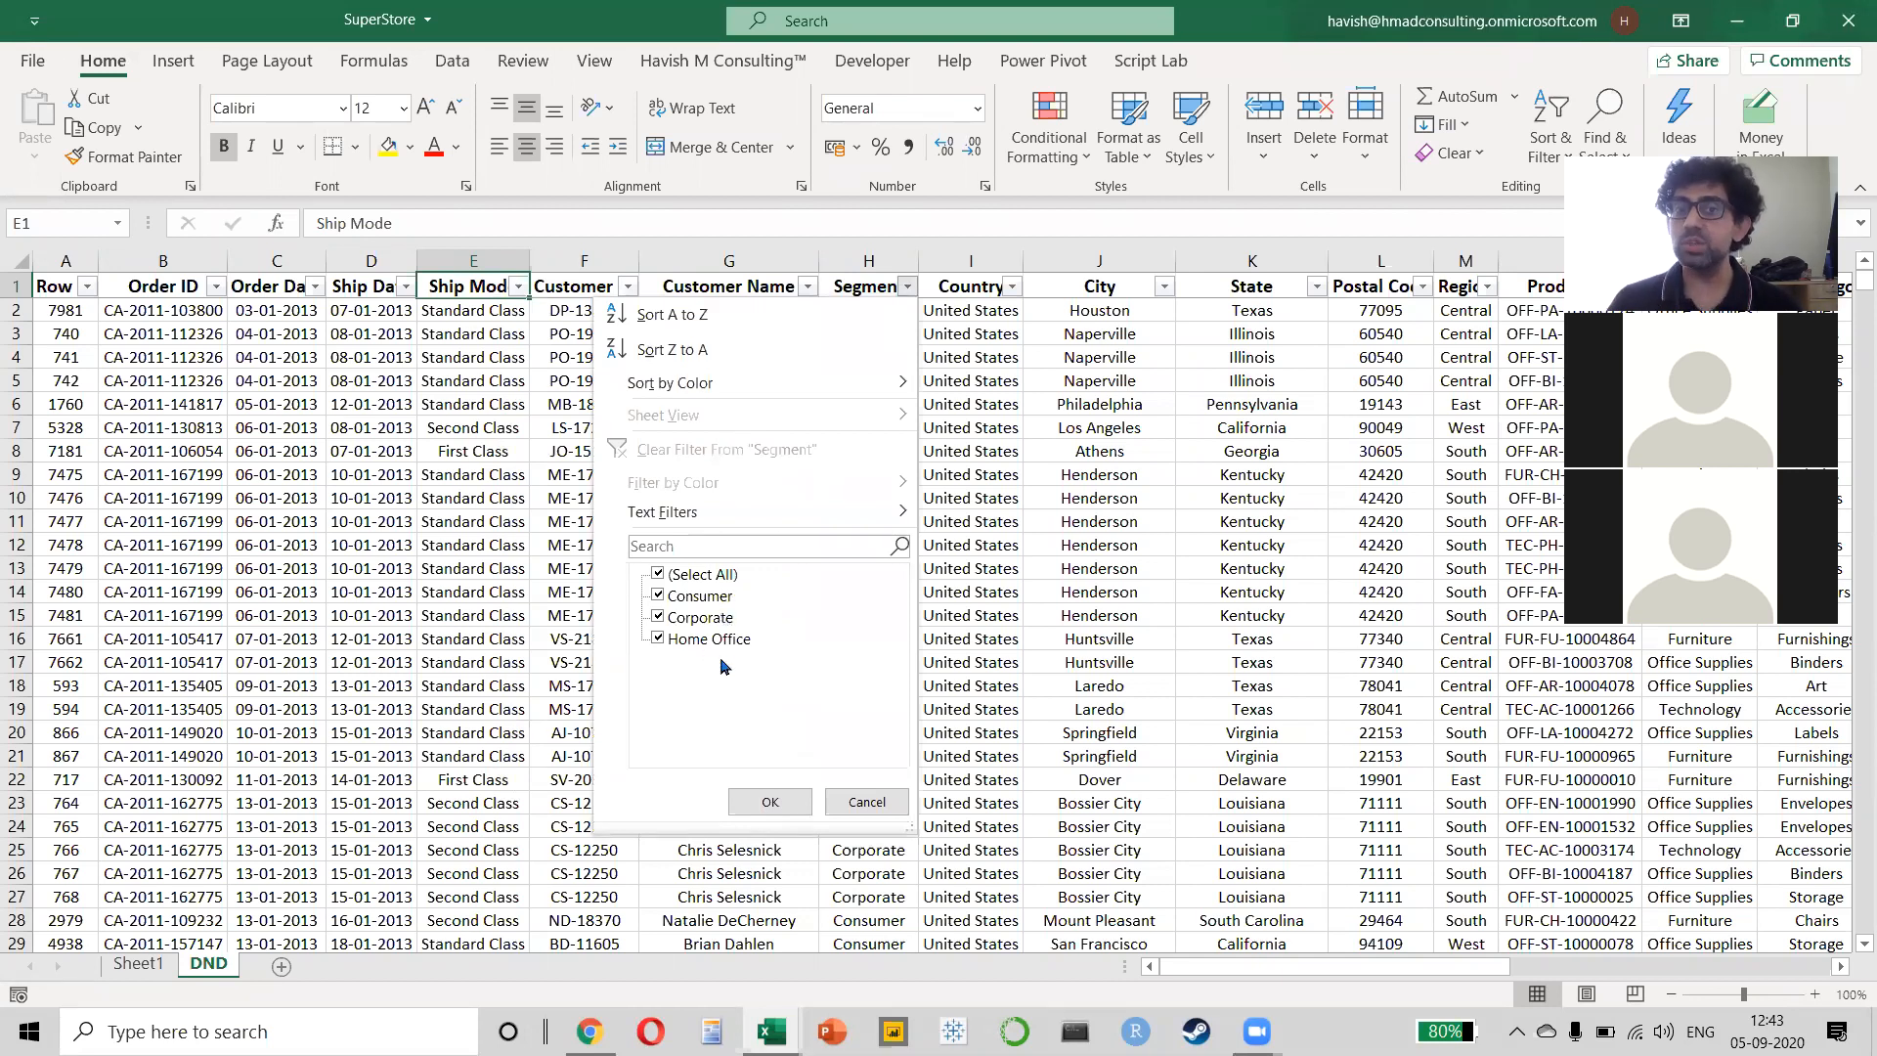
pyautogui.click(1011, 285)
pyautogui.click(1012, 285)
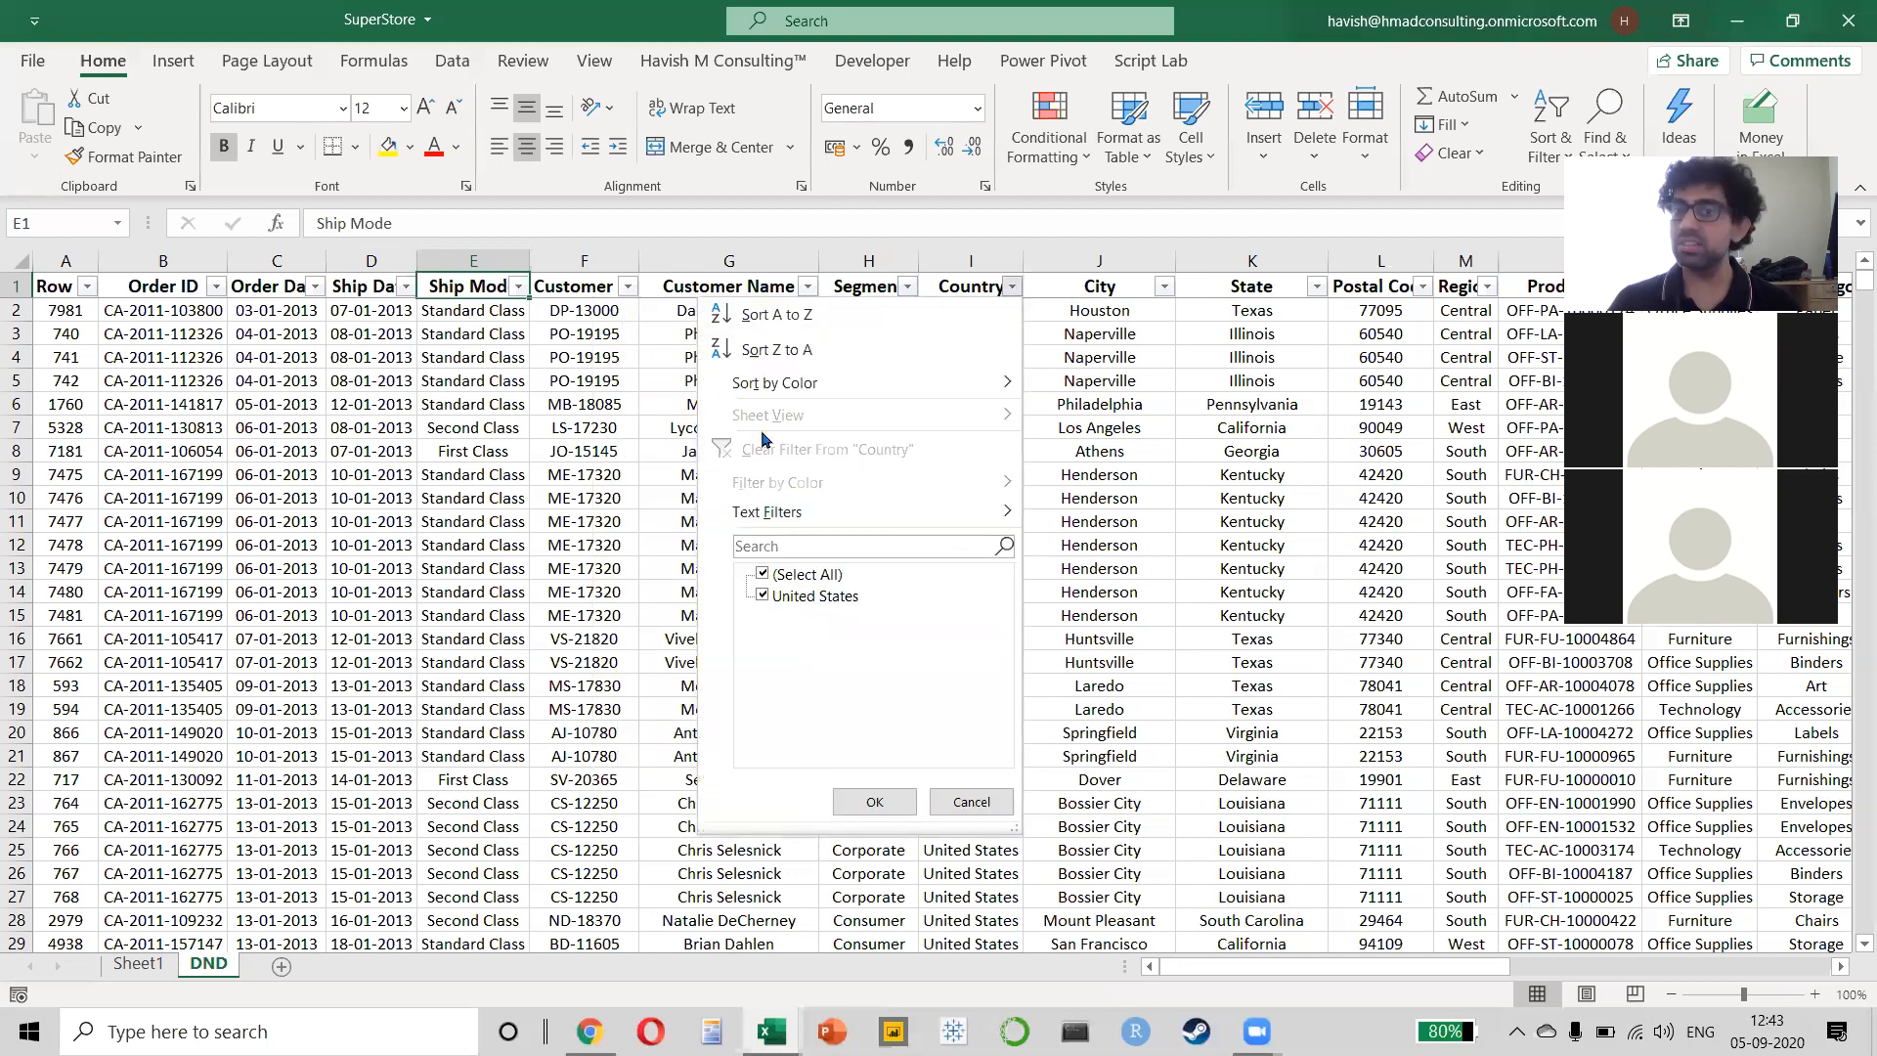
pyautogui.click(1158, 293)
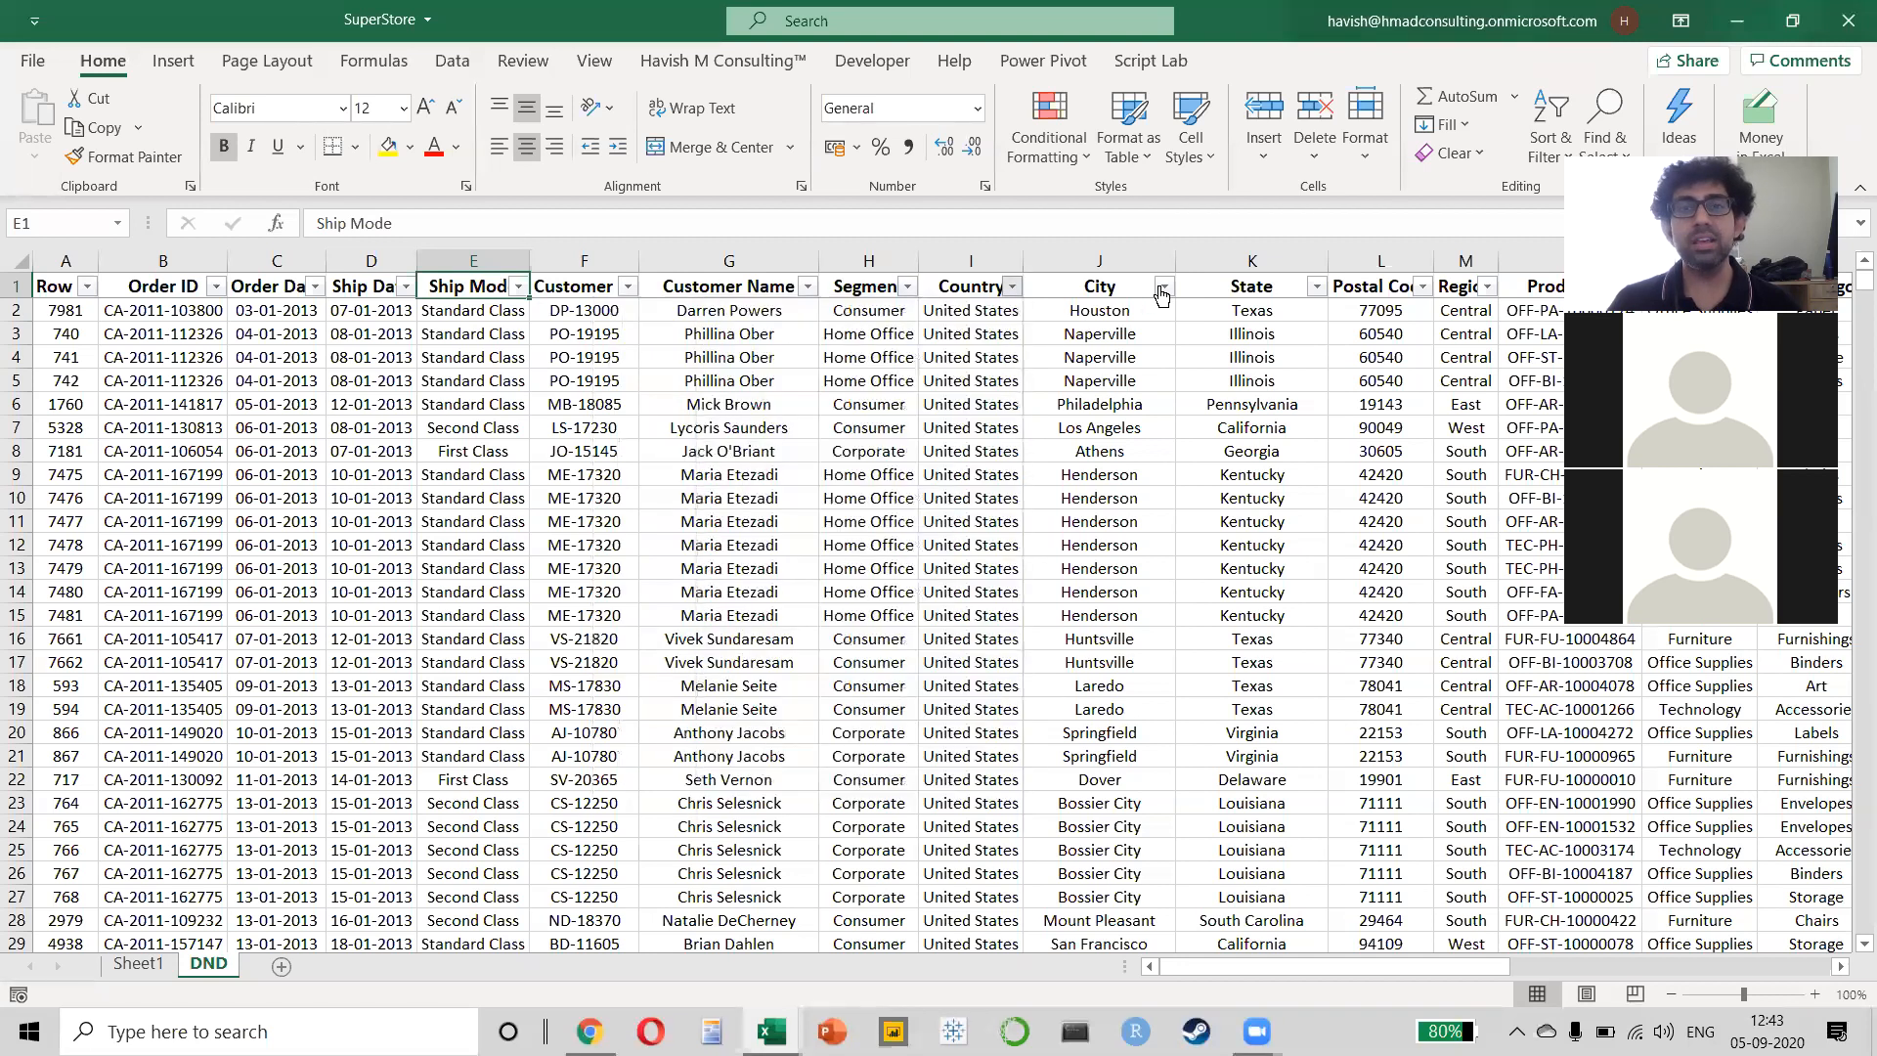
# - Inspect the locations in the filter lists of the City and State columns without applying a filter
pyautogui.click(1161, 288)
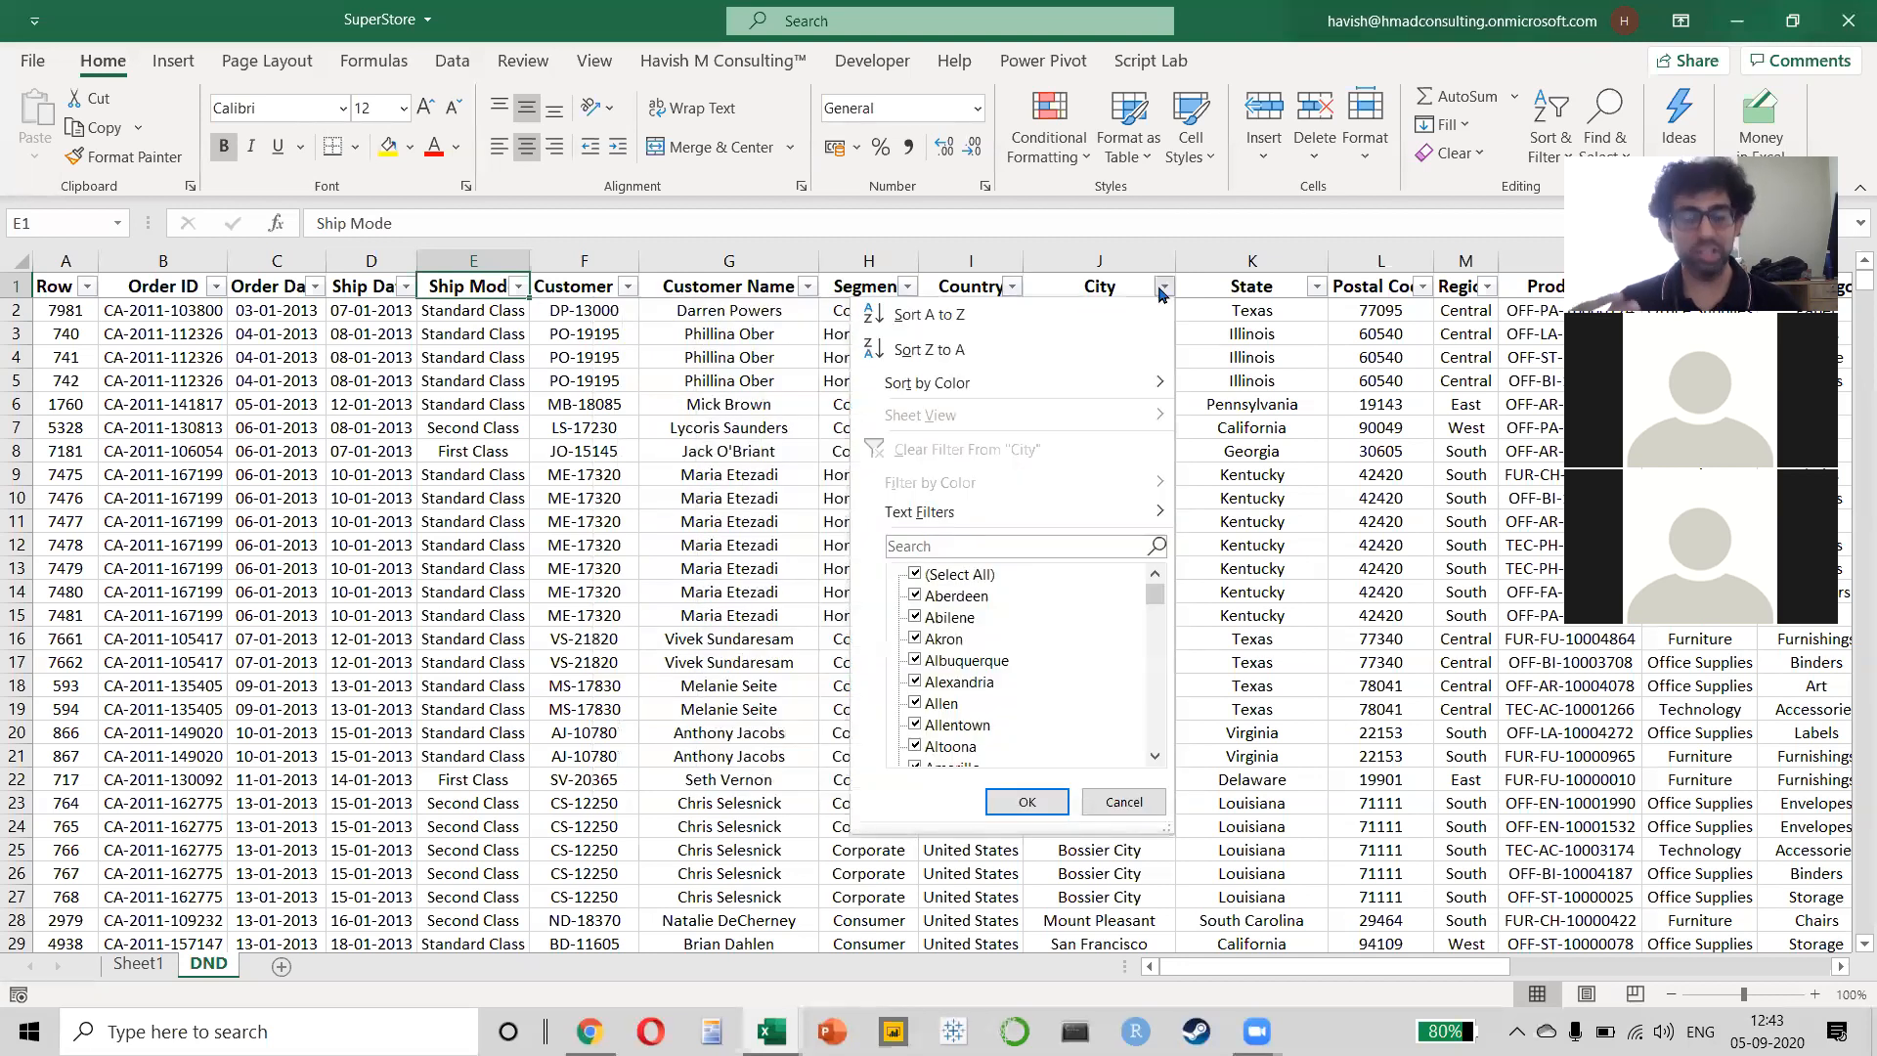
pyautogui.click(1316, 289)
pyautogui.click(1316, 290)
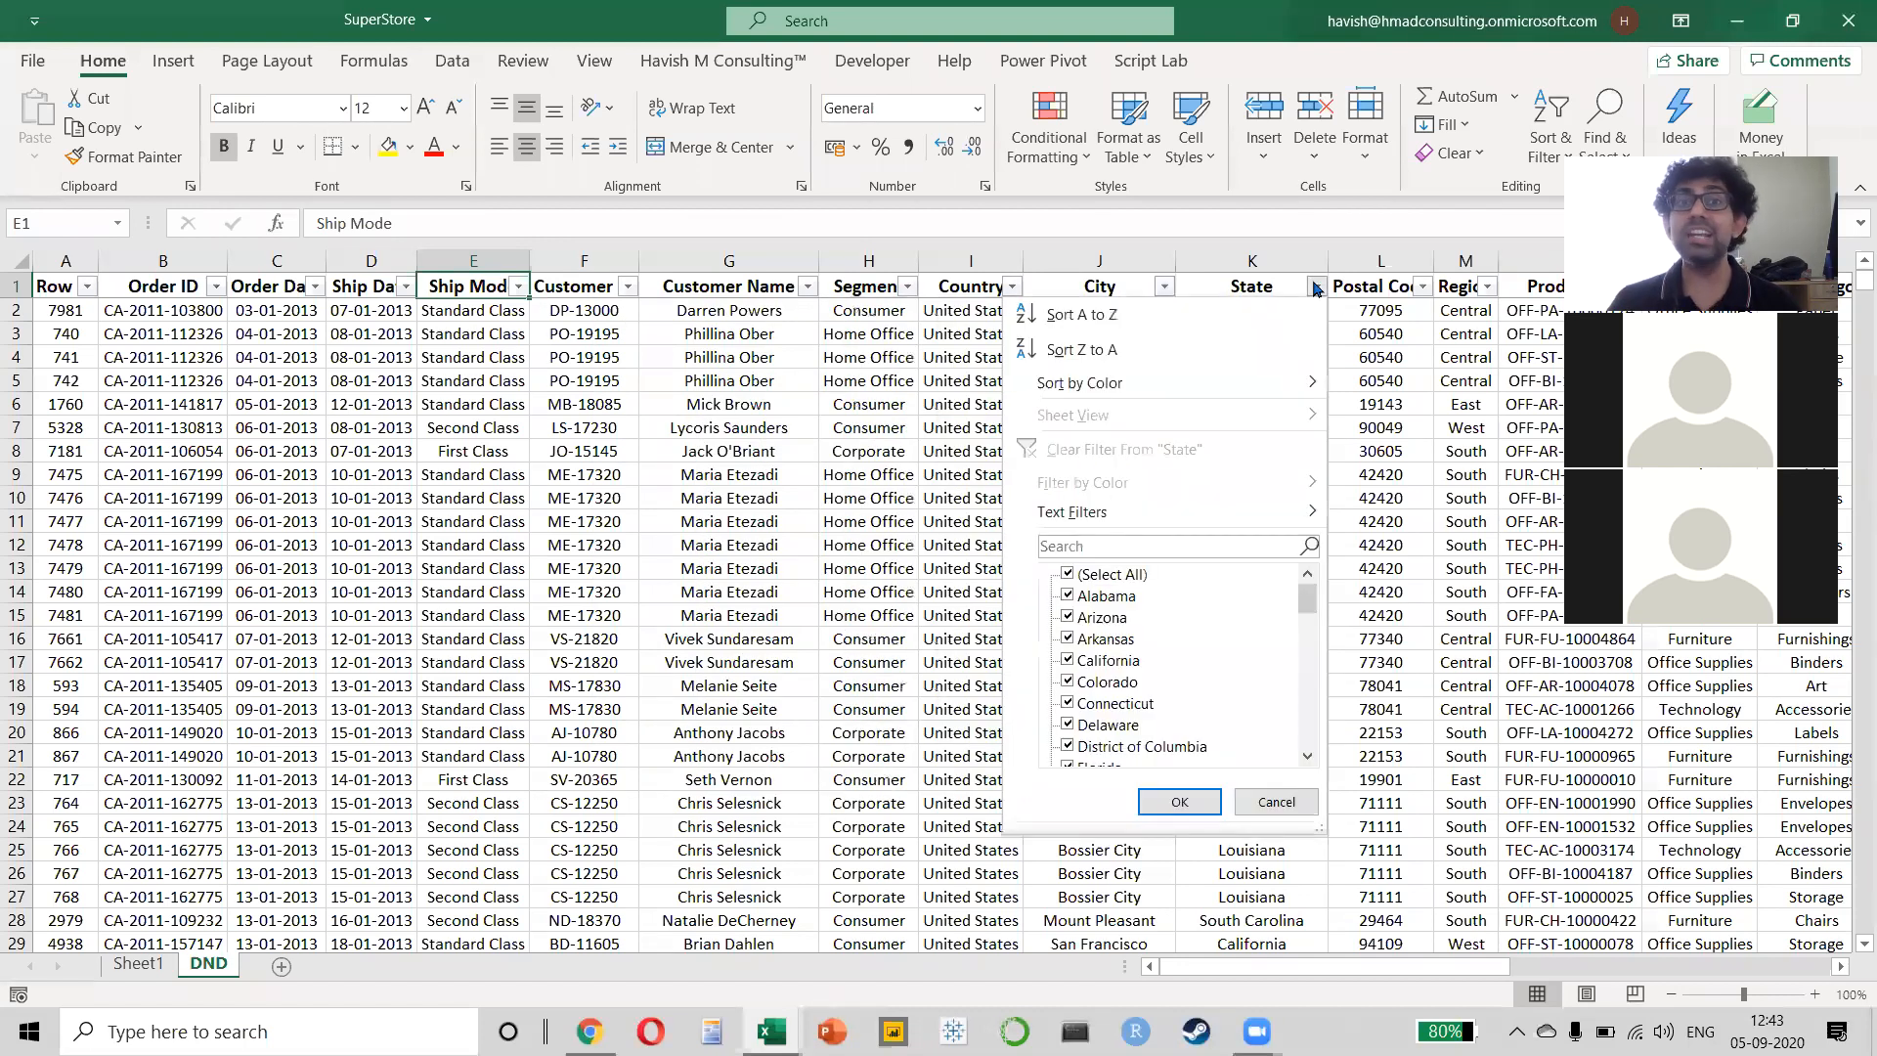
pyautogui.click(1417, 428)
# - Look through the product and sales columns and inspect the Region column's filter list
pyautogui.click(1417, 429)
pyautogui.press('Right')
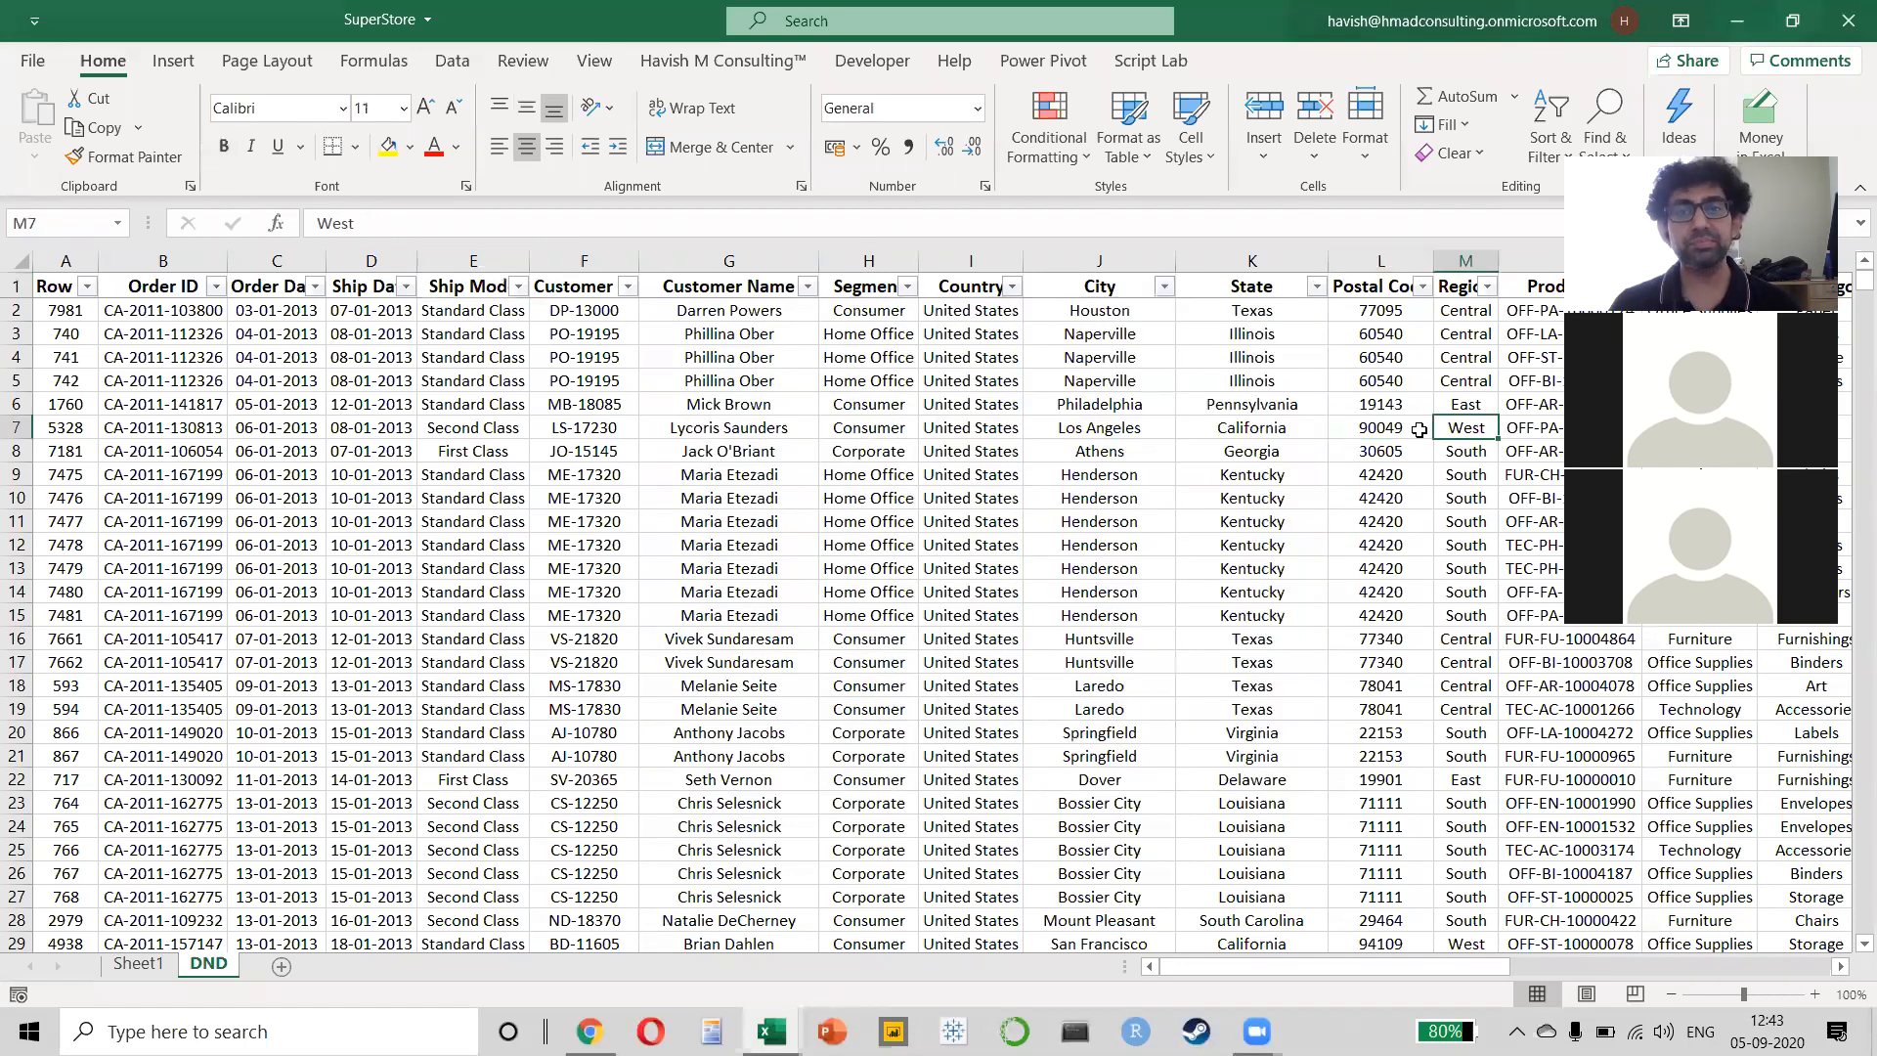
pyautogui.press('Right')
pyautogui.press('Right')
pyautogui.press('Right')
pyautogui.press('Right')
pyautogui.press('Right')
pyautogui.press('Right')
pyautogui.press('Right')
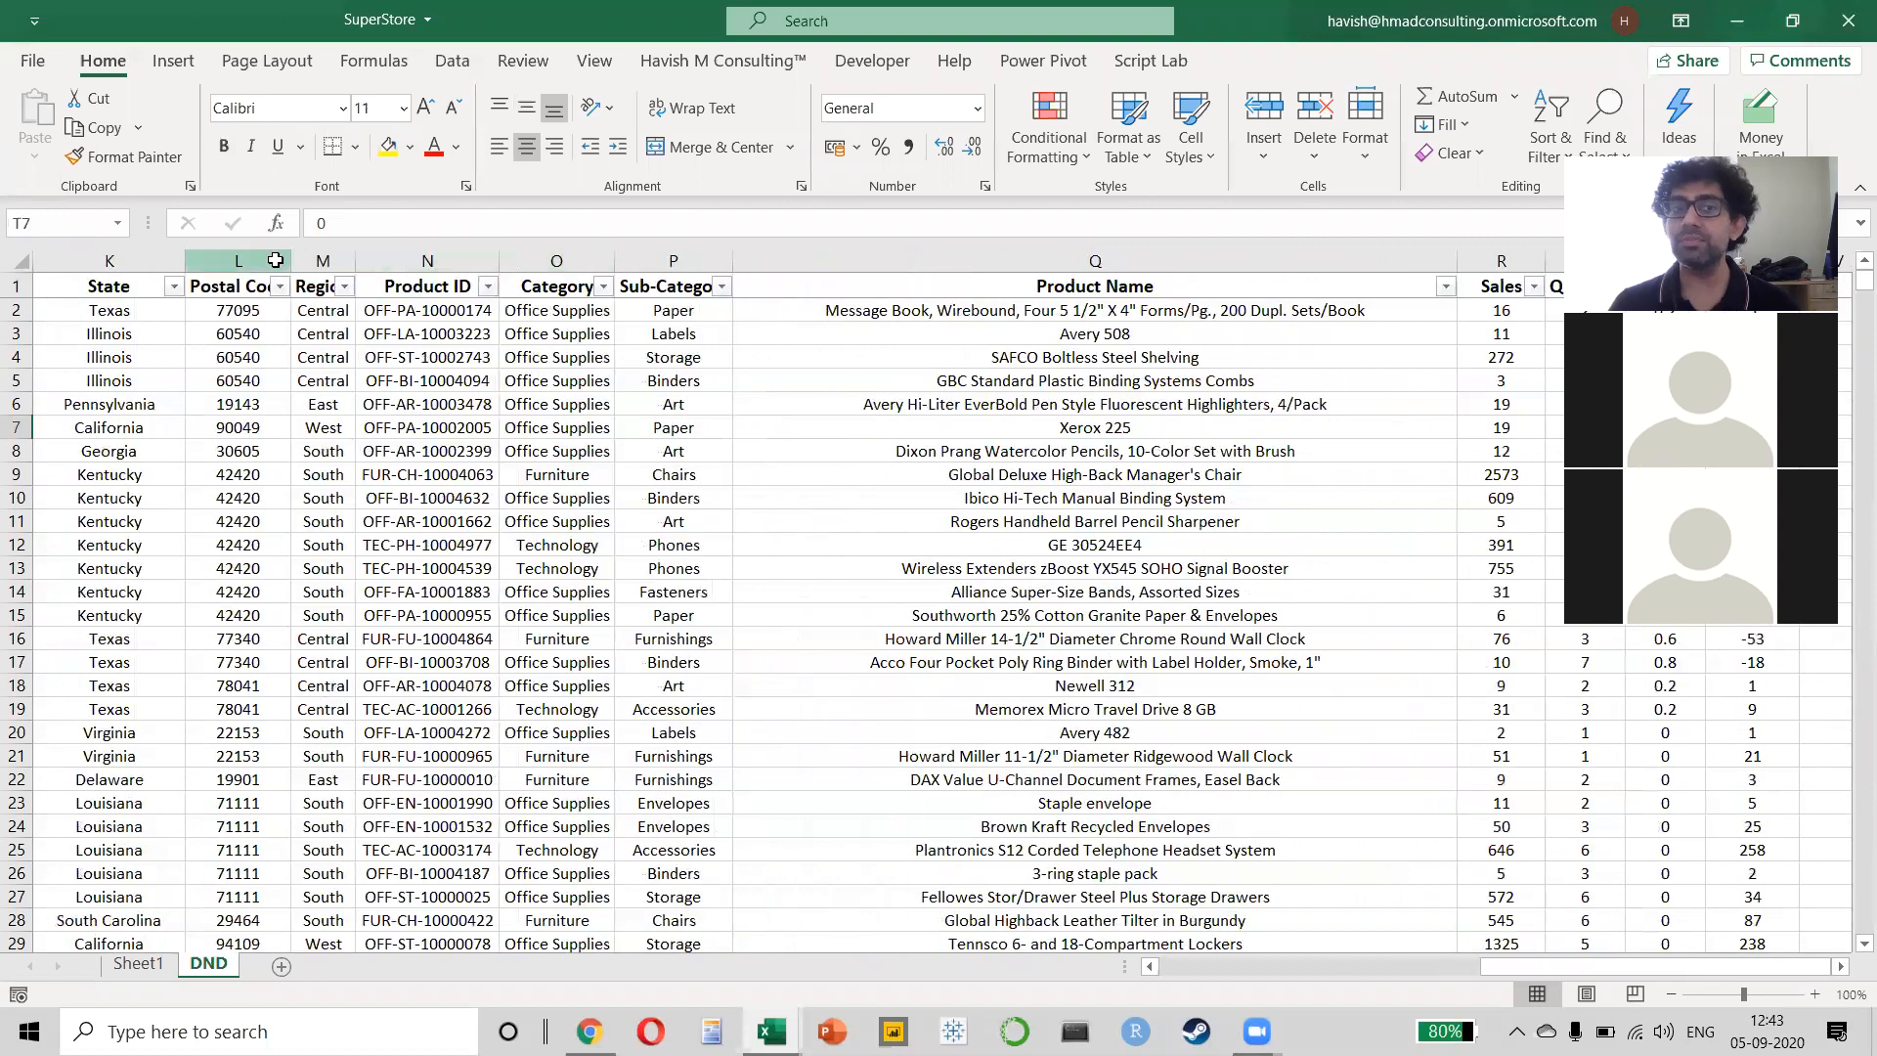
pyautogui.click(345, 286)
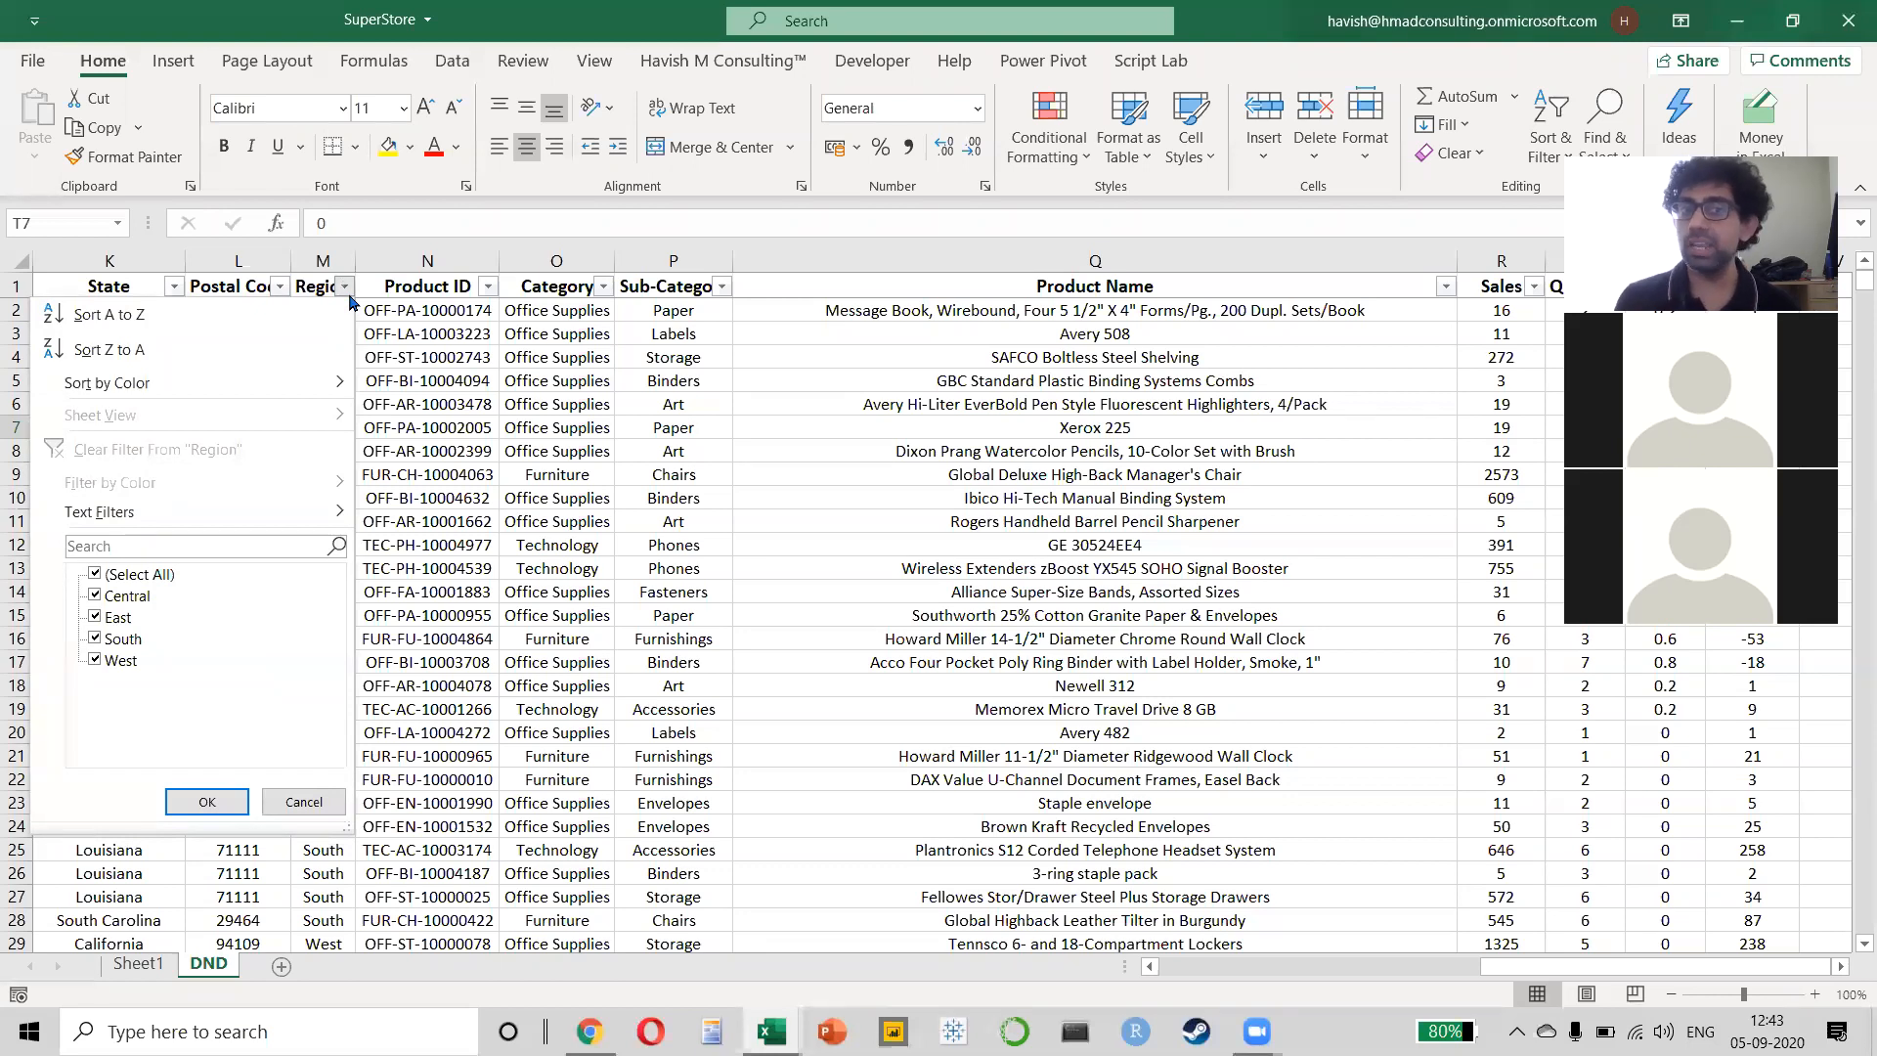
pyautogui.click(363, 301)
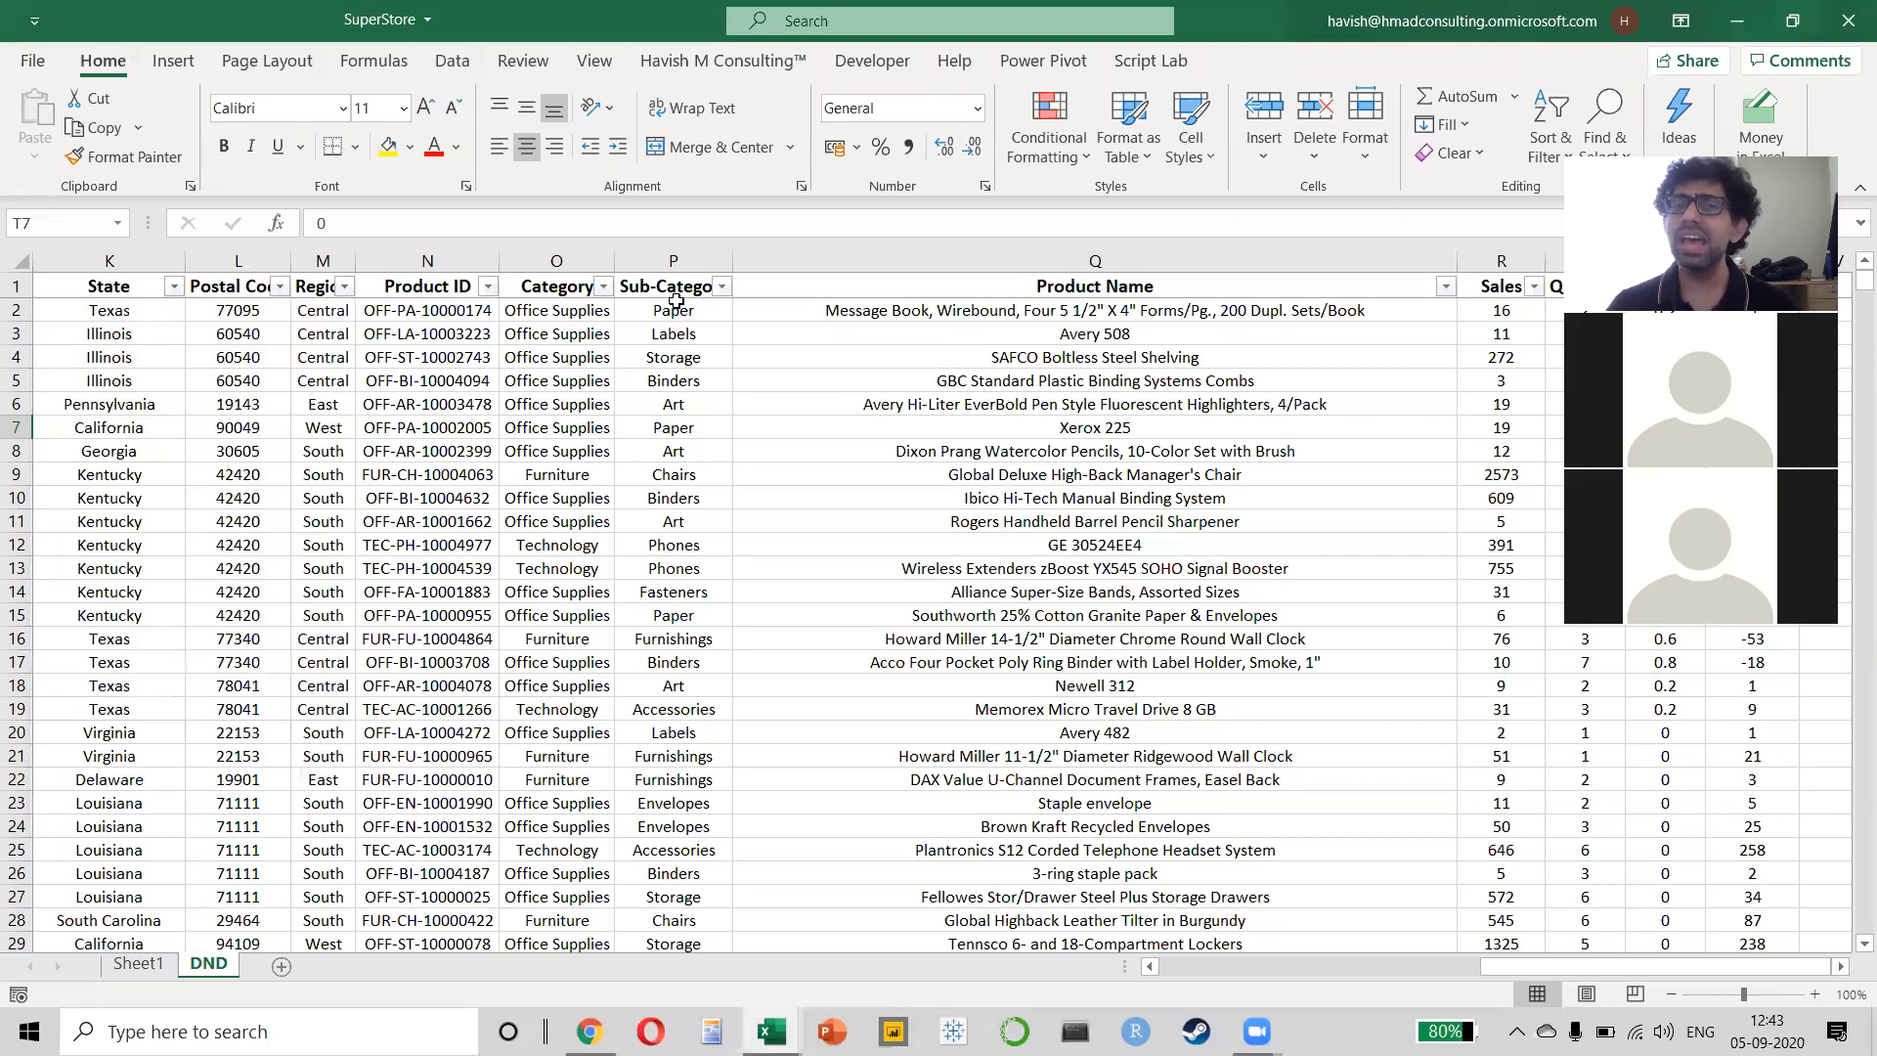
# - Inspect the filter lists of the Category and Sub-Category columns without applying a filter
pyautogui.click(601, 286)
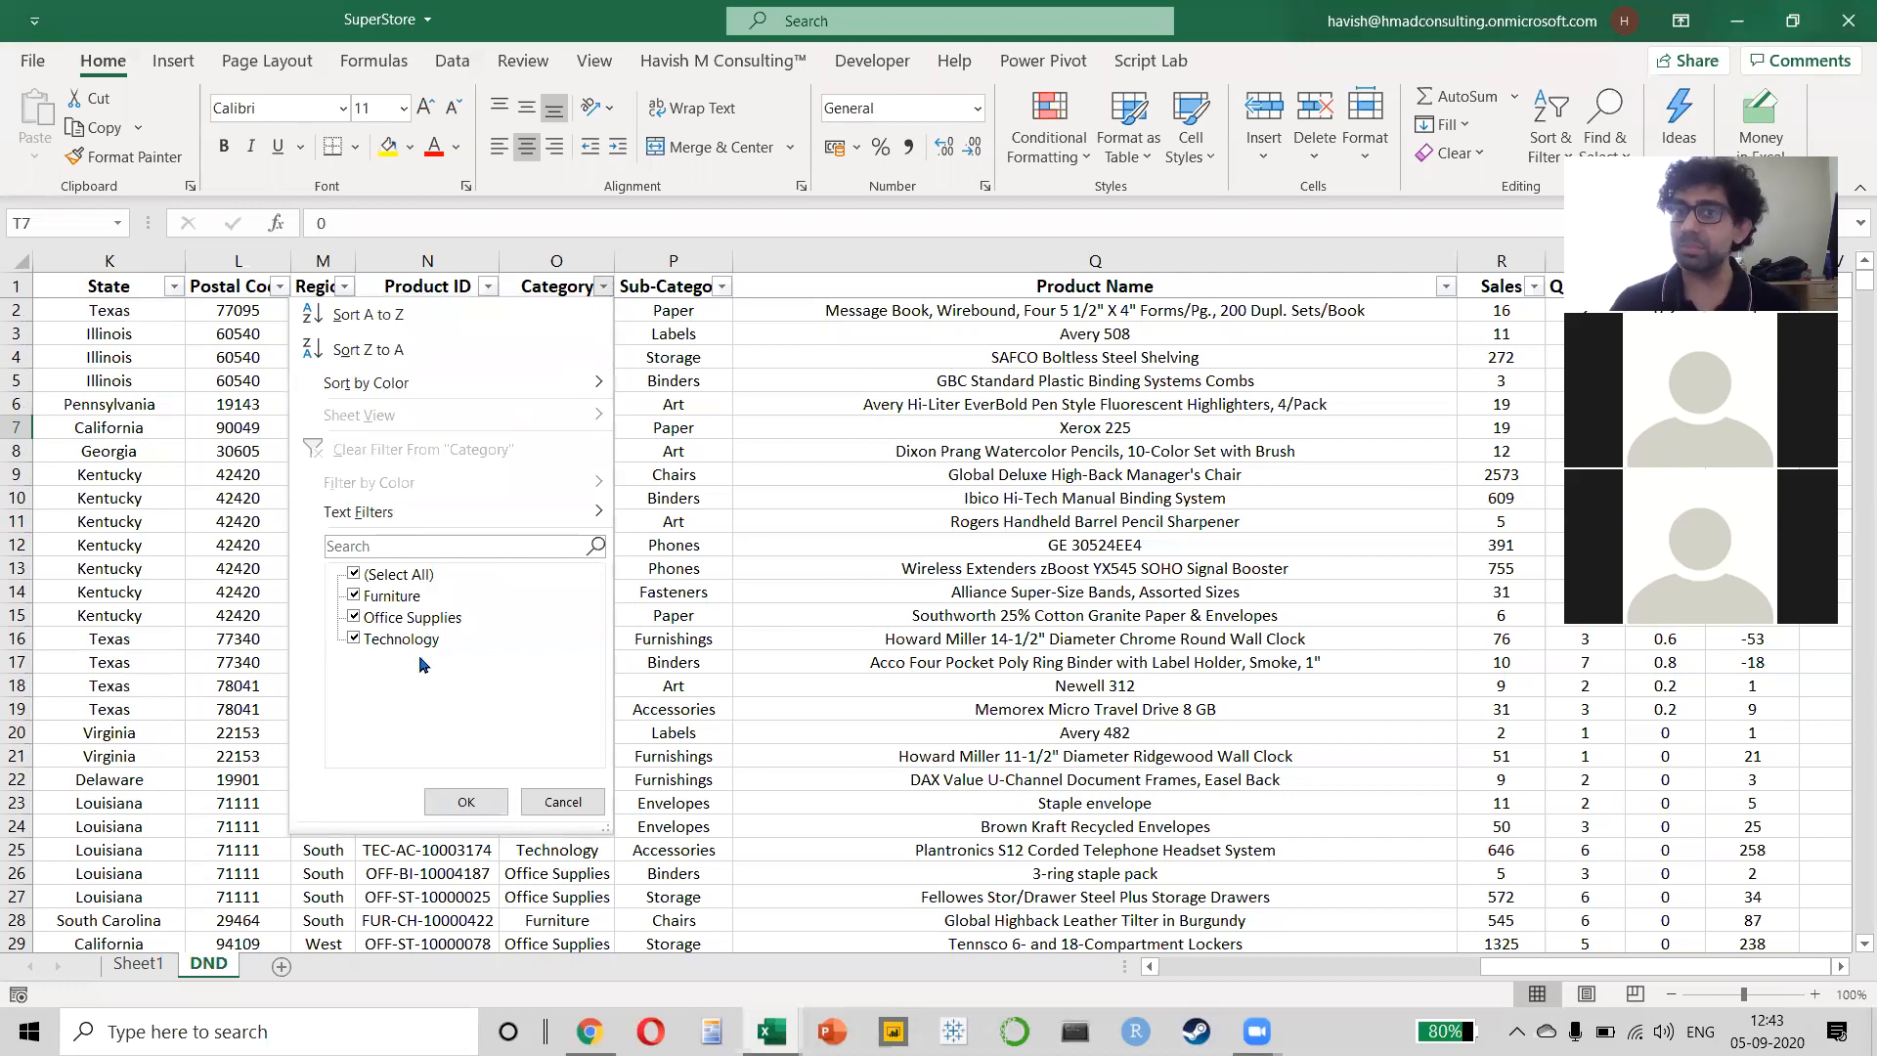
pyautogui.click(721, 287)
pyautogui.click(720, 287)
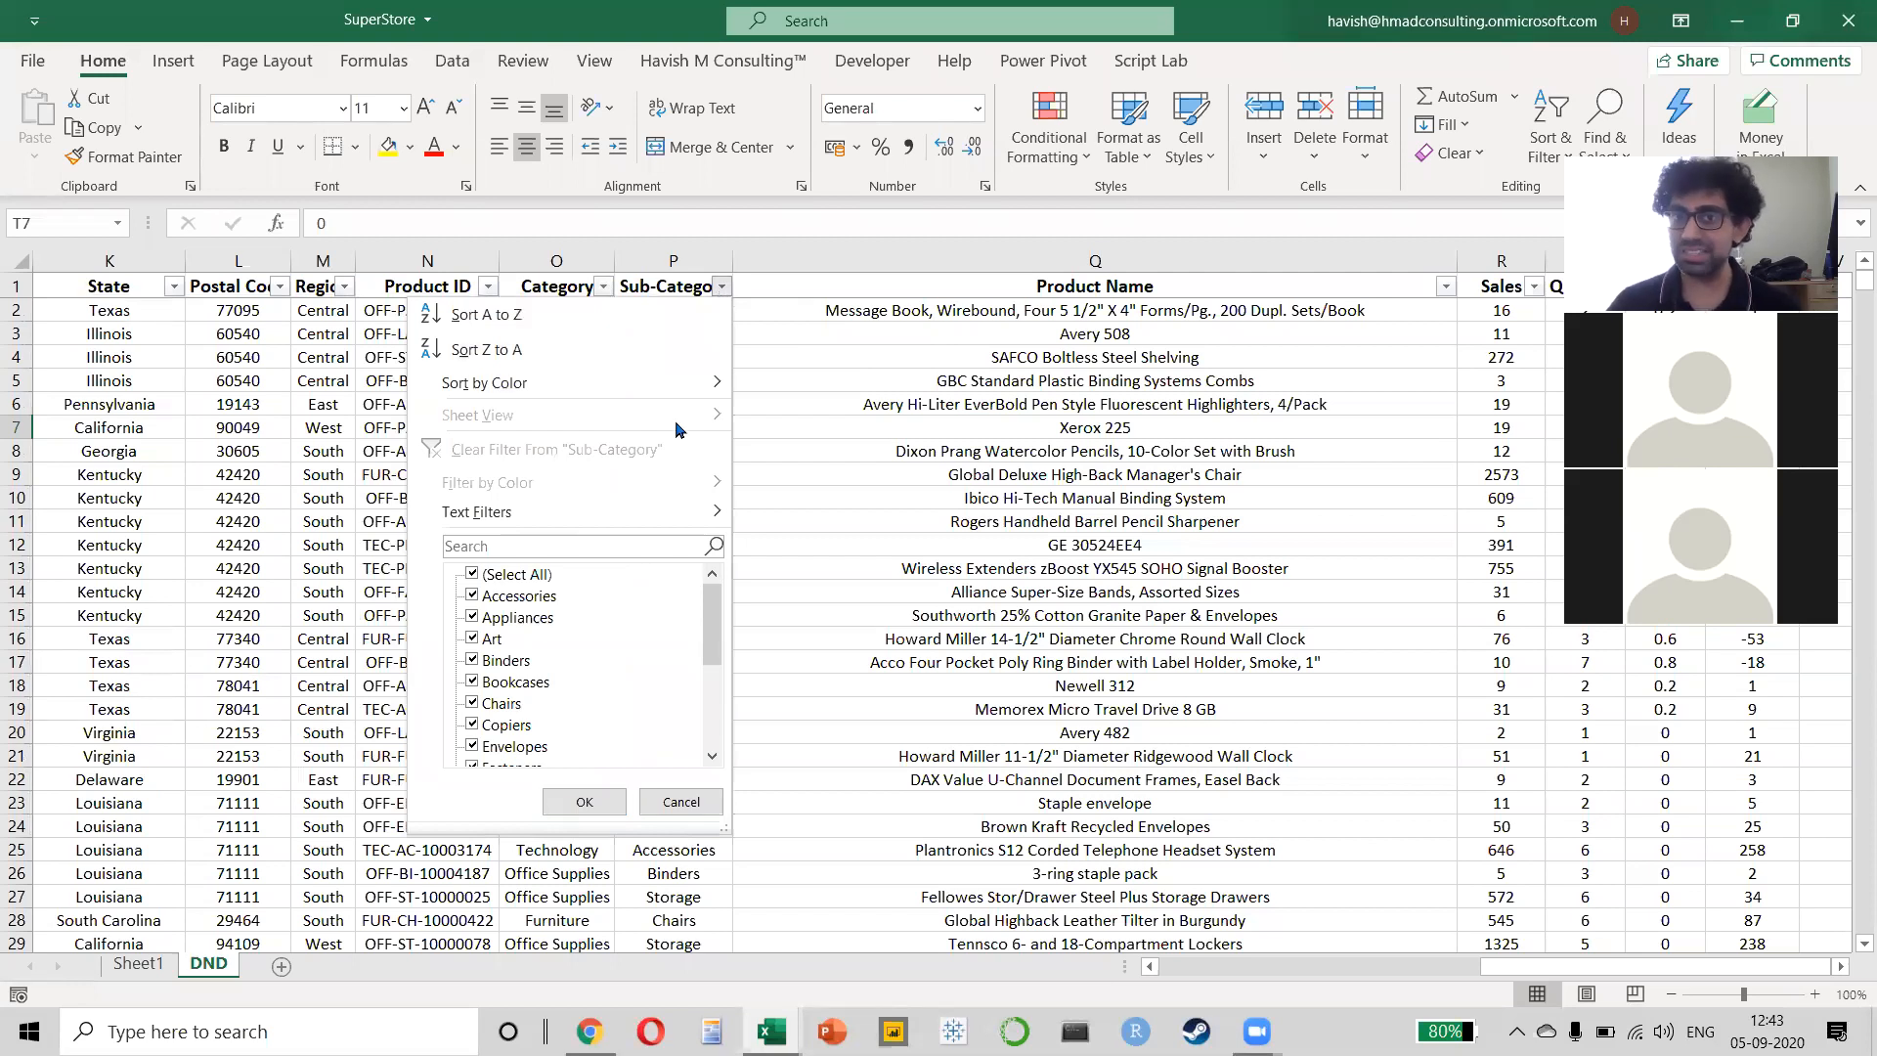
pyautogui.click(981, 370)
# - Try deleting the Product Name column, and undo the deletion
pyautogui.click(997, 360)
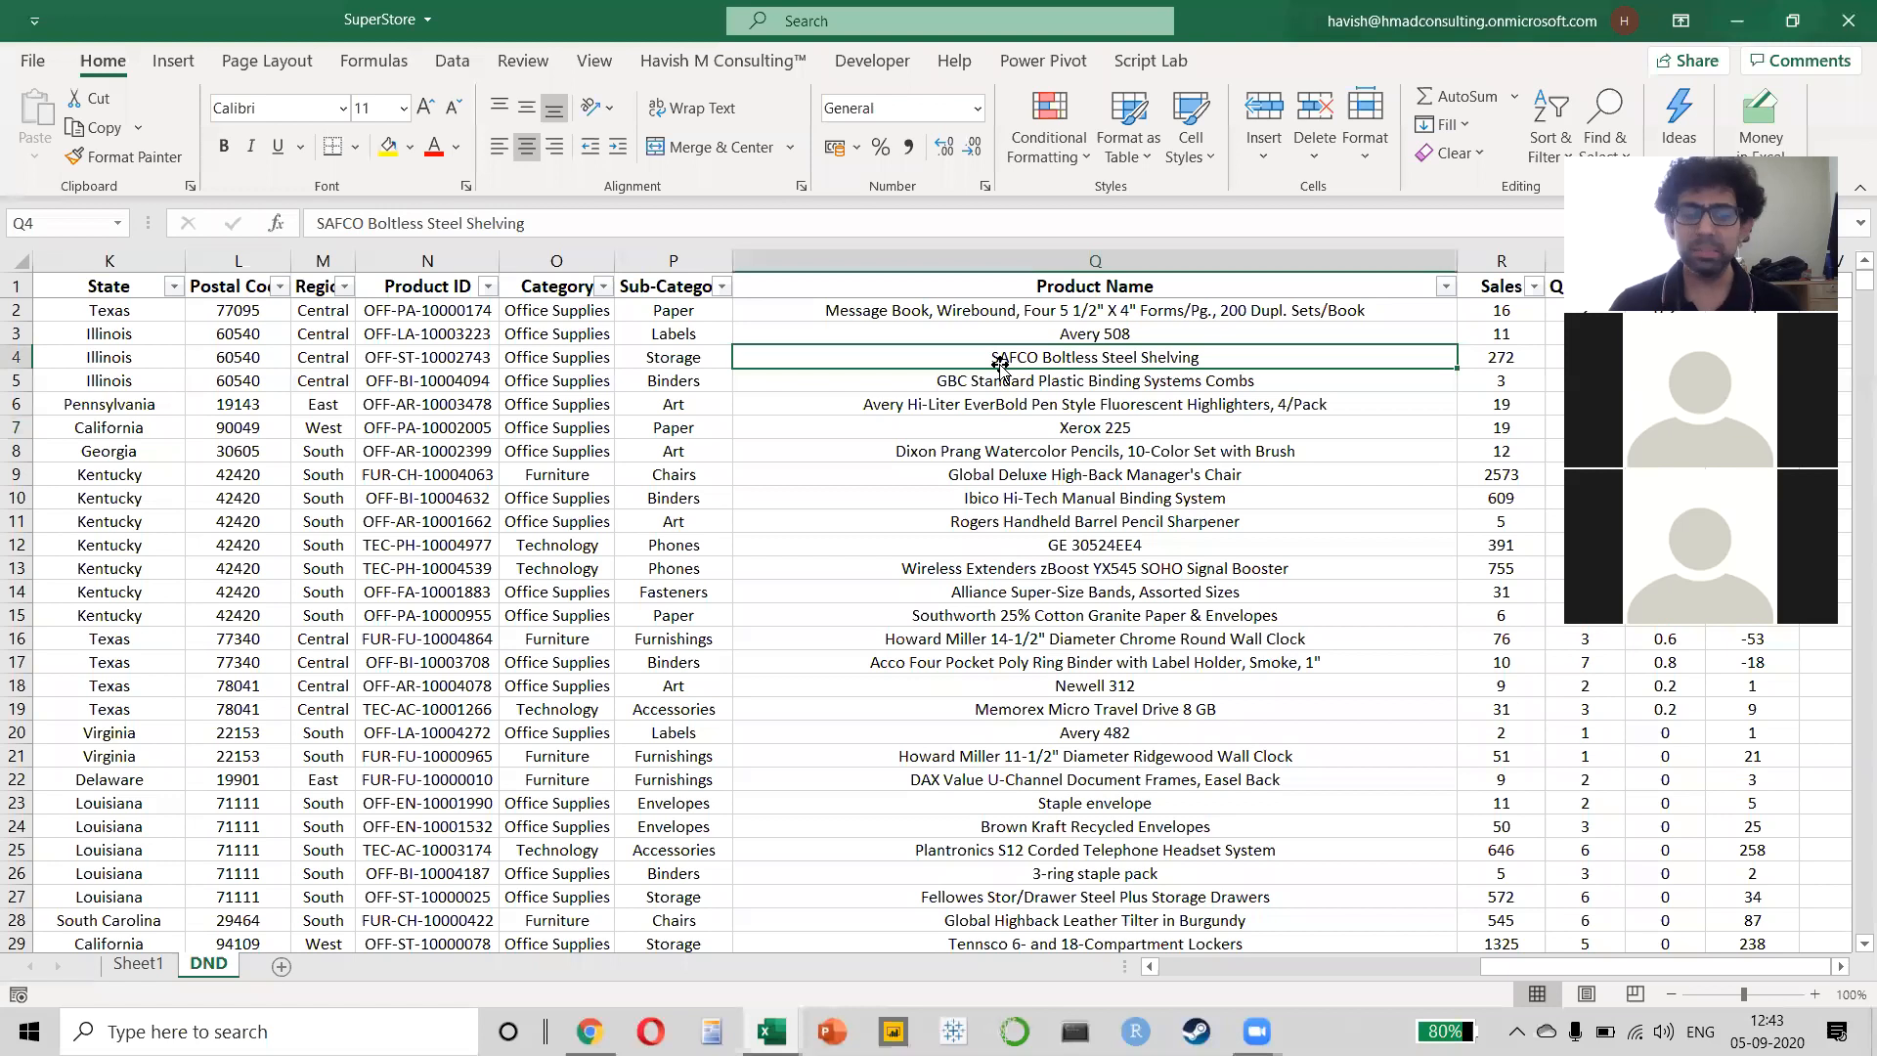
pyautogui.hotkey('ctrl', 'space')
pyautogui.hotkey('ctrl', '-')
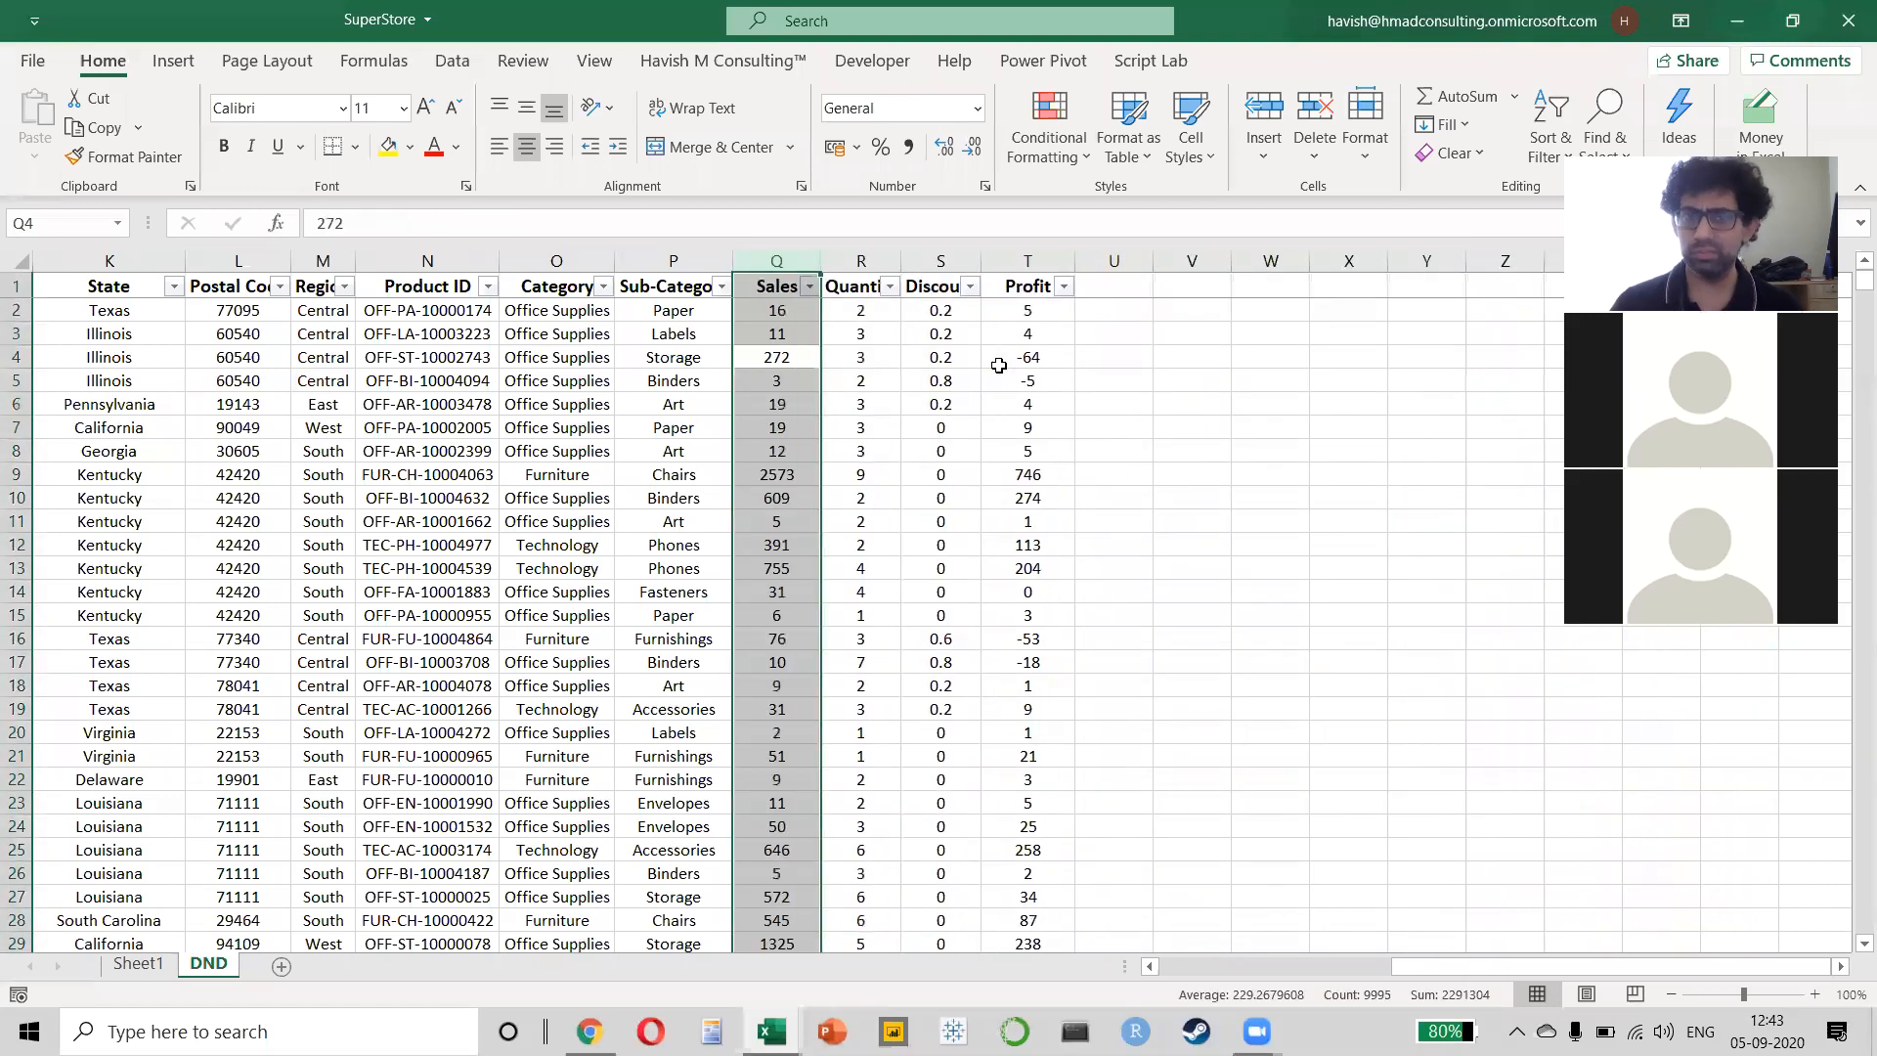
pyautogui.hotkey('ctrl', 'z')
# - Examine the header row across the full width of the dataset and the last rows of data
pyautogui.click(837, 336)
pyautogui.hotkey('ctrl', 'Left')
pyautogui.hotkey('ctrl', 'Up')
pyautogui.hotkey('ctrl', 'shift', 'Right')
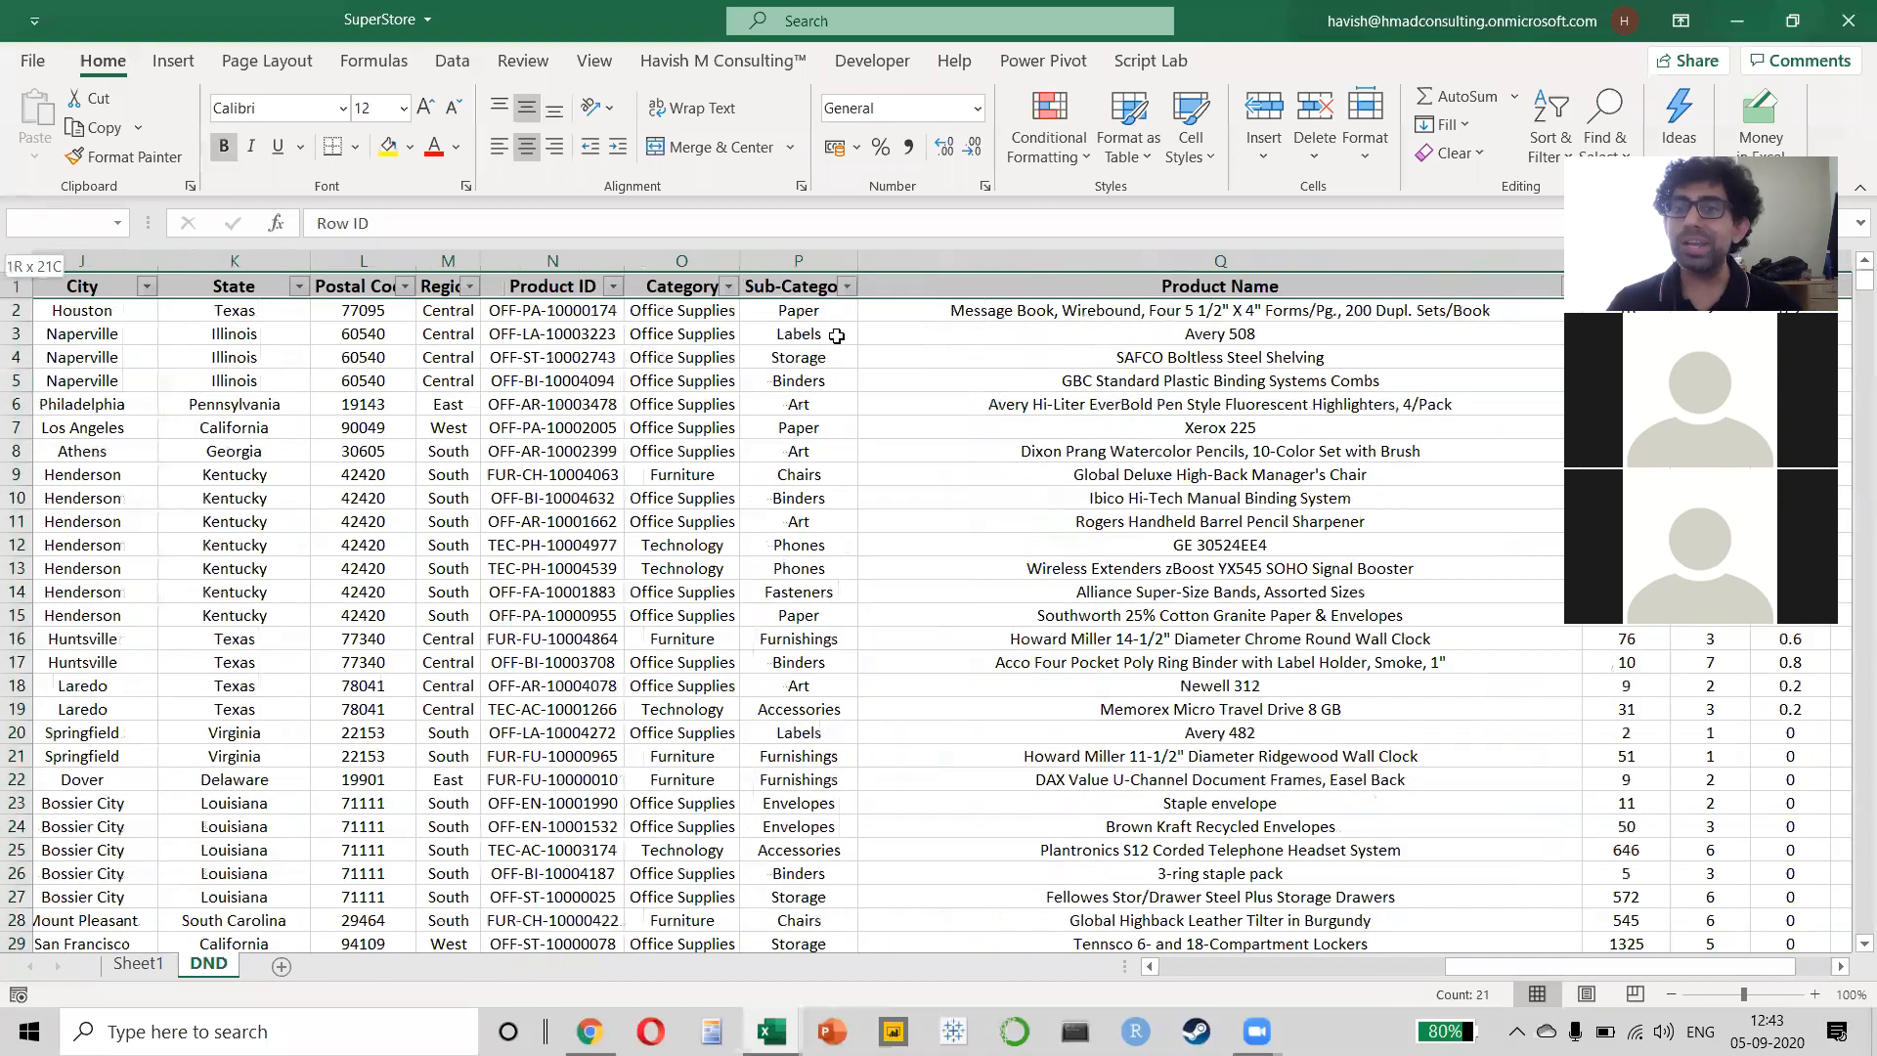
pyautogui.hotkey('ctrl', 'Right')
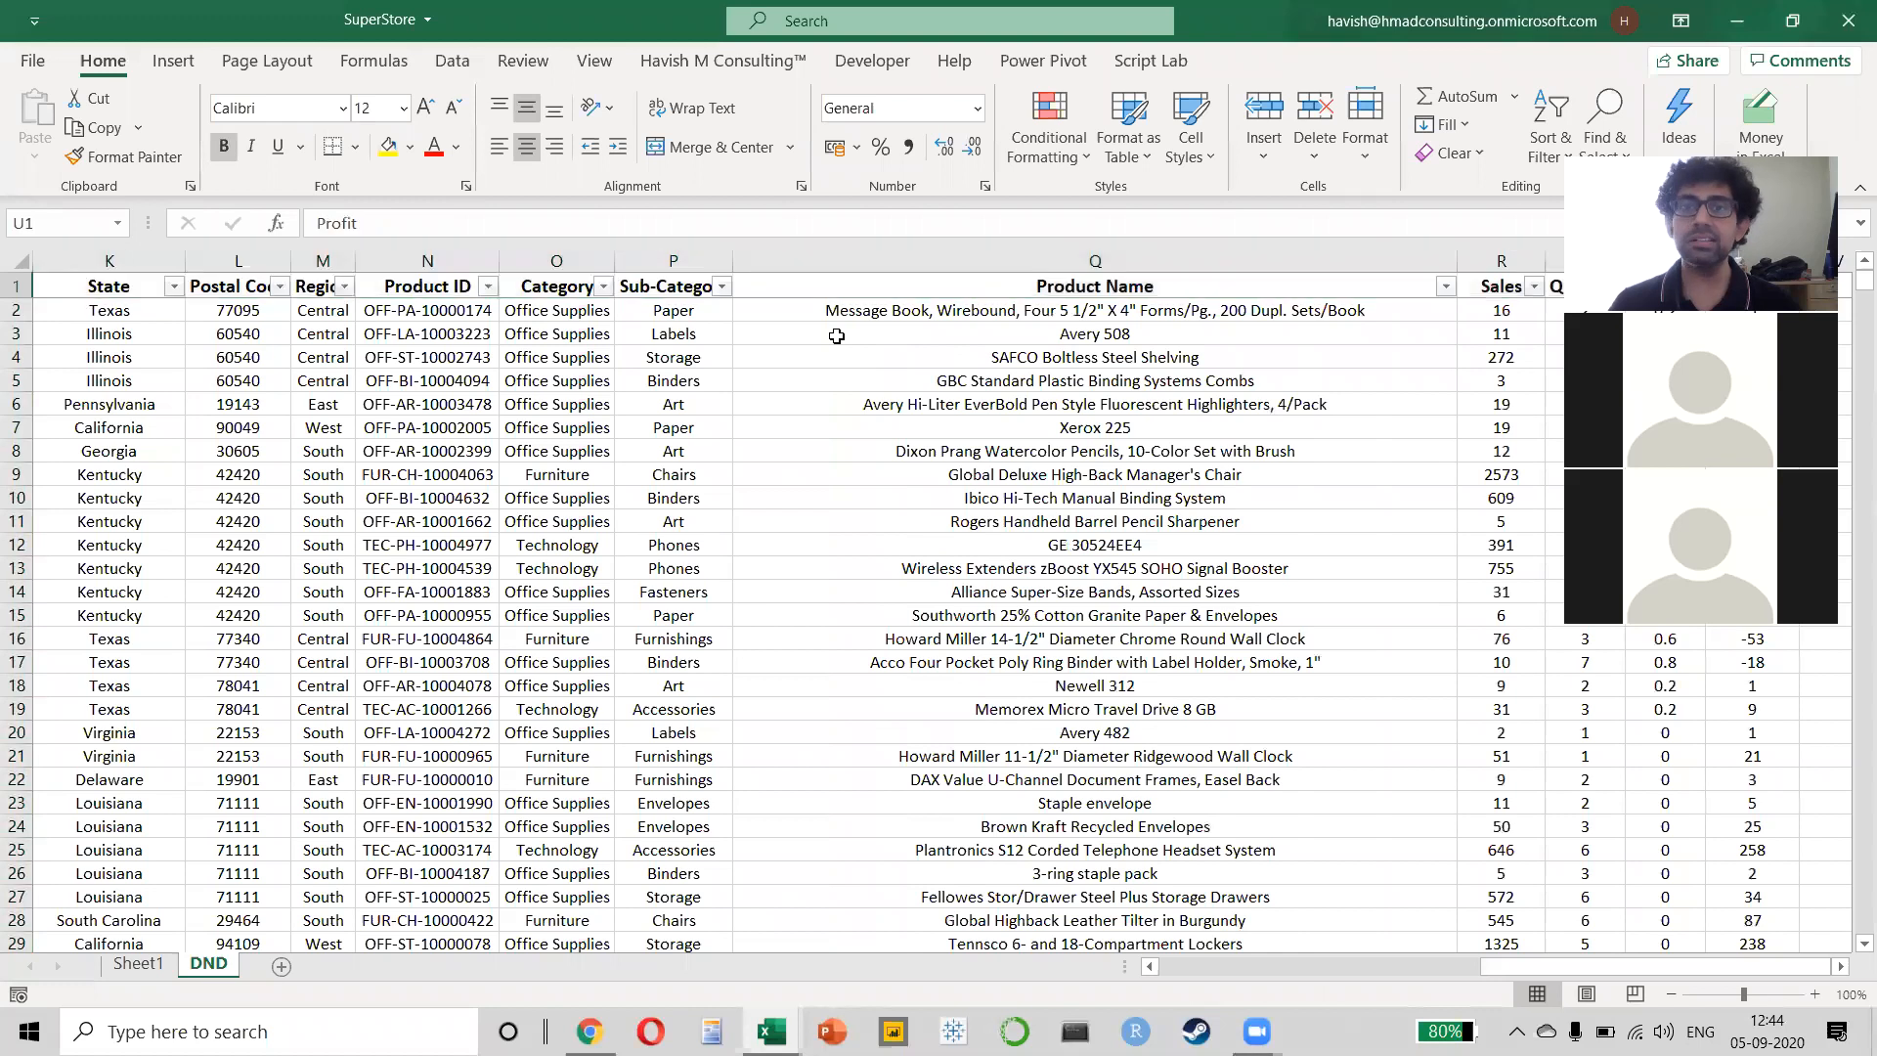
pyautogui.press('Right')
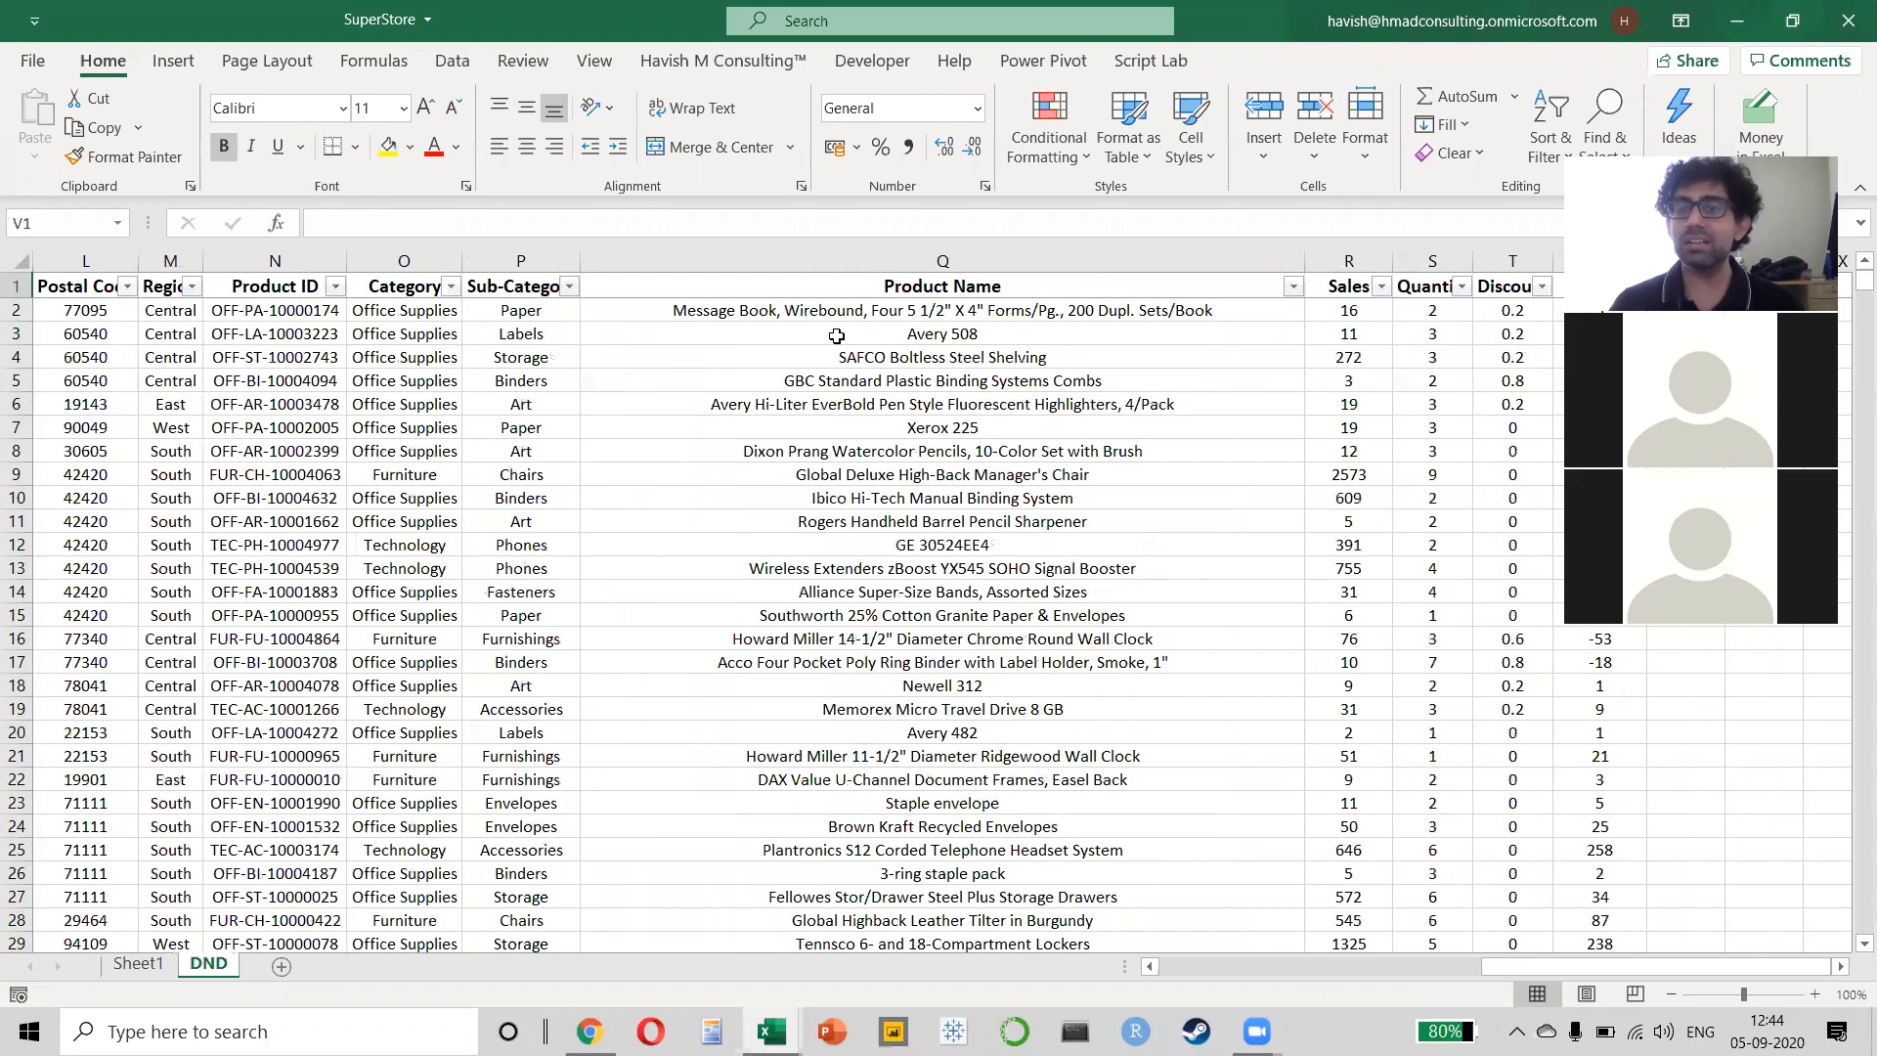
pyautogui.press('Left')
pyautogui.press('Left')
pyautogui.press('Left')
pyautogui.press('Left')
pyautogui.press('Left')
pyautogui.press('Left')
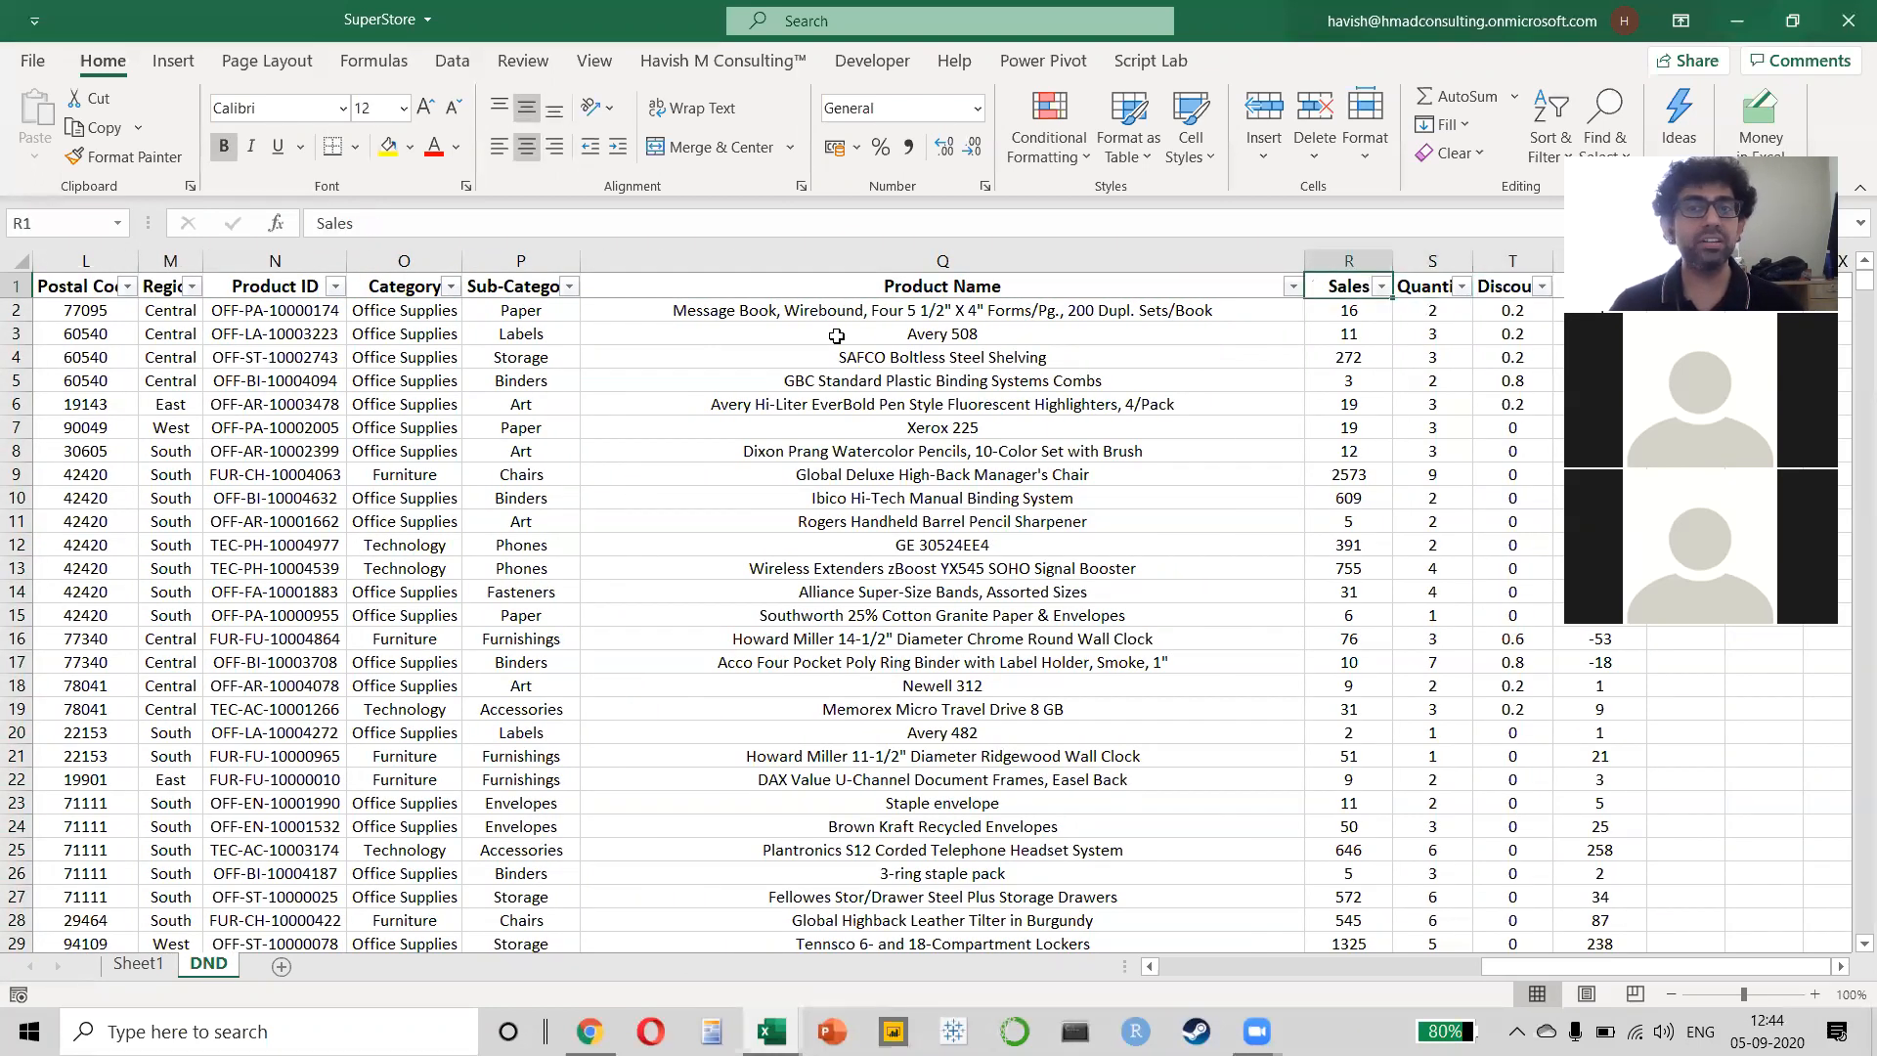
pyautogui.hotkey('ctrl', 'Down')
pyautogui.press('Left')
pyautogui.press('Left')
pyautogui.press('Left')
pyautogui.press('Left')
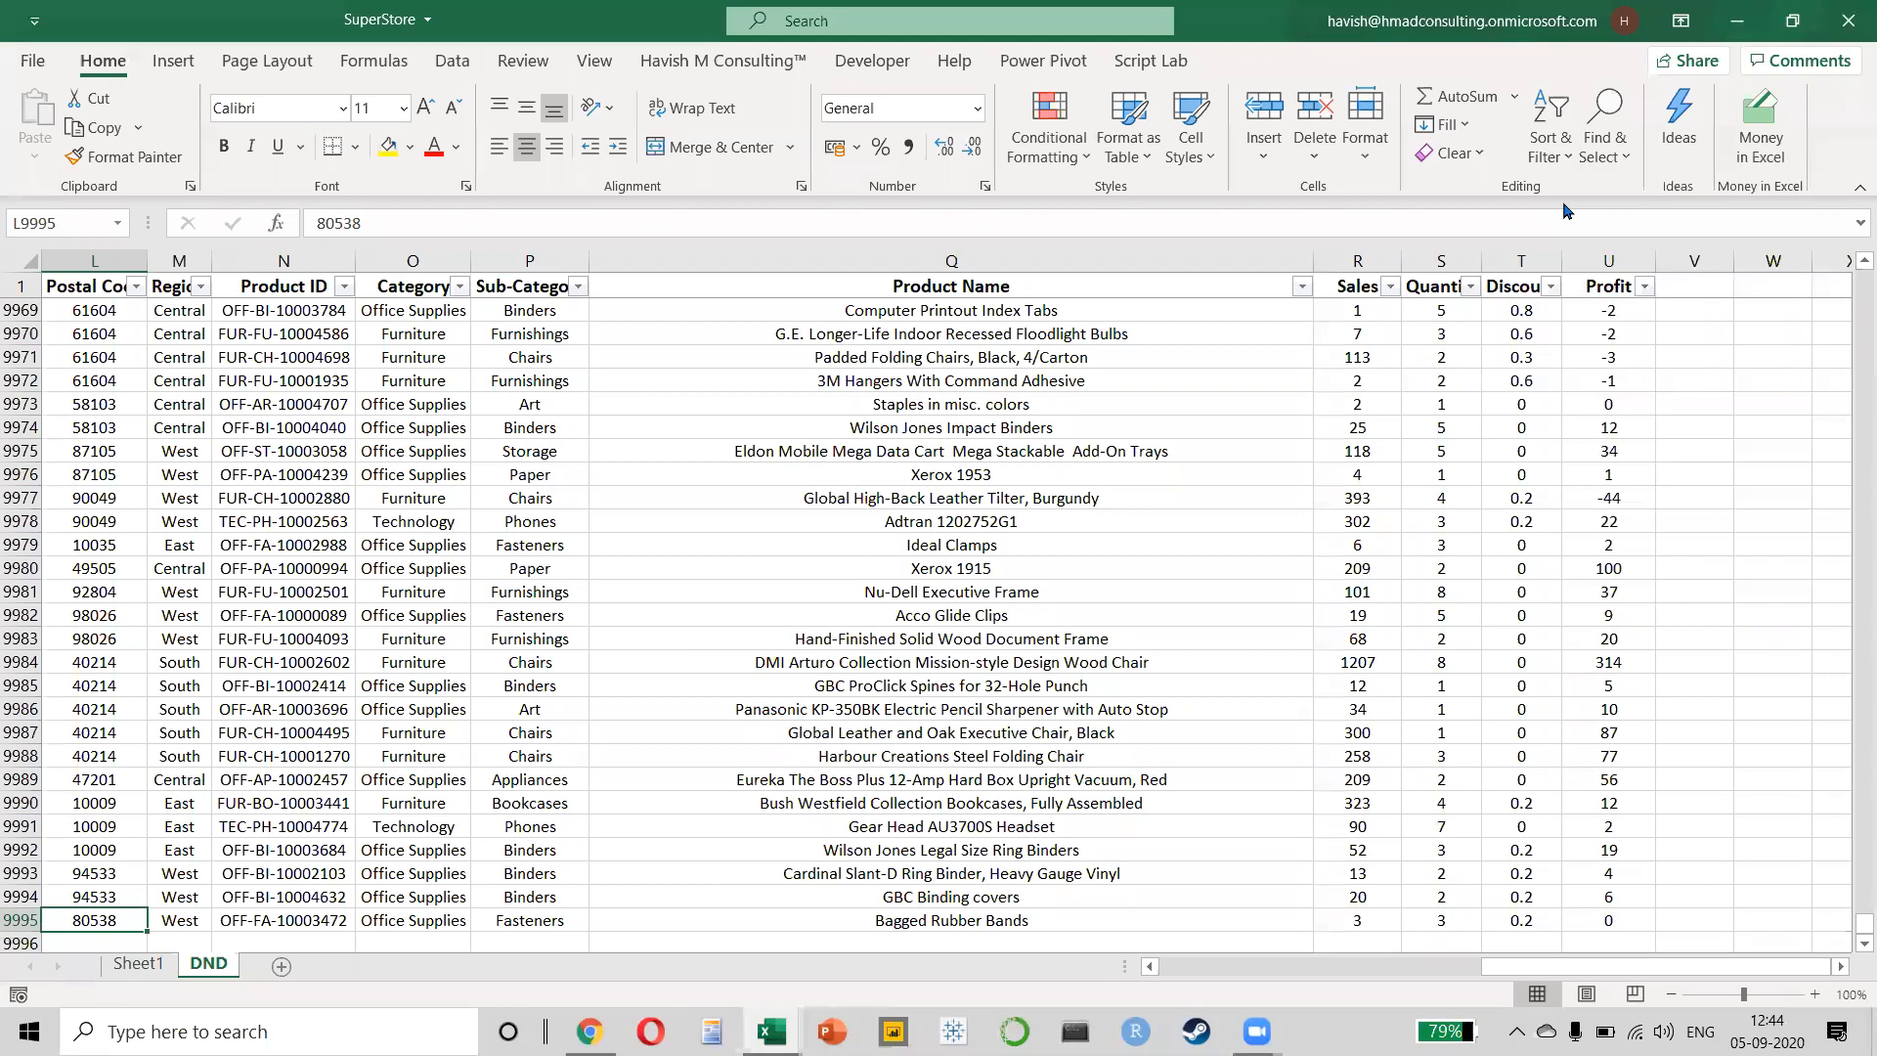
pyautogui.click(1567, 212)
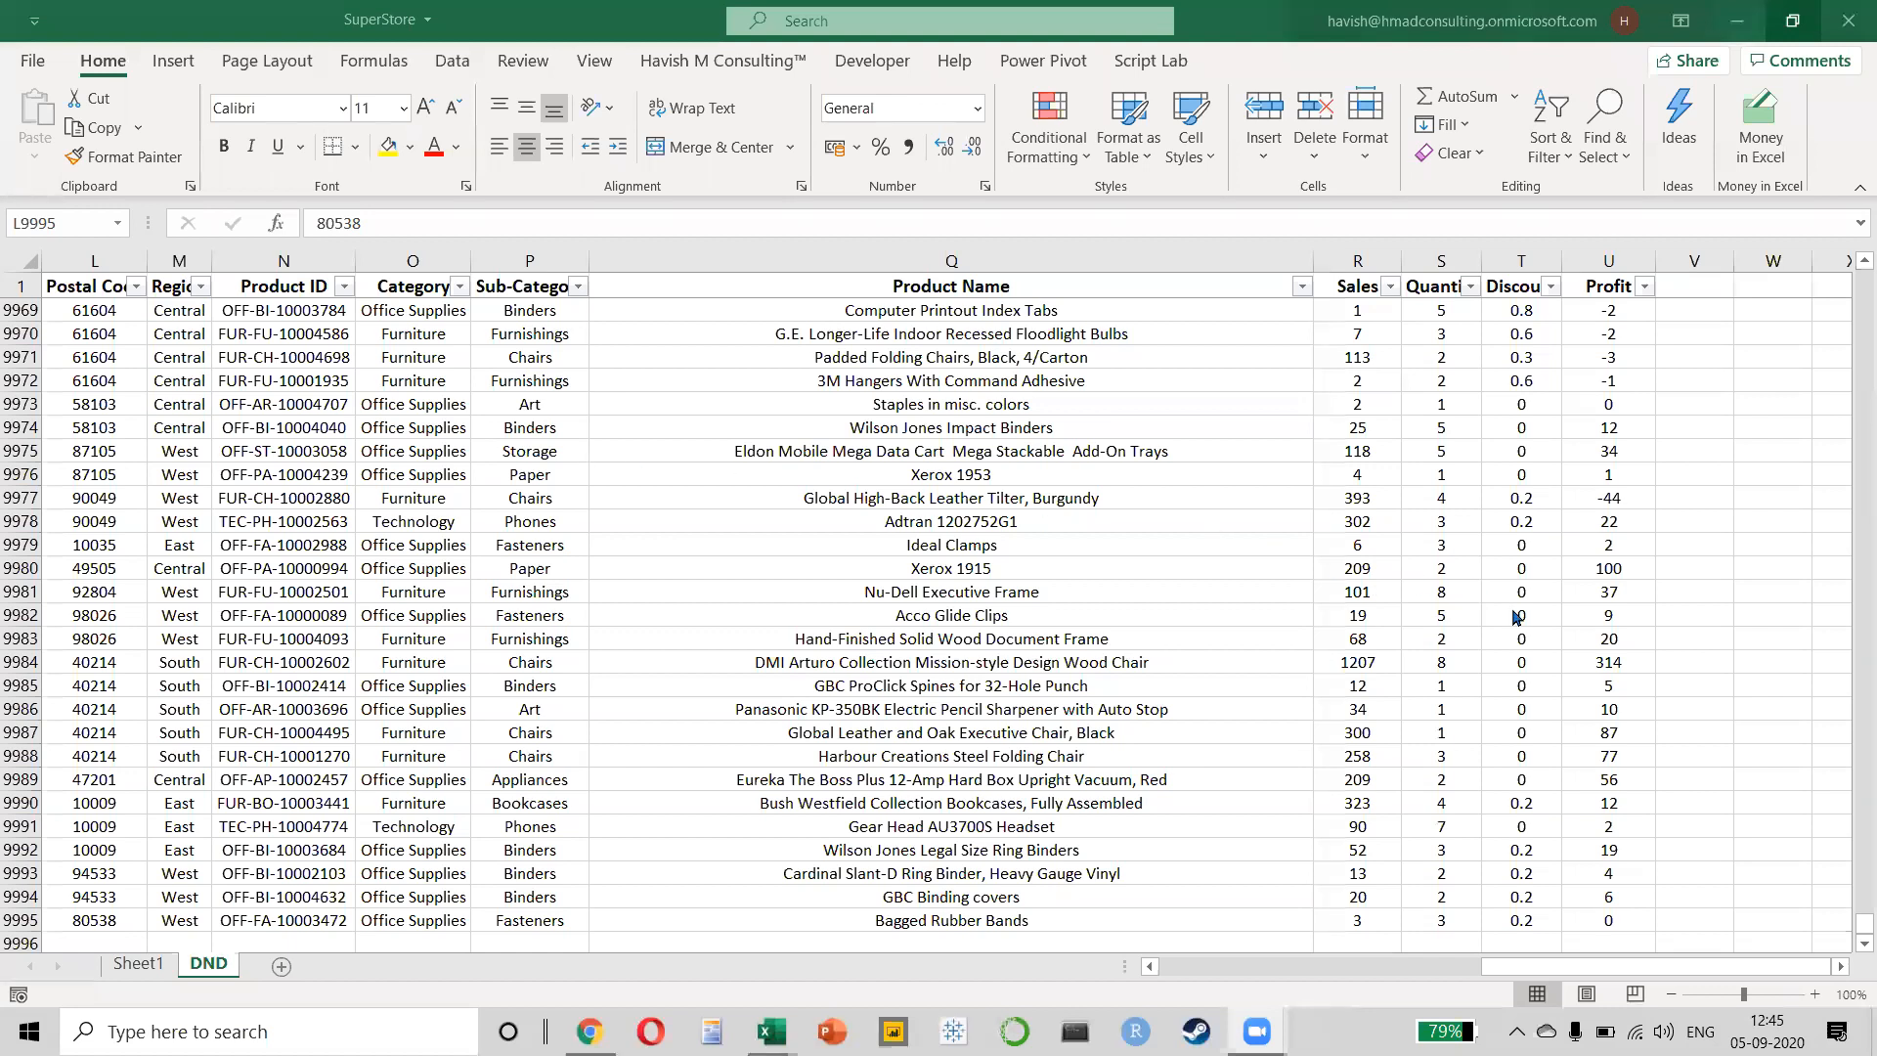
pyautogui.click(865, 339)
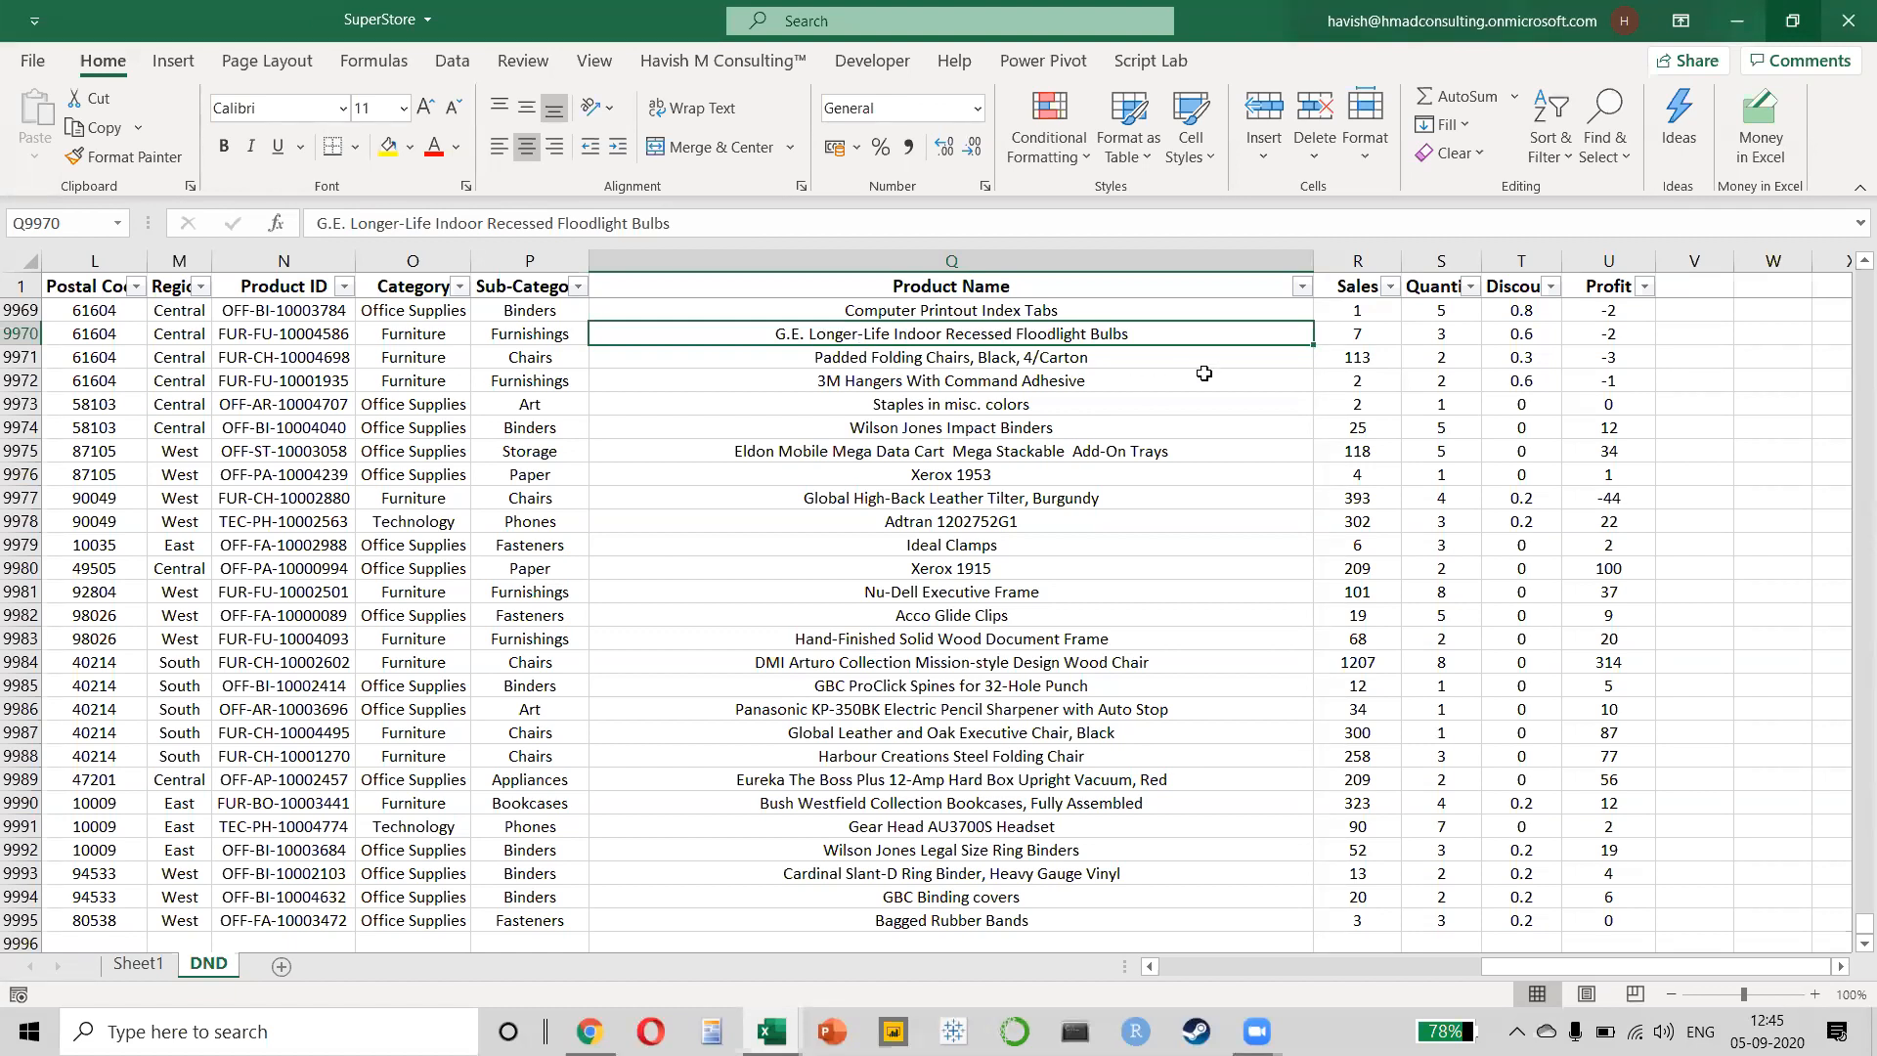
# - Start a region list in the blank area beside the data by entering Central in cell W2
pyautogui.click(1651, 344)
pyautogui.press('Right')
pyautogui.press('Right')
pyautogui.press('Right')
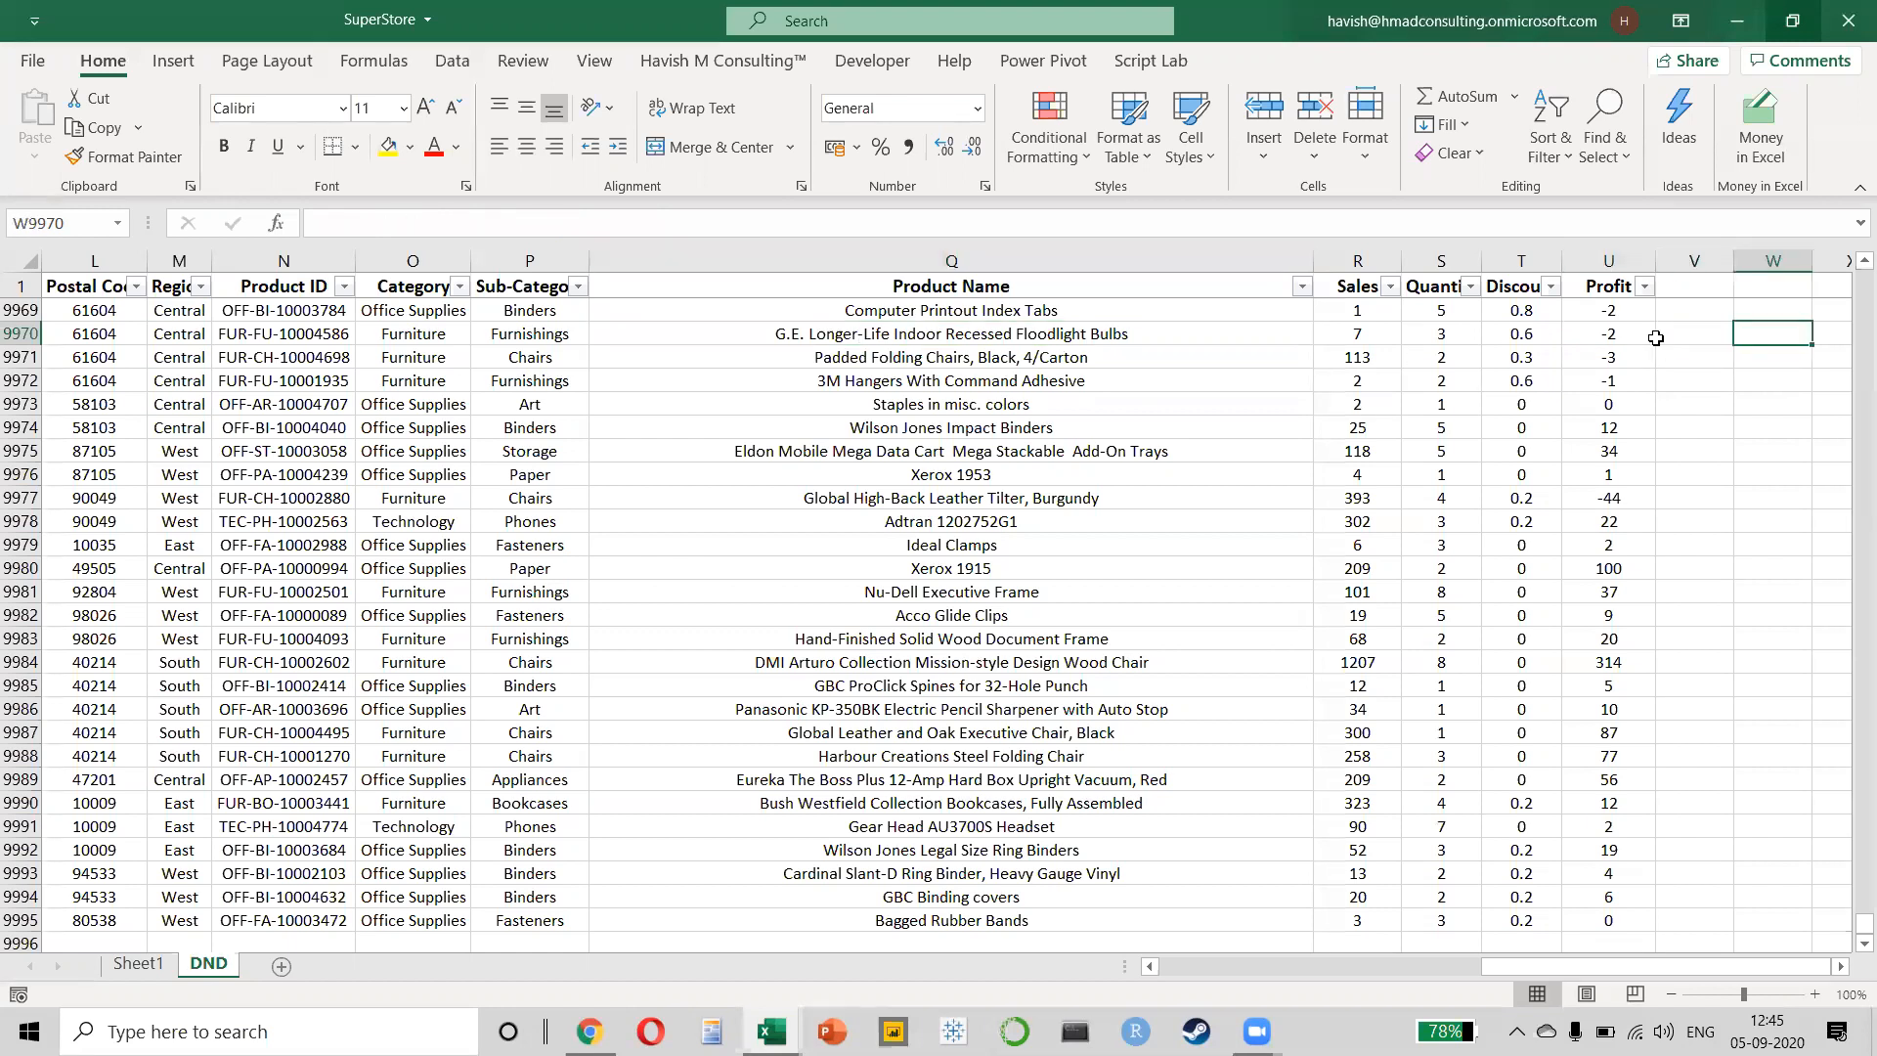
pyautogui.press('Up')
pyautogui.press('Left')
pyautogui.hotkey('ctrl', 'Up')
pyautogui.press('Down')
pyautogui.press('Down')
pyautogui.scroll(3, 1655, 338)
pyautogui.press('Right')
pyautogui.press('Right')
pyautogui.press('Up')
pyautogui.press('Up')
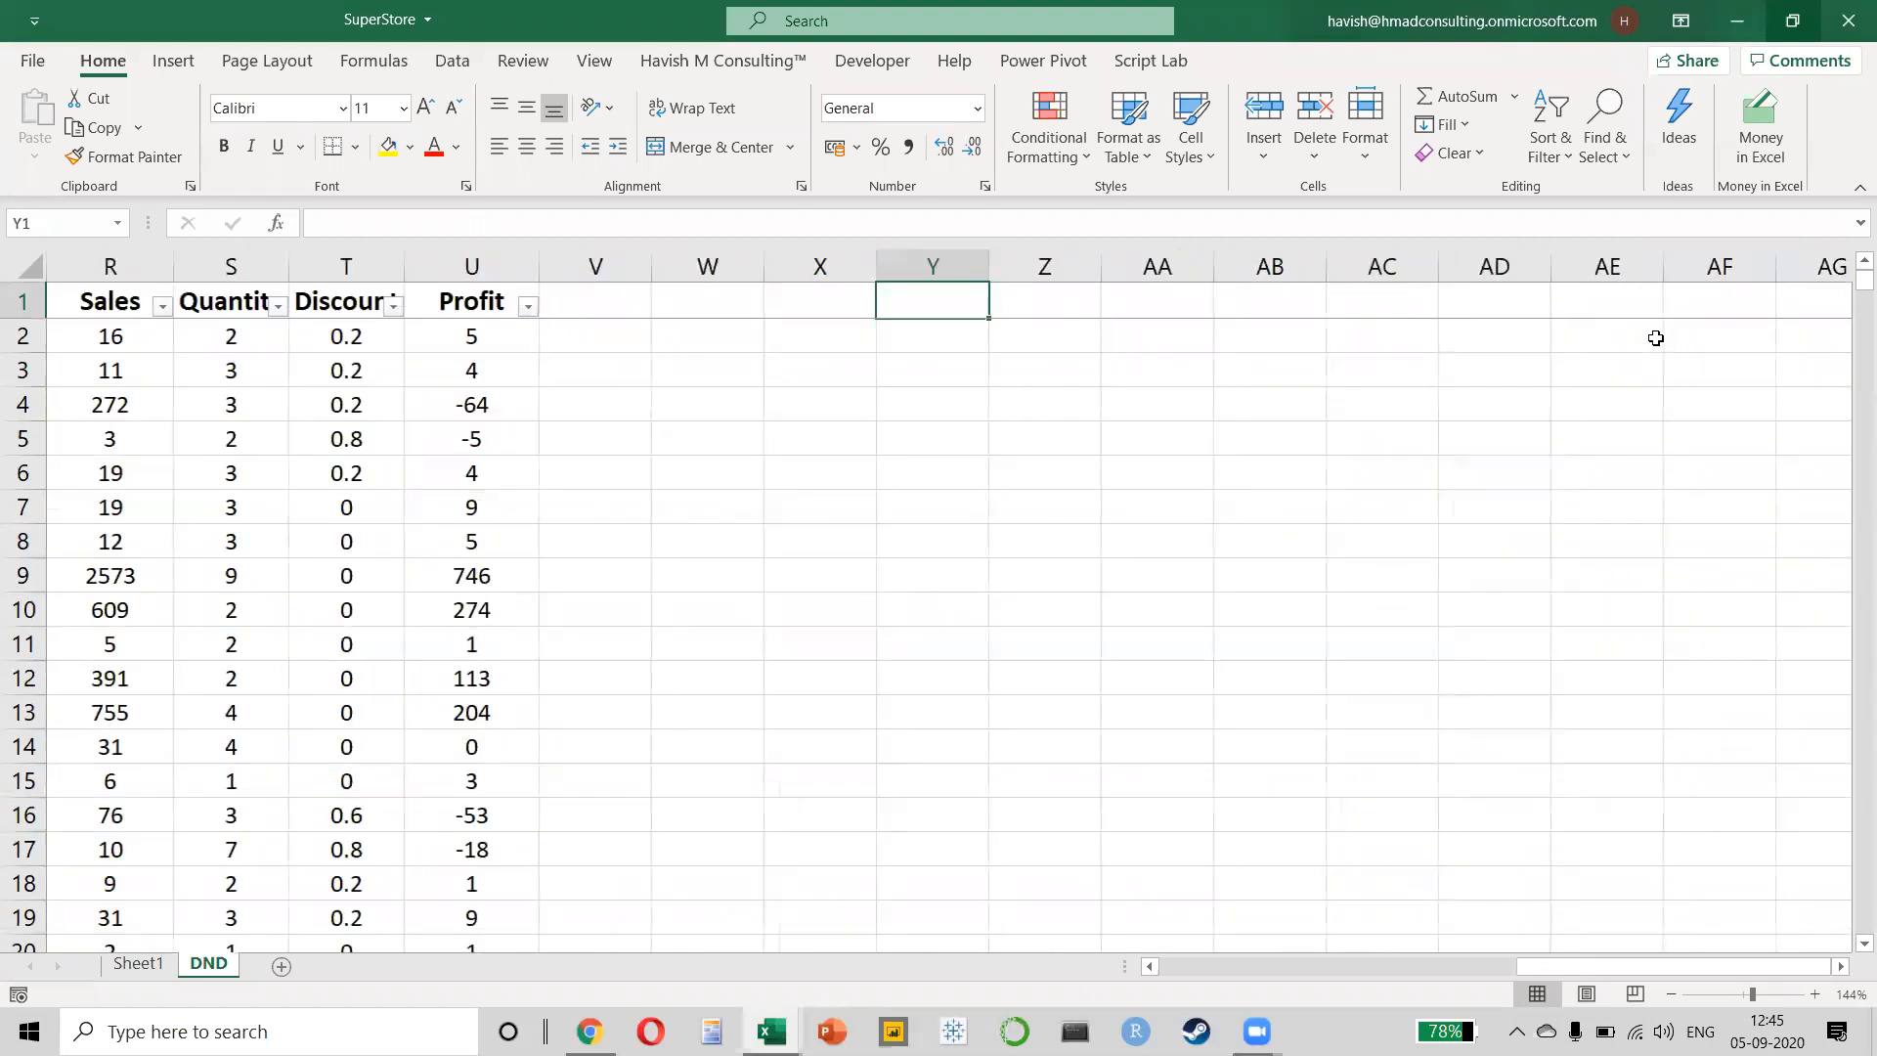
pyautogui.press('Down')
pyautogui.press('Left')
pyautogui.press('Left')
pyautogui.write('centrak')
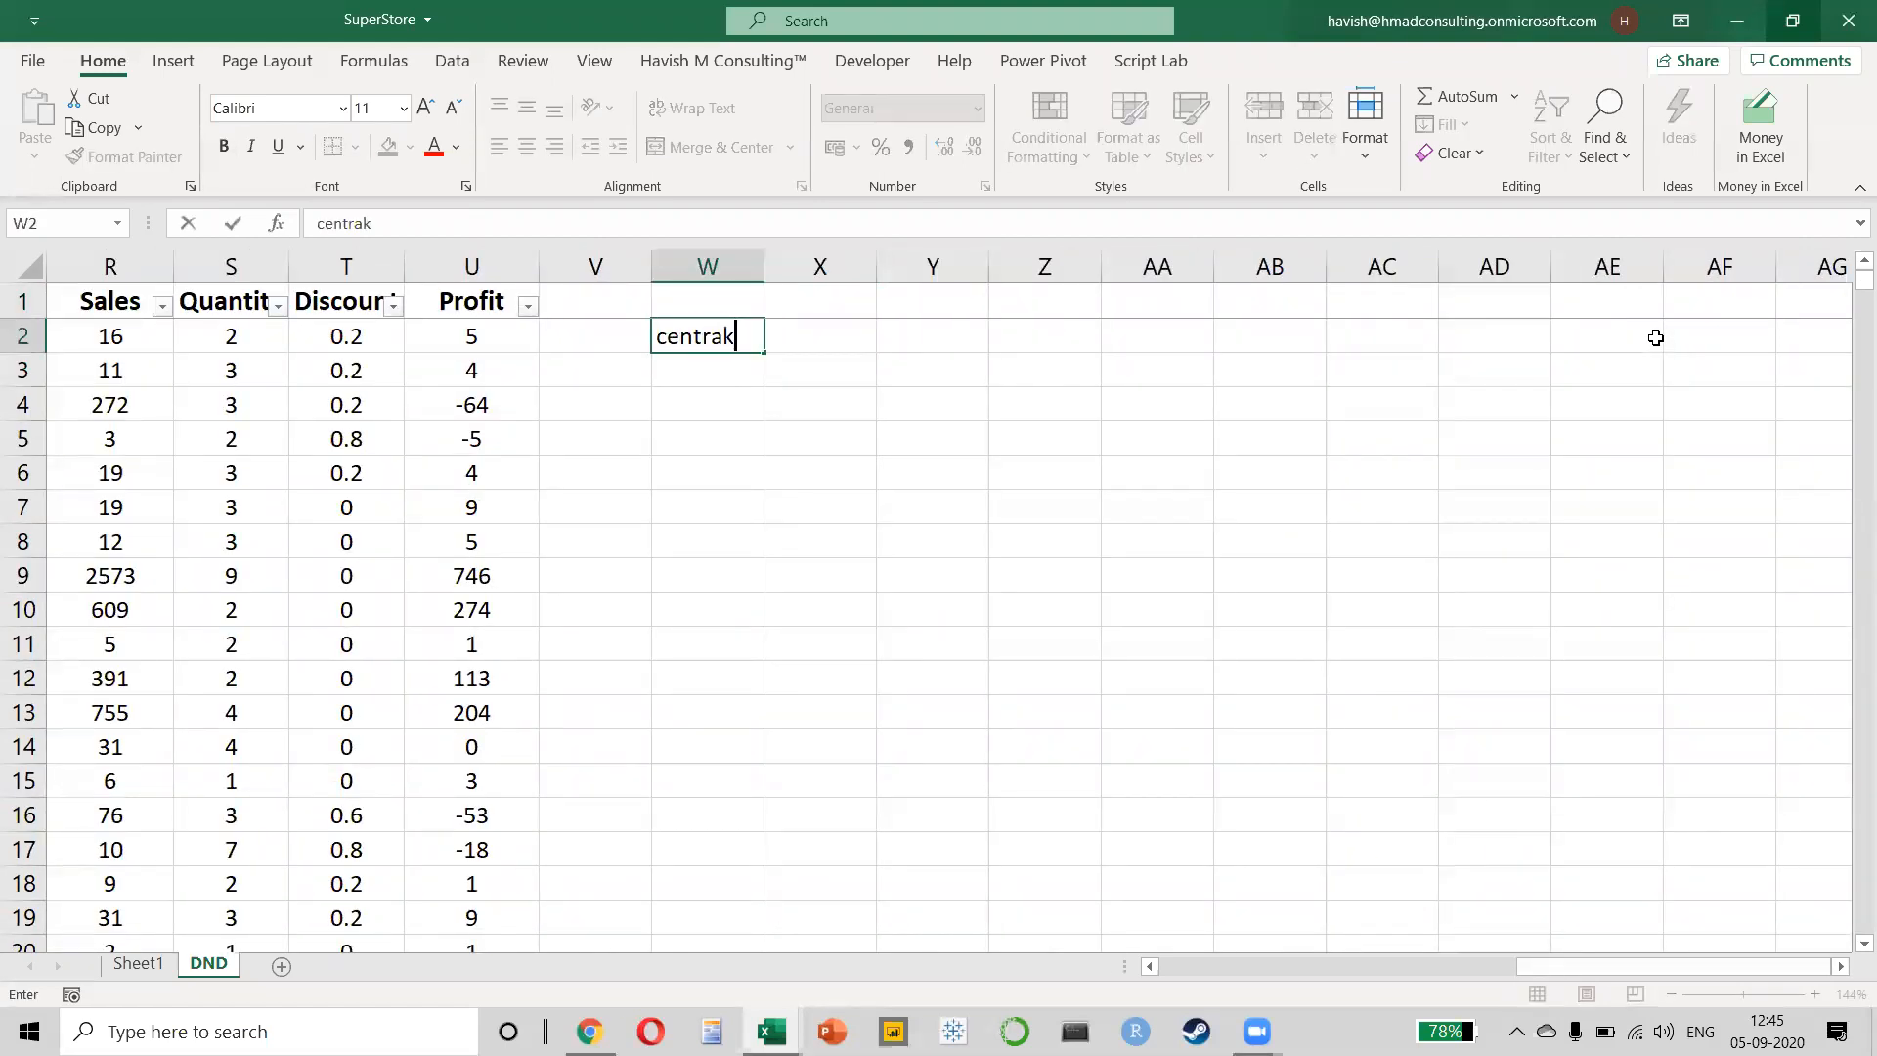
pyautogui.press('Return')
pyautogui.press('Up')
pyautogui.write('Central')
pyautogui.press('Return')
# - Complete the region list with East, South and West in cells W3 to W5
pyautogui.write("East'South")
pyautogui.press('Return')
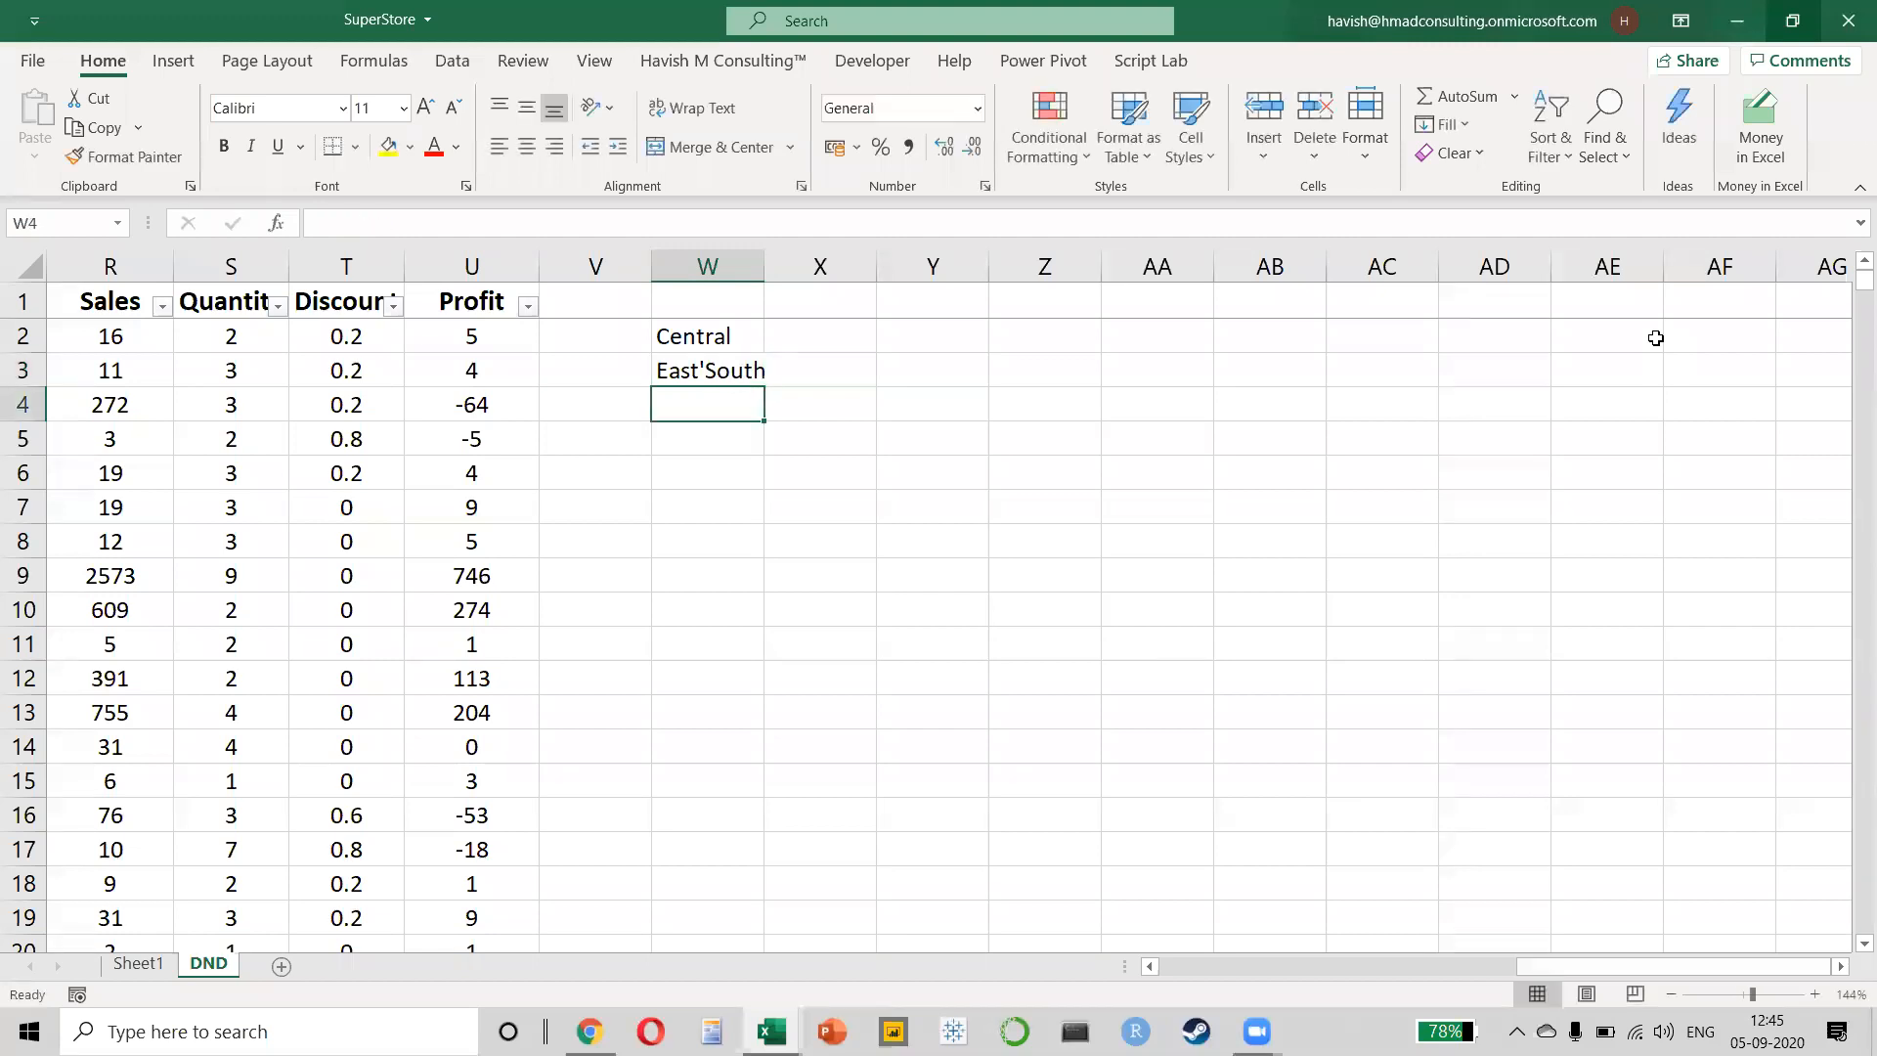
pyautogui.press('Up')
pyautogui.write('East')
pyautogui.press('Return')
pyautogui.write('South')
pyautogui.press('Return')
pyautogui.write('West')
pyautogui.press('Return')
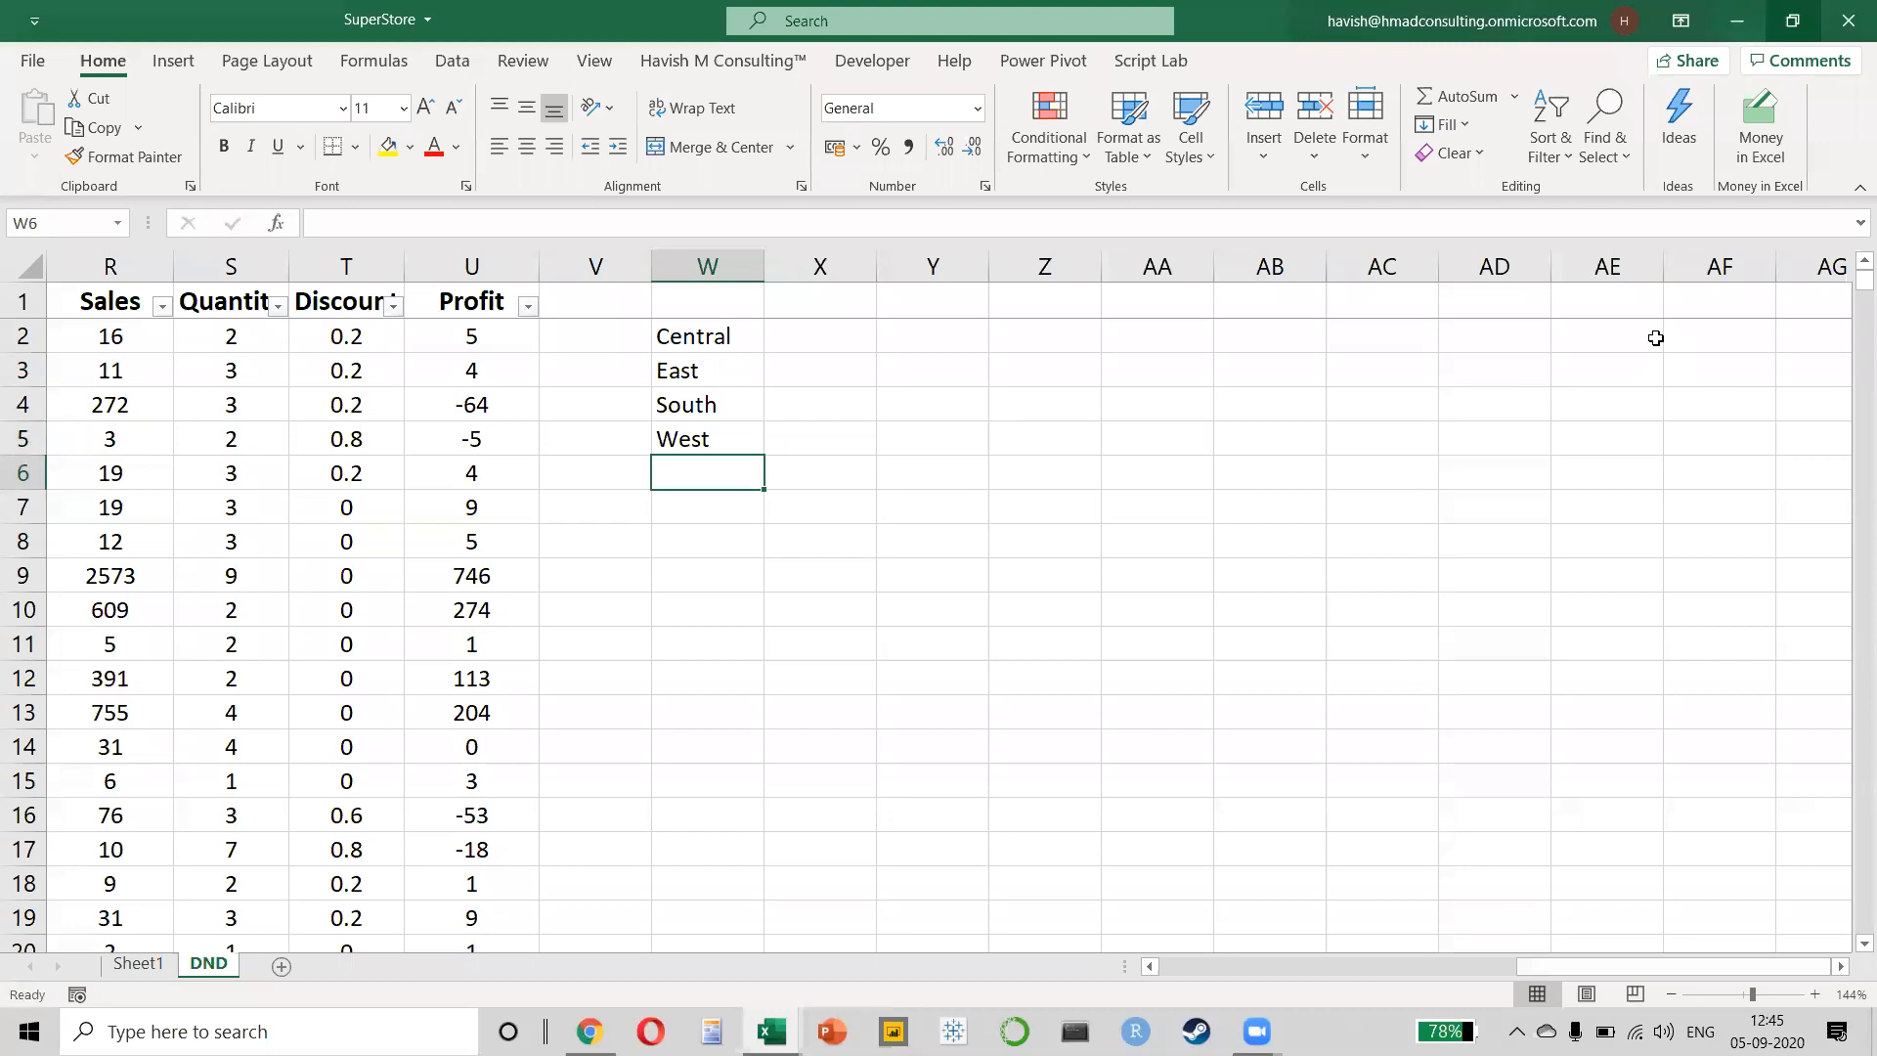
# - Add the heading Sales in cell X1 next to the region list and widen column X
pyautogui.press('Up')
pyautogui.press('Right')
pyautogui.press('Up')
pyautogui.press('Up')
pyautogui.press('Up')
pyautogui.press('Up')
pyautogui.write('Sales')
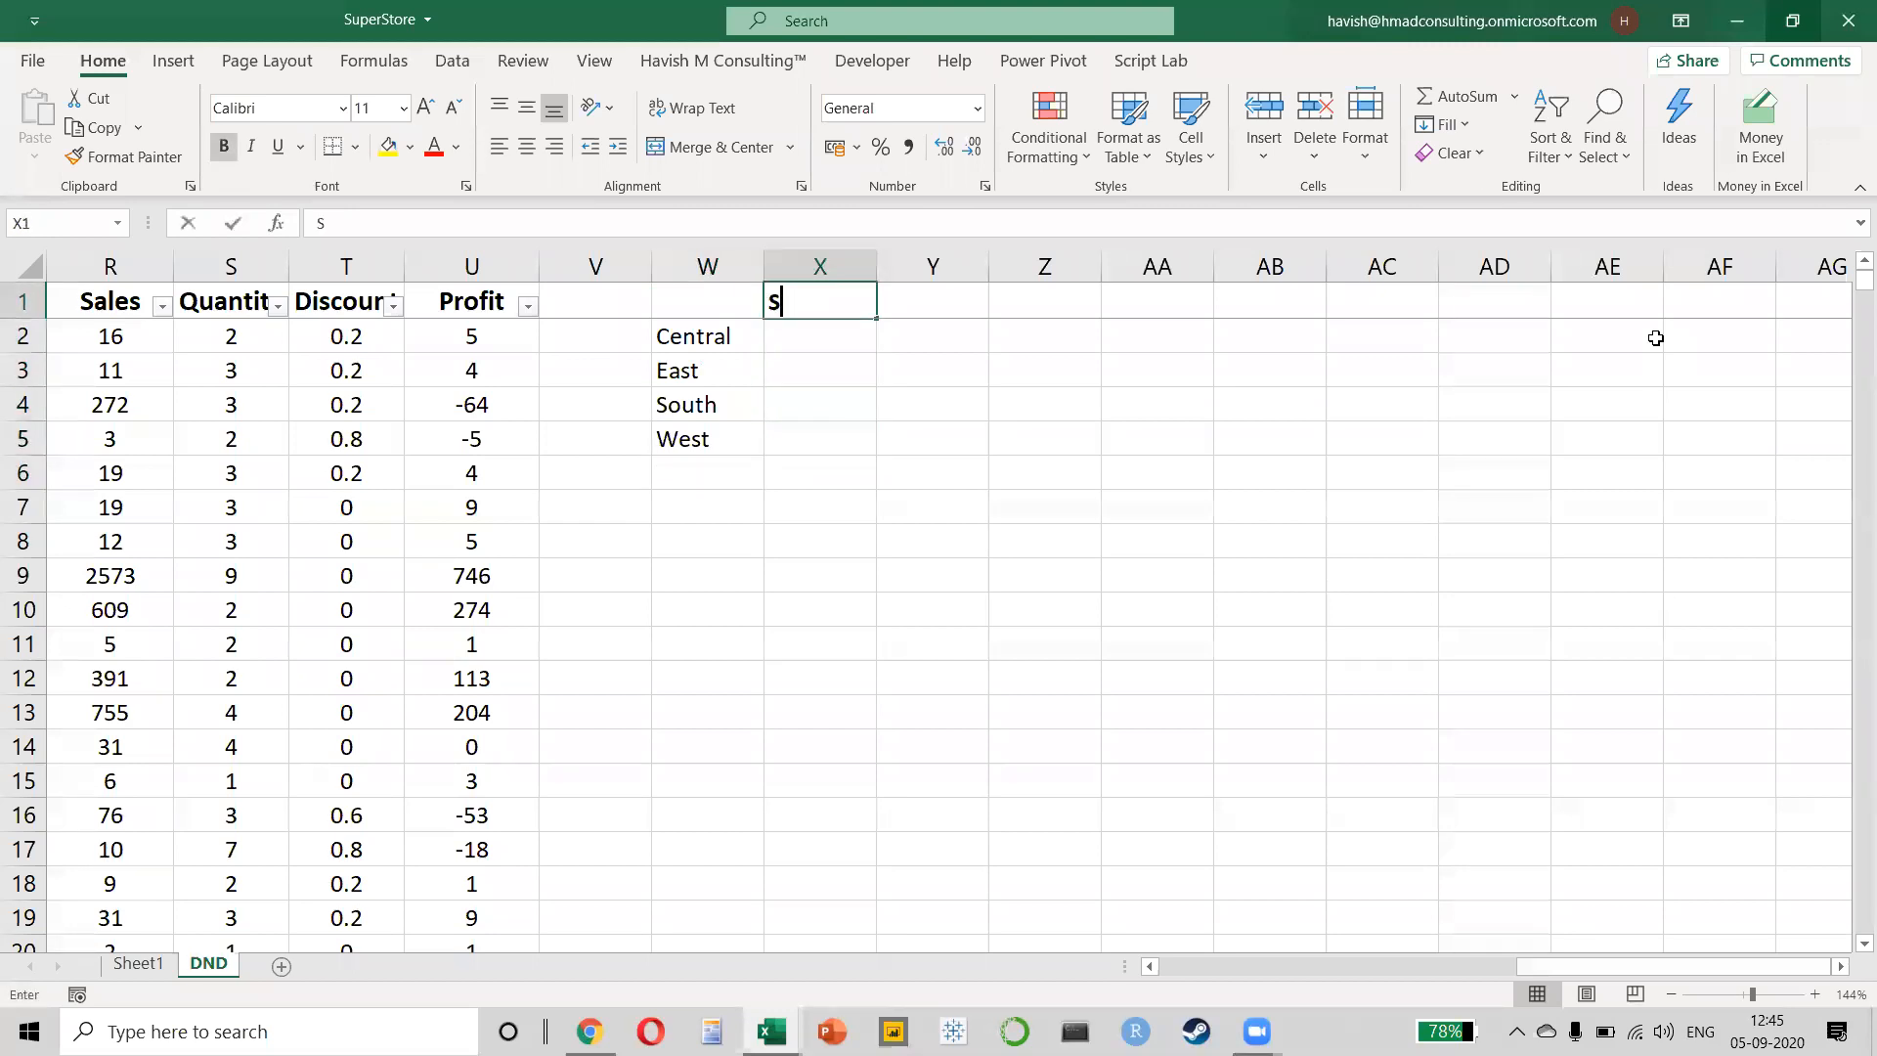
pyautogui.press('Return')
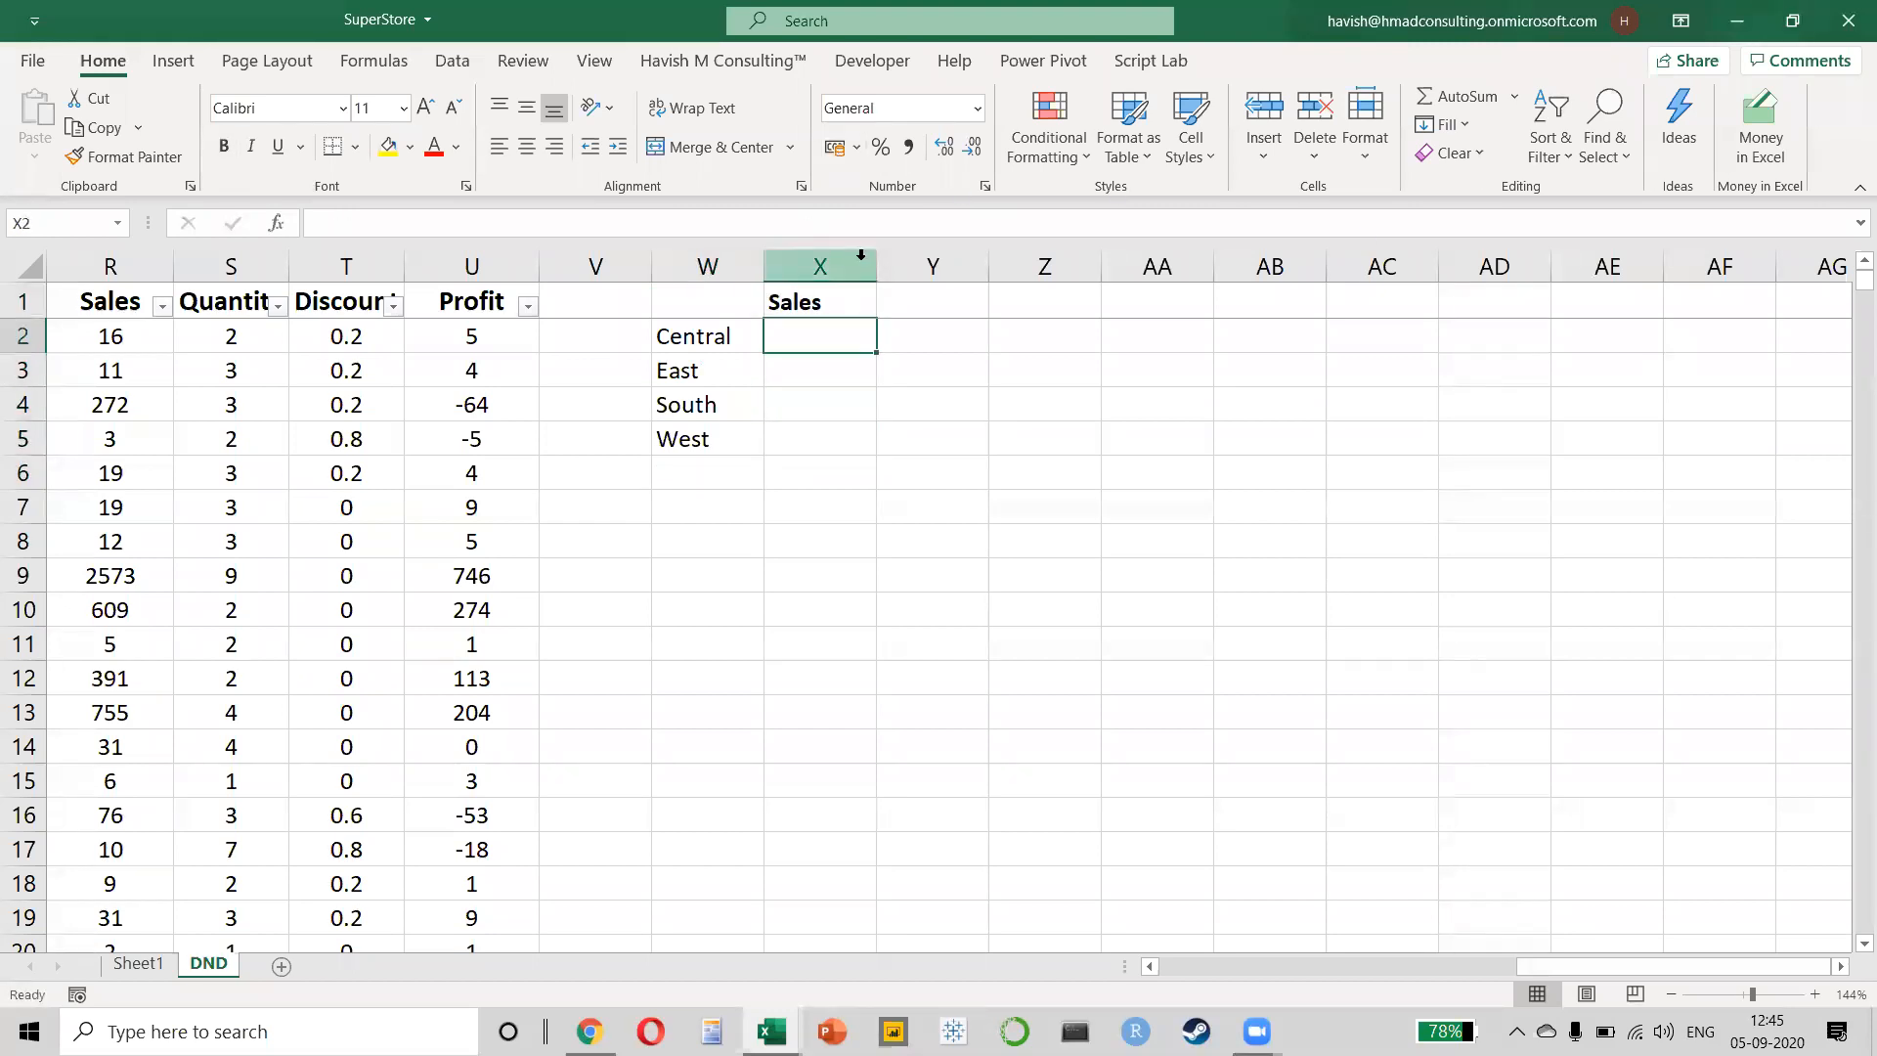
pyautogui.moveTo(881, 266); pyautogui.dragTo(1025, 266)
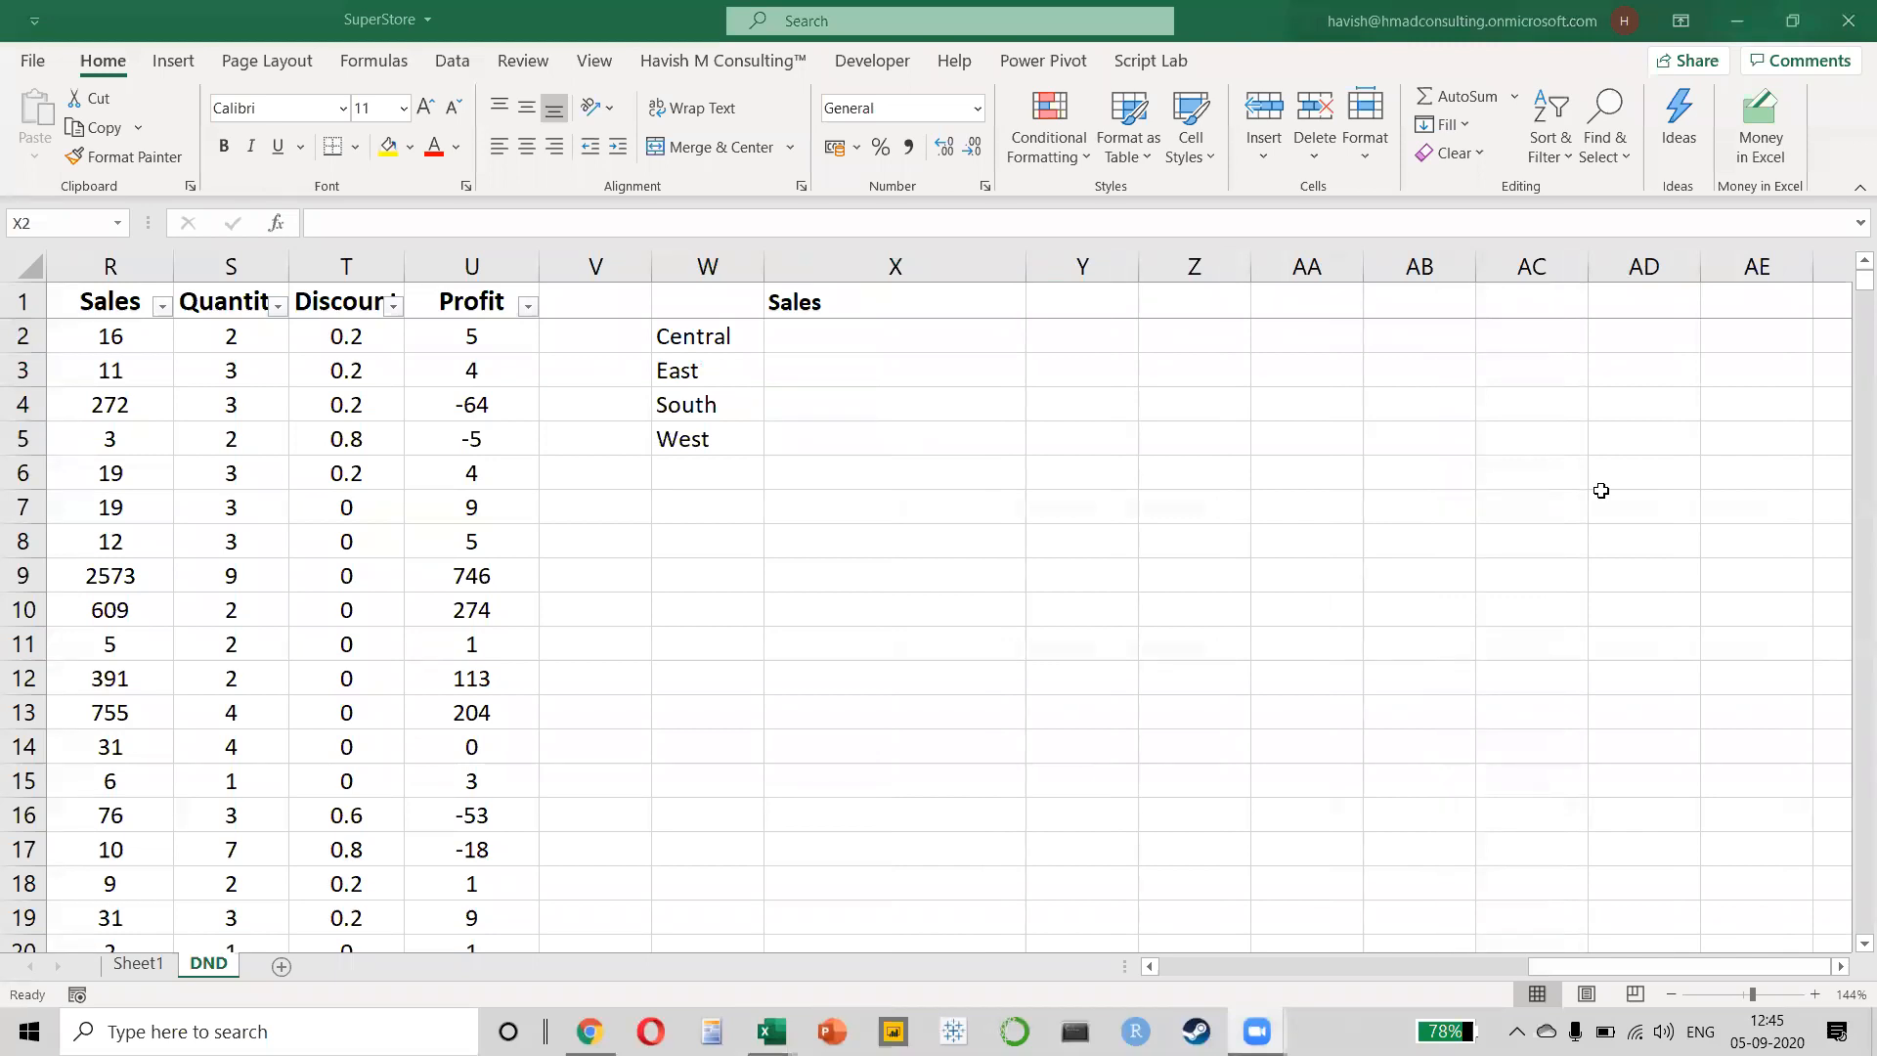
# - Look through the dataset's columns to locate the Region column and the fields between it and Sales
pyautogui.click(1295, 23)
pyautogui.click(427, 431)
pyautogui.press('Left')
pyautogui.hotkey('ctrl', 'Left')
pyautogui.press('Right')
pyautogui.press('Right')
pyautogui.press('Right')
pyautogui.press('Right')
pyautogui.press('Right')
pyautogui.press('Right')
pyautogui.press('Right')
pyautogui.press('Right')
pyautogui.press('Right')
pyautogui.press('Right')
pyautogui.press('Right')
pyautogui.press('Right')
pyautogui.press('Right')
pyautogui.press('Right')
pyautogui.press('Right')
pyautogui.press('Right')
pyautogui.press('Right')
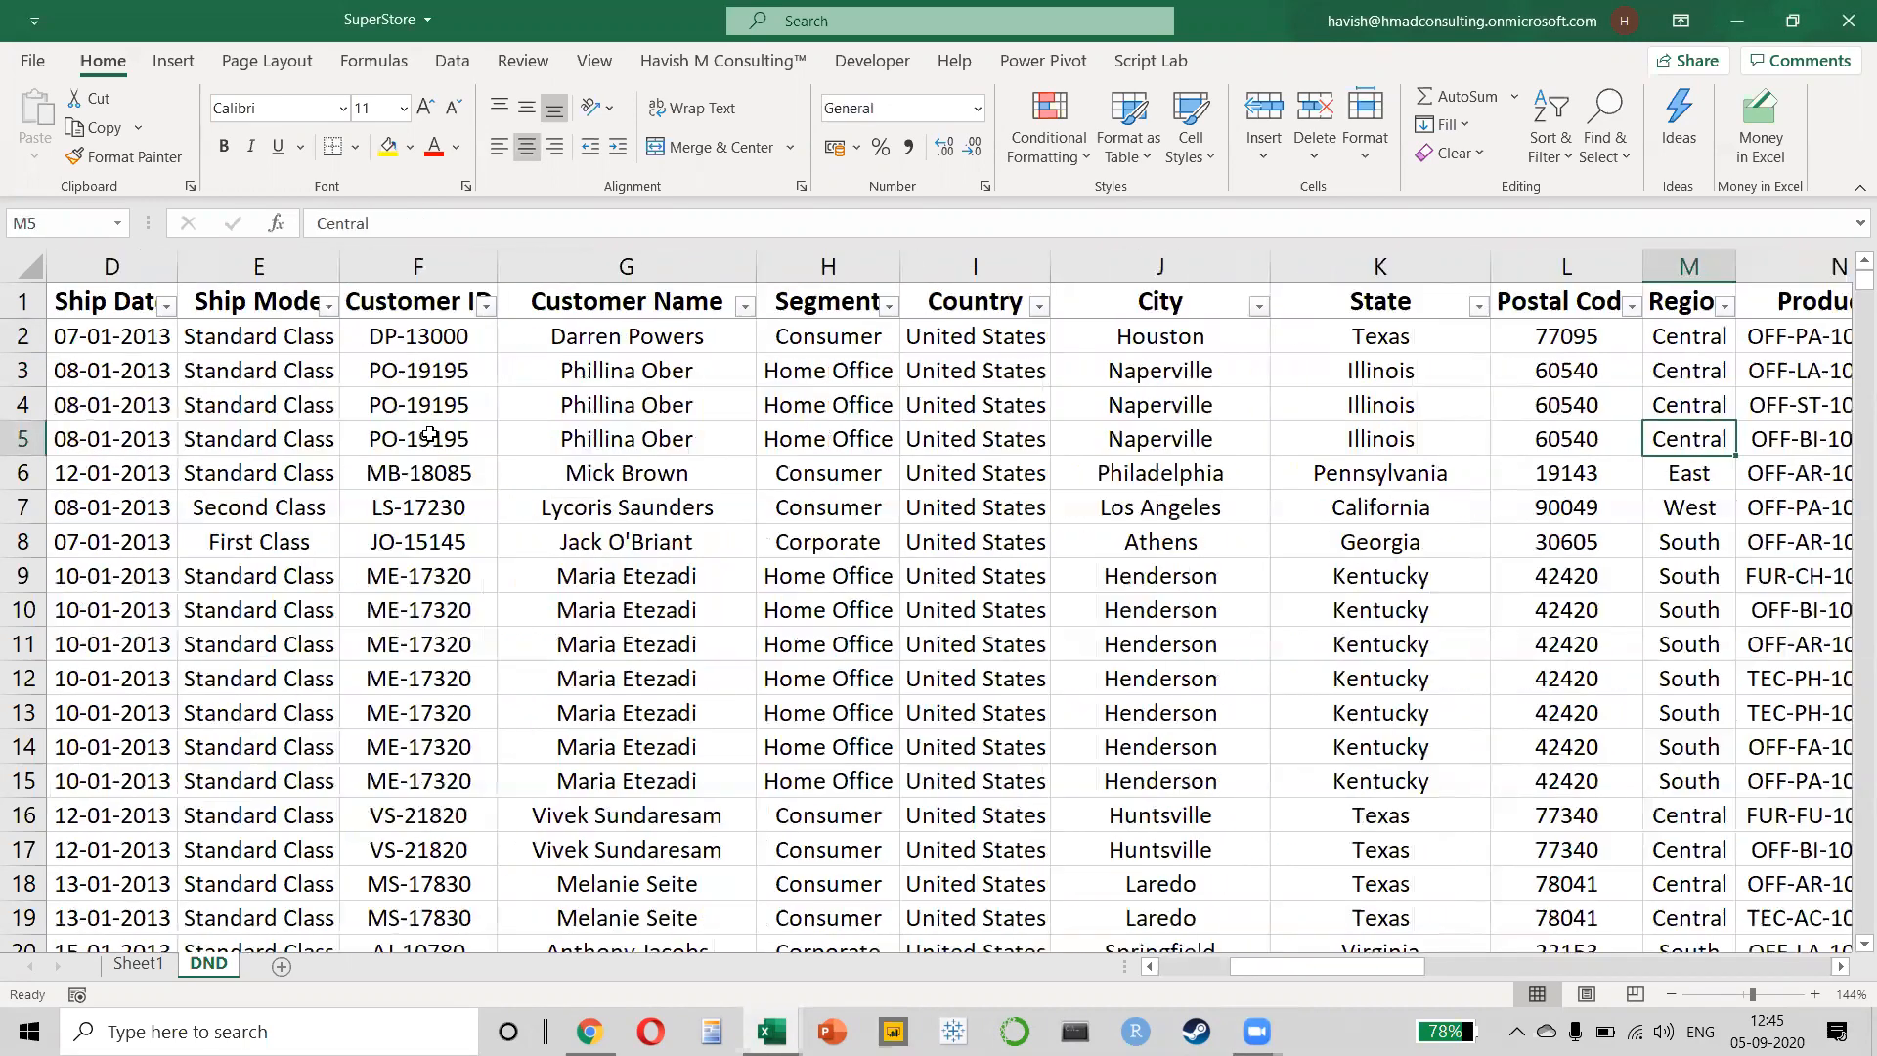
pyautogui.press('Right')
pyautogui.press('Left')
pyautogui.press('Left')
pyautogui.press('Left')
pyautogui.press('Left')
pyautogui.press('Left')
pyautogui.press('Left')
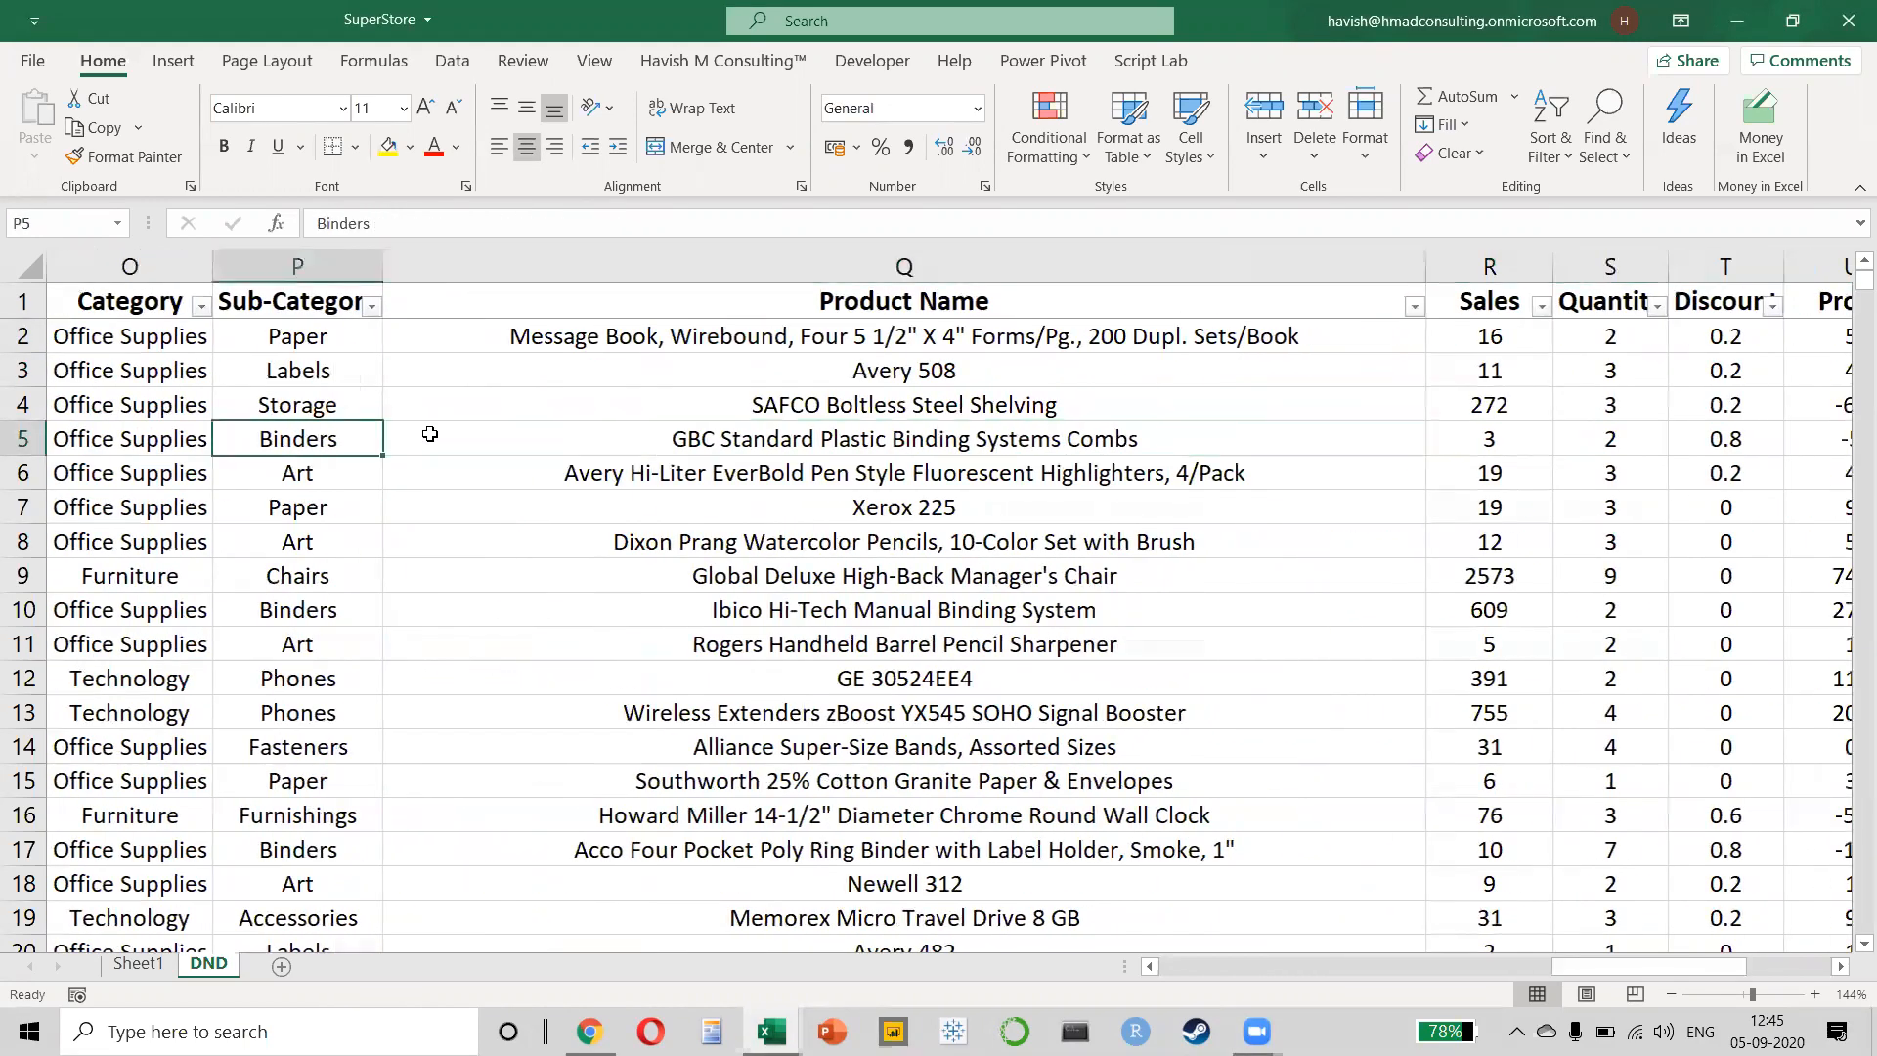
pyautogui.press('Right')
pyautogui.press('Right')
pyautogui.press('Right')
pyautogui.press('Left')
pyautogui.press('Left')
pyautogui.press('Left')
pyautogui.hotkey('ctrl', 'space')
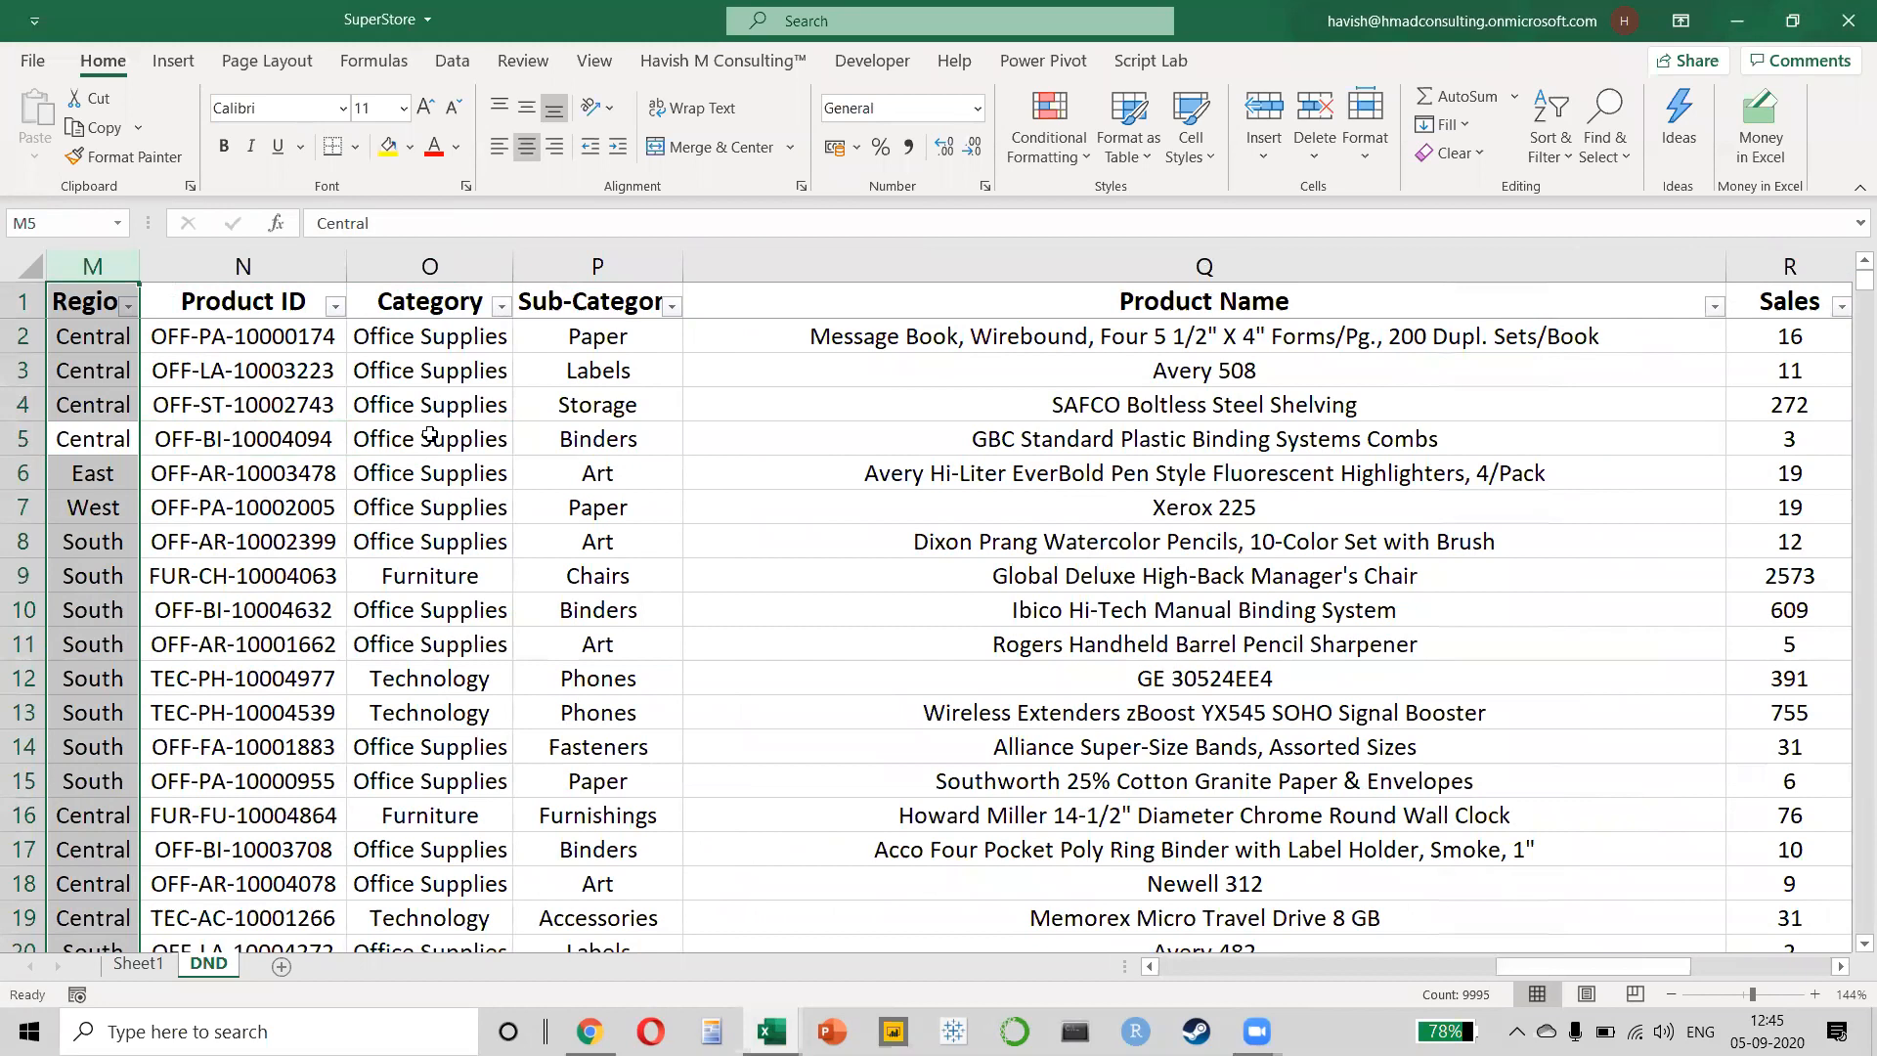
# - Hide the Product Name column
pyautogui.click(737, 267)
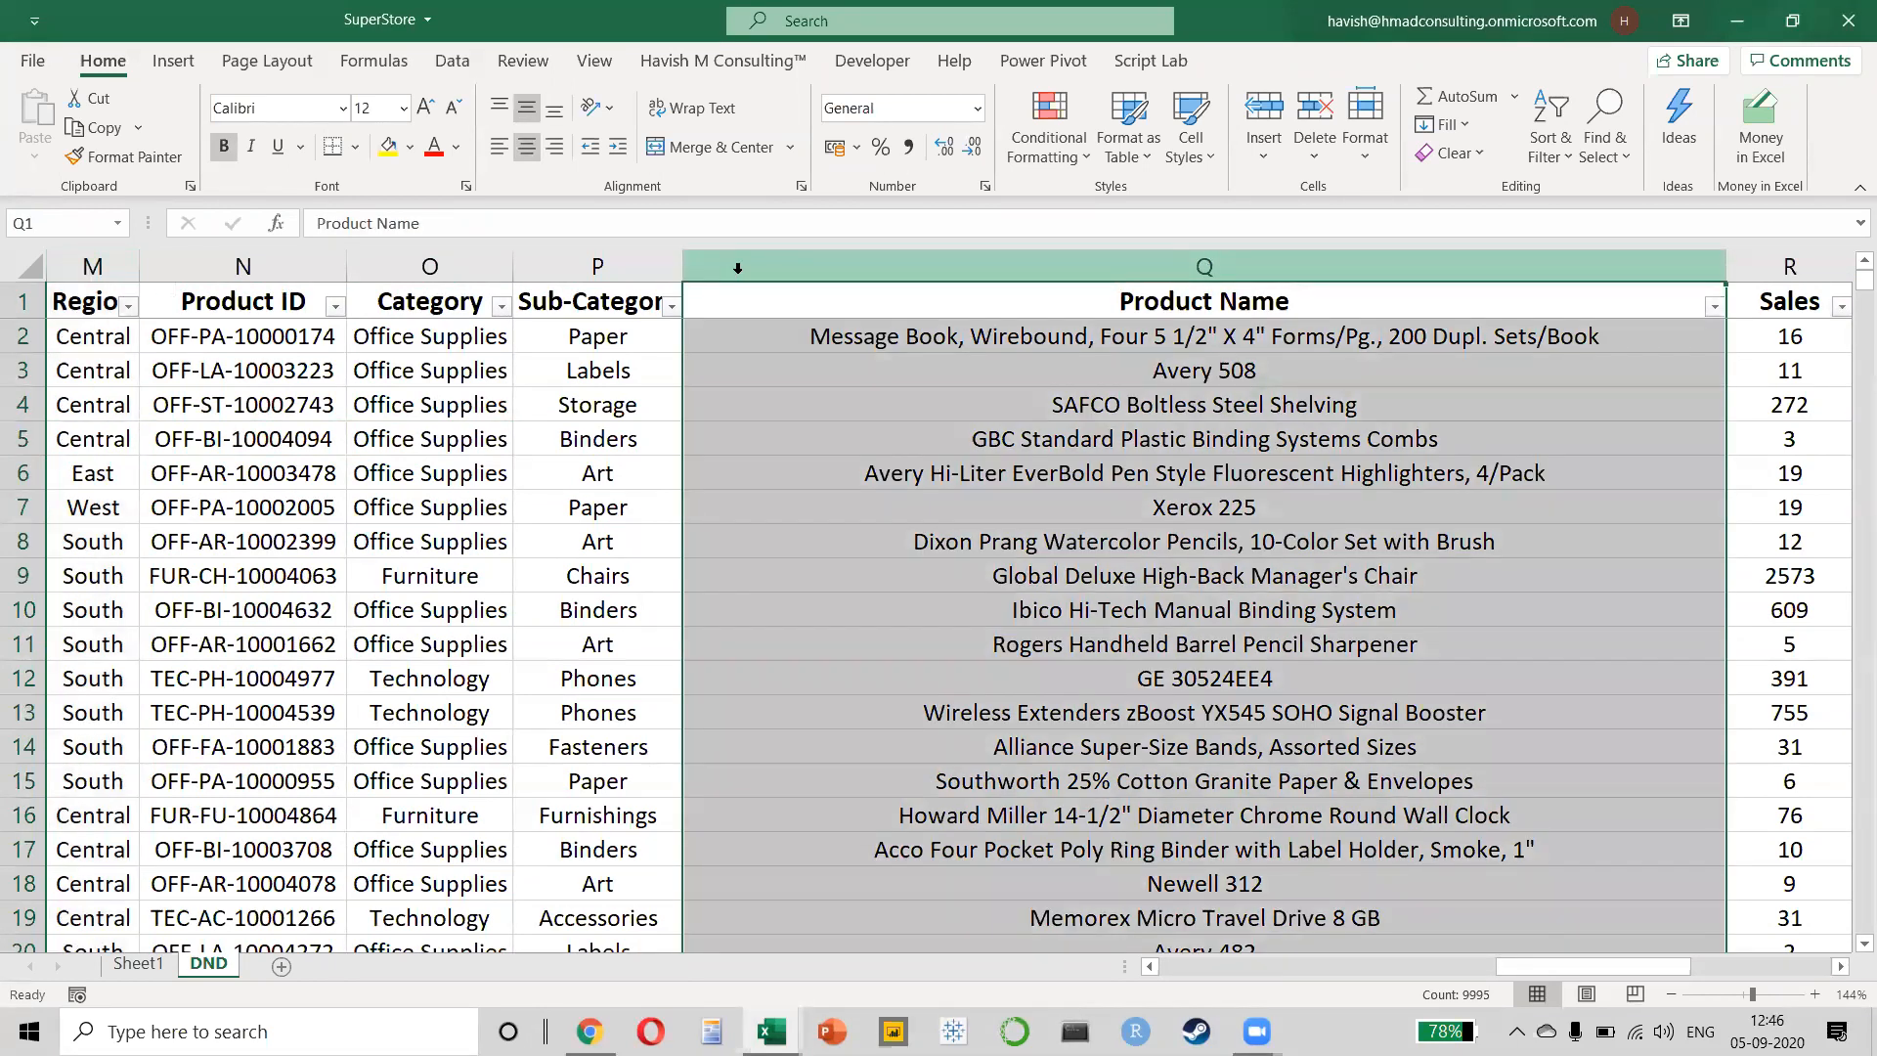
pyautogui.rightClick(737, 267)
pyautogui.click(771, 603)
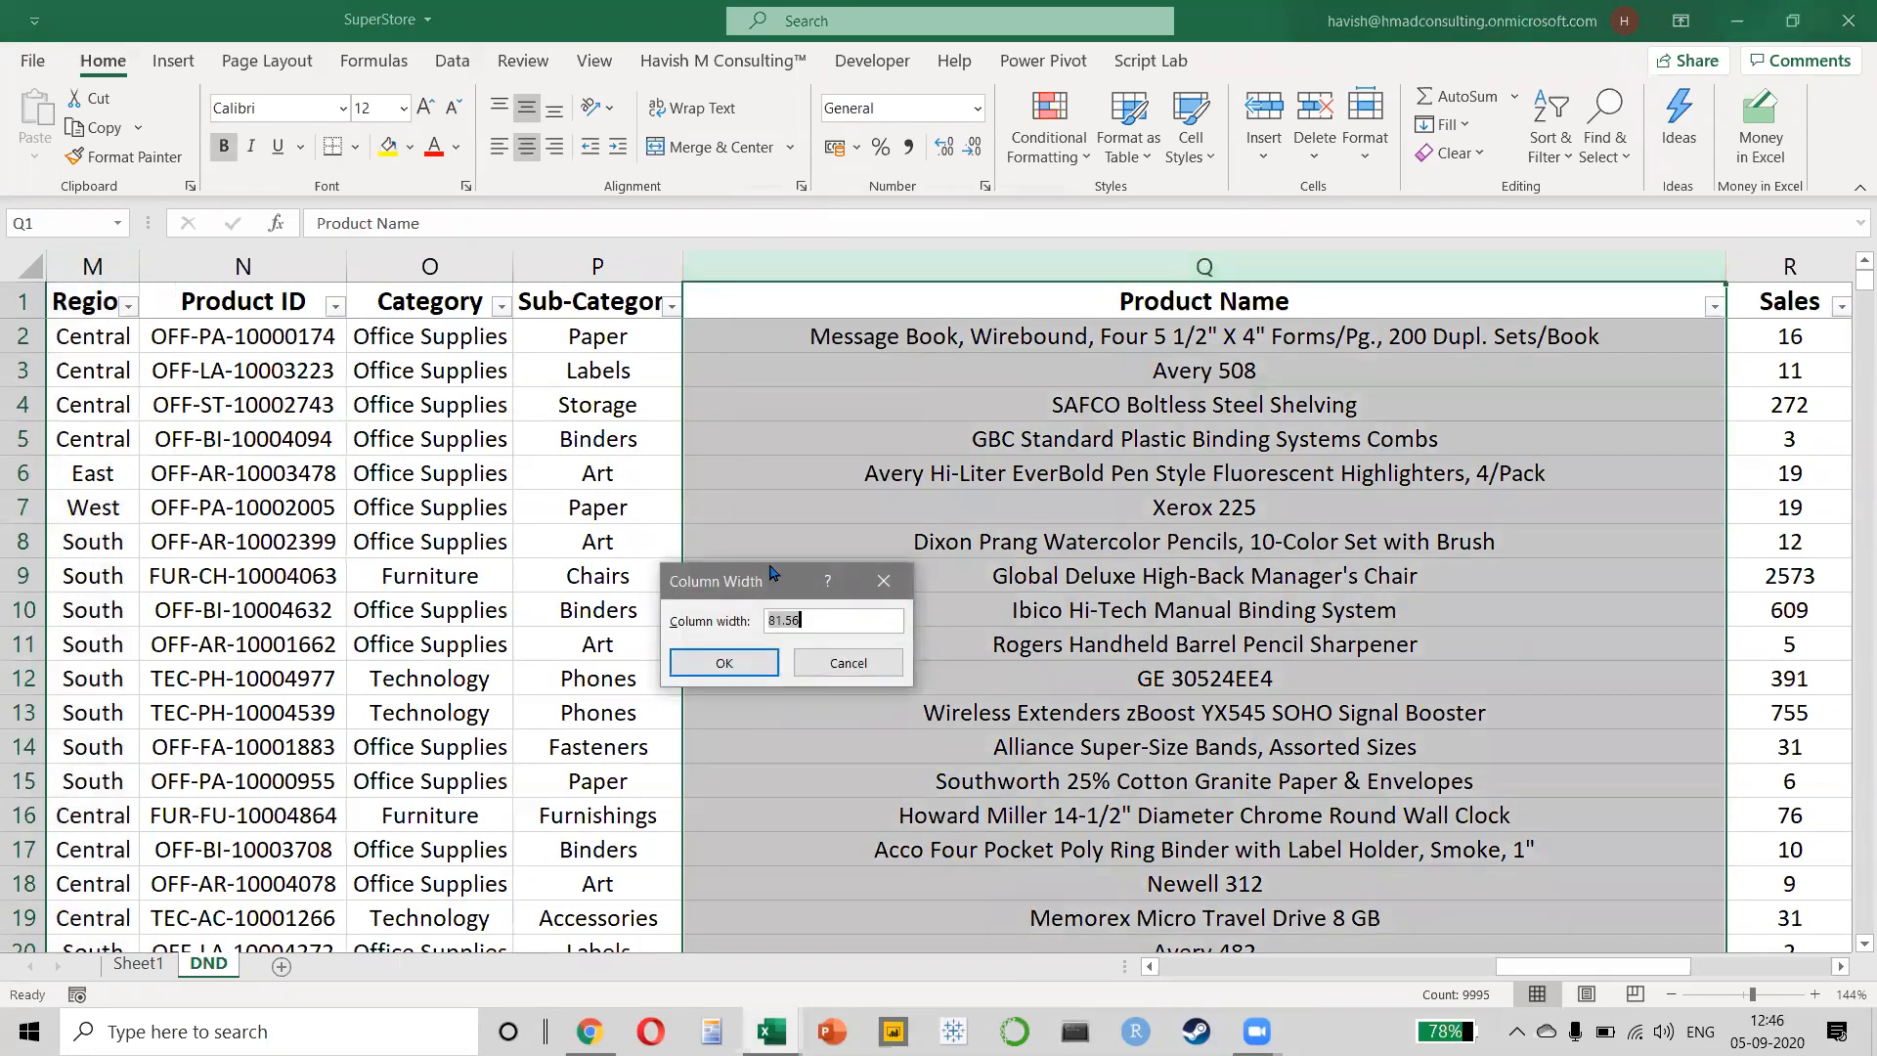
pyautogui.press('Escape')
pyautogui.rightClick(753, 268)
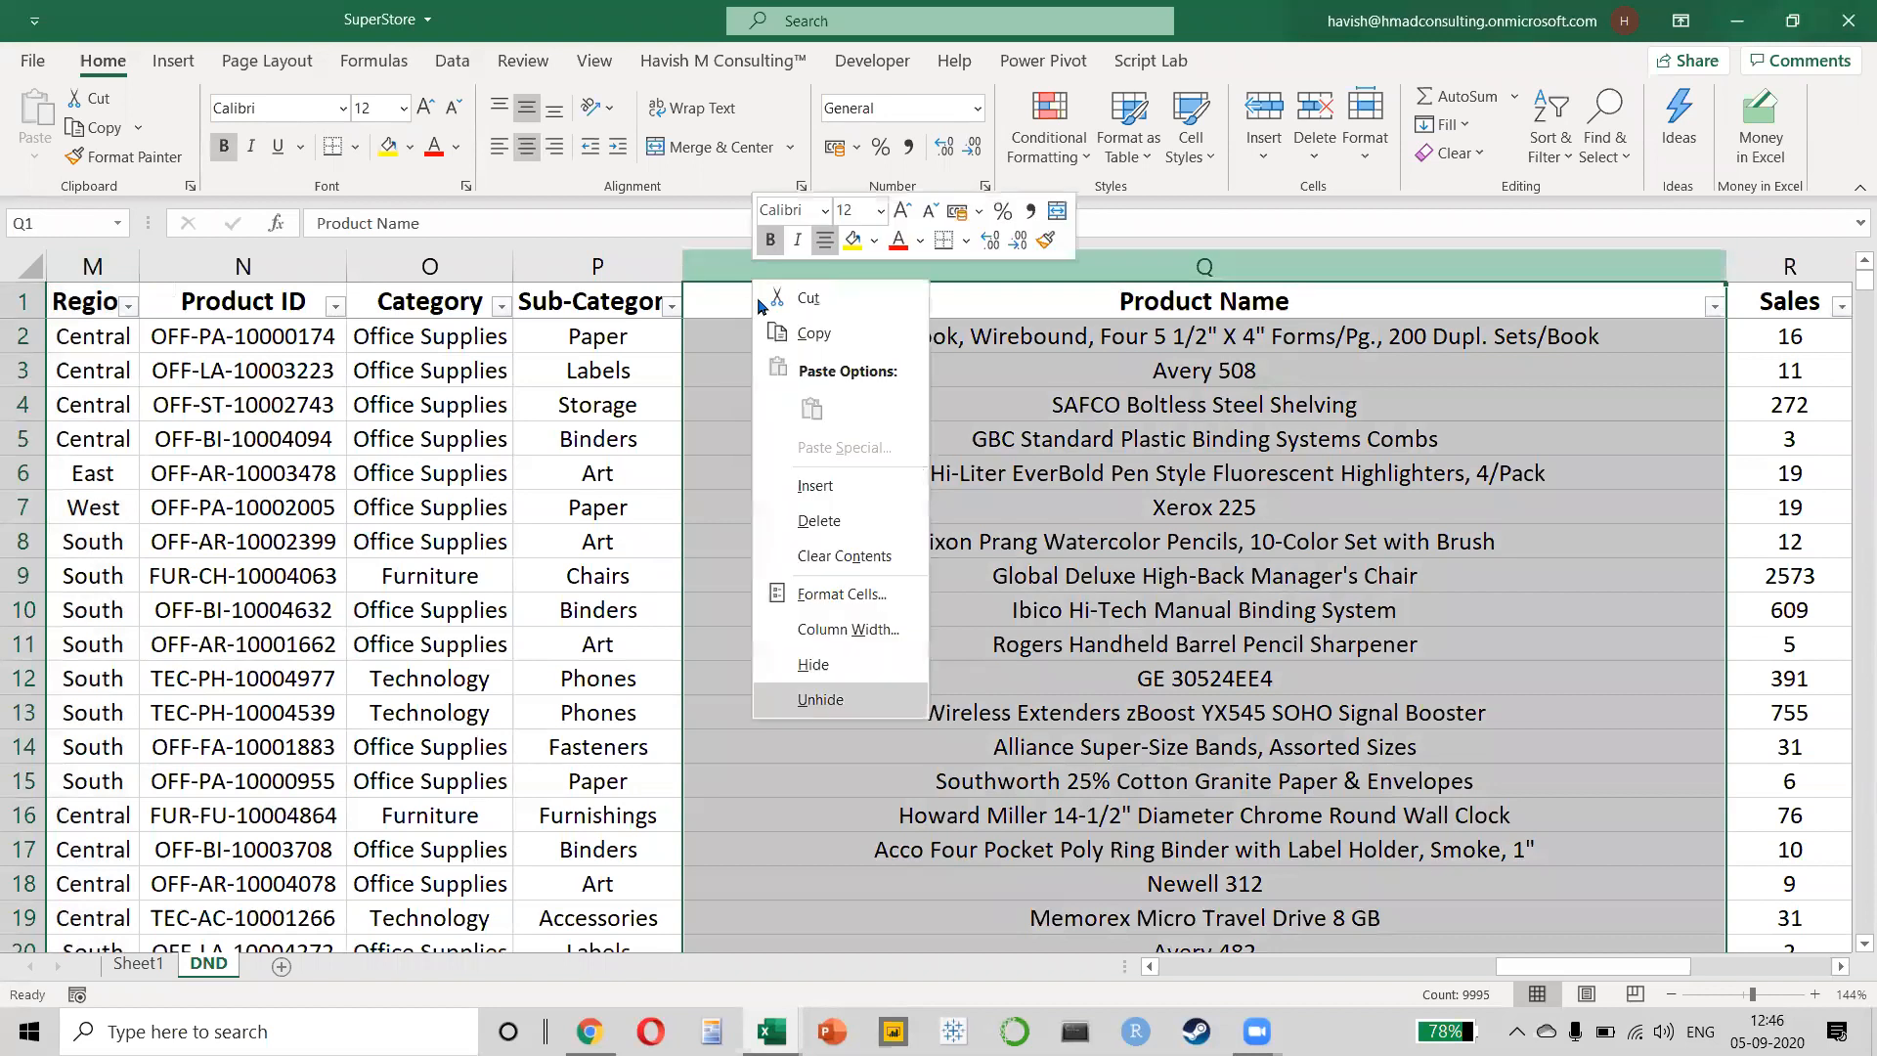
pyautogui.click(811, 674)
# - Highlight the Region column in yellow and widen it to show its full heading
pyautogui.click(89, 266)
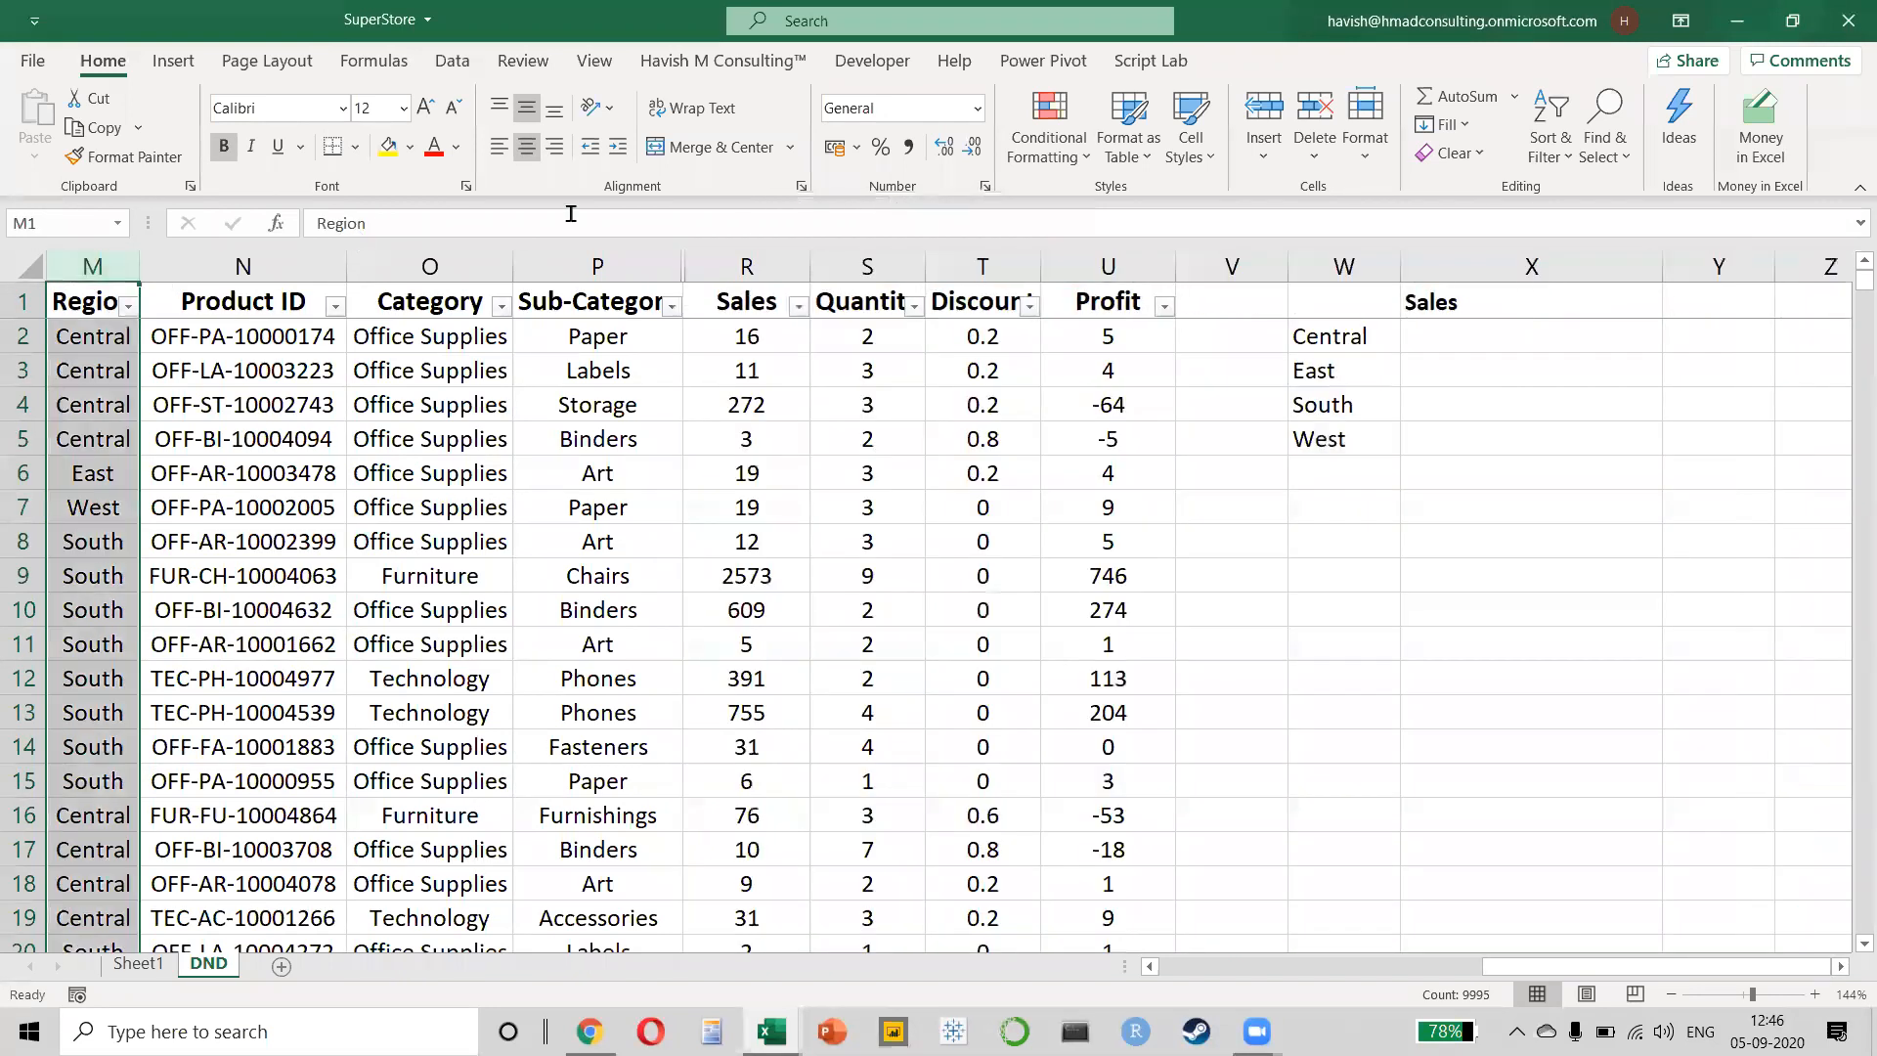
pyautogui.click(389, 146)
pyautogui.moveTo(141, 279); pyautogui.dragTo(247, 281)
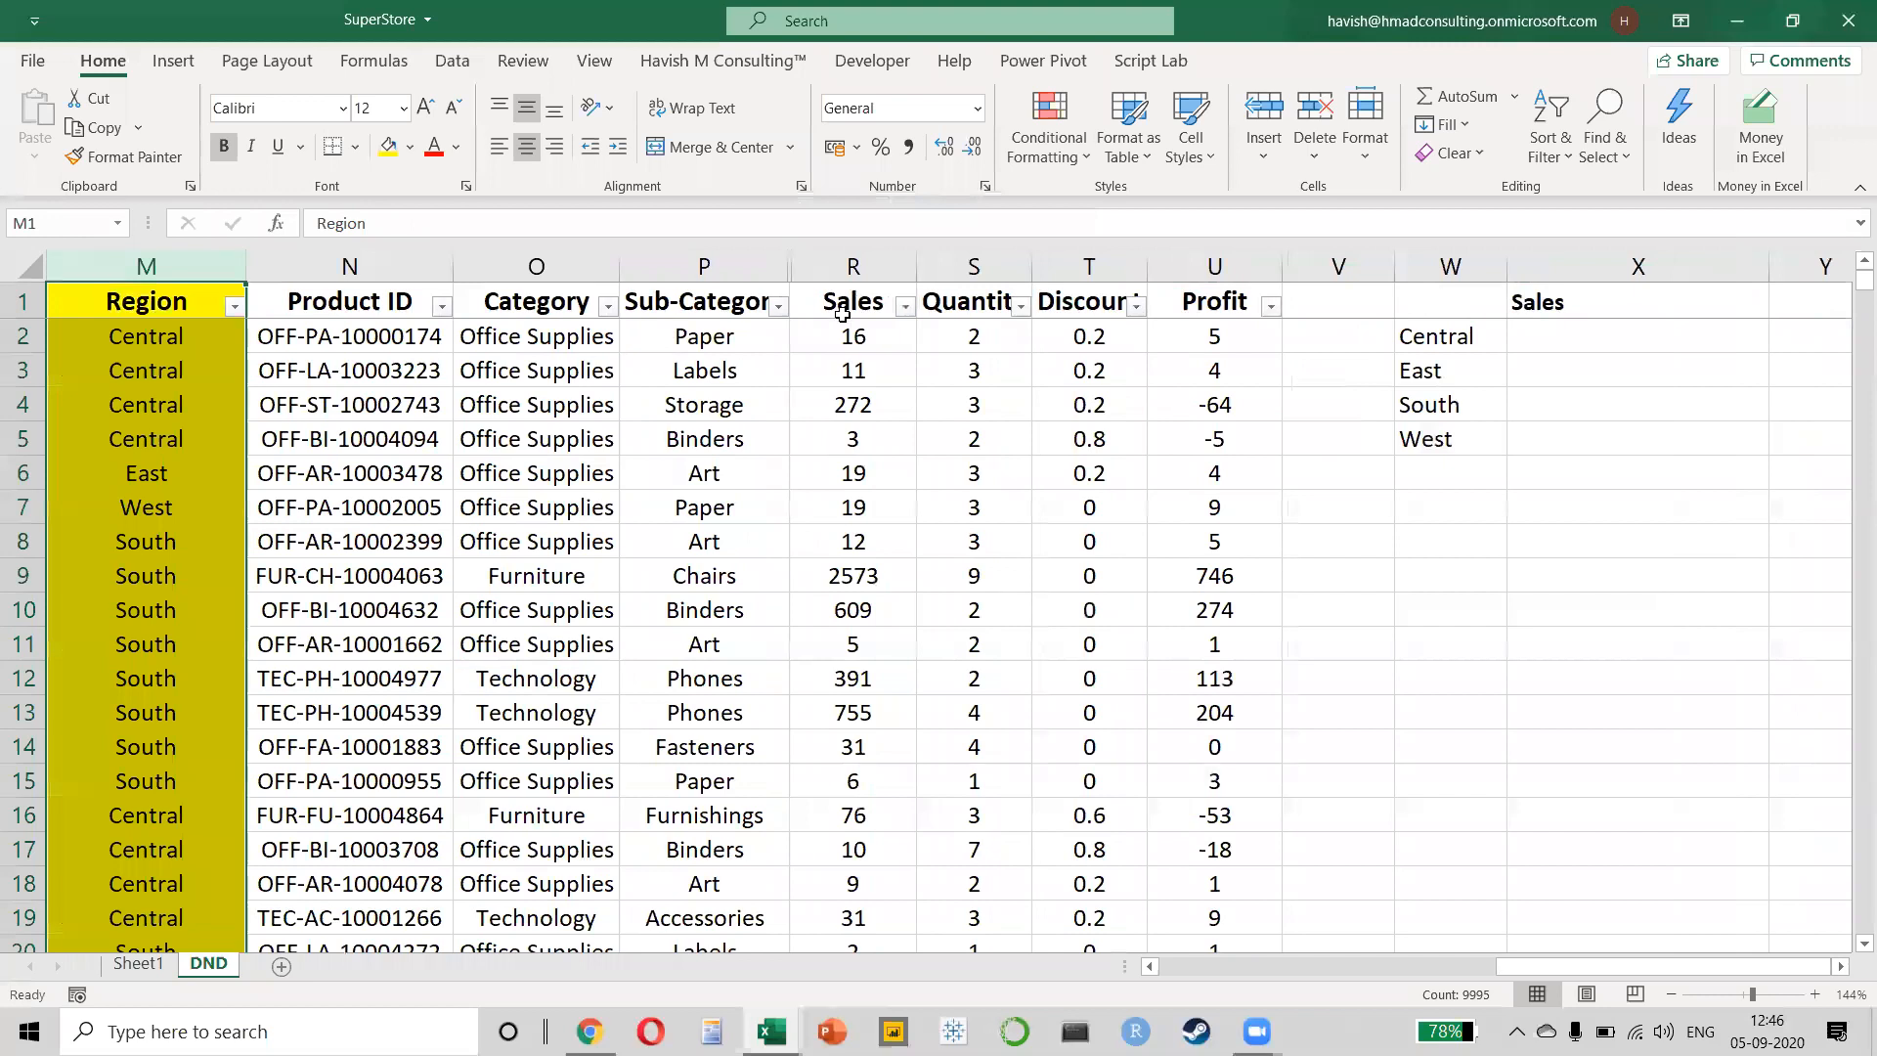
# - Fill the dataset's Sales column with green
pyautogui.click(837, 268)
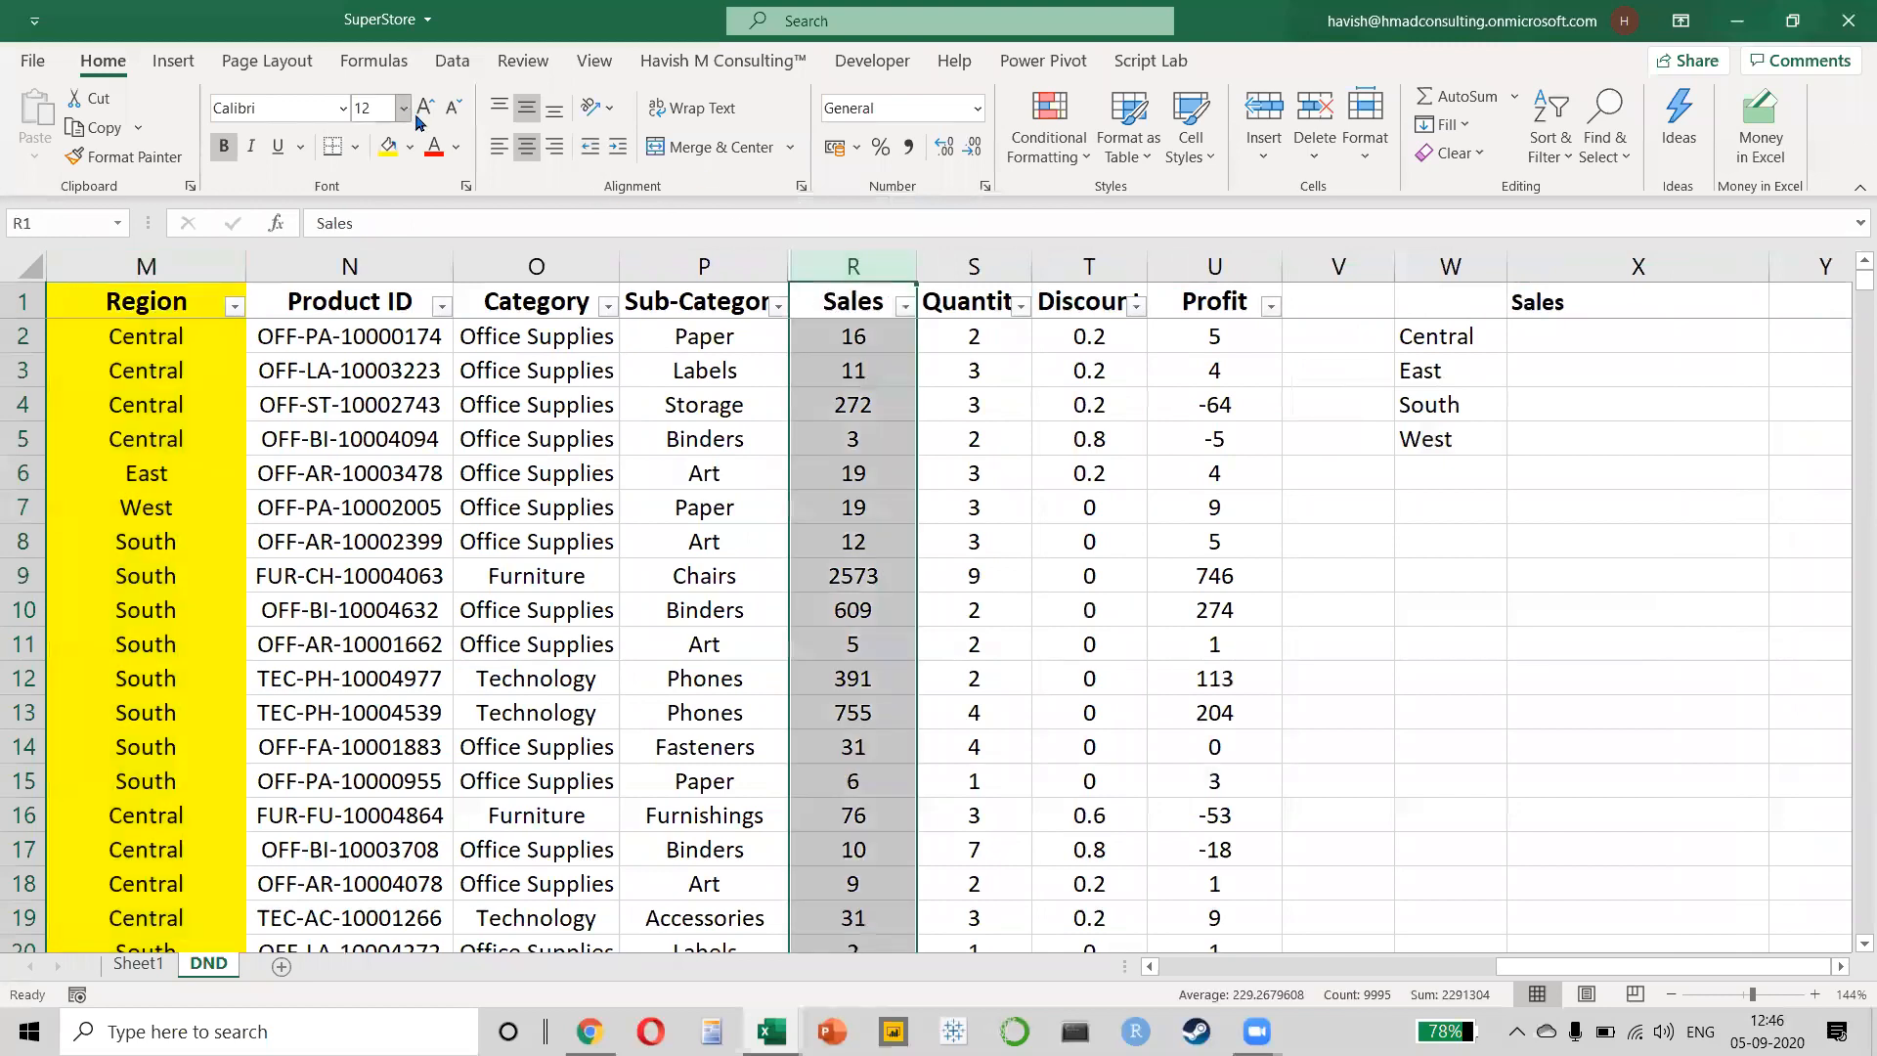
pyautogui.click(409, 147)
pyautogui.click(563, 270)
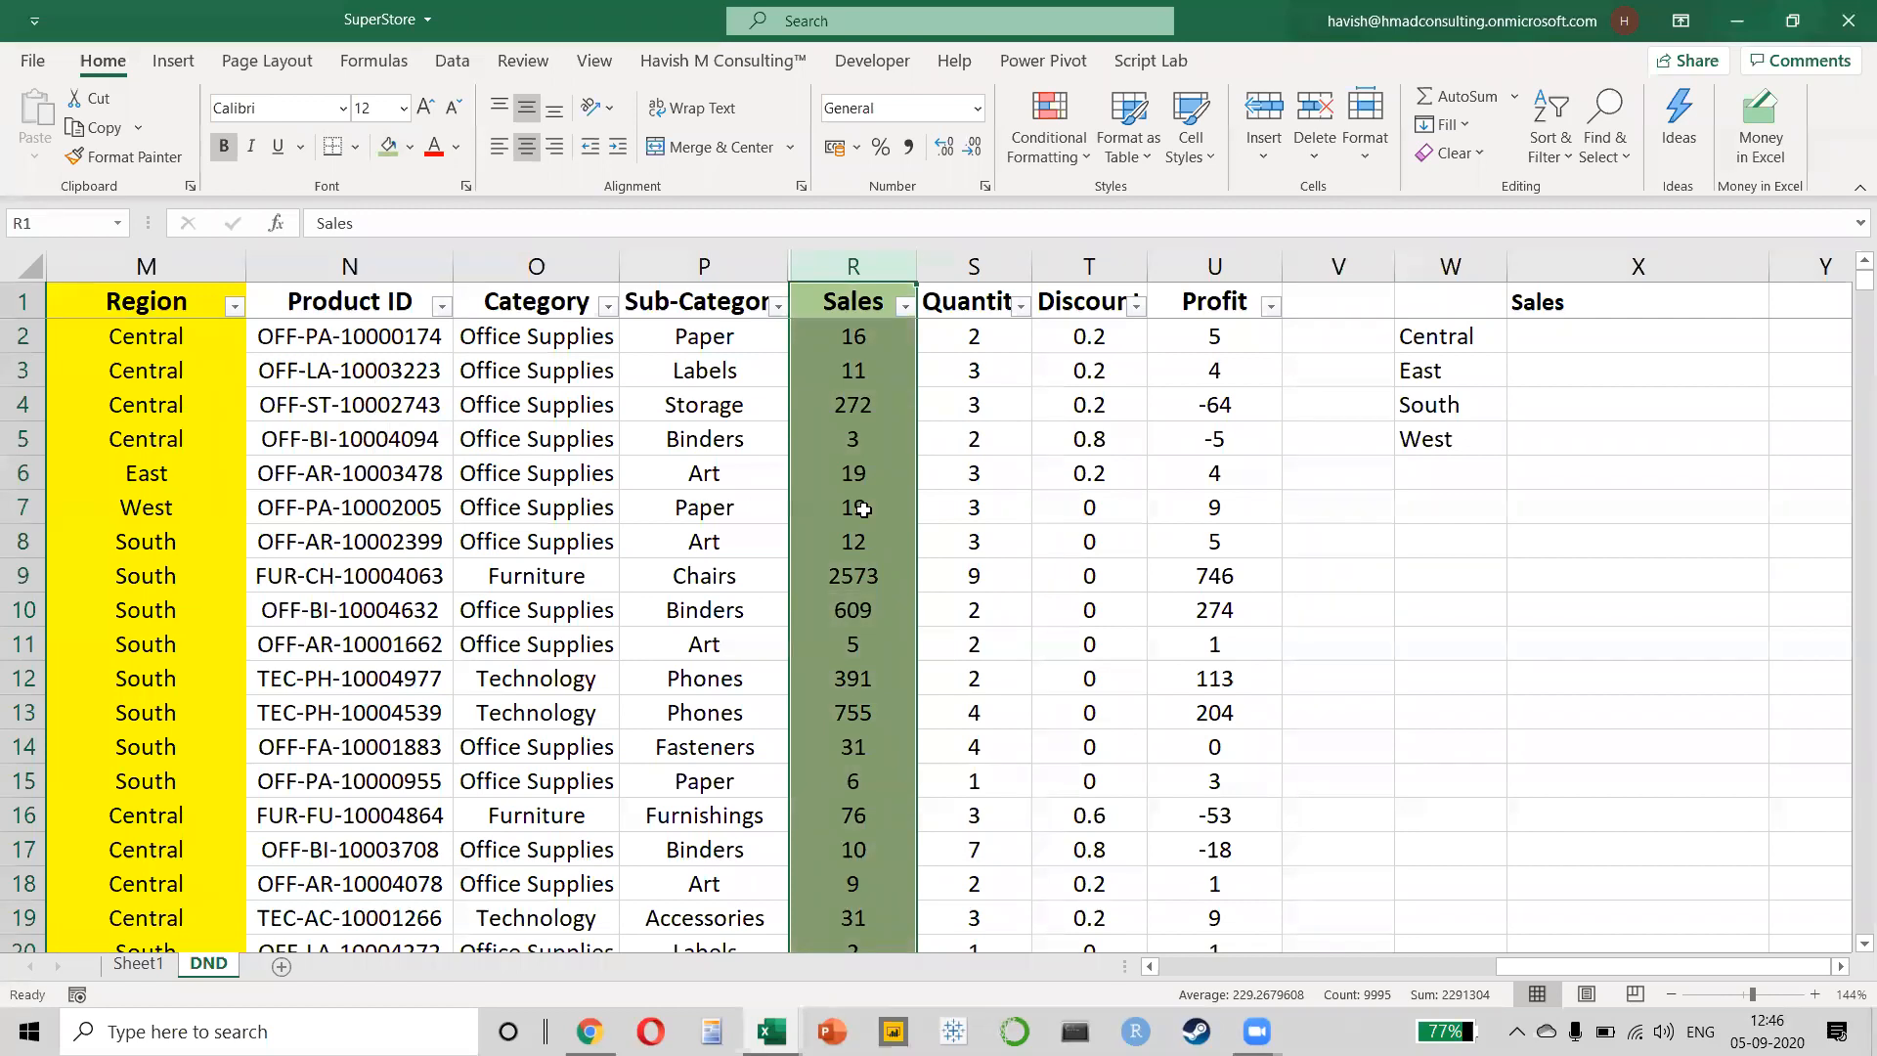
# - Total the entire Sales column in cell X7 with the formula =SUM(R:R)
pyautogui.click(1559, 344)
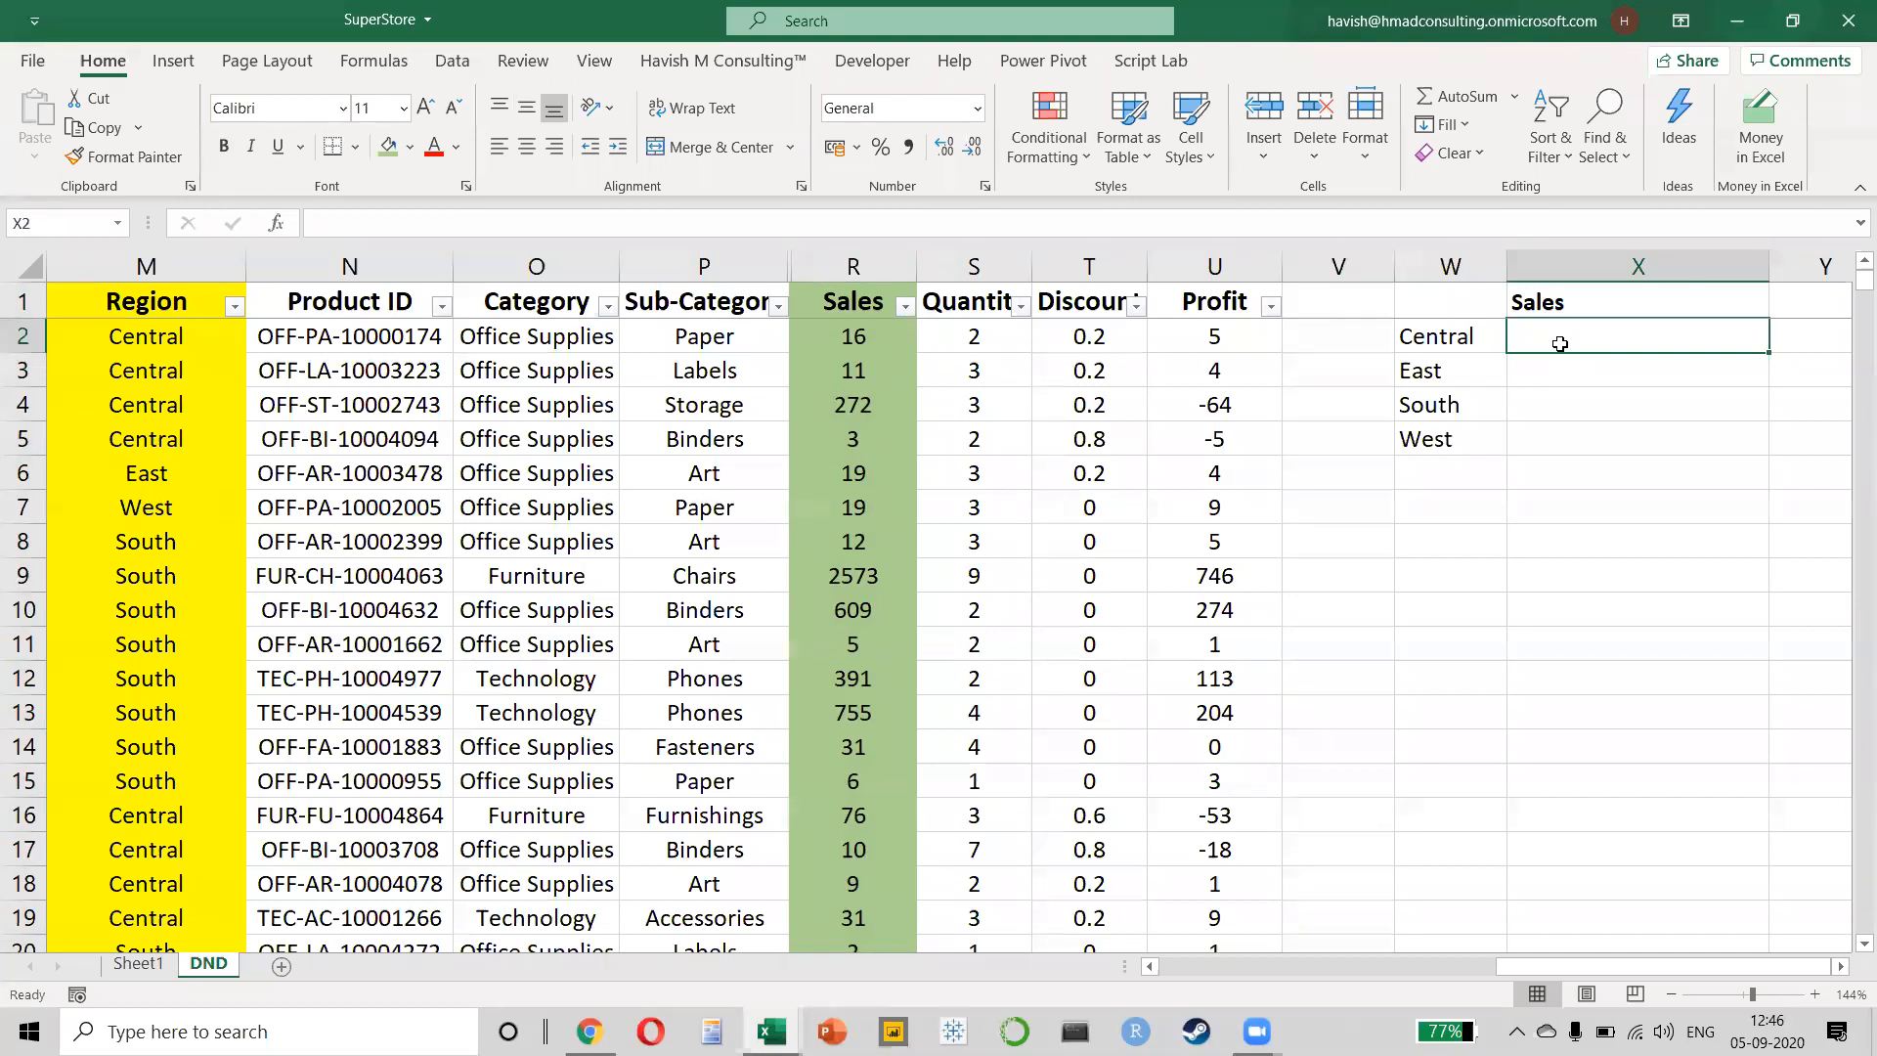
pyautogui.press('Down')
pyautogui.press('Down')
pyautogui.press('Down')
pyautogui.press('Down')
pyautogui.press('Down')
pyautogui.write('=sum')
pyautogui.press('Tab')
pyautogui.press('Left')
pyautogui.press('Left')
pyautogui.press('Left')
pyautogui.press('Left')
pyautogui.press('Left')
pyautogui.press('Left')
pyautogui.hotkey('ctrl', 'space')
pyautogui.press('Return')
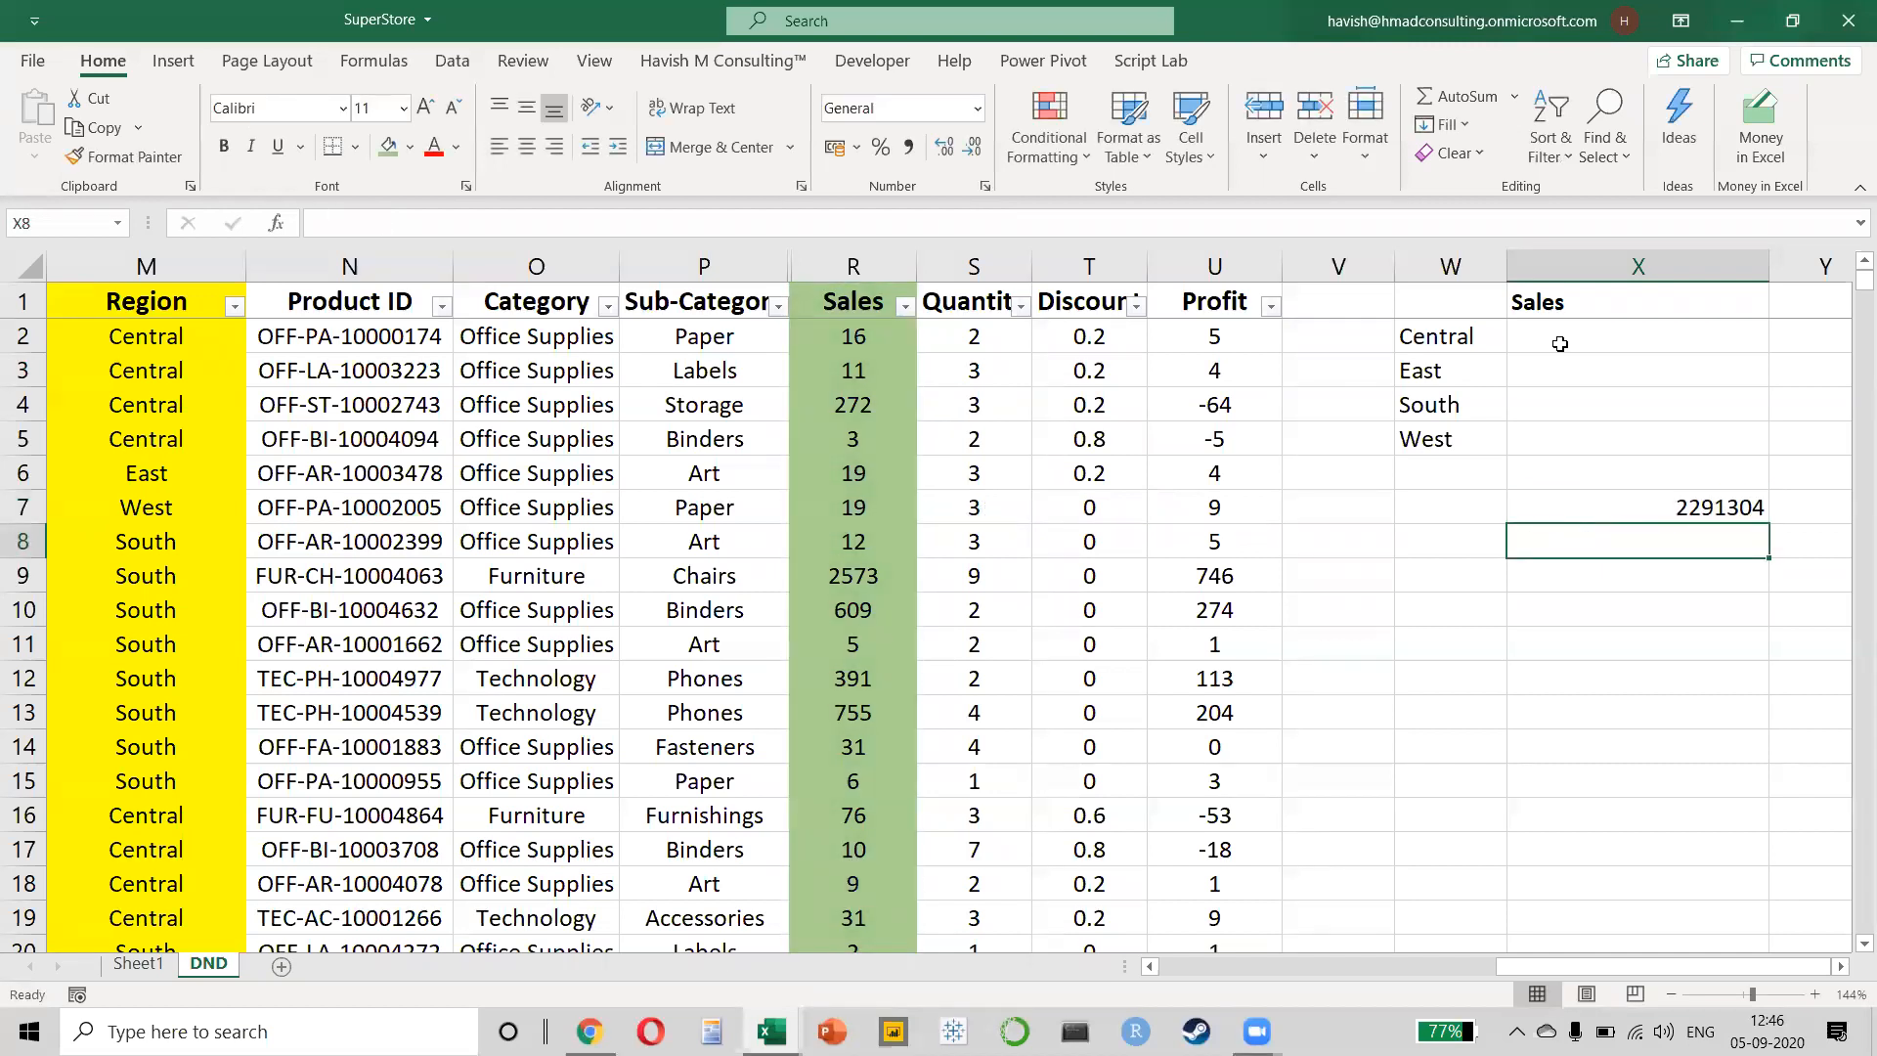
# - Inspect the total formula in cell X7 and the range it references without changing it
pyautogui.press('Up')
pyautogui.press('F2')
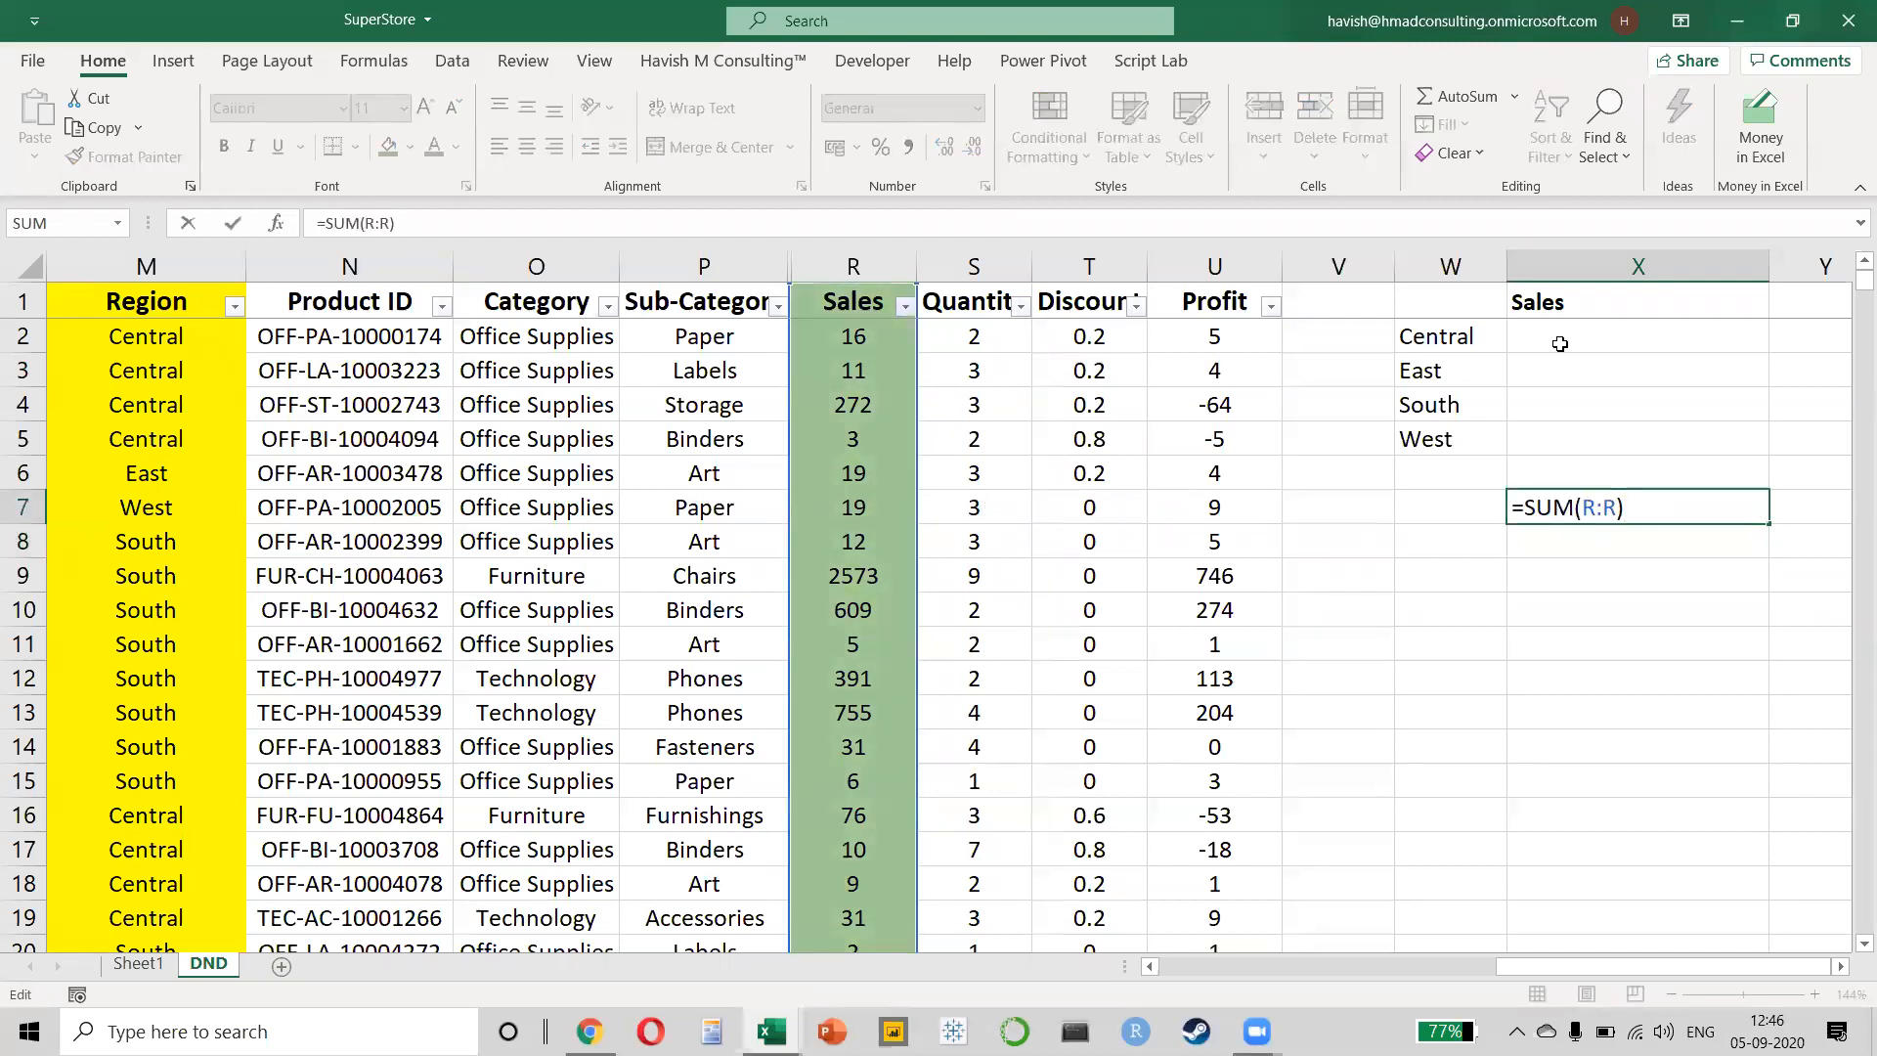
pyautogui.press('Escape')
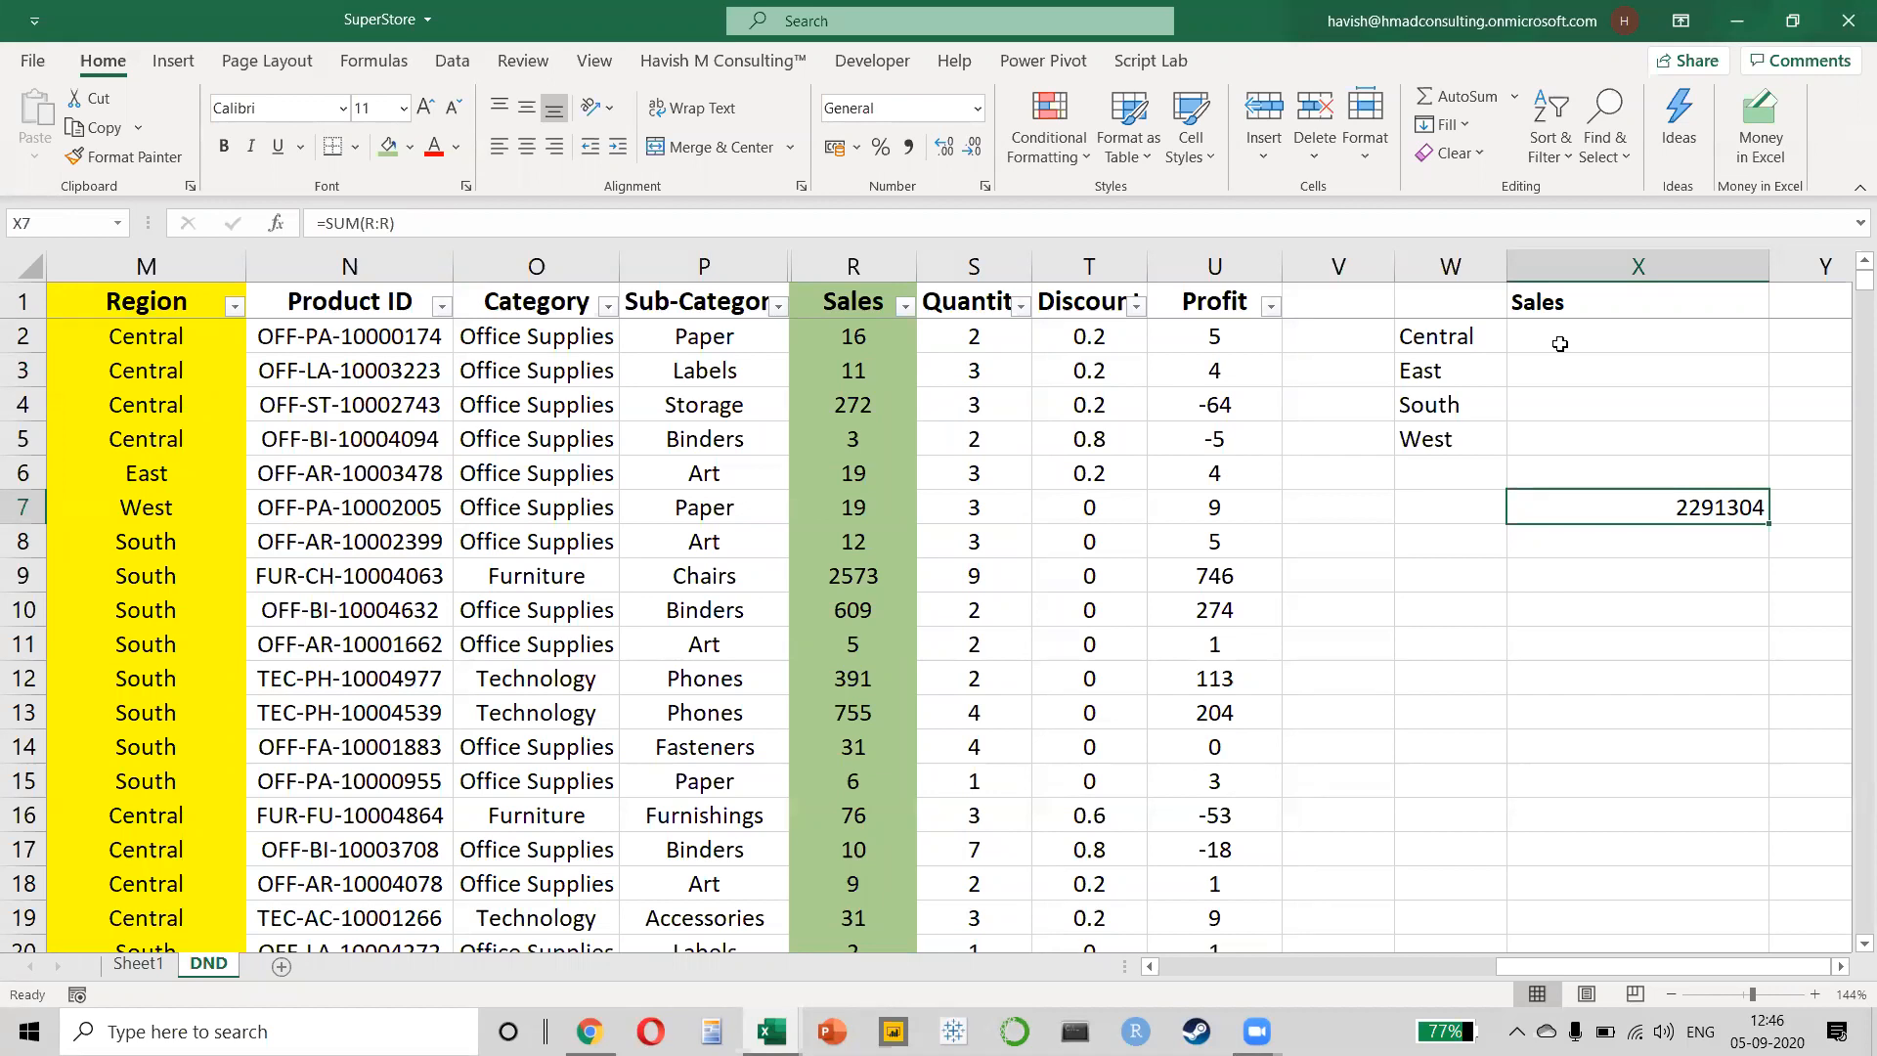
# - Calculate Central's sales in cell X2 with the formula =SUMIF(M:M, W2, R:R)
pyautogui.press('Up')
pyautogui.press('Up')
pyautogui.press('Up')
pyautogui.press('Up')
pyautogui.press('Up')
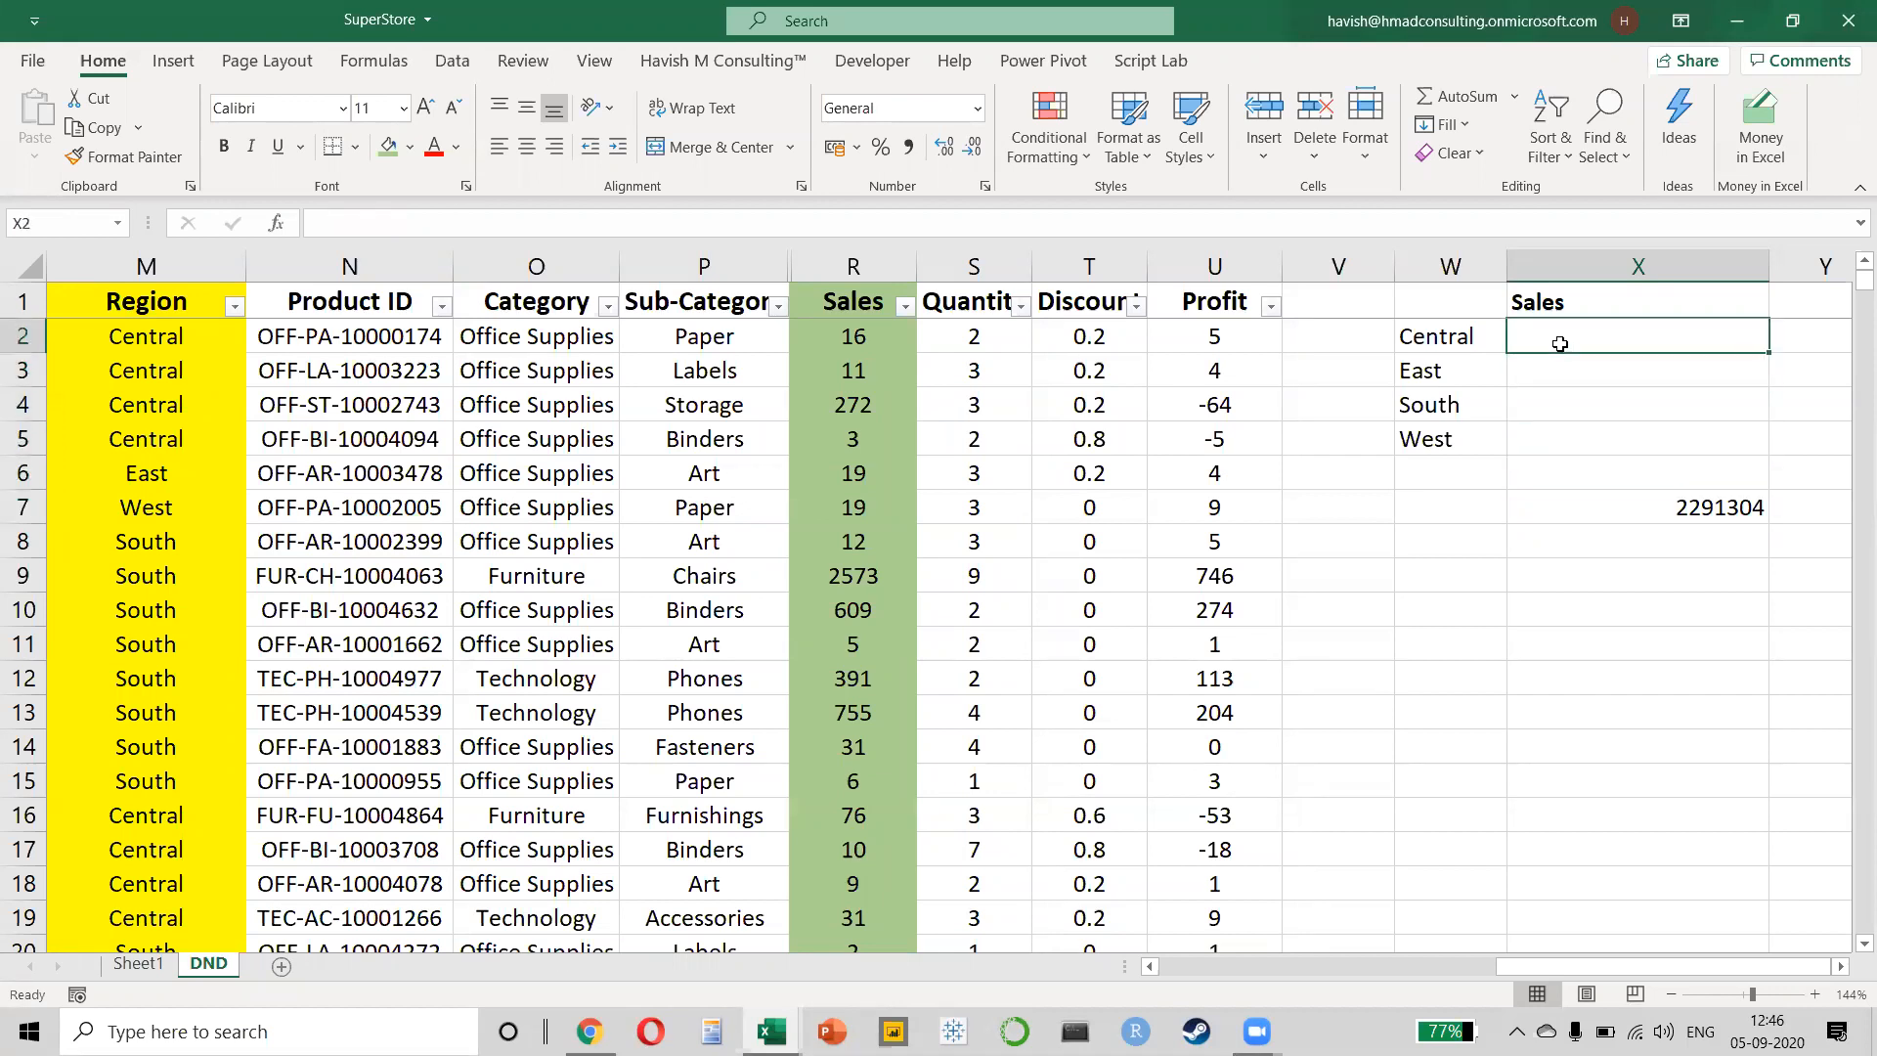
pyautogui.write('=su')
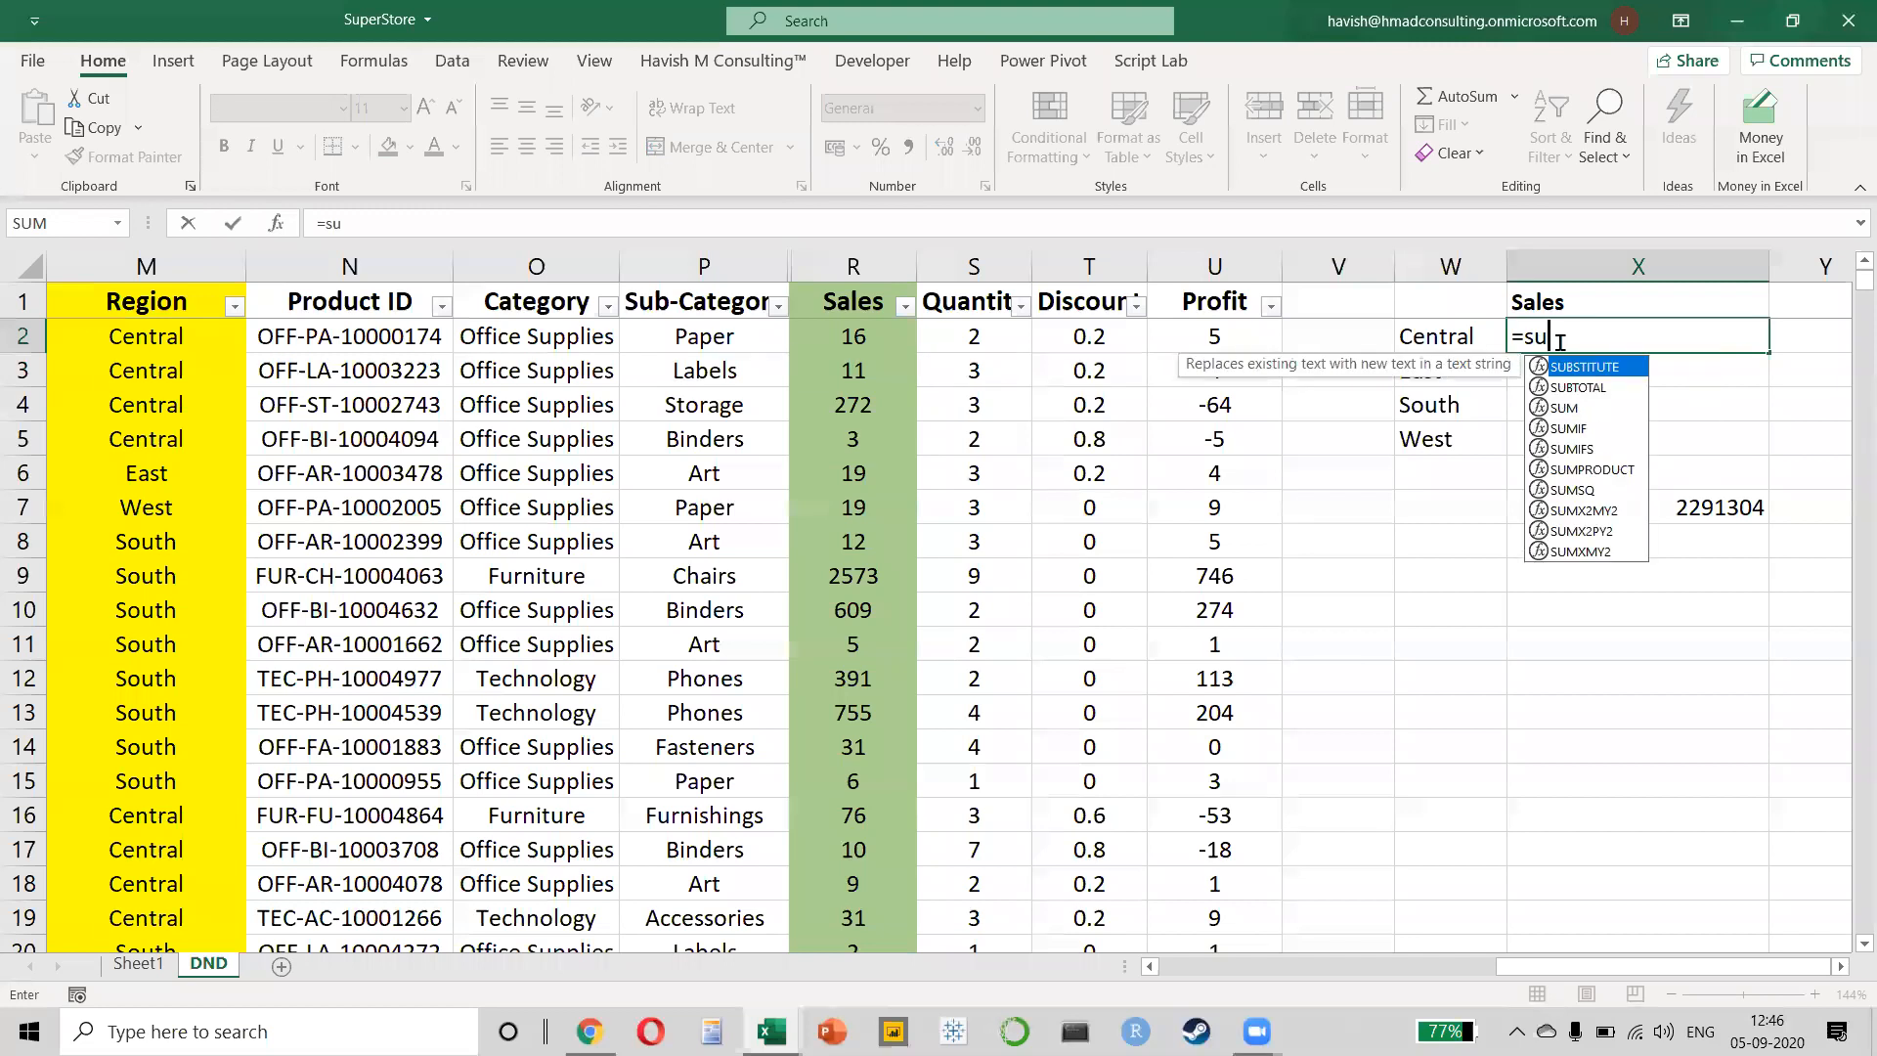
pyautogui.write('mif')
pyautogui.press('Tab')
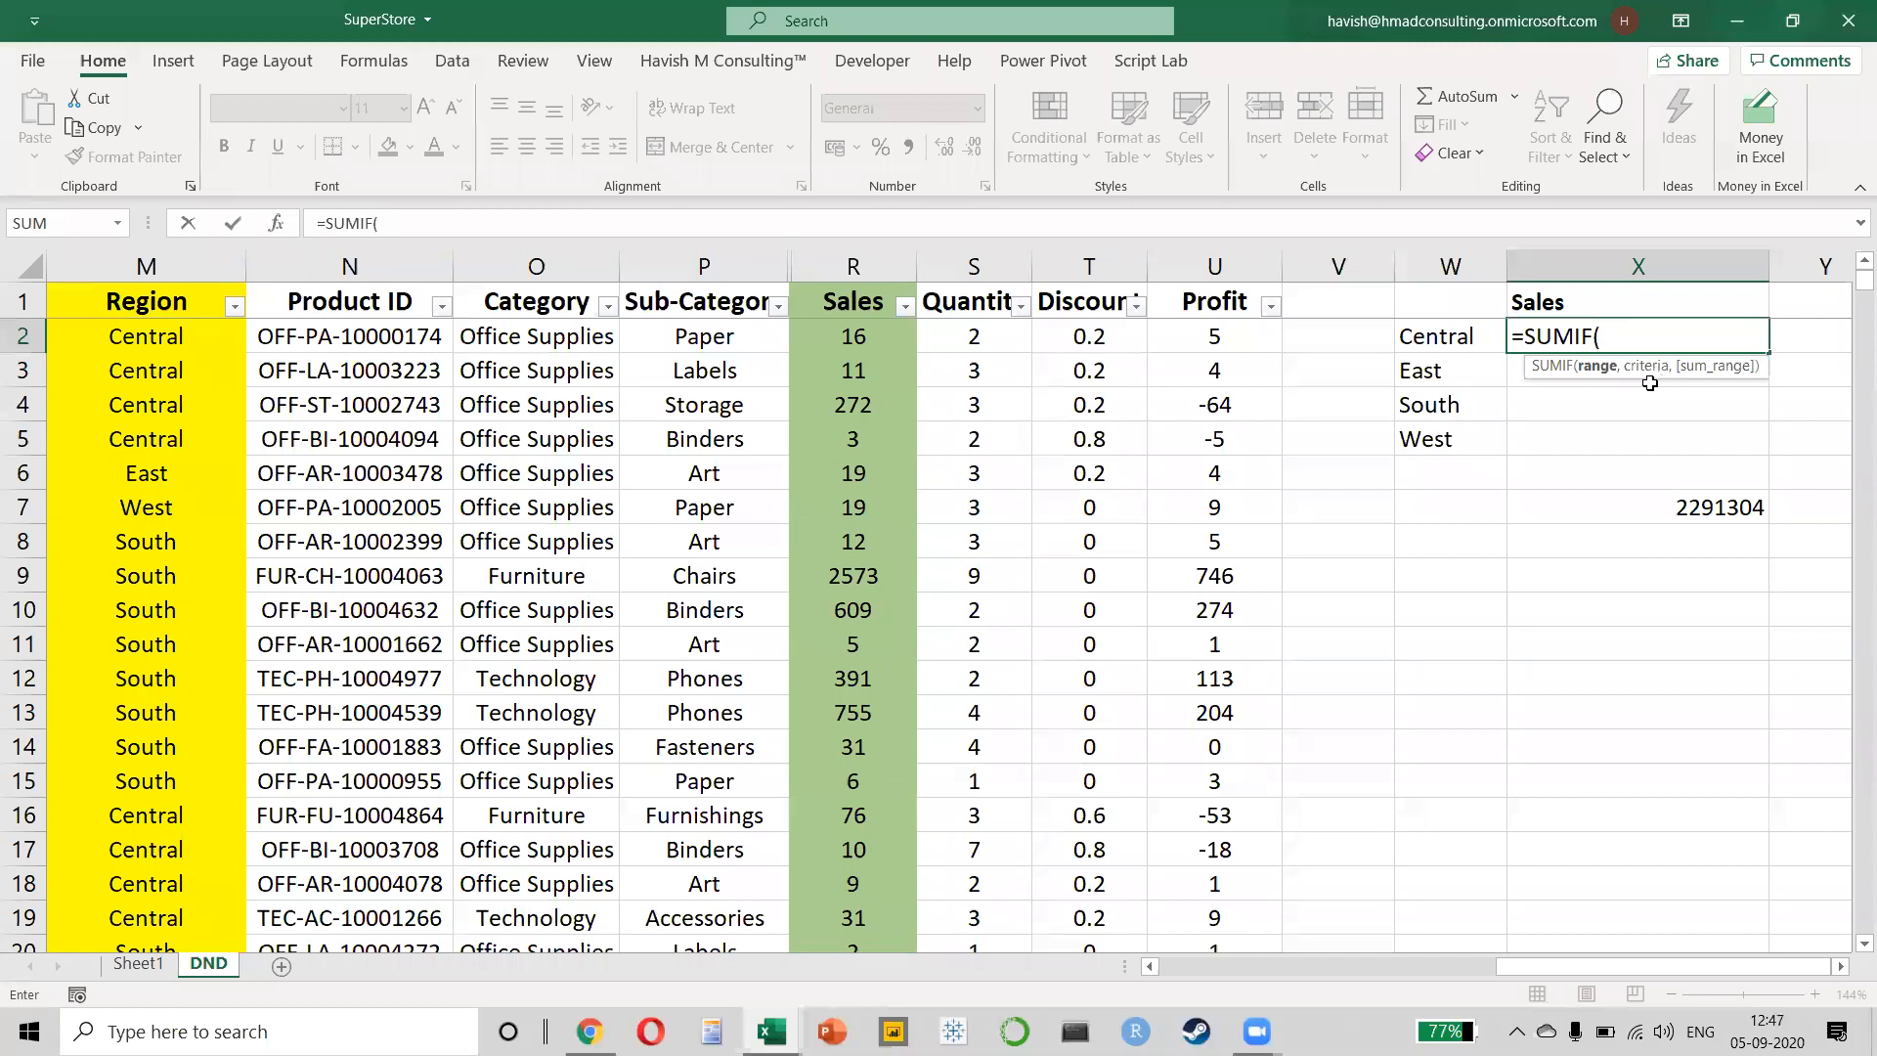
pyautogui.press('ctrl')
pyautogui.press('ctrl')
pyautogui.click(194, 264)
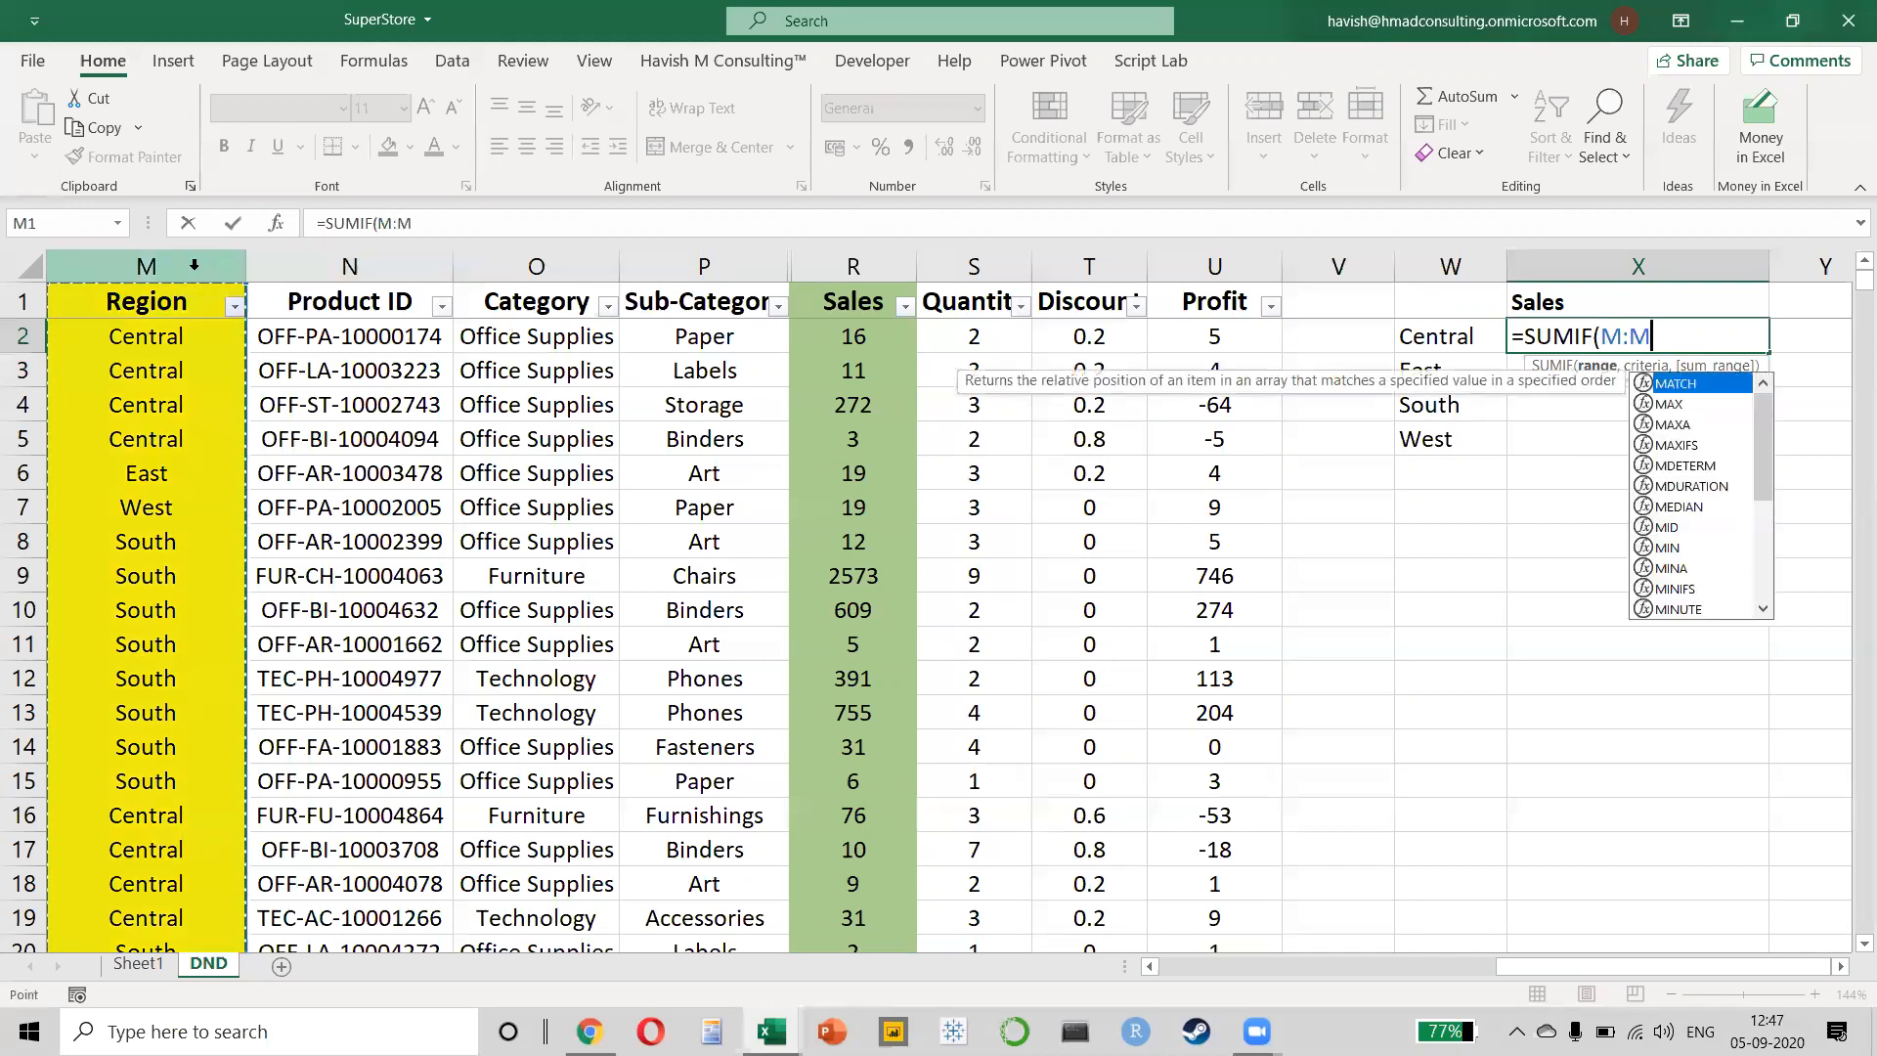
pyautogui.write(',')
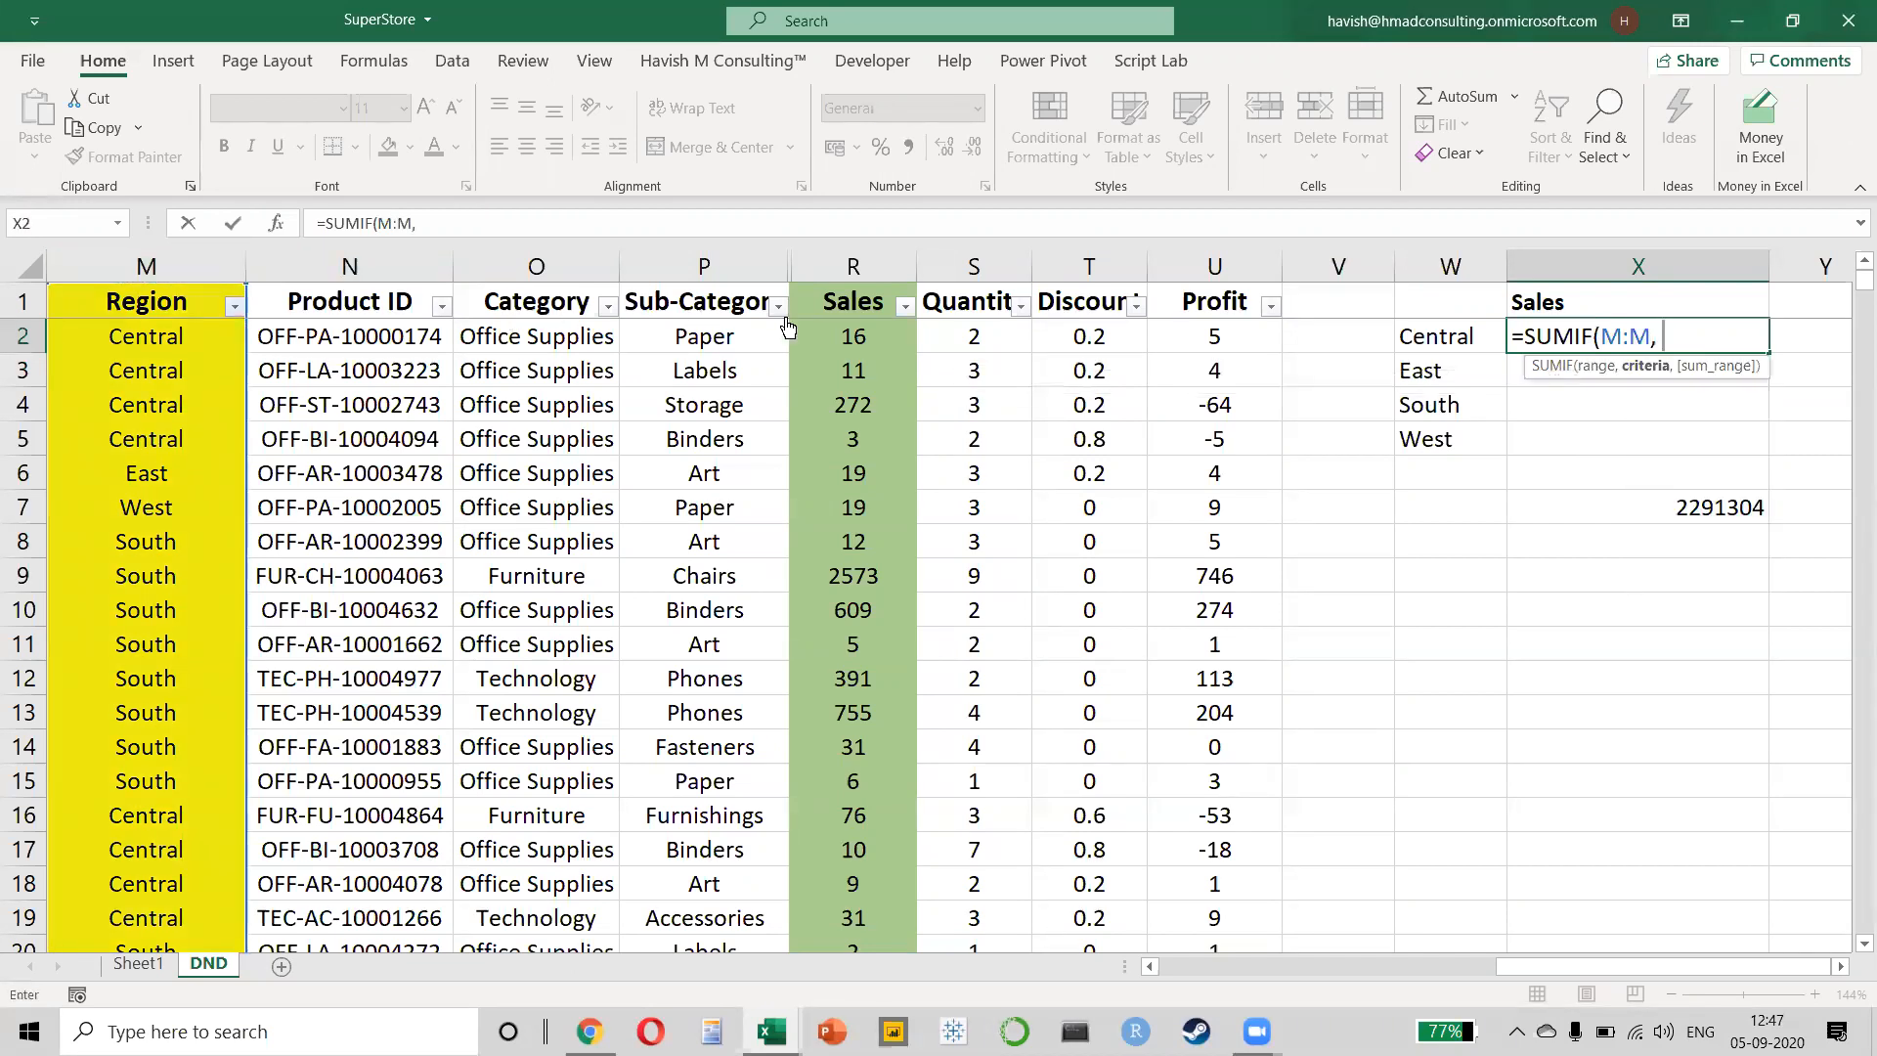
pyautogui.click(1420, 332)
pyautogui.write(',')
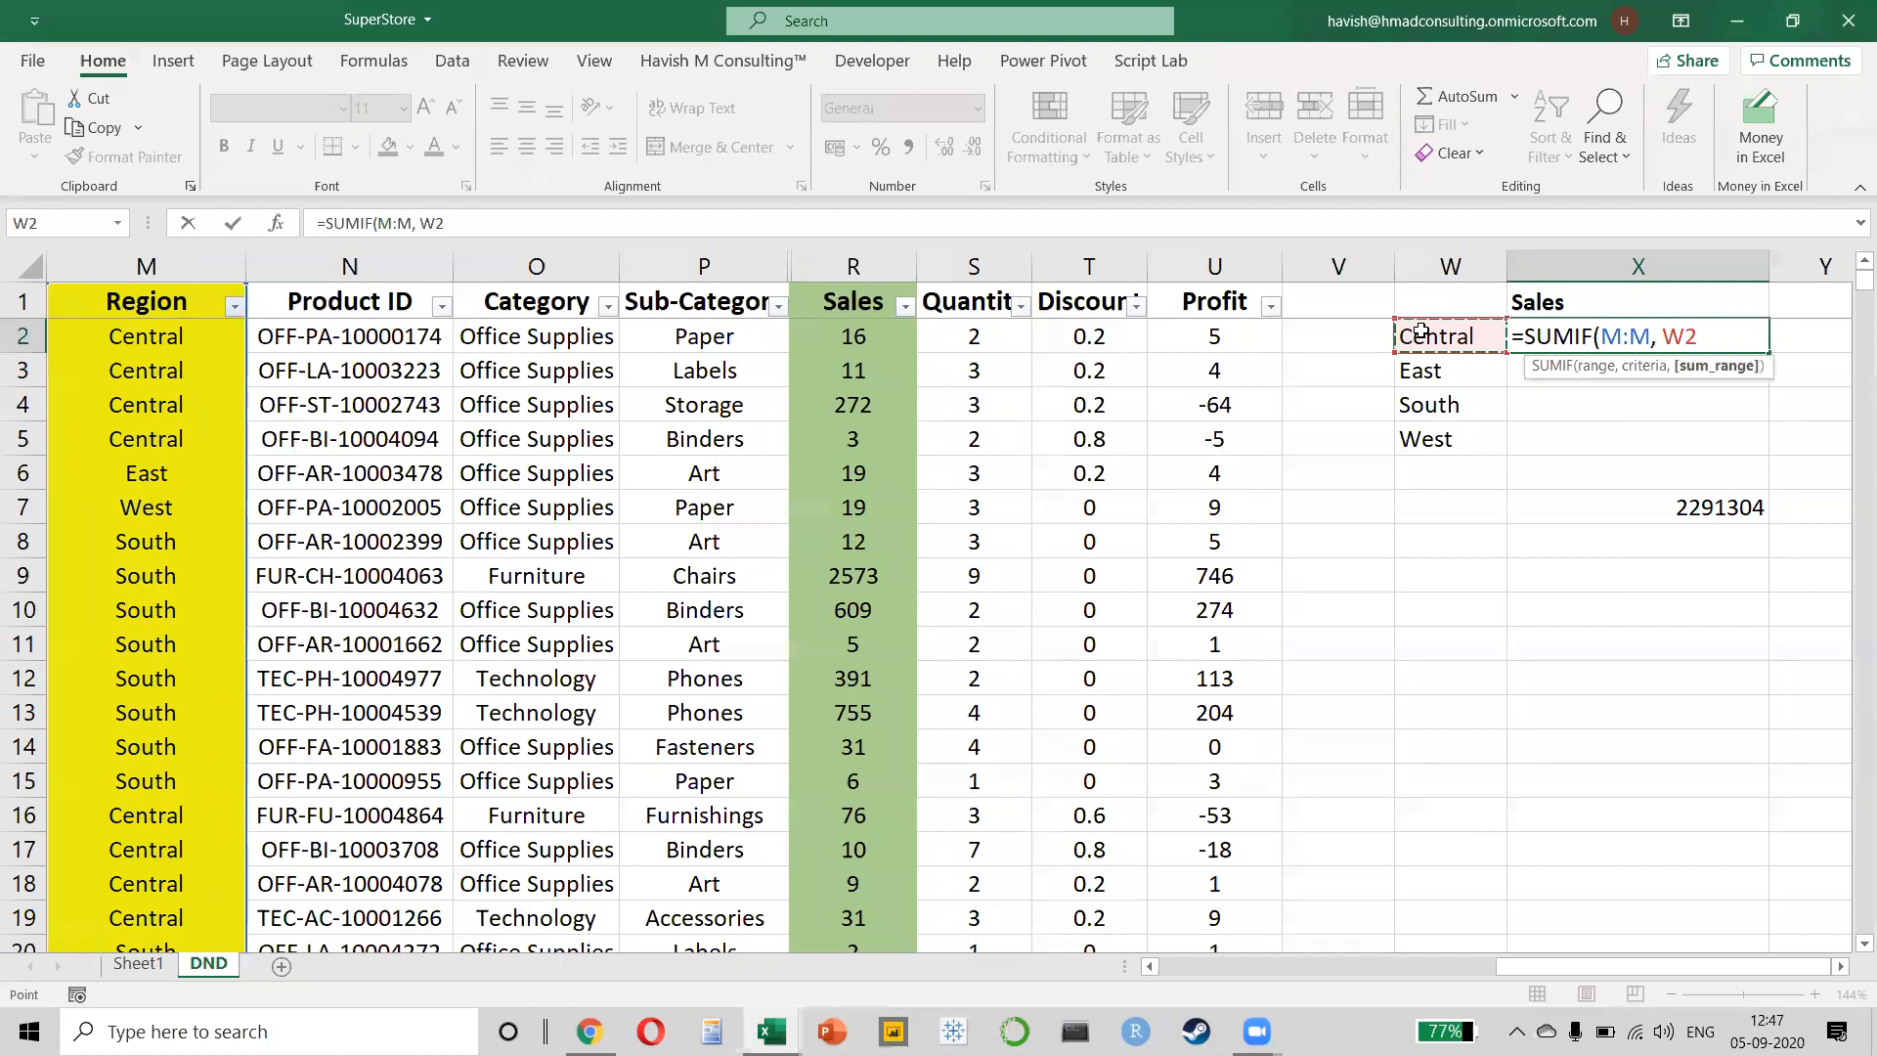
pyautogui.click(837, 259)
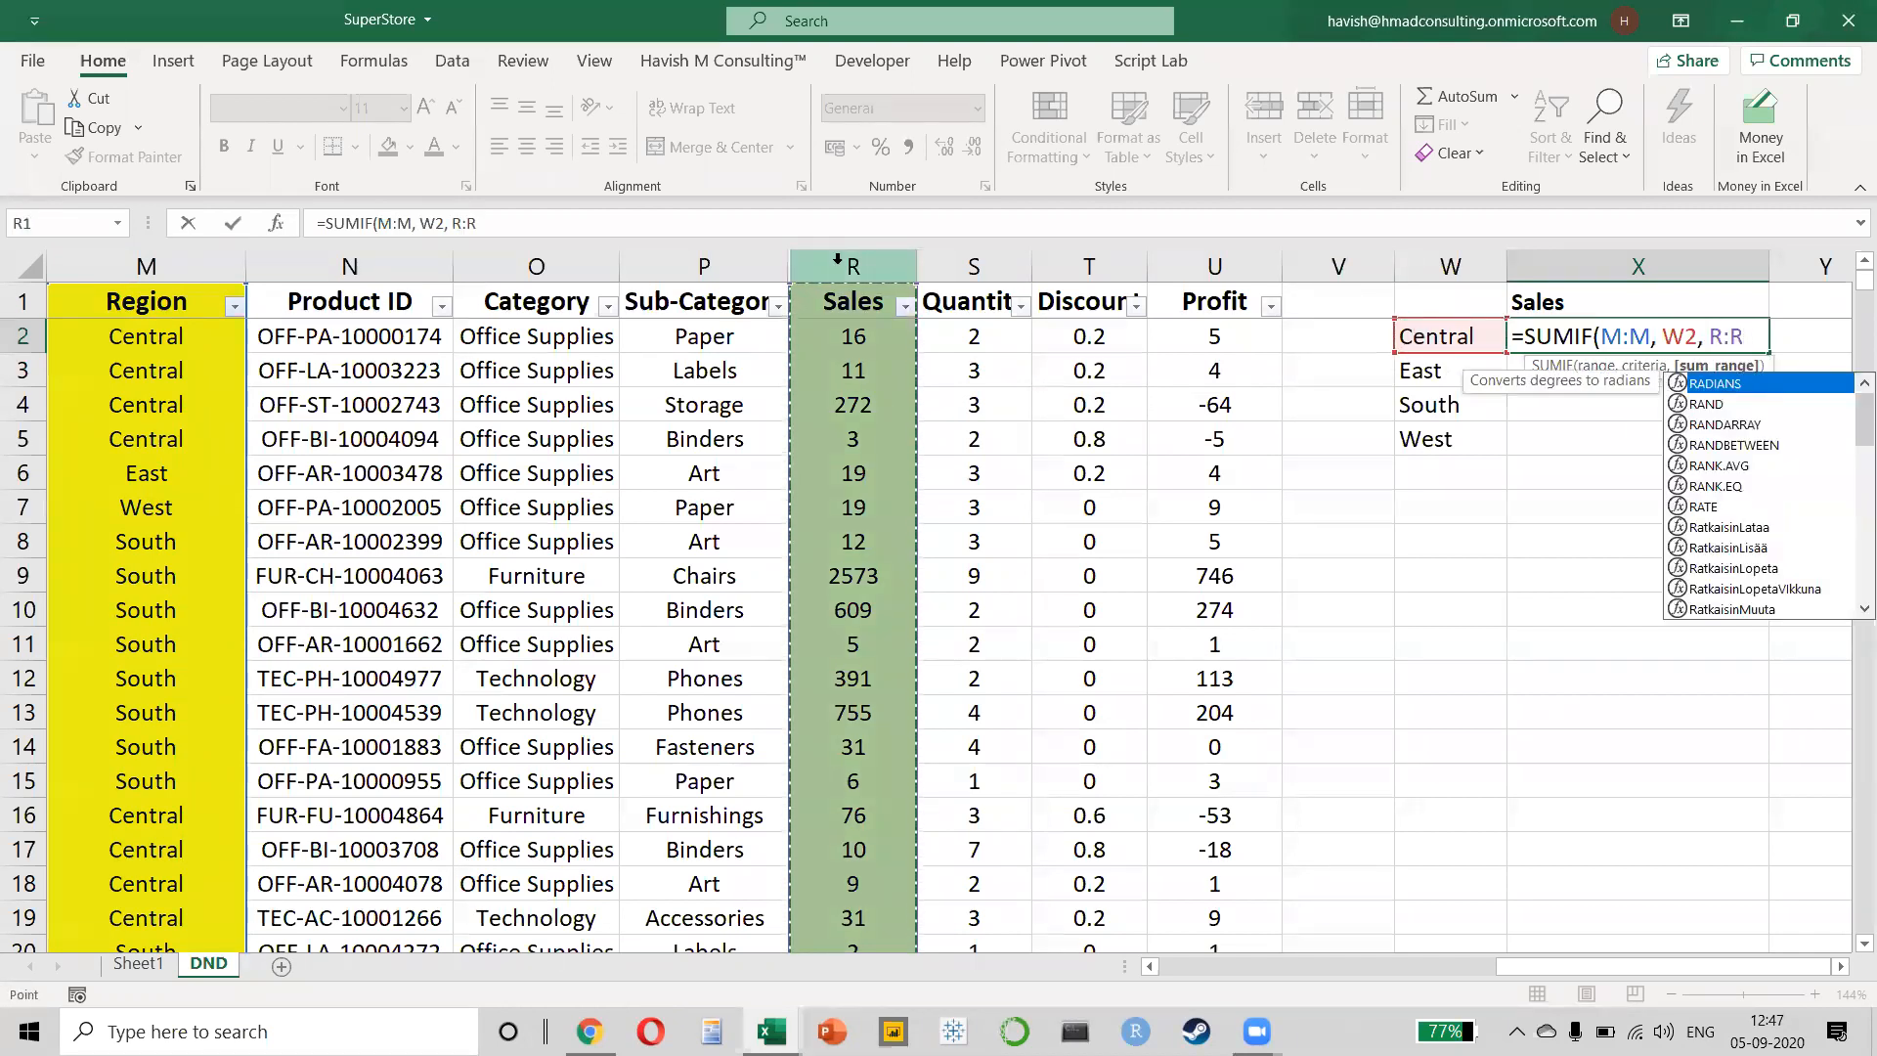
pyautogui.write(')')
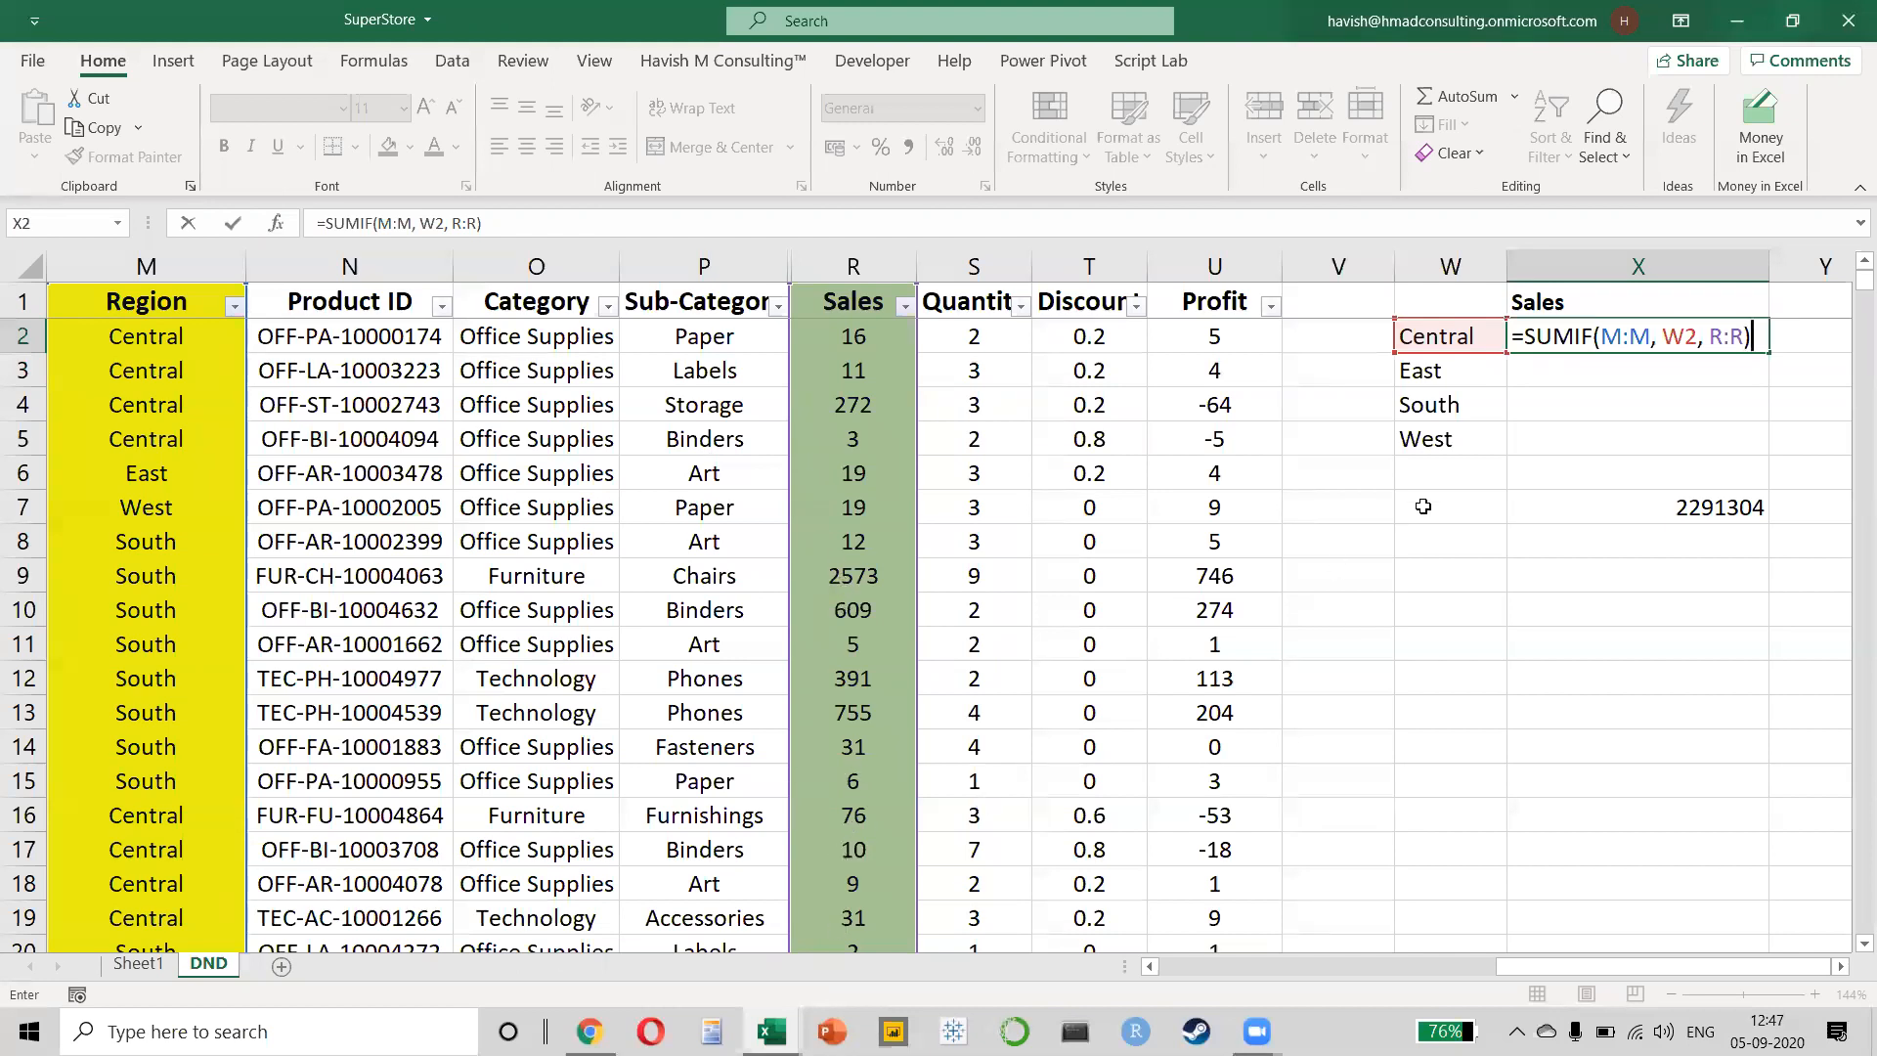
pyautogui.press('Return')
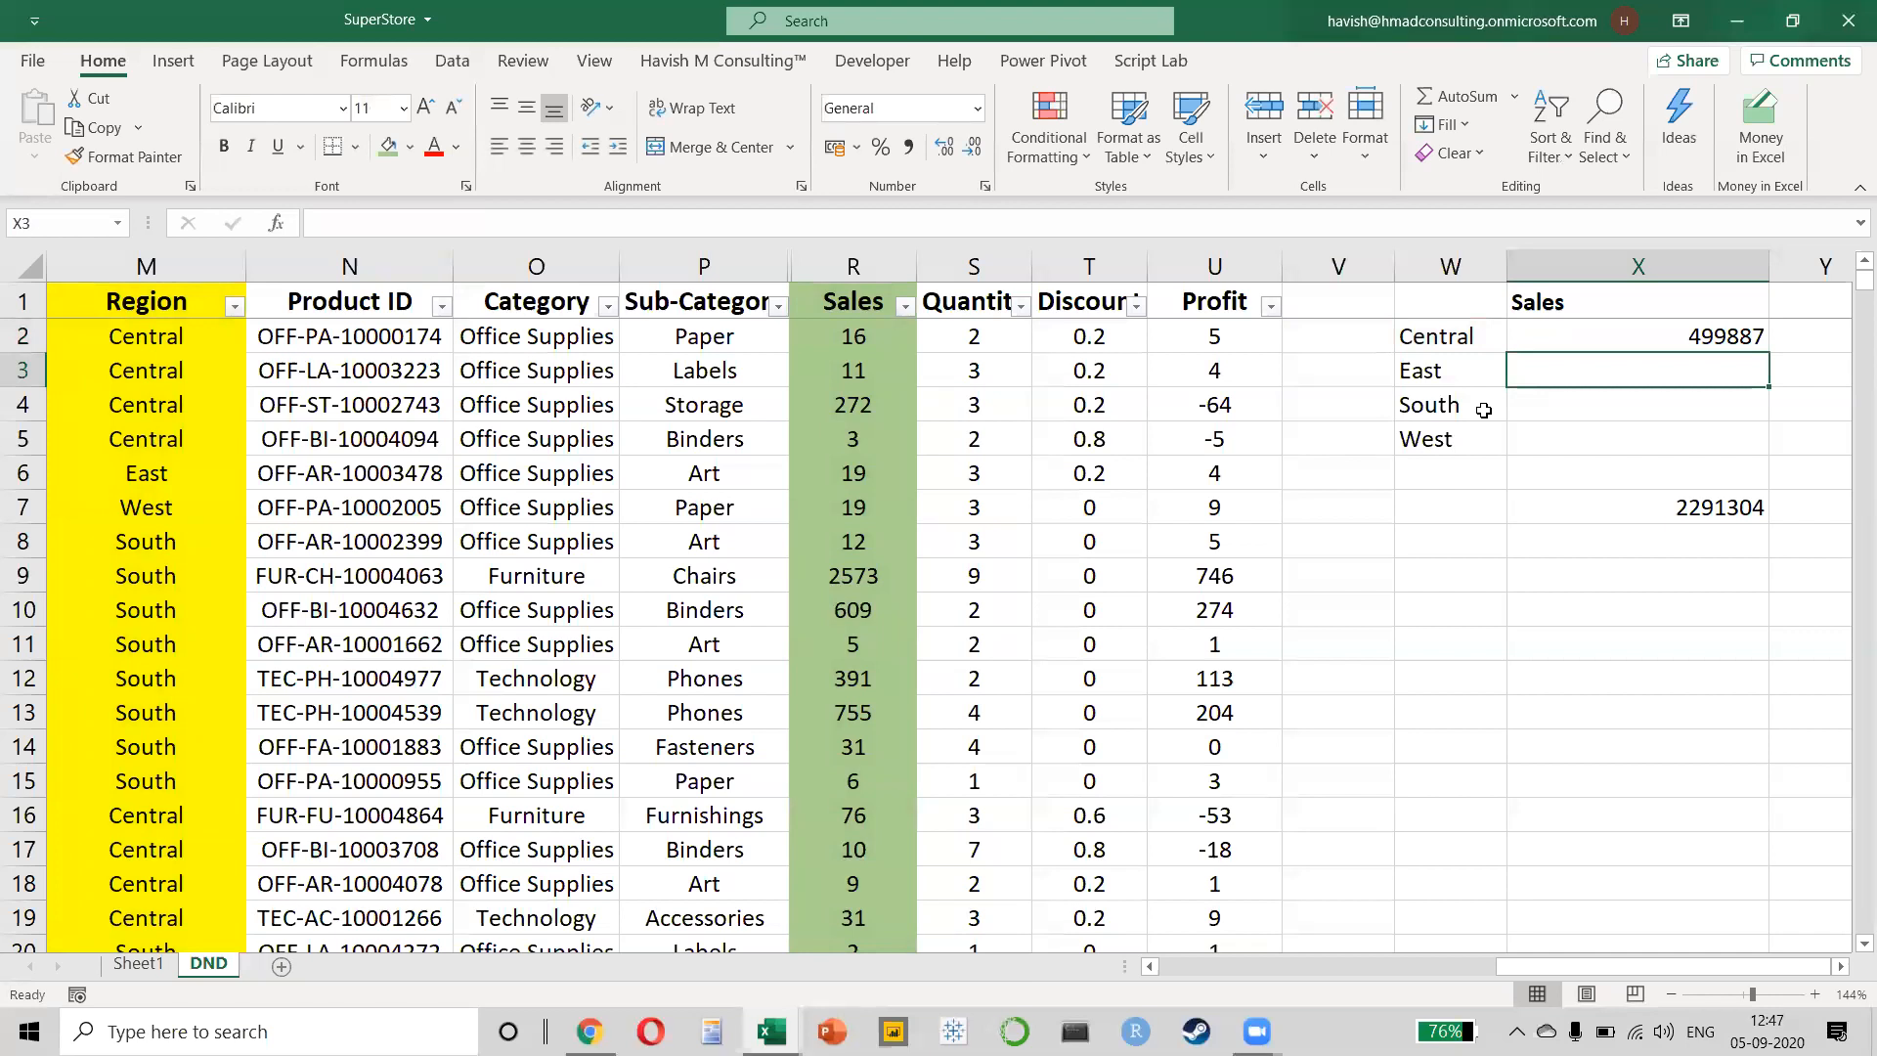
# - Fill the SUMIF formula from X2 down to X5 to cover East, South and West
pyautogui.press('Up')
pyautogui.press('F2')
pyautogui.press('Escape')
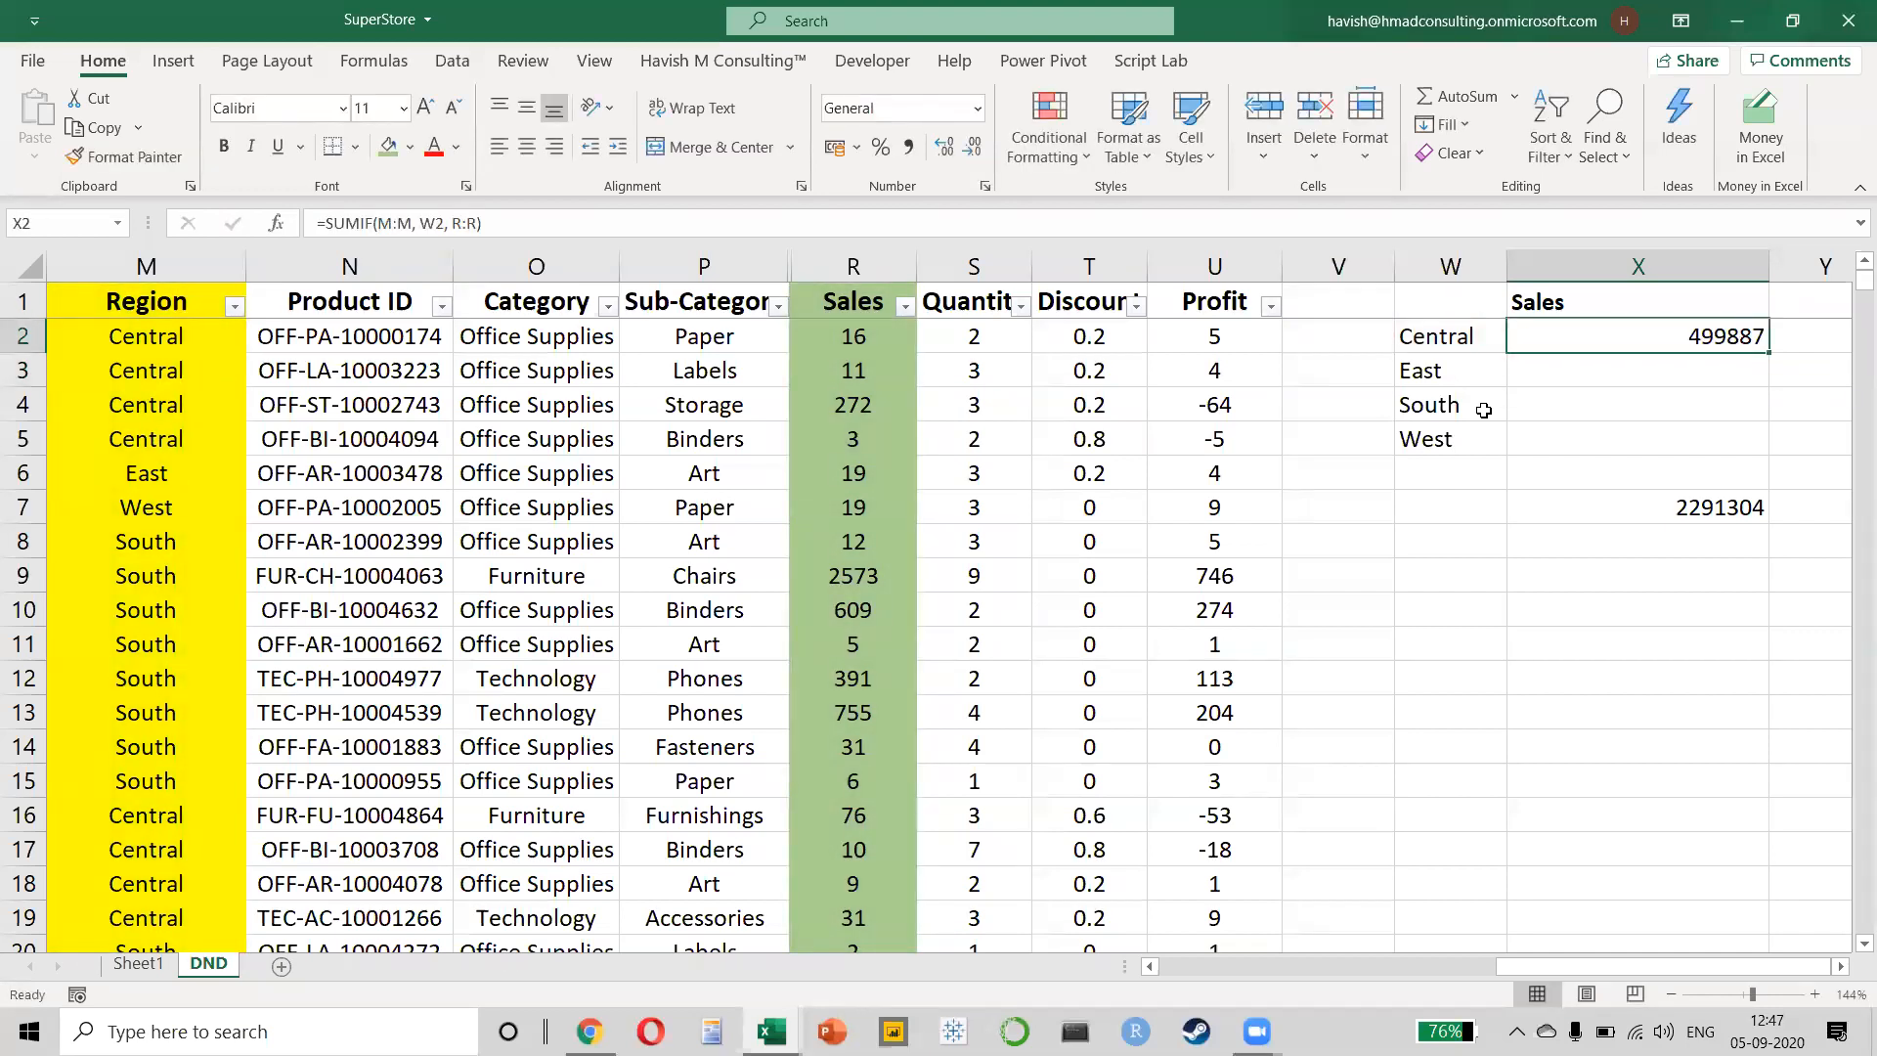
pyautogui.hotkey('shift', 'Down')
pyautogui.hotkey('shift', 'Down')
pyautogui.hotkey('shift', 'Down')
pyautogui.hotkey('ctrl', 'd')
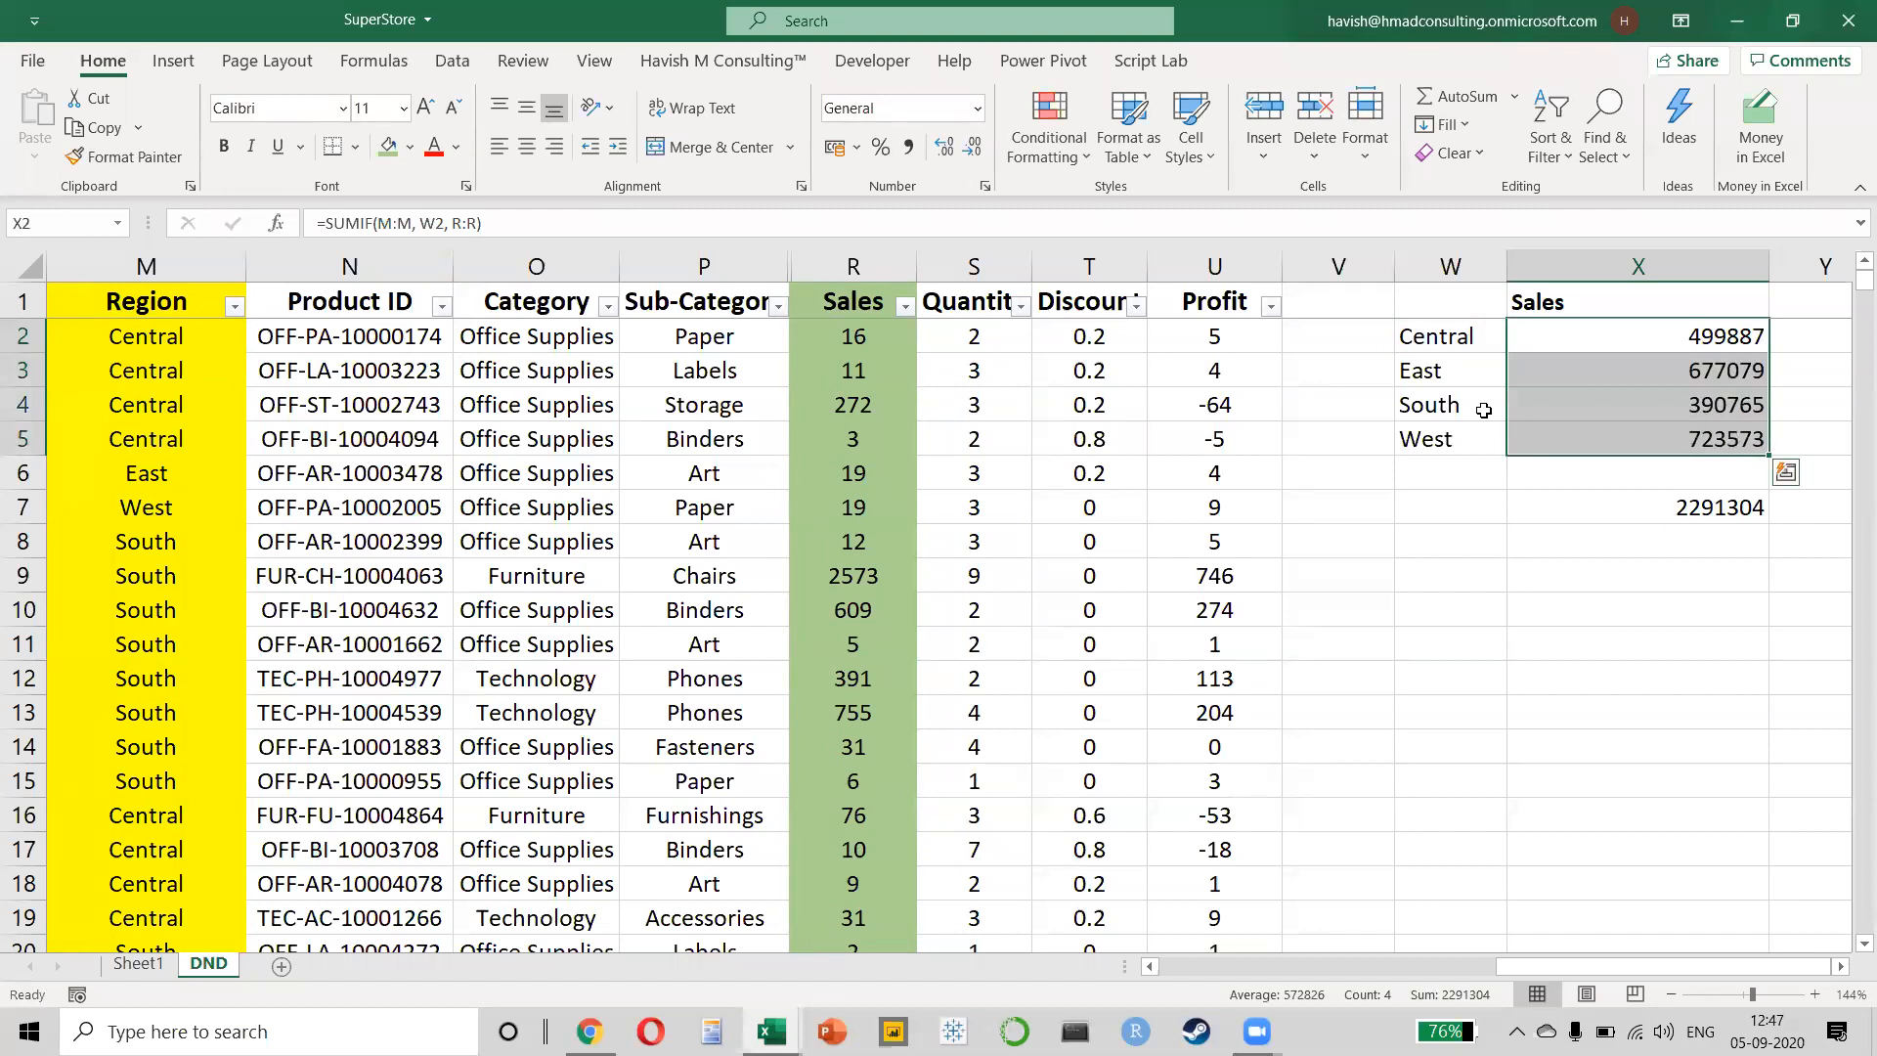
# - Total the four regional sales figures in cell X6 with =SUM(X2:X5)
pyautogui.press('Down')
pyautogui.press('Down')
pyautogui.press('Down')
pyautogui.press('Down')
pyautogui.write('=SUM(')
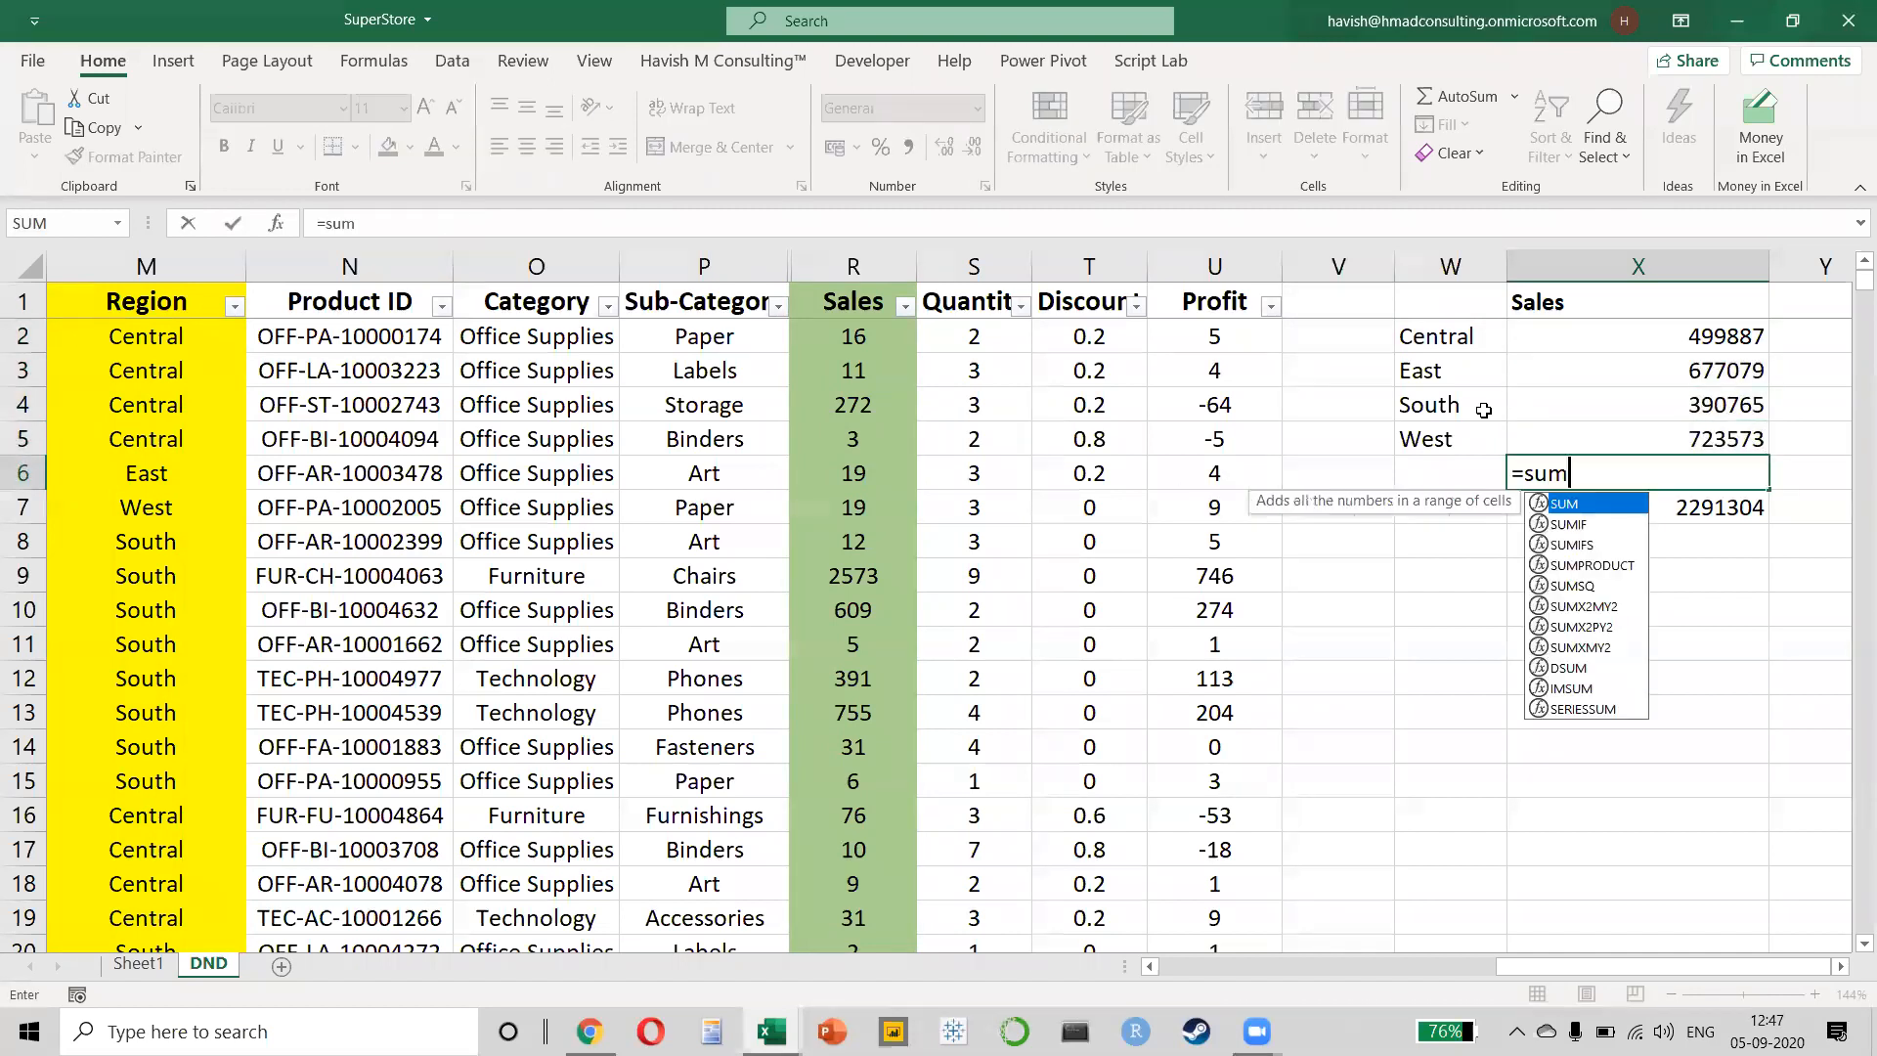
pyautogui.press('Up')
pyautogui.hotkey('shift', 'Up')
pyautogui.hotkey('shift', 'Up')
pyautogui.hotkey('shift', 'Up')
pyautogui.press('Return')
pyautogui.press('Up')
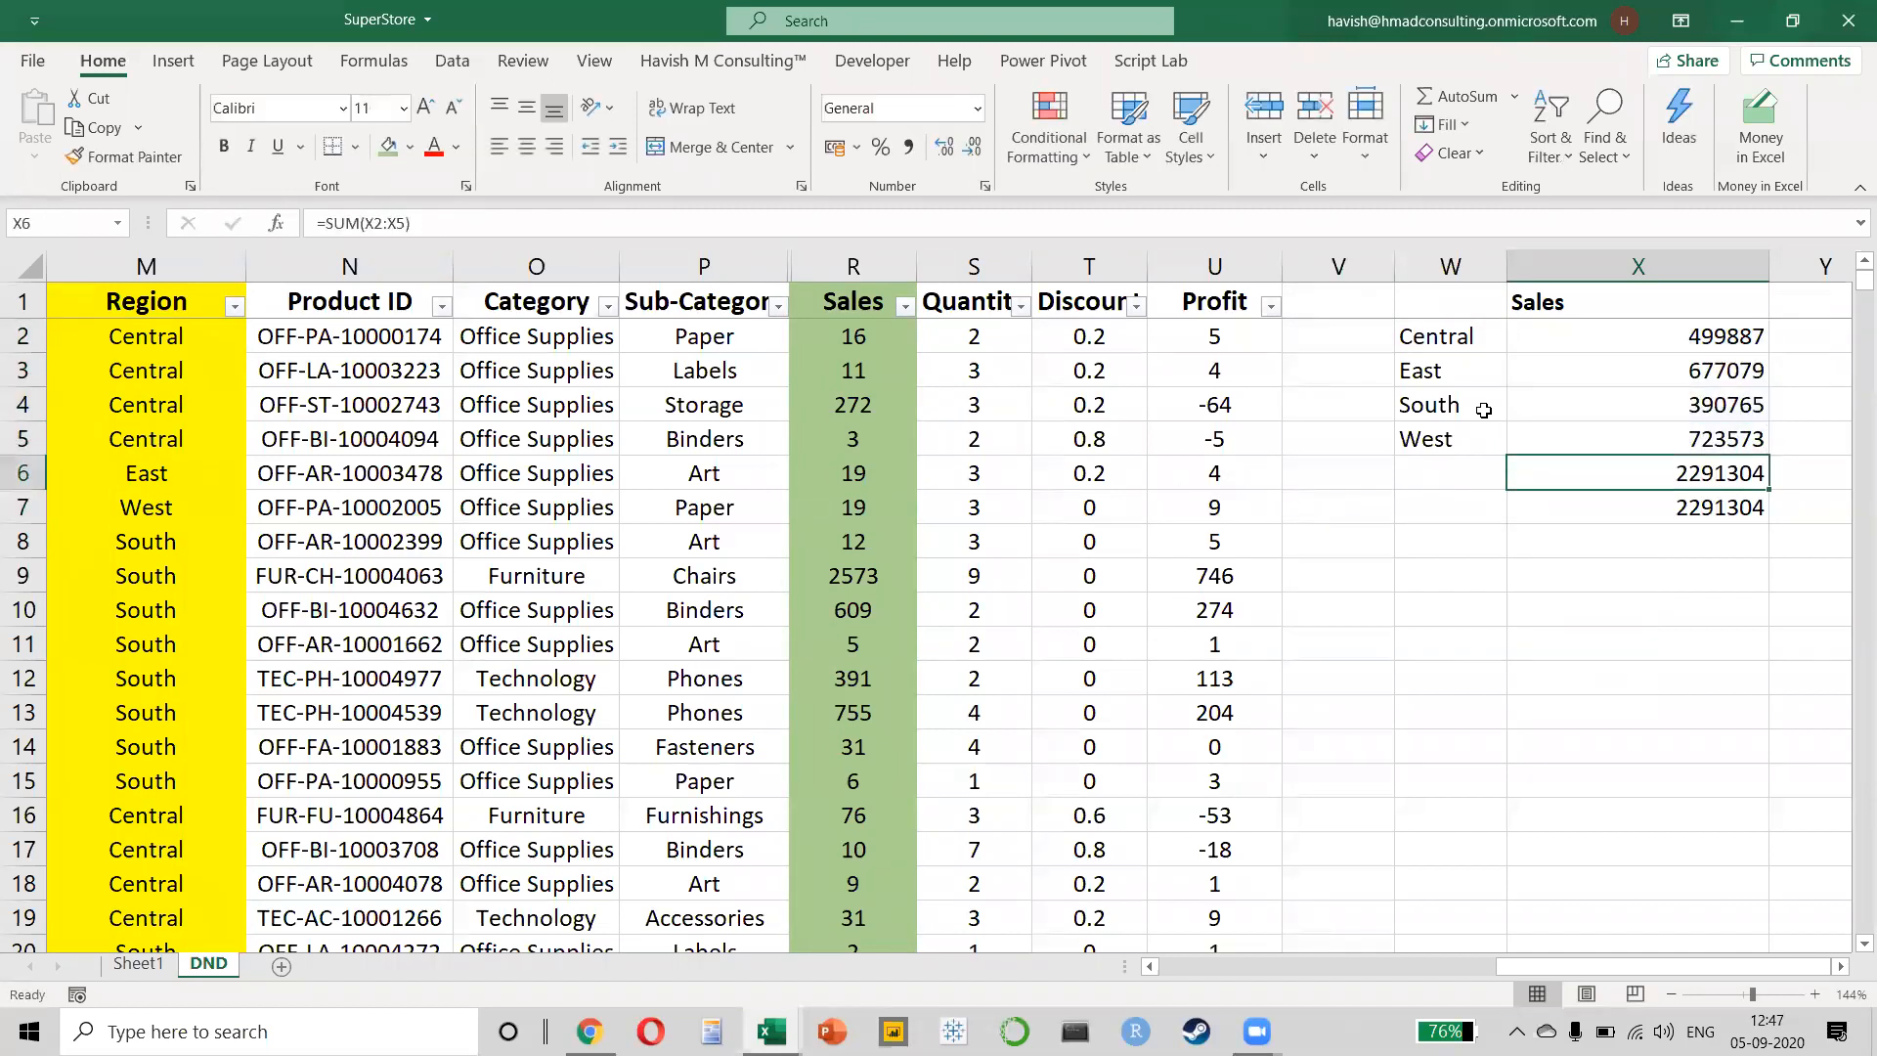
# - Inspect the SUMIF formula in cell X2 and the ranges it references, leaving it unchanged
pyautogui.press('Up')
pyautogui.press('Up')
pyautogui.press('Up')
pyautogui.press('Up')
pyautogui.press('F2')
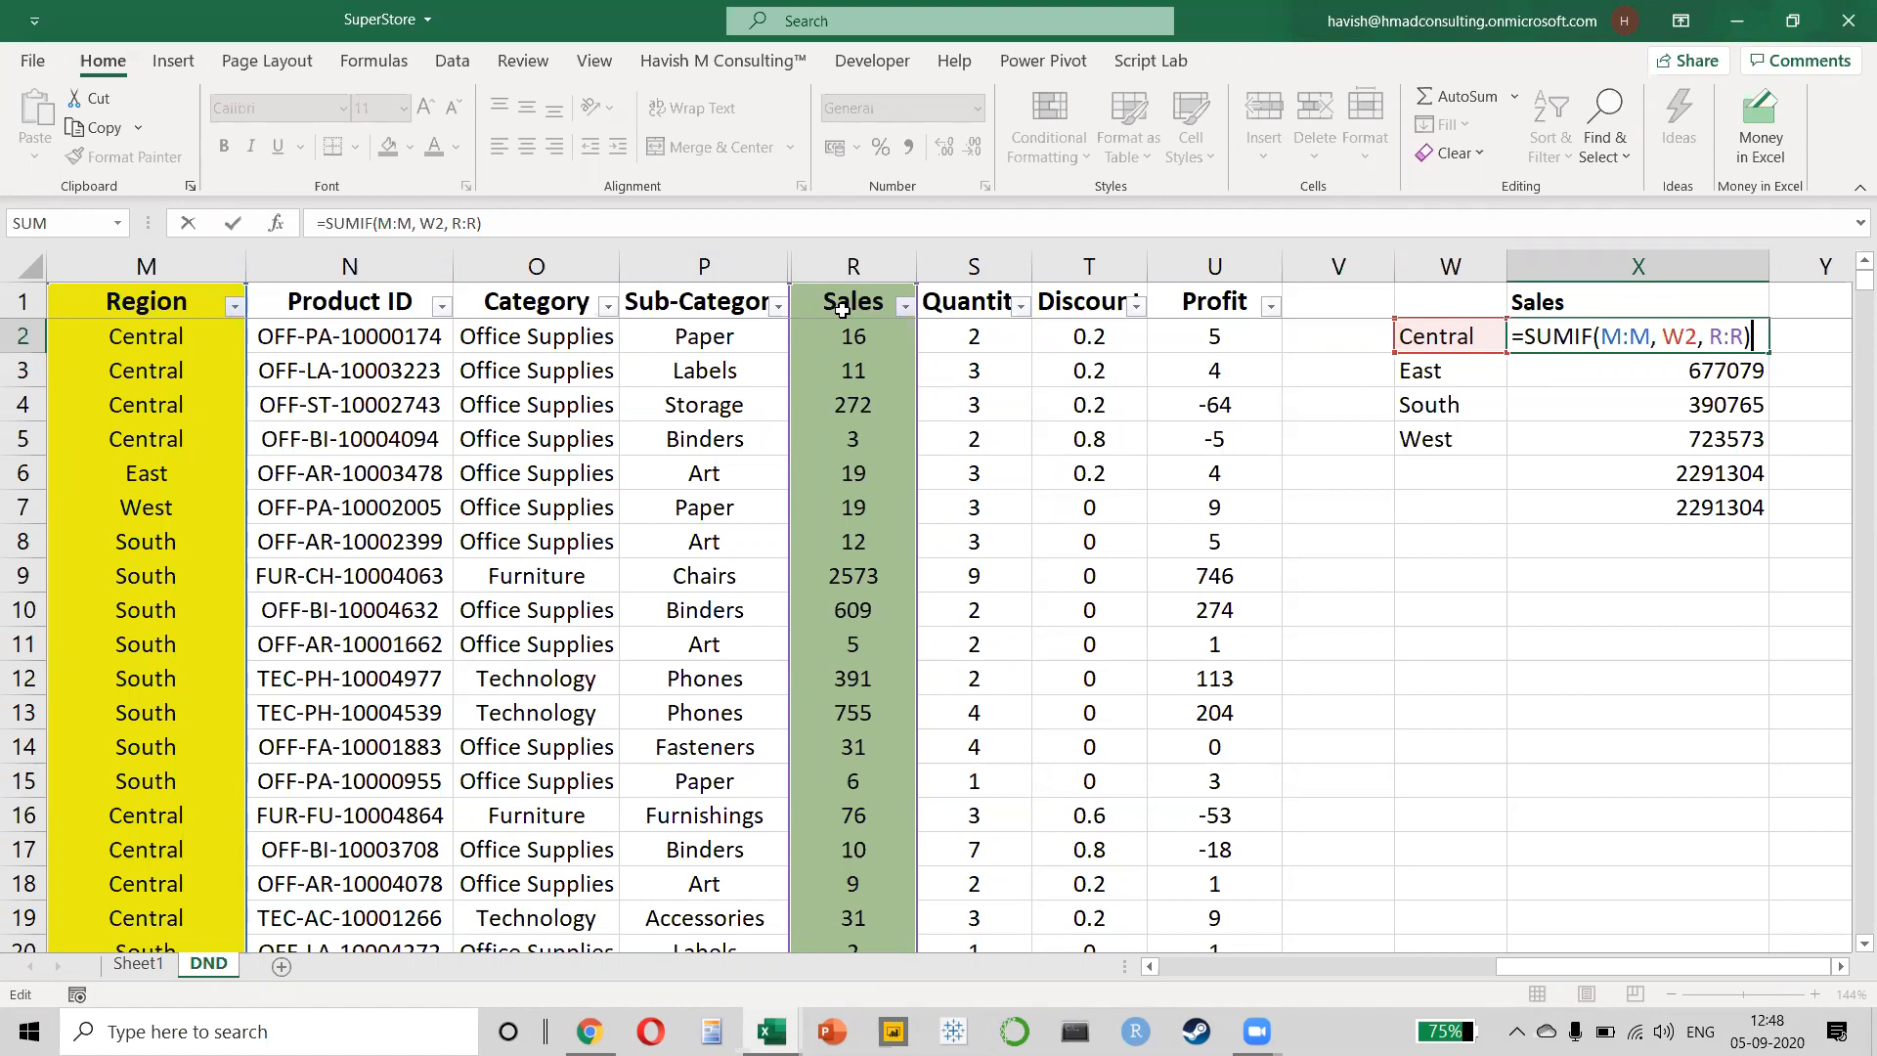
pyautogui.hotkey('alt', 'Tab')
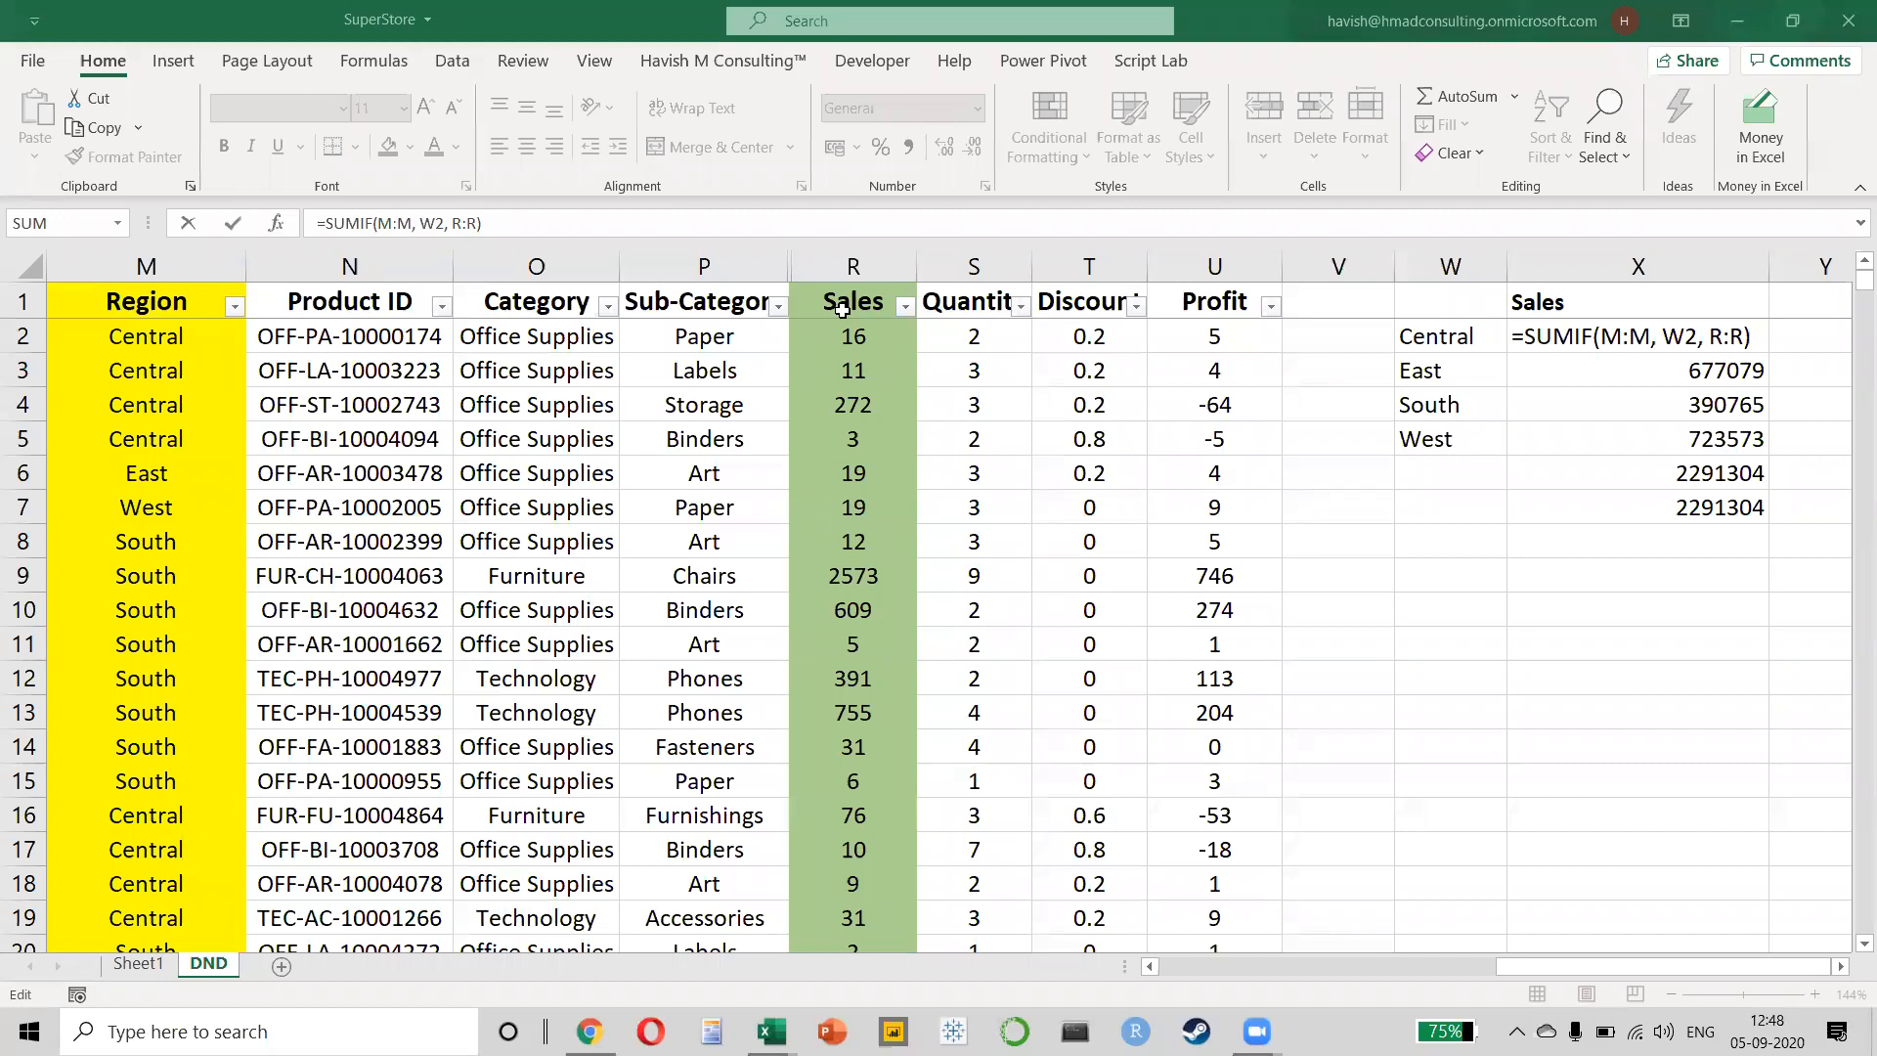
pyautogui.click(669, 534)
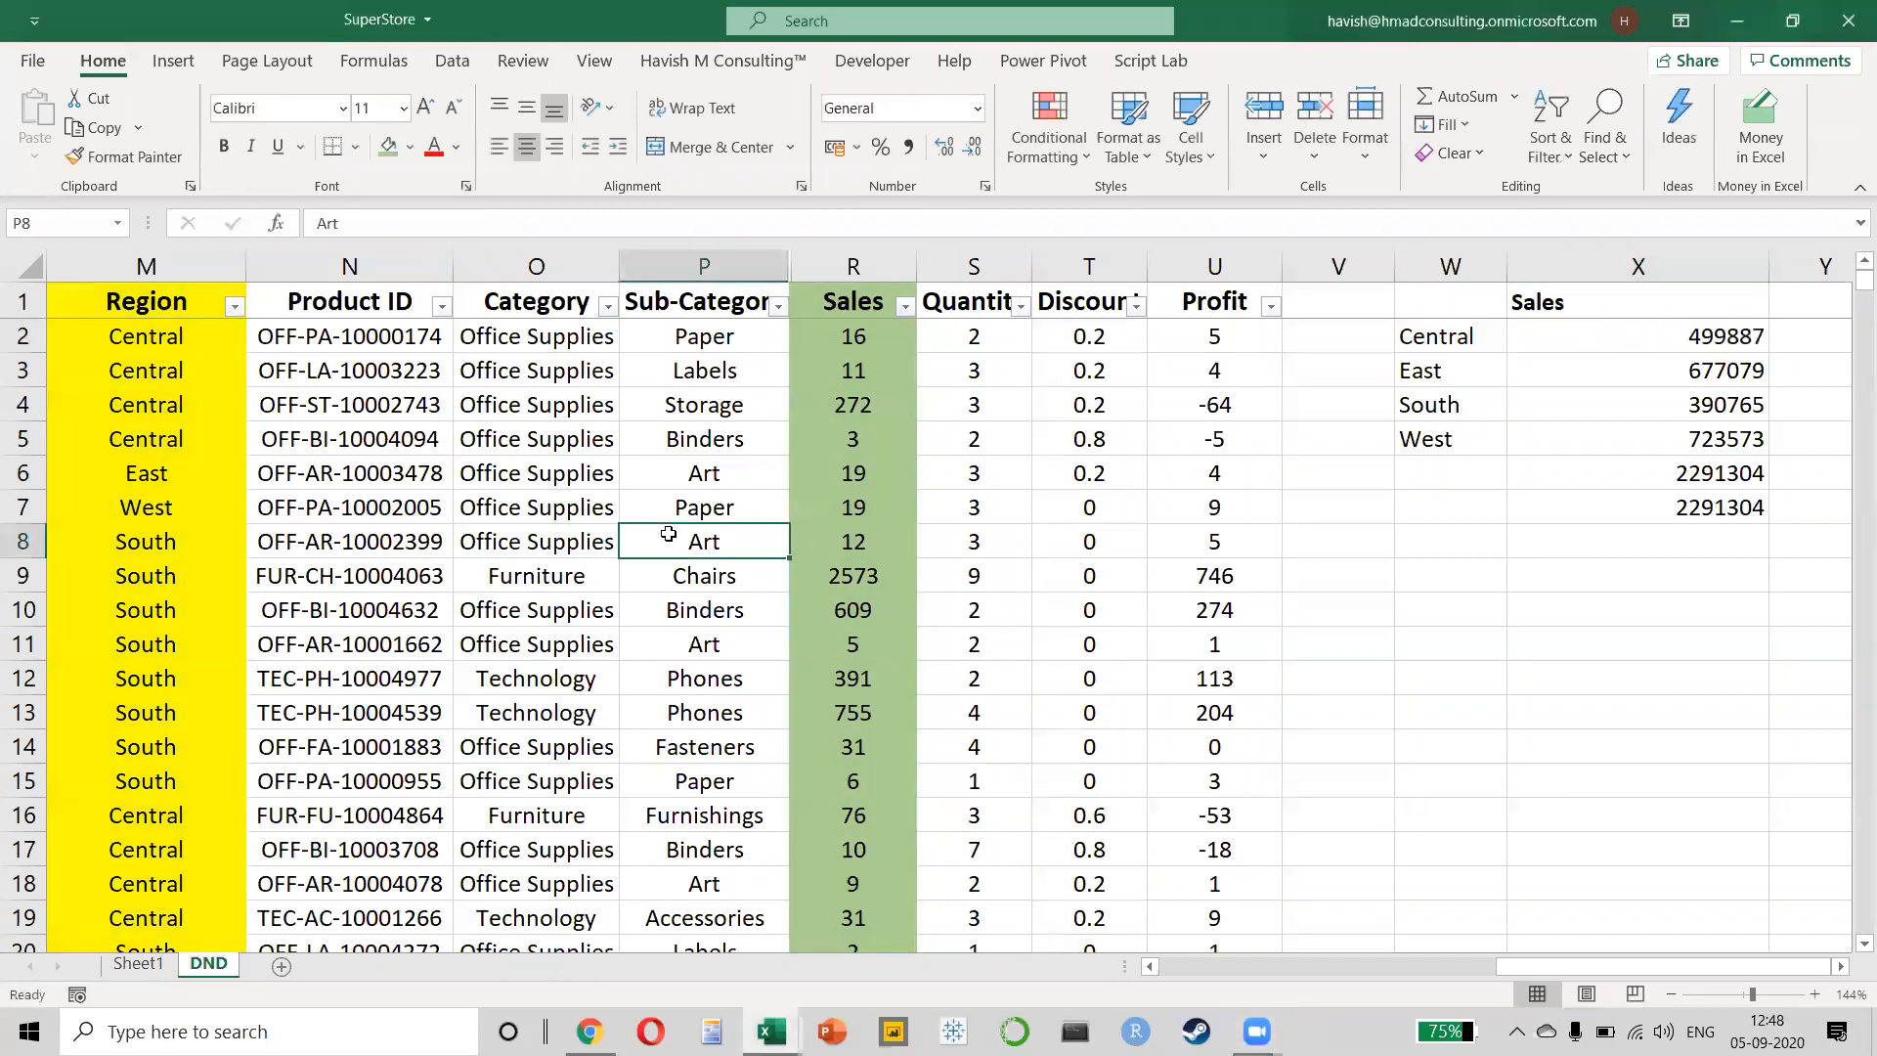
# - Create a PivotTable on a new worksheet from the entire dataset, range DND!$A$1:$U$9995
pyautogui.press('Left')
pyautogui.scroll(-1, 669, 534)
pyautogui.scroll(-3, 668, 534)
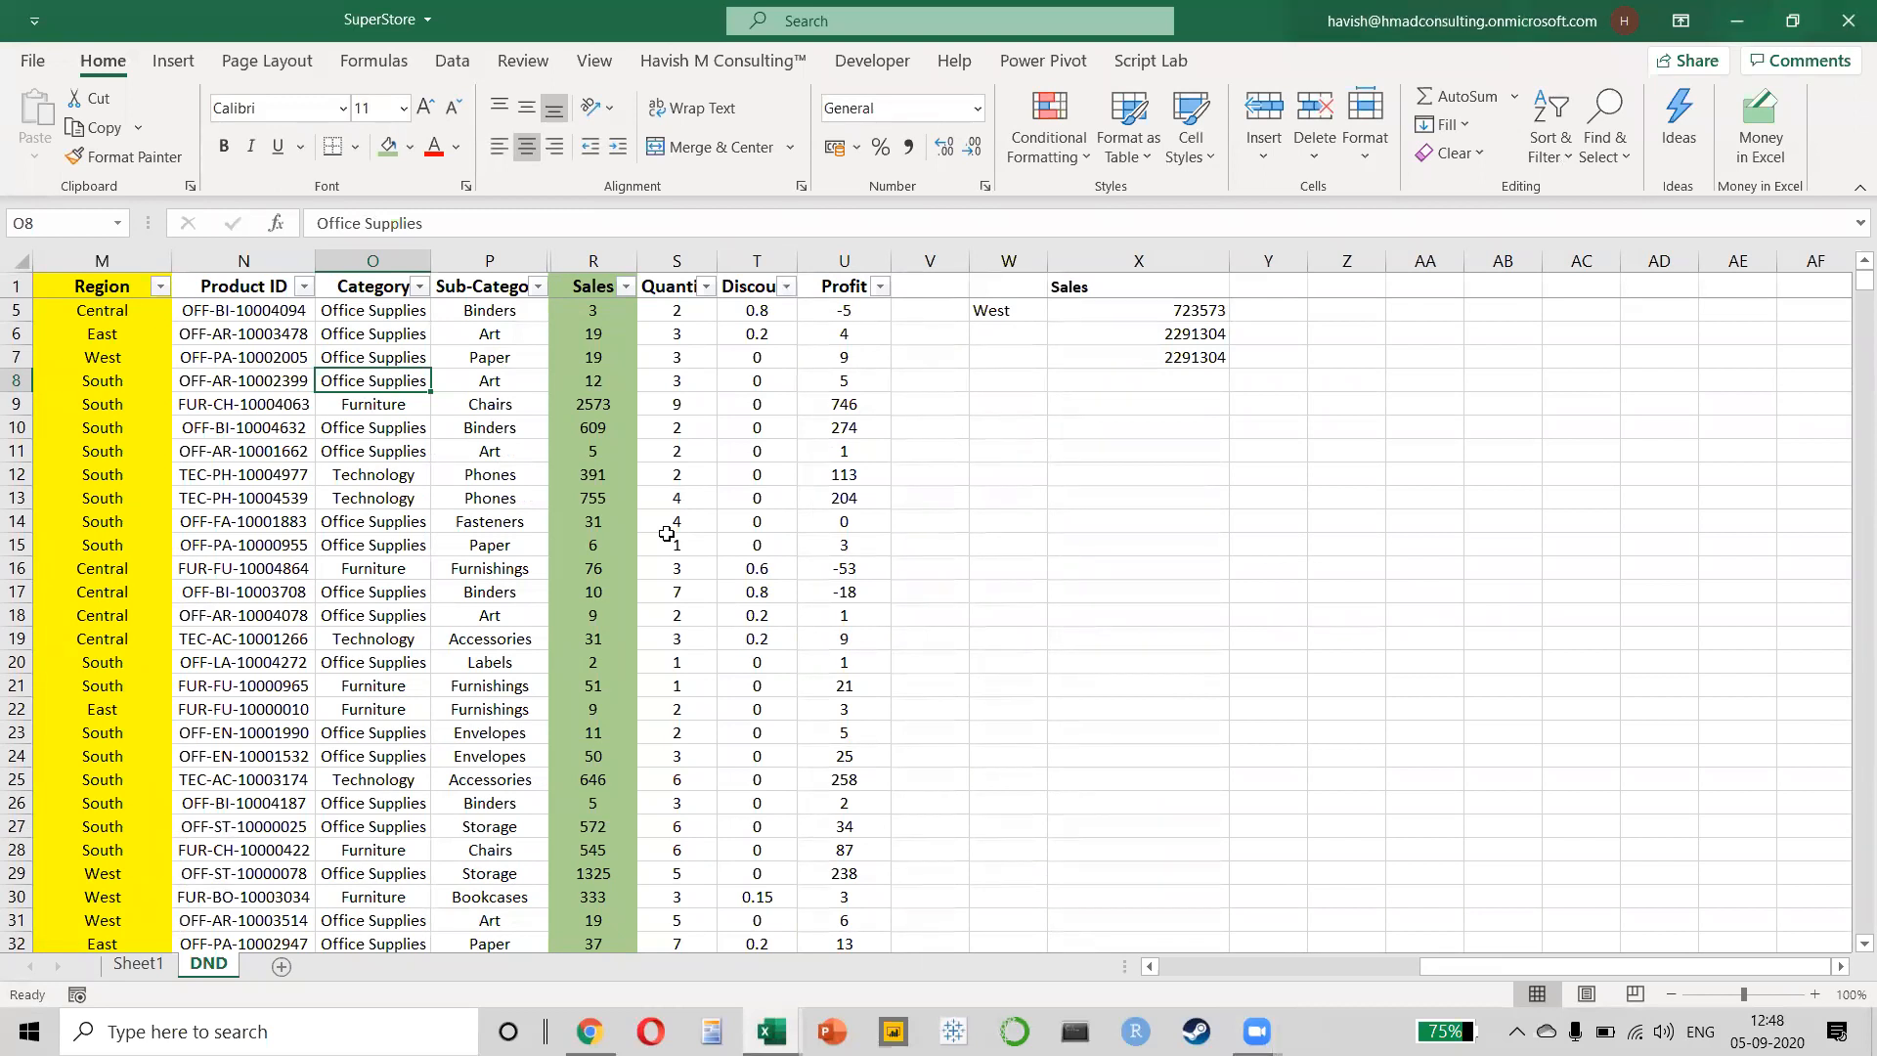
pyautogui.click(485, 503)
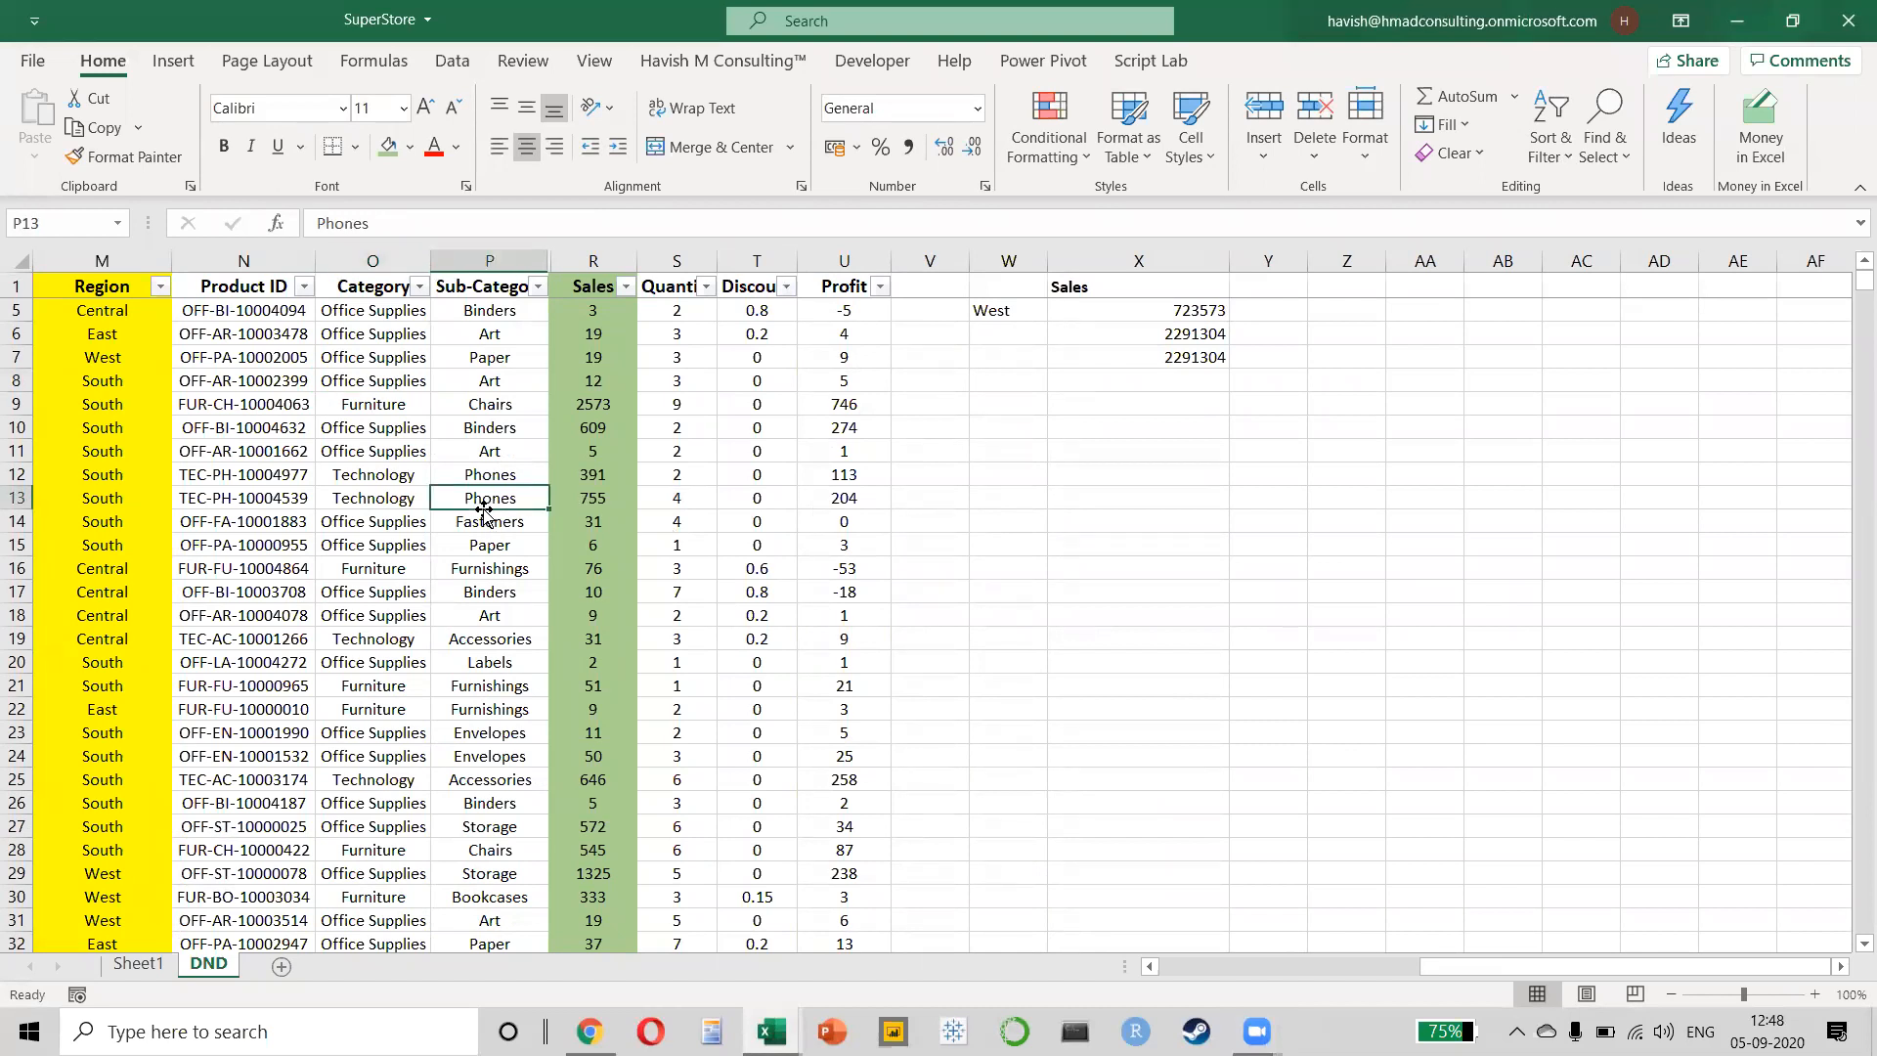
pyautogui.hotkey('ctrl', 'a')
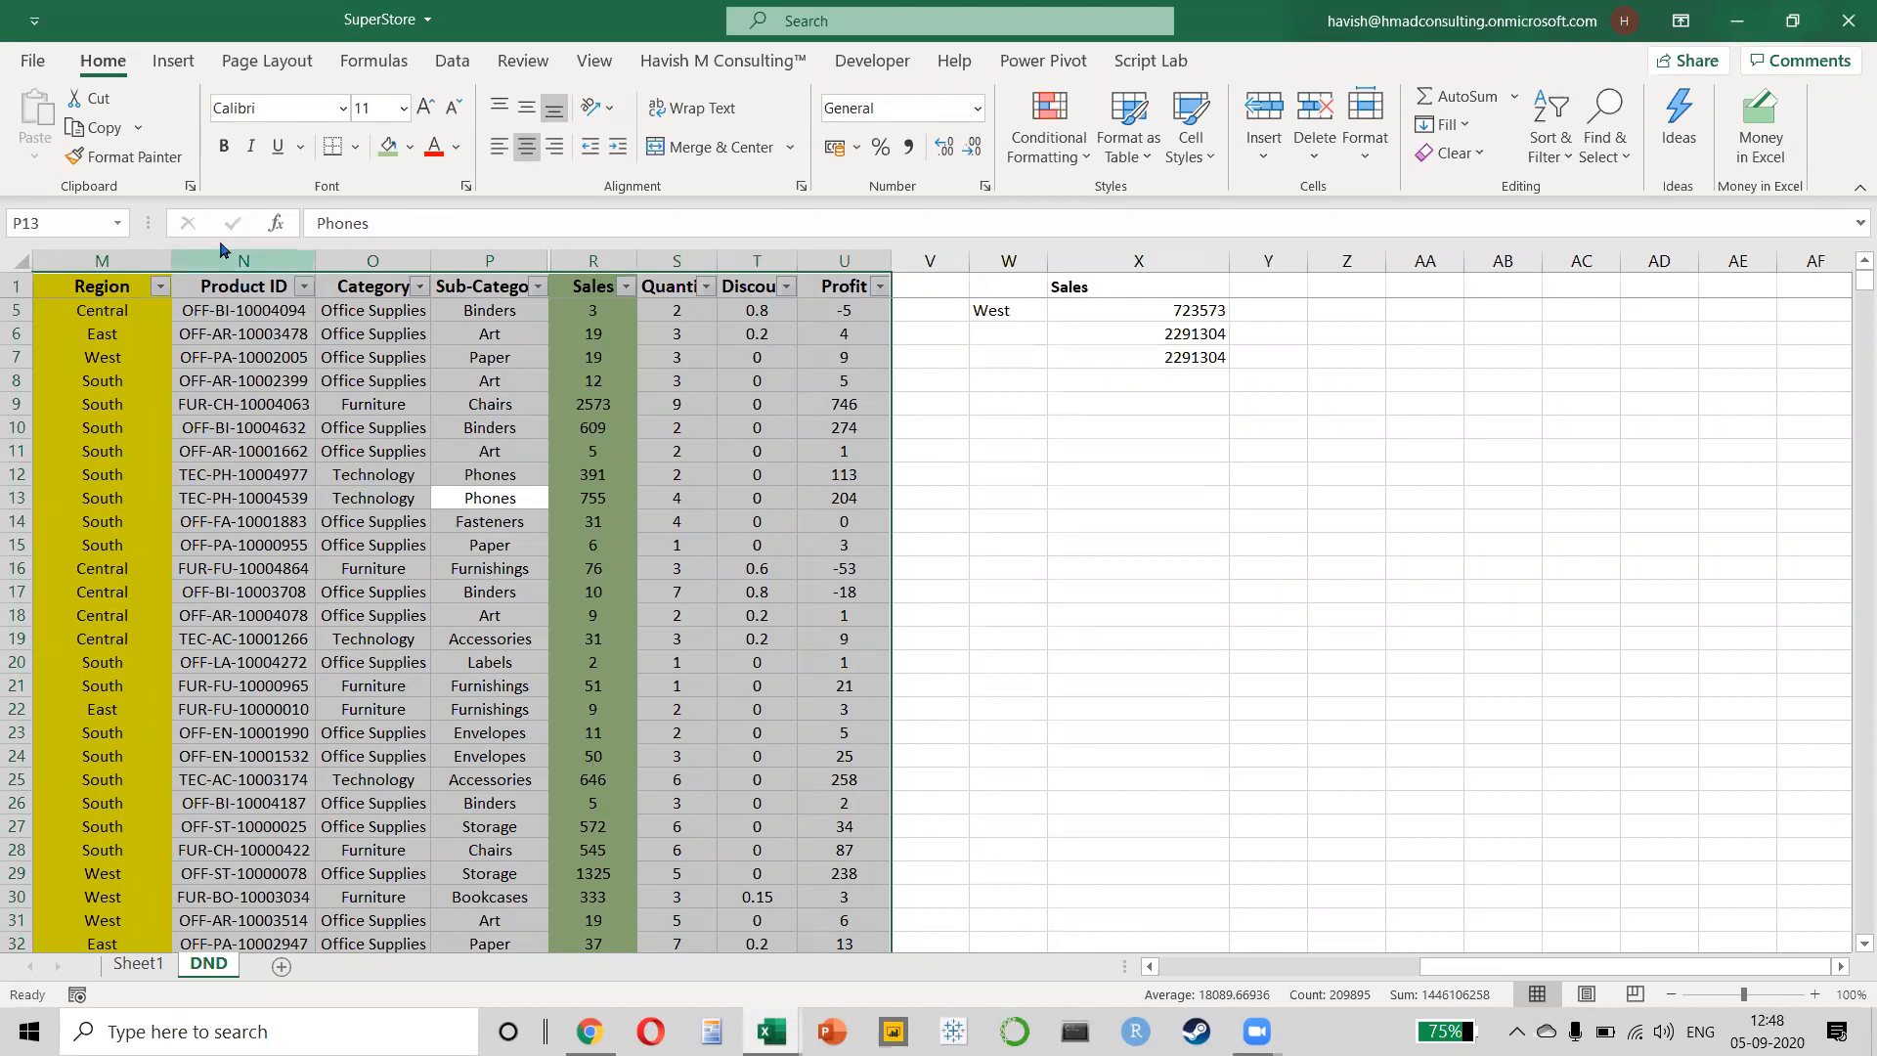
pyautogui.click(186, 62)
pyautogui.click(178, 62)
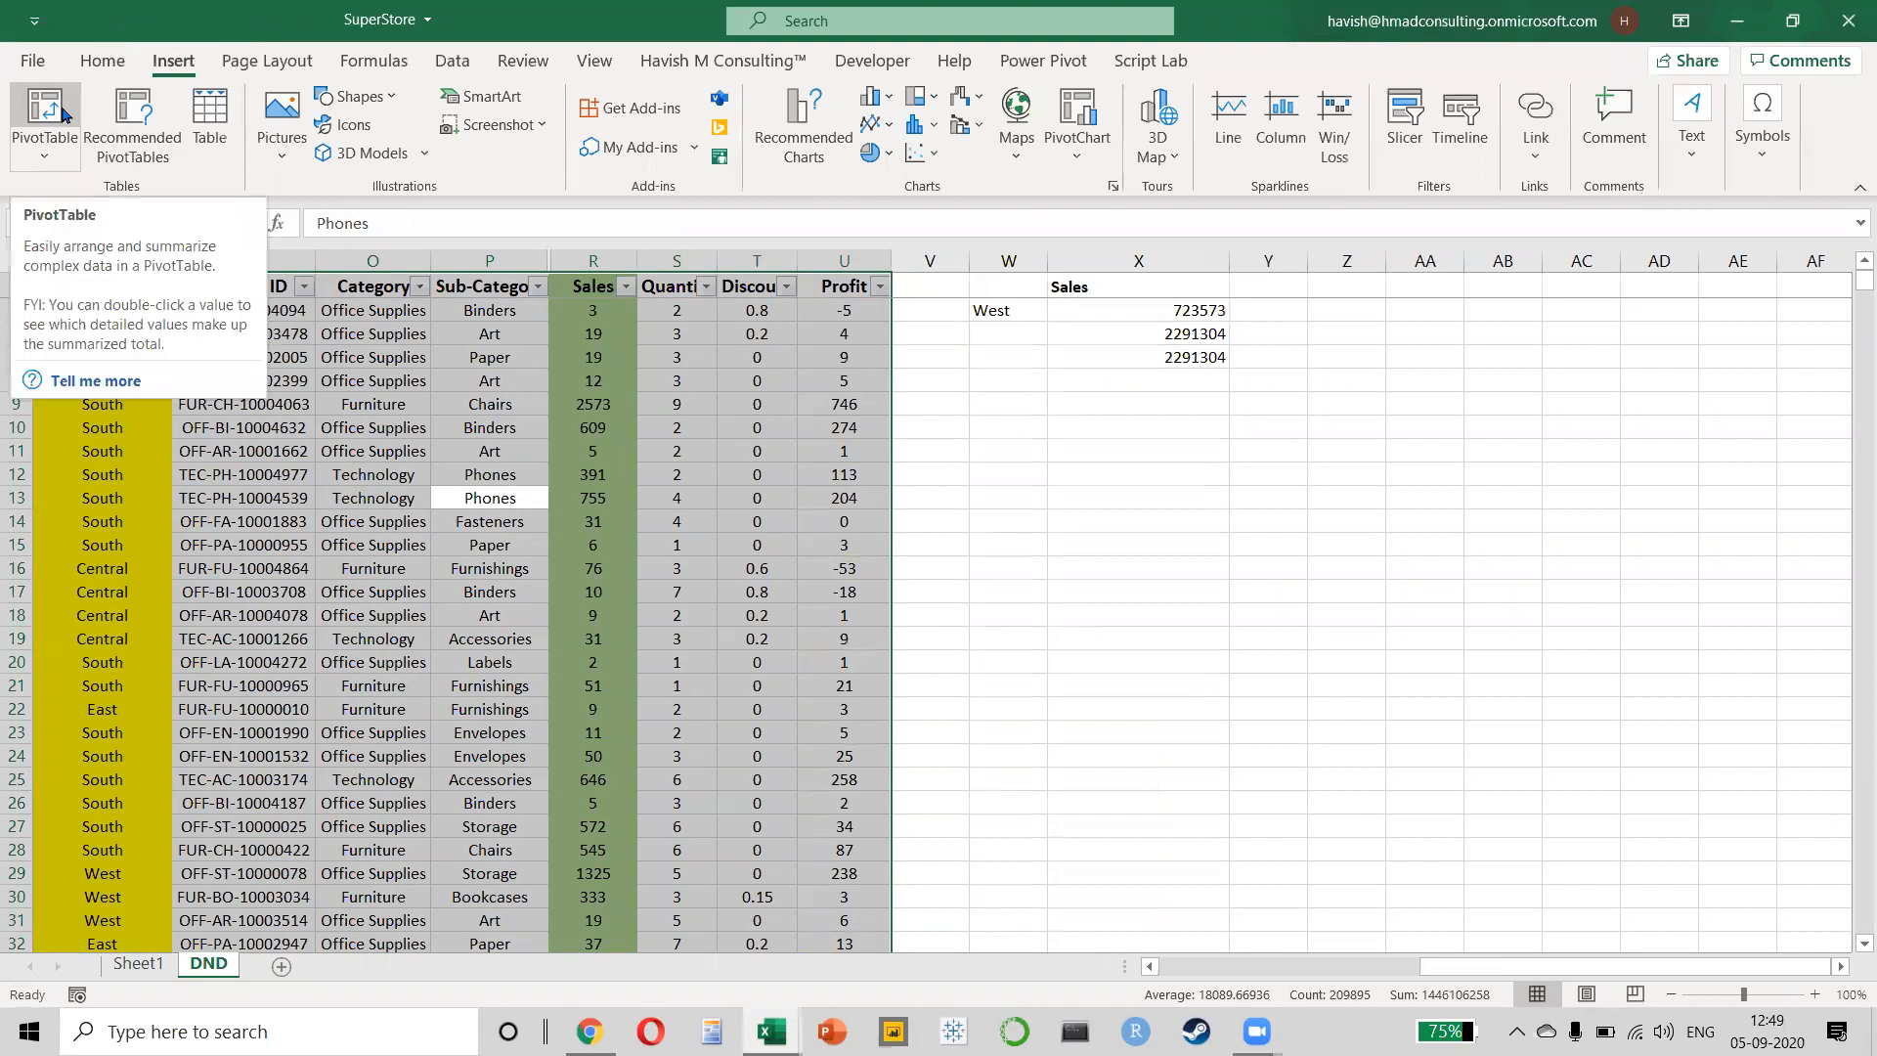
pyautogui.press('ctrl')
pyautogui.press('ctrl')
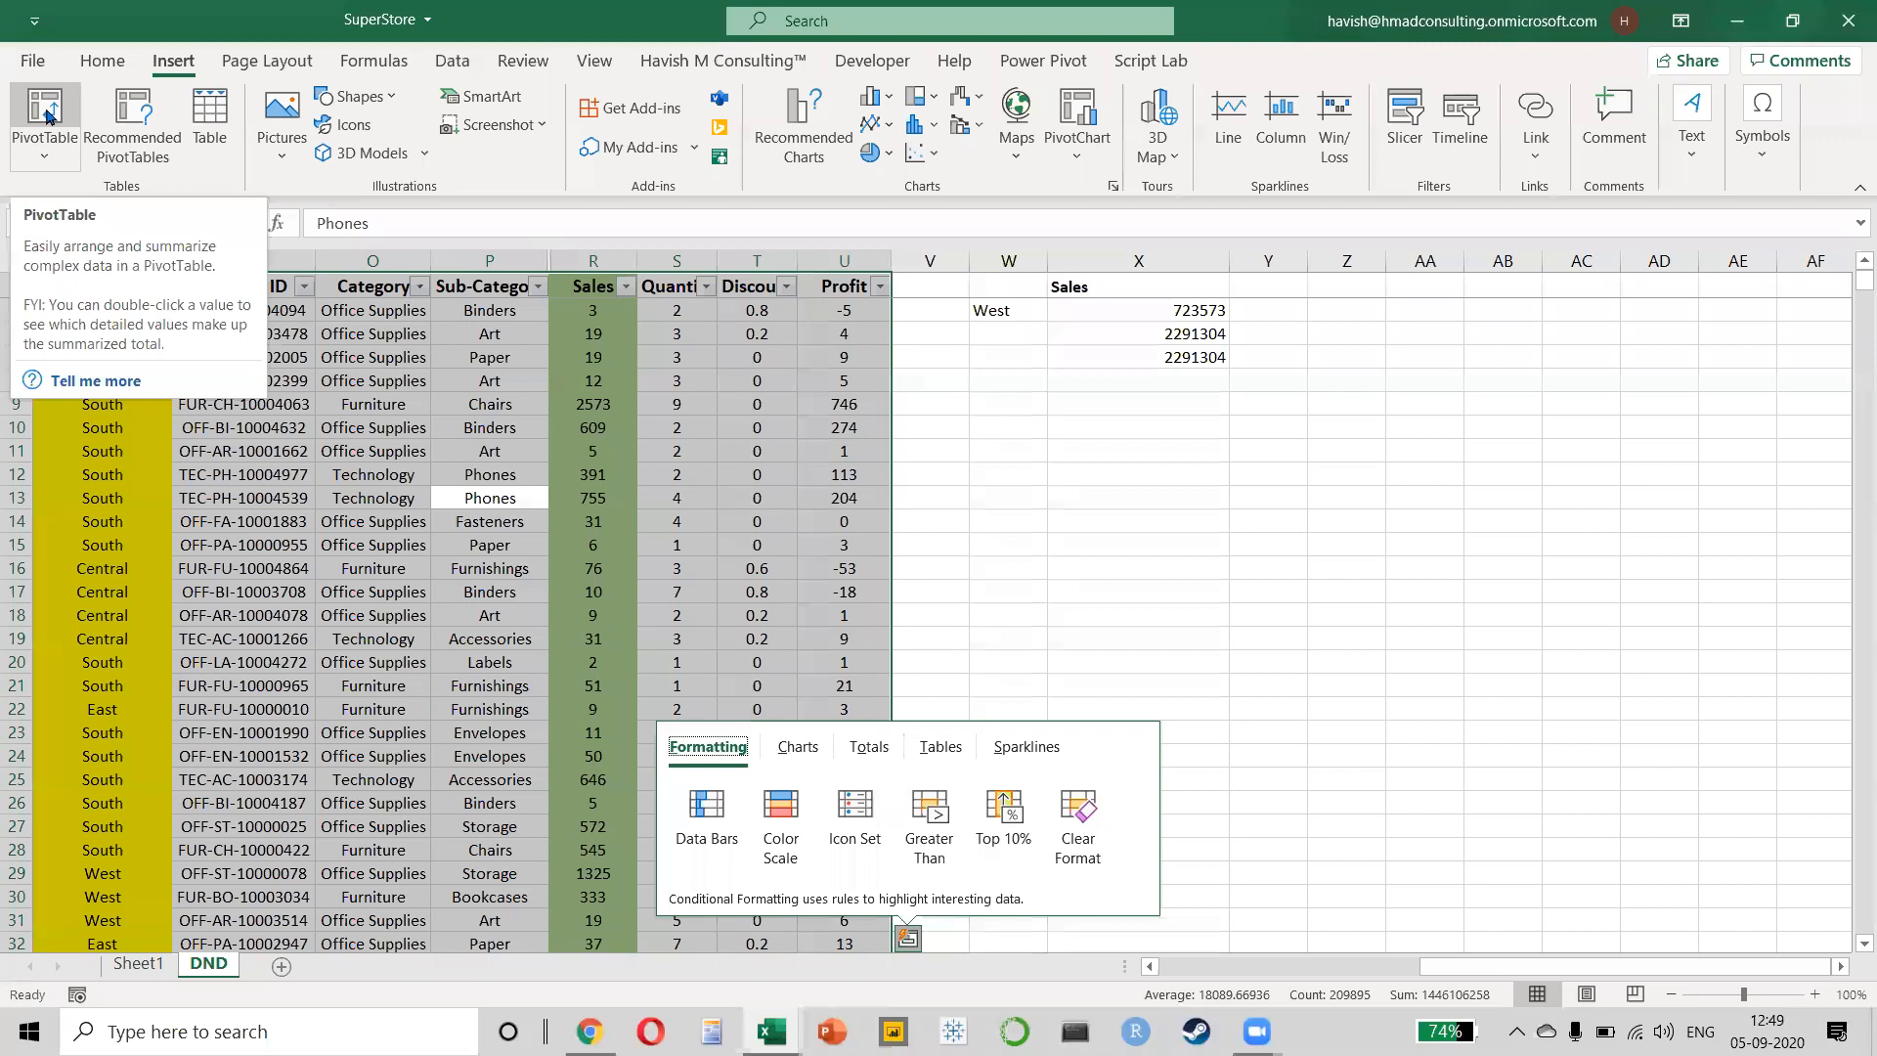
pyautogui.click(46, 116)
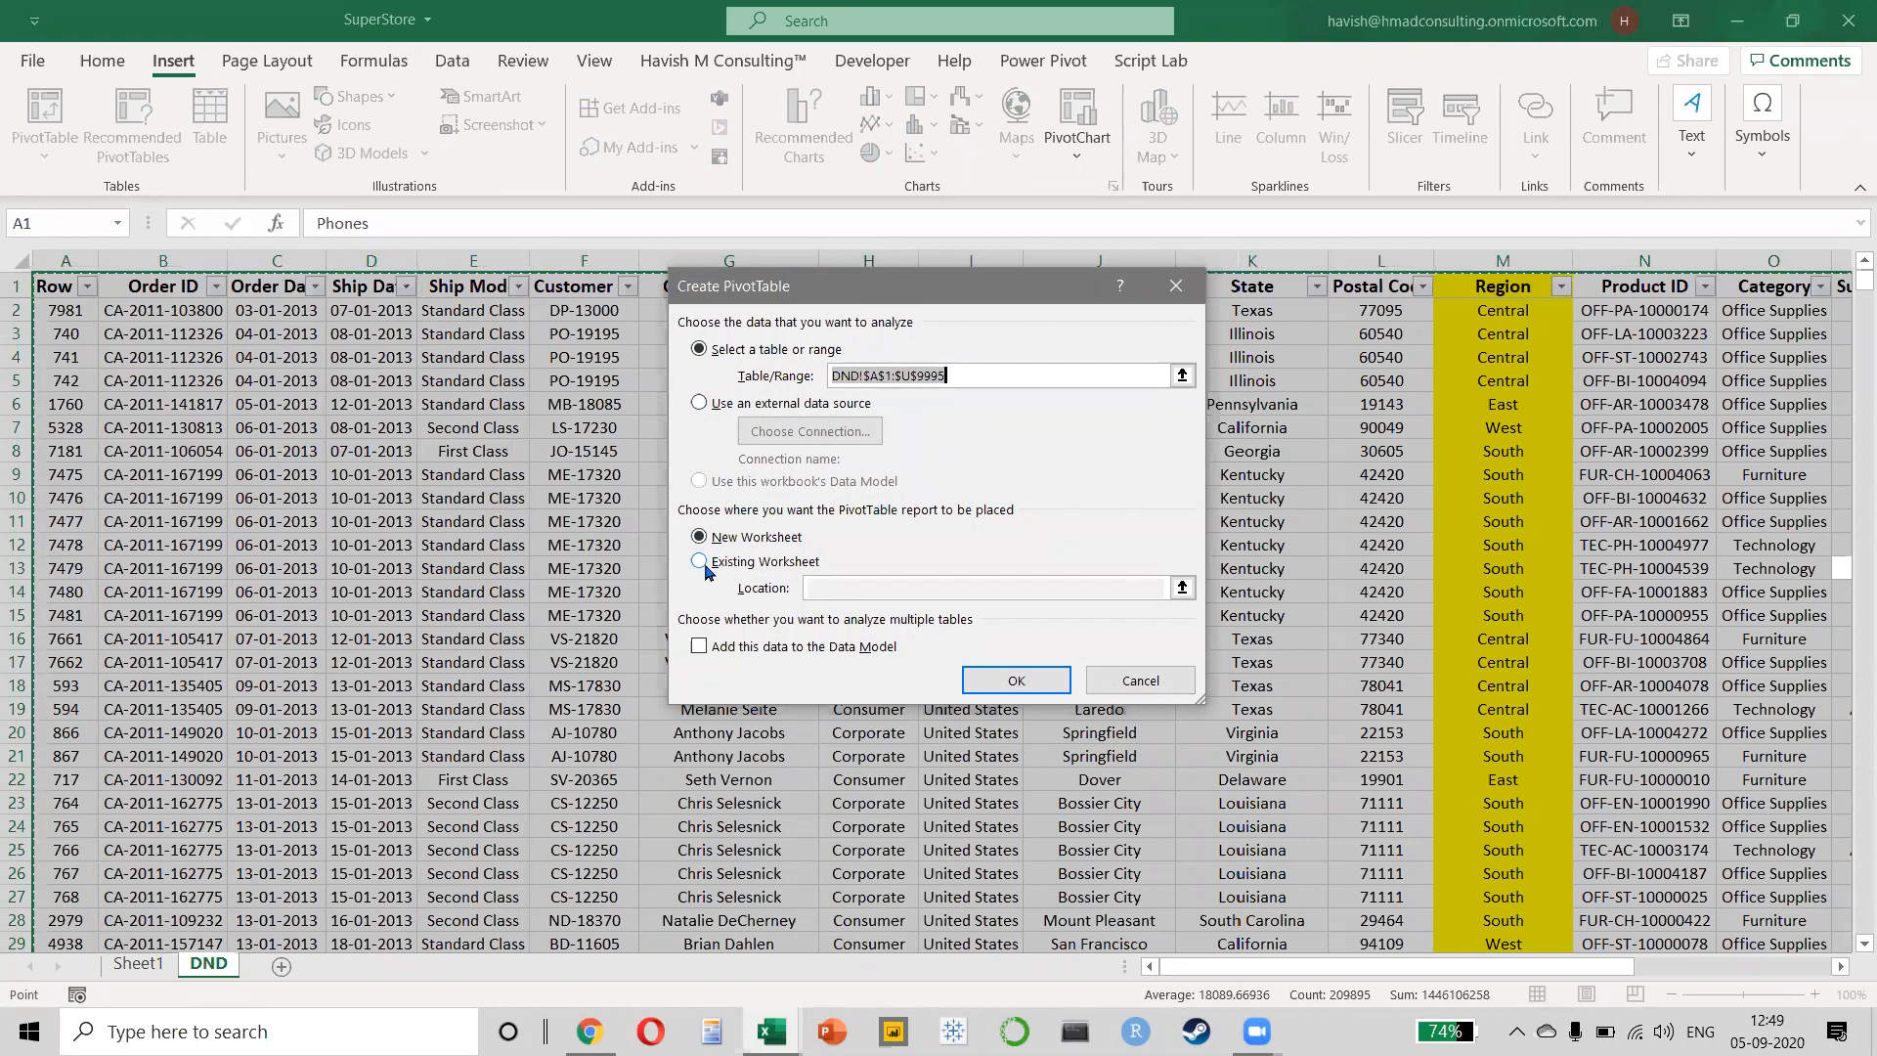
pyautogui.click(1013, 696)
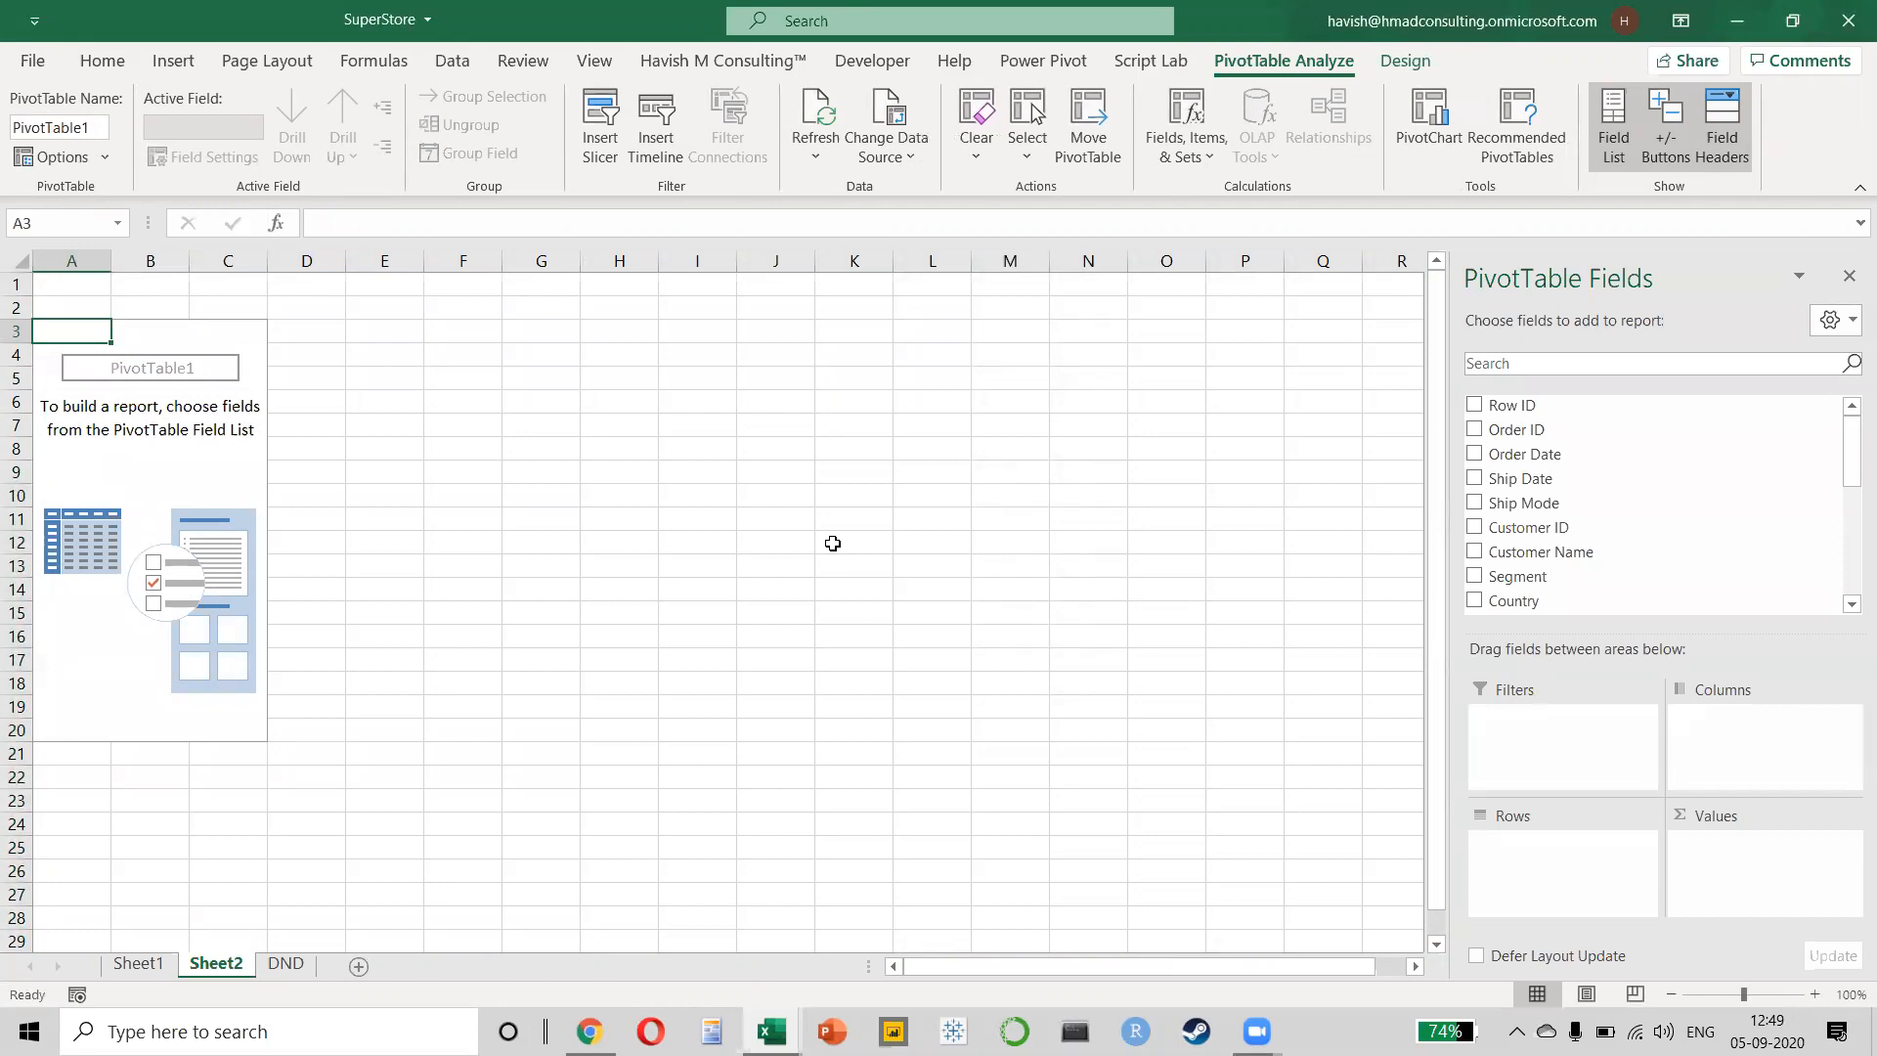
# - Summarize sales by segment in the PivotTable, with Segment as rows and Sum of Sales as values
pyautogui.scroll(-4, 1655, 489)
pyautogui.scroll(4, 1650, 501)
pyautogui.scroll(-5, 1647, 471)
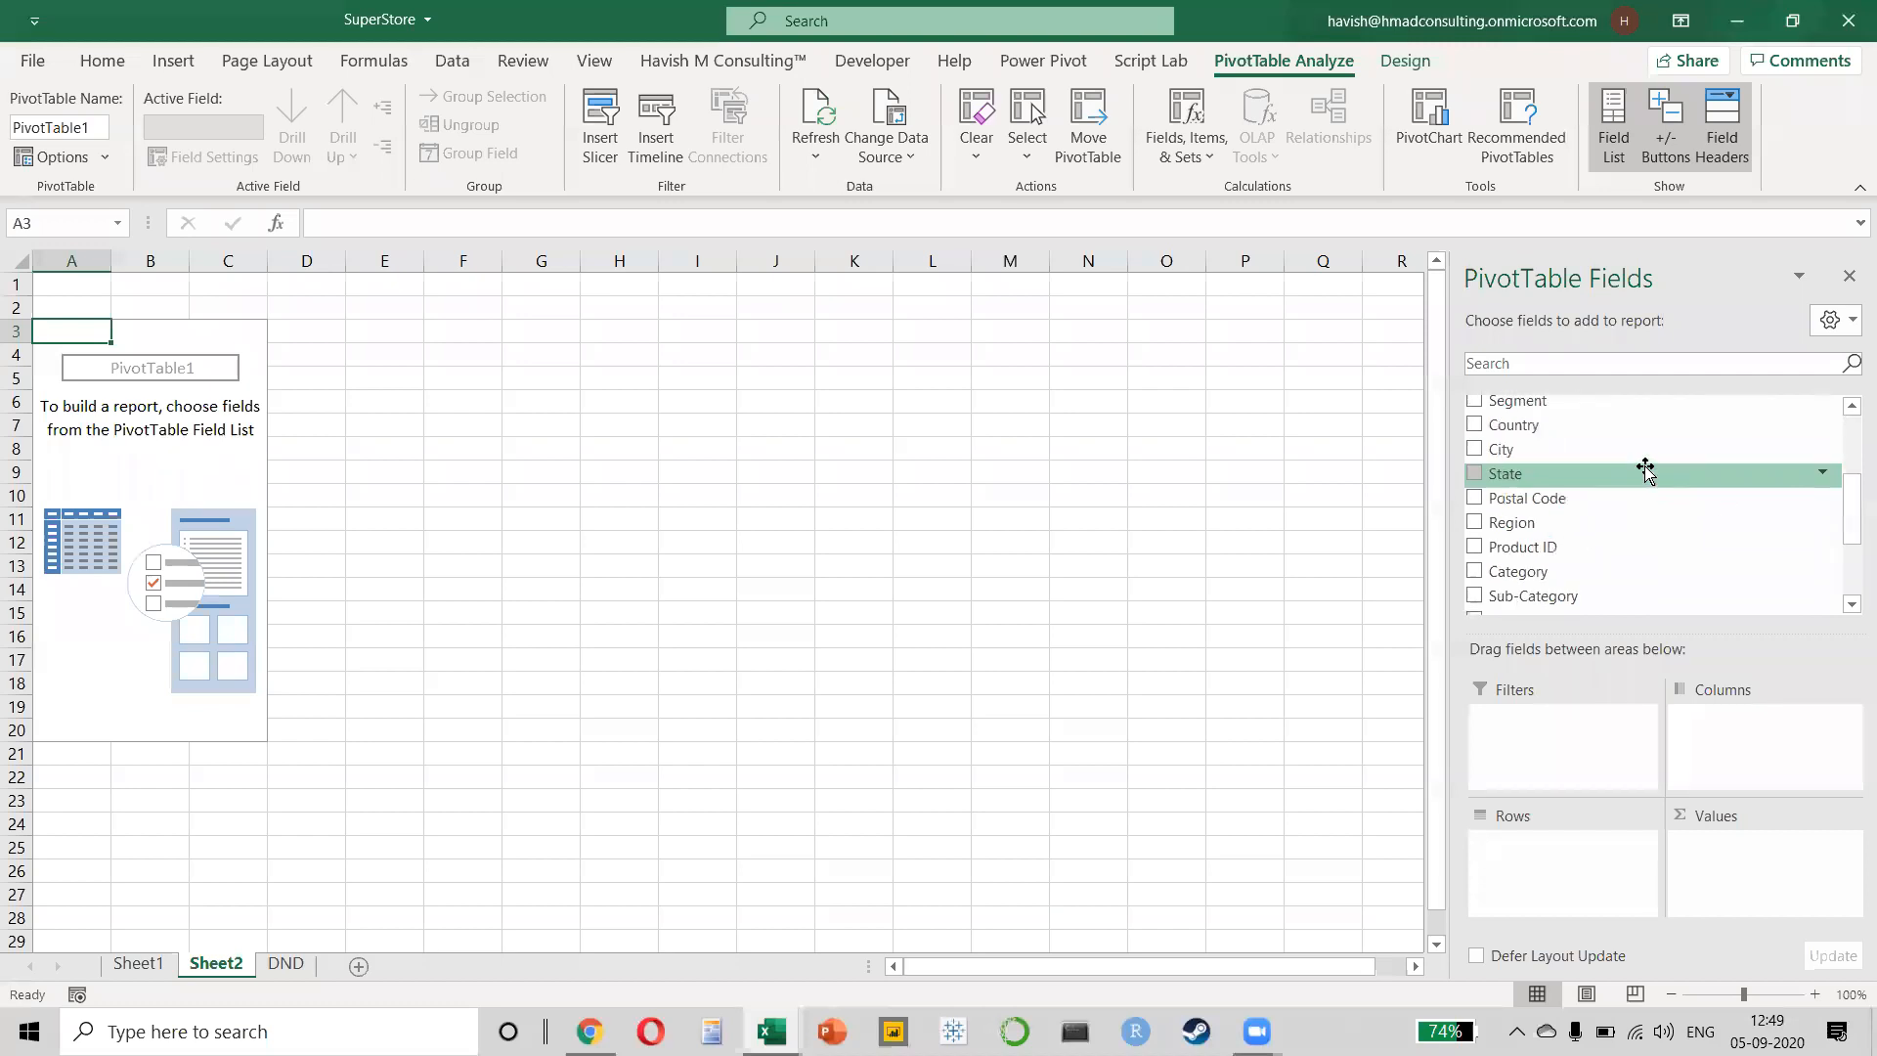
pyautogui.scroll(5, 1645, 472)
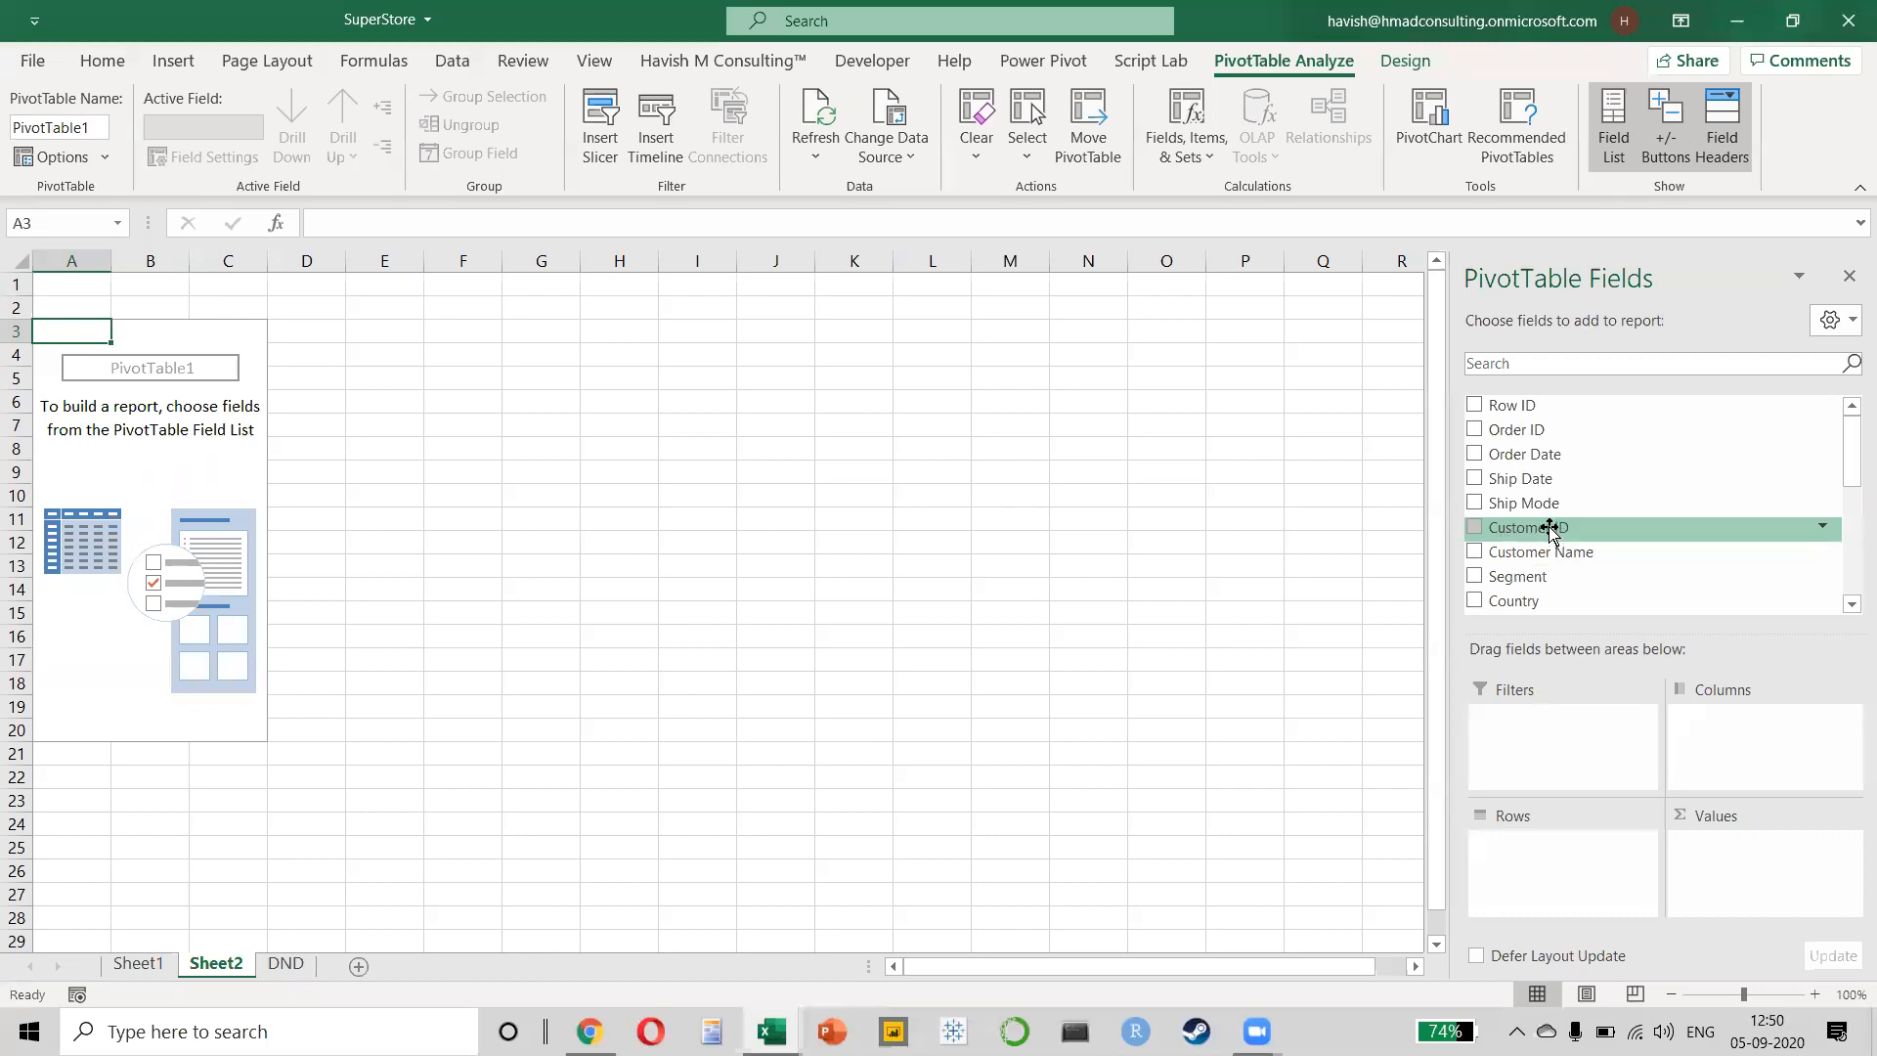
pyautogui.moveTo(1551, 581); pyautogui.dragTo(1569, 847)
pyautogui.scroll(-5, 1545, 548)
pyautogui.moveTo(1528, 511); pyautogui.dragTo(1764, 860)
pyautogui.moveTo(78, 401); pyautogui.dragTo(107, 360)
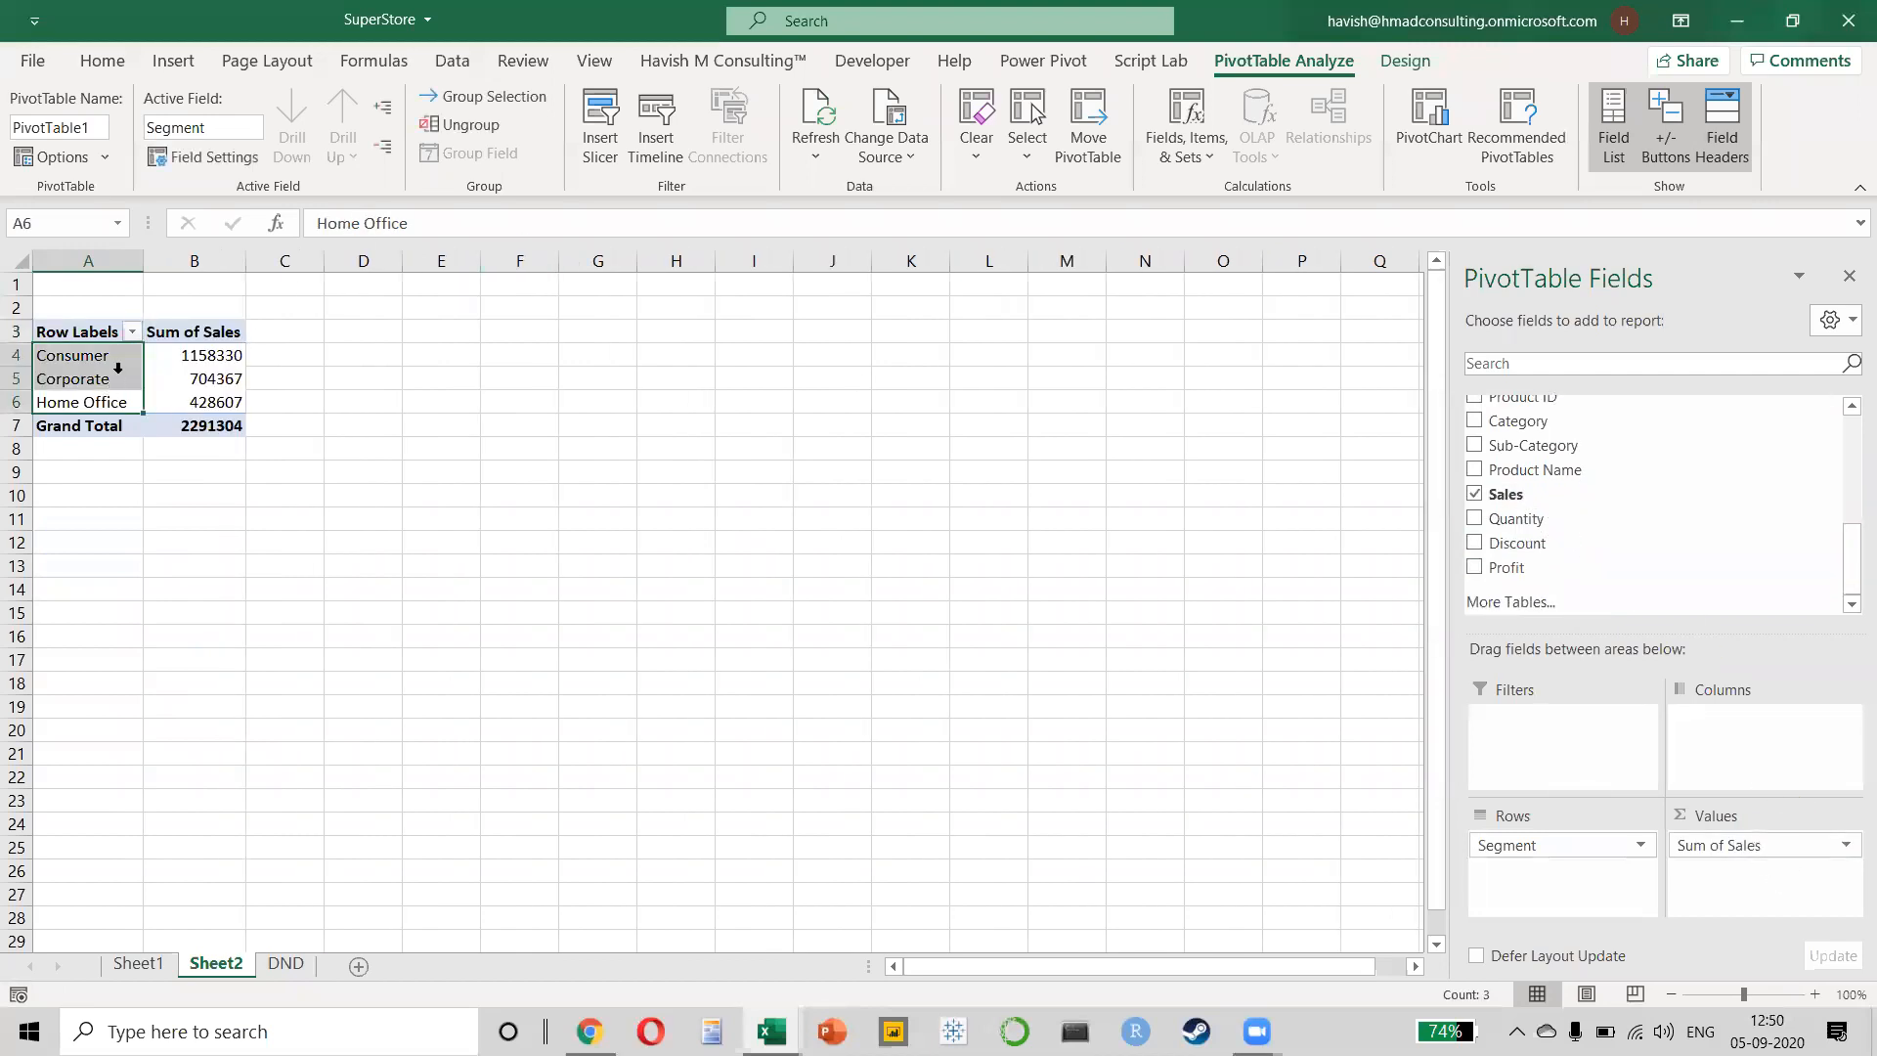
pyautogui.scroll(3, 114, 371)
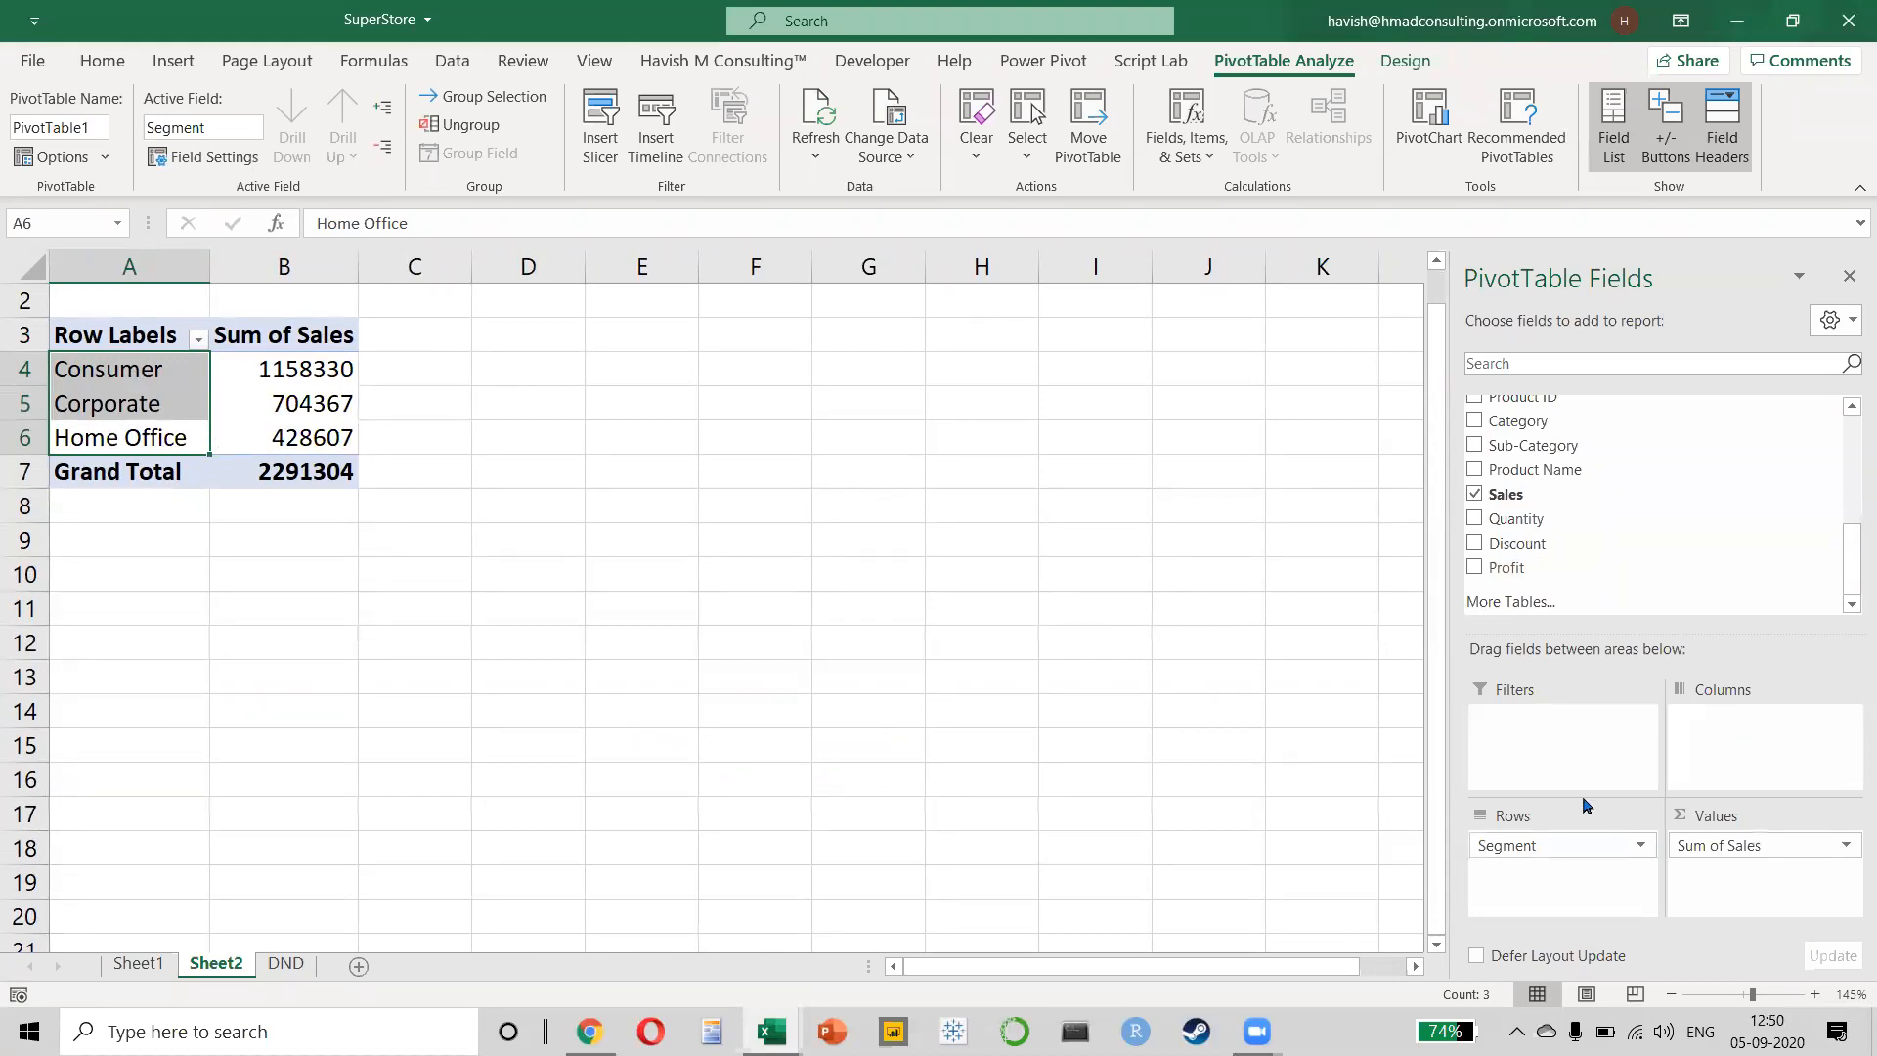
# - Replace Segment with Region as the PivotTable's row field
pyautogui.moveTo(1533, 840); pyautogui.dragTo(1551, 495)
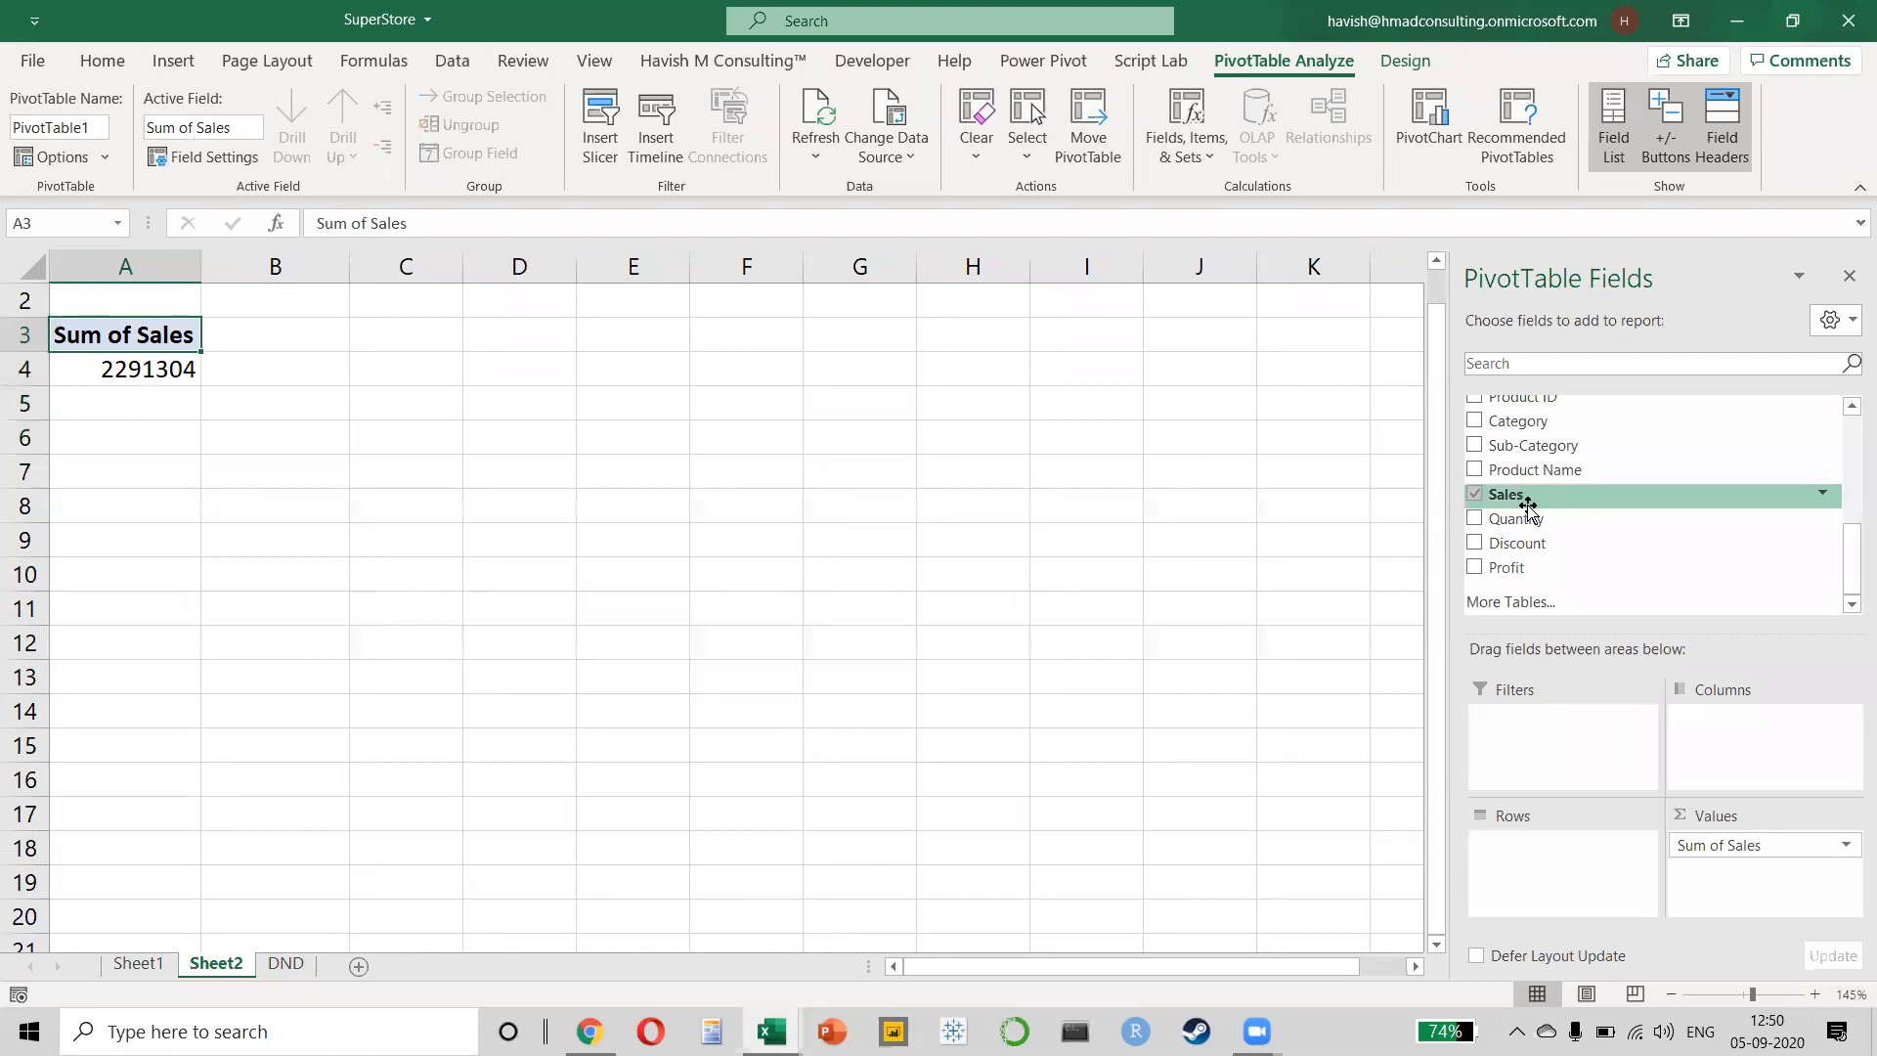
pyautogui.scroll(5, 1525, 490)
pyautogui.scroll(-4, 1520, 447)
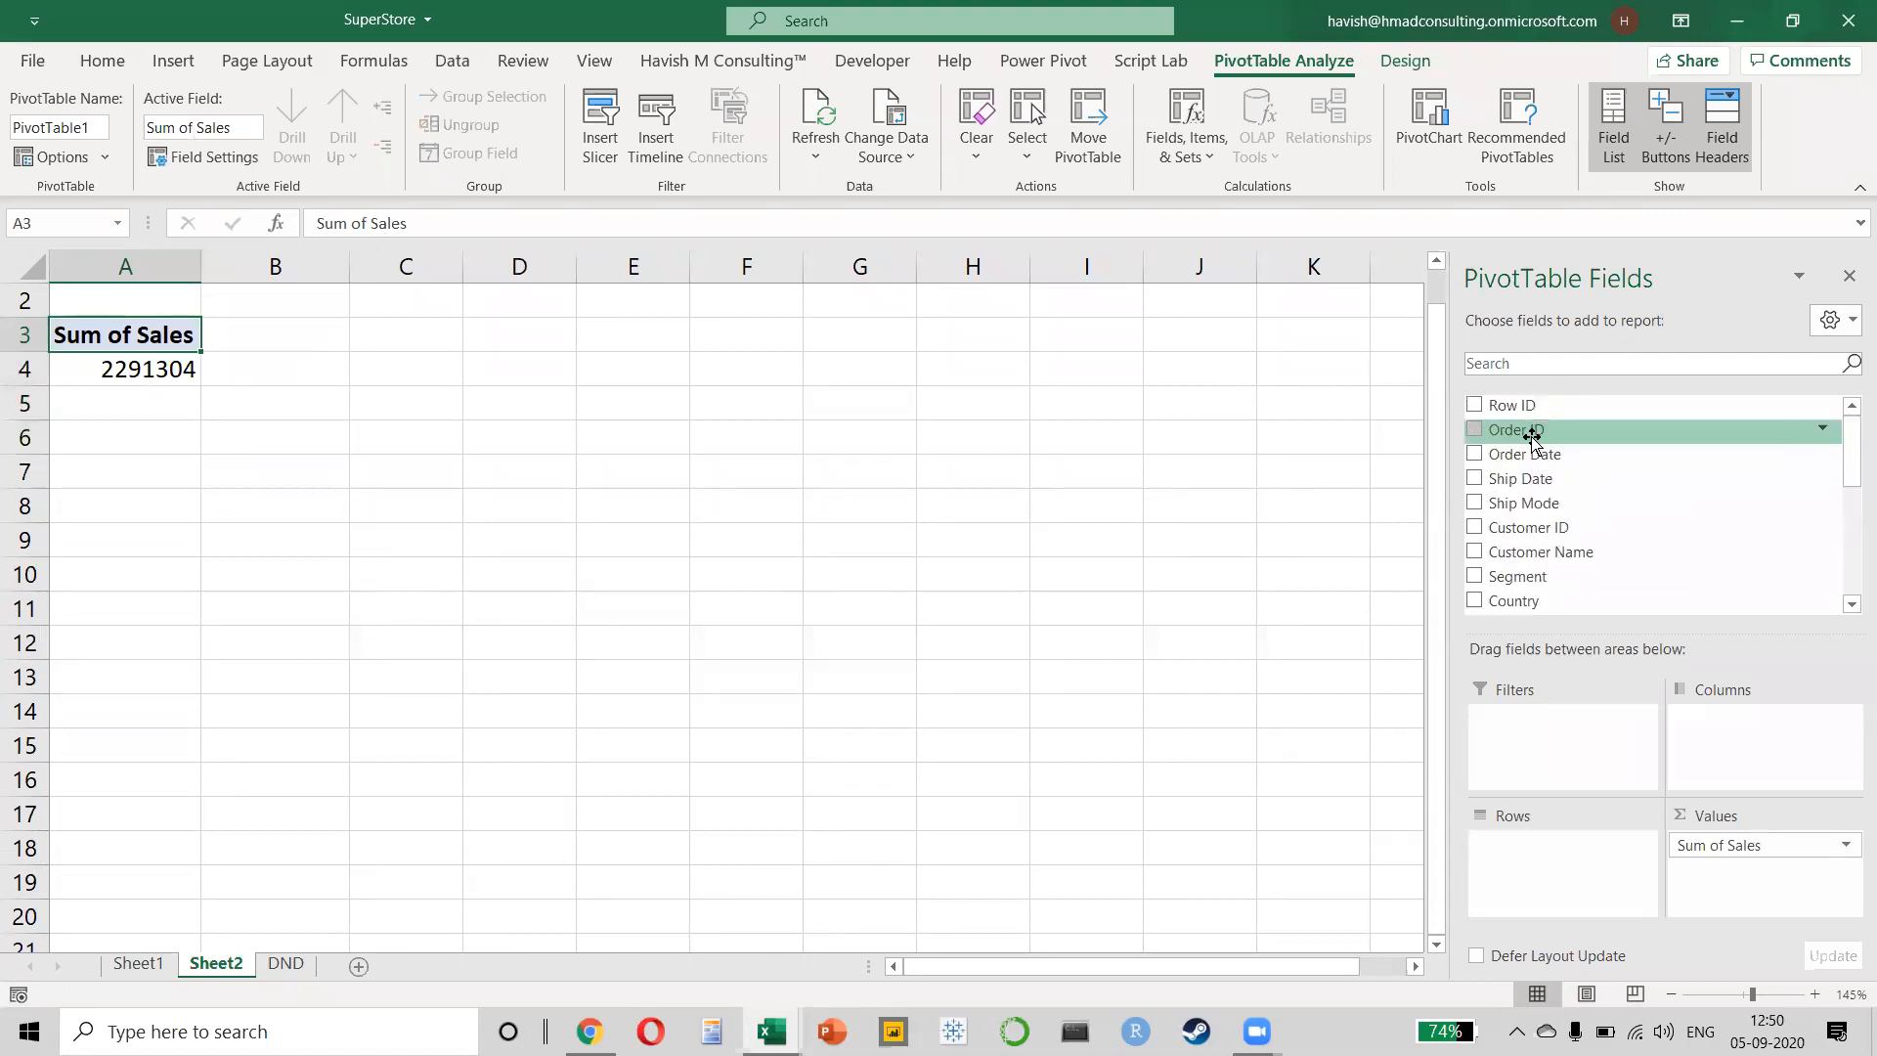
pyautogui.scroll(3, 1552, 481)
pyautogui.scroll(-1, 1552, 481)
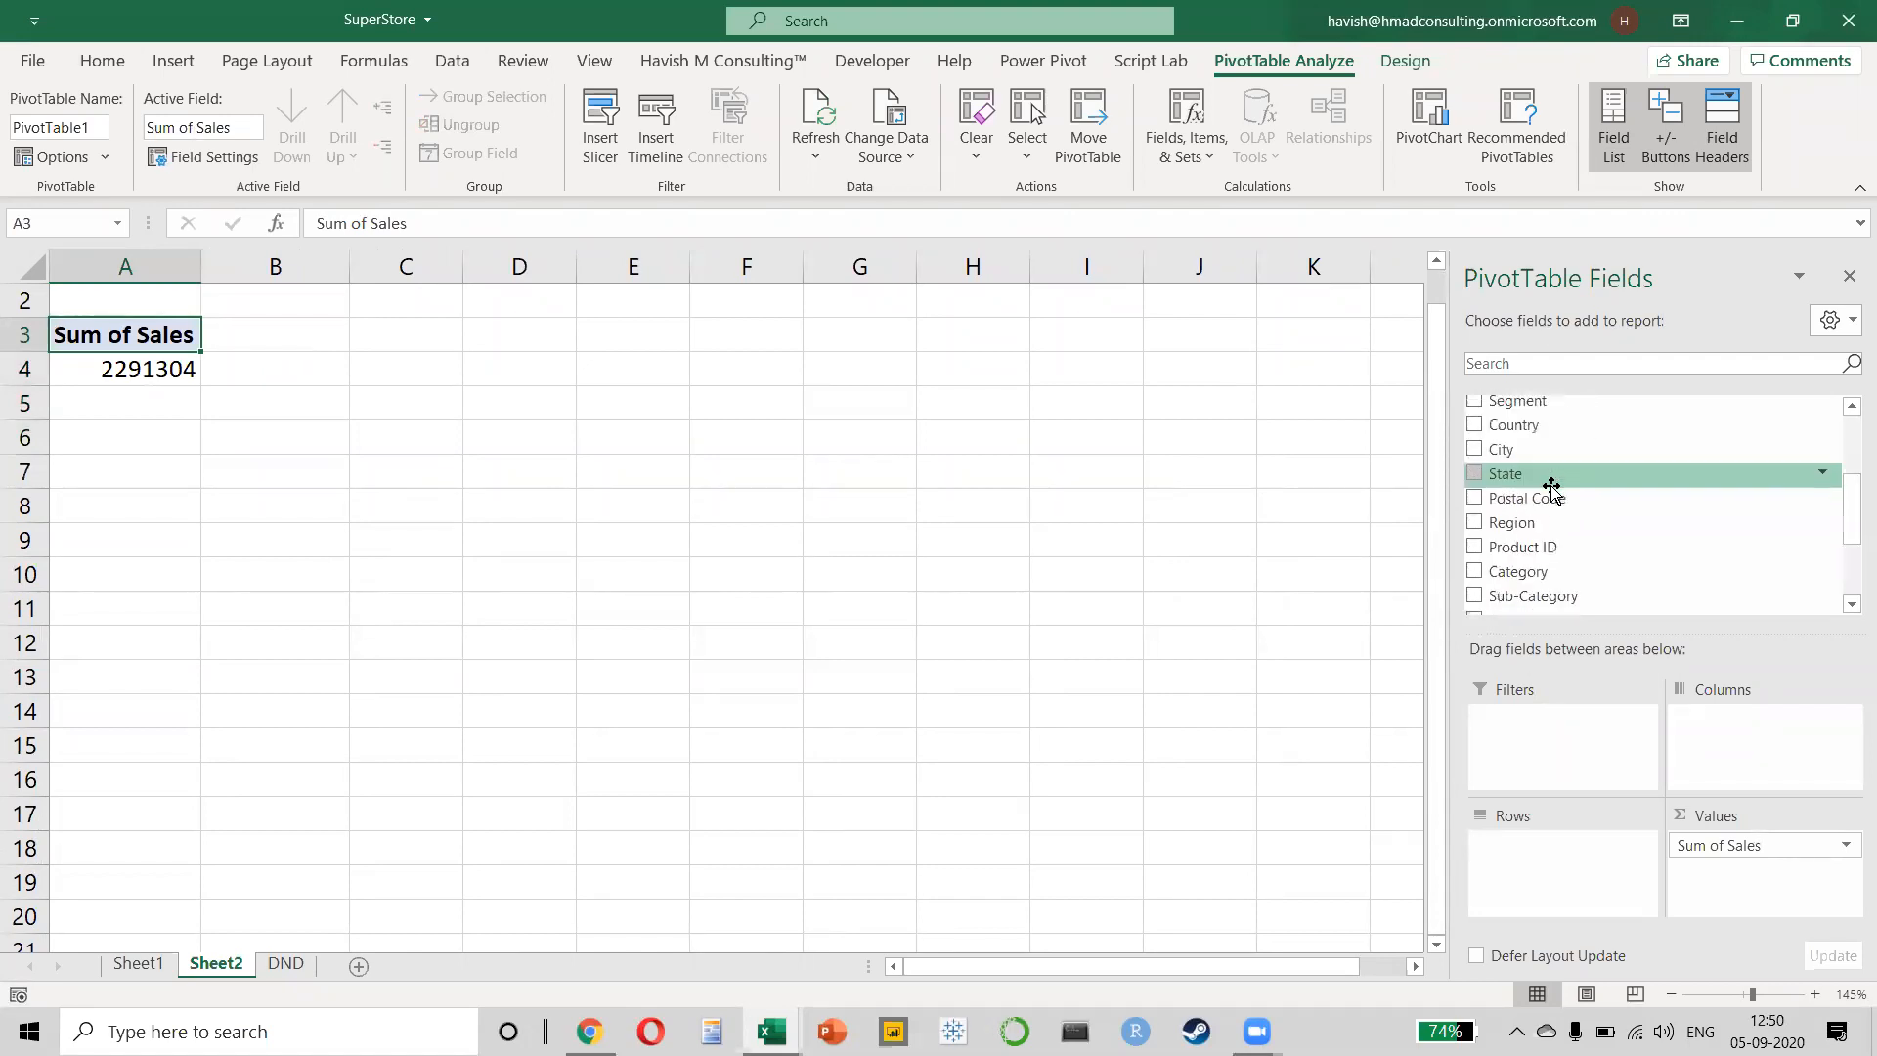
pyautogui.moveTo(1547, 534); pyautogui.dragTo(1567, 894)
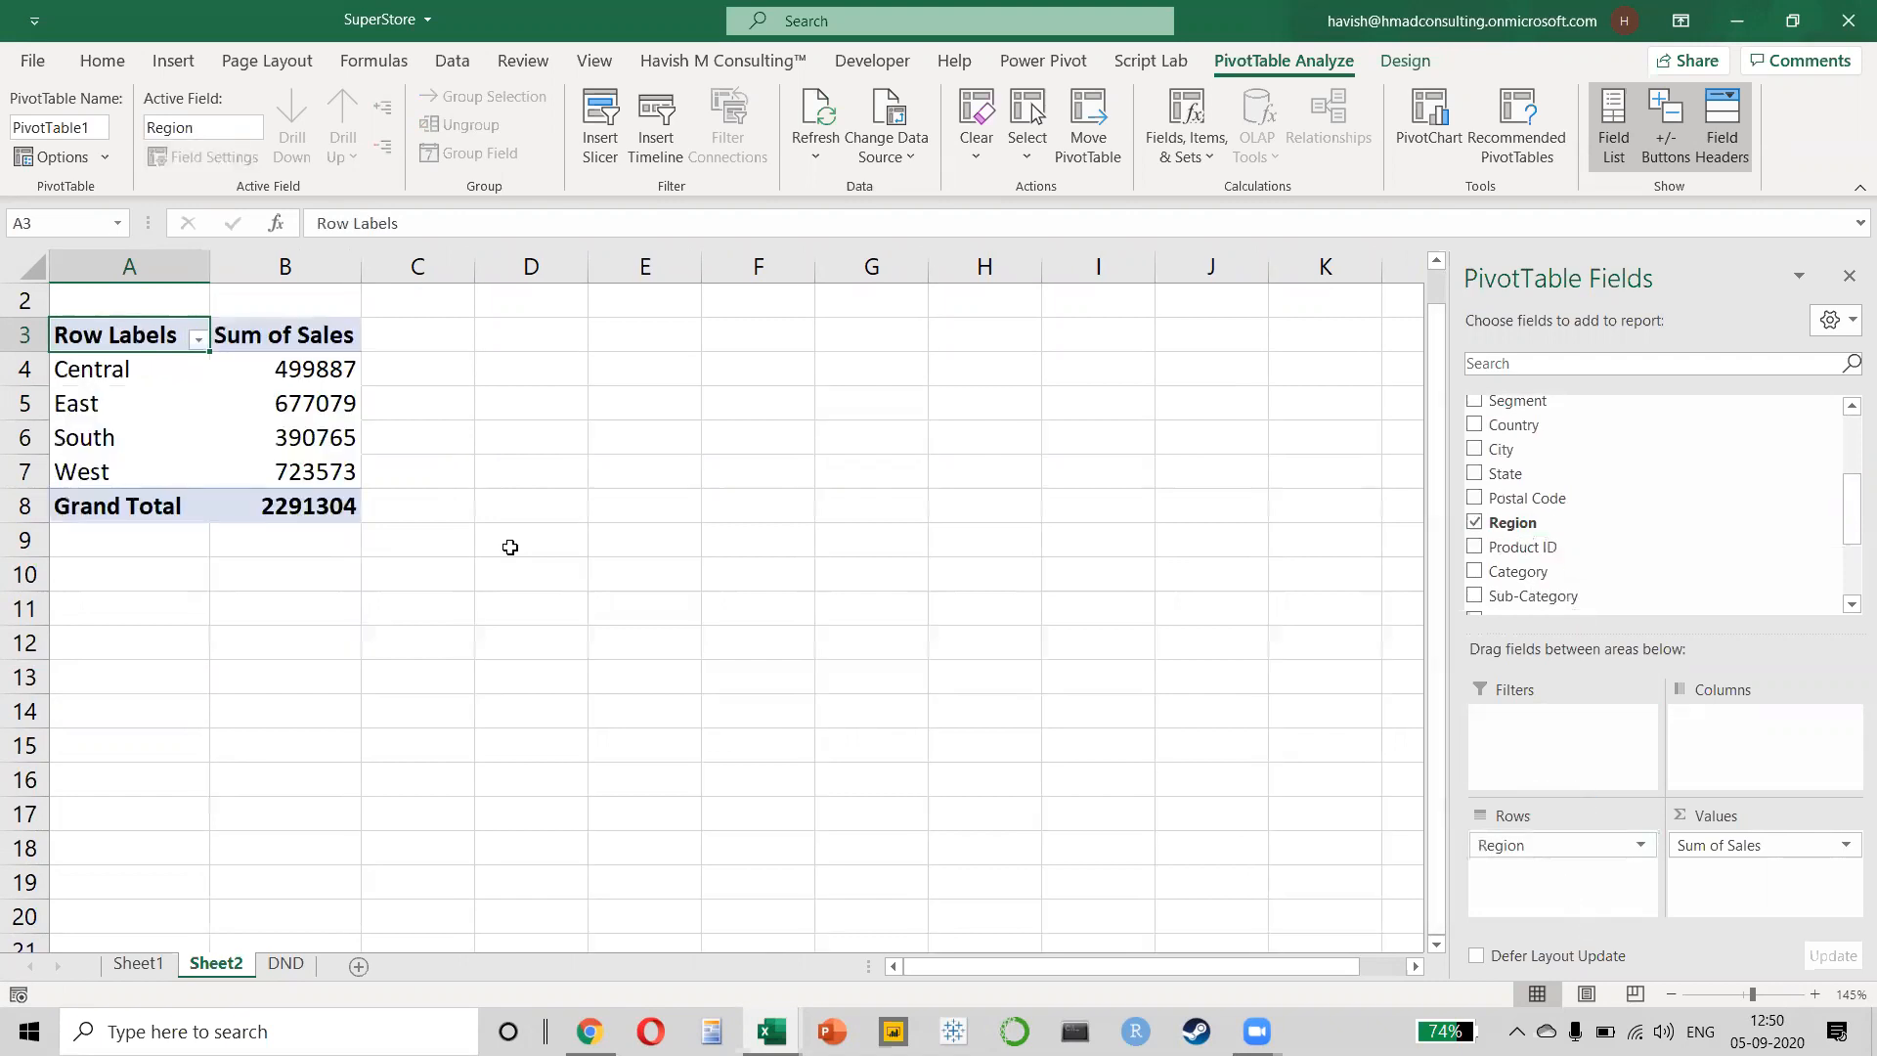
# - Compare the PivotTable's regional sales with the SUMIF results on the DND sheet
pyautogui.click(231, 375)
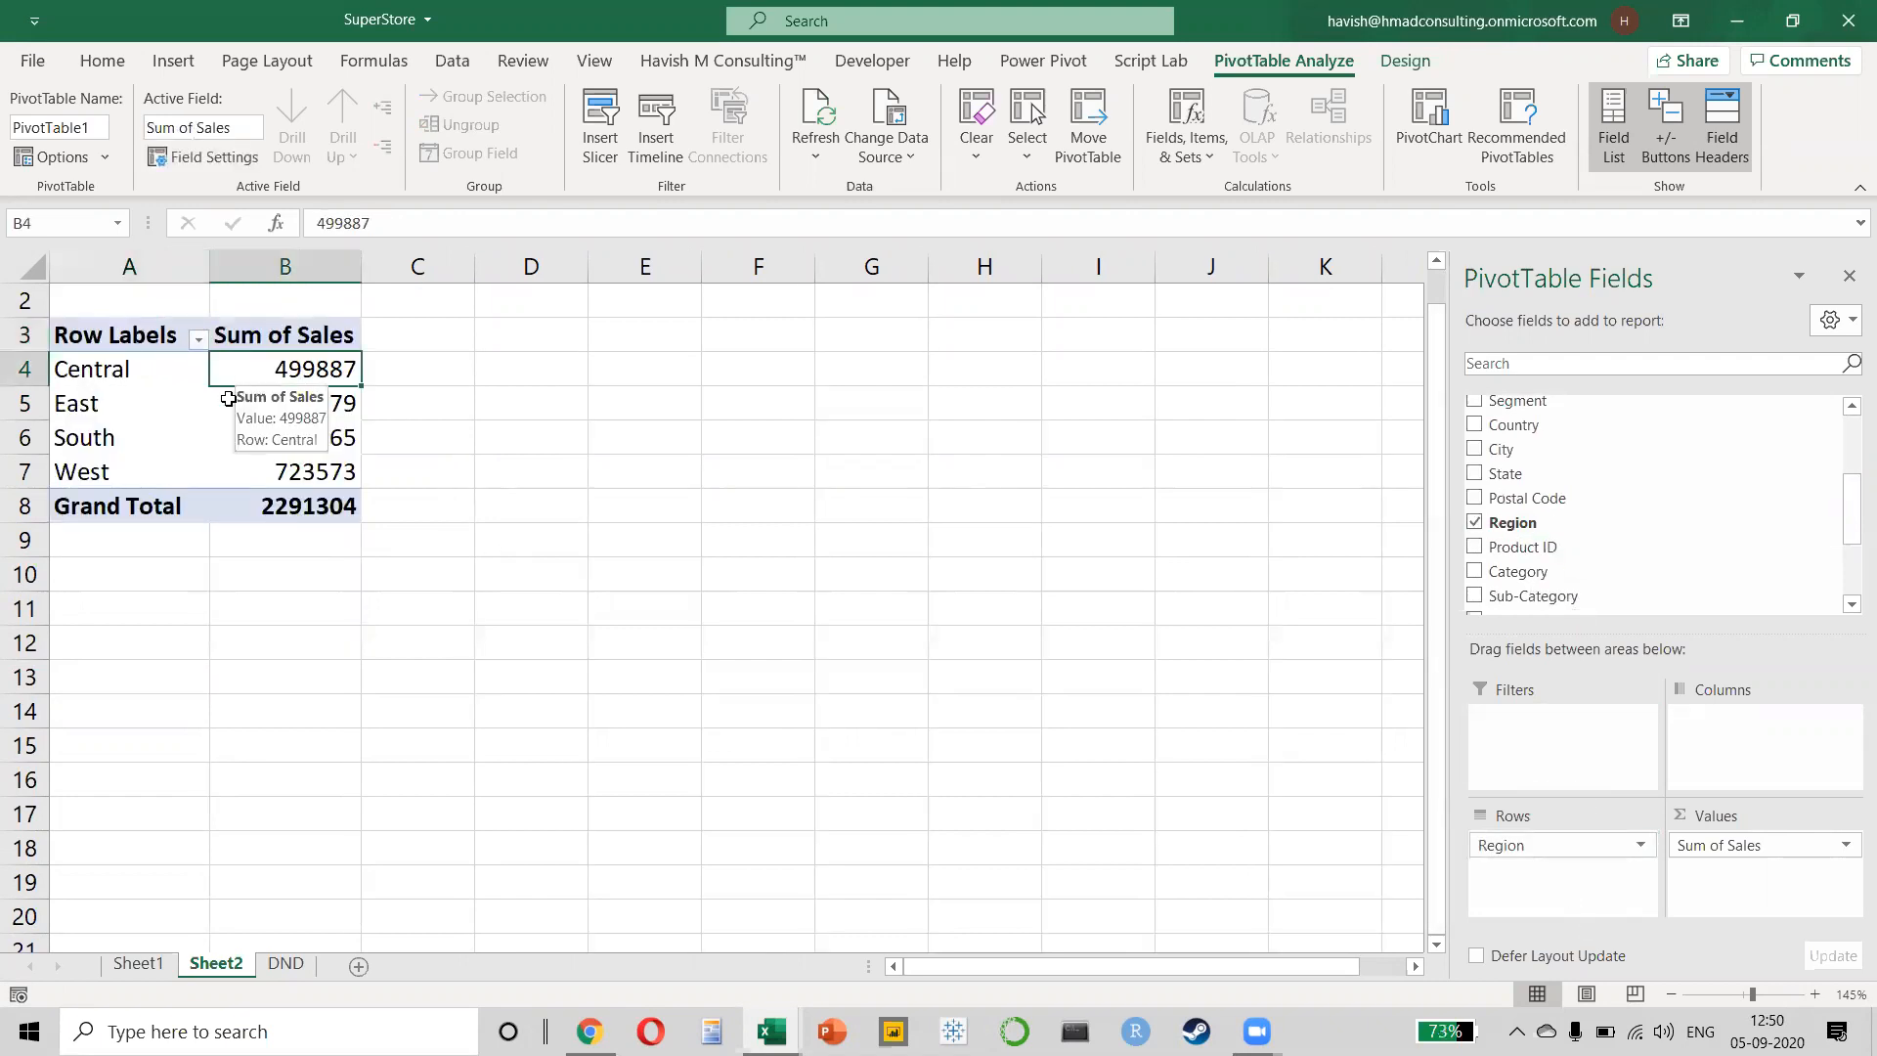
pyautogui.click(244, 440)
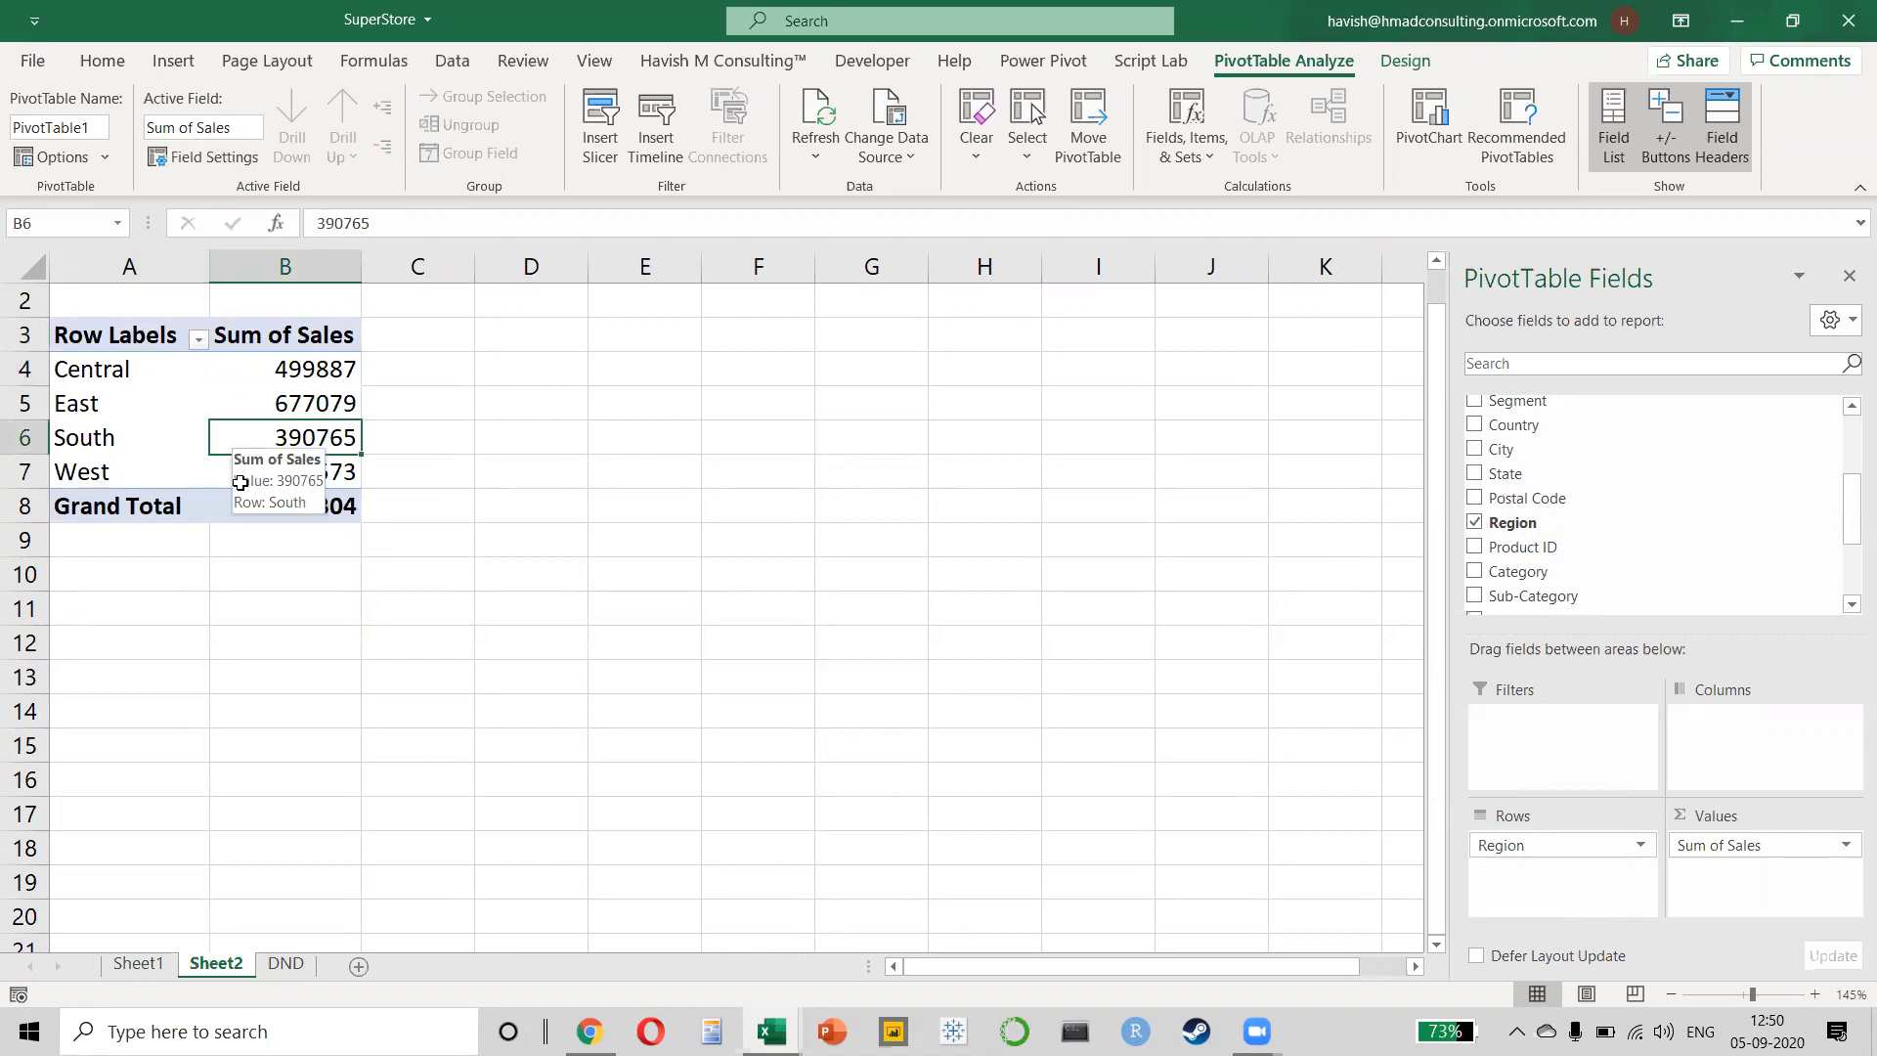
pyautogui.click(285, 963)
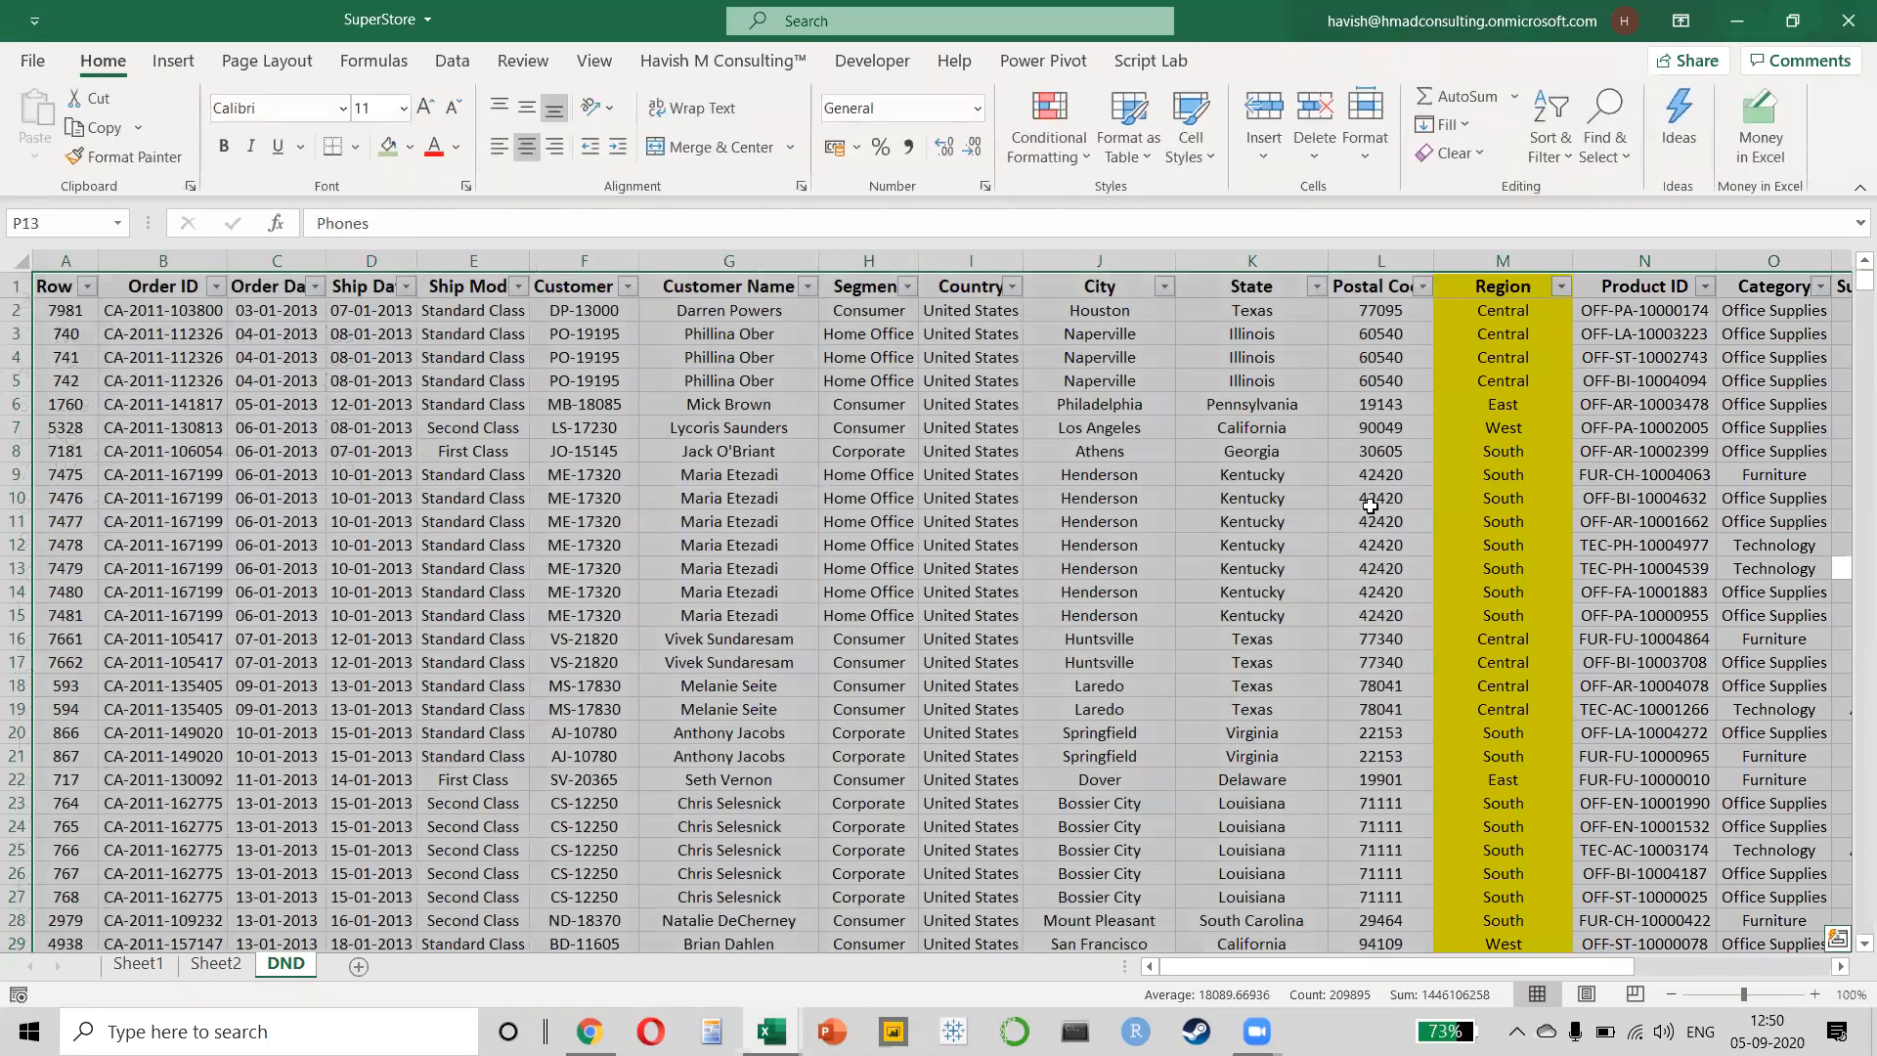
pyautogui.hscroll(3, 1393, 484)
pyautogui.hscroll(5, 1394, 484)
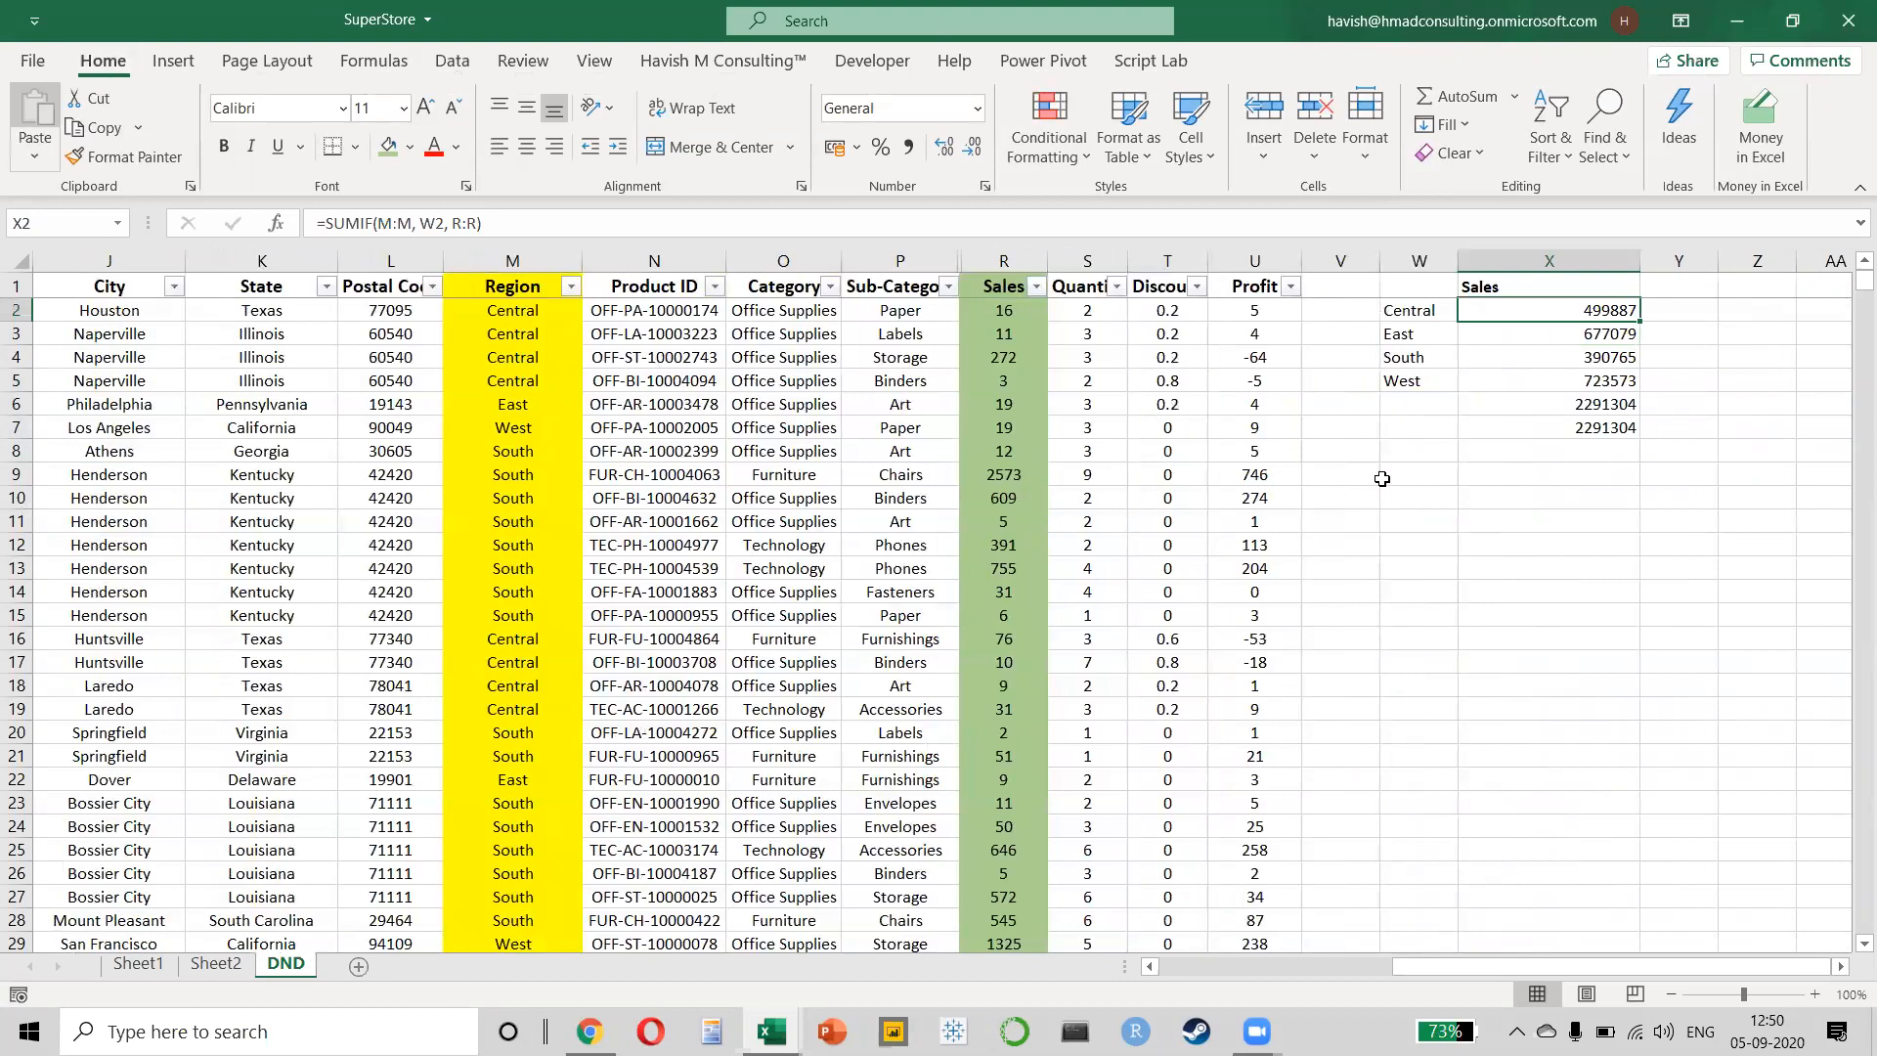
# - Check the SUMIF regional sales in column X against the regional totals in the Sheet2 PivotTable
pyautogui.hotkey('shift', 'Down')
pyautogui.hotkey('shift', 'Down')
pyautogui.hotkey('shift', 'Down')
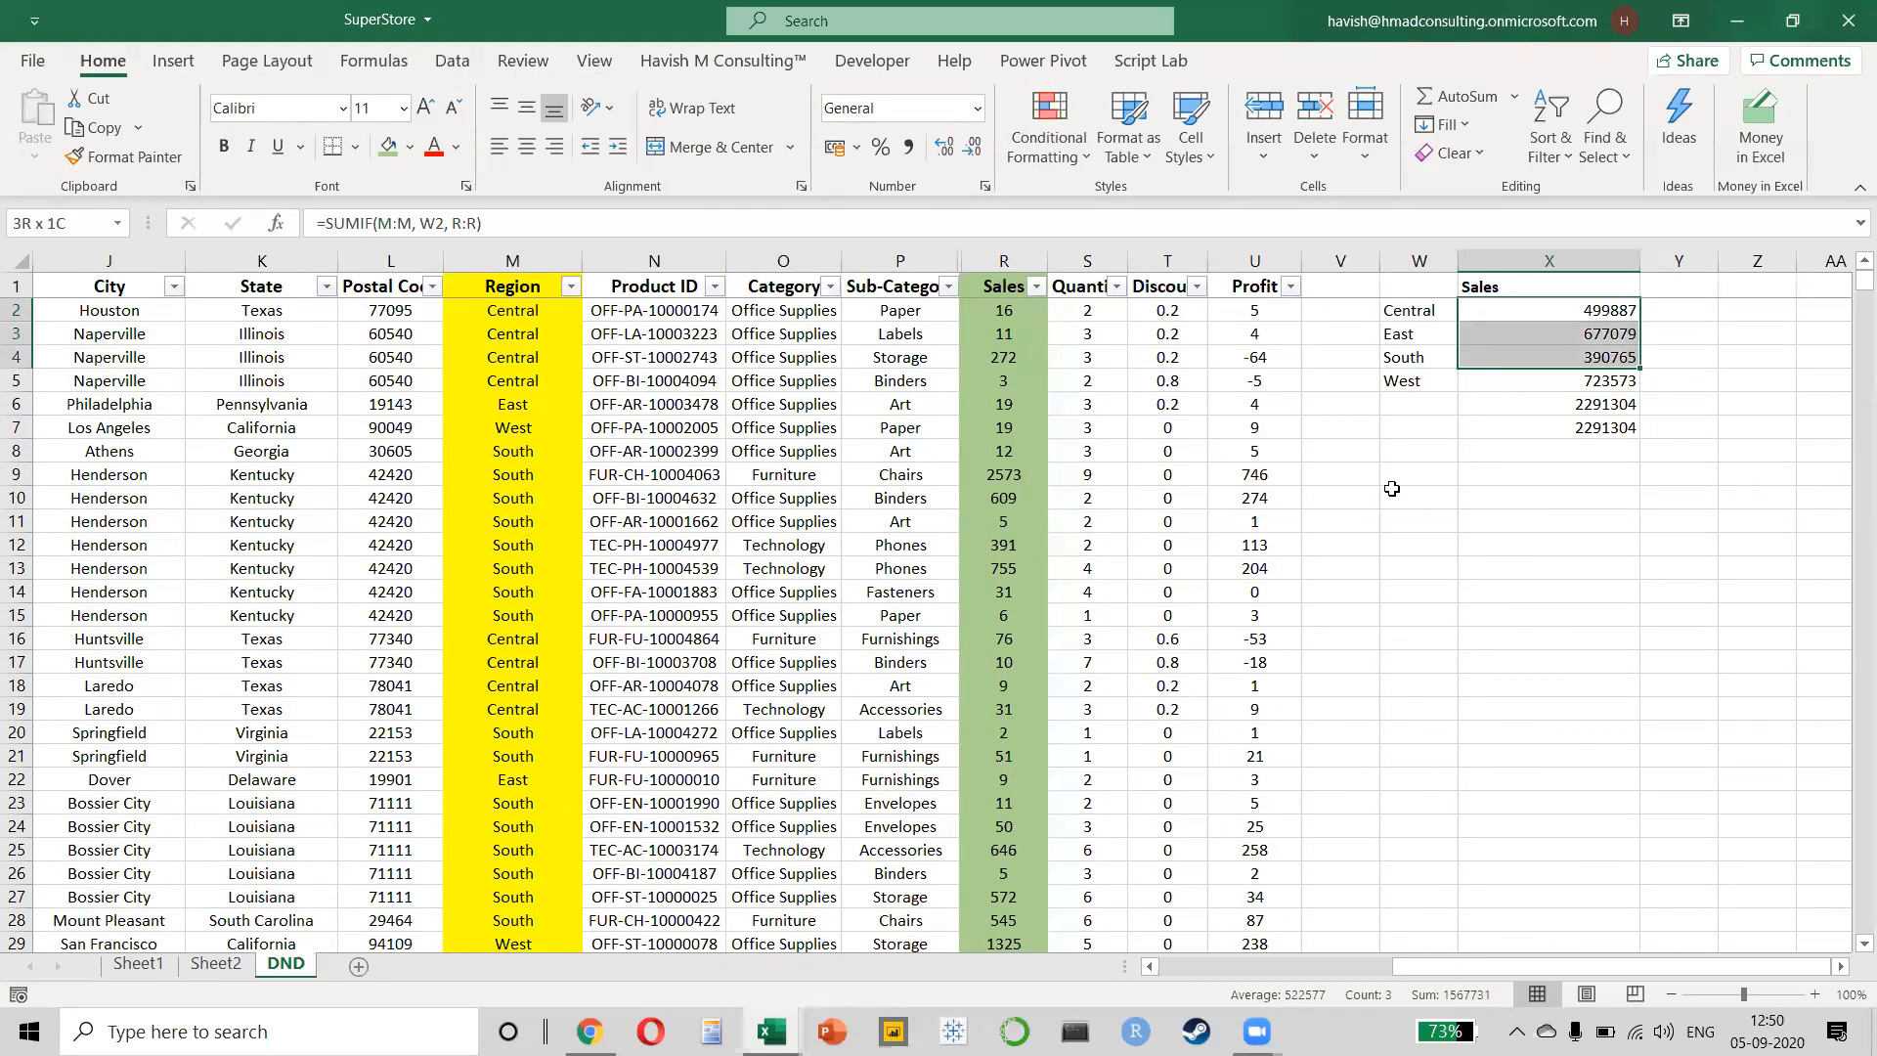
pyautogui.click(198, 970)
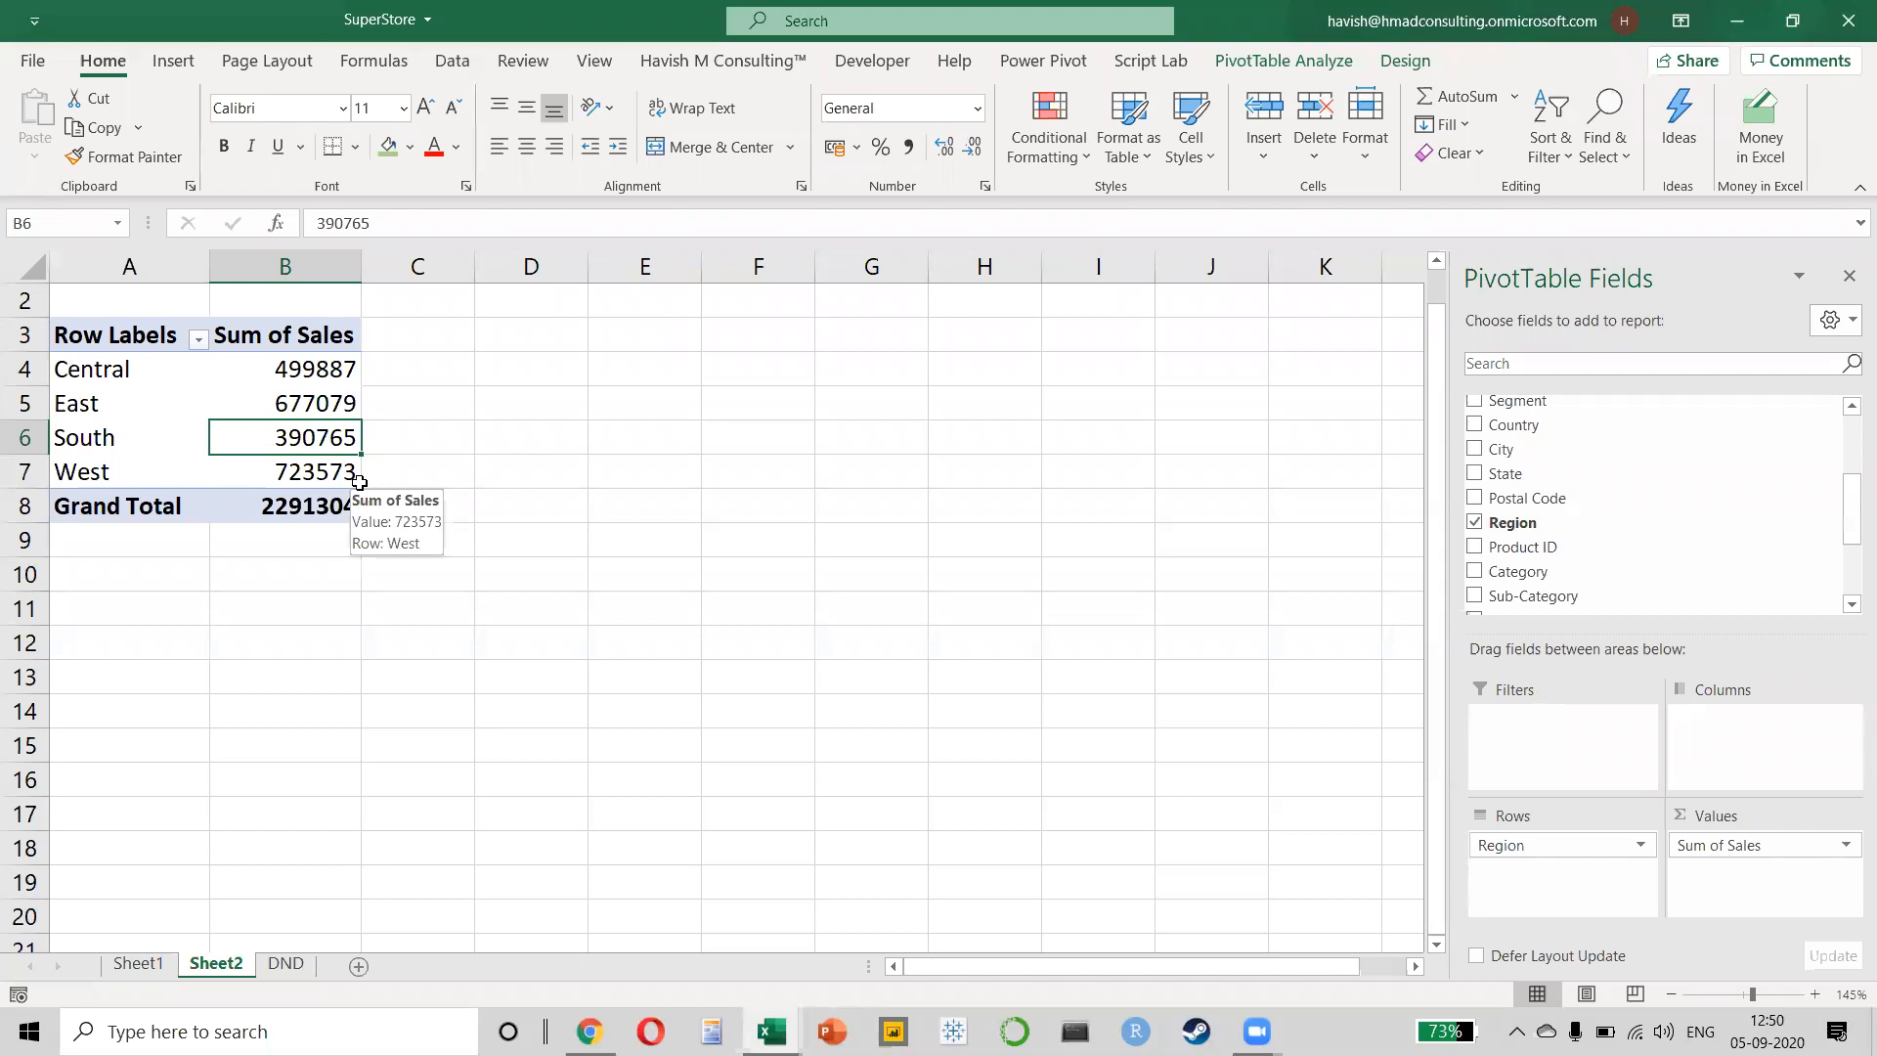
pyautogui.click(1505, 850)
pyautogui.click(1721, 845)
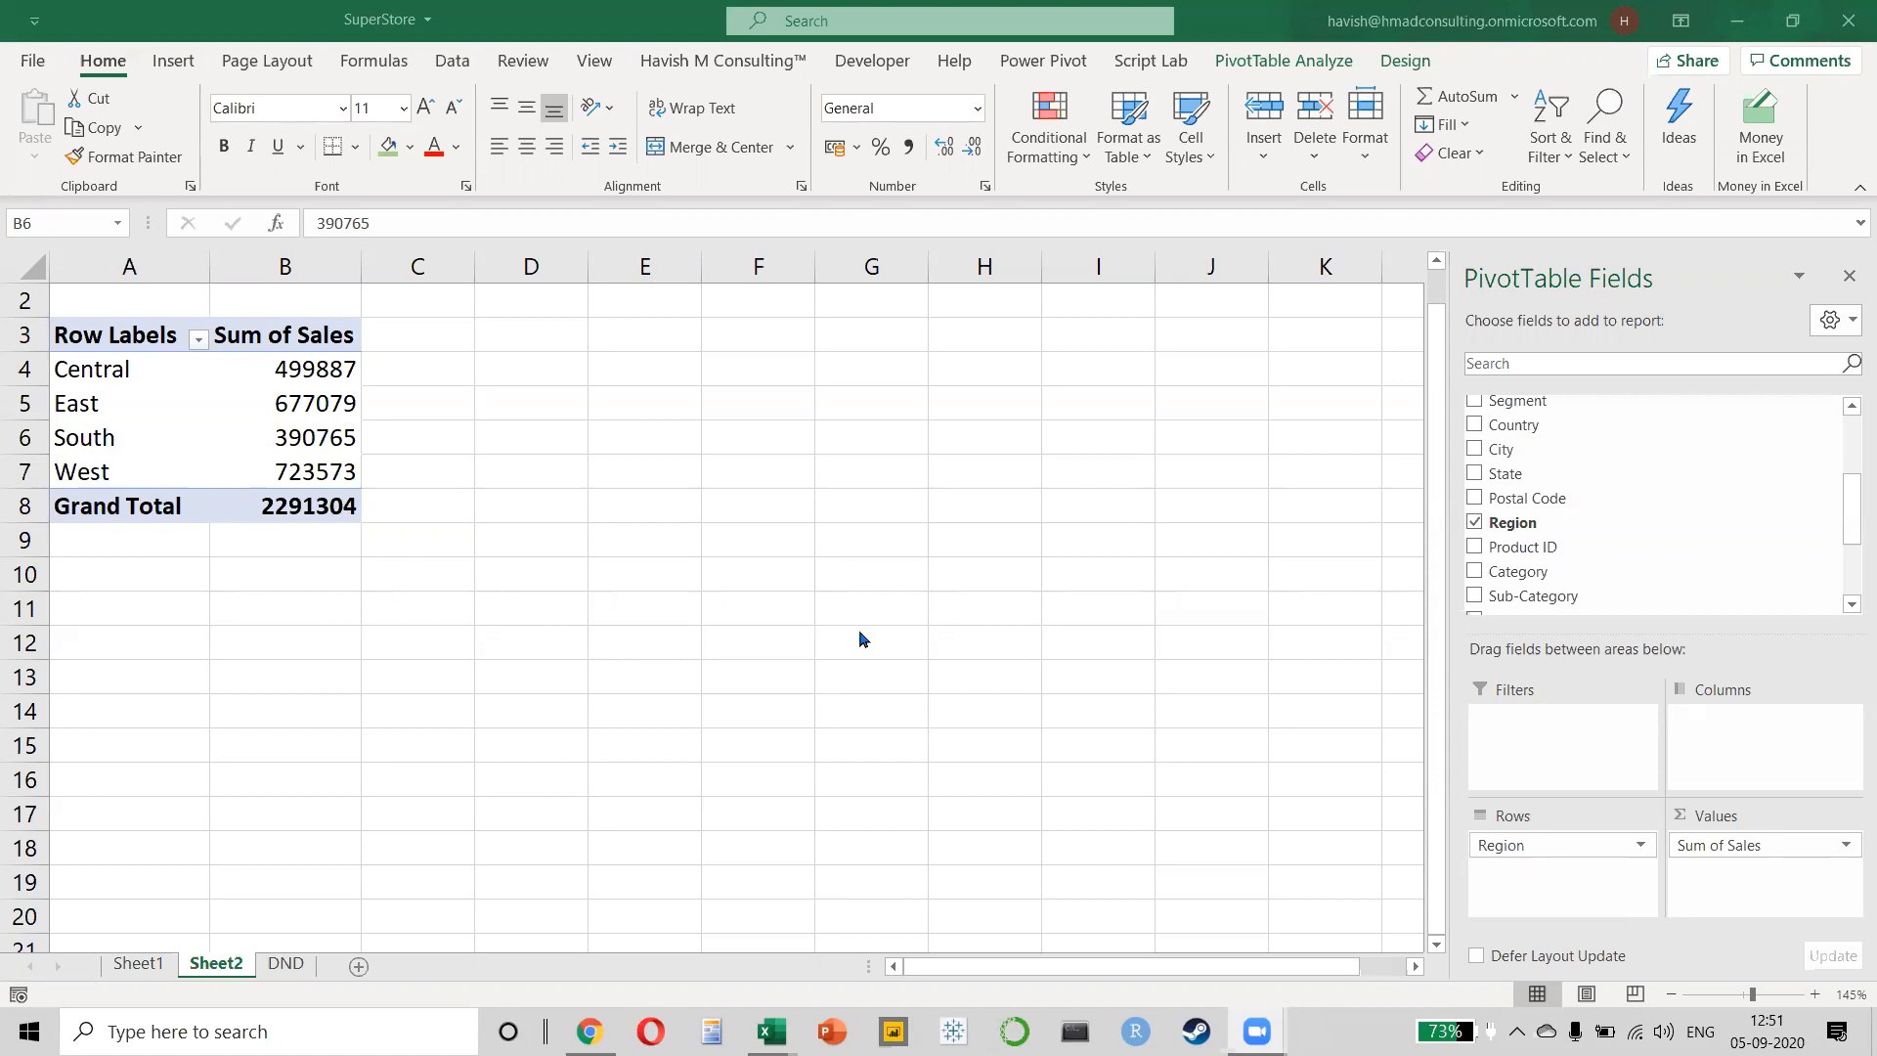
pyautogui.click(244, 430)
pyautogui.moveTo(245, 411)
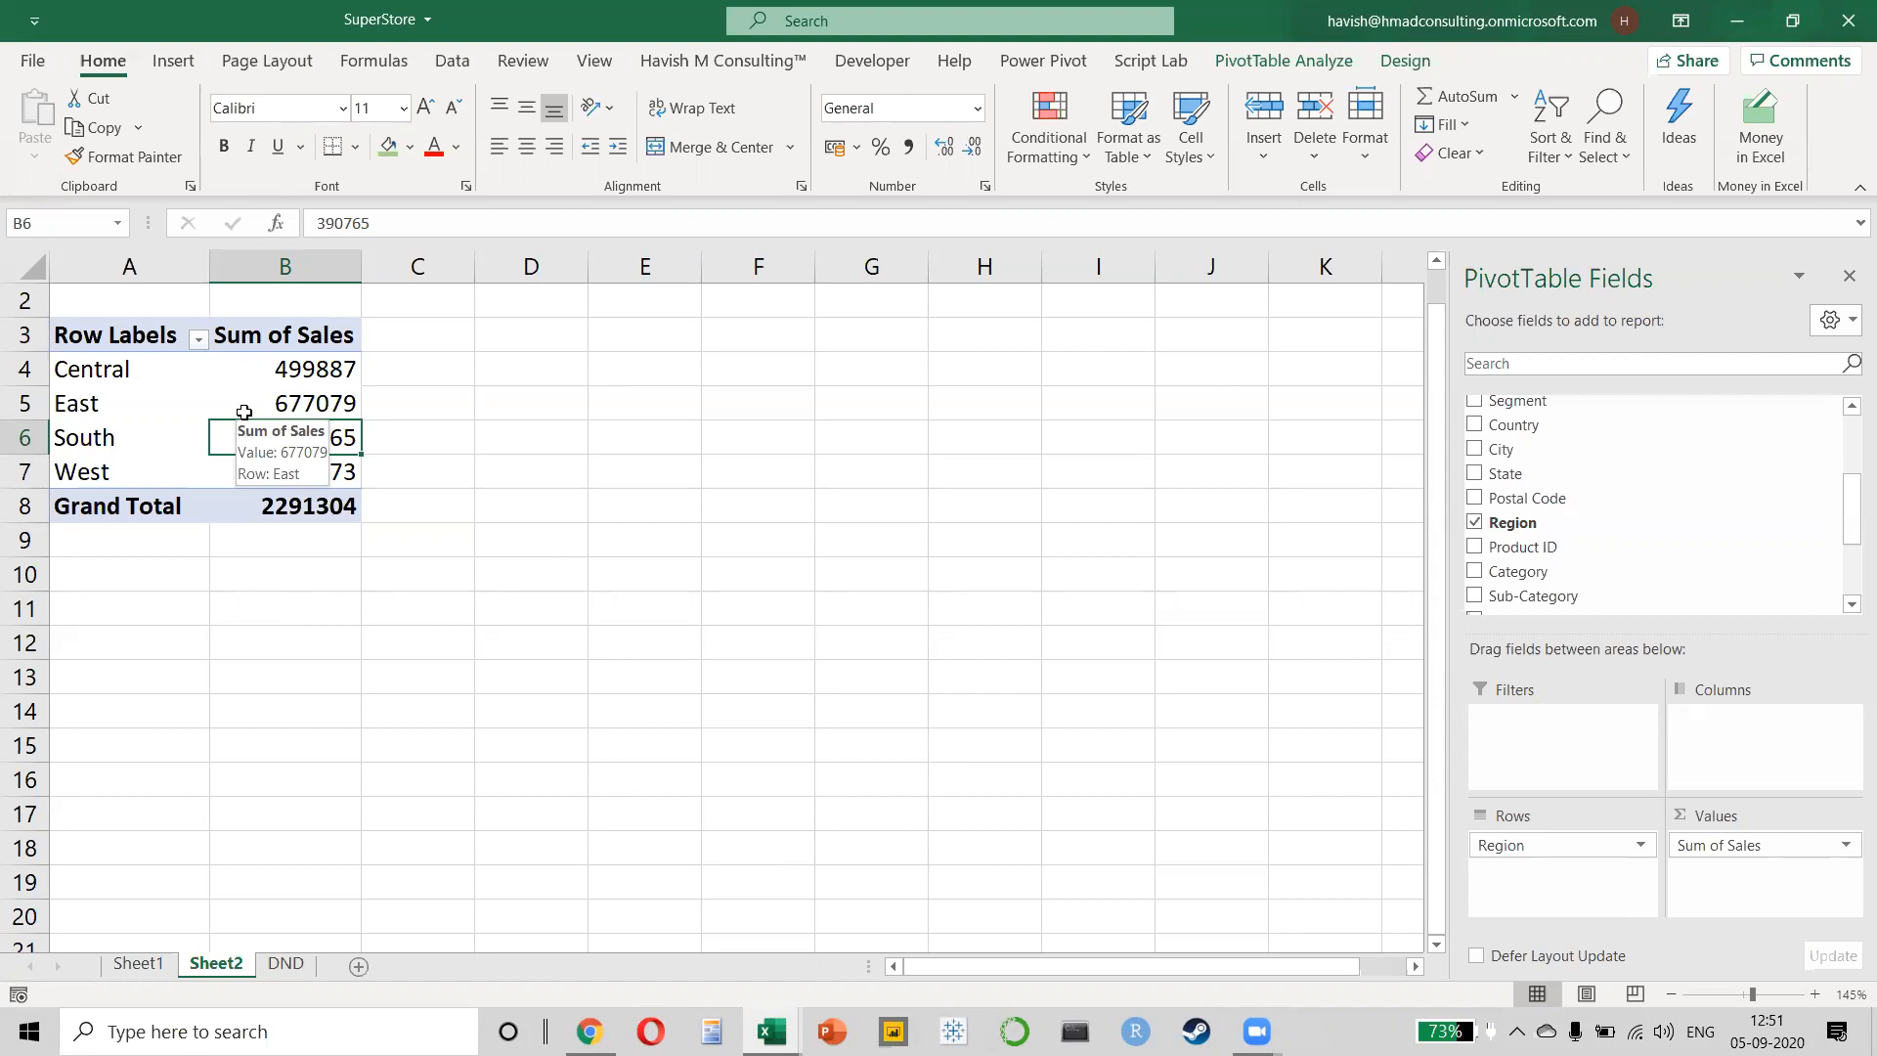
# - Replace Region with Order Date as the PivotTable's row field and review the date rows from first to last
pyautogui.moveTo(1633, 841); pyautogui.dragTo(1345, 877)
pyautogui.scroll(3, 1574, 479)
pyautogui.moveTo(1565, 459); pyautogui.dragTo(1552, 873)
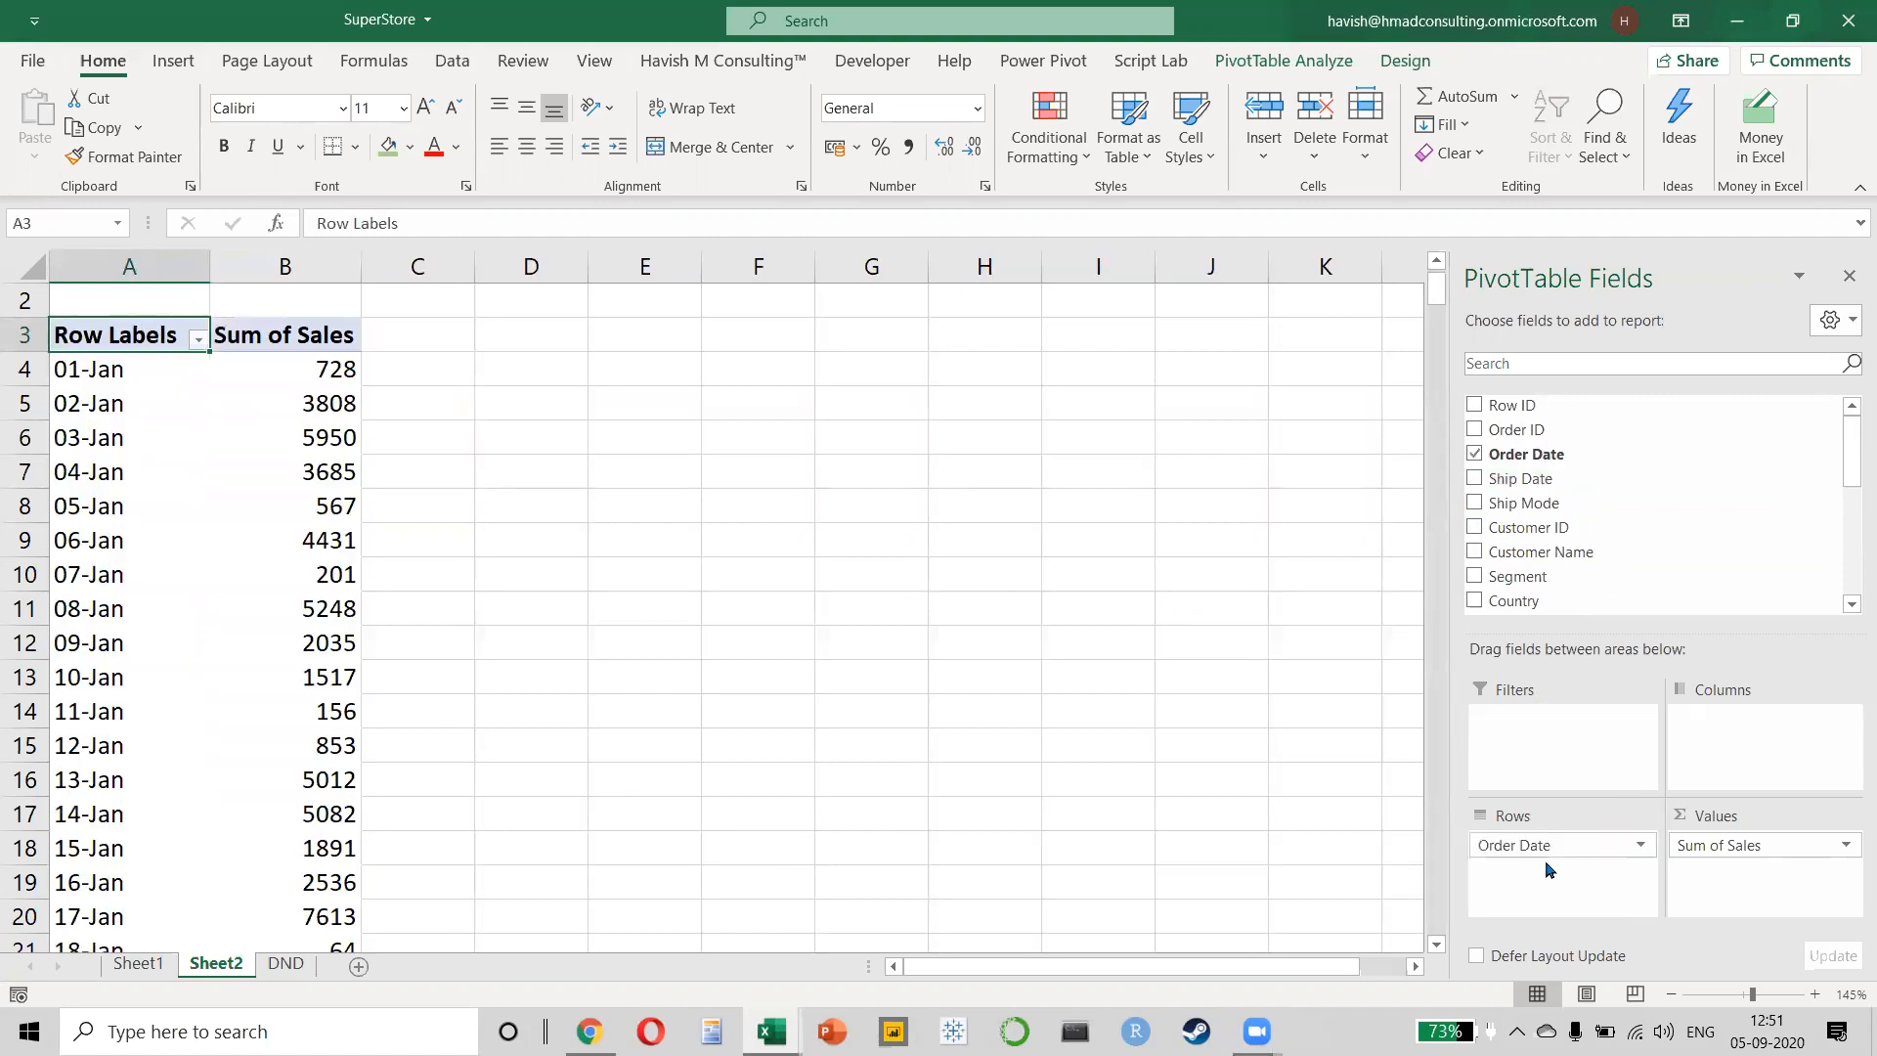
pyautogui.click(141, 371)
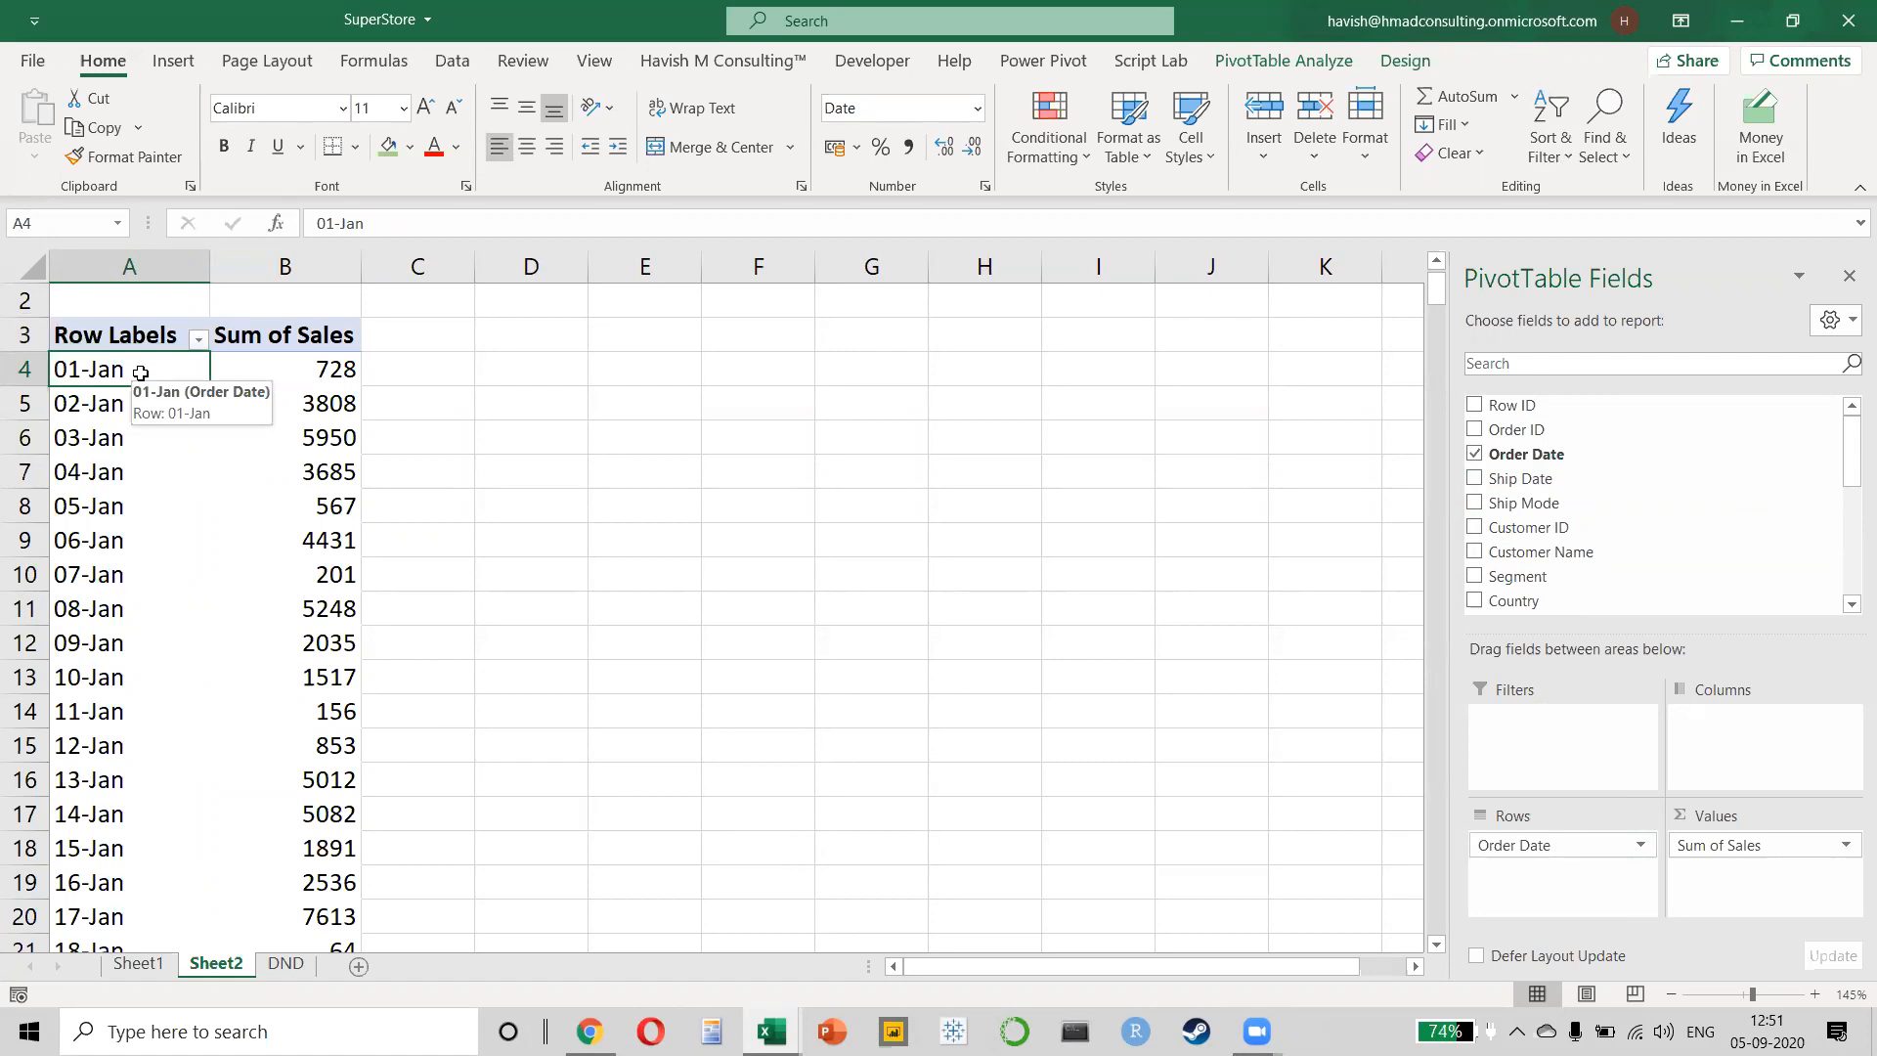
pyautogui.hotkey('ctrl', 'Down')
pyautogui.press('Up')
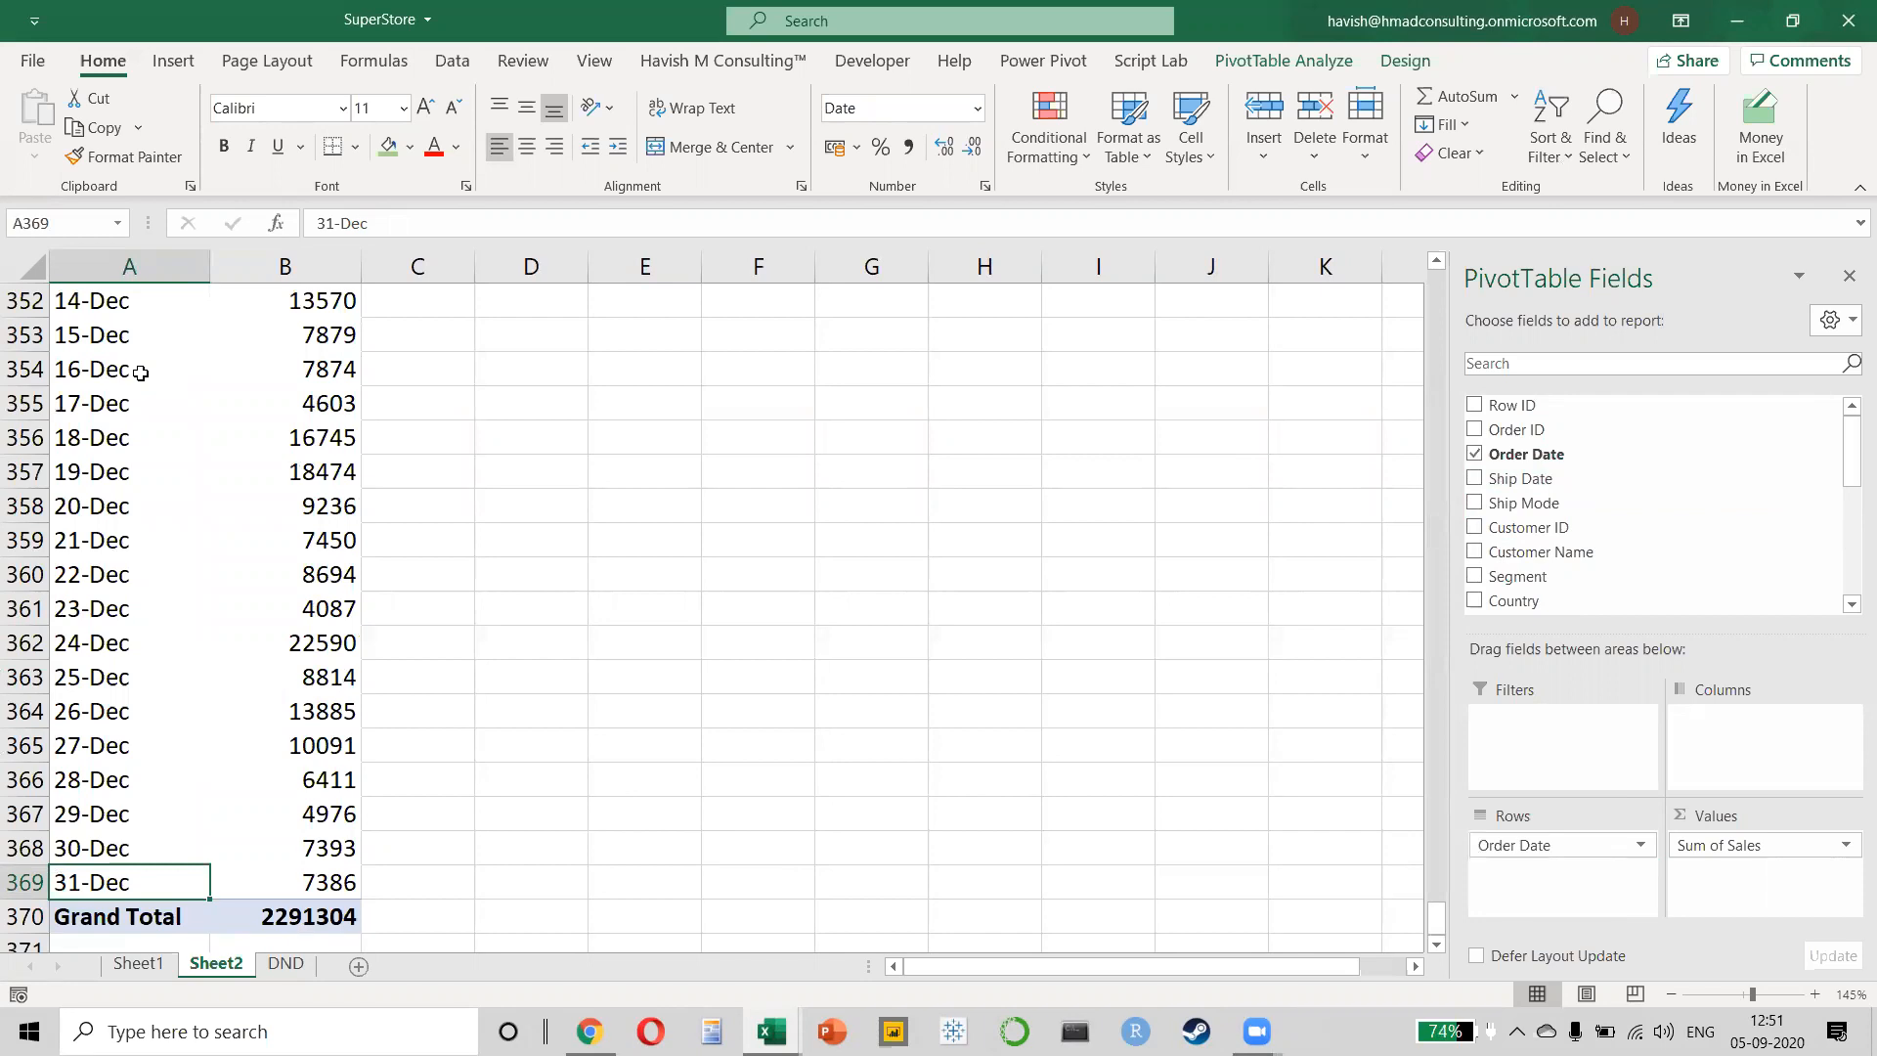
pyautogui.hotkey('ctrl', 'Up')
pyautogui.press('Down')
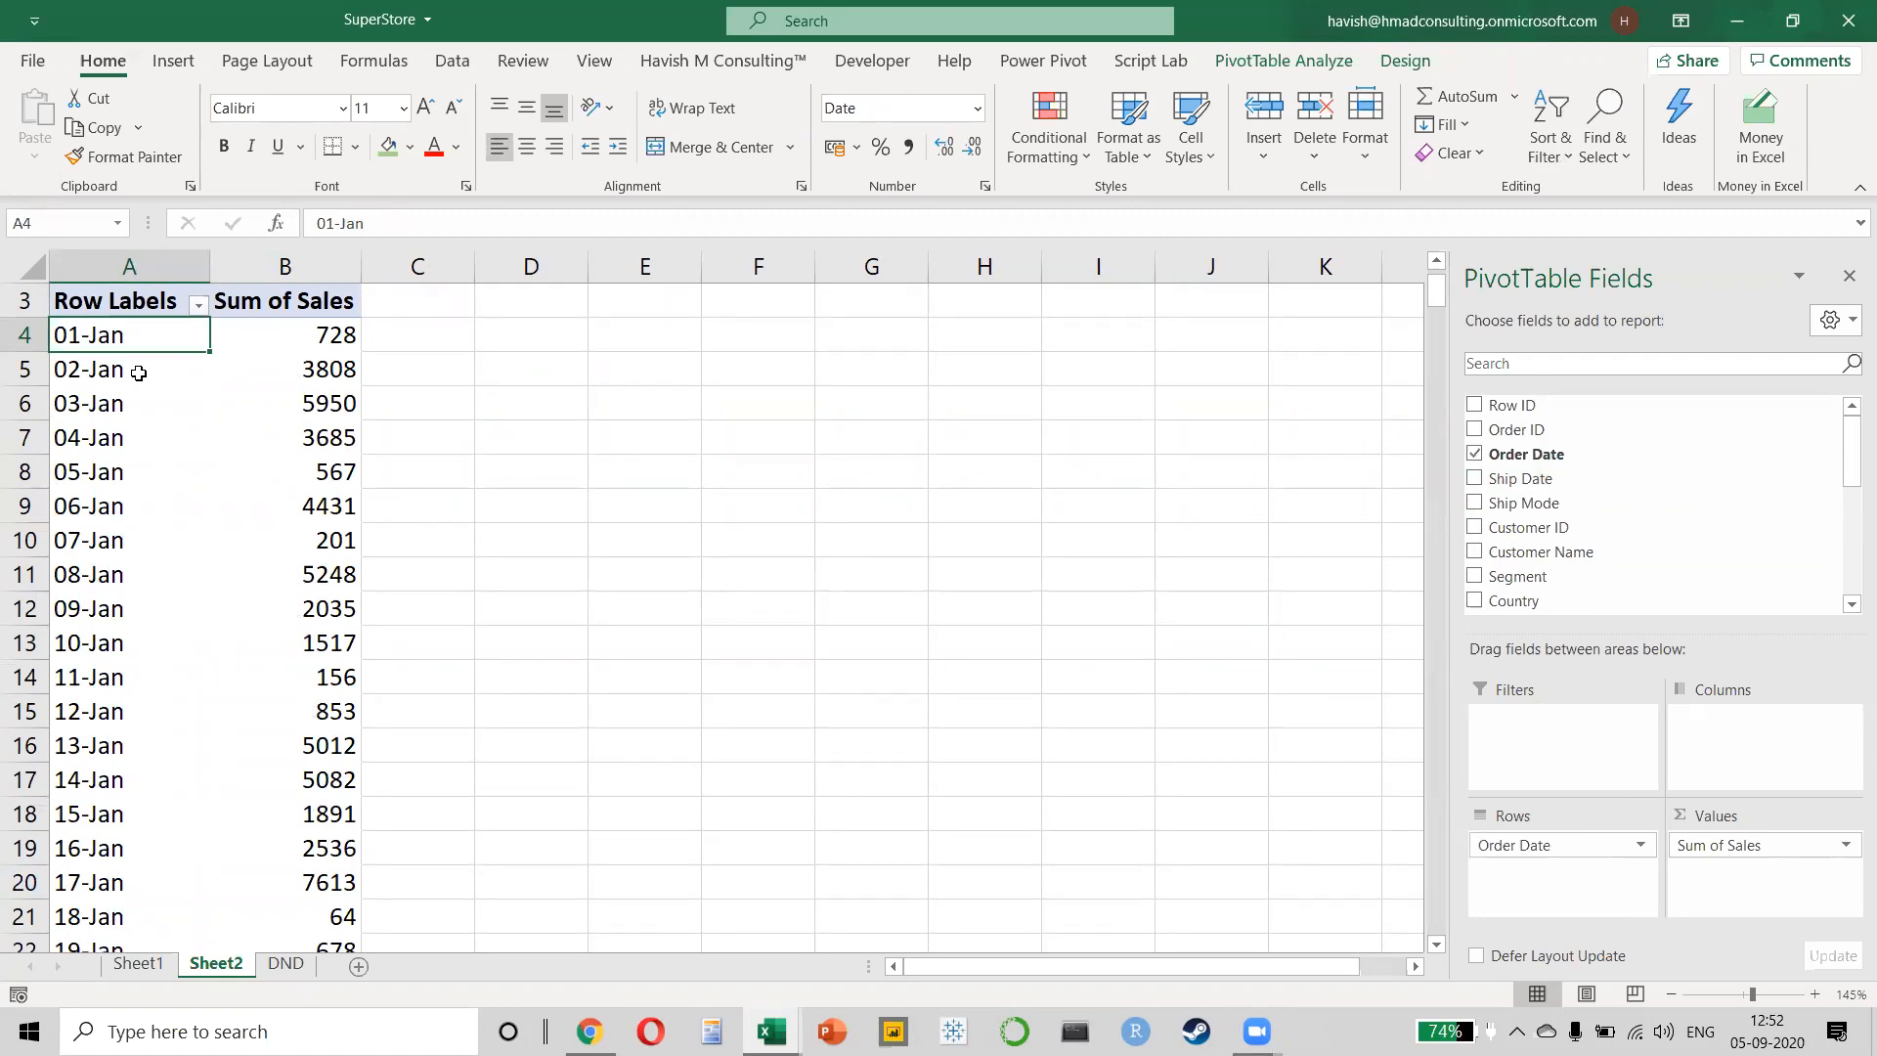
# - Group the Order Date row labels by Years only, with Days, Months and Quarters deselected
pyautogui.rightClick(143, 347)
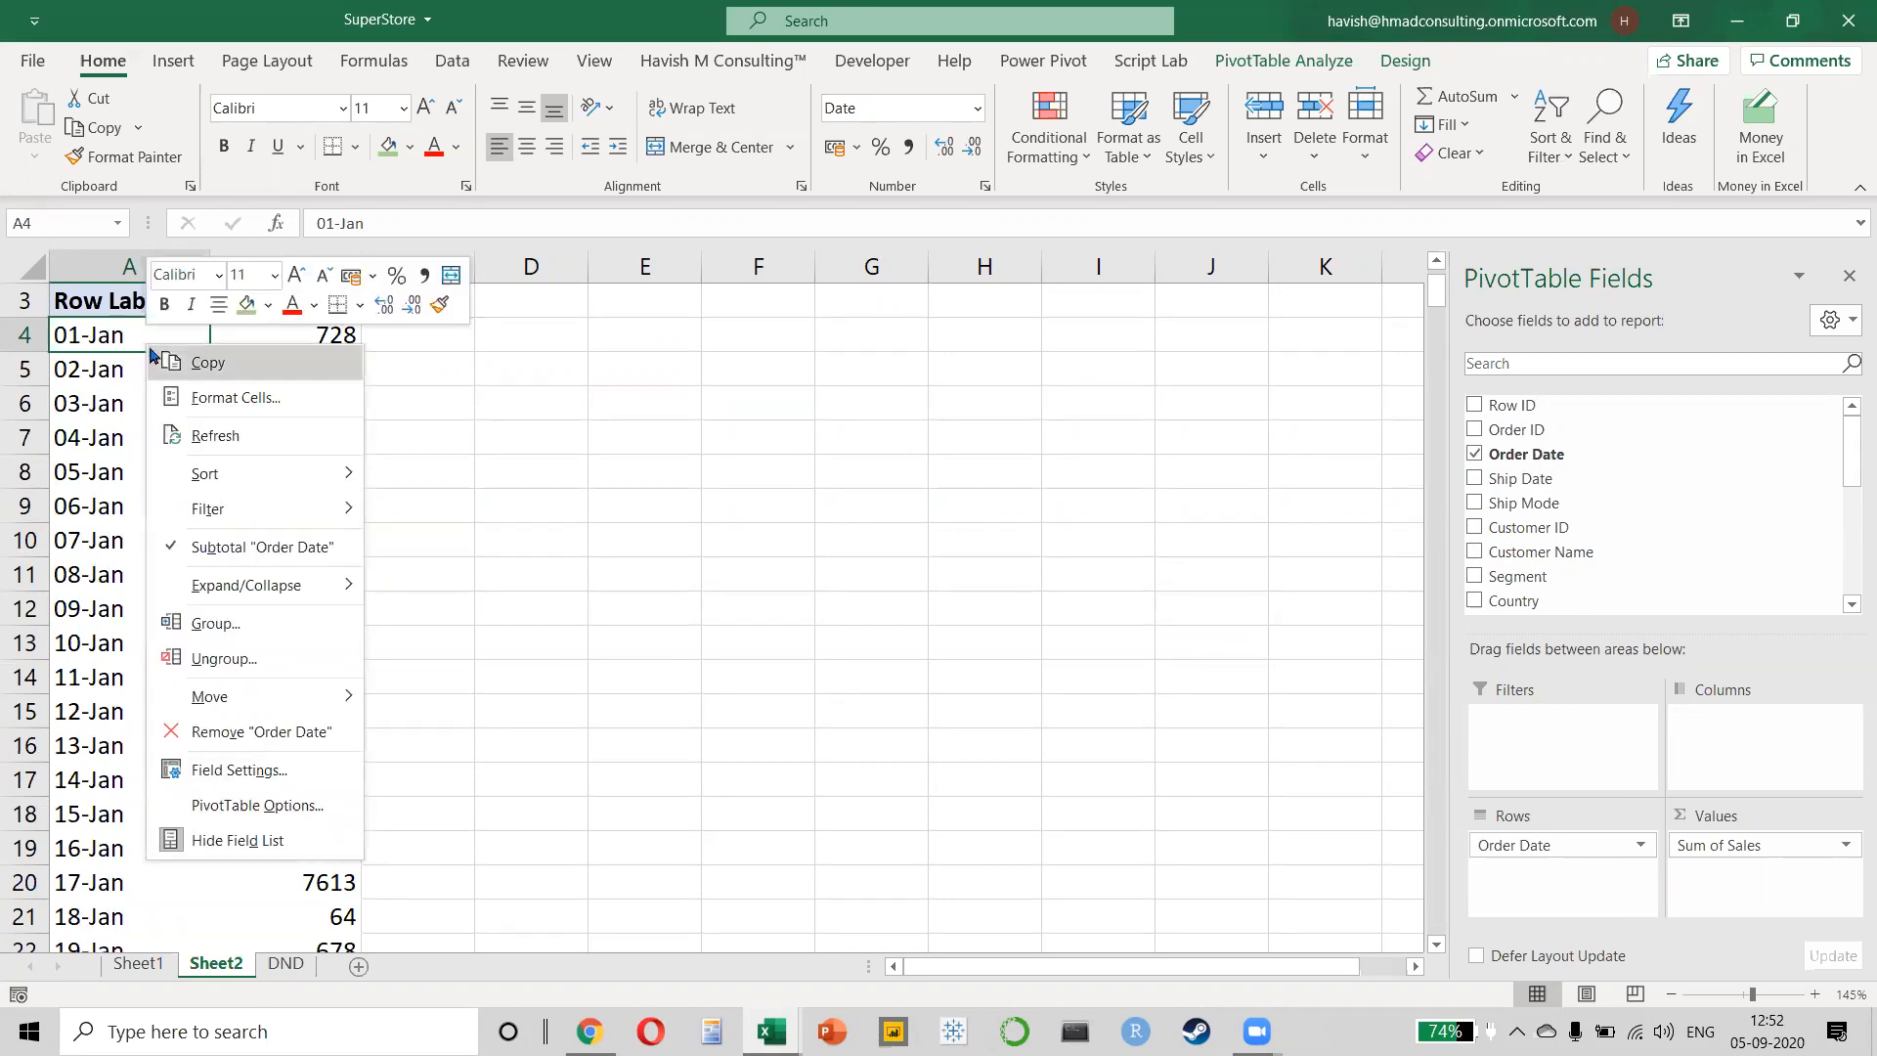
pyautogui.click(277, 638)
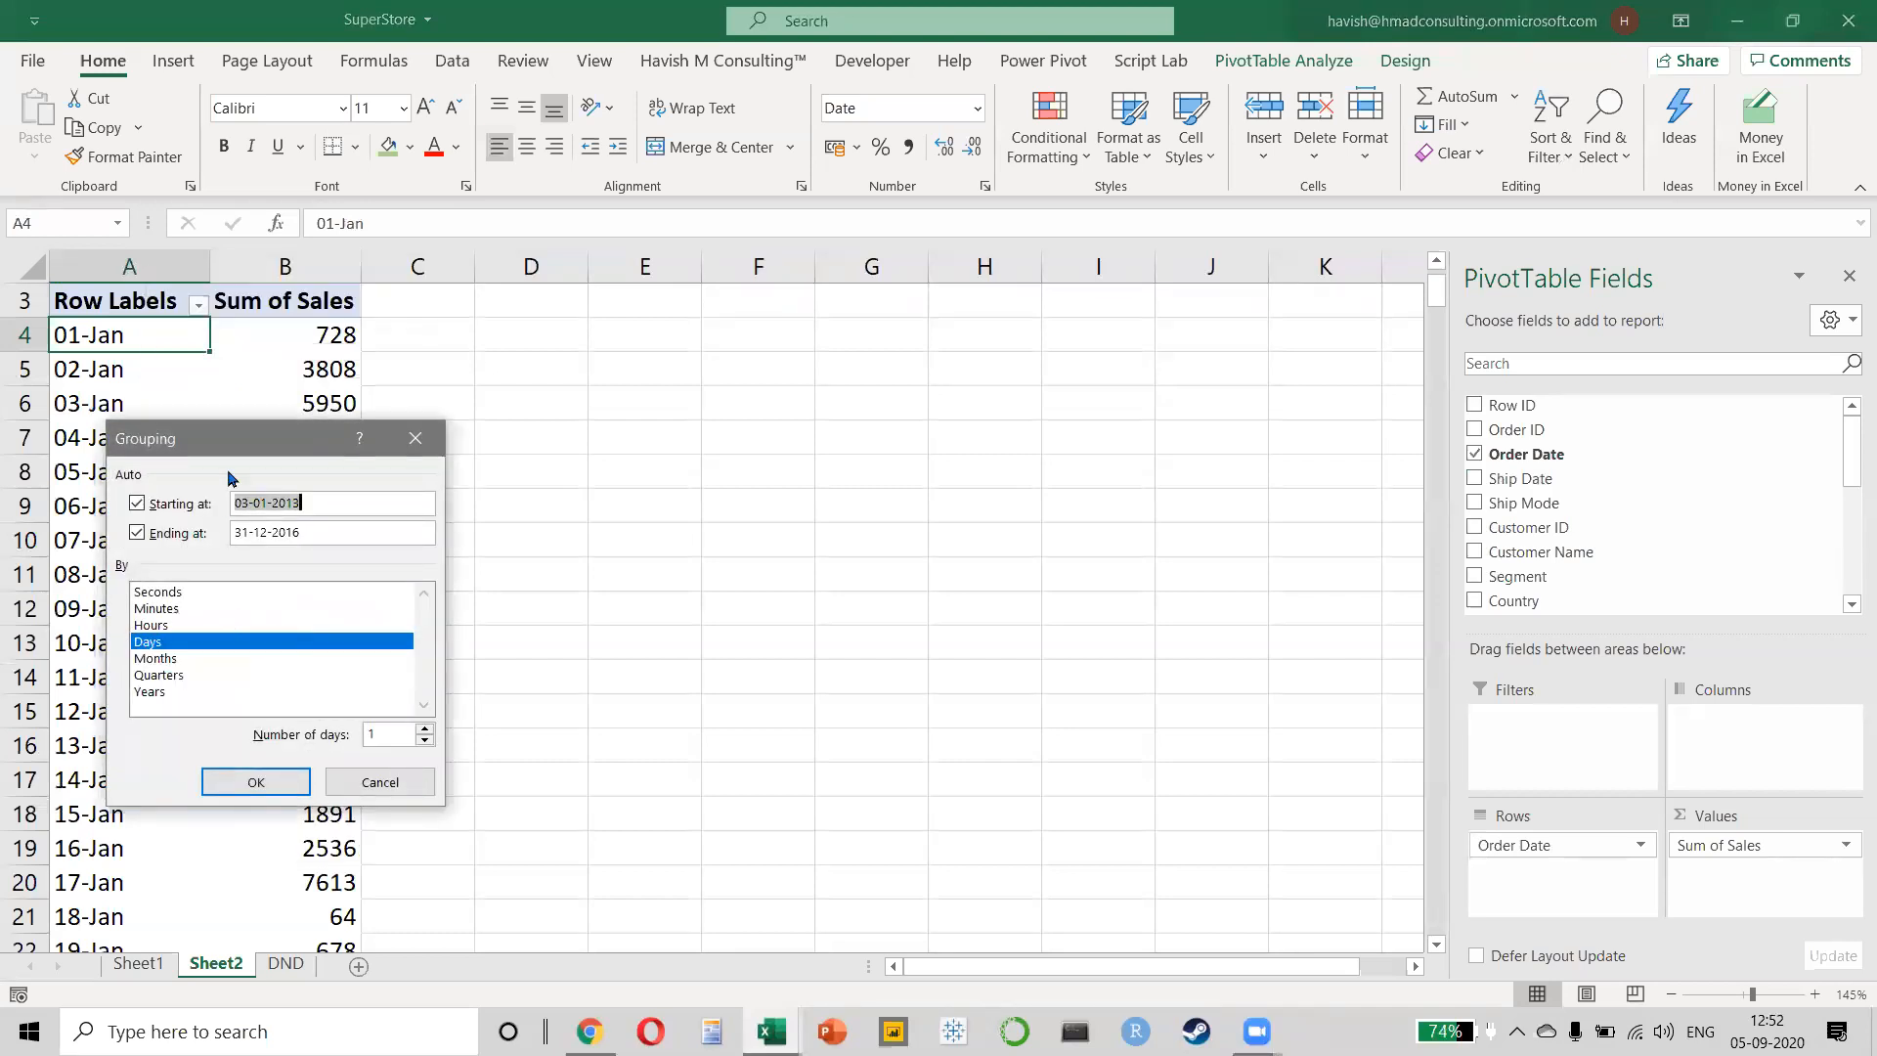
pyautogui.moveTo(235, 455); pyautogui.dragTo(536, 370)
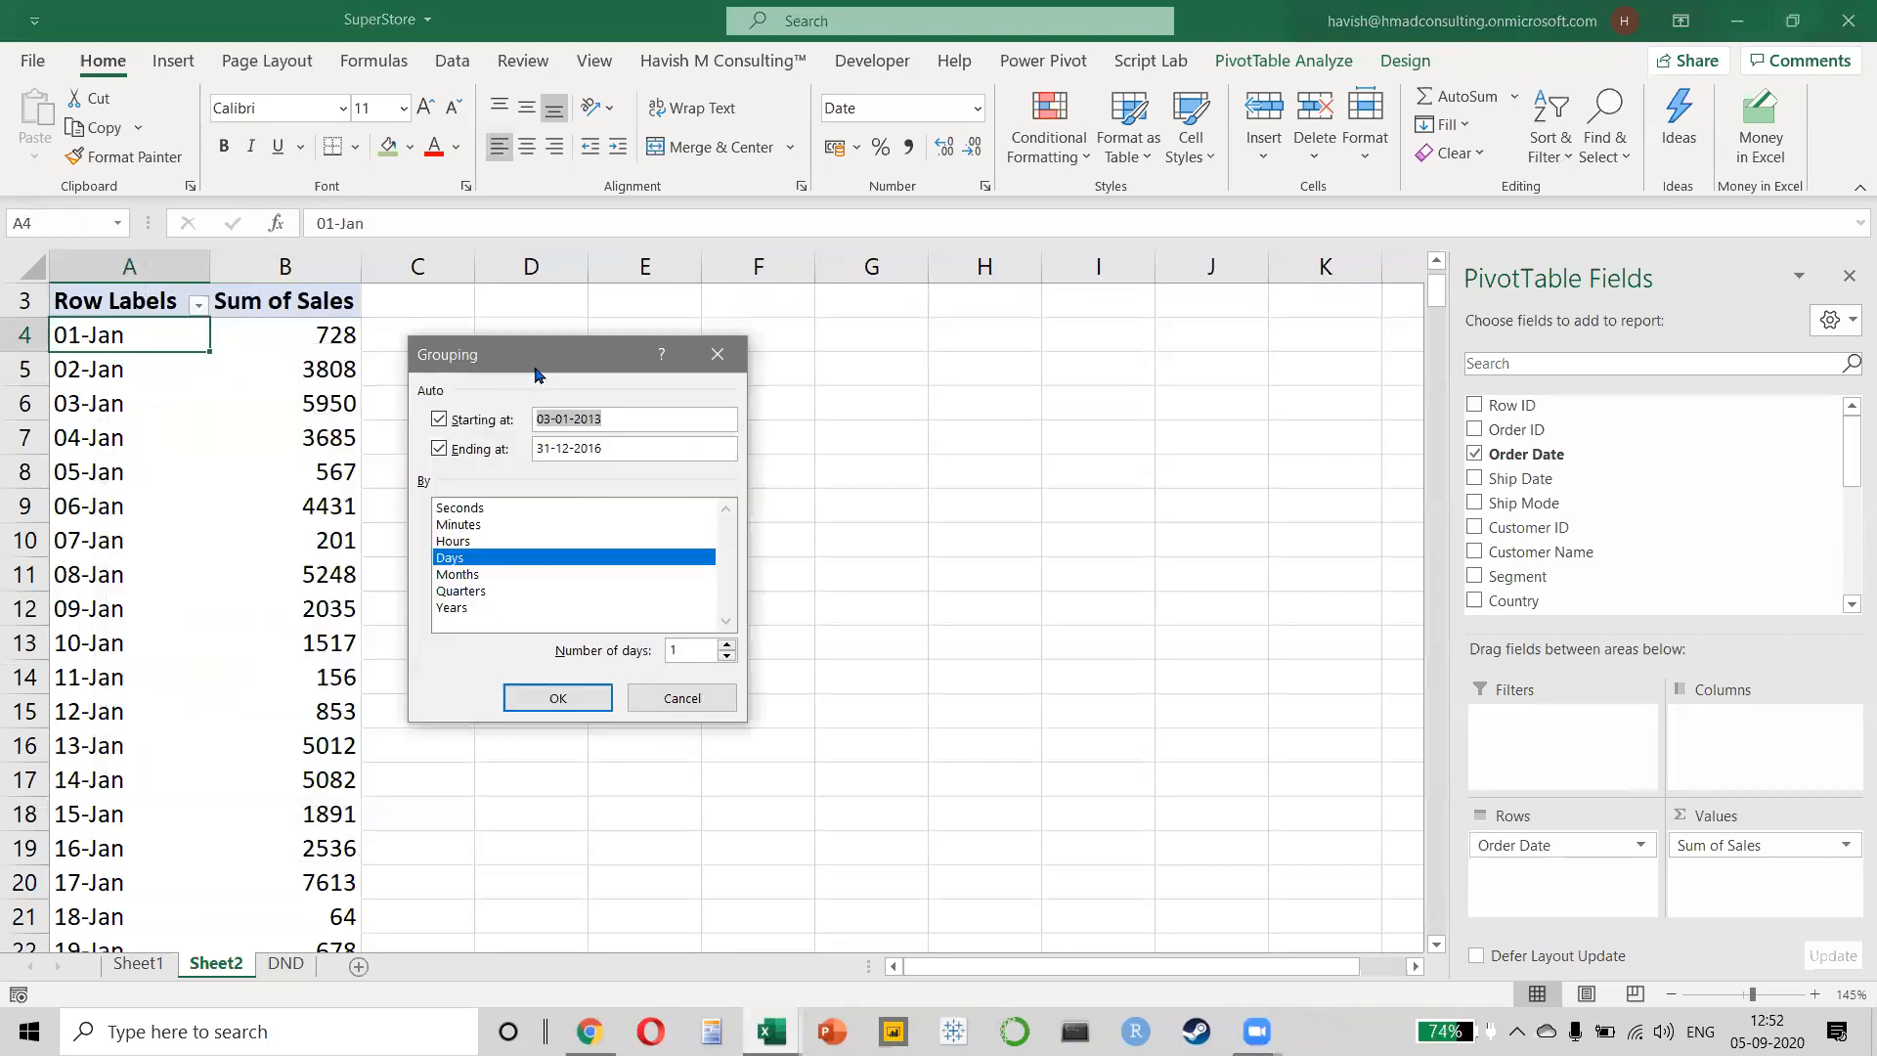
pyautogui.click(467, 559)
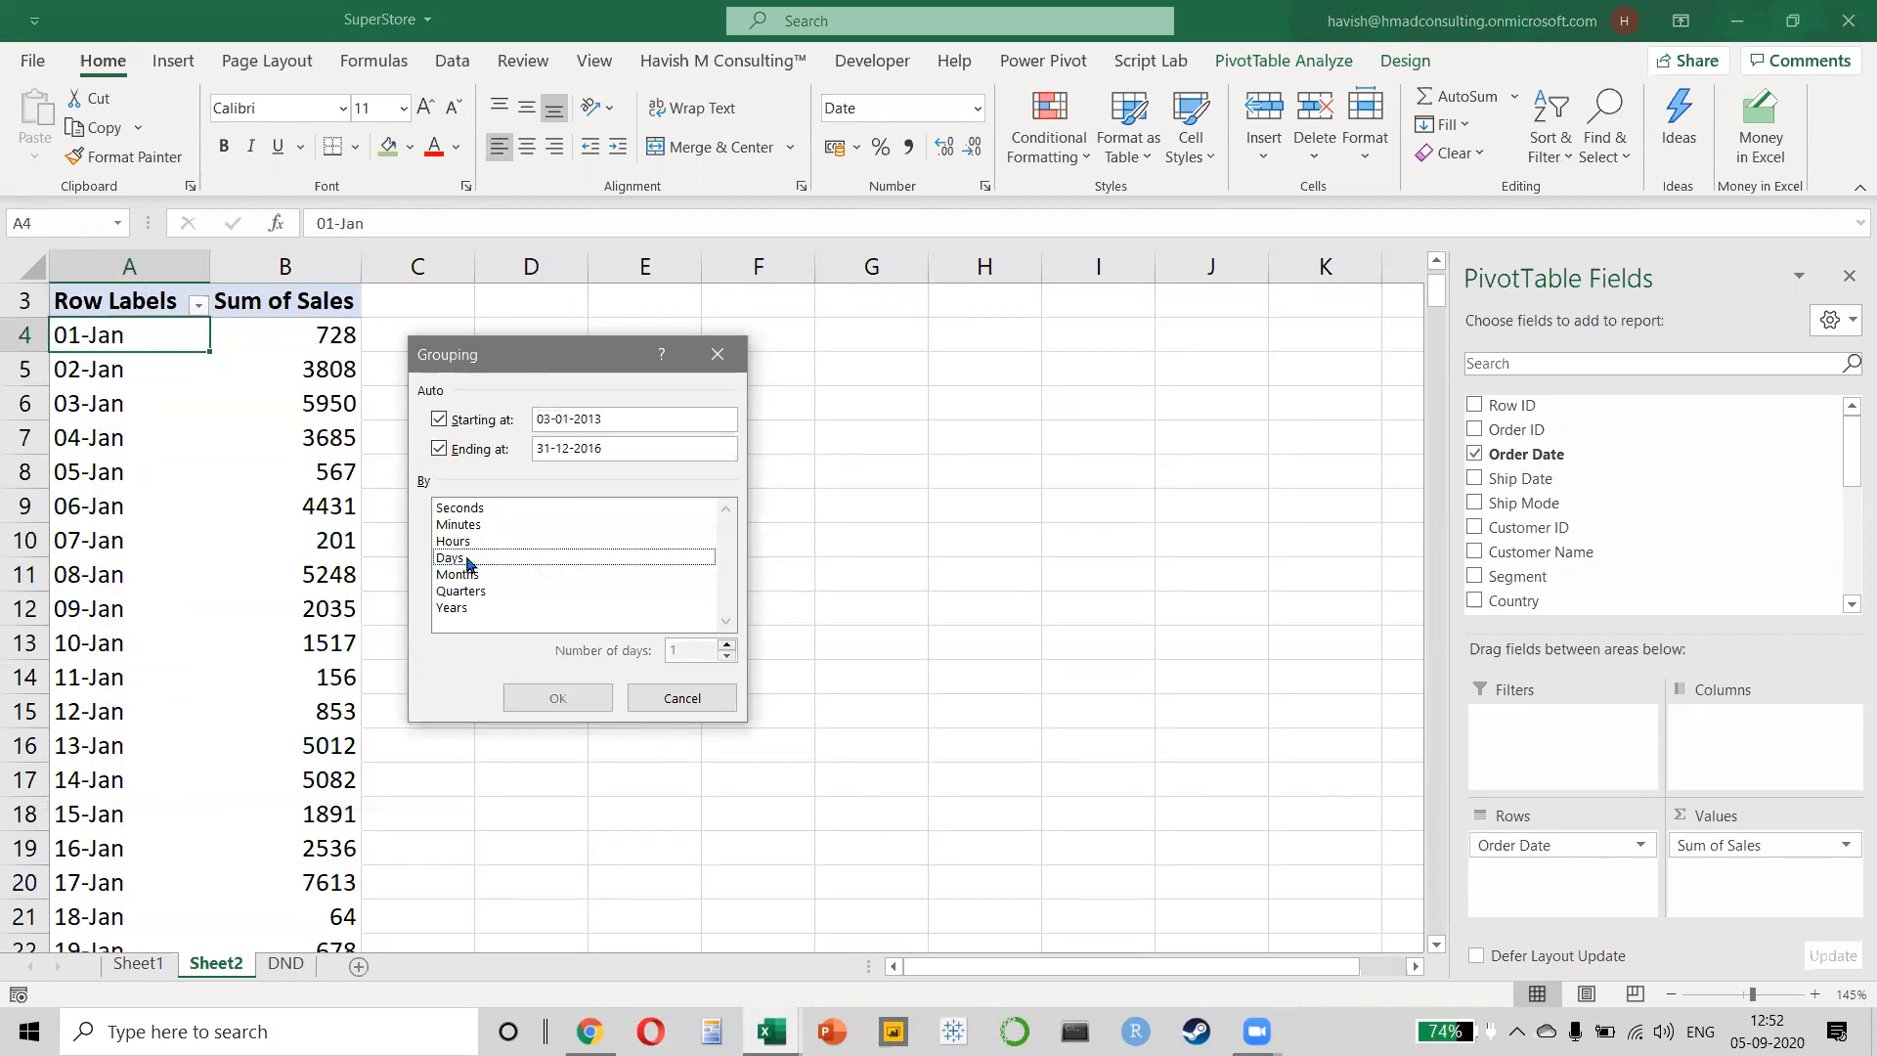
pyautogui.click(468, 576)
pyautogui.click(479, 608)
pyautogui.click(466, 591)
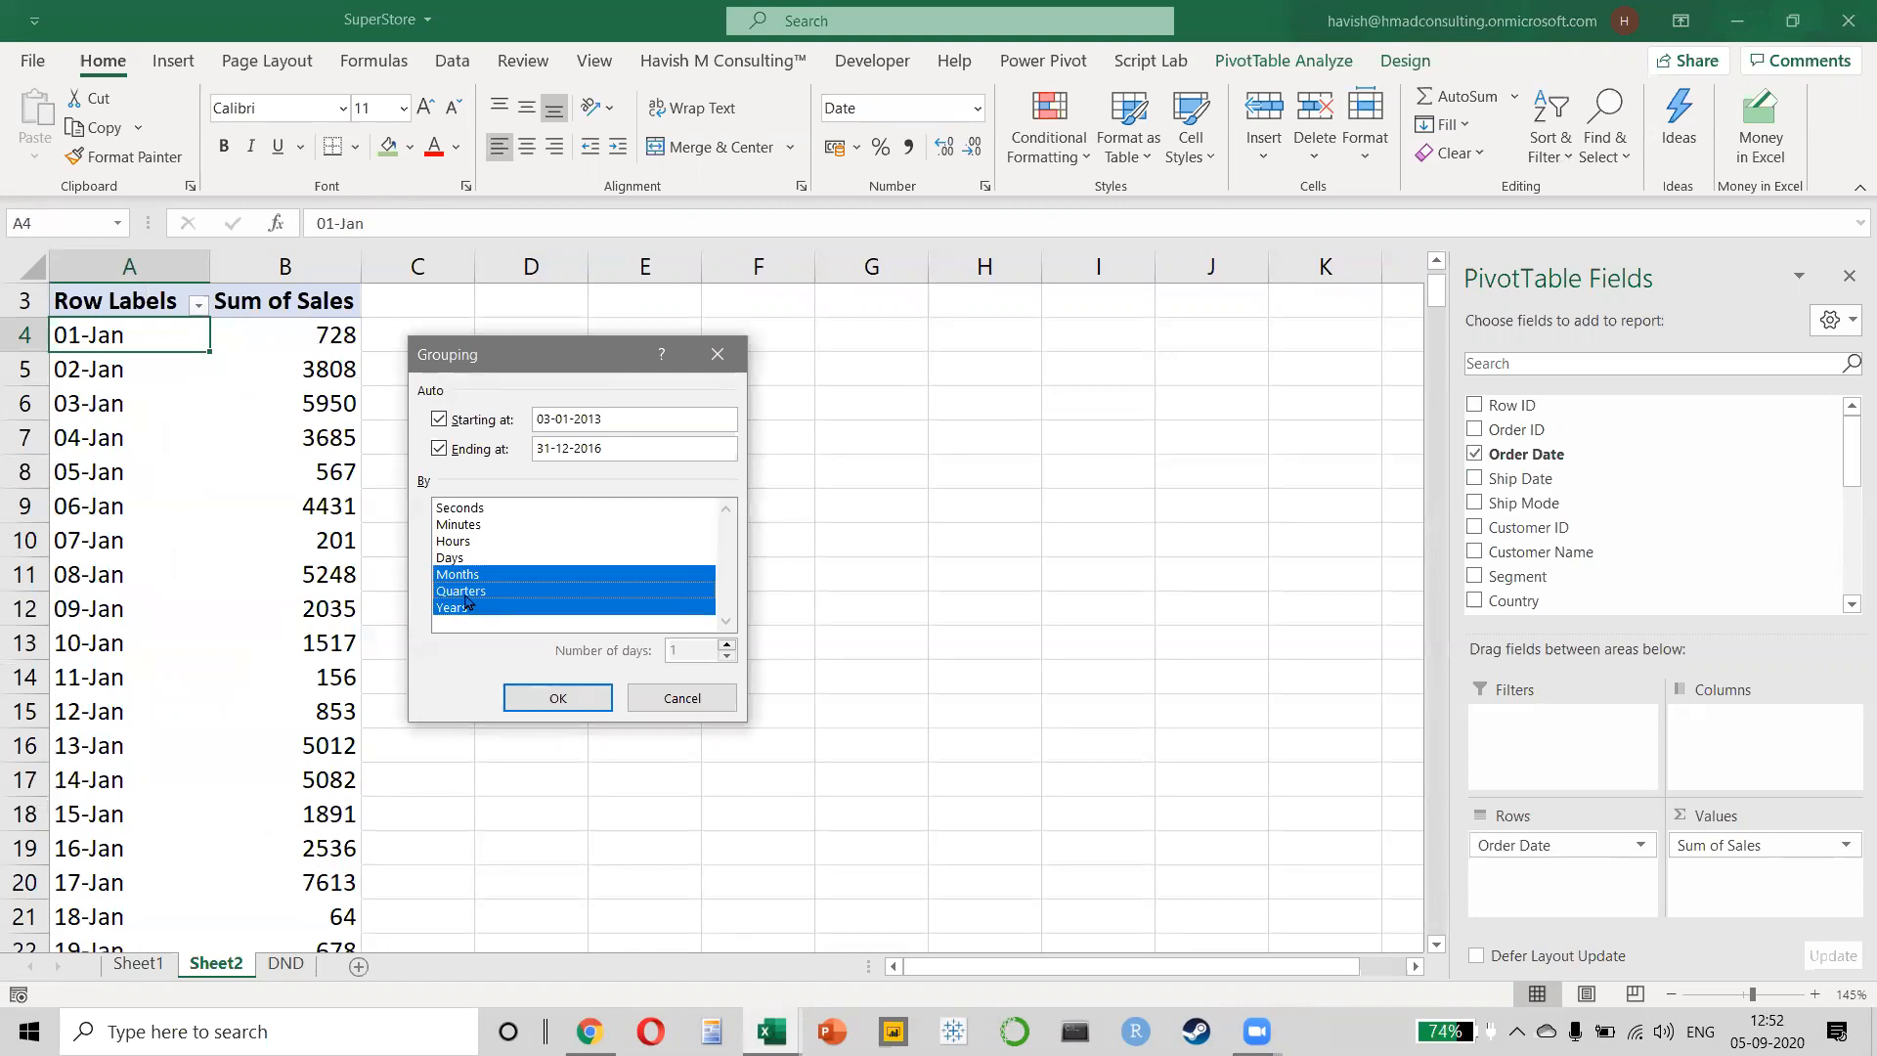
pyautogui.click(471, 576)
pyautogui.click(470, 591)
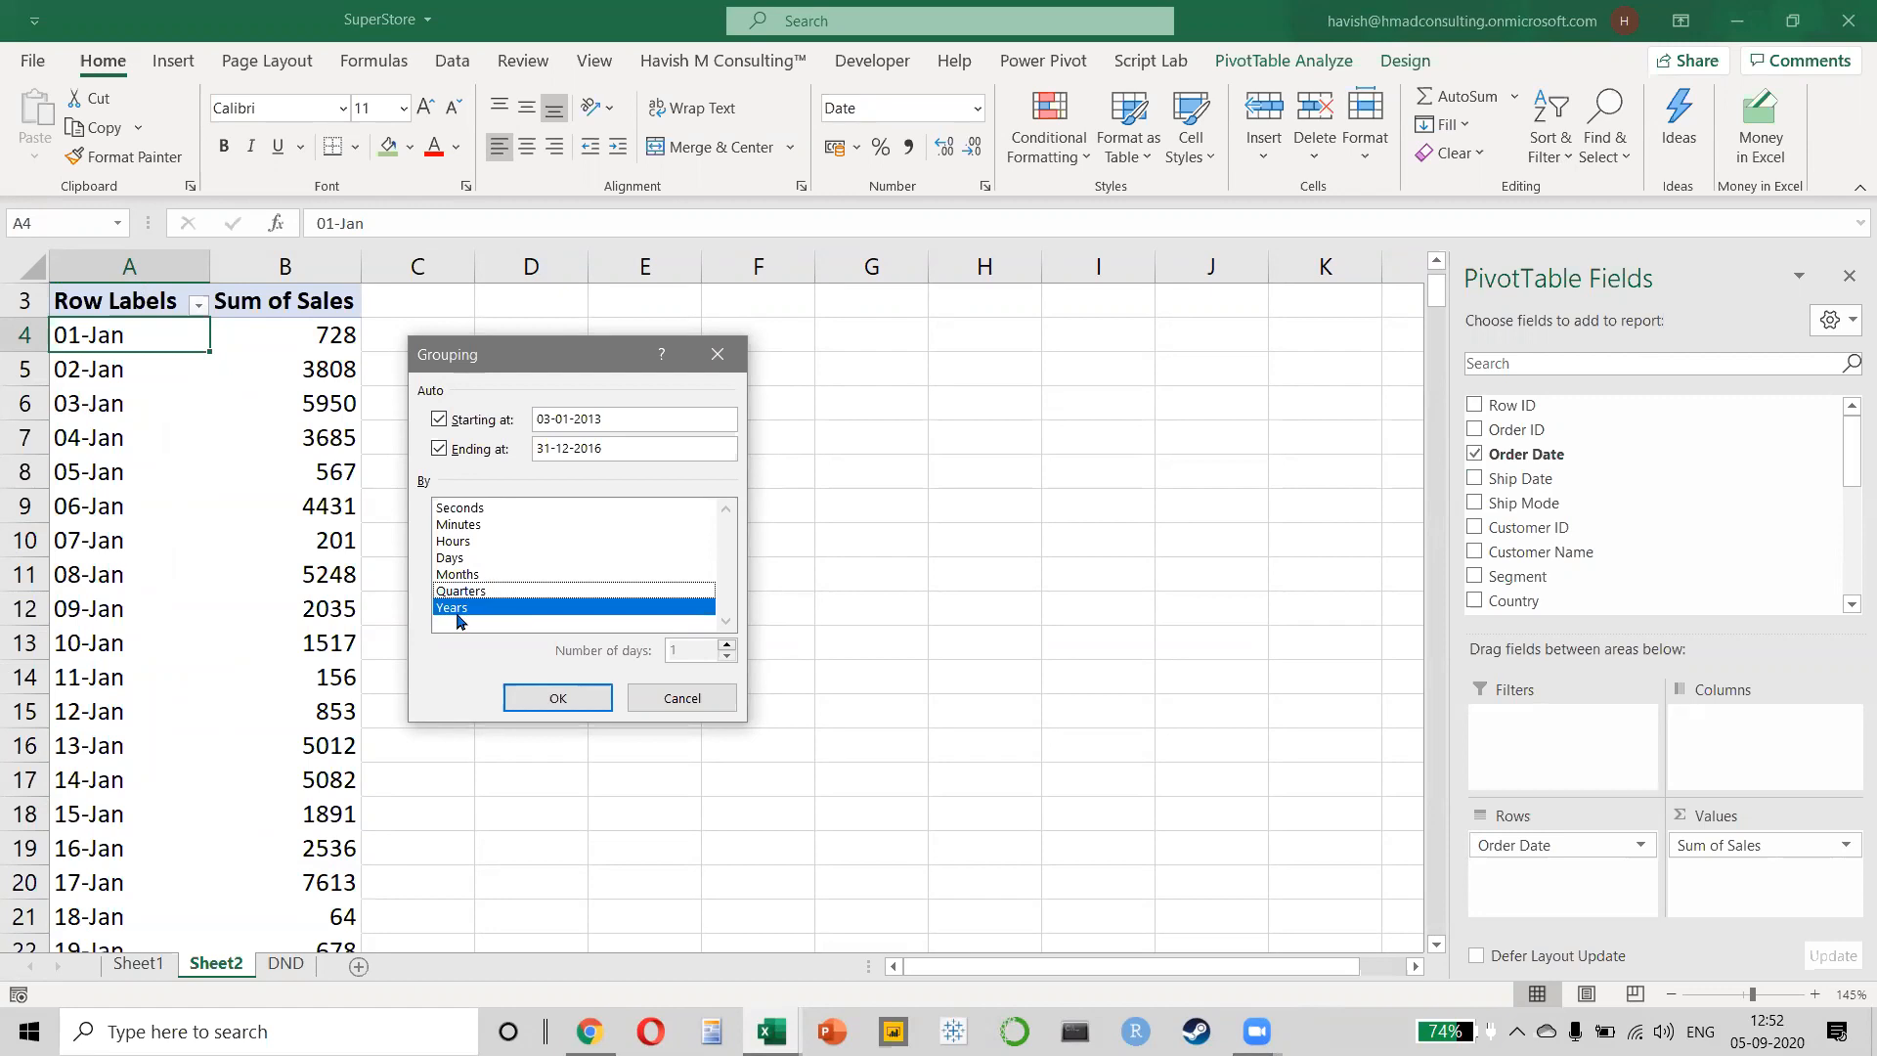
pyautogui.click(567, 698)
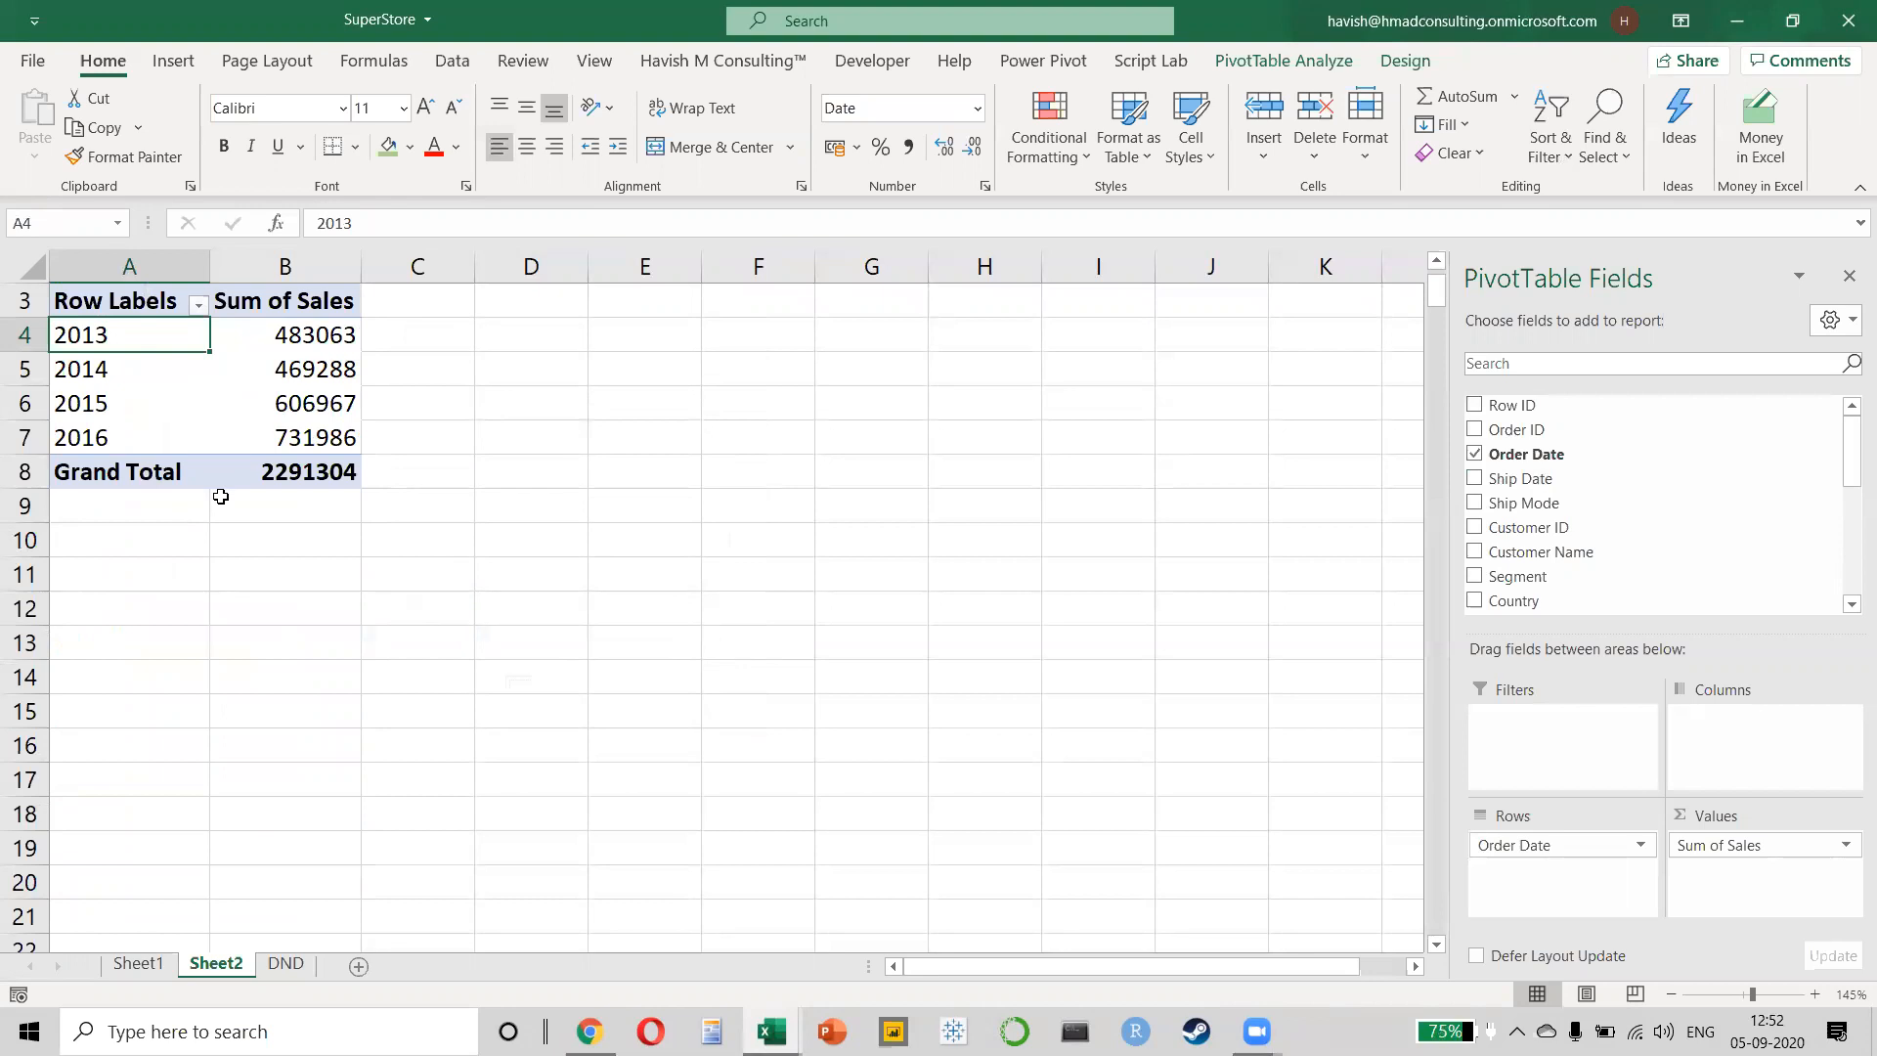
# - Review each year's sales, and move Order Date from the PivotTable's rows to its columns
pyautogui.click(244, 343)
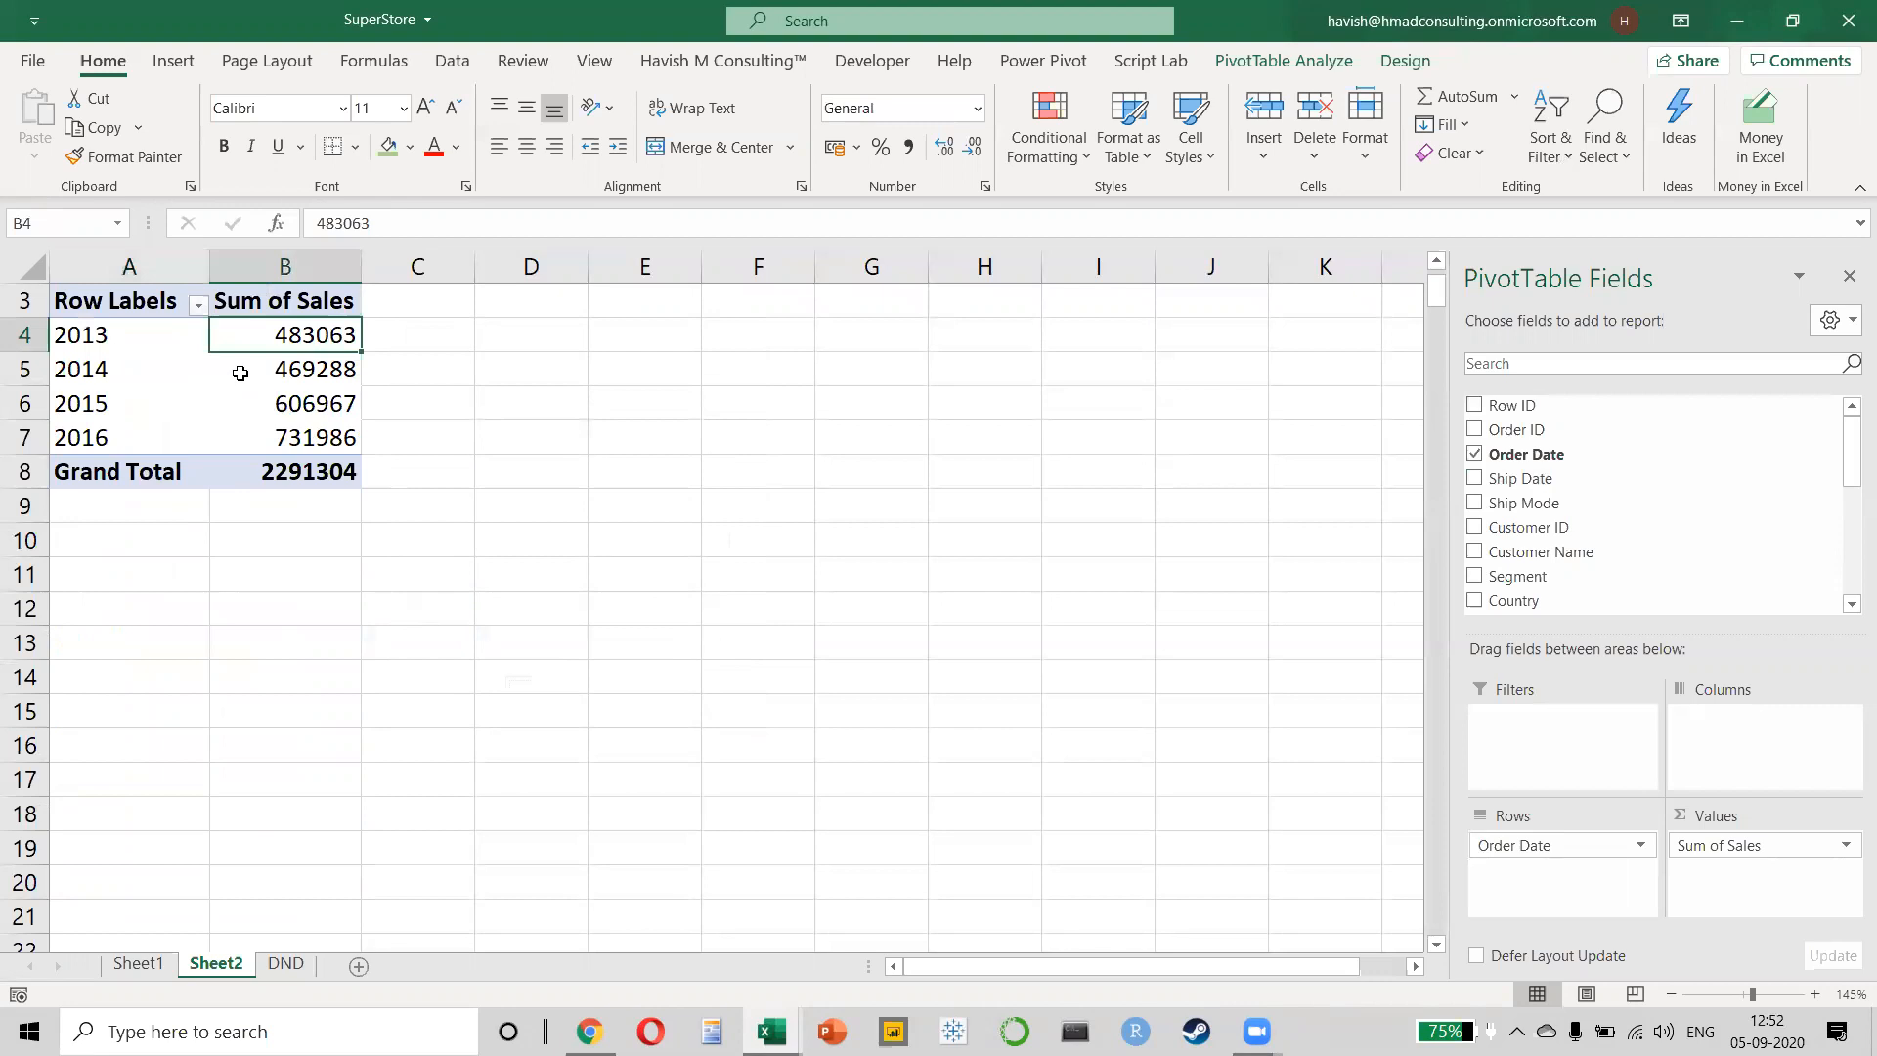
pyautogui.click(239, 372)
pyautogui.click(238, 408)
pyautogui.click(237, 439)
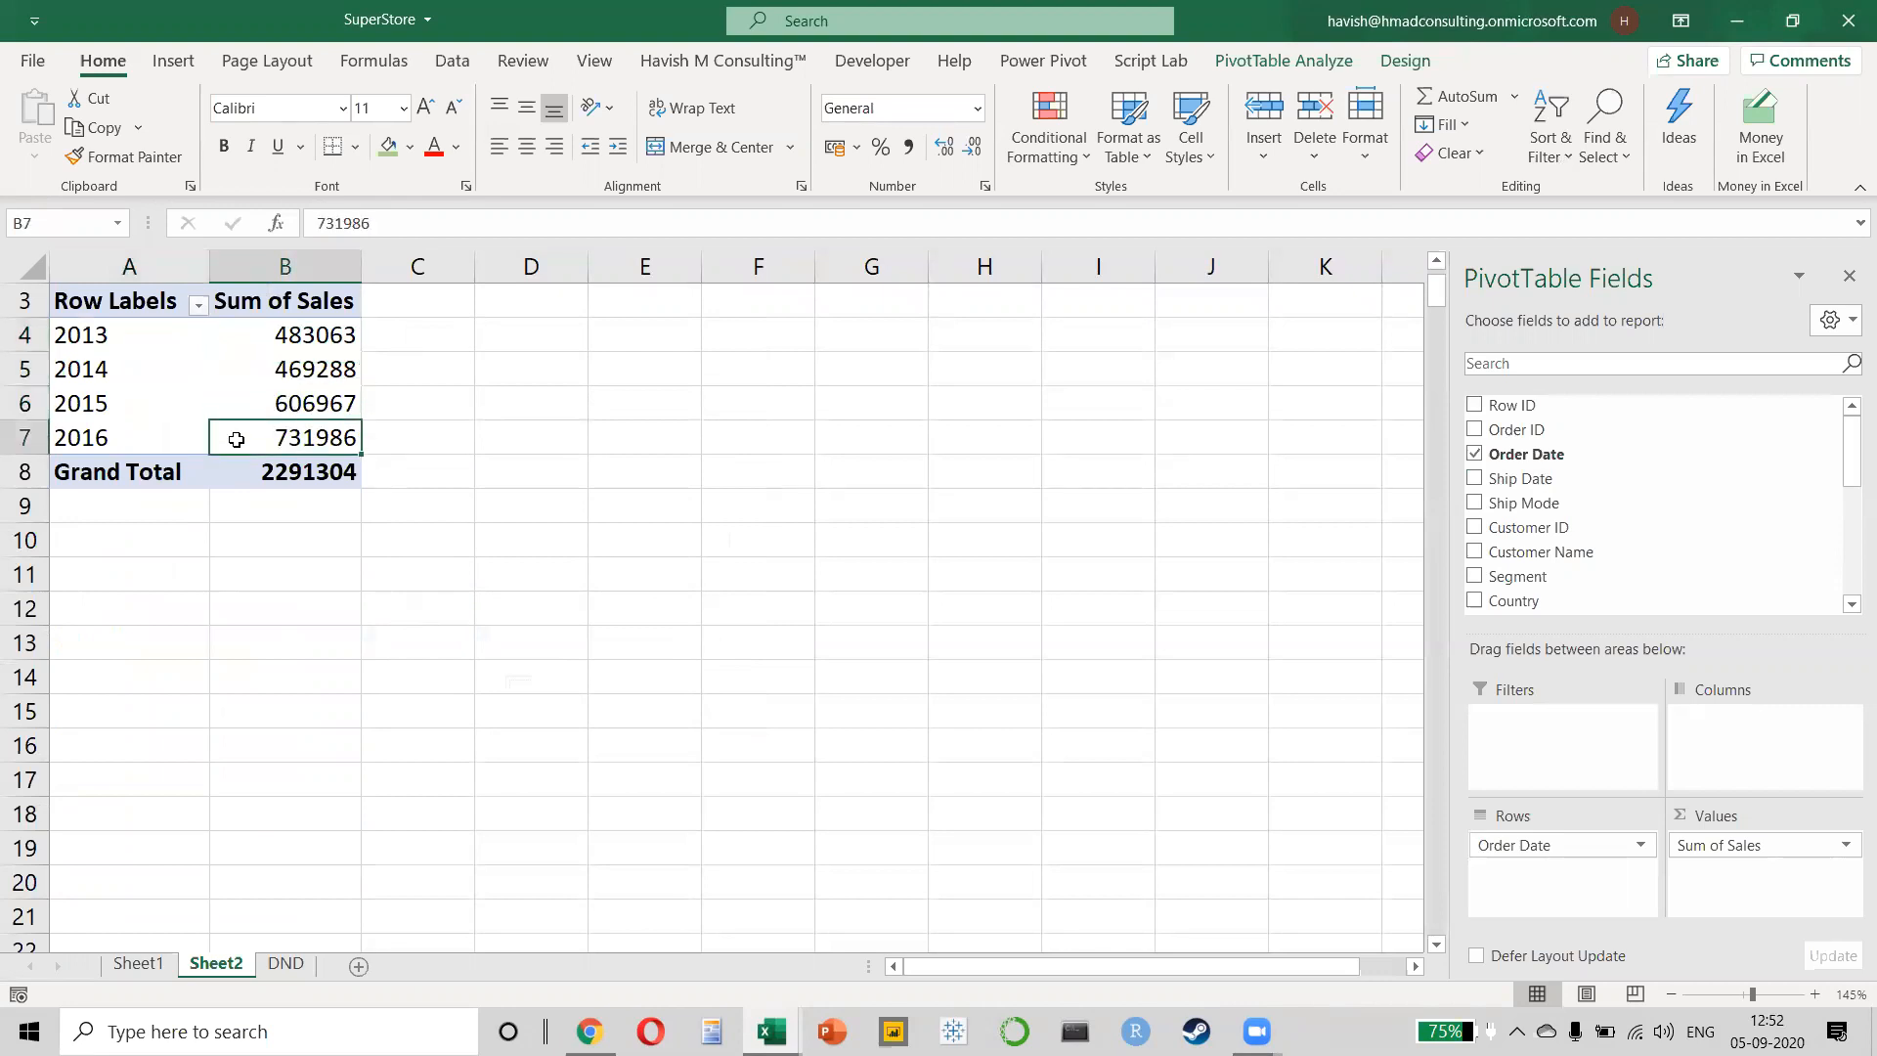
pyautogui.moveTo(237, 439)
pyautogui.moveTo(1514, 846)
pyautogui.mouseDown()
pyautogui.moveTo(1748, 765)
pyautogui.moveTo(1720, 748)
pyautogui.mouseUp()
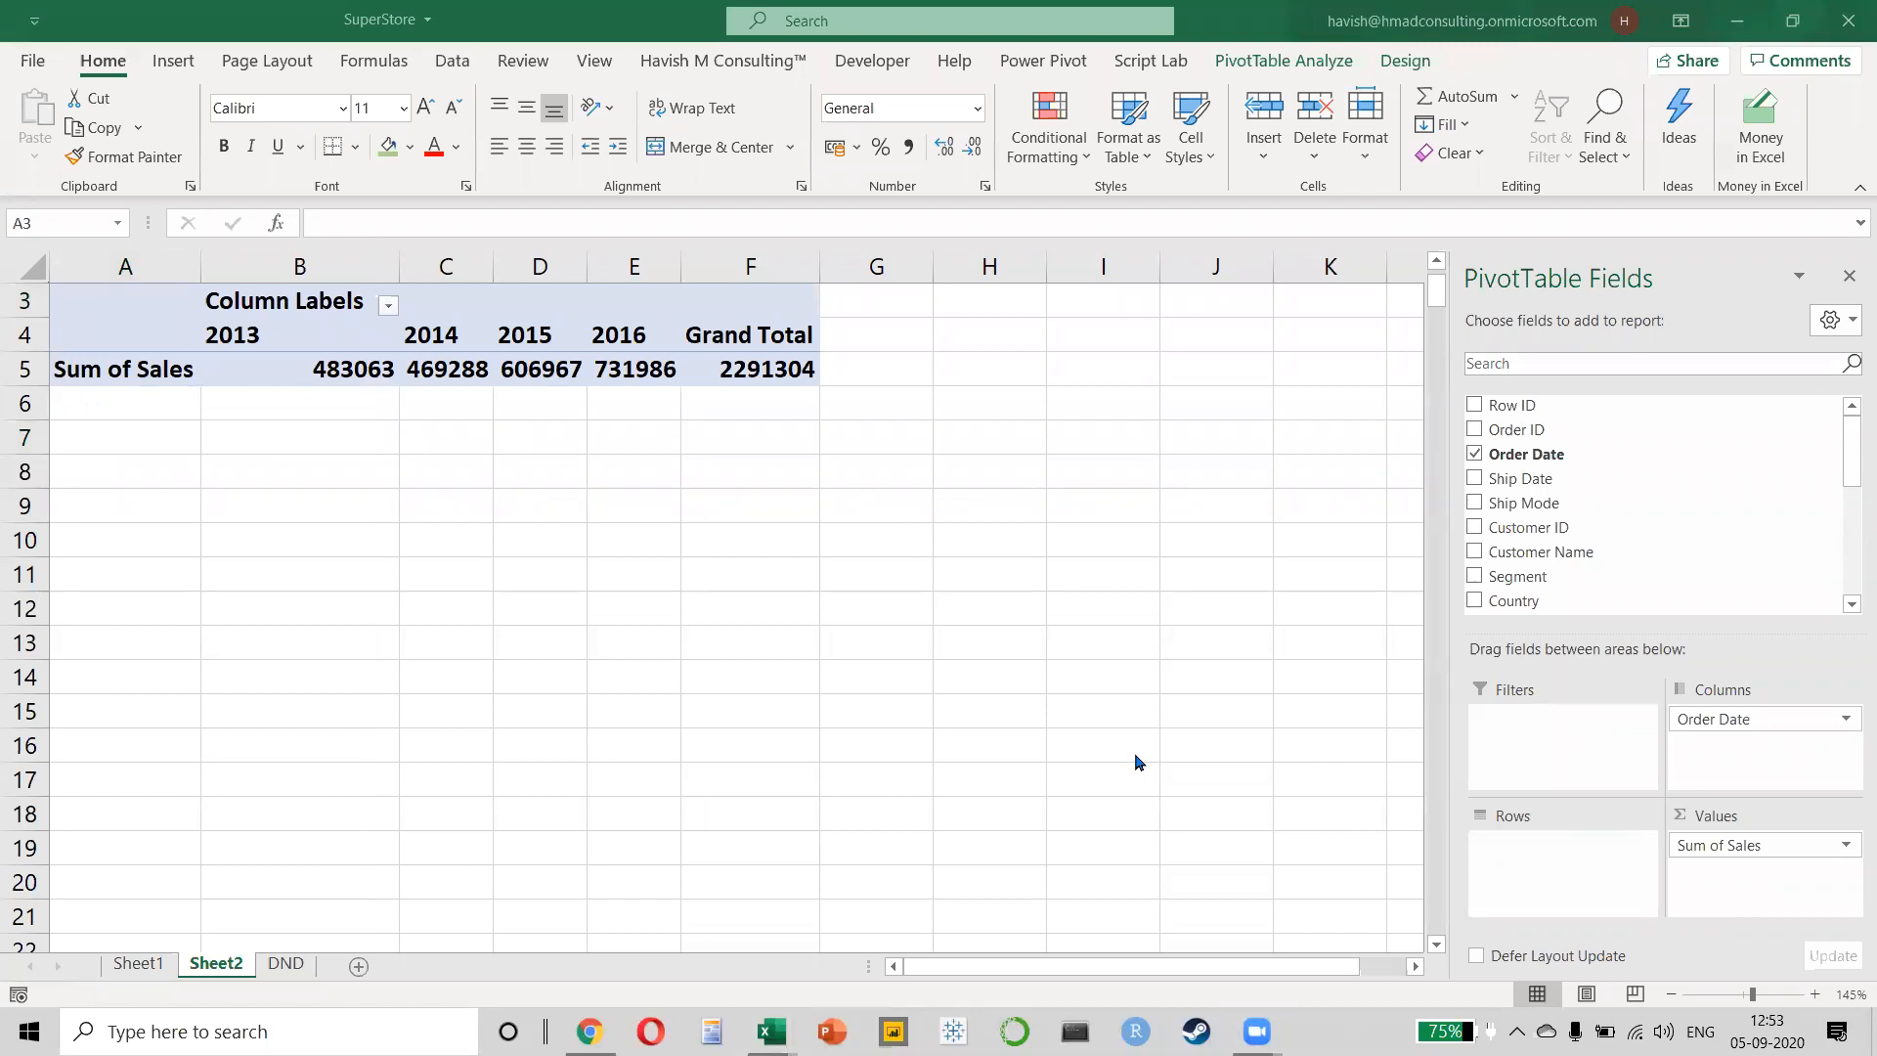
pyautogui.click(542, 373)
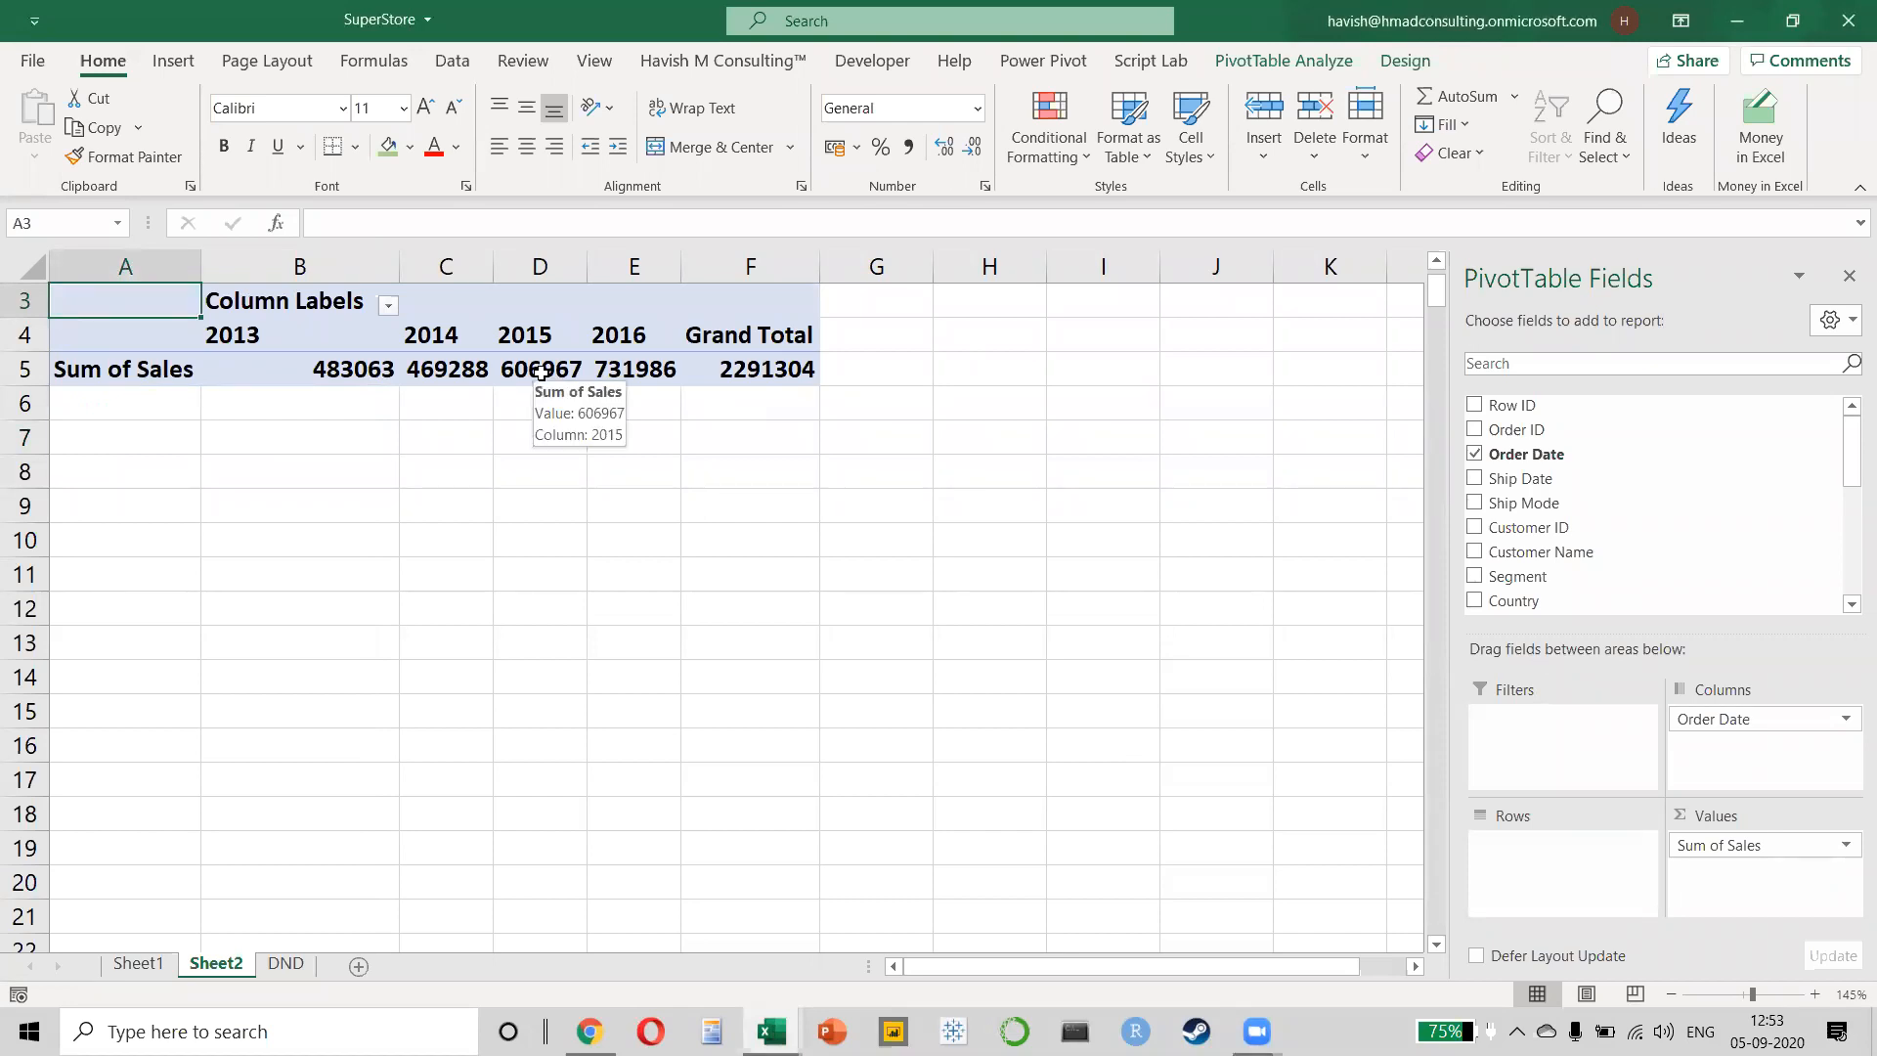
# - Search the PivotTable fields for "cu" and add Customer Name as the row field
pyautogui.click(1556, 360)
pyautogui.write('cu')
pyautogui.moveTo(1564, 431); pyautogui.dragTo(1603, 885)
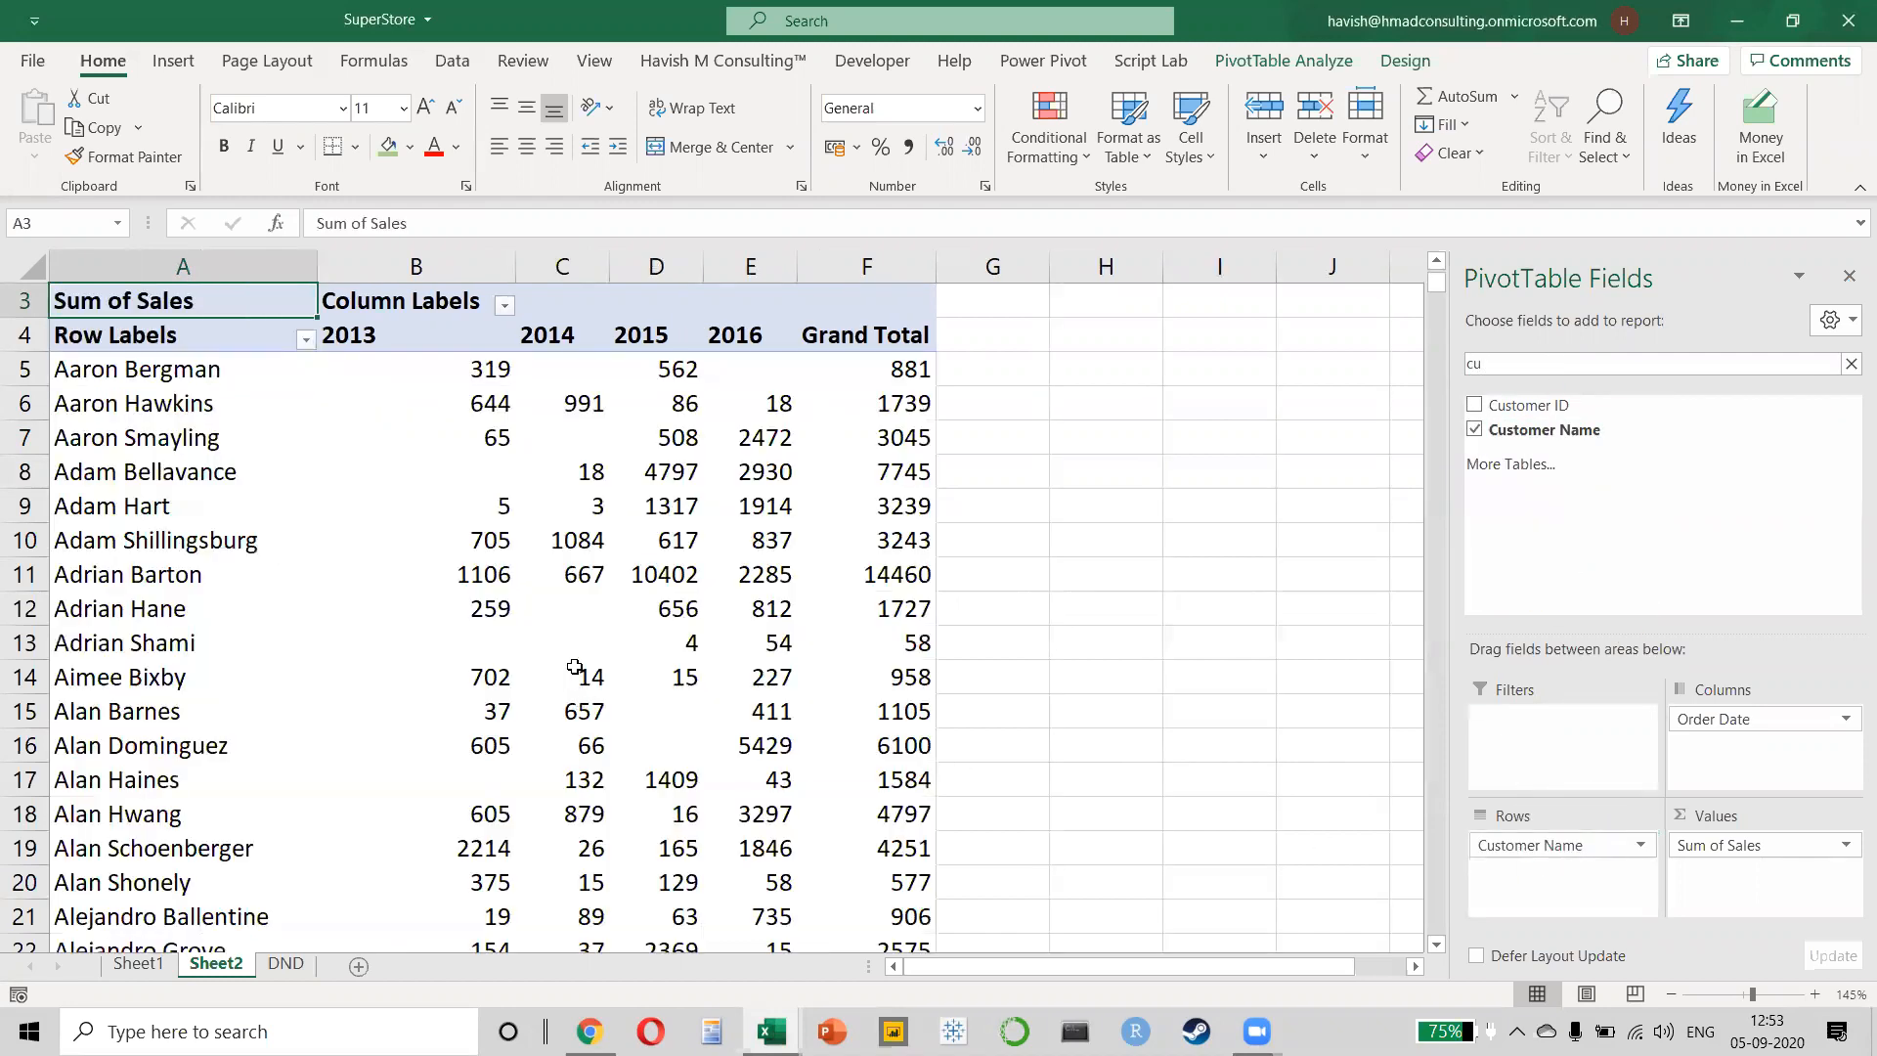
pyautogui.moveTo(575, 666)
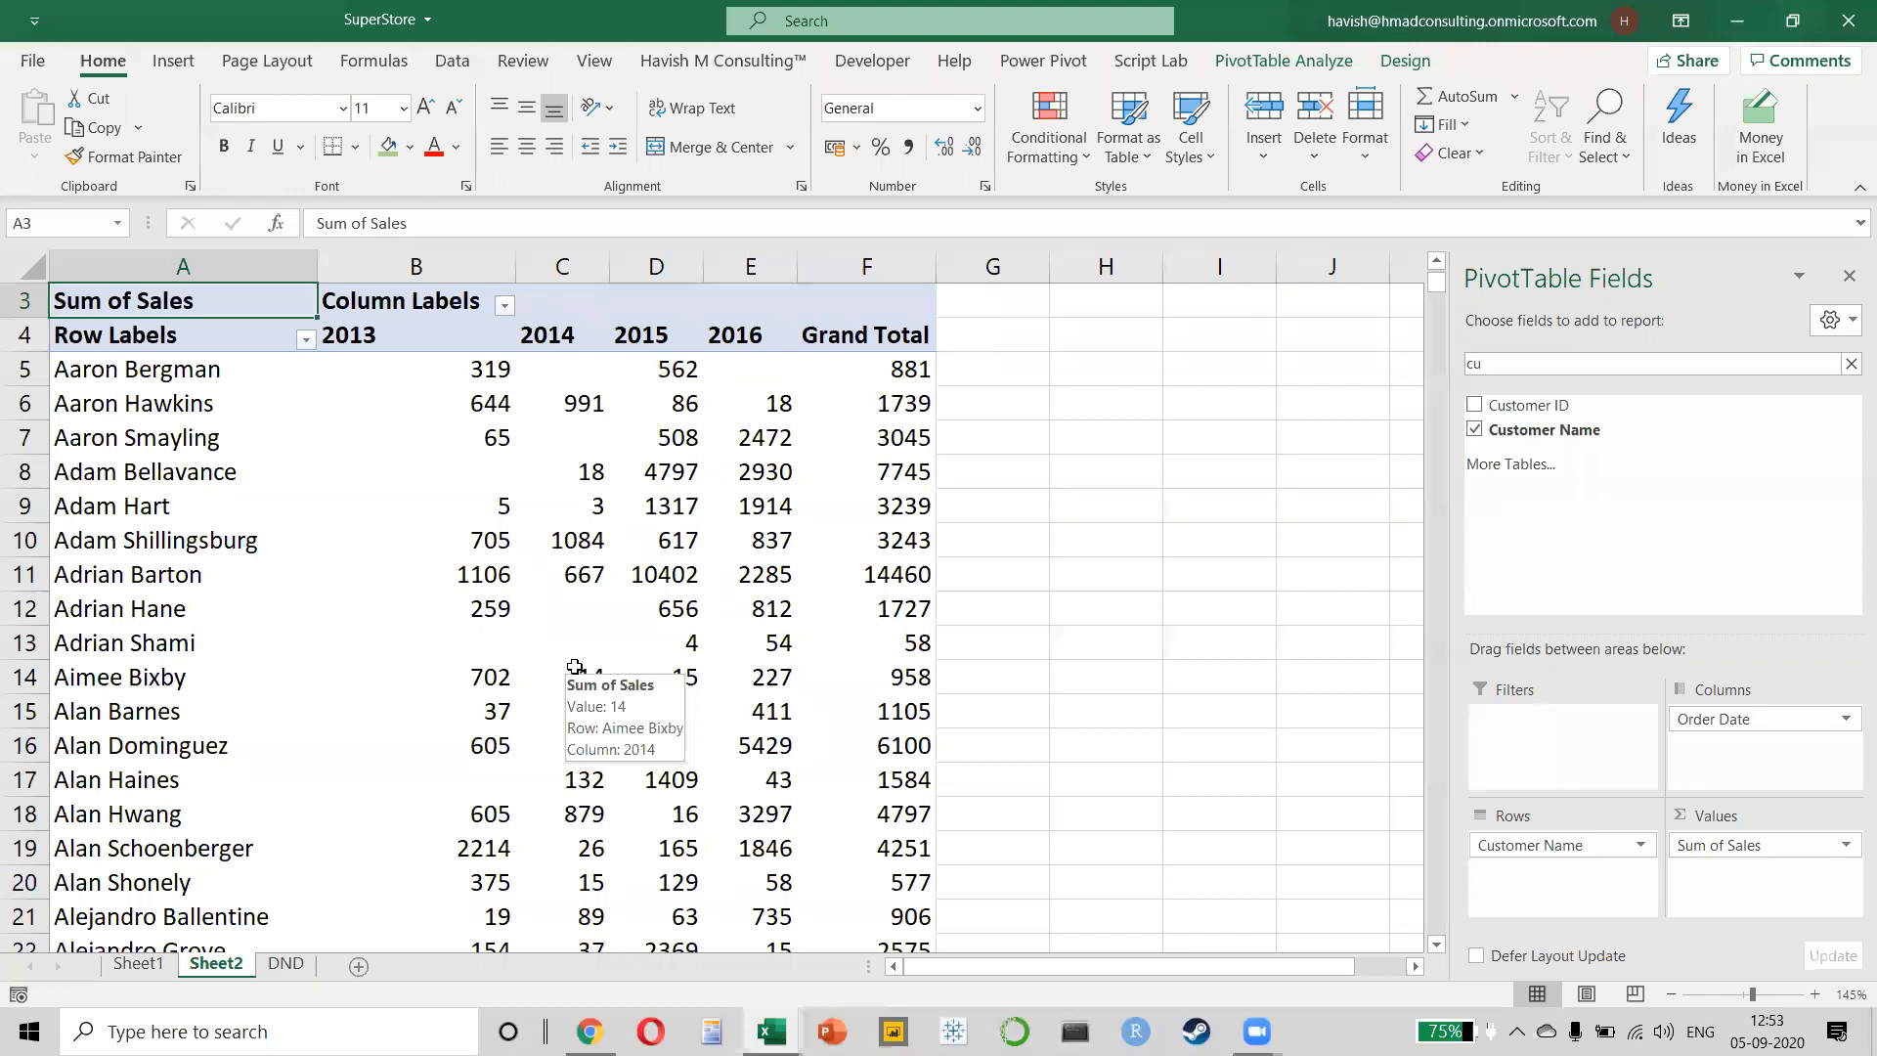
# - Center-align the contents of the entire PivotTable
pyautogui.click(574, 666)
pyautogui.hotkey('ctrl', 'a')
pyautogui.hotkey('alt', 'h')
pyautogui.press('a')
pyautogui.press('c')
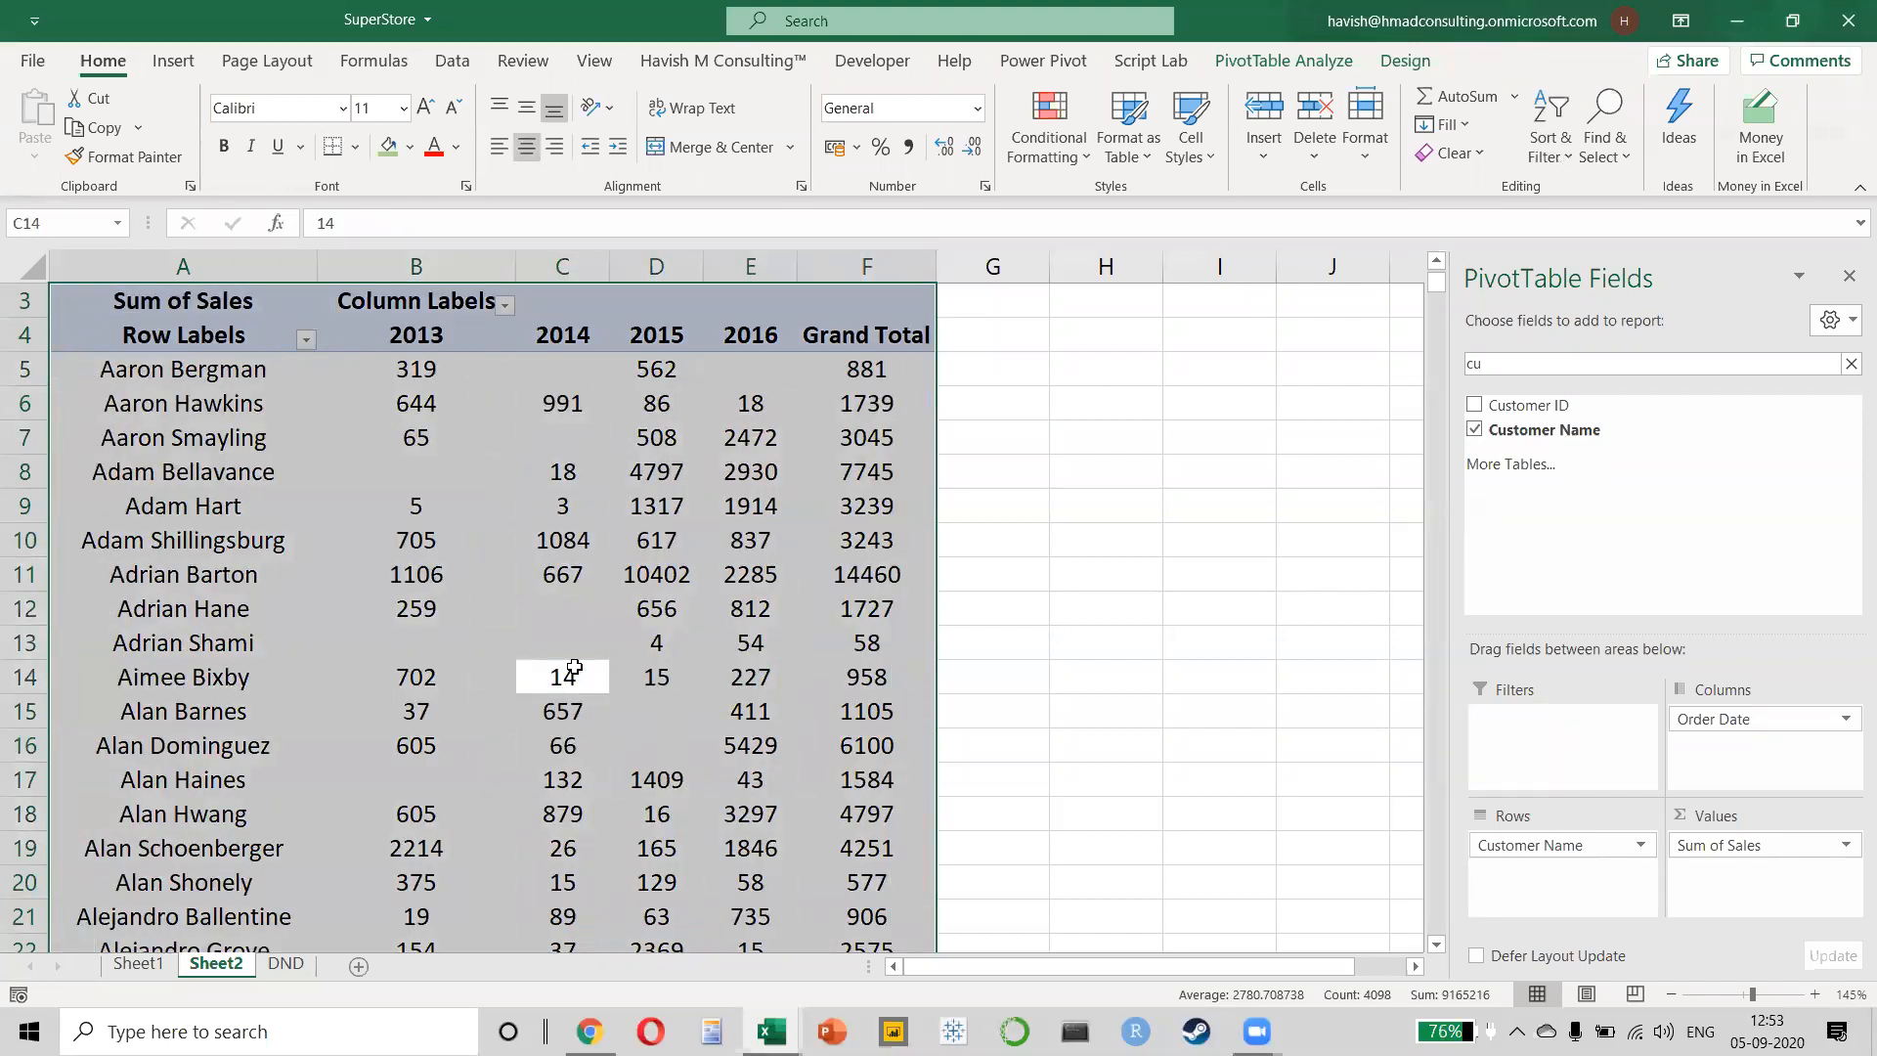
# - Examine the customer rows for yearly sales, including rows 10, 5 and 9 and cell E5
pyautogui.moveTo(223, 374); pyautogui.dragTo(213, 826)
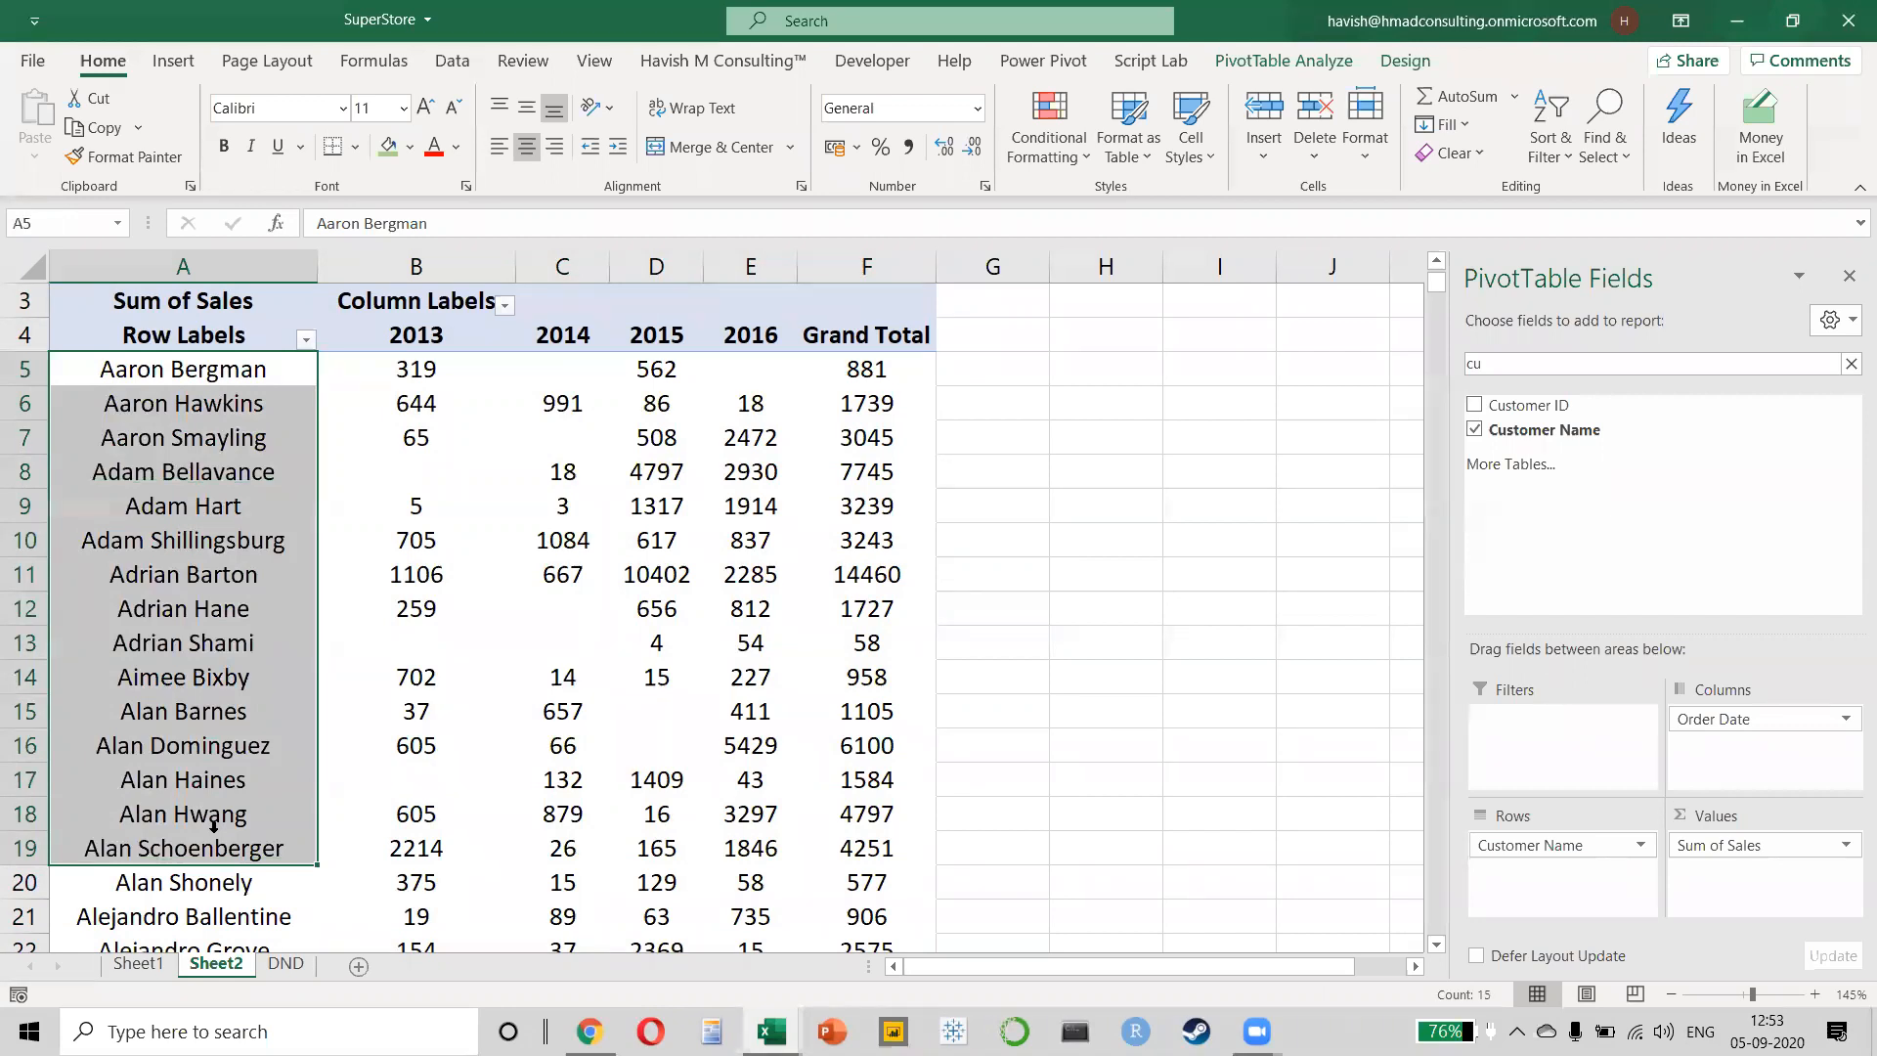
pyautogui.click(13, 541)
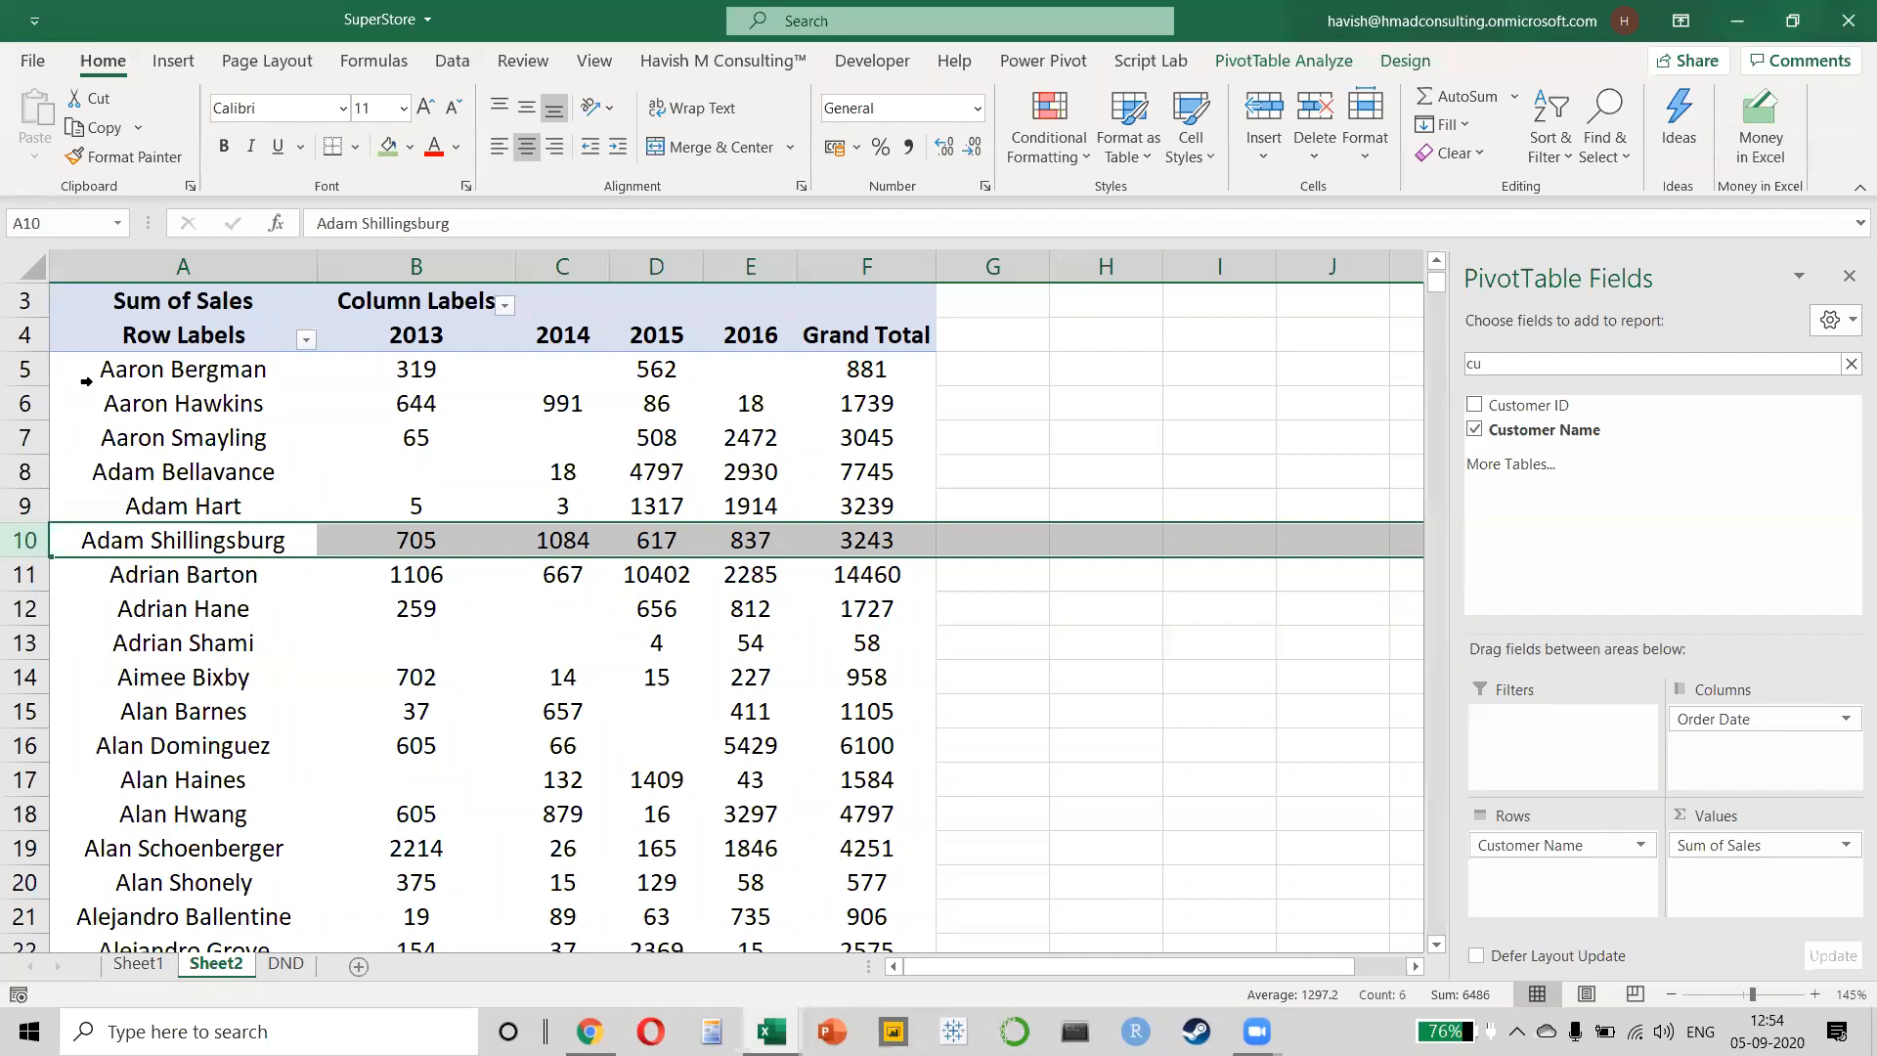
pyautogui.click(29, 369)
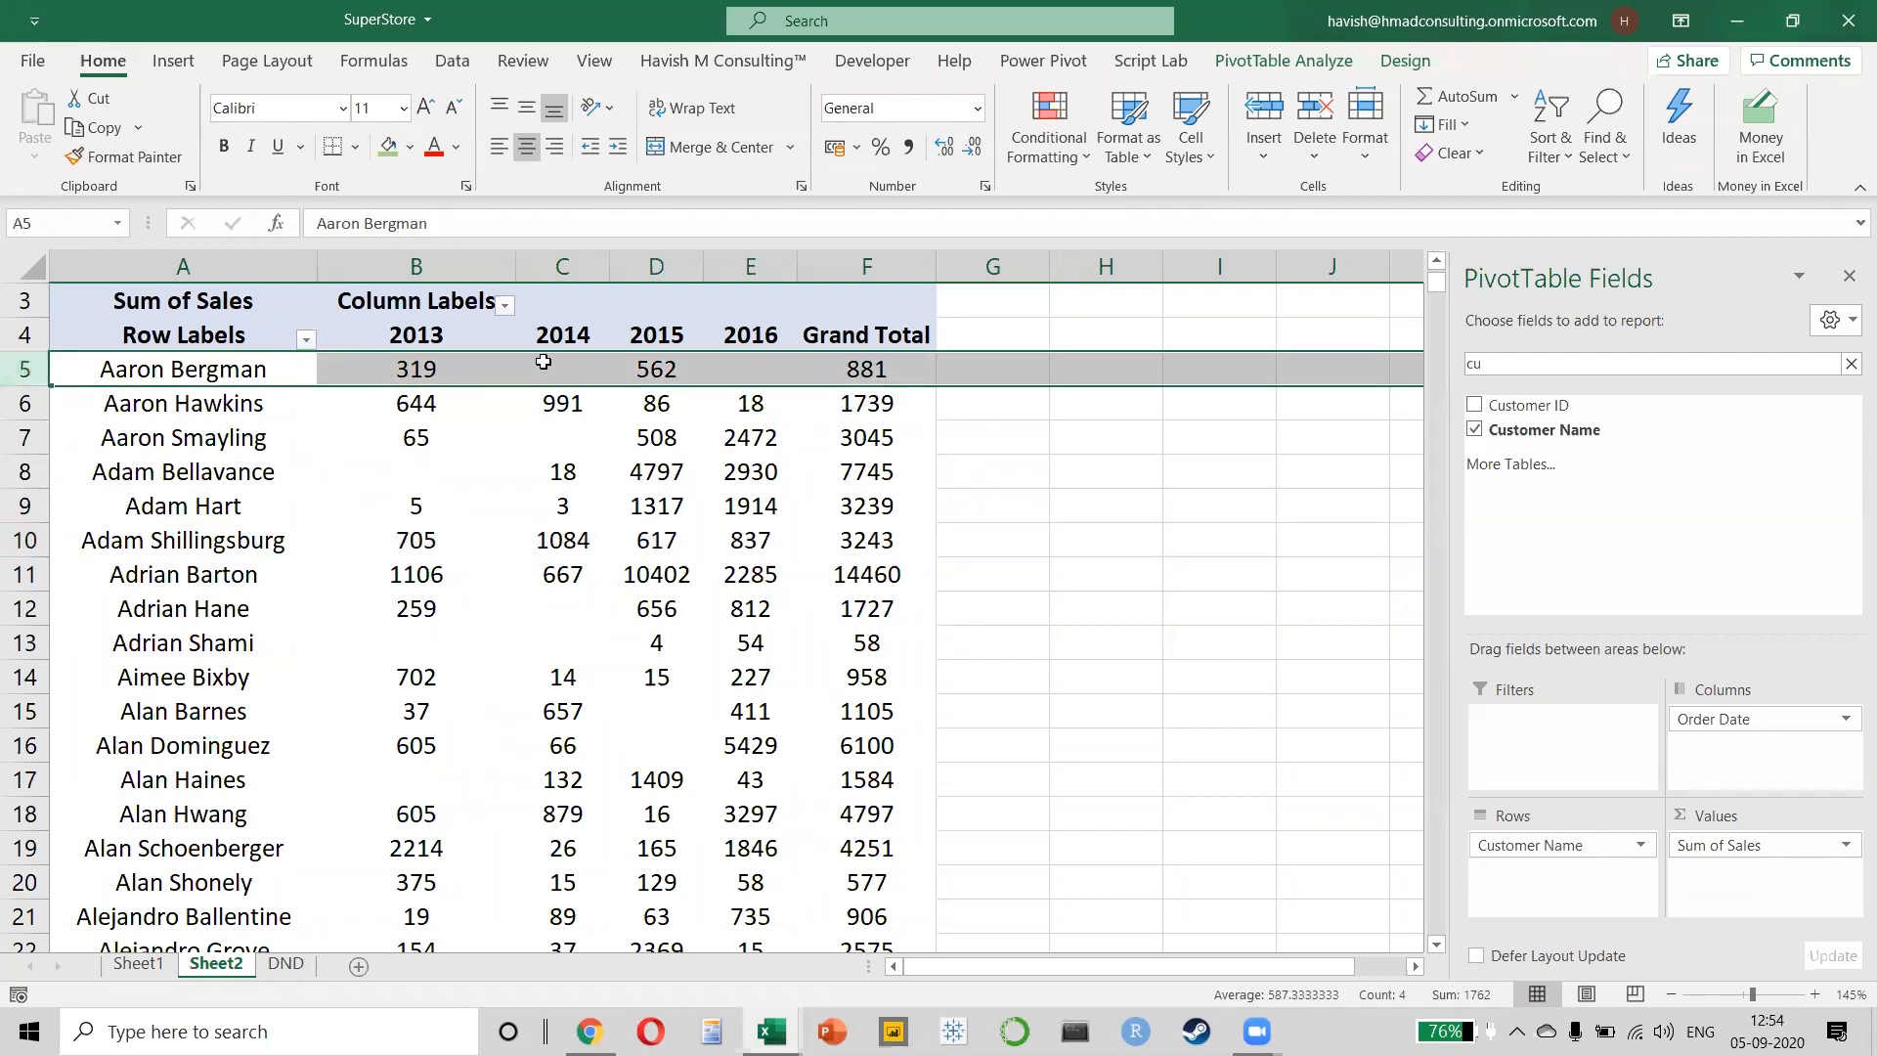
pyautogui.click(754, 366)
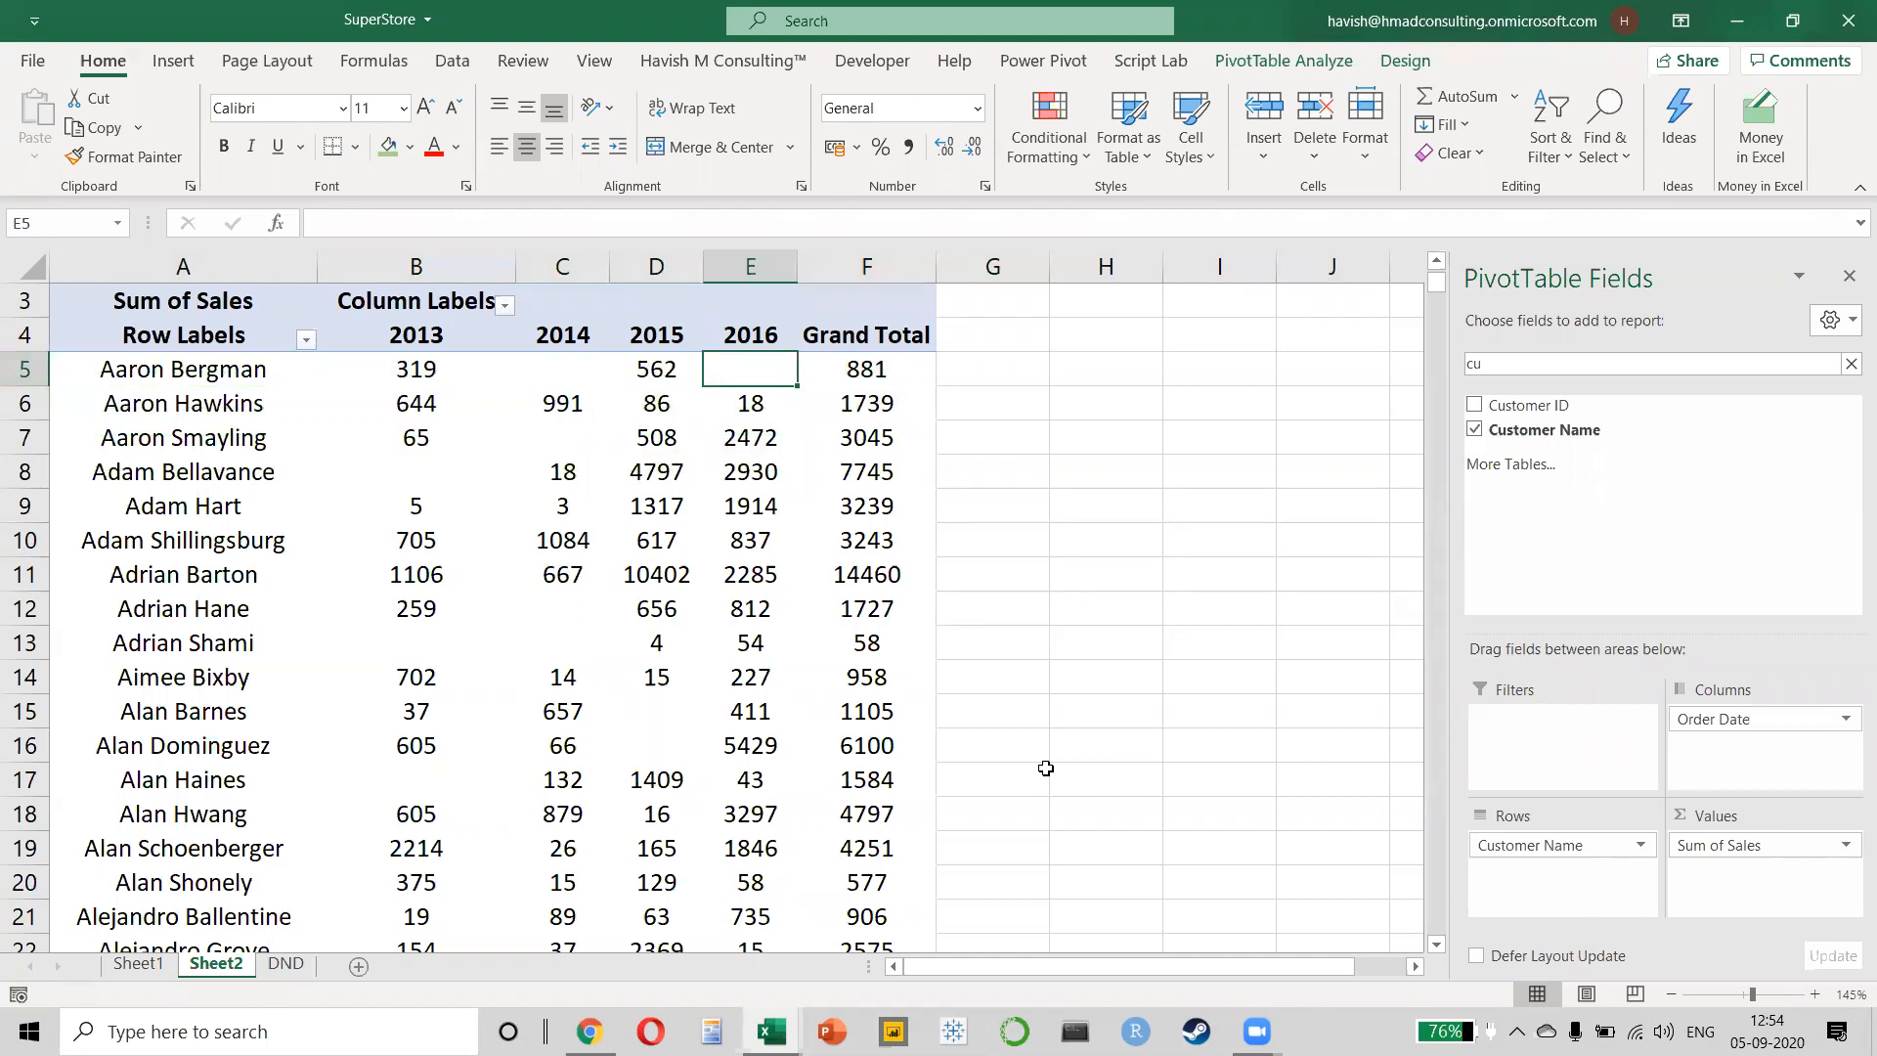
pyautogui.hotkey('alt', 'Tab')
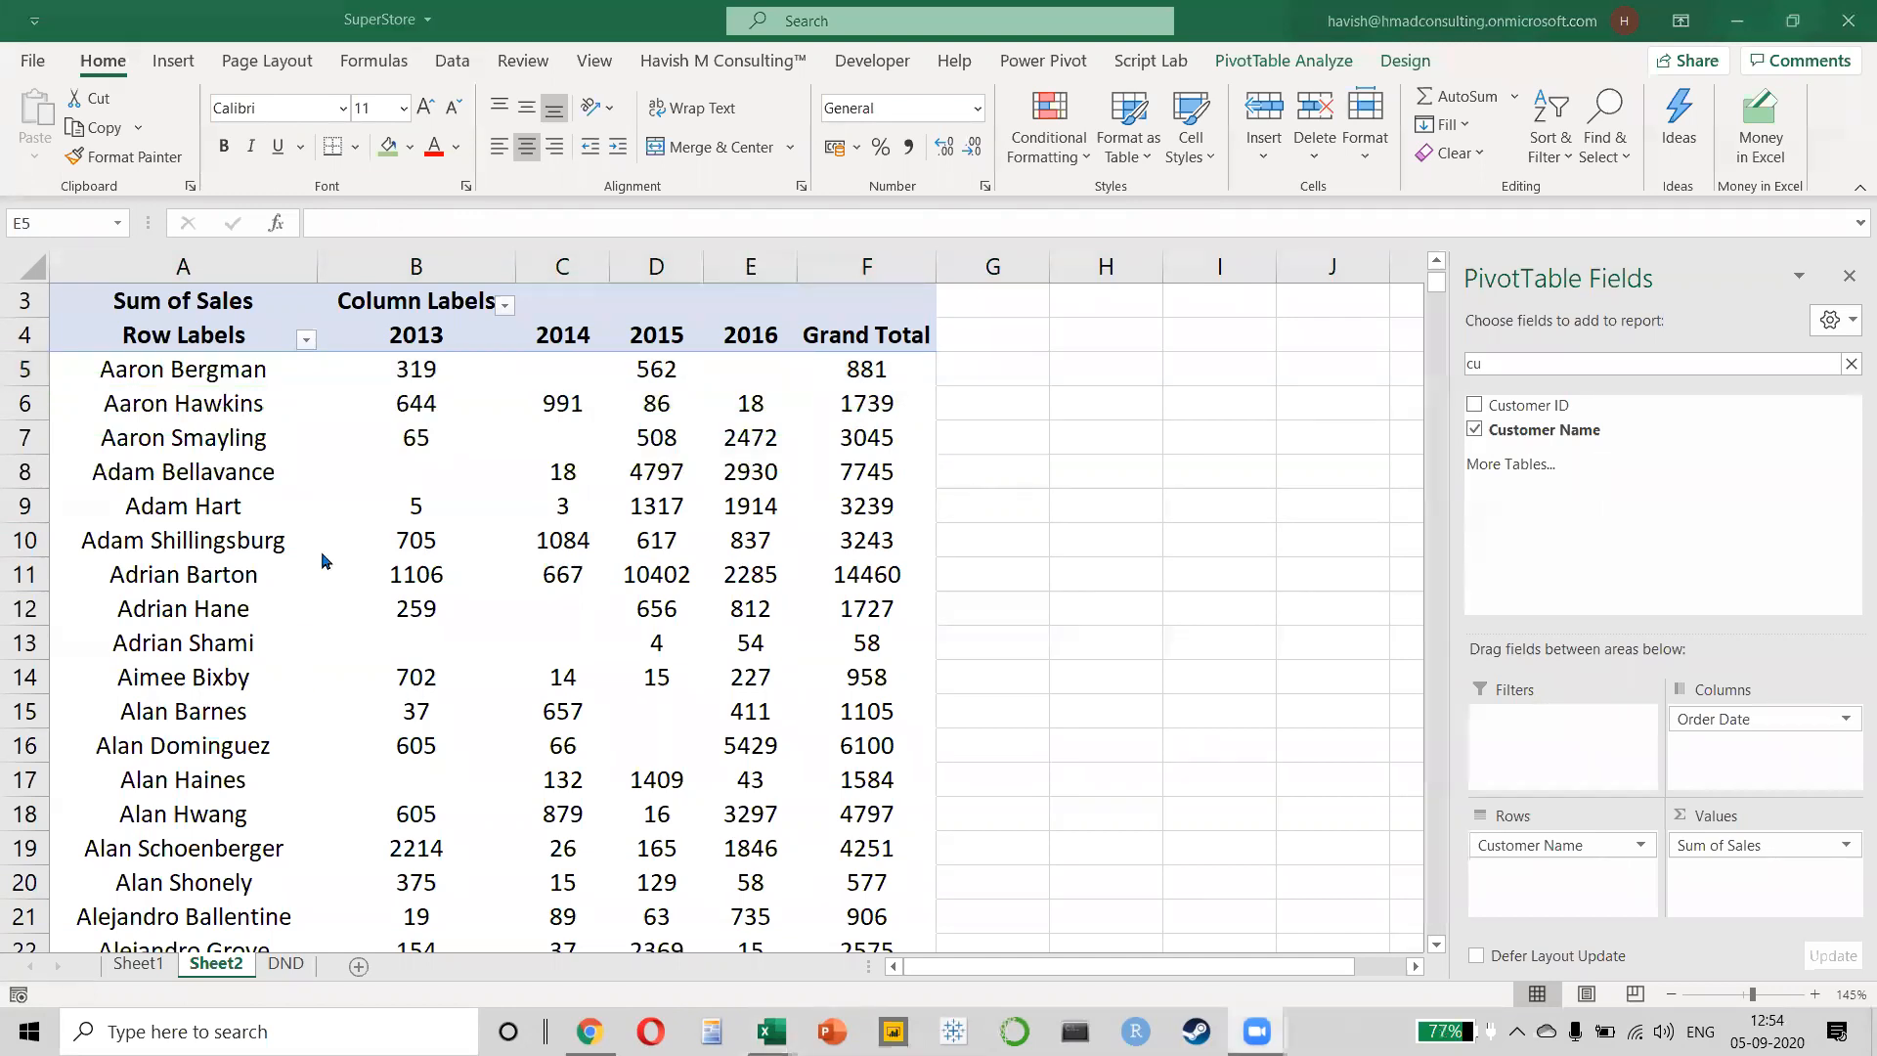
pyautogui.click(20, 505)
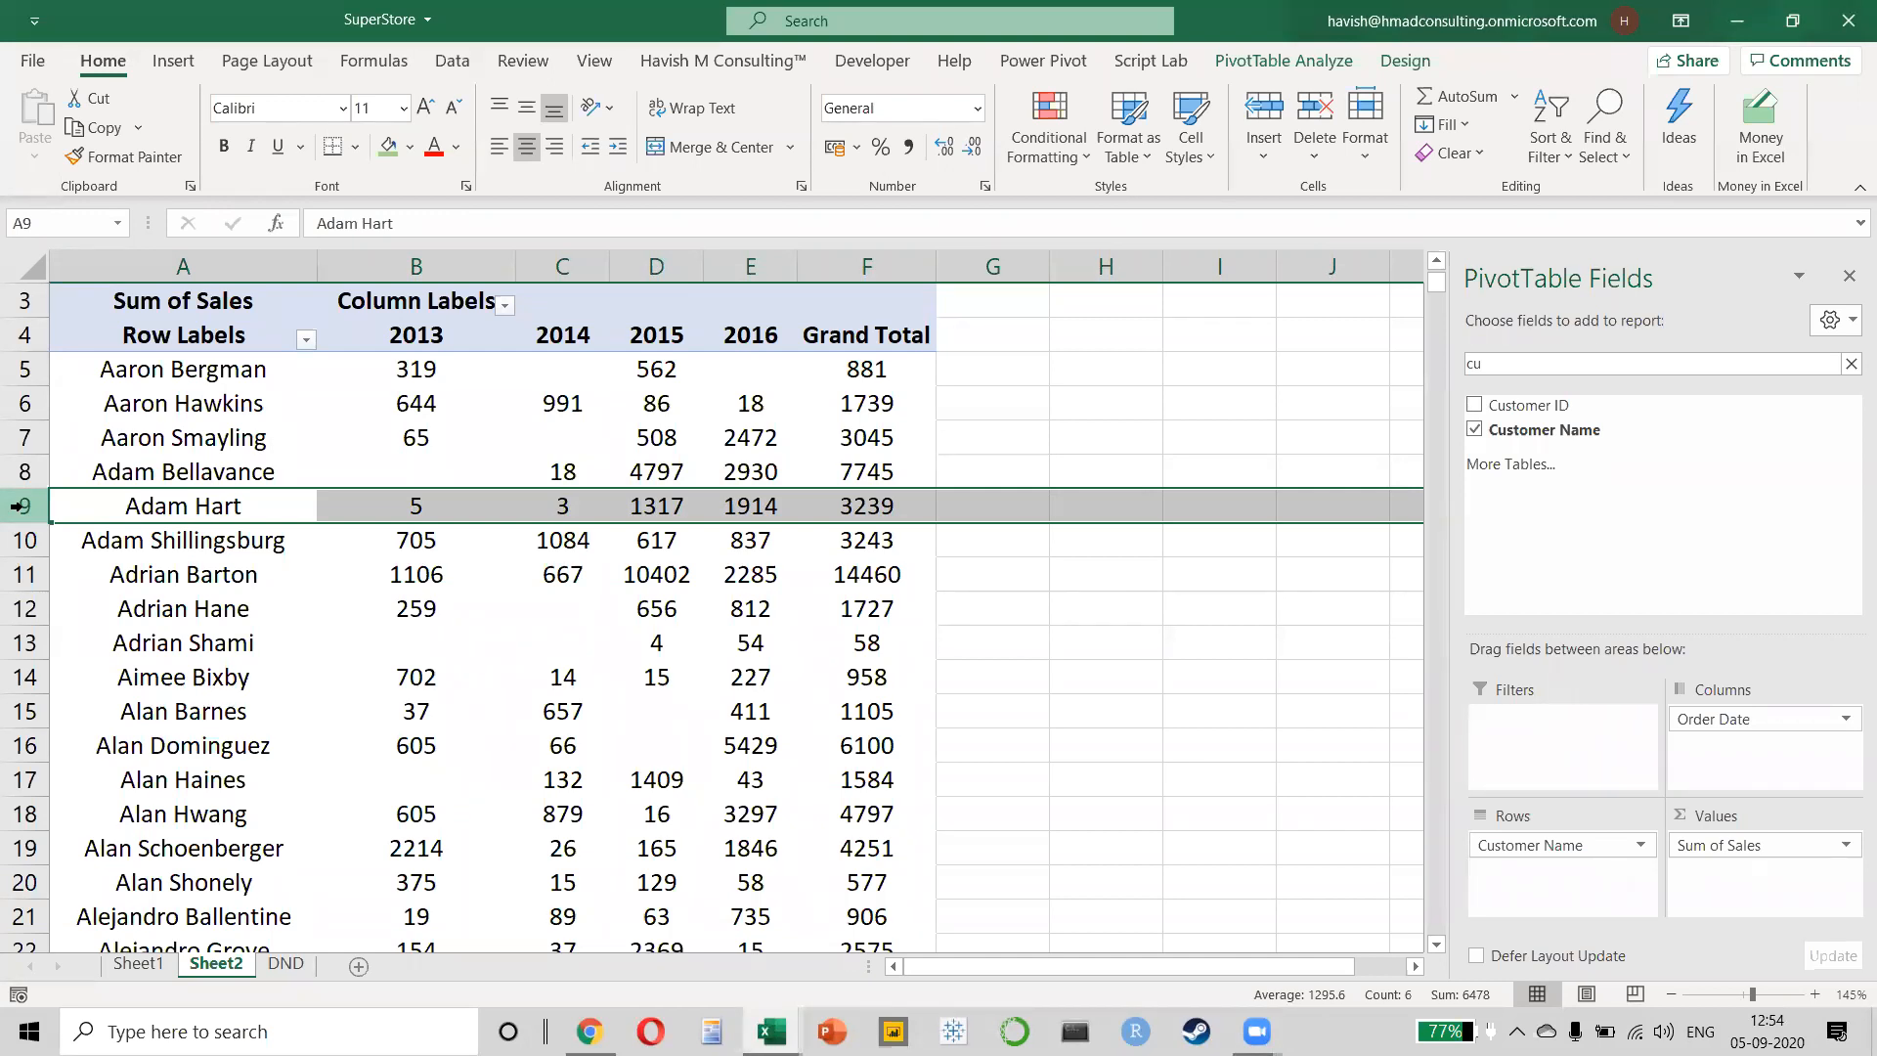
# - Filter the PivotTable's column labels to exclude the years 2015 and 2016
pyautogui.click(504, 305)
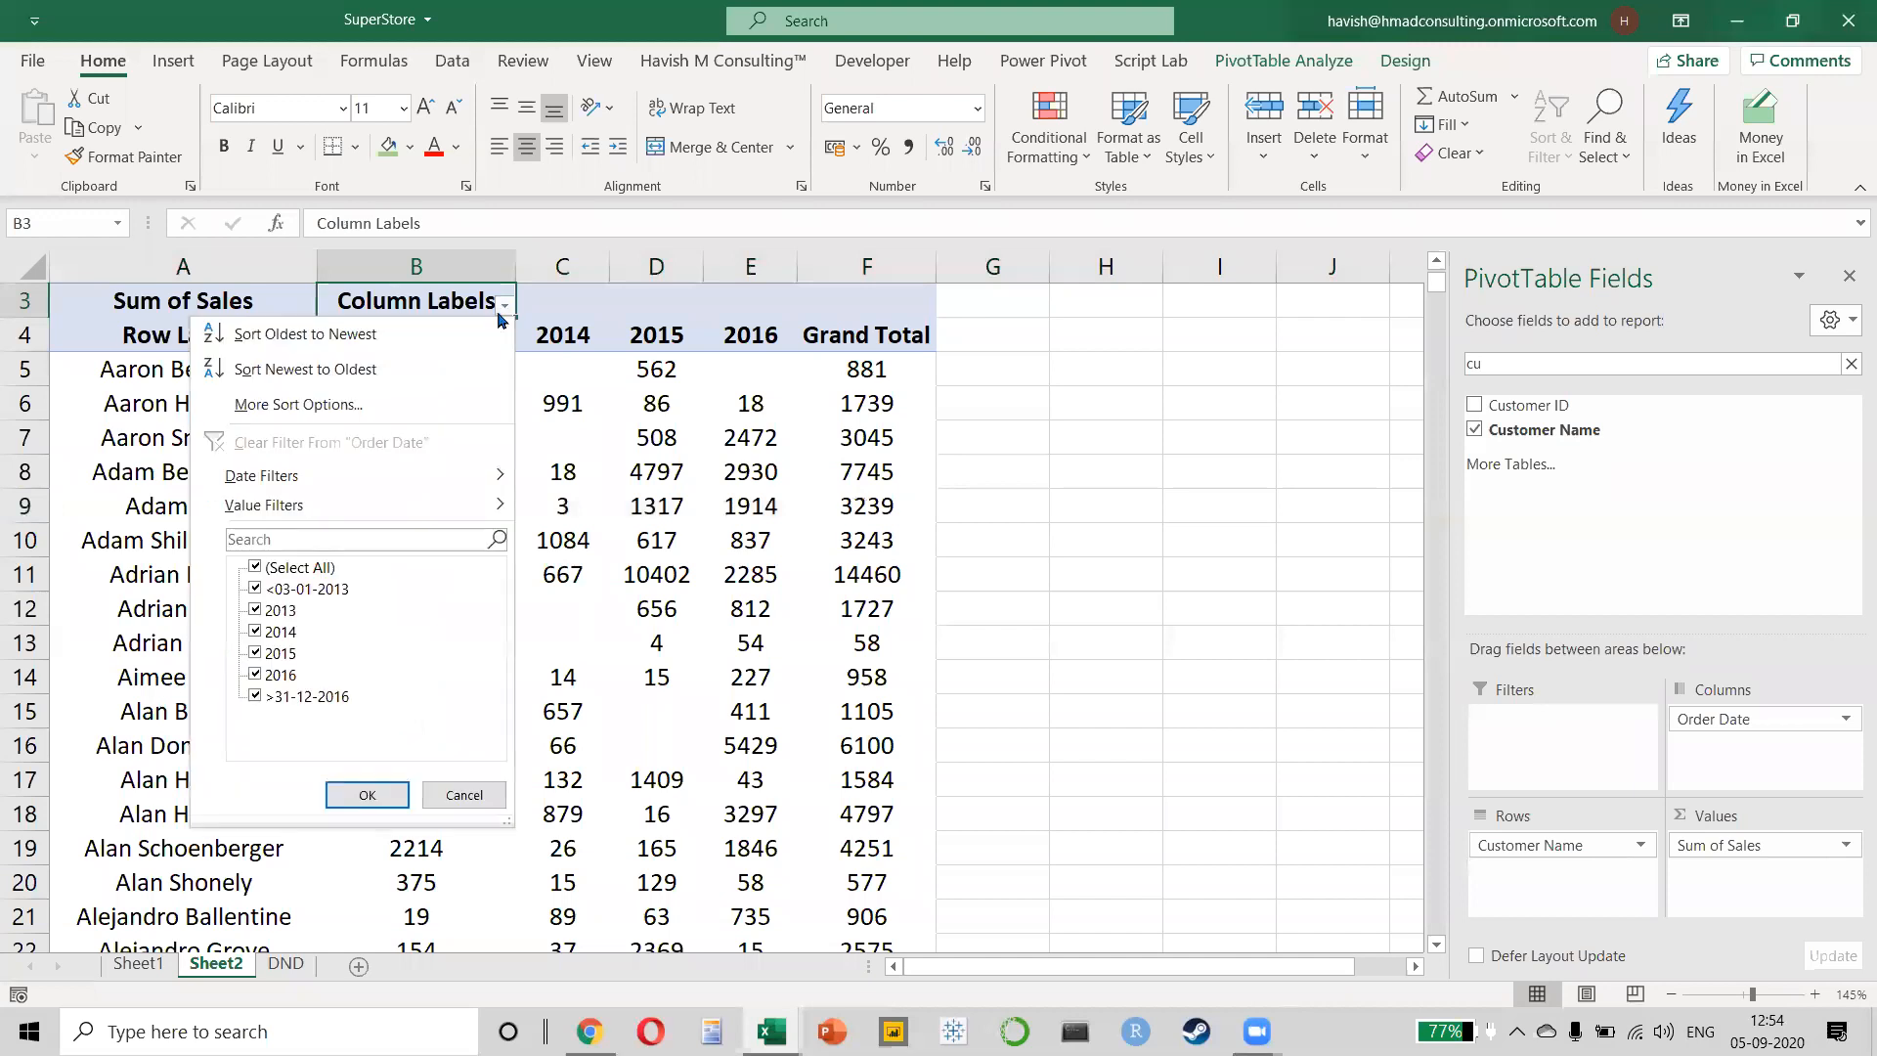
pyautogui.click(256, 653)
pyautogui.click(256, 677)
pyautogui.click(367, 794)
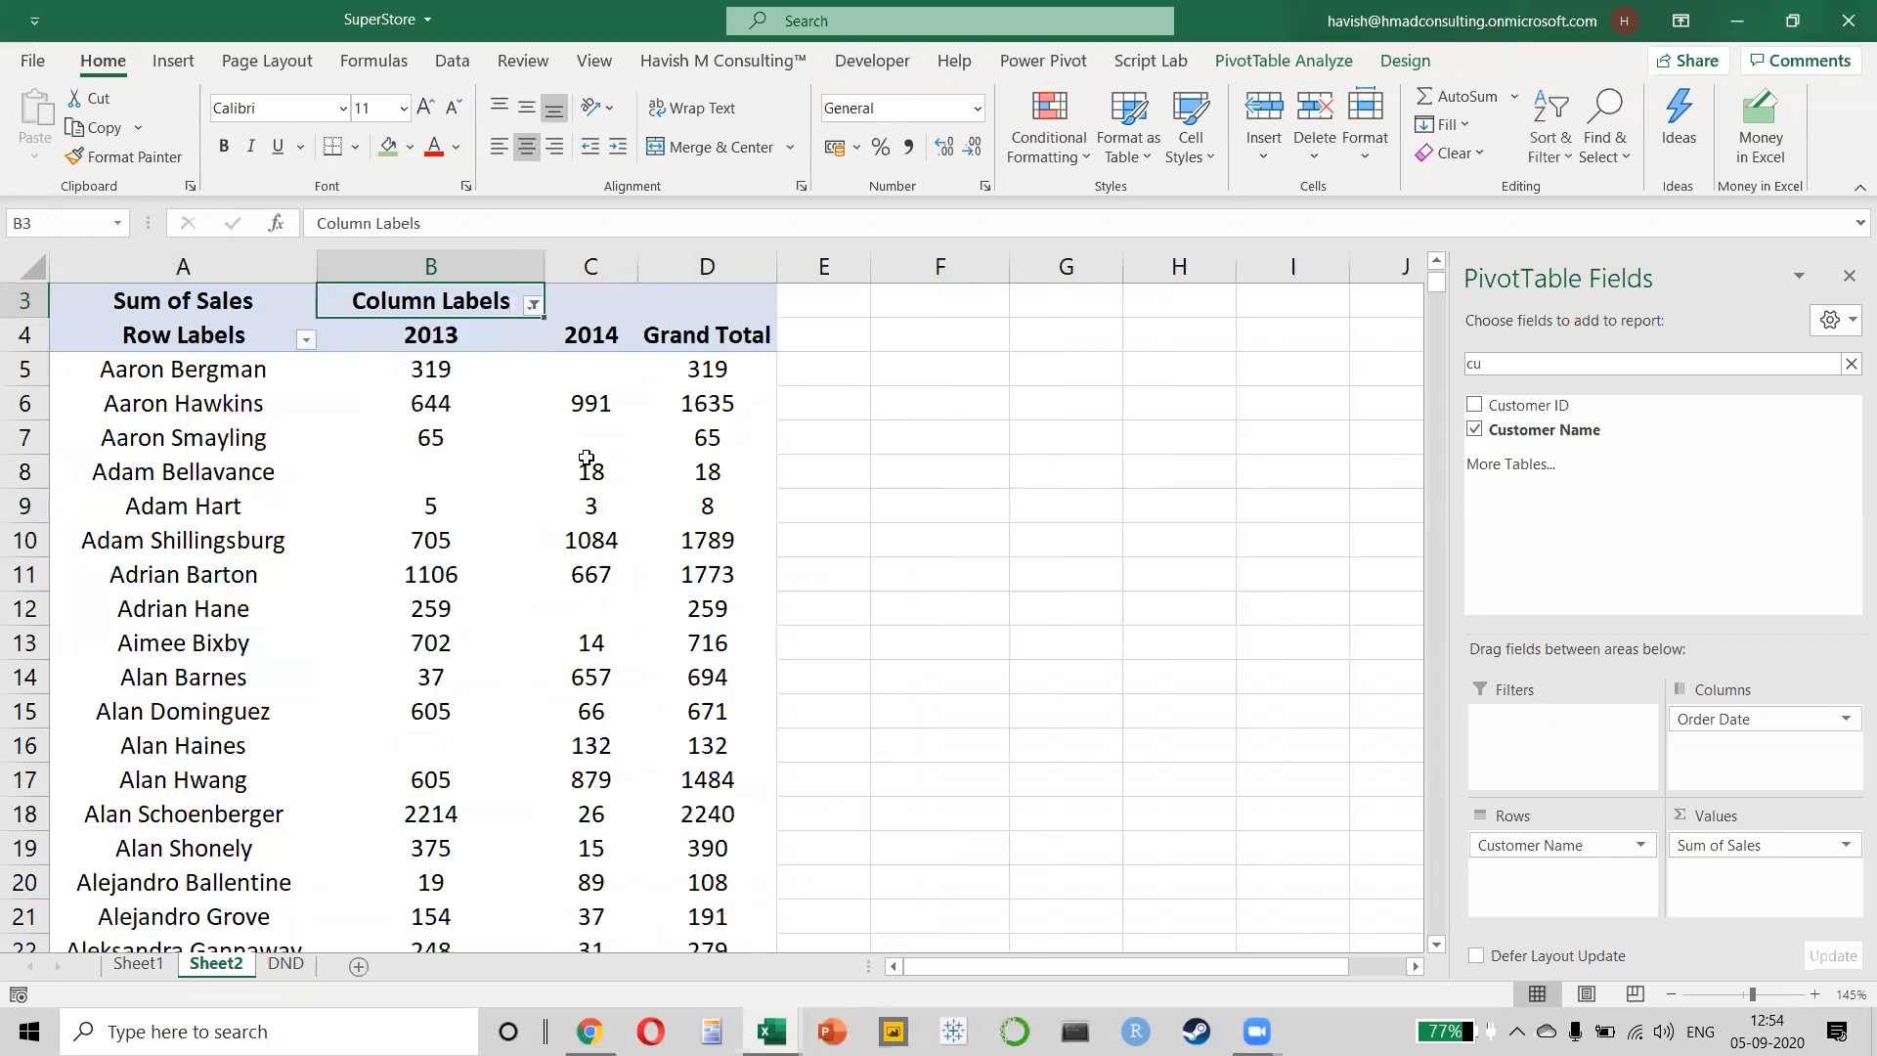
pyautogui.moveTo(587, 457)
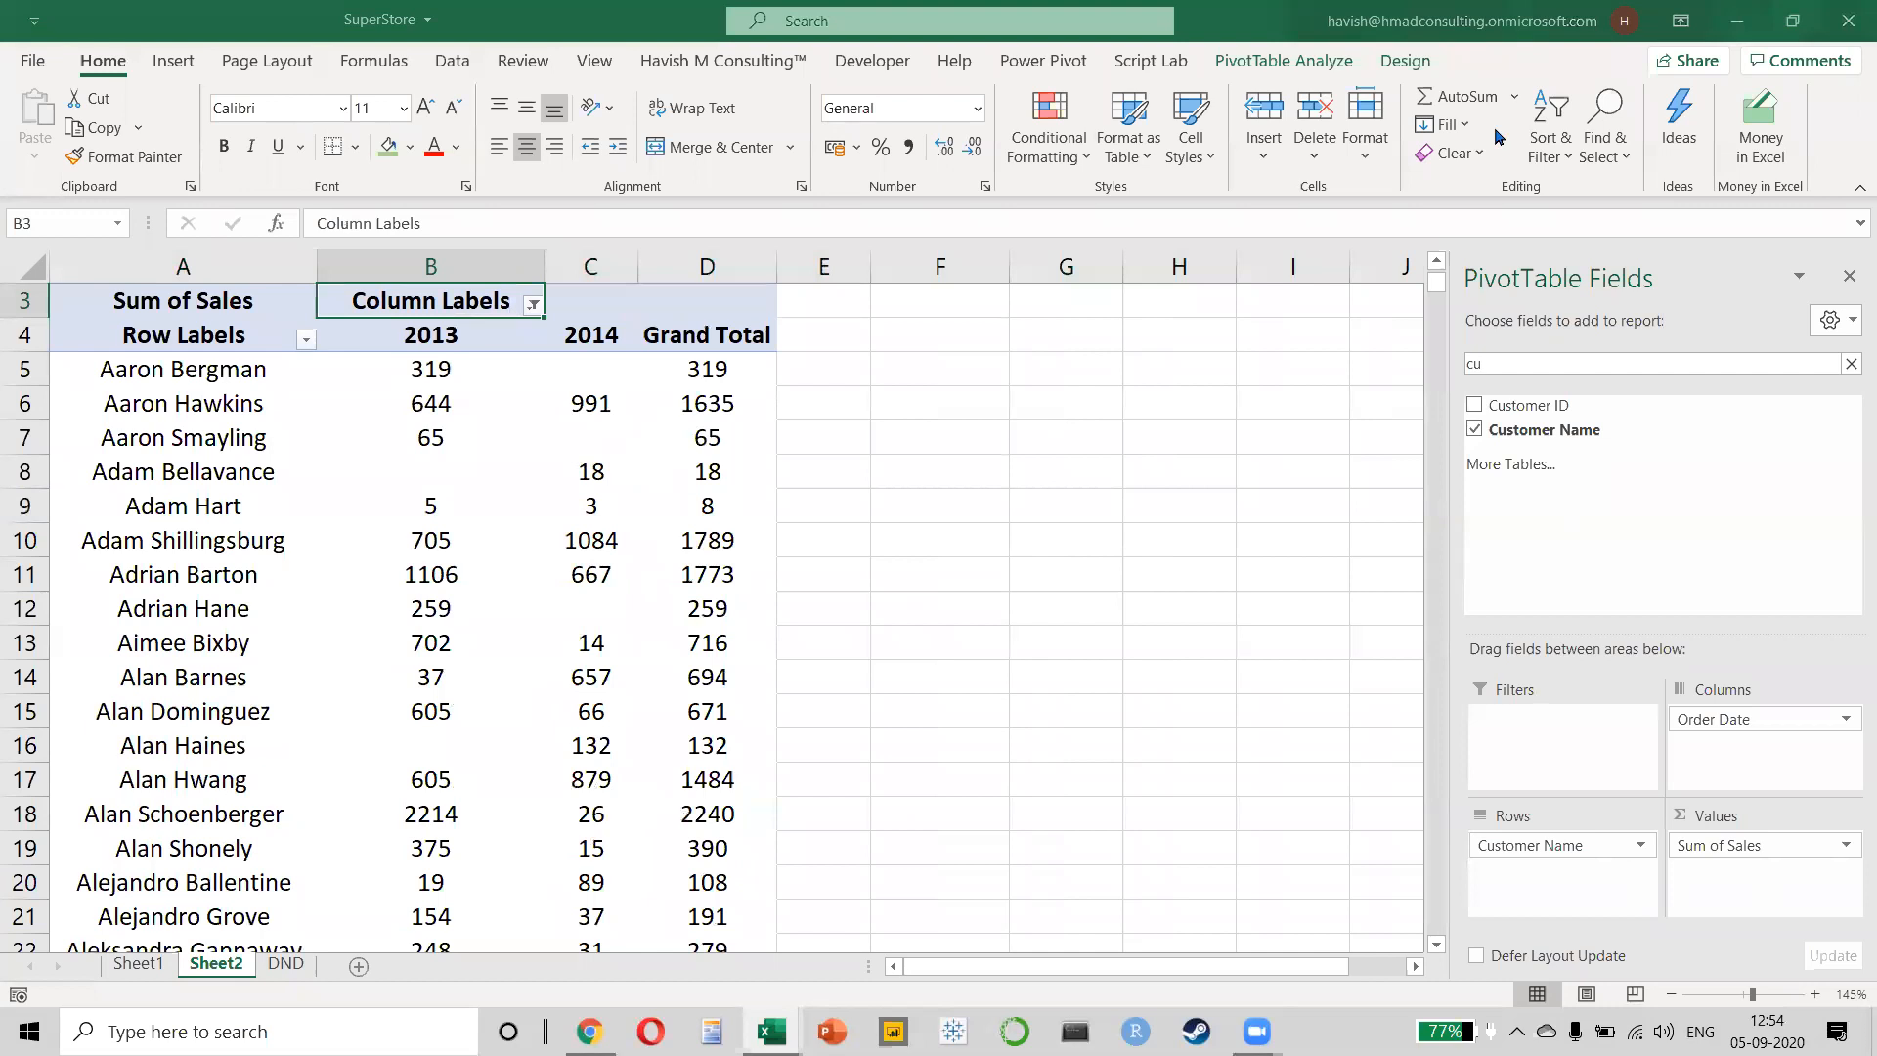
# - Widen column F beside the PivotTable and try starting a formula in cell F5
pyautogui.moveTo(1009, 262); pyautogui.dragTo(1180, 262)
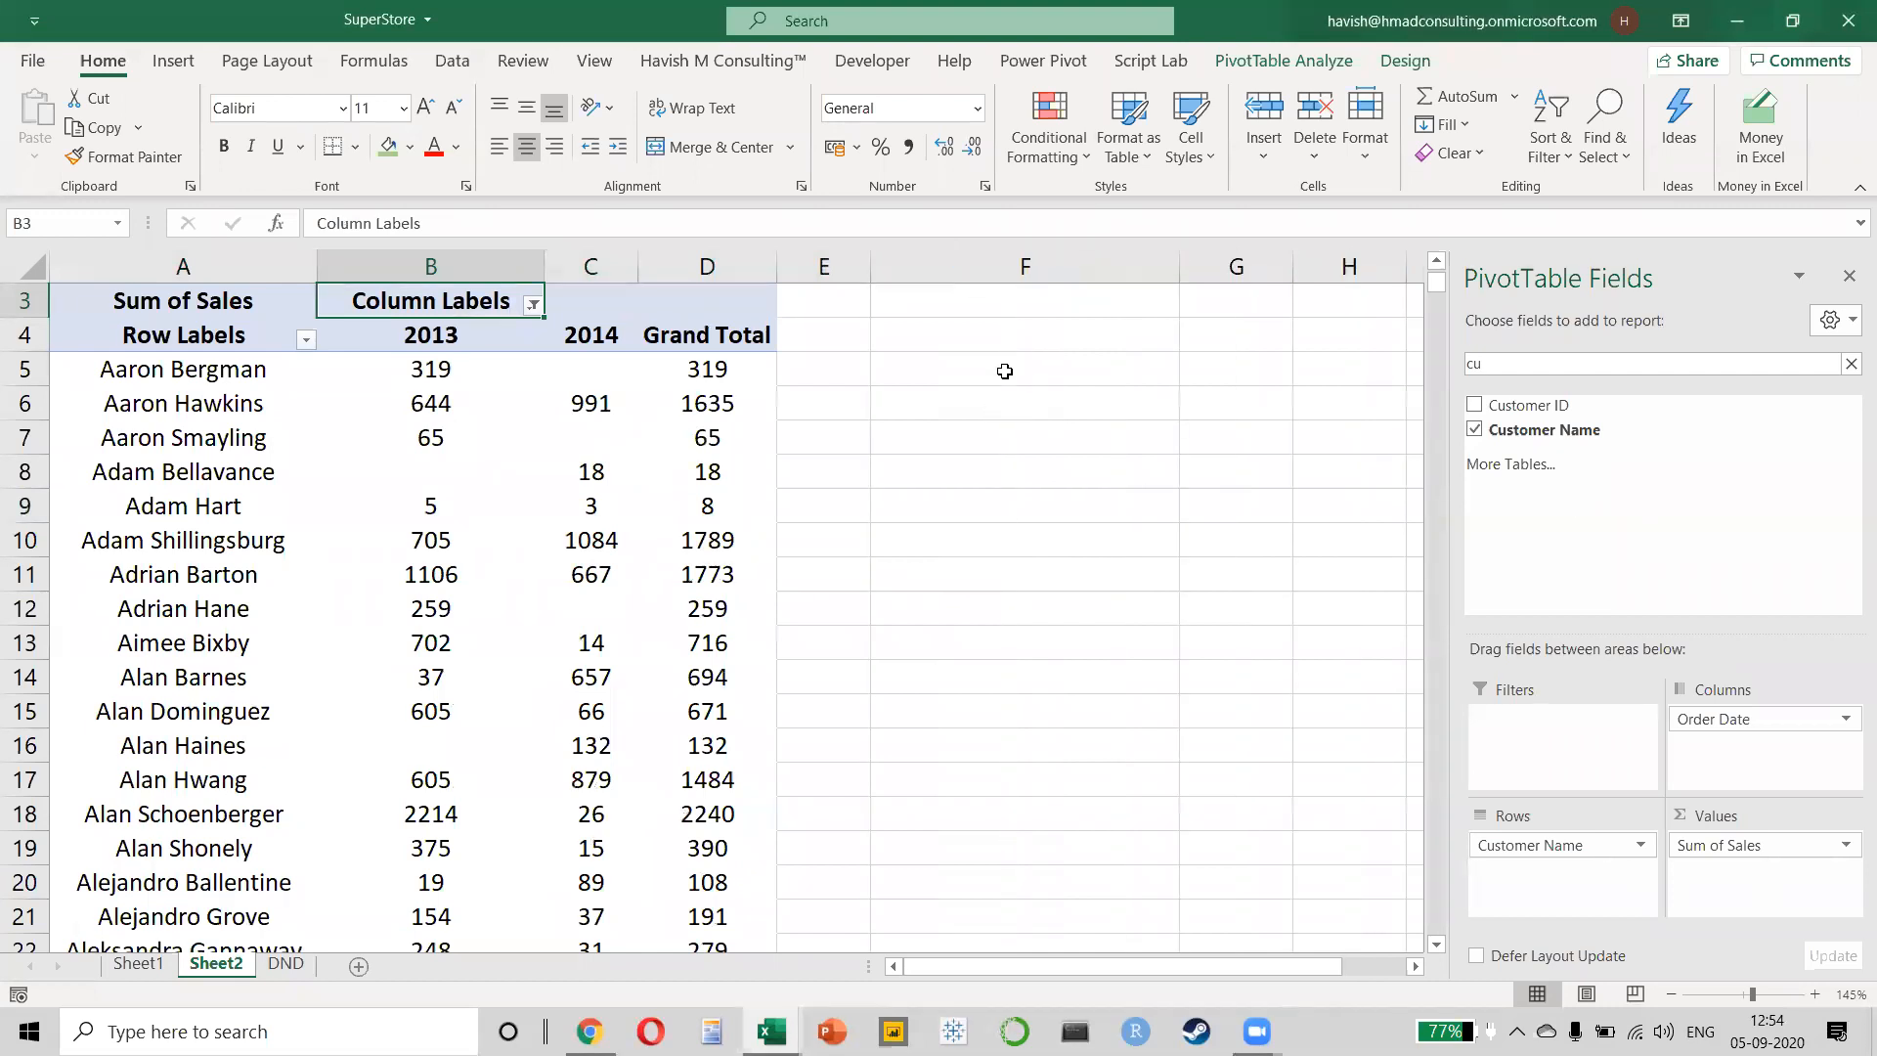
pyautogui.hotkey('alt', 'Tab')
pyautogui.click(994, 373)
pyautogui.write('=')
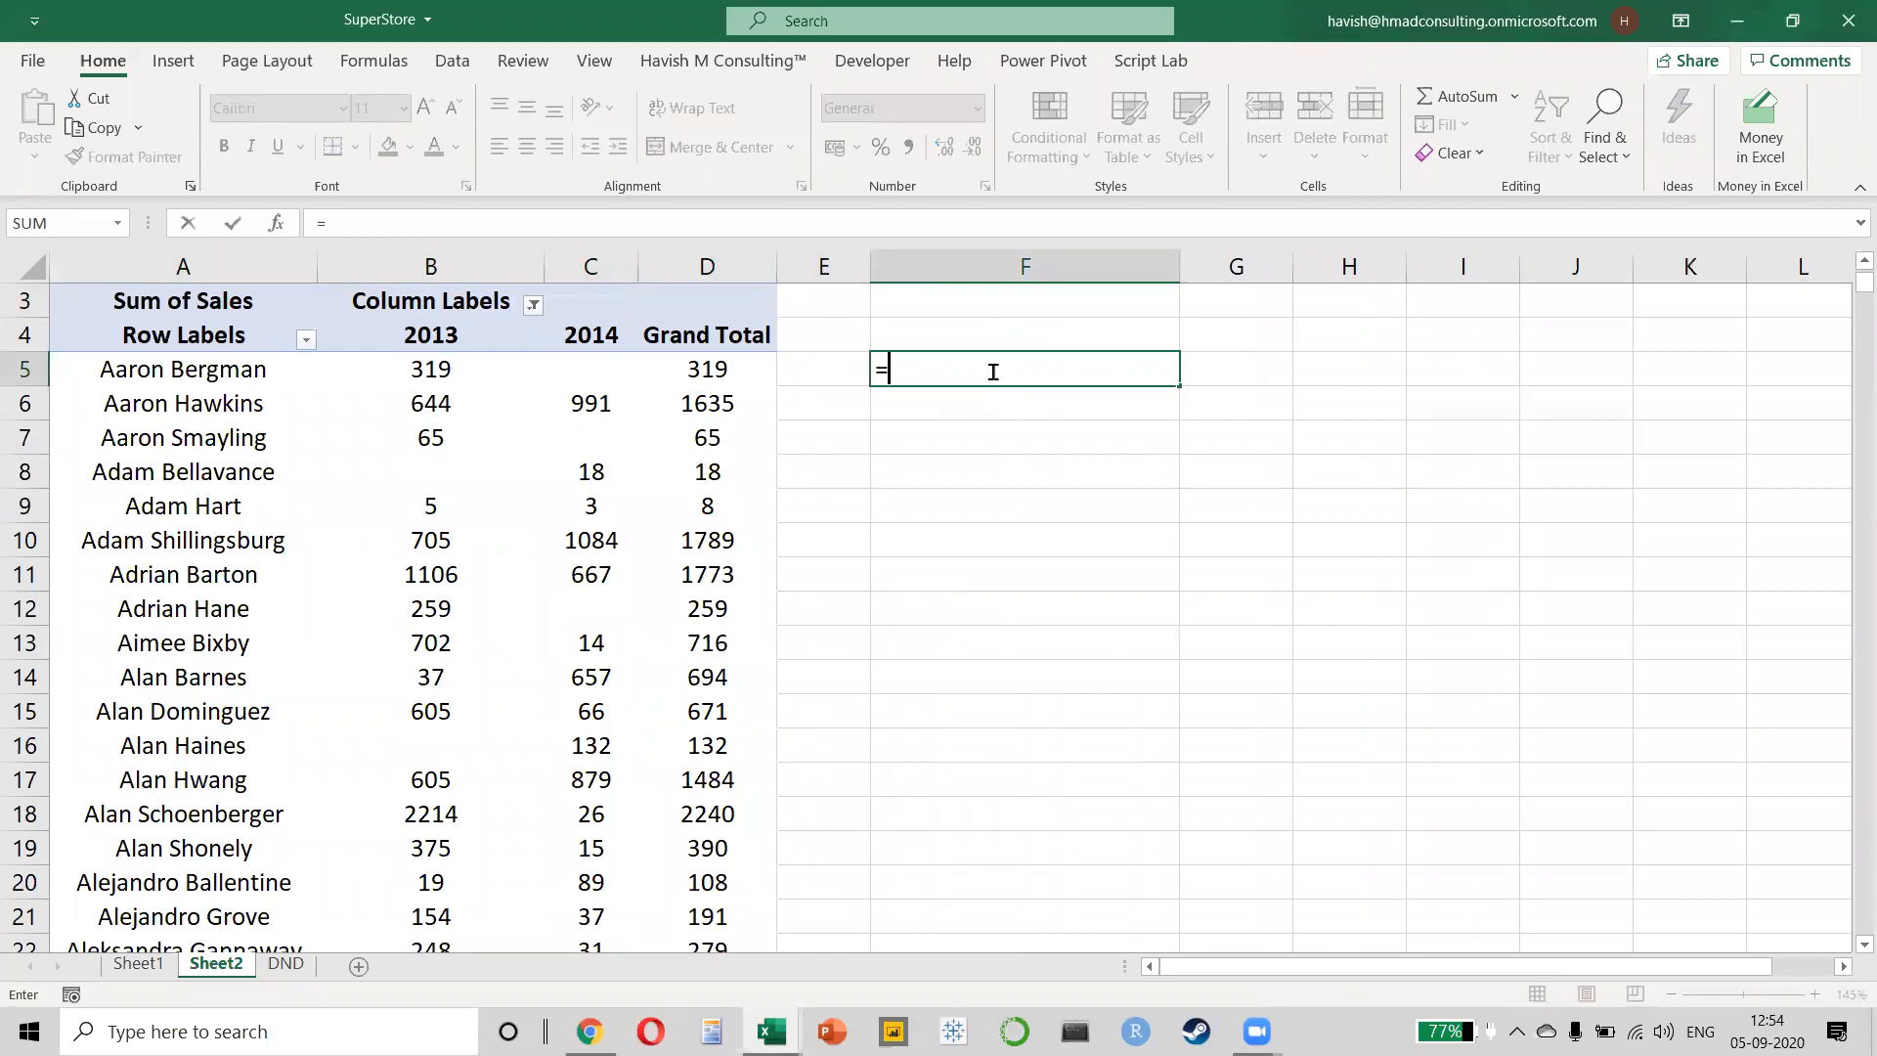
pyautogui.press('Escape')
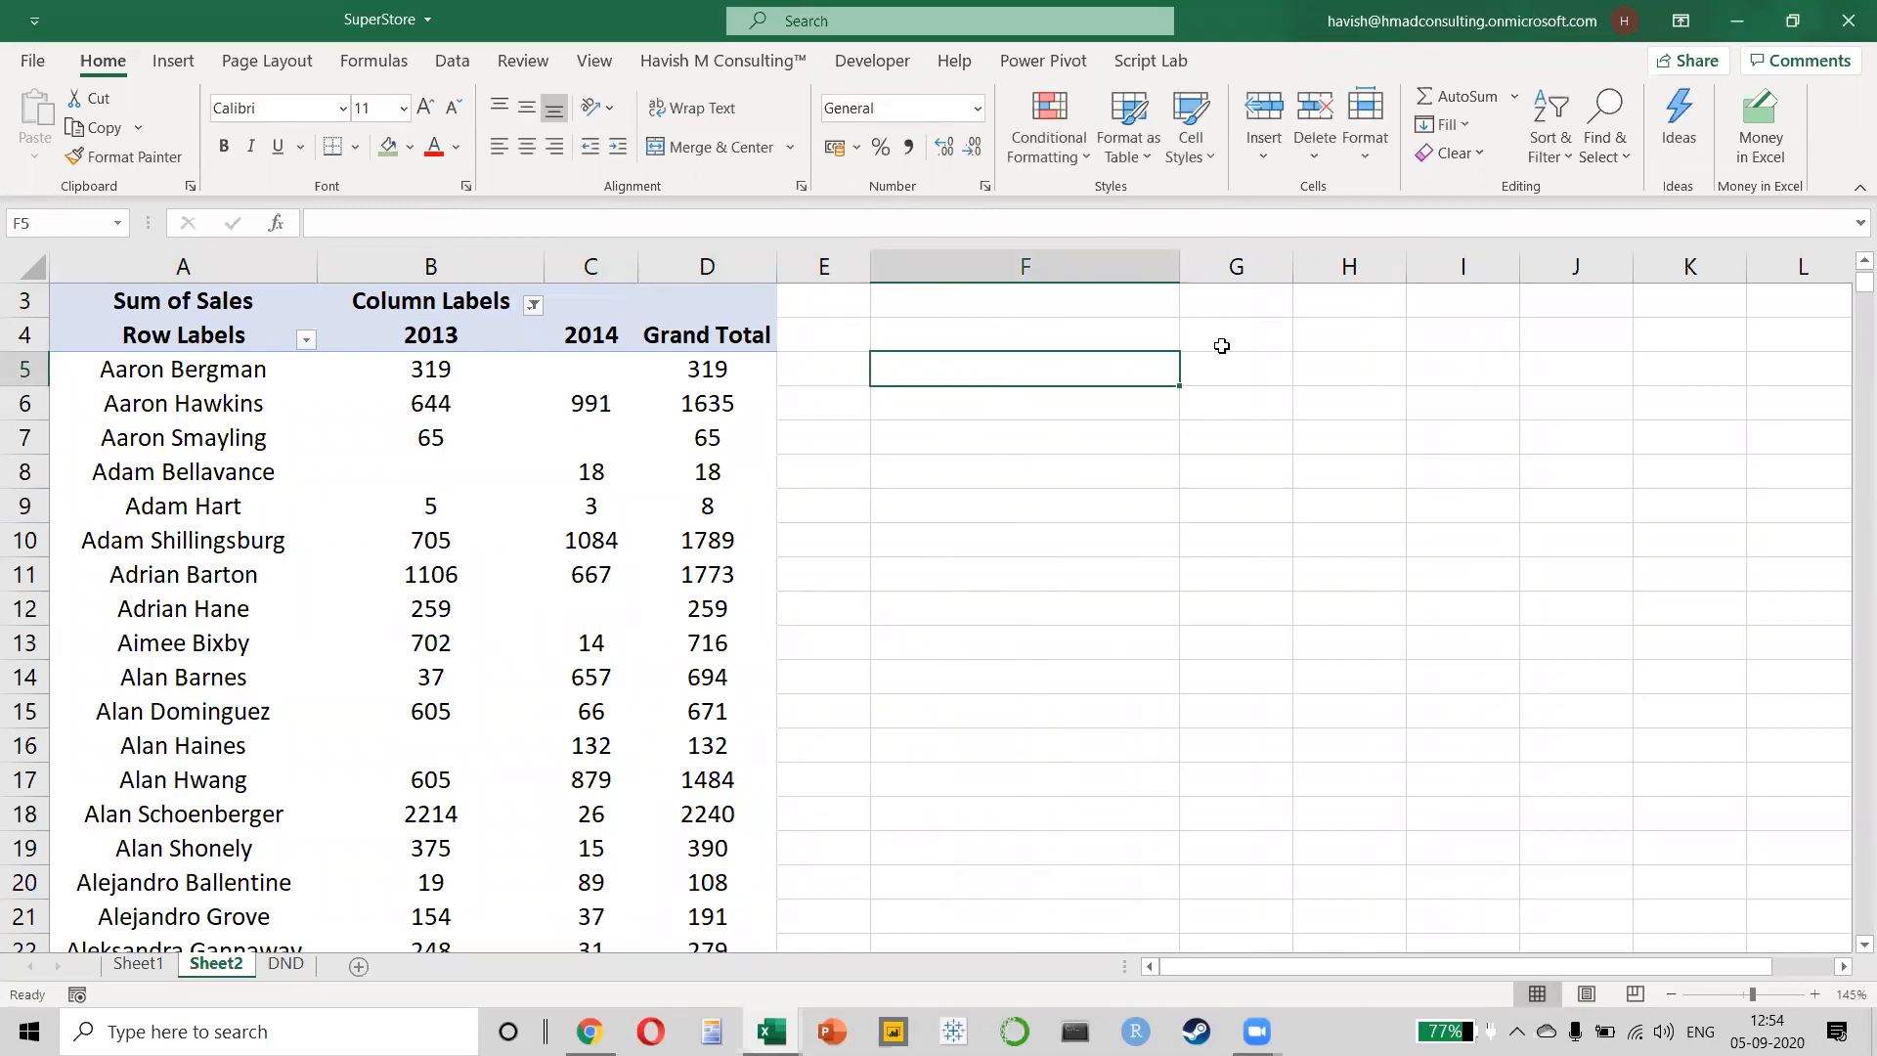
# - Turn off the Generate GetPivotData option for the PivotTable and select cell F5
pyautogui.hotkey('alt', 'Tab')
pyautogui.click(707, 437)
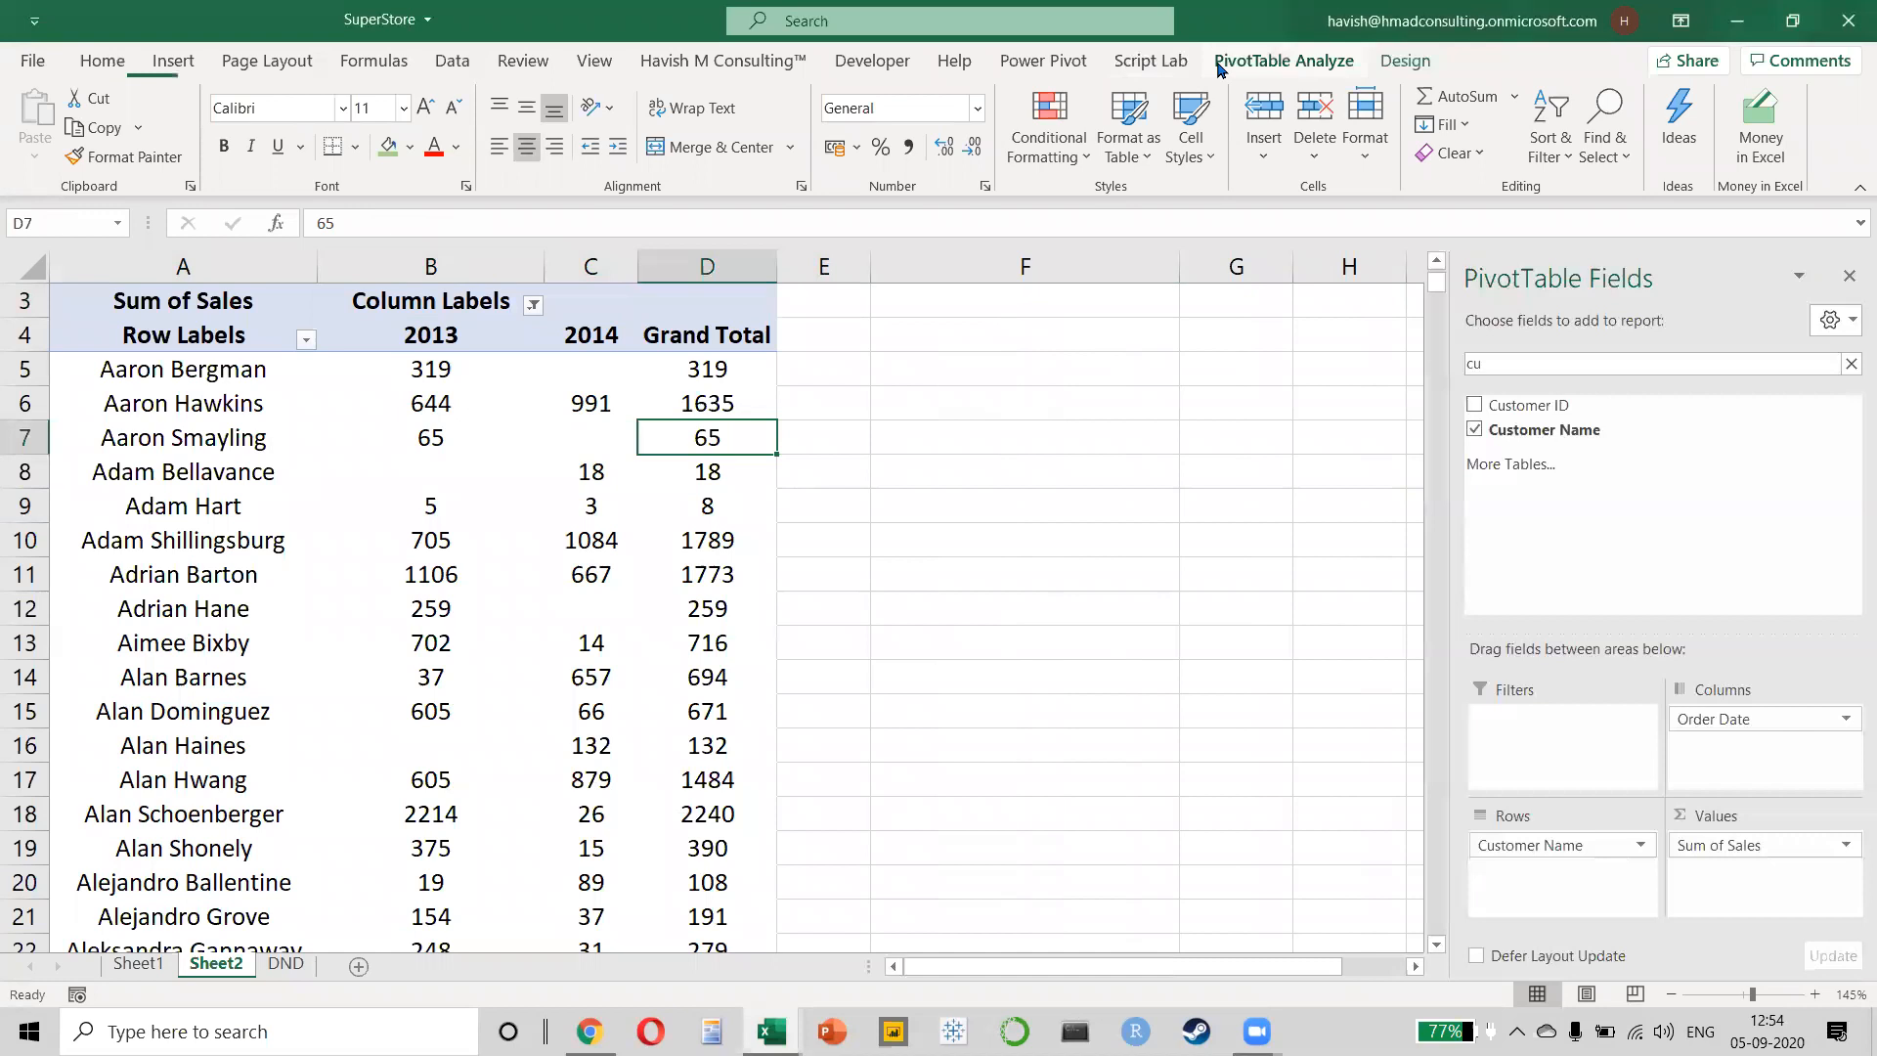
pyautogui.click(1284, 60)
pyautogui.click(102, 160)
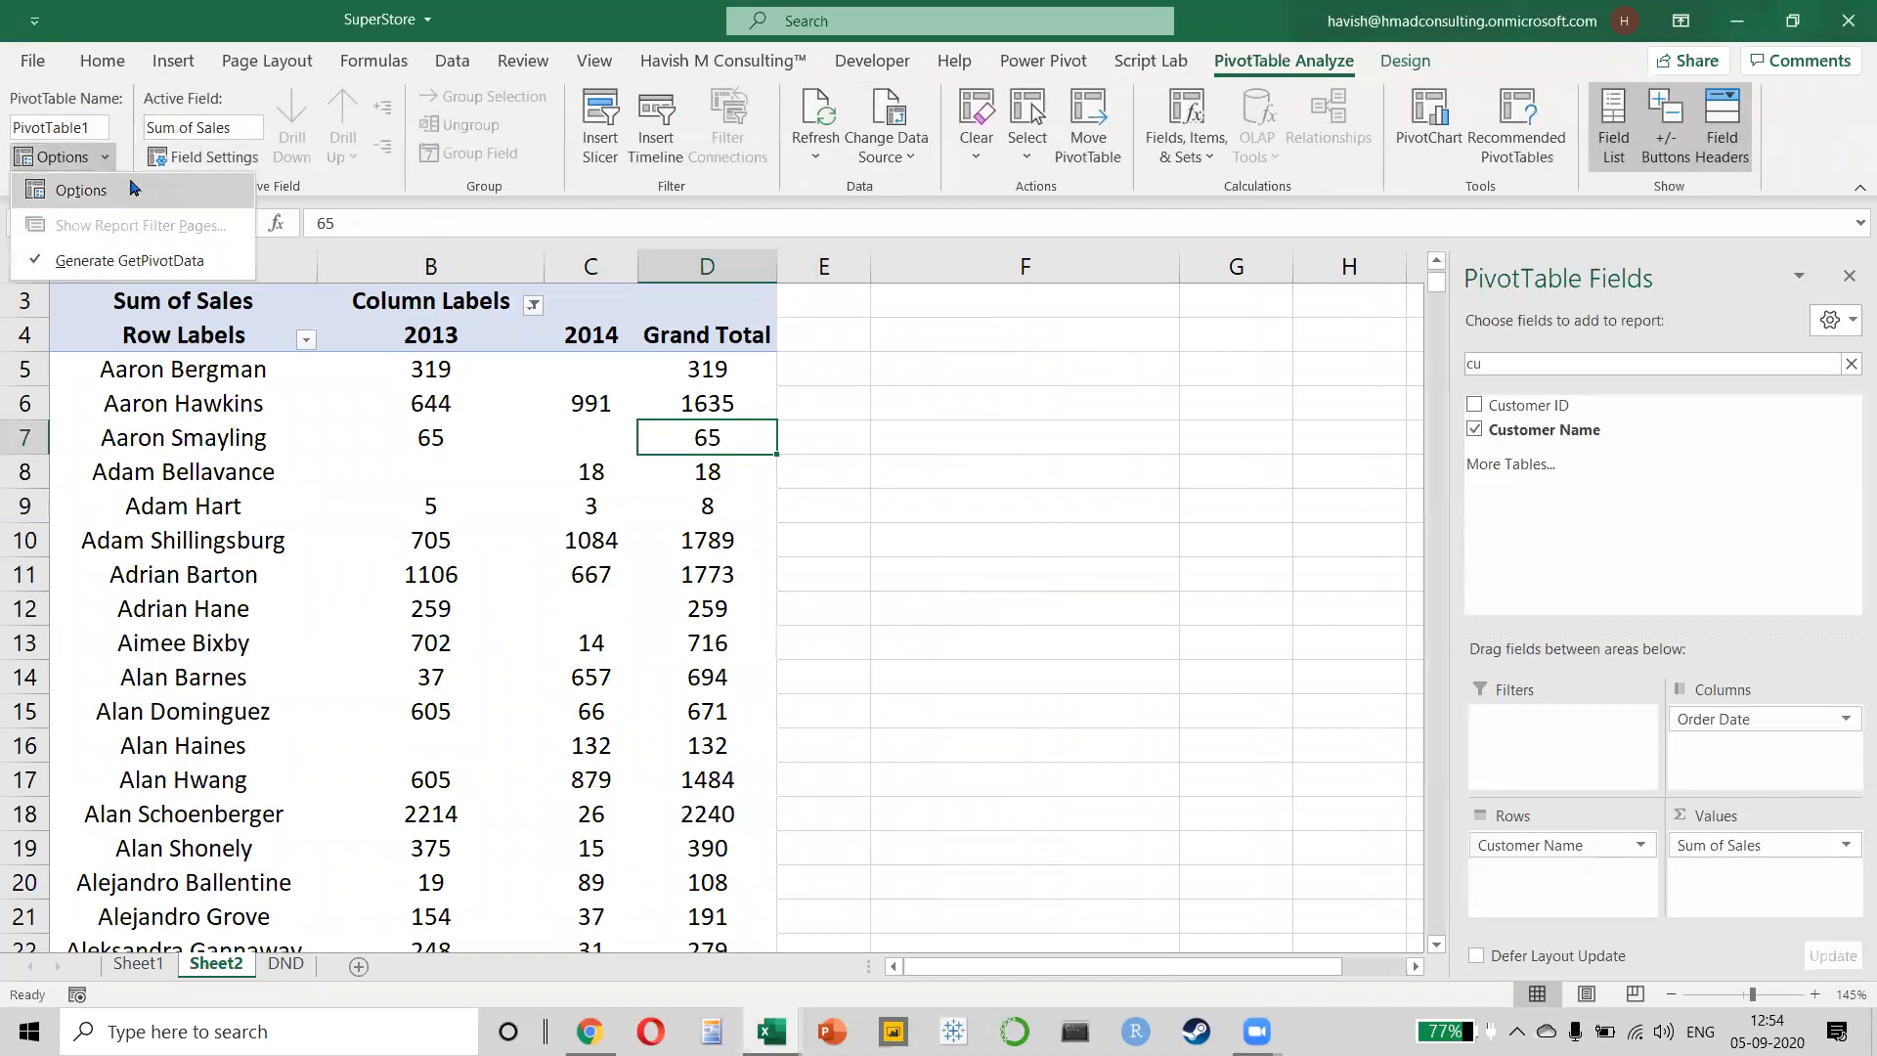
pyautogui.click(78, 258)
pyautogui.click(1011, 382)
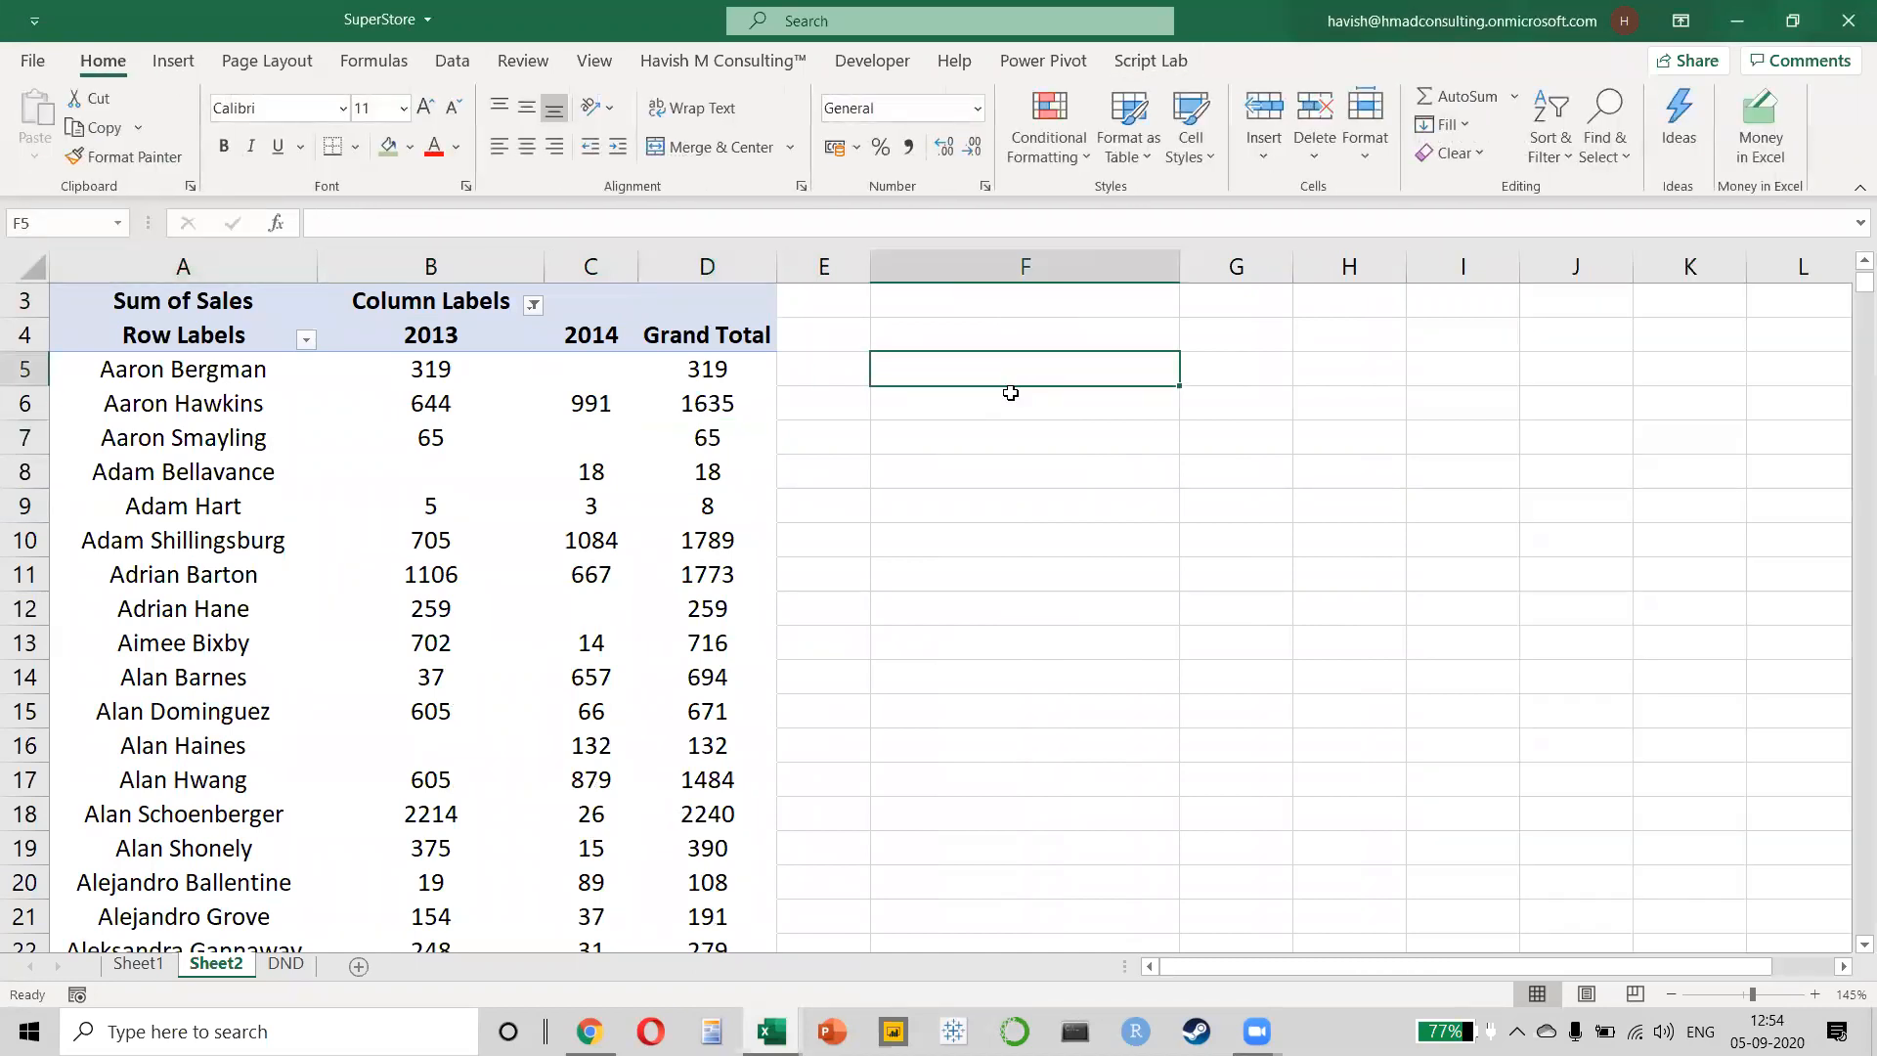
# - Enter the header "sales from new customers only" in F4 and widen column F to fit it
pyautogui.write('=IF(')
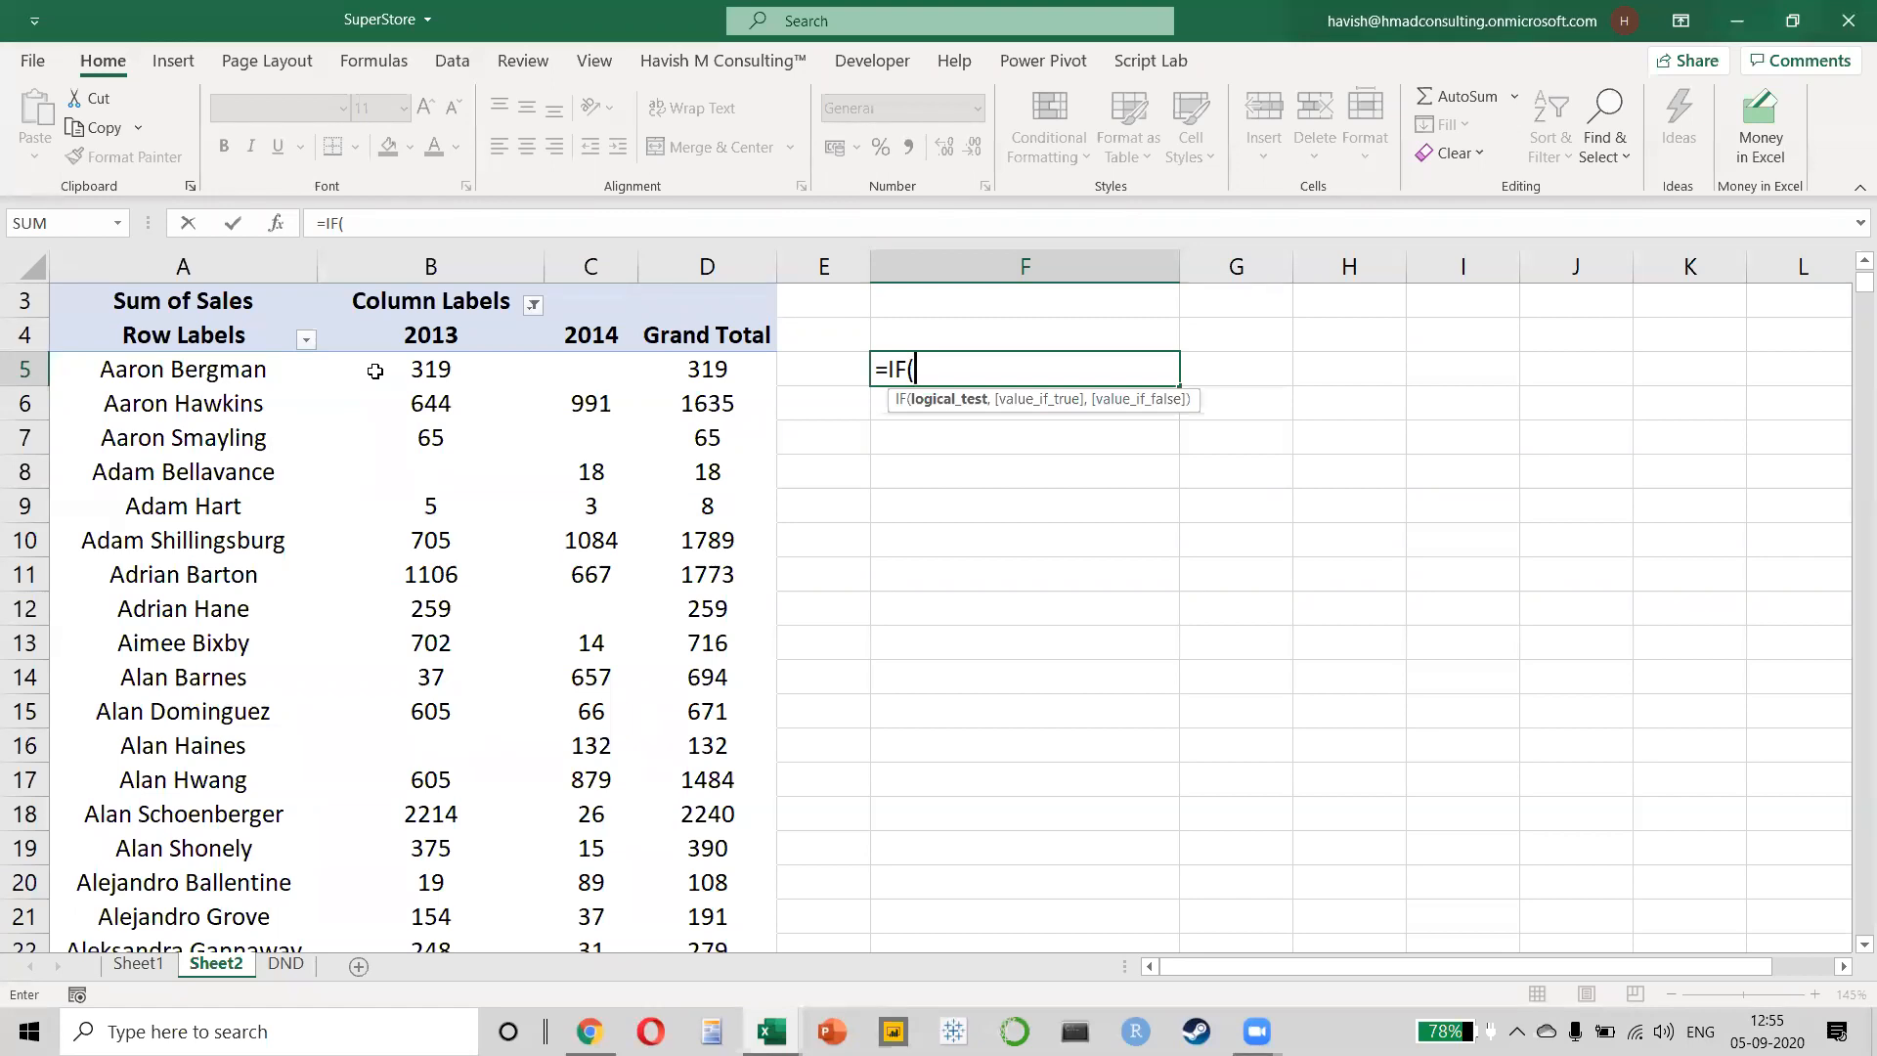
pyautogui.press('Escape')
pyautogui.press('Up')
pyautogui.write('sales')
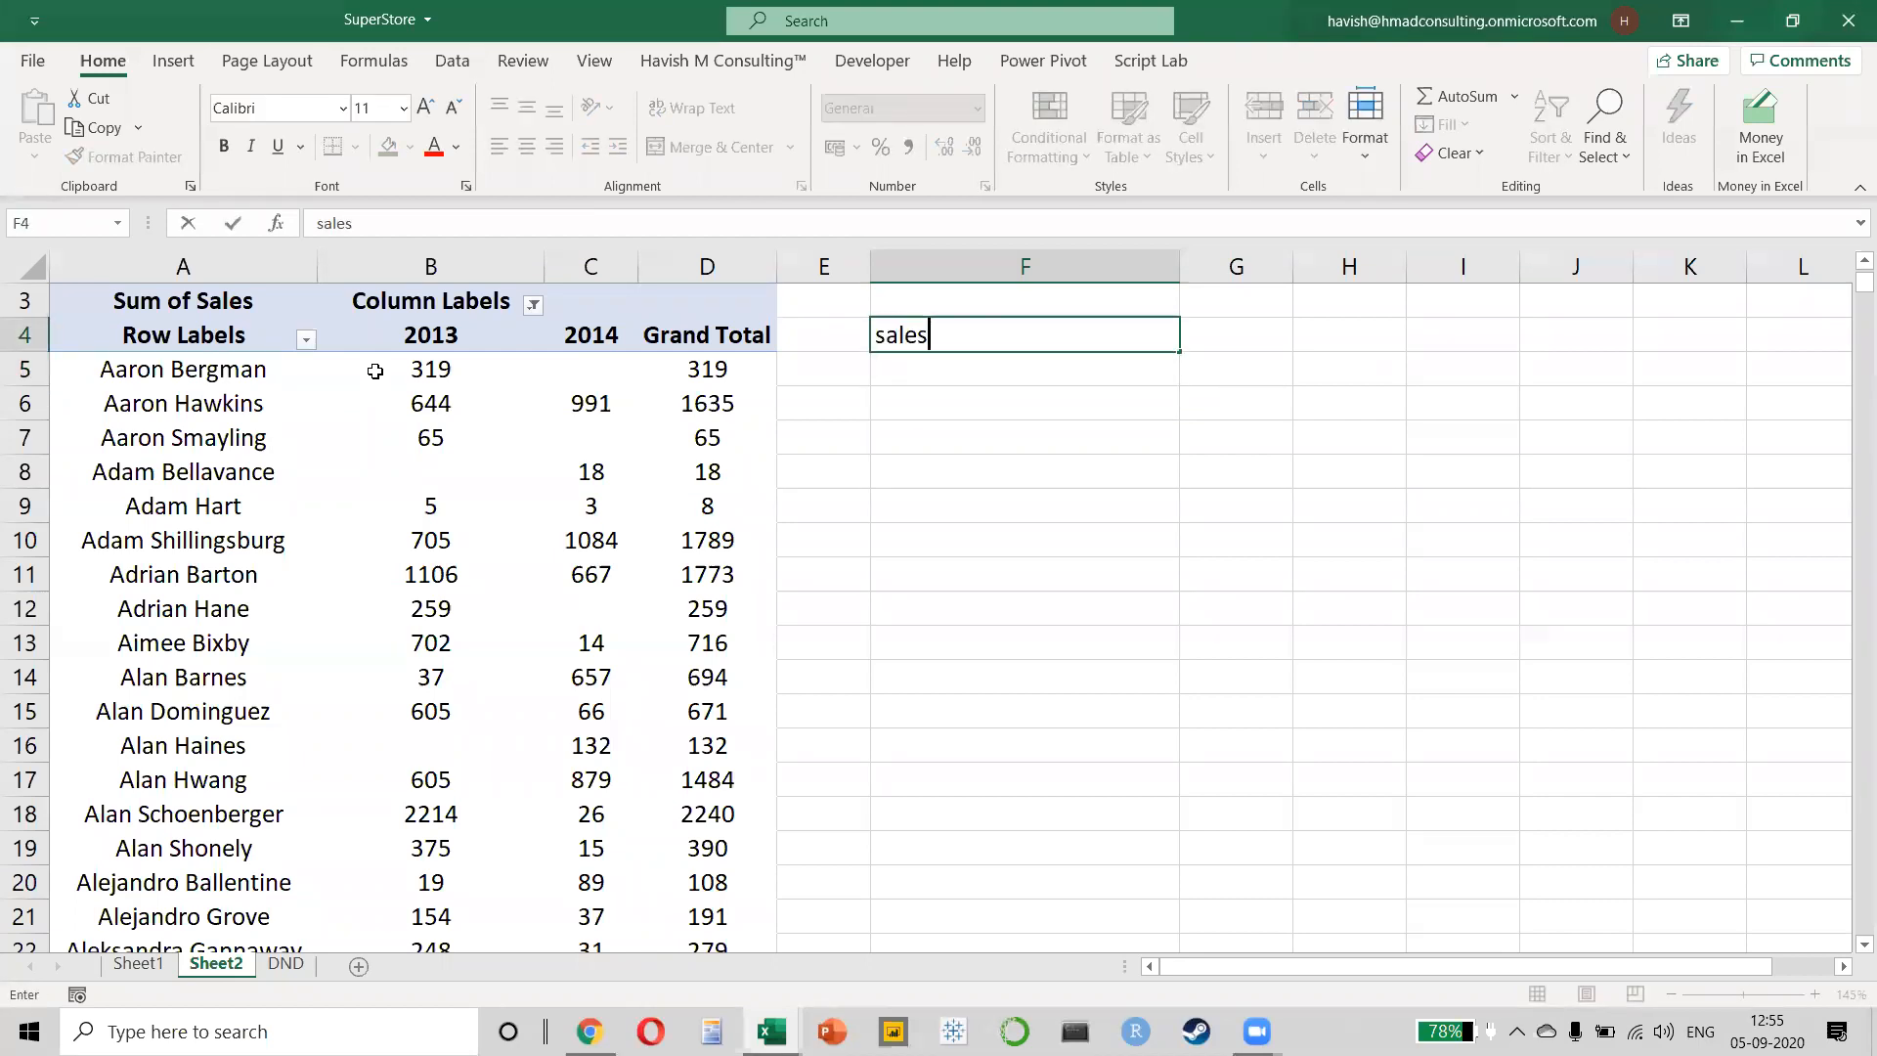
pyautogui.write(' from new custom')
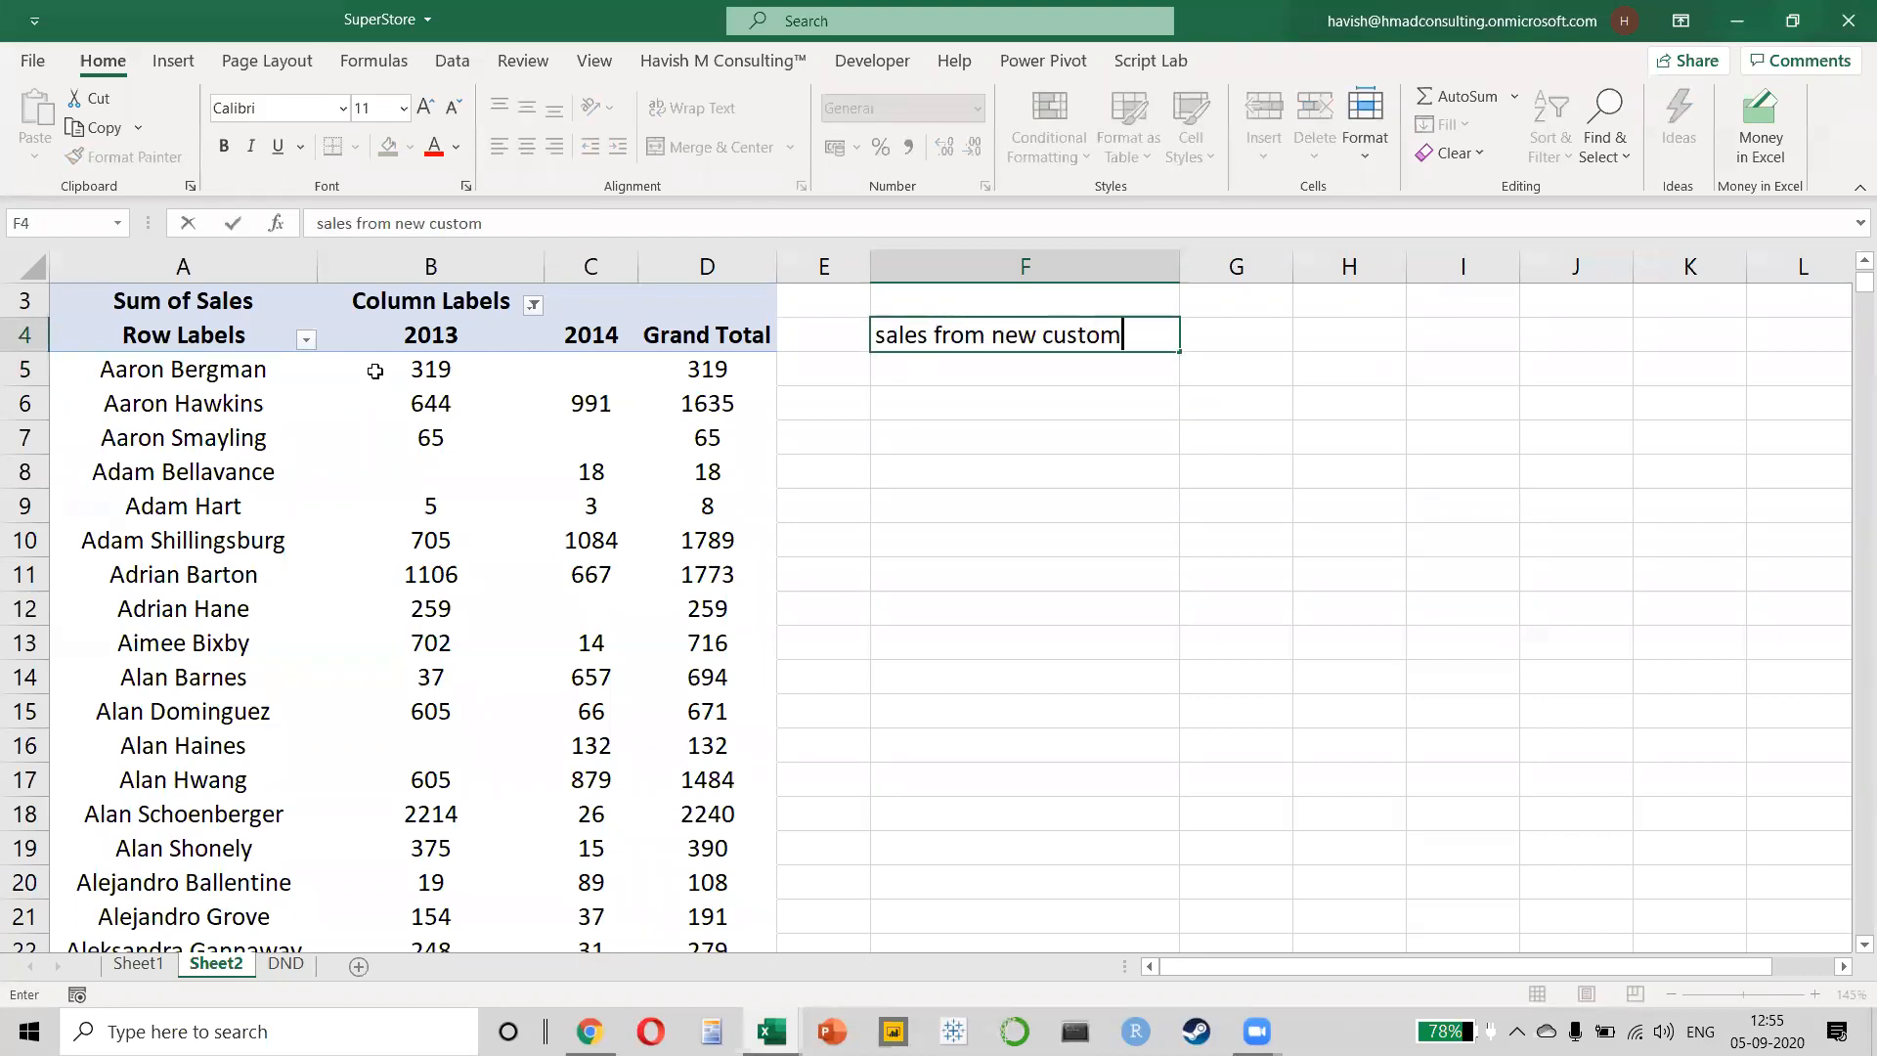
pyautogui.write('ers only')
pyautogui.press('Return')
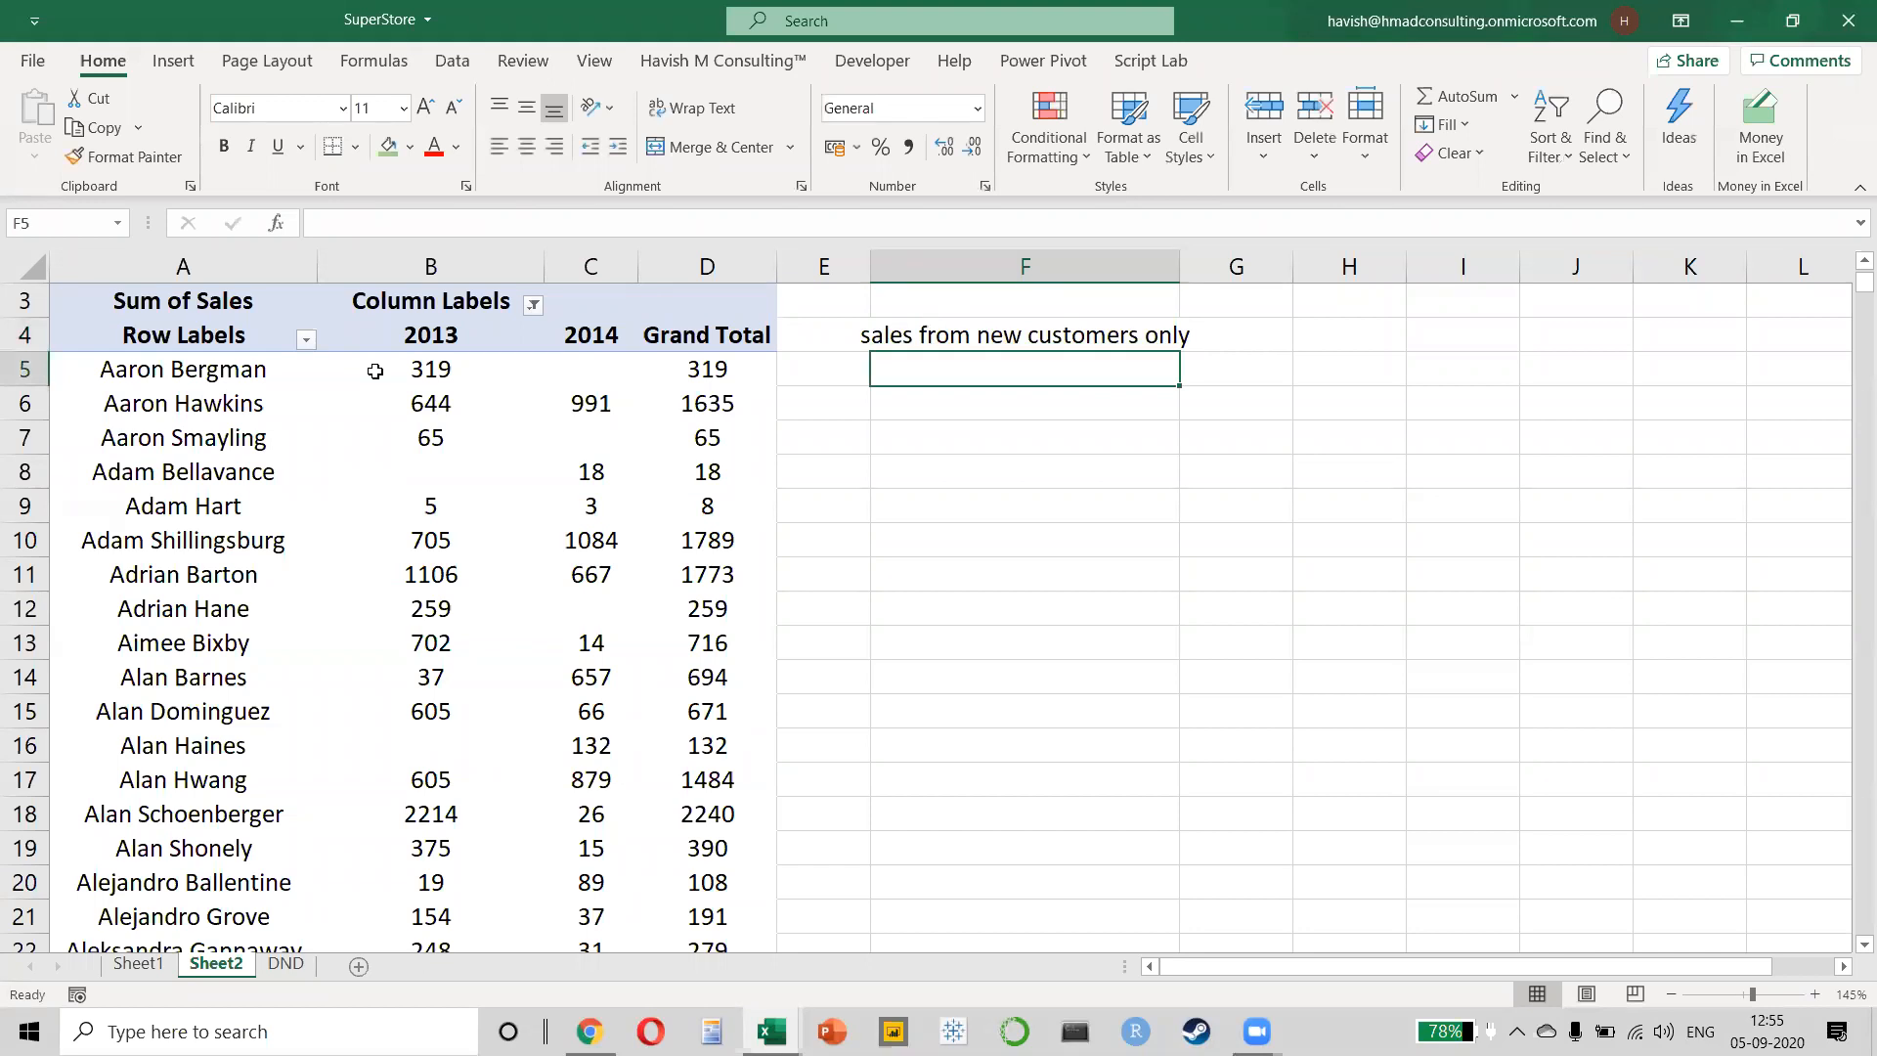
pyautogui.moveTo(1183, 275); pyautogui.dragTo(1247, 272)
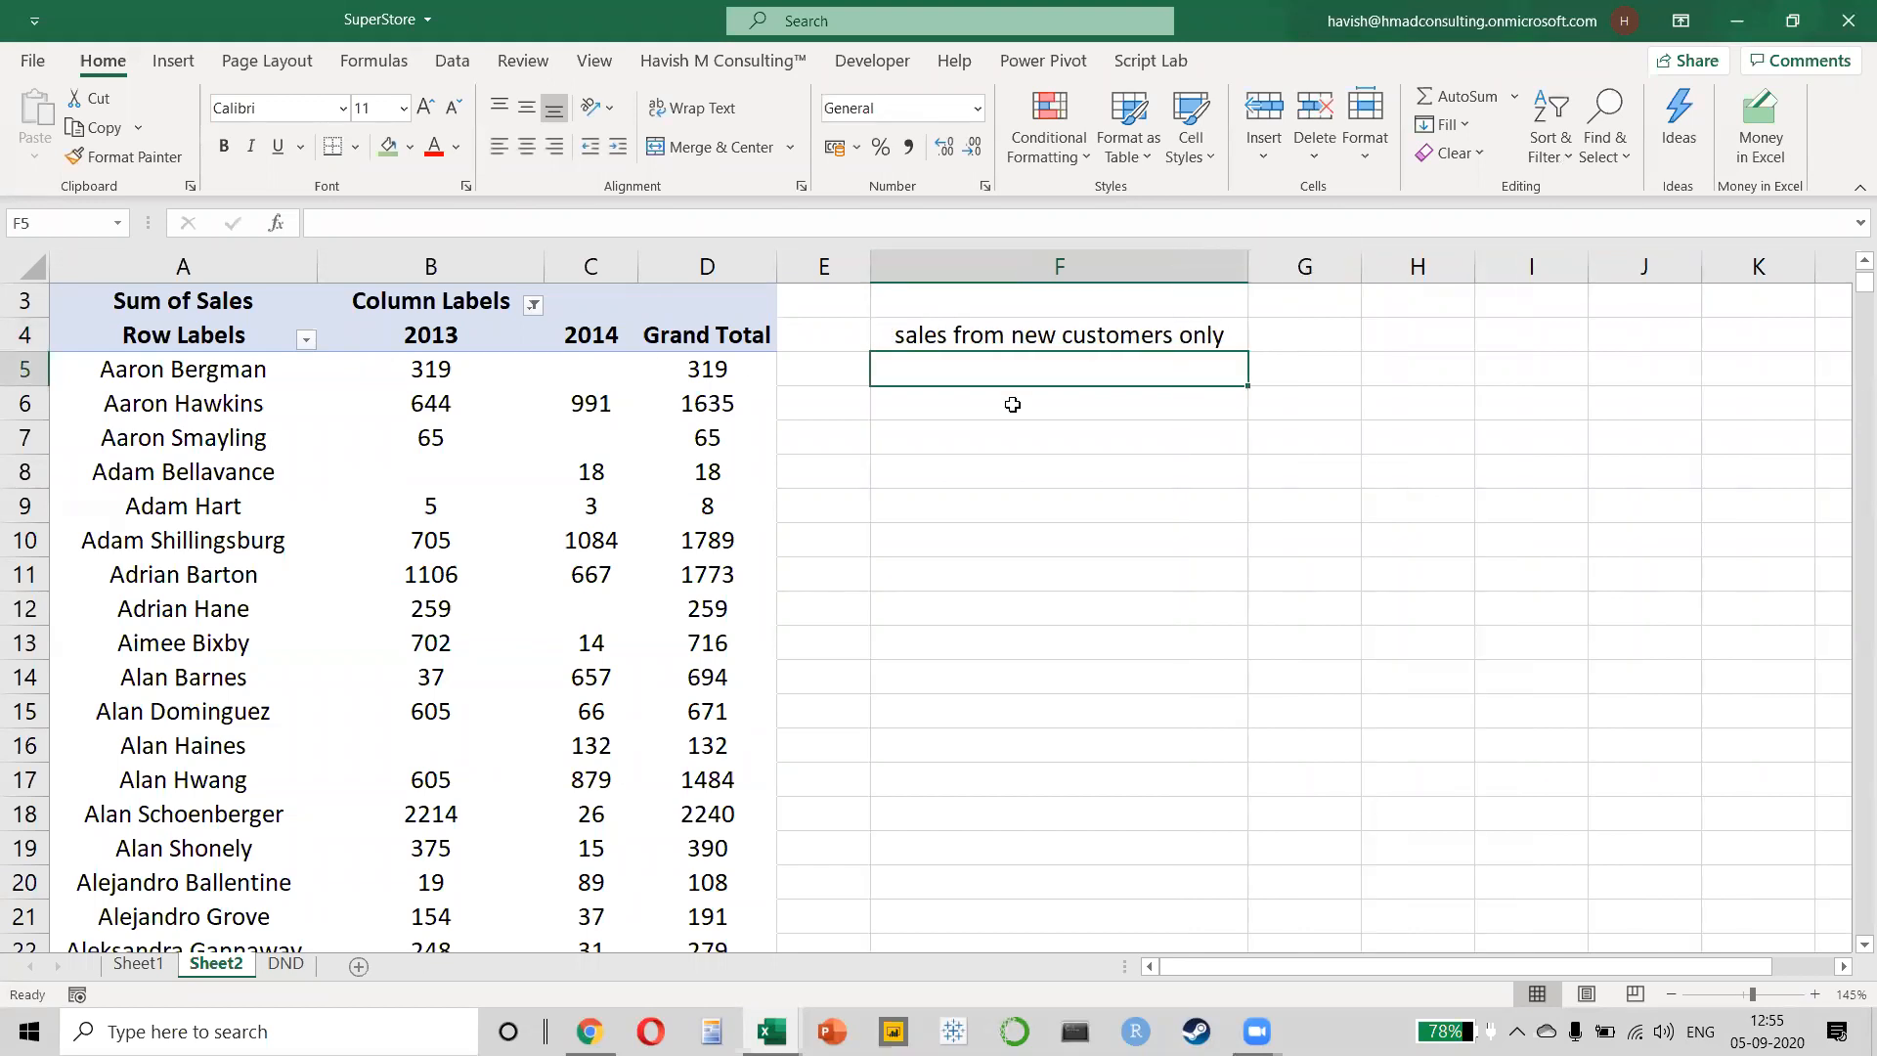
# - Examine the 2013 column and the 2013 and 2014 sales in customer rows 5, 6 and 8
pyautogui.click(446, 265)
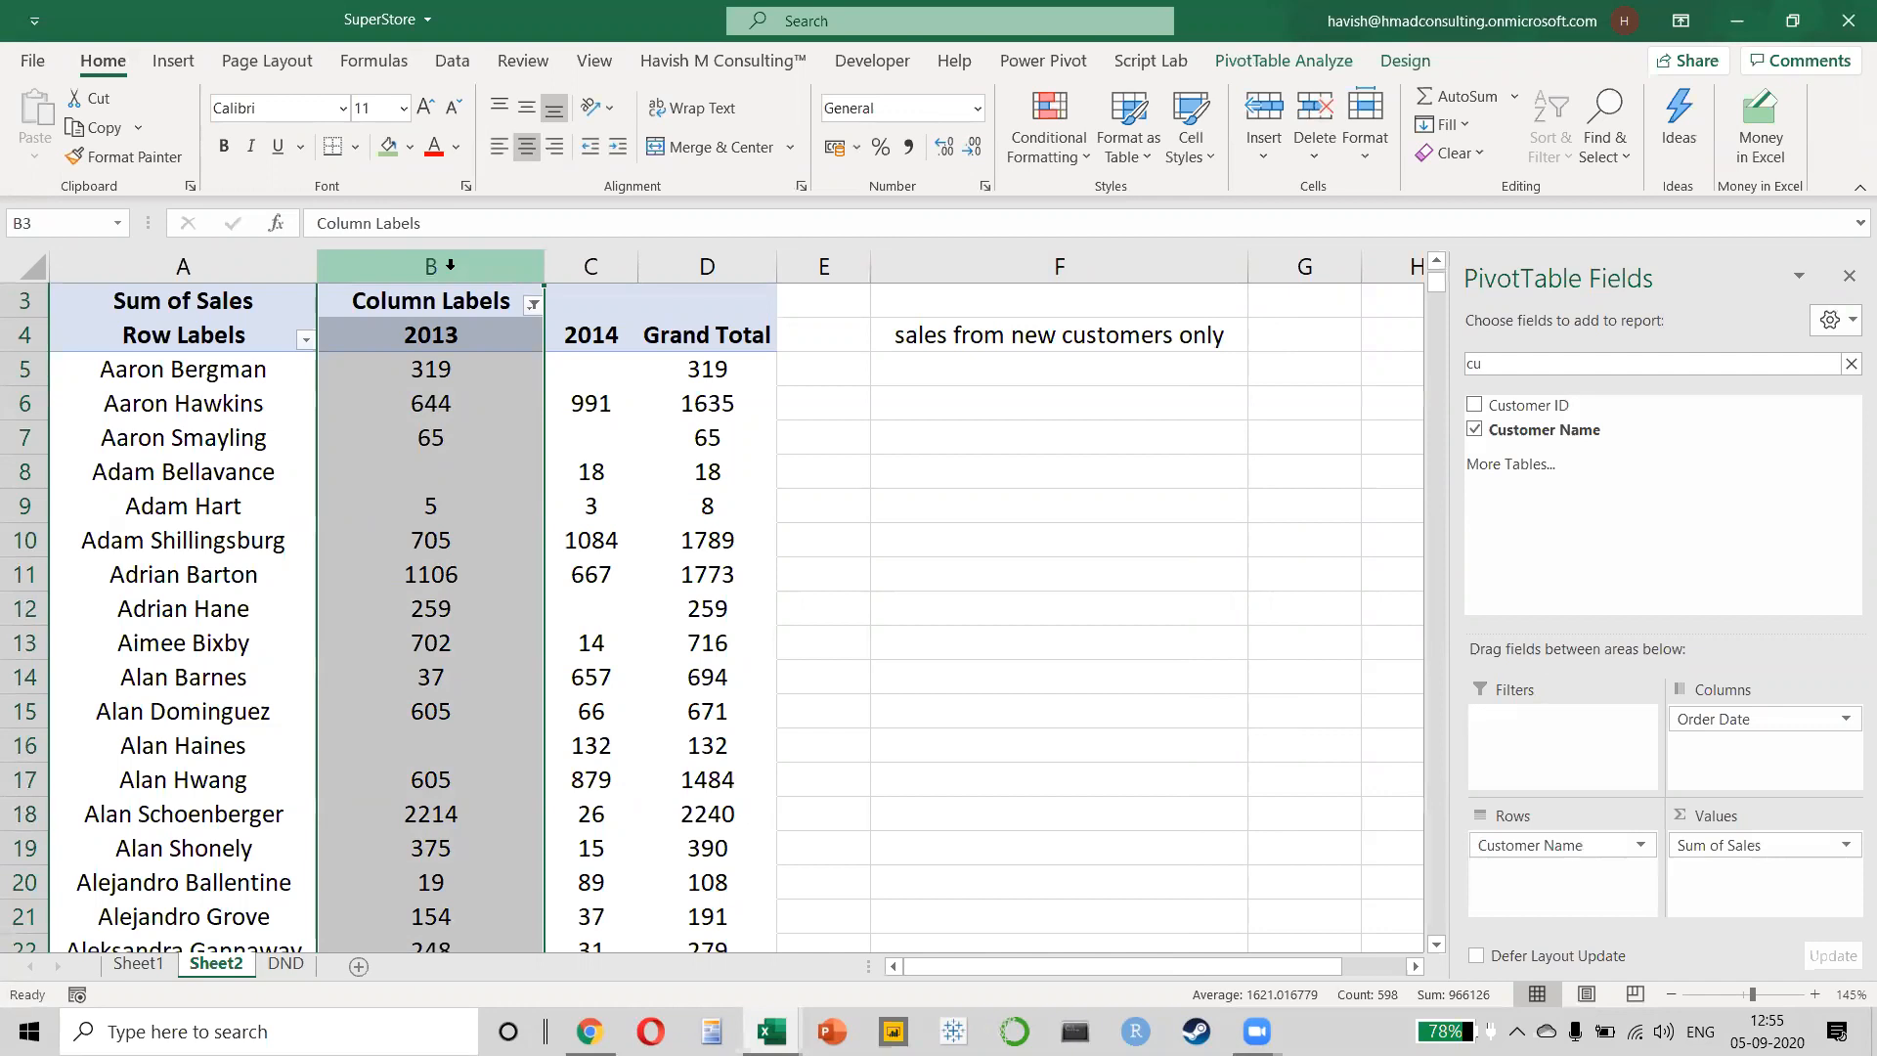
pyautogui.click(15, 371)
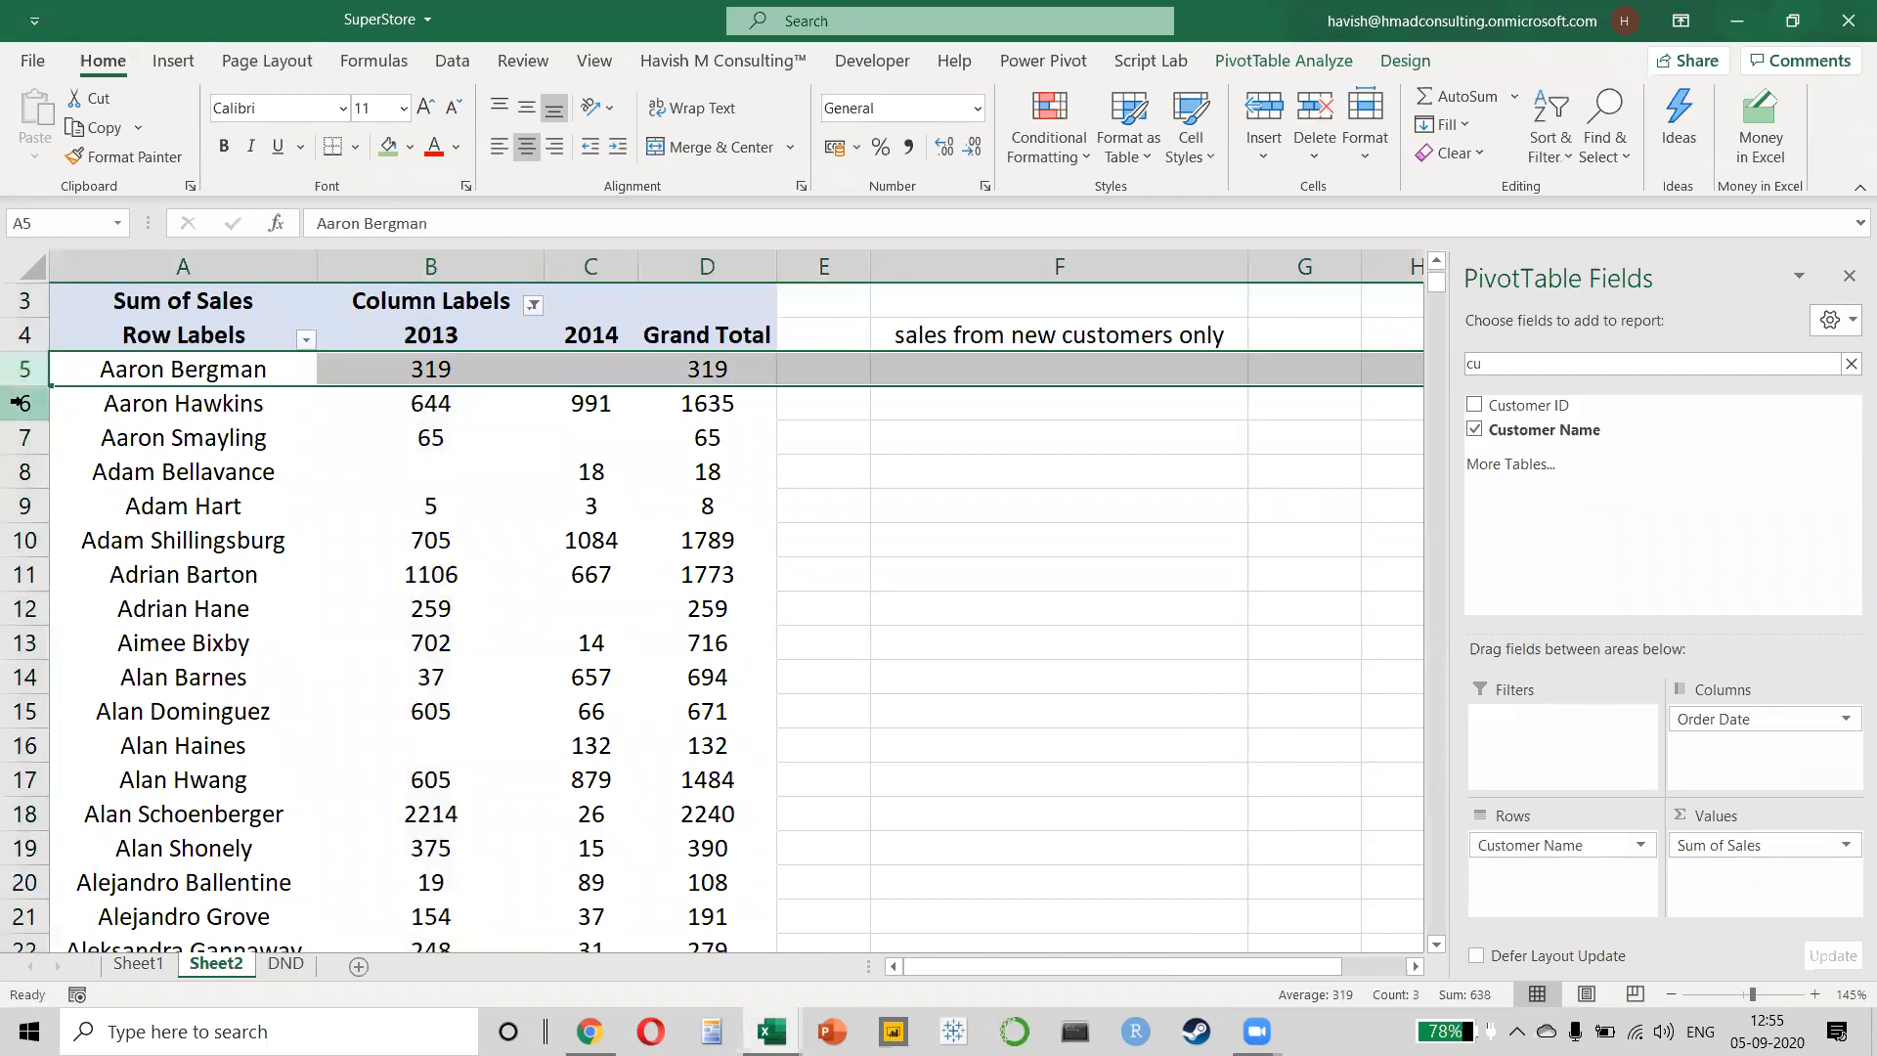
pyautogui.click(15, 402)
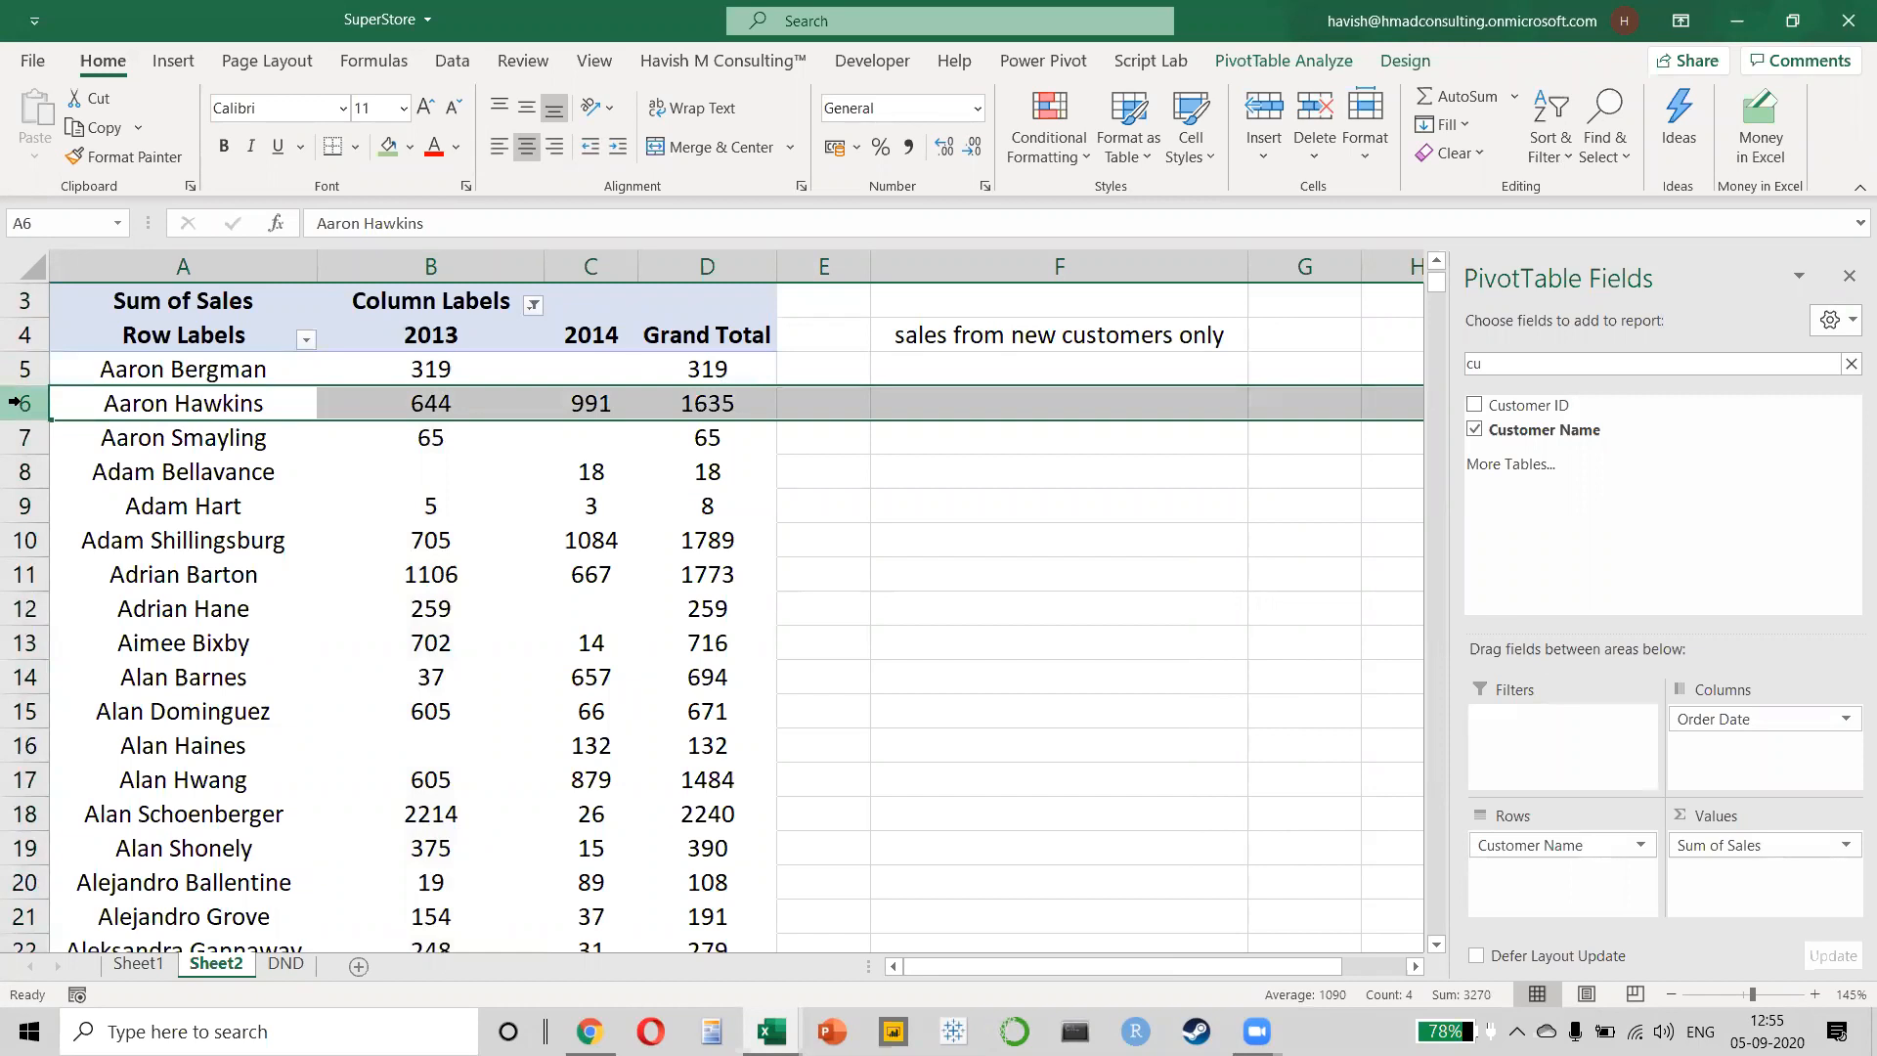
pyautogui.click(461, 413)
pyautogui.click(570, 413)
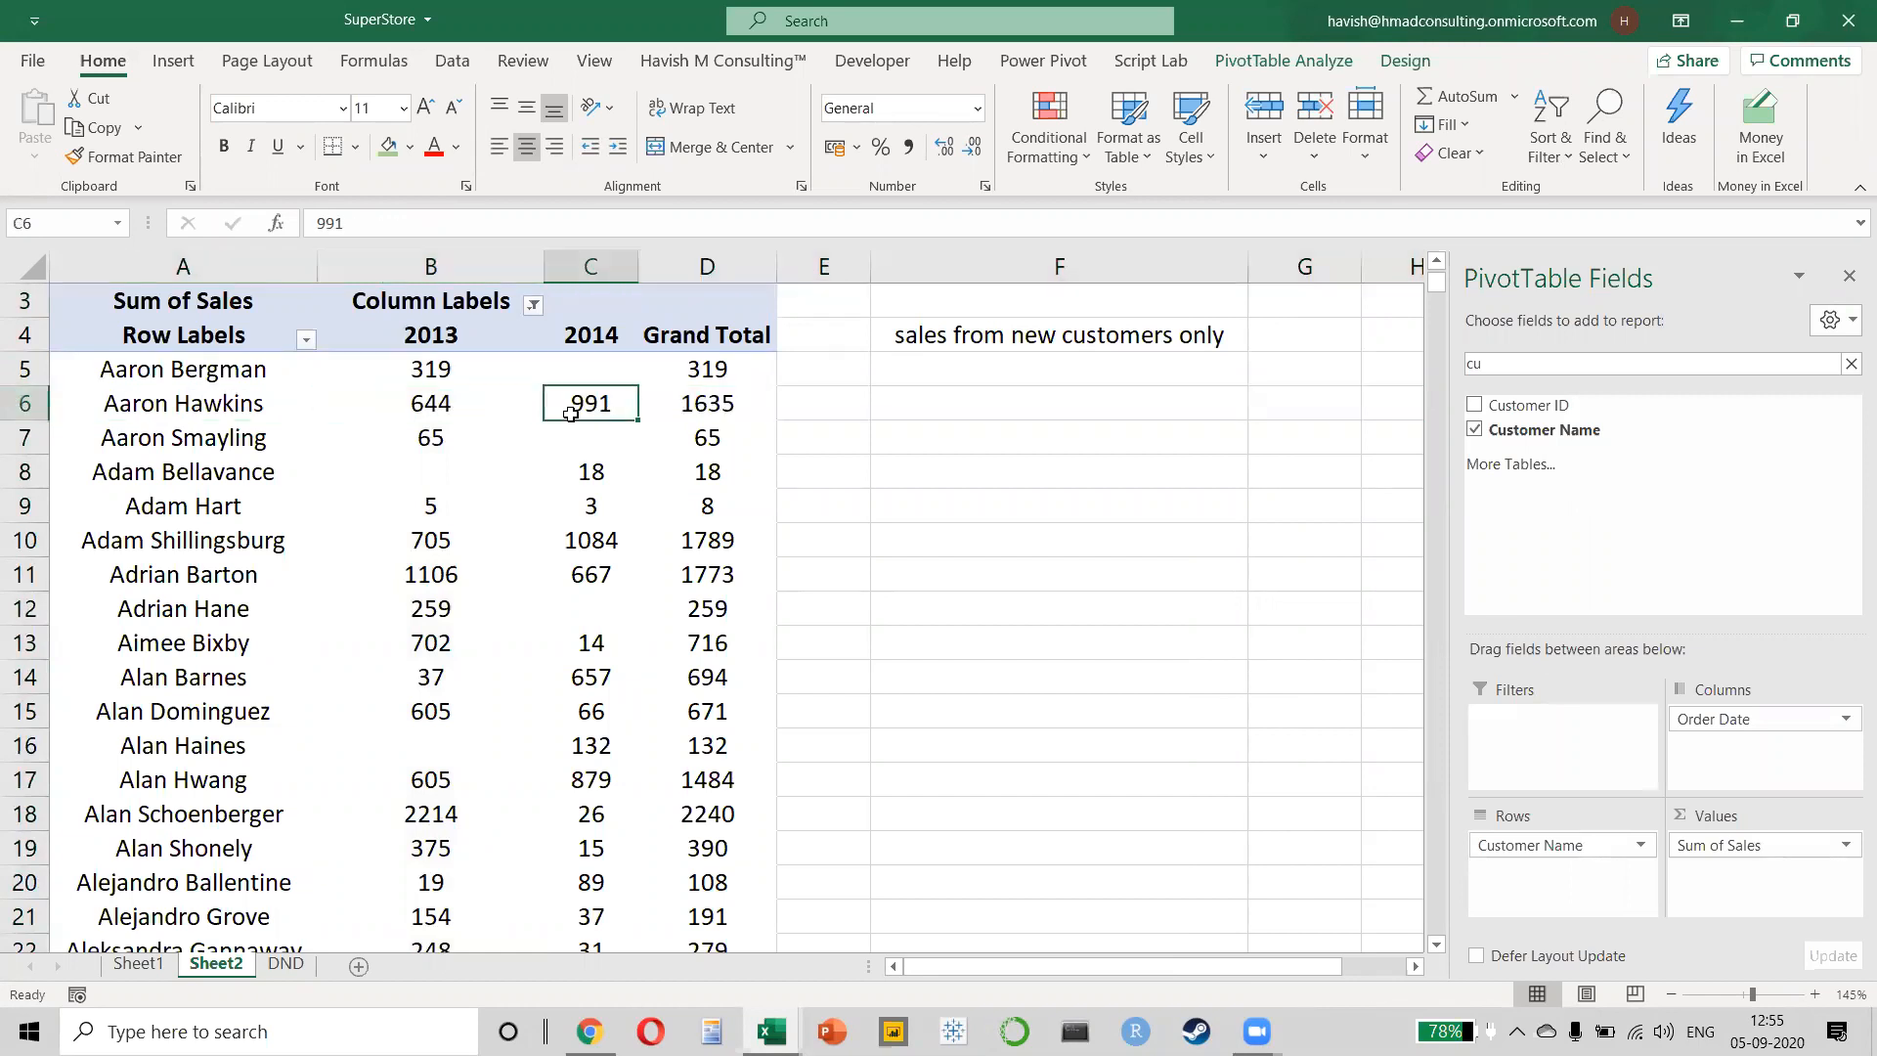
pyautogui.click(26, 471)
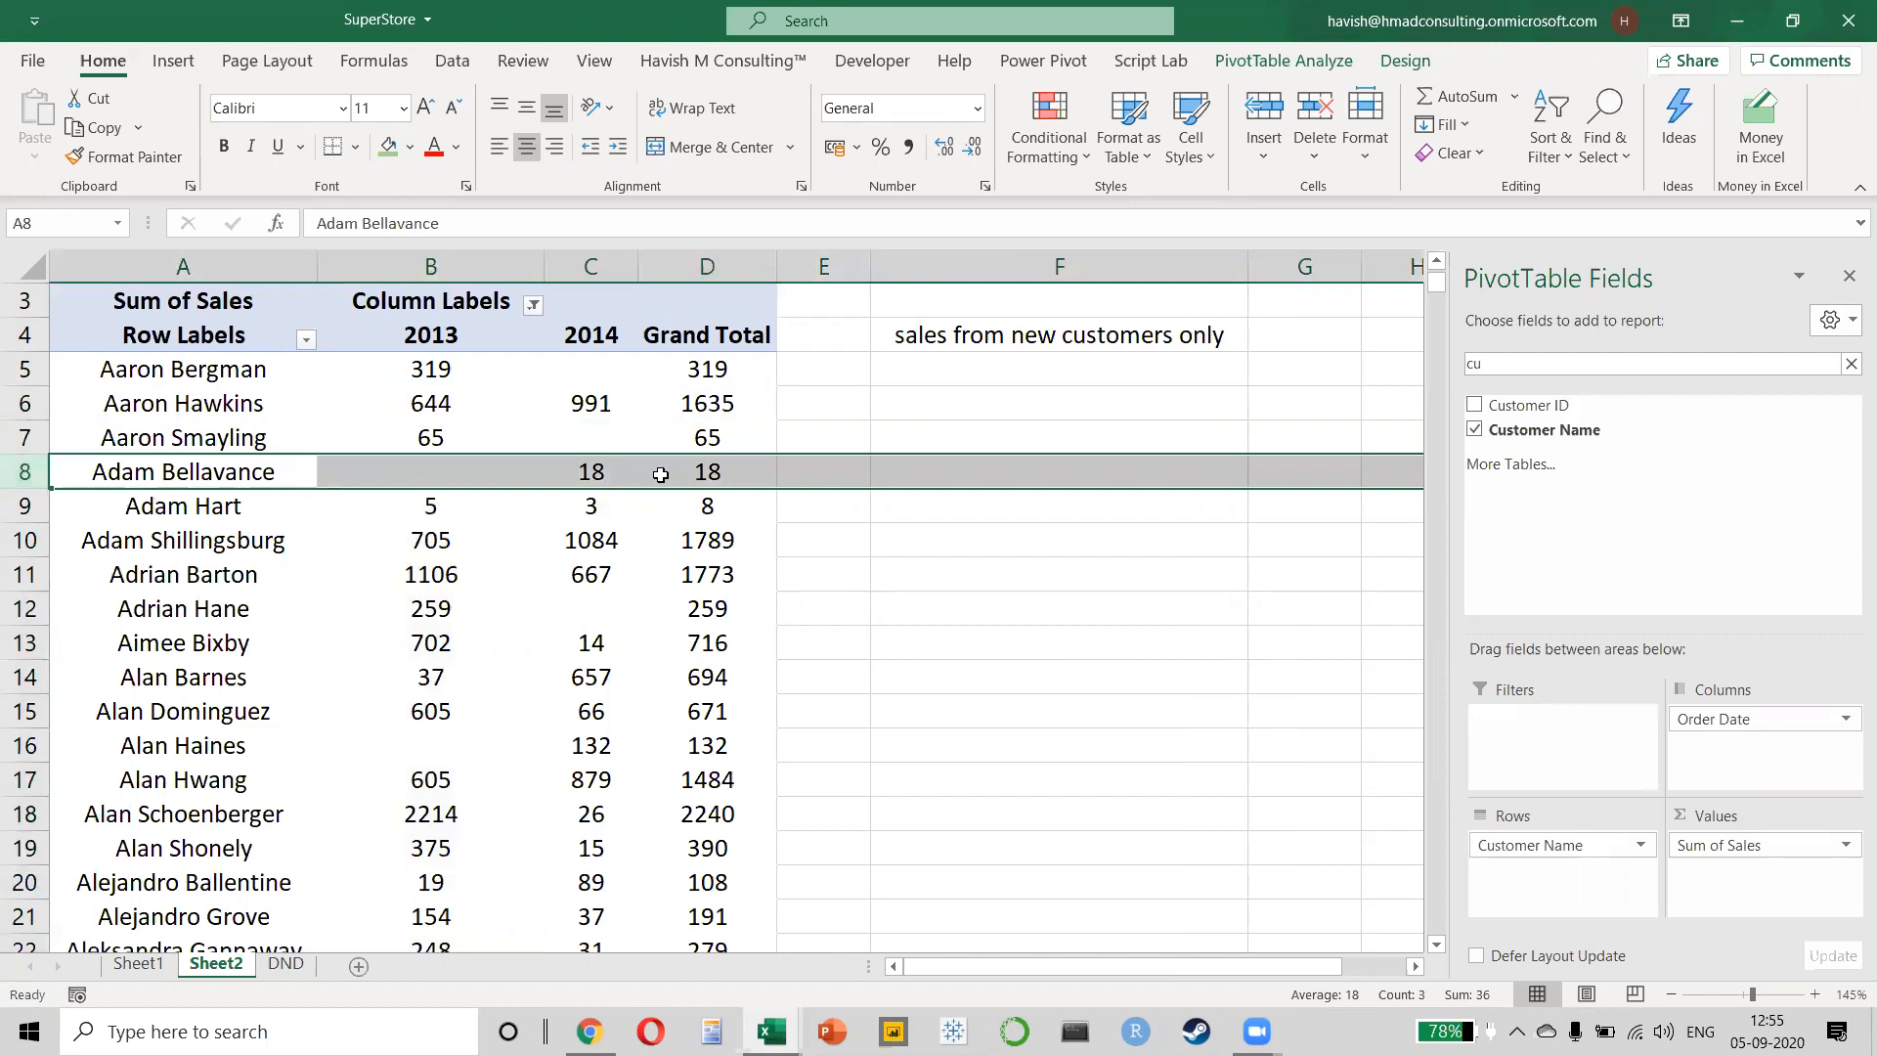
pyautogui.click(409, 476)
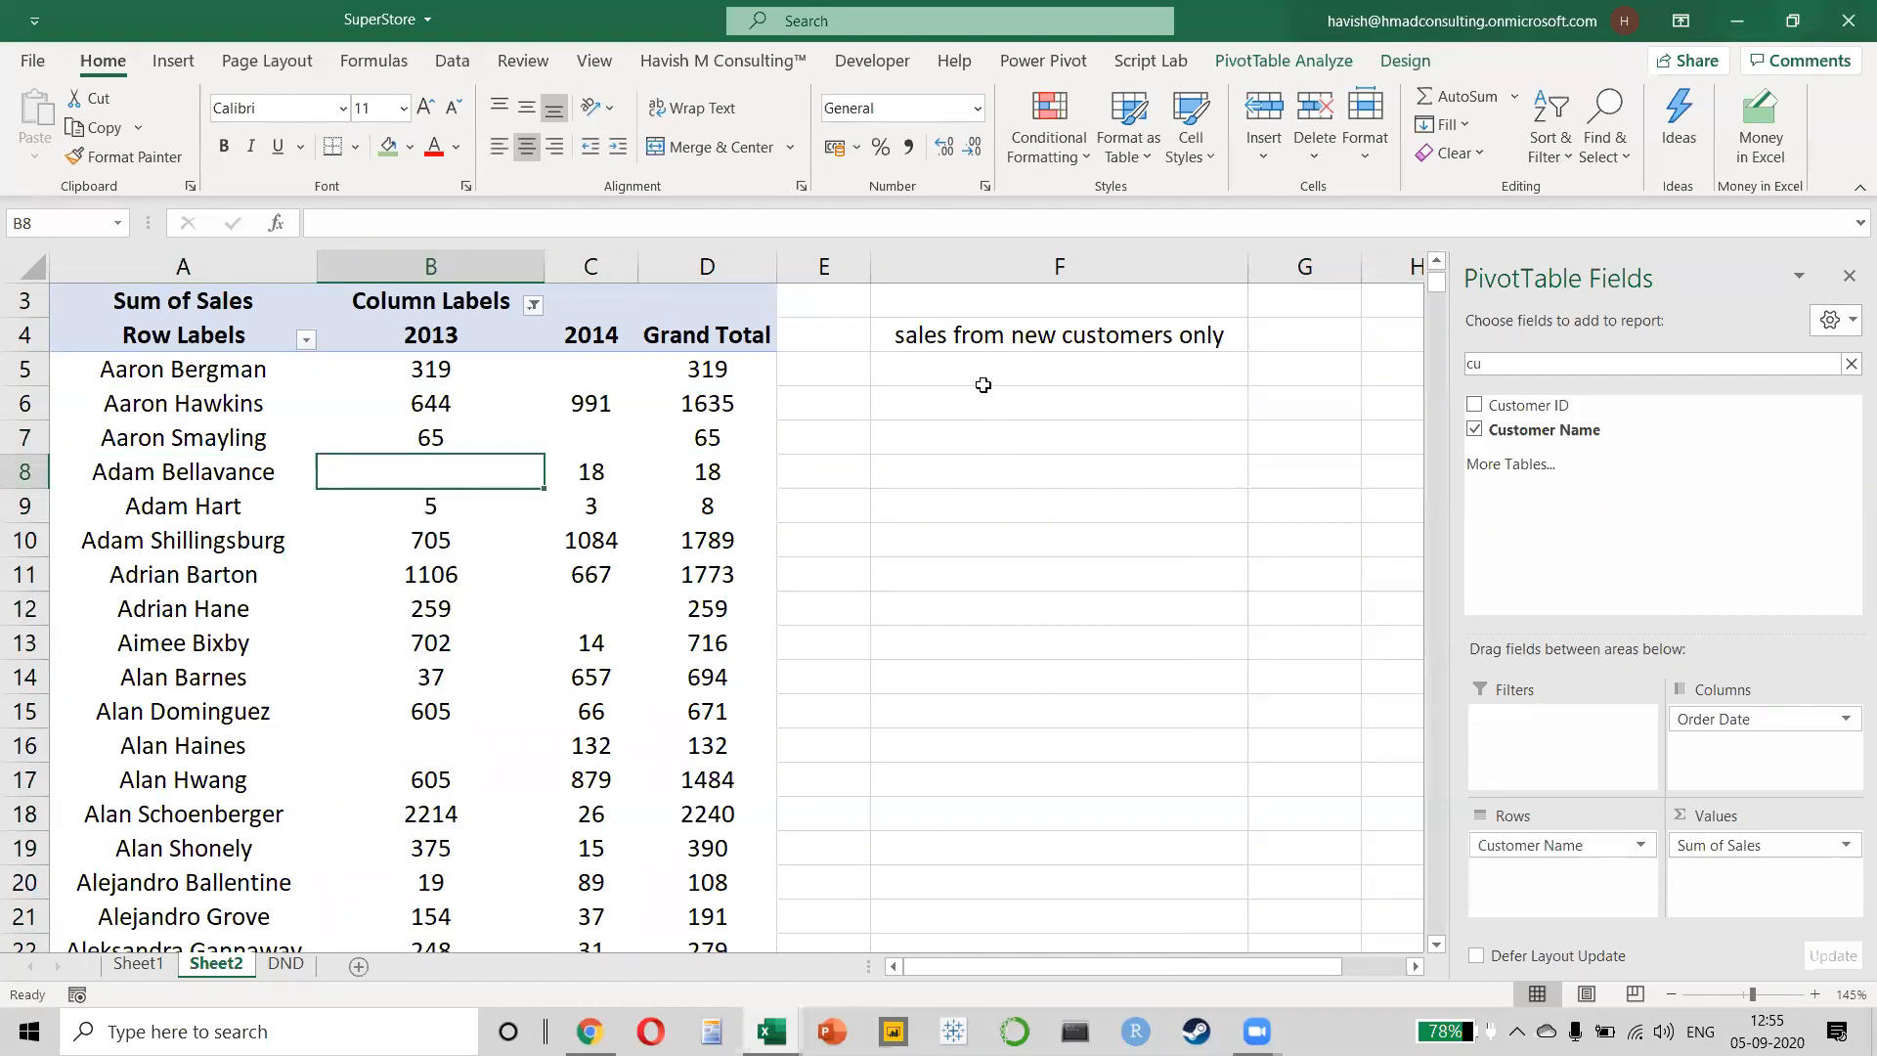
# - Enter =IF(AND(B5=0,C5>0), "New", "Existing") in F5 and fill it down through F18
pyautogui.click(976, 371)
pyautogui.write('=if')
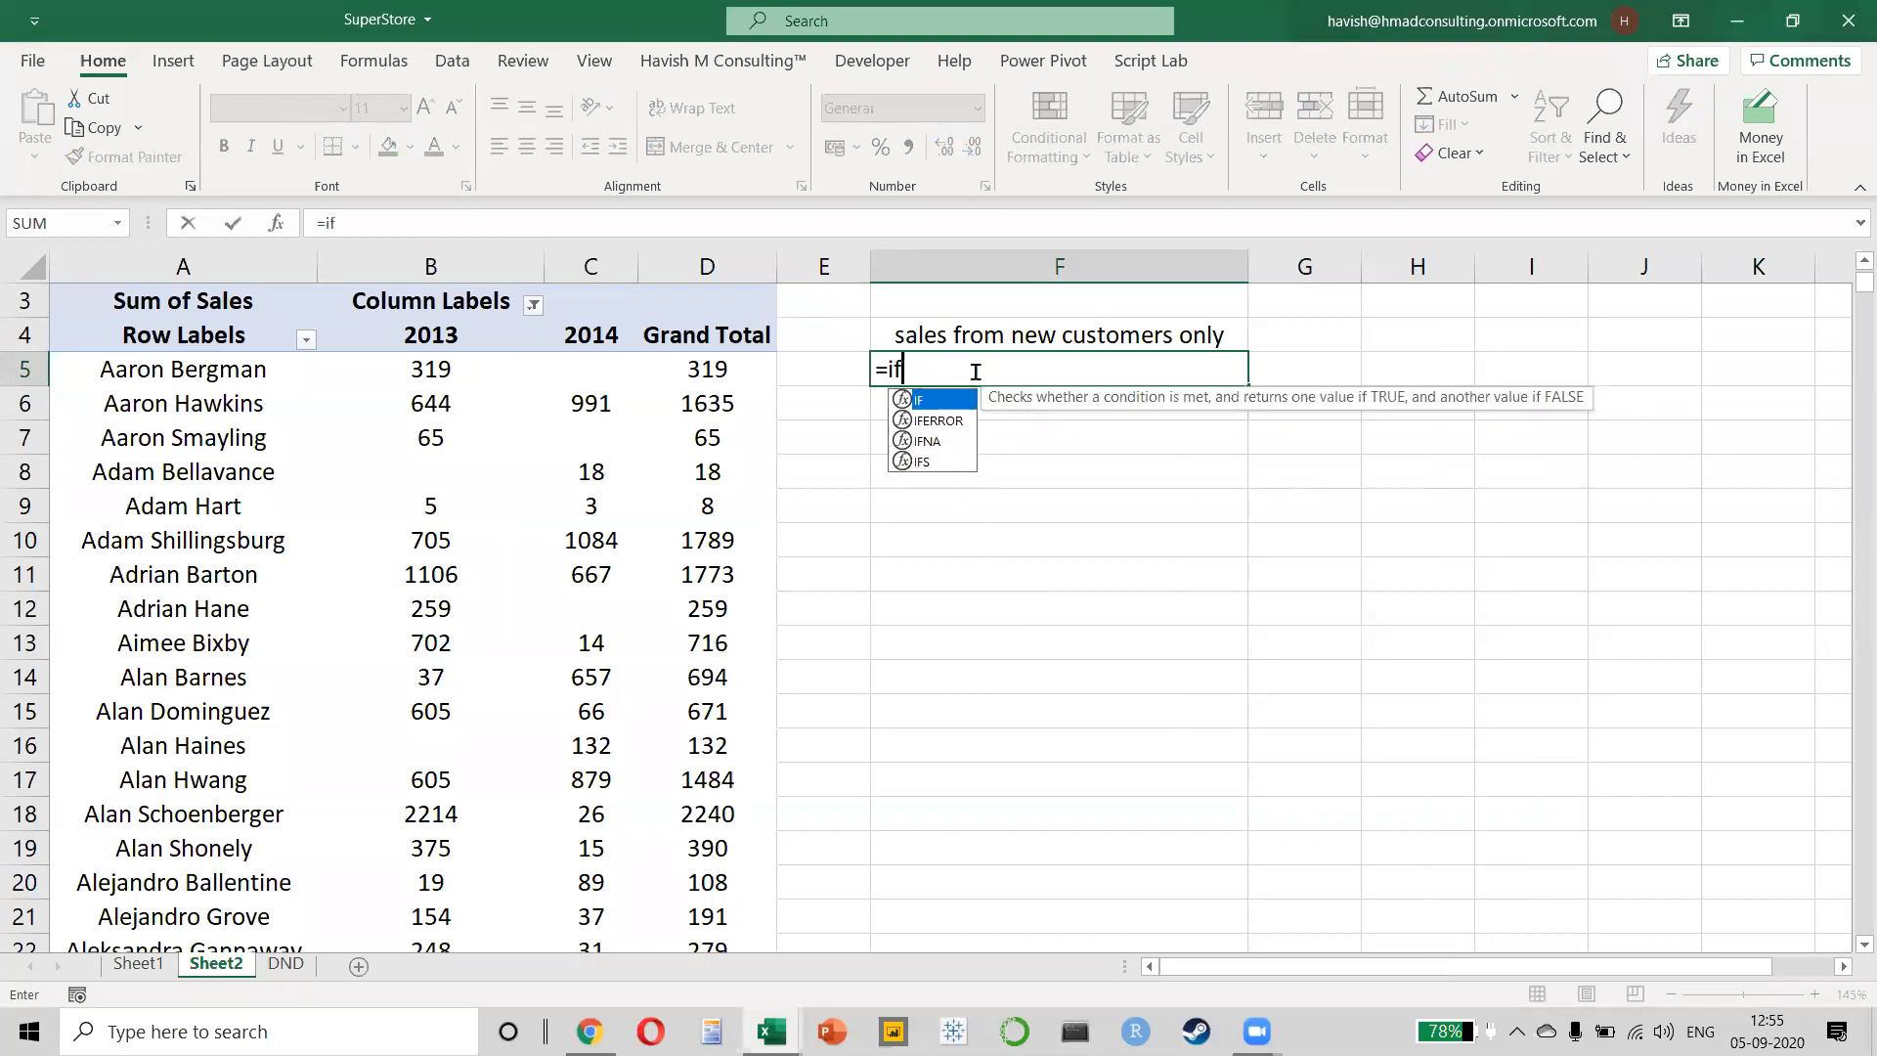
pyautogui.press('Tab')
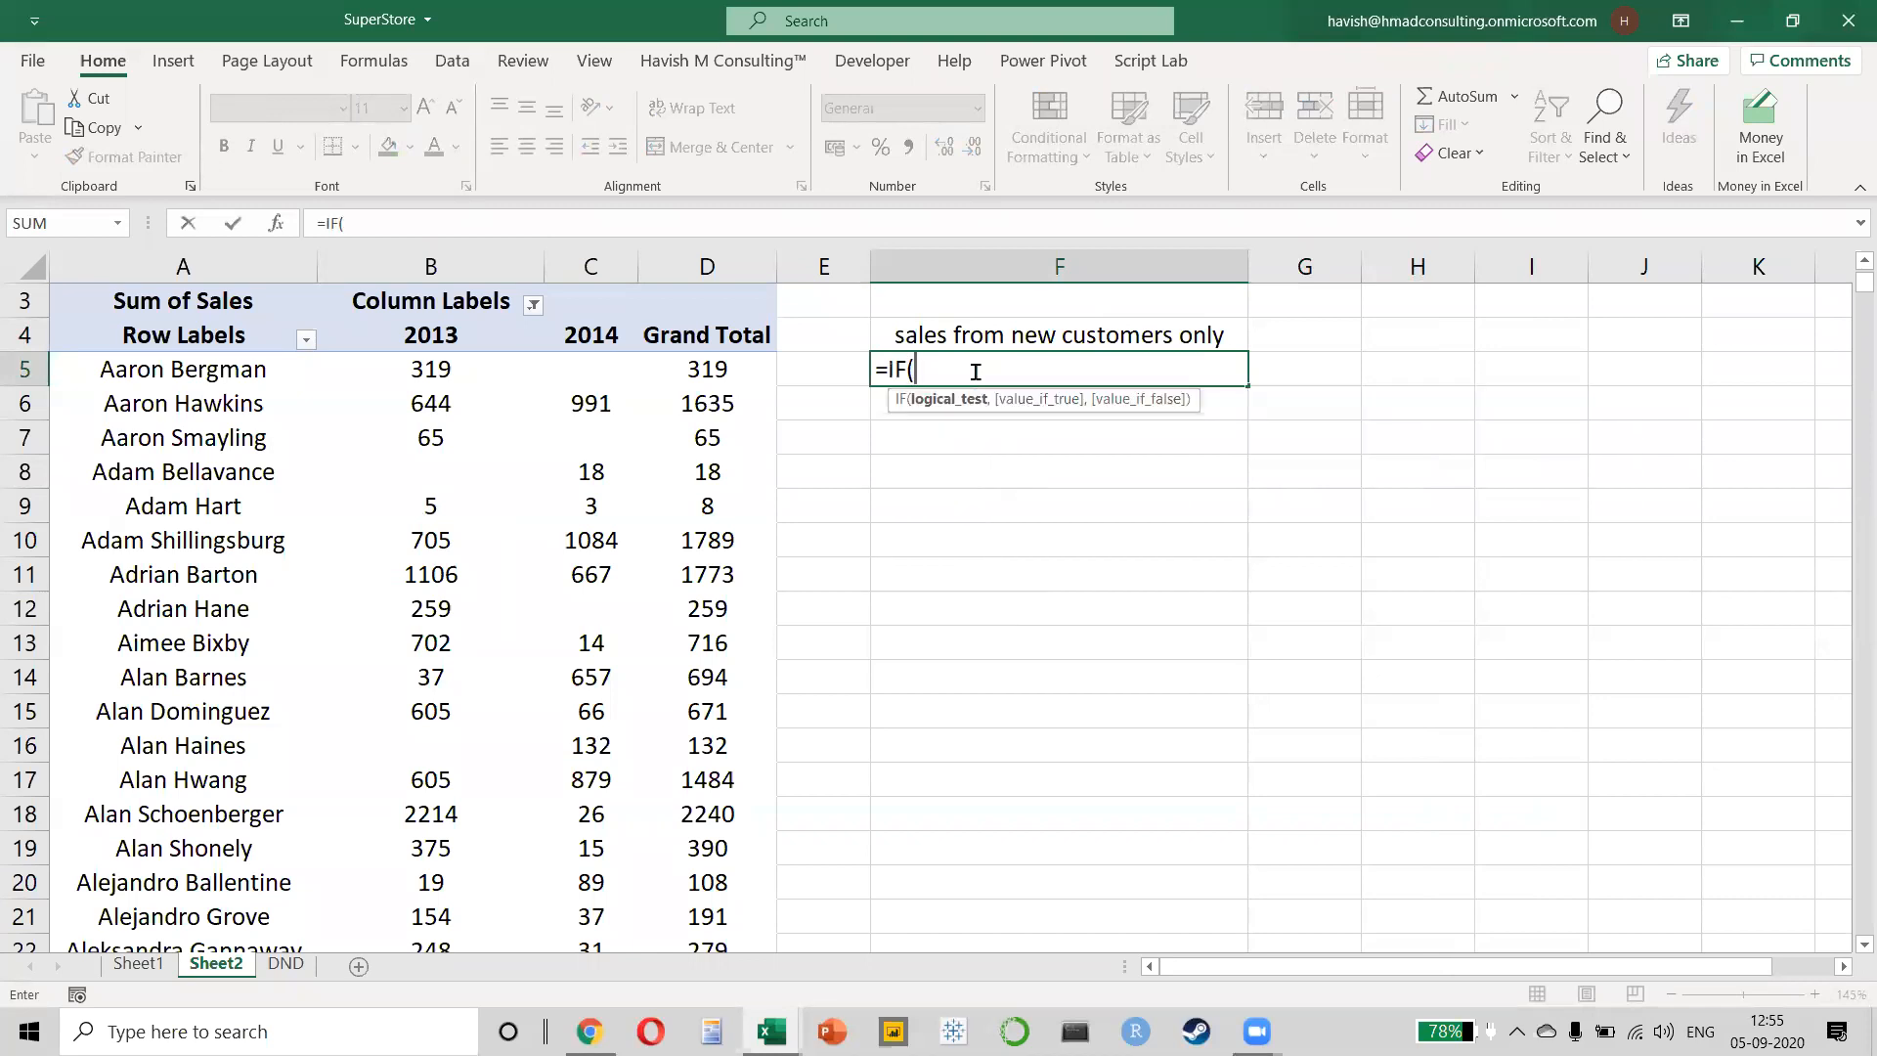
pyautogui.write('and(')
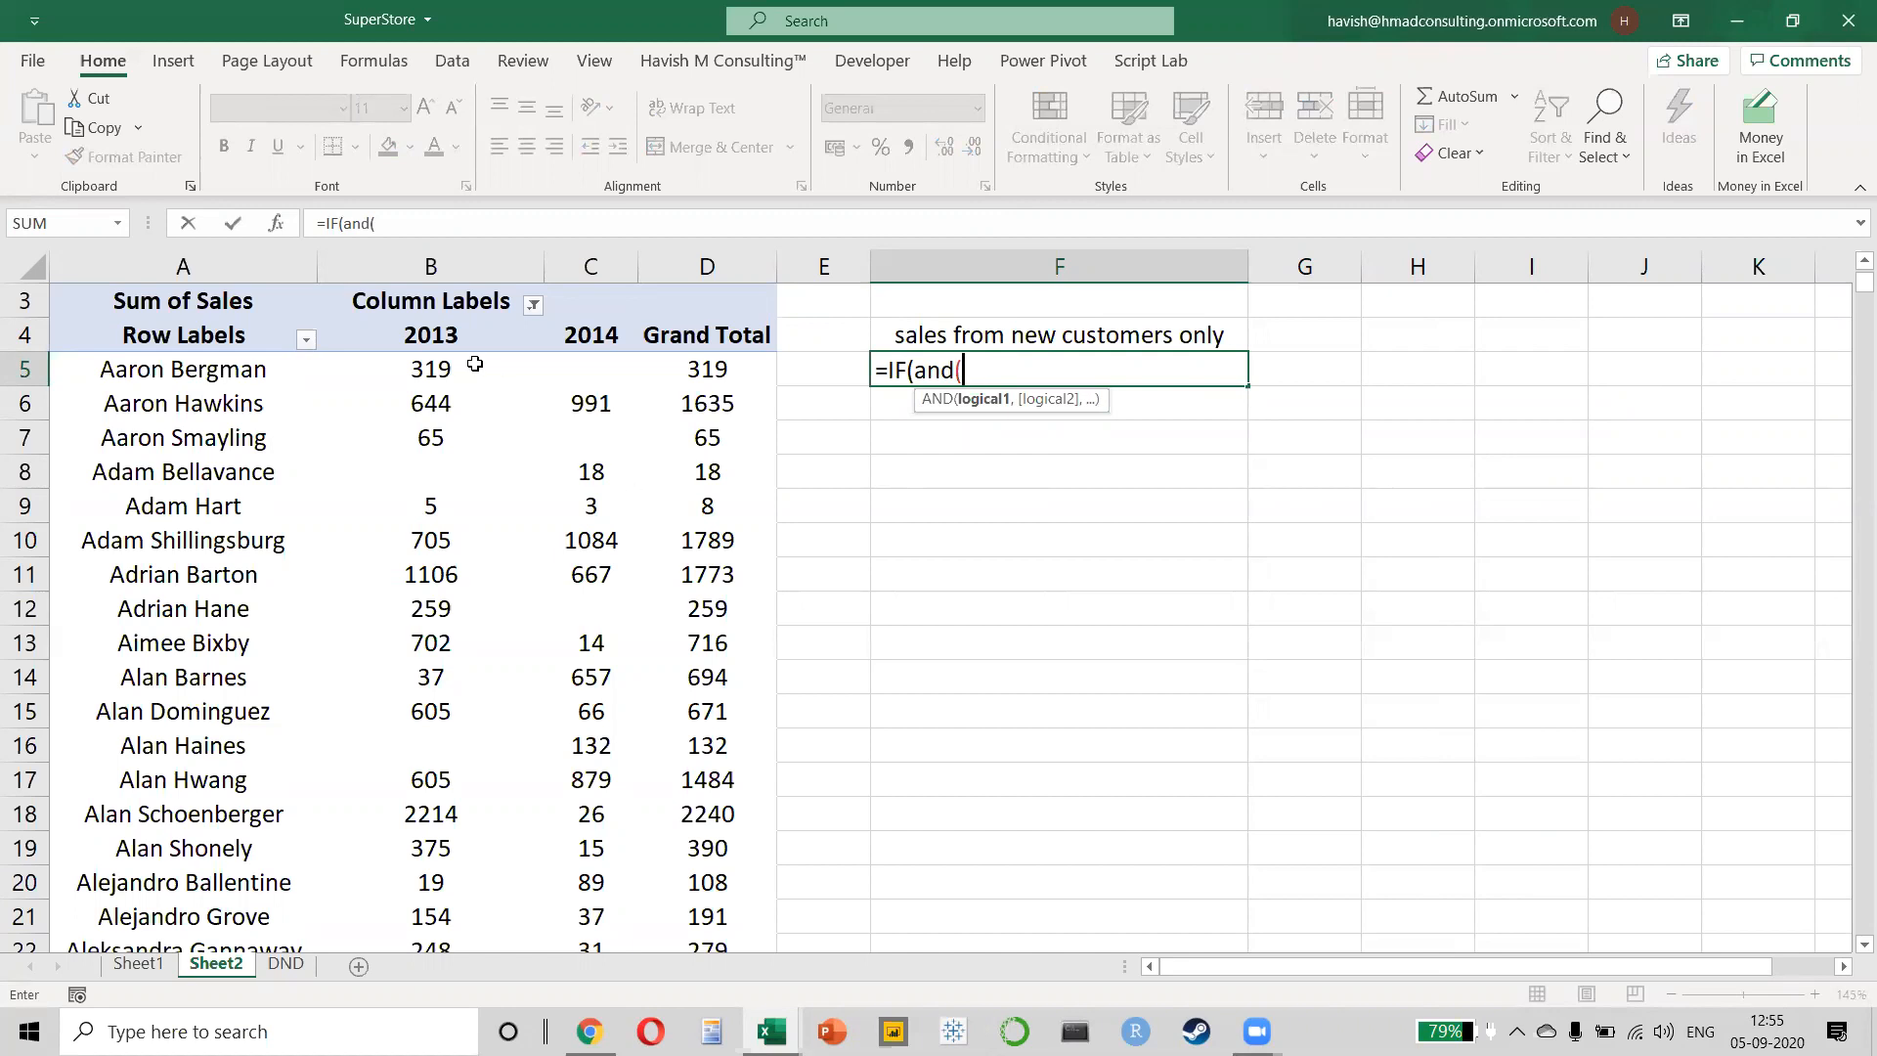
pyautogui.click(440, 369)
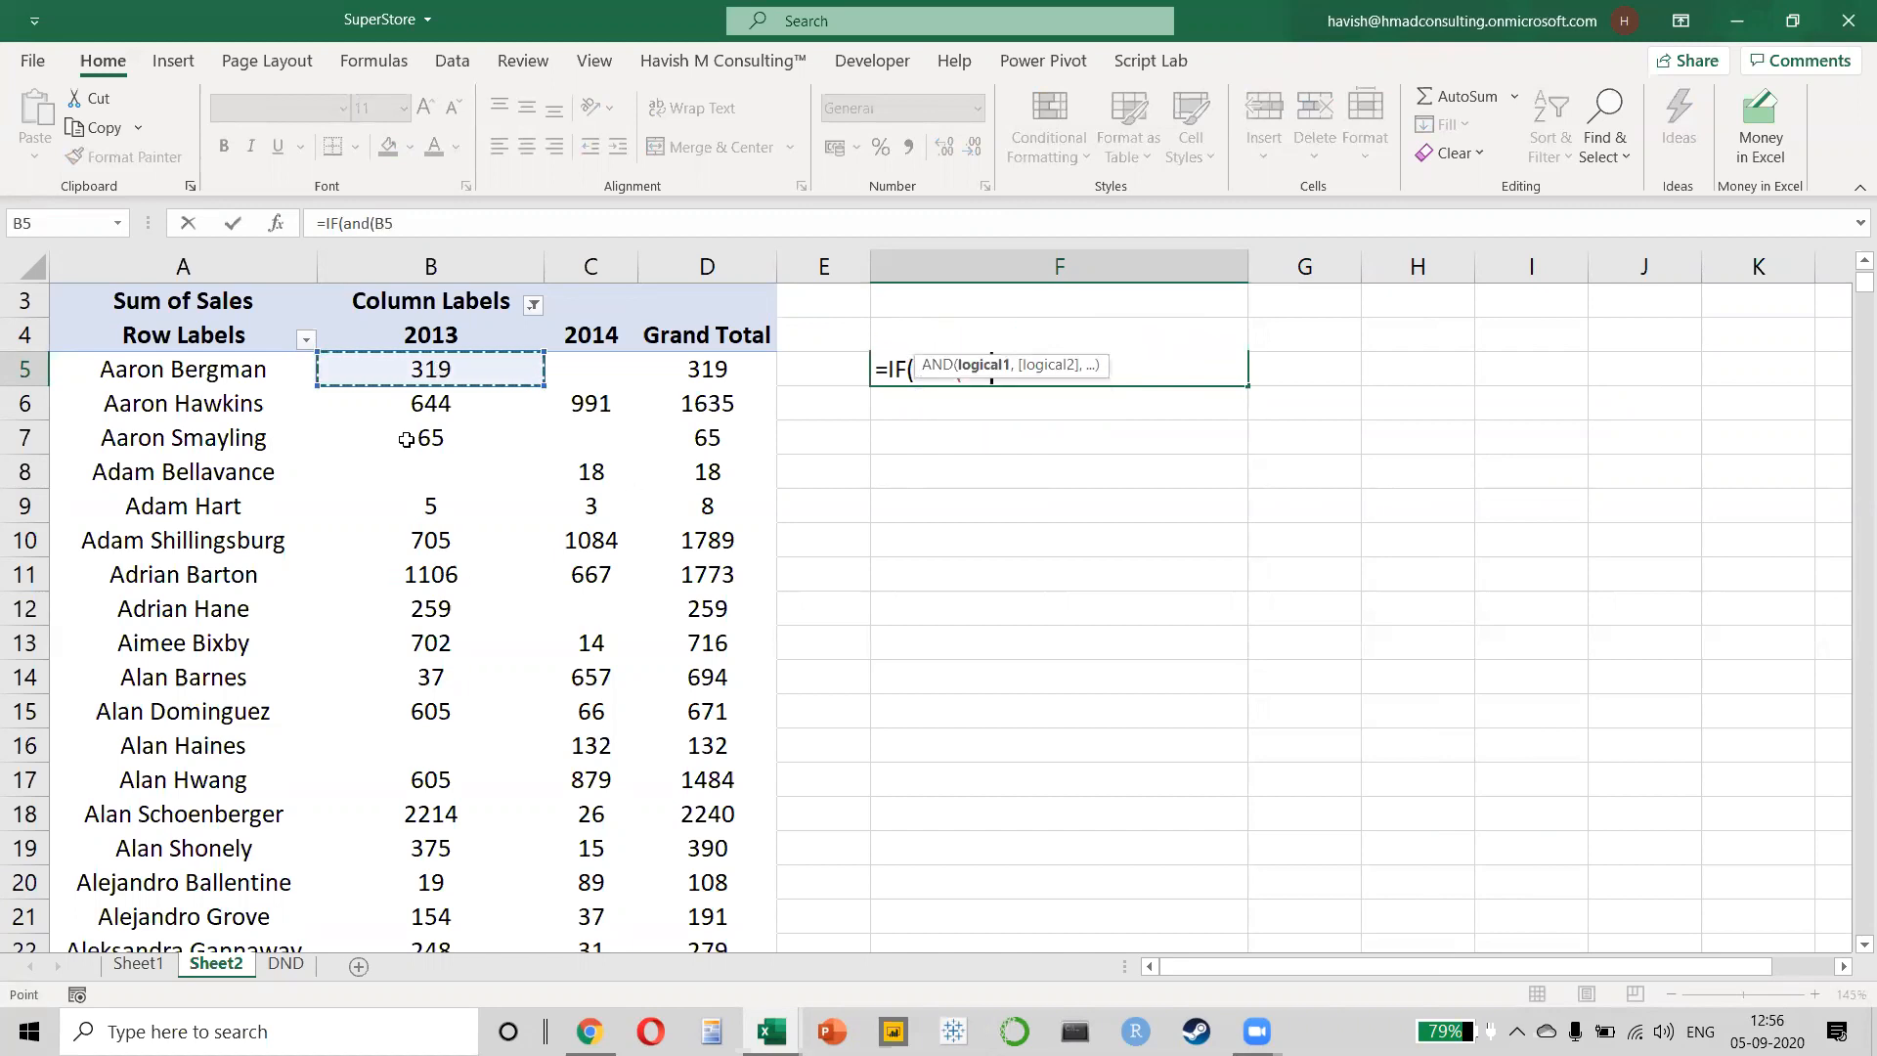
pyautogui.write('=0,')
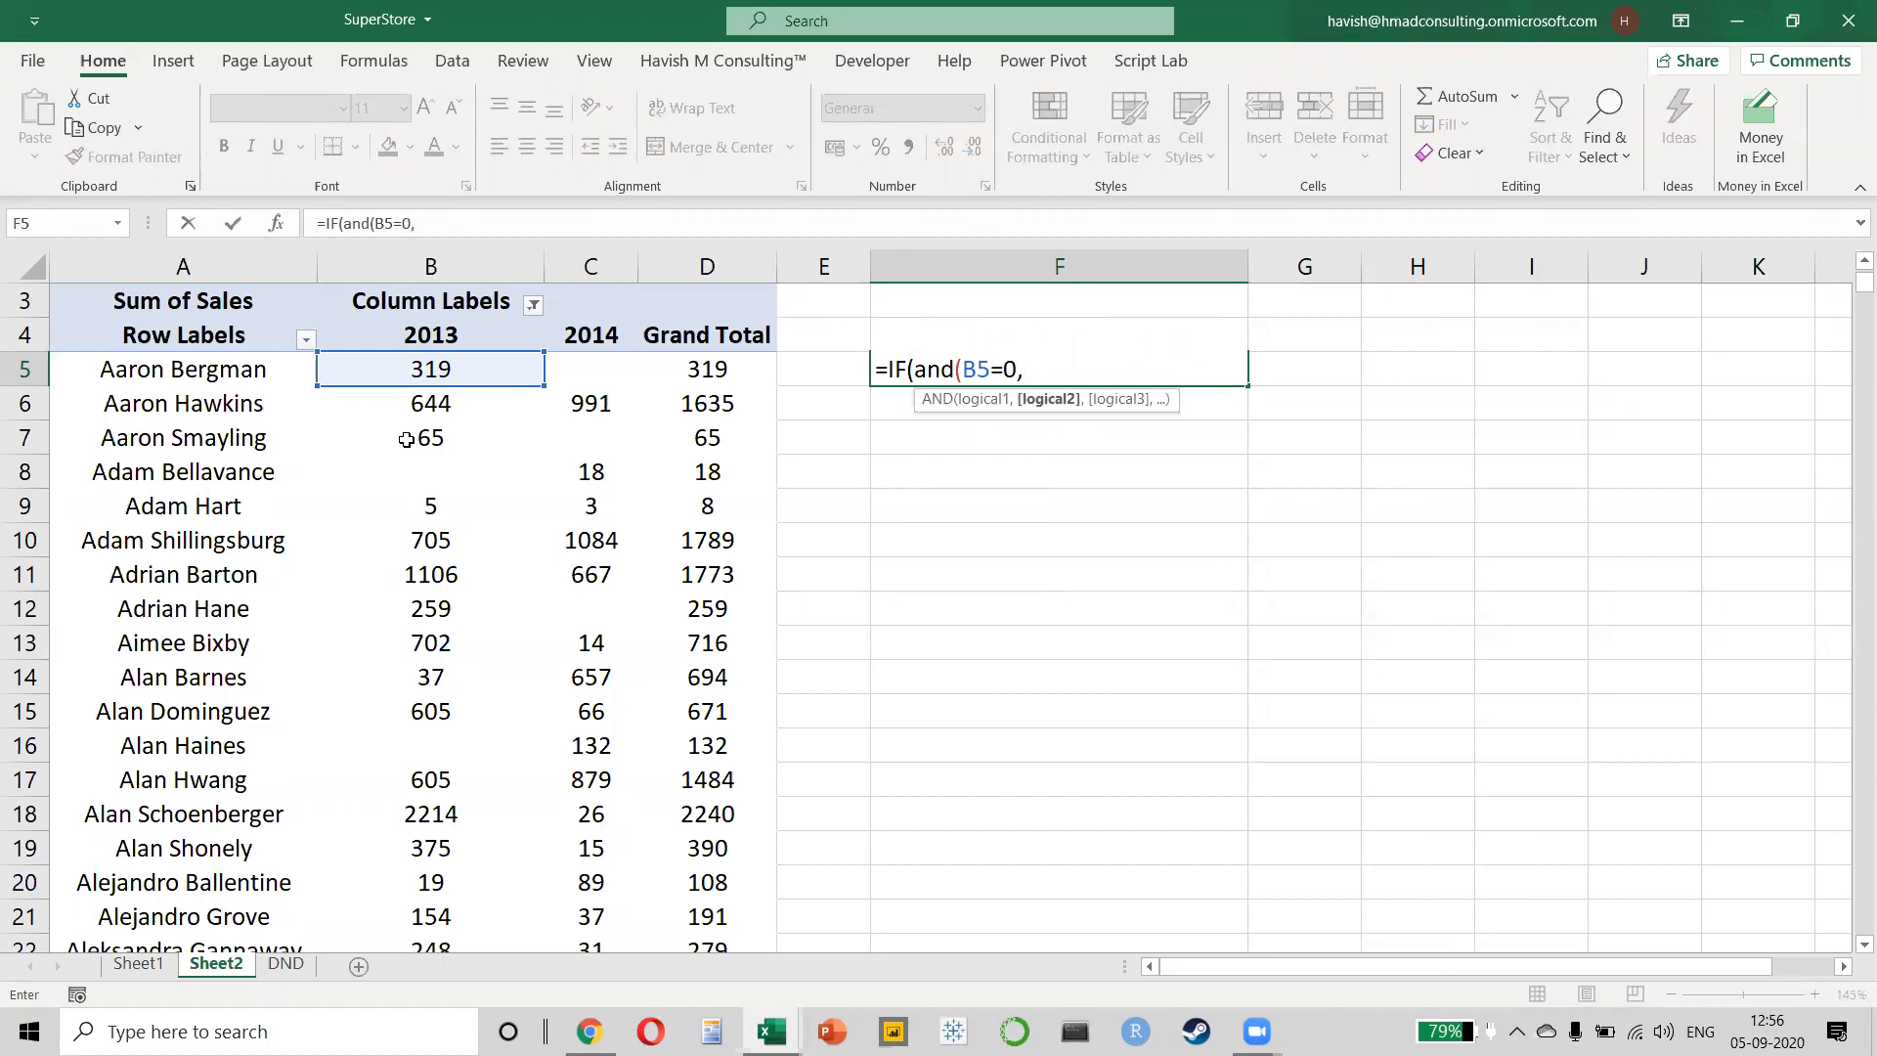
pyautogui.write('c5')
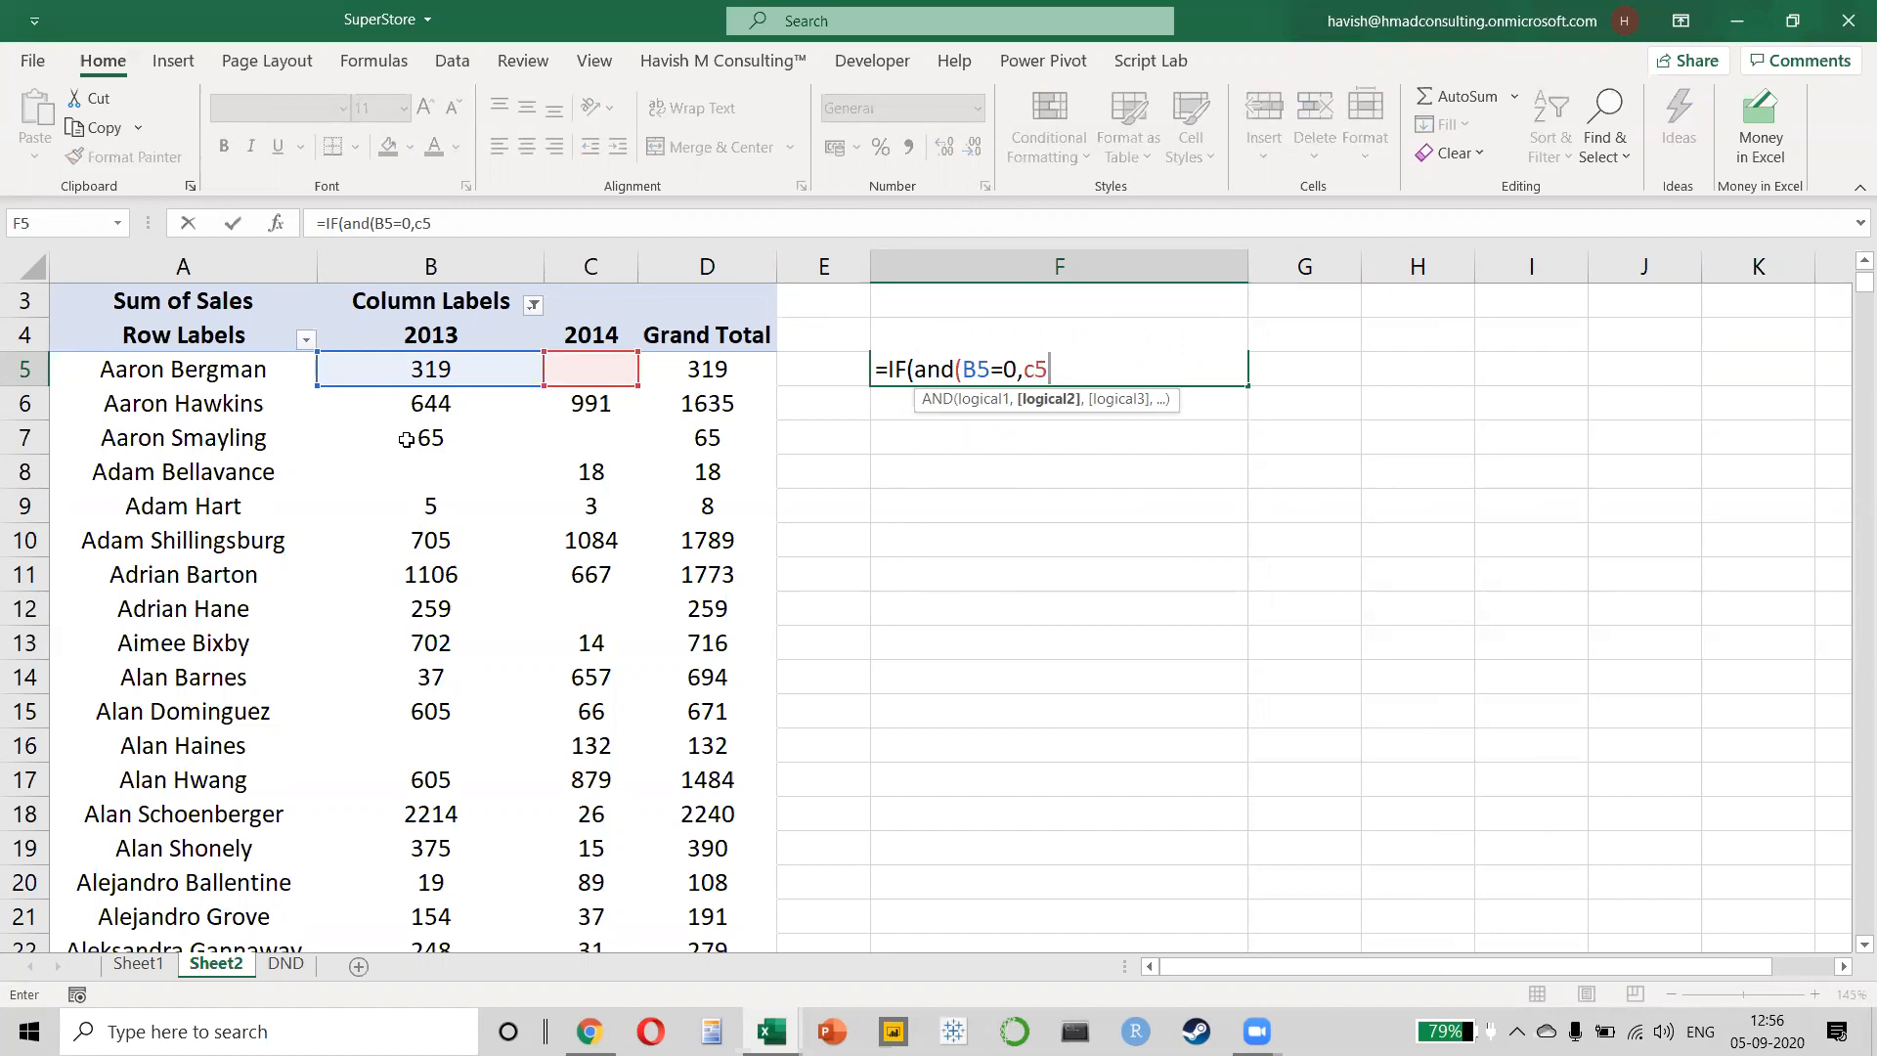
pyautogui.write('>0),')
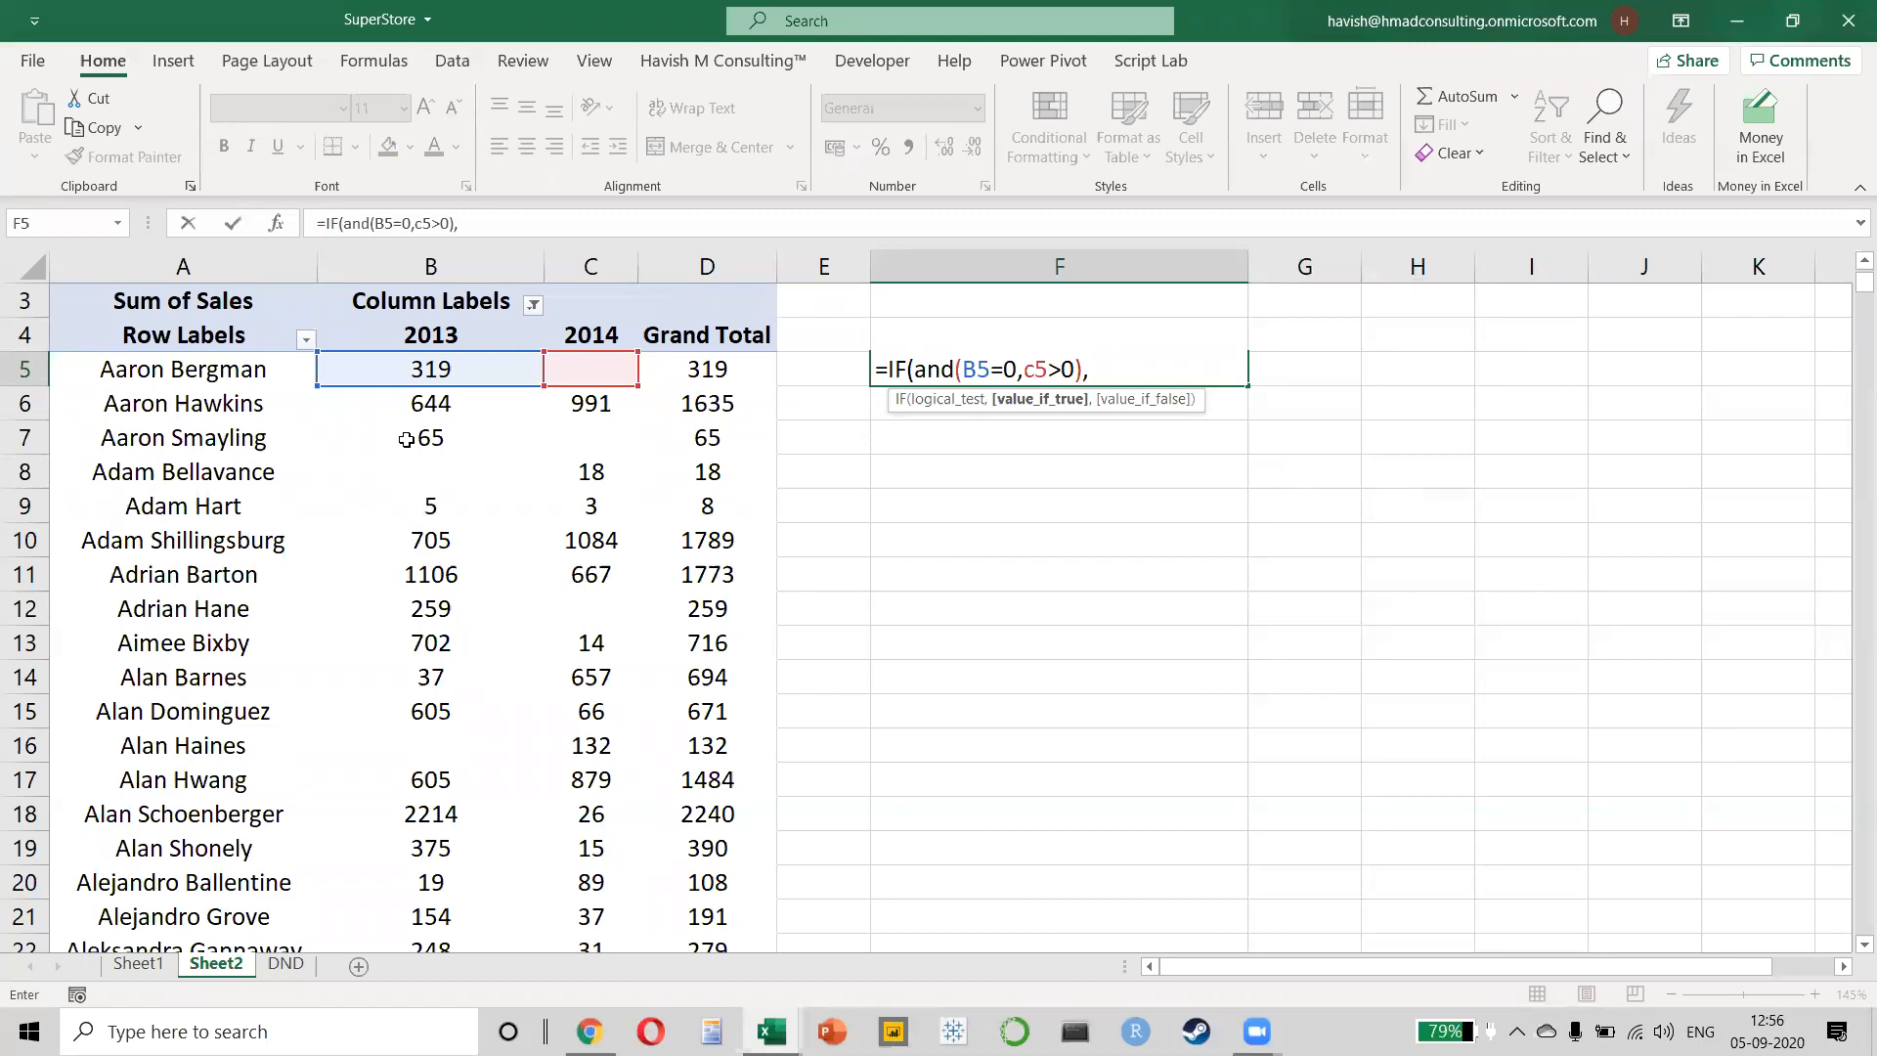
pyautogui.write('"New", "Existing"')
pyautogui.press('Return')
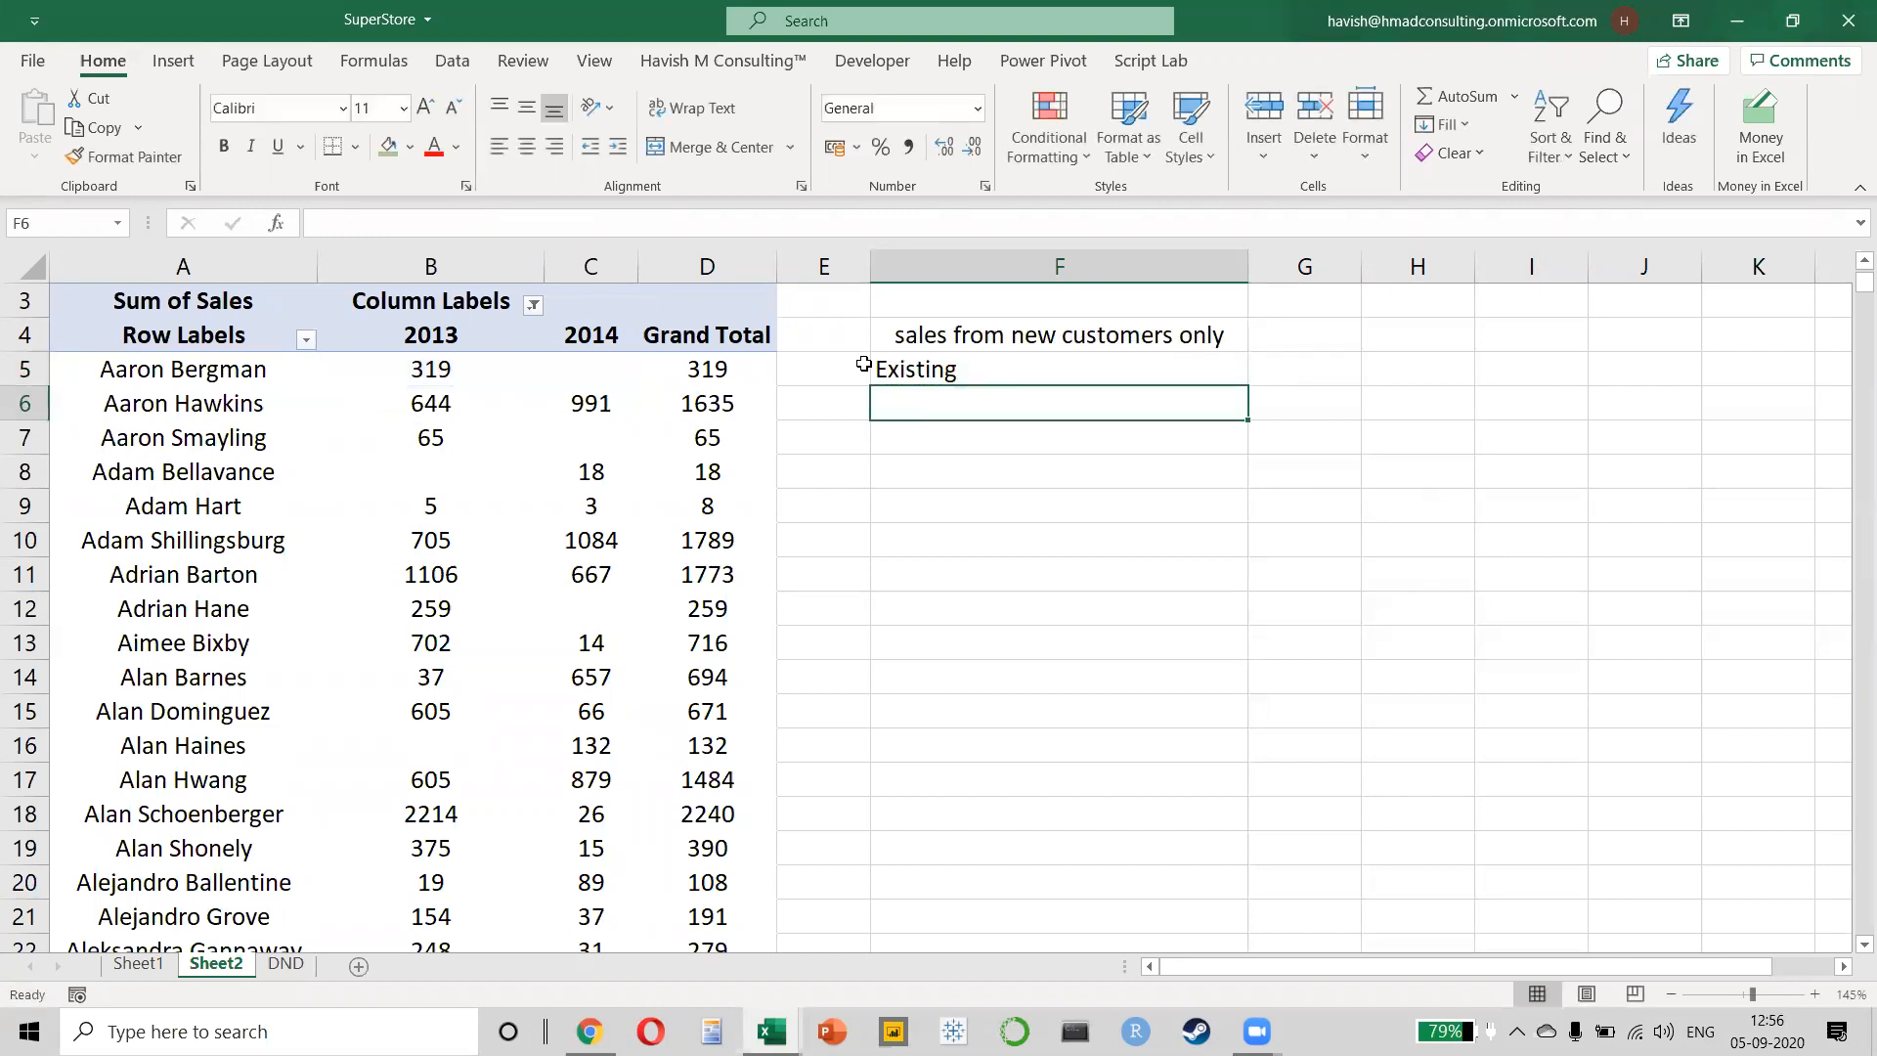
pyautogui.click(1041, 363)
pyautogui.moveTo(1244, 384); pyautogui.dragTo(1247, 819)
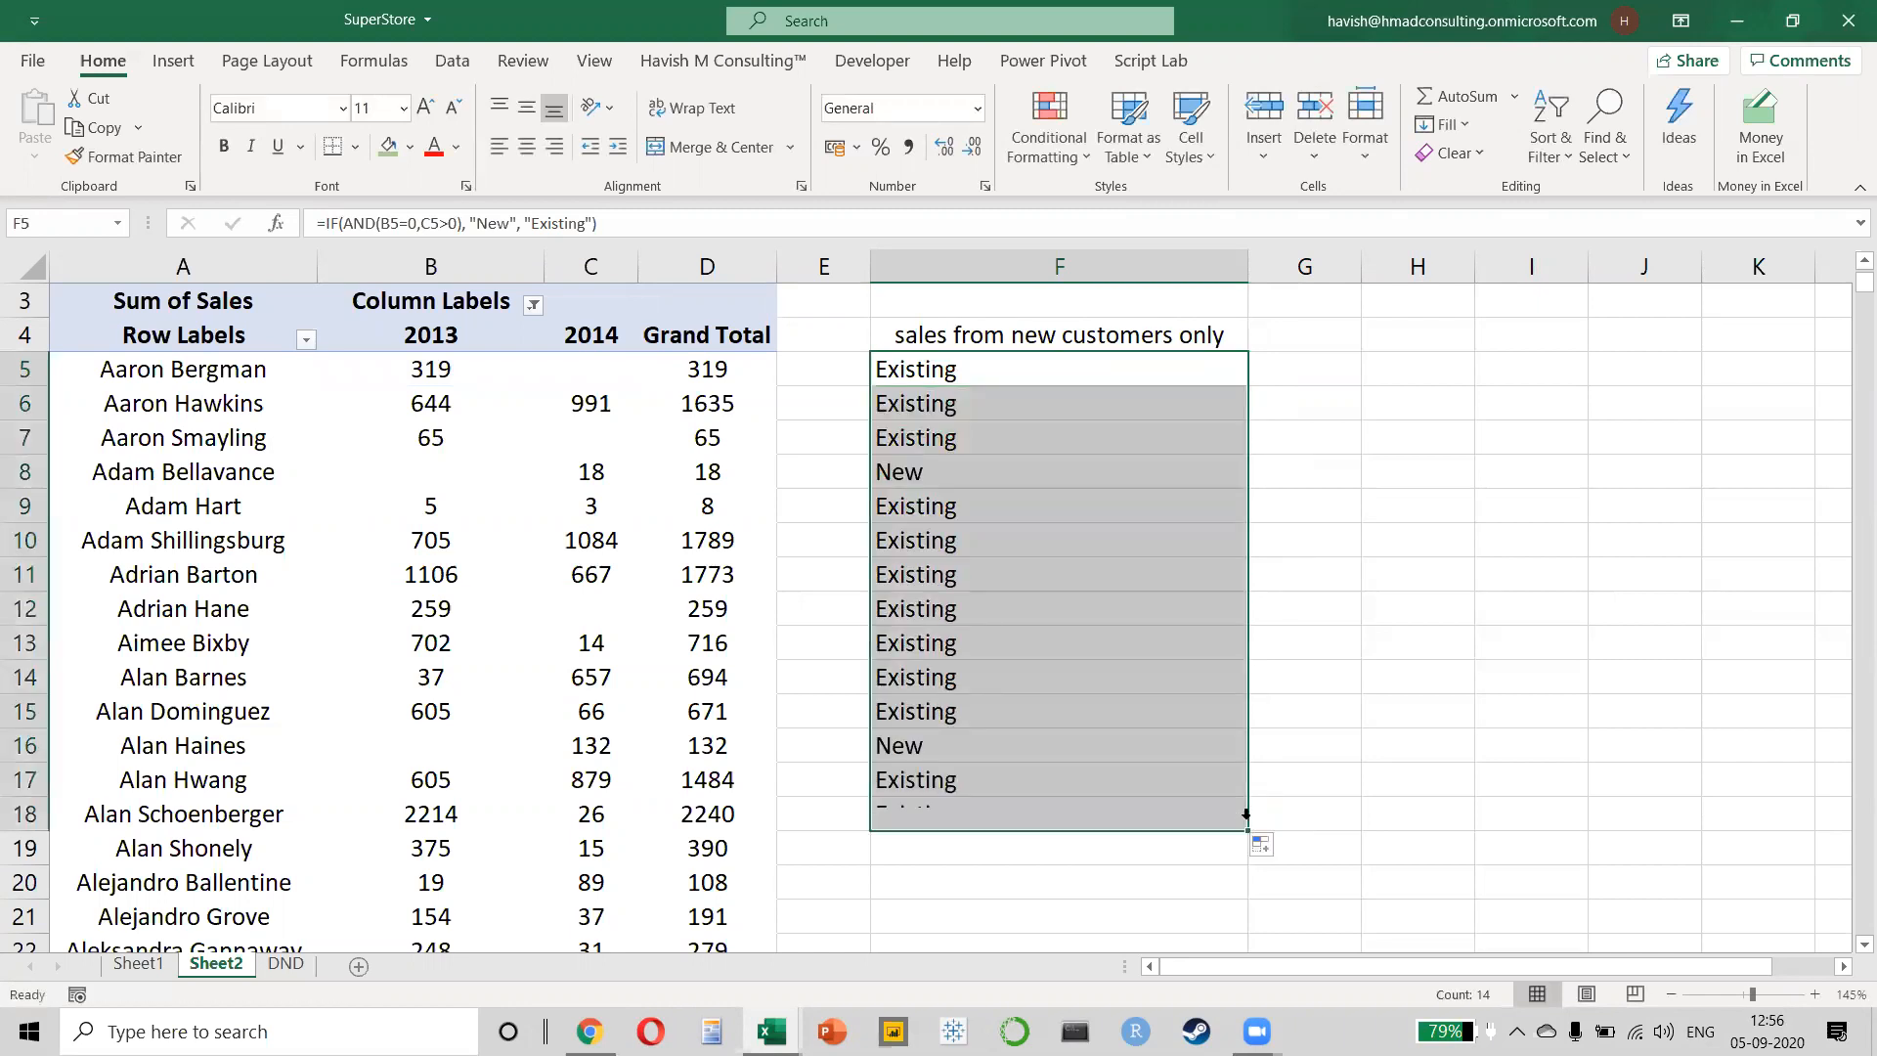
# - Check customer rows 8 and 16 against their labels in column F and inspect the formula in F5
pyautogui.click(43, 466)
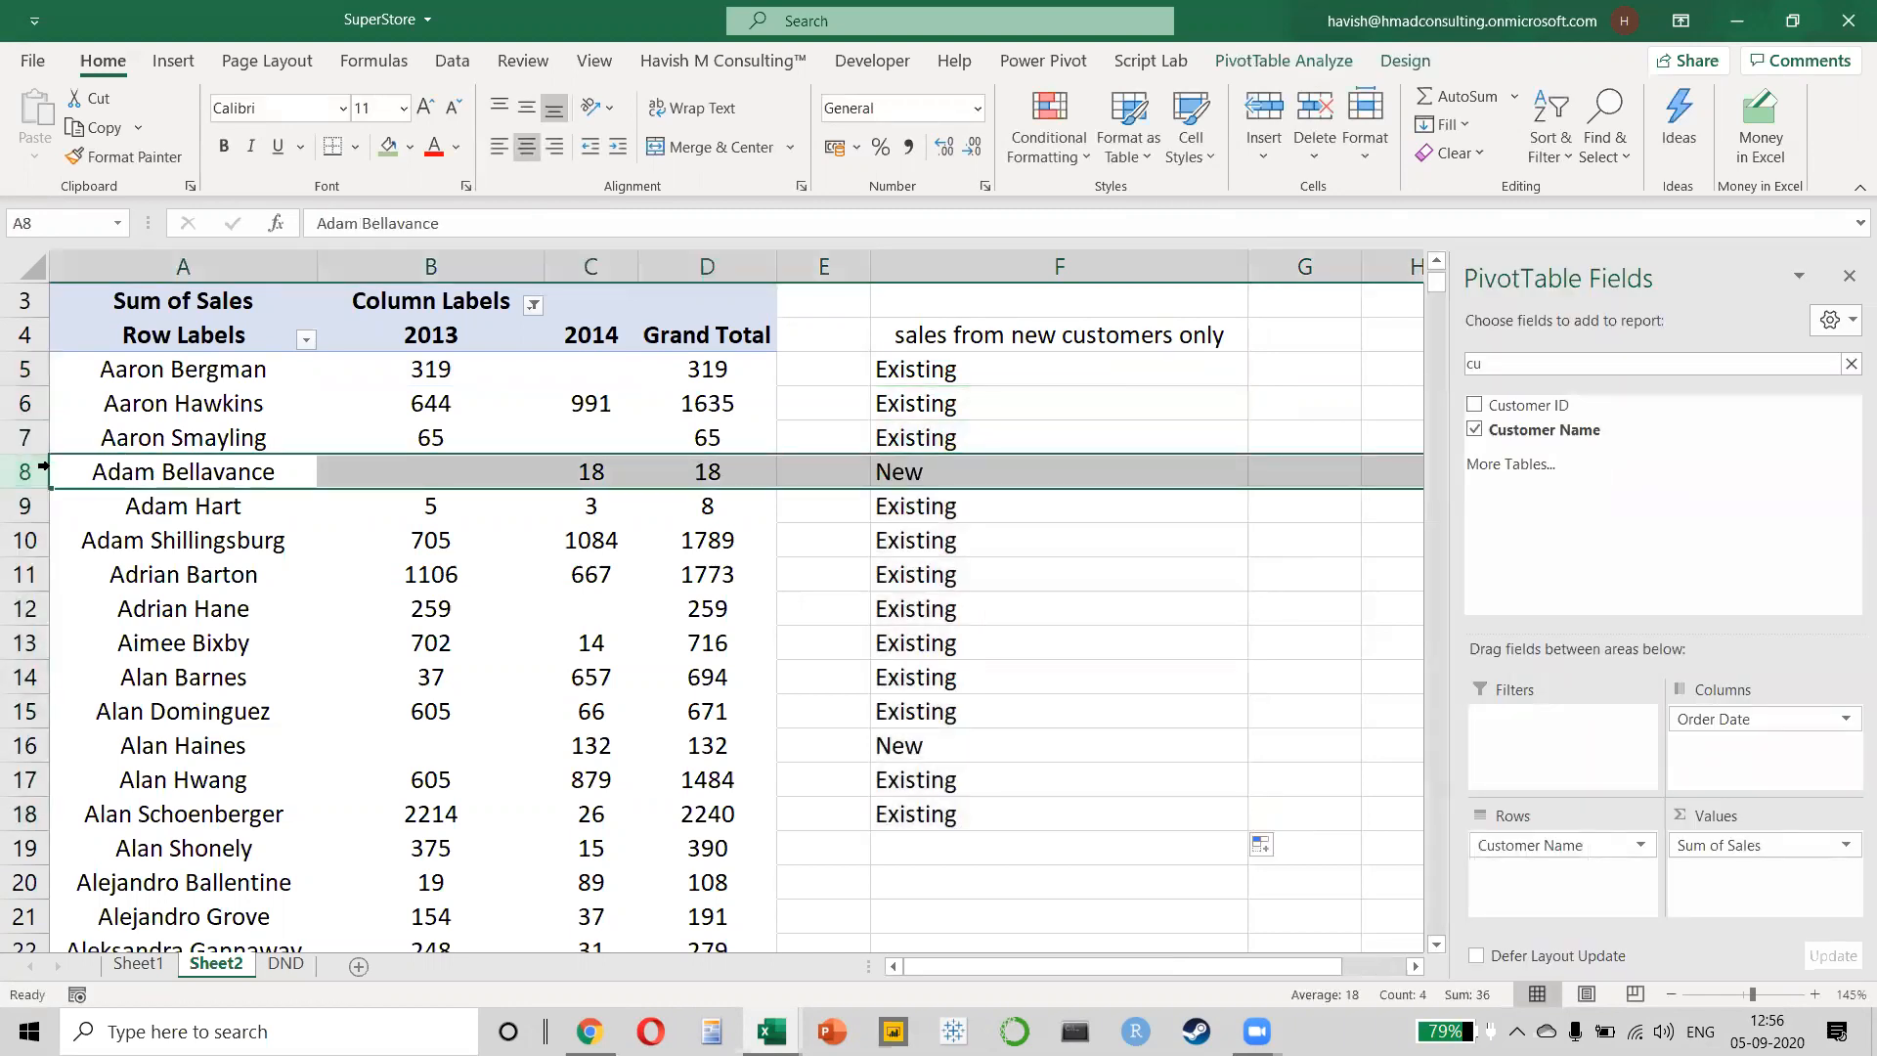
pyautogui.click(29, 768)
pyautogui.click(41, 746)
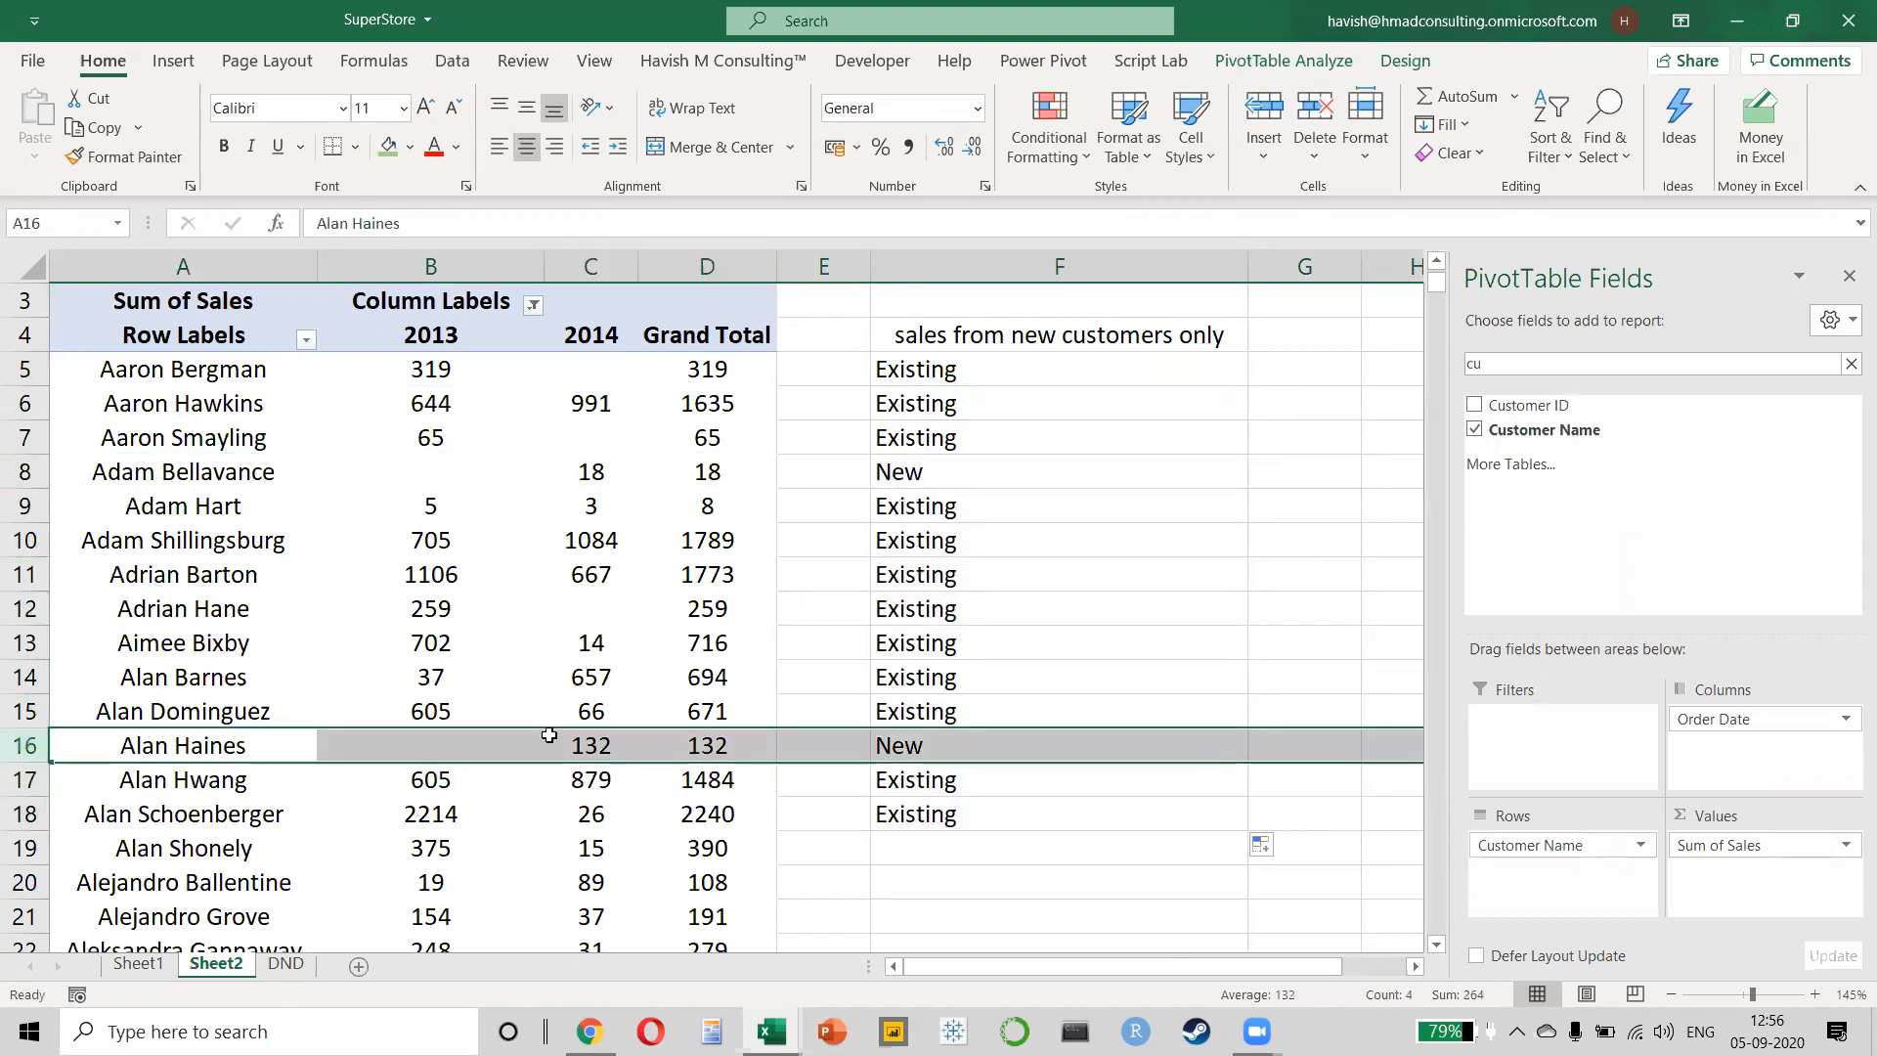
pyautogui.click(1158, 372)
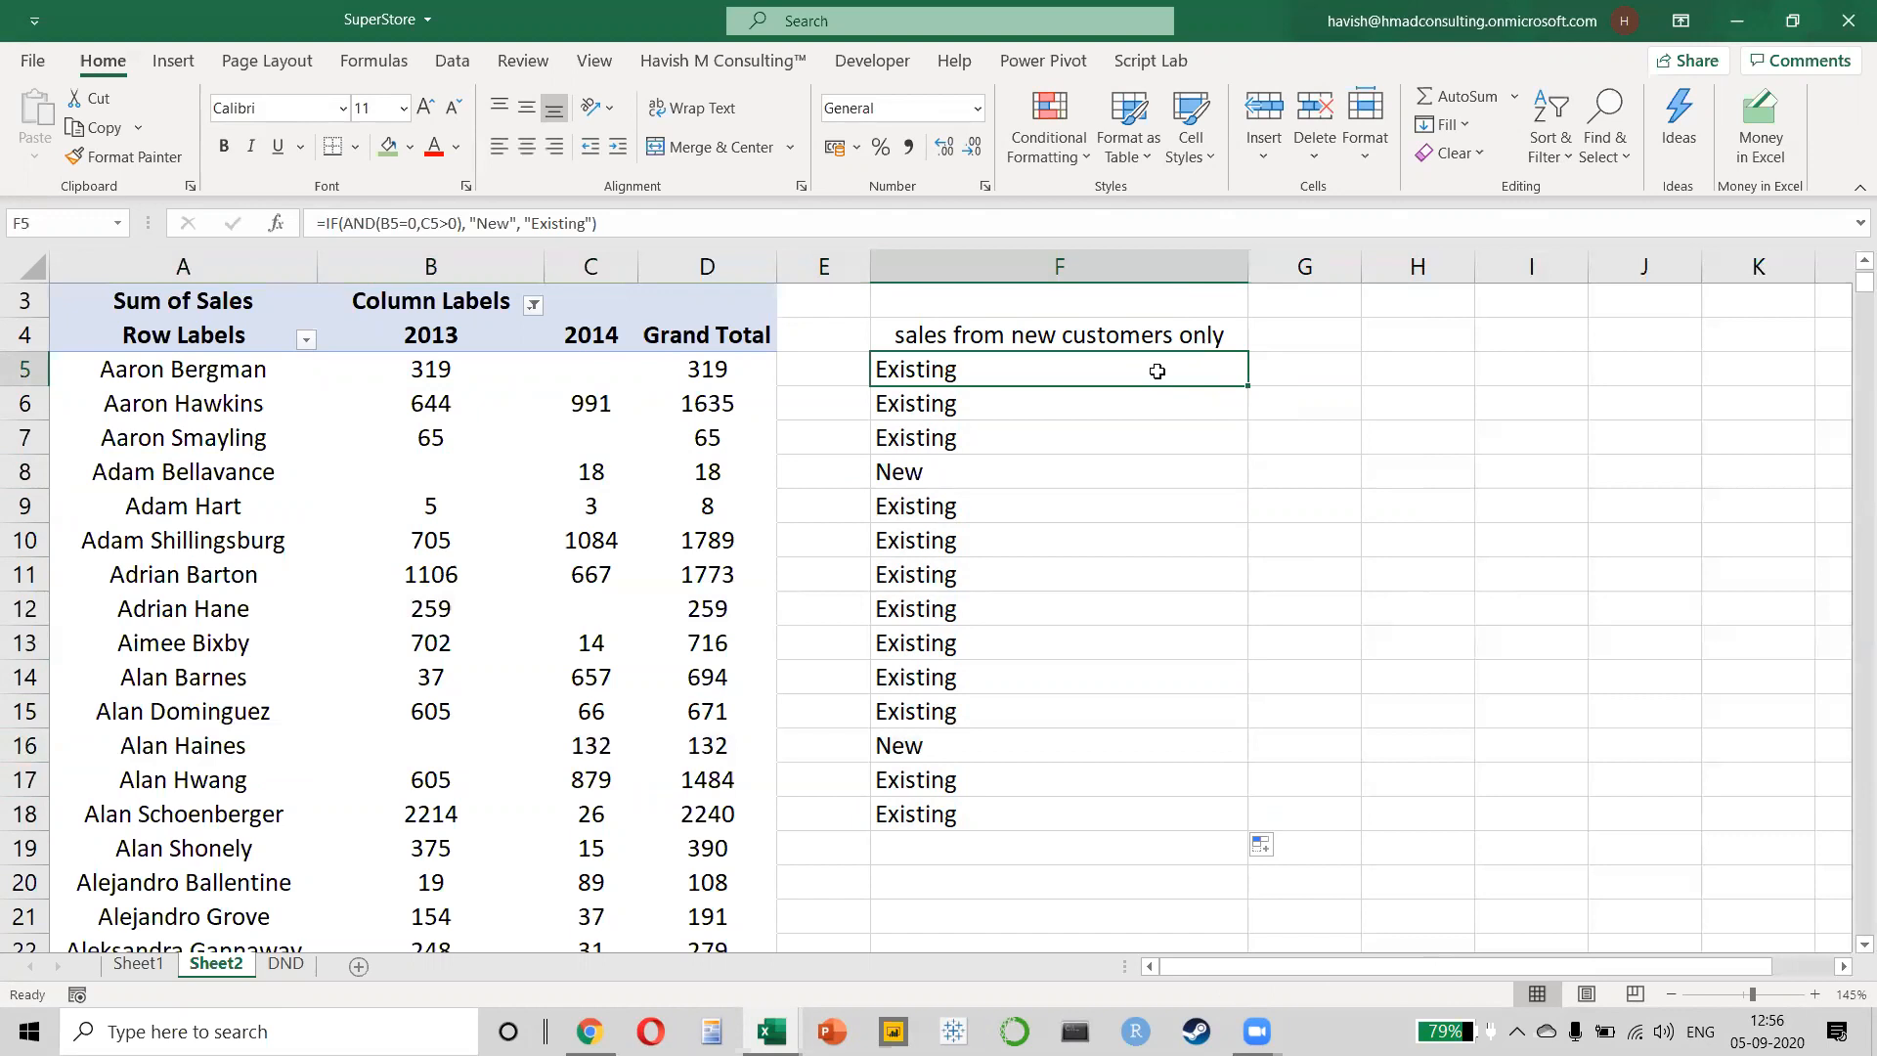
pyautogui.doubleClick(1157, 371)
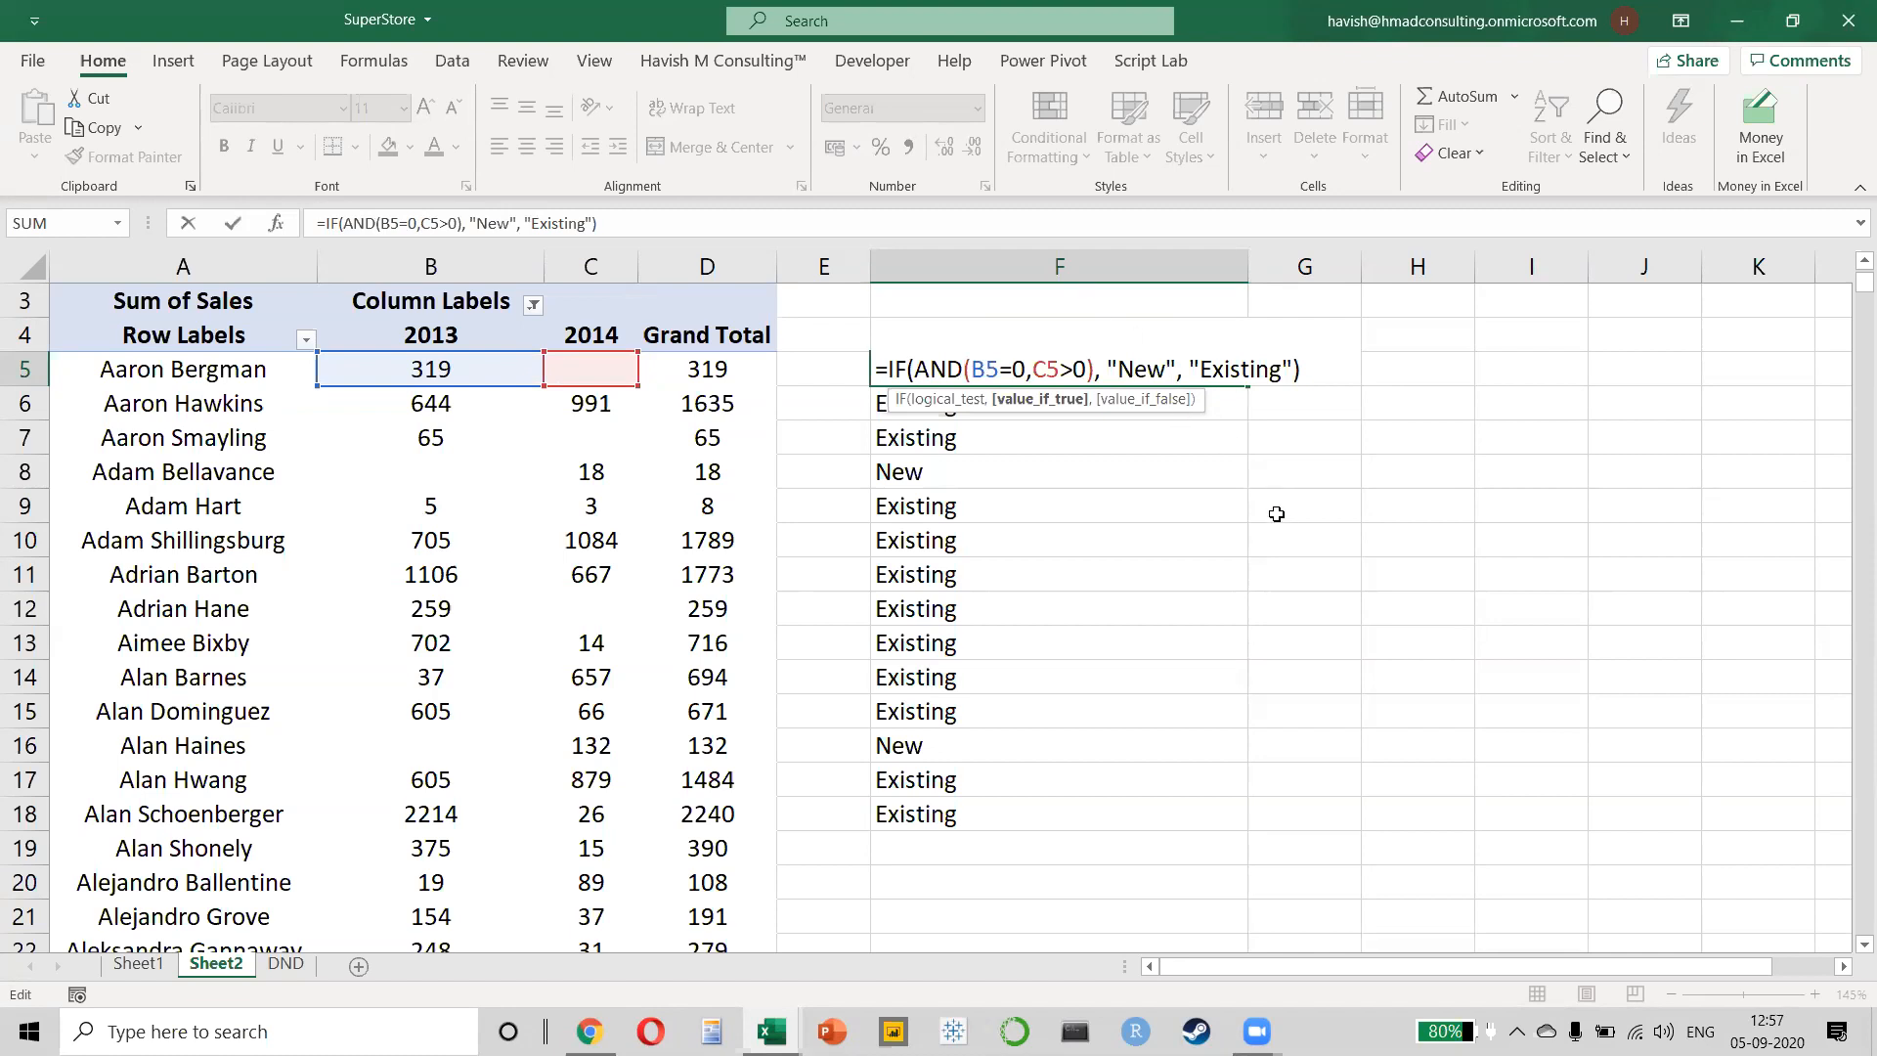
pyautogui.hotkey('alt', 'Tab')
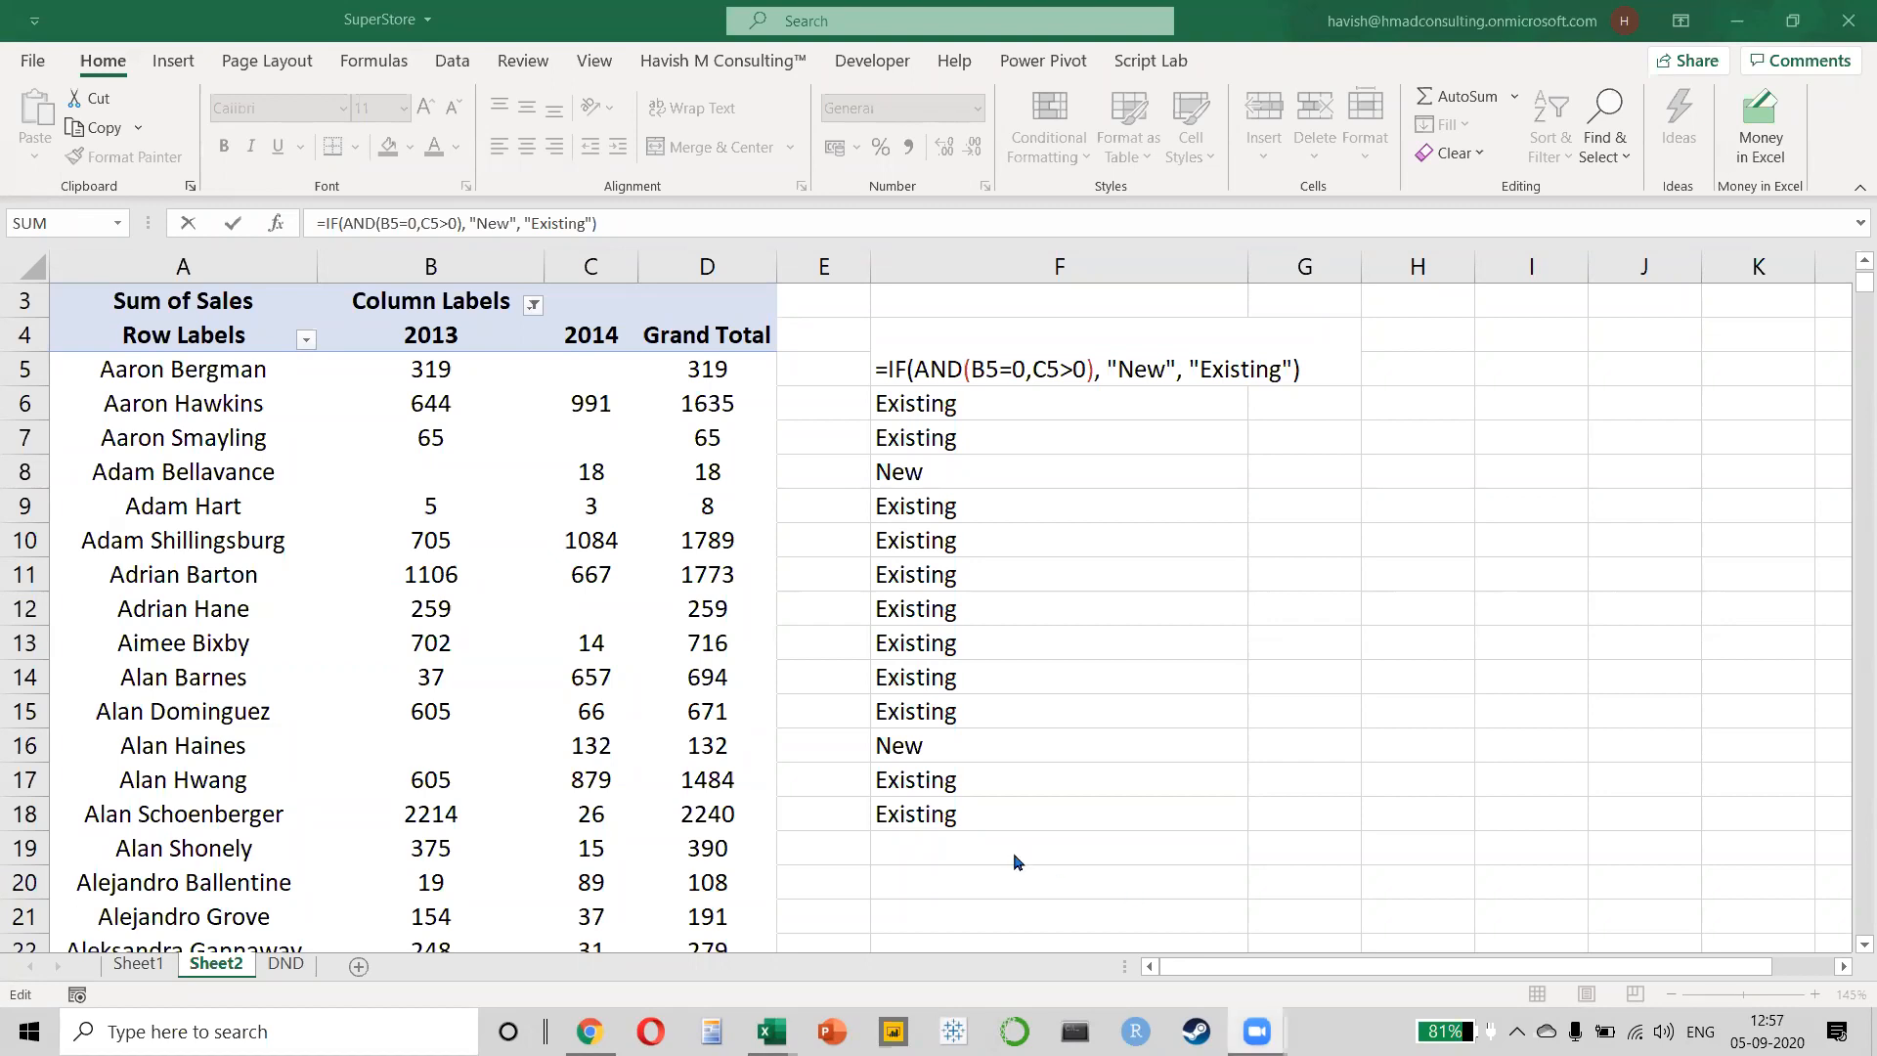
pyautogui.press('Escape')
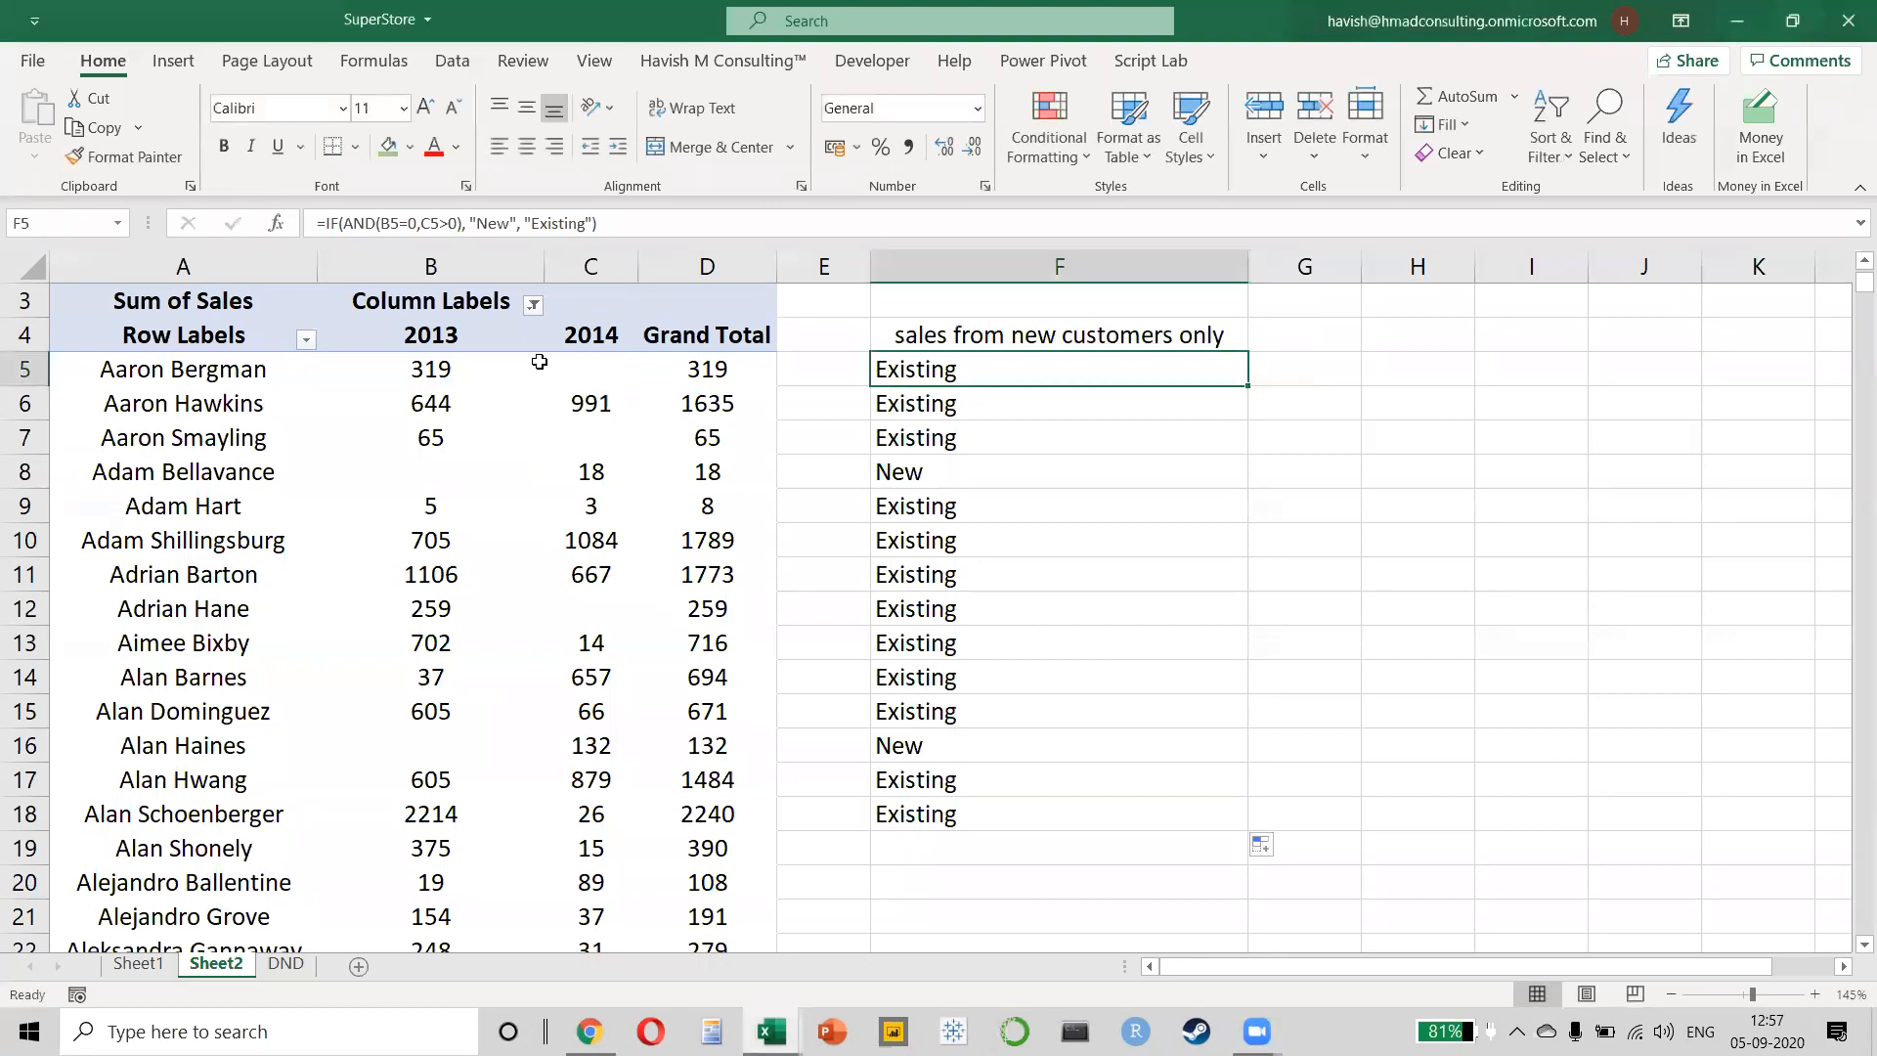
# - Try including 2015 in the PivotTable's column label filter, examining row 7 and the 2015 column, and undo the filter change
pyautogui.click(533, 304)
pyautogui.click(283, 653)
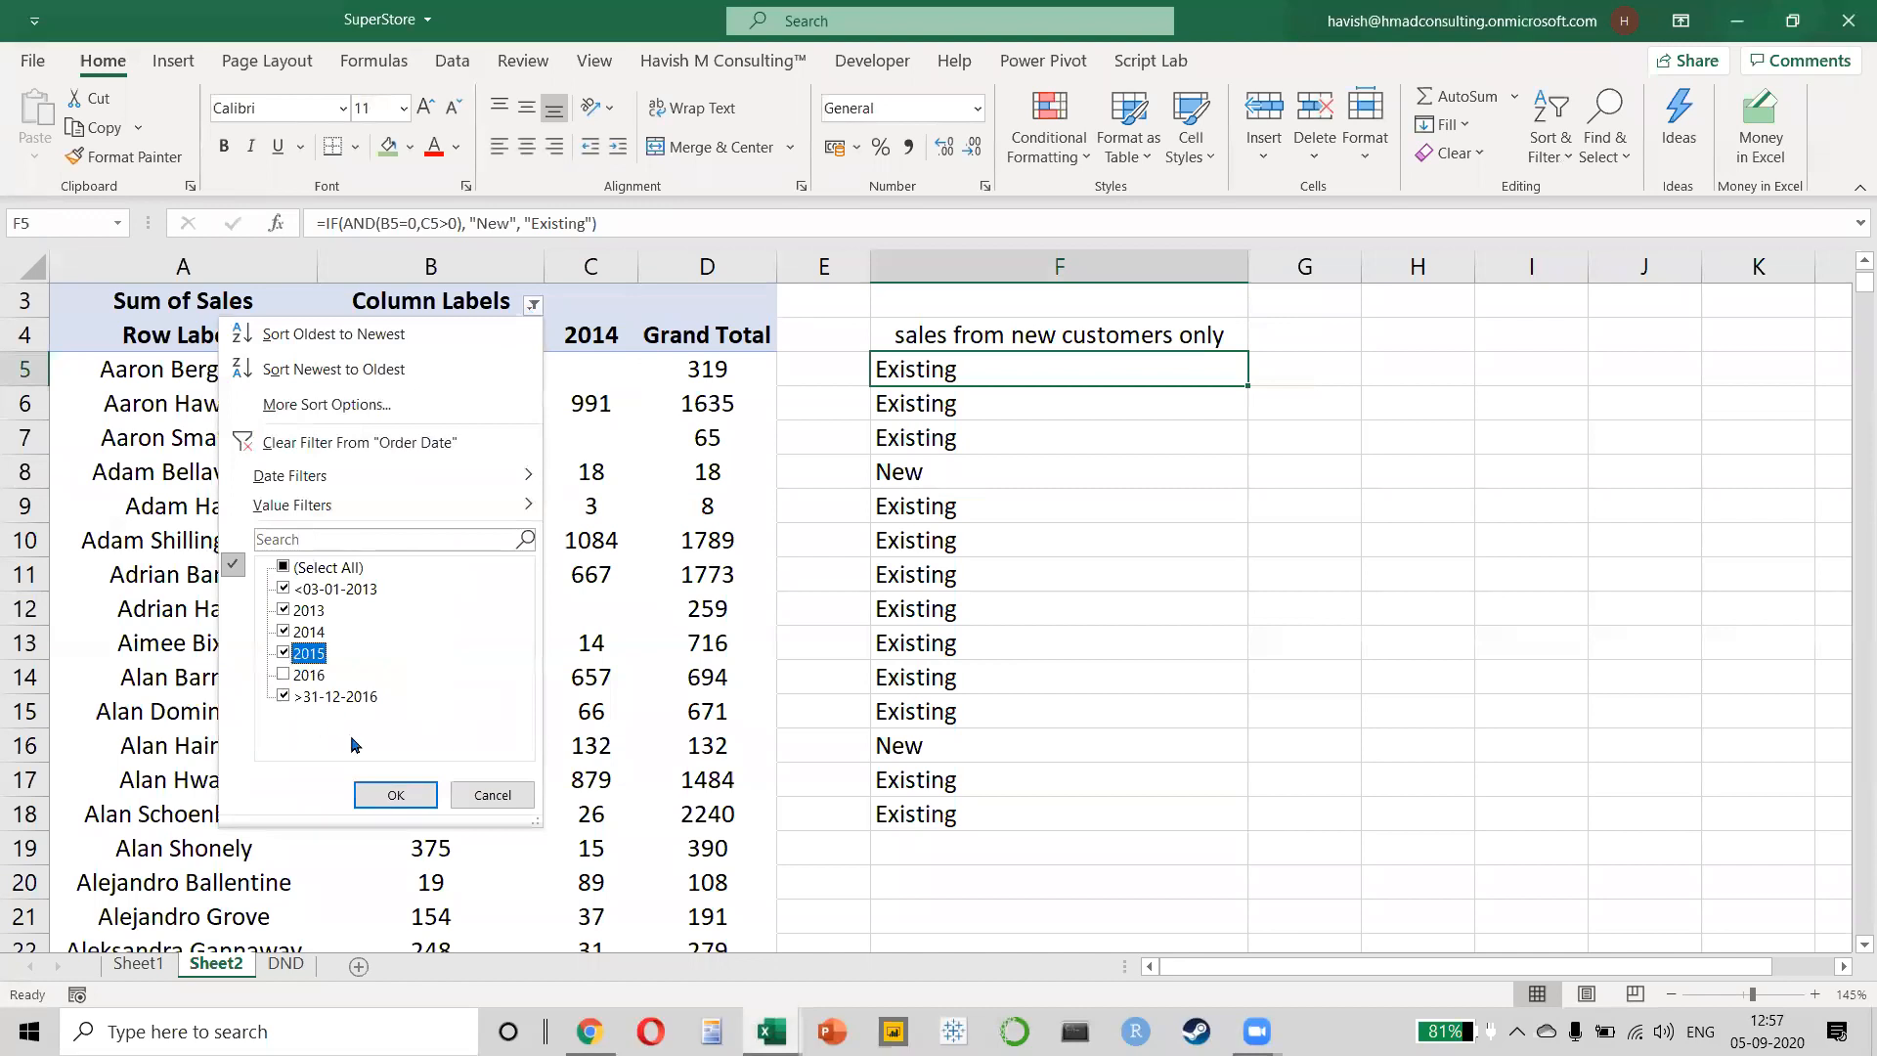
pyautogui.click(395, 795)
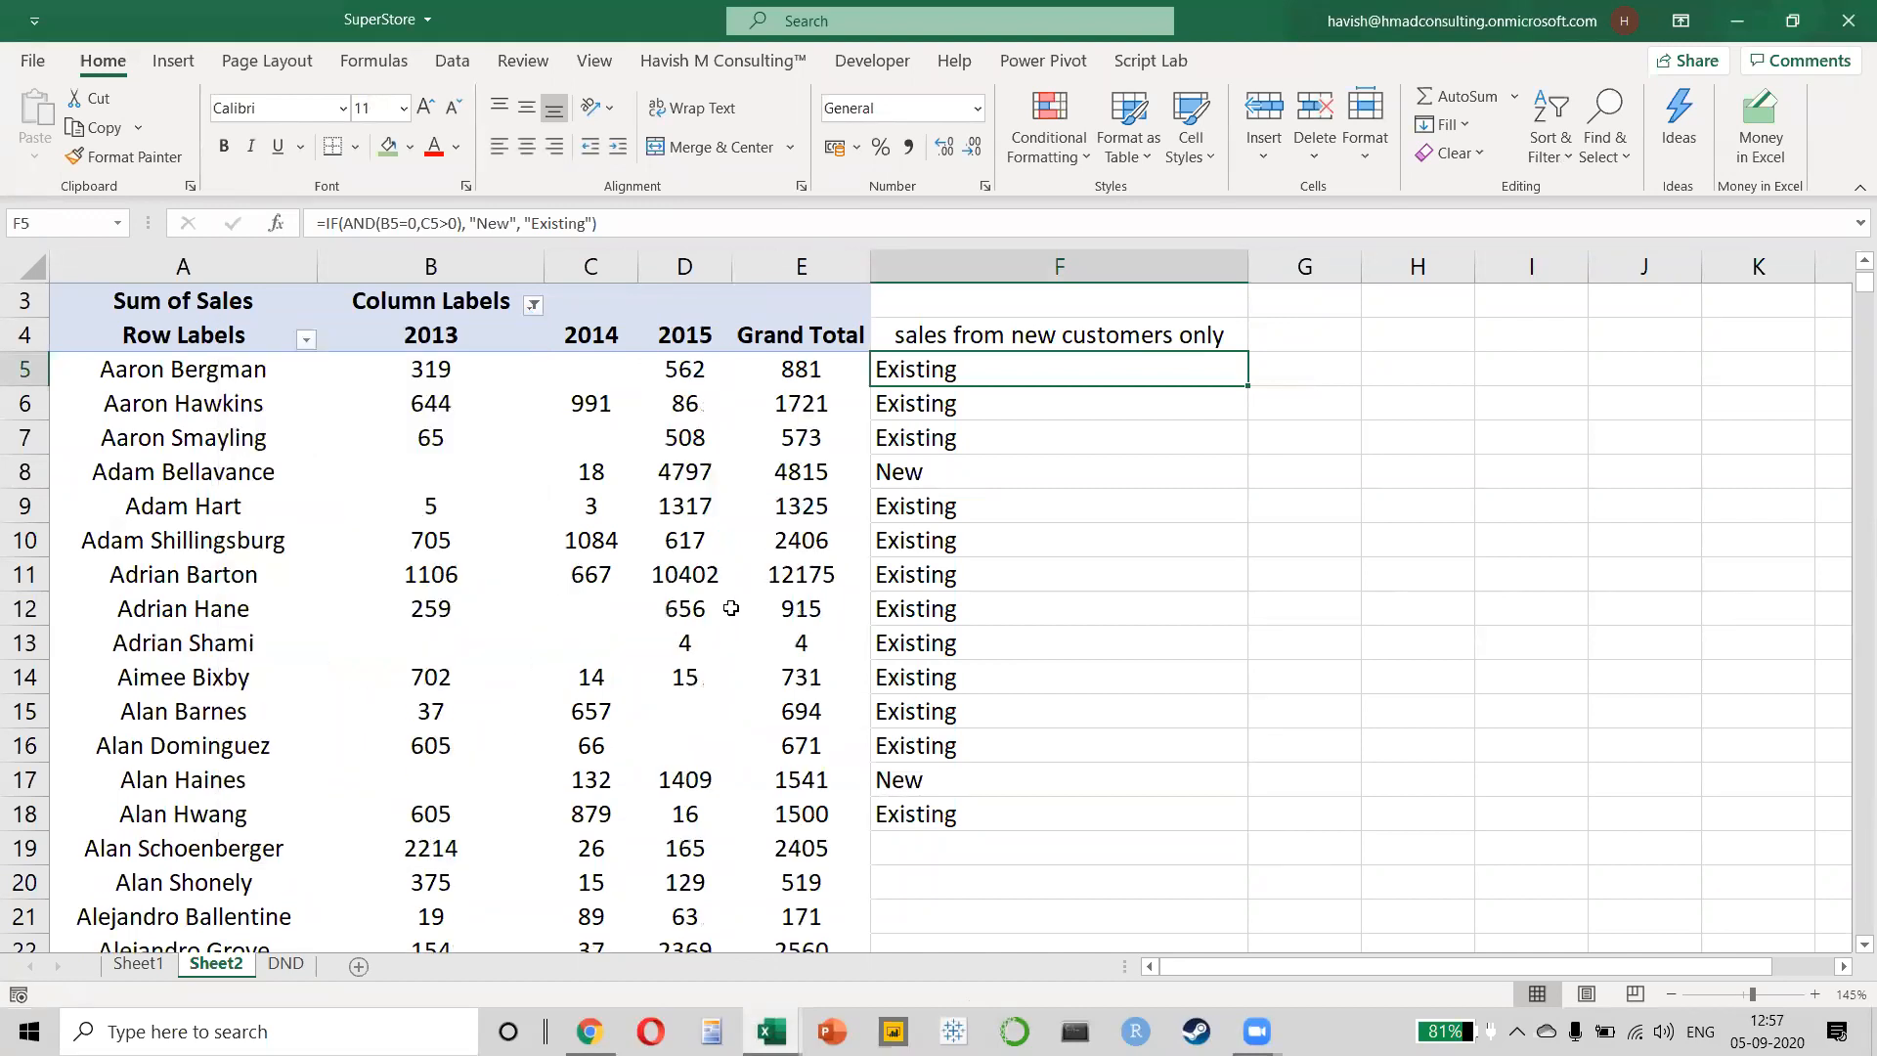
pyautogui.click(30, 439)
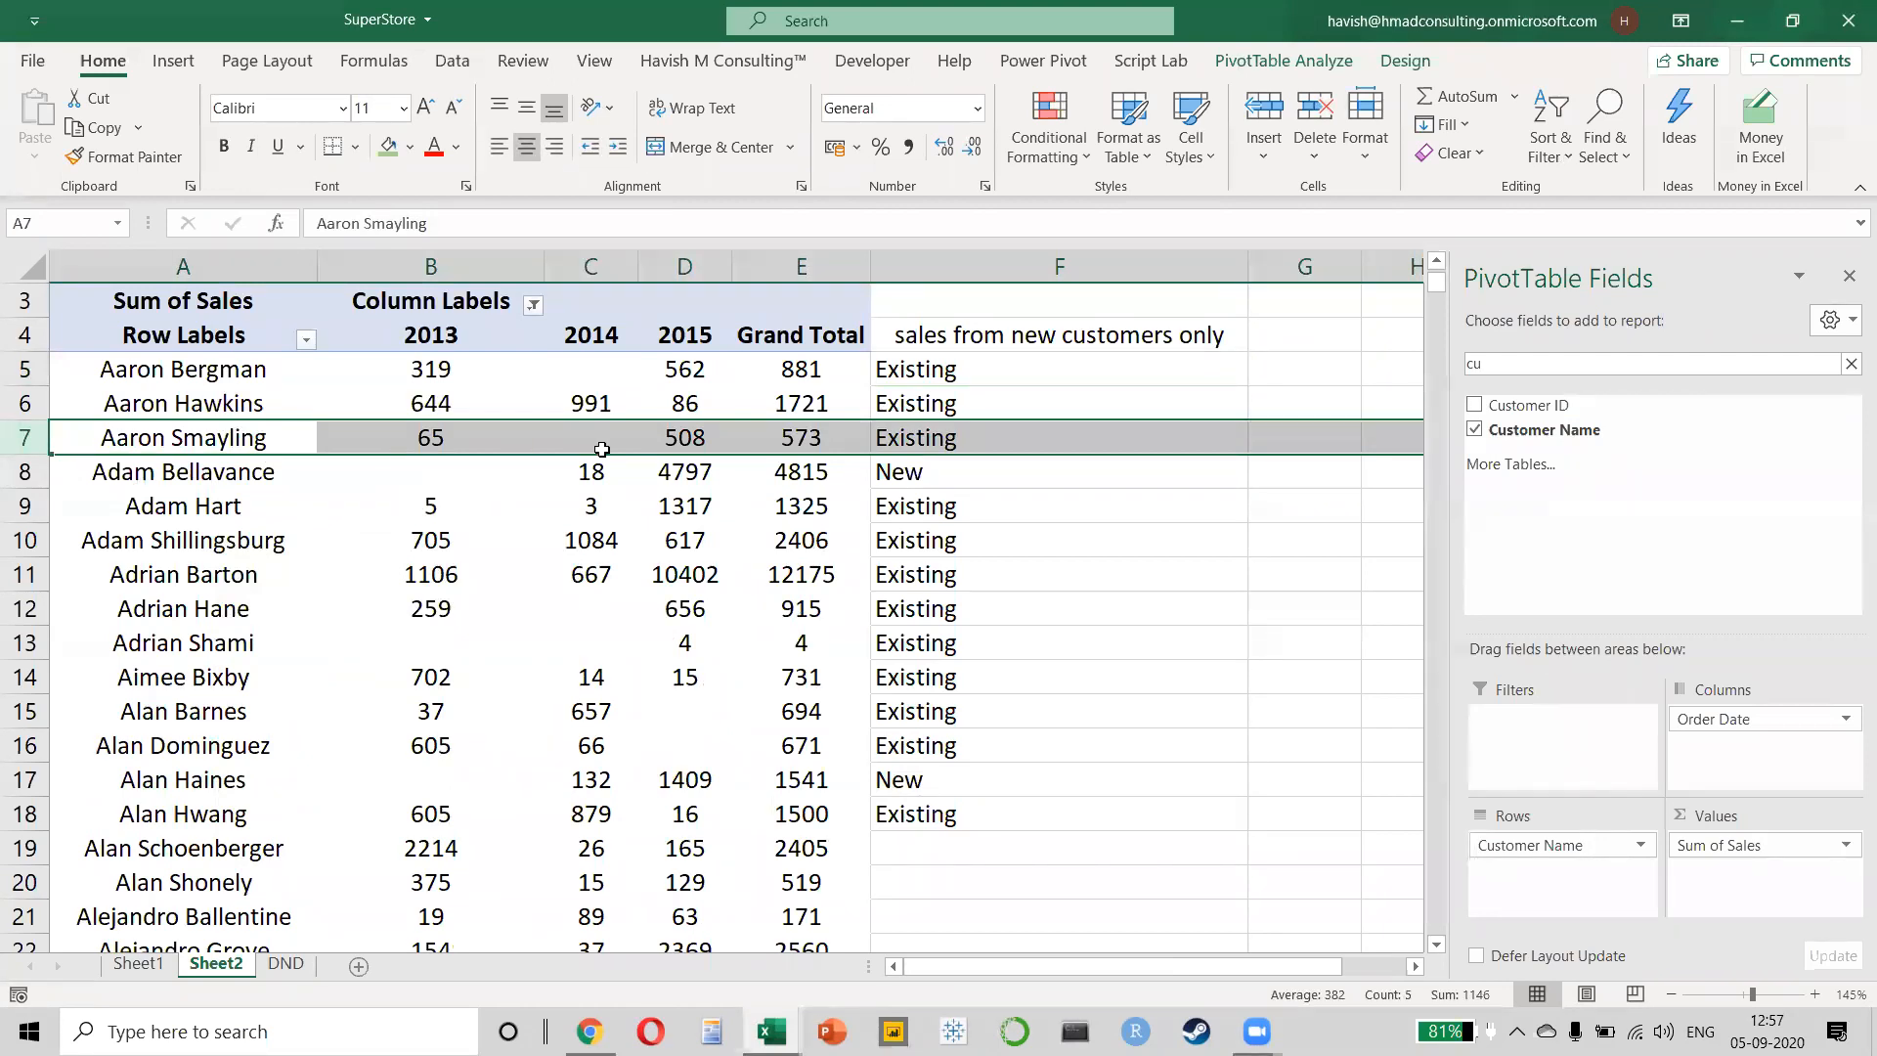
pyautogui.moveTo(601, 449)
pyautogui.moveTo(709, 459)
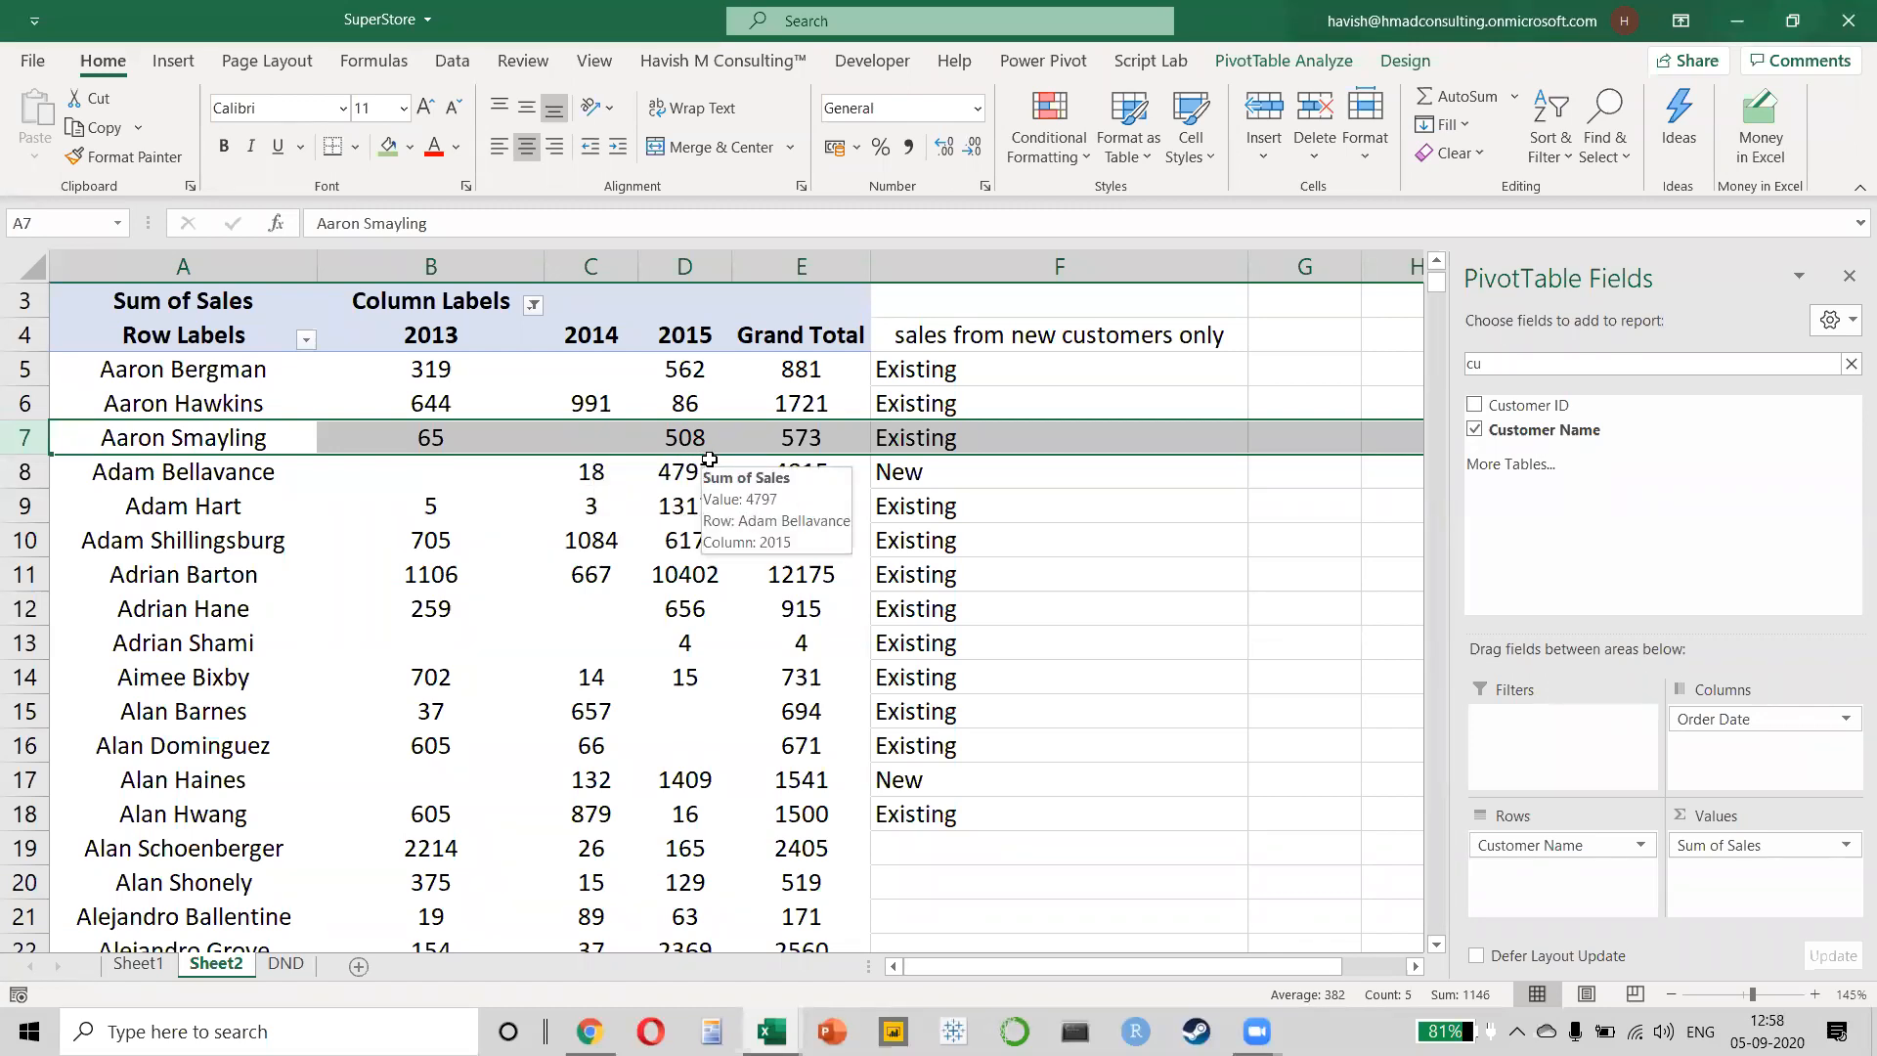
pyautogui.click(681, 270)
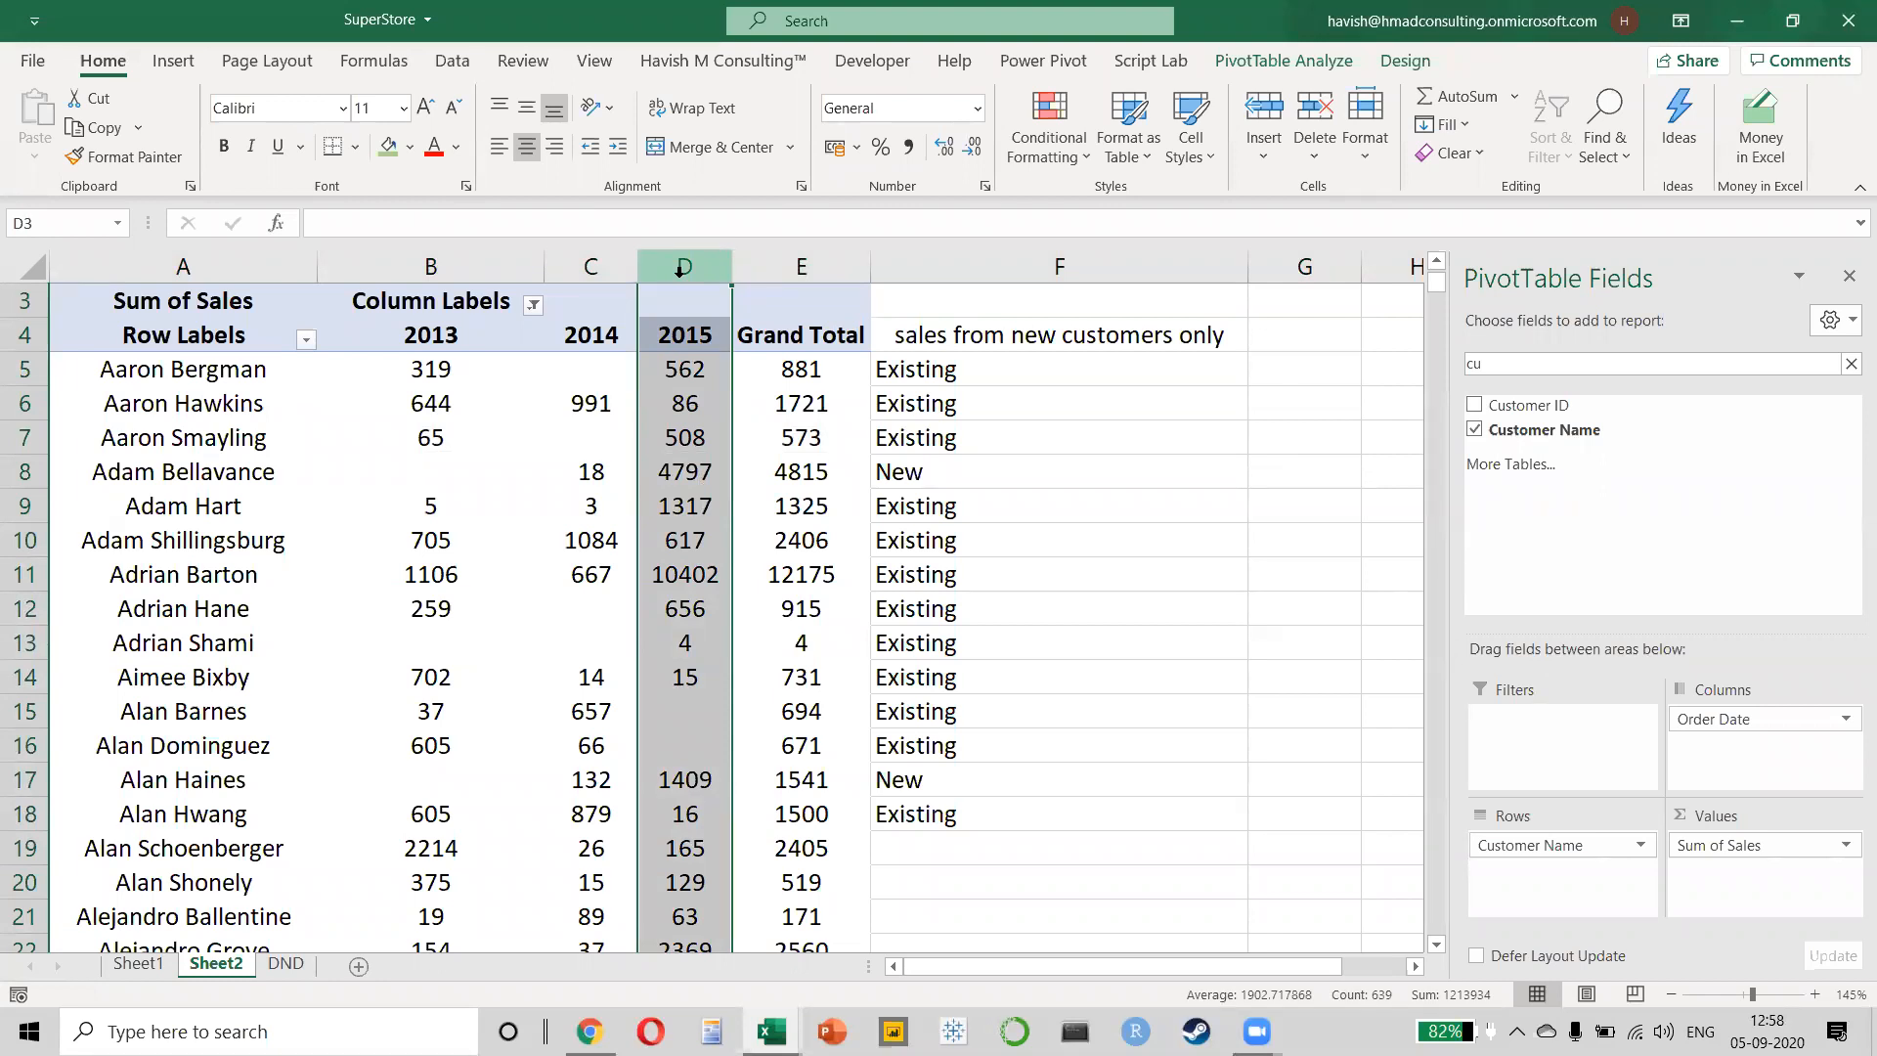
pyautogui.click(712, 506)
pyautogui.hotkey('ctrl', 'z')
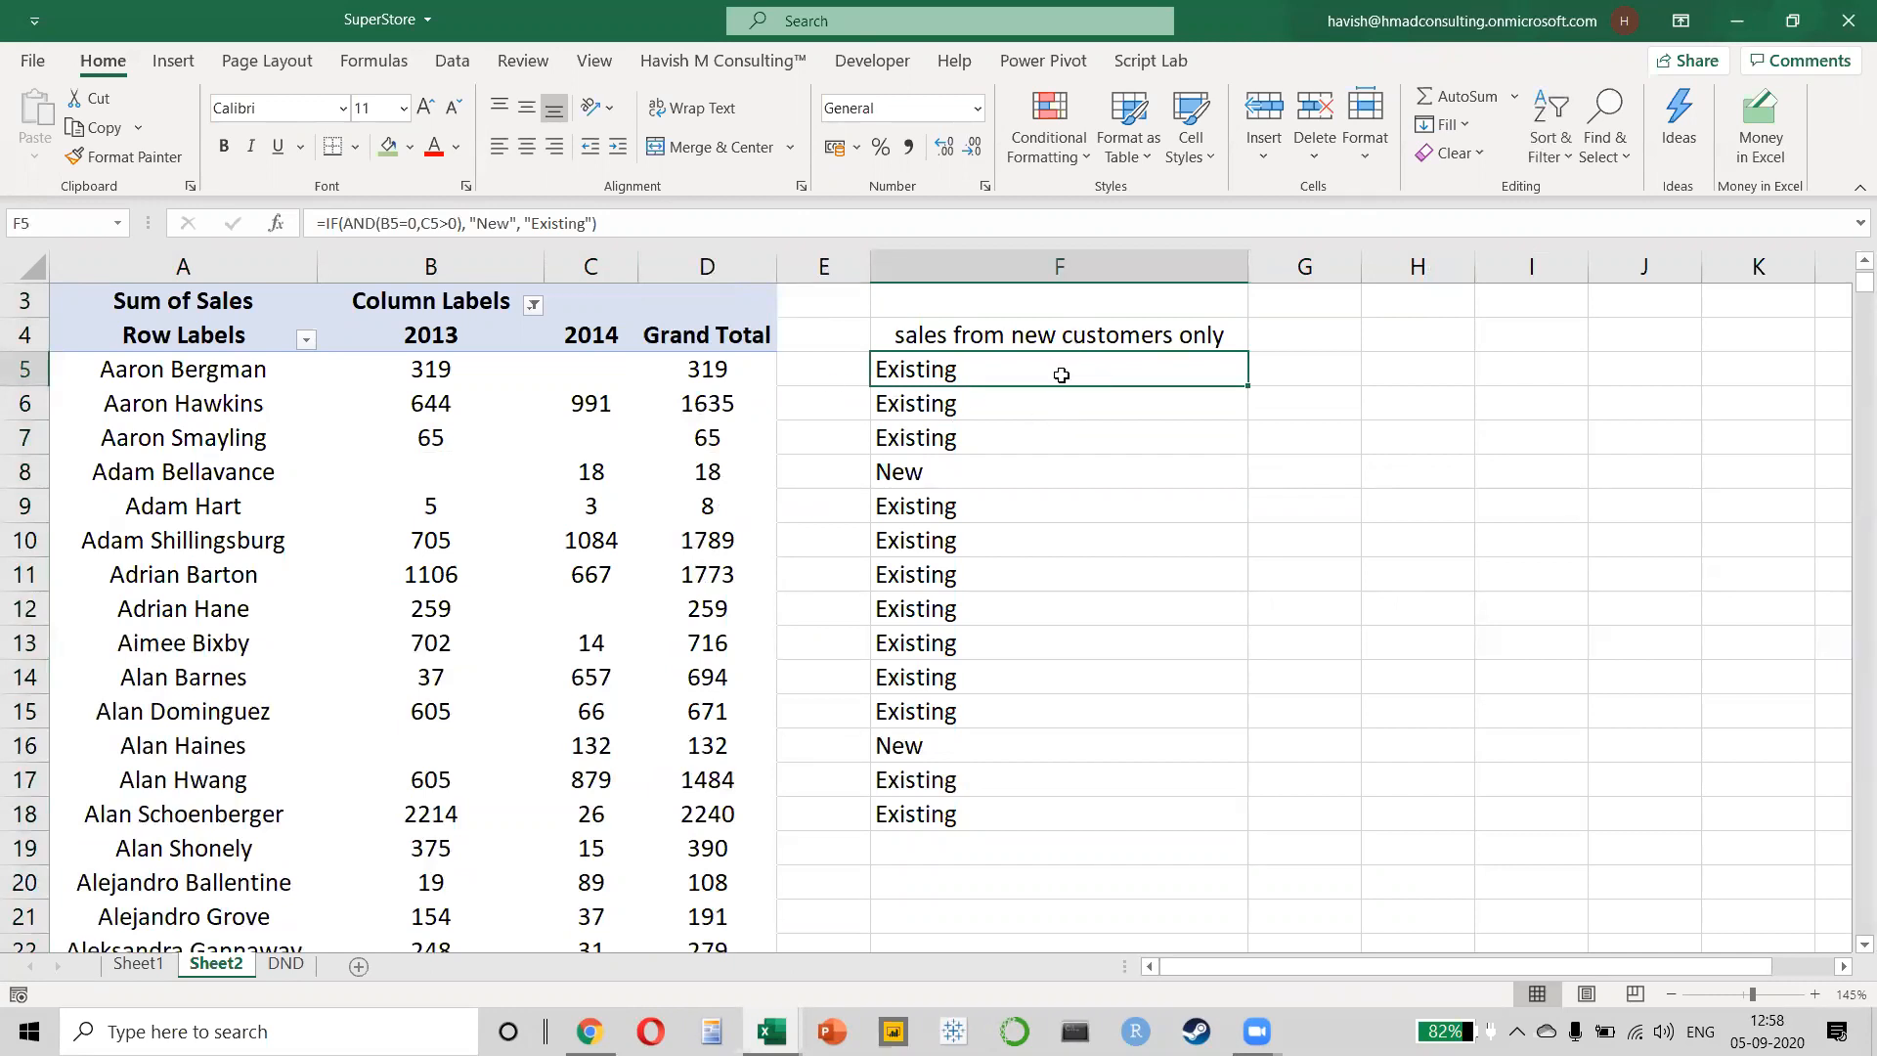
# - Clear the New and Existing label formulas from F5:F18
pyautogui.hotkey('ctrl', 'shift', 'Down')
pyautogui.press('Delete')
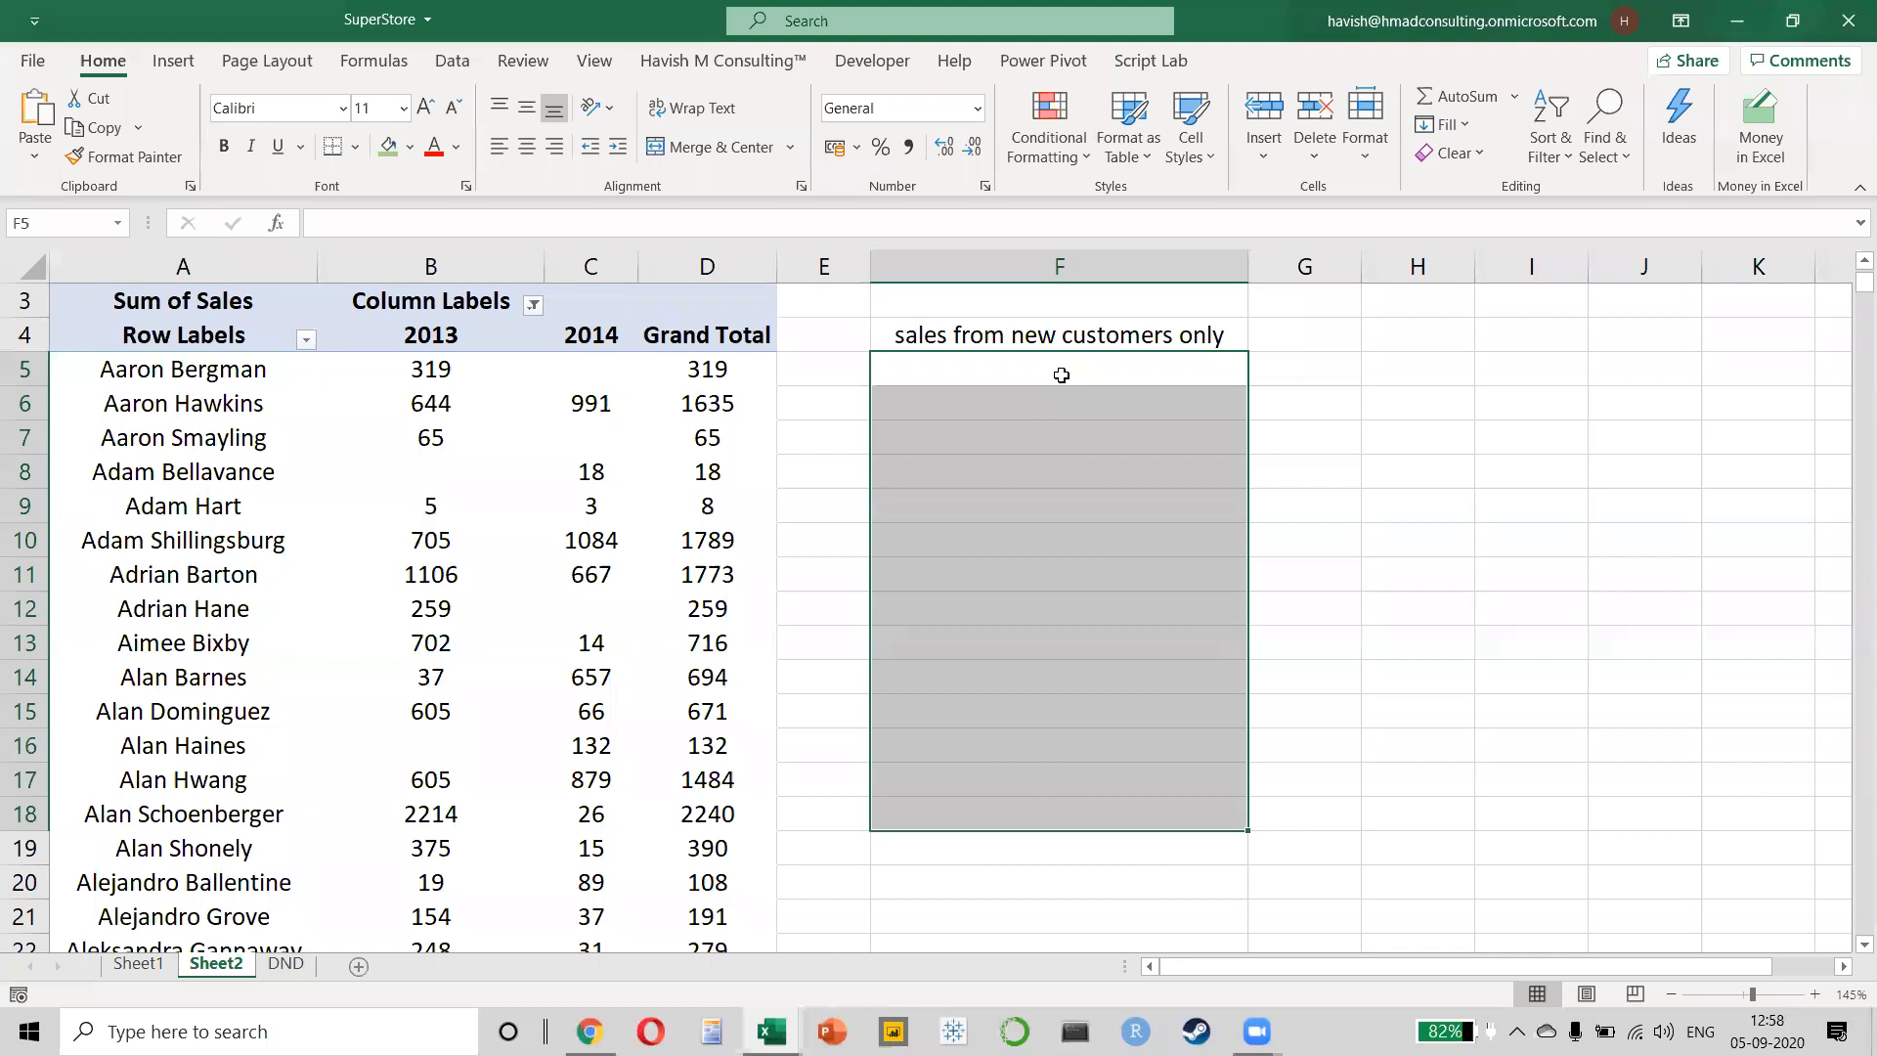
pyautogui.click(1060, 374)
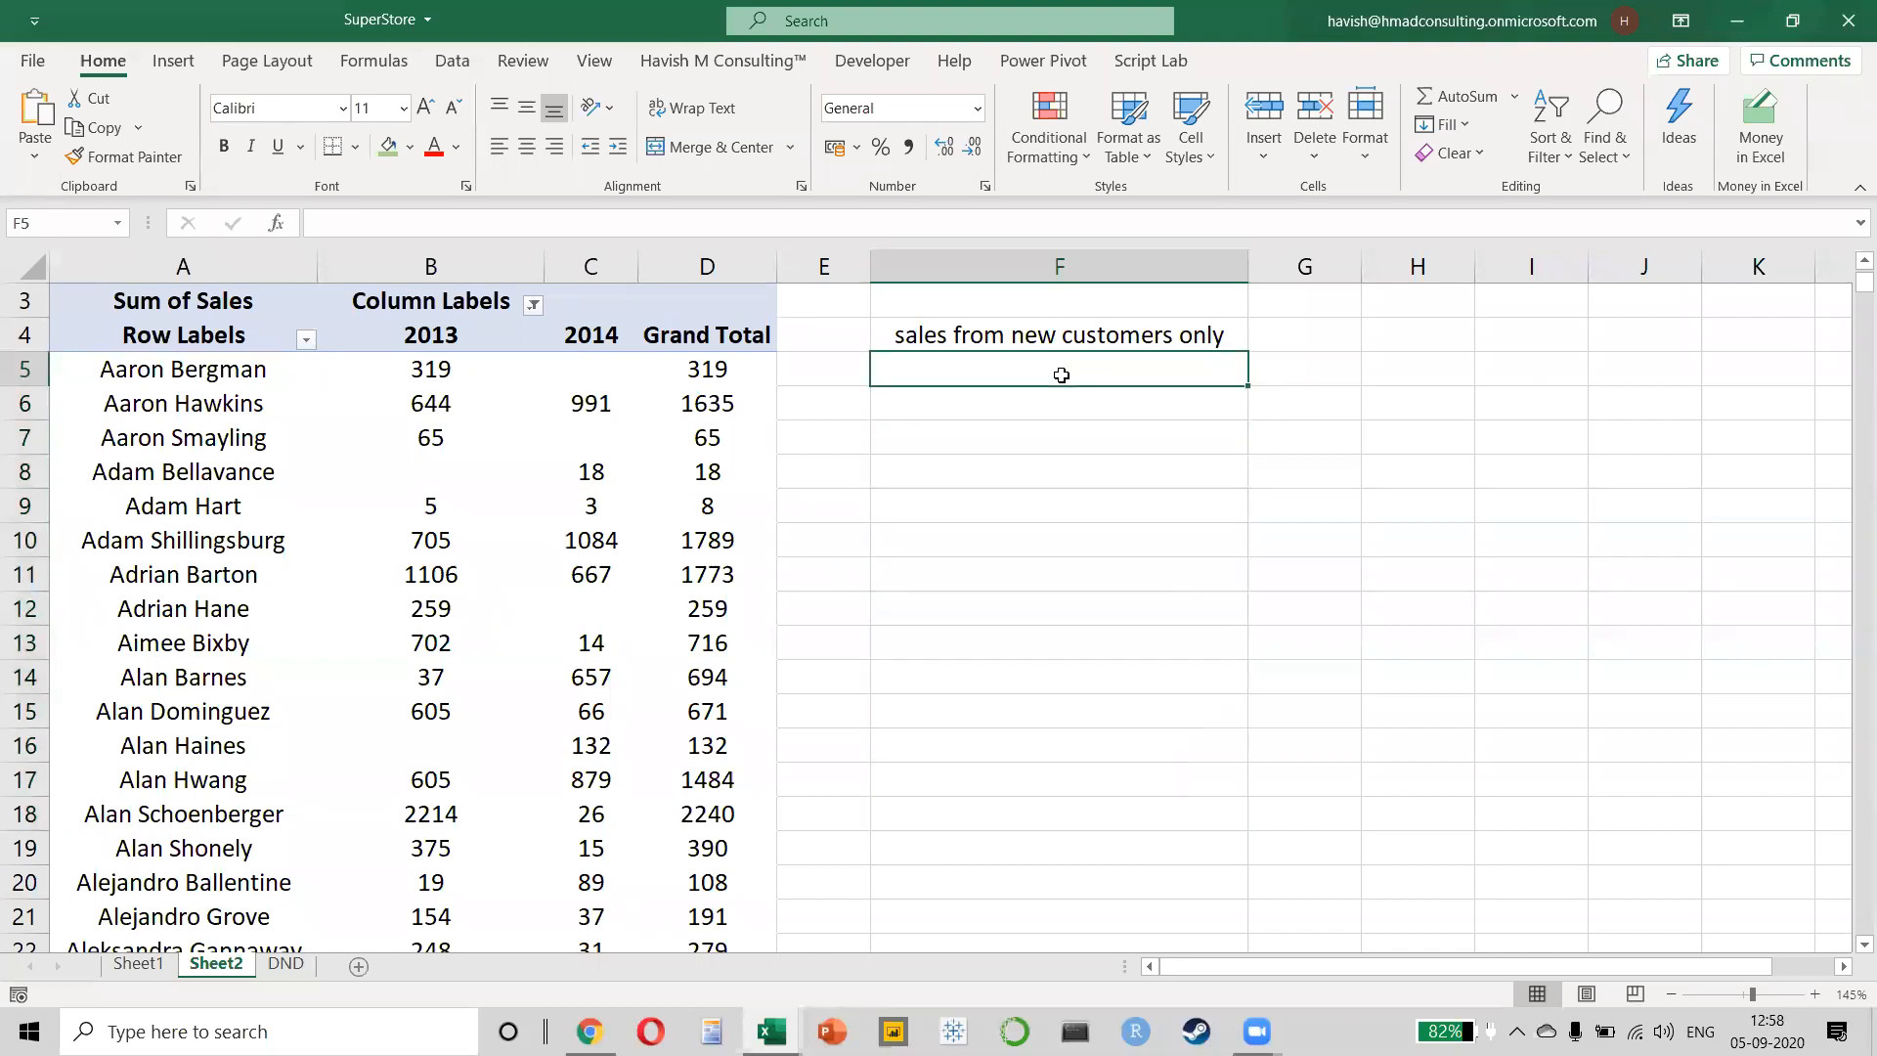
# - Start a SUMIFS formula in F5 with the 2014 sales in C5:C735 as the sum range
pyautogui.write('=sumif')
pyautogui.press('Tab')
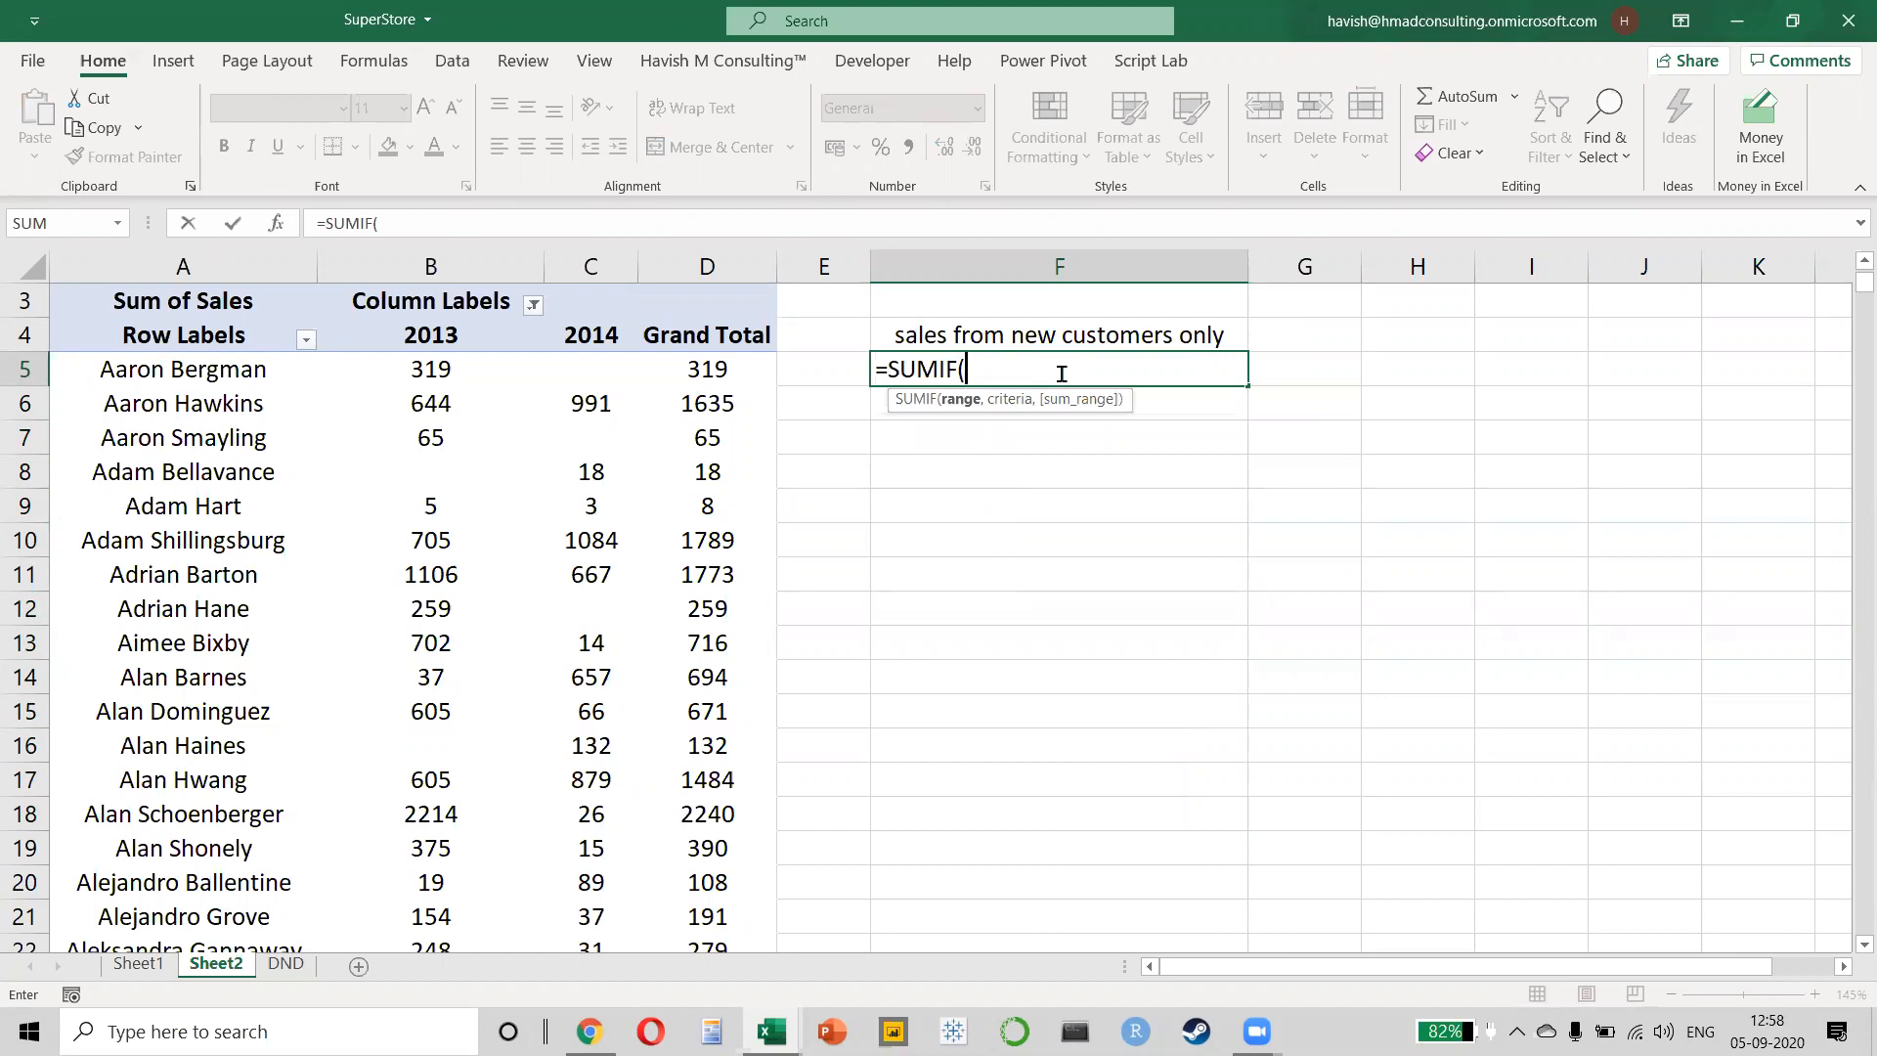
pyautogui.press('BackSpace')
pyautogui.write('s')
pyautogui.press('Tab')
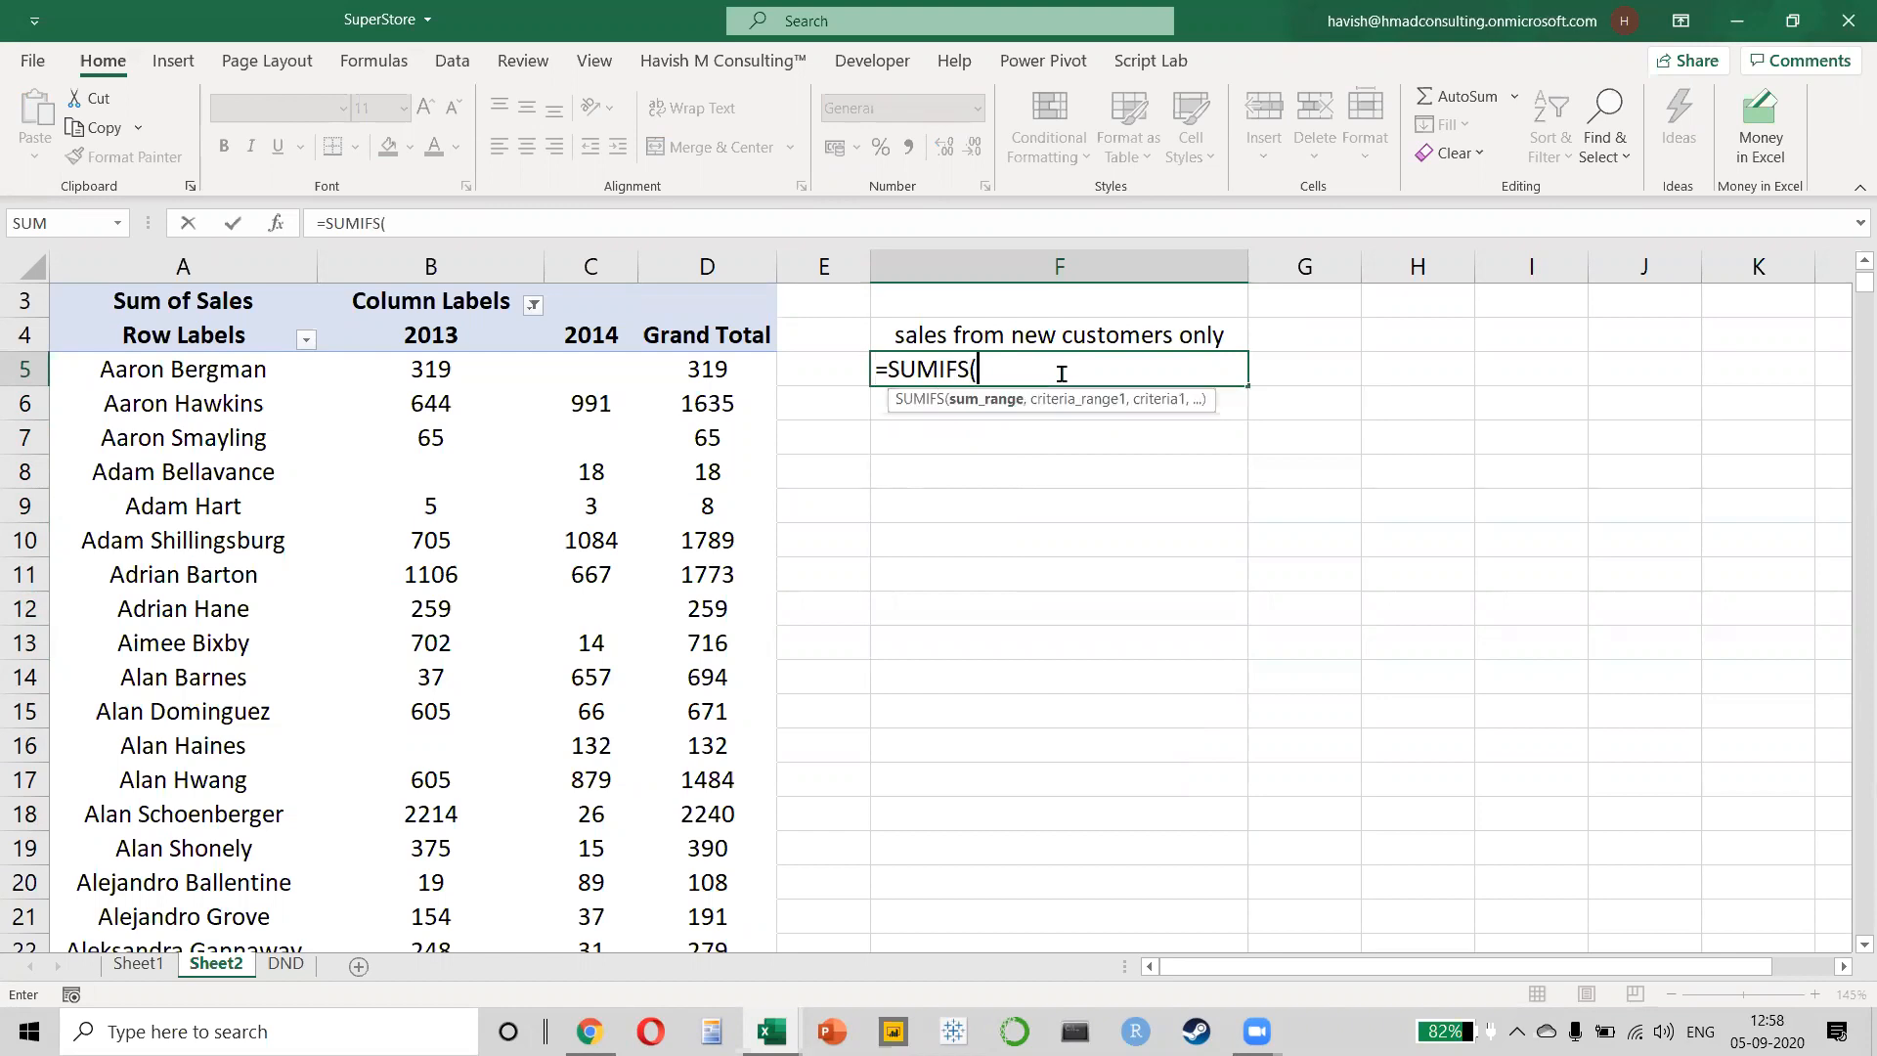
pyautogui.click(581, 265)
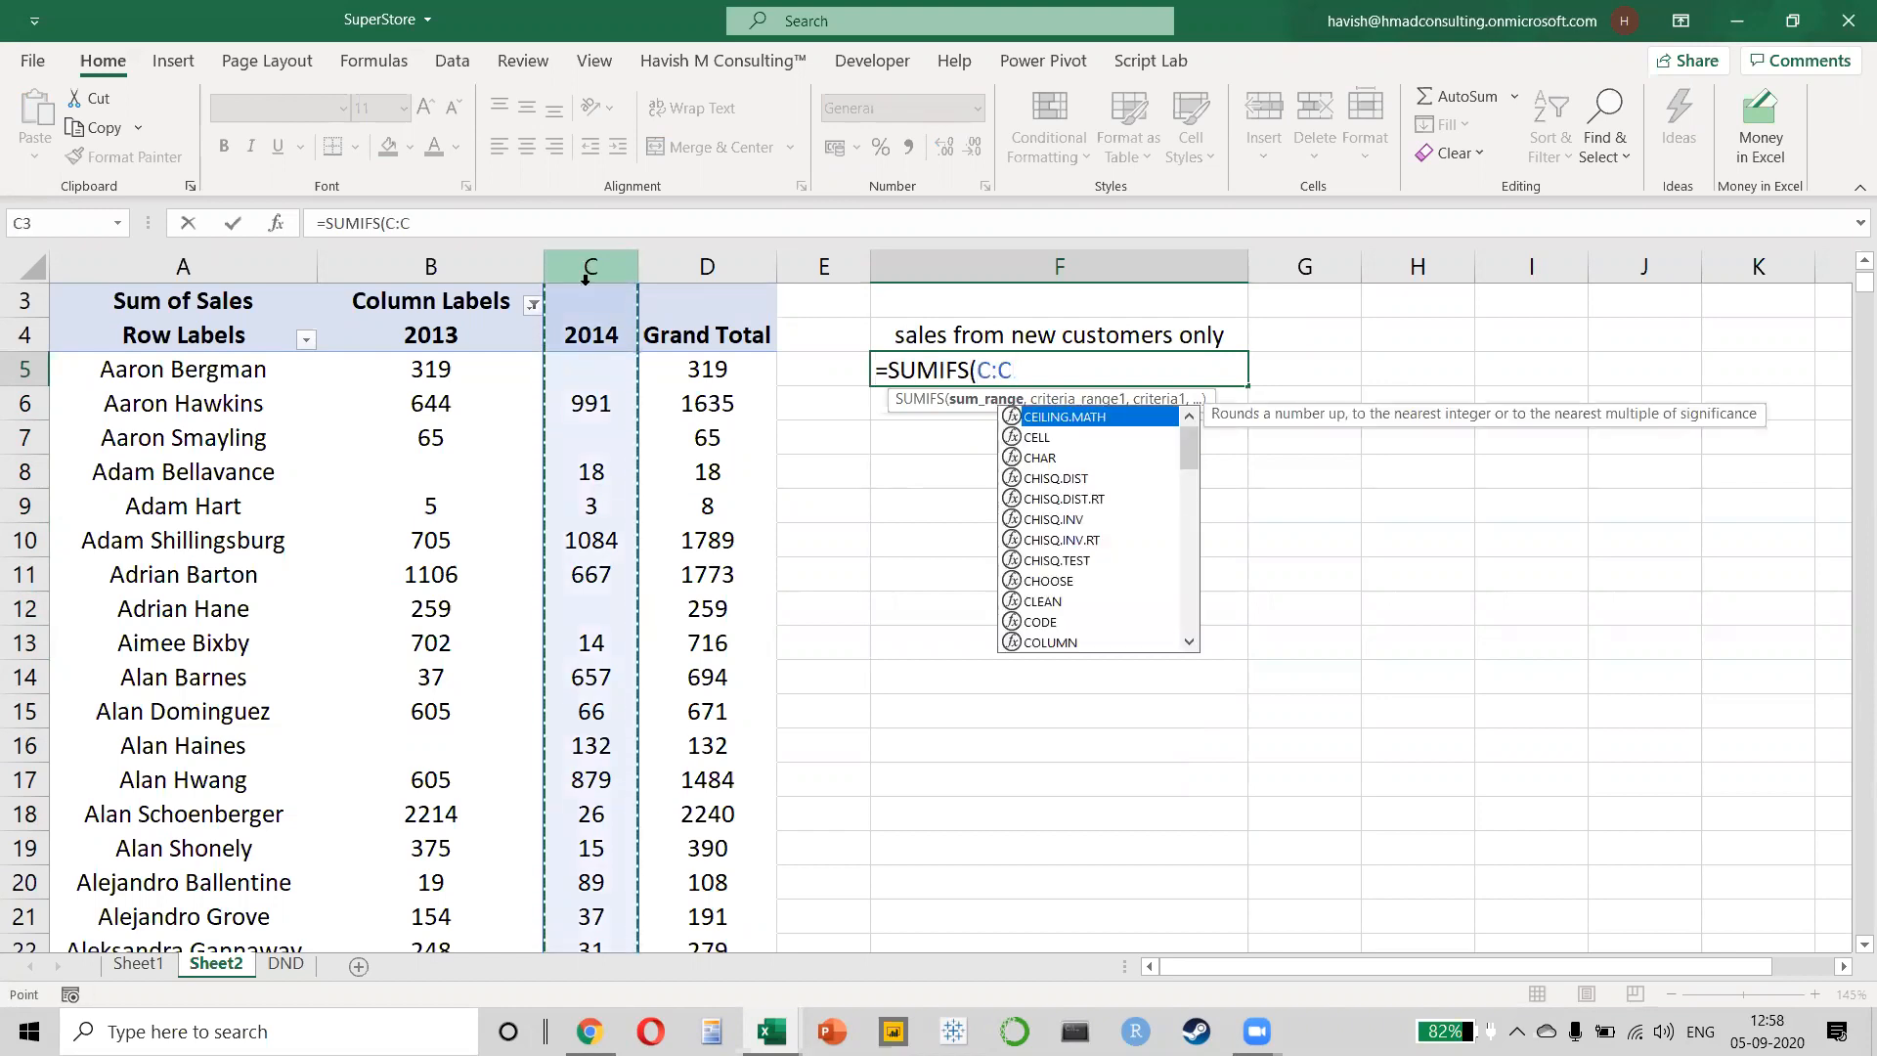
pyautogui.click(584, 368)
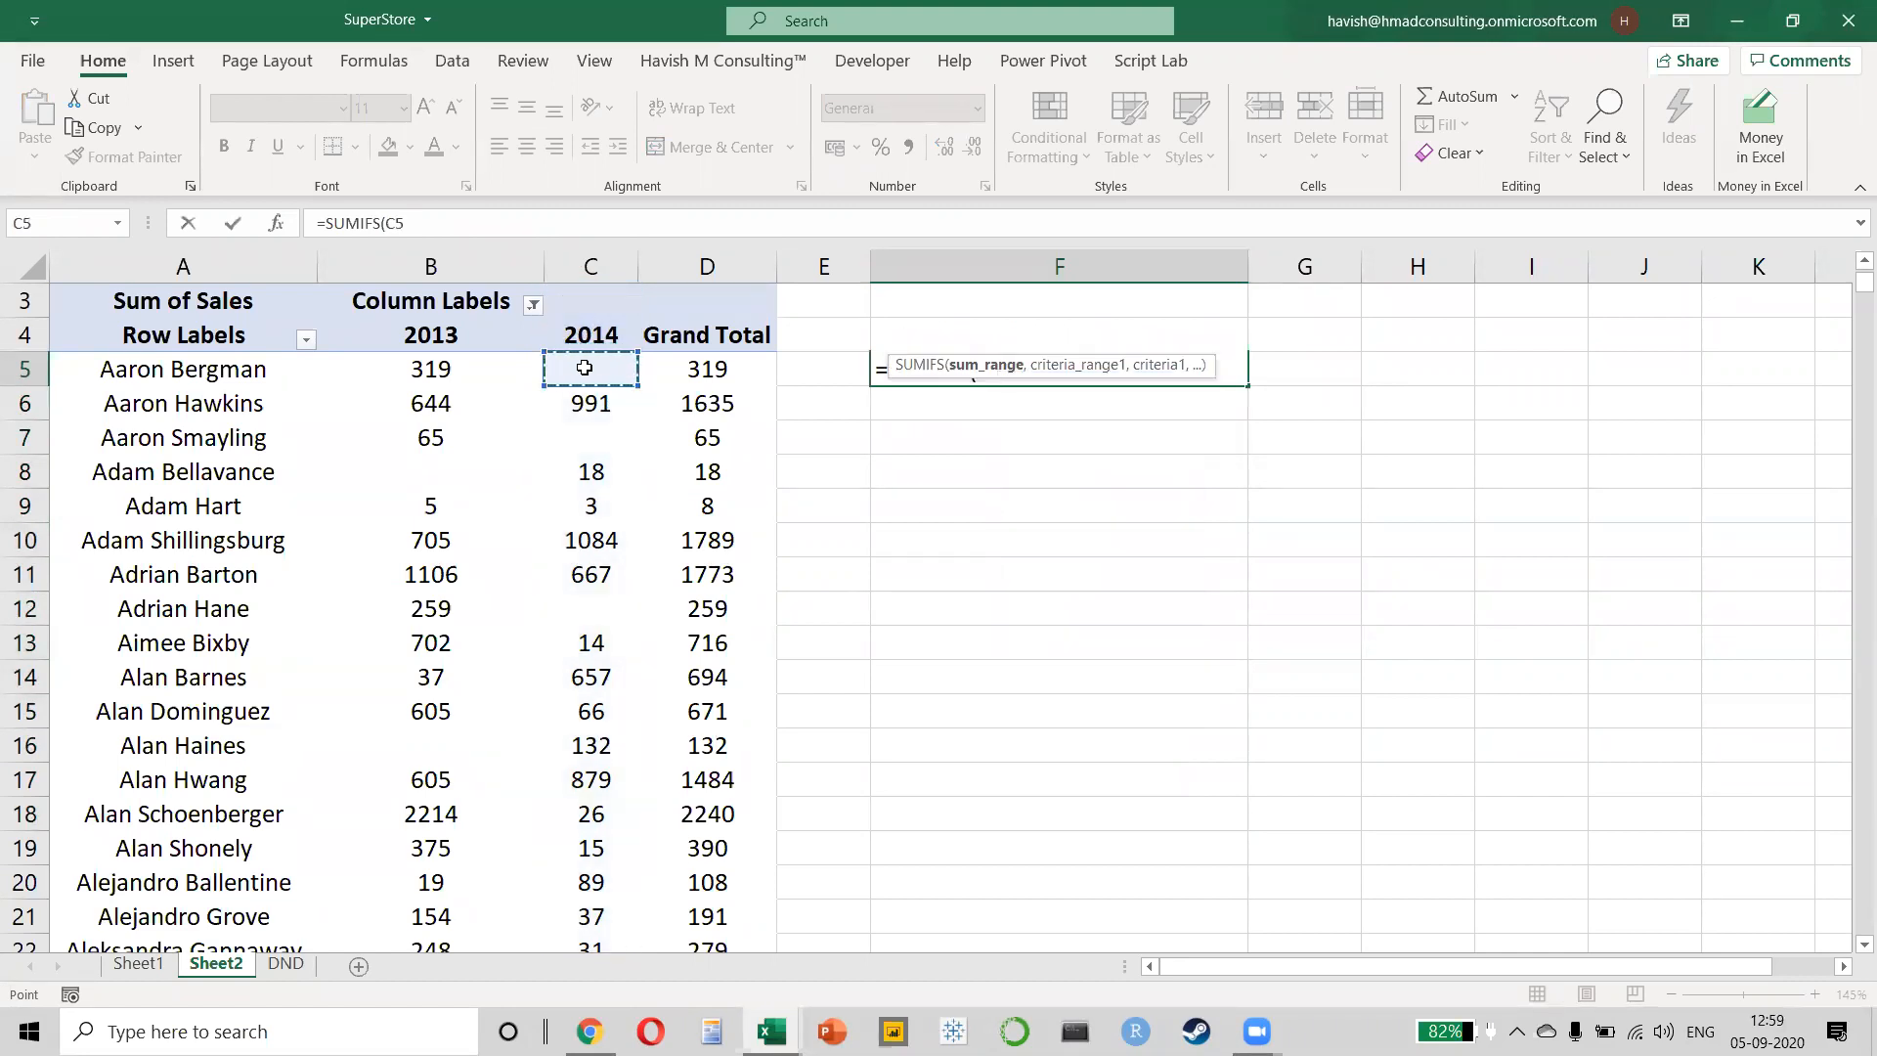
pyautogui.scroll(1, 585, 367)
pyautogui.moveTo(585, 367); pyautogui.dragTo(584, 369)
pyautogui.scroll(-6, 585, 369)
pyautogui.scroll(-20, 585, 368)
pyautogui.scroll(-20, 584, 367)
pyautogui.scroll(-20, 585, 367)
pyautogui.scroll(20, 584, 368)
pyautogui.scroll(20, 584, 368)
pyautogui.scroll(-8, 585, 367)
pyautogui.scroll(3, 585, 367)
pyautogui.hotkey('ctrl', 'BackSpace')
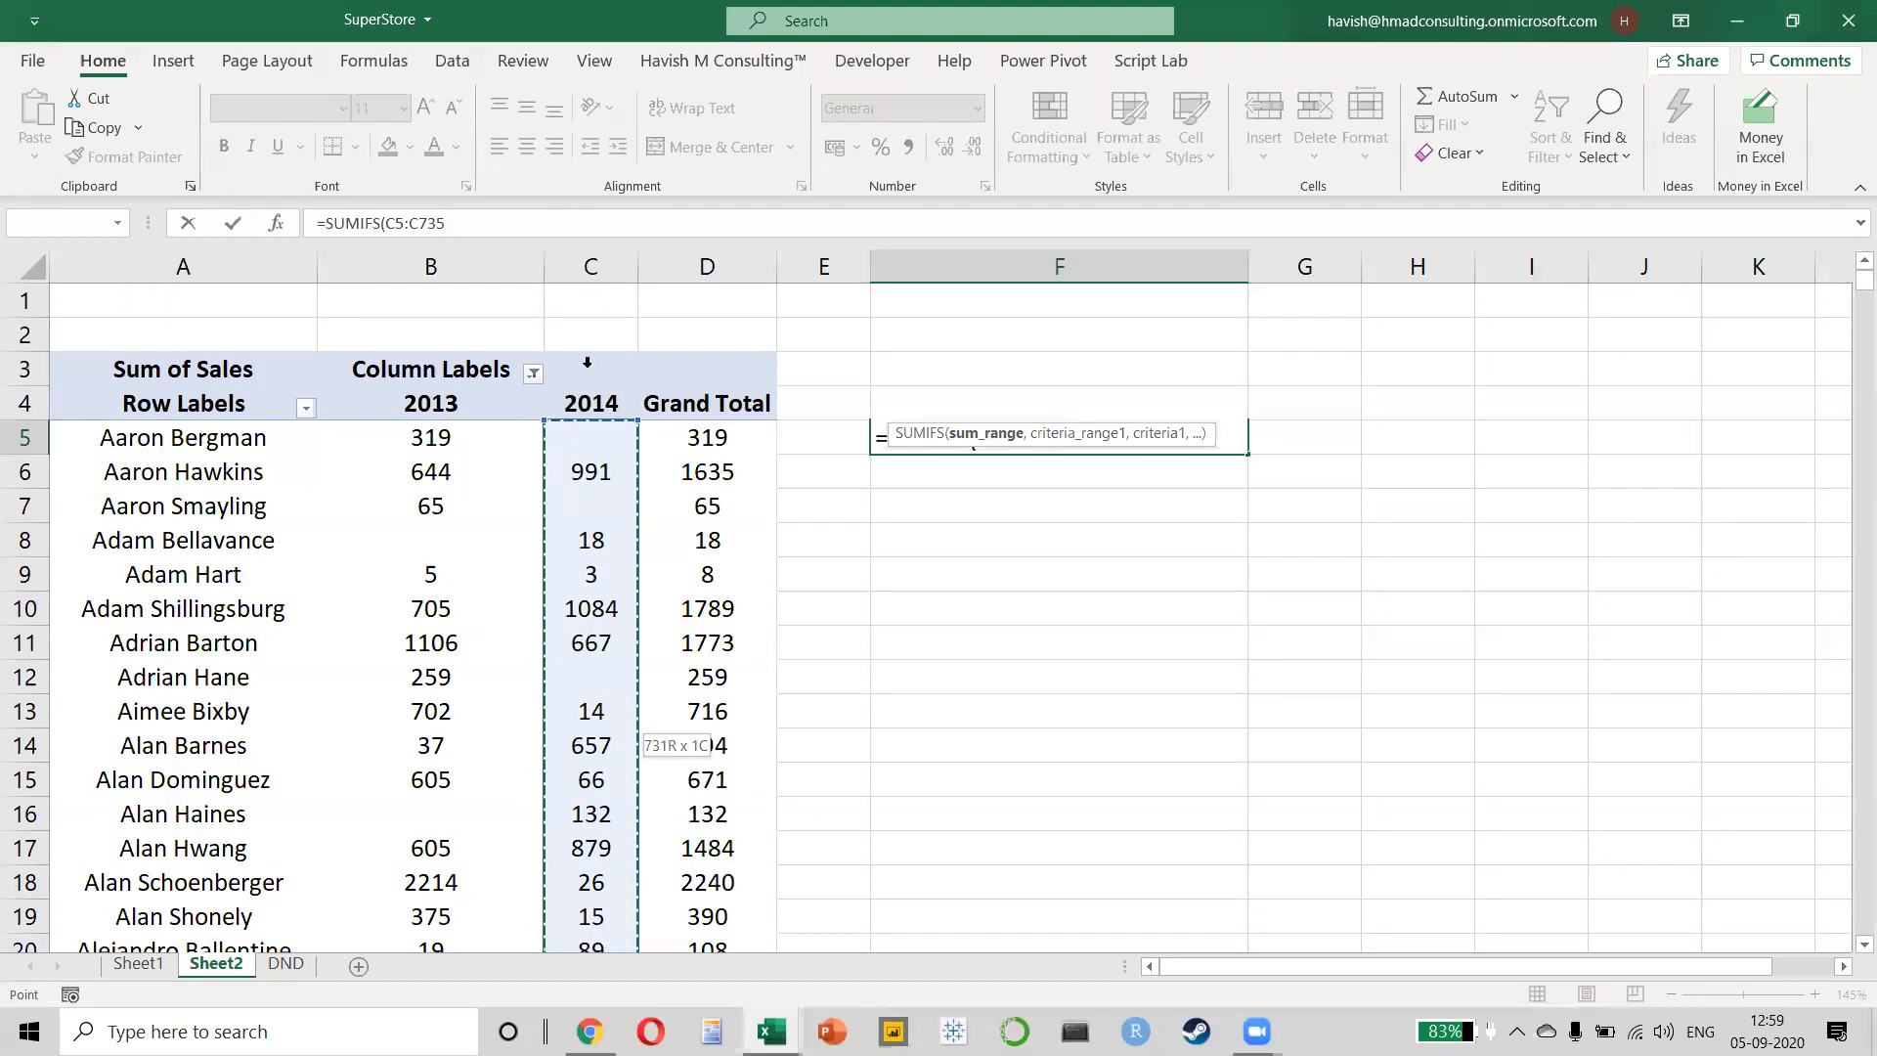
pyautogui.write(',')
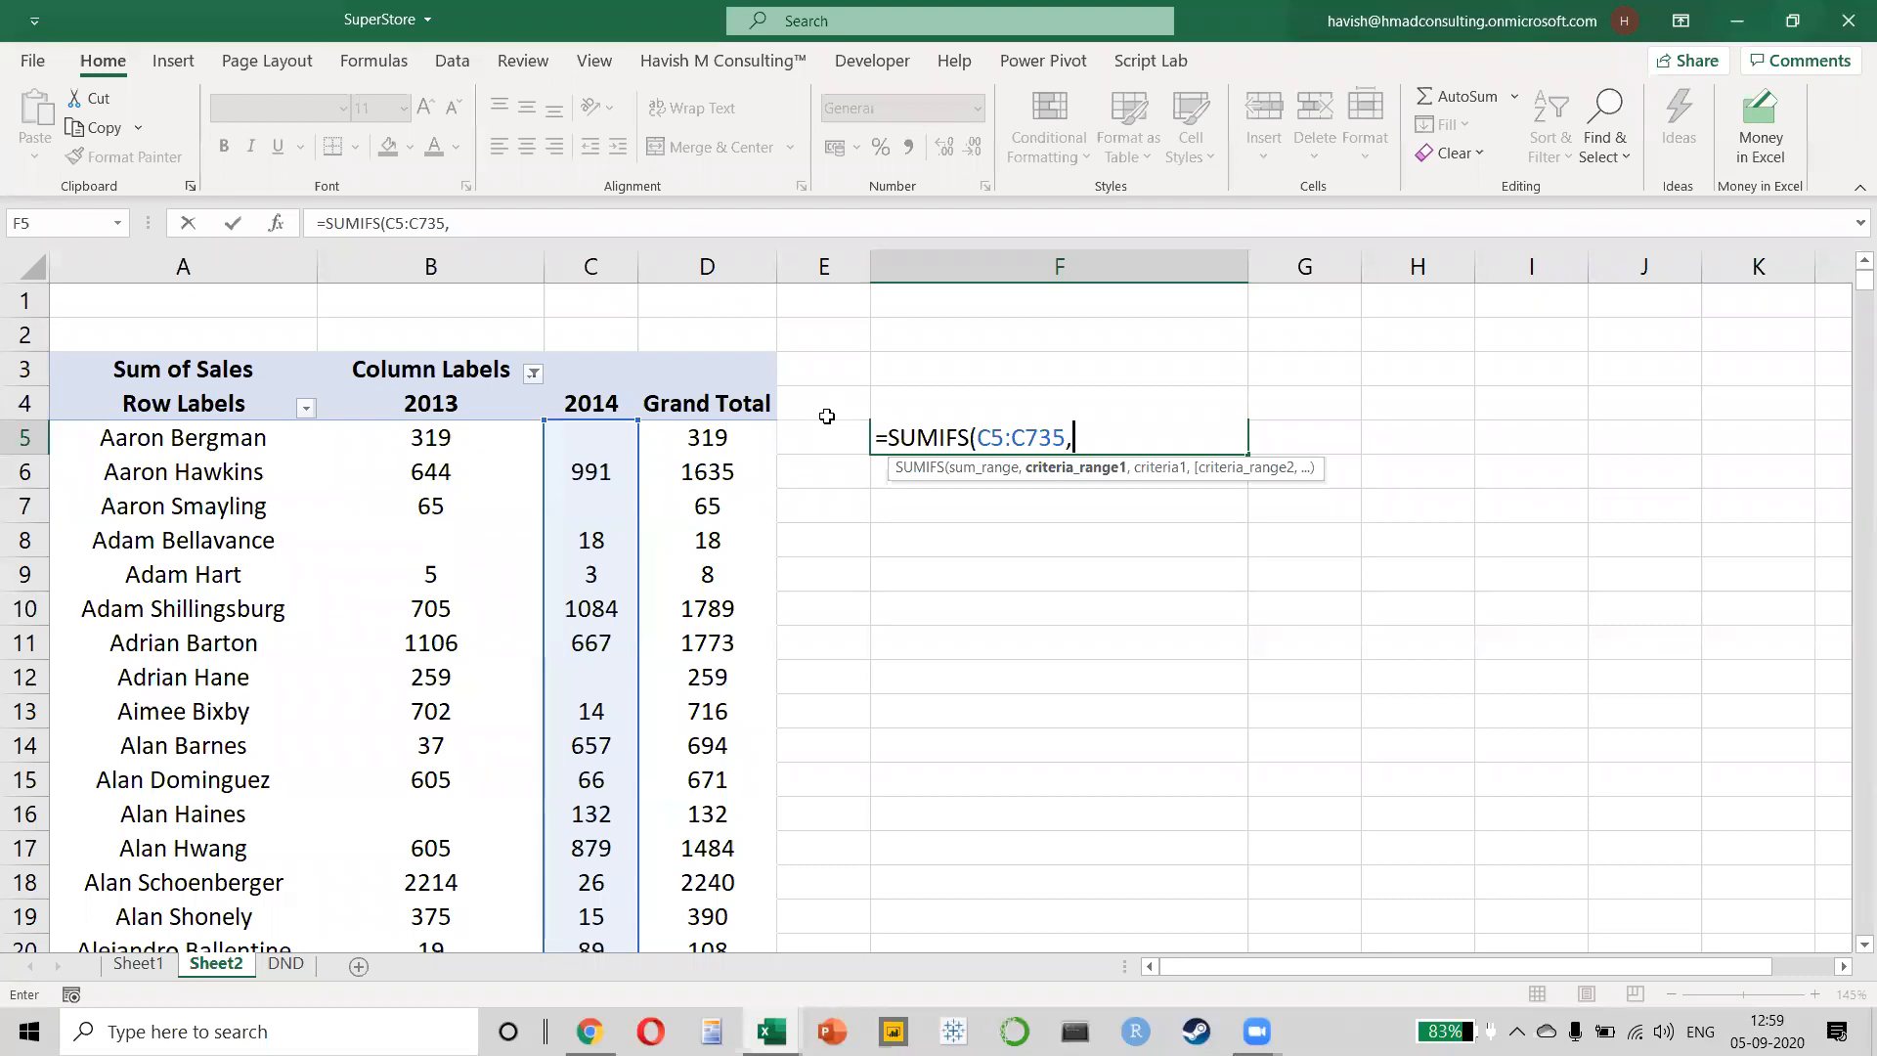
# - Complete the SUMIFS formula with the criteria B5:B735, "0" and C5:C735, ">0", each pair on its own line
pyautogui.hotkey('alt', 'Return')
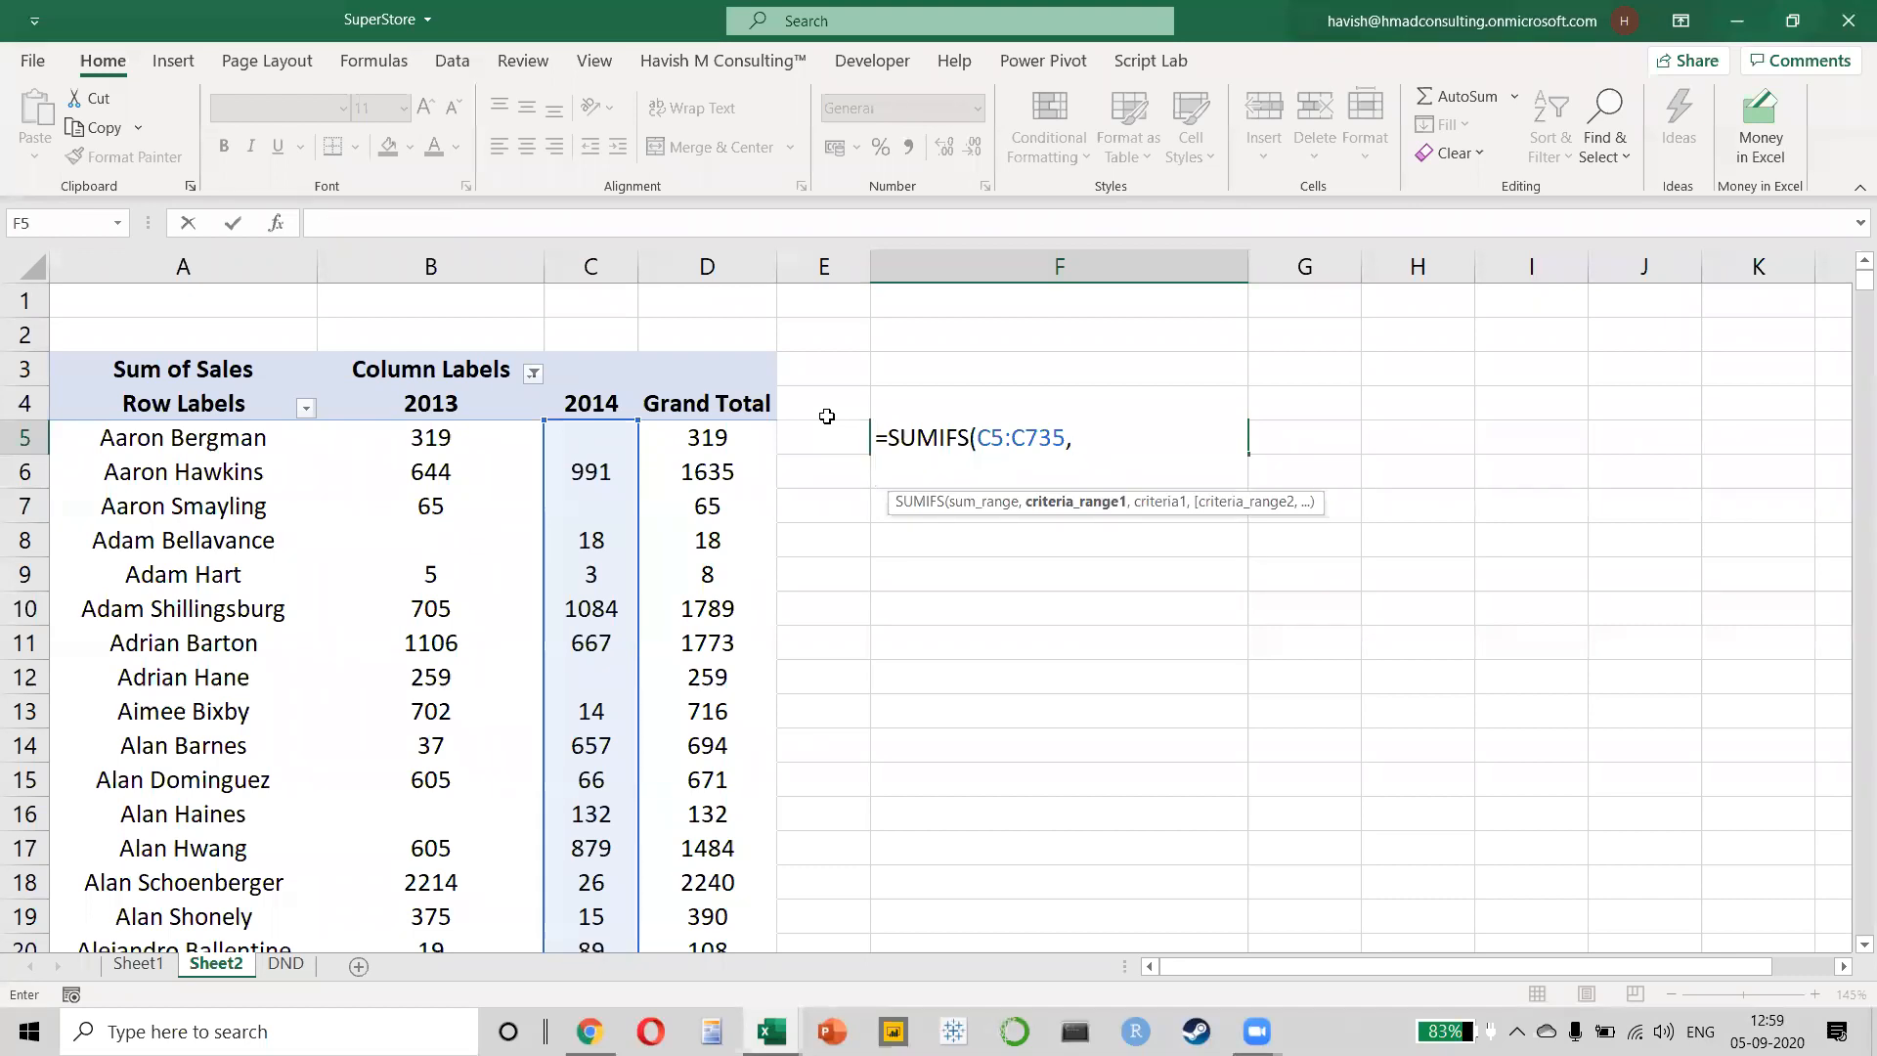
pyautogui.write('b5:b')
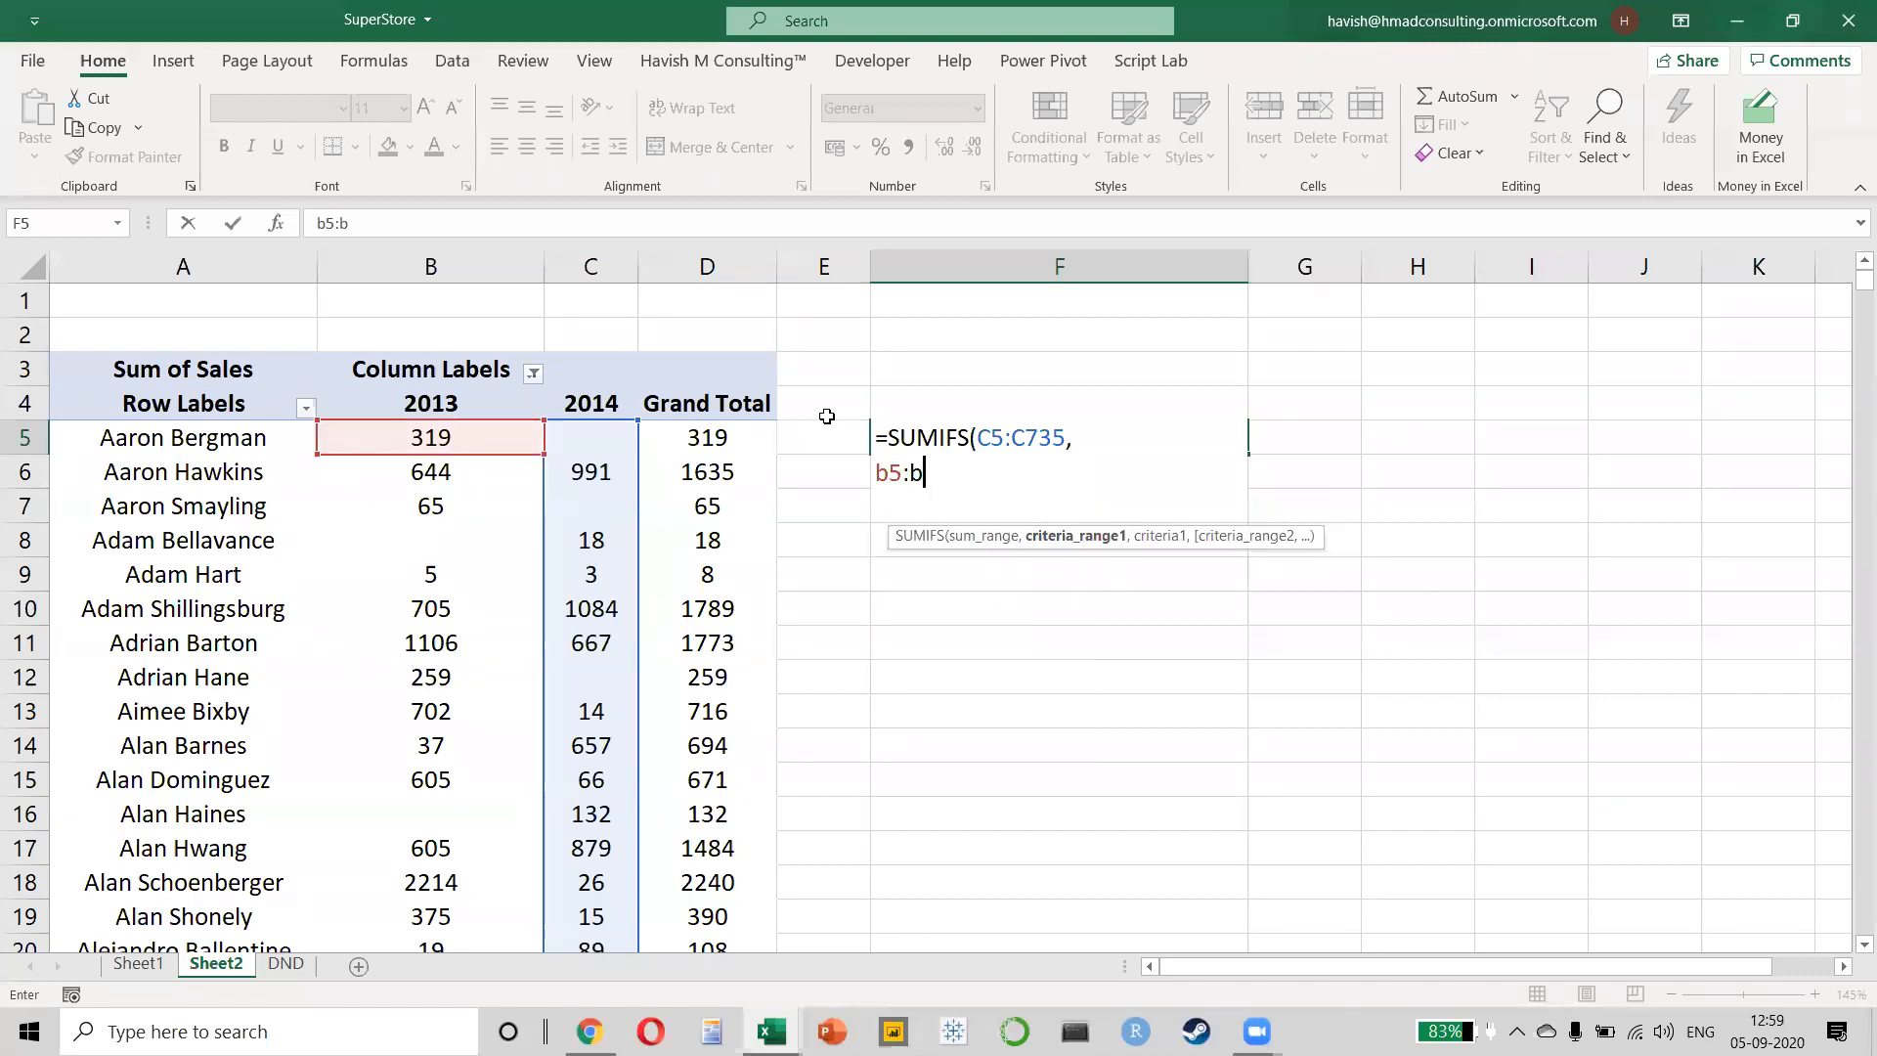
pyautogui.write('735')
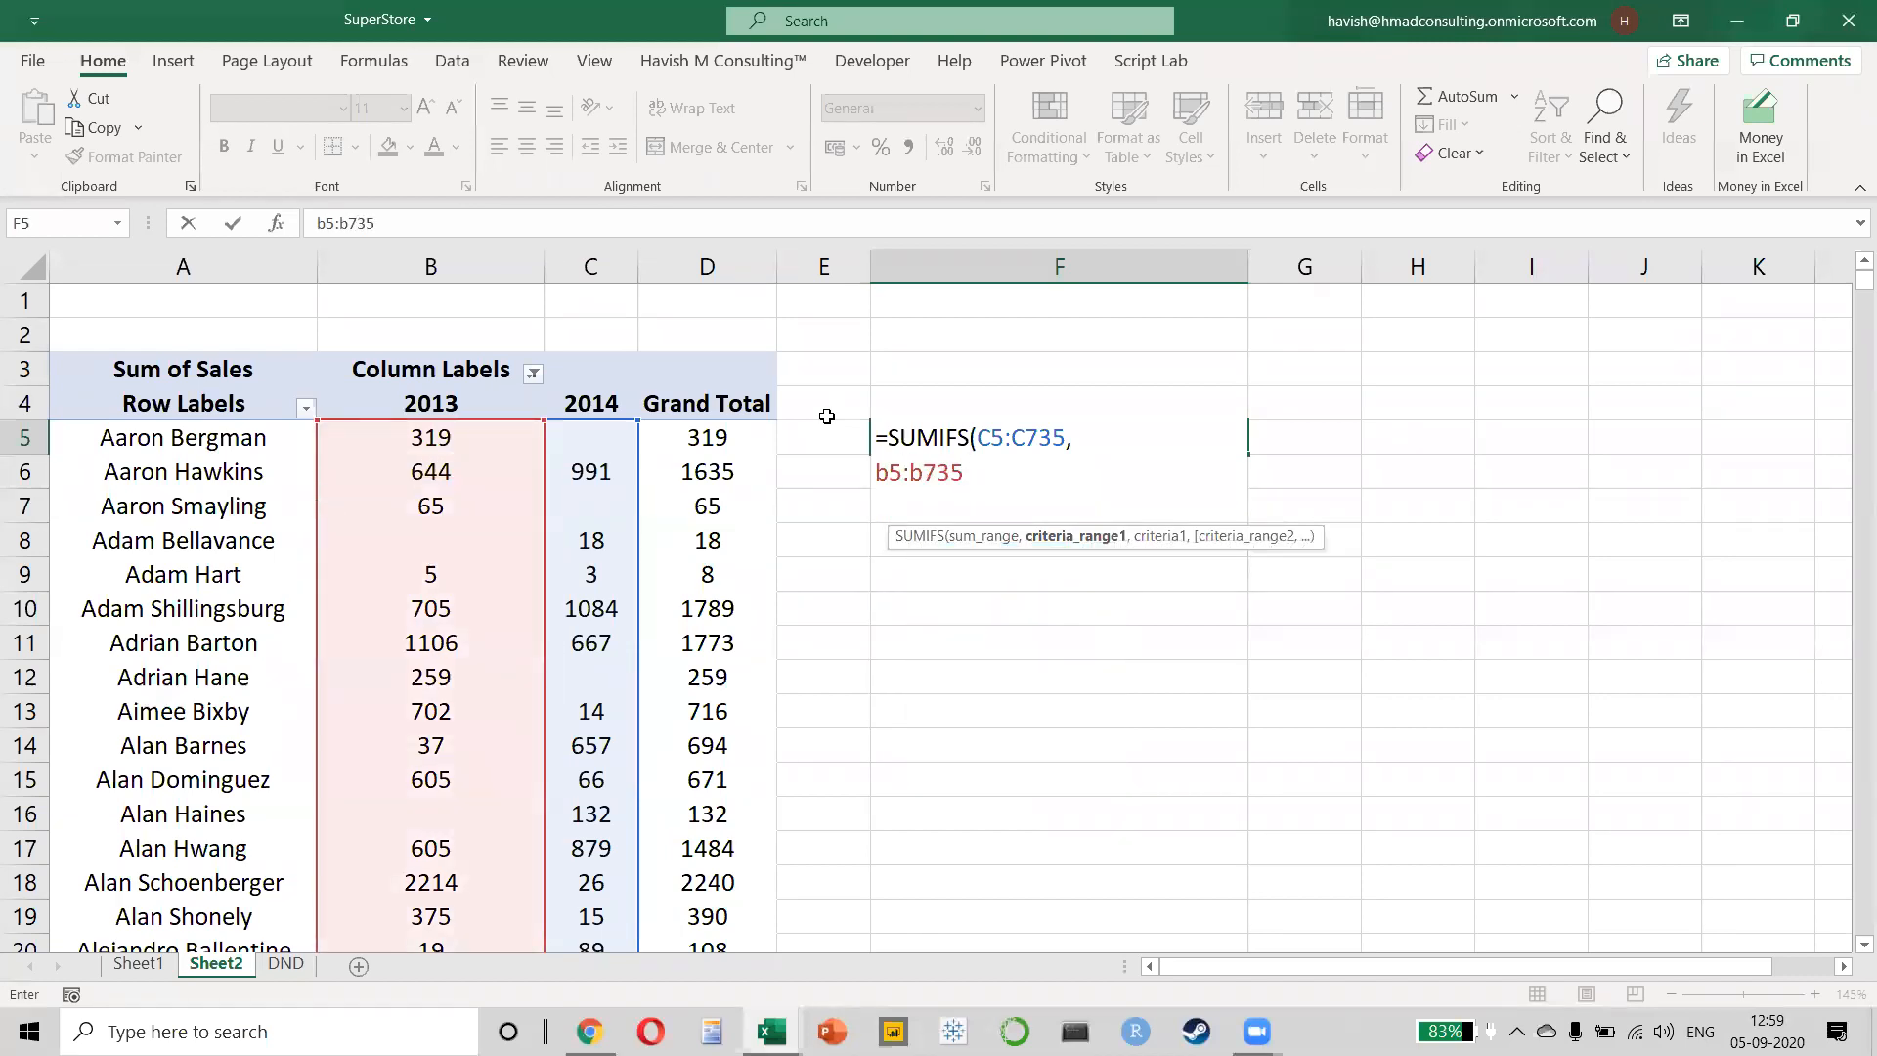
pyautogui.write('=0,')
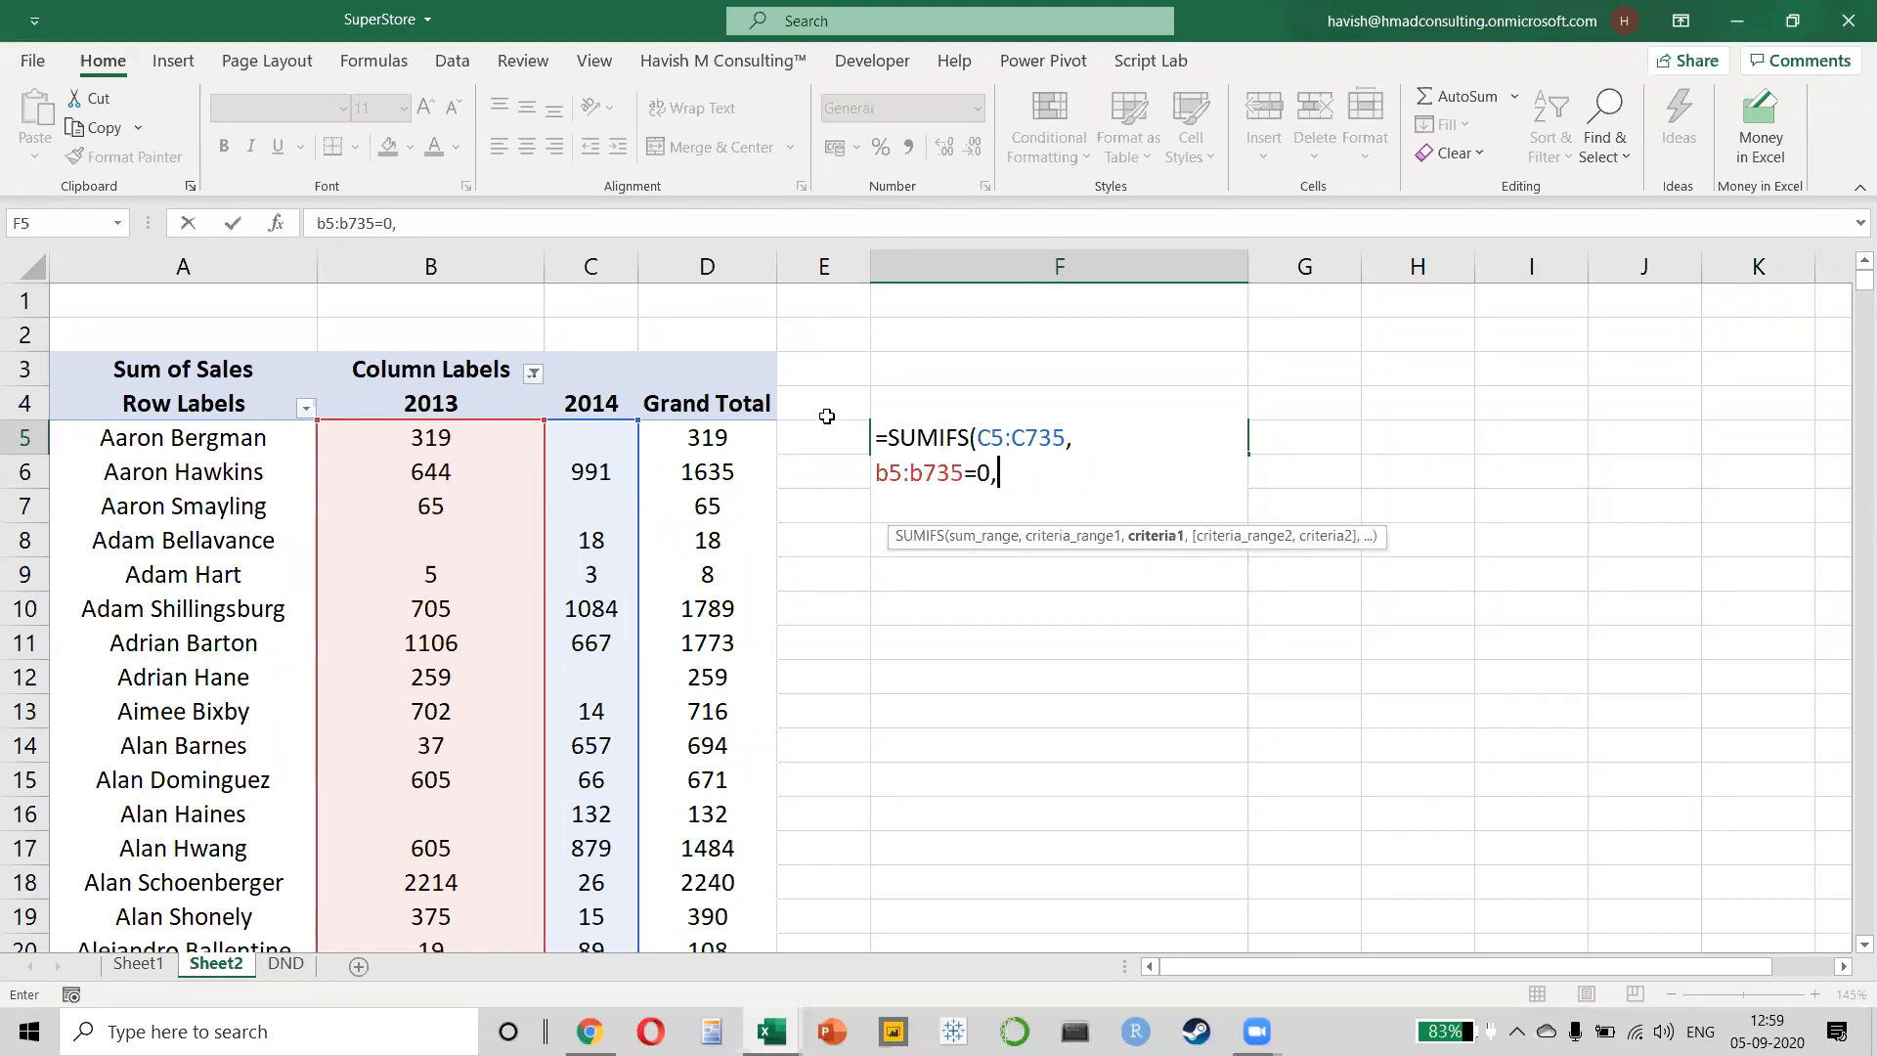
pyautogui.press('BackSpace')
pyautogui.press('BackSpace')
pyautogui.press('BackSpace')
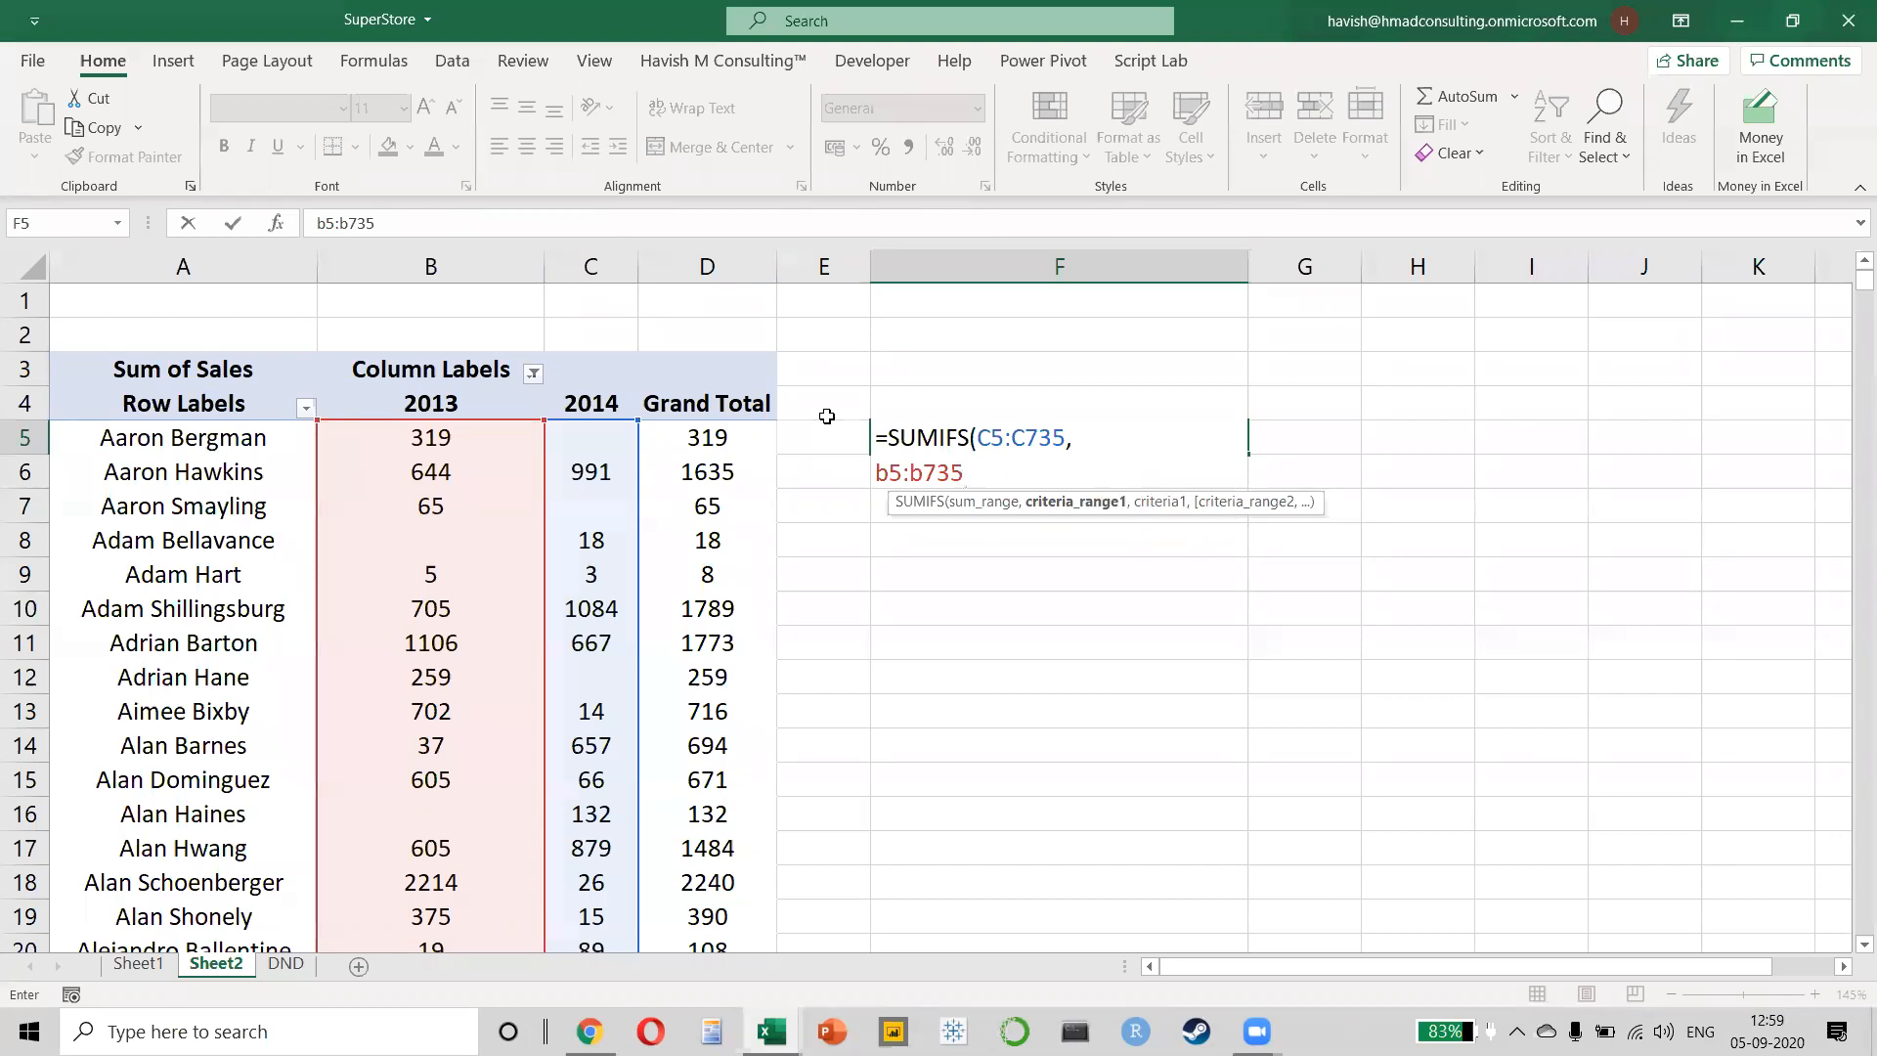
pyautogui.write(', ')
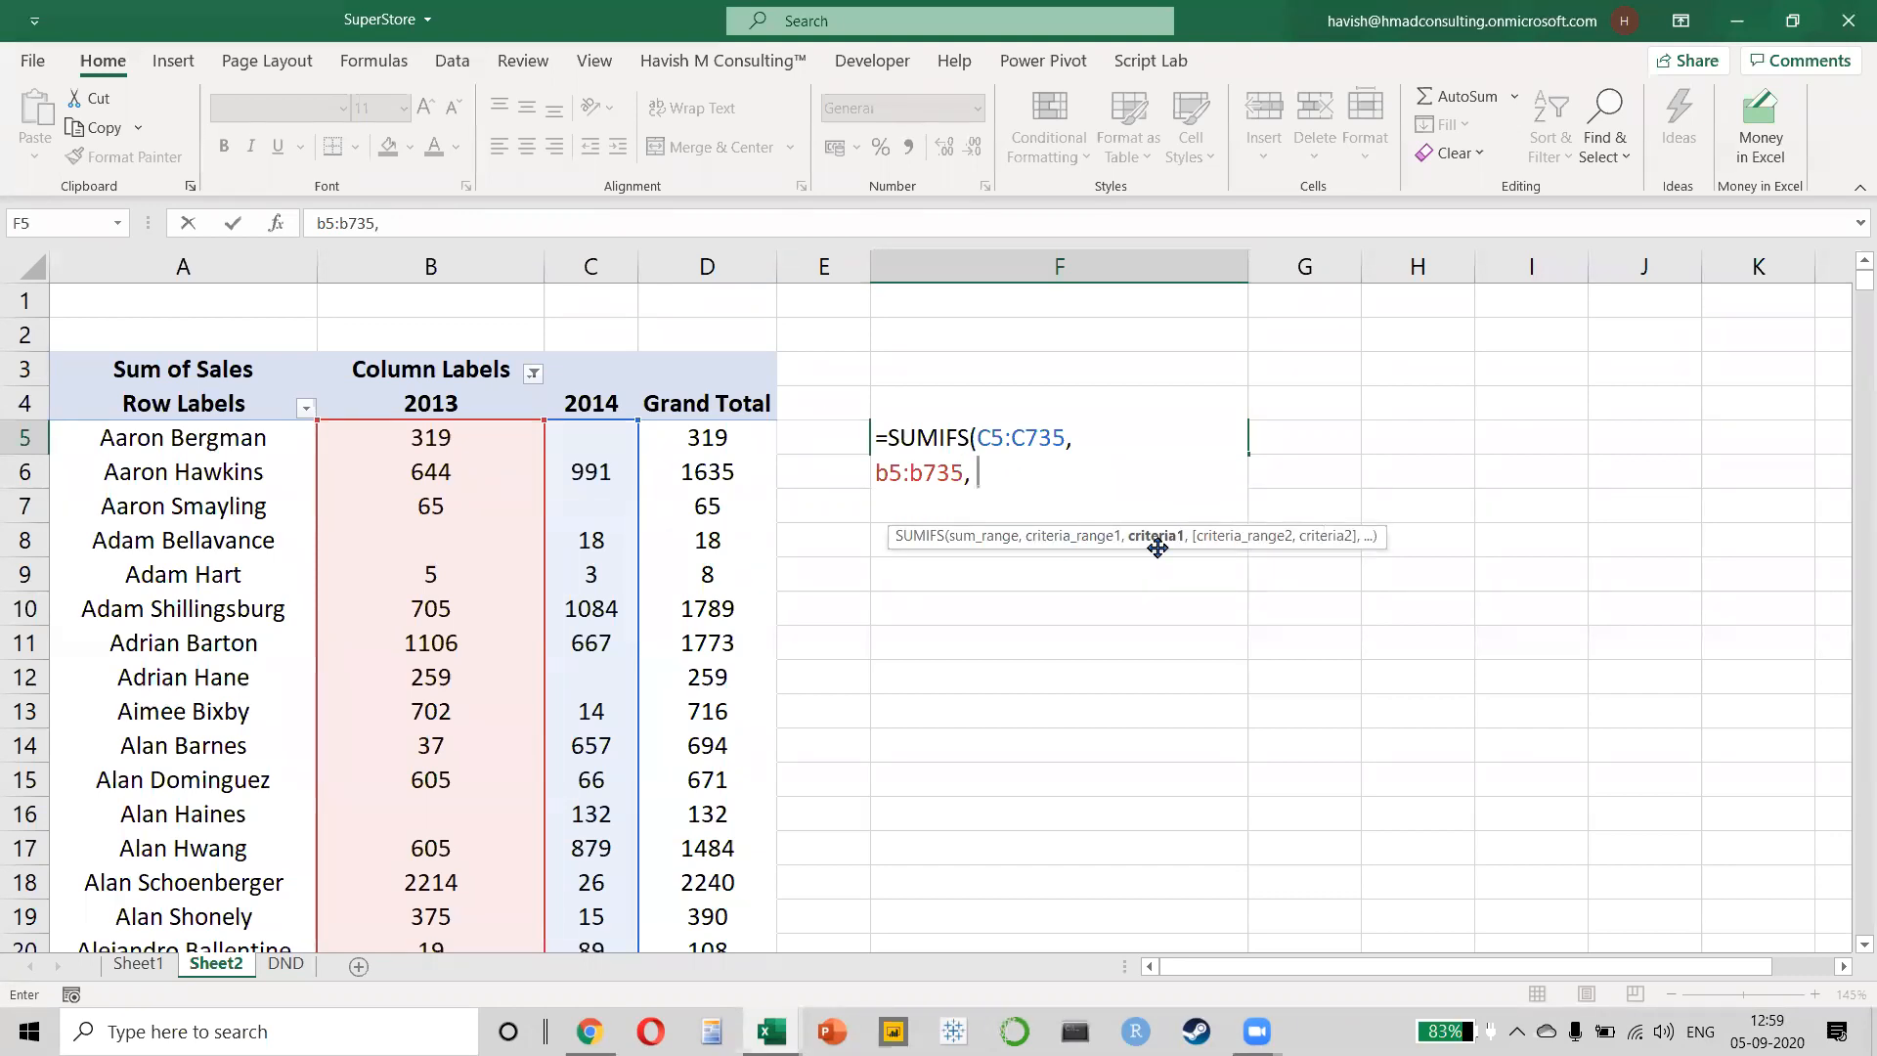
pyautogui.write('"0",')
pyautogui.hotkey('alt', 'Return')
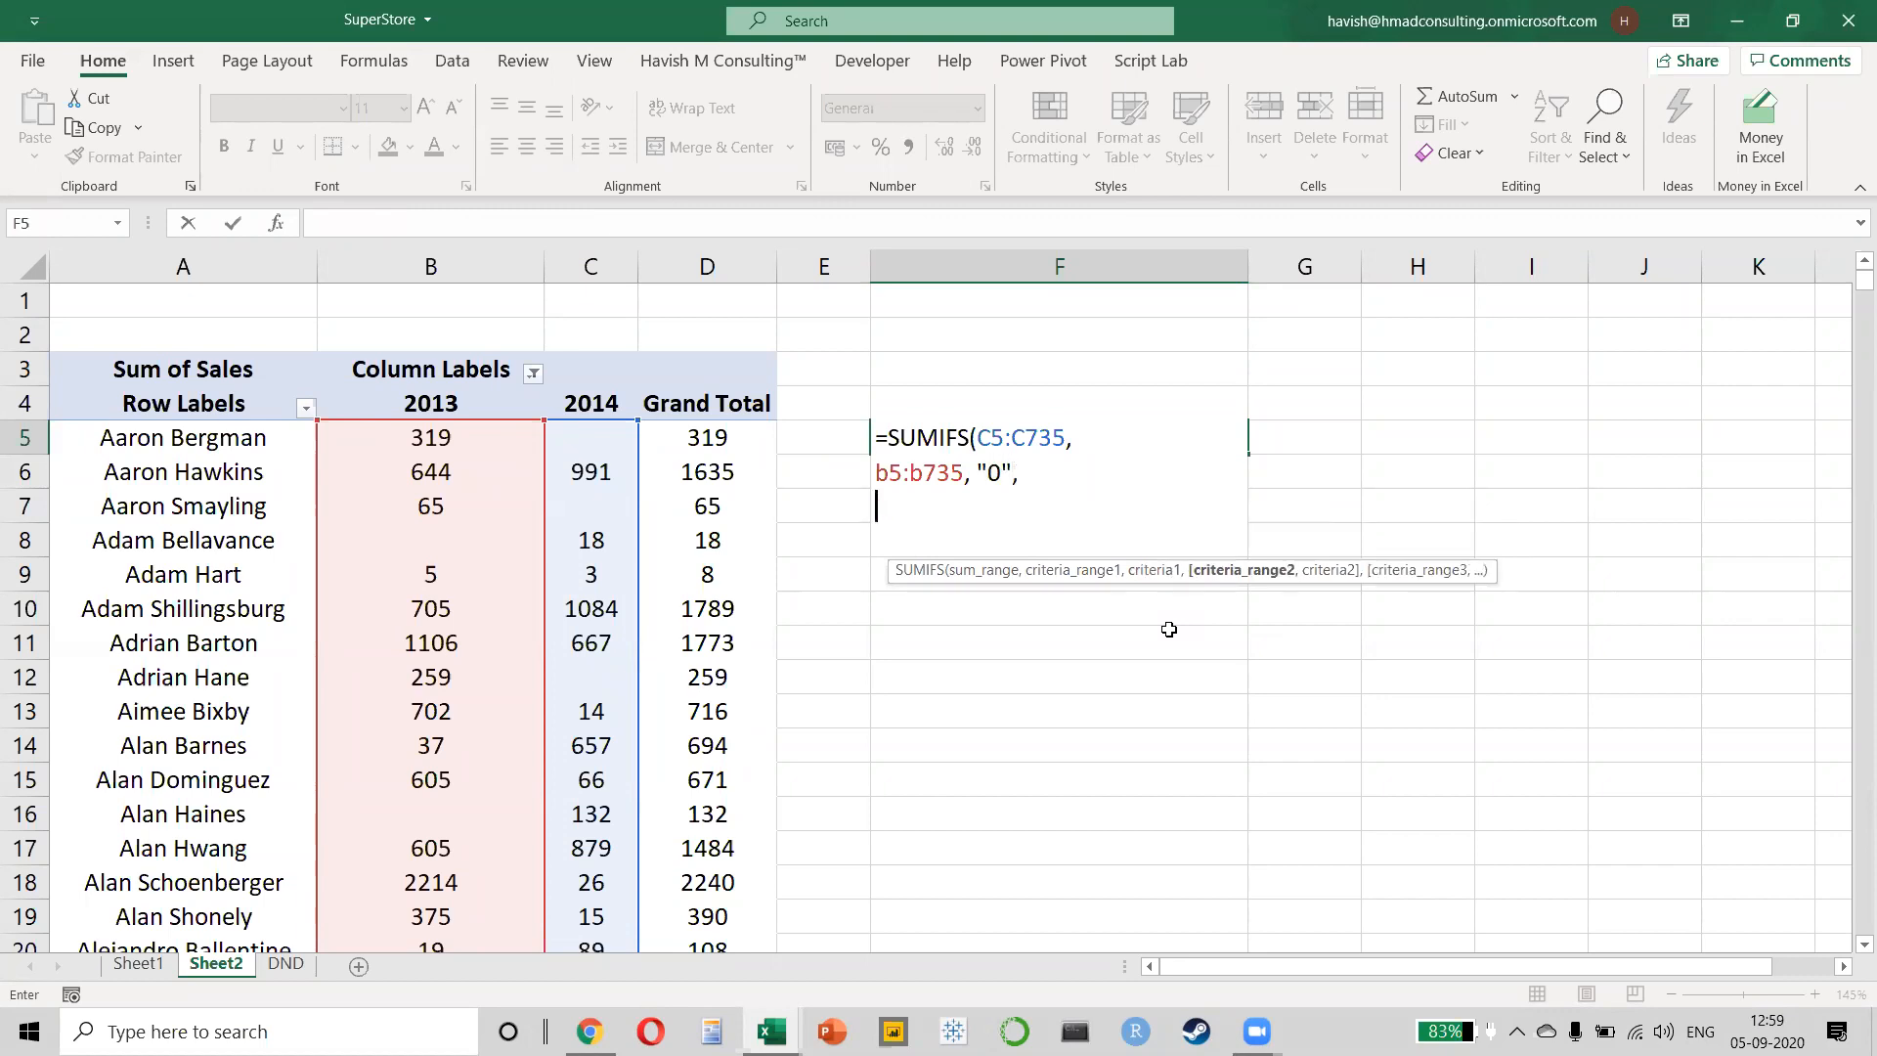
pyautogui.write('c5:c735, ">')
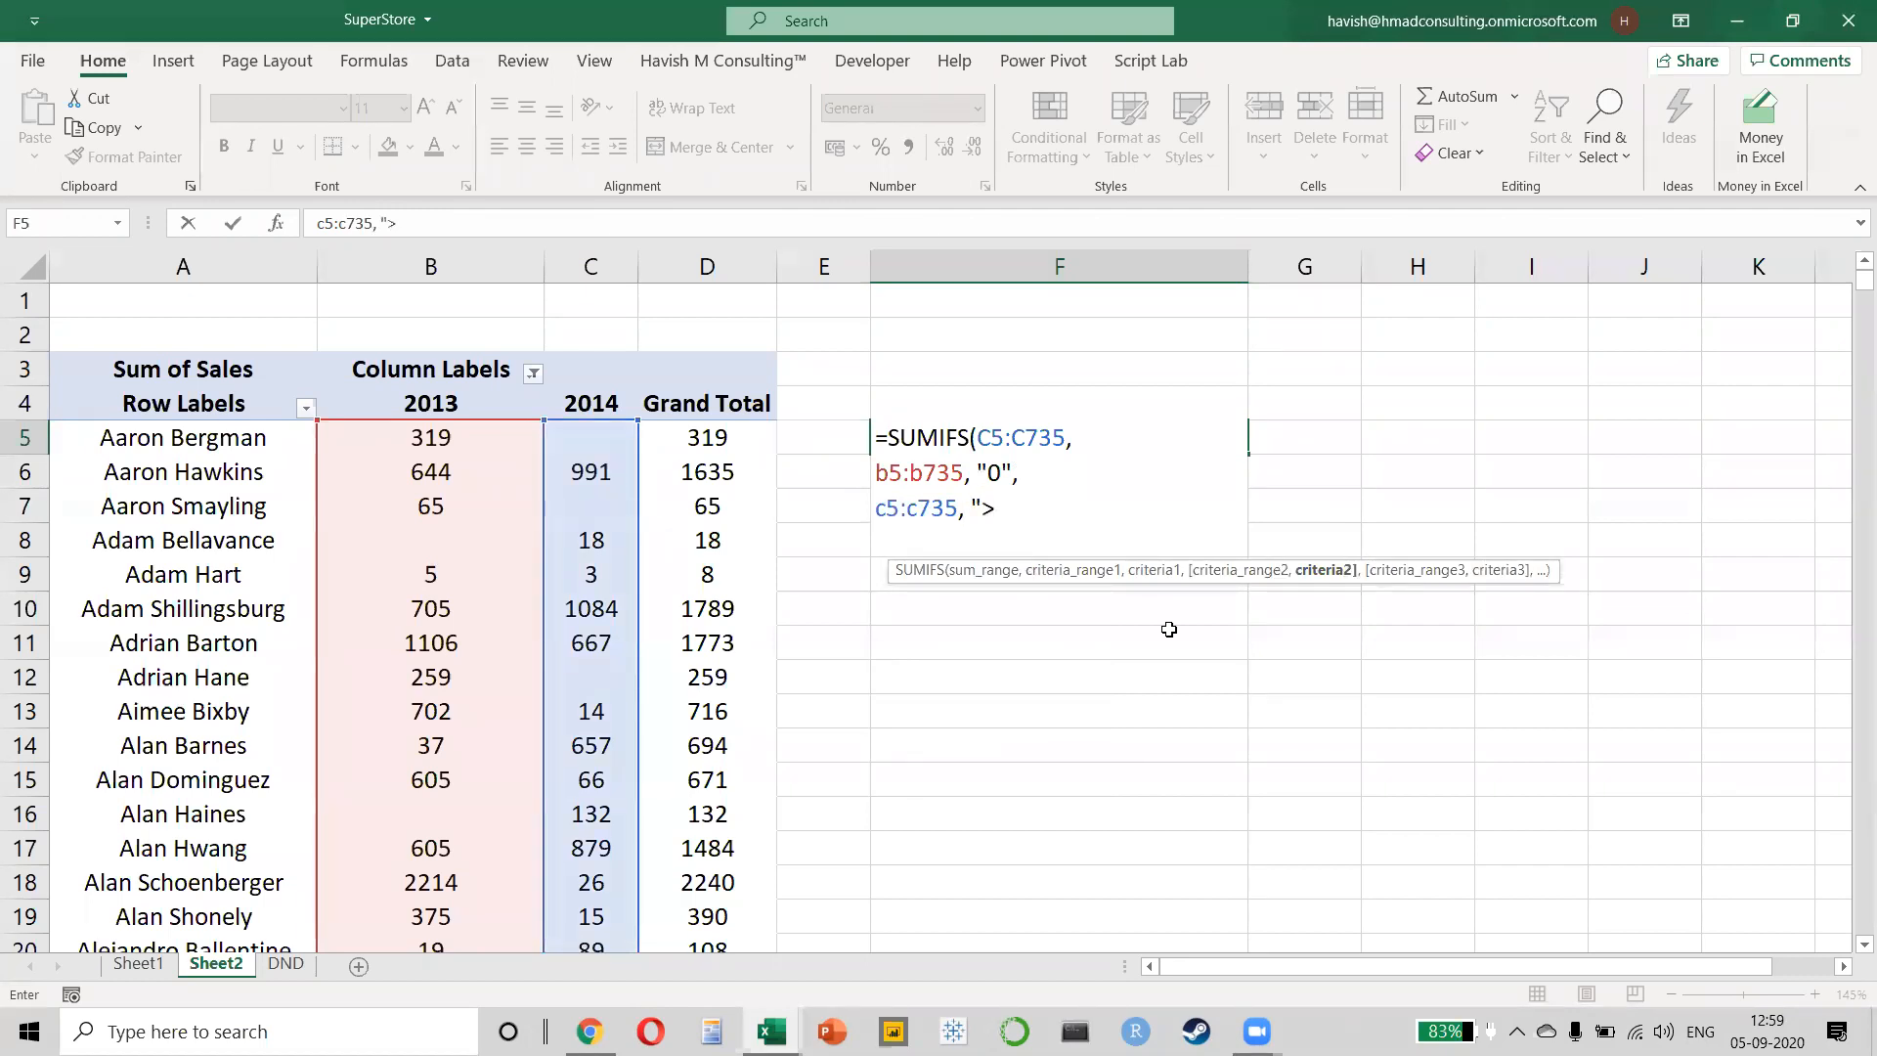
pyautogui.write('0")')
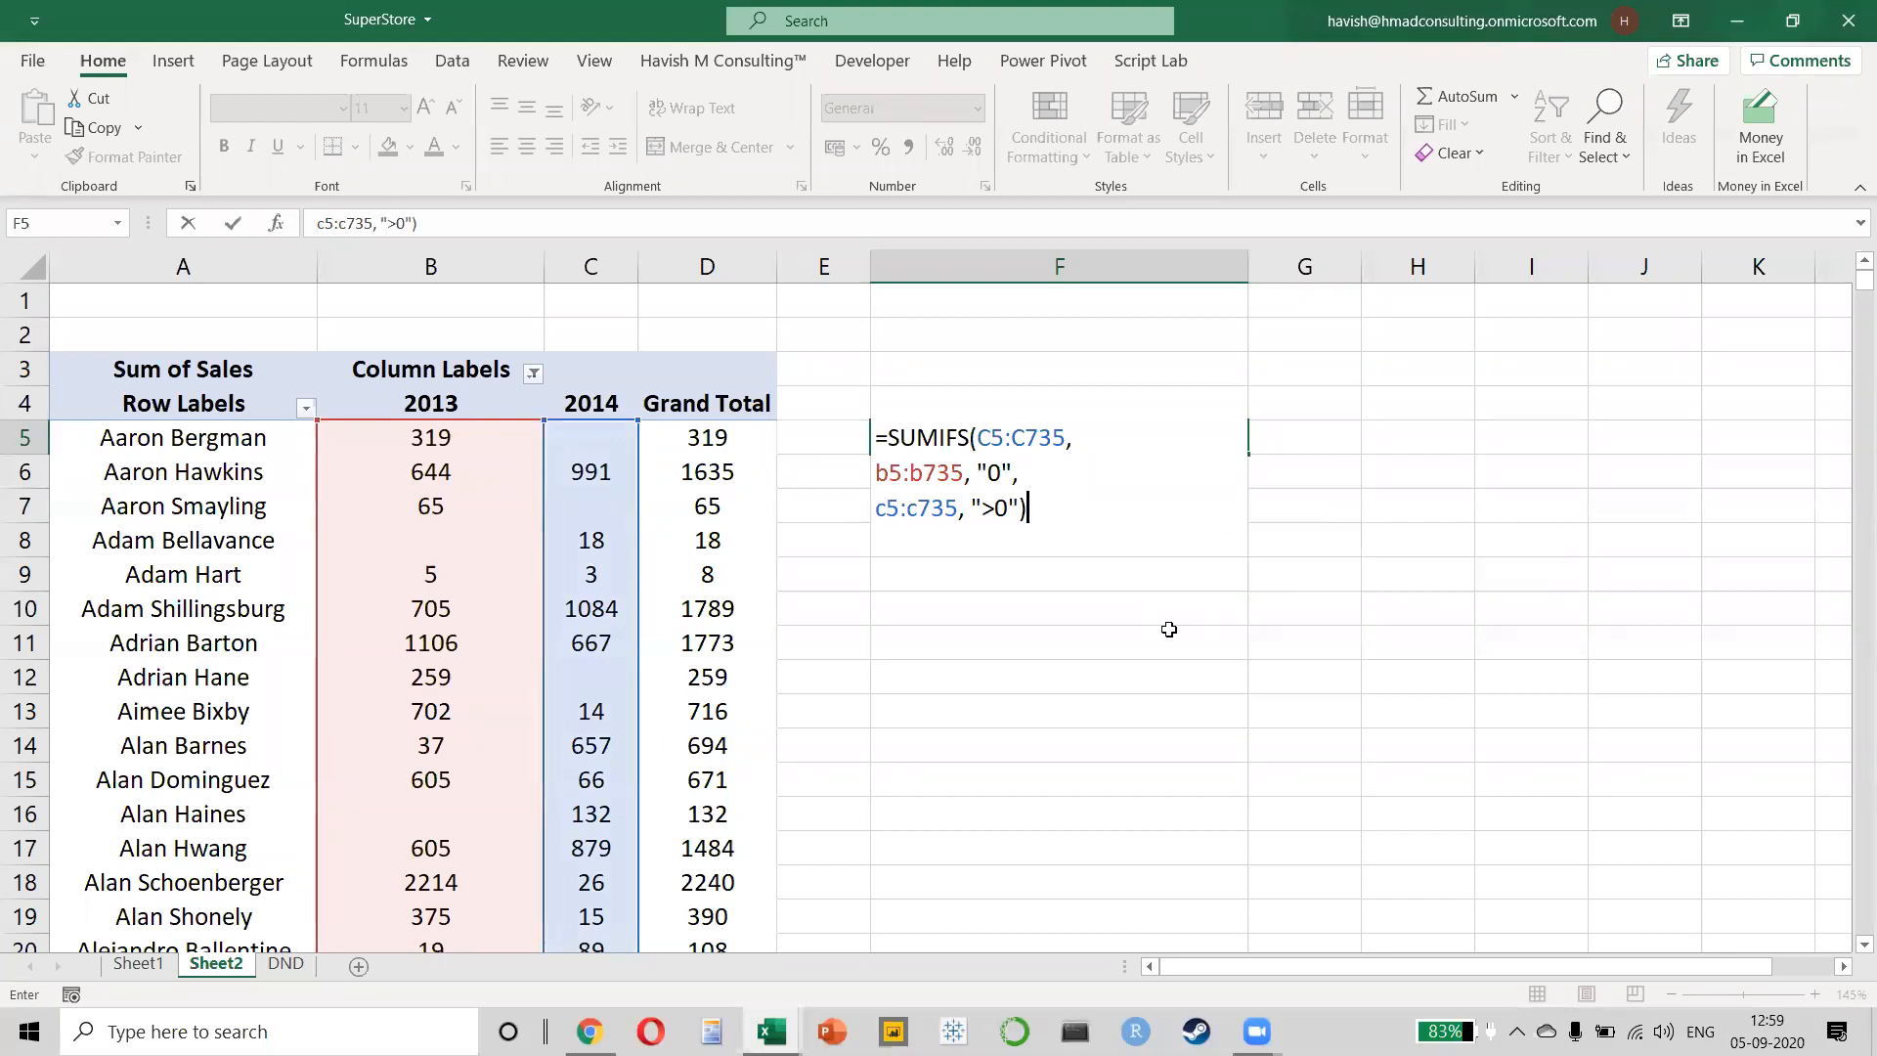
pyautogui.press('Return')
# - Change the B5:B735 criterion in the F5 SUMIFS formula to an empty string ""
pyautogui.click(1122, 446)
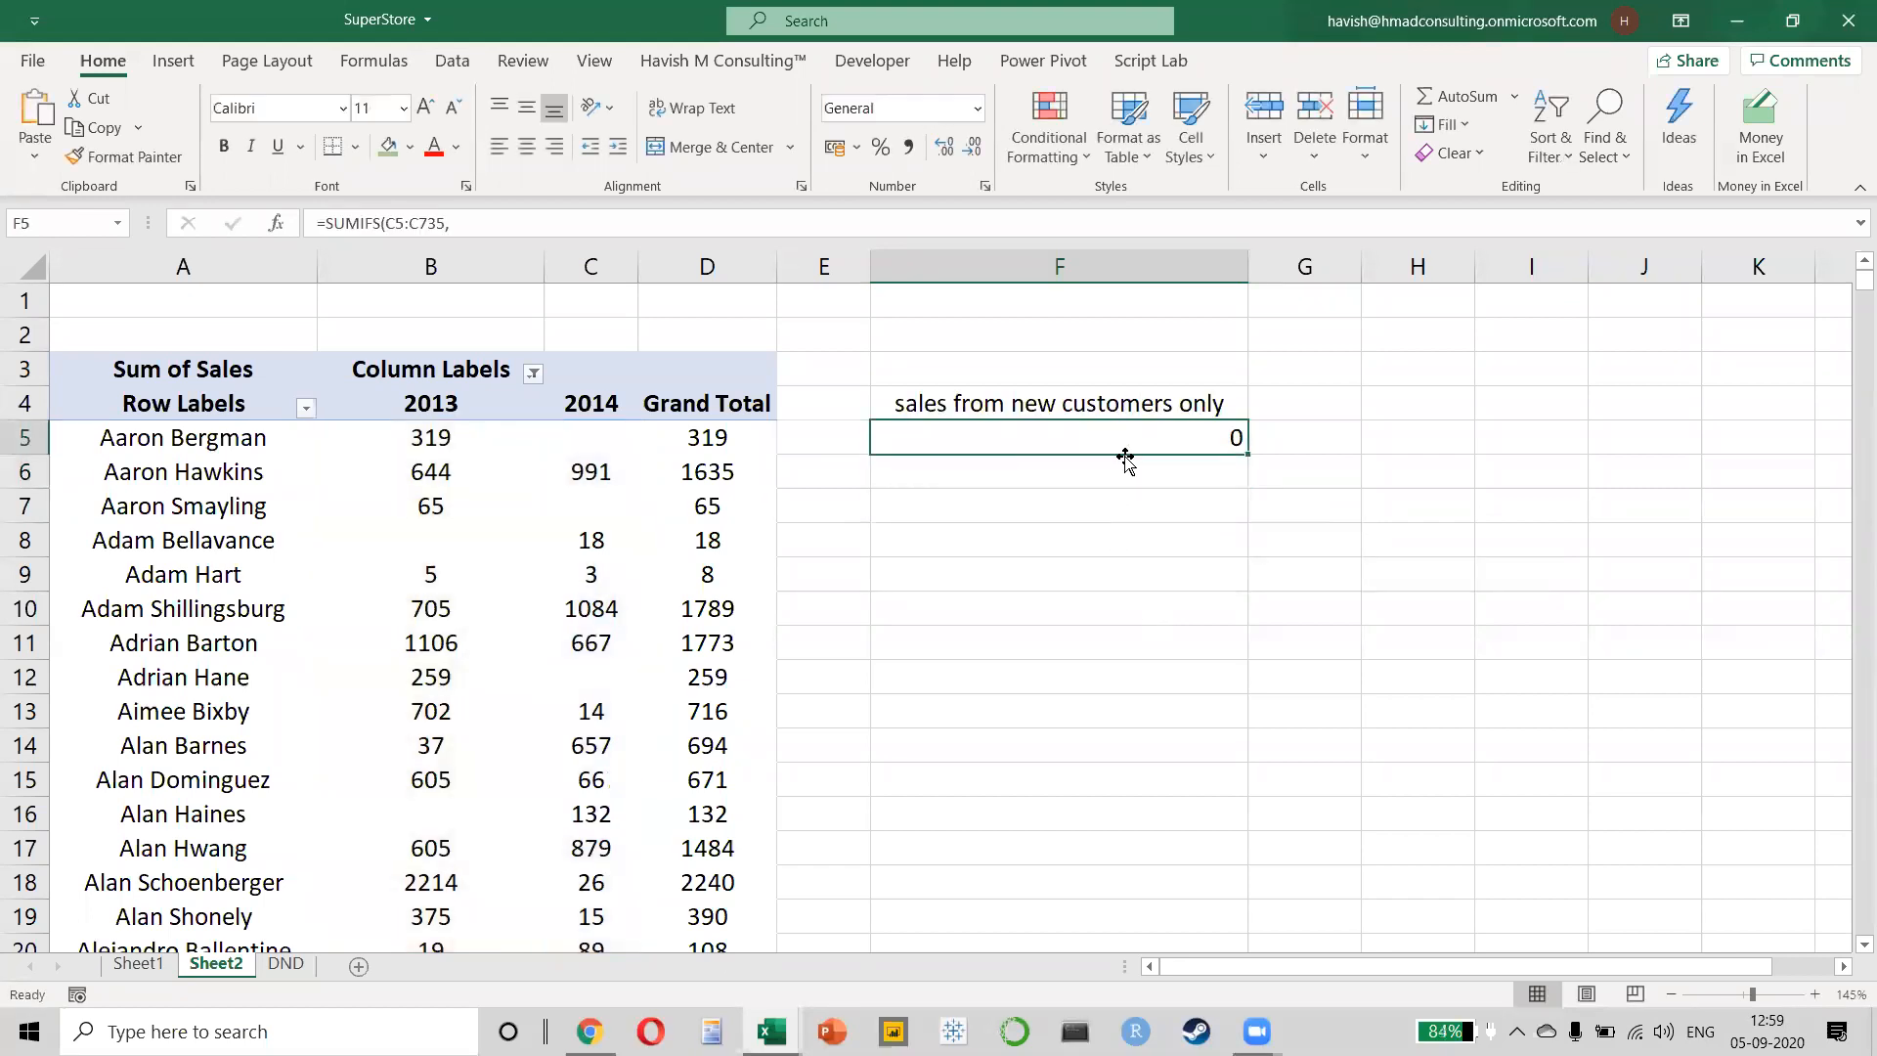
pyautogui.press('F2')
pyautogui.press('Up')
pyautogui.press('Left')
pyautogui.press('Left')
pyautogui.press('BackSpace')
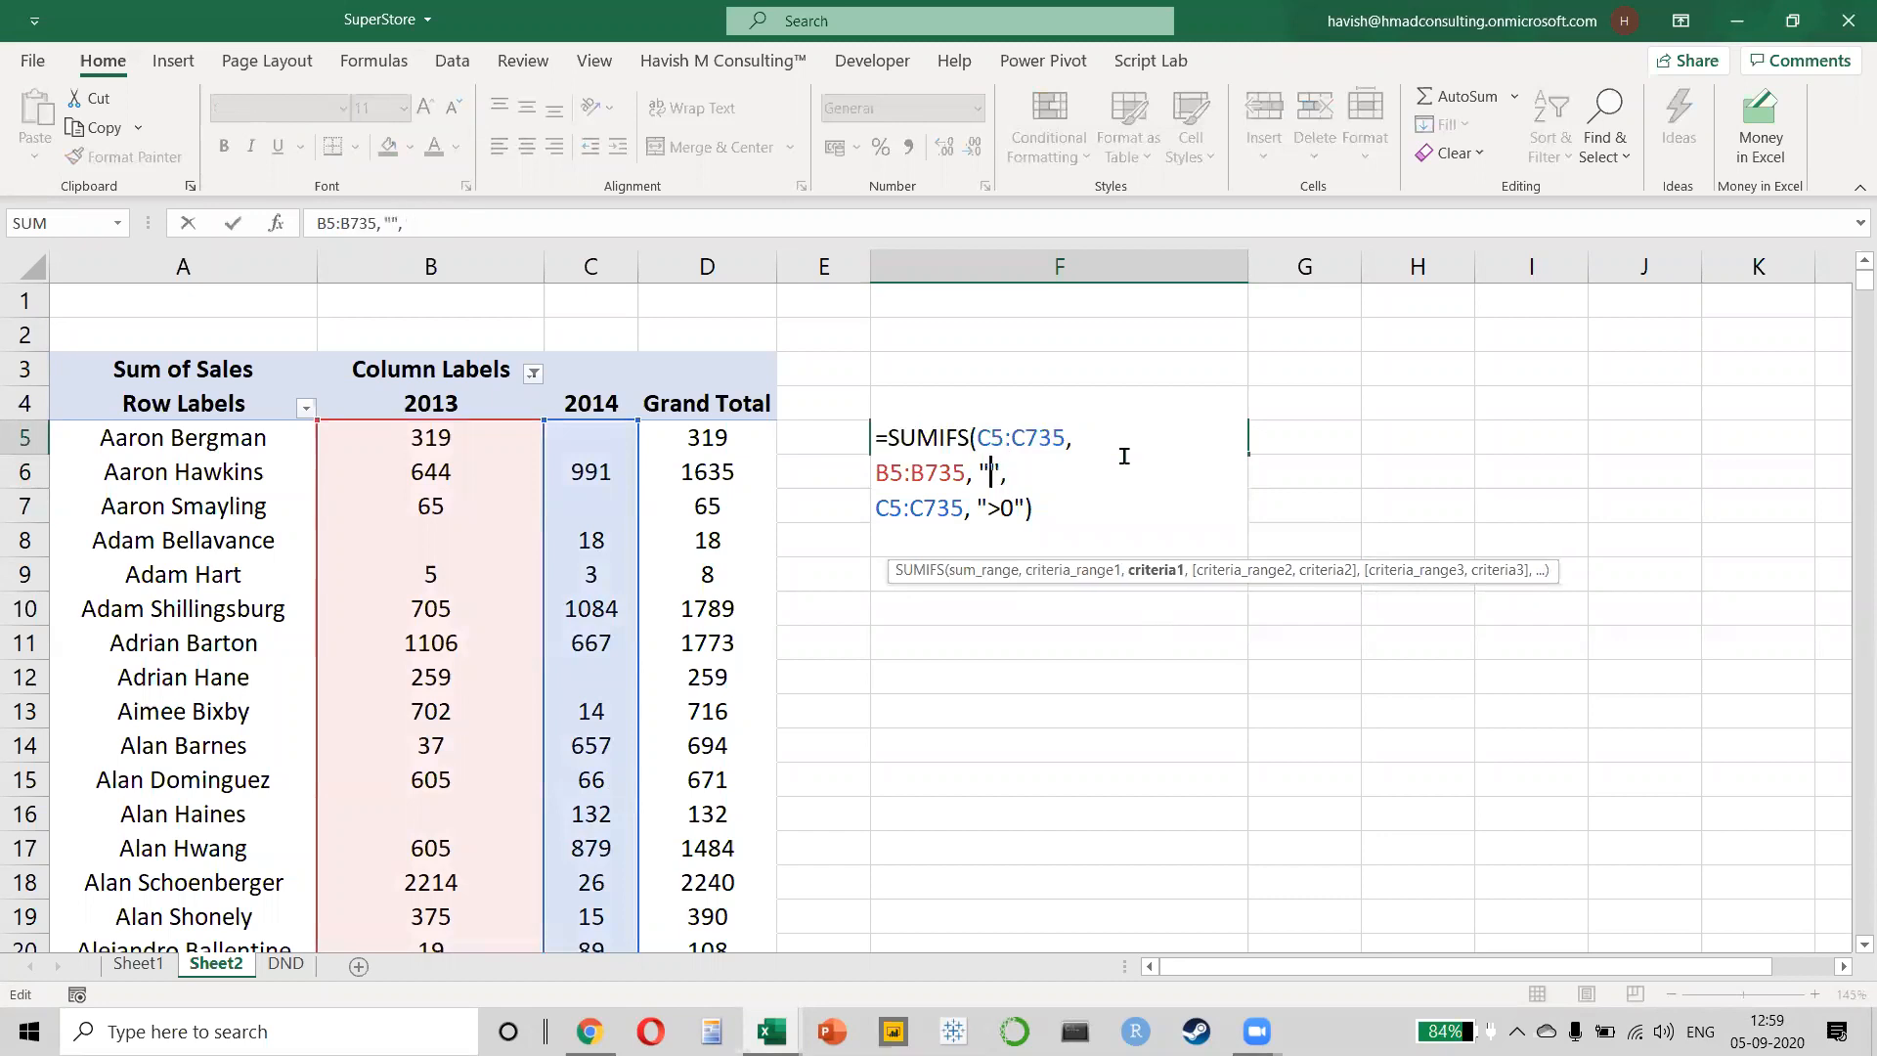
pyautogui.press('Return')
# - Examine the sum range, criteria ranges and criteria of the SUMIFS formula in F5
pyautogui.click(1124, 452)
pyautogui.press('F2')
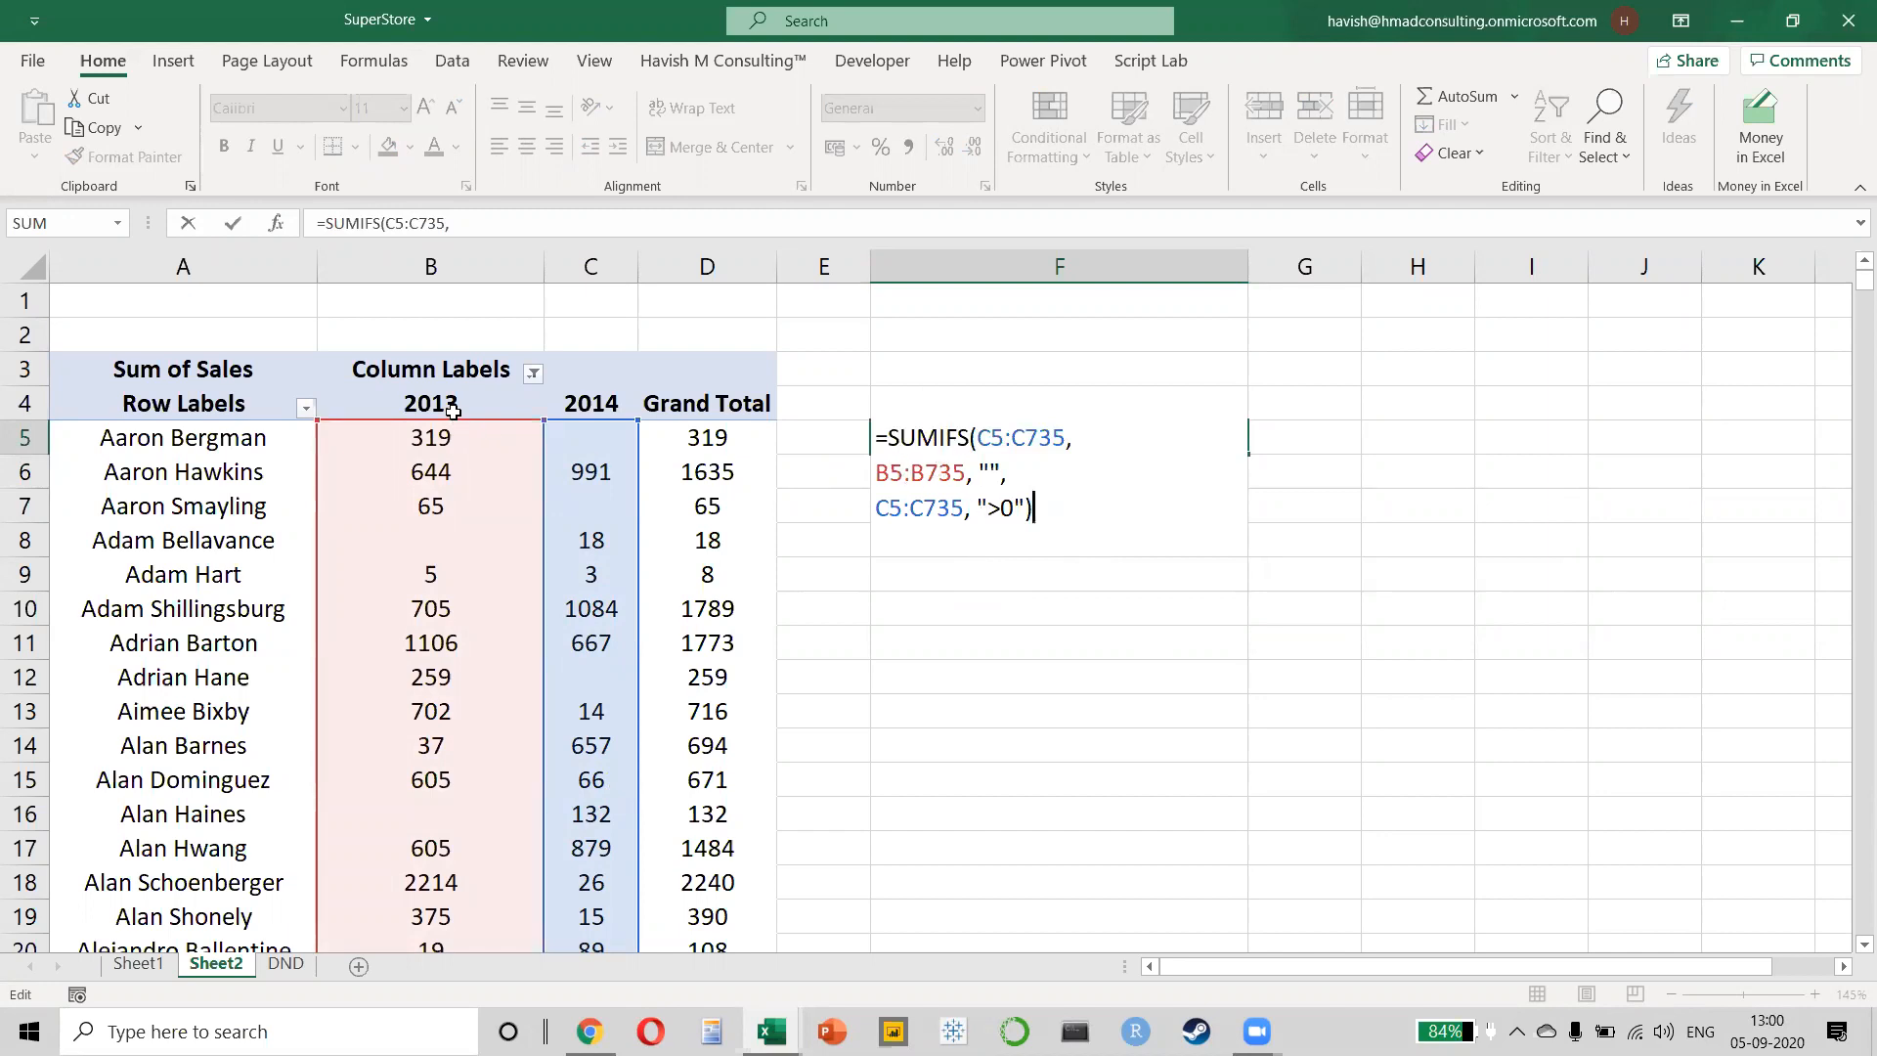
pyautogui.click(994, 472)
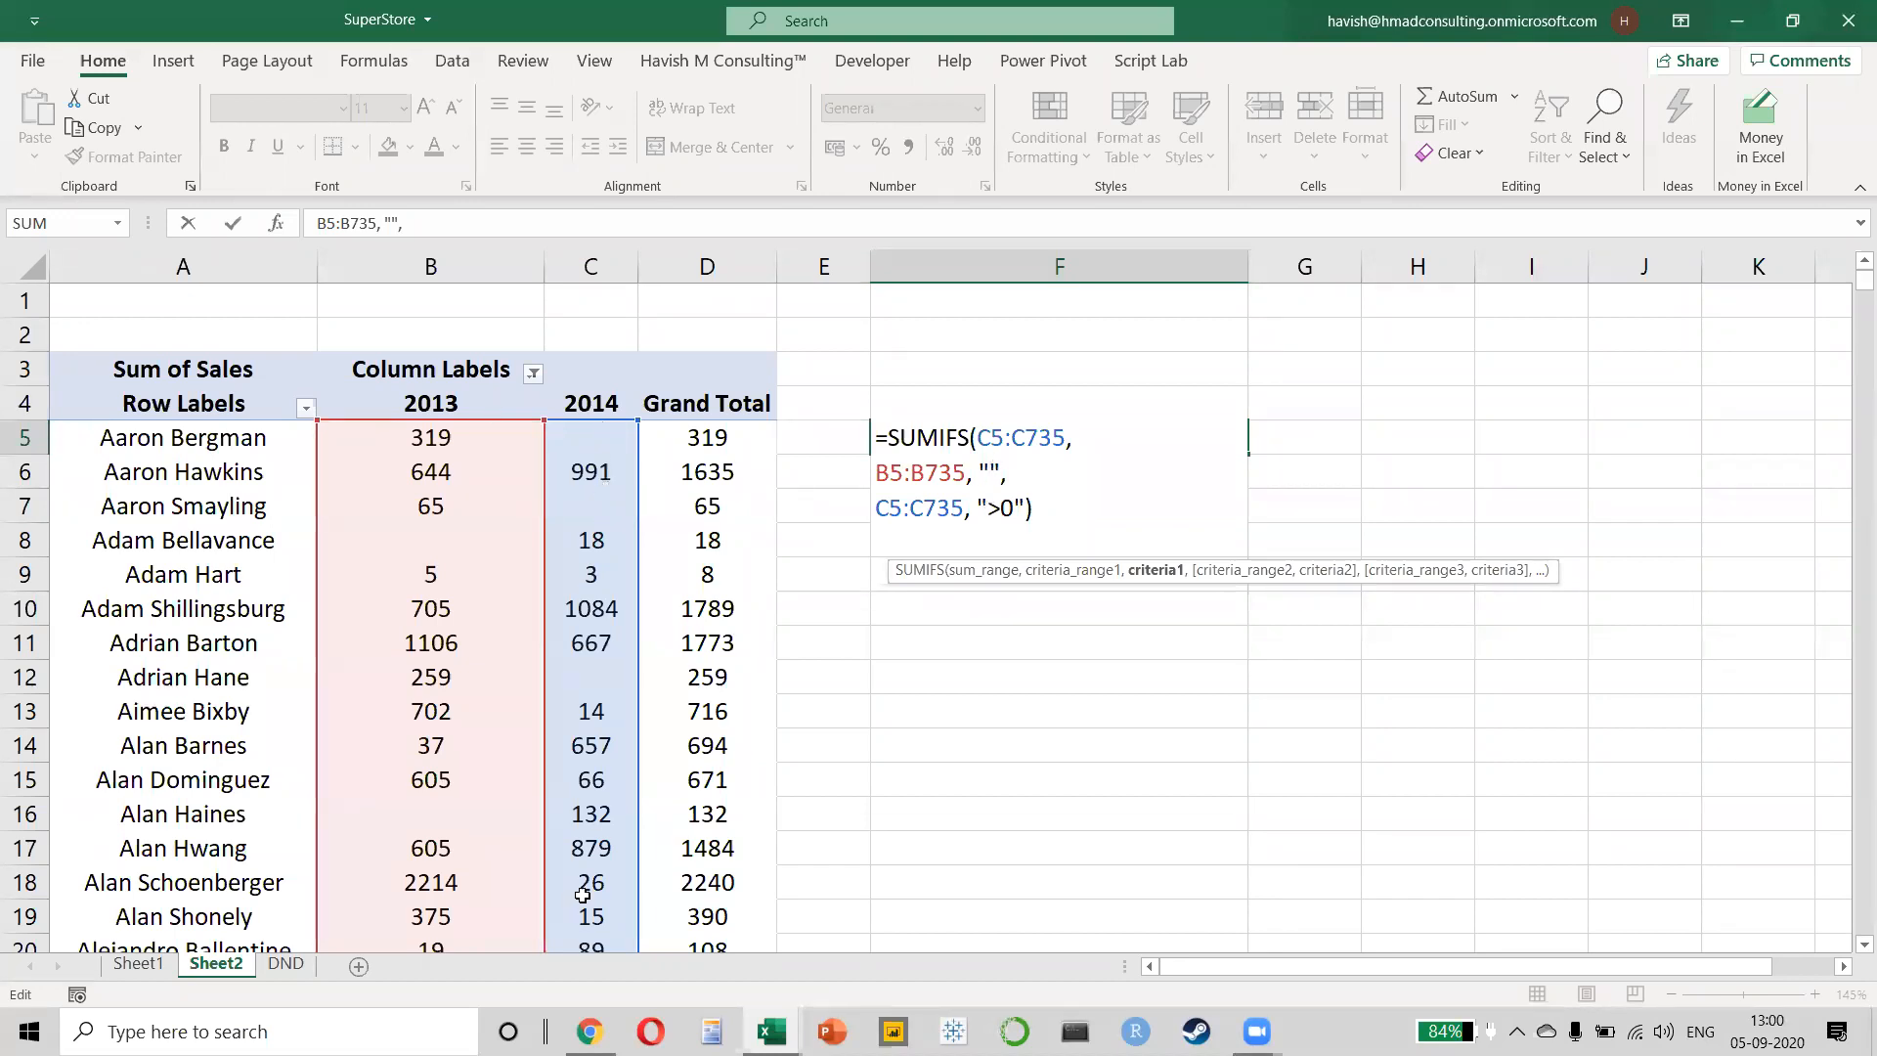
pyautogui.hotkey('ctrl', 'Return')
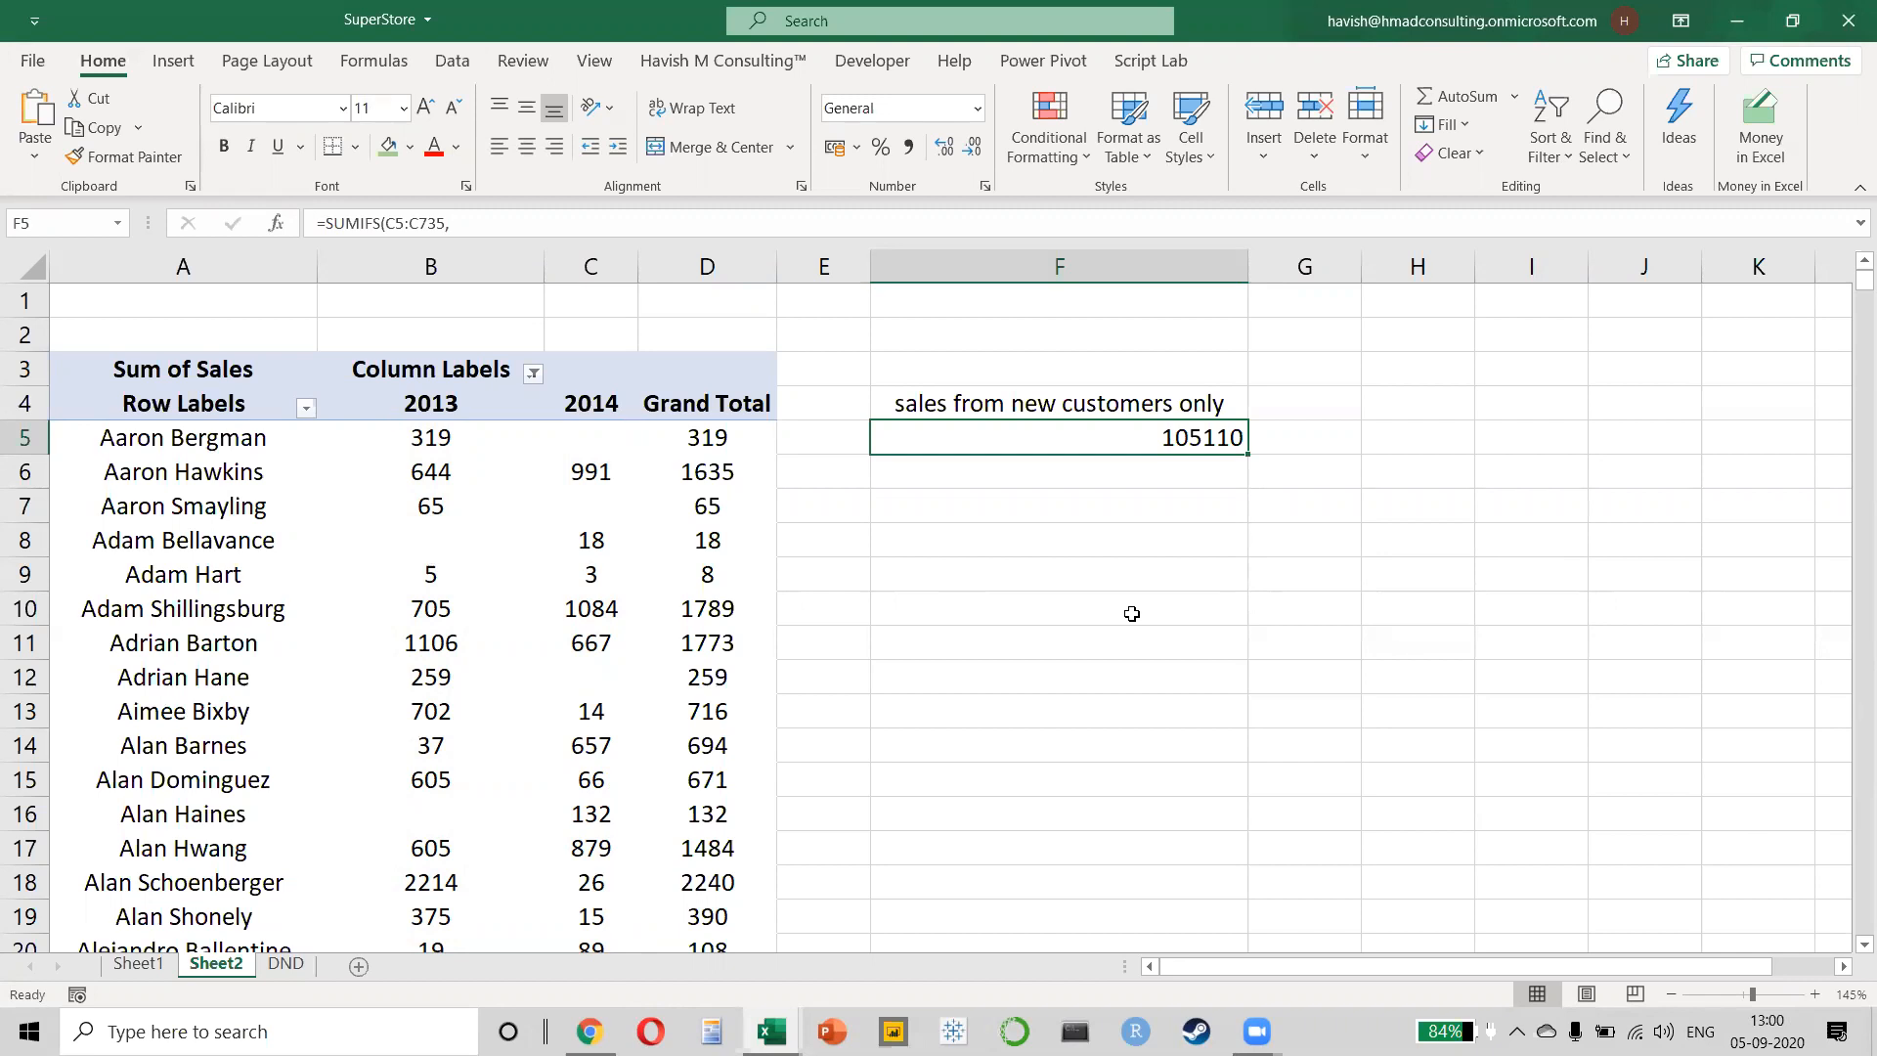
pyautogui.hotkey('alt', 'Tab')
pyautogui.click(1076, 435)
pyautogui.doubleClick(1072, 440)
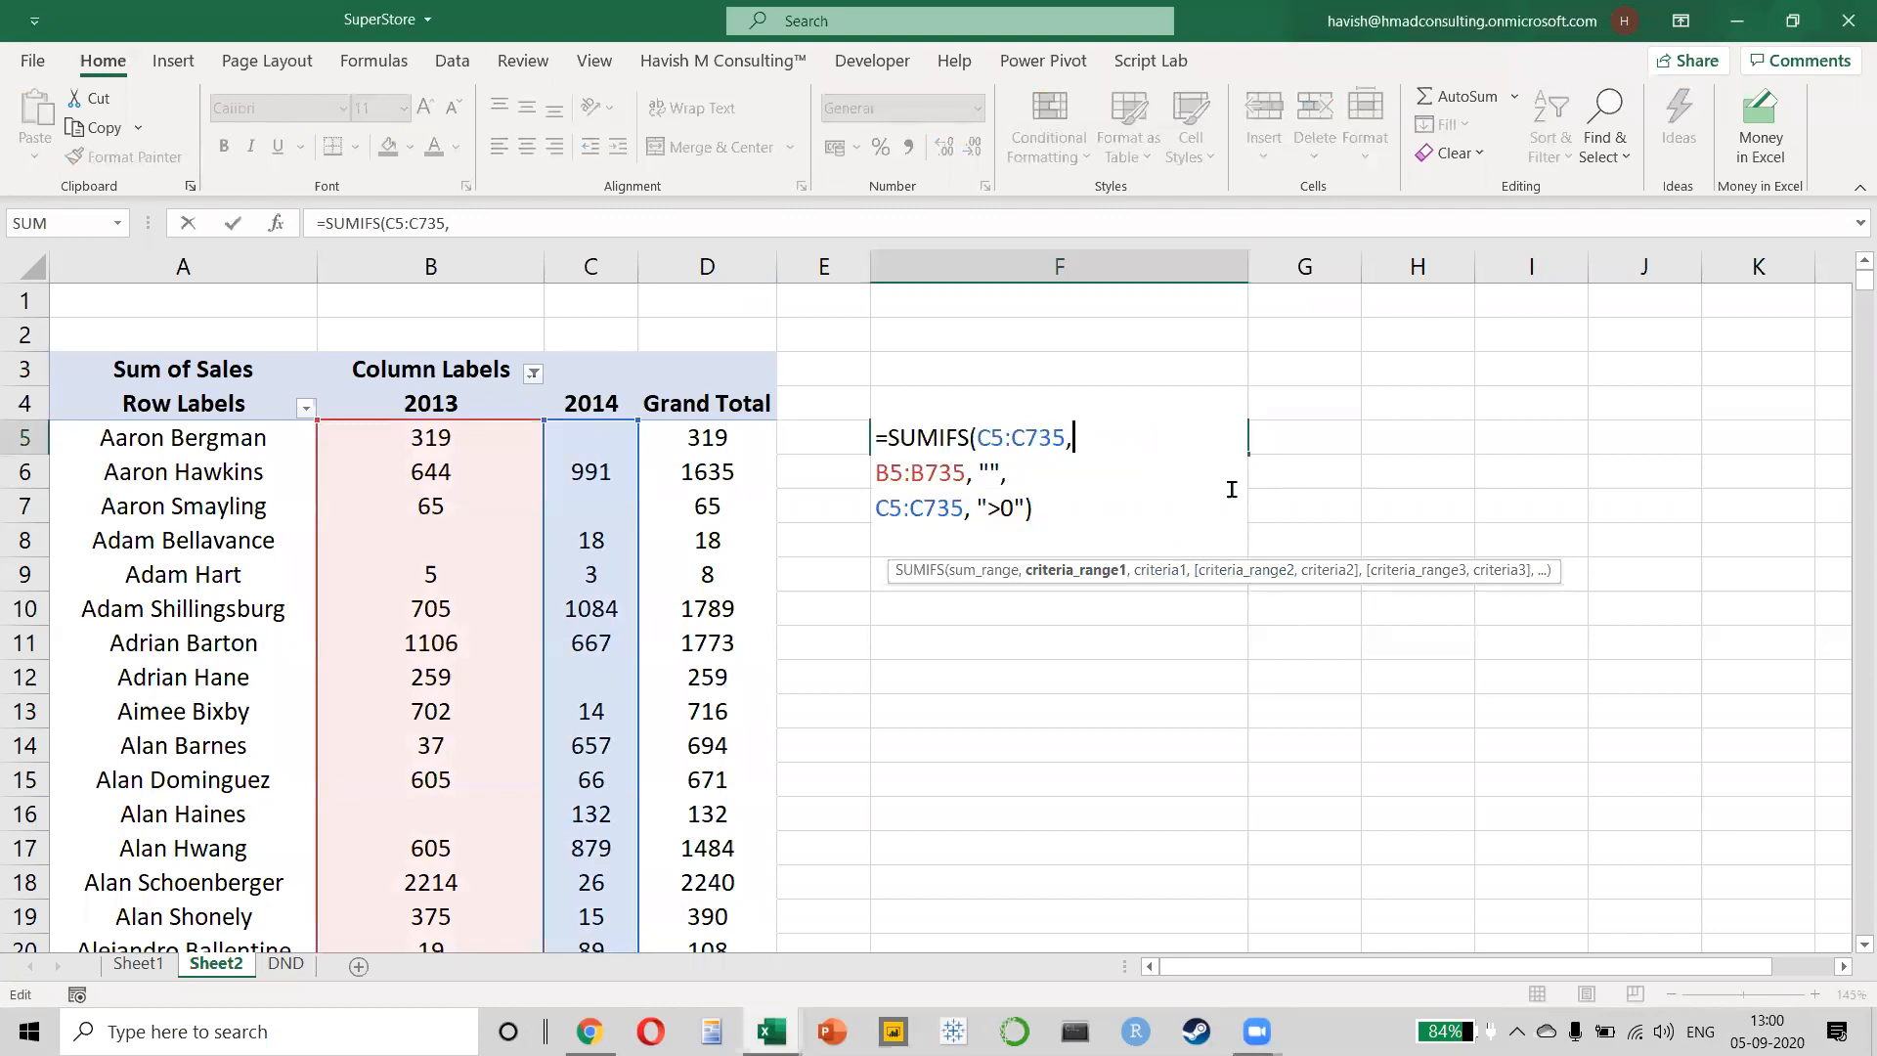
pyautogui.click(1051, 518)
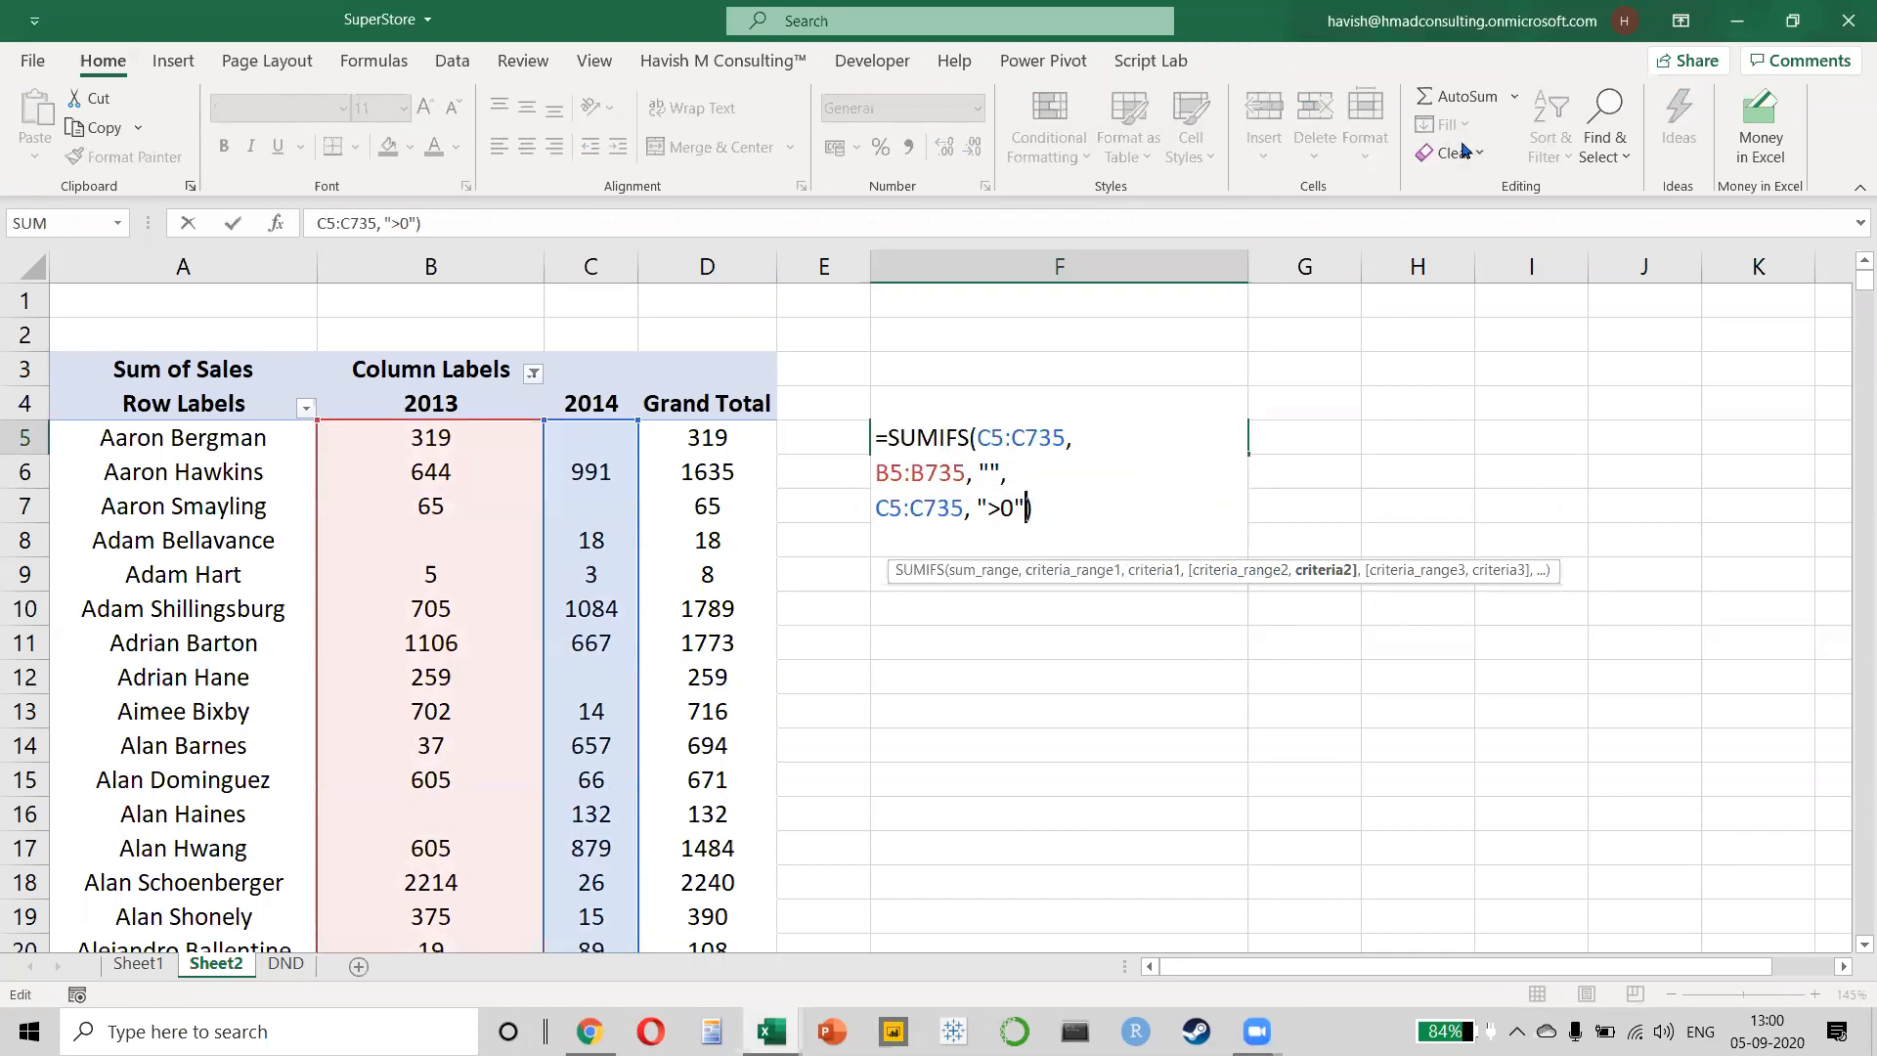
pyautogui.press('Escape')
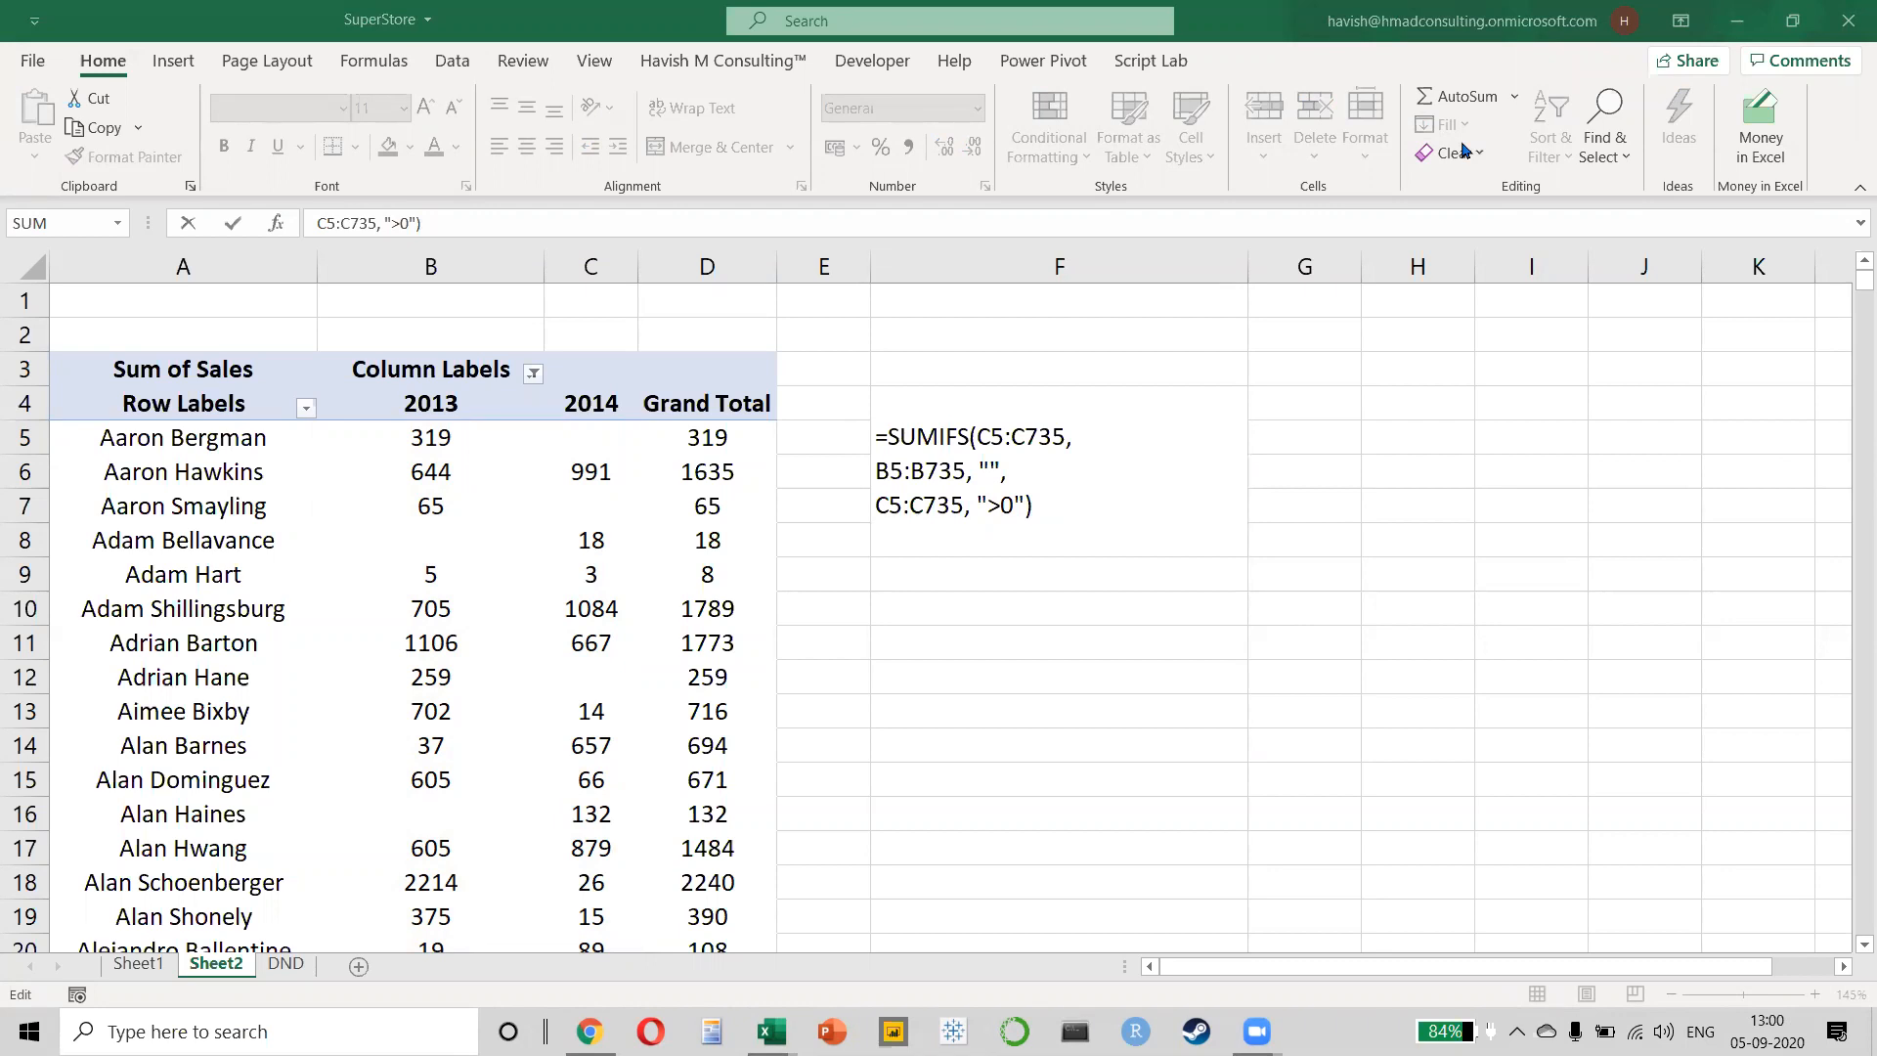
pyautogui.click(1046, 510)
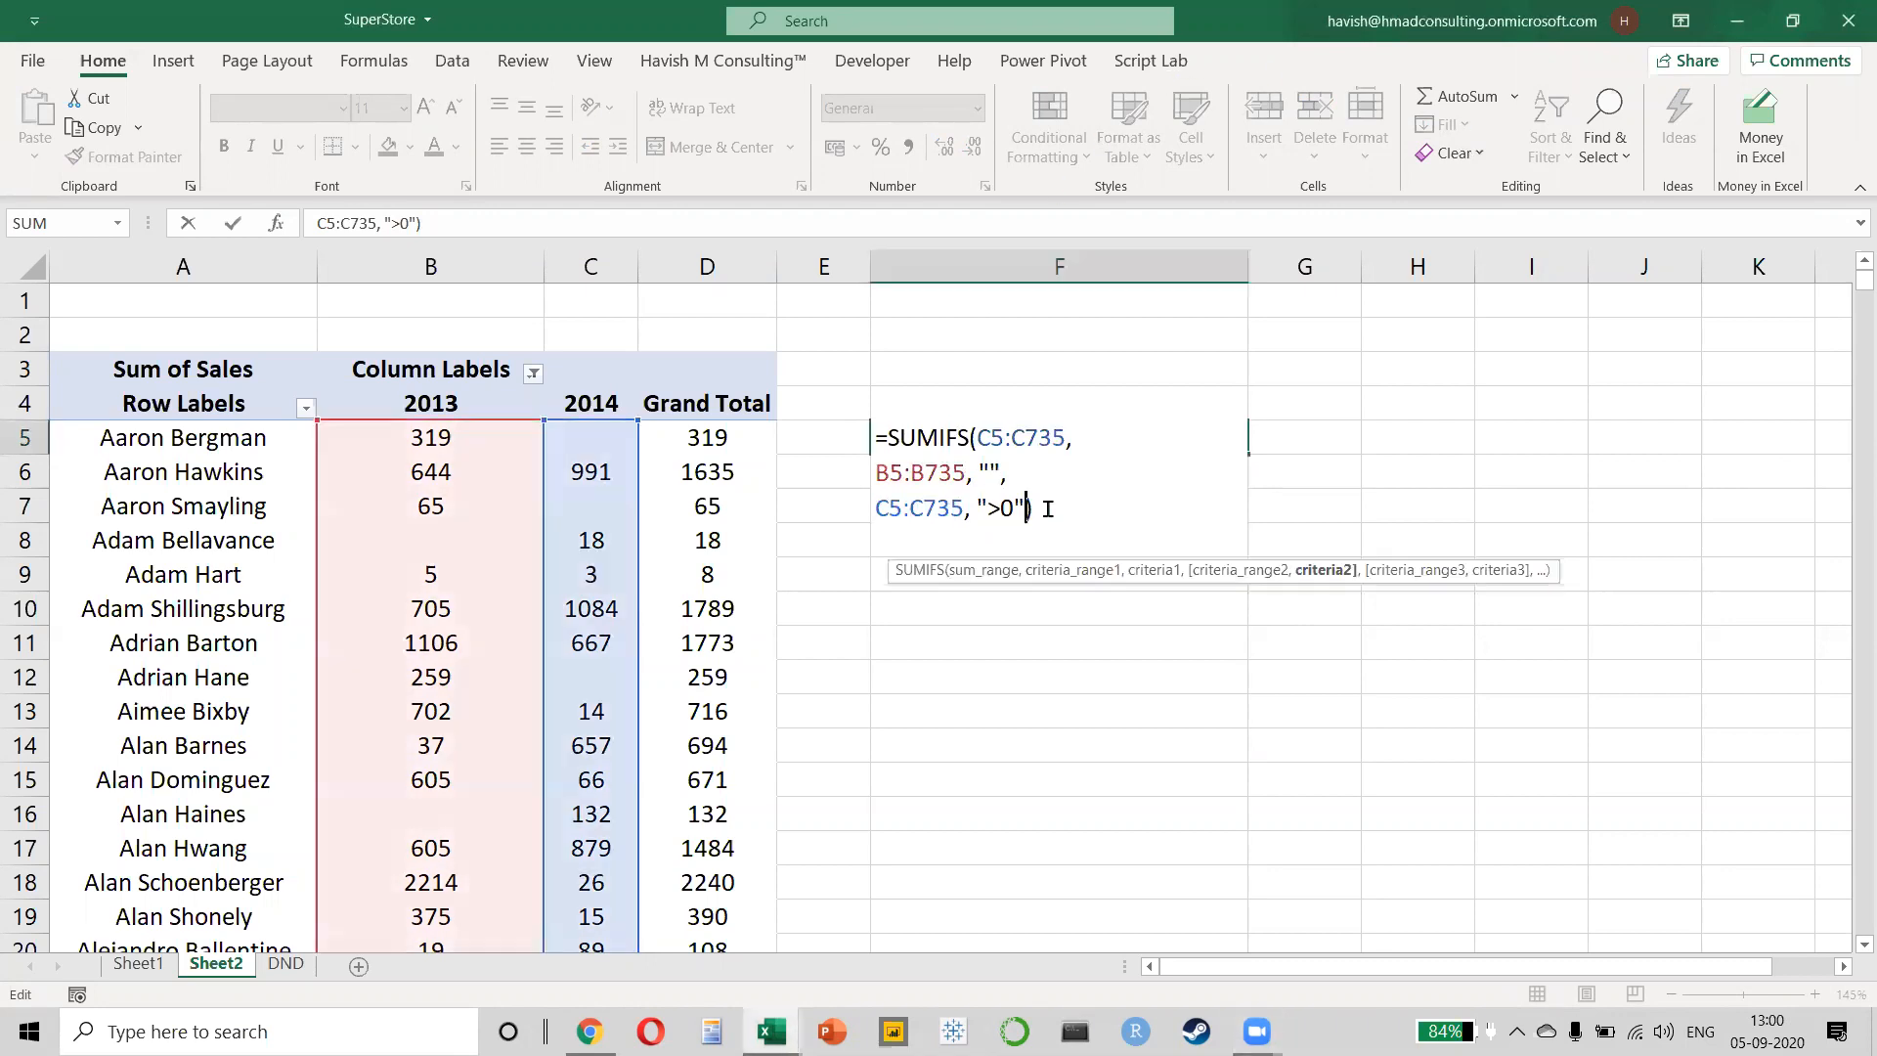
# - Start an AND formula in F10 and fill it with commas until the argument list reaches its last argument, logical255
pyautogui.click(1018, 605)
pyautogui.write('=and')
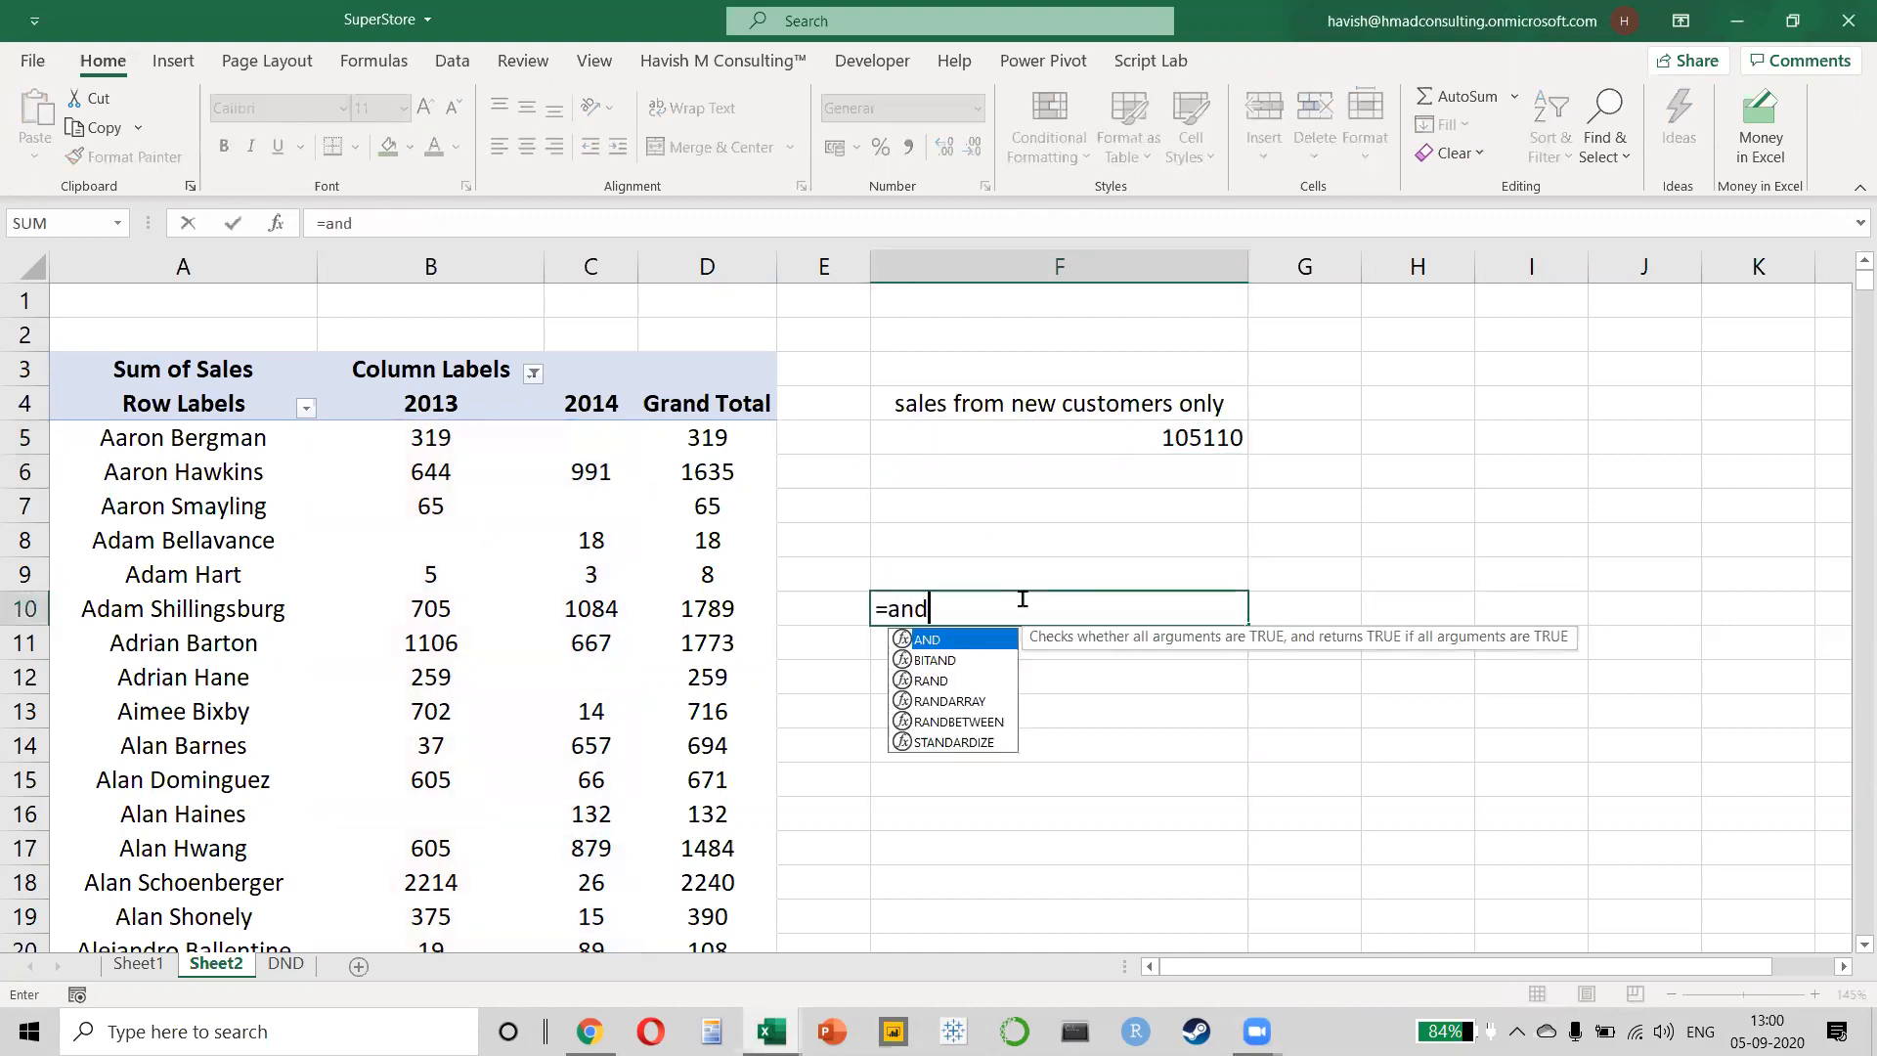
pyautogui.write('(')
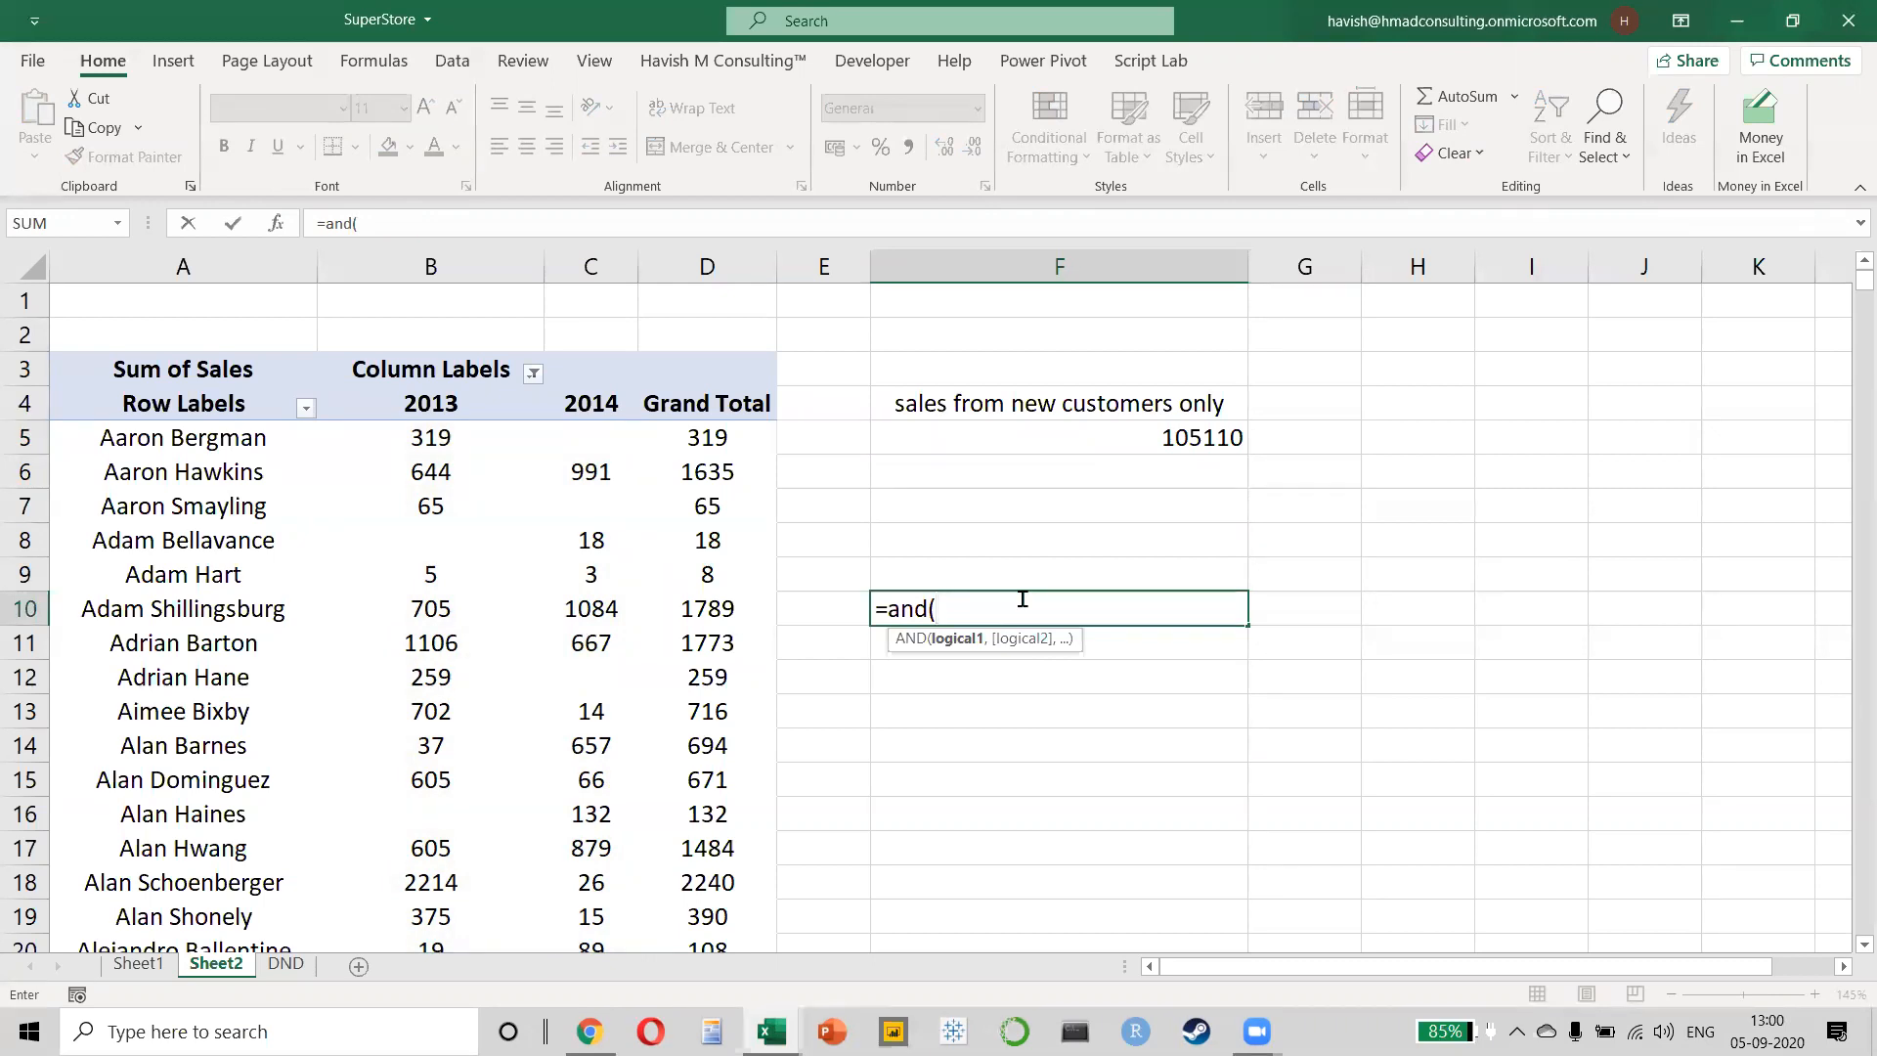
pyautogui.write(',,,,,,,,,,,')
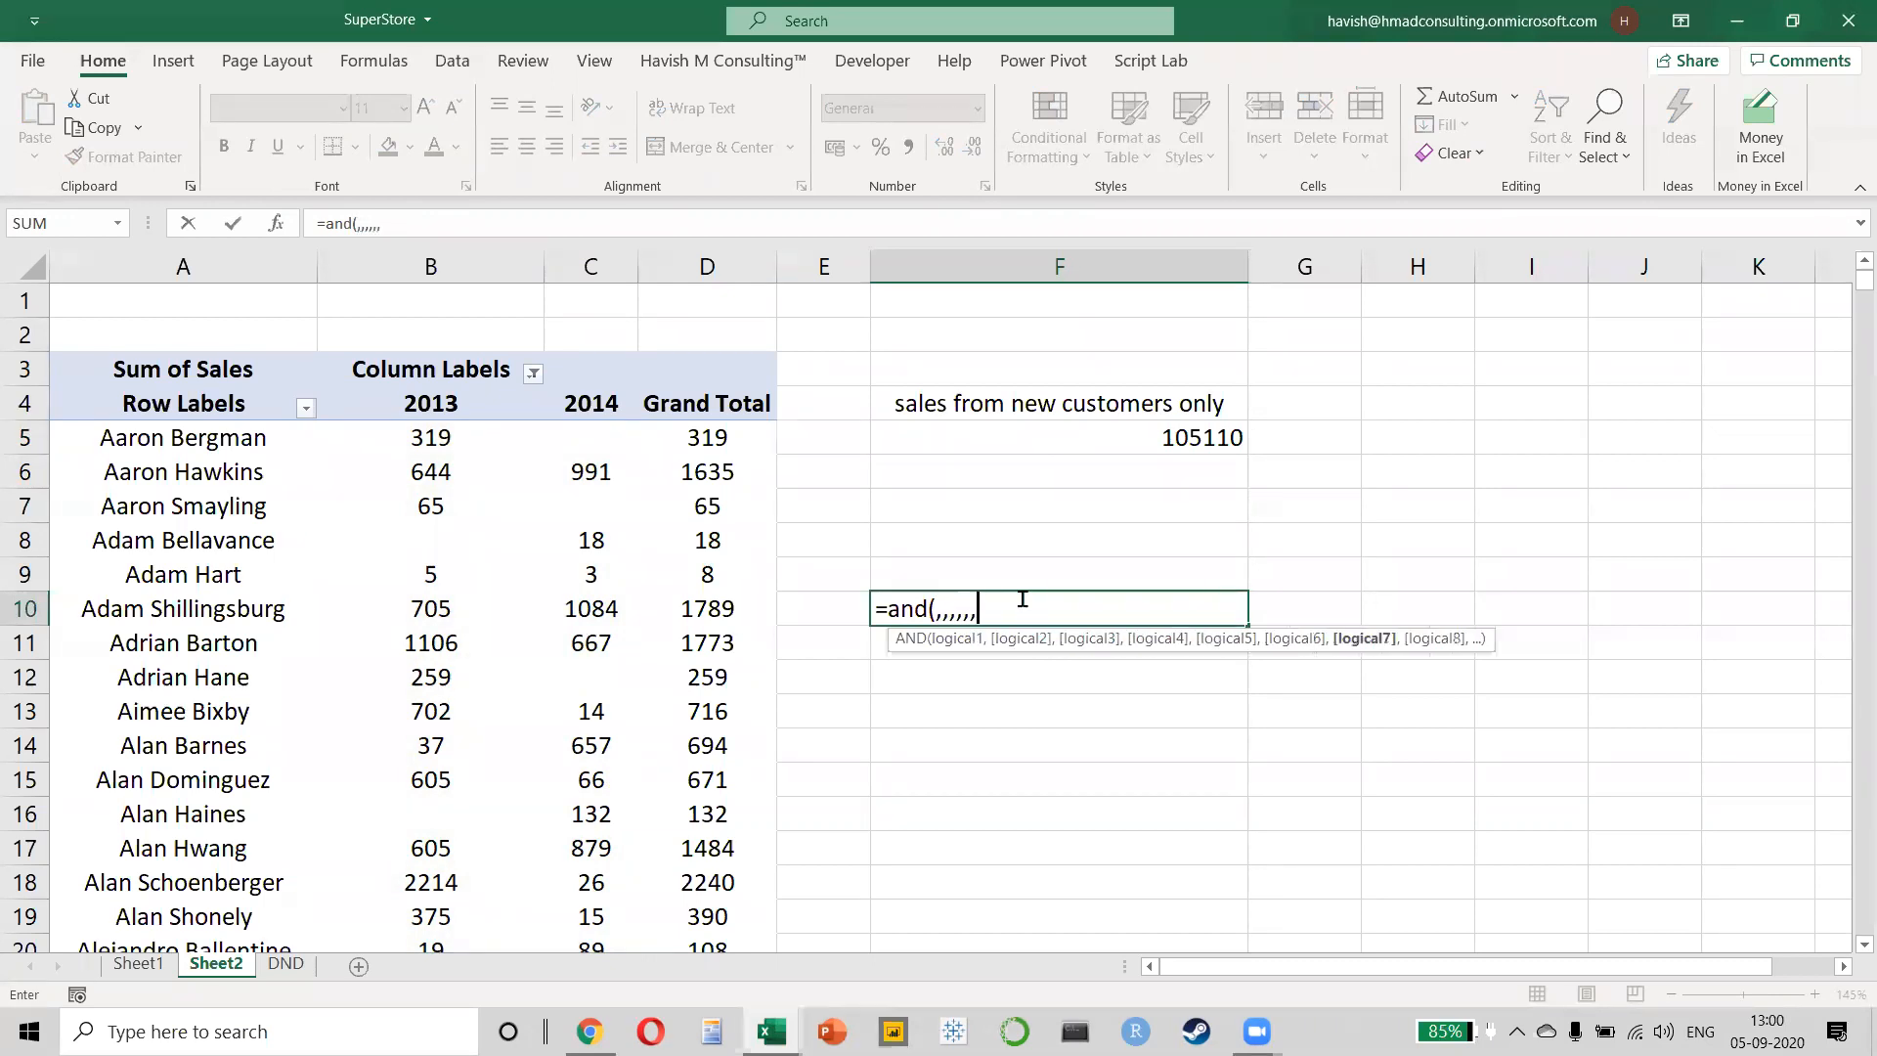
pyautogui.write(',,,,,,,,,,,,,,,,,,,,,,,,,,,,,,,,,,,,,,')
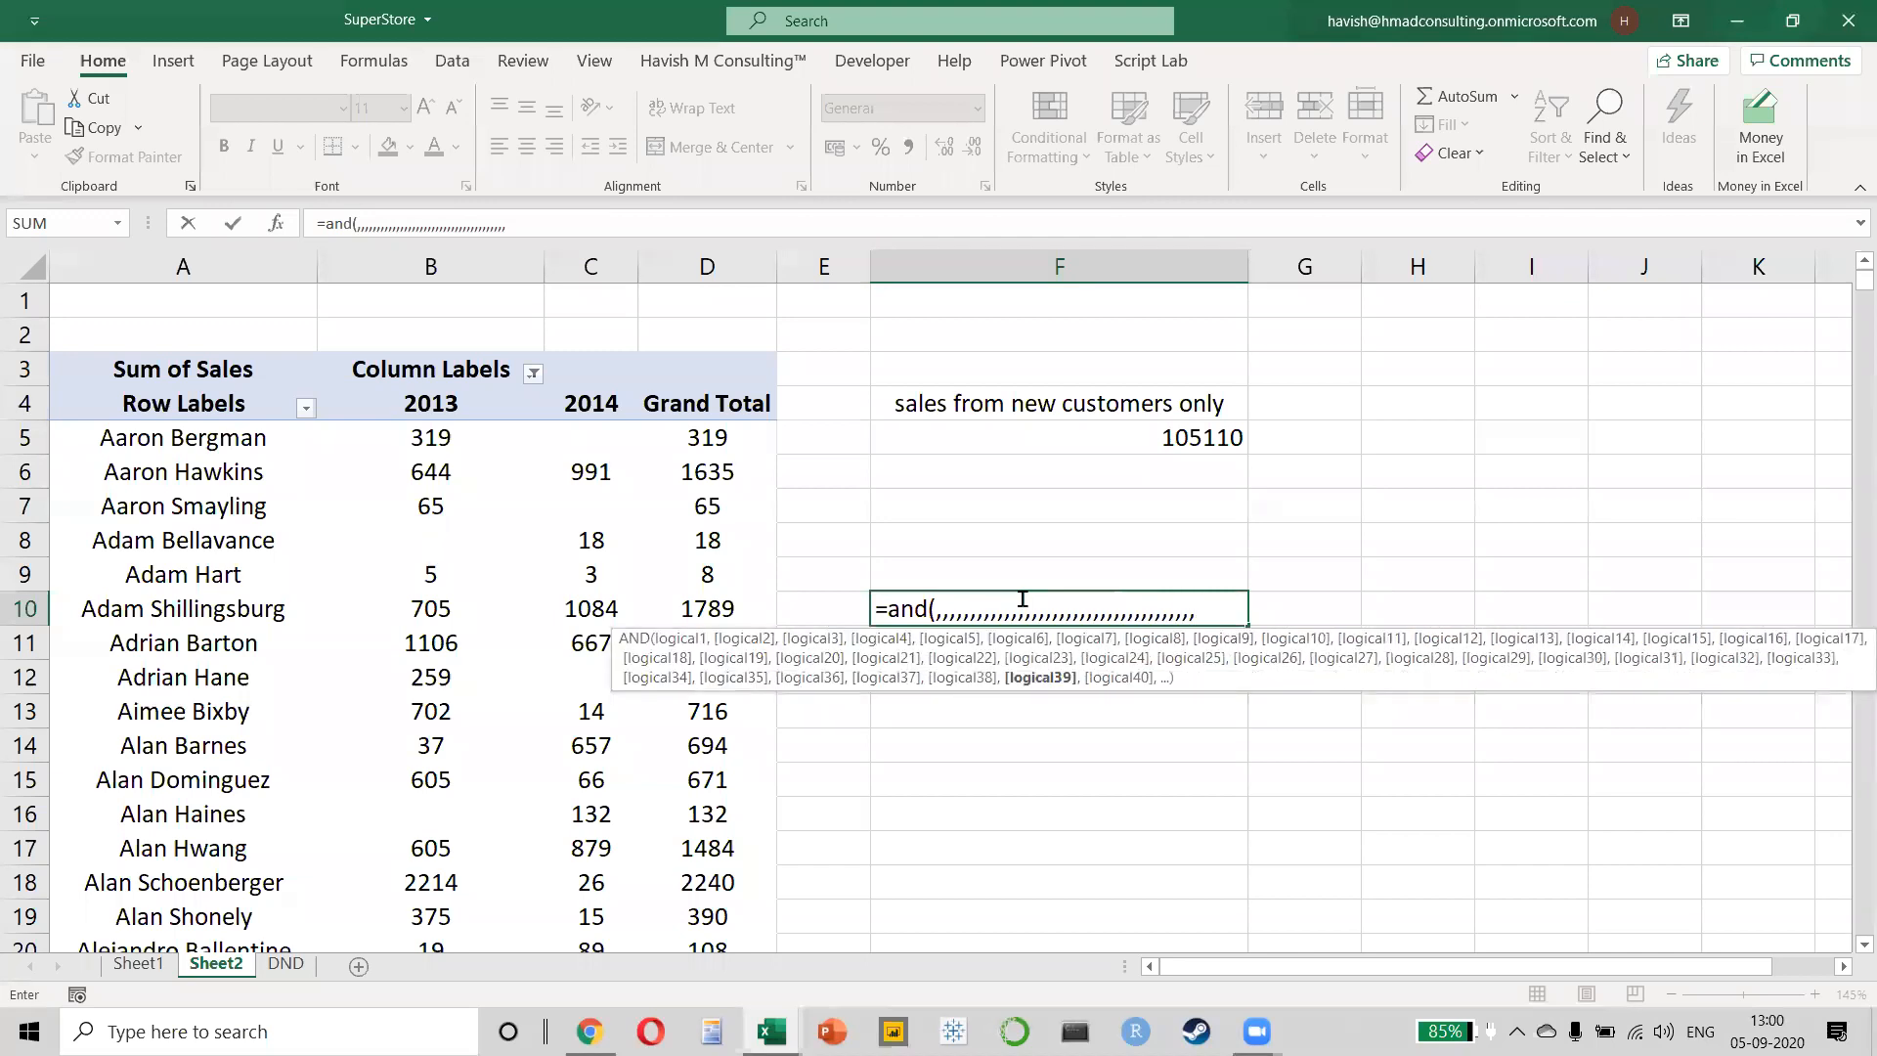
pyautogui.write(',,,,,,,,,,,,,,,,,,,,,,,,,,,,,,,,,,,,,,,,,,,,,,,,,,,,,,,,,,,,,,,,,,,,,,,,,,,,,,,,,,,,,,,,')
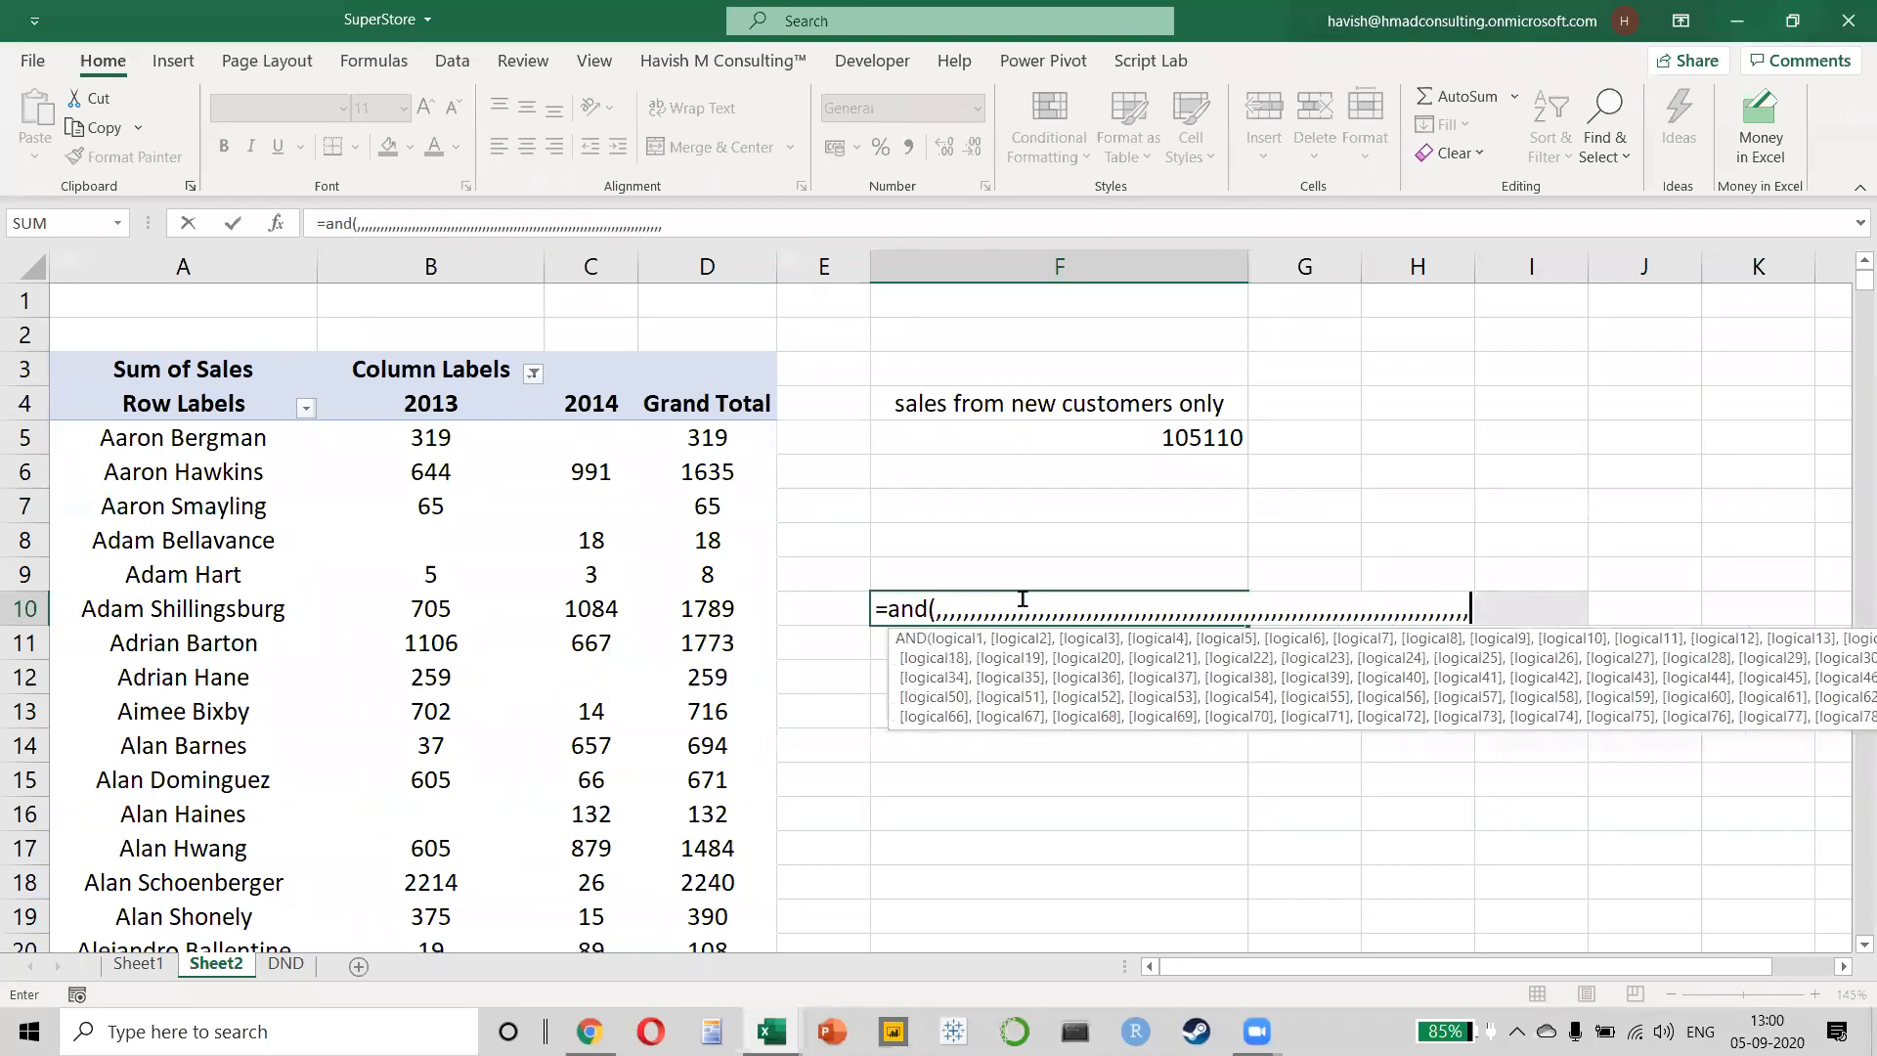
pyautogui.write(',,,,,,,,,,,,,,,,,,,,,,,,,,,,,,,,,,,,,,,,,,,,,,,,,,,,,,,,,,,')
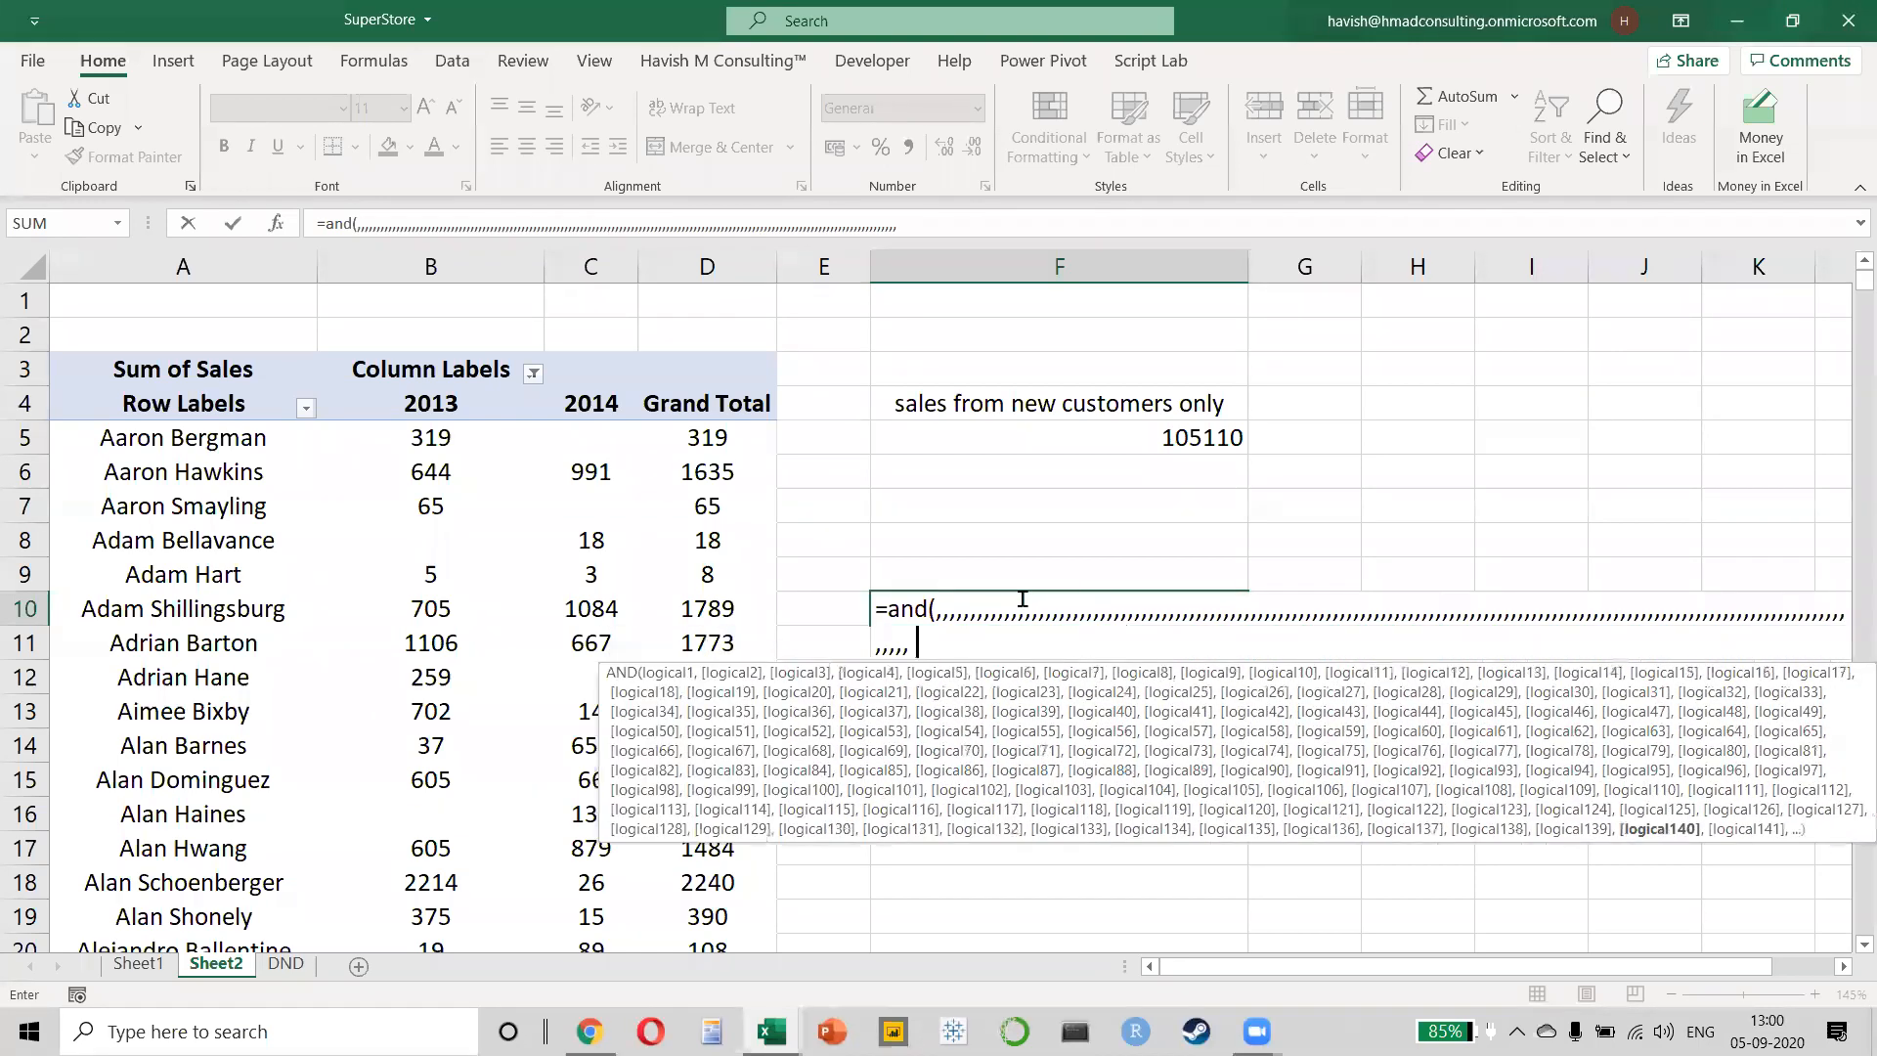
pyautogui.write(',,,,,,,,,,,,,,,,,,,,,,,,,,,,,,,,,,,,,,,,,,,,,,,,,,,,')
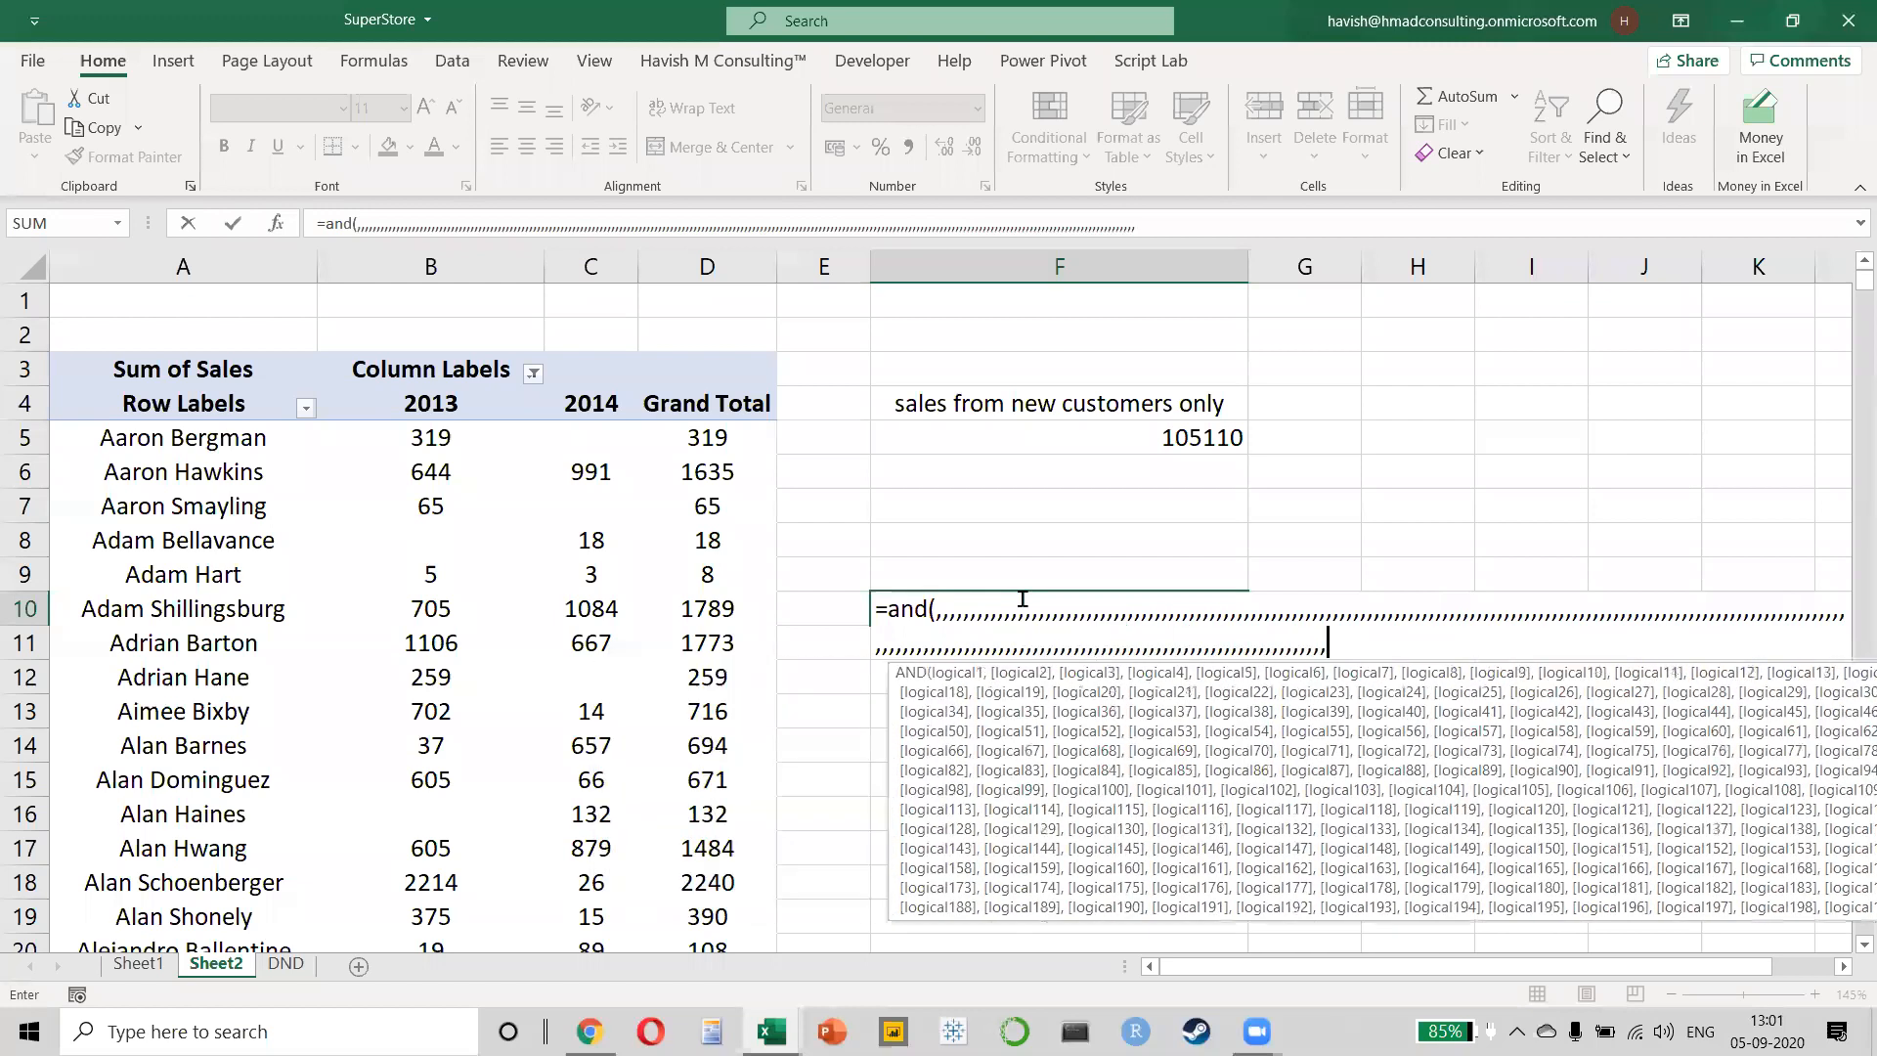
pyautogui.write(',,,,,,,,,,,,,,,,,,,,,,,,,,,,,,,,,,,,,,,,,,,,,,,,,,,,,,,,,,,,,,,,,,,,,,,,,,,,,,,,,,,,,,,,')
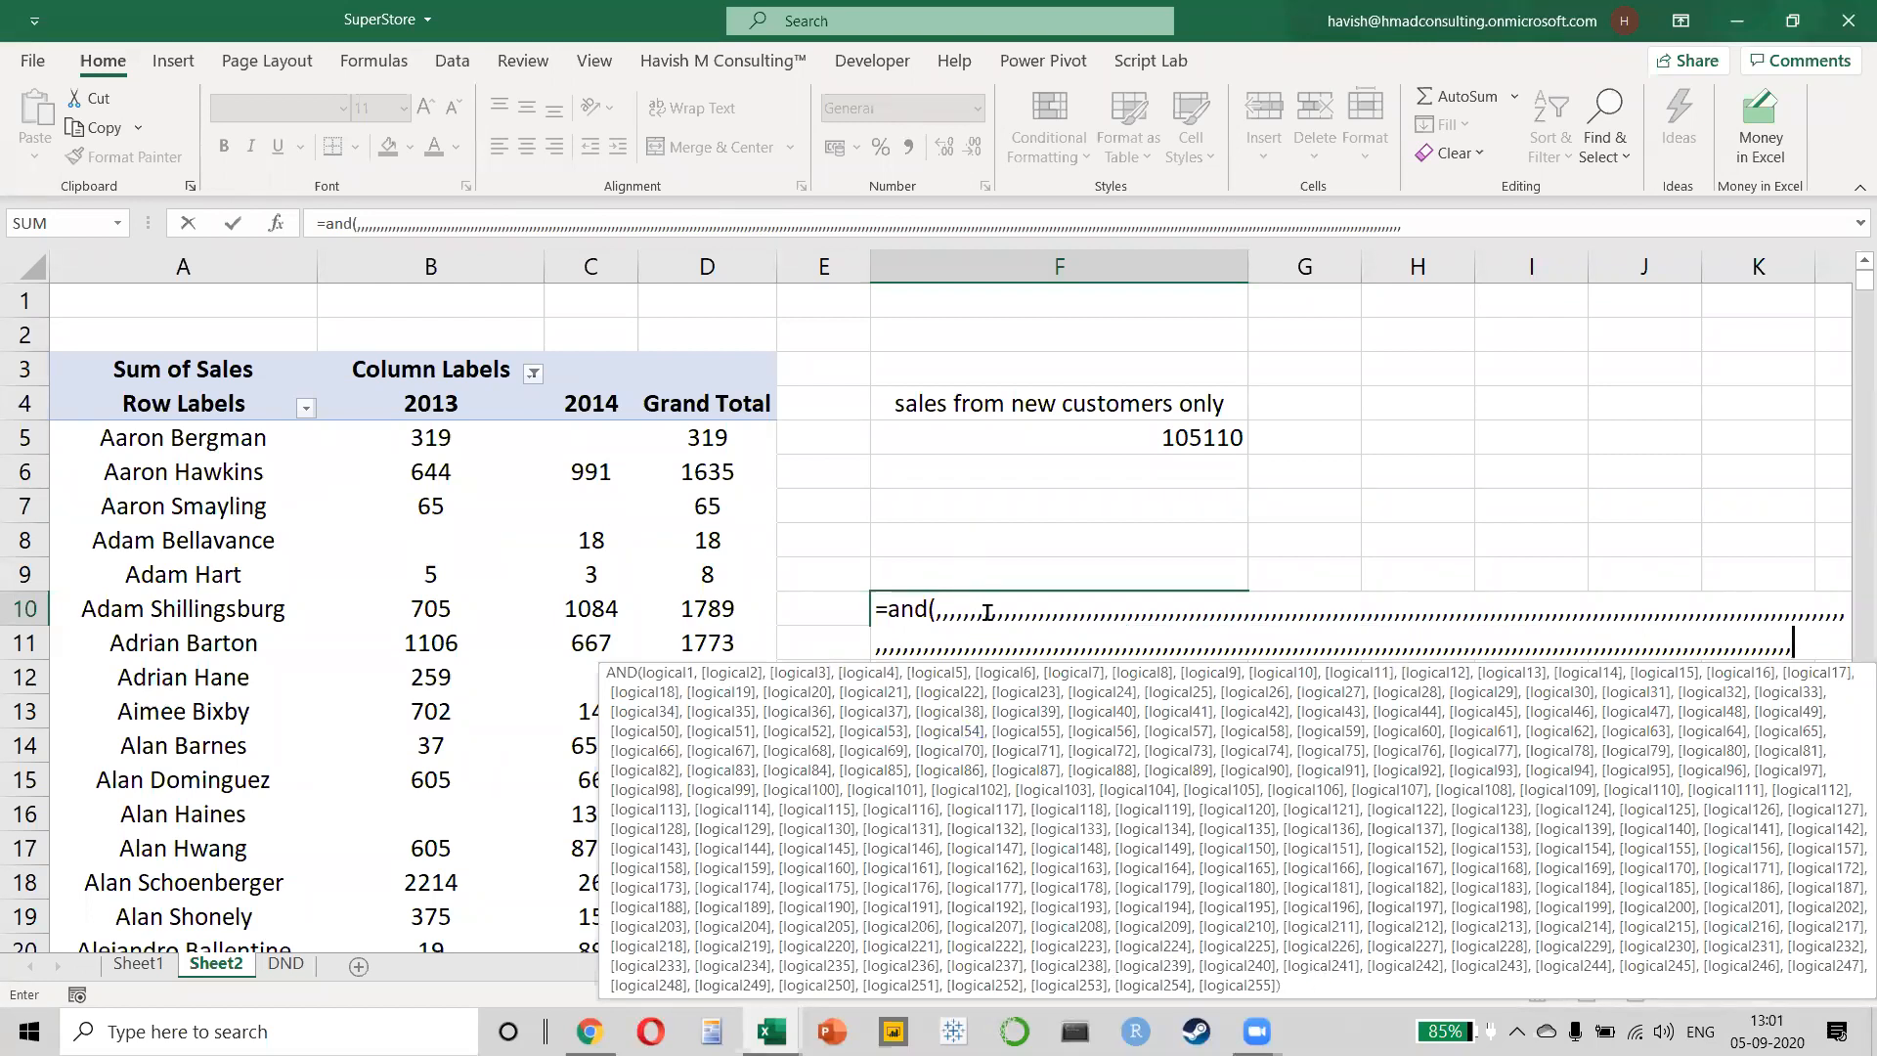
# - Try nesting a second AND function among the arguments of the F10 formula, and discard the entry
pyautogui.click(987, 611)
pyautogui.write('and(,,,,,,,')
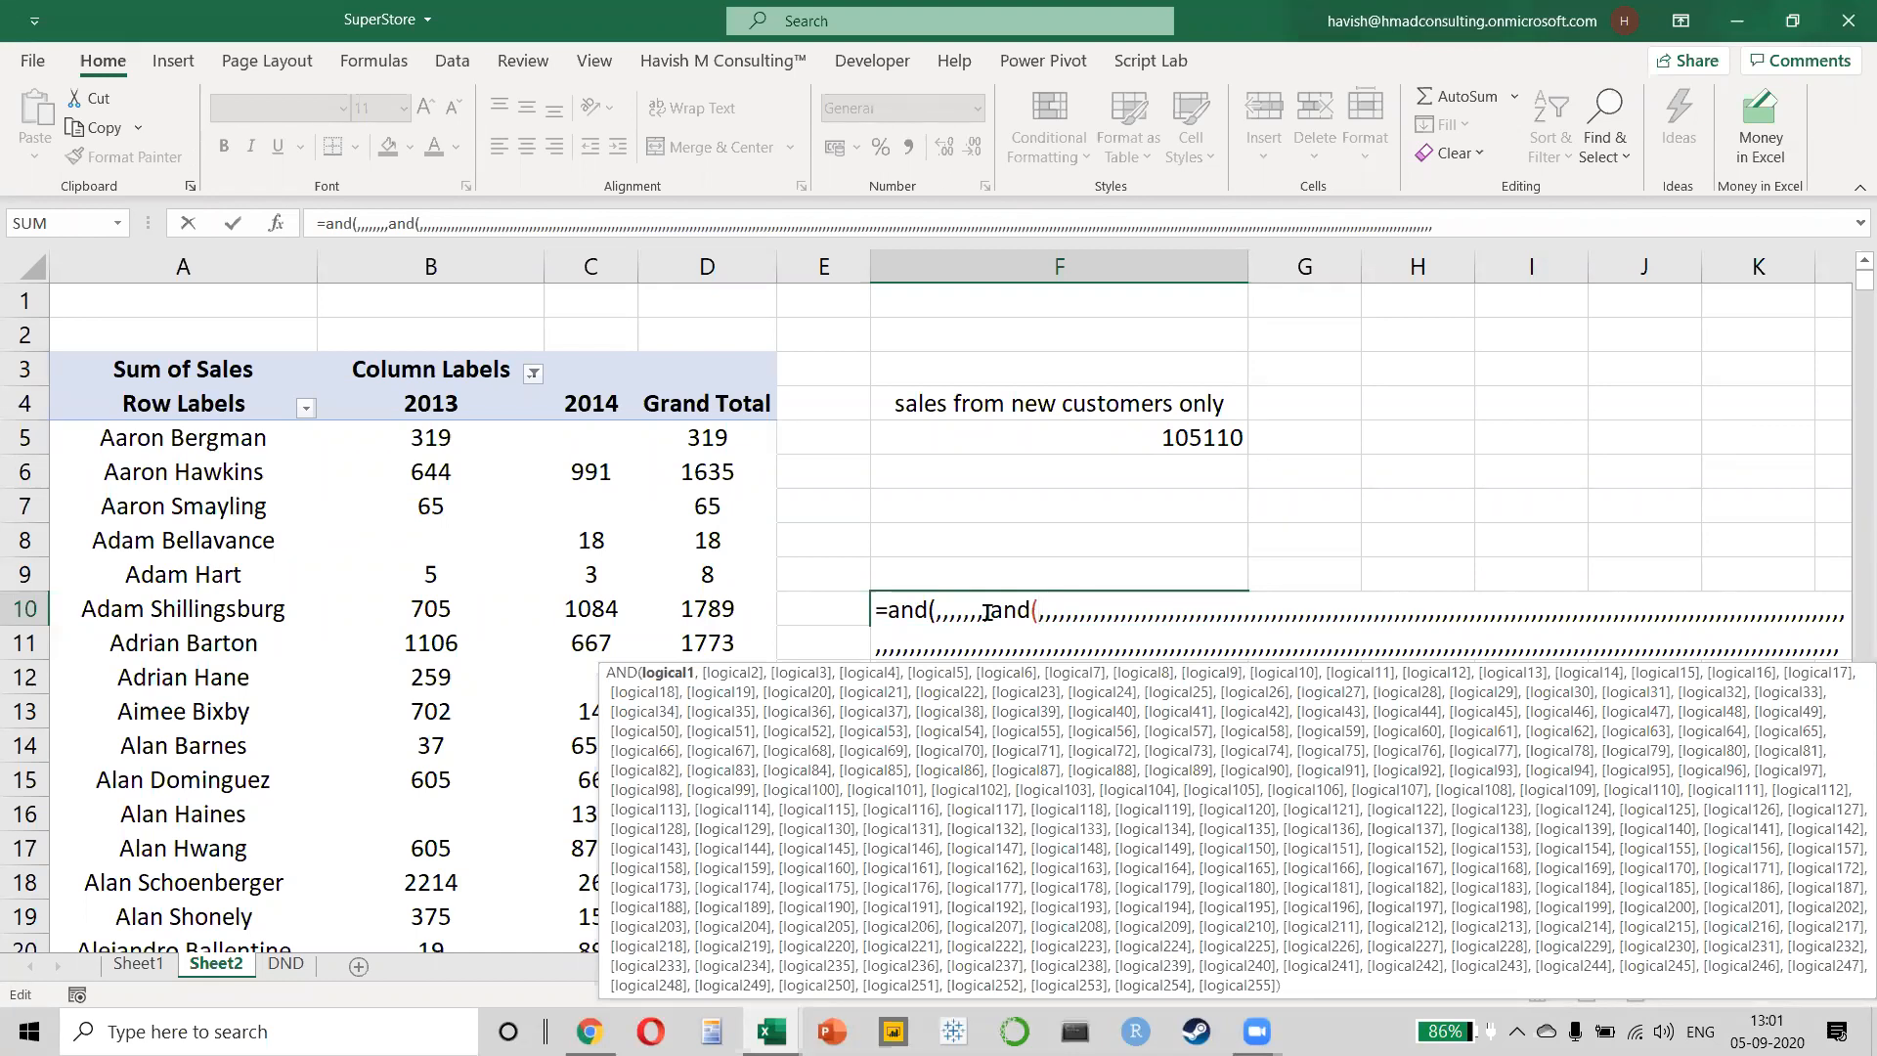
pyautogui.press('Escape')
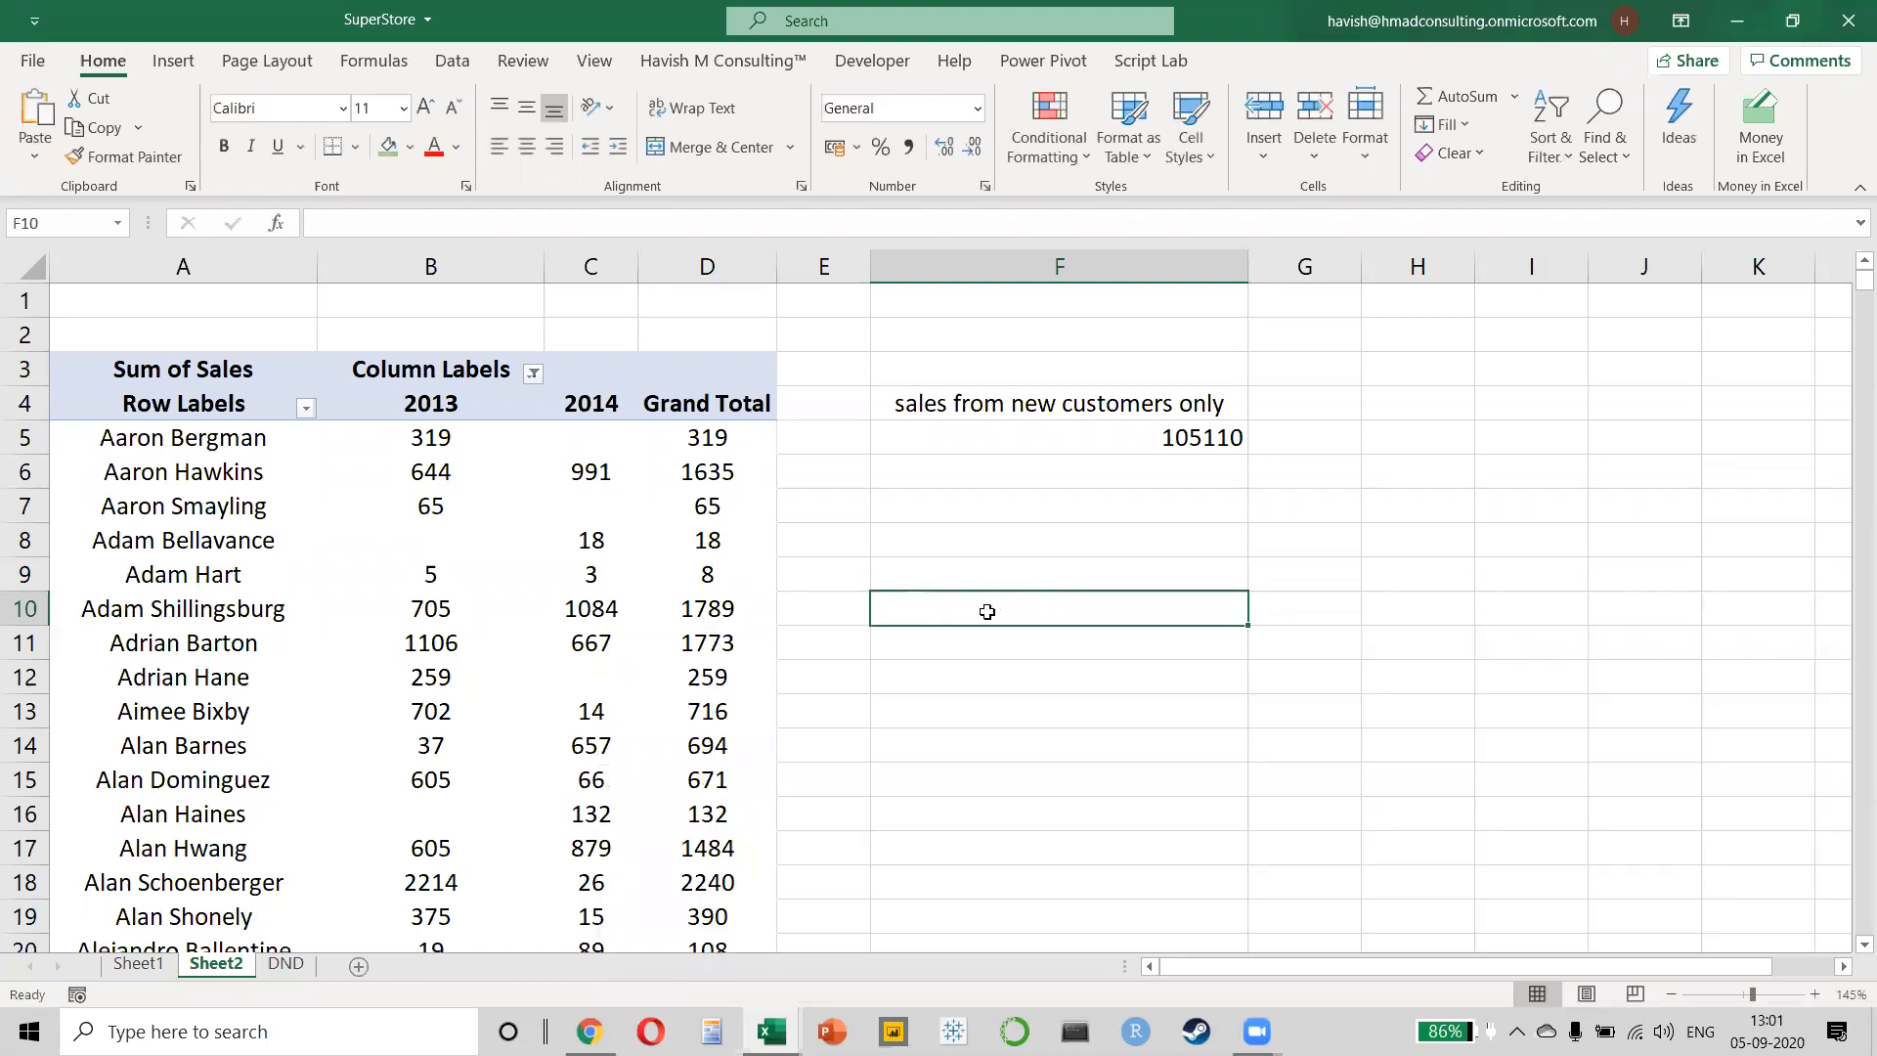
# - Review the B5:B735 criteria range in the F5 SUMIFS formula
pyautogui.doubleClick(1204, 431)
pyautogui.click(1103, 514)
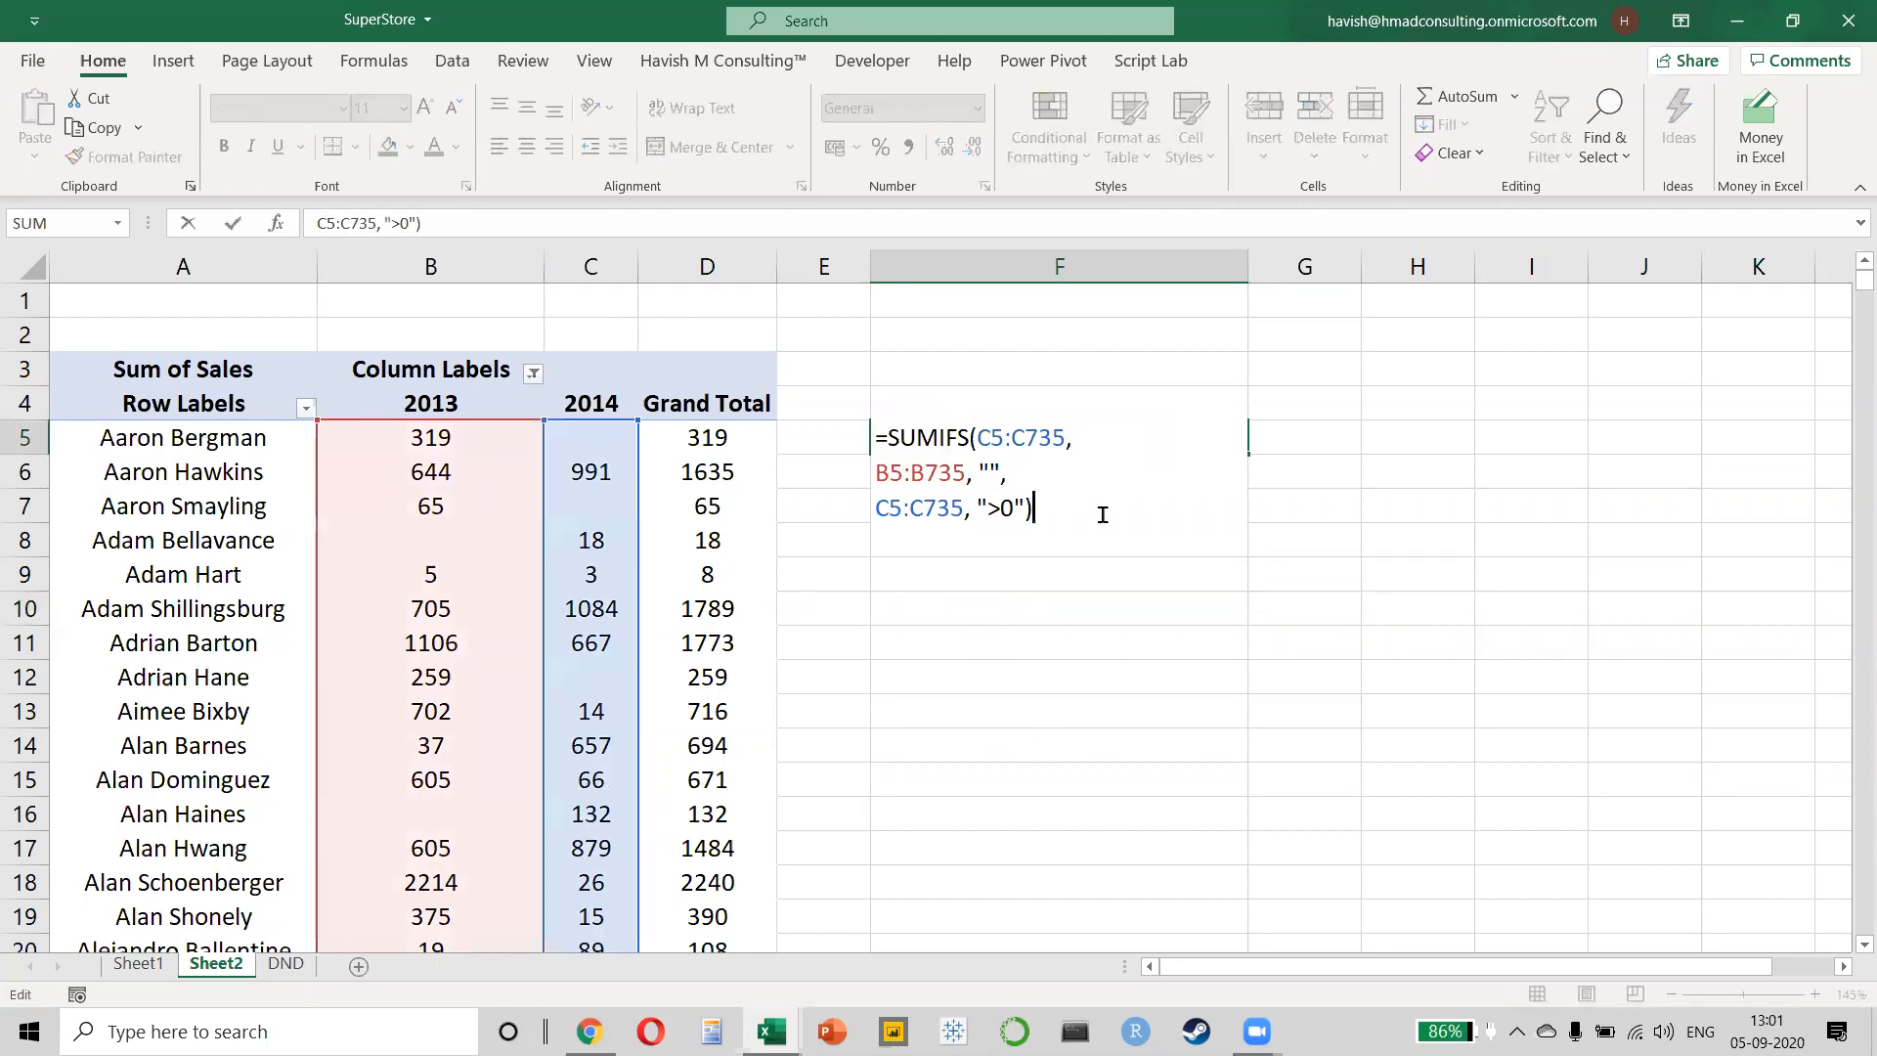
pyautogui.click(939, 473)
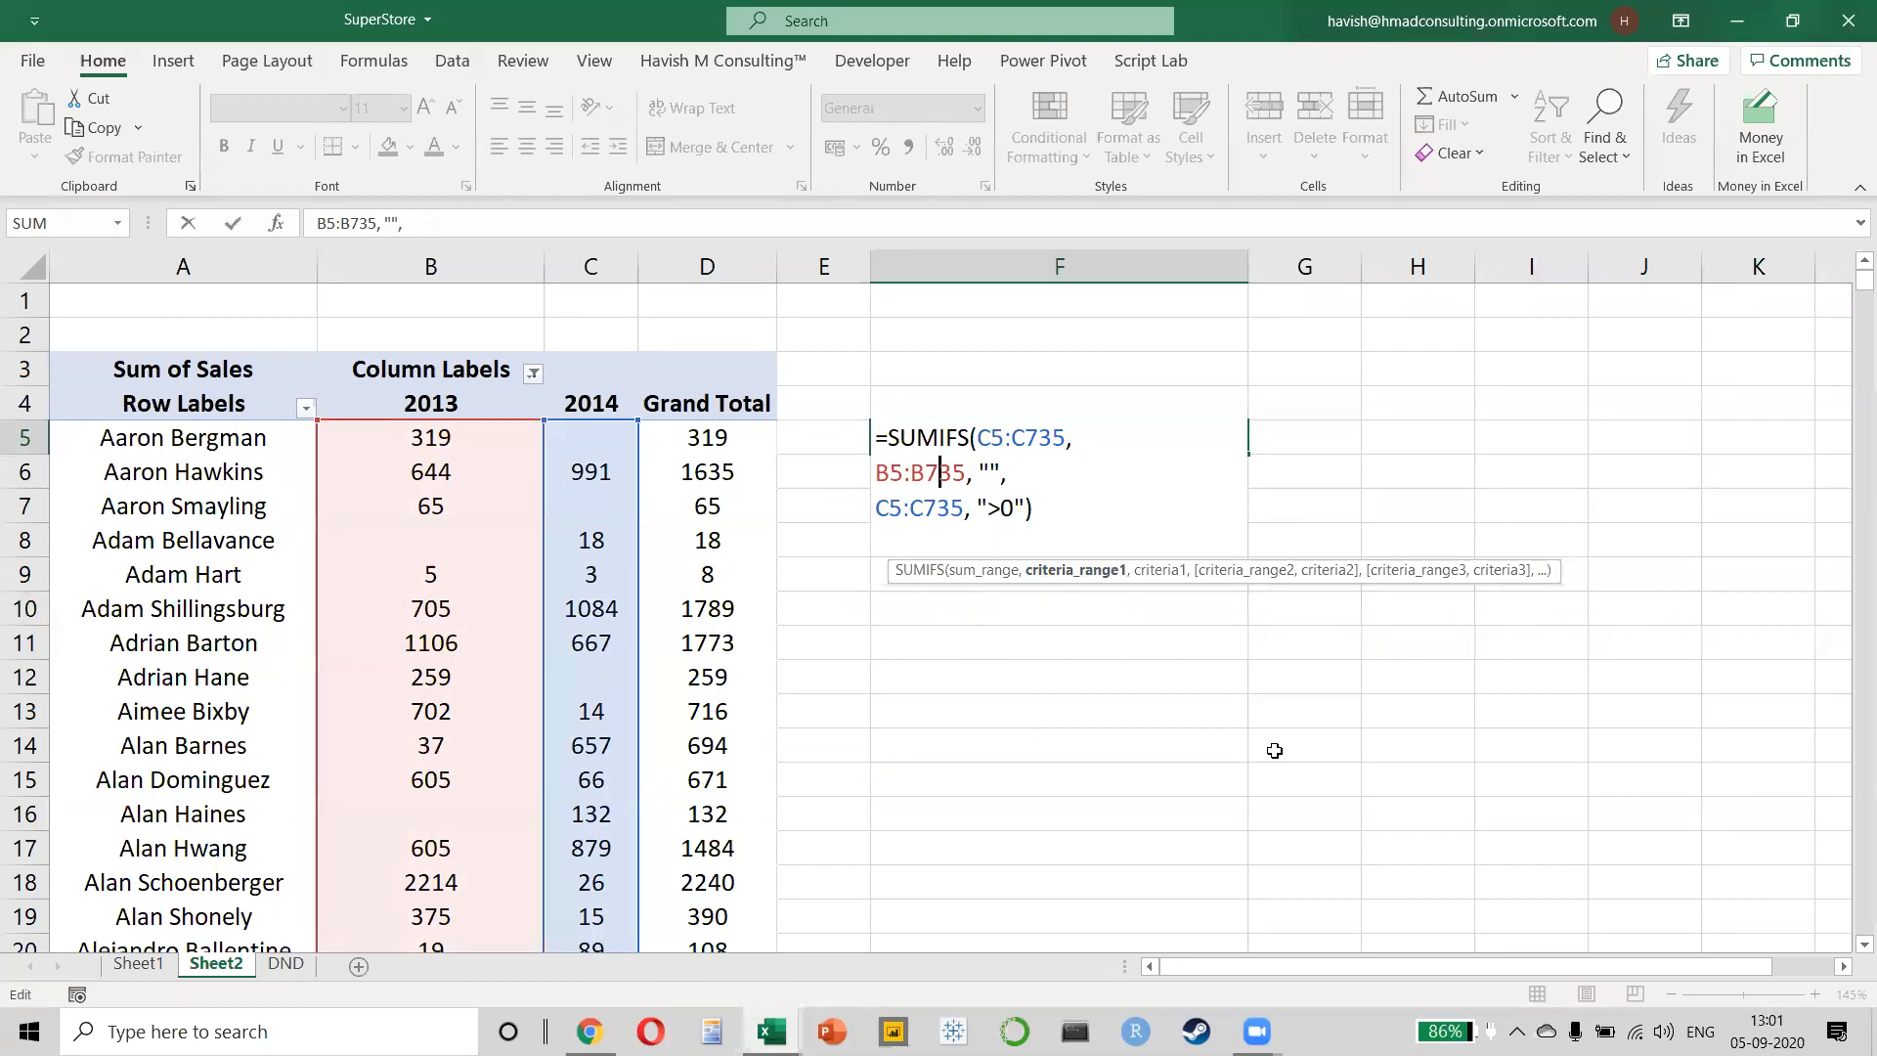
pyautogui.press('XF86AudioRaiseVolume')
pyautogui.hotkey('ctrl', 'Return')
# - Try a SUMIFS formula with empty arguments in F7 to extend its criteria range pairs, and discard the entry
pyautogui.click(1006, 508)
pyautogui.write('=')
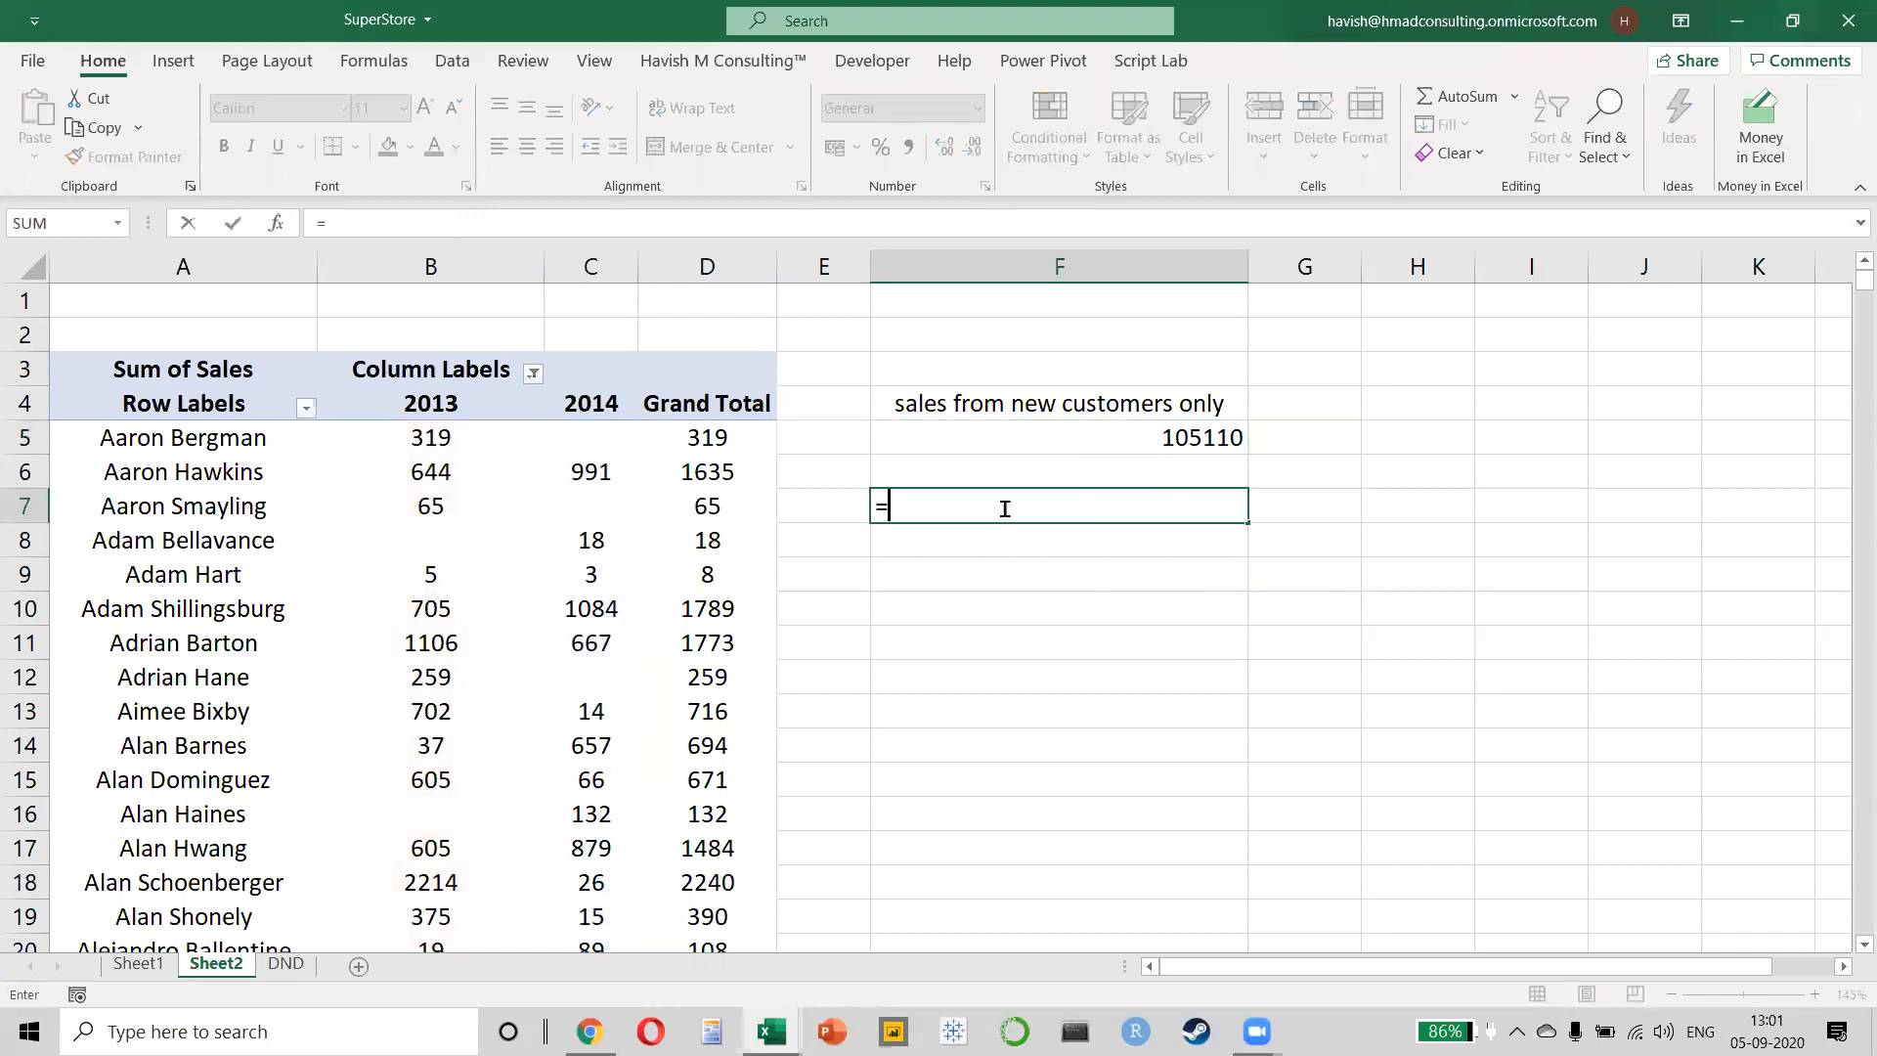
pyautogui.write('sumi')
pyautogui.press('Tab')
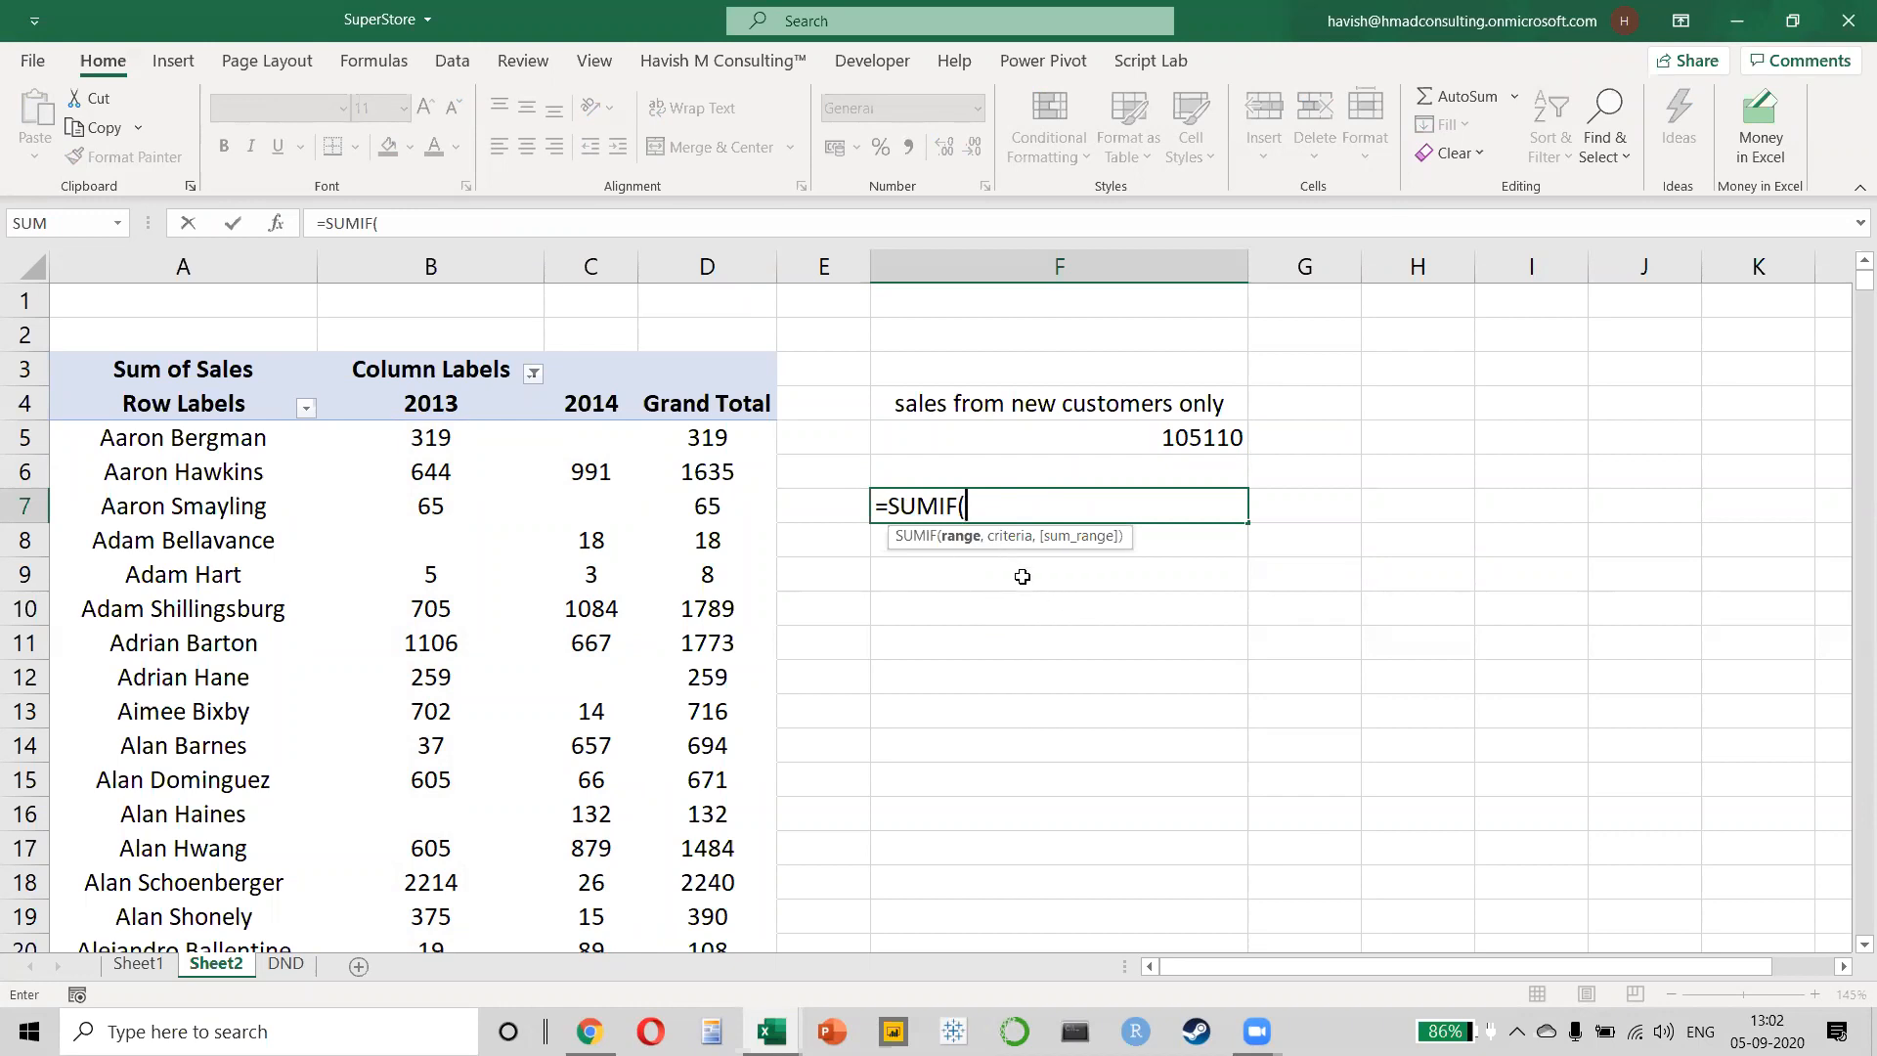
pyautogui.press('BackSpace')
pyautogui.write('S(,,,,,,,,,,,')
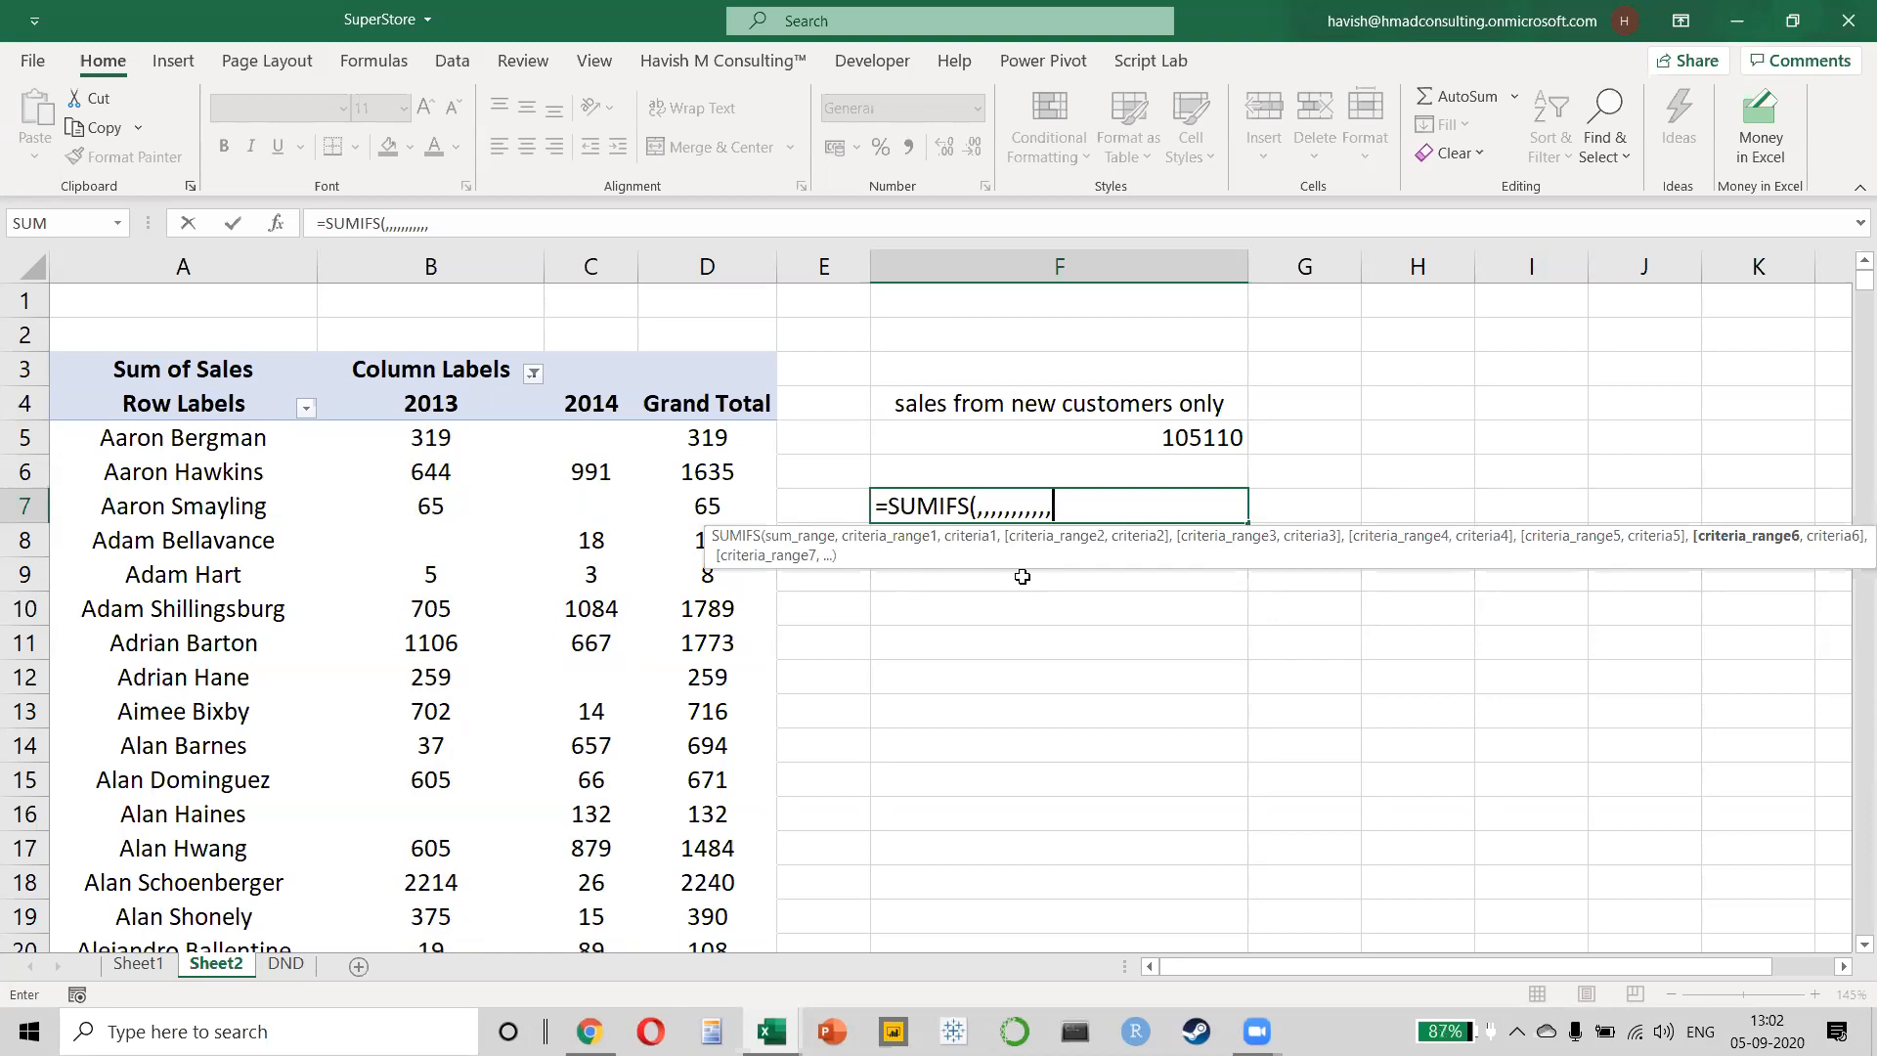
pyautogui.press('Escape')
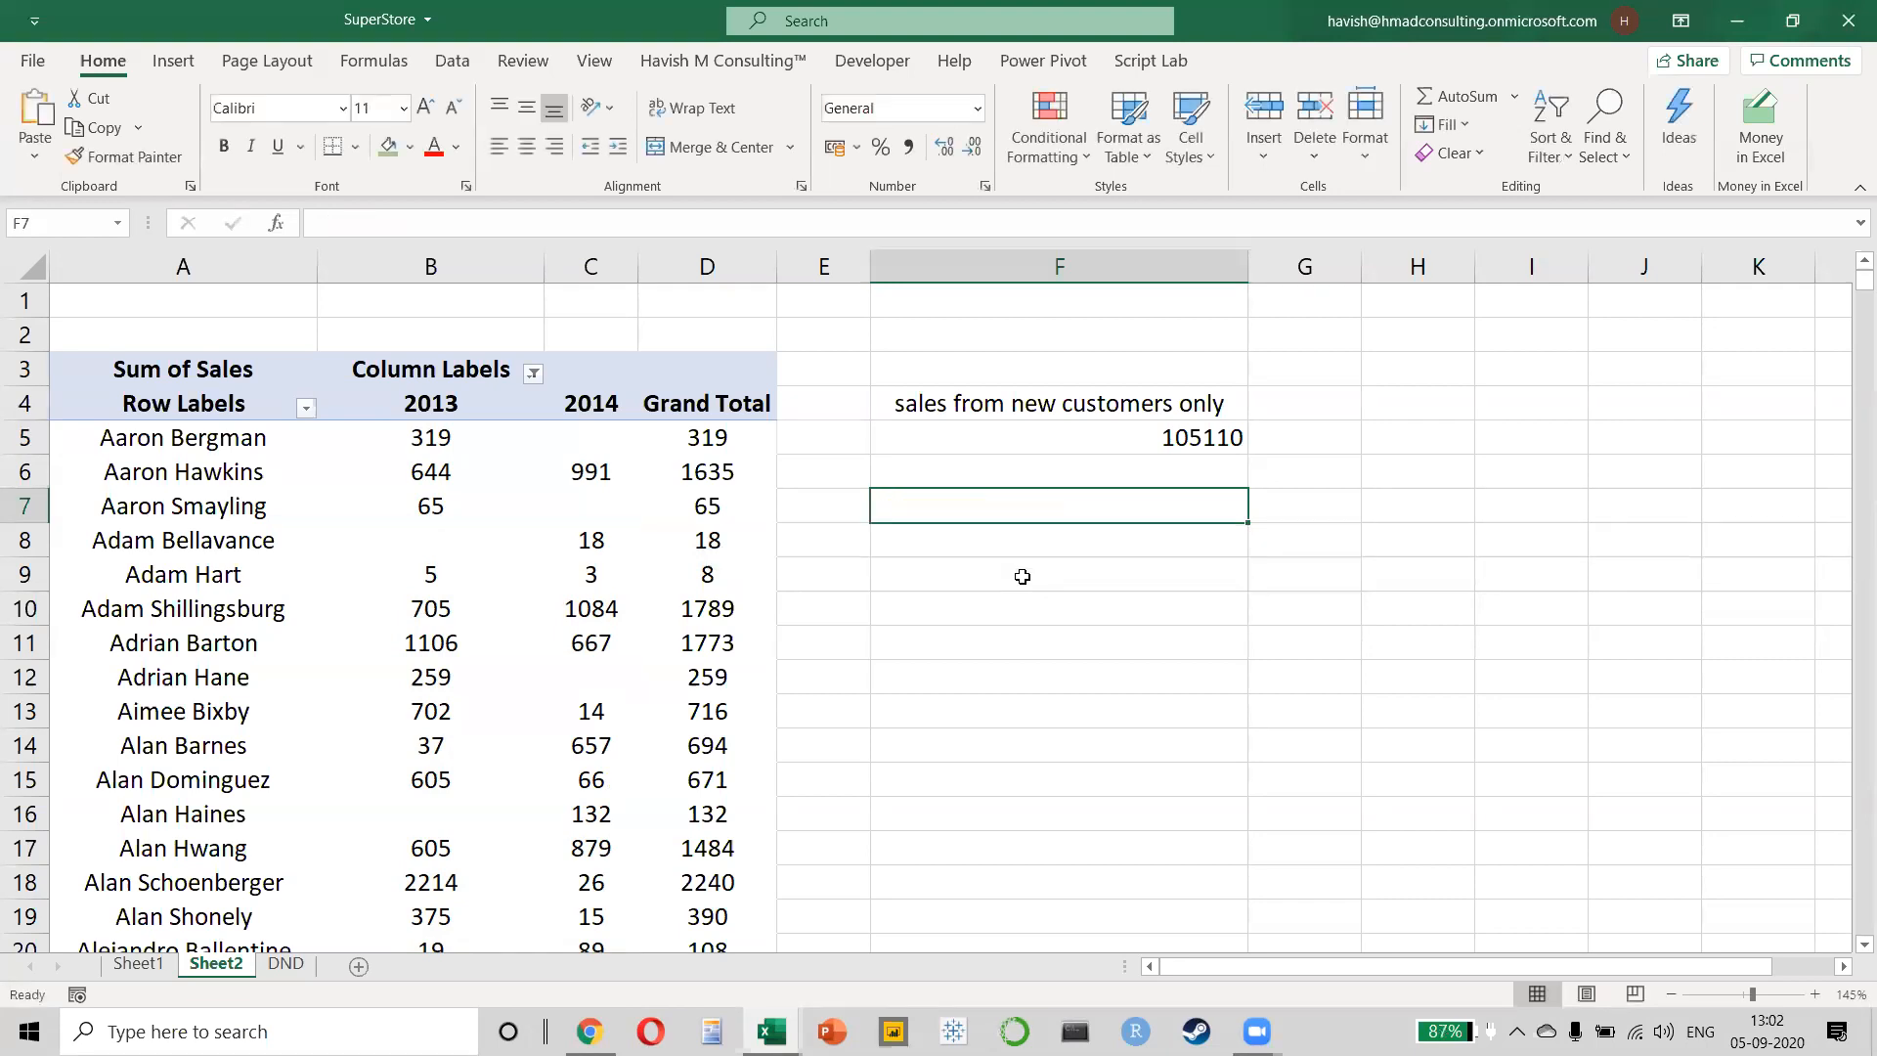
# - Check the SUMIFS formula in F5 against the highlighted 2013 and 2014 sales columns
pyautogui.press('Up')
pyautogui.press('Up')
pyautogui.press('F2')
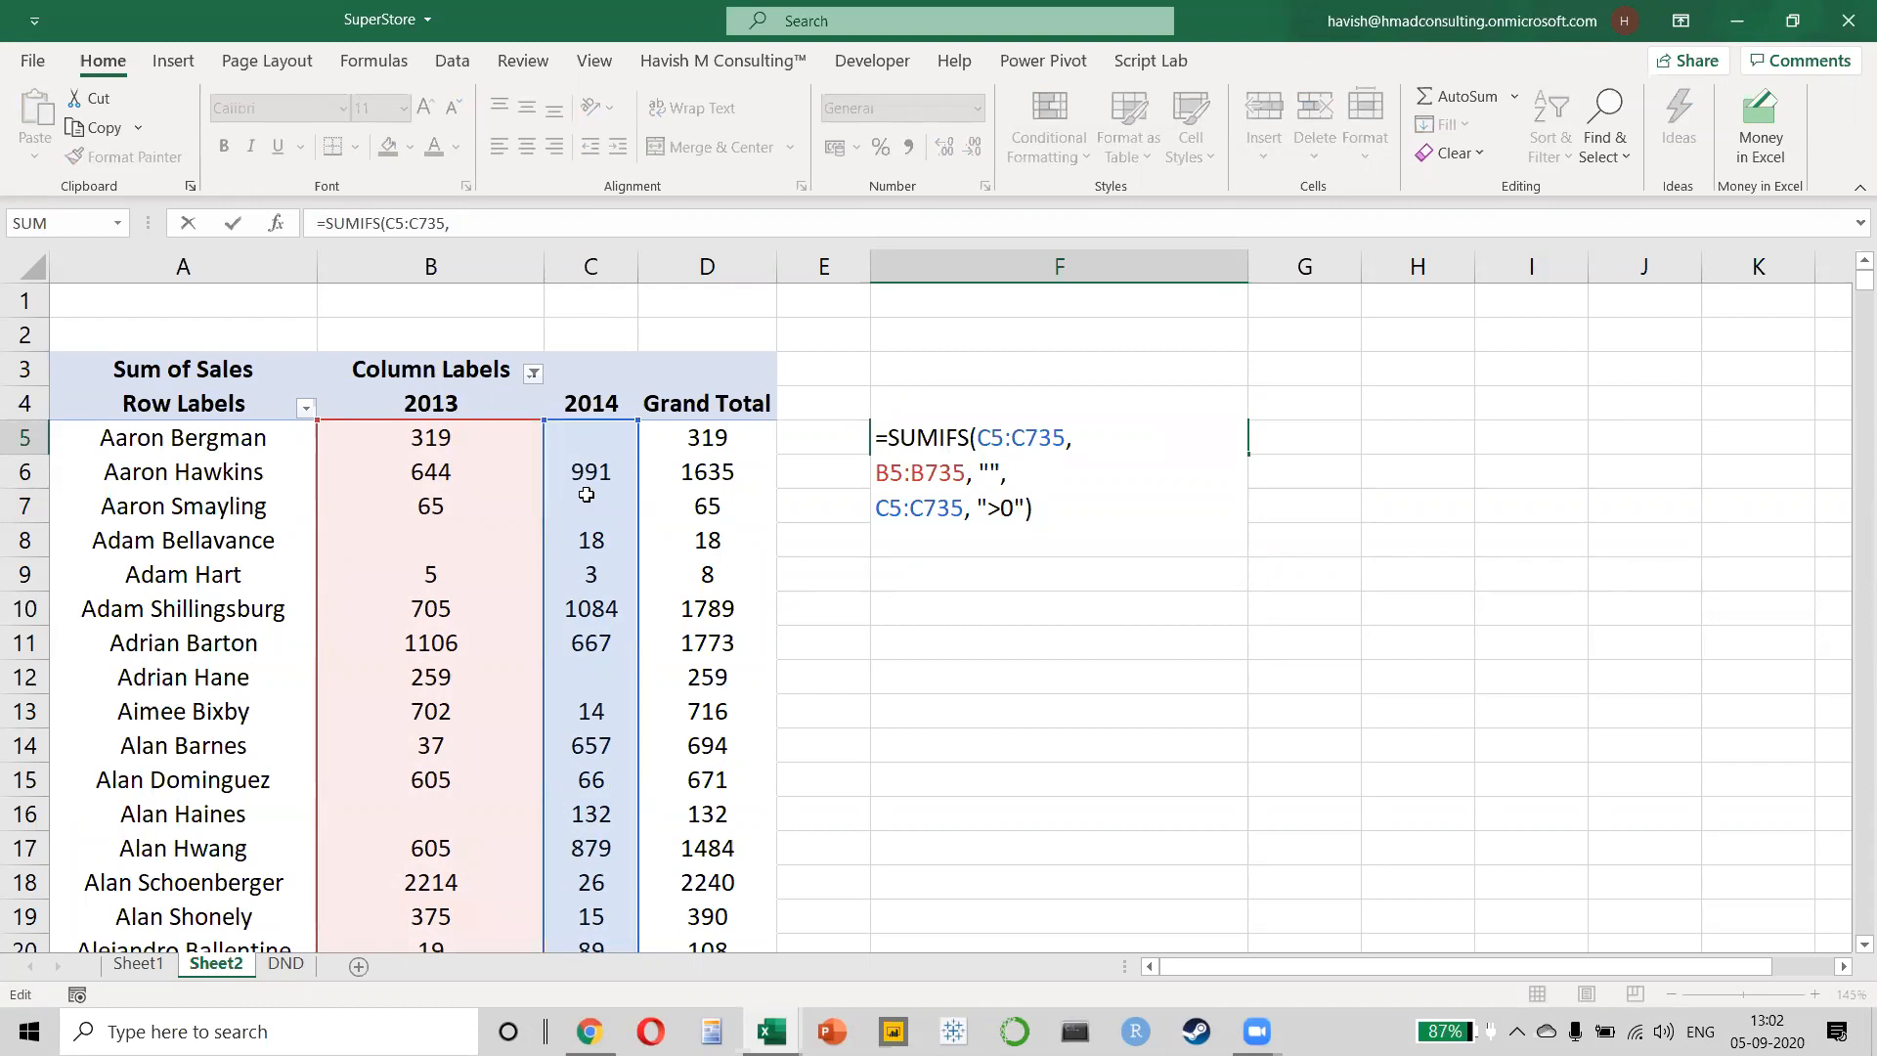
pyautogui.hotkey('ctrl', 'Return')
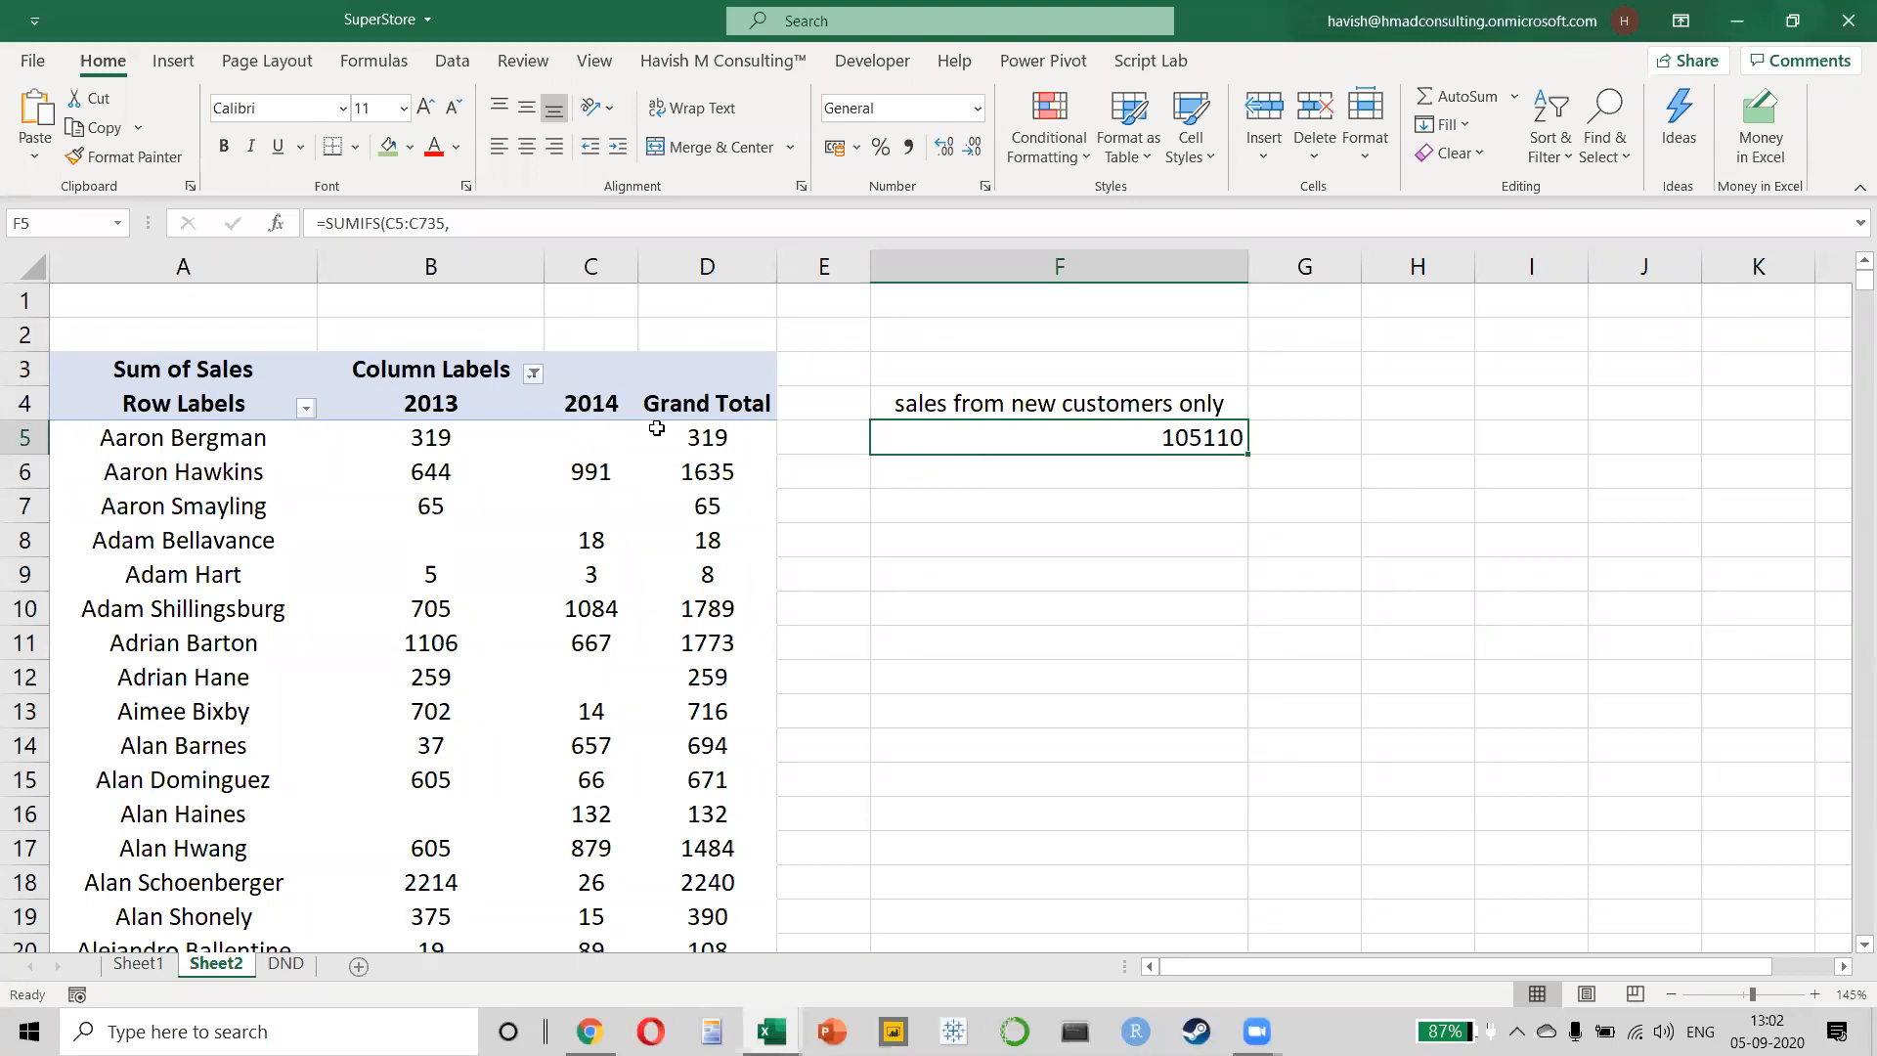
# - Include 2015 in the PivotTable's column filter and move the new-customer label and total from F4:F5 to G4:G5
pyautogui.click(533, 373)
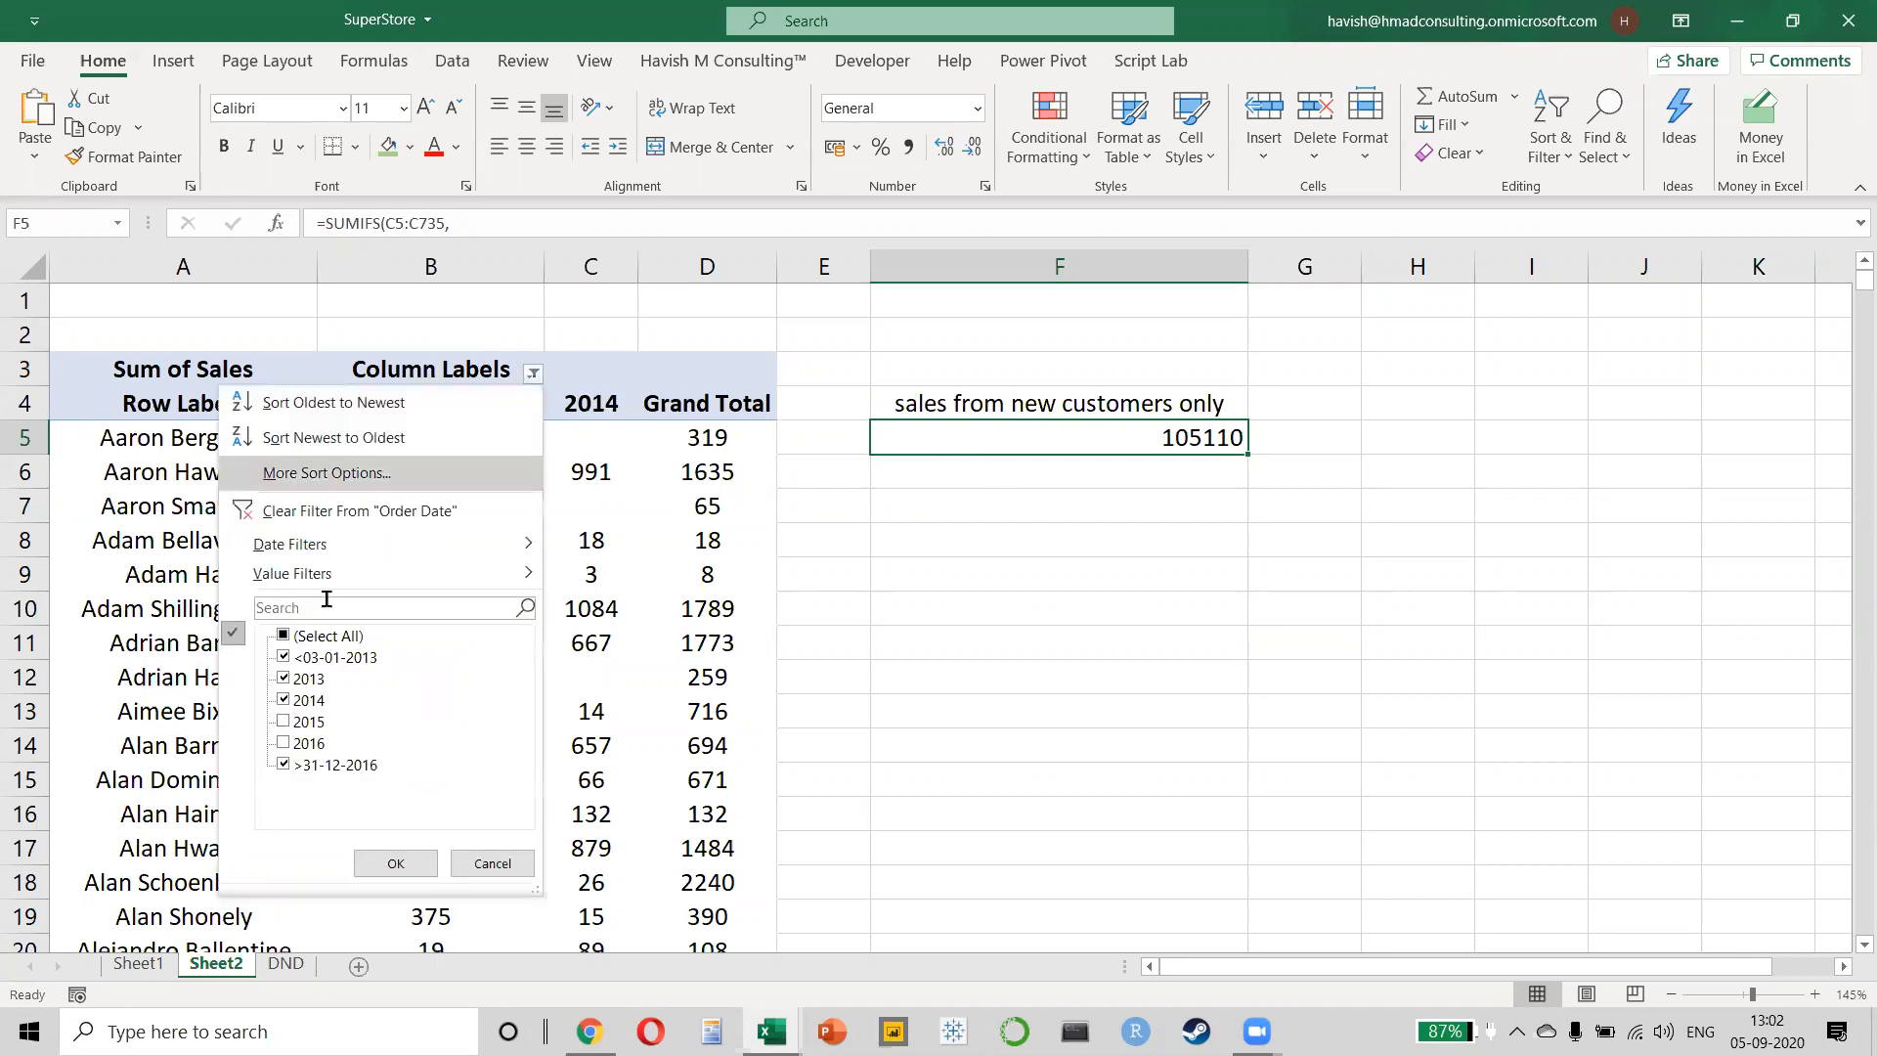
pyautogui.click(386, 862)
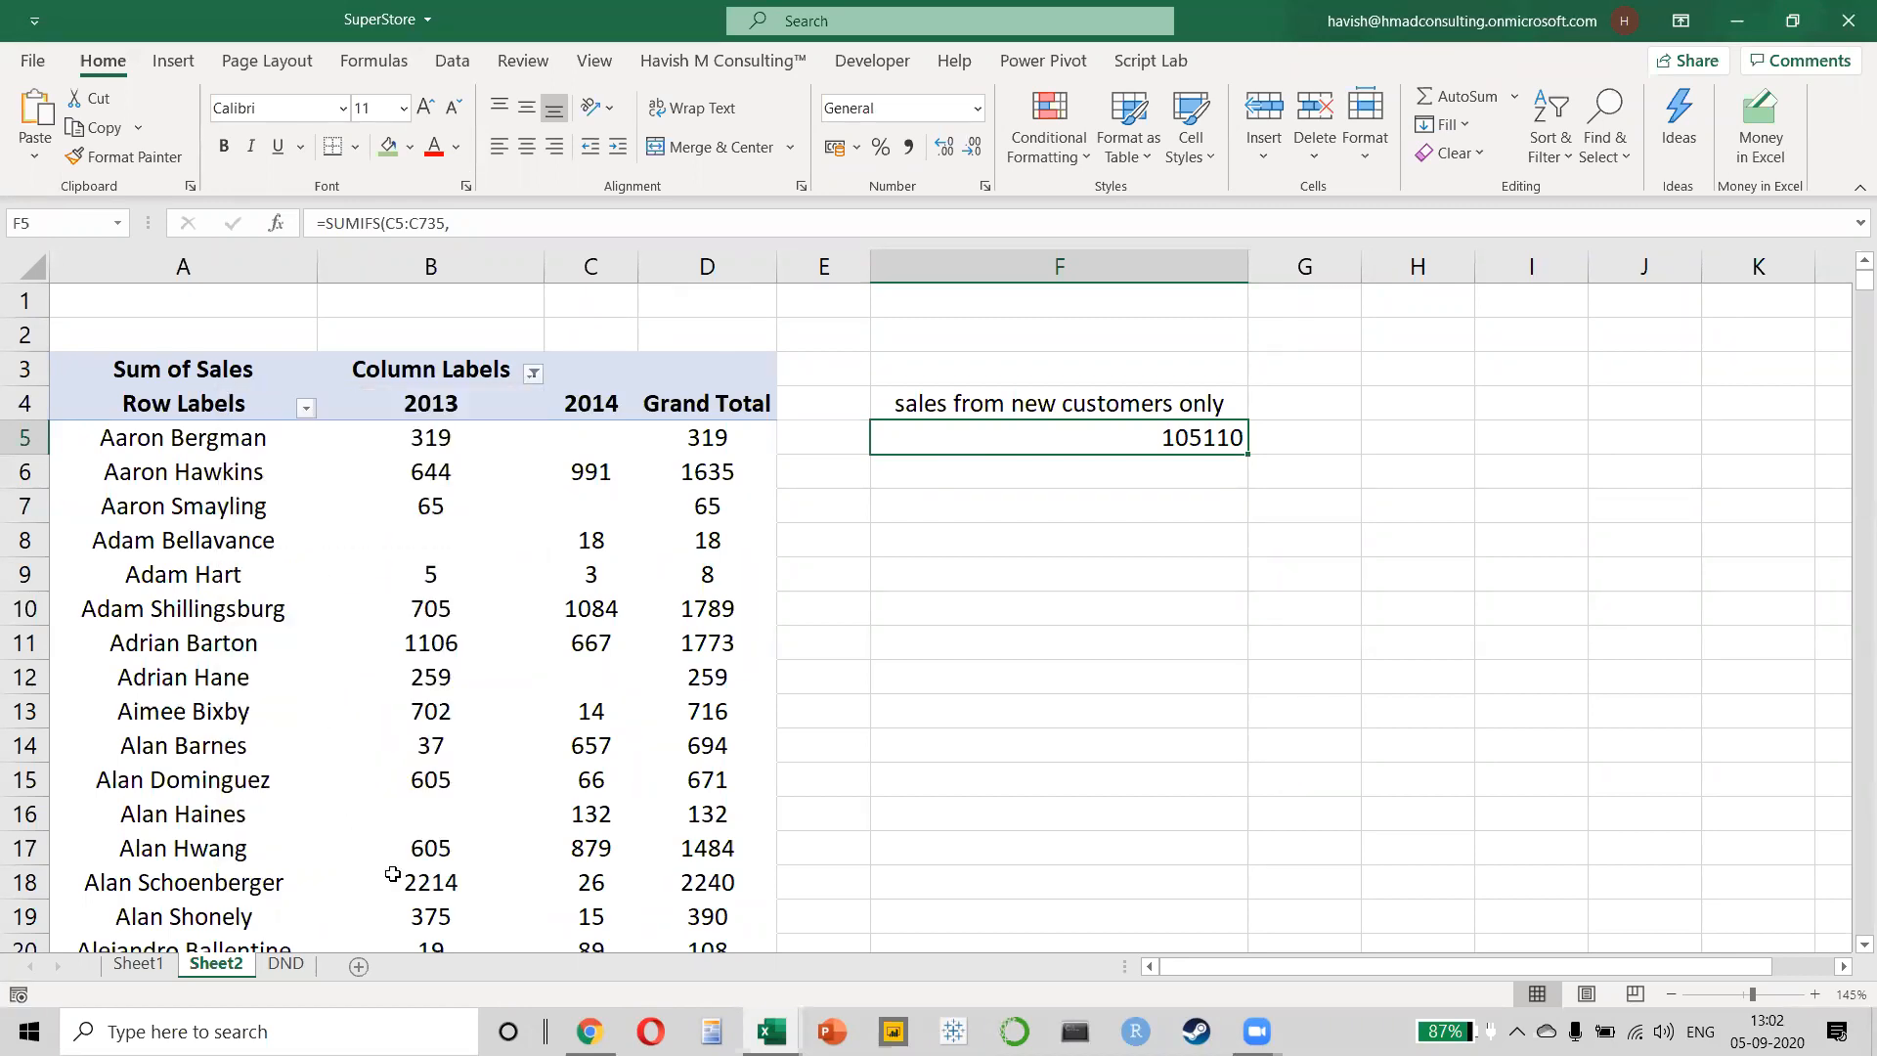
pyautogui.press('Up')
pyautogui.hotkey('shift', 'Down')
pyautogui.hotkey('ctrl', 'x')
pyautogui.press('Right')
pyautogui.hotkey('ctrl', 'v')
pyautogui.press('Up')
pyautogui.press('Down')
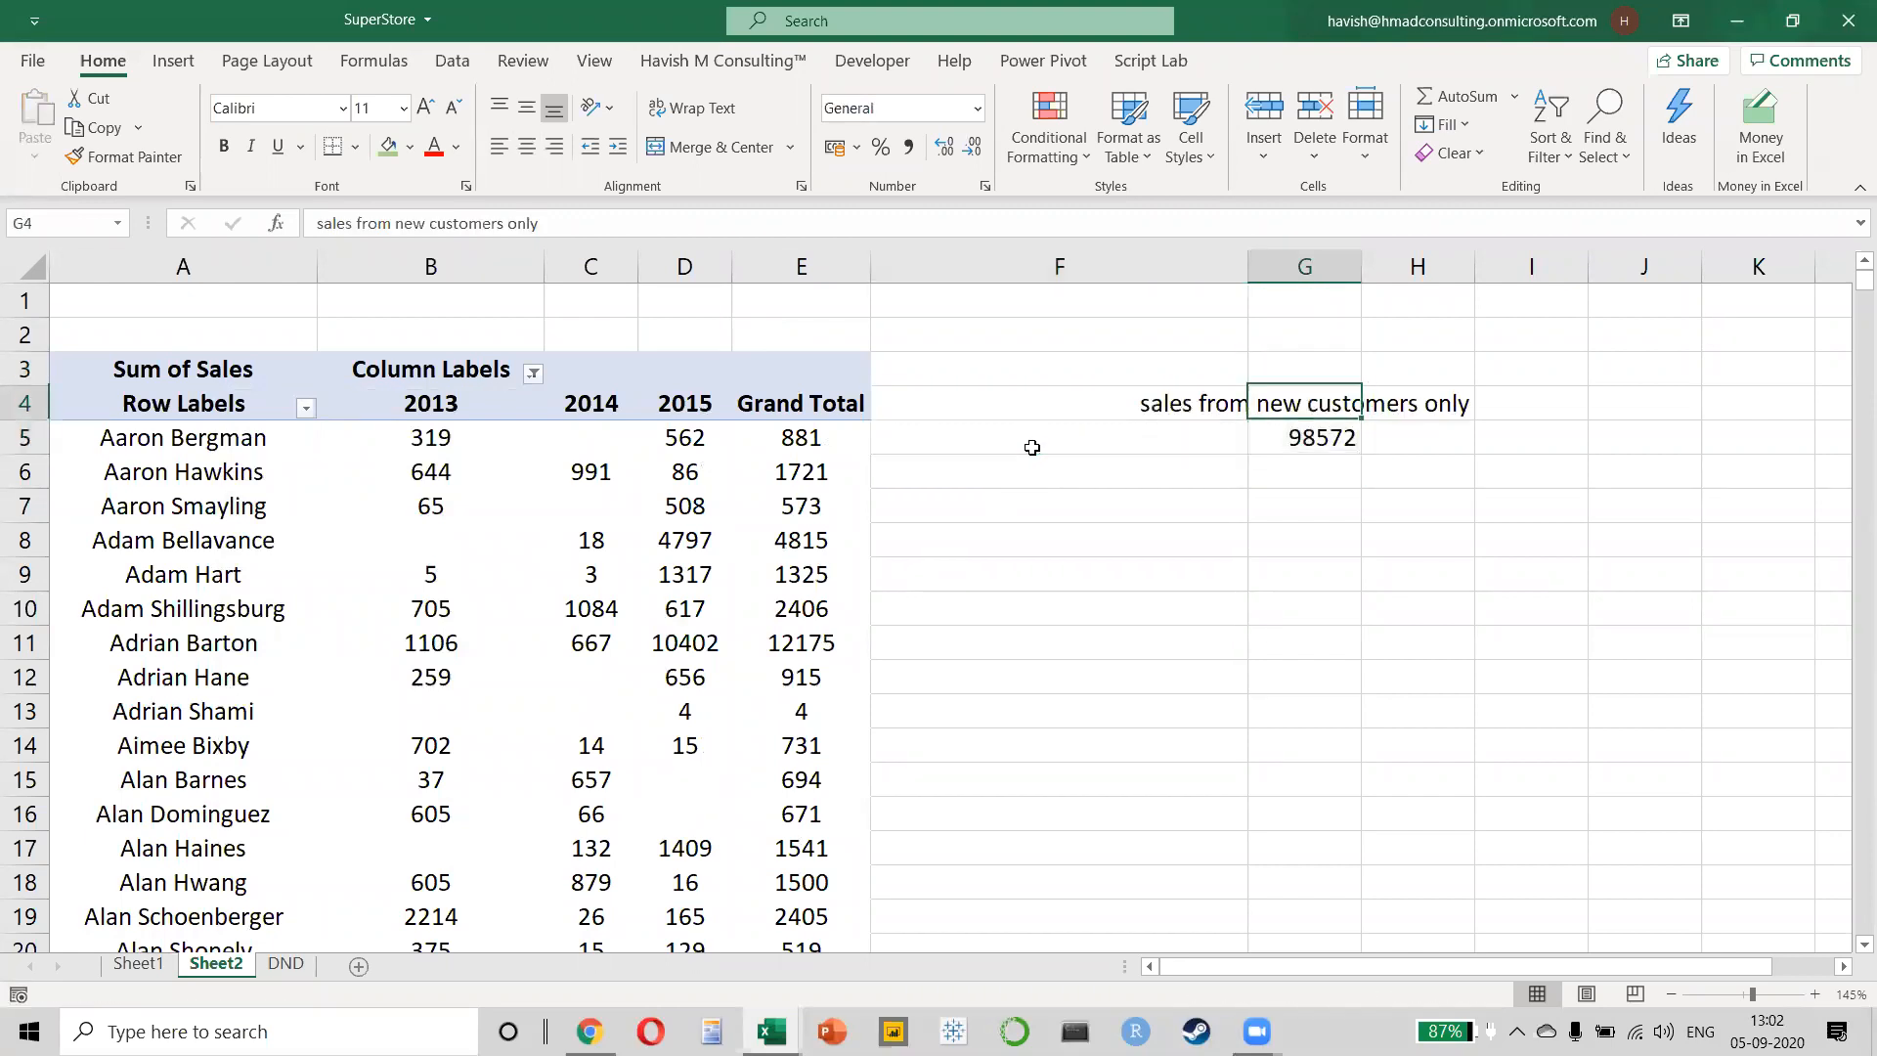
# - Change the label in G4 to "sales from new customers 2014"
pyautogui.press('F2')
pyautogui.press('BackSpace')
pyautogui.press('BackSpace')
pyautogui.press('BackSpace')
pyautogui.press('BackSpace')
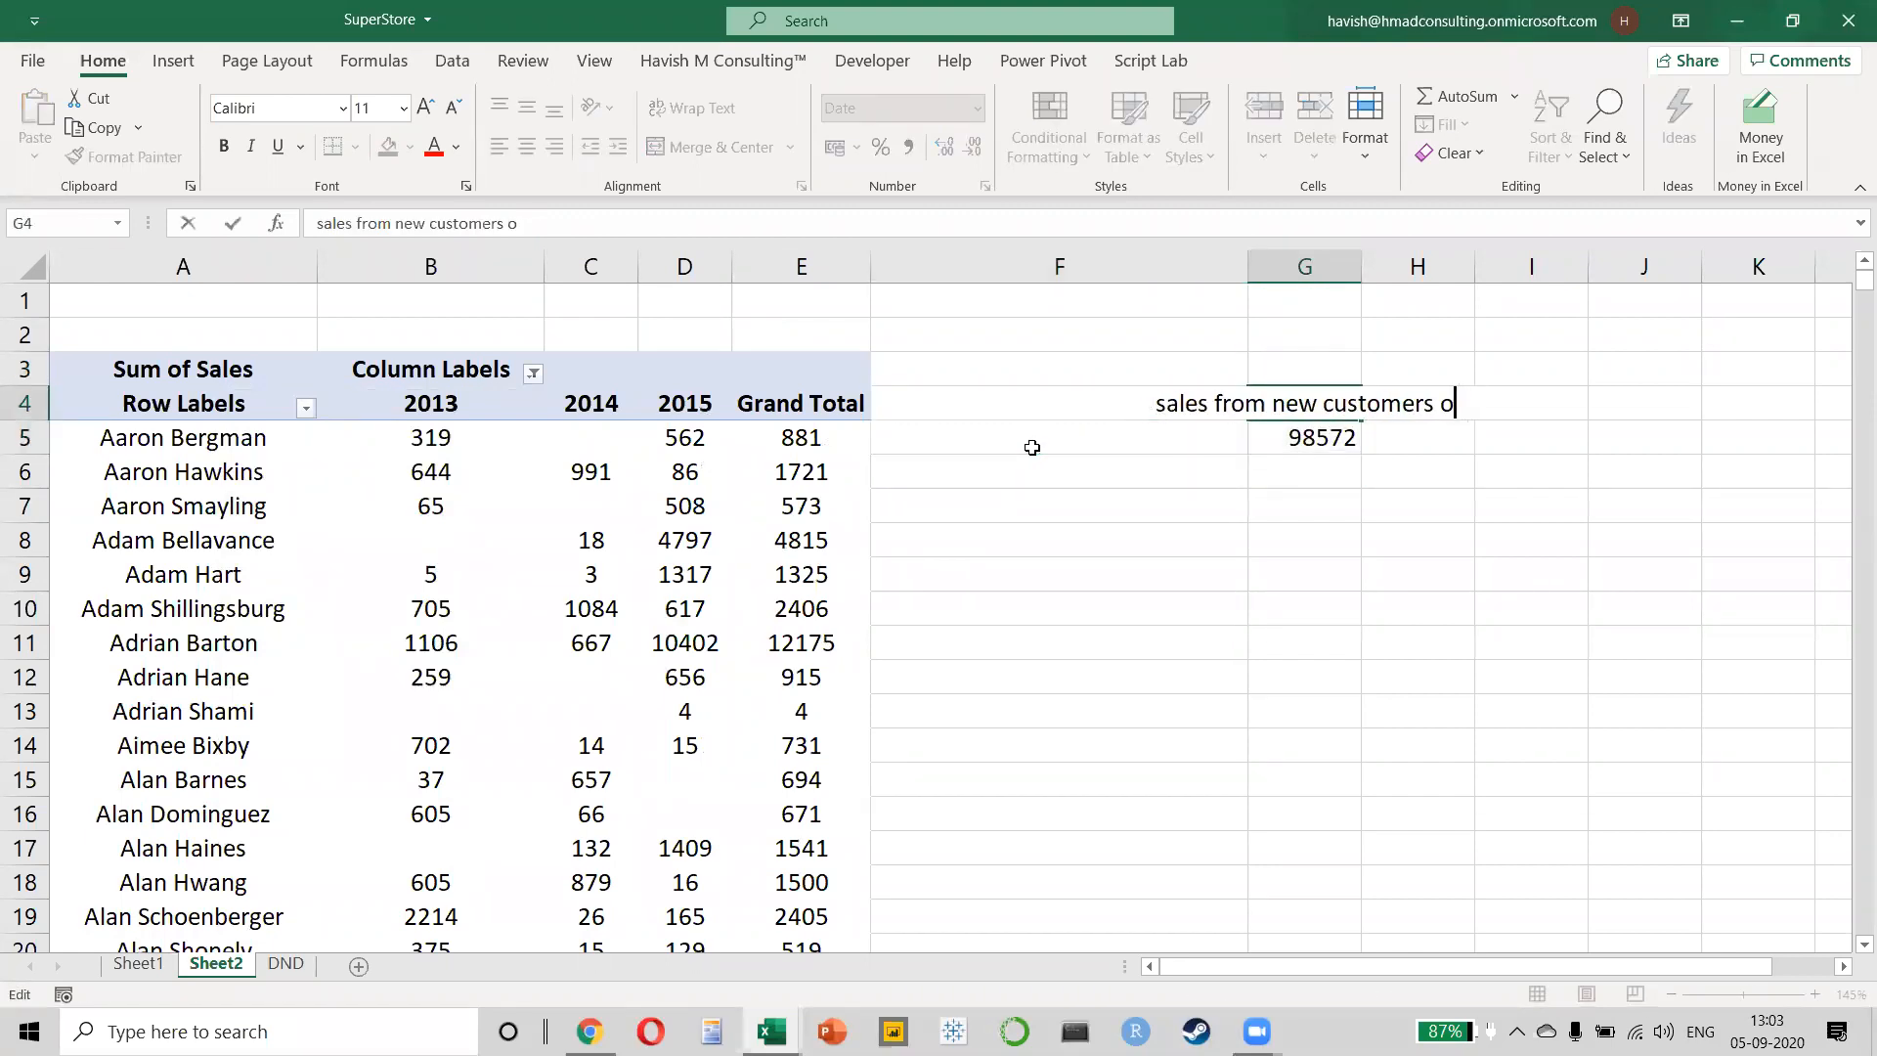
pyautogui.write('2014')
pyautogui.press('Return')
# - Copy the label and SUMIFS total from G4:G5 to G8:G9
pyautogui.hotkey('shift', 'Up')
pyautogui.hotkey('ctrl', 'c')
pyautogui.press('Down')
pyautogui.press('Down')
pyautogui.press('Down')
pyautogui.press('Down')
pyautogui.hotkey('ctrl', 'v')
pyautogui.hotkey('shift', 'Up')
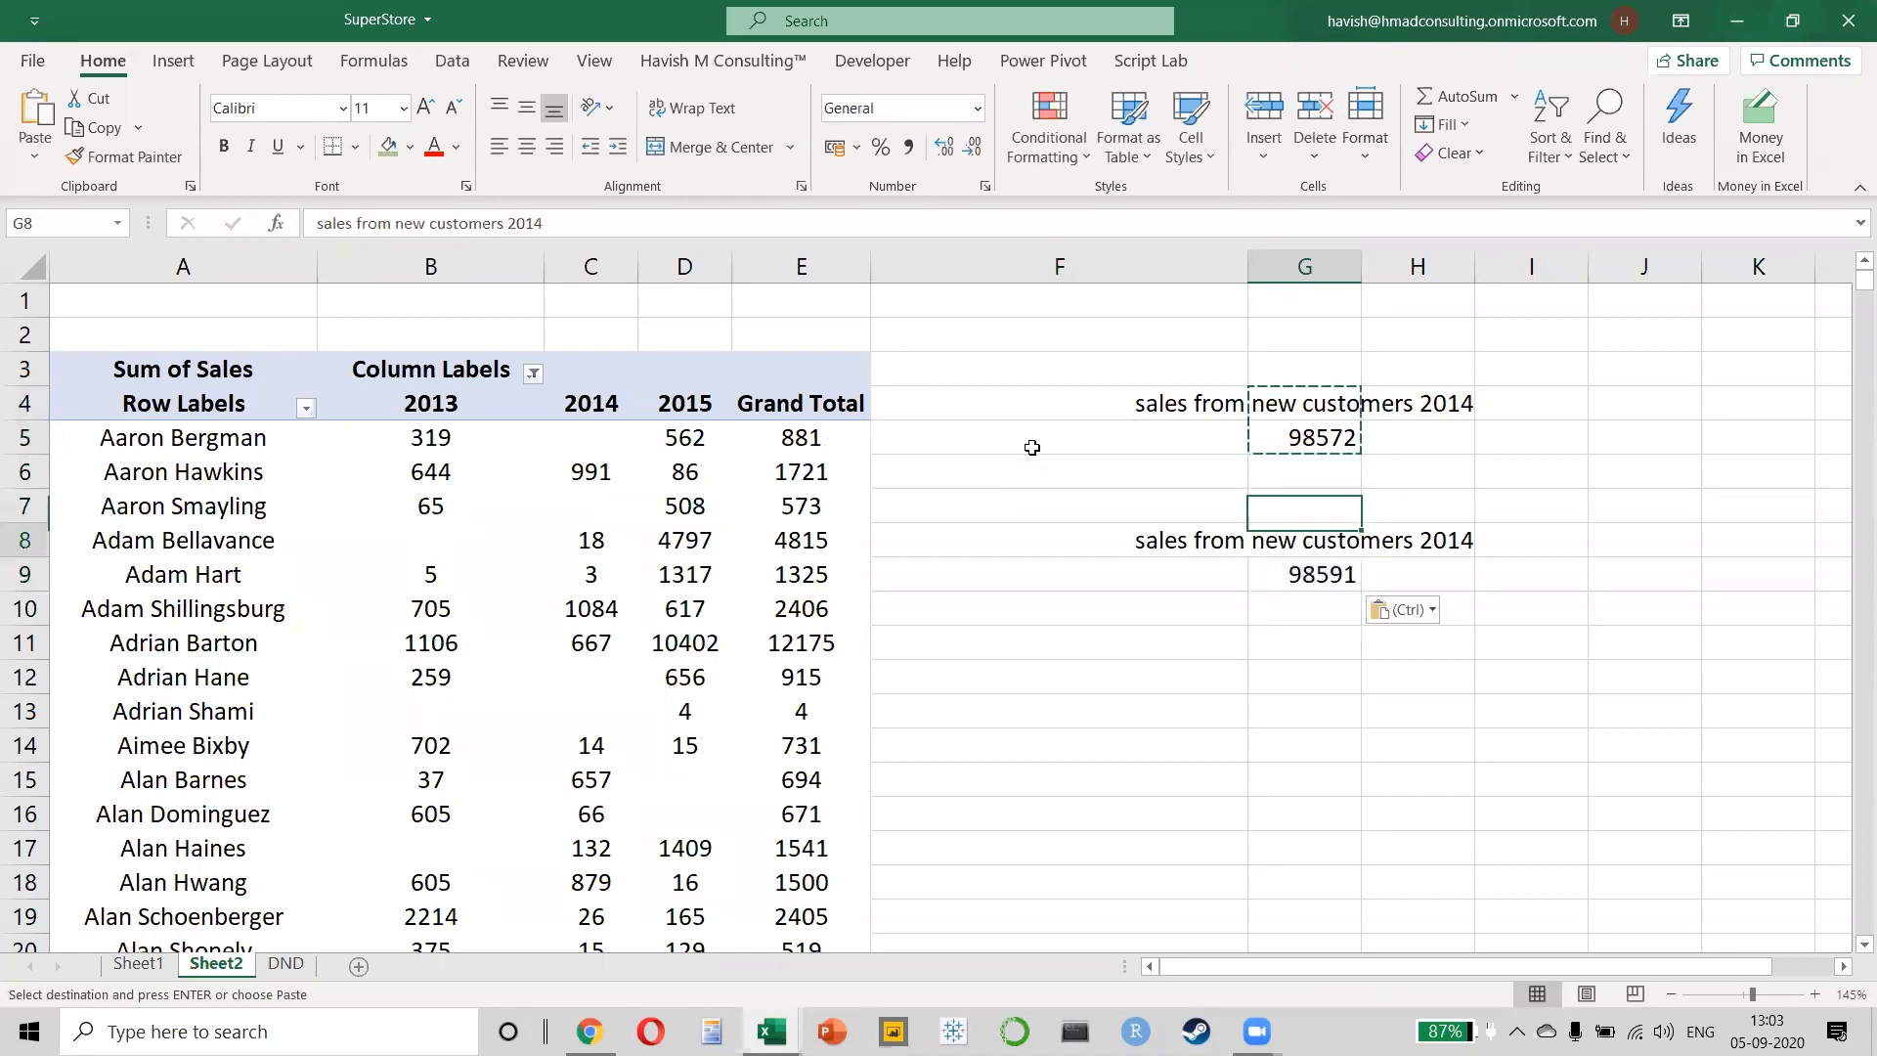
# - Change the label in G8 to "sales from new customers 2015"
pyautogui.press('F2')
pyautogui.press('BackSpace')
pyautogui.write('5')
pyautogui.press('Return')
# - Replace the formula in G9 with the exact SUMIFS formula text from G5, keeping its C5:C735 and B5:B735 ranges
pyautogui.press('Up')
pyautogui.press('Up')
pyautogui.press('Up')
pyautogui.press('Up')
pyautogui.press('F2')
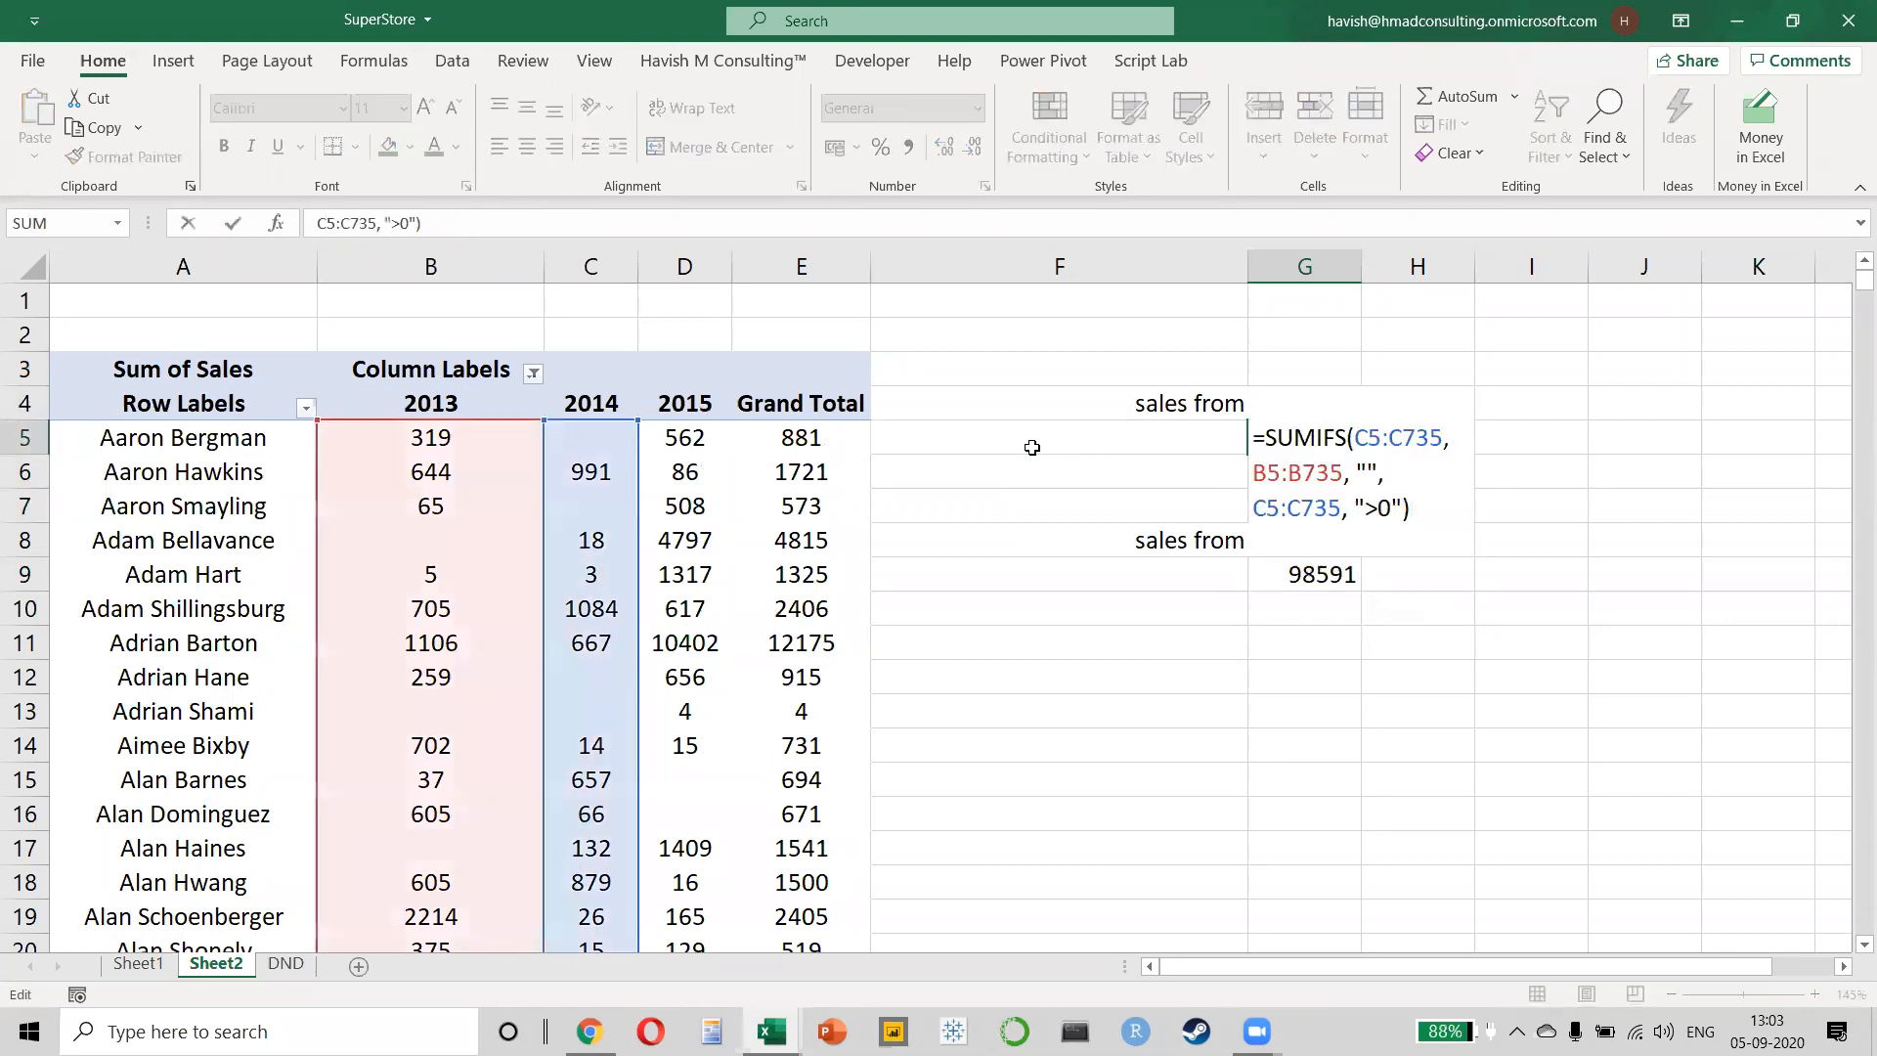
pyautogui.hotkey('shift', 'Up')
pyautogui.hotkey('shift', 'Up')
pyautogui.hotkey('shift', 'Up')
pyautogui.hotkey('ctrl', 'c')
pyautogui.press('Return')
pyautogui.press('Down')
pyautogui.press('Down')
pyautogui.press('Down')
pyautogui.press('F2')
pyautogui.hotkey('shift', 'Up')
pyautogui.hotkey('shift', 'Up')
pyautogui.hotkey('ctrl', 'v')
pyautogui.press('Down')
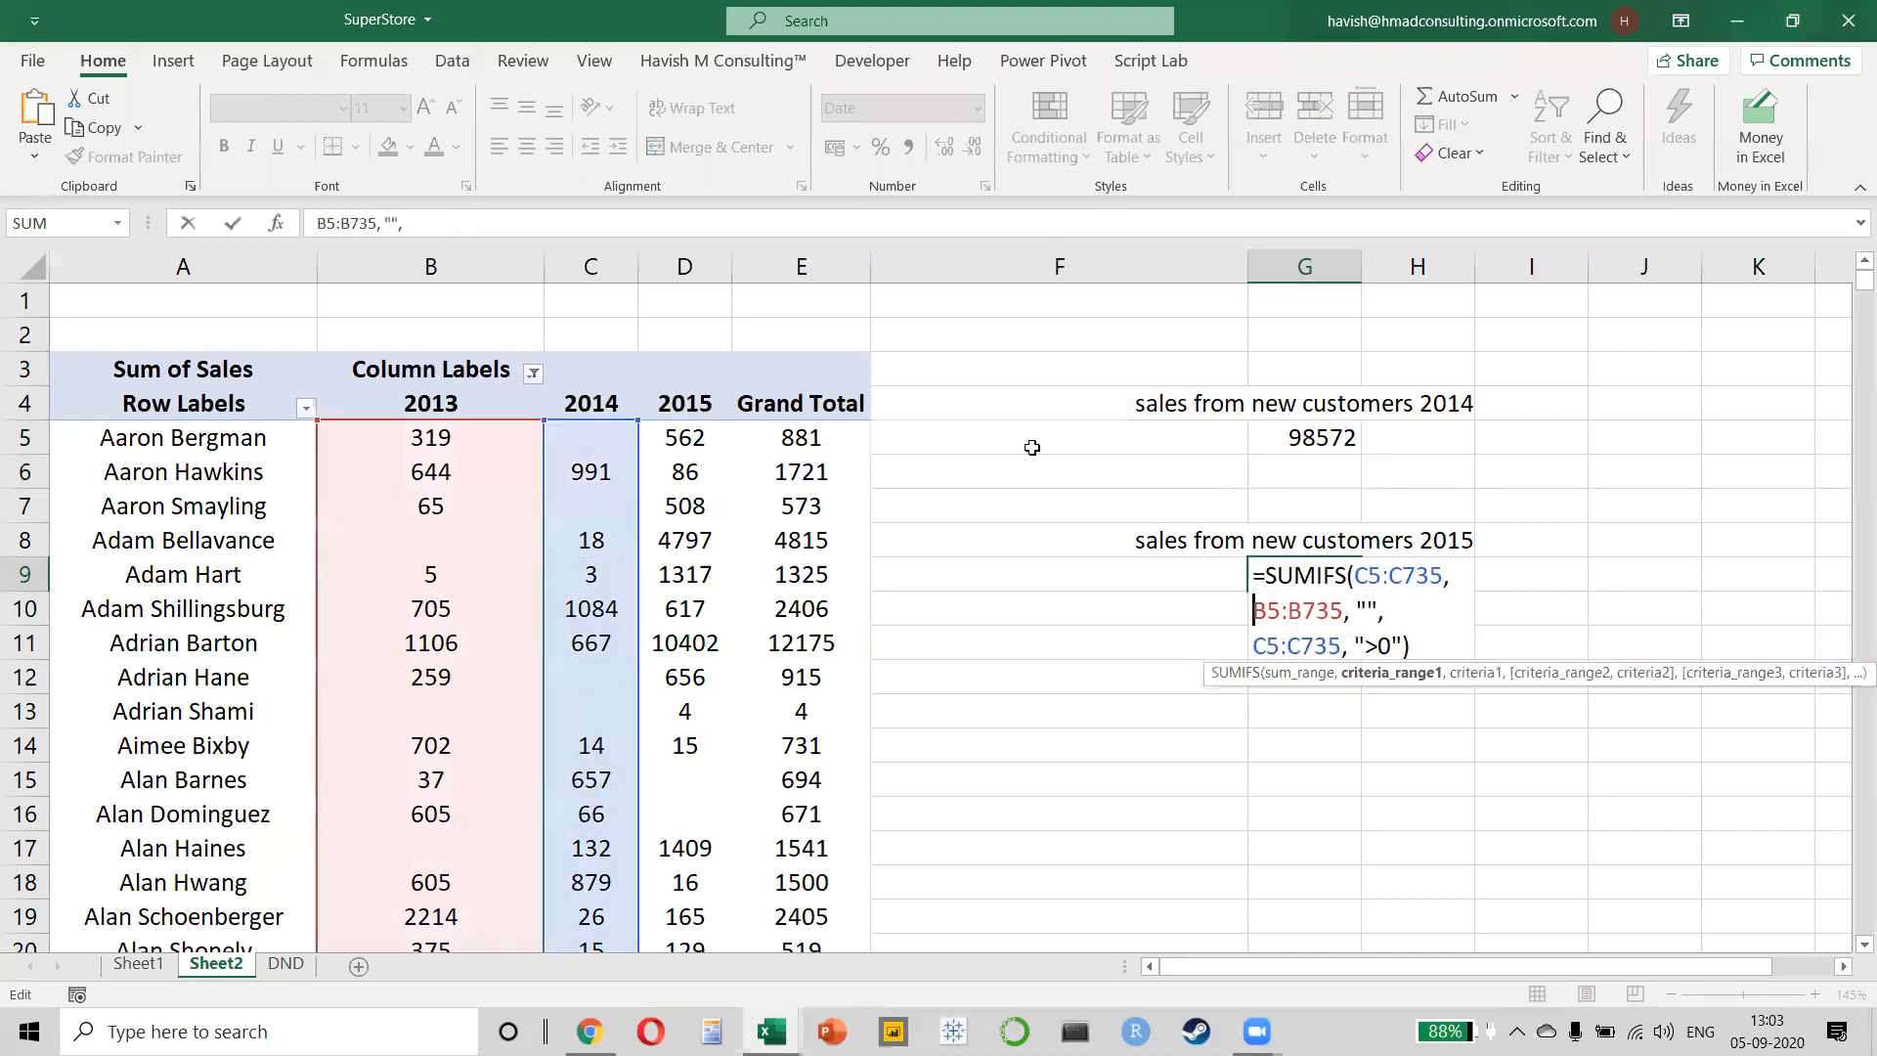
# - Change the sum range of the G9 SUMIFS formula to D5:D735
pyautogui.press('Up')
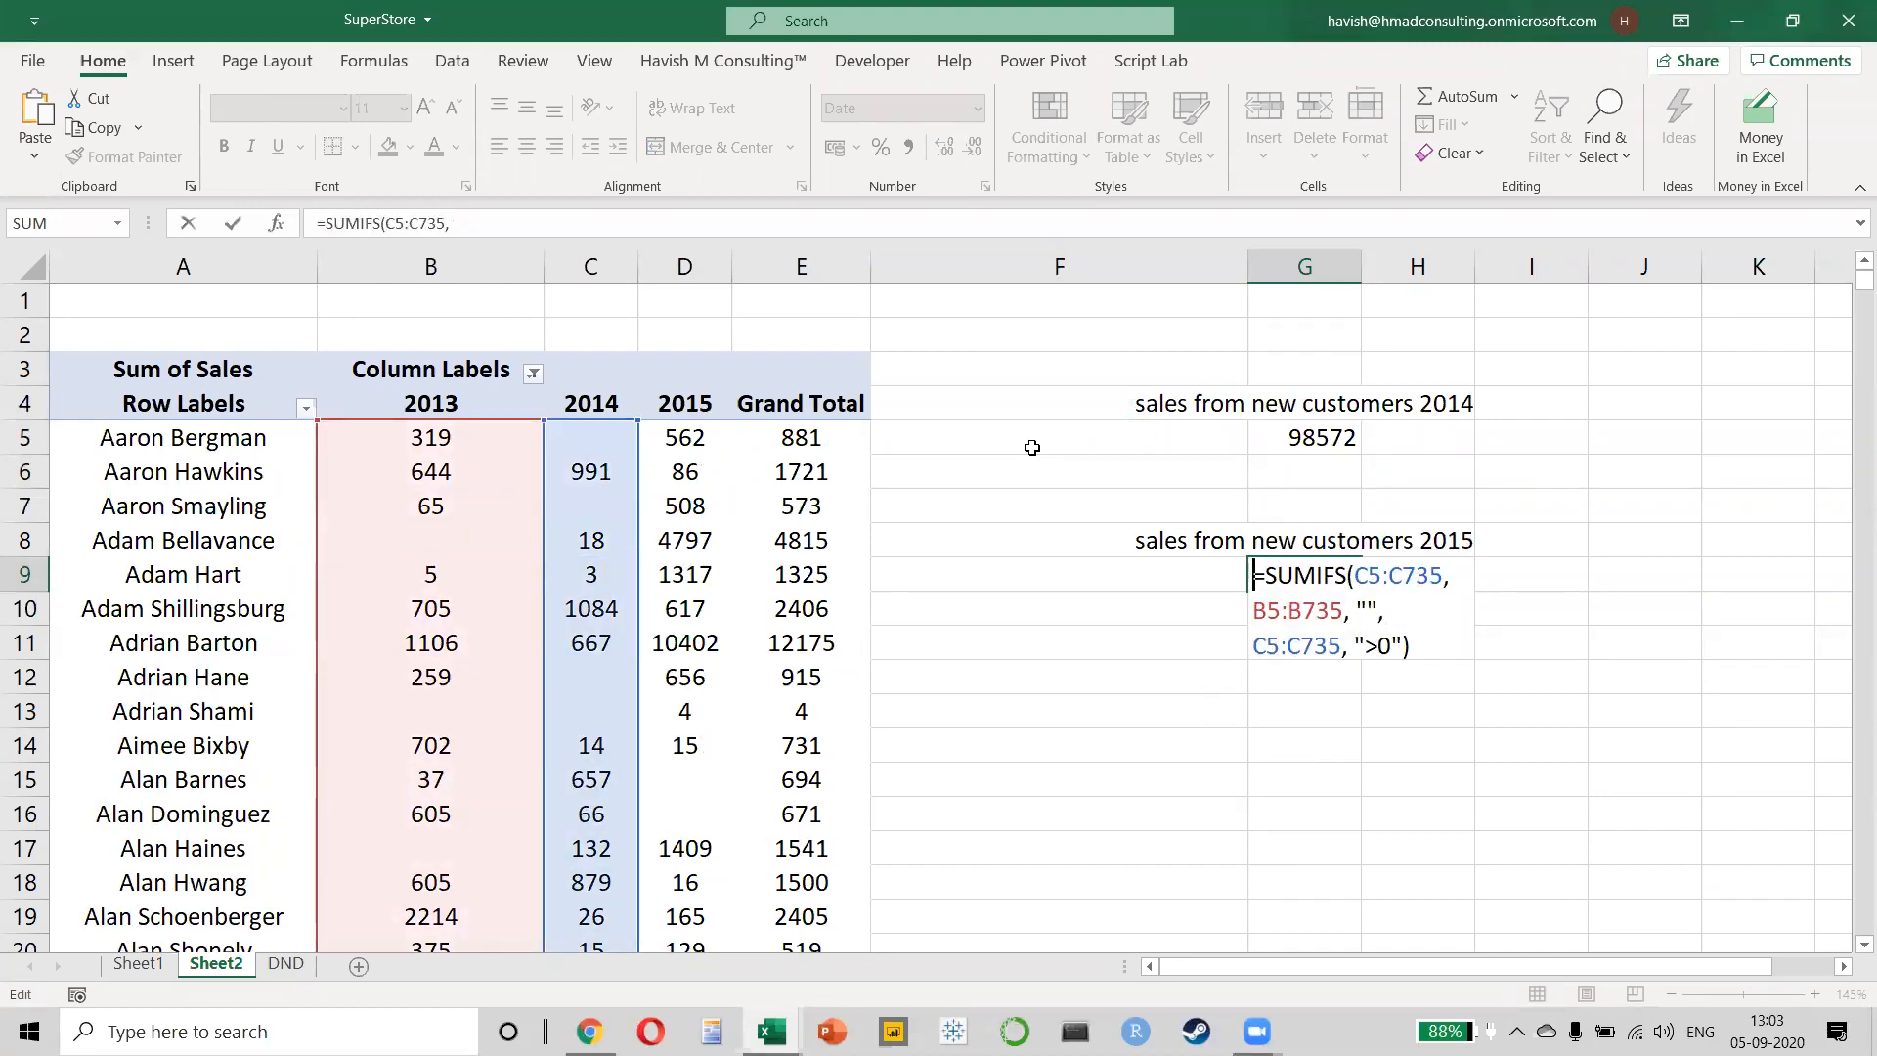
pyautogui.press('Right')
pyautogui.press('Right')
pyautogui.press('Right')
pyautogui.press('Right')
pyautogui.press('Right')
pyautogui.press('Right')
pyautogui.press('Right')
pyautogui.press('Right')
pyautogui.press('Right')
pyautogui.press('BackSpace')
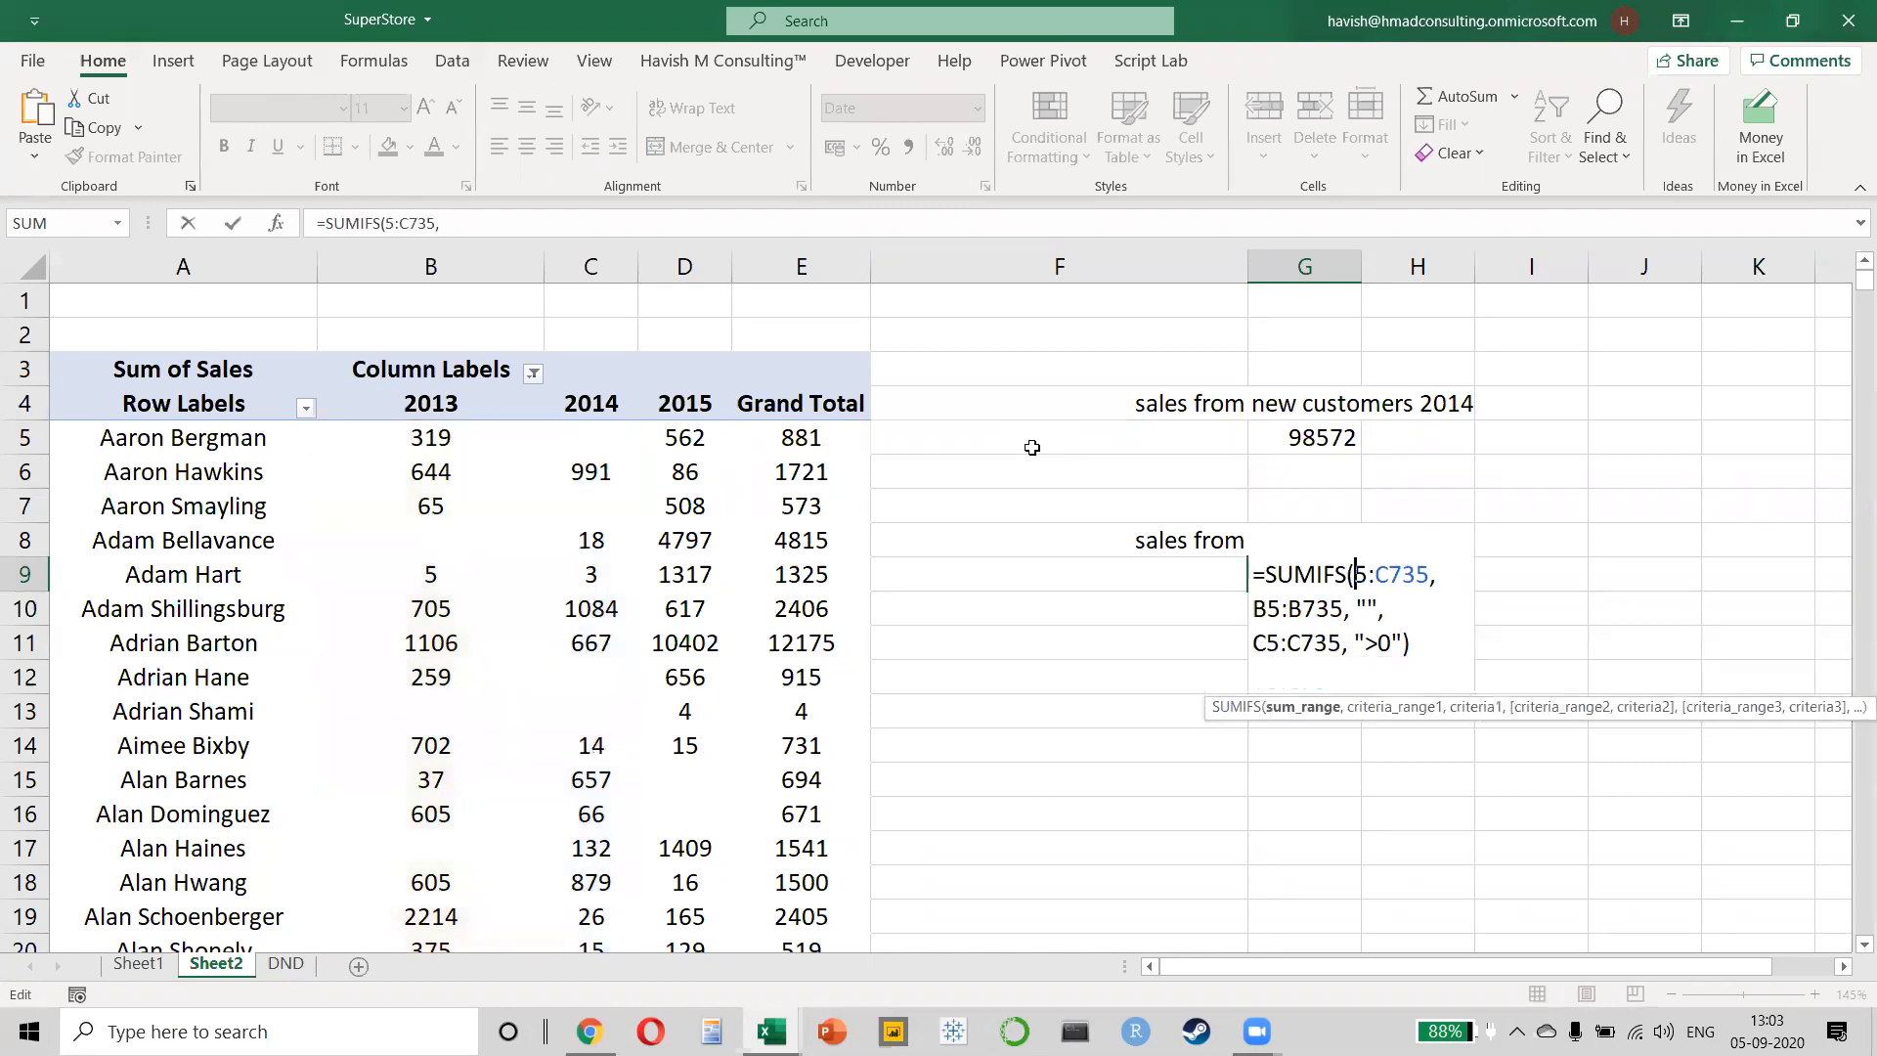
pyautogui.write('D')
pyautogui.press('Right')
pyautogui.press('Right')
pyautogui.press('Right')
pyautogui.press('BackSpace')
pyautogui.write('D')
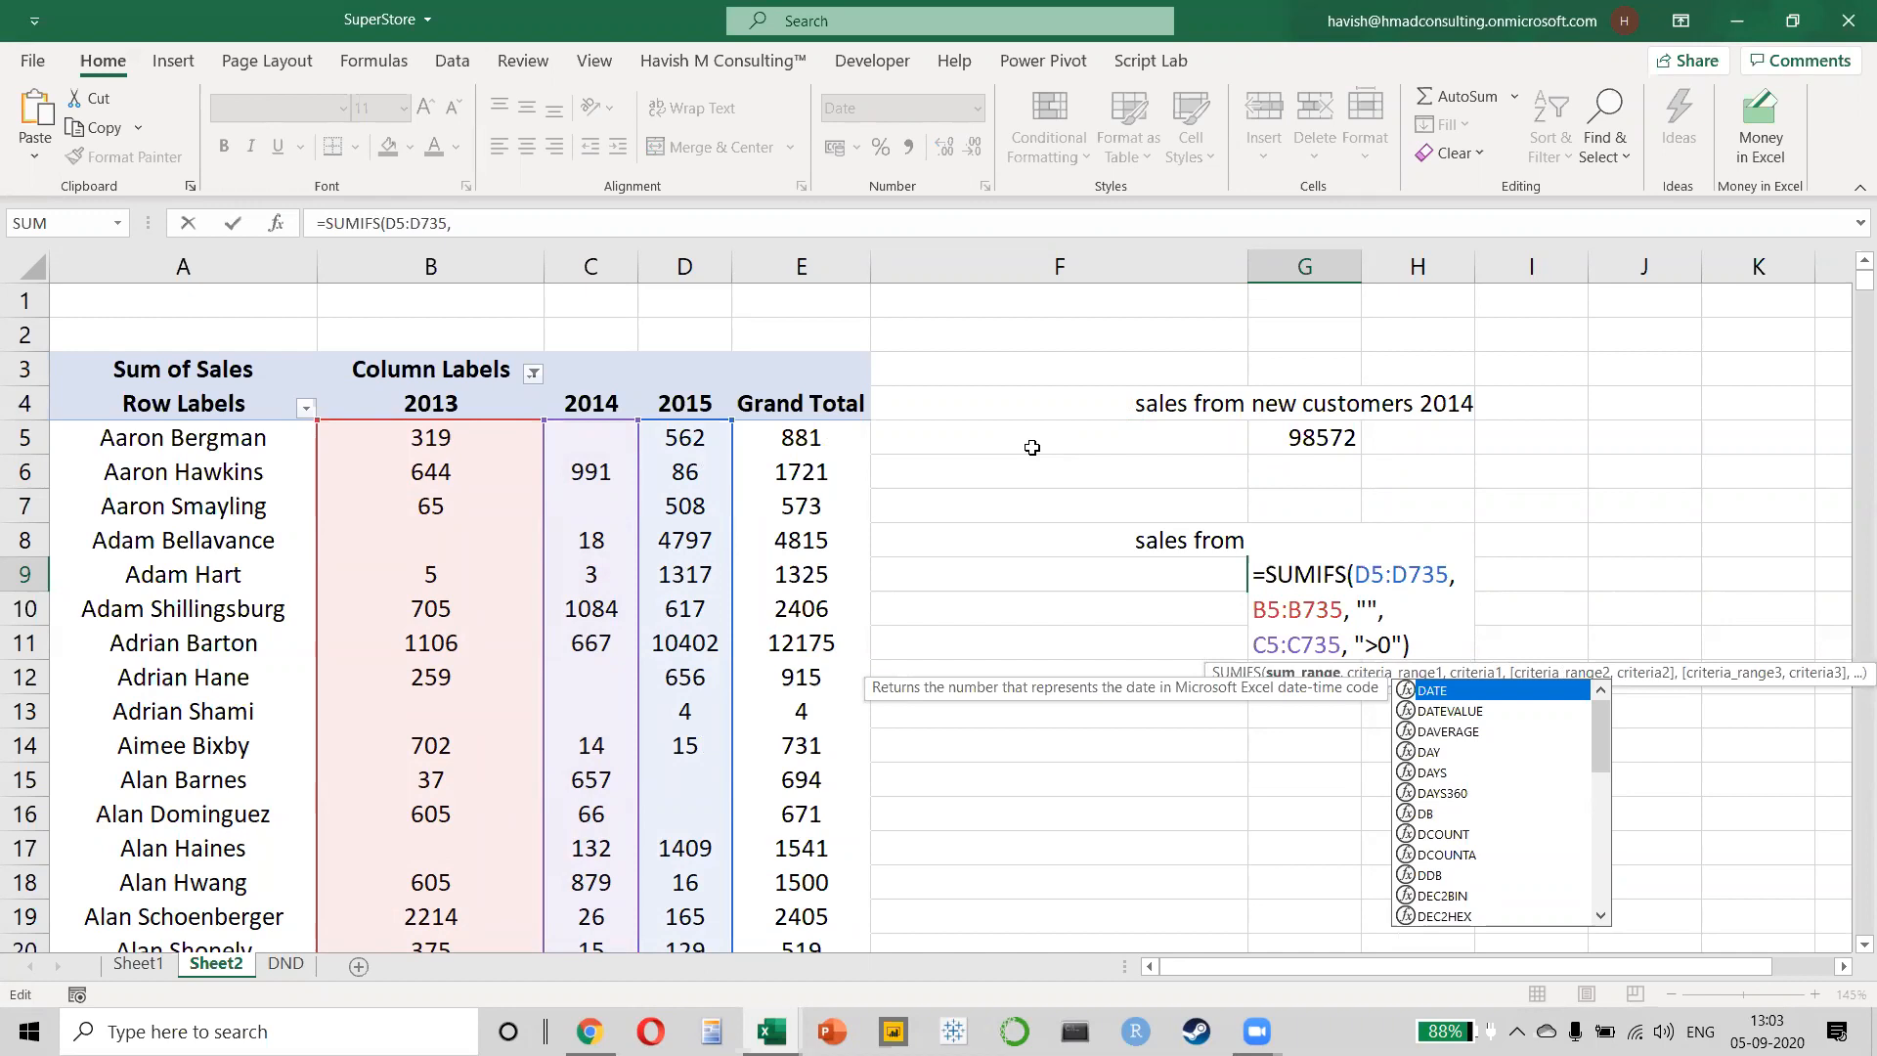
# - Change the C5:C735 criterion in the G9 formula to an empty string "" and add a comma for another pair
pyautogui.press('Down')
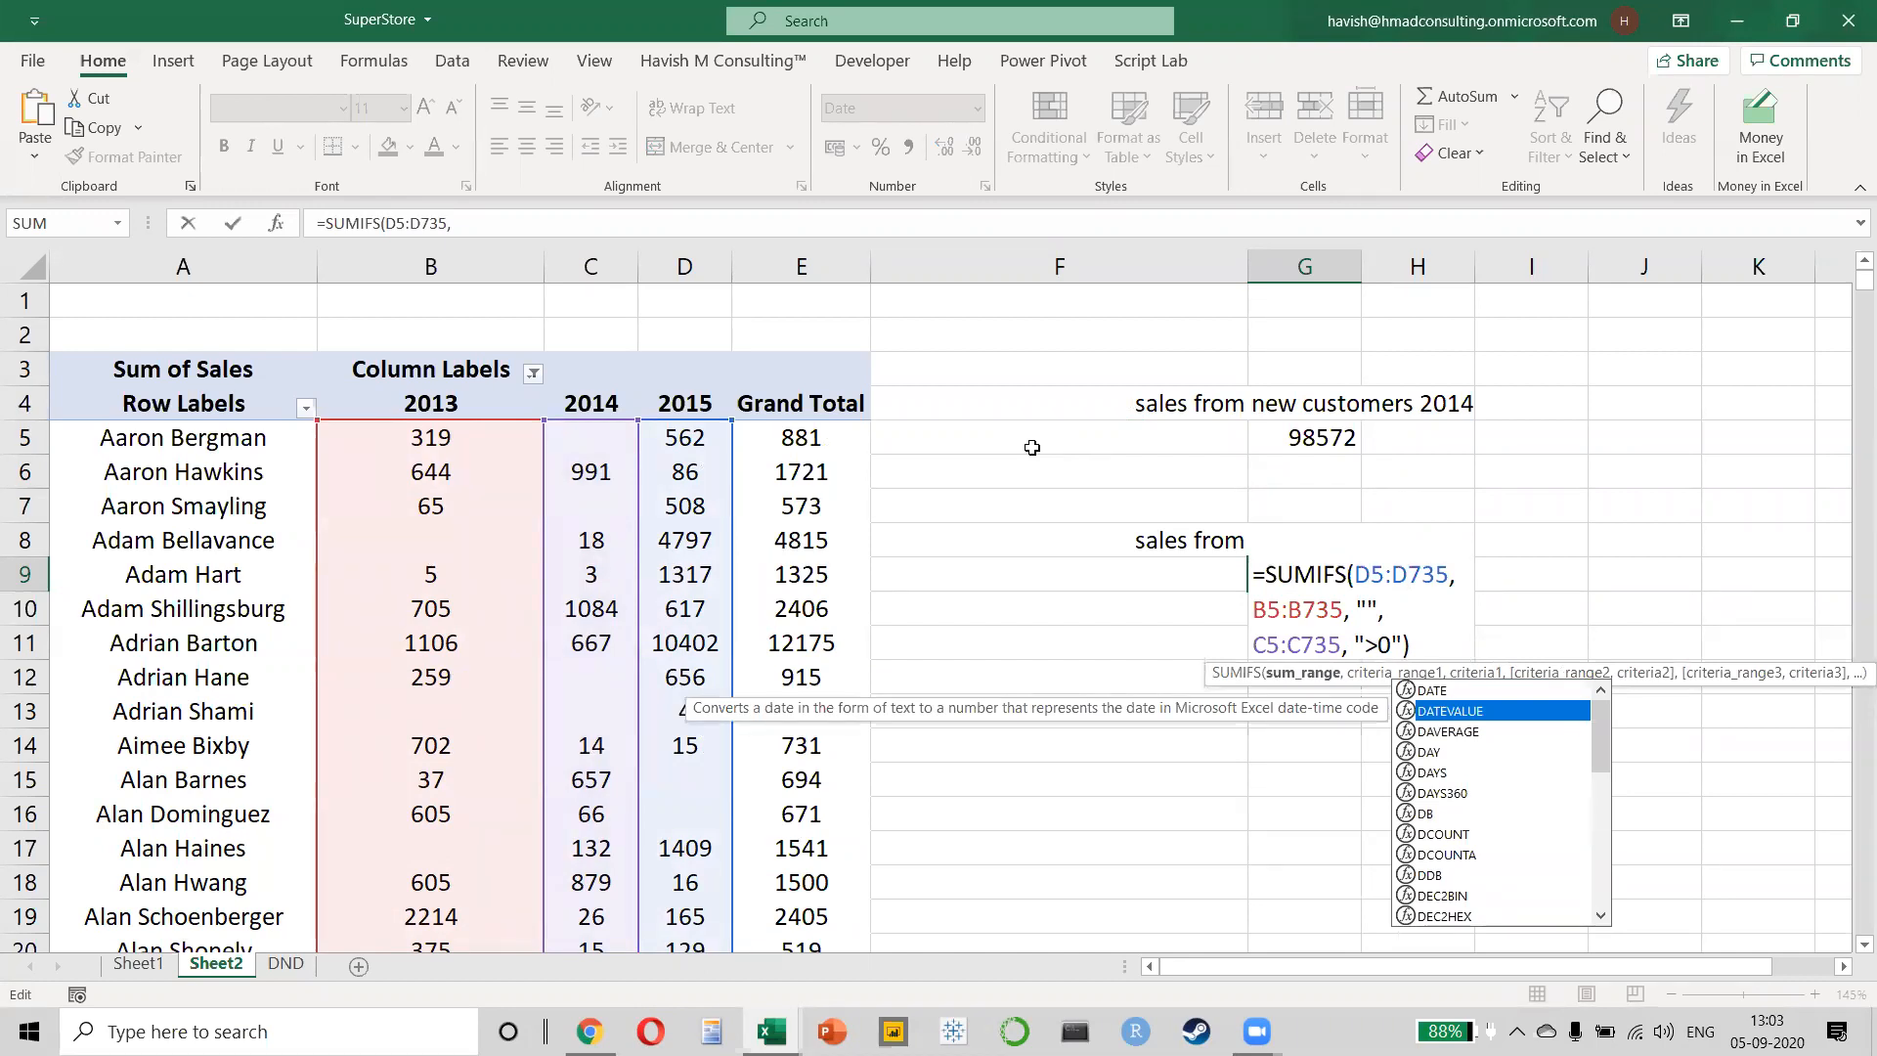
pyautogui.press('Down')
pyautogui.press('Down')
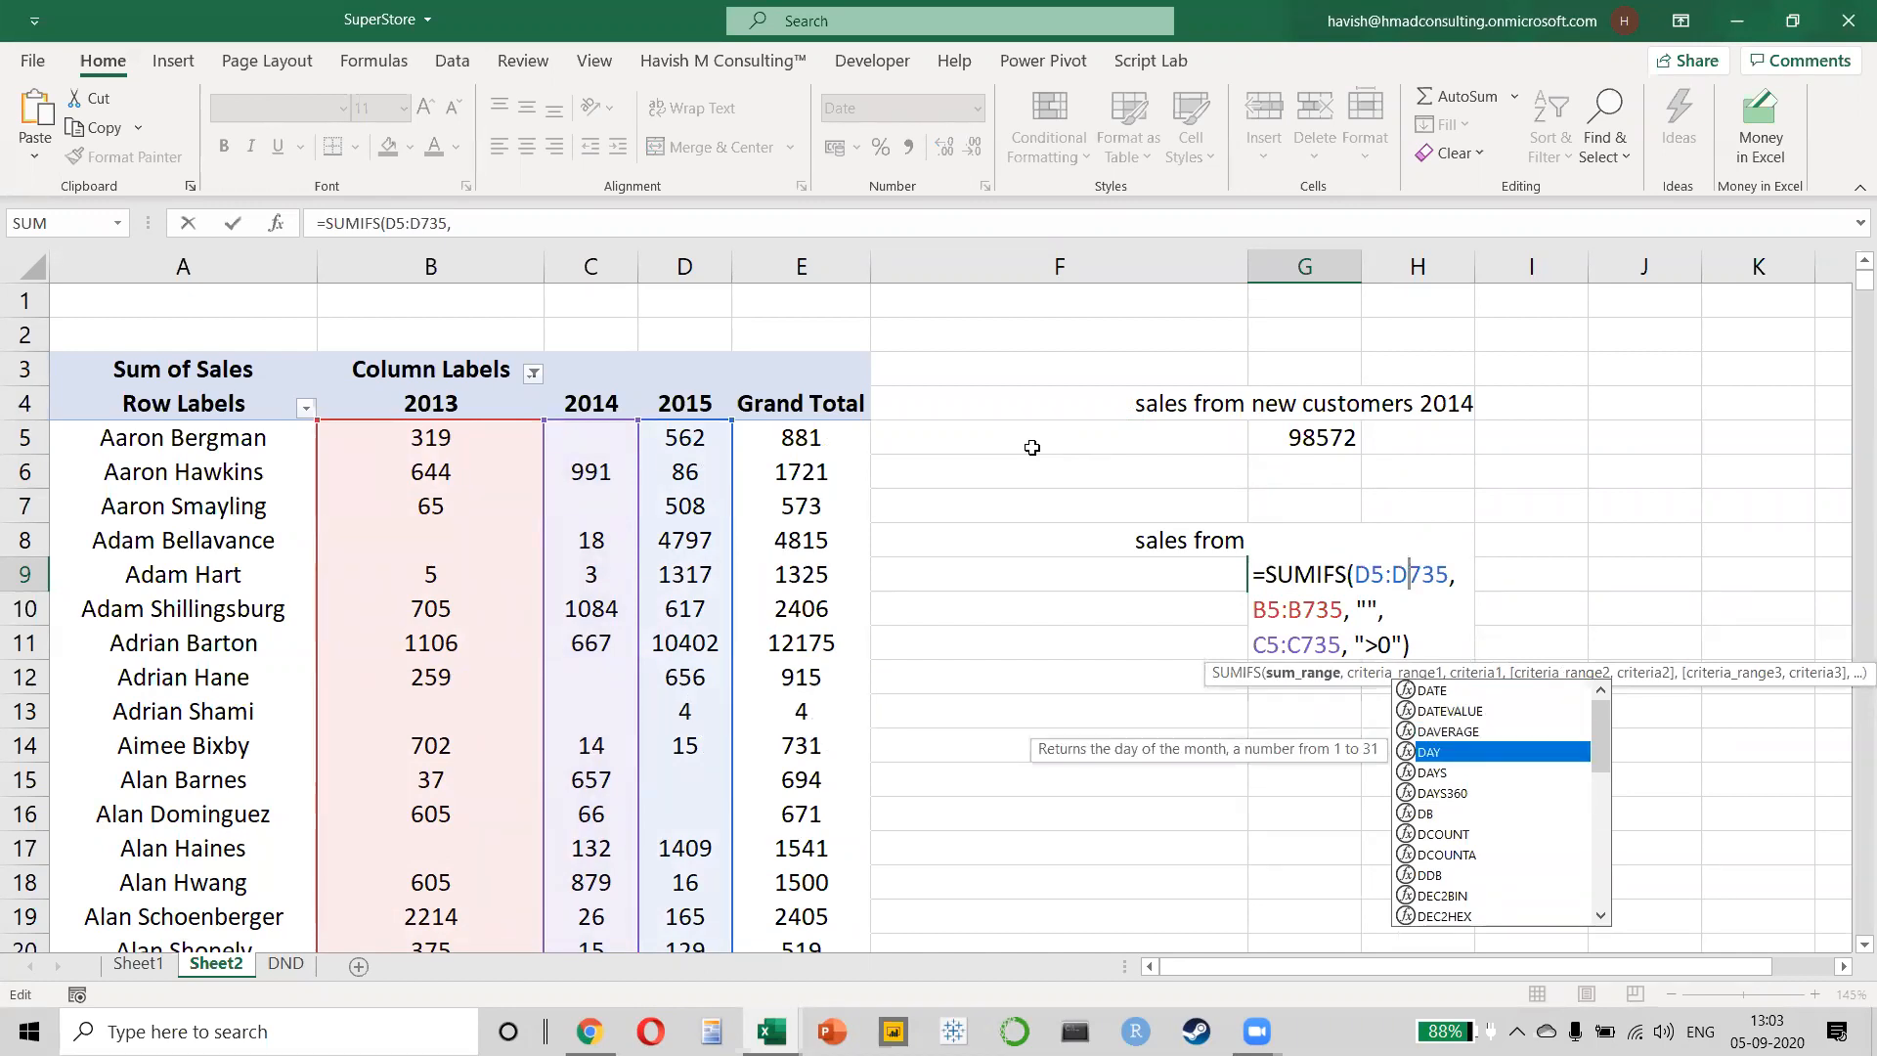
pyautogui.press('Right')
pyautogui.press('Down')
pyautogui.press('Down')
pyautogui.press('Left')
pyautogui.press('Left')
pyautogui.press('BackSpace')
pyautogui.press('BackSpace')
pyautogui.press('Right')
pyautogui.write(',')
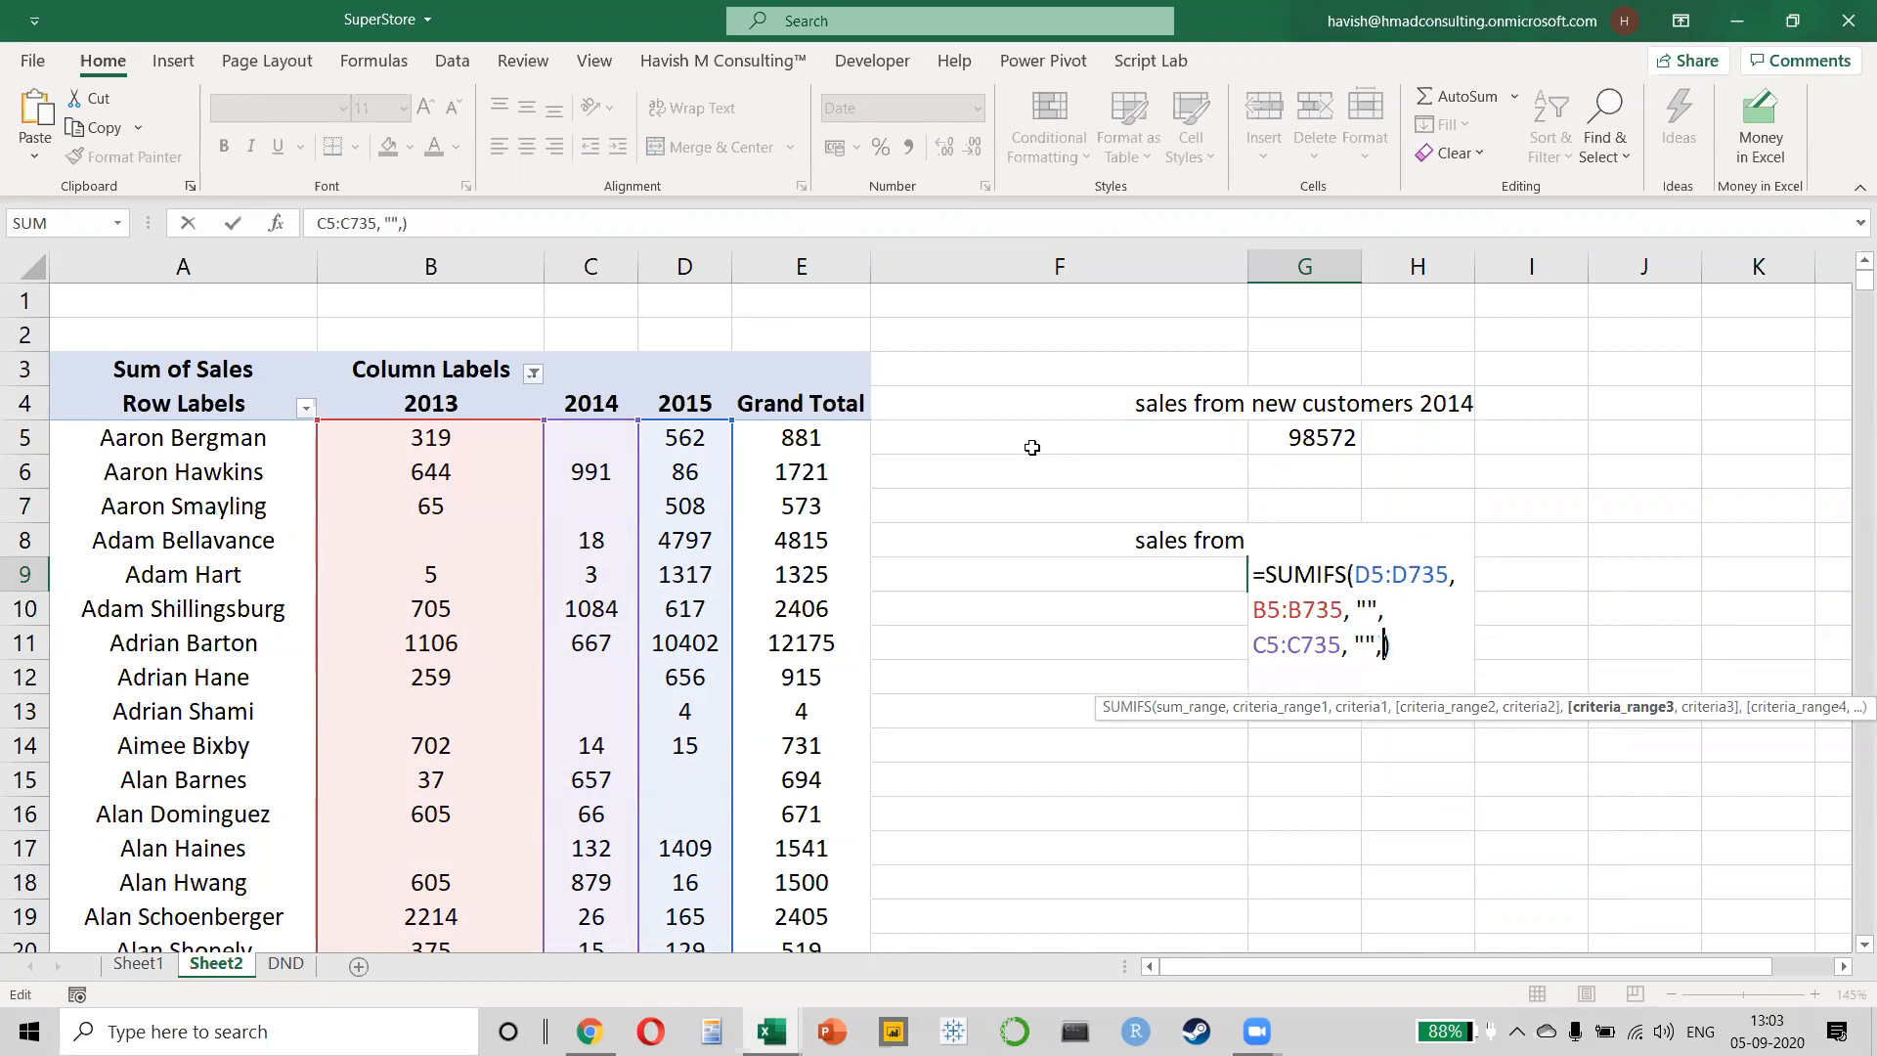
# - Complete the G9 formula with the criteria pair D5:D735, ">0" on its own line
pyautogui.hotkey('alt', 'Return')
pyautogui.write('d5:d')
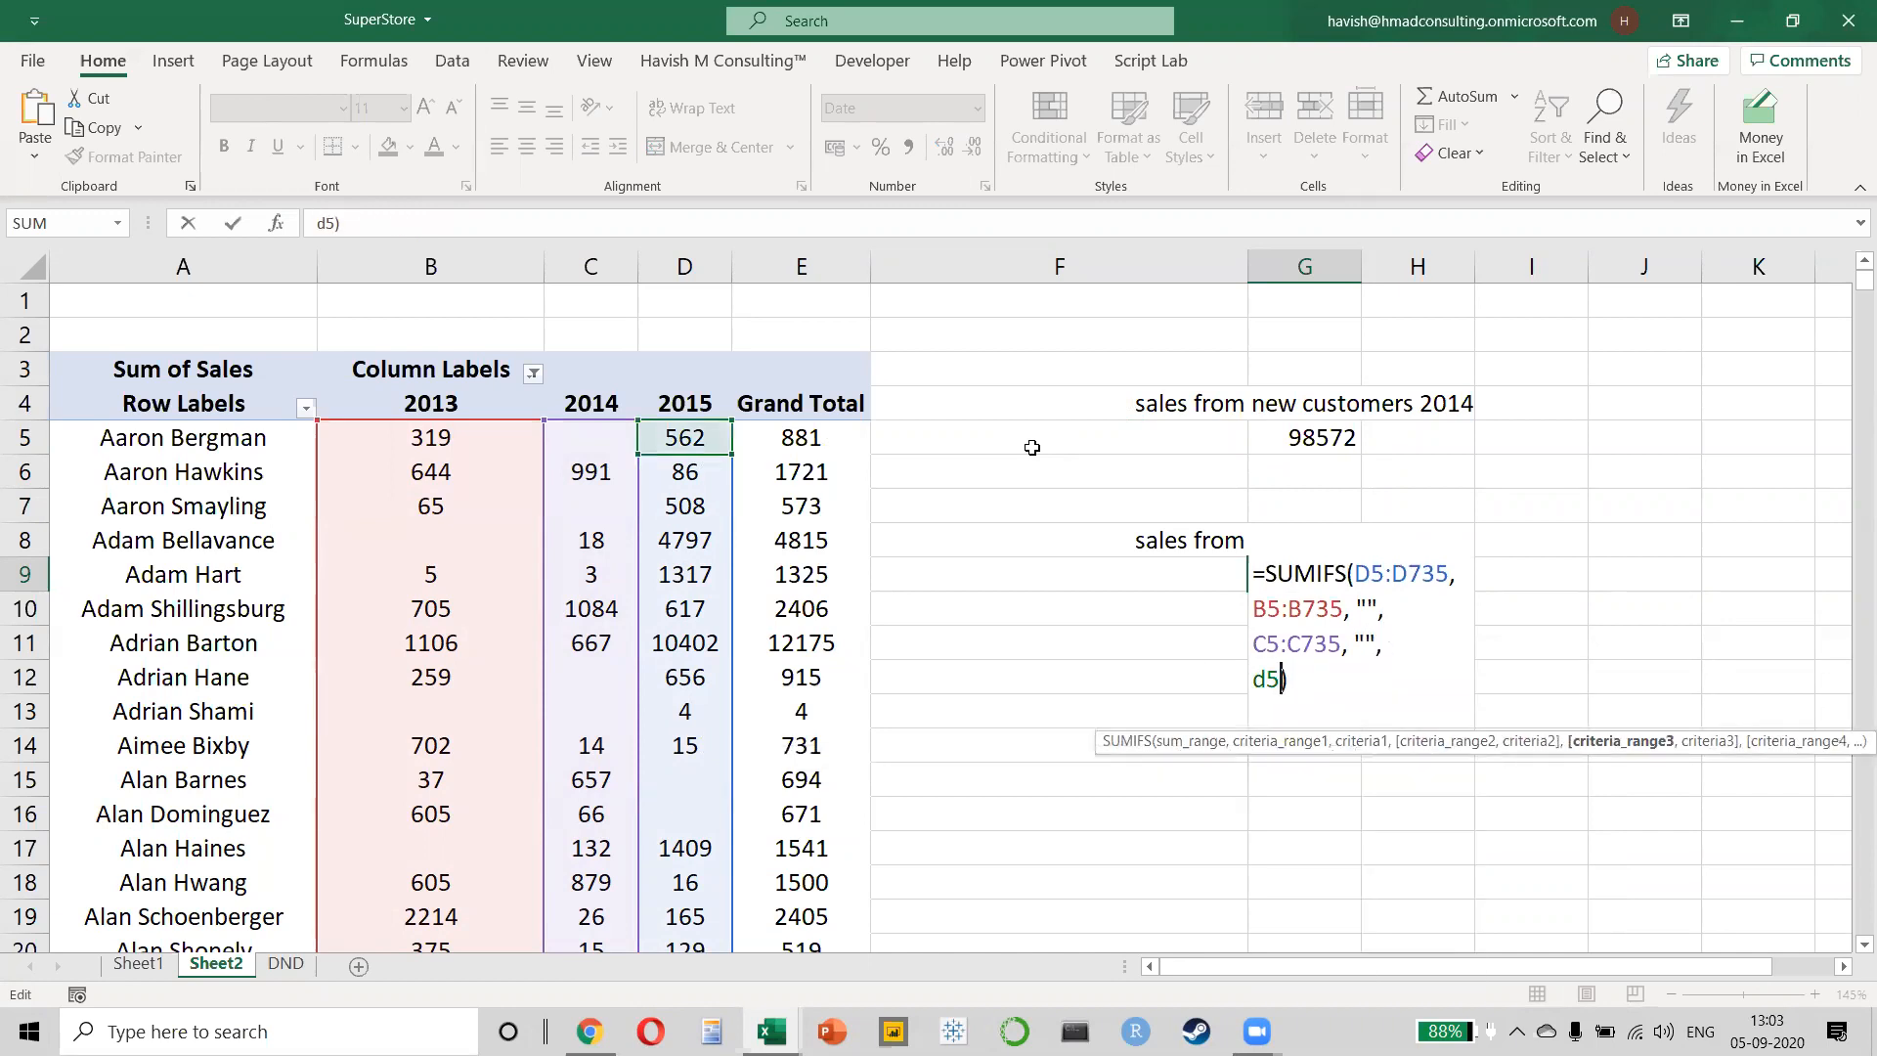
pyautogui.write('735,')
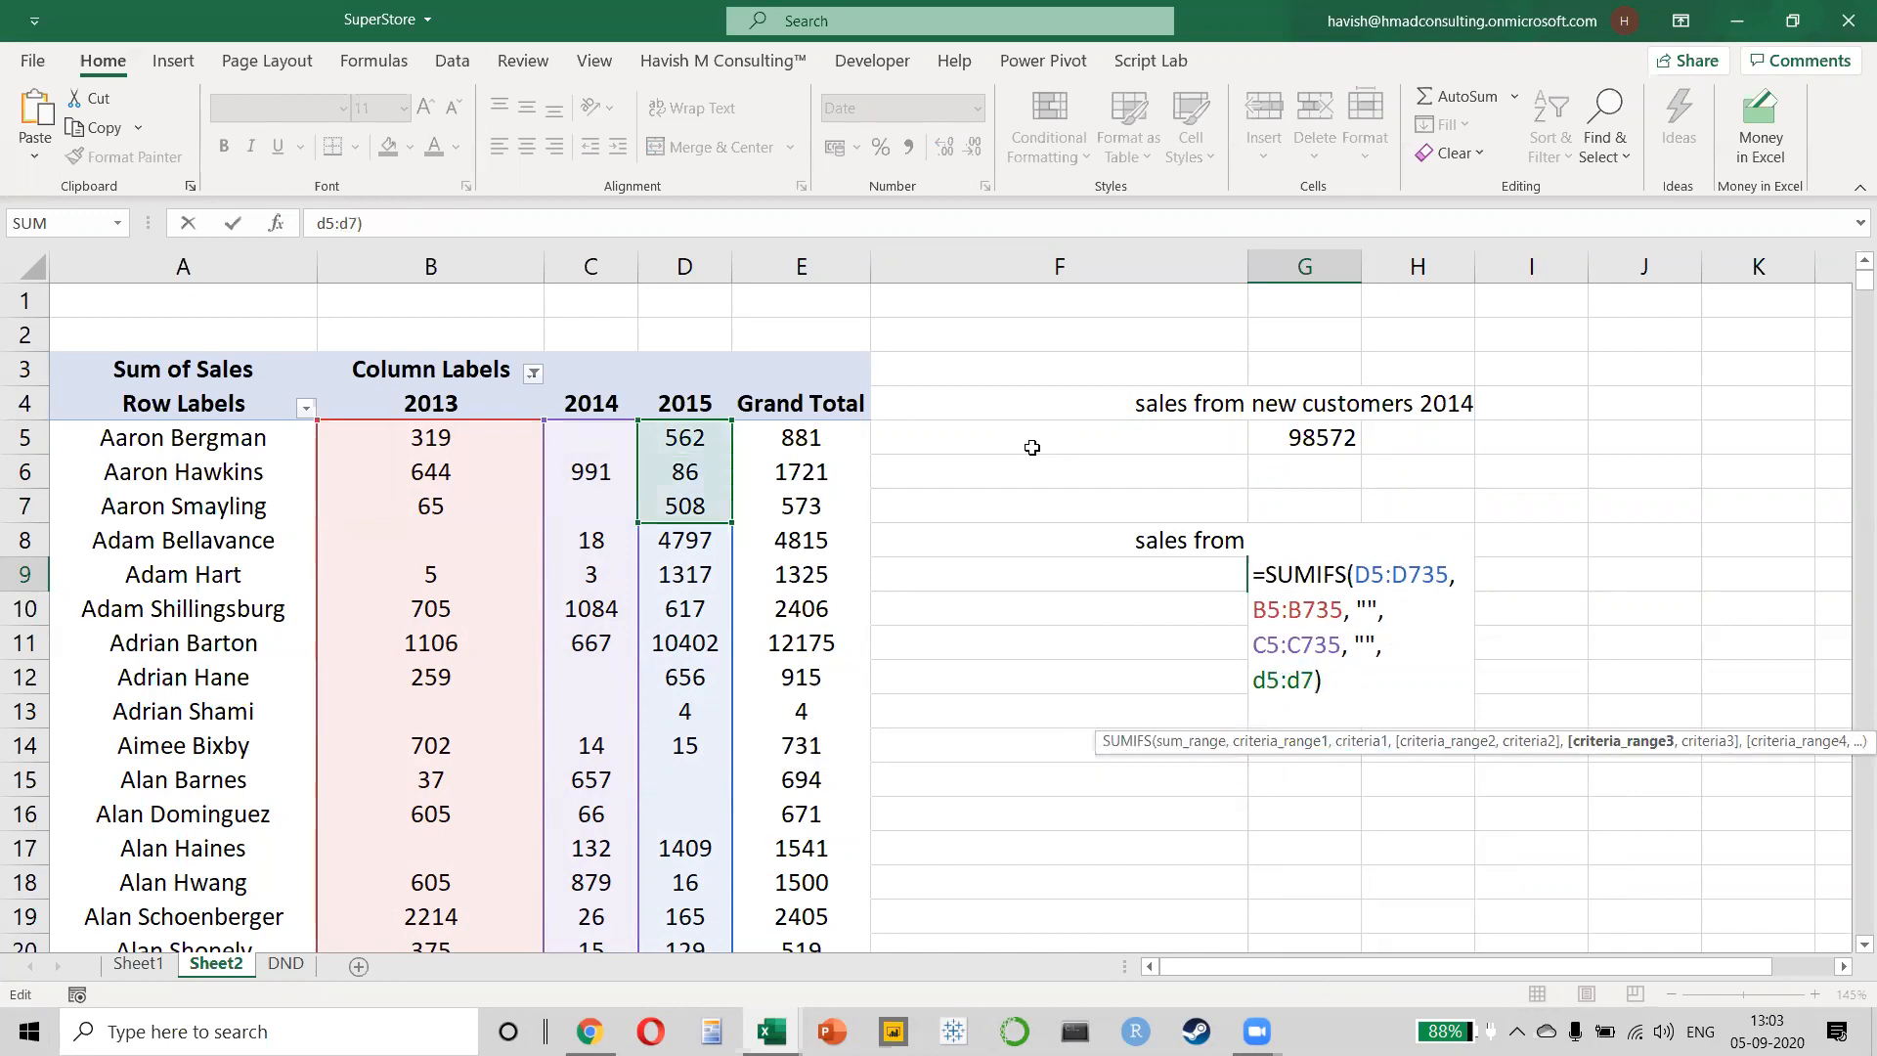
pyautogui.write(' ">')
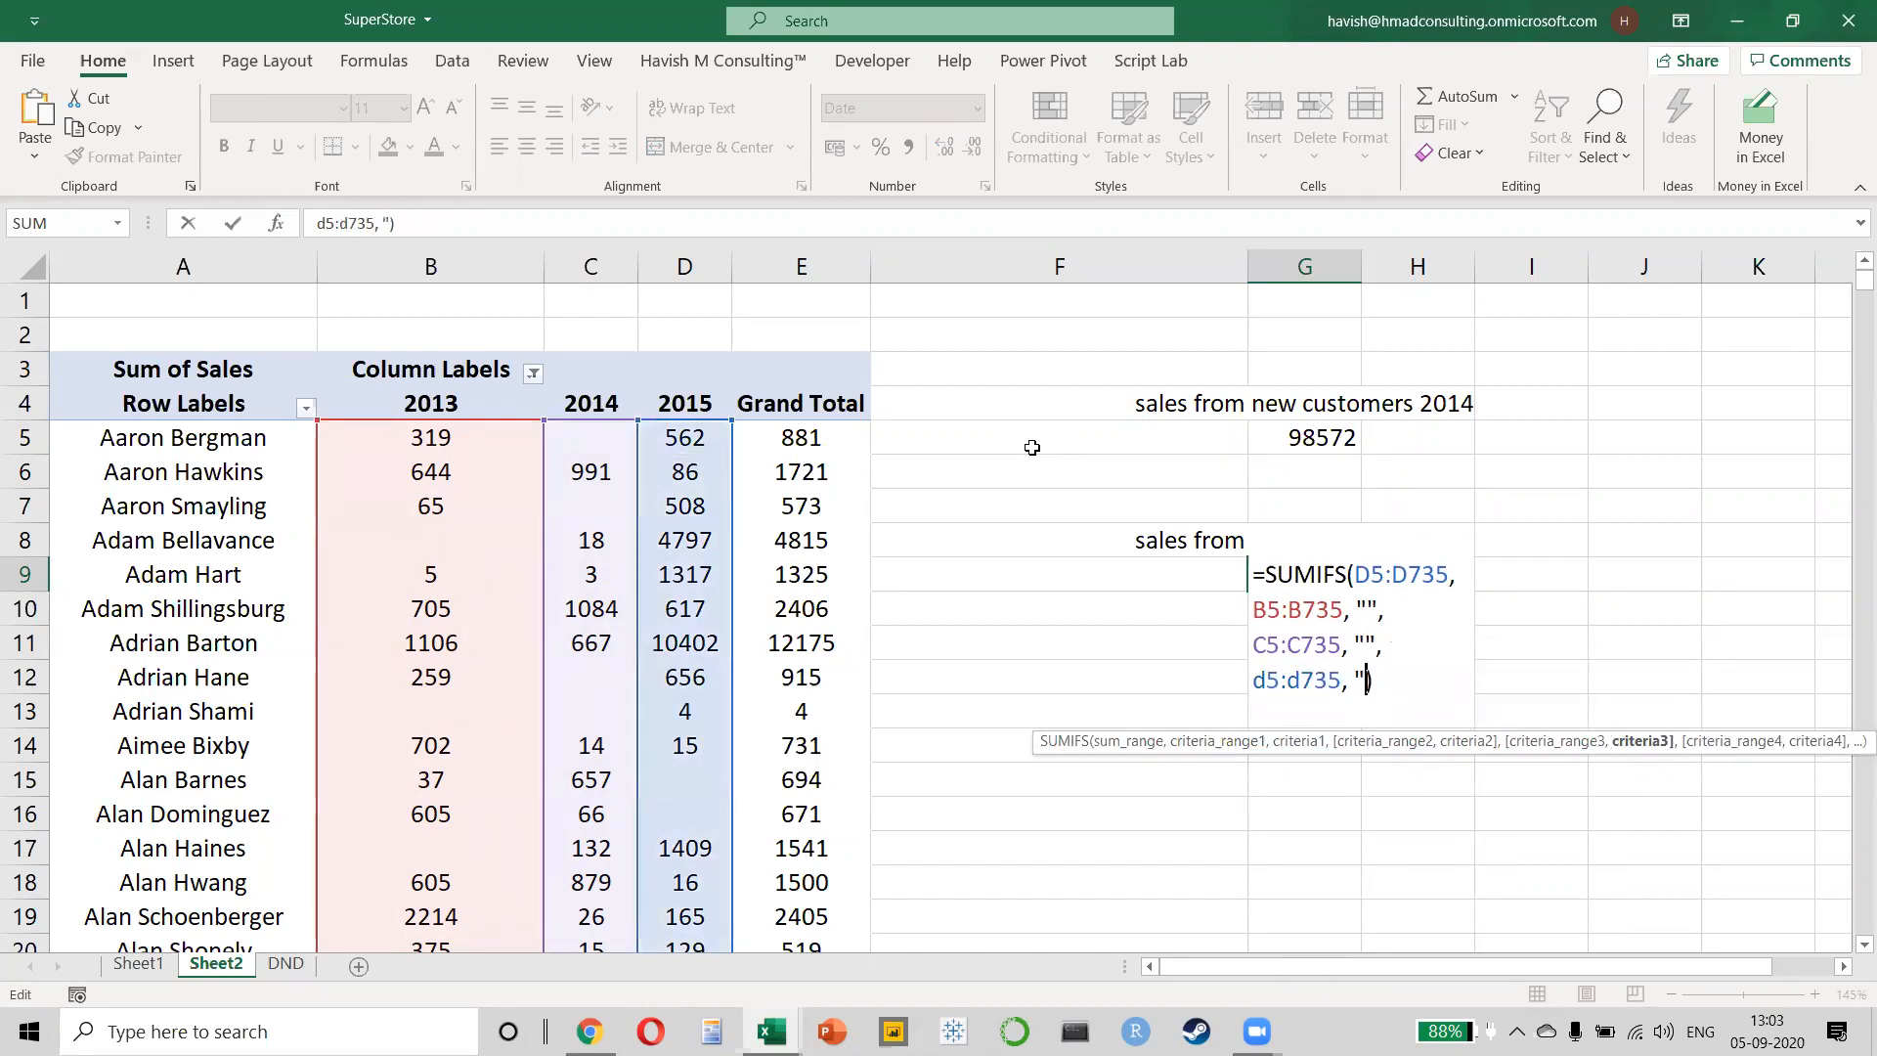
pyautogui.write('0"')
pyautogui.press('Return')
pyautogui.press('Up')
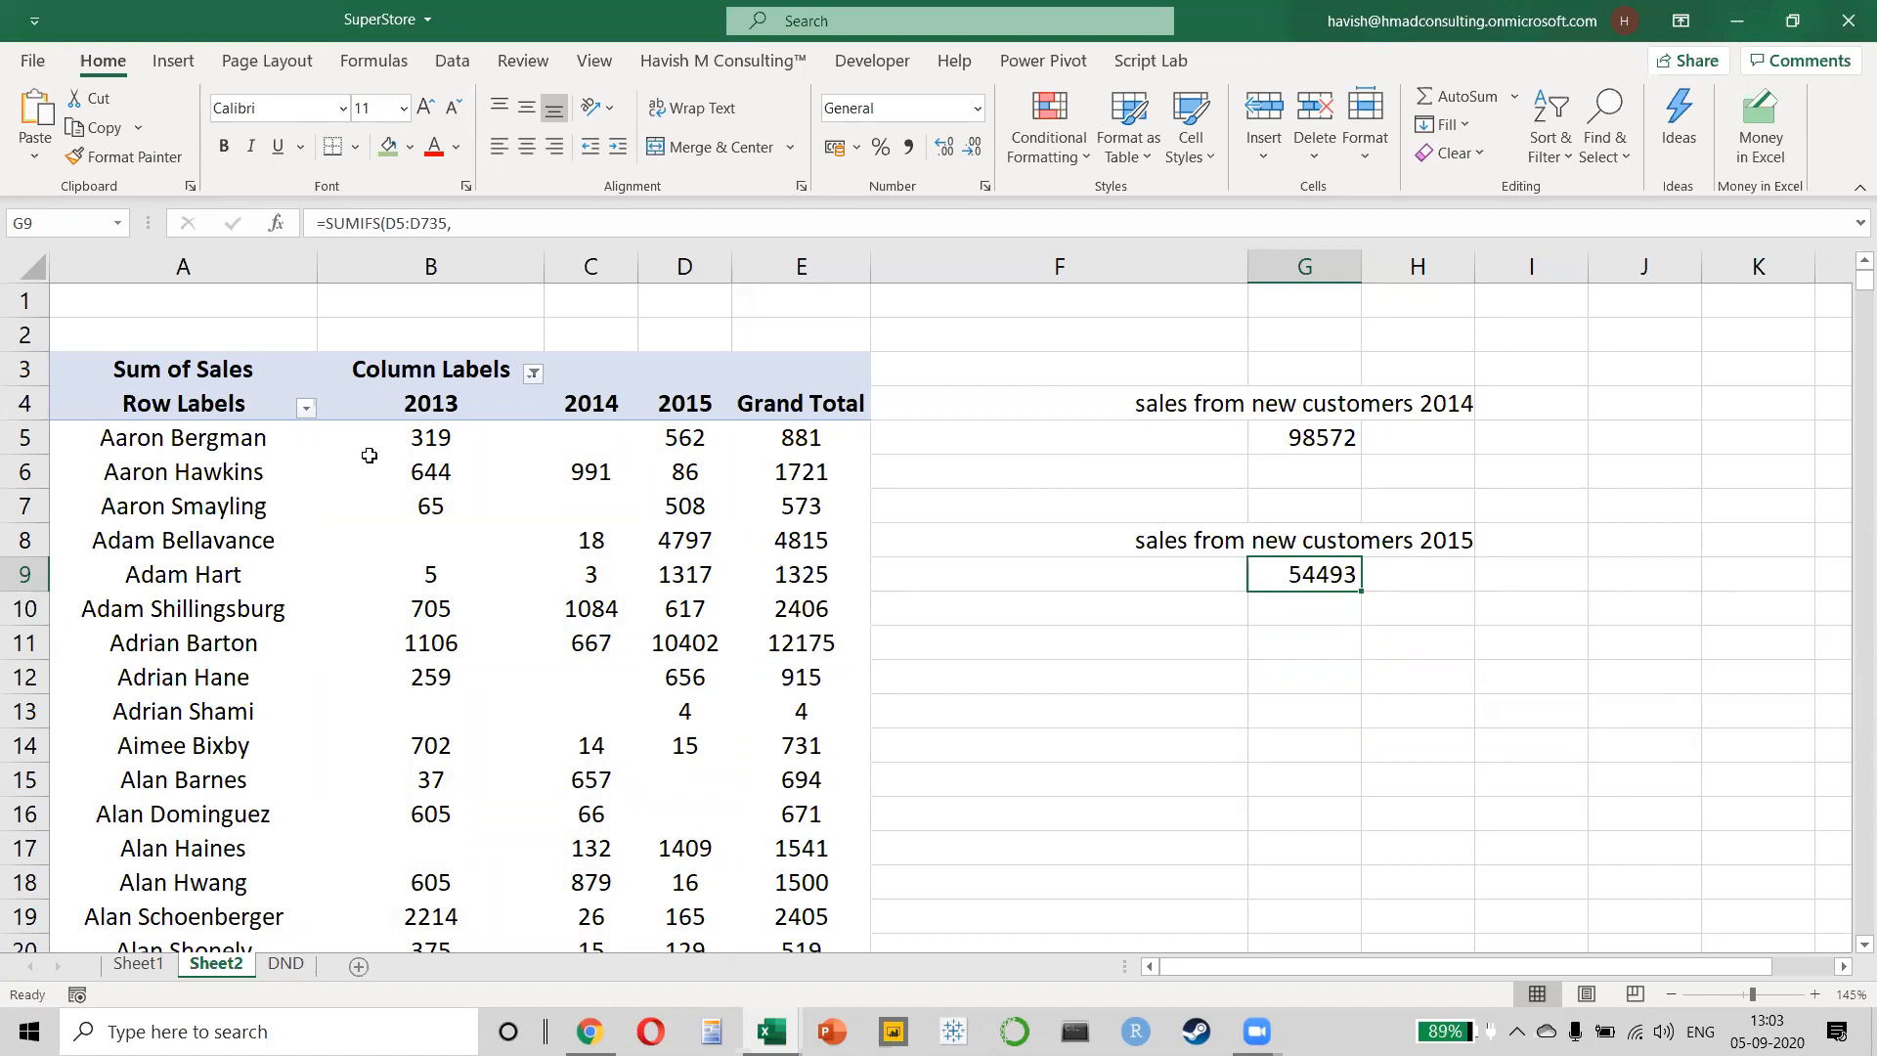
# - Review the SUMIFS formula in G9 against the 2013, 2014 and 2015 columns without changing it
pyautogui.moveTo(355, 460)
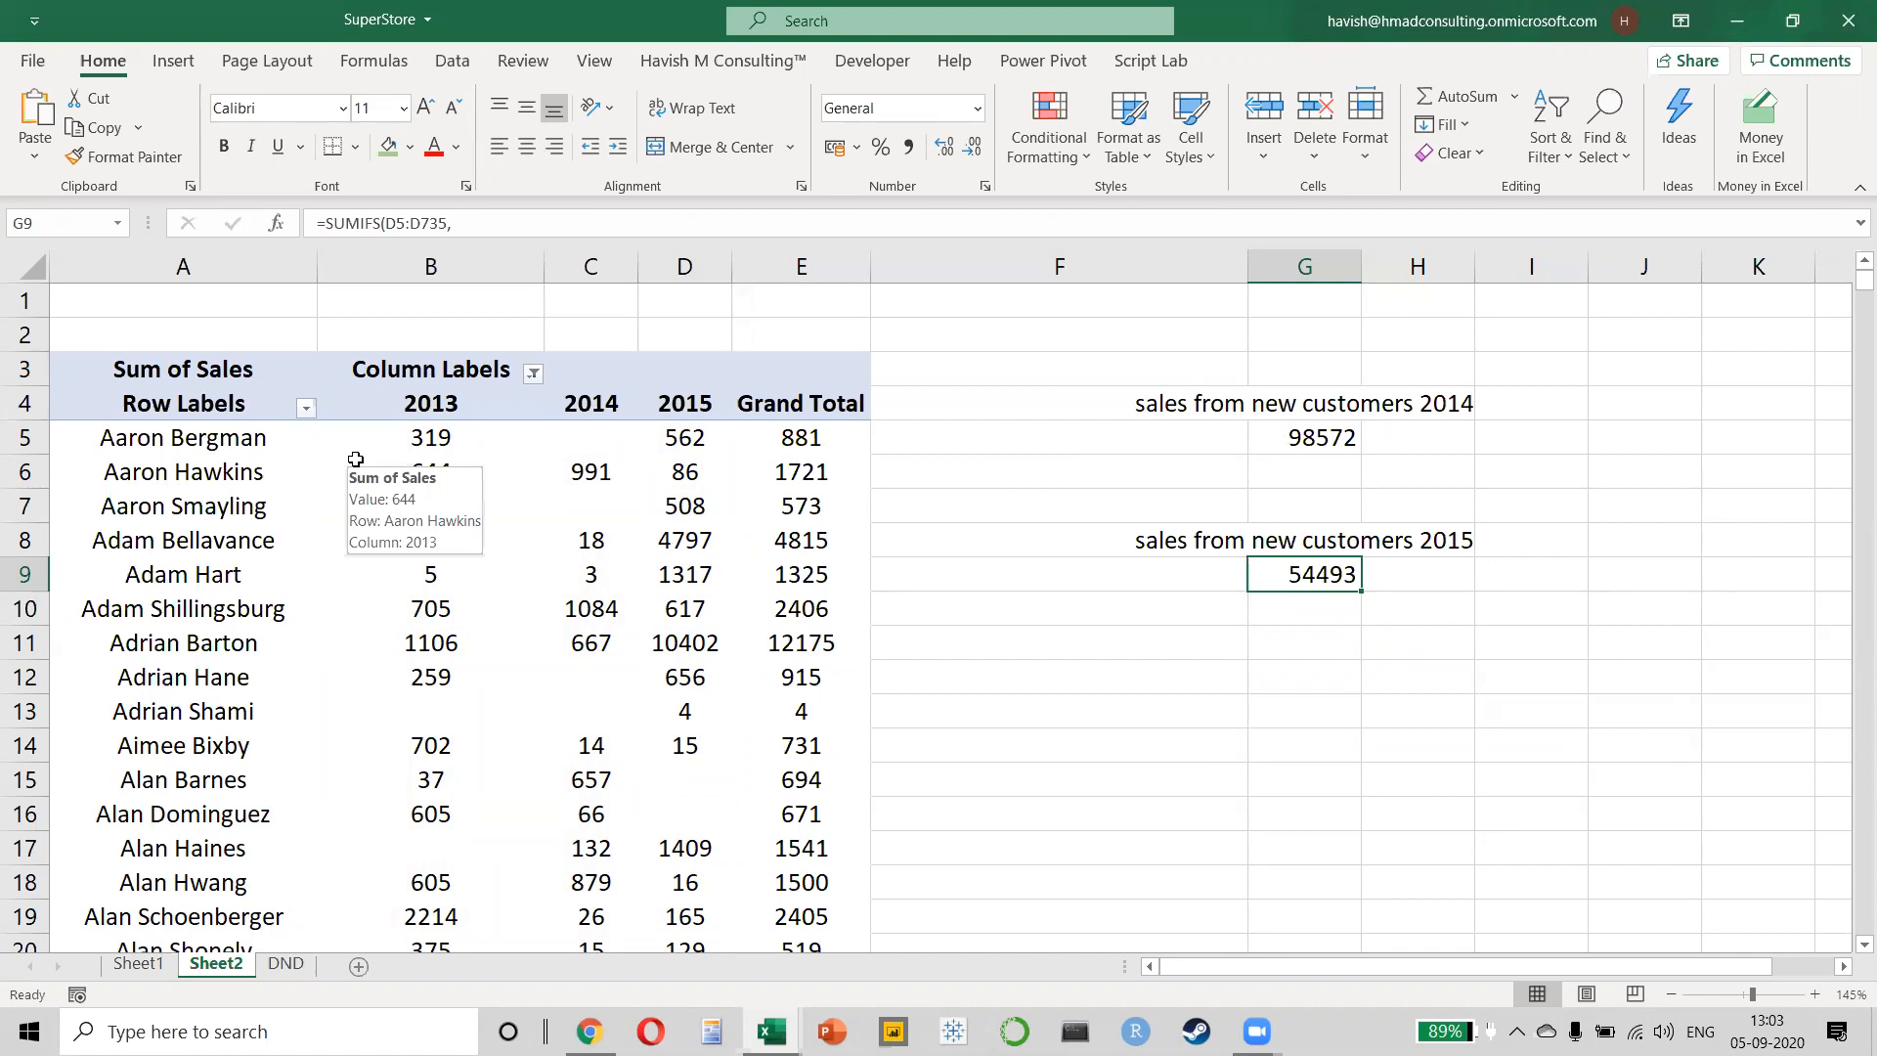
pyautogui.moveTo(460, 501)
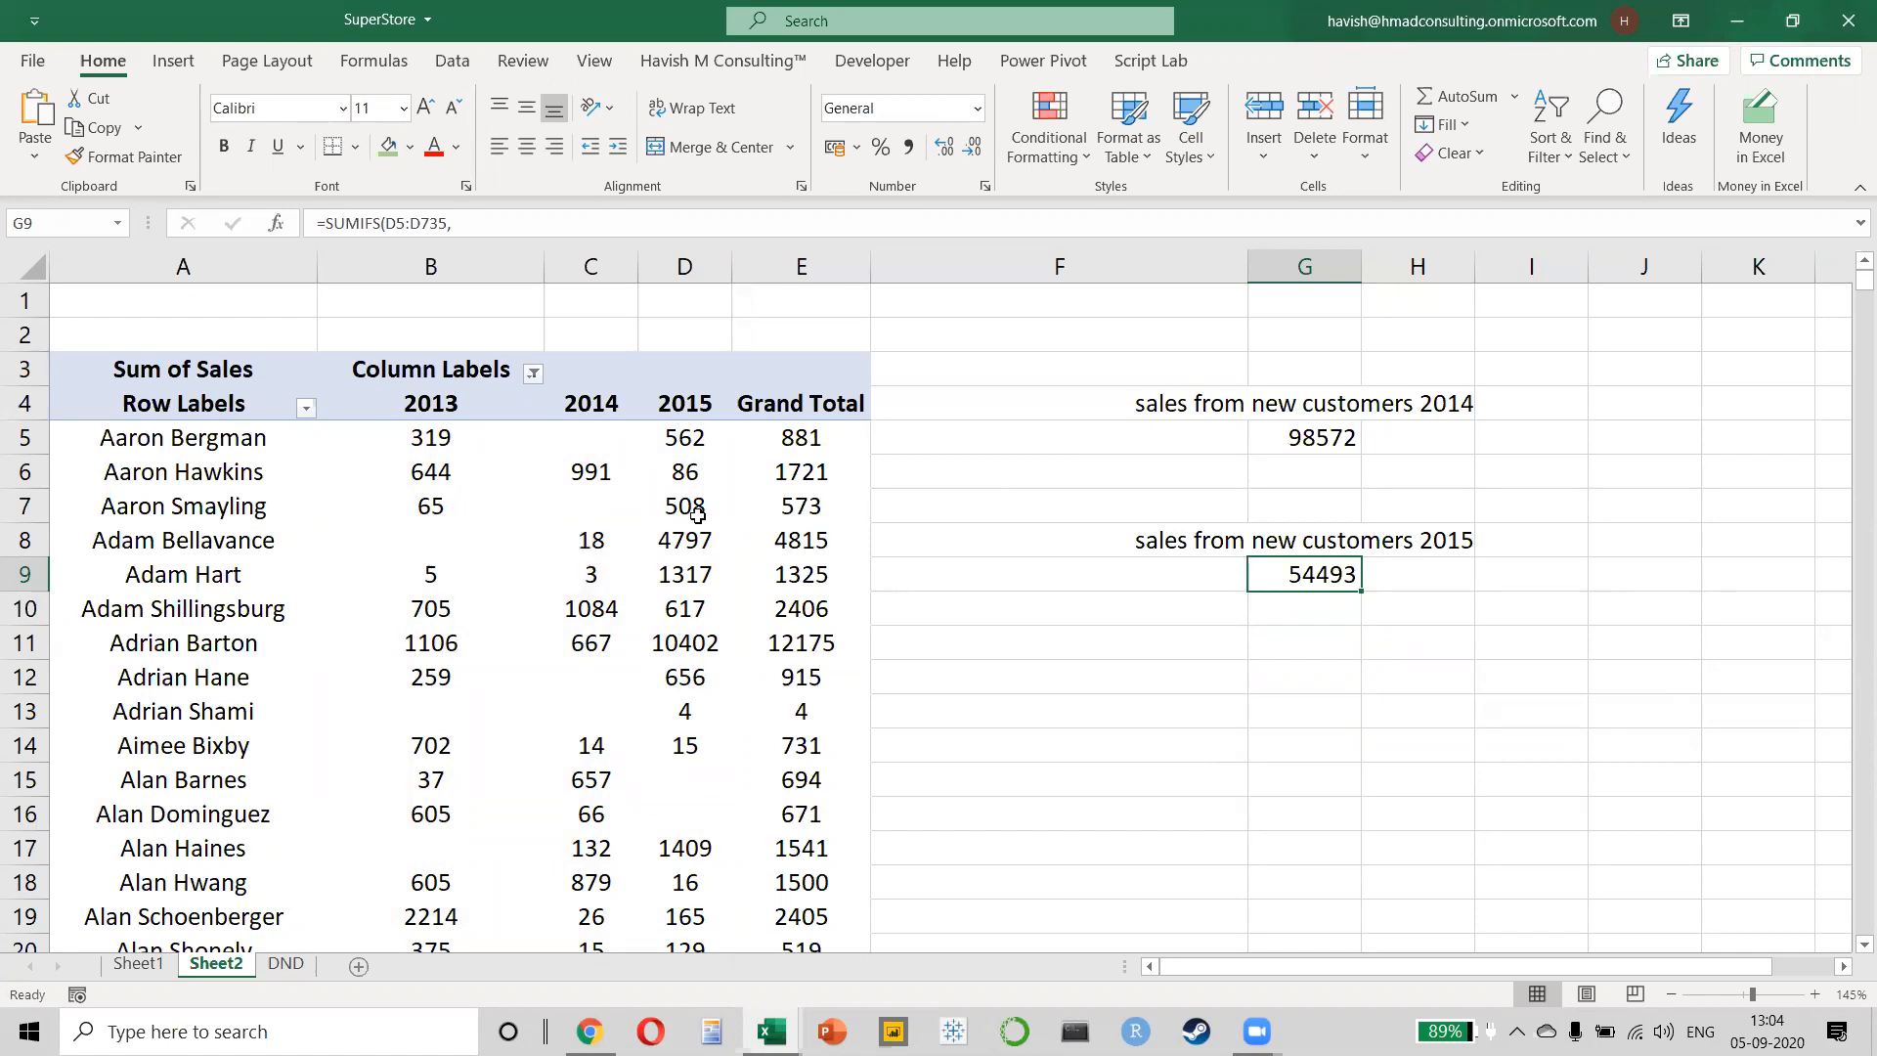
pyautogui.press('F2')
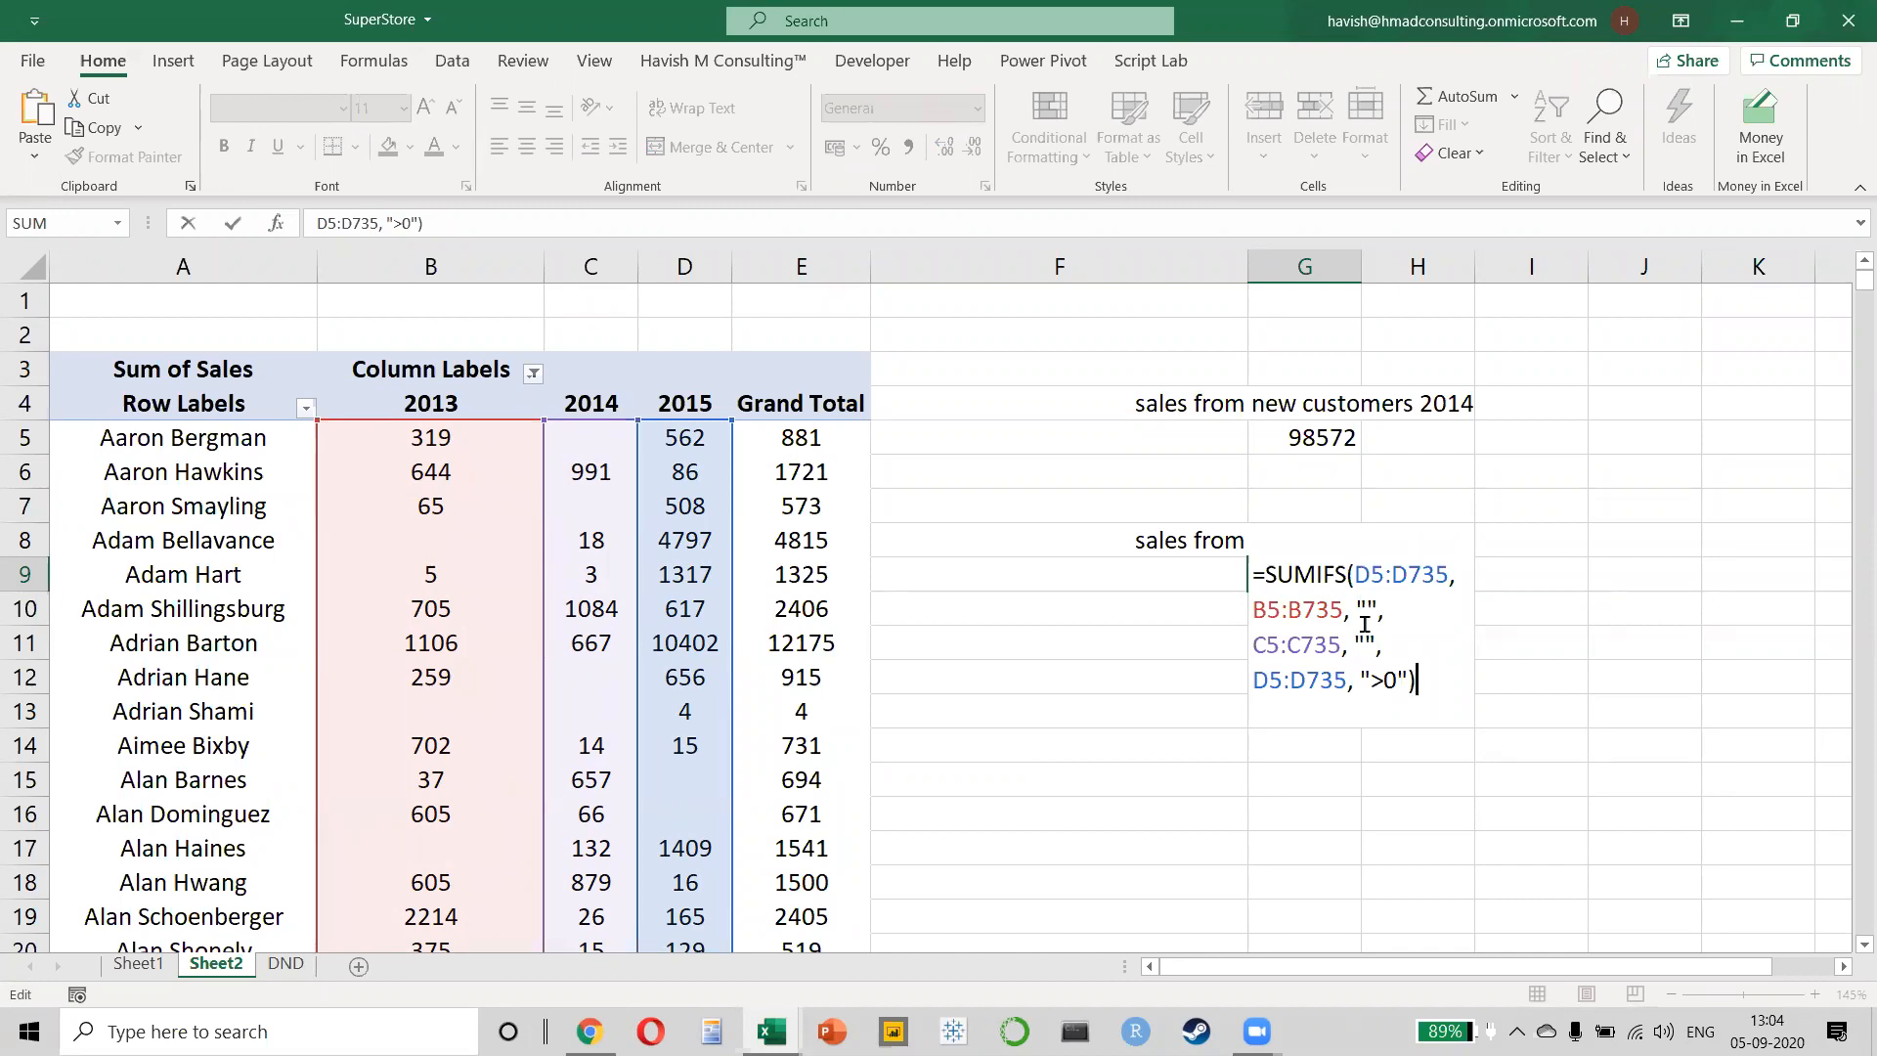
pyautogui.hotkey('ctrl', 'Return')
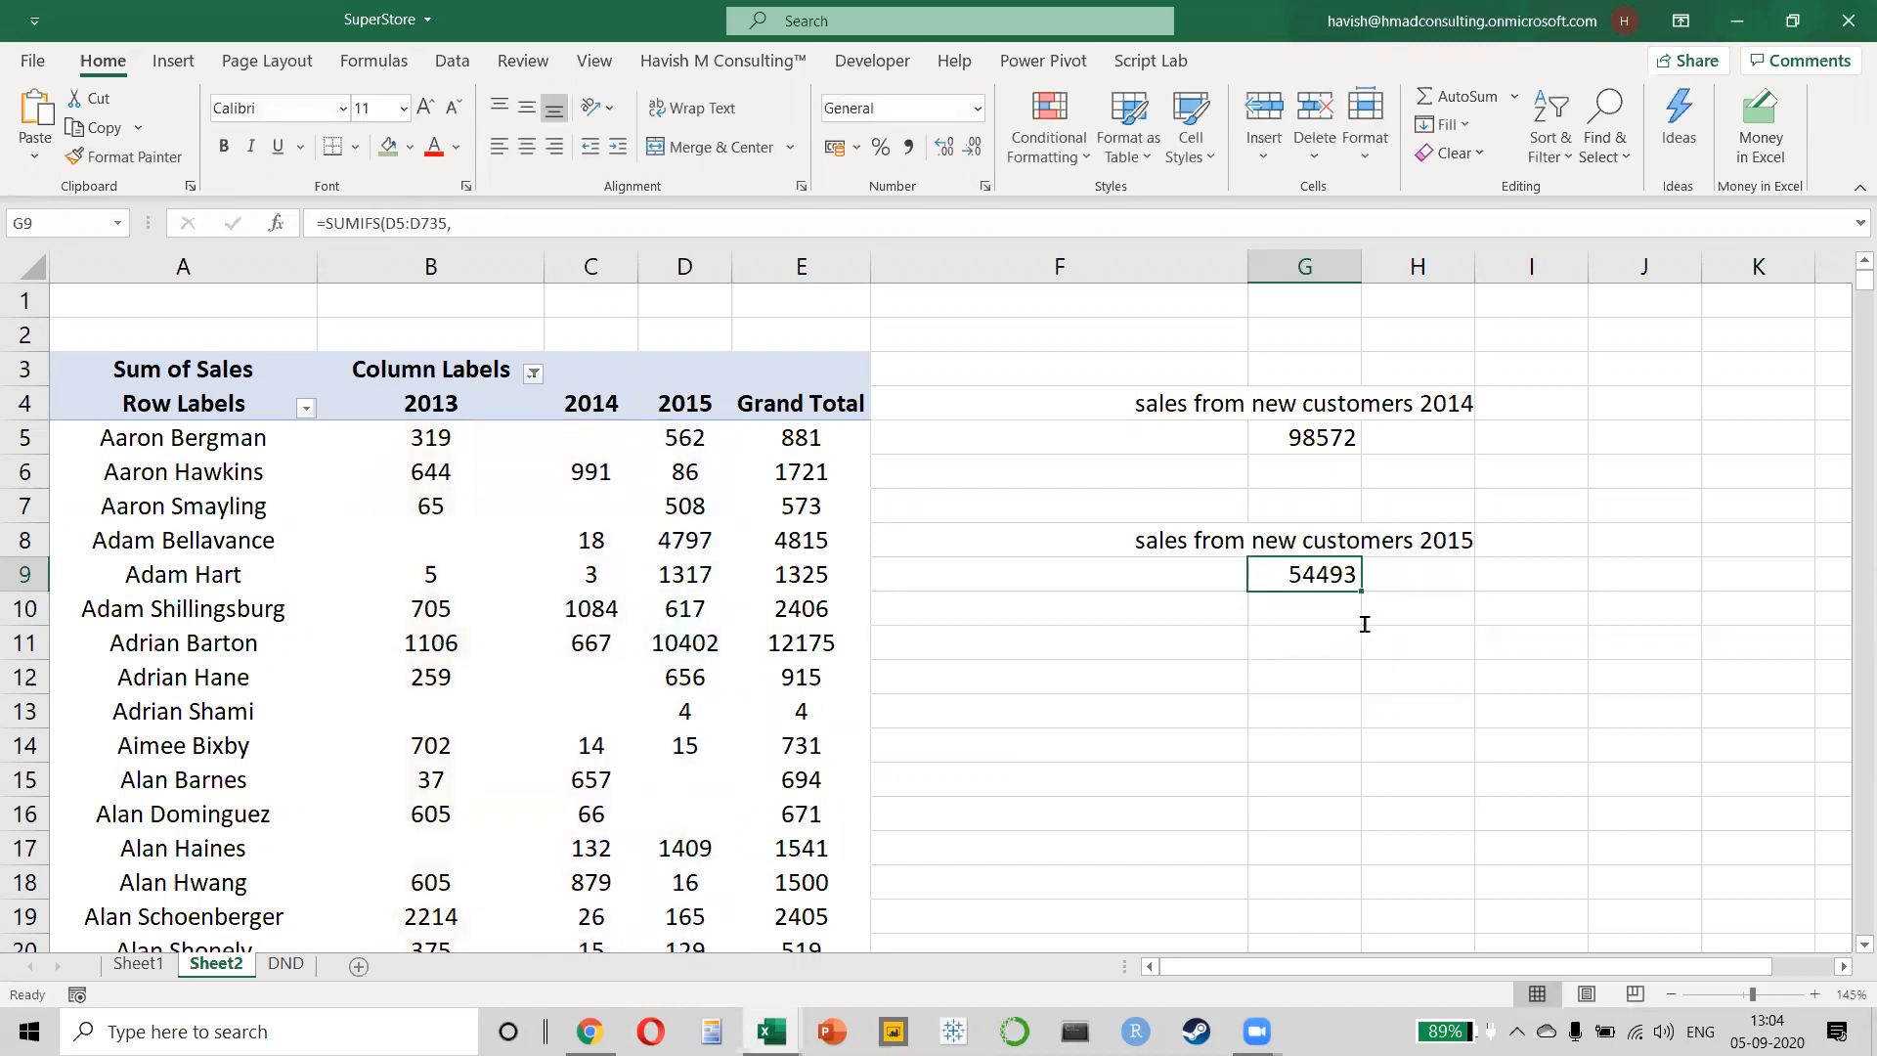
# - Launch Power BI Desktop with a search for "power"
pyautogui.press('super')
pyautogui.write('power')
pyautogui.press('Return')
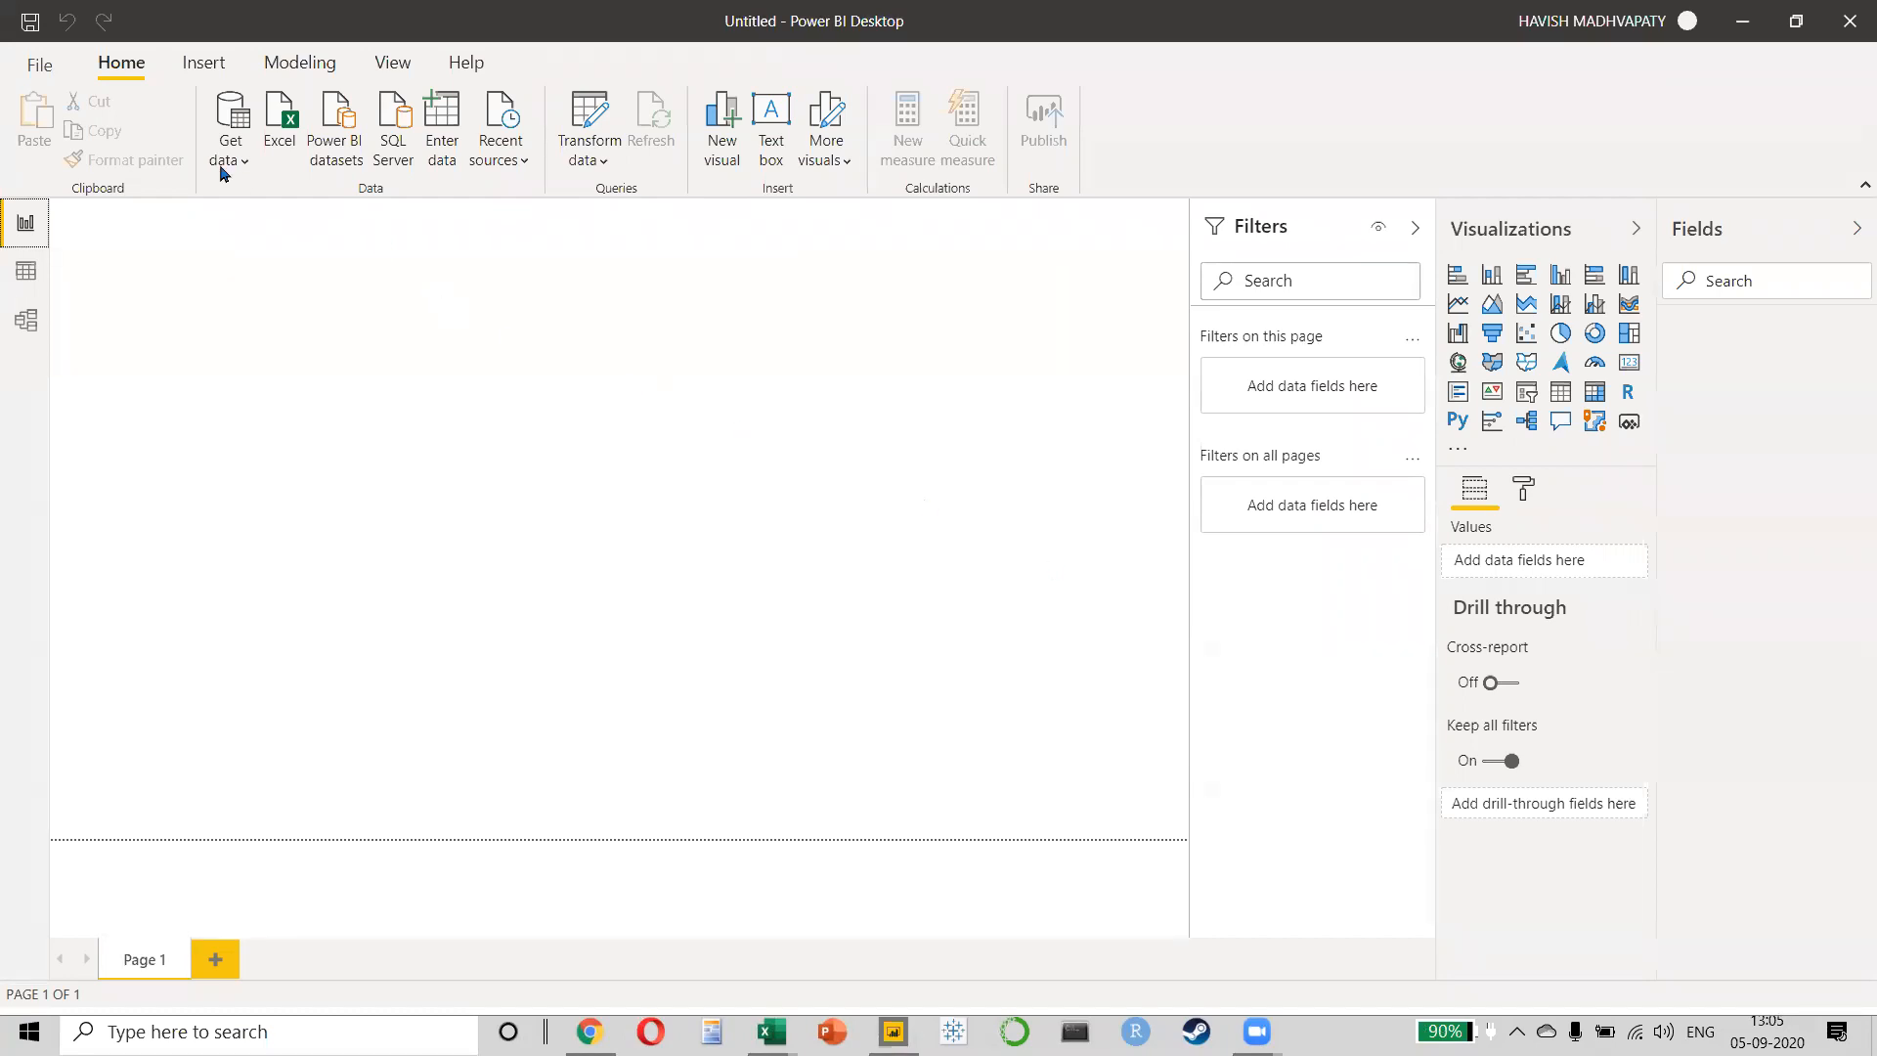
# - Load the DND sheet from the SuperStore workbook in the pbi folder, and widen the field list so the full names fit
pyautogui.click(276, 146)
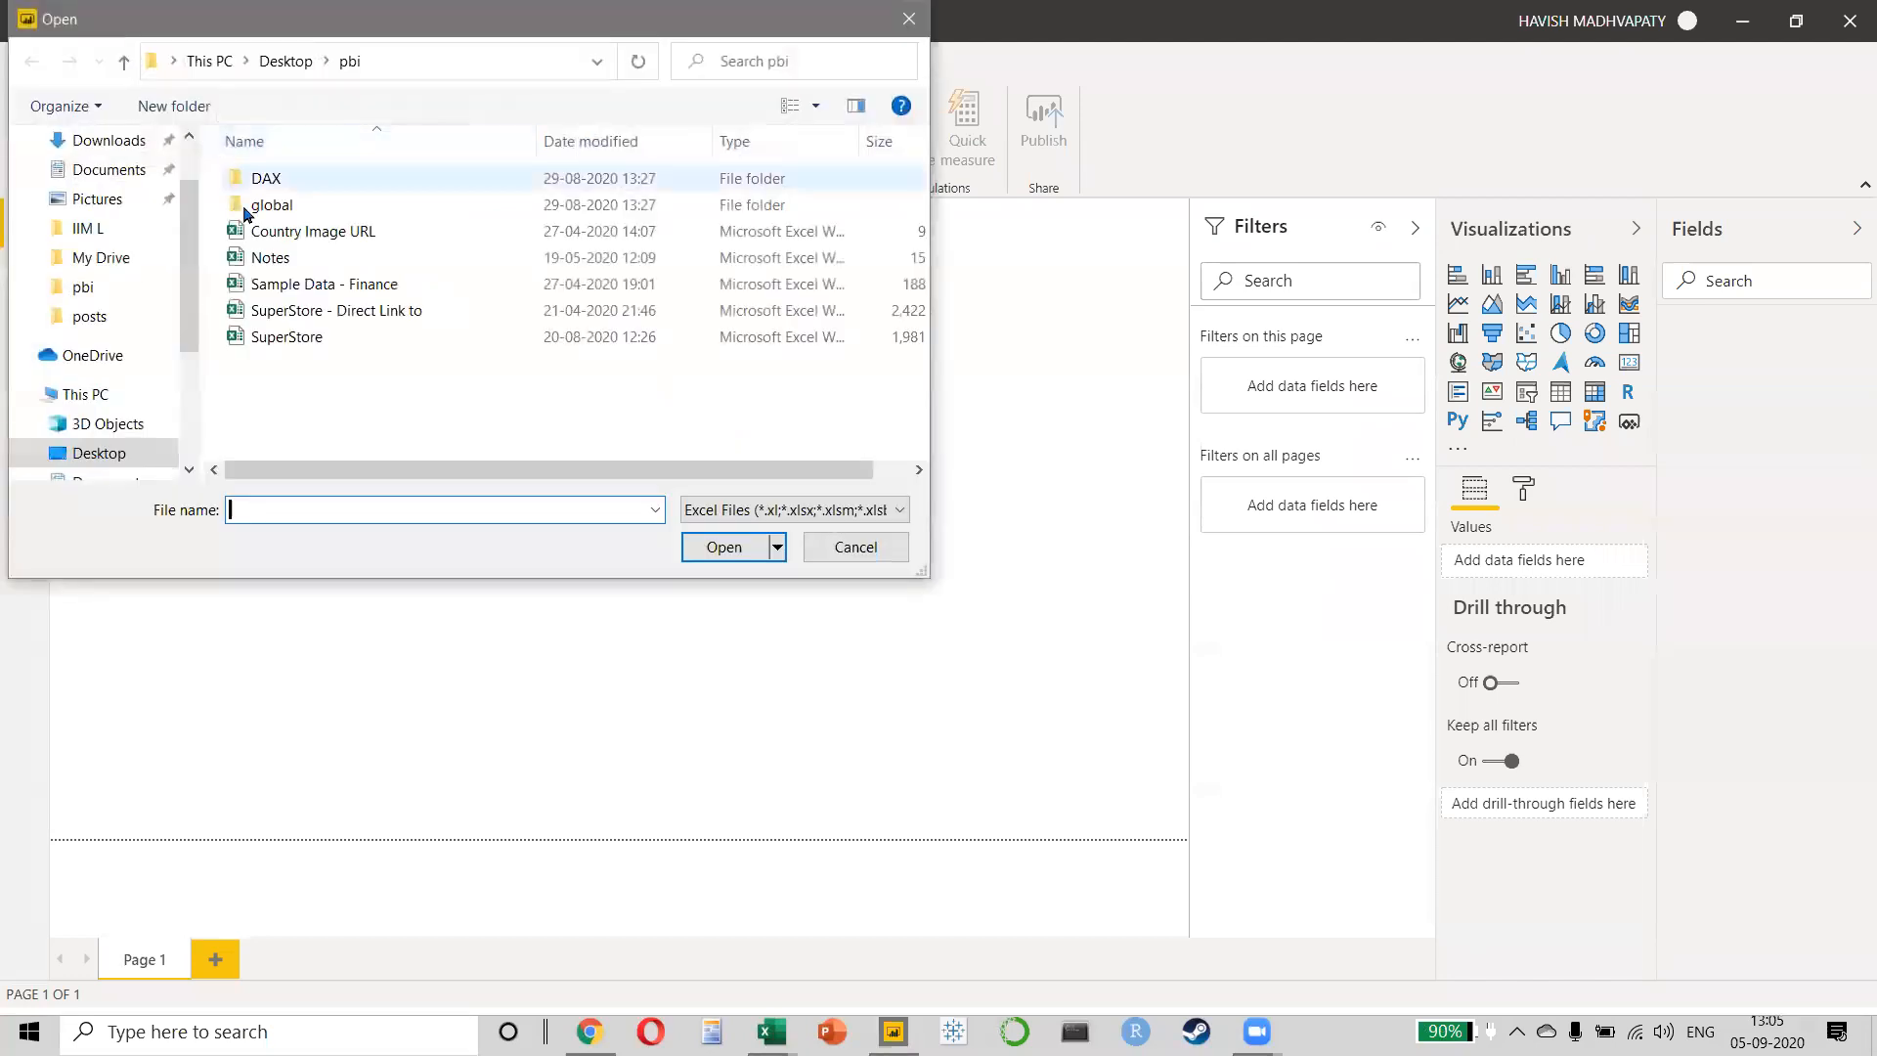
pyautogui.click(261, 336)
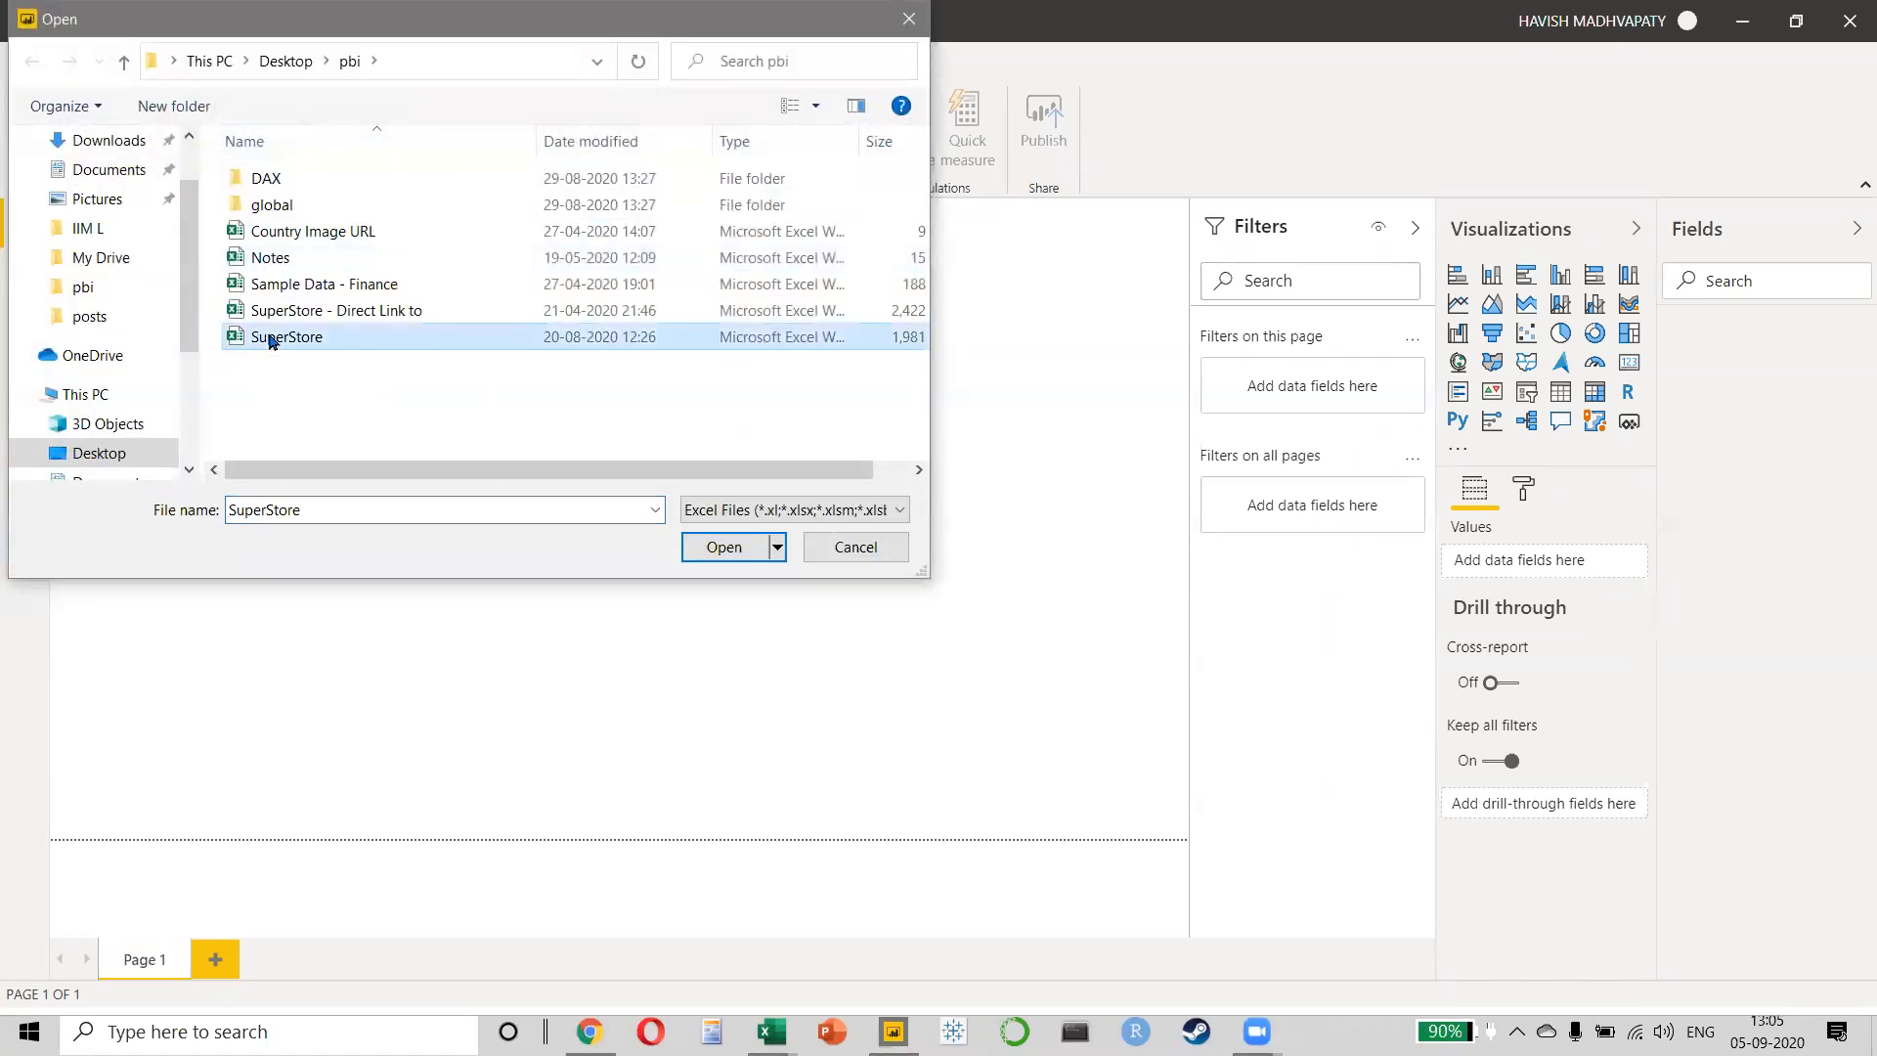
pyautogui.click(724, 544)
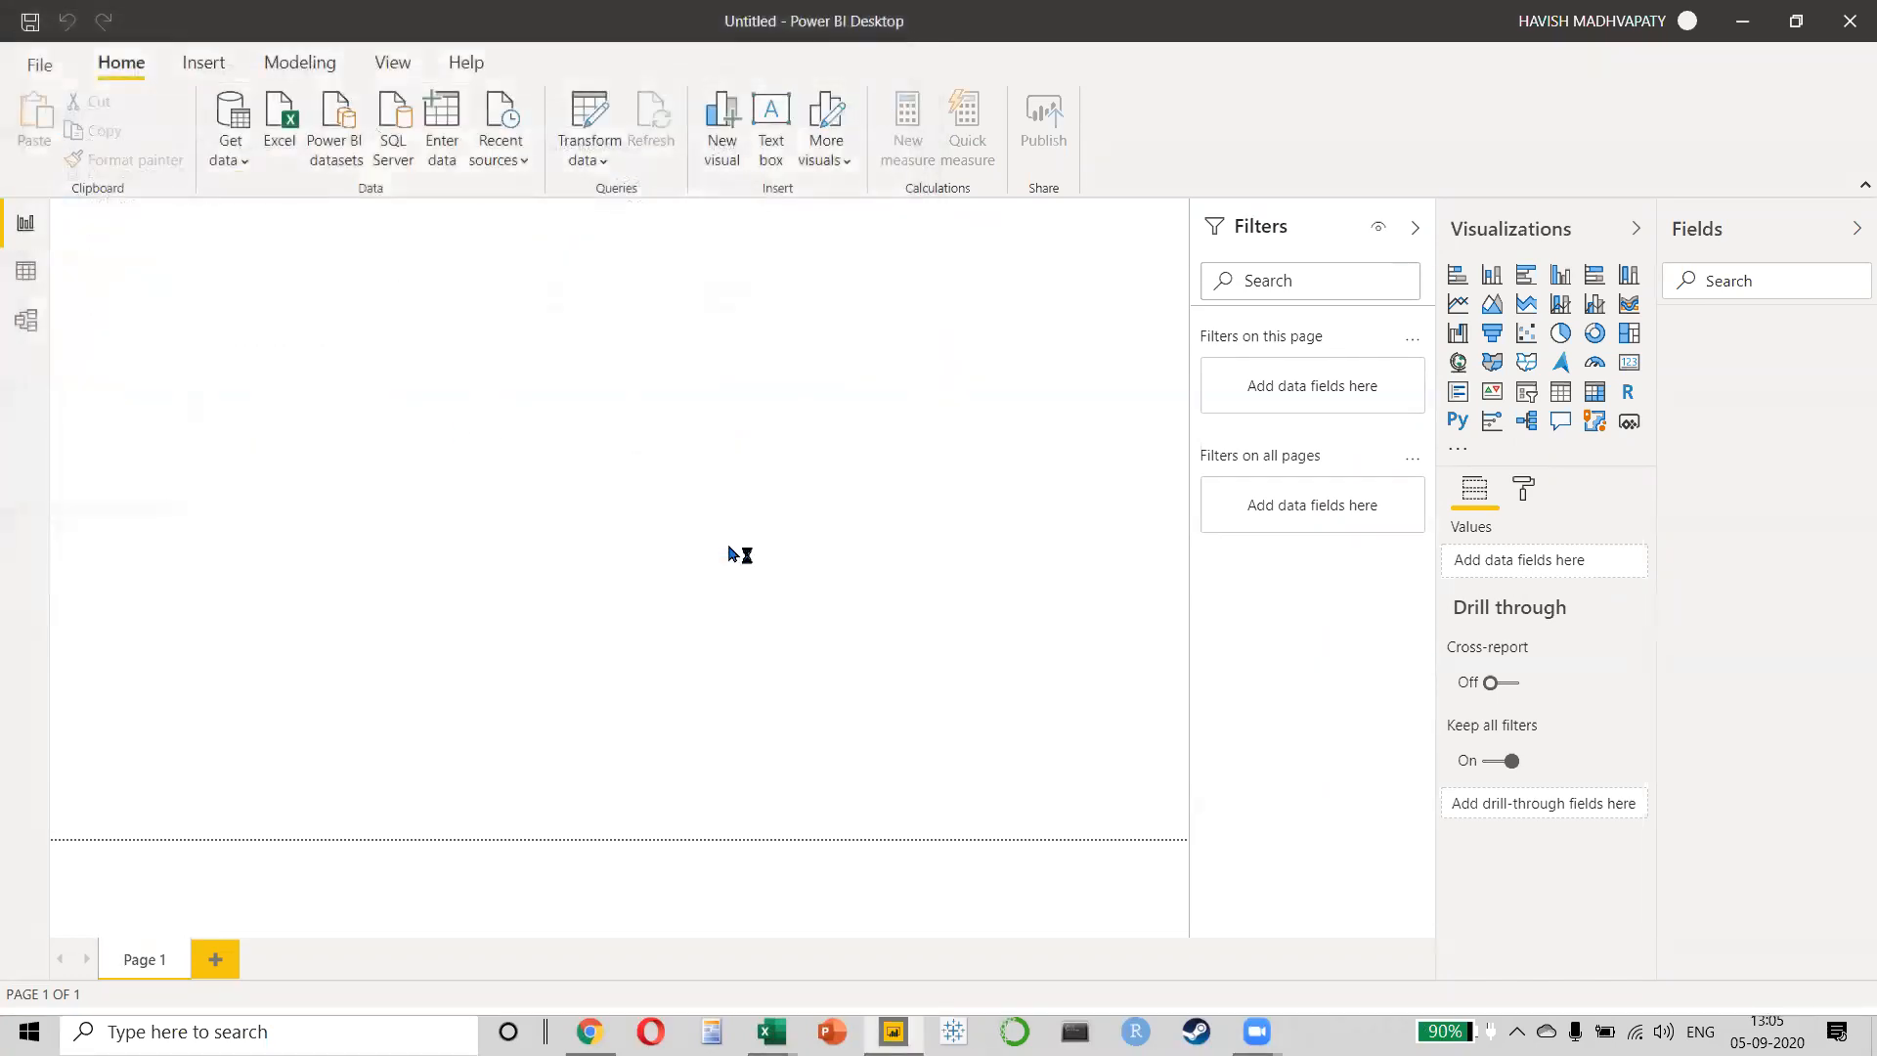
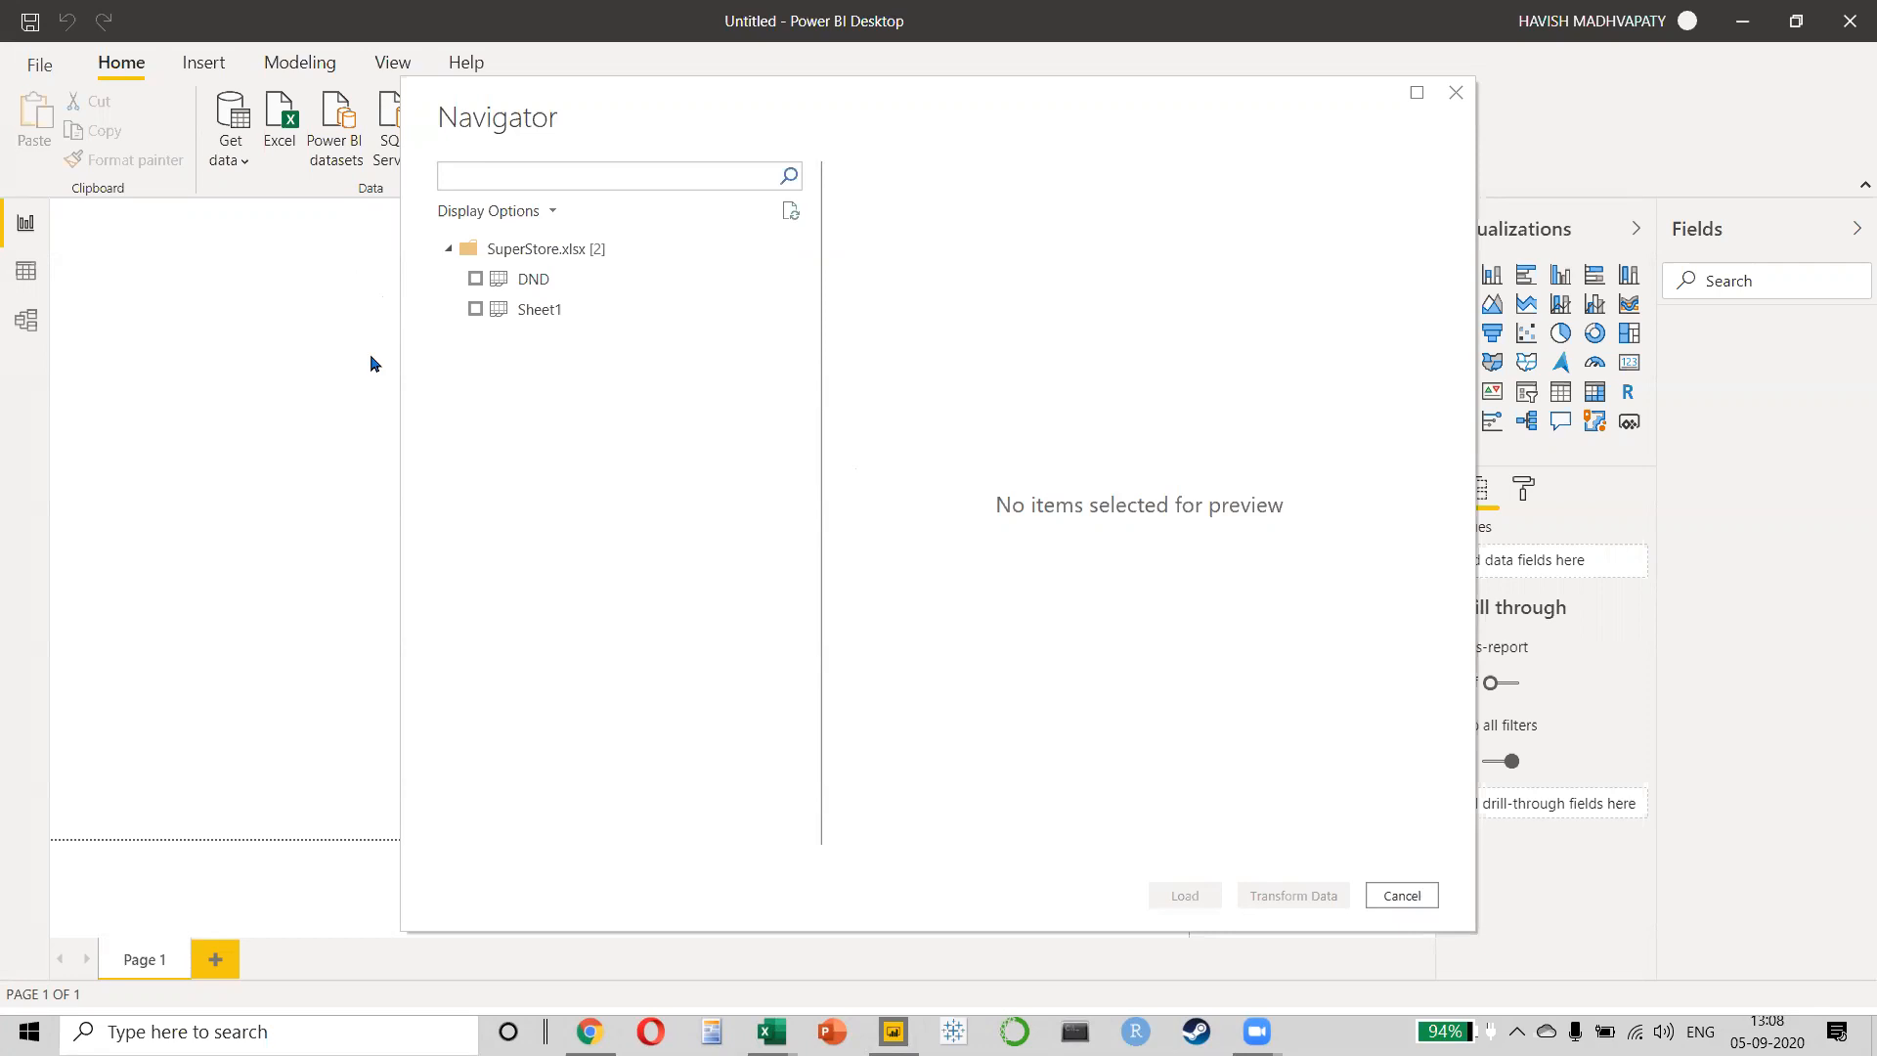
pyautogui.click(475, 279)
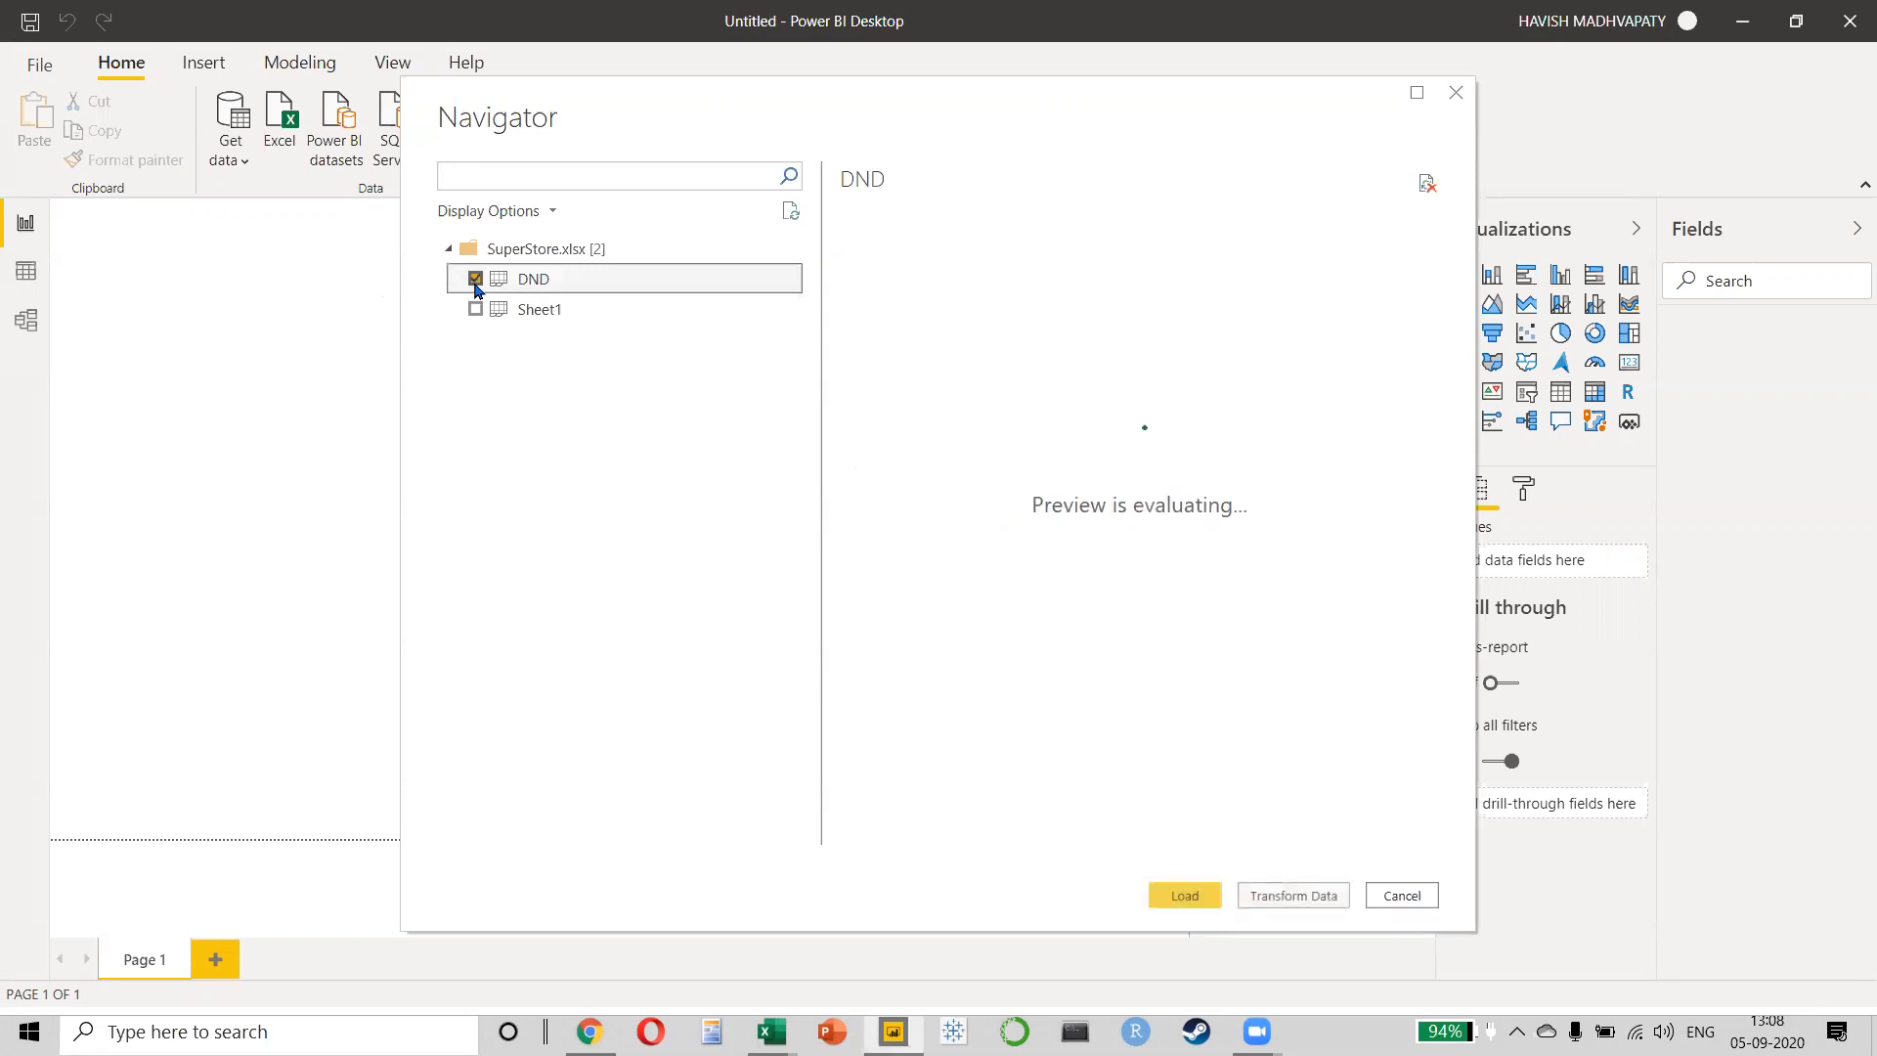
pyautogui.click(1185, 895)
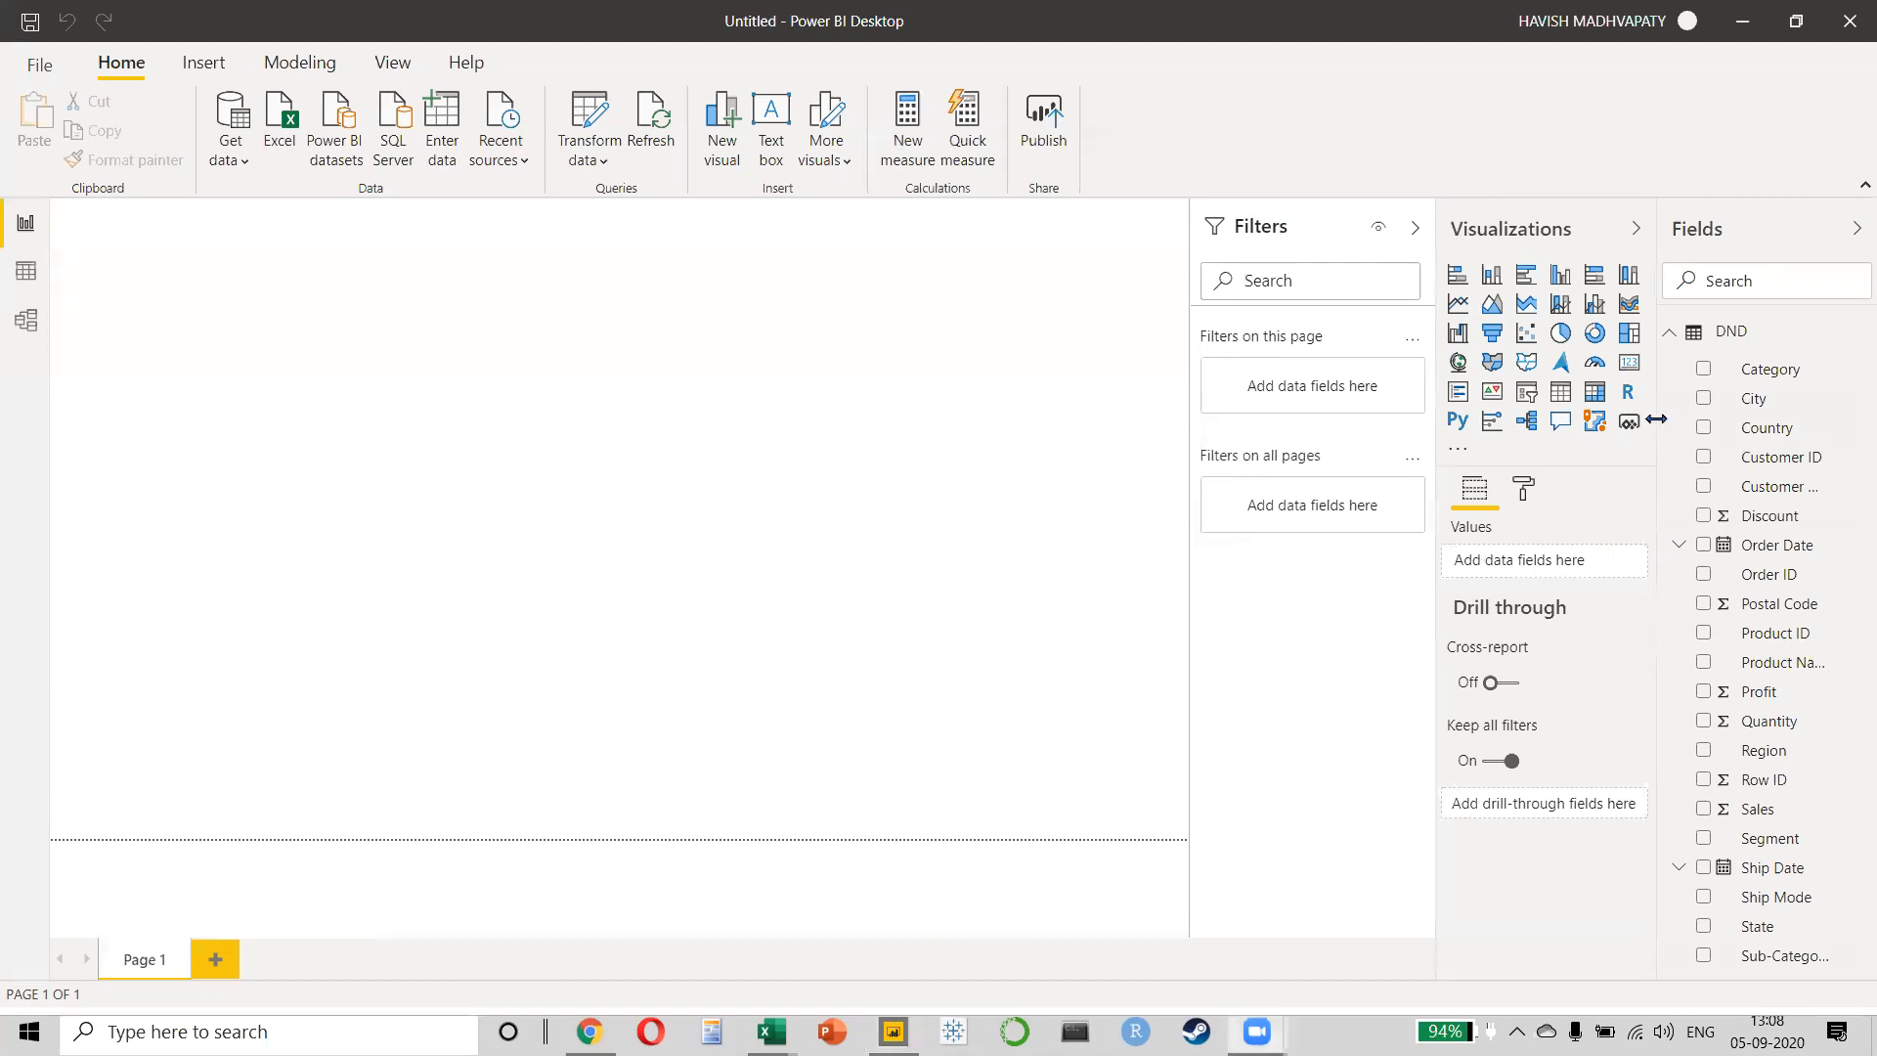
pyautogui.moveTo(1657, 419); pyautogui.dragTo(1559, 420)
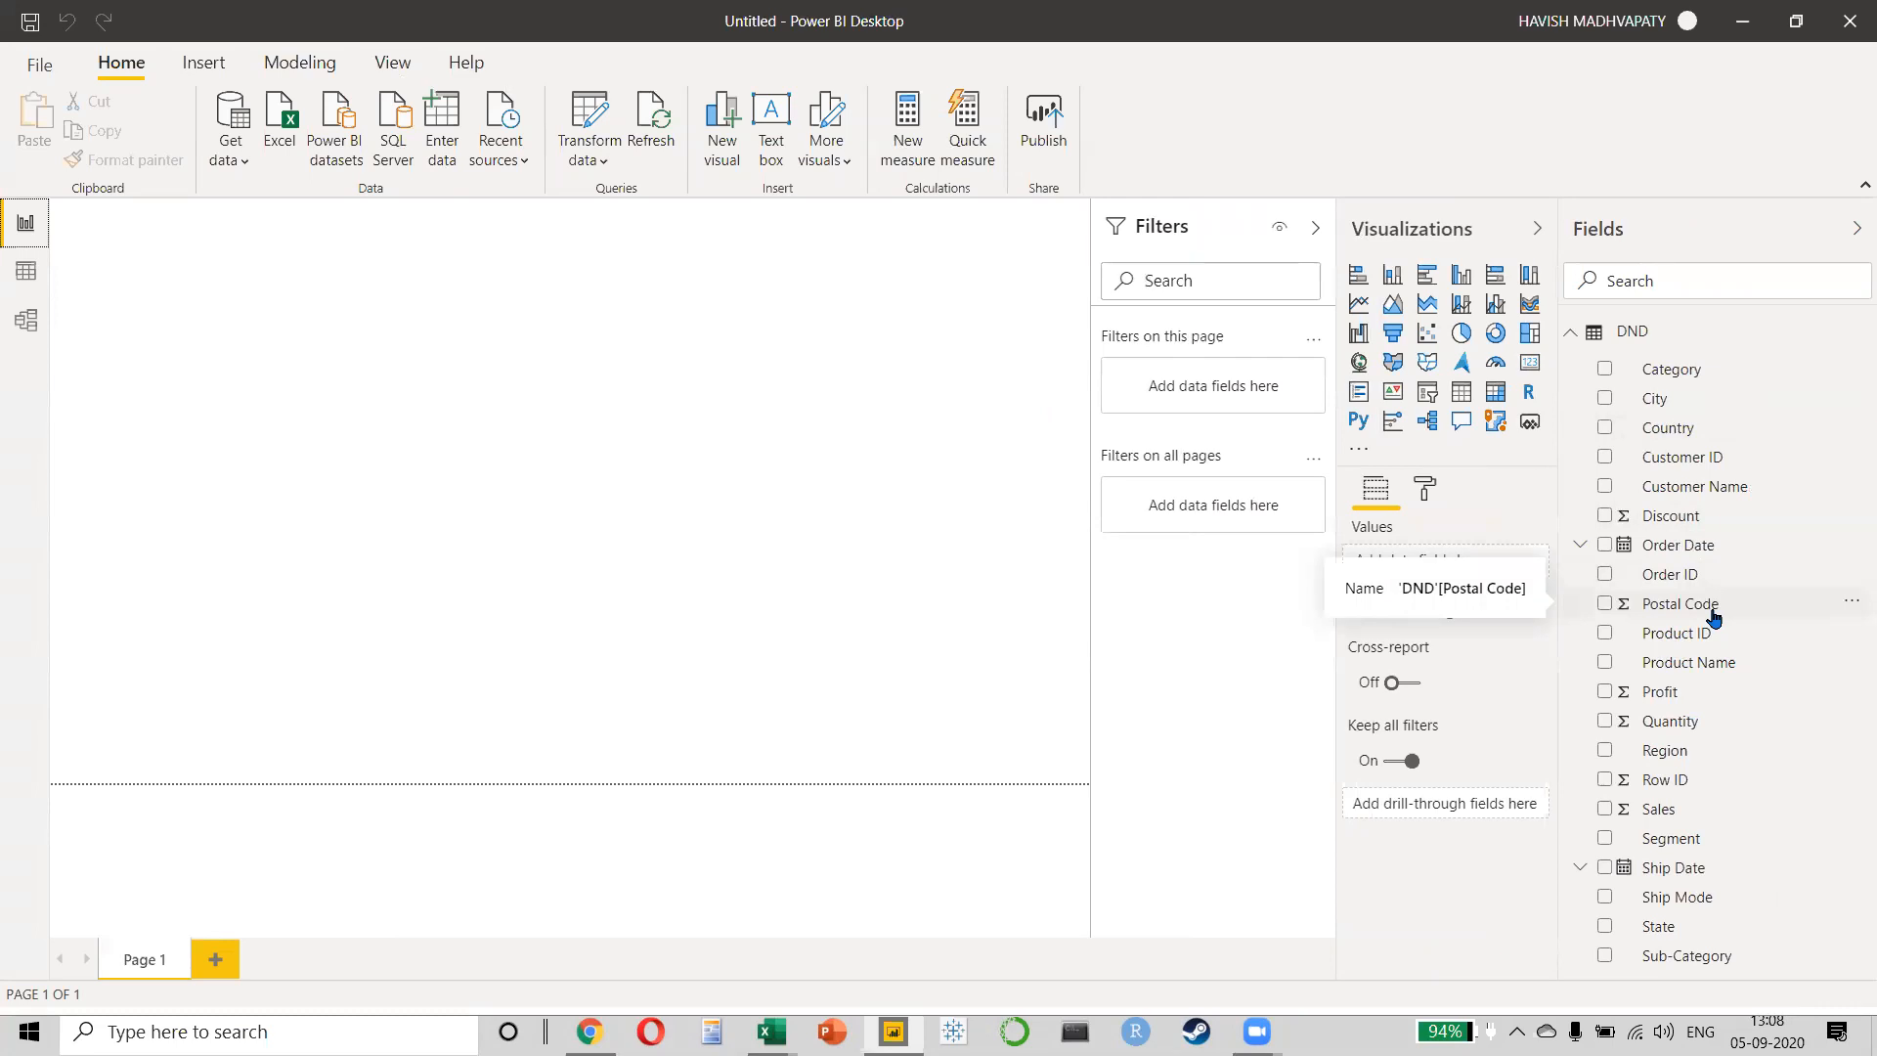
# - Switch to Excel and show the PivotTable's field list to compare it with the fields in Power BI Desktop
pyautogui.hotkey('alt', 'Tab')
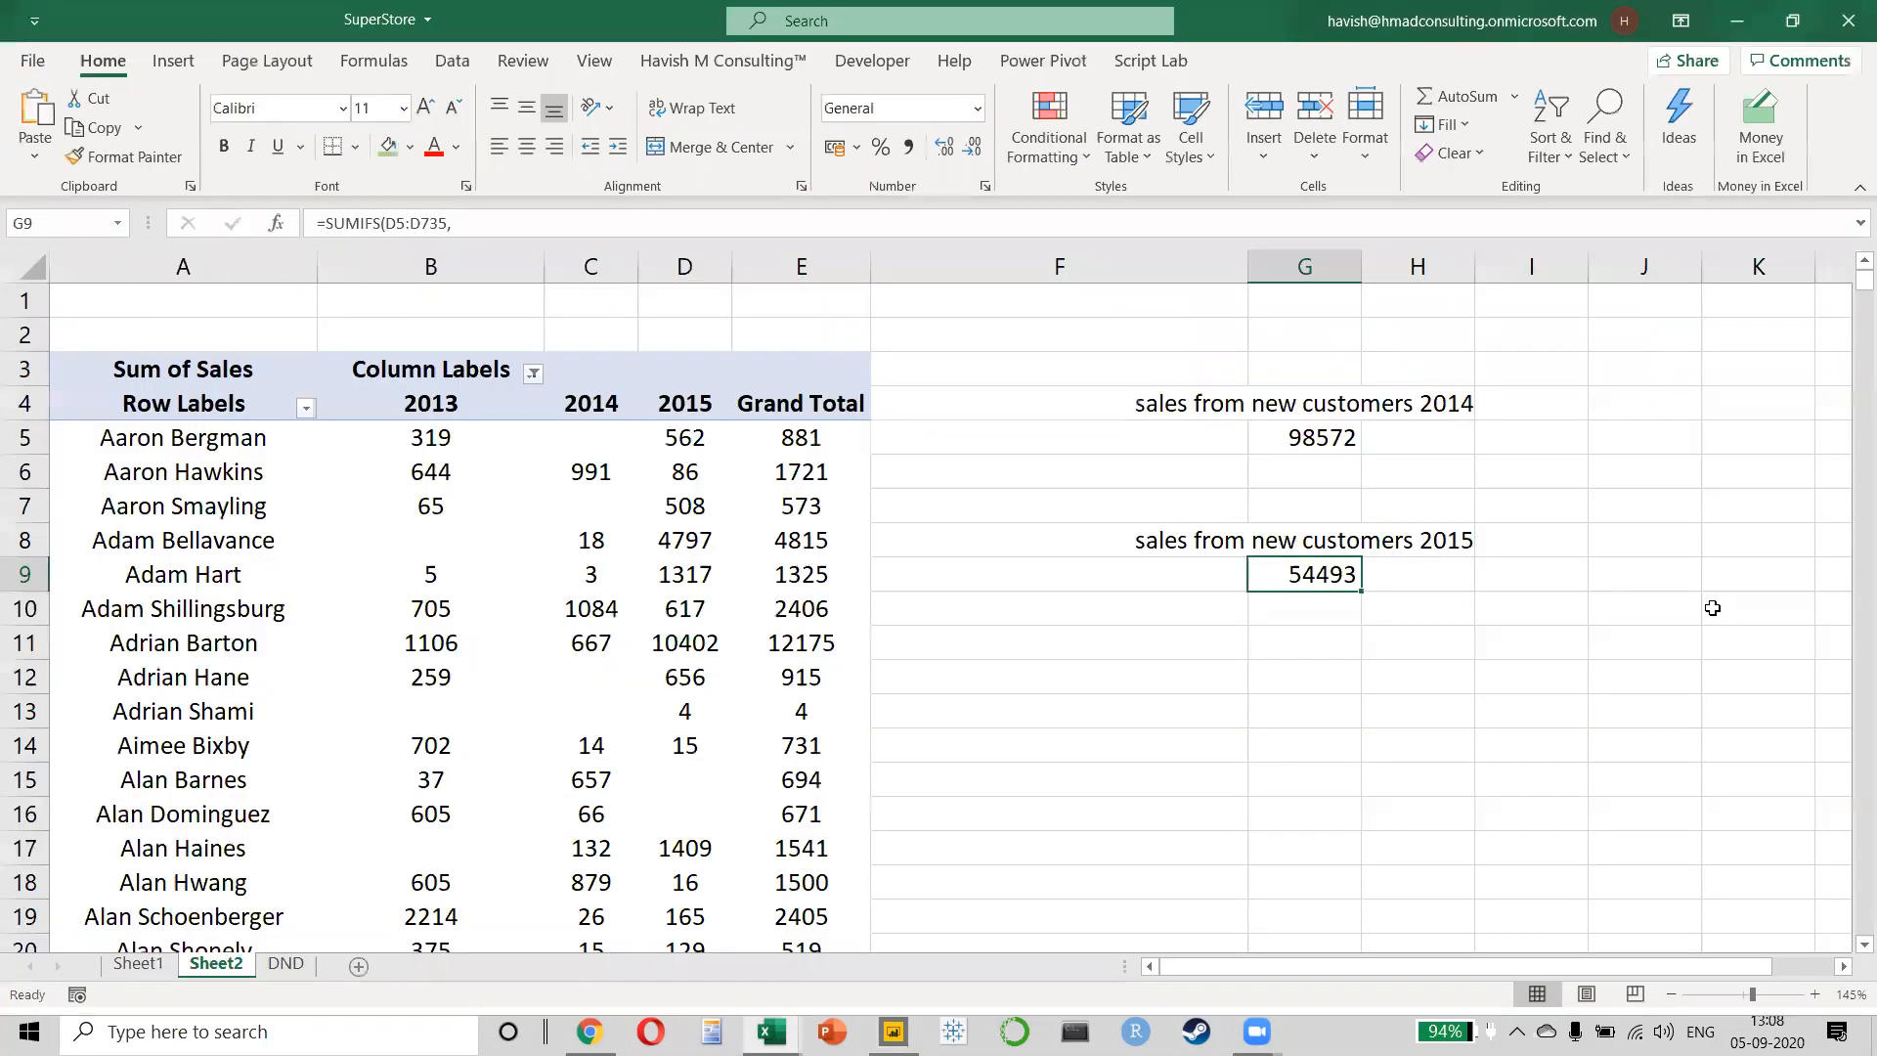
pyautogui.moveTo(1659, 366); pyautogui.dragTo(1407, 375)
pyautogui.press('BackSpace')
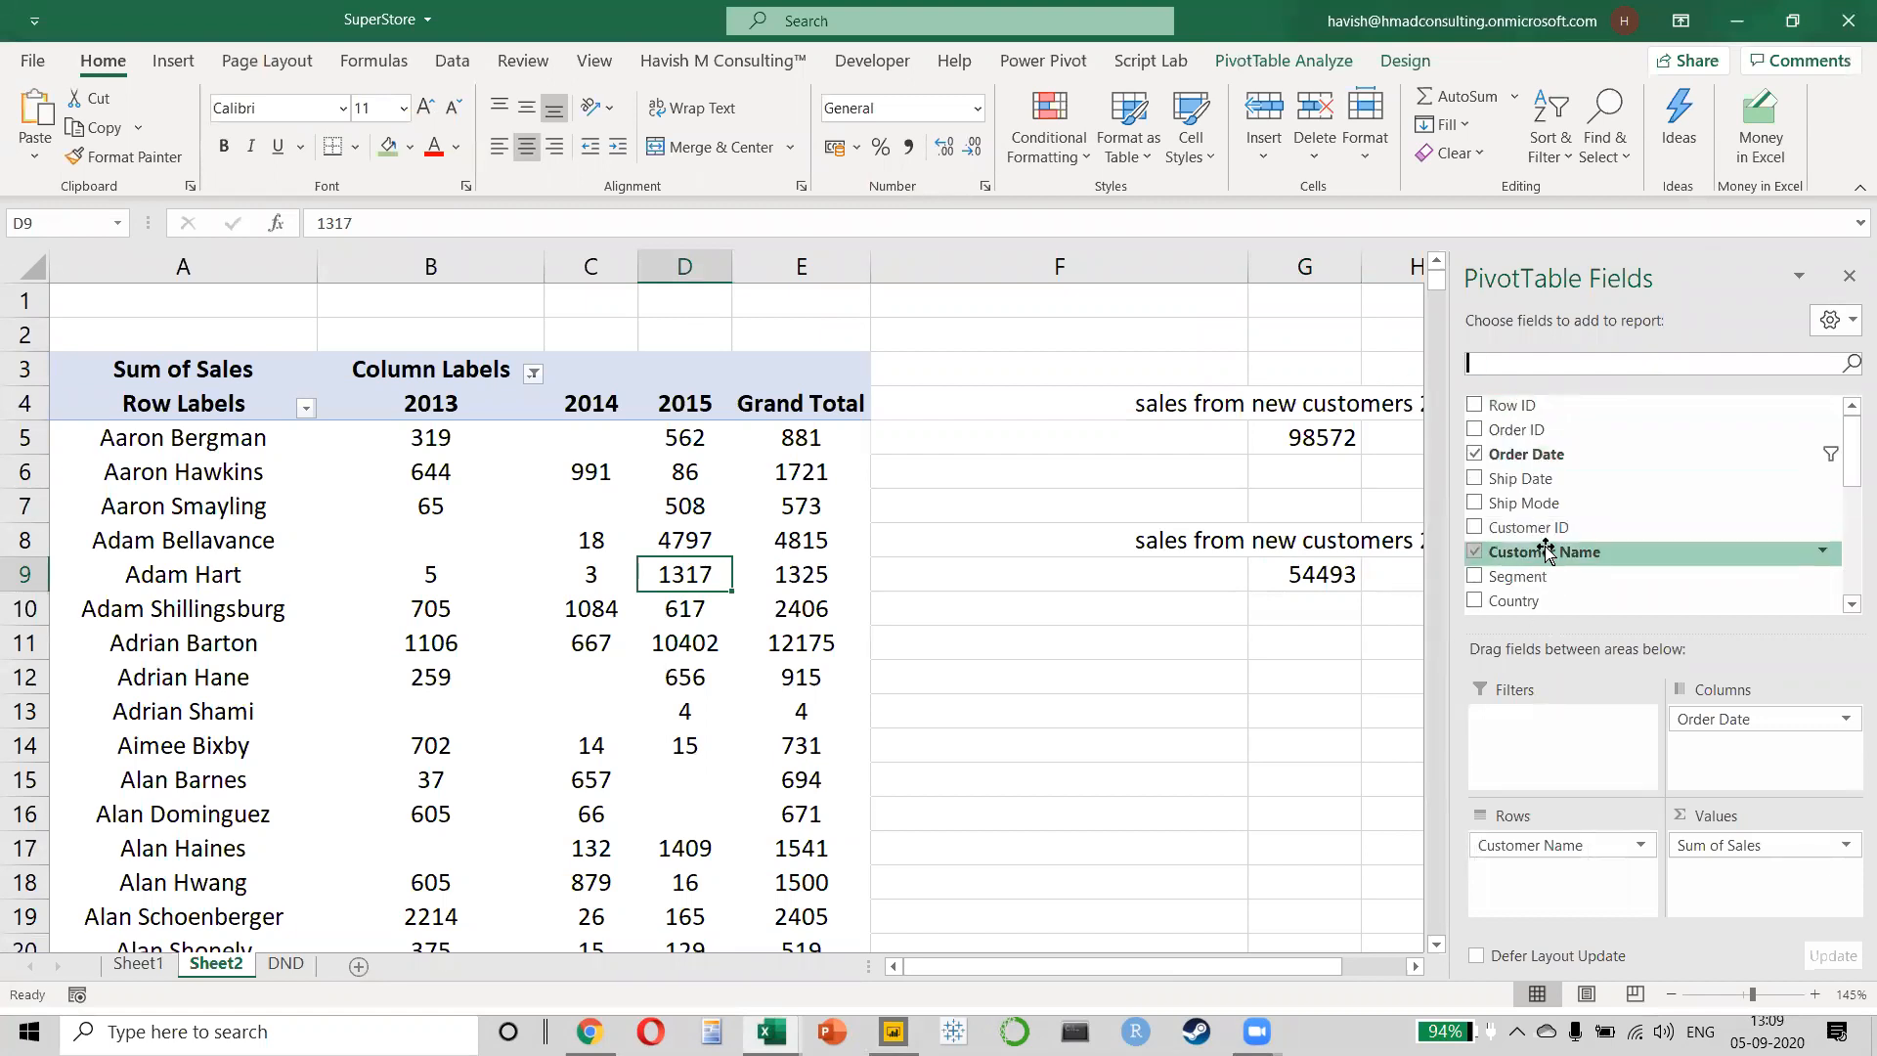
pyautogui.hotkey('alt', 'Tab')
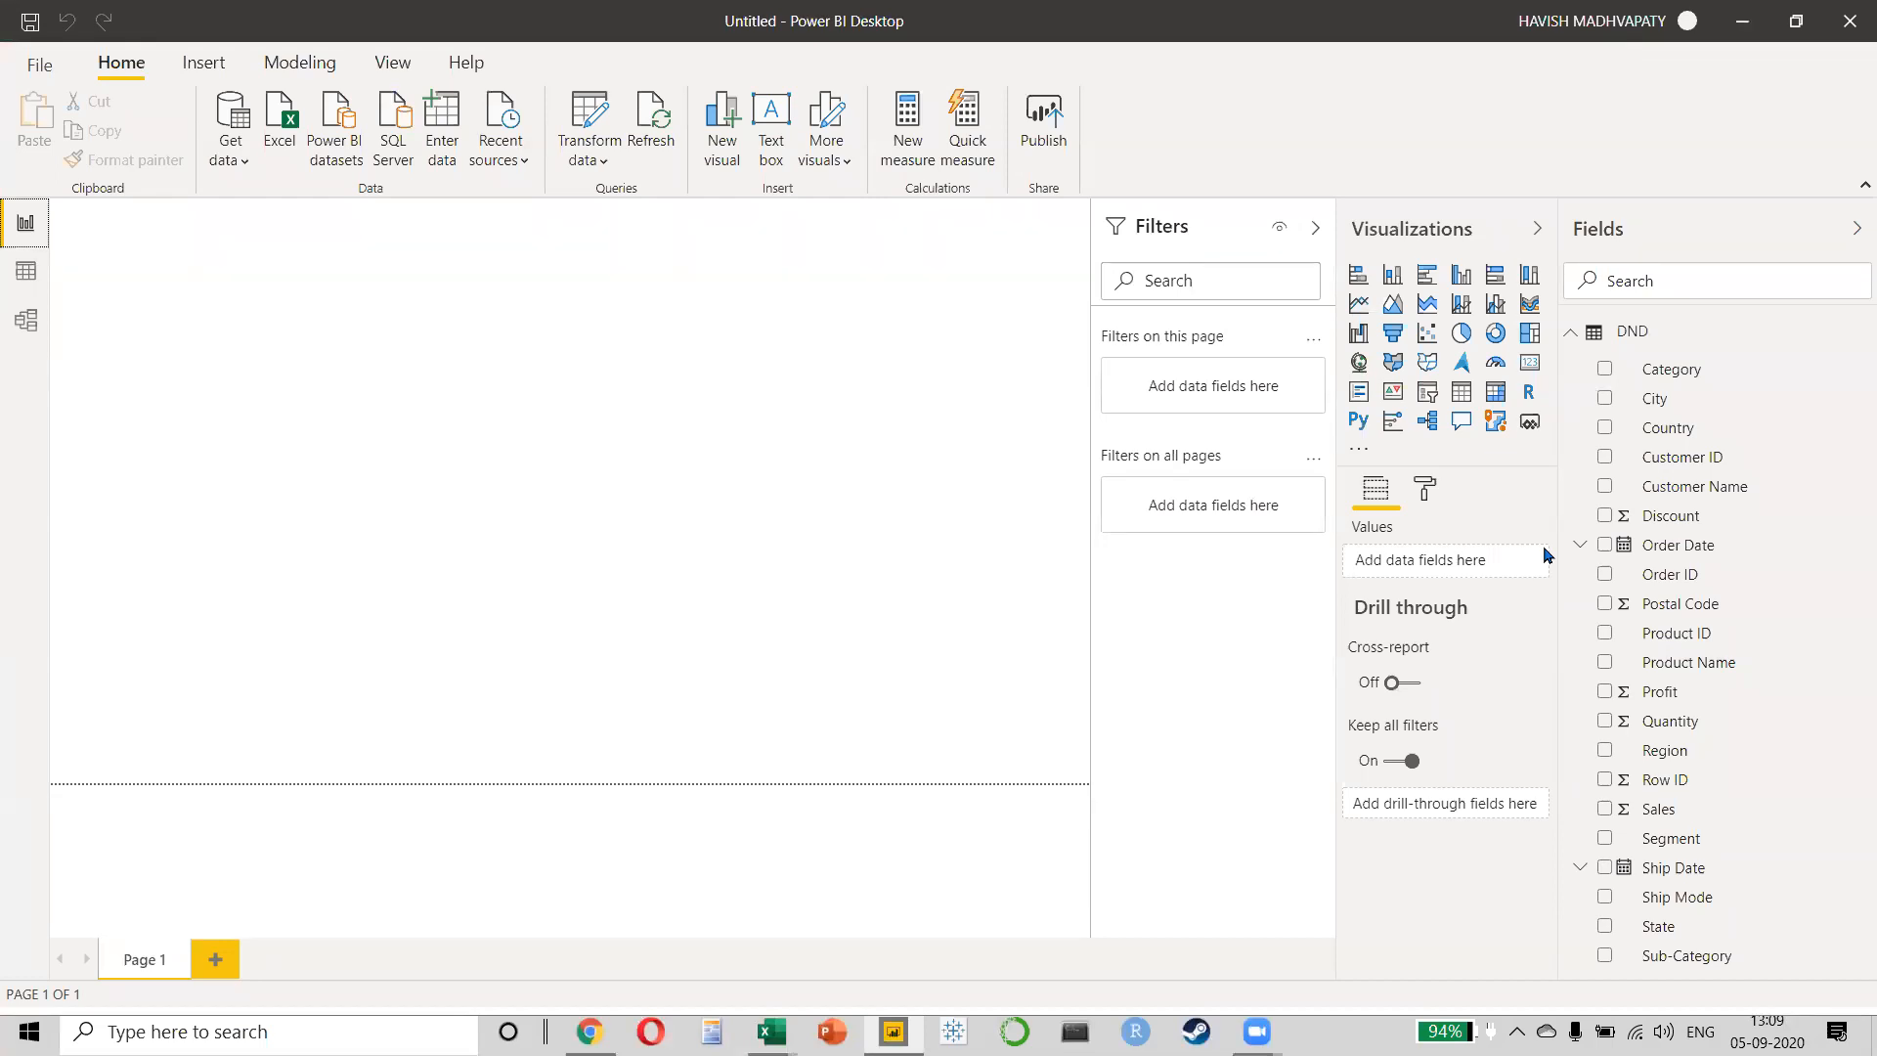
pyautogui.hotkey('alt', 'Tab')
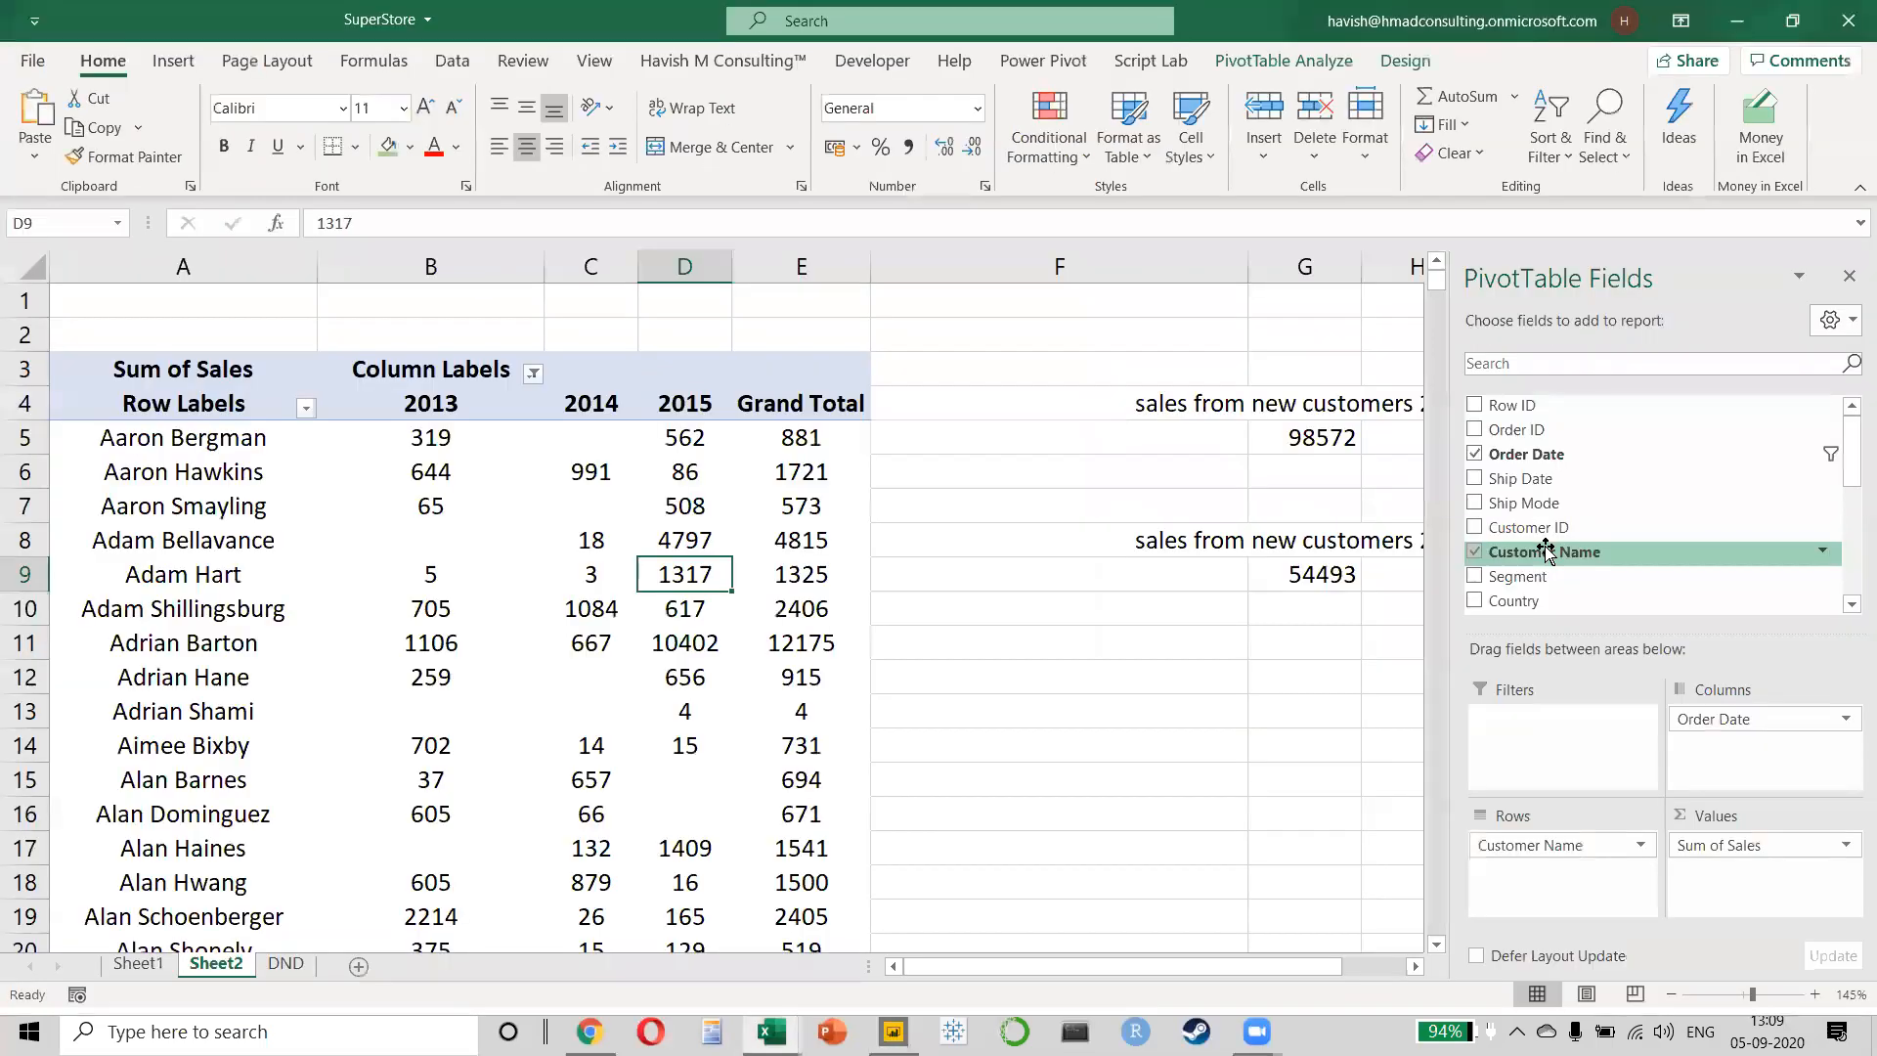
# - Inspect the SUMIFS formula for 2014 in cell G5 without changing it
pyautogui.click(1285, 441)
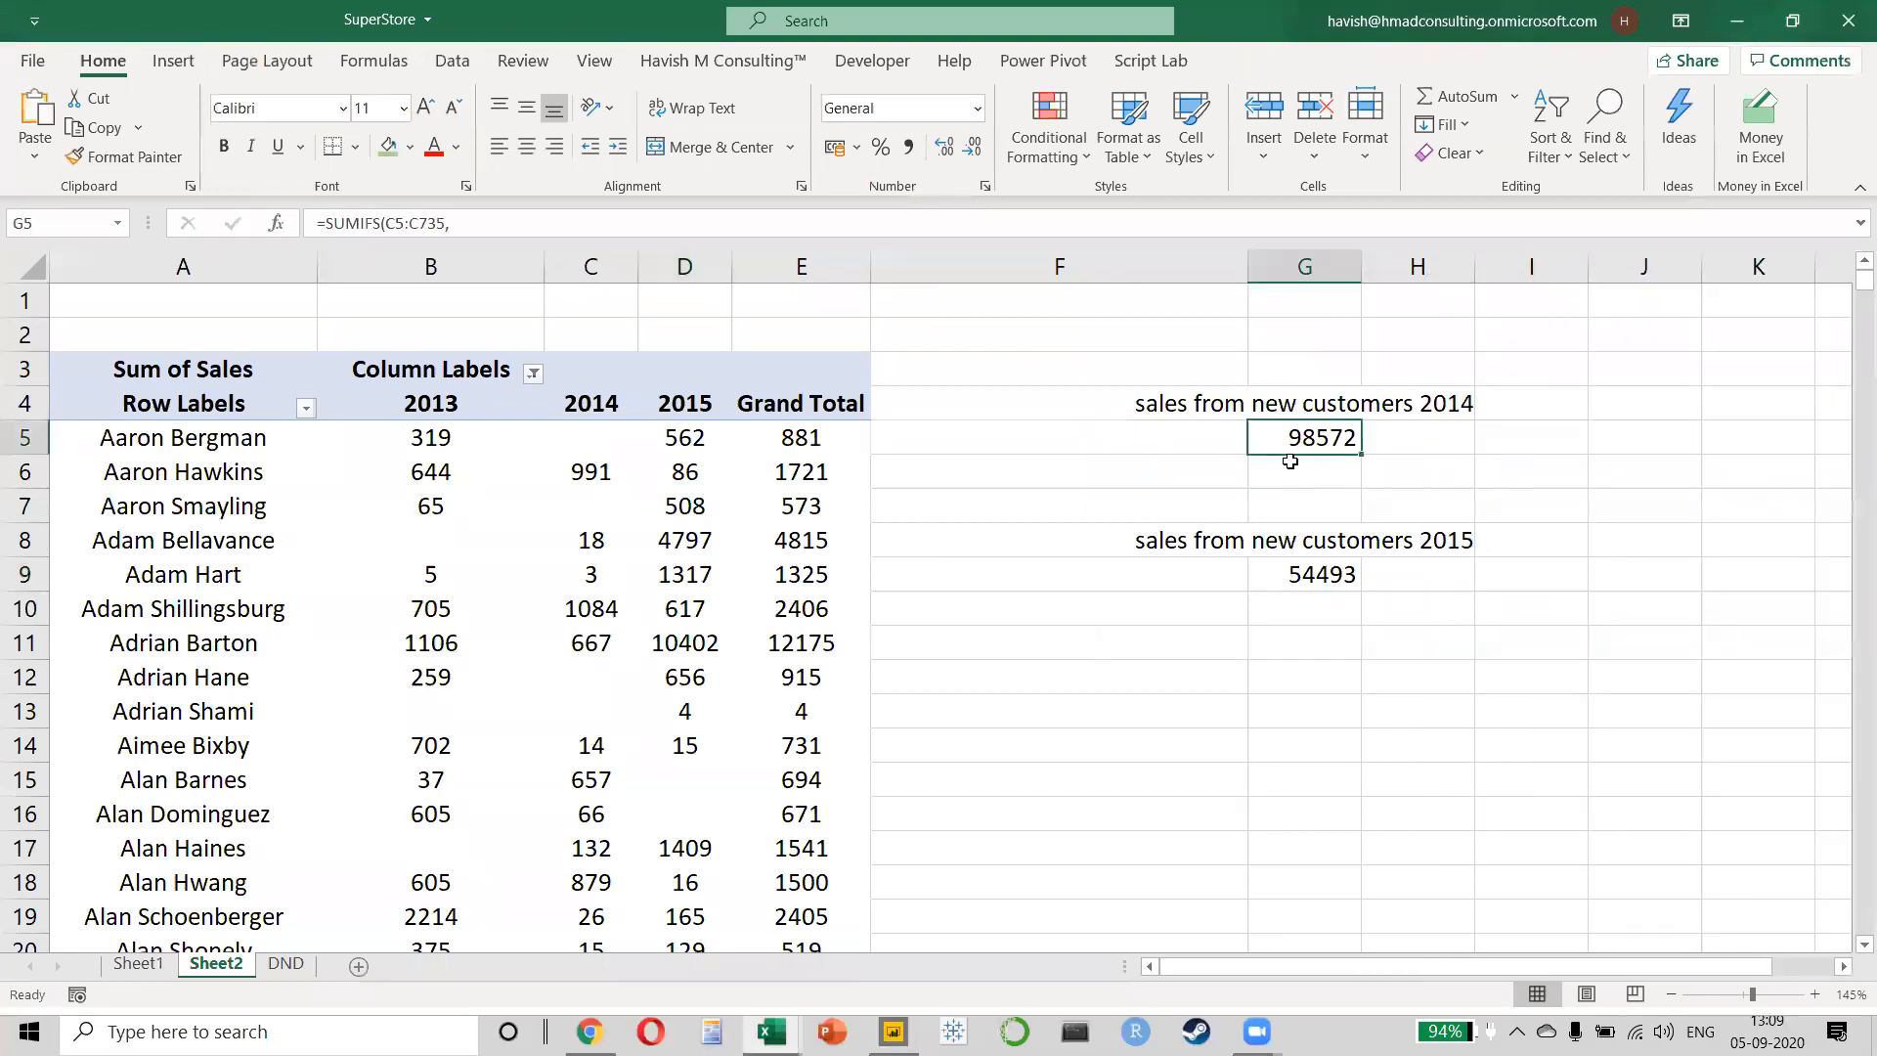
pyautogui.press('F2')
pyautogui.press('Escape')
pyautogui.press('F2')
pyautogui.press('Escape')
# - Undo the recent edits back to the original new-customer block in F4:F5, and redo them up to the 2015 label in G8
pyautogui.press('Down')
pyautogui.press('Down')
pyautogui.hotkey('ctrl', 'z')
pyautogui.hotkey('ctrl', 'z')
pyautogui.hotkey('ctrl', 'z')
pyautogui.hotkey('ctrl', 'z')
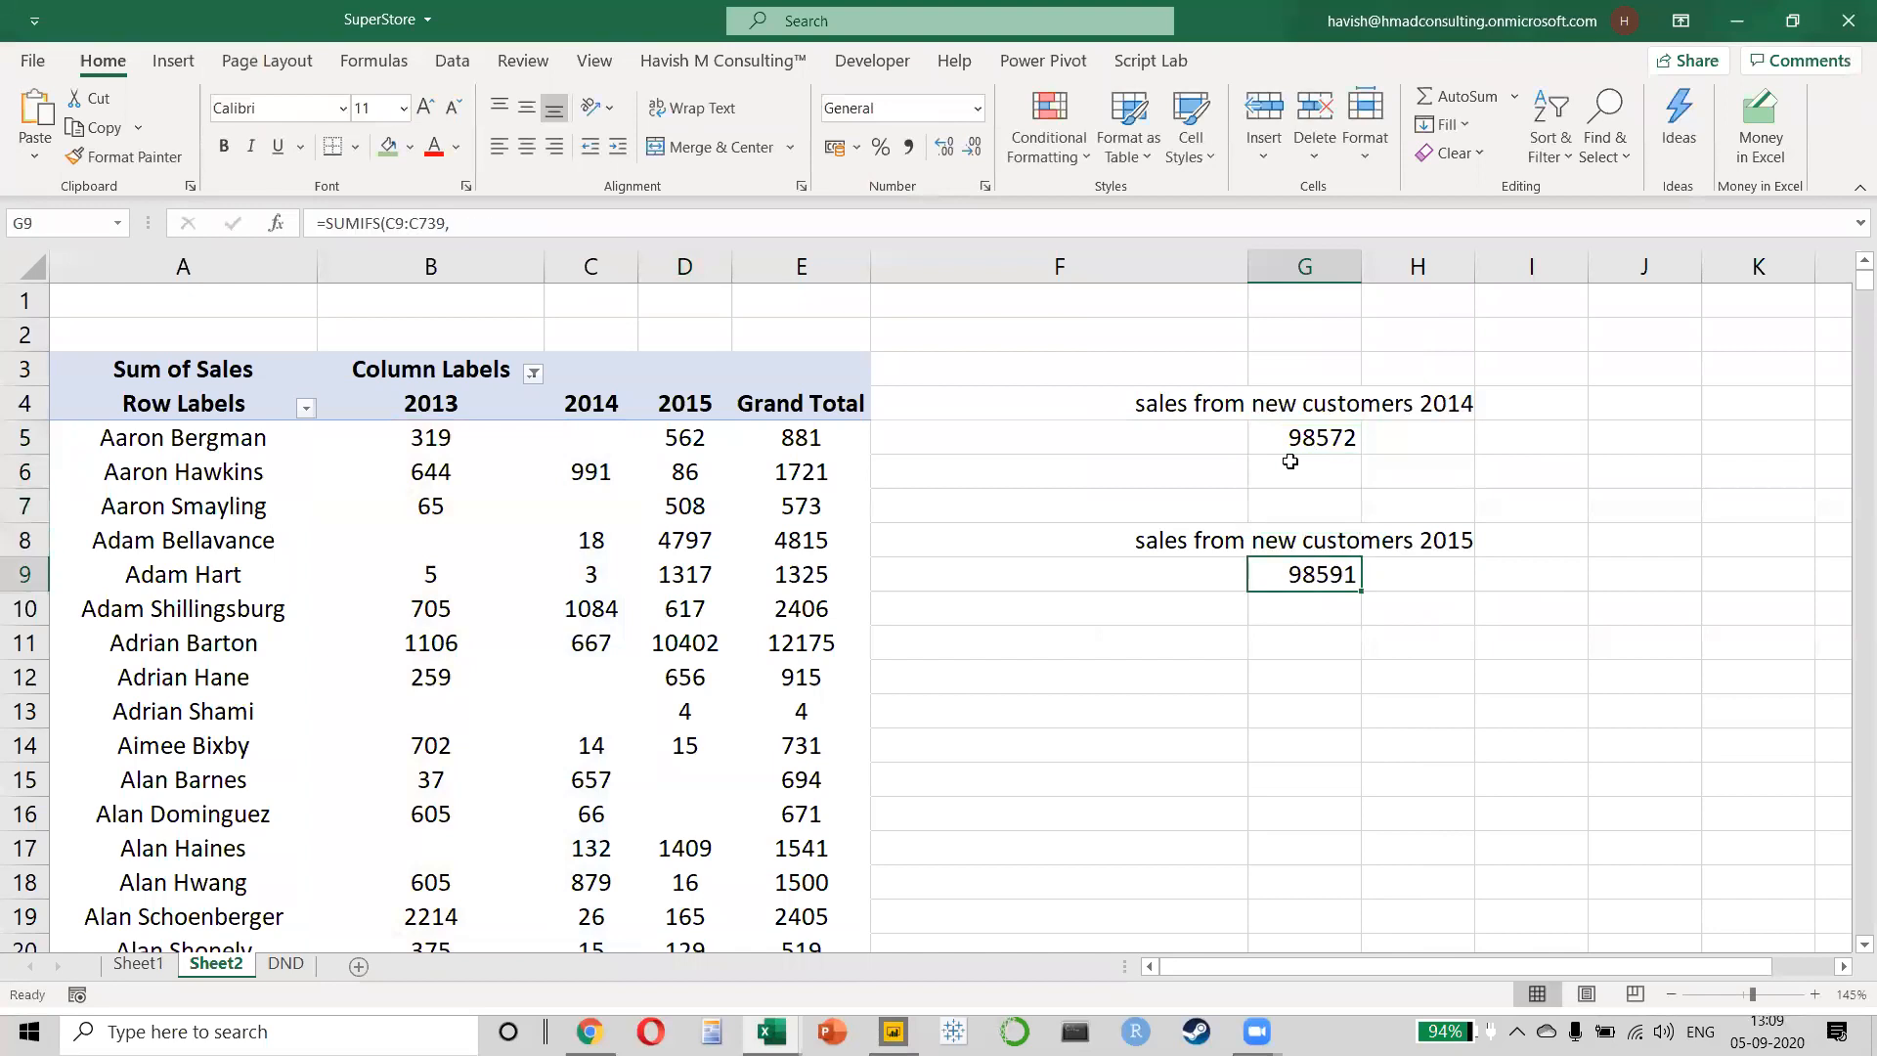
pyautogui.hotkey('ctrl', 'z')
pyautogui.hotkey('ctrl', 'z')
pyautogui.hotkey('ctrl', 'z')
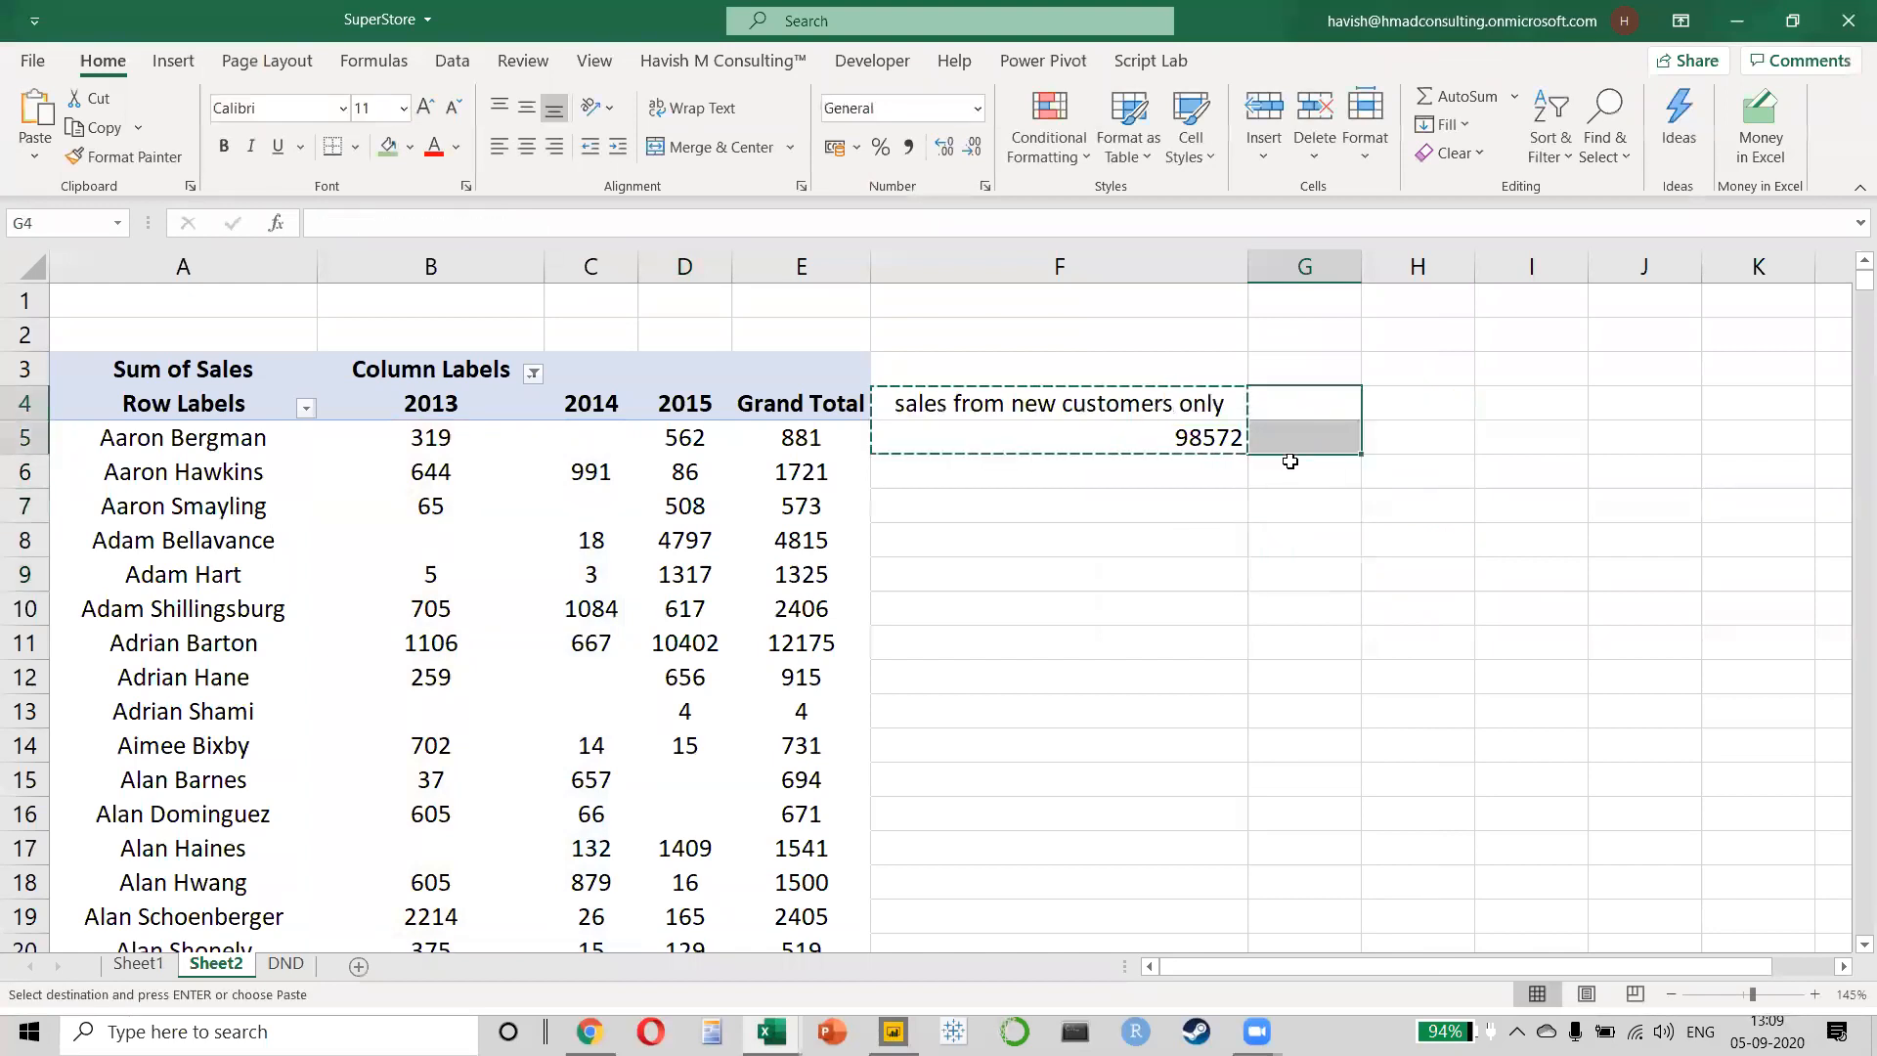
pyautogui.hotkey('ctrl', 'y')
pyautogui.hotkey('ctrl', 'y')
pyautogui.hotkey('ctrl', 'y')
pyautogui.hotkey('ctrl', 'y')
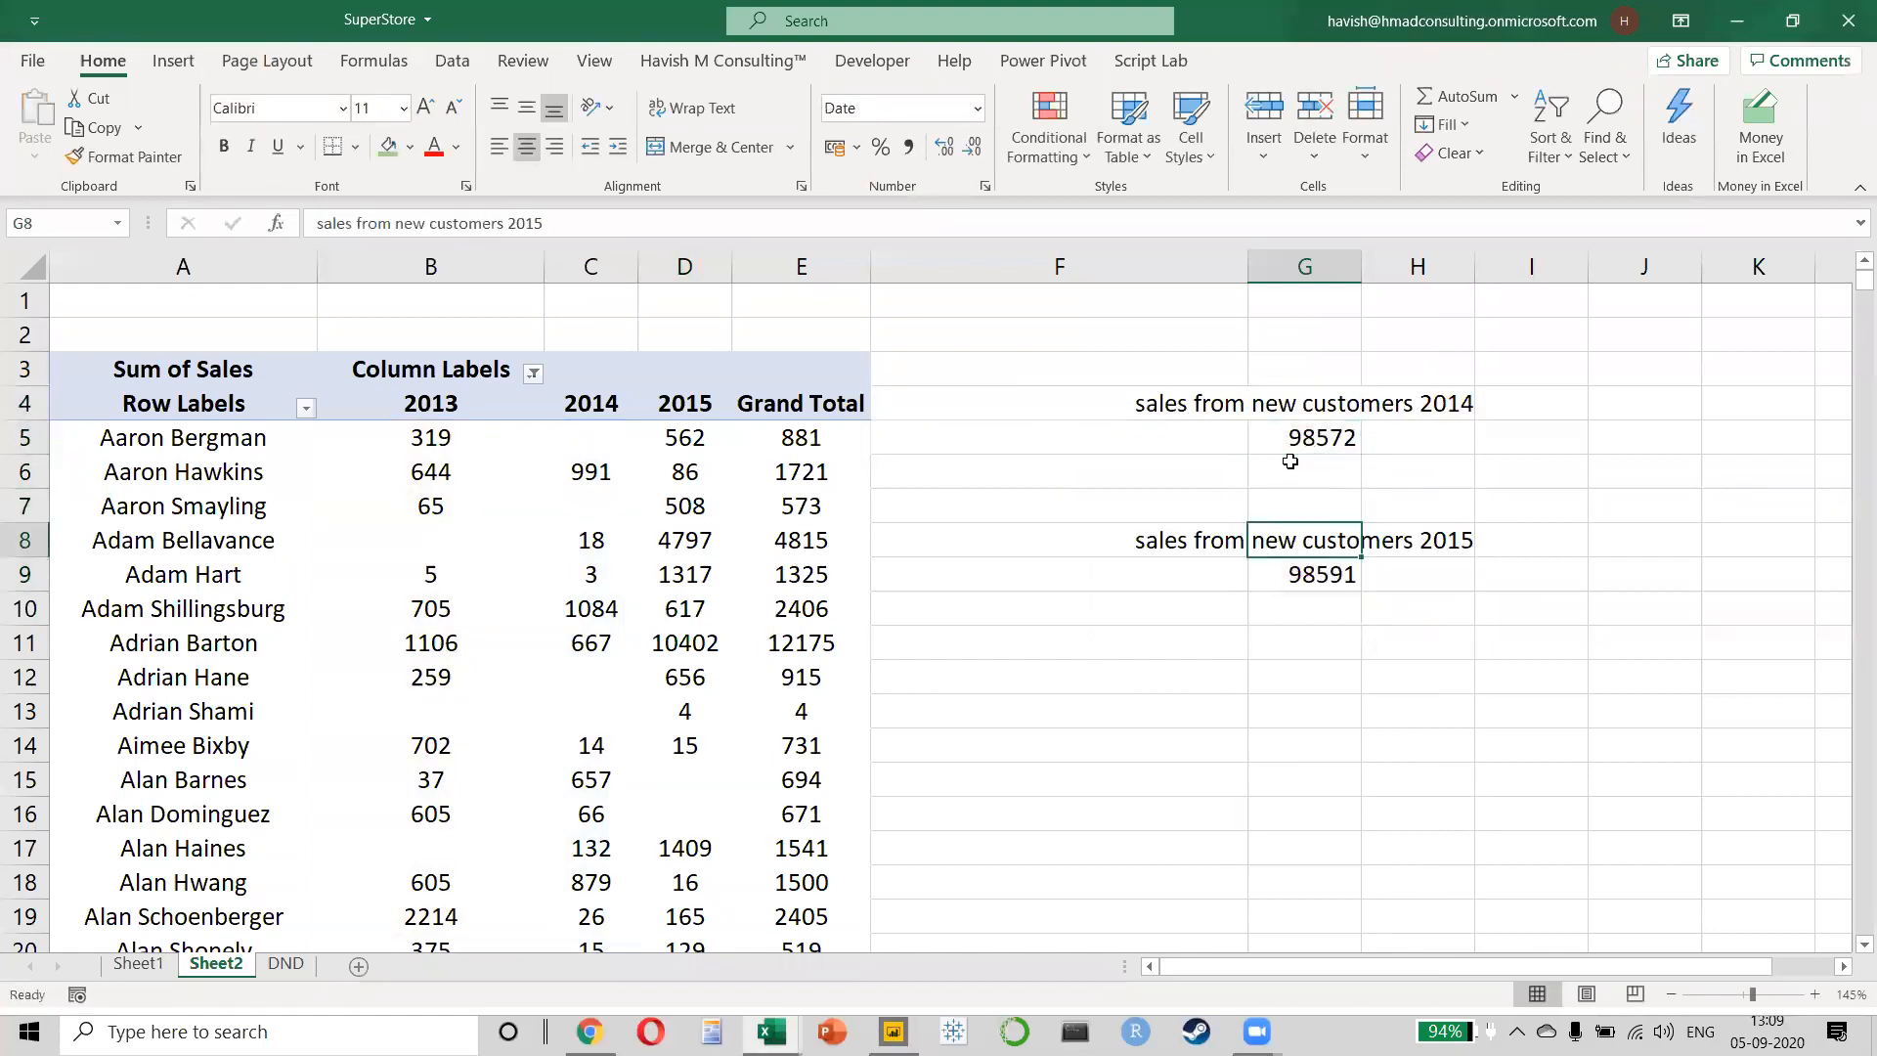
# - Review the ranges in G5's SUMIFS formula and check where the PivotTable's customer rows end
pyautogui.press('Up')
pyautogui.press('Up')
pyautogui.press('Up')
pyautogui.press('F2')
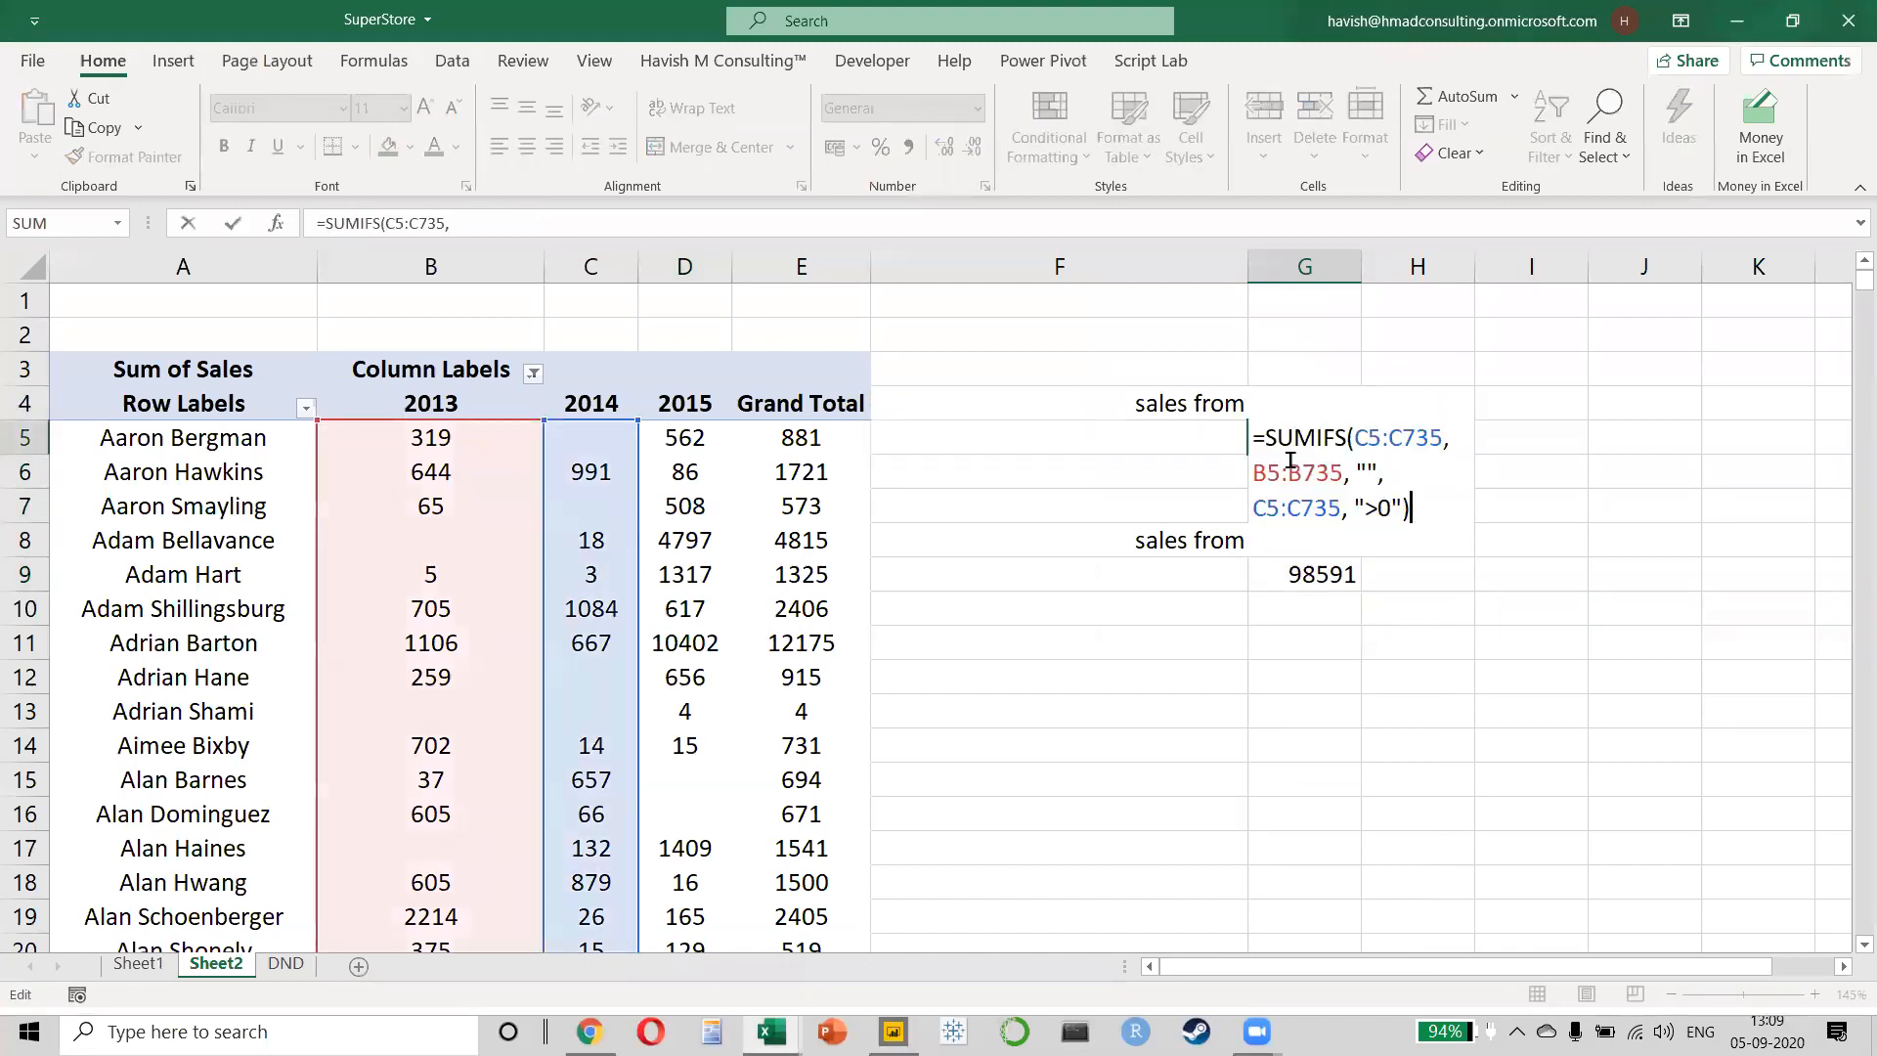
pyautogui.hotkey('ctrl', 'Return')
pyautogui.click(176, 607)
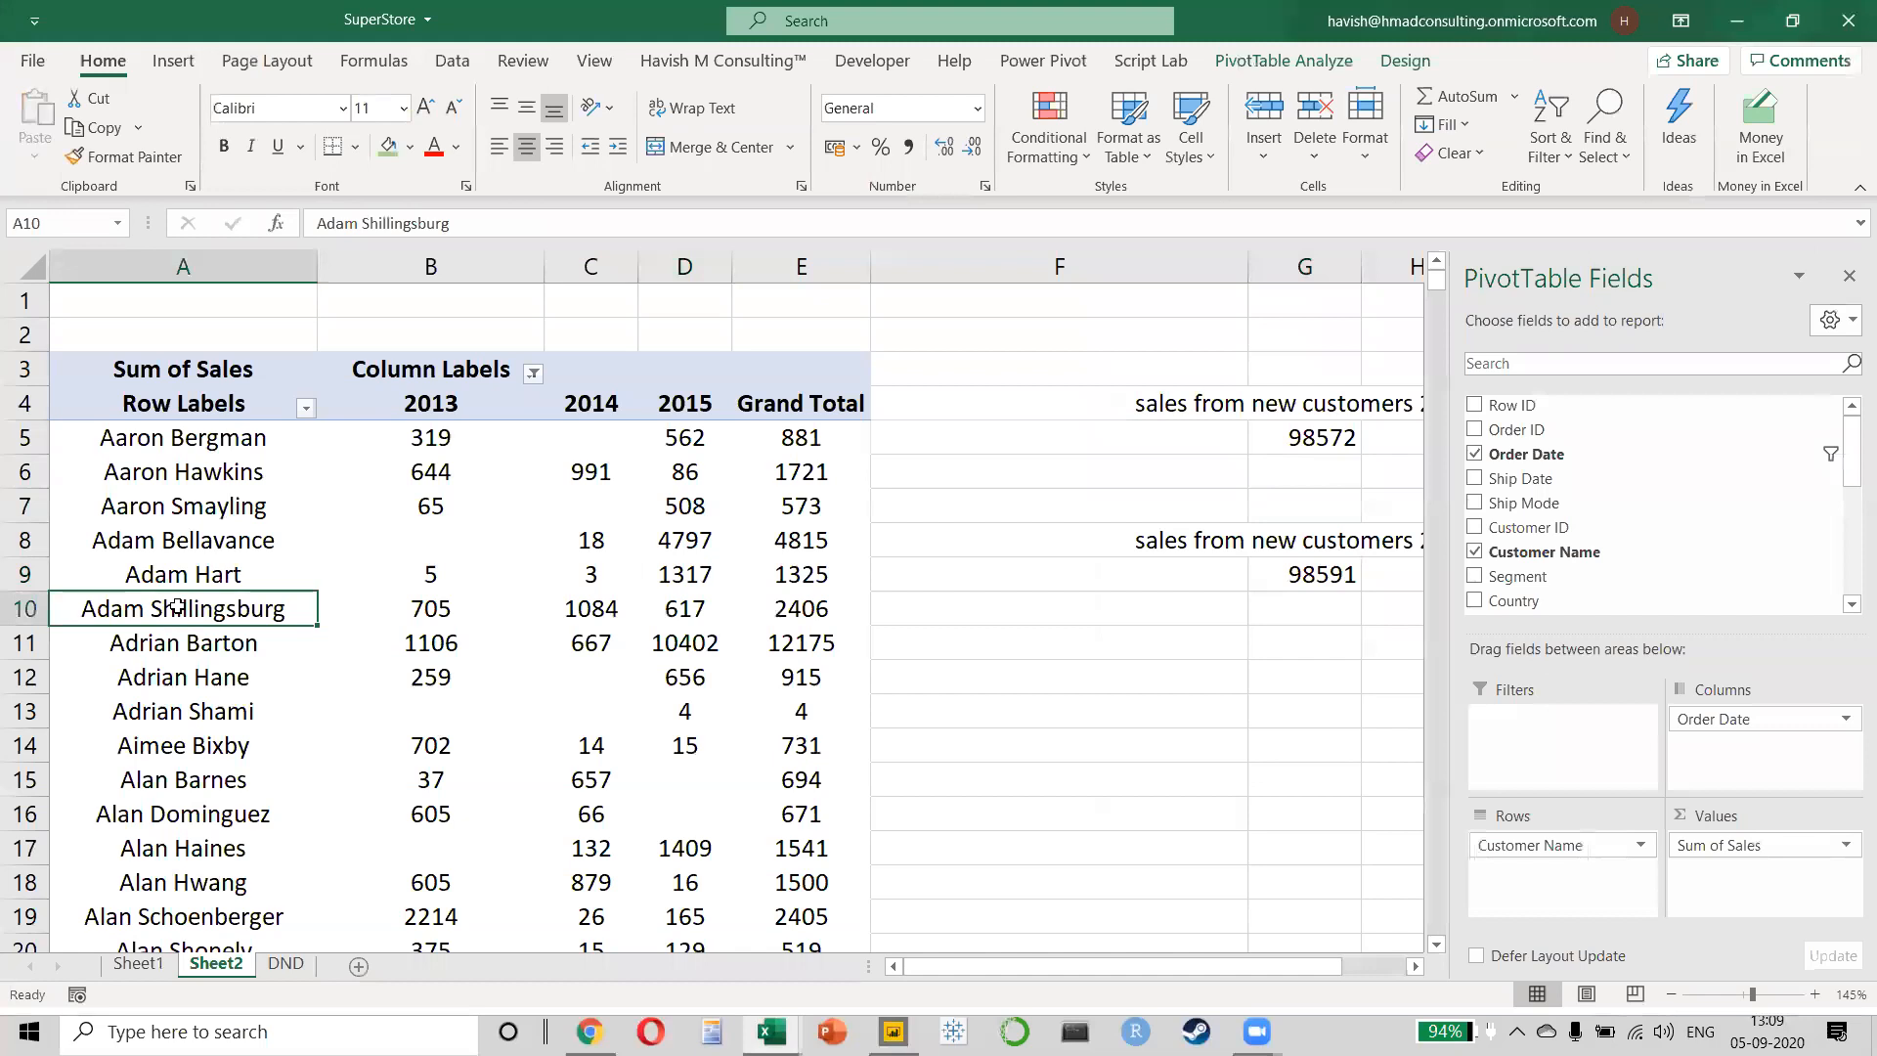
pyautogui.hotkey('ctrl', 'Down')
pyautogui.hotkey('ctrl', 'Up')
pyautogui.hotkey('ctrl', 'Up')
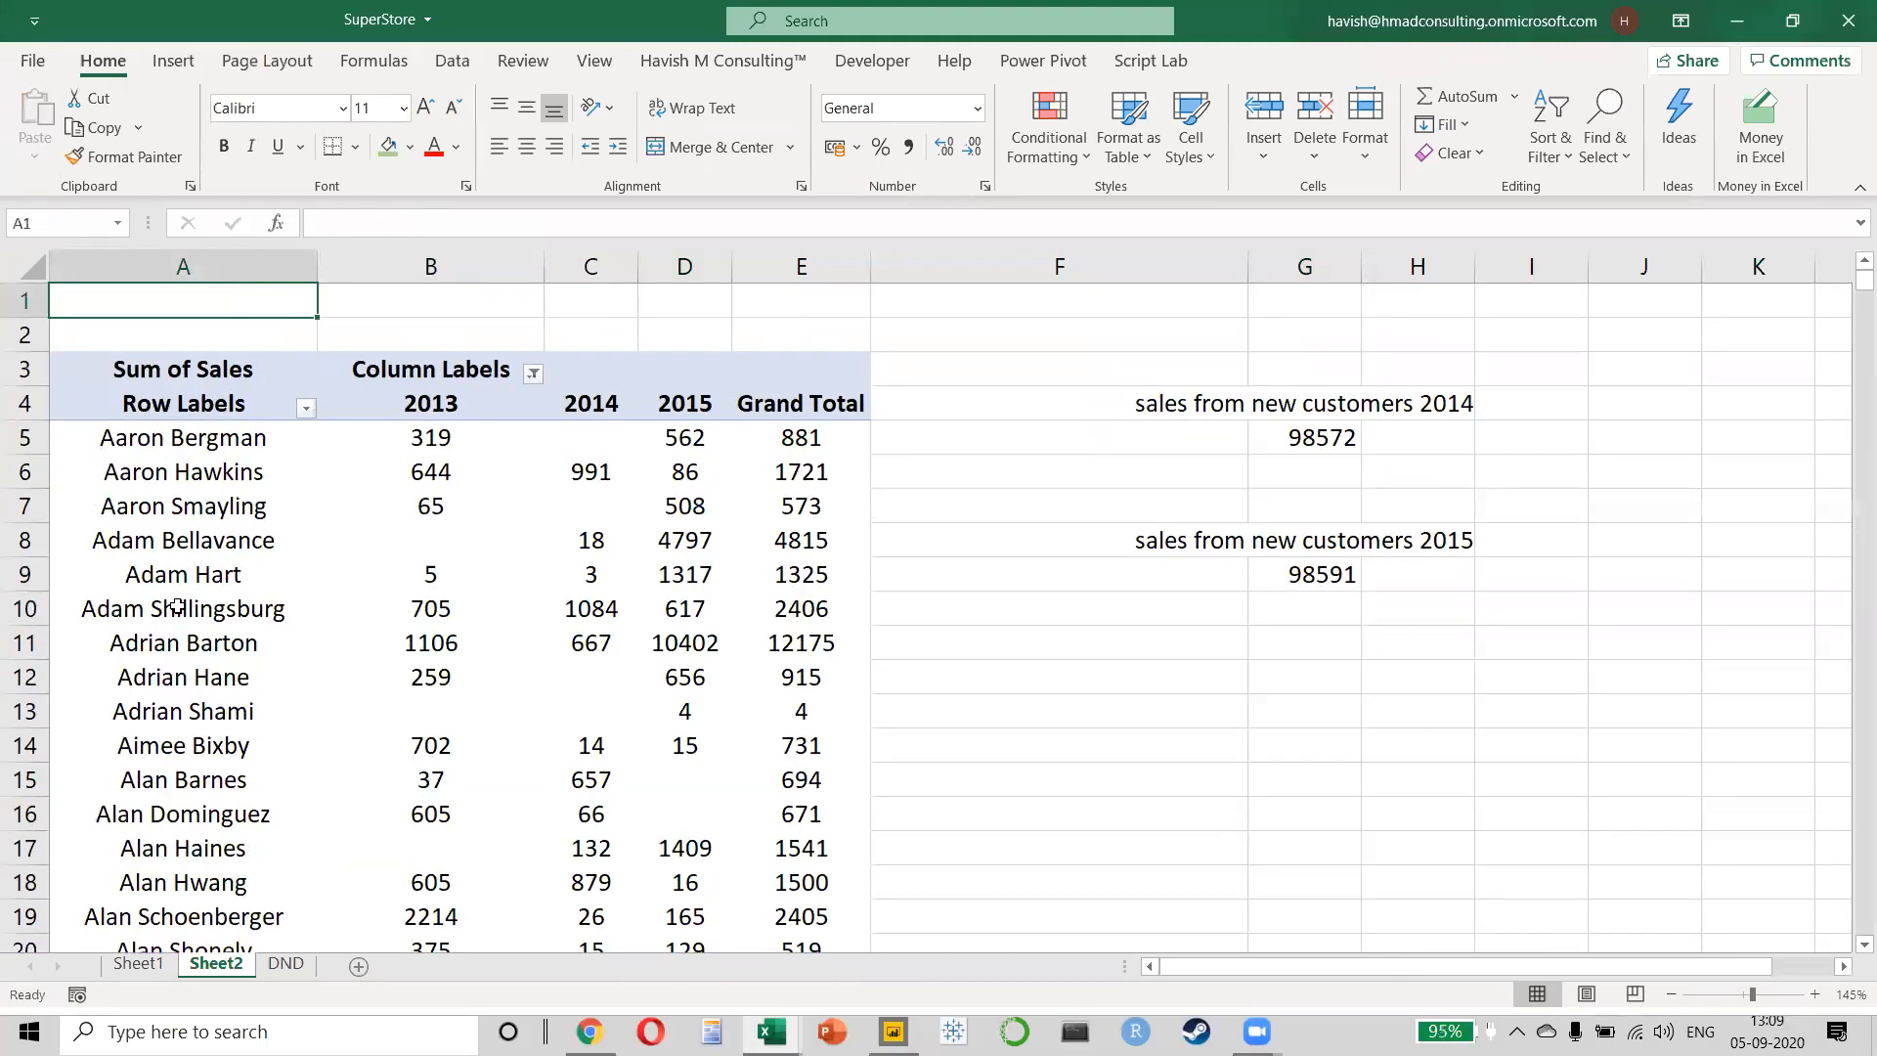
# - Change the sum range of the SUMIFS formula in G5 to C5:C786
pyautogui.click(1310, 440)
pyautogui.doubleClick(1332, 446)
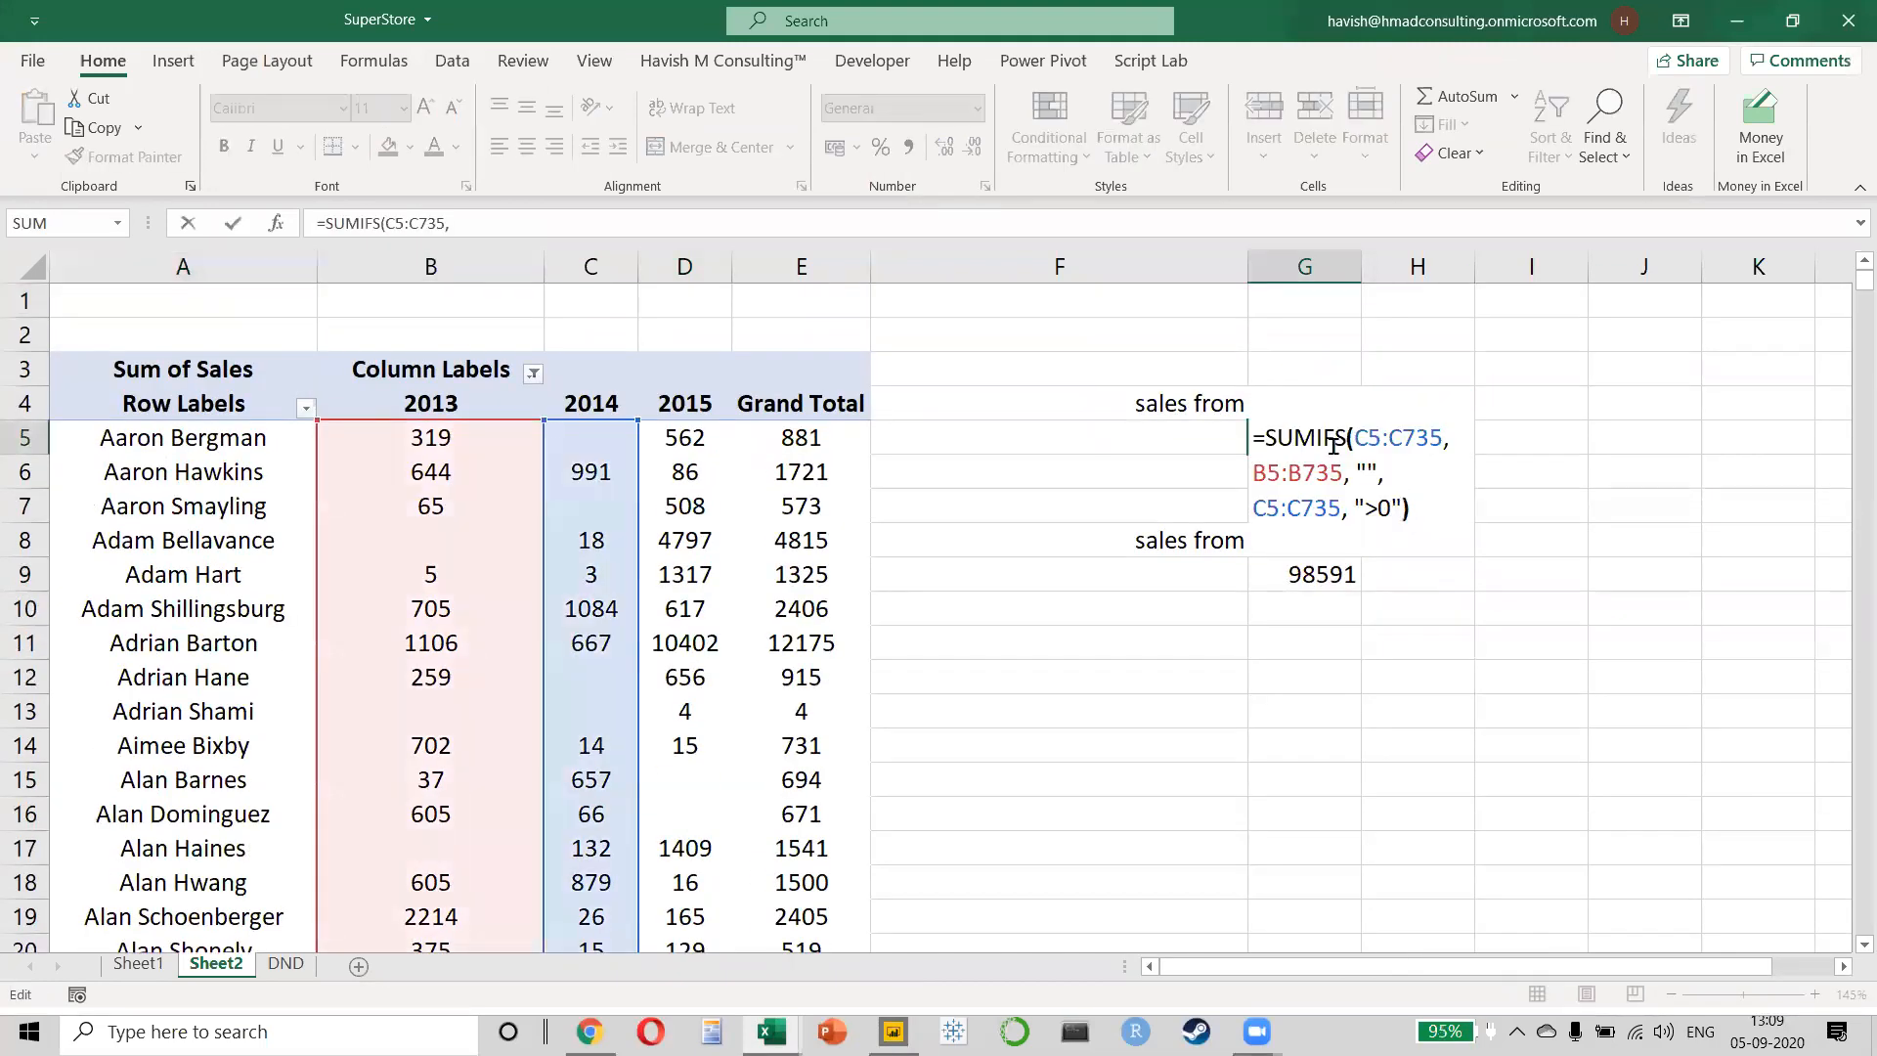
pyautogui.press('Right')
pyautogui.press('Right')
pyautogui.press('Right')
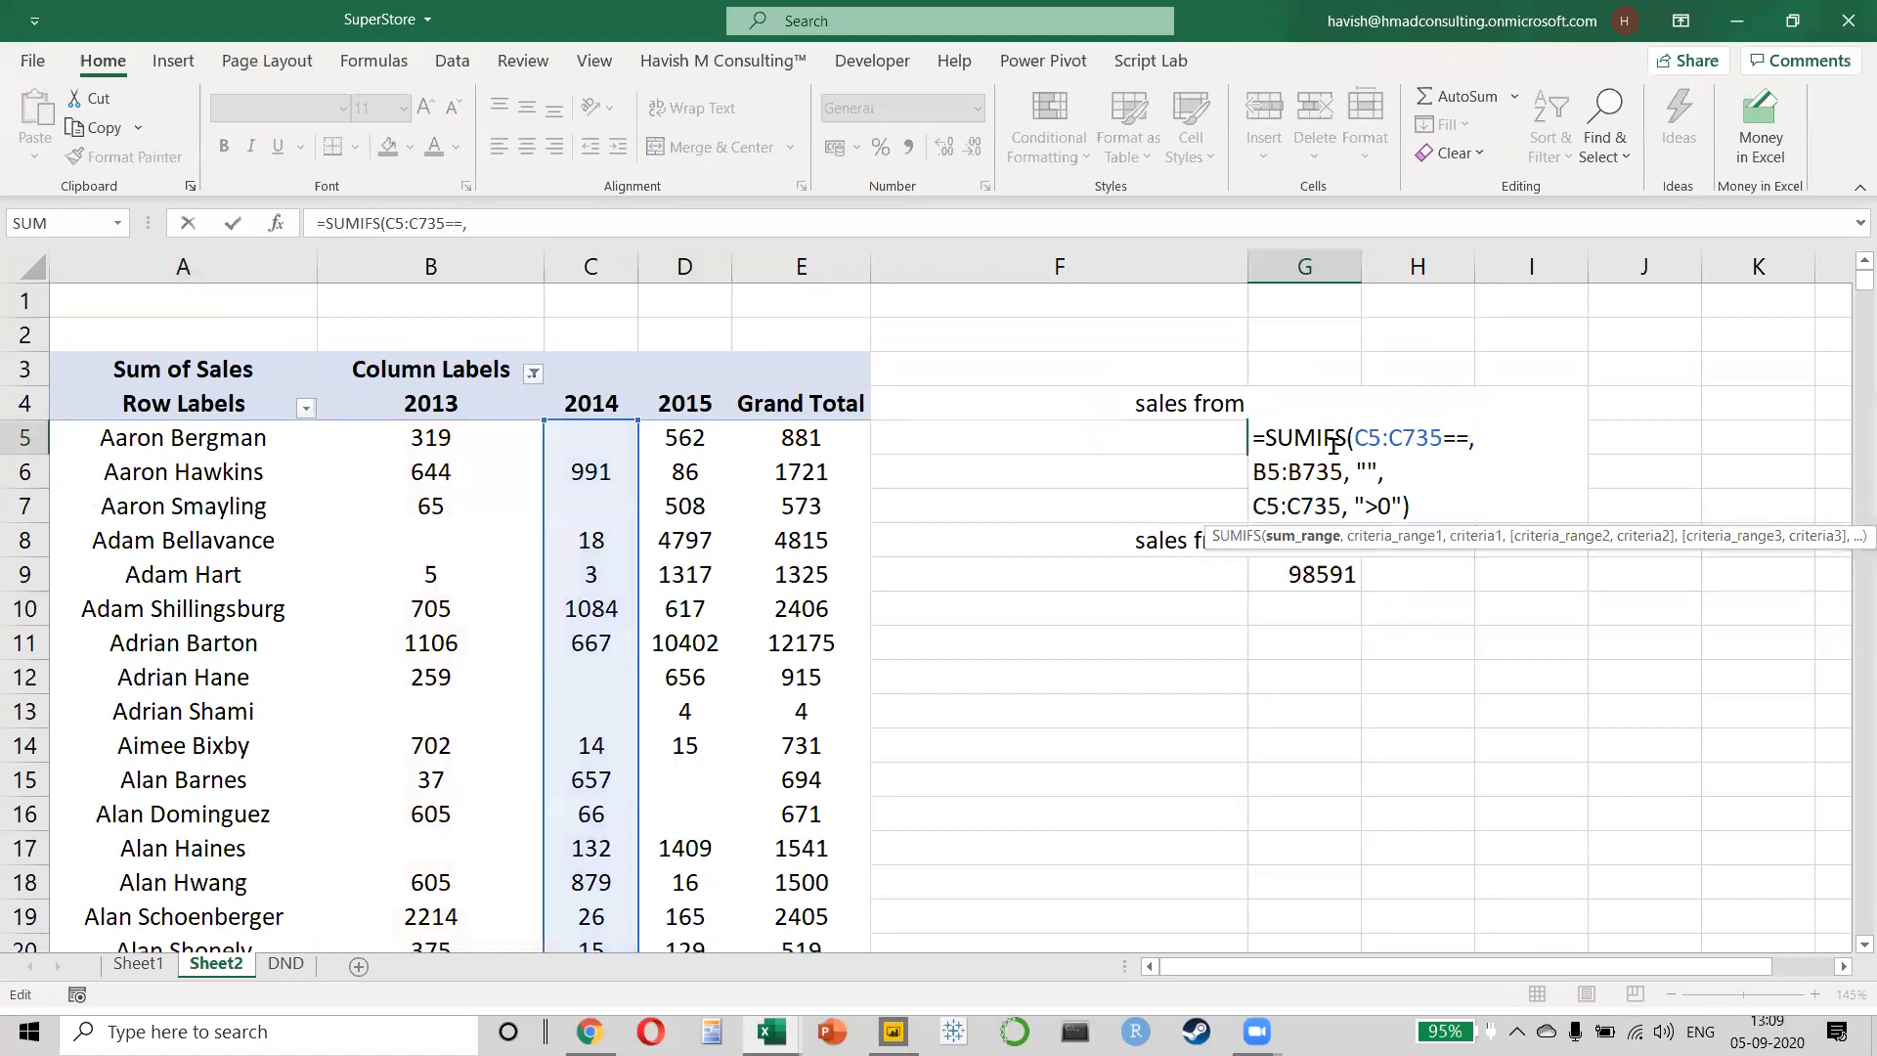
pyautogui.press('BackSpace')
pyautogui.press('BackSpace')
pyautogui.write('86')
# - Extend the criteria ranges in G5's SUMIFS formula to B5:B786 and C5:C786, and enter the formula
pyautogui.press('Down')
pyautogui.press('Left')
pyautogui.press('Left')
pyautogui.press('BackSpace')
pyautogui.press('BackSpace')
pyautogui.write('86')
pyautogui.press('Down')
pyautogui.press('BackSpace')
pyautogui.press('BackSpace')
pyautogui.write('86')
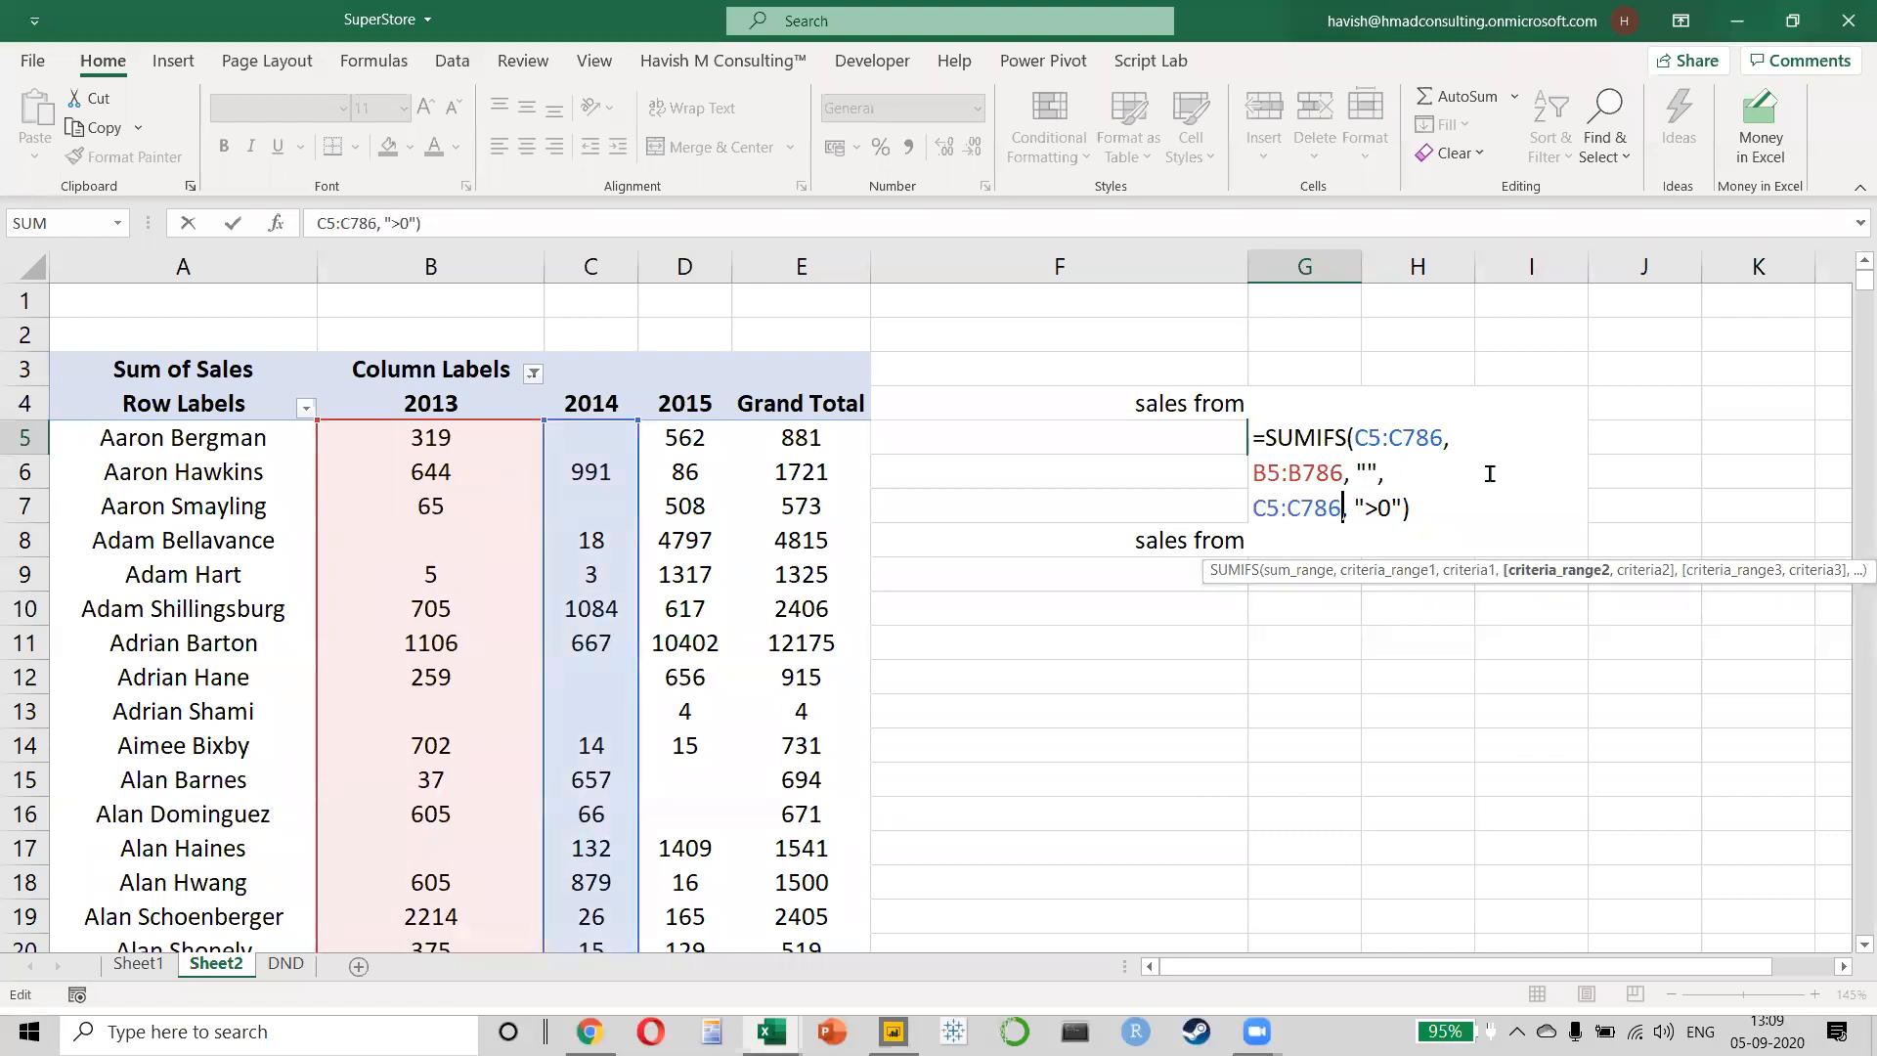
pyautogui.press('Return')
# - Change the sum range of the SUMIFS formula in G9 to C9:C786
pyautogui.press('Up')
pyautogui.press('Down')
pyautogui.press('Down')
pyautogui.press('Down')
pyautogui.press('Down')
pyautogui.press('F2')
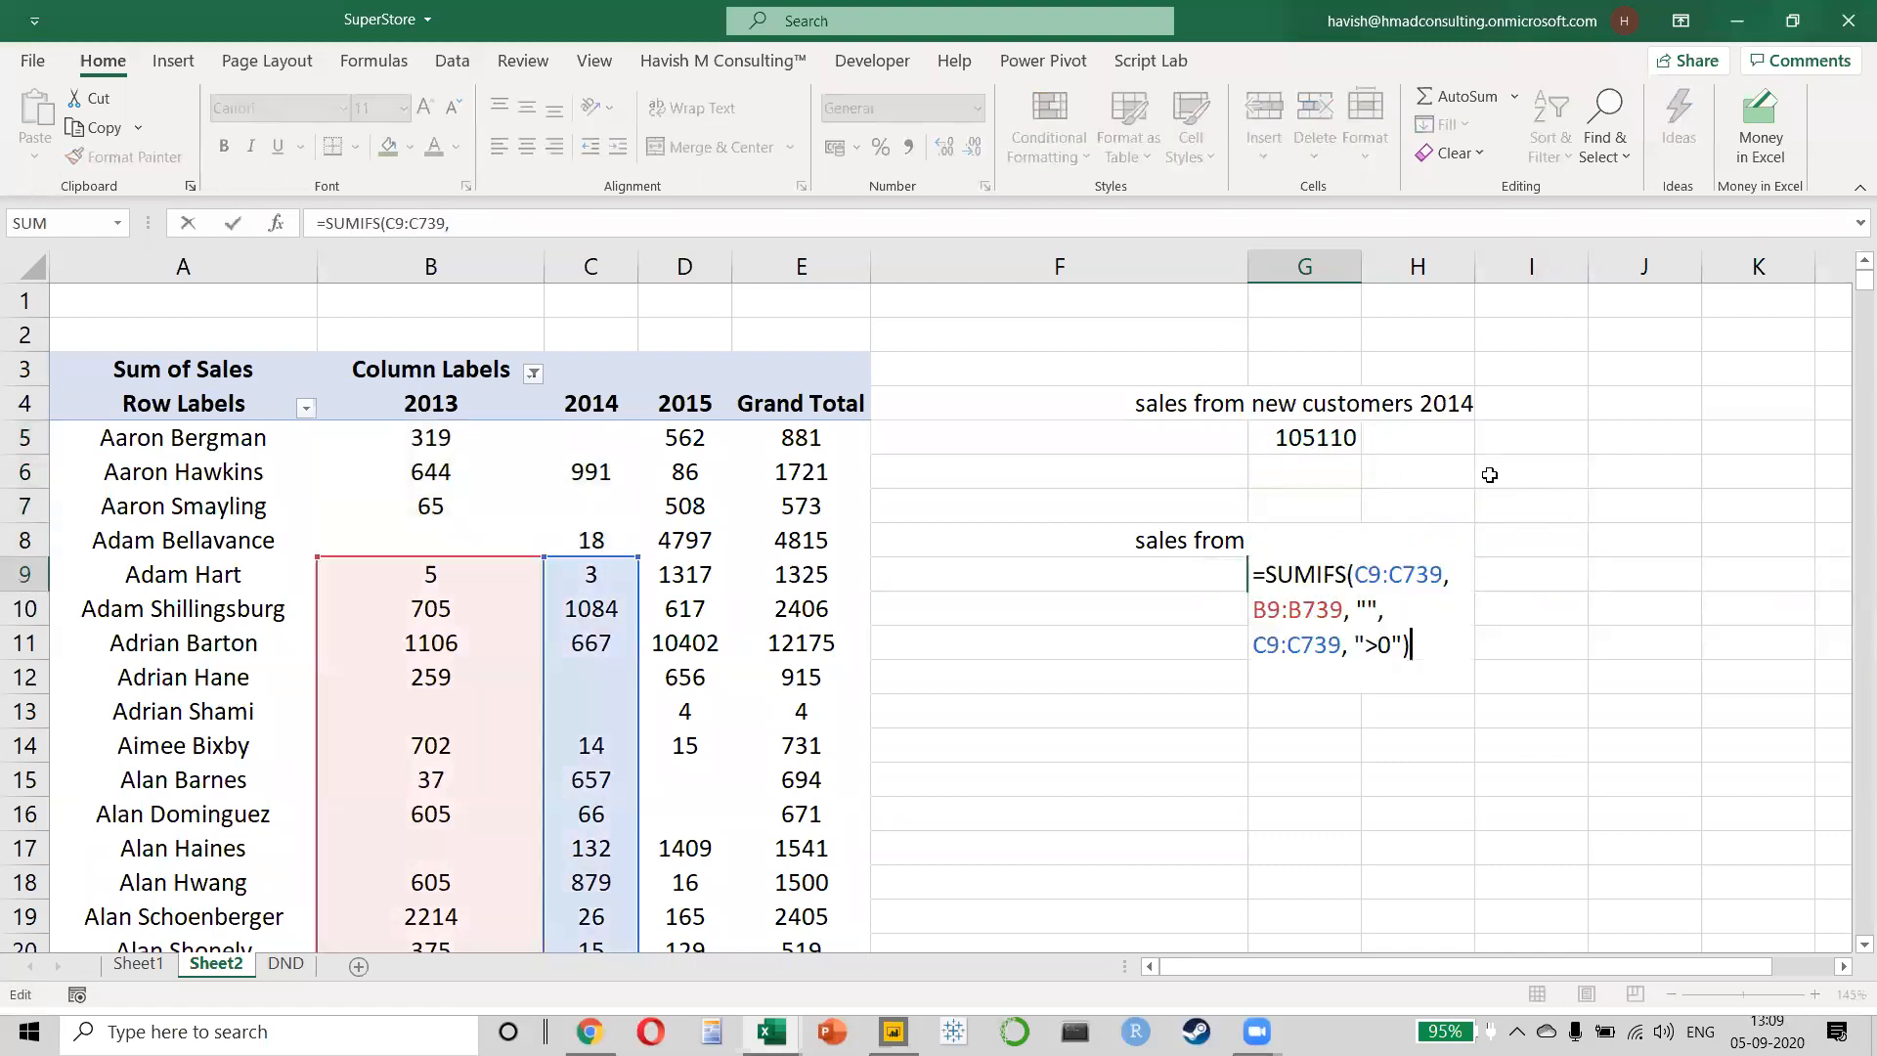
pyautogui.press('Up')
pyautogui.press('Up')
pyautogui.press('BackSpace')
pyautogui.press('BackSpace')
pyautogui.write('86')
# - Extend the criteria ranges in G9's SUMIFS formula to B9:B786 and C9:C786, and enter the formula
pyautogui.press('Down')
pyautogui.press('BackSpace')
pyautogui.press('BackSpace')
pyautogui.write('86')
pyautogui.press('Down')
pyautogui.press('BackSpace')
pyautogui.press('BackSpace')
pyautogui.write('86')
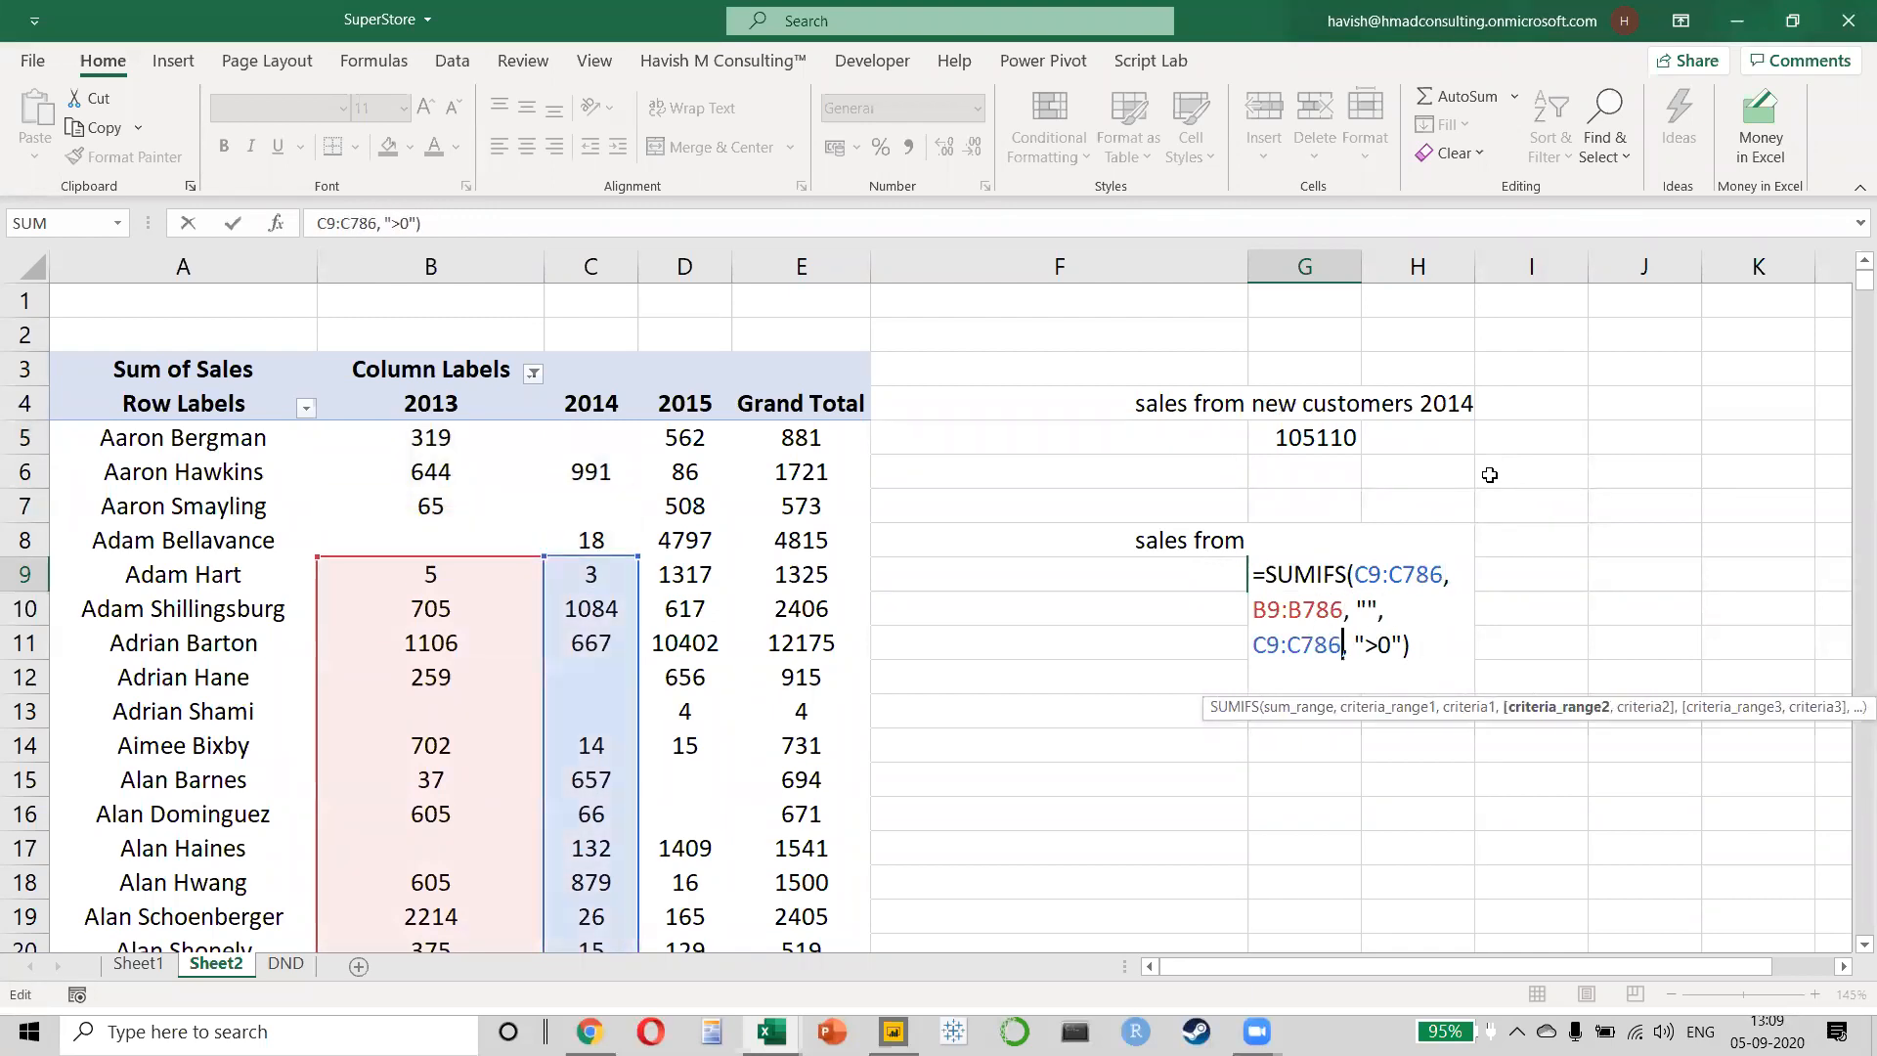
pyautogui.press('Return')
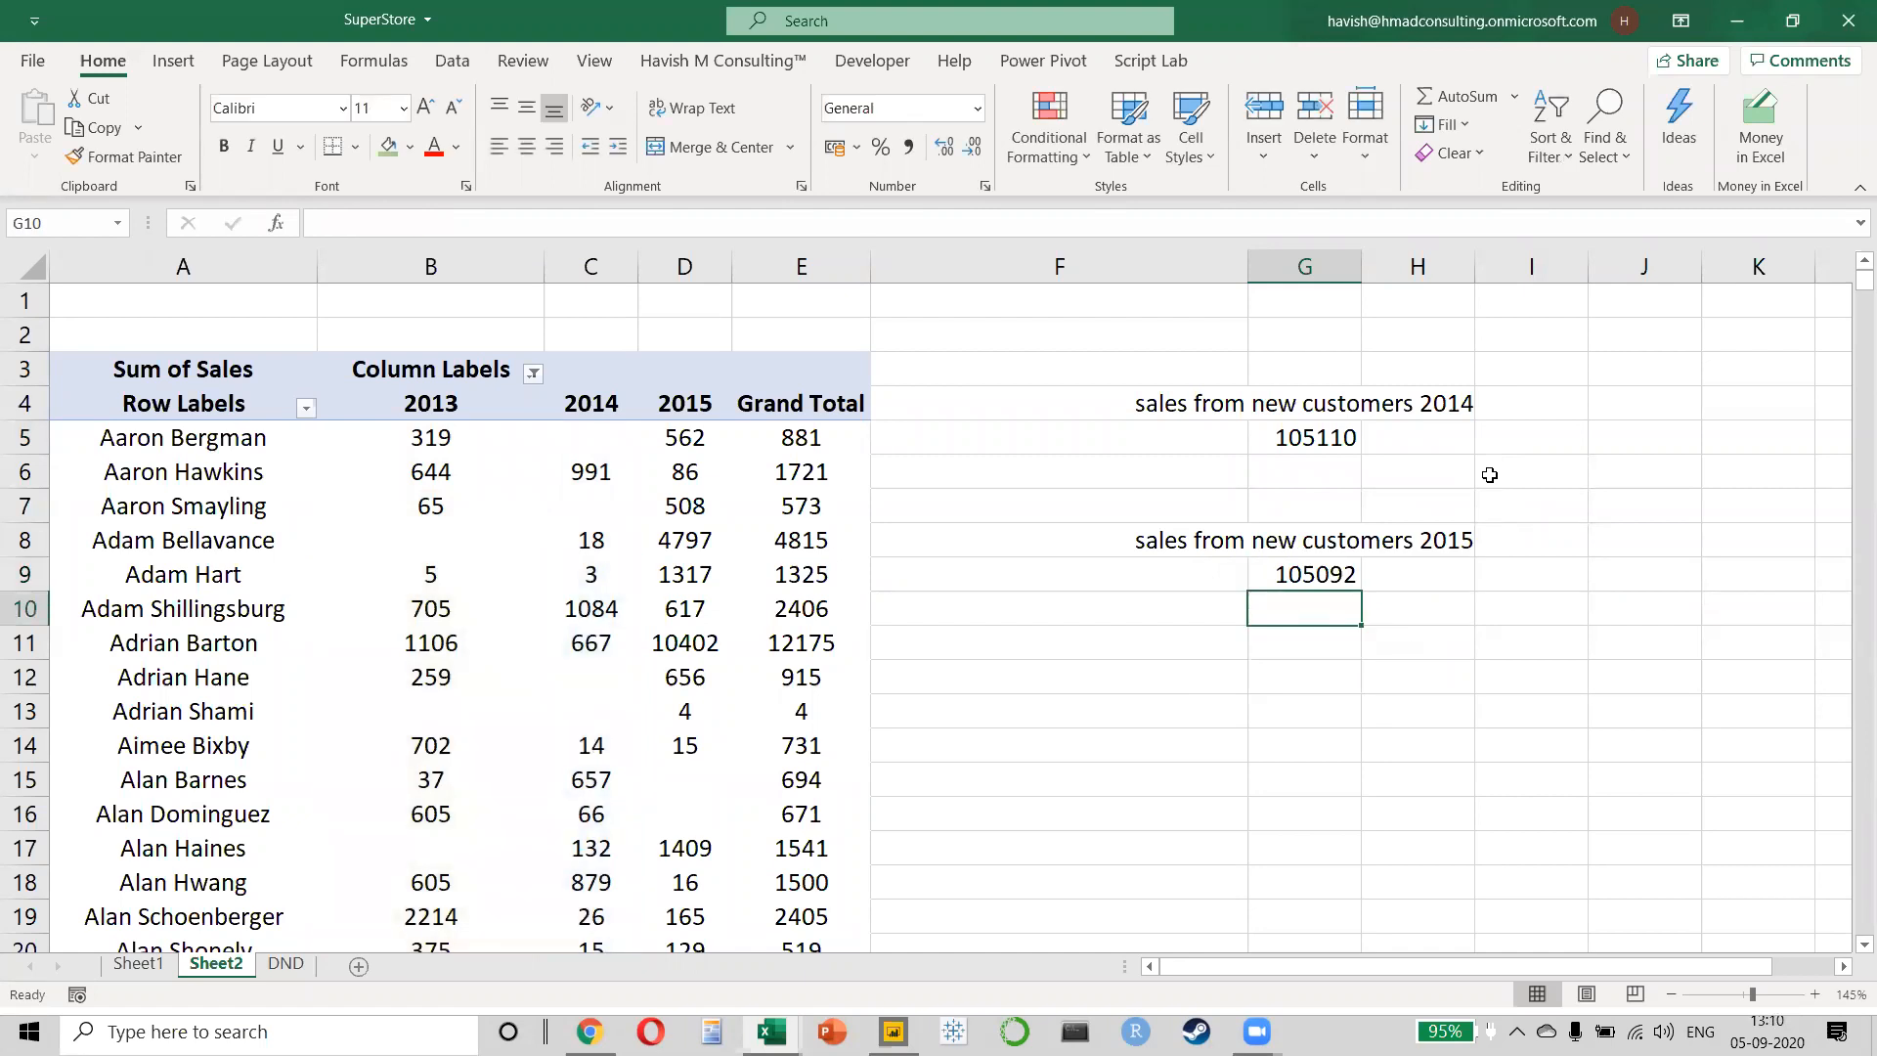
# - Switch to Power BI Desktop, select the Sales field of the DND table and show its available actions
pyautogui.hotkey('alt', 'Tab')
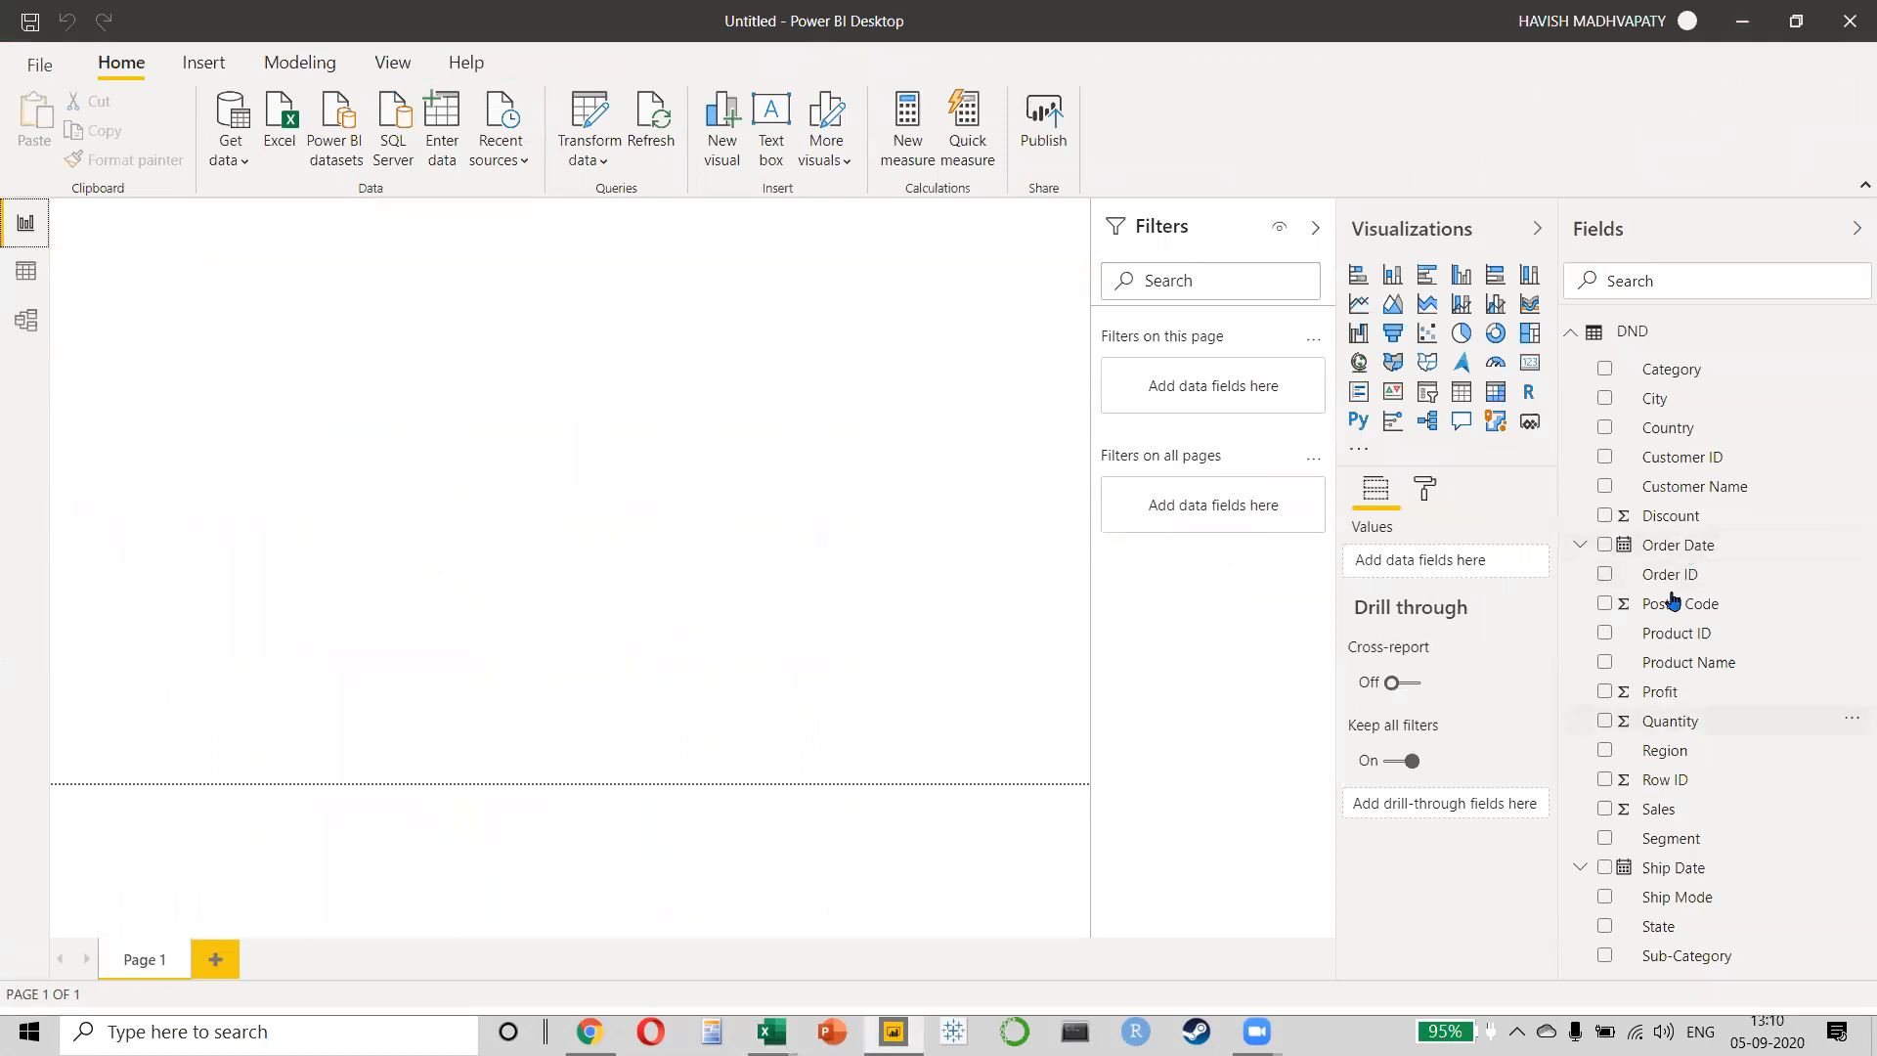
pyautogui.click(1662, 808)
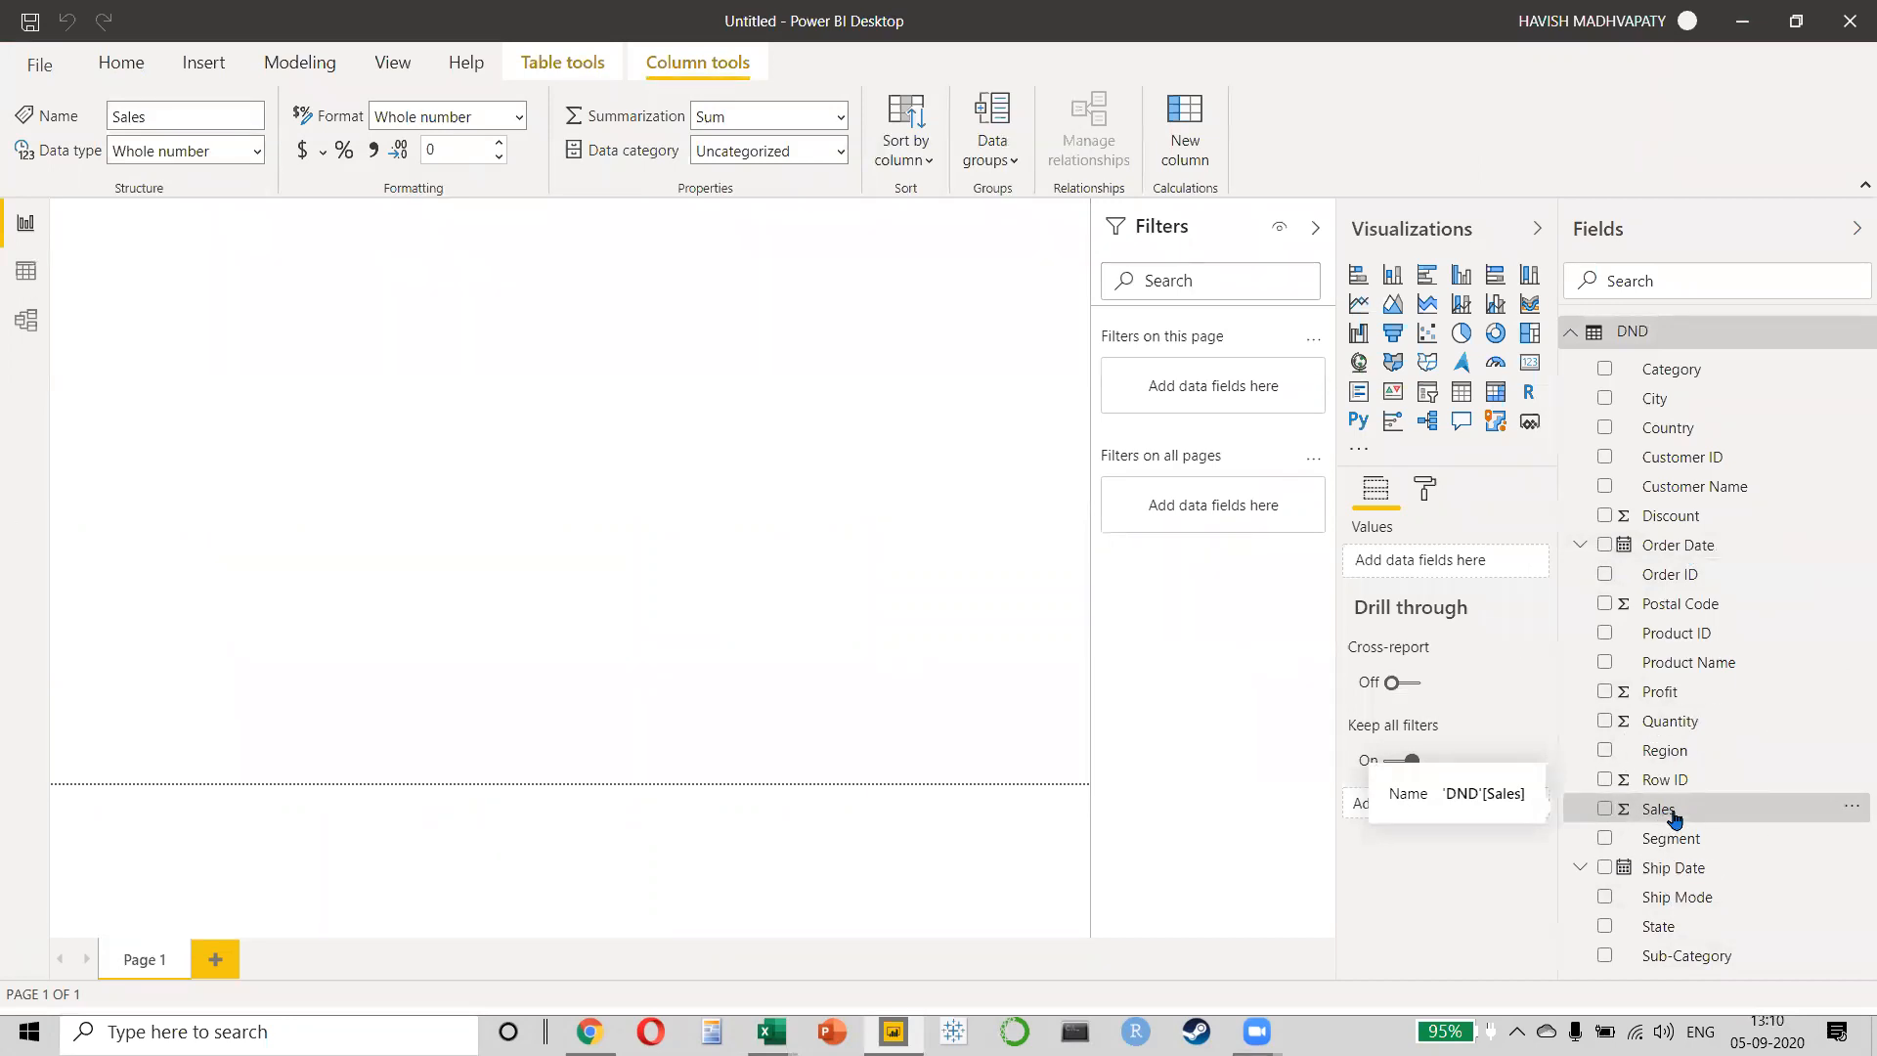
pyautogui.rightClick(1674, 817)
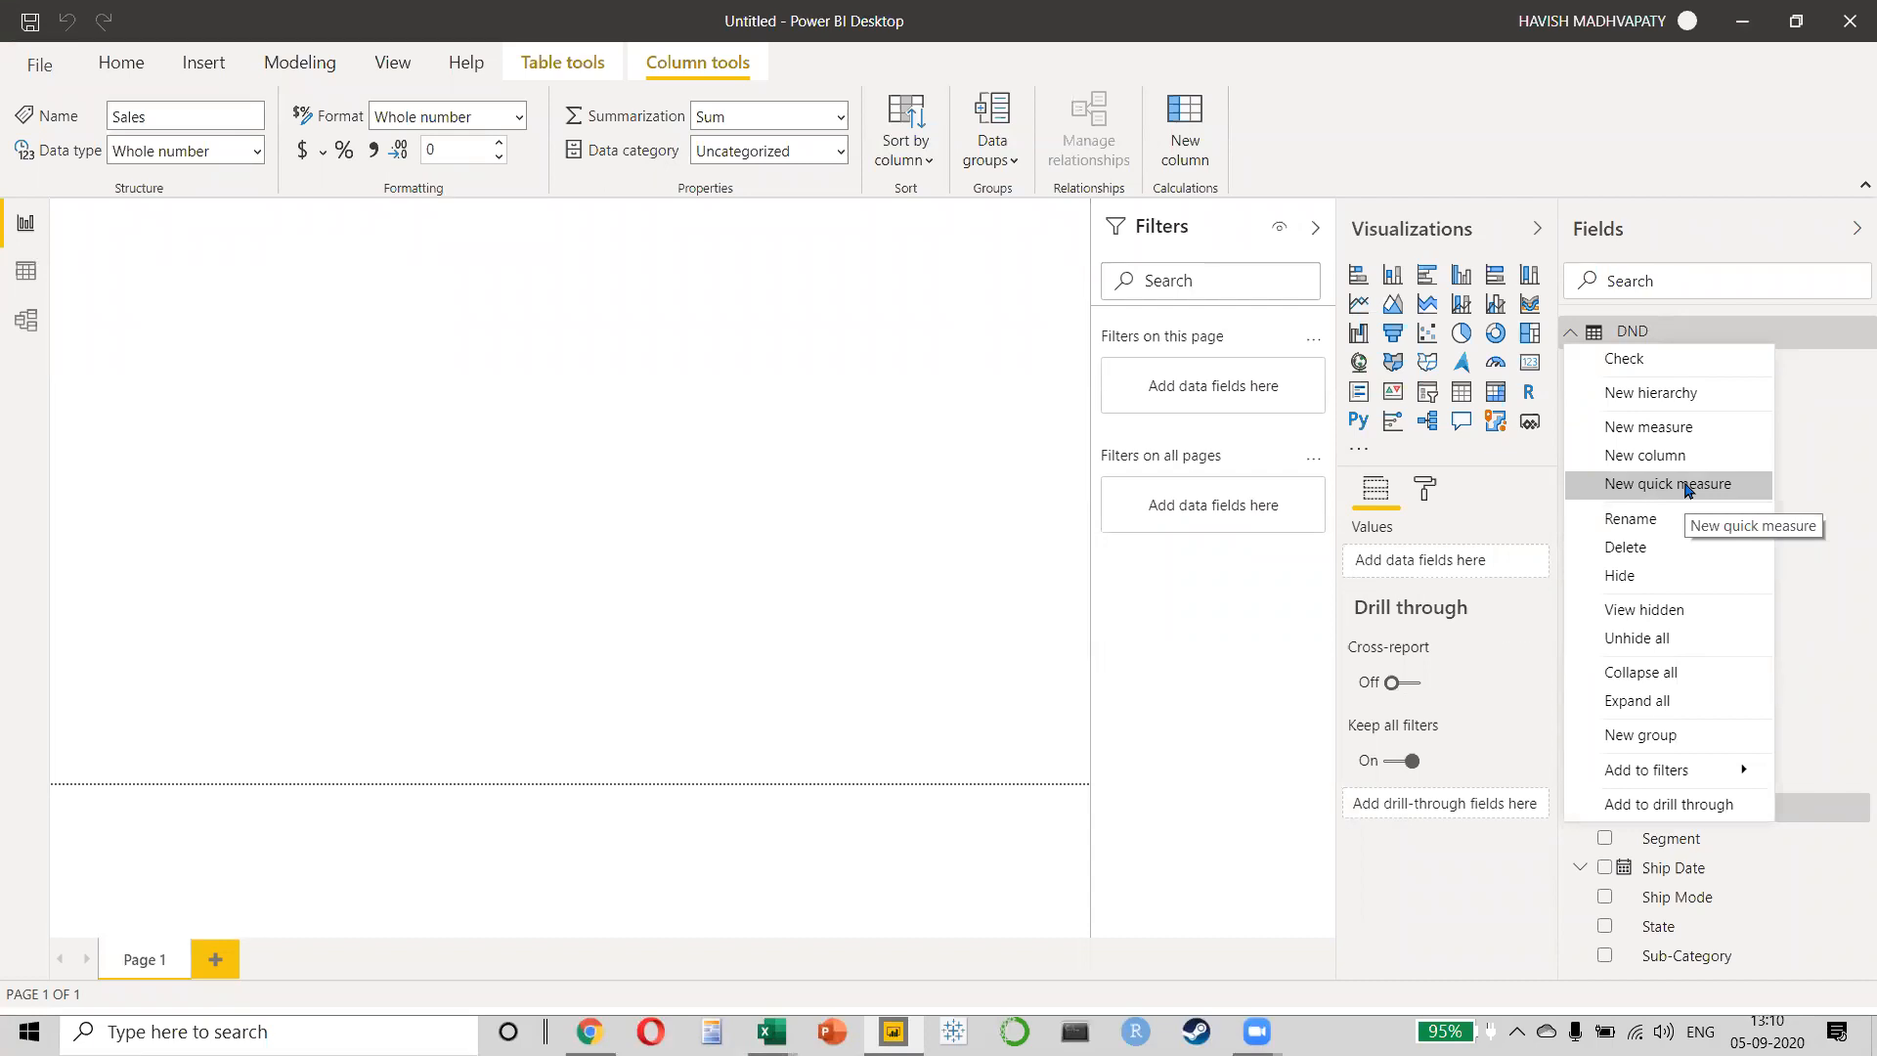
# - Switch to Chrome, search Google for "dimenstions and measures", and highlight the opening of the definition of measures
pyautogui.hotkey('alt', 'Tab')
pyautogui.hotkey('alt', 'Tab')
pyautogui.hotkey('alt', 'Tab')
pyautogui.hotkey('alt', 'Tab')
pyautogui.hotkey('alt', 'Tab')
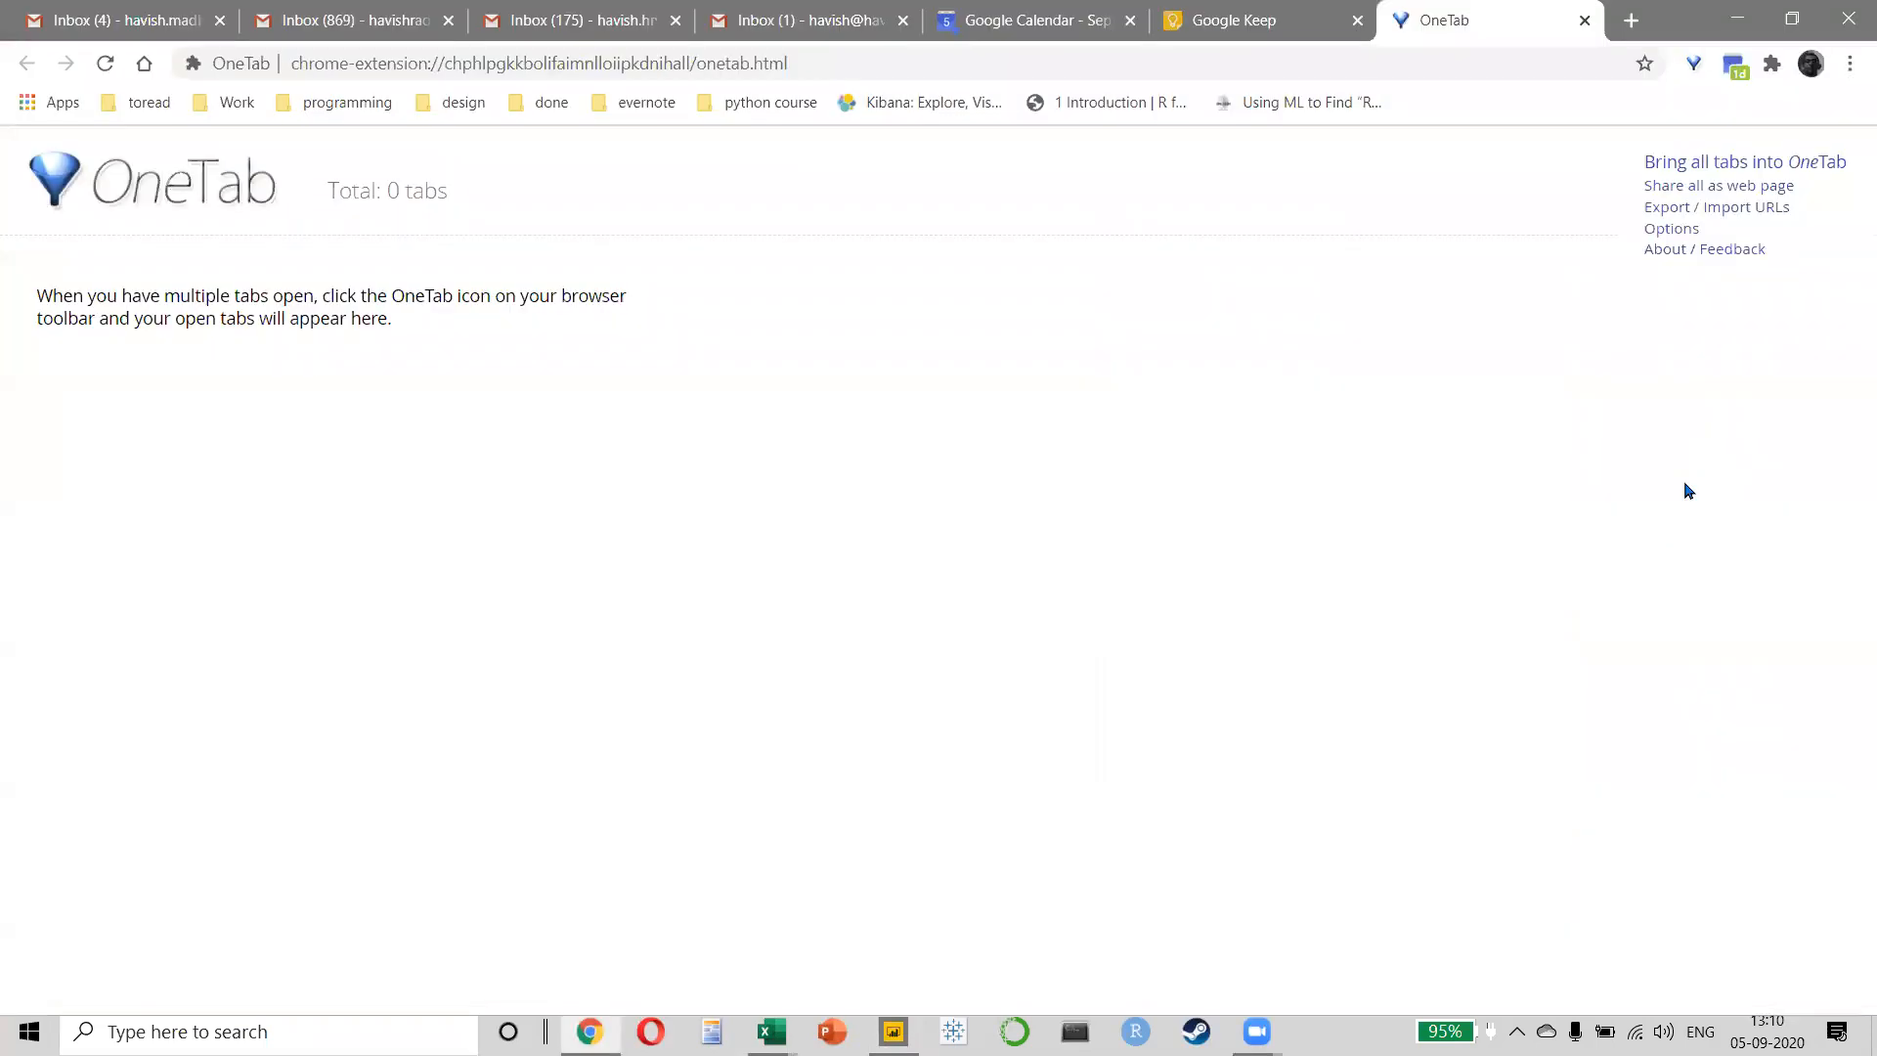
pyautogui.hotkey('ctrl', 'l')
pyautogui.write('dimenstions and measures')
pyautogui.press('Return')
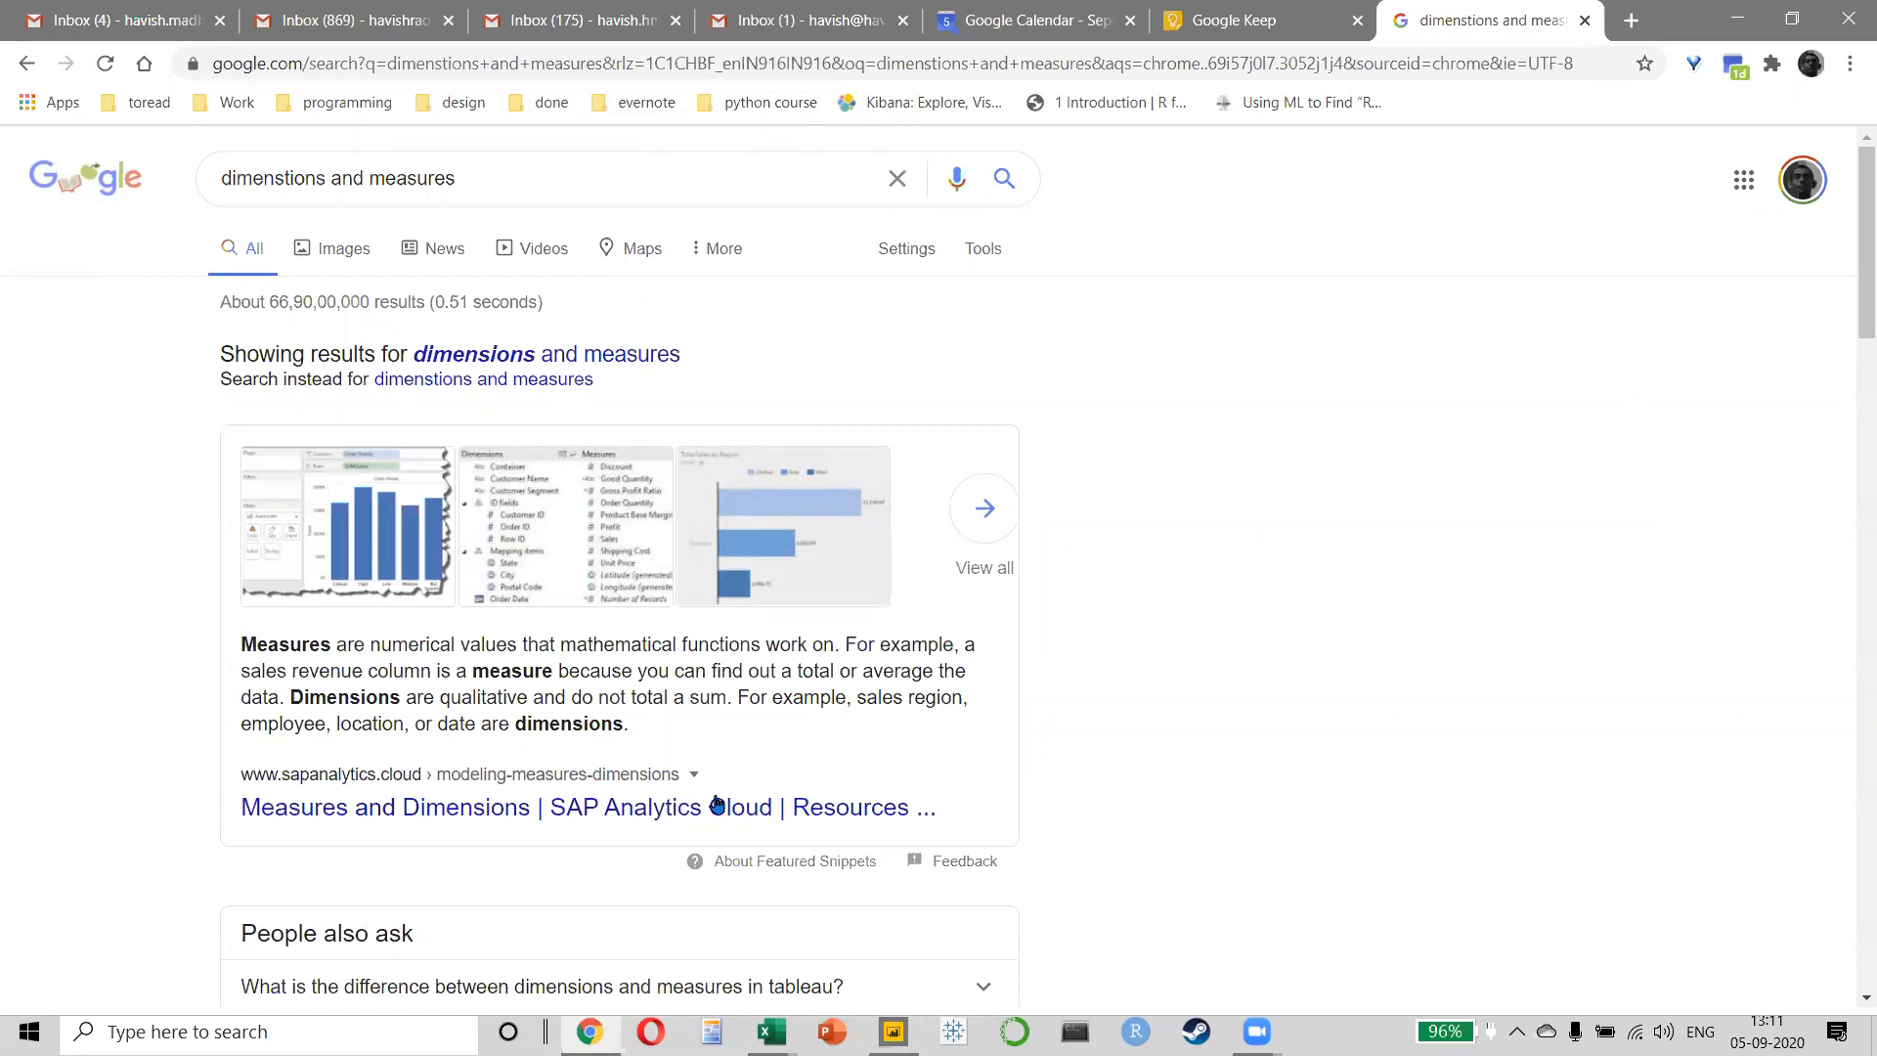
pyautogui.moveTo(267, 643); pyautogui.dragTo(504, 646)
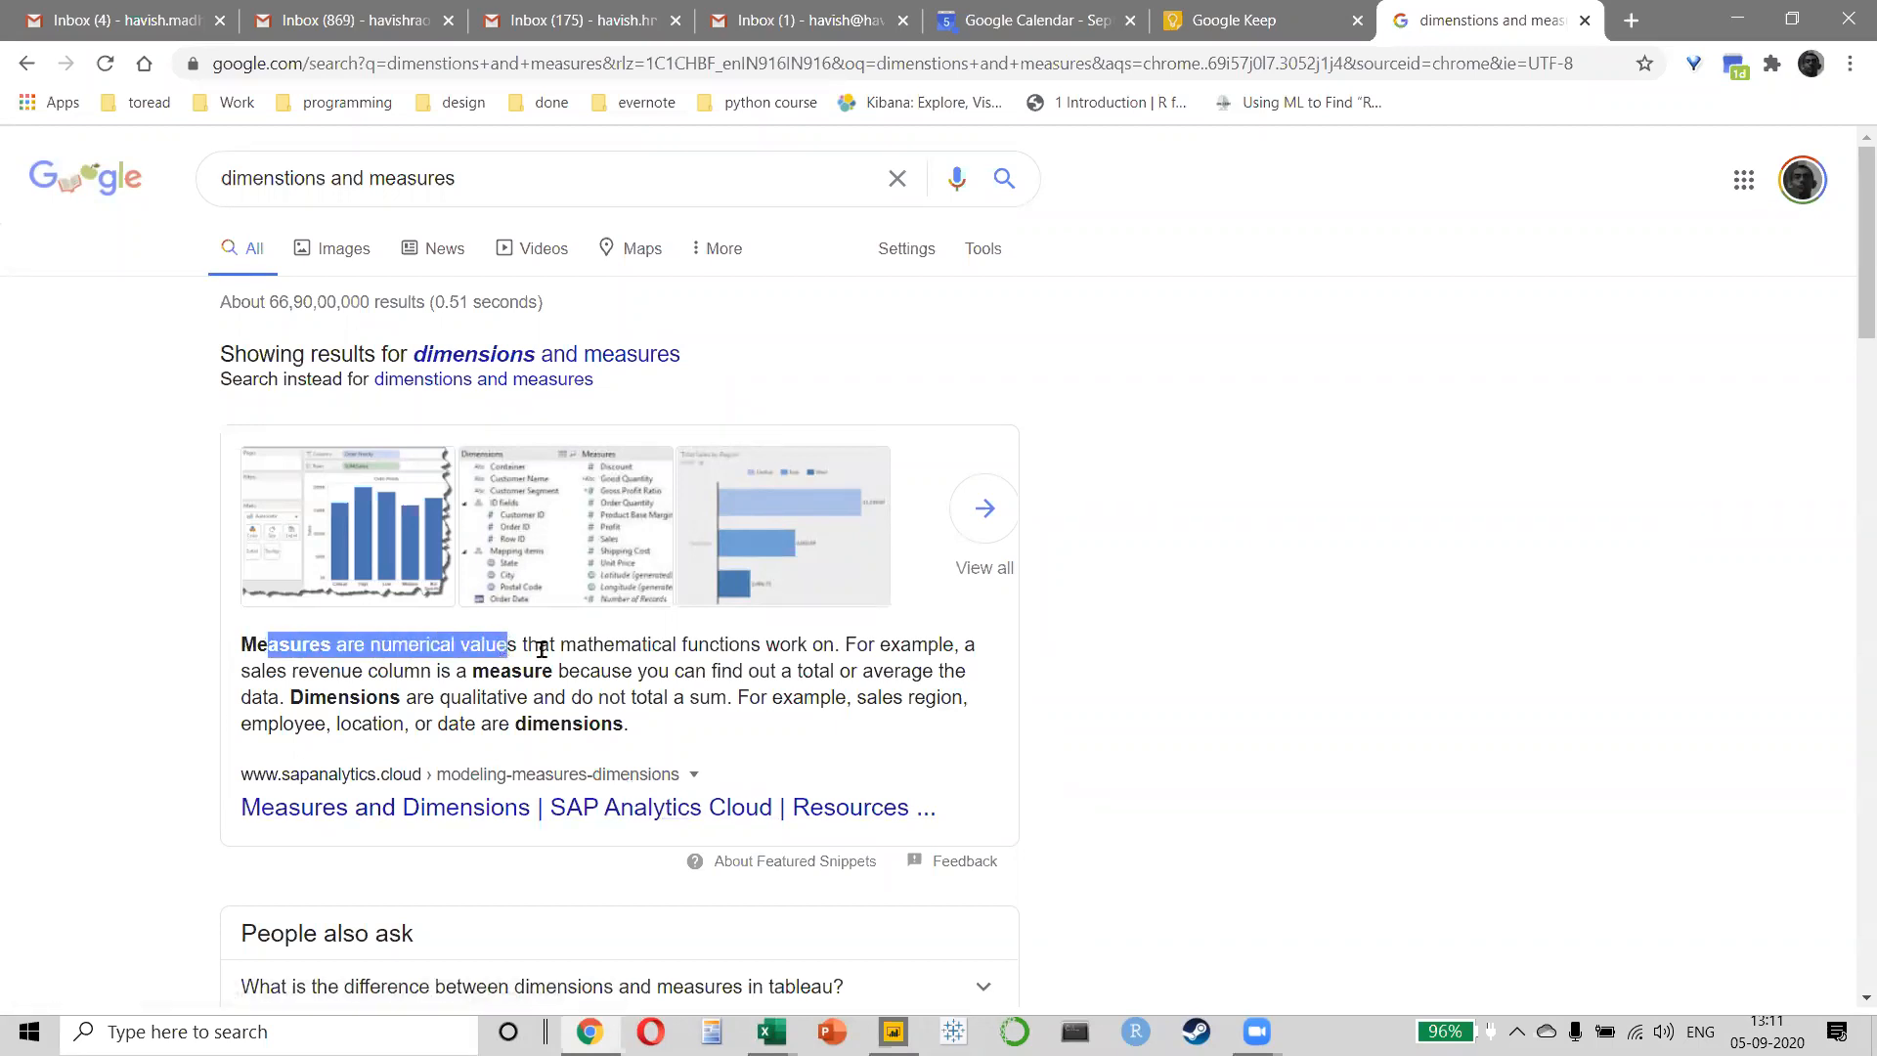
# - Highlight the opening of the definition of dimensions in the search result, and return to Power BI Desktop
pyautogui.click(446, 713)
pyautogui.moveTo(350, 696); pyautogui.dragTo(504, 704)
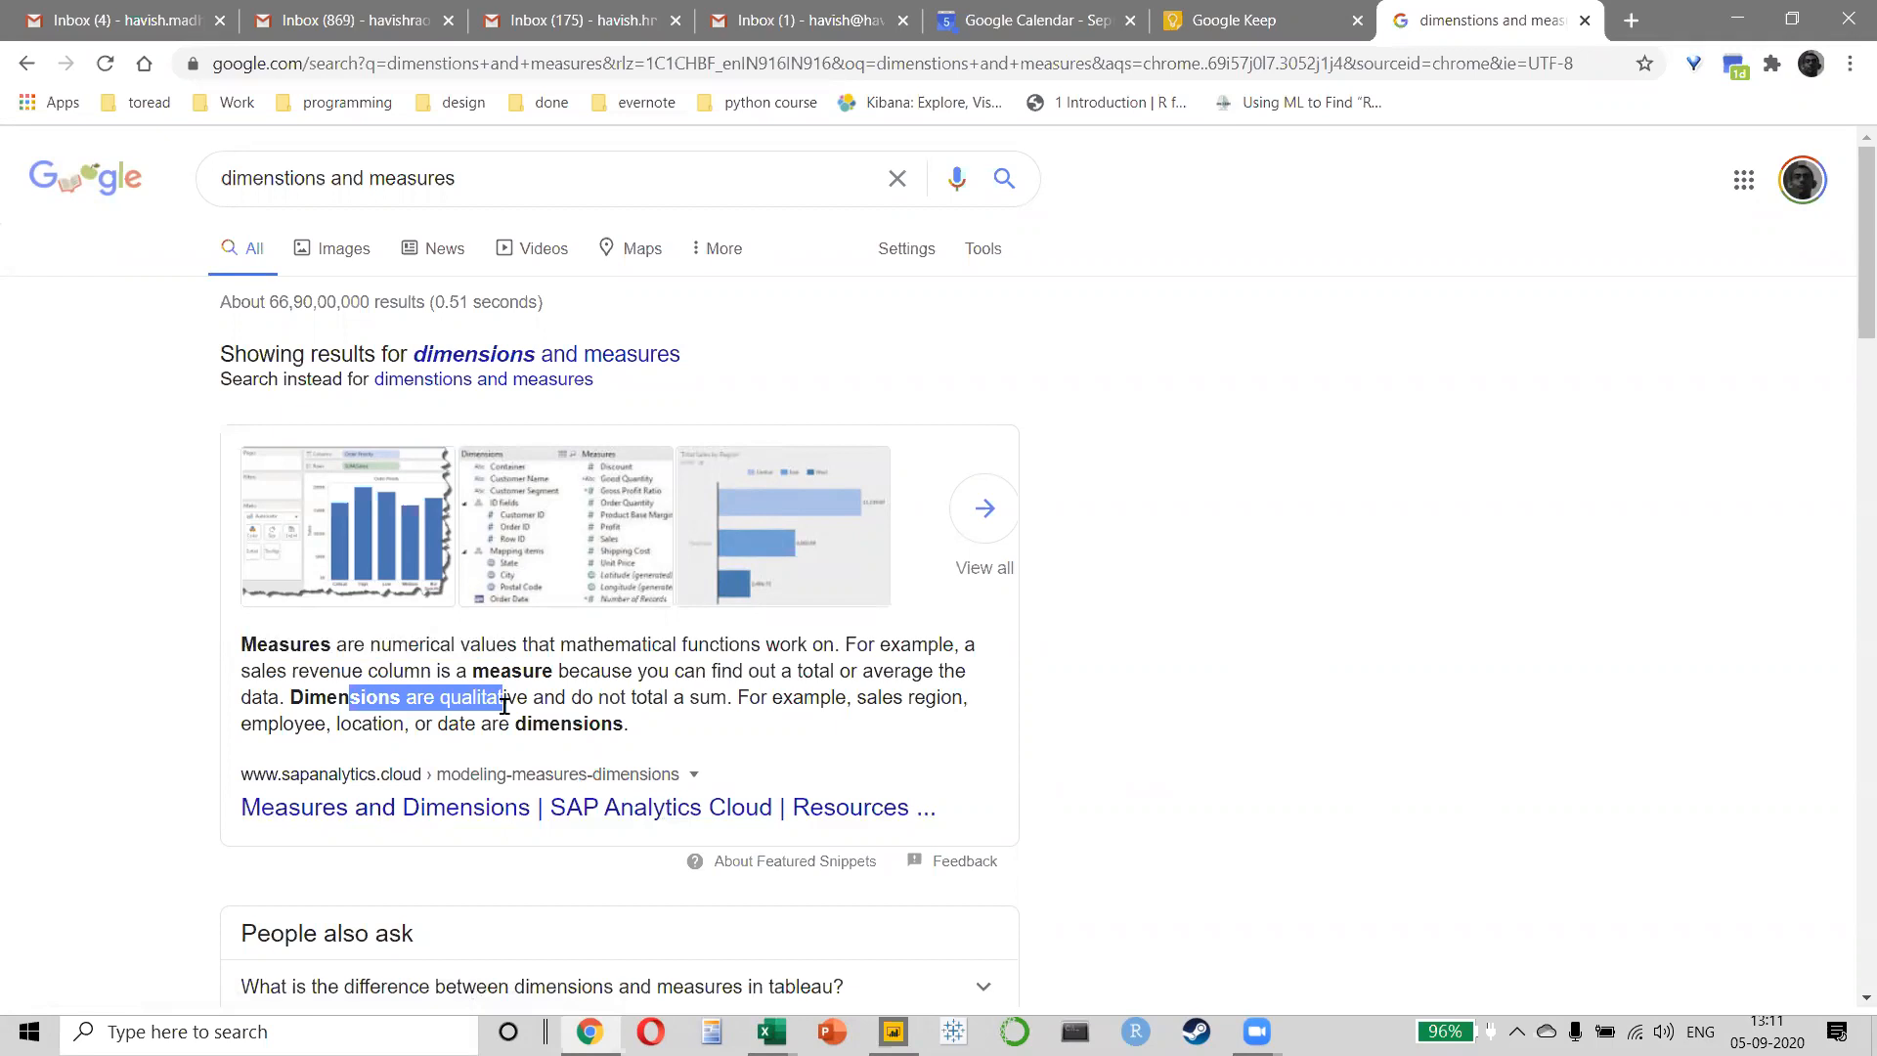
pyautogui.hotkey('alt', 'Tab')
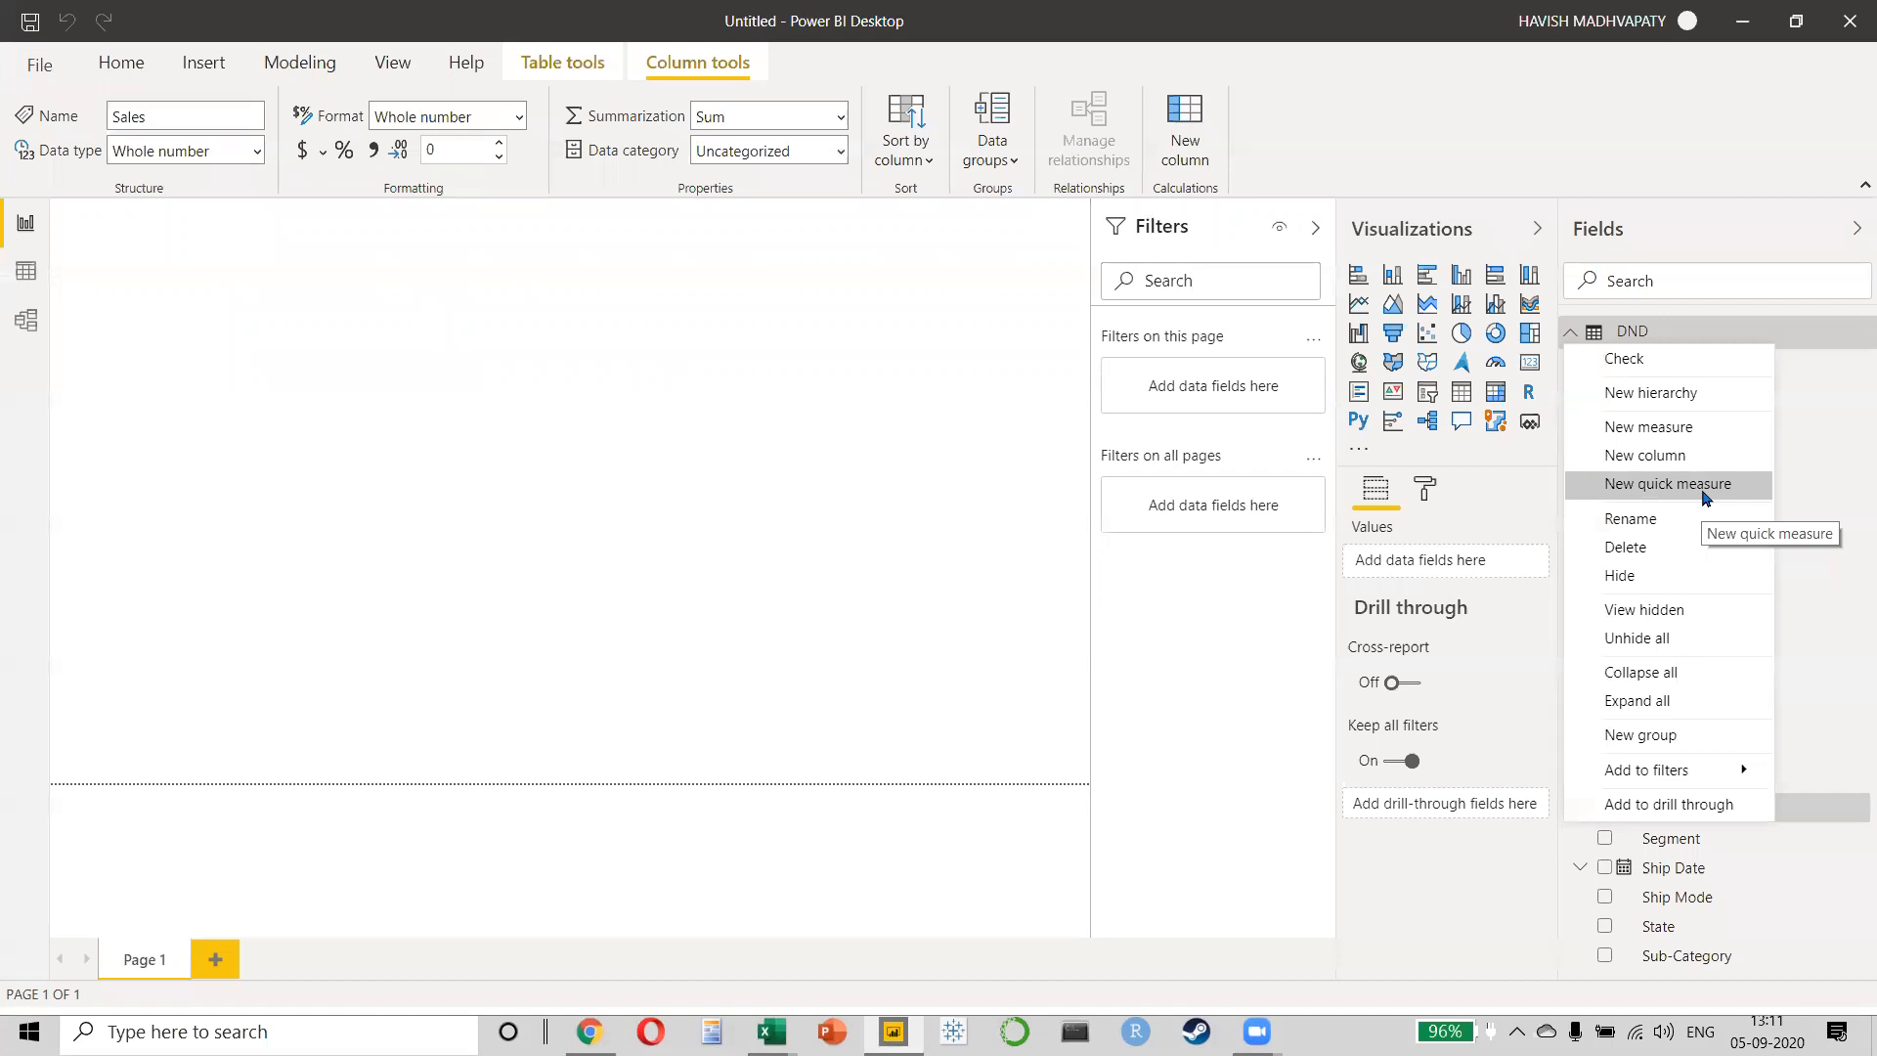
# - Switch to the Book1 workbook in Excel and enter "measures" in cell A8 of Sheet2
pyautogui.hotkey('alt', 'Tab')
pyautogui.hotkey('alt', 'Tab')
pyautogui.hotkey('alt', 'Tab')
pyautogui.hotkey('alt', 'Tab')
pyautogui.press('Up')
pyautogui.press('Up')
pyautogui.press('Up')
pyautogui.write('measure')
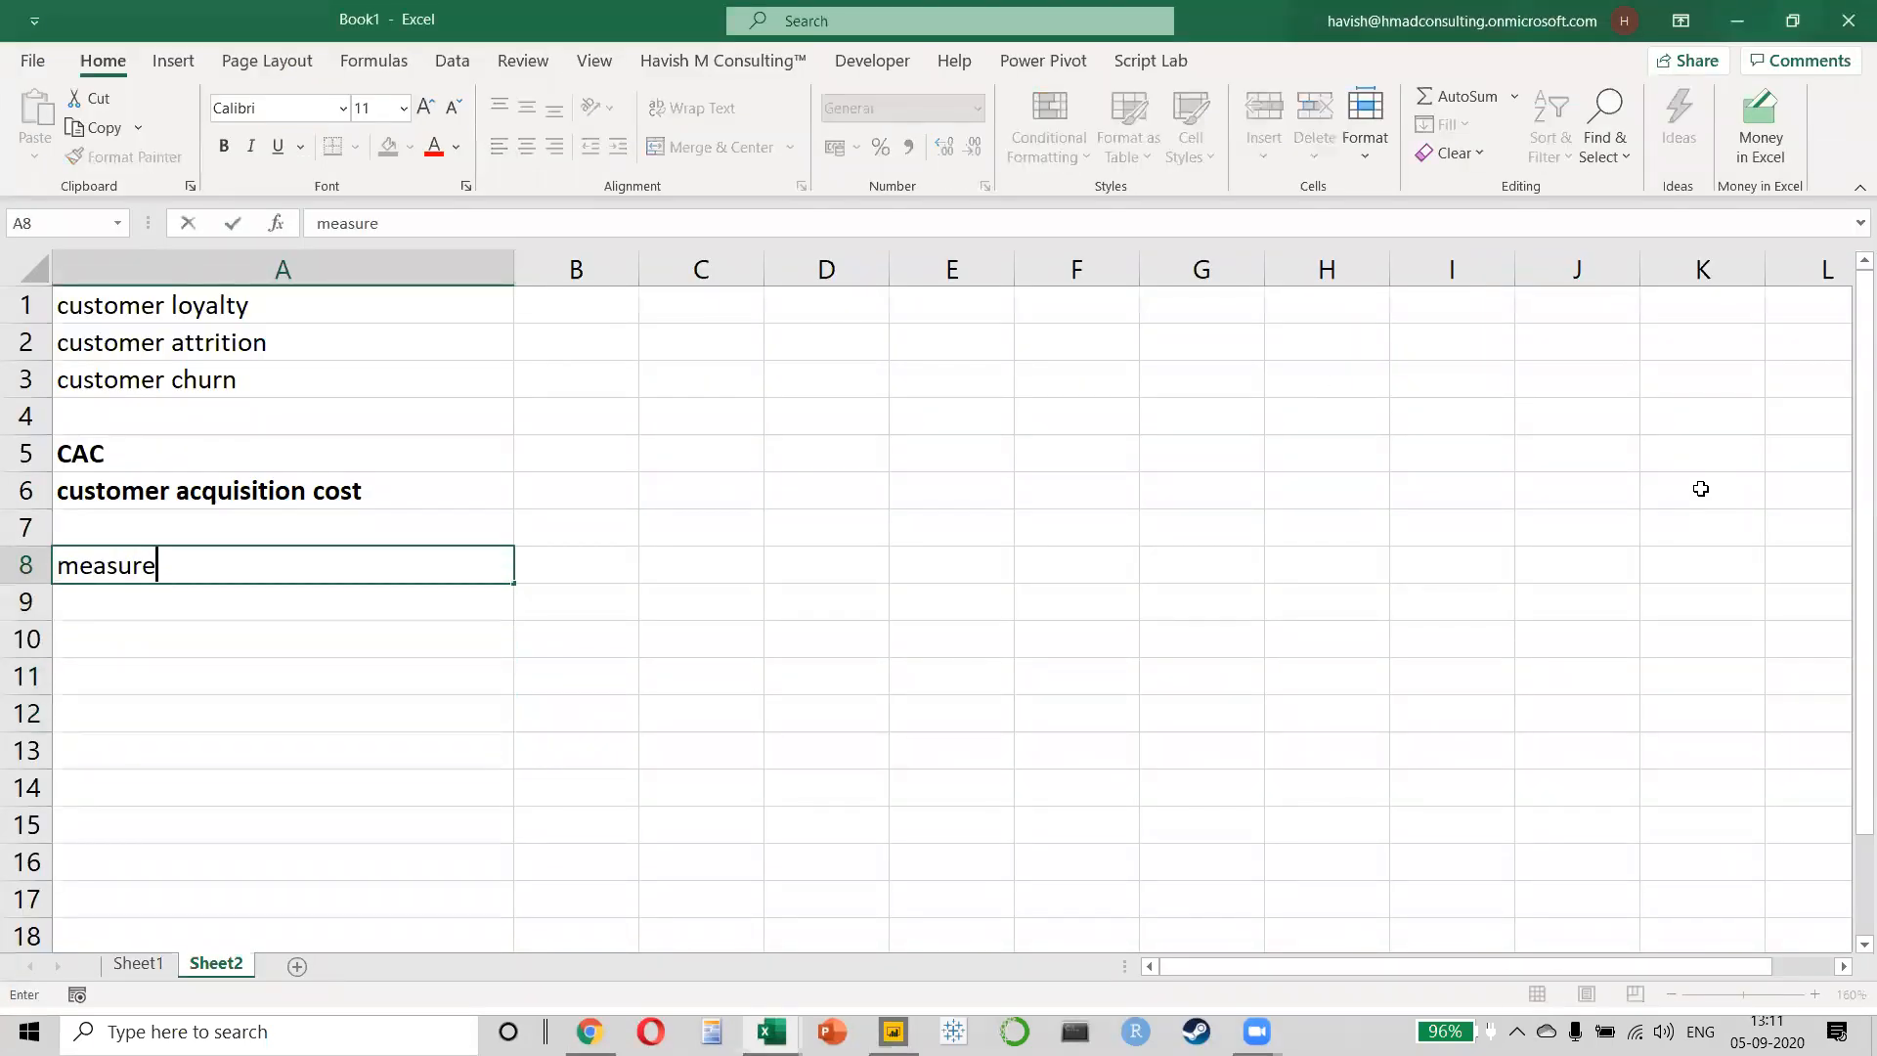
pyautogui.write('s')
pyautogui.press('Return')
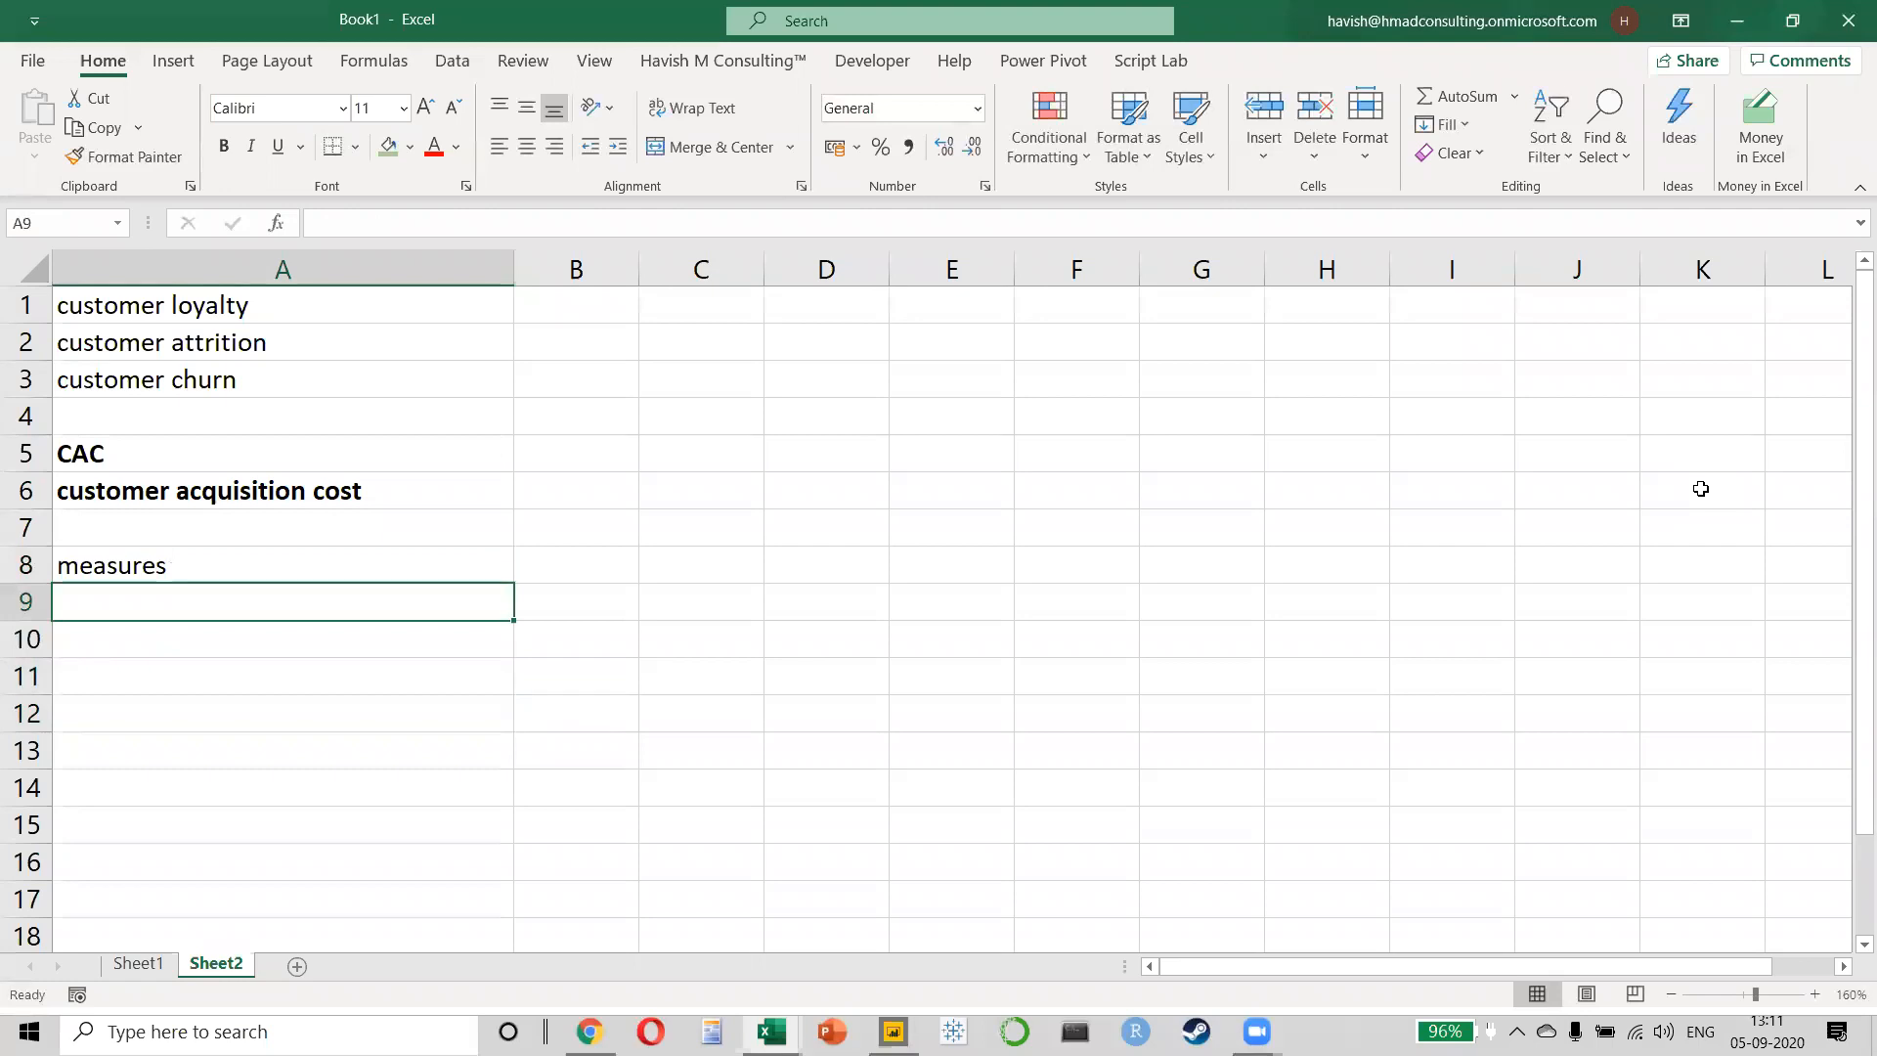
# - Replace the note in A8 with "create a measure on PBI" and enter "DAX" in A9
pyautogui.scroll(-3, 858, 415)
pyautogui.press('Up')
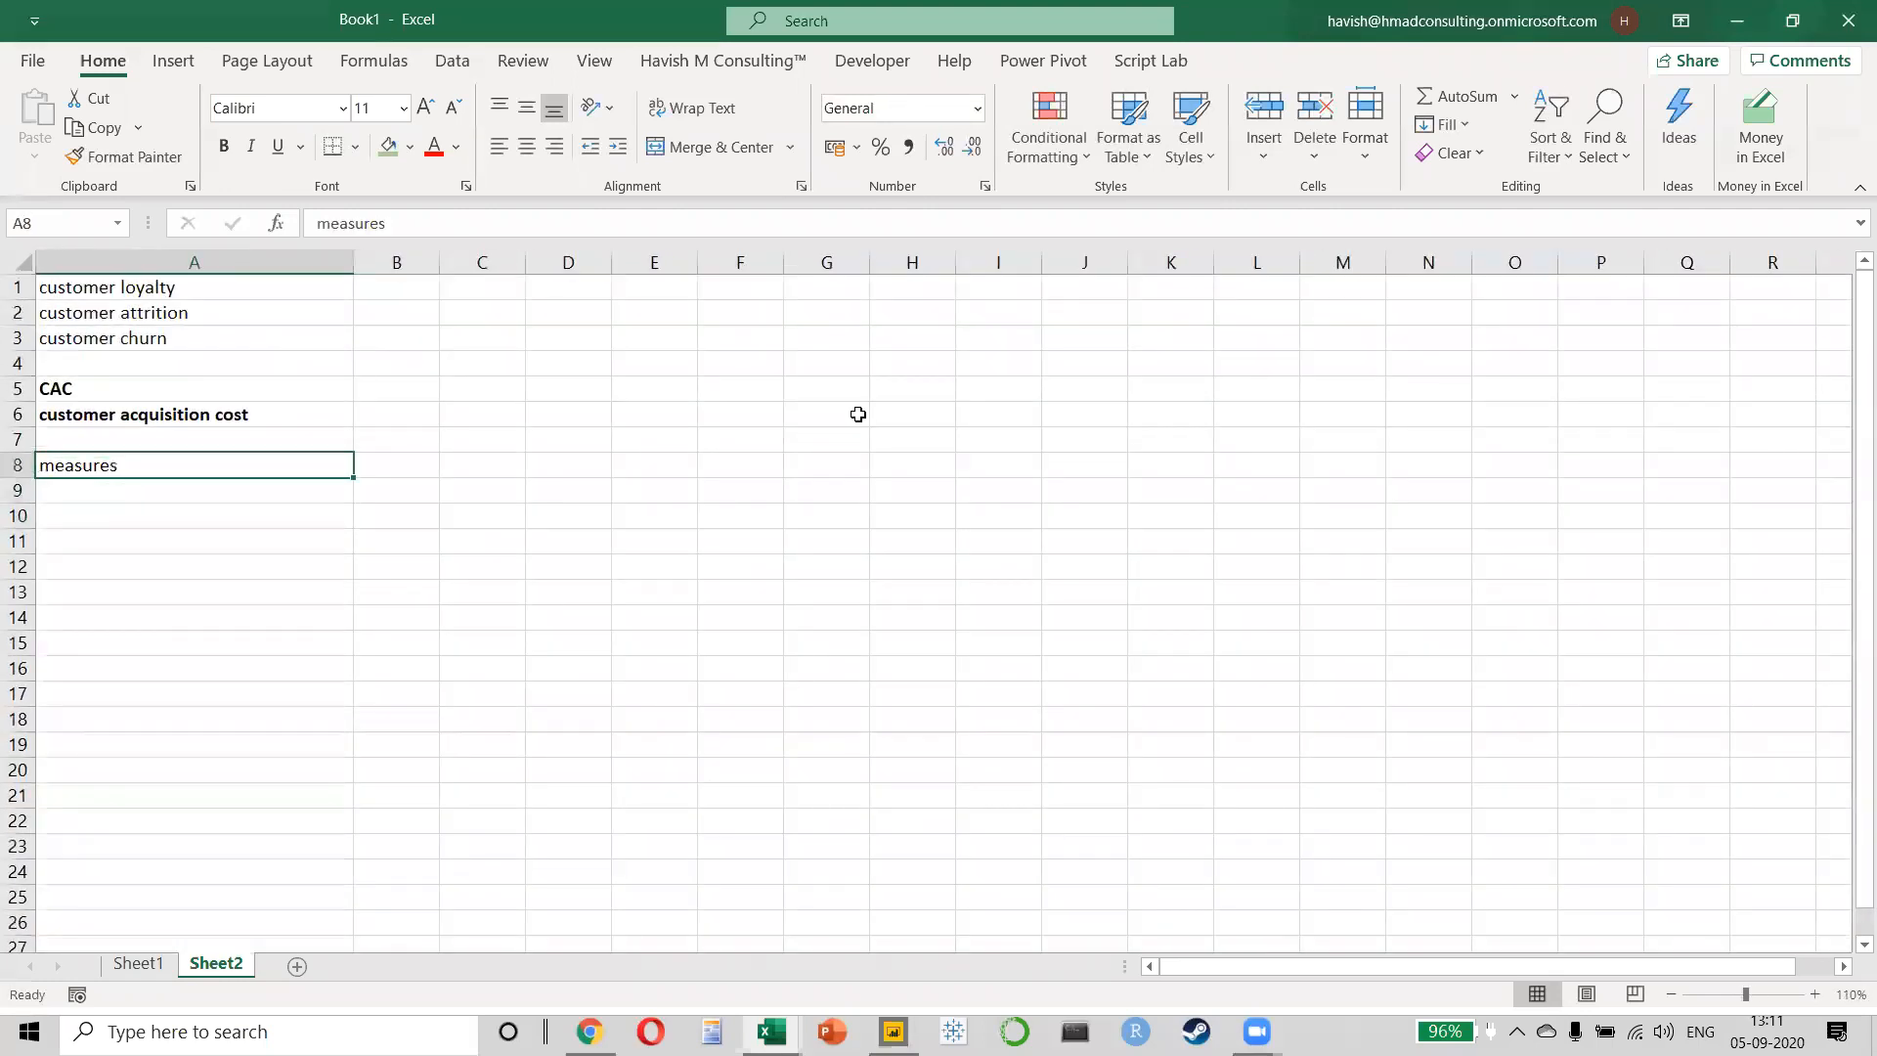
pyautogui.write('crea')
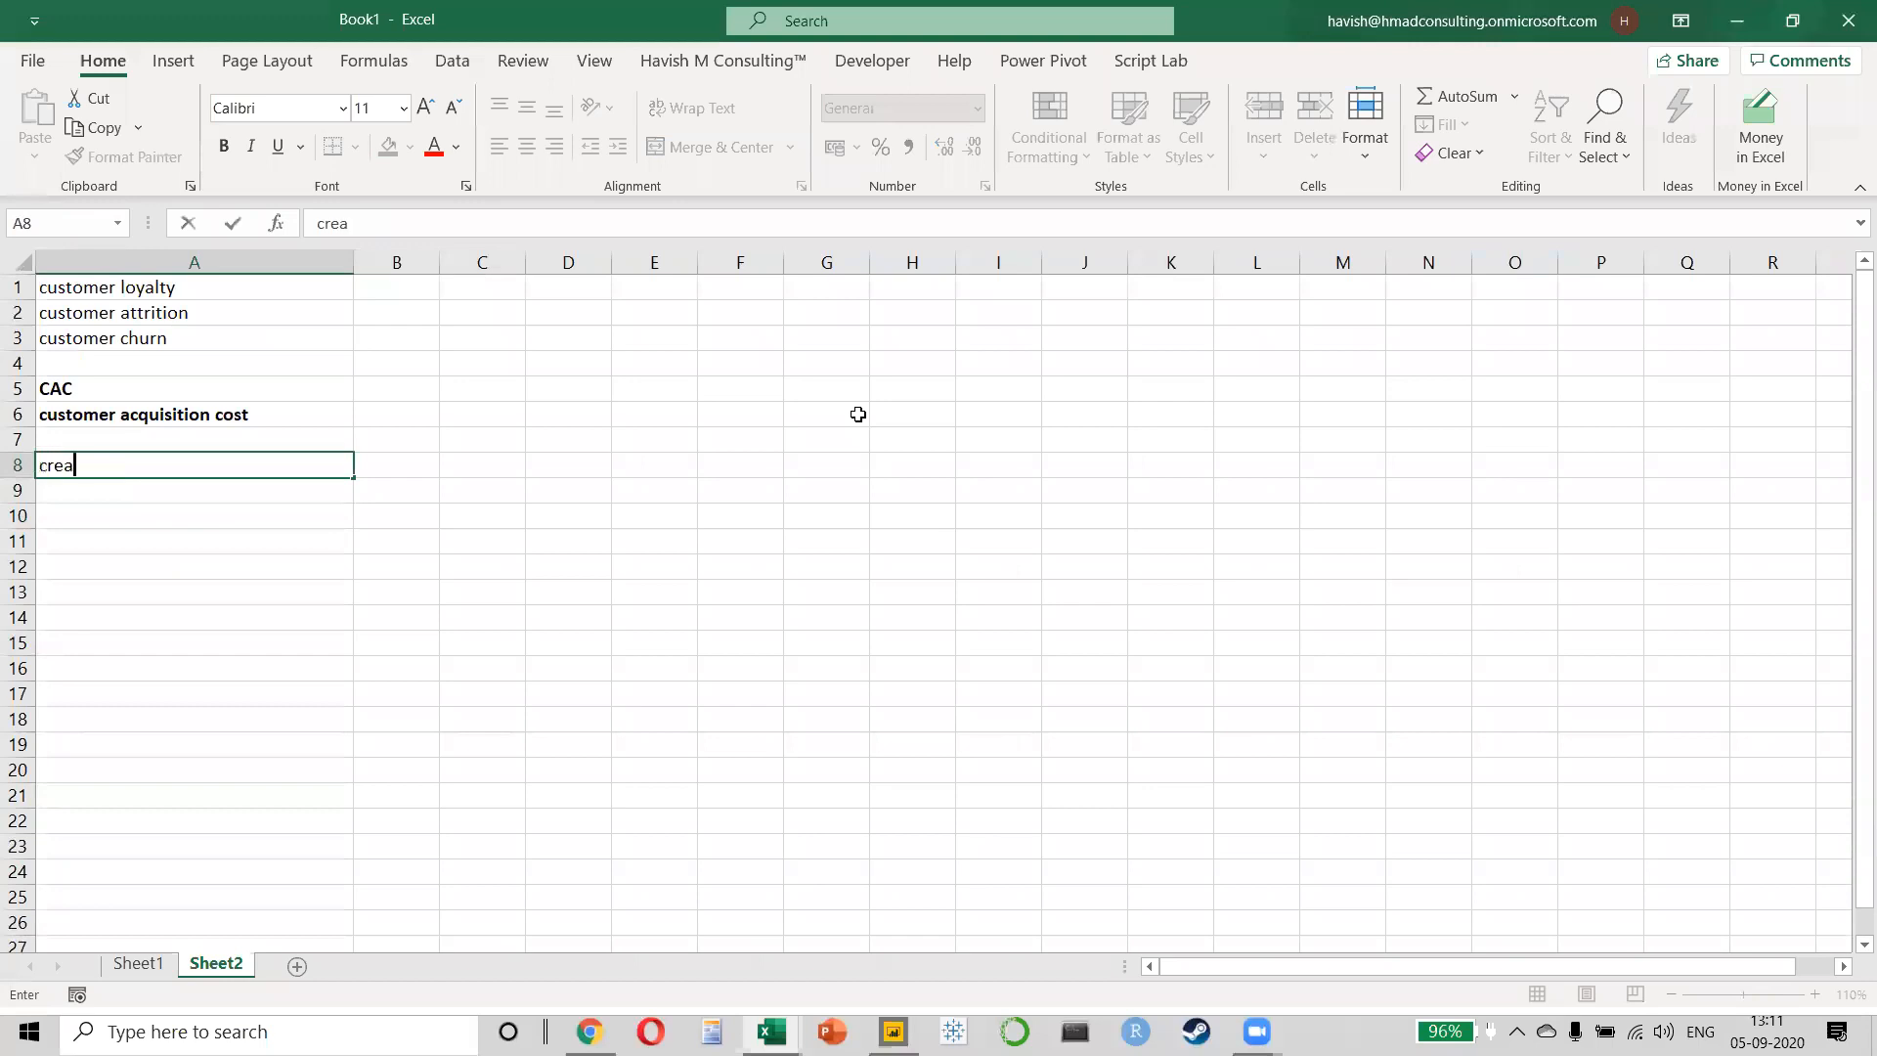
pyautogui.write('te a measure on PBI')
pyautogui.press('Return')
pyautogui.write('DAX')
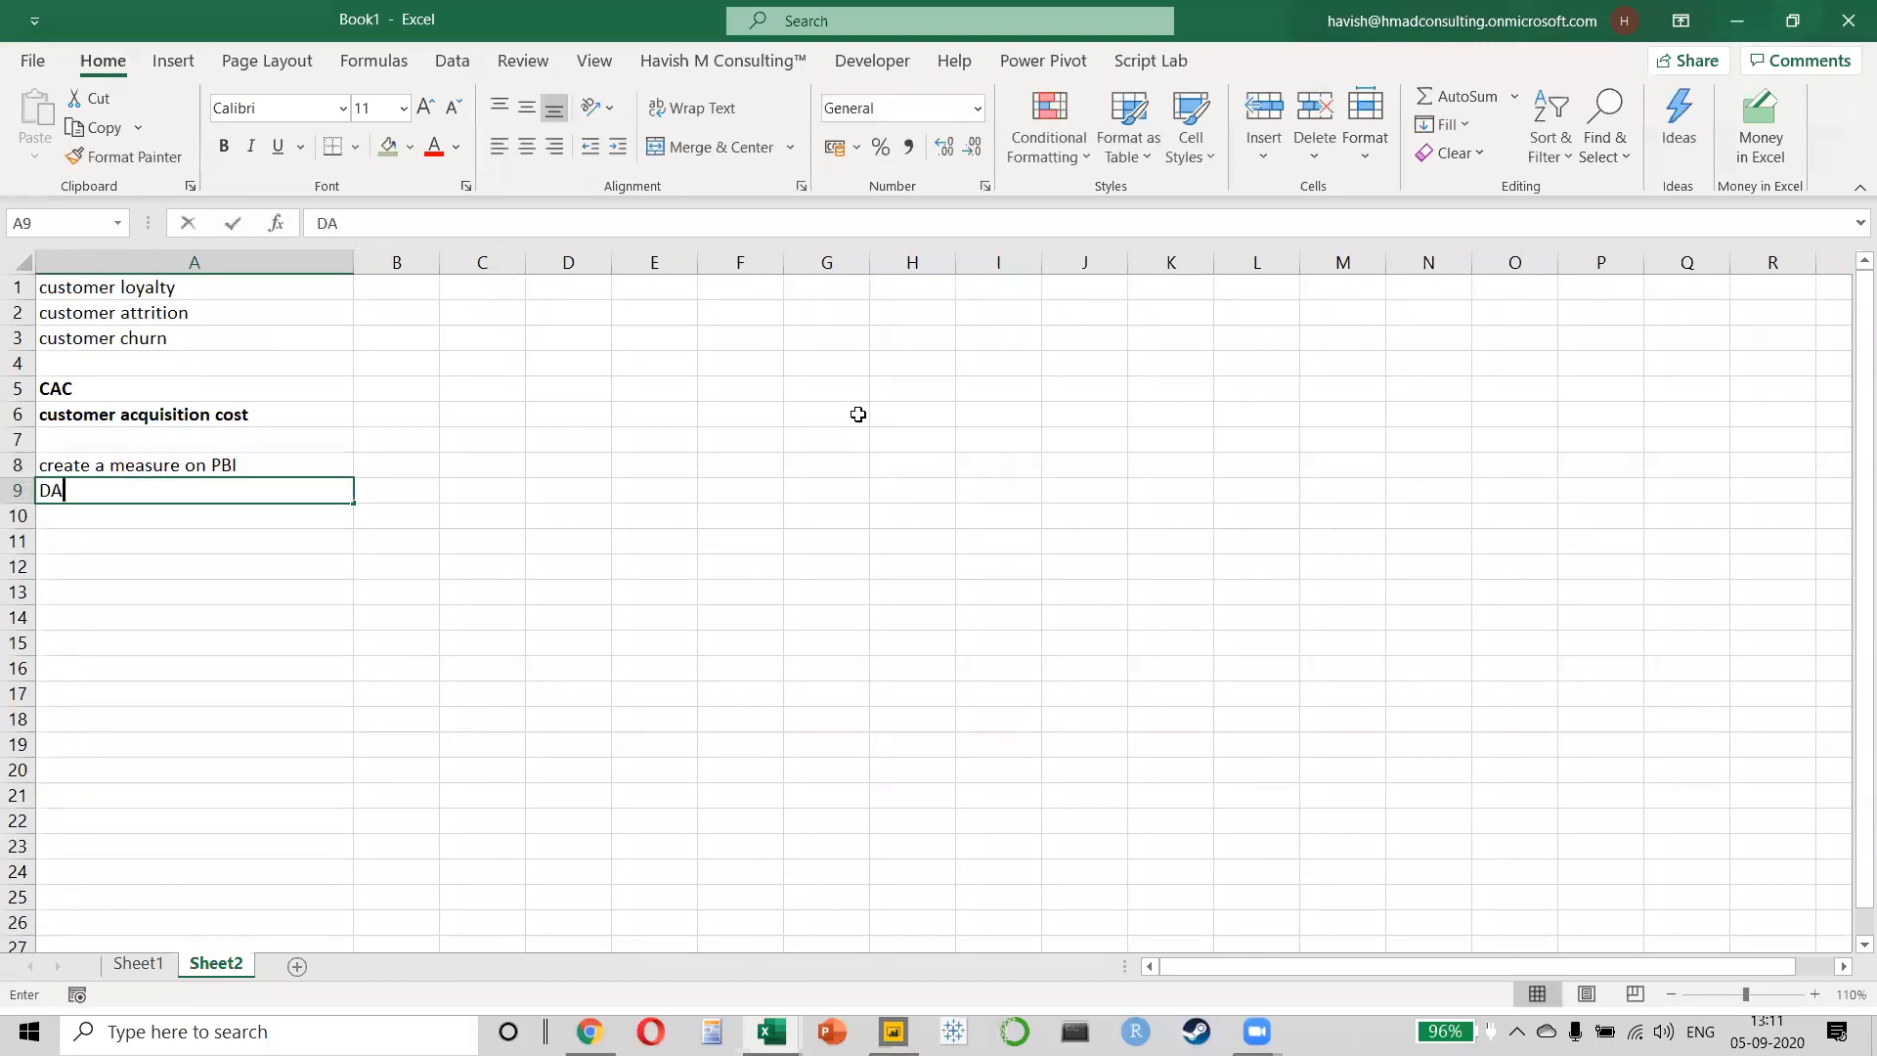
pyautogui.press('Return')
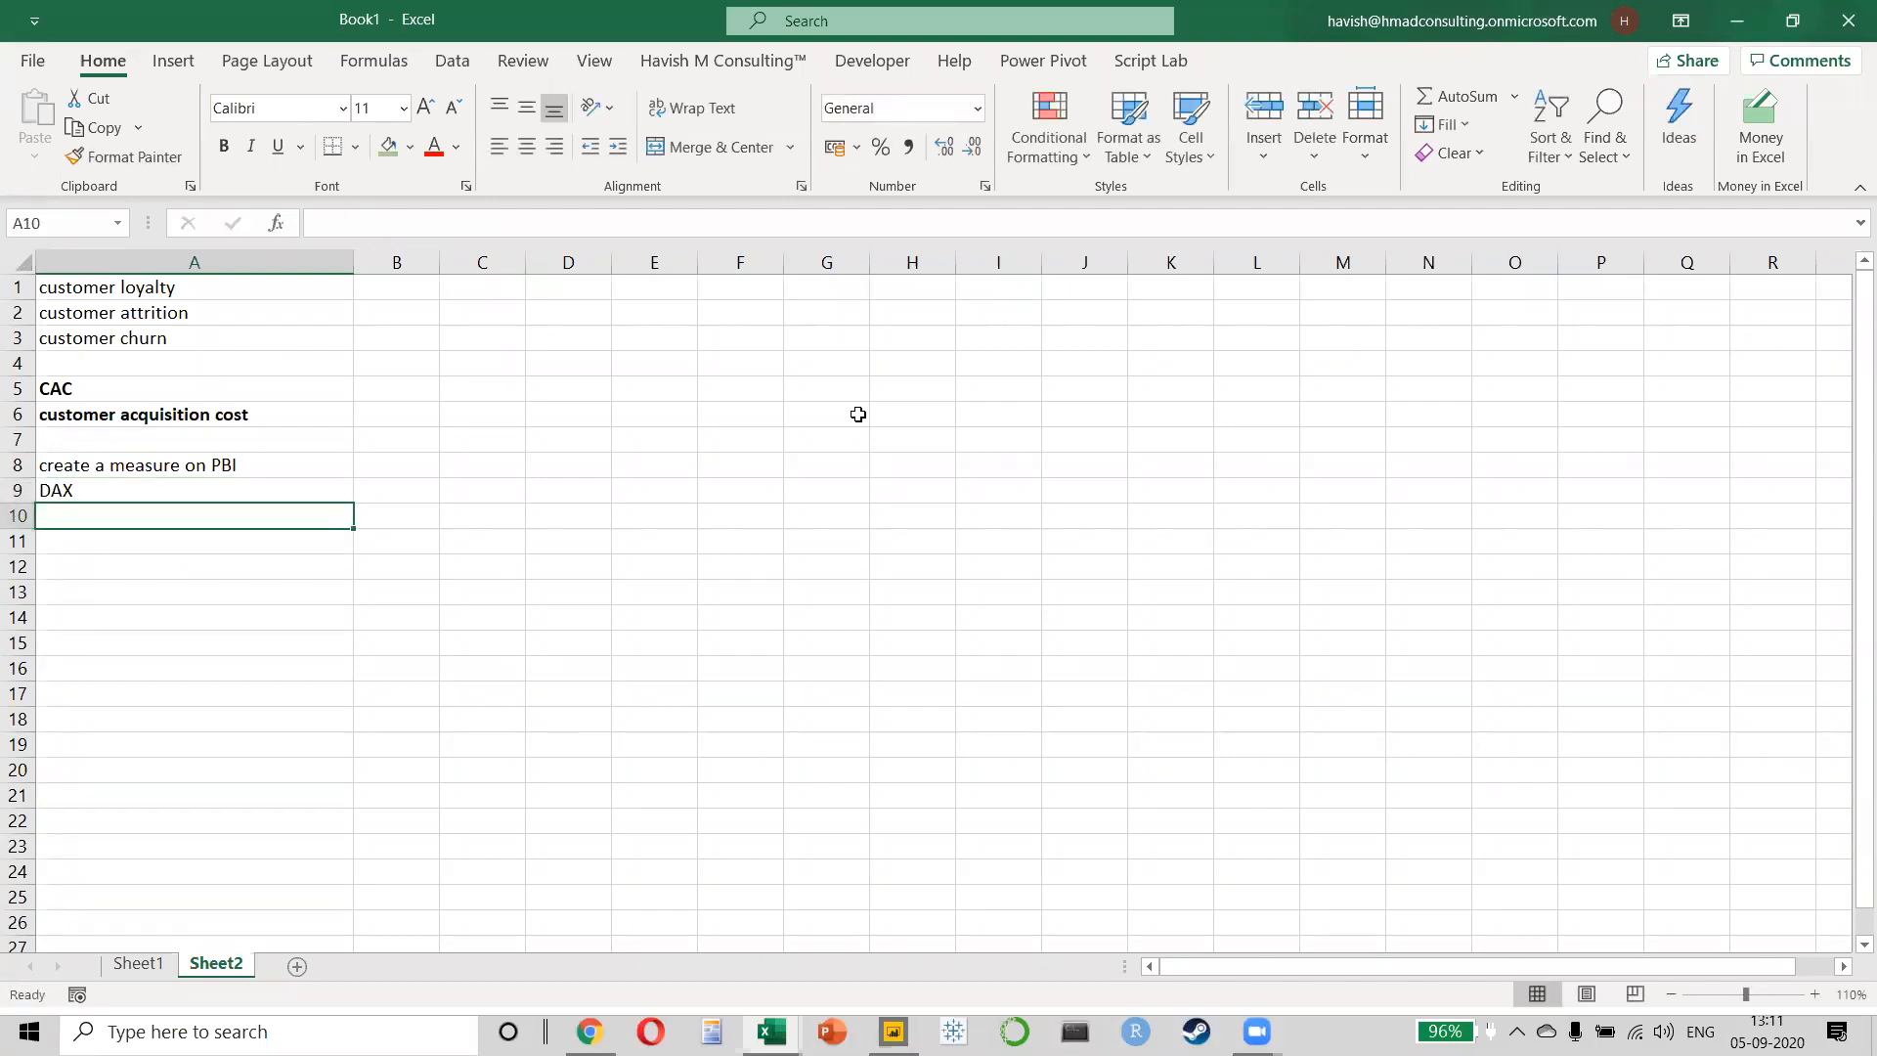
# - Switch to Chrome, search Google for "dax power bi", and bring up the Power BI DAX definition
pyautogui.hotkey('alt', 'Tab')
pyautogui.hotkey('alt', 'Tab')
pyautogui.hotkey('ctrl', 'l')
pyautogui.write('dax power bi')
pyautogui.press('Return')
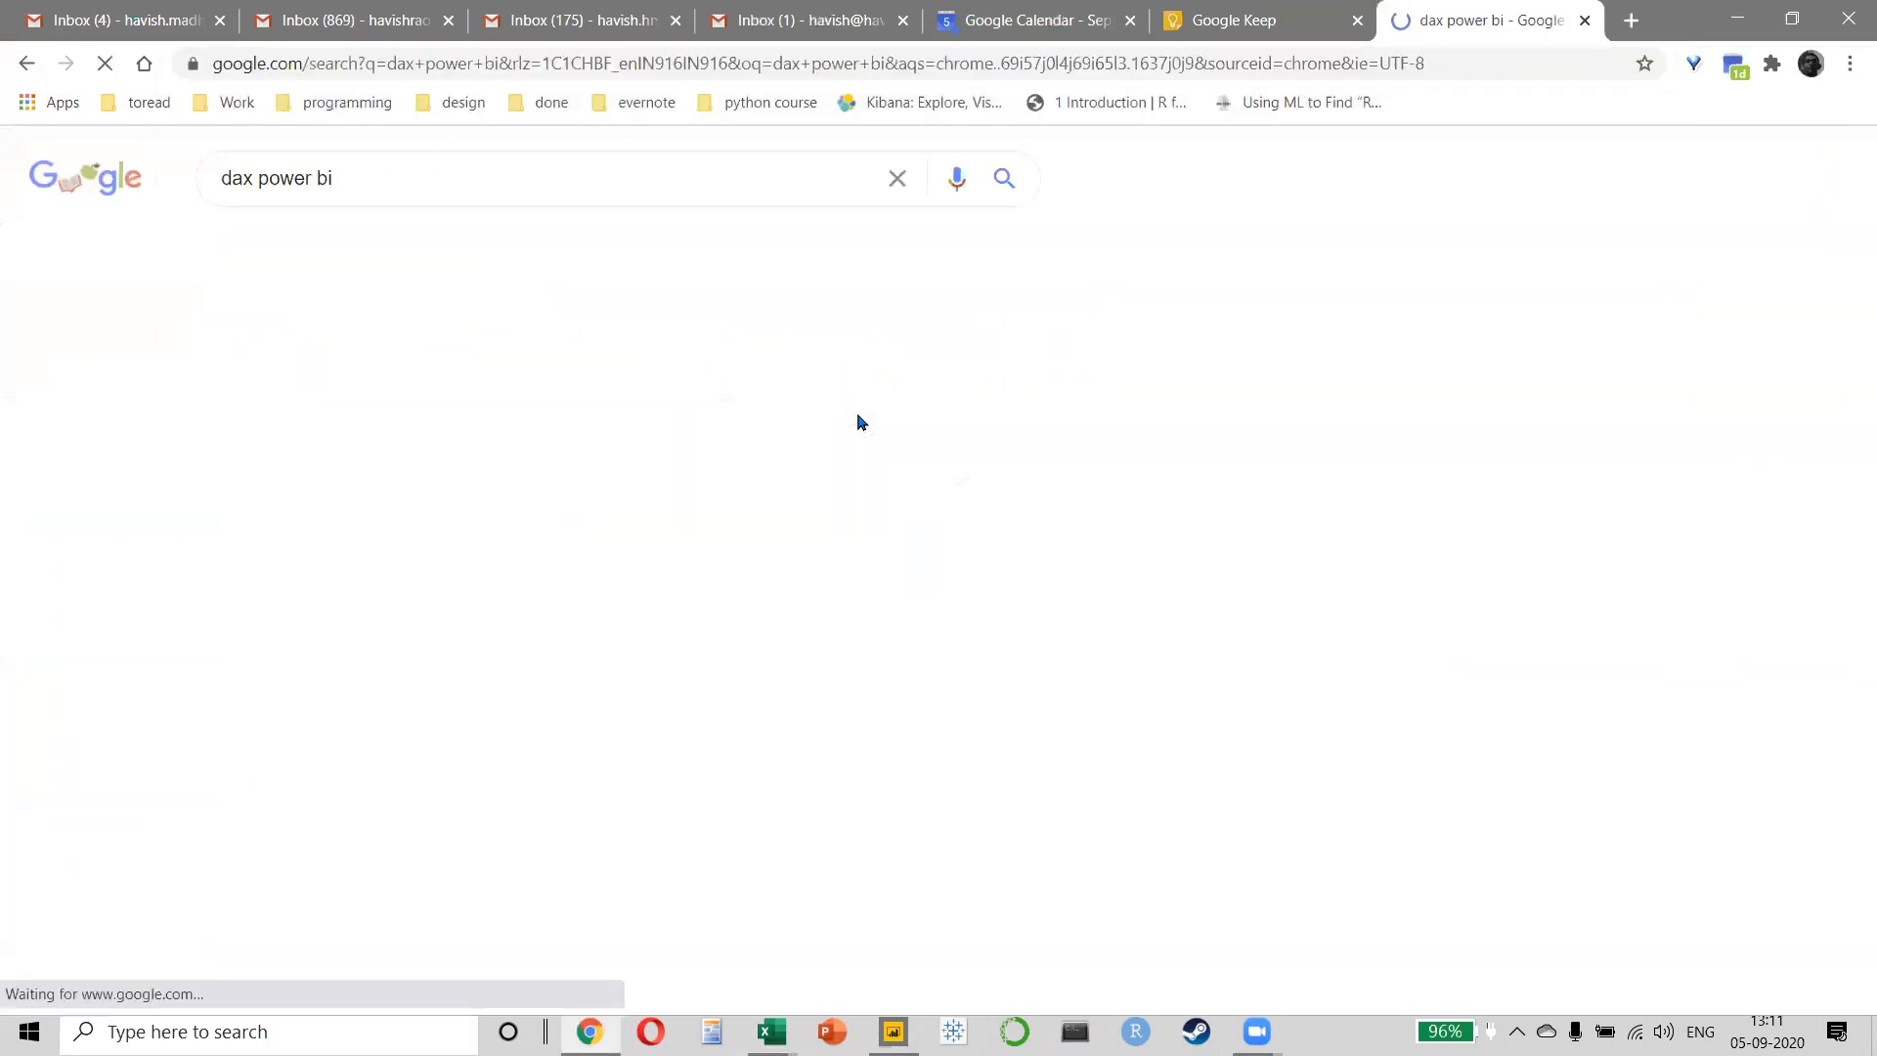
pyautogui.scroll(-2, 515, 635)
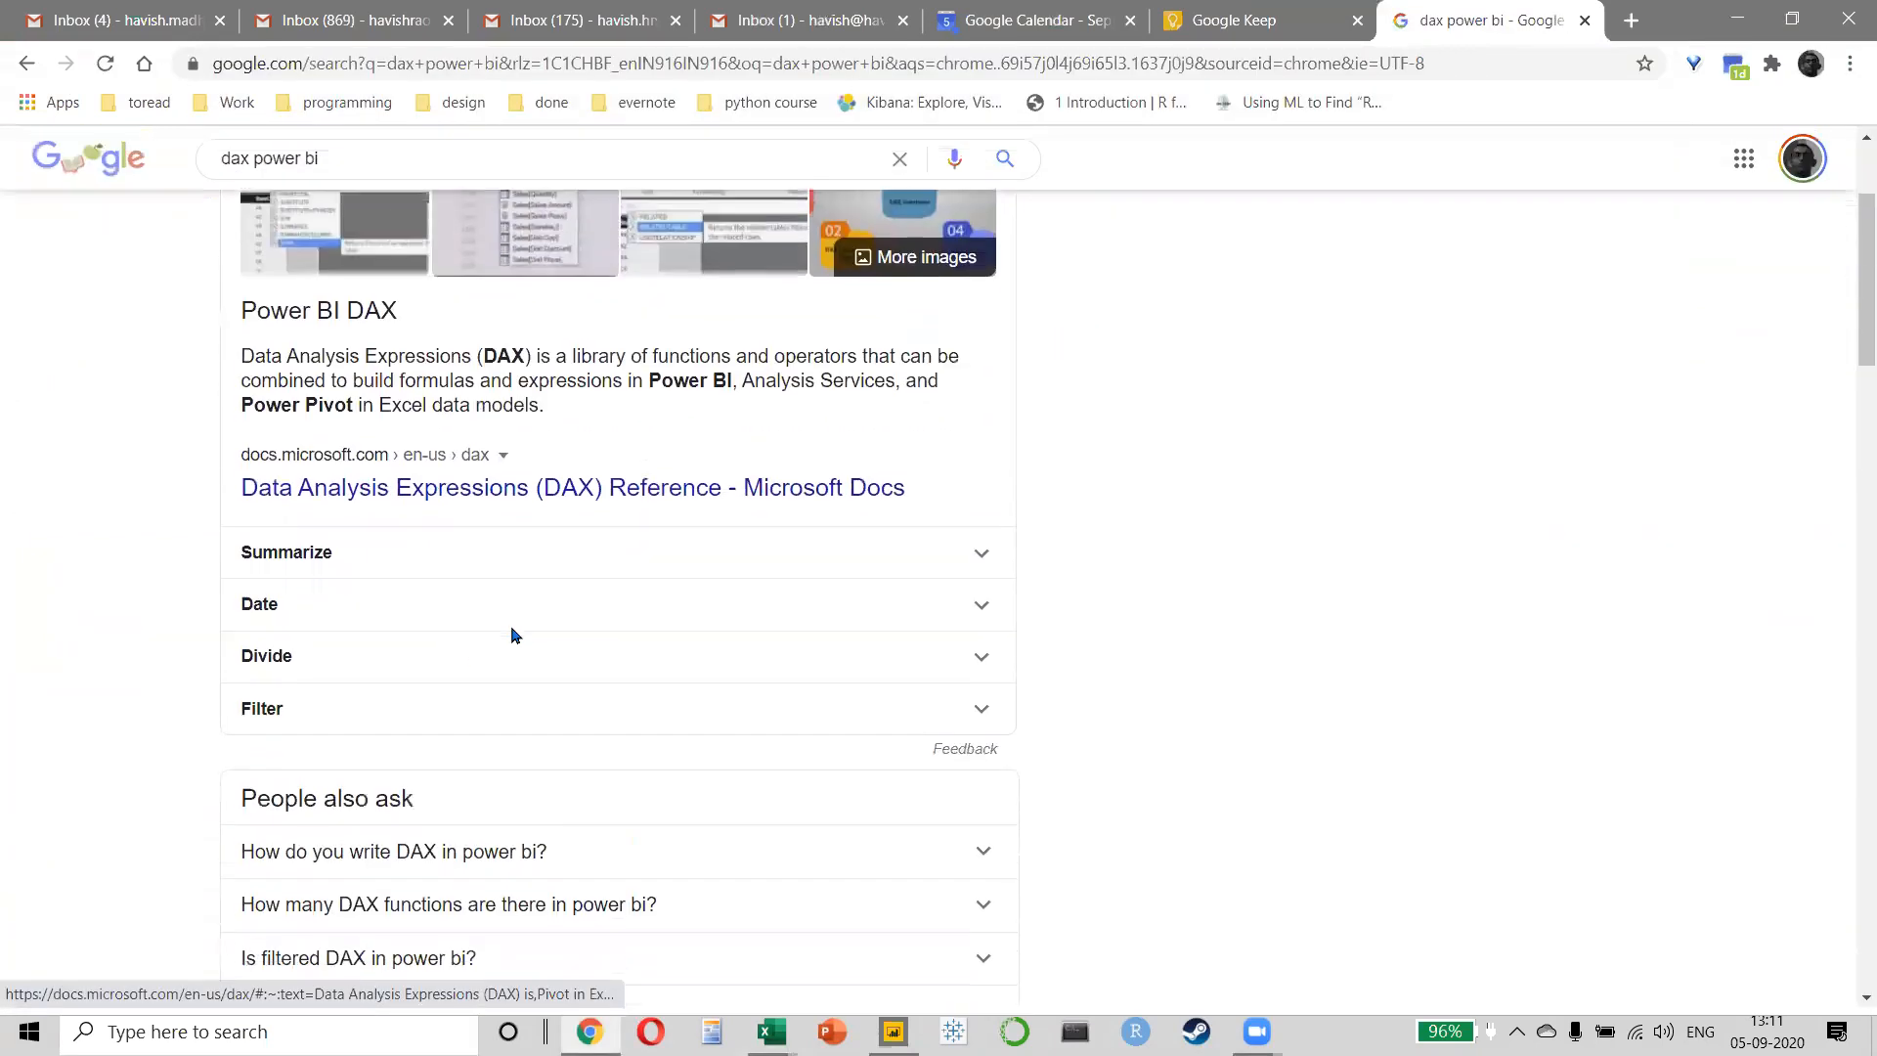
# - Highlight "library of functions and operators", "Analysis Services" and "Power Pivot" in turn in the DAX definition
pyautogui.moveTo(568, 358); pyautogui.dragTo(862, 370)
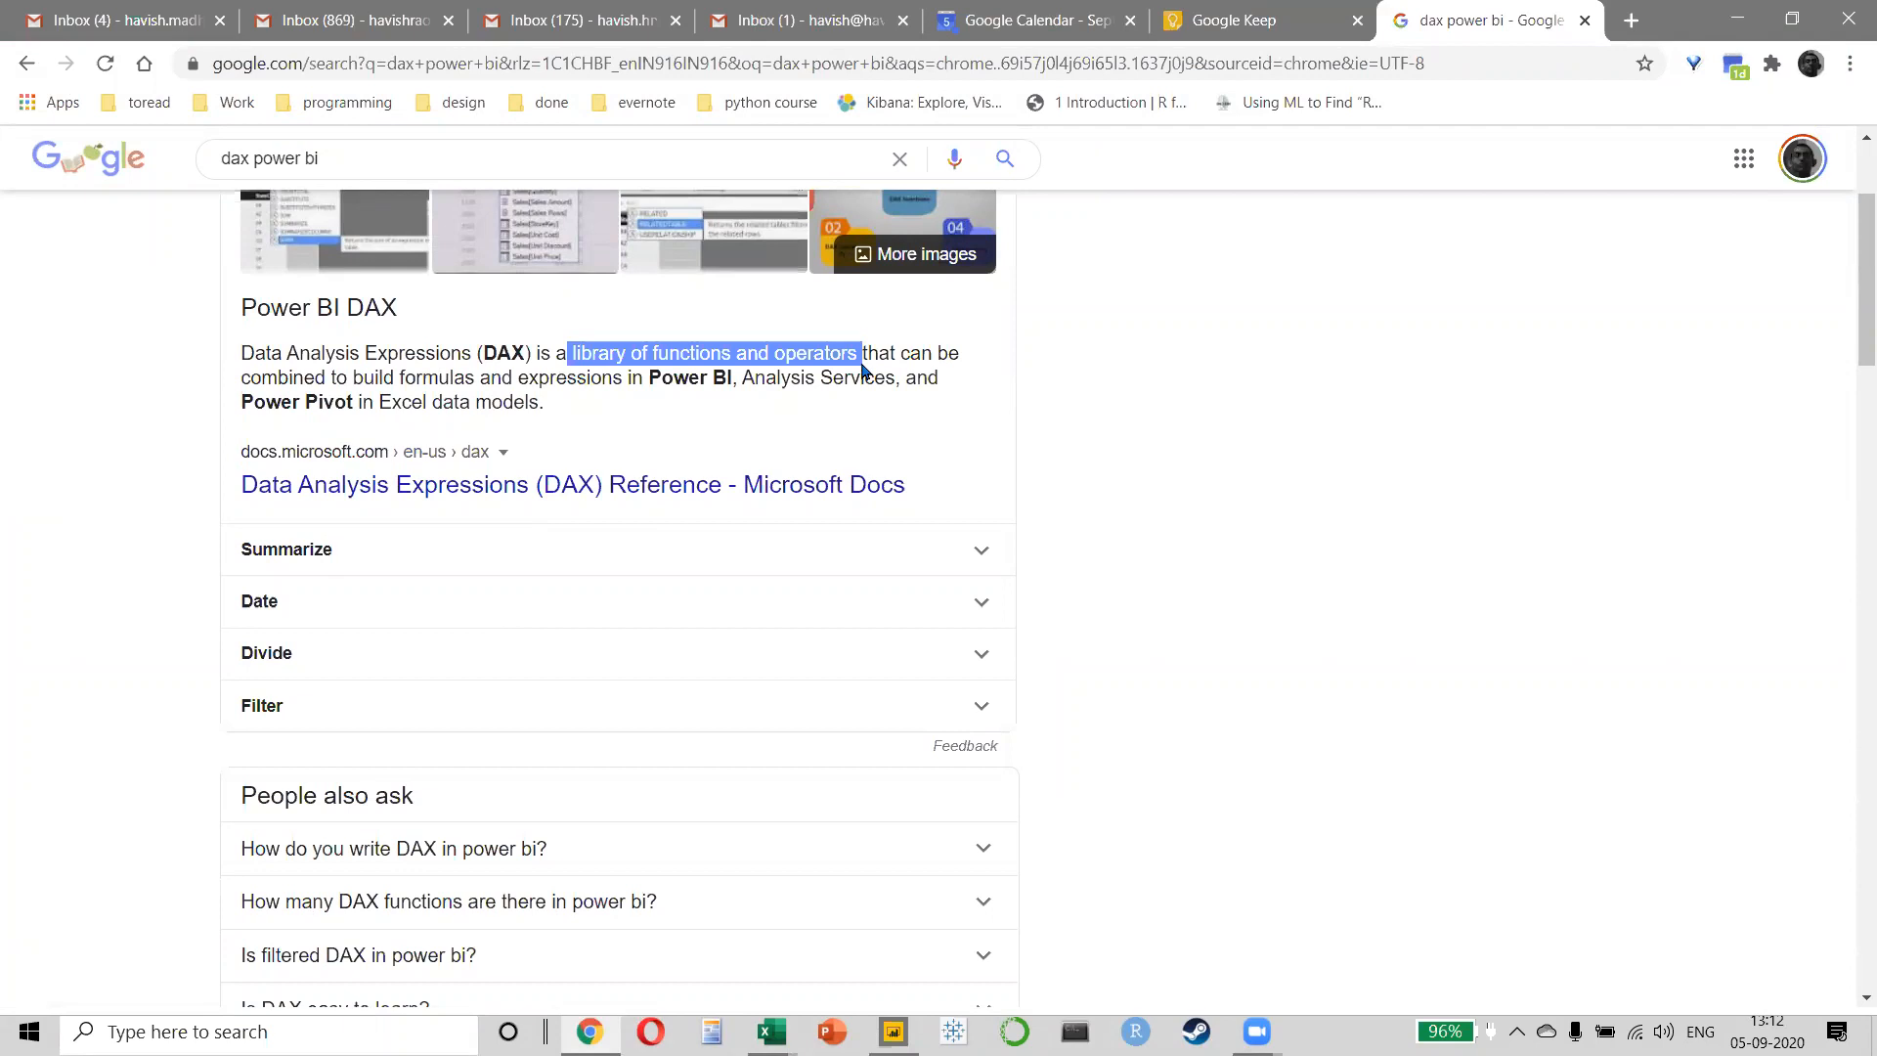
pyautogui.moveTo(651, 371); pyautogui.dragTo(877, 382)
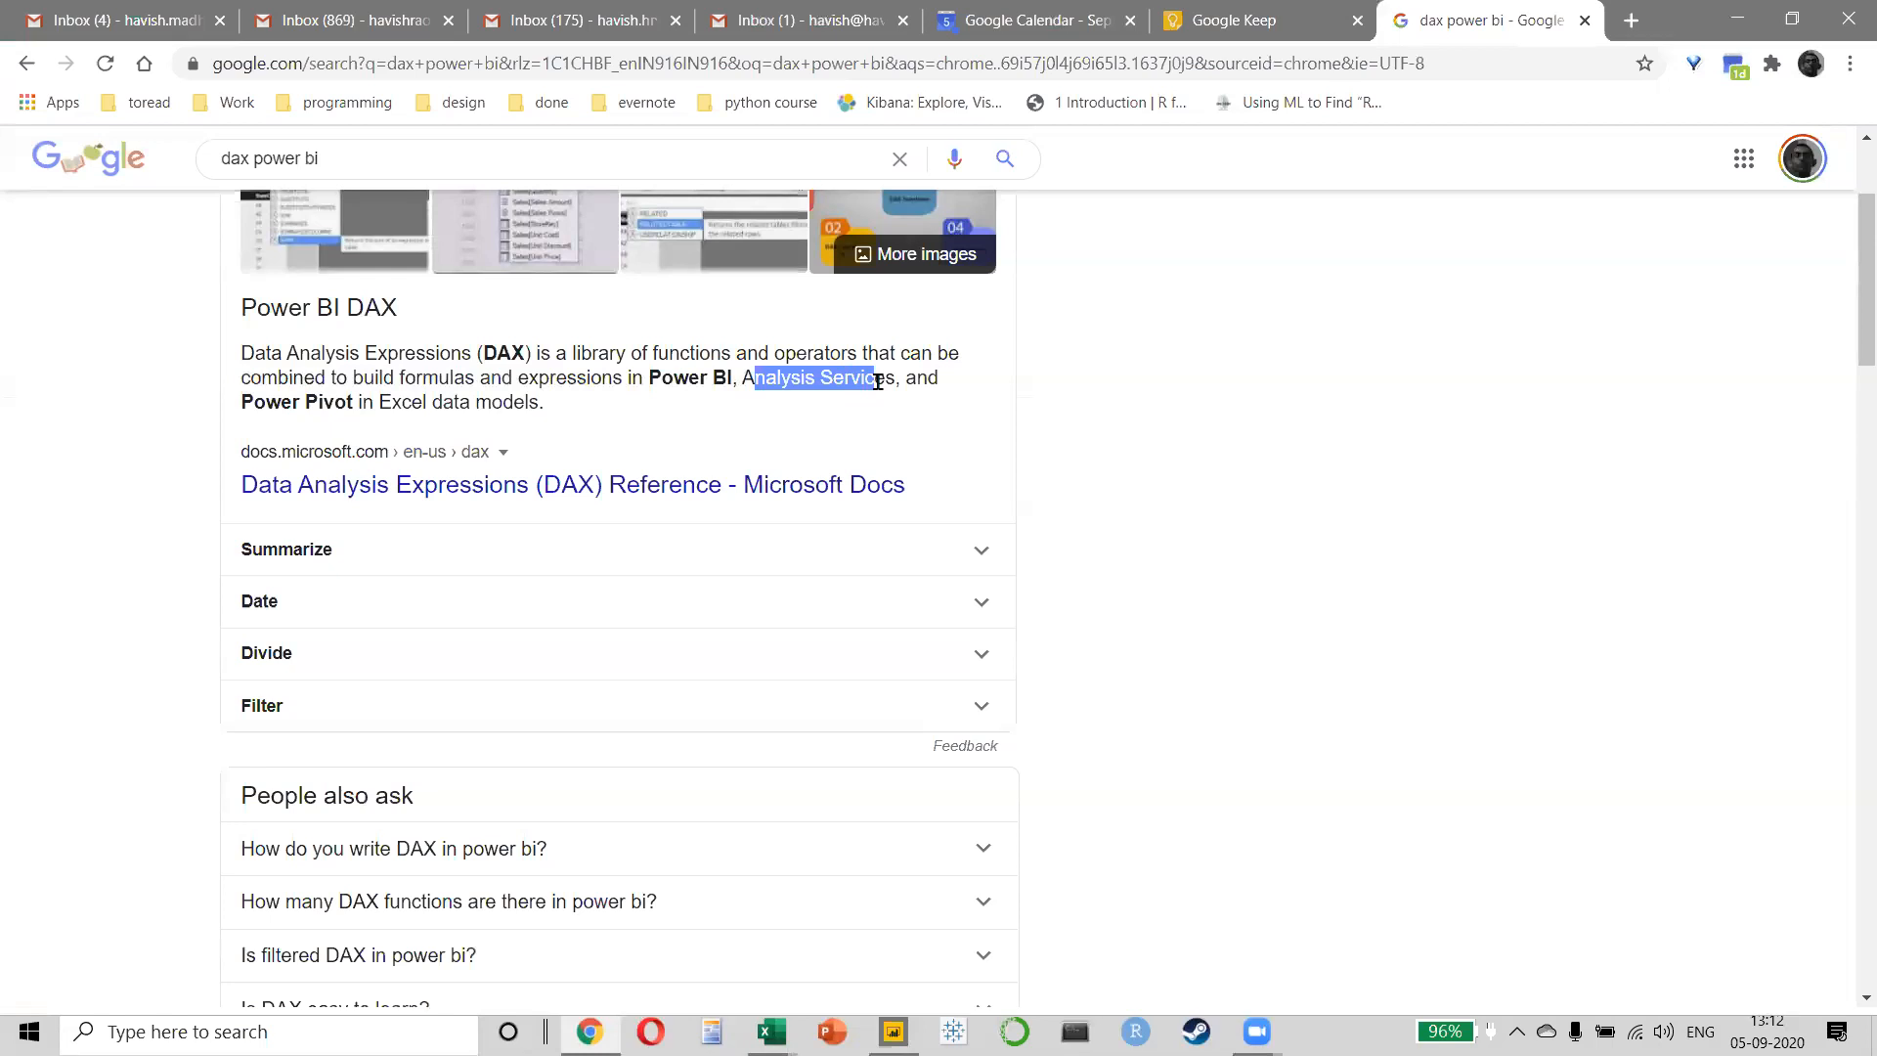
pyautogui.moveTo(253, 401); pyautogui.dragTo(344, 430)
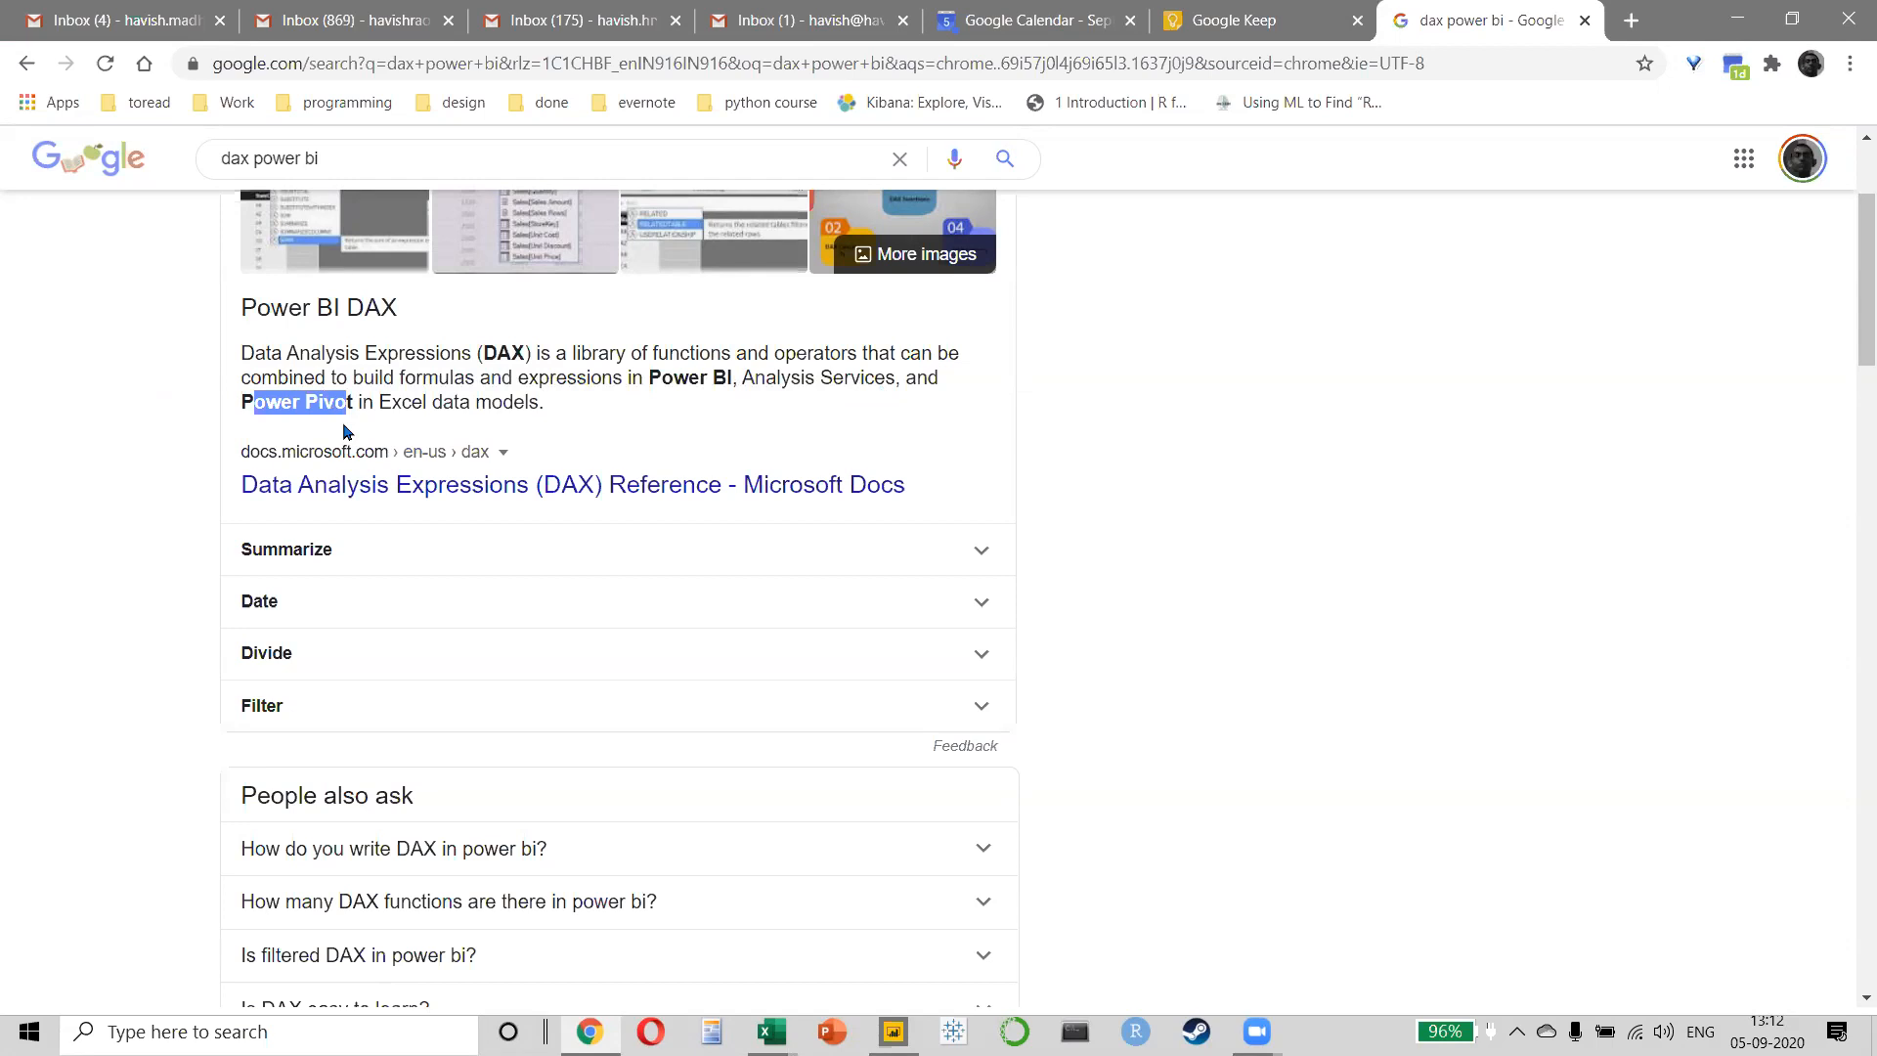
# - Search Google for "mdx" and highlight the "MultiDimensional eXpressions" heading in the results
pyautogui.scroll(3, 343, 431)
pyautogui.moveTo(394, 186); pyautogui.dragTo(208, 160)
pyautogui.write('mdx')
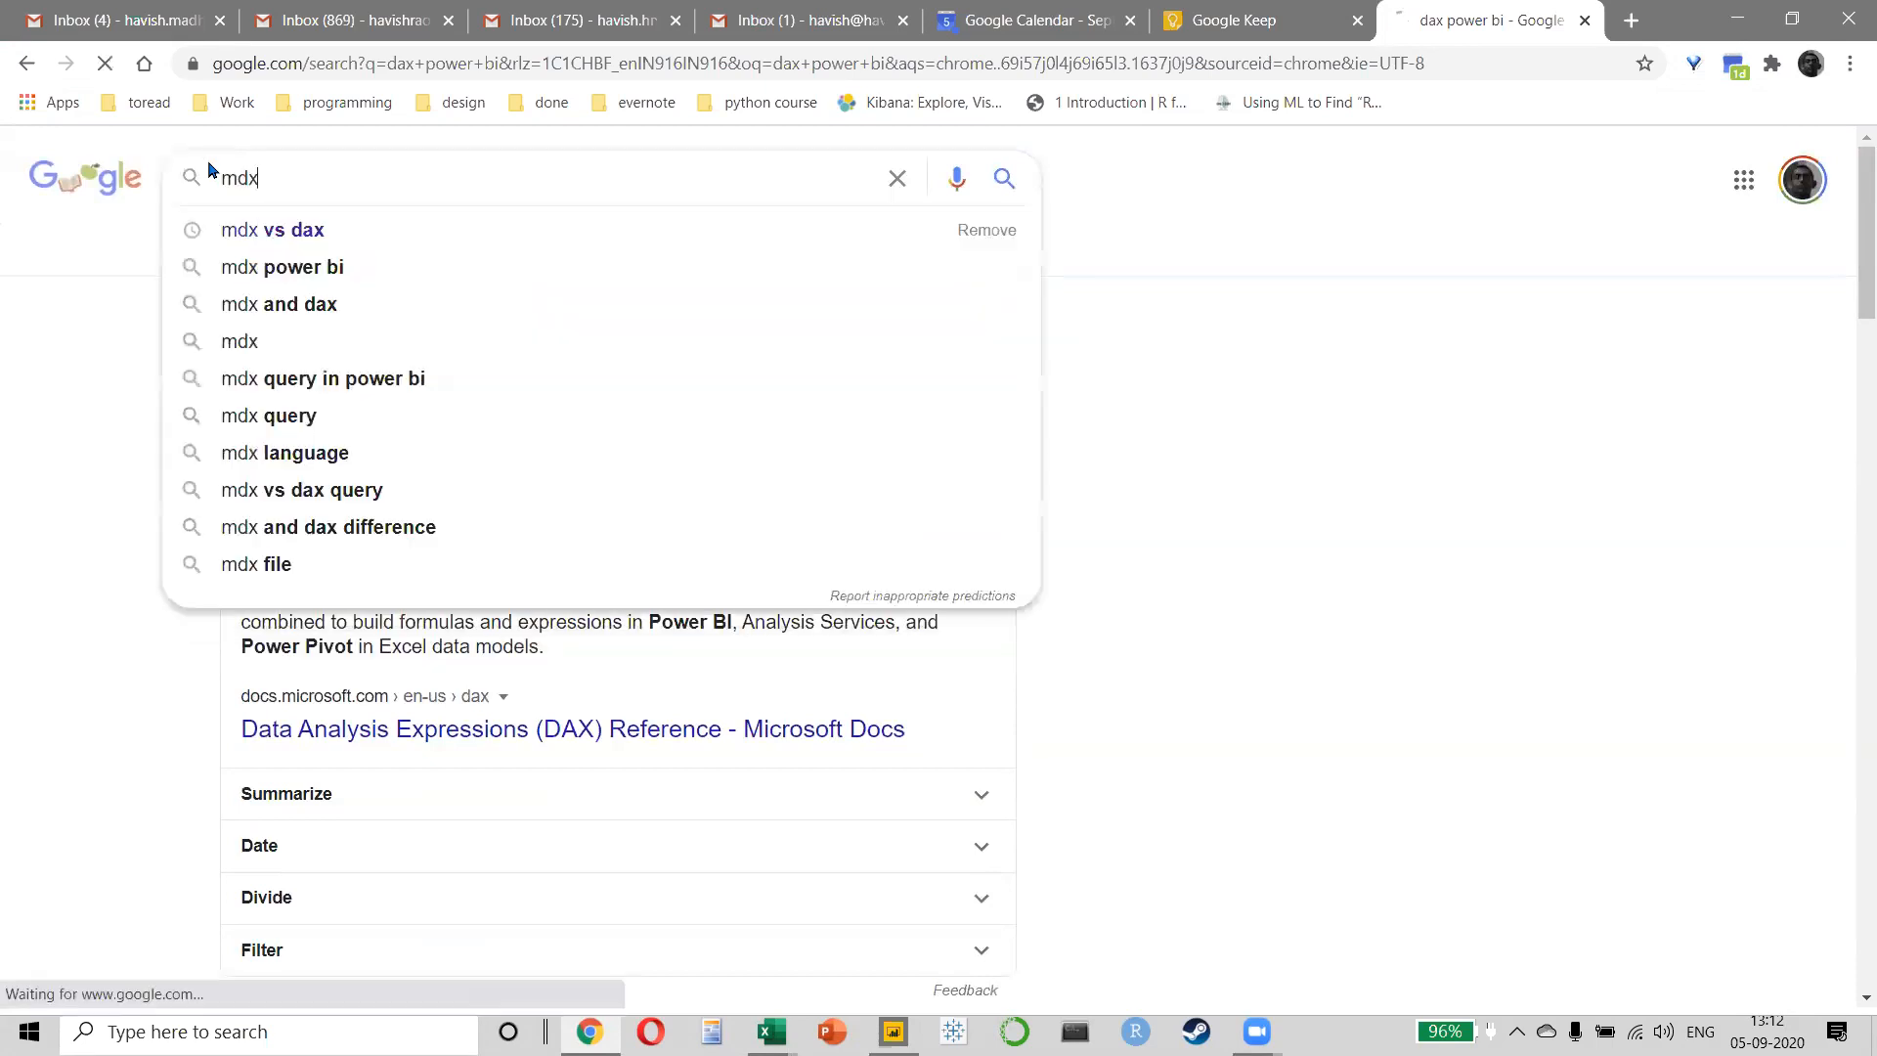
pyautogui.press('Return')
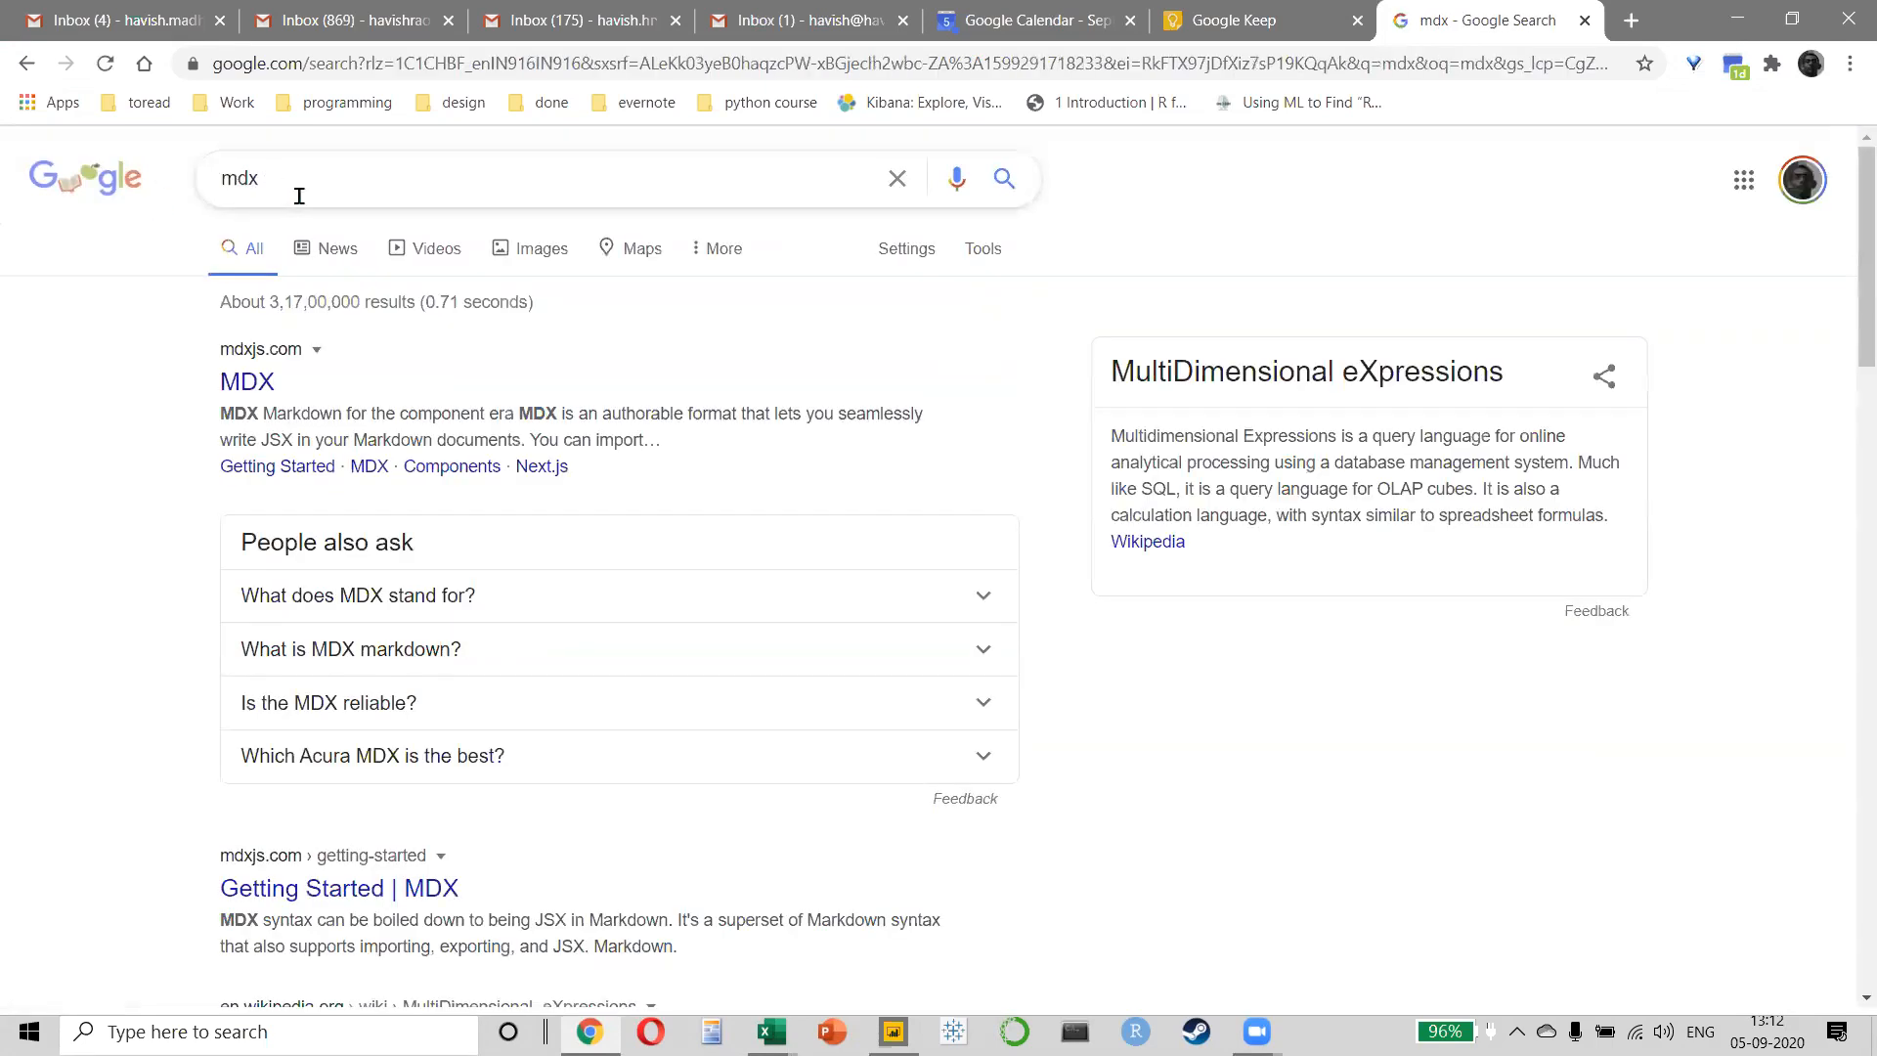
pyautogui.moveTo(1113, 387); pyautogui.dragTo(1513, 382)
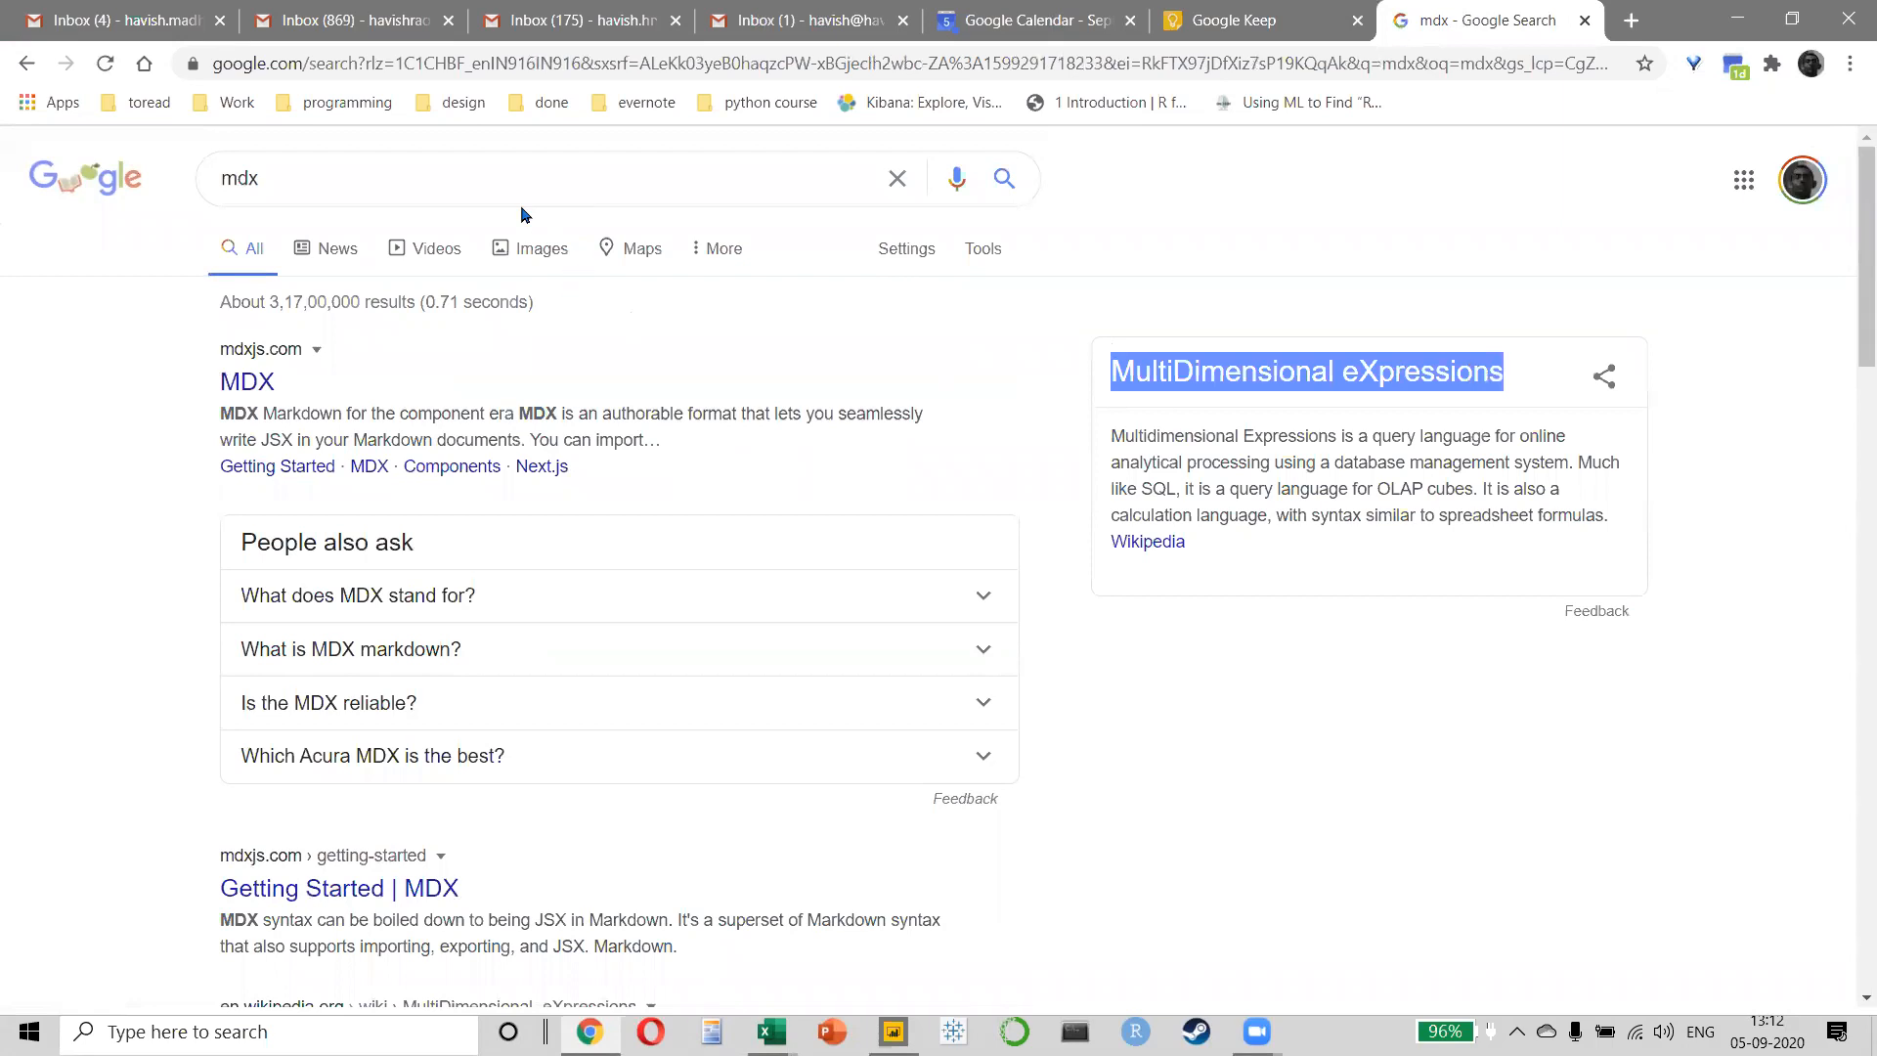
# - Extend the Google search to "mdx vs dax" and run it
pyautogui.click(463, 173)
pyautogui.write('vs dax')
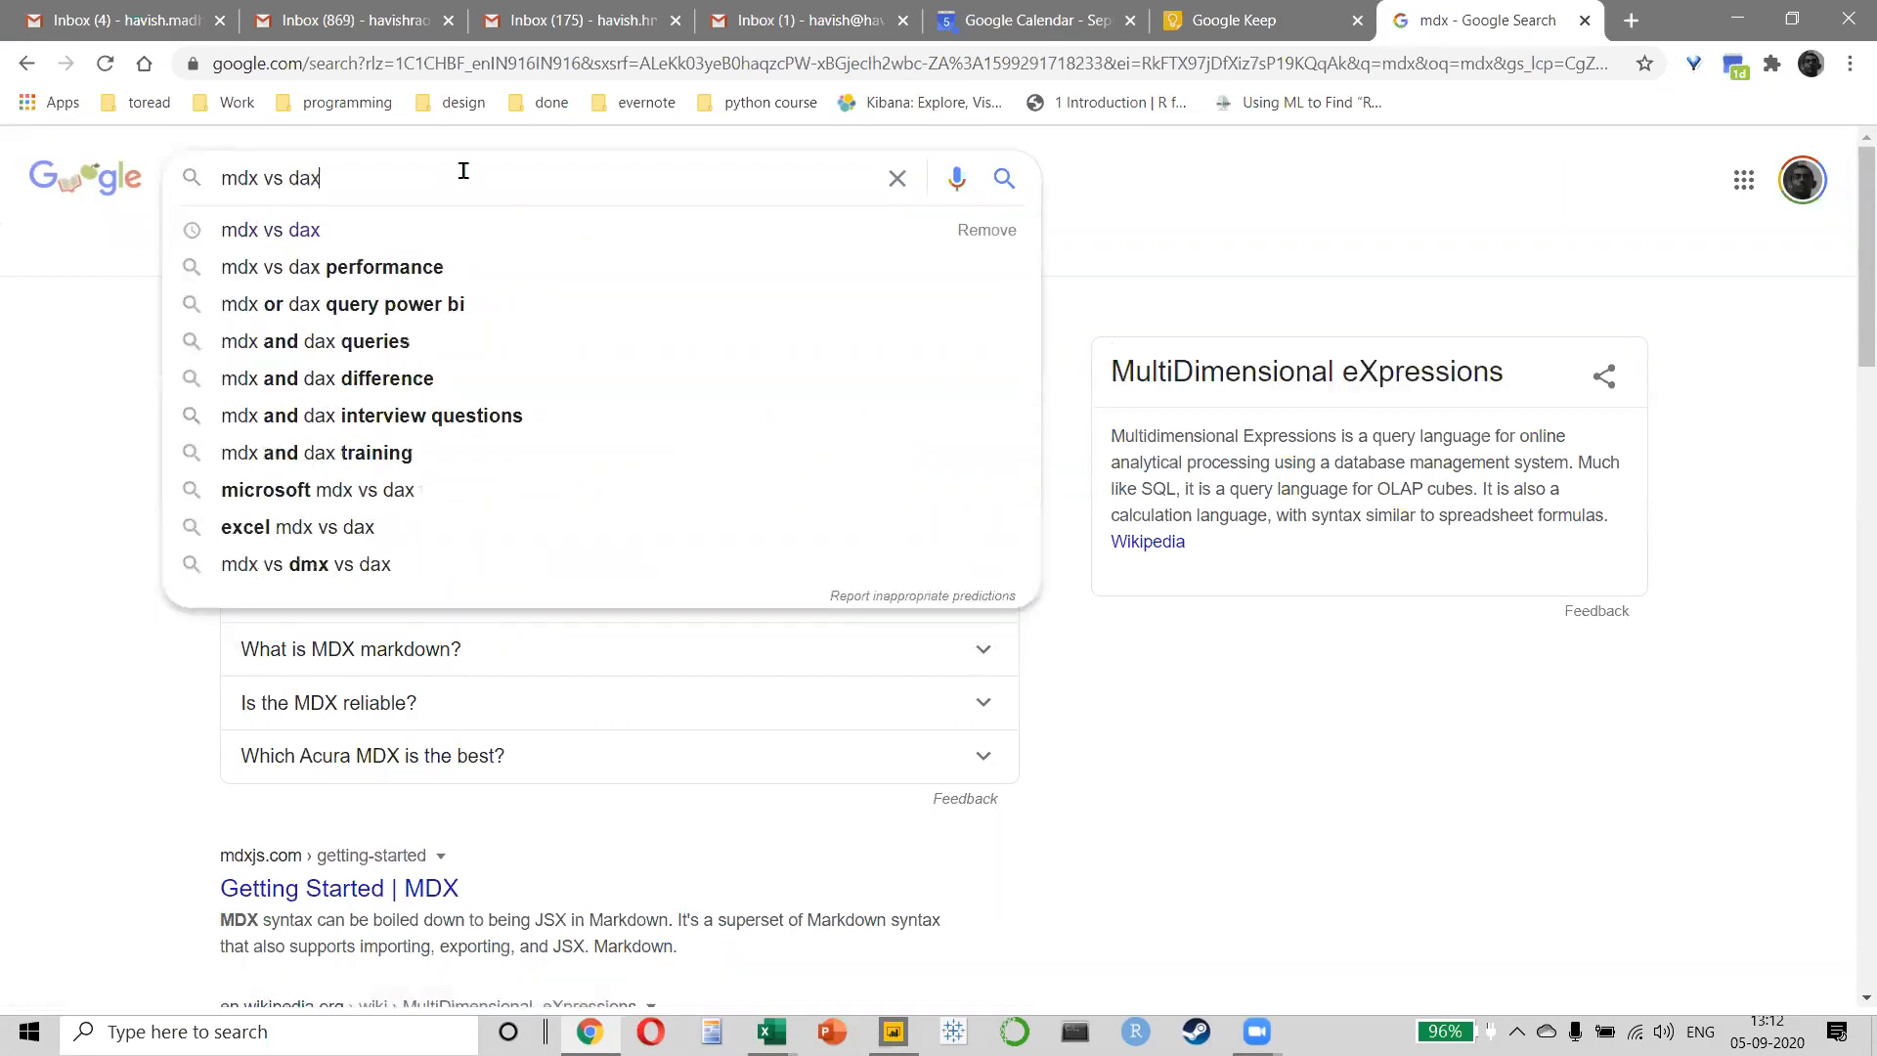
pyautogui.press('Return')
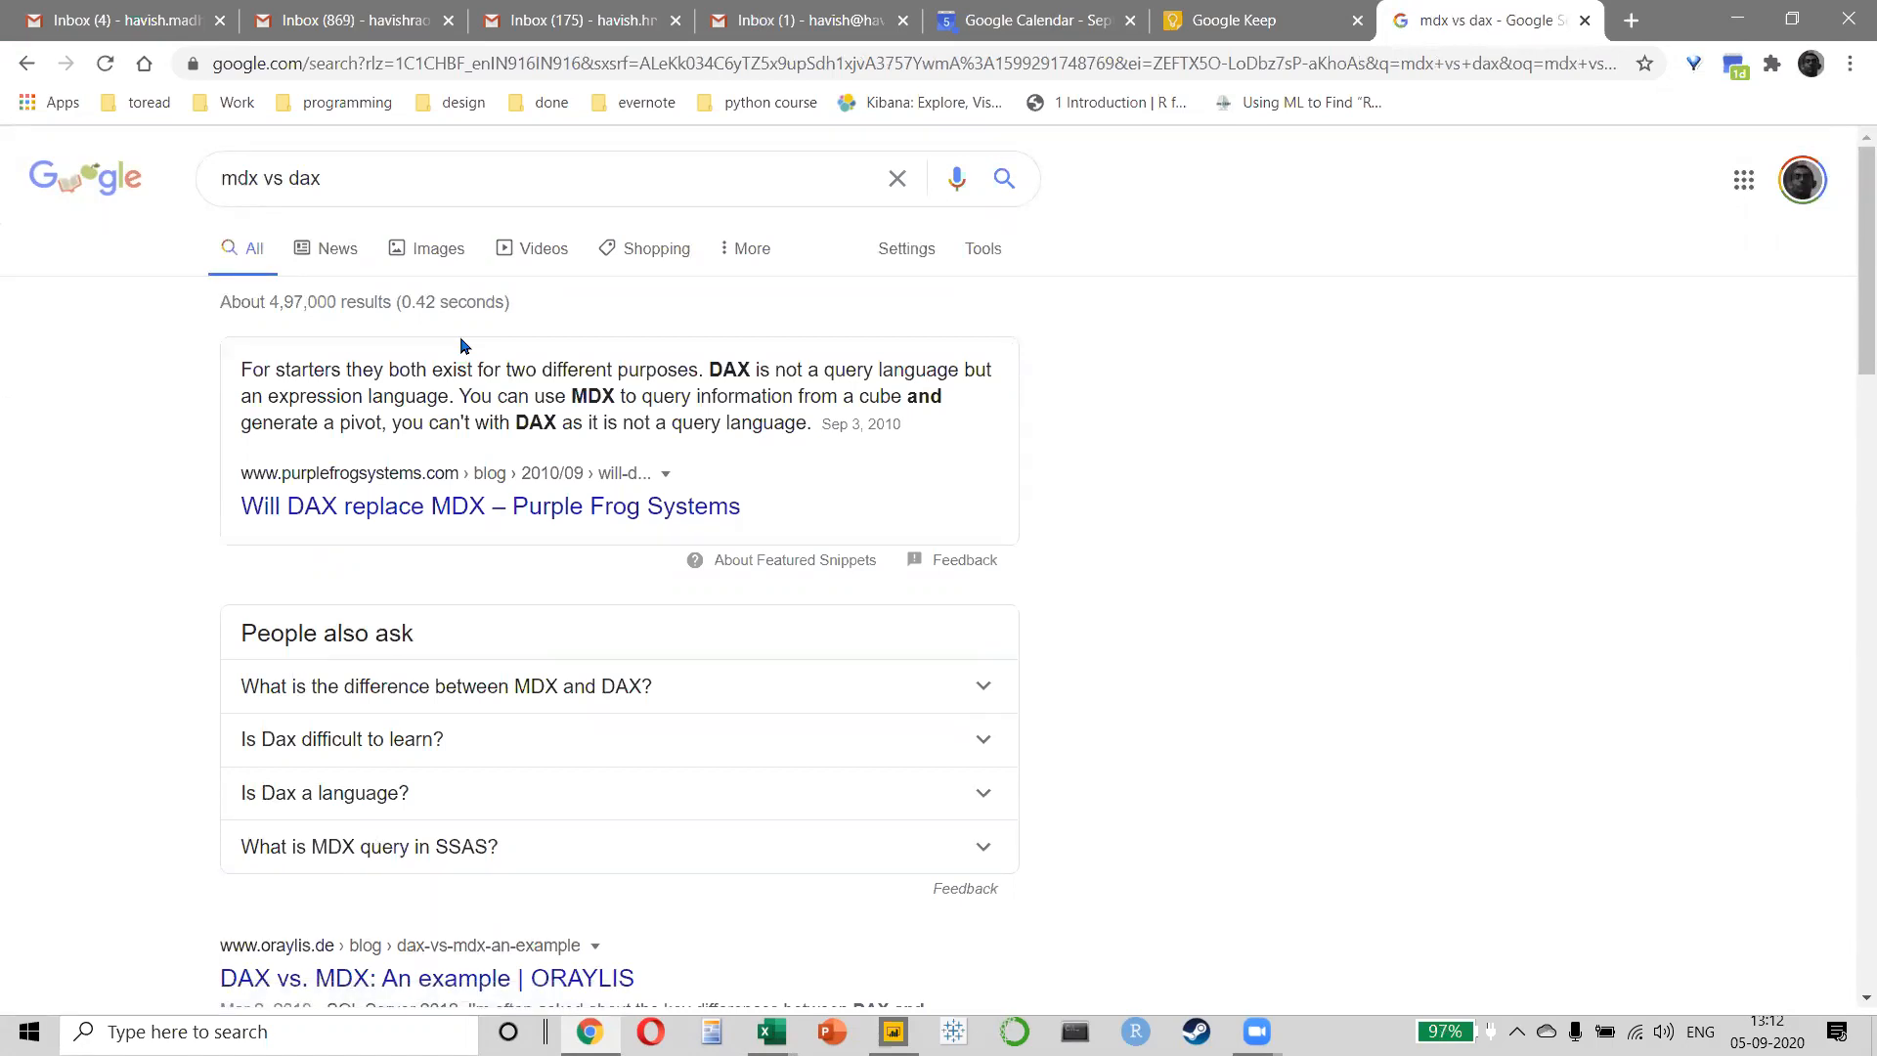
# - Copy the search phrase "mdx vs dax" into cell A10 of Book1 in Excel and enter "toread" in B10
pyautogui.tripleClick(360, 174)
pyautogui.hotkey('ctrl', 'c')
pyautogui.hotkey('alt', 'Tab')
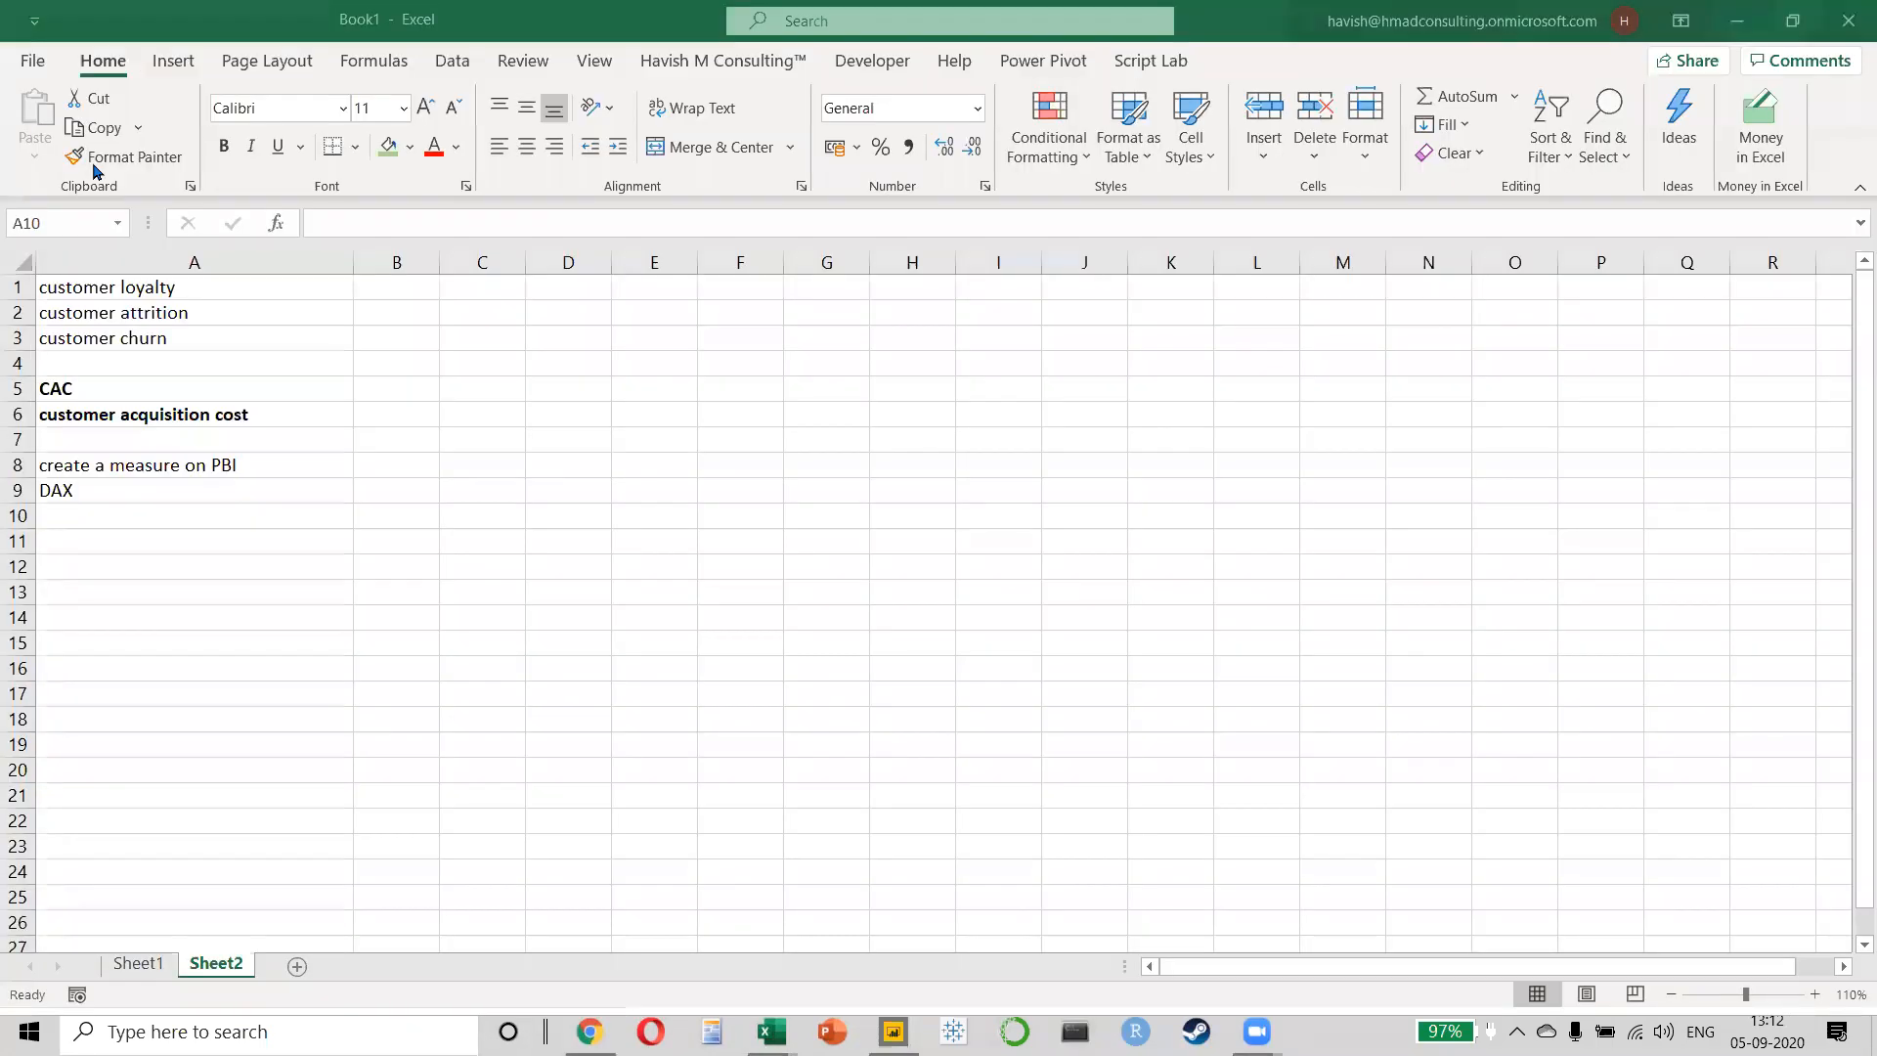
pyautogui.hotkey('ctrl', 'v')
pyautogui.press('Tab')
pyautogui.write('toread')
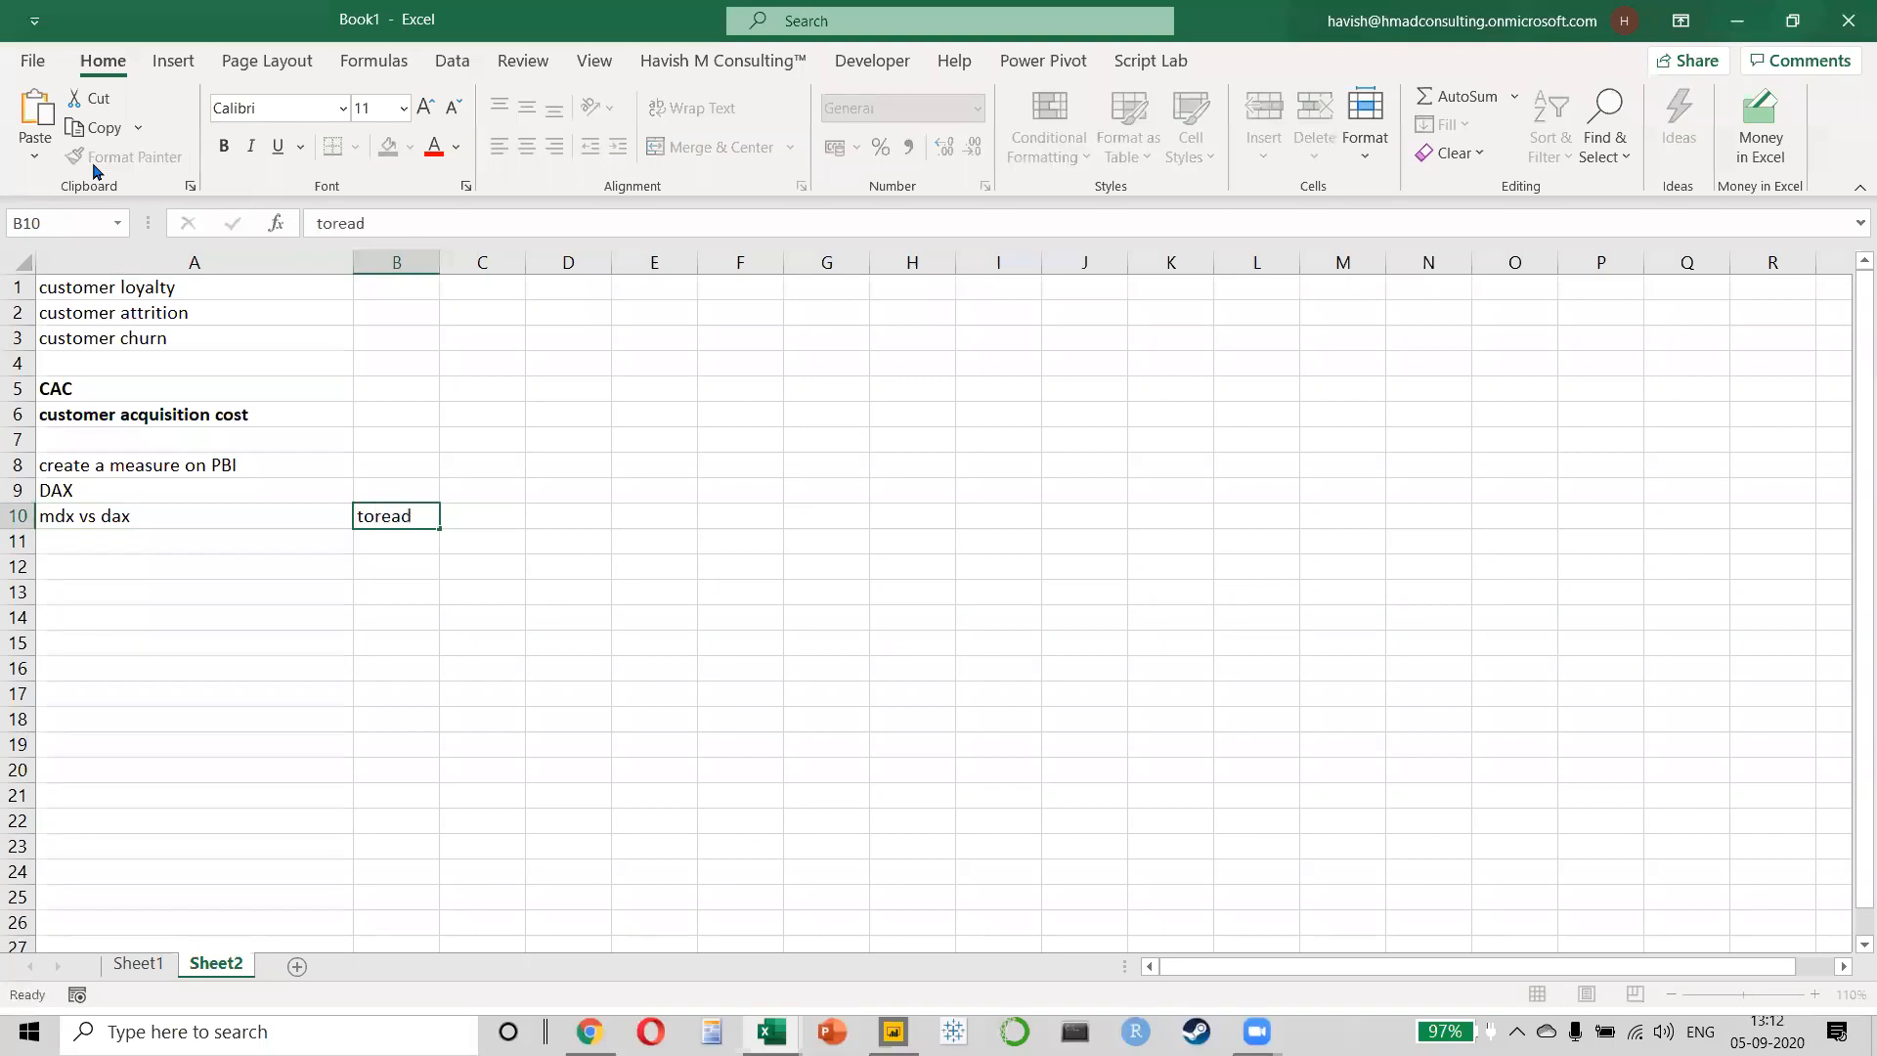
pyautogui.press('Return')
# - Switch to Power BI Desktop and view the field list of the DND table
pyautogui.hotkey('alt', 'Tab')
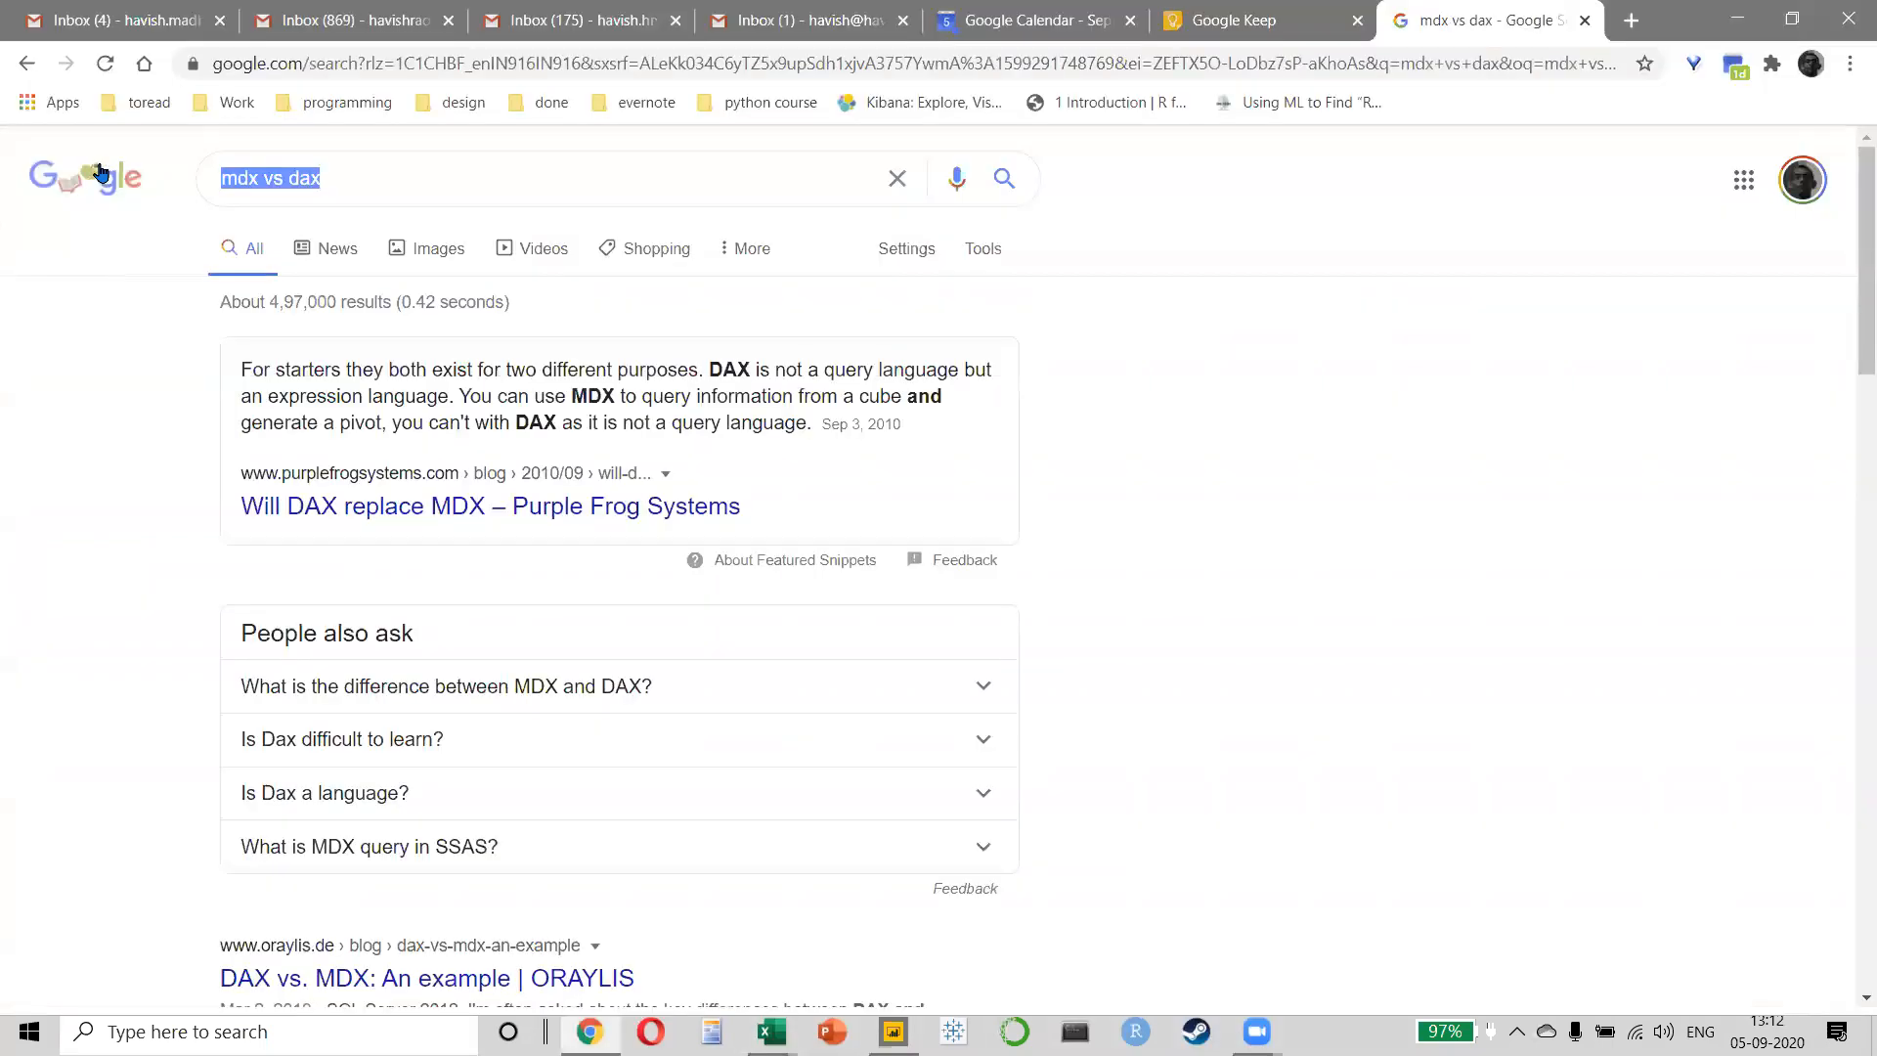
pyautogui.hotkey('alt', 'Tab')
pyautogui.press('Tab')
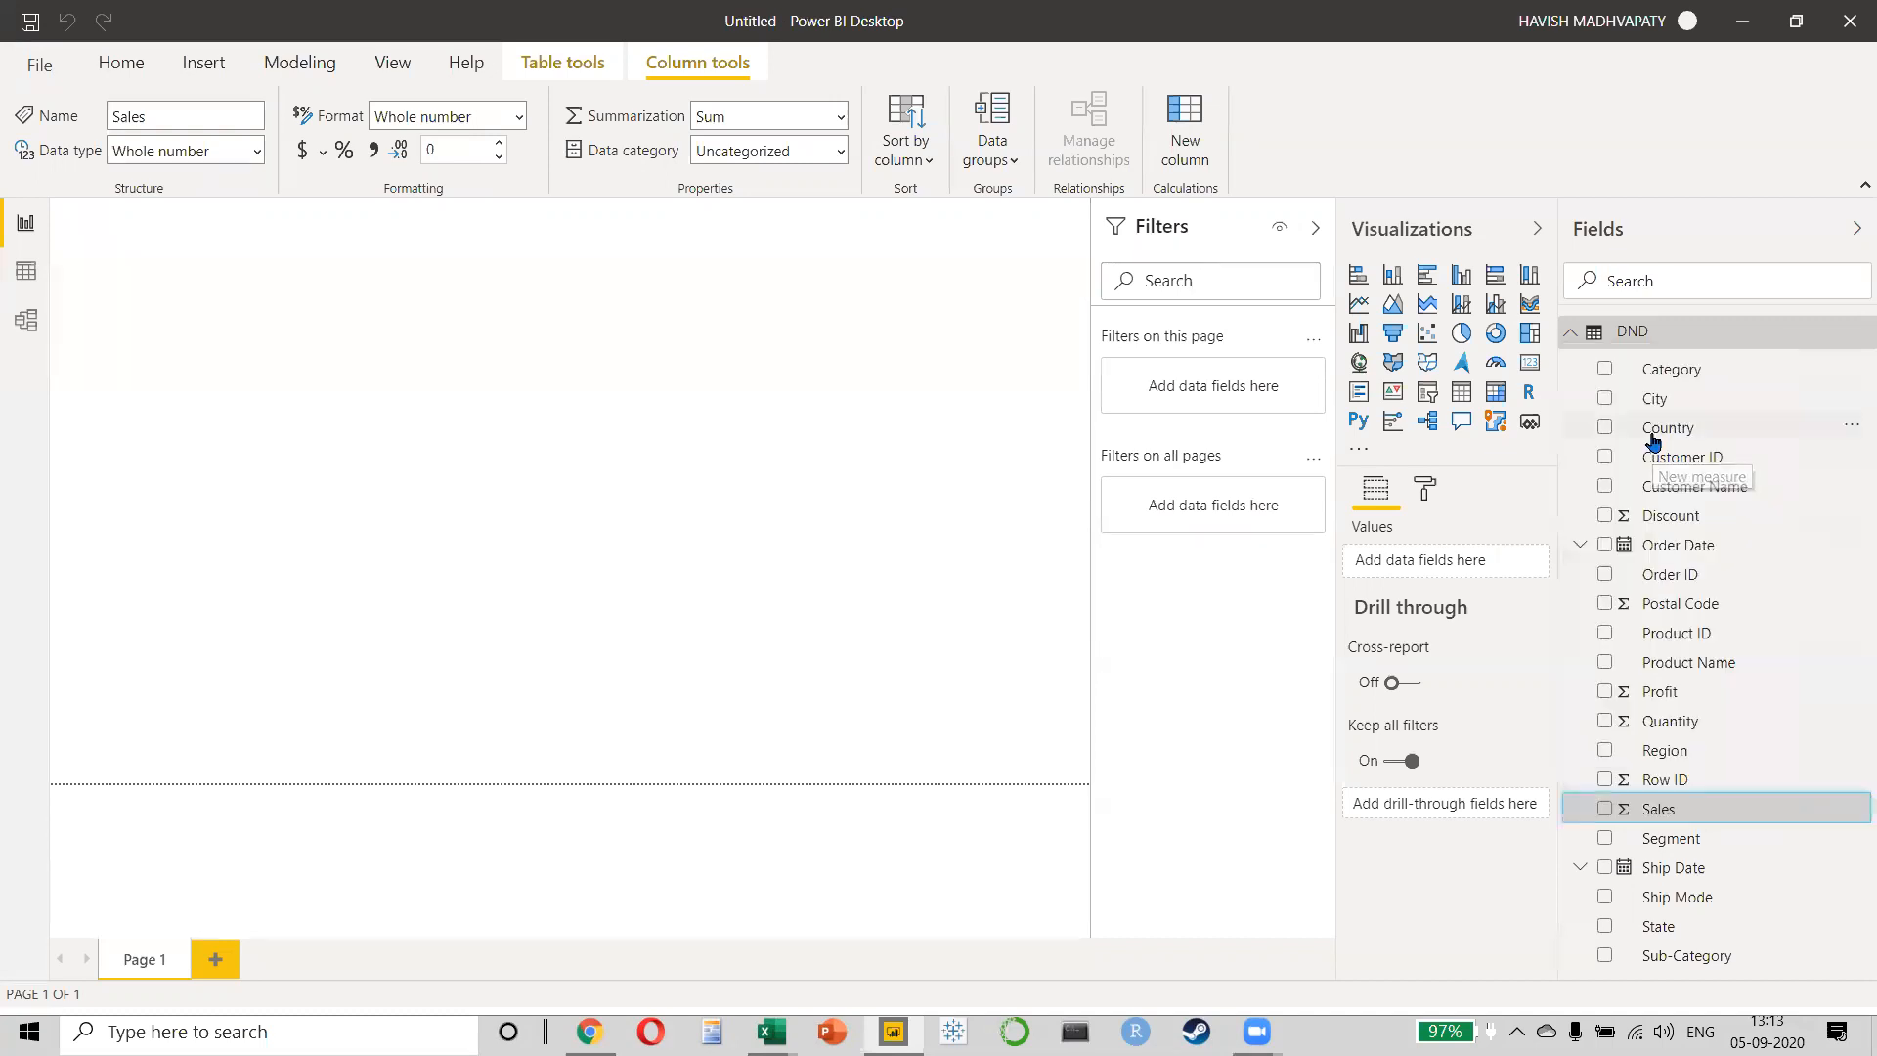
# - Switch to the SuperStore workbook in Excel and start inserting a PivotTable from the data on the DND sheet
pyautogui.hotkey('alt', 'Tab')
pyautogui.hotkey('alt', 'Tab')
pyautogui.hotkey('alt', 'Tab')
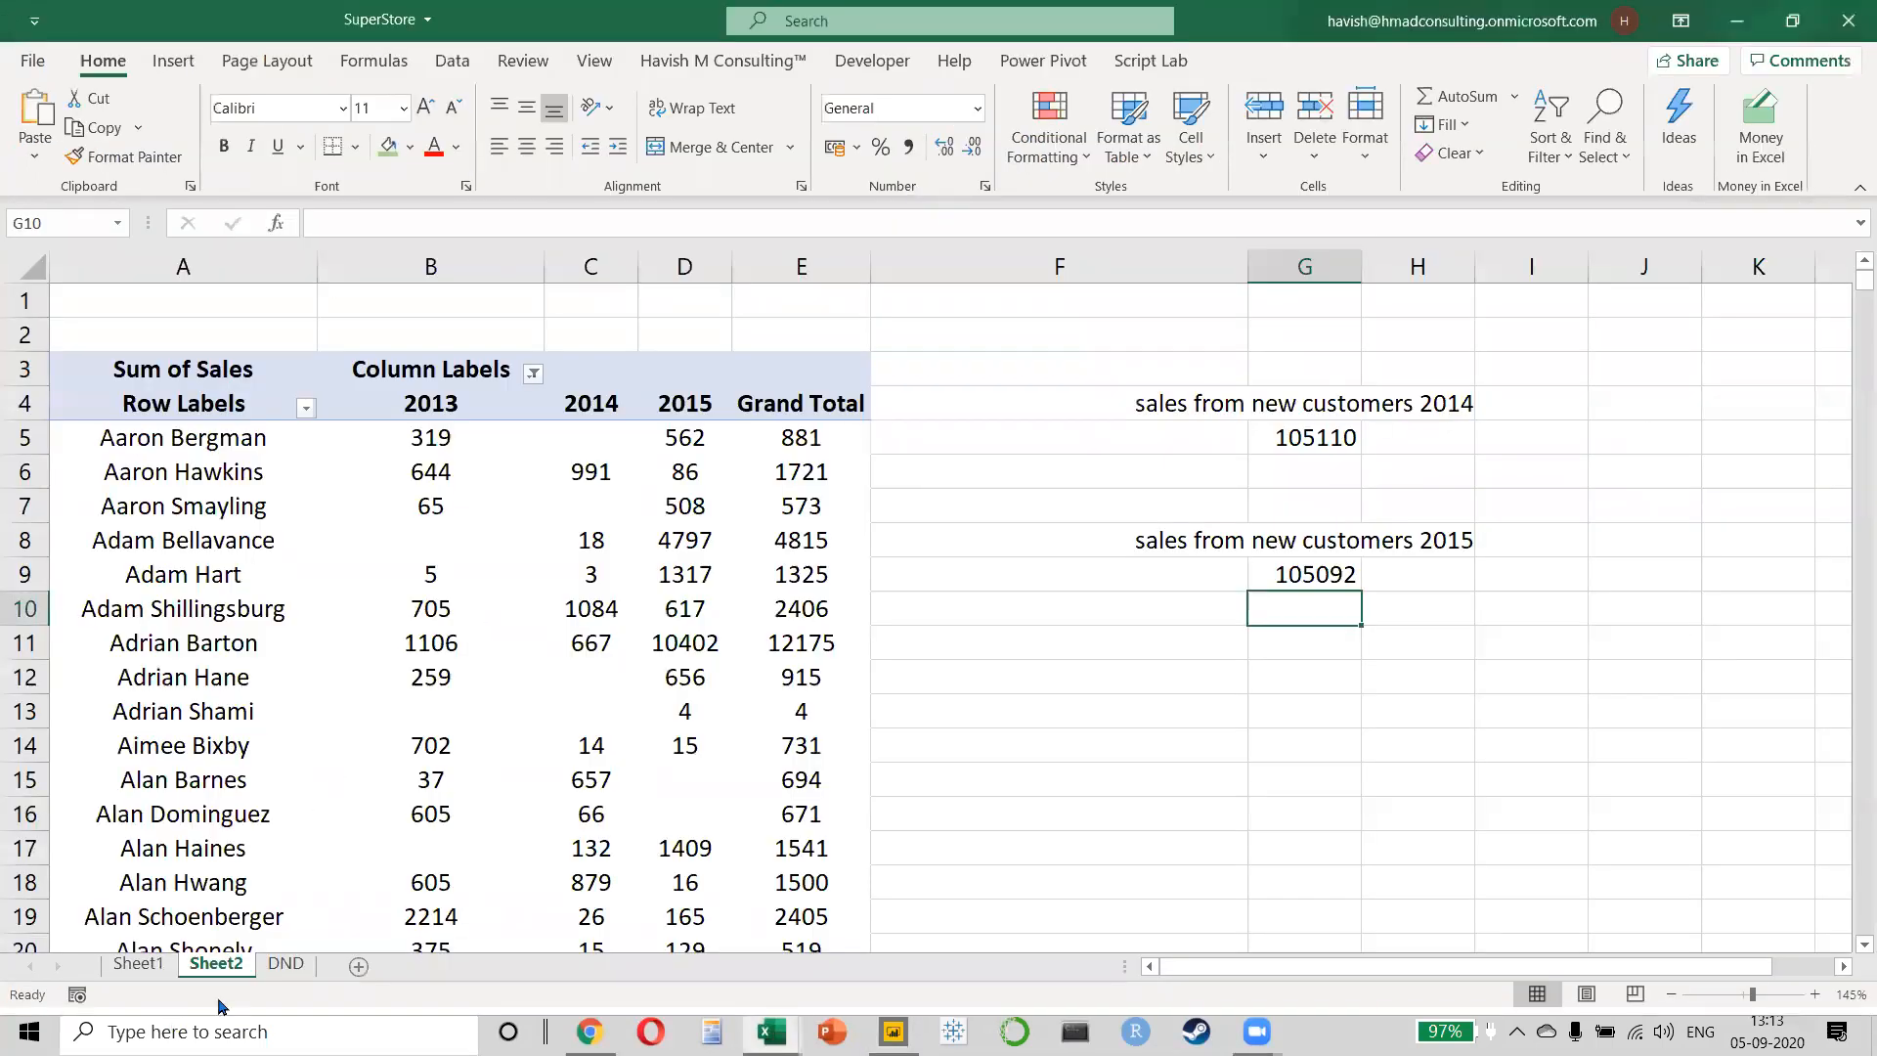
pyautogui.click(283, 965)
pyautogui.click(311, 641)
pyautogui.write('nv')
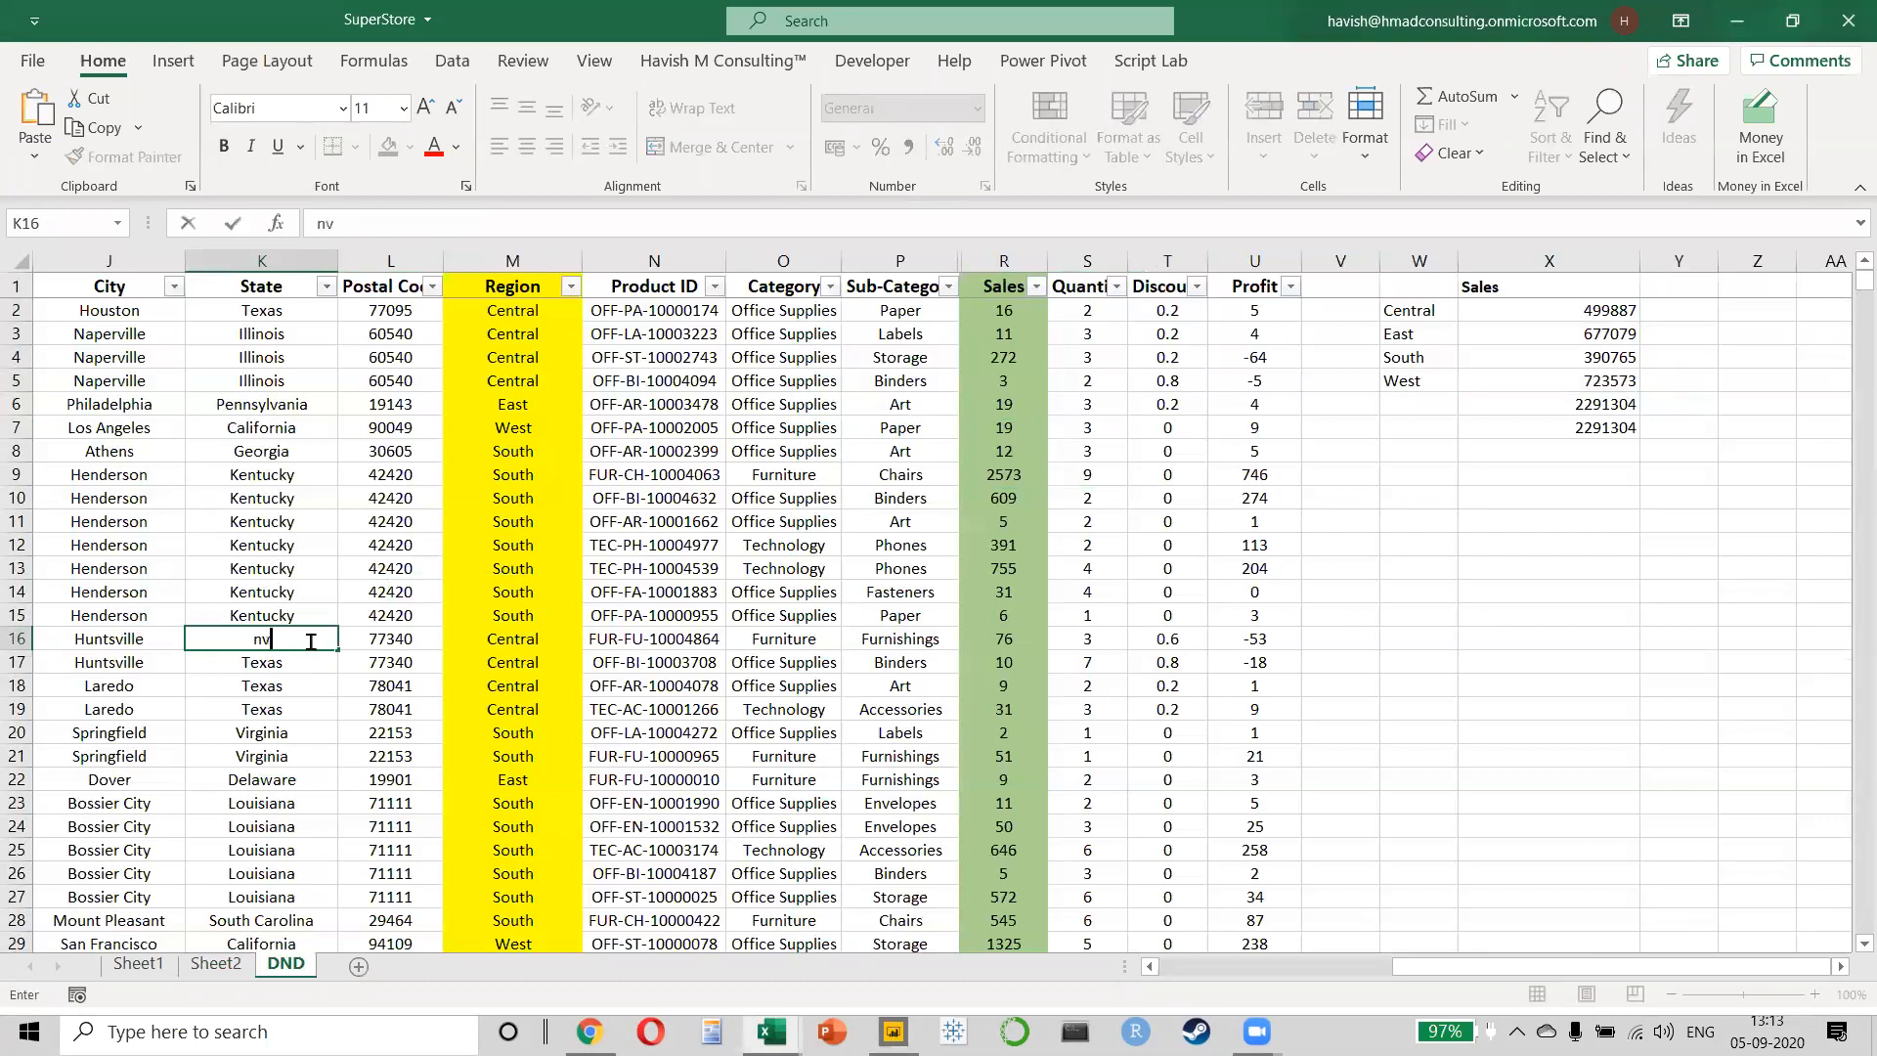
pyautogui.press('Escape')
pyautogui.hotkey('alt', 'n')
pyautogui.press('v')
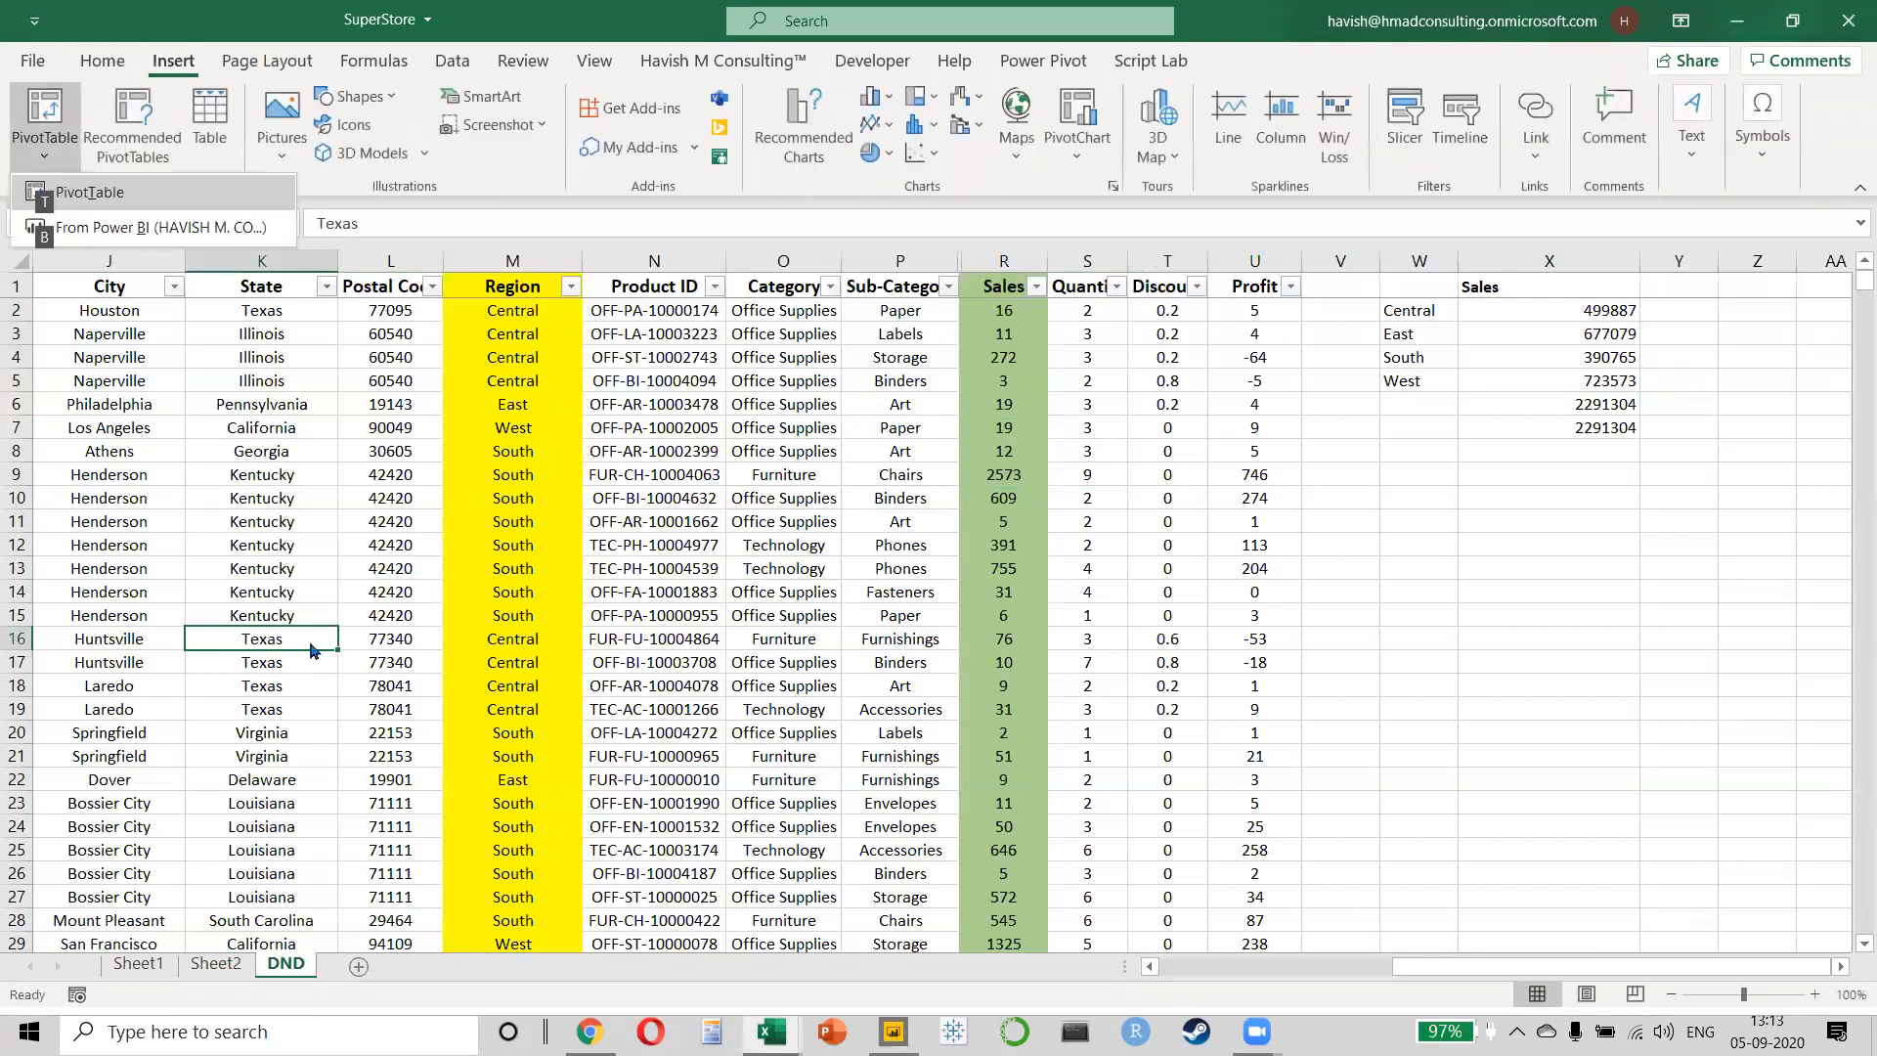
# - Insert a PivotTable from the DND data on a new worksheet and place the Region field in Rows
pyautogui.press('t')
pyautogui.press('Return')
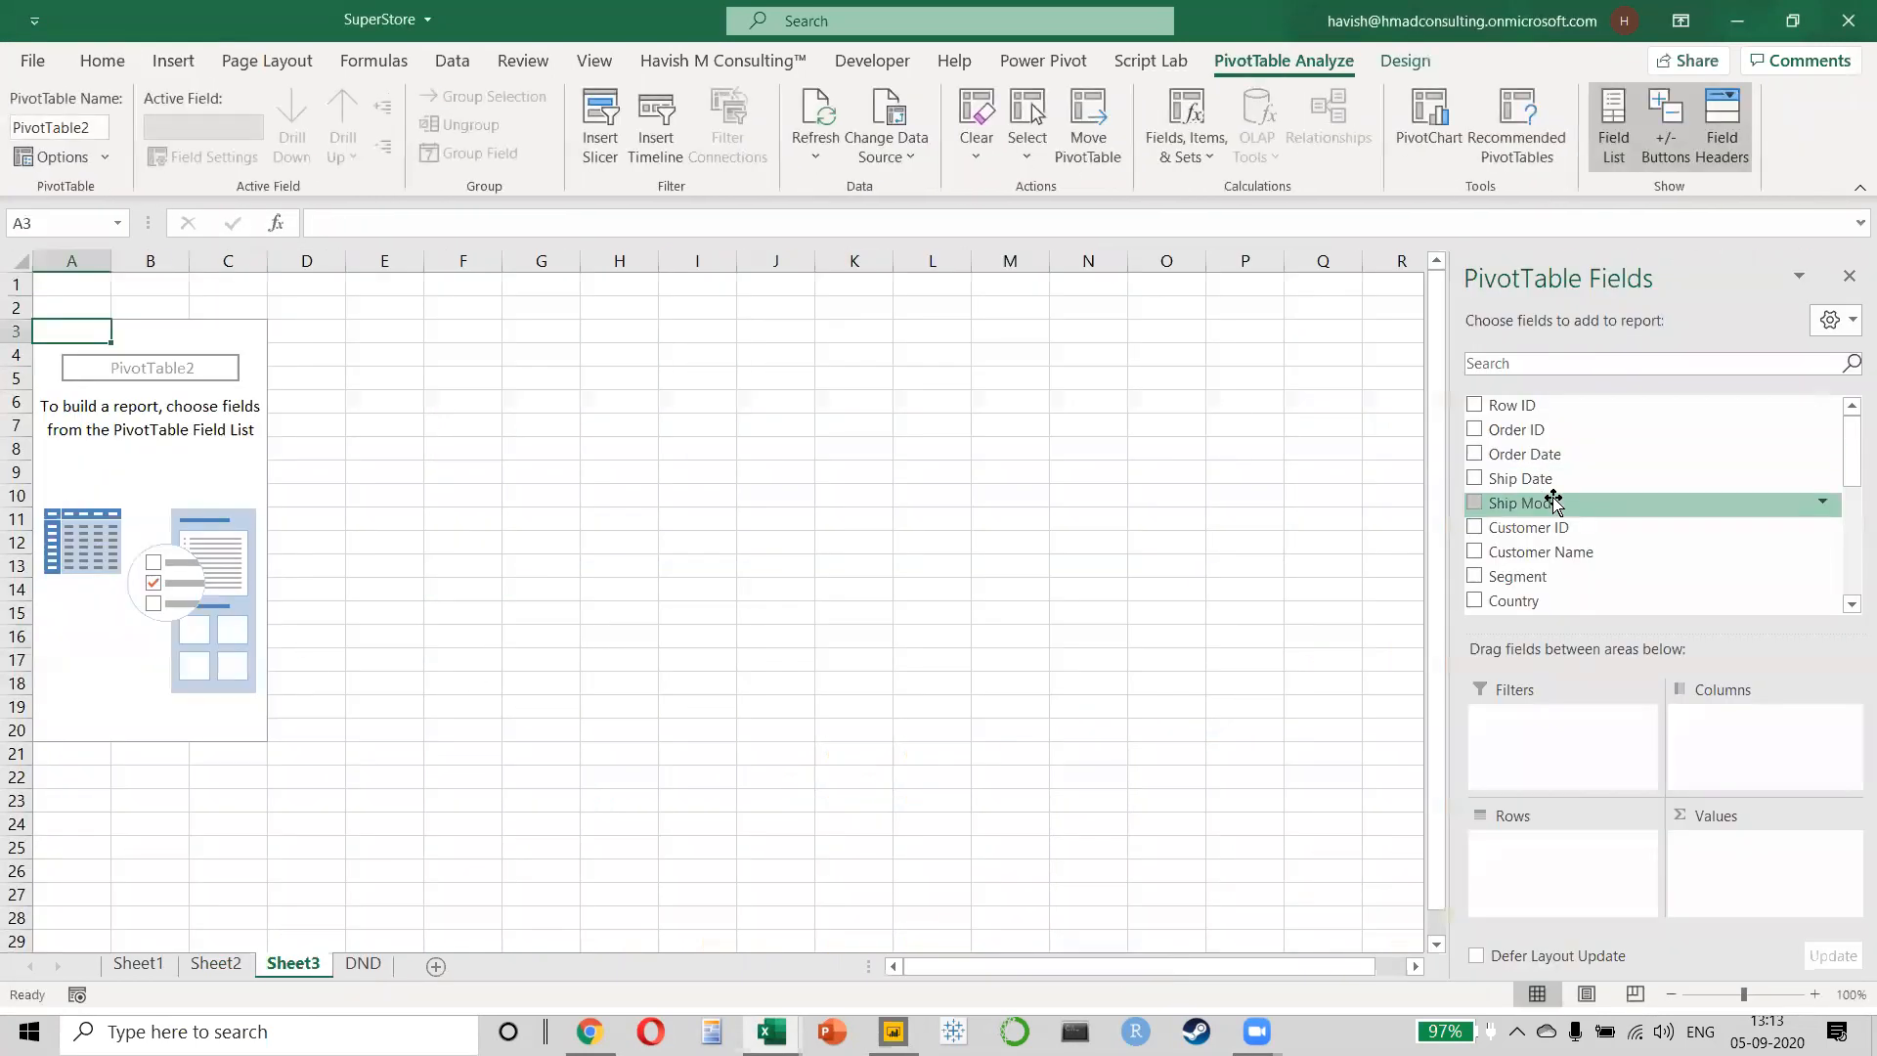
pyautogui.click(1578, 366)
pyautogui.write('reg')
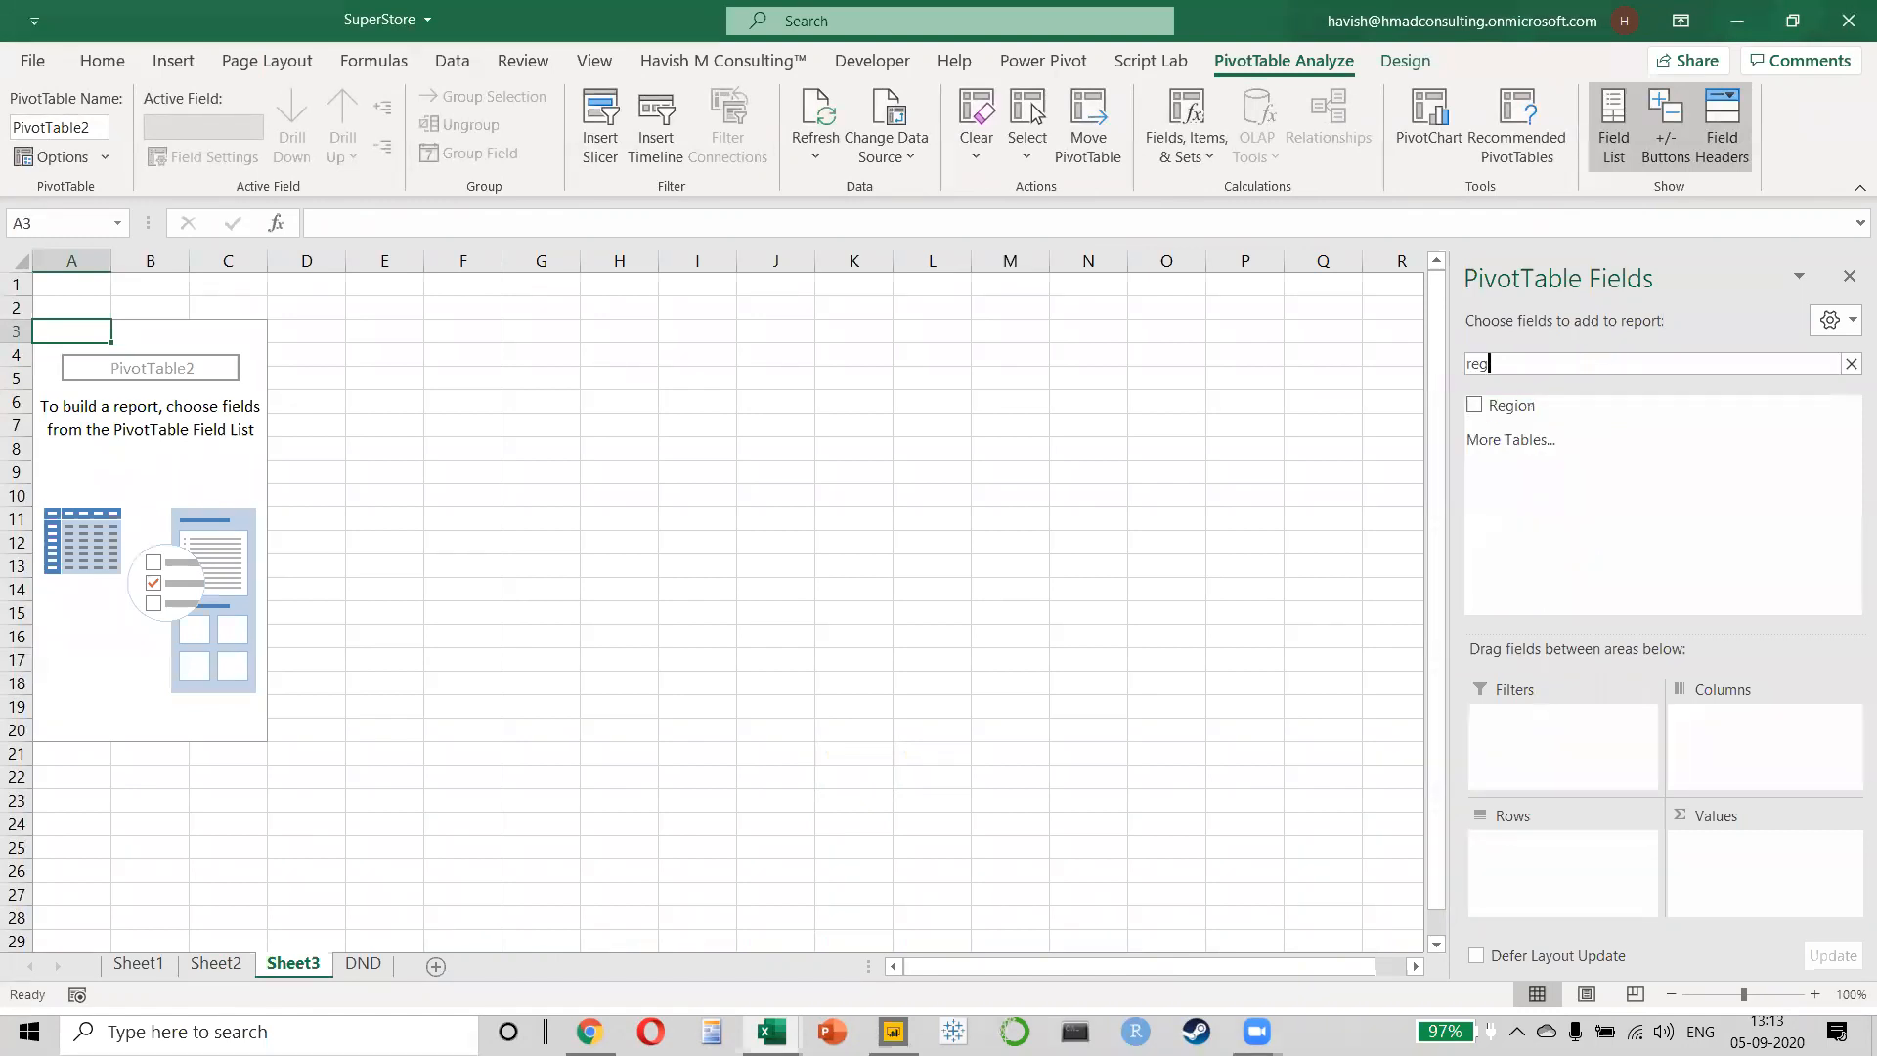
pyautogui.moveTo(1520, 405); pyautogui.dragTo(1553, 862)
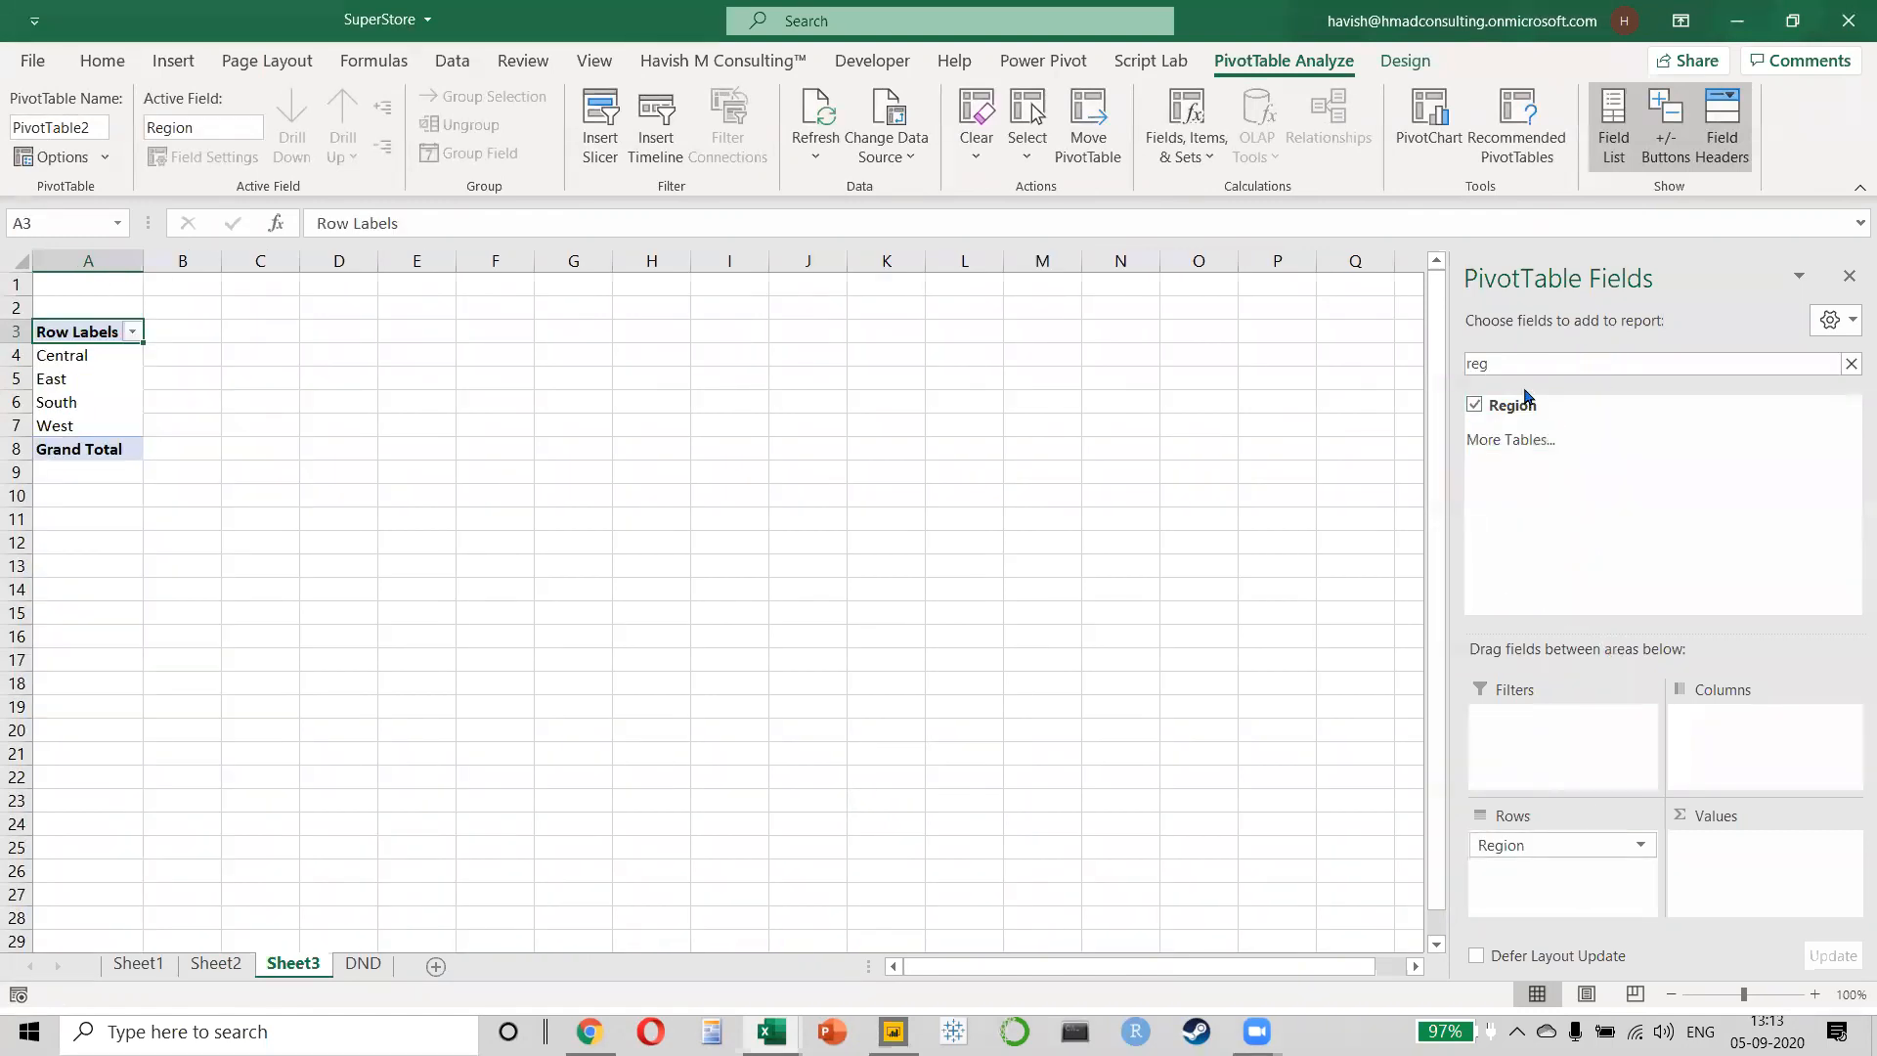
# - Add the Sales and Profit fields to the PivotTable's Values area
pyautogui.doubleClick(1472, 364)
pyautogui.write('sales')
pyautogui.moveTo(1597, 407); pyautogui.dragTo(1721, 890)
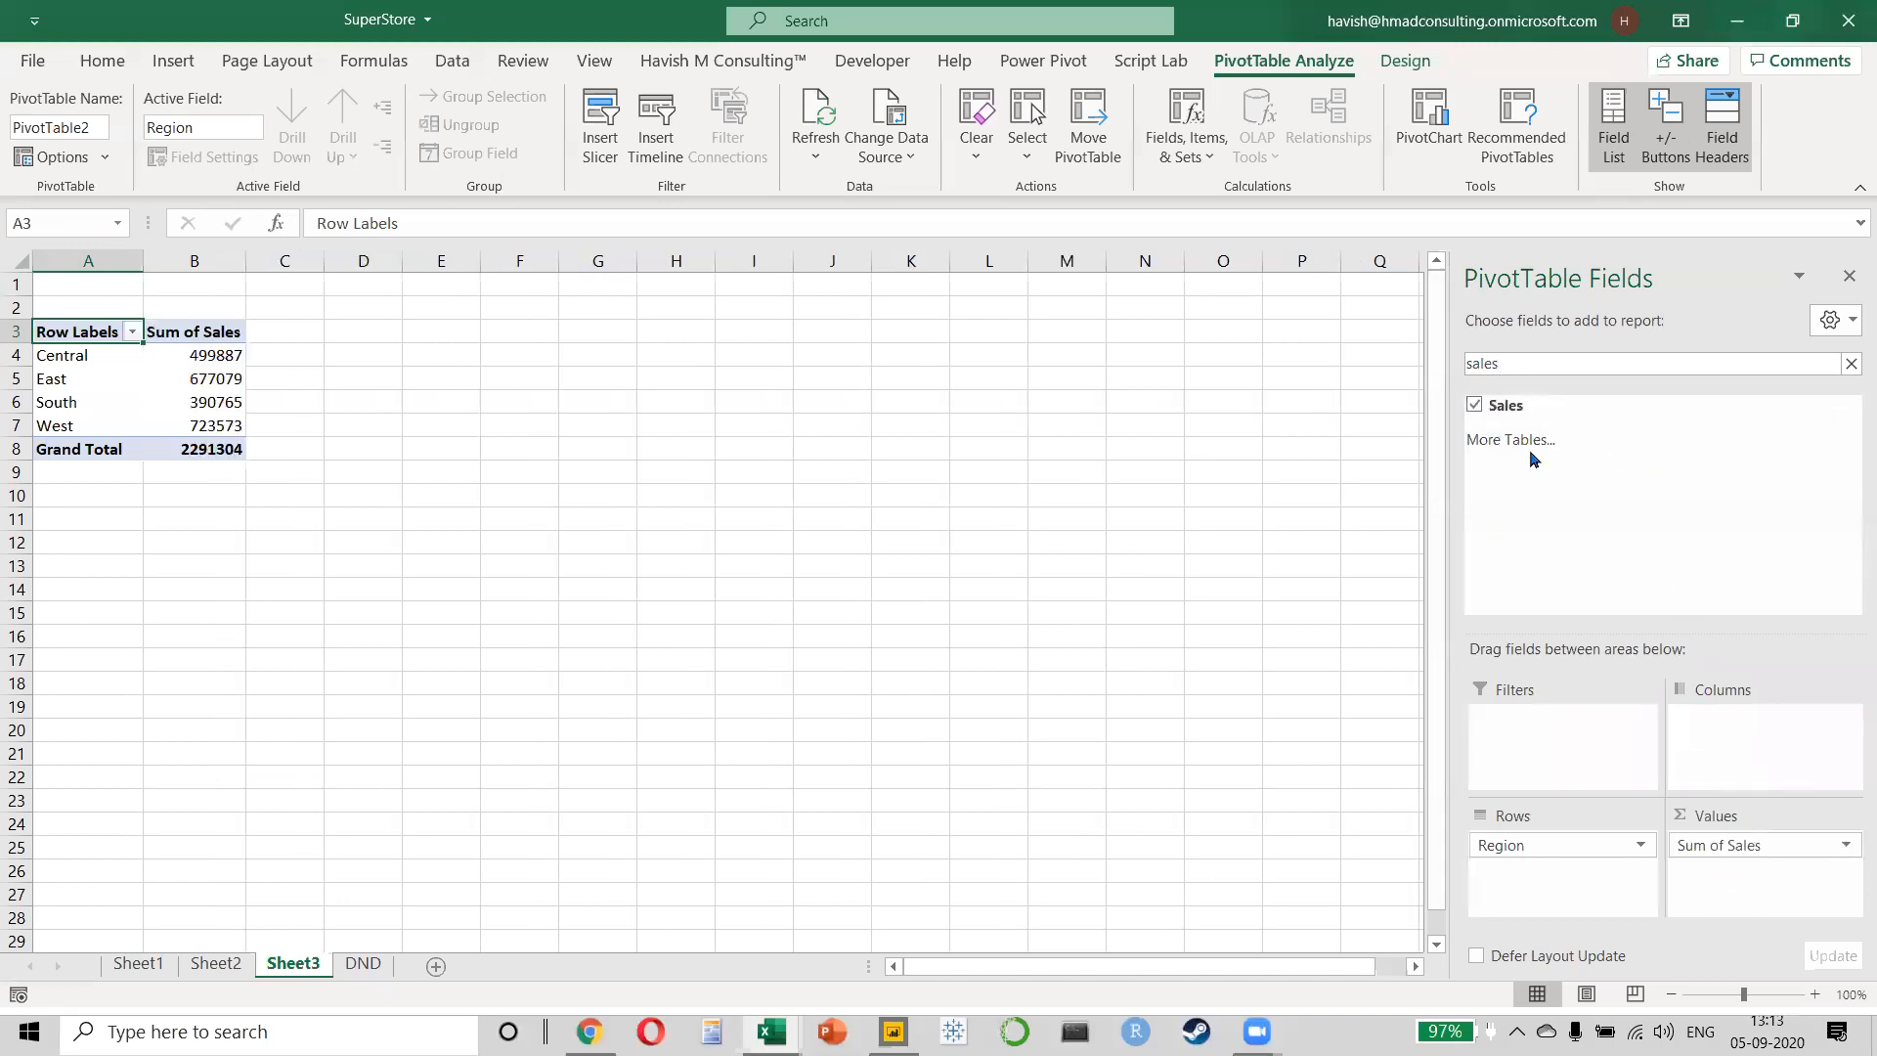
pyautogui.doubleClick(1542, 364)
pyautogui.write('profit')
pyautogui.moveTo(1595, 416); pyautogui.dragTo(1774, 883)
# - Enter the formula =C4/B4*100 in cell E4 to calculate the Central region's profit margin
pyautogui.click(235, 378)
pyautogui.scroll(5, 723, 540)
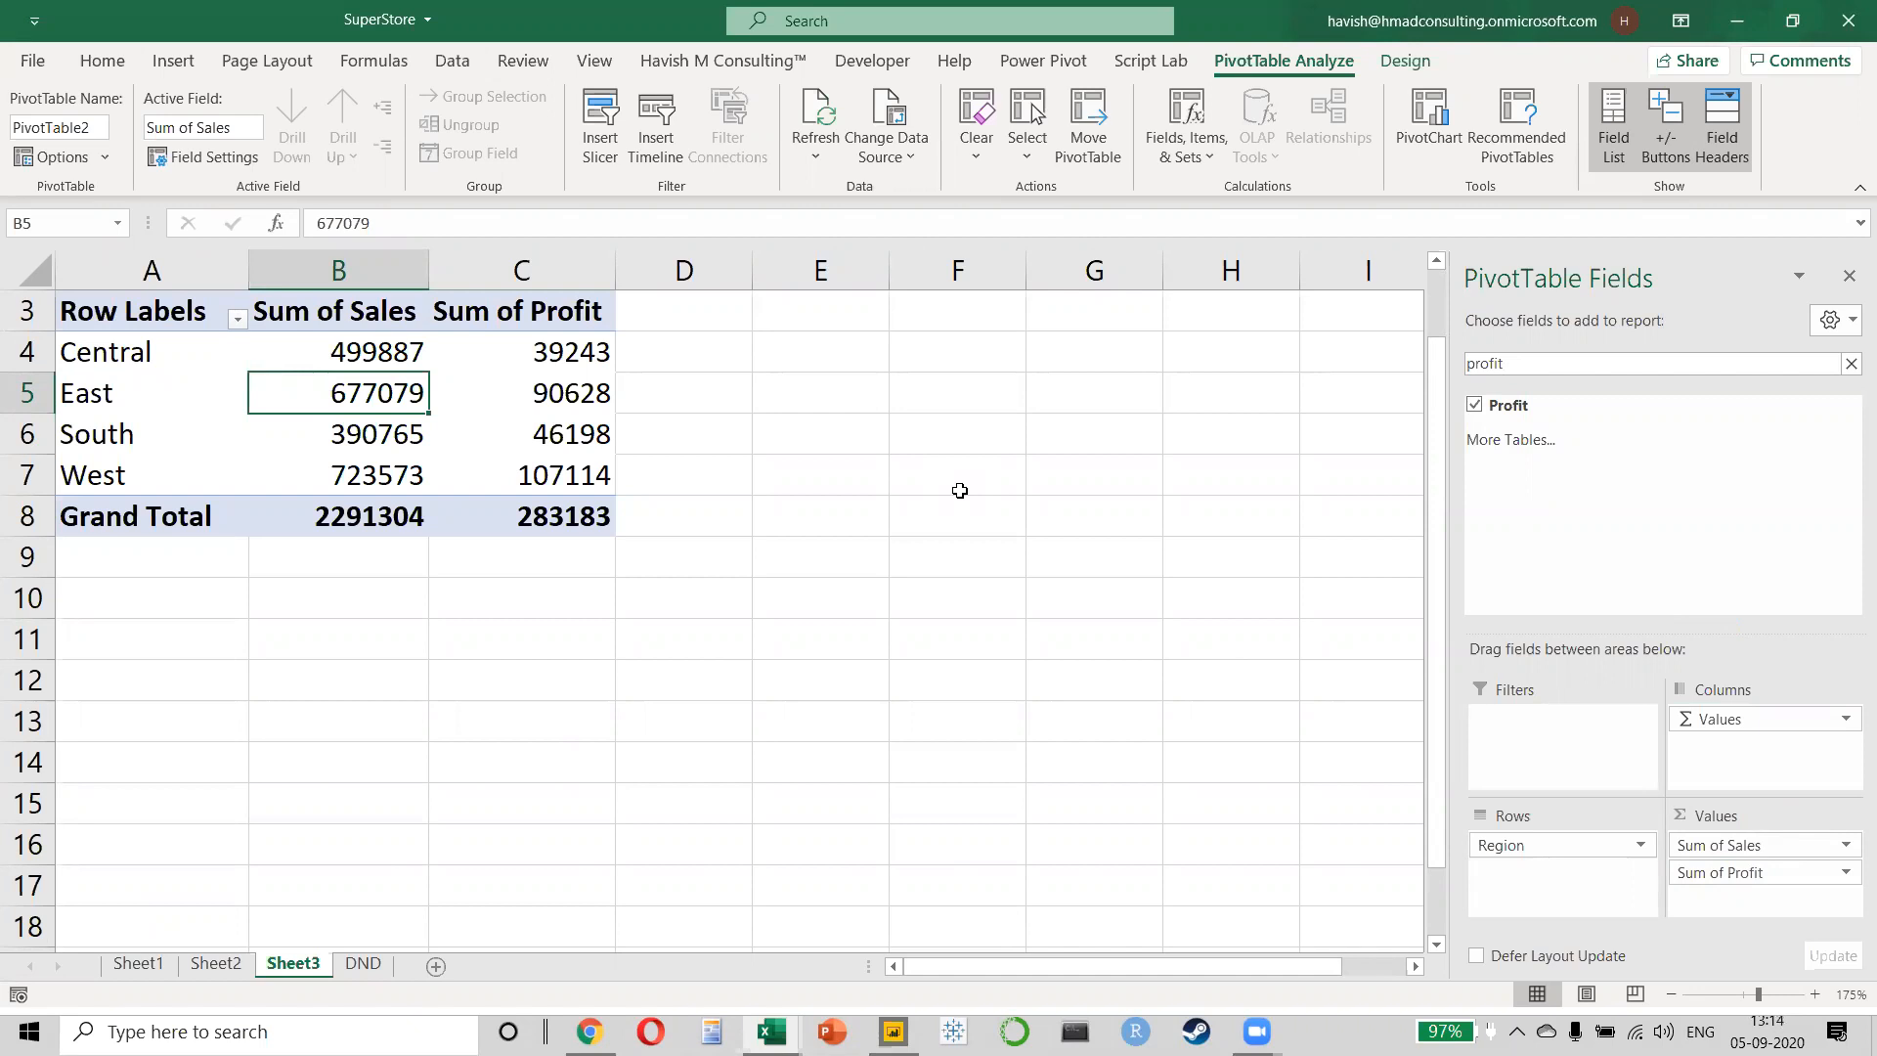
pyautogui.press('Up')
pyautogui.press('Right')
pyautogui.press('Right')
pyautogui.press('Right')
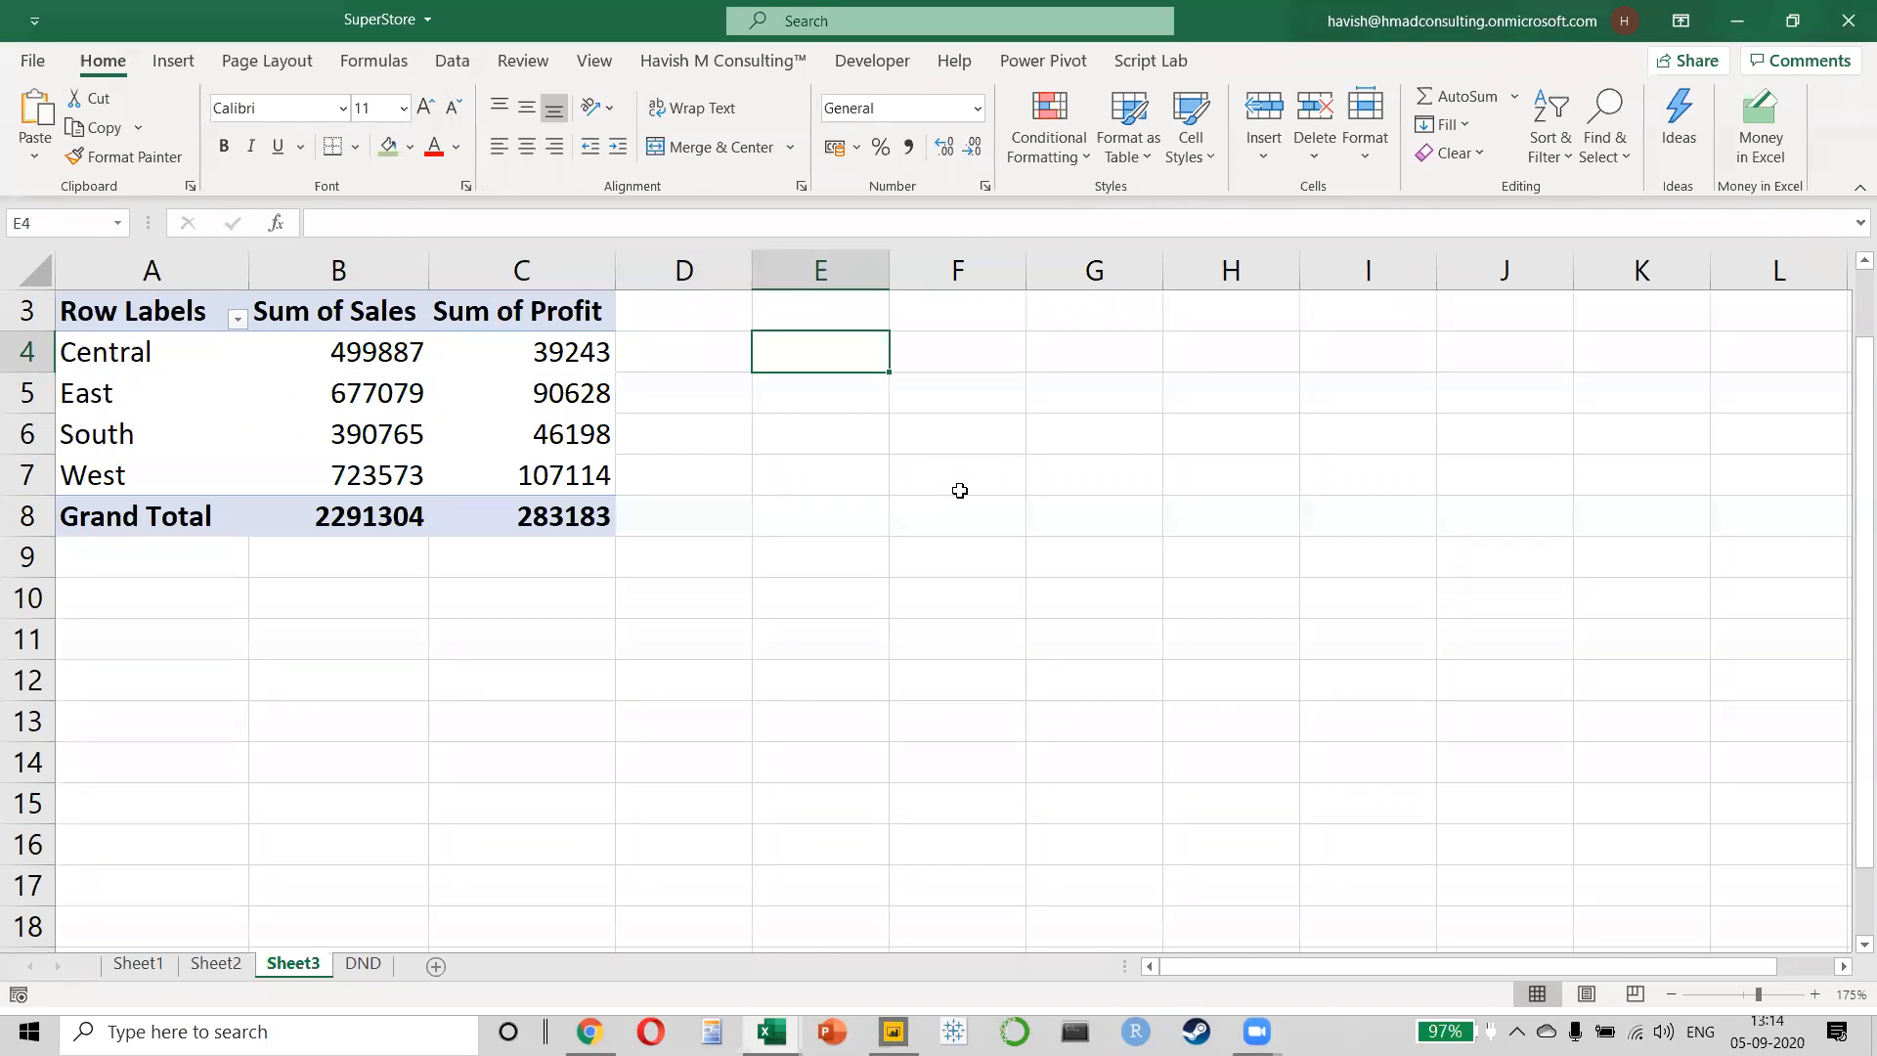
pyautogui.write('=')
pyautogui.press('Left')
pyautogui.press('Left')
pyautogui.write('/')
pyautogui.press('Left')
pyautogui.press('Left')
pyautogui.press('Left')
pyautogui.write('*100')
pyautogui.press('Return')
# - Fill the margin formula from E4 down to E8 and apply the Percentage format to the range
pyautogui.press('Up')
pyautogui.hotkey('shift', 'Down')
pyautogui.hotkey('shift', 'Down')
pyautogui.hotkey('shift', 'Down')
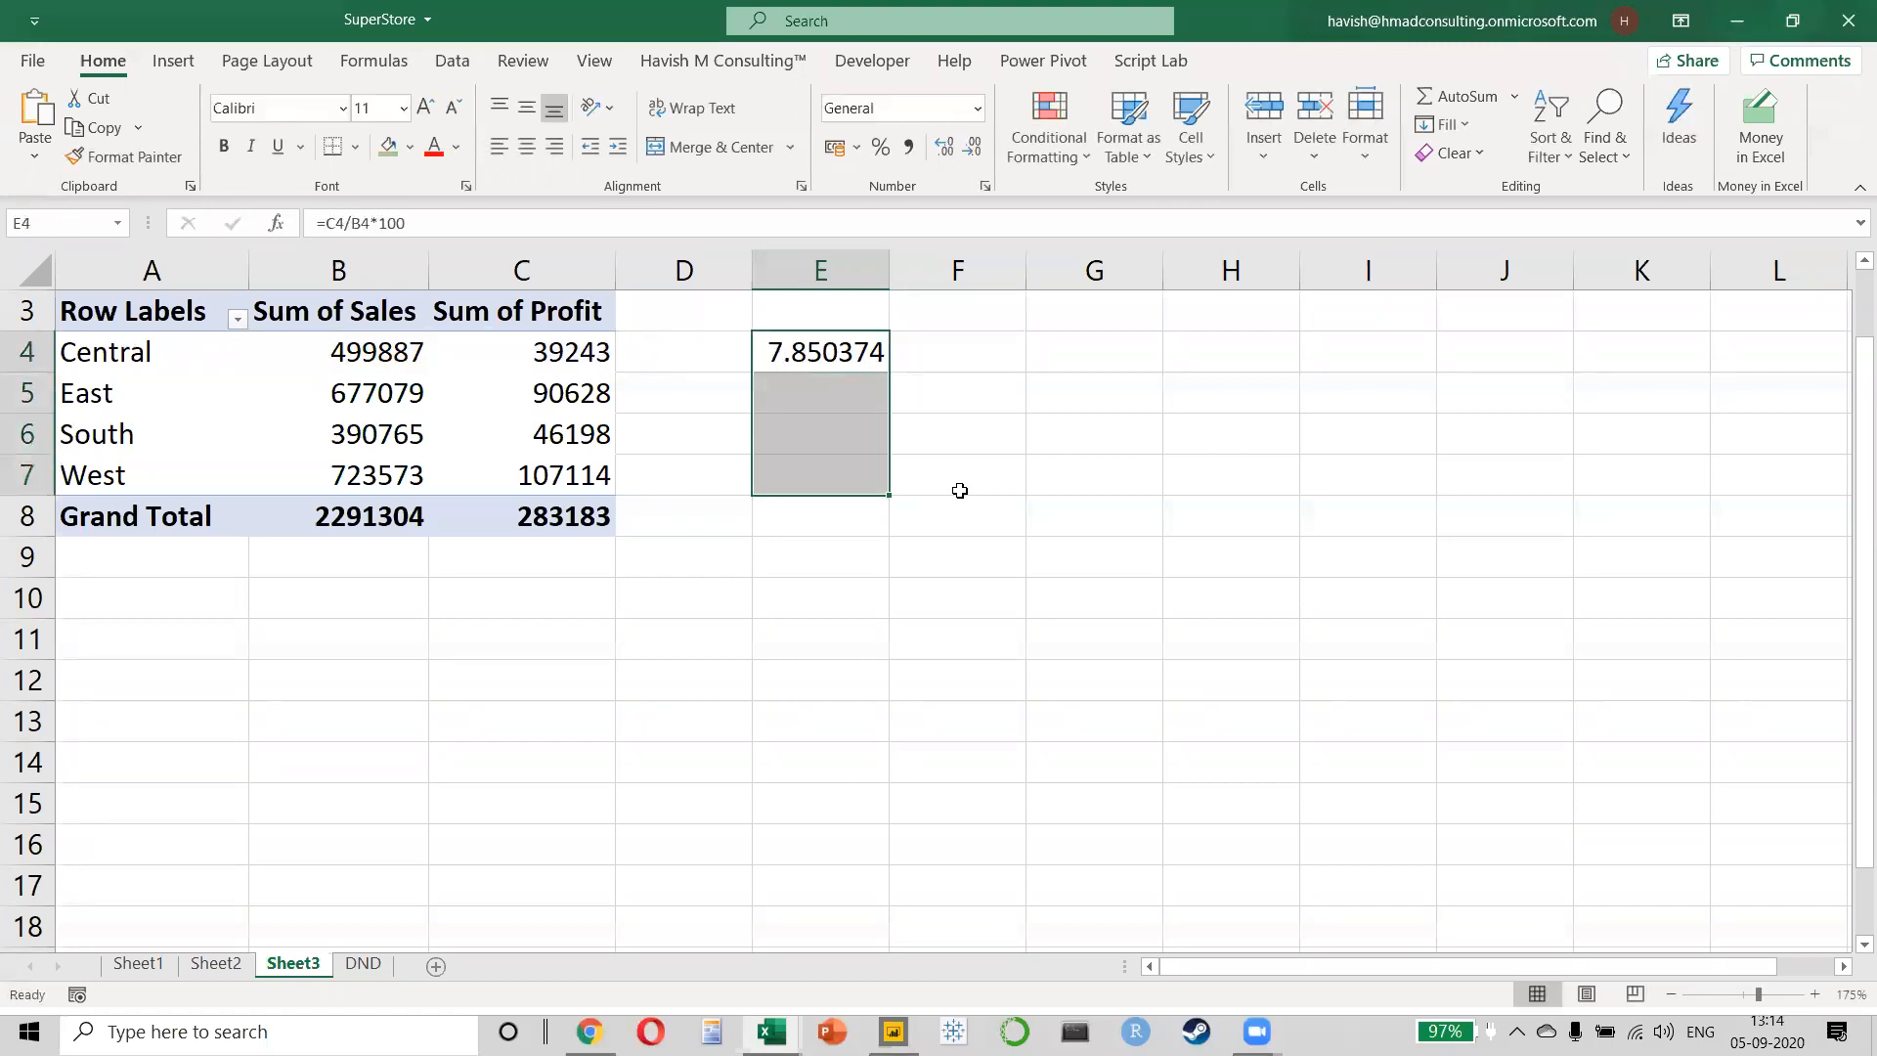
pyautogui.hotkey('shift', 'Down')
pyautogui.hotkey('ctrl', 'd')
pyautogui.hotkey('ctrl', 'shift', '5')
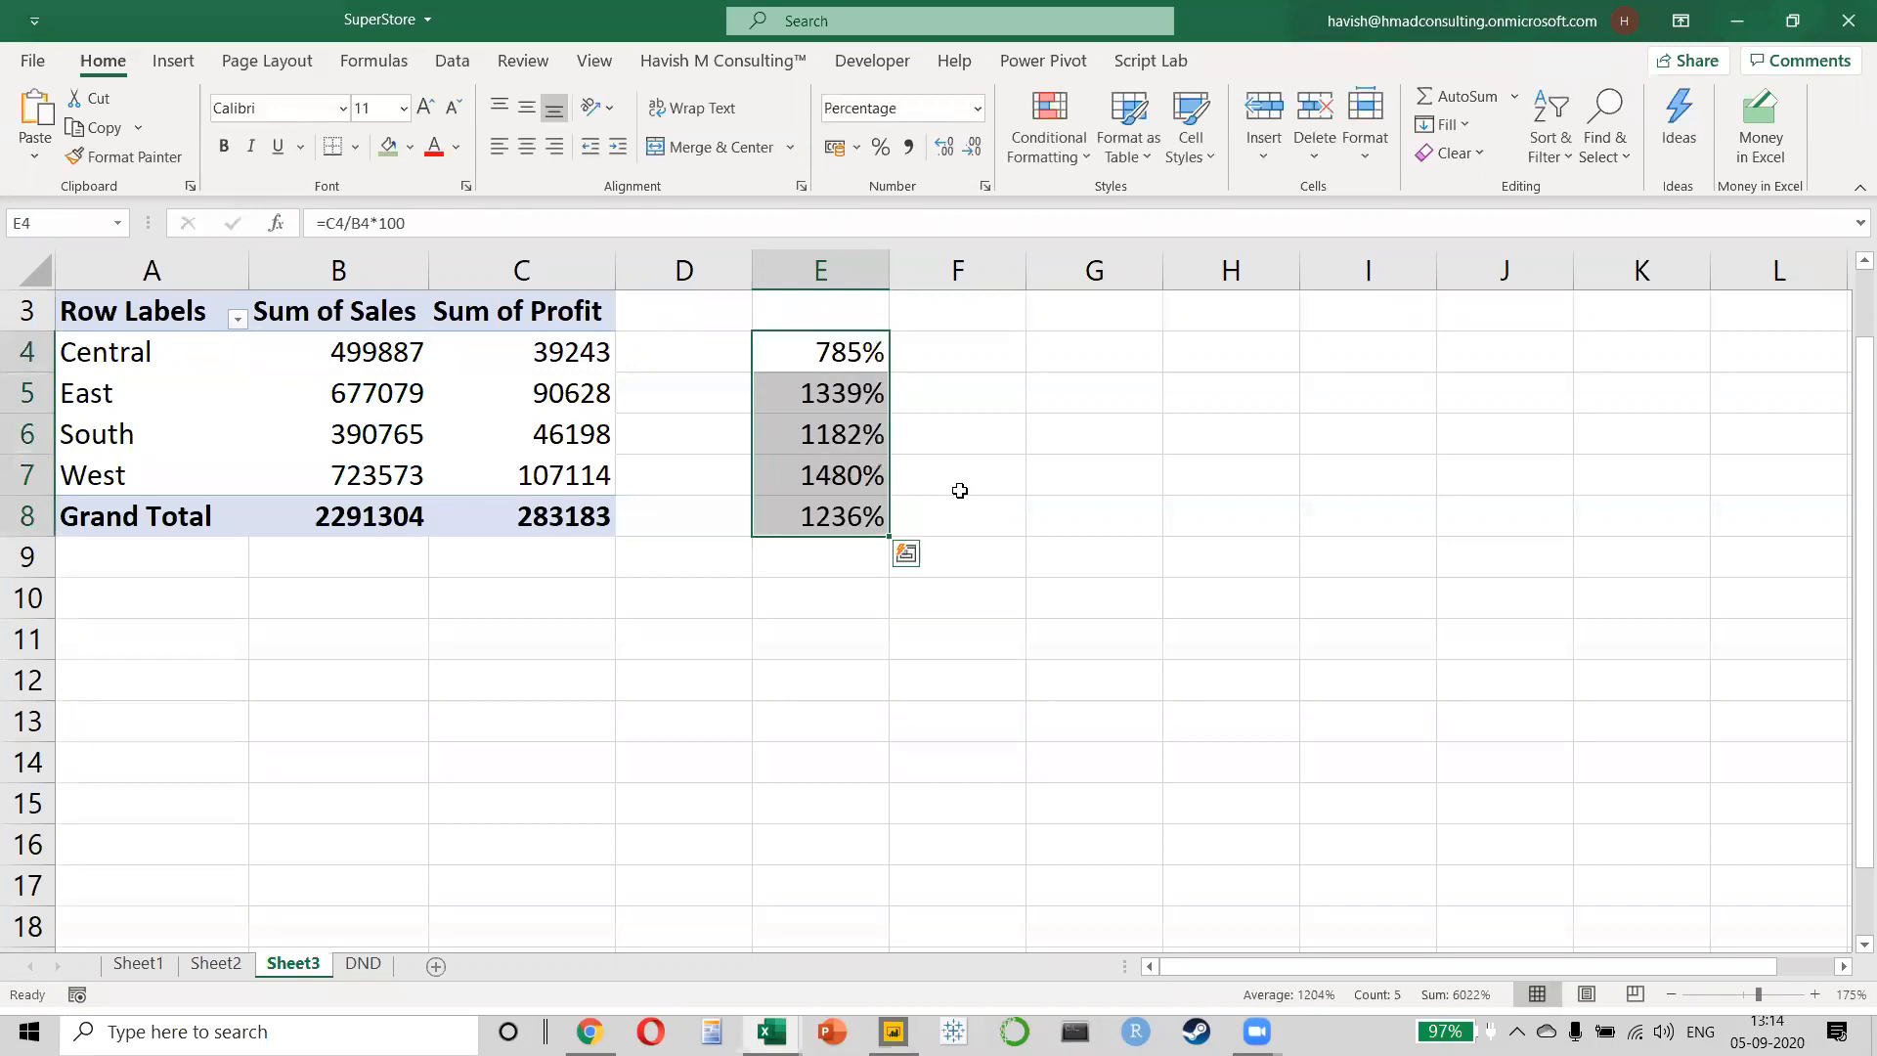
# - Put parentheses around the division in E4 so the formula reads =(C4/B4)*100
pyautogui.doubleClick(857, 355)
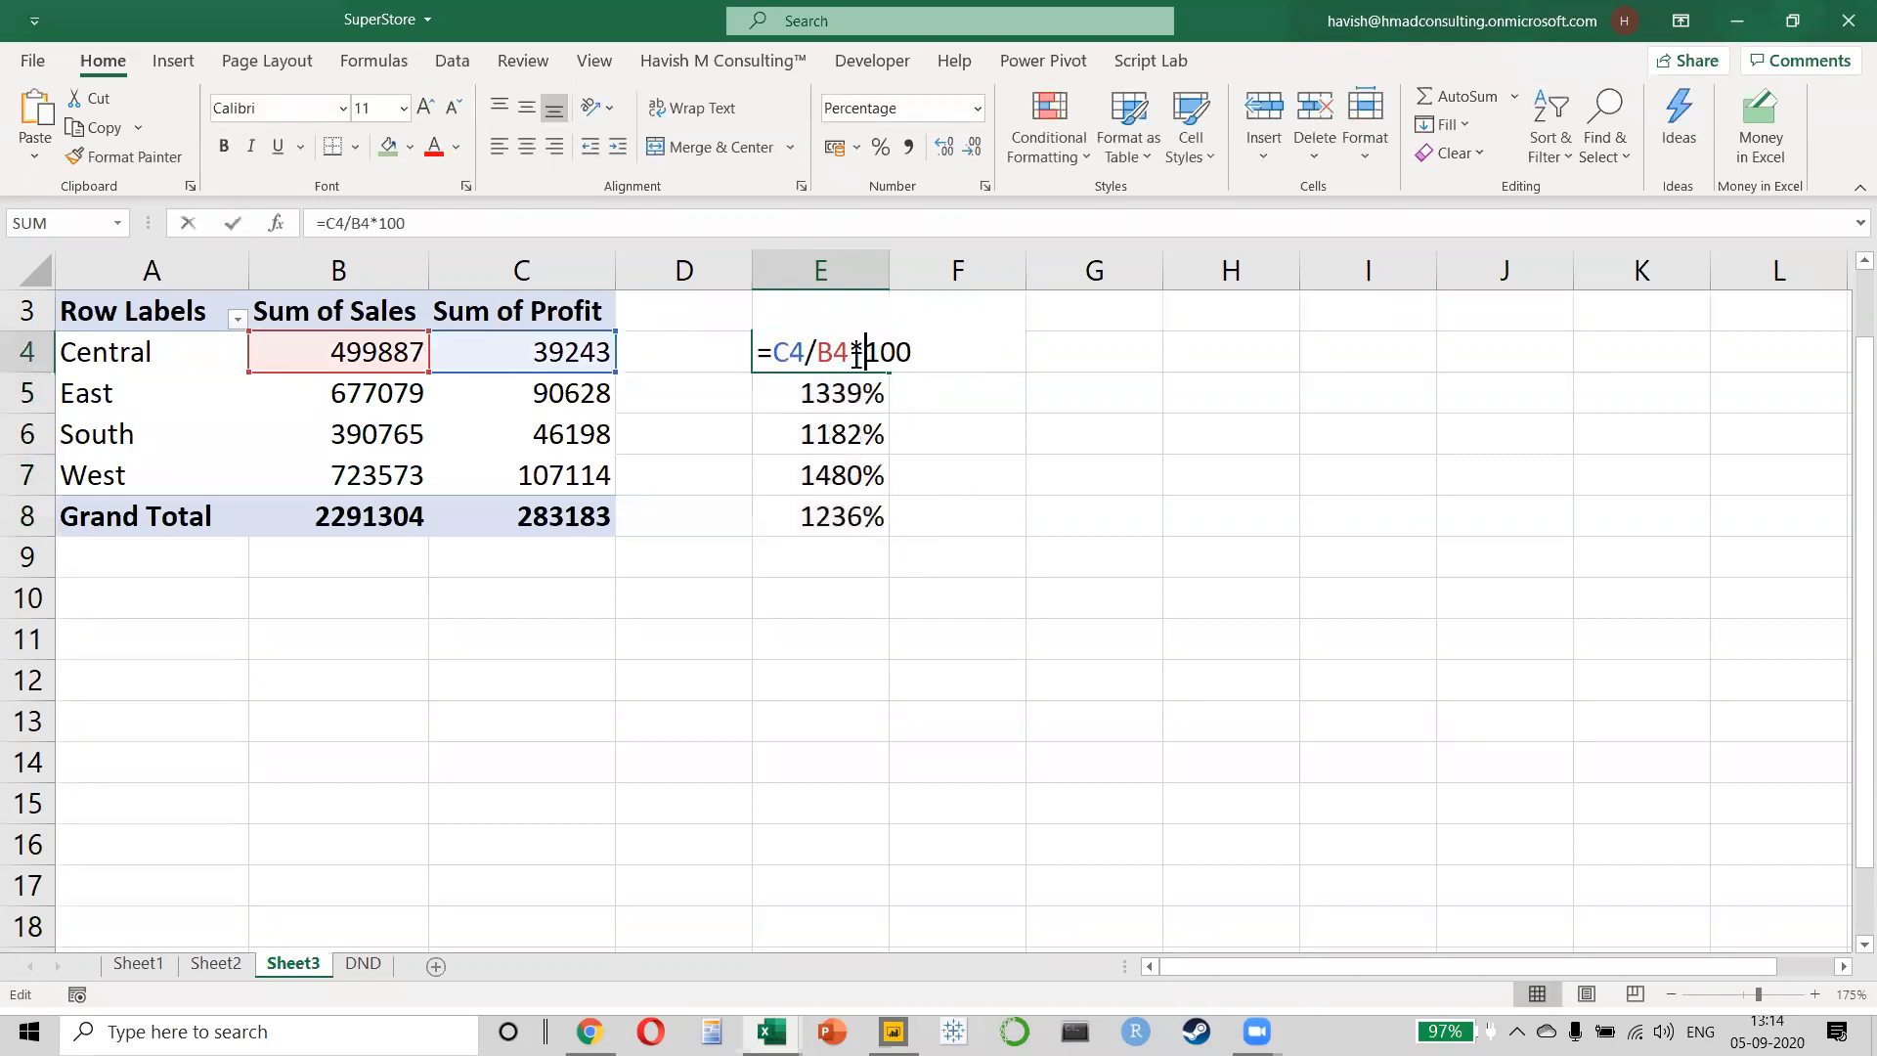
pyautogui.press('Left')
pyautogui.write(')')
pyautogui.press('Left')
pyautogui.press('Left')
pyautogui.press('Left')
pyautogui.press('Left')
pyautogui.press('Left')
pyautogui.press('Left')
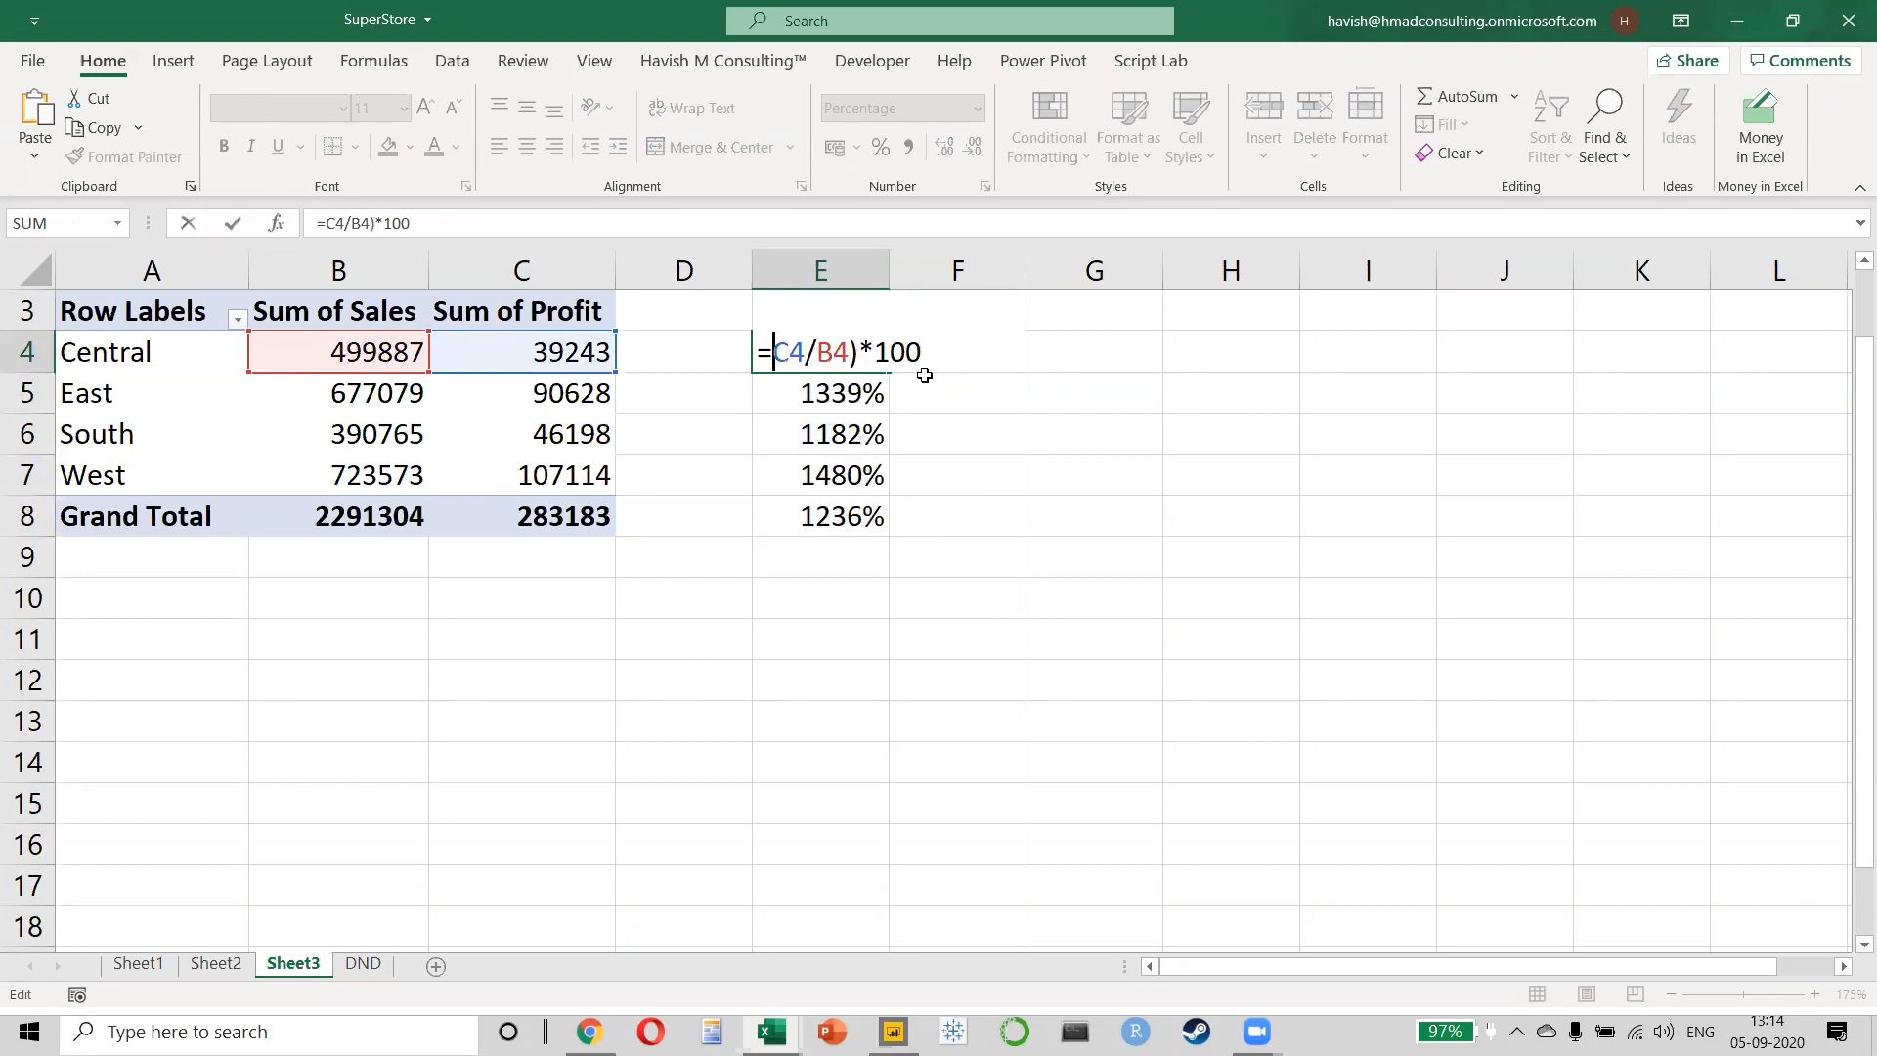
pyautogui.write('(')
pyautogui.press('Return')
# - Fill the parenthesised formula from E4 down to E8
pyautogui.press('Up')
pyautogui.hotkey('ctrl', 'shift', 'Down')
pyautogui.hotkey('ctrl', 'shift', 'Up')
pyautogui.hotkey('ctrl', 'shift', 'Down')
pyautogui.hotkey('ctrl', 'd')
pyautogui.press('Down')
# - Undo the parenthesised formula, its fill and the Percentage format on E4:E8
pyautogui.hotkey('ctrl', 'z')
pyautogui.hotkey('ctrl', 'z')
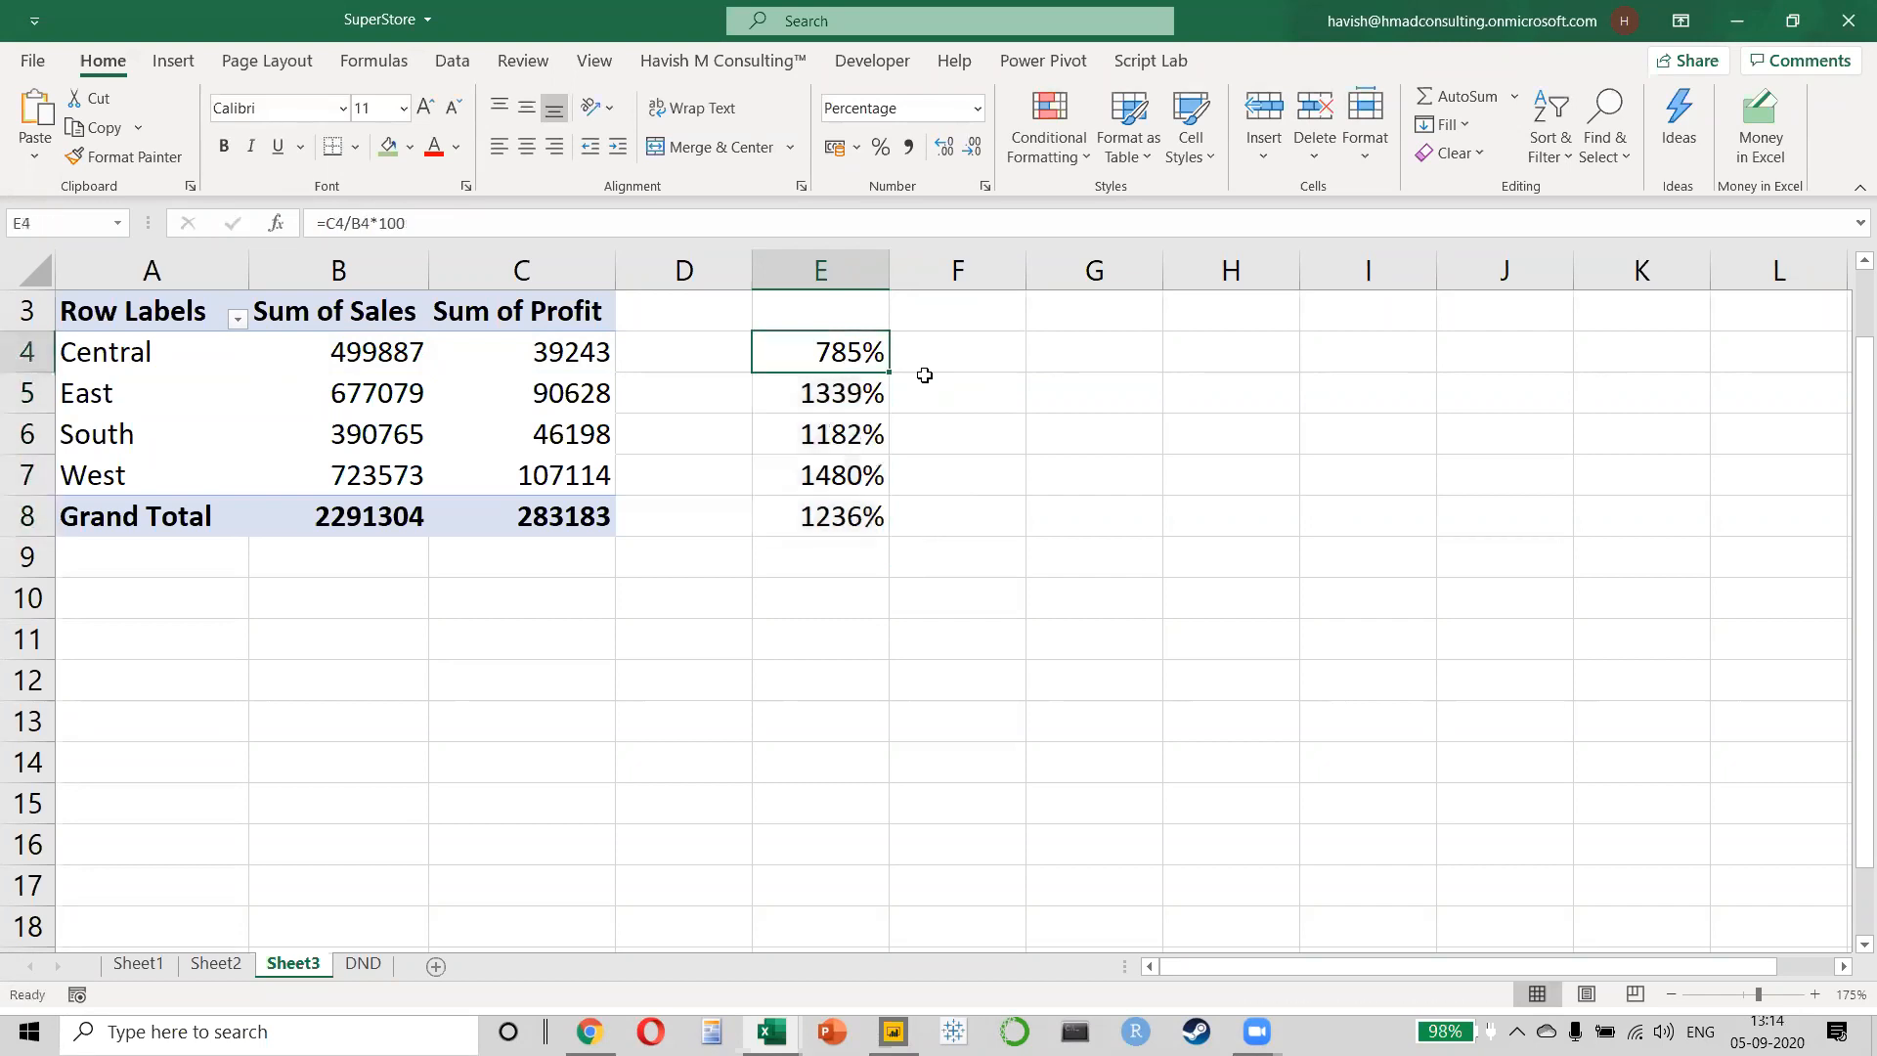
pyautogui.hotkey('ctrl', 'z')
pyautogui.hotkey('ctrl', 'shift', 'Up')
pyautogui.press('Down')
pyautogui.press('Up')
pyautogui.hotkey('ctrl', 'shift', 'Down')
pyautogui.press('Up')
pyautogui.press('Down')
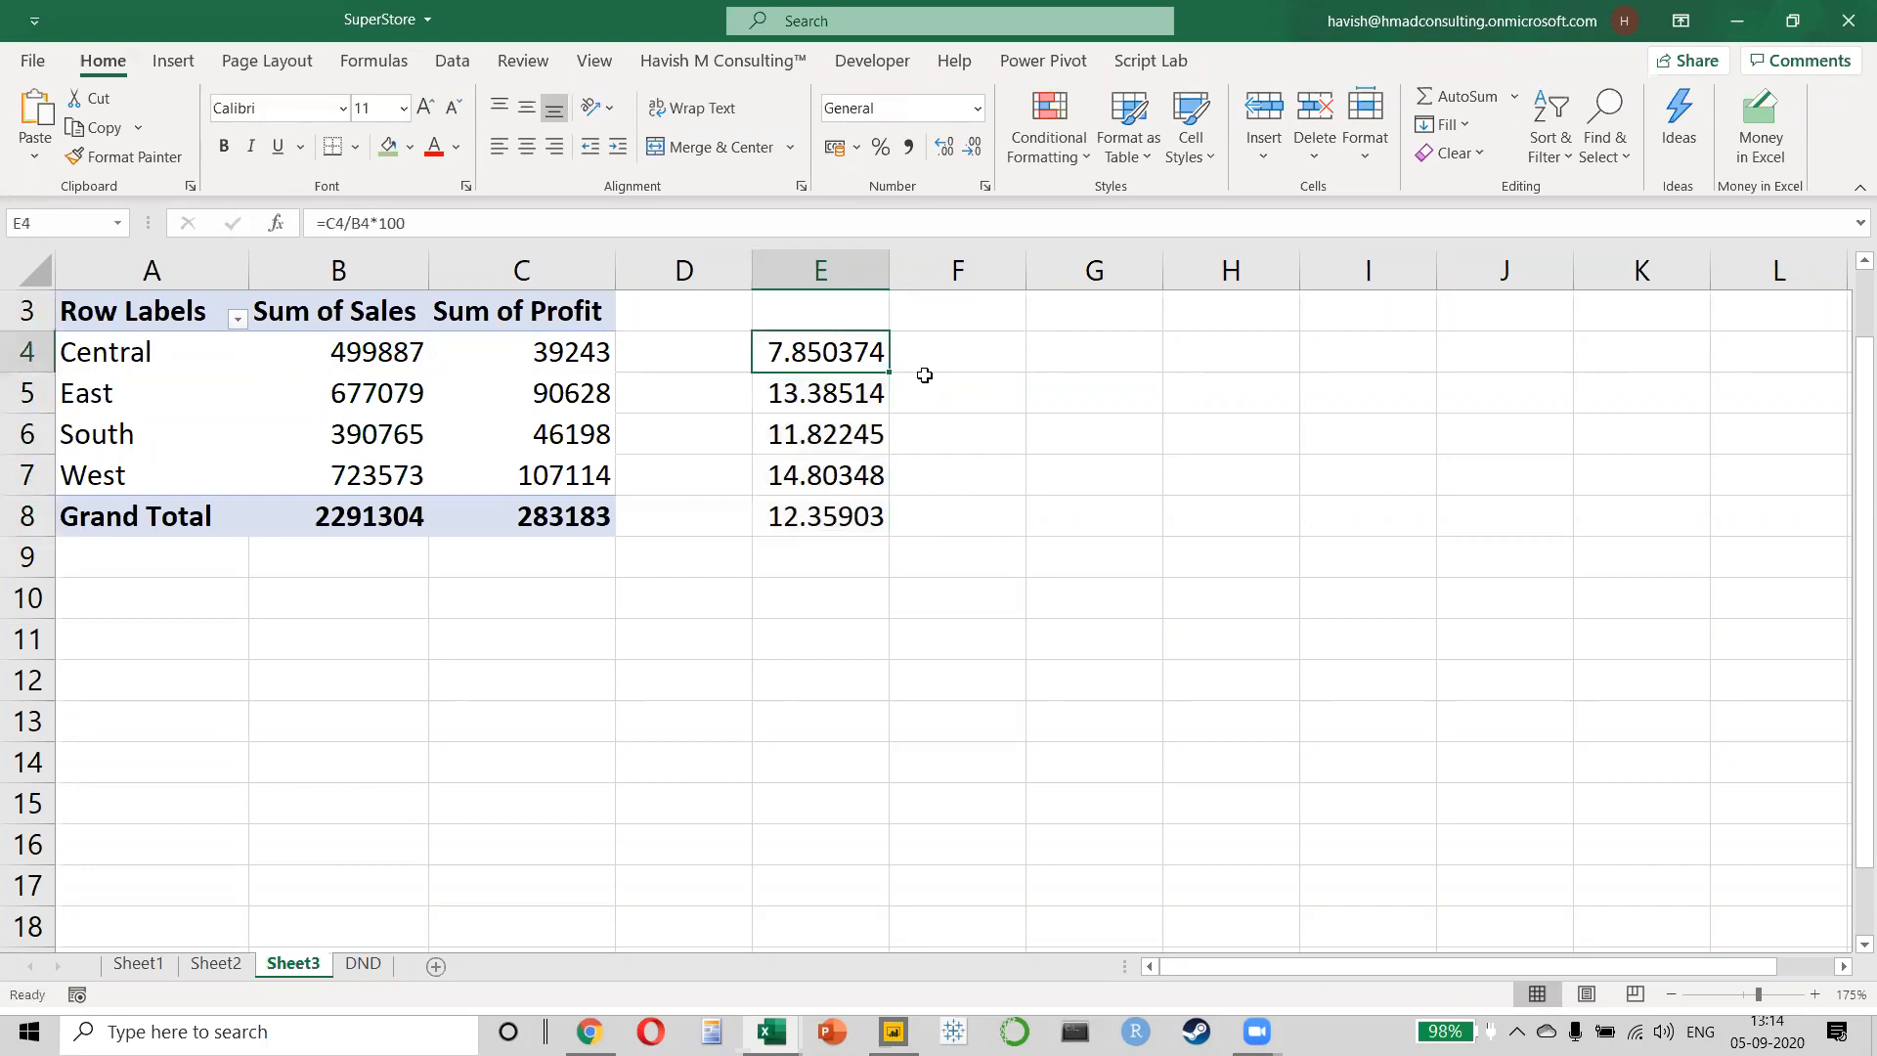
# - Remove the multiplication by 100 from E4 so the formula reads =C4/B4
pyautogui.press('F2')
pyautogui.press('Left')
pyautogui.press('Left')
pyautogui.press('Left')
pyautogui.press('Left')
pyautogui.press('Right')
pyautogui.press('Left')
pyautogui.hotkey('shift', 'Right')
pyautogui.hotkey('shift', 'Right')
pyautogui.hotkey('shift', 'Right')
pyautogui.hotkey('shift', 'Right')
pyautogui.press('BackSpace')
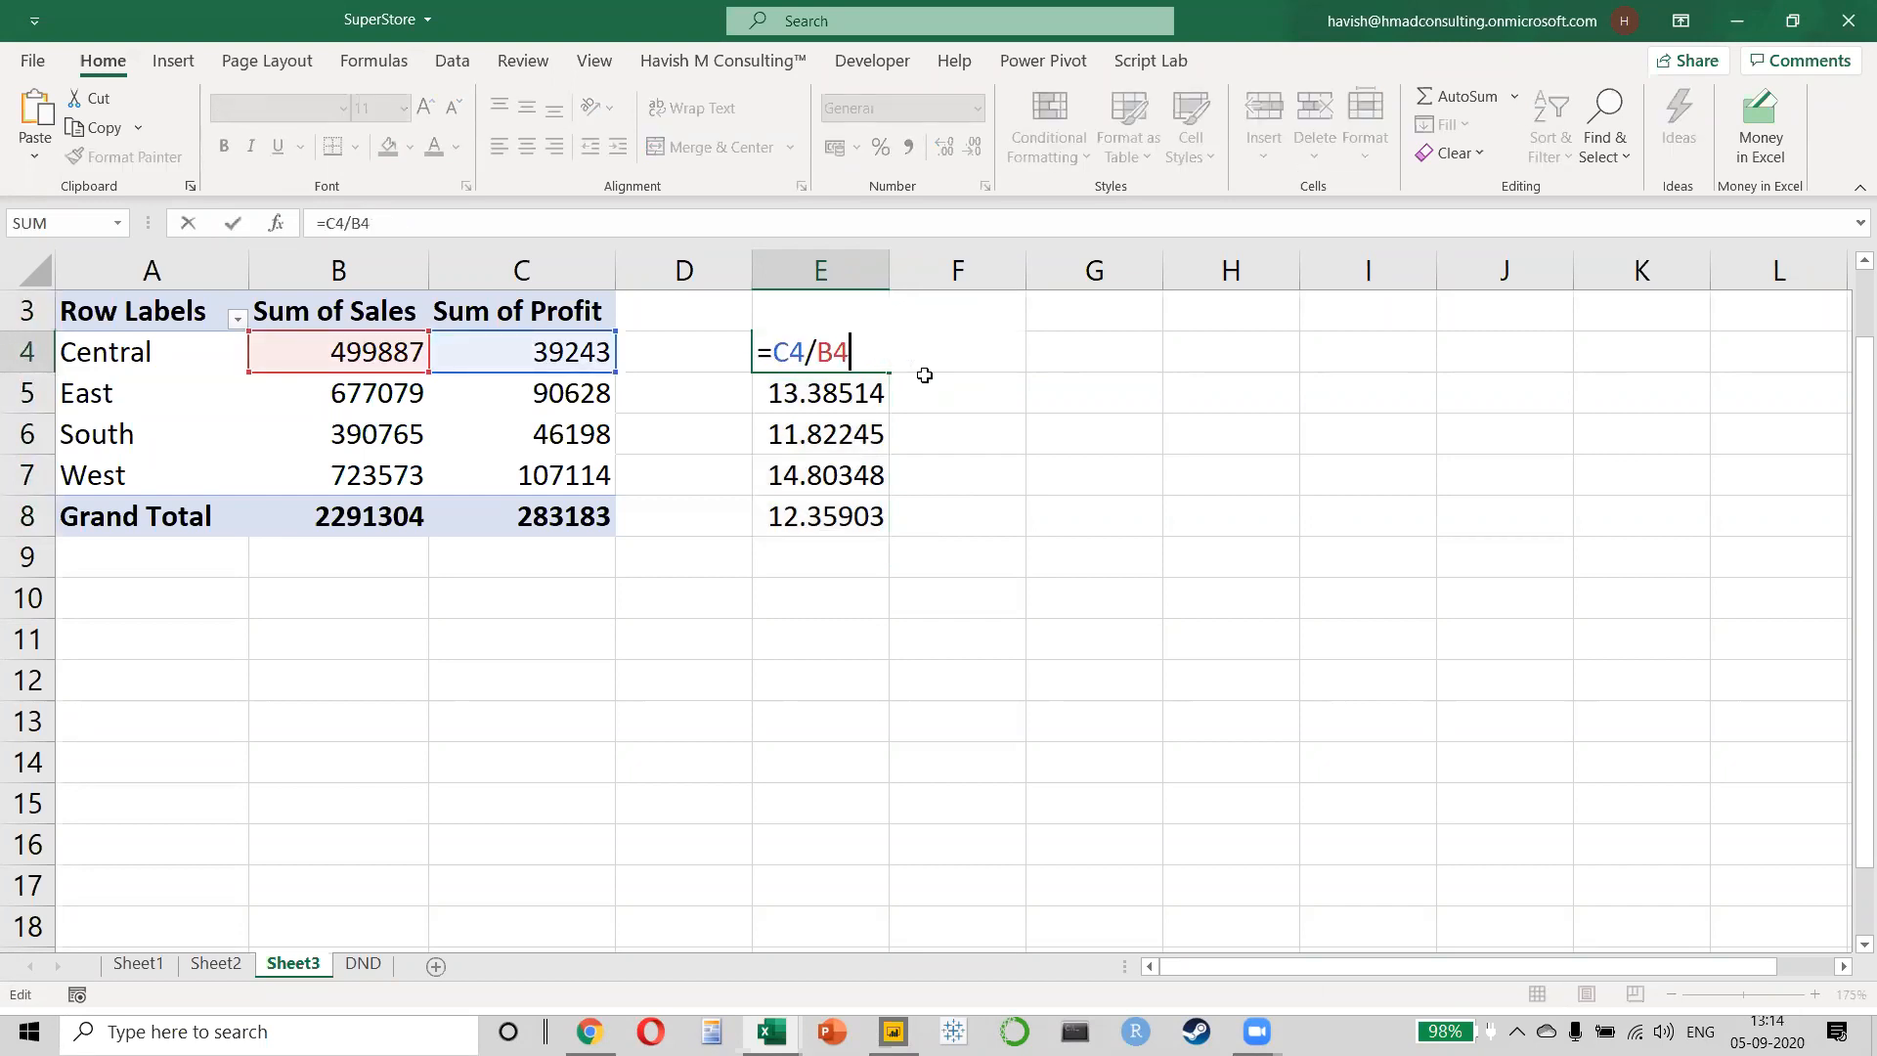
pyautogui.press('Return')
# - Fill the =C4/B4 formula down to E8 and format E4:E8 as percentages with two decimal places
pyautogui.press('Up')
pyautogui.hotkey('ctrl', 'shift', 'Down')
pyautogui.hotkey('ctrl', 'd')
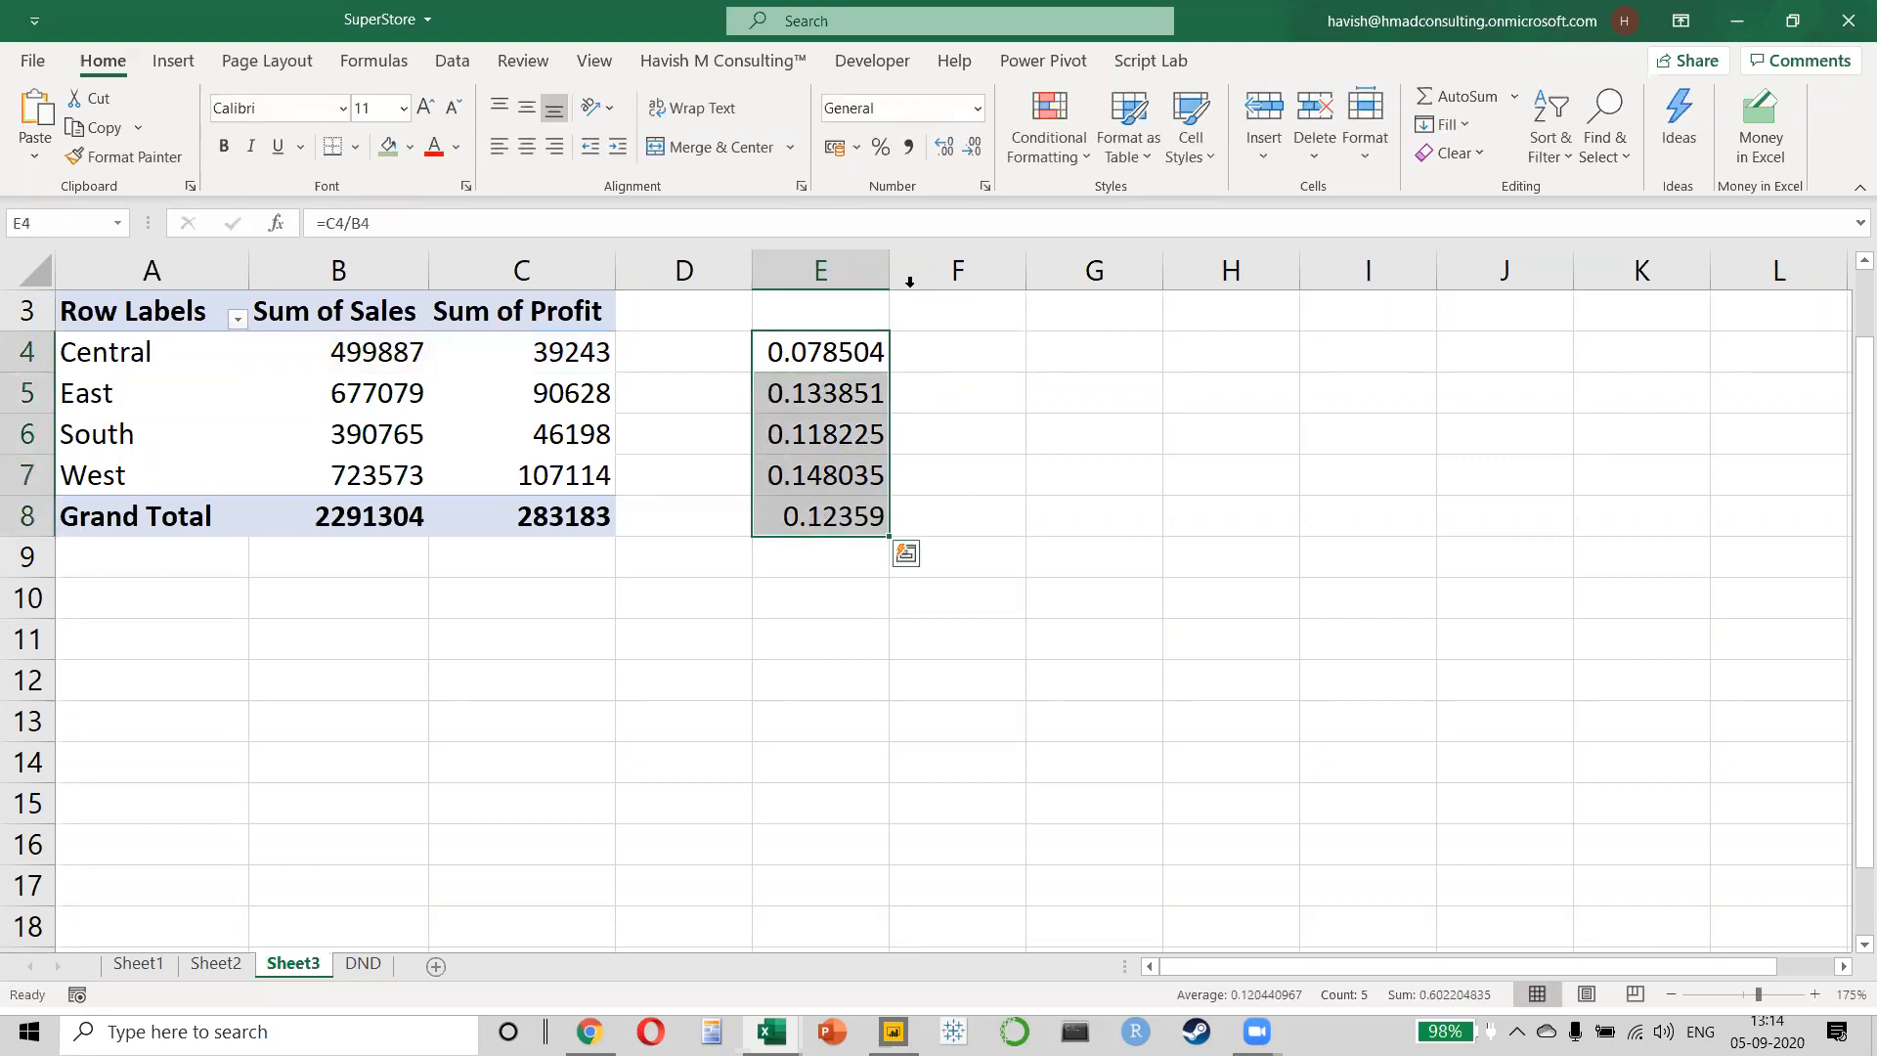
pyautogui.click(880, 146)
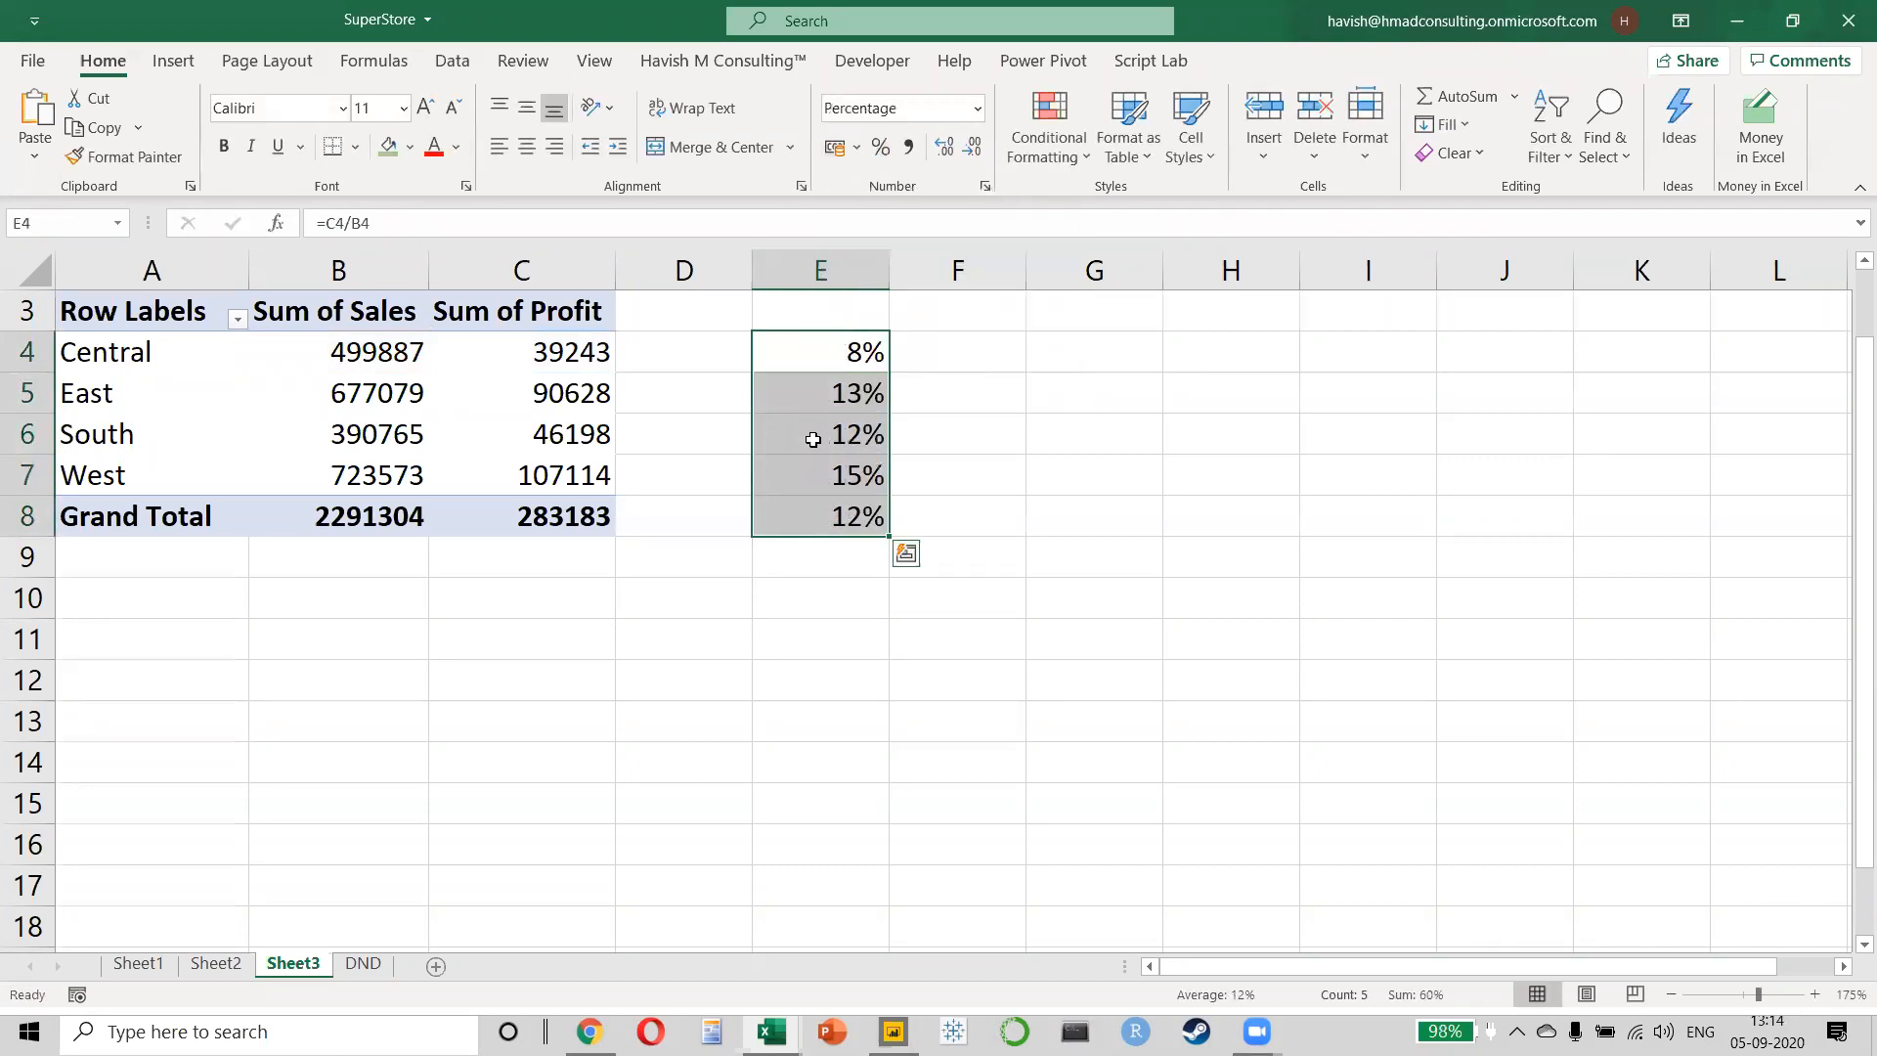
pyautogui.click(944, 147)
pyautogui.click(944, 146)
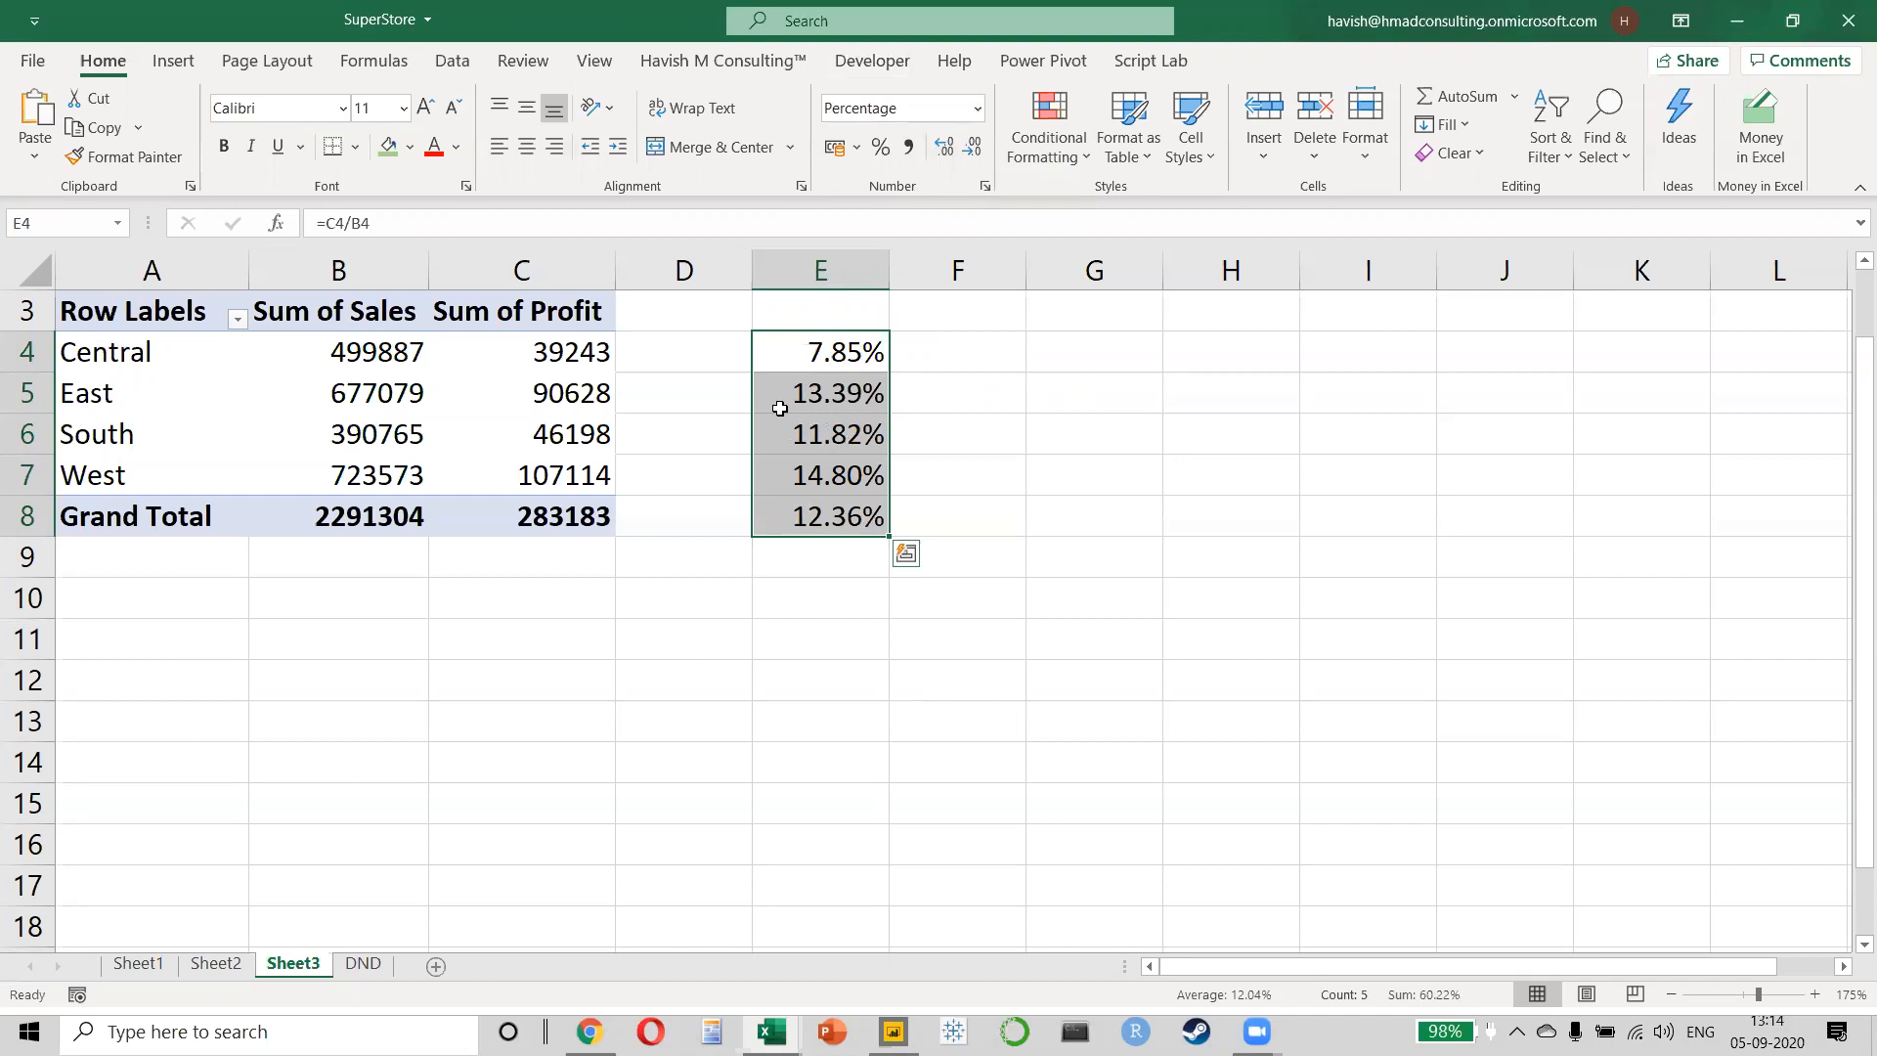
pyautogui.click(830, 529)
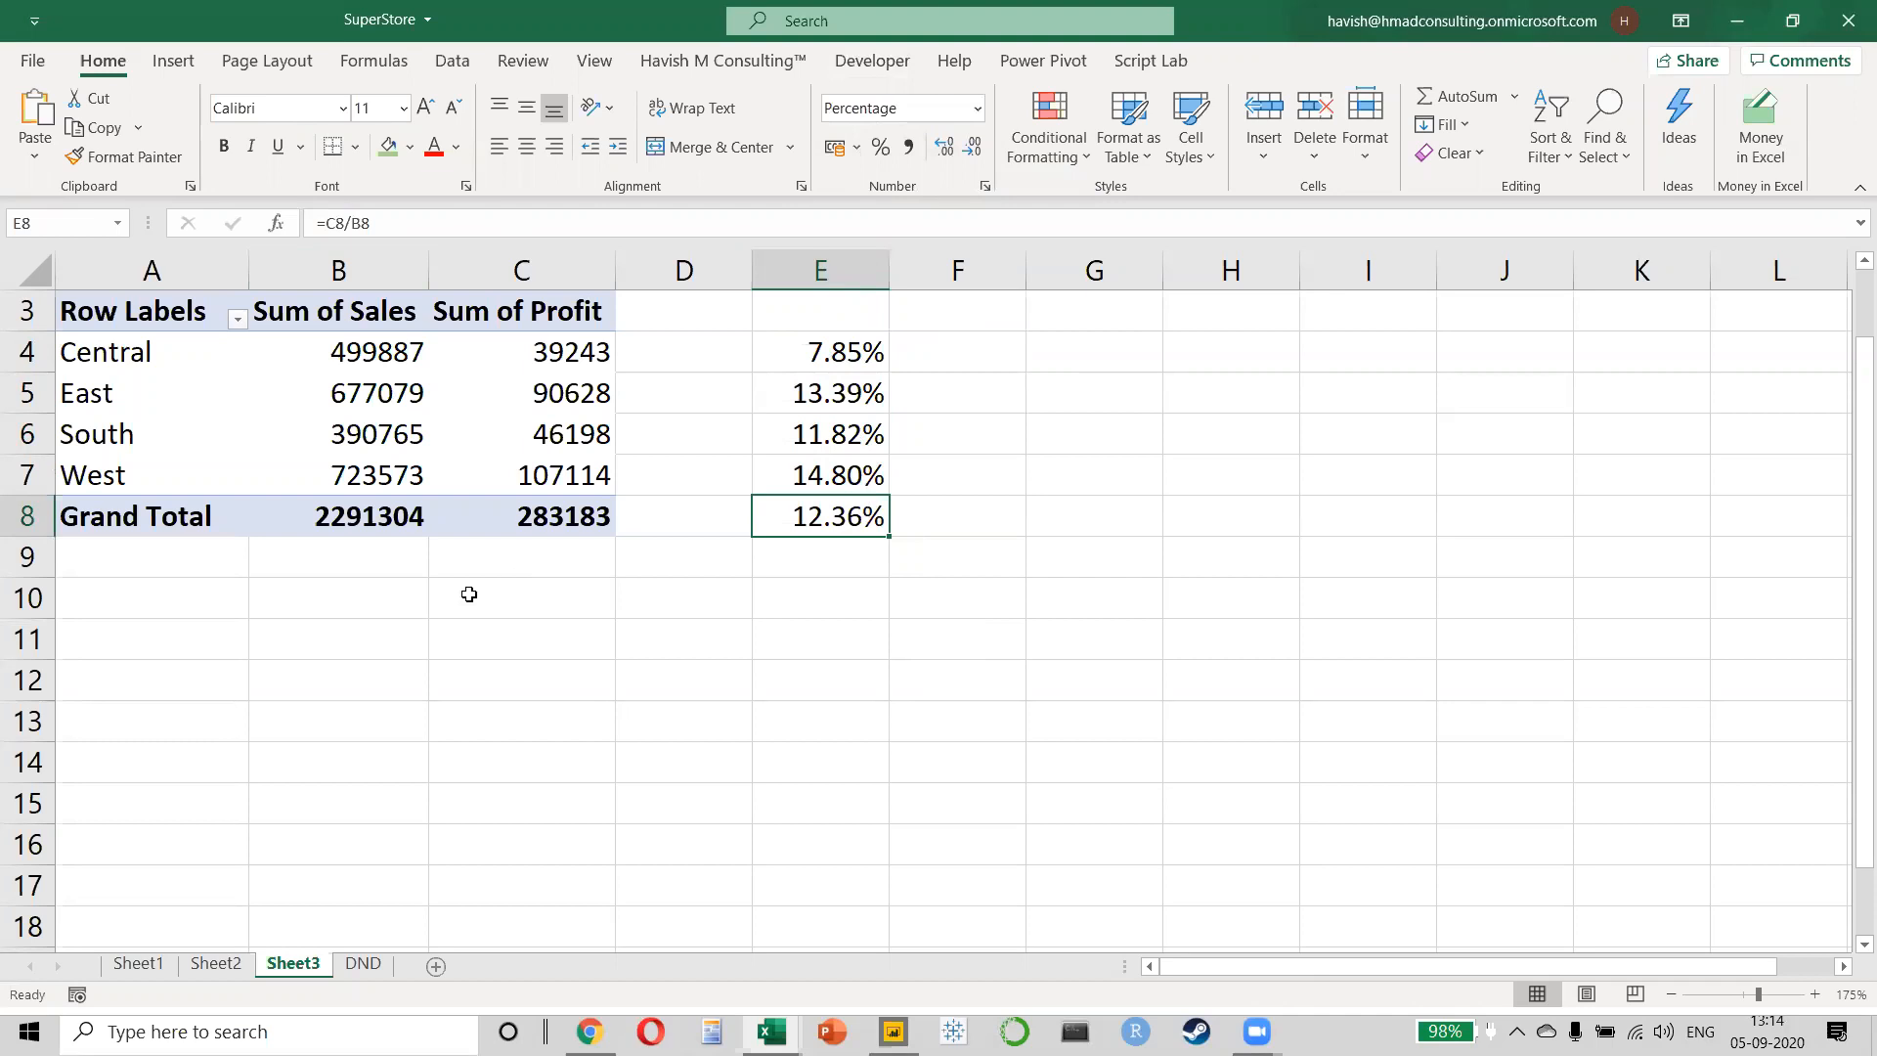
# - On the DND sheet, insert four blank columns between the Profit column and the regional sales summary
pyautogui.click(370, 968)
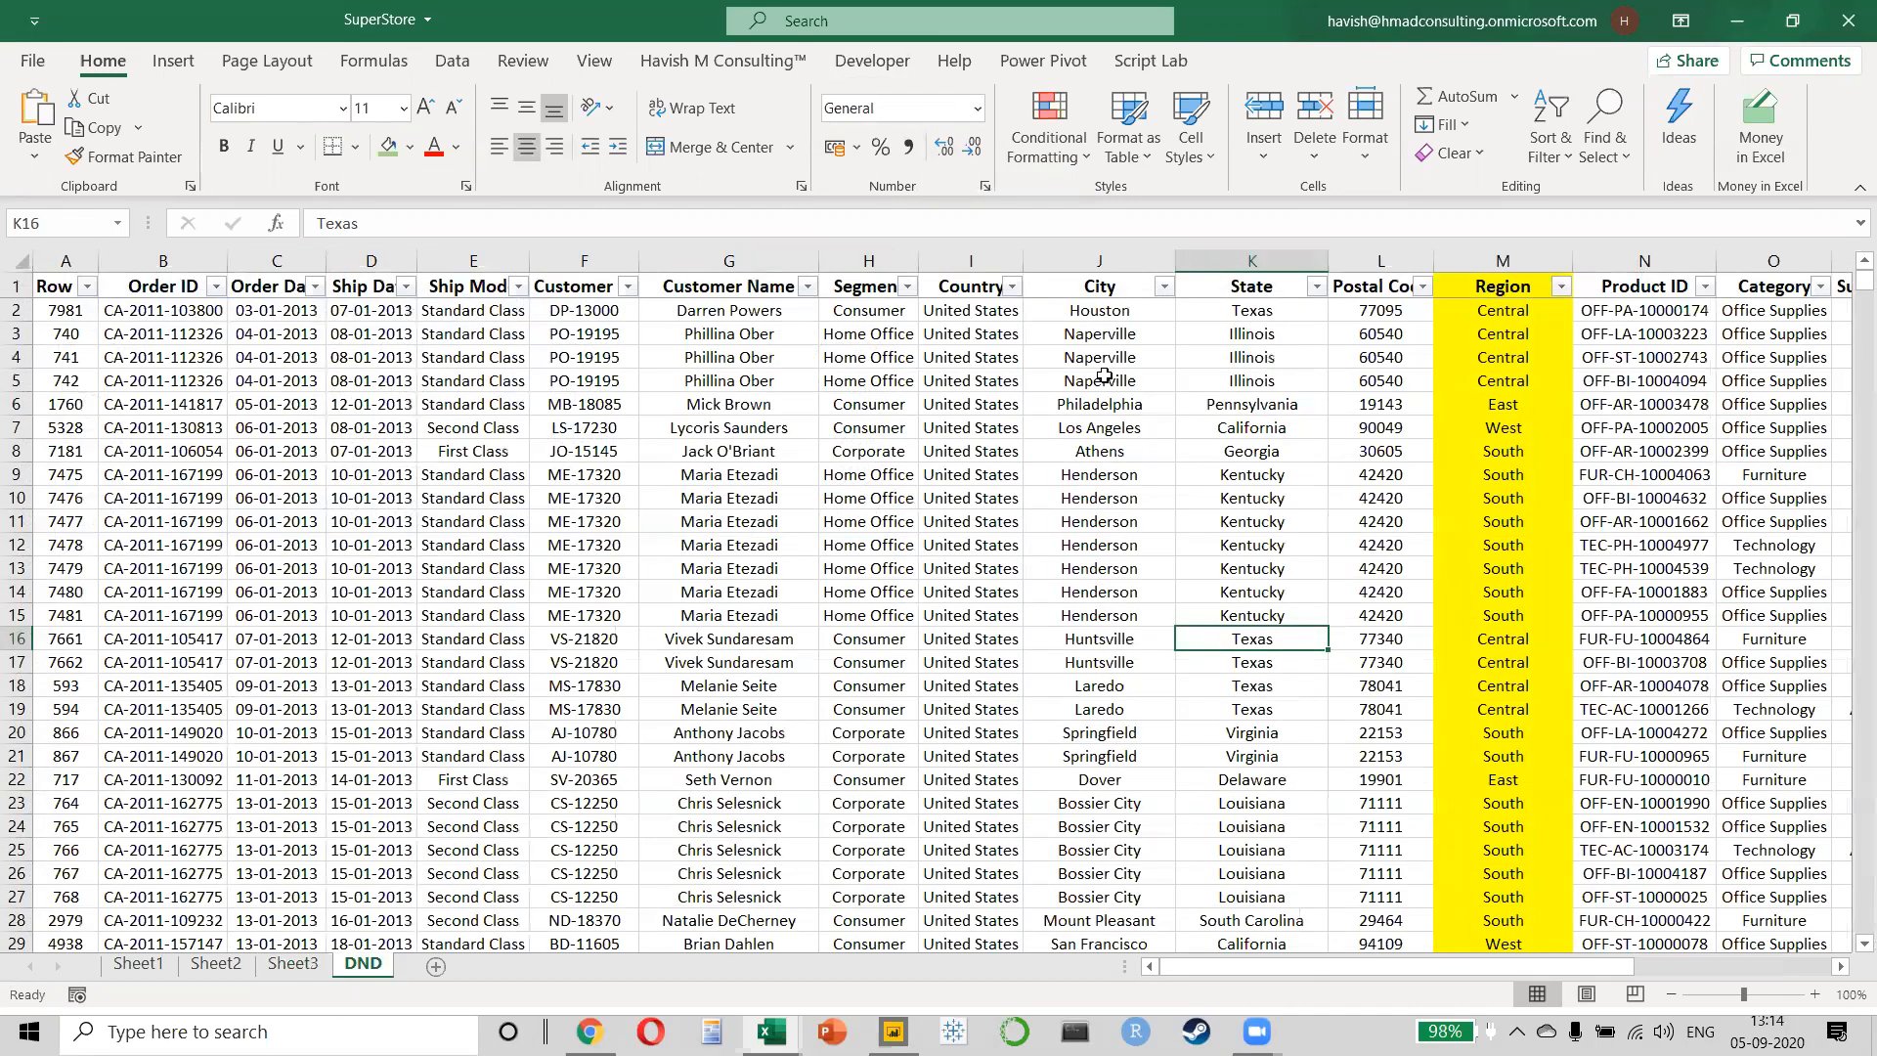
pyautogui.click(1103, 379)
pyautogui.hotkey('ctrl', 'Right')
pyautogui.press('Right')
pyautogui.press('Right')
pyautogui.press('Right')
pyautogui.press('Right')
pyautogui.press('Right')
pyautogui.press('Right')
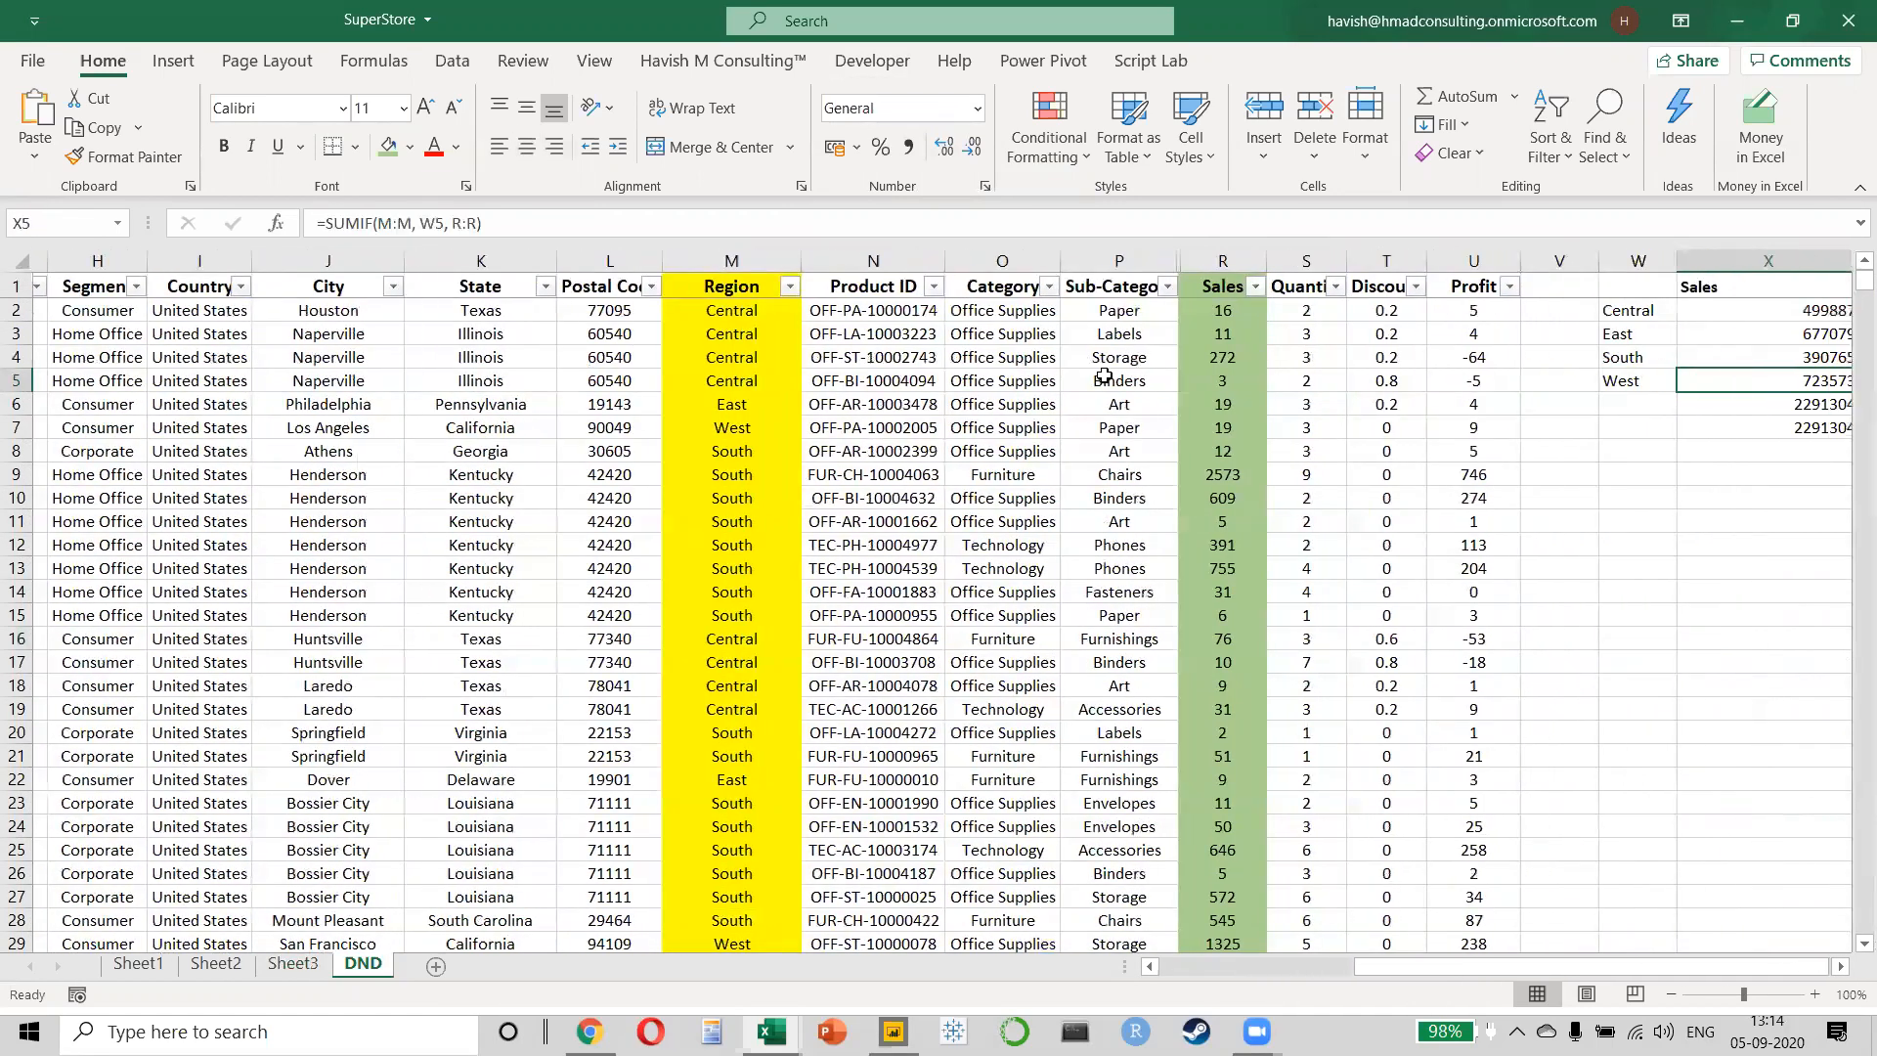
pyautogui.press('Left')
pyautogui.press('Left')
pyautogui.press('Left')
pyautogui.press('Up')
pyautogui.press('Up')
pyautogui.press('Left')
pyautogui.hotkey('ctrl', 'space')
pyautogui.hotkey('ctrl', 'shift', '=')
pyautogui.hotkey('ctrl', 'shift', '=')
pyautogui.hotkey('ctrl', 'shift', '=')
pyautogui.hotkey('ctrl', 'shift', '=')
pyautogui.press('Left')
pyautogui.press('Up')
pyautogui.press('Up')
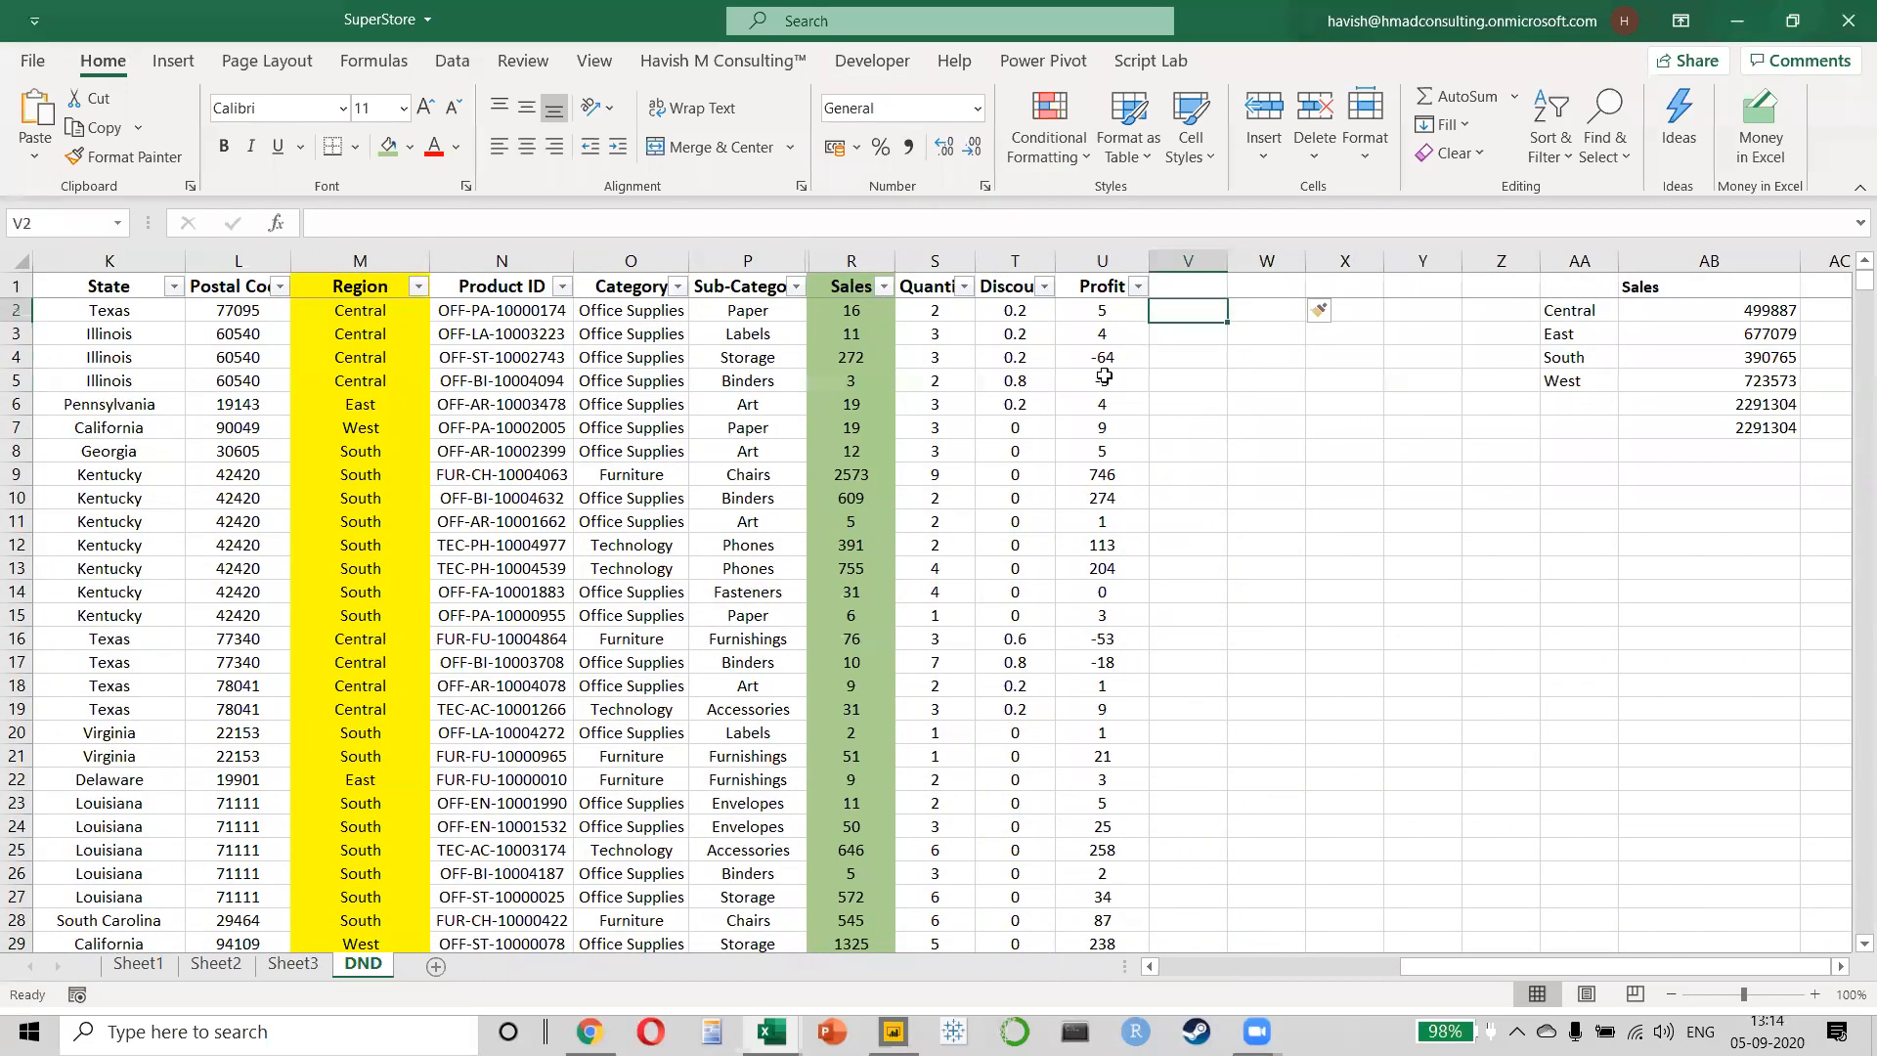
# - Add the header PM in V1 and enter the row-level margin formula =U2/R2 in V2
pyautogui.write('PM')
pyautogui.press('Return')
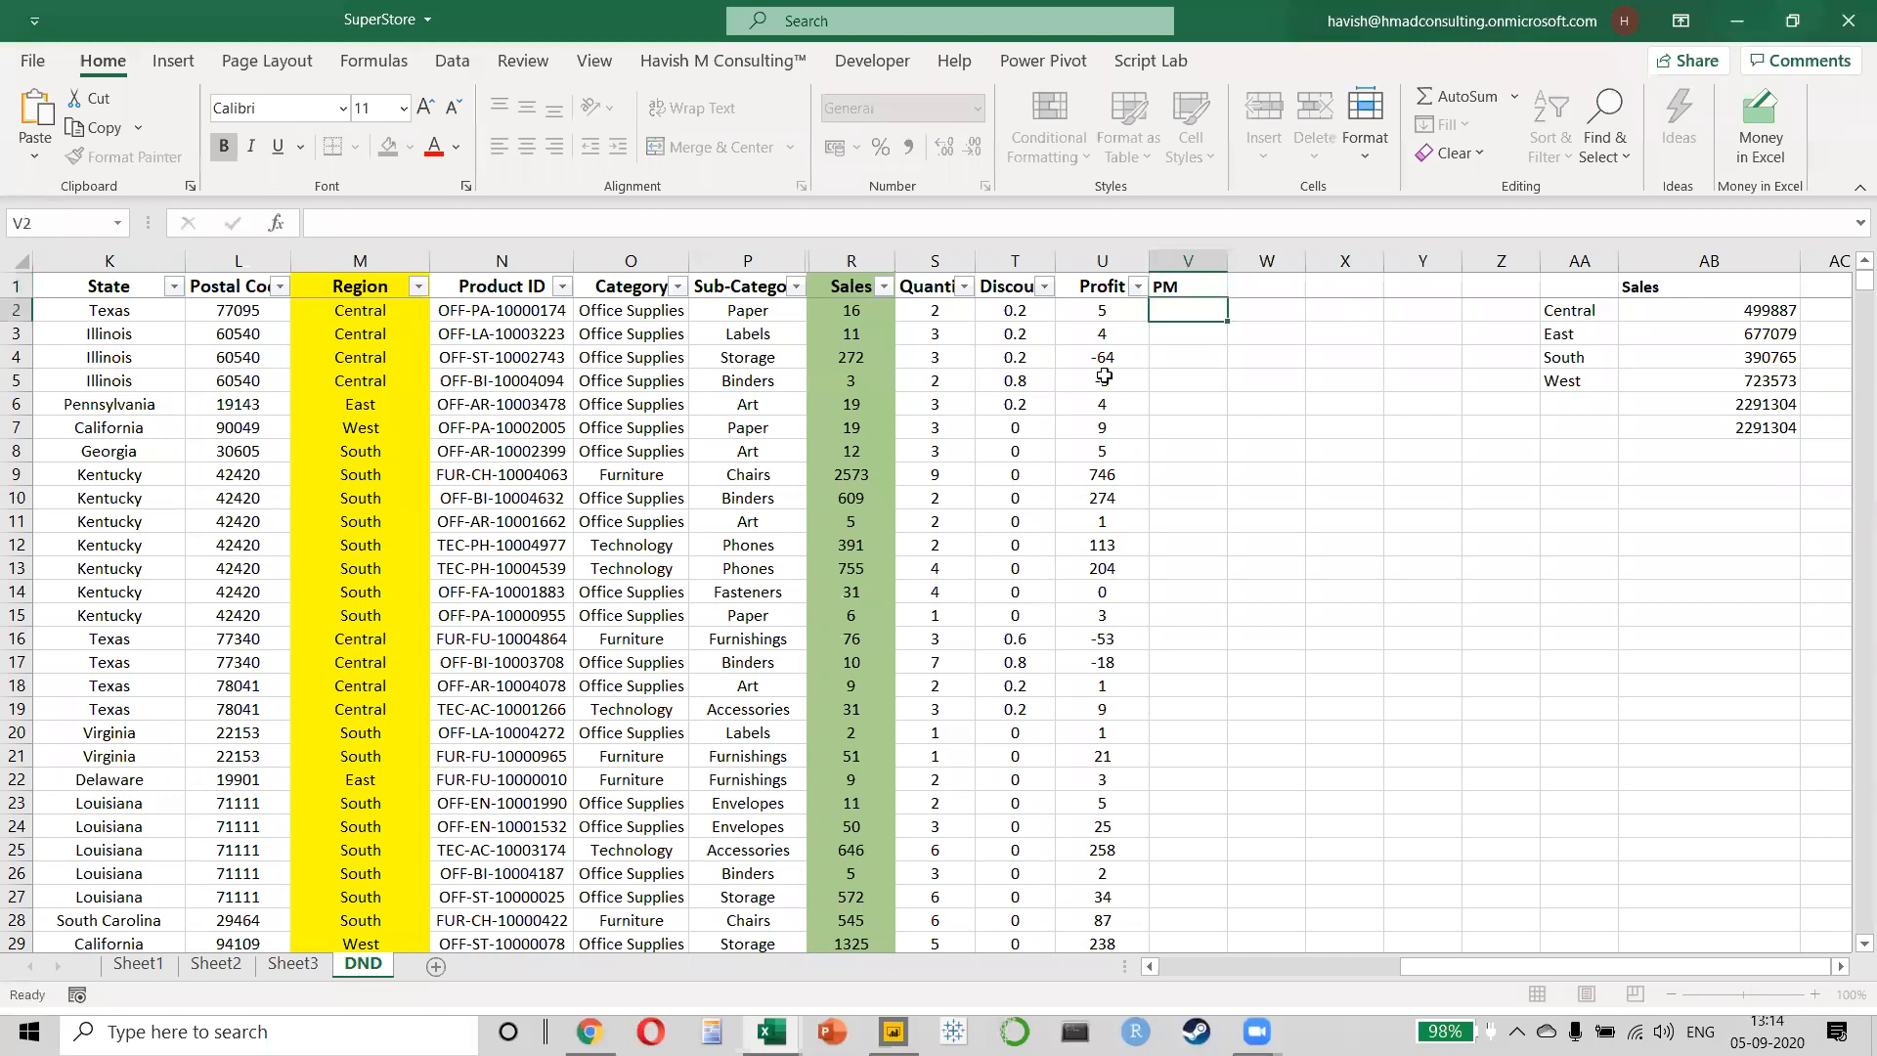
pyautogui.write('=')
pyautogui.press('Left')
pyautogui.write('/')
pyautogui.press('Left')
pyautogui.press('Left')
pyautogui.press('Left')
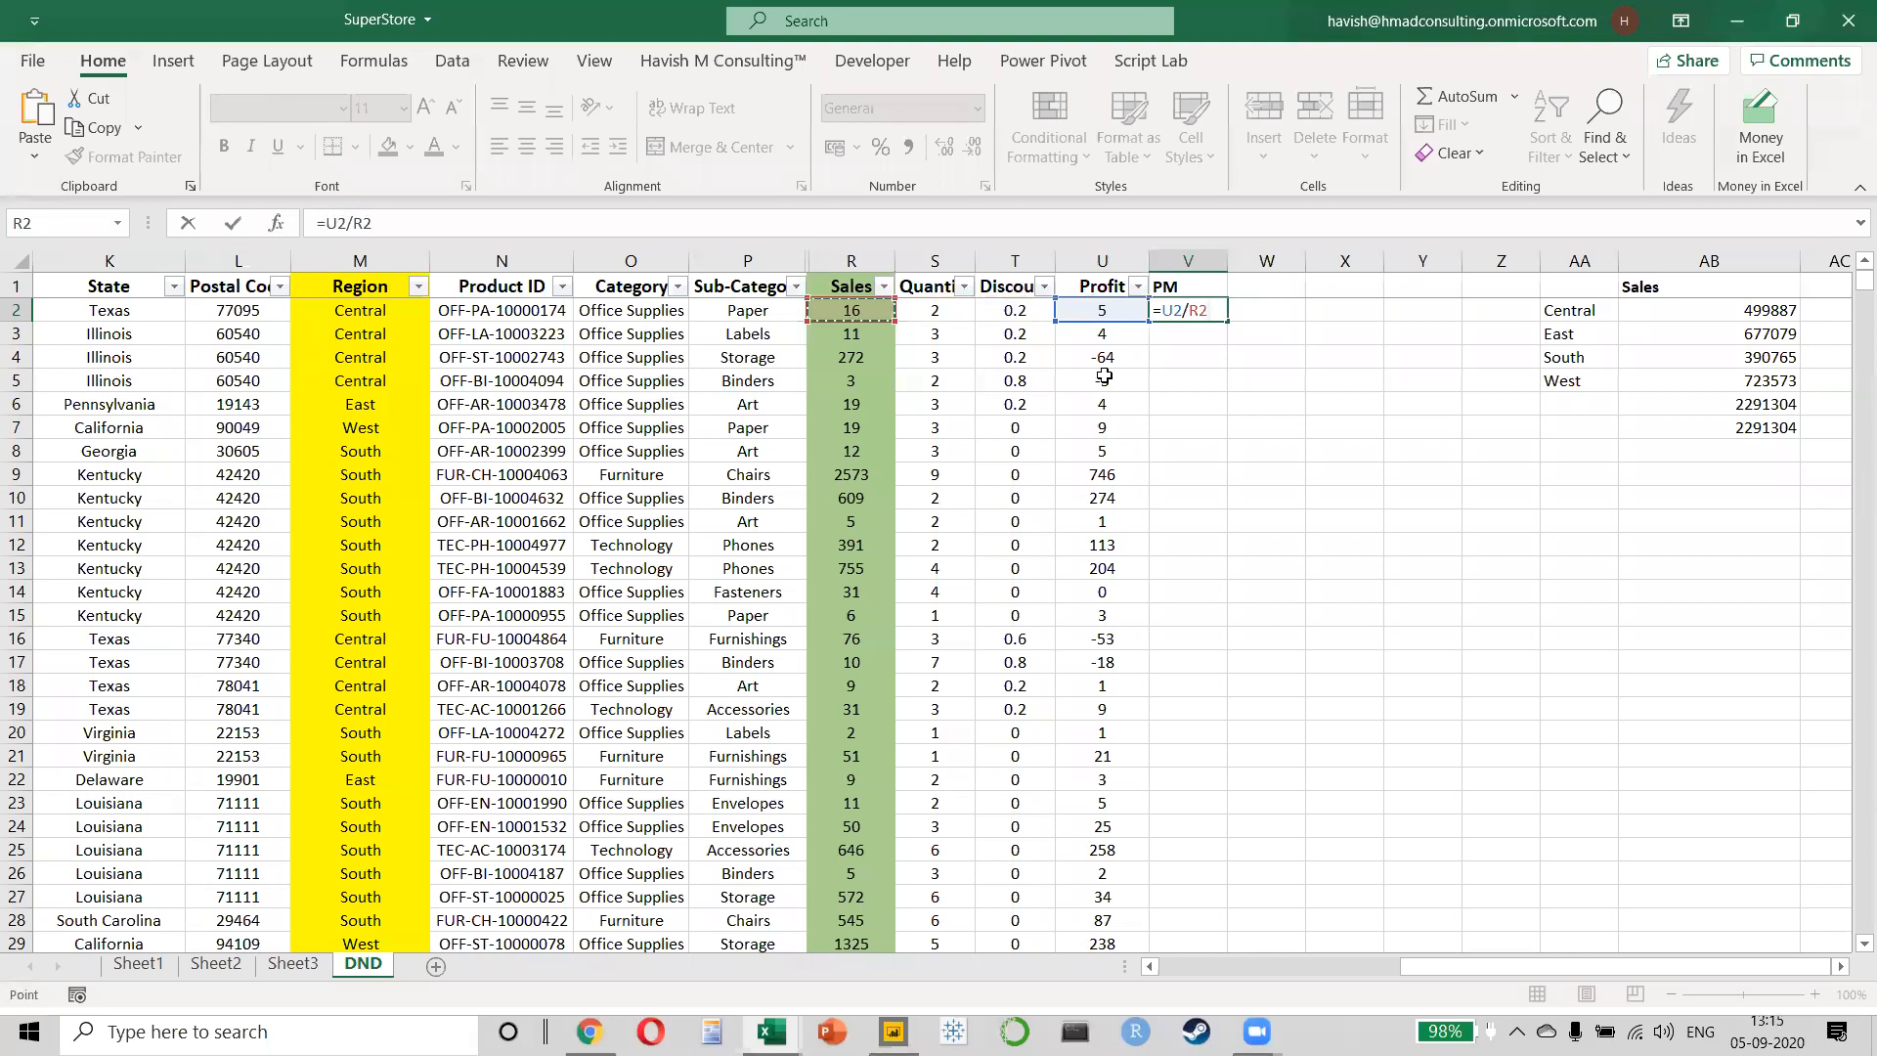
pyautogui.hotkey('ctrl', 'Return')
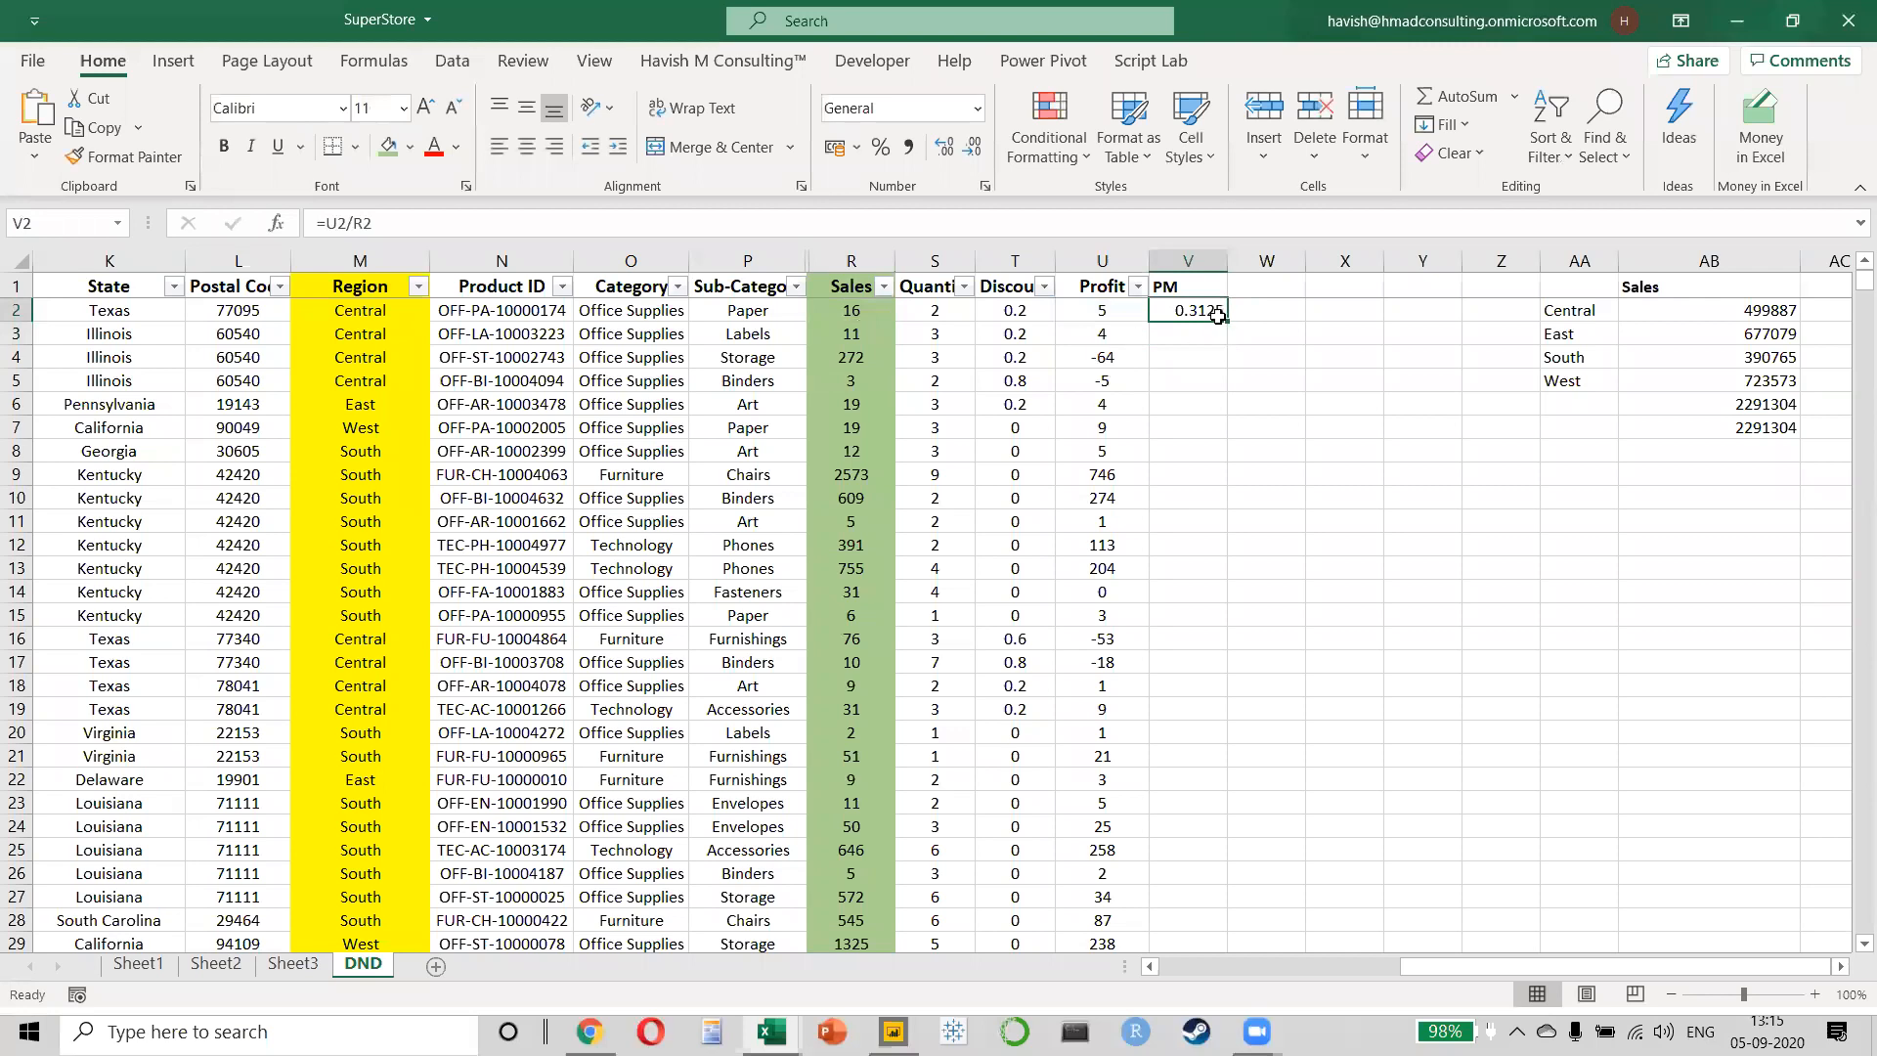
# - Fill the PM formula from V2 down to V23 and format the range as percentages
pyautogui.moveTo(1226, 322); pyautogui.dragTo(1259, 817)
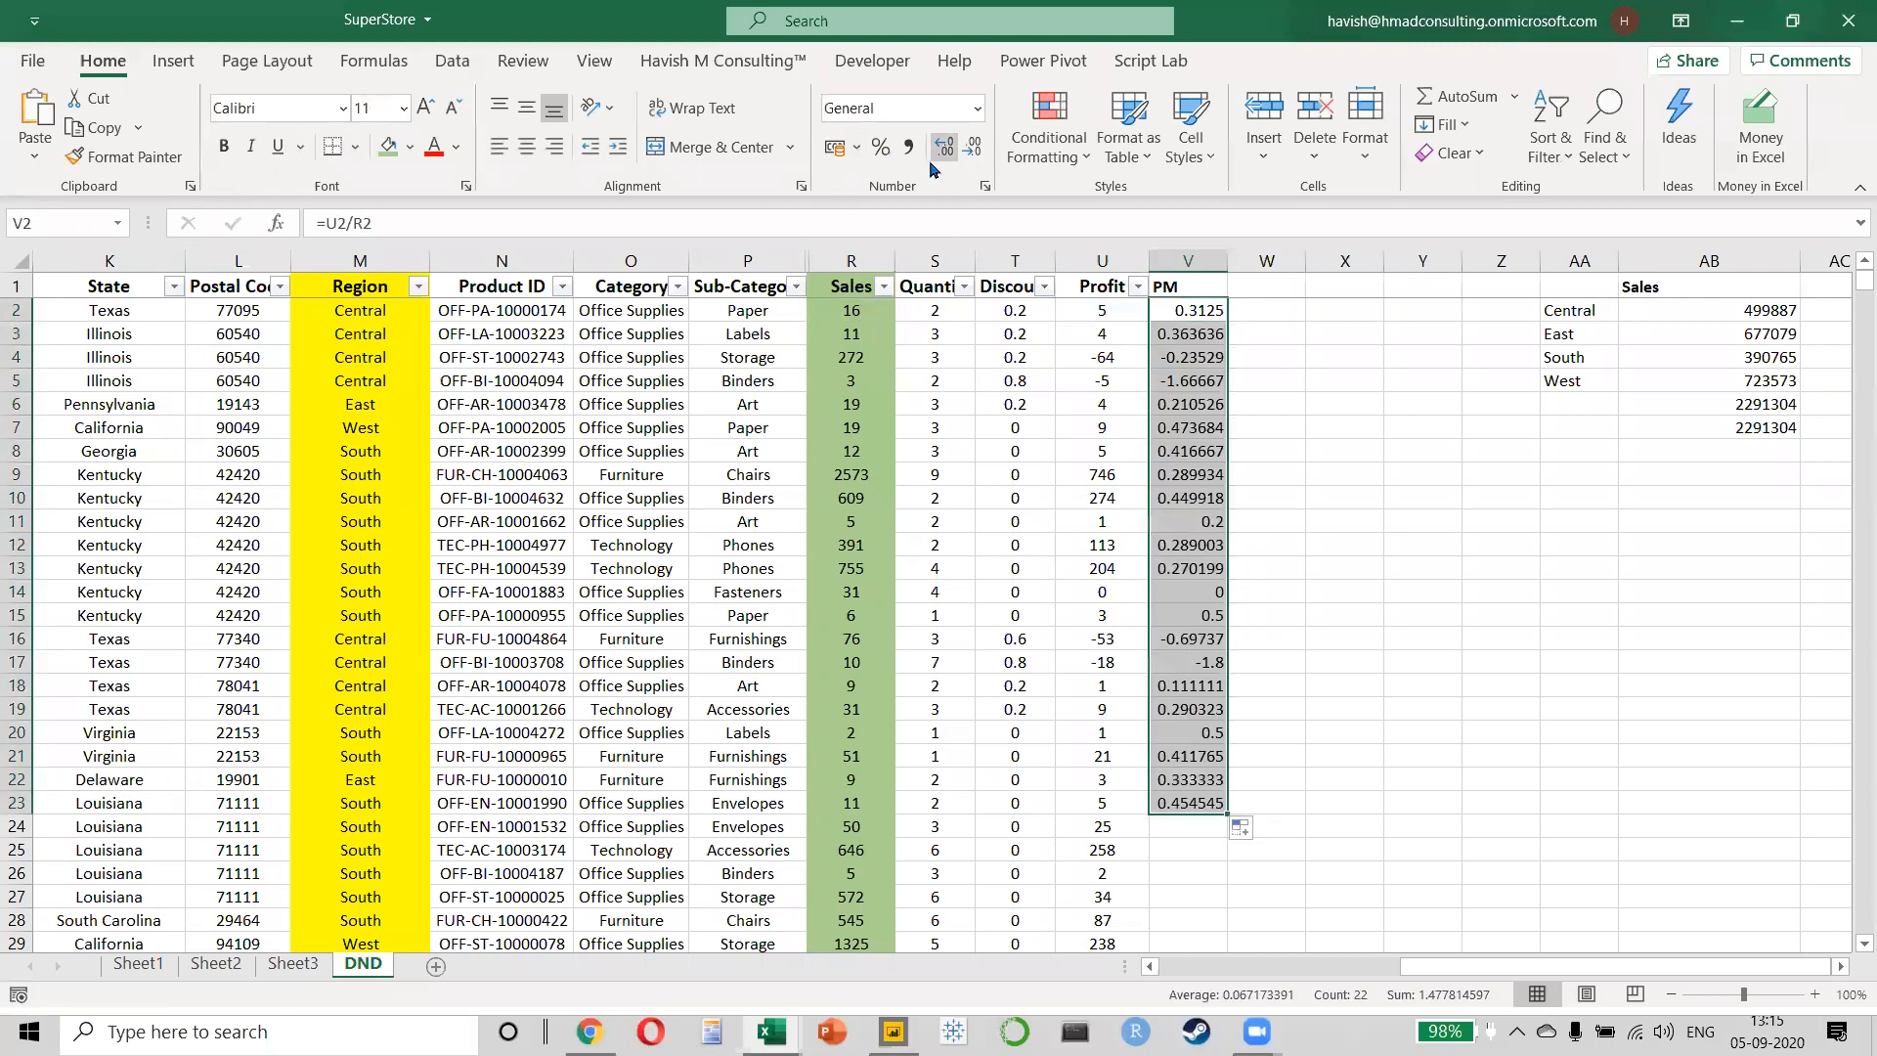
pyautogui.click(881, 147)
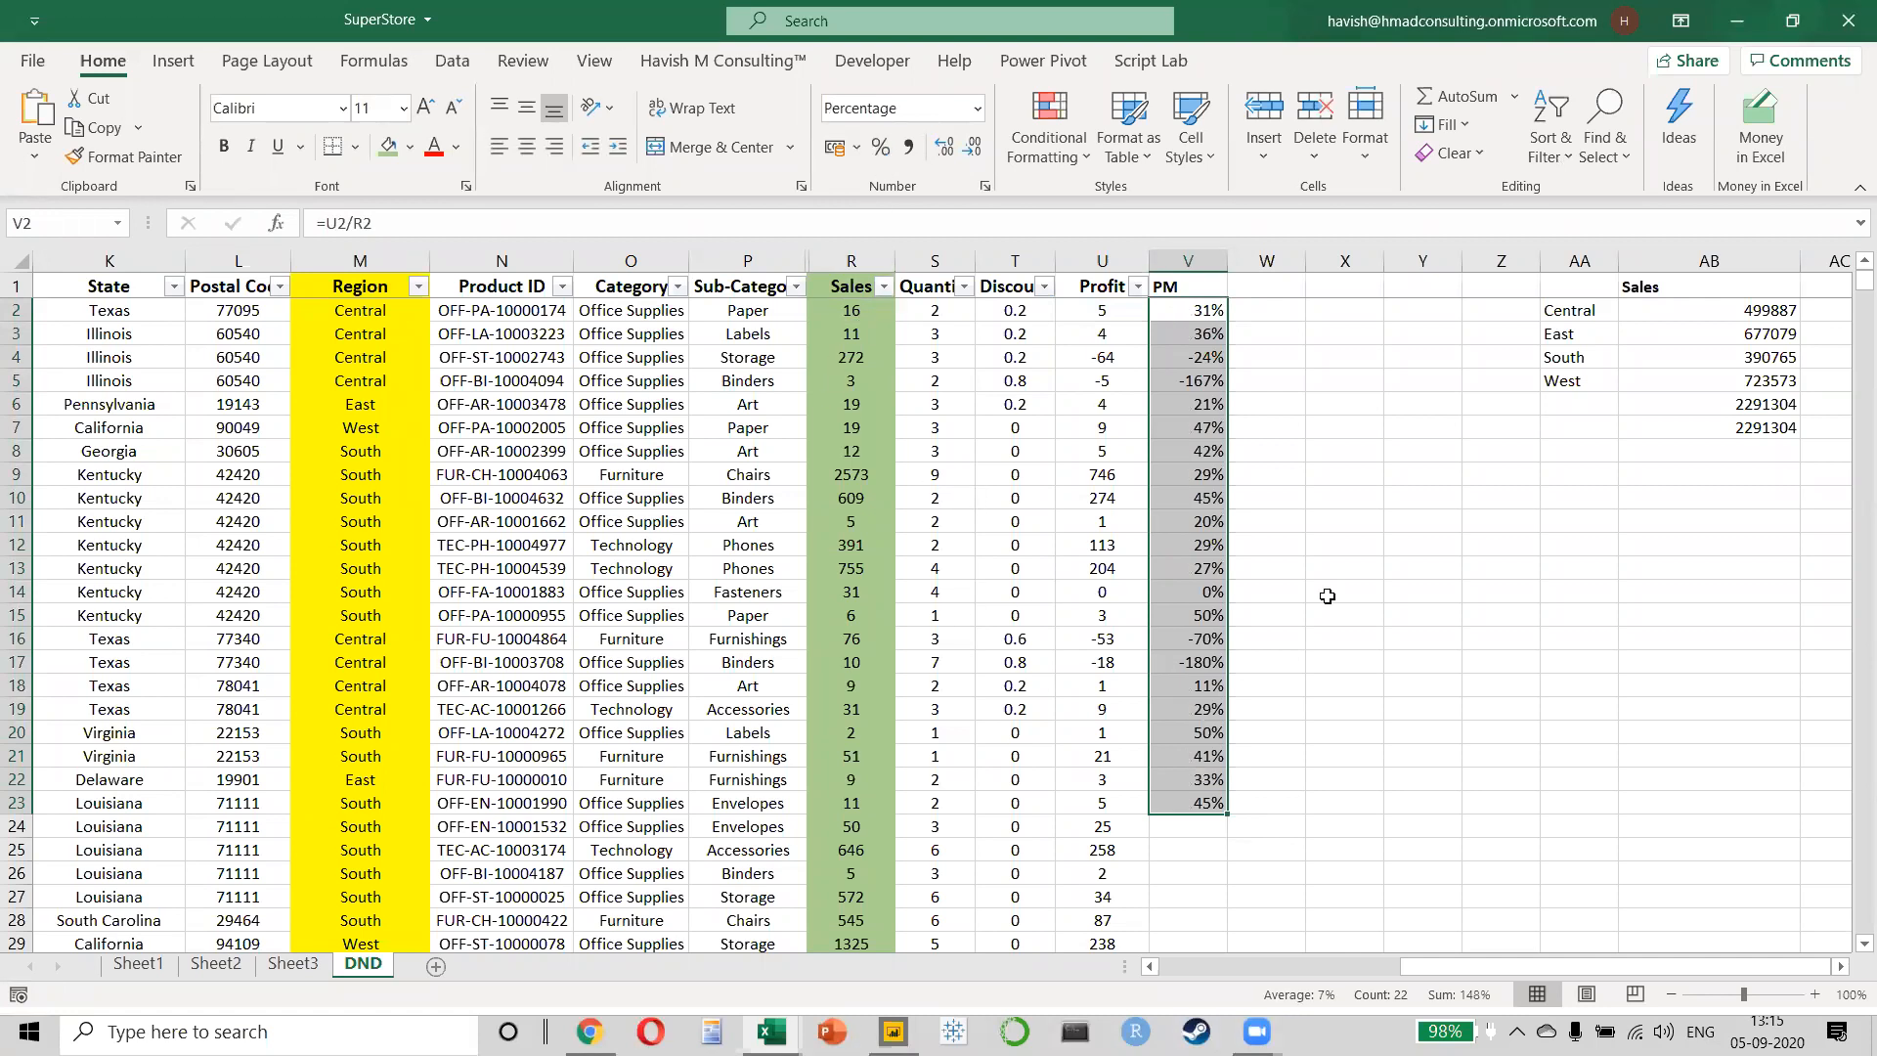
pyautogui.hotkey('alt', 'Tab')
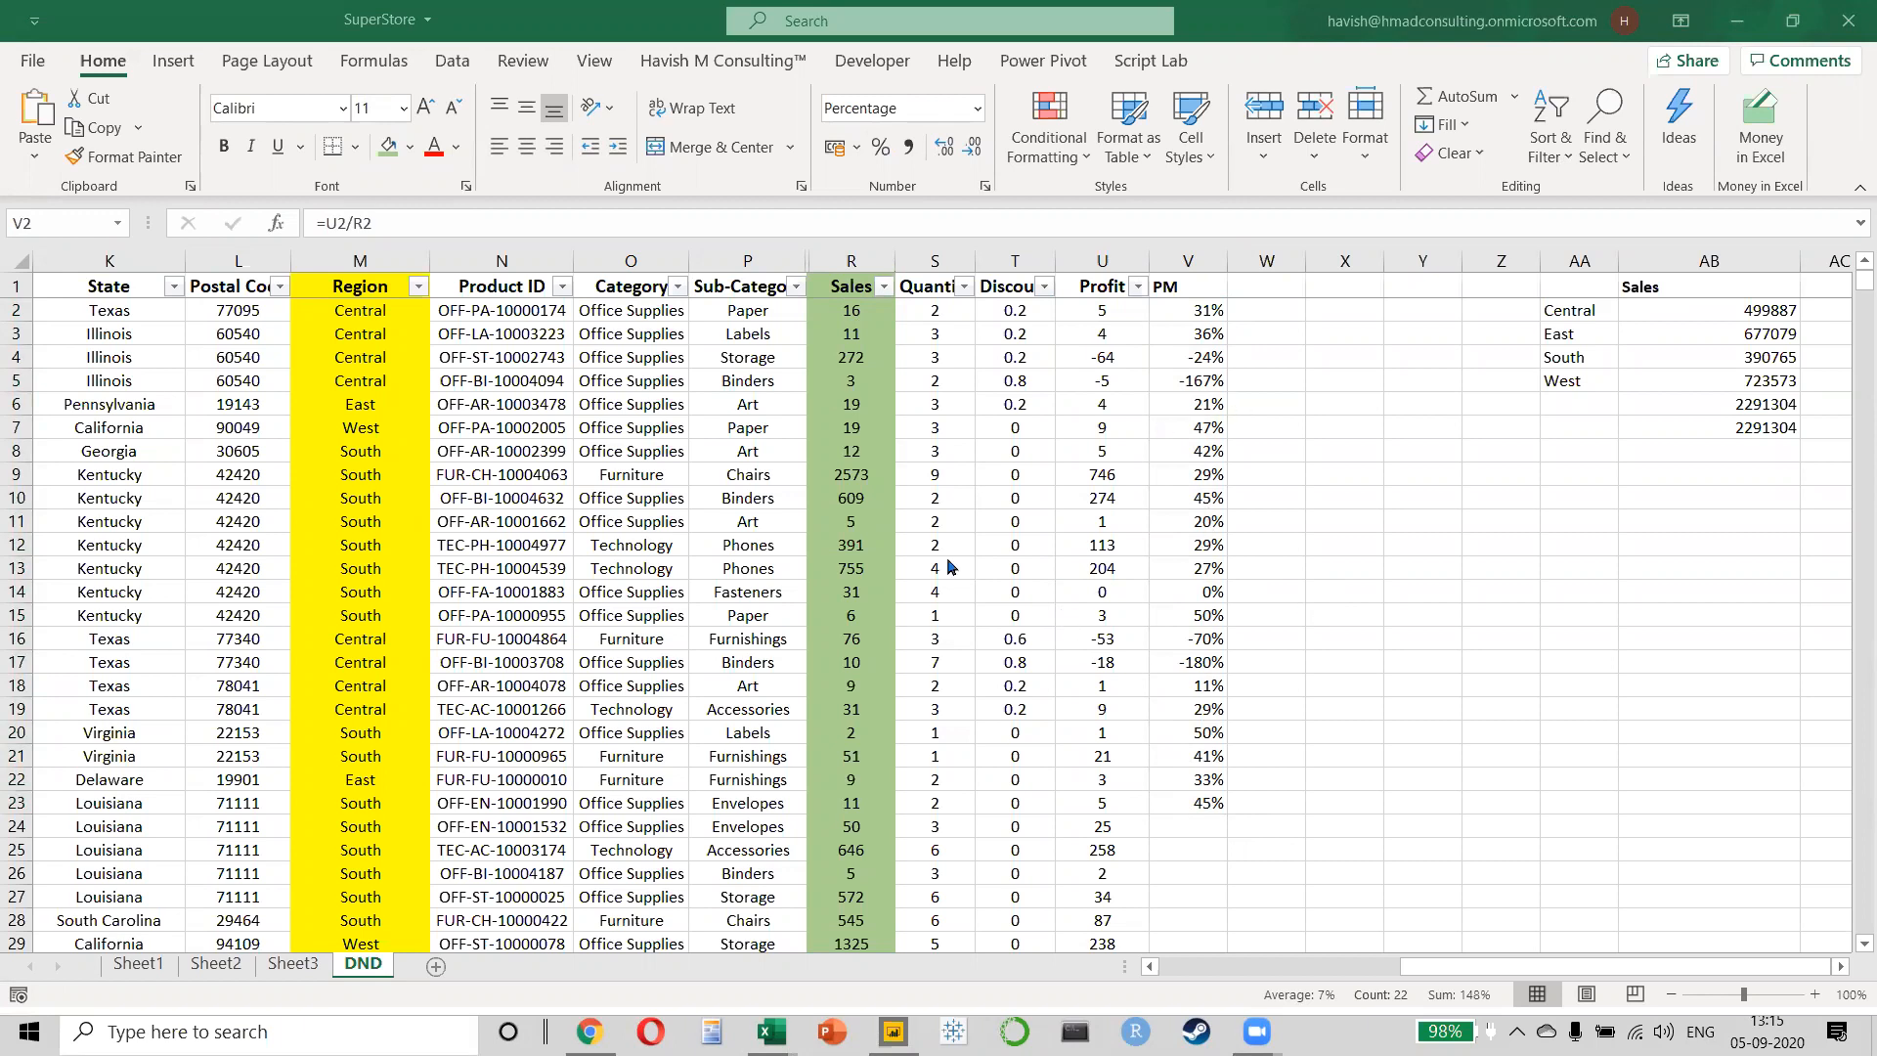
pyautogui.hotkey('alt', 'Tab')
# - Compare the margin formula in E4 on Sheet3 with the row-level PM formula in V2 on the DND sheet
pyautogui.click(295, 965)
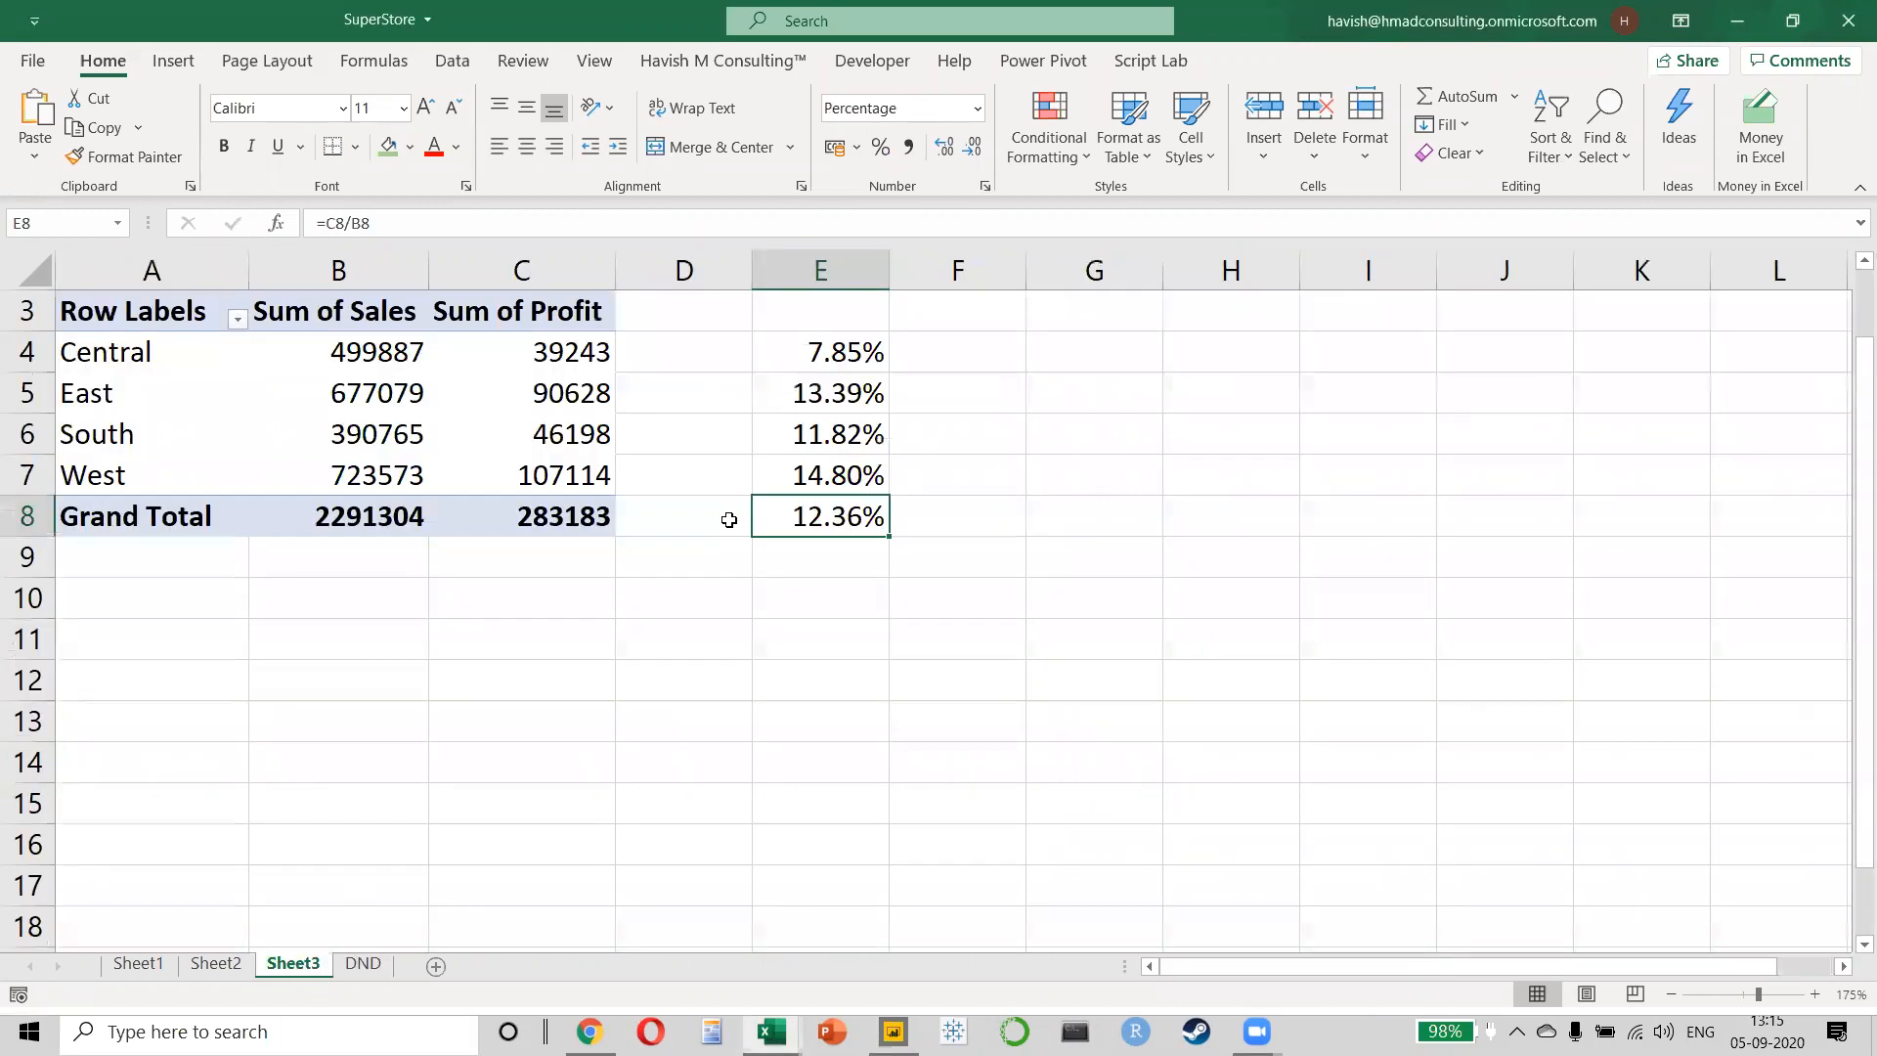
pyautogui.doubleClick(854, 354)
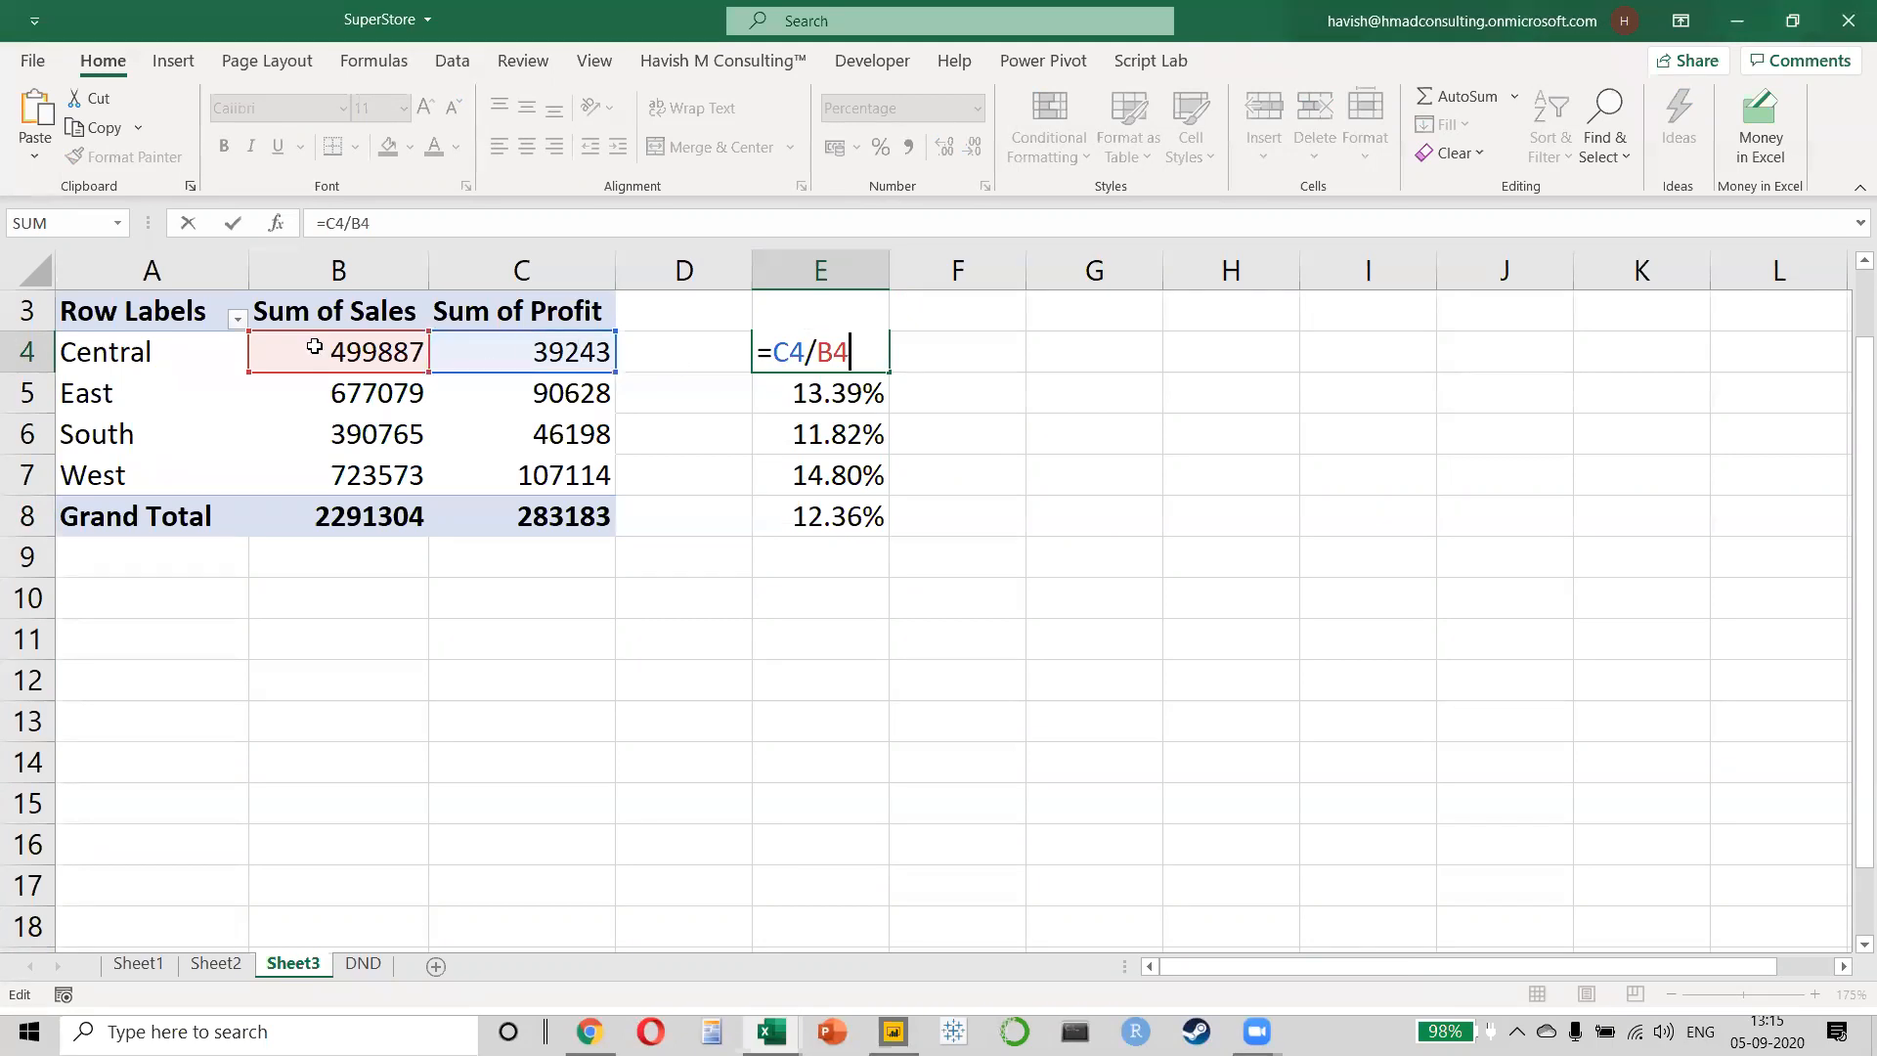
pyautogui.hotkey('ctrl', 'Return')
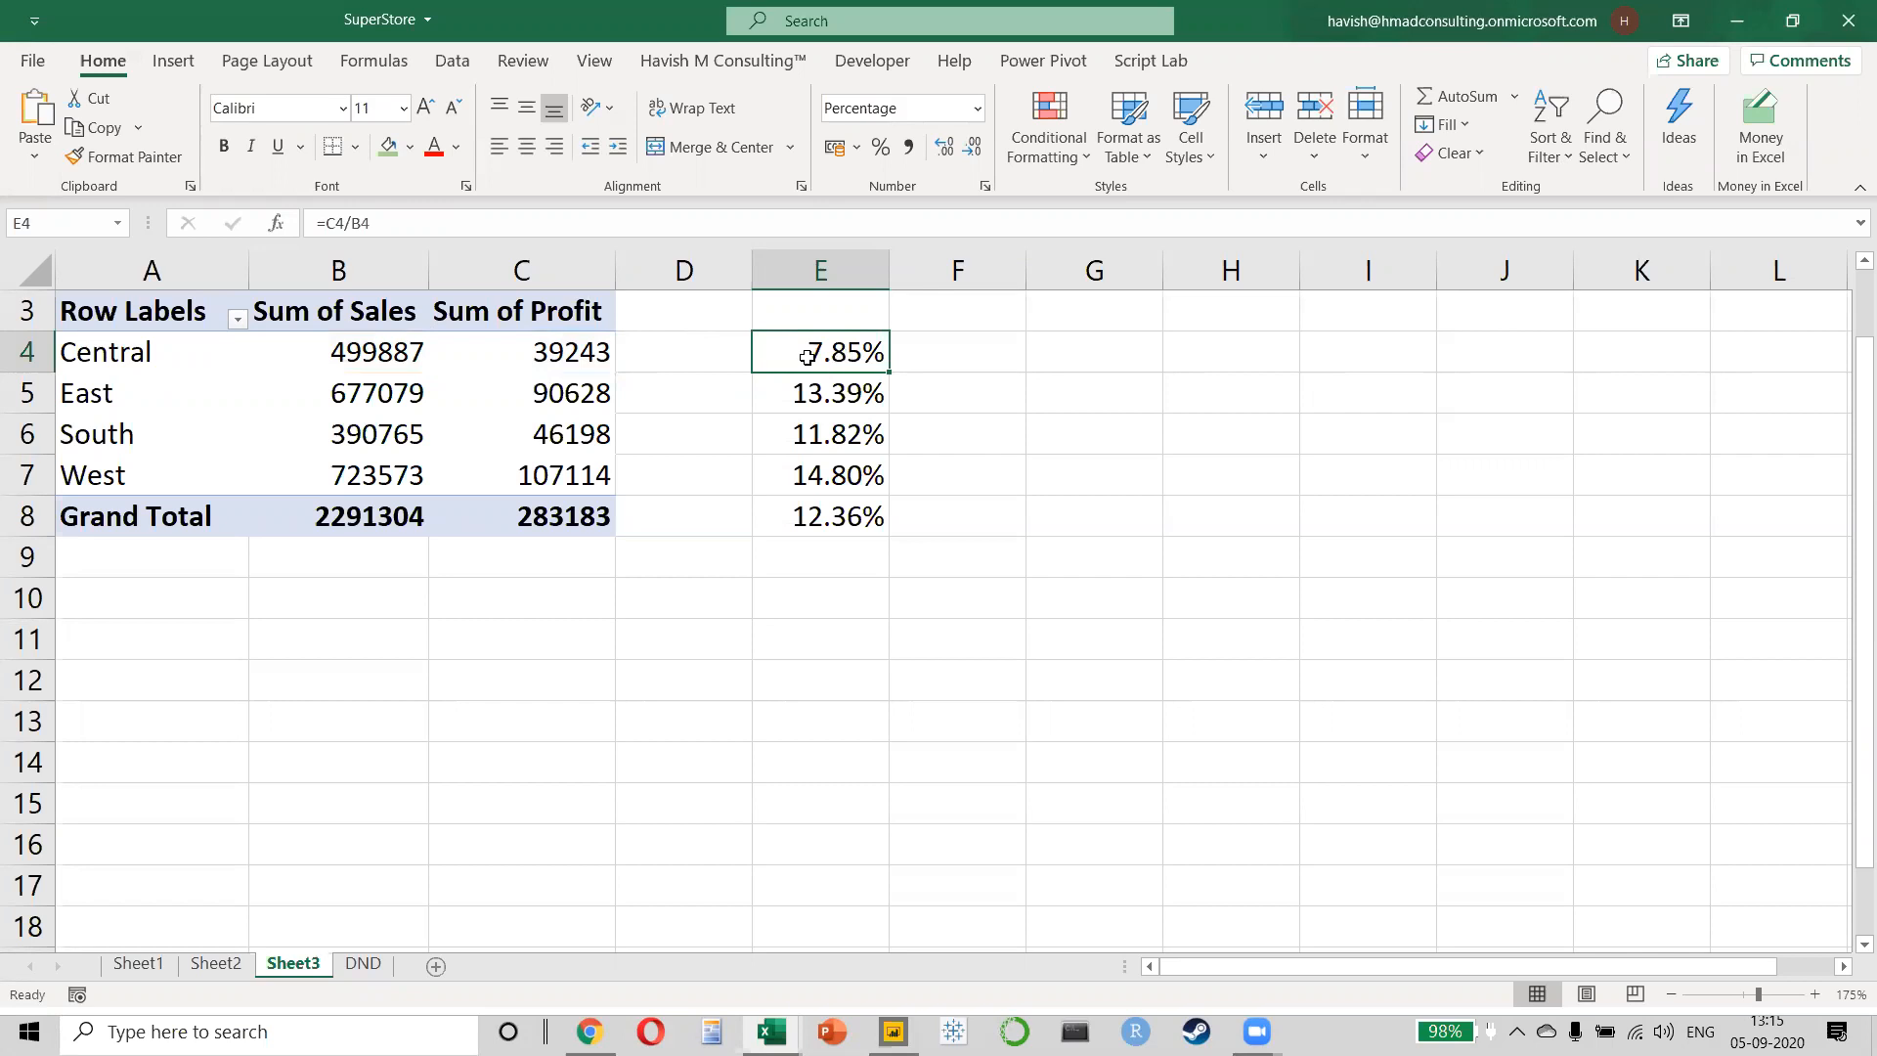
pyautogui.doubleClick(806, 354)
pyautogui.press('Escape')
pyautogui.click(363, 964)
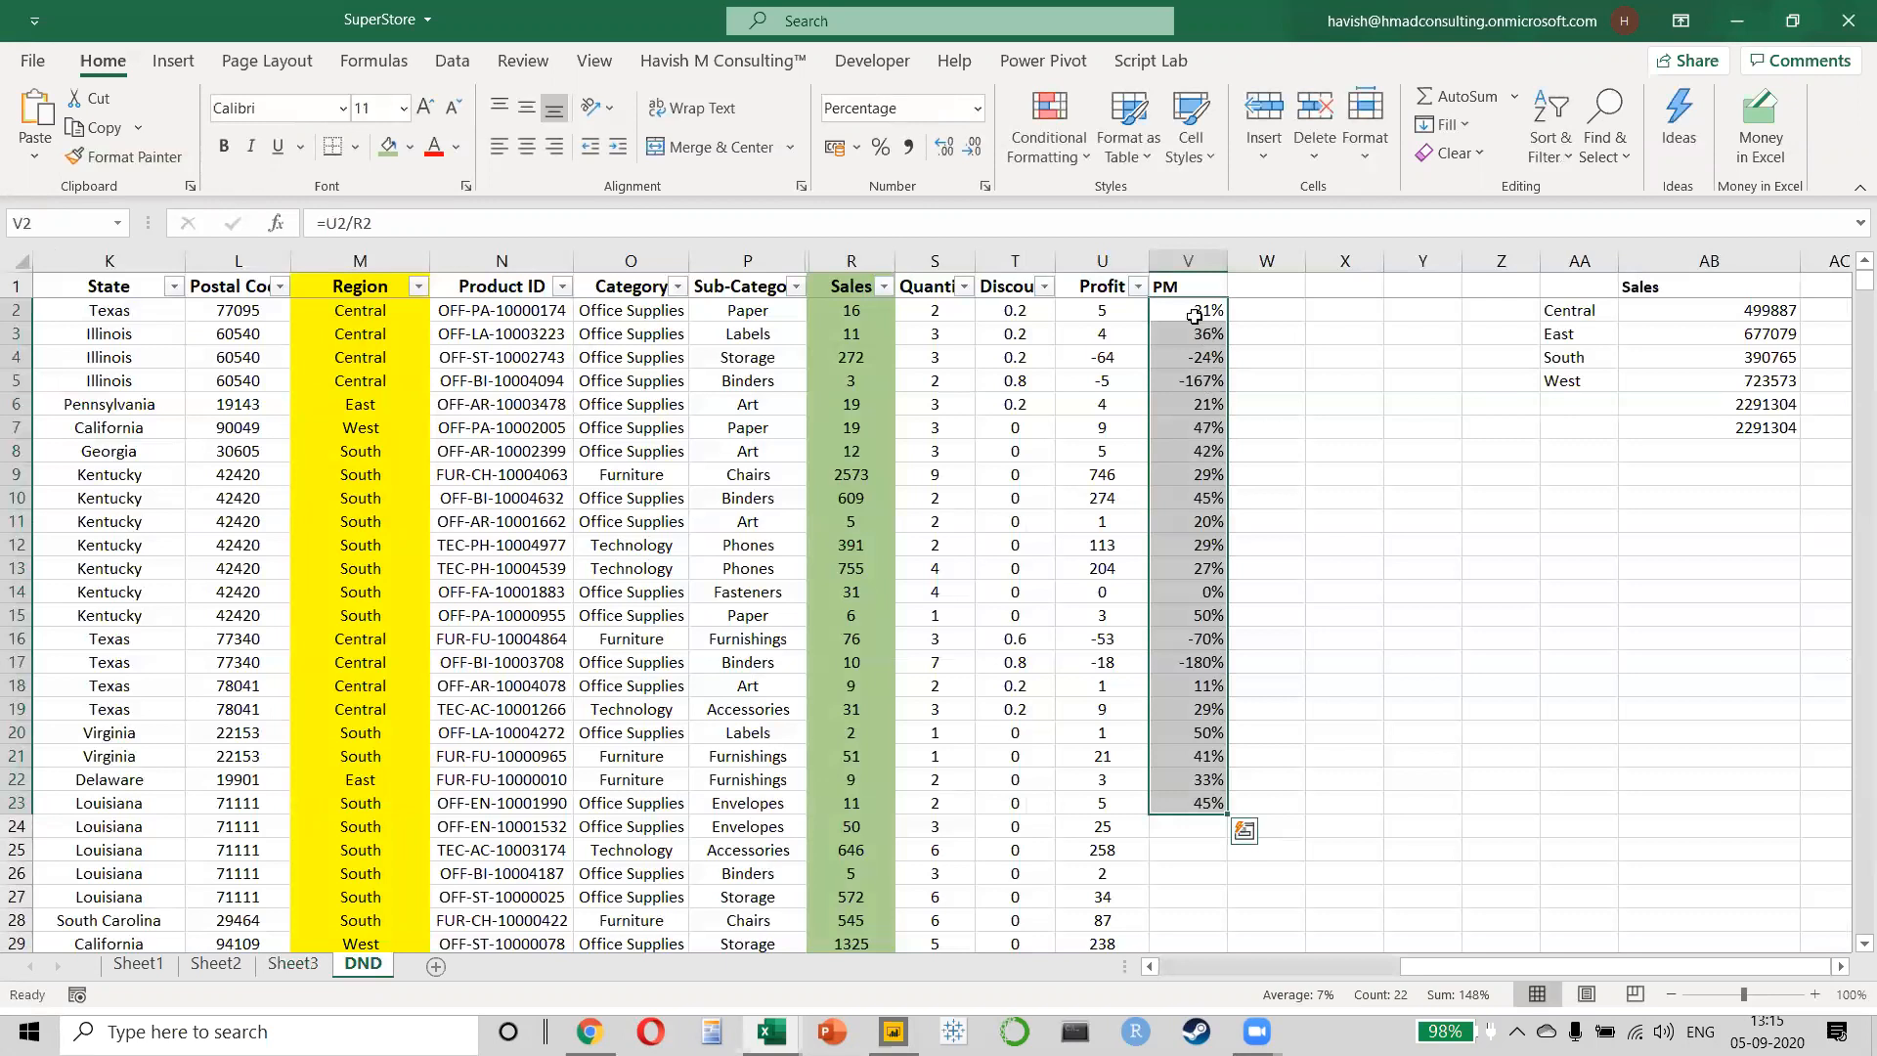
pyautogui.doubleClick(1184, 310)
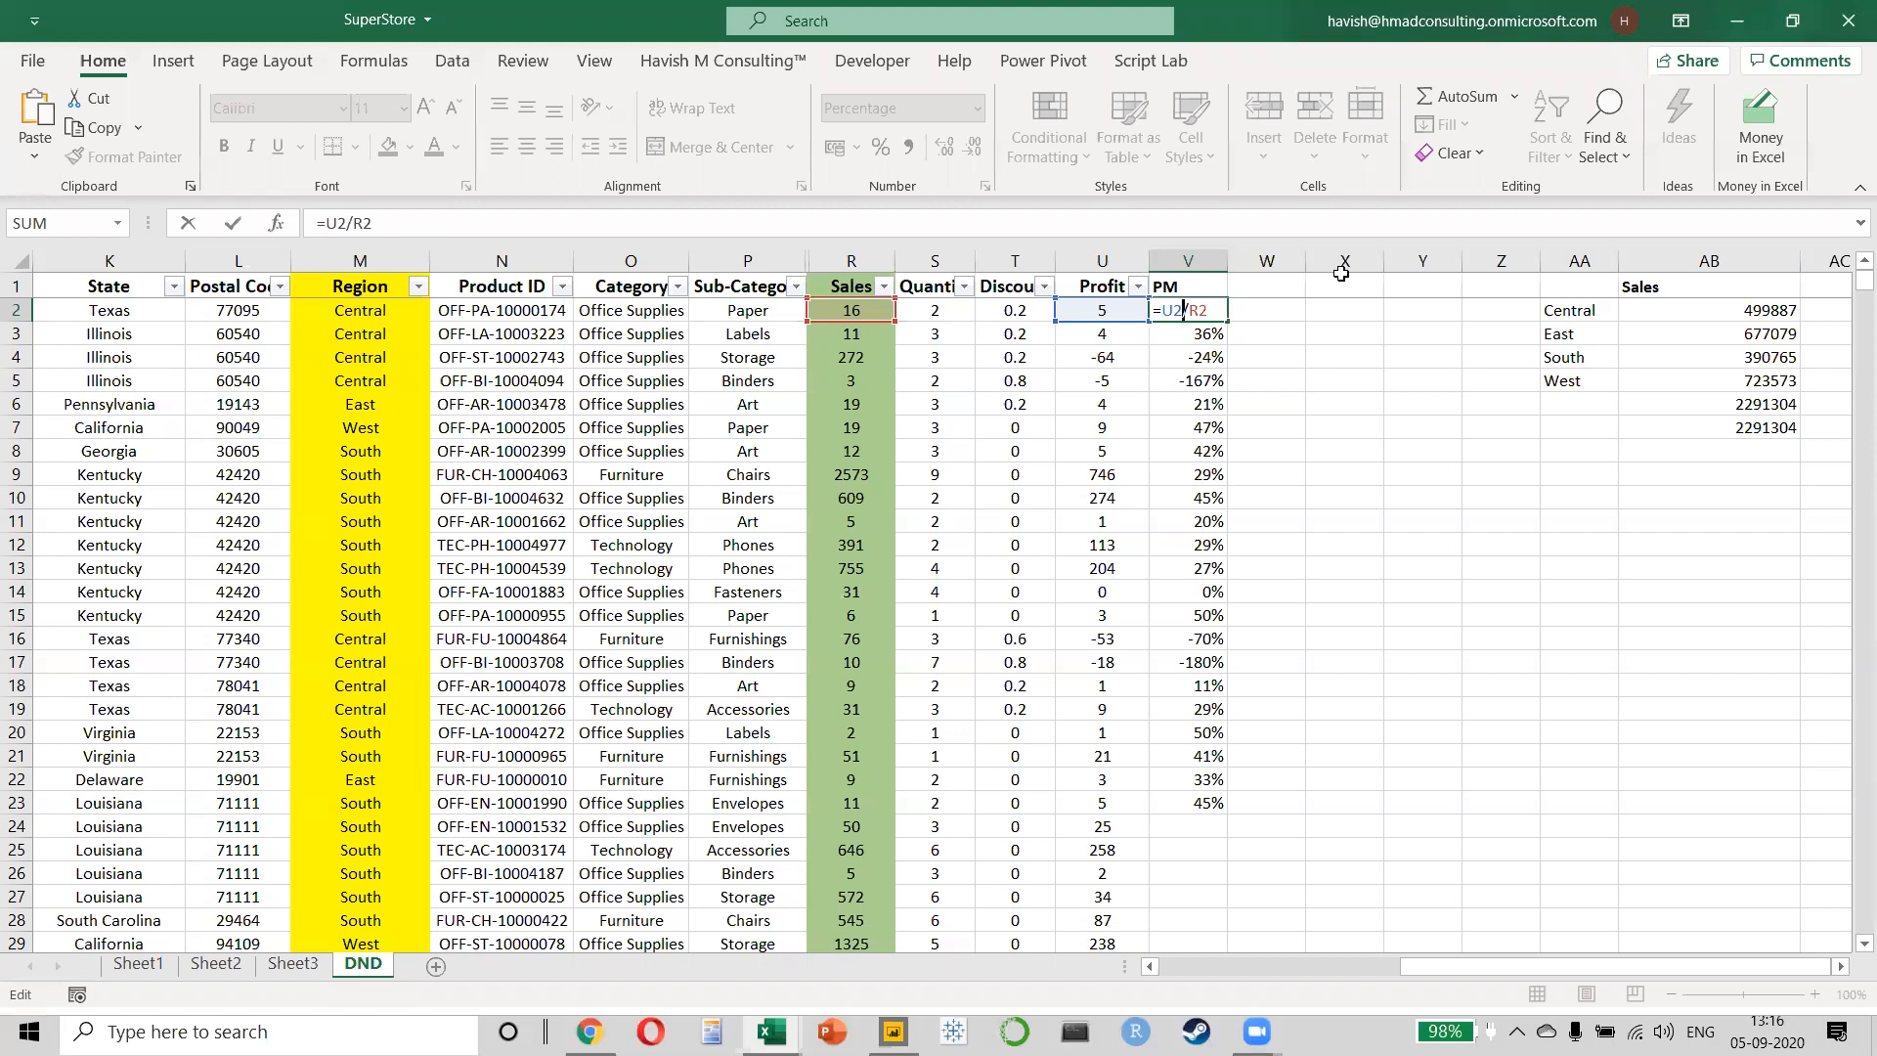
pyautogui.press('Return')
pyautogui.moveTo(1209, 311); pyautogui.dragTo(1213, 547)
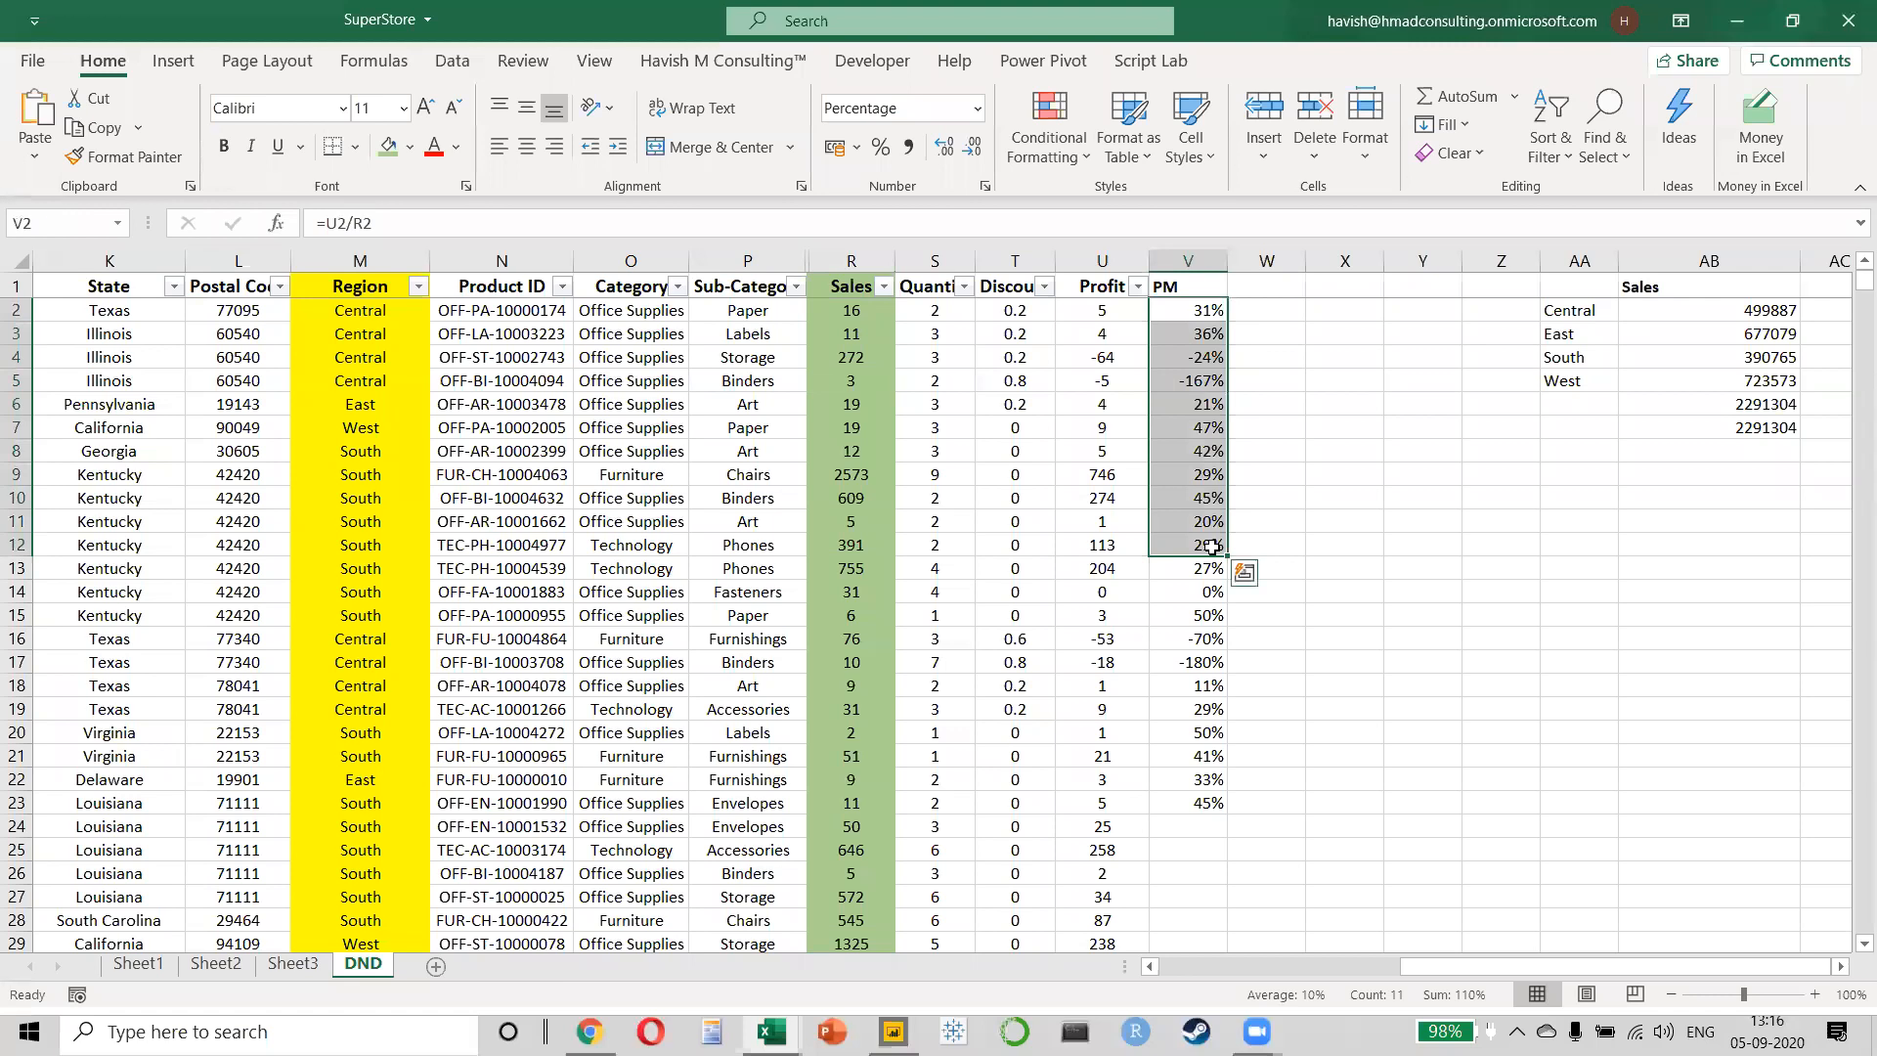
pyautogui.click(292, 963)
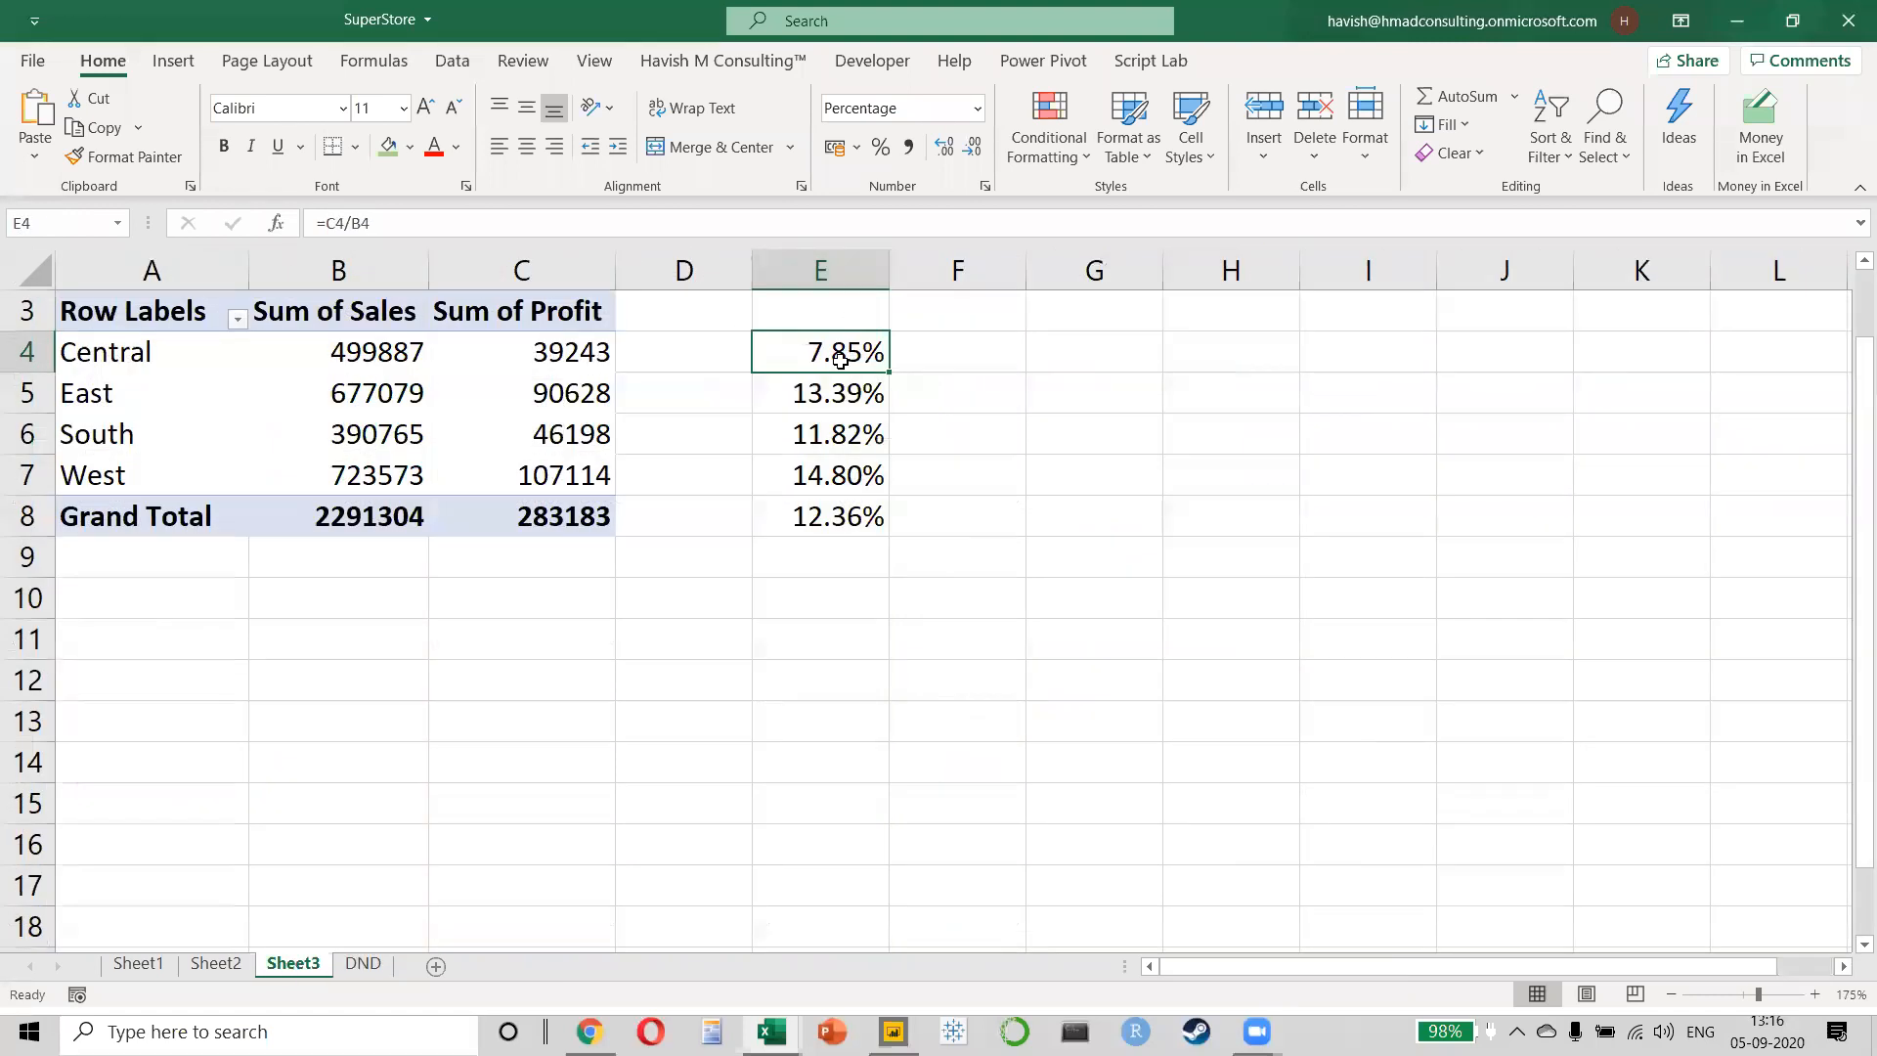
pyautogui.doubleClick(841, 360)
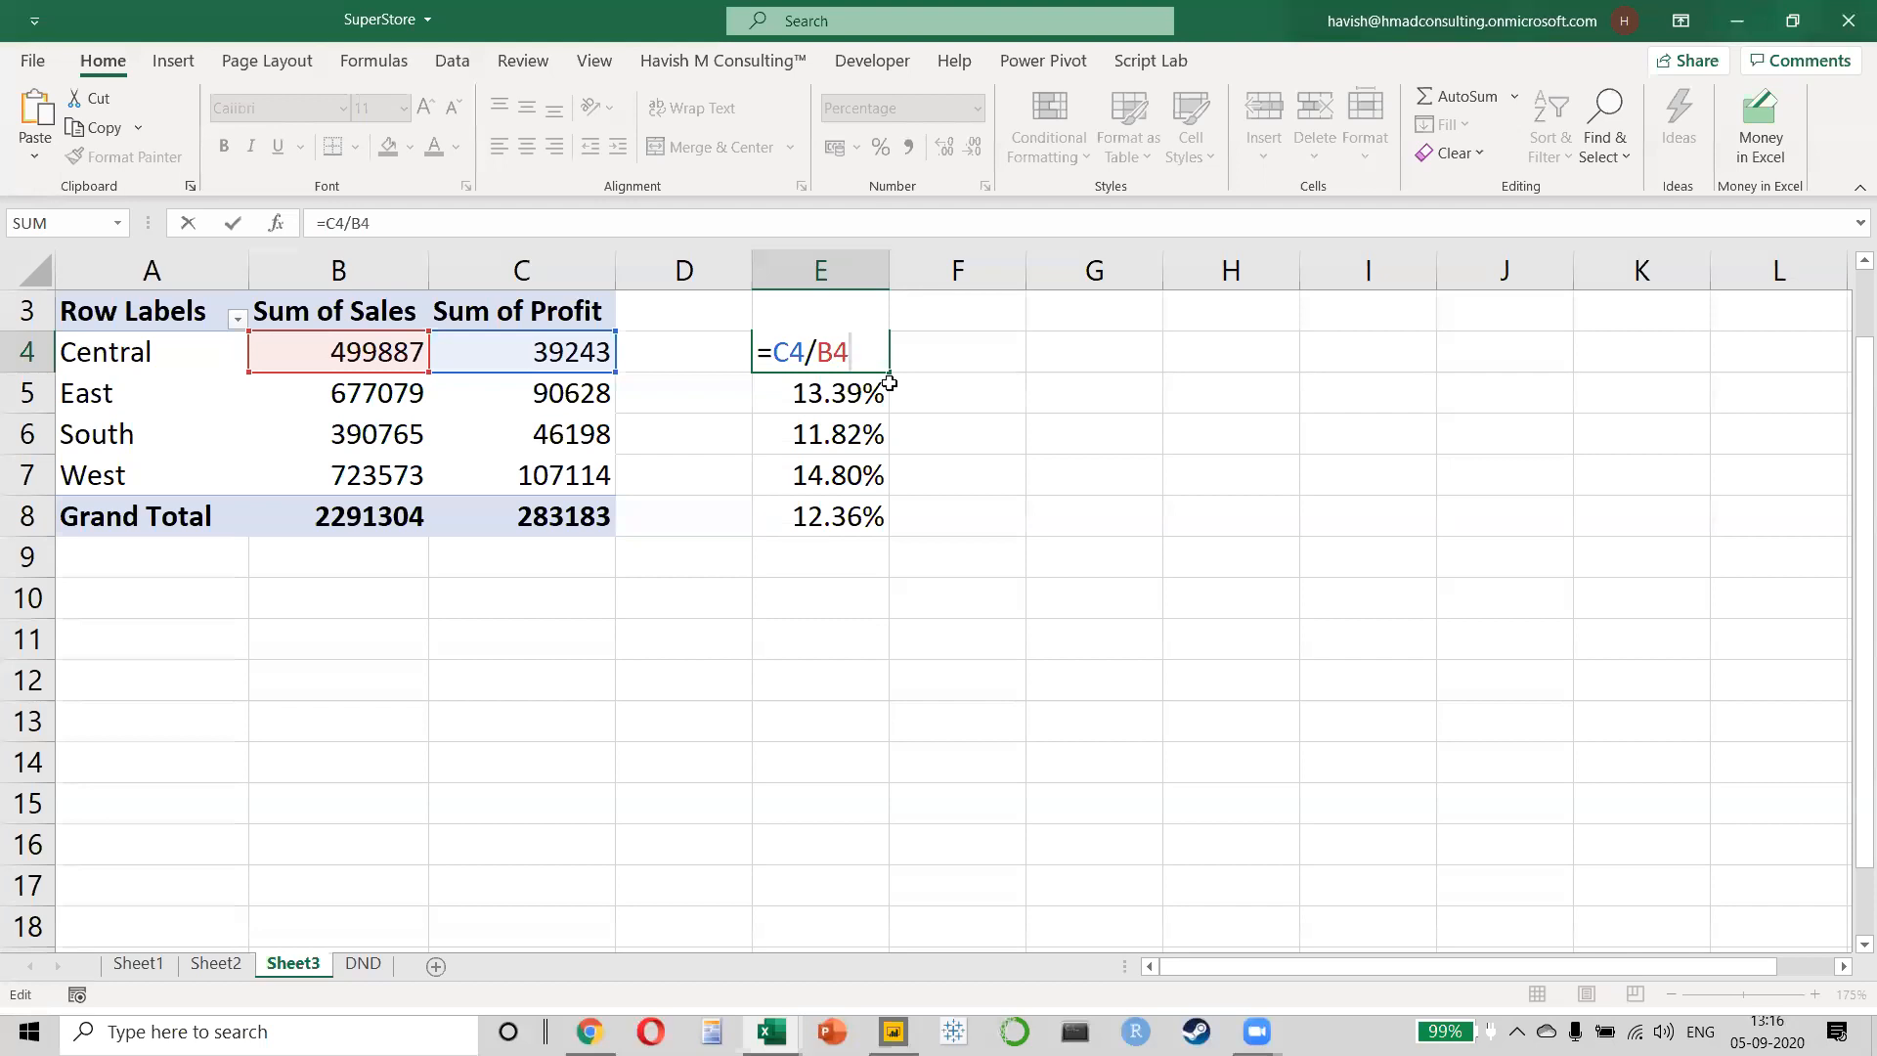
pyautogui.press('Escape')
pyautogui.press('Right')
pyautogui.press('Right')
pyautogui.write('=su')
pyautogui.press('Tab')
pyautogui.press('Escape')
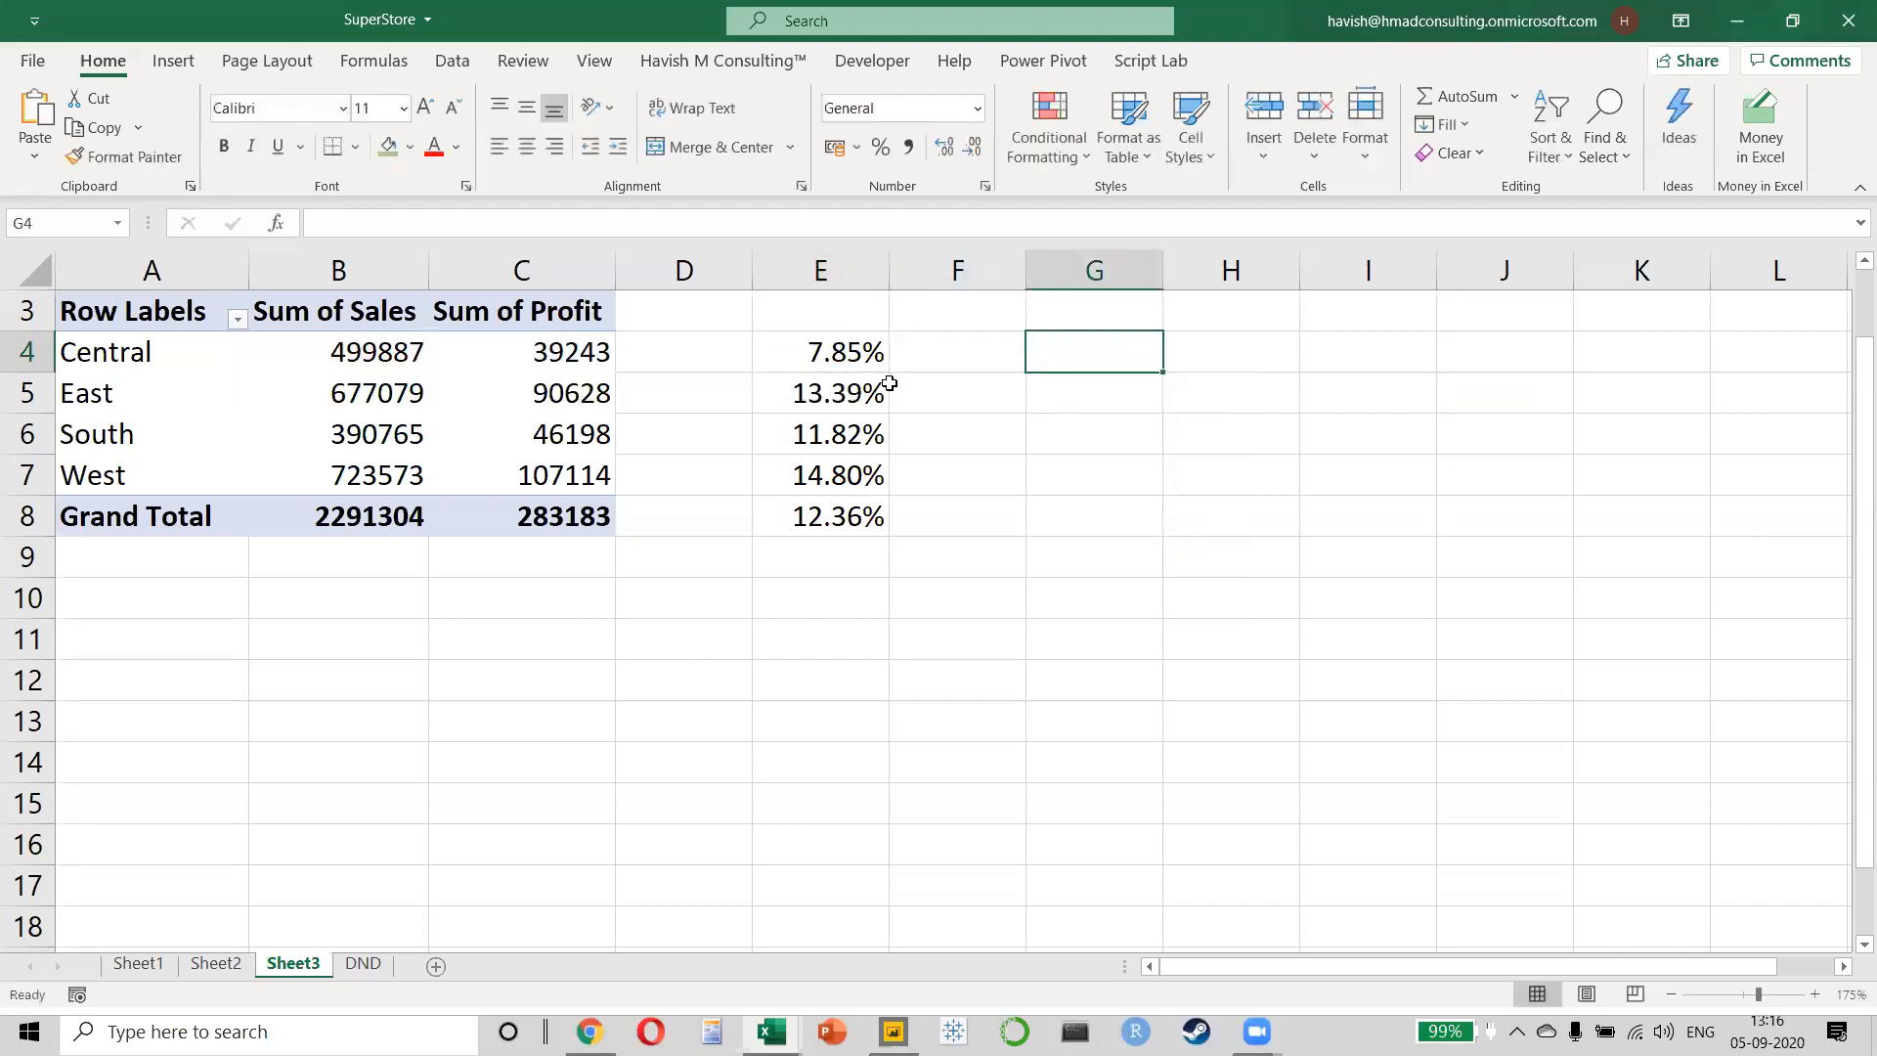
# - Enter the text note "sum(profit) / sum(sales)" in cell G4 beside the PivotTable margins
pyautogui.write('sum')
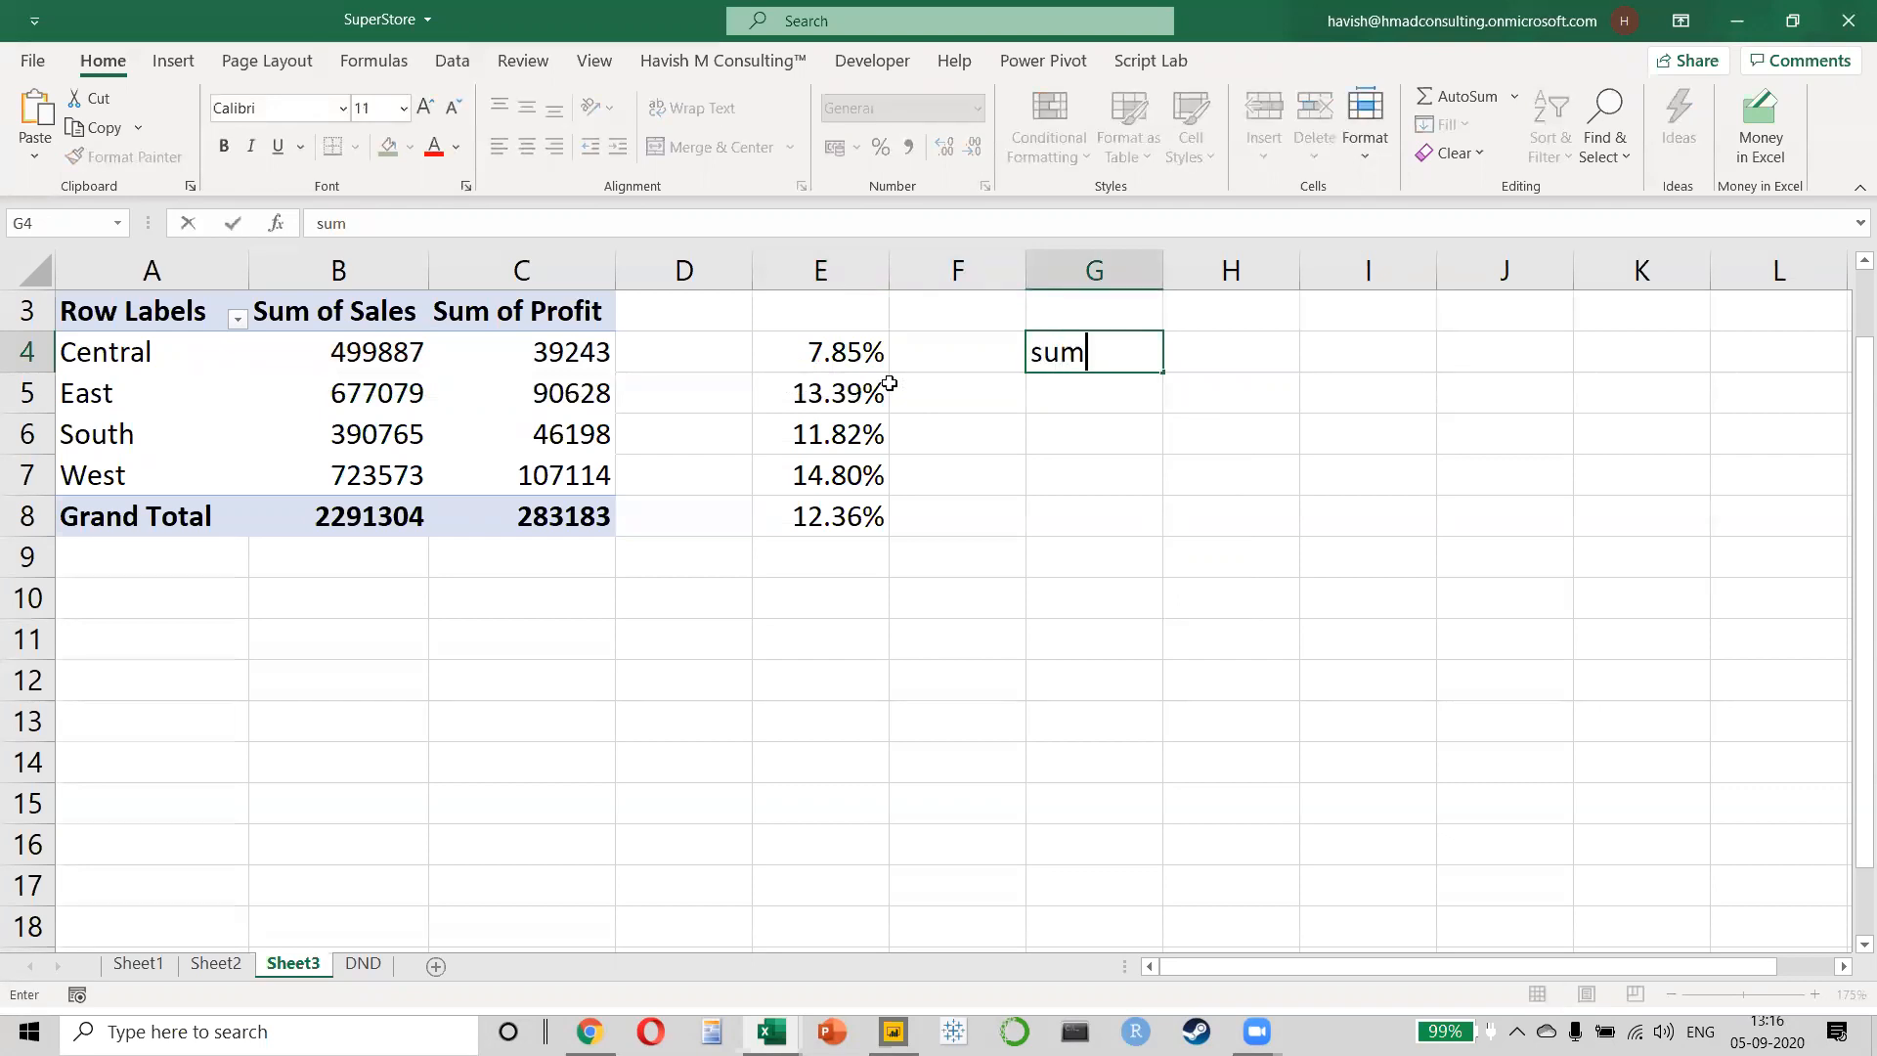
pyautogui.write('(profit')
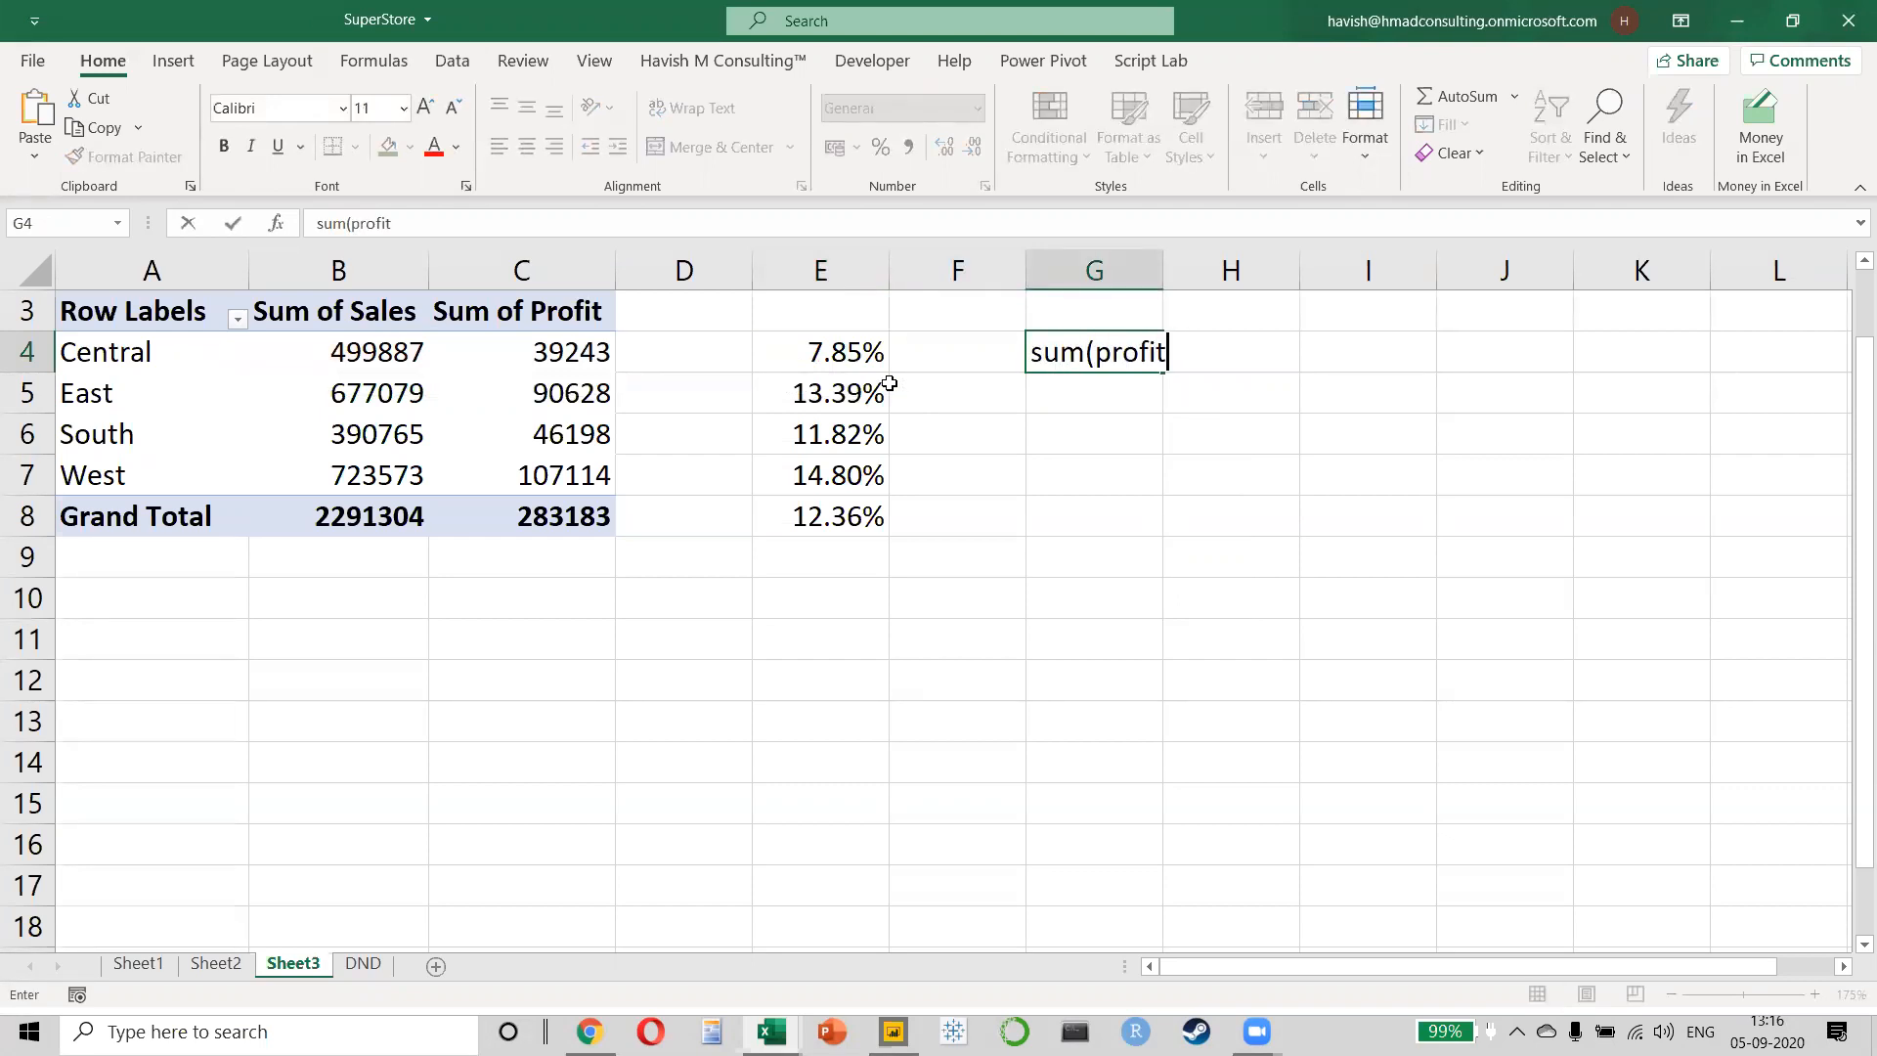
pyautogui.write(') / sum(sales)')
pyautogui.press('Return')
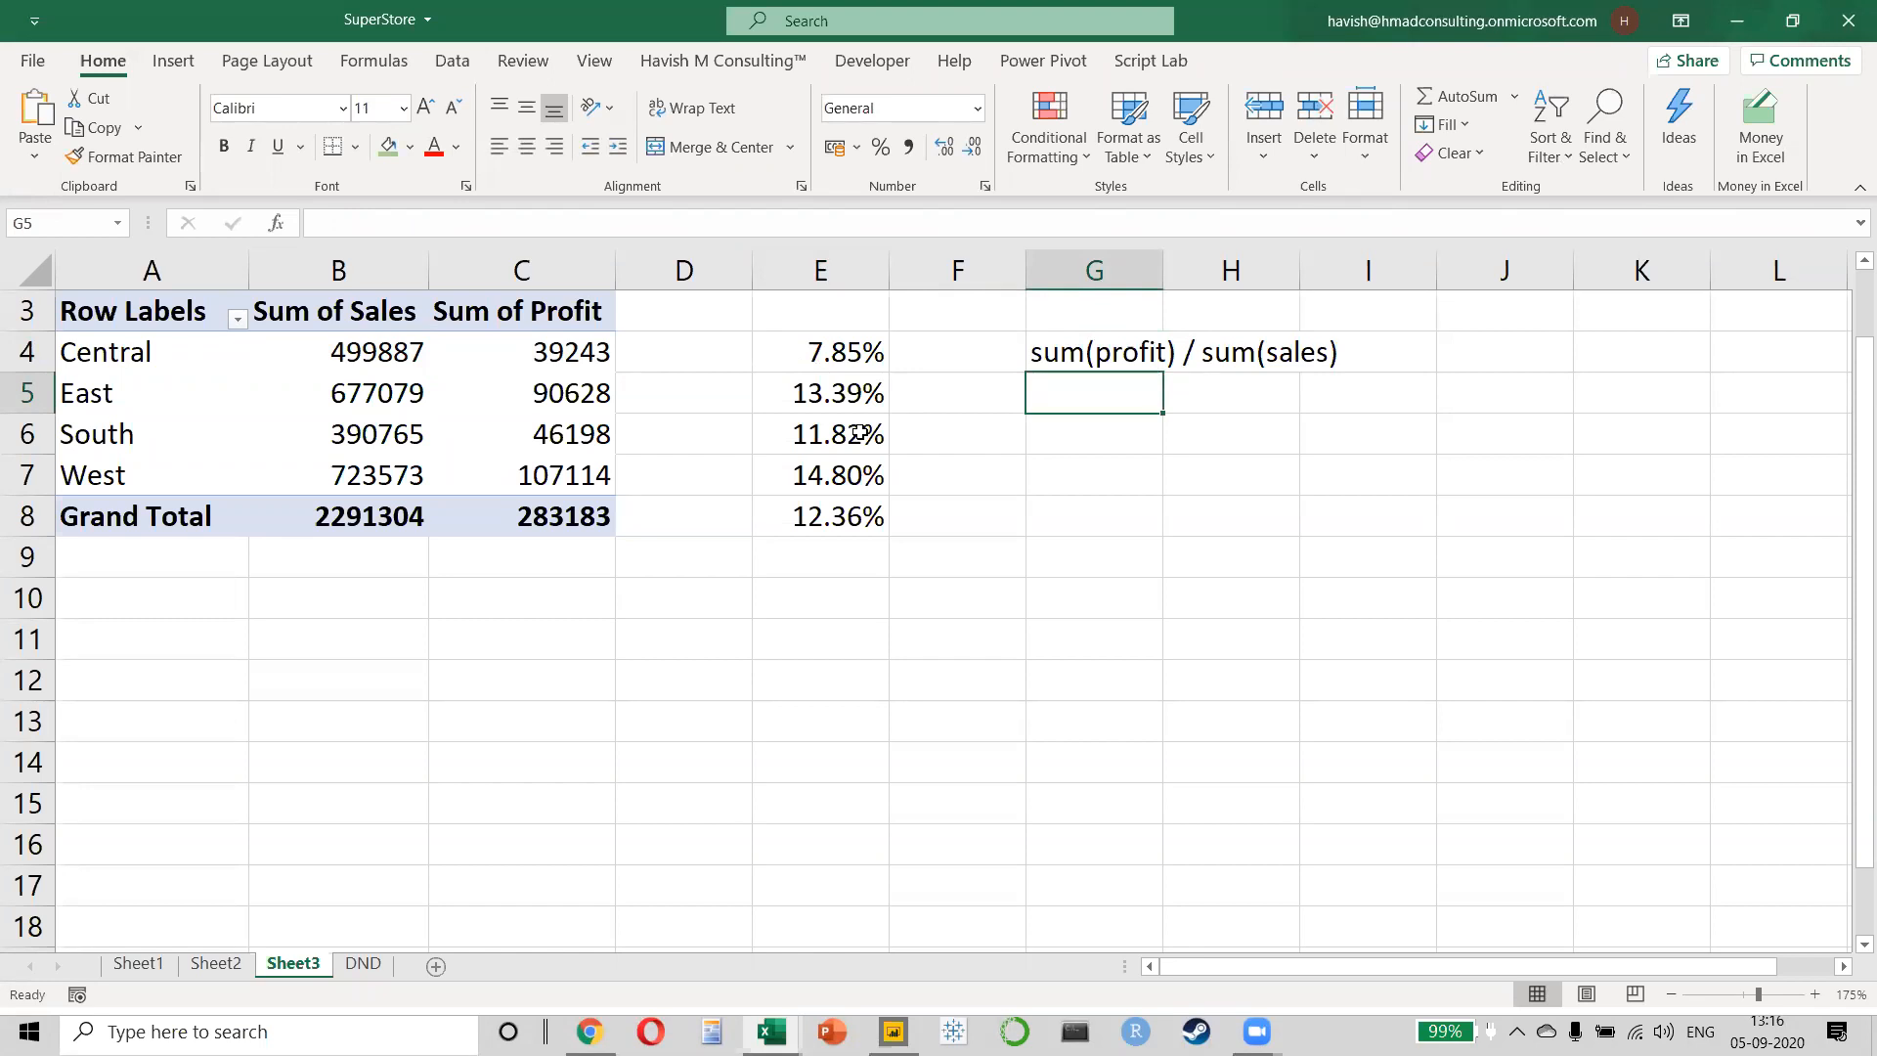
# - Switch to Power BI Desktop and create a new measure named Profit Margin in the DND table
pyautogui.hotkey('alt', 'Tab')
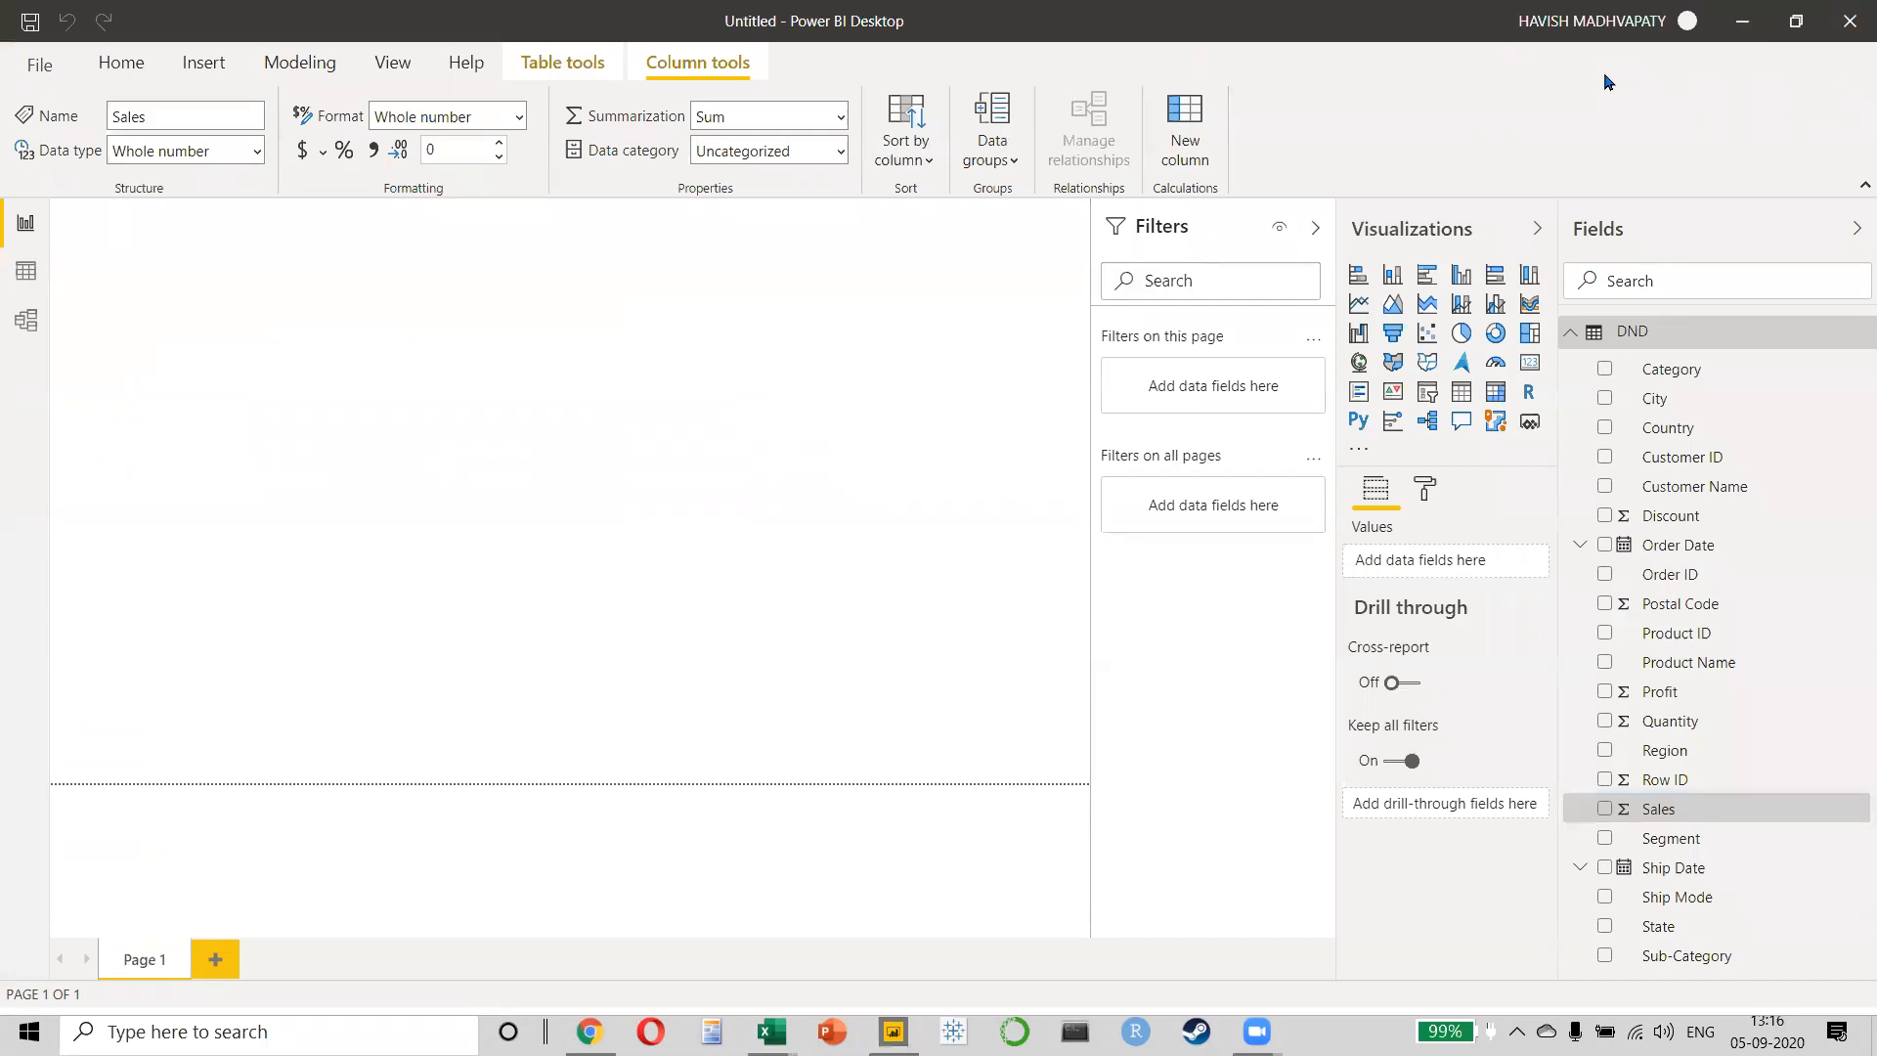
pyautogui.rightClick(1678, 809)
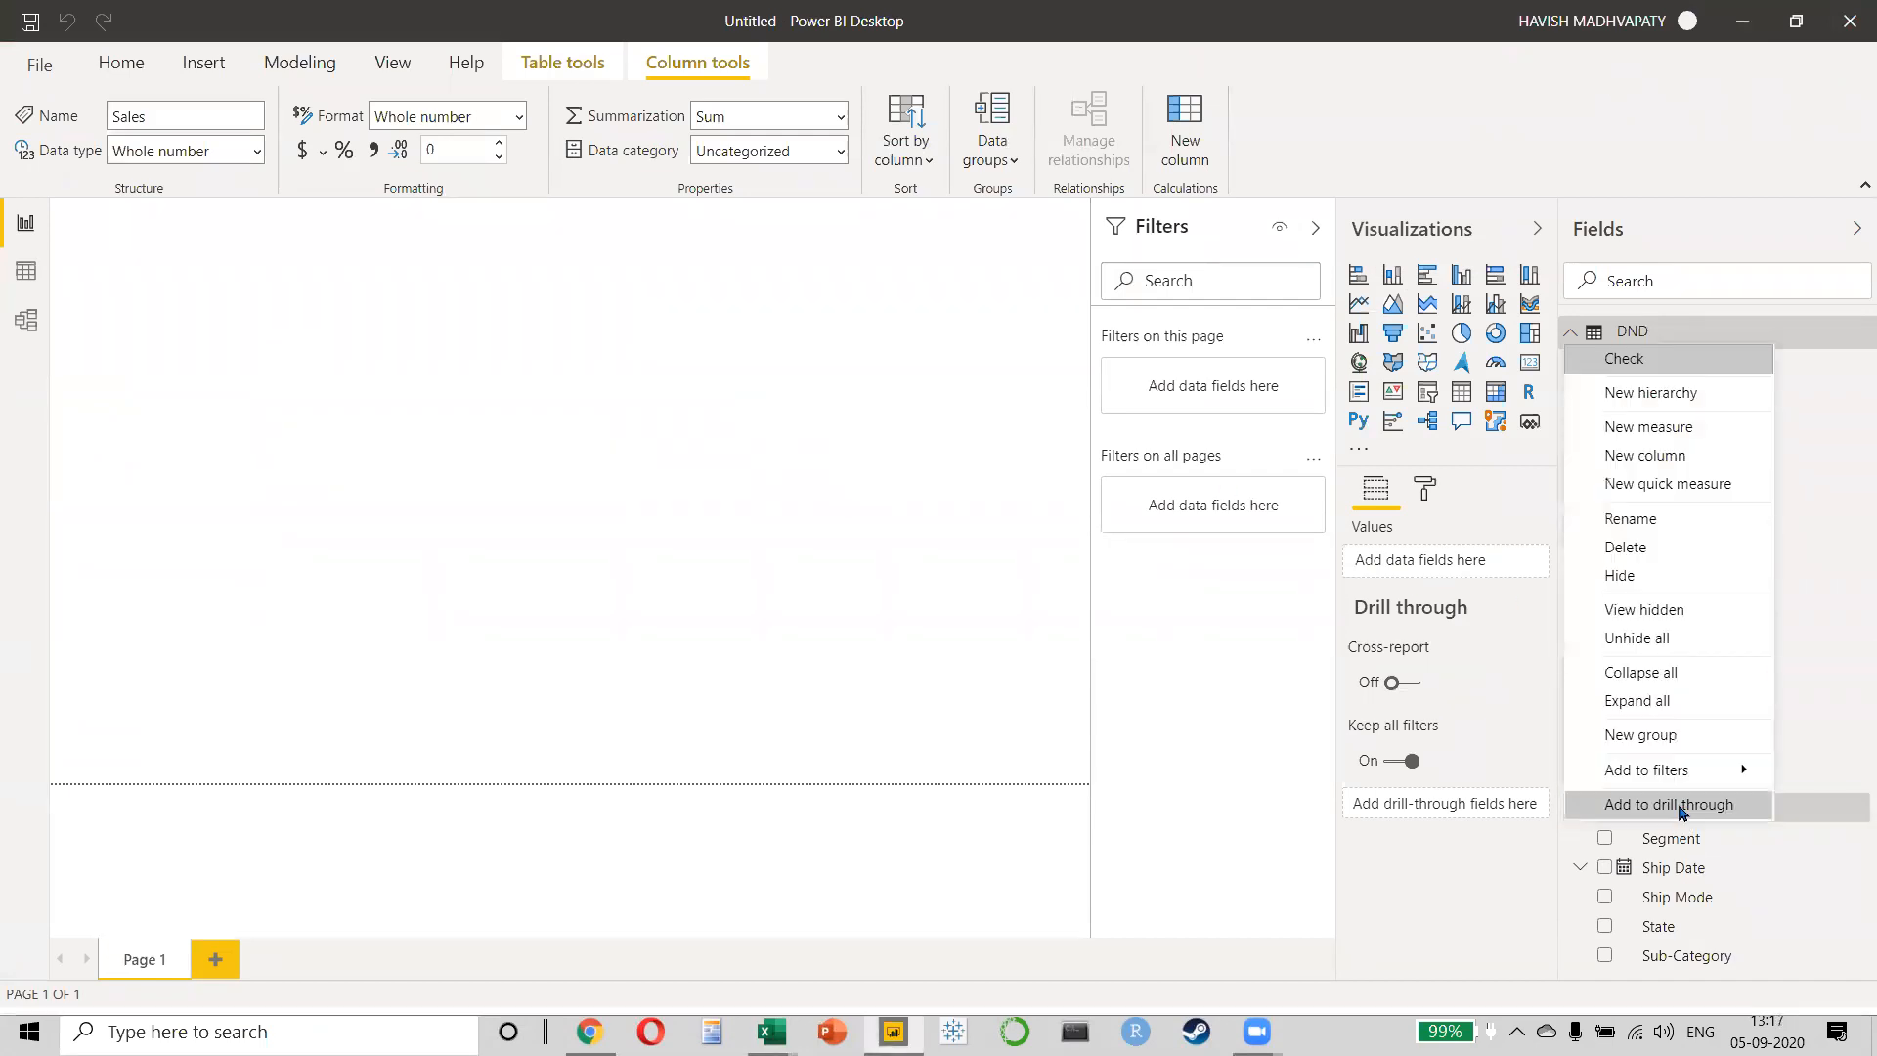
pyautogui.click(1656, 443)
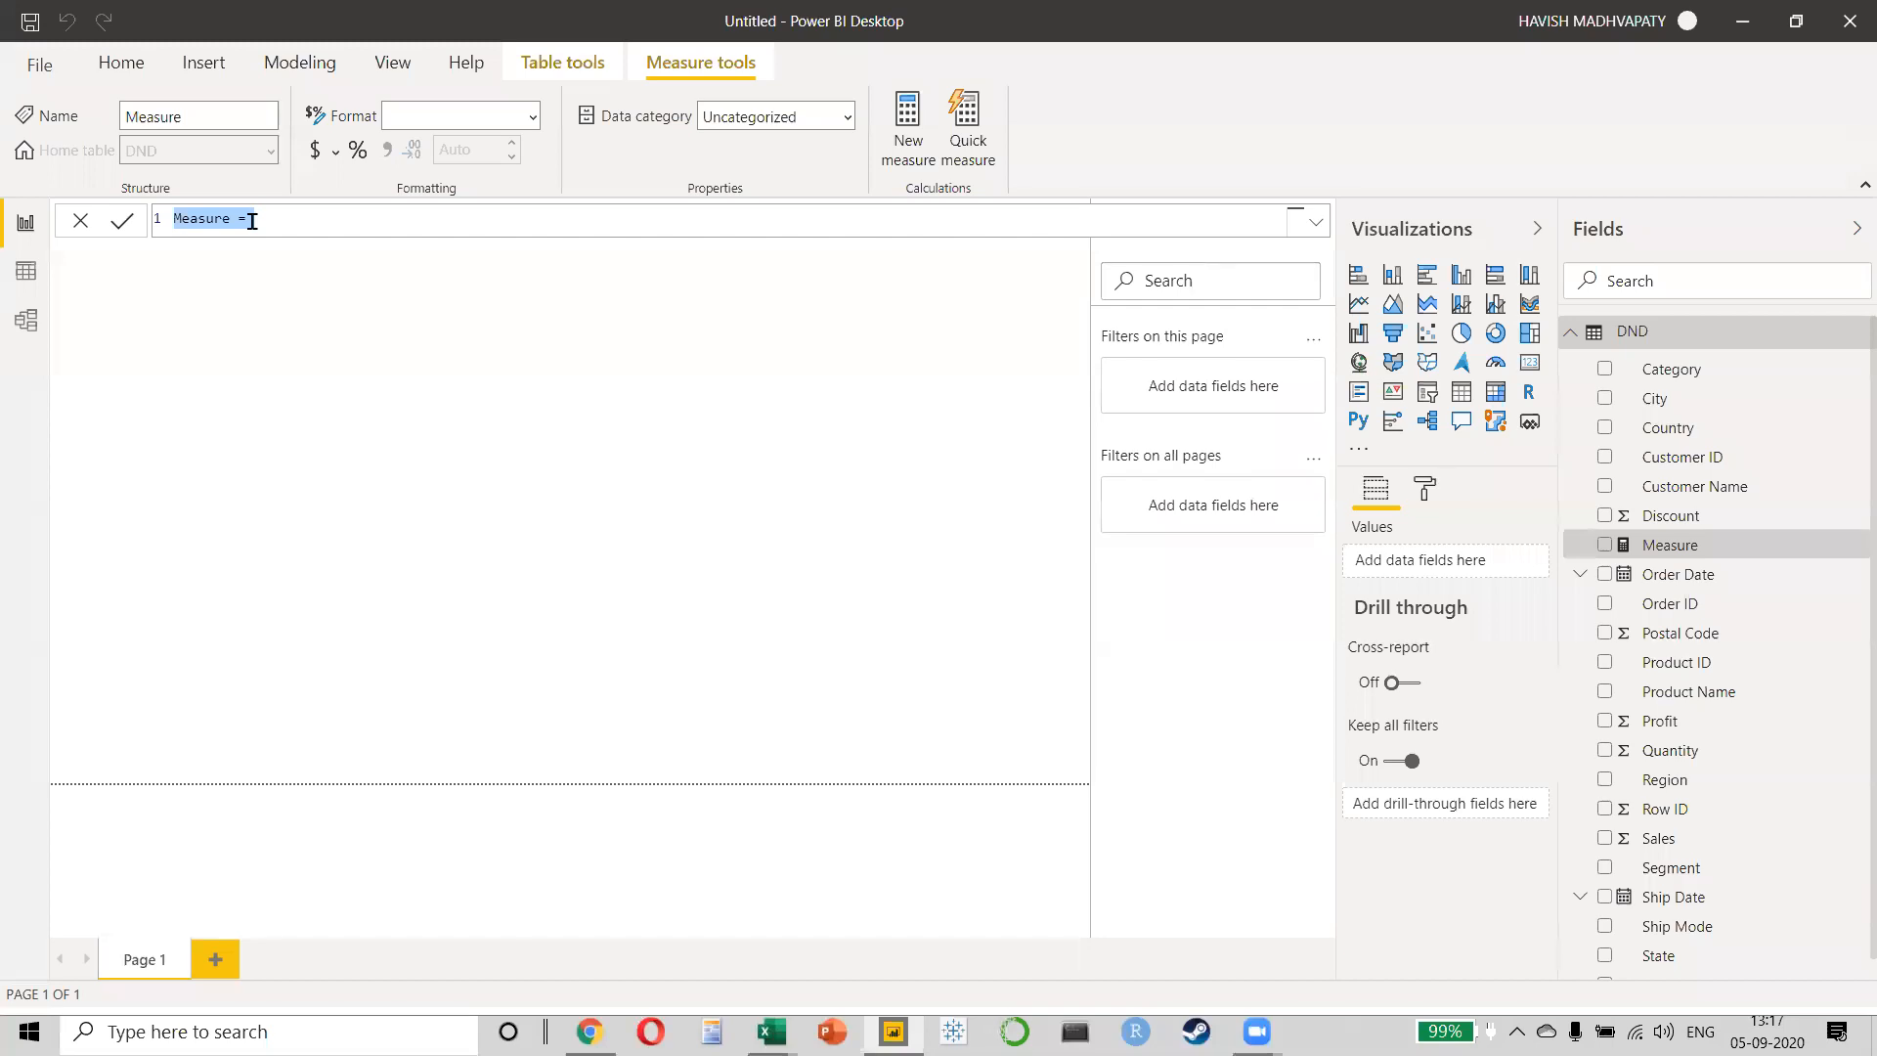
pyautogui.press('Right')
pyautogui.press('Left')
pyautogui.press('Left')
pyautogui.press('Left')
pyautogui.hotkey('ctrl', 'shift', 'Left')
pyautogui.write('Profit ')
pyautogui.write('Margin')
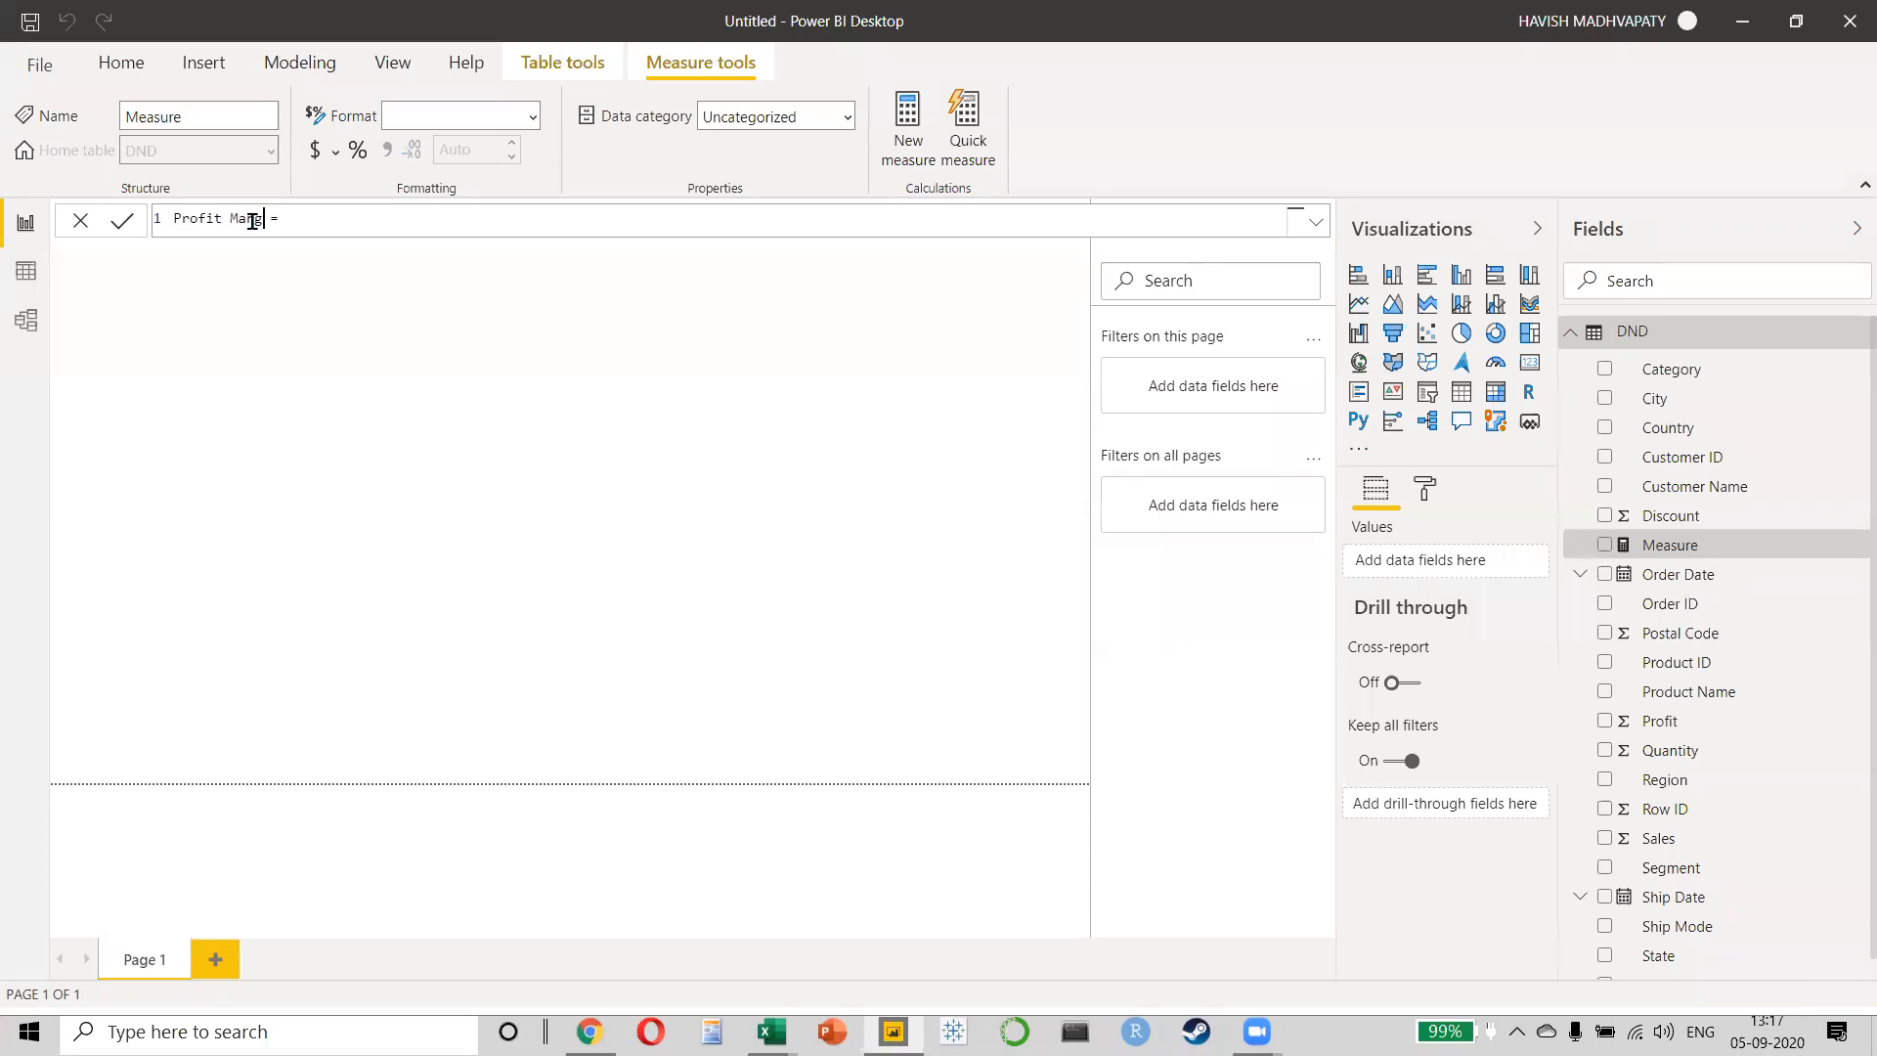
pyautogui.click(395, 231)
pyautogui.scroll(2, 395, 231)
pyautogui.write('profit')
pyautogui.press('BackSpace')
pyautogui.press('BackSpace')
pyautogui.press('BackSpace')
pyautogui.press('BackSpace')
pyautogui.press('BackSpace')
pyautogui.press('BackSpace')
# - Enter SUM(DND[Profit] as the start of the Profit Margin measure's formula
pyautogui.write('sum')
pyautogui.press('Tab')
pyautogui.write('pro')
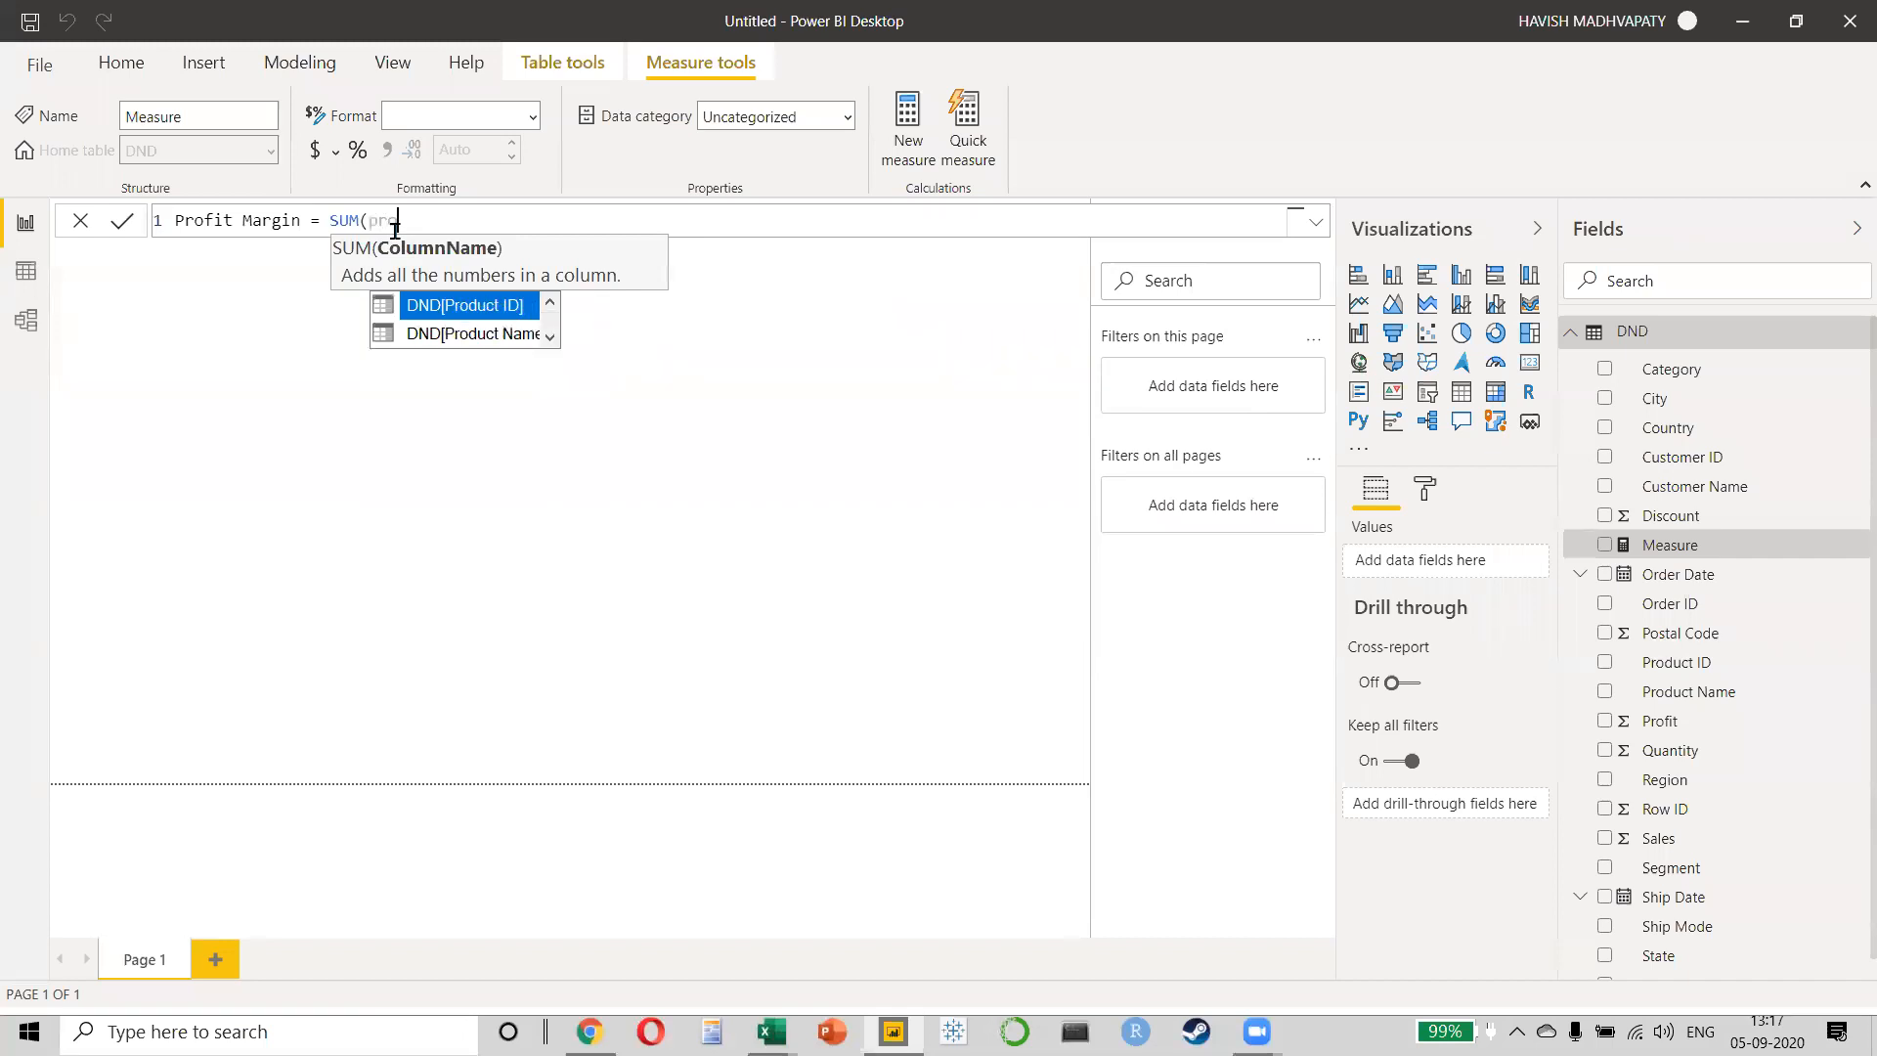
pyautogui.press('Down')
pyautogui.press('Down')
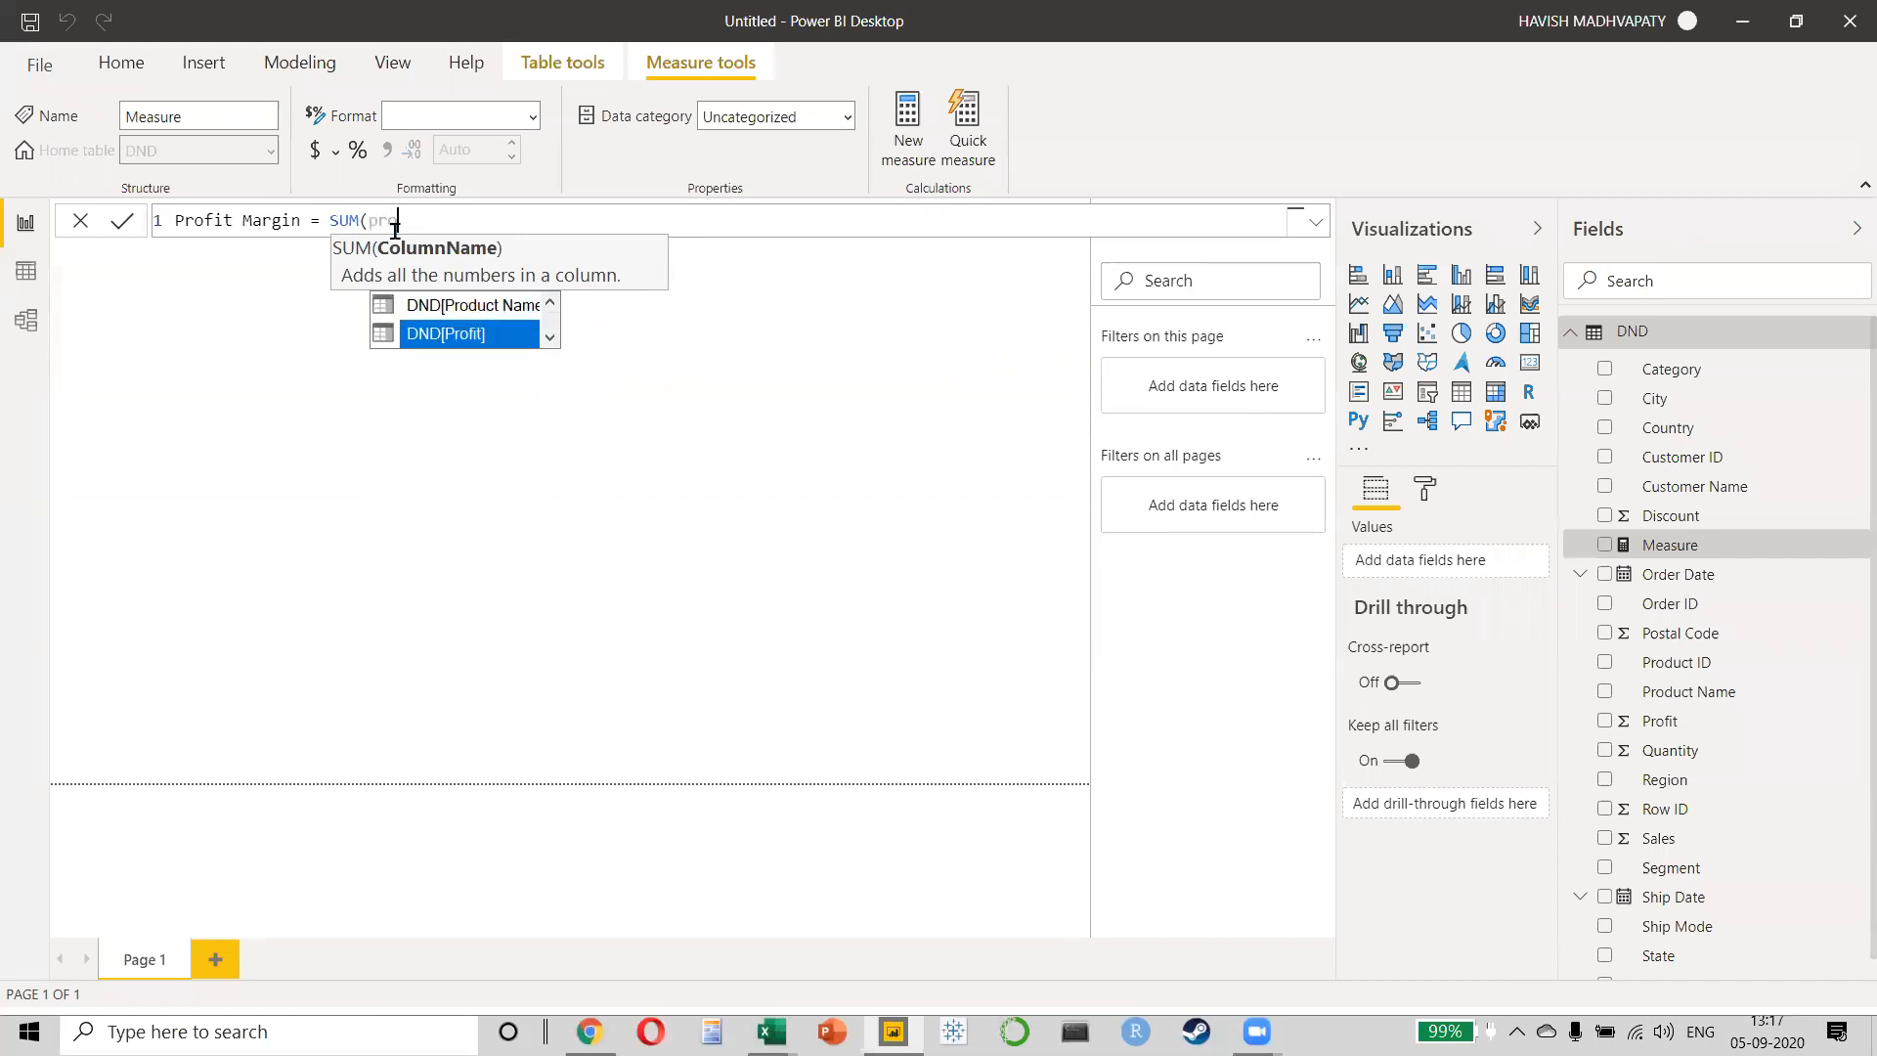
pyautogui.press('Tab')
# - Complete the Profit Margin formula as SUM(DND[Profit]) / SUM(DND[Sales]) and commit the measure
pyautogui.write(') / sum')
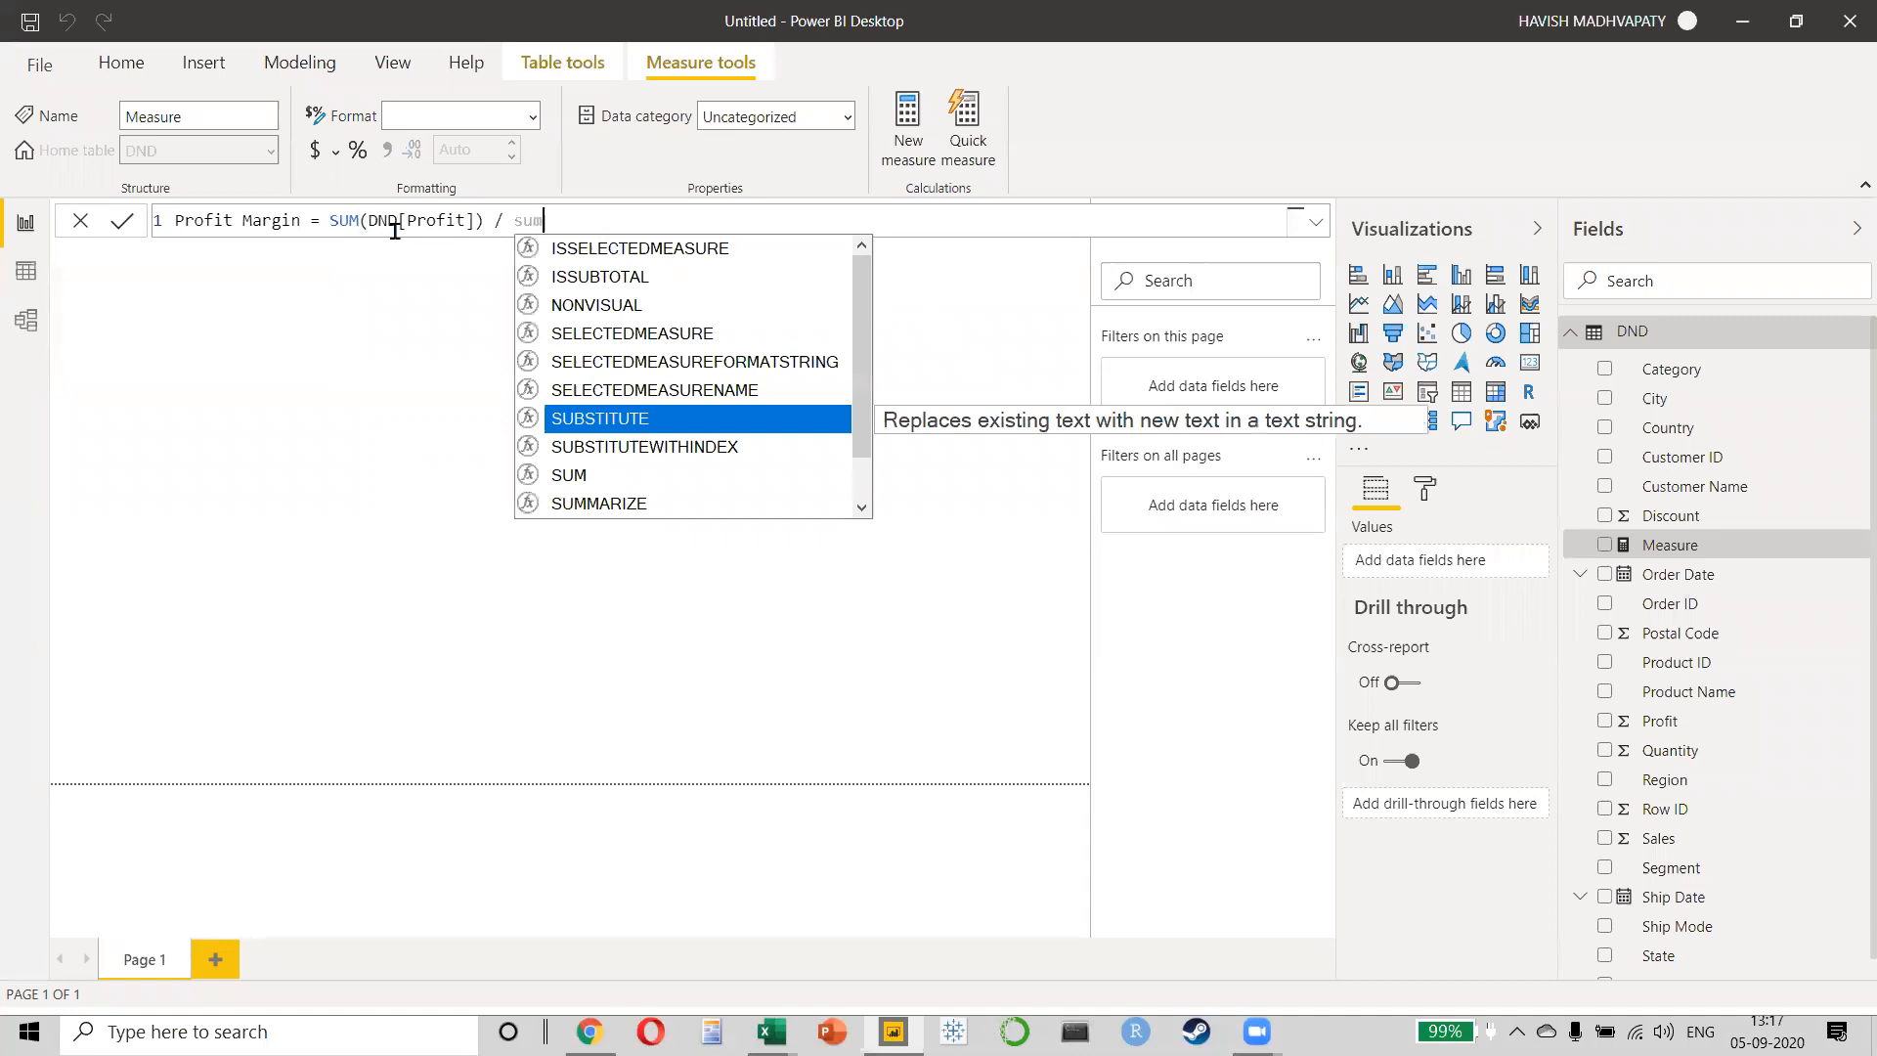
pyautogui.press('Tab')
pyautogui.write('sa')
pyautogui.press('Tab')
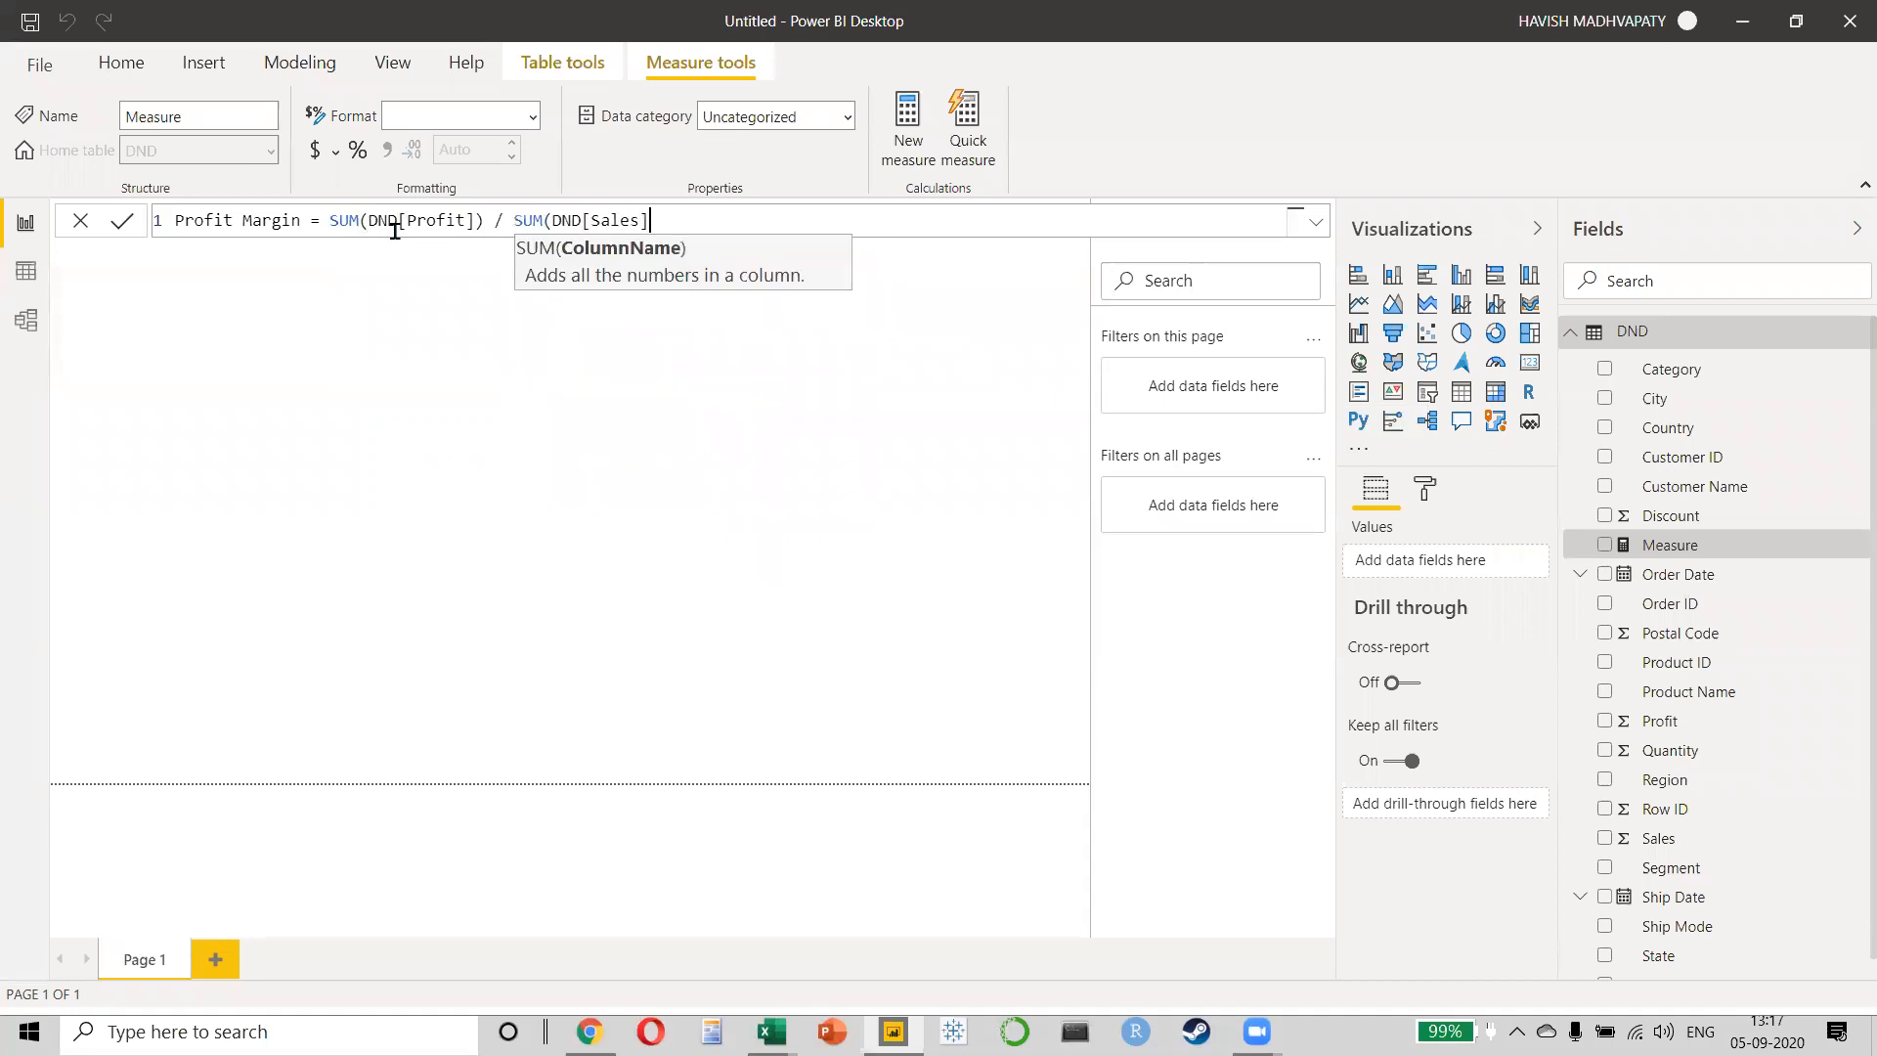
pyautogui.write(')')
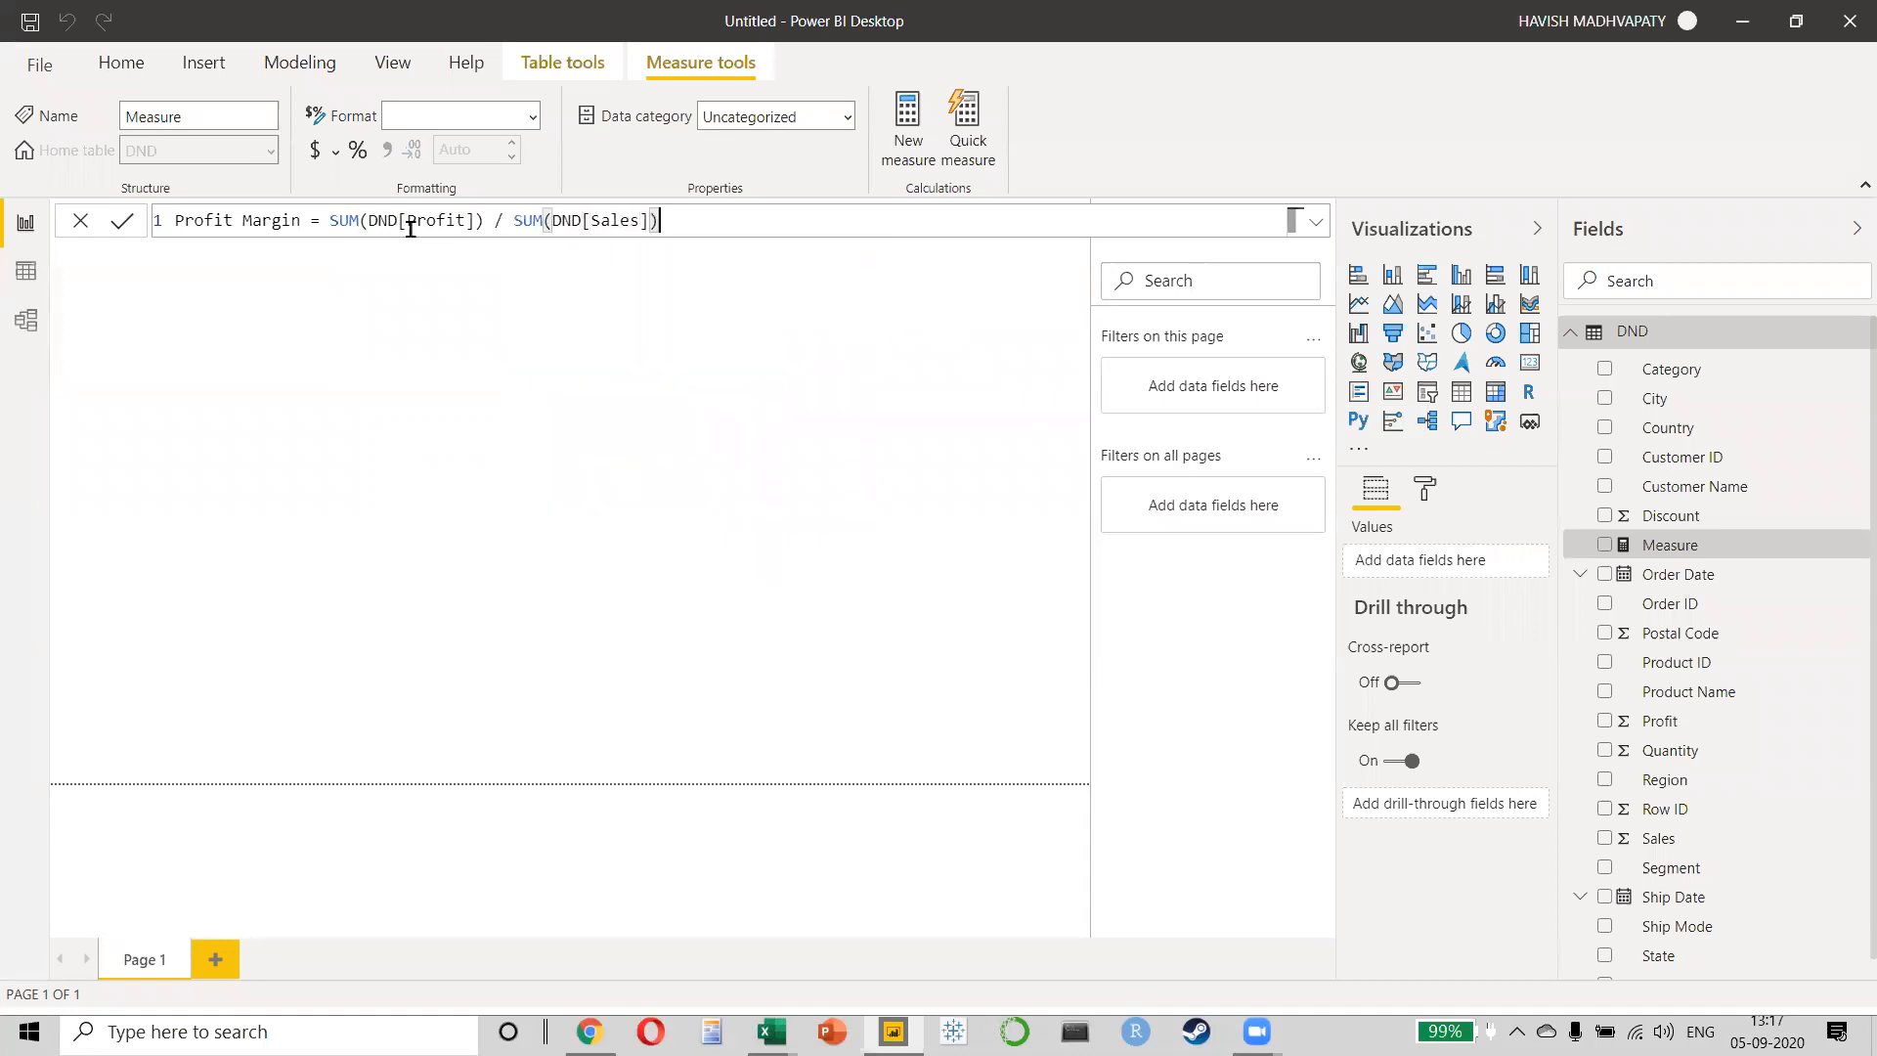
pyautogui.doubleClick(572, 219)
pyautogui.doubleClick(378, 220)
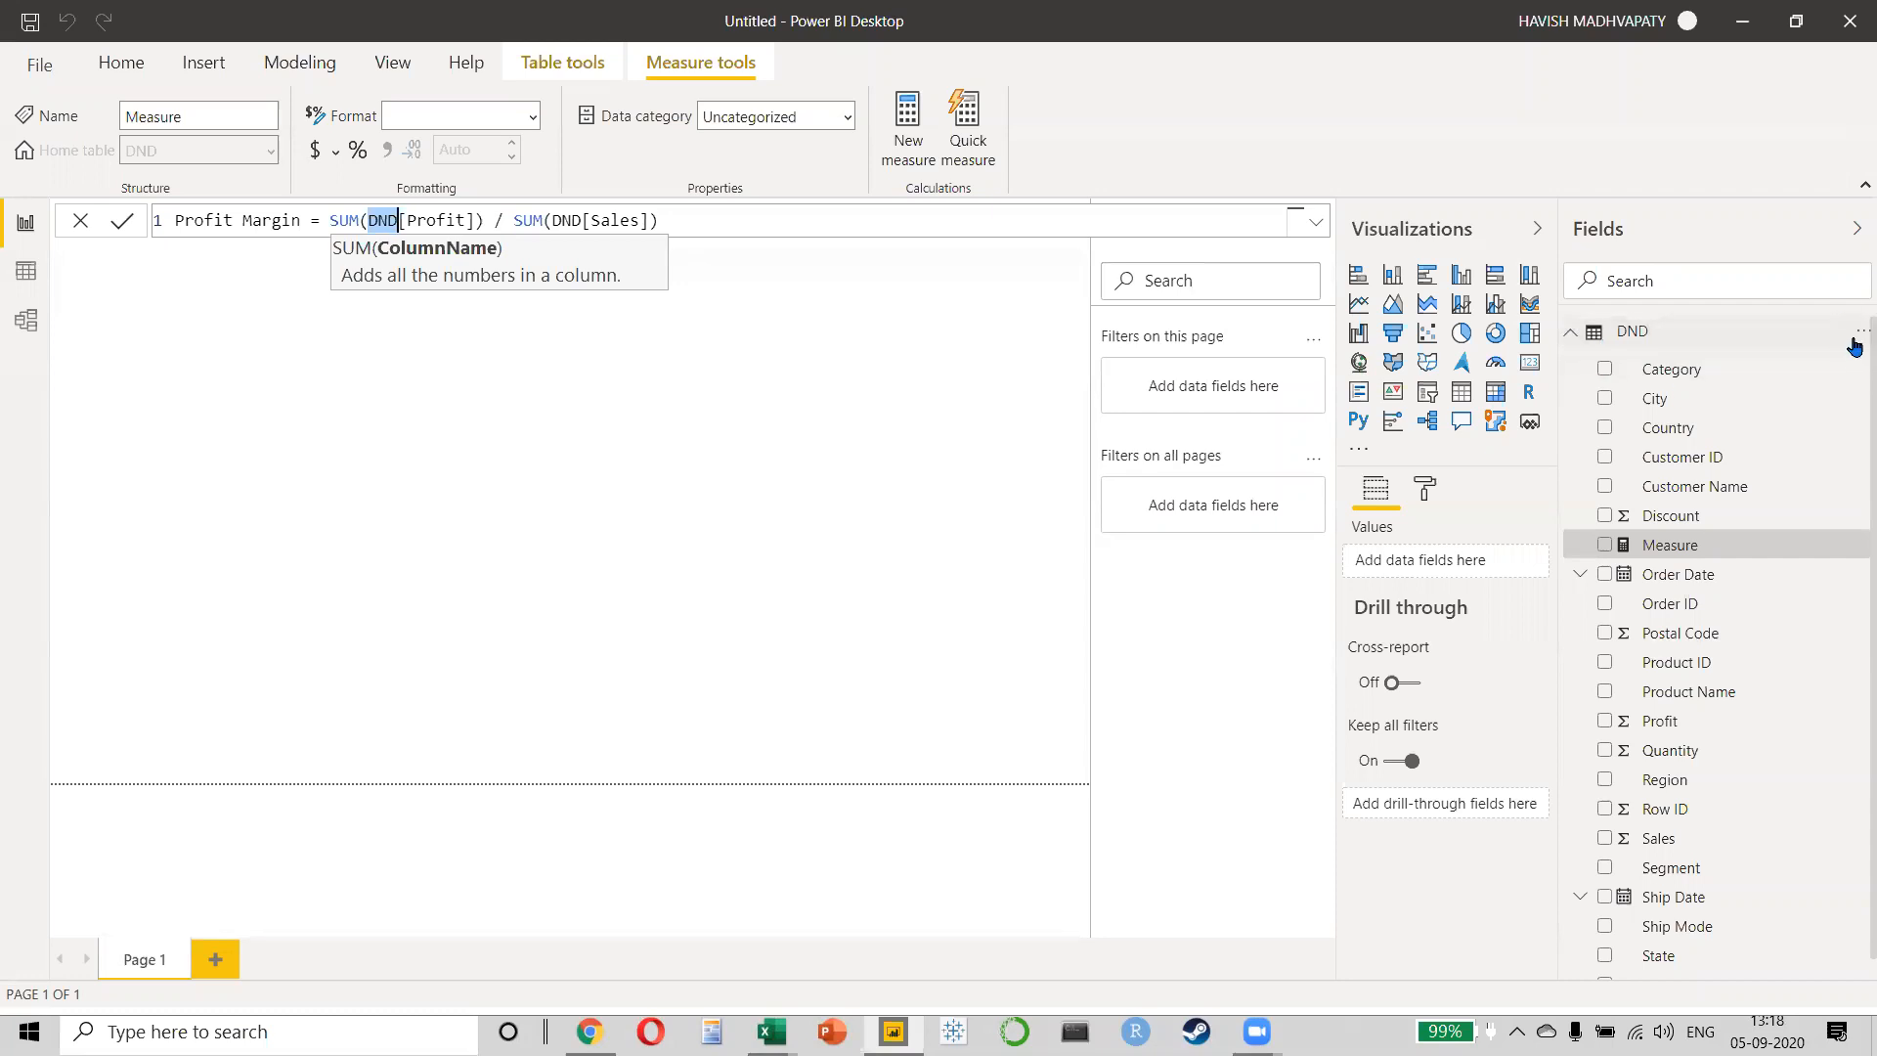
pyautogui.press('Return')
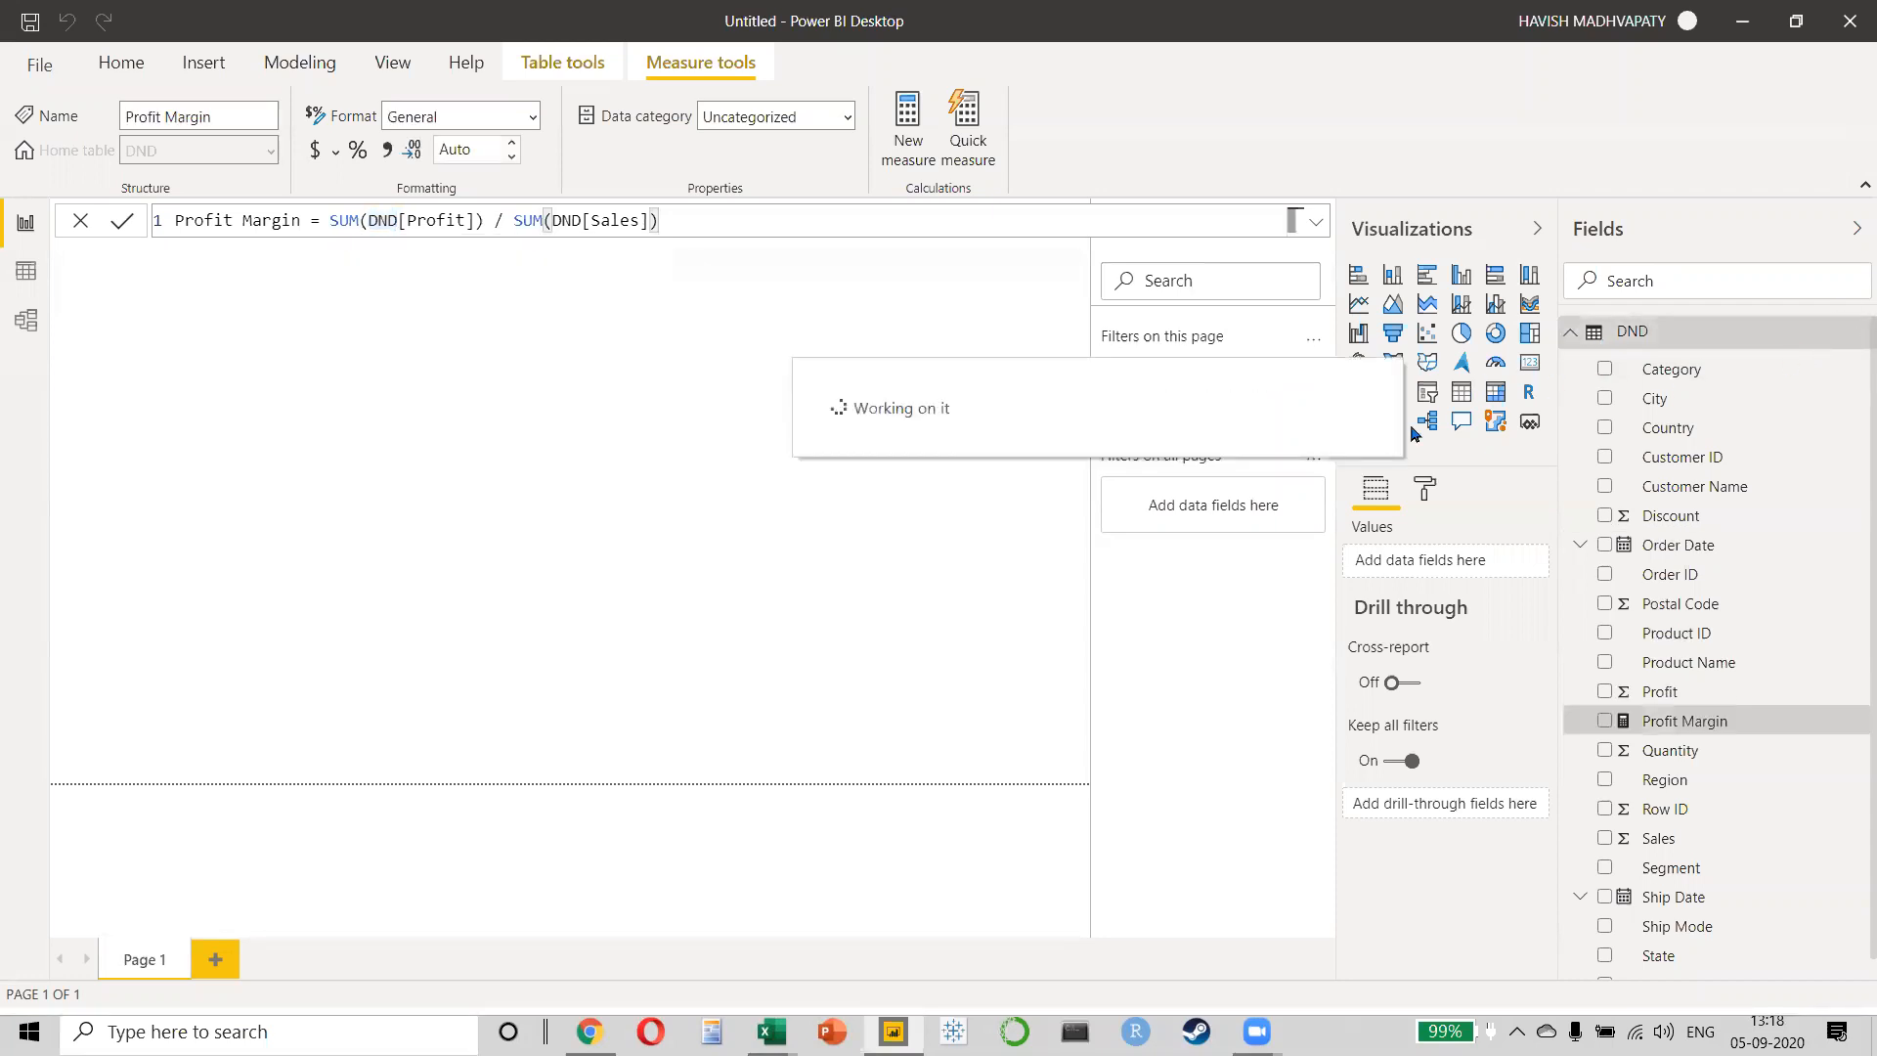
# - Rename the DND table as Fact_Sales
pyautogui.click(1855, 335)
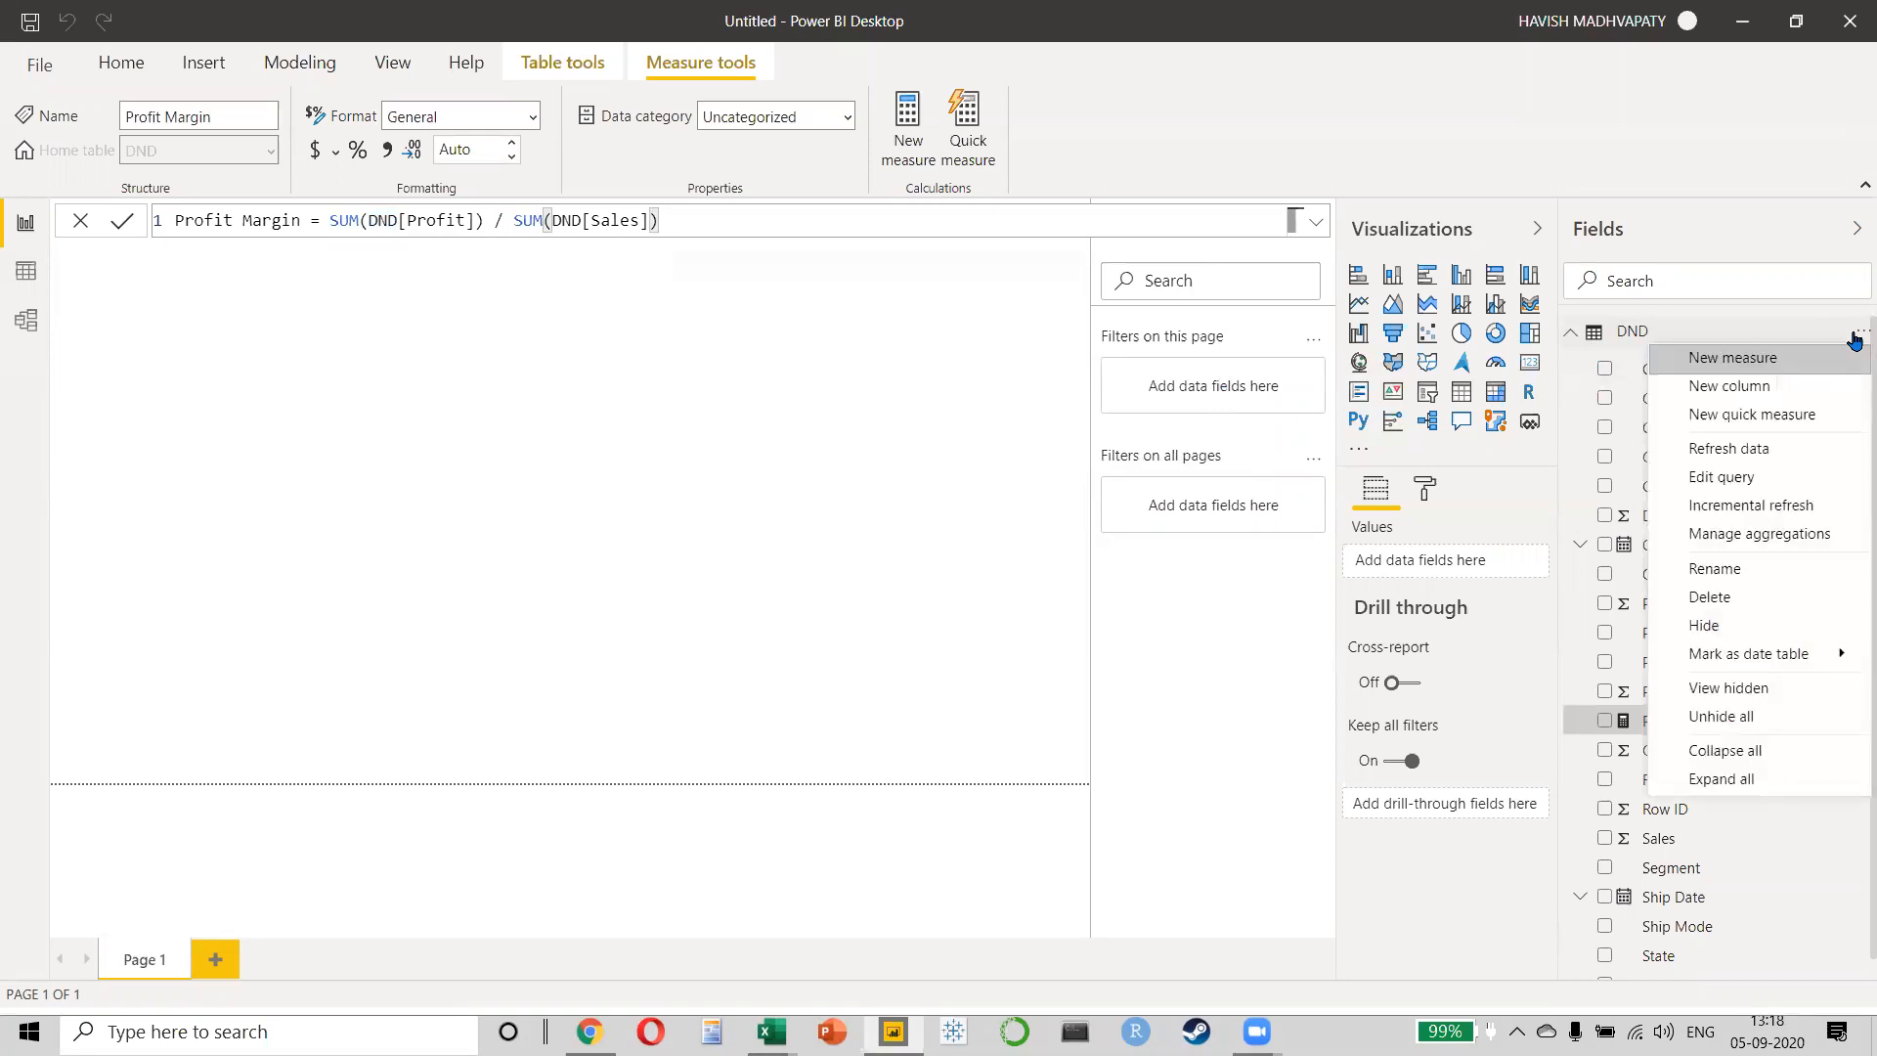
pyautogui.click(1745, 571)
pyautogui.write('Fact_')
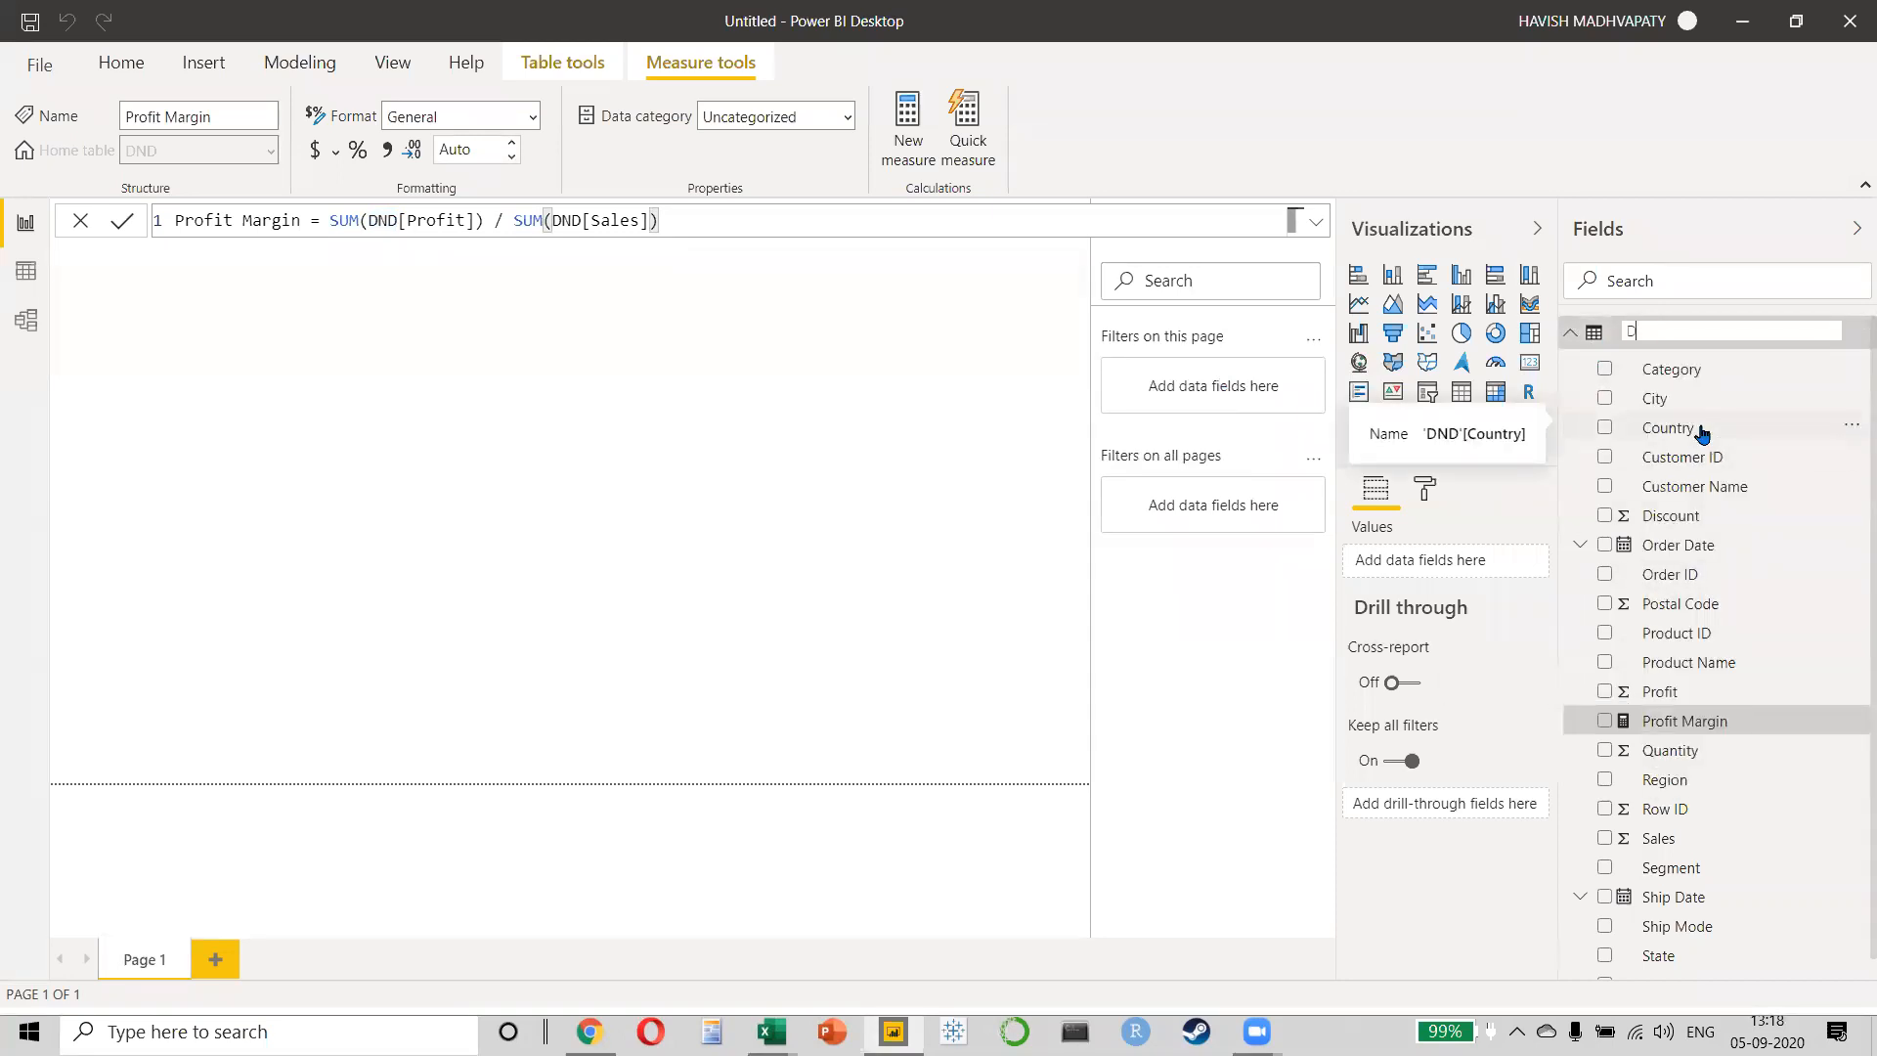
pyautogui.write('Sales')
pyautogui.press('Return')
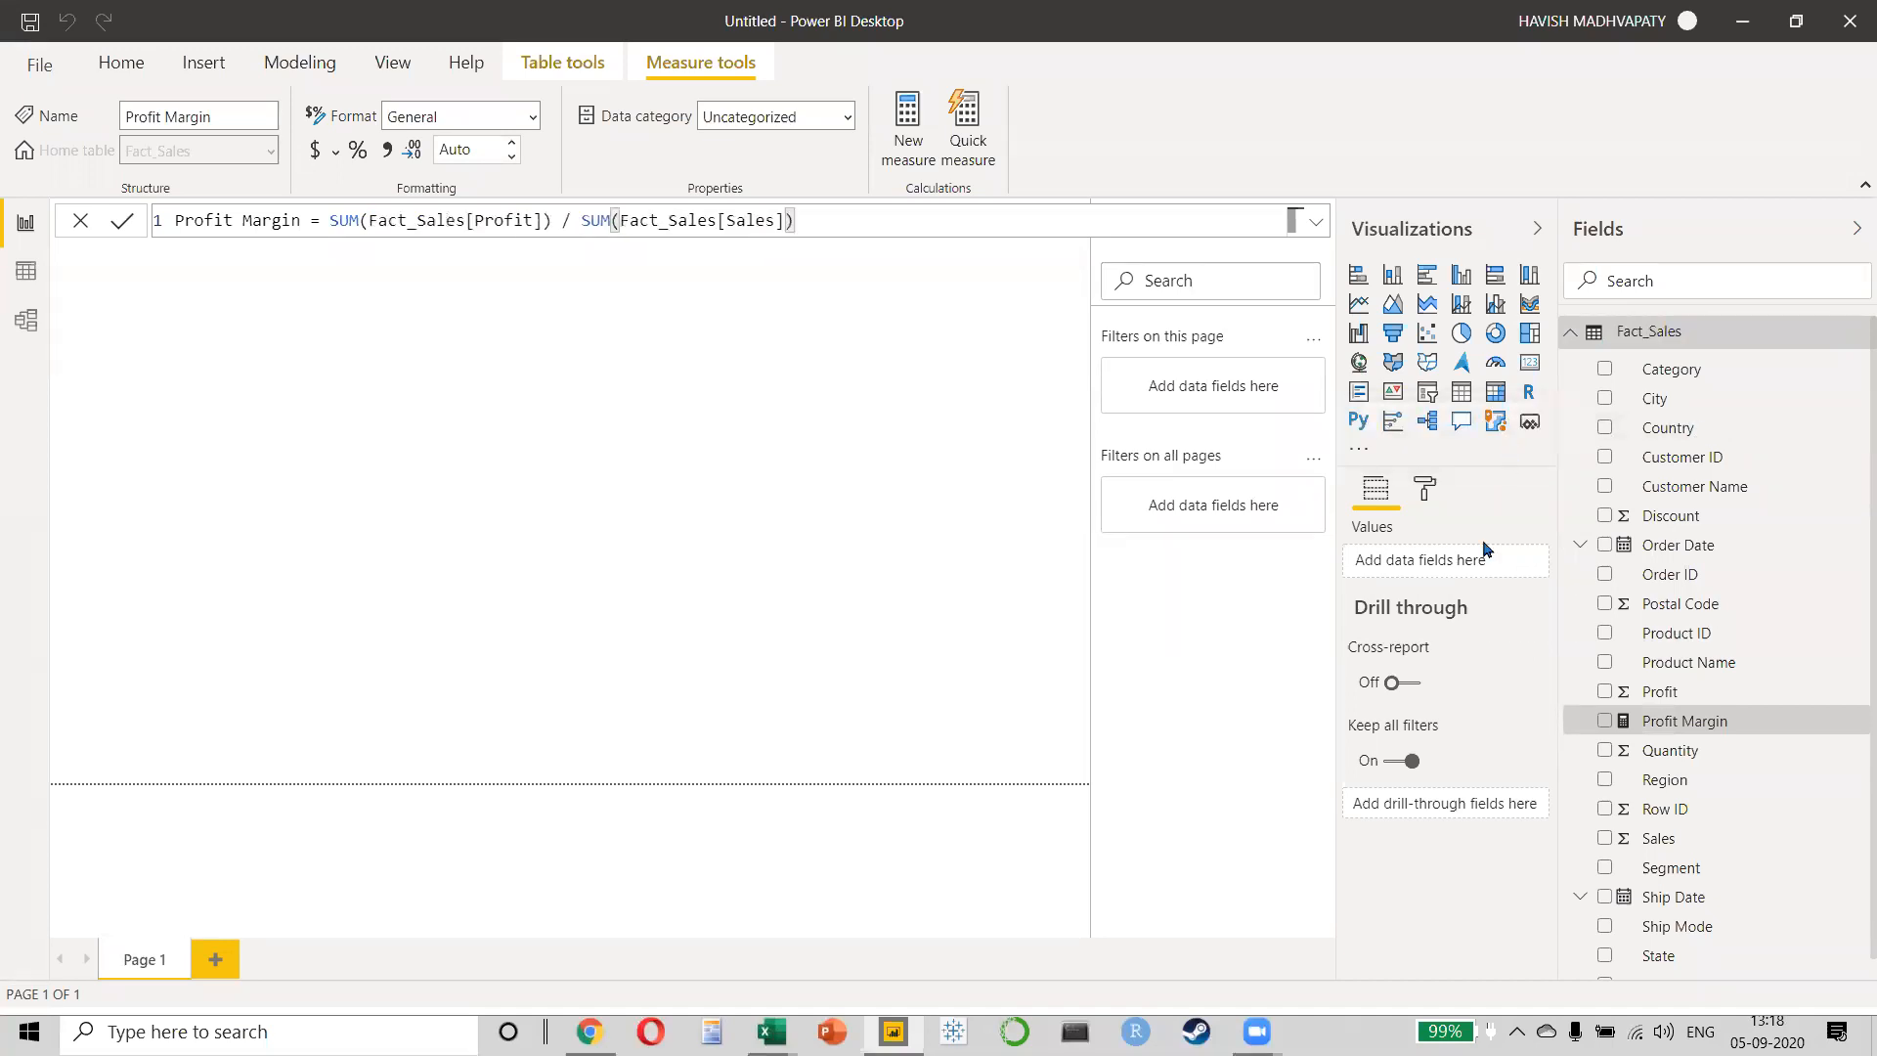
# - Review the table references in the Profit Margin formula, and inspect the grand total margin in E8 of the Excel sheet
pyautogui.doubleClick(690, 220)
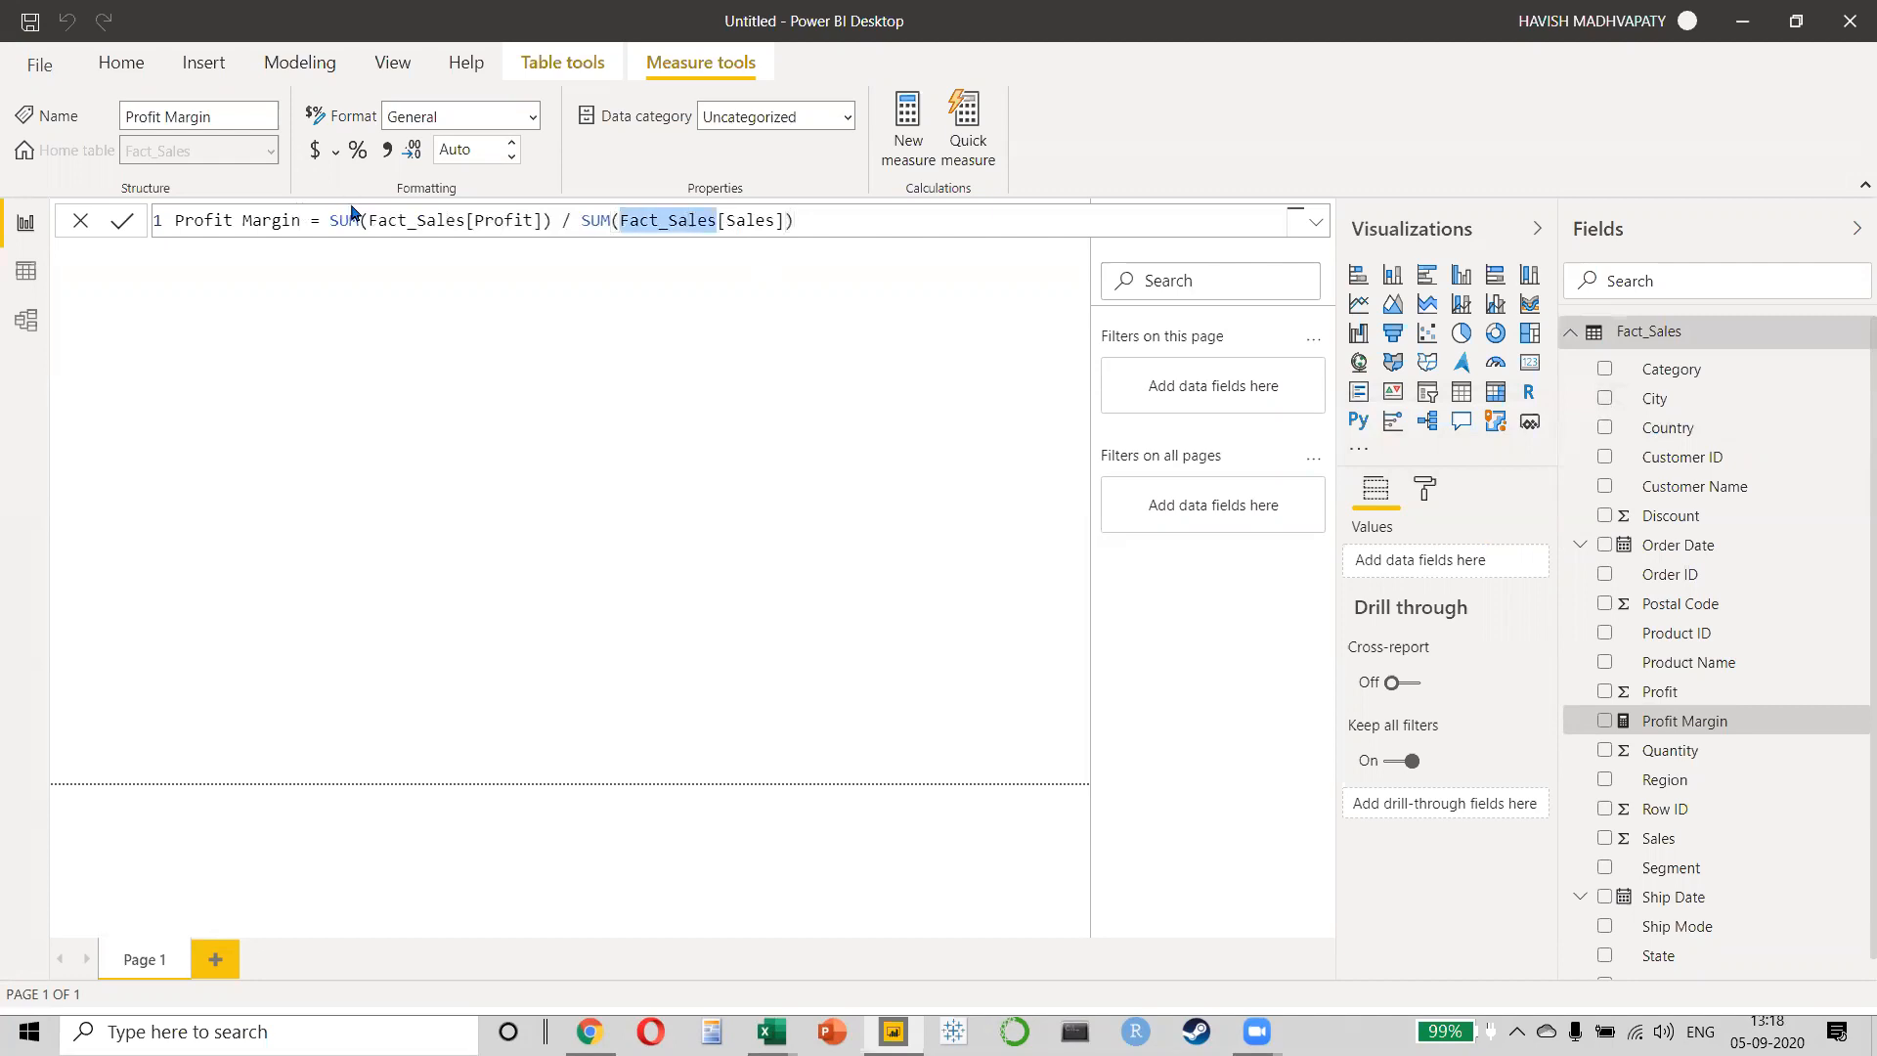
pyautogui.doubleClick(428, 220)
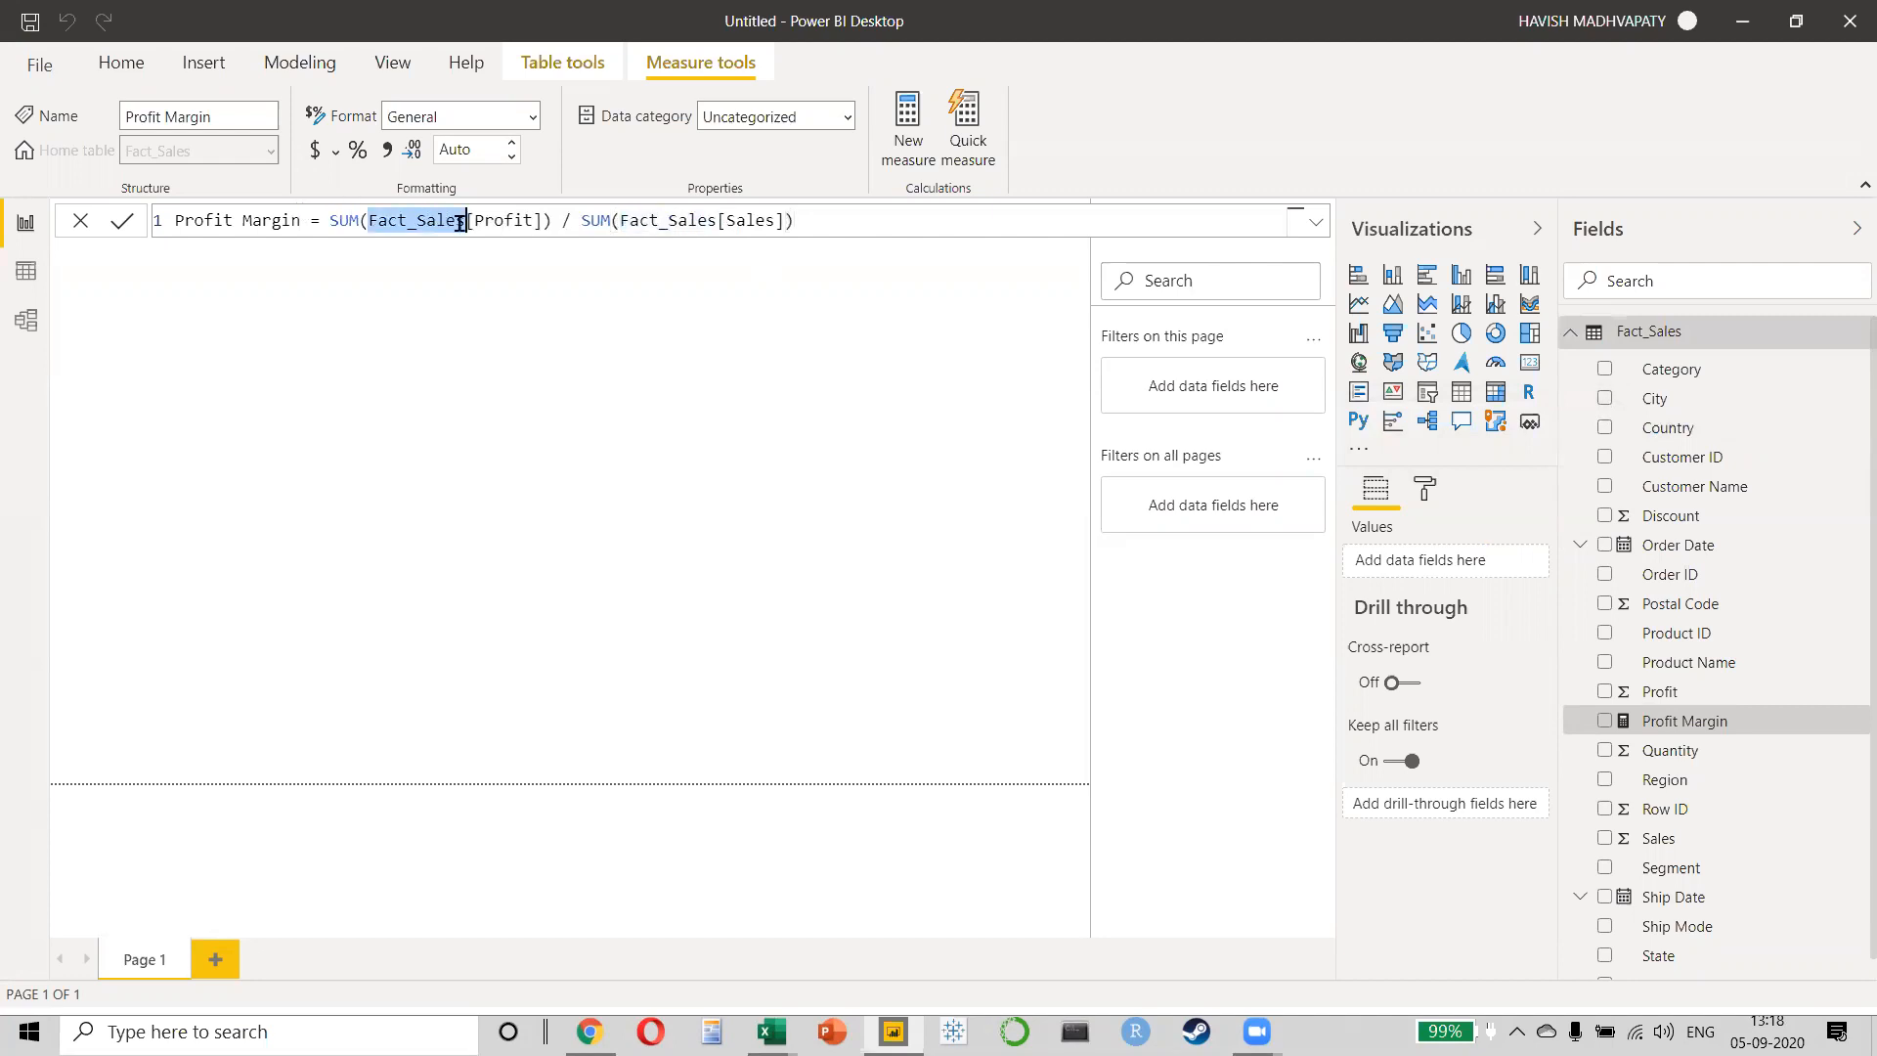
pyautogui.click(903, 223)
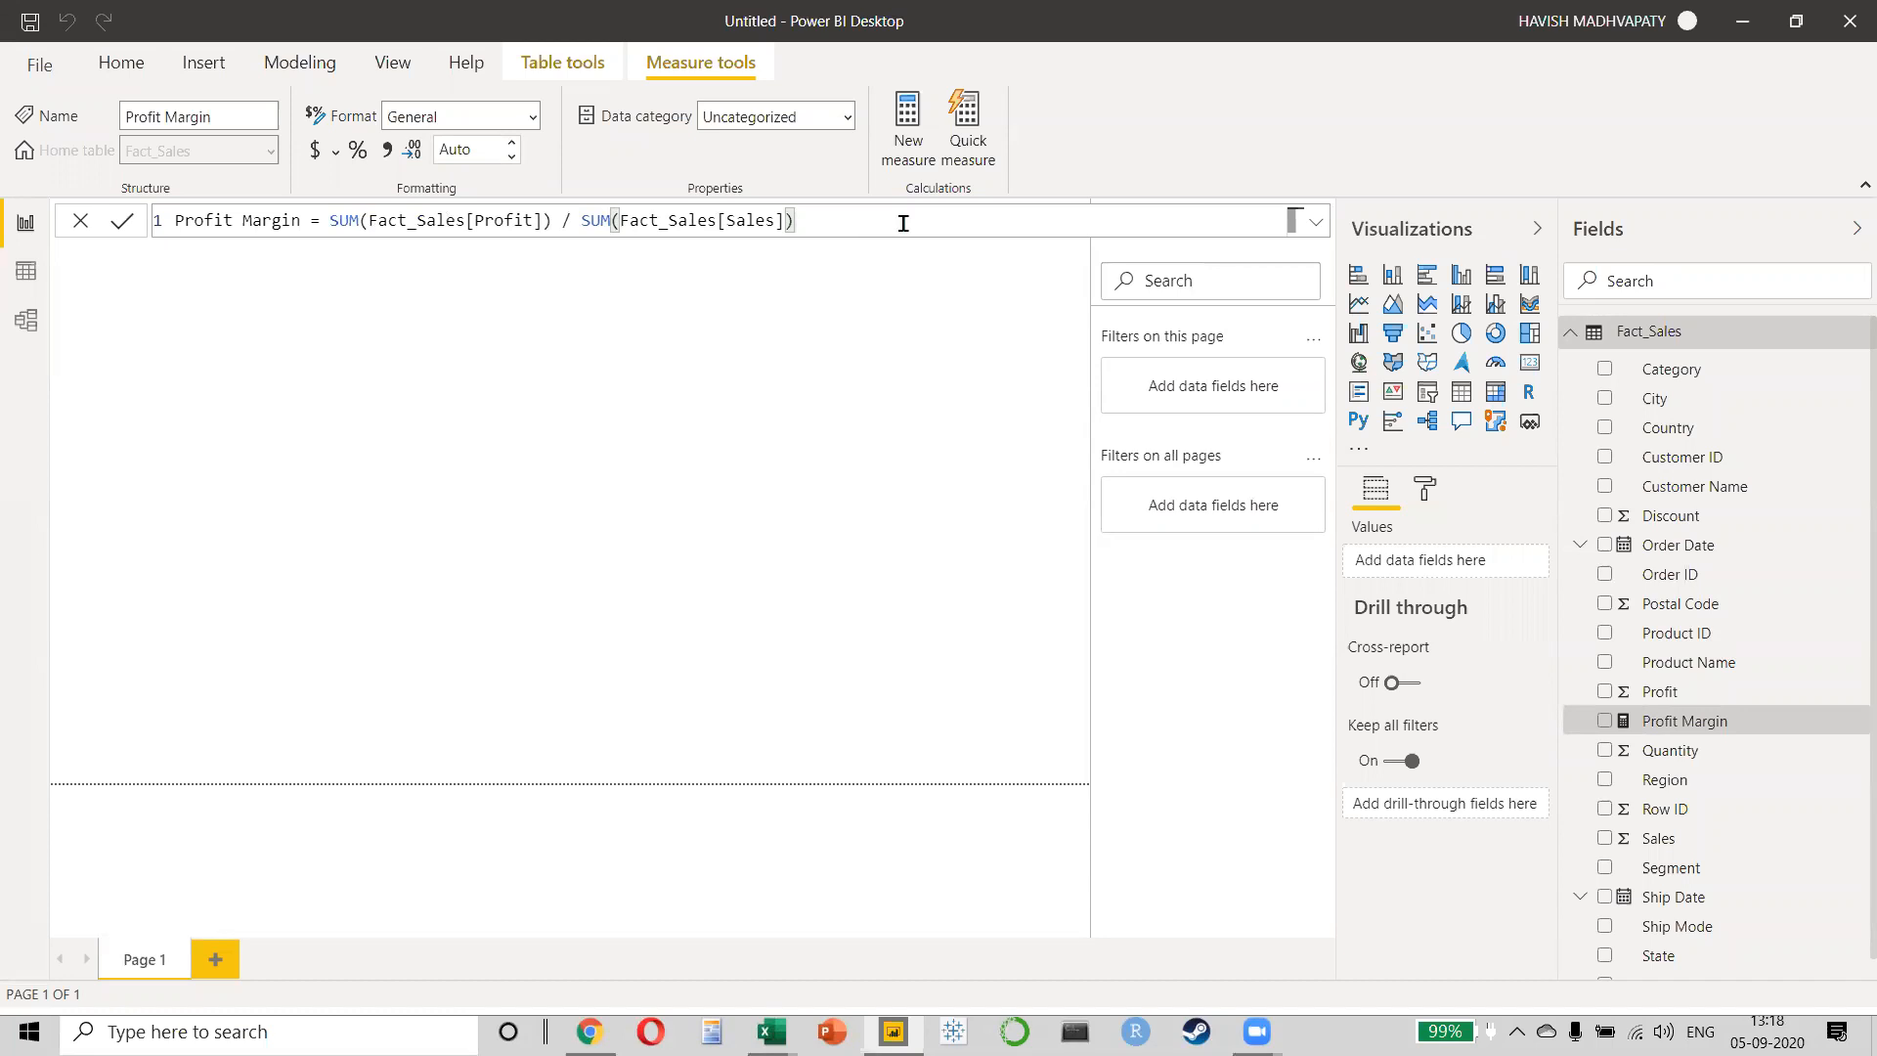
pyautogui.hotkey('alt', 'Tab')
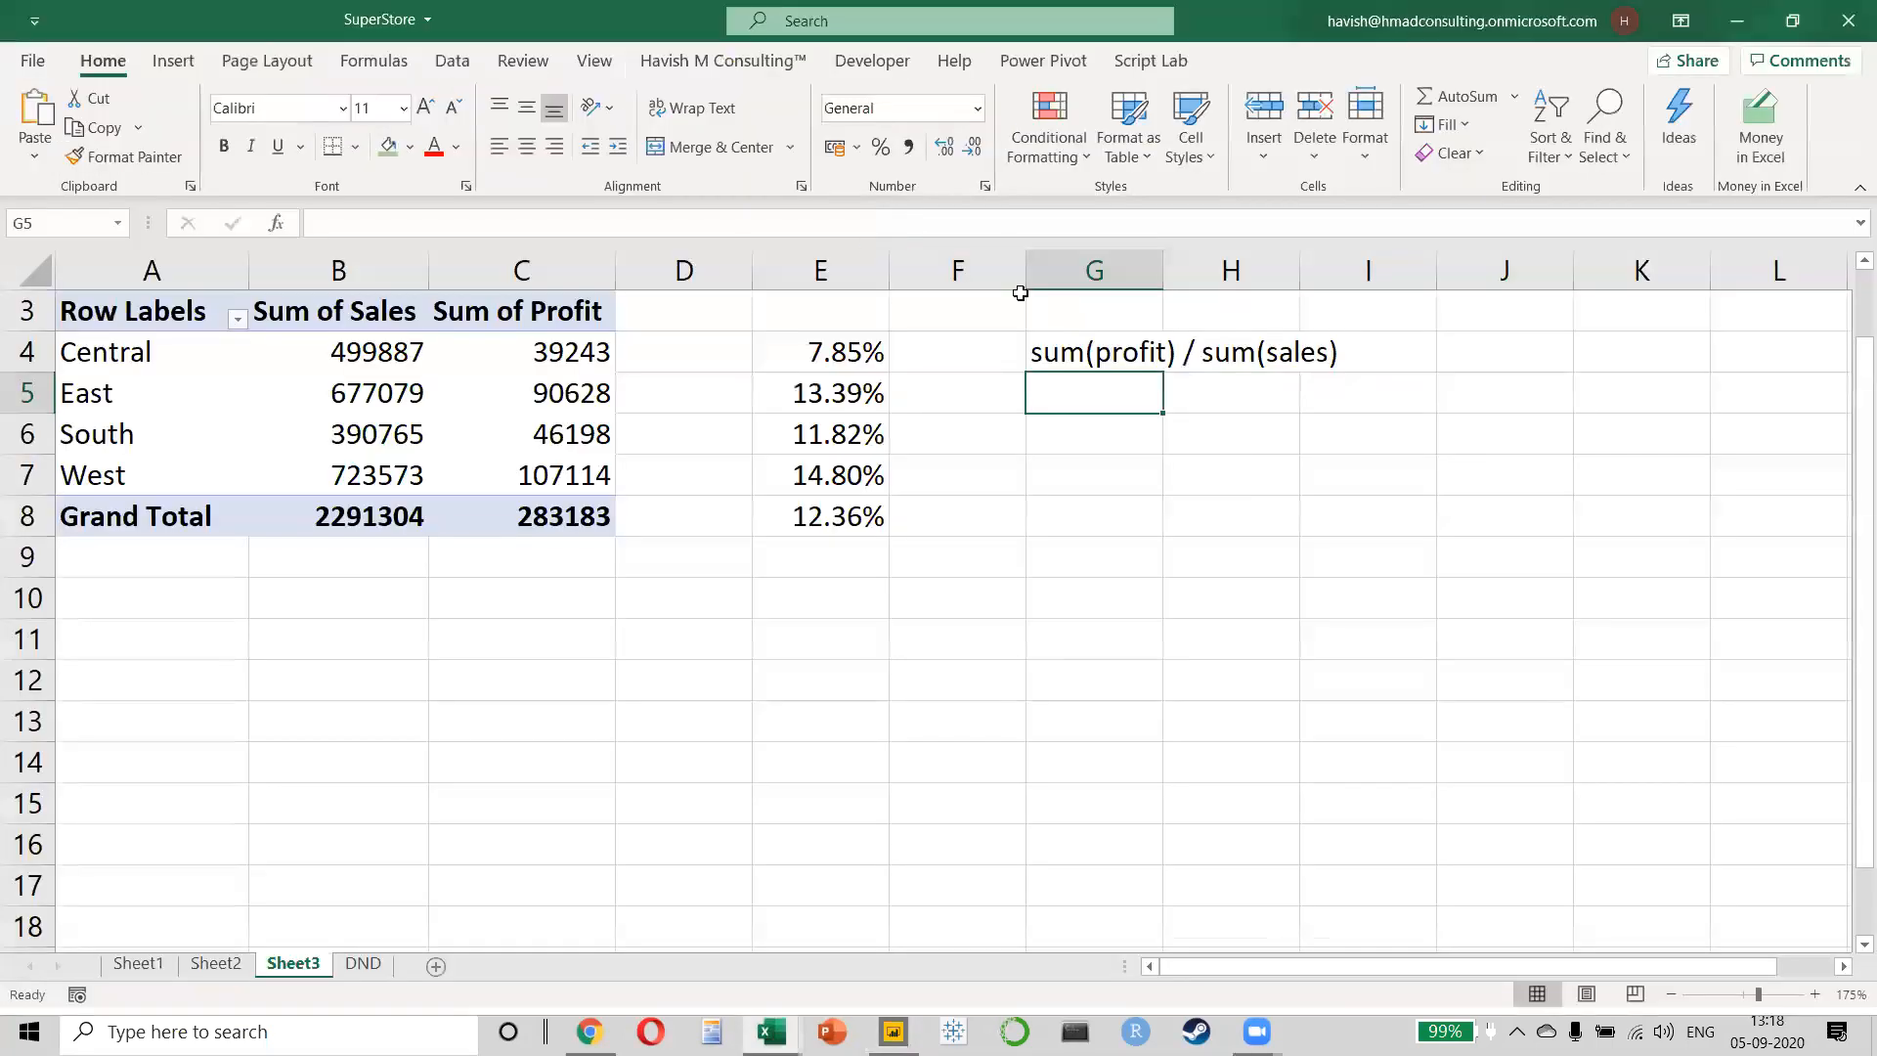
pyautogui.click(849, 518)
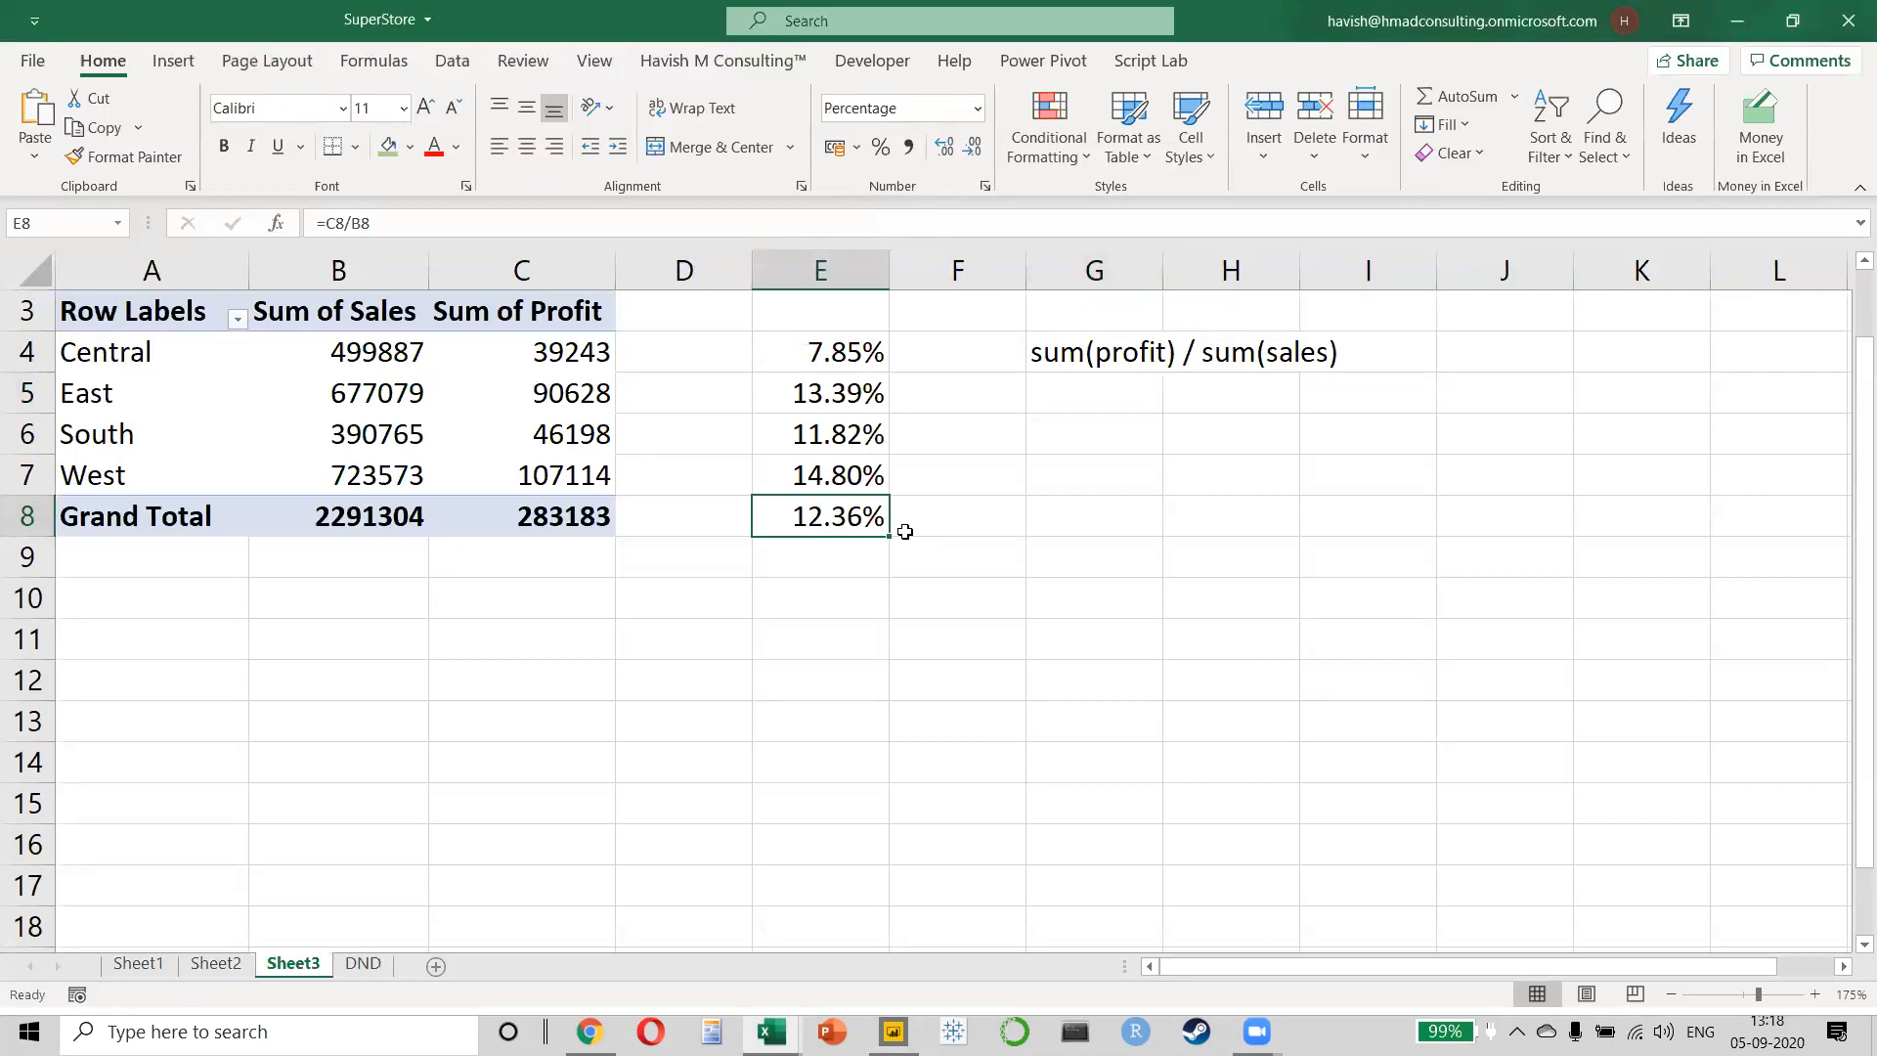
# - Switch to Power BI Desktop, add a Card visual near the middle of the report page and show the Profit Margin measure in it
pyautogui.hotkey('alt', 'Tab')
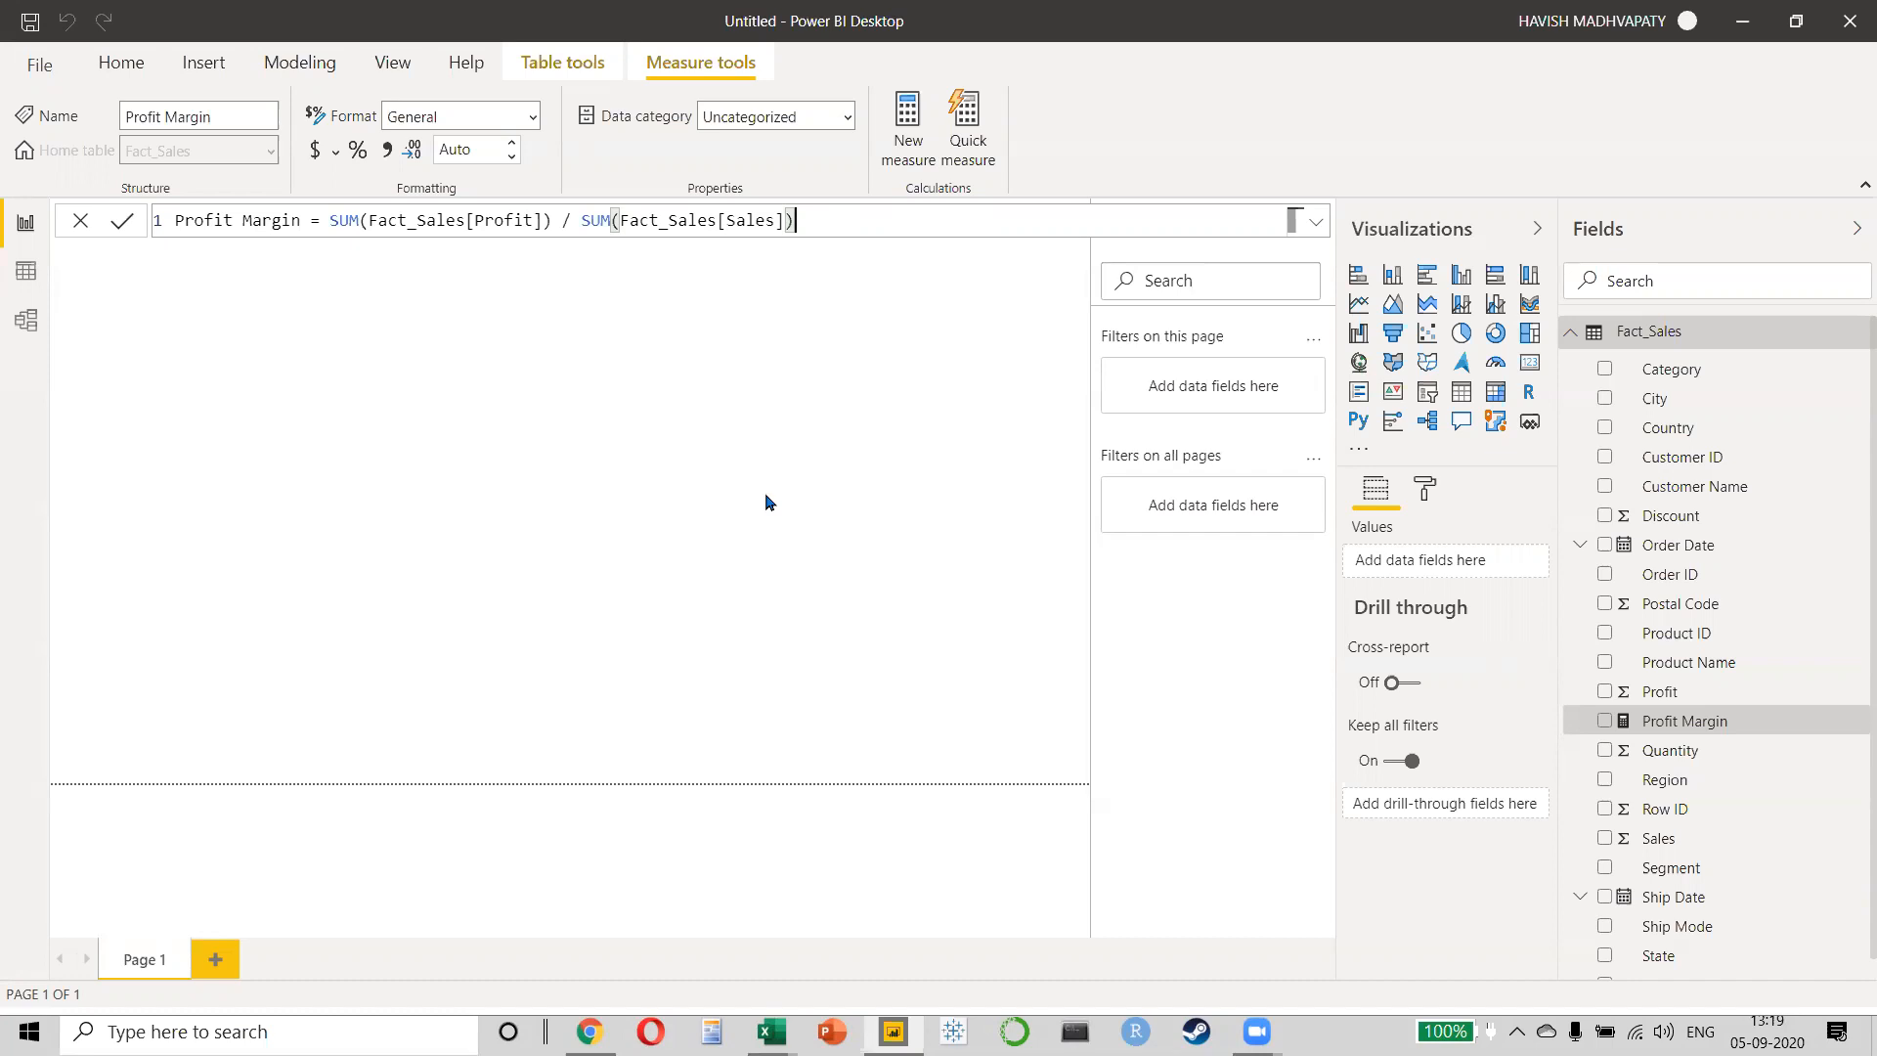
pyautogui.click(626, 418)
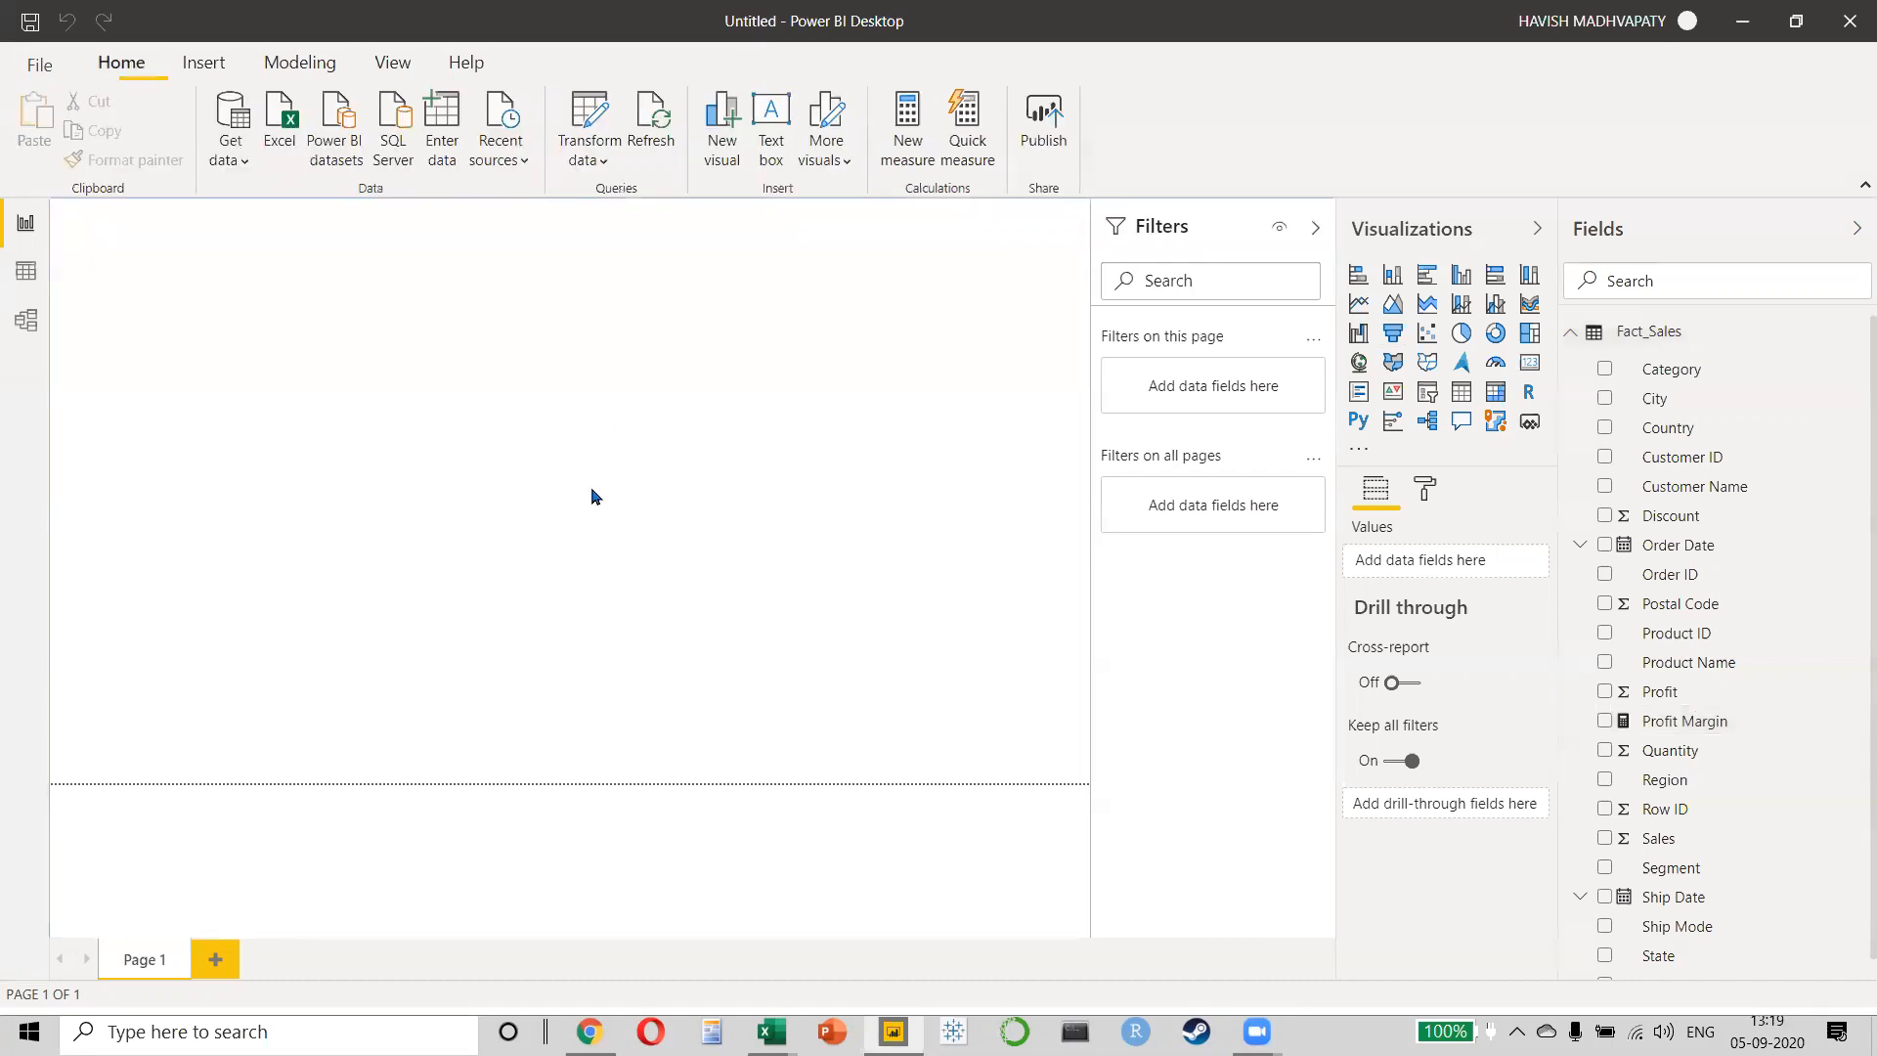
pyautogui.click(1527, 379)
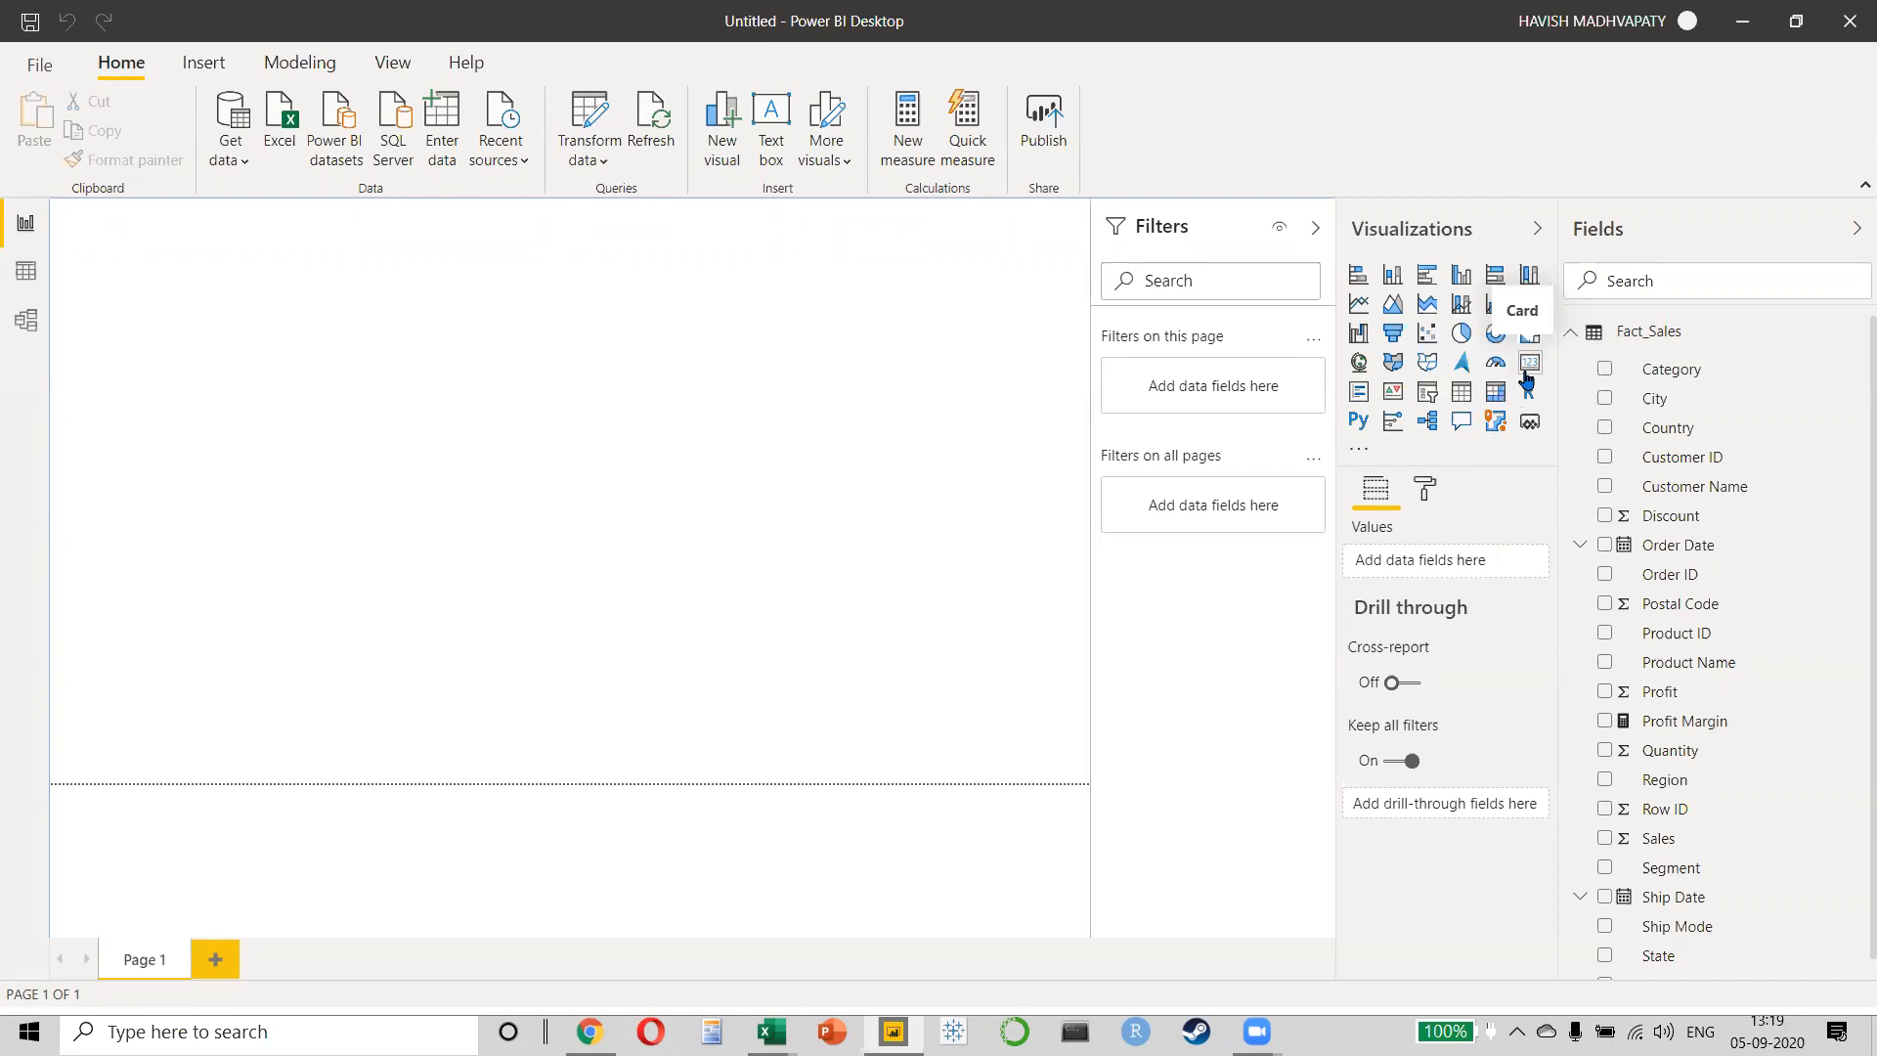
pyautogui.click(1527, 379)
pyautogui.moveTo(124, 310); pyautogui.dragTo(517, 489)
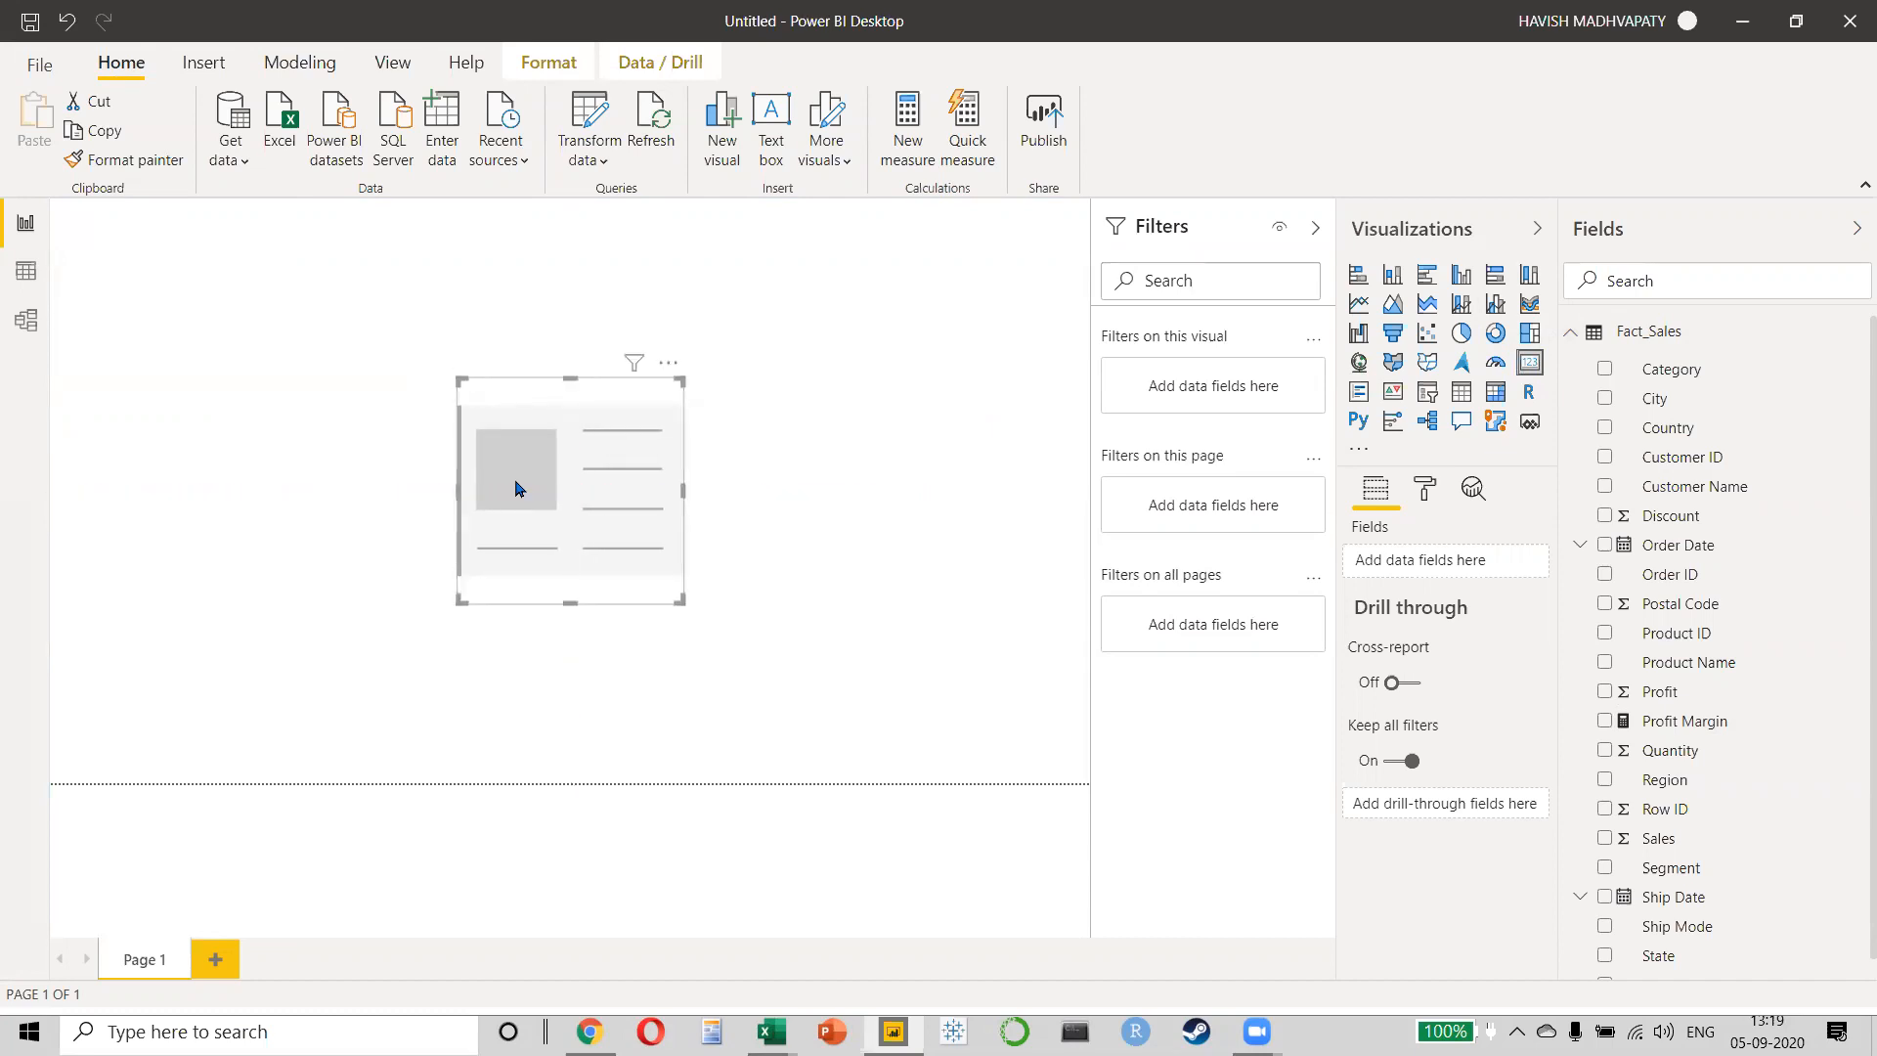
pyautogui.press('ctrl')
pyautogui.press('ctrl')
pyautogui.moveTo(1664, 718); pyautogui.dragTo(537, 482)
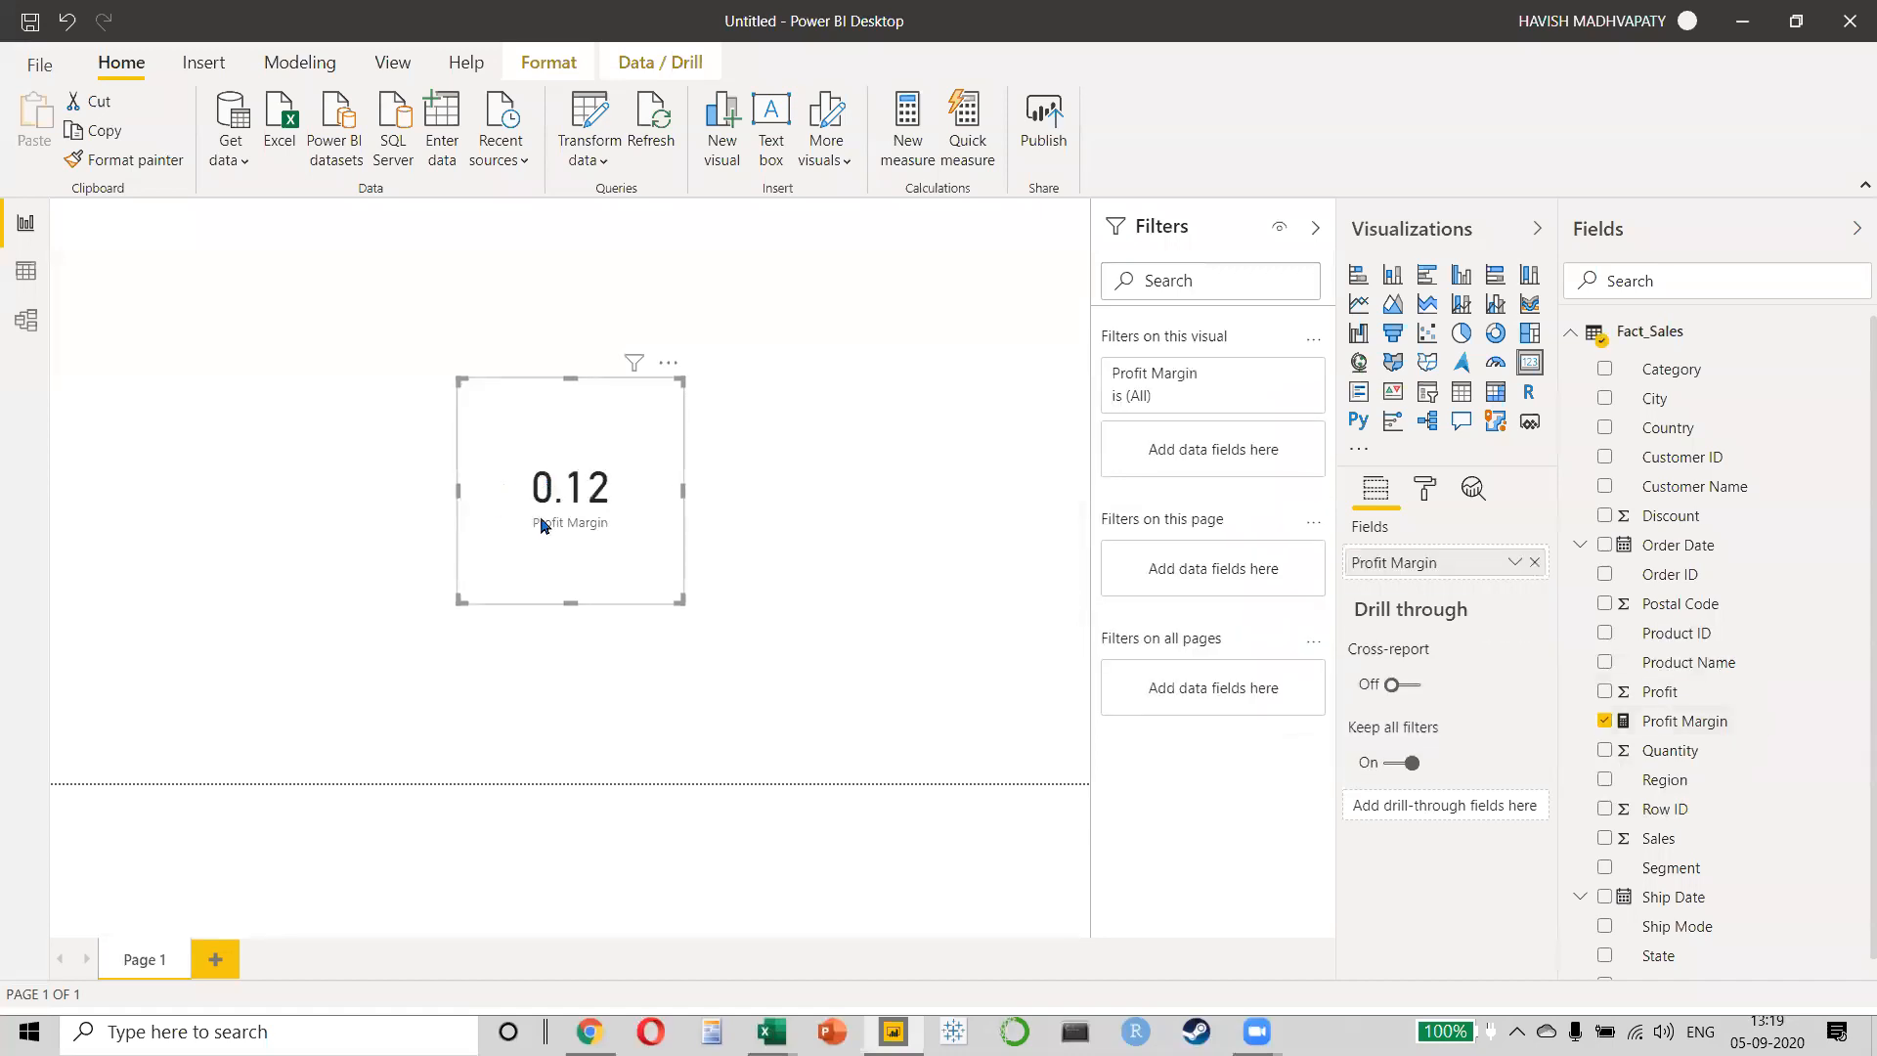
# - Format the Profit Margin measure as a percentage
pyautogui.click(1426, 491)
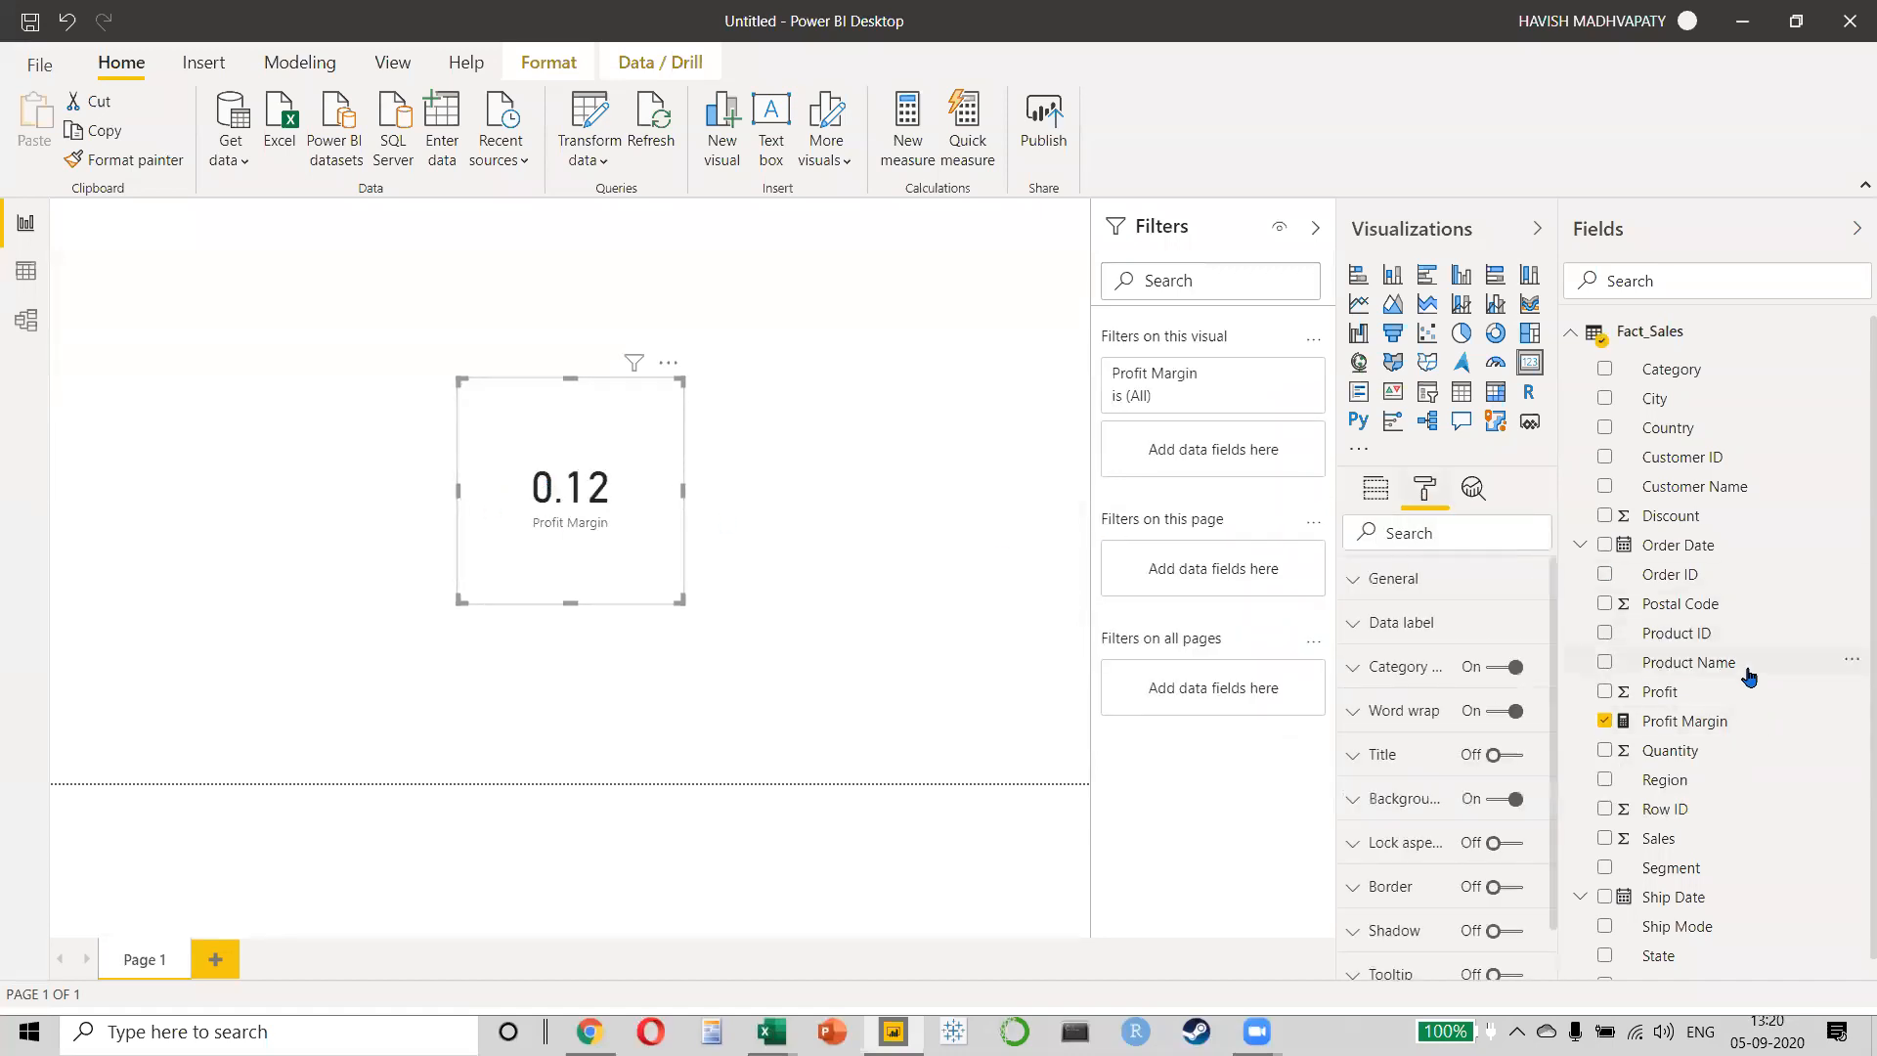
pyautogui.click(1706, 723)
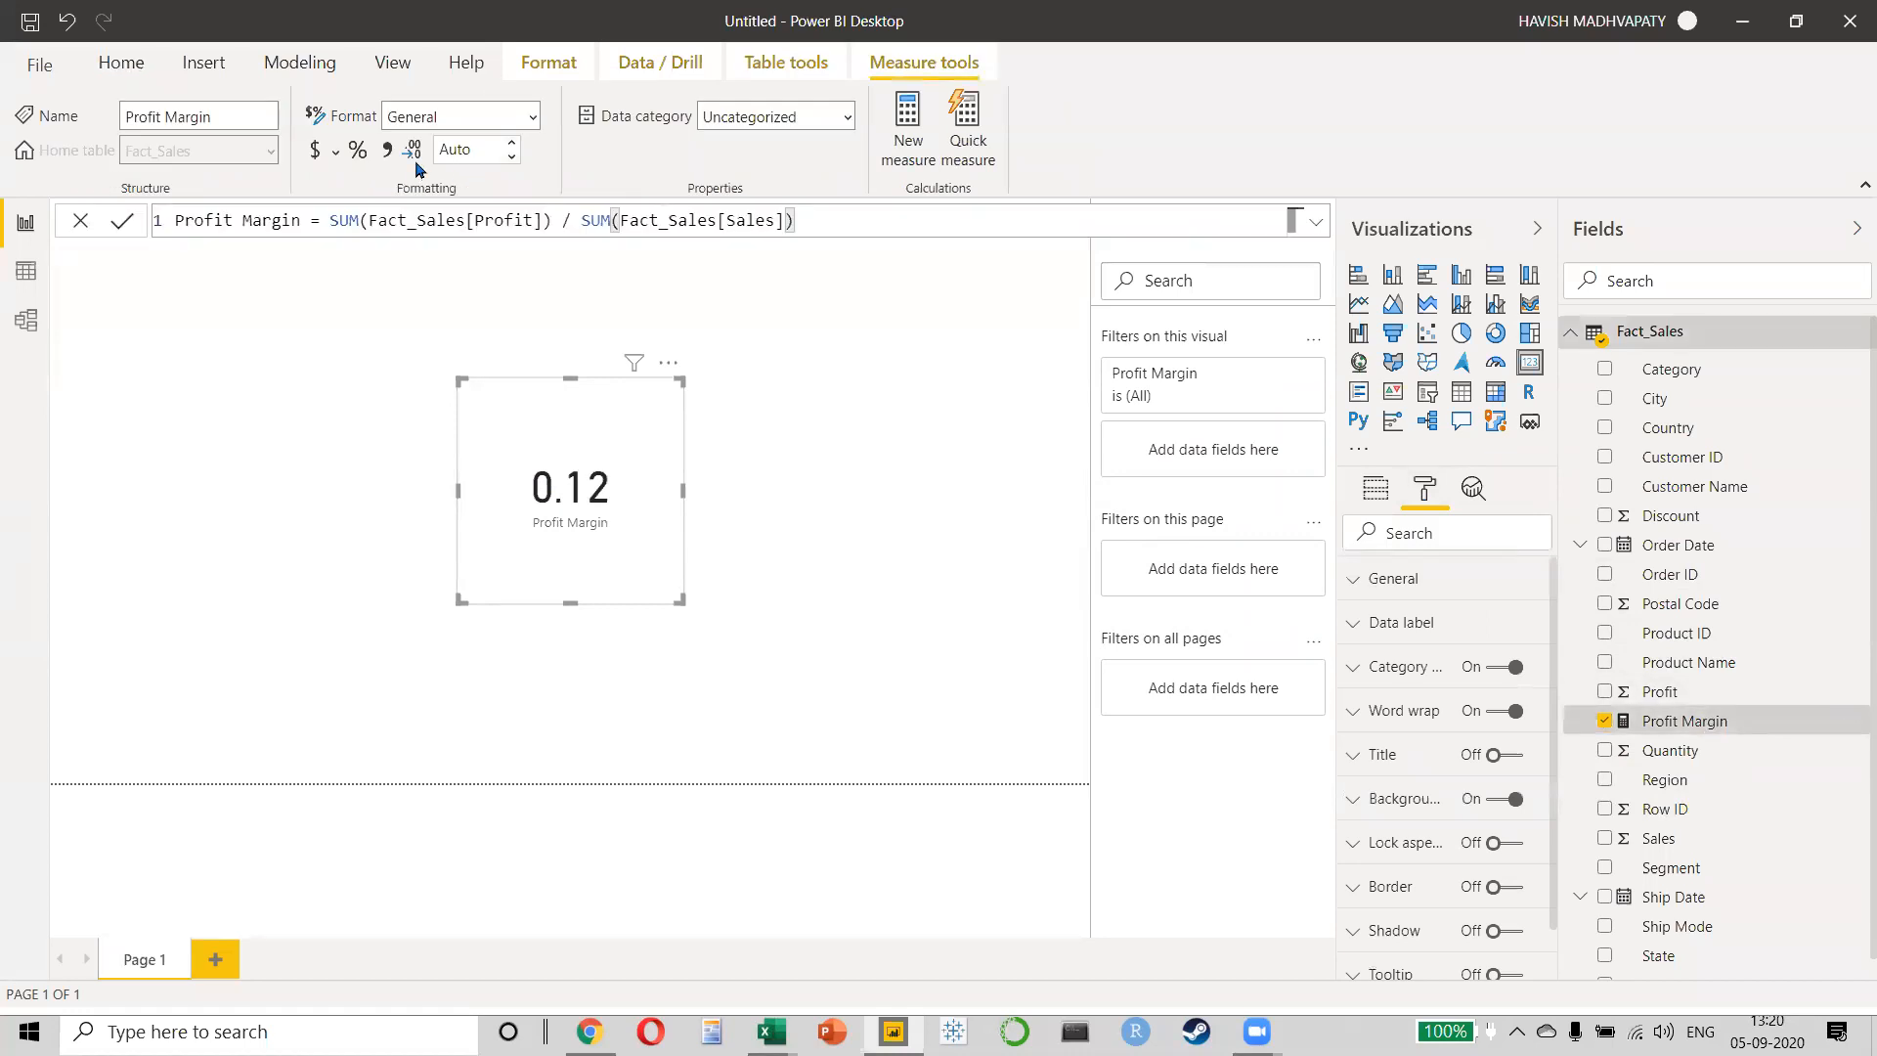
pyautogui.click(357, 150)
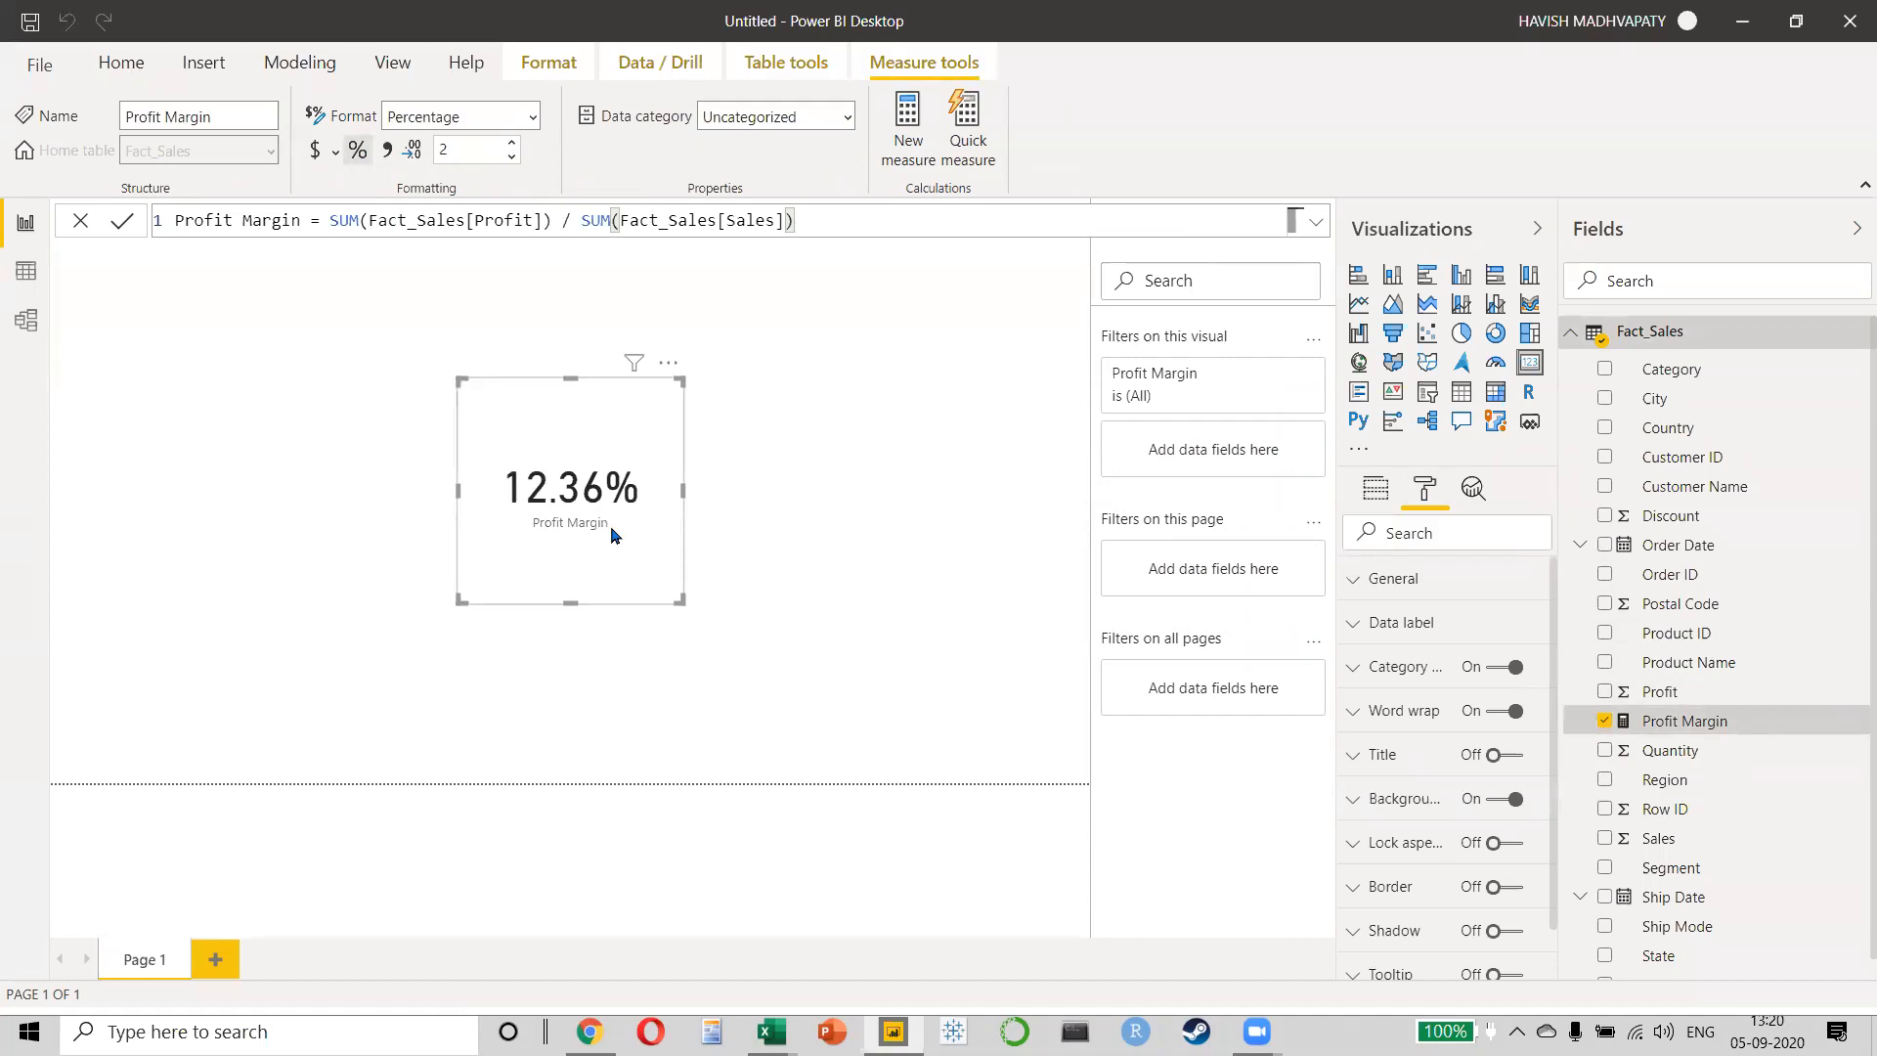
# - Switch to the SuperStore workbook in Excel and make the grand total margin in E8 bold
pyautogui.hotkey('alt', 'Tab')
pyautogui.press('Tab')
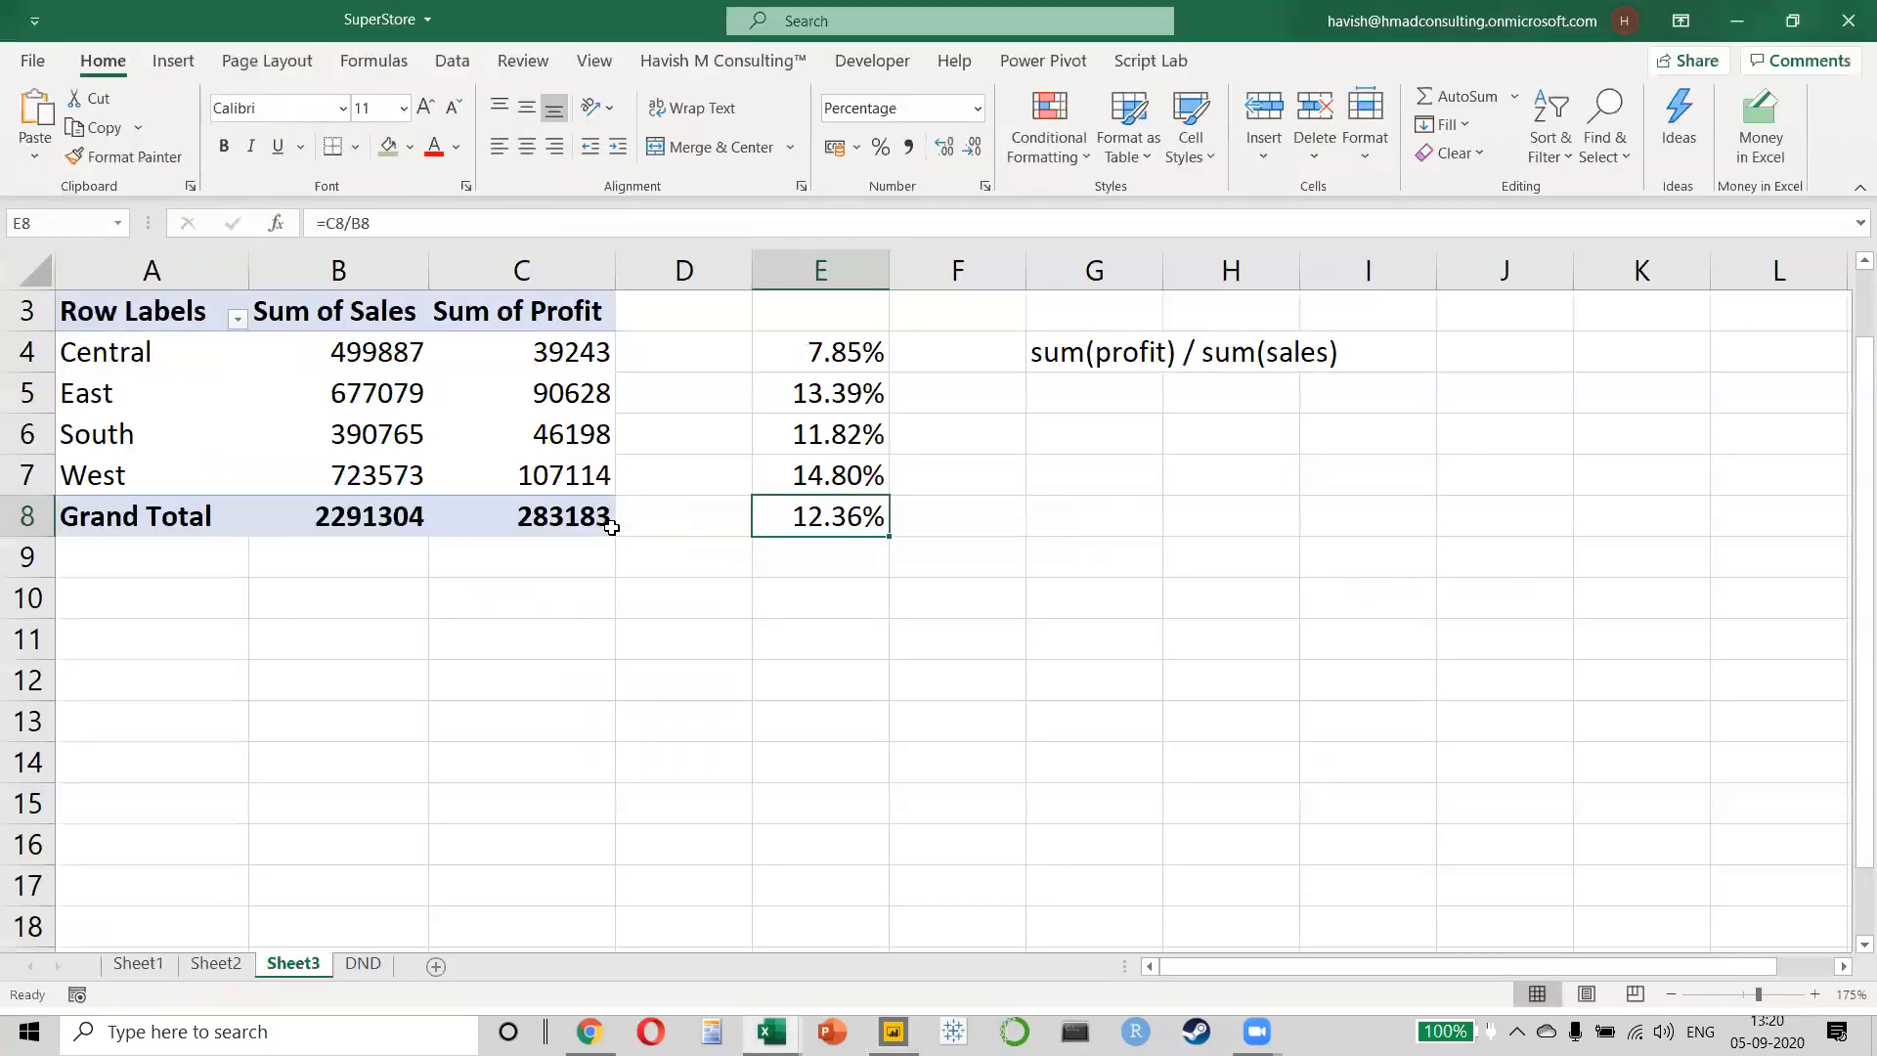
pyautogui.hotkey('ctrl', 'b')
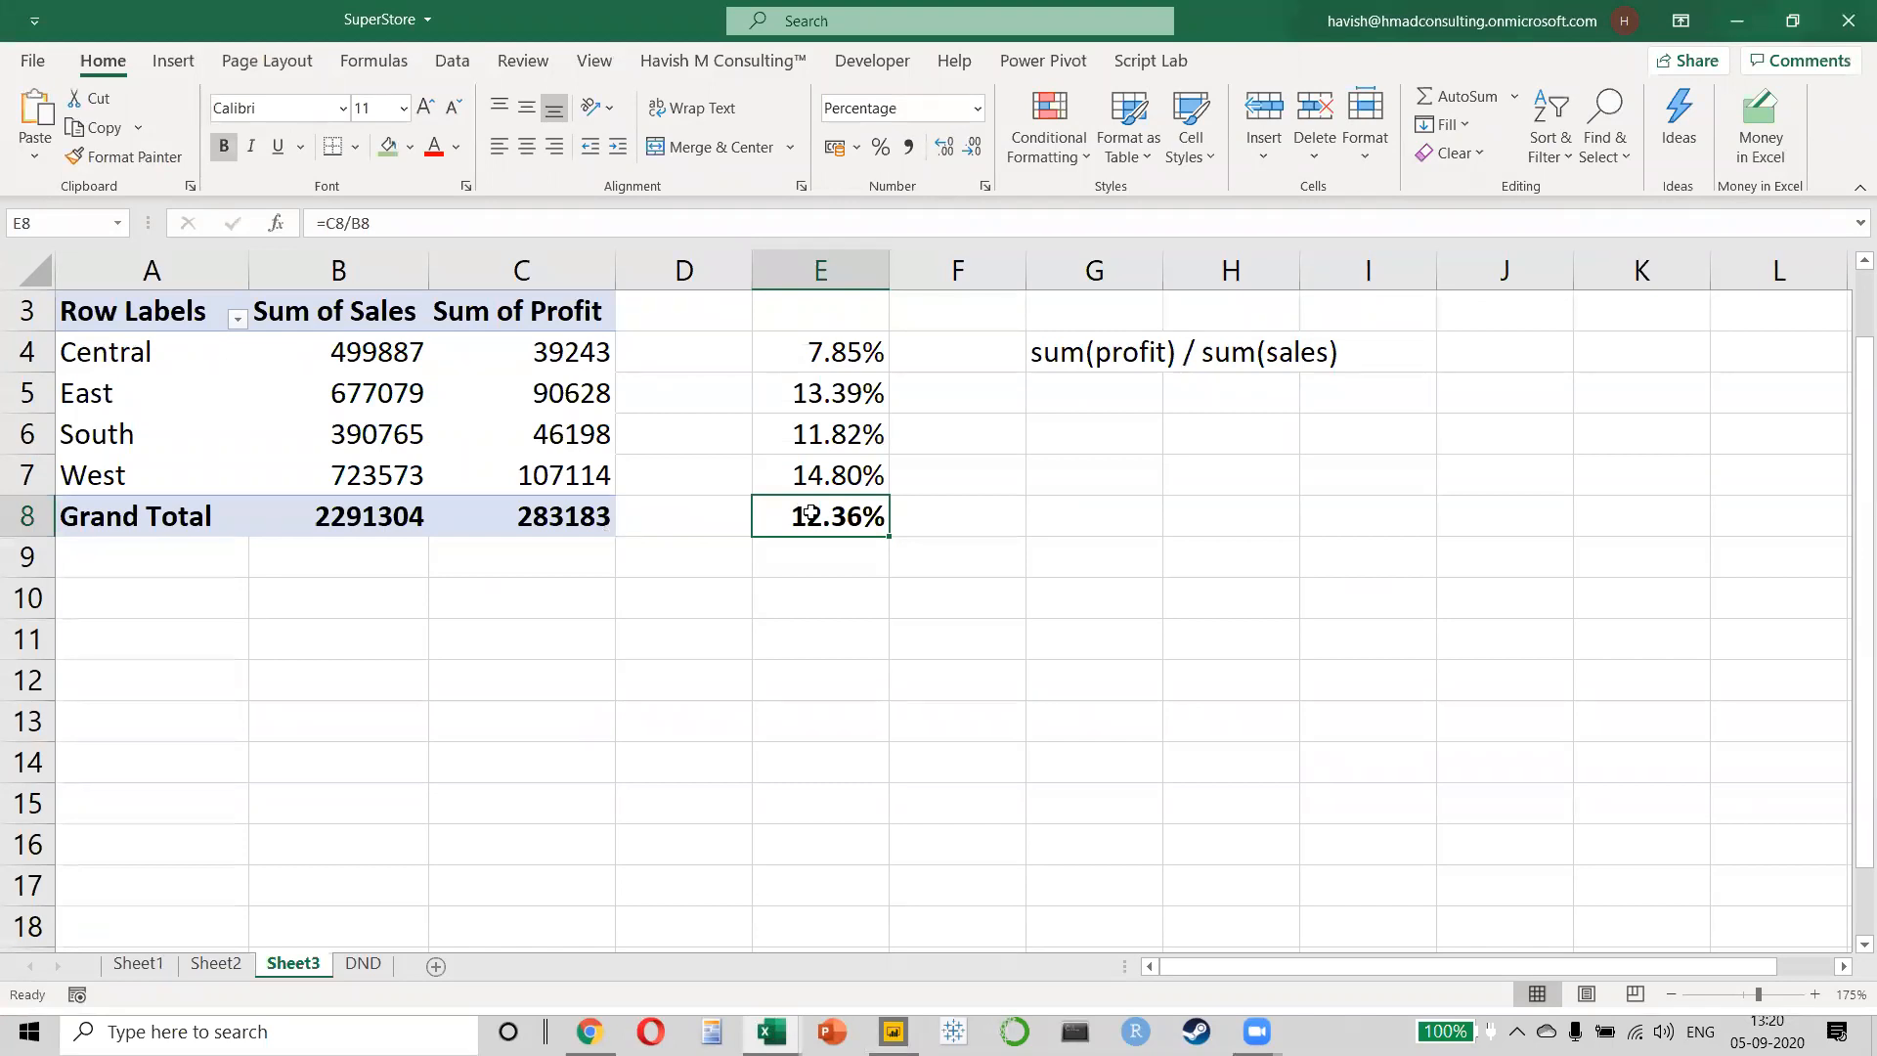
# - Remove the Region field from the rows of the PivotTable on Sheet3
pyautogui.click(851, 260)
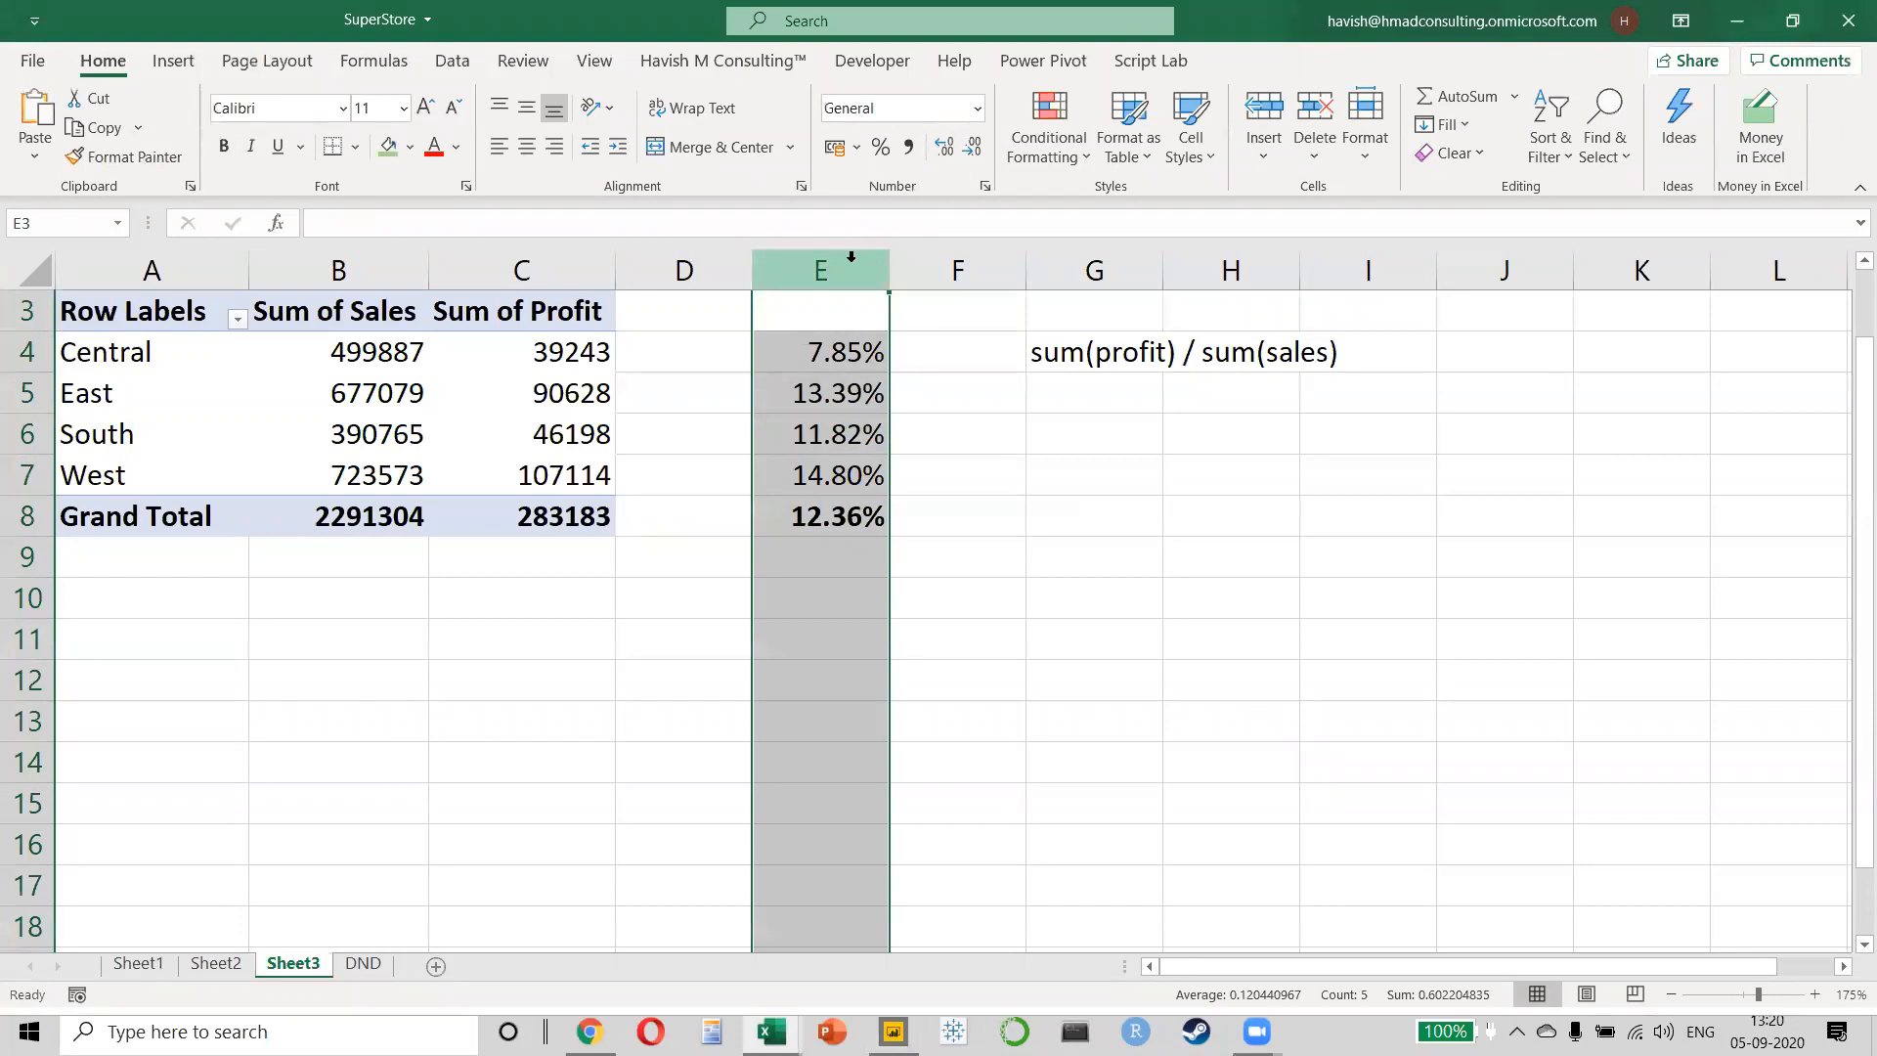
pyautogui.click(528, 263)
pyautogui.click(819, 269)
pyautogui.click(544, 360)
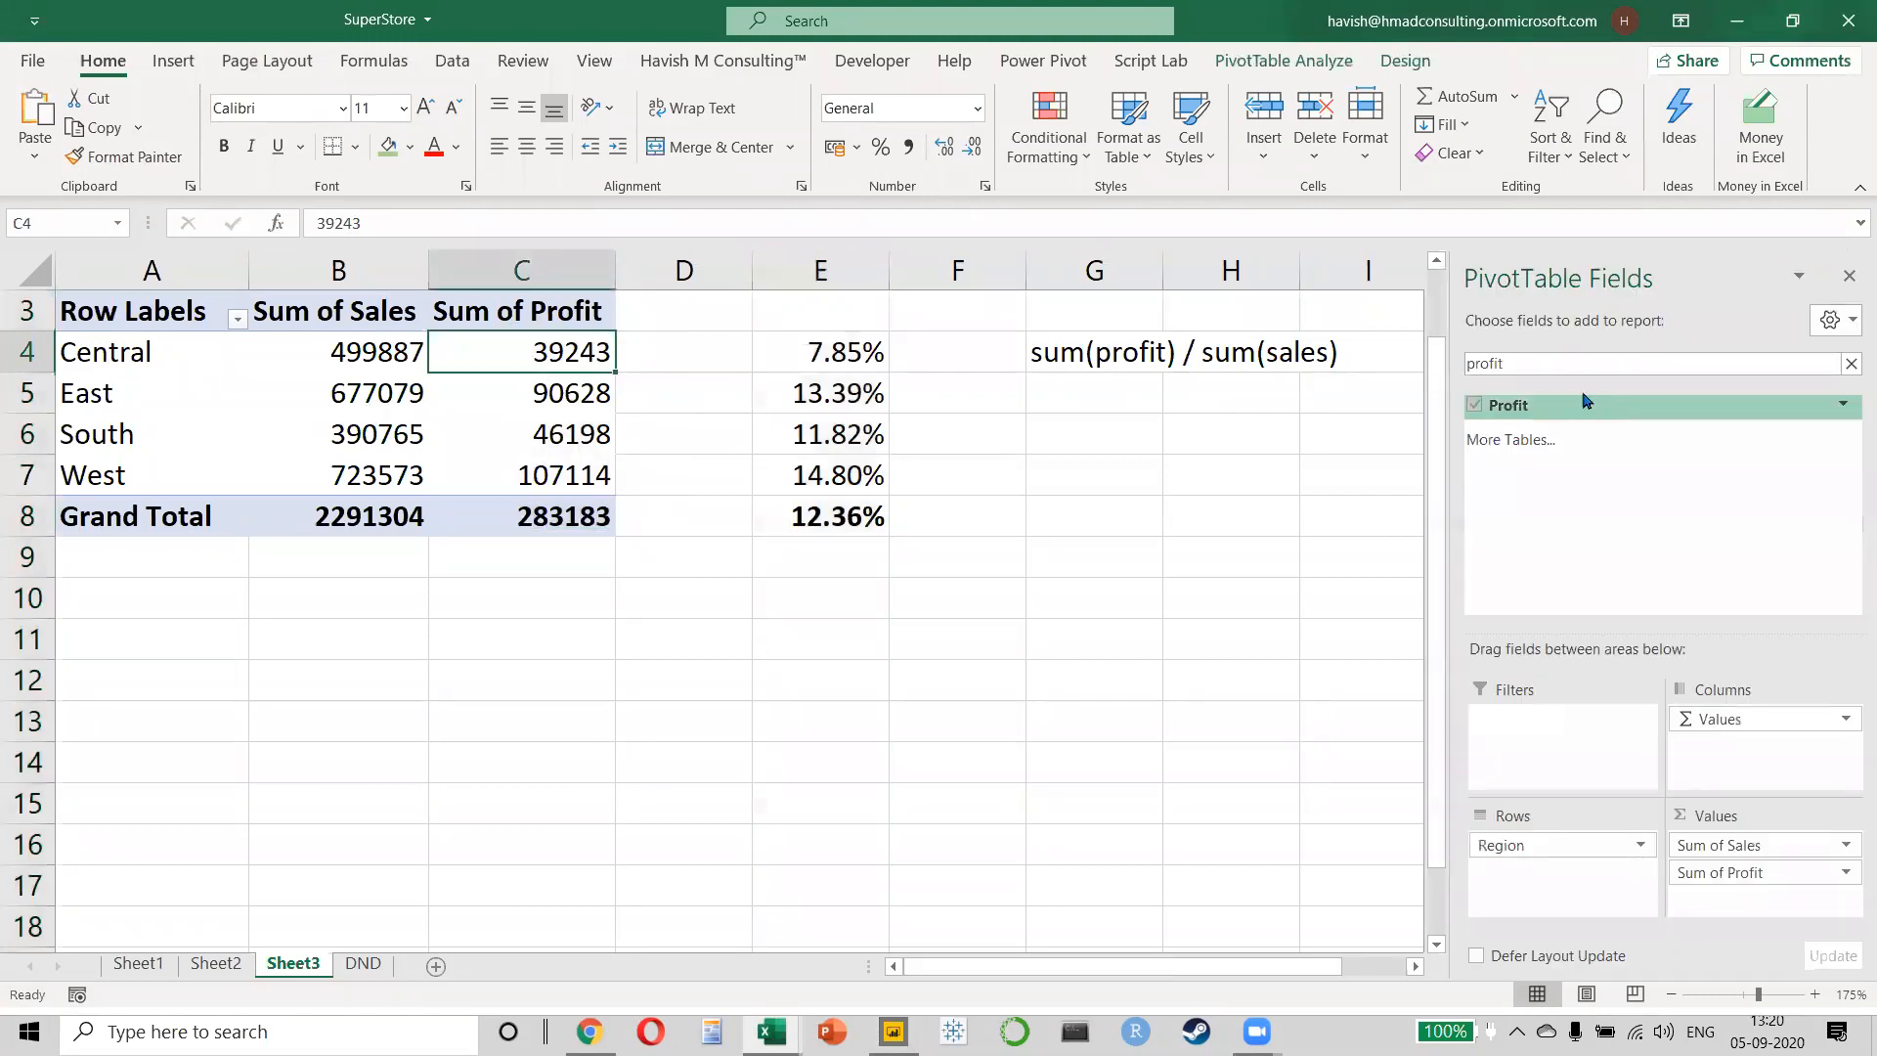
pyautogui.moveTo(1508, 843); pyautogui.dragTo(1458, 794)
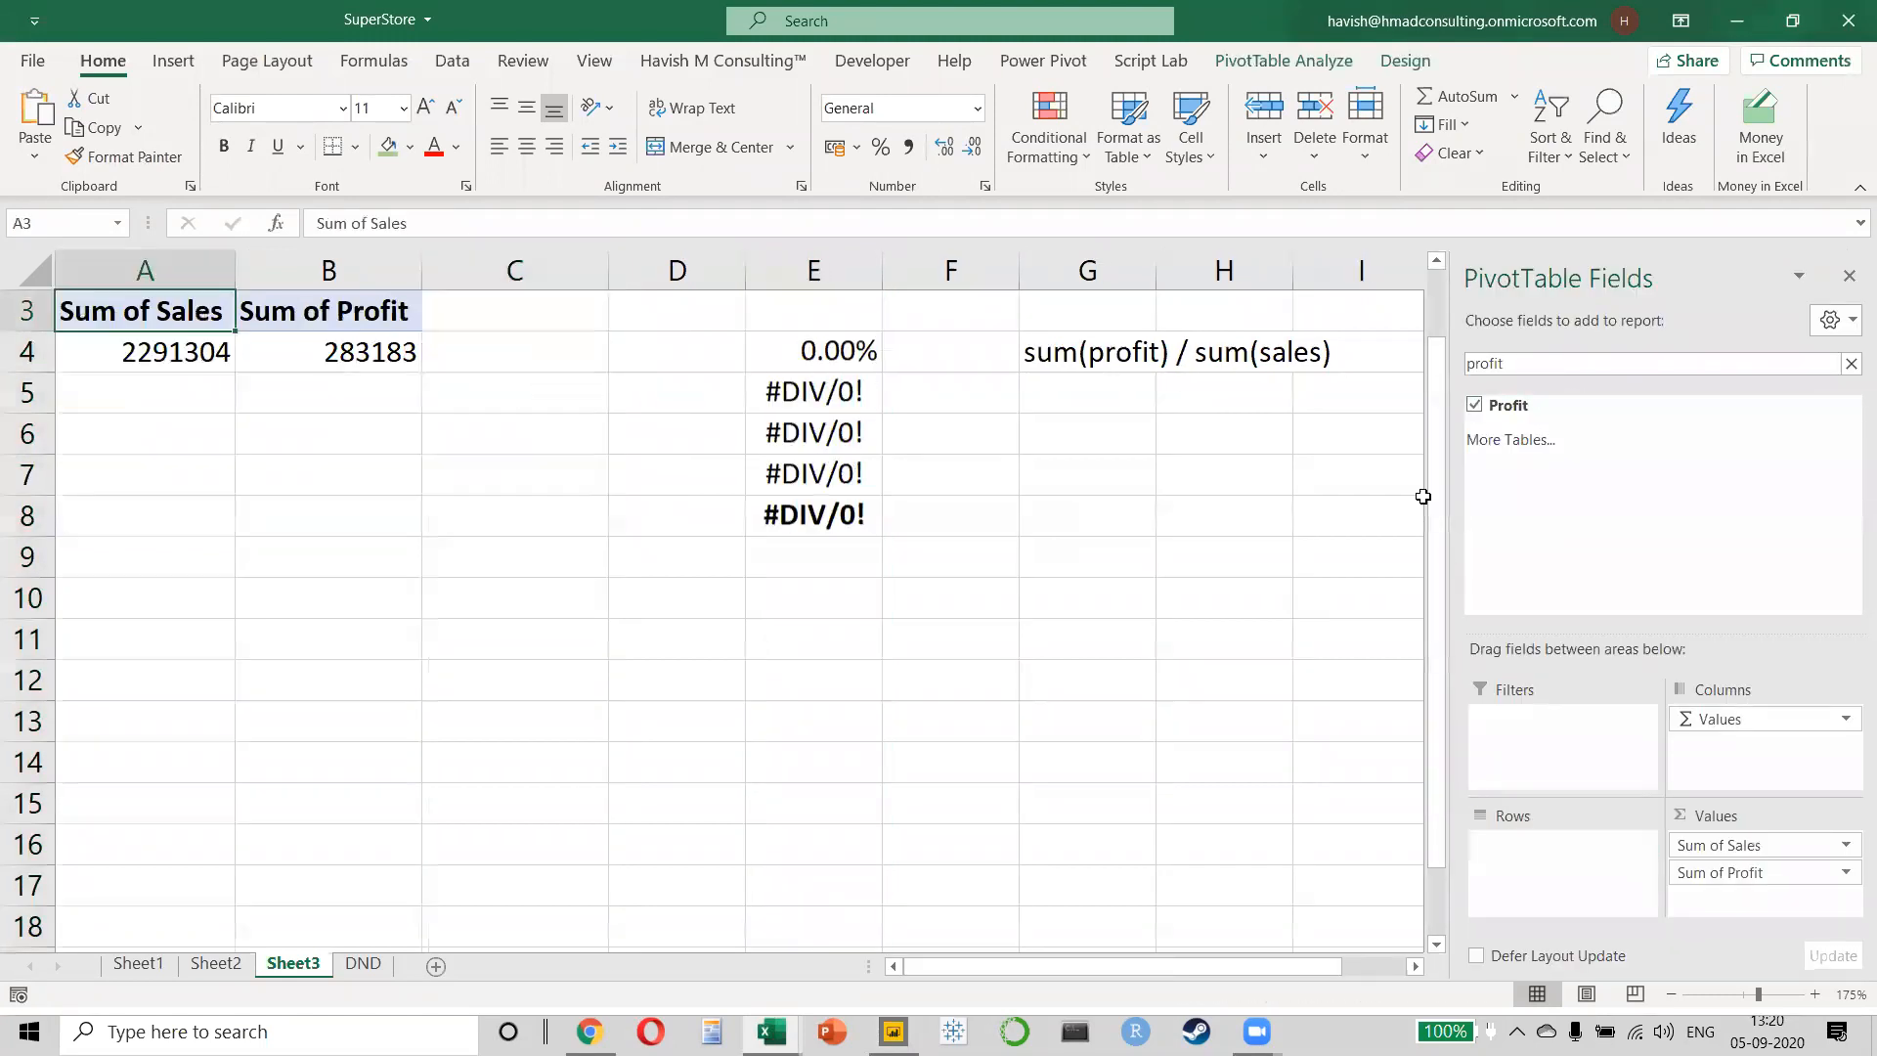
# - Add the Sub-Category field to the PivotTable rows on Sheet3 and select the margin cells E6:E14
pyautogui.doubleClick(1531, 367)
pyautogui.write('sub')
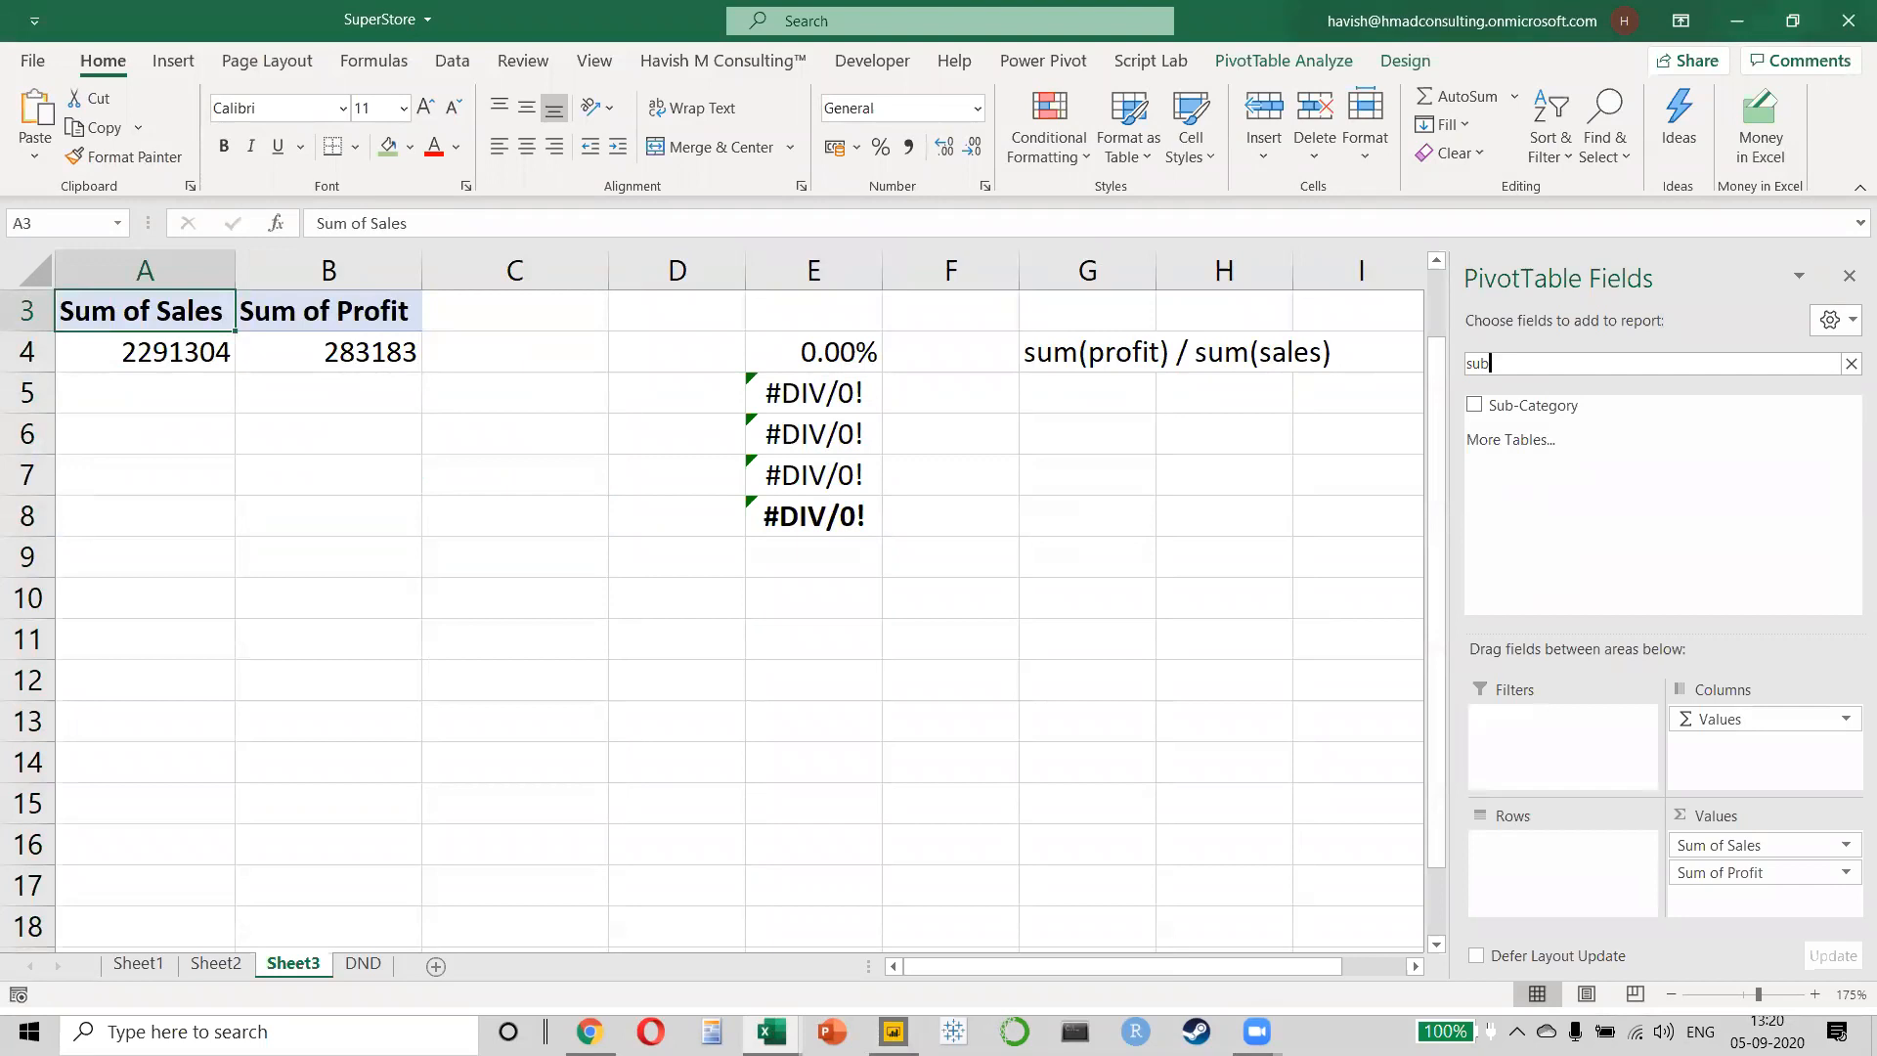
pyautogui.moveTo(1555, 411); pyautogui.dragTo(1569, 865)
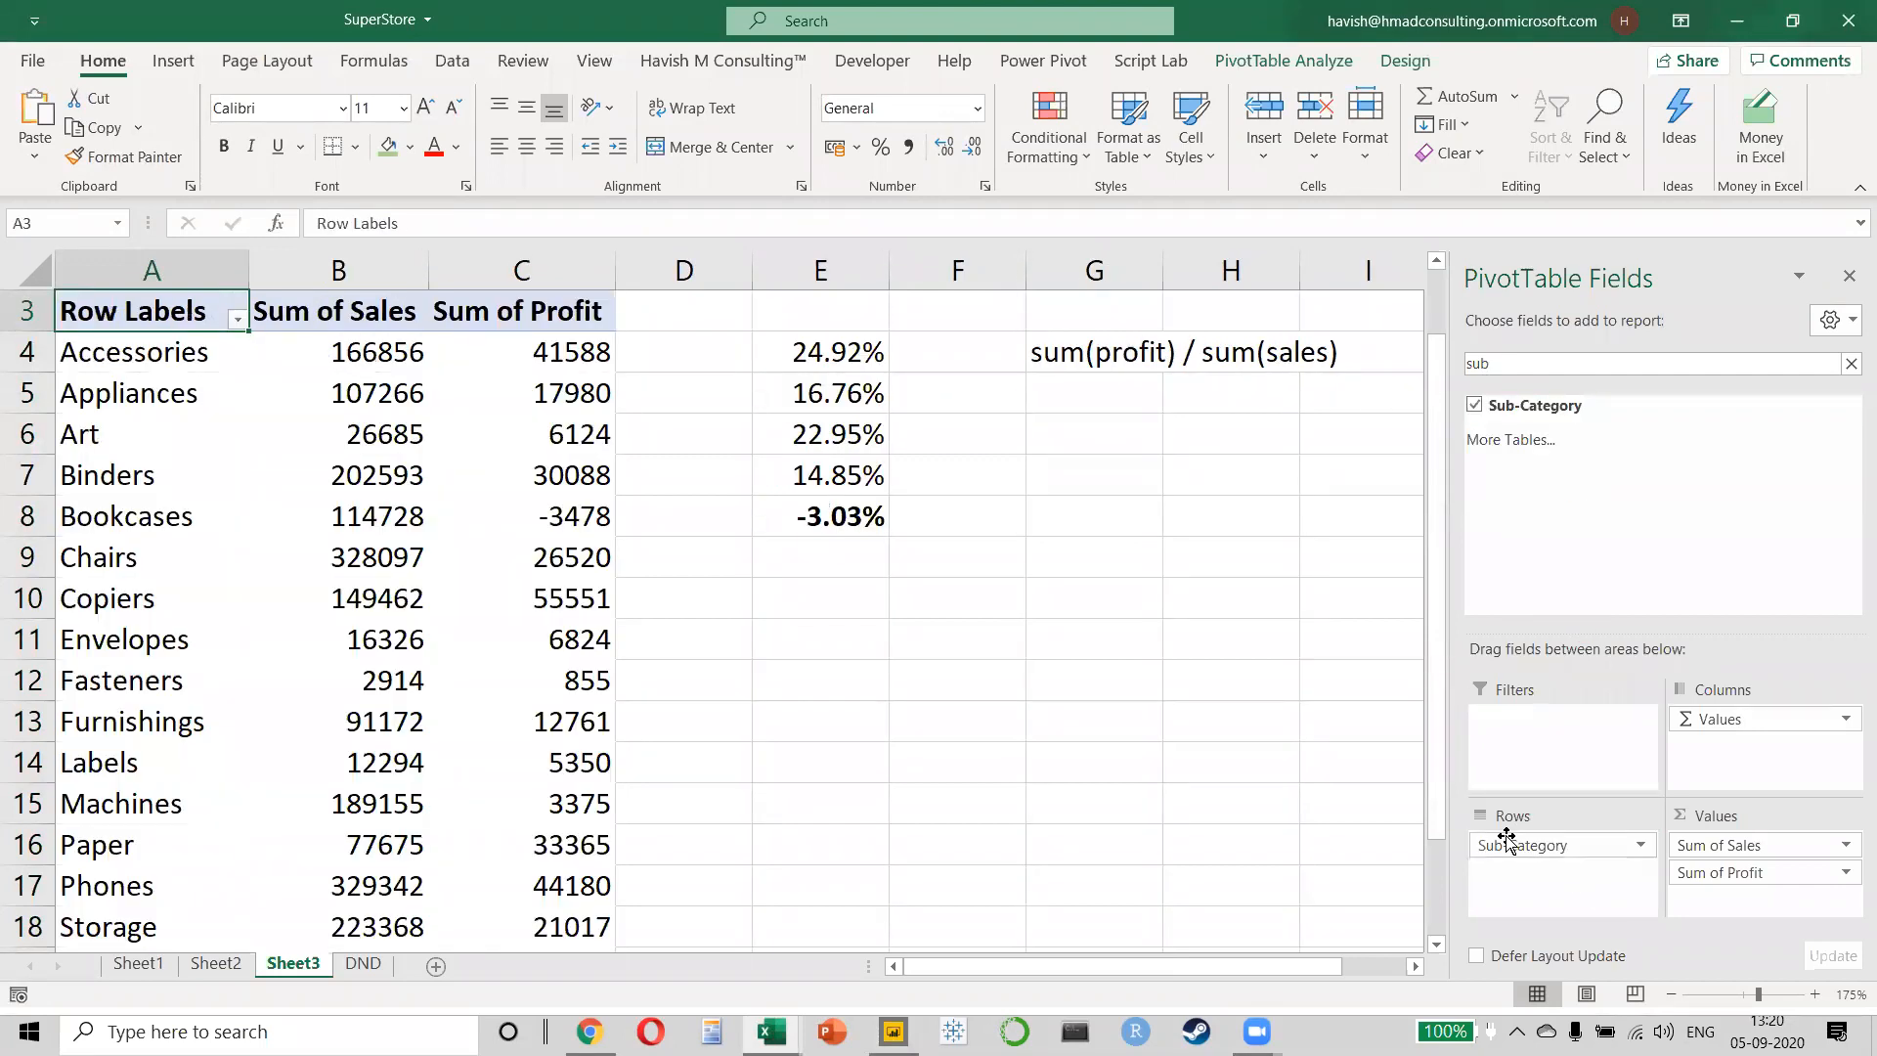
pyautogui.click(821, 447)
pyautogui.moveTo(821, 446); pyautogui.dragTo(816, 760)
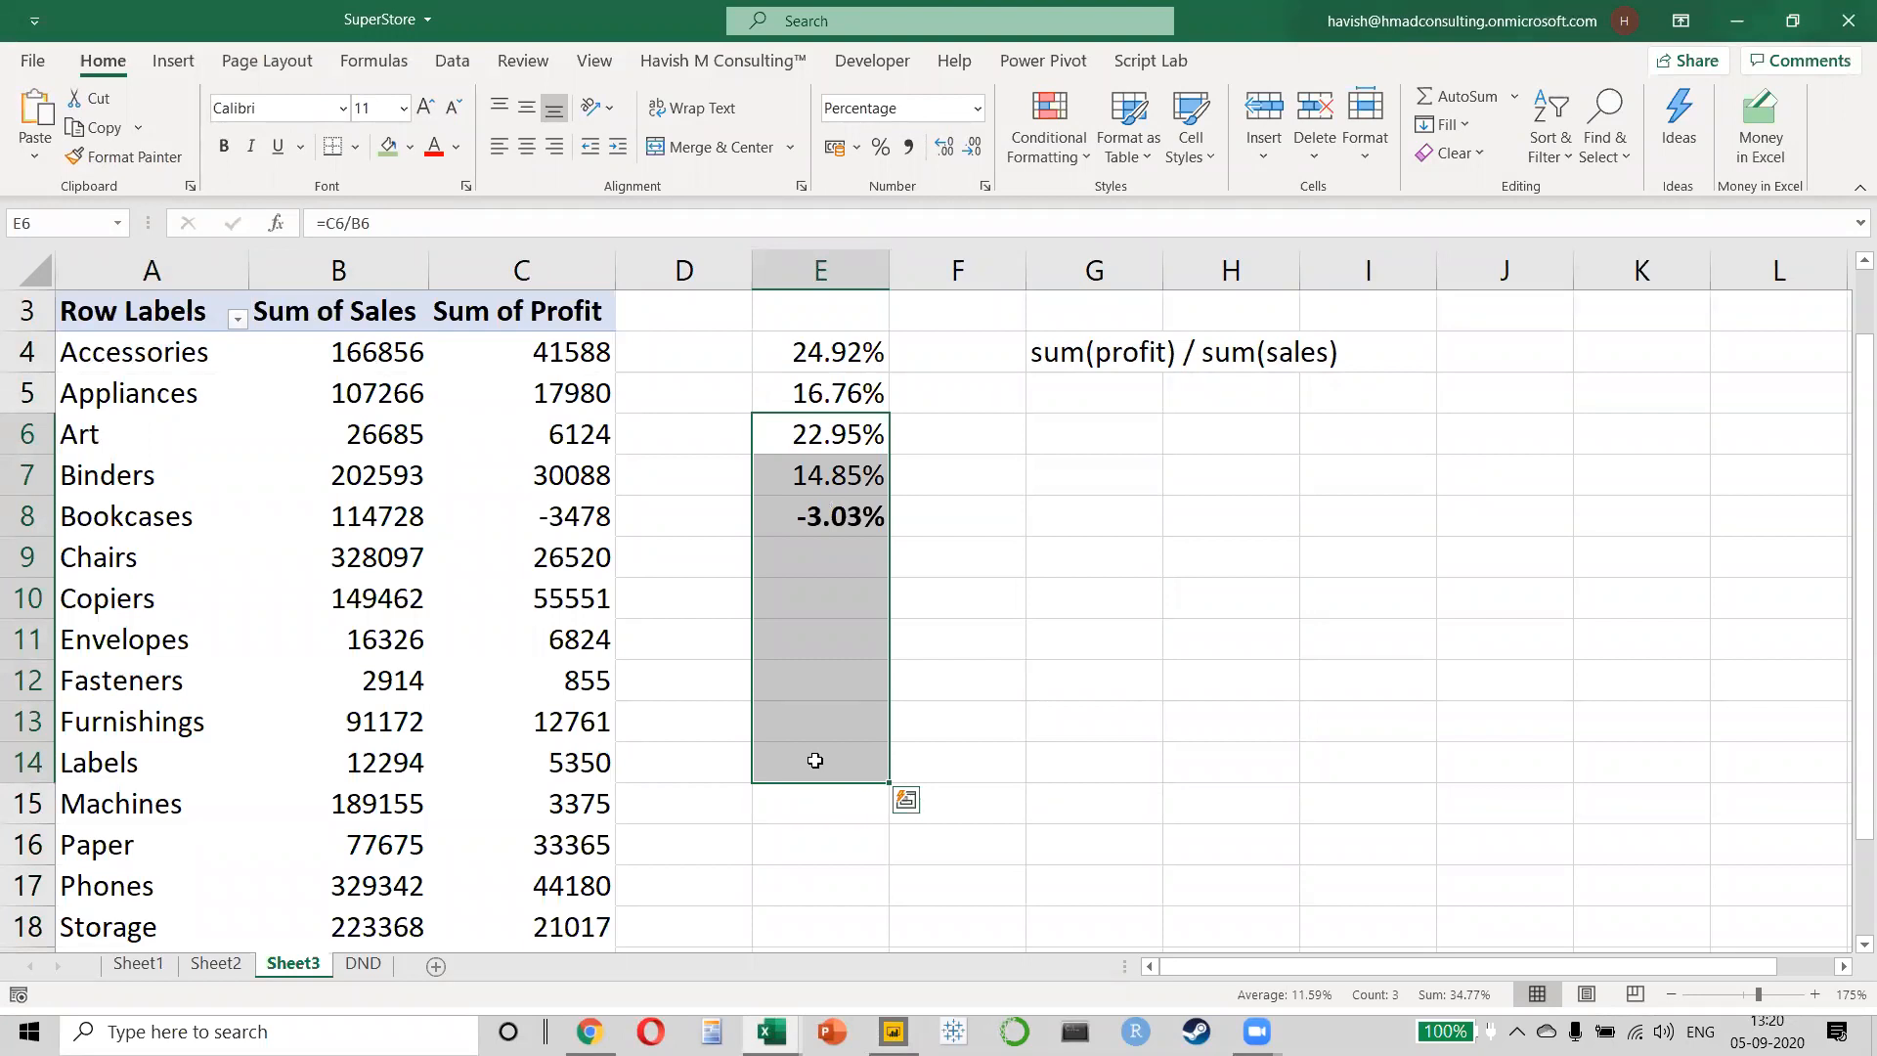
# - Switch to Power BI Desktop and move the Profit Margin card to the upper-right corner of the report page
pyautogui.hotkey('alt', 'Tab')
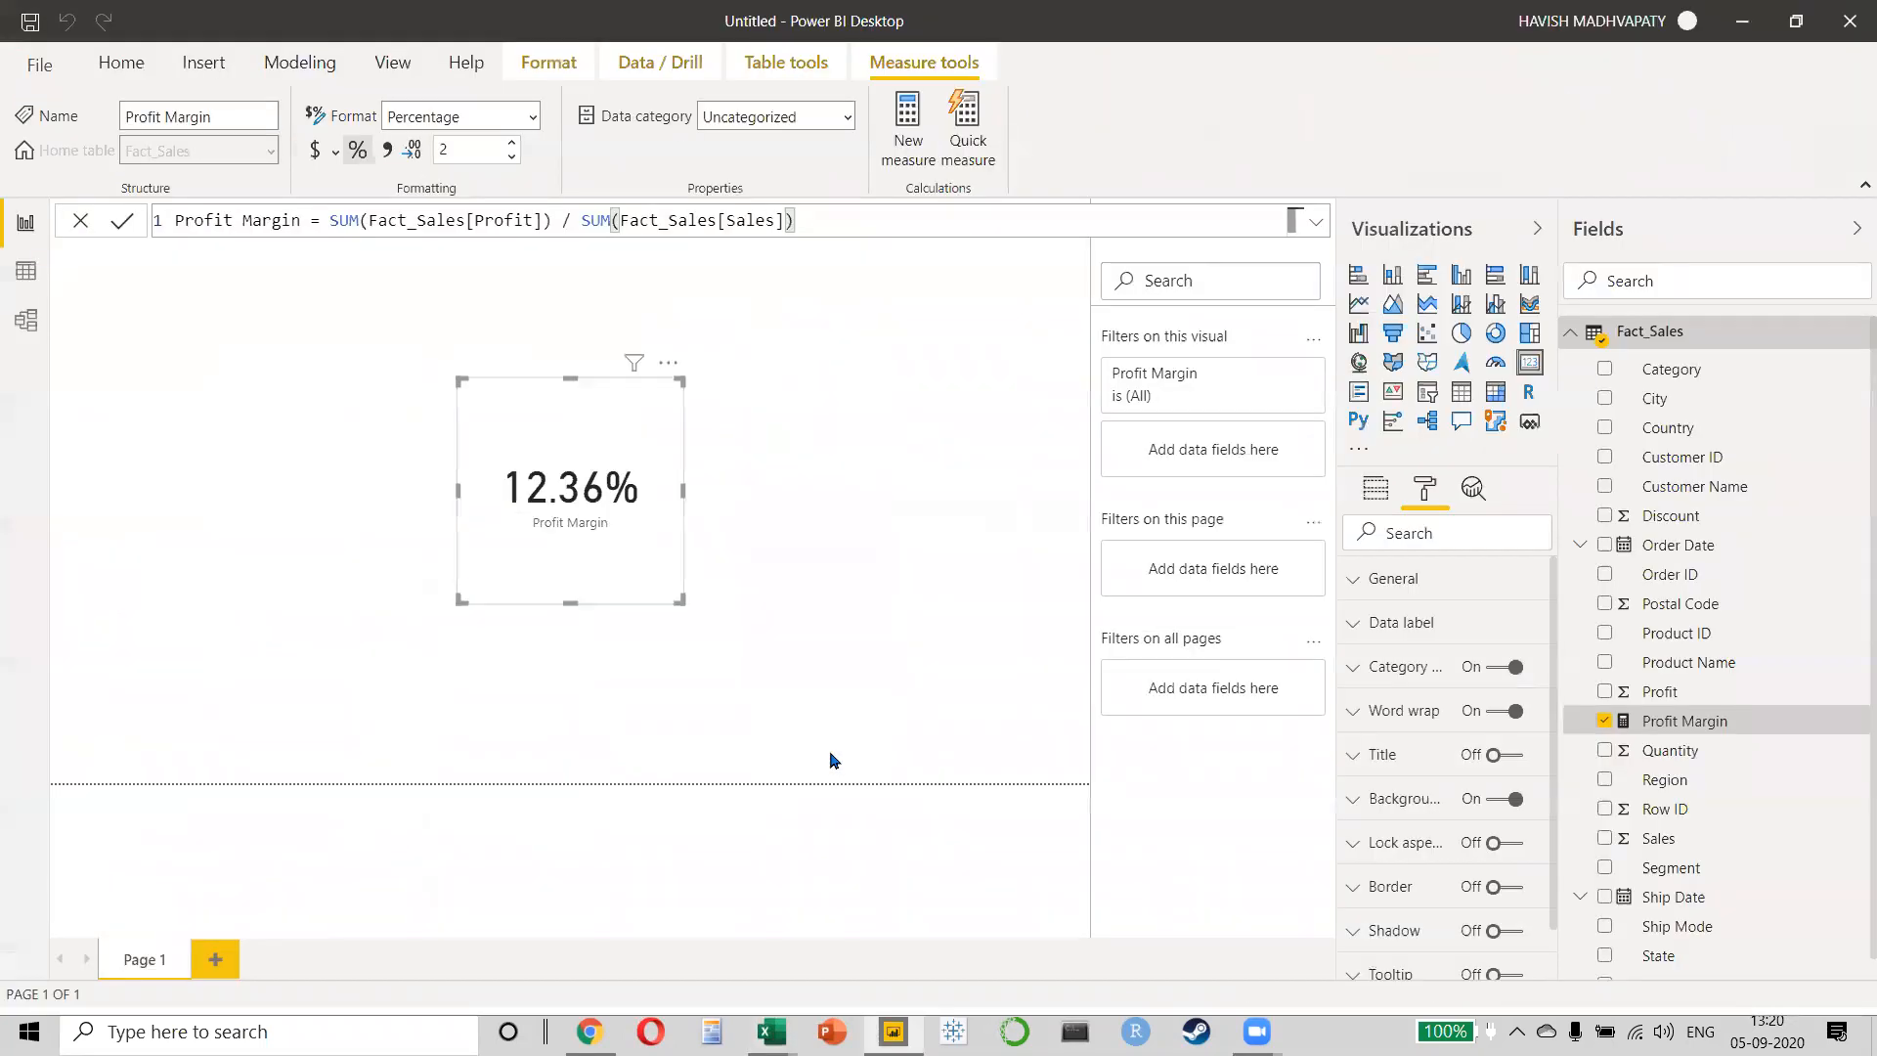
pyautogui.moveTo(624, 411); pyautogui.dragTo(1128, 225)
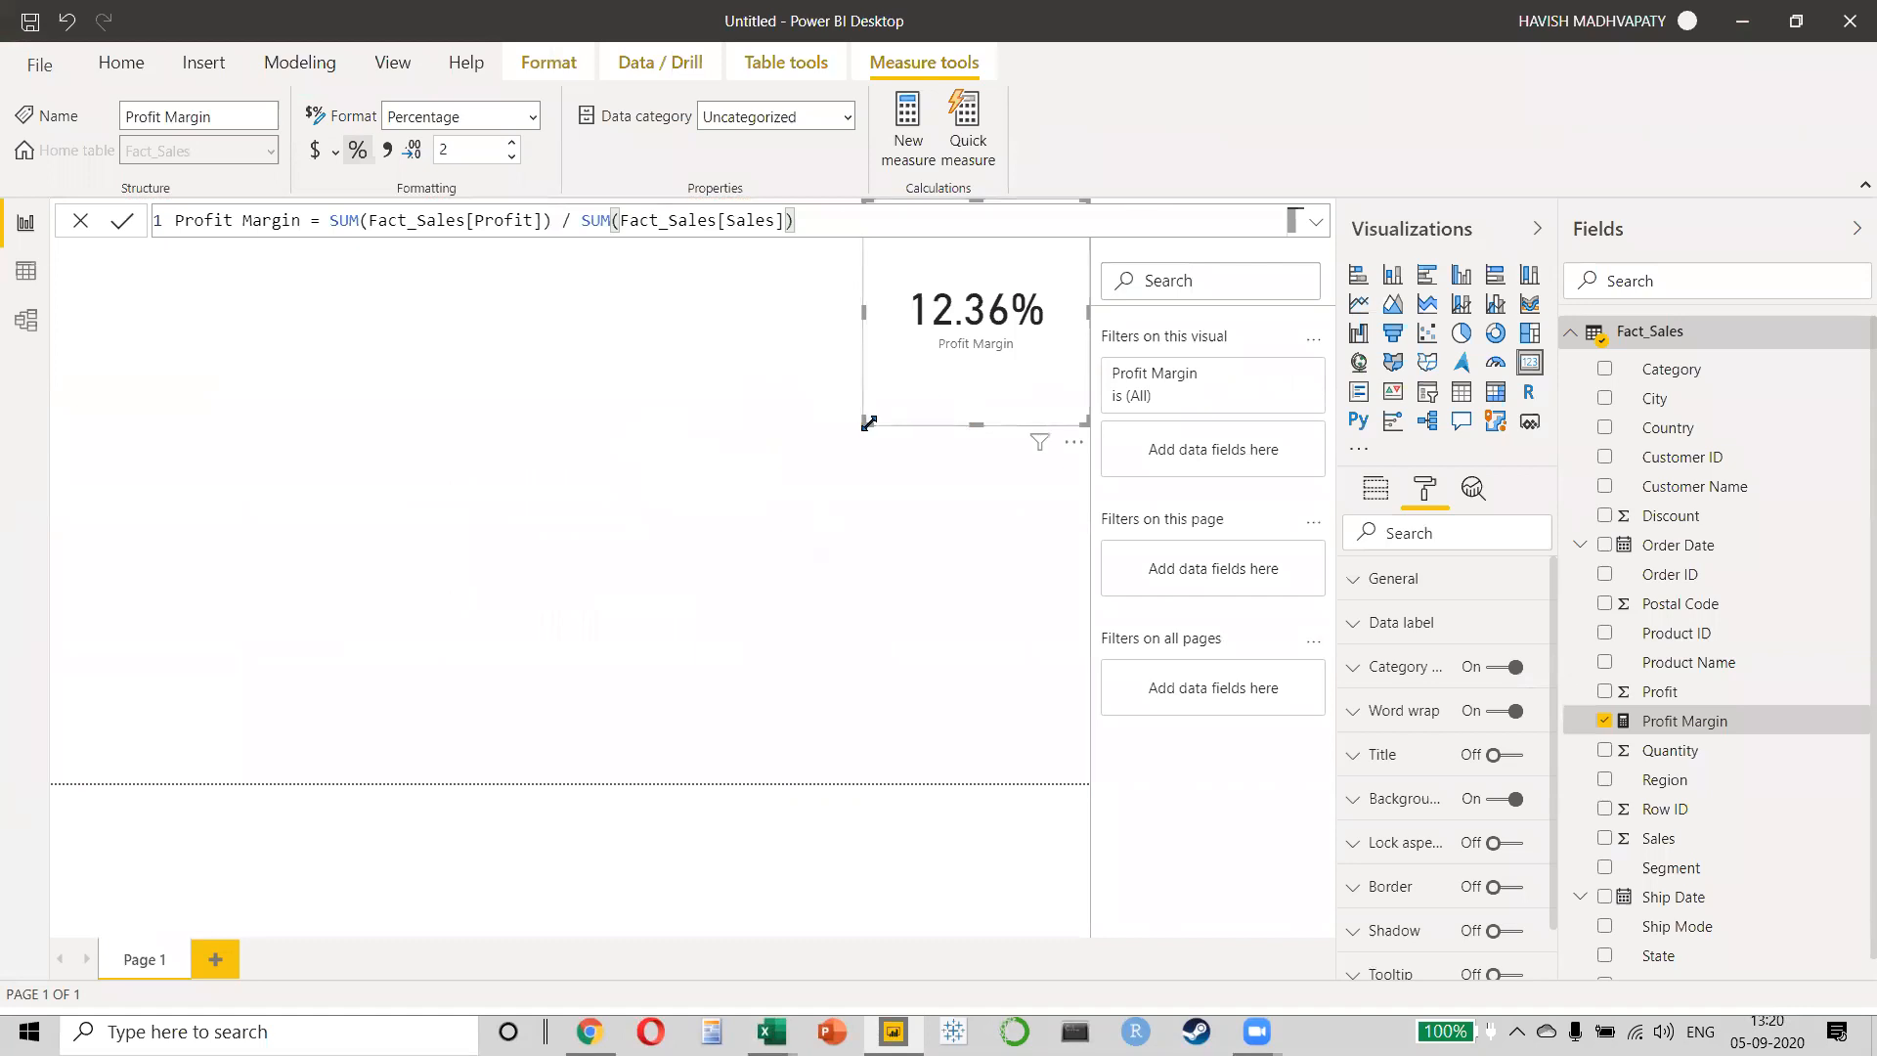
pyautogui.click(1027, 459)
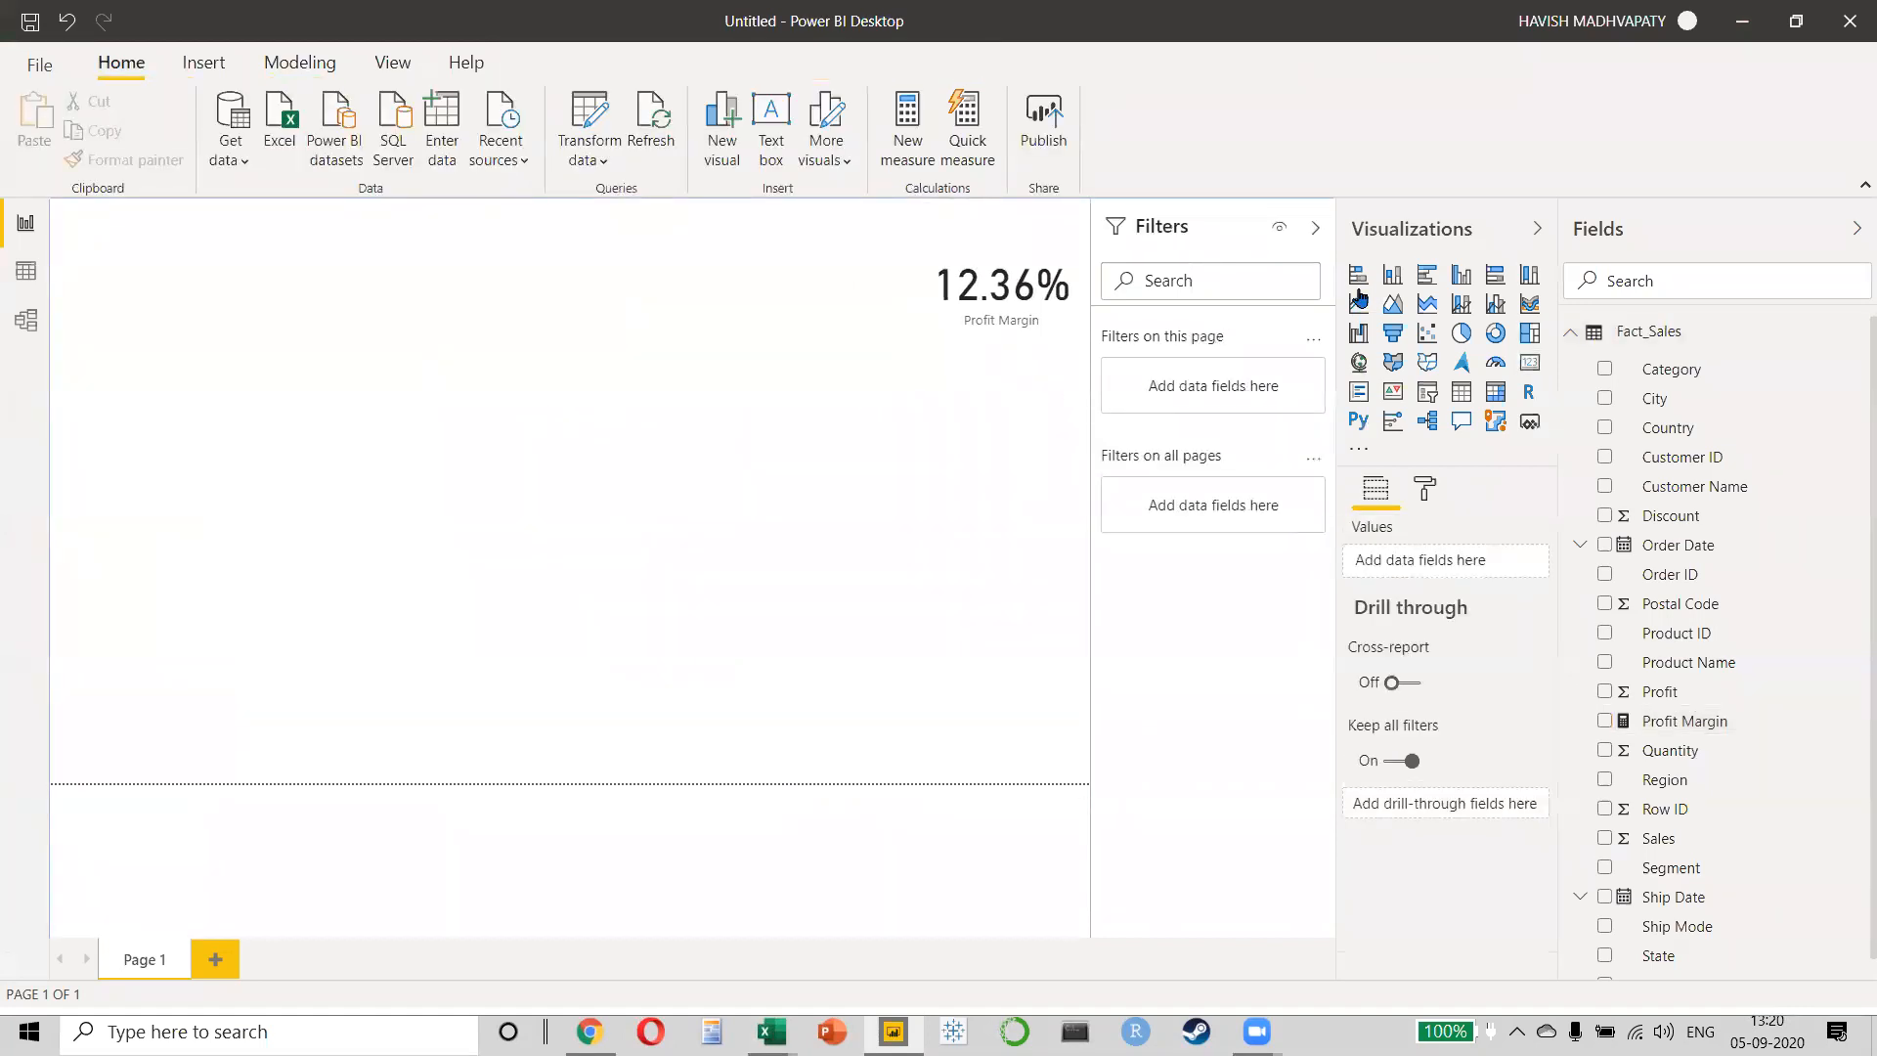
# - Add a clustered bar chart at the report page's upper-left corner and enlarge it to the page's full height and about half its width
pyautogui.click(1422, 277)
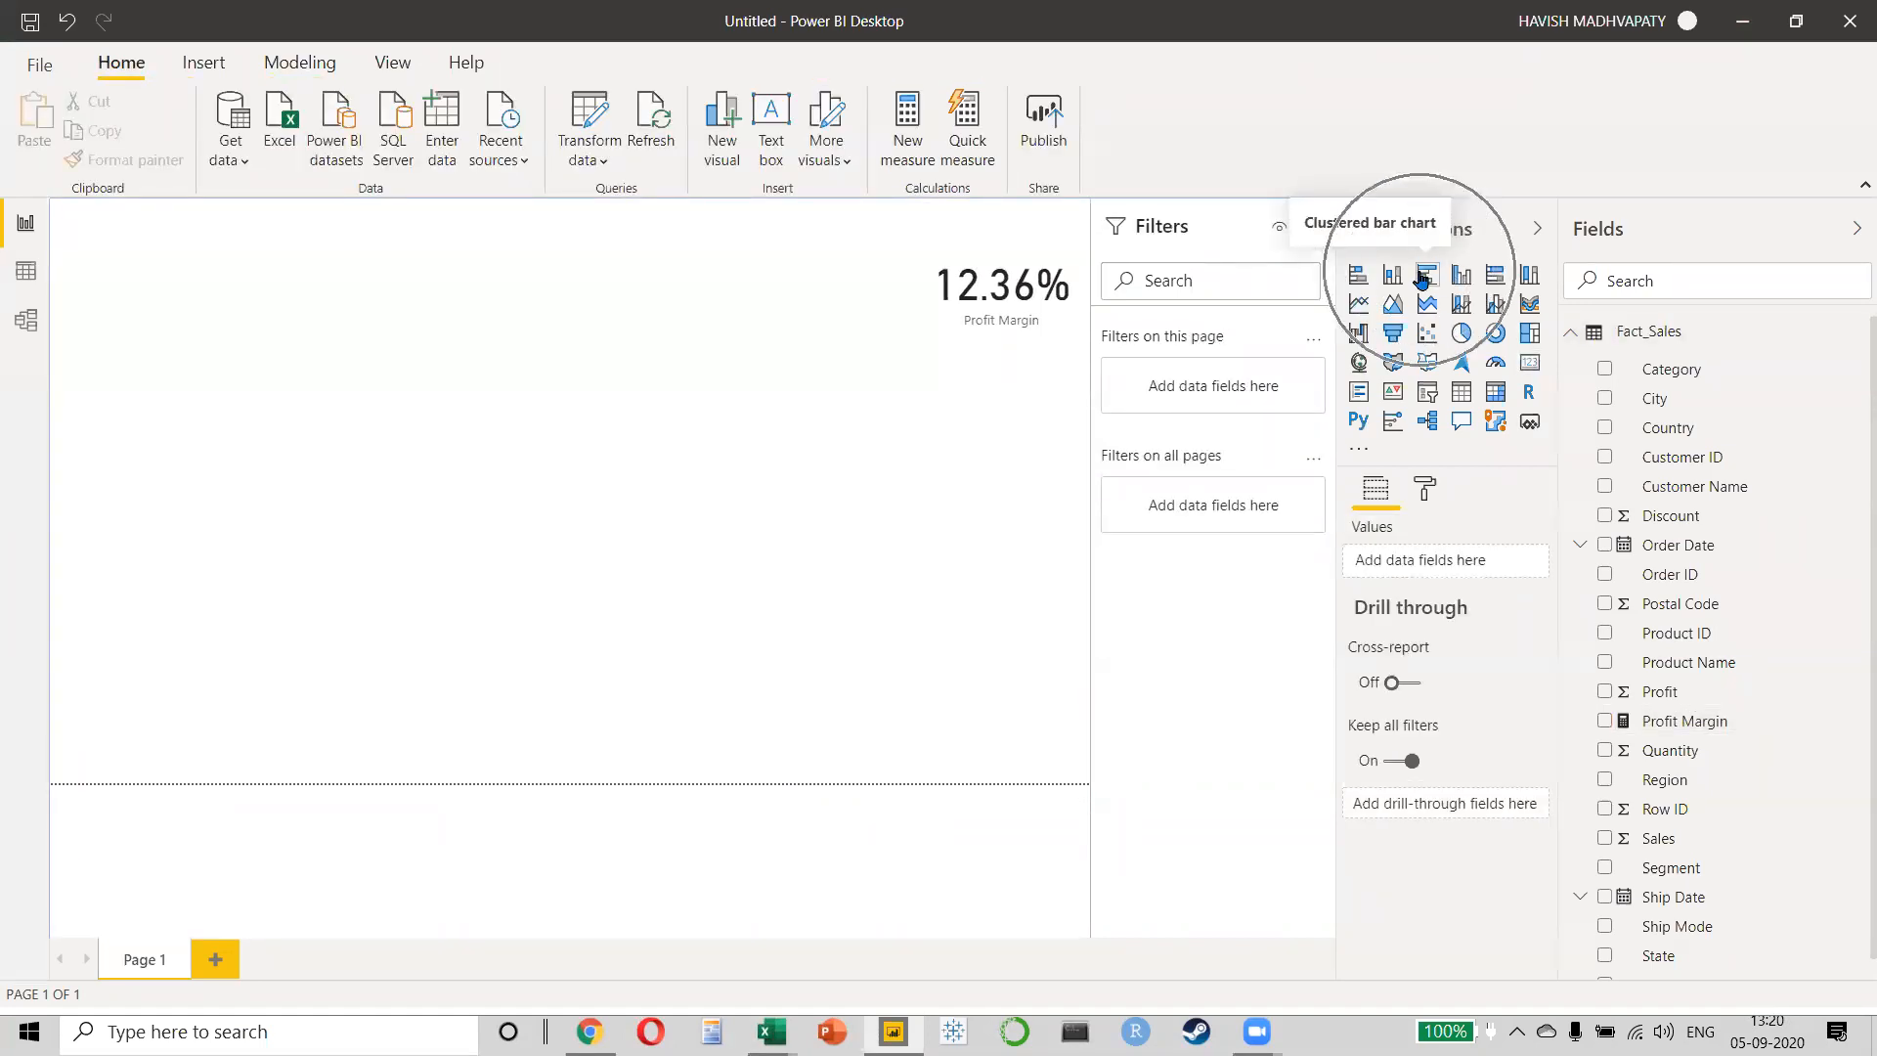
pyautogui.moveTo(271, 530); pyautogui.dragTo(143, 276)
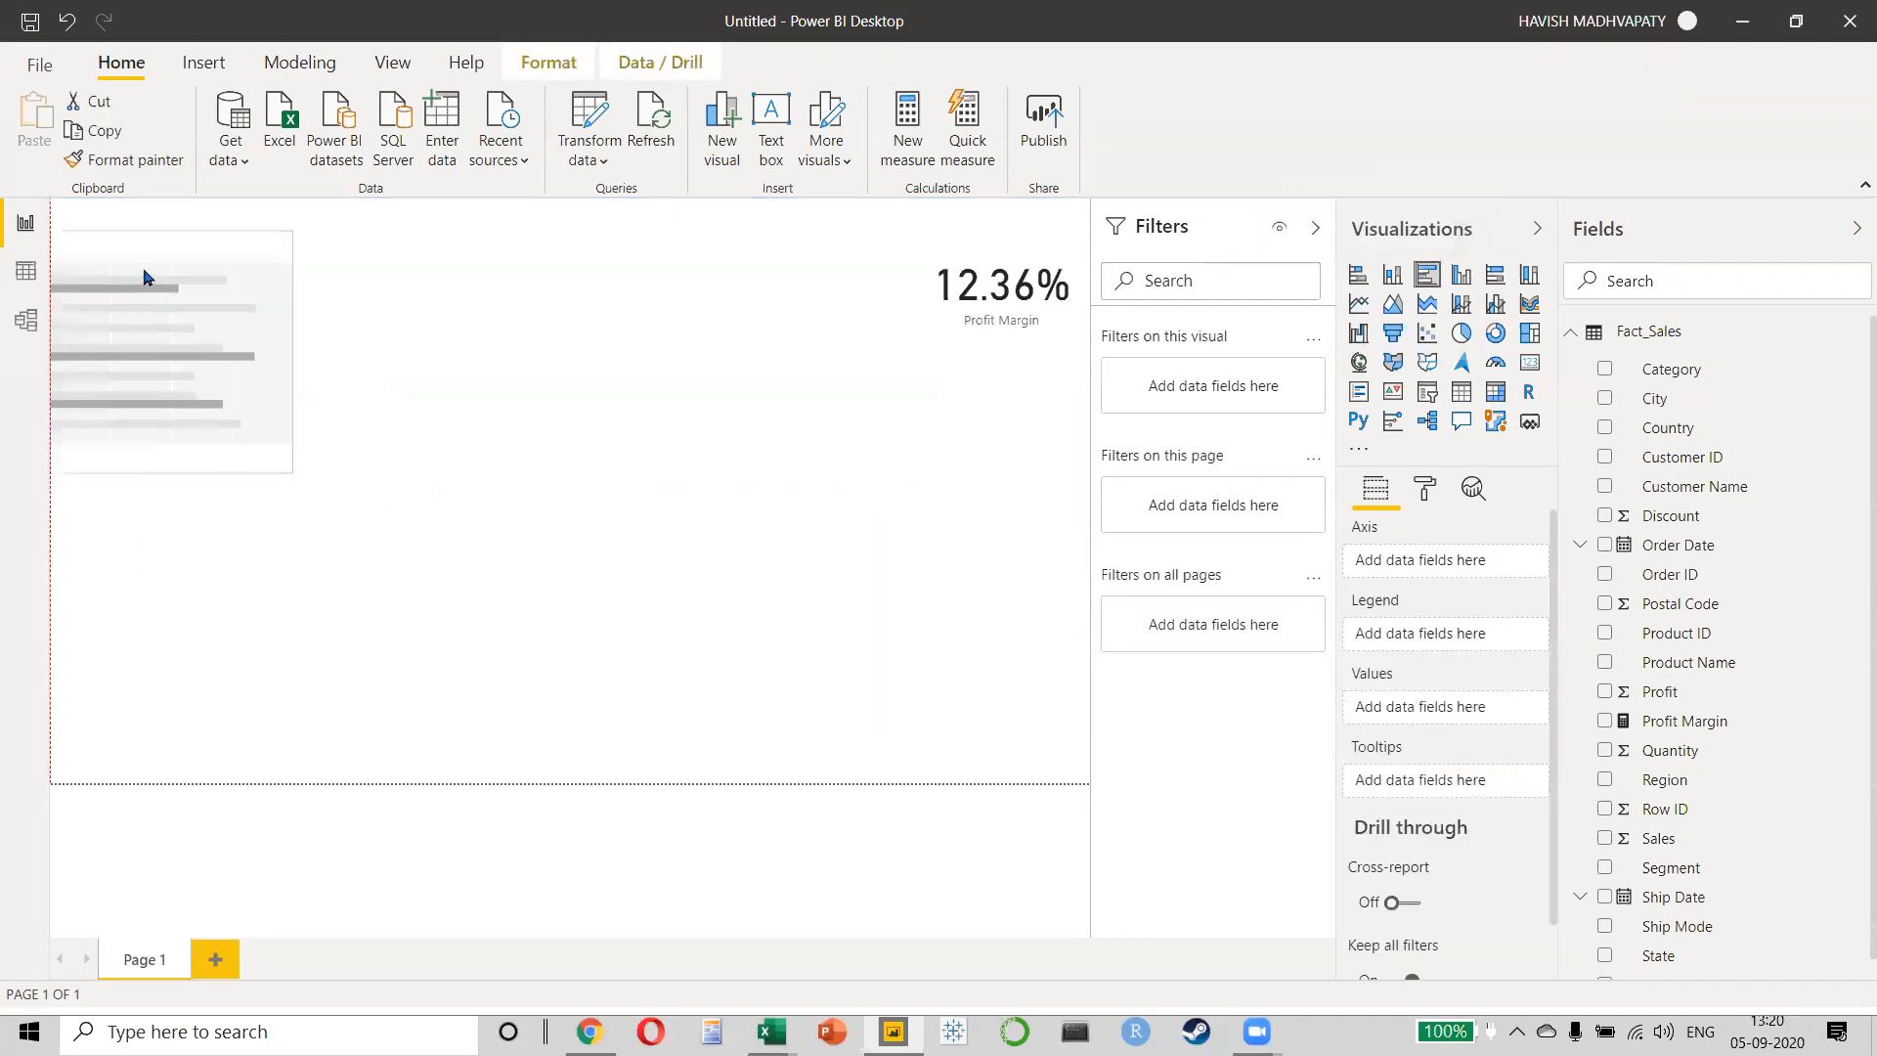
pyautogui.moveTo(285, 432); pyautogui.dragTo(621, 783)
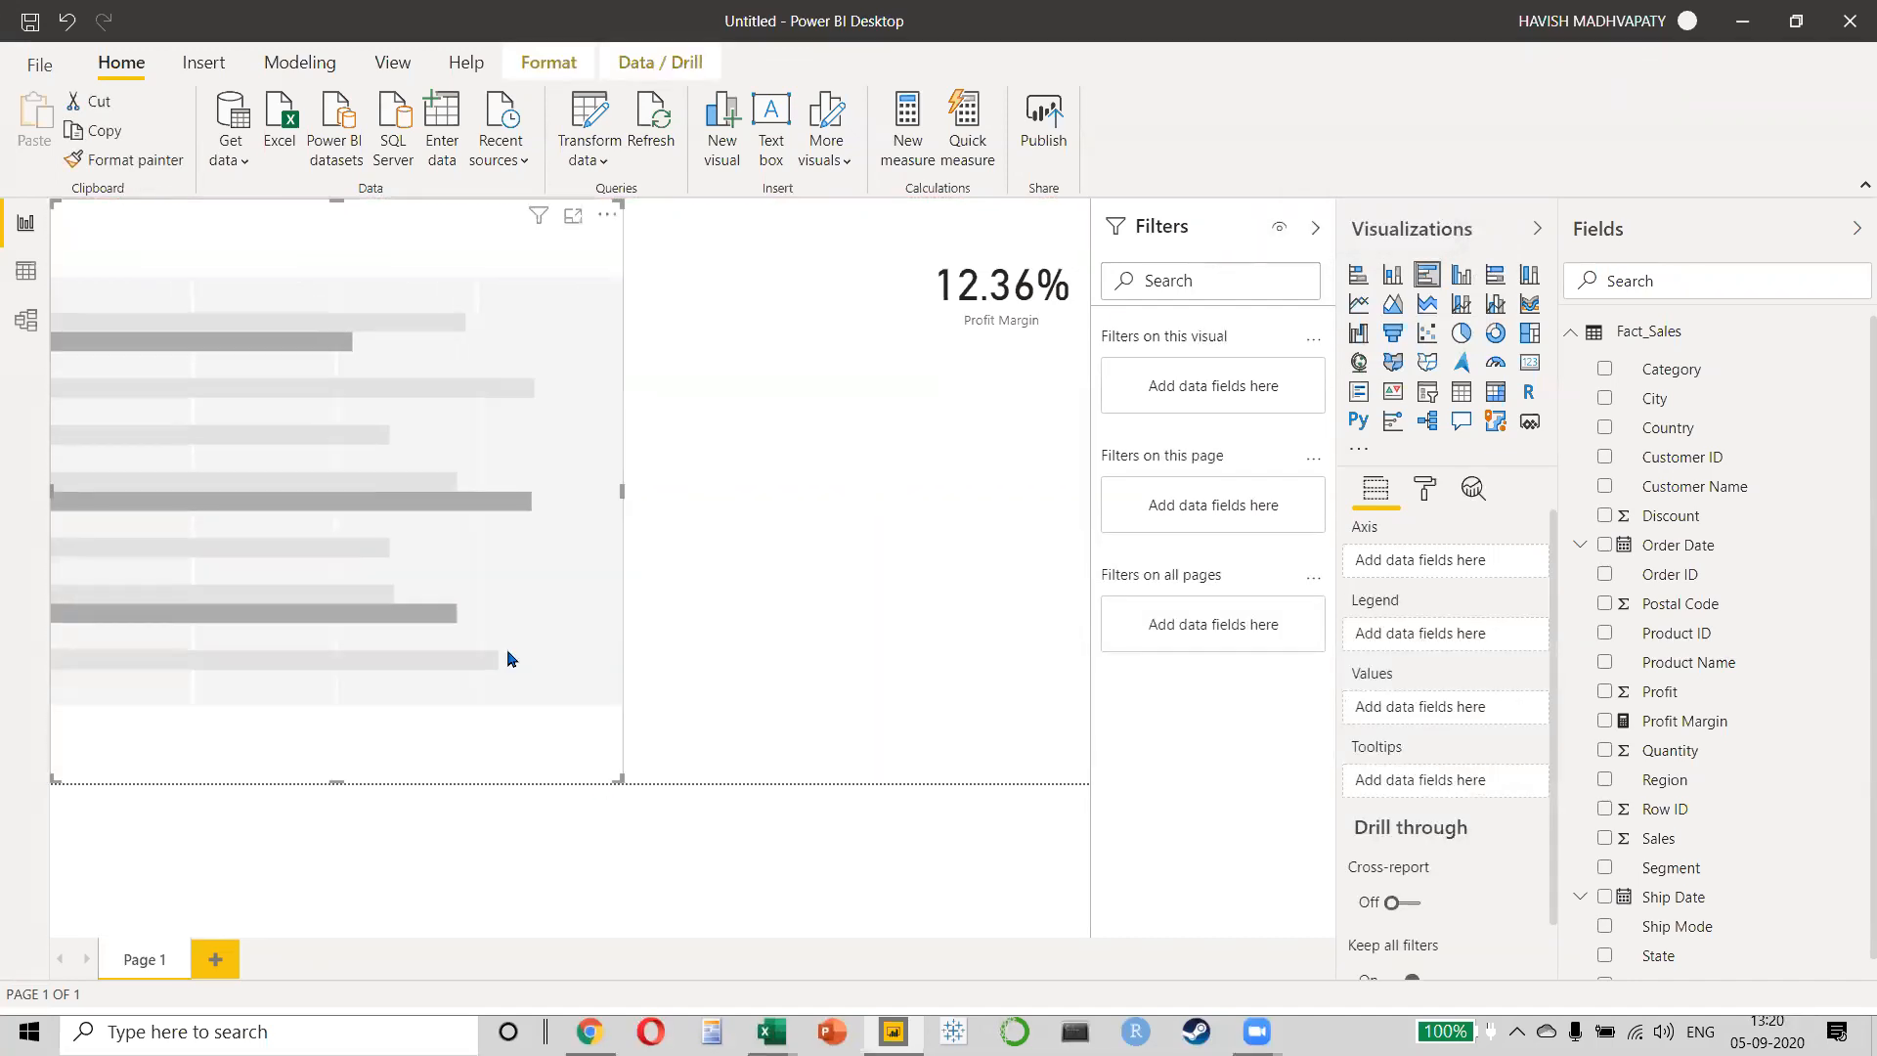
# - Plot the Profit Margin measure by Region in the bar chart and turn on its data labels
pyautogui.moveTo(1684, 721); pyautogui.dragTo(517, 653)
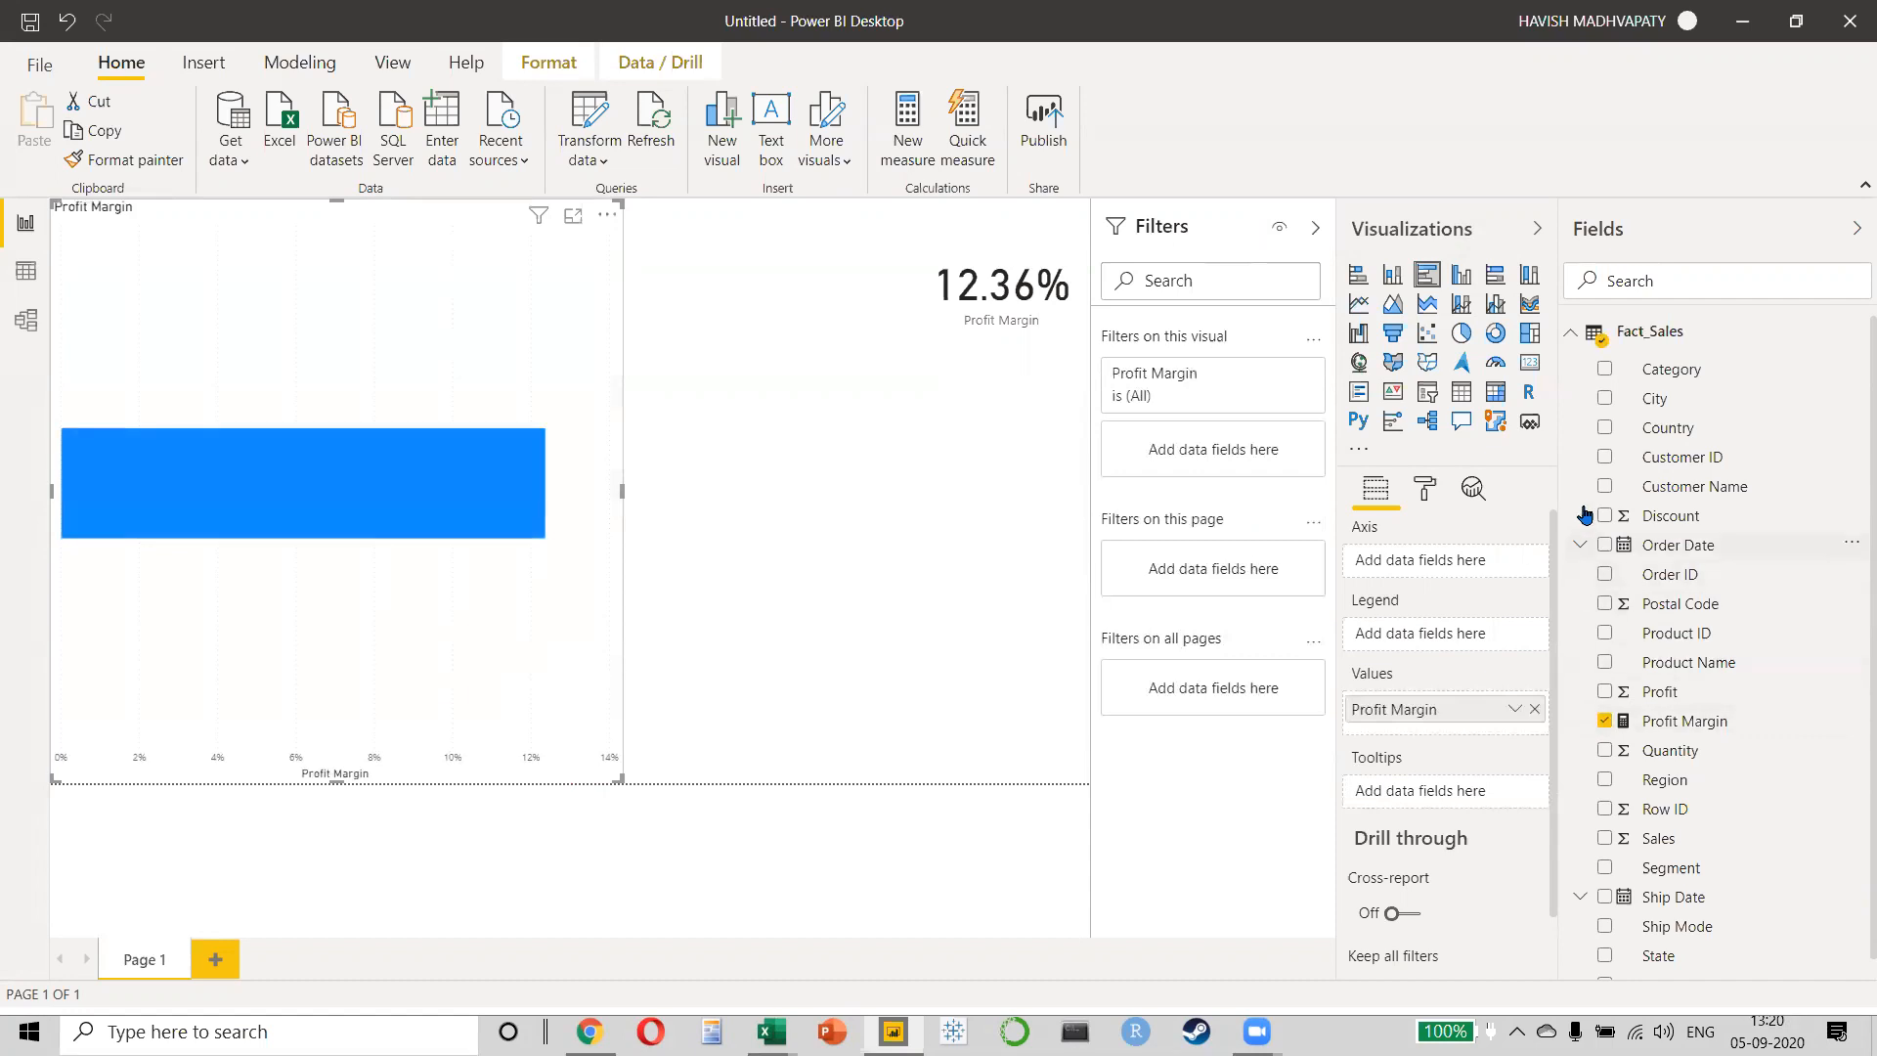
pyautogui.click(1604, 781)
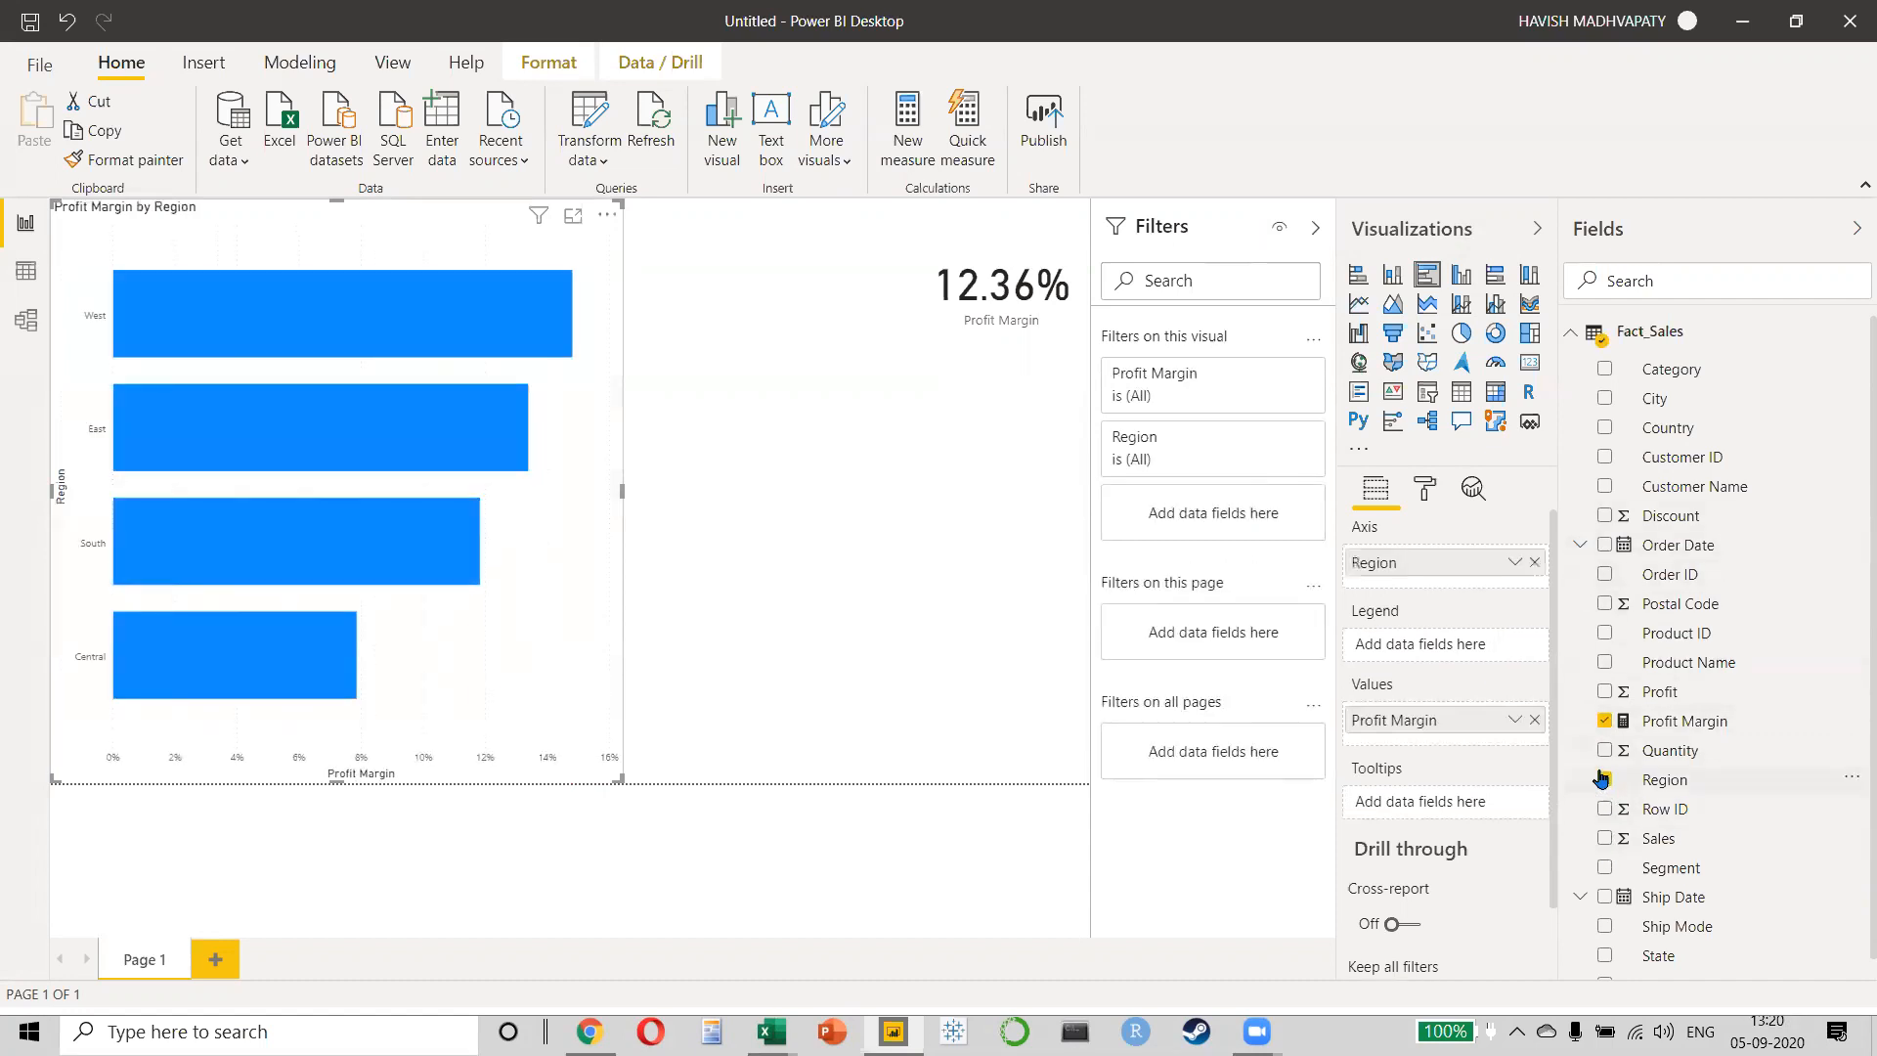
pyautogui.click(1425, 488)
pyautogui.click(1505, 755)
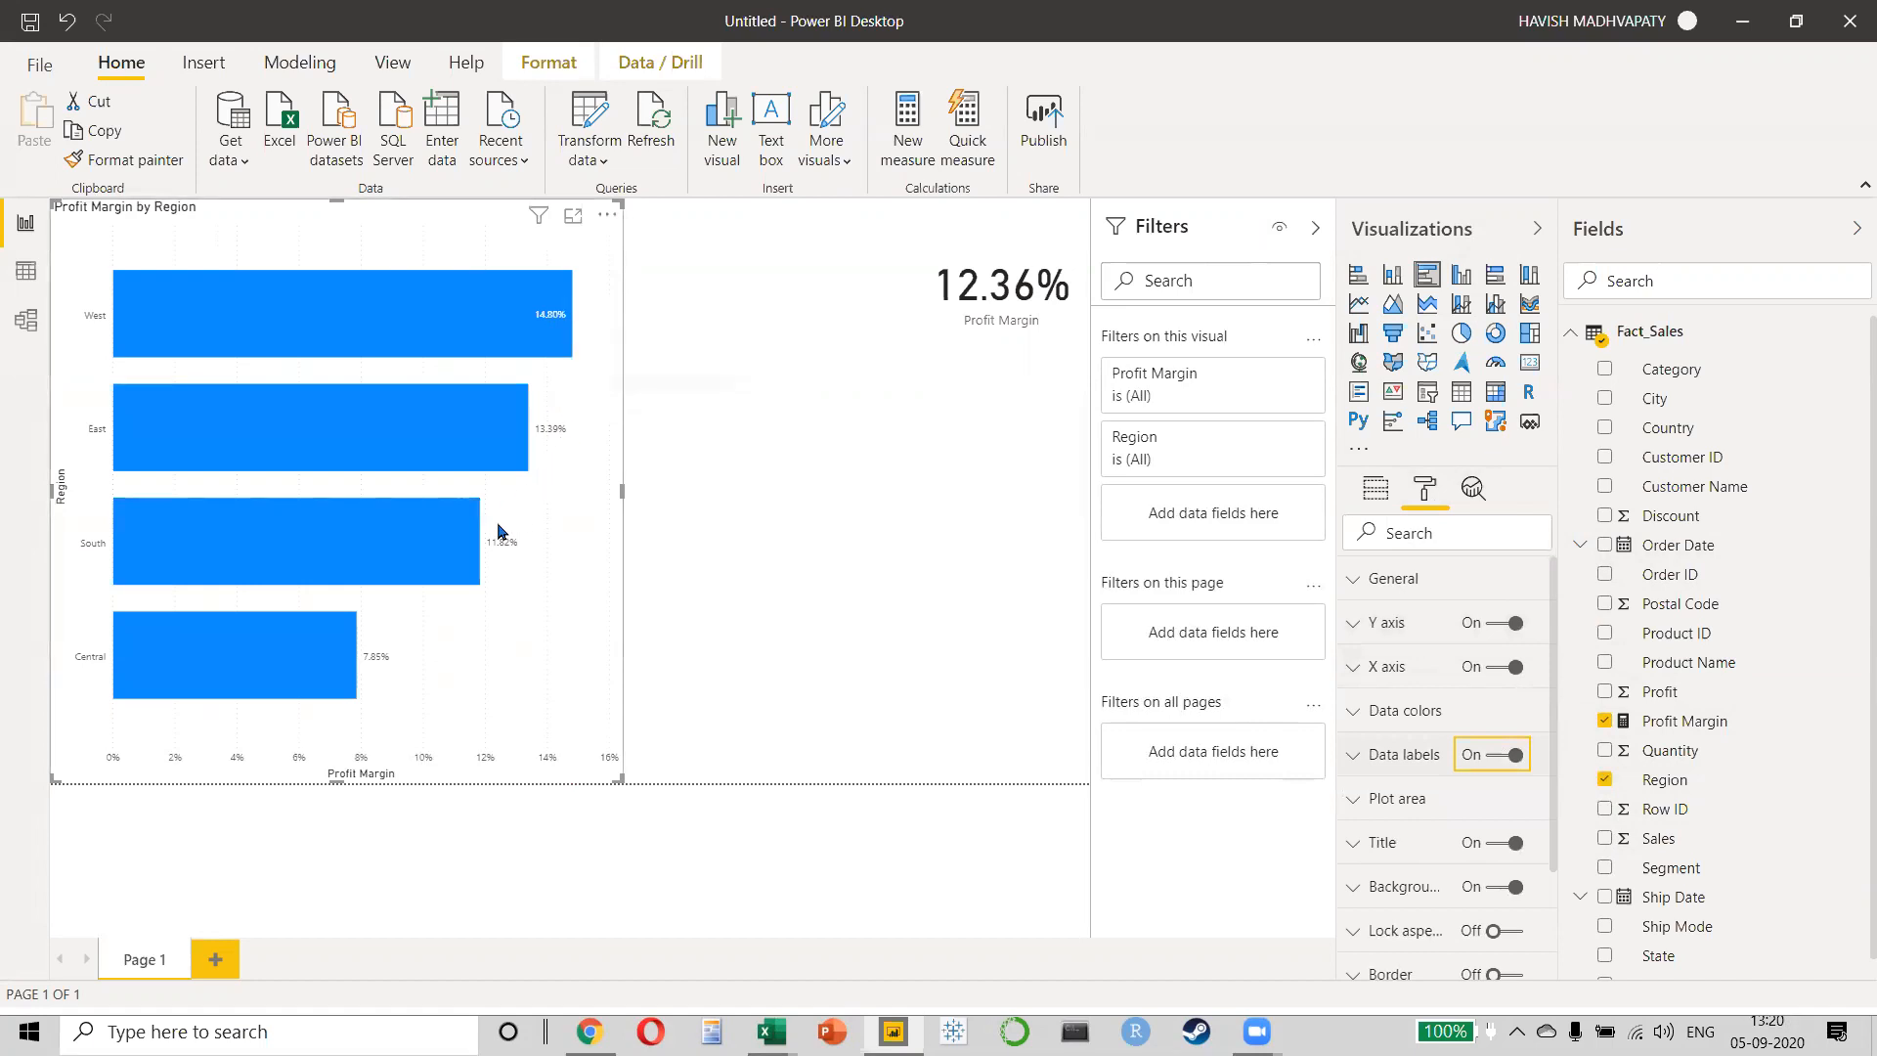
# - Switch to the SuperStore workbook in Excel and undo the last two PivotTable changes to restore the Region rows
pyautogui.moveTo(332, 689)
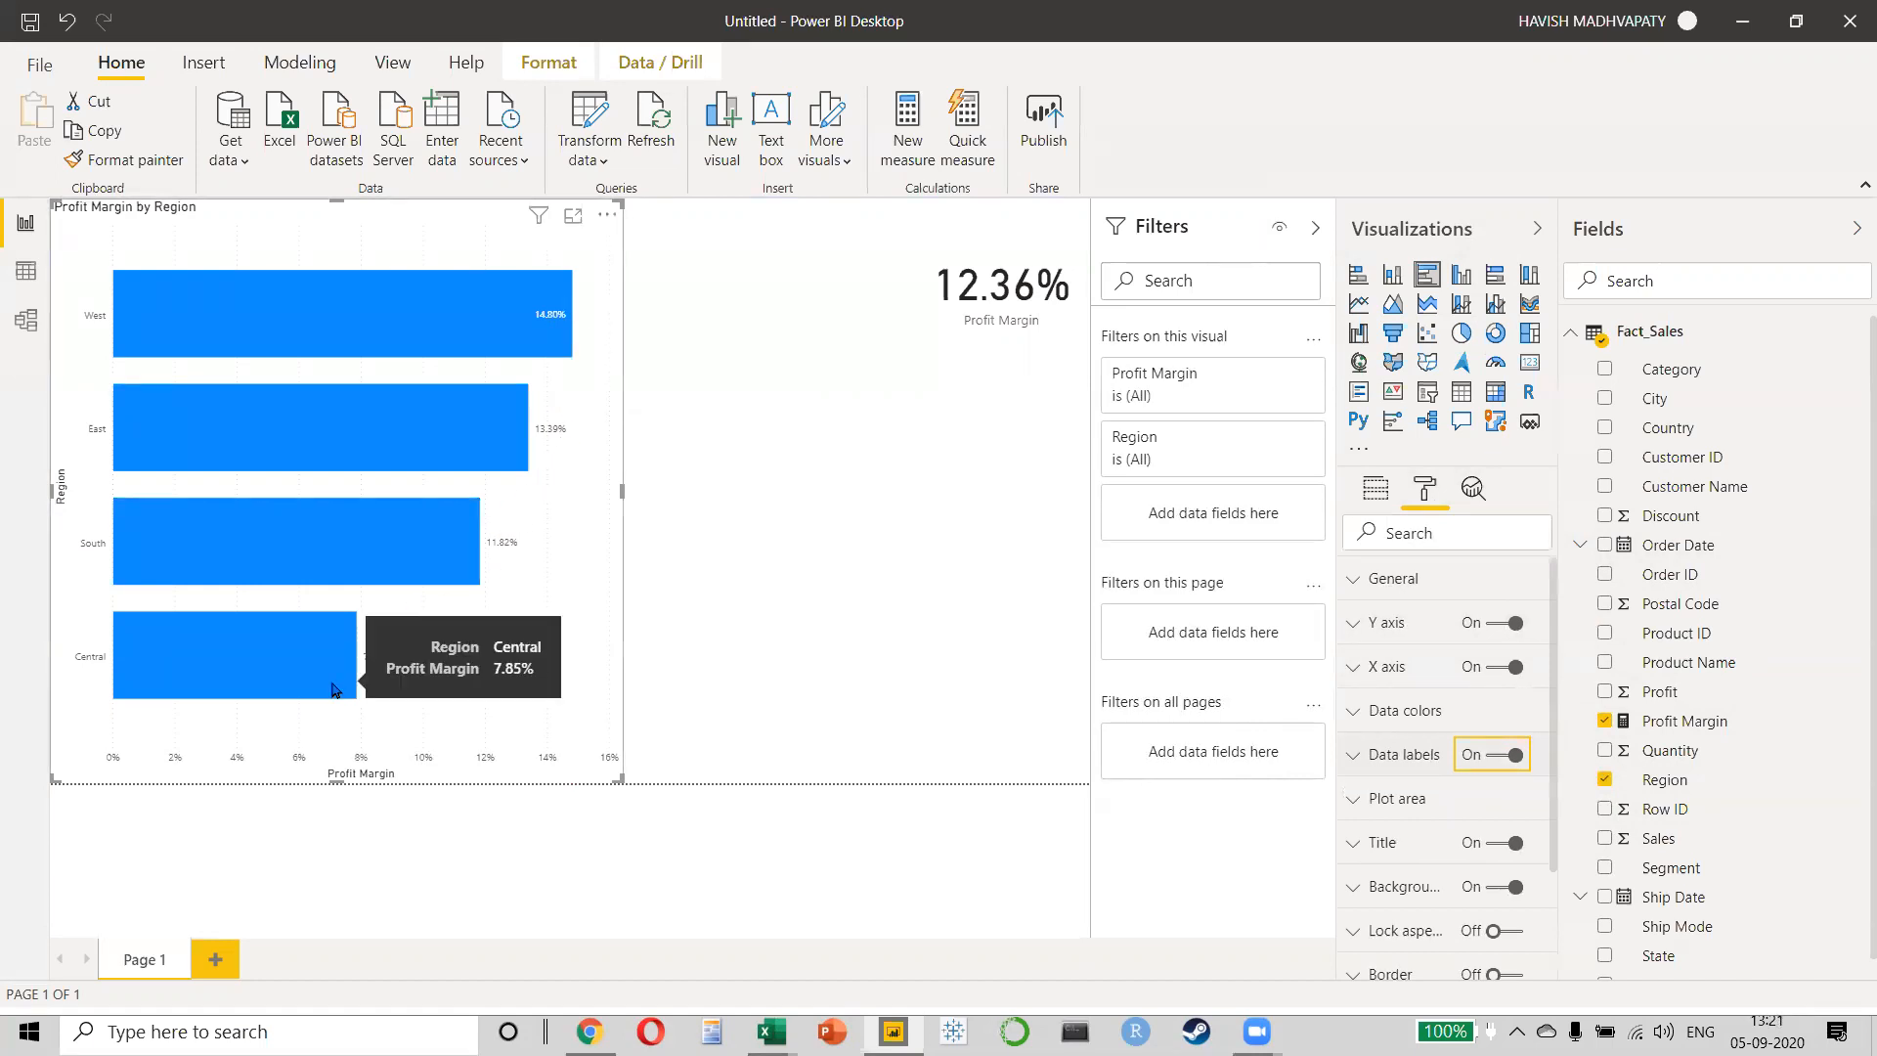
pyautogui.hotkey('alt', 'Tab')
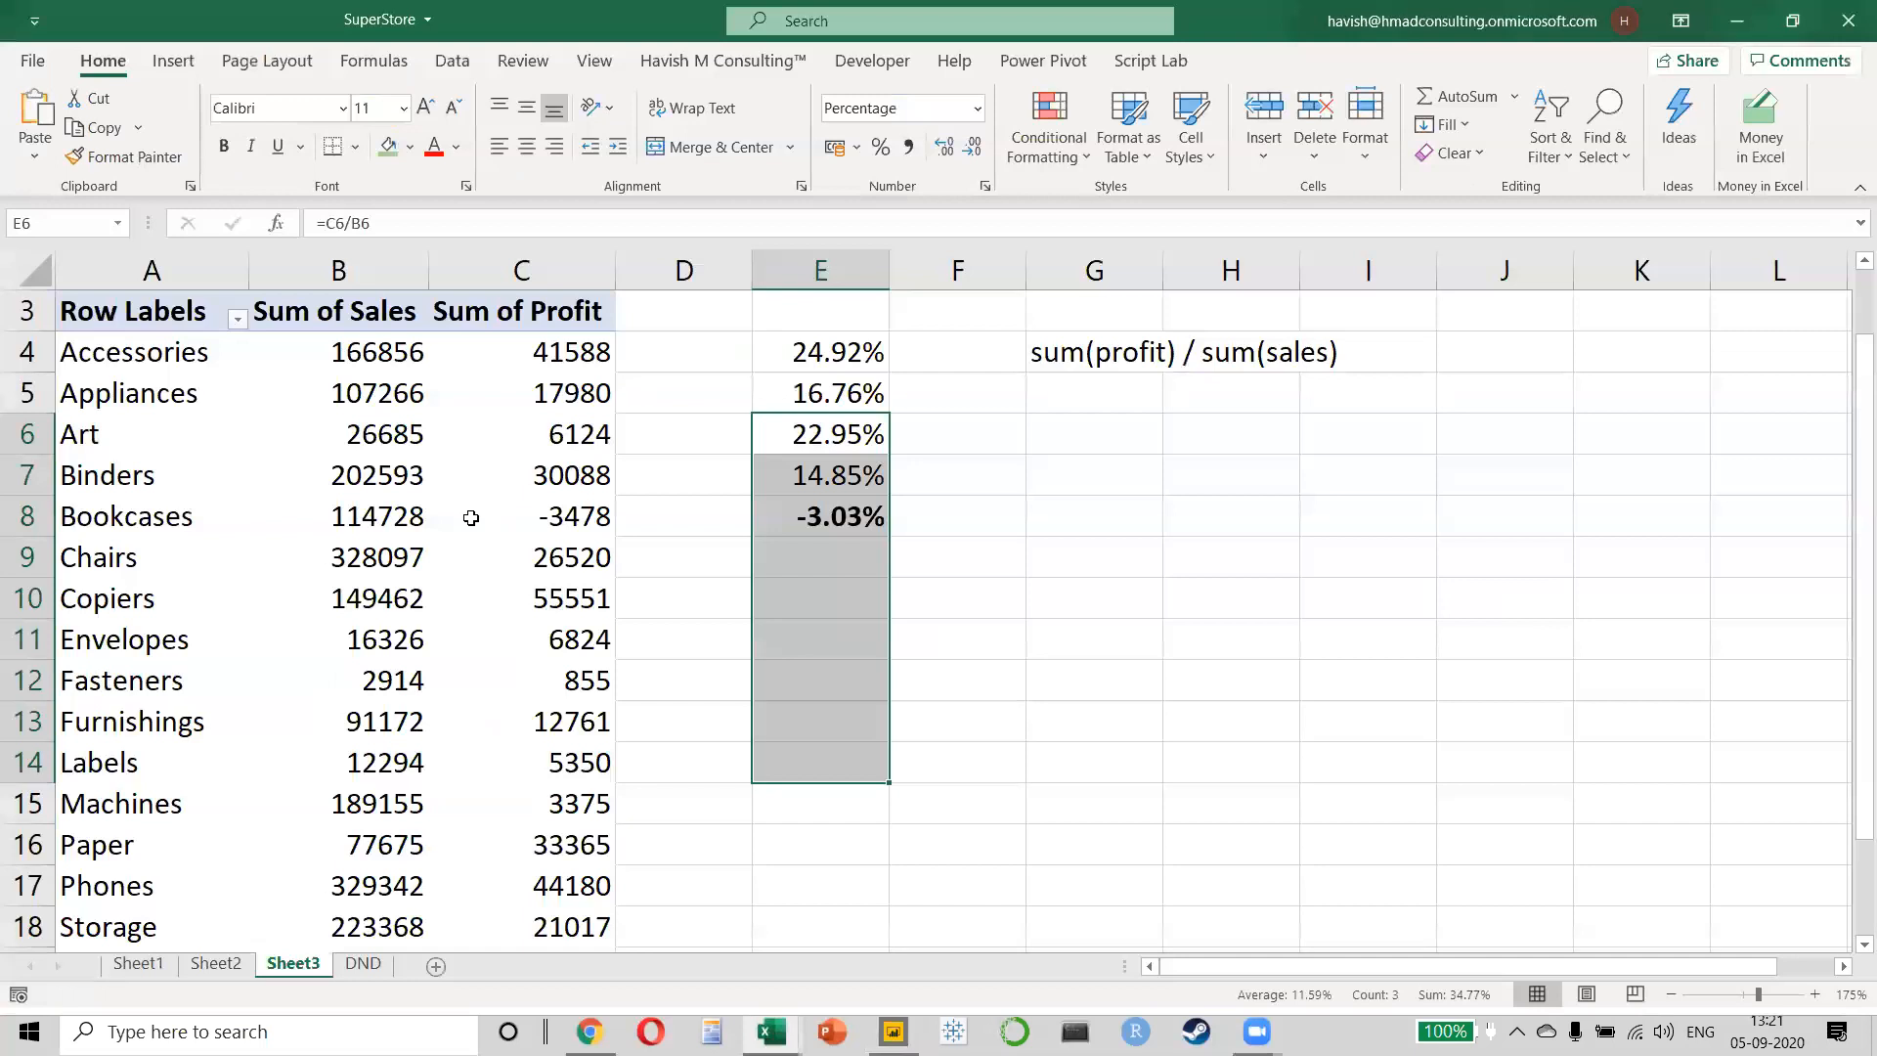
pyautogui.hotkey('ctrl', 'z')
pyautogui.hotkey('ctrl', 'z')
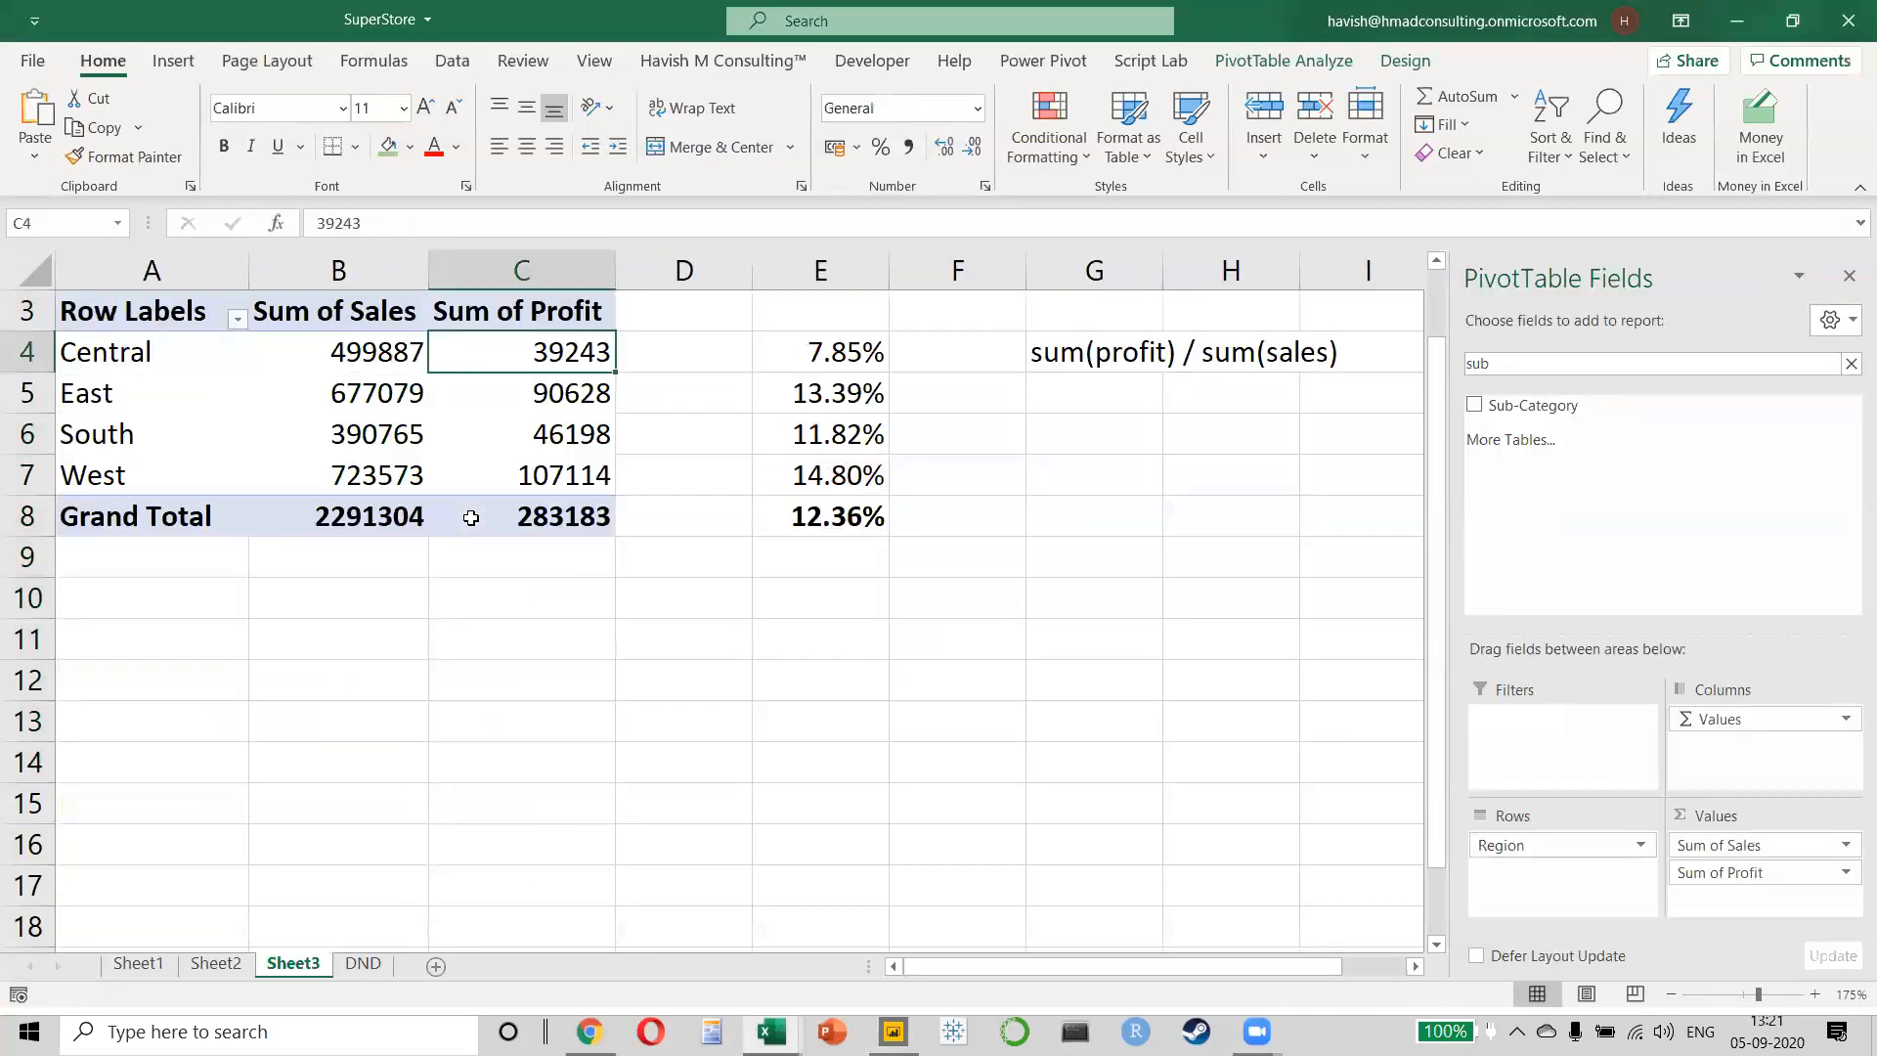
# - Check the margins calculated for each region in E4:E7 beside the PivotTable
pyautogui.click(818, 490)
pyautogui.click(780, 410)
pyautogui.click(780, 435)
pyautogui.click(806, 366)
# - Switch to Power BI Desktop, replace Region with Sub-Category on the bar chart's axis and widen the chart
pyautogui.hotkey('alt', 'Tab')
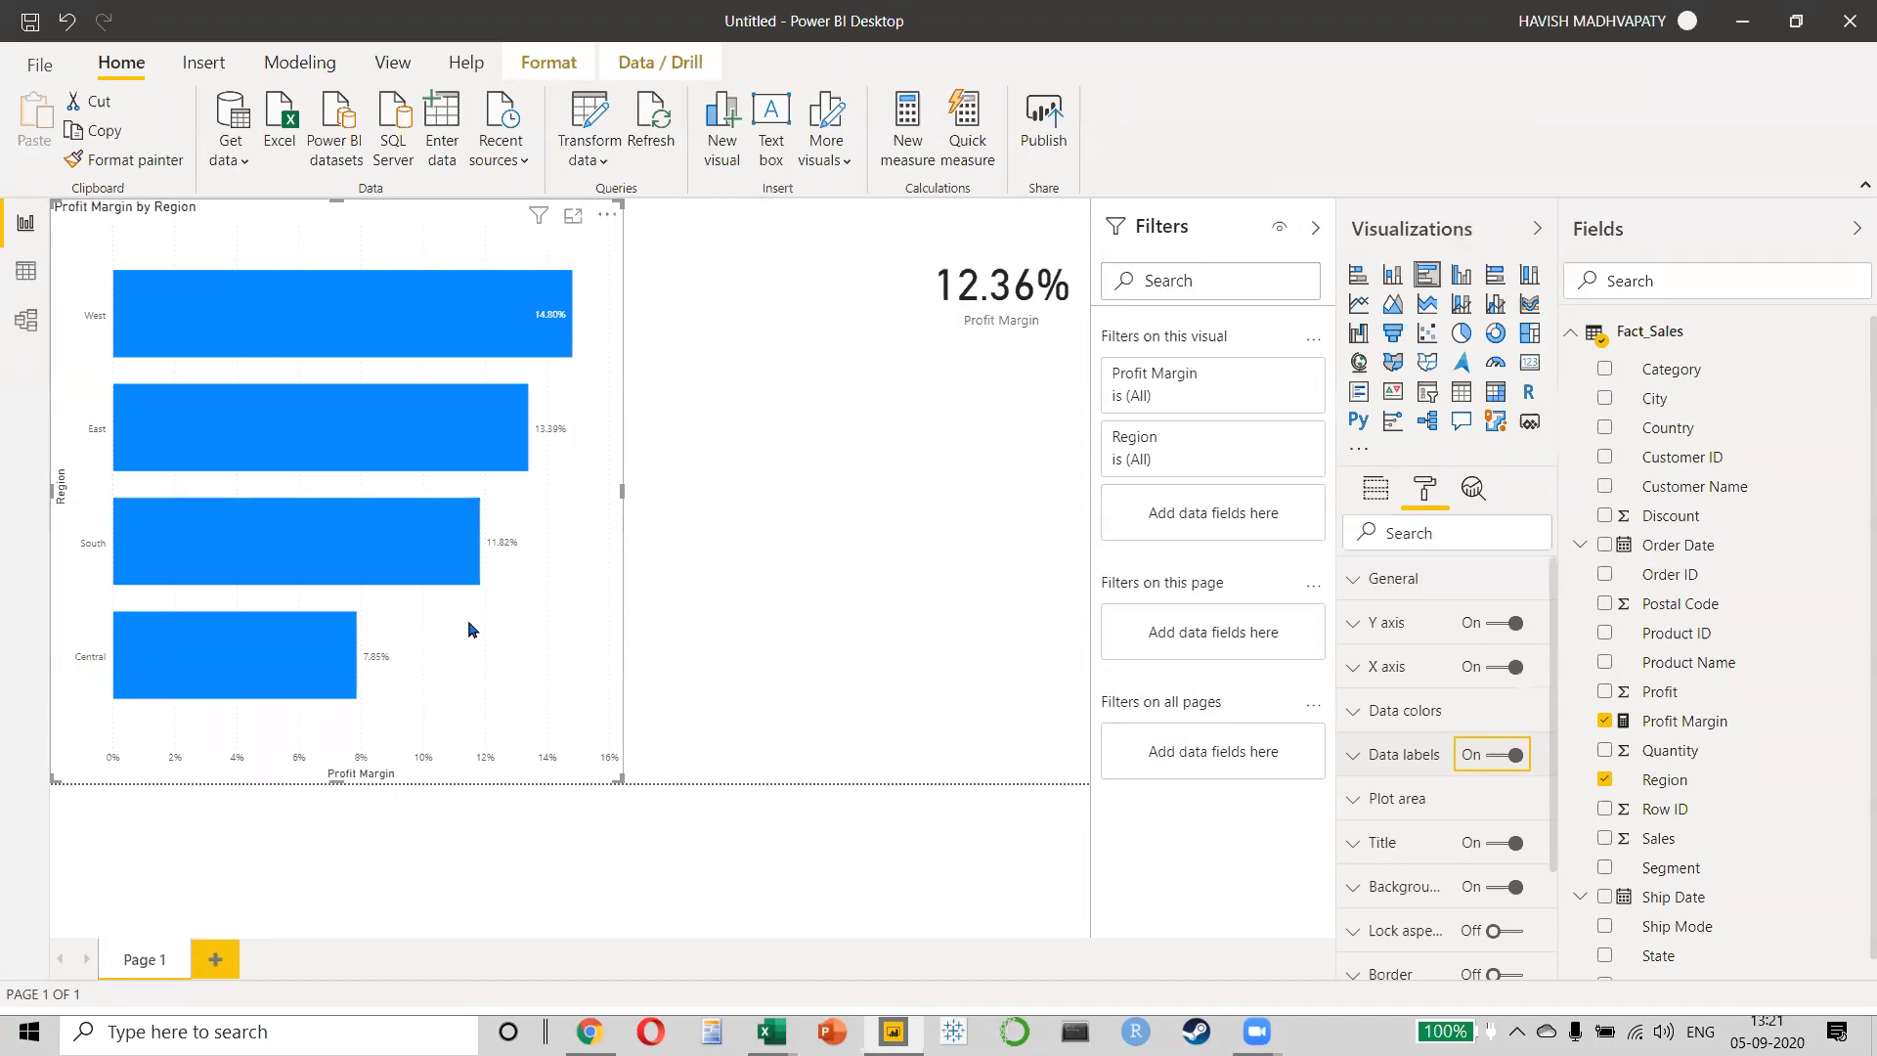
pyautogui.click(1377, 489)
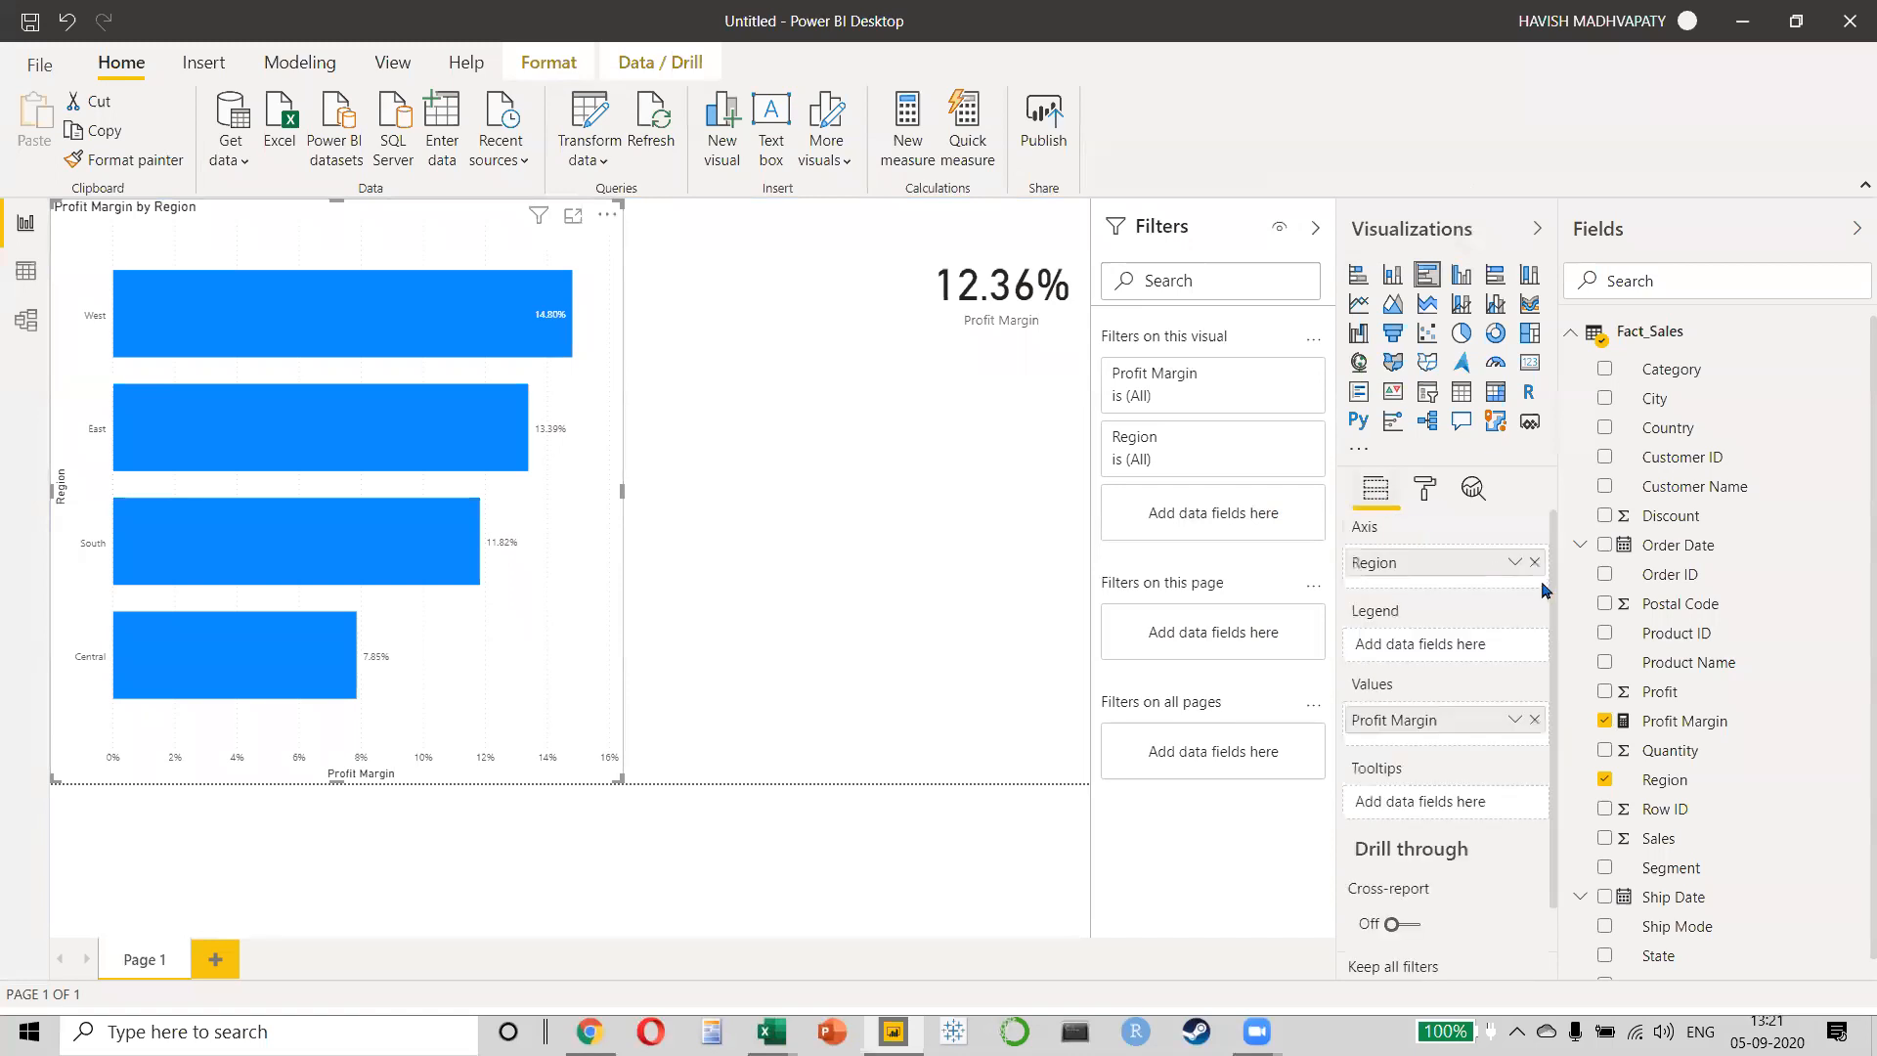
pyautogui.click(1534, 563)
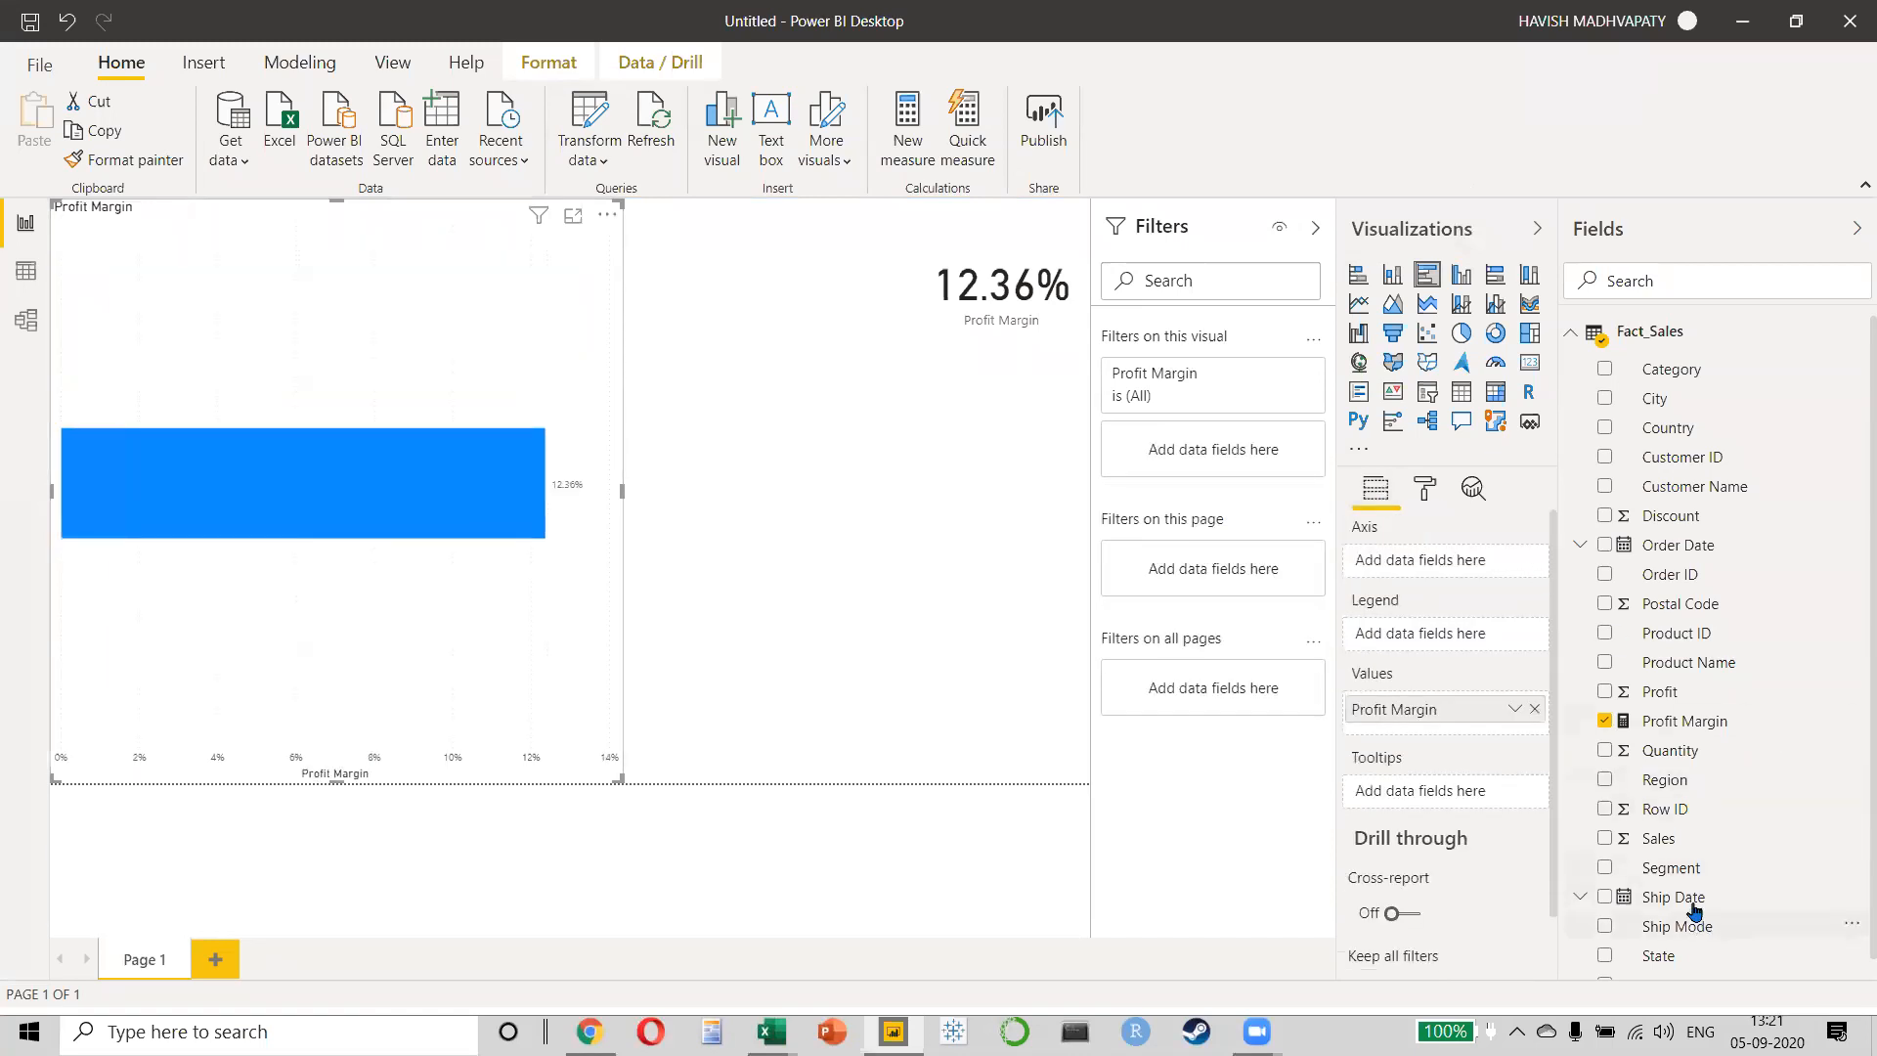
pyautogui.scroll(-1, 1706, 939)
pyautogui.moveTo(1696, 966); pyautogui.dragTo(1416, 565)
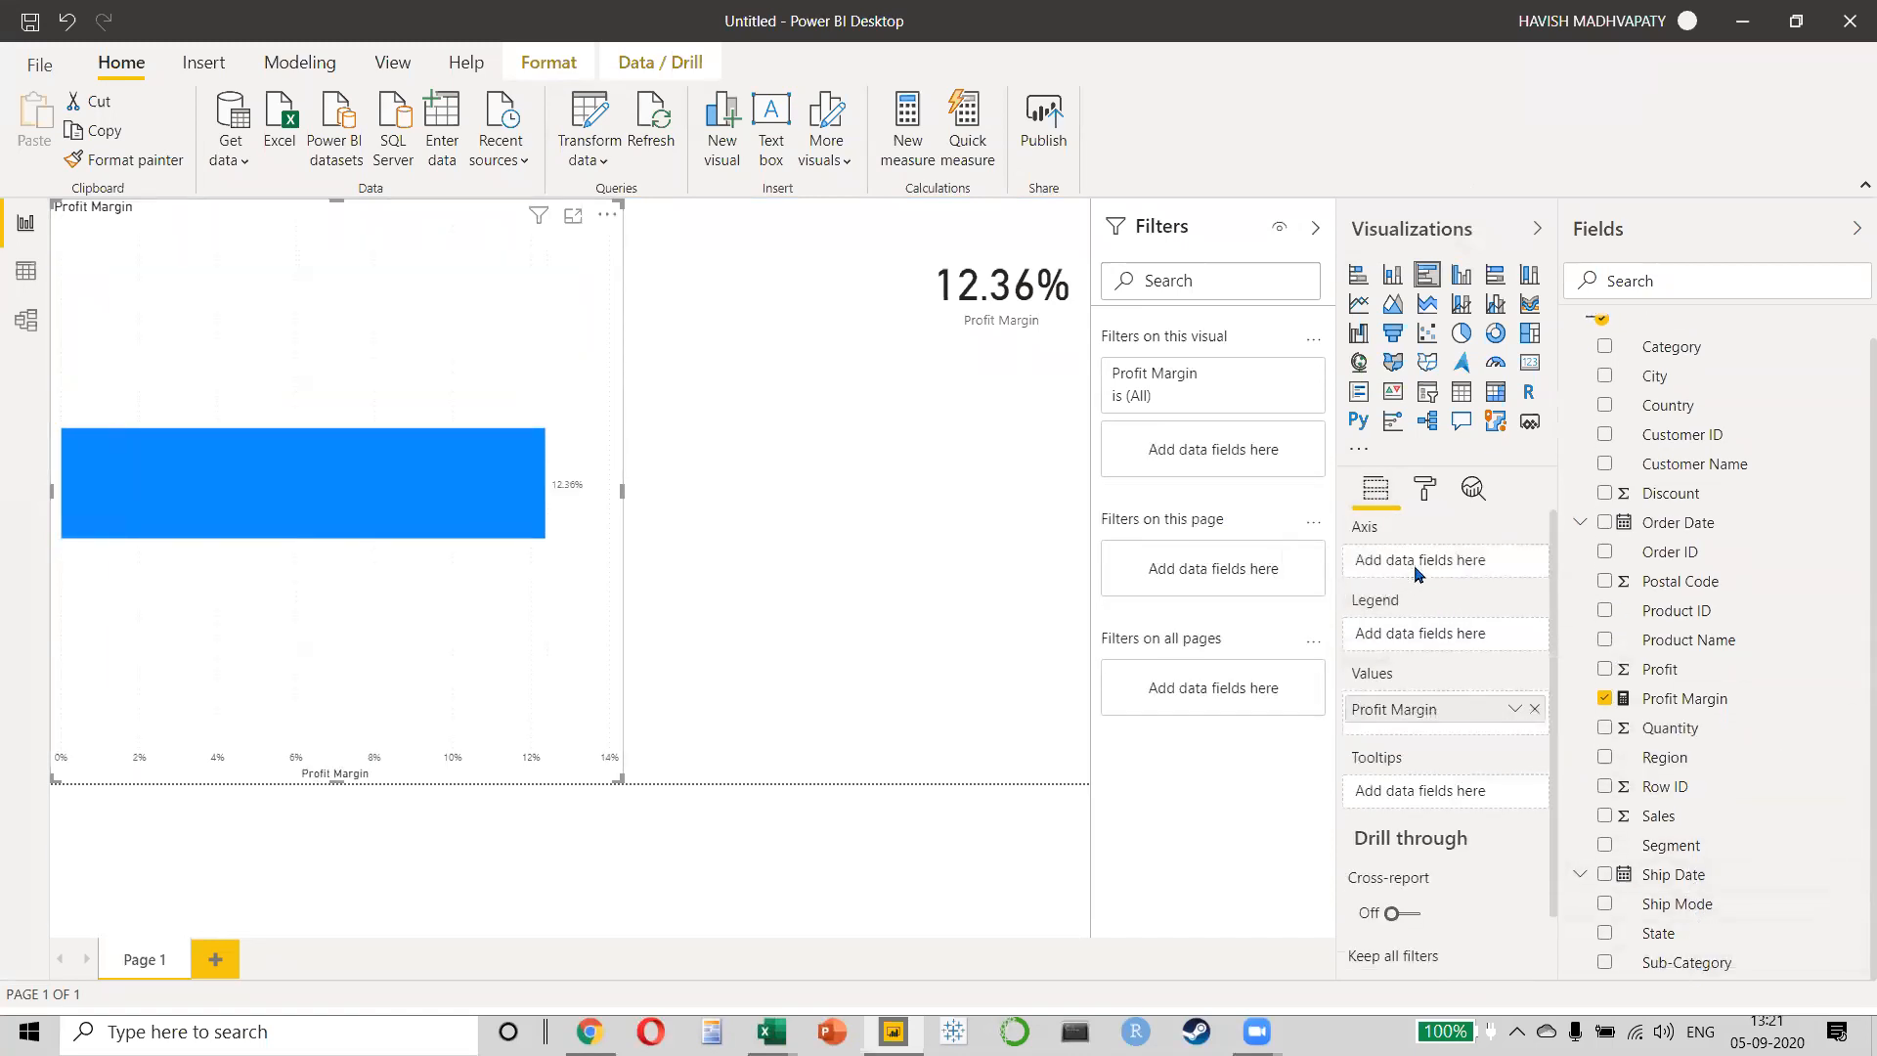
pyautogui.moveTo(266, 518)
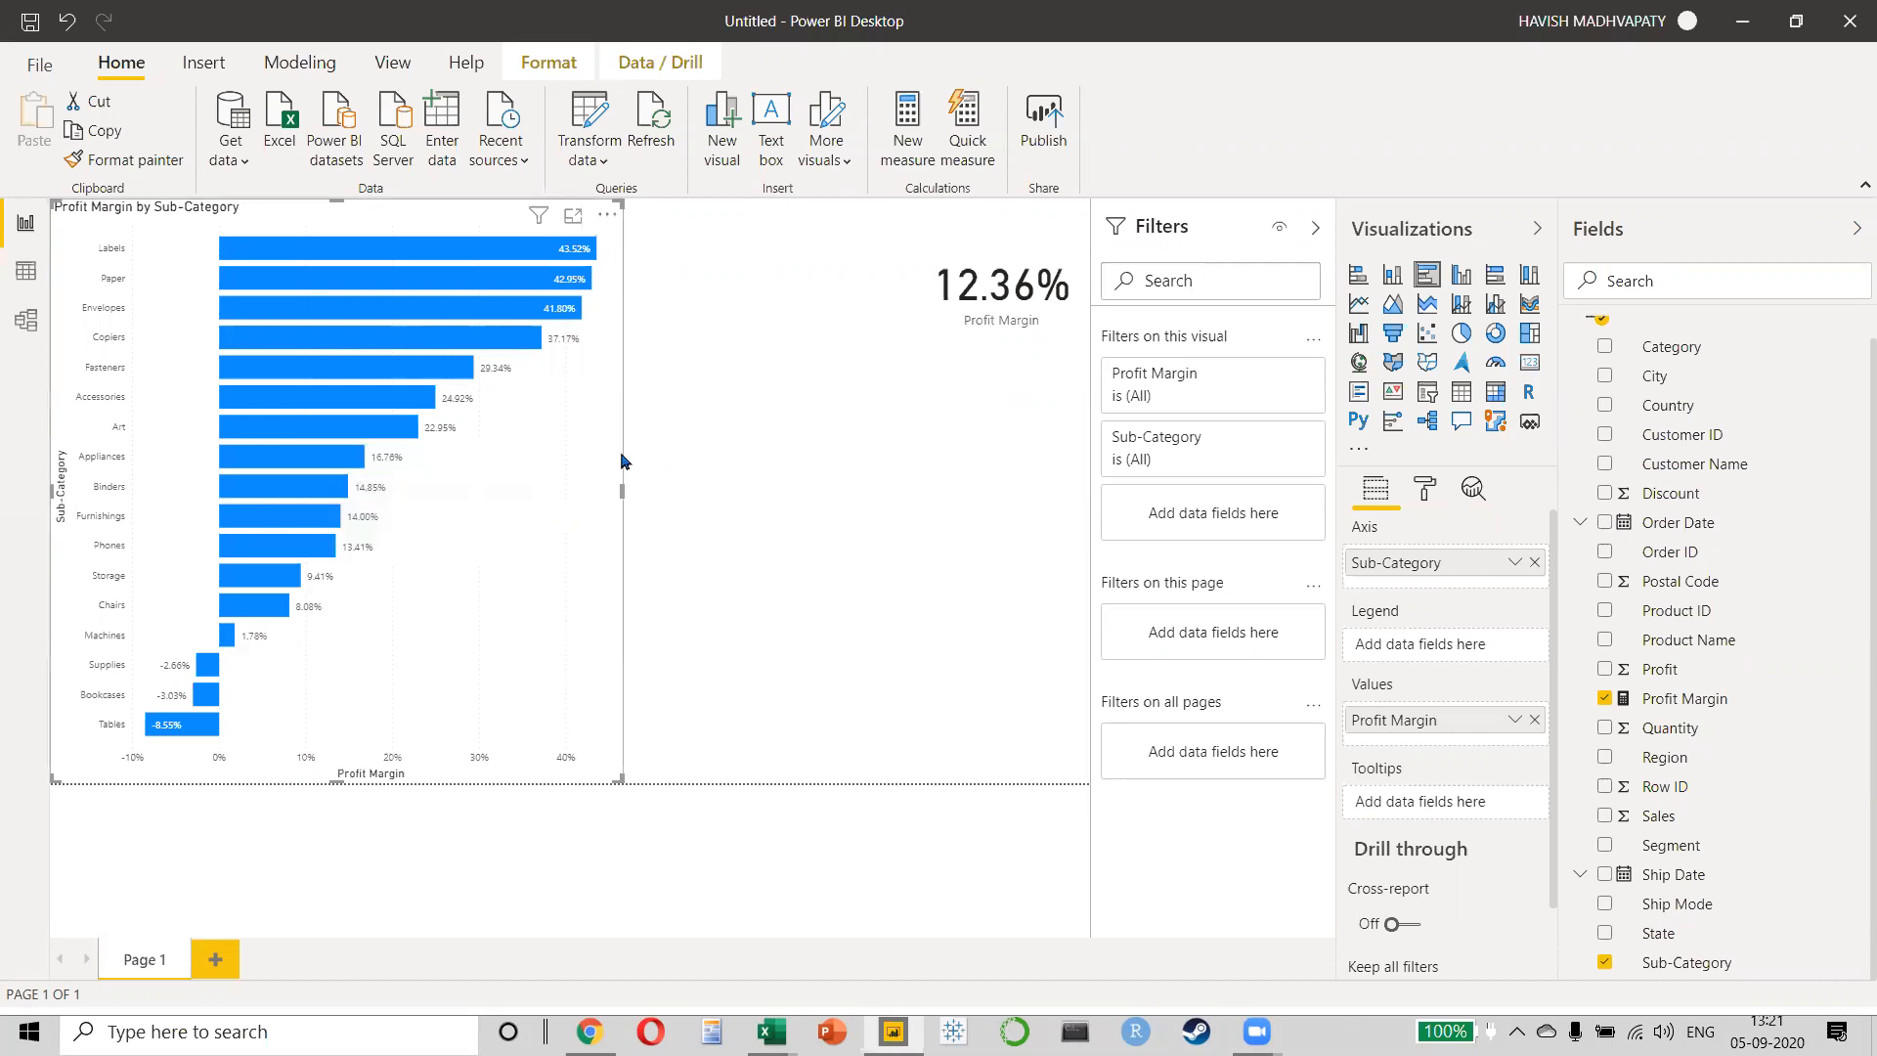
pyautogui.moveTo(625, 489); pyautogui.dragTo(775, 489)
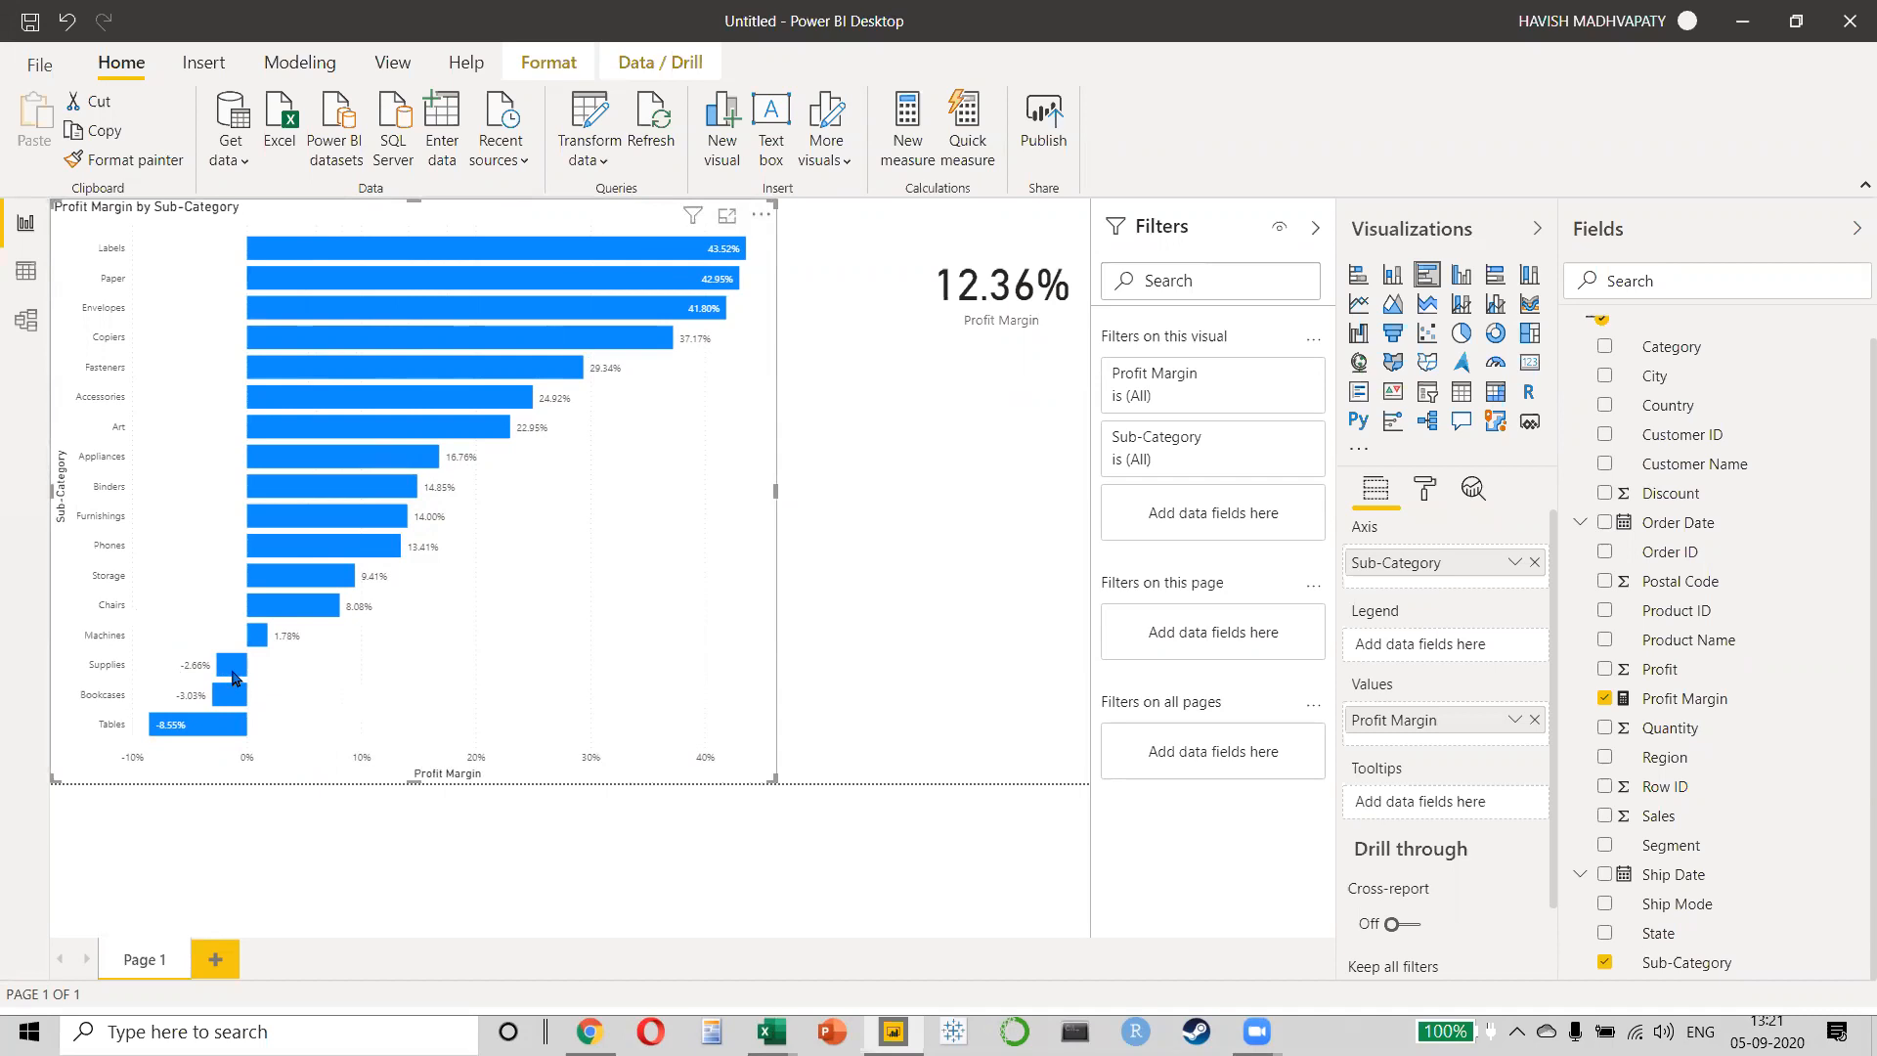
pyautogui.moveTo(194, 733)
pyautogui.hotkey('alt', 'Tab')
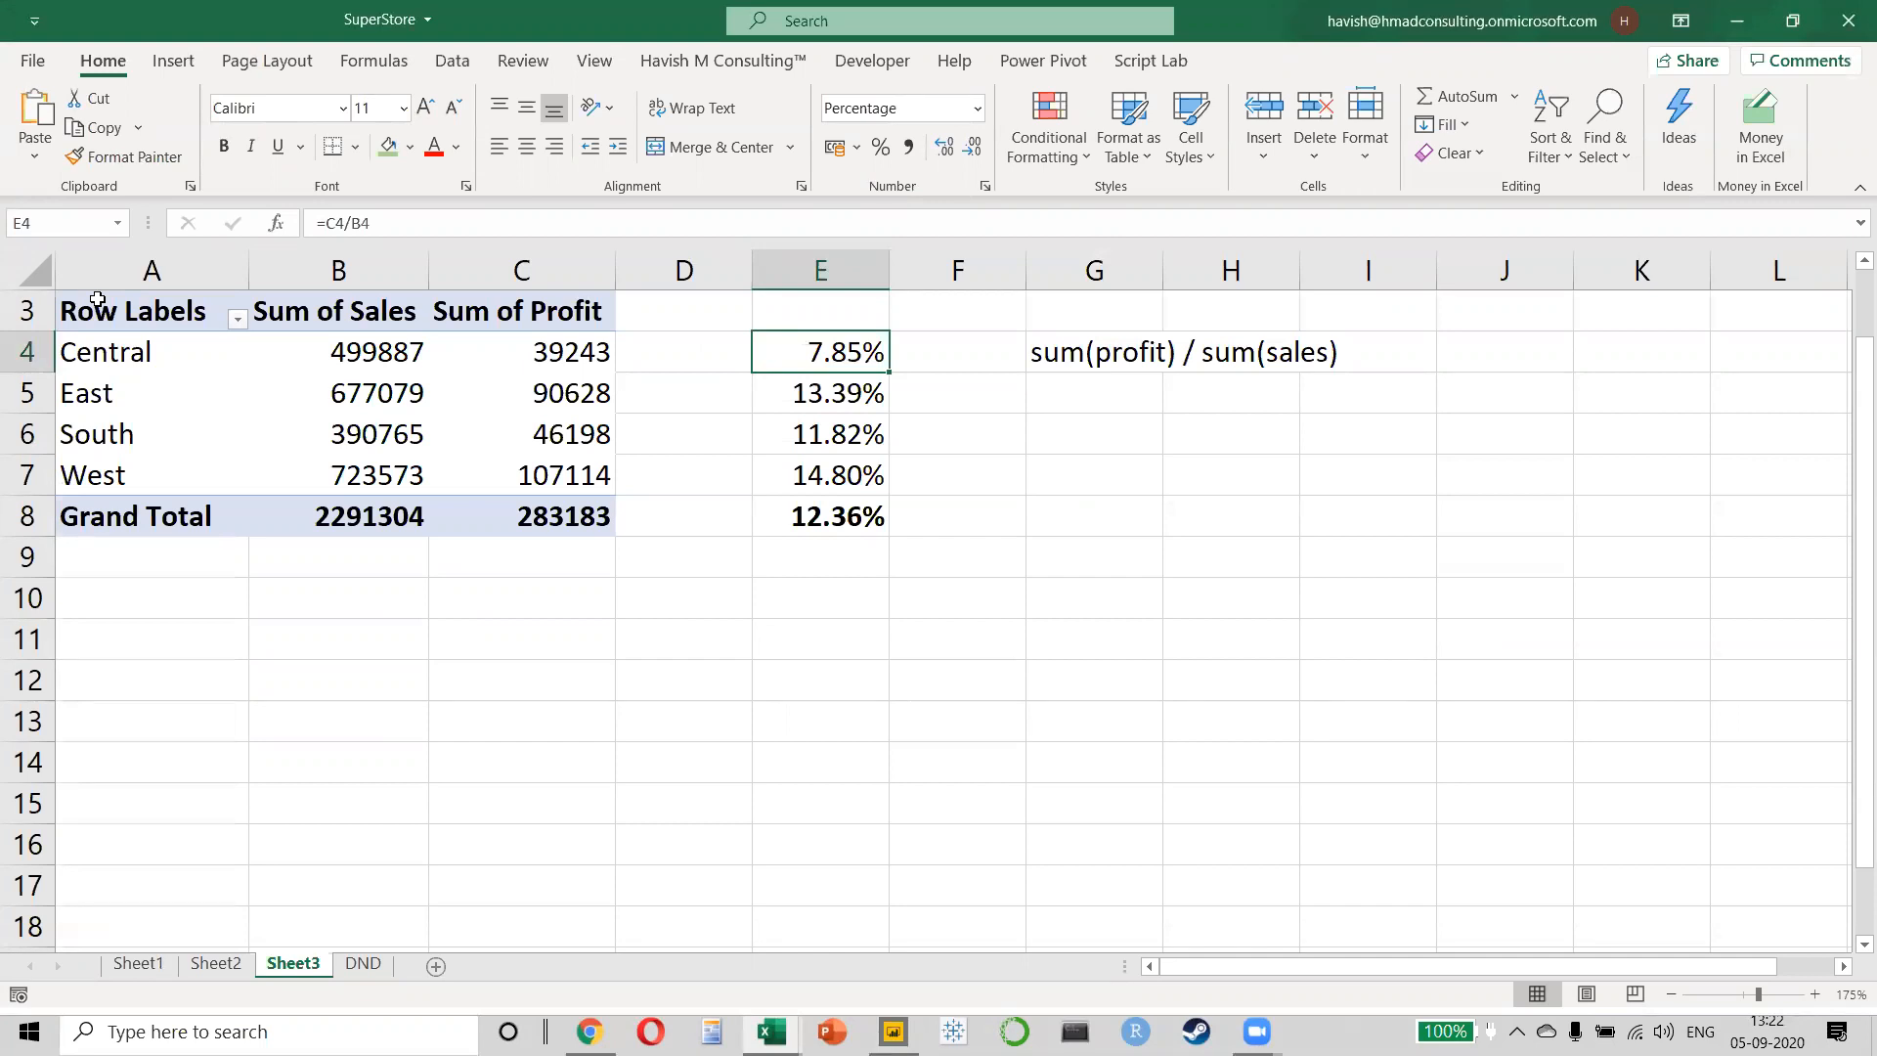
pyautogui.hotkey('alt', 'Tab')
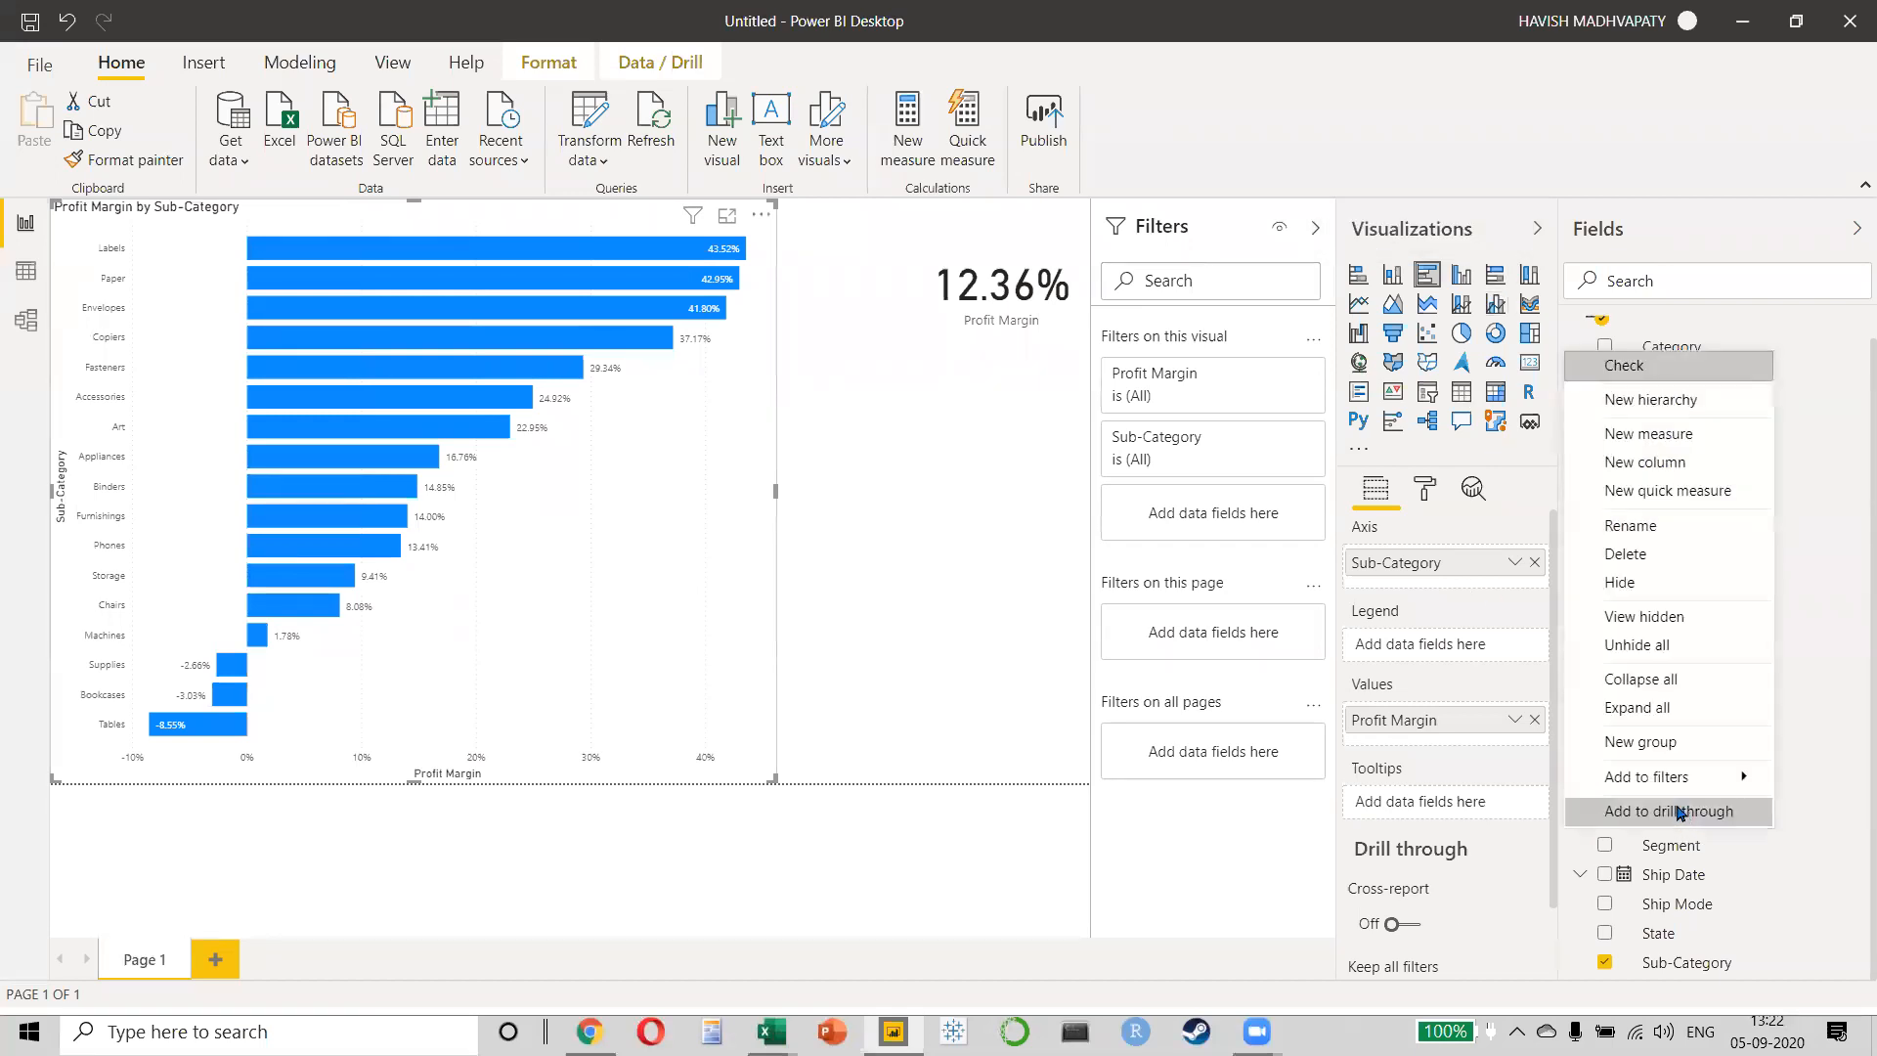
pyautogui.click(913, 509)
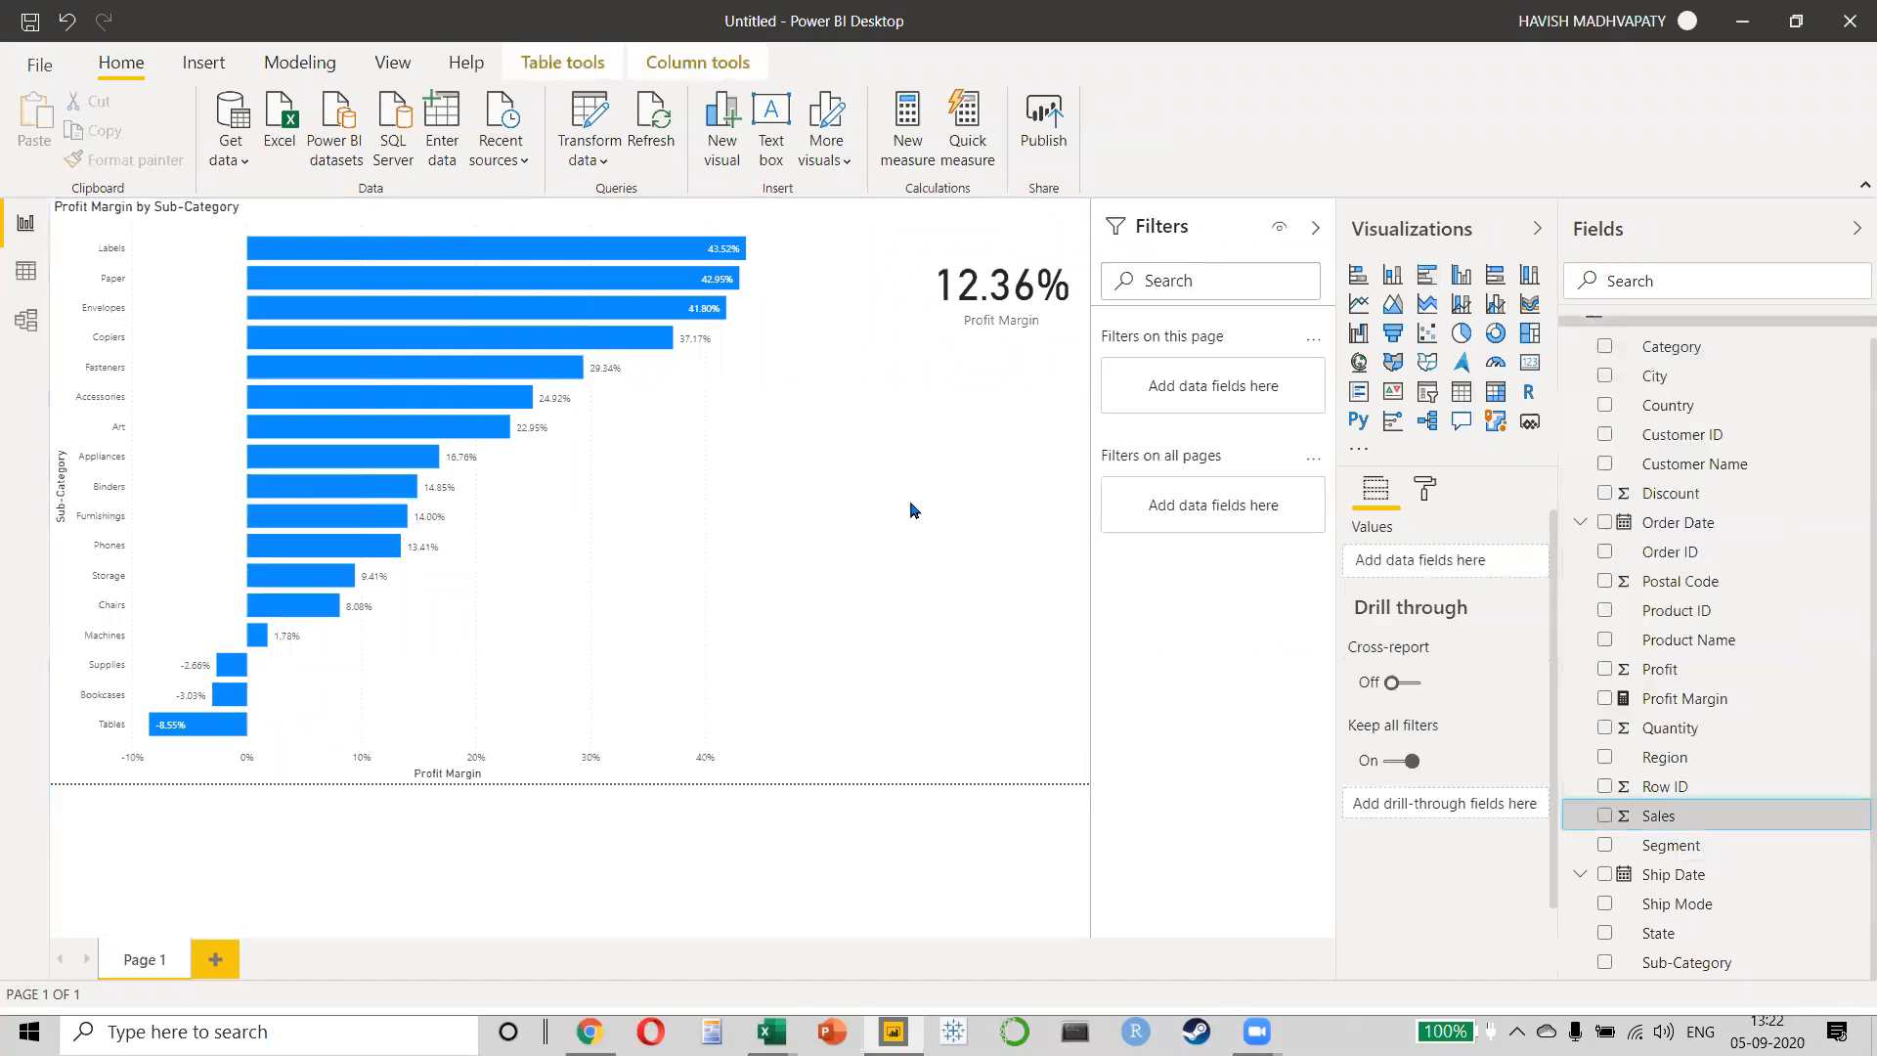
pyautogui.rightClick(1702, 819)
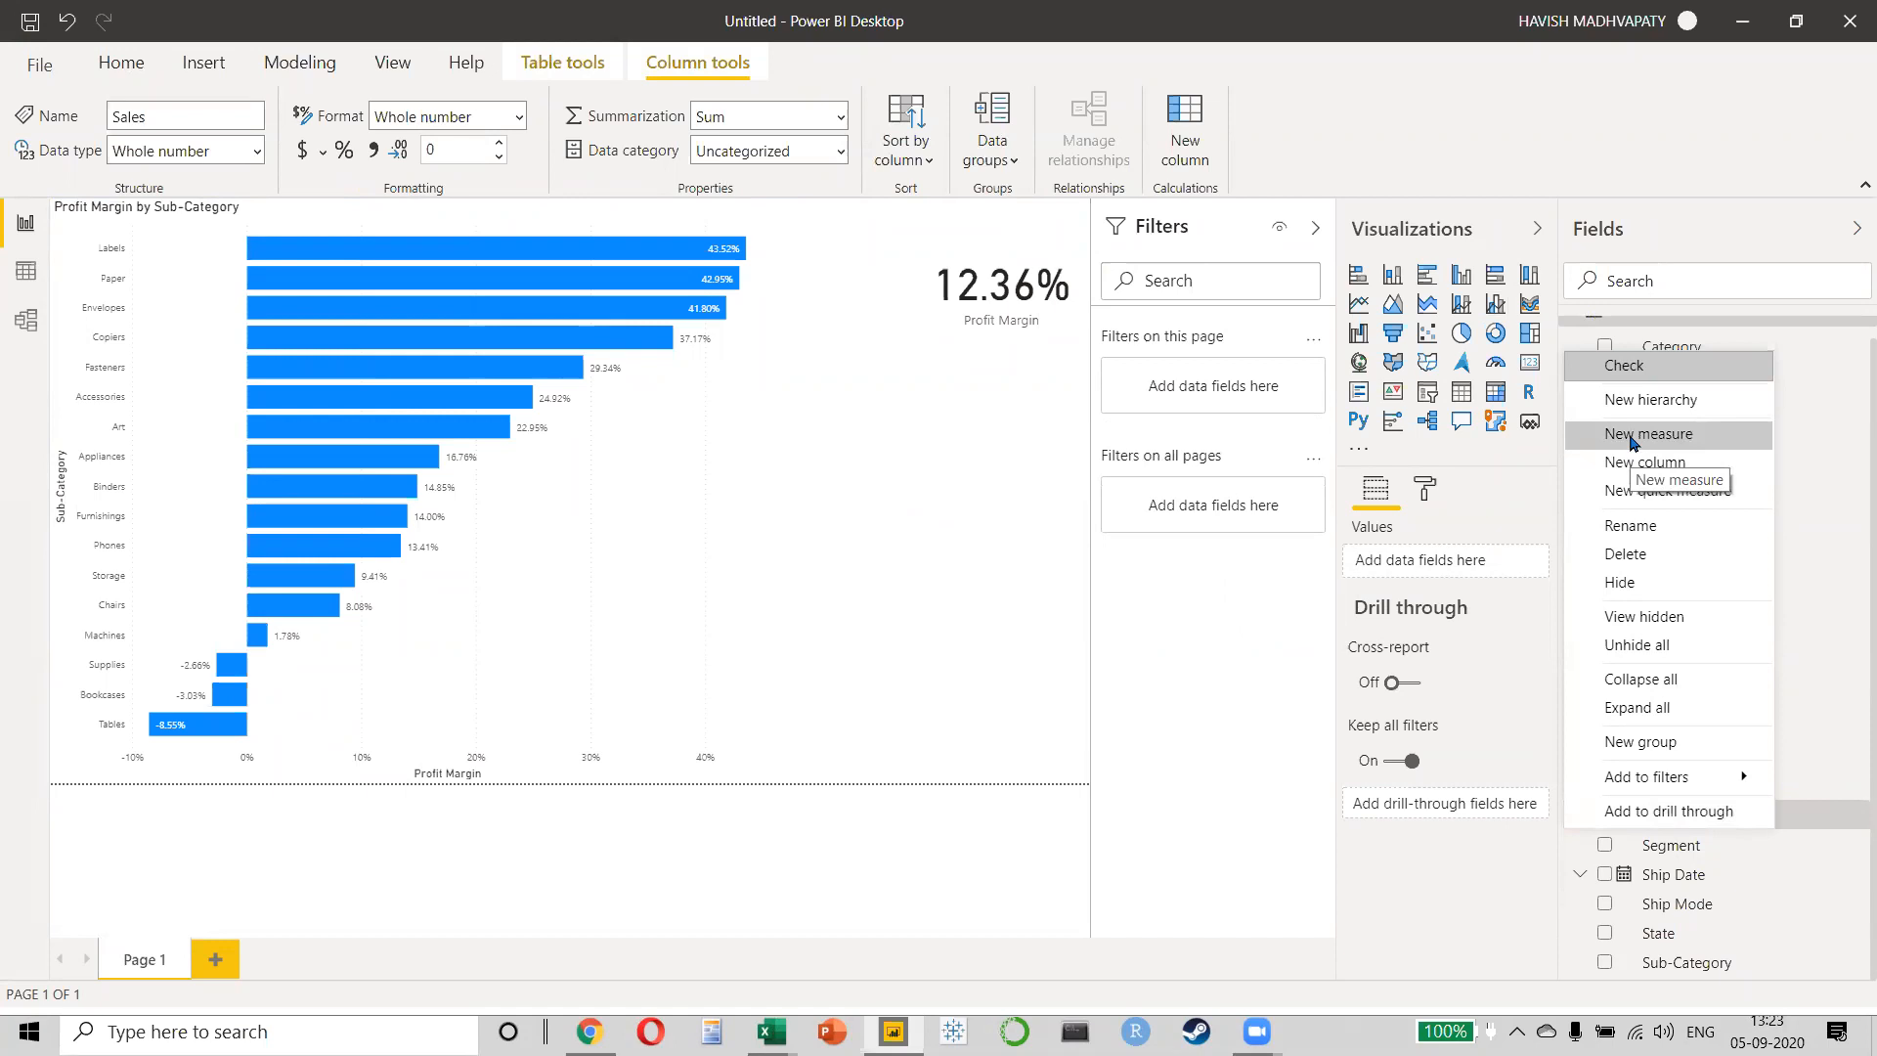
pyautogui.click(876, 452)
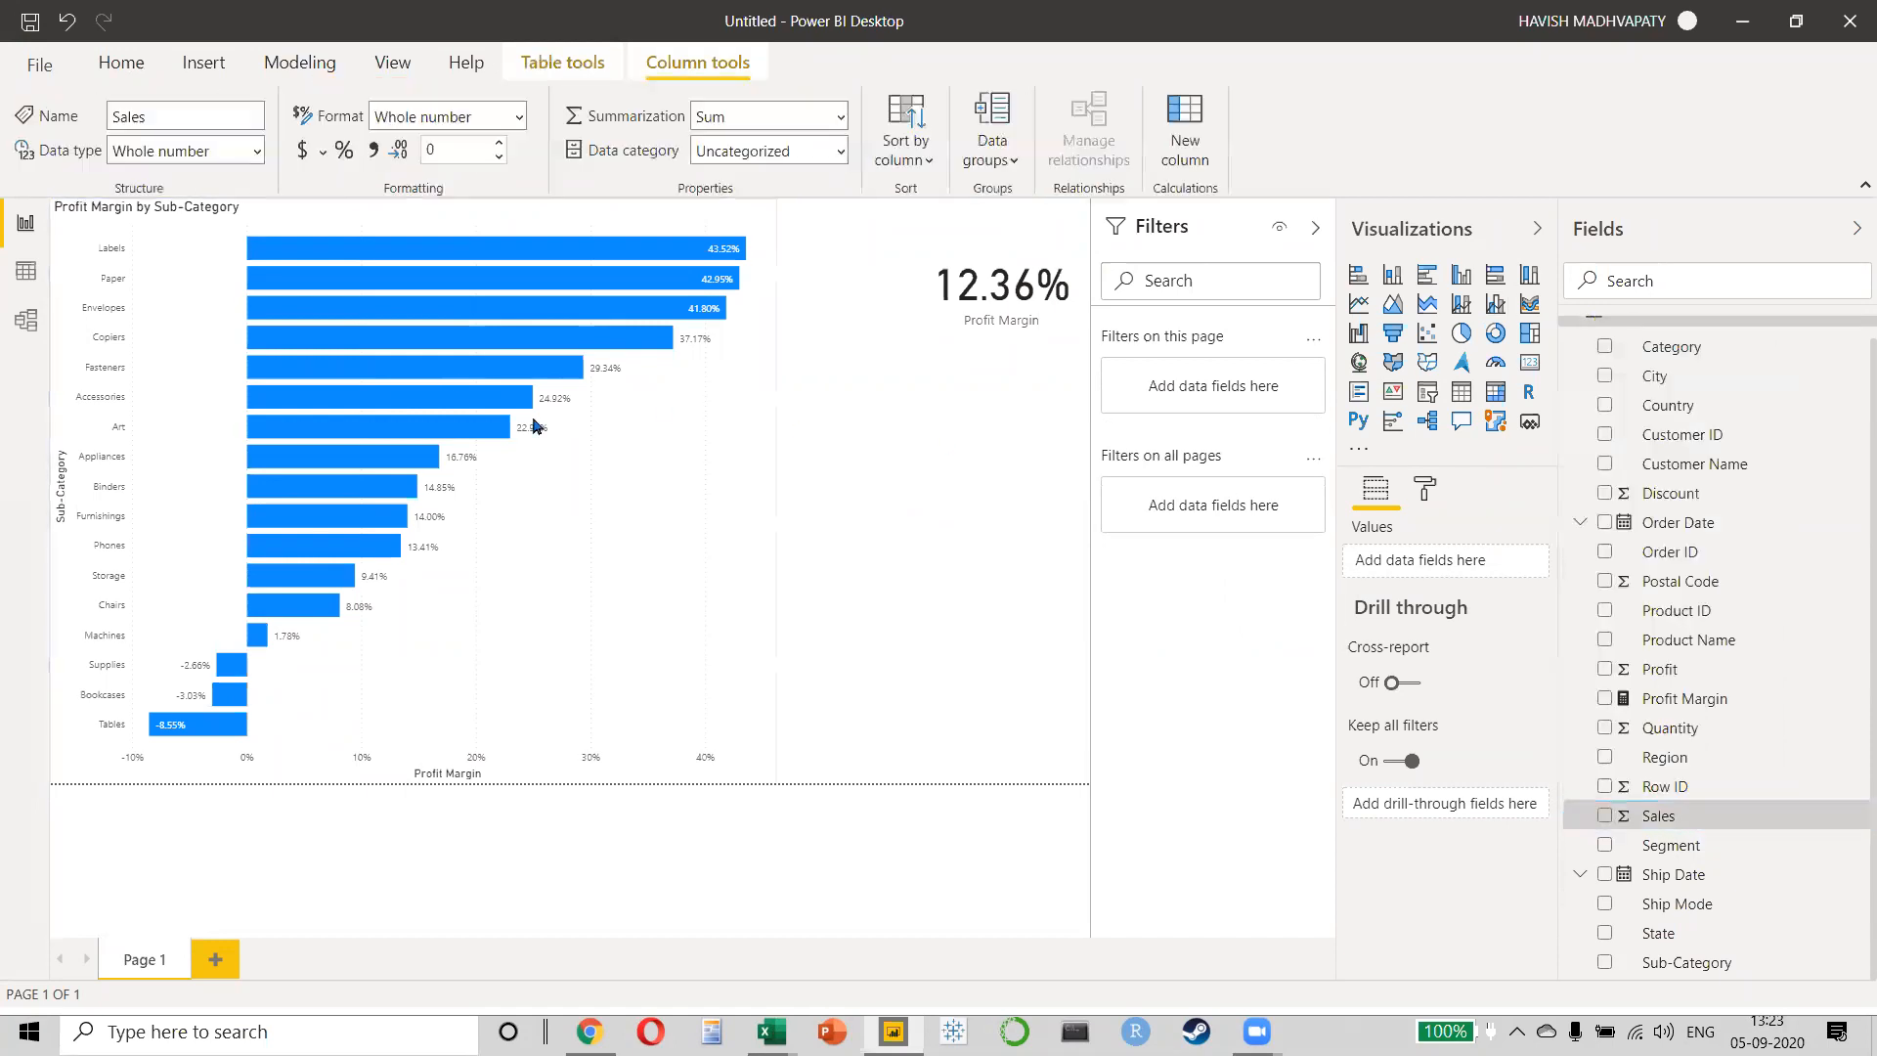
pyautogui.click(118, 61)
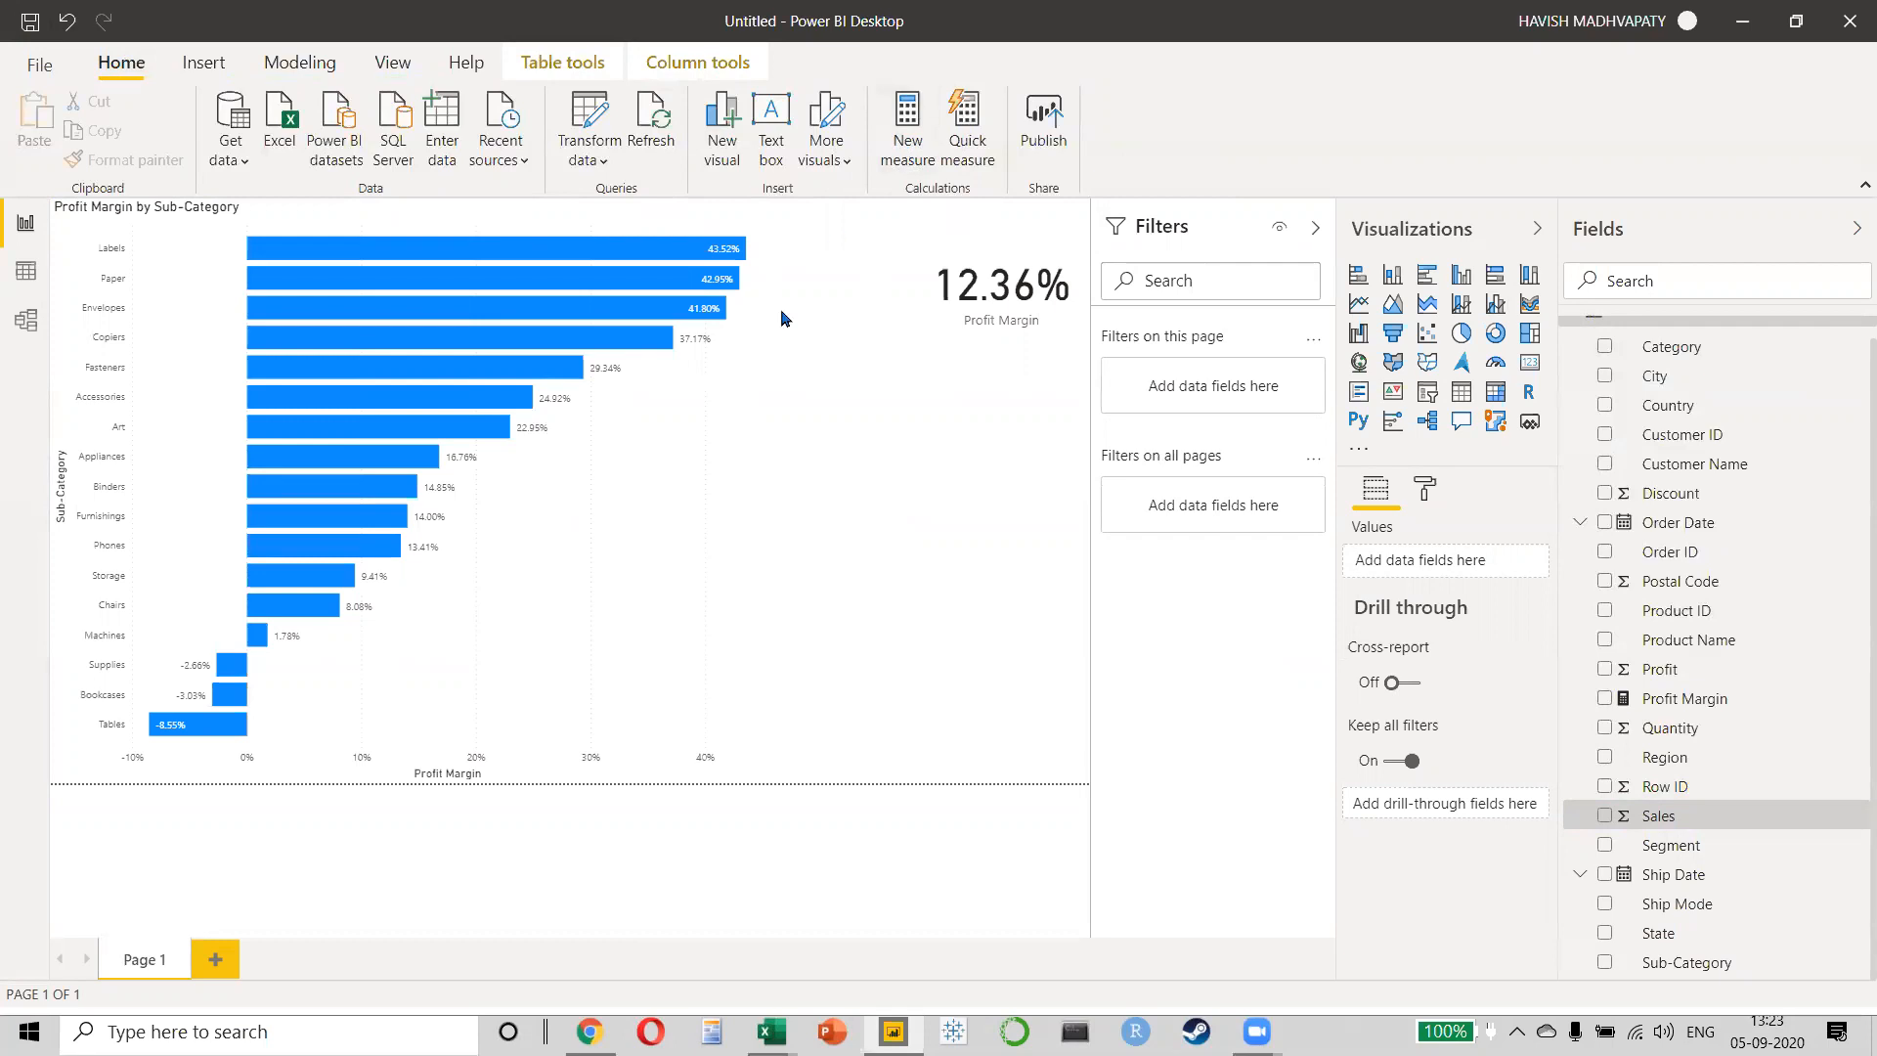
pyautogui.click(716, 414)
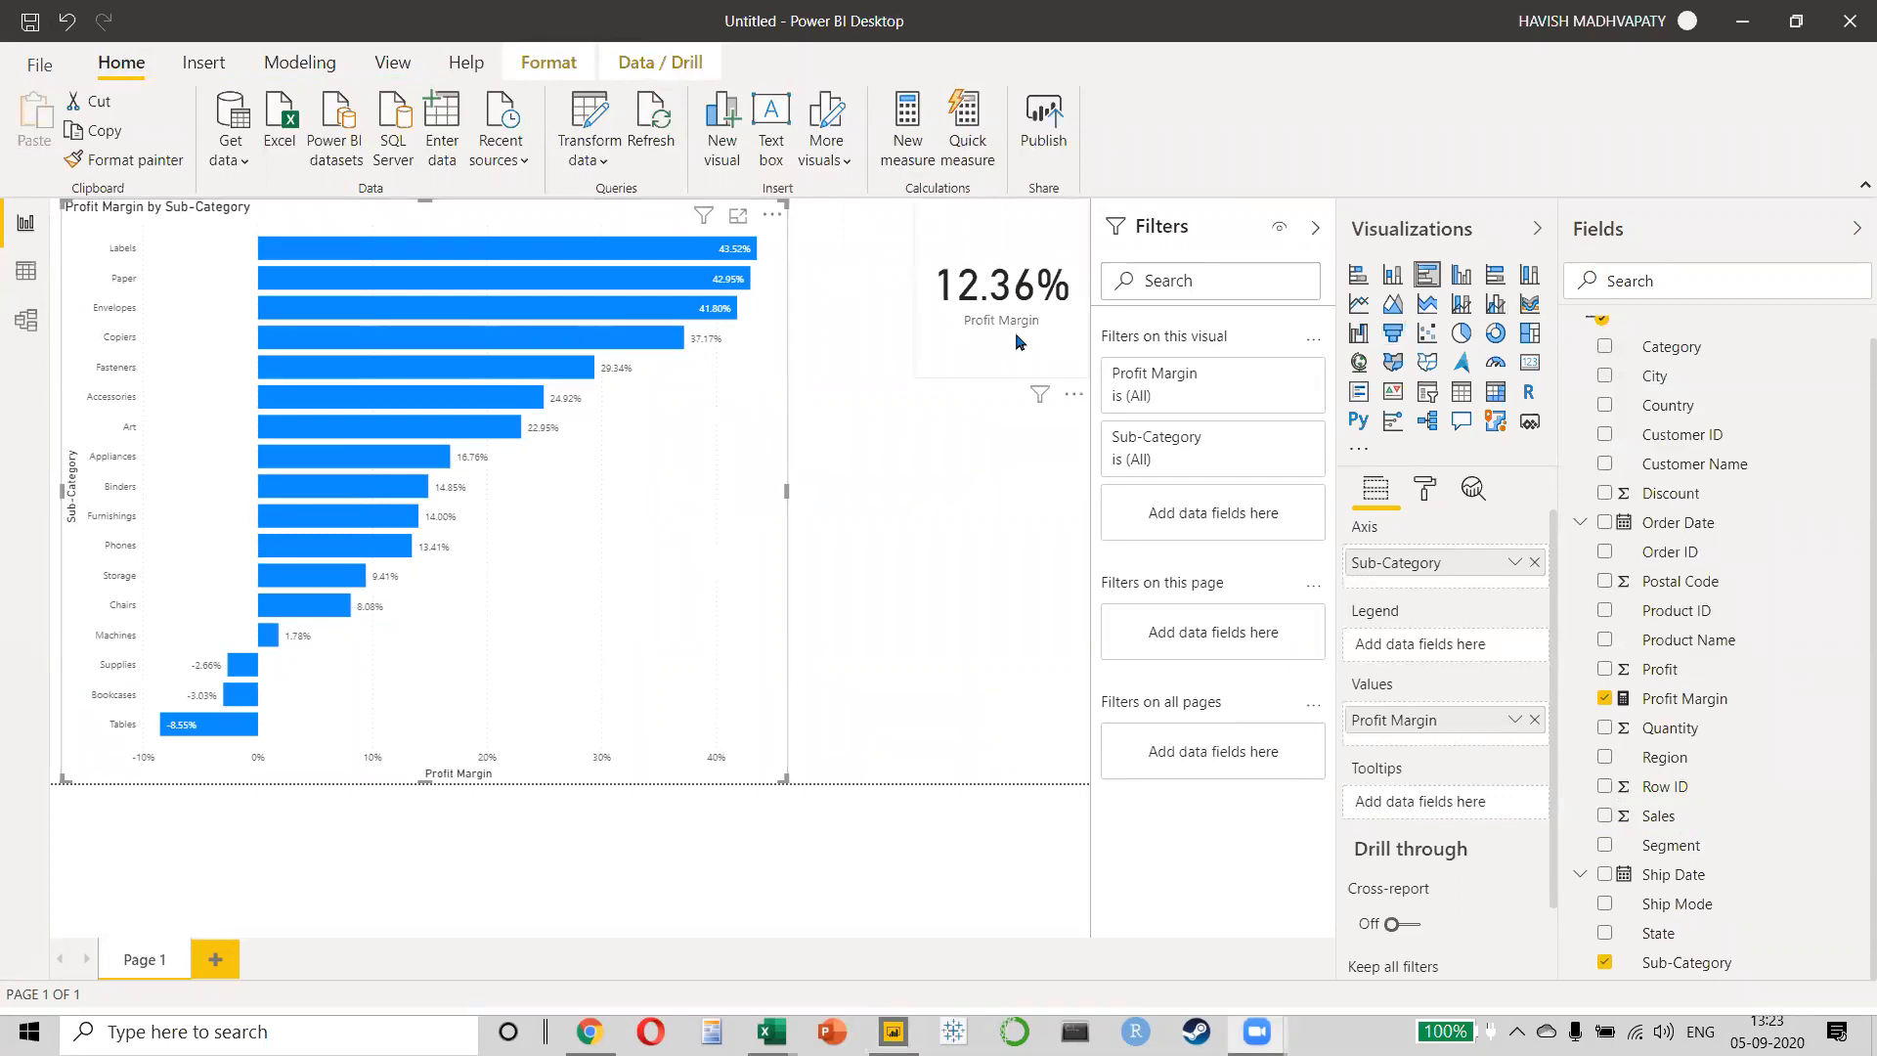
# - Switch to Chrome, search Google for "power bi date table" and look through the results for articles on creating date tables
pyautogui.hotkey('alt', 'Tab')
pyautogui.hotkey('alt', 'Tab')
pyautogui.hotkey('alt', 'Tab')
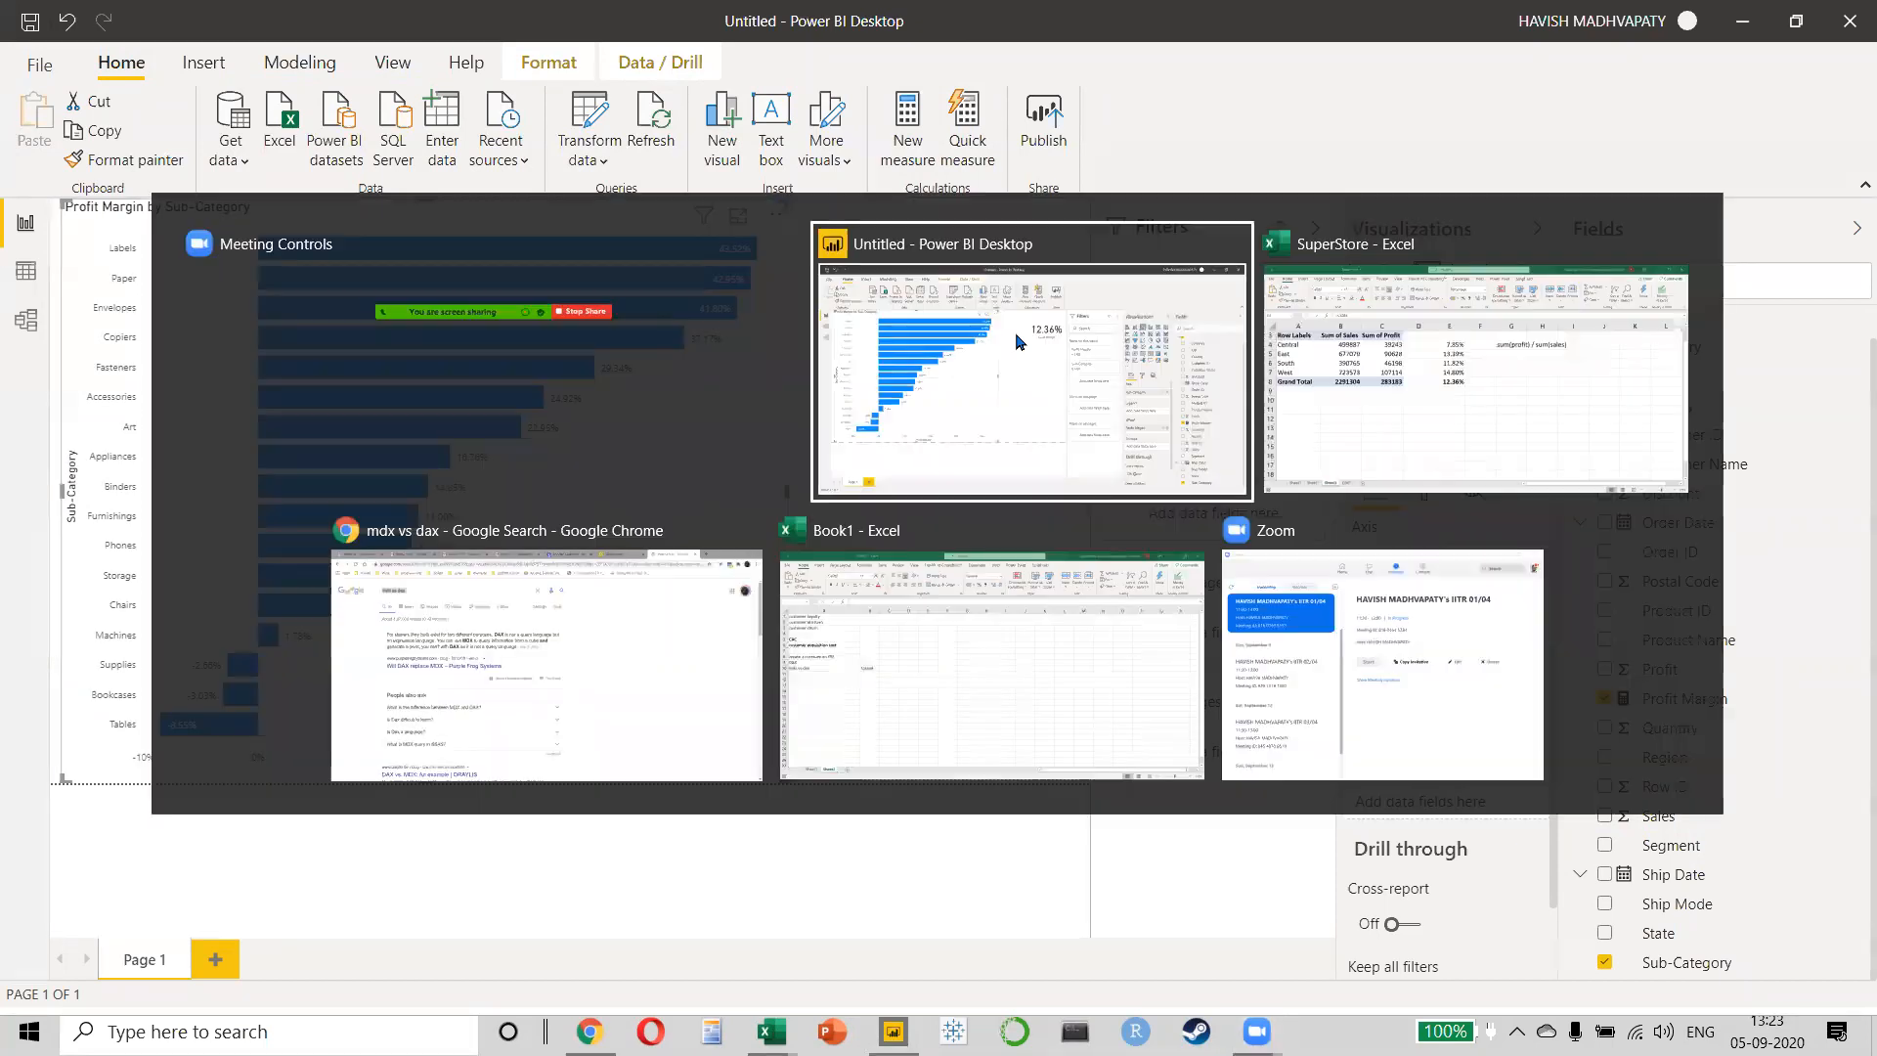
pyautogui.hotkey('ctrl', 'l')
pyautogui.write('powe')
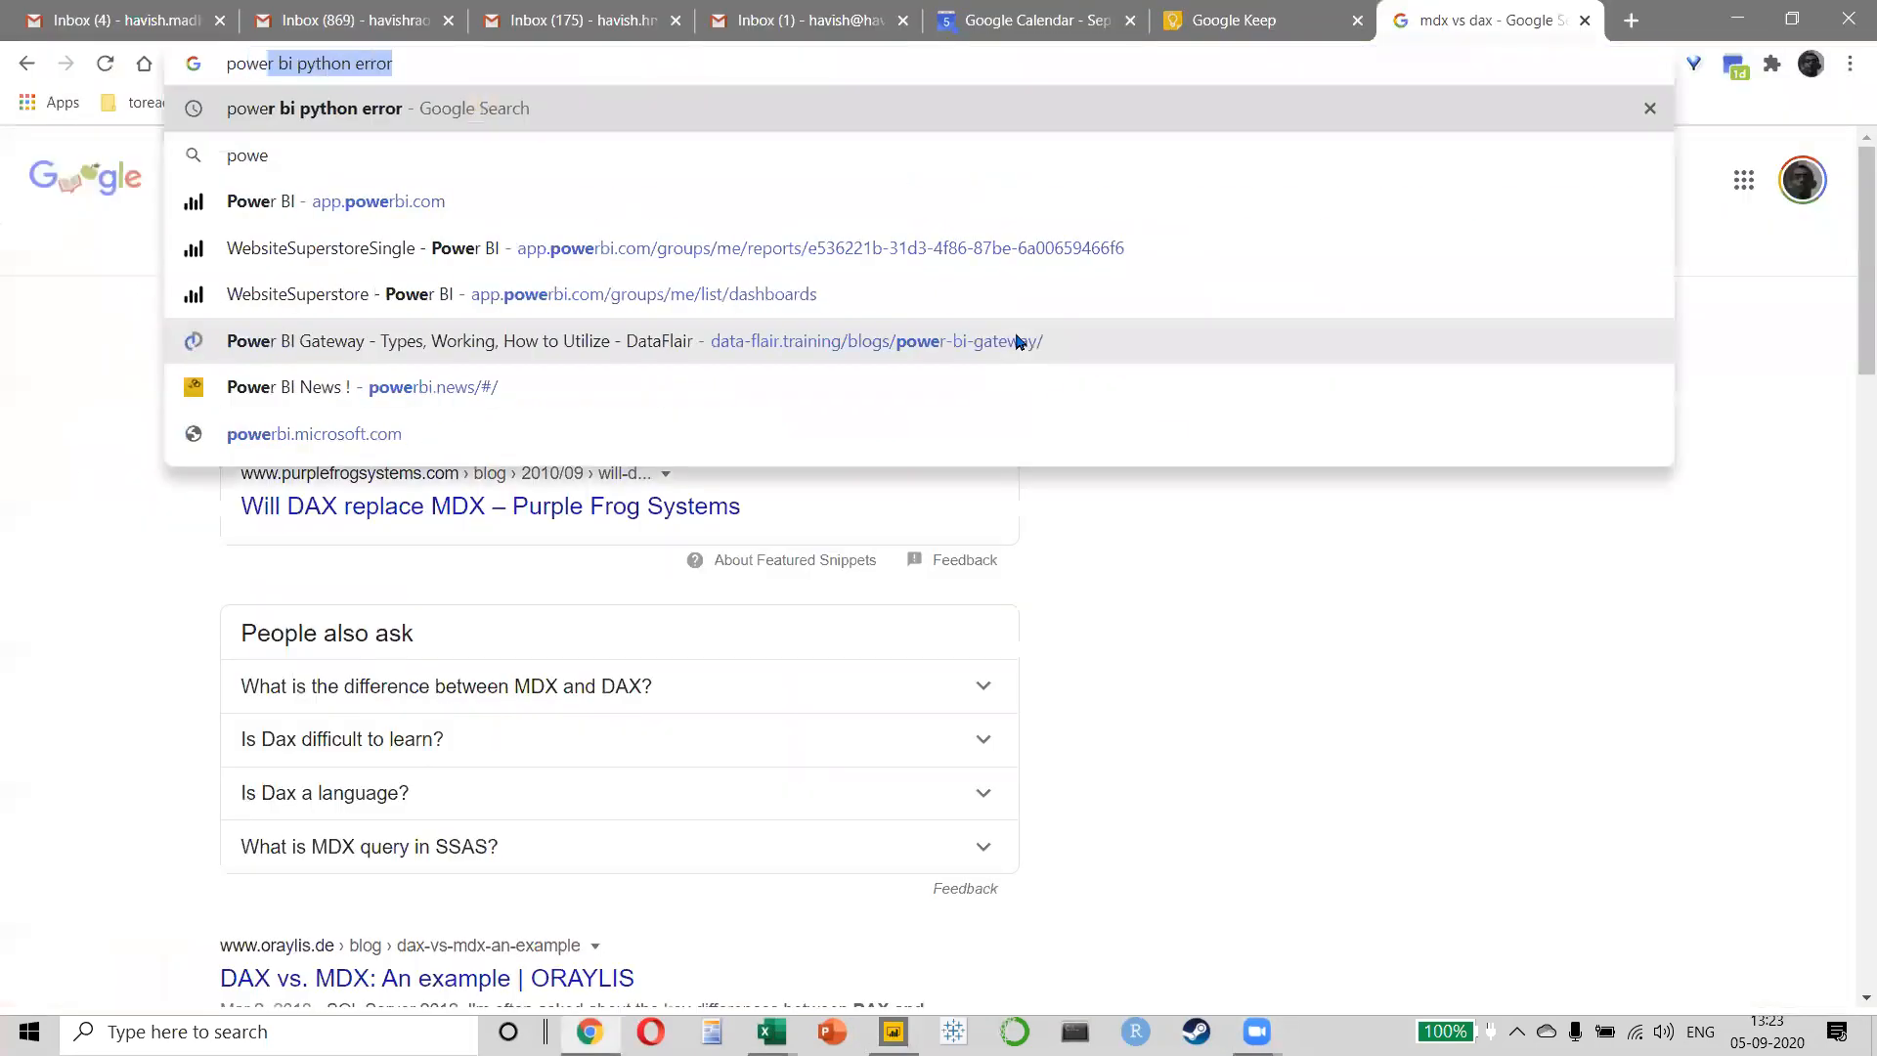
pyautogui.write('r bi date table')
pyautogui.press('Return')
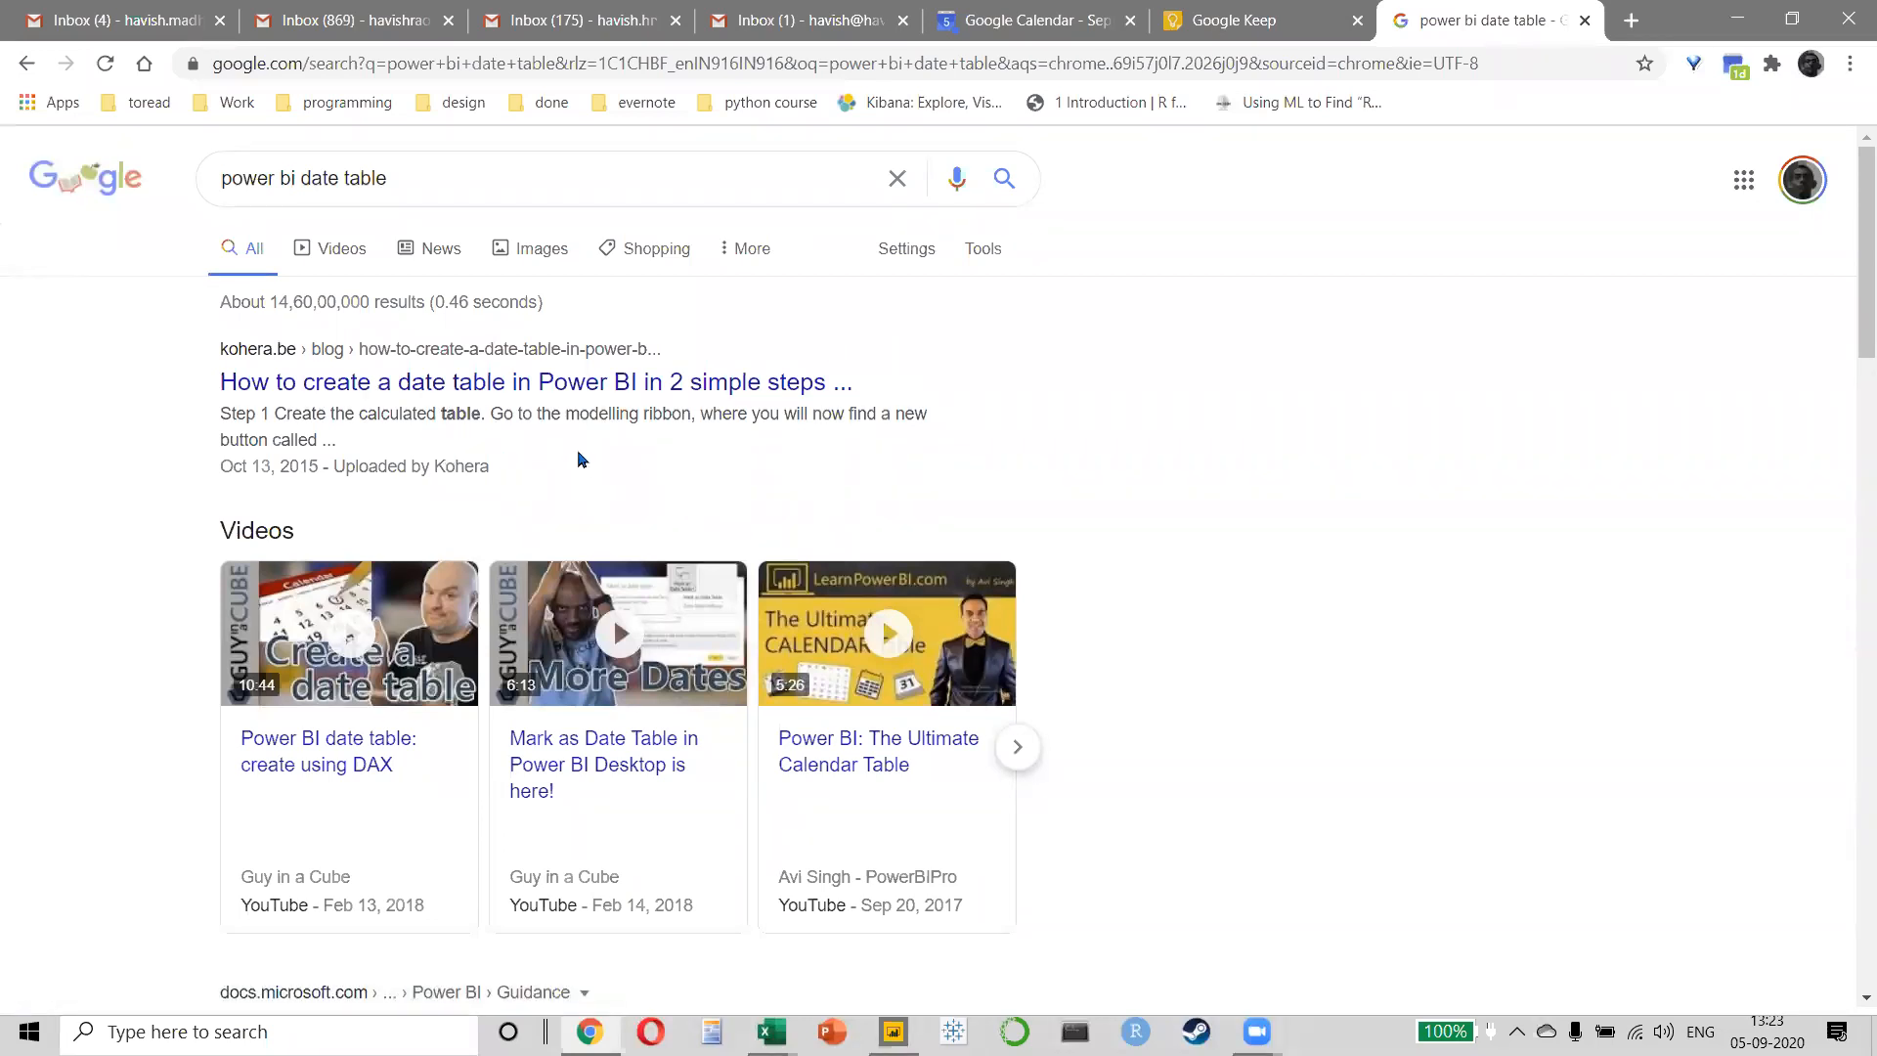
pyautogui.scroll(-4, 547, 484)
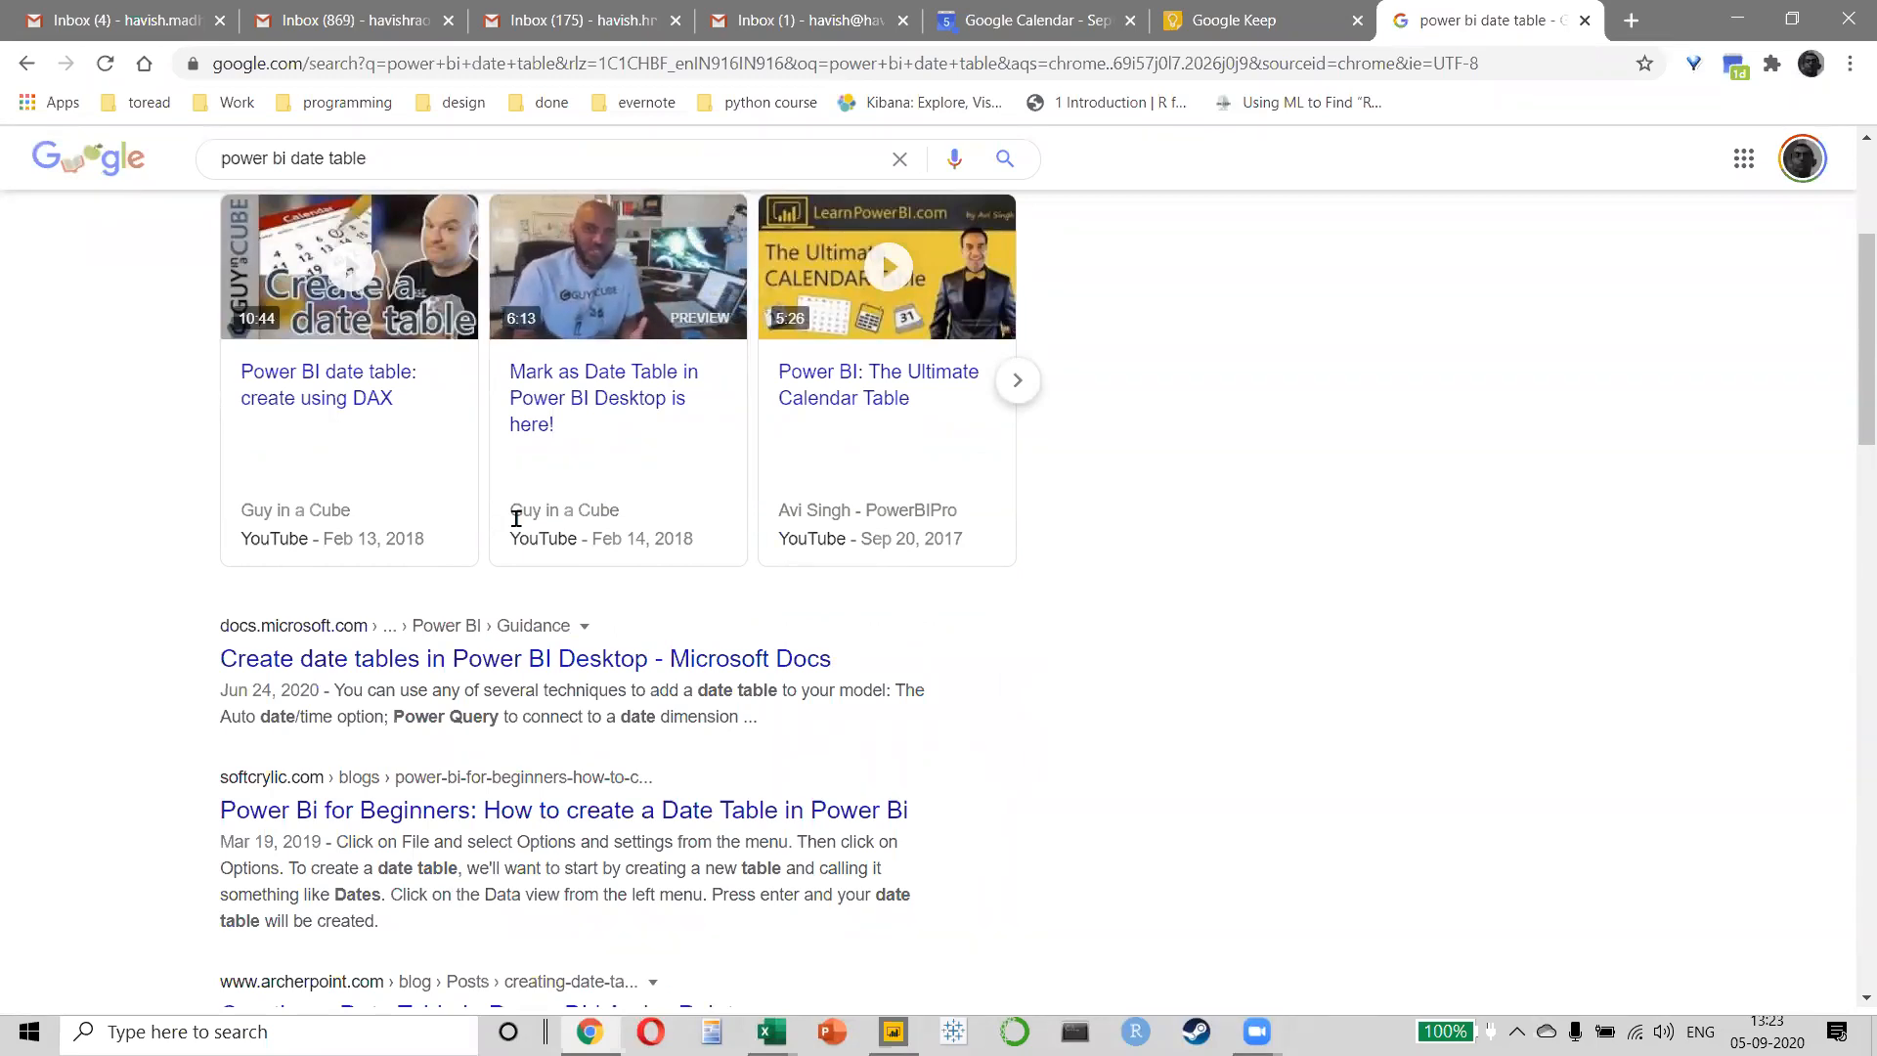
pyautogui.scroll(-3, 516, 518)
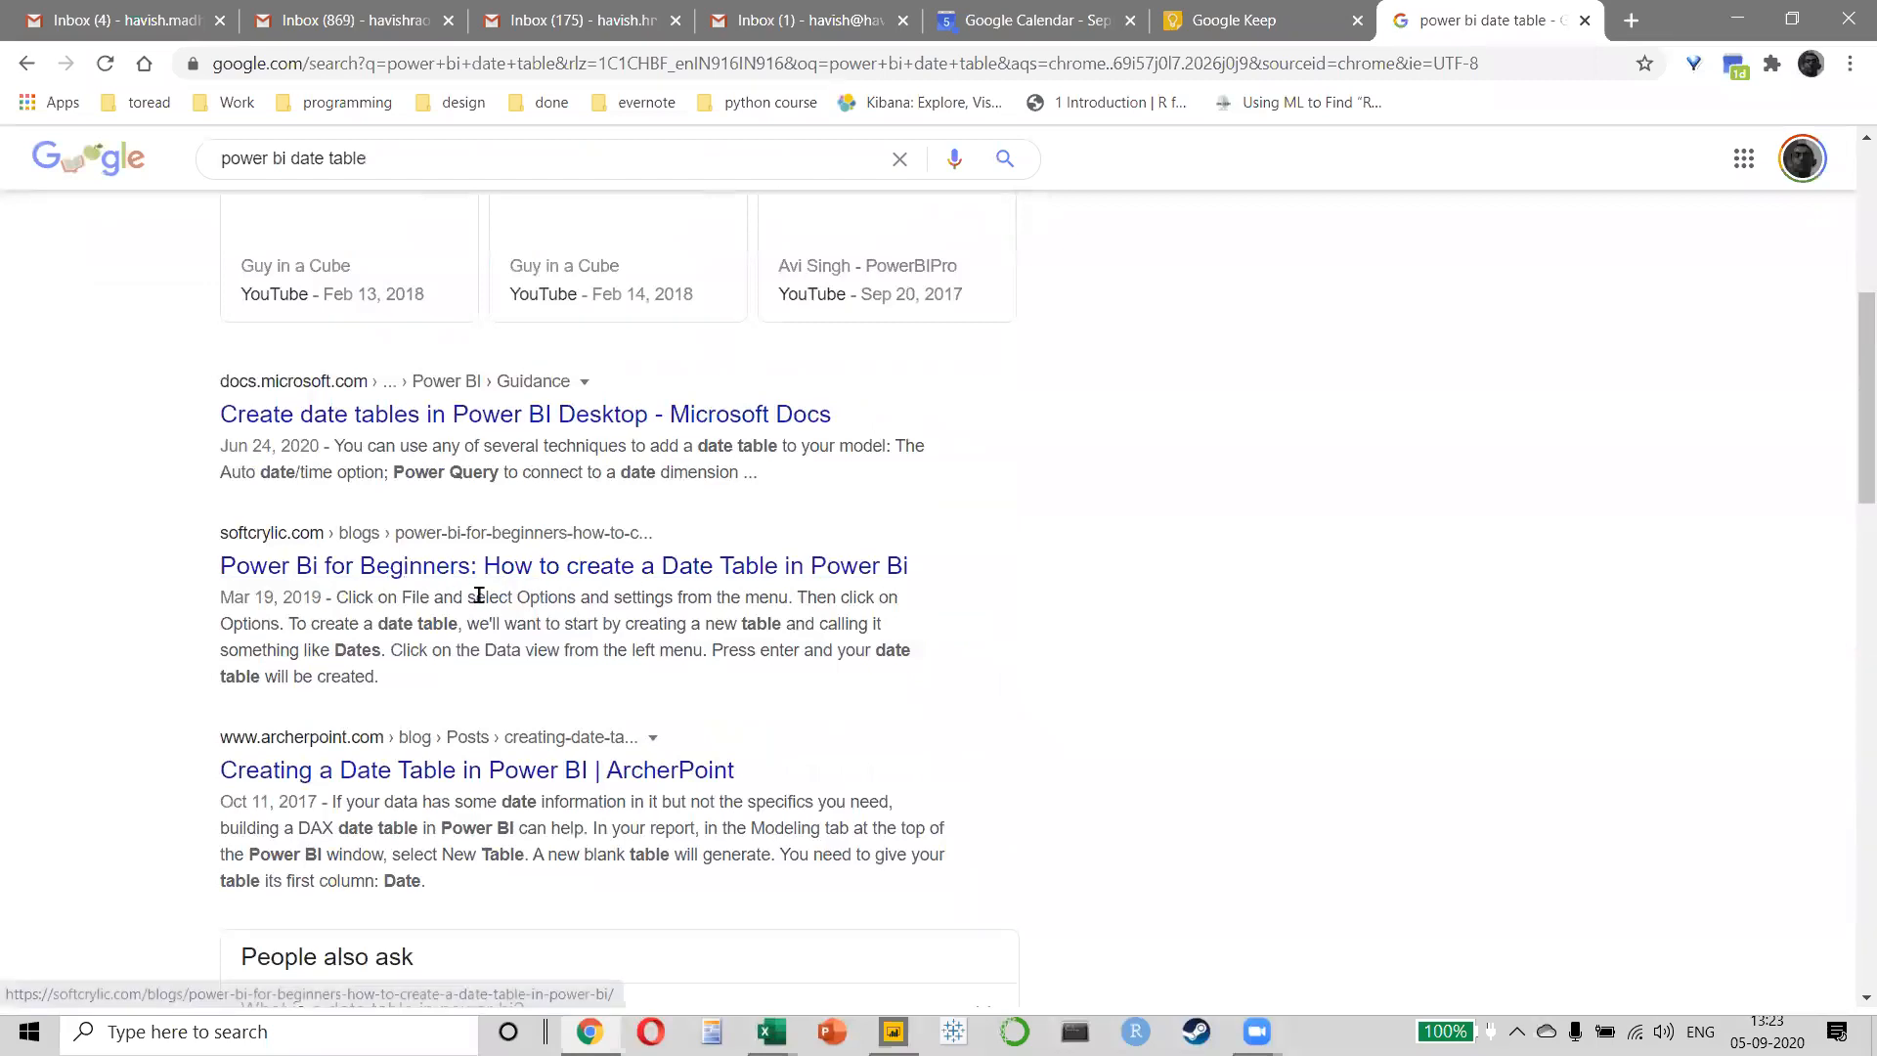
pyautogui.scroll(-4, 479, 596)
pyautogui.scroll(-5, 615, 455)
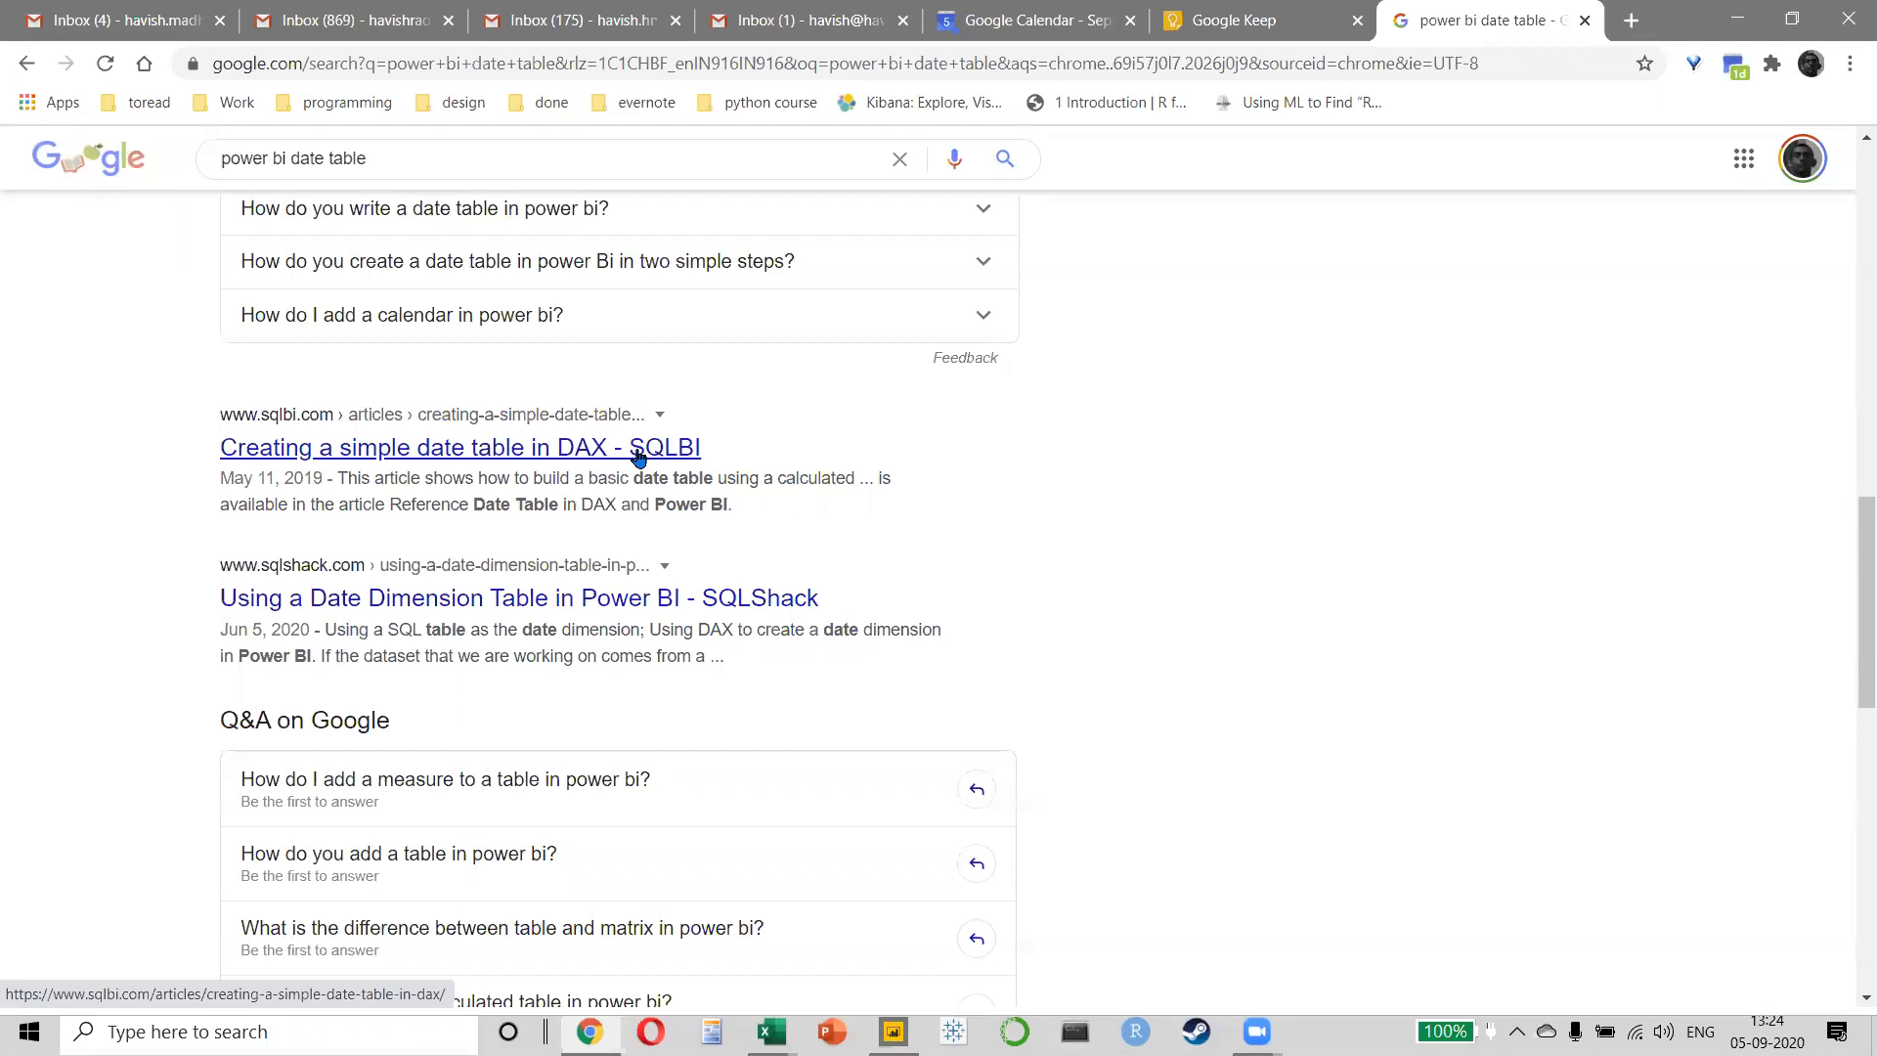
# - Switch back to the SuperStore workbook in Excel
pyautogui.hotkey('alt', 'Tab')
pyautogui.hotkey('alt', 'Tab')
pyautogui.hotkey('alt', 'Tab')
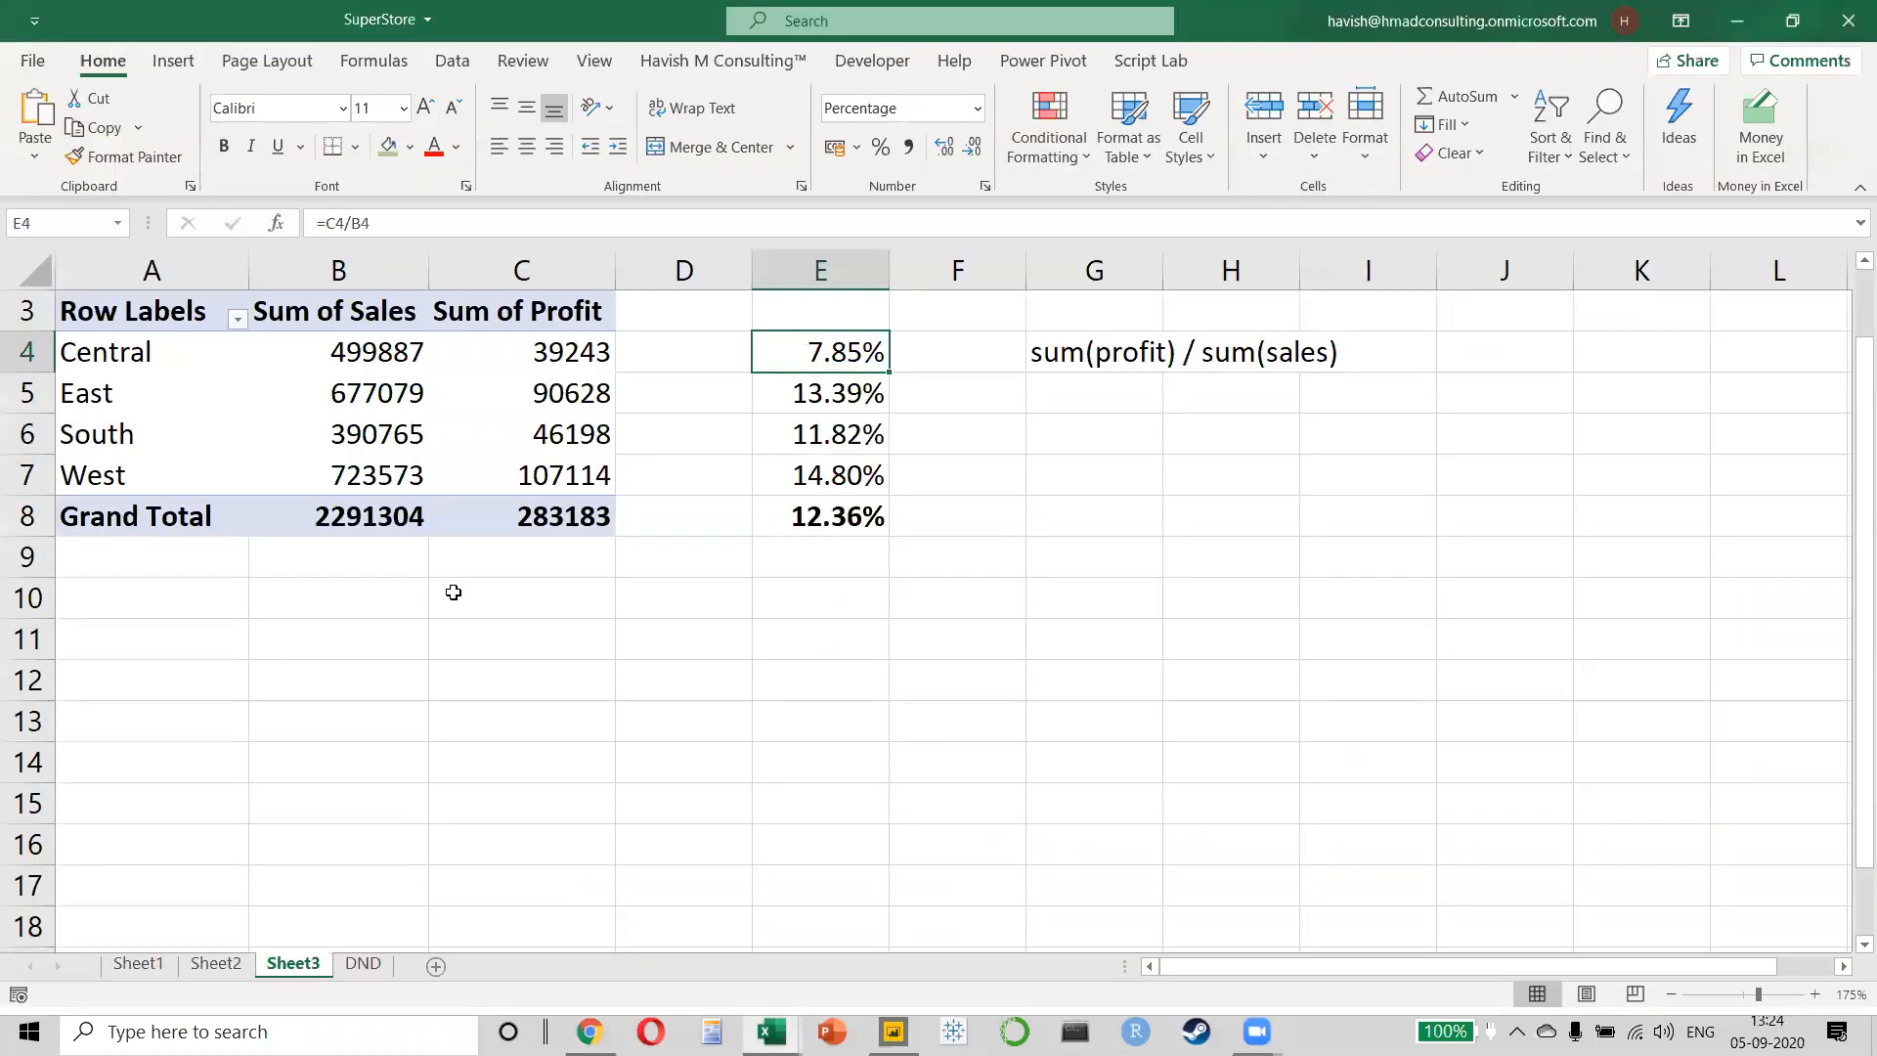
# - Open the DND sheet, go back to its first columns, widen the Order Date column and select it
pyautogui.click(362, 964)
pyautogui.press('Delete')
pyautogui.hotkey('ctrl', 'z')
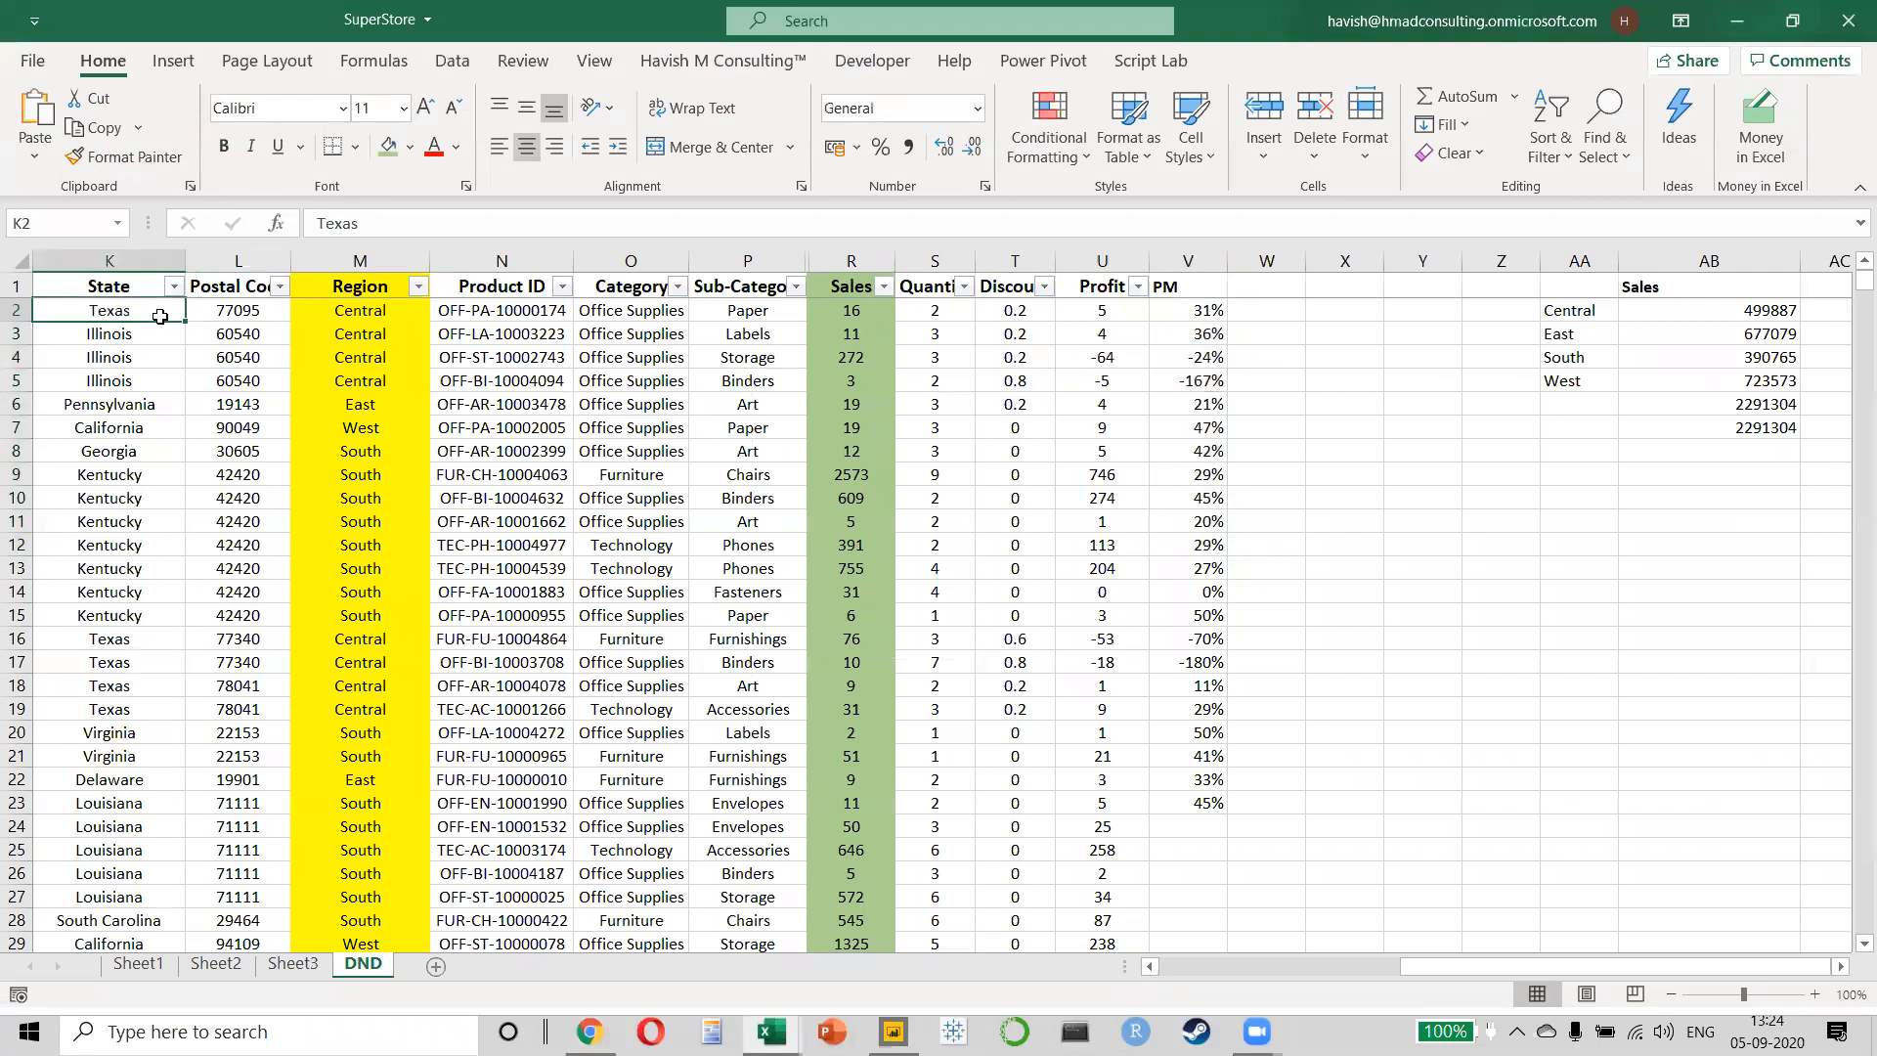
pyautogui.hotkey('ctrl', 'Home')
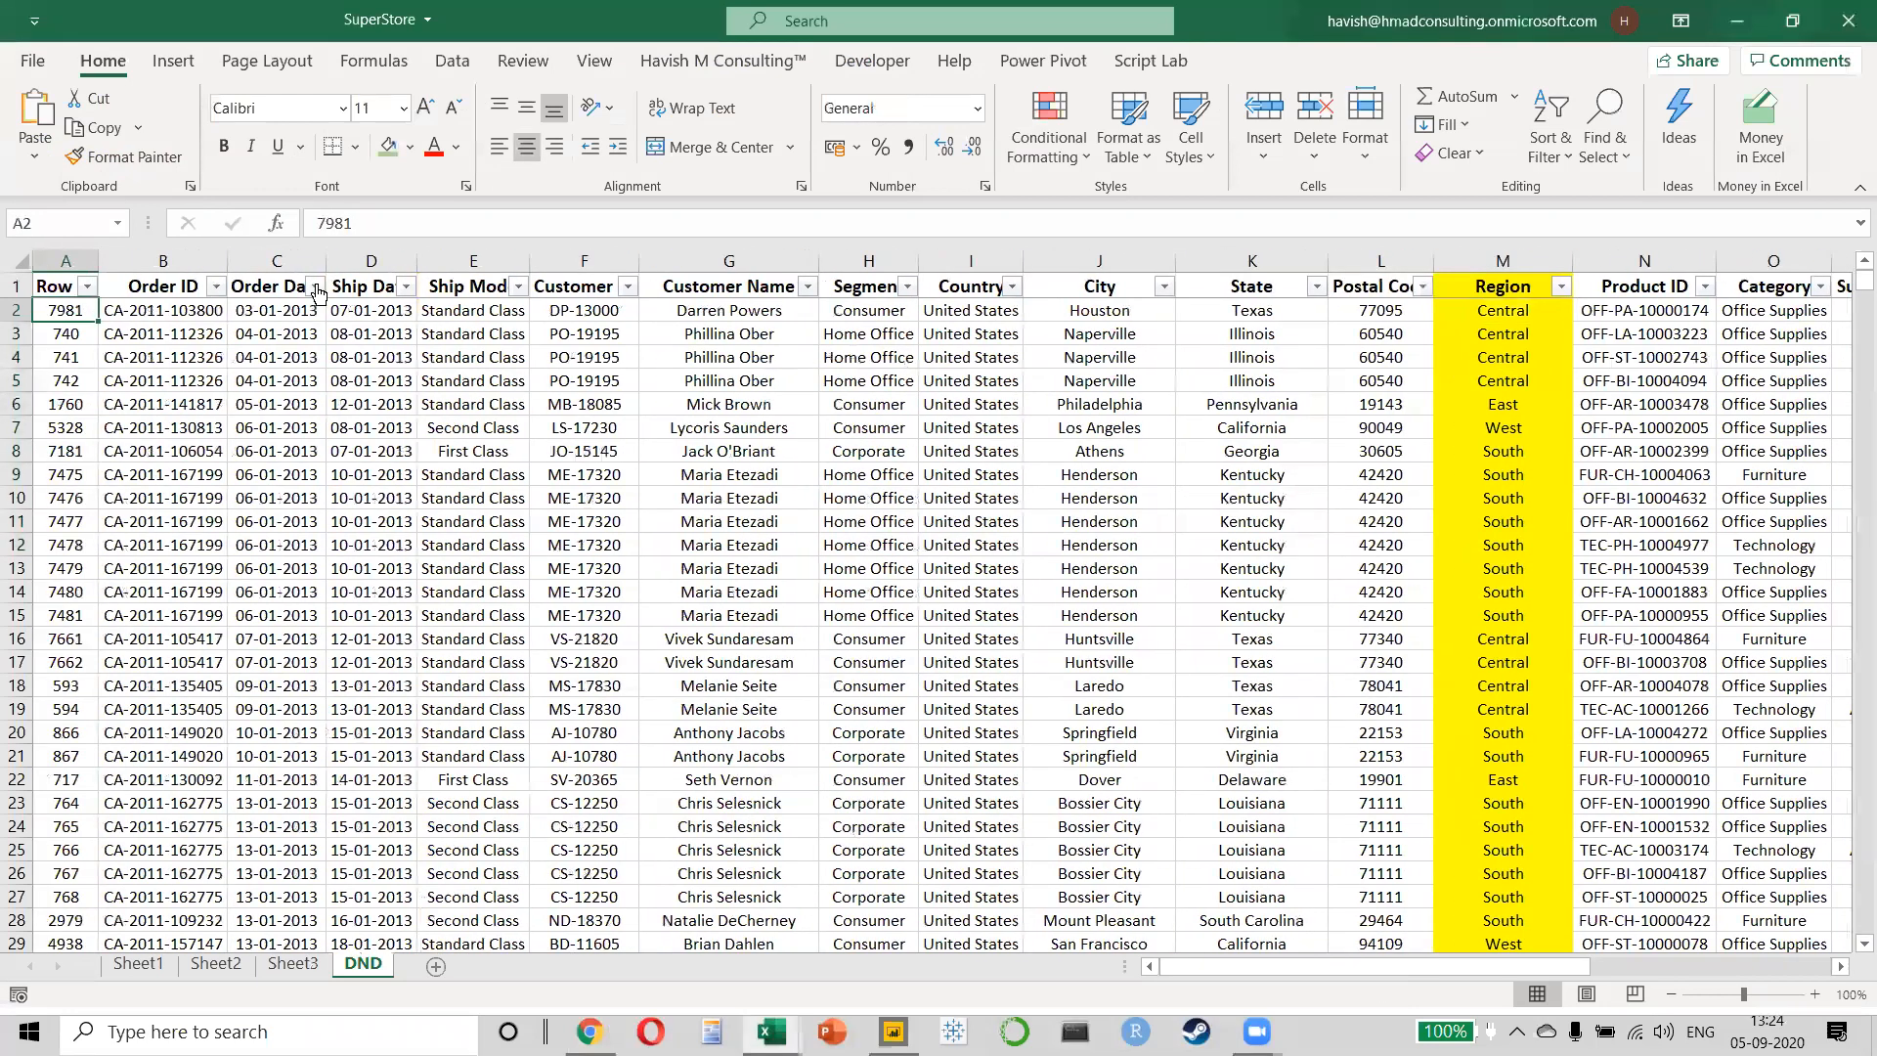
pyautogui.moveTo(451, 260); pyautogui.dragTo(450, 260)
pyautogui.click(339, 253)
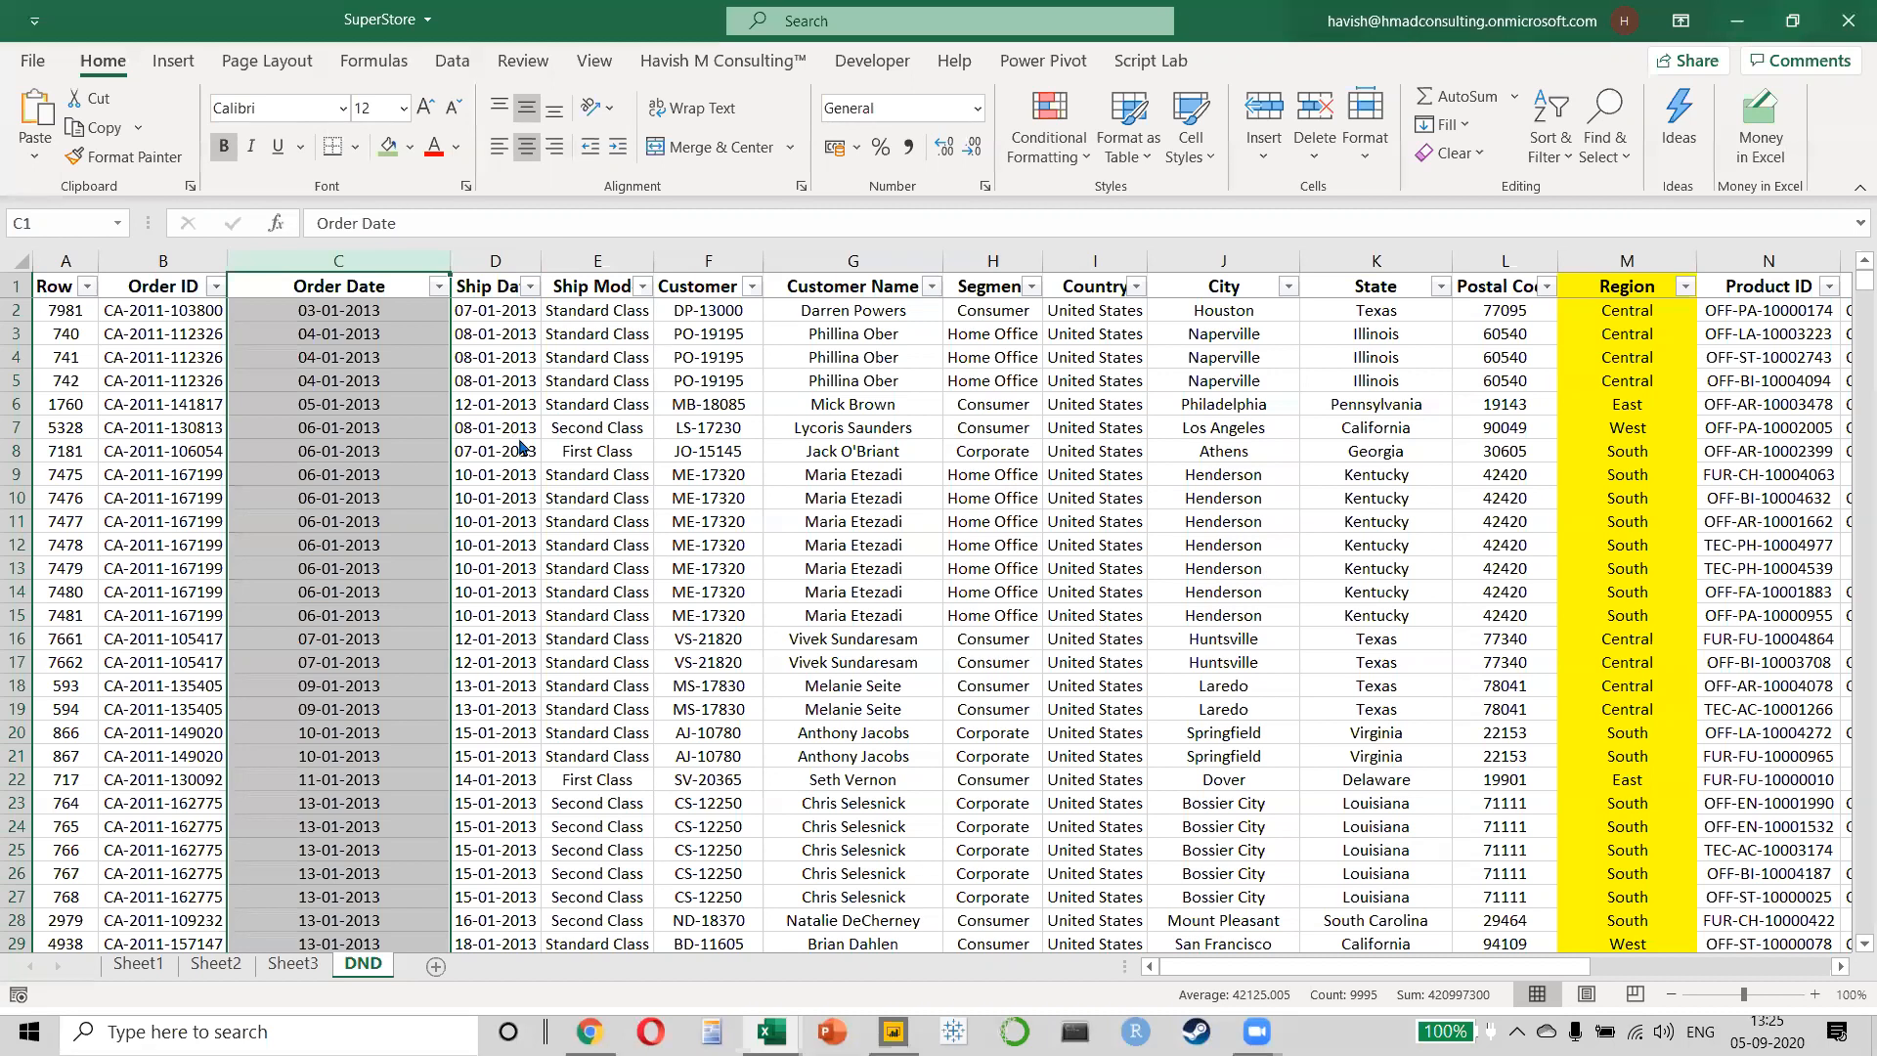
# - Switch to Power BI Desktop, deselect the bar chart and open the Fact_Sales table in Data view
pyautogui.hotkey('alt', 'Tab')
pyautogui.hotkey('alt', 'Tab')
pyautogui.hotkey('alt', 'Tab')
pyautogui.hotkey('alt', 'Tab')
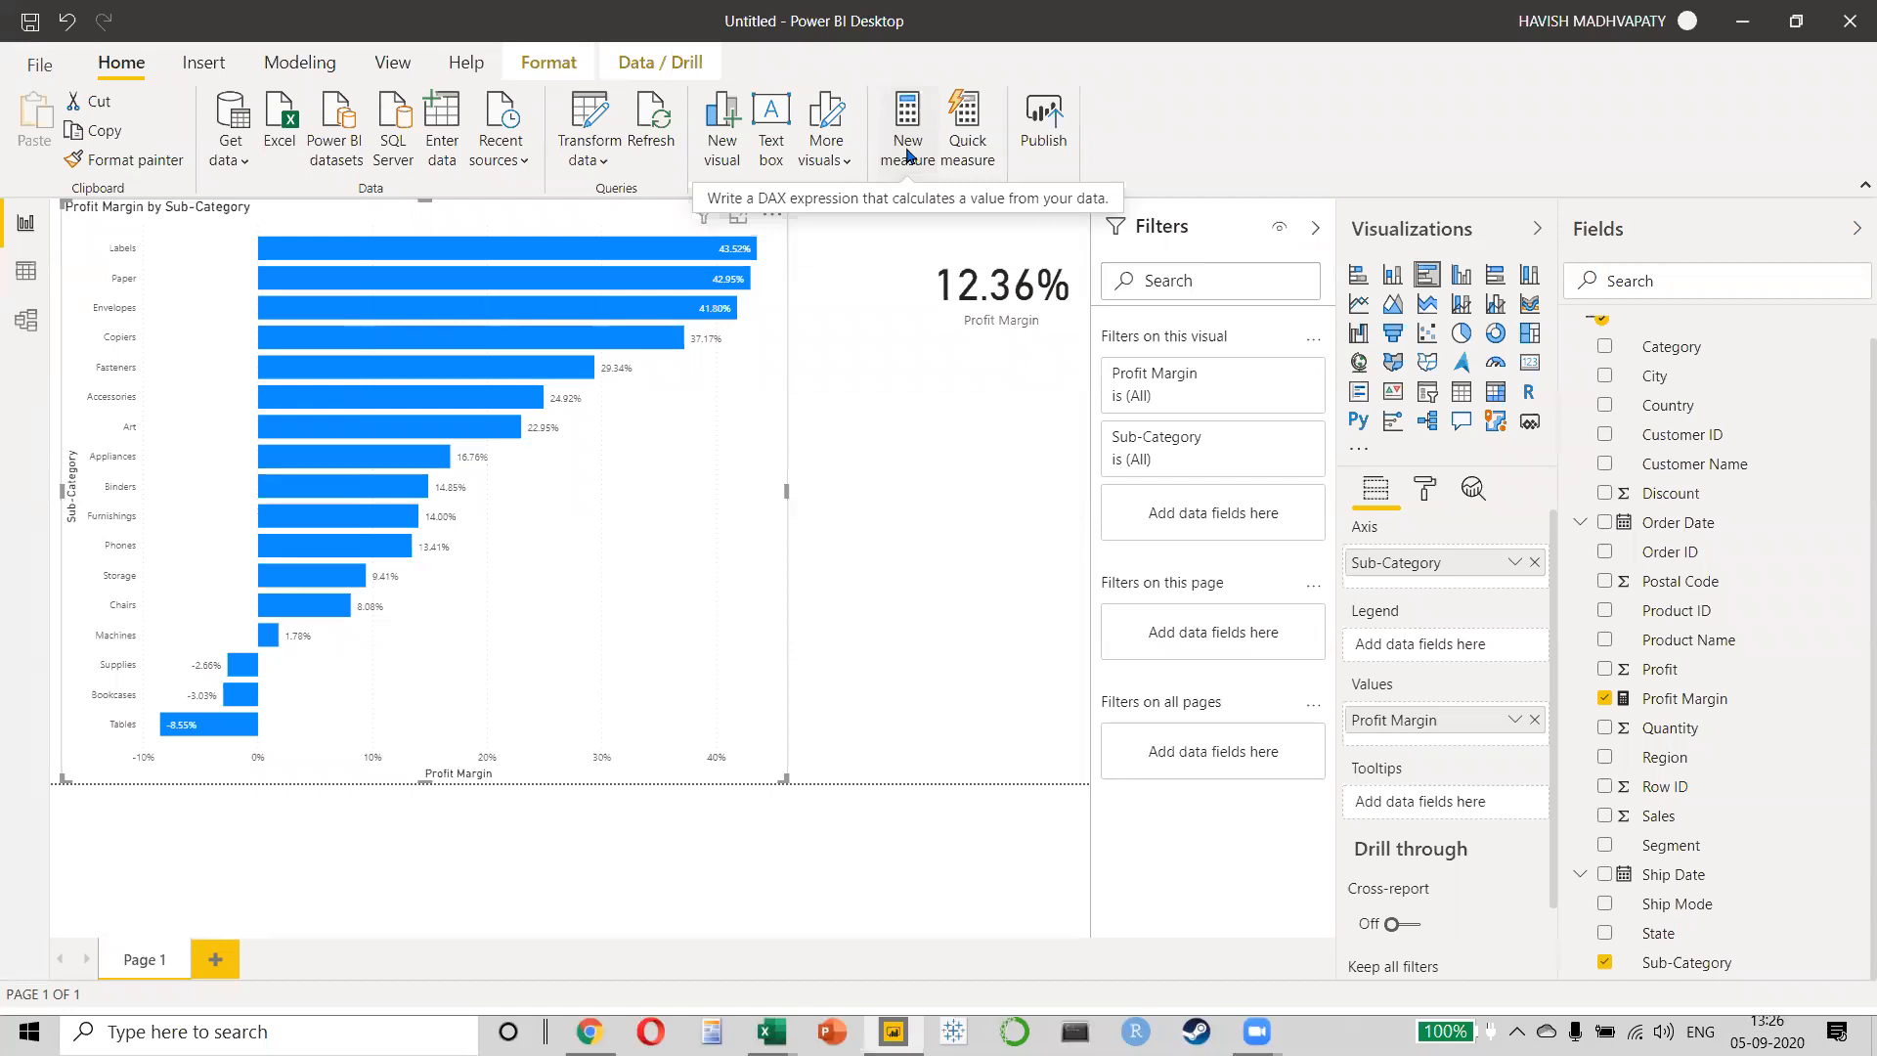
pyautogui.click(880, 370)
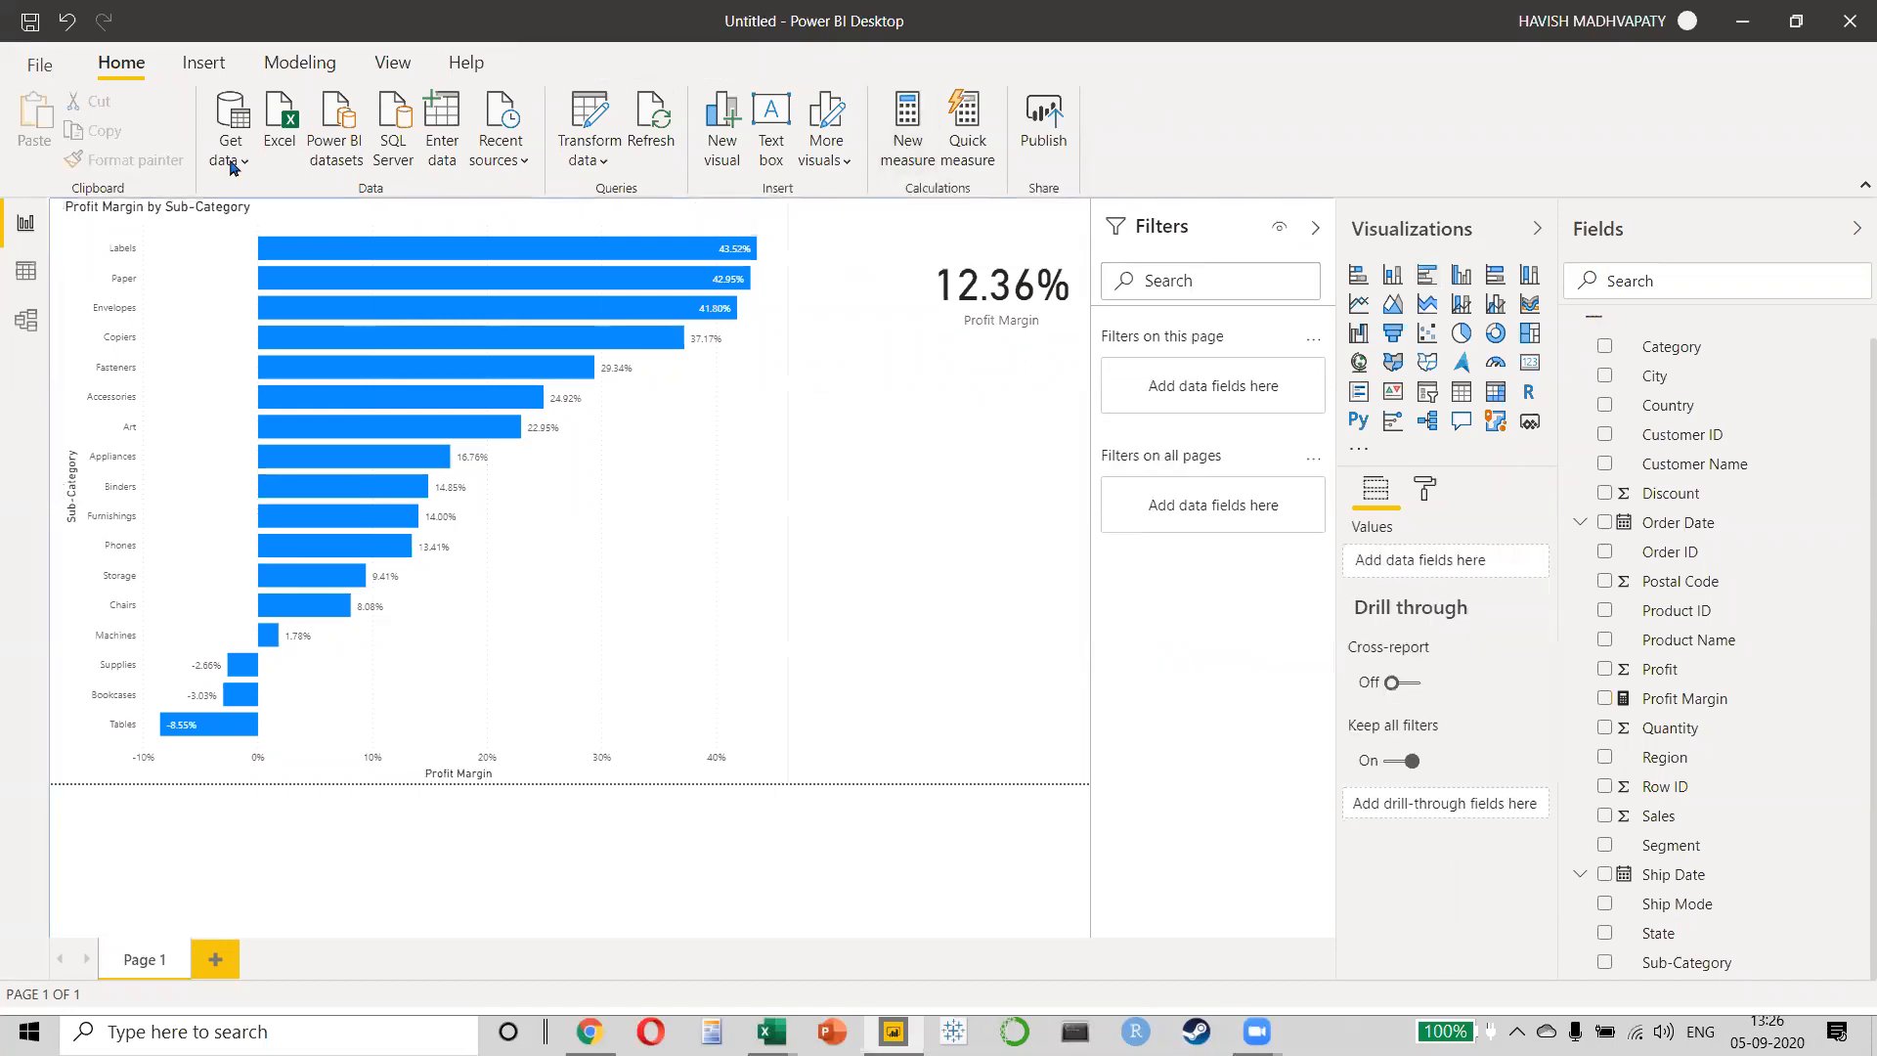
pyautogui.click(33, 281)
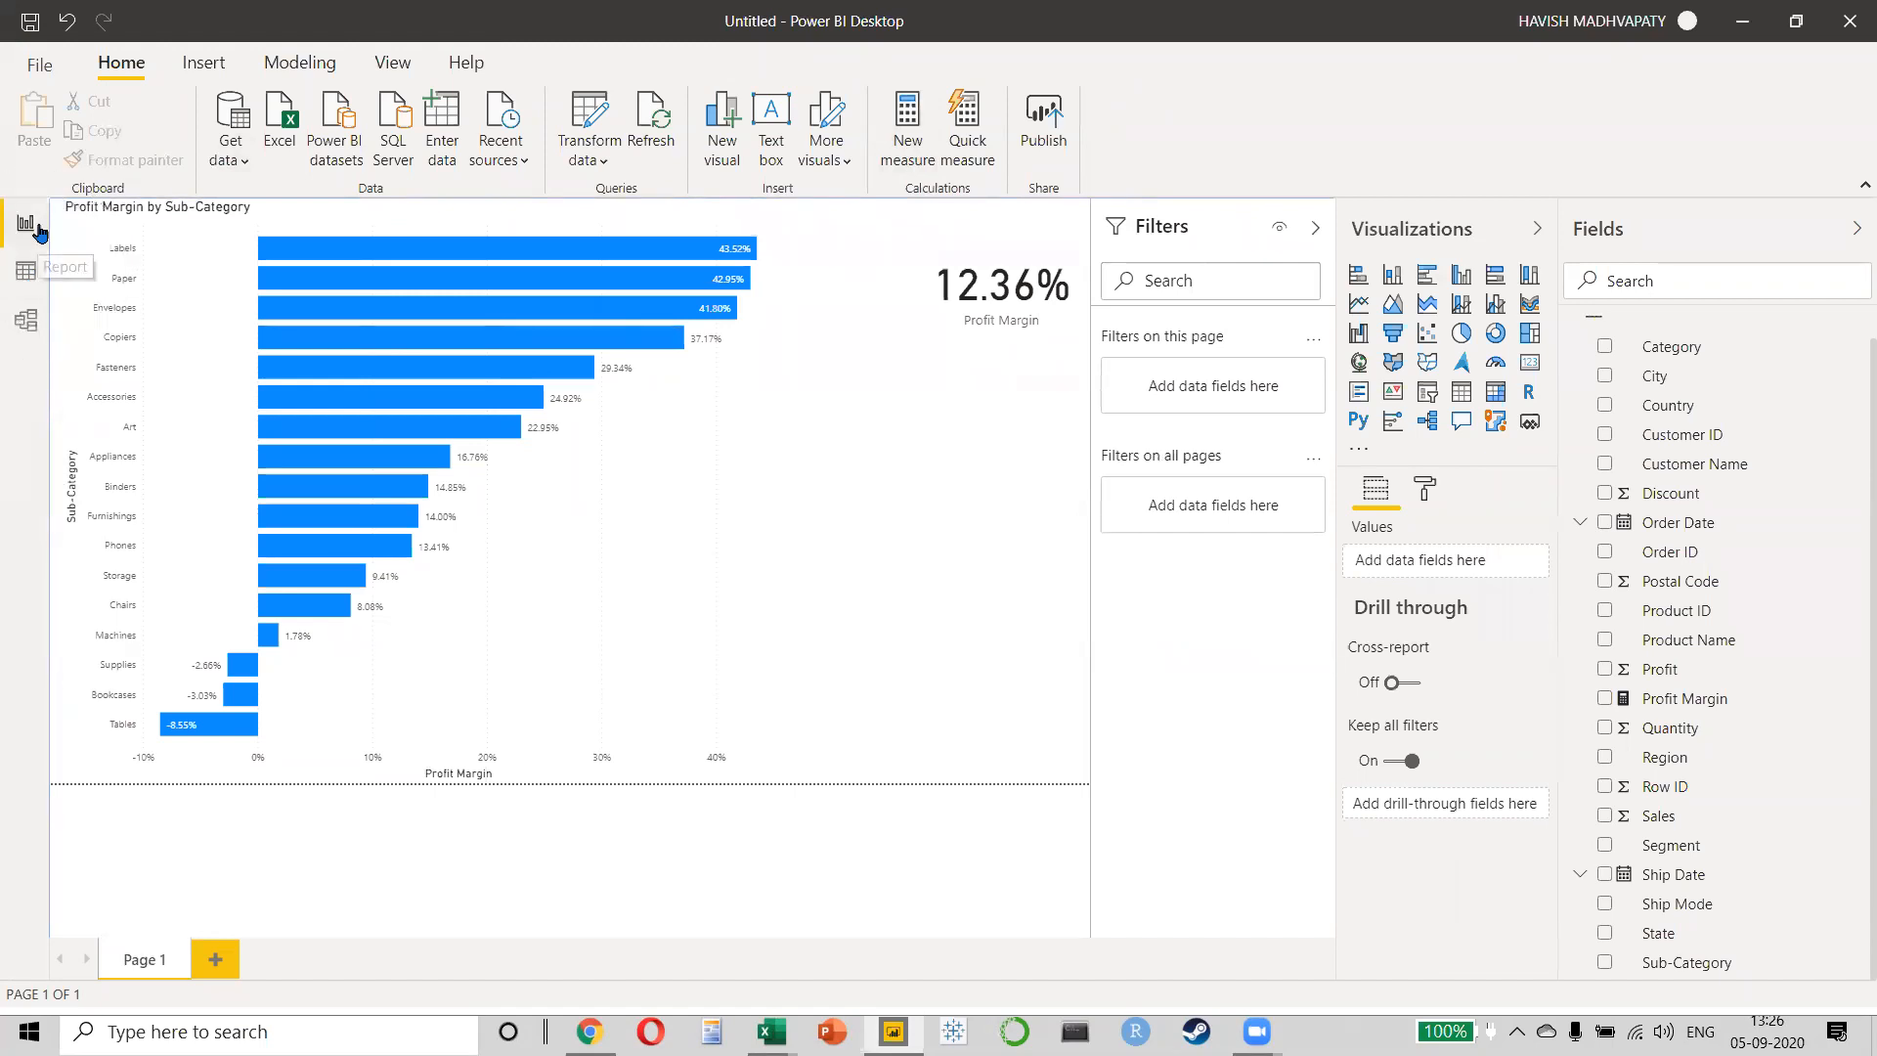
pyautogui.click(33, 231)
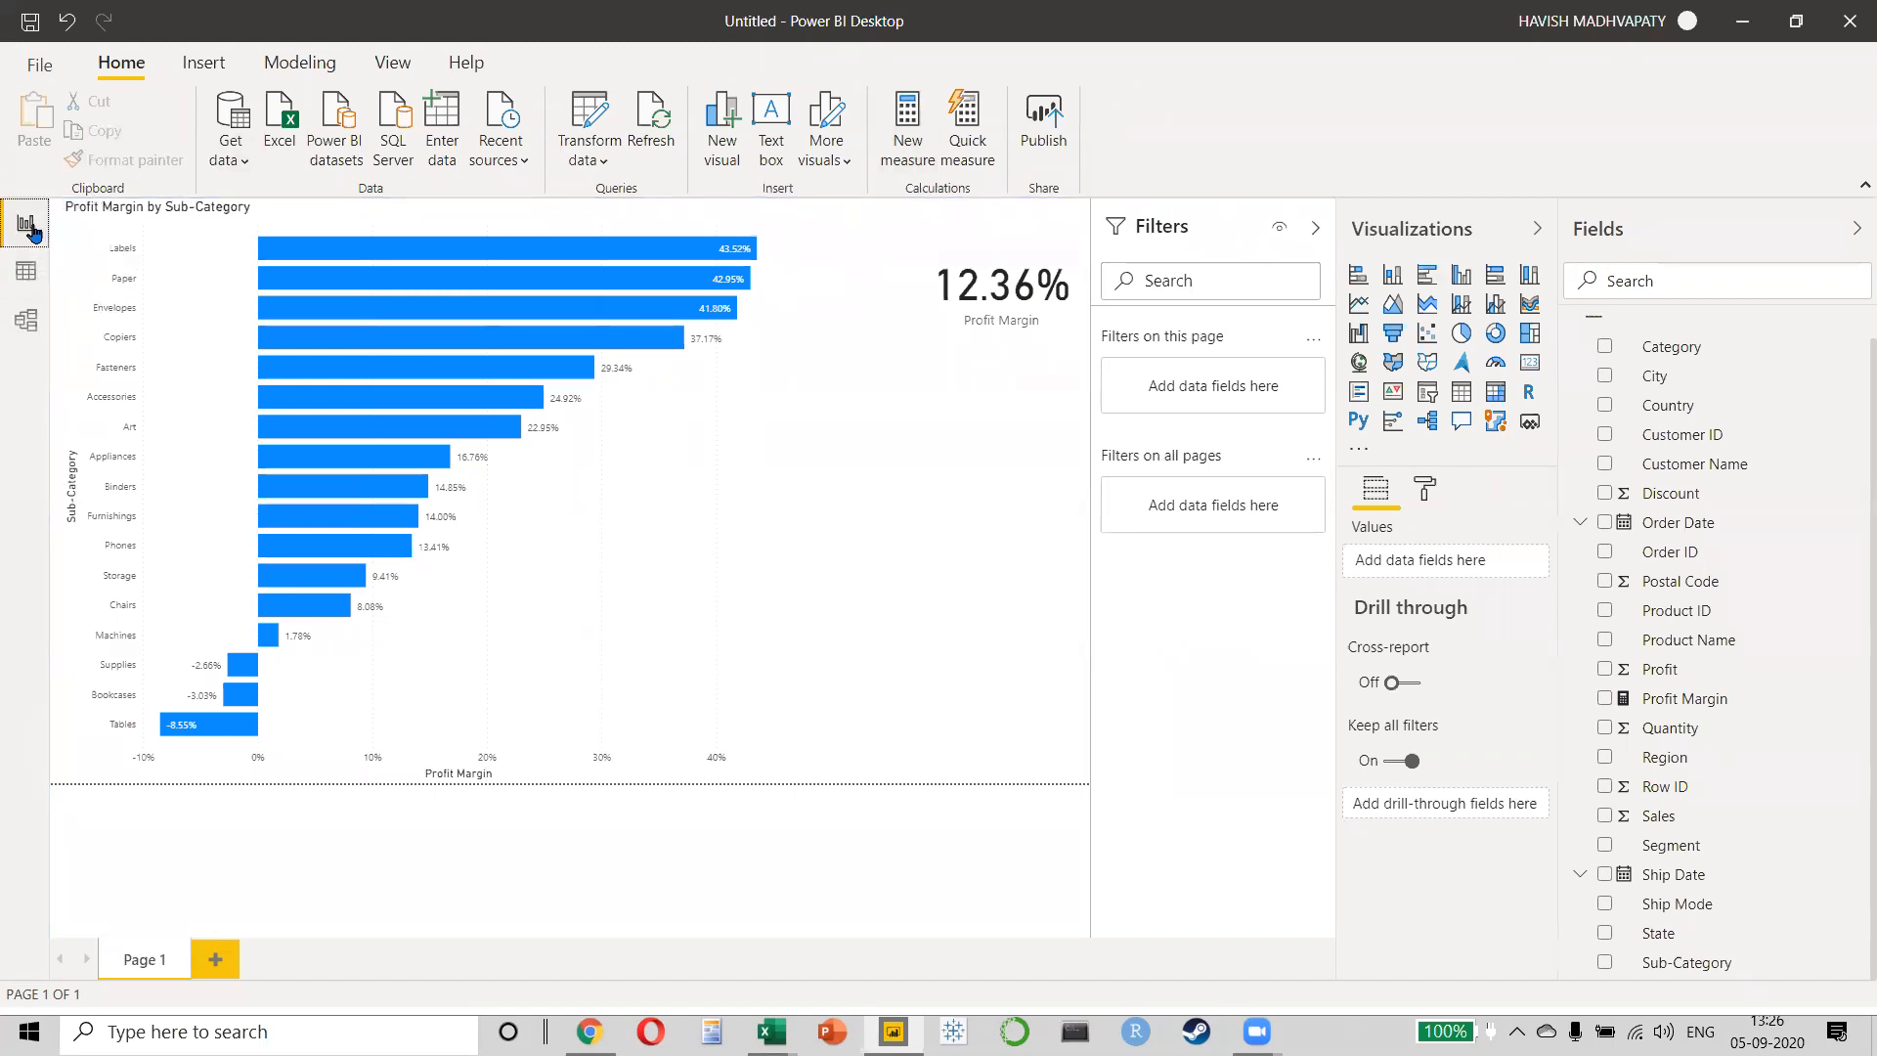
pyautogui.click(25, 277)
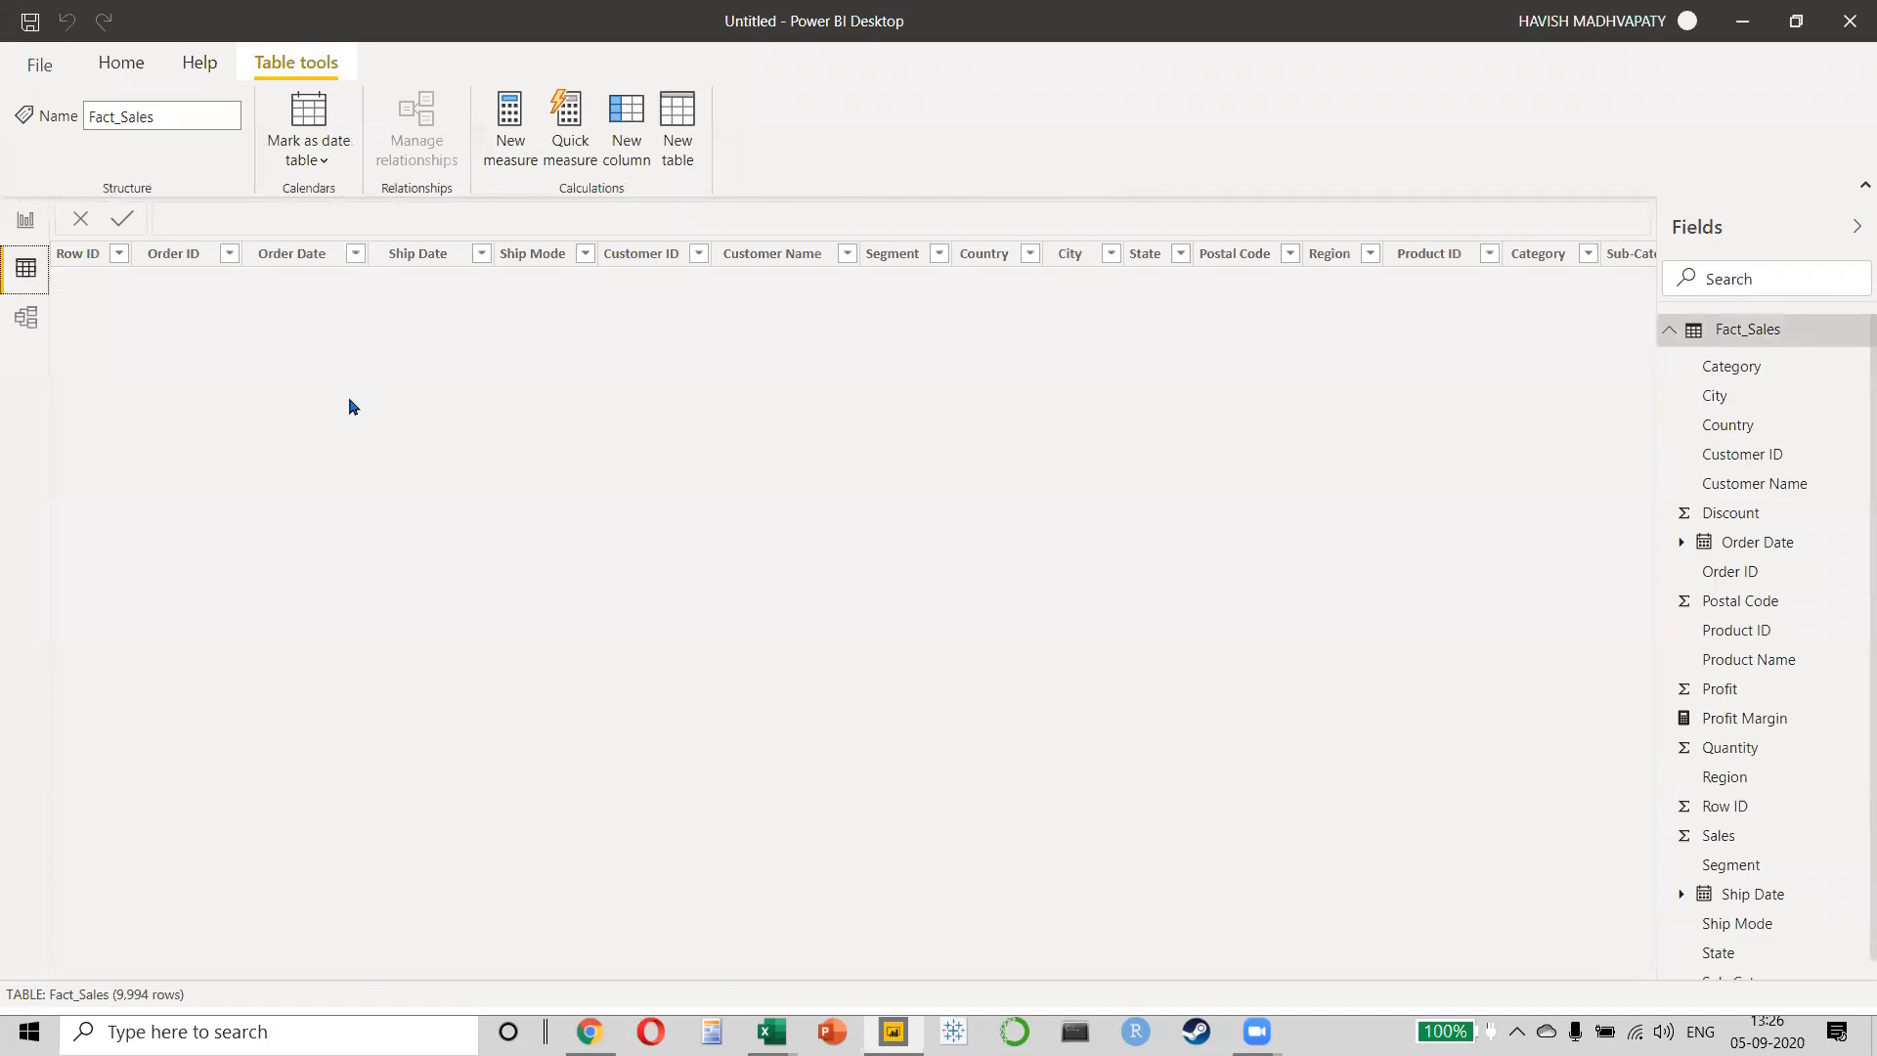
# - Look through the Fact_Sales table's fields and data columns, leaving its field list collapsed
pyautogui.click(1726, 466)
pyautogui.click(1765, 326)
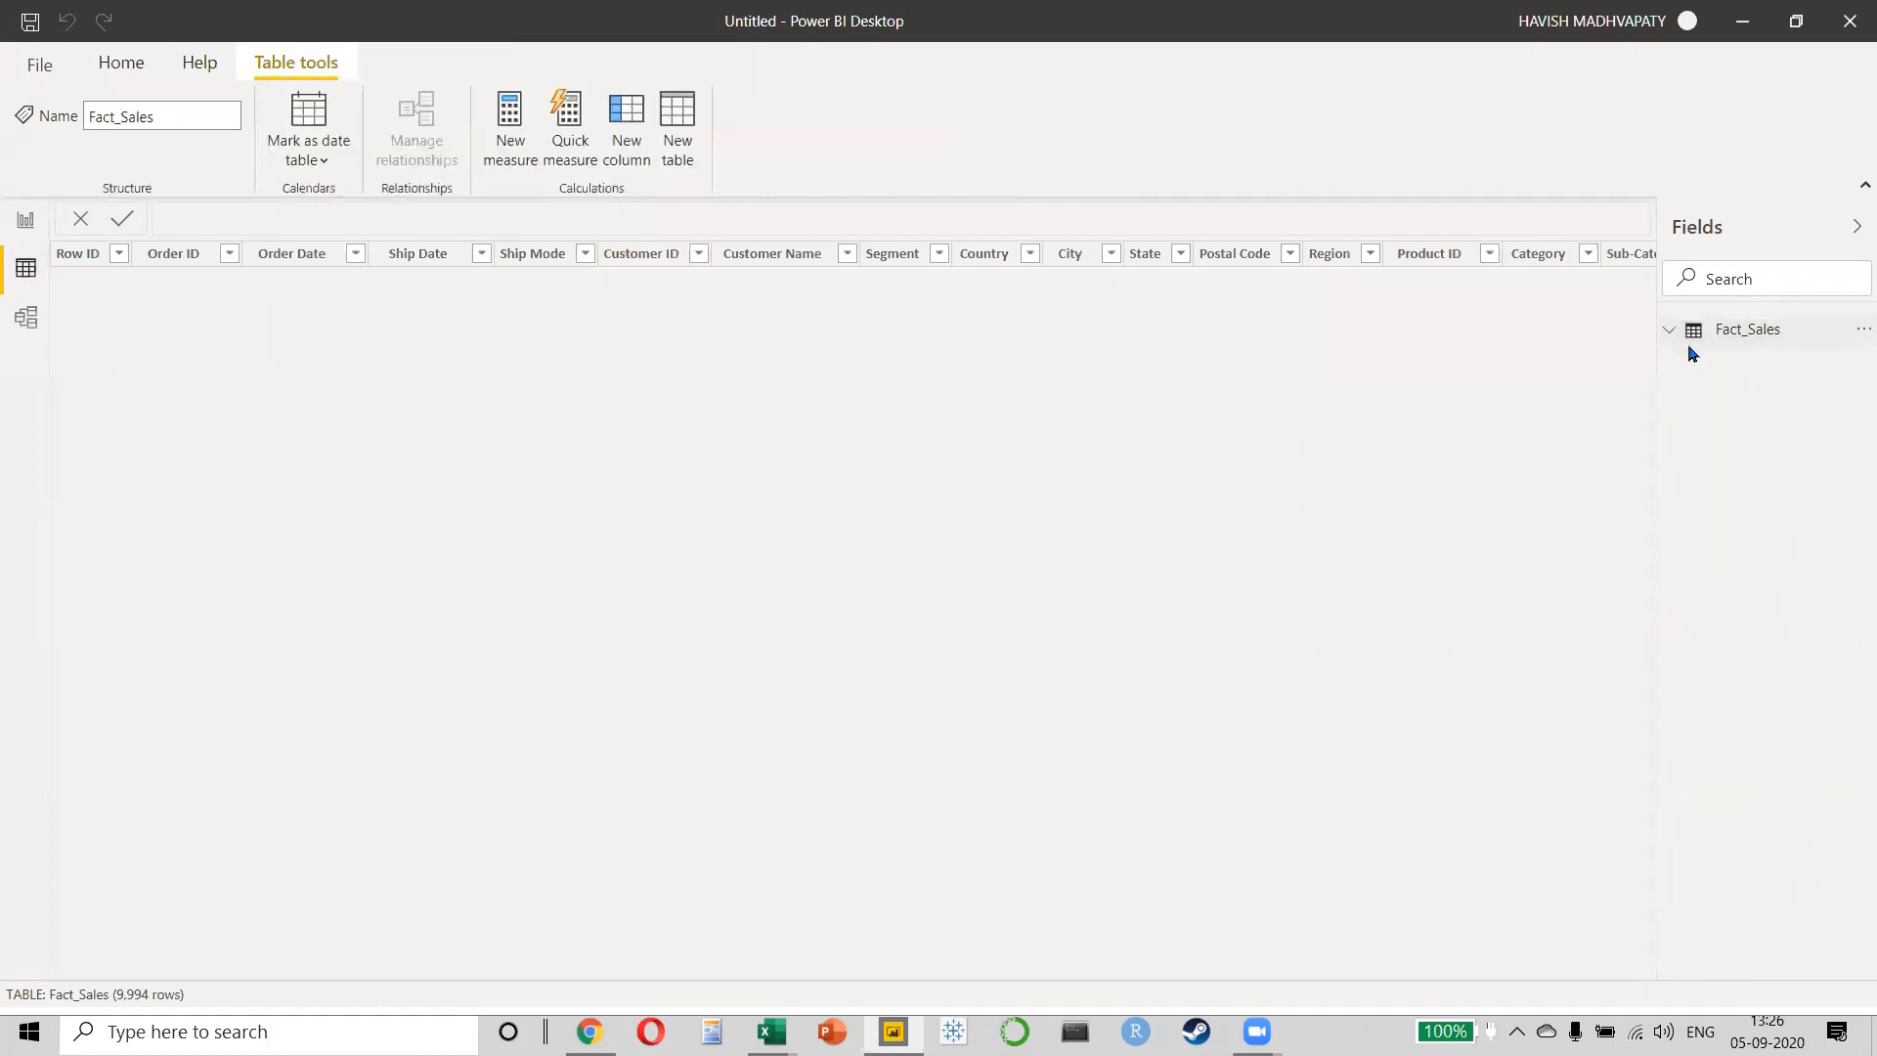
pyautogui.click(25, 317)
pyautogui.click(25, 268)
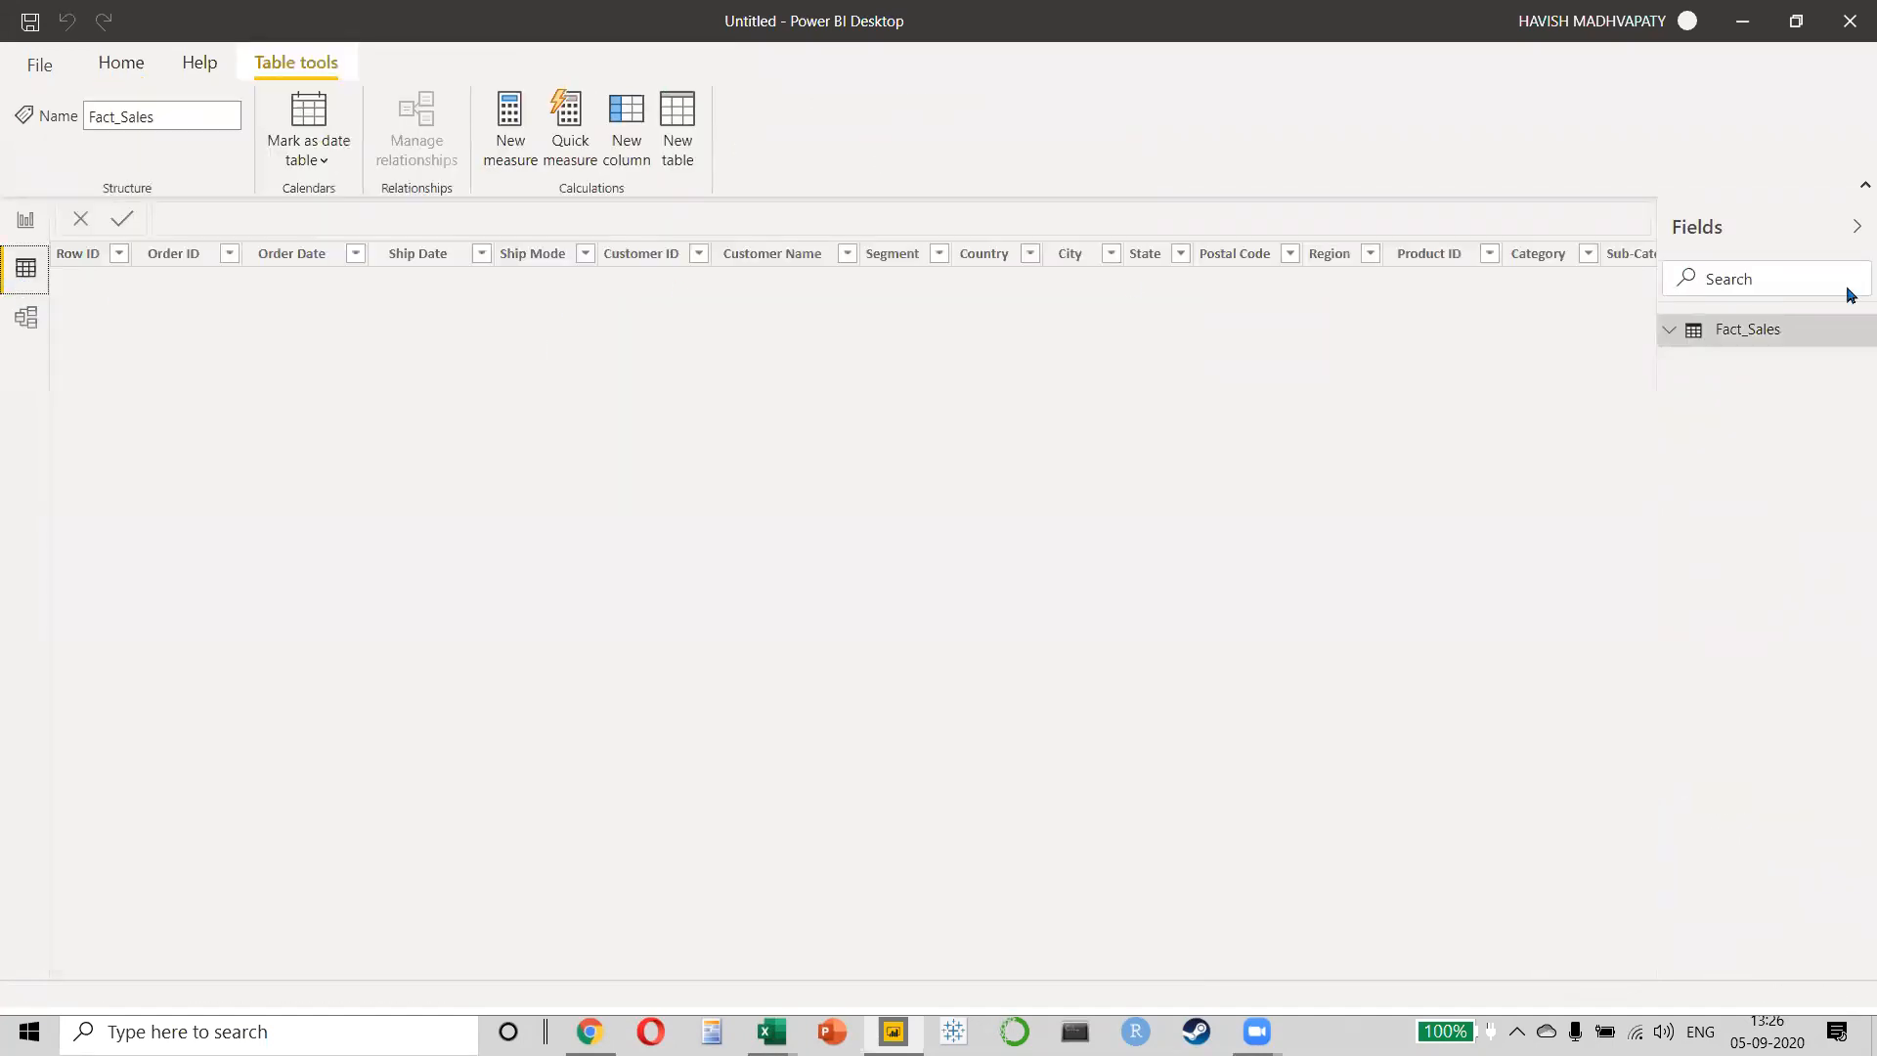
pyautogui.click(1669, 330)
pyautogui.click(1669, 331)
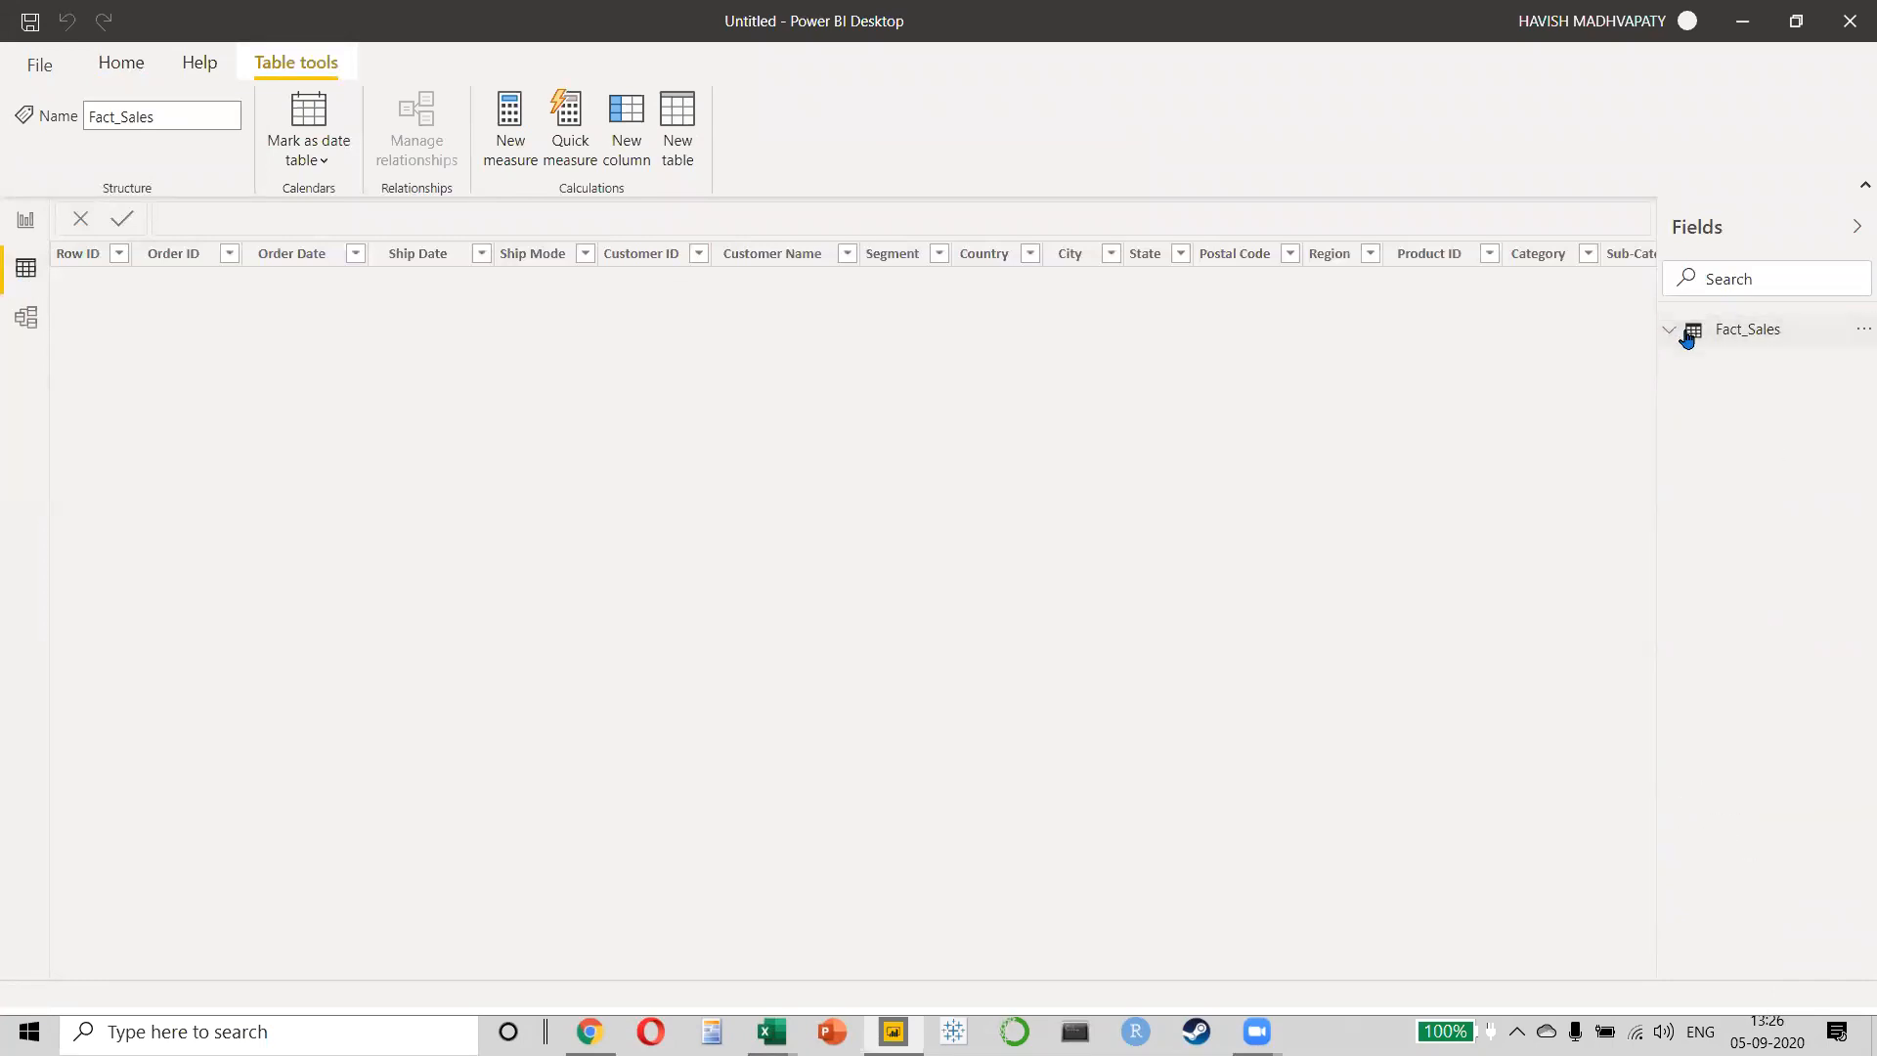
pyautogui.click(1668, 330)
pyautogui.click(1779, 368)
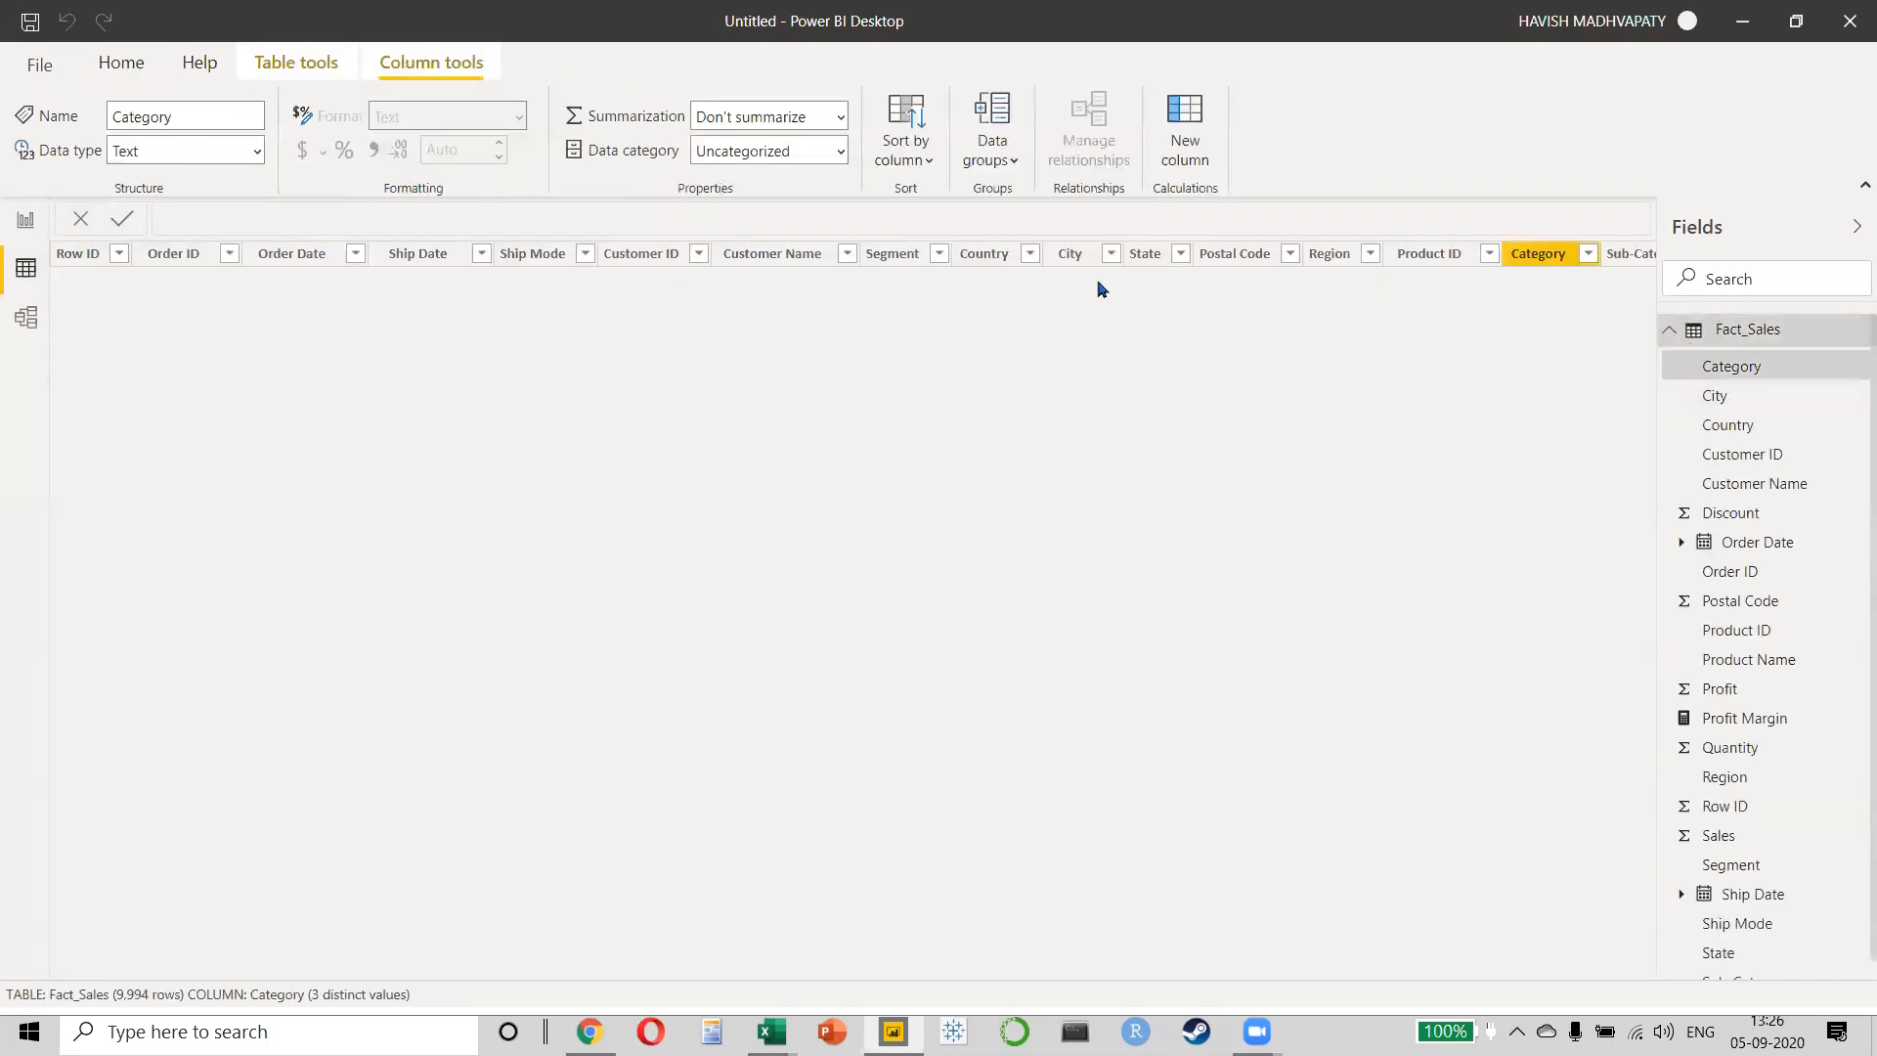
pyautogui.click(1427, 255)
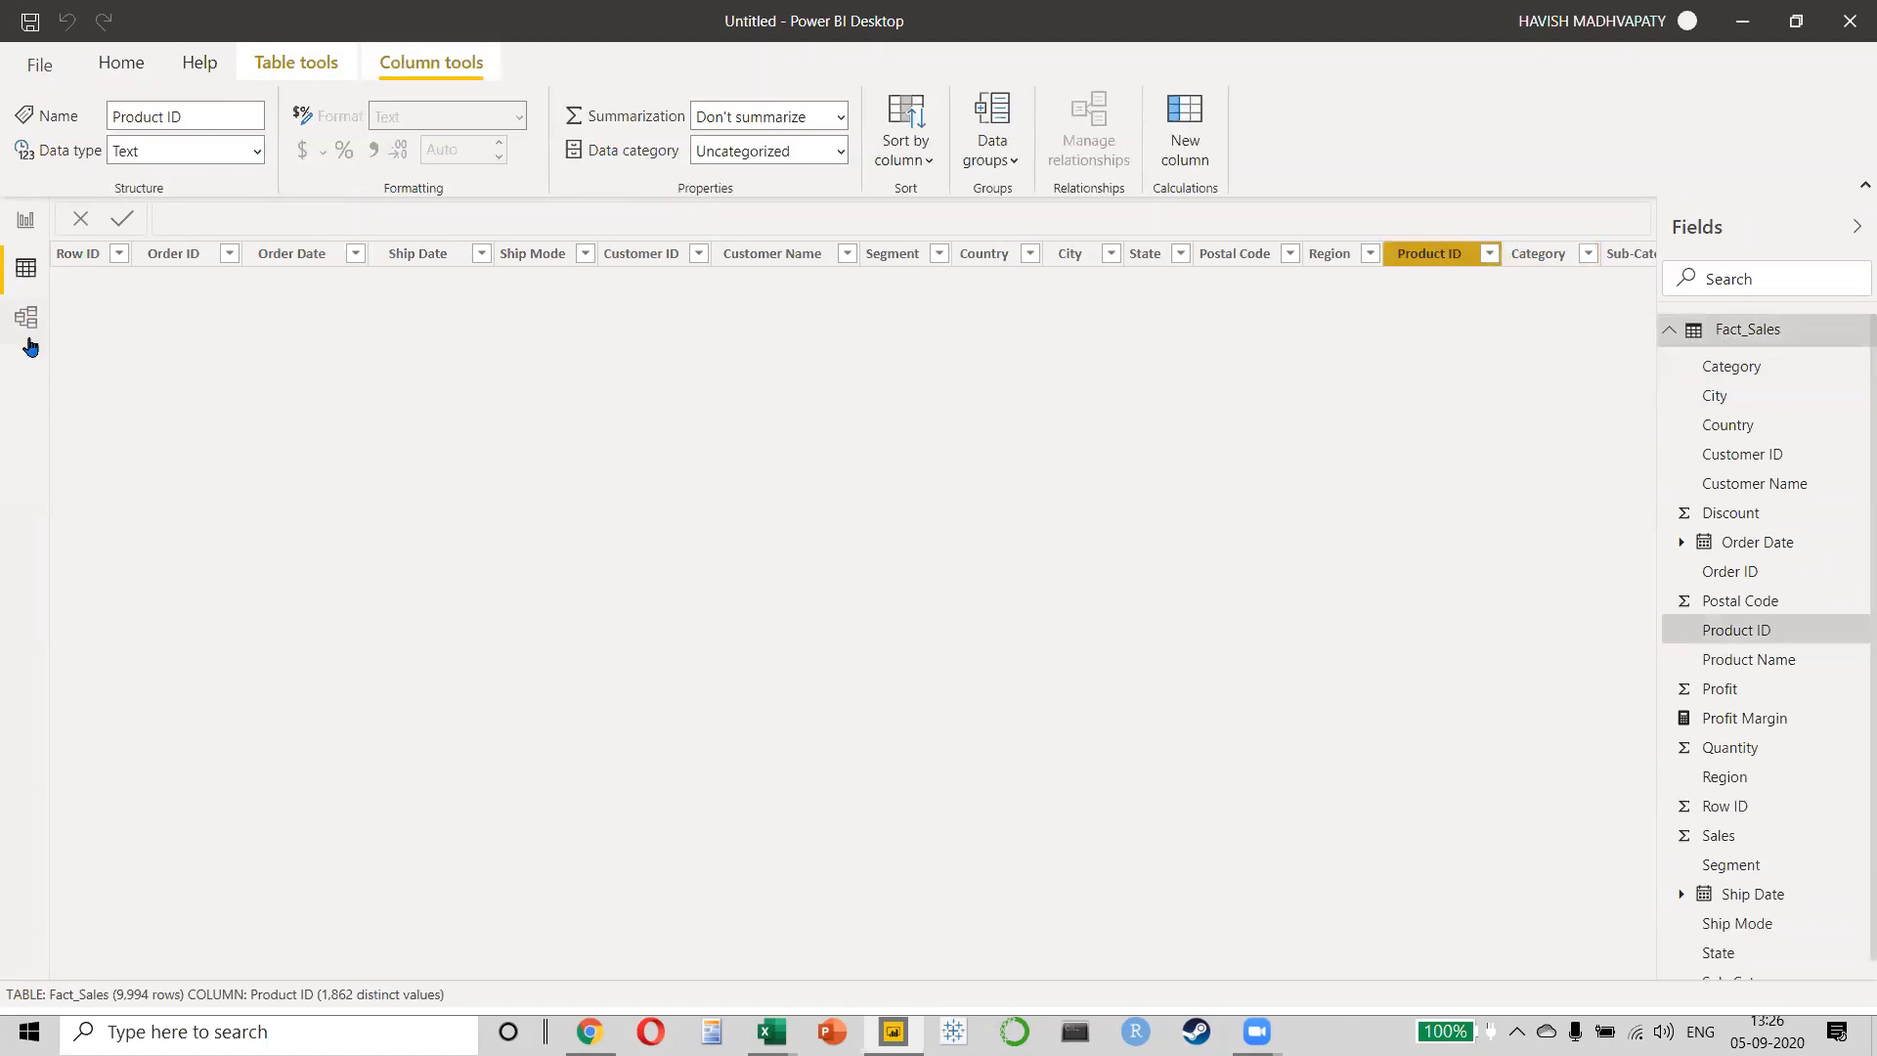
pyautogui.click(25, 220)
pyautogui.click(26, 267)
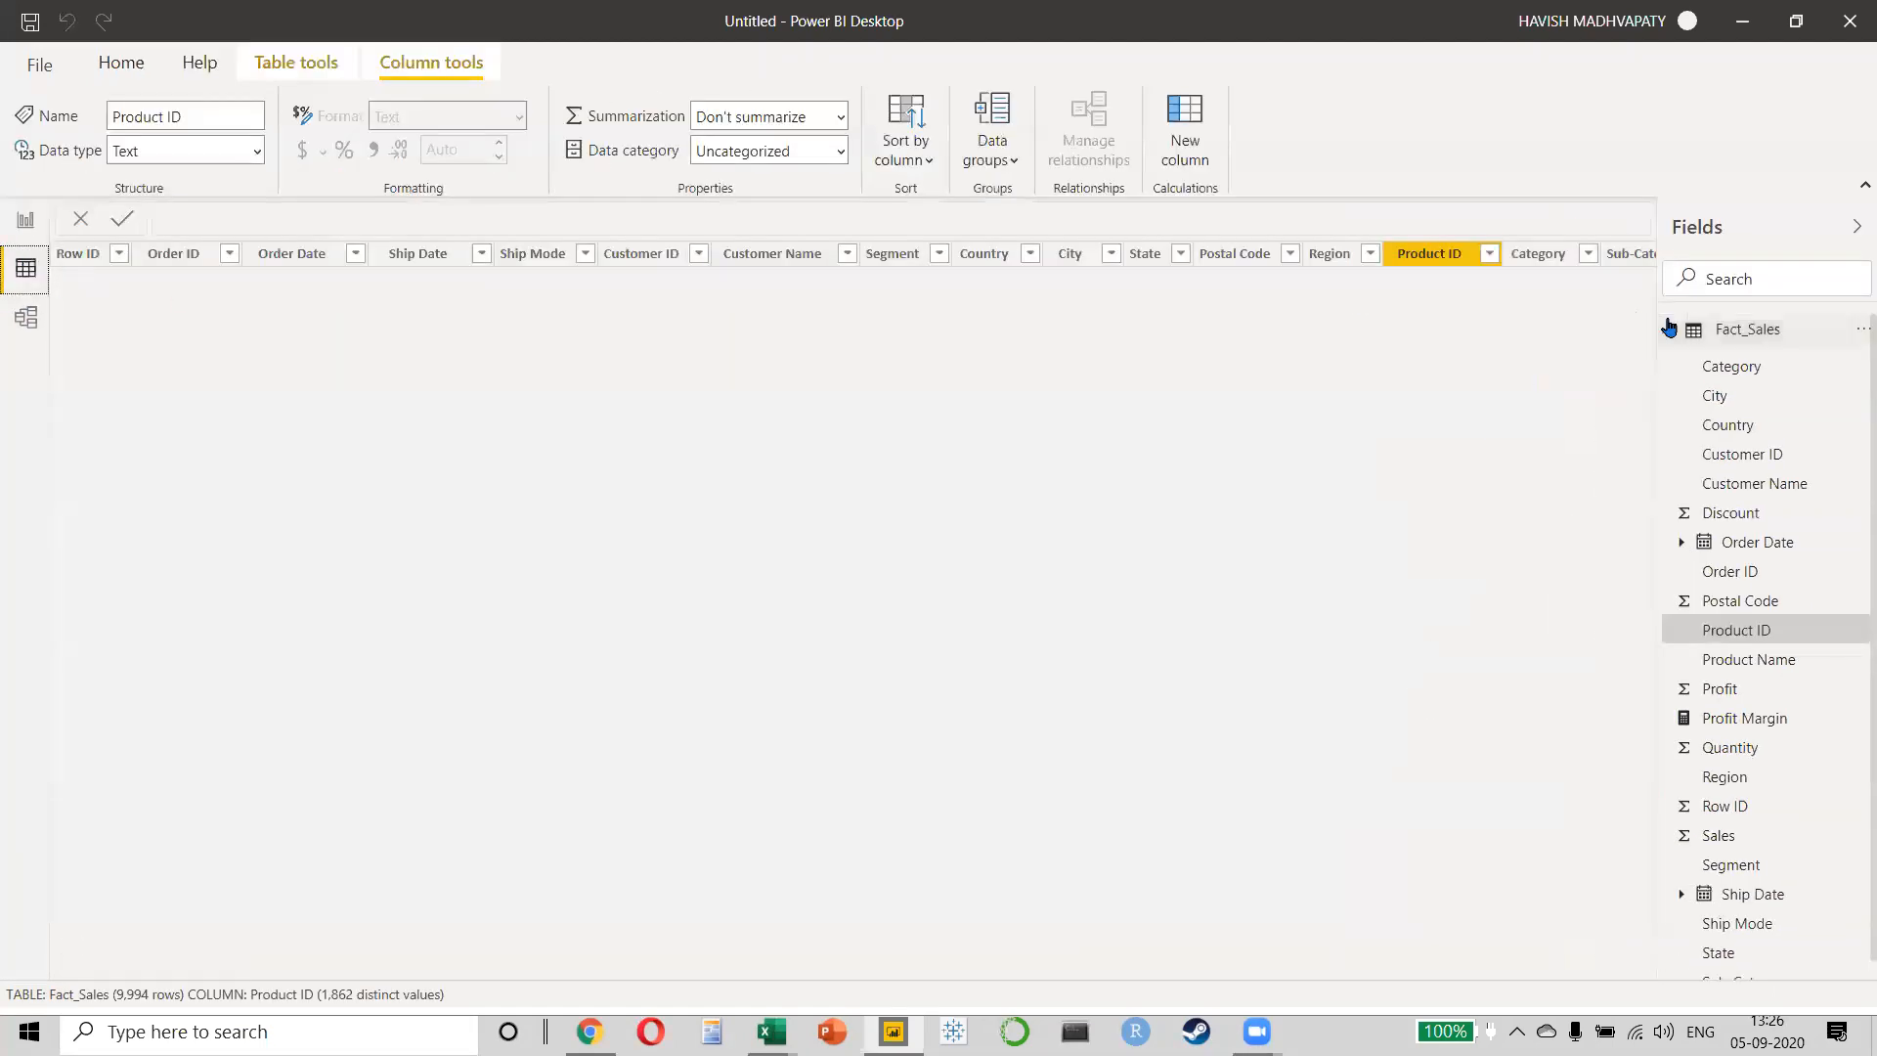
pyautogui.click(1731, 370)
pyautogui.click(1728, 328)
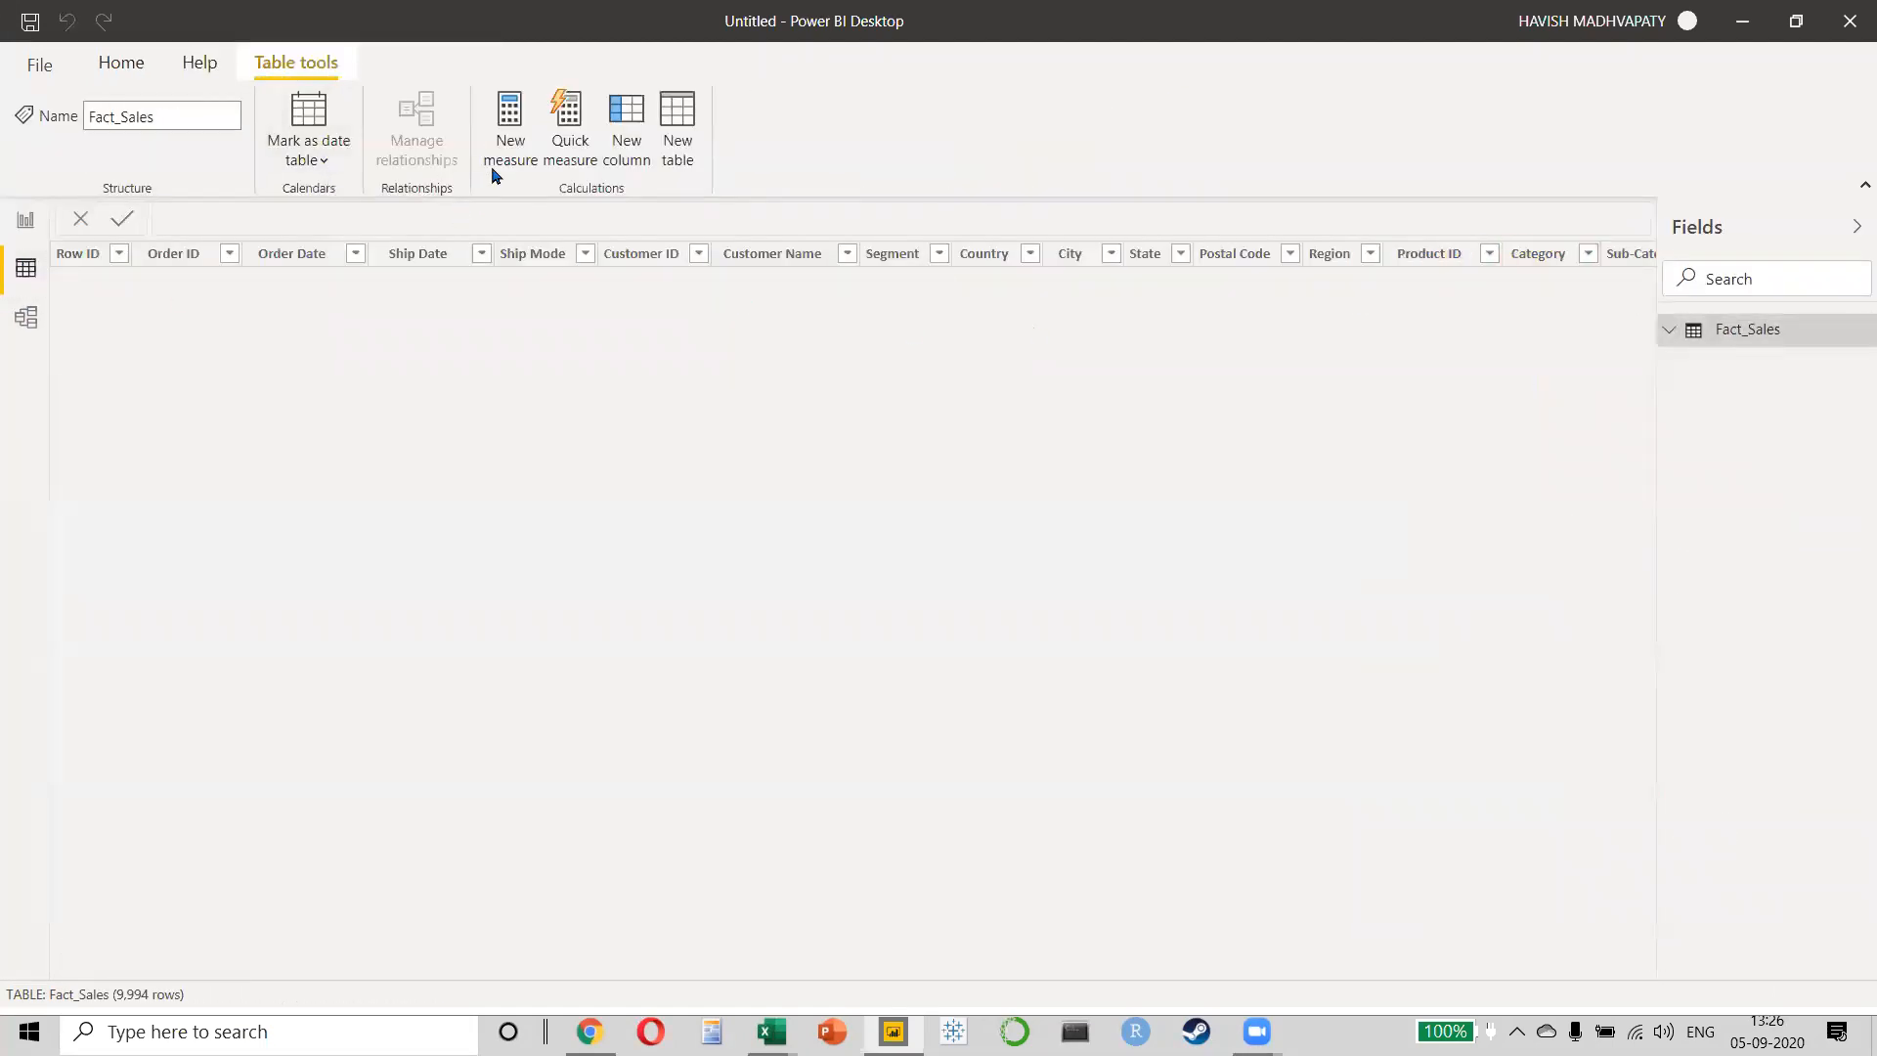
pyautogui.click(677, 142)
pyautogui.press('Escape')
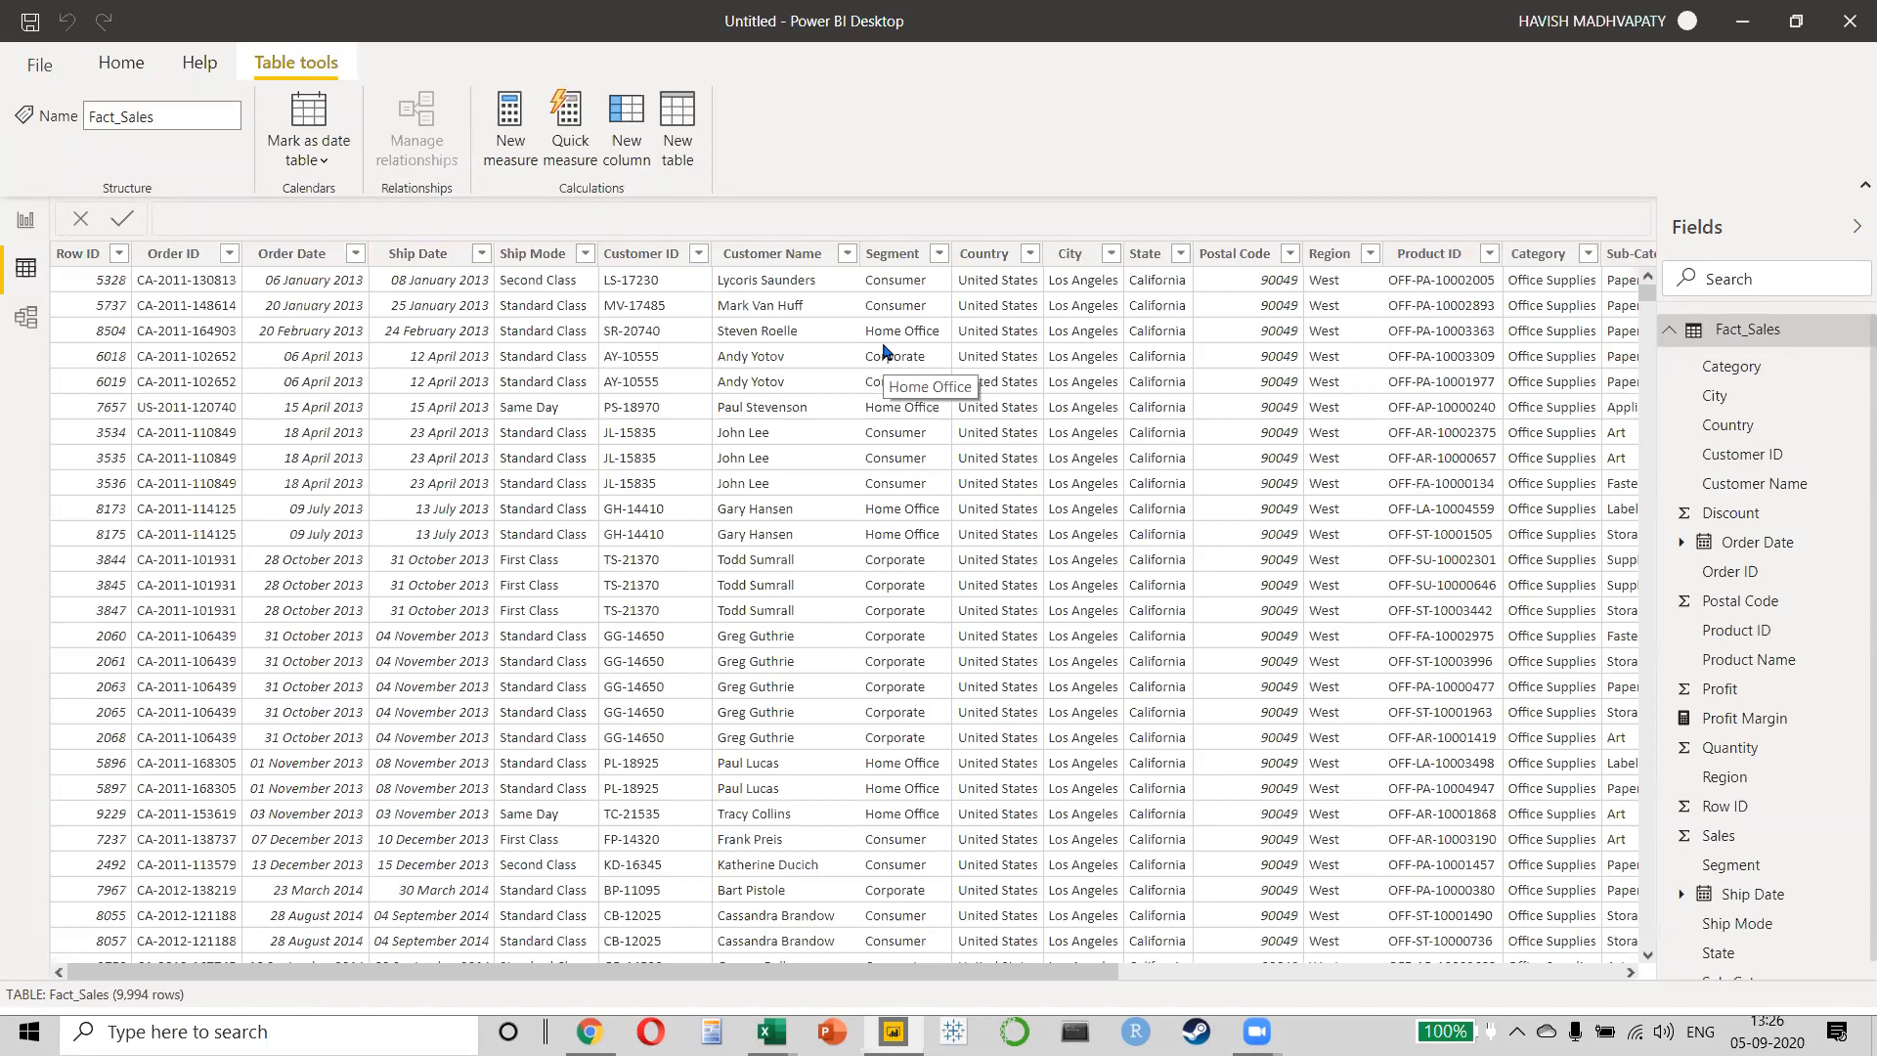
pyautogui.click(1671, 331)
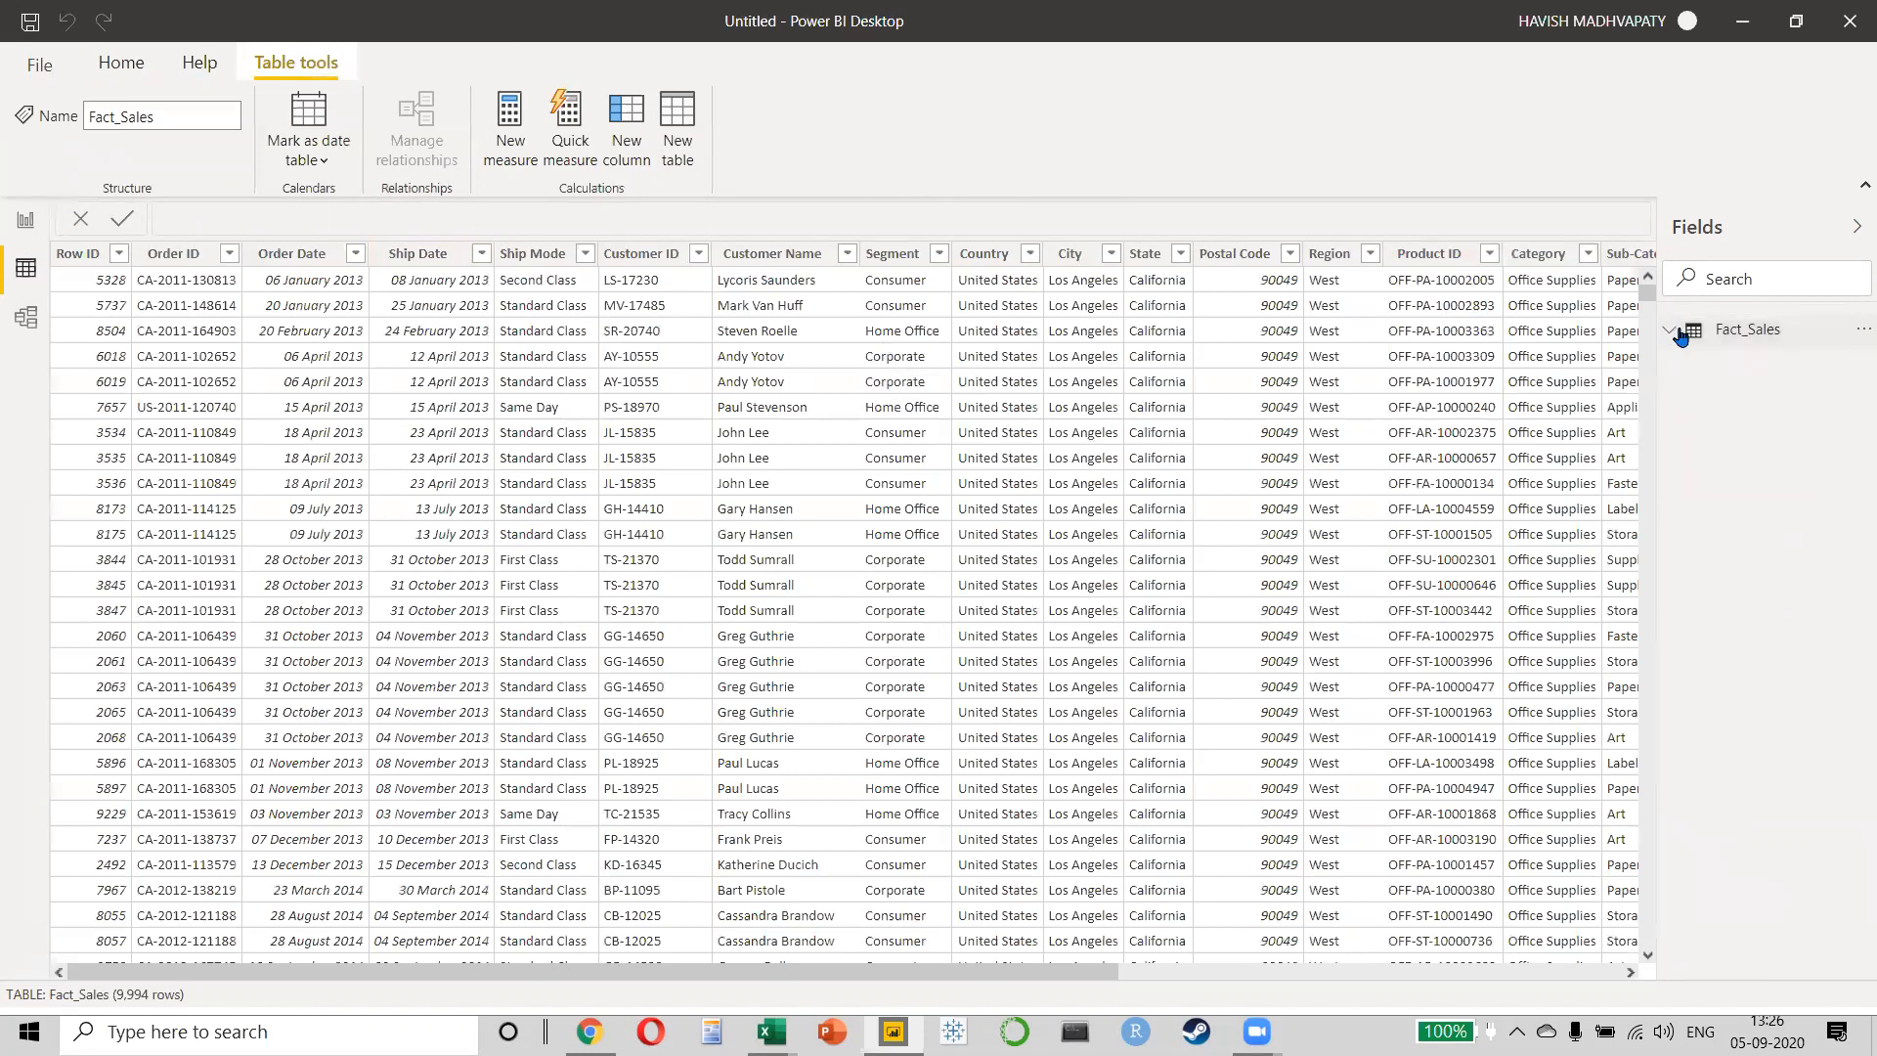
pyautogui.click(1681, 335)
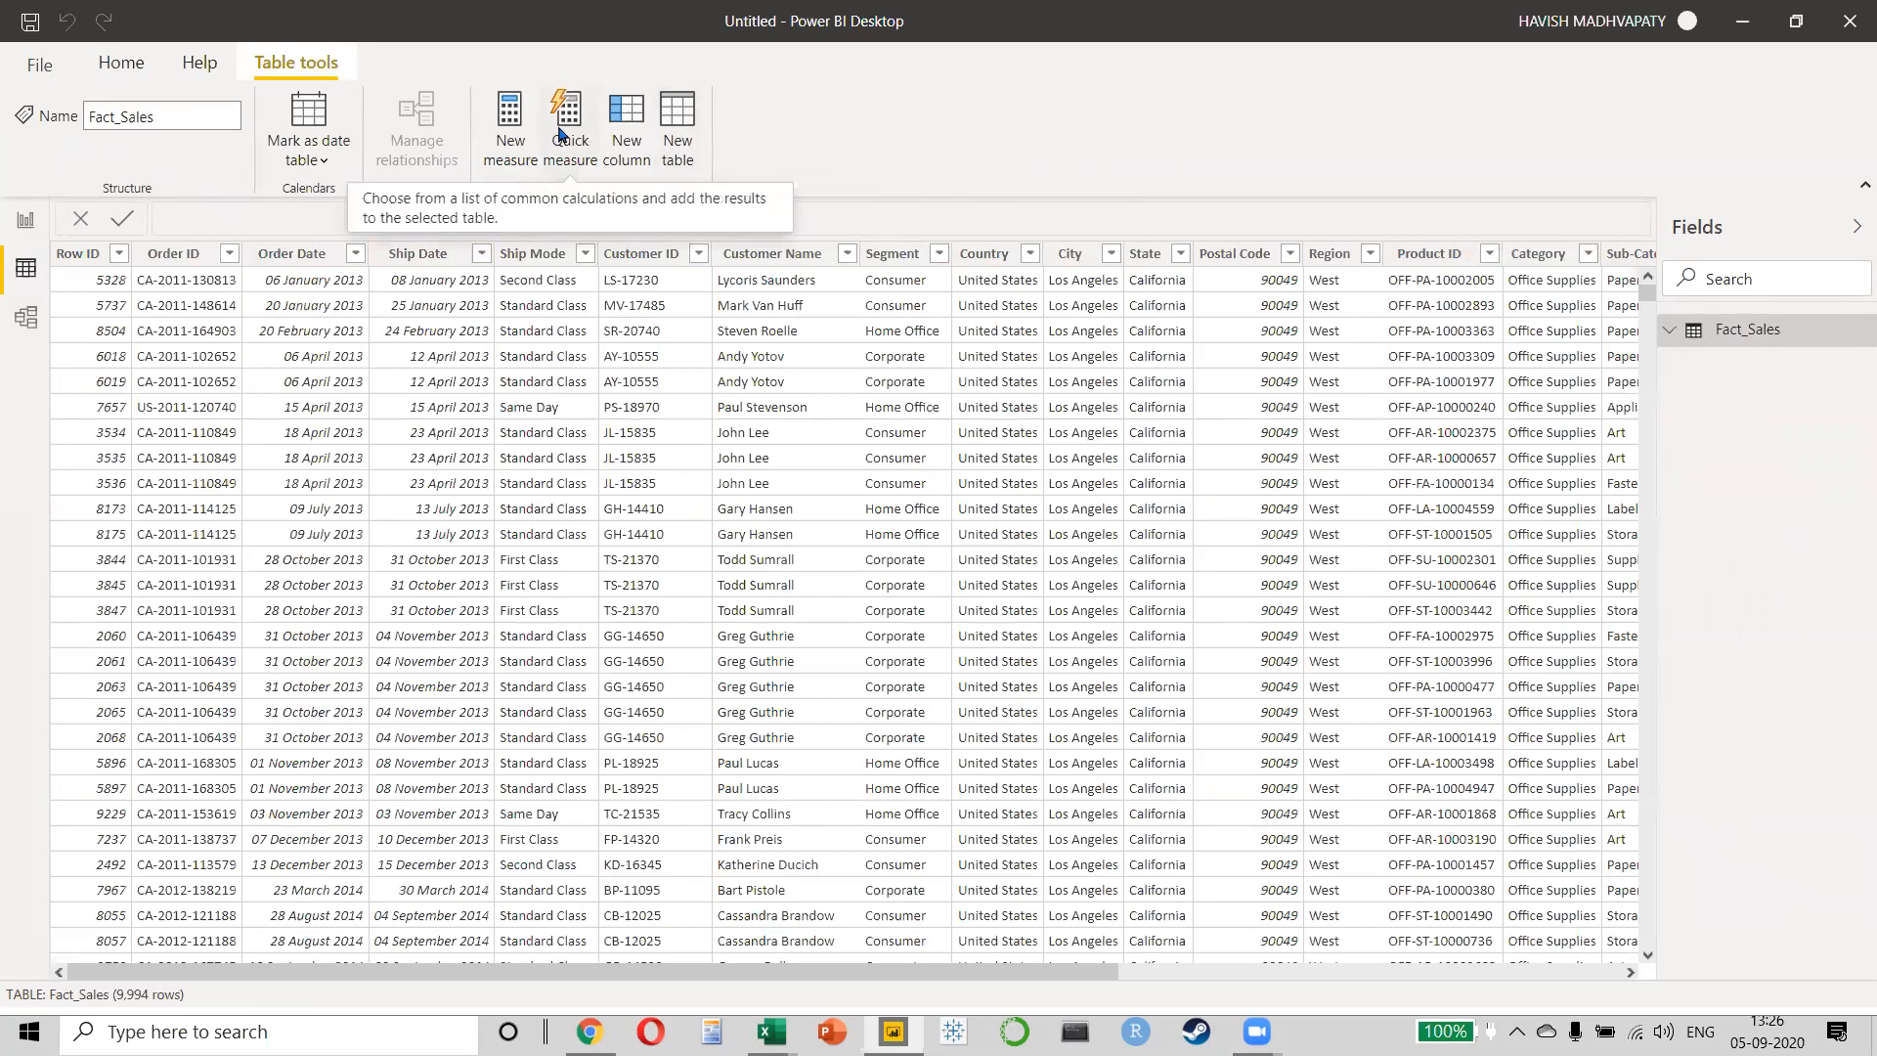
# - Create a calculated table named Date Table and start its CALENDAR formula with the start date date(2013,1,1)
pyautogui.click(687, 123)
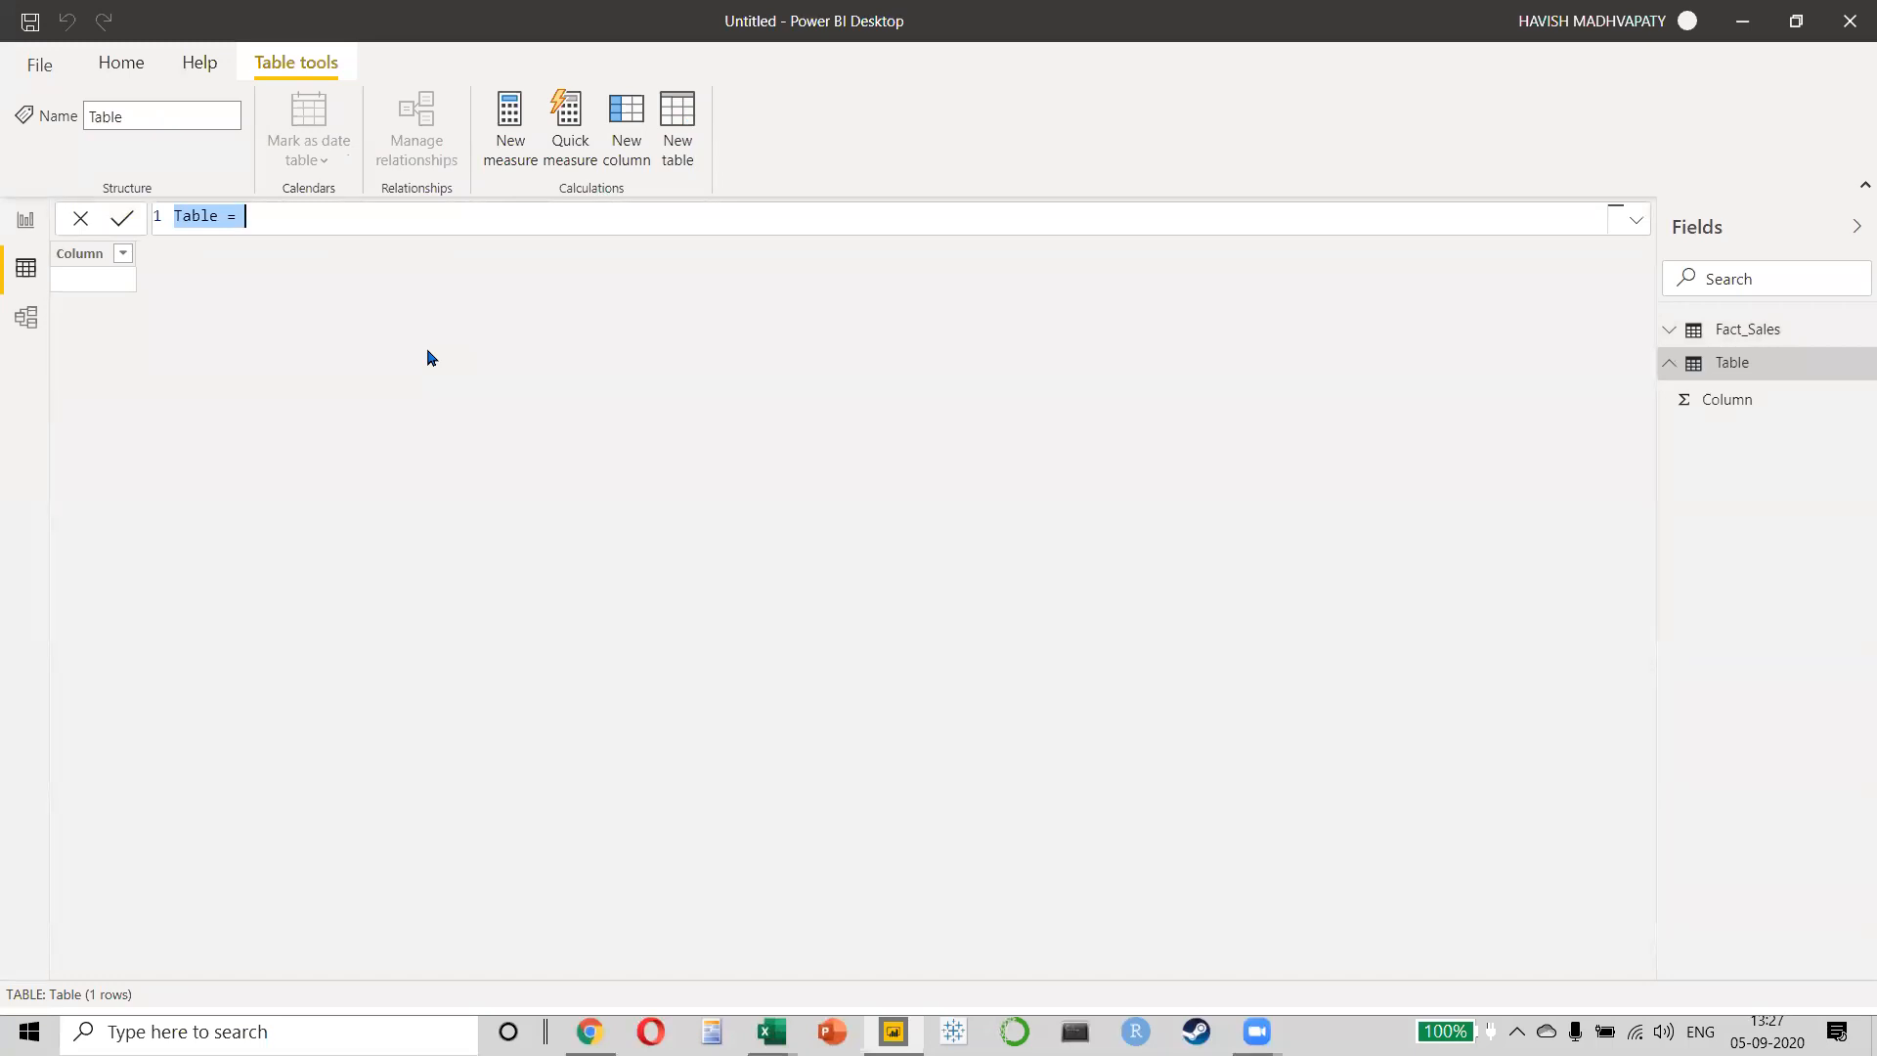
pyautogui.write('Date Table =')
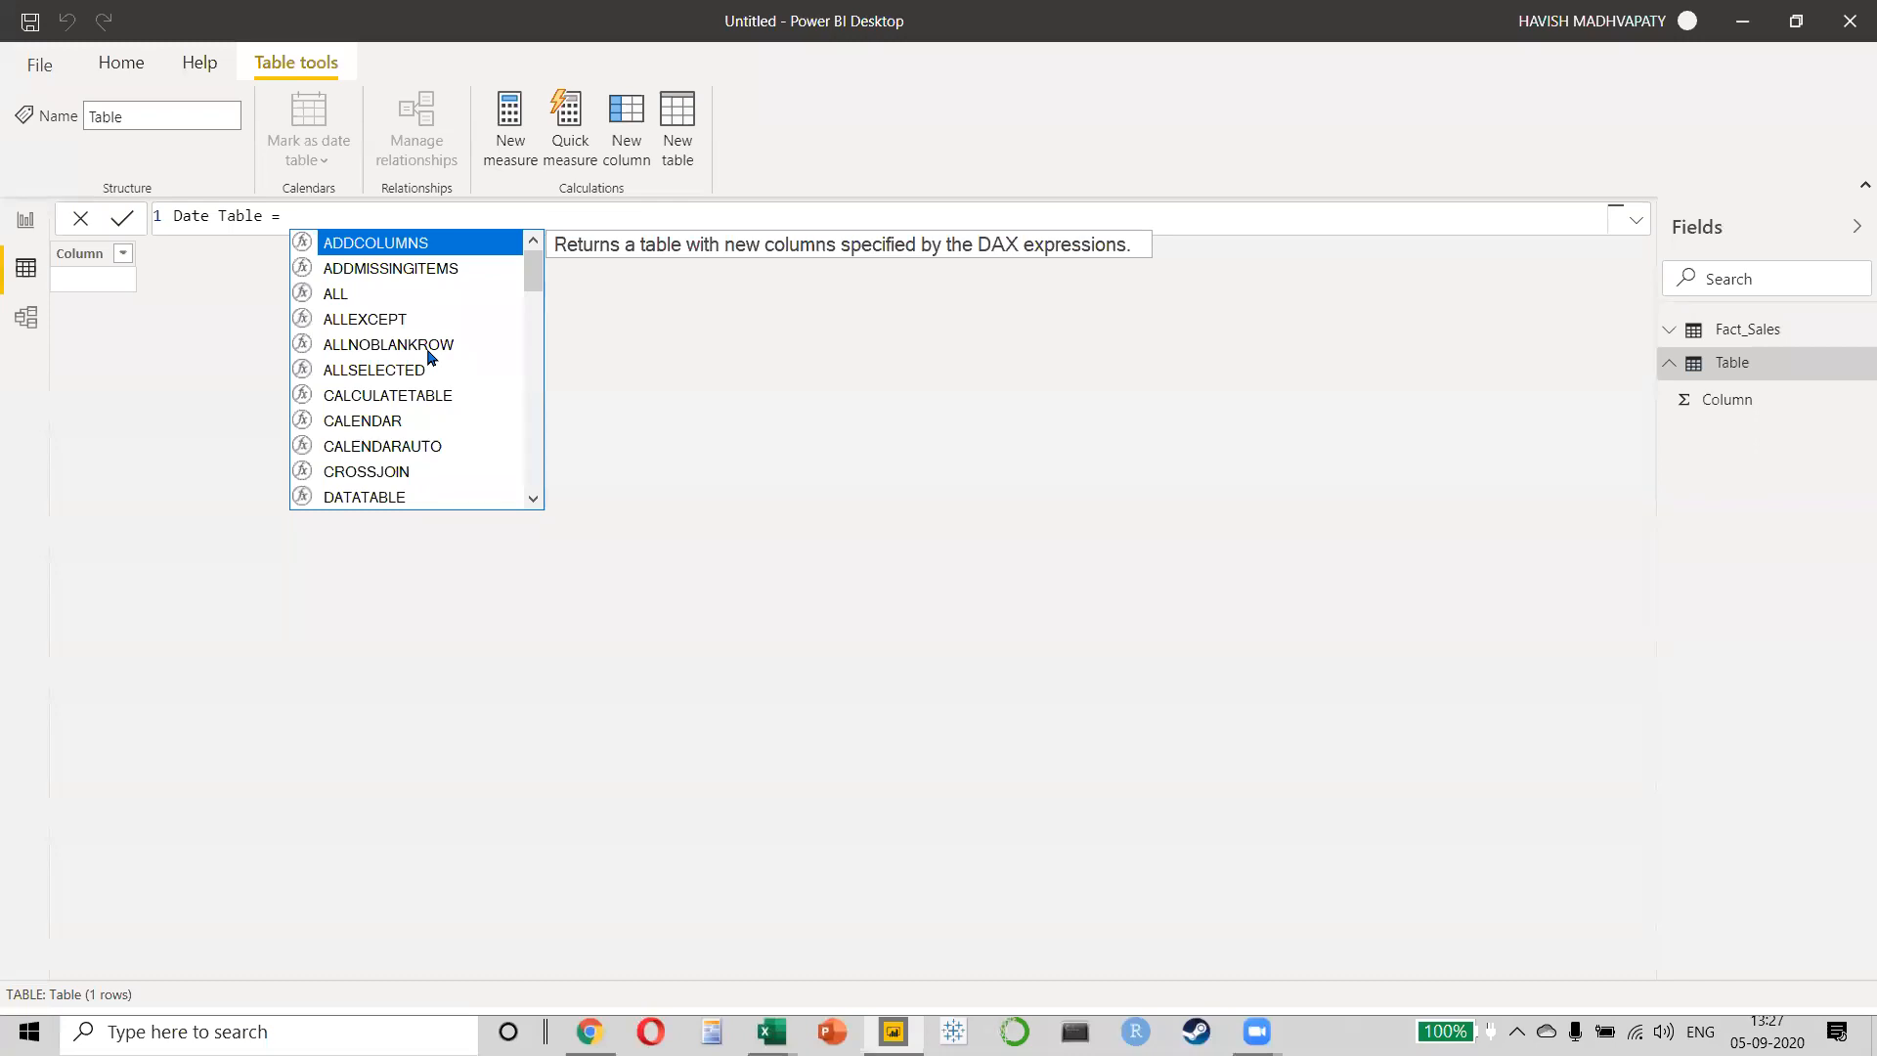
pyautogui.write('cale')
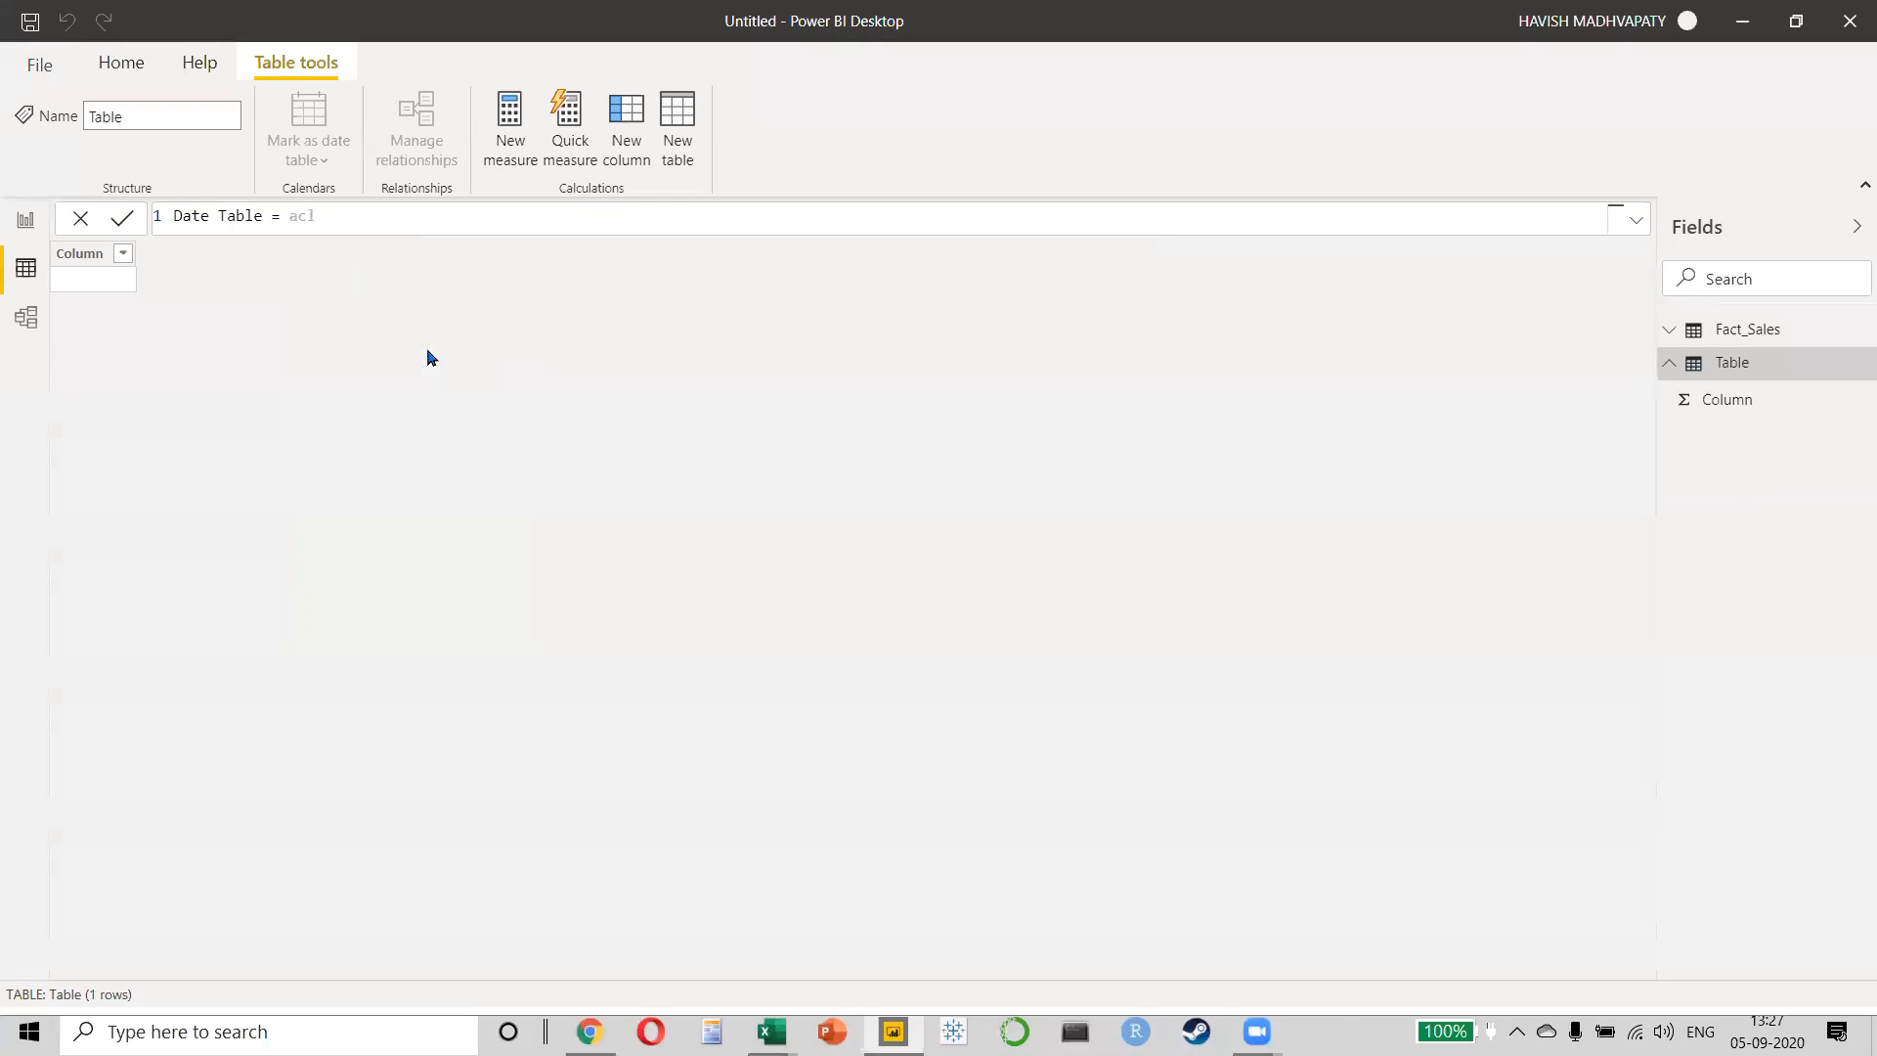
pyautogui.press('Tab')
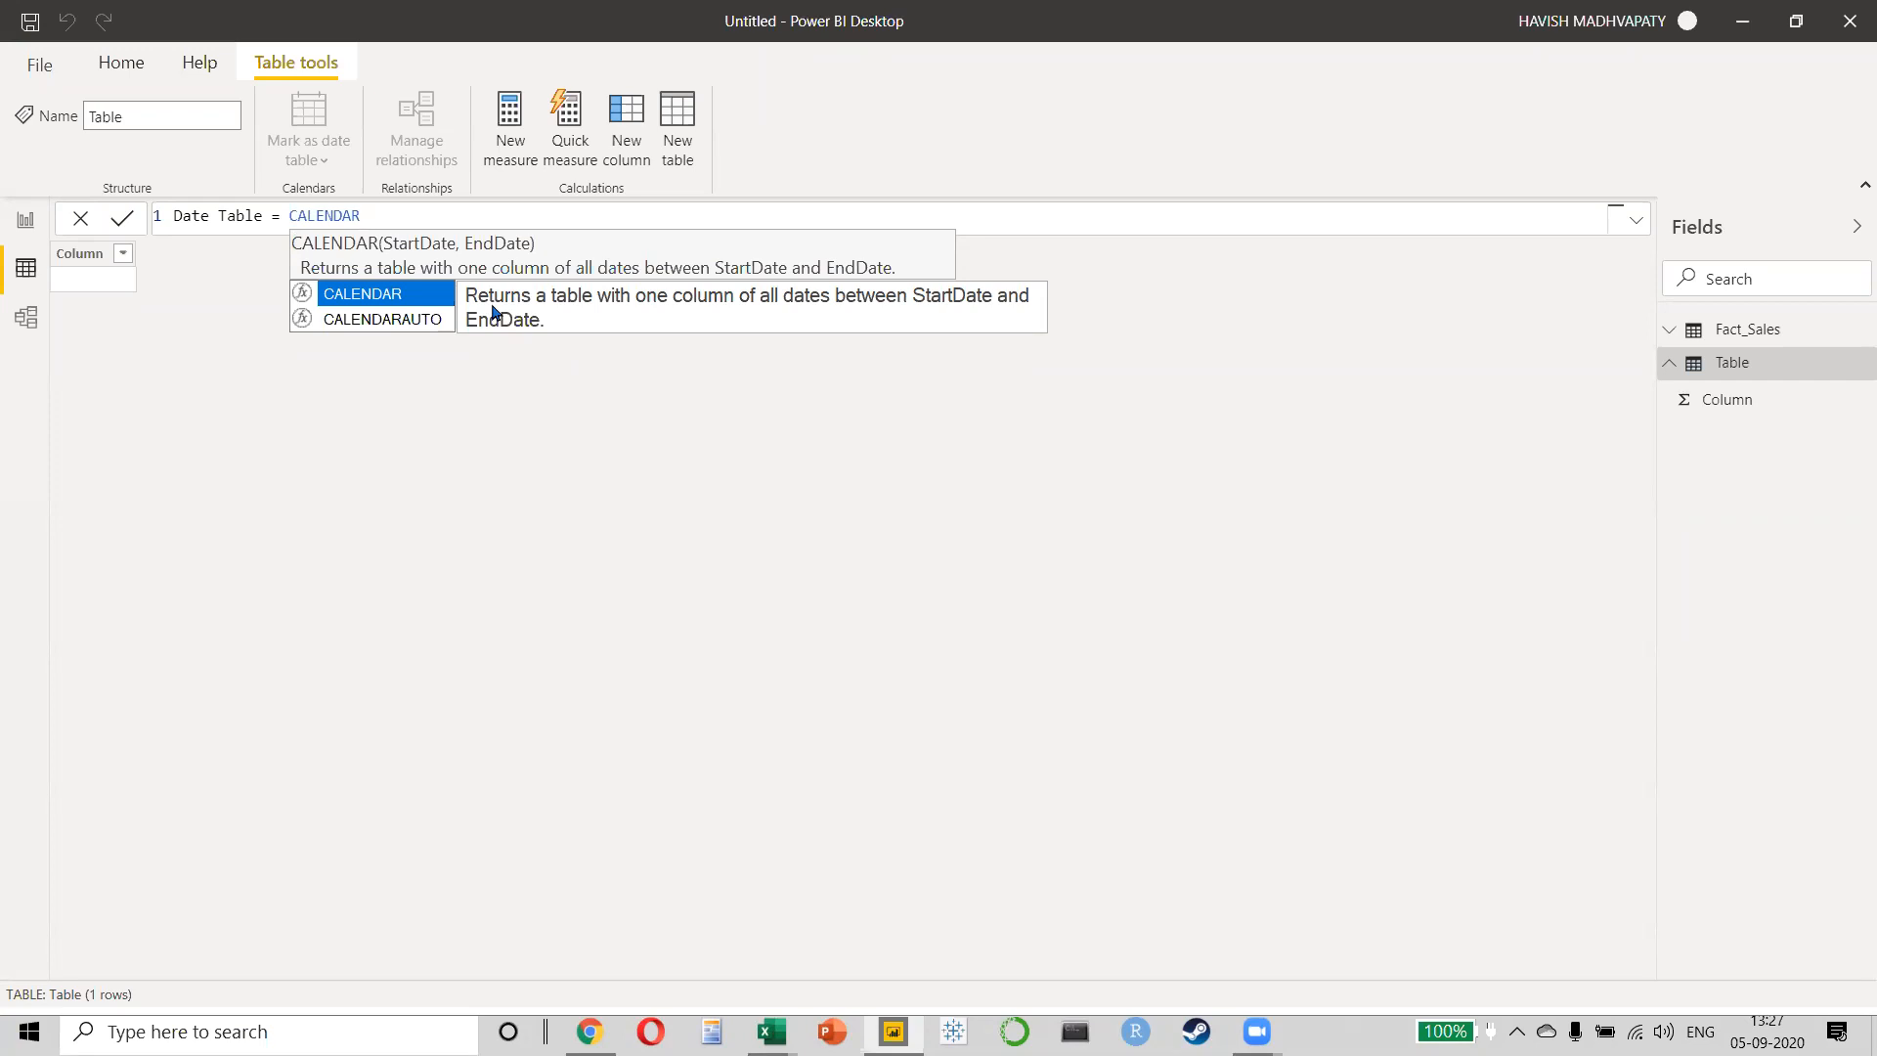
pyautogui.write('(')
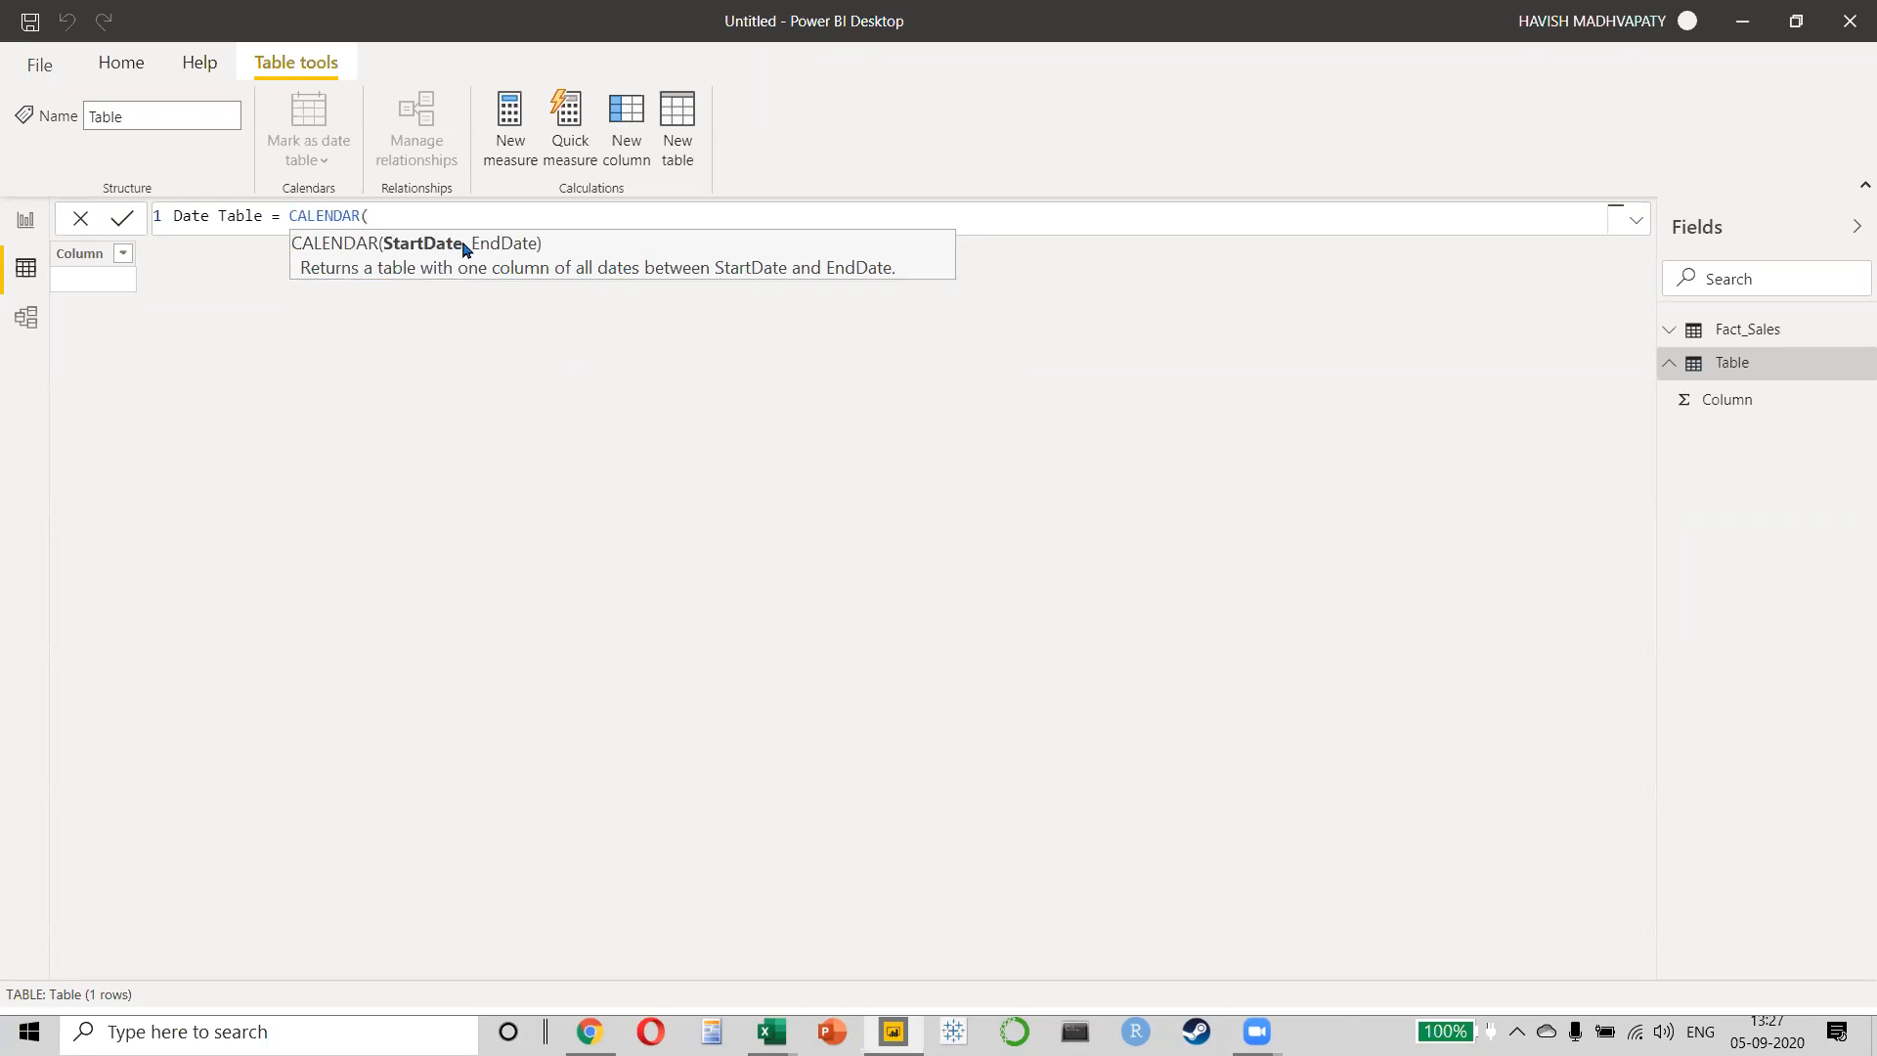
pyautogui.write('date')
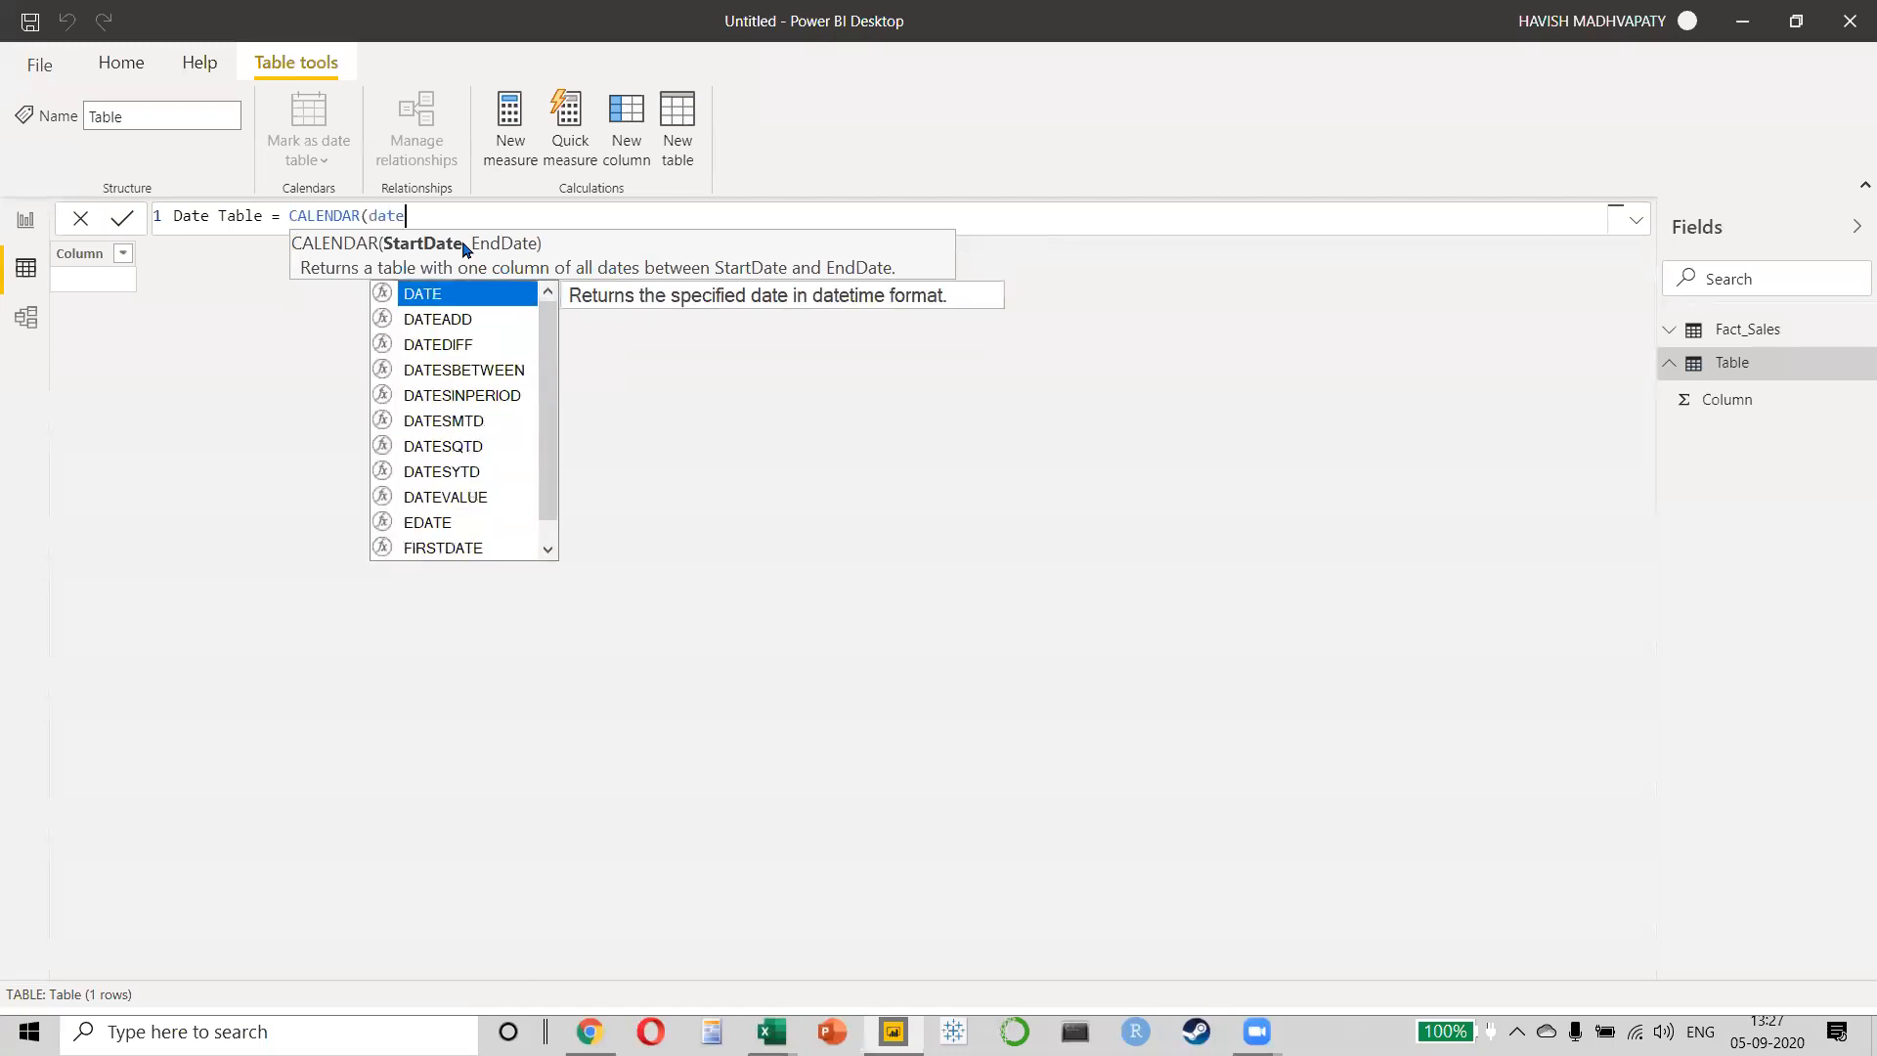
pyautogui.write('(')
pyautogui.write('20')
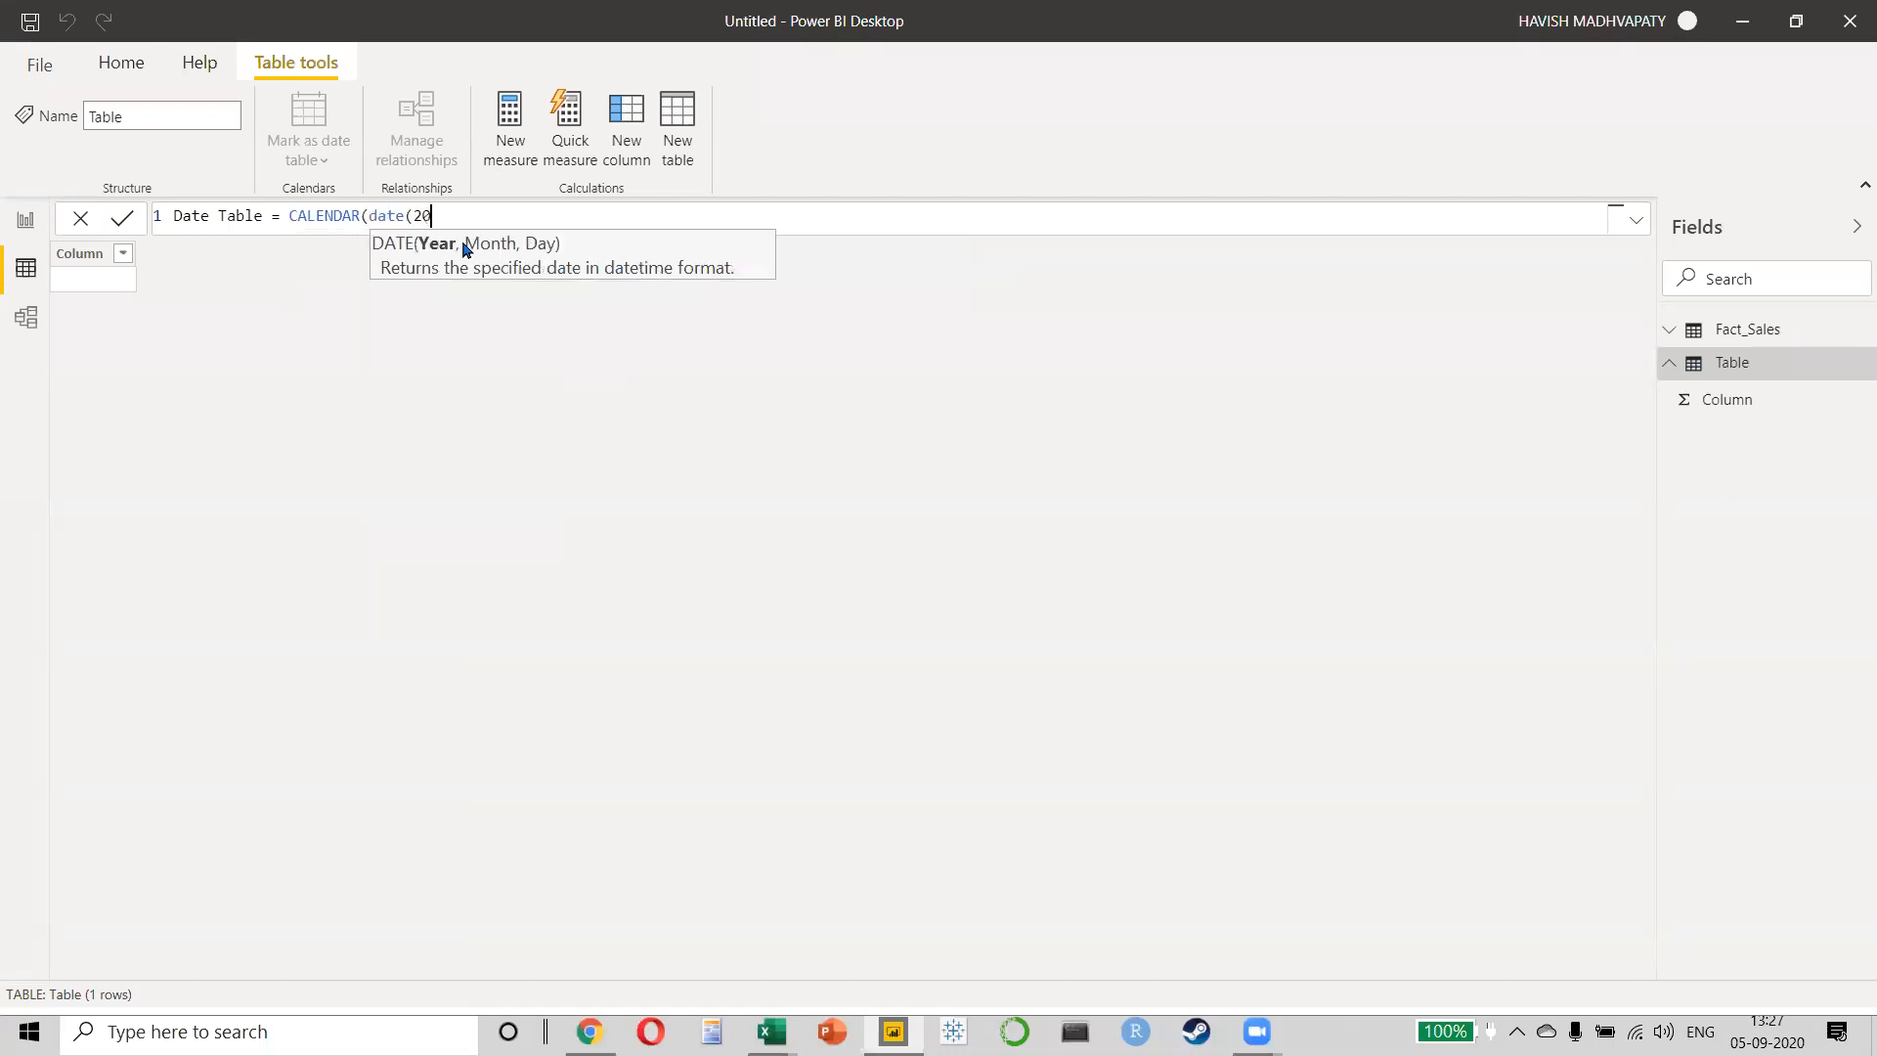
pyautogui.write('13,1,1),')
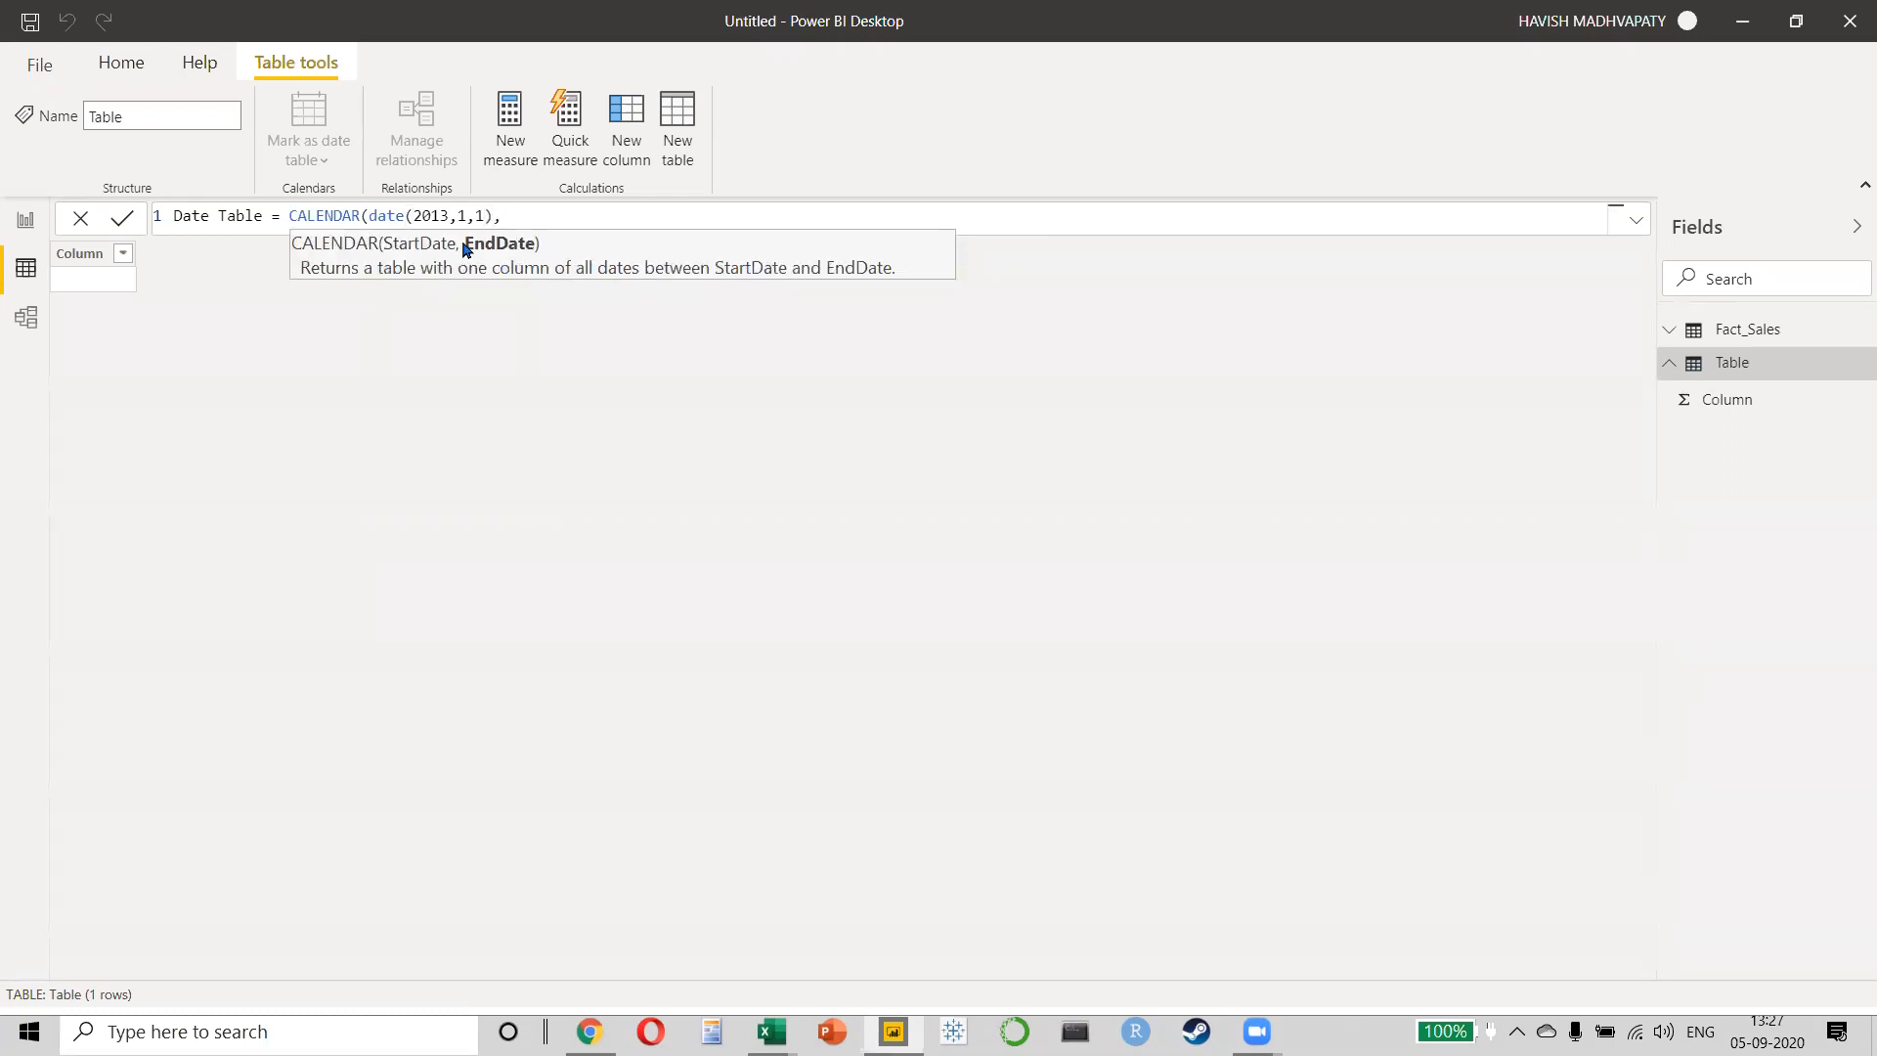
# - Complete the CALENDAR formula with DATE(2016,12,31) as the end date
pyautogui.write(' date')
pyautogui.press('Tab')
pyautogui.write('2016,12,31))')
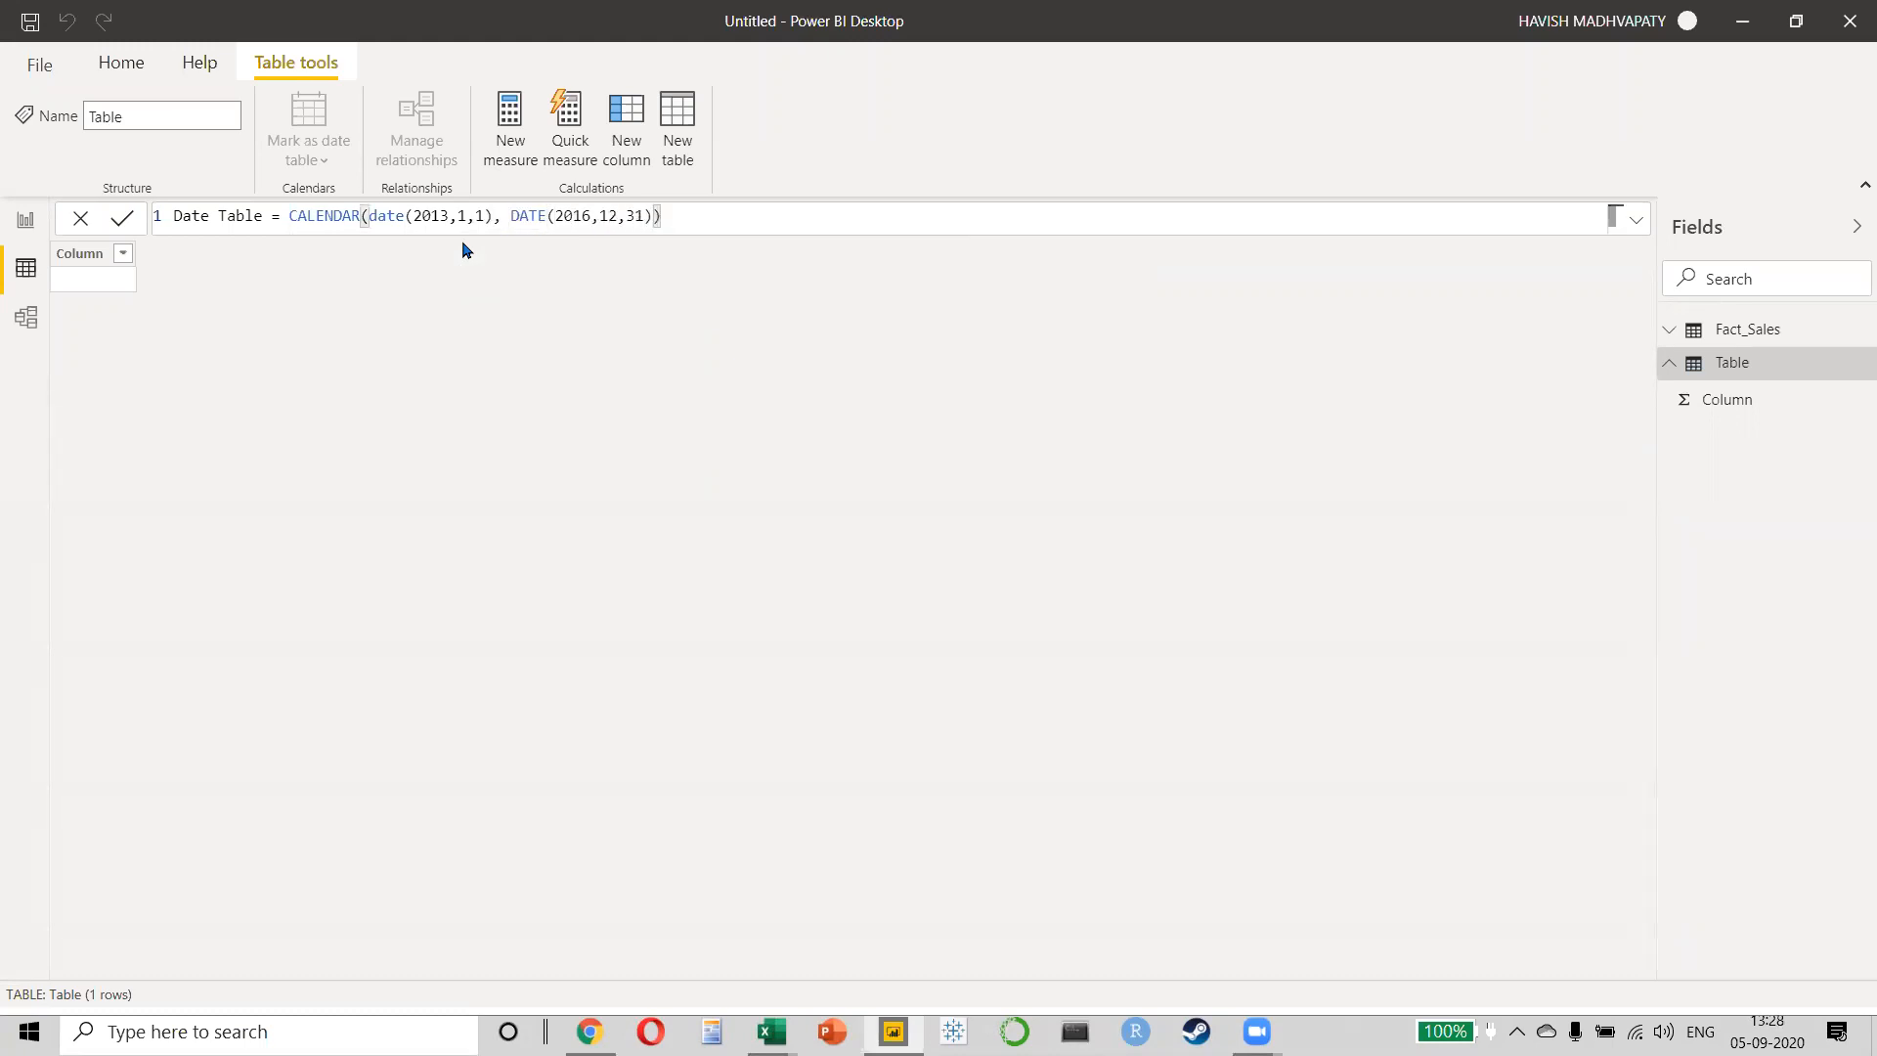
# - Replace the start date's lowercase function name with DATE and commit the Date Table formula
pyautogui.doubleClick(387, 215)
pyautogui.write('da')
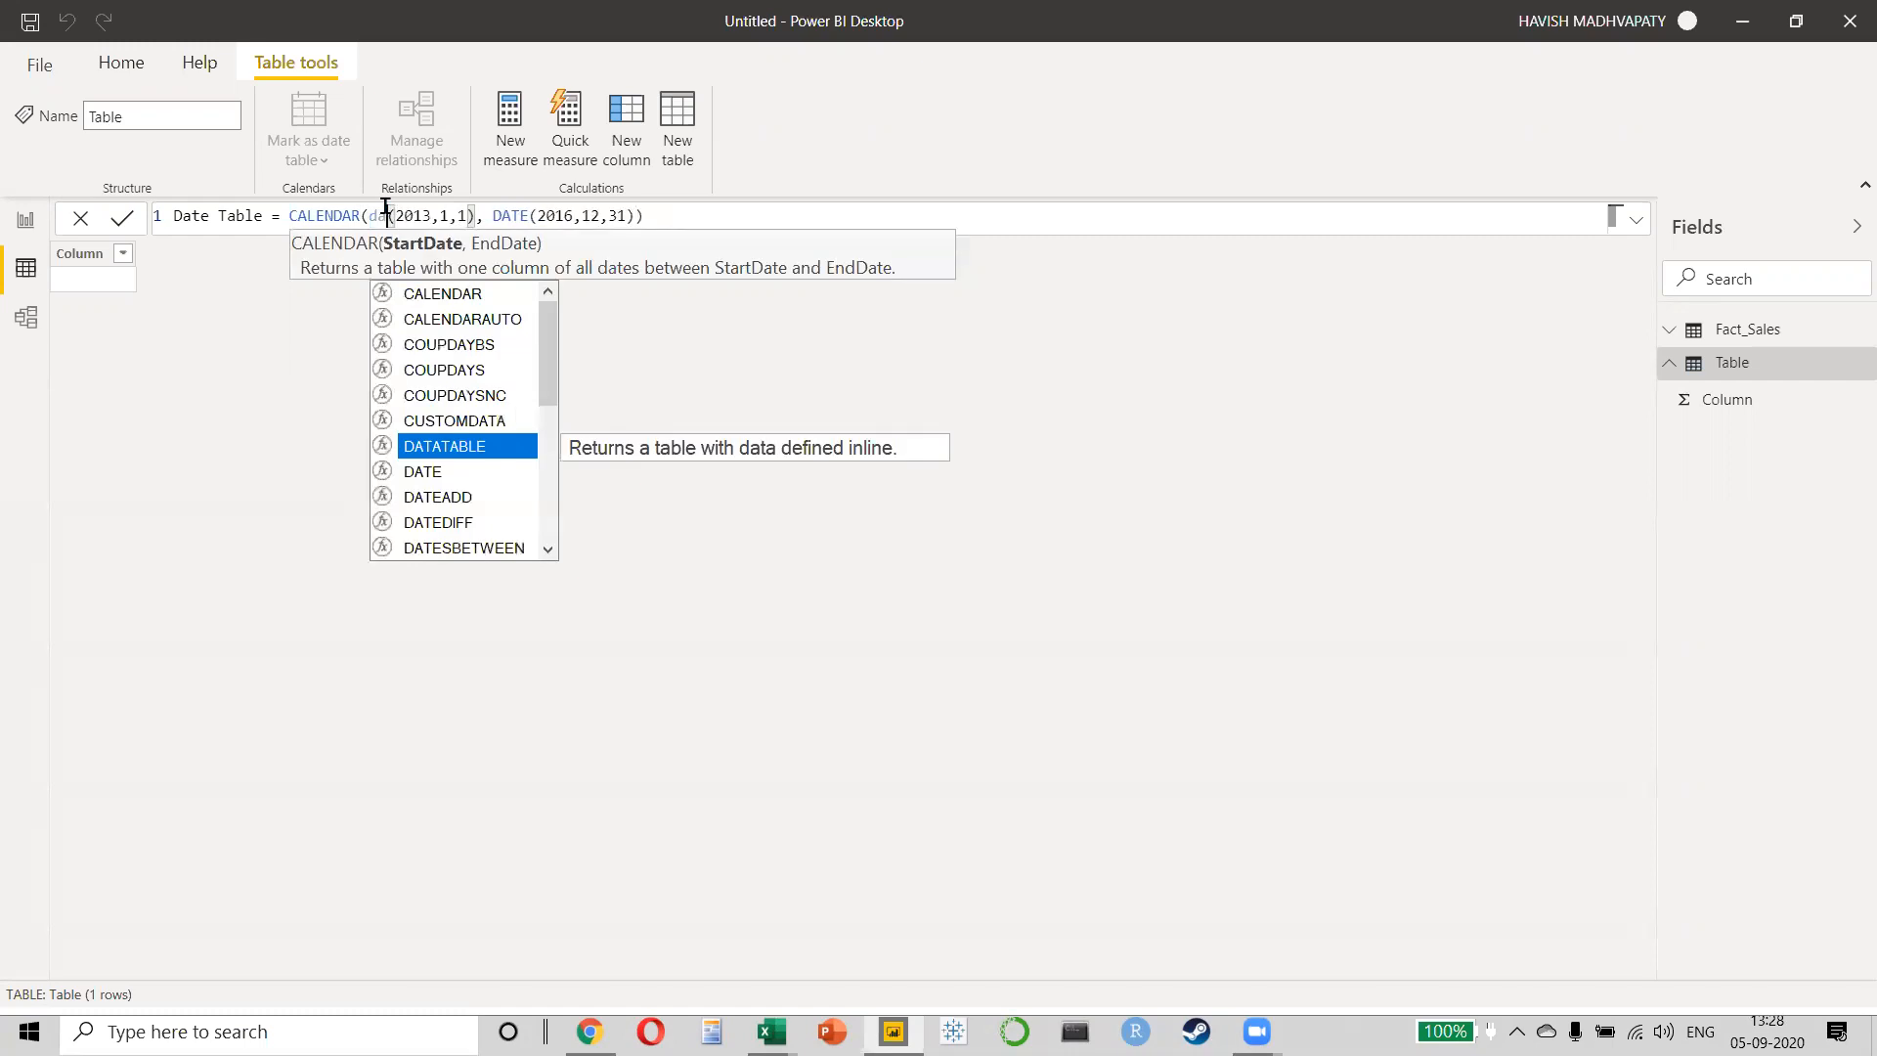
pyautogui.press('Down')
pyautogui.press('Tab')
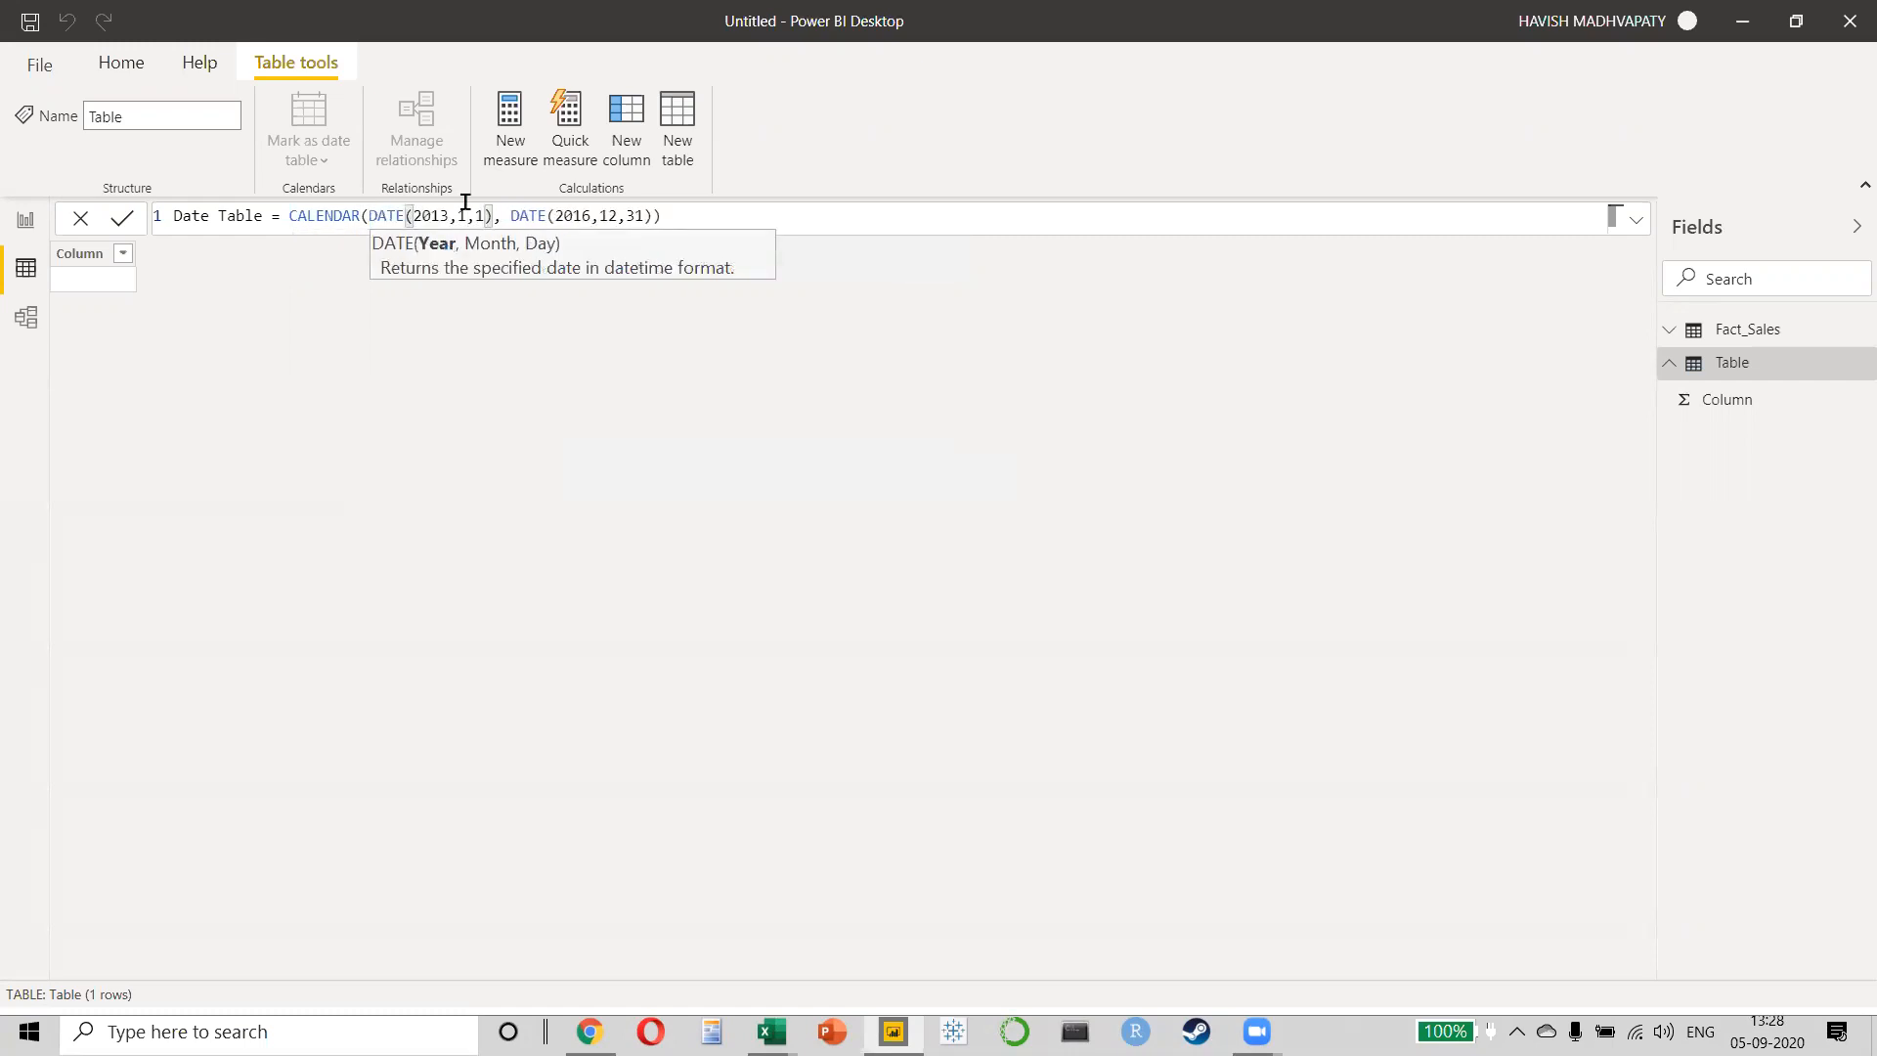
pyautogui.click(749, 219)
pyautogui.moveTo(369, 216); pyautogui.dragTo(676, 230)
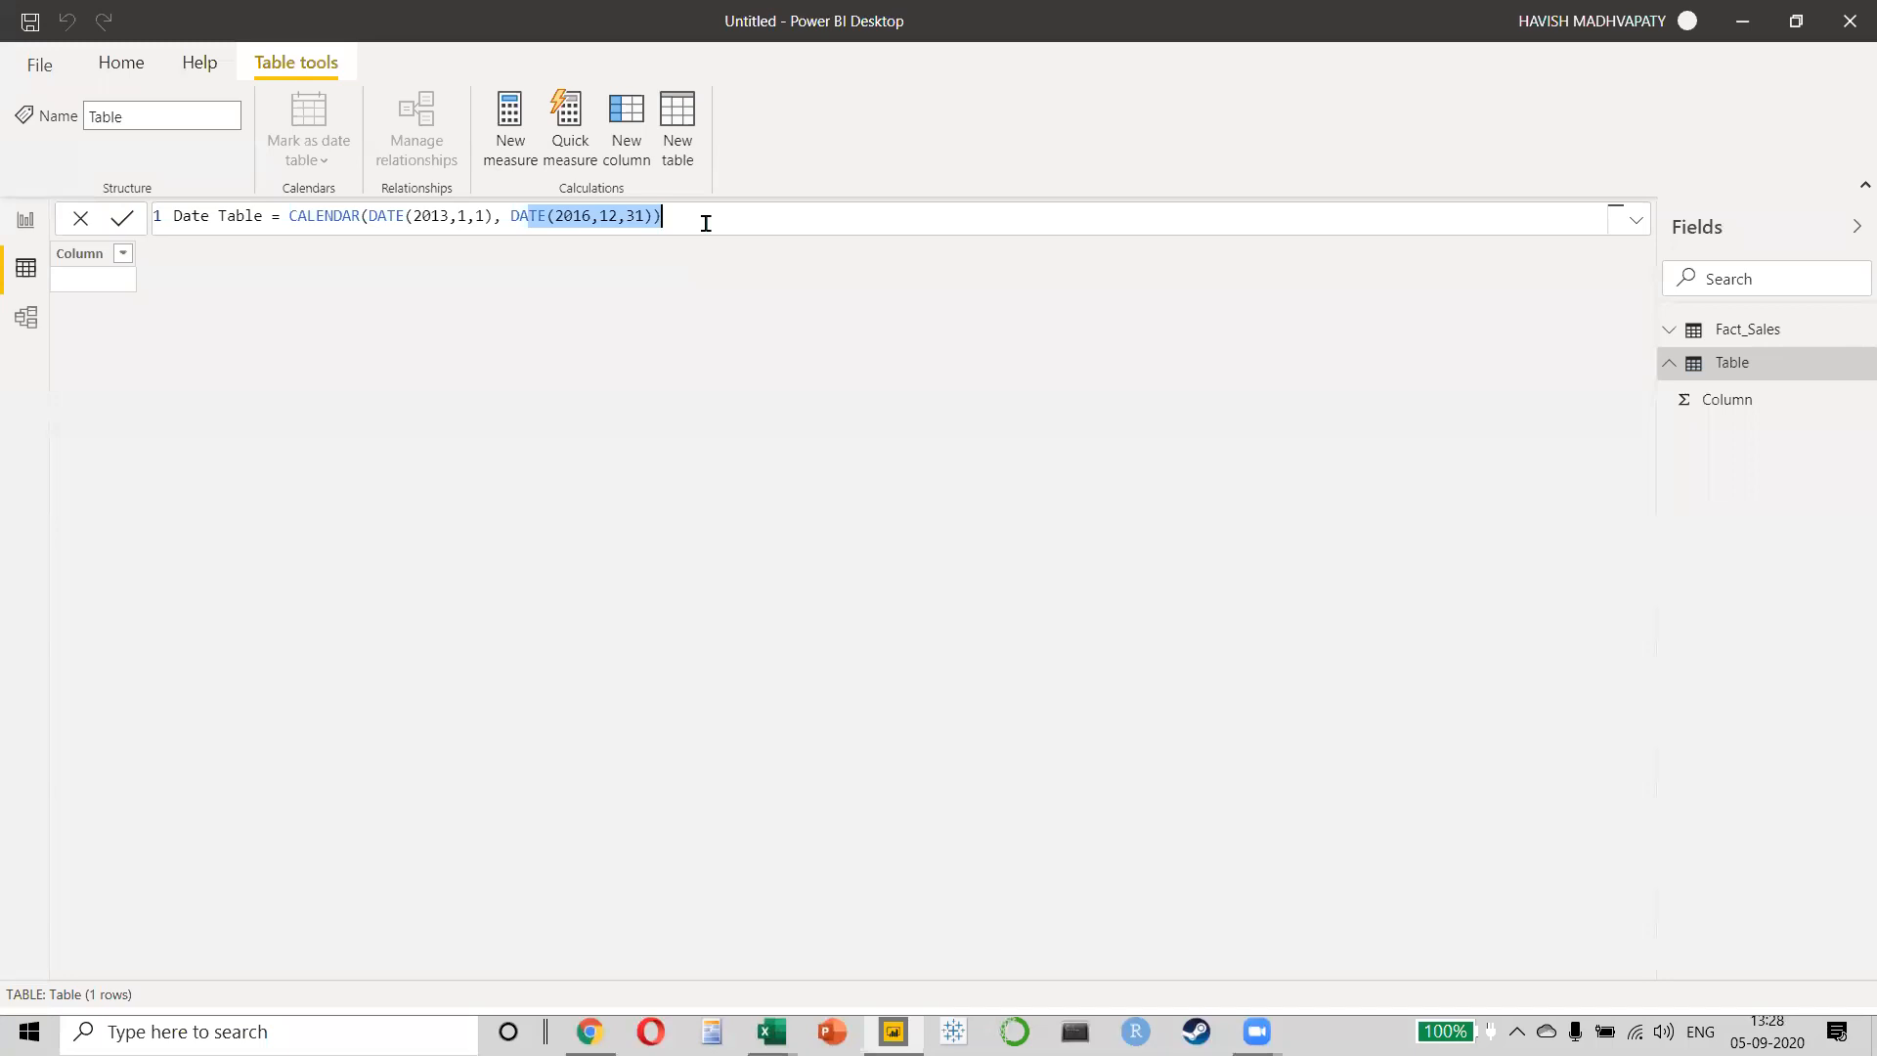
pyautogui.click(705, 221)
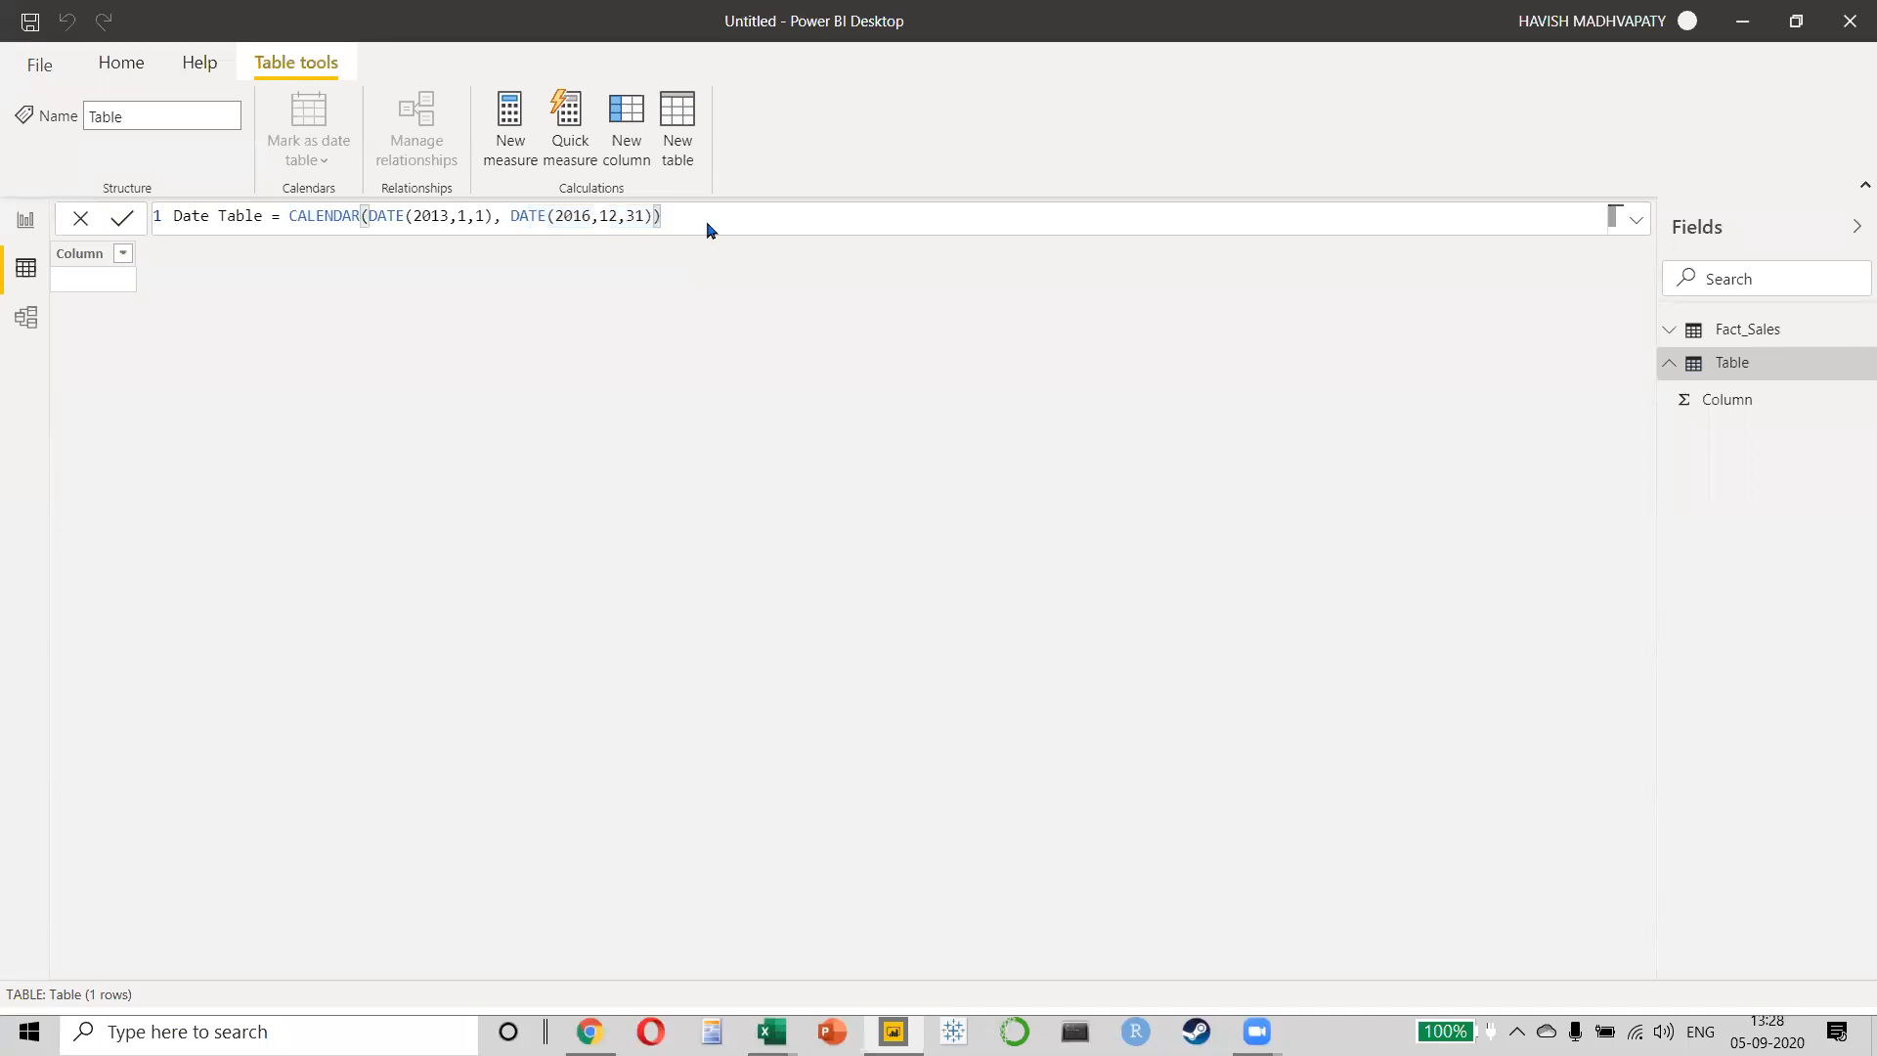
pyautogui.press('Return')
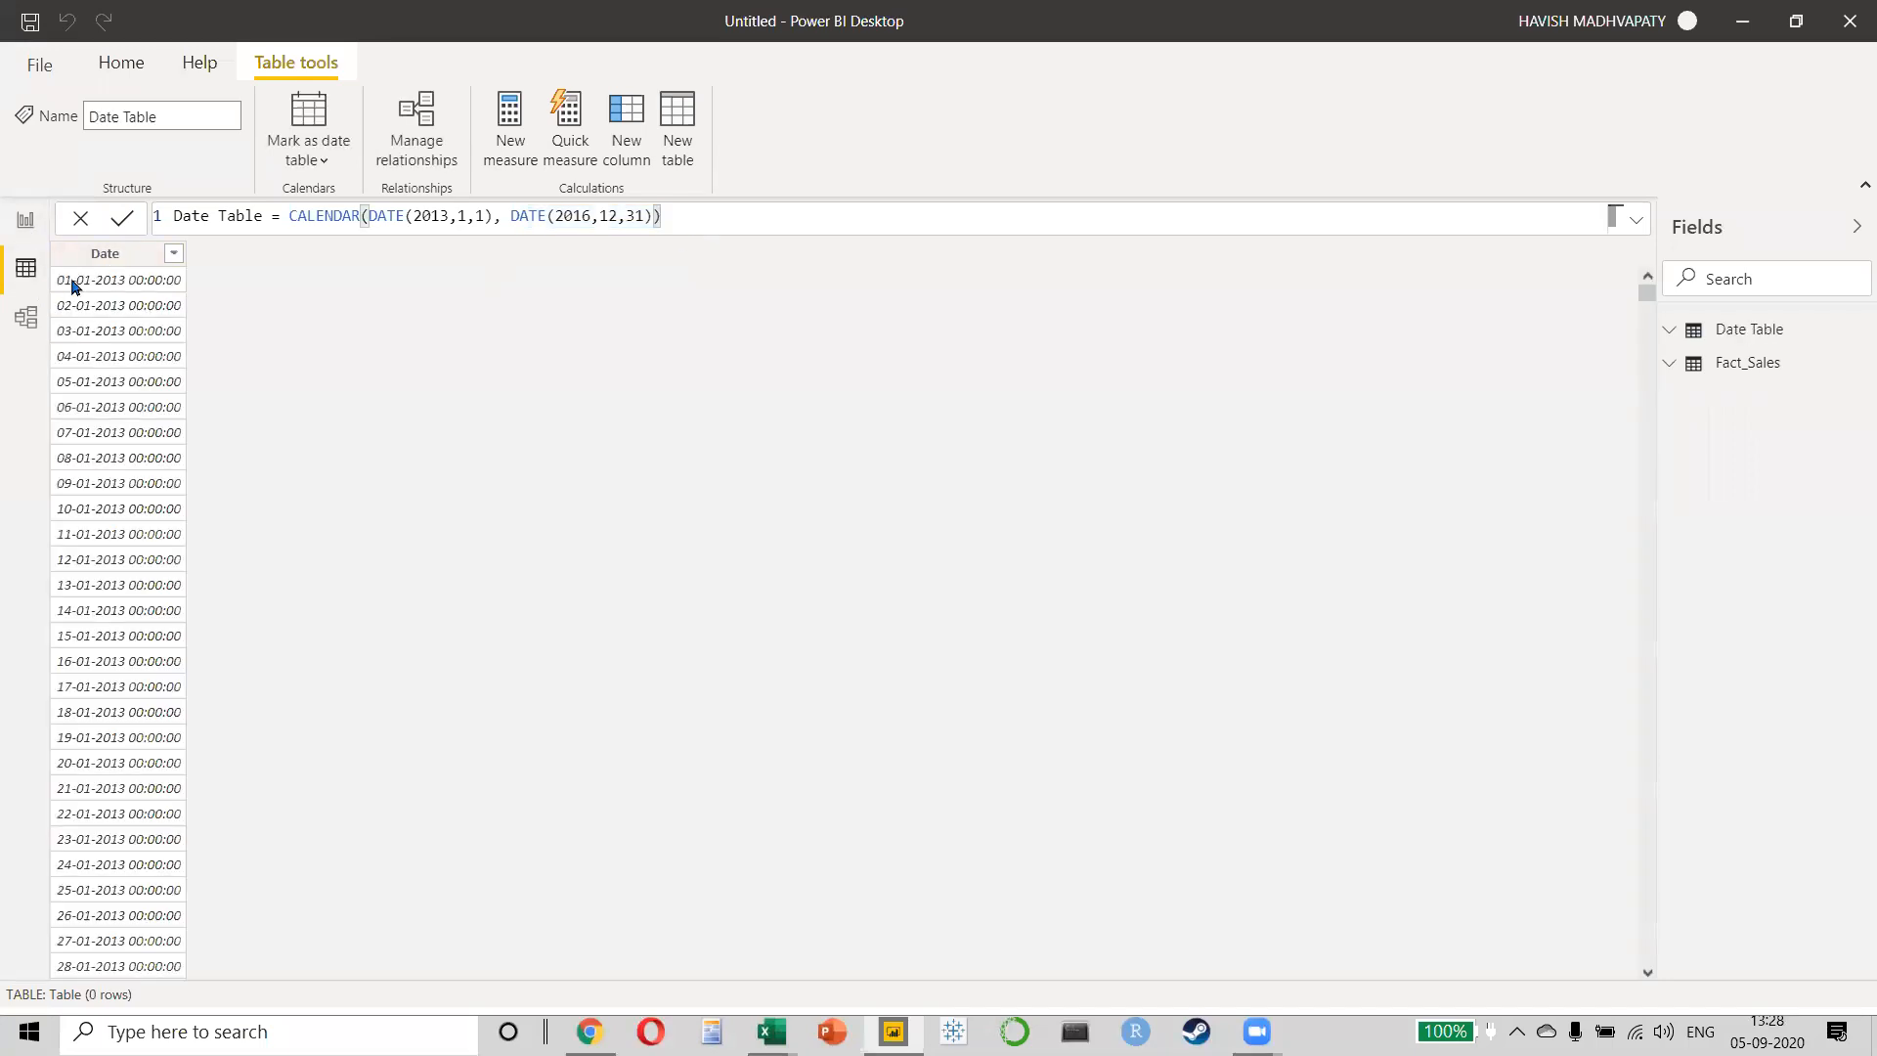
# - Sort the Date column descending and back to ascending, and select the whole Date Table formula
pyautogui.click(173, 254)
pyautogui.click(308, 57)
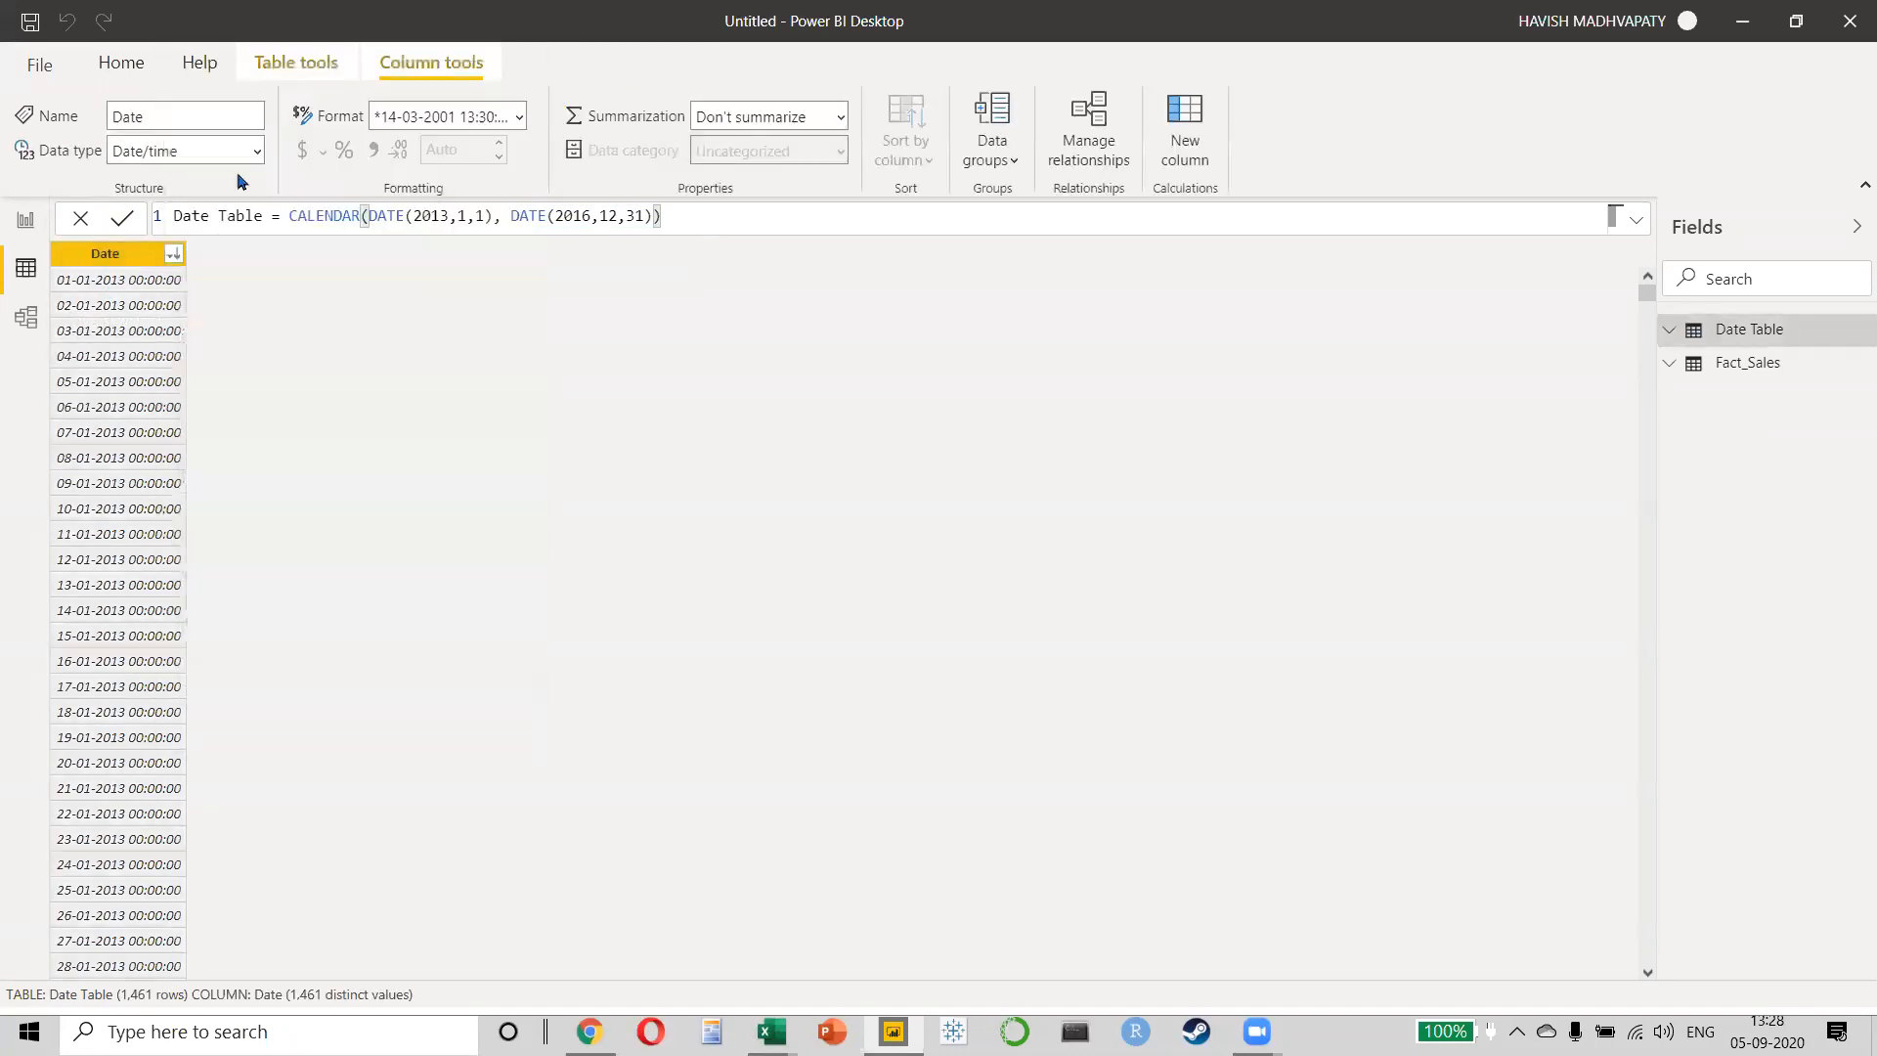
pyautogui.click(171, 254)
pyautogui.click(254, 29)
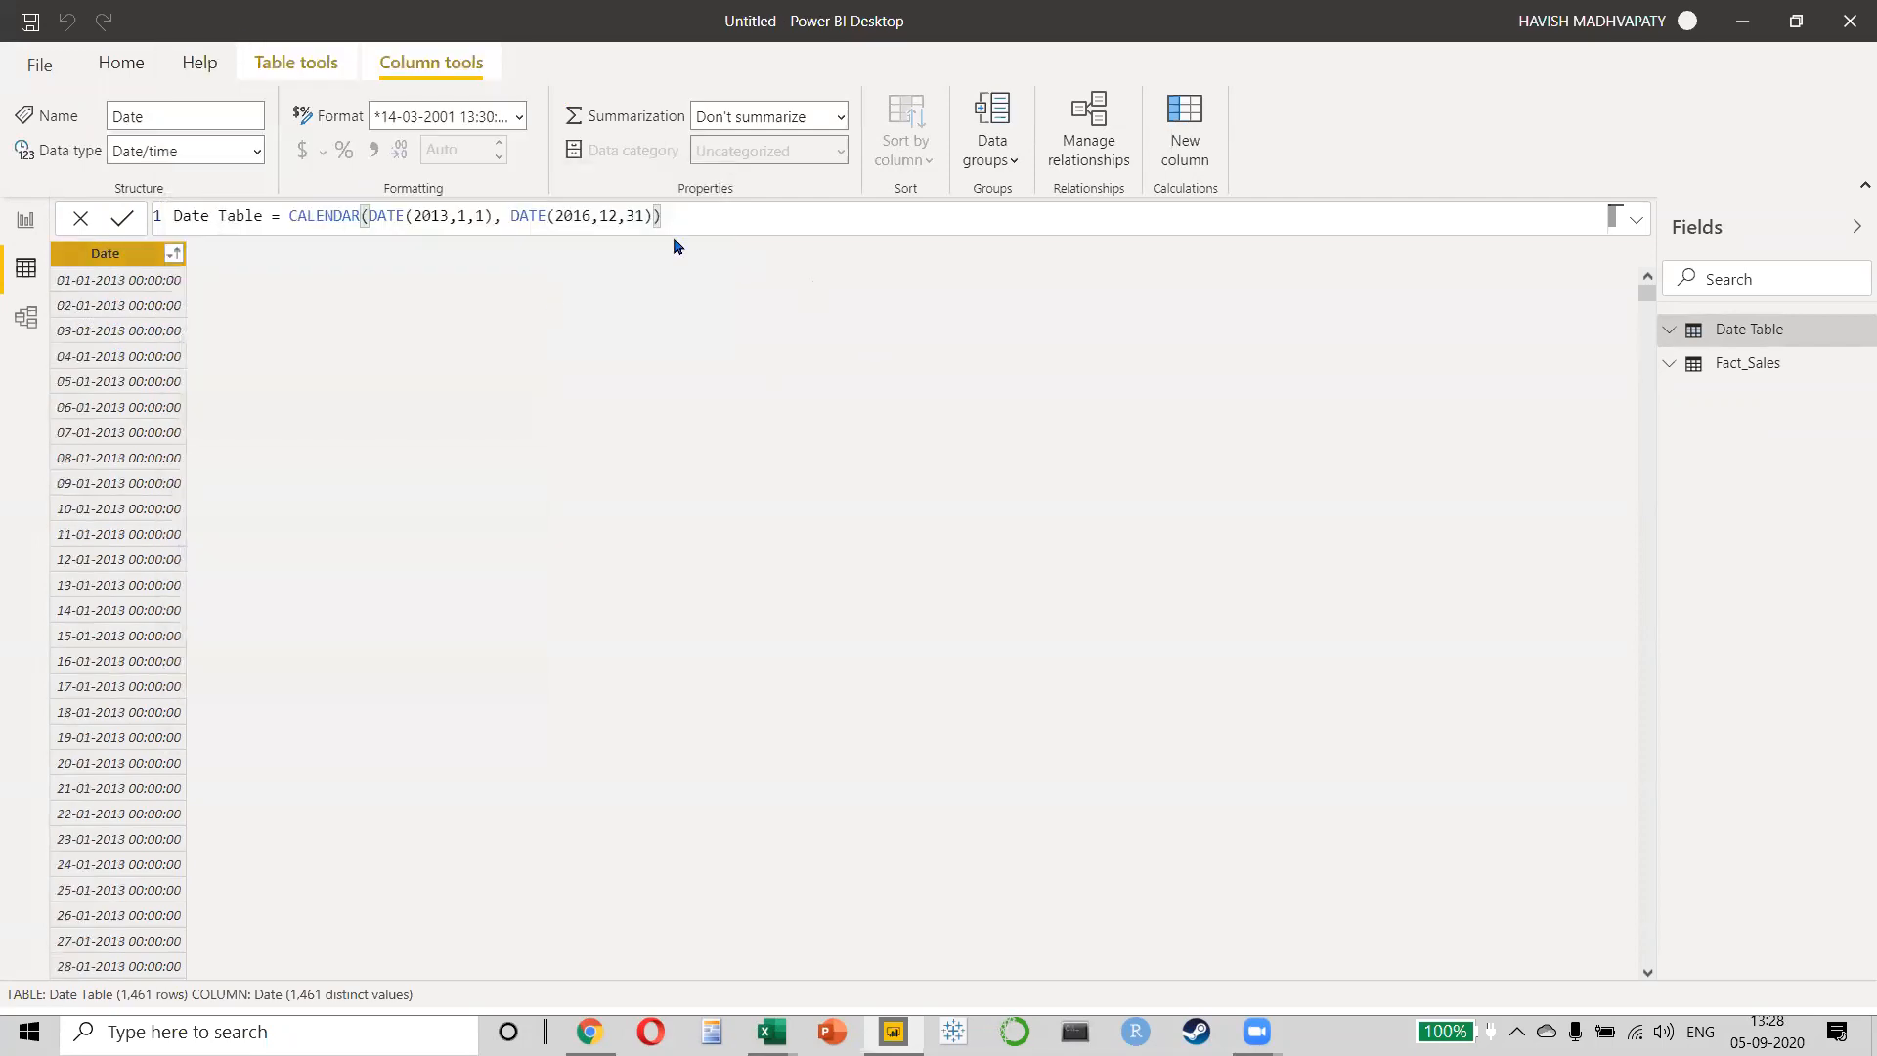
pyautogui.moveTo(691, 218); pyautogui.dragTo(199, 194)
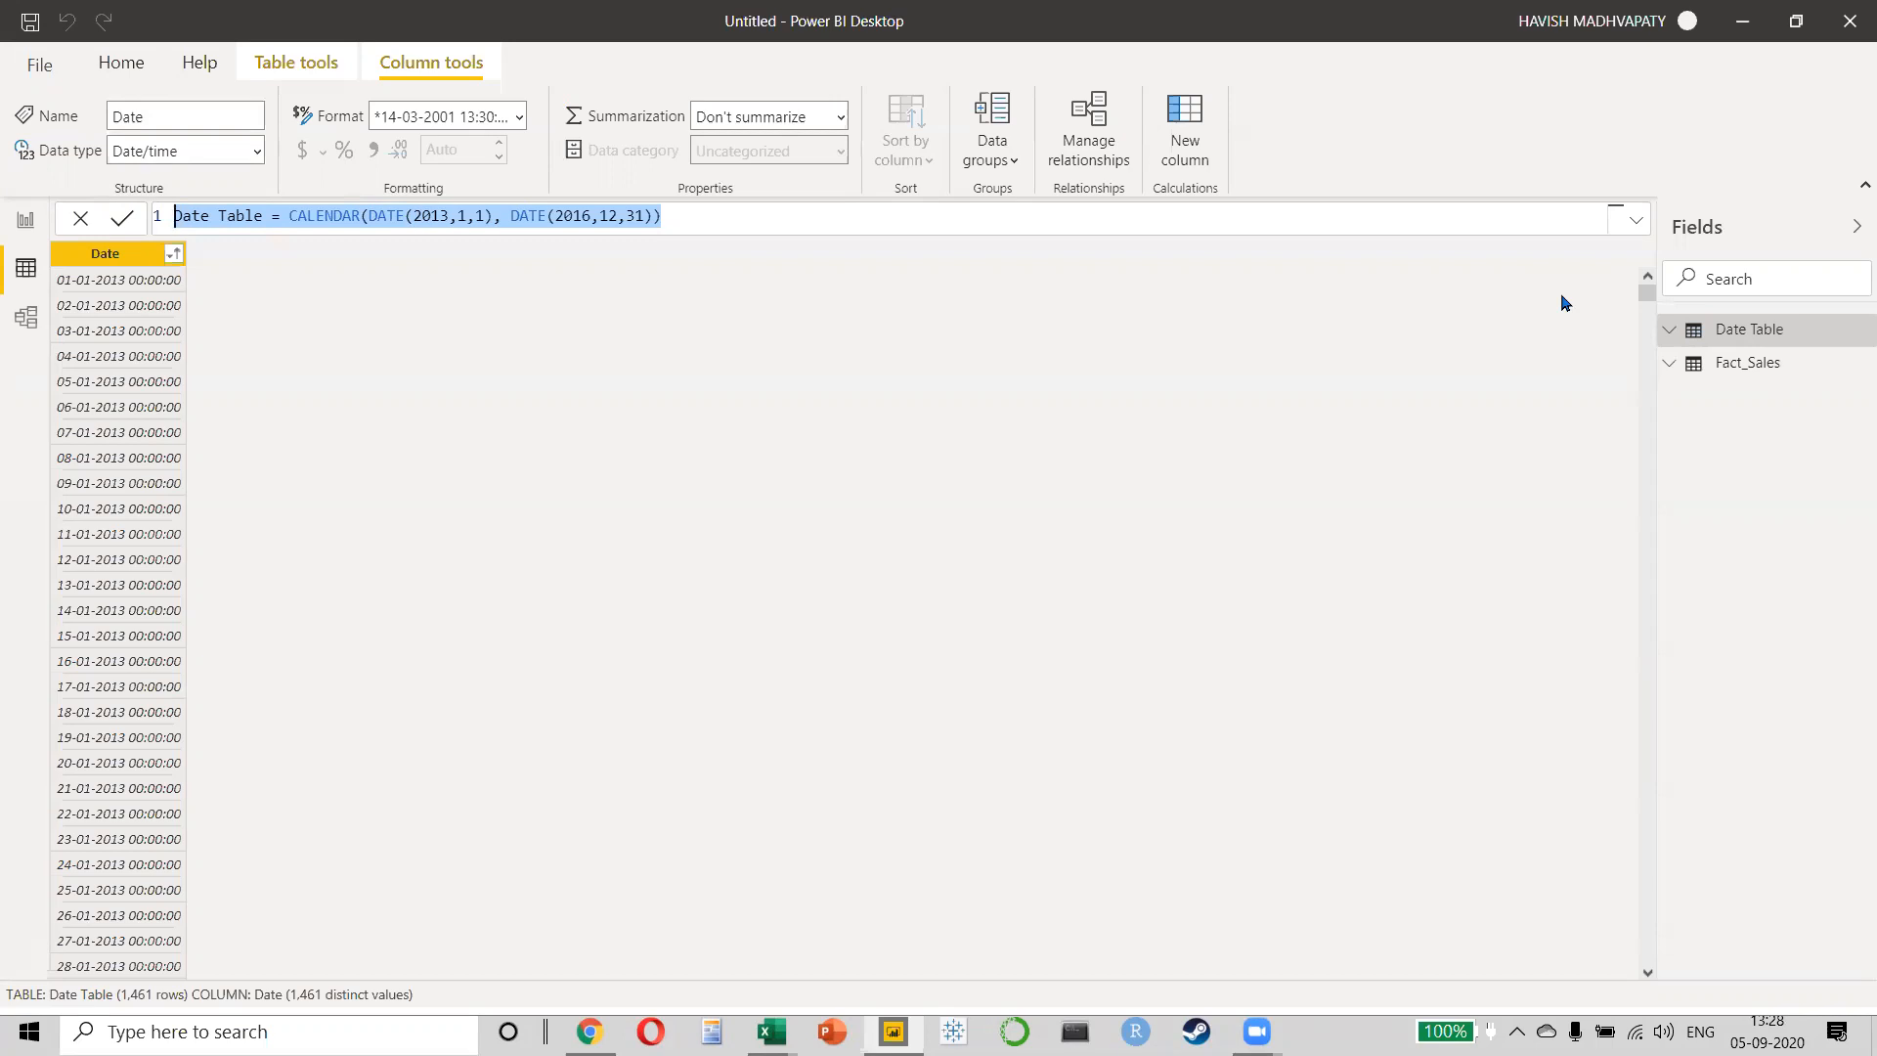
# - Replace the Date Table's CALENDAR expression with CALENDARAUTO() and commit the formula
pyautogui.moveTo(583, 215); pyautogui.dragTo(646, 215)
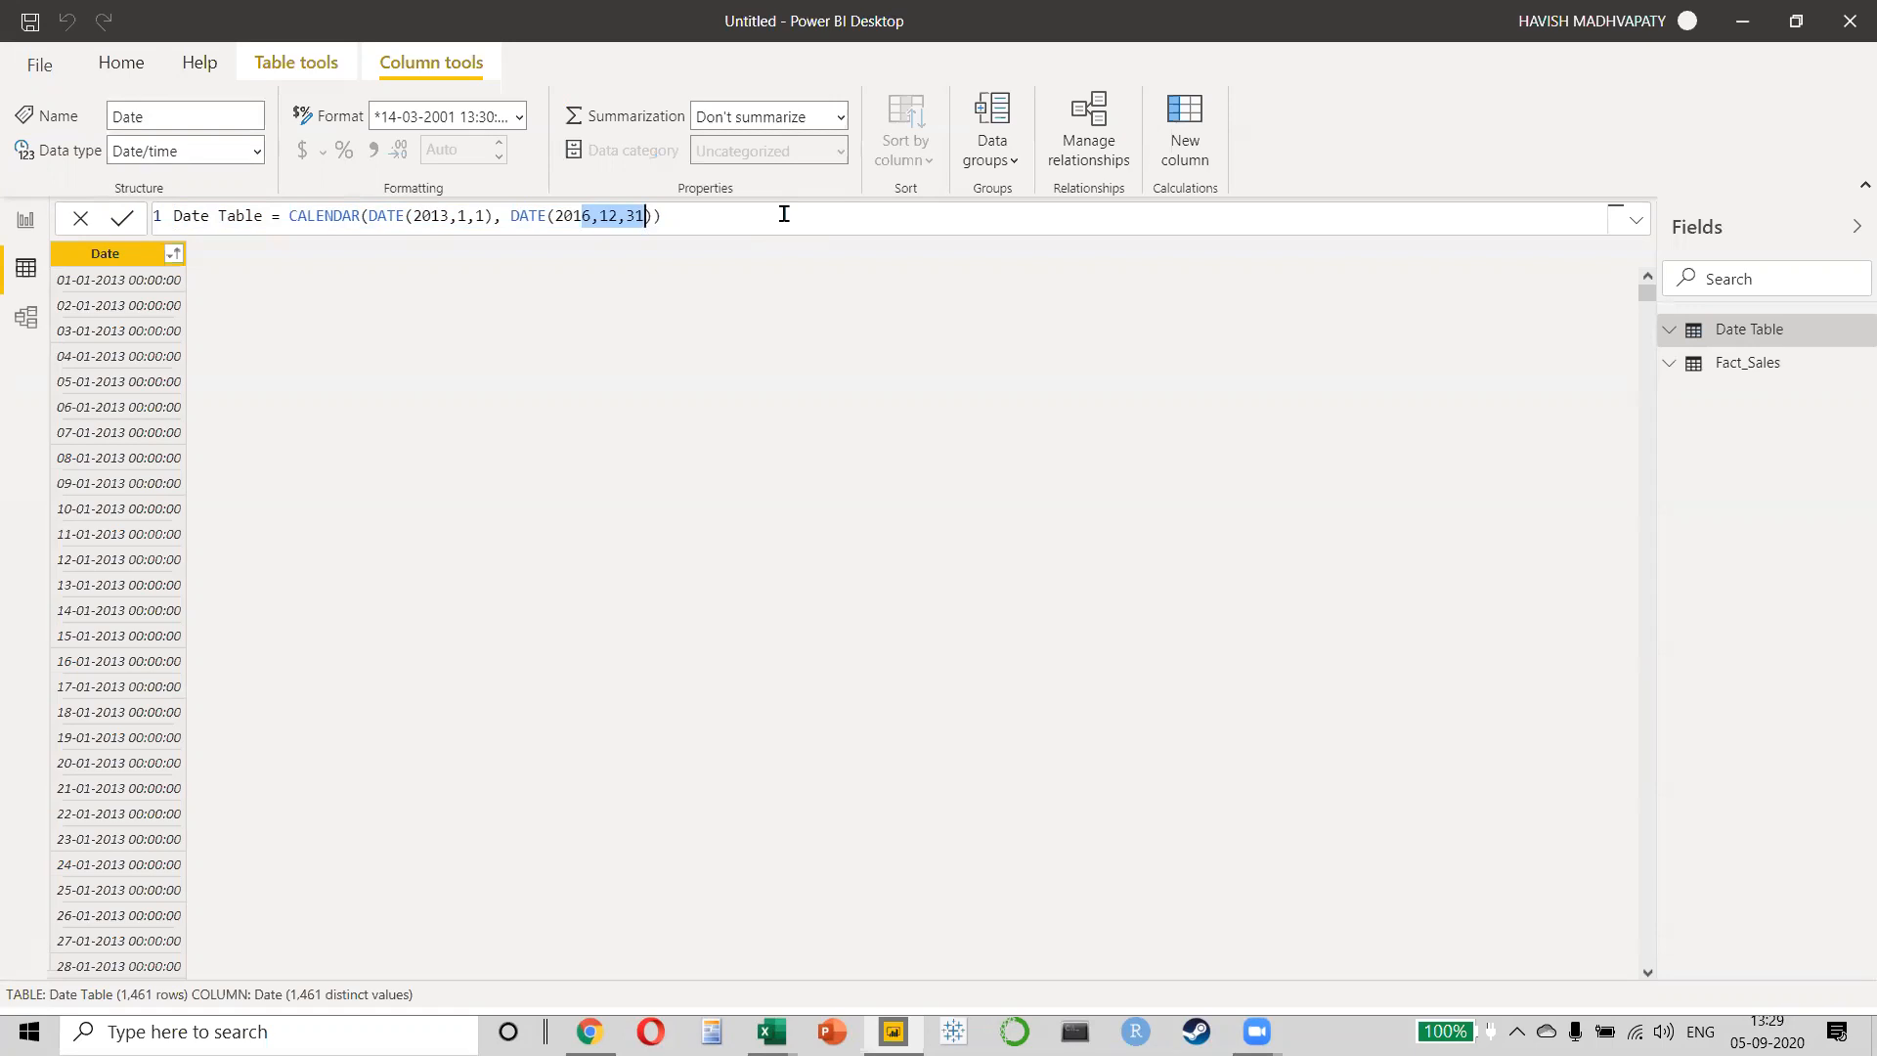
pyautogui.click(766, 216)
pyautogui.moveTo(632, 229); pyautogui.dragTo(291, 218)
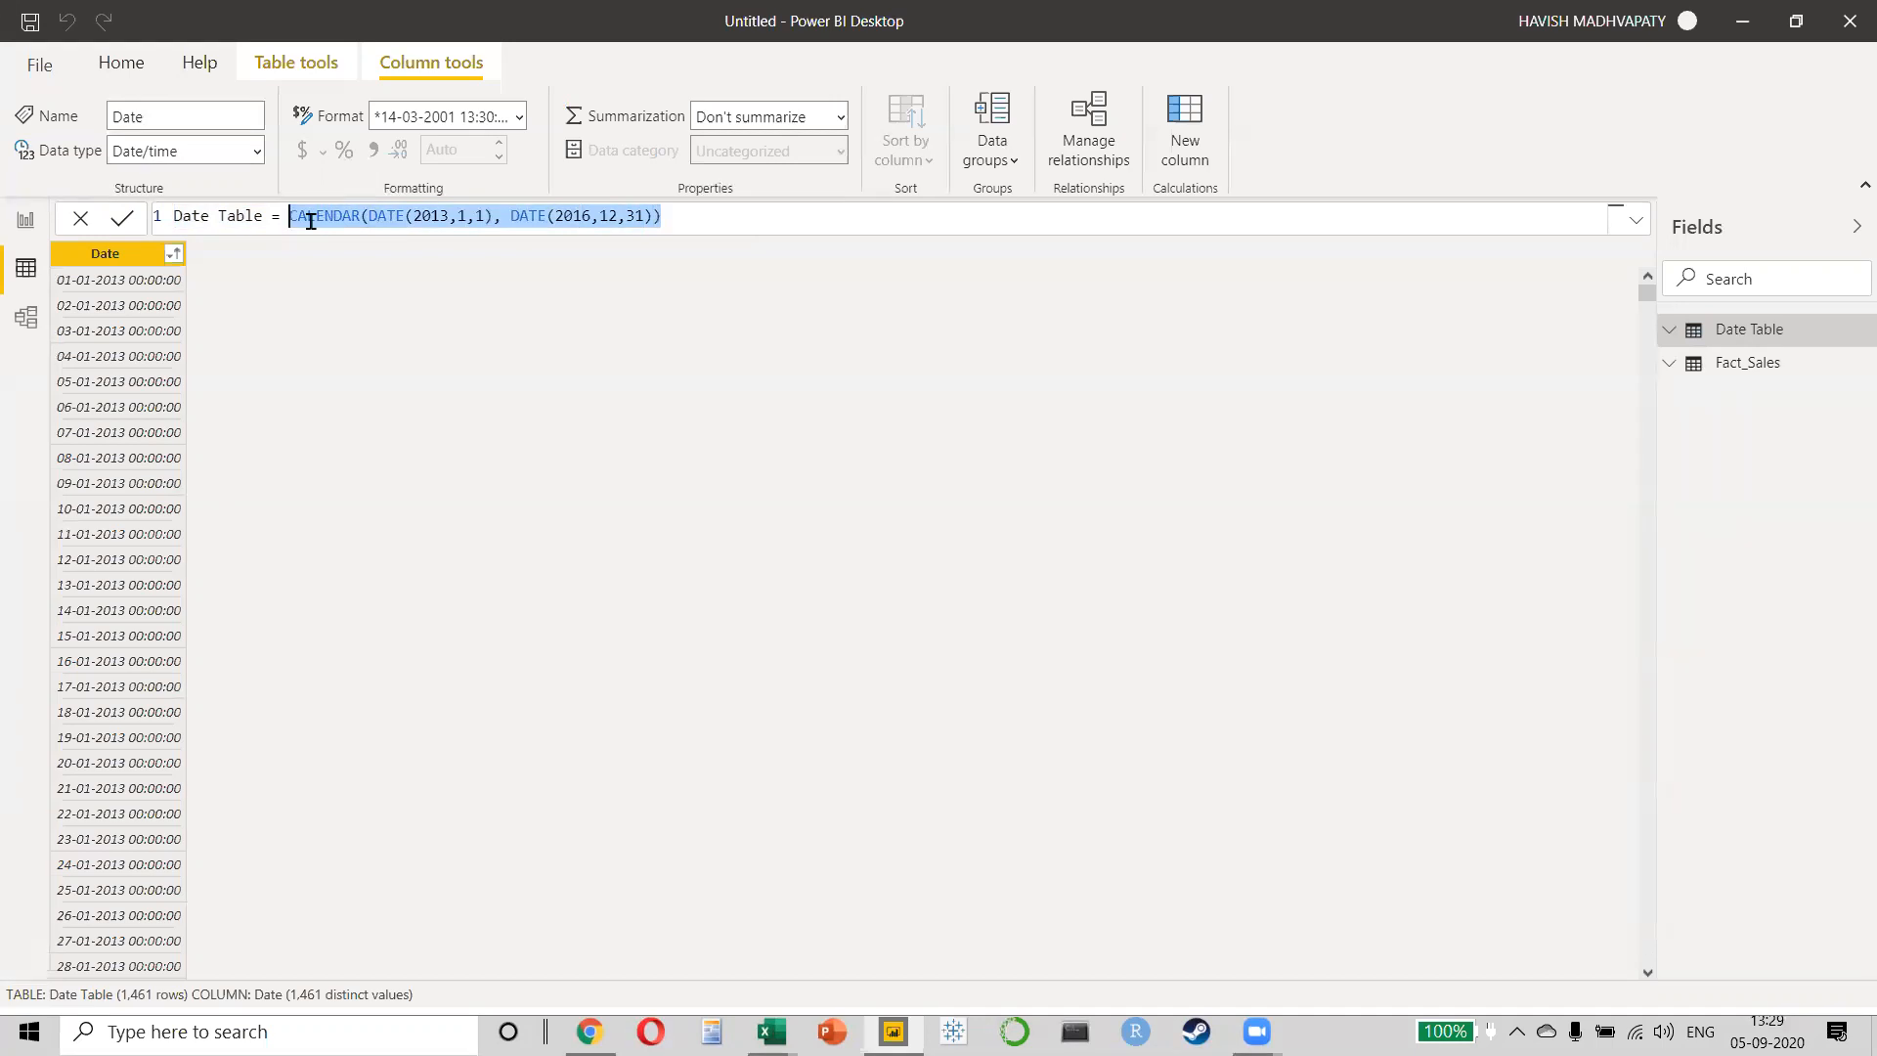
pyautogui.press('BackSpace')
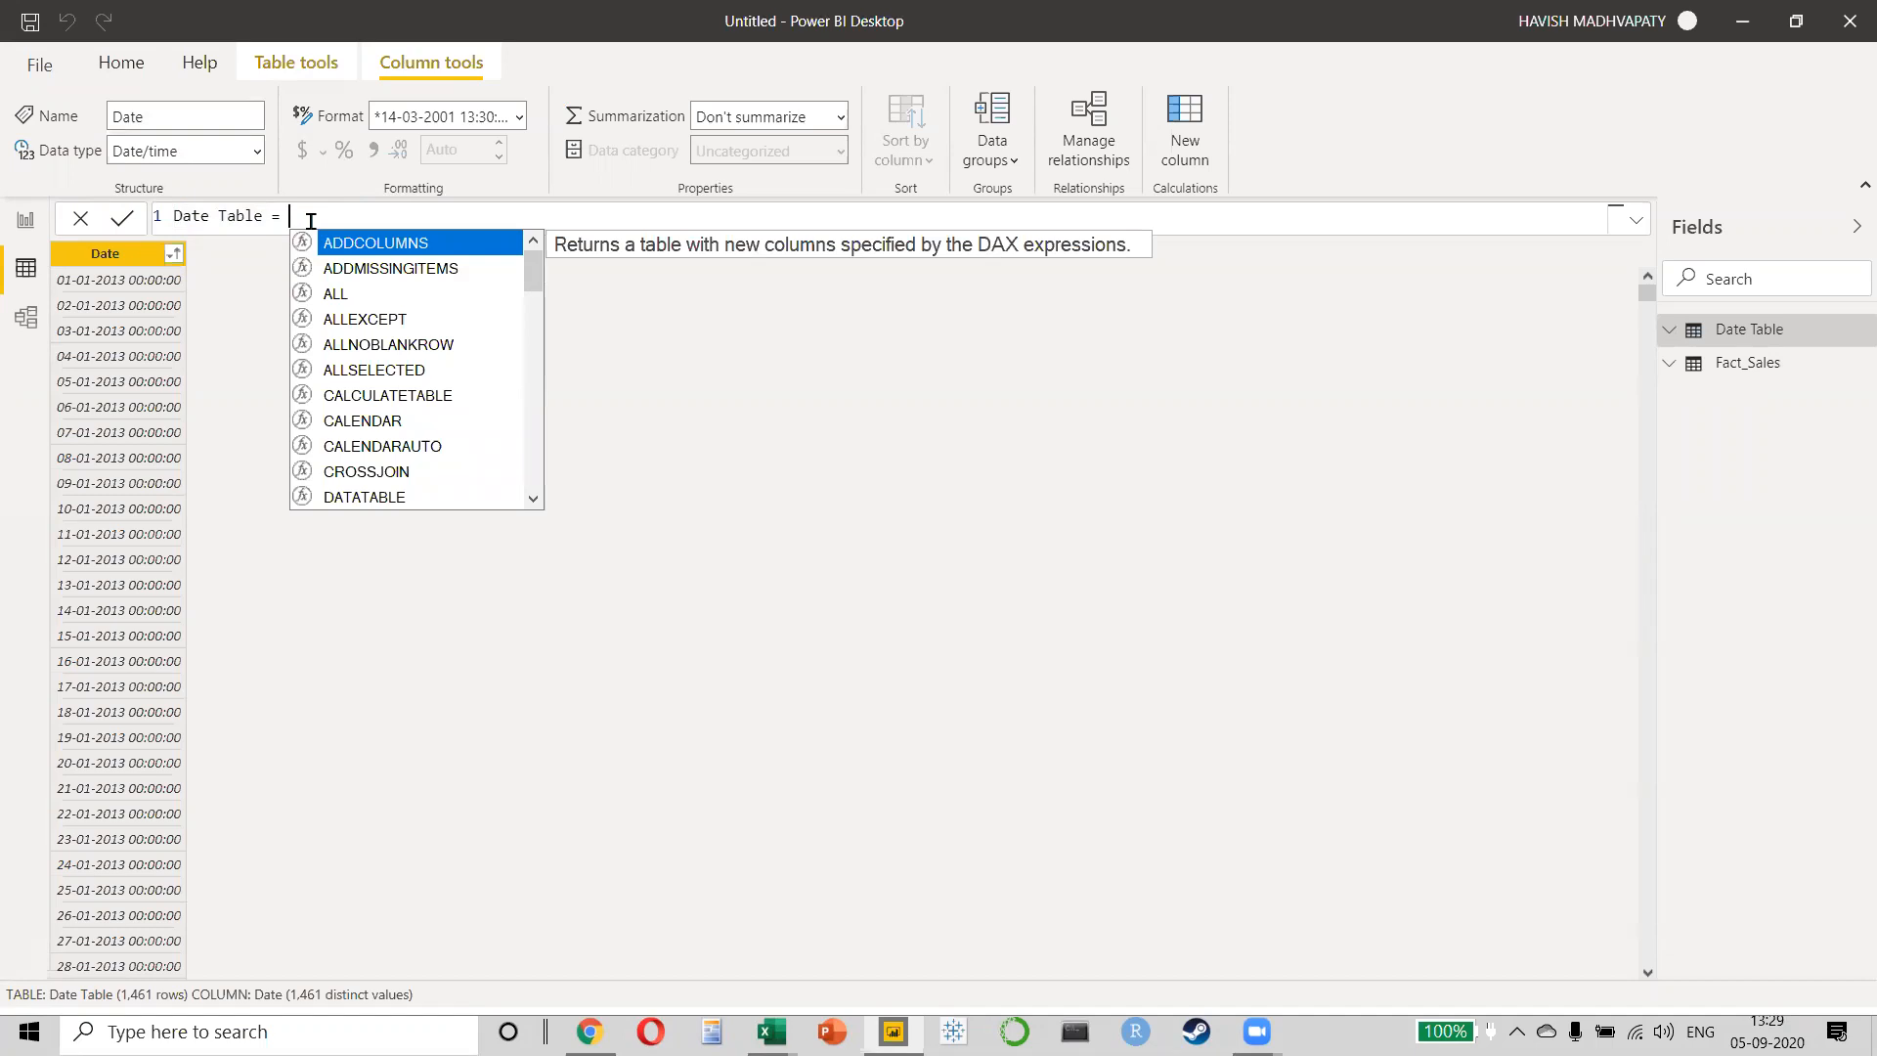
pyautogui.write('calen')
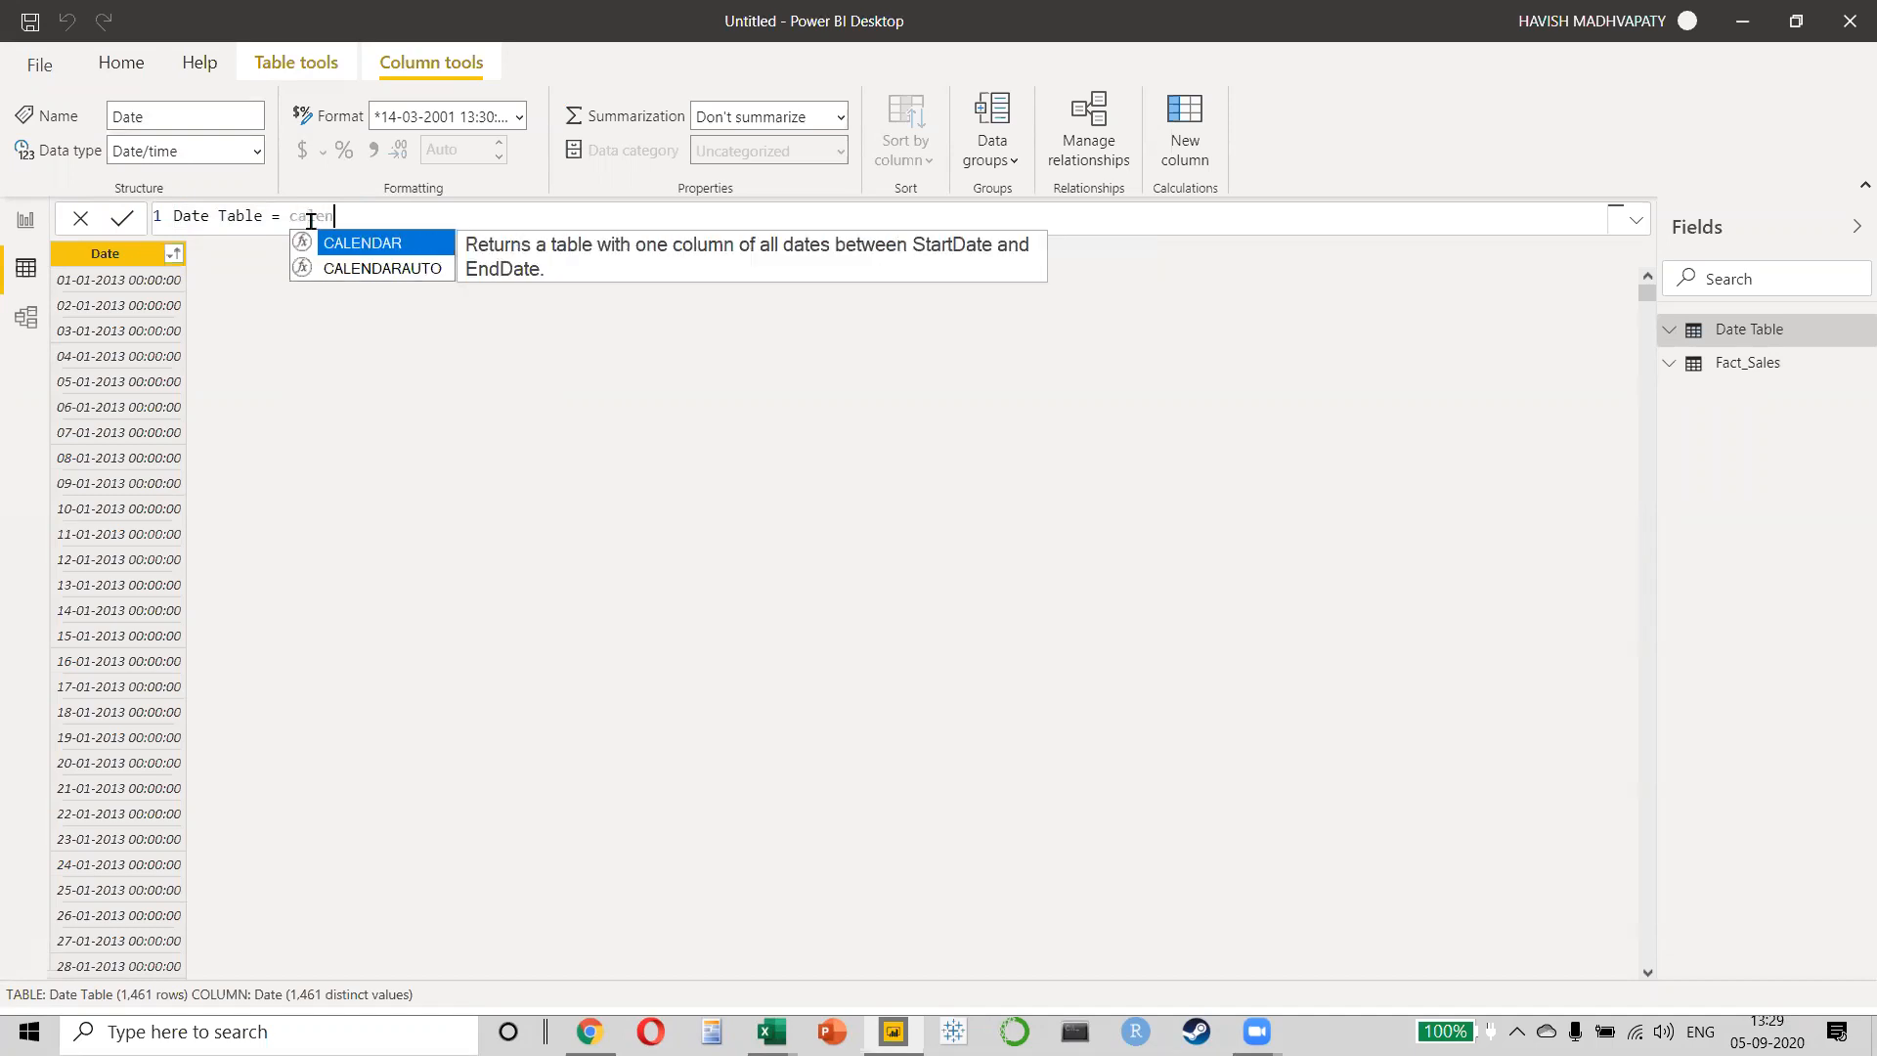
pyautogui.press('Down')
pyautogui.press('Tab')
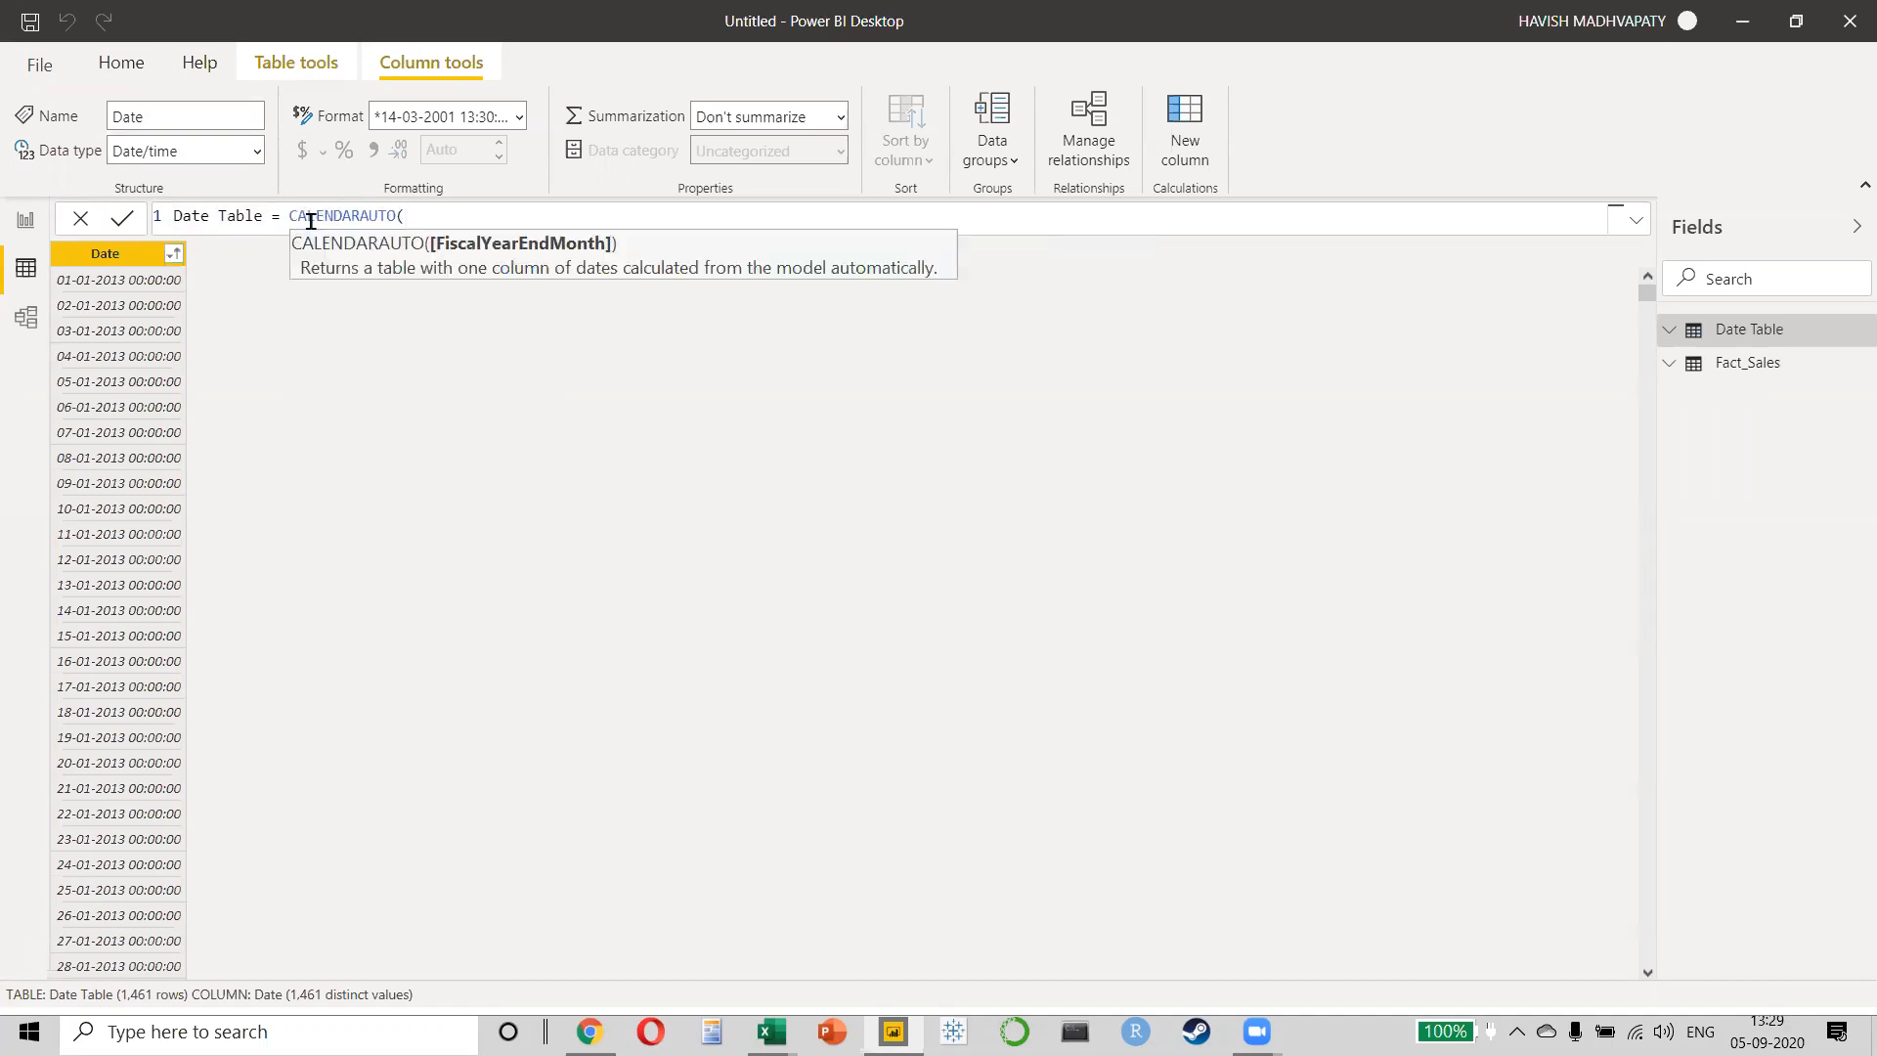
pyautogui.write(')')
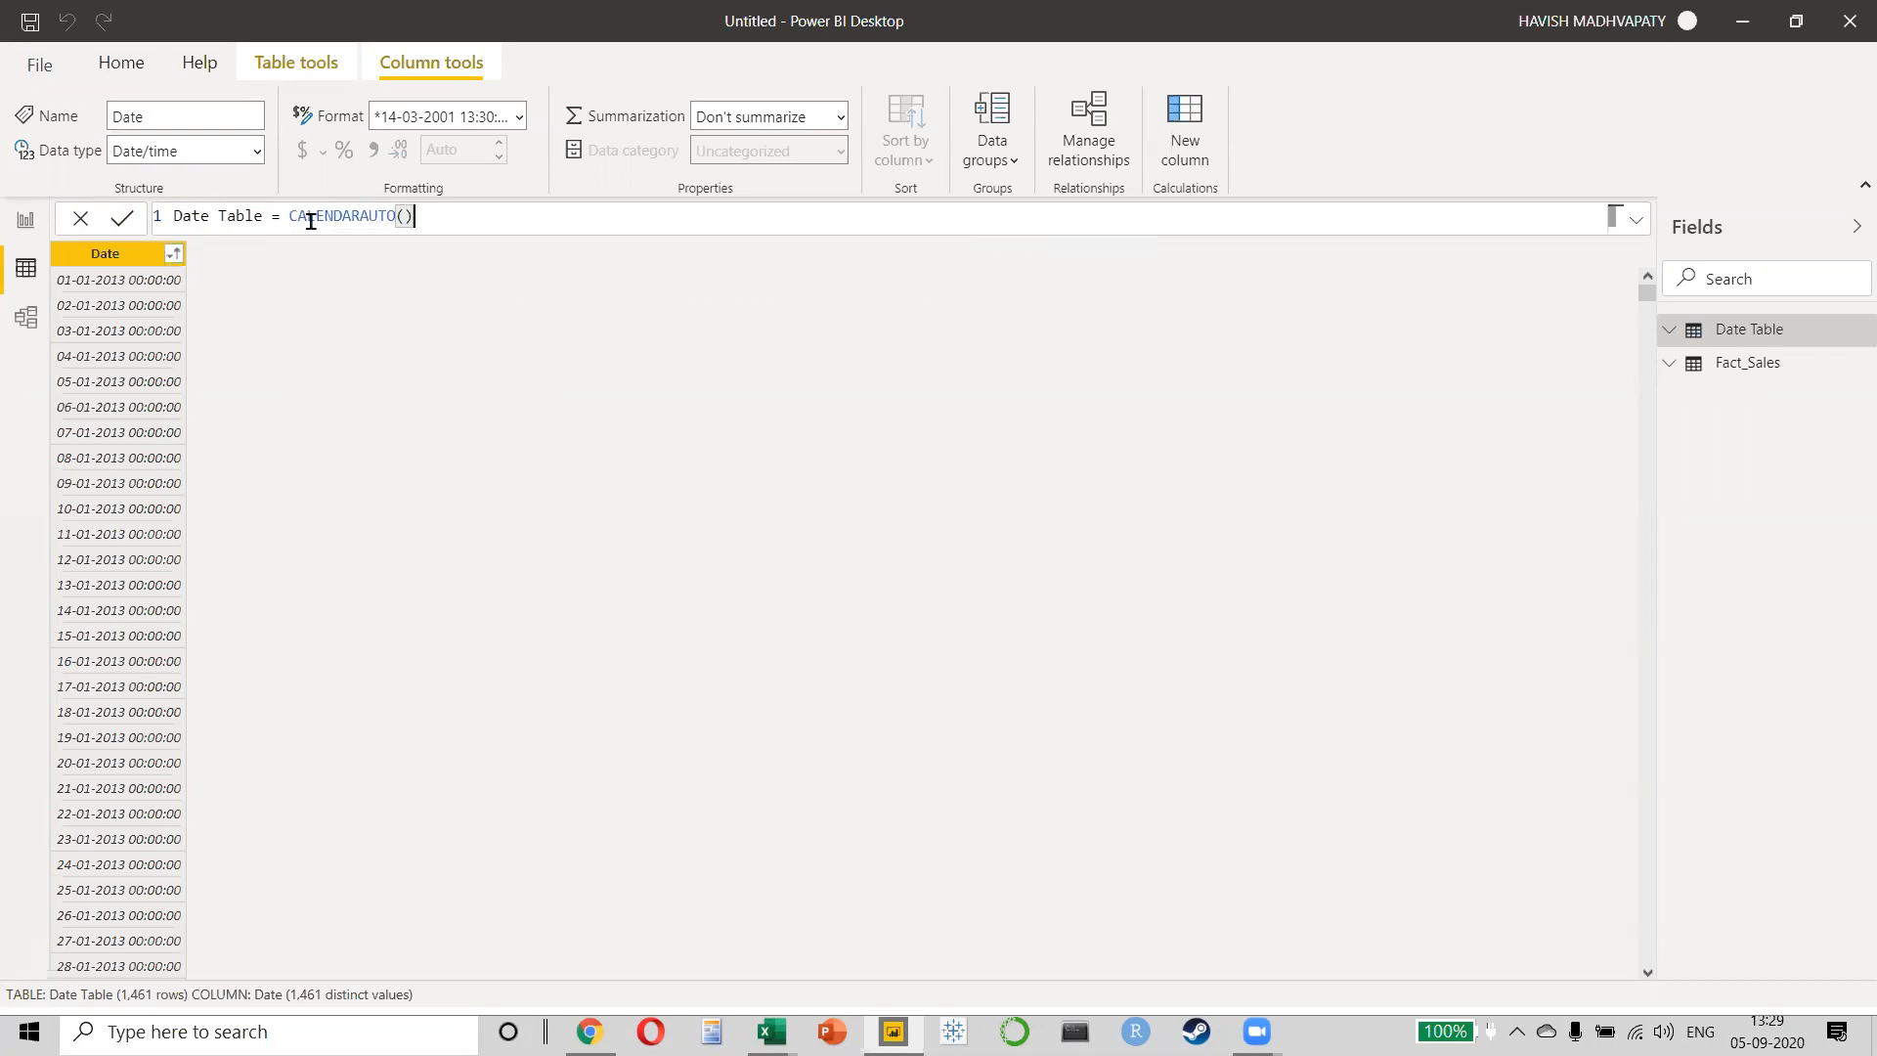
pyautogui.press('BackSpace')
pyautogui.write(')')
pyautogui.press('Return')
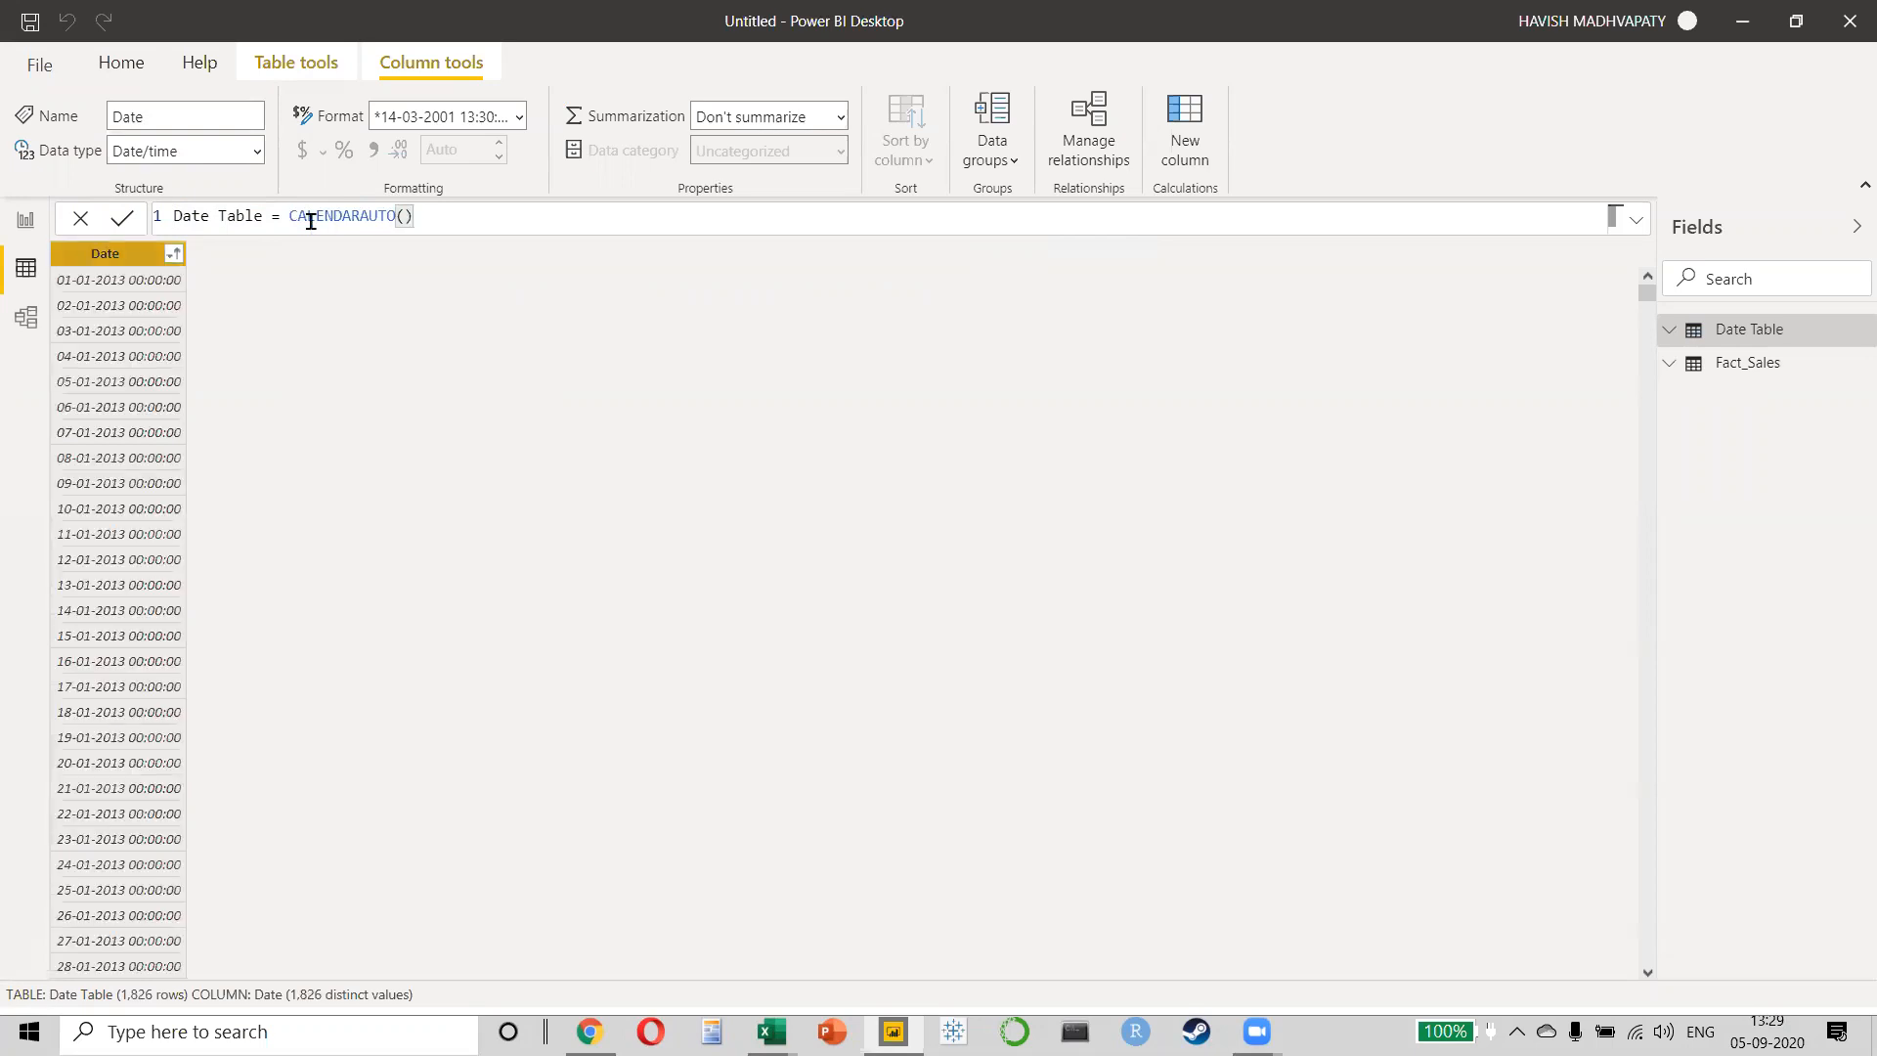
# - Sort the Date column descending and examine the Order Date and Ship Date columns in Fact_Sales
pyautogui.click(170, 254)
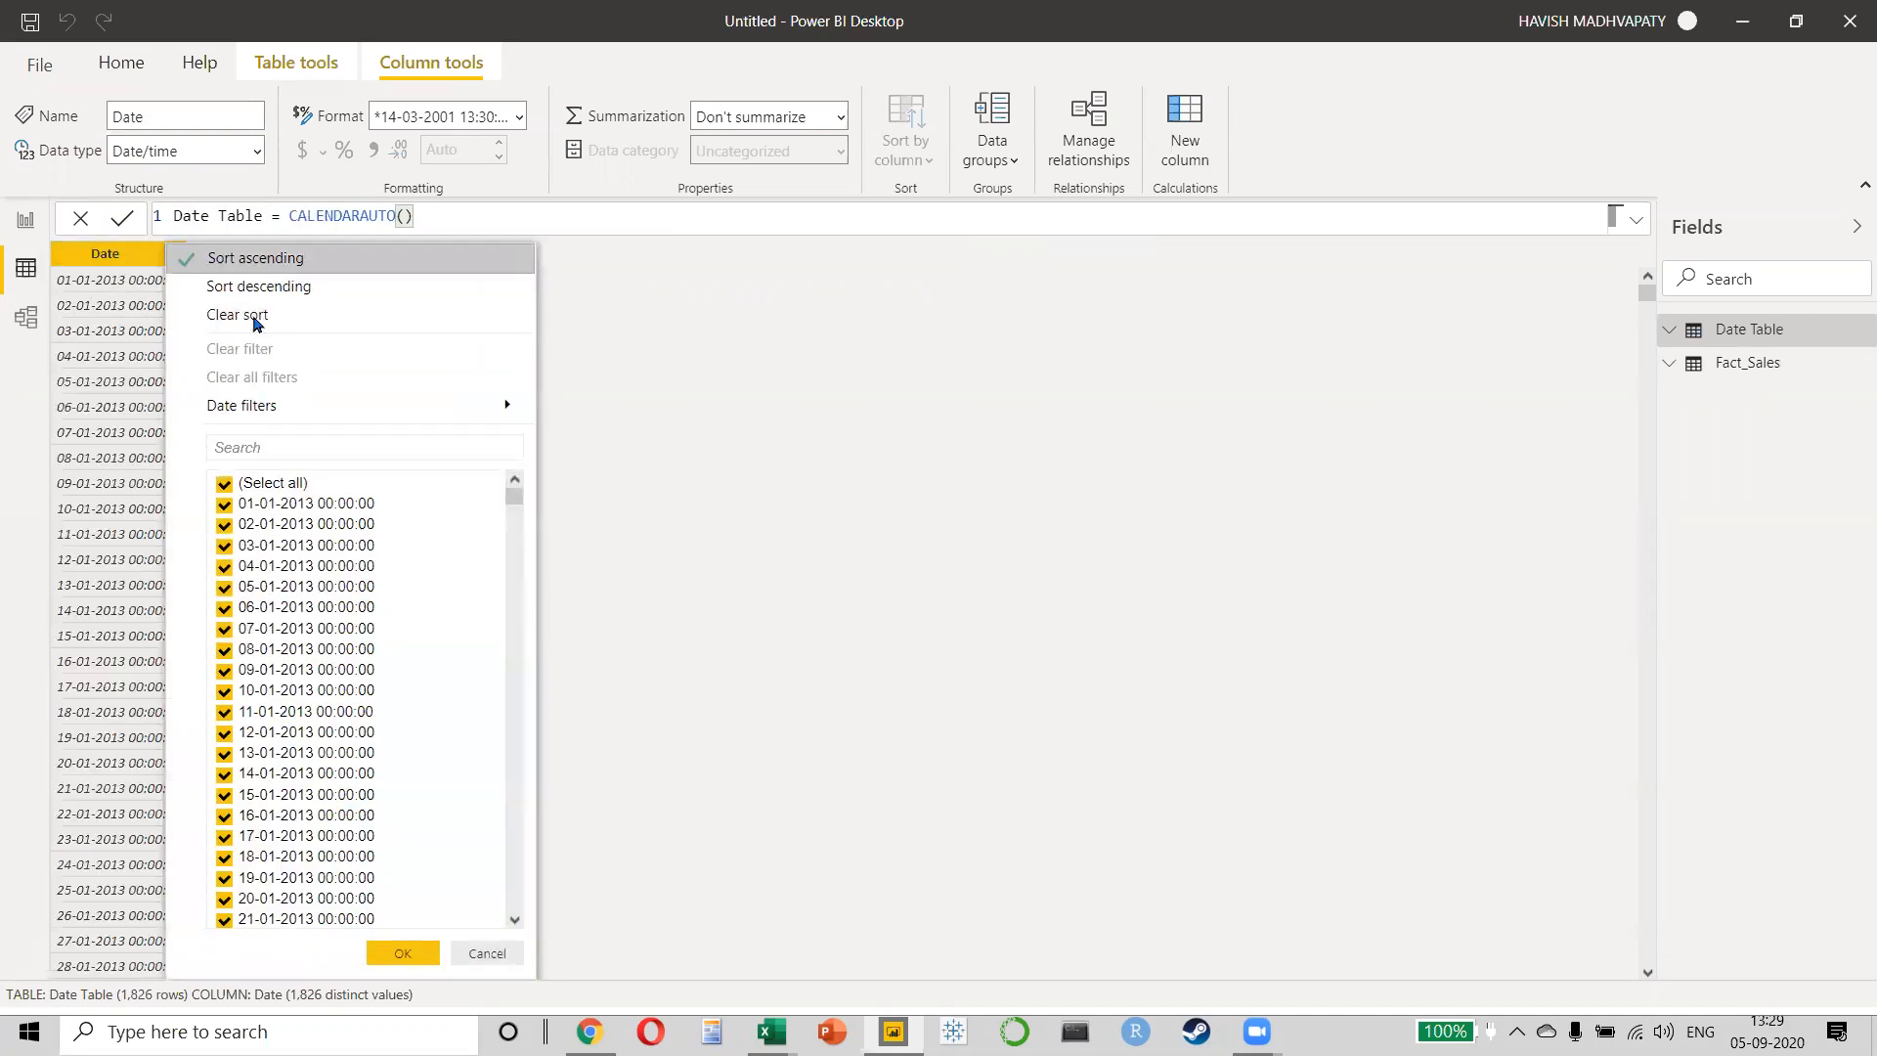
pyautogui.click(260, 287)
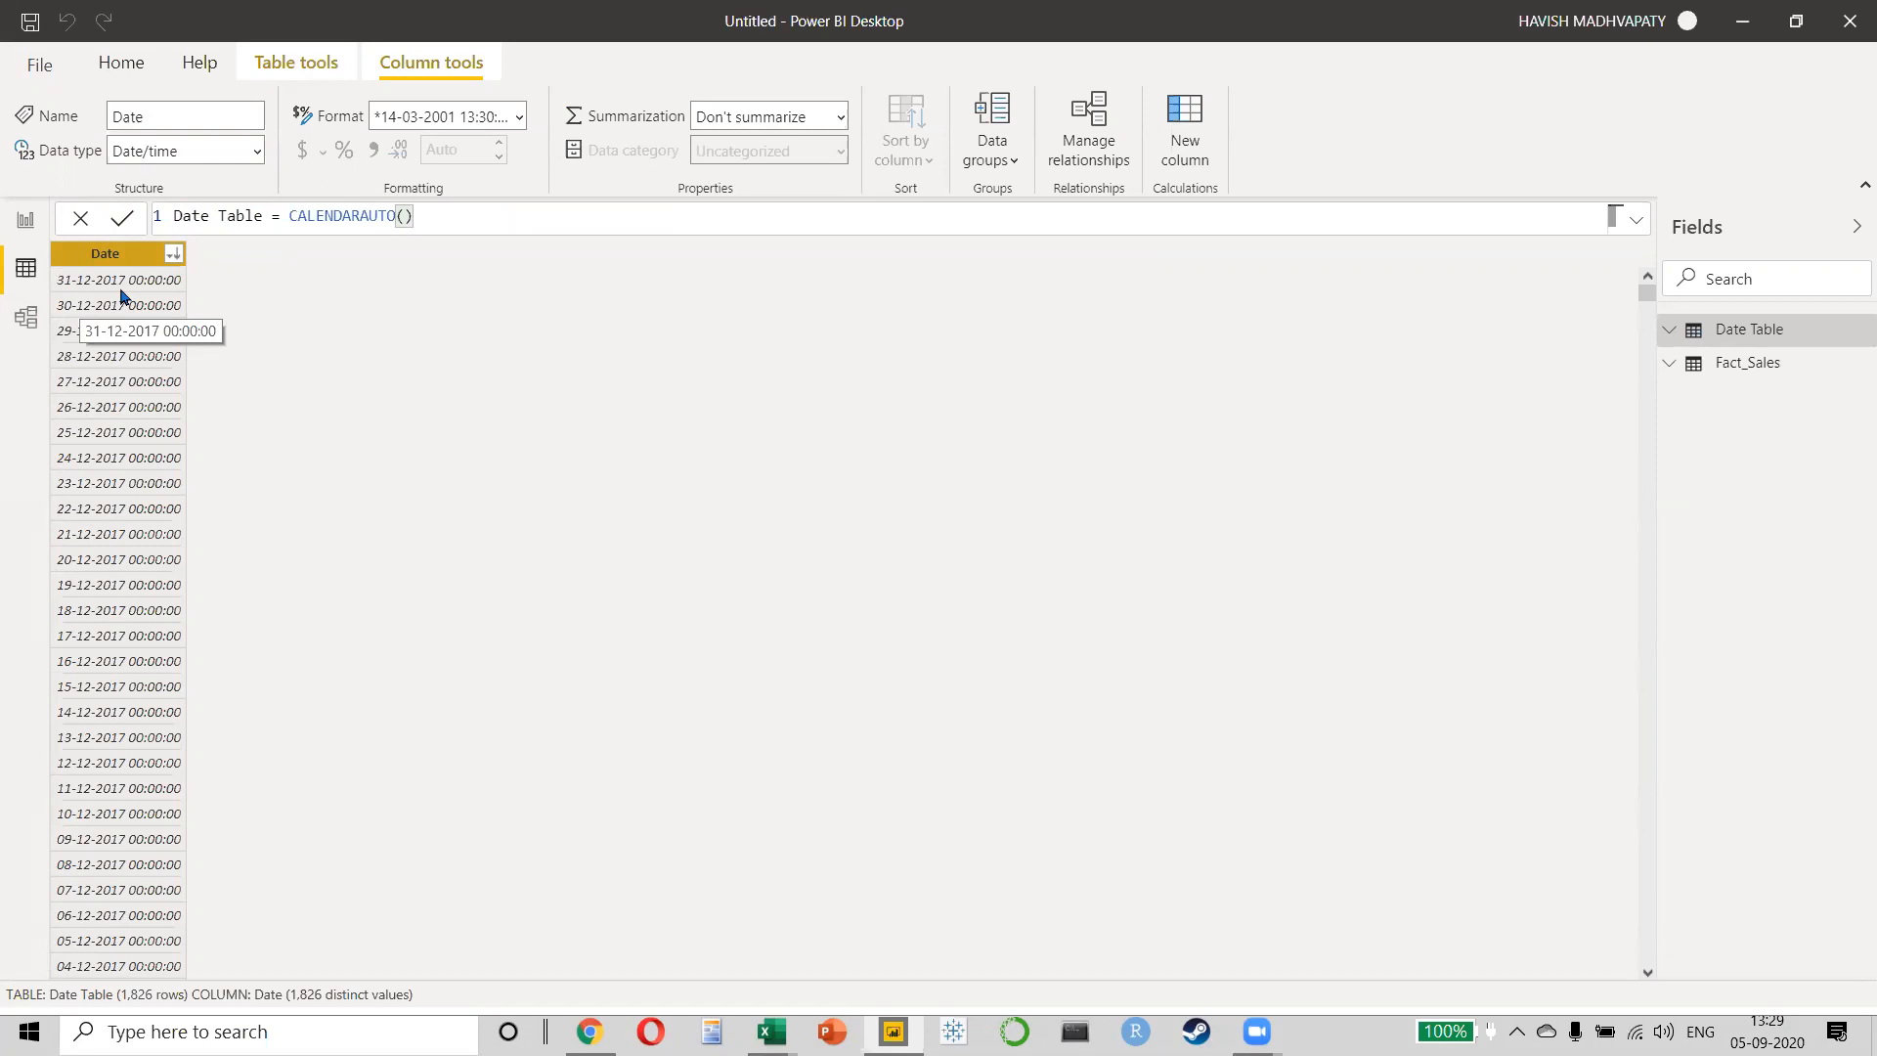
pyautogui.click(1670, 363)
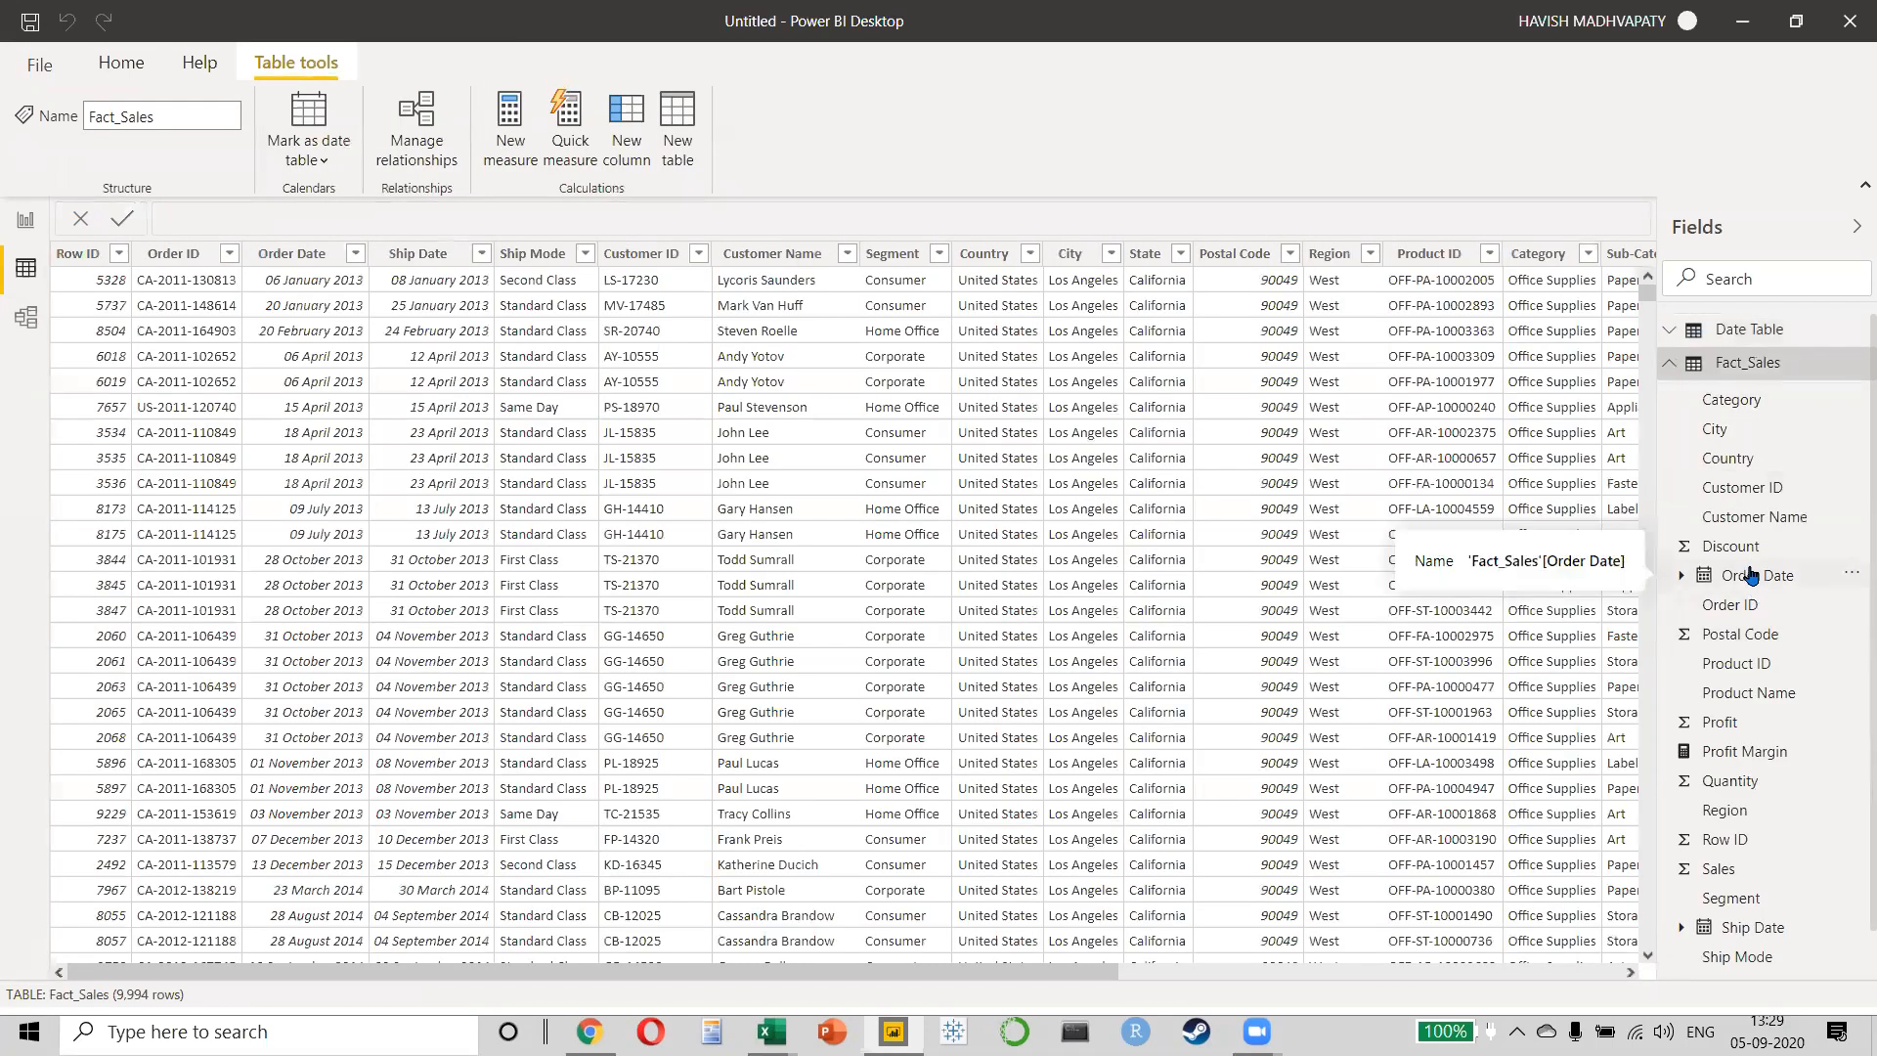
pyautogui.click(1750, 576)
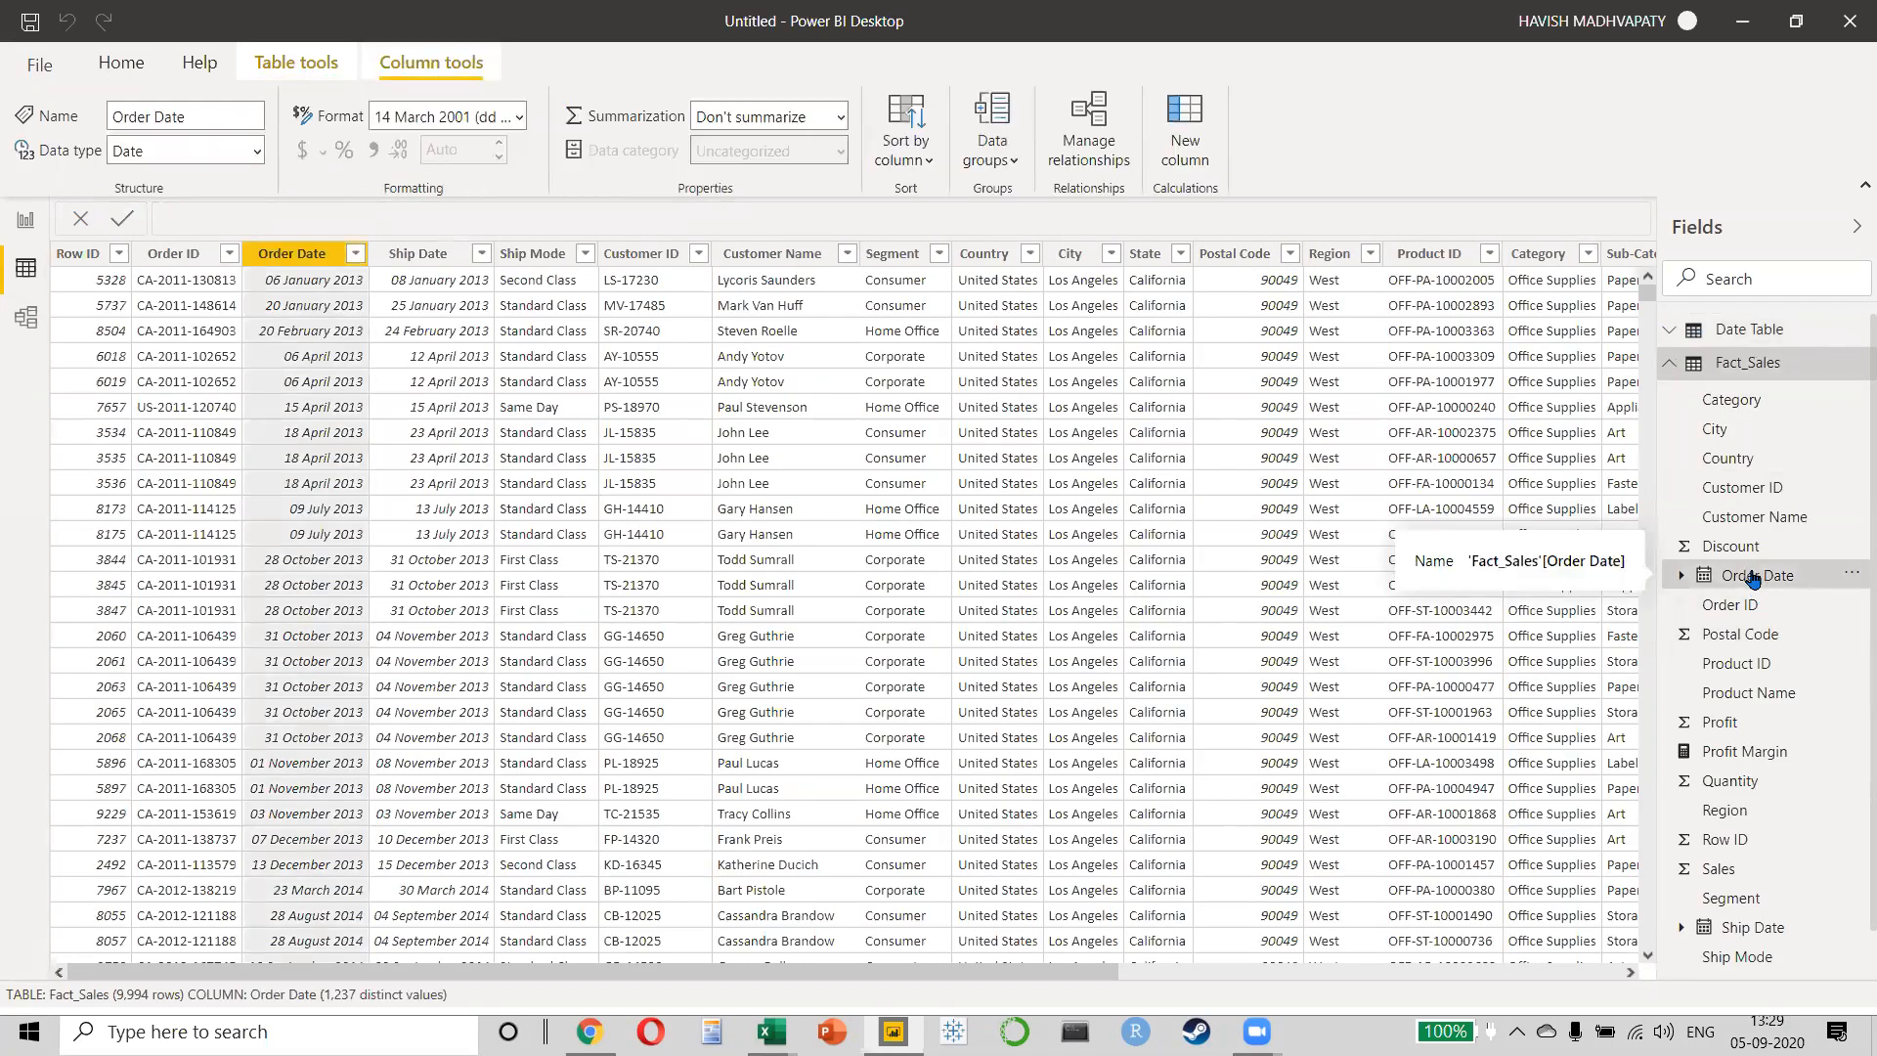
pyautogui.click(417, 256)
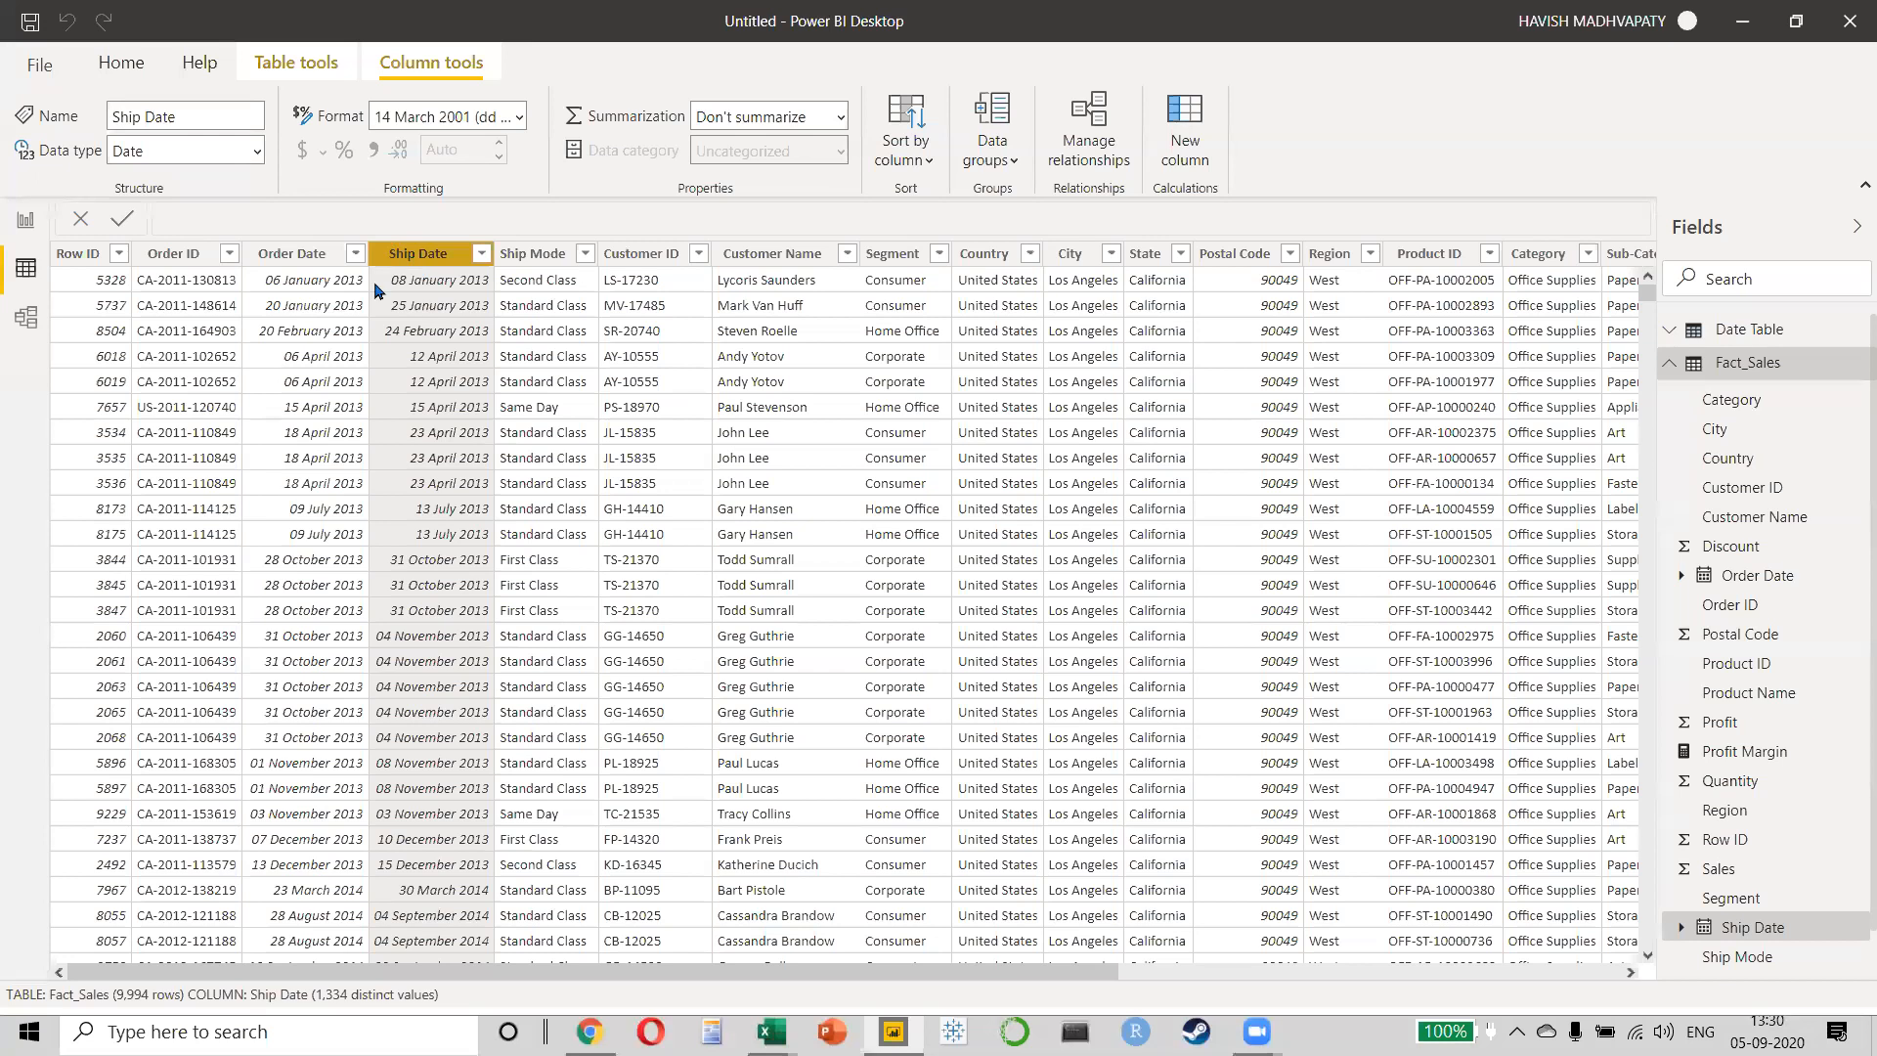
pyautogui.click(26, 220)
pyautogui.click(25, 267)
# - Change the Date Table formula back to CALENDAR with MIN(Fact_Sales[Order Date]) as the start date
pyautogui.click(1722, 333)
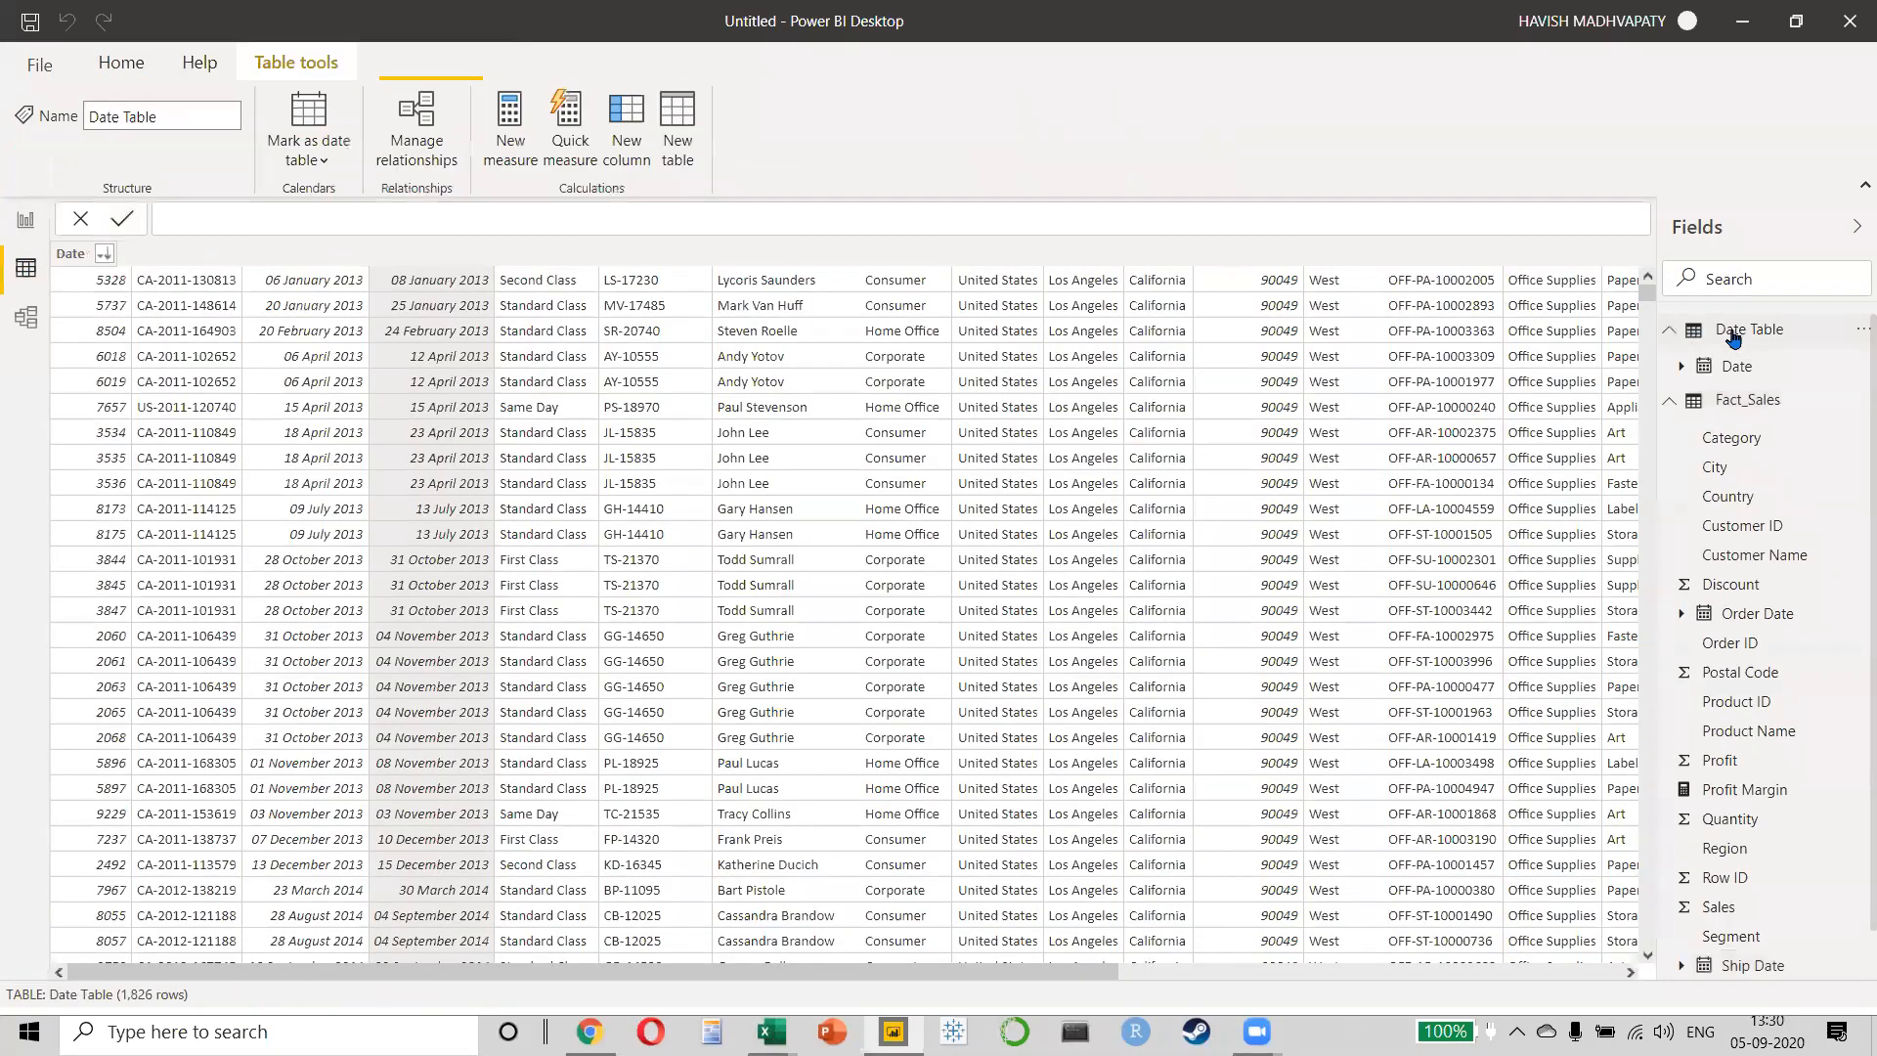
pyautogui.click(426, 214)
pyautogui.press('BackSpace')
pyautogui.press('BackSpace')
pyautogui.press('BackSpace')
pyautogui.press('BackSpace')
pyautogui.press('BackSpace')
pyautogui.press('BackSpace')
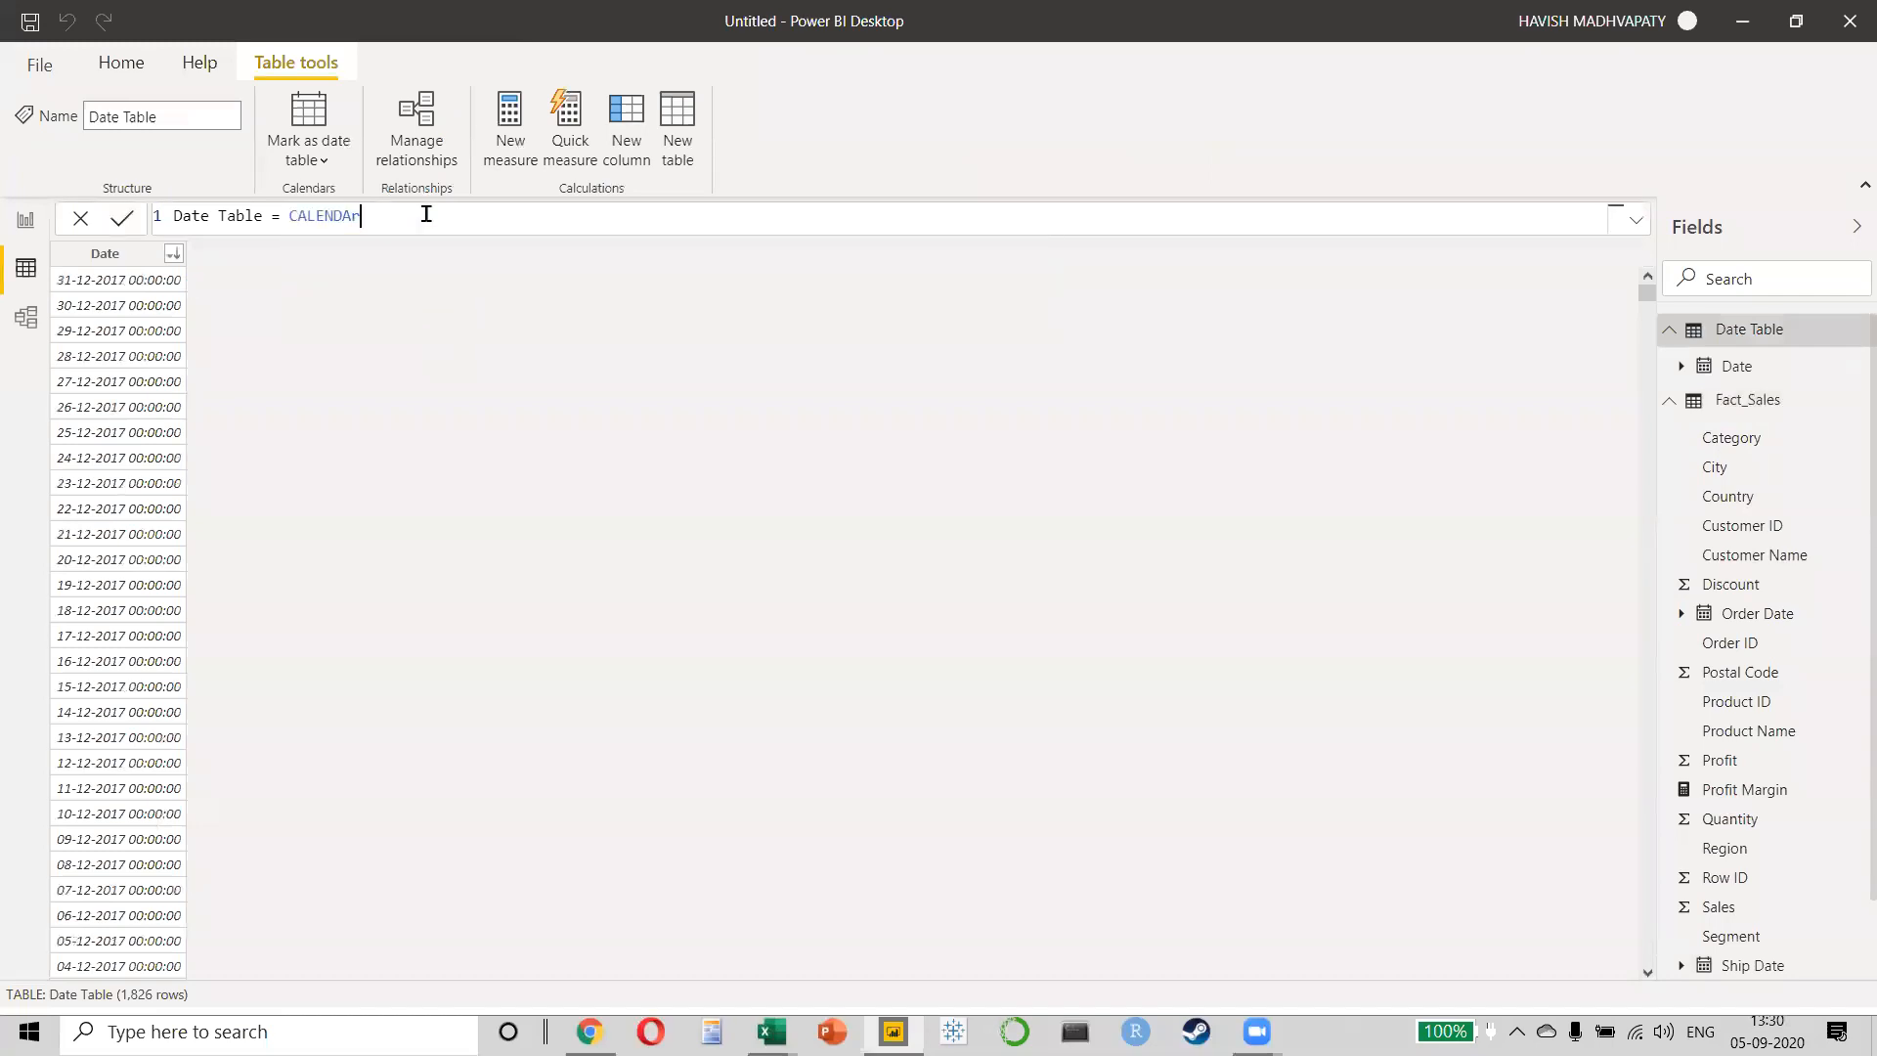
pyautogui.press('Tab')
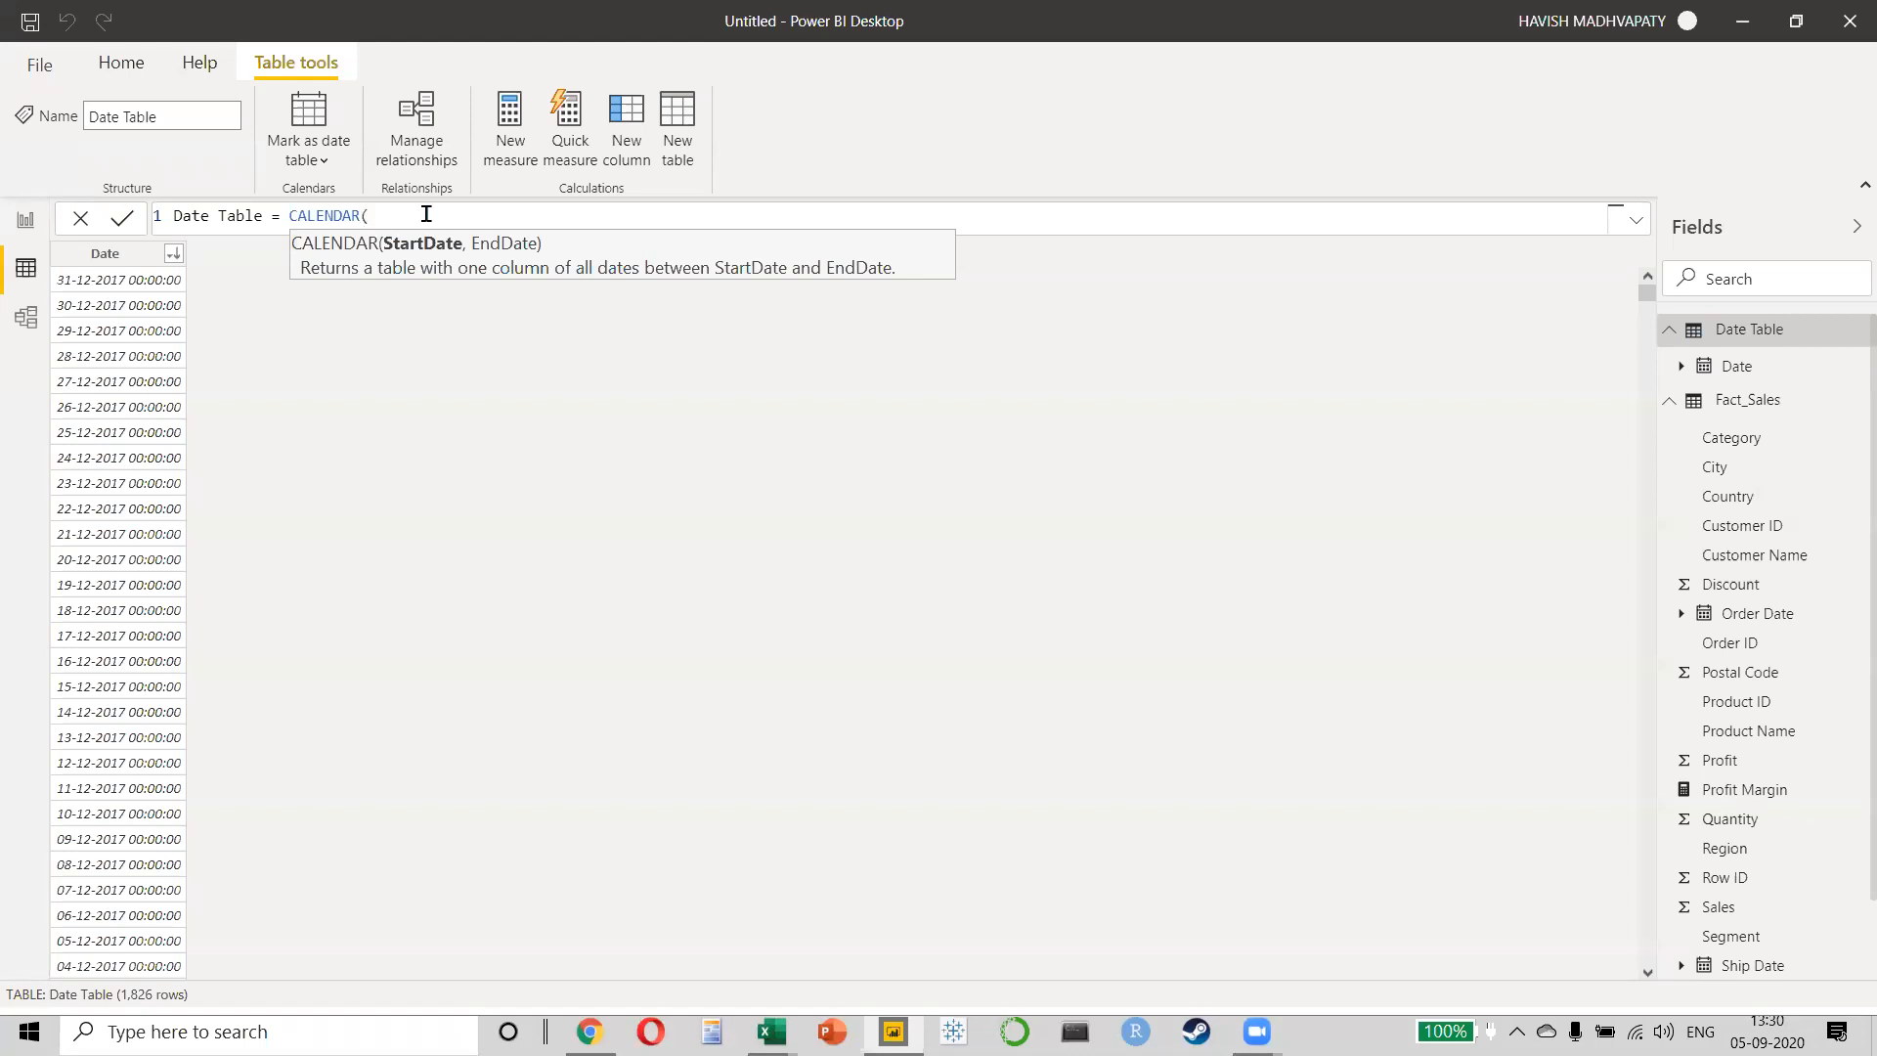
pyautogui.write('min')
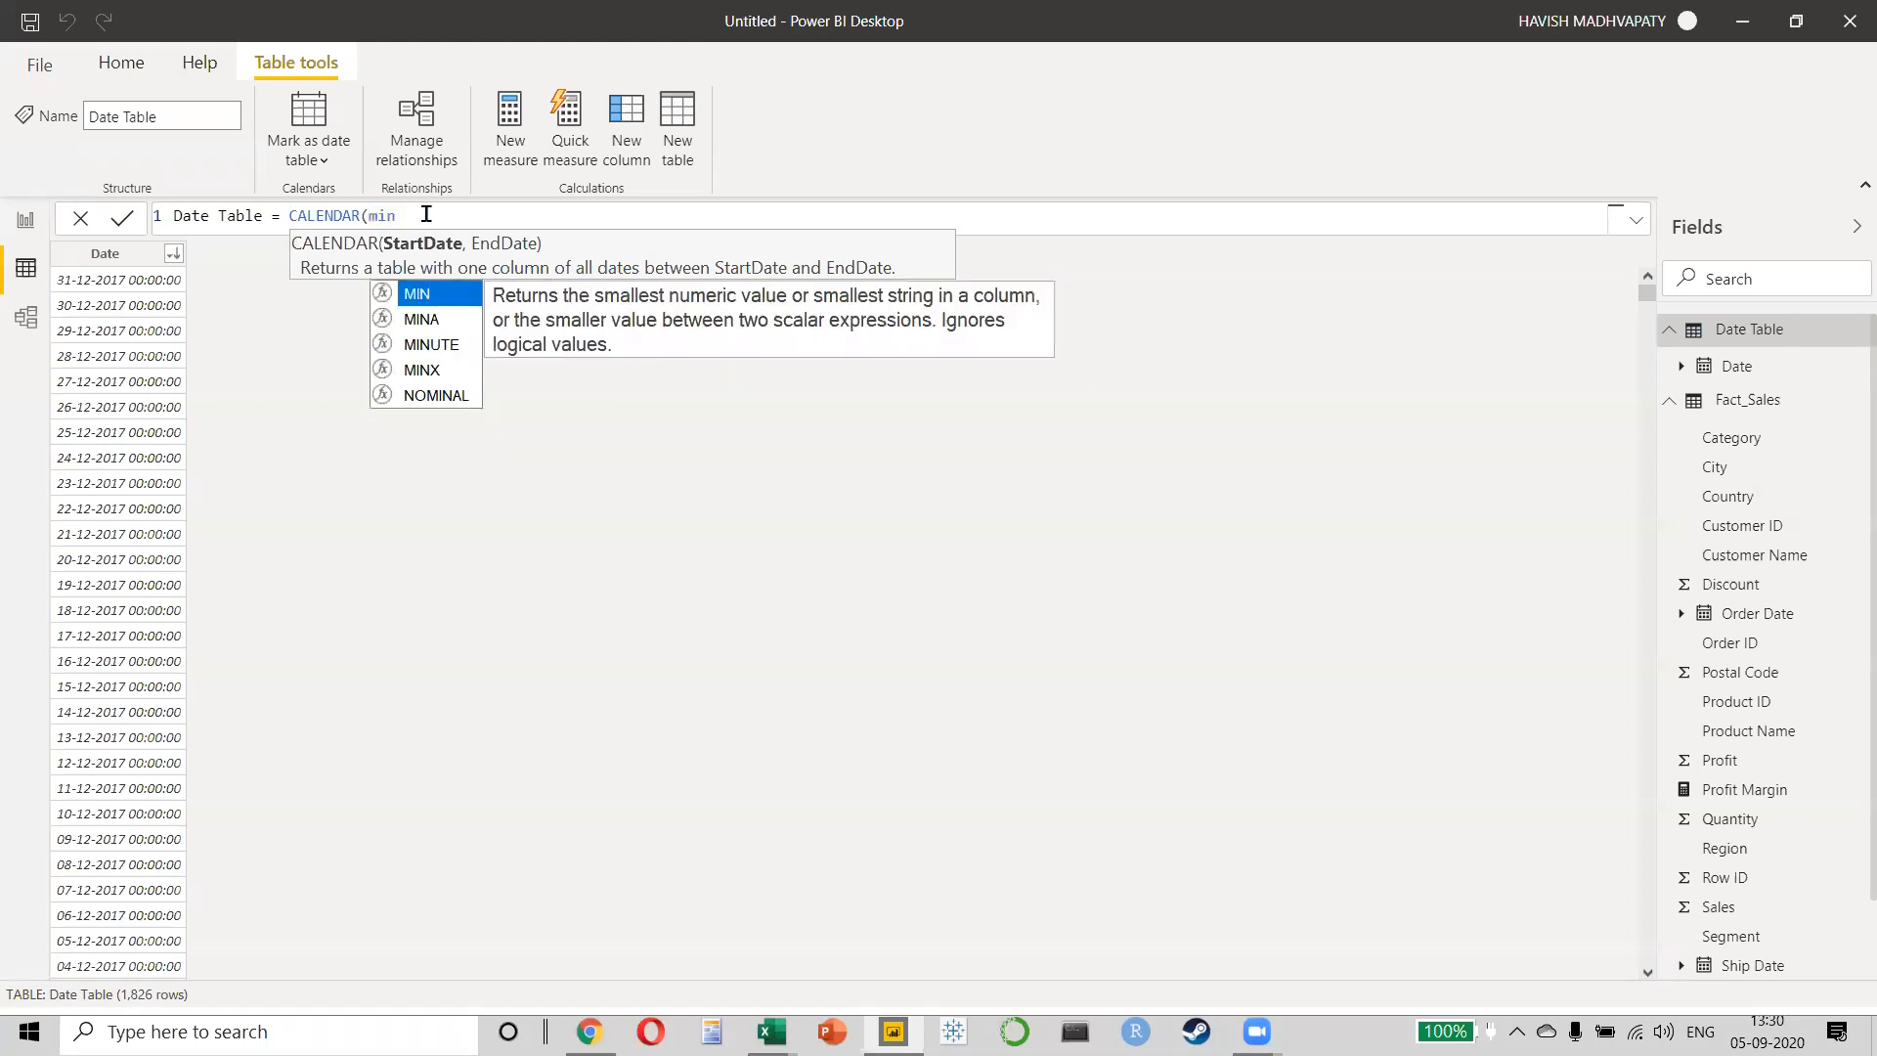
pyautogui.press('Tab')
pyautogui.write('or')
pyautogui.press('Tab')
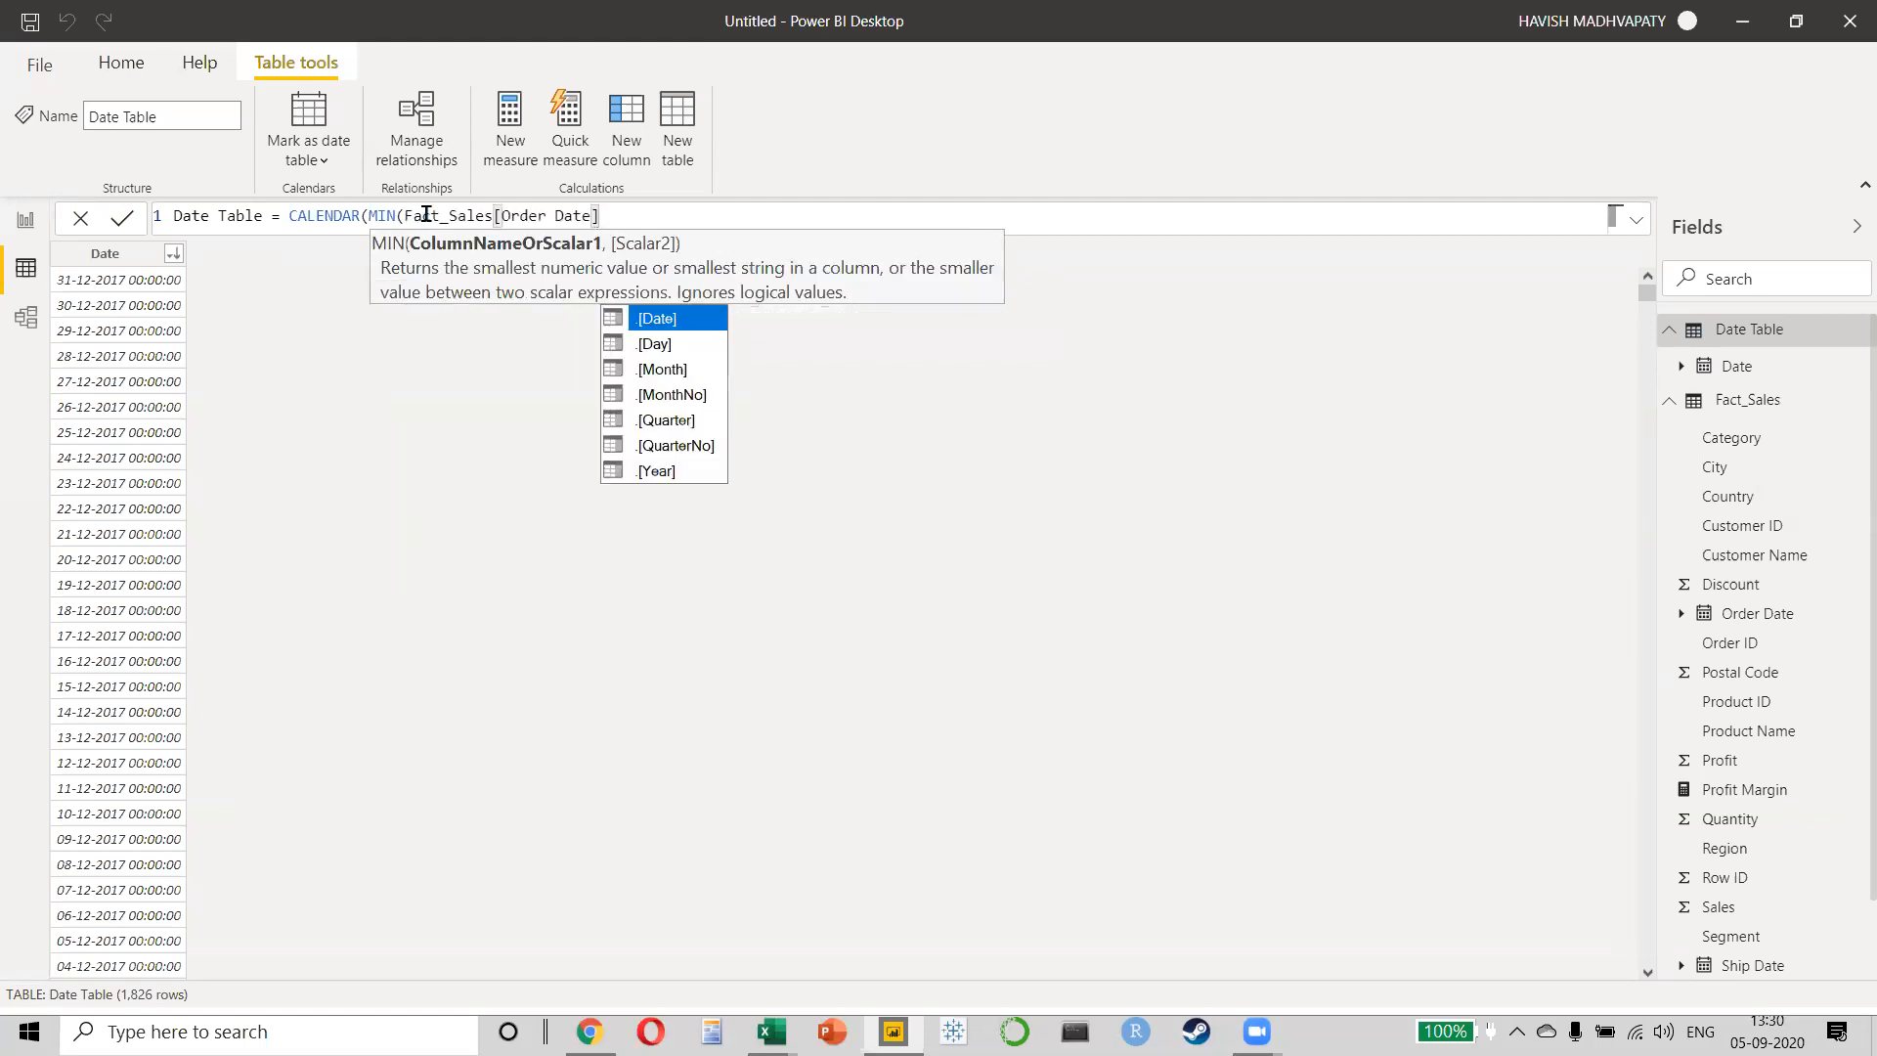
# - Add MAX(Fact_Sales[Order Date]) as the end date and commit the Date Table's CALENDAR formula
pyautogui.write('), MAXX')
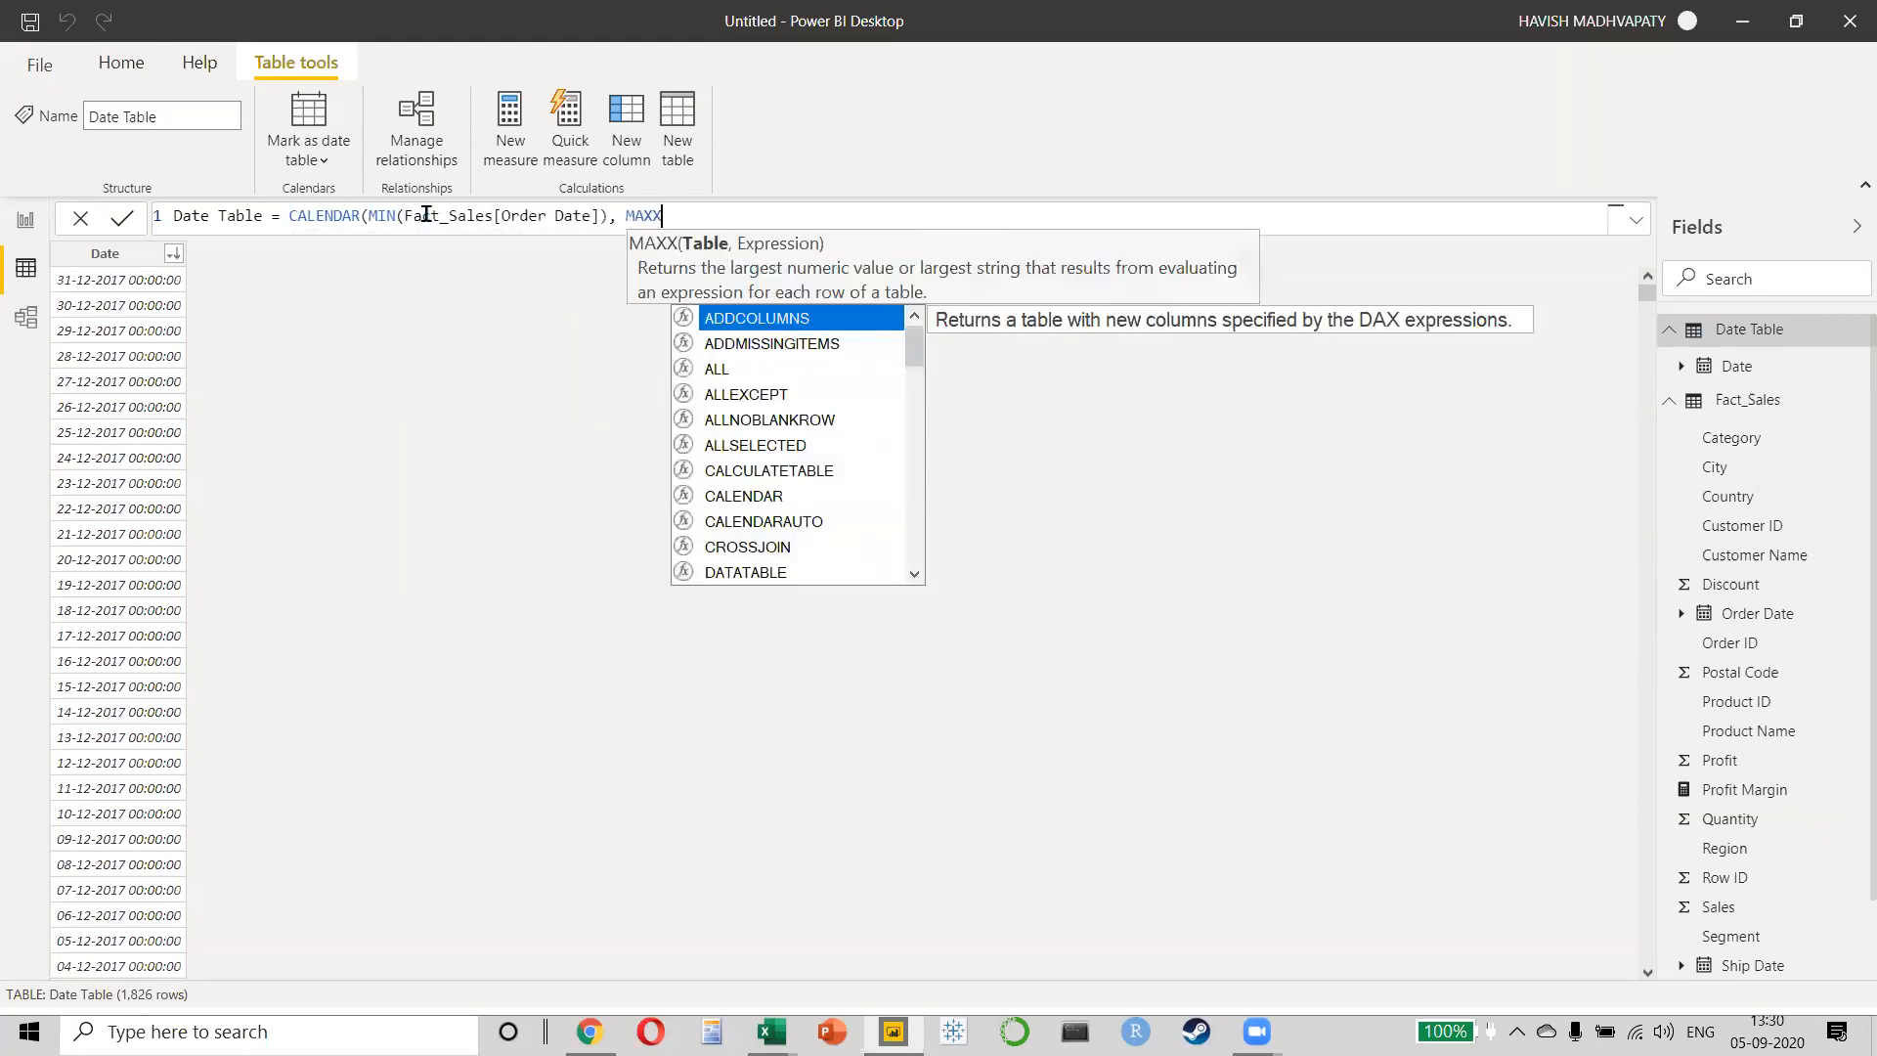
pyautogui.press('BackSpace')
pyautogui.press('Tab')
pyautogui.write('or')
pyautogui.press('Tab')
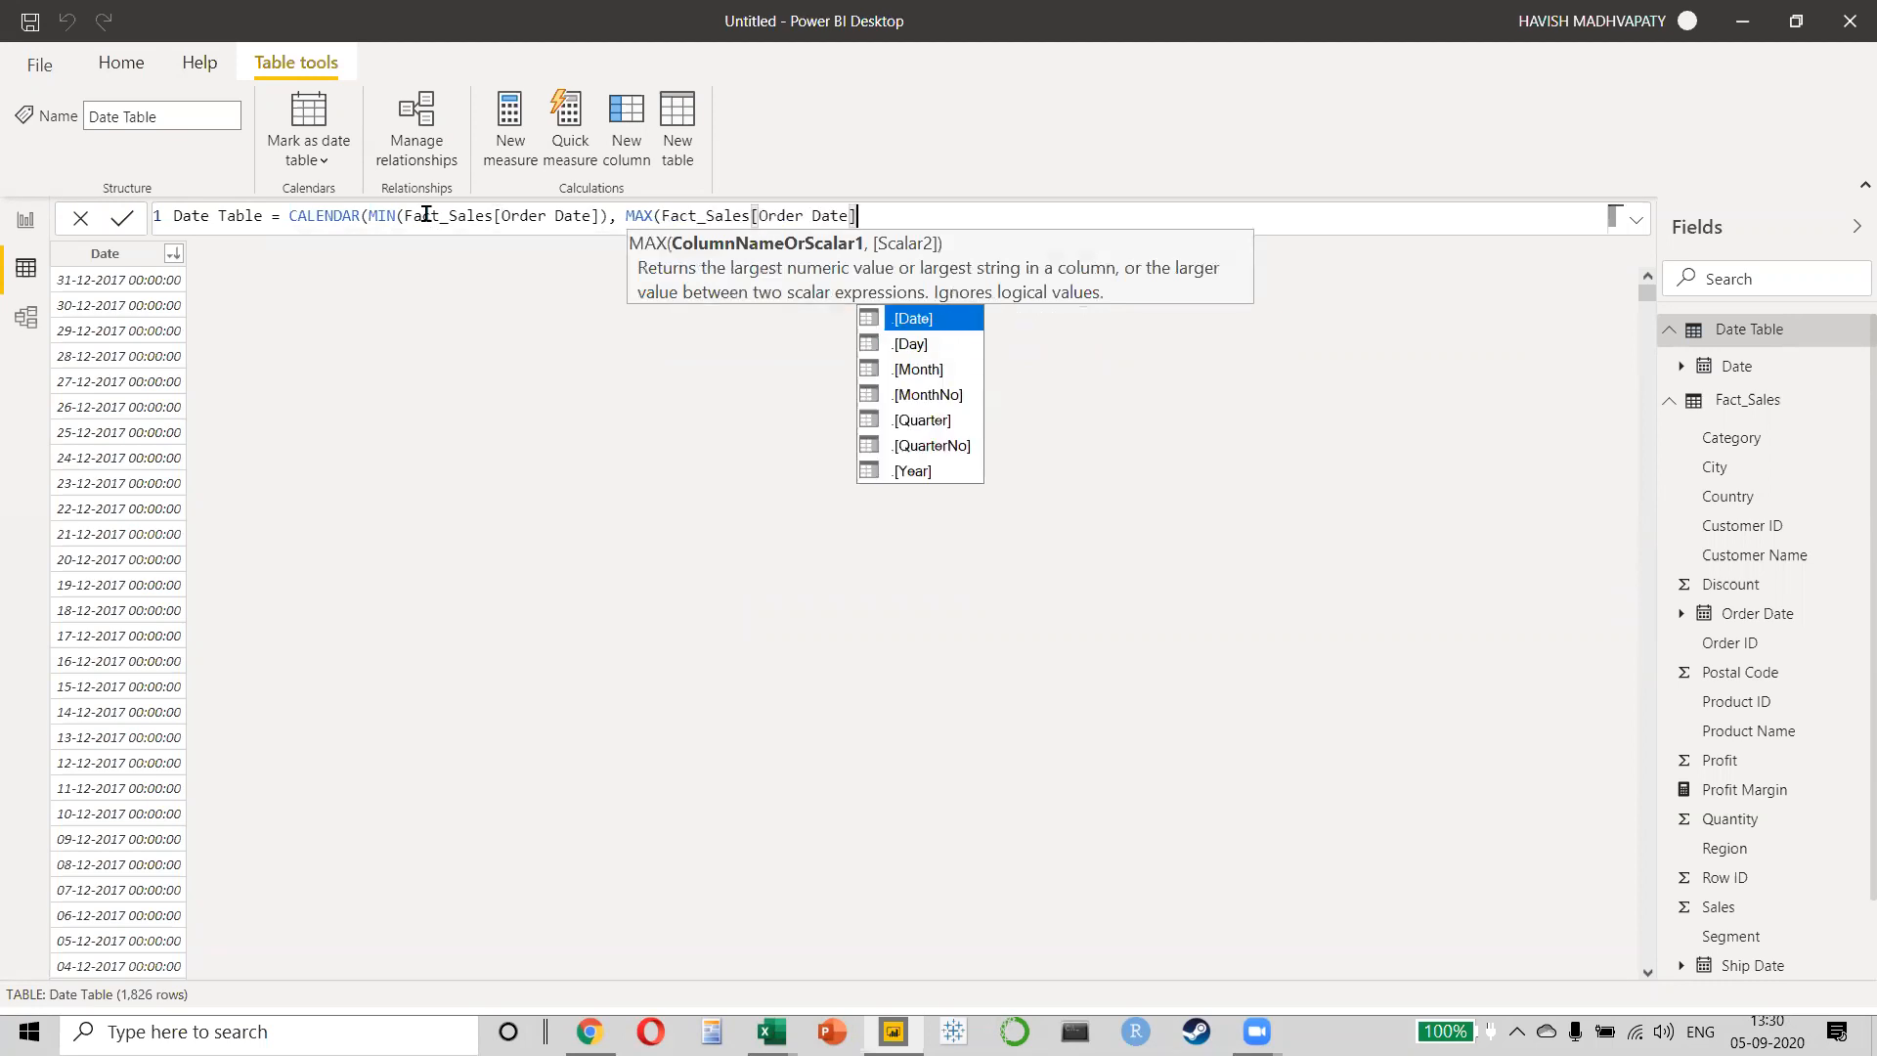
pyautogui.write('))')
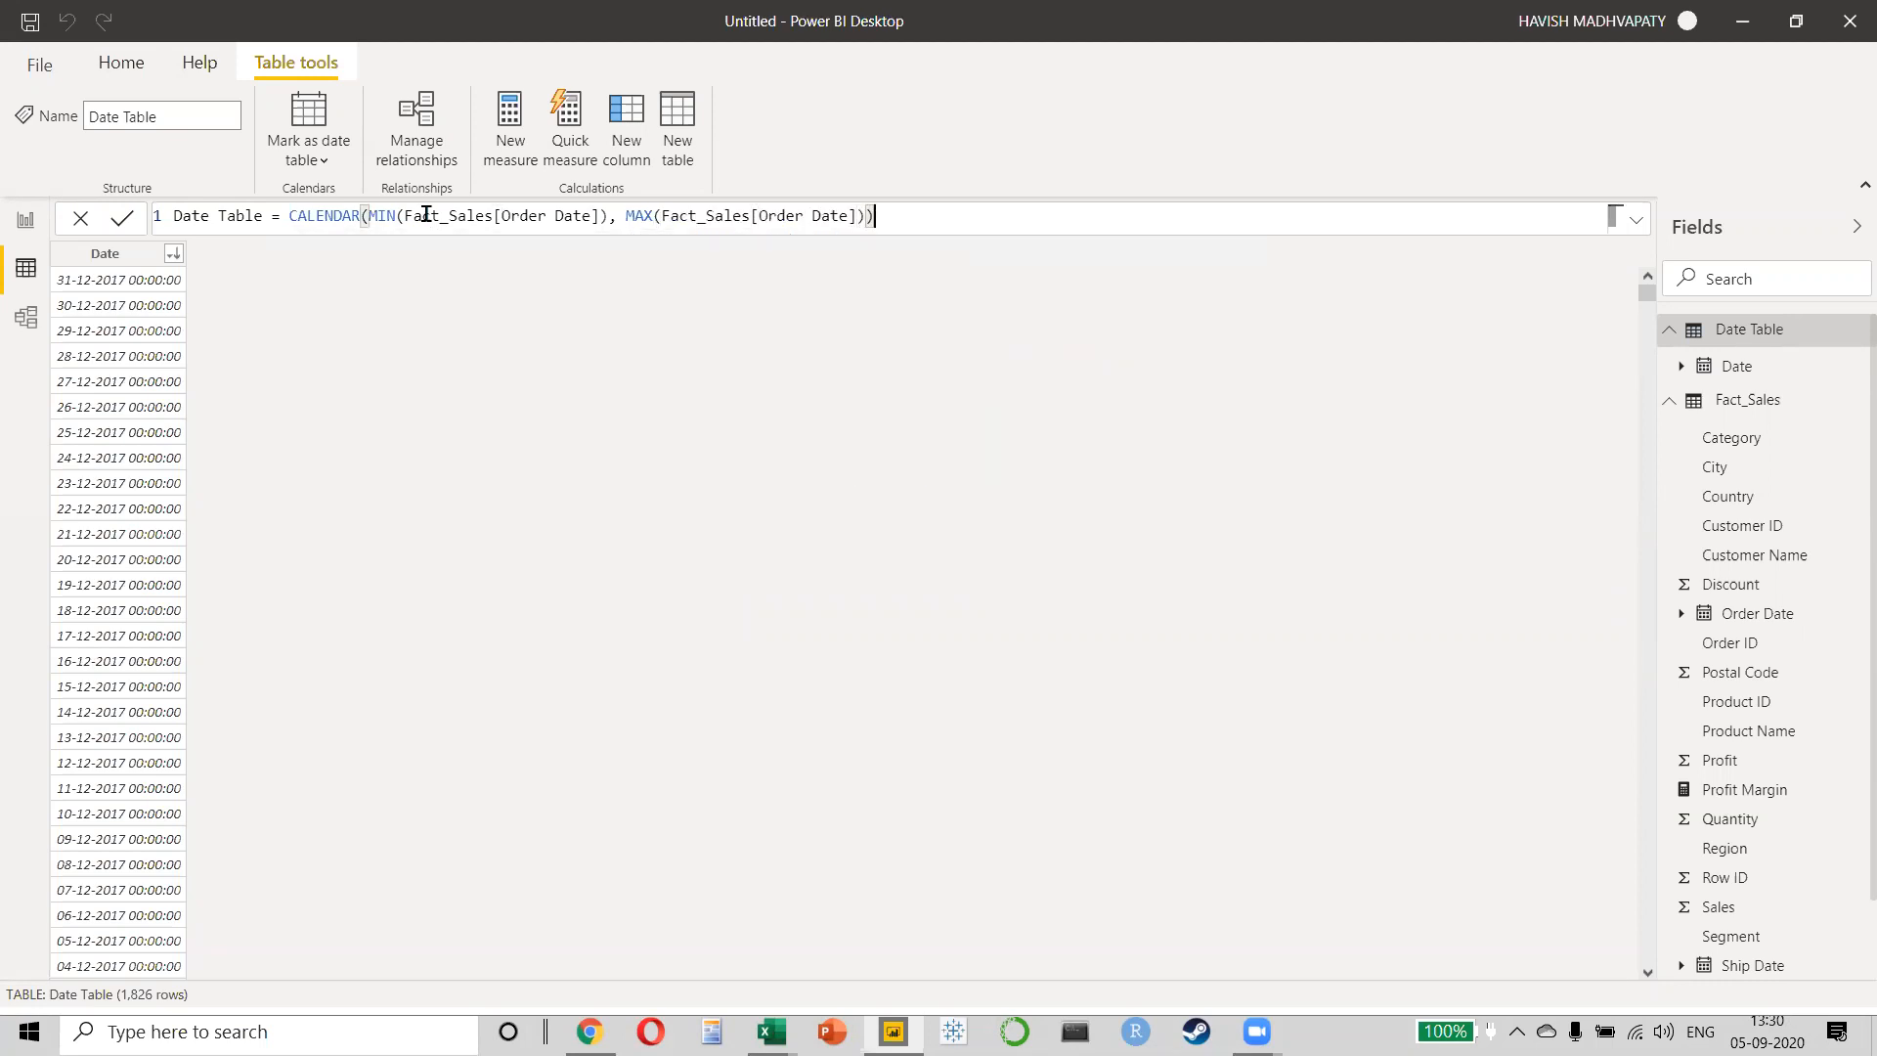
pyautogui.moveTo(502, 217); pyautogui.dragTo(747, 240)
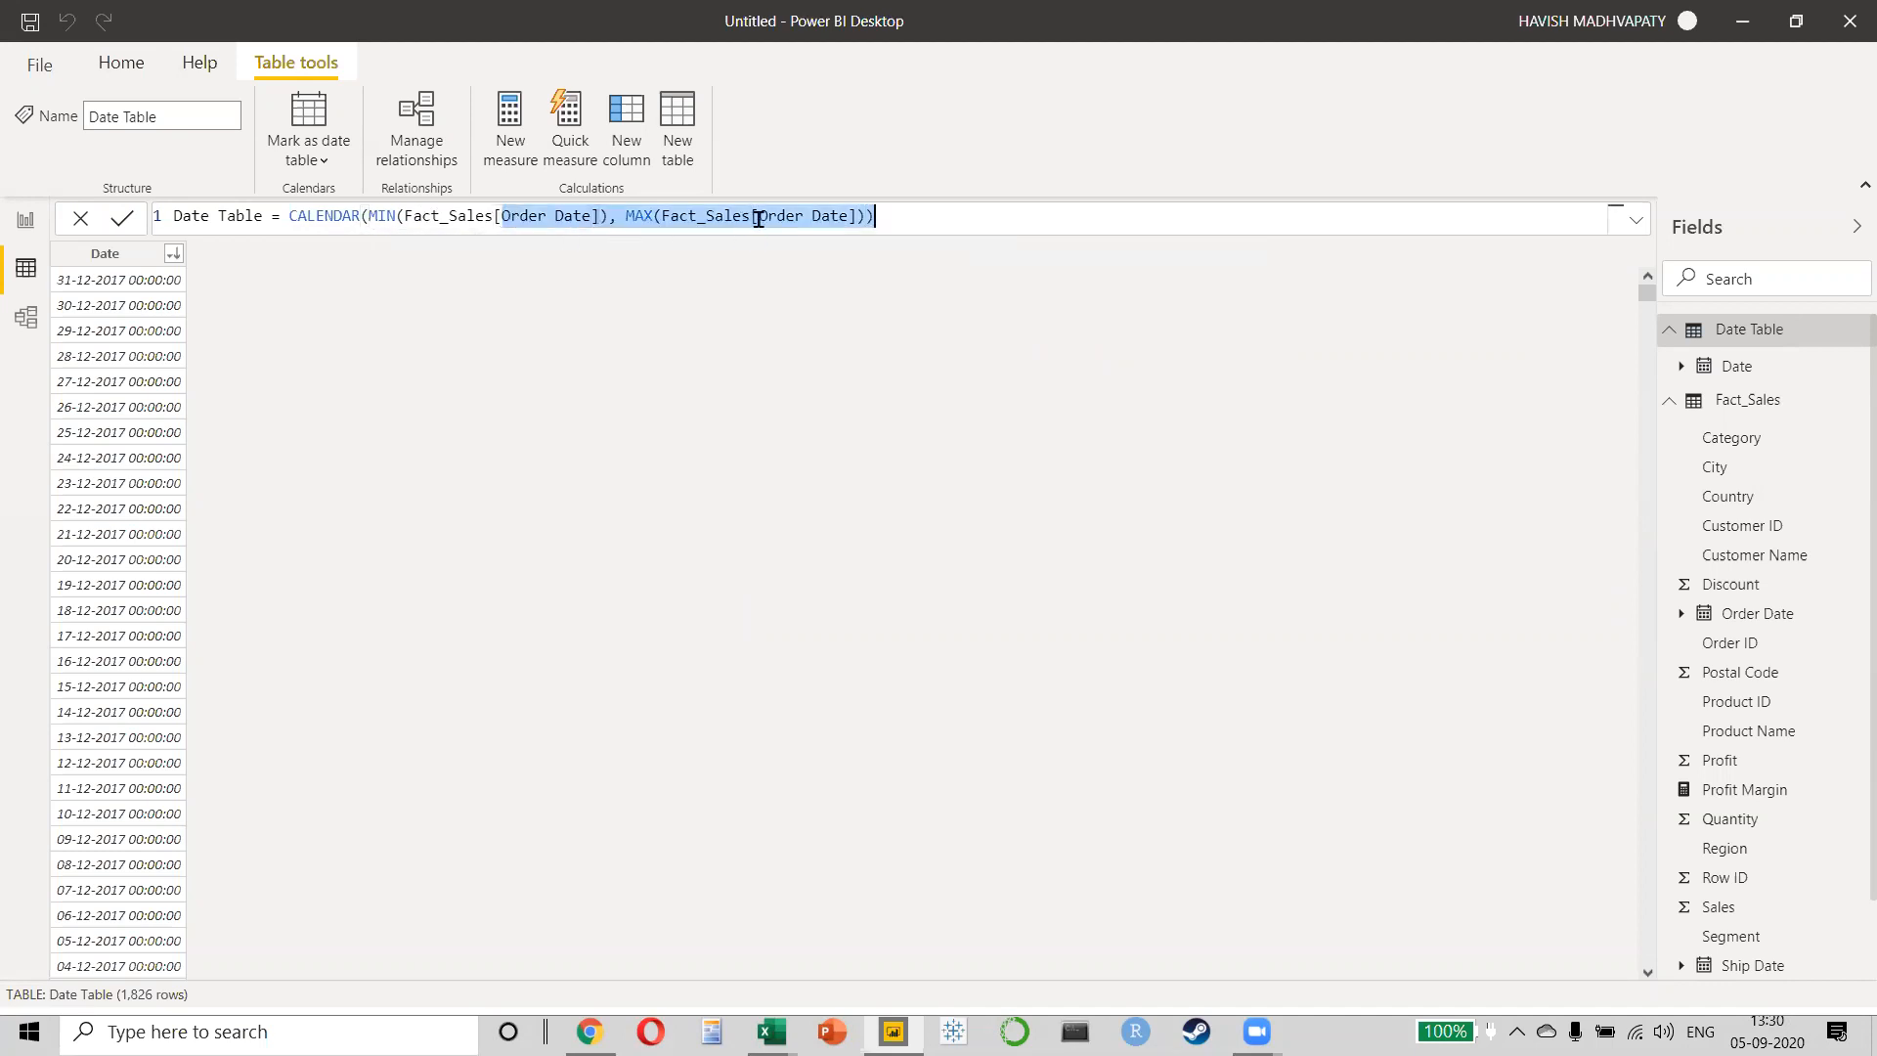
pyautogui.doubleClick(774, 216)
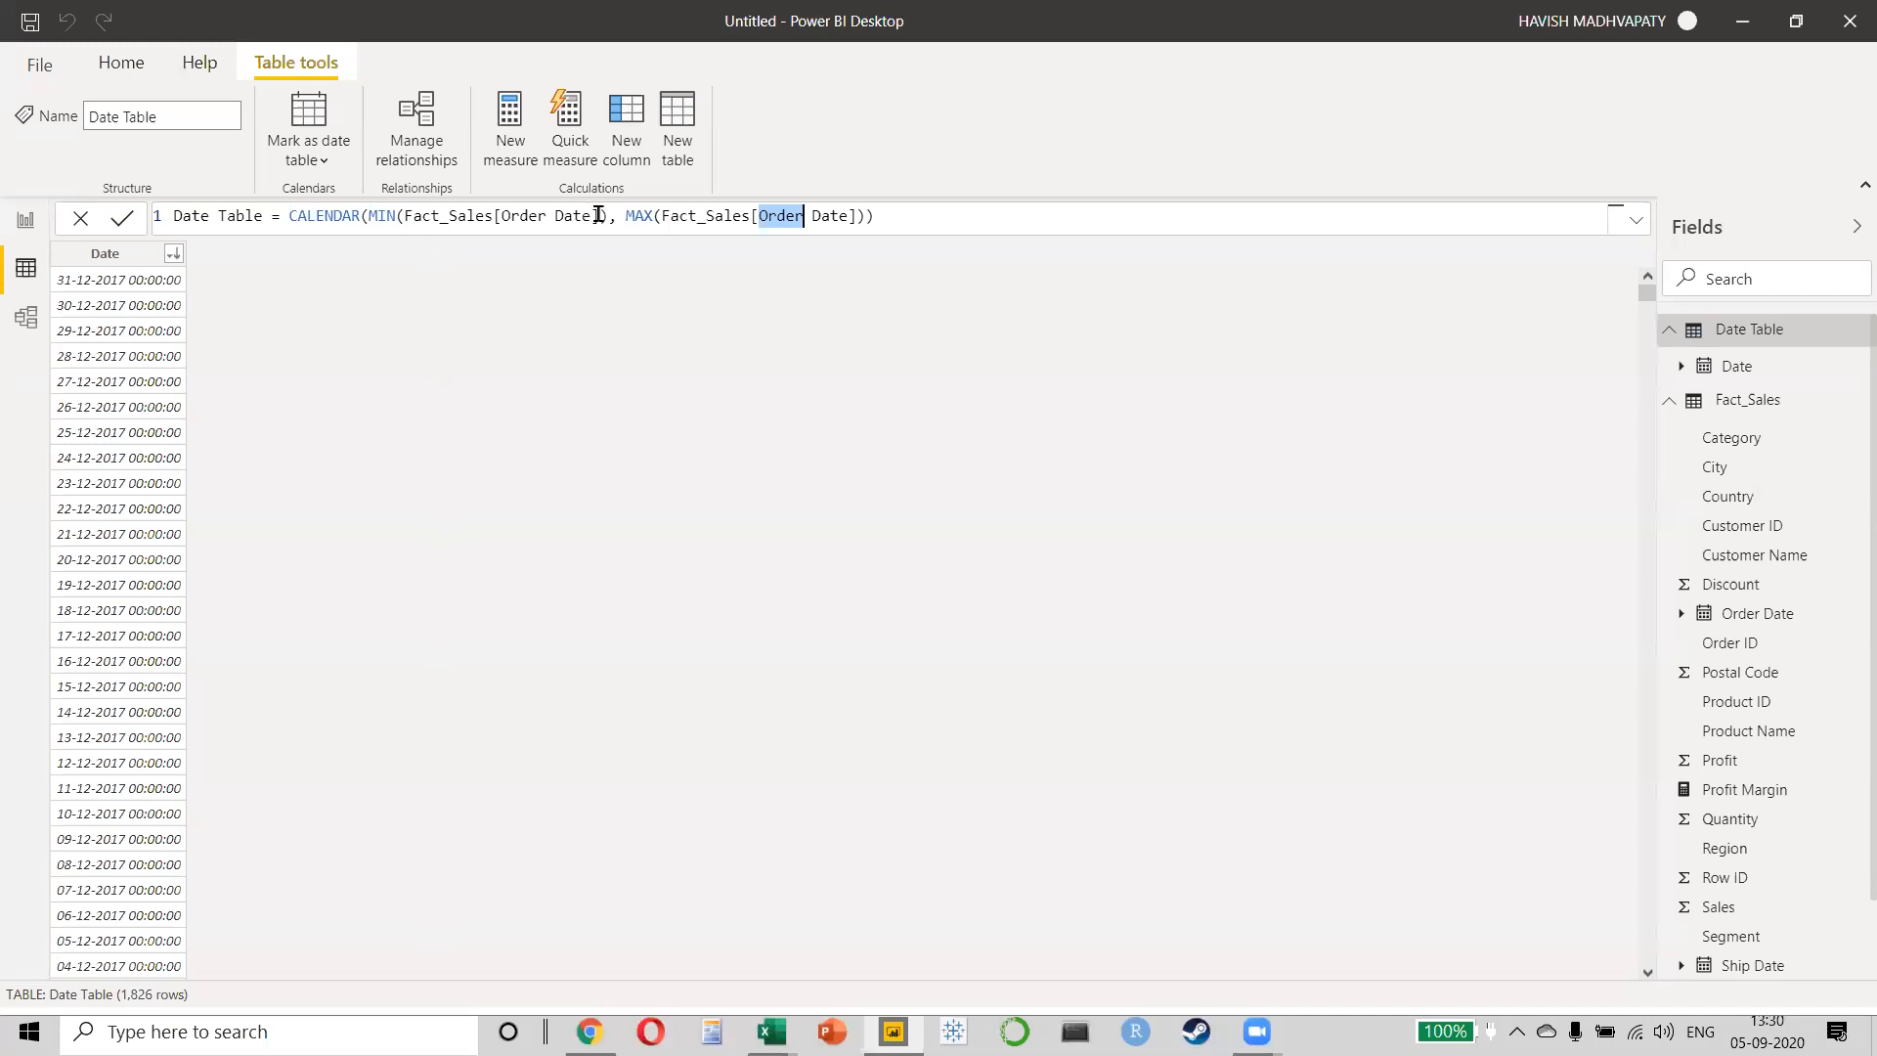
pyautogui.doubleClick(637, 215)
pyautogui.doubleClick(381, 215)
pyautogui.doubleClick(638, 215)
pyautogui.click(885, 206)
pyautogui.press('Return')
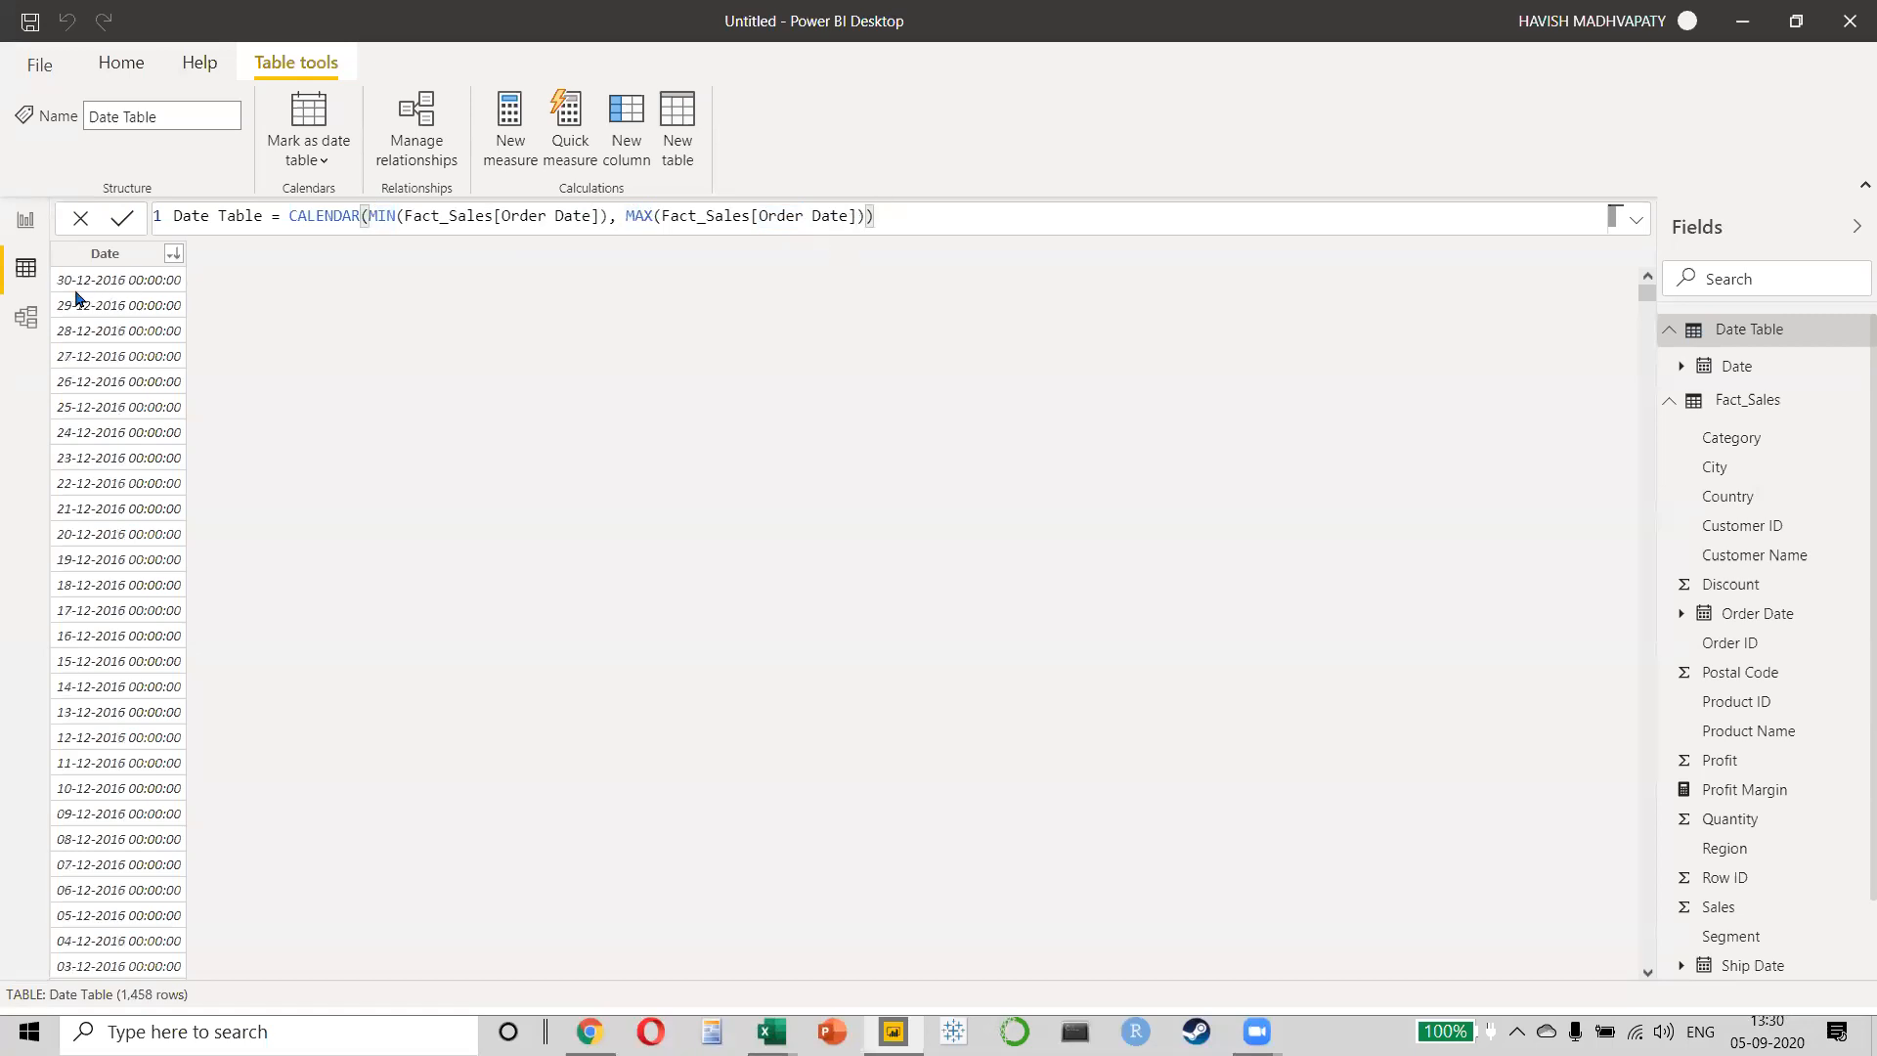
# - Sort the Date column ascending, descending and ascending again to check the first and last dates
pyautogui.click(173, 256)
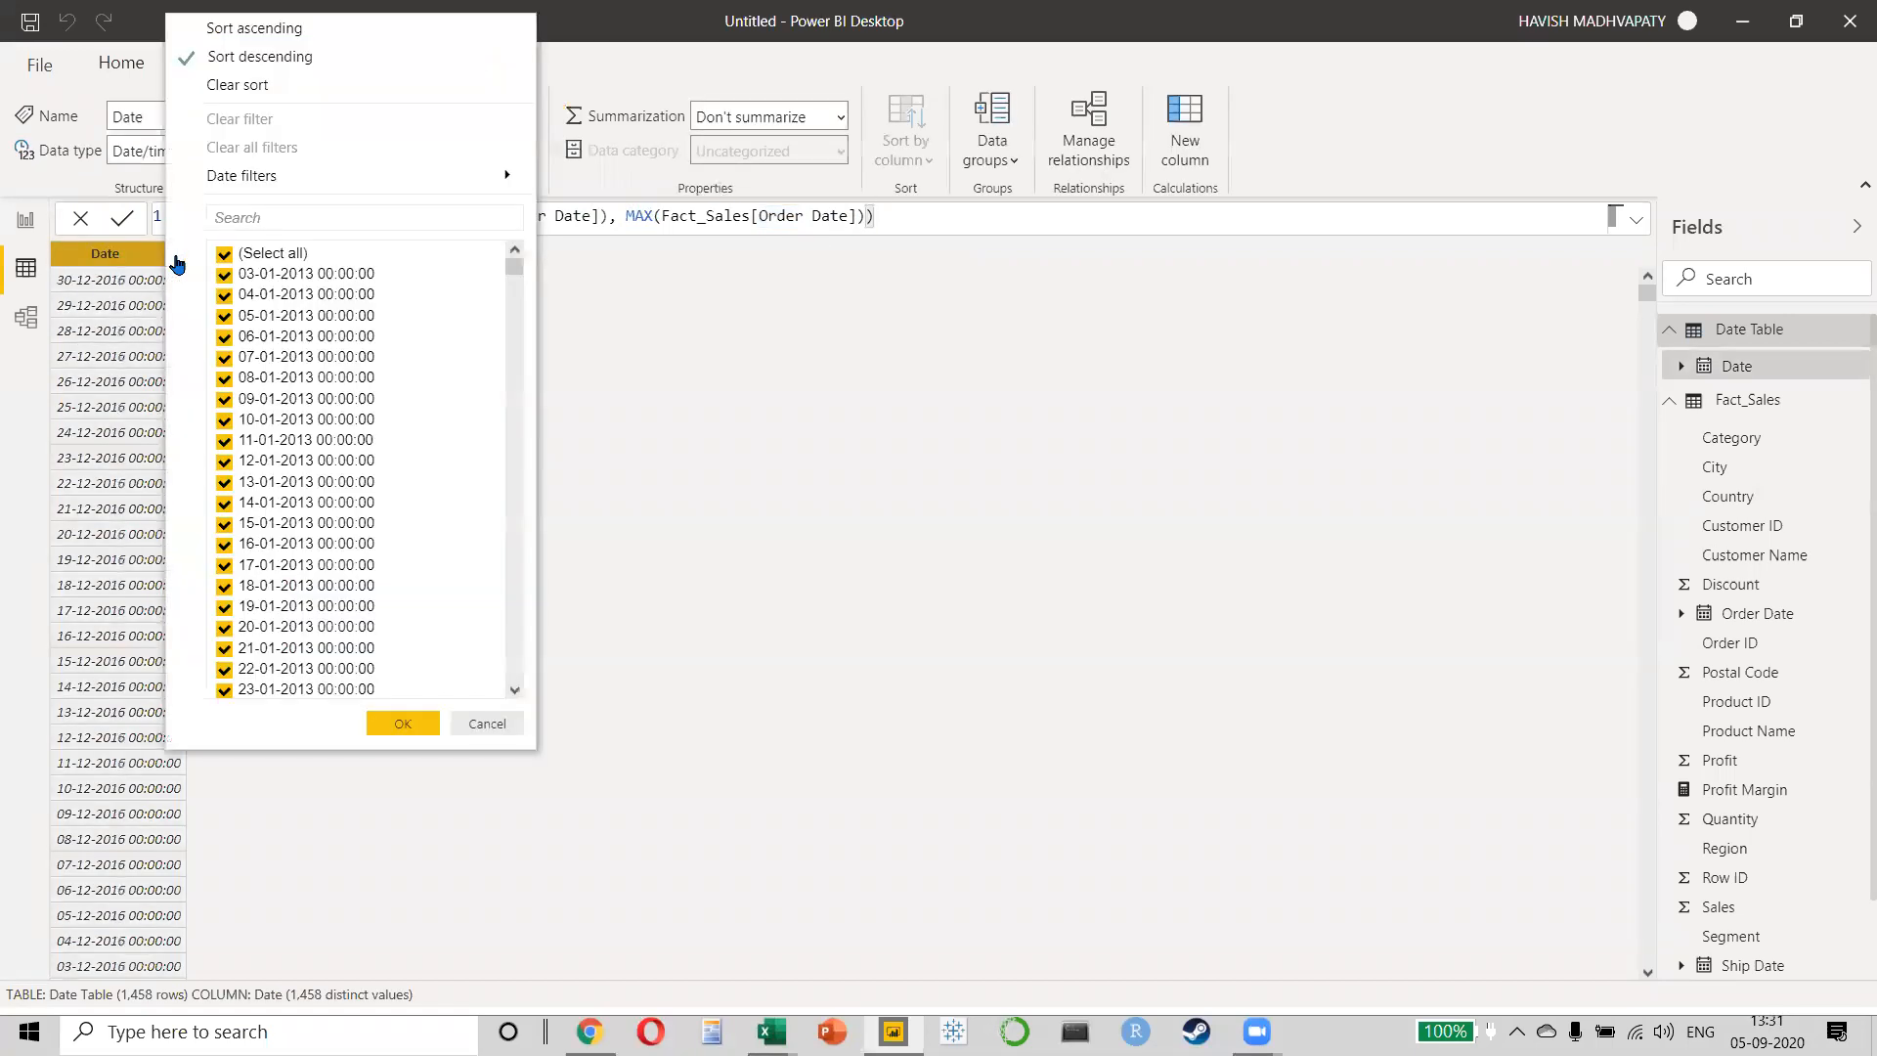
pyautogui.click(283, 37)
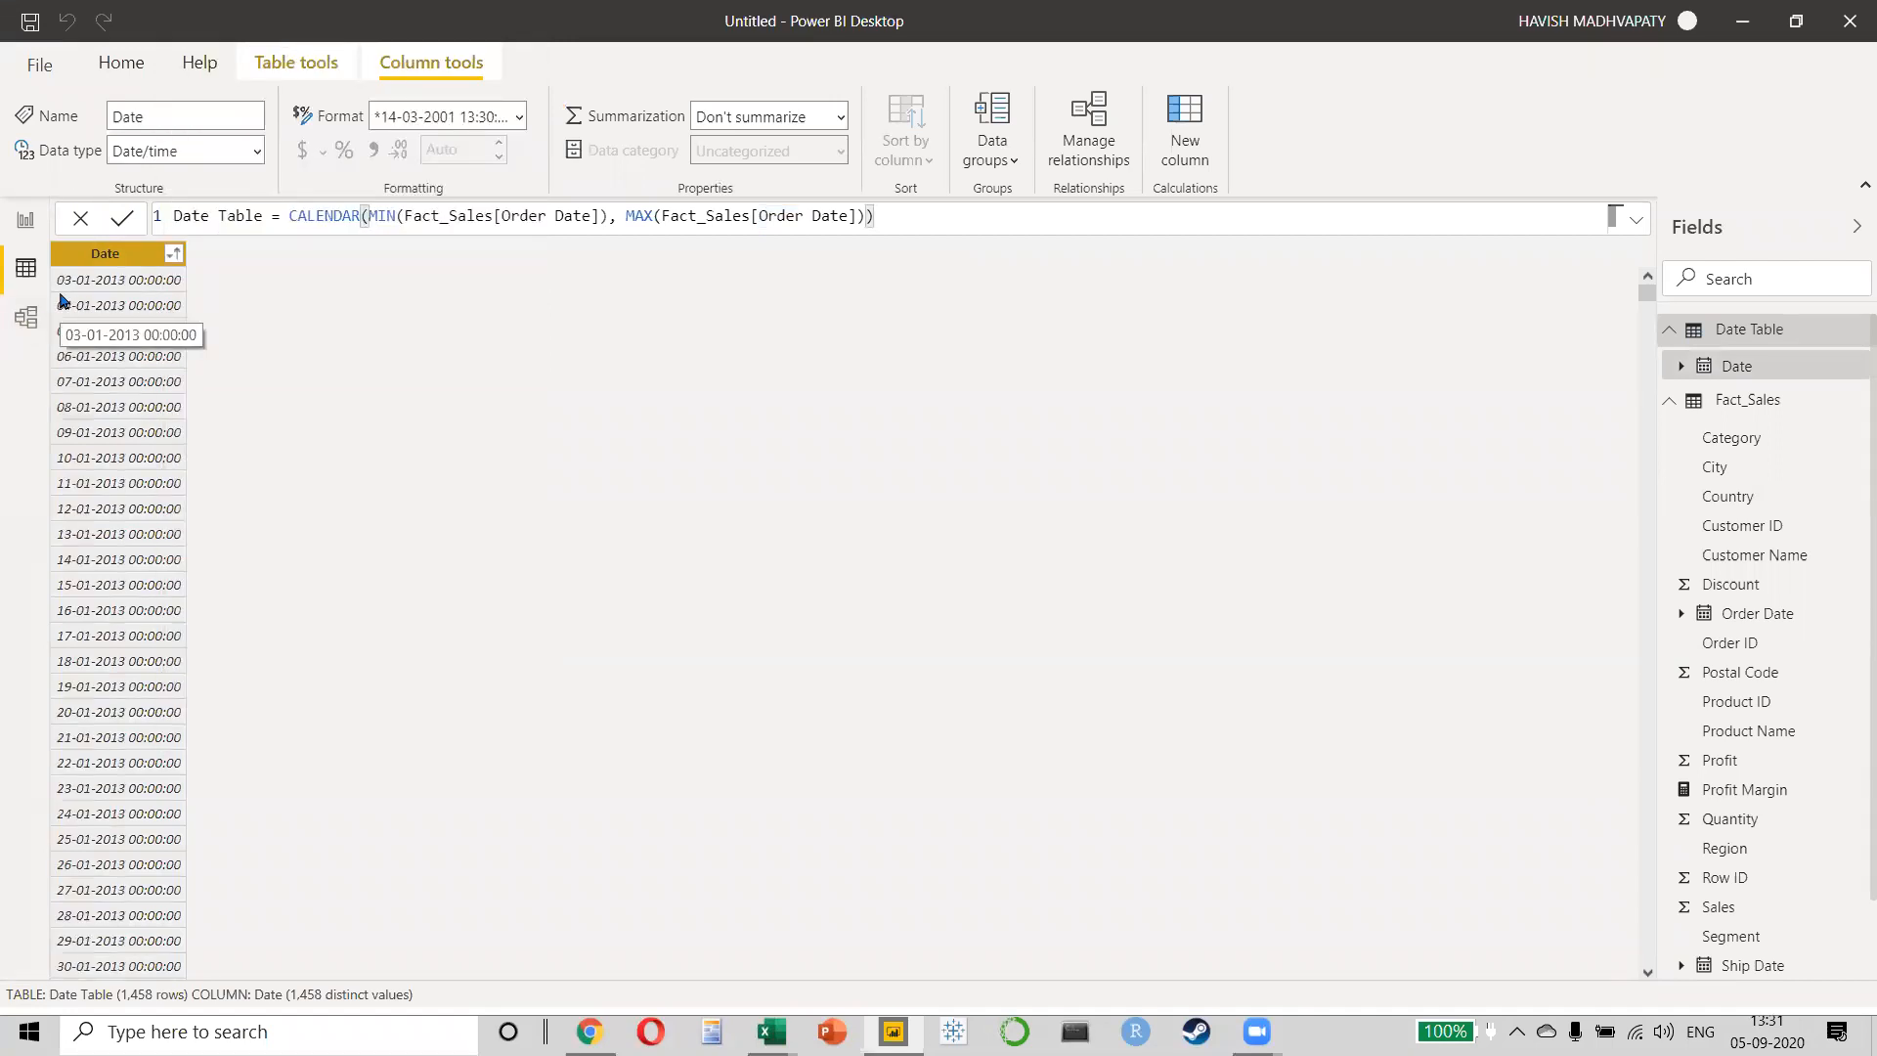
pyautogui.click(174, 256)
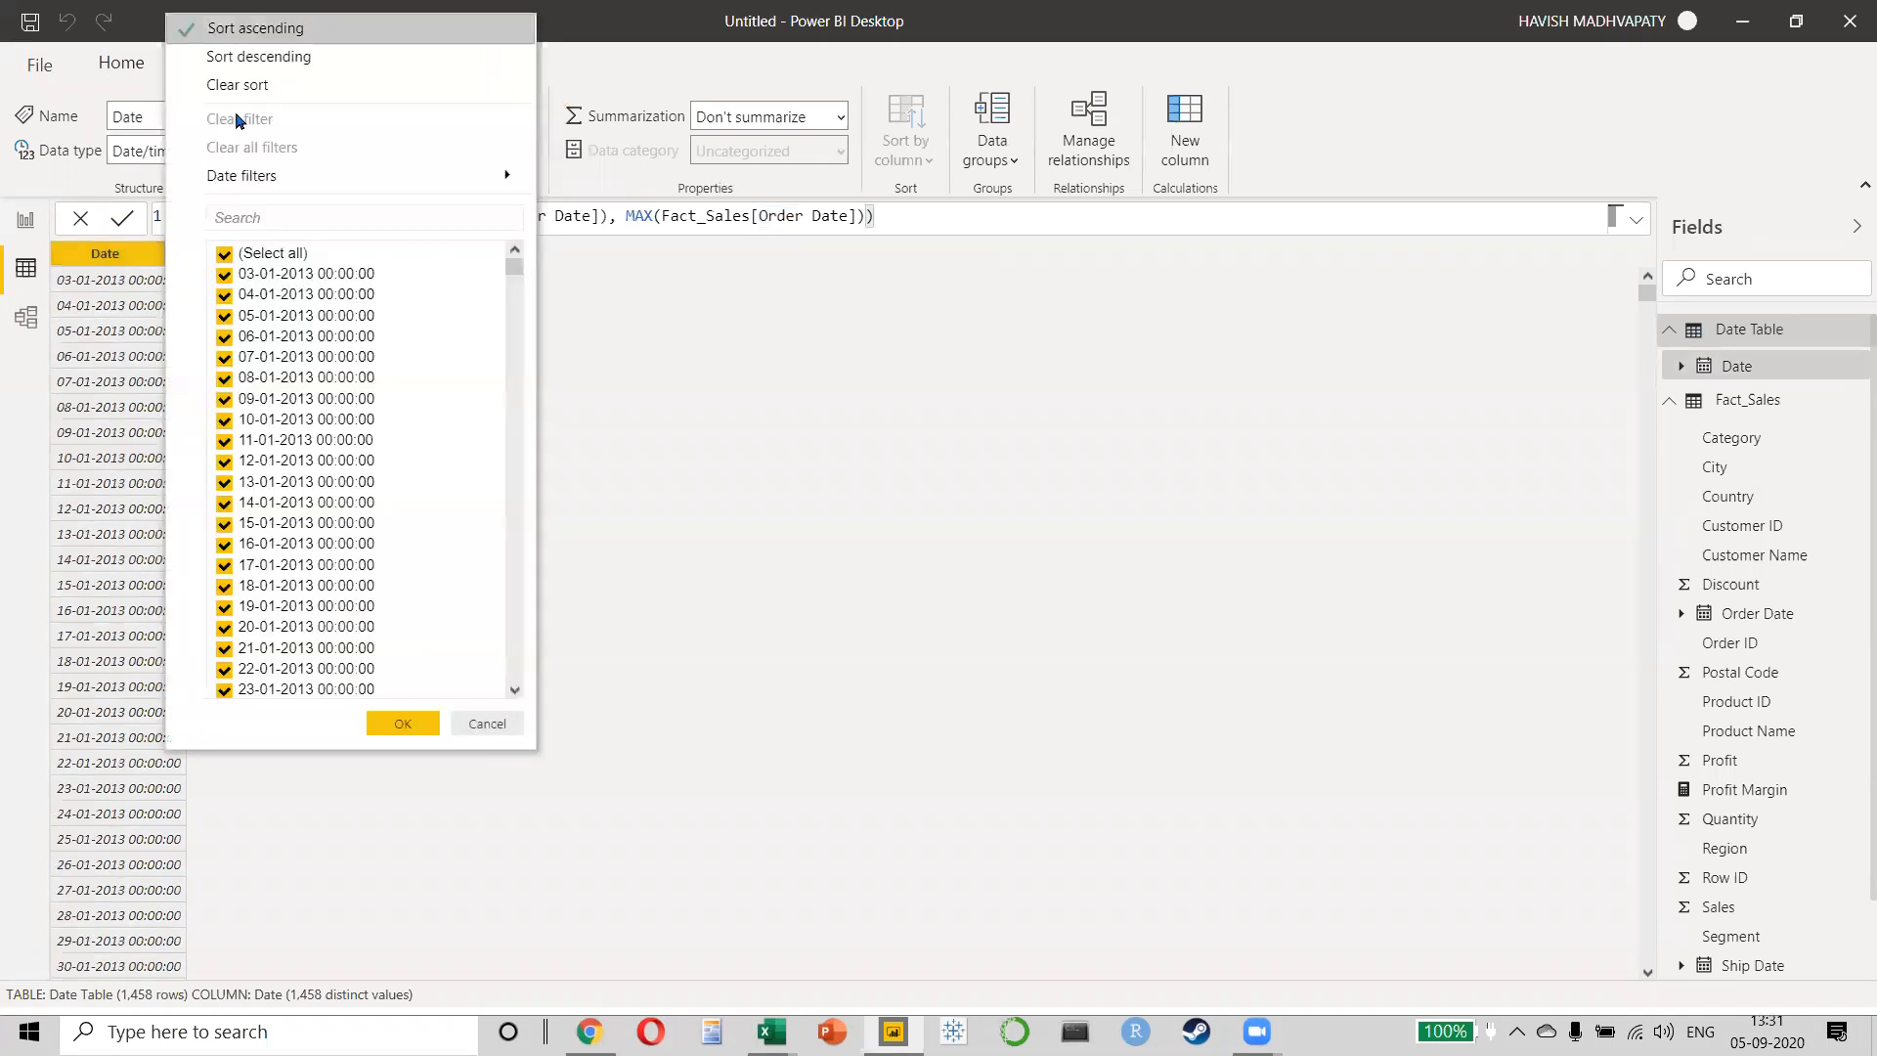
pyautogui.click(293, 56)
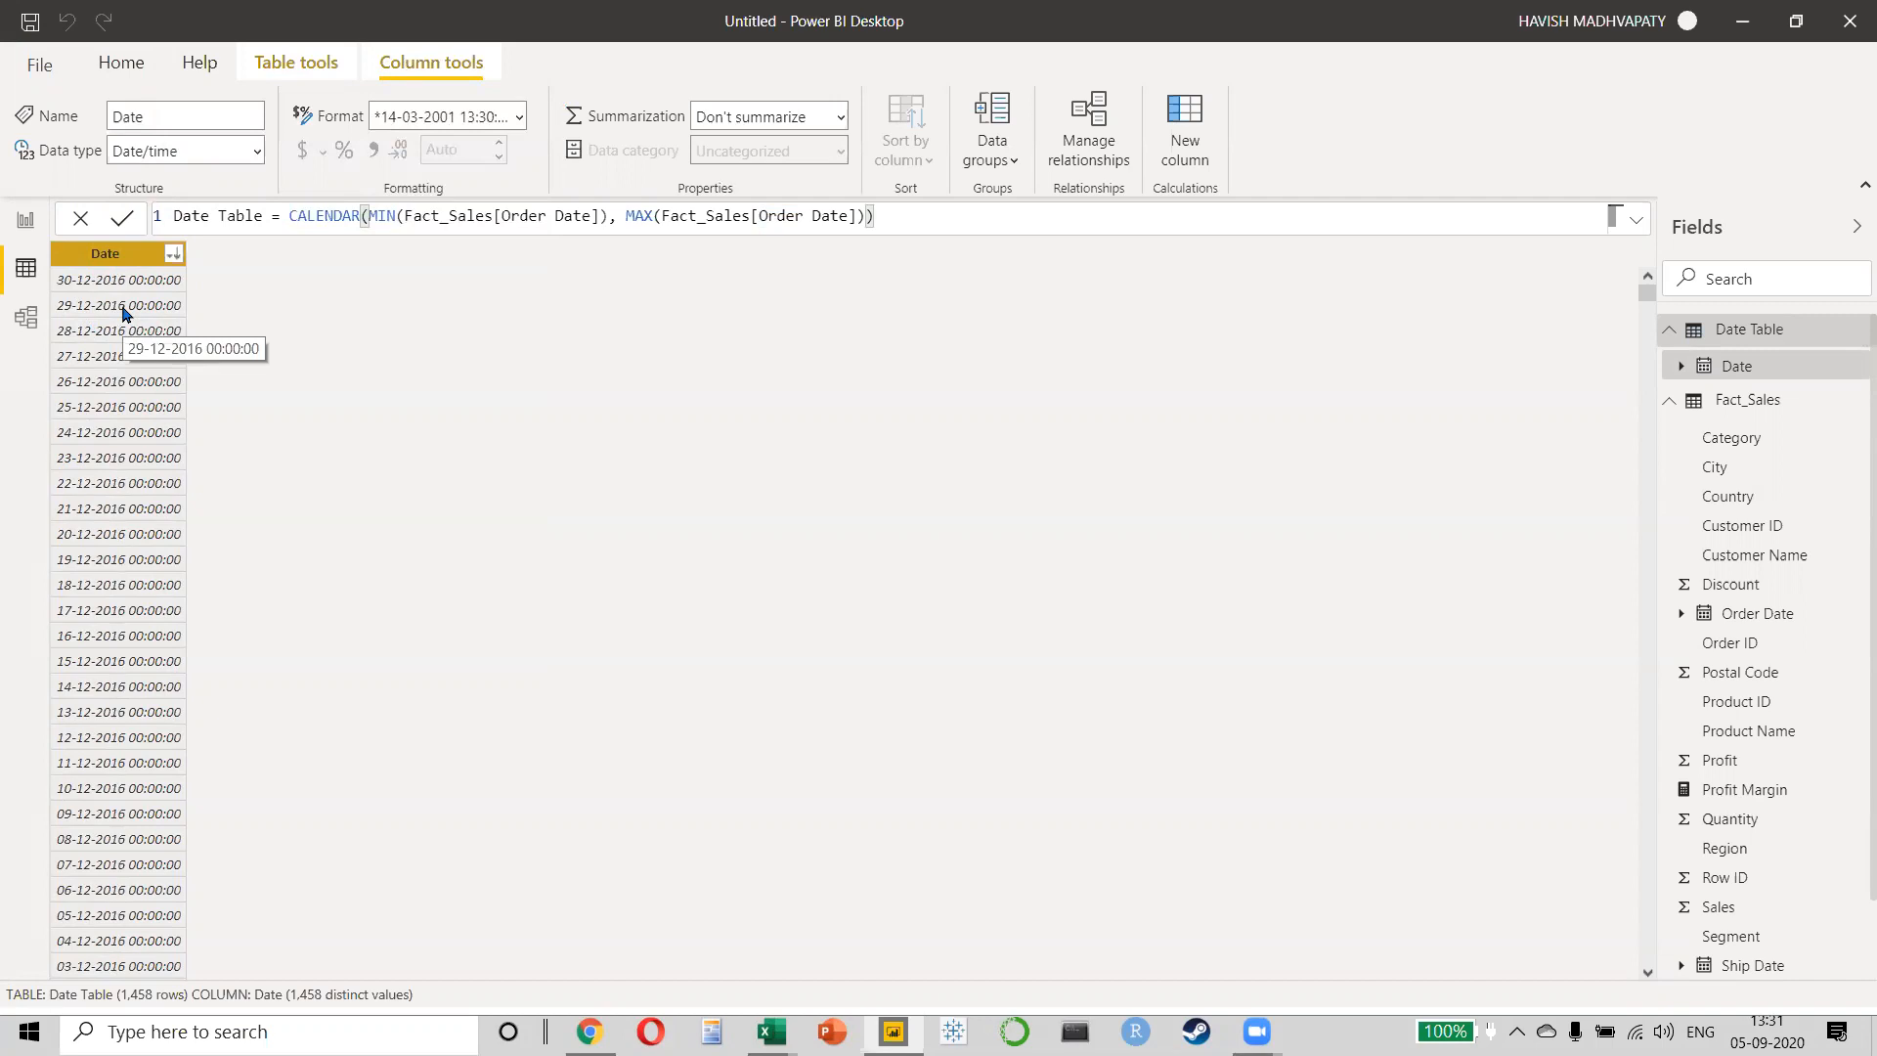
pyautogui.click(174, 256)
pyautogui.click(220, 28)
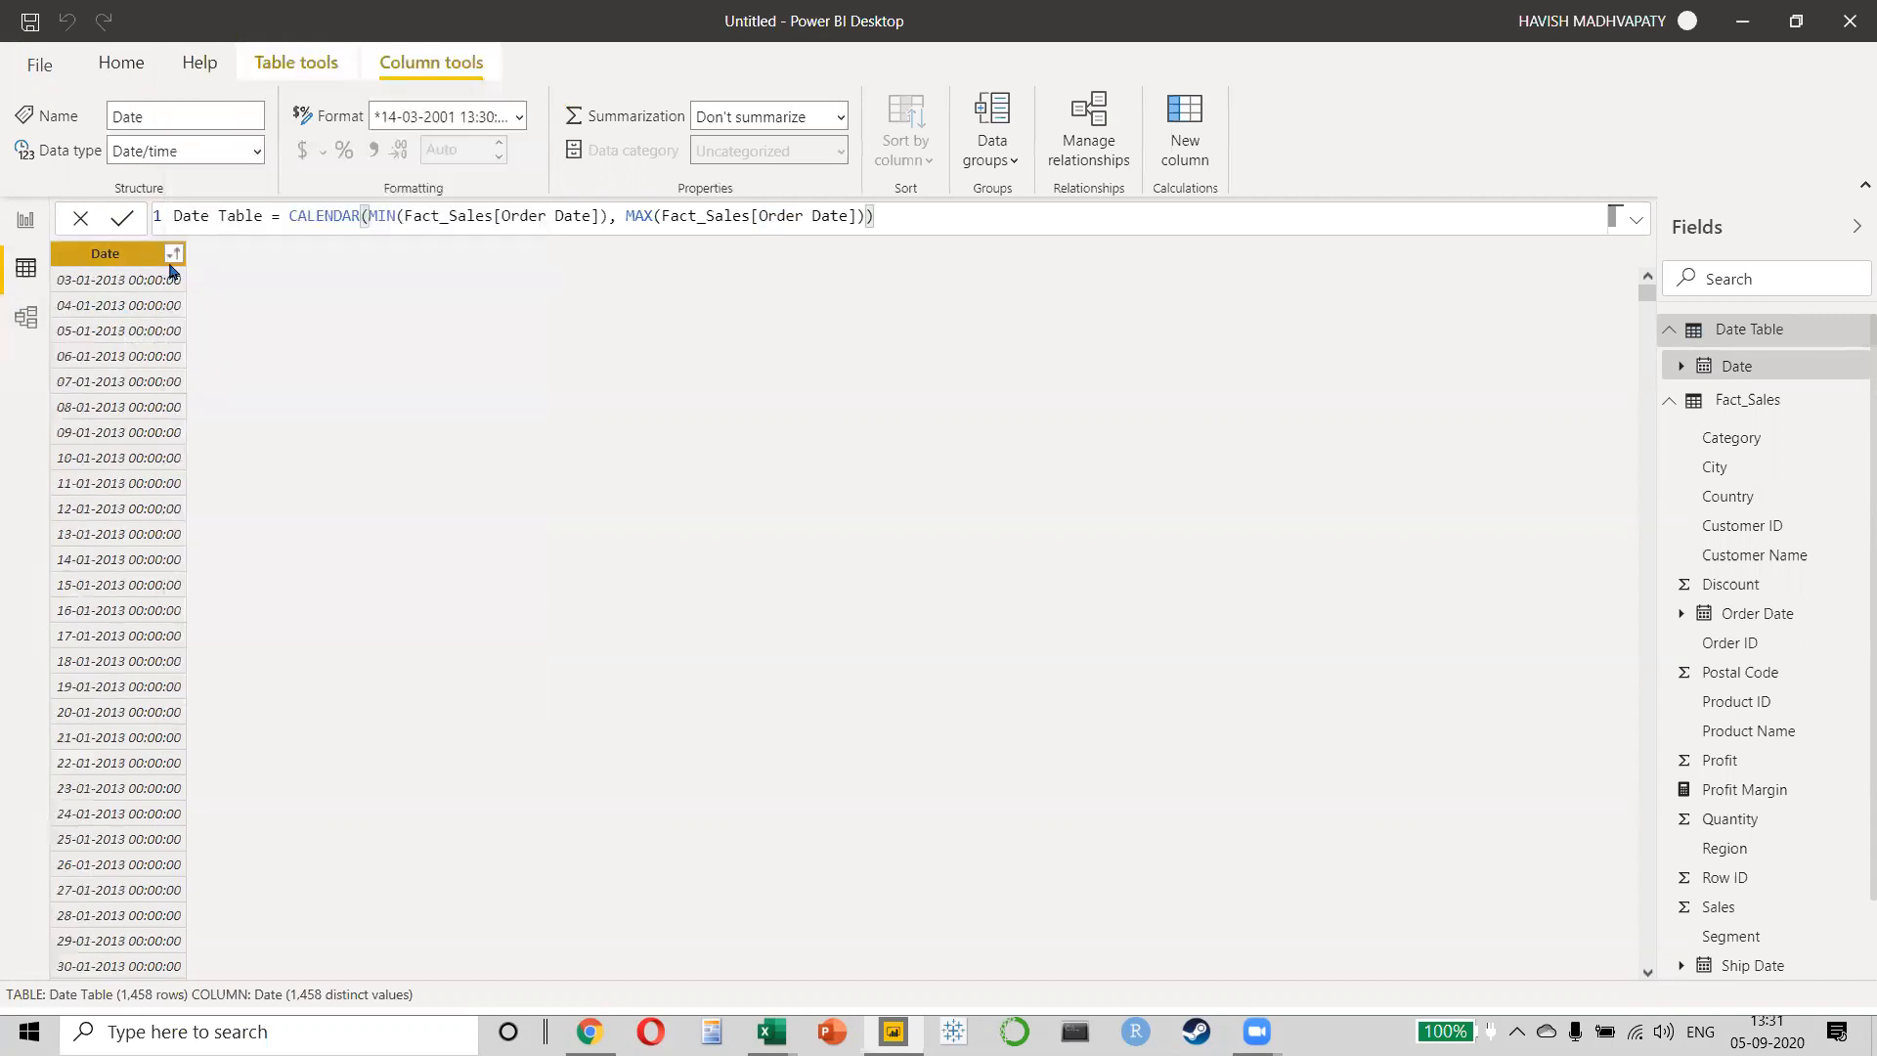
# - Widen the Date column and change its data type to Date
pyautogui.moveTo(186, 262); pyautogui.dragTo(337, 264)
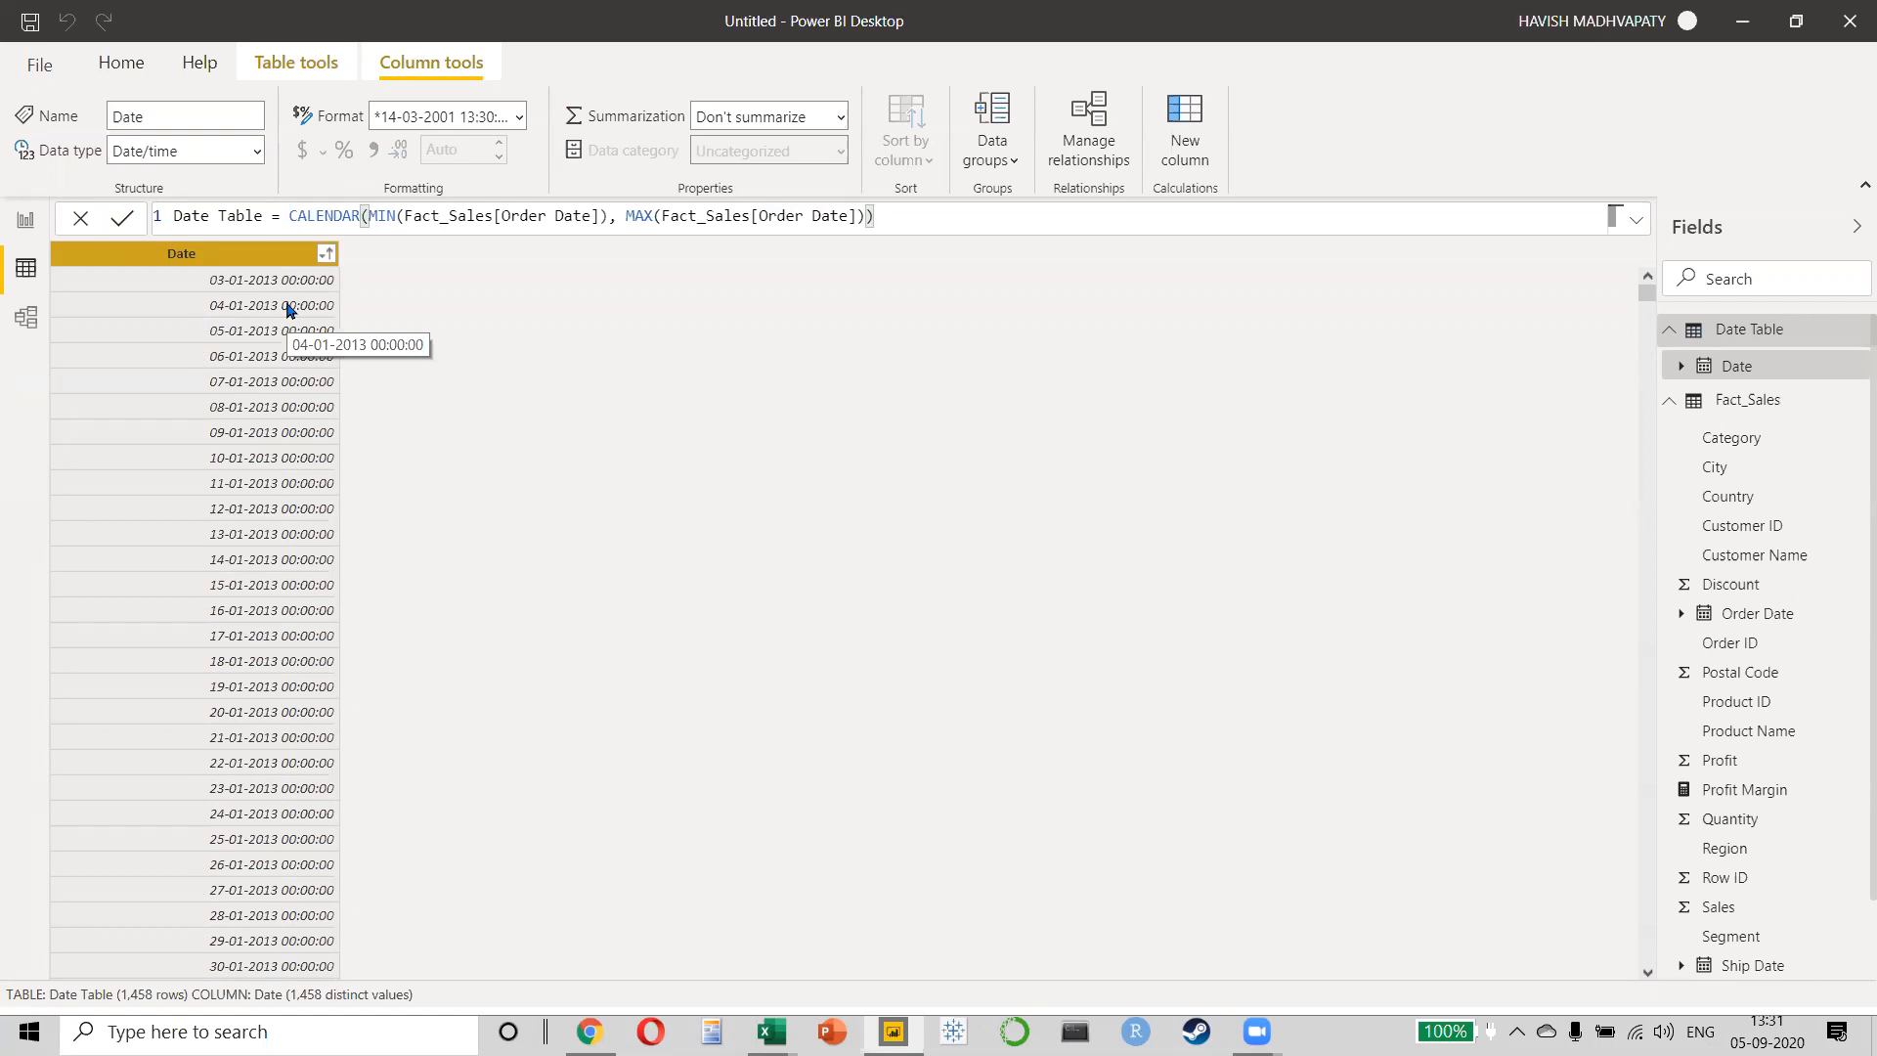
pyautogui.click(258, 152)
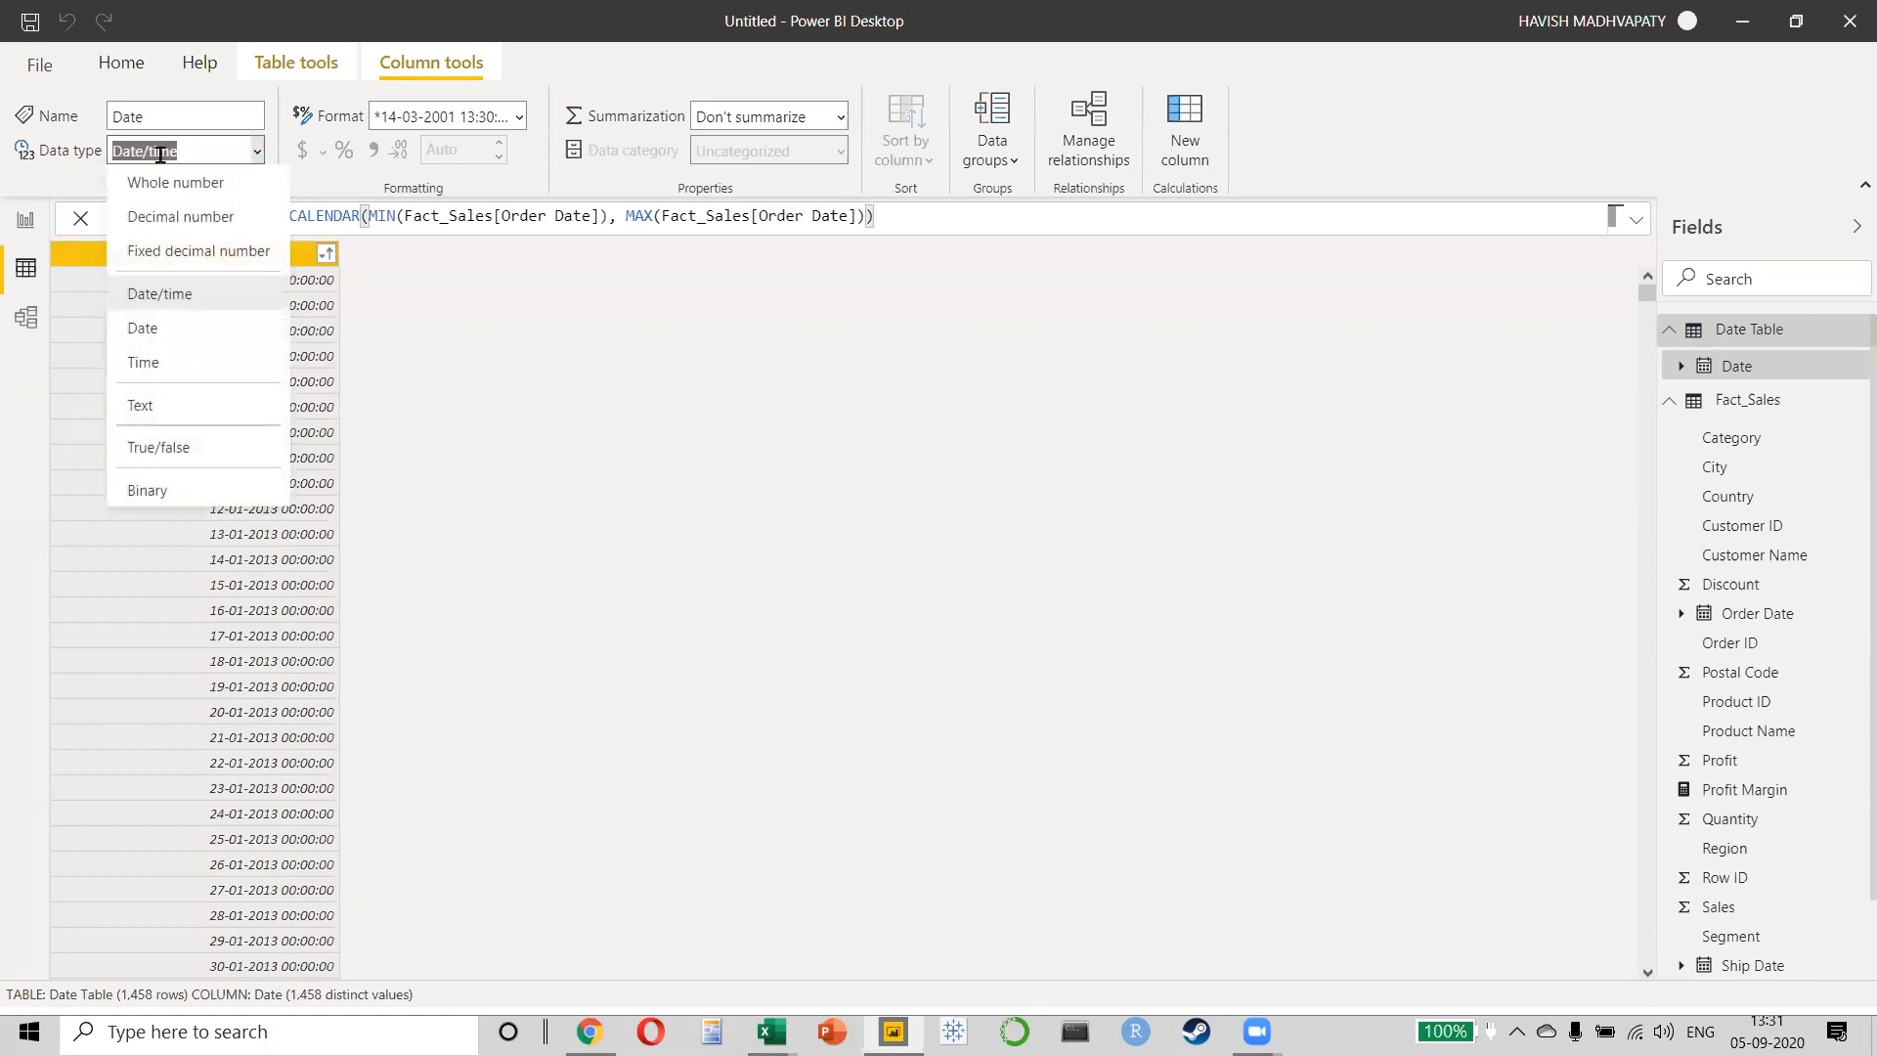
pyautogui.click(145, 329)
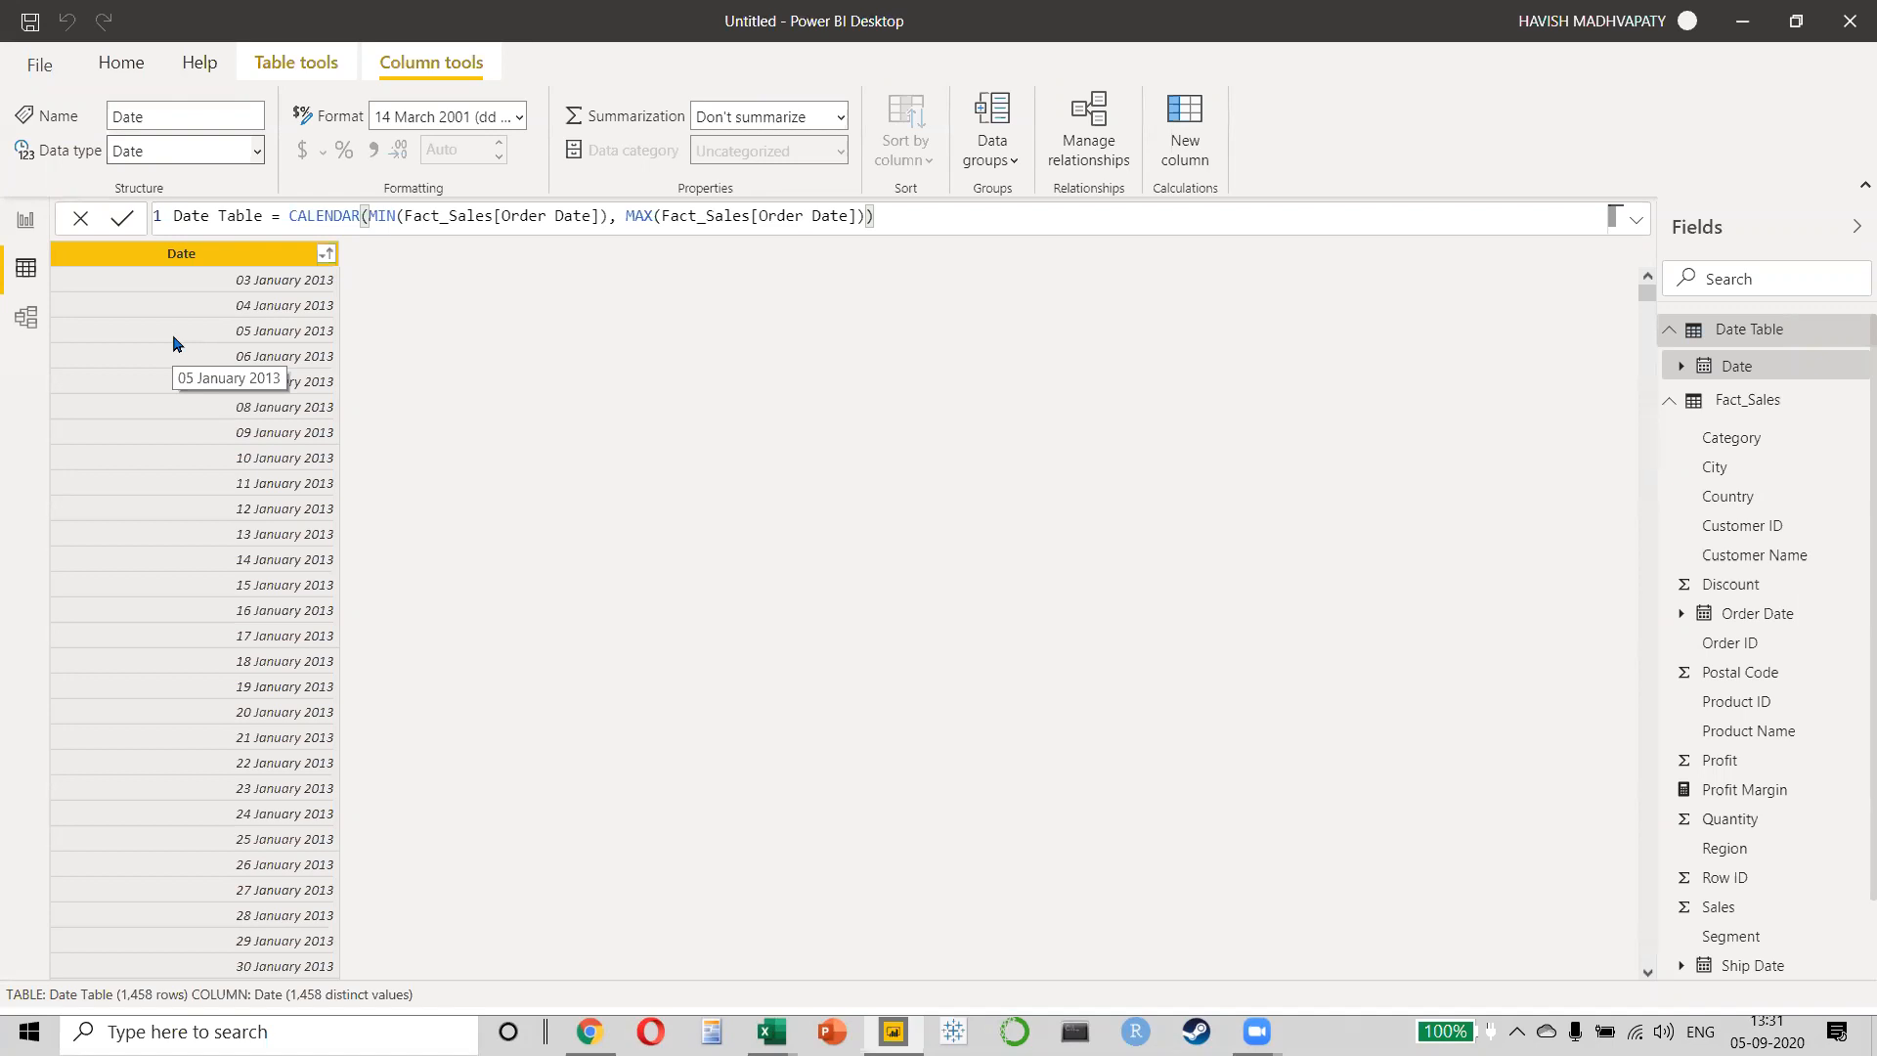
# - Switch to Chrome and search Google for vertipaq
pyautogui.hotkey('alt', 'Tab')
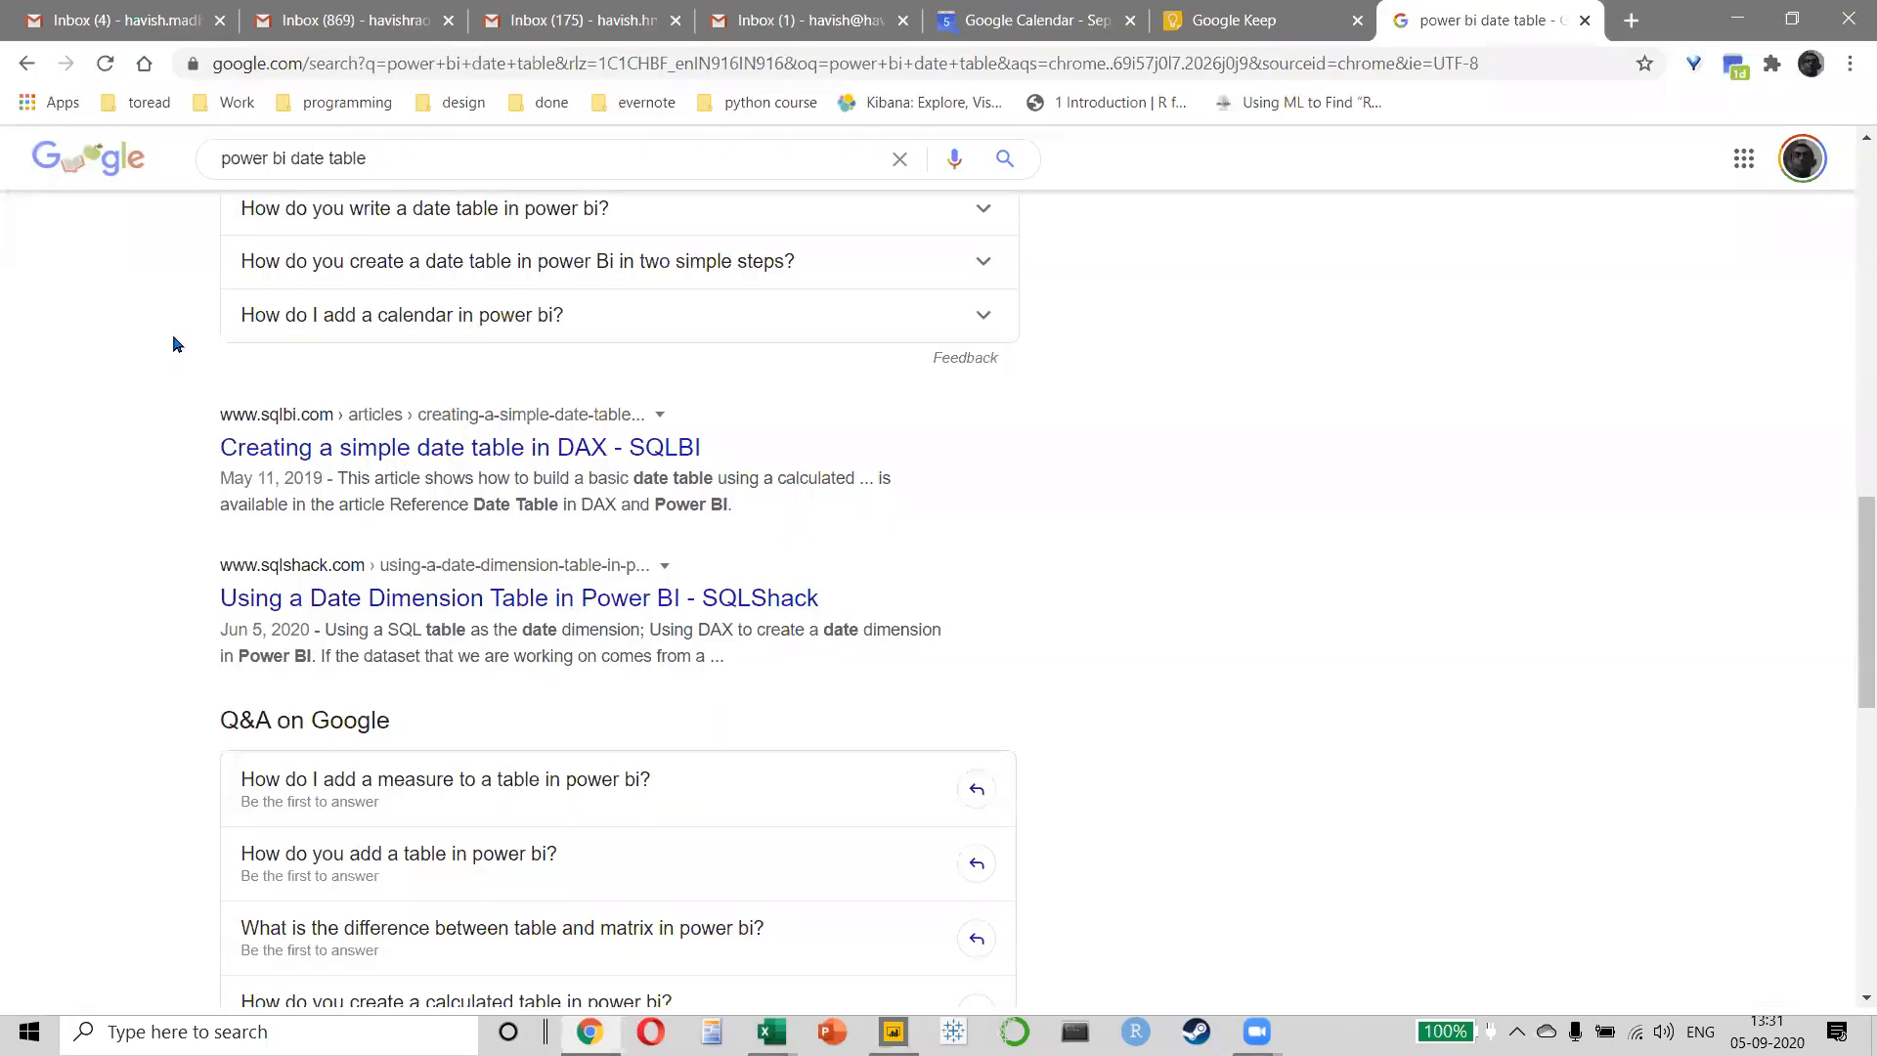
pyautogui.write('vertipaq')
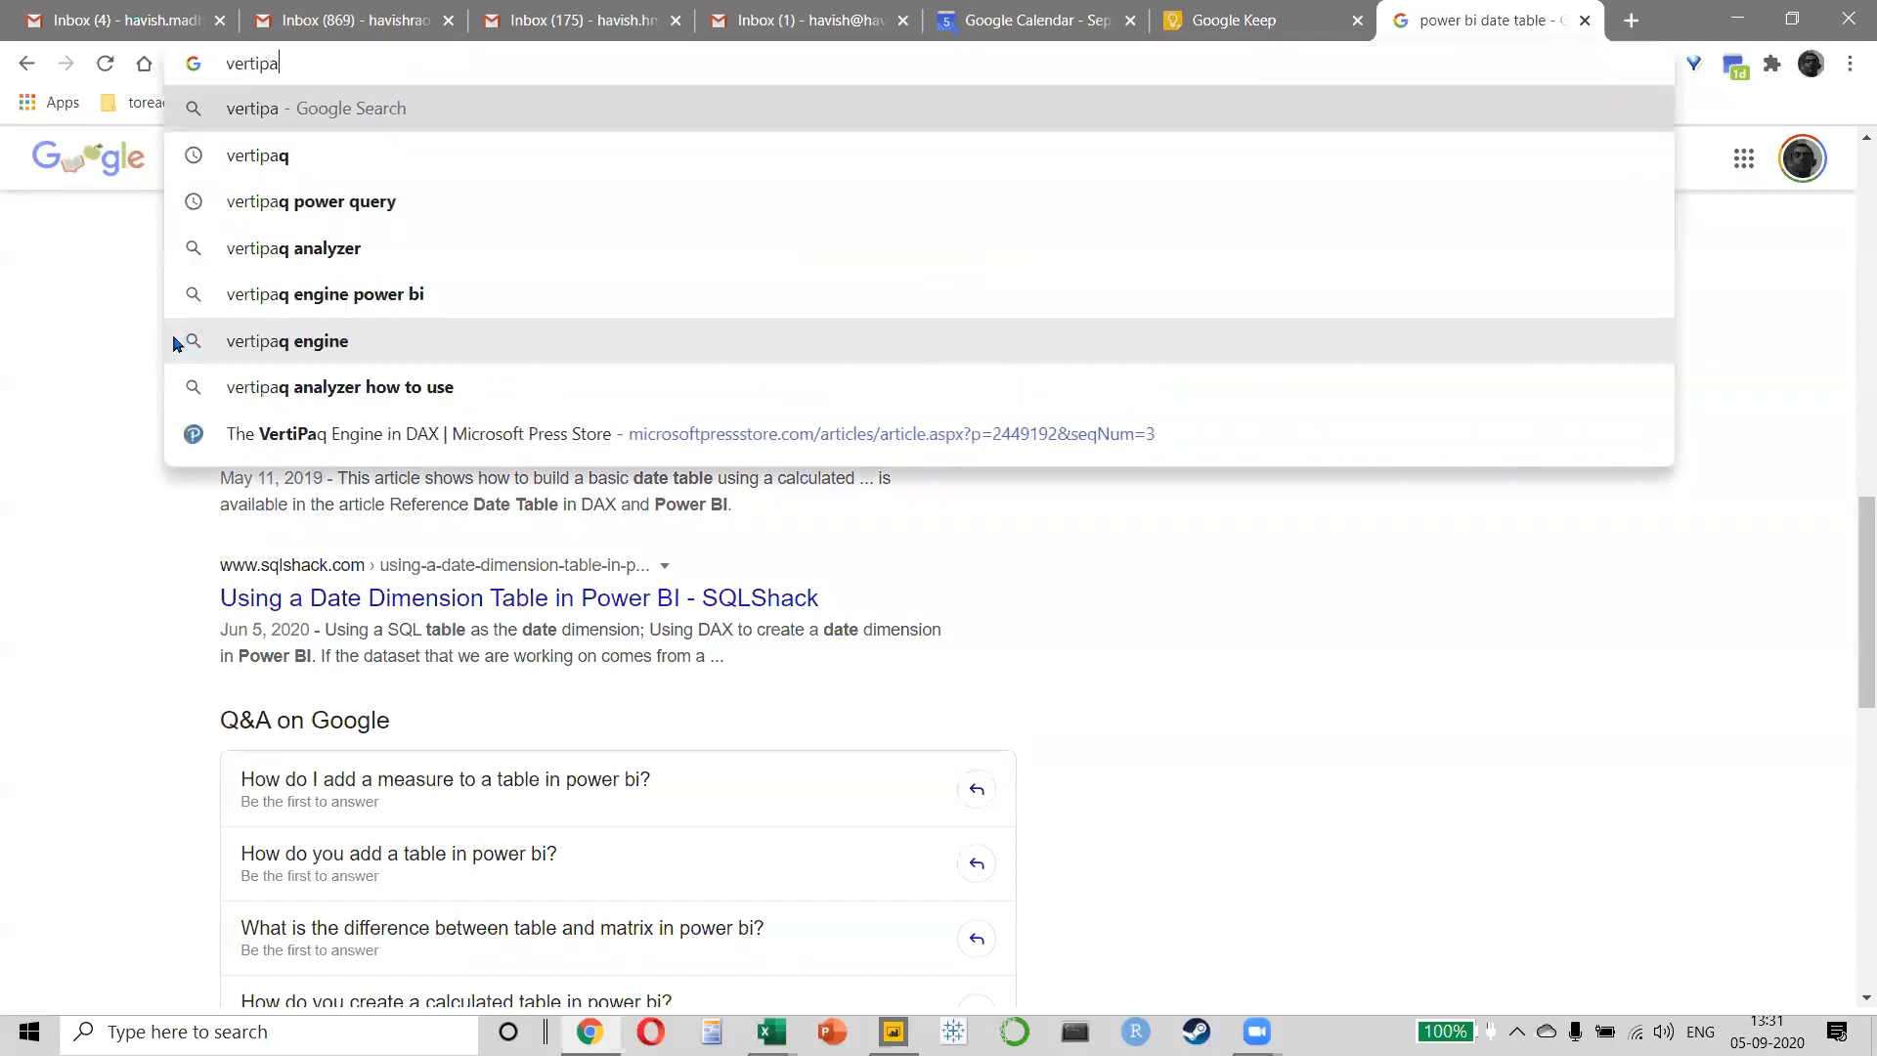
pyautogui.press('Return')
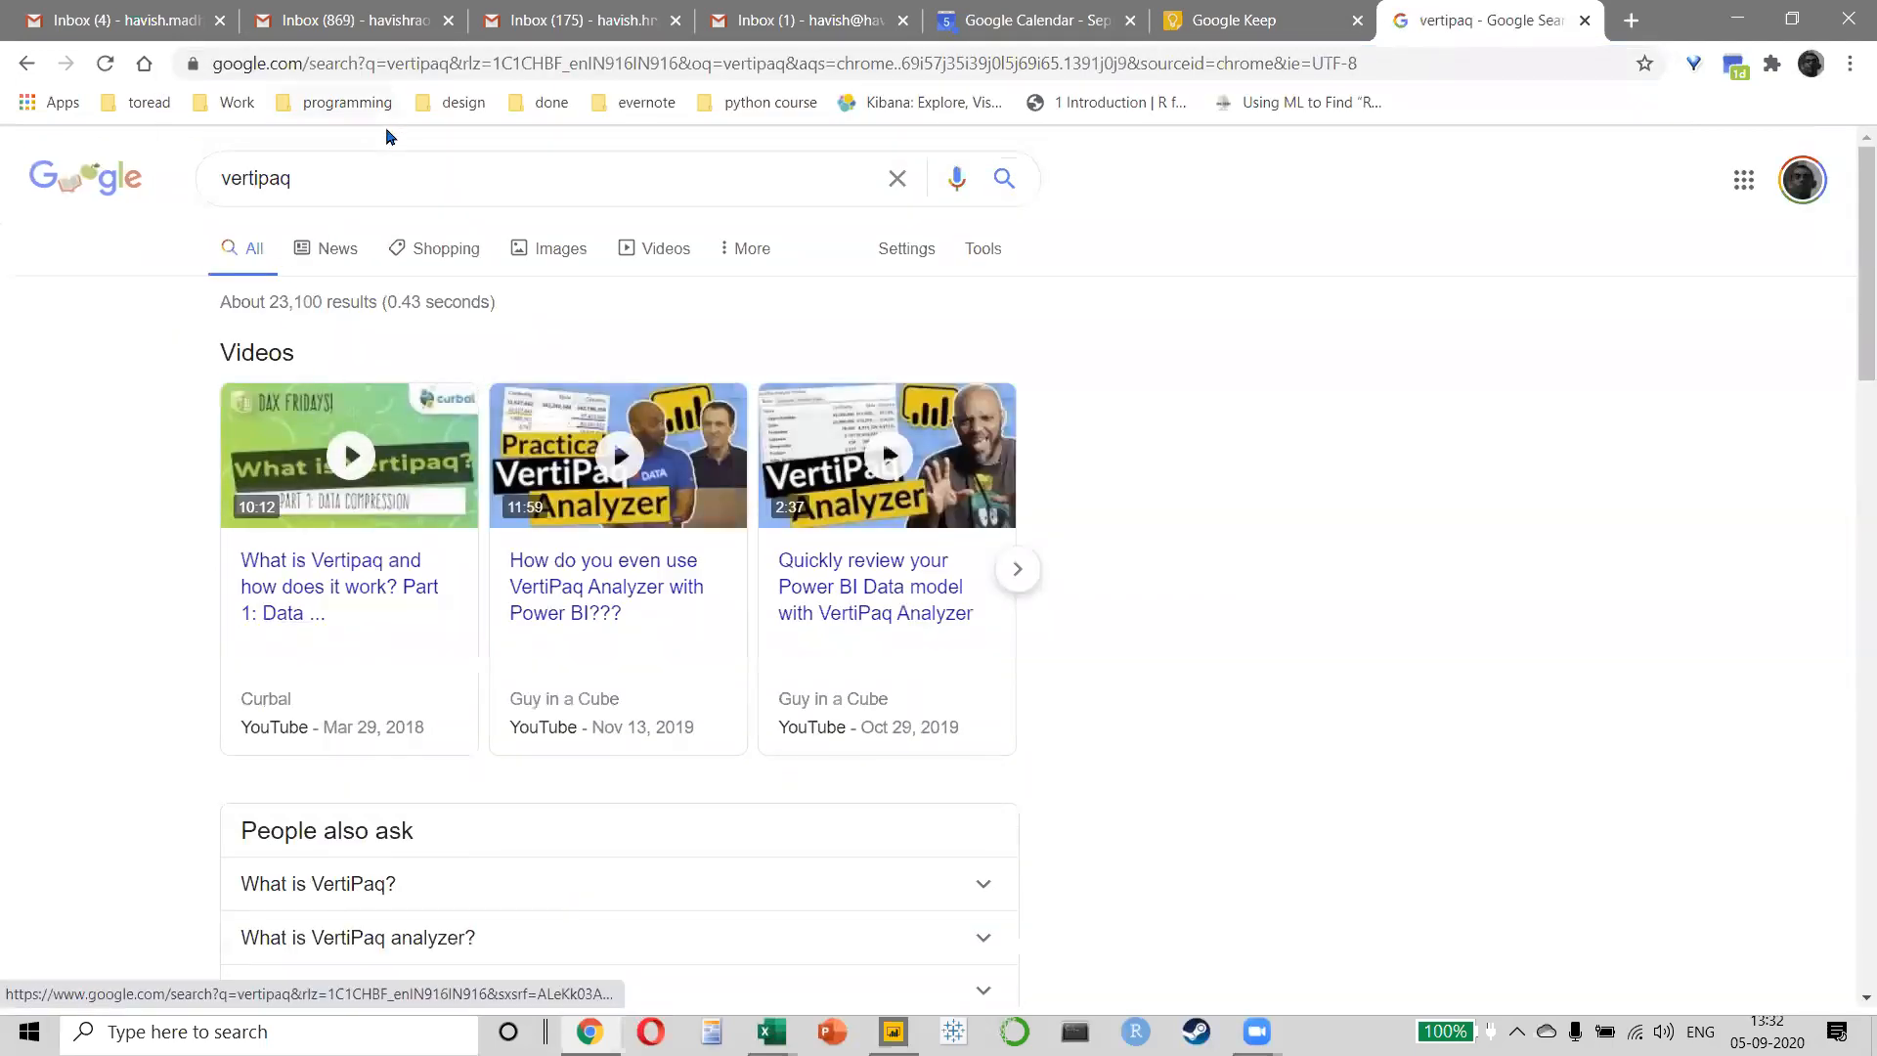
# - Replace the Google query and search for "xvelocity in-memory analytics engine"
pyautogui.click(346, 197)
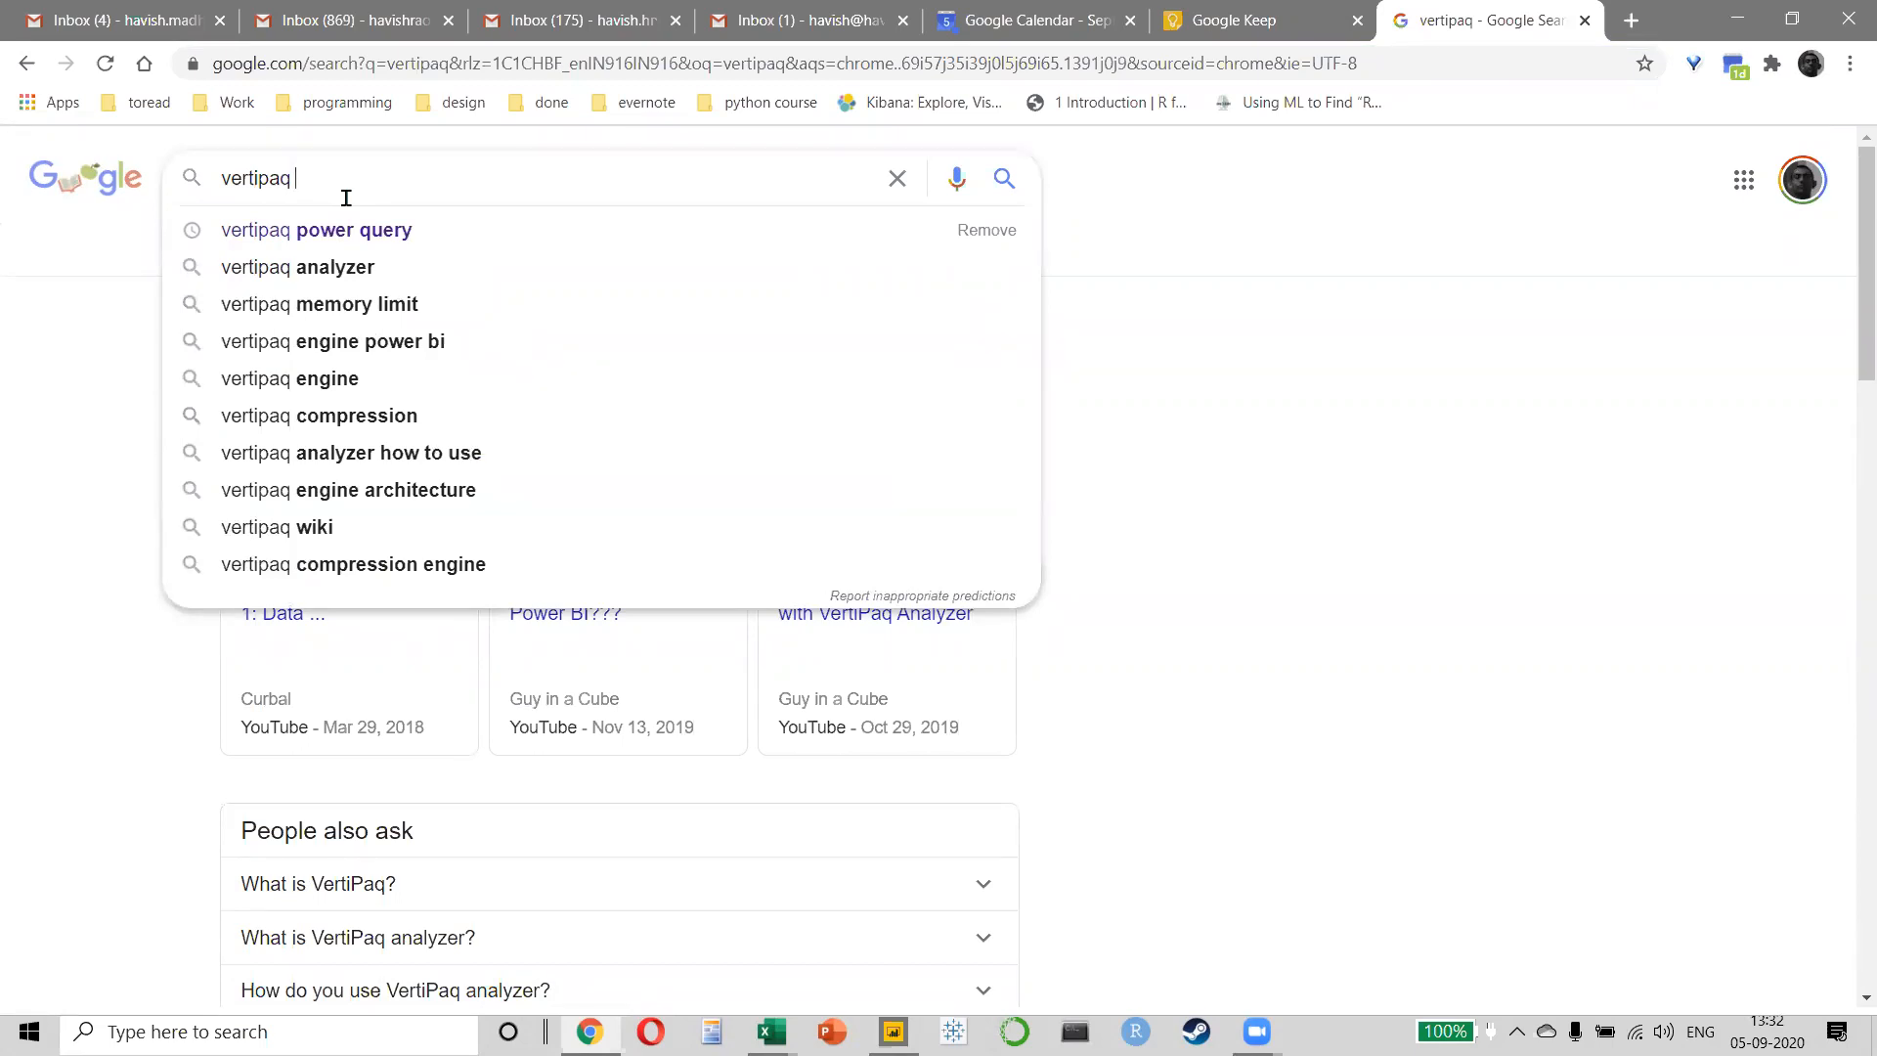
pyautogui.hotkey('ctrl', 'a')
pyautogui.write('in e')
pyautogui.press('BackSpace')
pyautogui.hotkey('ctrl', 'a')
pyautogui.write('xvel')
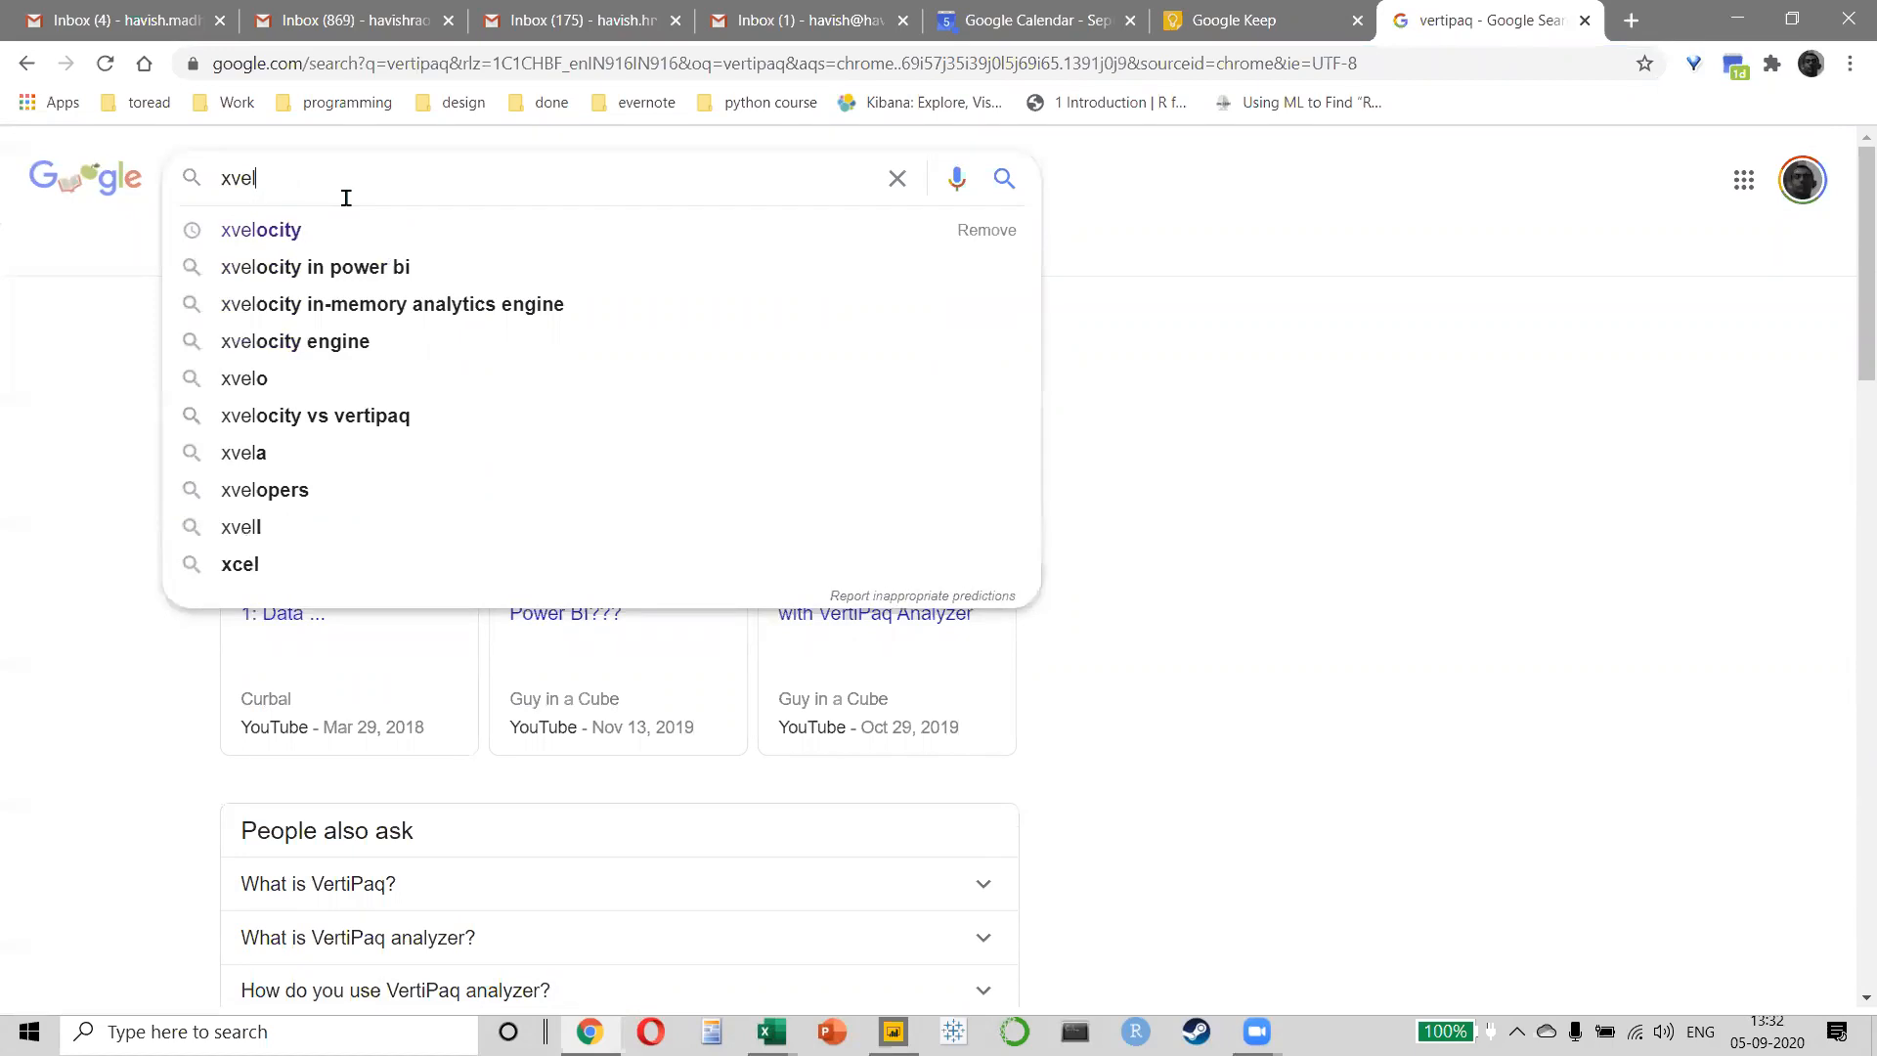
pyautogui.press('Down')
pyautogui.write('in')
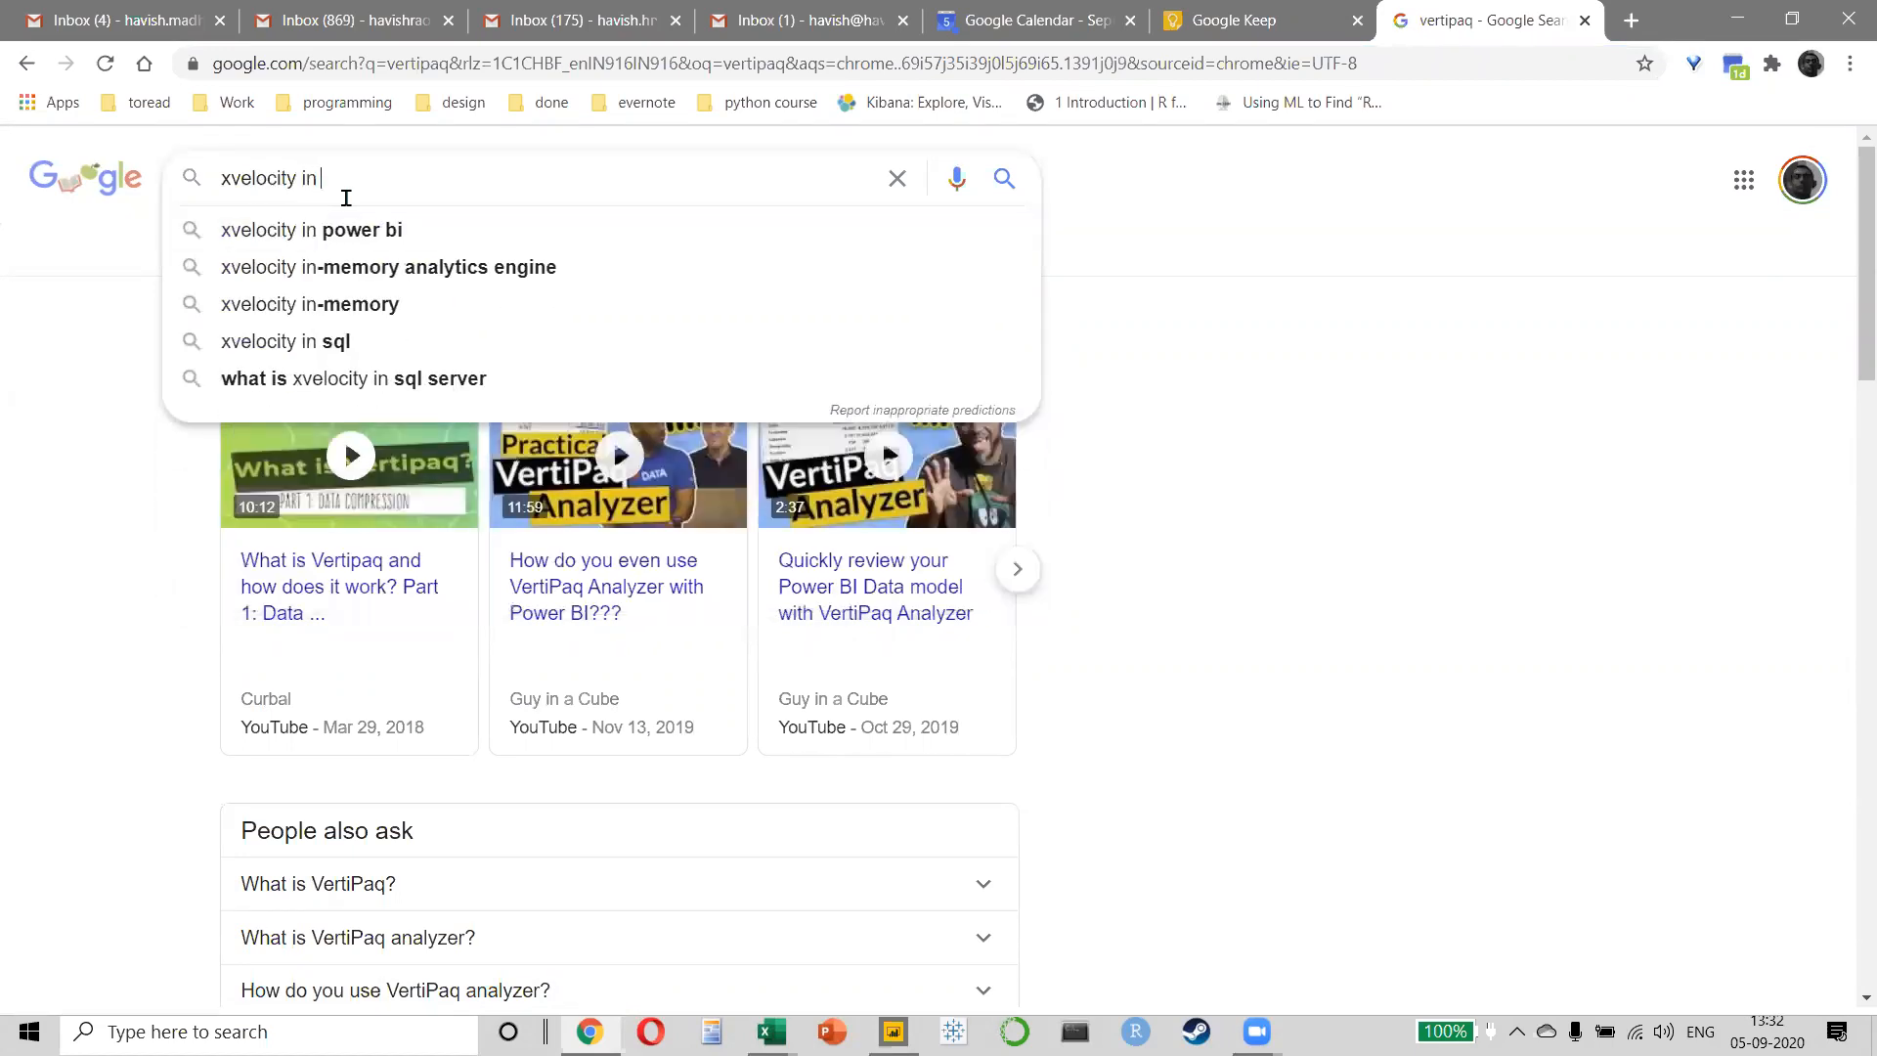
pyautogui.press('Down')
pyautogui.press('Down')
pyautogui.press('Return')
# - Copy the search phrase and add "xvelocity in-memory analytics engine" to cell A12 of Sheet2 in the Excel notes
pyautogui.moveTo(599, 175); pyautogui.dragTo(227, 191)
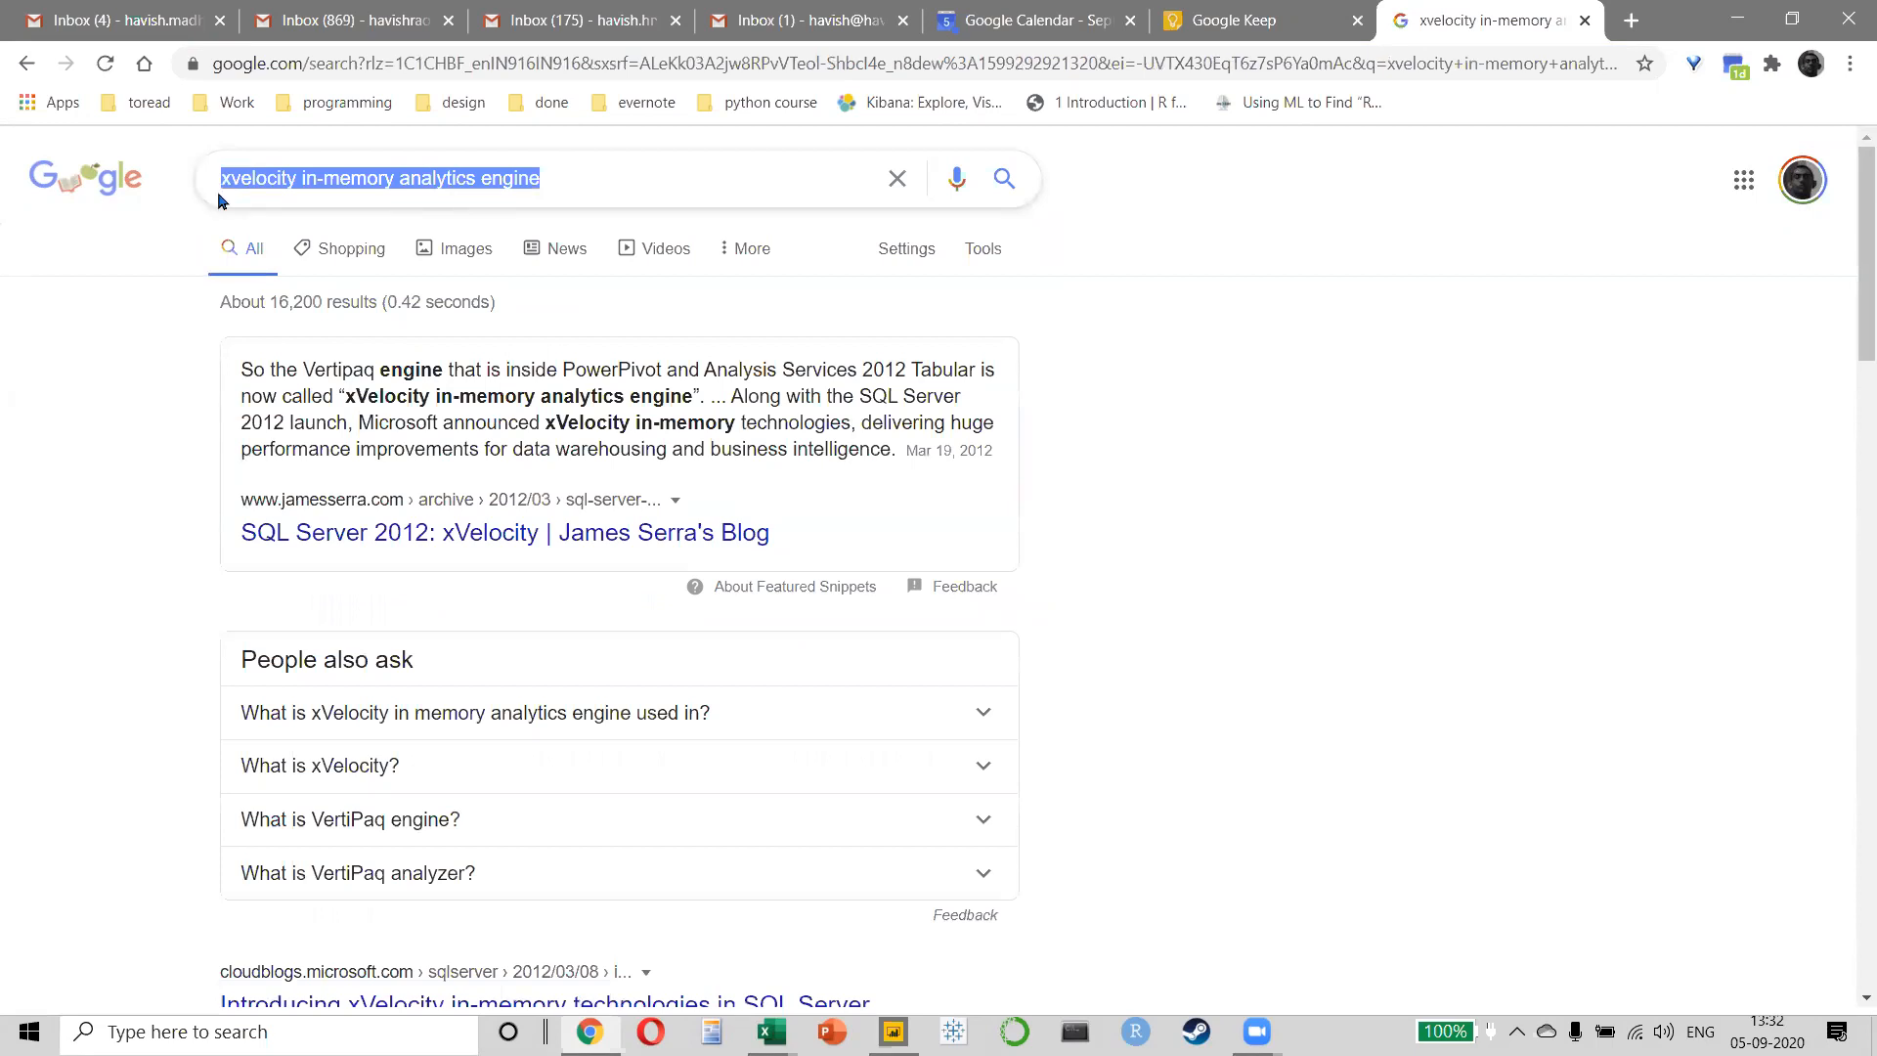
pyautogui.hotkey('alt', 'Tab')
pyautogui.press('Tab')
pyautogui.press('Tab')
pyautogui.press('Tab')
pyautogui.press('Left')
pyautogui.write('xvelocity in-memory analytics engine')
# - Switch back to Chrome, search Google for vertipaq again and point out the Curbal video on how it works
pyautogui.hotkey('alt', 'Tab')
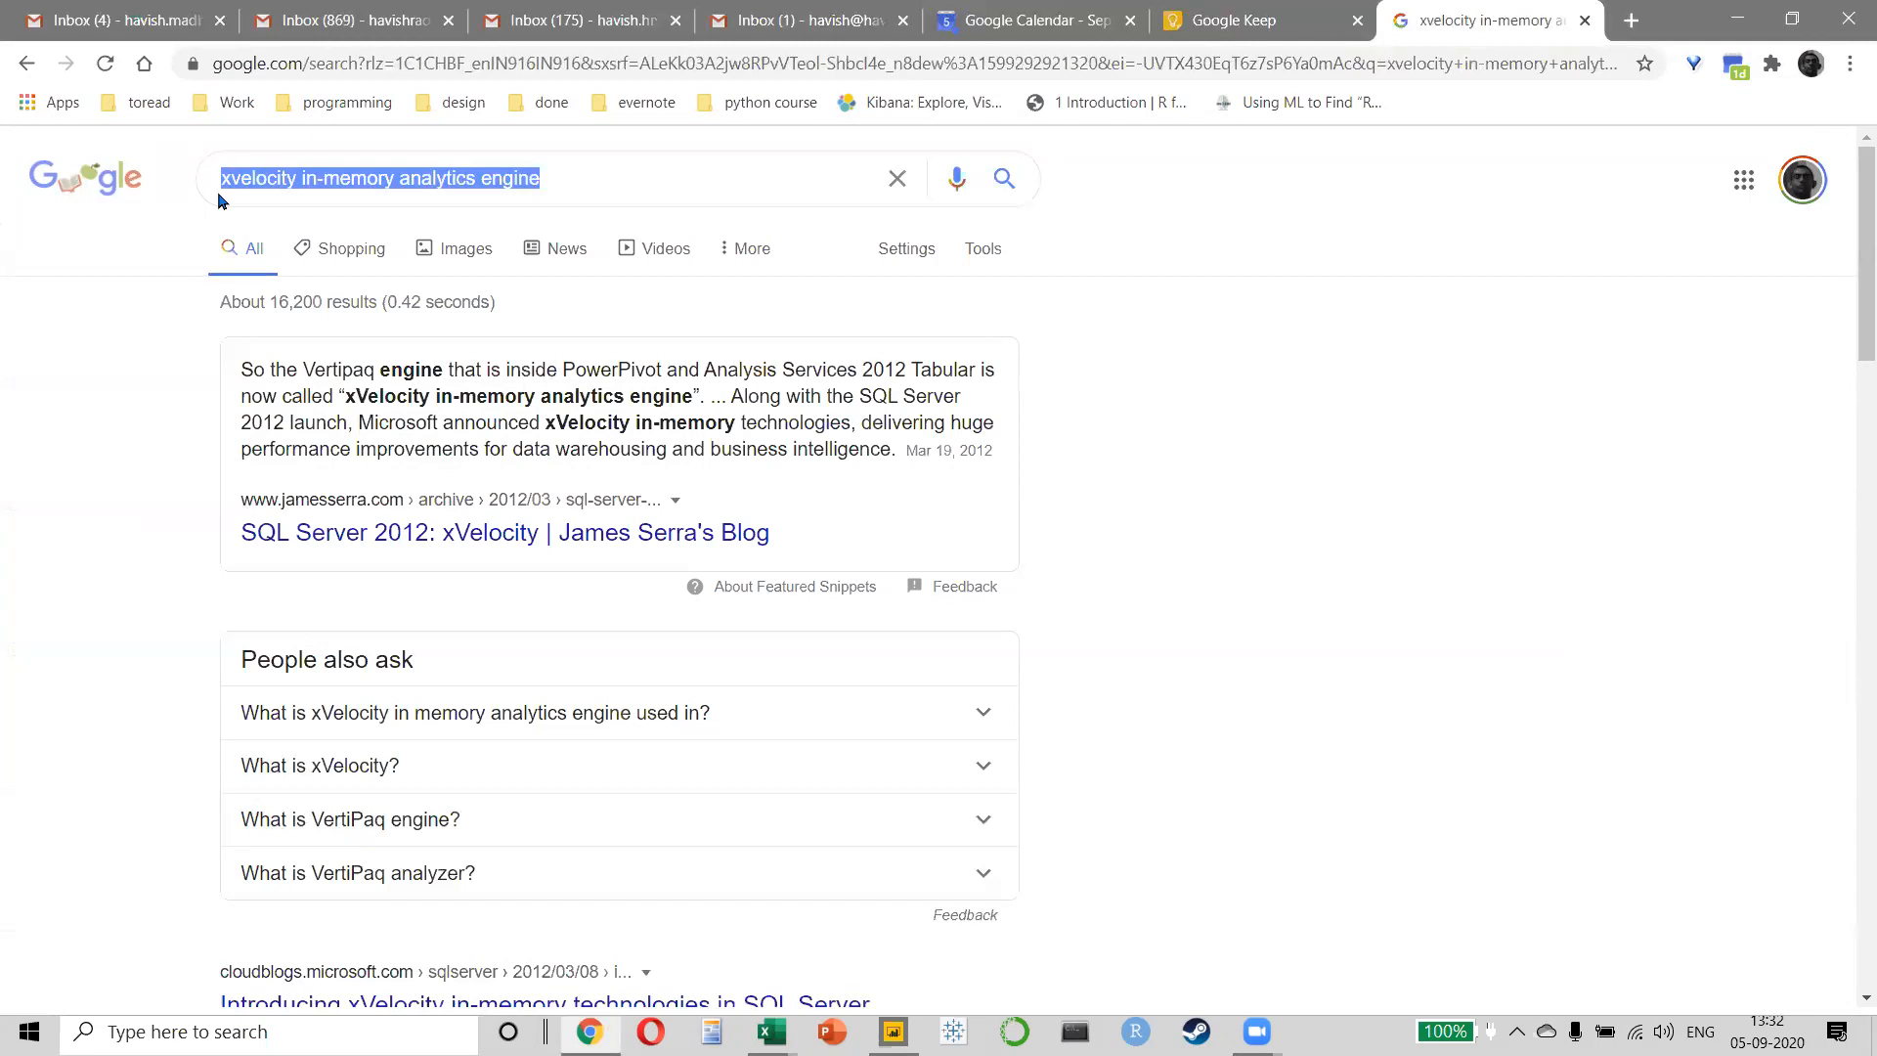
pyautogui.write('vertipaq')
pyautogui.press('Return')
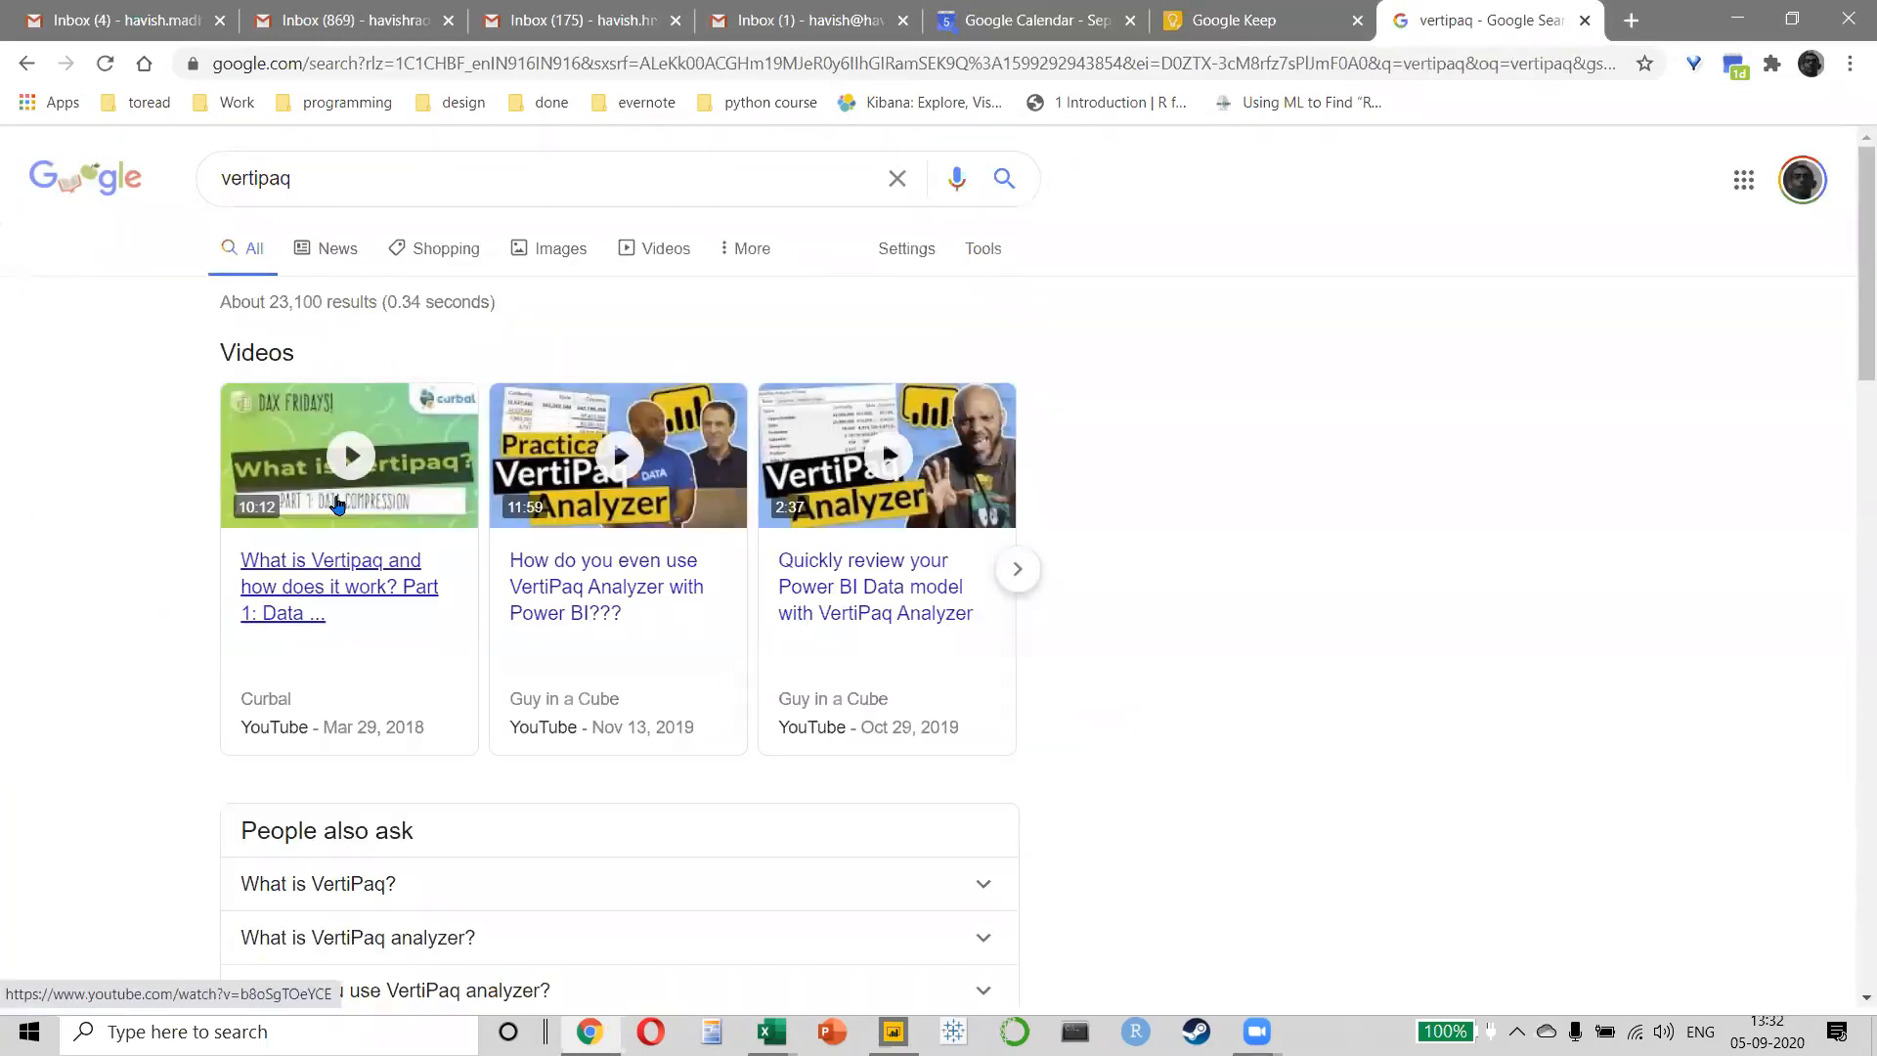
pyautogui.click(293, 589)
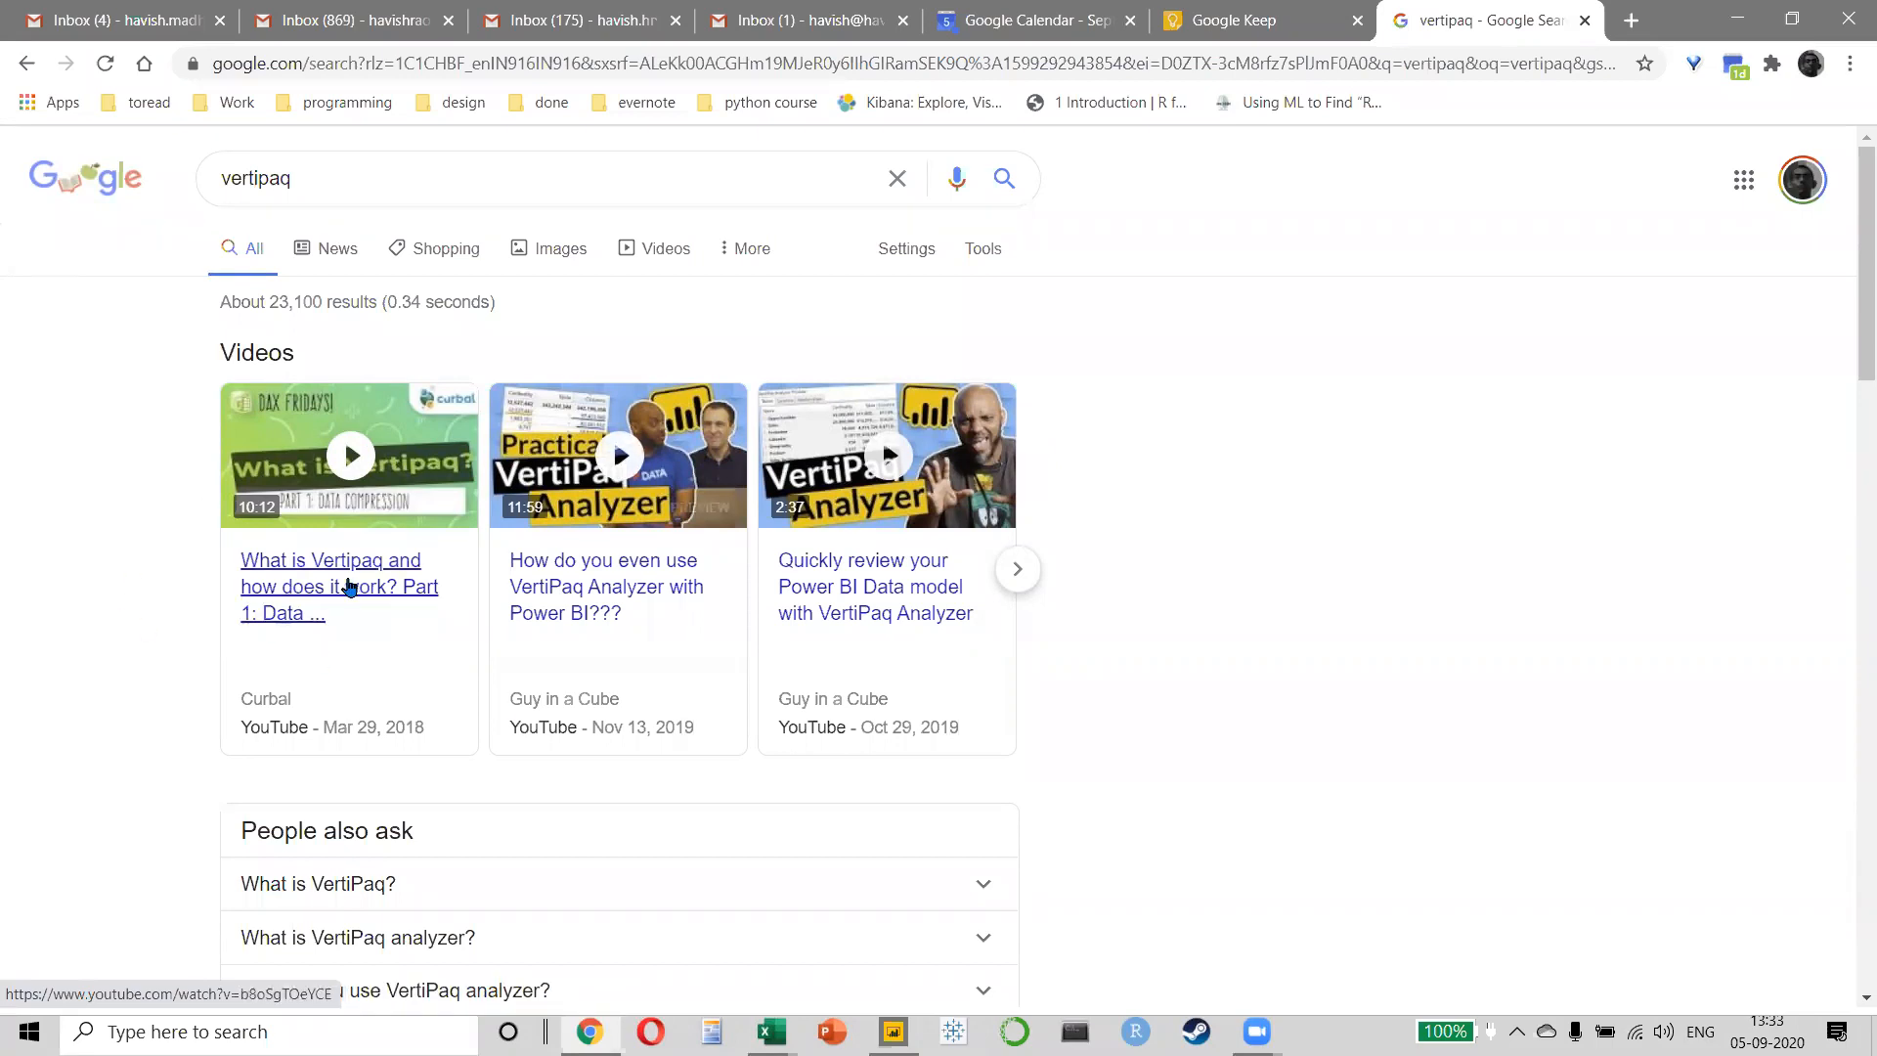
# - Switch to the Excel notes and enter "vertipaq" in cell A13
pyautogui.hotkey('alt', 'Tab')
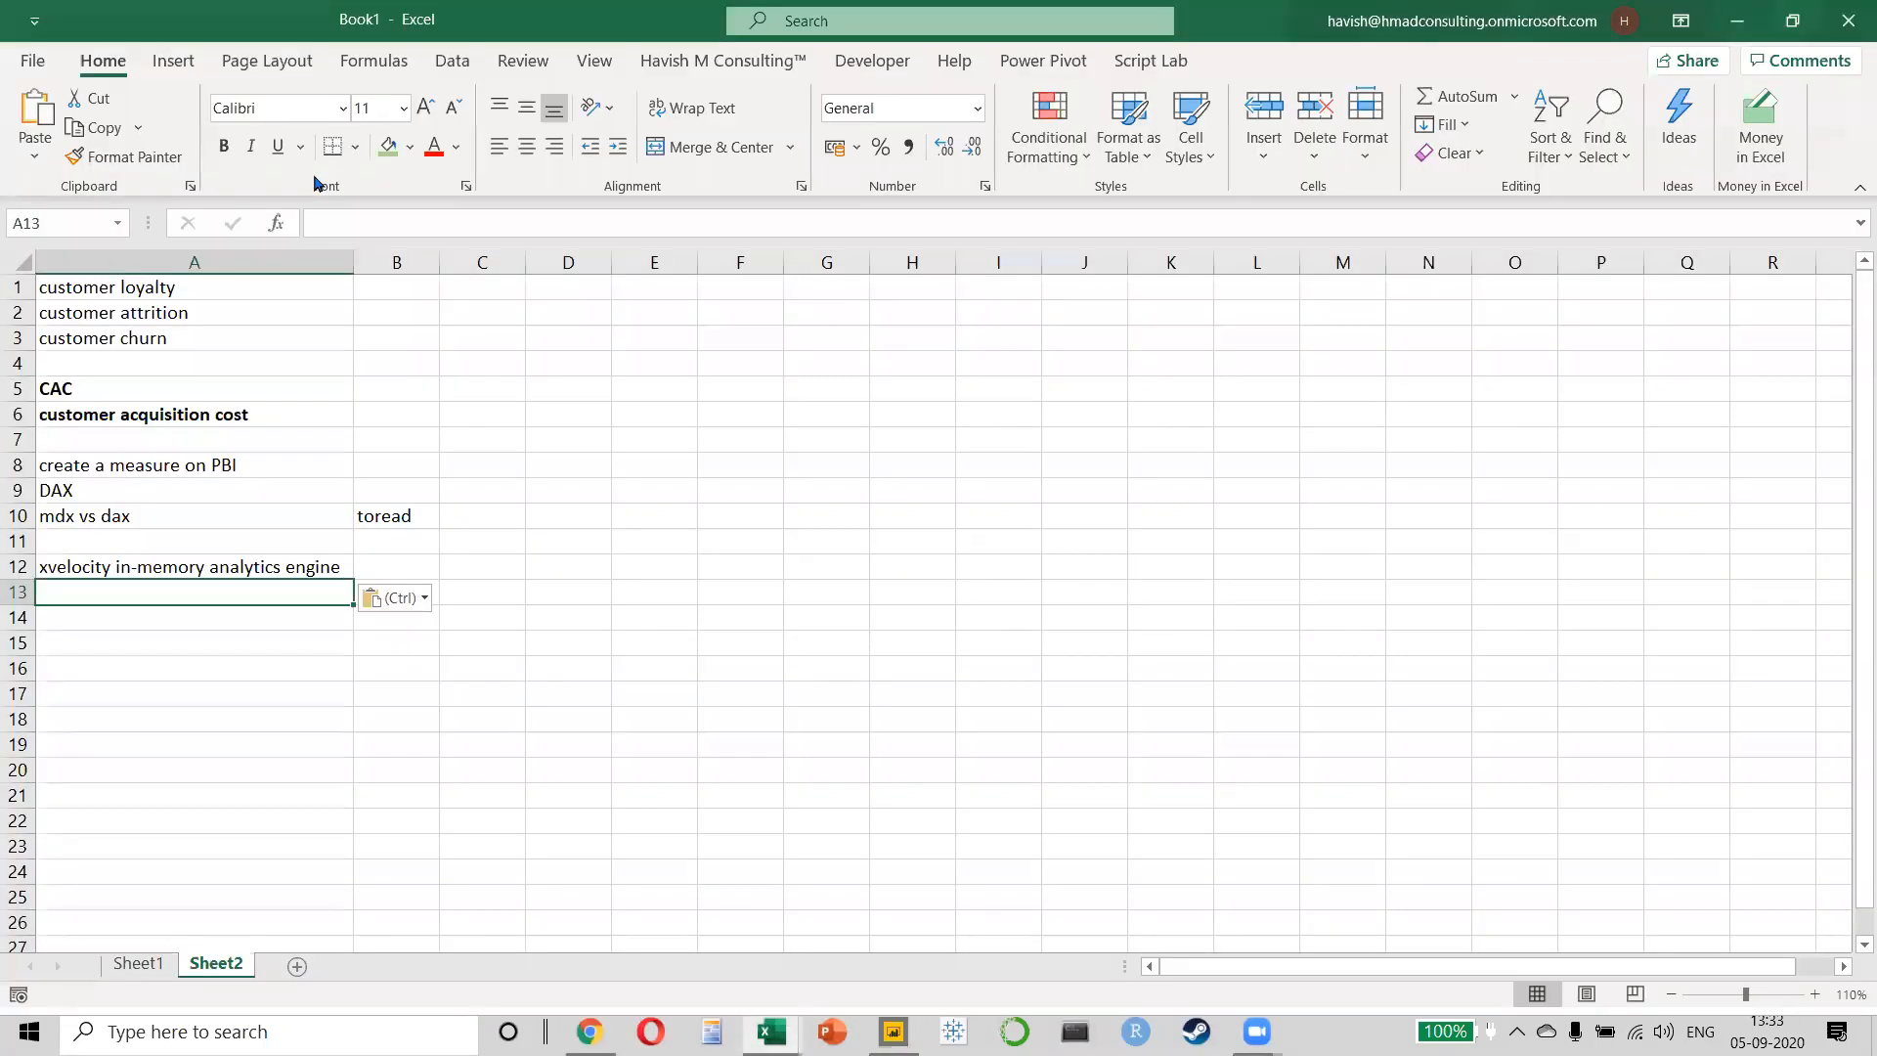
pyautogui.write('vertipaq')
pyautogui.press('Return')
# - Check the video's channel name in Chrome and enter "video: curbal" in cell B13 of the Excel notes
pyautogui.hotkey('alt', 'Tab')
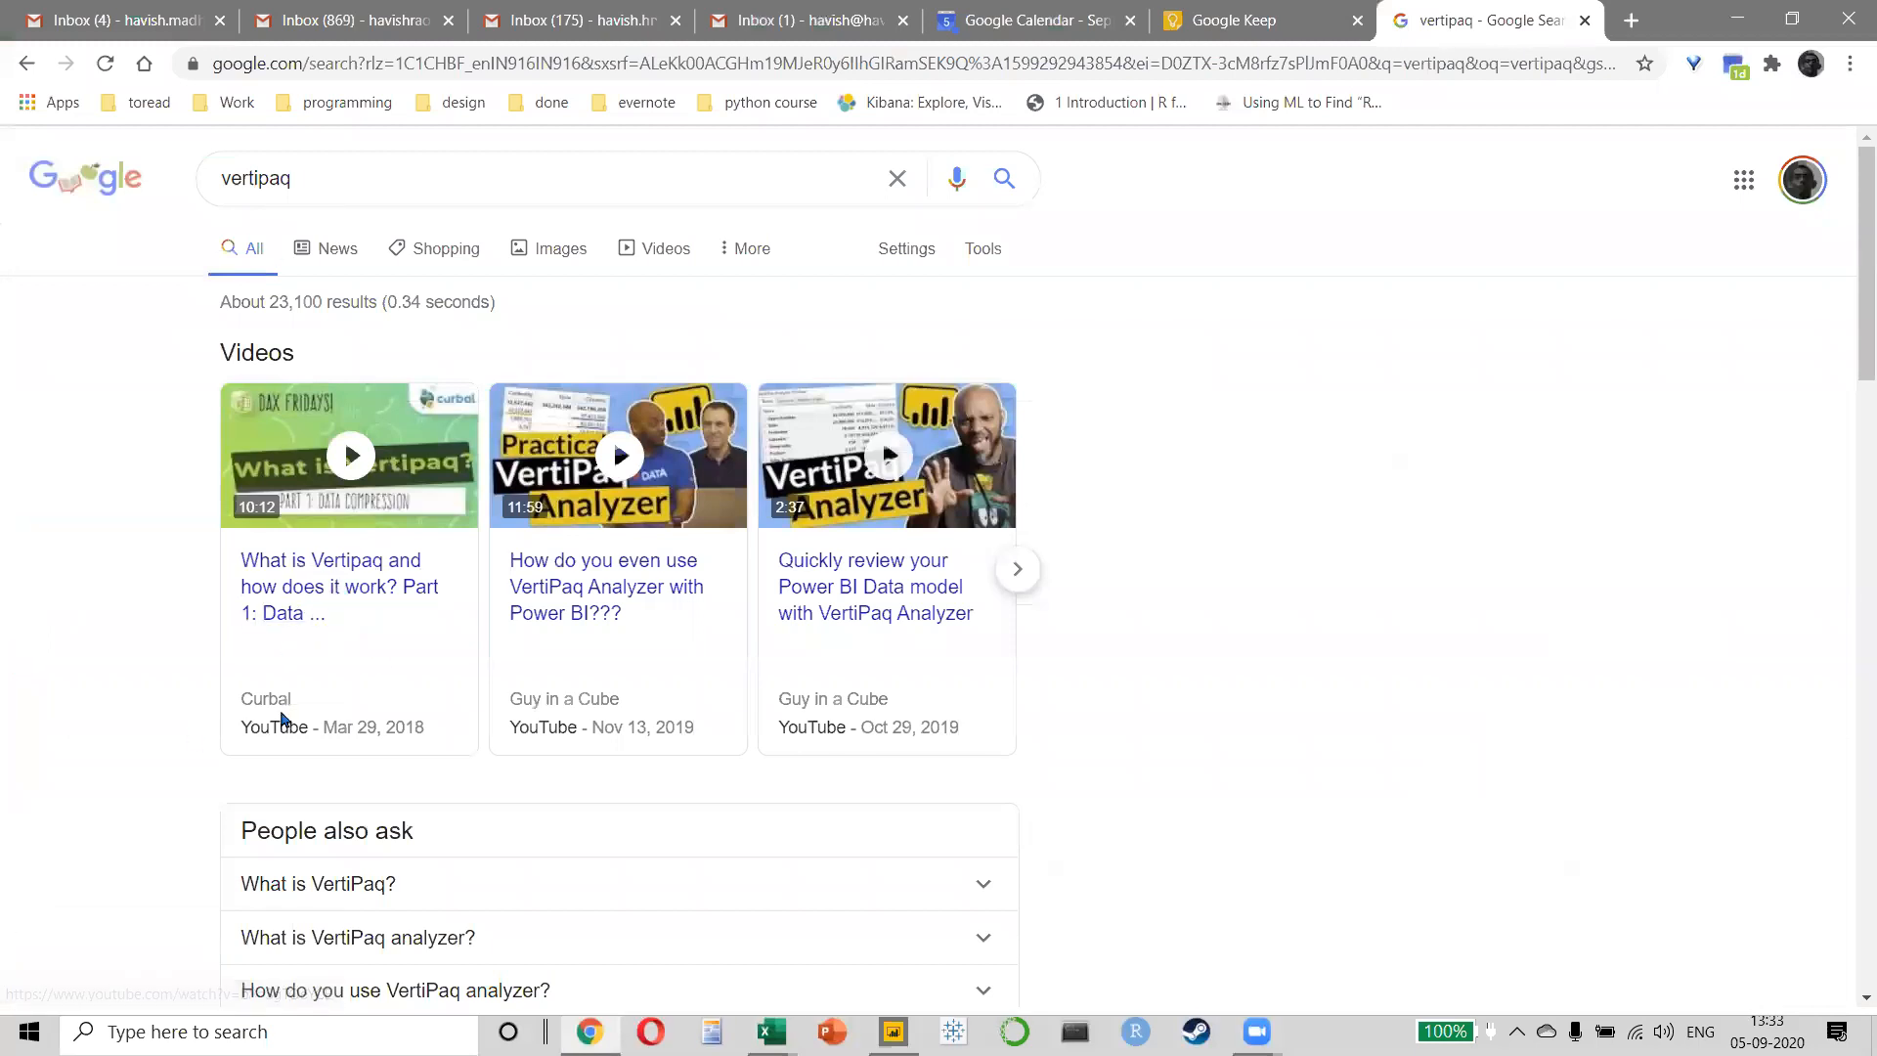
pyautogui.hotkey('alt', 'Tab')
pyautogui.press('Right')
pyautogui.press('Up')
pyautogui.write('video')
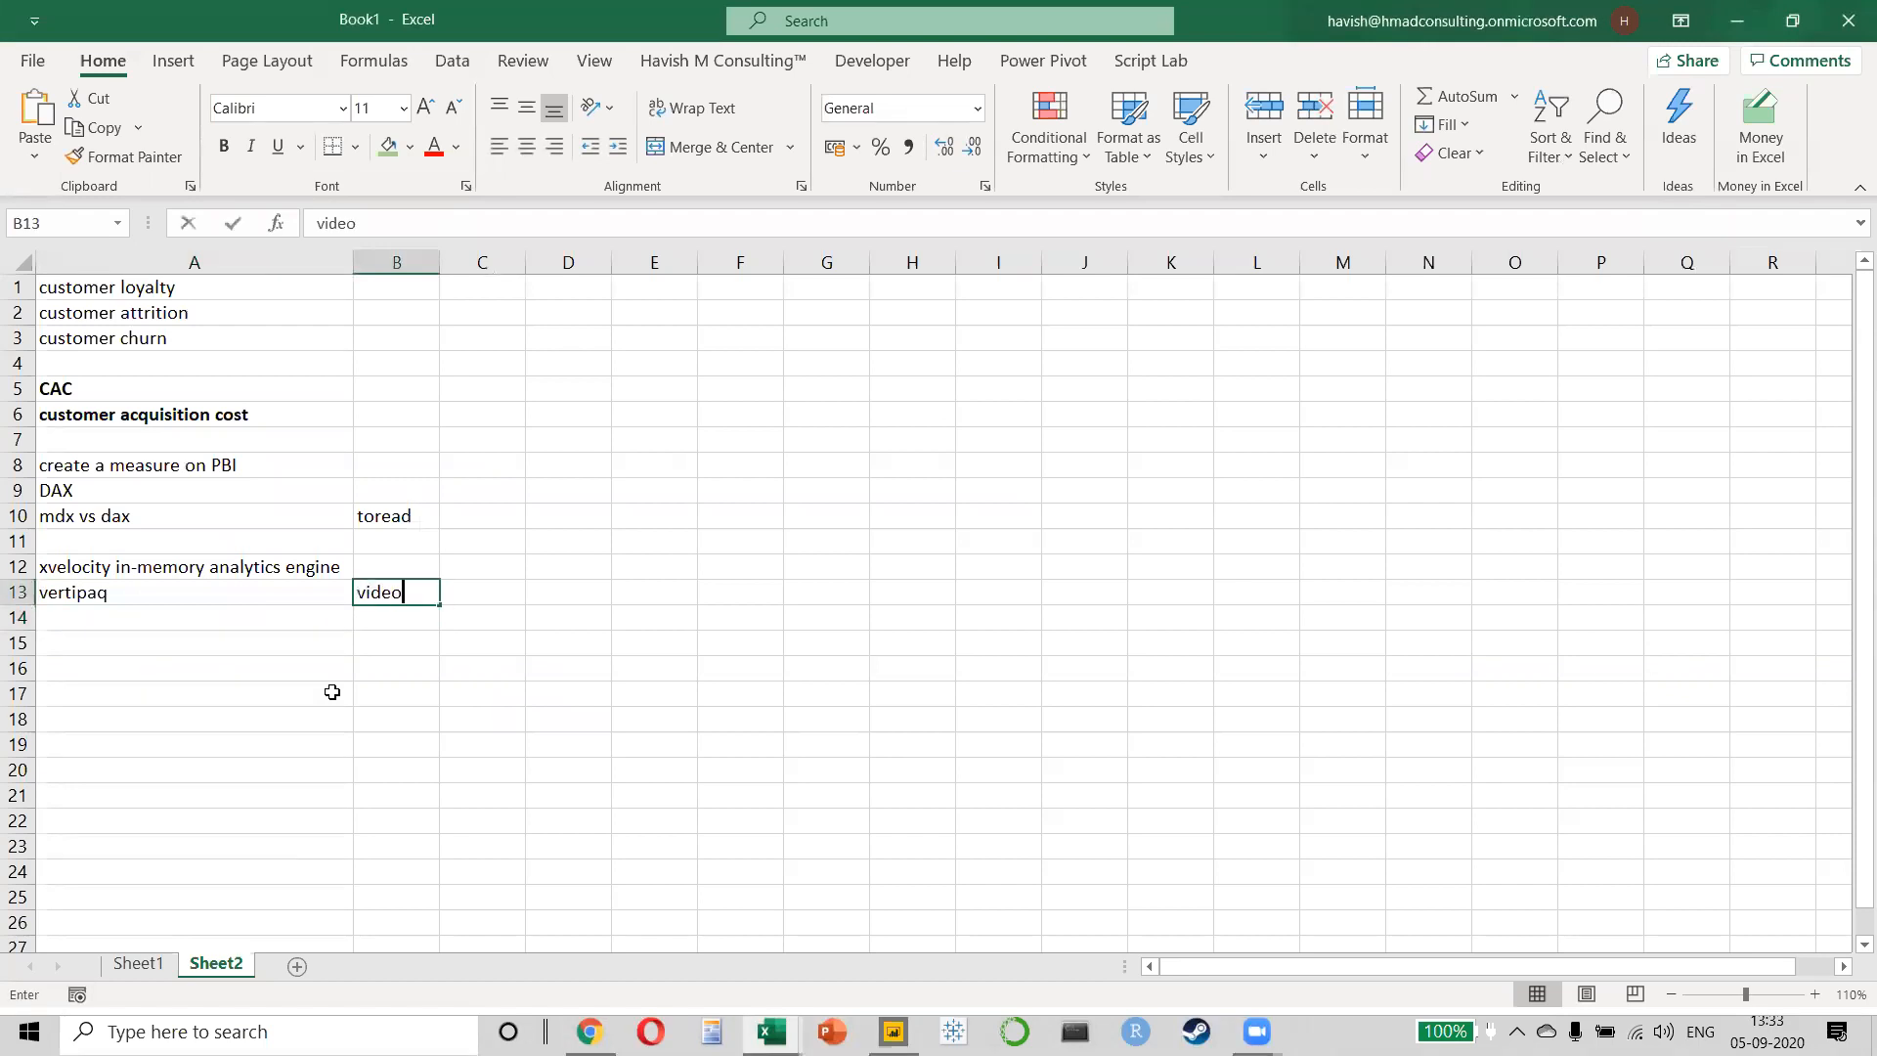
pyautogui.write('/; curl')
pyautogui.press('BackSpace')
pyautogui.press('BackSpace')
pyautogui.press('BackSpace')
pyautogui.press('BackSpace')
pyautogui.press('BackSpace')
pyautogui.press('BackSpace')
pyautogui.press('BackSpace')
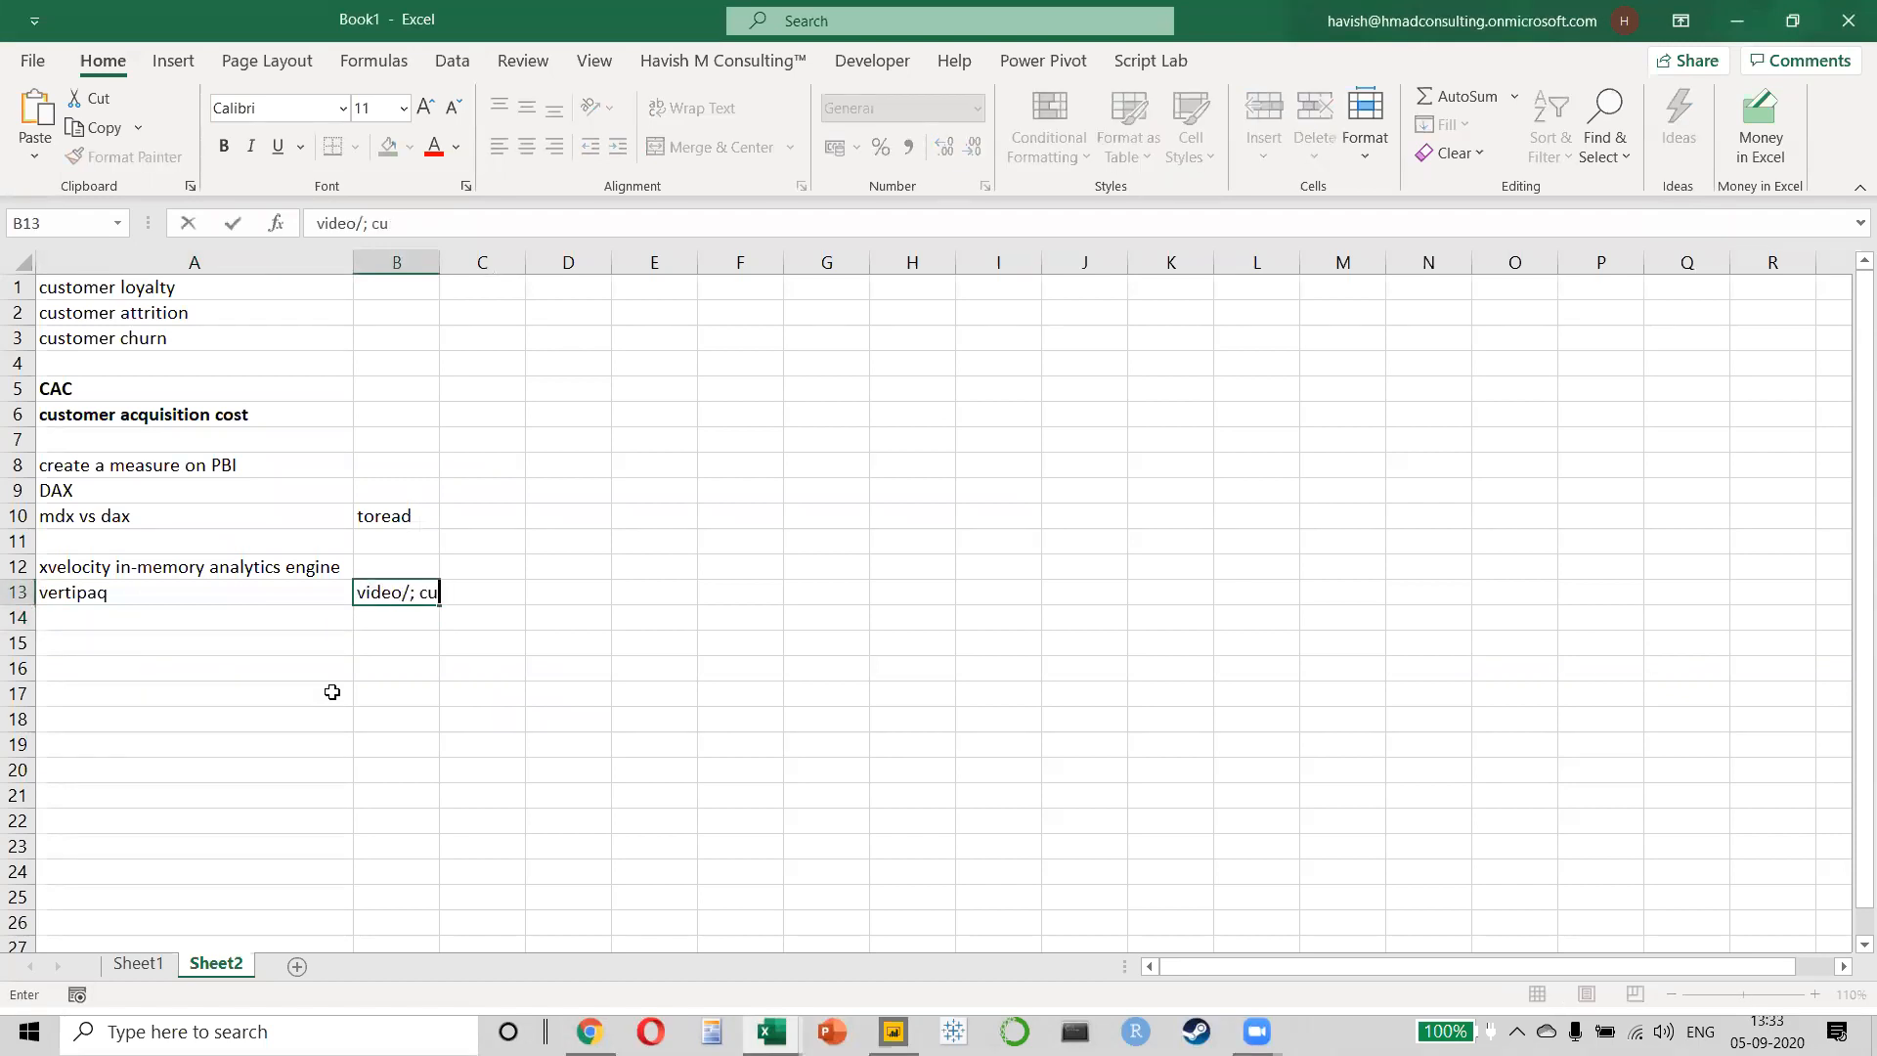
pyautogui.write(': curbal')
pyautogui.press('Return')
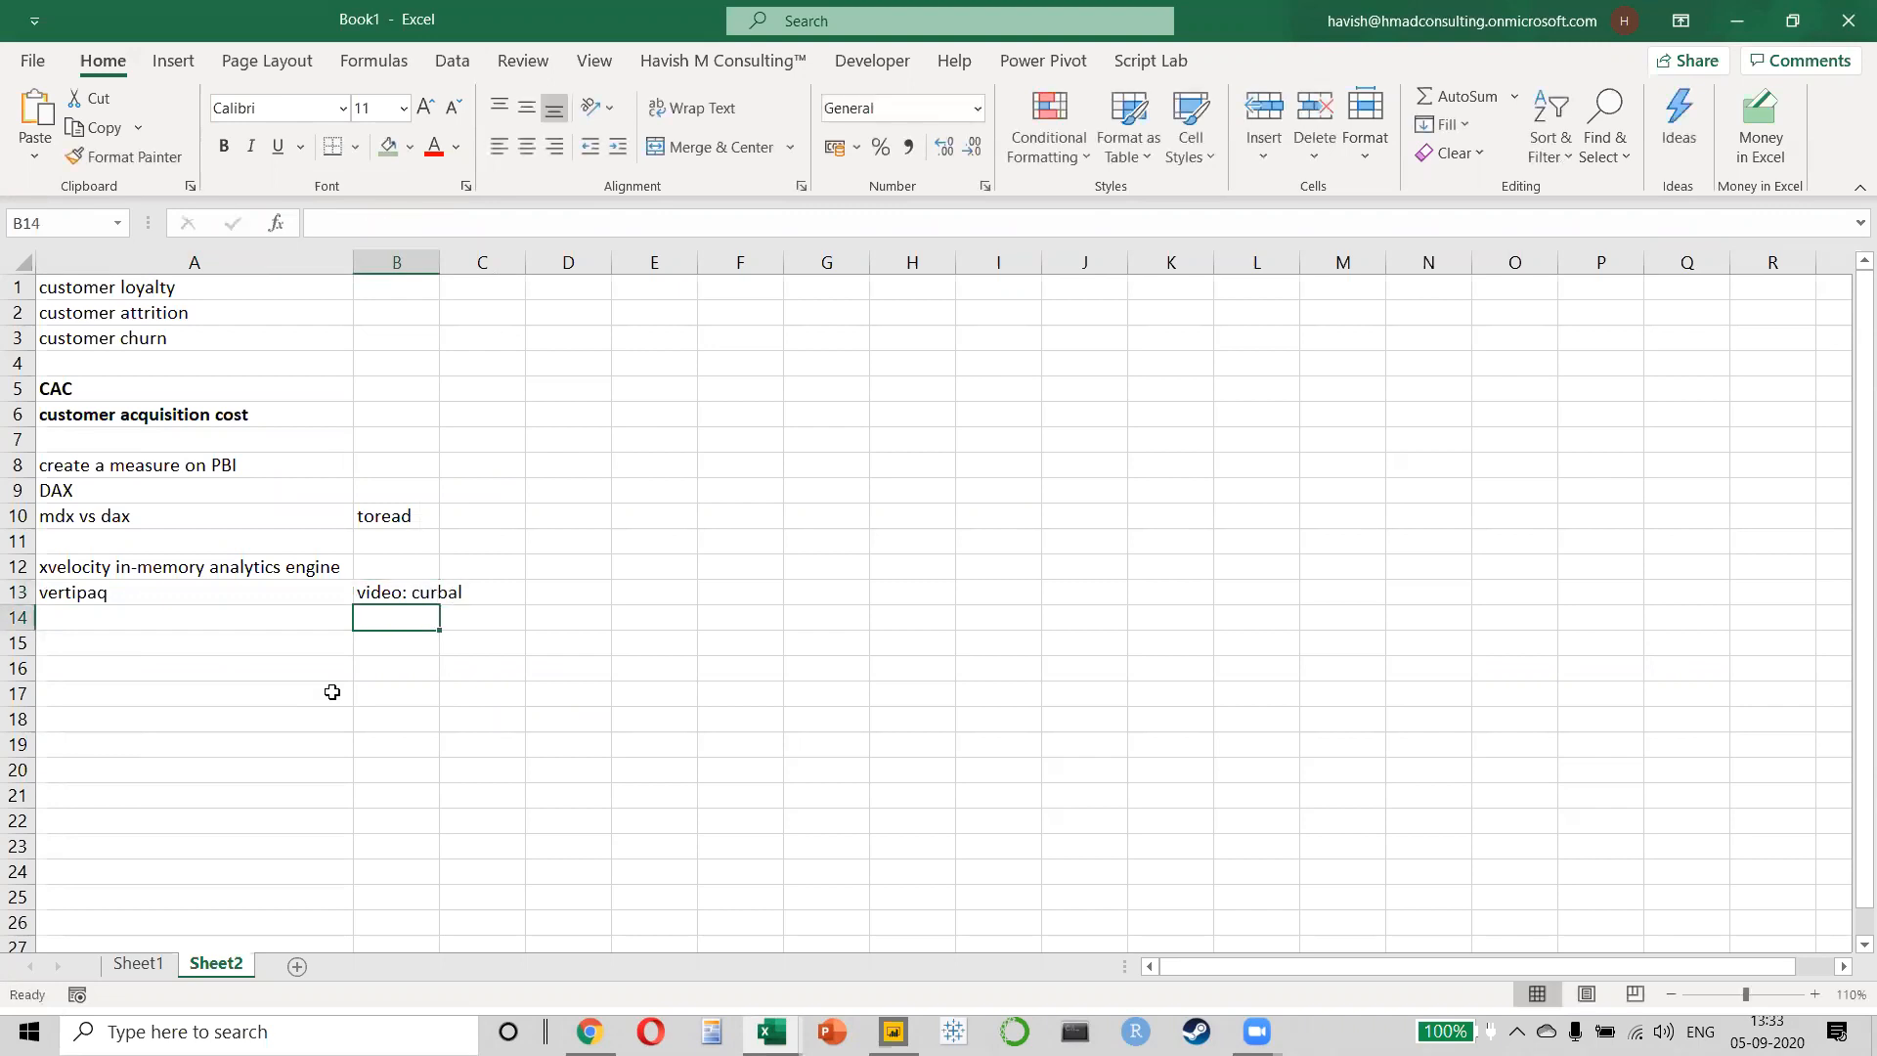
# - Switch to Power BI Desktop, open the report view and add a new blank report page
pyautogui.hotkey('alt', 'Tab')
pyautogui.press('Tab')
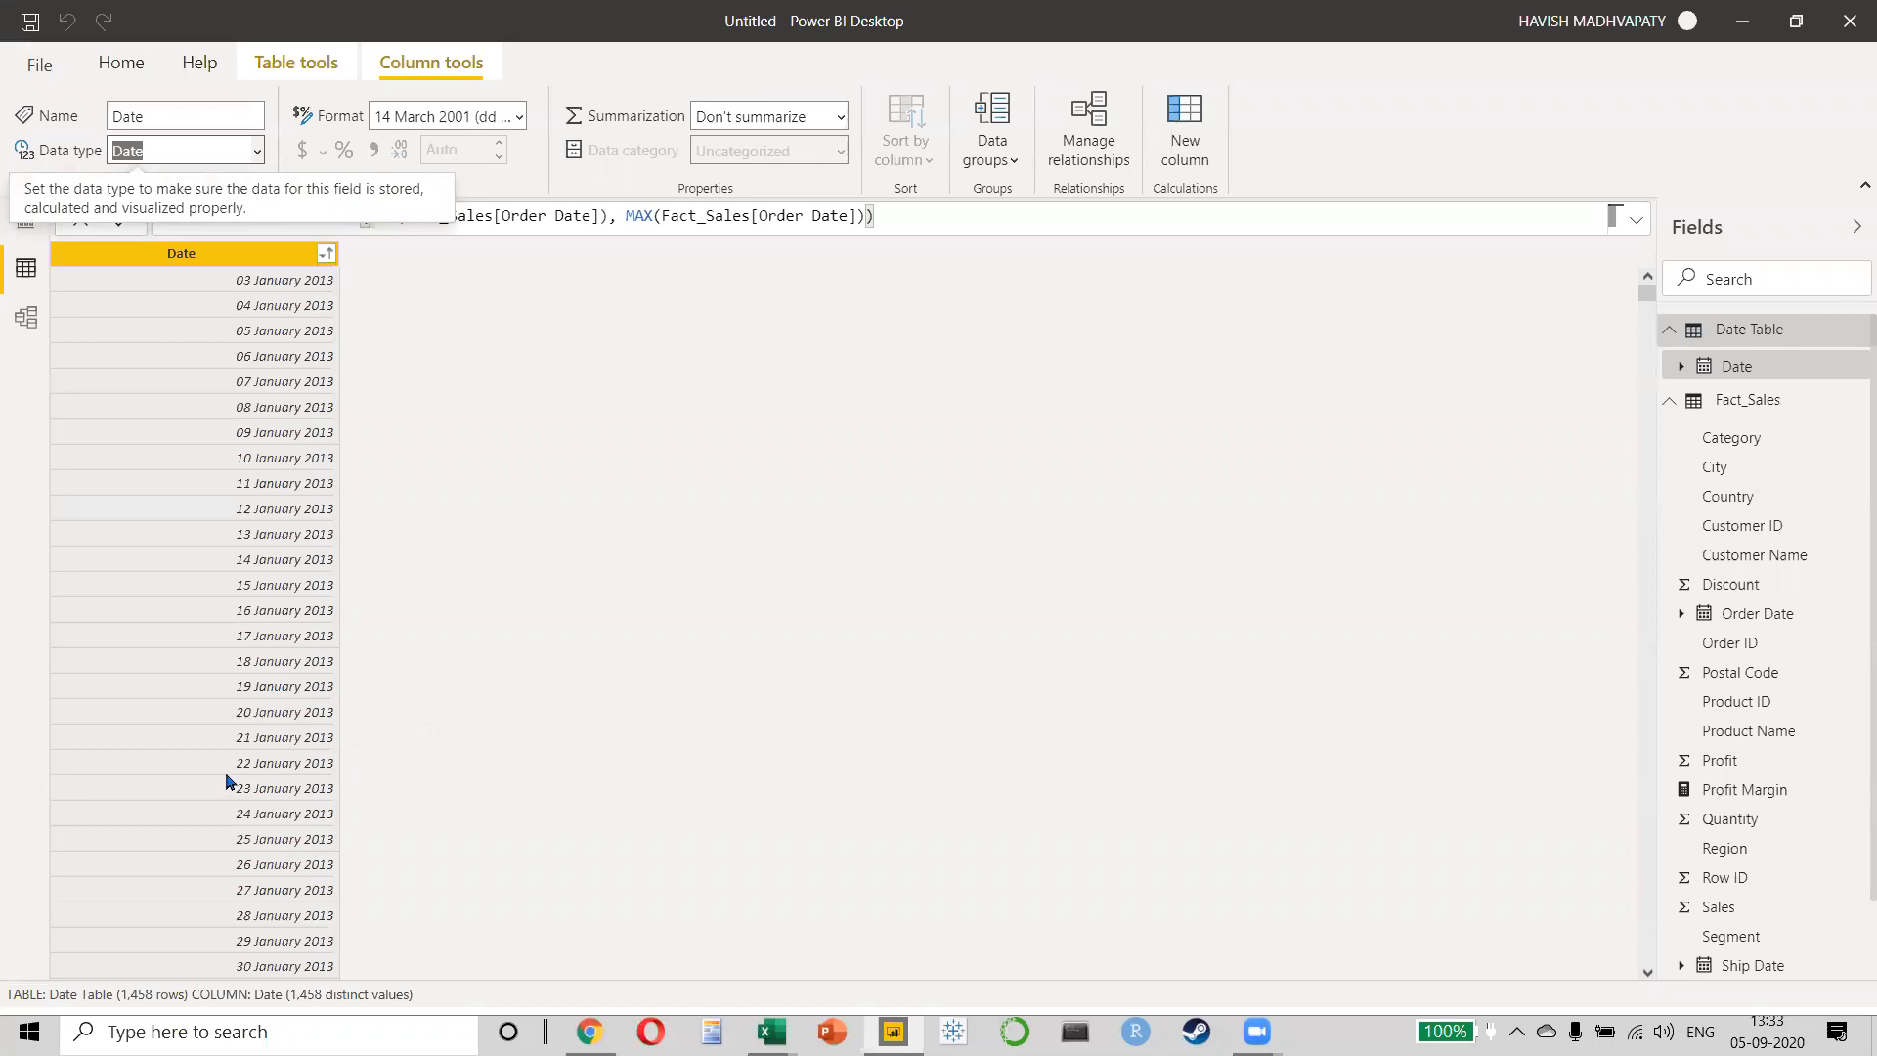
pyautogui.click(26, 228)
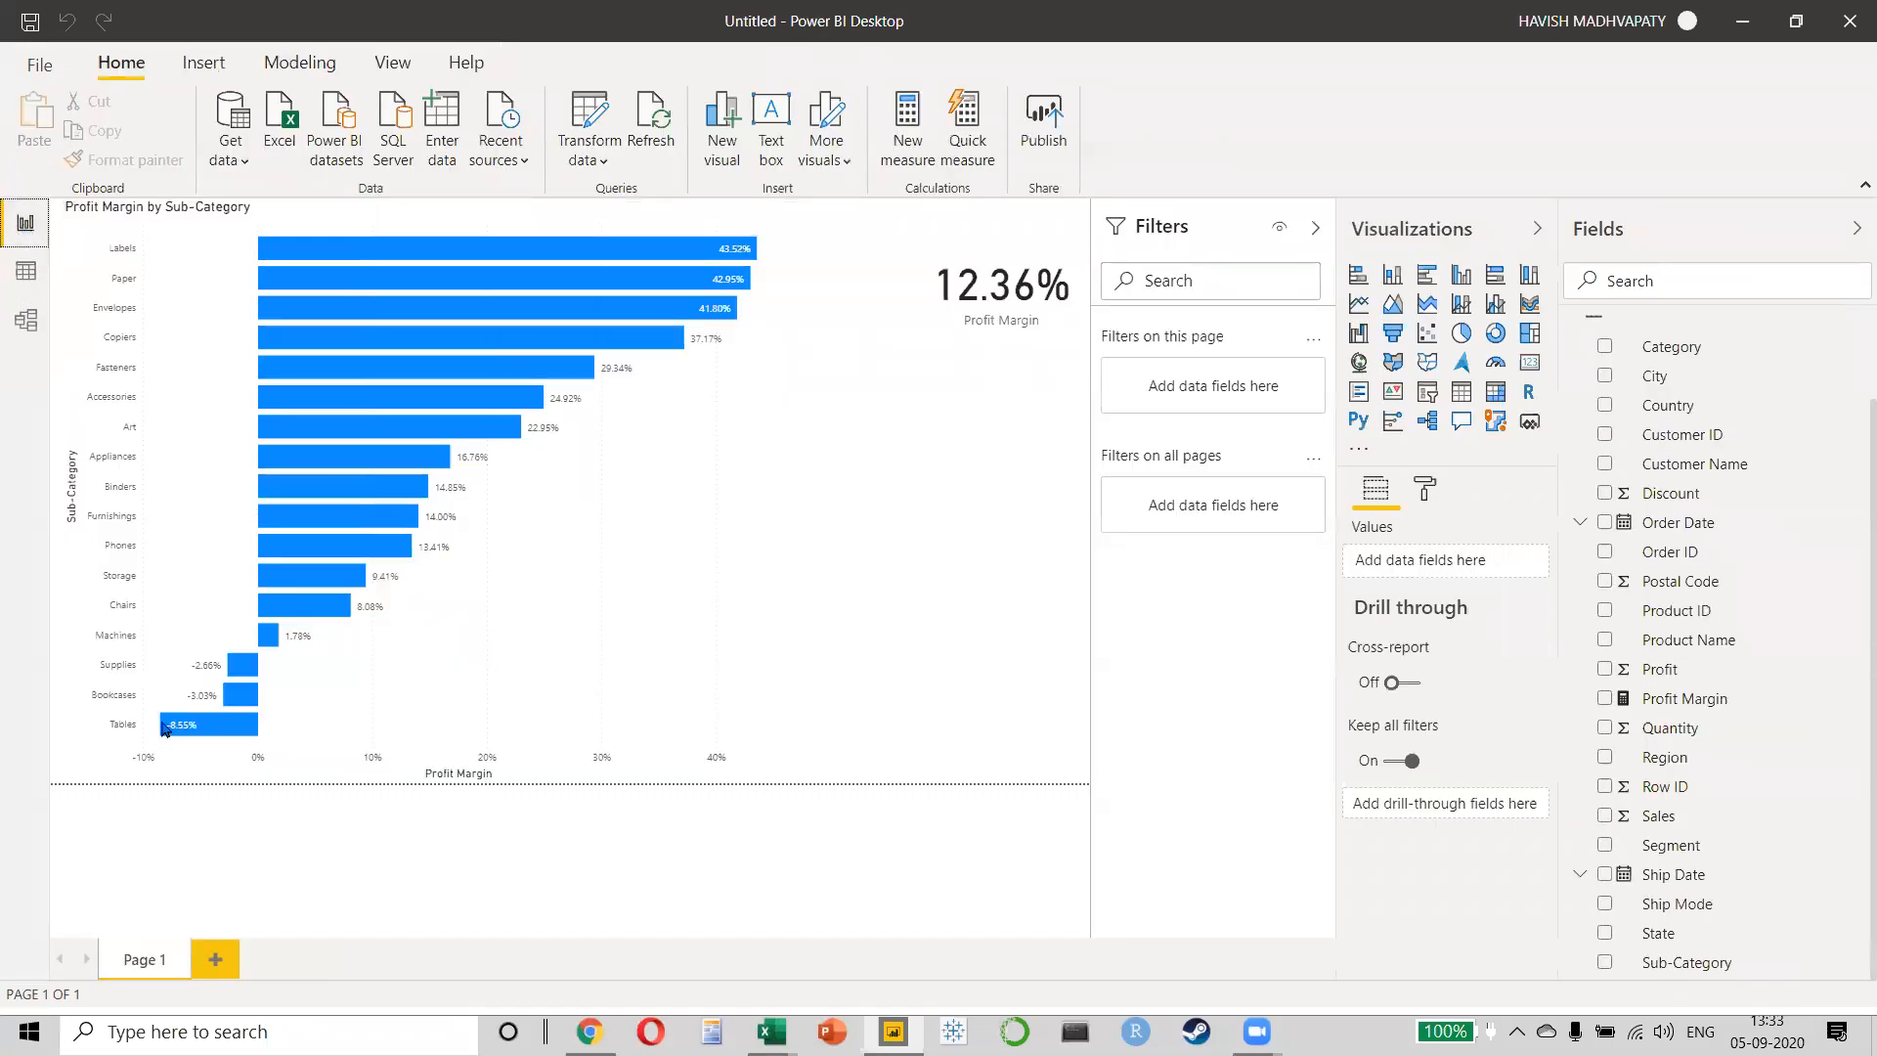
pyautogui.click(216, 963)
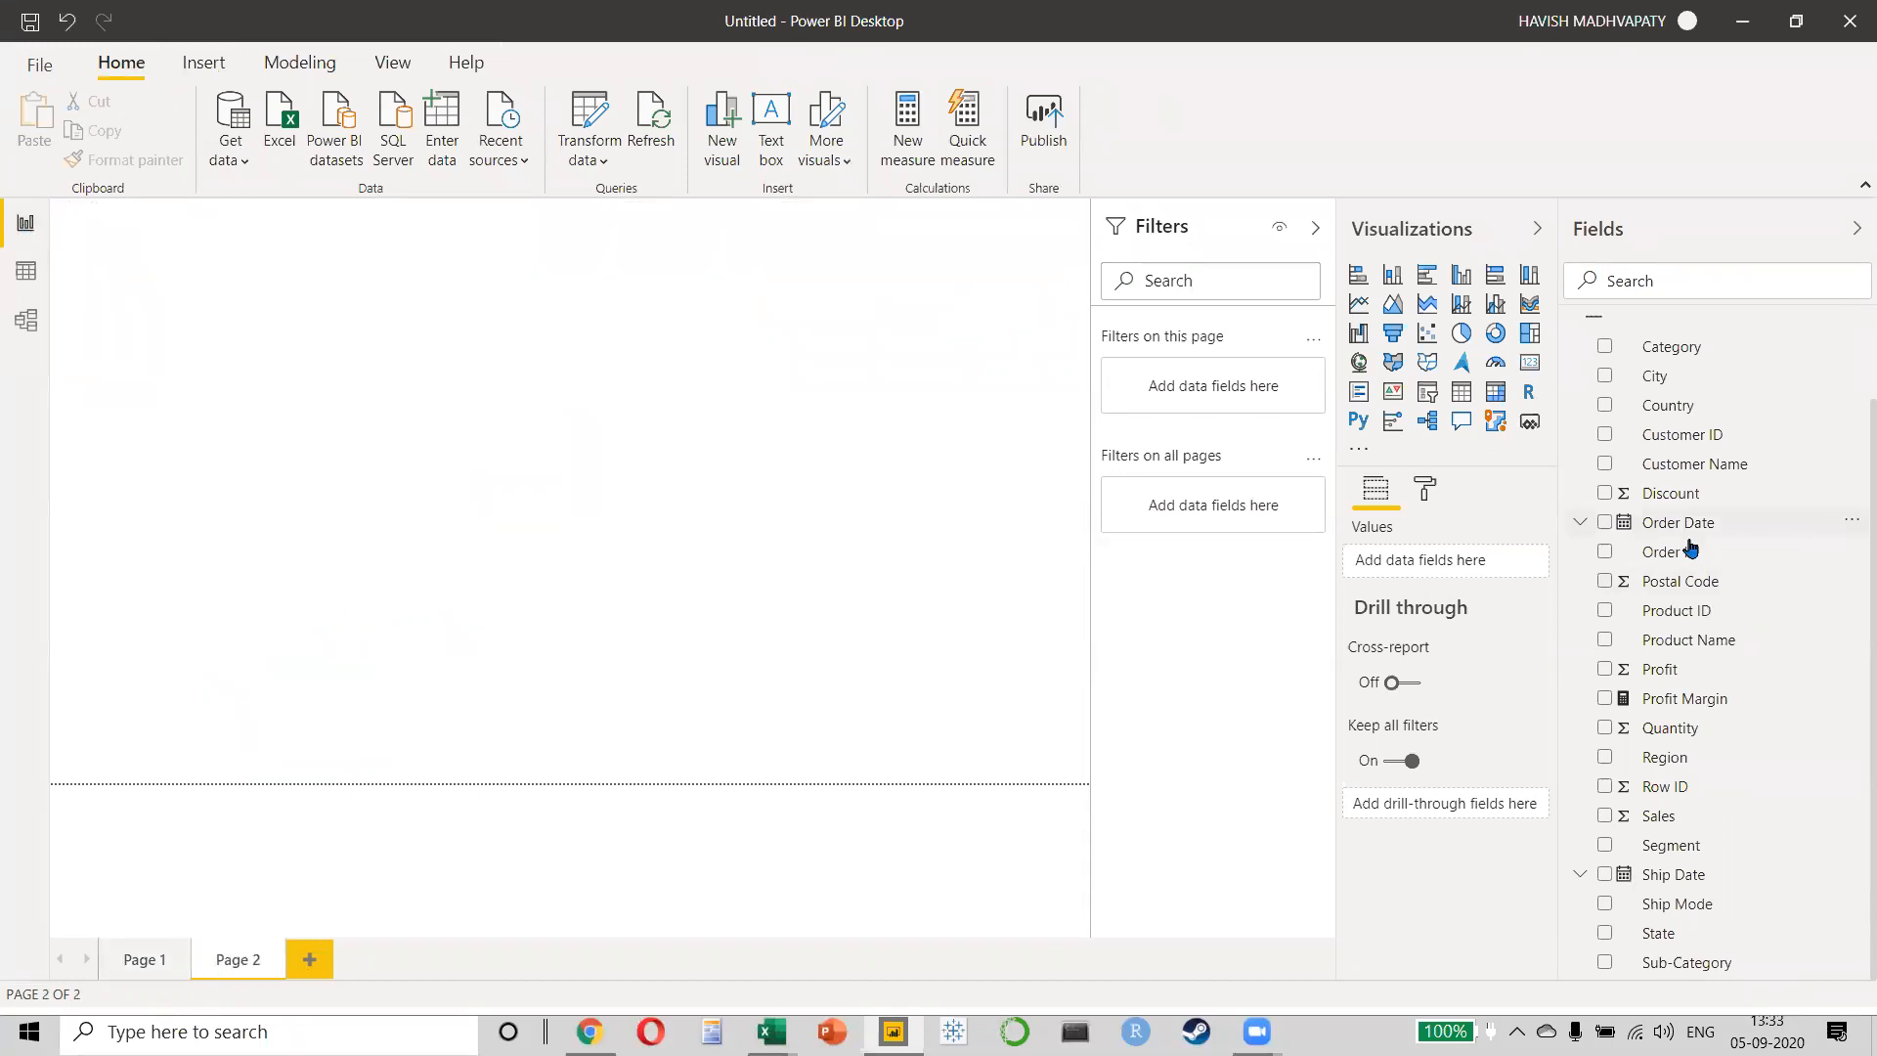
# - Create a column chart on the new page from the Date Table's Date and Fact_Sales' Sales, and enlarge it
pyautogui.scroll(2, 1686, 538)
pyautogui.click(1667, 337)
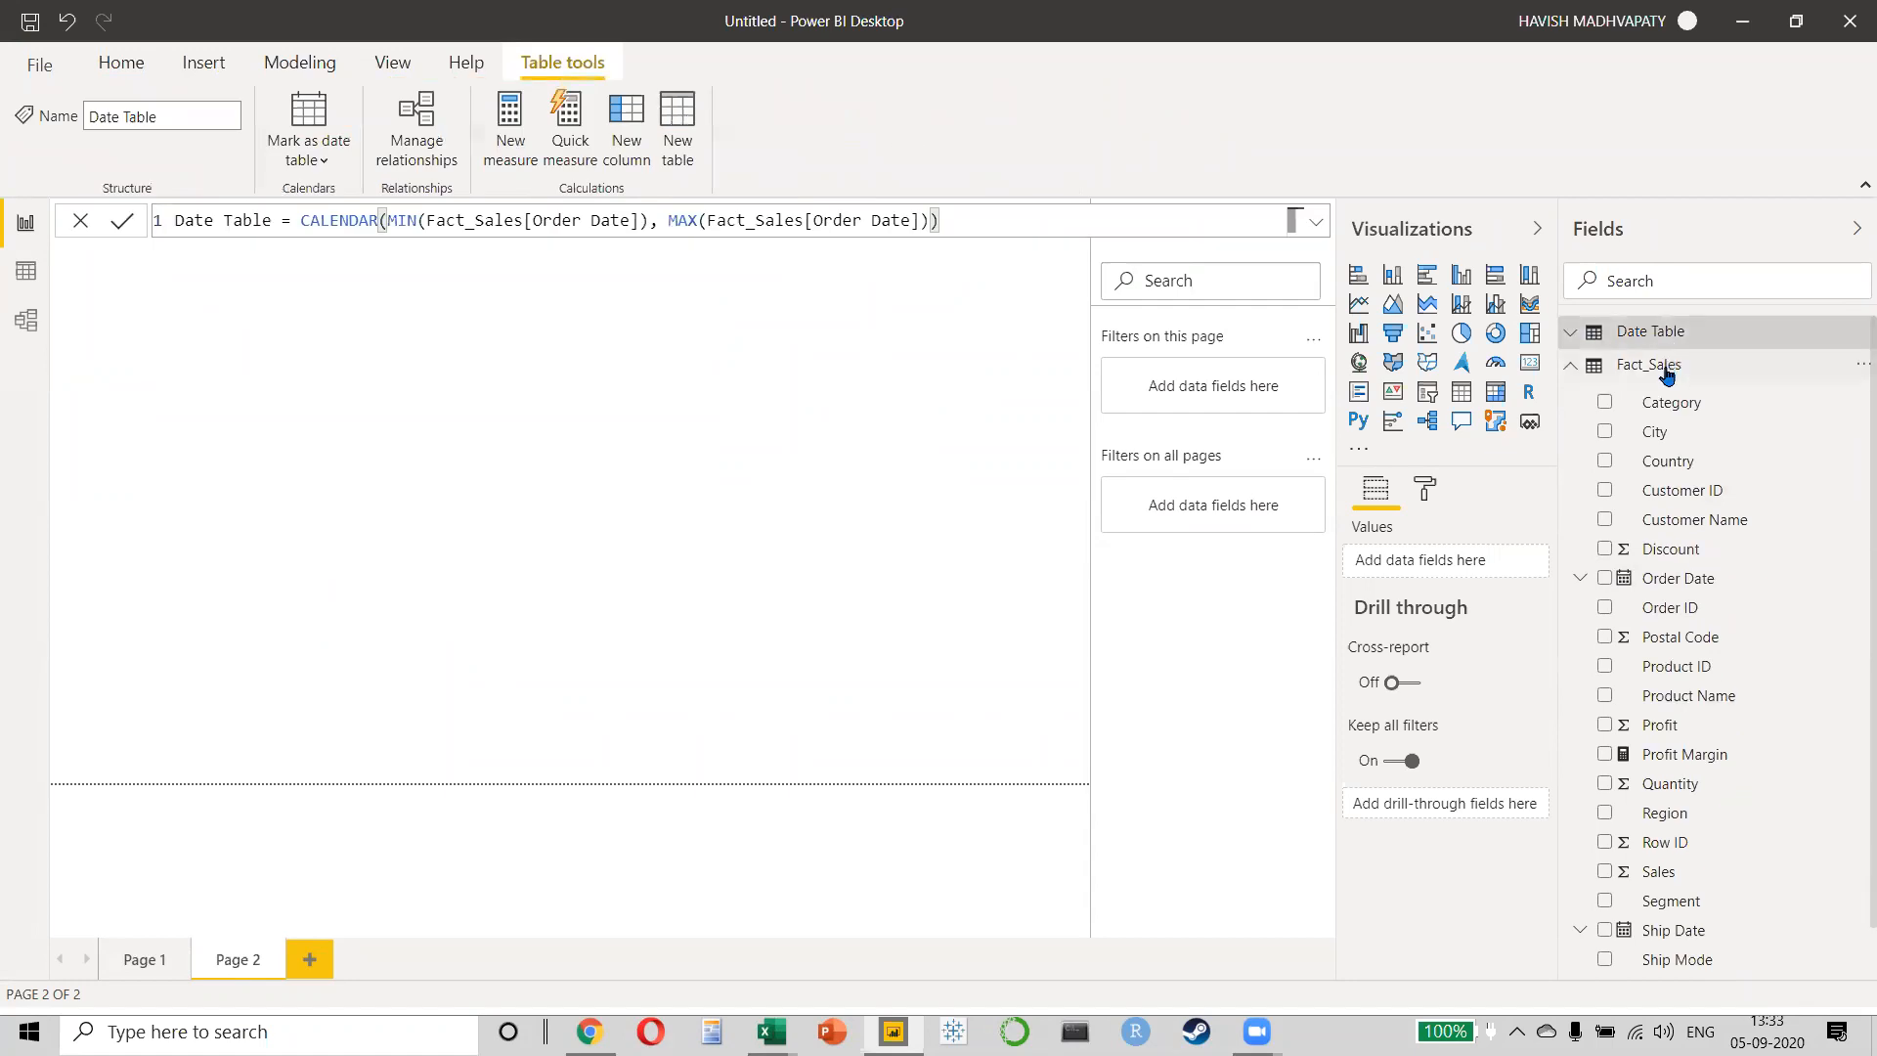
pyautogui.click(1666, 370)
pyautogui.click(1662, 331)
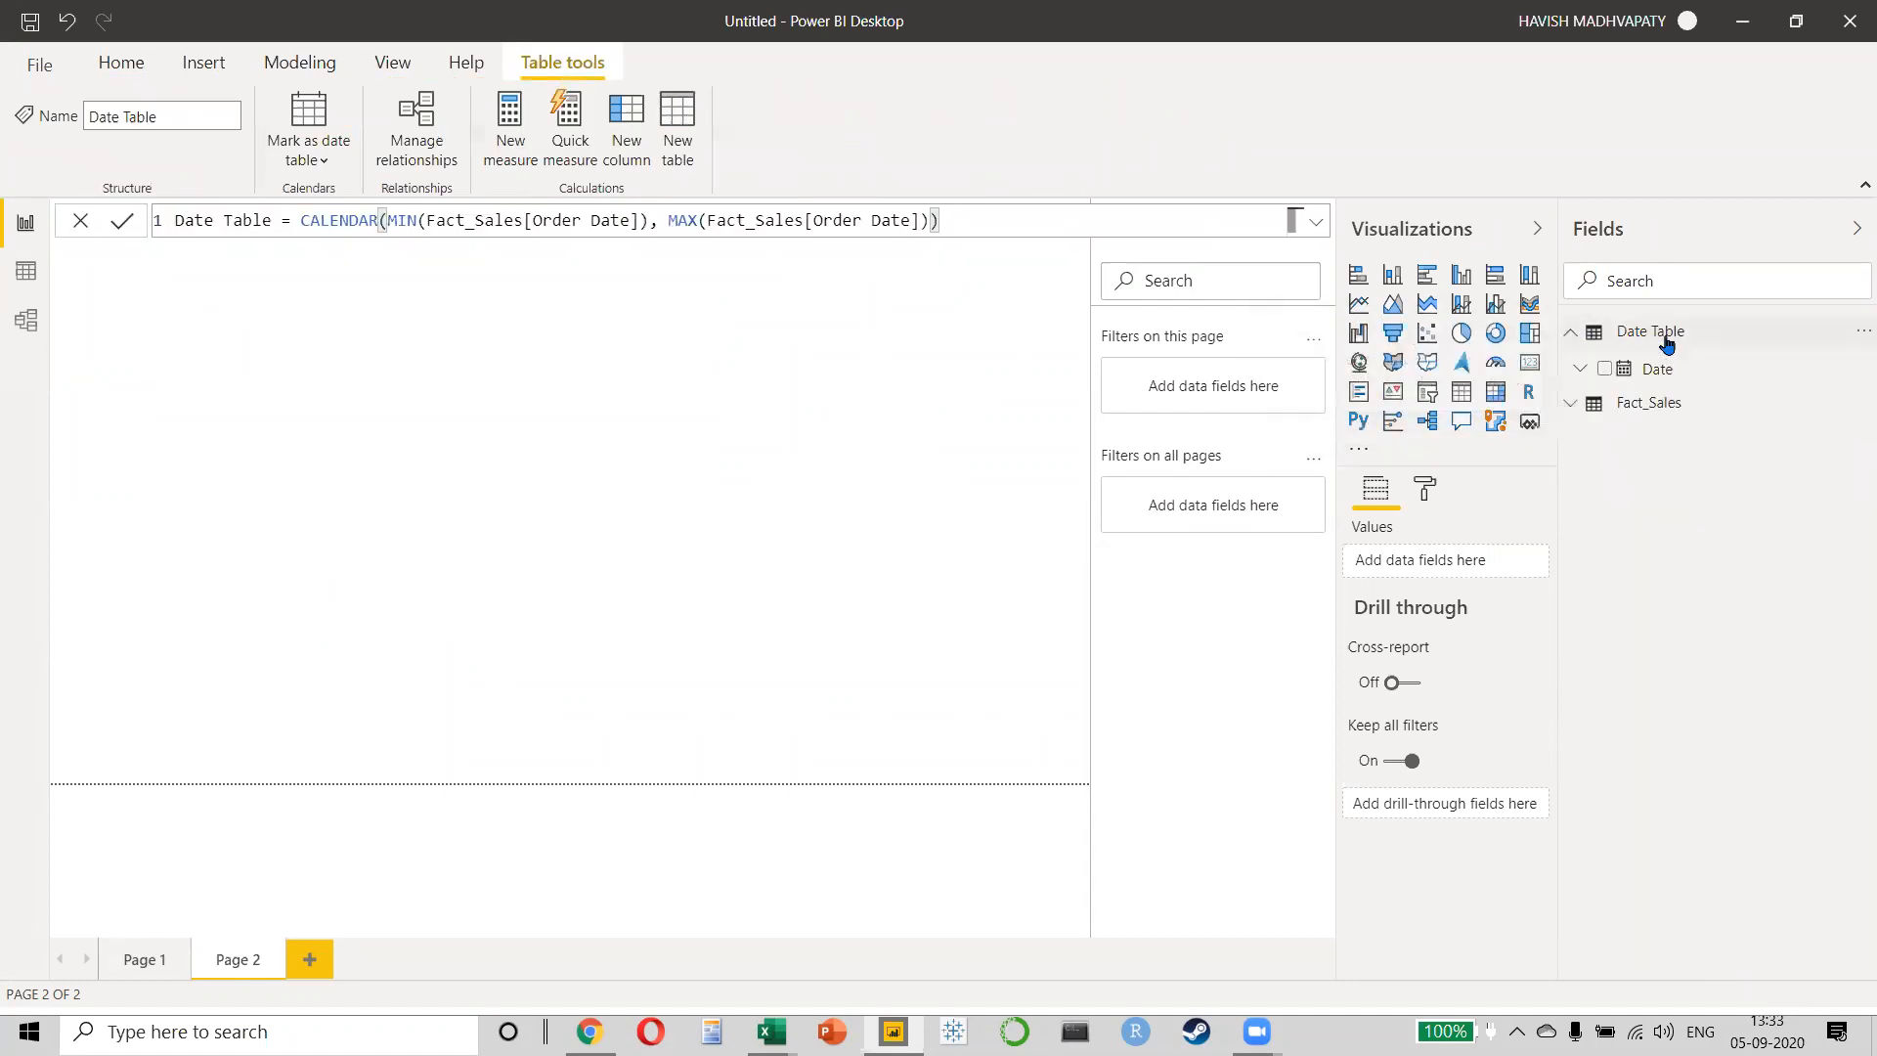
pyautogui.click(1644, 406)
pyautogui.click(1604, 369)
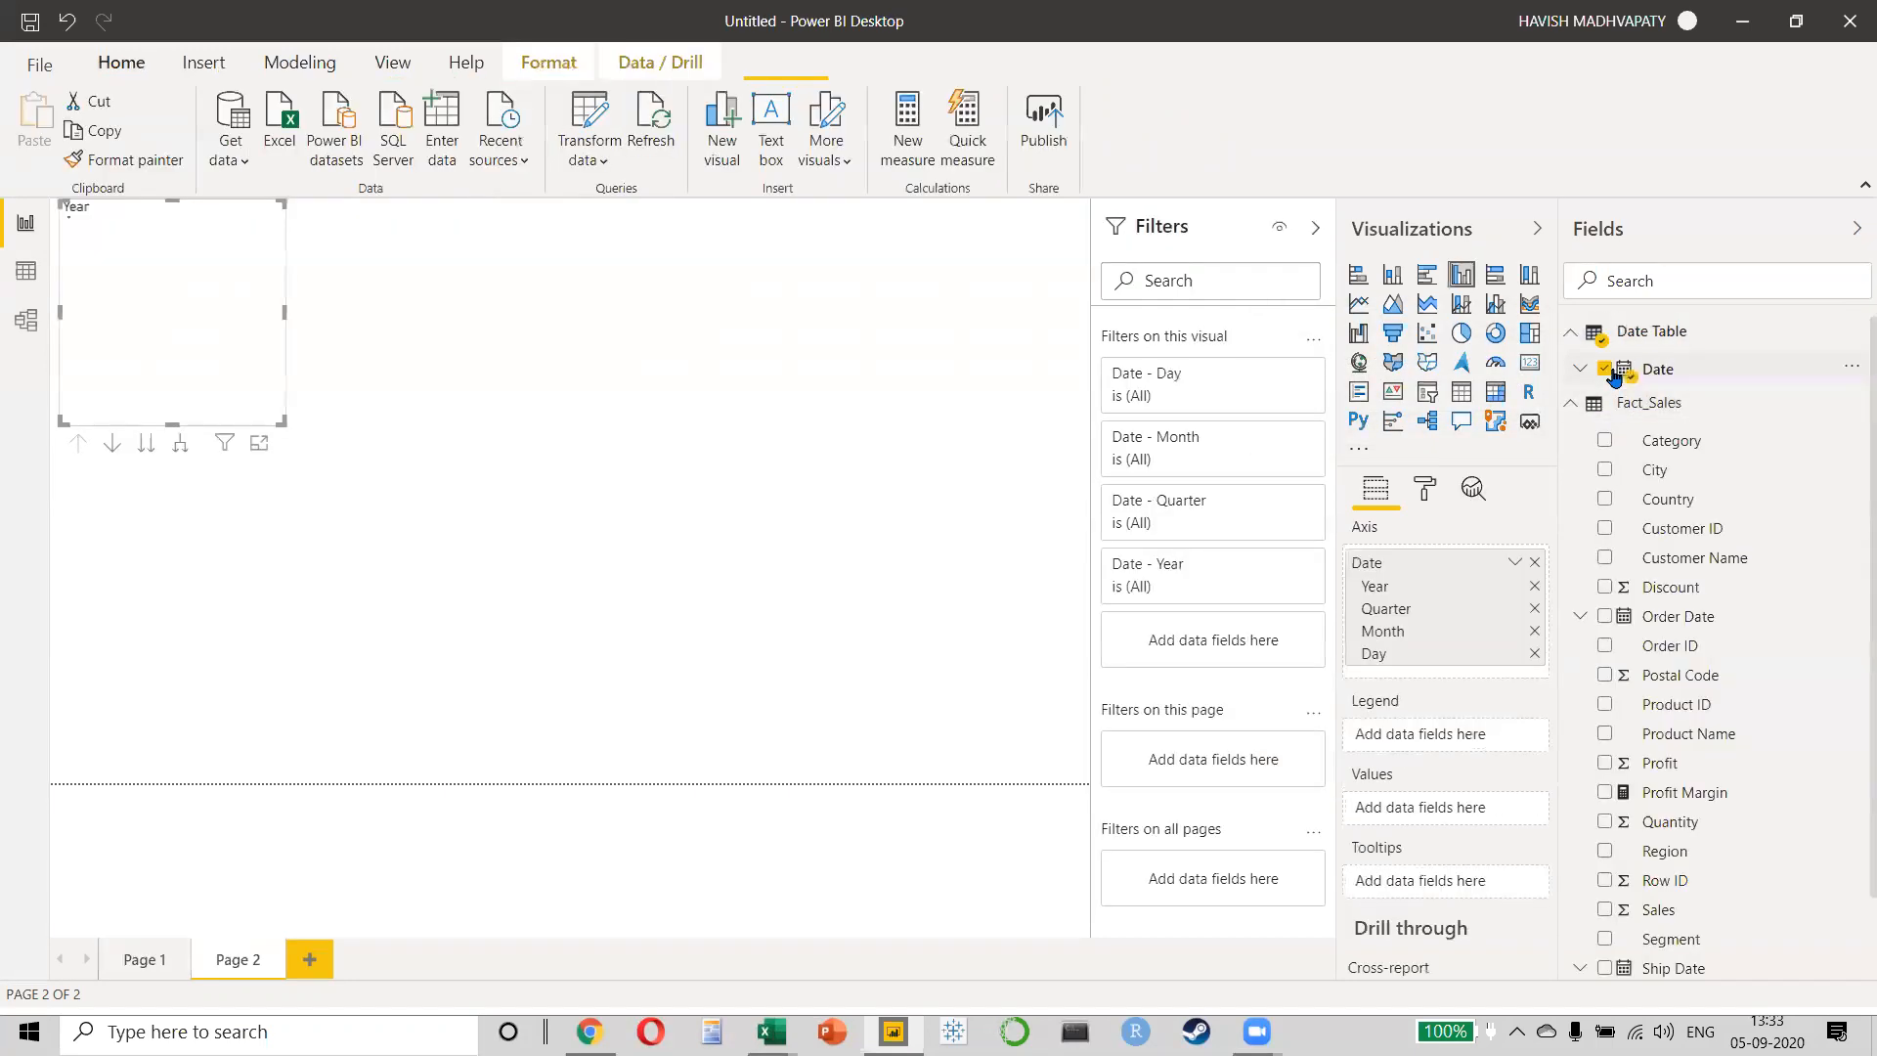
pyautogui.scroll(-1, 1613, 848)
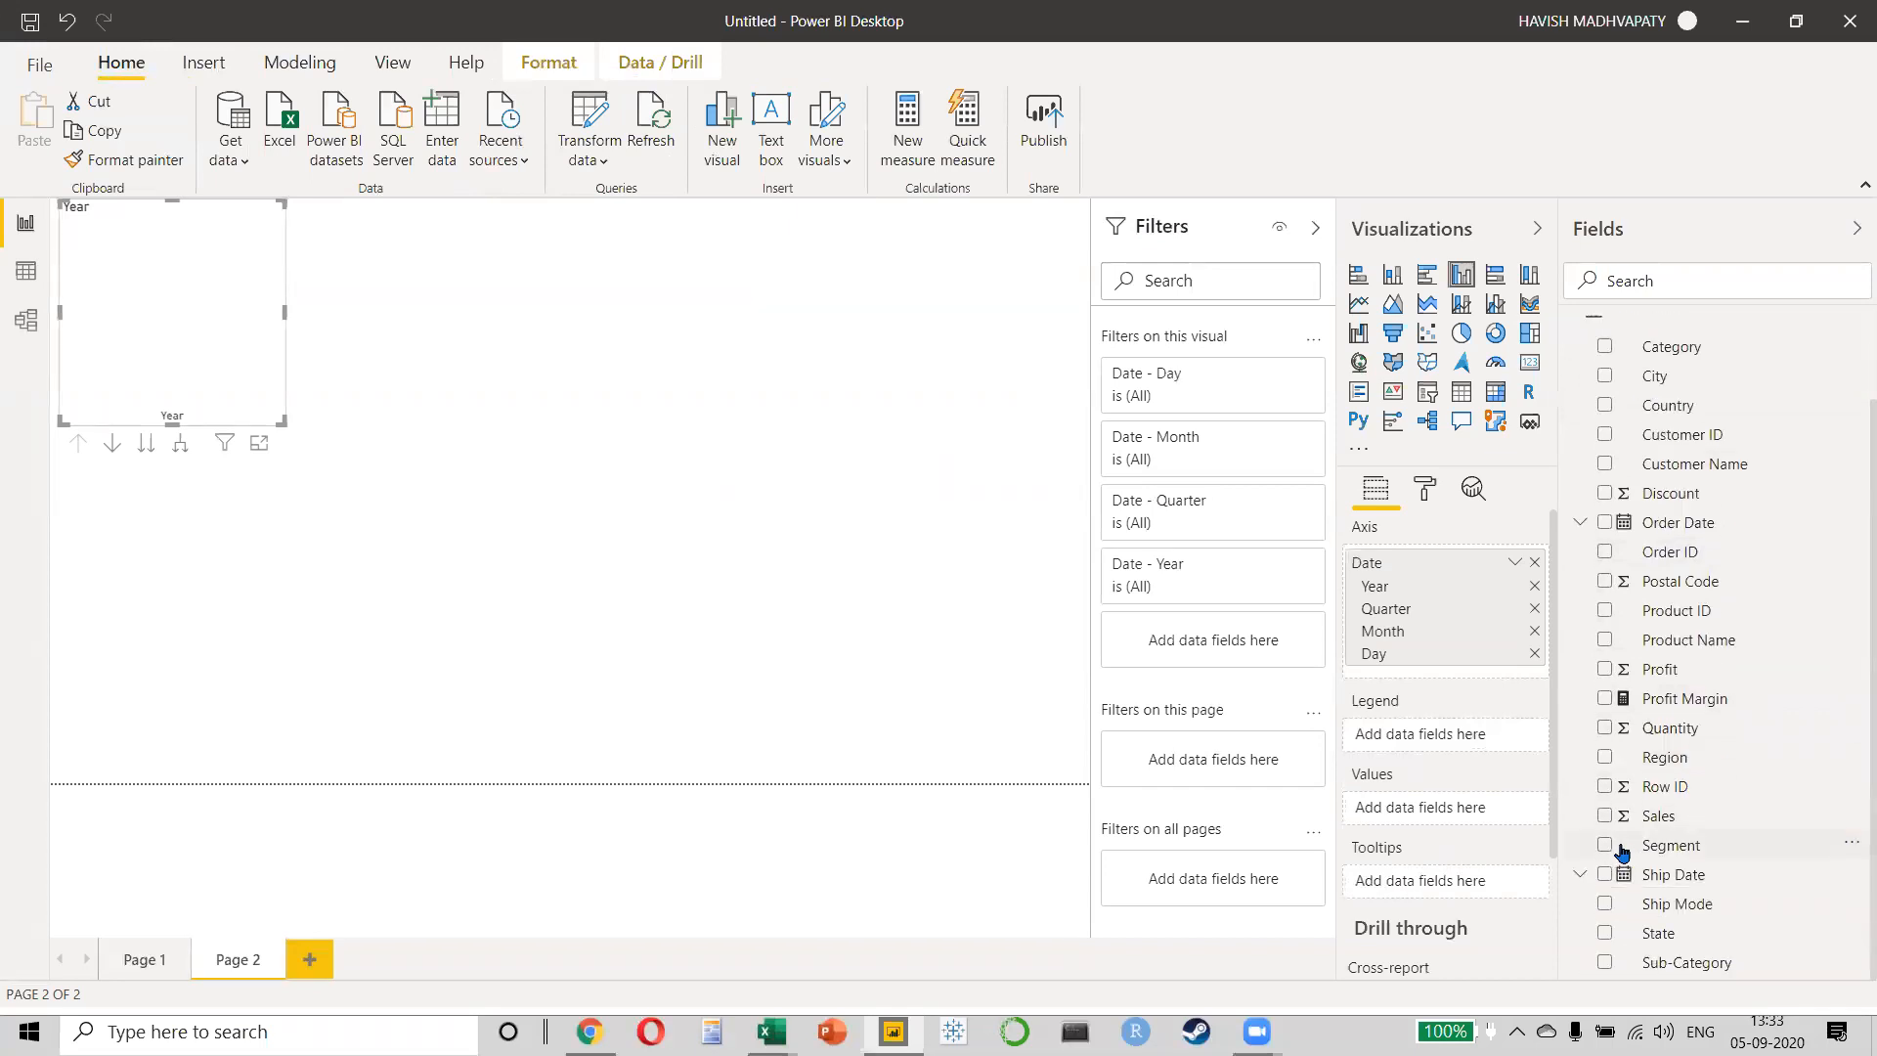
pyautogui.click(1604, 817)
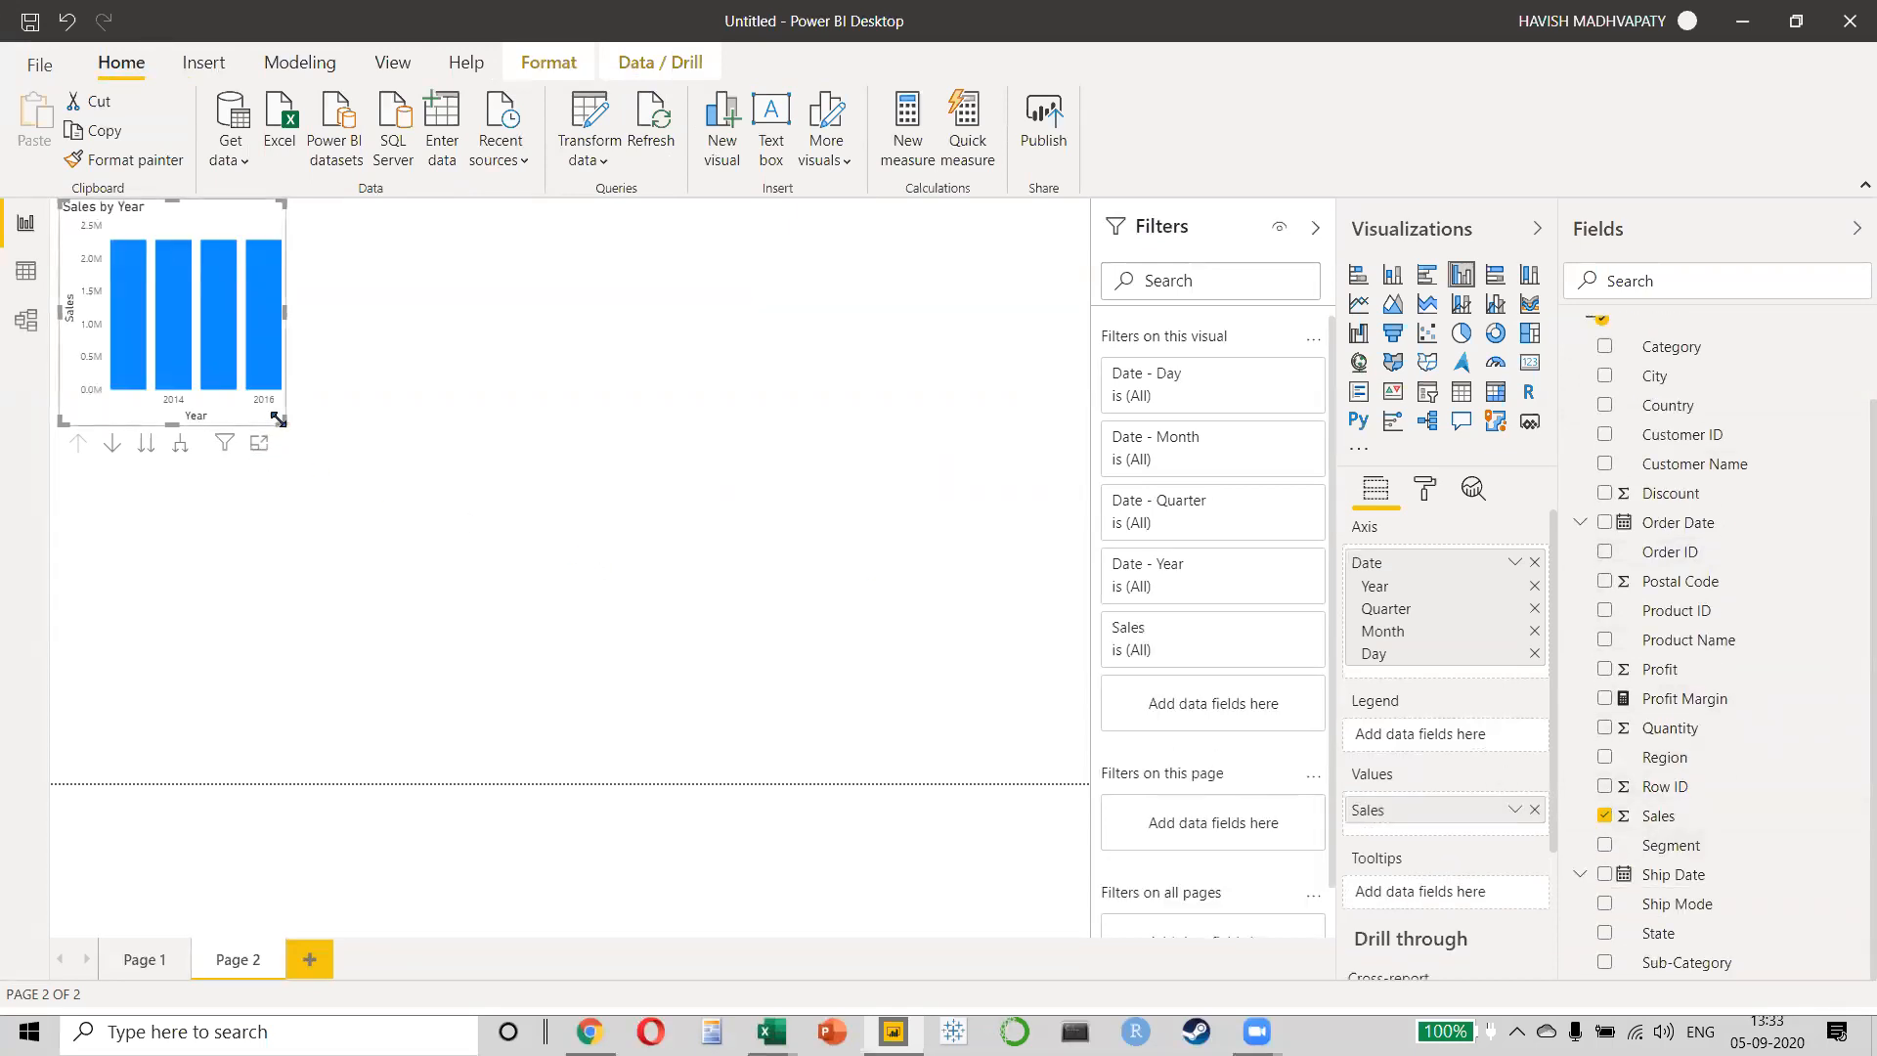
# - Examine the Sales value of each year's column and the Date Table and Fact_Sales fields behind the chart
pyautogui.moveTo(507, 457)
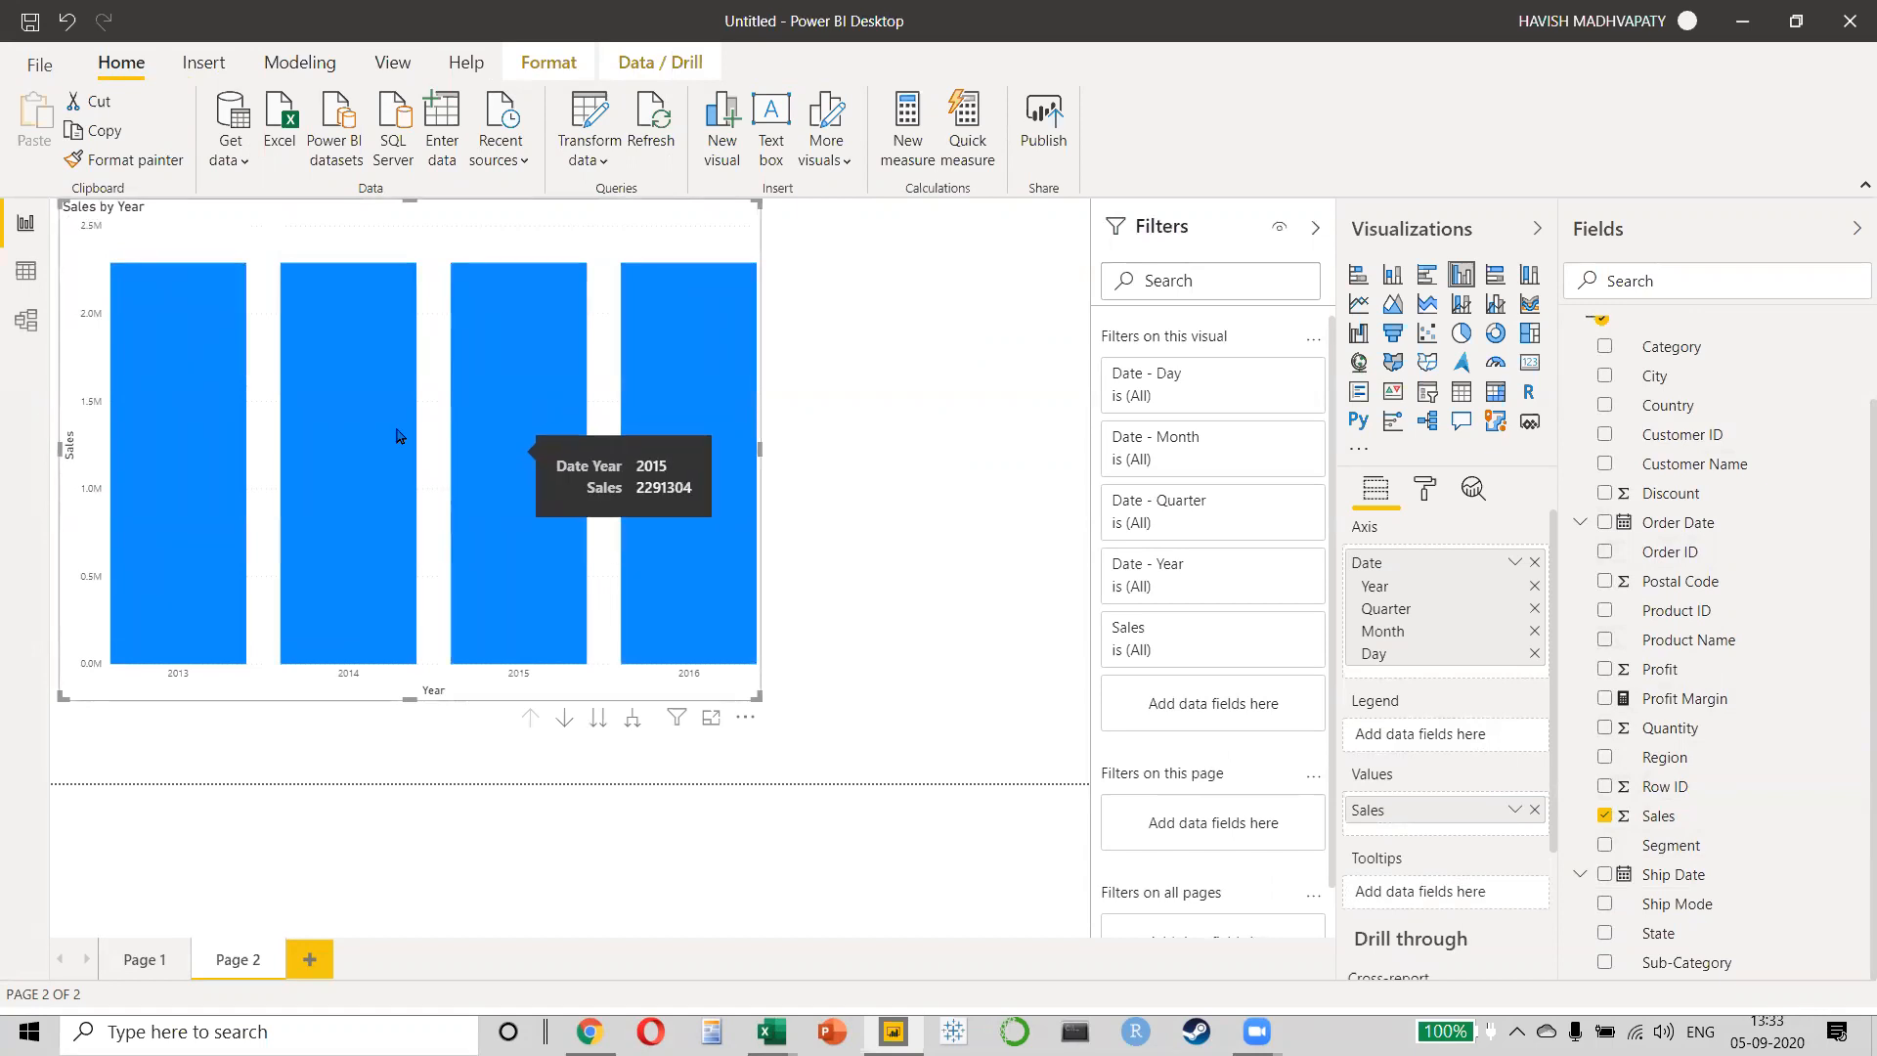
pyautogui.moveTo(144, 414)
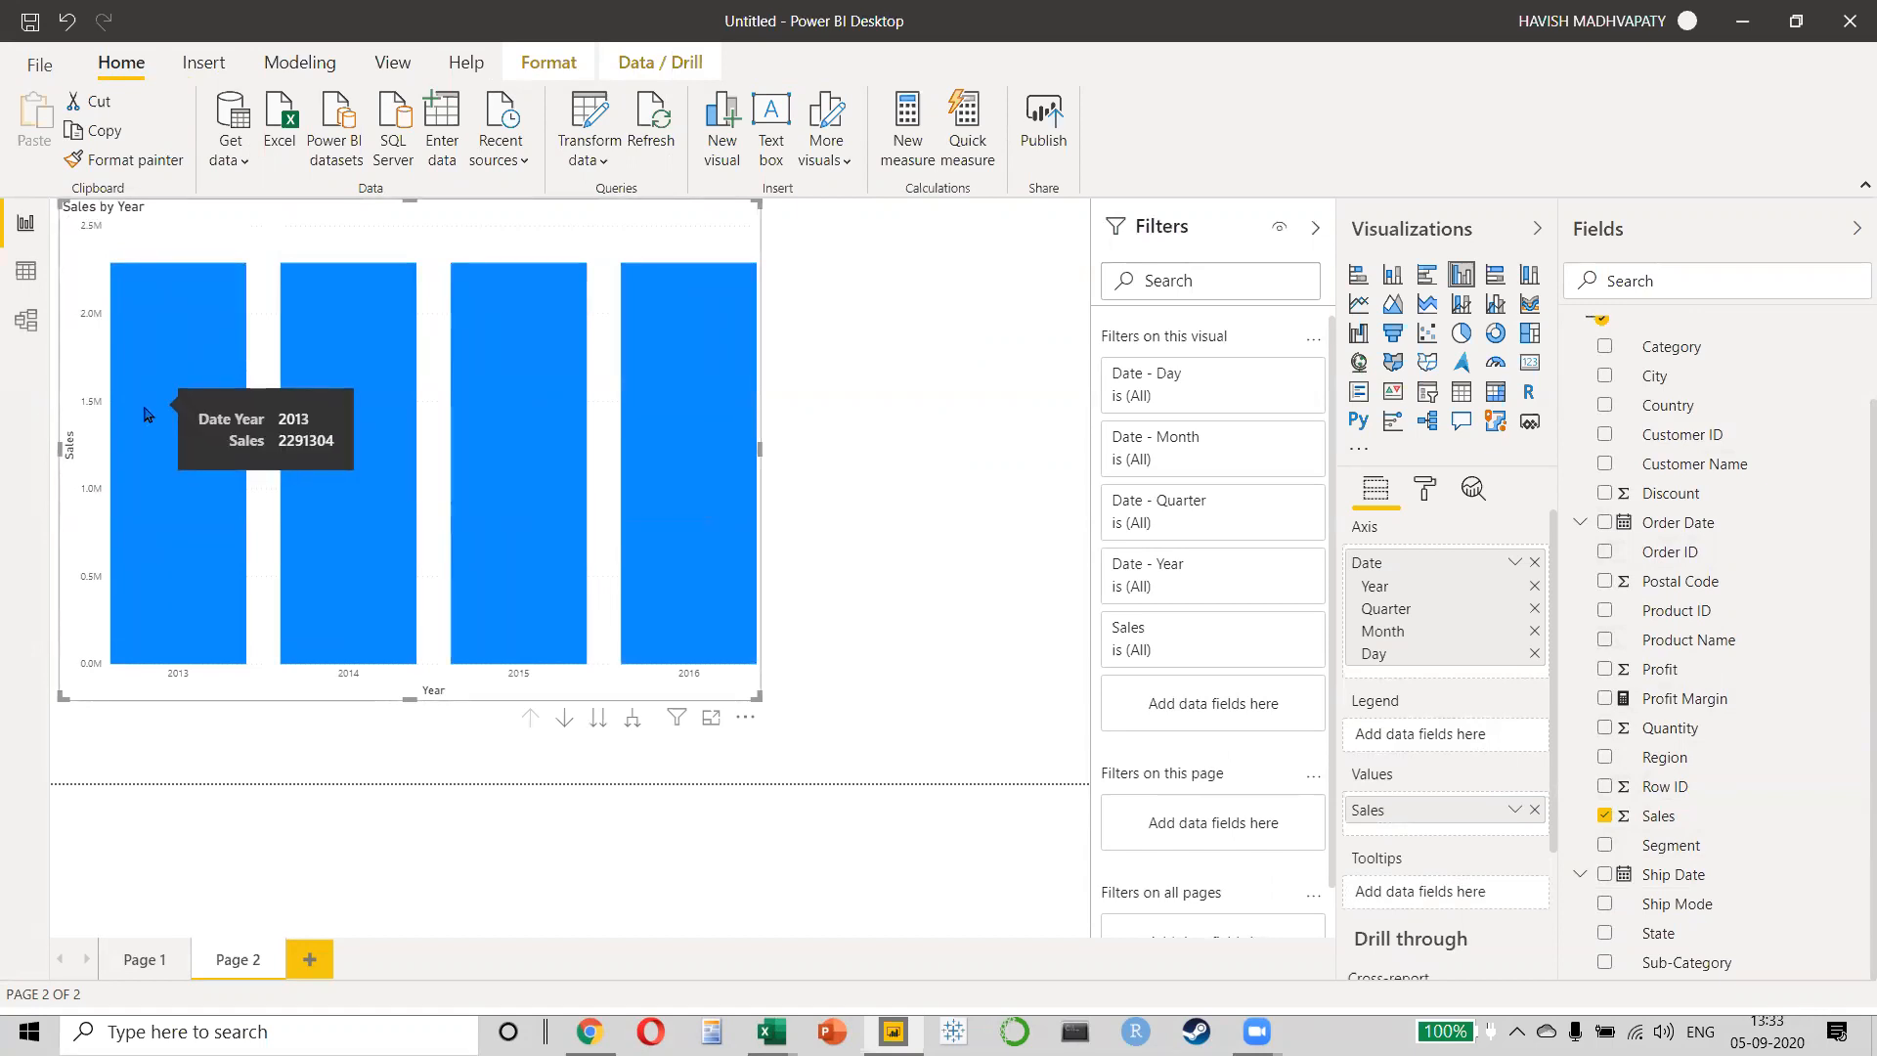
pyautogui.moveTo(298, 440)
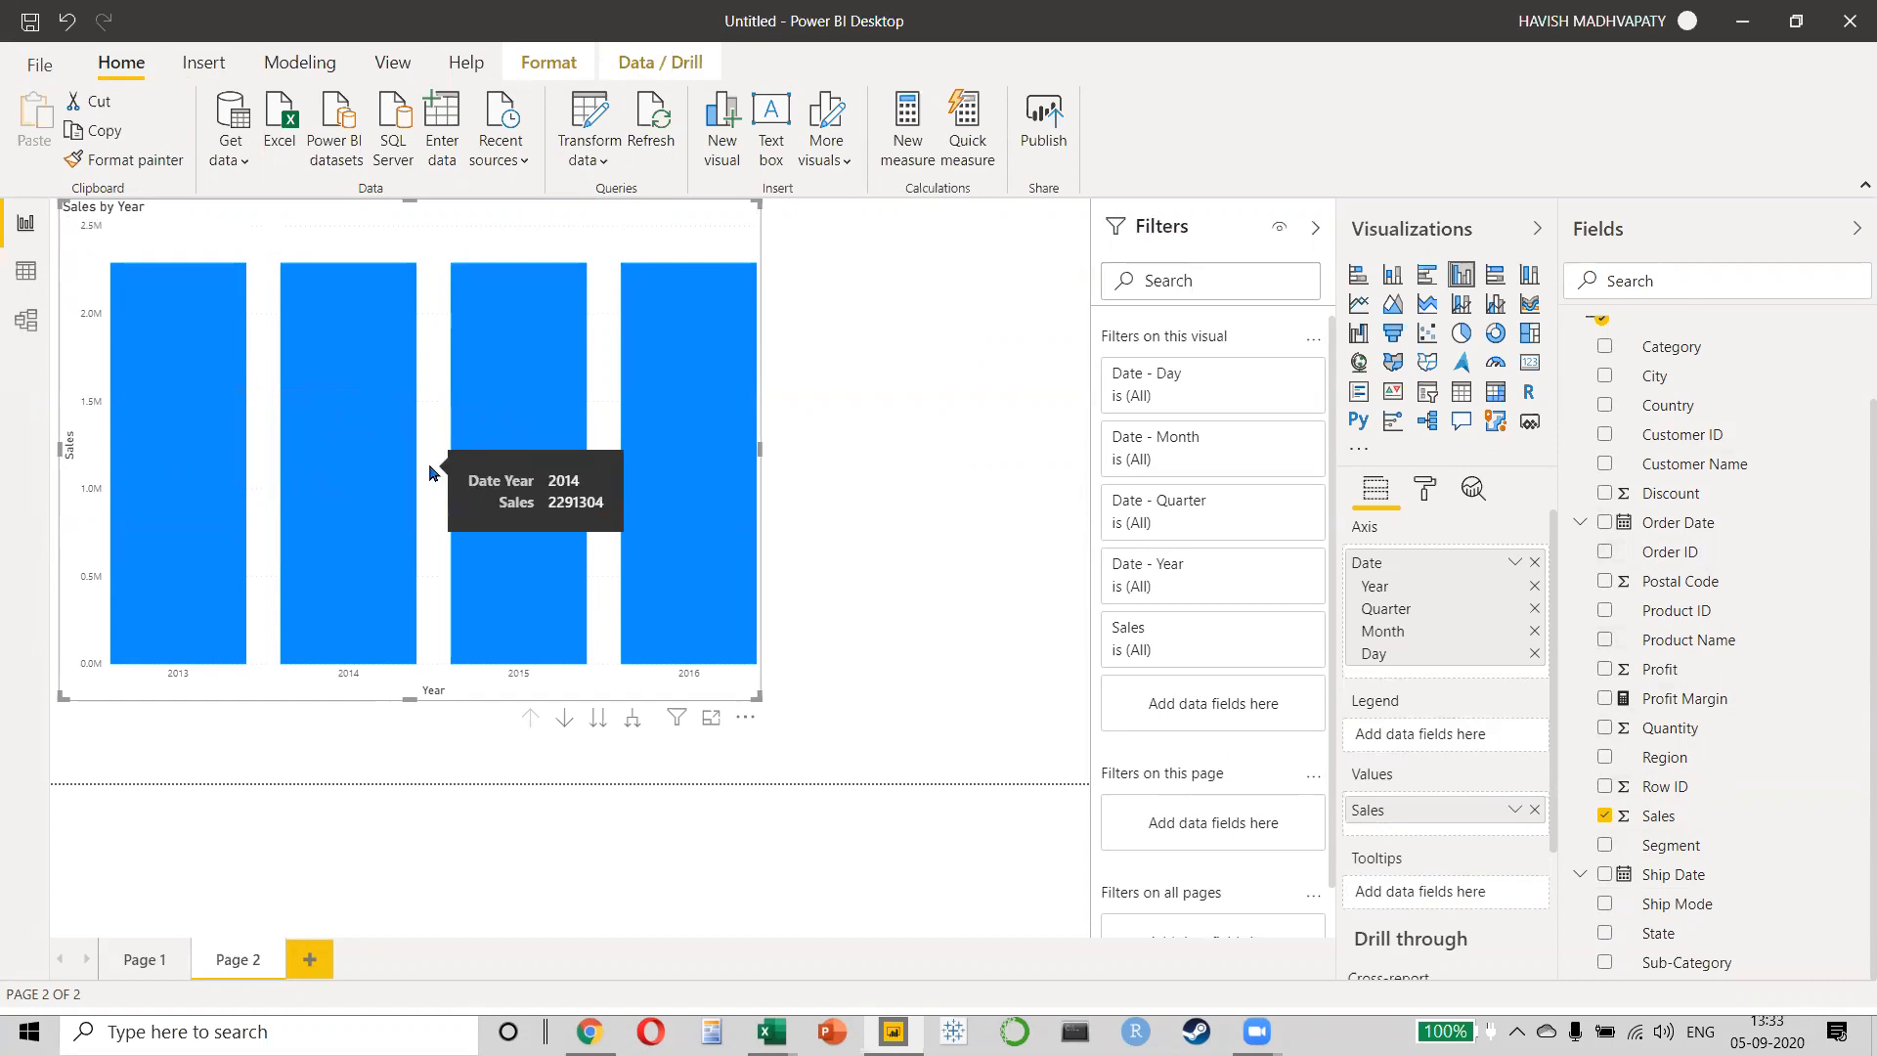
pyautogui.moveTo(728, 477)
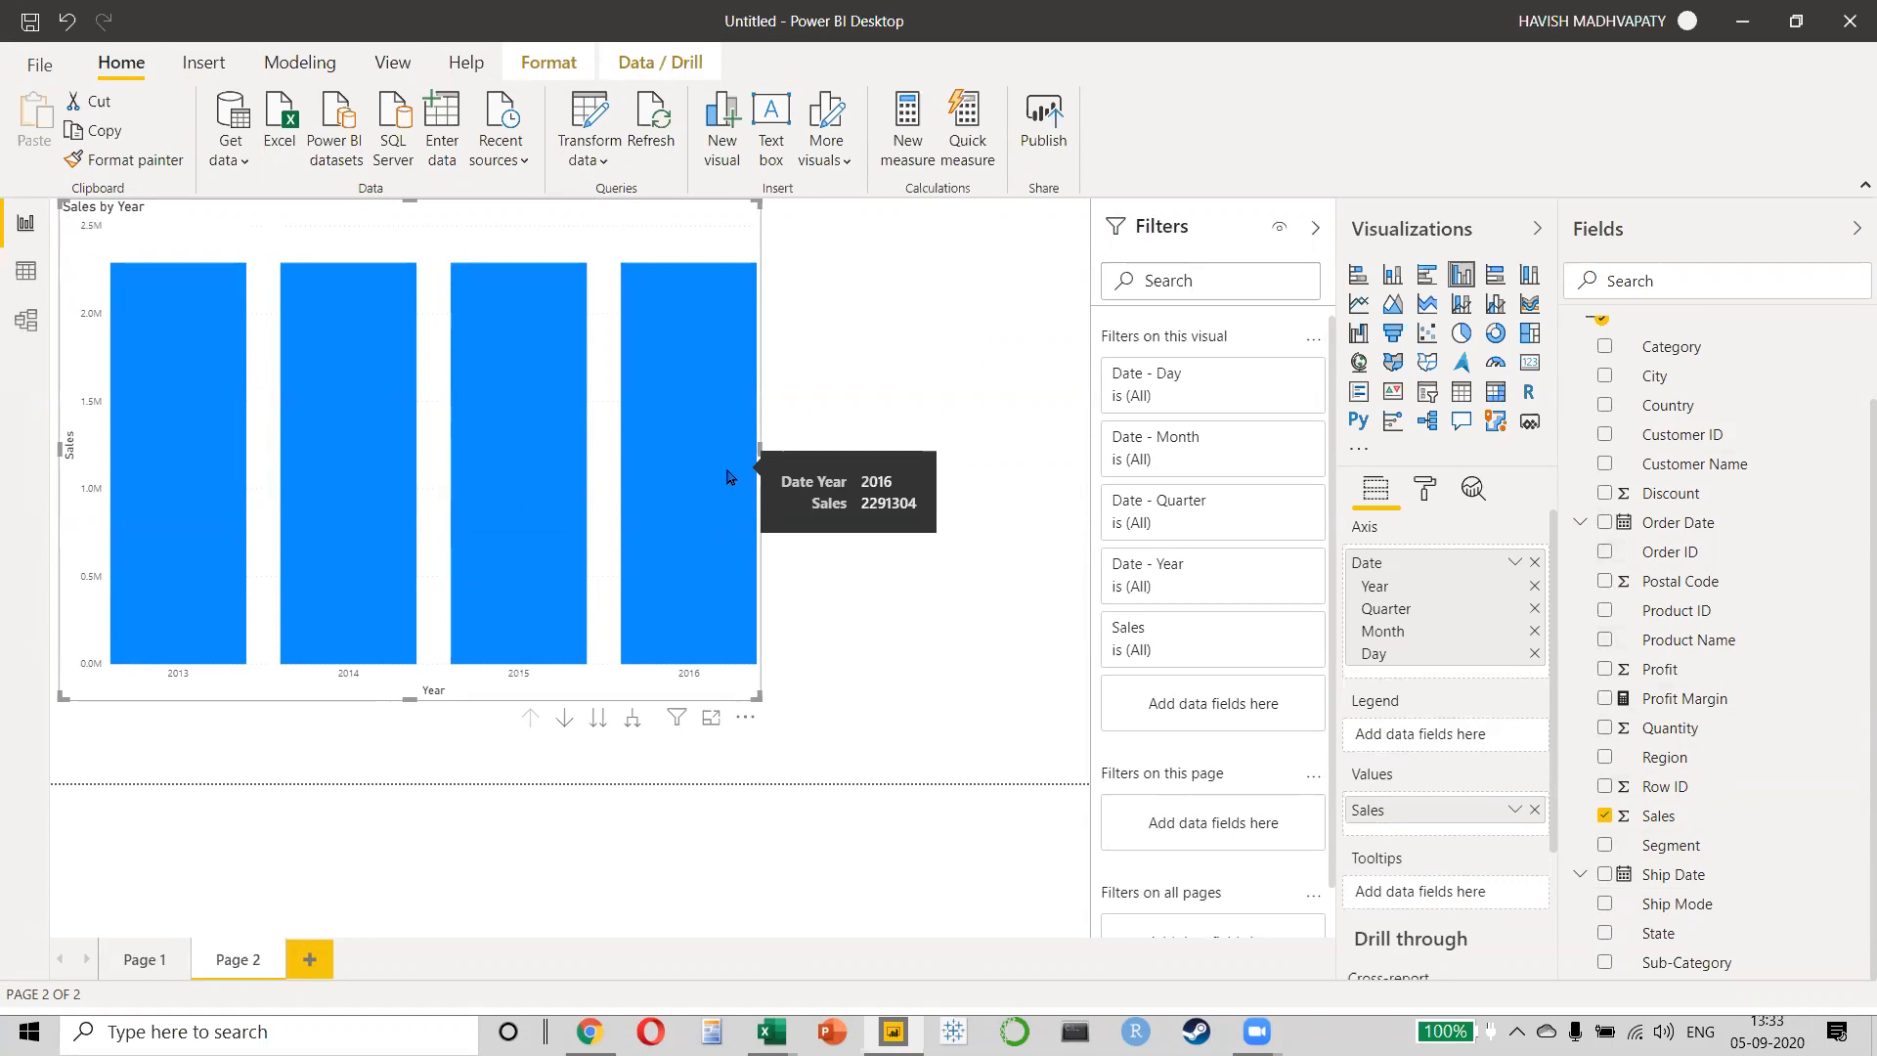
pyautogui.scroll(1, 1708, 489)
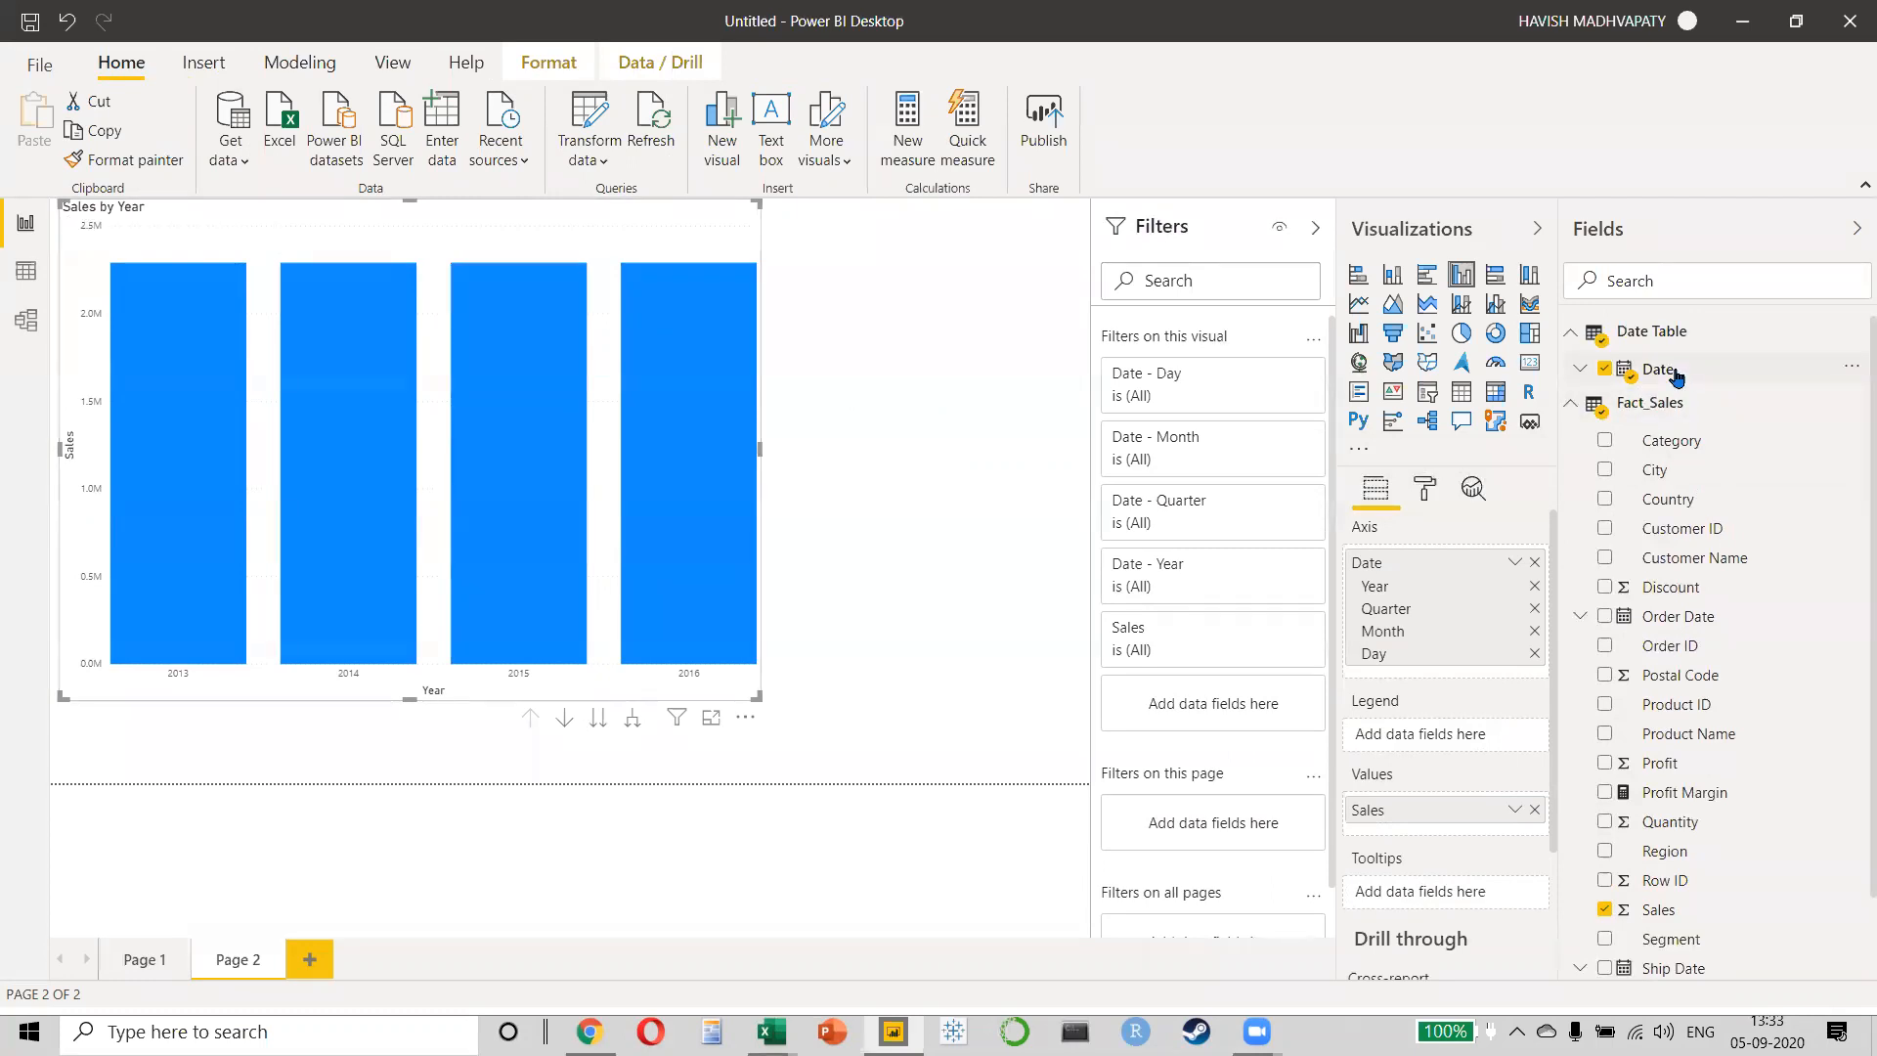
pyautogui.scroll(-1, 1676, 376)
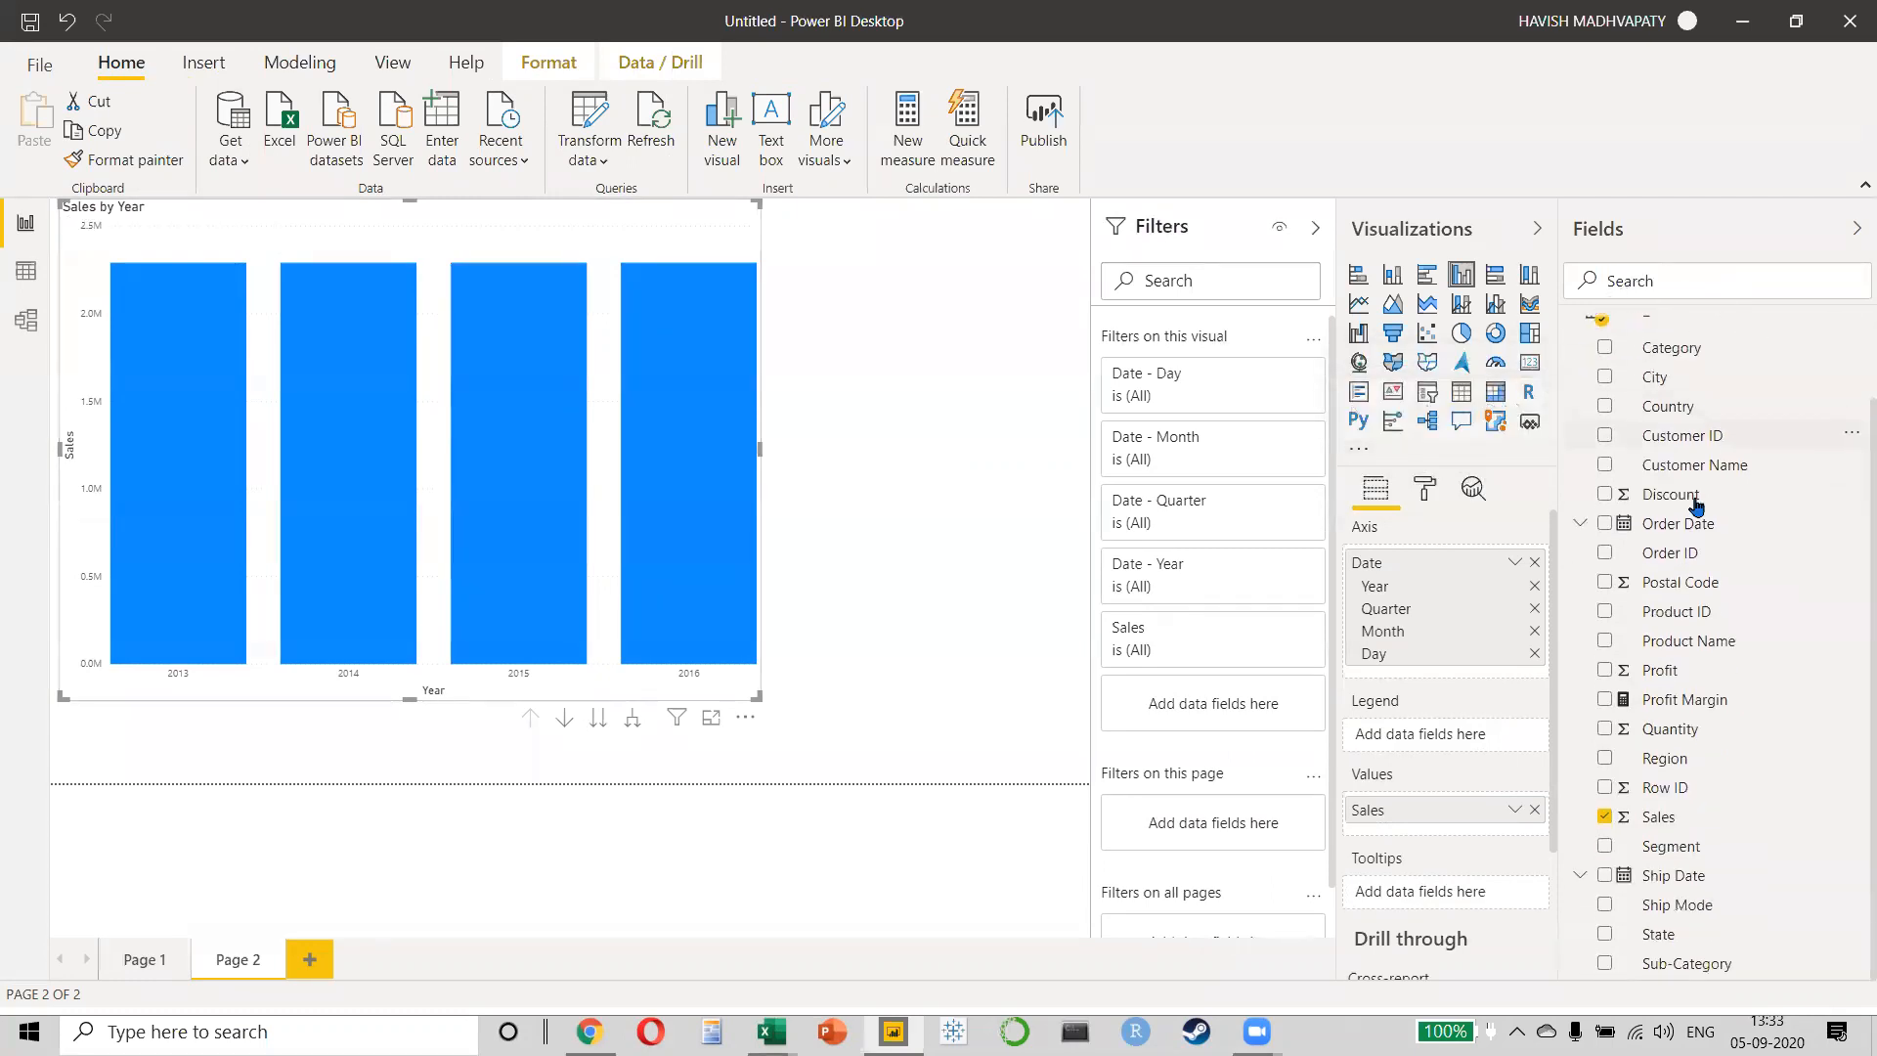
pyautogui.scroll(1, 1616, 492)
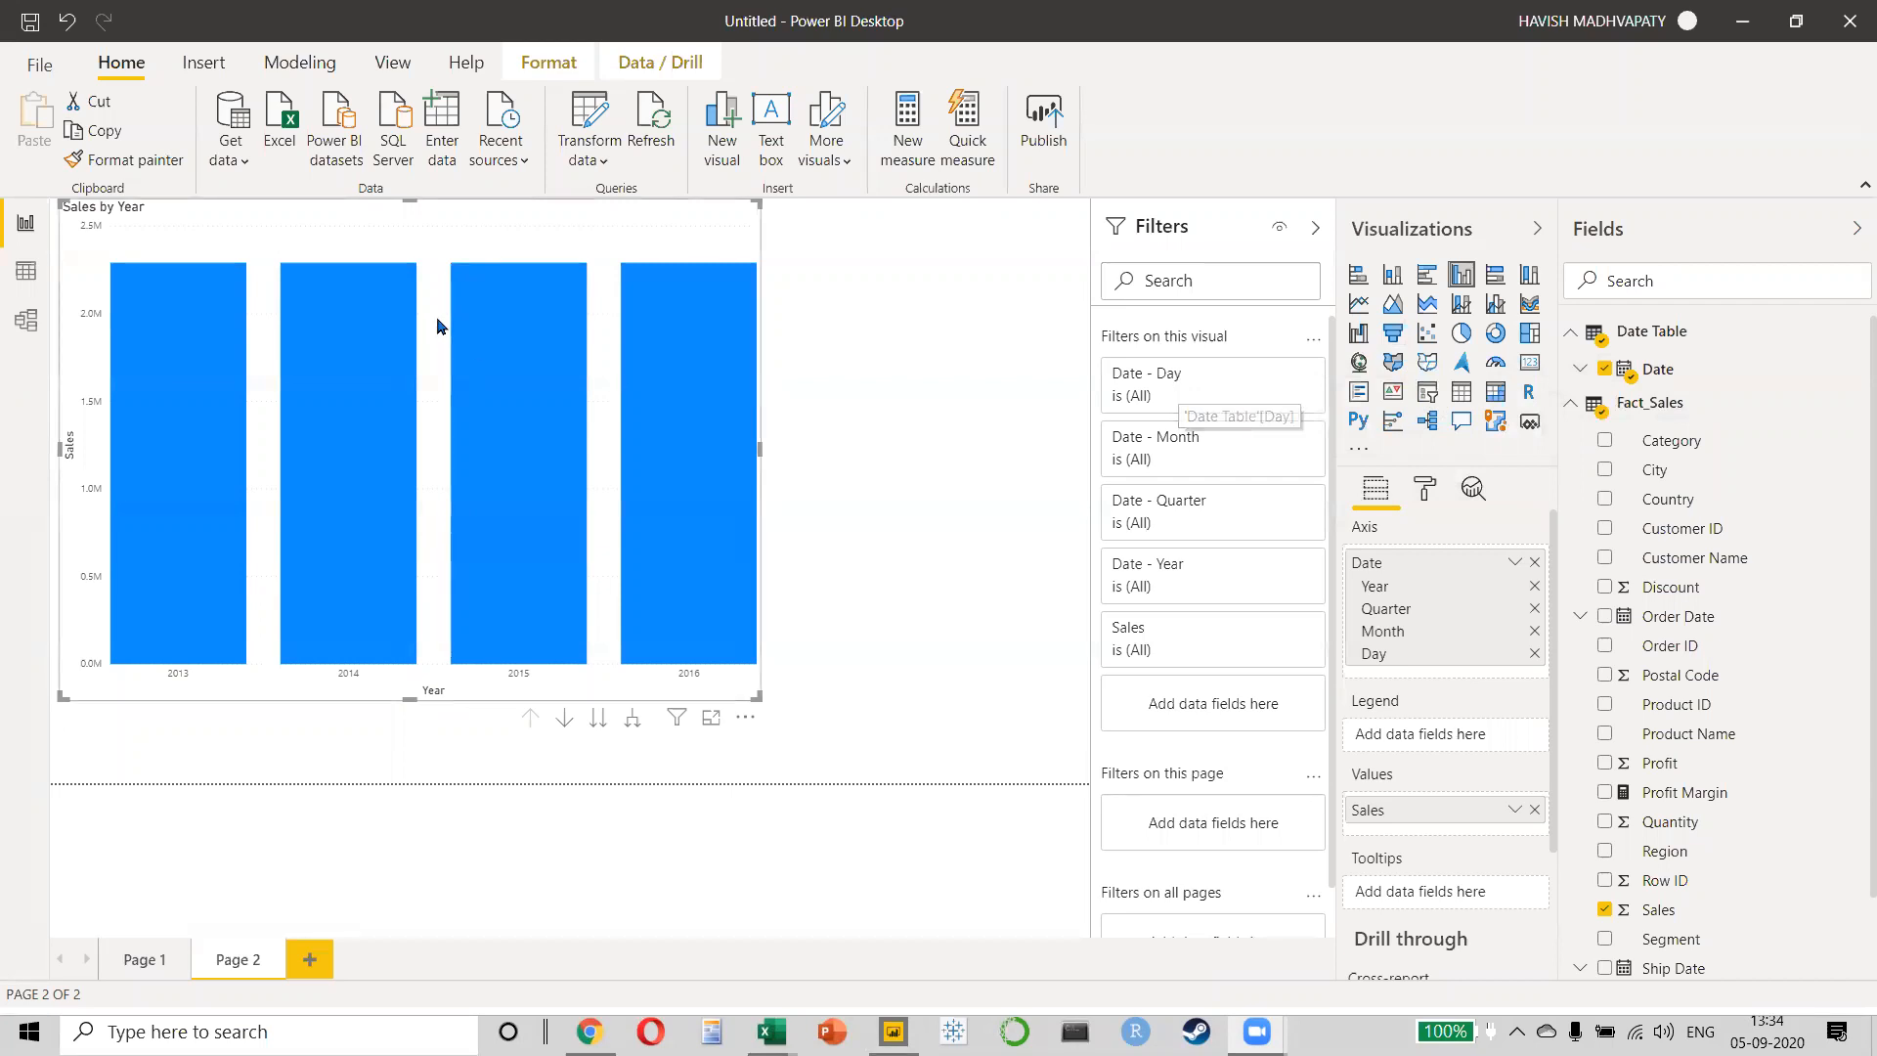
# - Examine the Date Table's Date and Fact_Sales' Order Date in the model diagram for a relationship, and return to the report
pyautogui.click(26, 322)
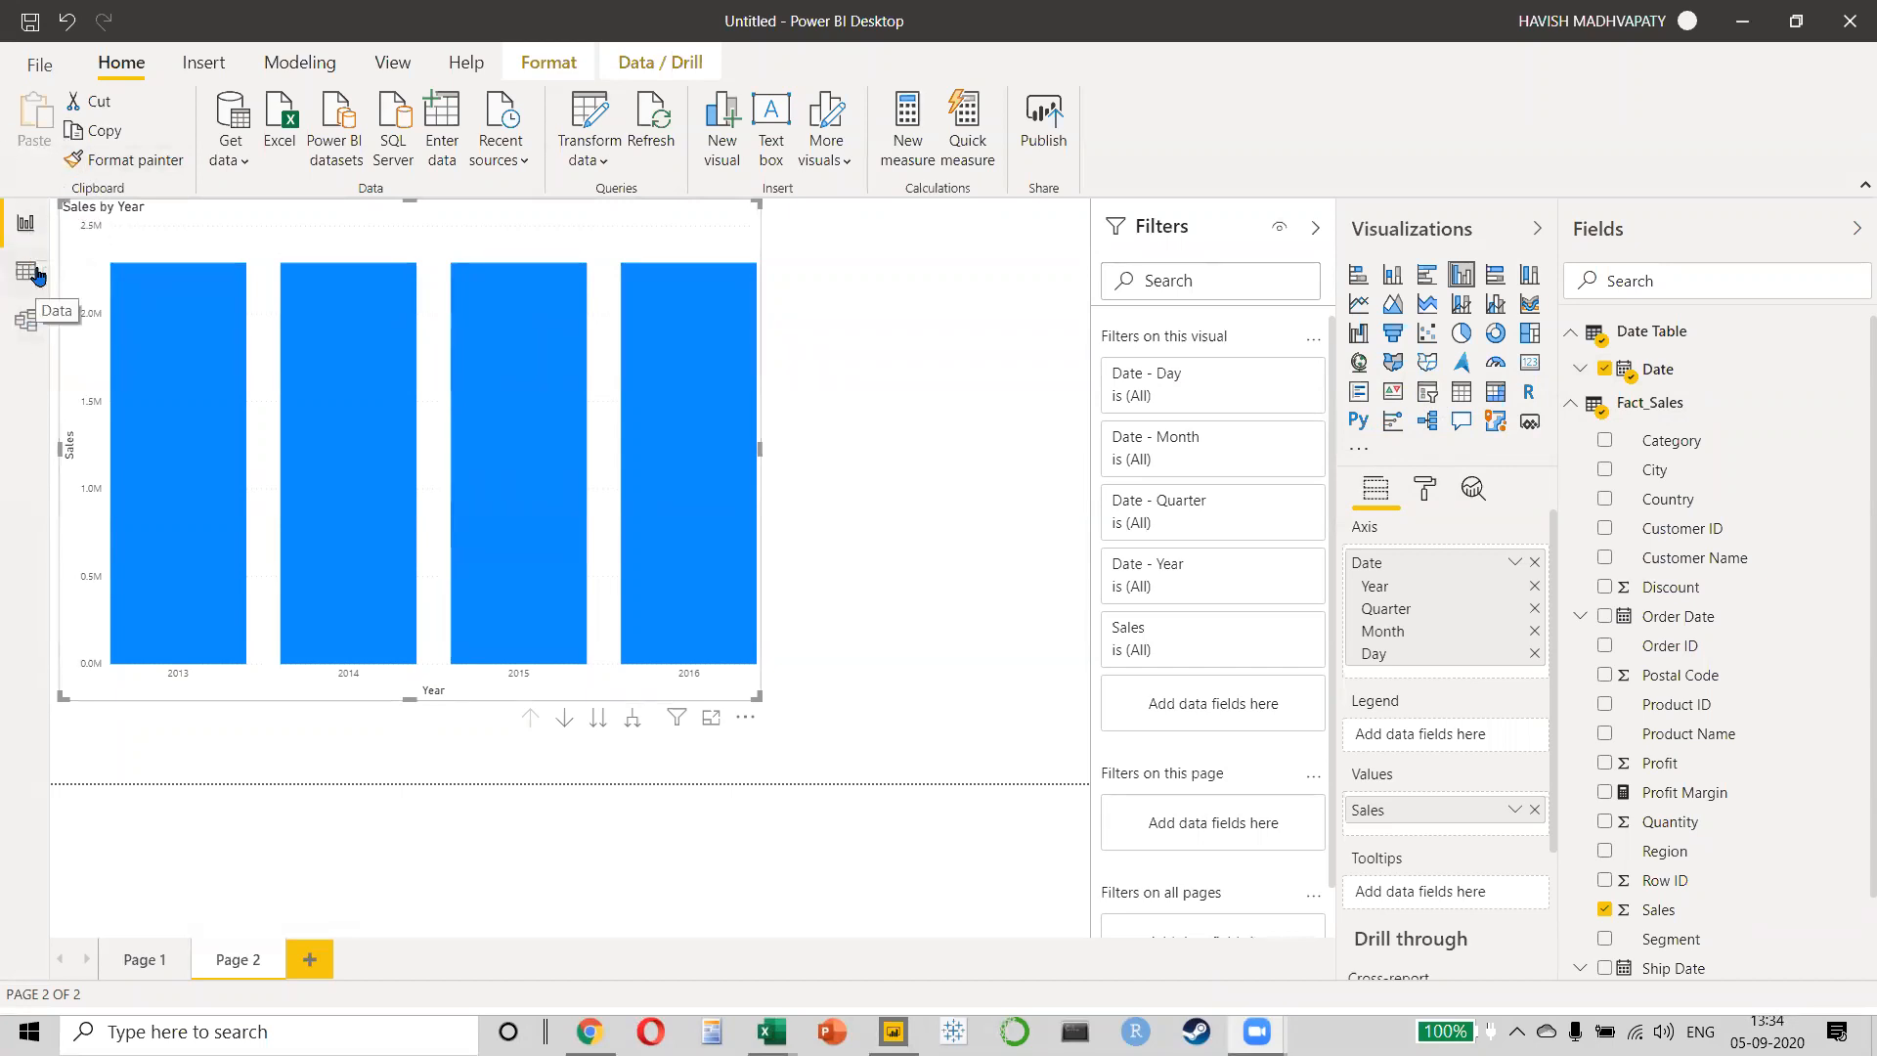
pyautogui.click(27, 319)
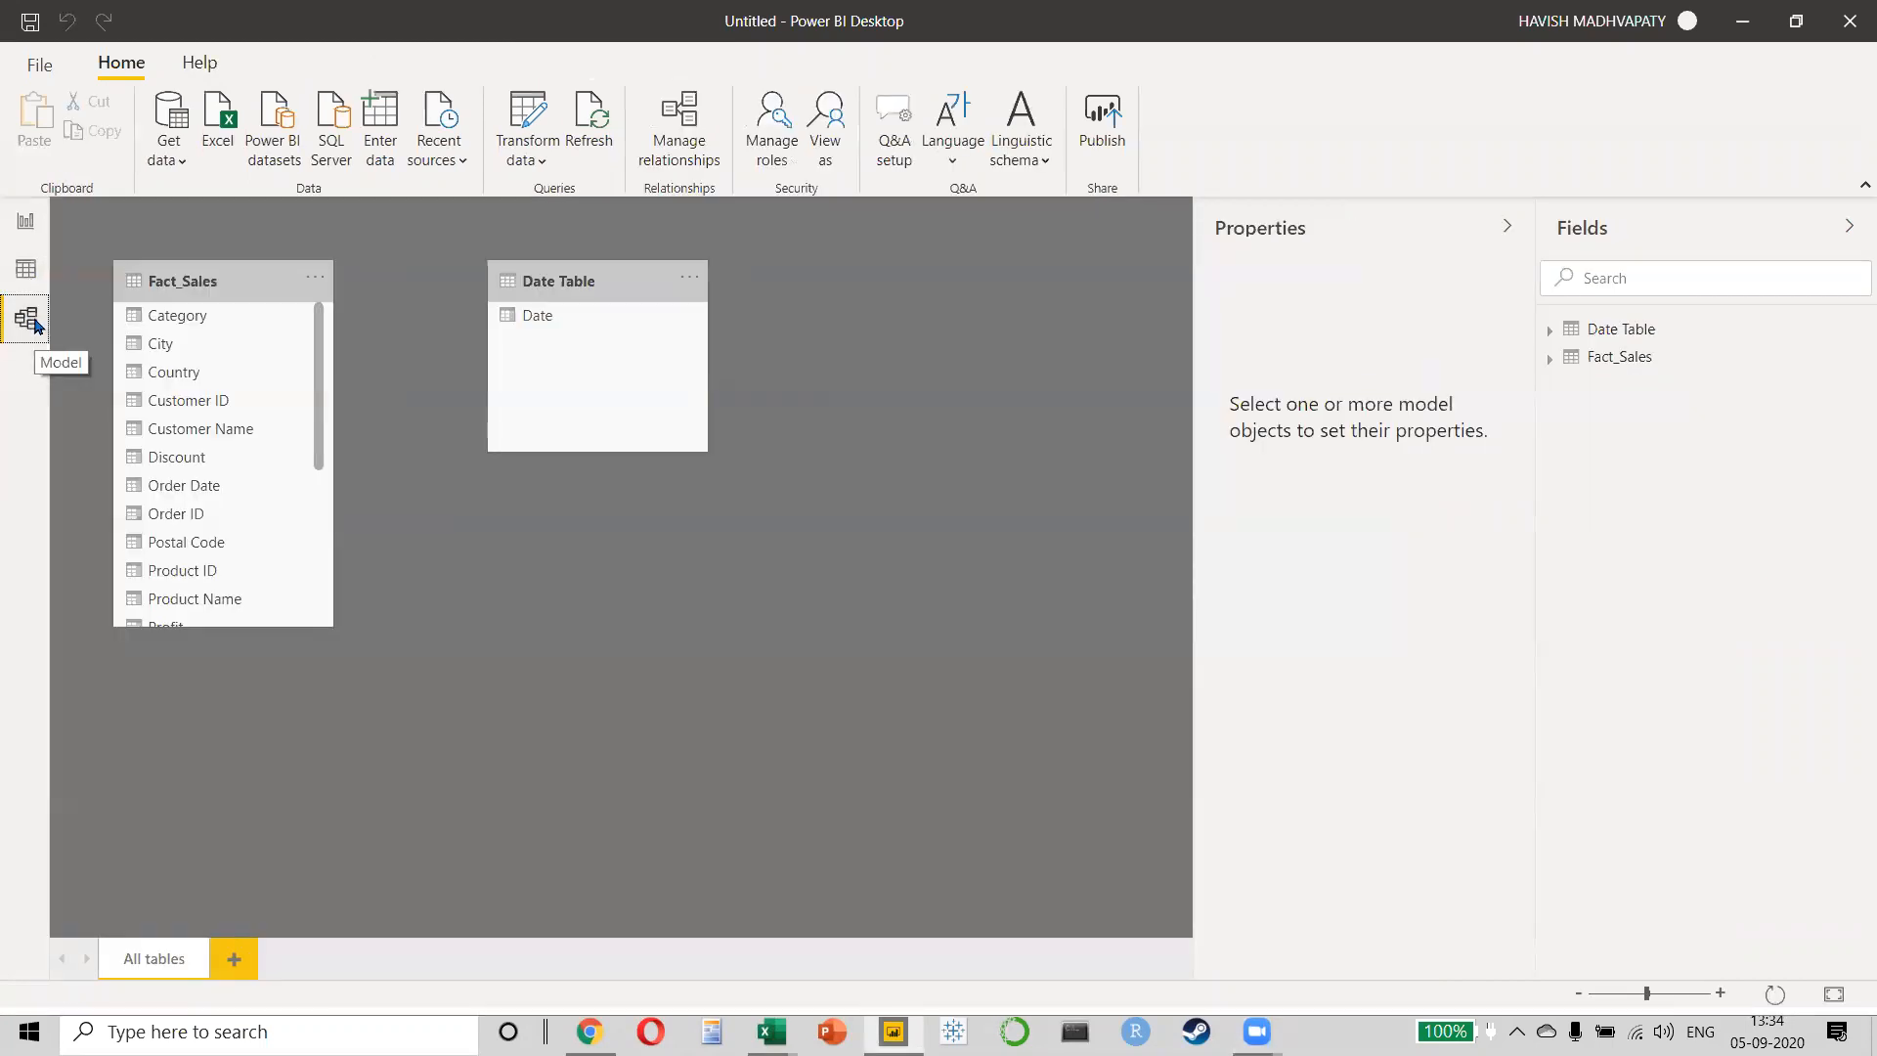
pyautogui.click(620, 318)
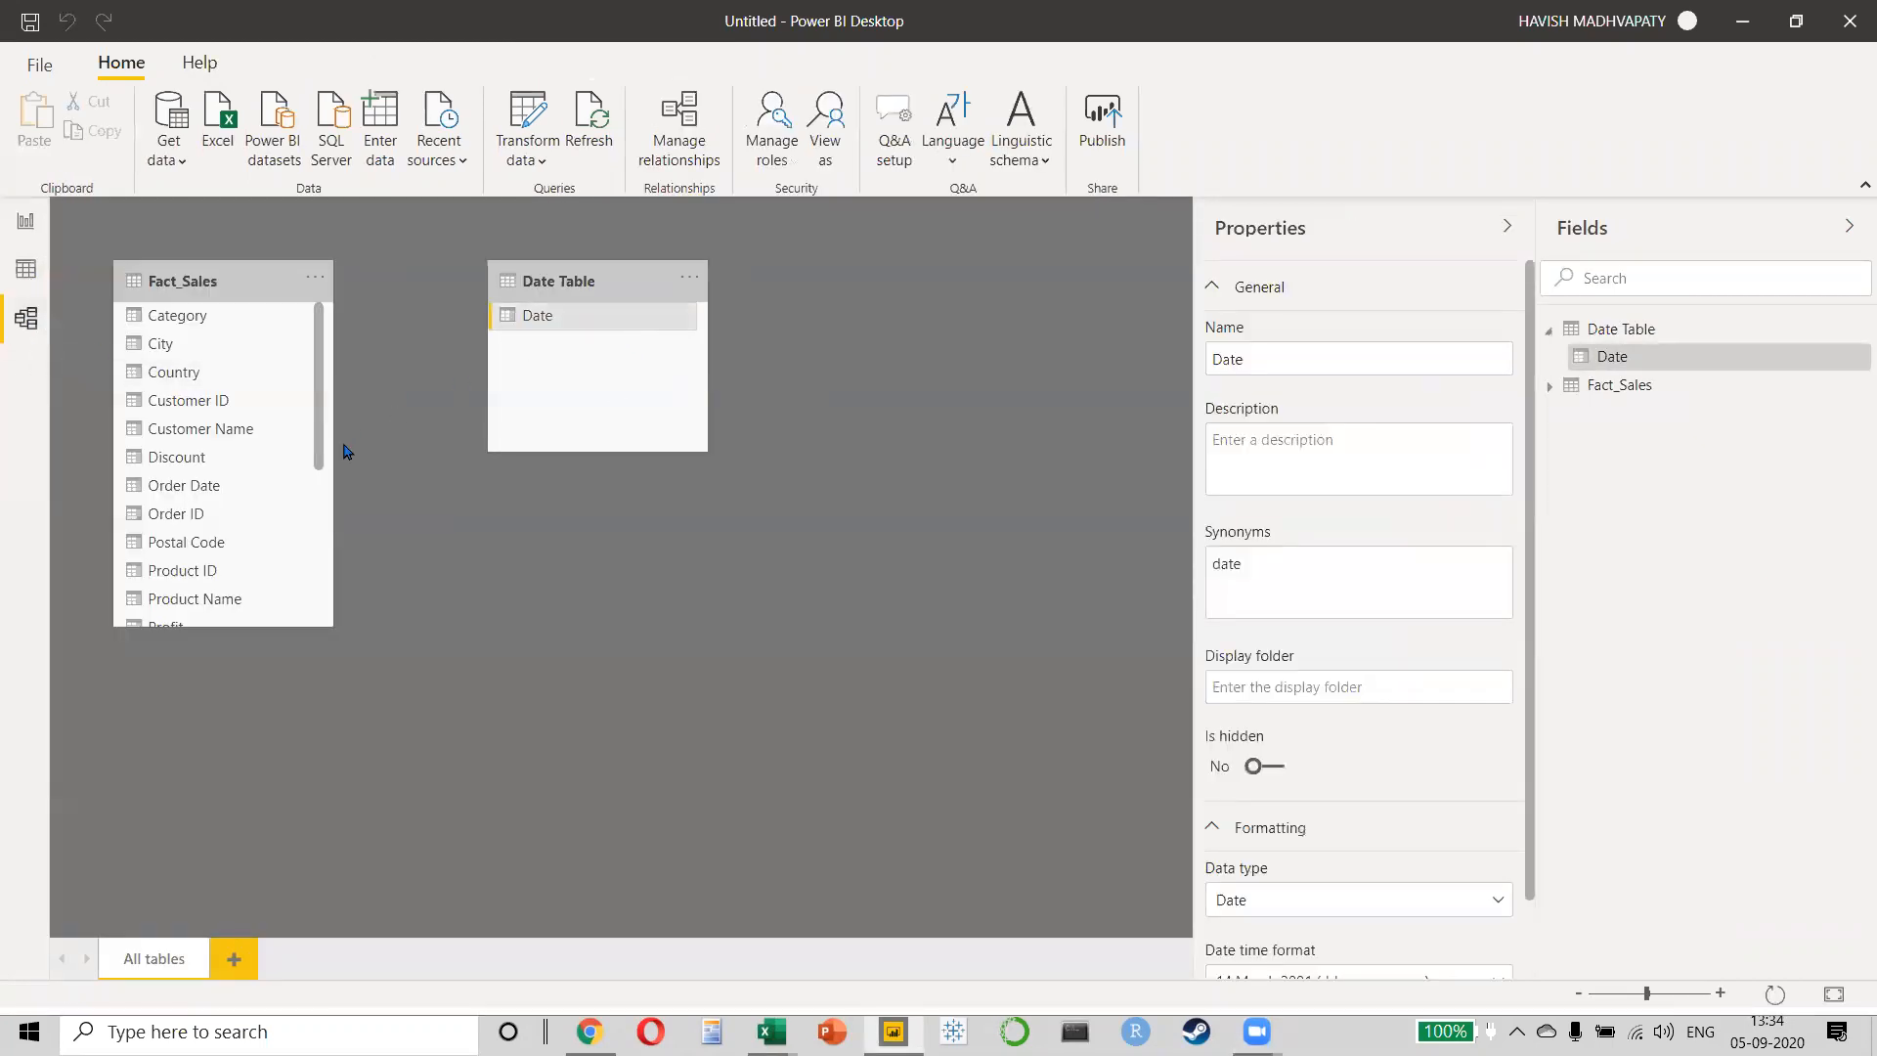
pyautogui.click(207, 492)
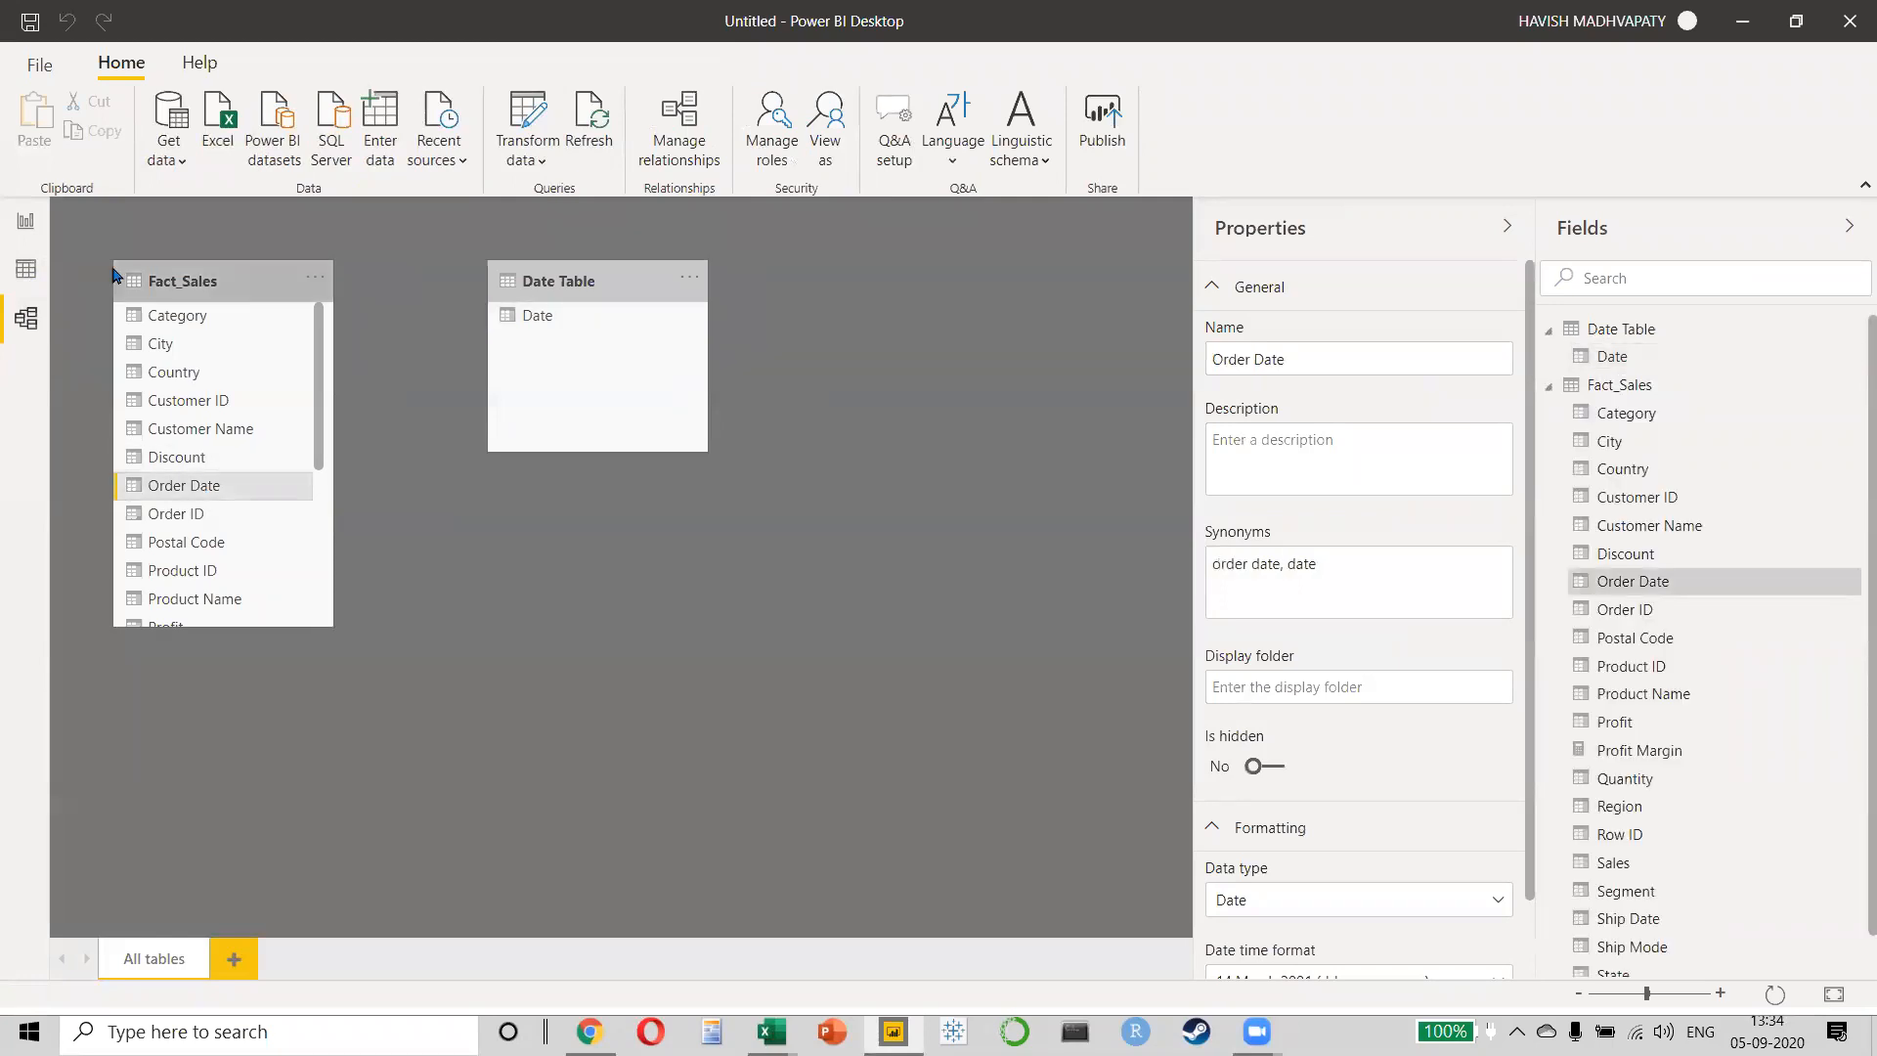
pyautogui.click(27, 223)
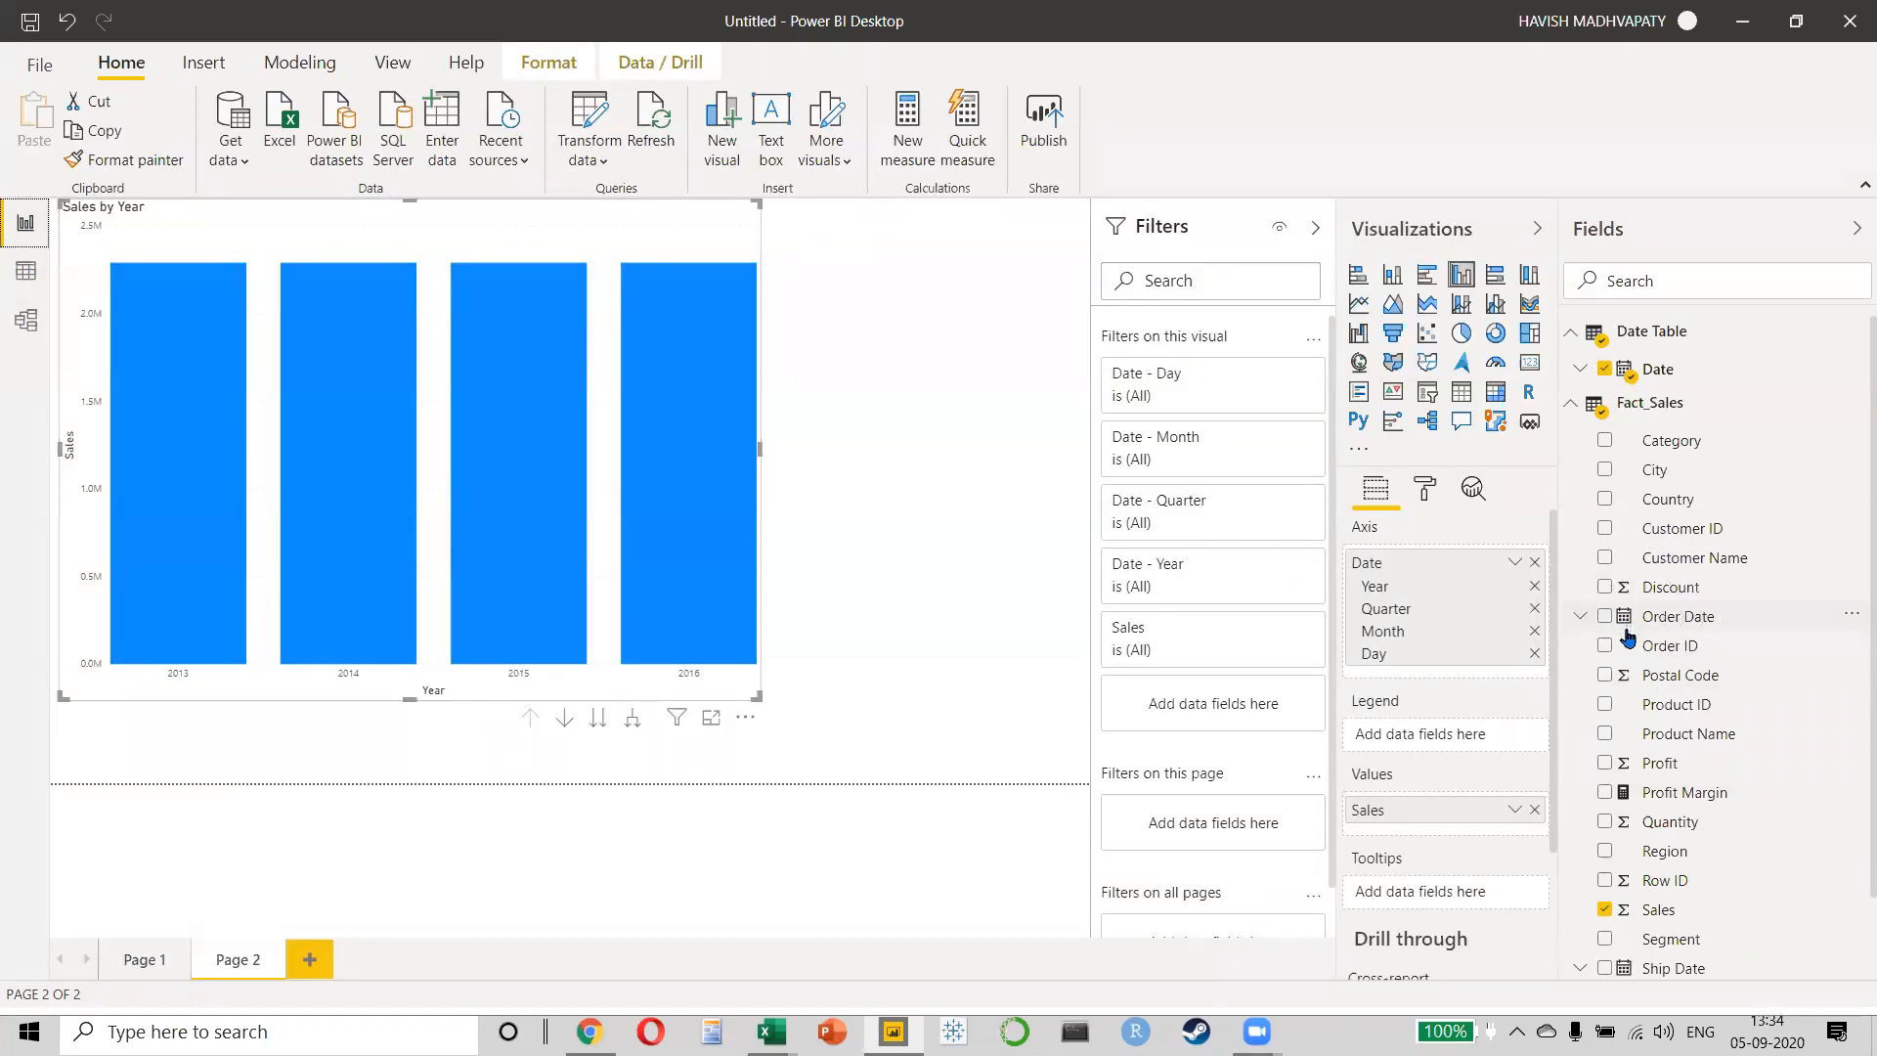
# - Create a relationship between Fact_Sales' Order Date and the Date Table's Date in the model diagram, and move the Date Table farther from Fact_Sales
pyautogui.scroll(-2, 1627, 638)
pyautogui.click(1626, 880)
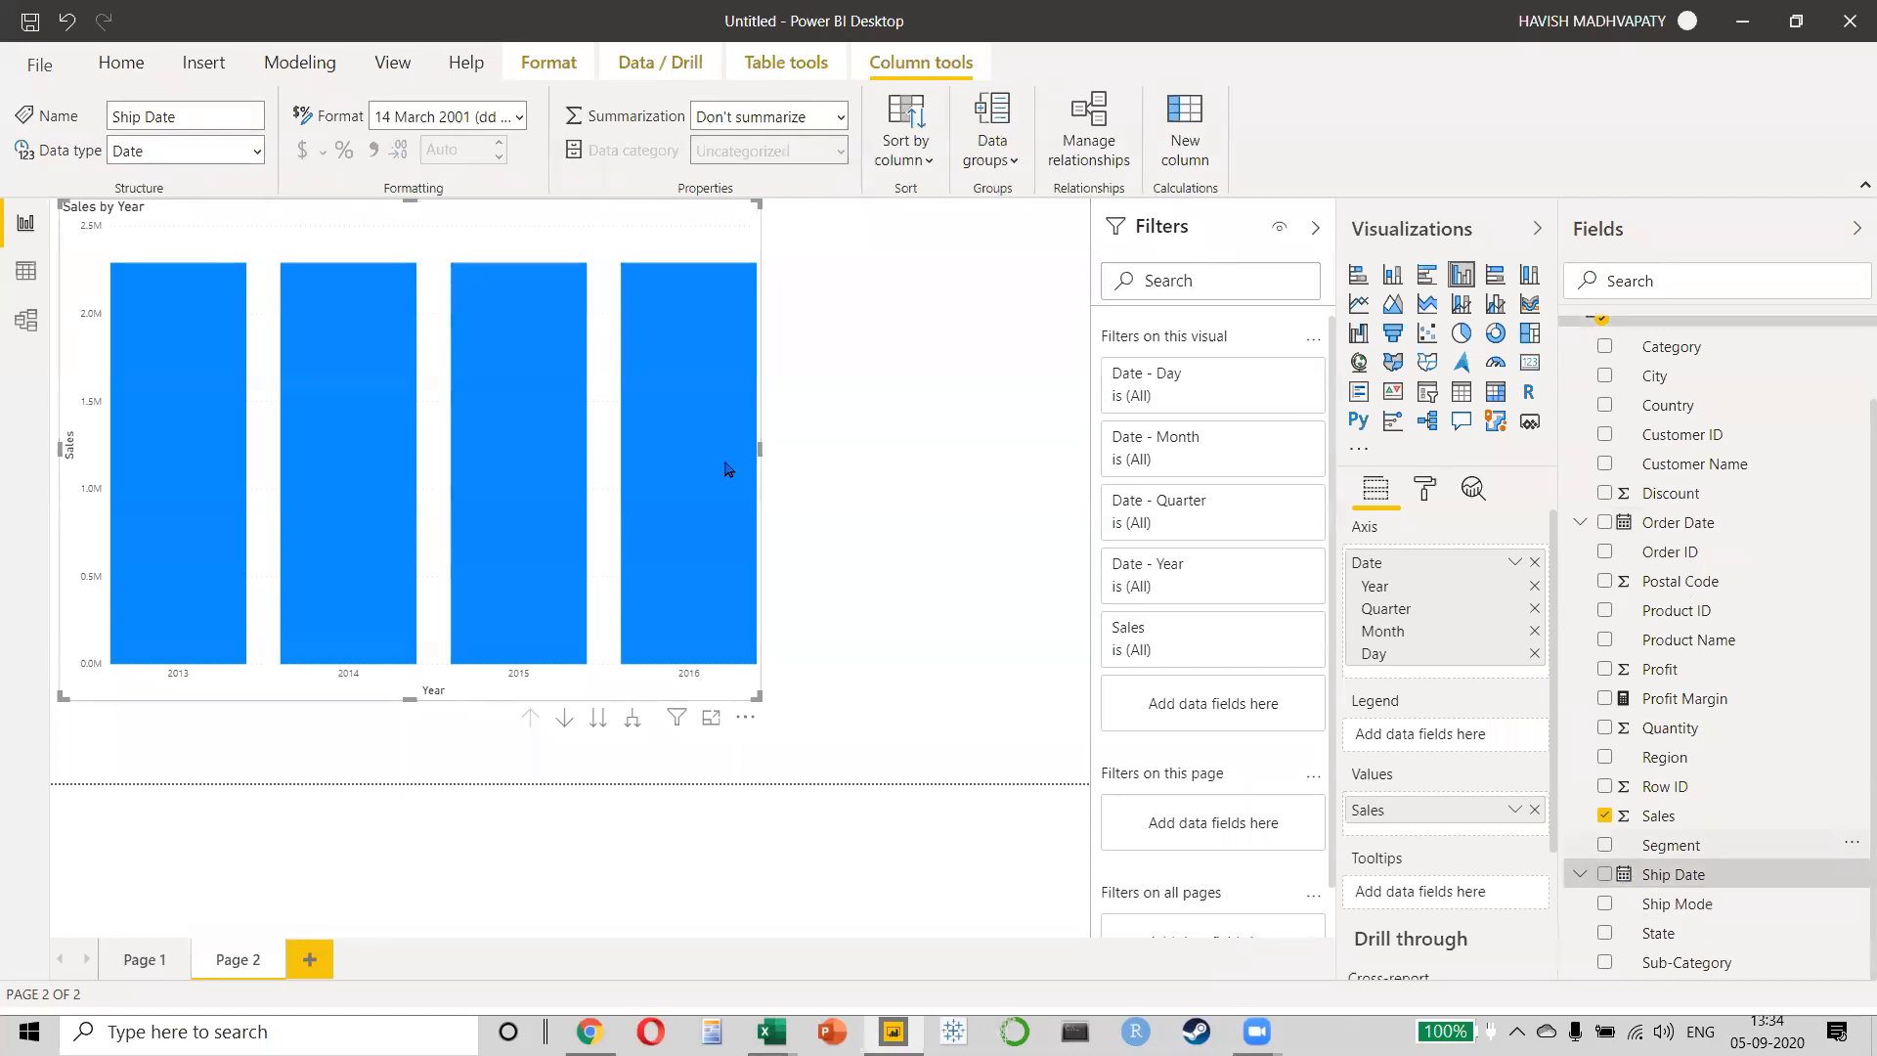
pyautogui.click(26, 320)
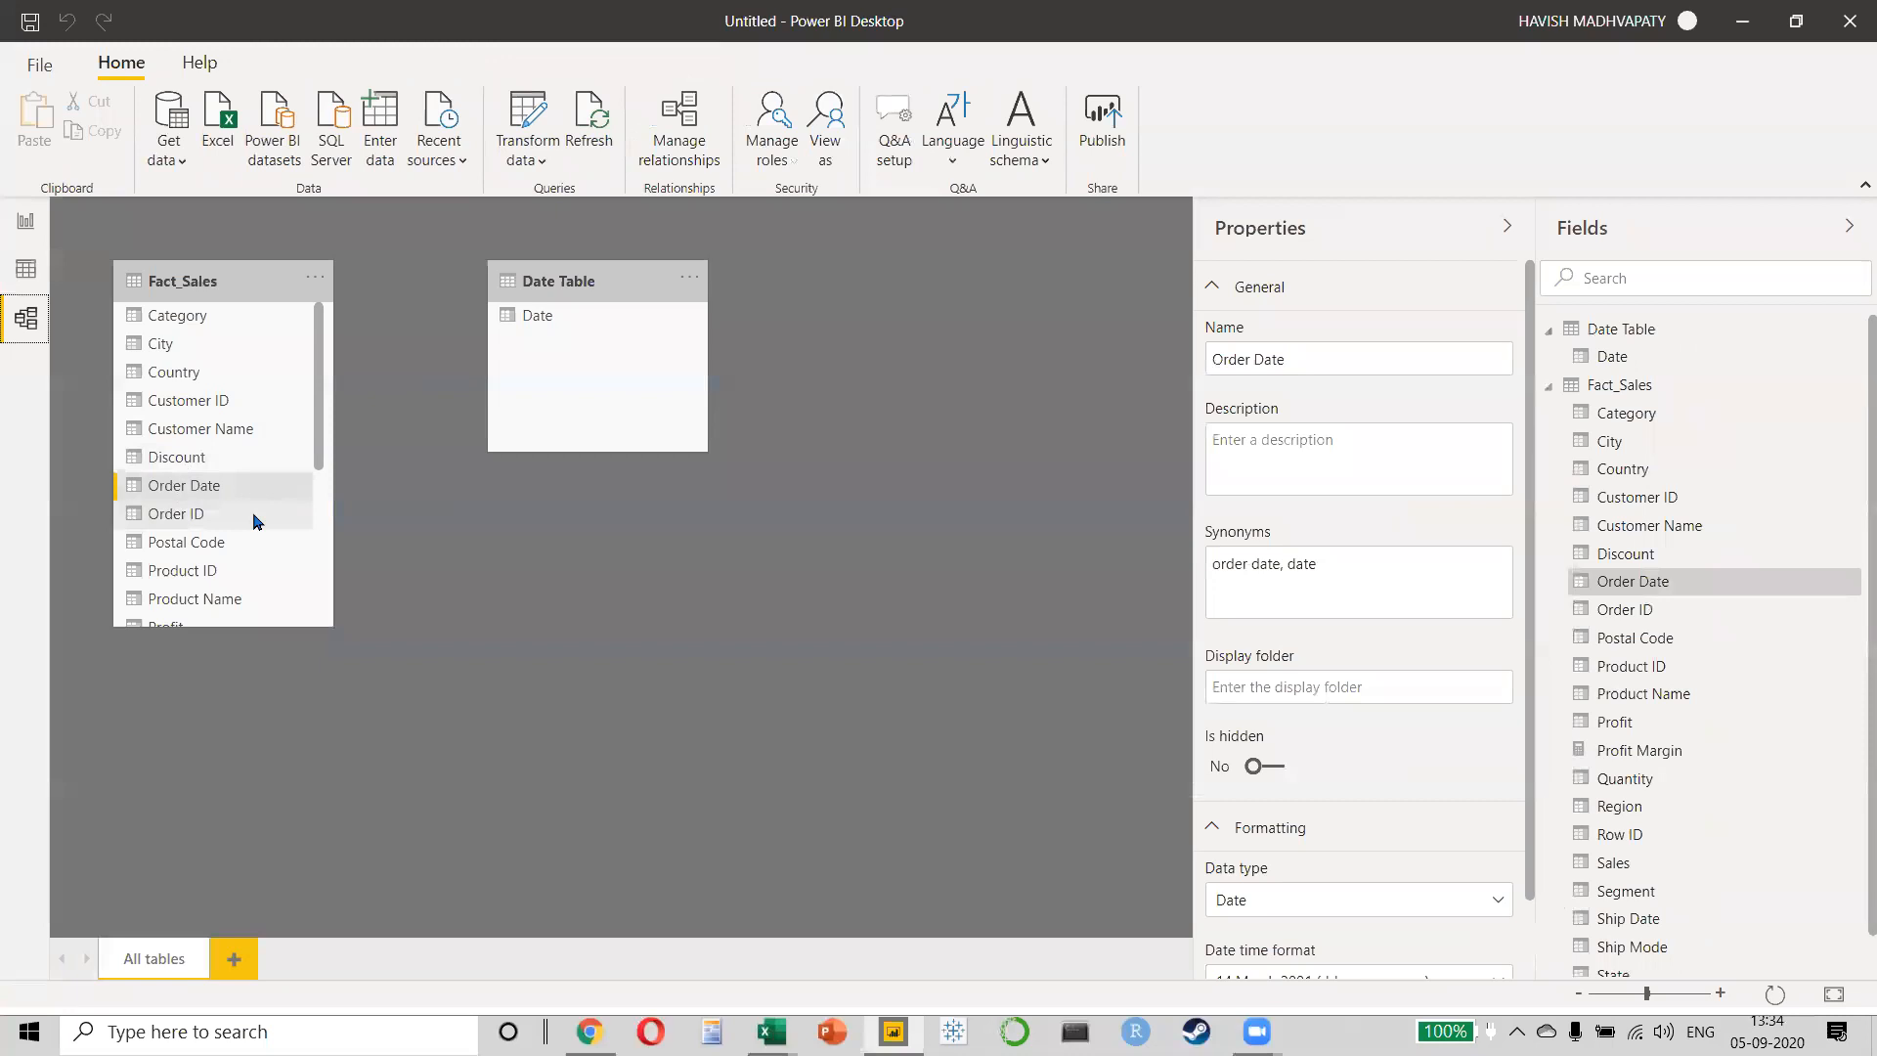
pyautogui.click(204, 495)
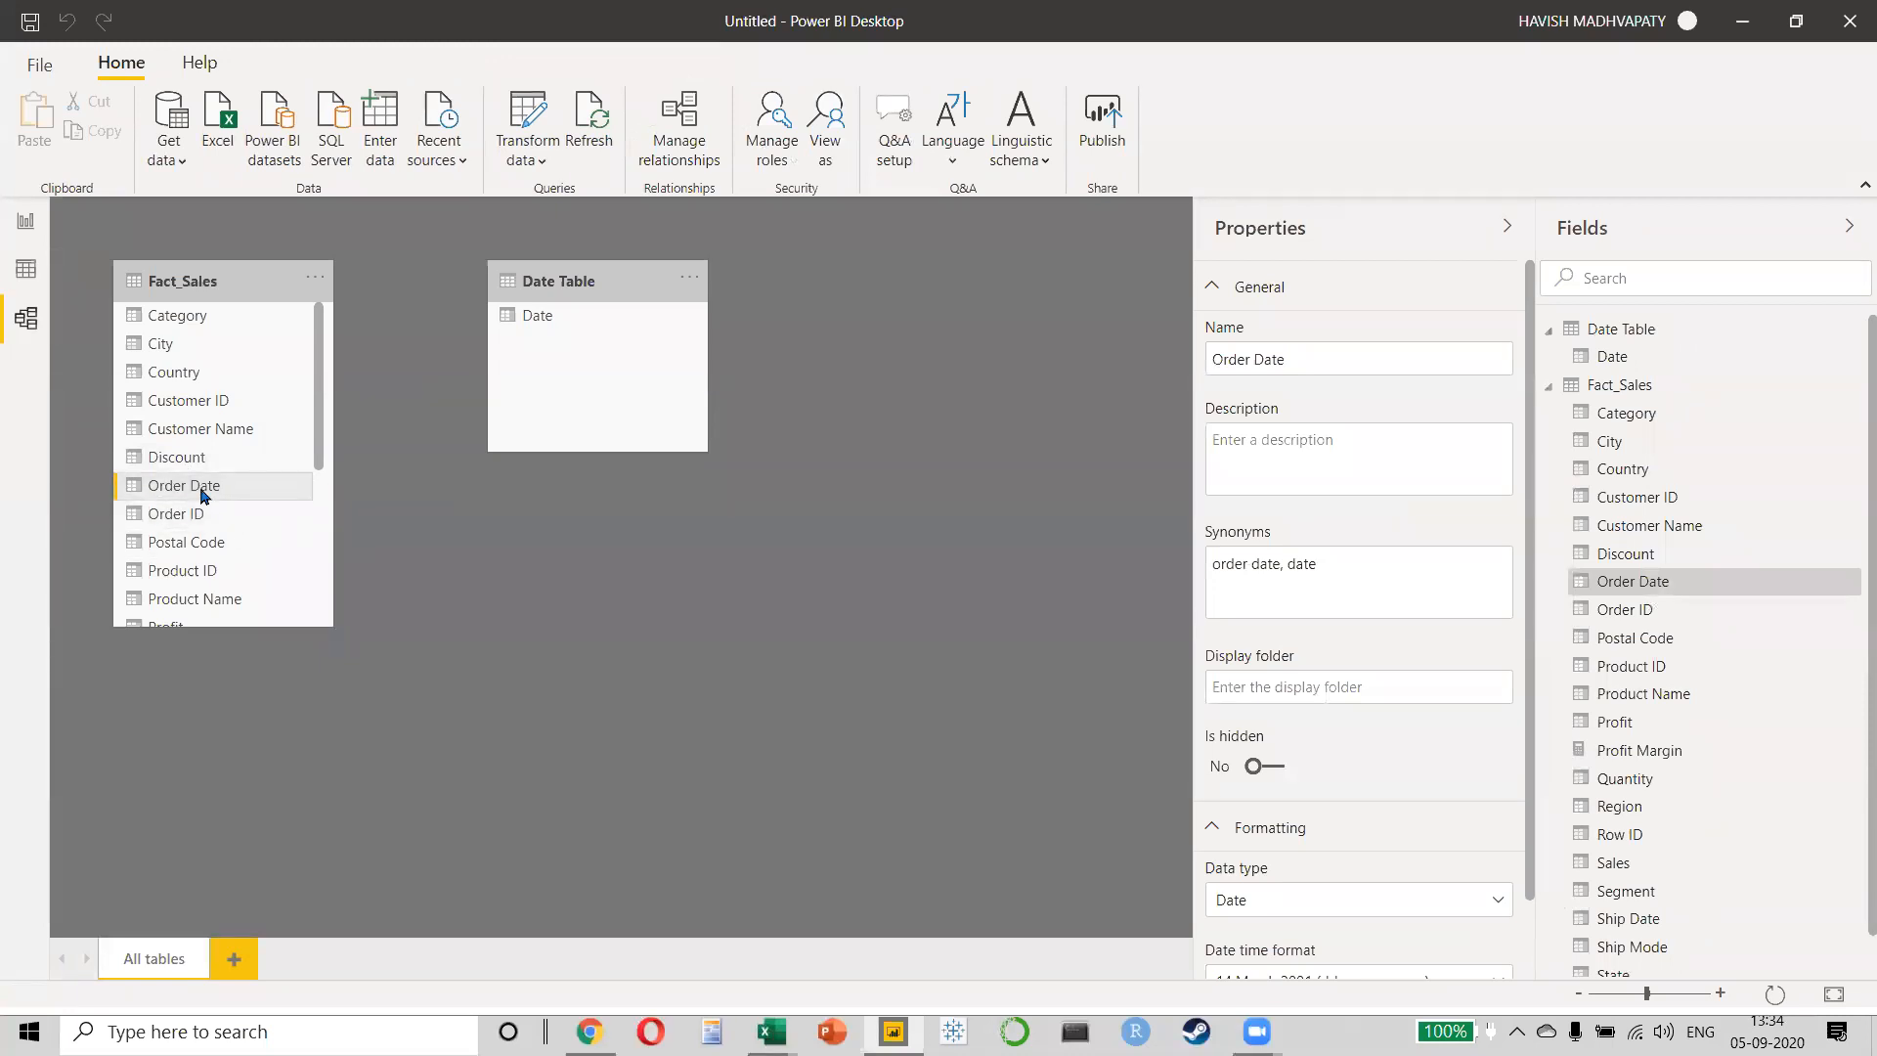
pyautogui.moveTo(204, 495); pyautogui.dragTo(707, 250)
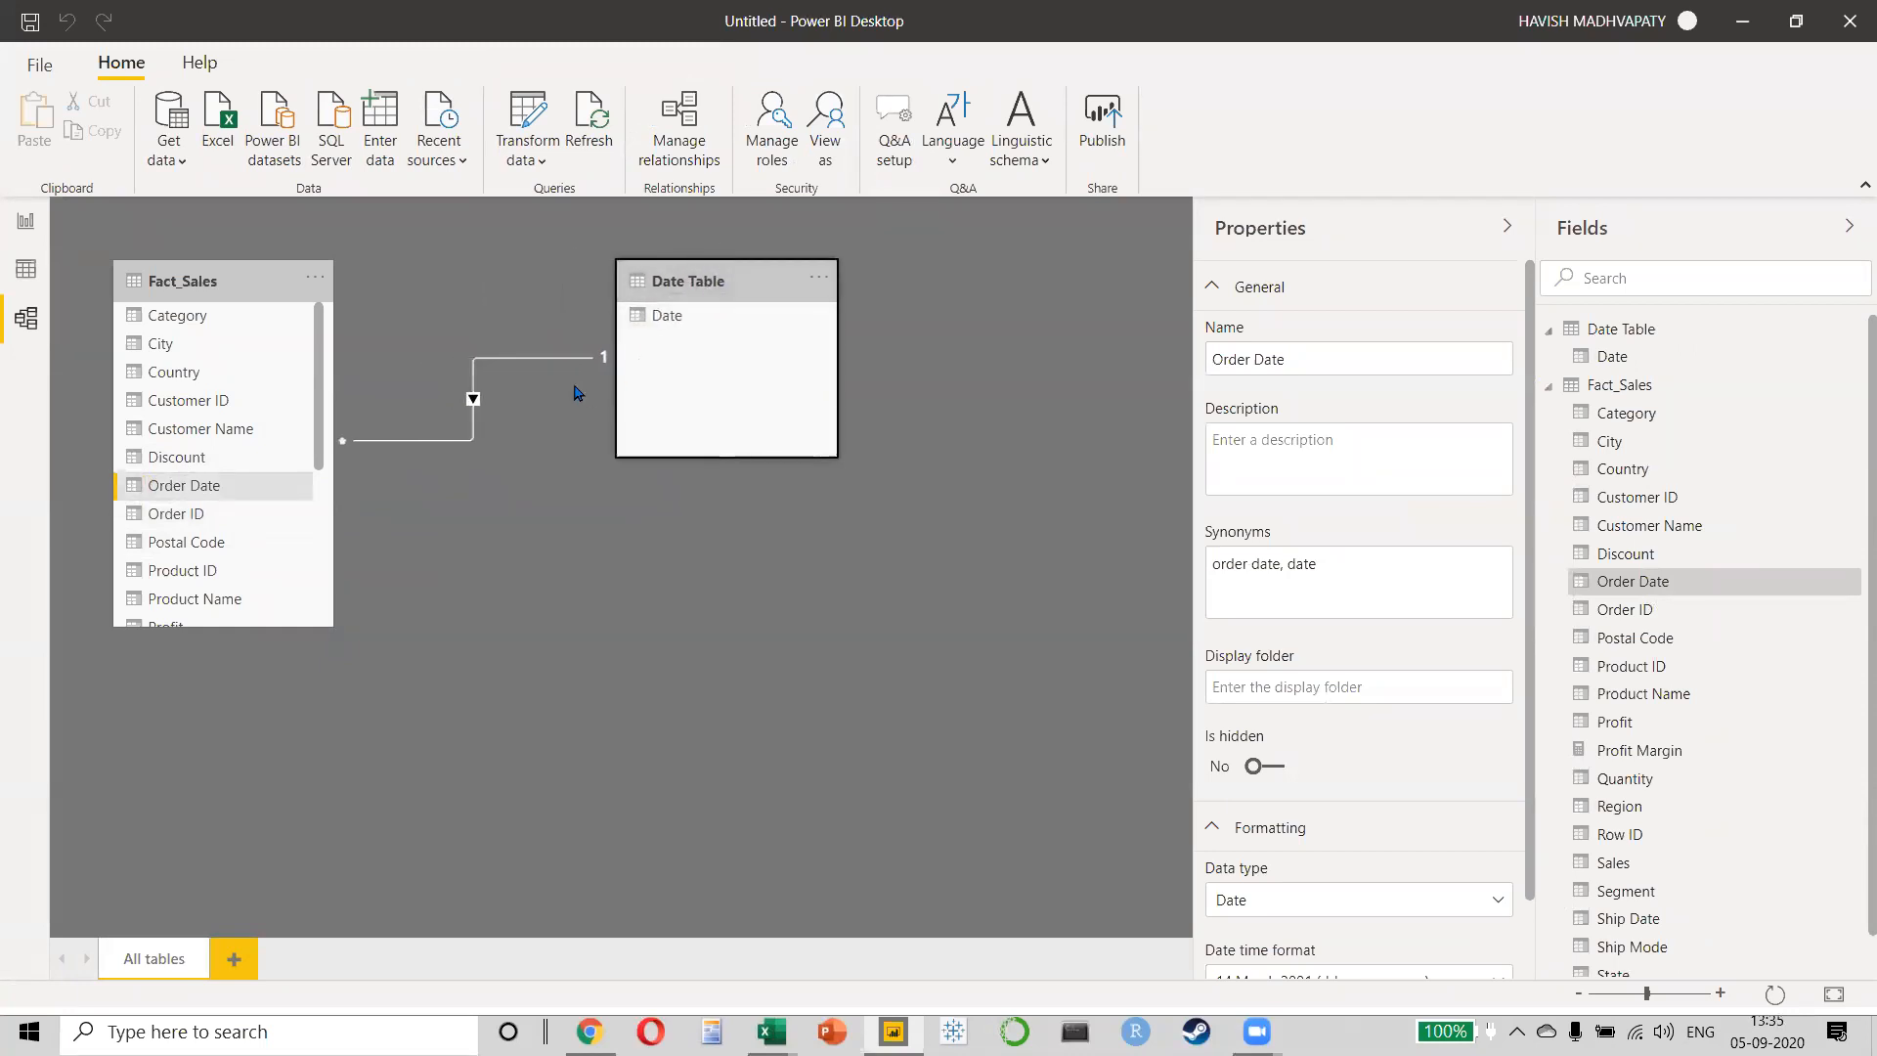
# - Open the settings of the relationship between Fact_Sales and the Date Table, and examine the cardinality and cross filter direction options
pyautogui.click(439, 442)
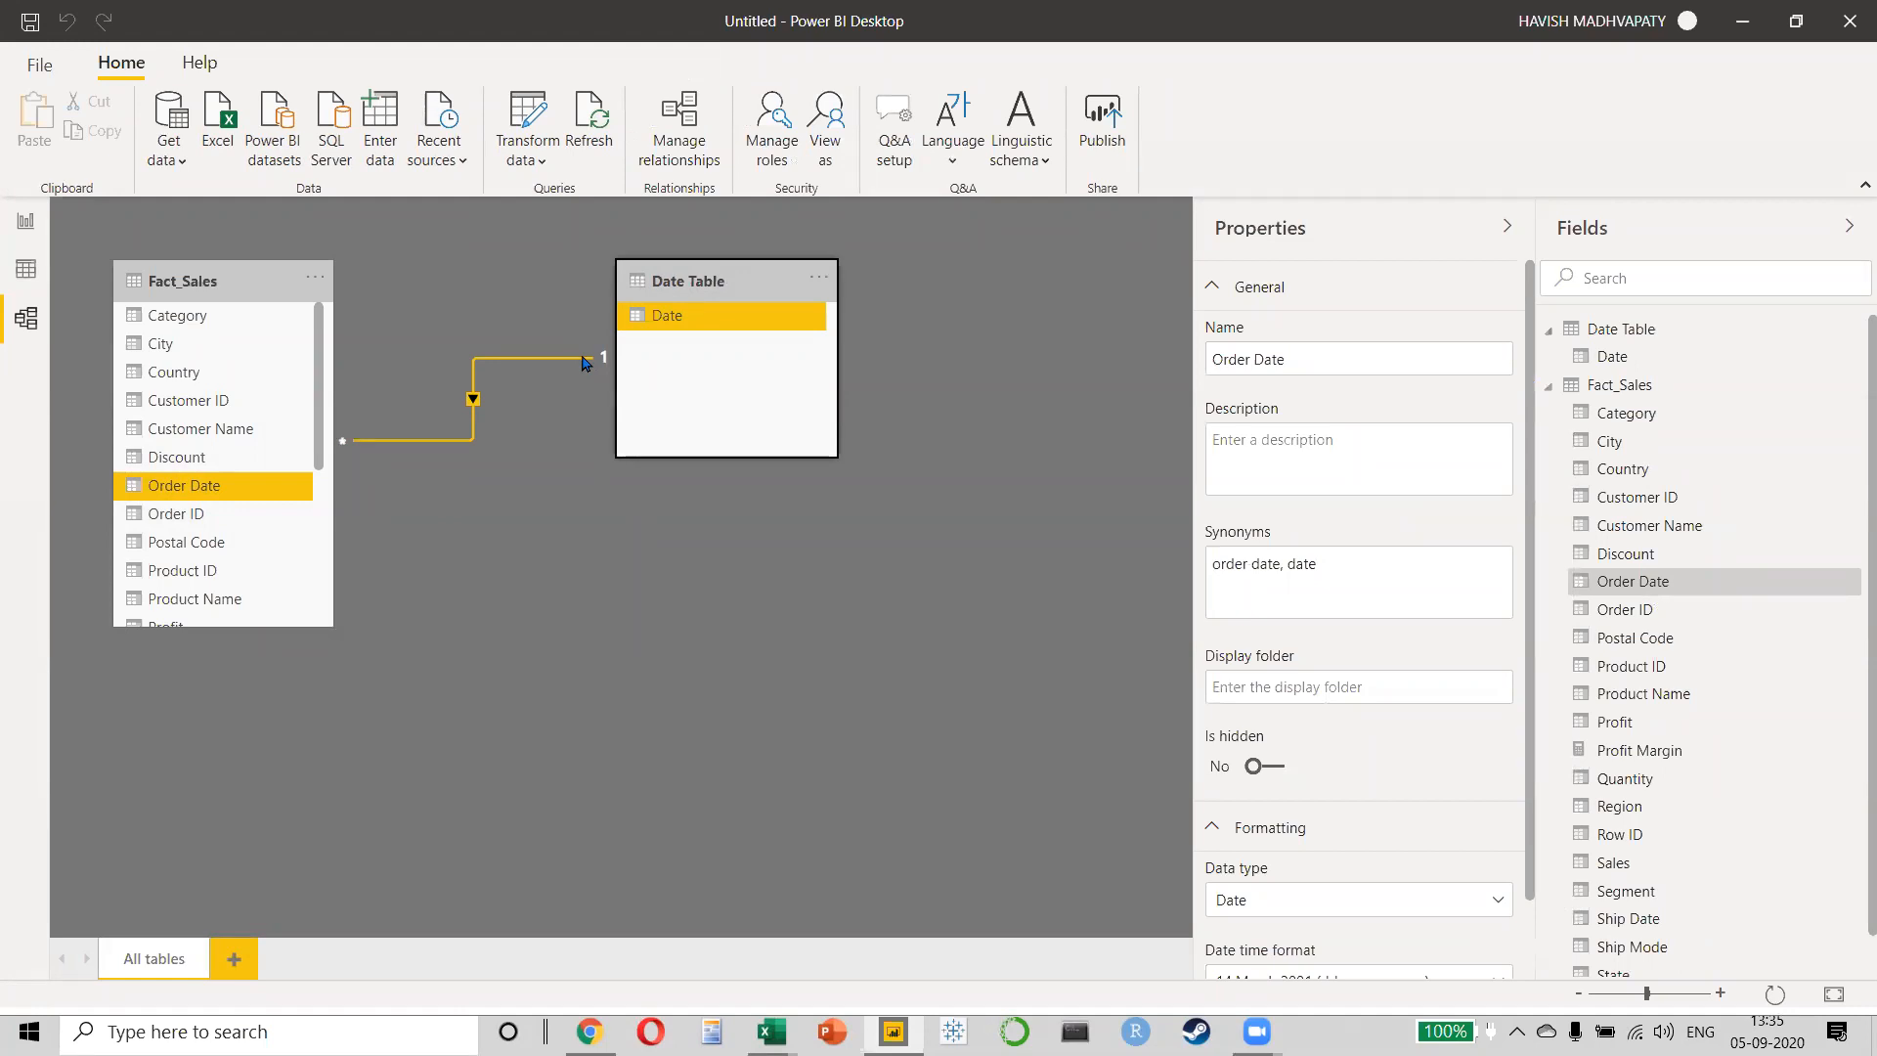
pyautogui.rightClick(392, 443)
pyautogui.click(422, 499)
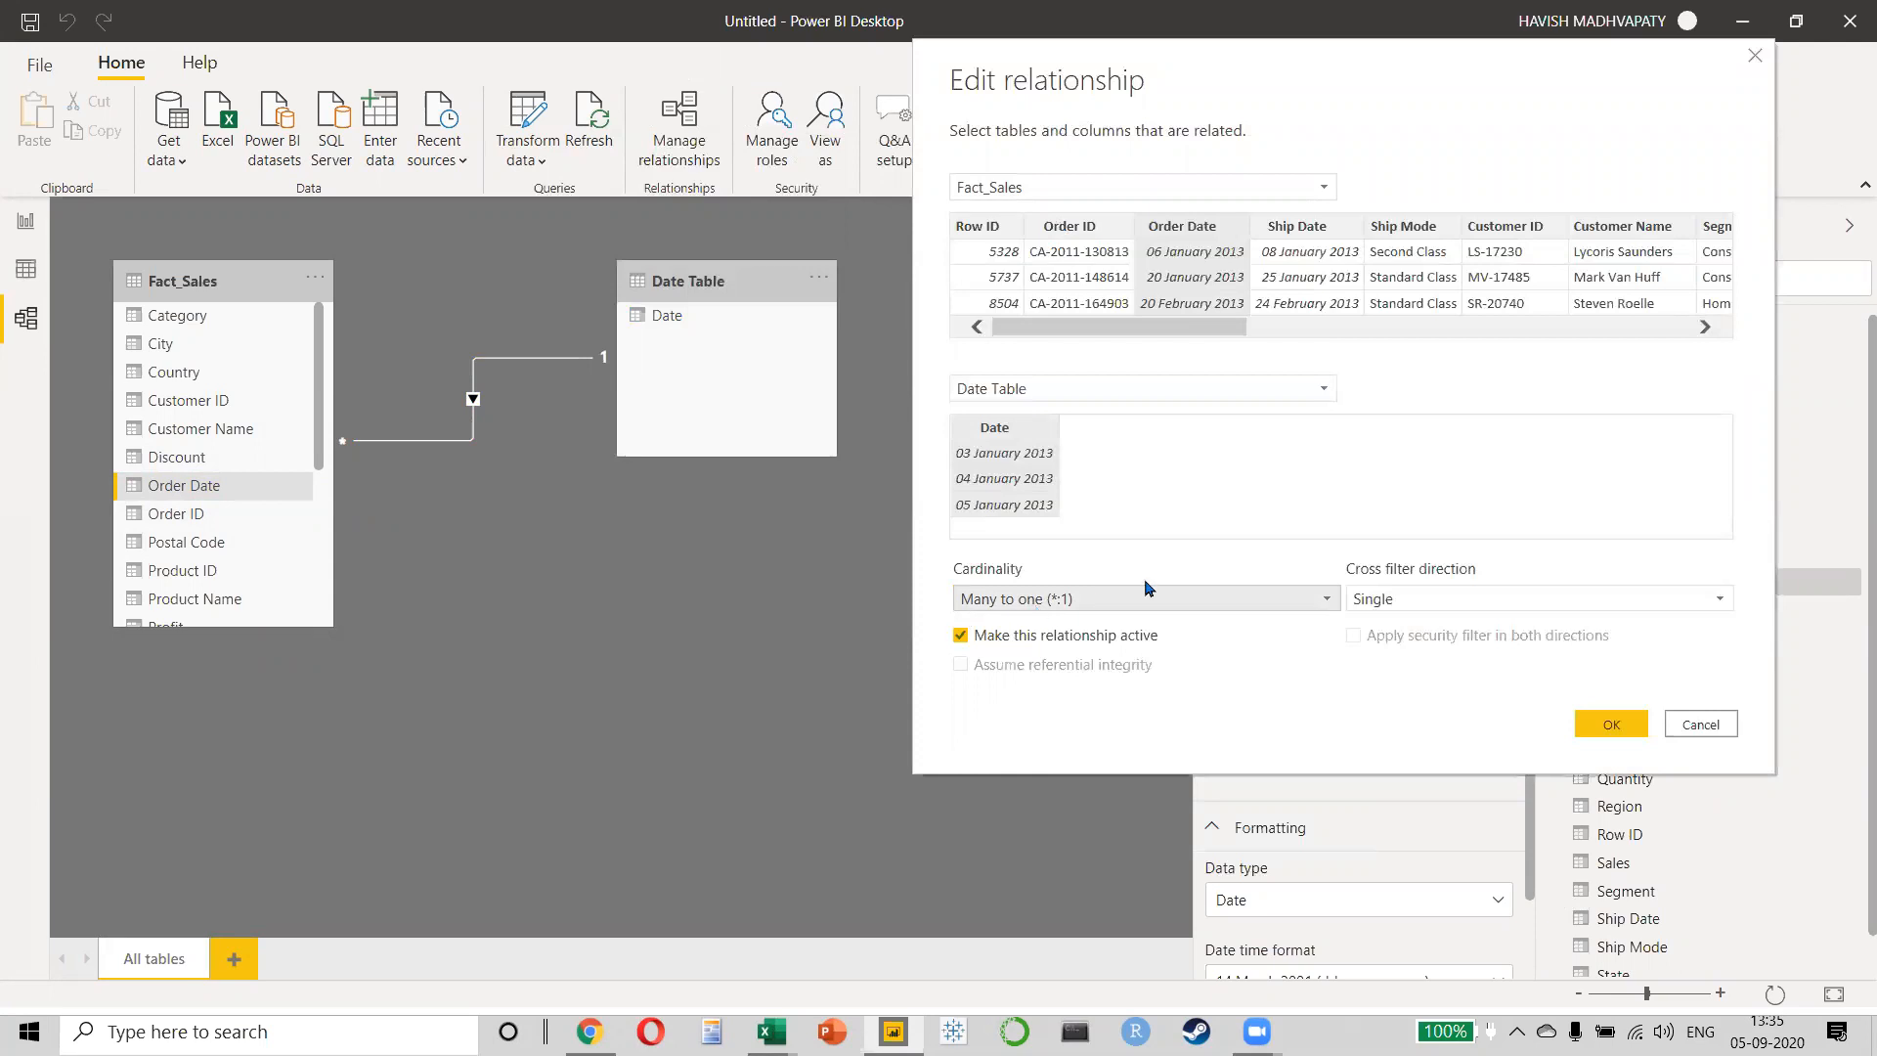
pyautogui.click(1445, 598)
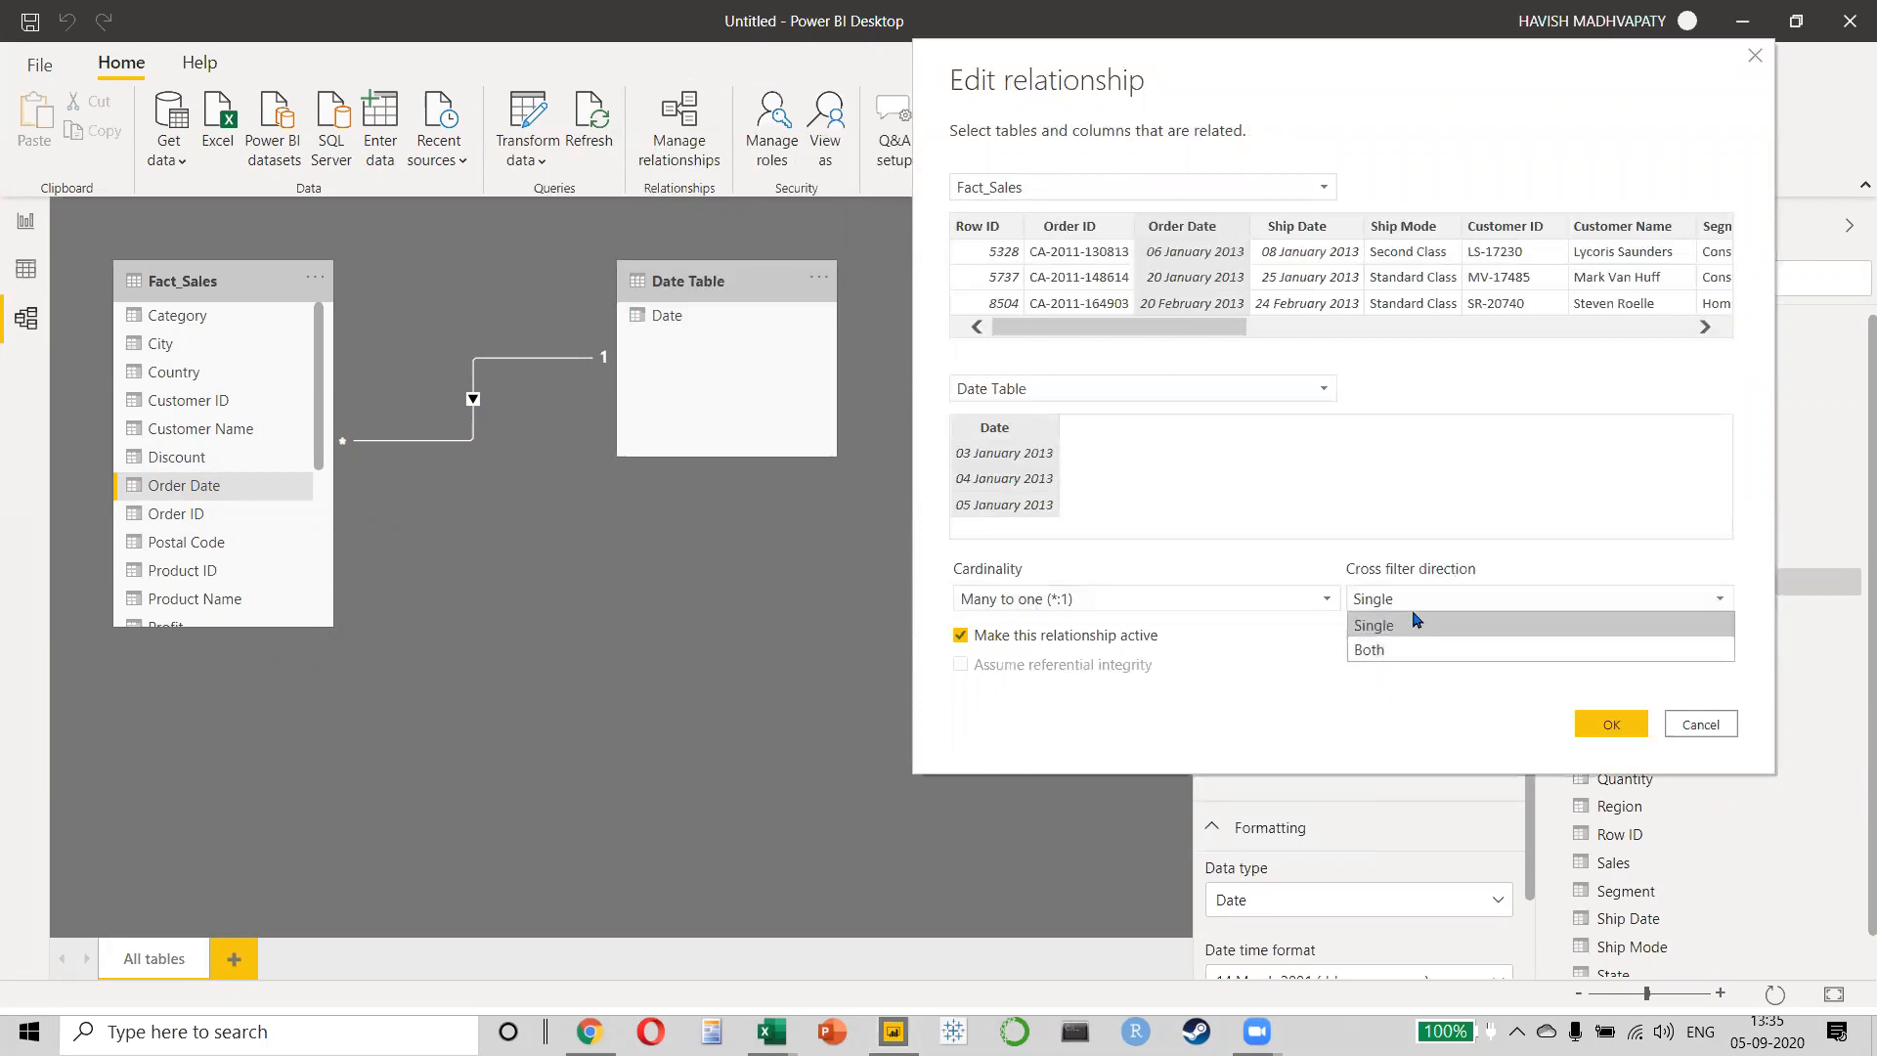
pyautogui.click(1226, 599)
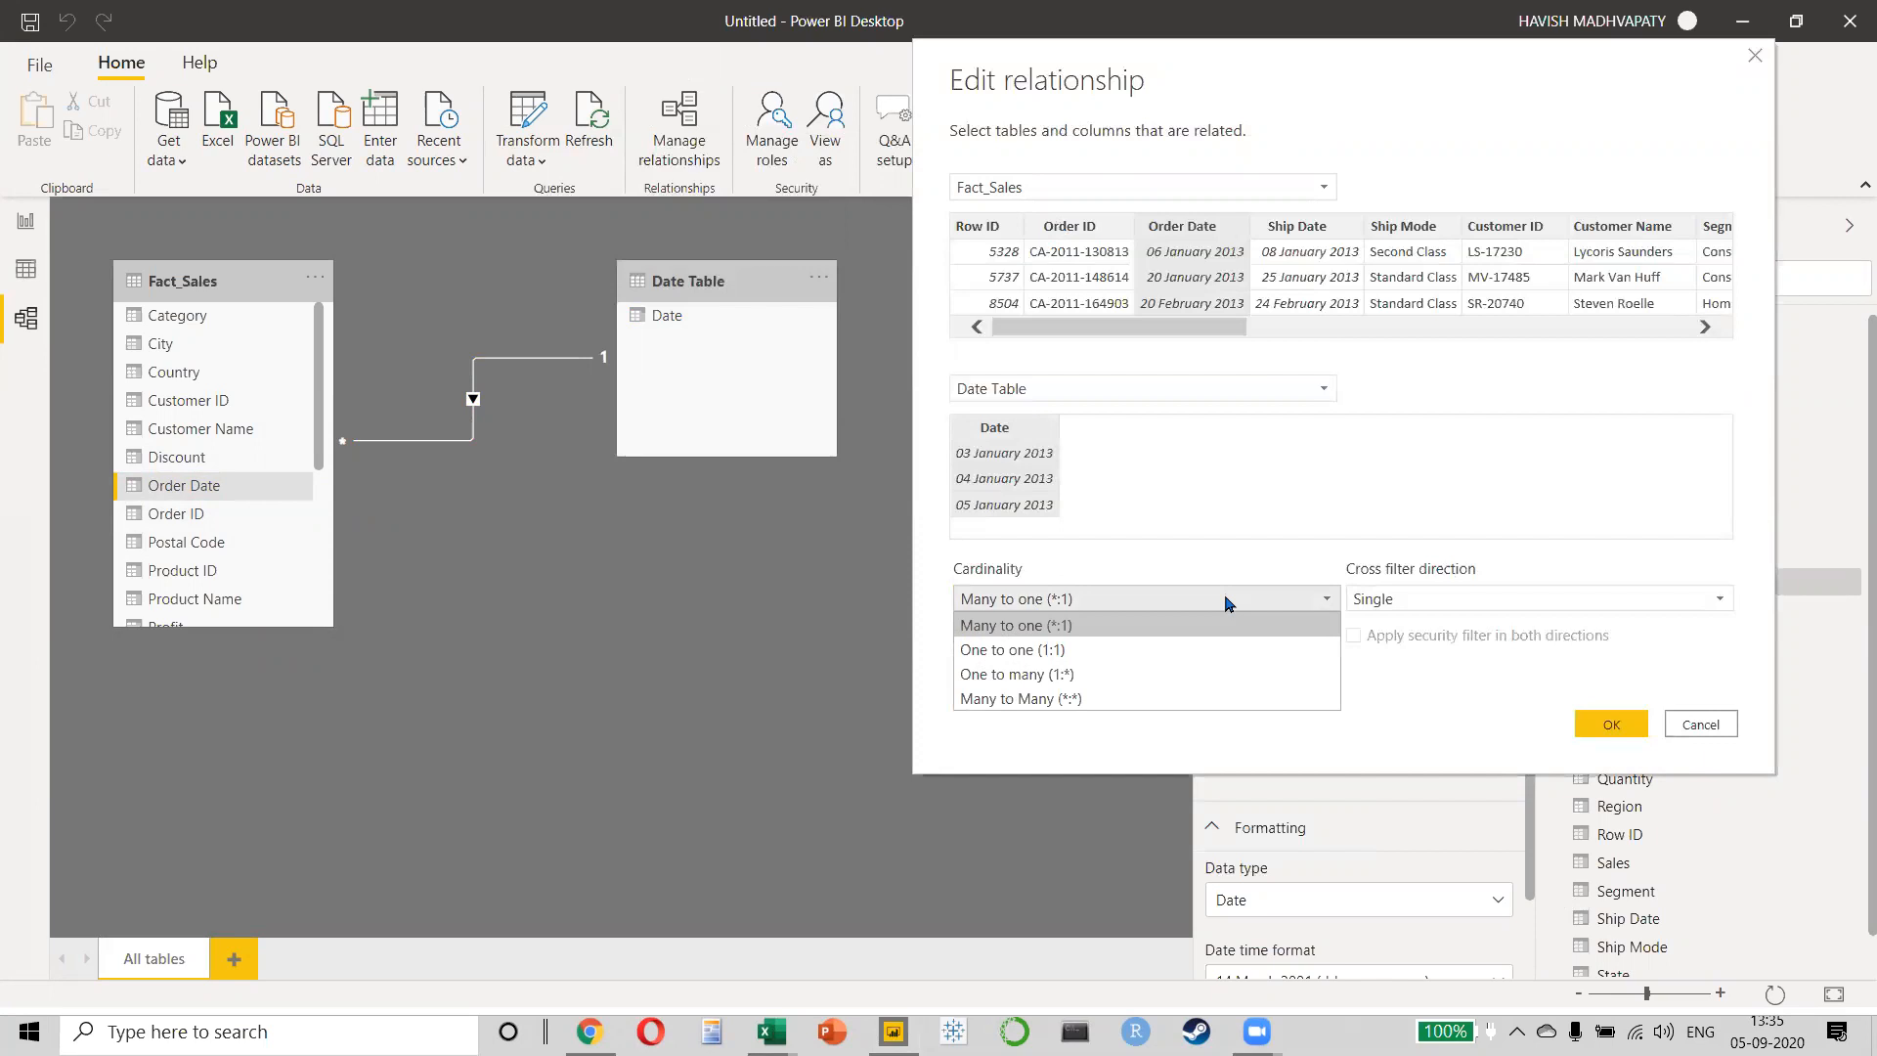
pyautogui.press('Down')
pyautogui.press('Down')
pyautogui.press('Down')
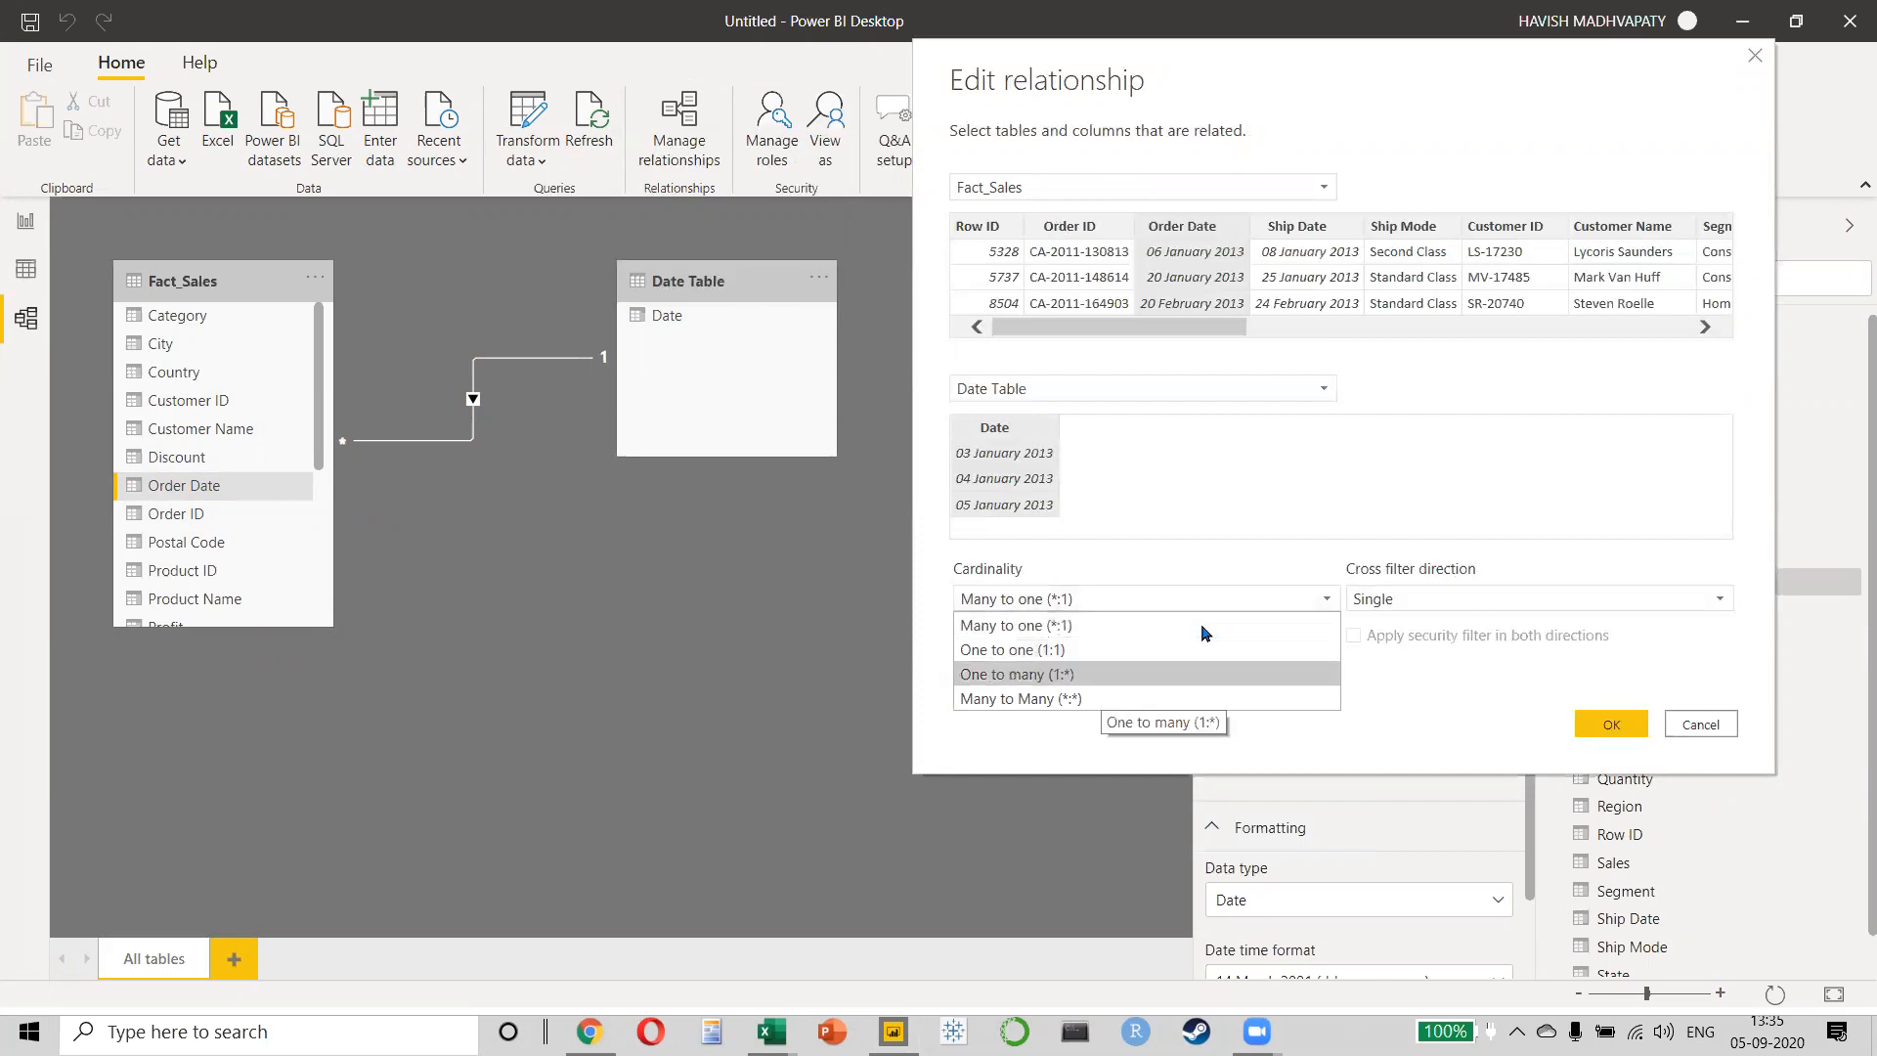
pyautogui.click(1103, 618)
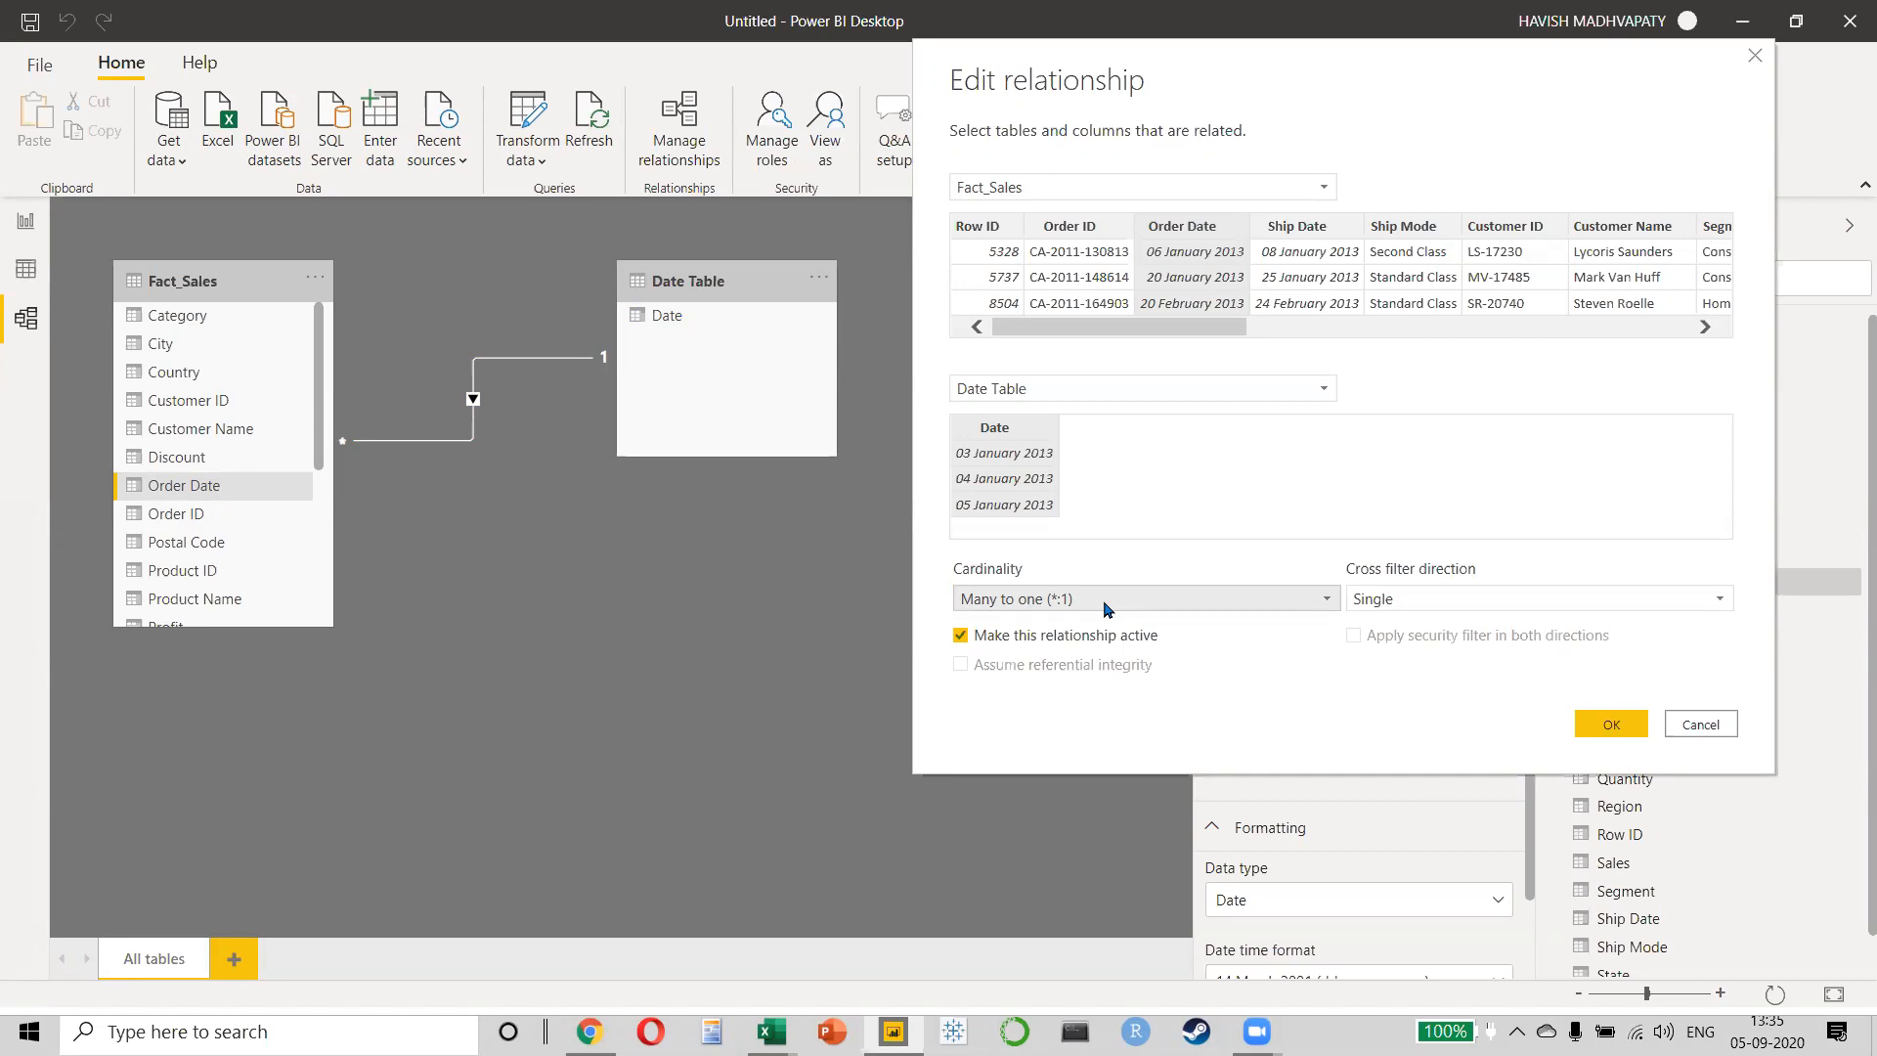
pyautogui.click(1105, 604)
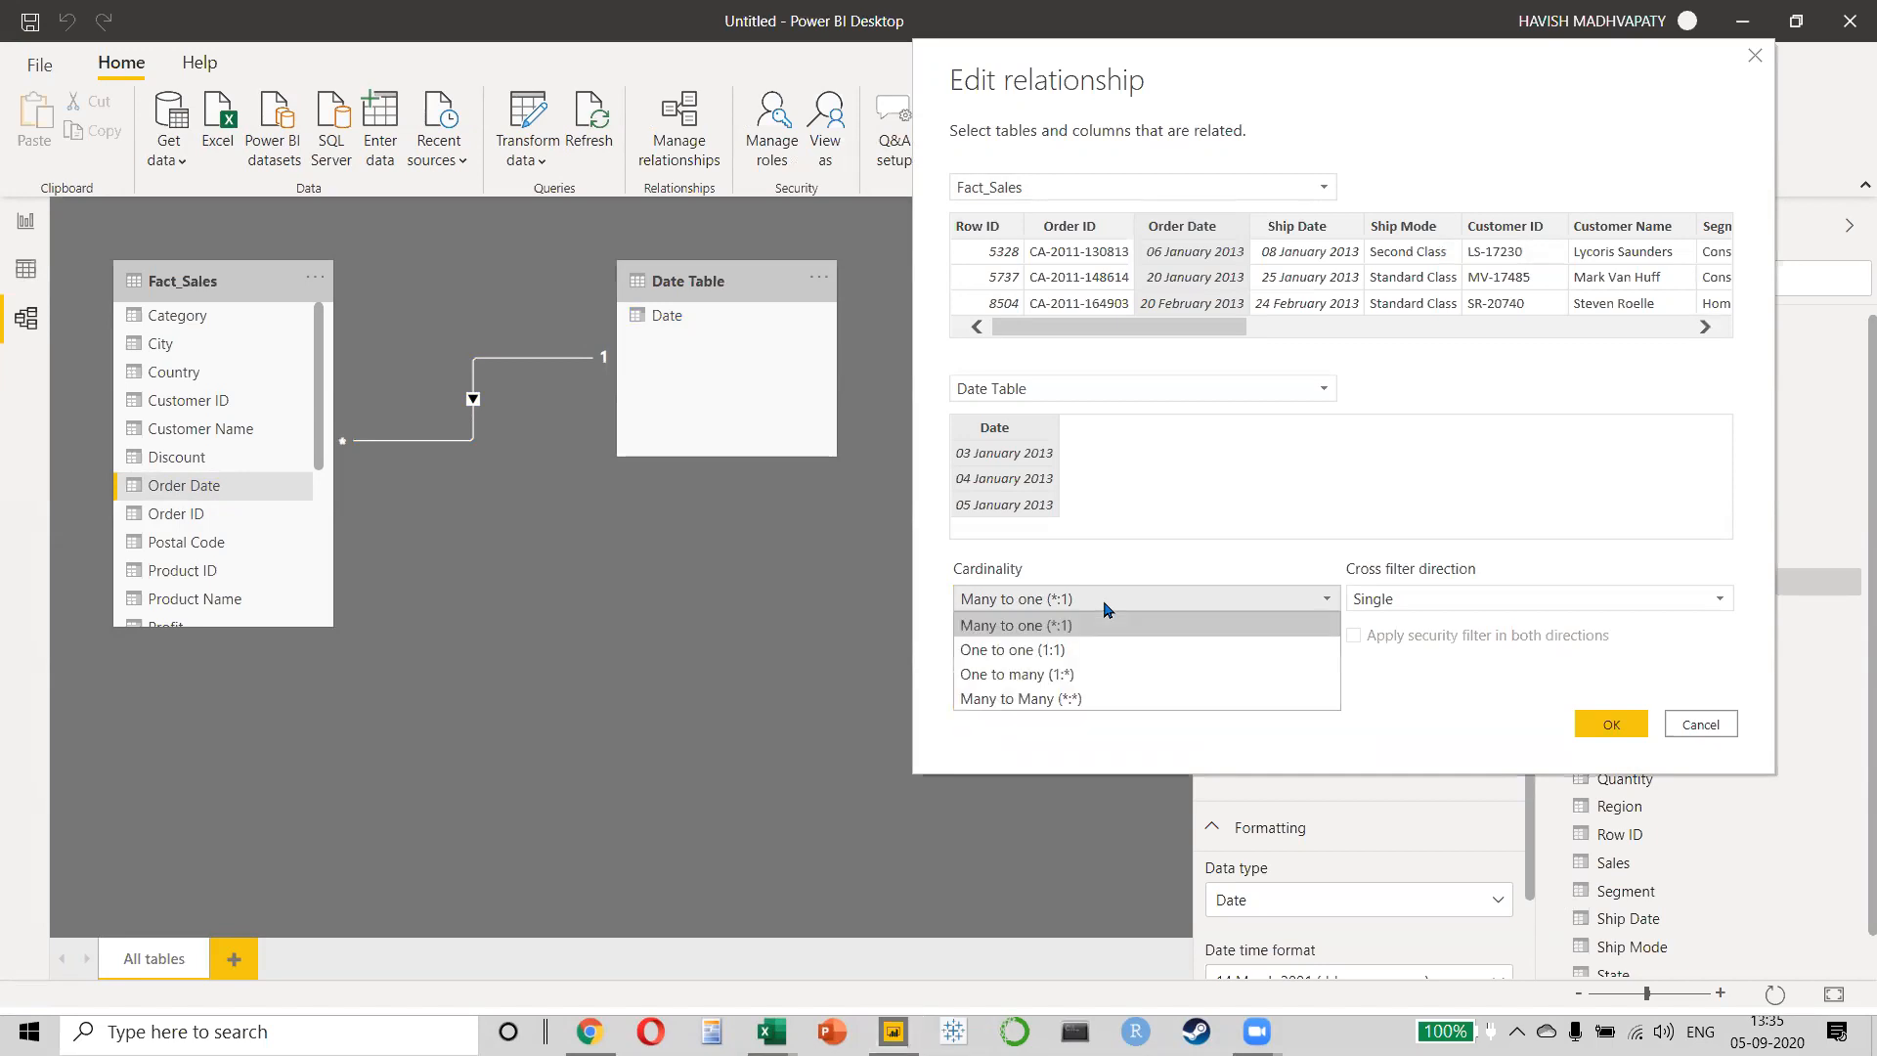
pyautogui.click(1107, 609)
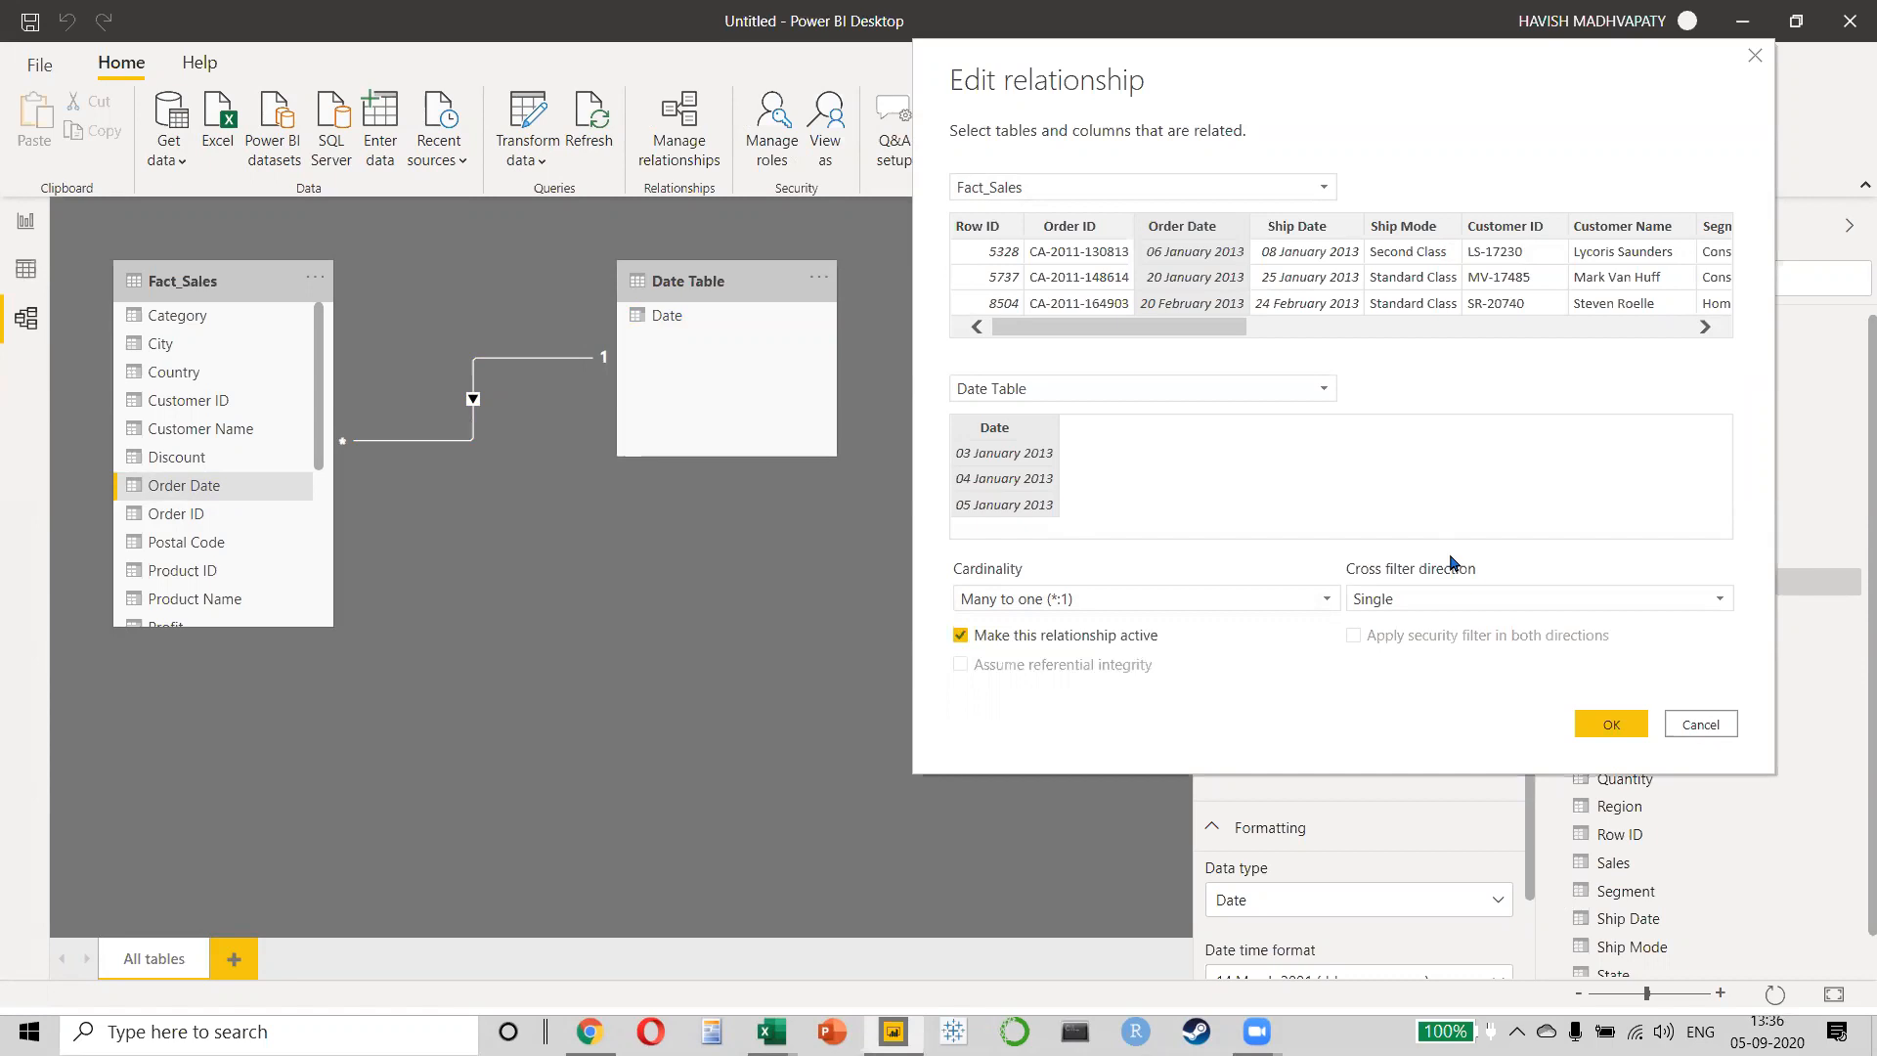
# - Switch to Chrome and search Google Images for "sql model"
pyautogui.hotkey('alt', 'Tab')
pyautogui.hotkey('alt', 'Tab')
pyautogui.hotkey('alt', 'Tab')
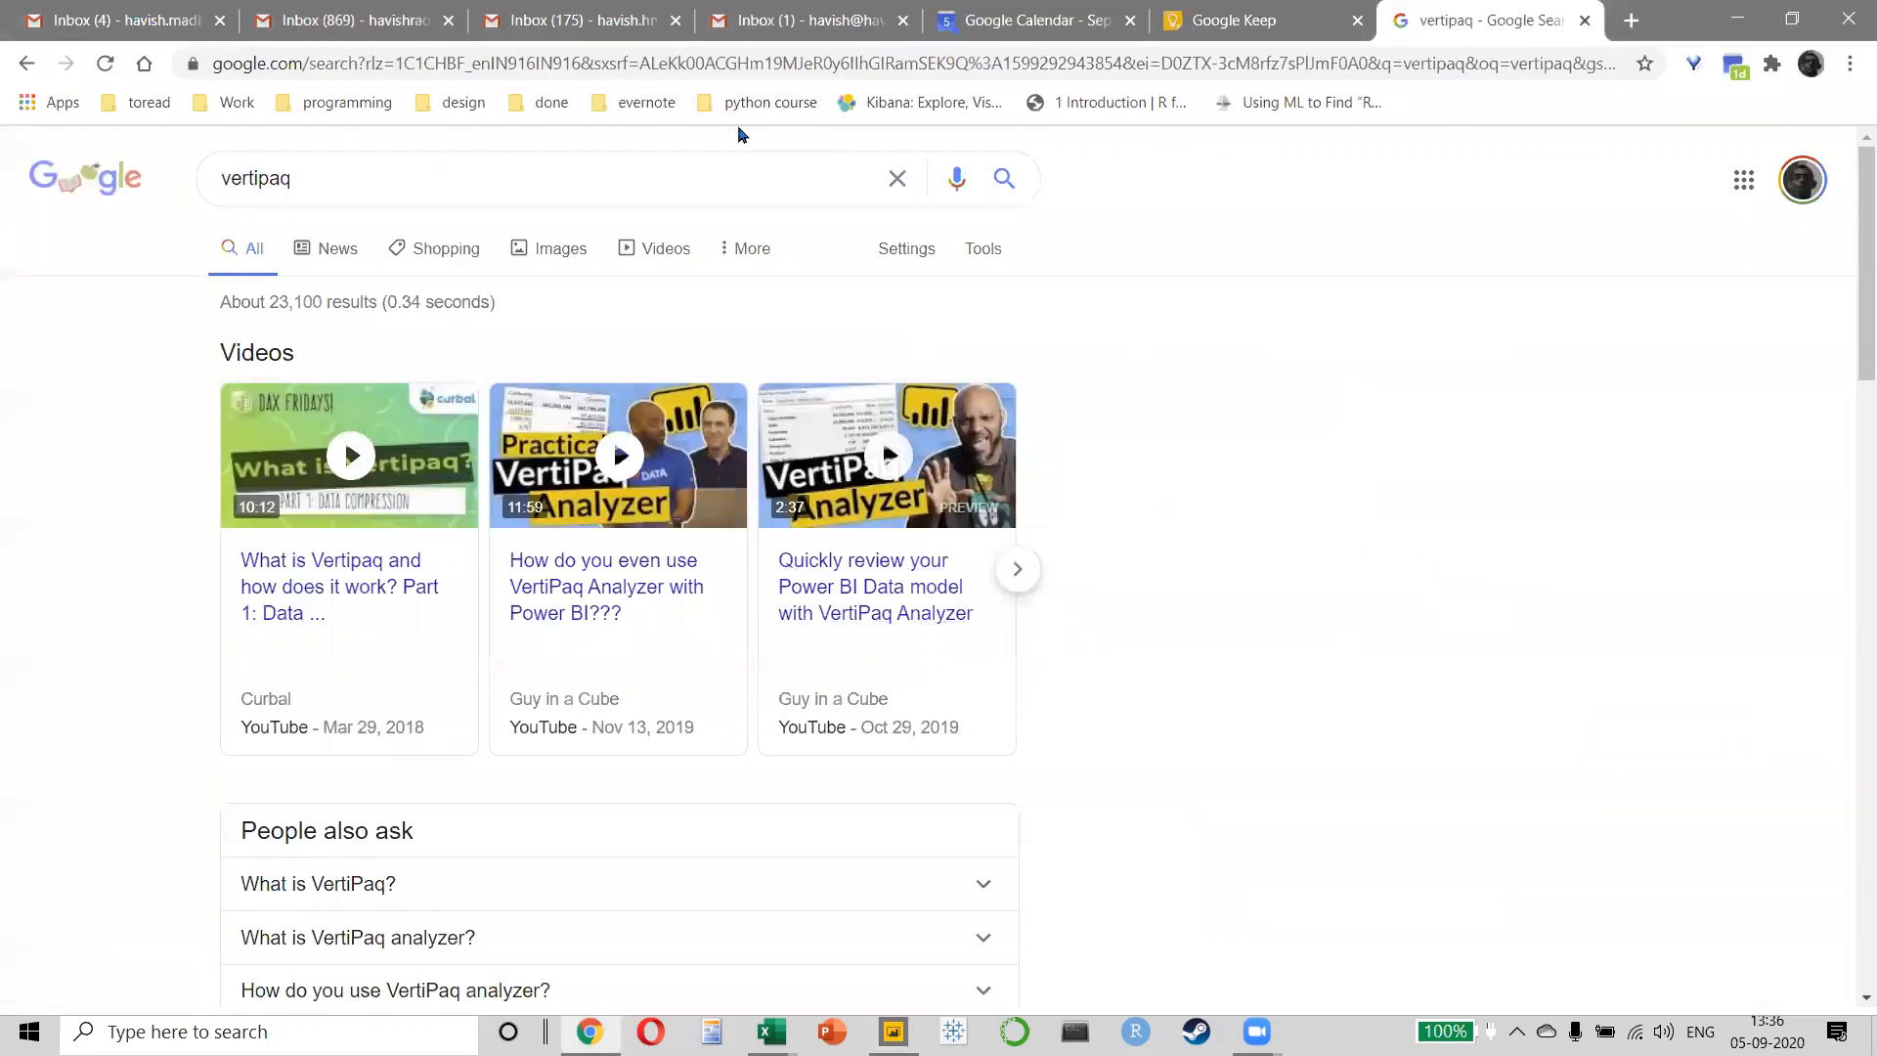
pyautogui.click(724, 63)
pyautogui.write('sql model')
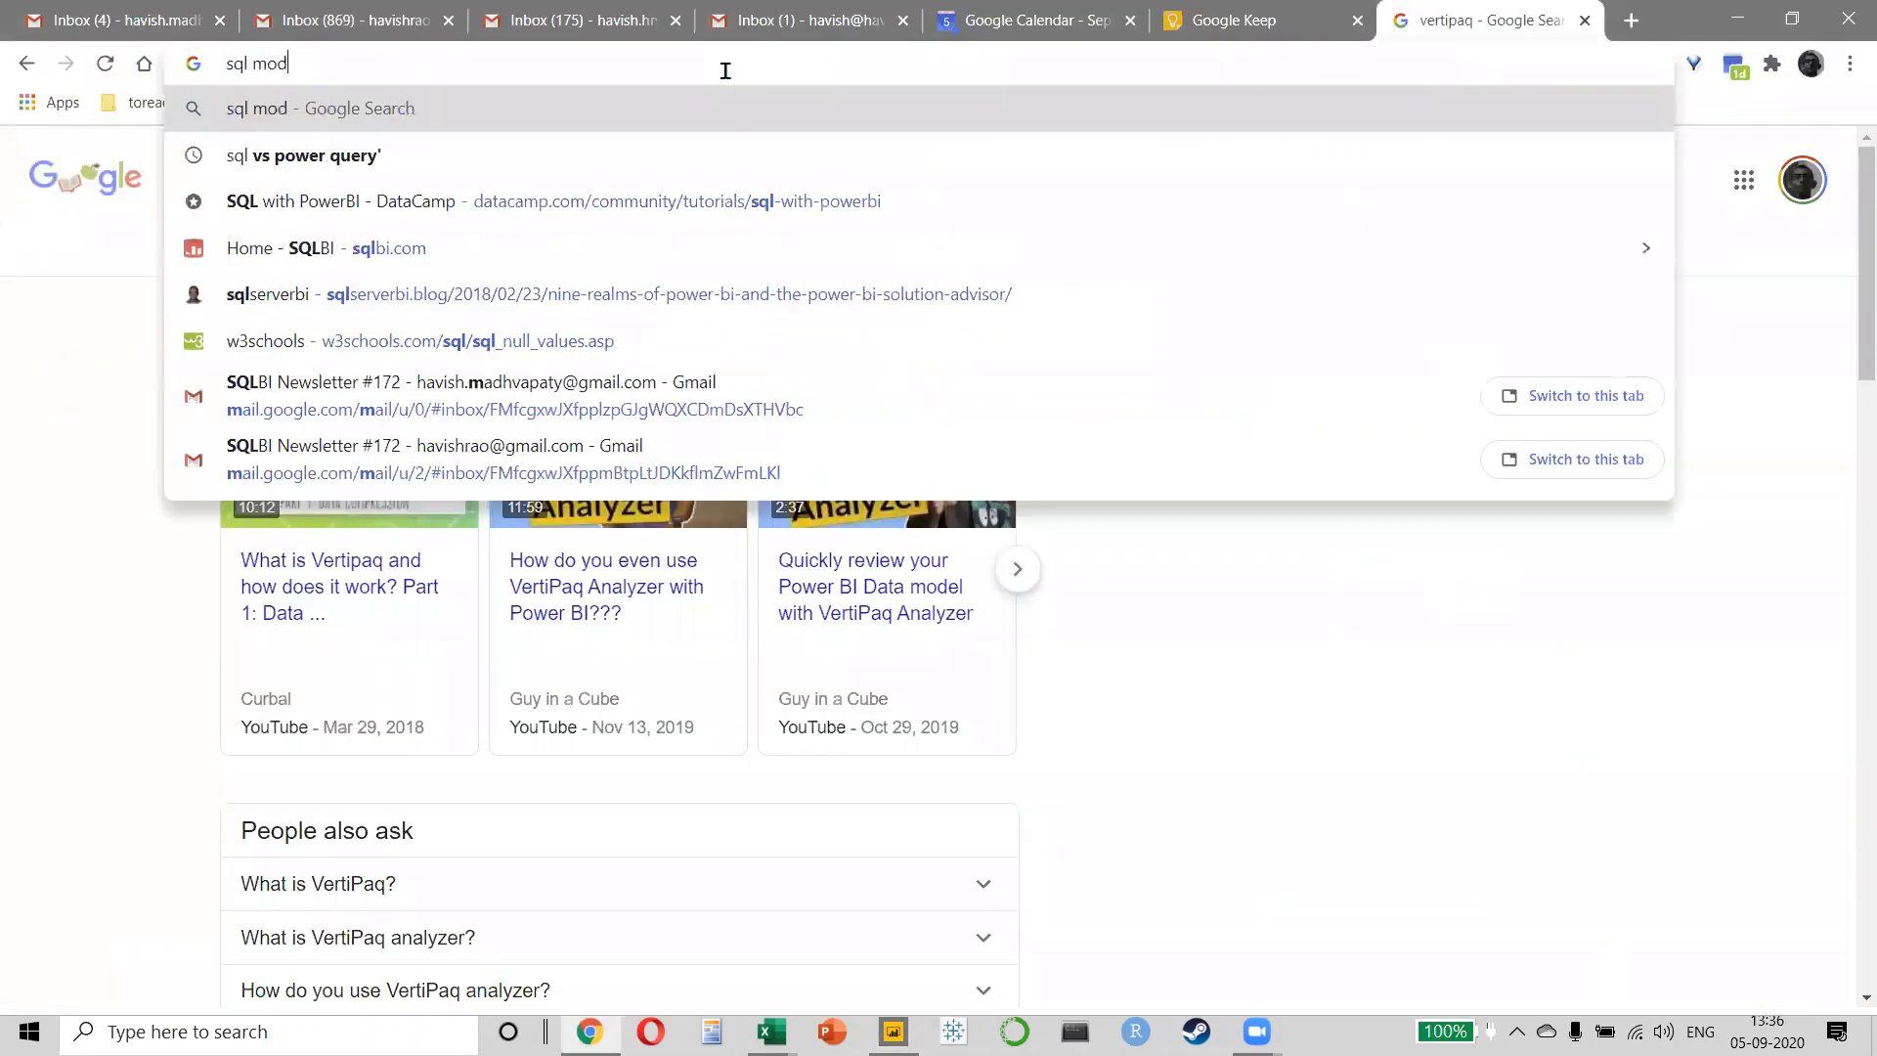
pyautogui.press('Return')
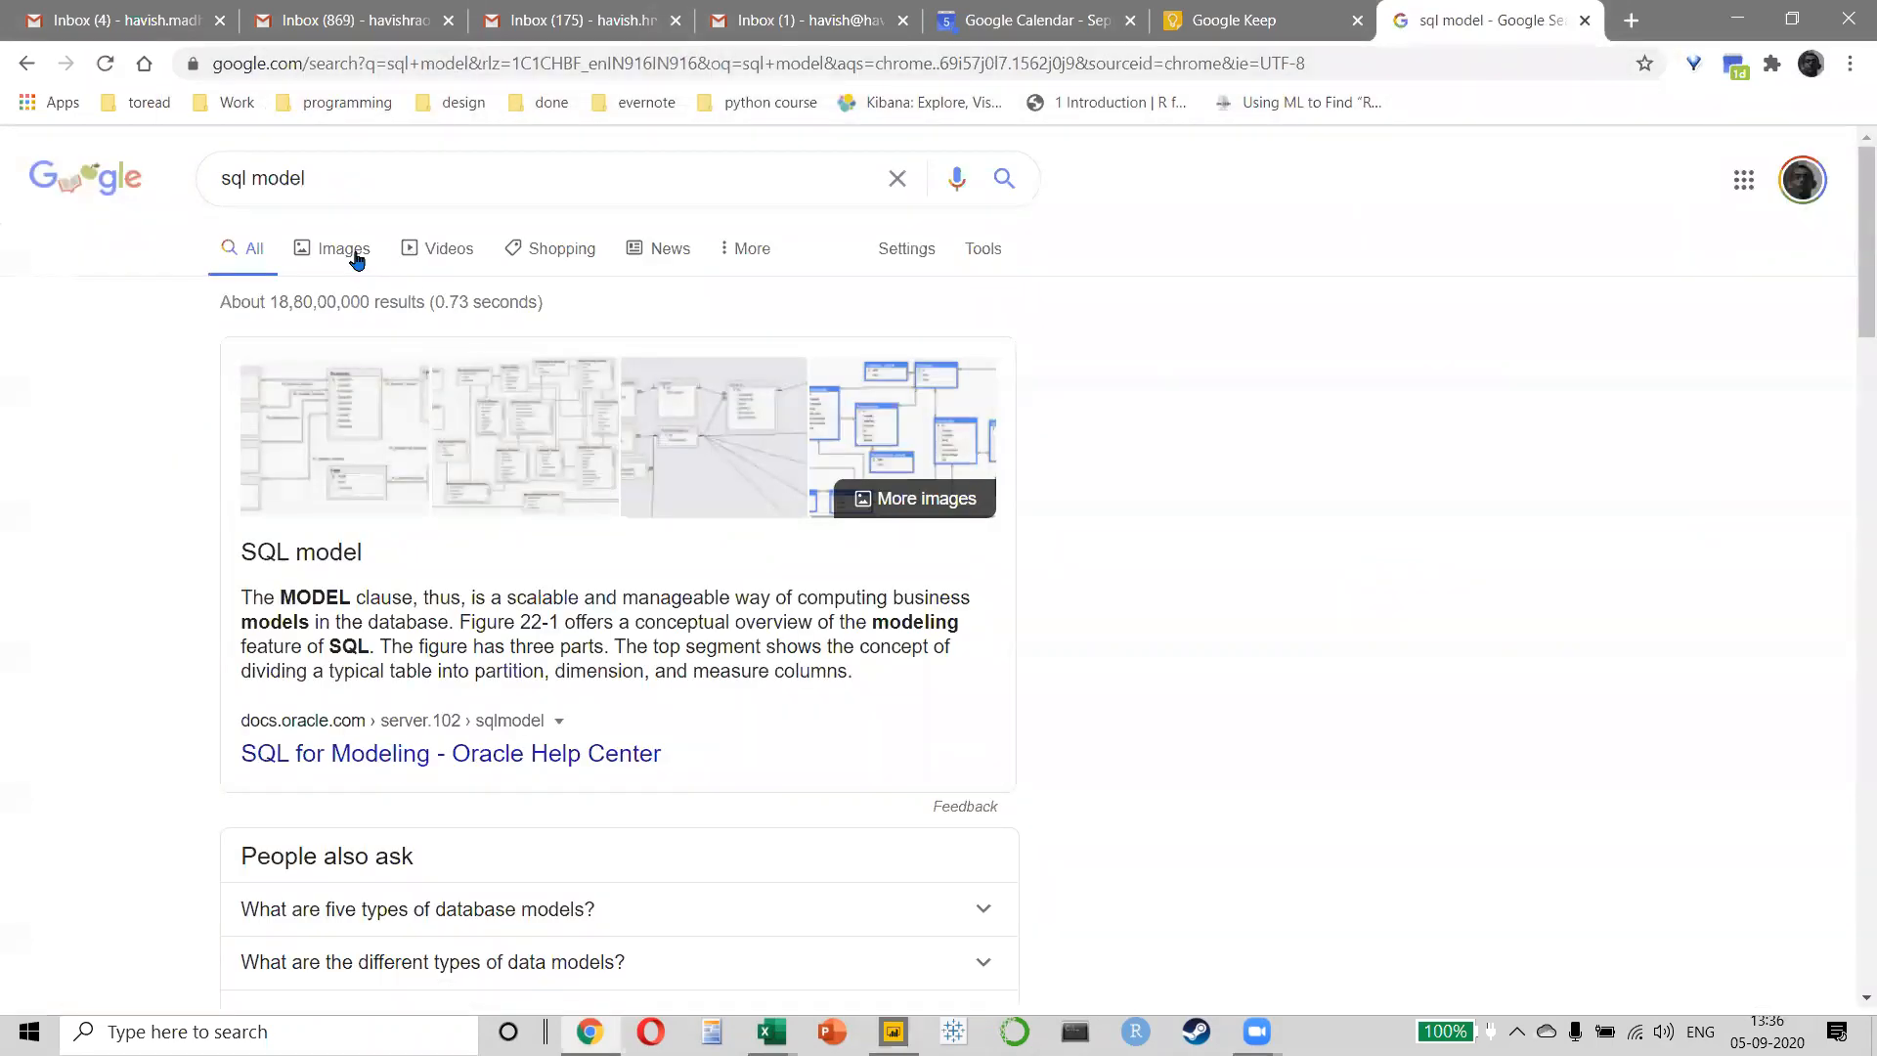
pyautogui.click(356, 255)
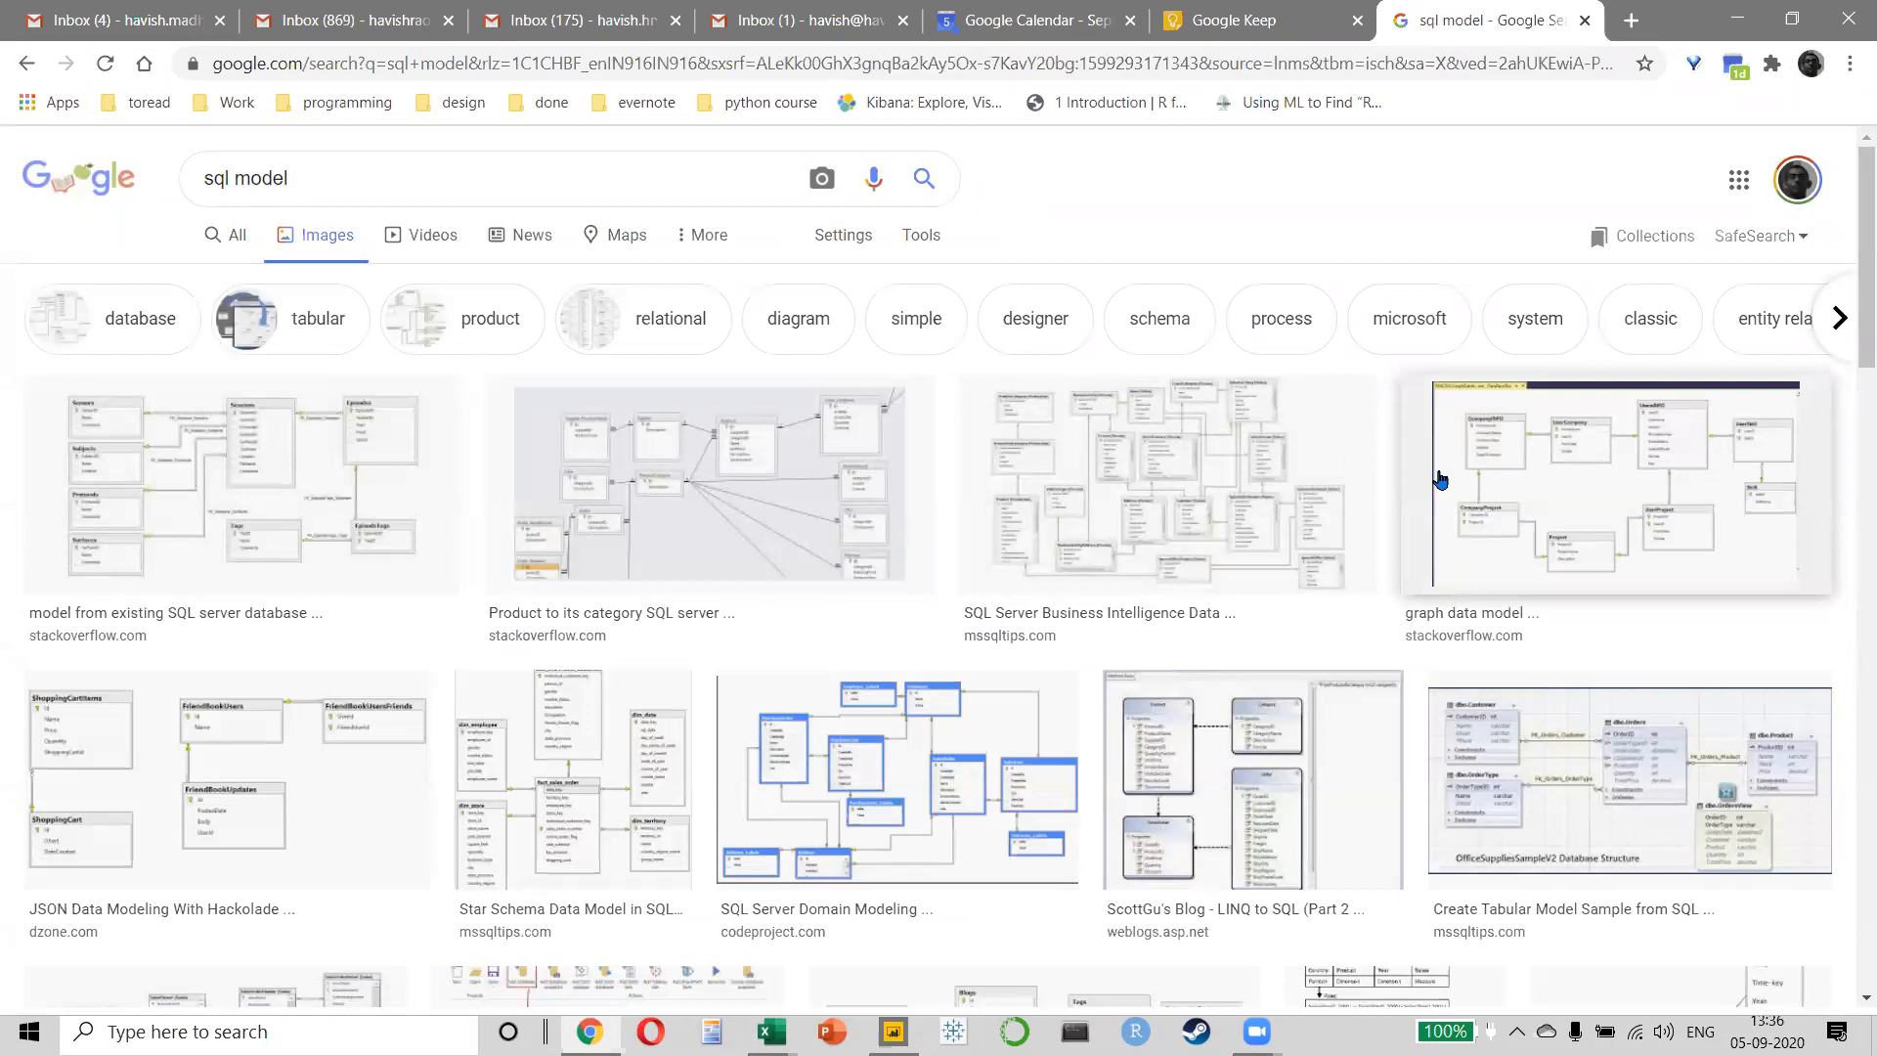
# - Preview the Stack Overflow graph data model diagram, and return to Power BI Desktop to close the relationship settings without changes
pyautogui.click(1530, 508)
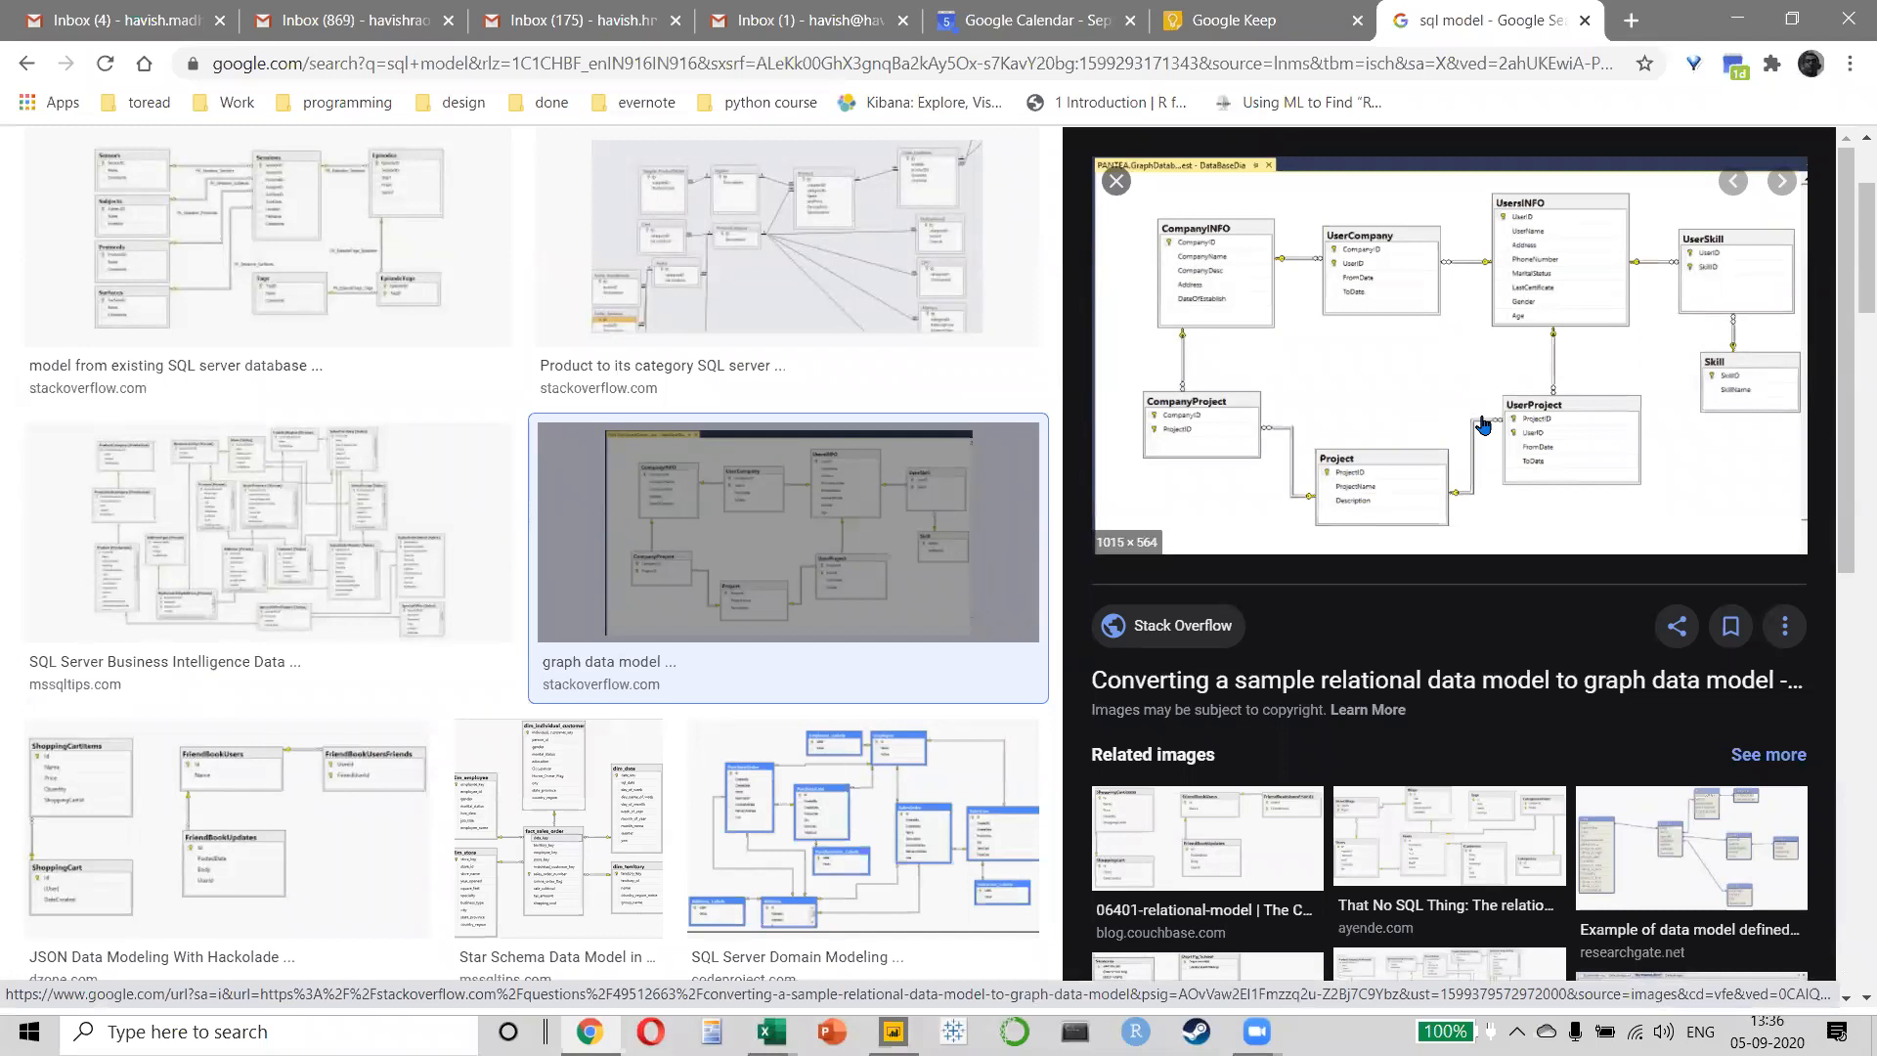
pyautogui.press('Escape')
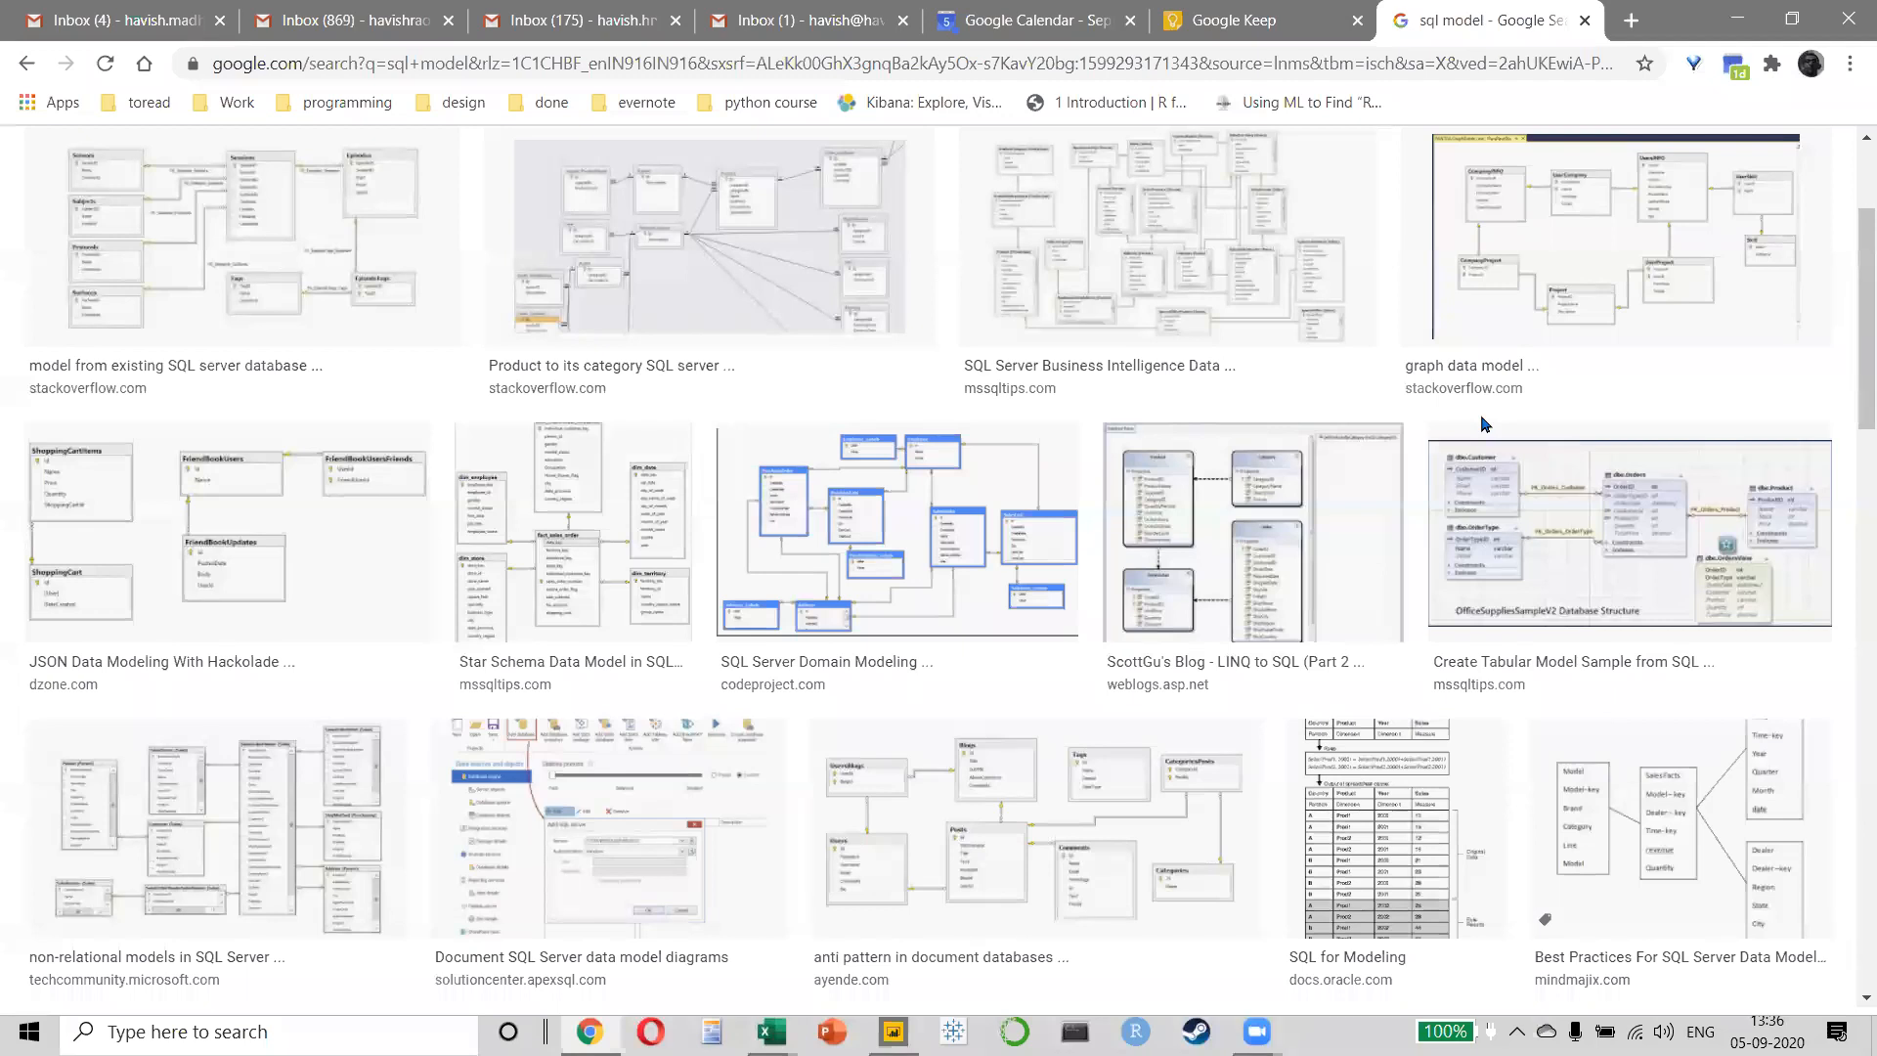
pyautogui.hotkey('alt', 'Tab')
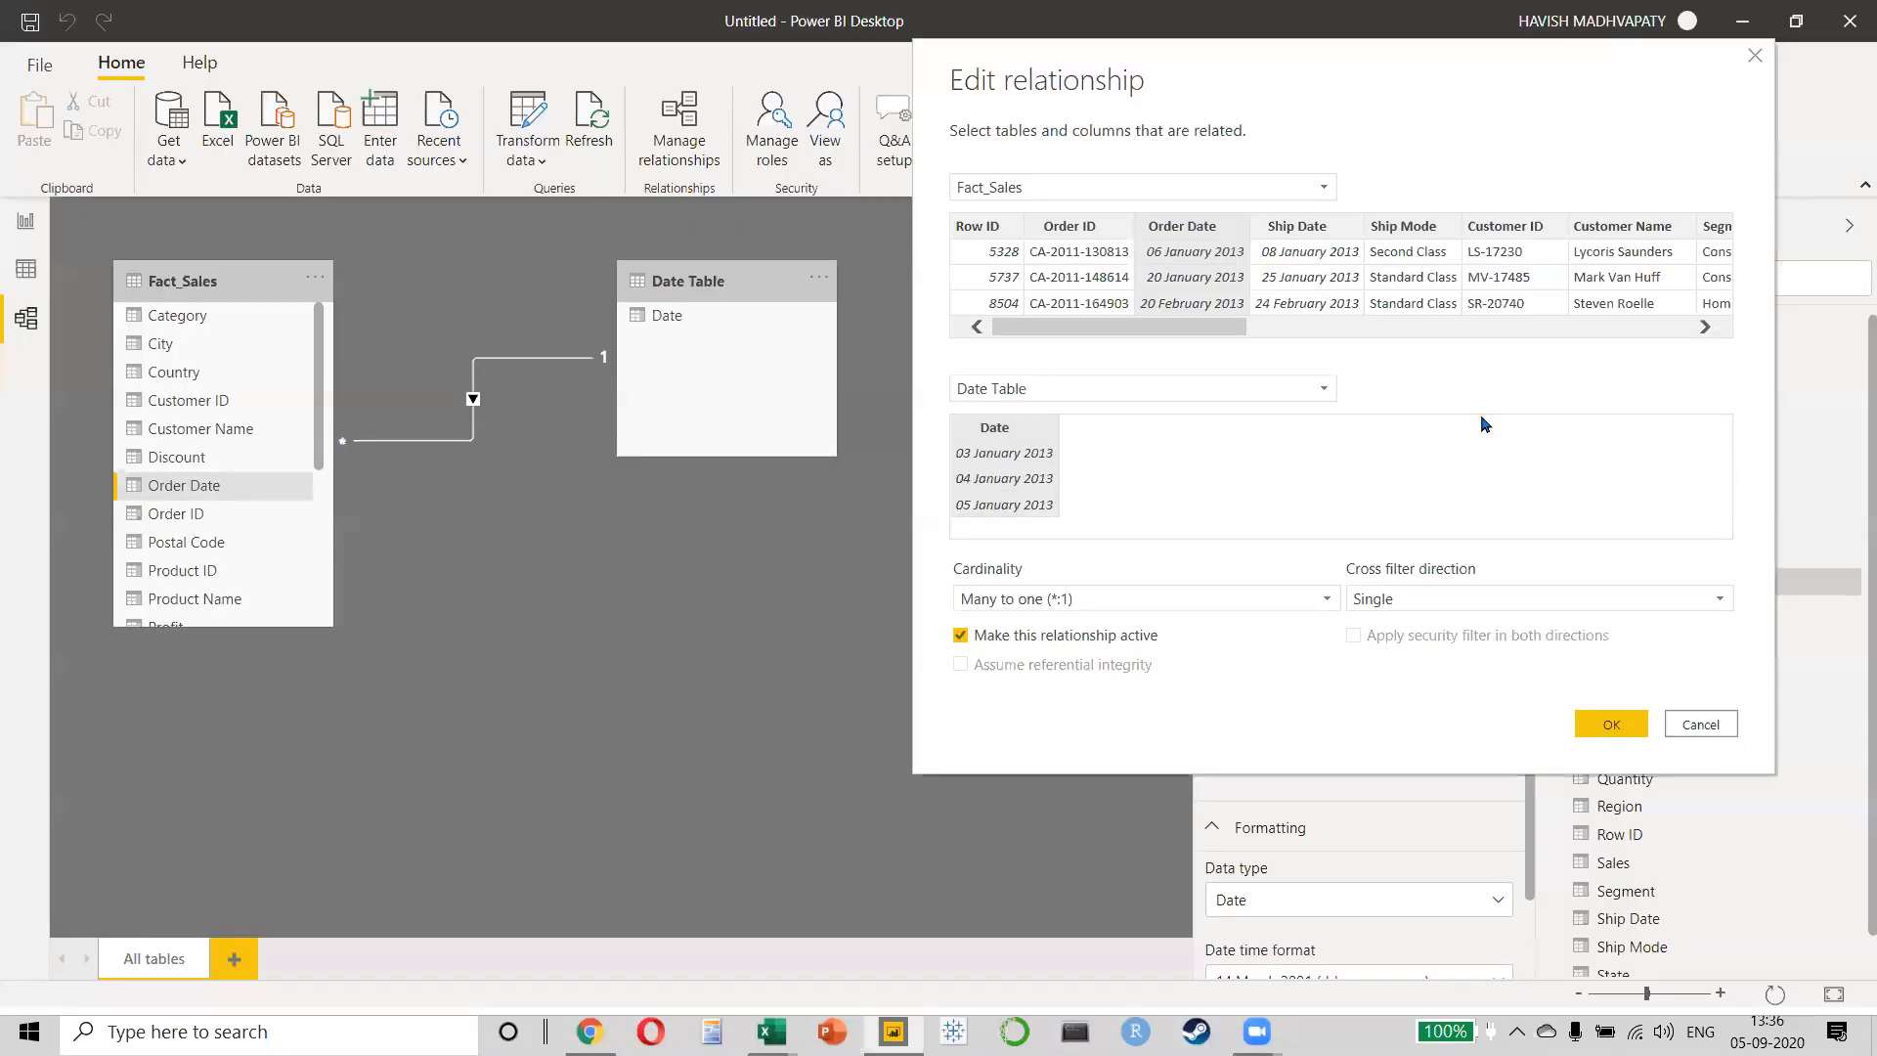
pyautogui.click(1703, 724)
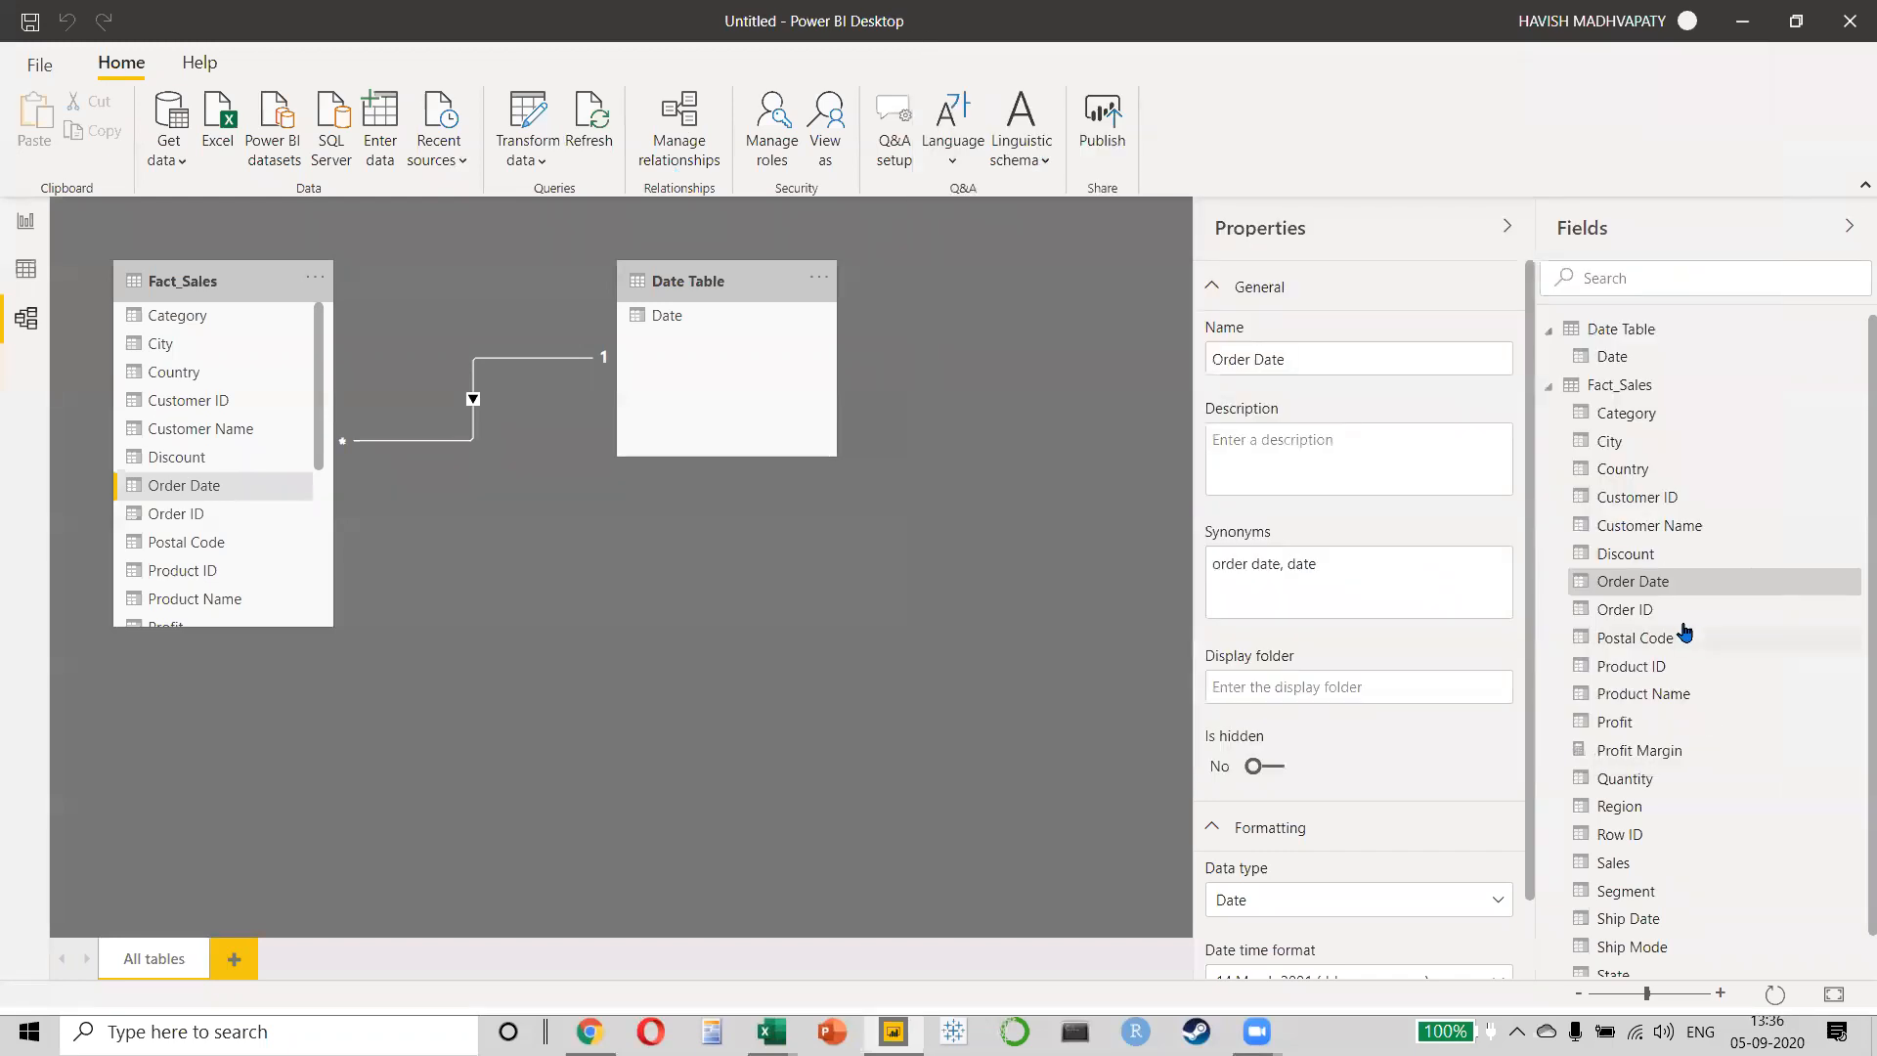
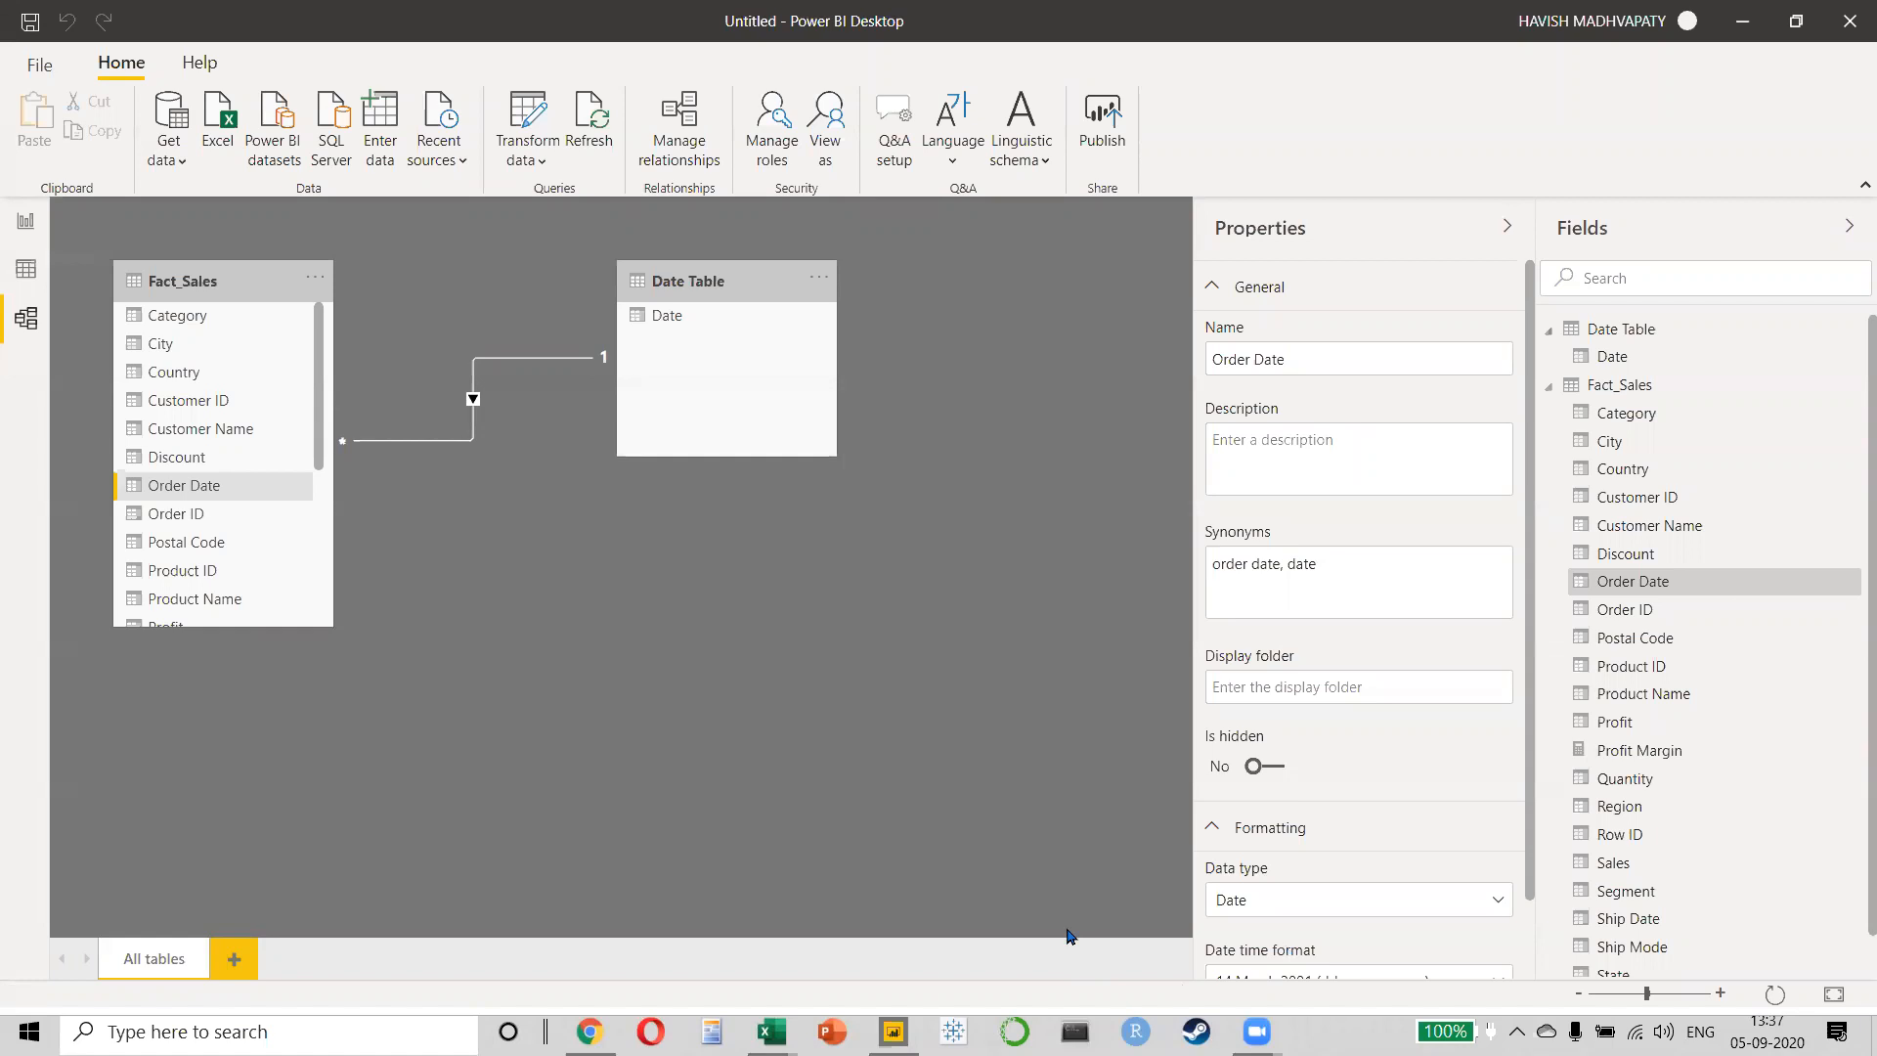
# - Switch to Chrome, search Google for "dax ssas" and open the SQLShack article on querying a SSAS Tabular model database
pyautogui.hotkey('alt', 'Tab')
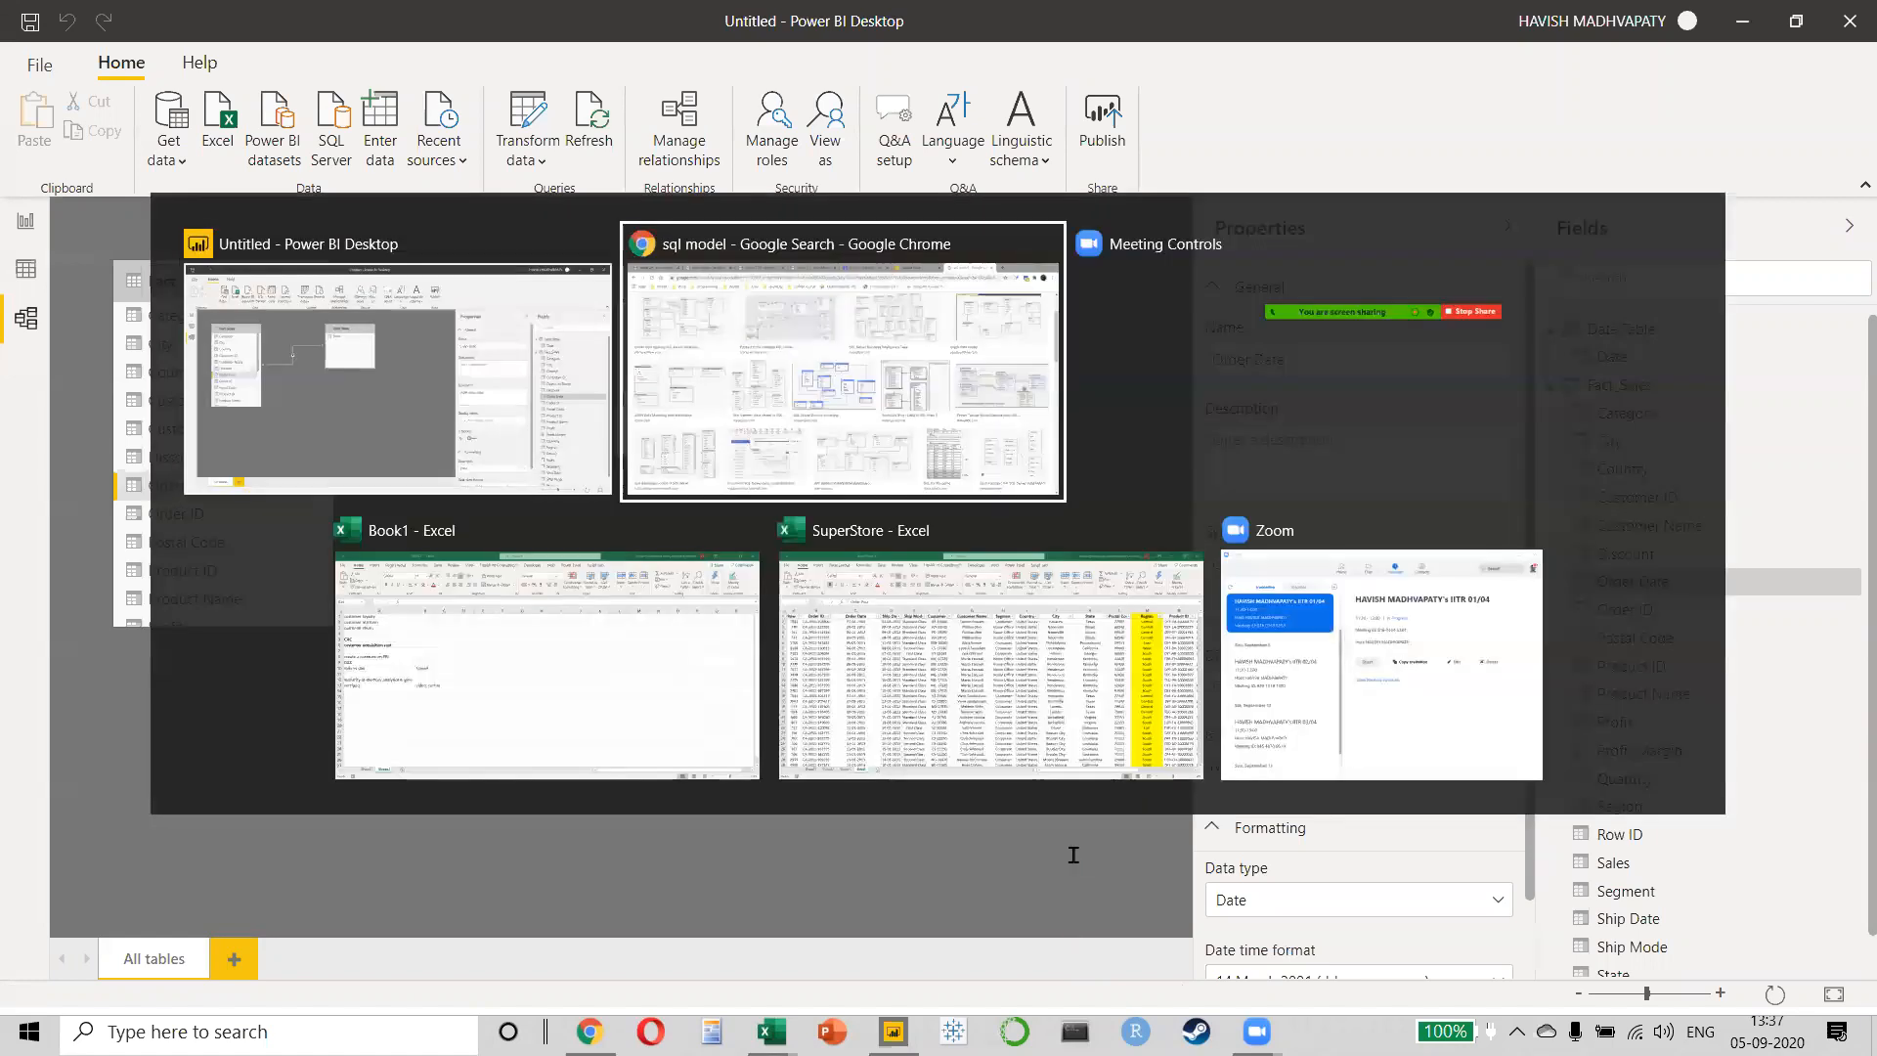
pyautogui.write('dax ssas')
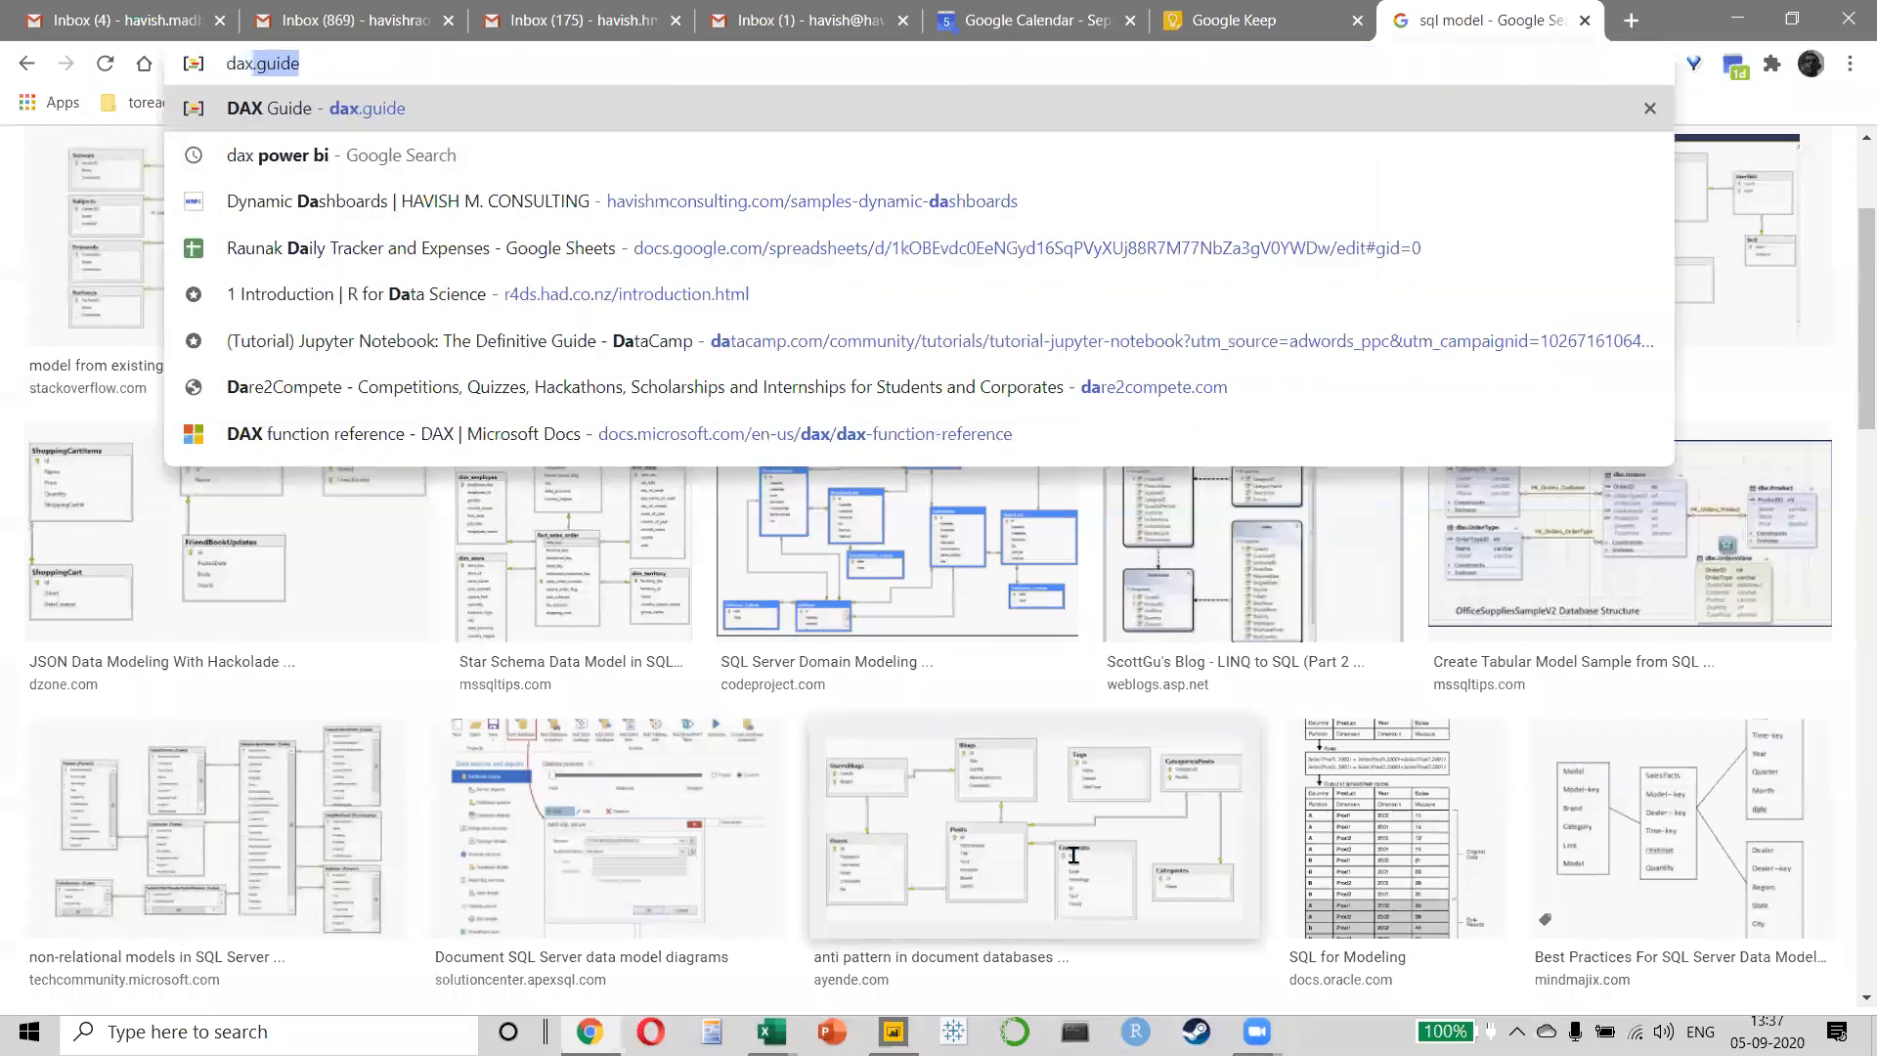
pyautogui.press('Return')
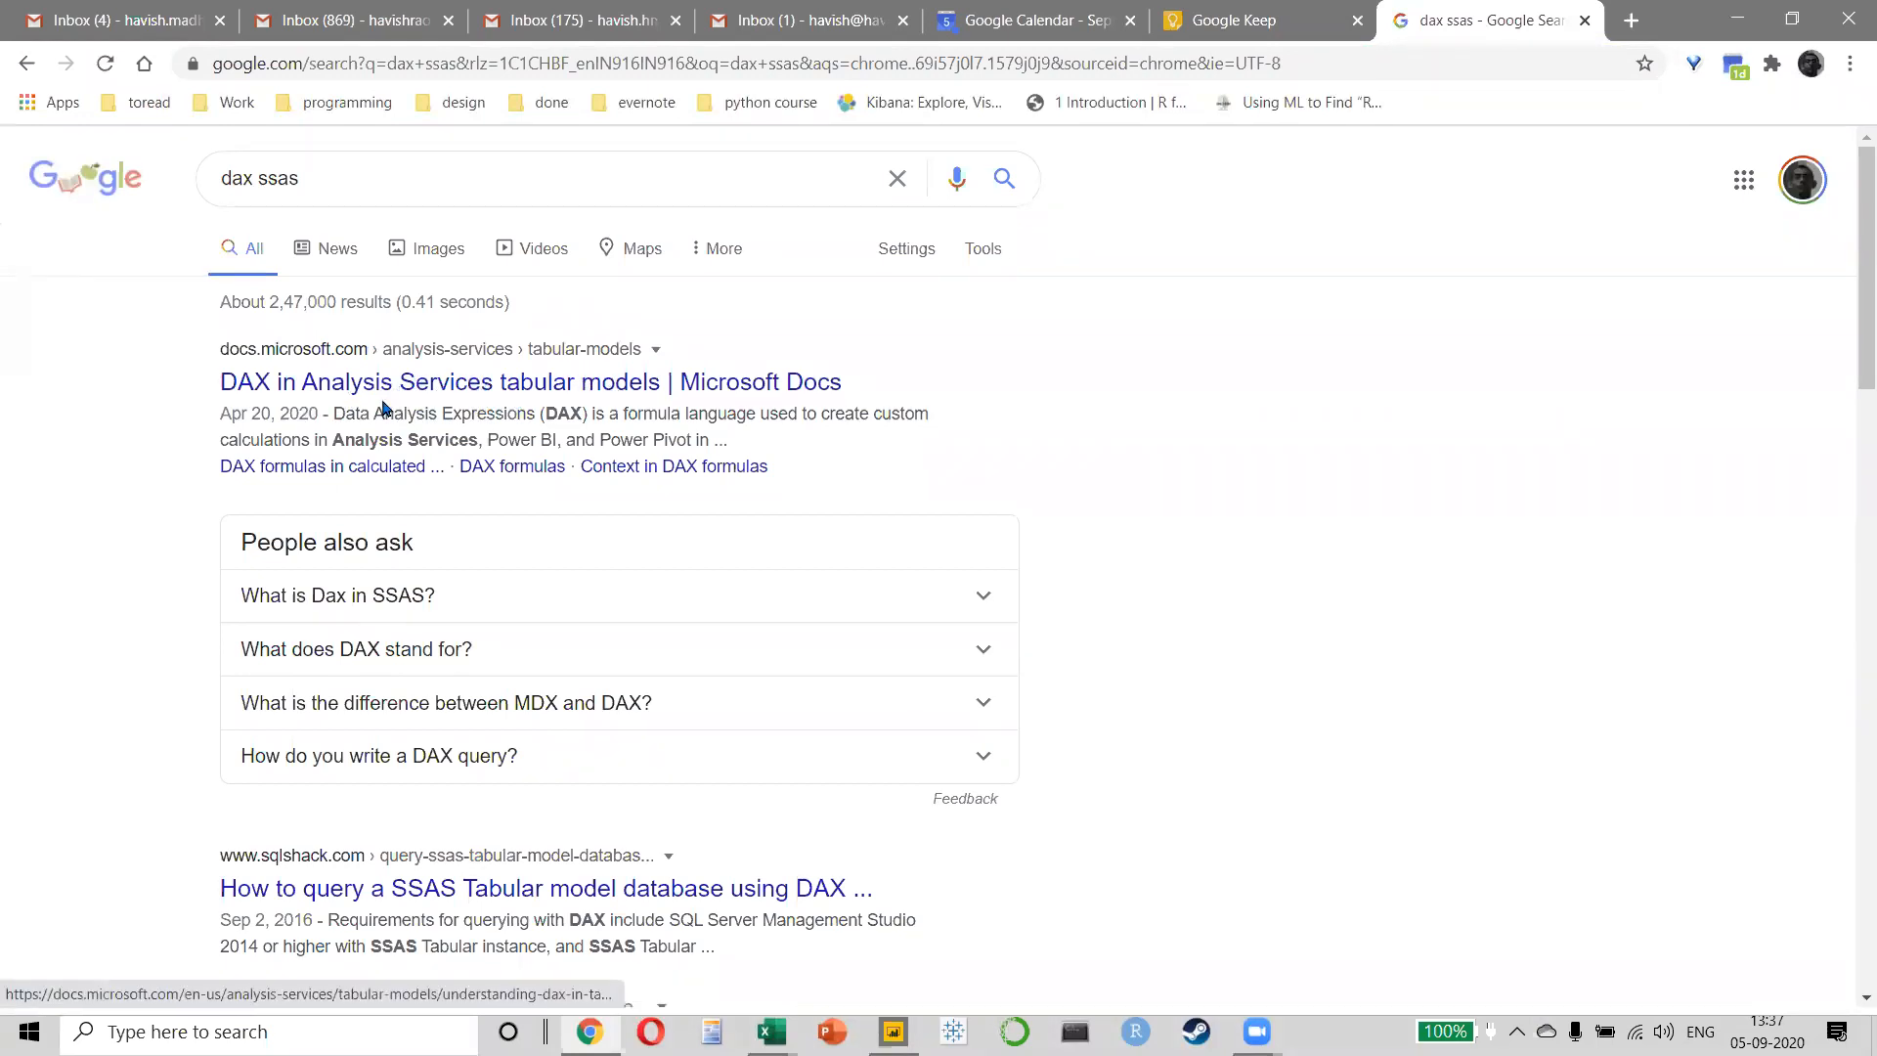
pyautogui.scroll(-2, 495, 753)
pyautogui.scroll(-3, 470, 738)
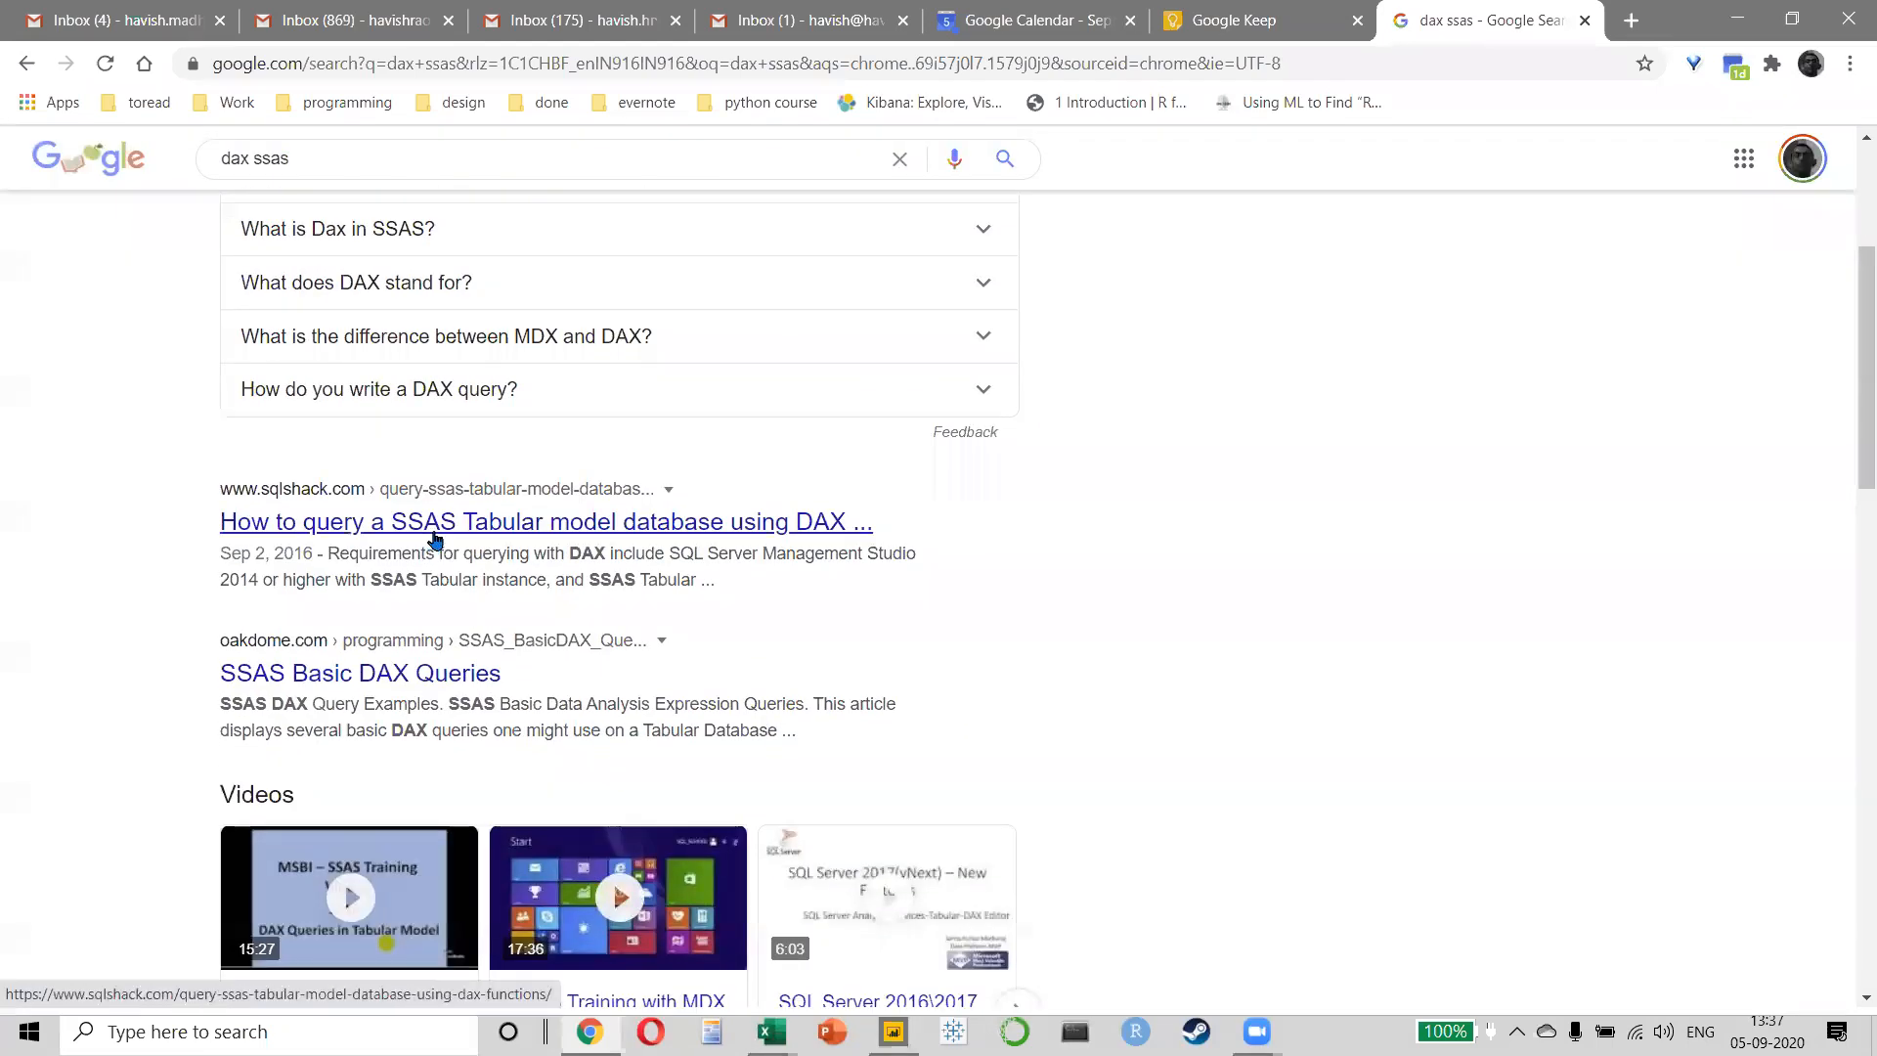
pyautogui.click(435, 525)
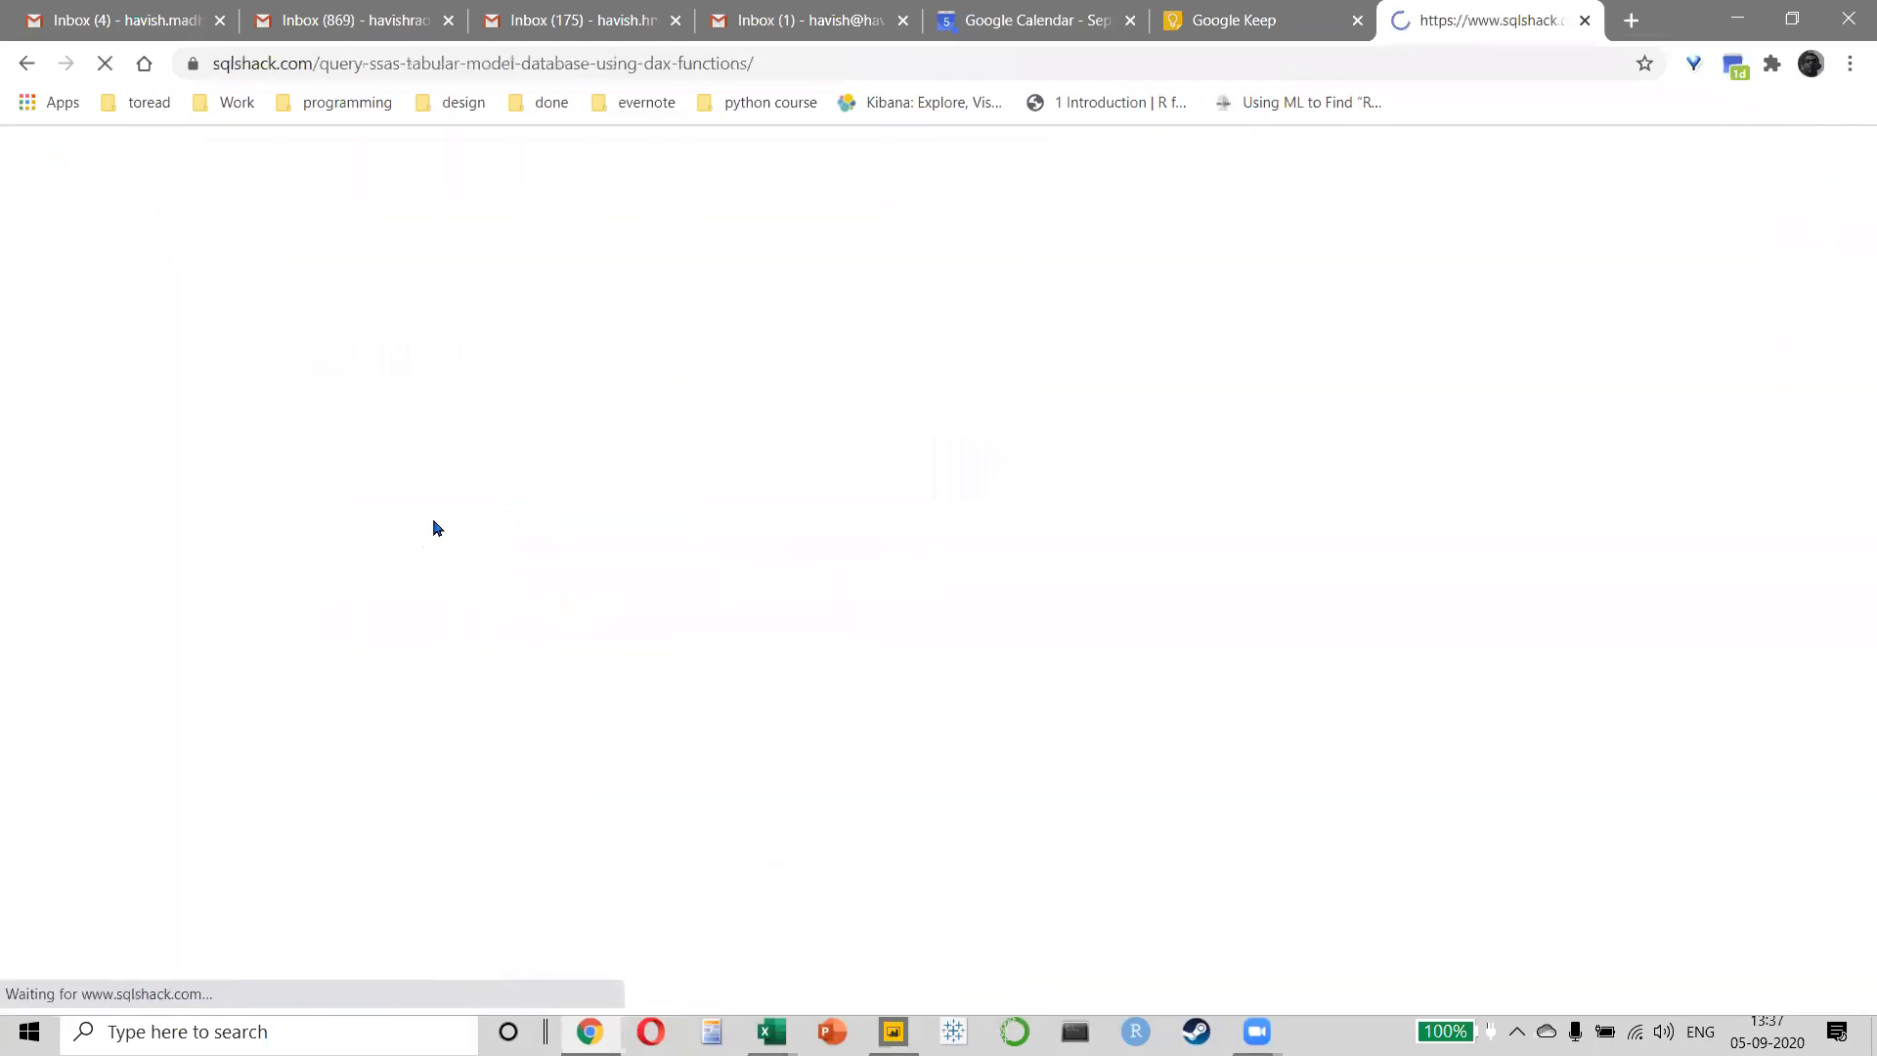
# - Read the article's environment preparation and DAX overview sections, and return to Power BI Desktop
pyautogui.scroll(-5, 807, 579)
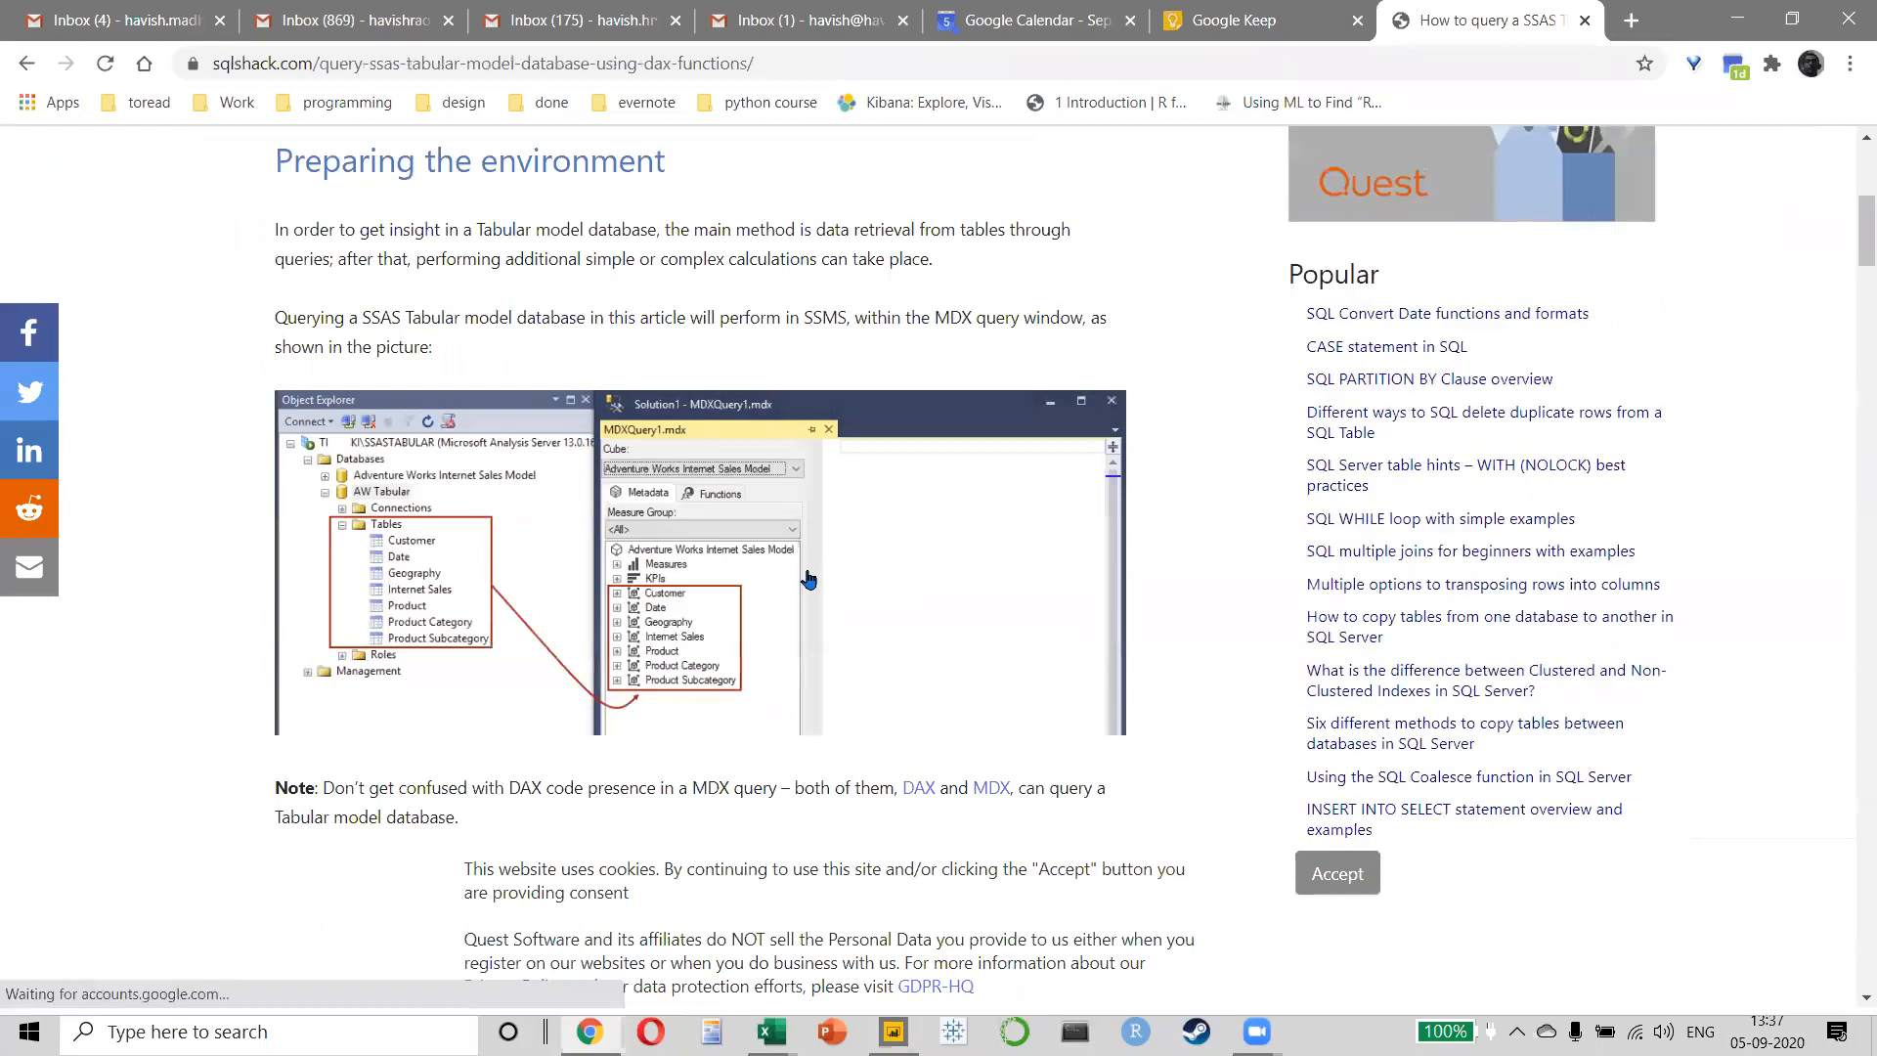
pyautogui.scroll(-5, 904, 573)
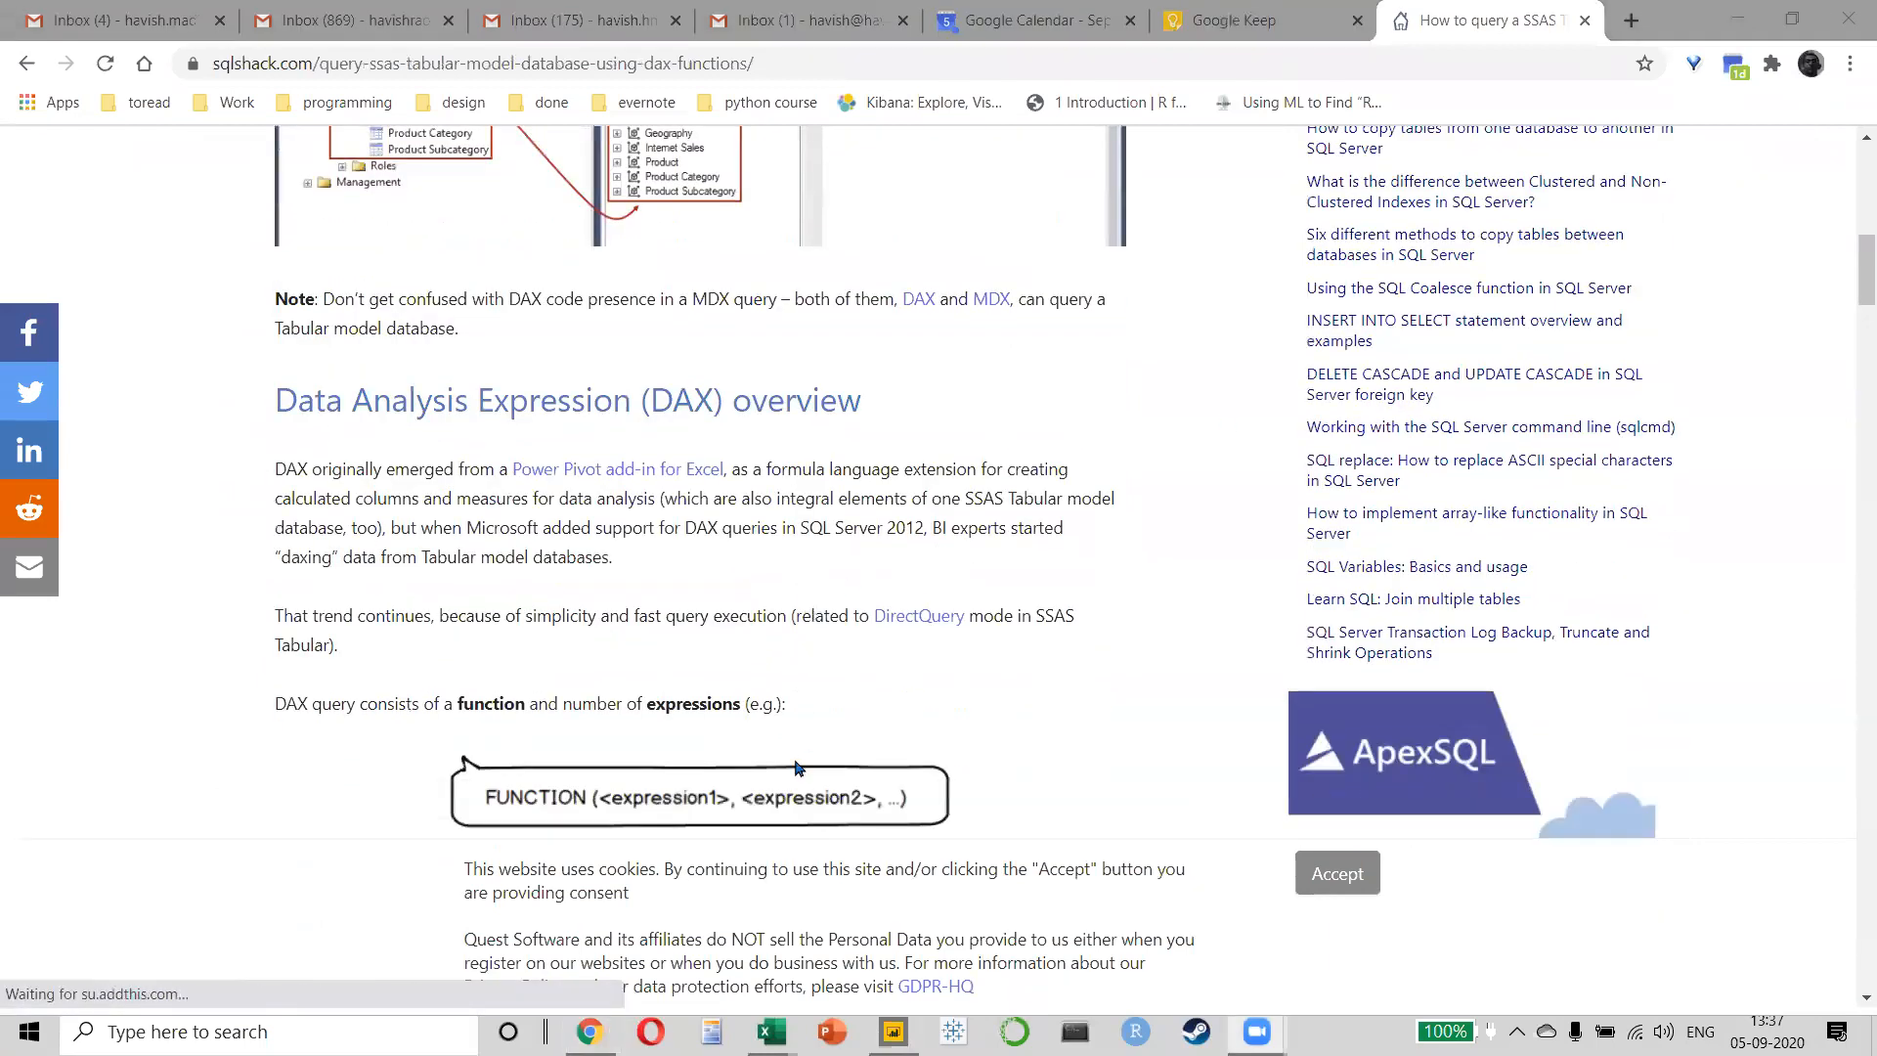
pyautogui.scroll(-3, 790, 760)
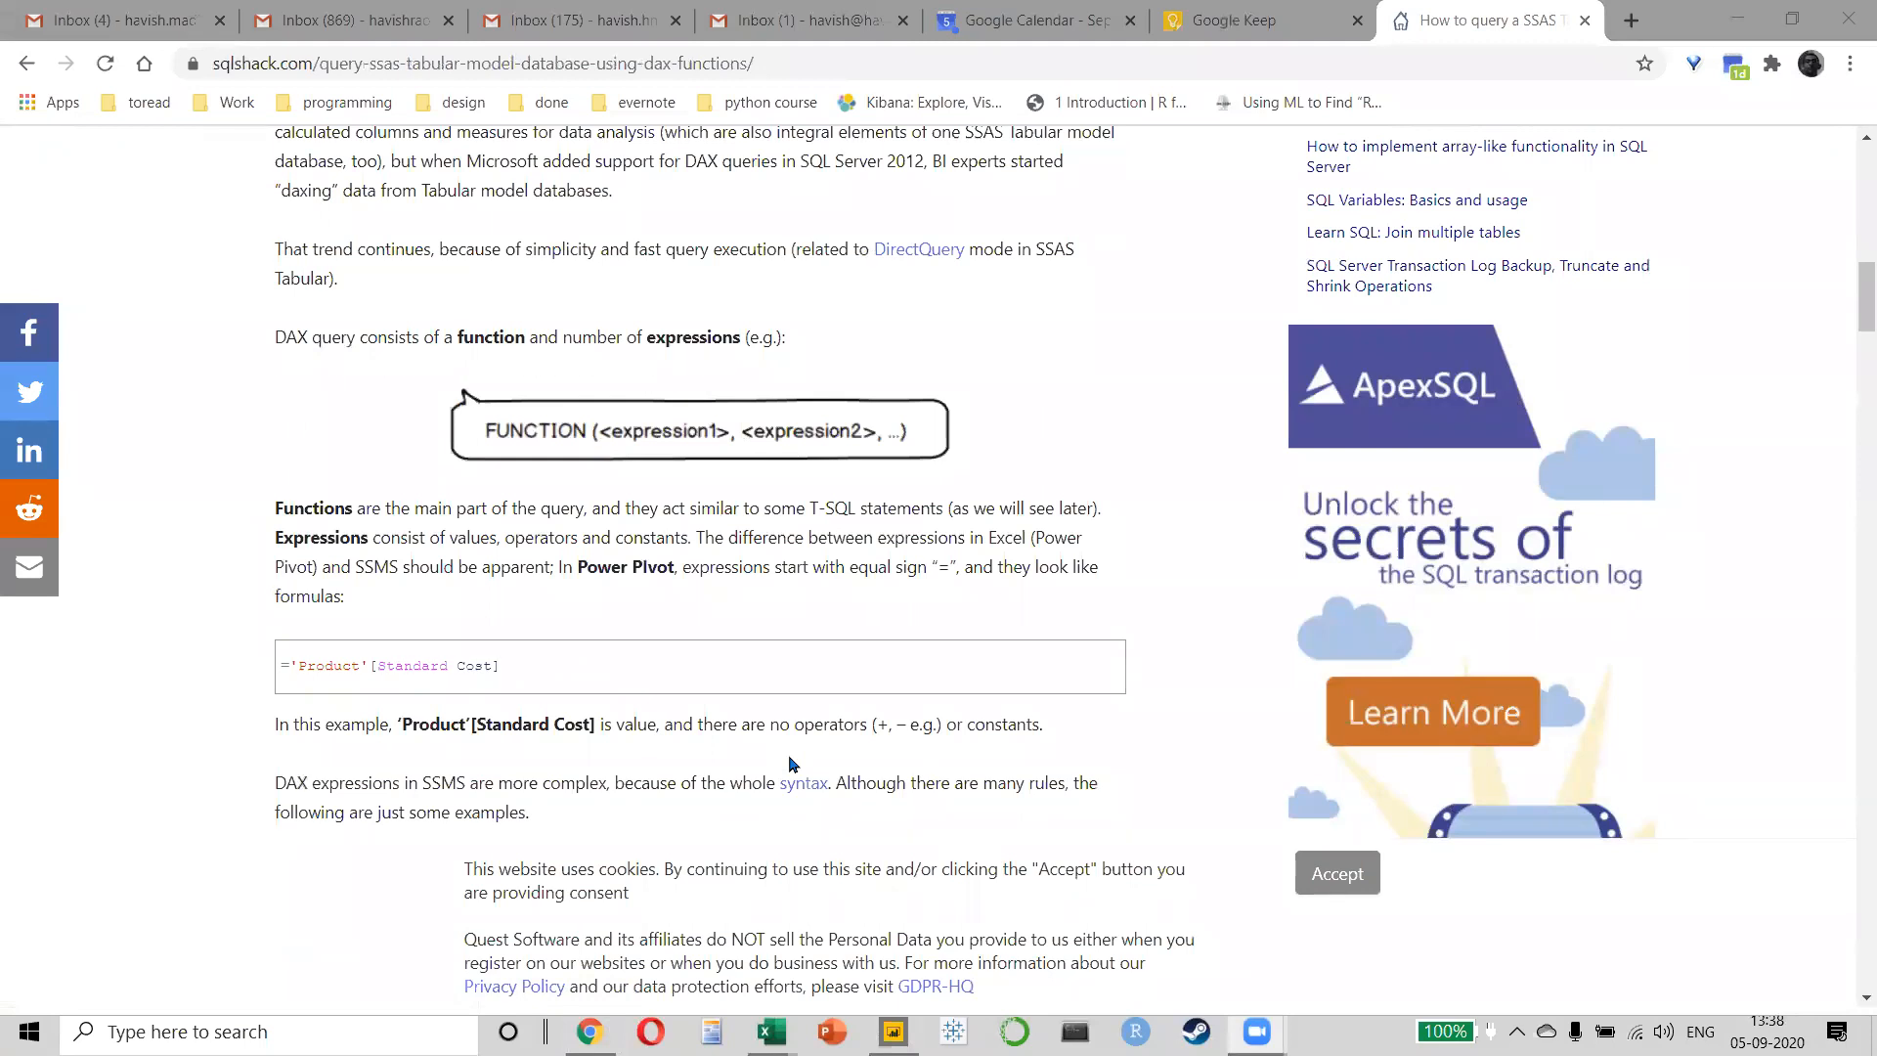
pyautogui.hotkey('alt', 'Tab')
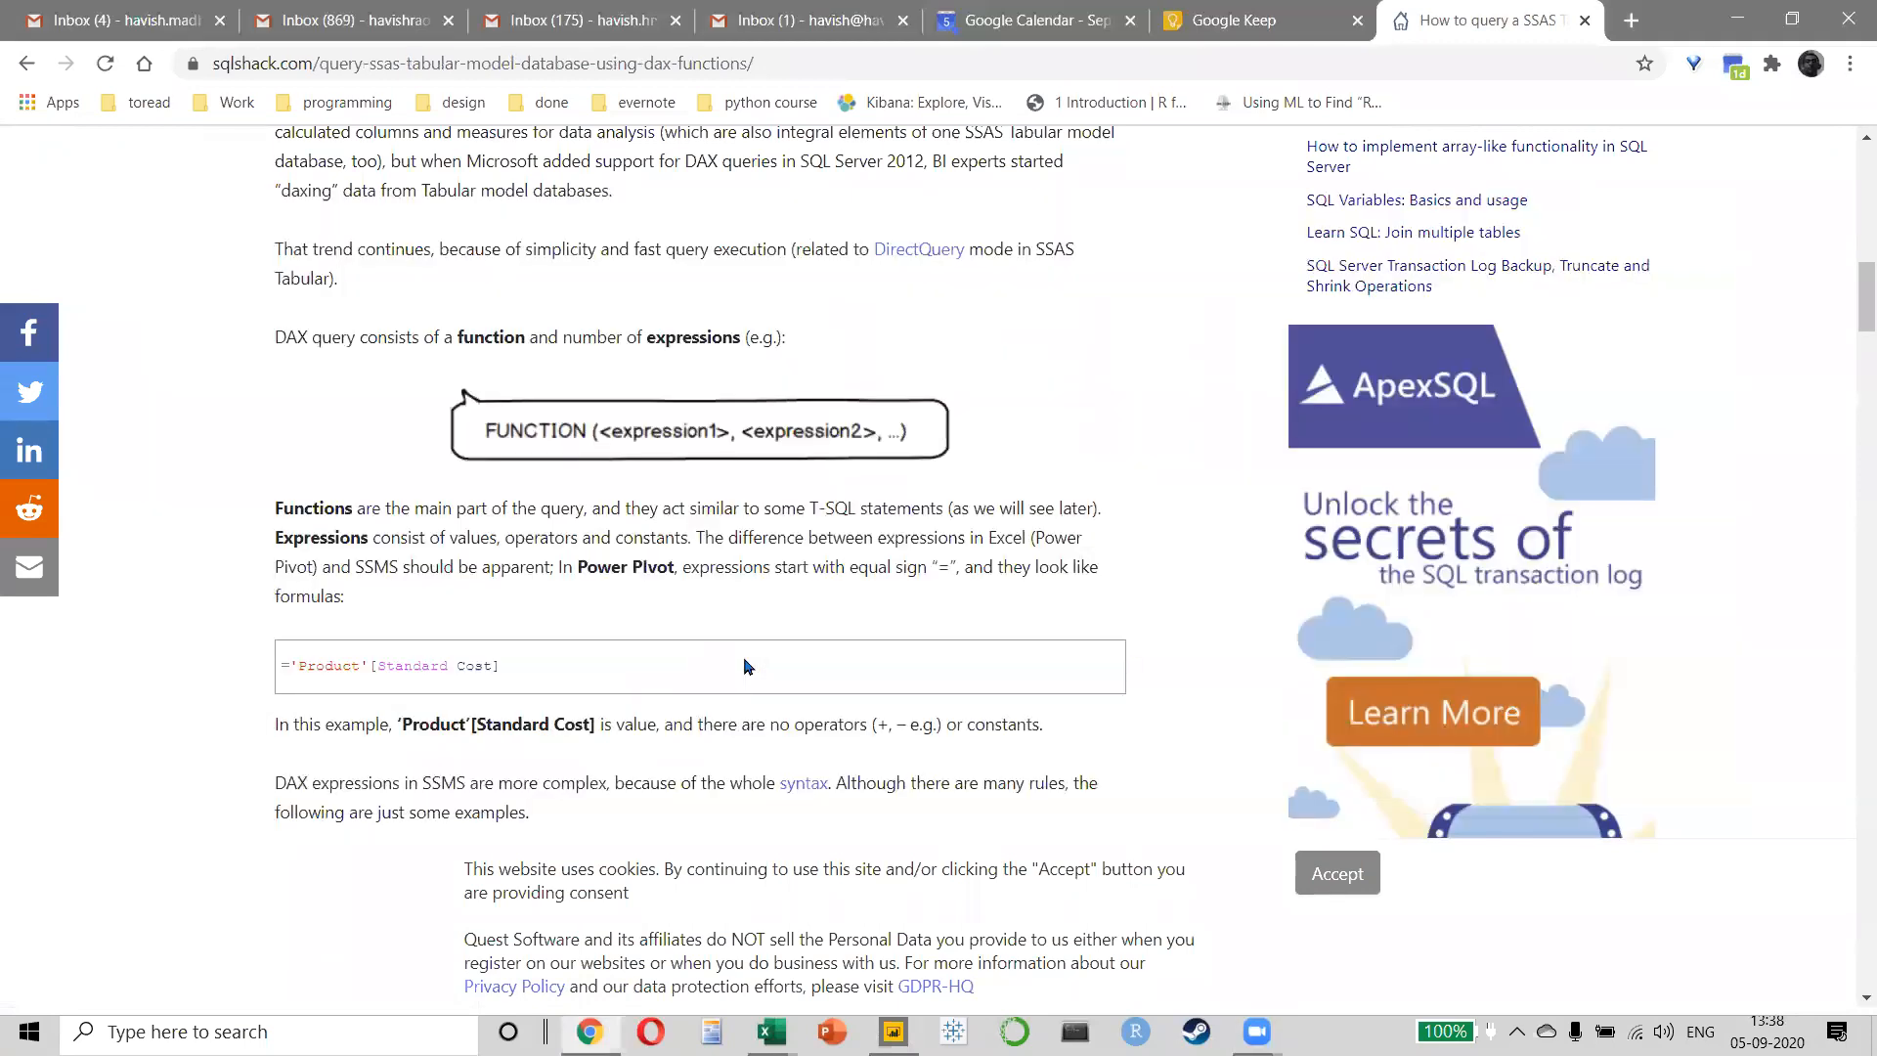
pyautogui.hotkey('alt', 'Tab')
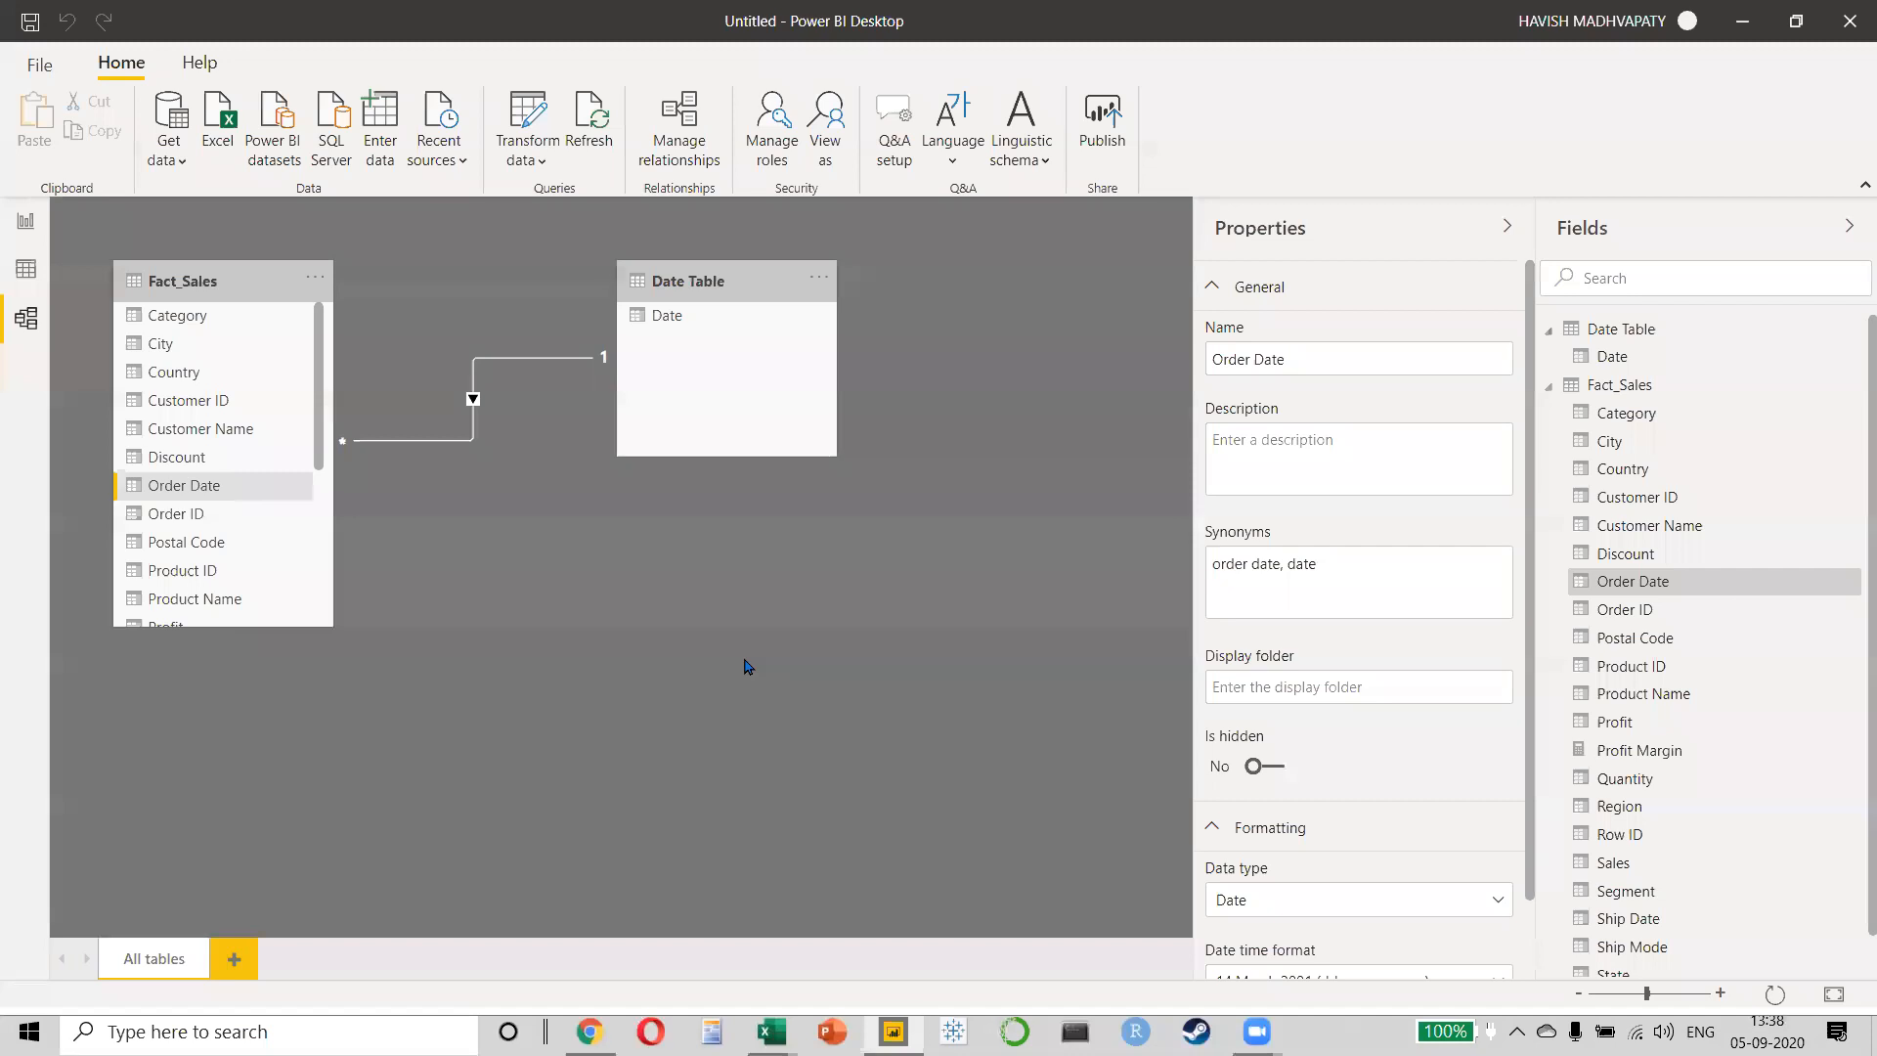
# - Open the full list of data connectors from the report view and examine the file, SharePoint folder and SQL Server database sources
pyautogui.click(27, 231)
pyautogui.click(226, 158)
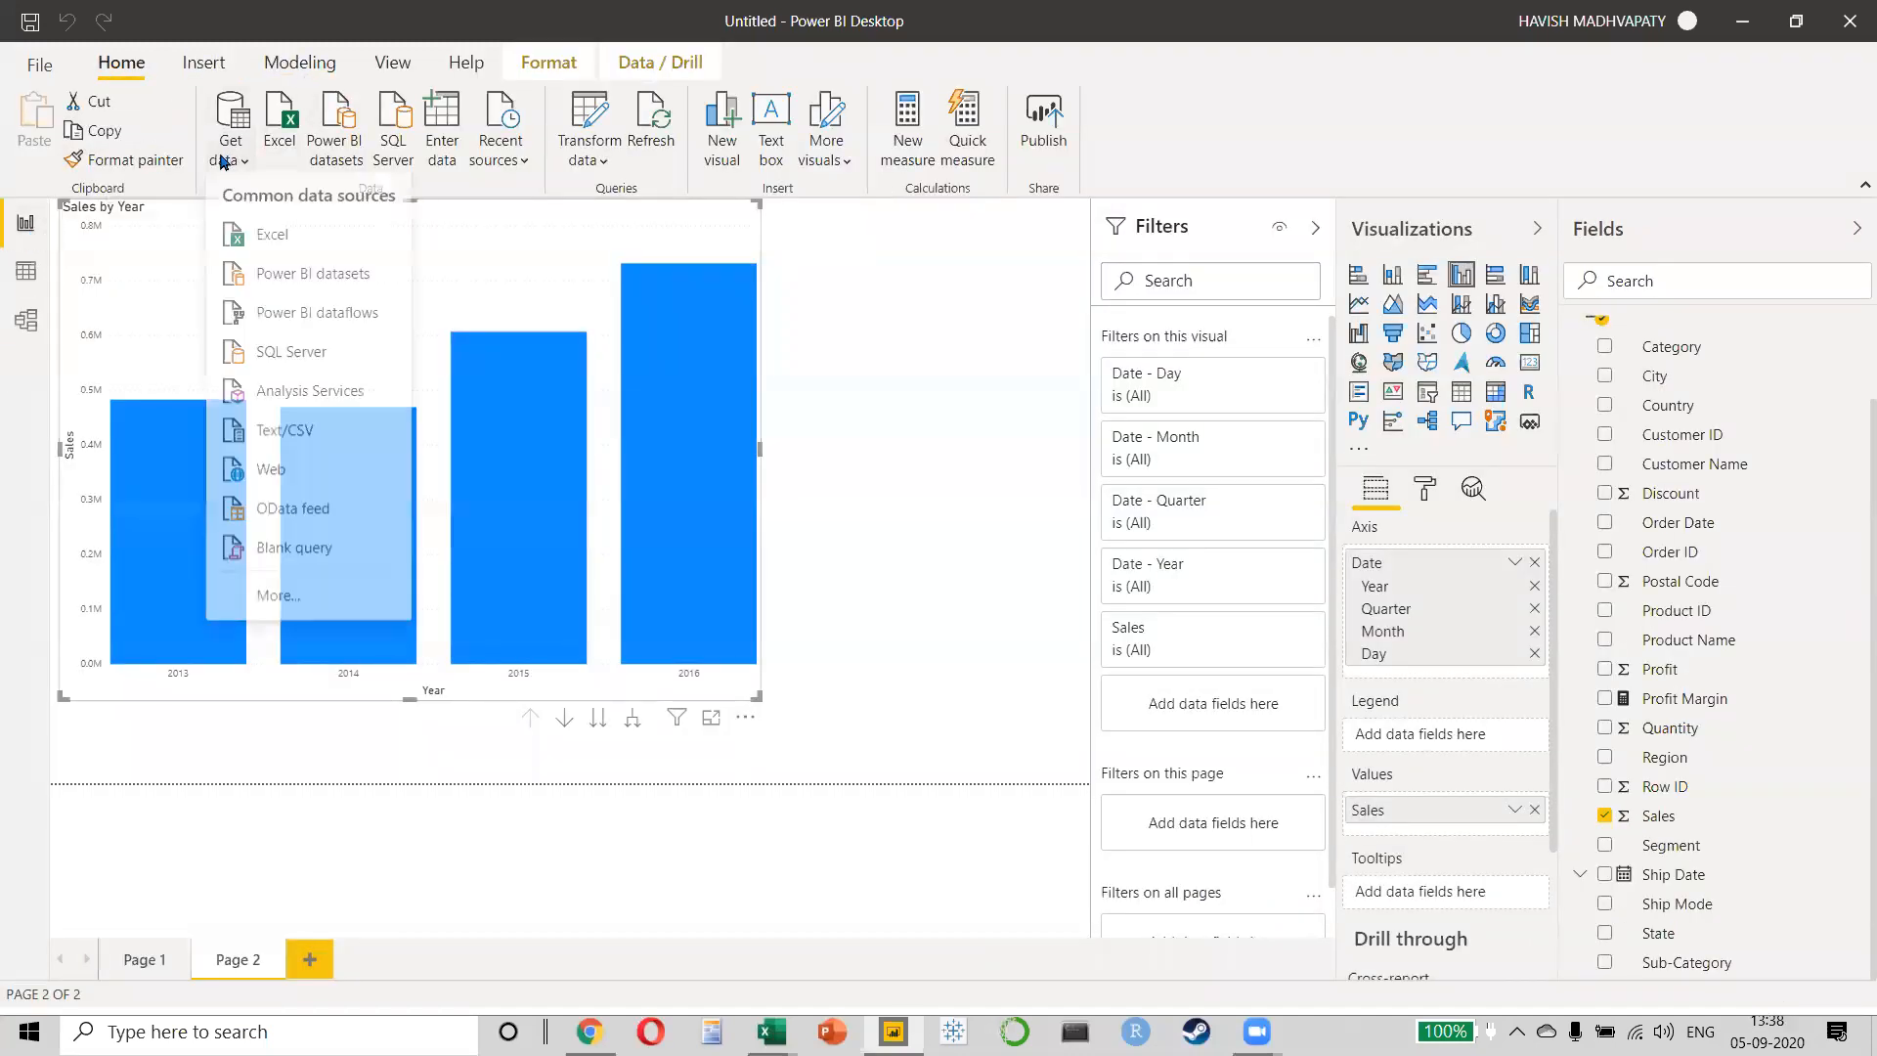
pyautogui.click(277, 599)
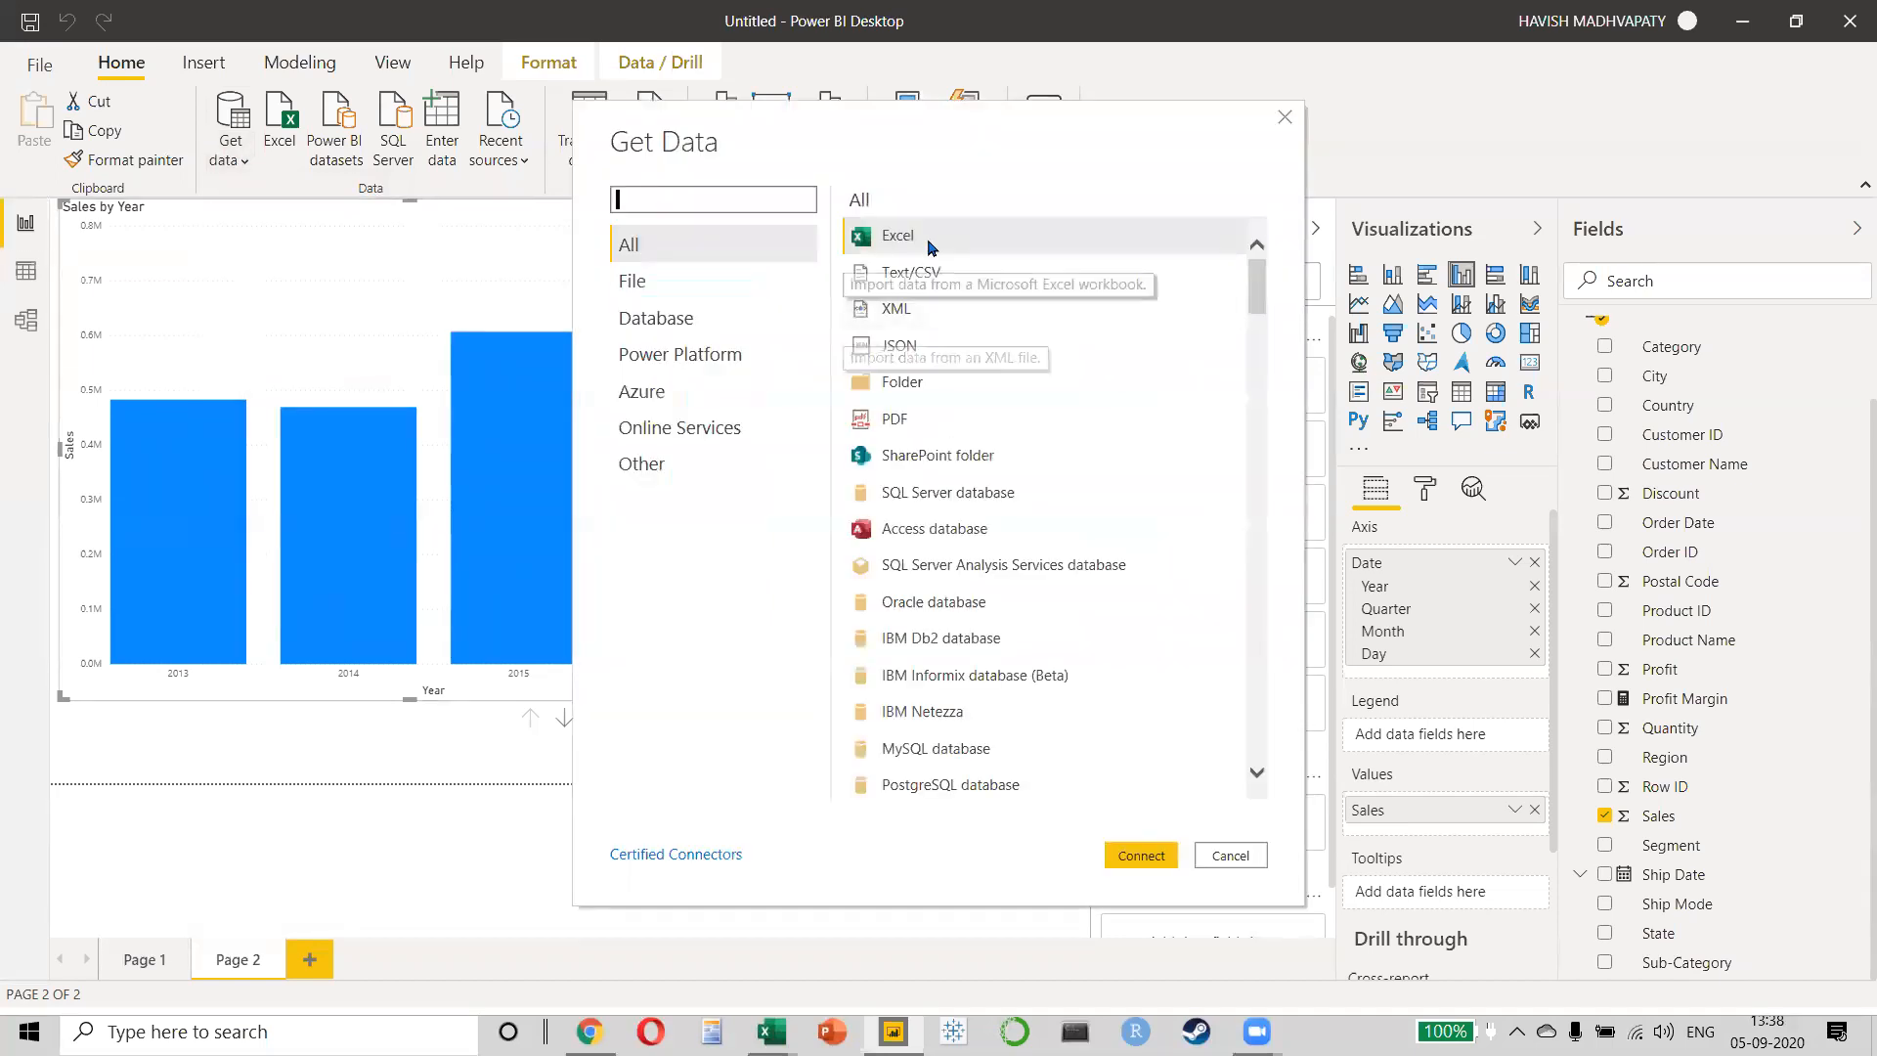
pyautogui.click(944, 274)
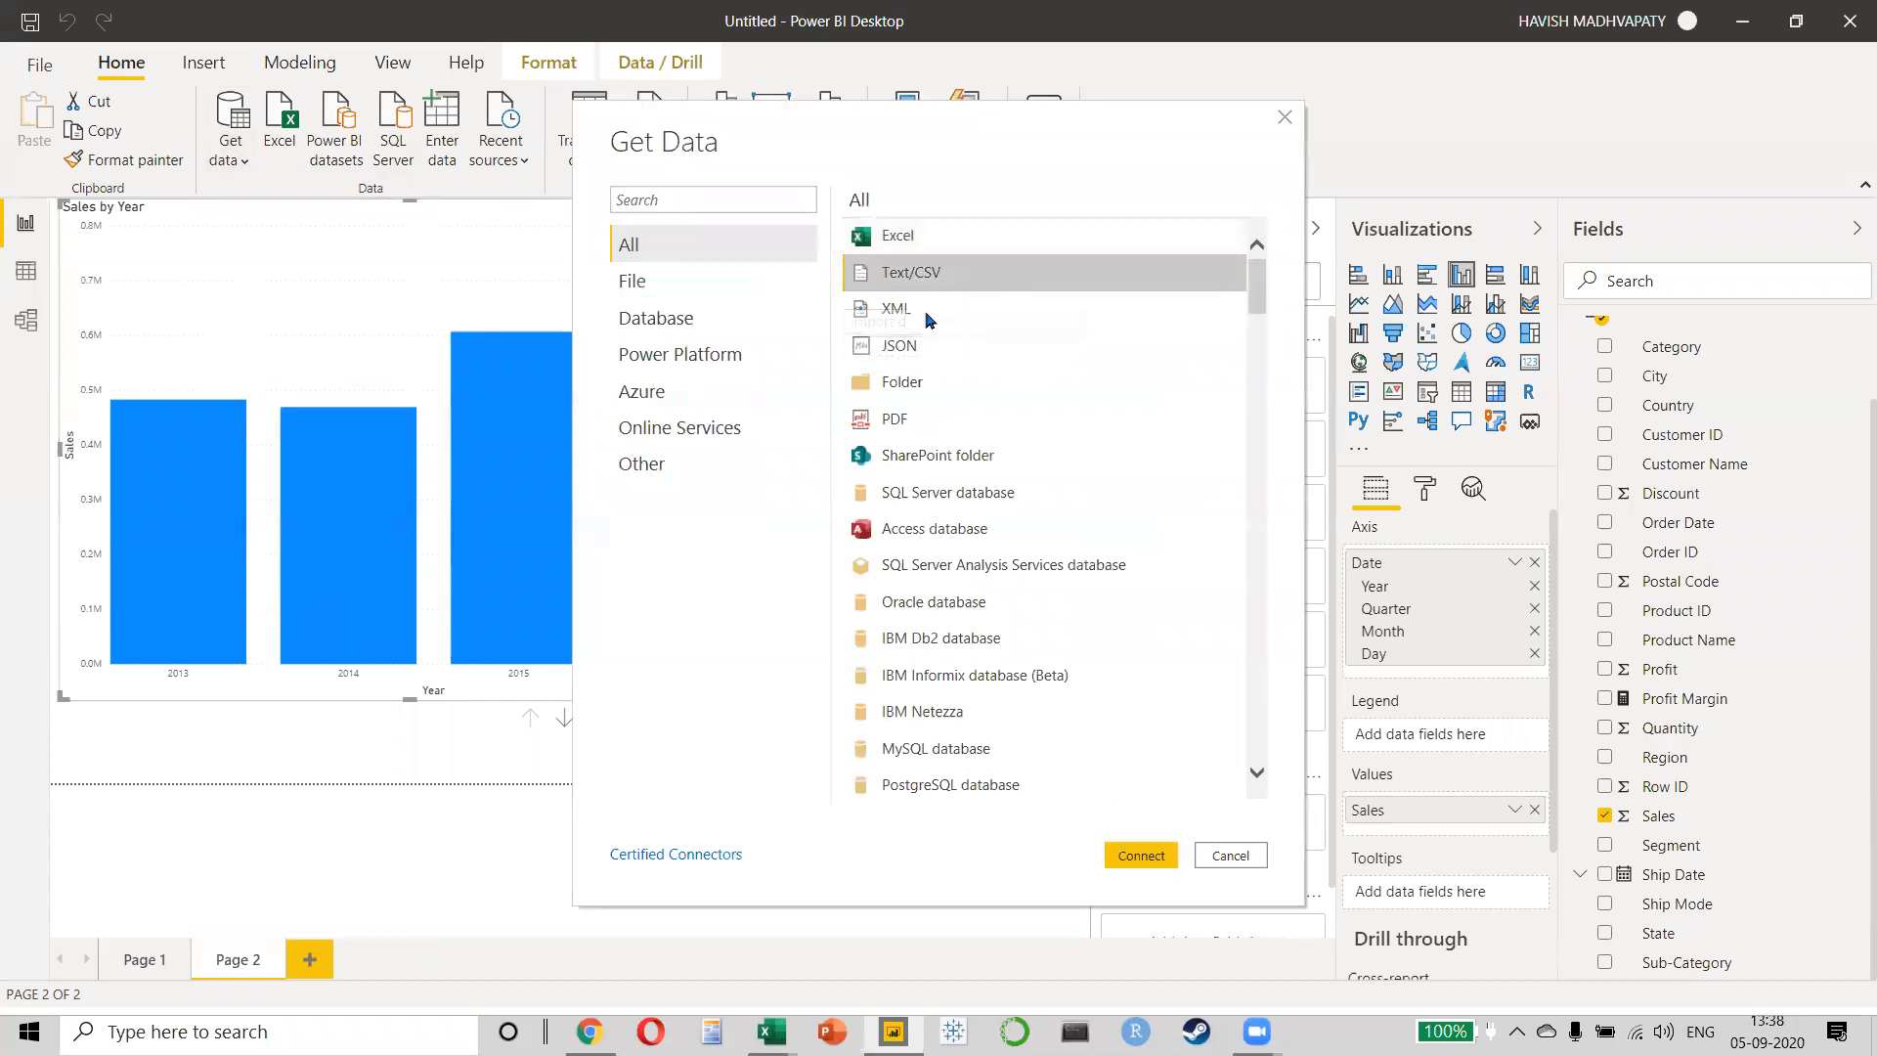
pyautogui.click(924, 309)
pyautogui.click(924, 346)
pyautogui.click(927, 455)
pyautogui.click(938, 493)
# - Examine the Oracle, MySQL, SAP HANA and Amazon Redshift connectors, and close the data source list without connecting
pyautogui.scroll(-1, 975, 518)
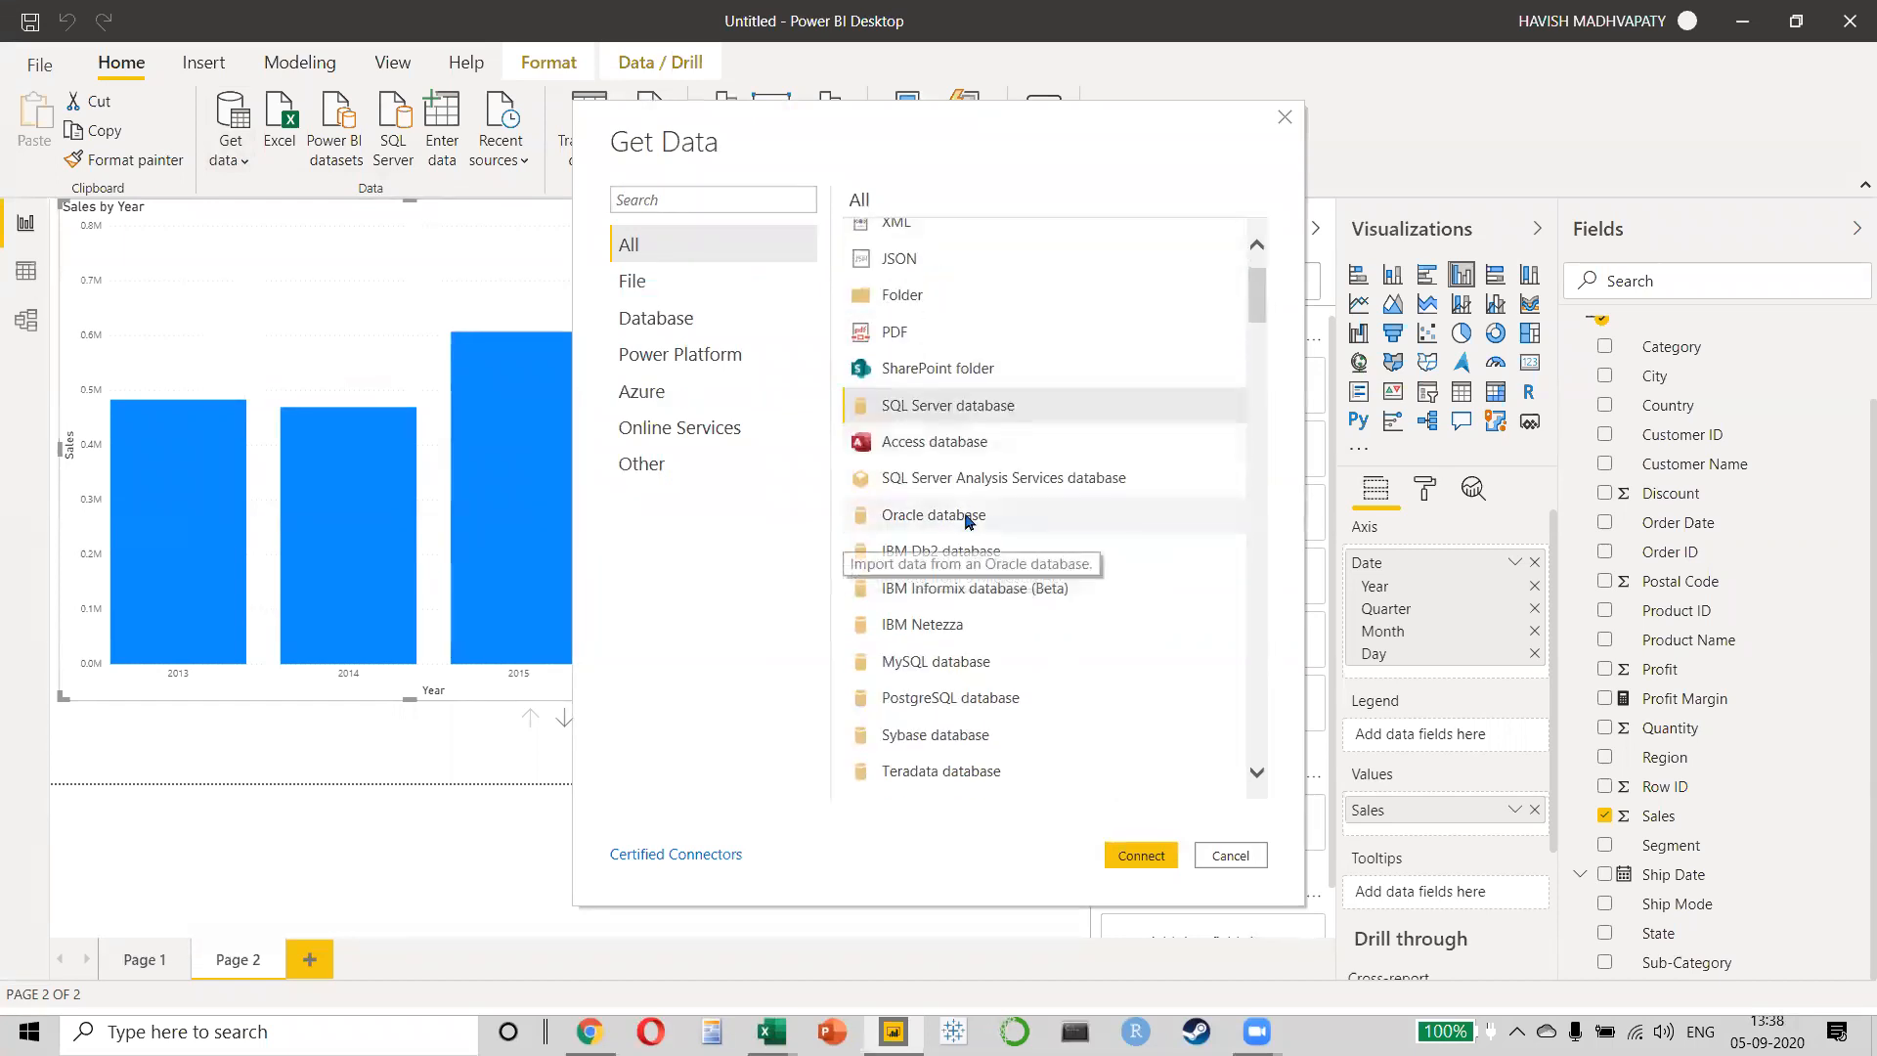
pyautogui.click(973, 516)
pyautogui.scroll(-2, 958, 488)
pyautogui.click(958, 485)
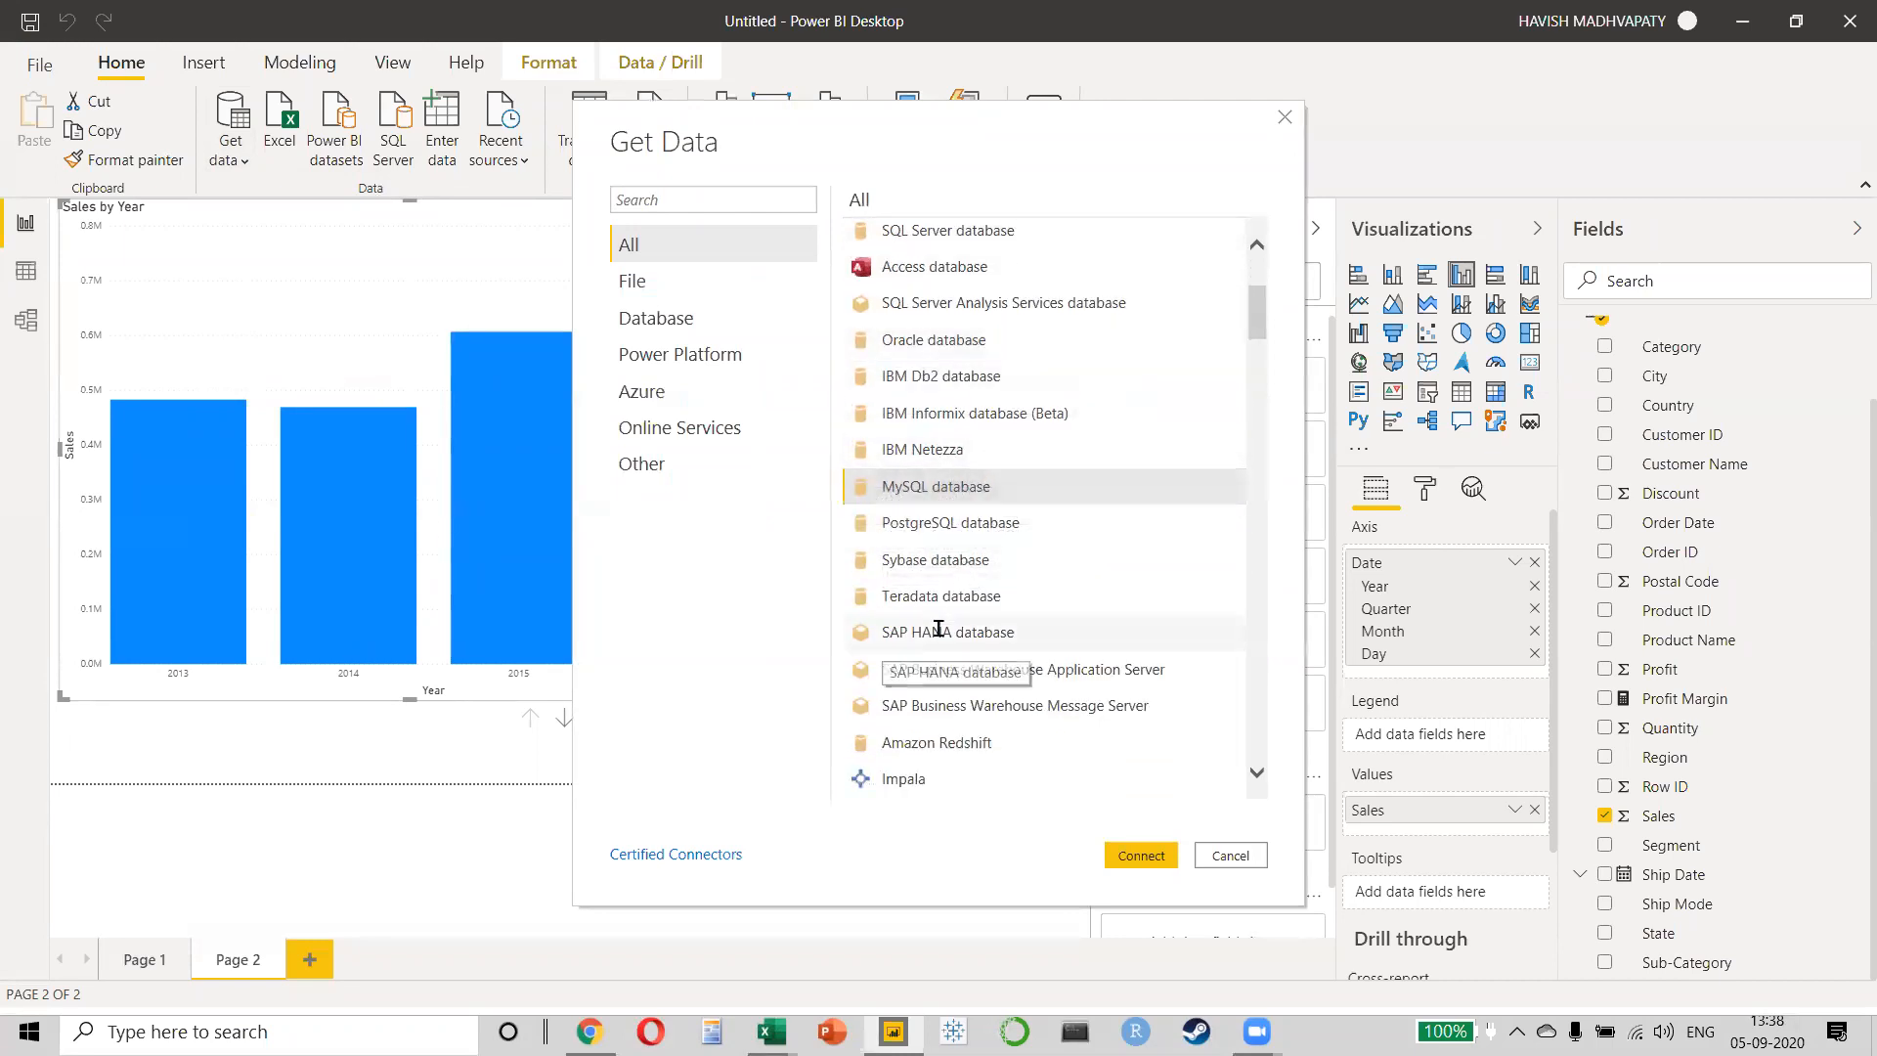
pyautogui.scroll(-2, 978, 509)
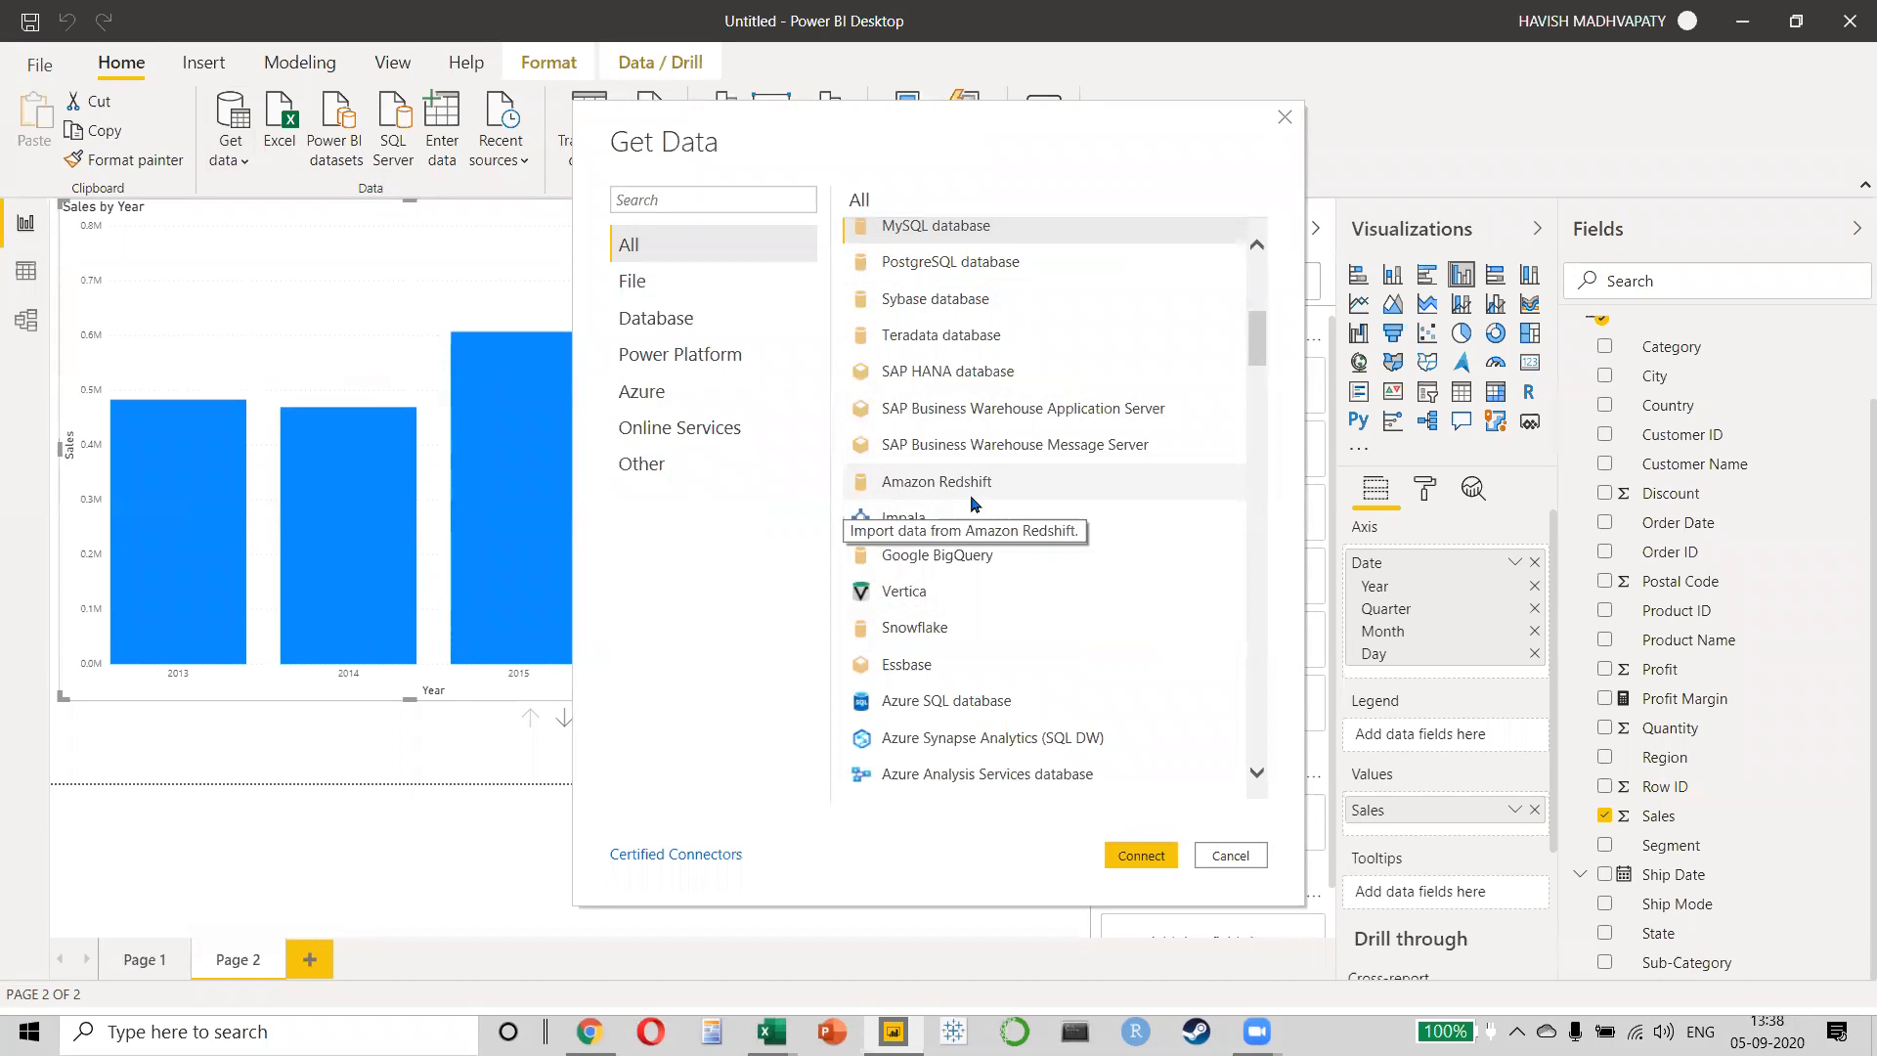
pyautogui.scroll(5, 972, 496)
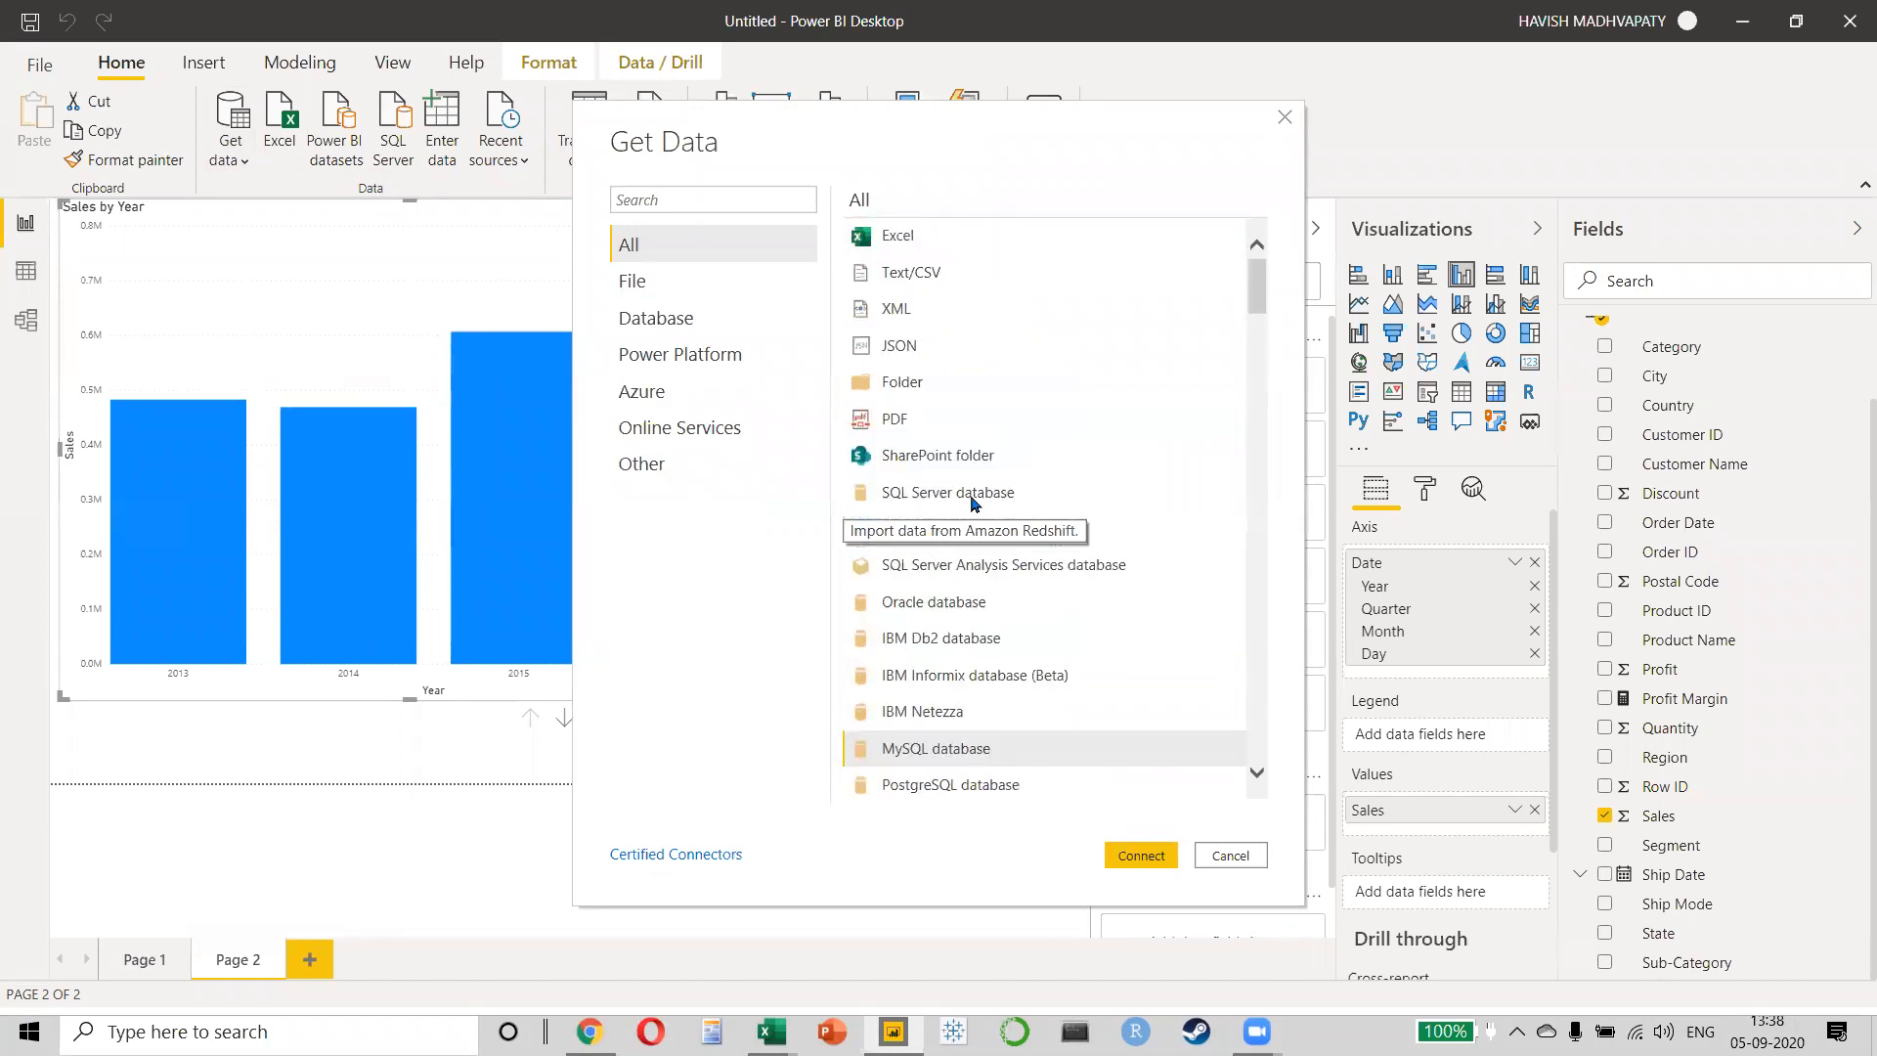
pyautogui.click(978, 244)
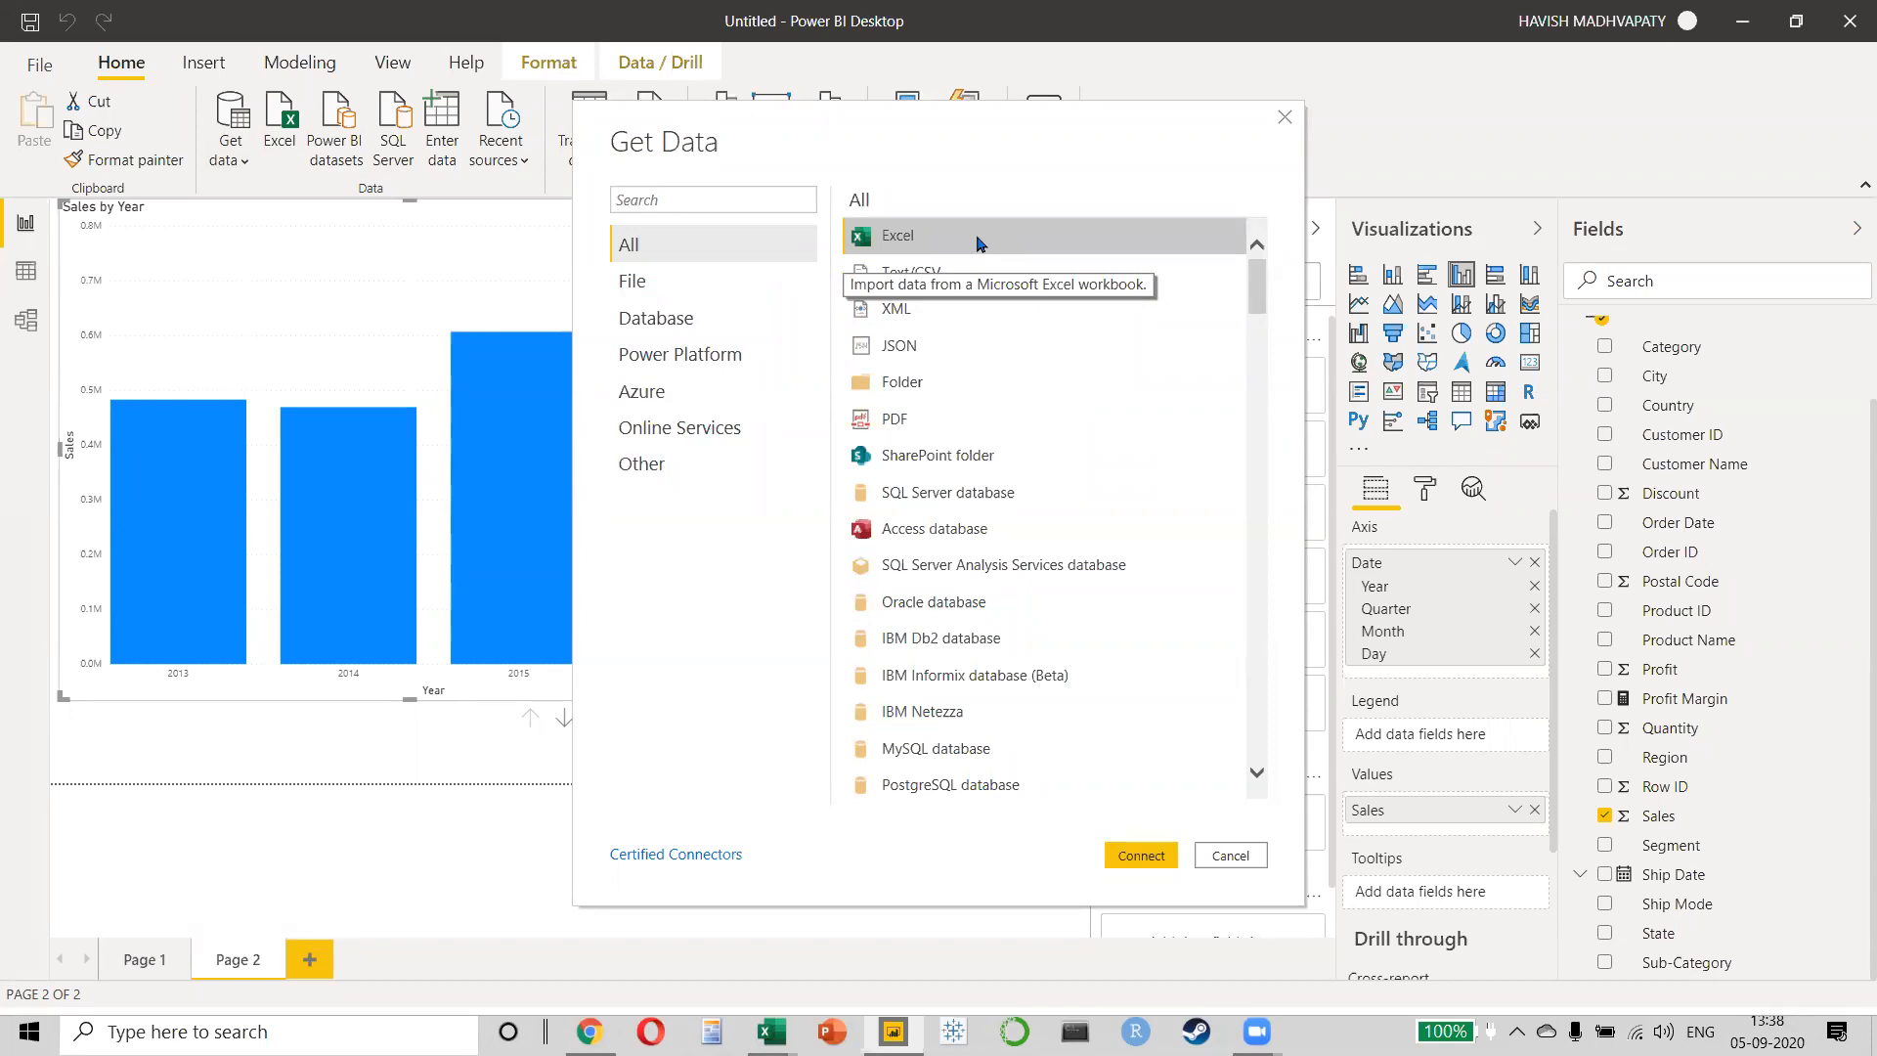
pyautogui.click(1230, 855)
# - Review the relationship diagram, and inspect the Order Date and Ship Date fields of Fact_Sales in the report view
pyautogui.click(28, 320)
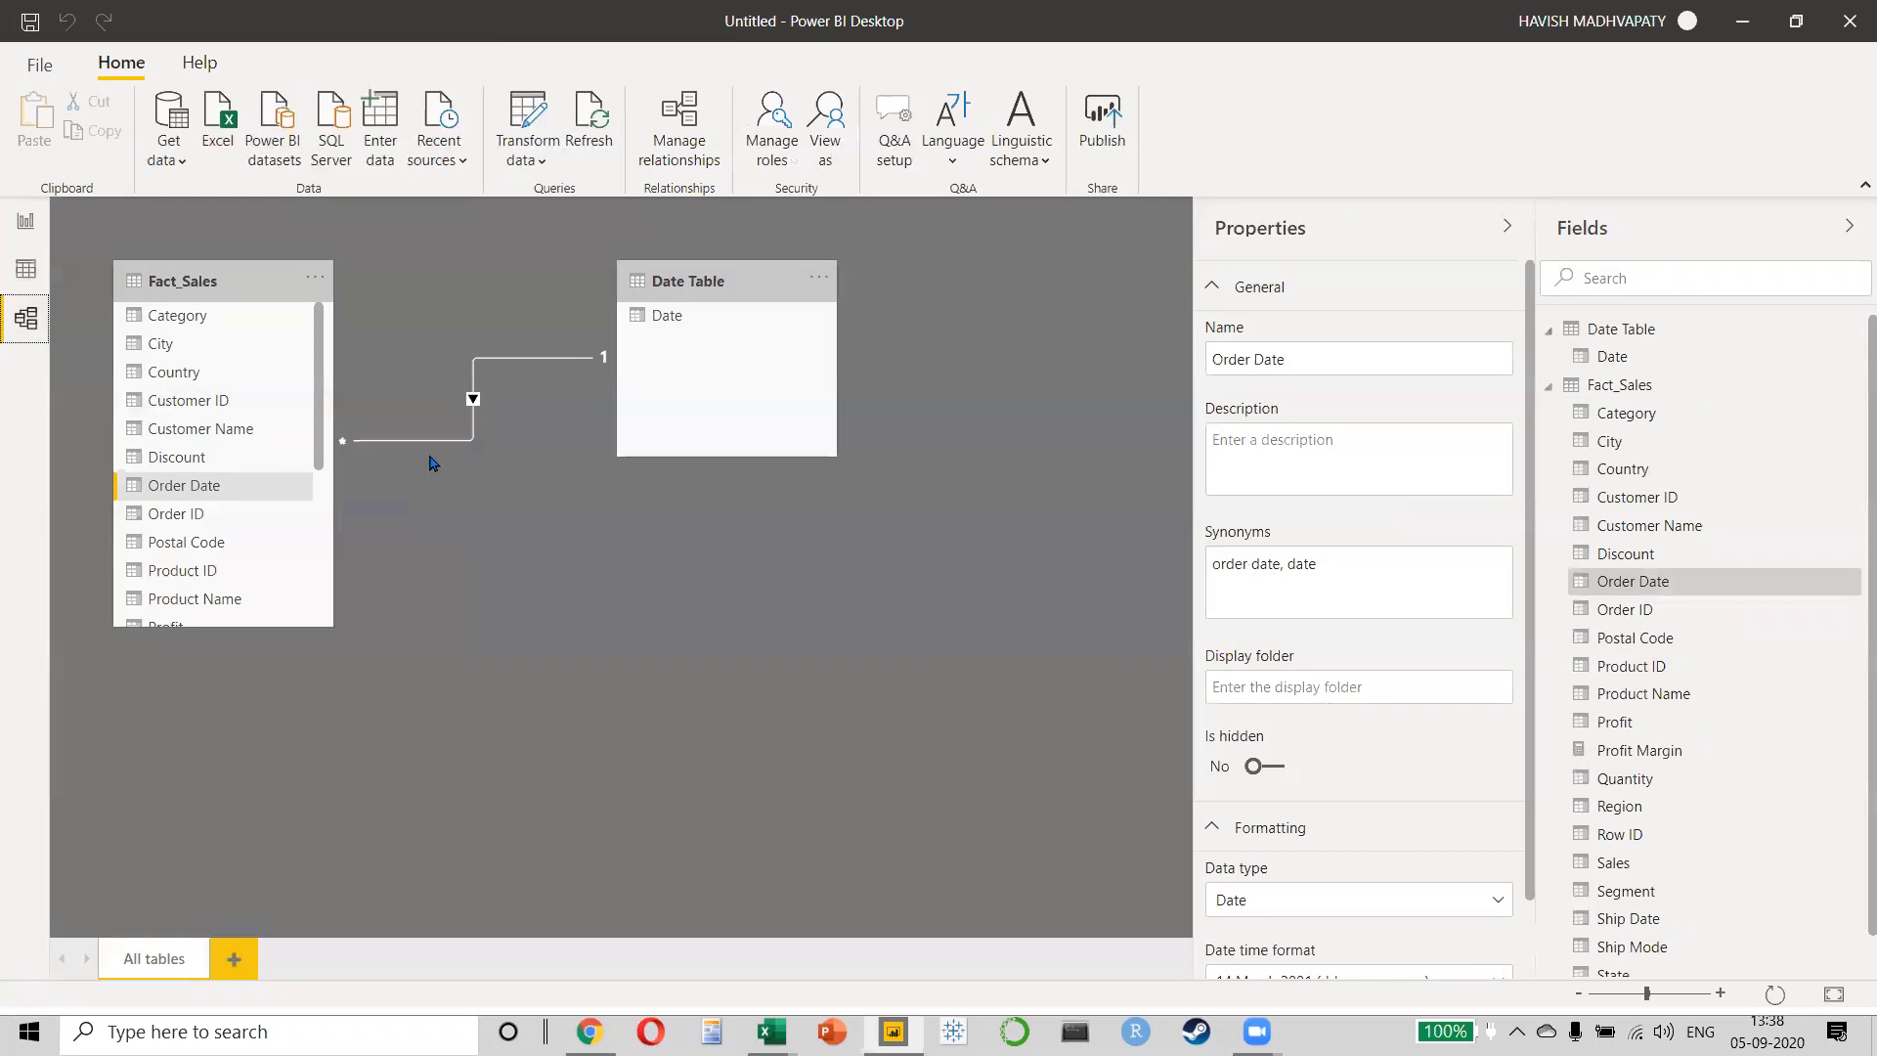
pyautogui.click(23, 226)
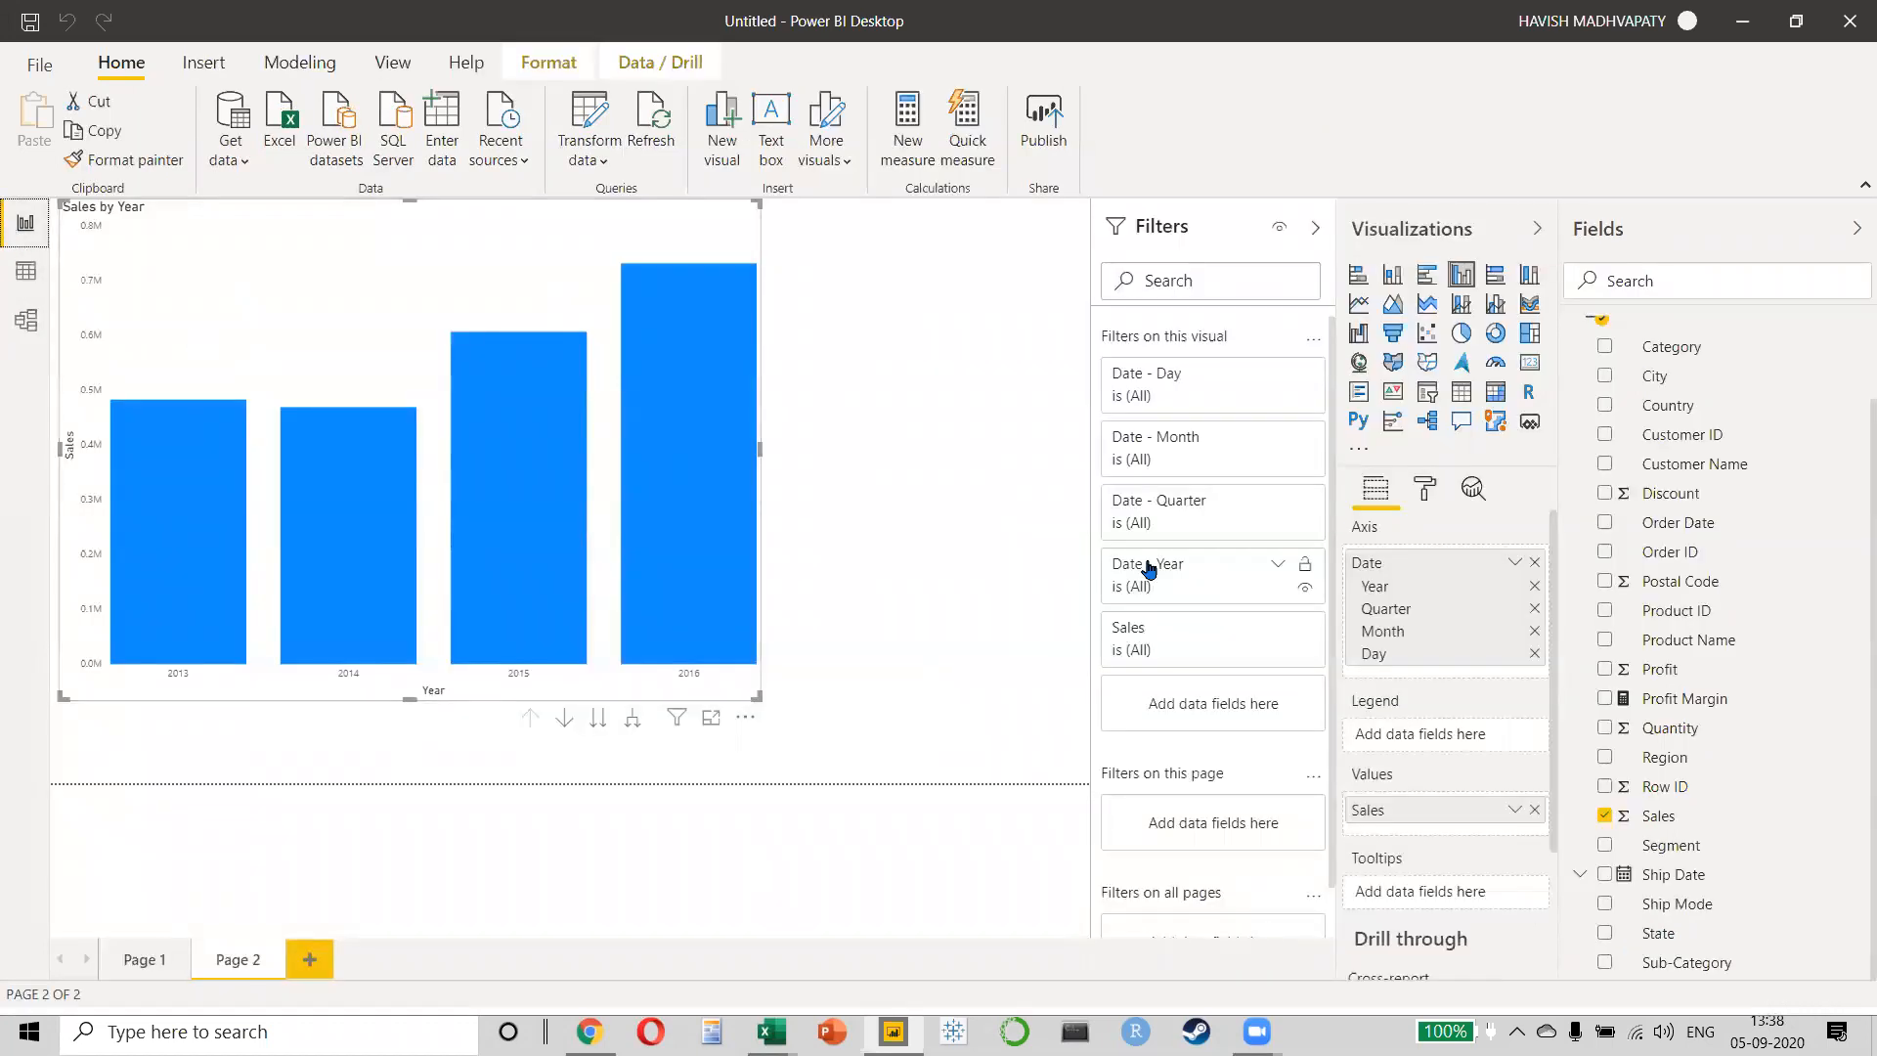
pyautogui.click(1674, 530)
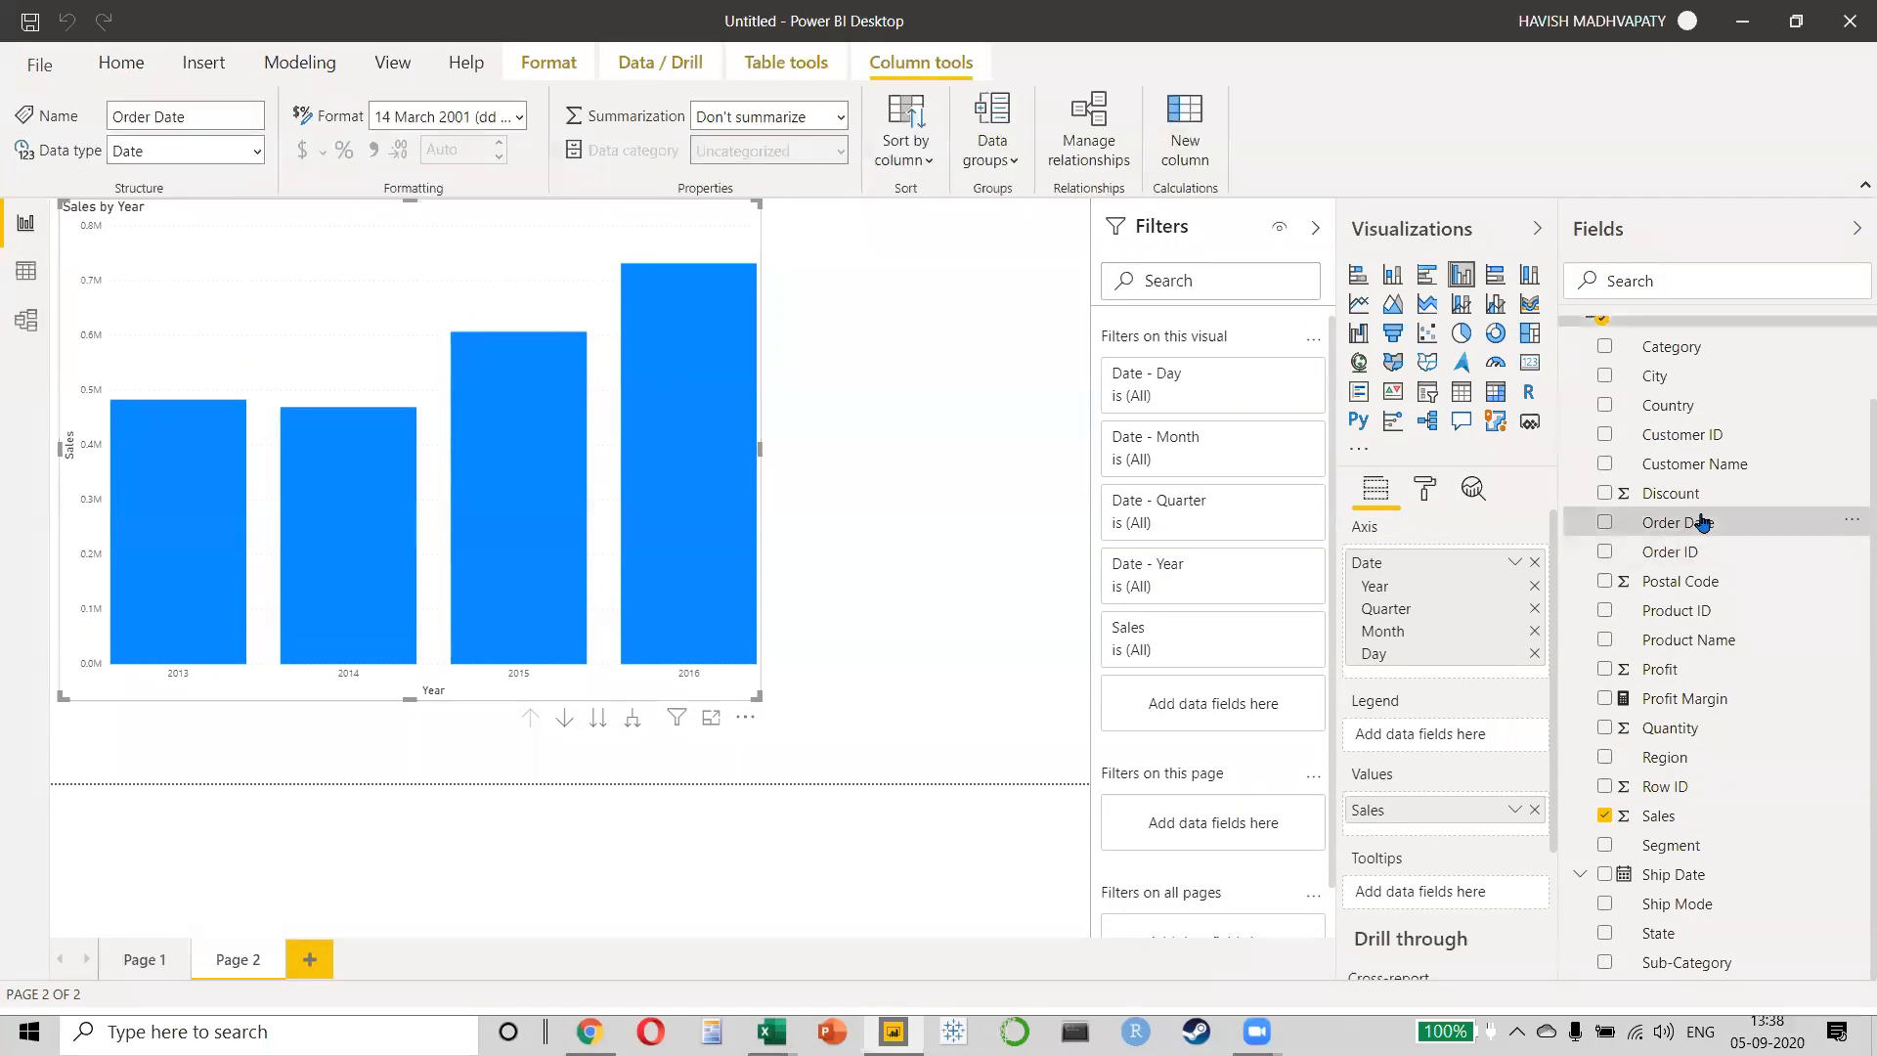
pyautogui.click(1766, 534)
pyautogui.click(1709, 875)
pyautogui.click(1744, 524)
pyautogui.scroll(2, 1690, 541)
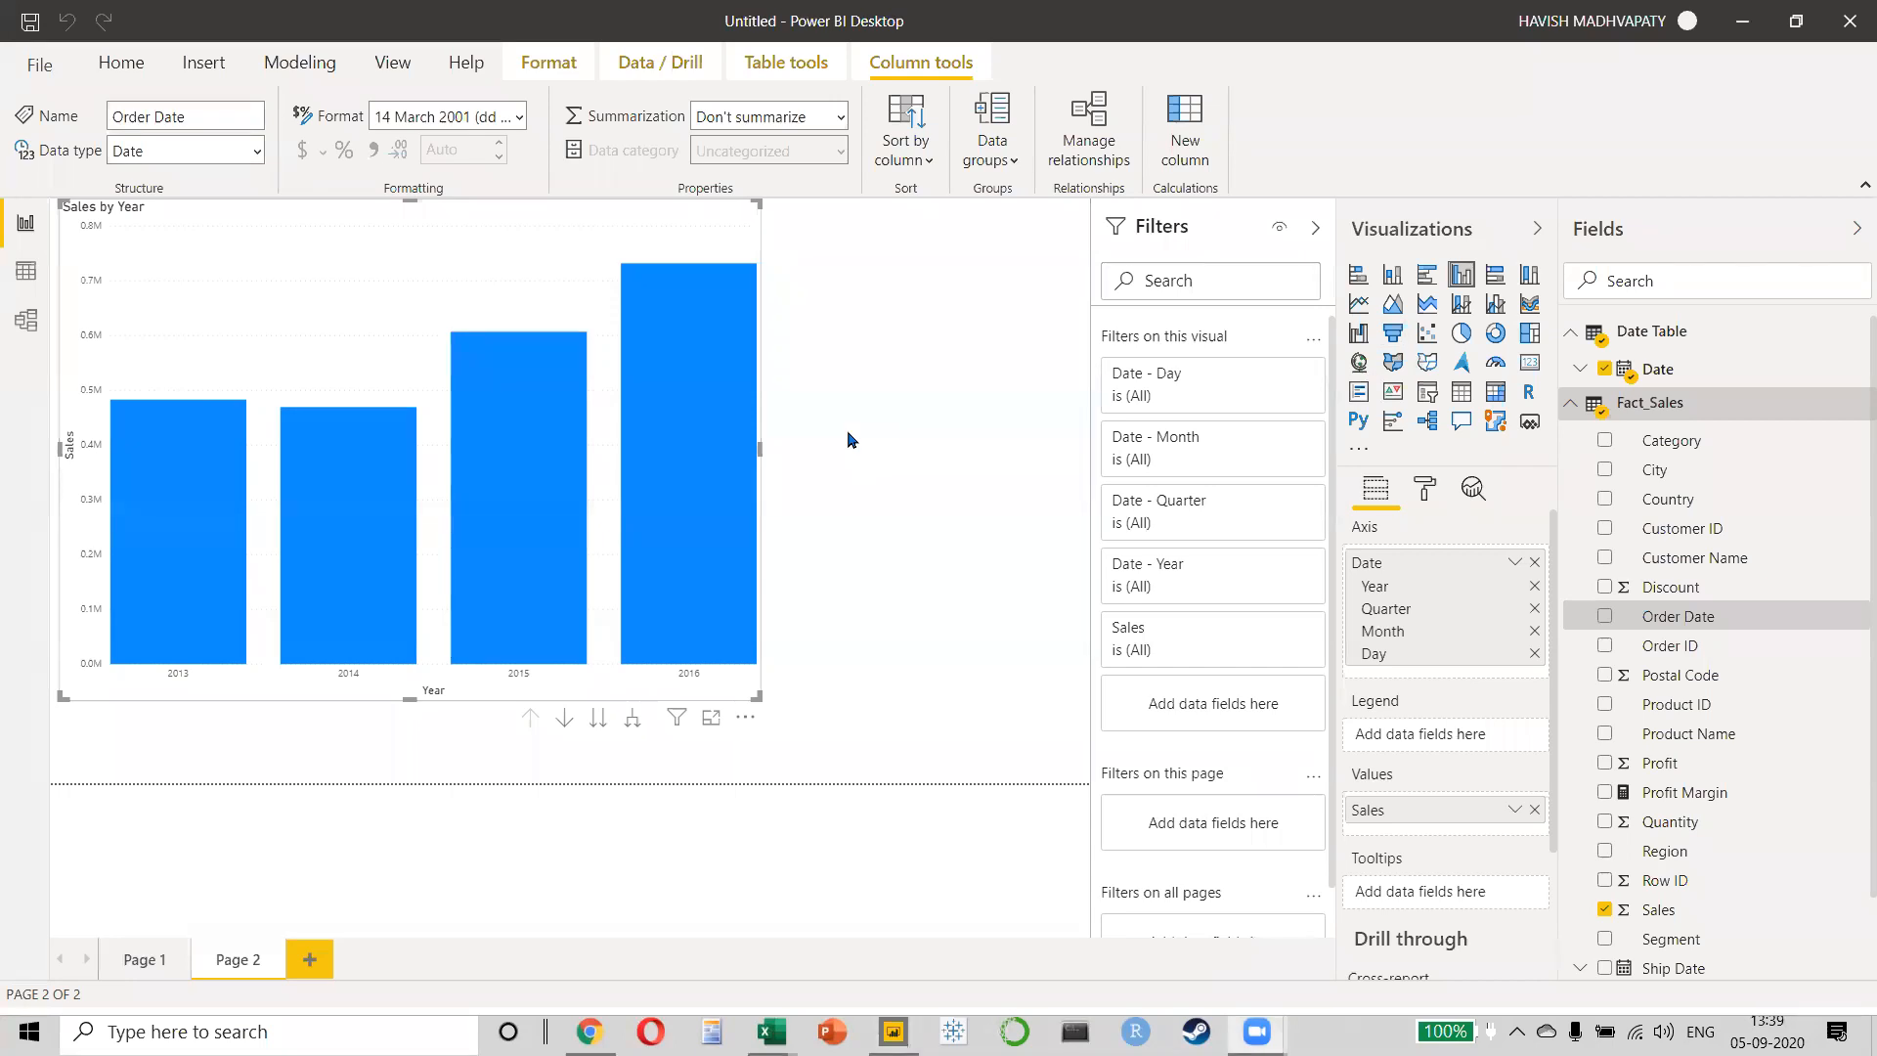
# - Switch to Chrome and search Google Images for "alteryx"
pyautogui.hotkey('alt', 'Tab')
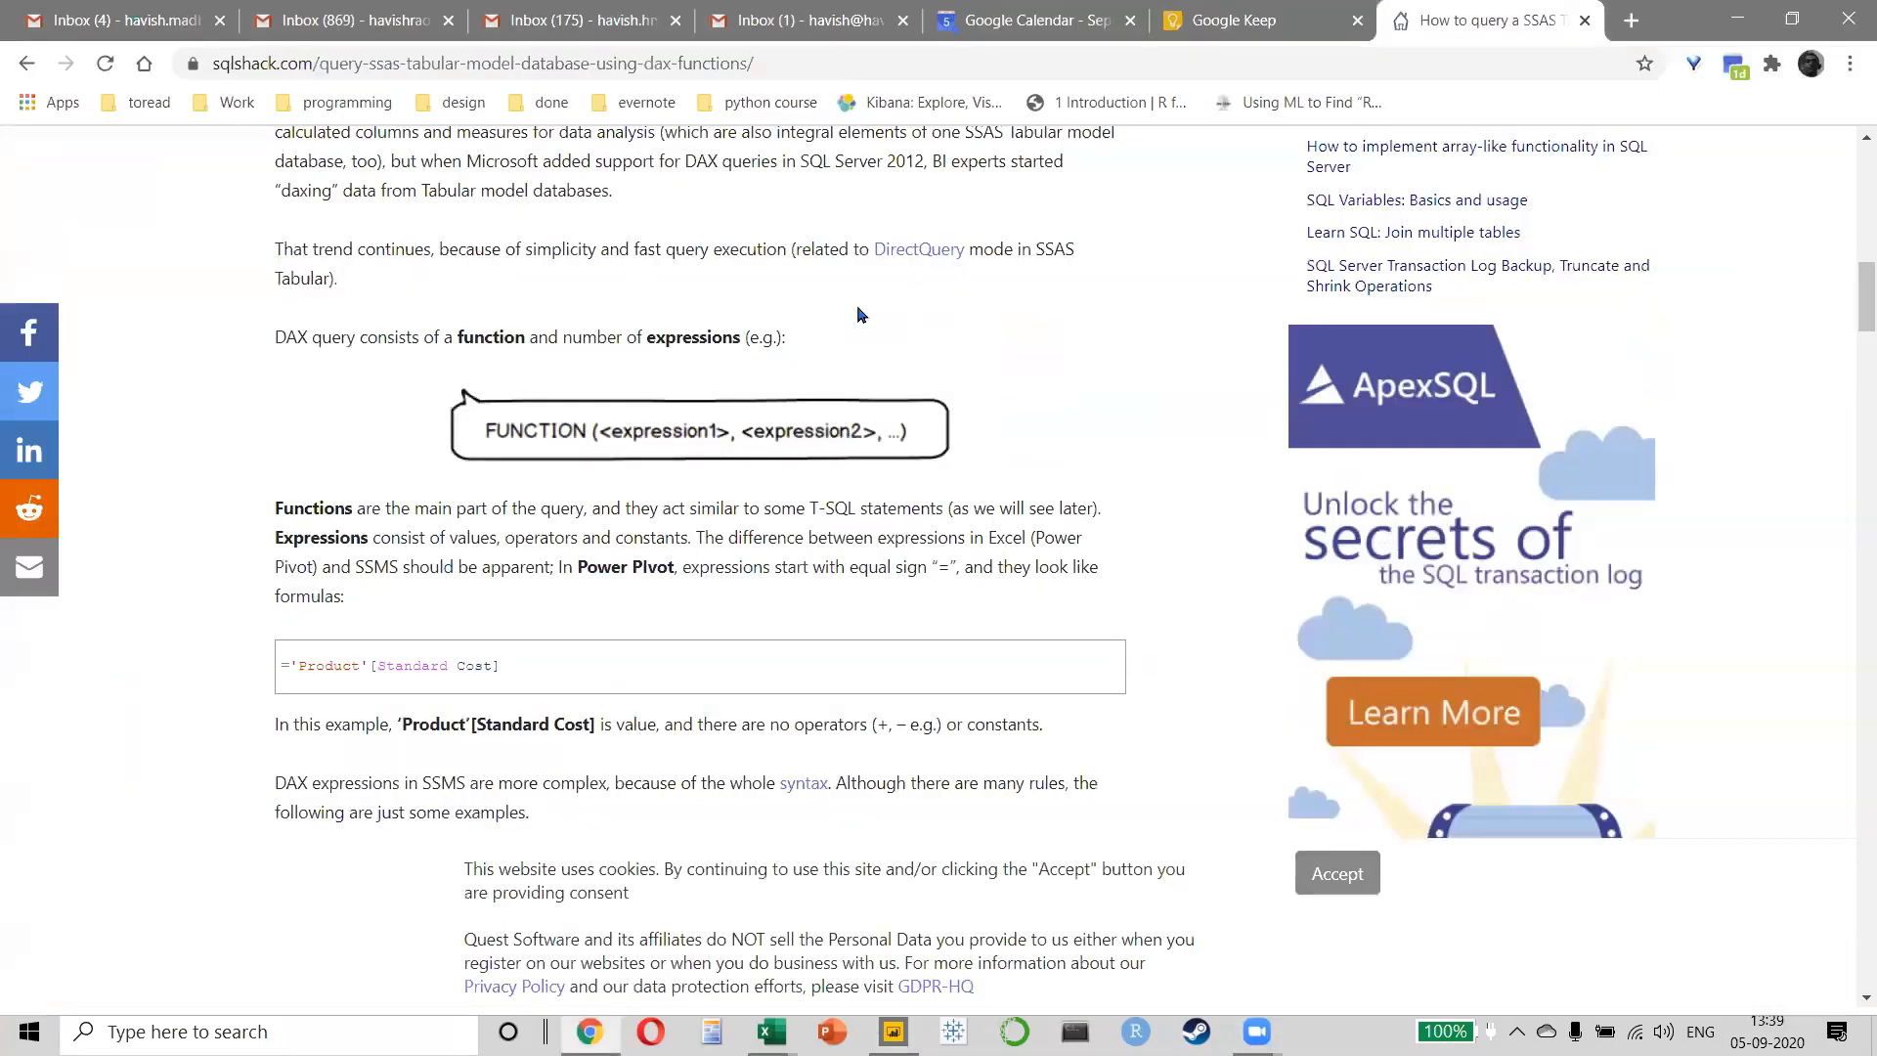
pyautogui.click(1132, 56)
pyautogui.write('alt')
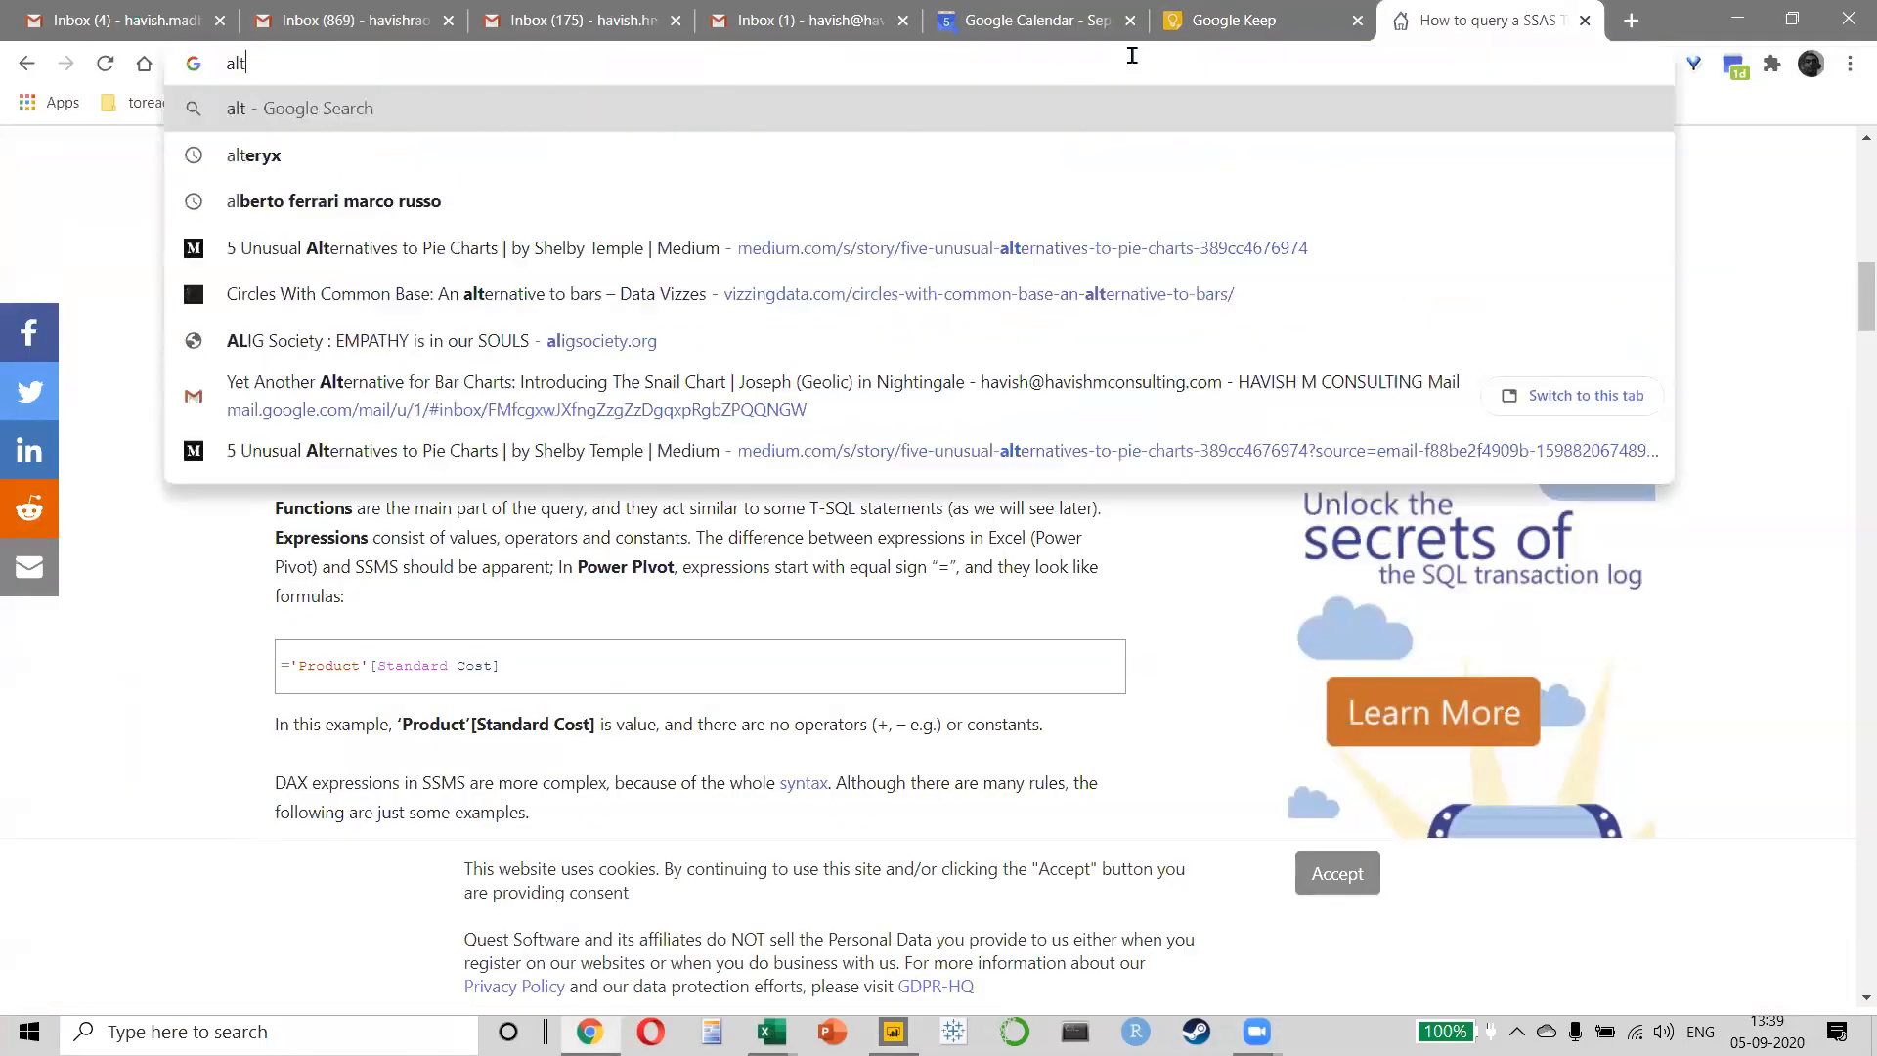
pyautogui.write('eryx')
pyautogui.press('Return')
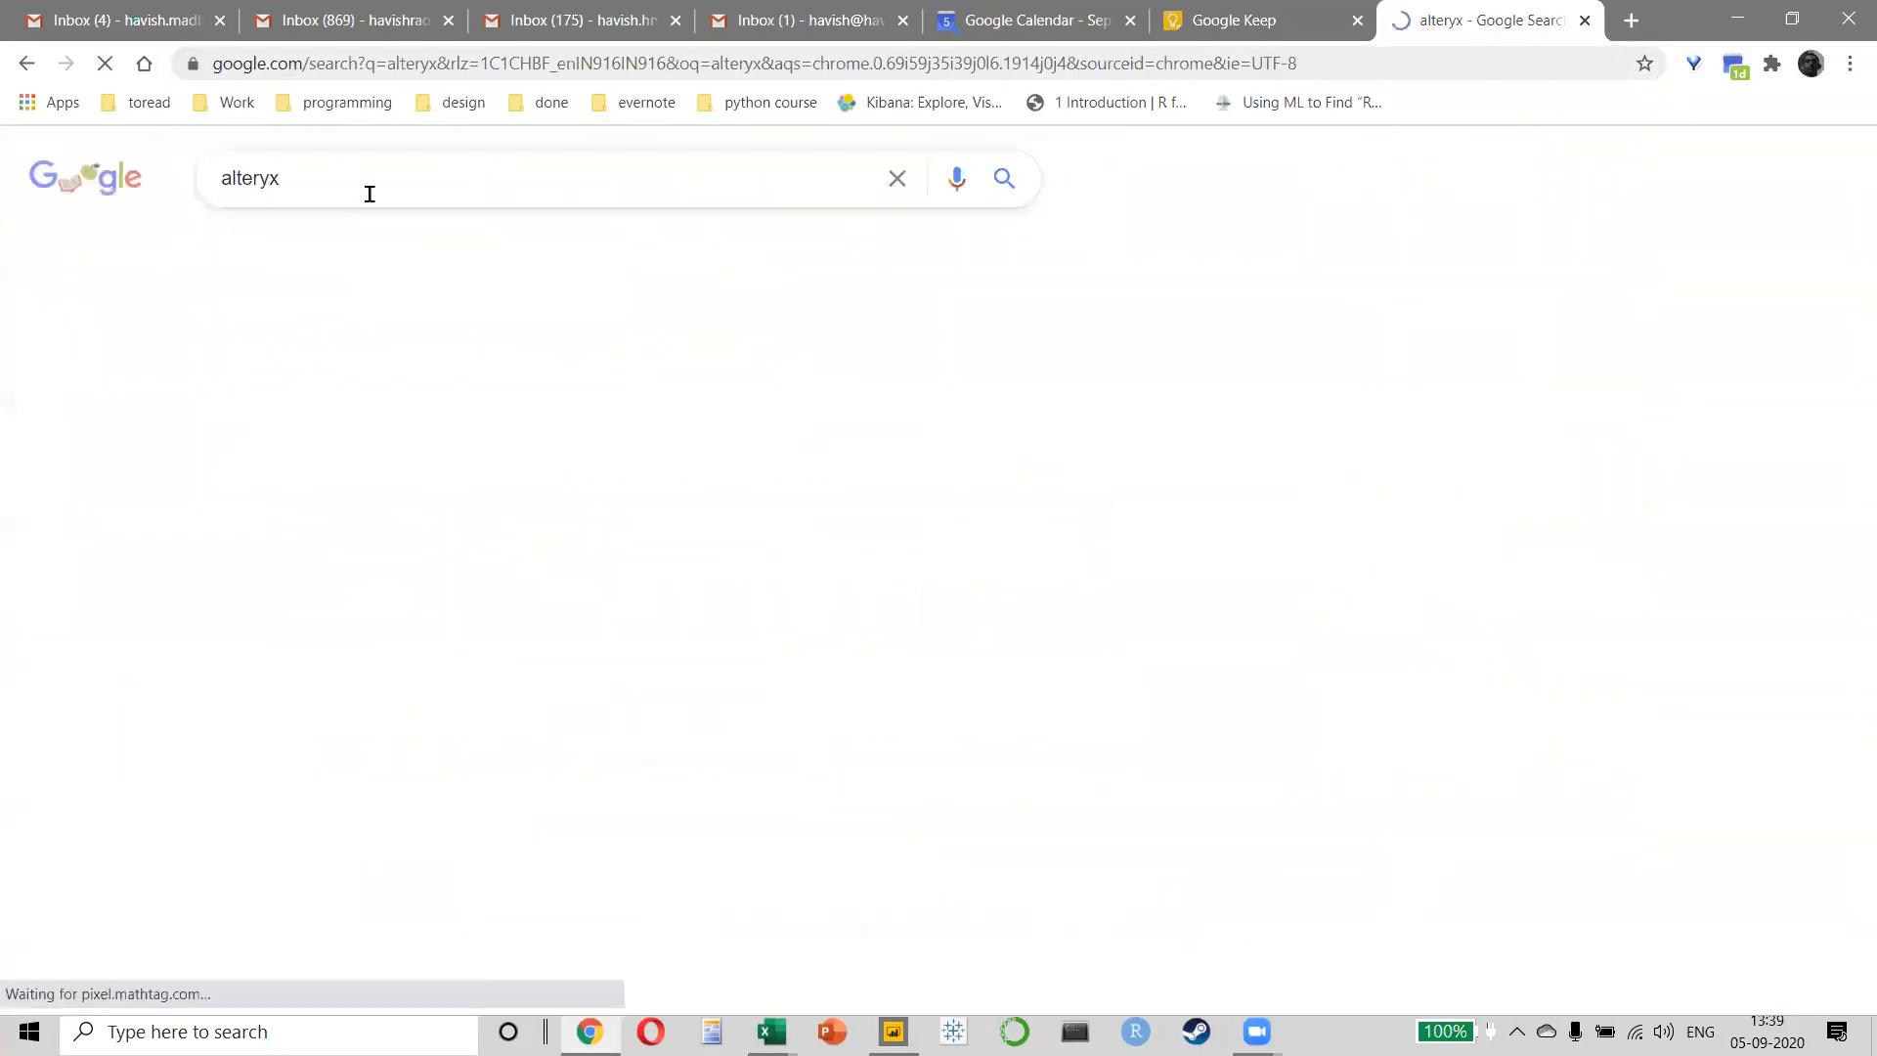
pyautogui.click(421, 248)
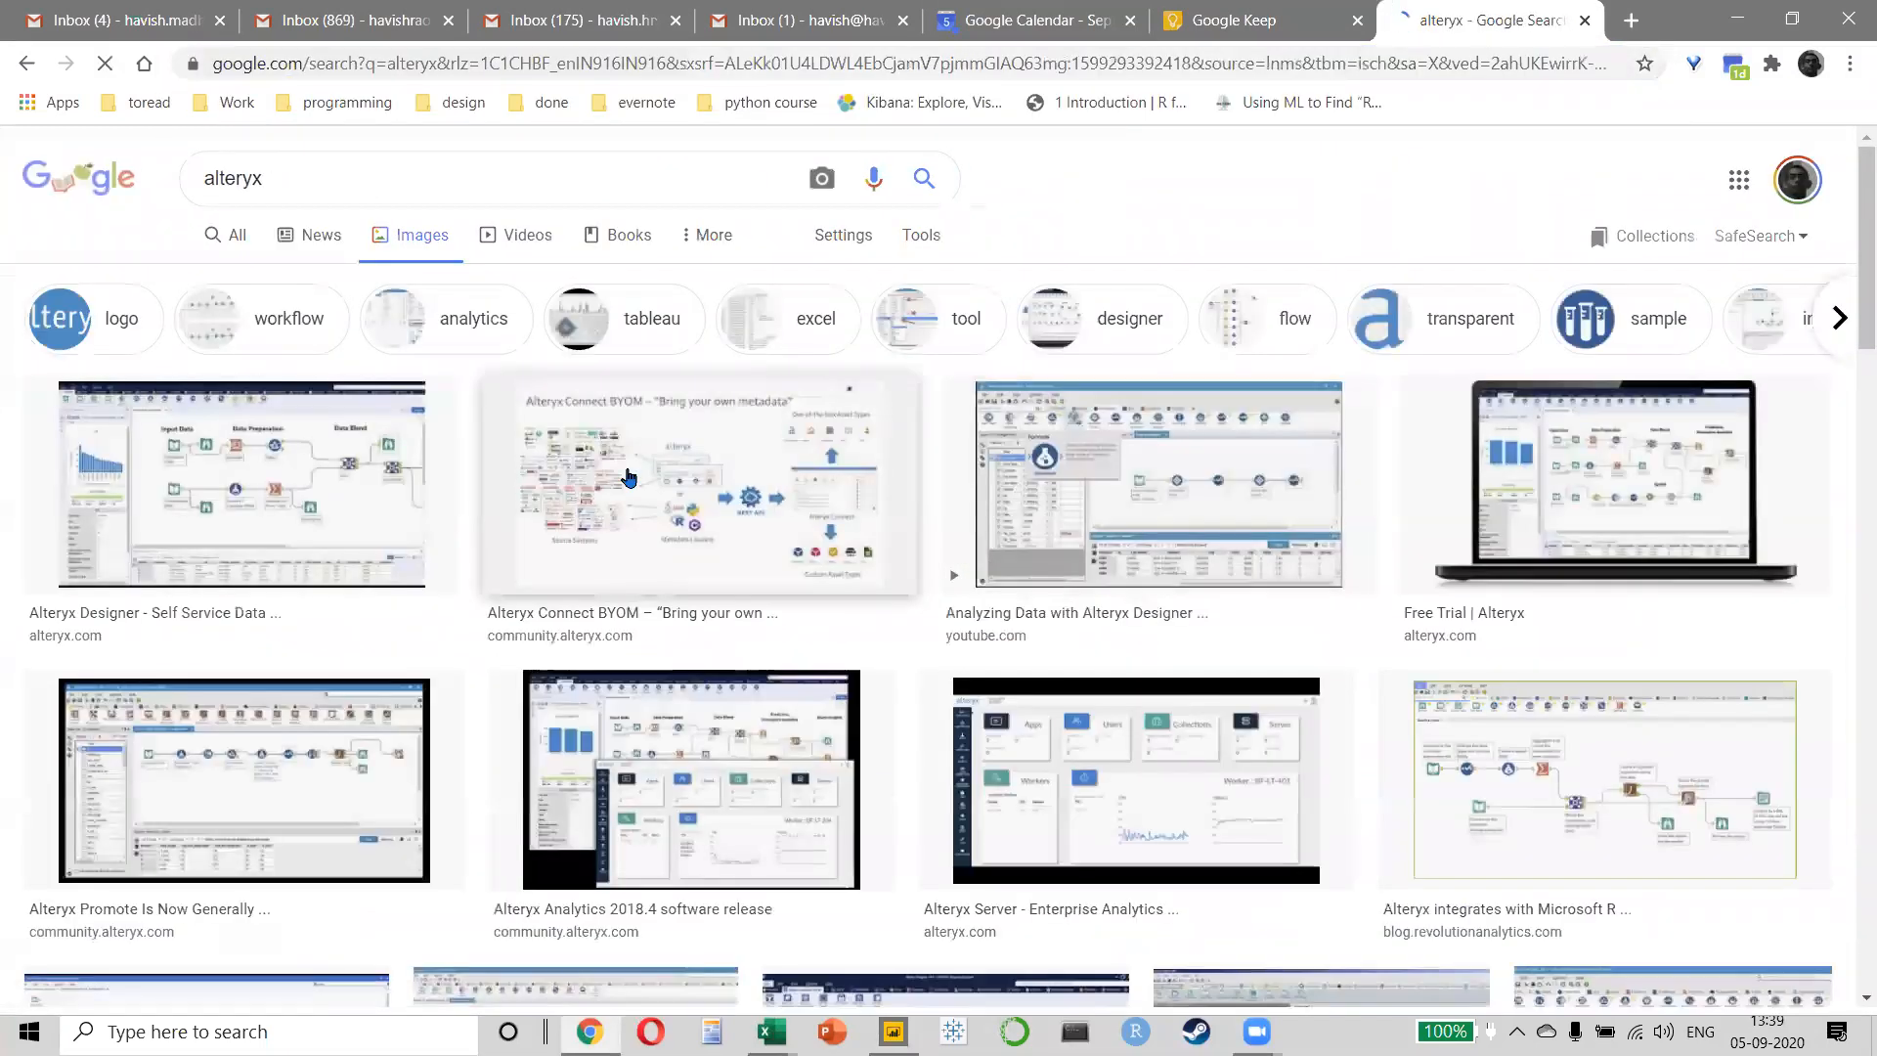
# - Preview the "Free Trial | Alteryx" image enlarged, look through its Alteryx Designer trial page, and return to the image results
pyautogui.click(1420, 500)
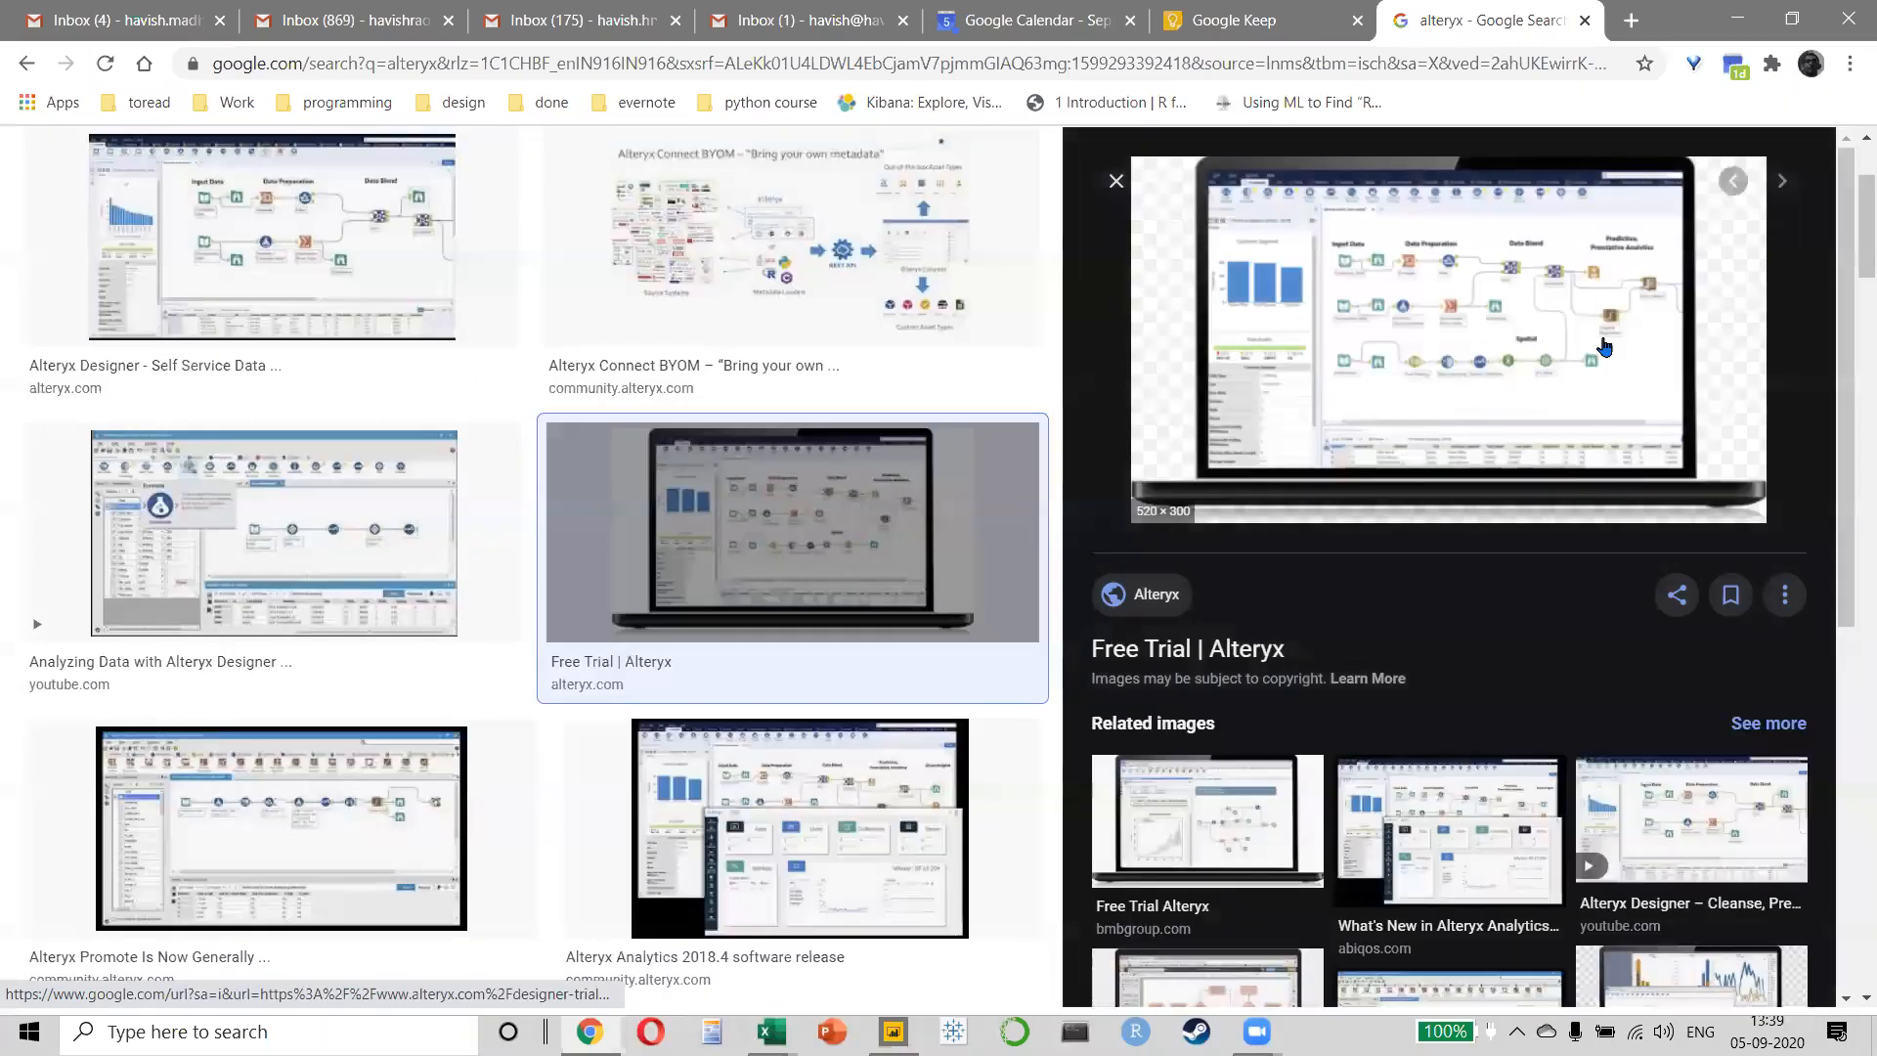
pyautogui.keyDown('ctrl'); pyautogui.scroll(4, 1603, 347); pyautogui.keyUp('ctrl')
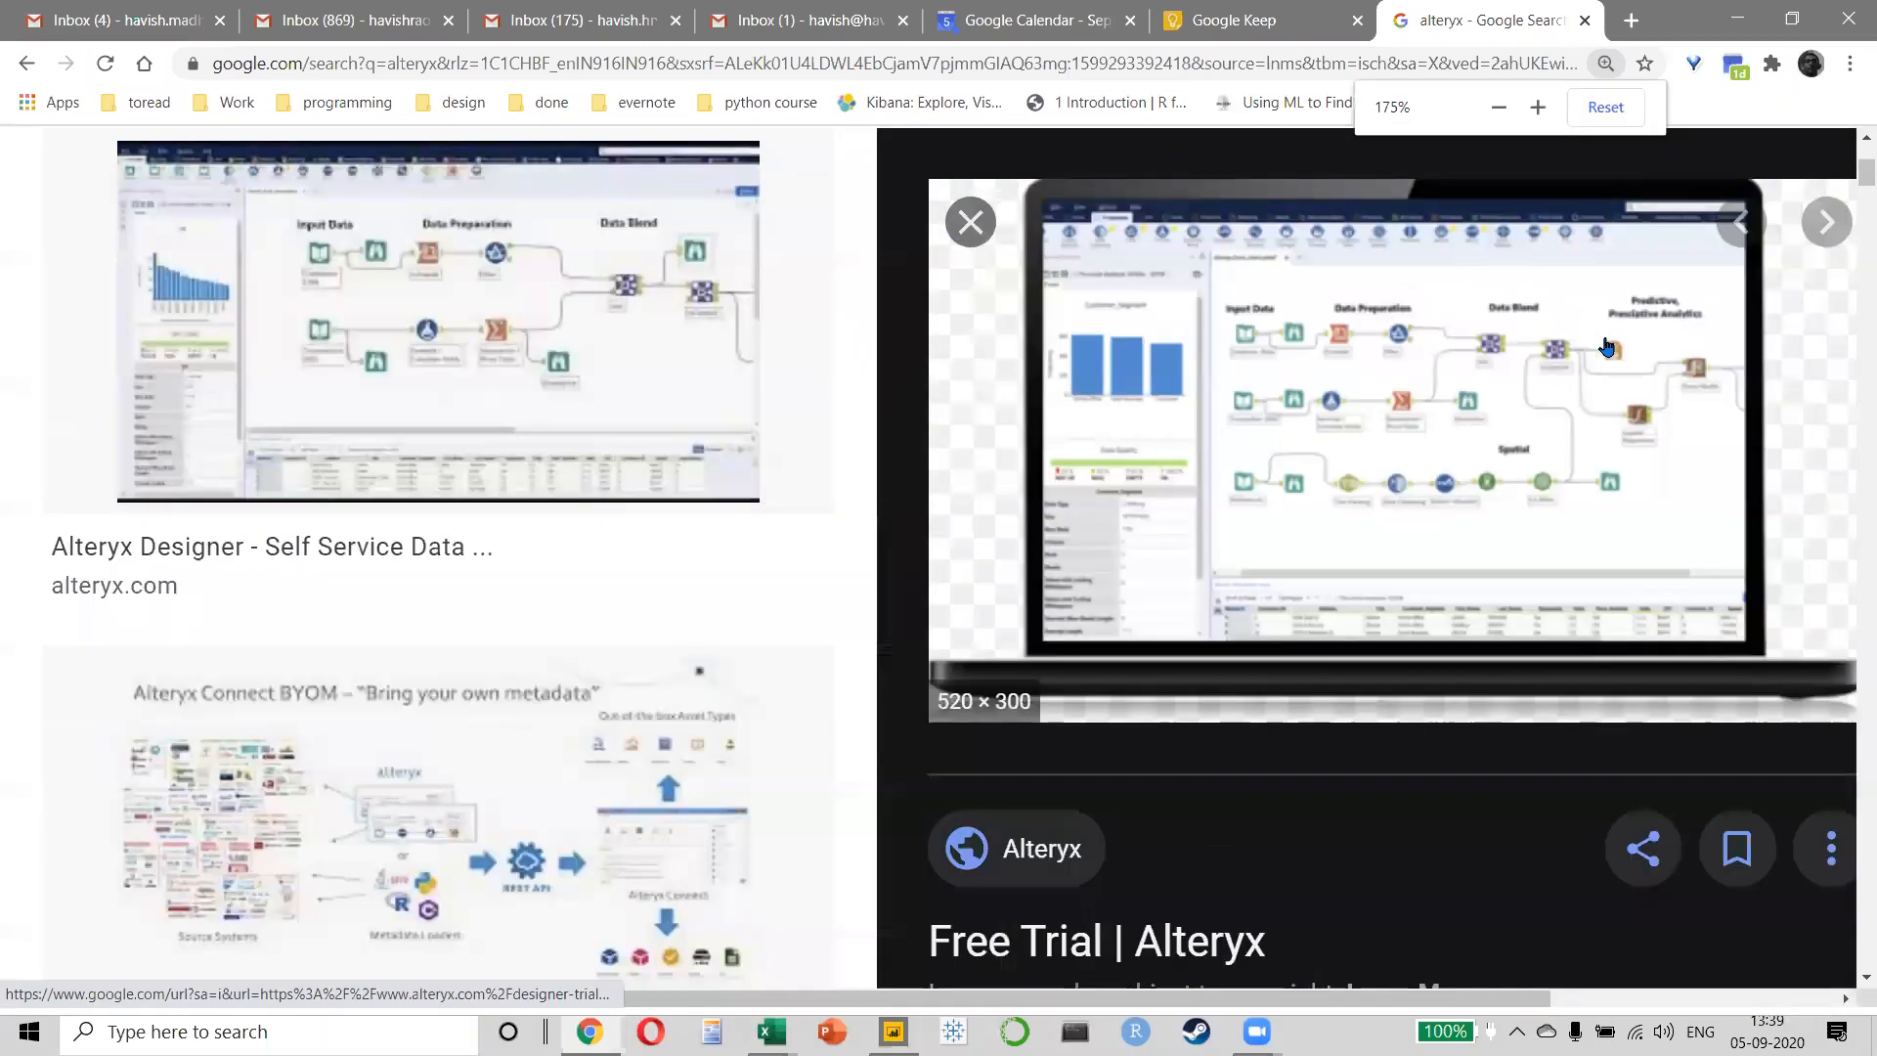
pyautogui.click(1516, 417)
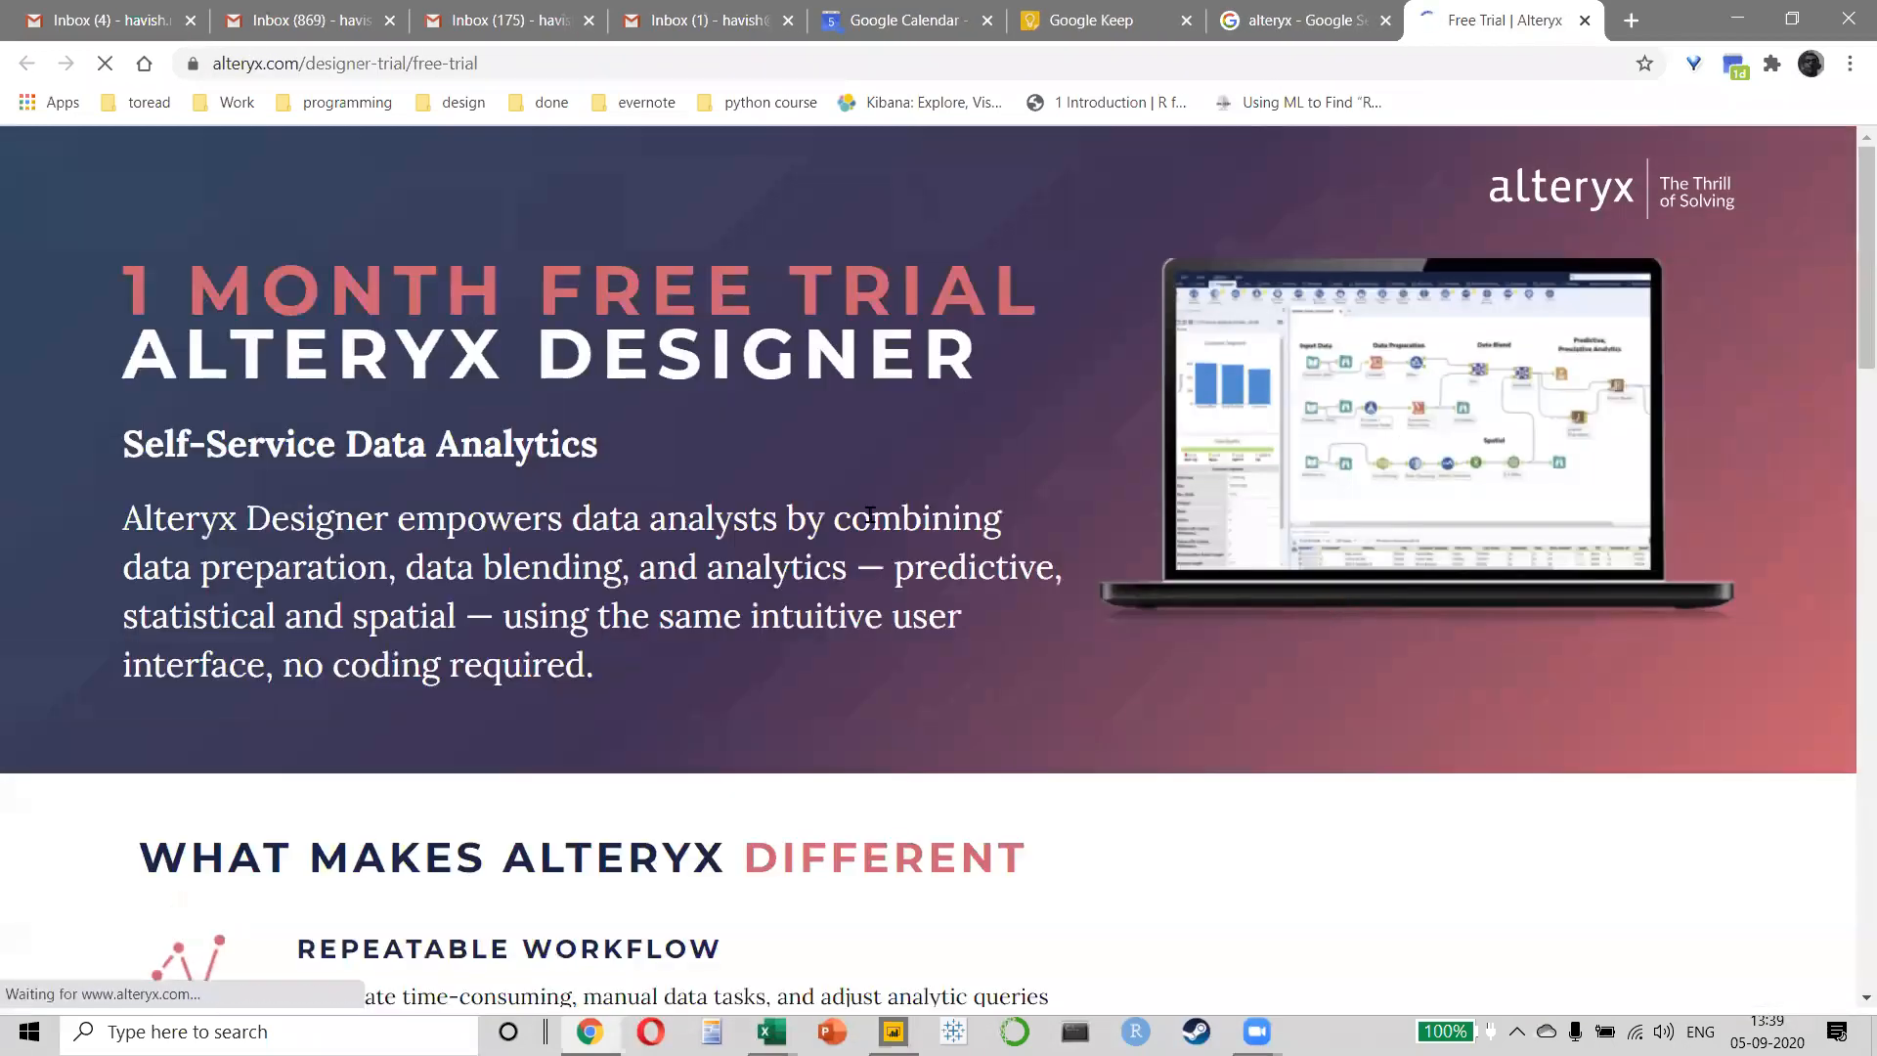
pyautogui.scroll(-5, 782, 582)
pyautogui.scroll(-10, 779, 581)
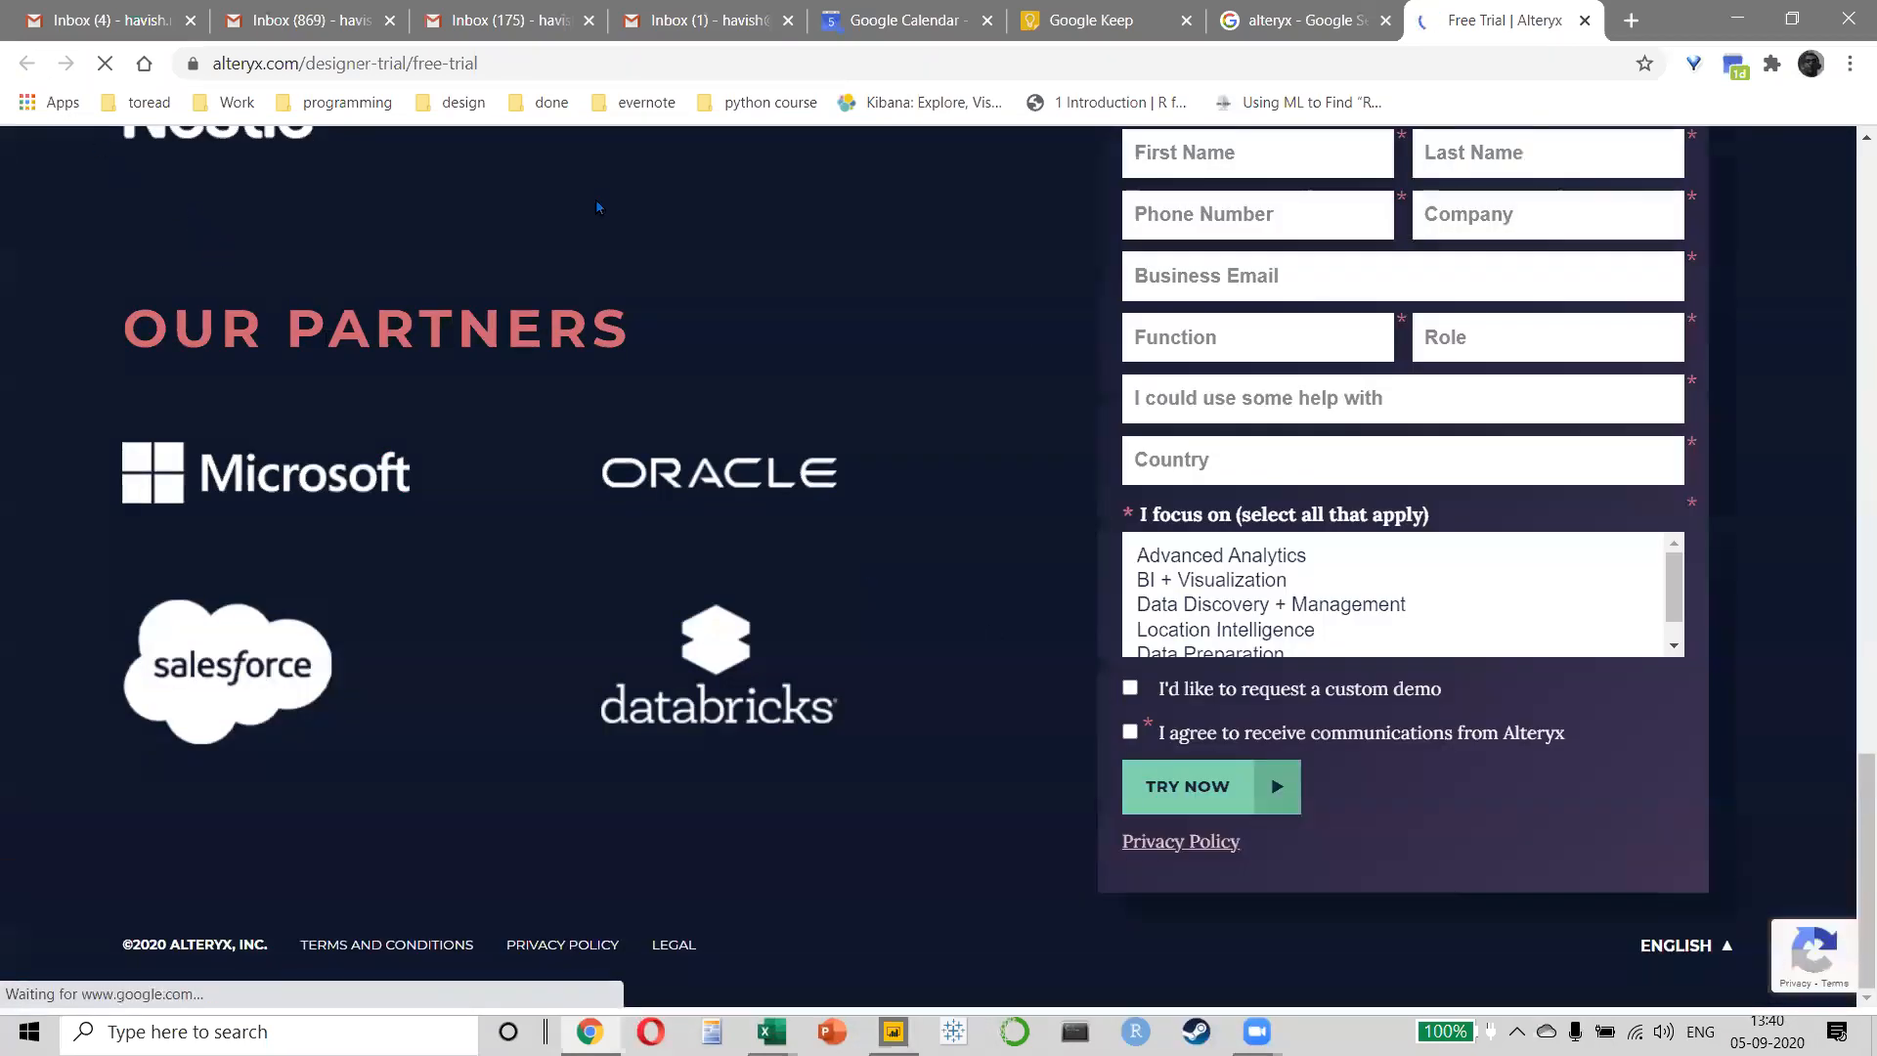
pyautogui.click(1305, 20)
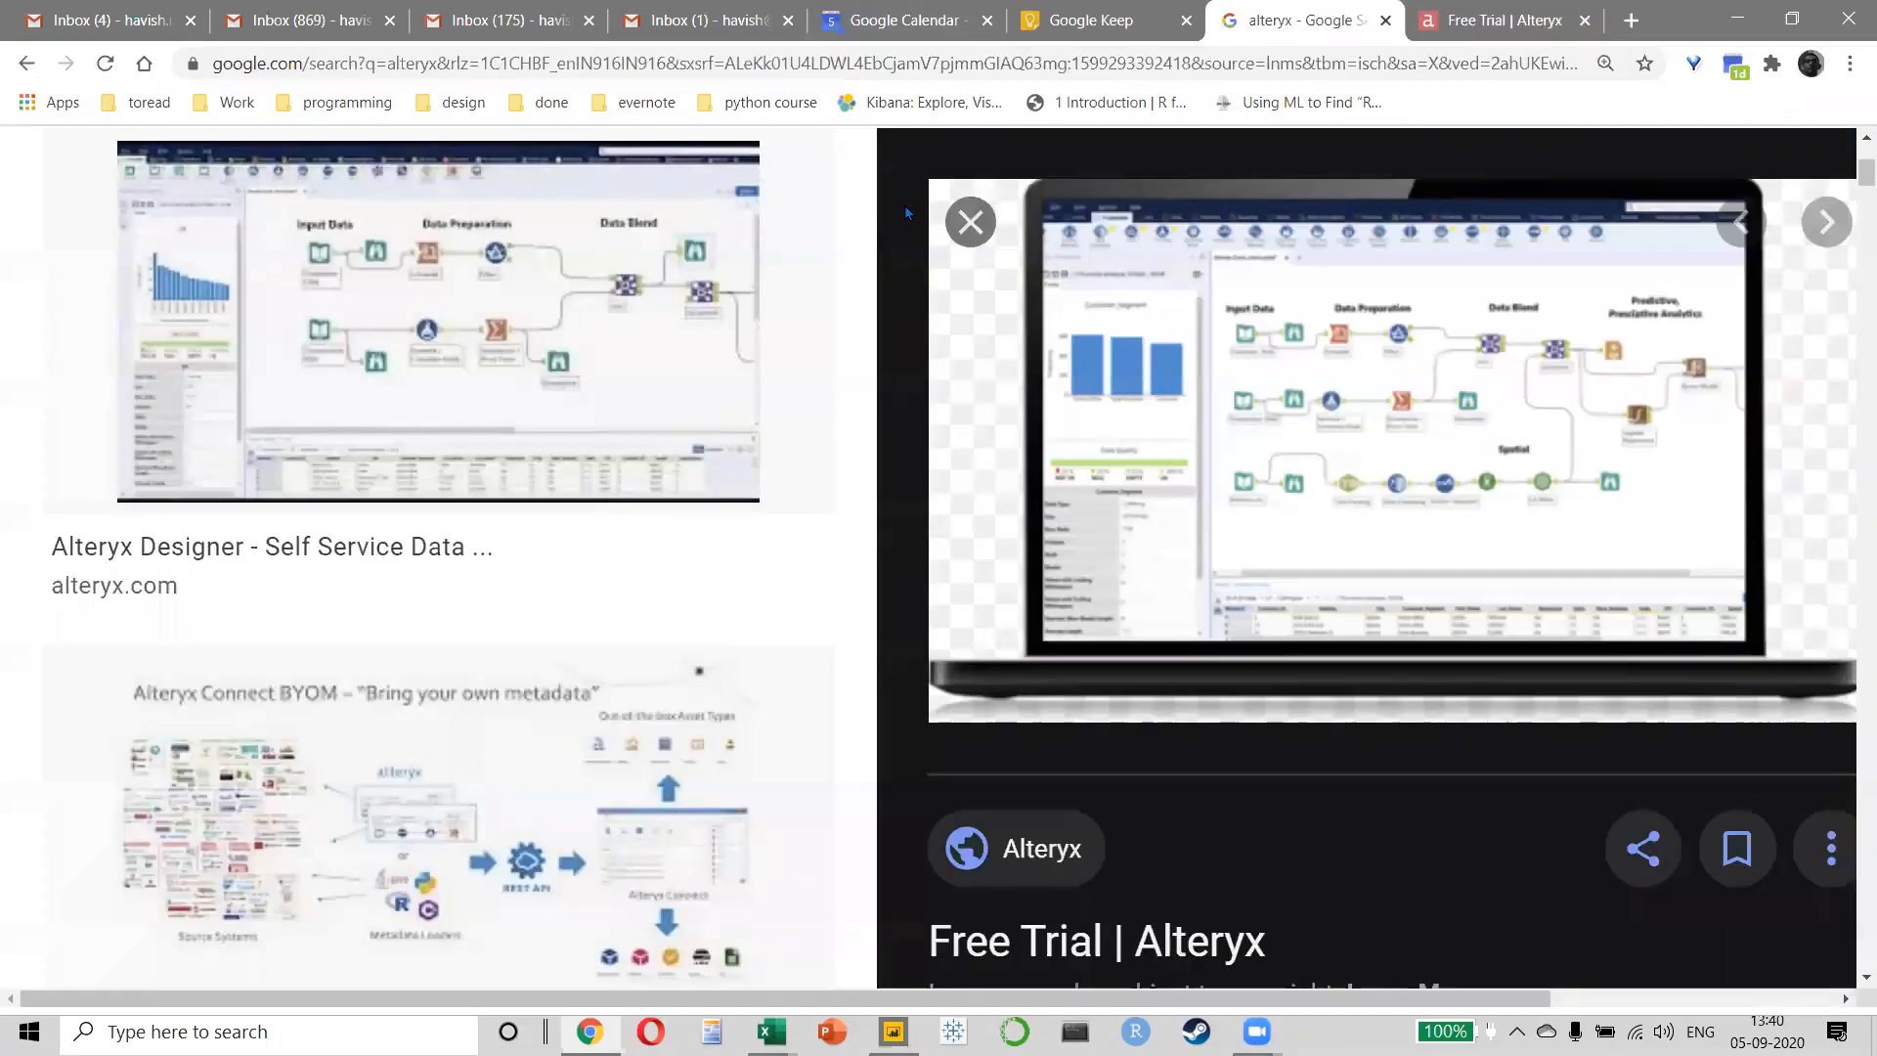
# - Search Google for "alteryx dax" and show all web results at normal page zoom
pyautogui.scroll(4, 371, 586)
pyautogui.click(593, 240)
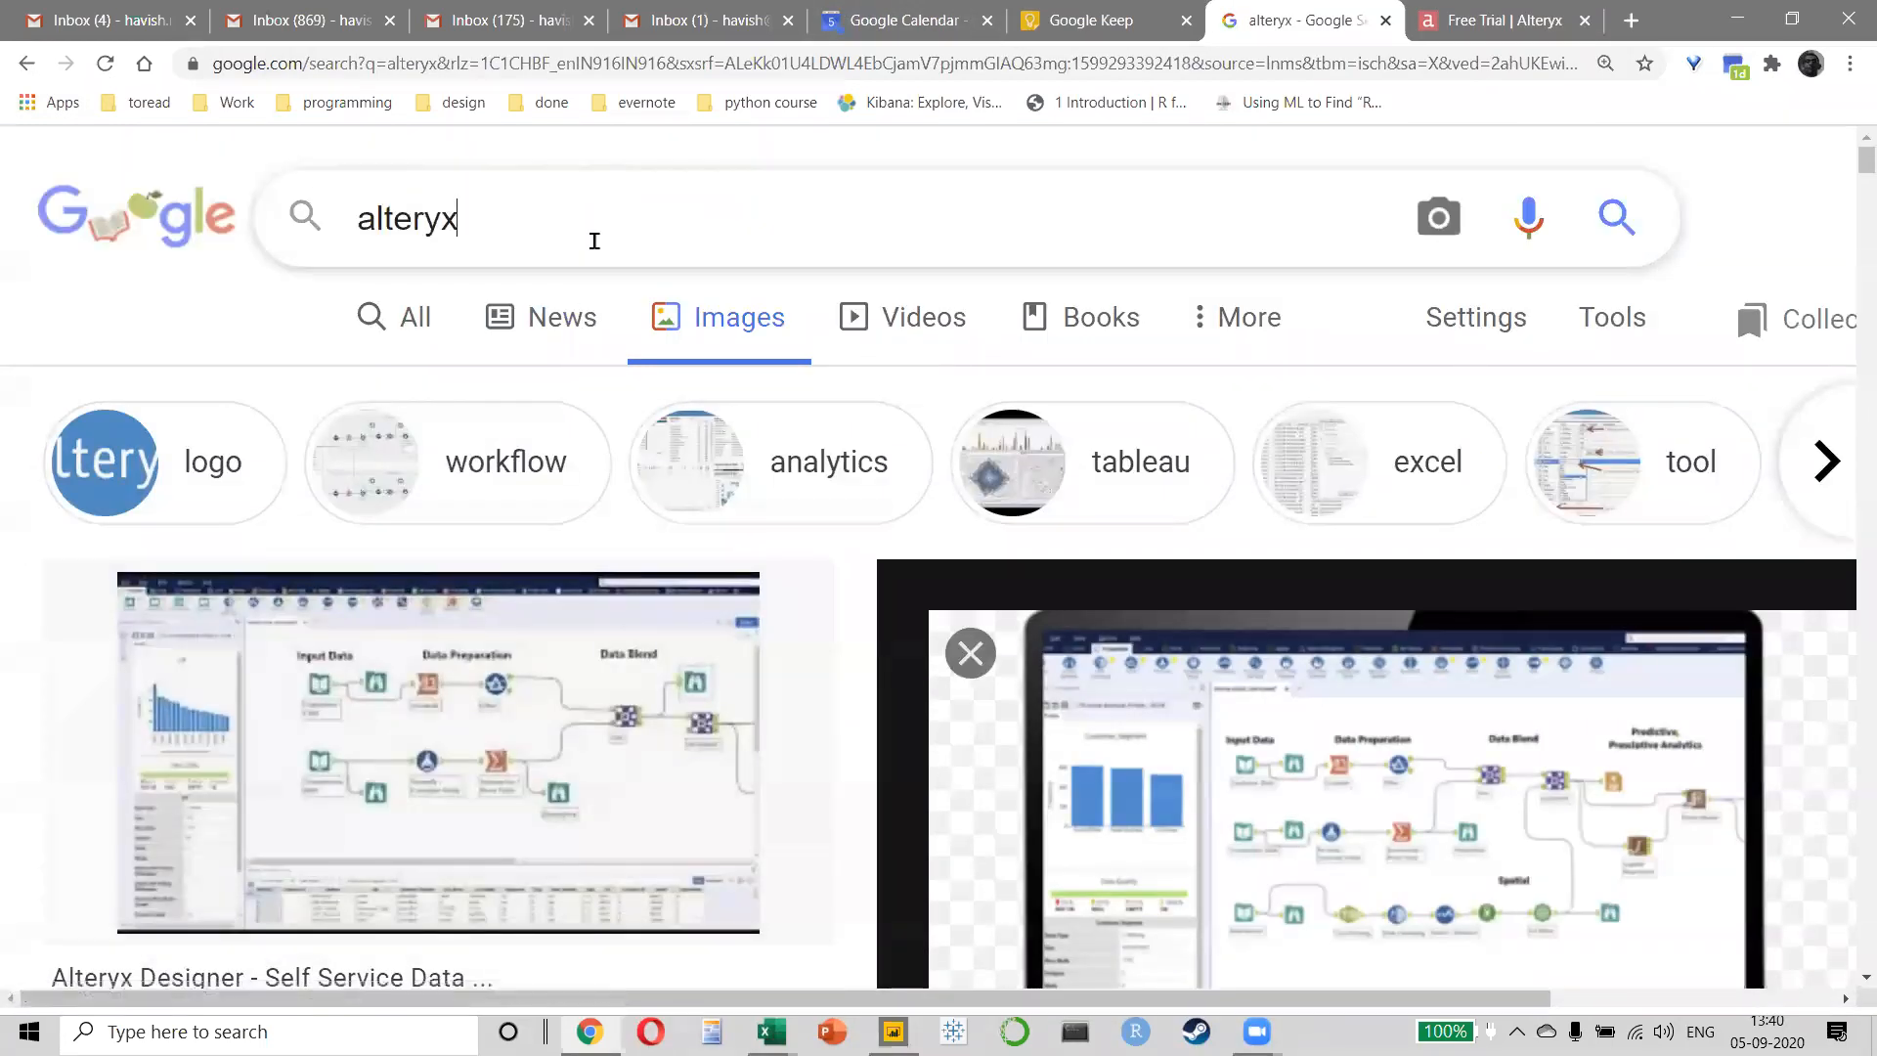
pyautogui.write('dax')
pyautogui.press('Return')
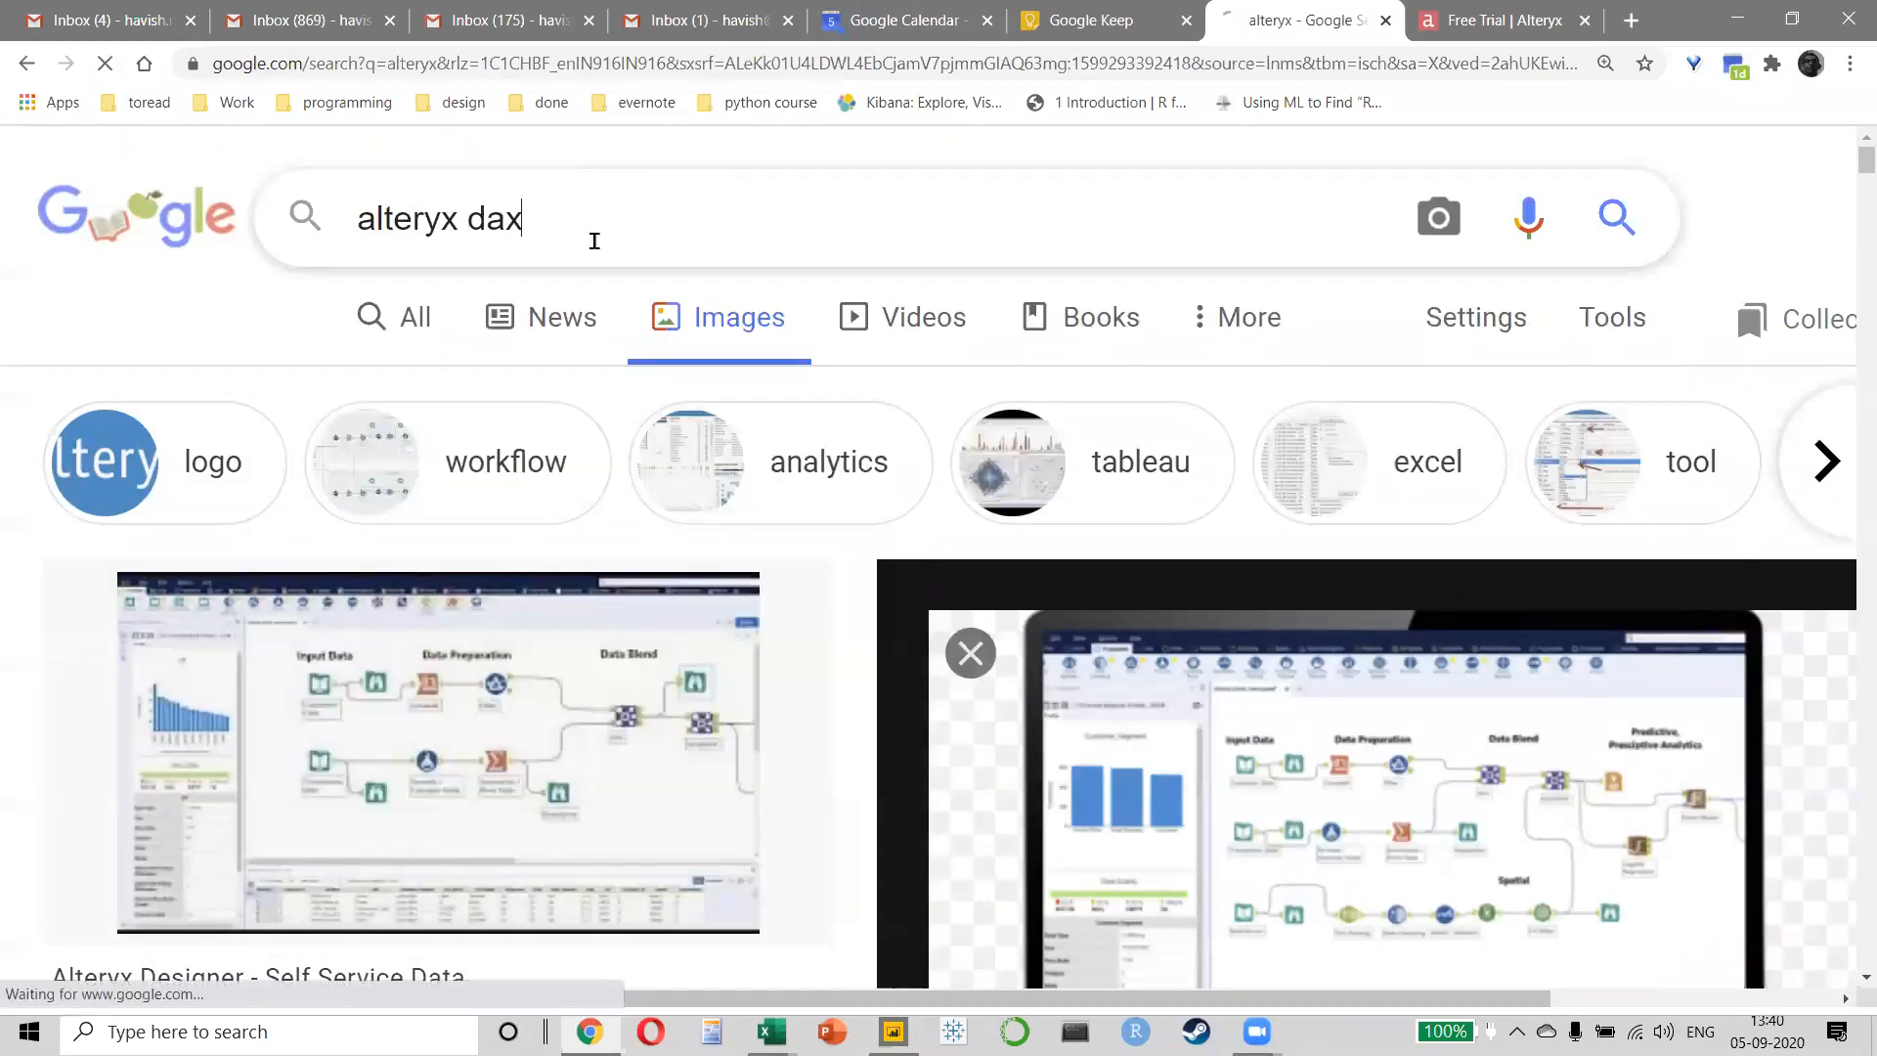
pyautogui.hotkey('ctrl', '0')
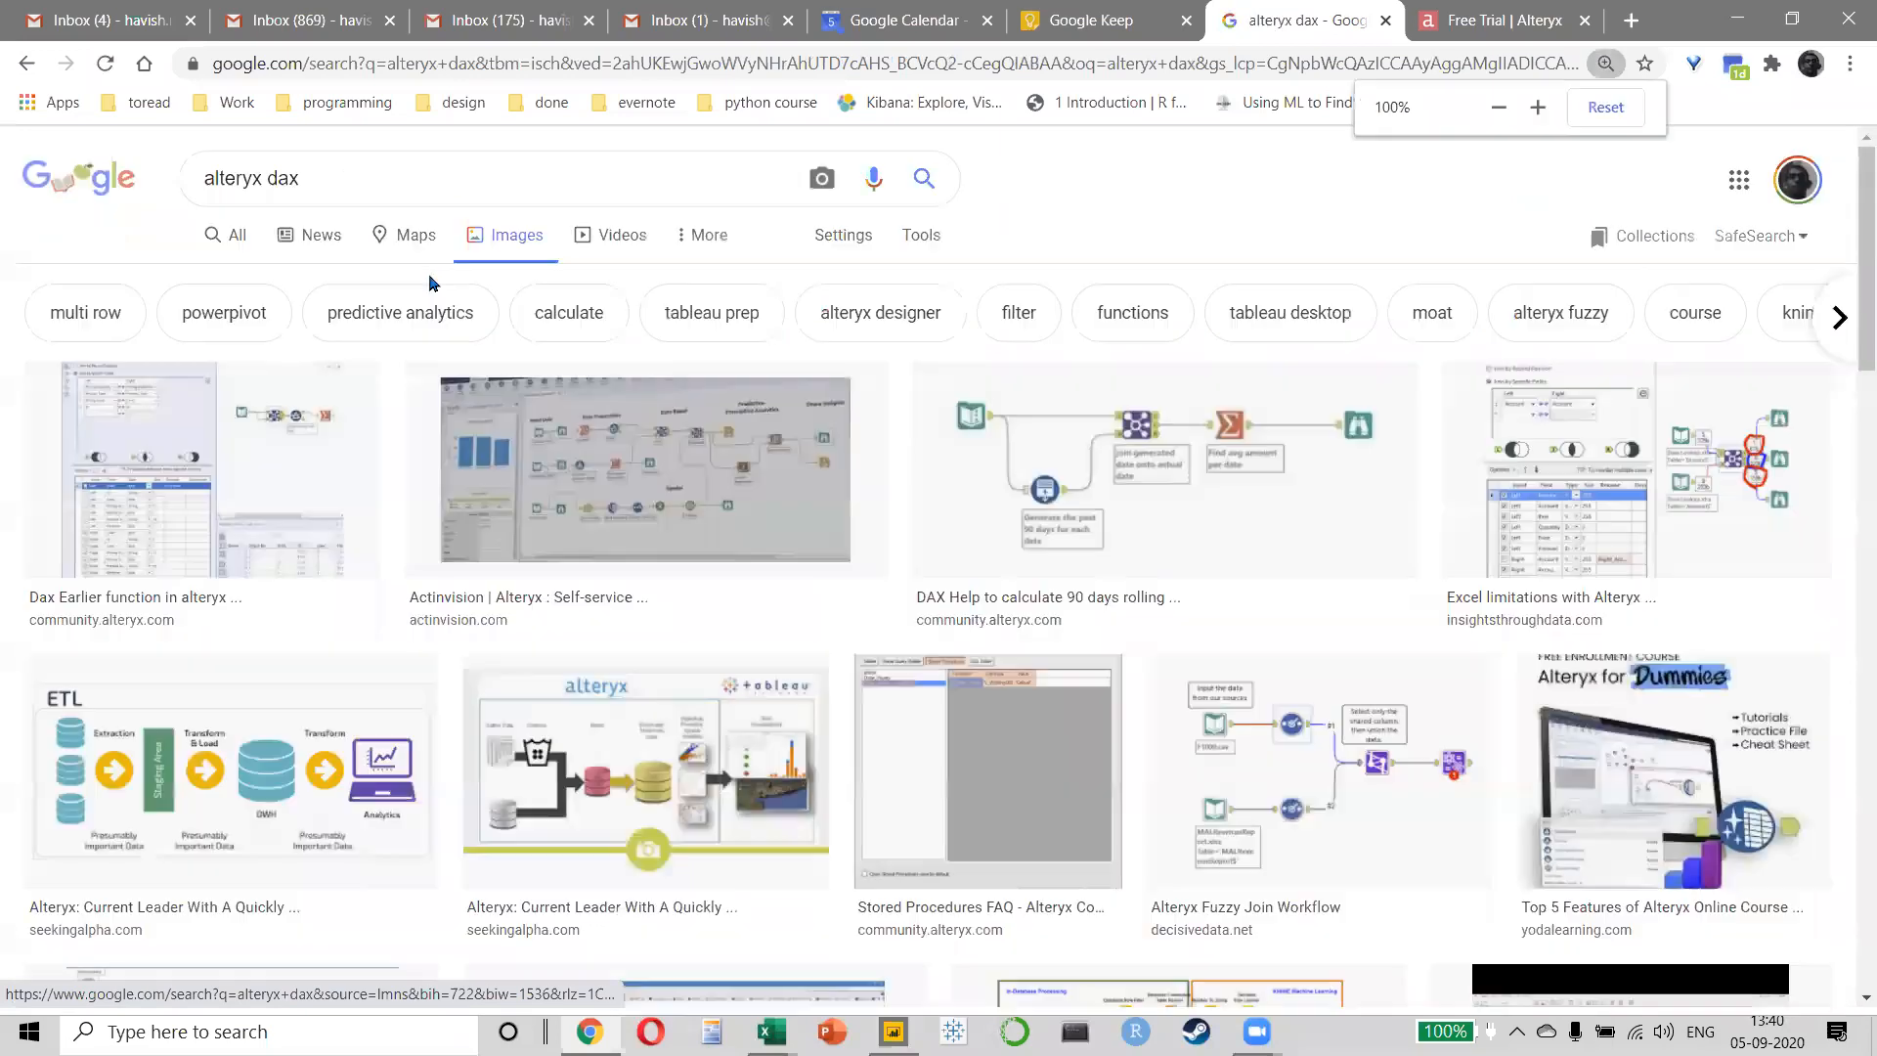
pyautogui.click(245, 240)
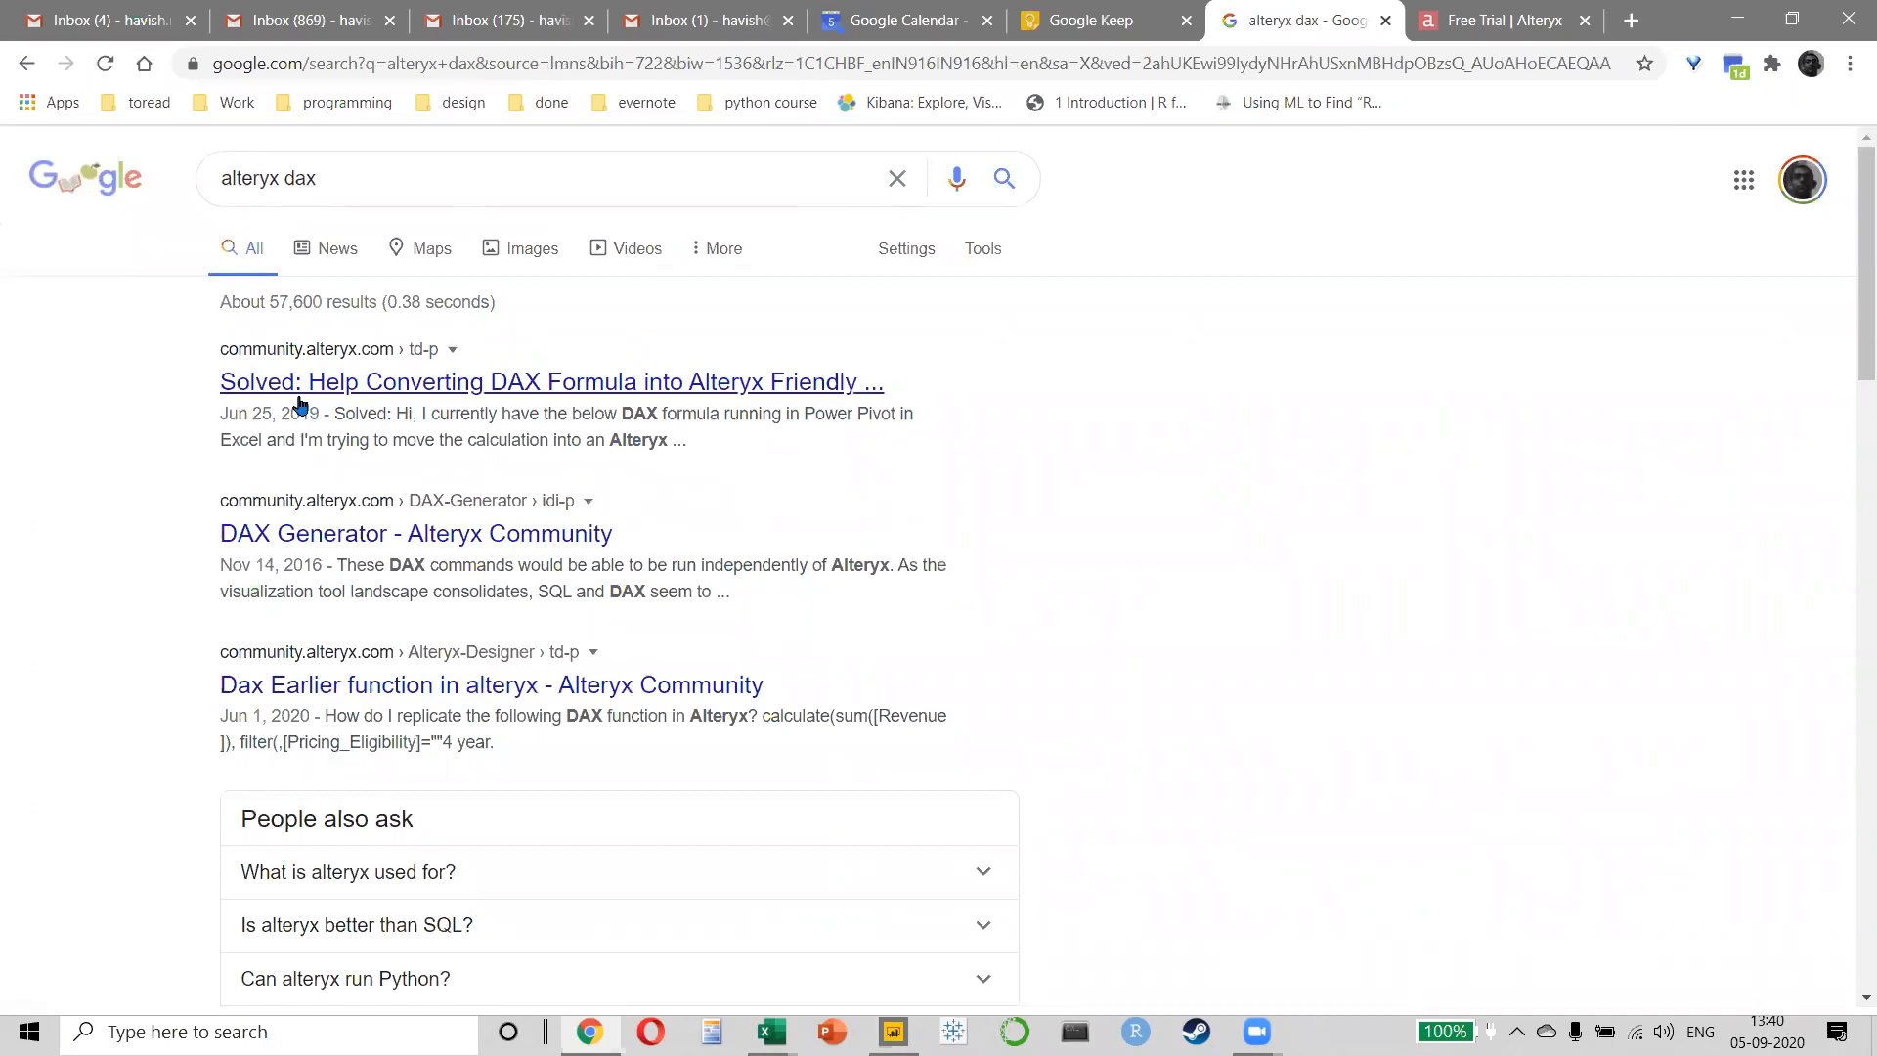
# - Open the "DAX Generator - Alteryx Community" result, read the idea and its comments, and return to the search results
pyautogui.moveTo(366, 565); pyautogui.dragTo(924, 563)
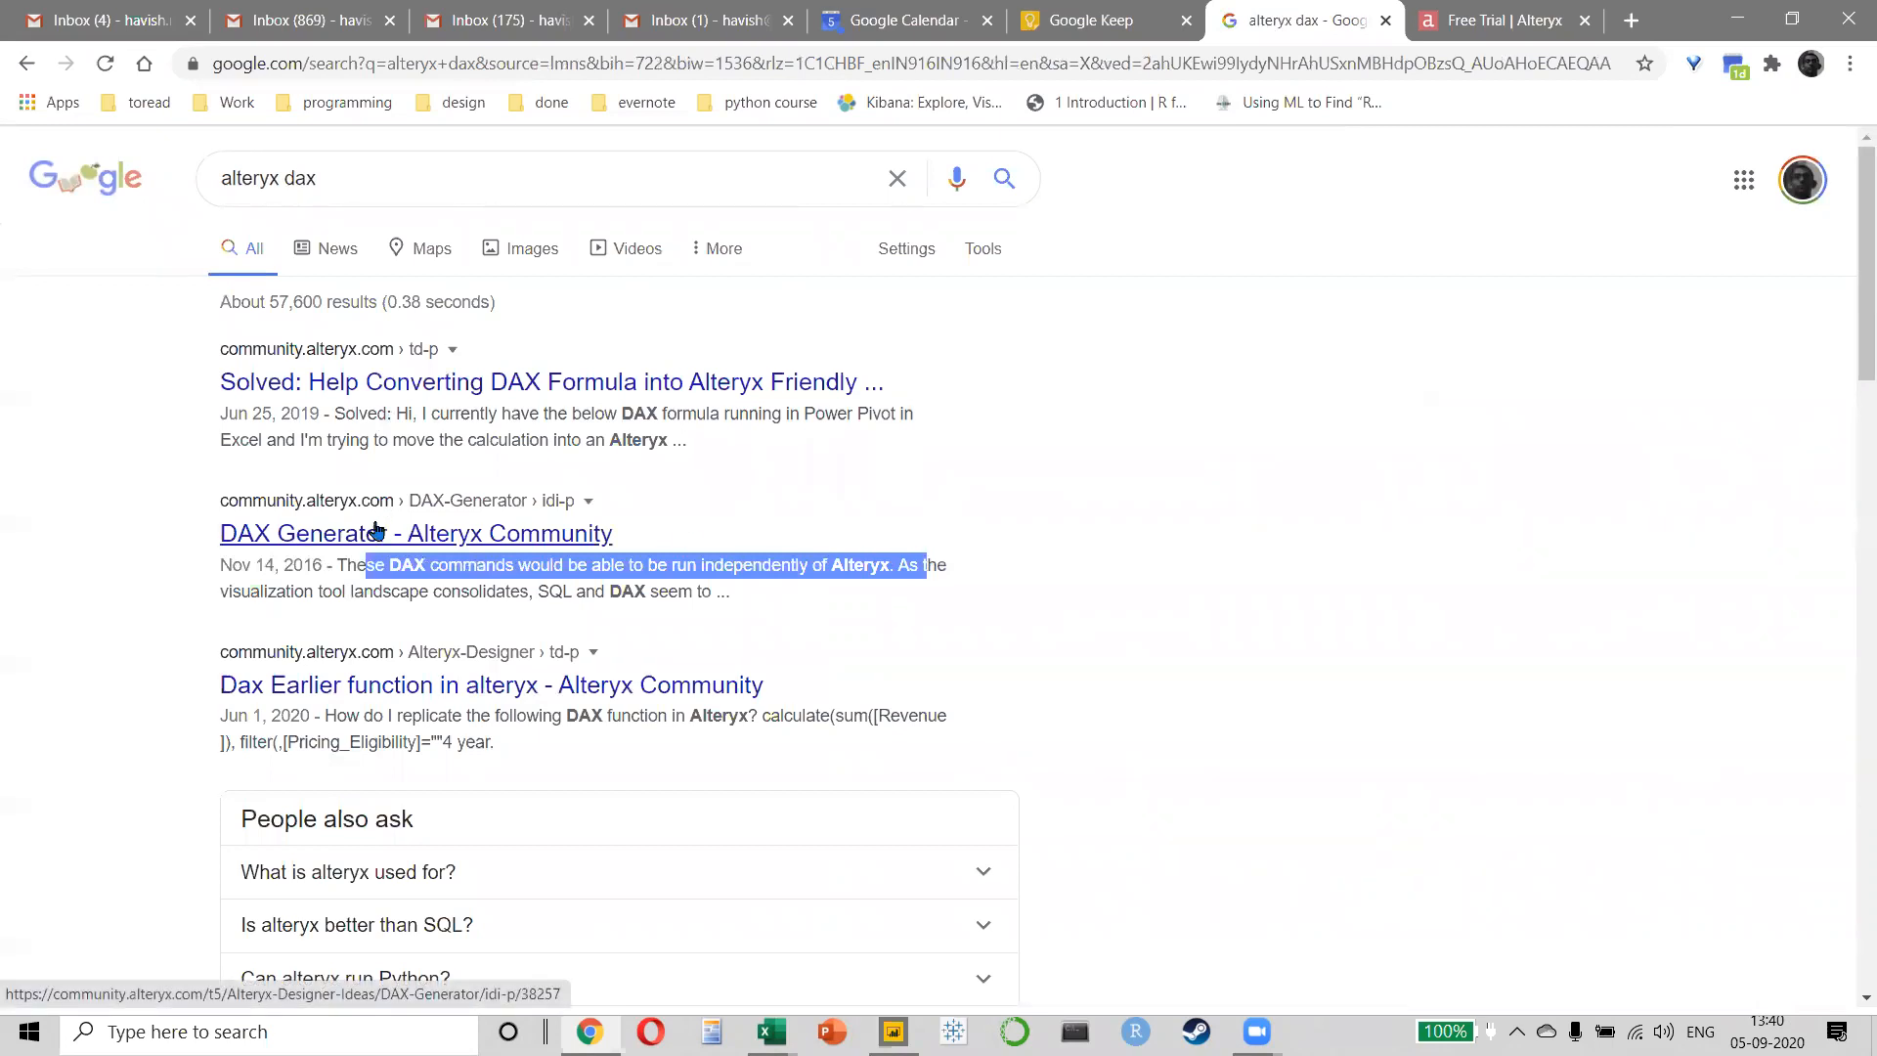
pyautogui.click(380, 531)
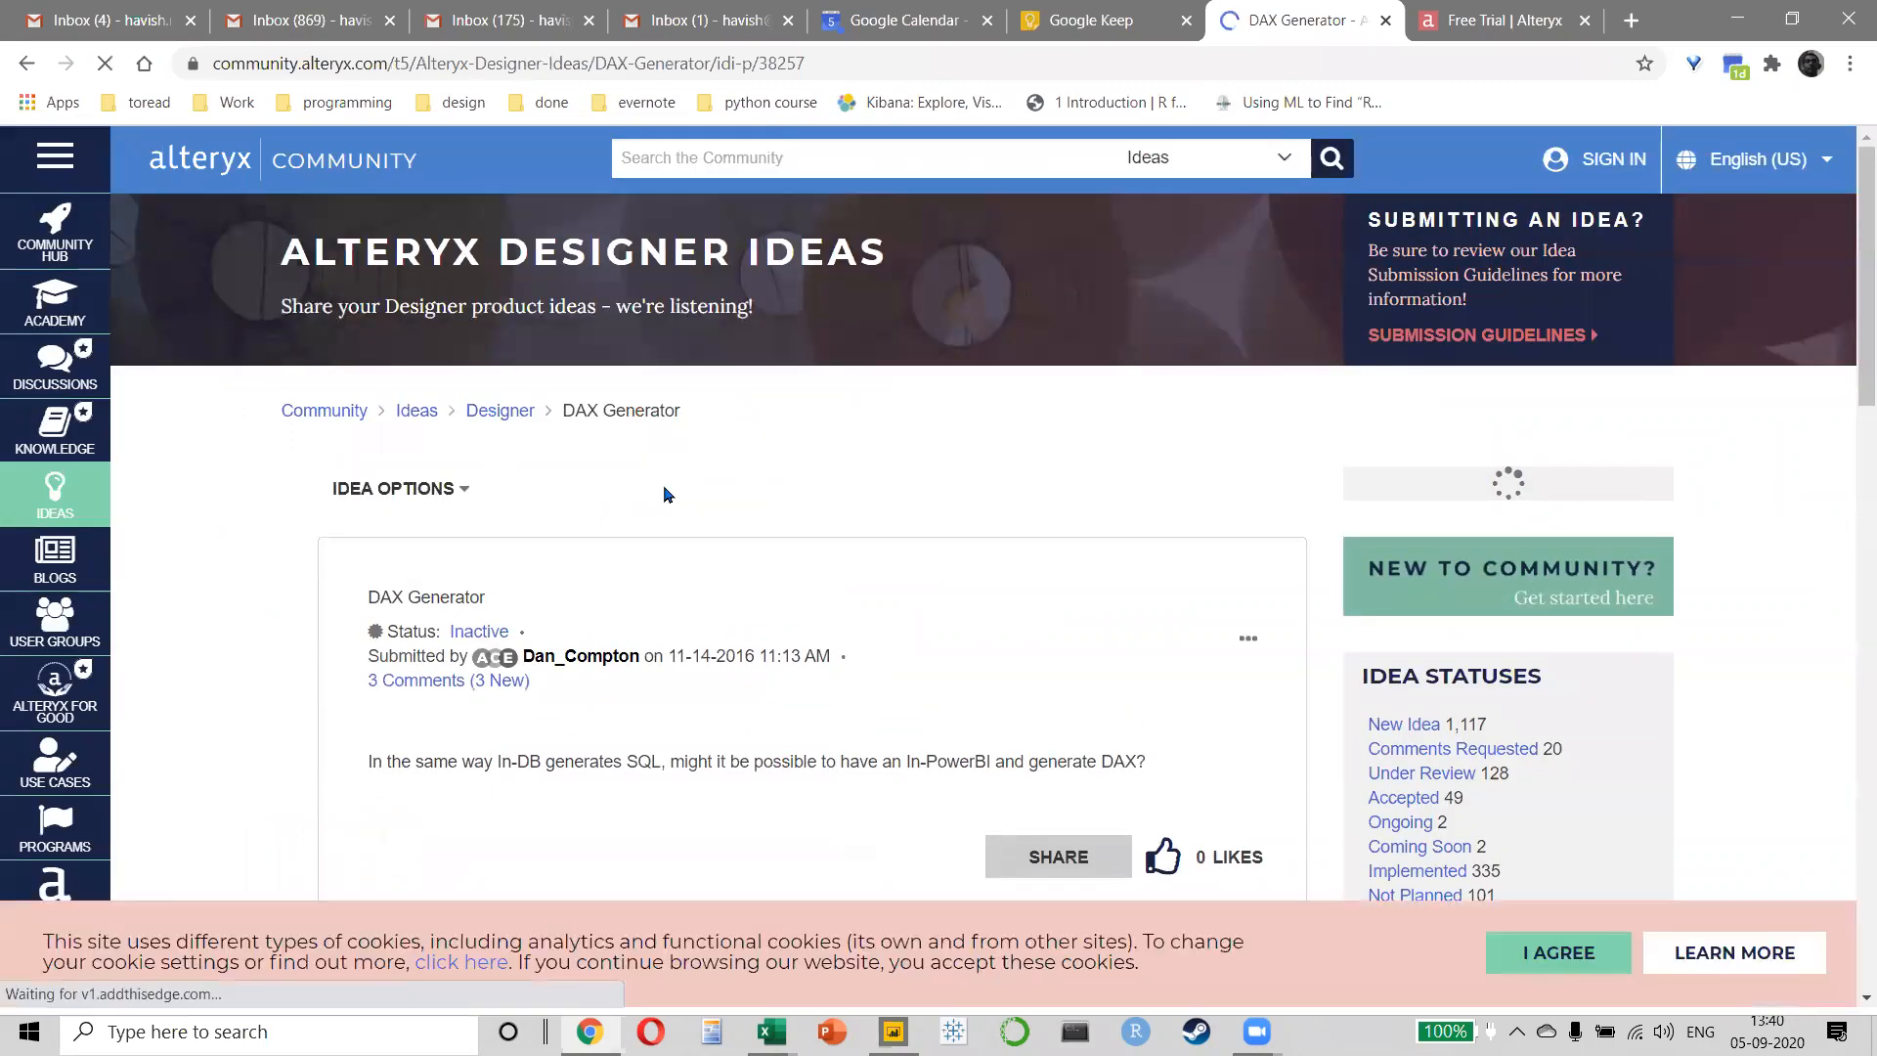
pyautogui.scroll(-4, 657, 504)
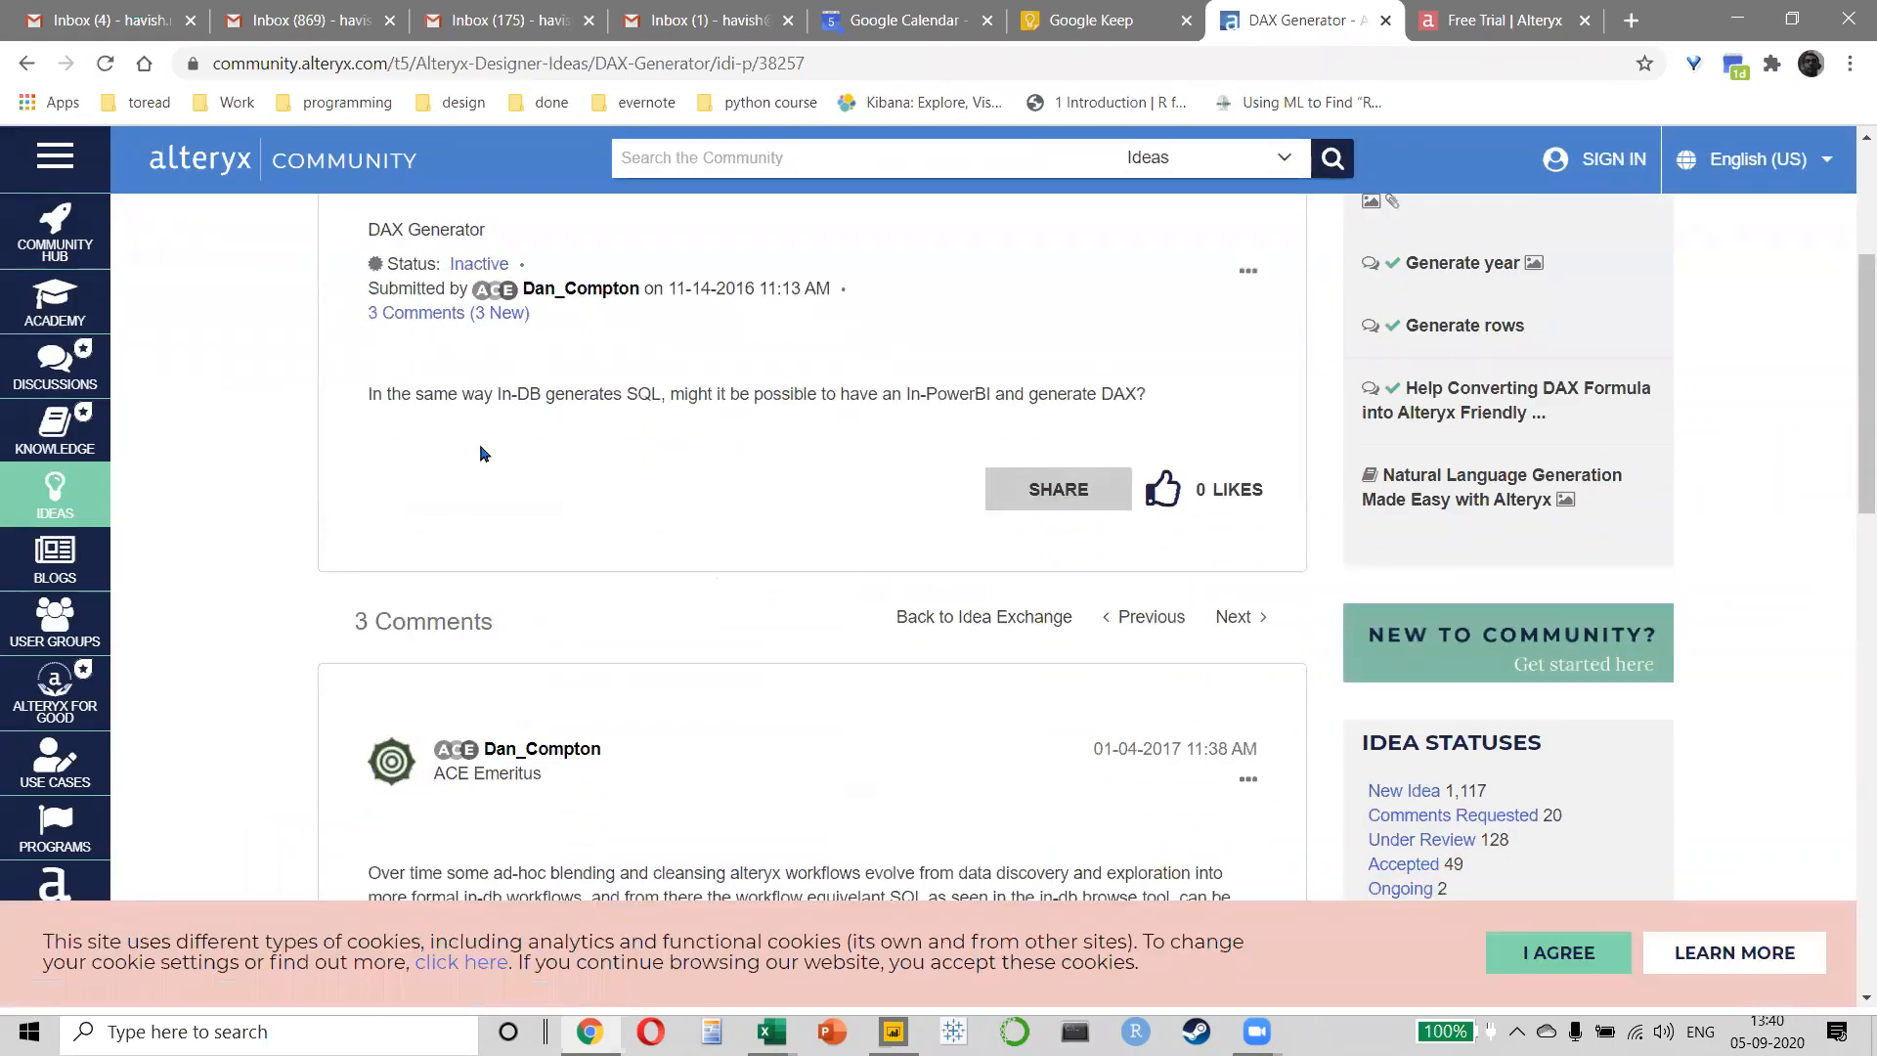
pyautogui.moveTo(433, 393); pyautogui.dragTo(1173, 408)
pyautogui.scroll(-6, 943, 435)
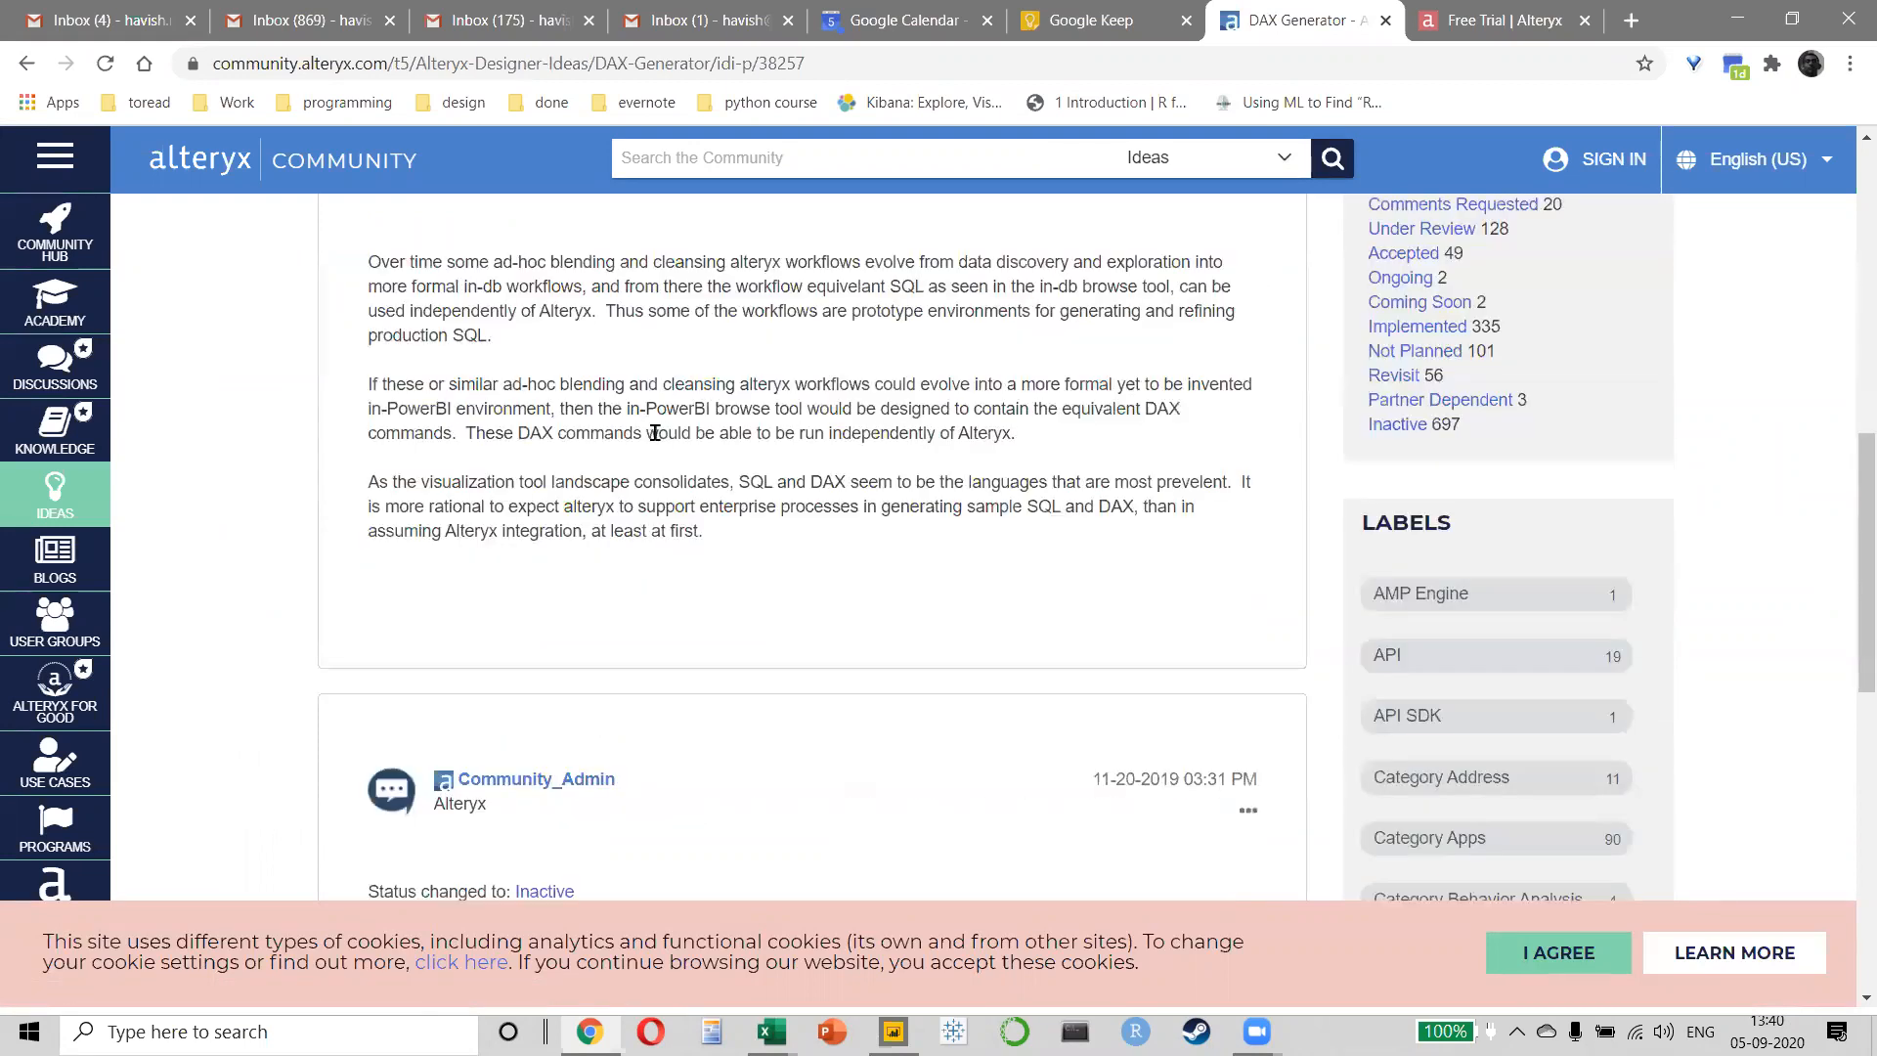
pyautogui.scroll(-5, 657, 430)
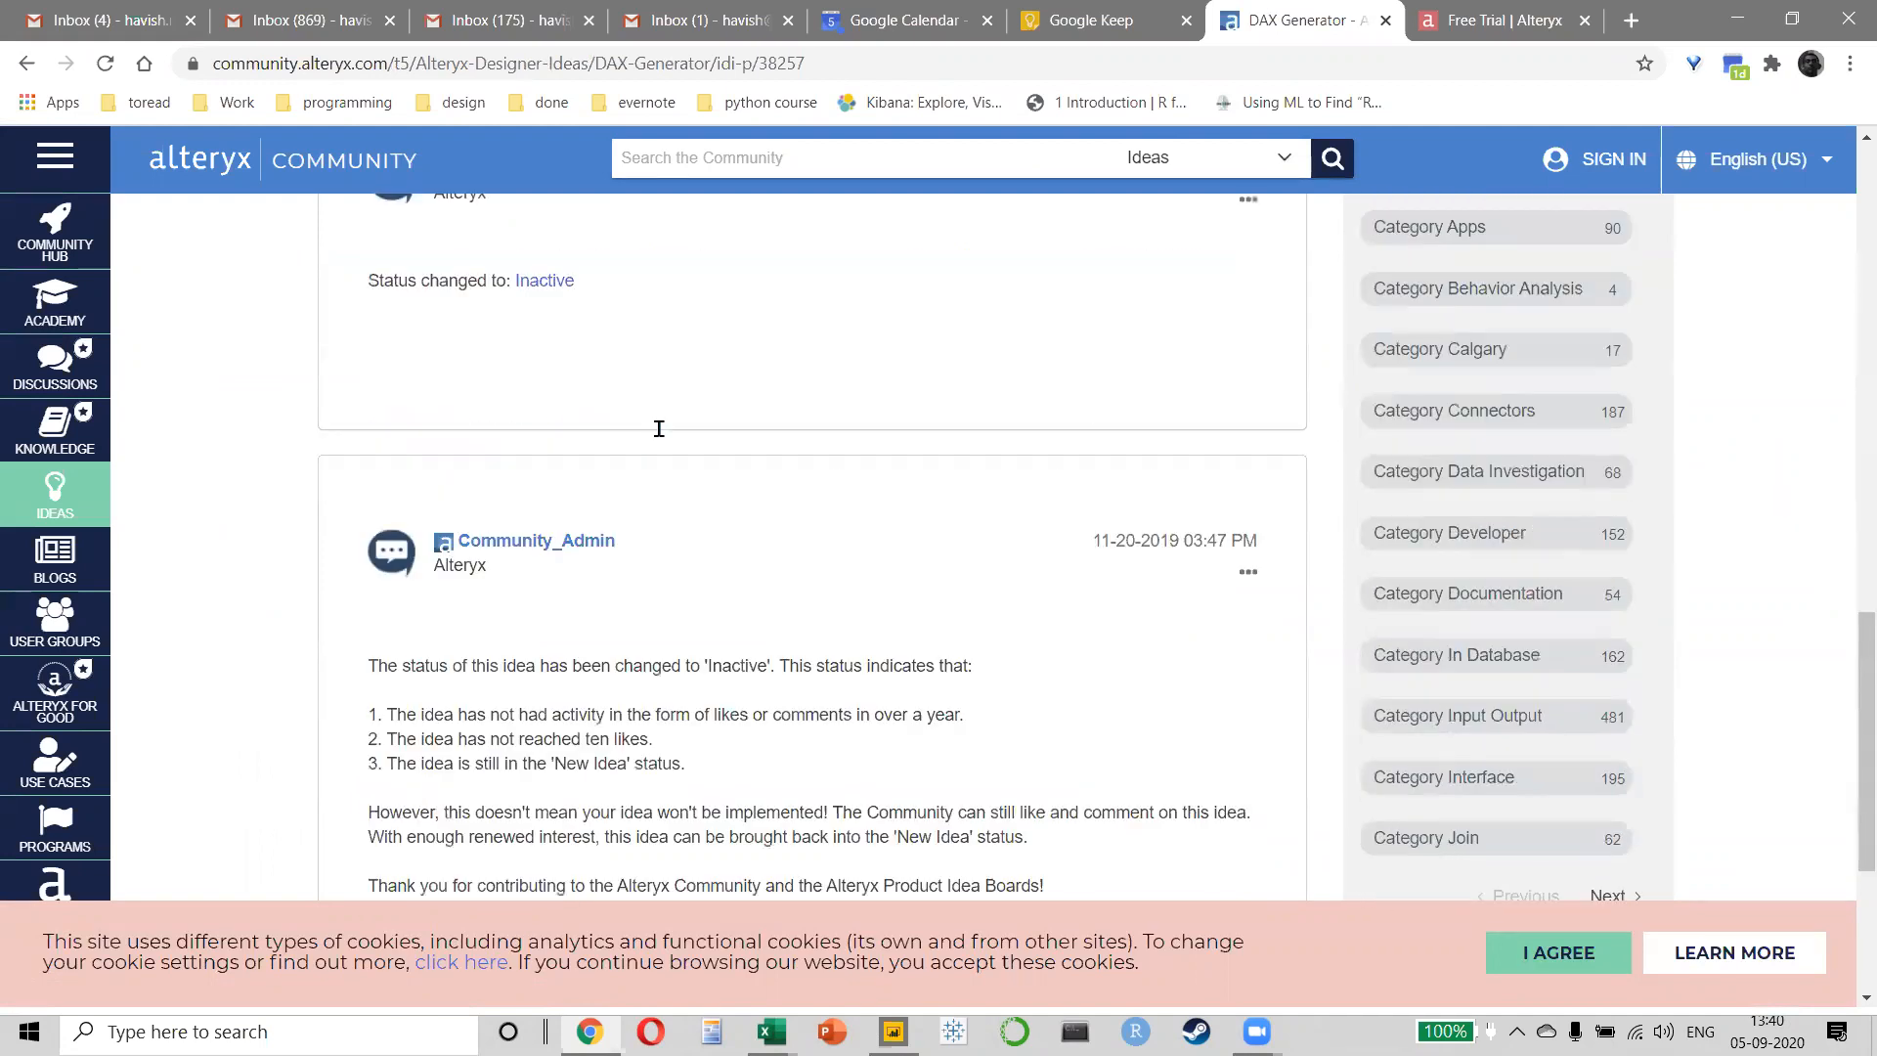
pyautogui.scroll(-2, 658, 428)
pyautogui.scroll(-2, 650, 416)
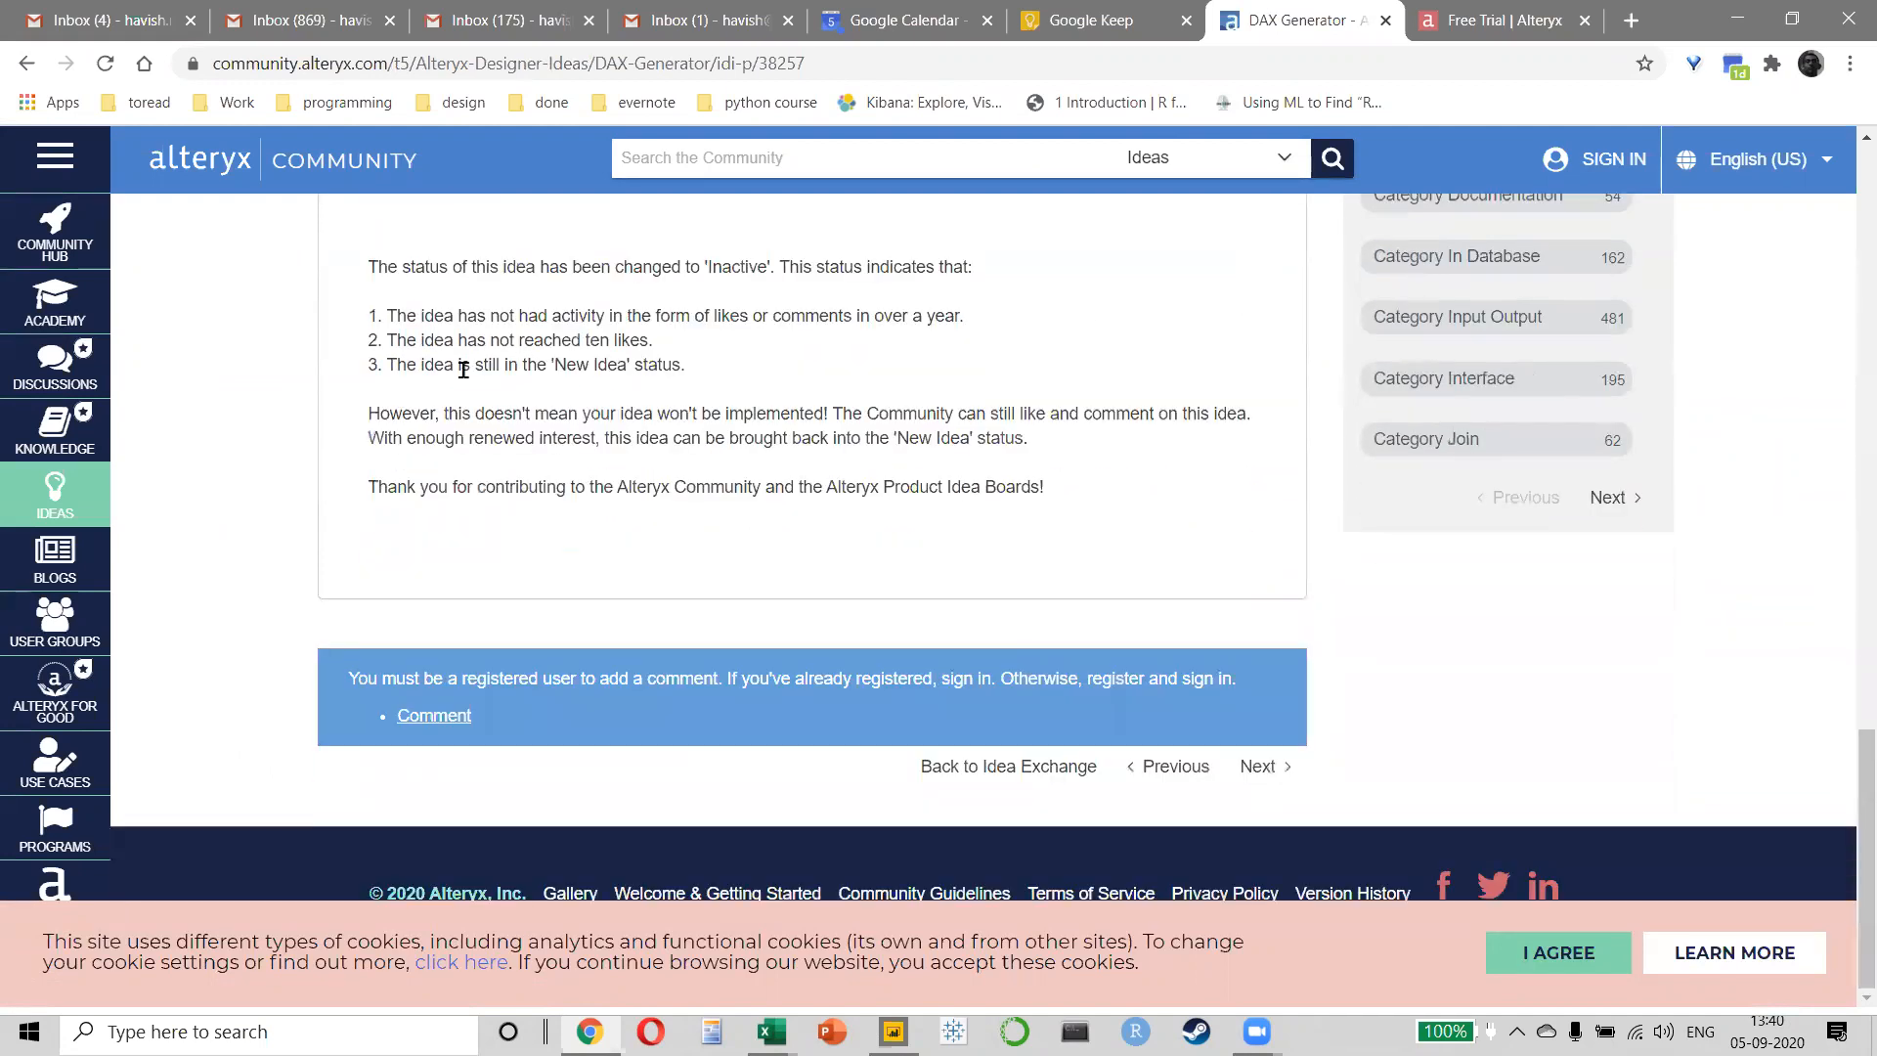
pyautogui.scroll(4, 464, 369)
pyautogui.click(27, 63)
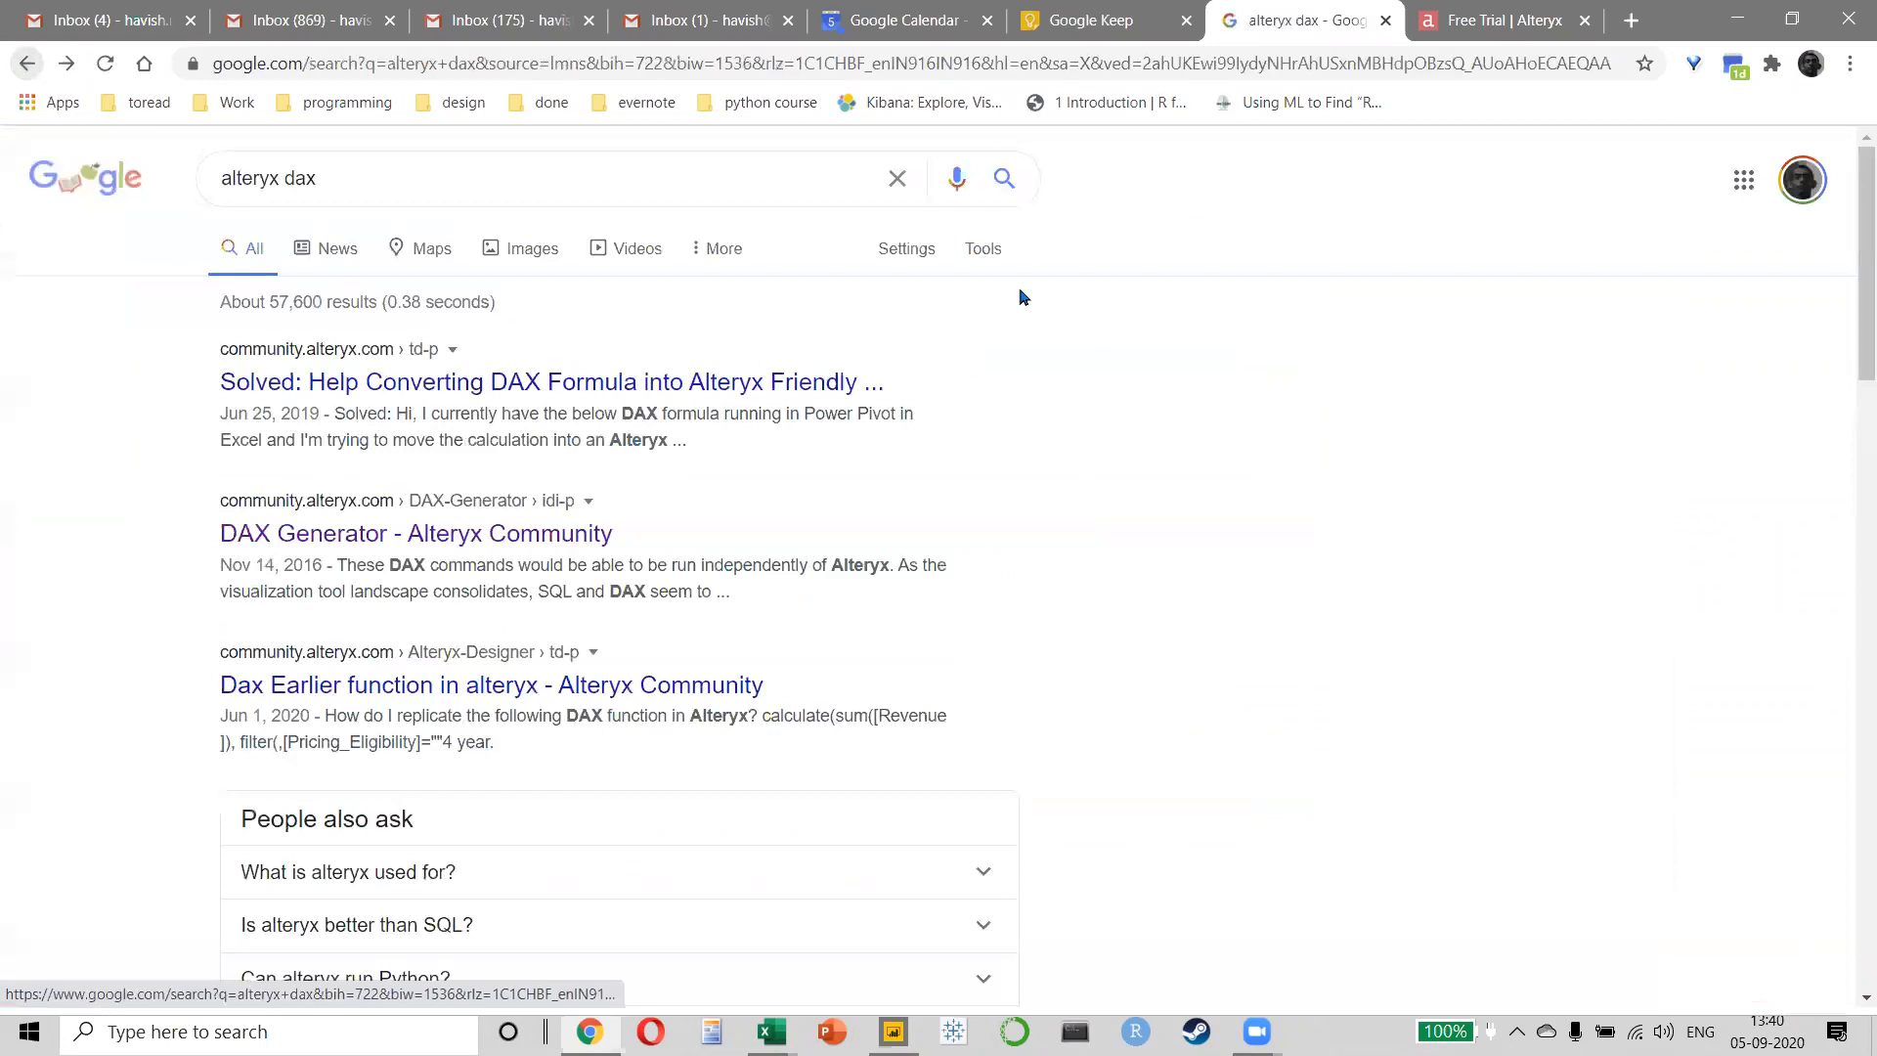
# - Search Google for "alteryx engine" and open the "Alteryx Engine and AMP: Main Differences" help article at its data processing section
pyautogui.click(376, 176)
pyautogui.doubleClick(375, 171)
pyautogui.write('engine')
pyautogui.press('Return')
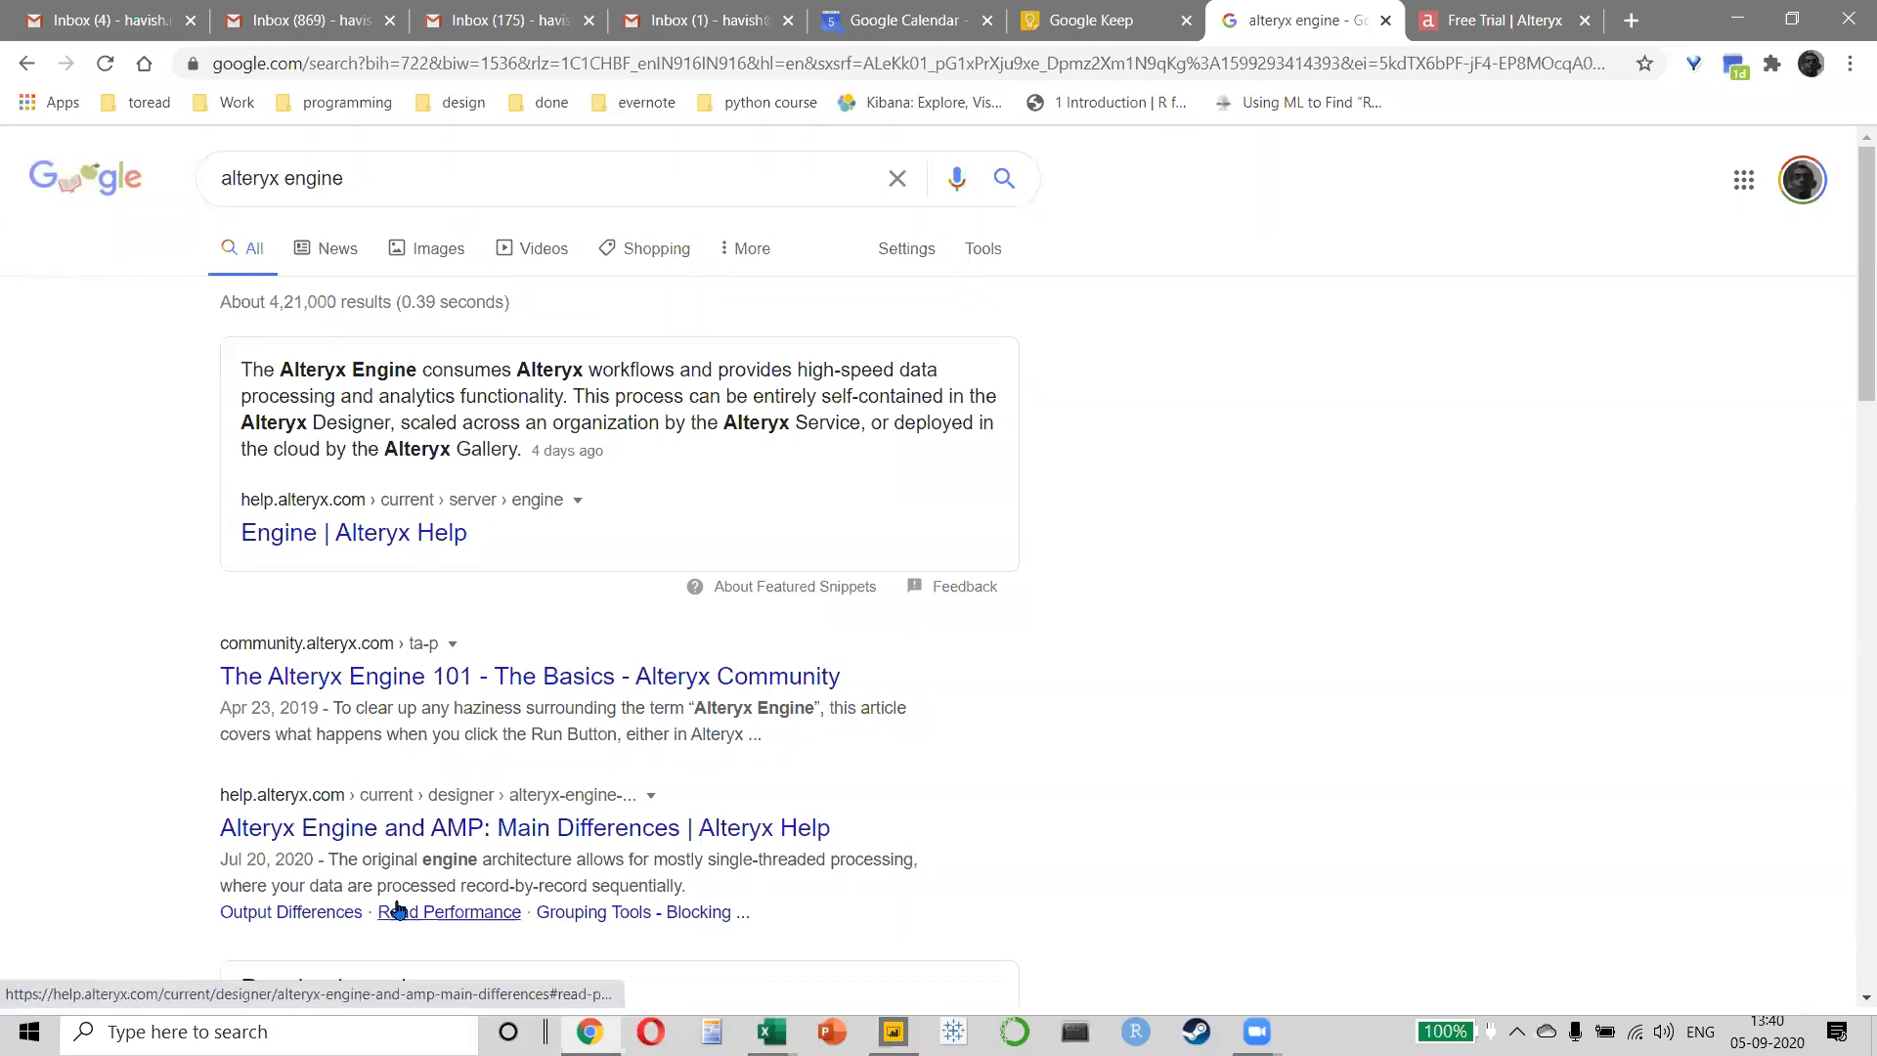
pyautogui.click(380, 842)
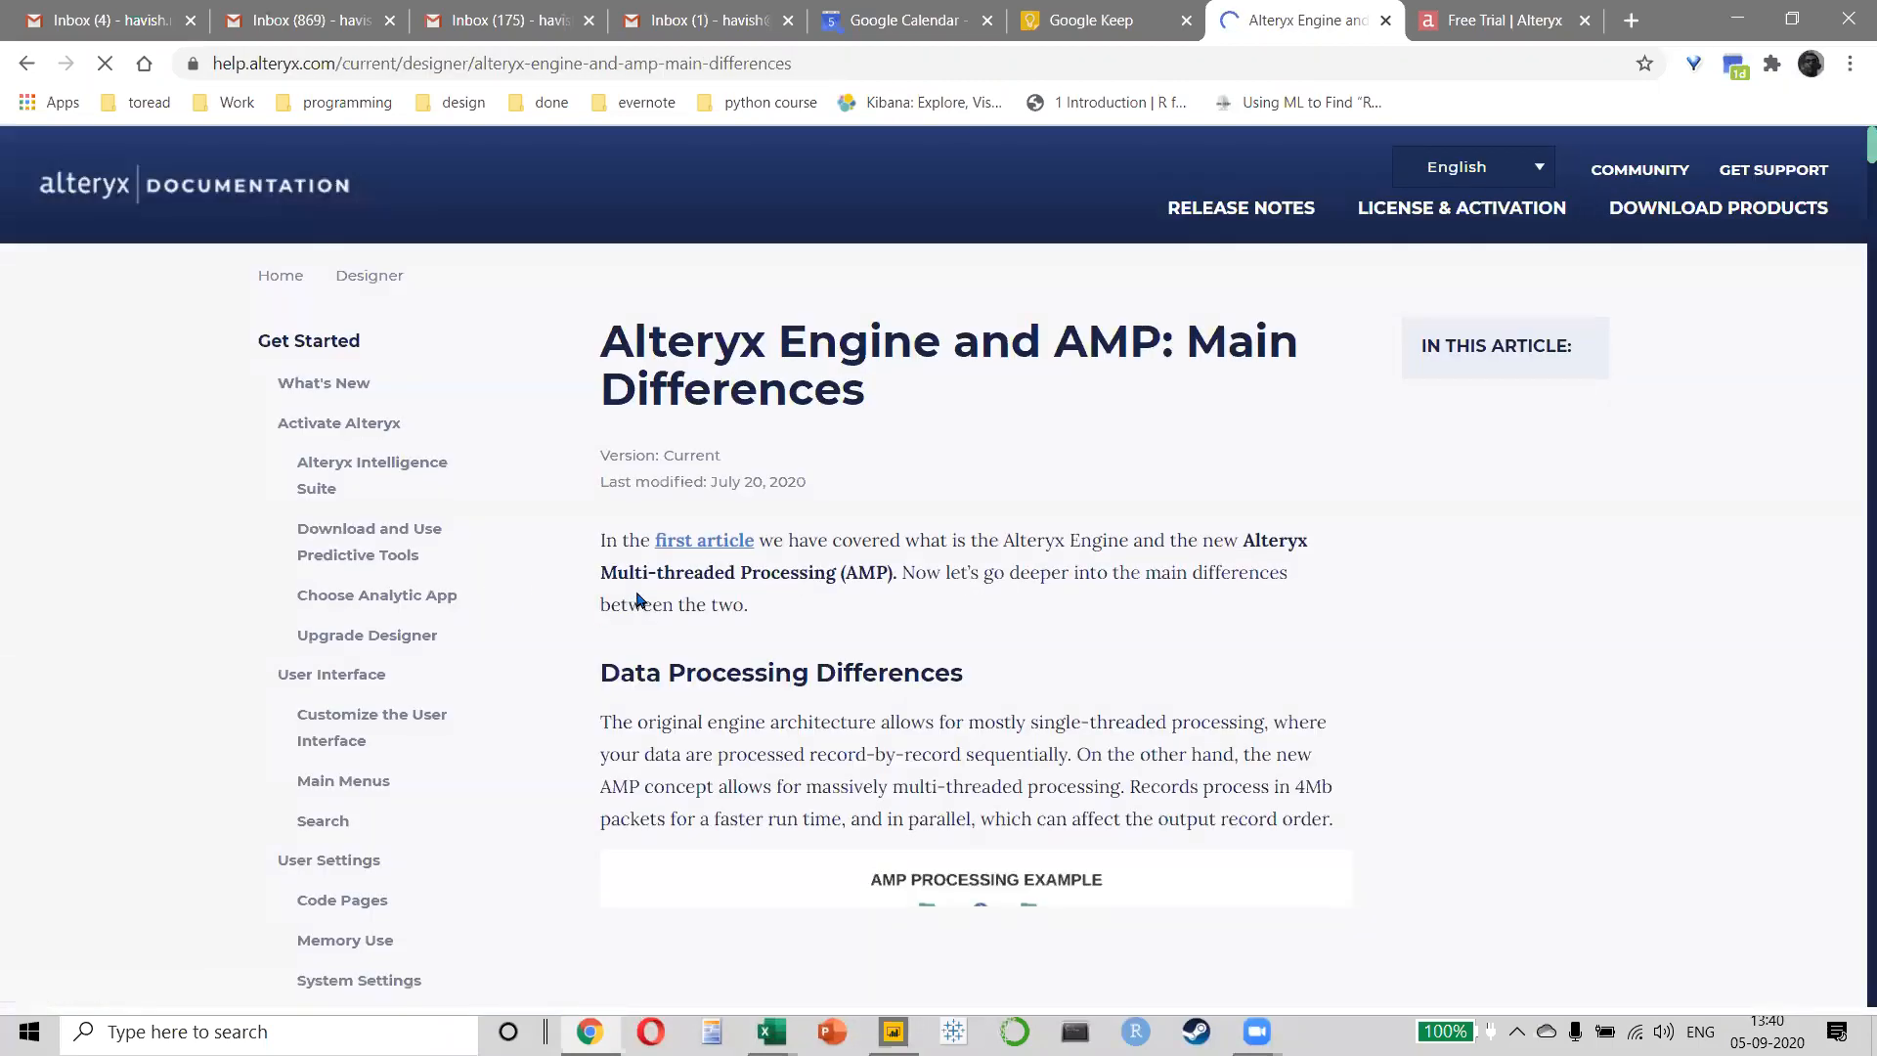
pyautogui.scroll(-3, 645, 580)
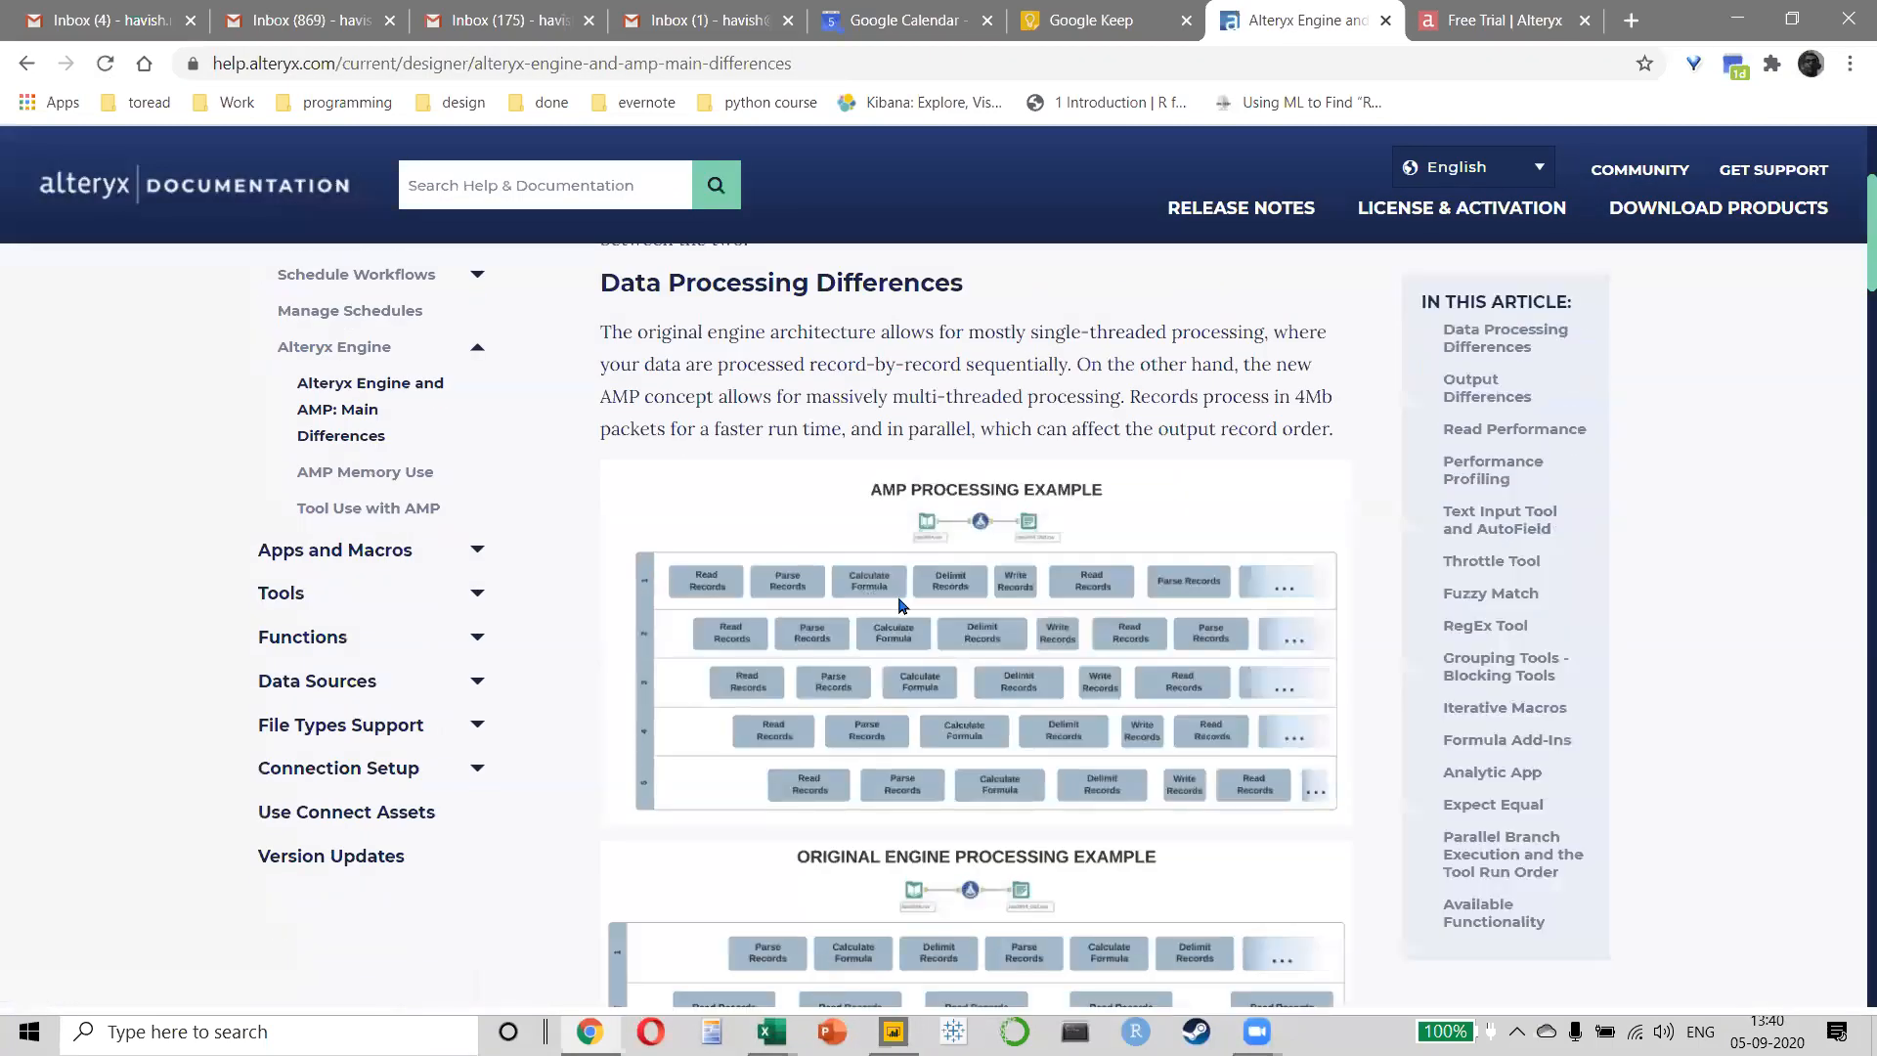
# - Read the Alteryx Engine and AMP article from the AMP processing example through output differences and read performance to the RegEx Tool section
pyautogui.scroll(-1, 943, 554)
pyautogui.scroll(3, 956, 542)
pyautogui.hscroll(3, 956, 542)
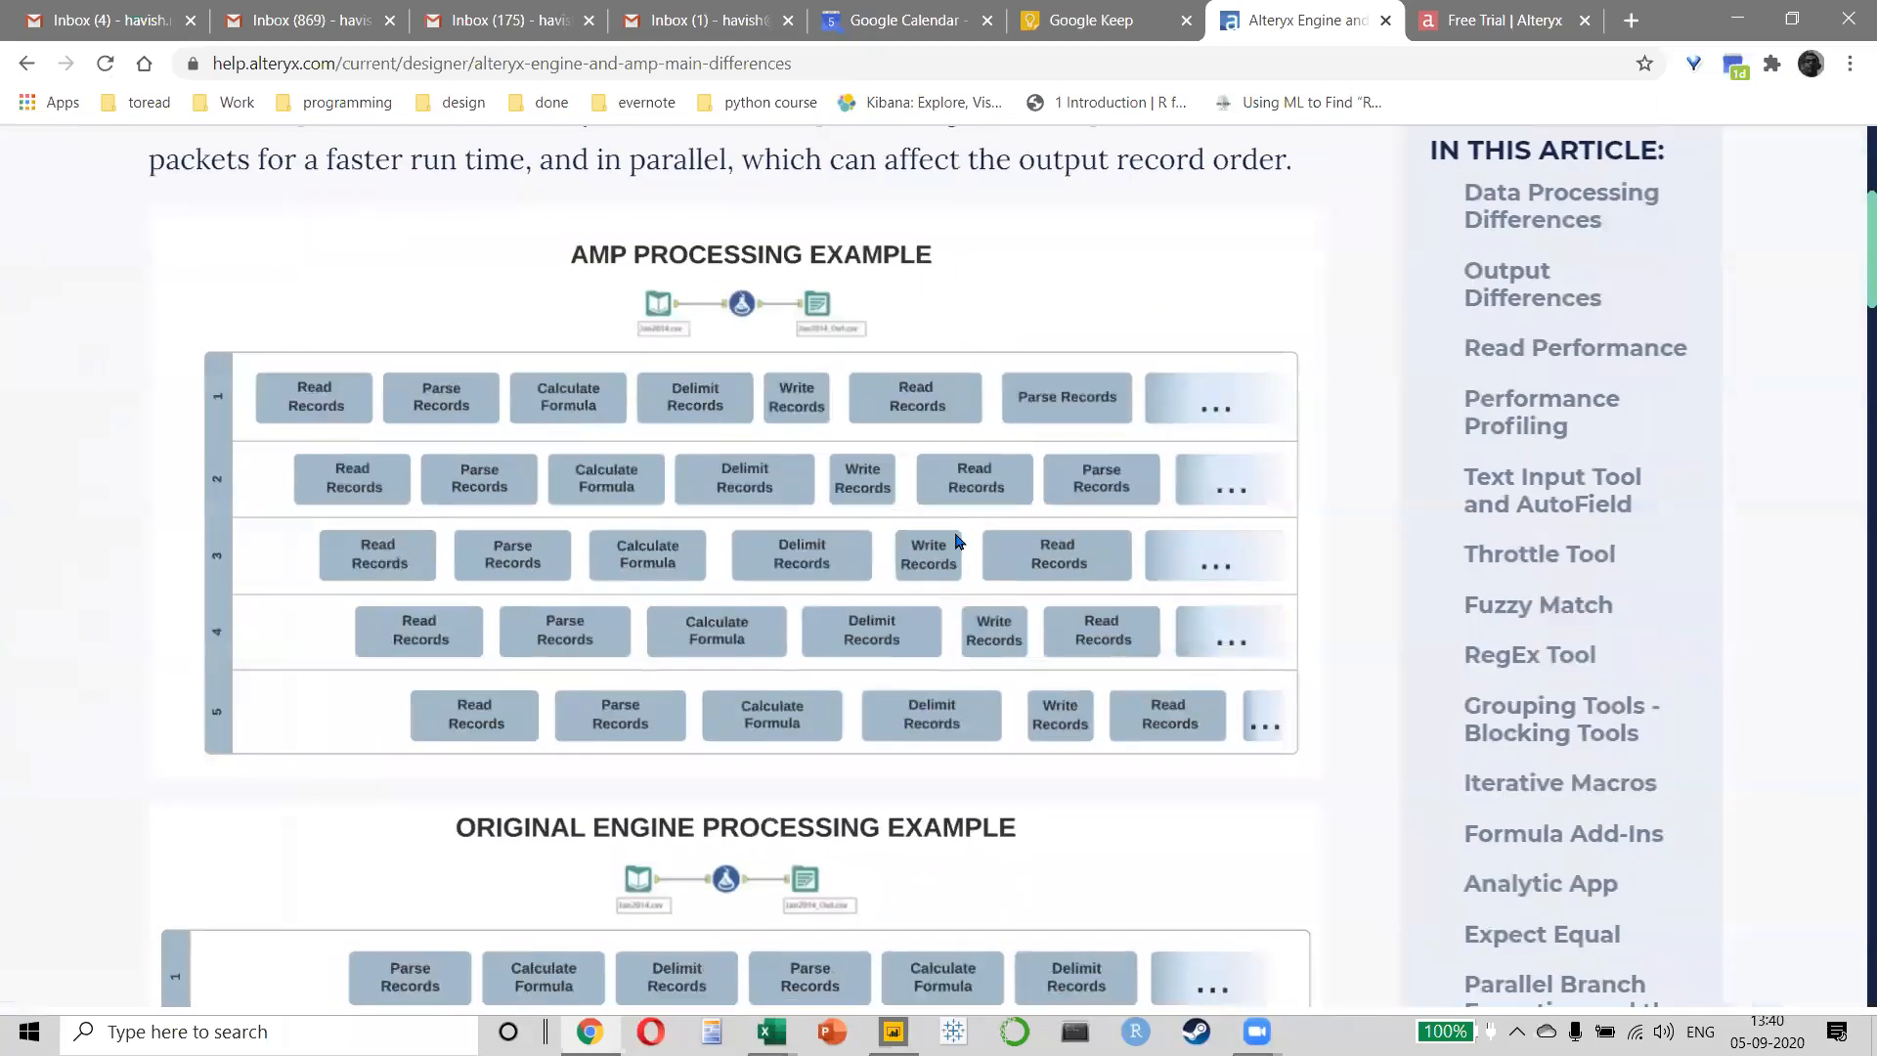
pyautogui.scroll(-3, 953, 542)
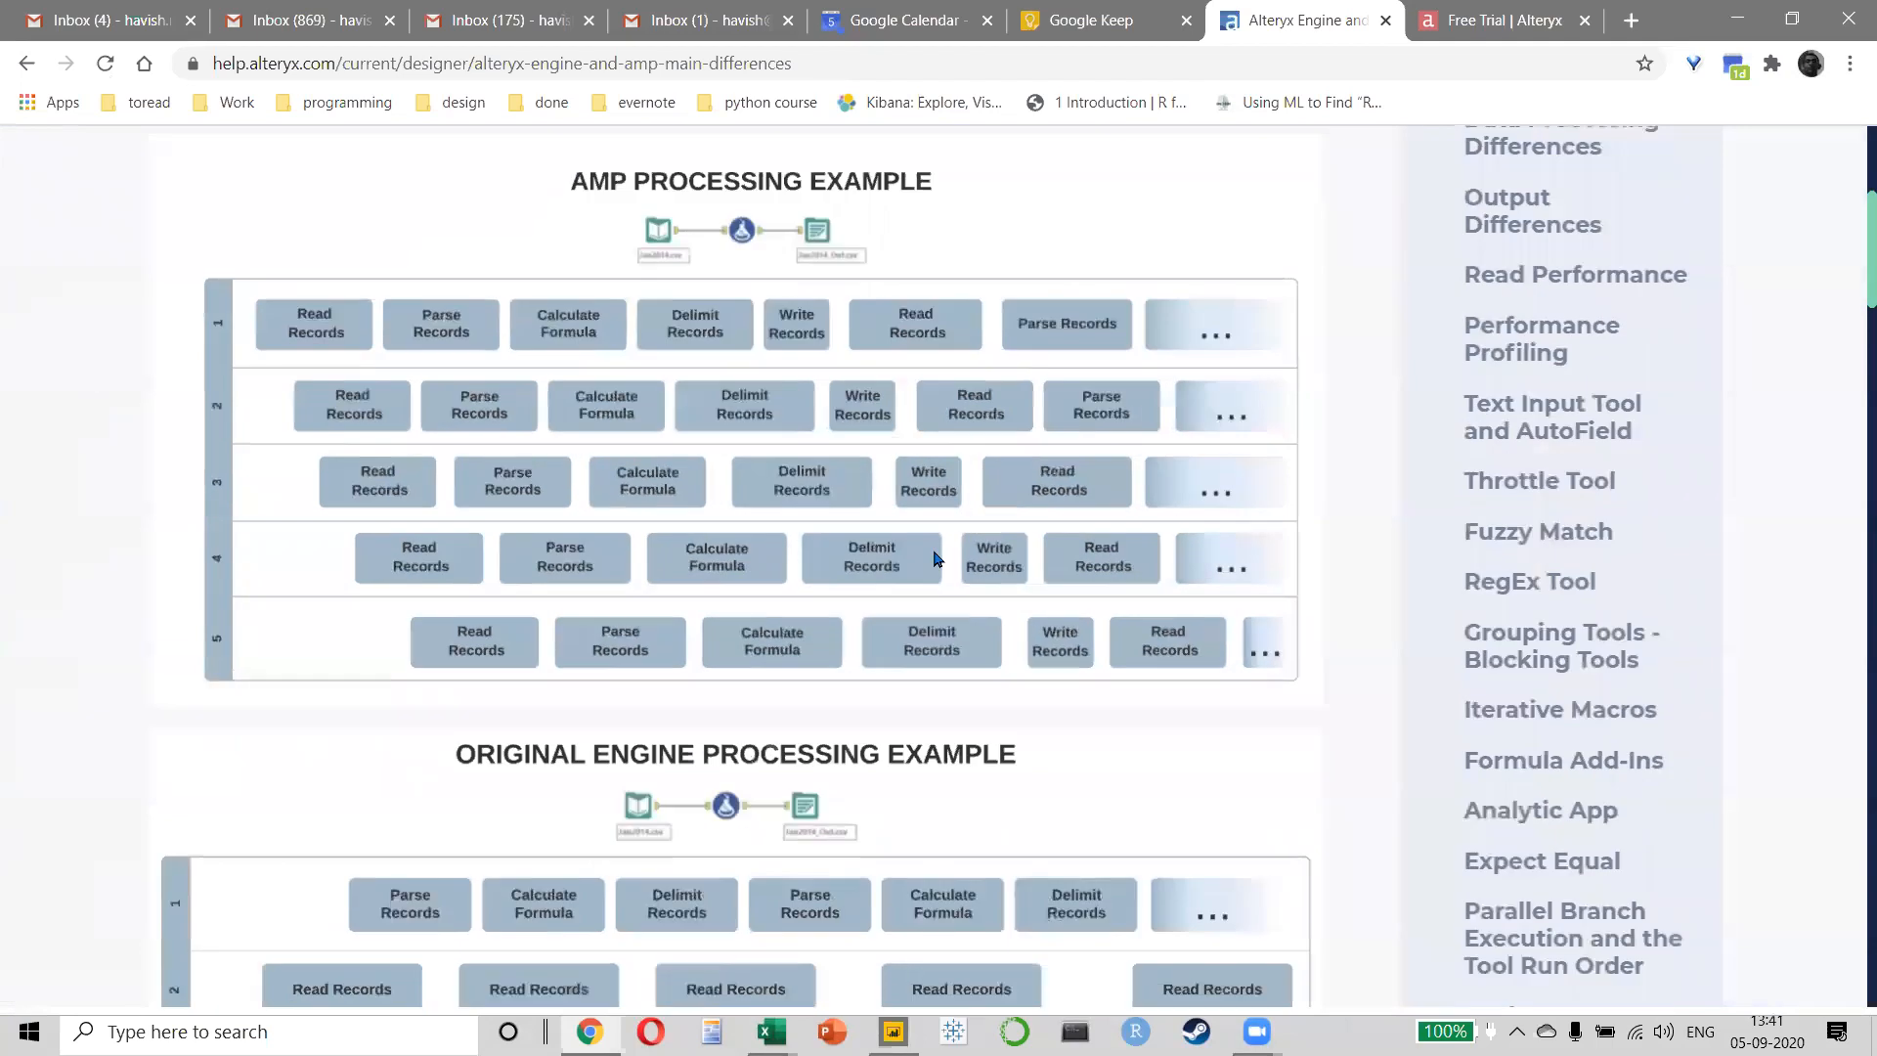
pyautogui.scroll(-7, 856, 602)
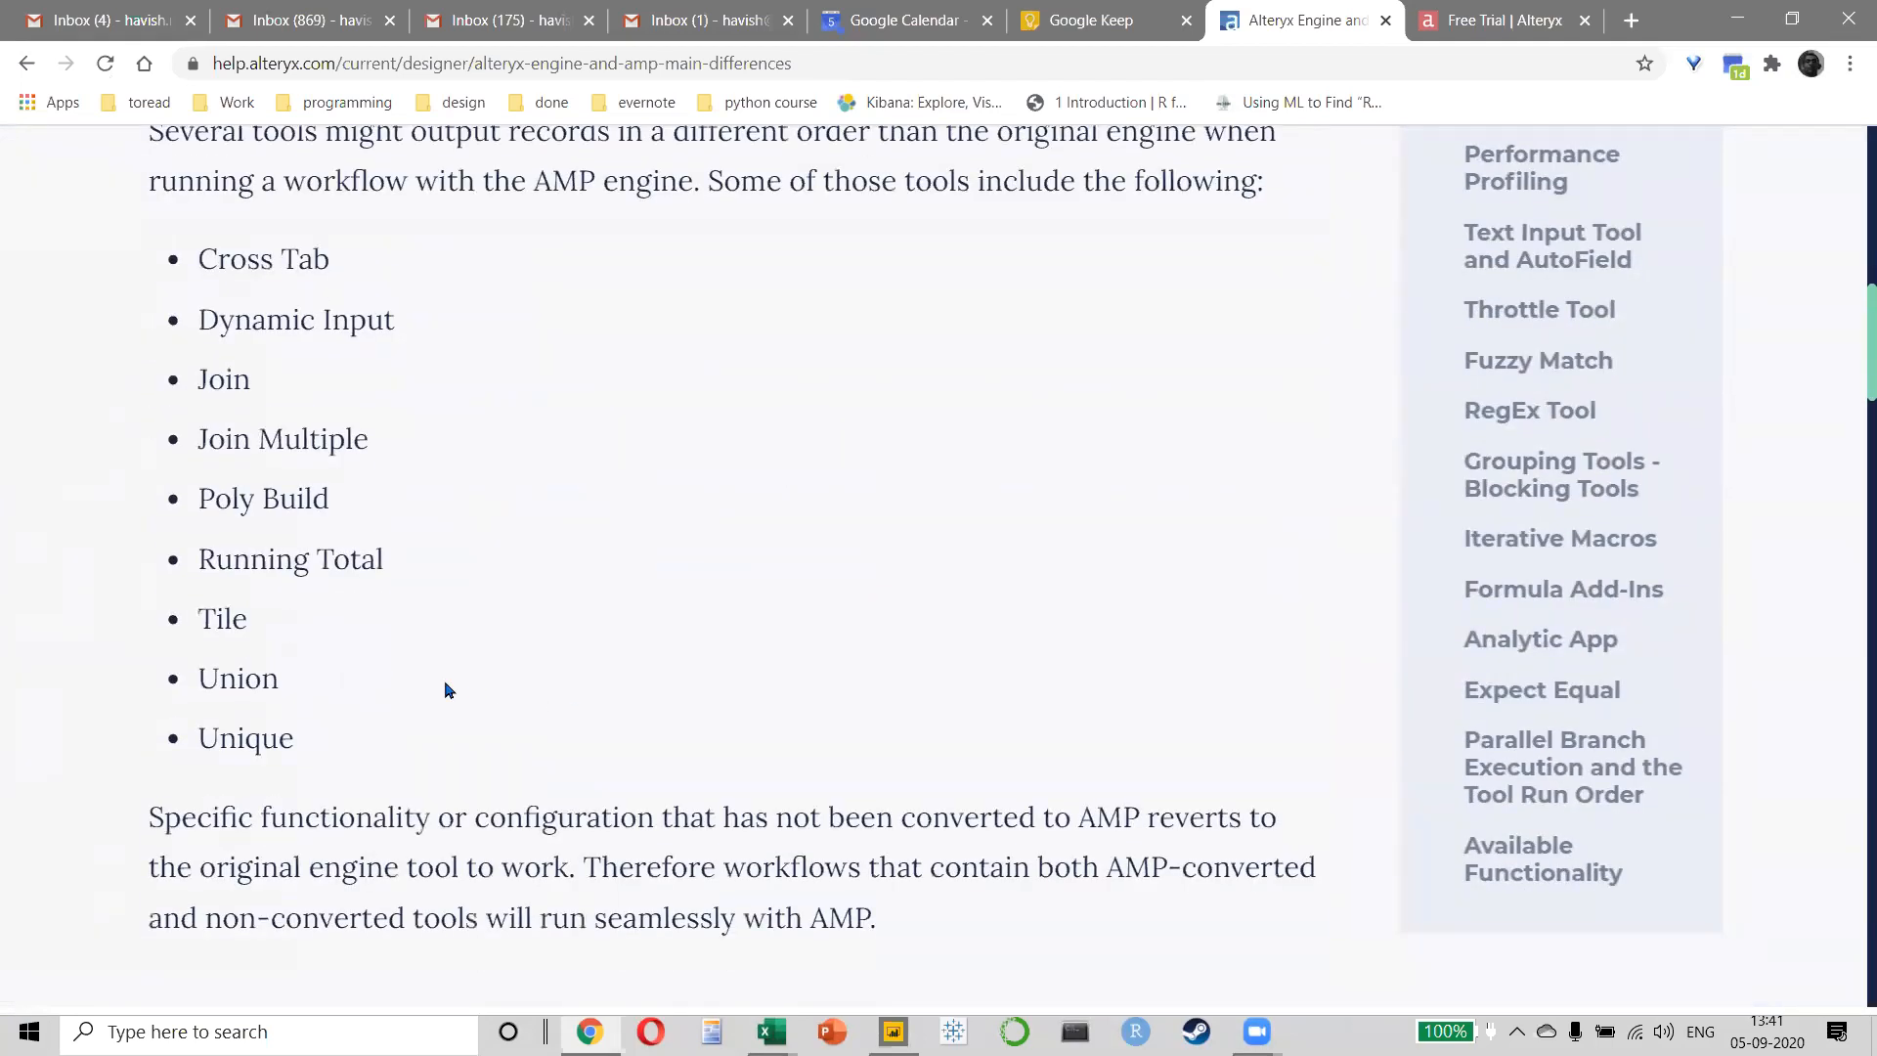
pyautogui.scroll(-3, 448, 690)
pyautogui.scroll(-6, 428, 776)
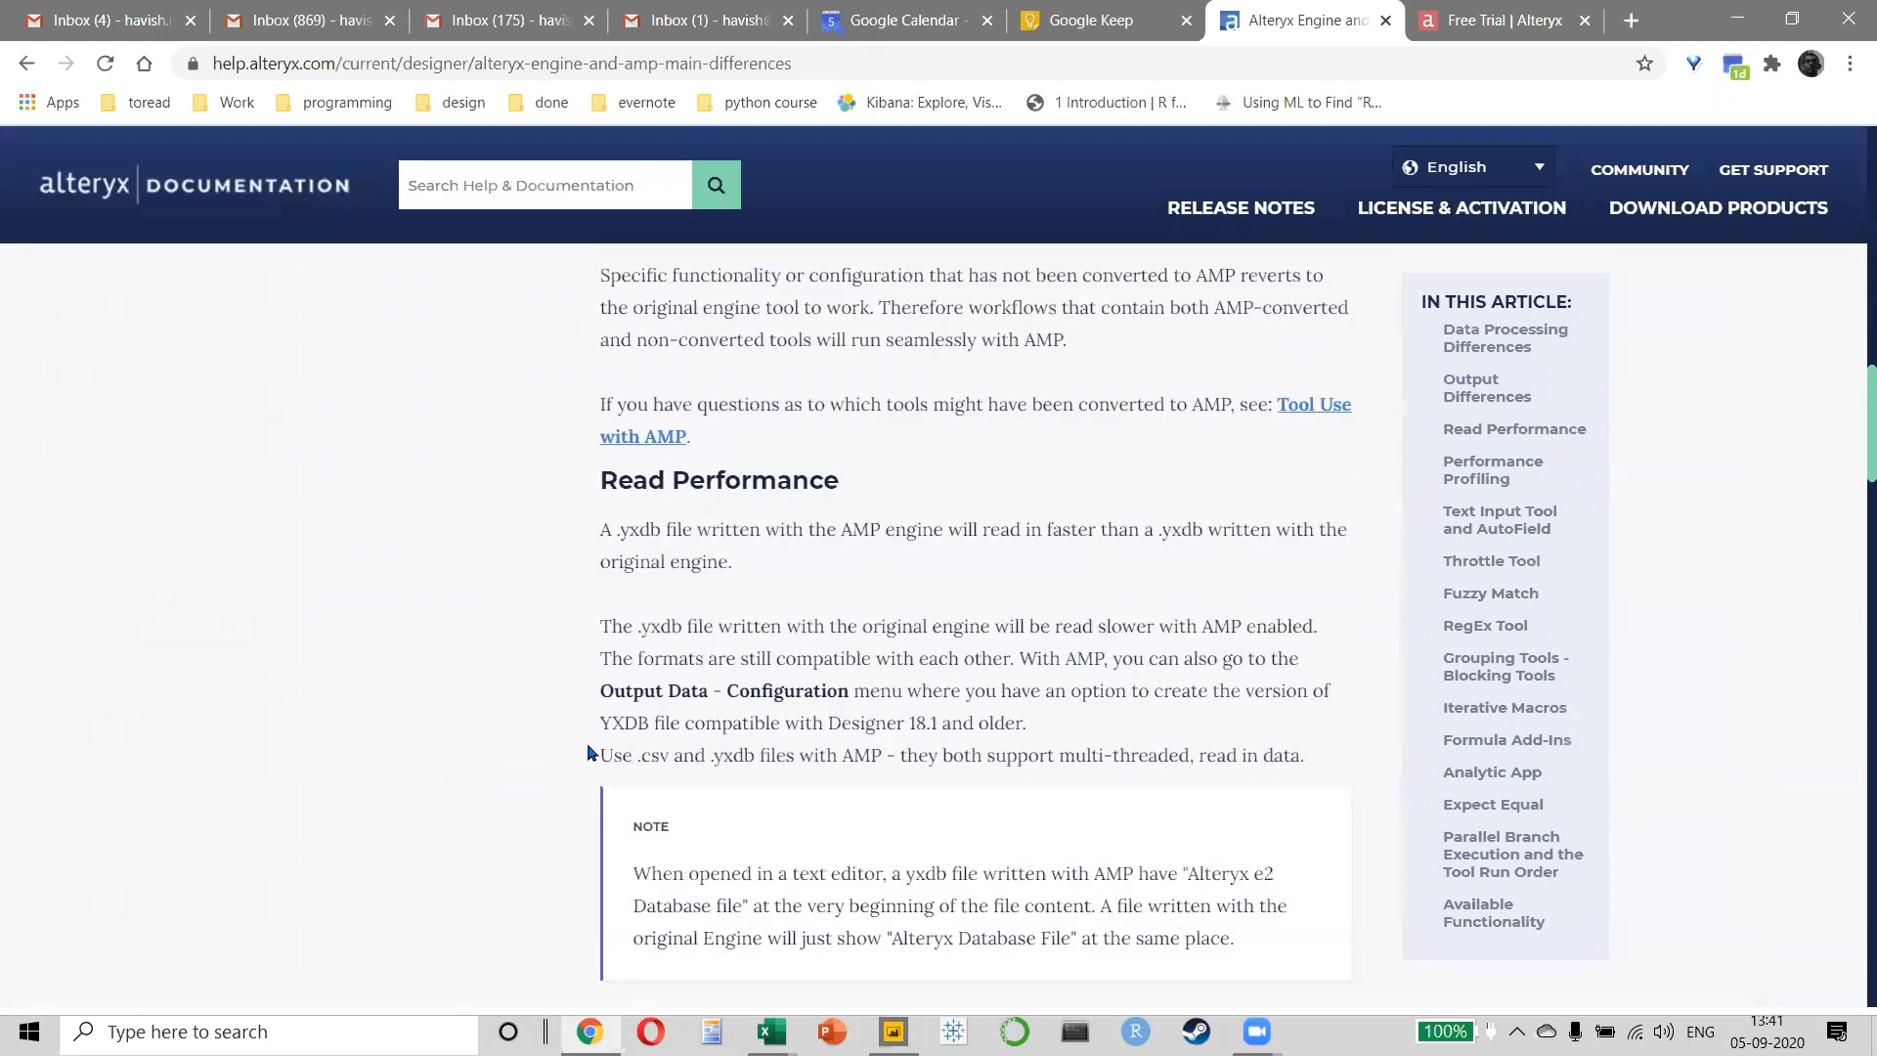
pyautogui.scroll(-6, 588, 753)
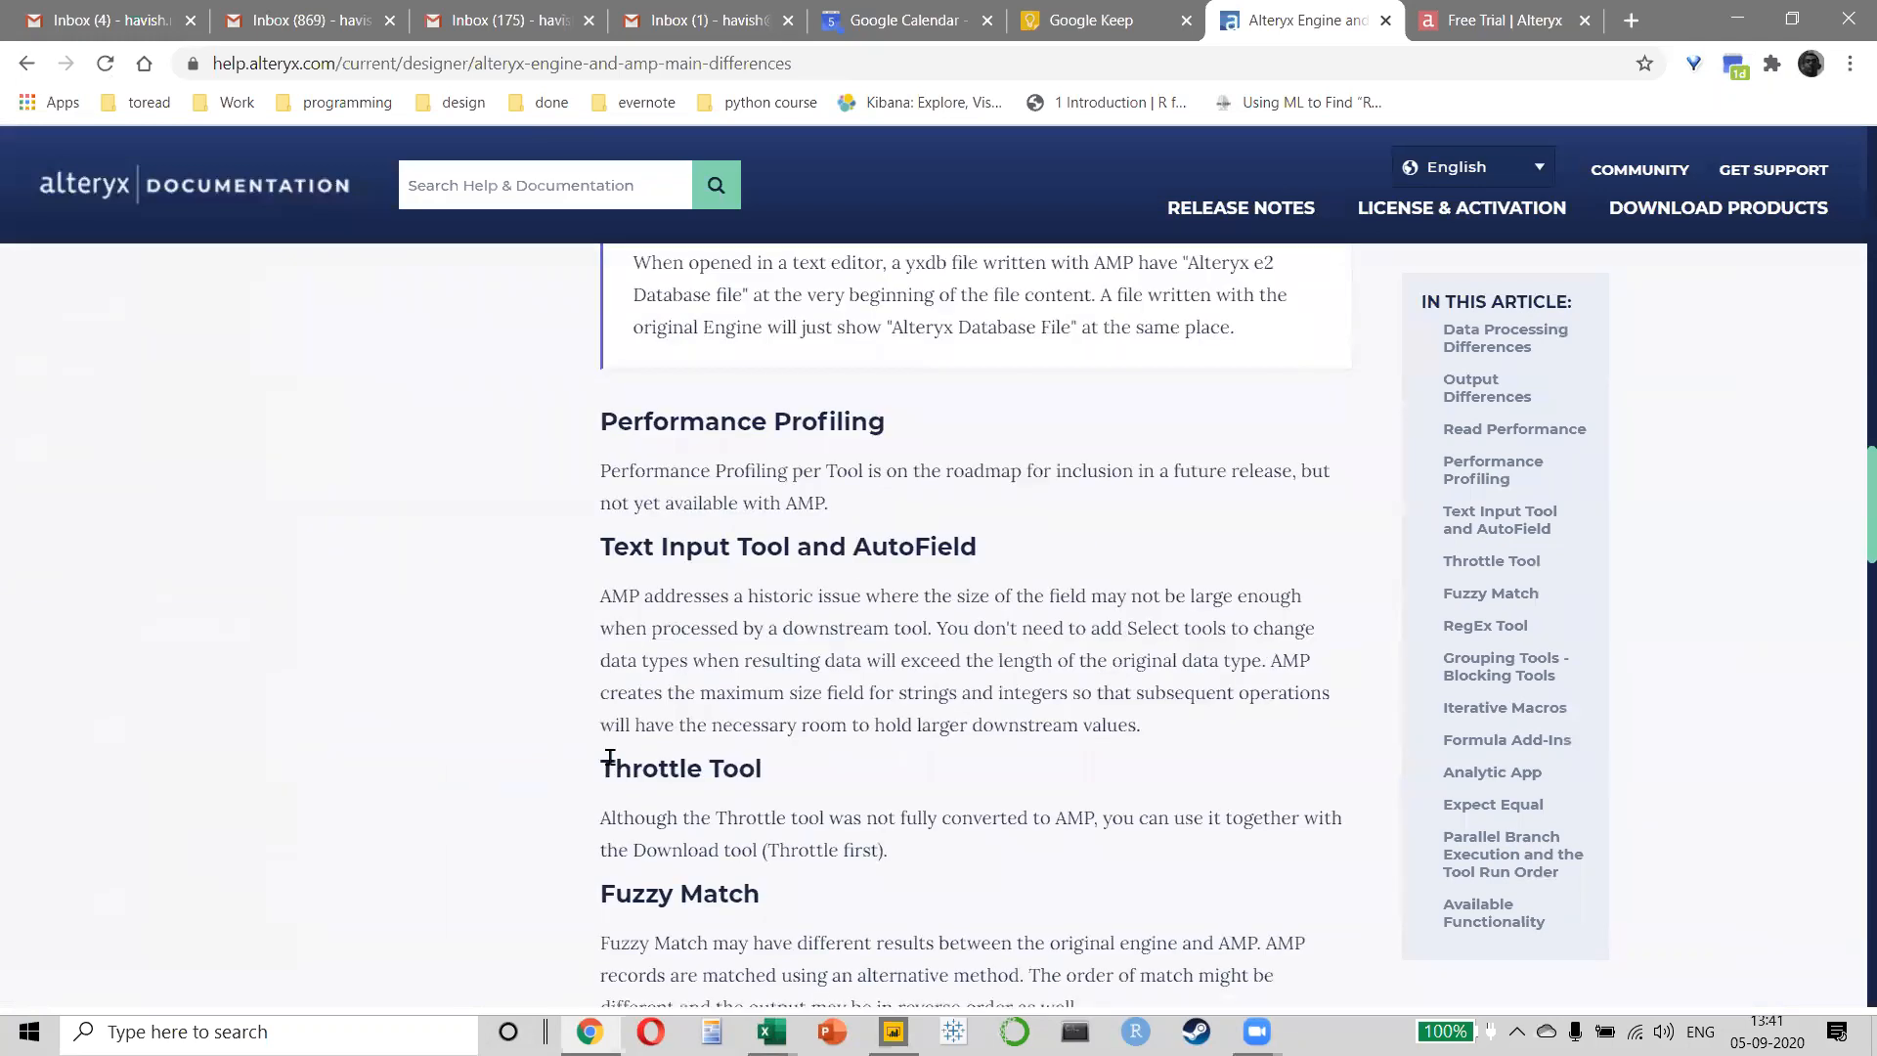
pyautogui.scroll(-5, 607, 759)
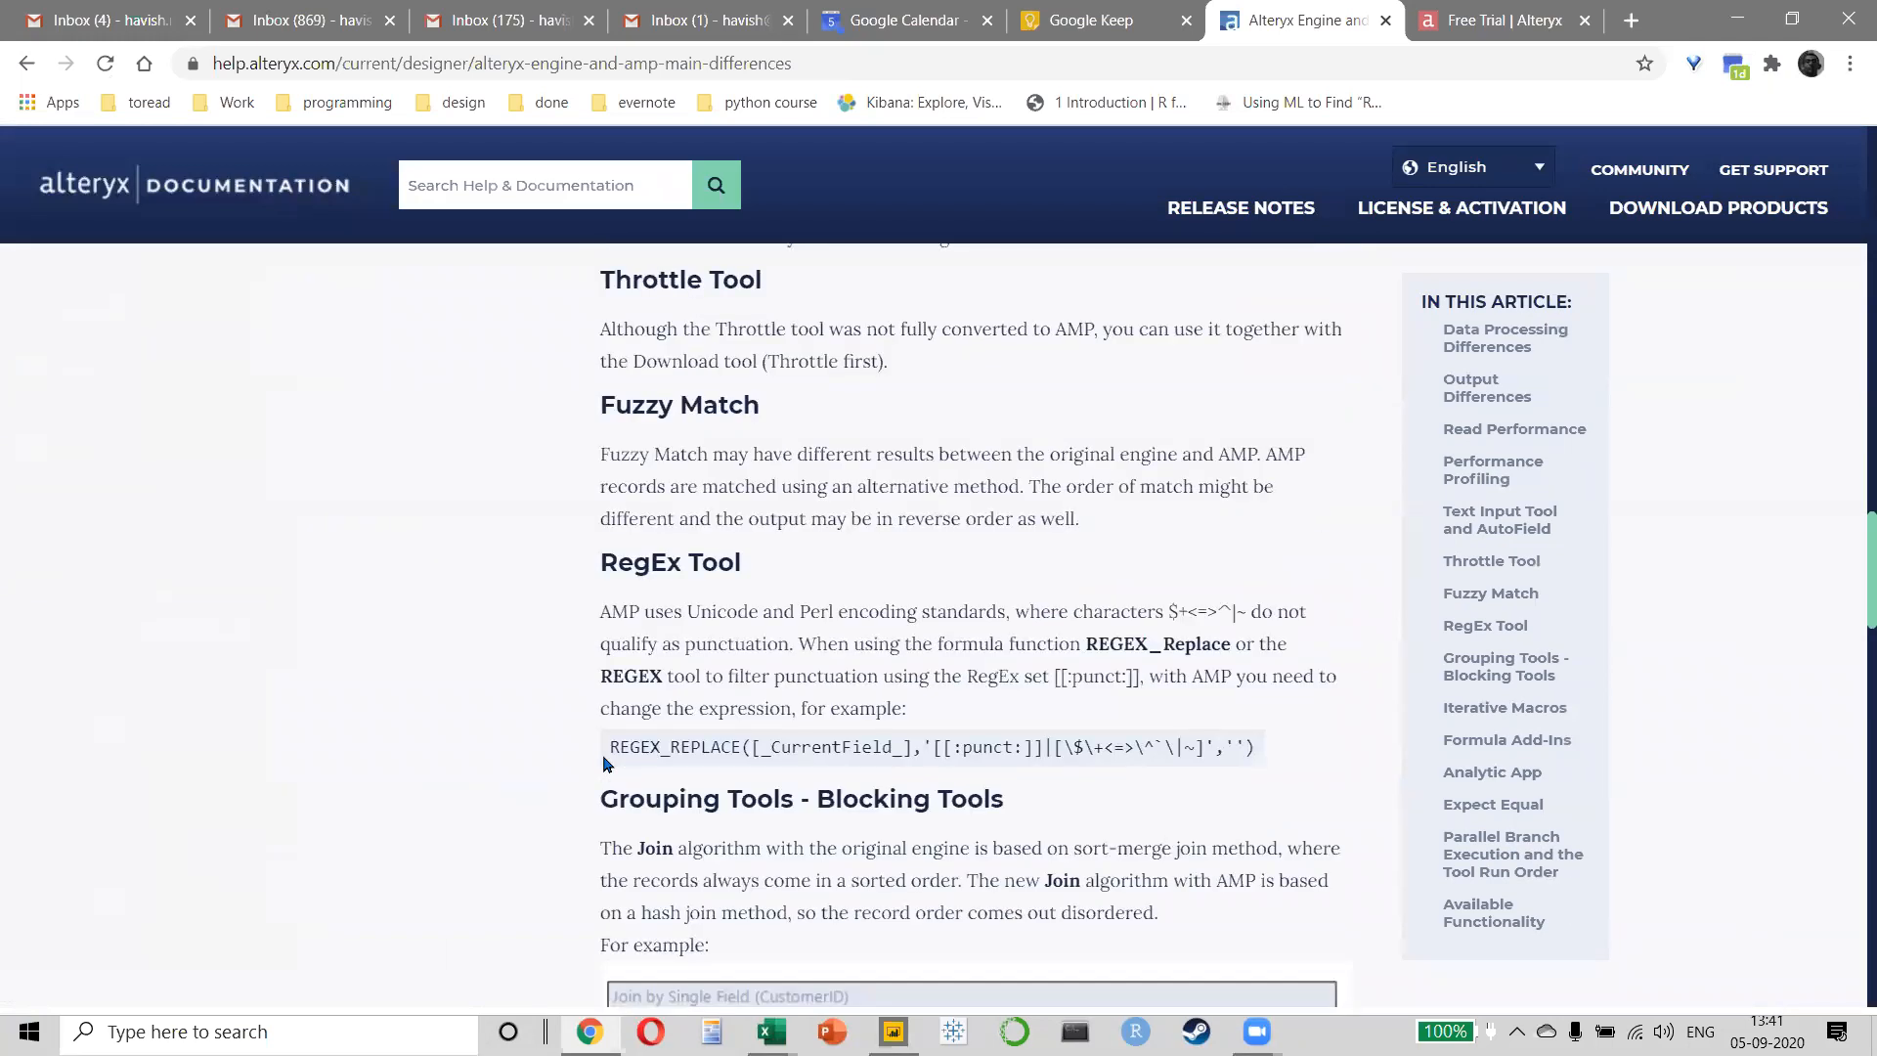
pyautogui.scroll(-3, 607, 764)
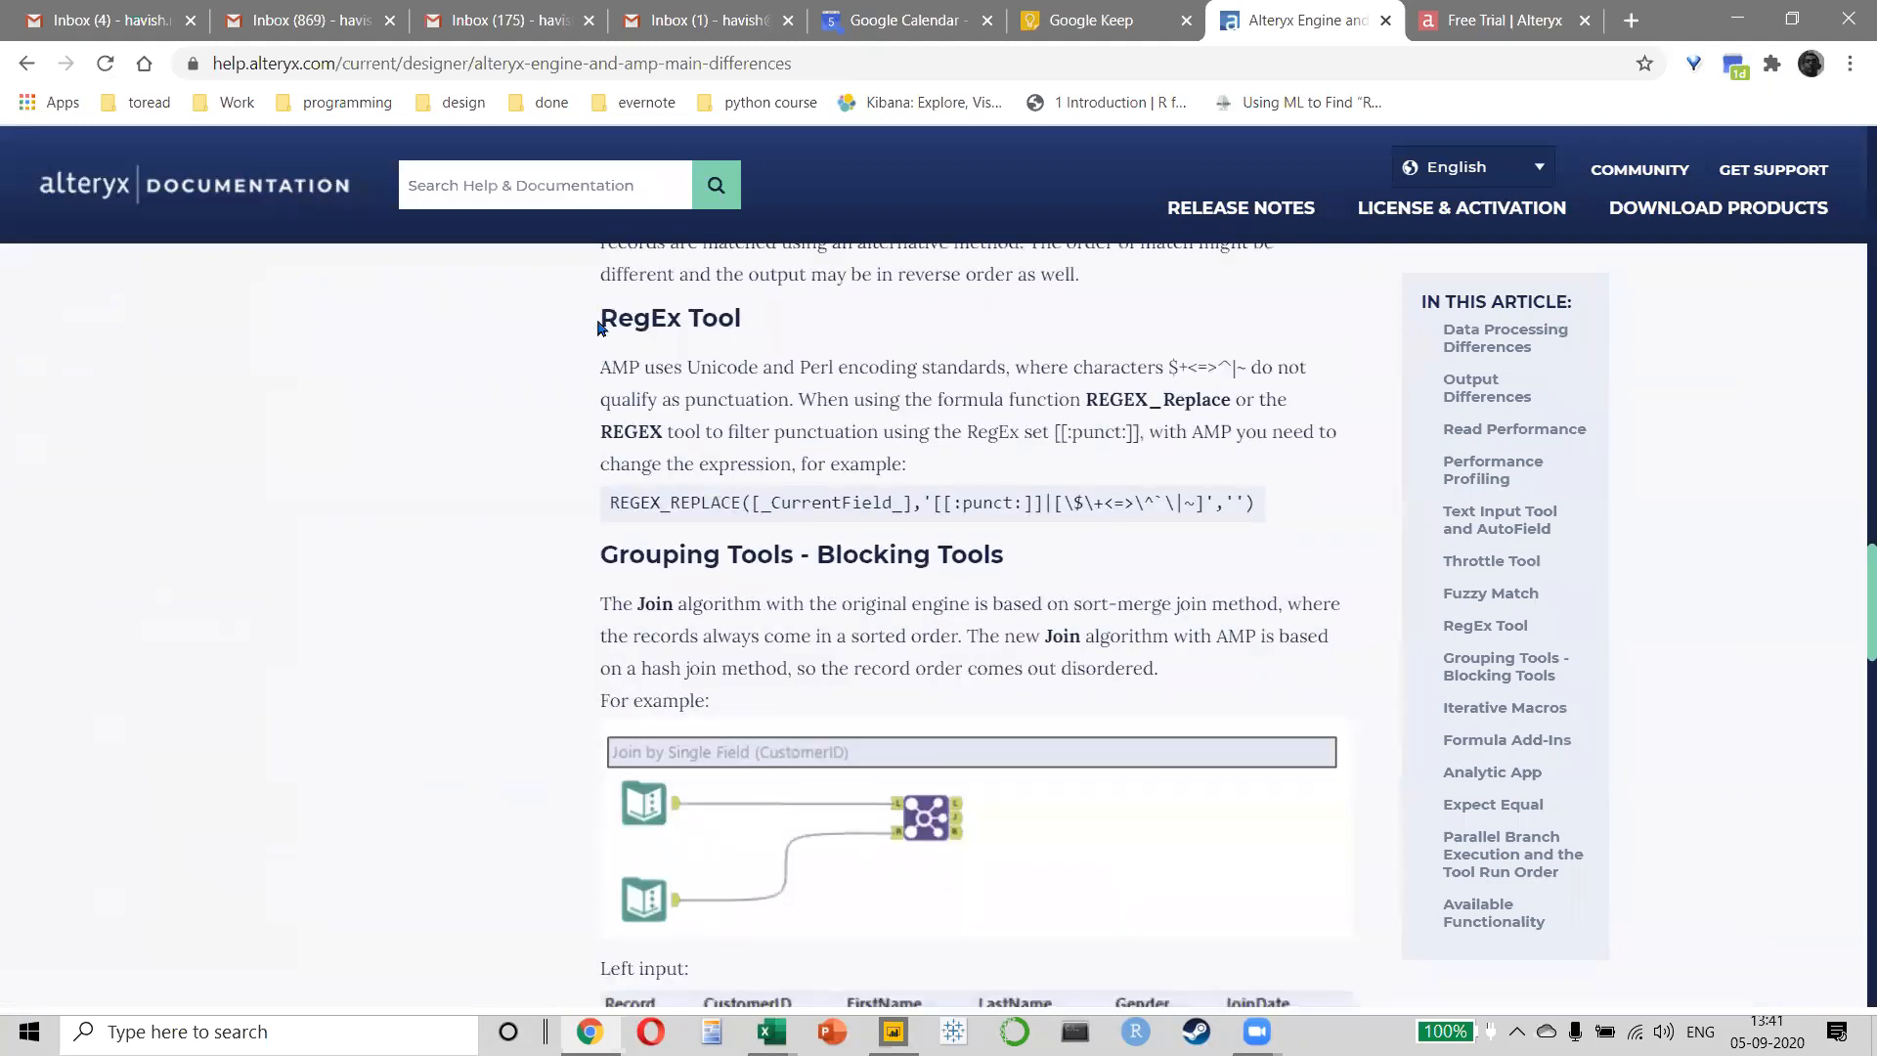
# - Highlight the RegEx Tool section's text to point it out, and clear the selection
pyautogui.moveTo(607, 321); pyautogui.dragTo(747, 556)
pyautogui.click(635, 312)
pyautogui.moveTo(614, 320); pyautogui.dragTo(703, 554)
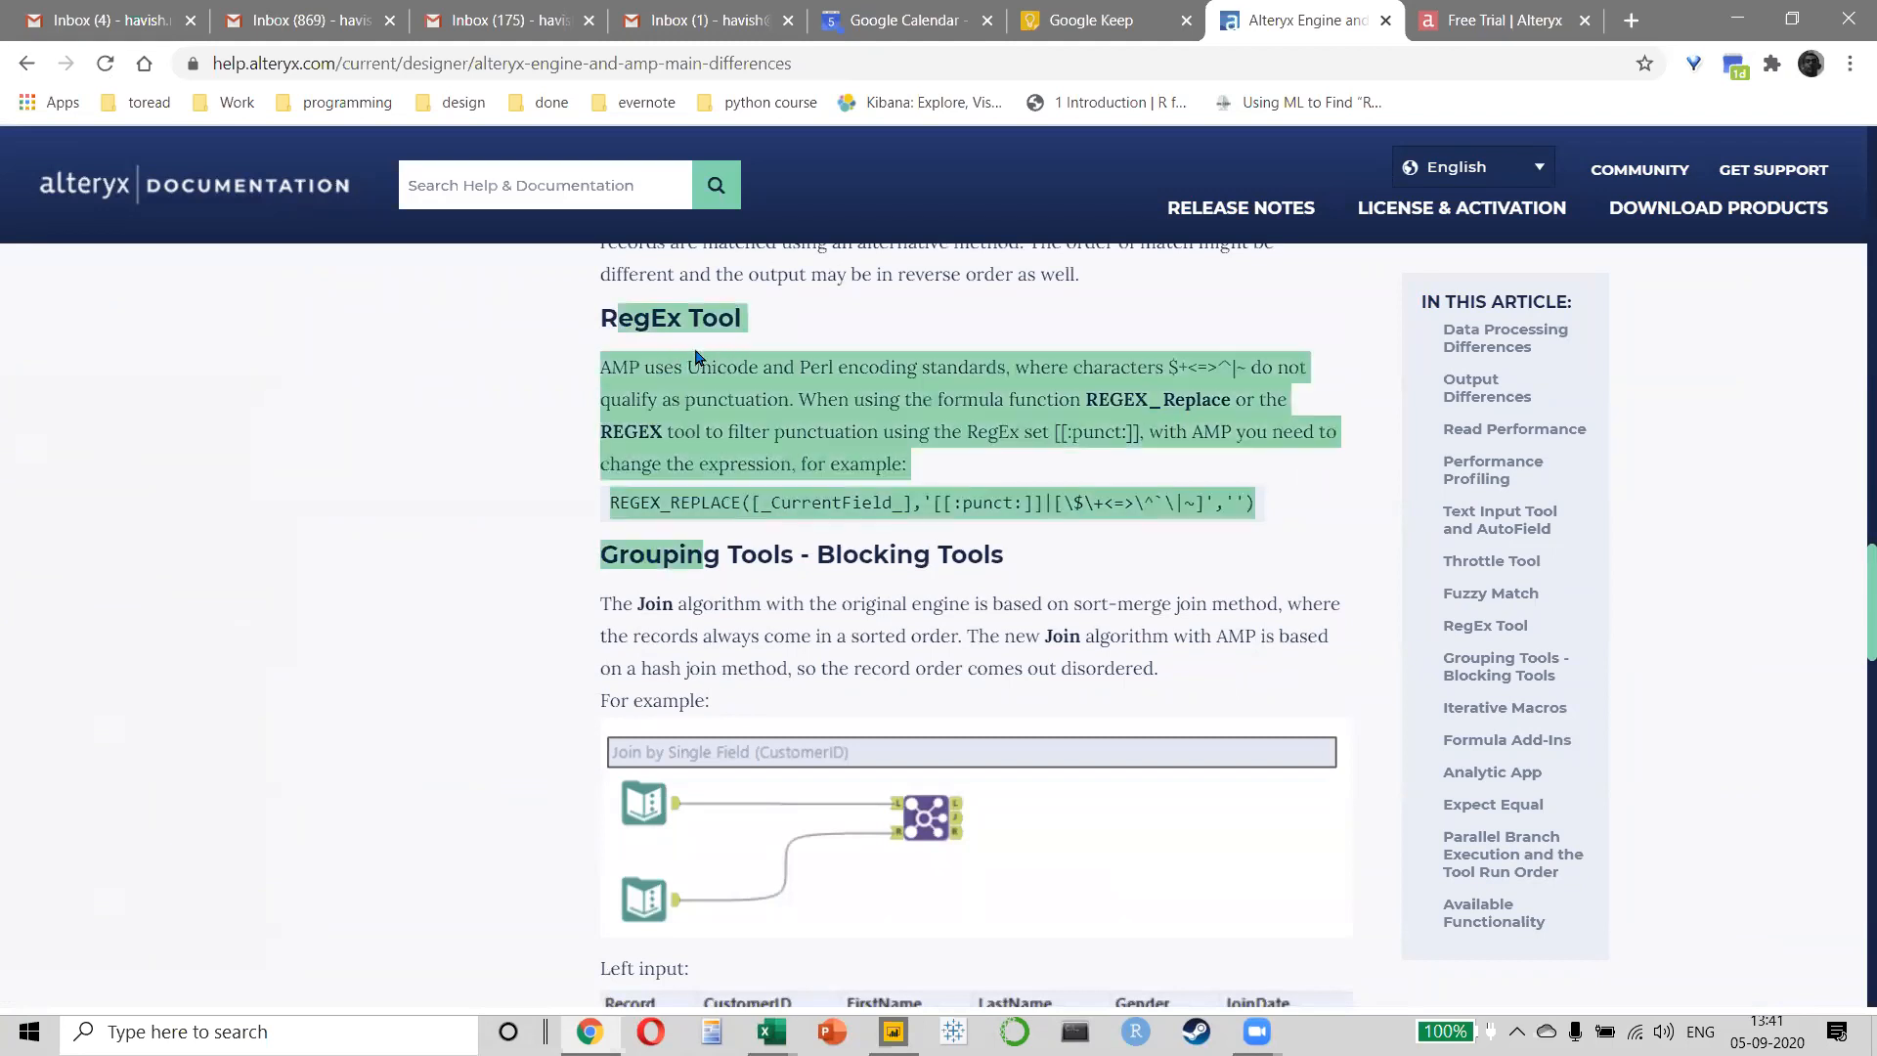
pyautogui.click(961, 479)
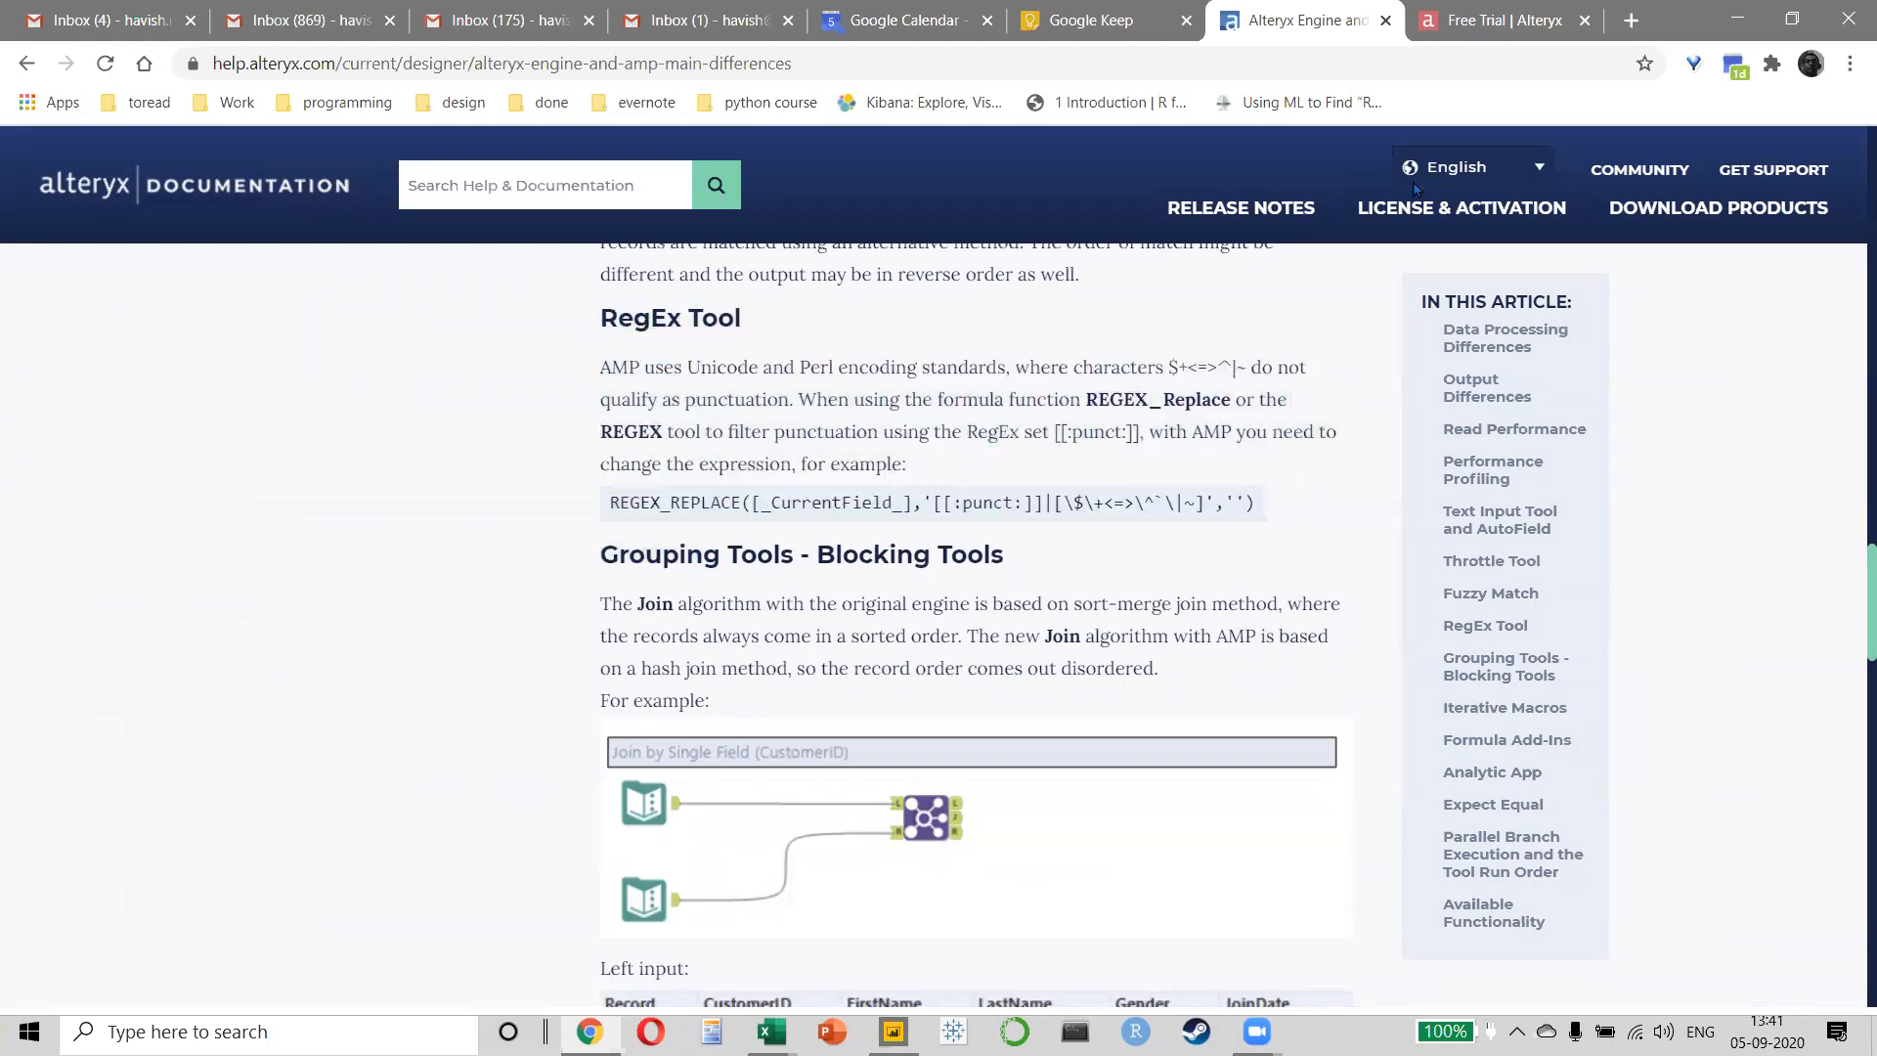
# - Search Google for "regex dax" from the Free Trial page, highlight the RADACAD result's remark on dedicated RegEx functions, and close that page
pyautogui.click(1428, 11)
pyautogui.click(1352, 65)
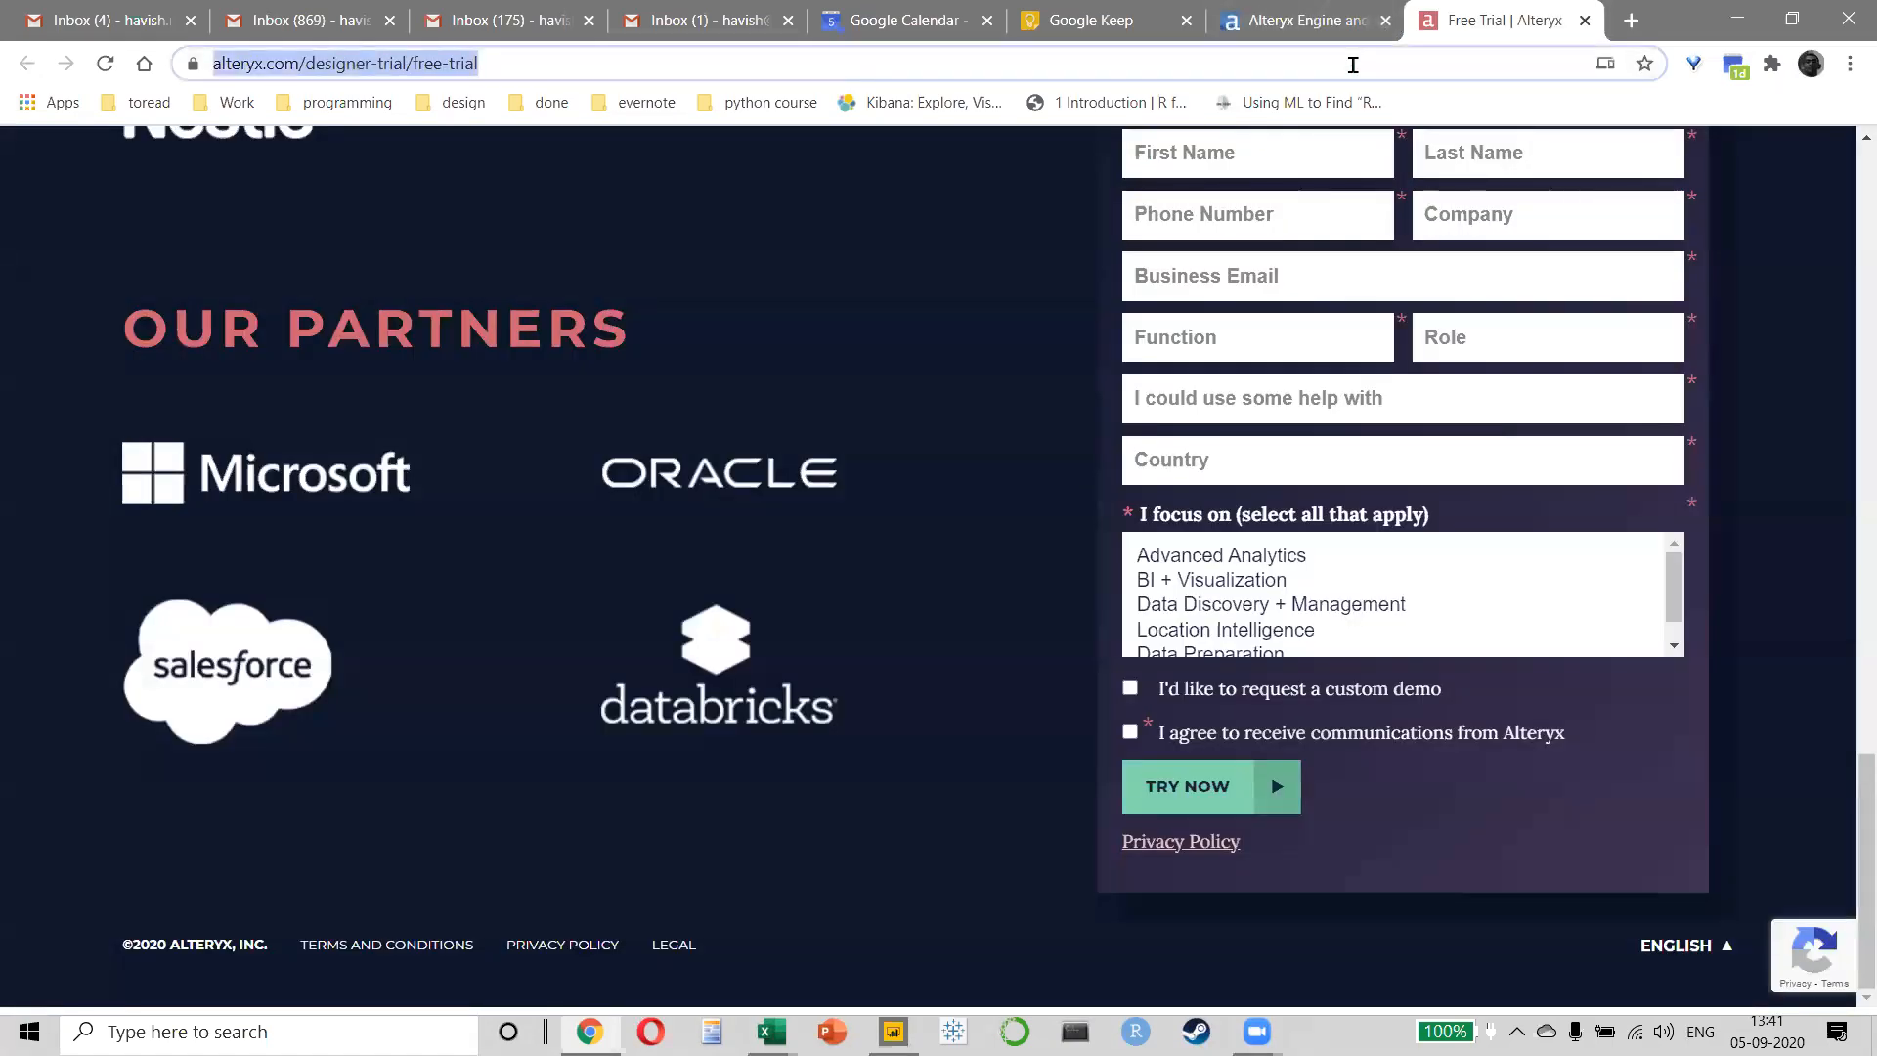
pyautogui.write('regex dax')
pyautogui.press('Return')
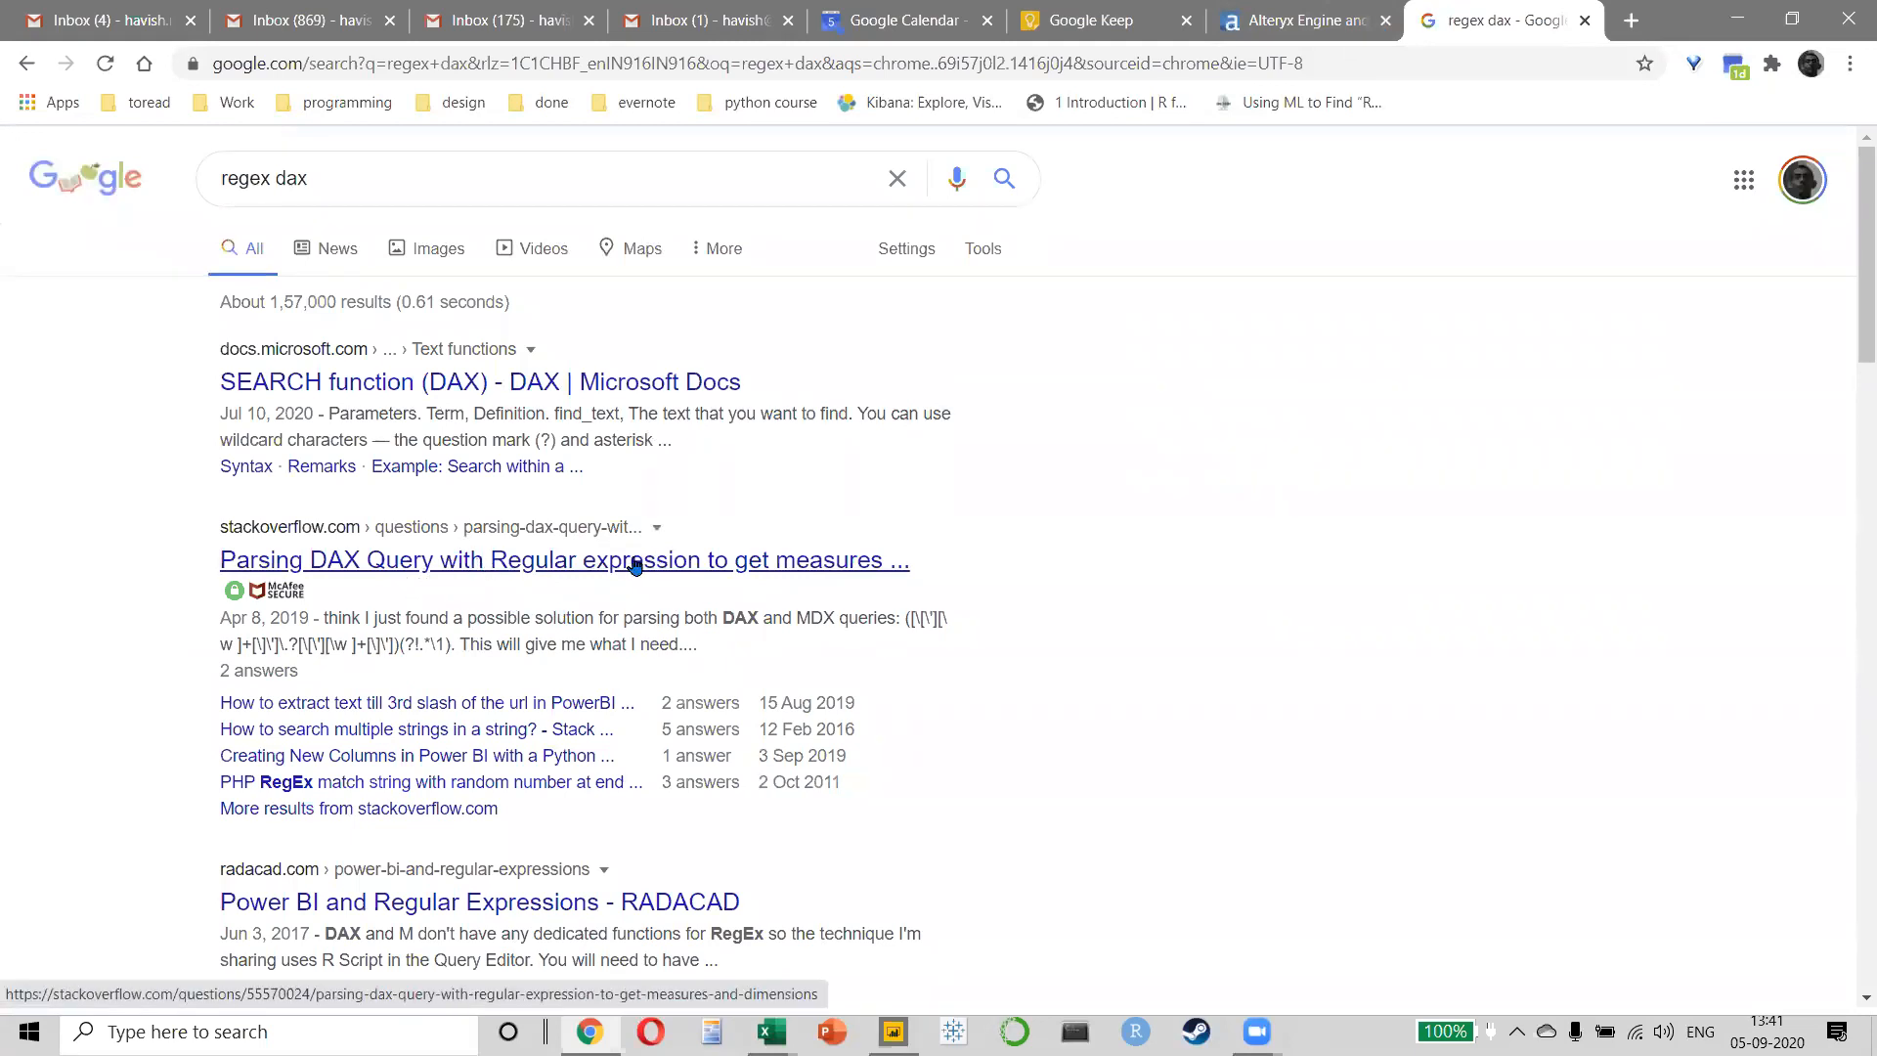
pyautogui.scroll(-4, 634, 565)
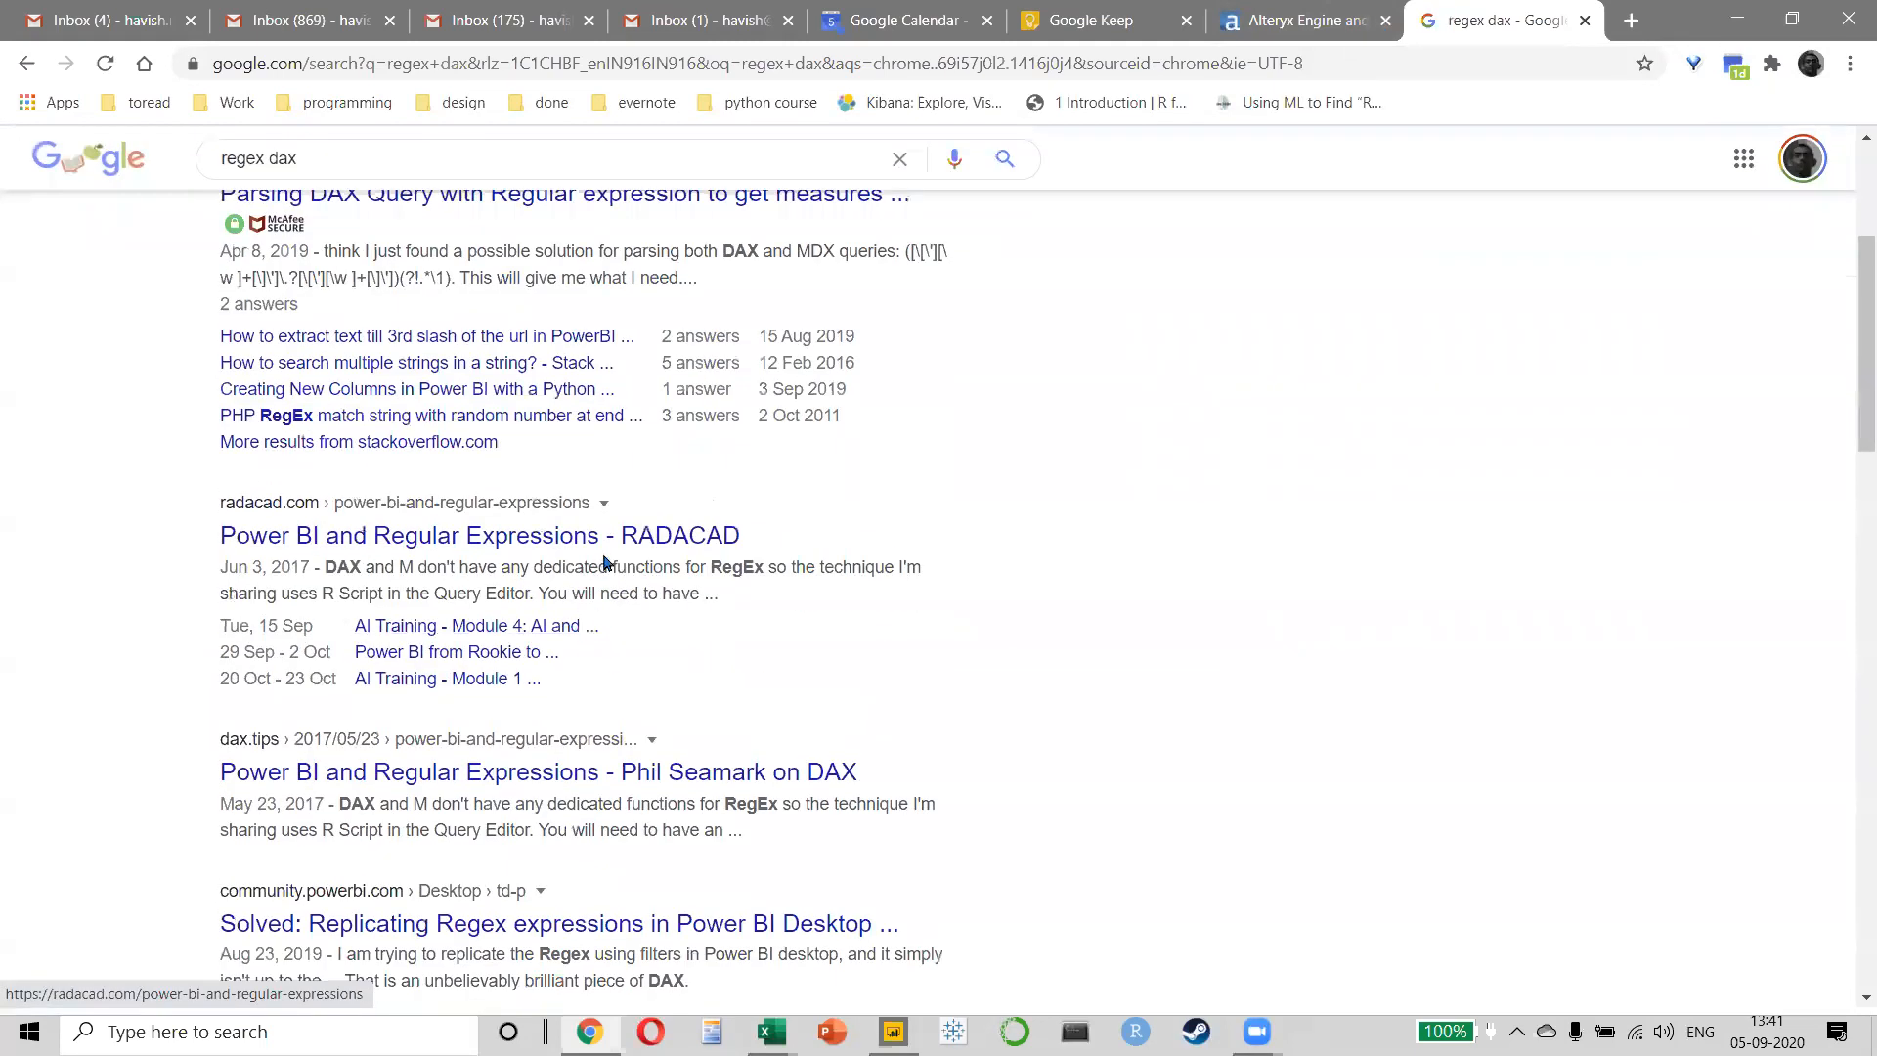
pyautogui.moveTo(338, 569); pyautogui.dragTo(748, 576)
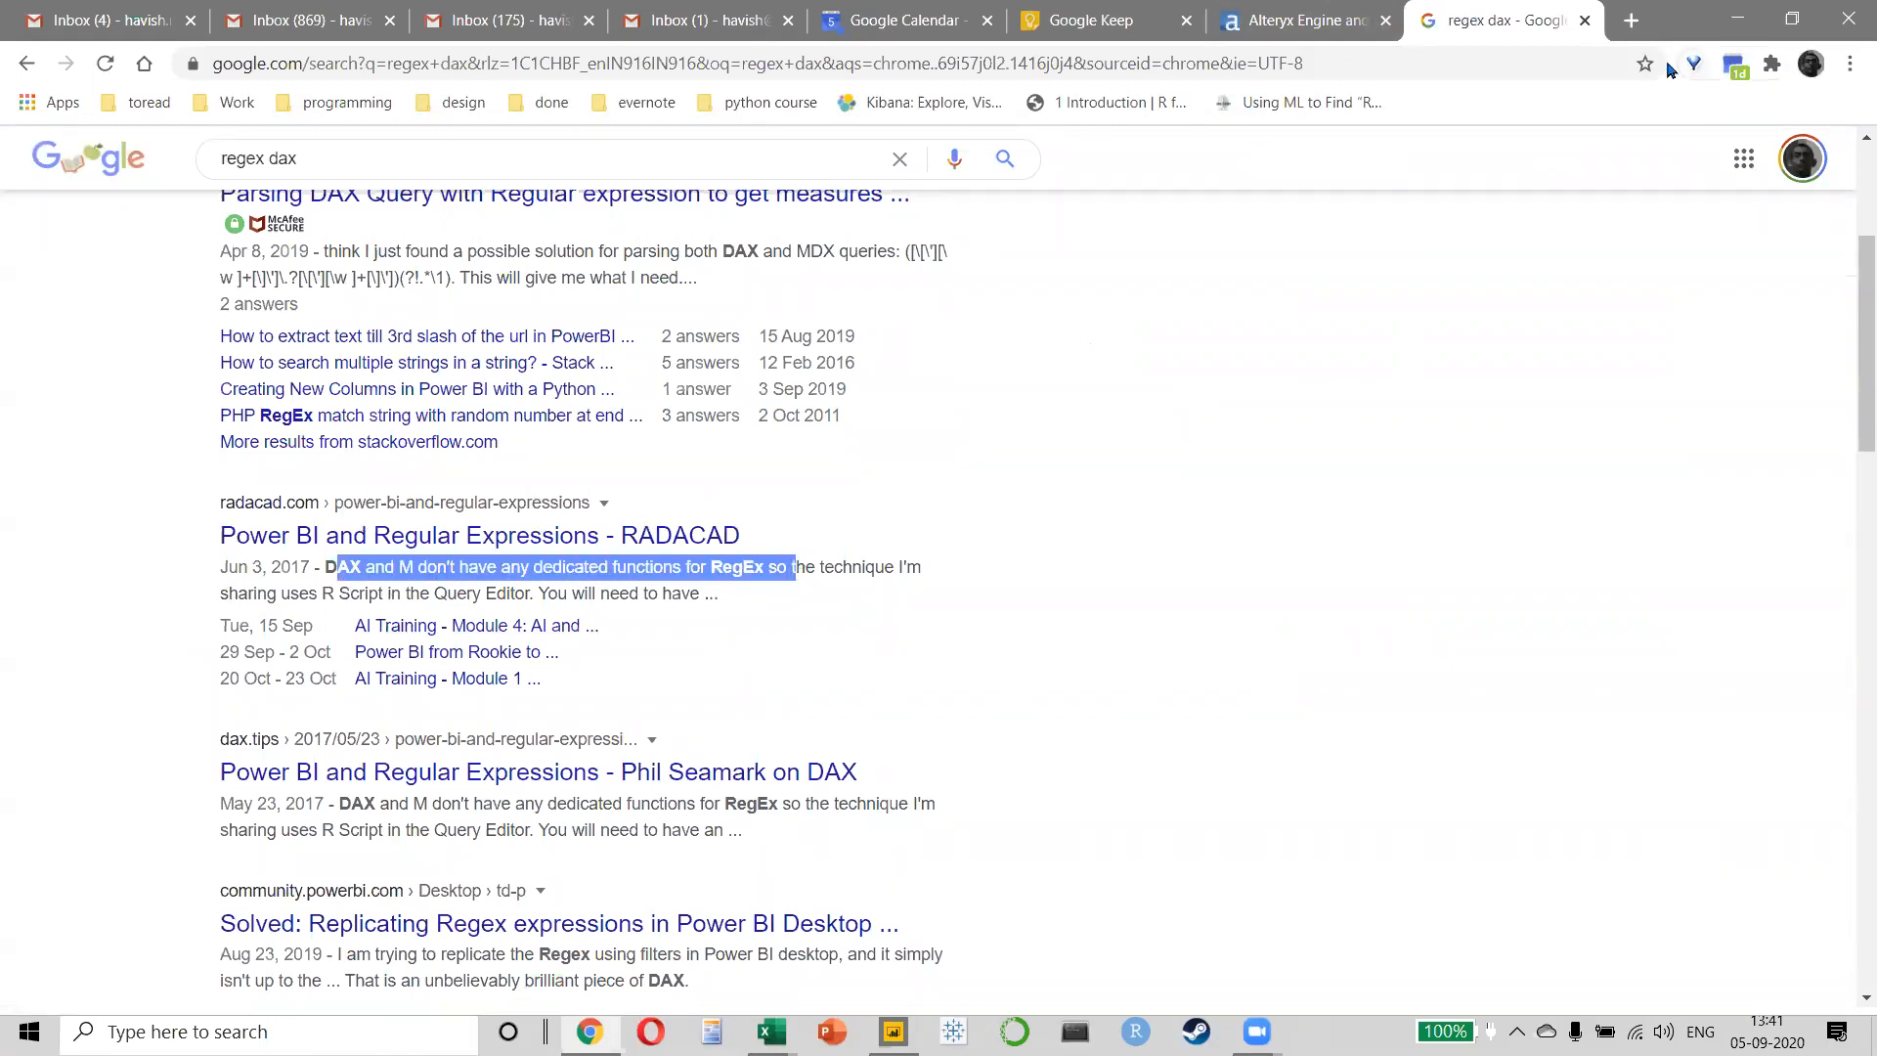
pyautogui.click(1582, 19)
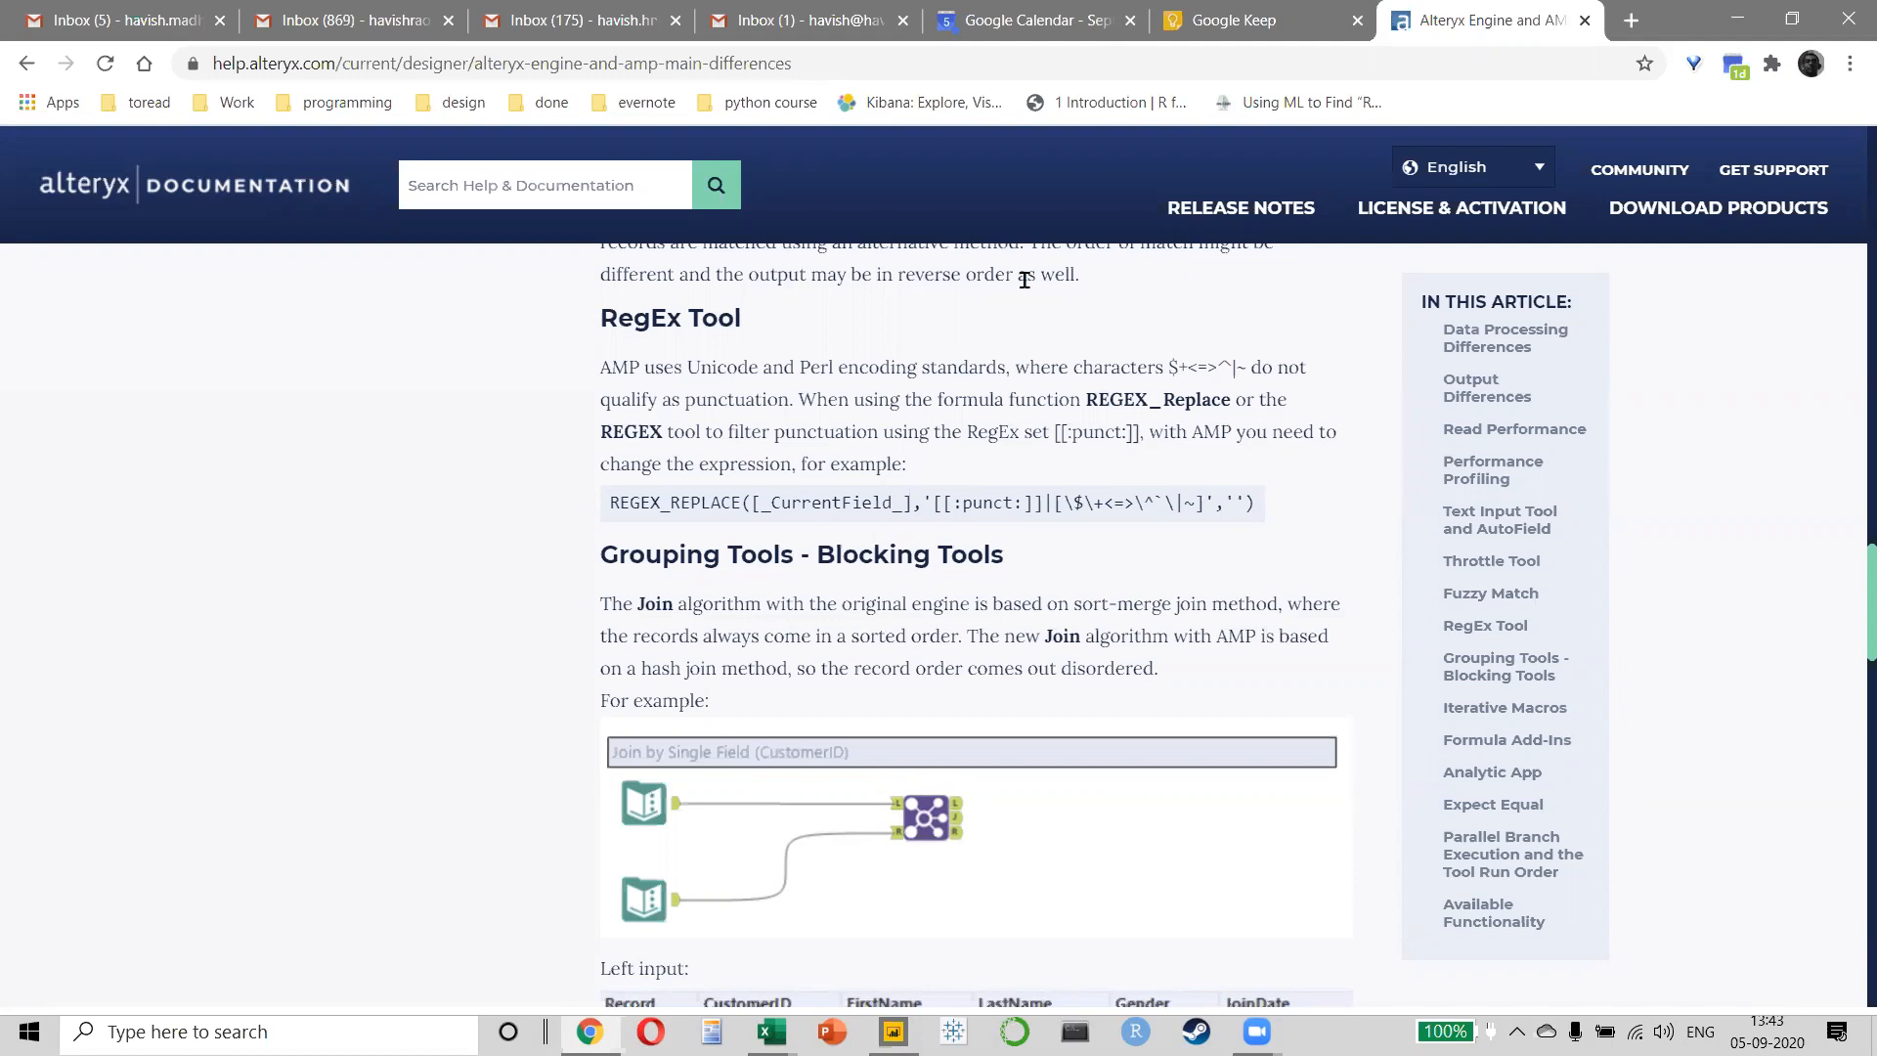
# - Switch to Power BI Desktop and display the formula of the Profit Margin measure in Fact_Sales
pyautogui.hotkey('alt', 'Tab')
pyautogui.press('Tab')
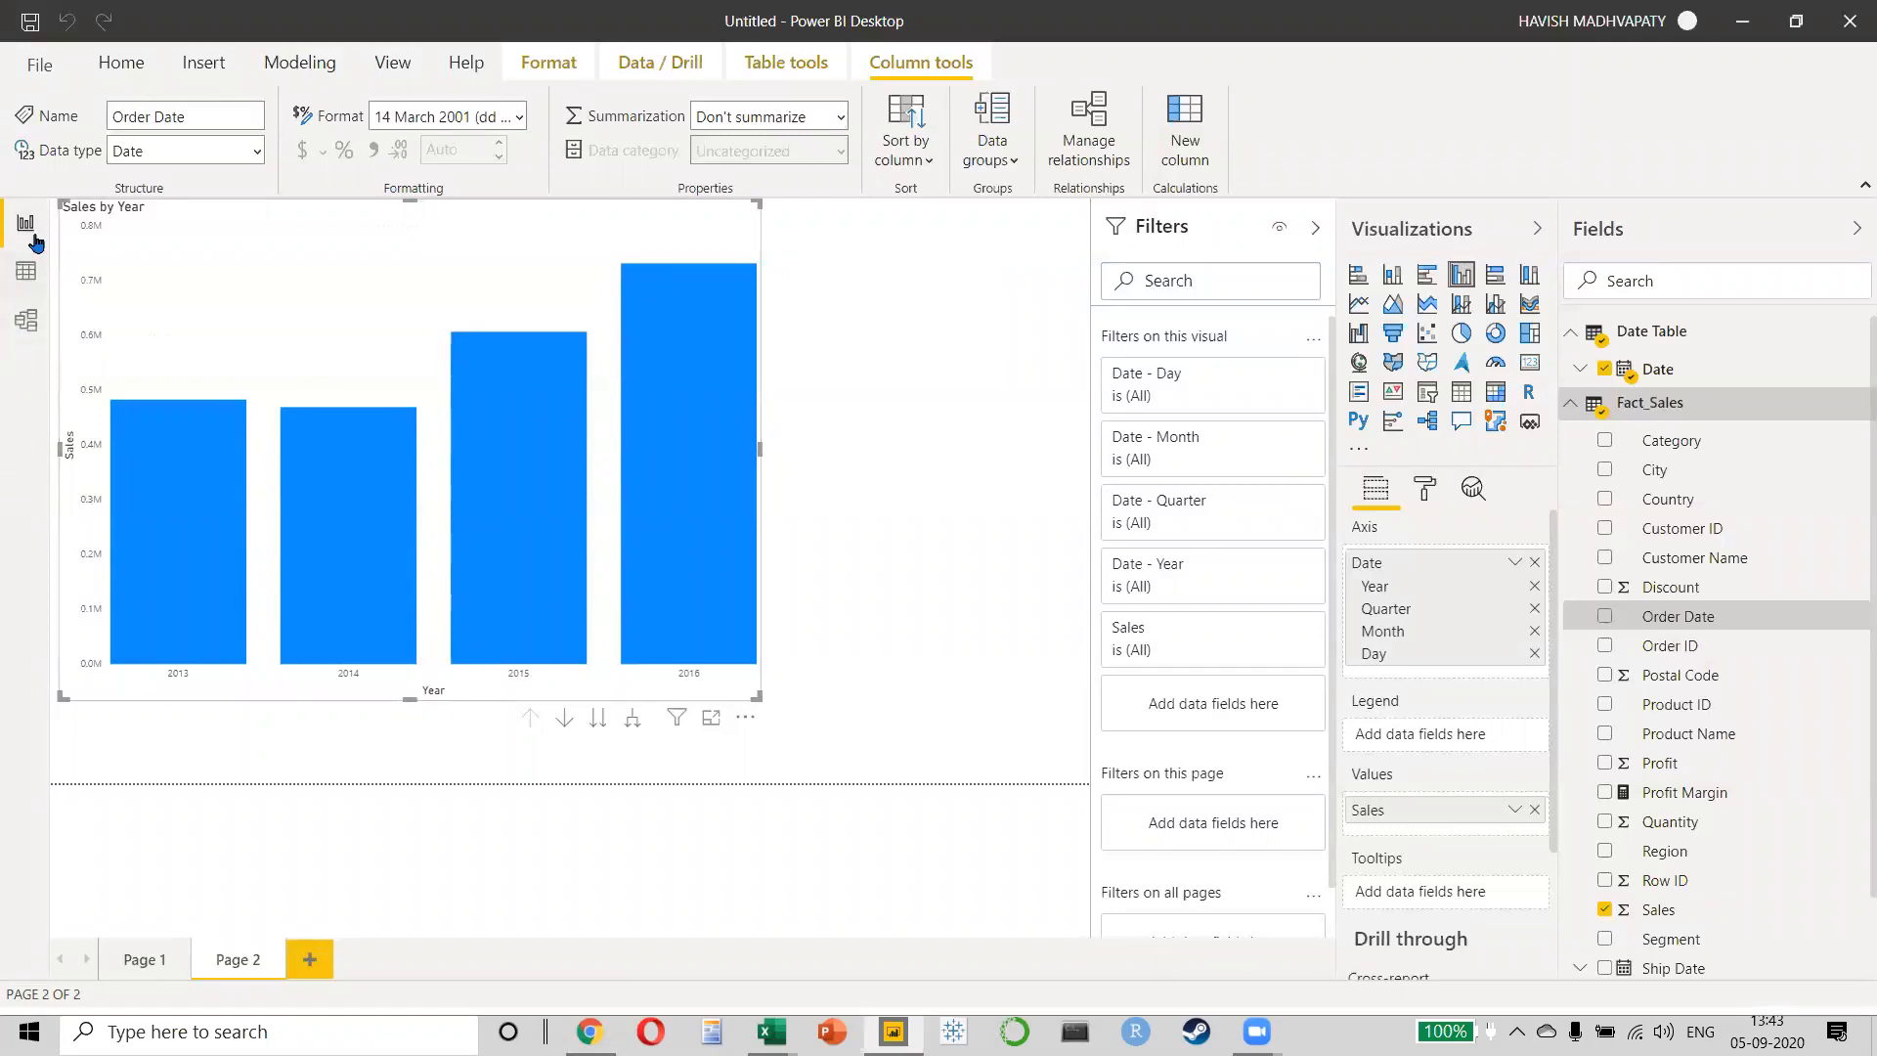
pyautogui.click(1685, 793)
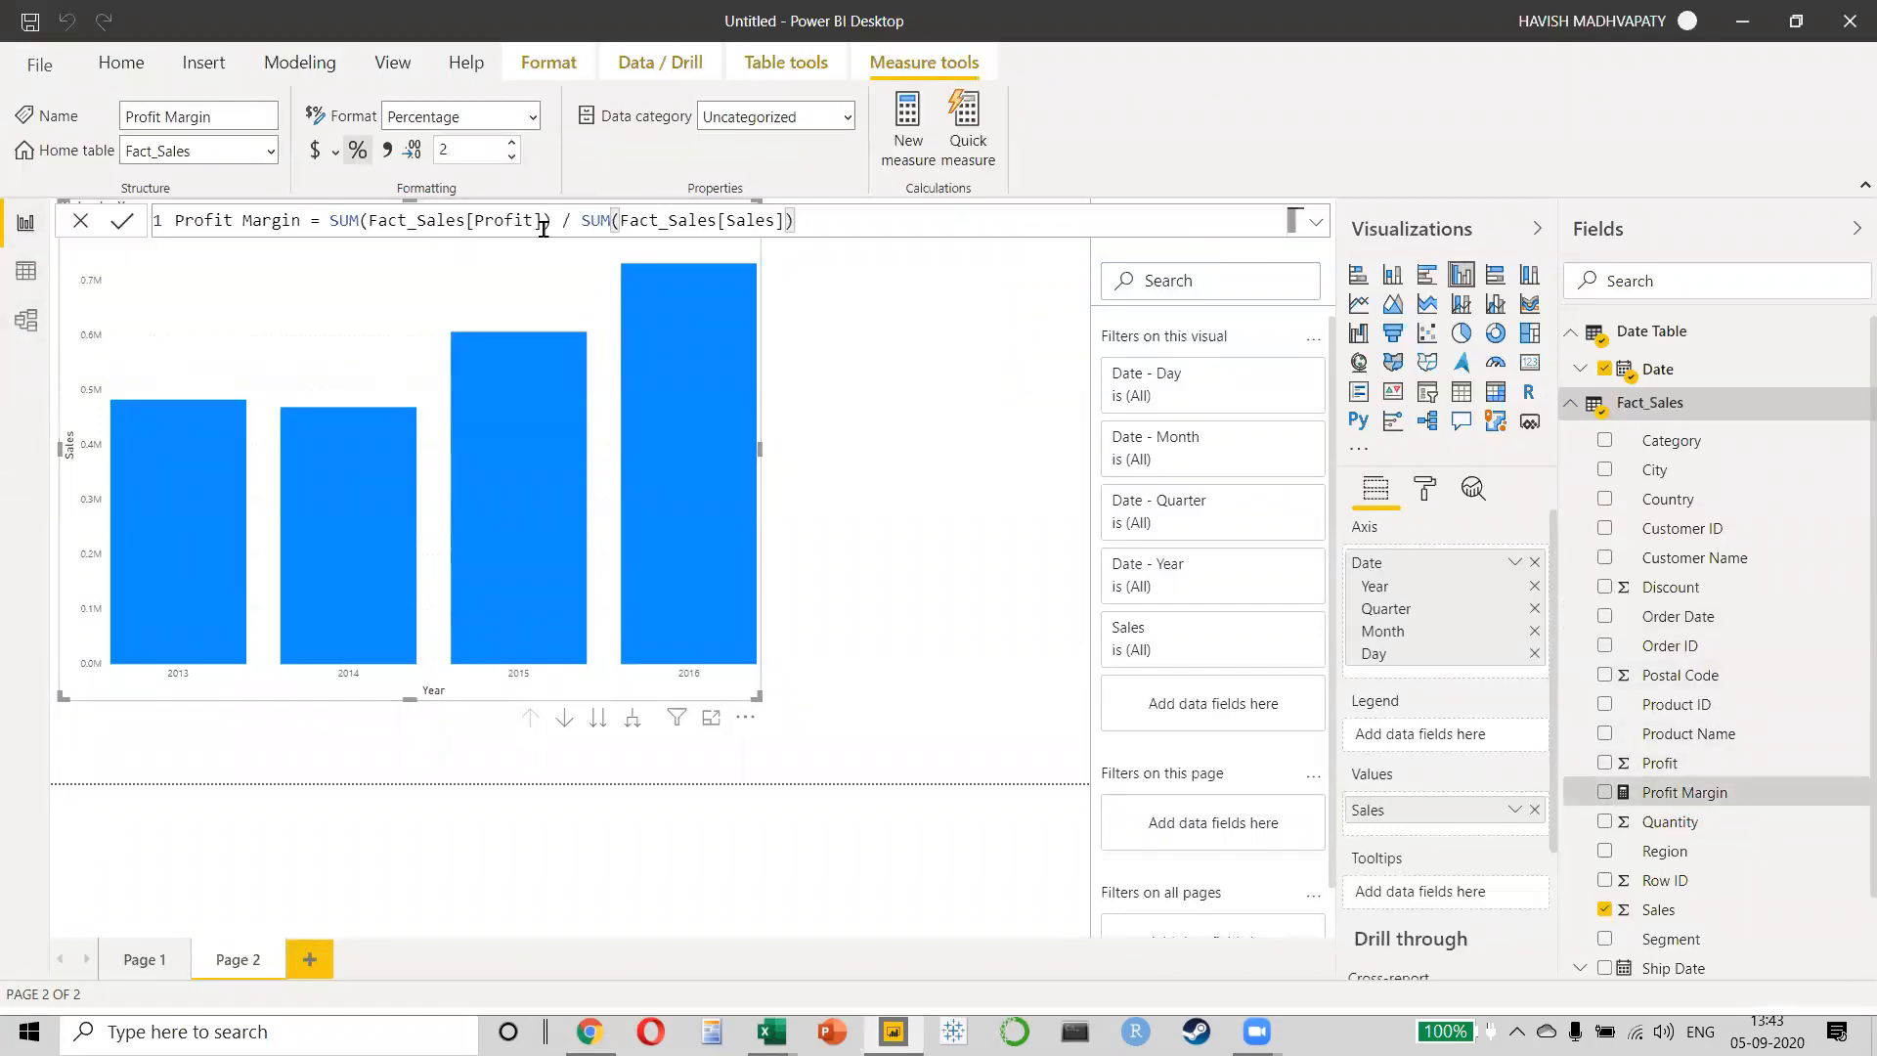
# - Review the Date Table's CALENDAR formula and its relationship to Fact_Sales in the model, and return to the Page 2 report
pyautogui.click(20, 281)
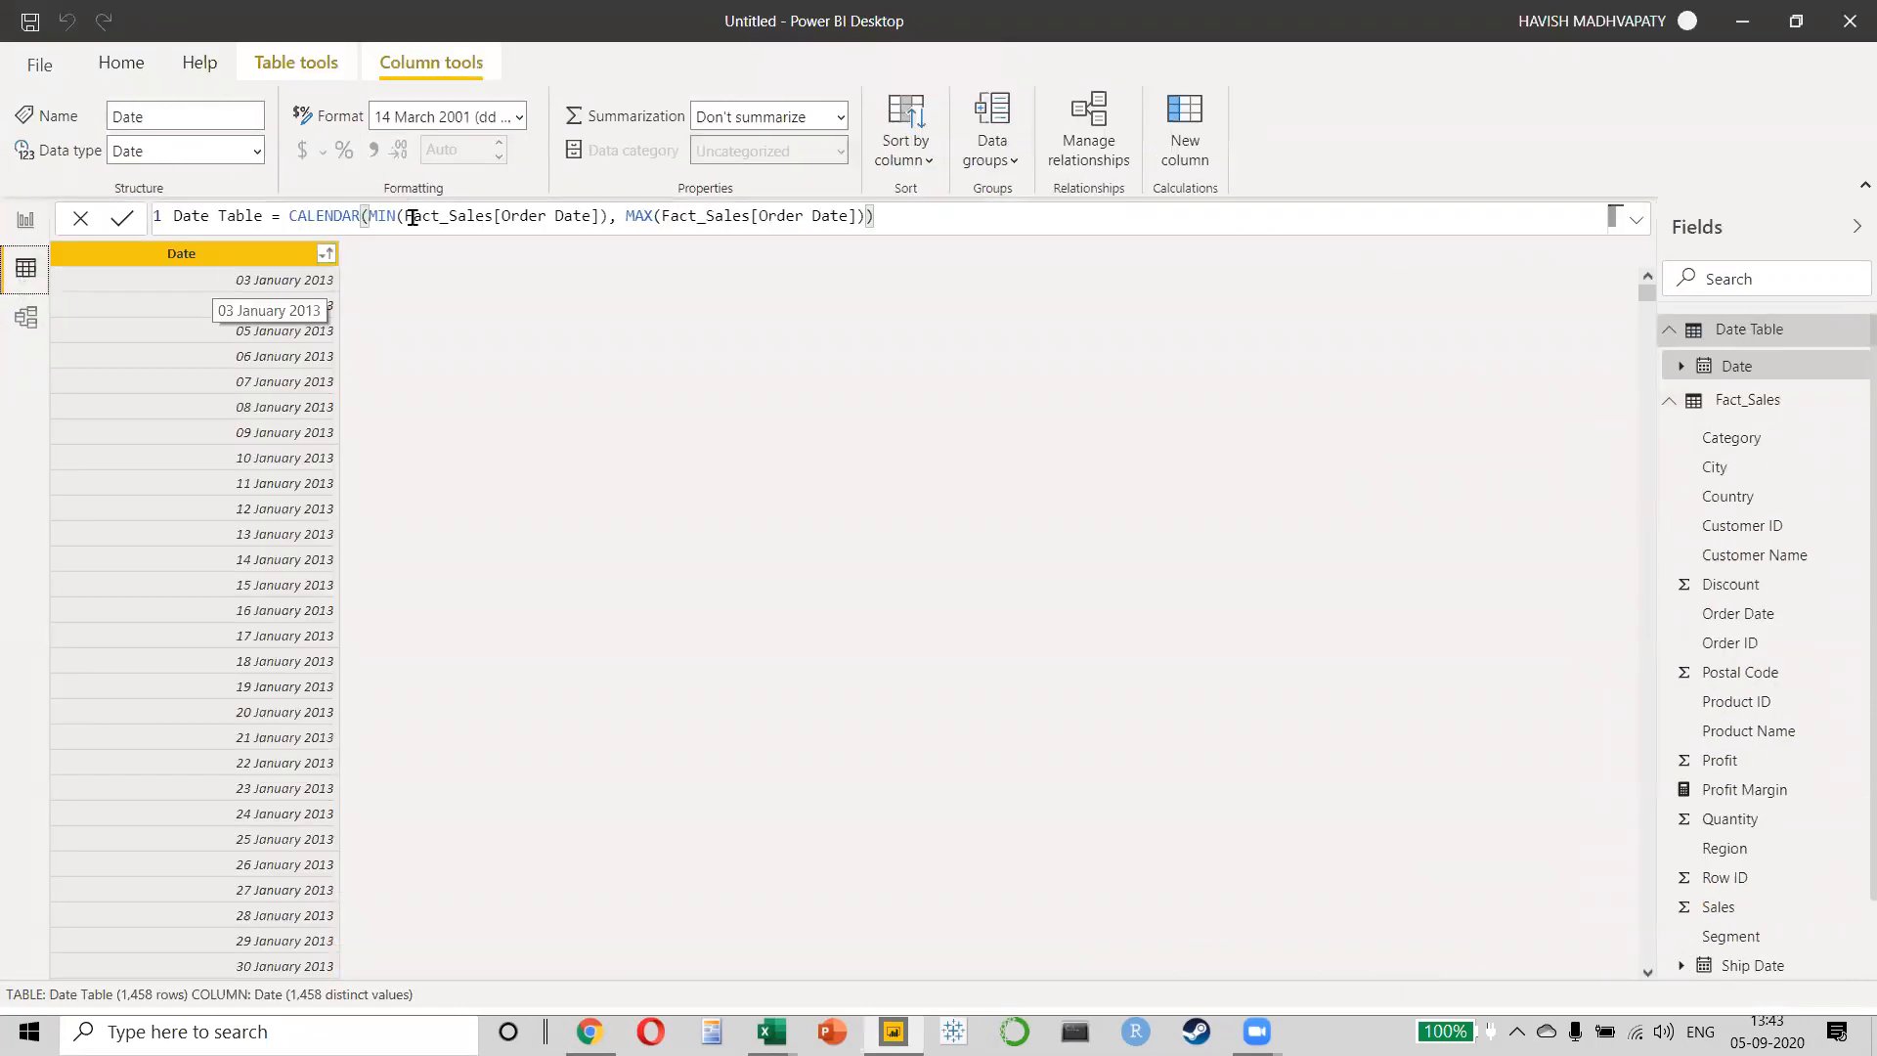
pyautogui.moveTo(288, 216); pyautogui.dragTo(334, 216)
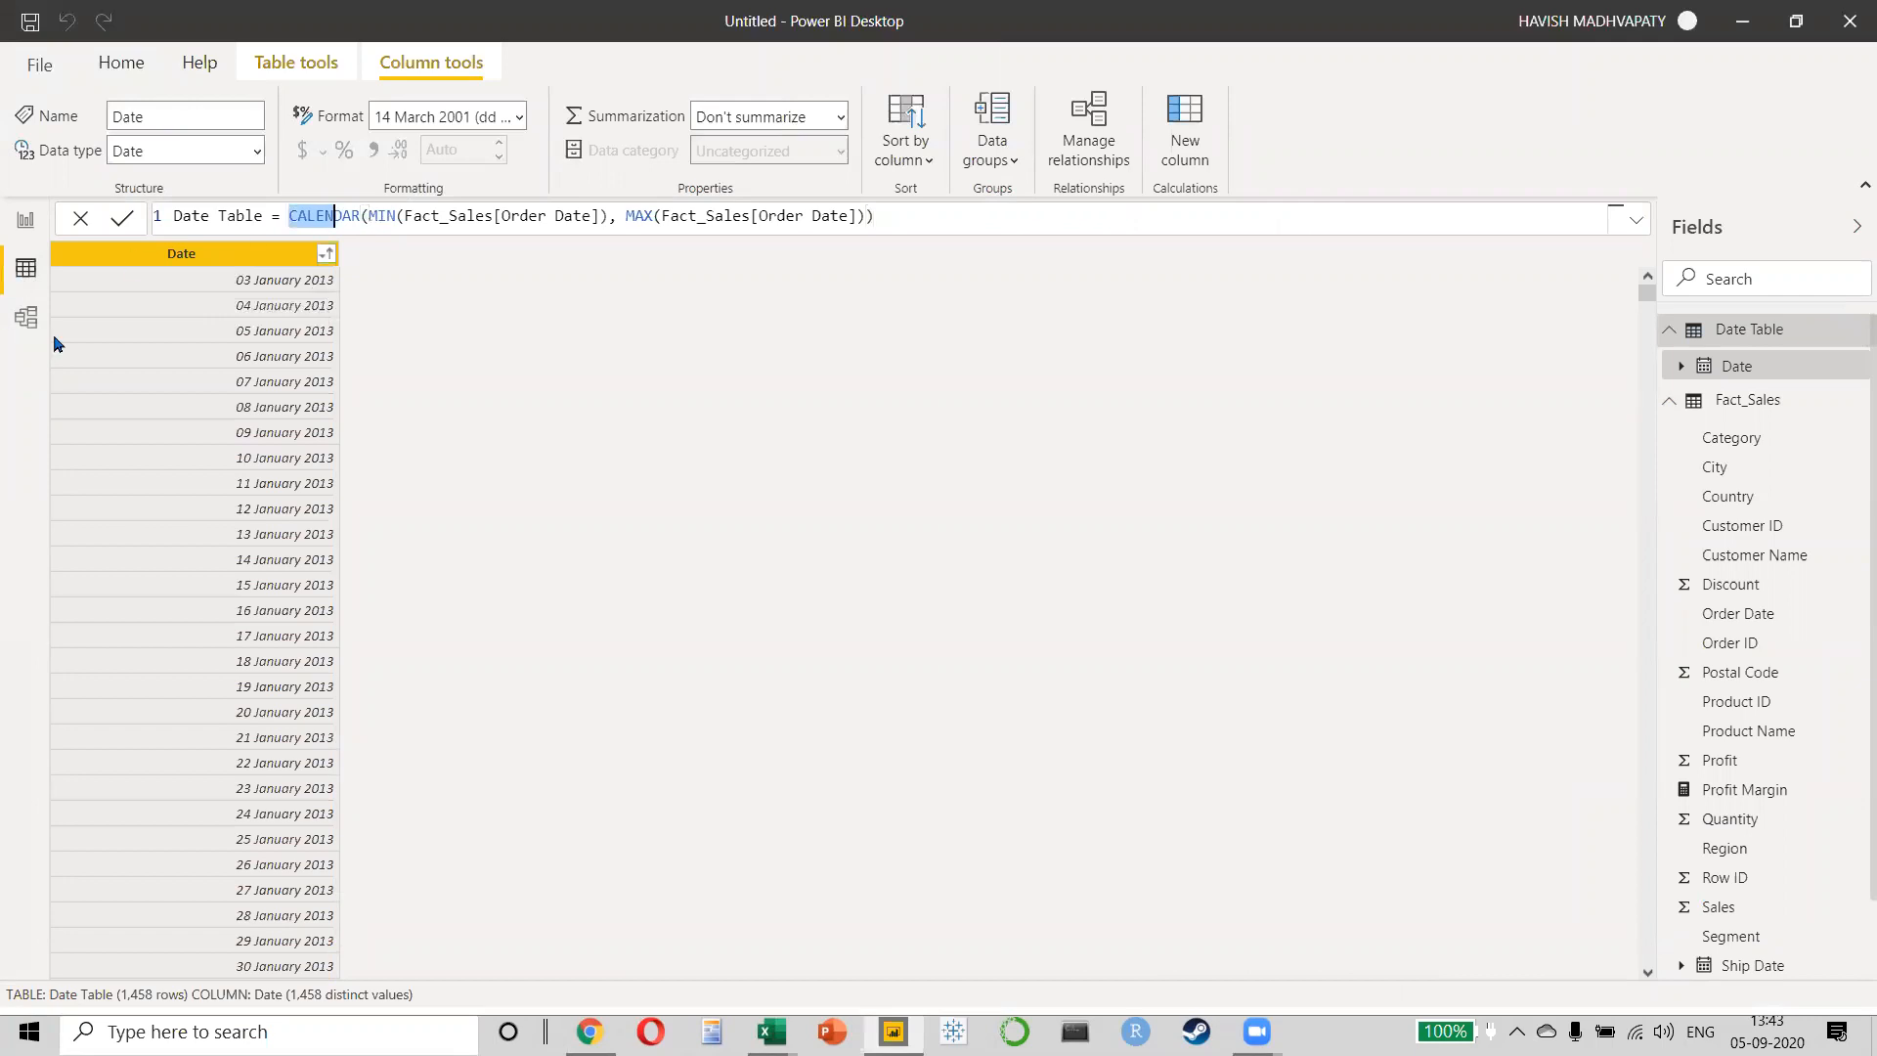
pyautogui.click(27, 317)
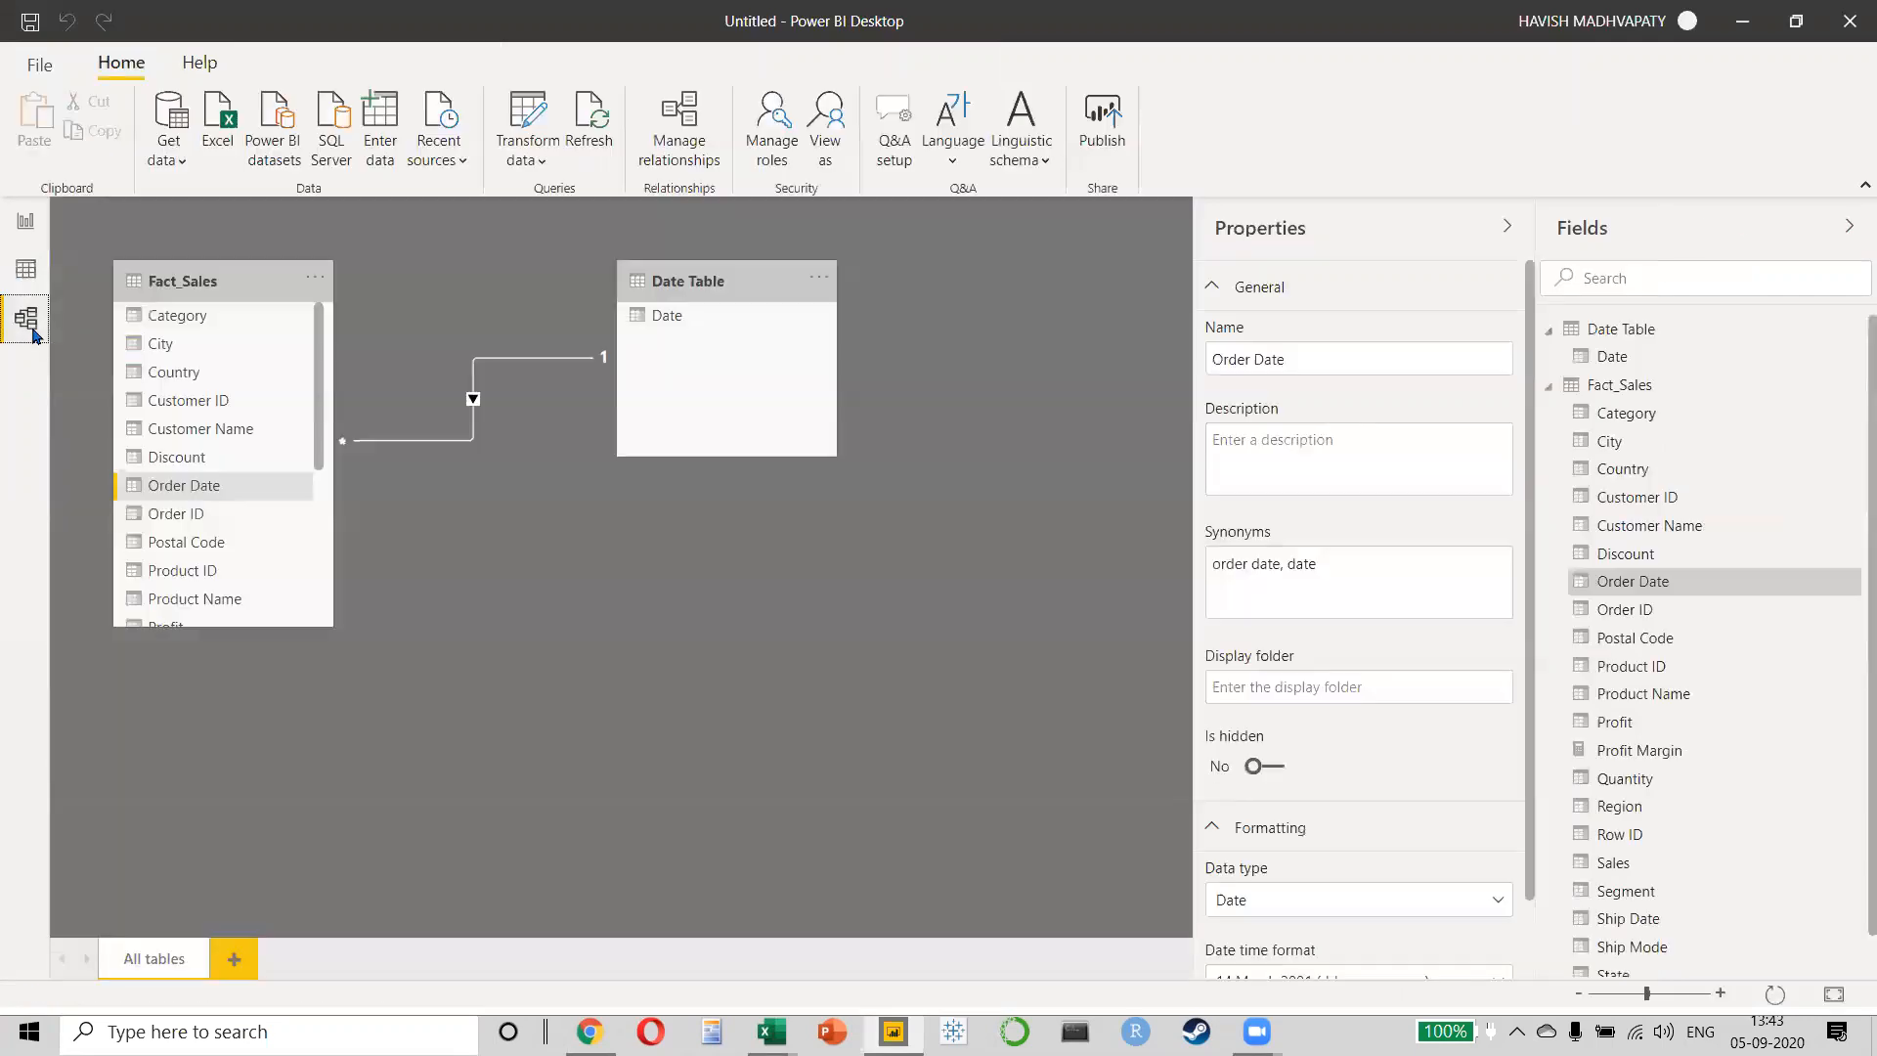
pyautogui.click(26, 221)
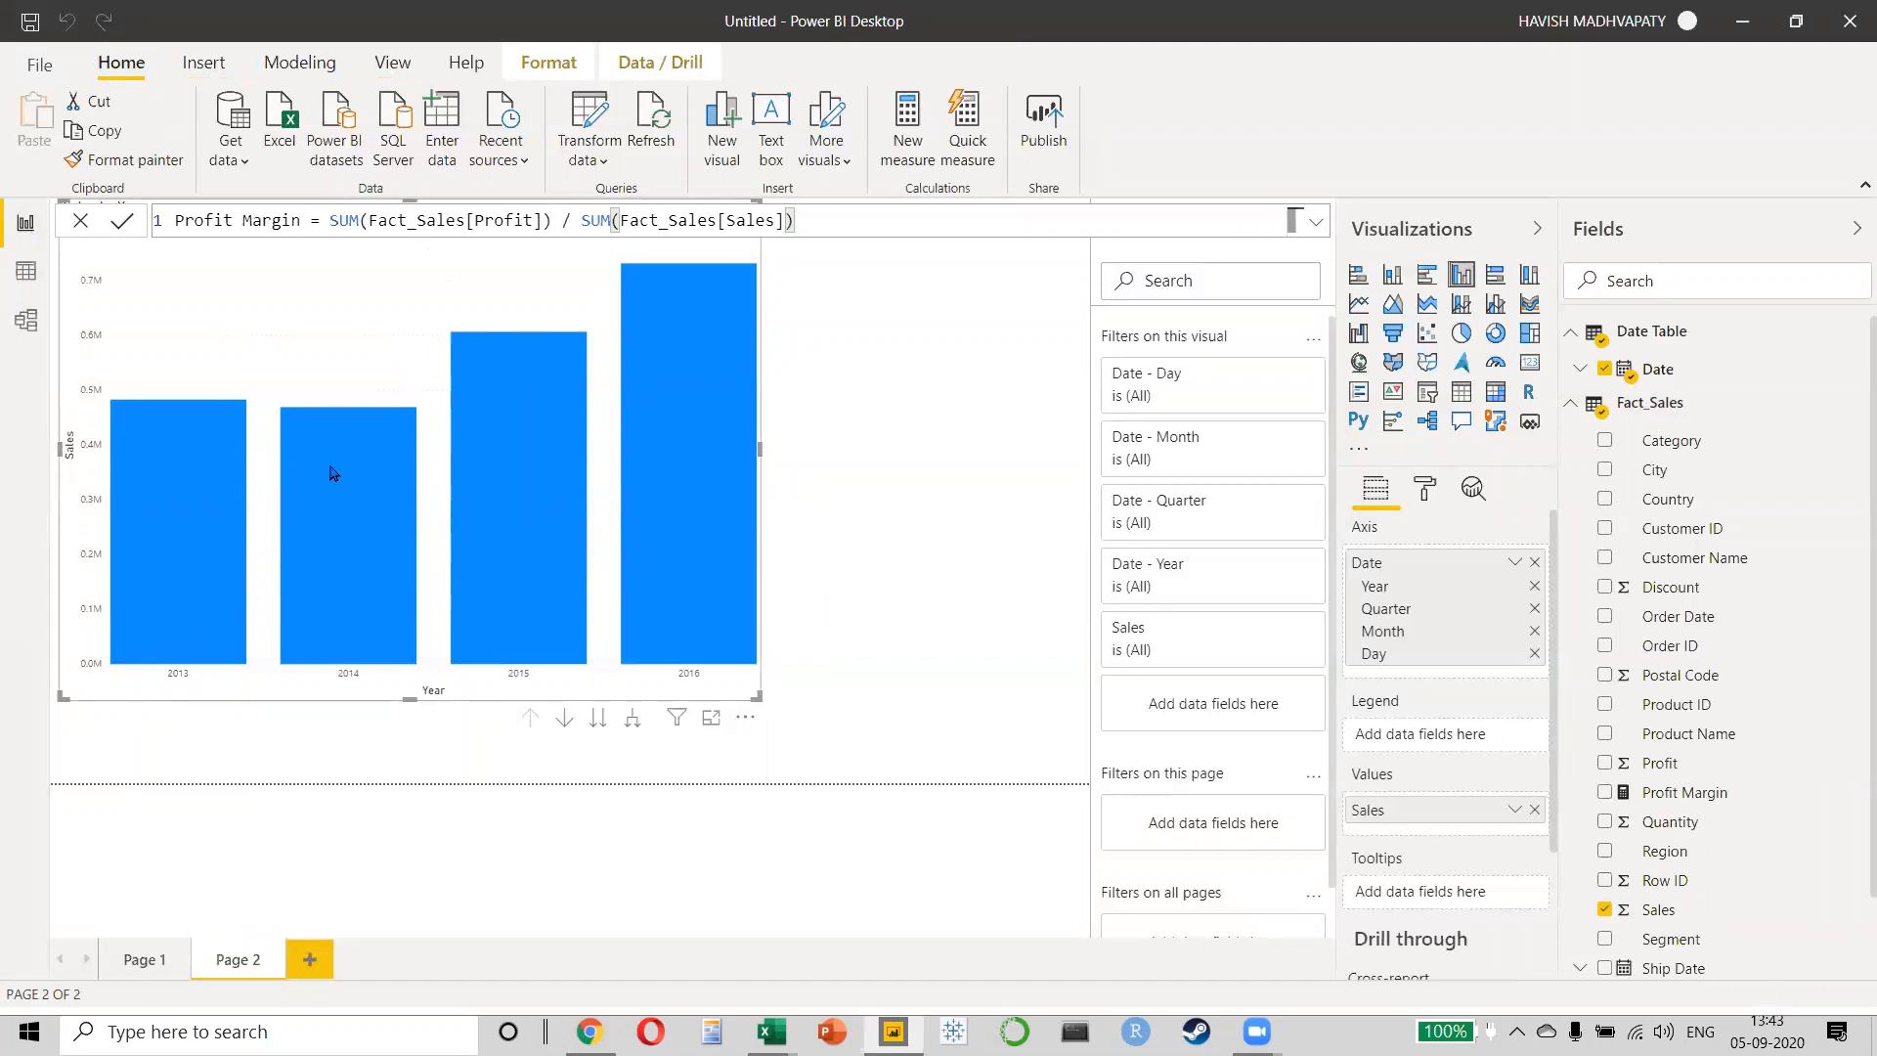
# - Turn on data labels for the Sales by Year column chart on Page 2
pyautogui.click(1424, 489)
pyautogui.click(1505, 754)
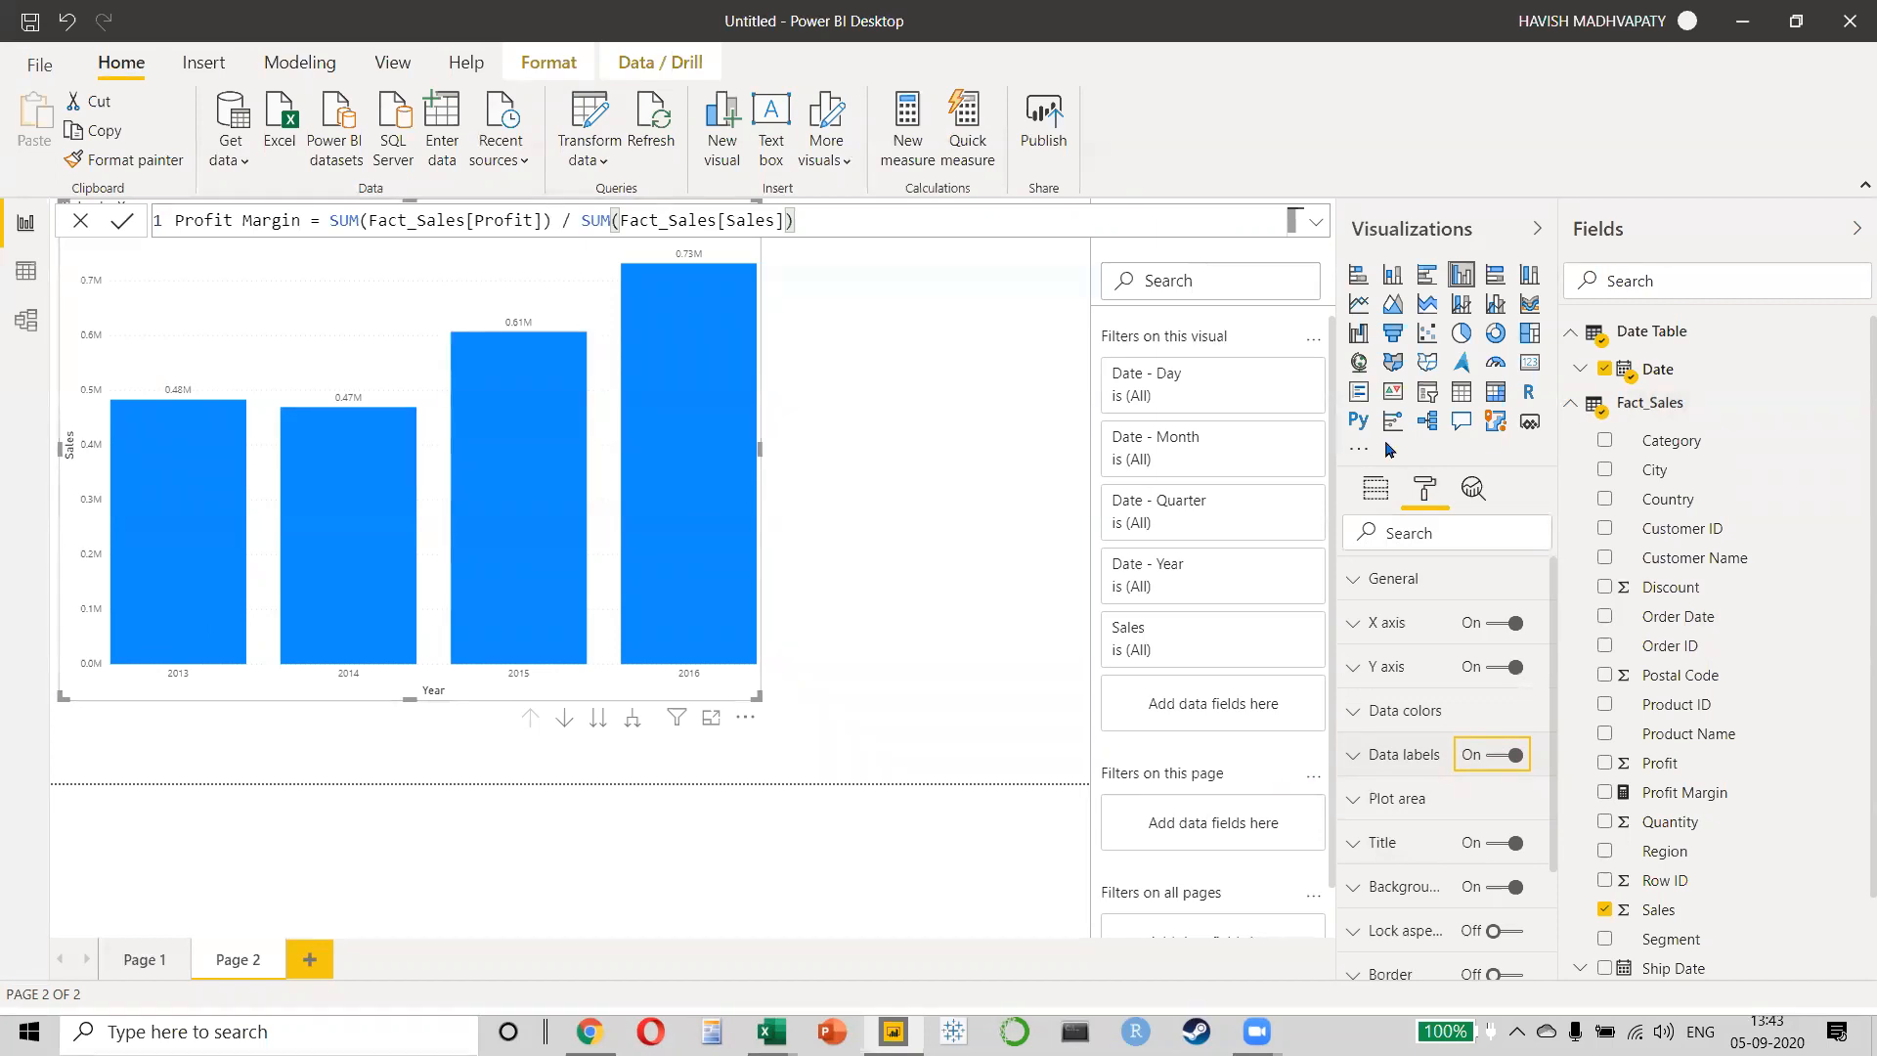
# - Delete the relationship between Fact_Sales and Date Table in the data model and check the effect on the Page 2 chart
pyautogui.click(25, 319)
pyautogui.rightClick(478, 371)
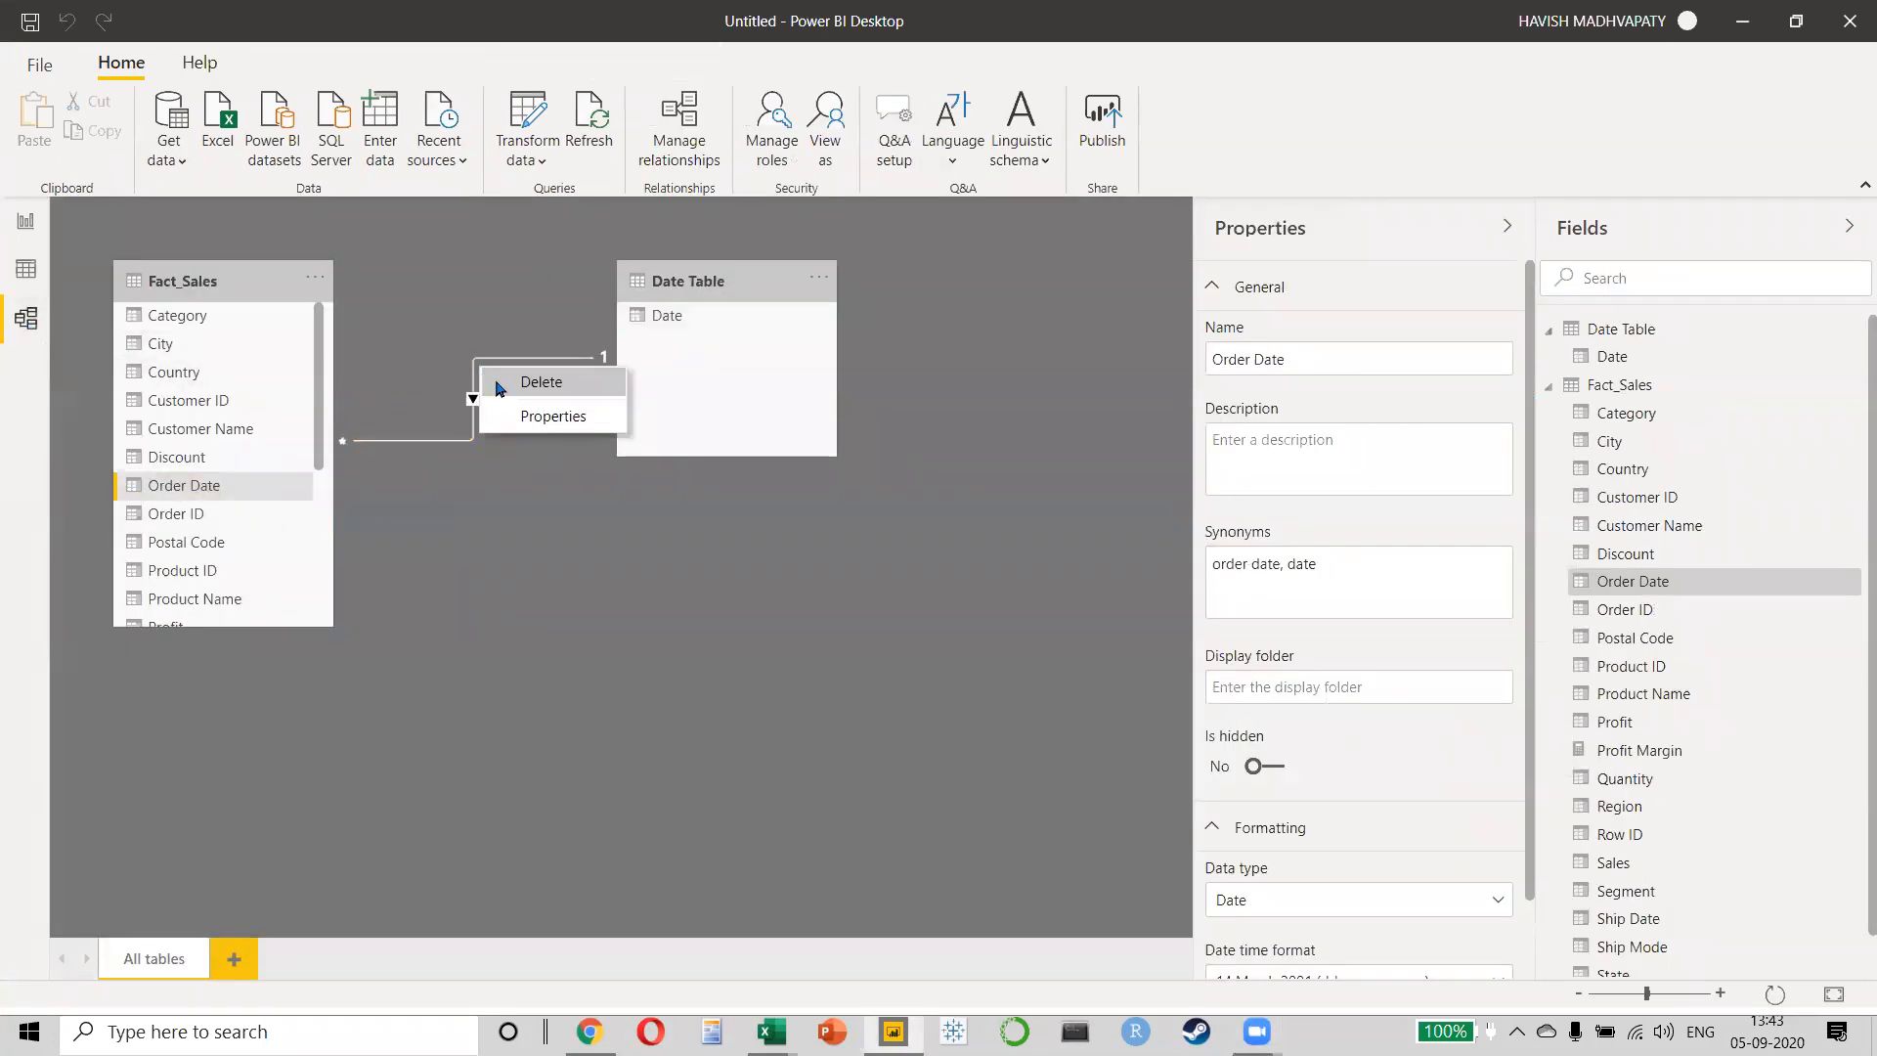
pyautogui.click(500, 382)
pyautogui.click(1047, 549)
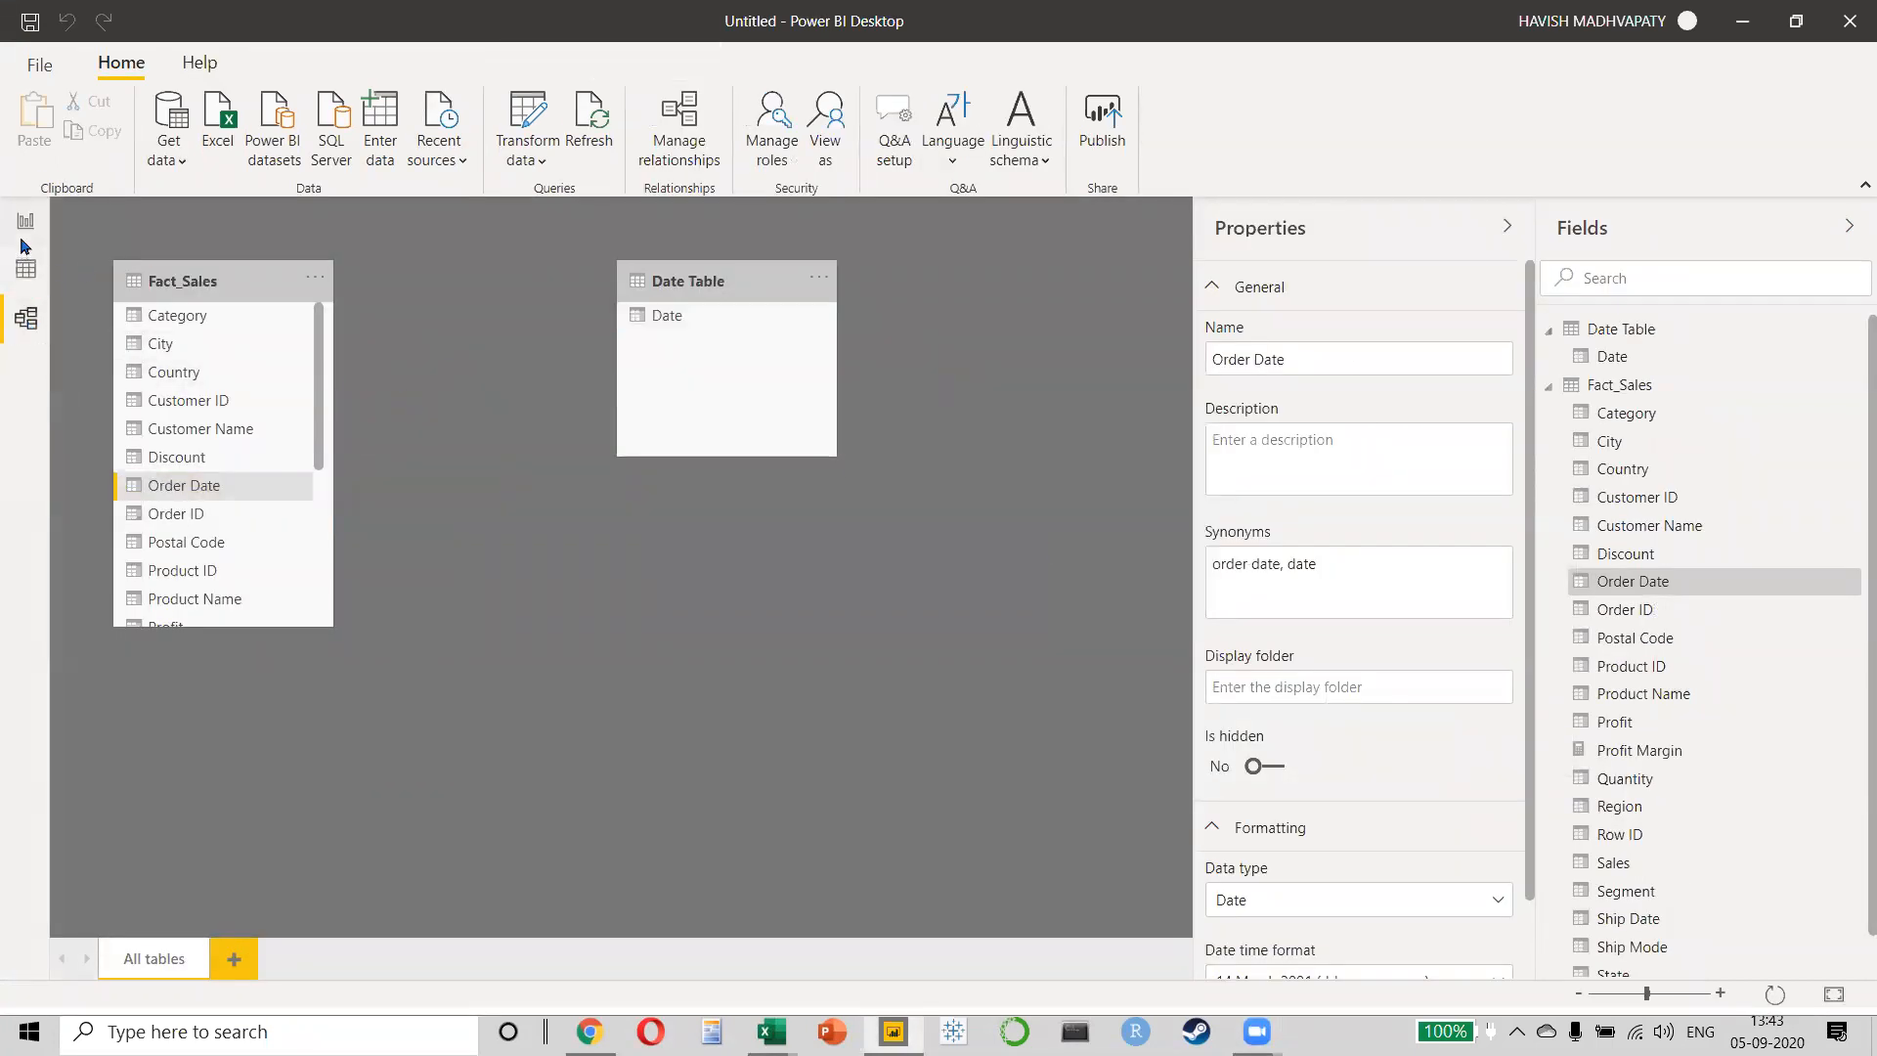
pyautogui.click(25, 222)
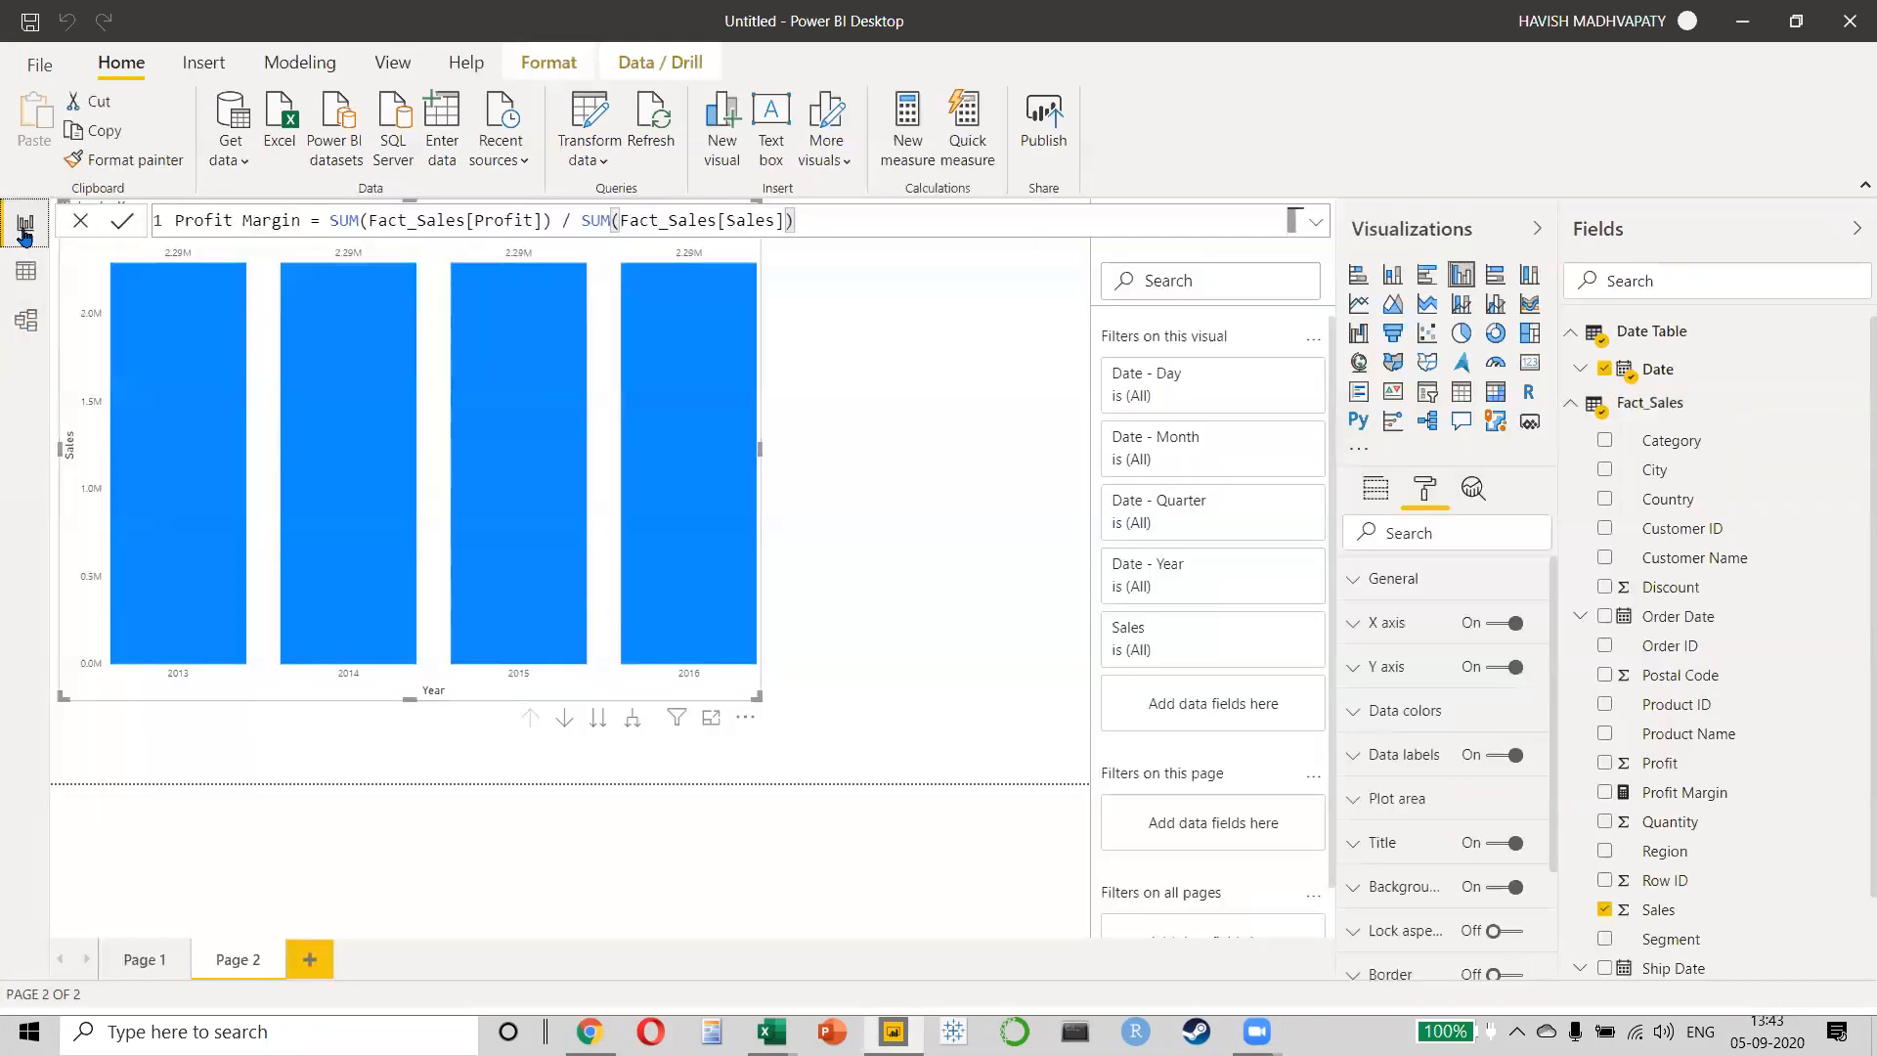
# - Recreate the relationship between Date in Date Table and Order Date in Fact_Sales, and return to the report
pyautogui.click(26, 320)
pyautogui.moveTo(681, 326); pyautogui.dragTo(184, 500)
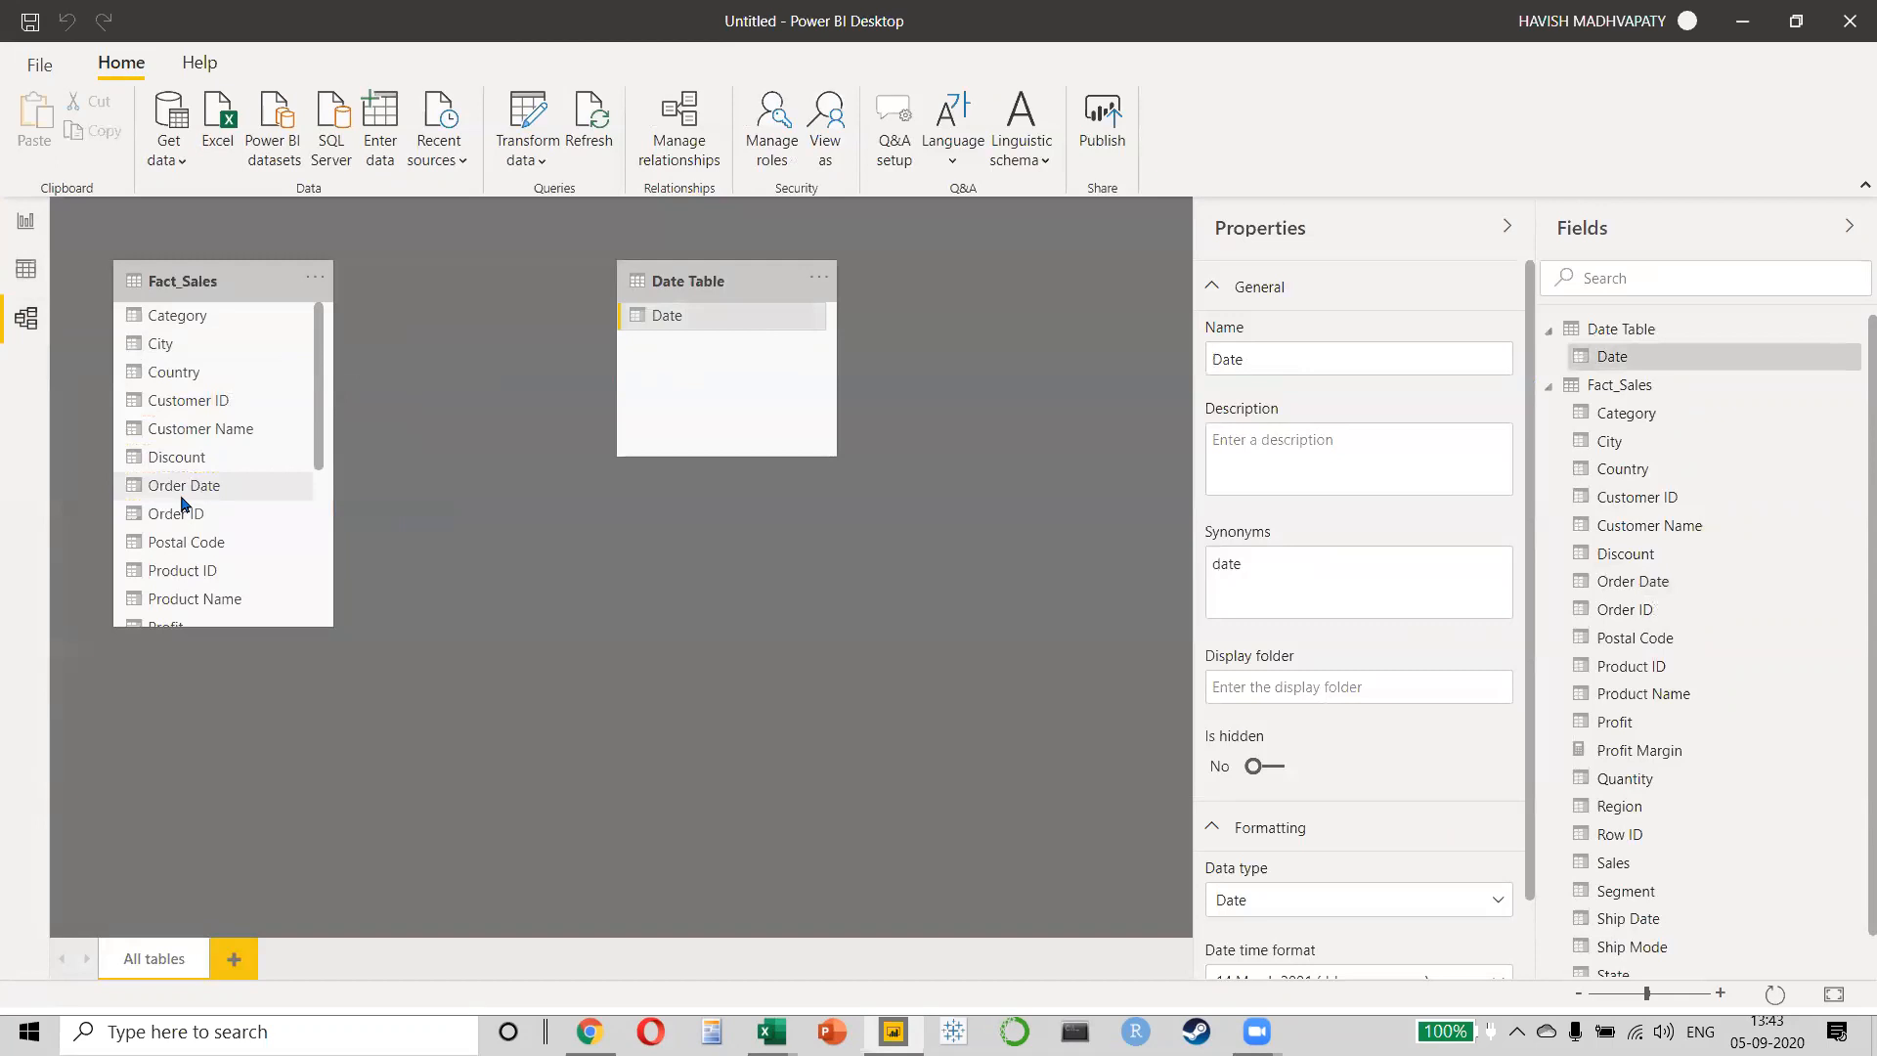
pyautogui.click(25, 226)
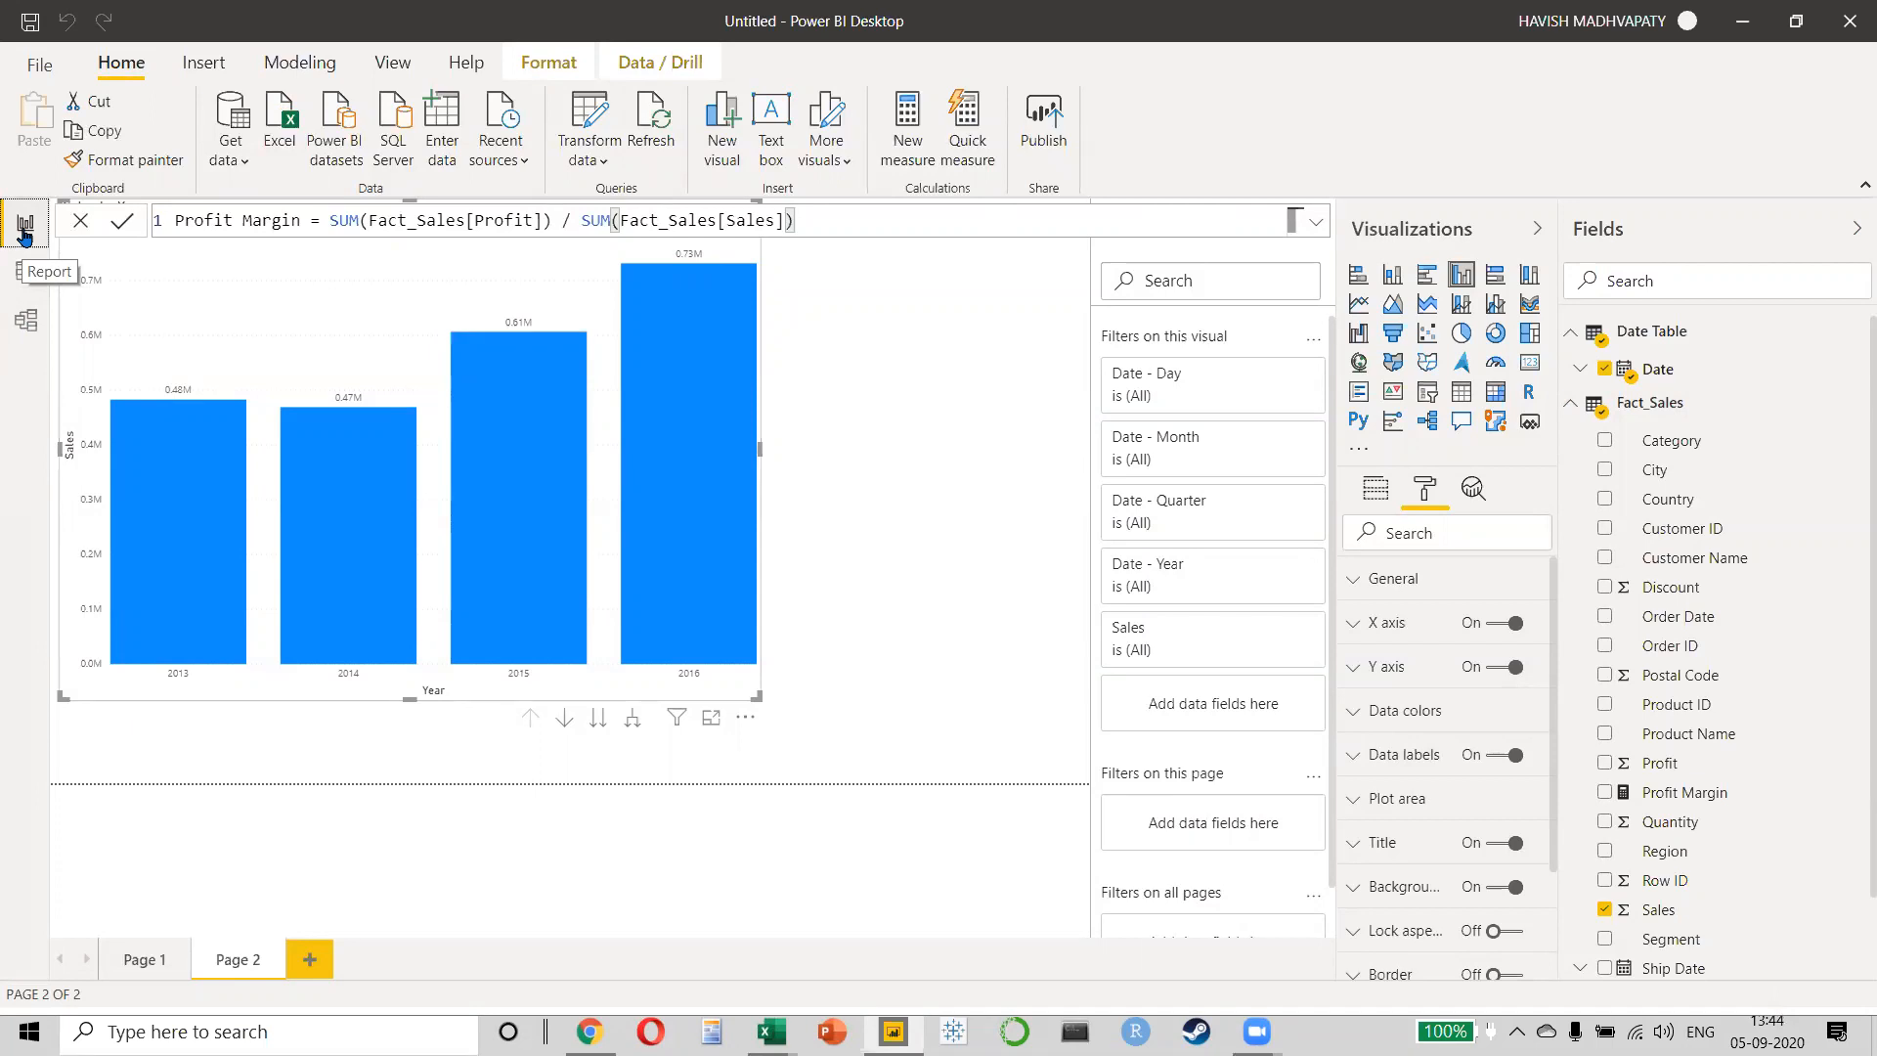
# - Add a new blank page to the report
pyautogui.click(309, 959)
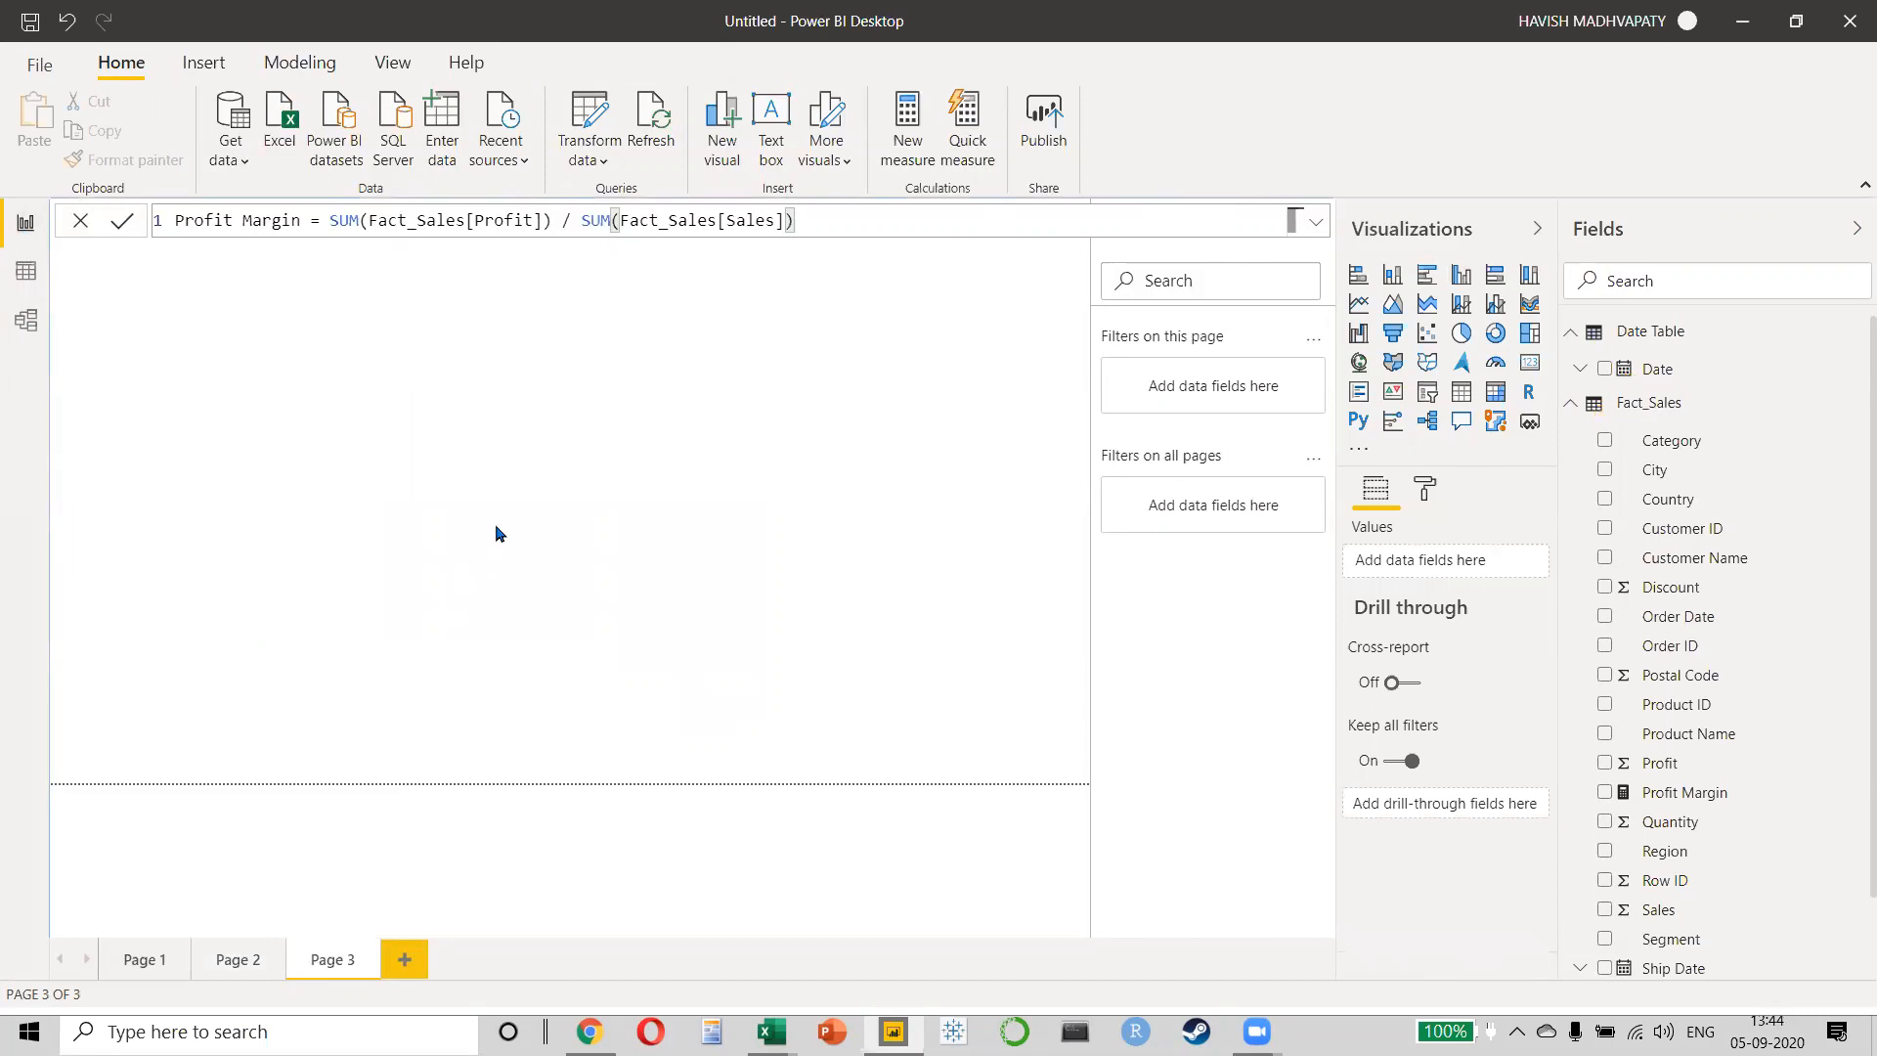
# - Switch to the SuperStore workbook in Excel and examine the 2014 new-customer sales formula in cell G5 of Sheet2
pyautogui.hotkey('alt', 'Tab')
pyautogui.hotkey('alt', 'Tab')
pyautogui.hotkey('alt', 'Tab')
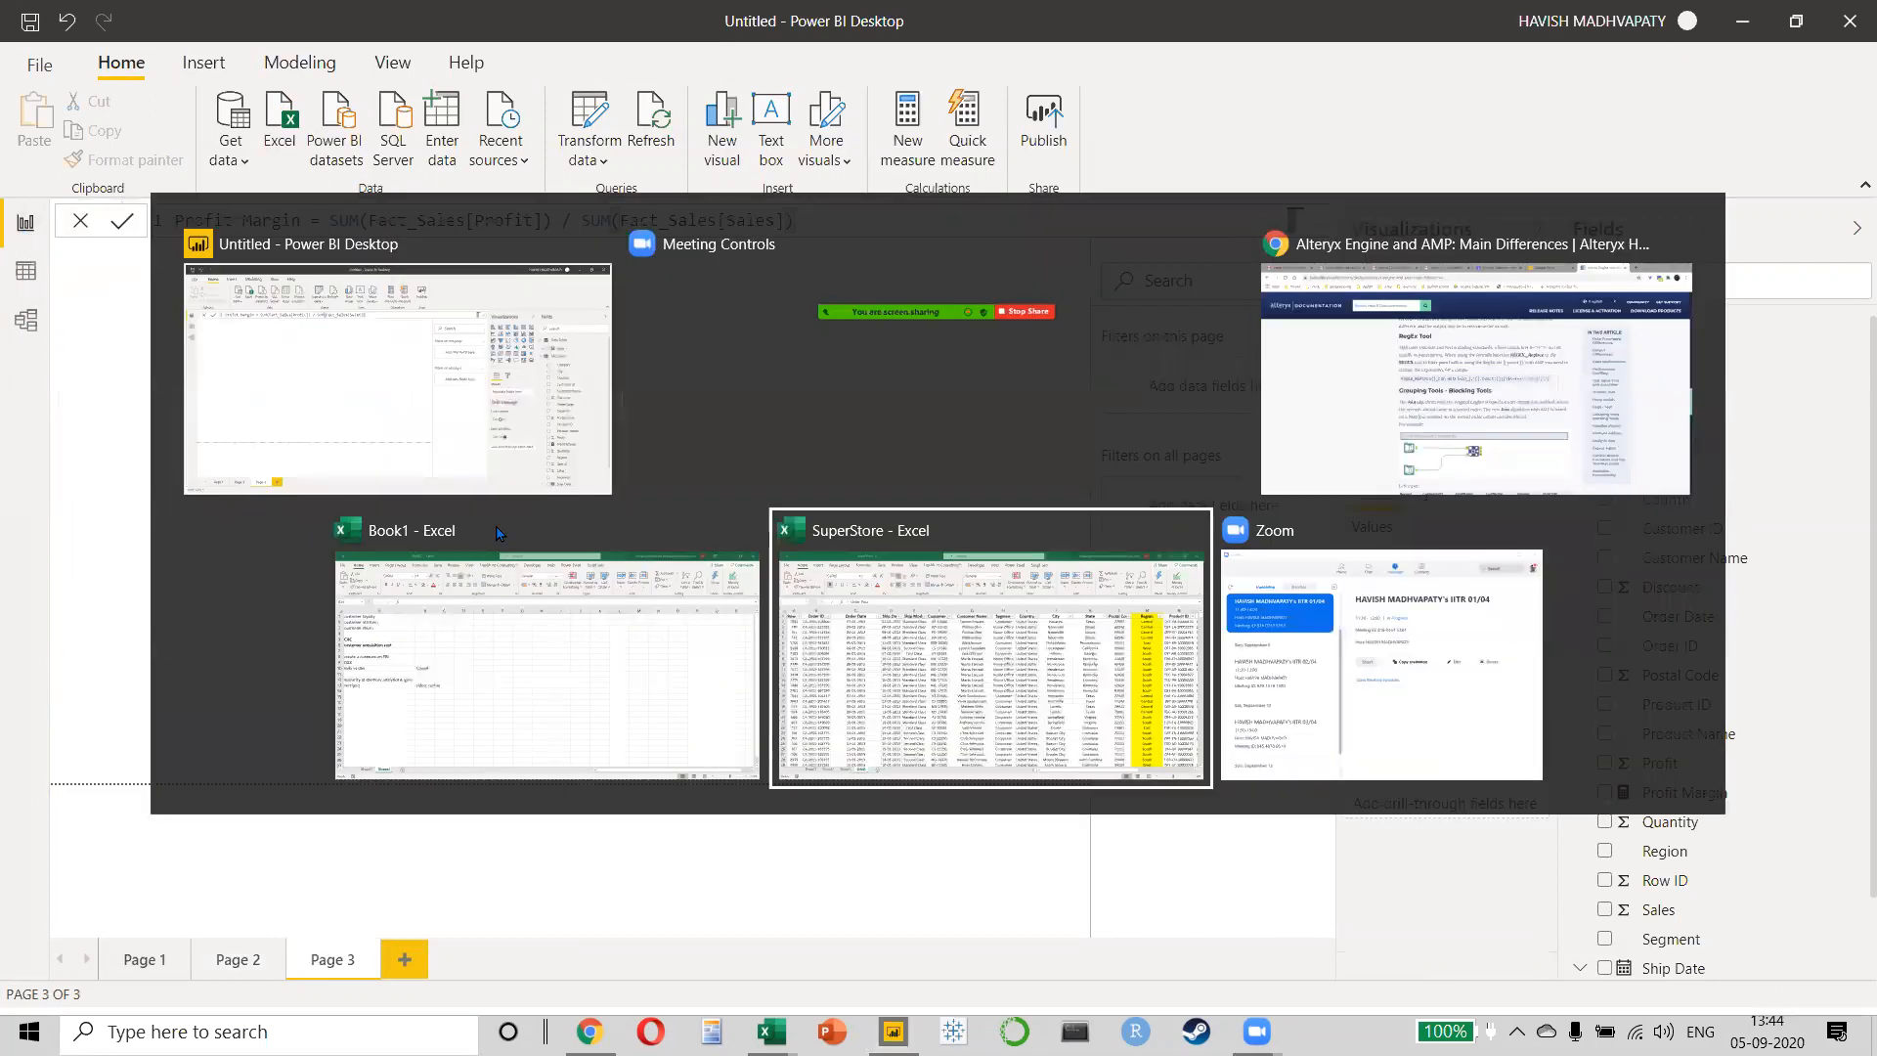
pyautogui.hotkey('ctrl', 'Home')
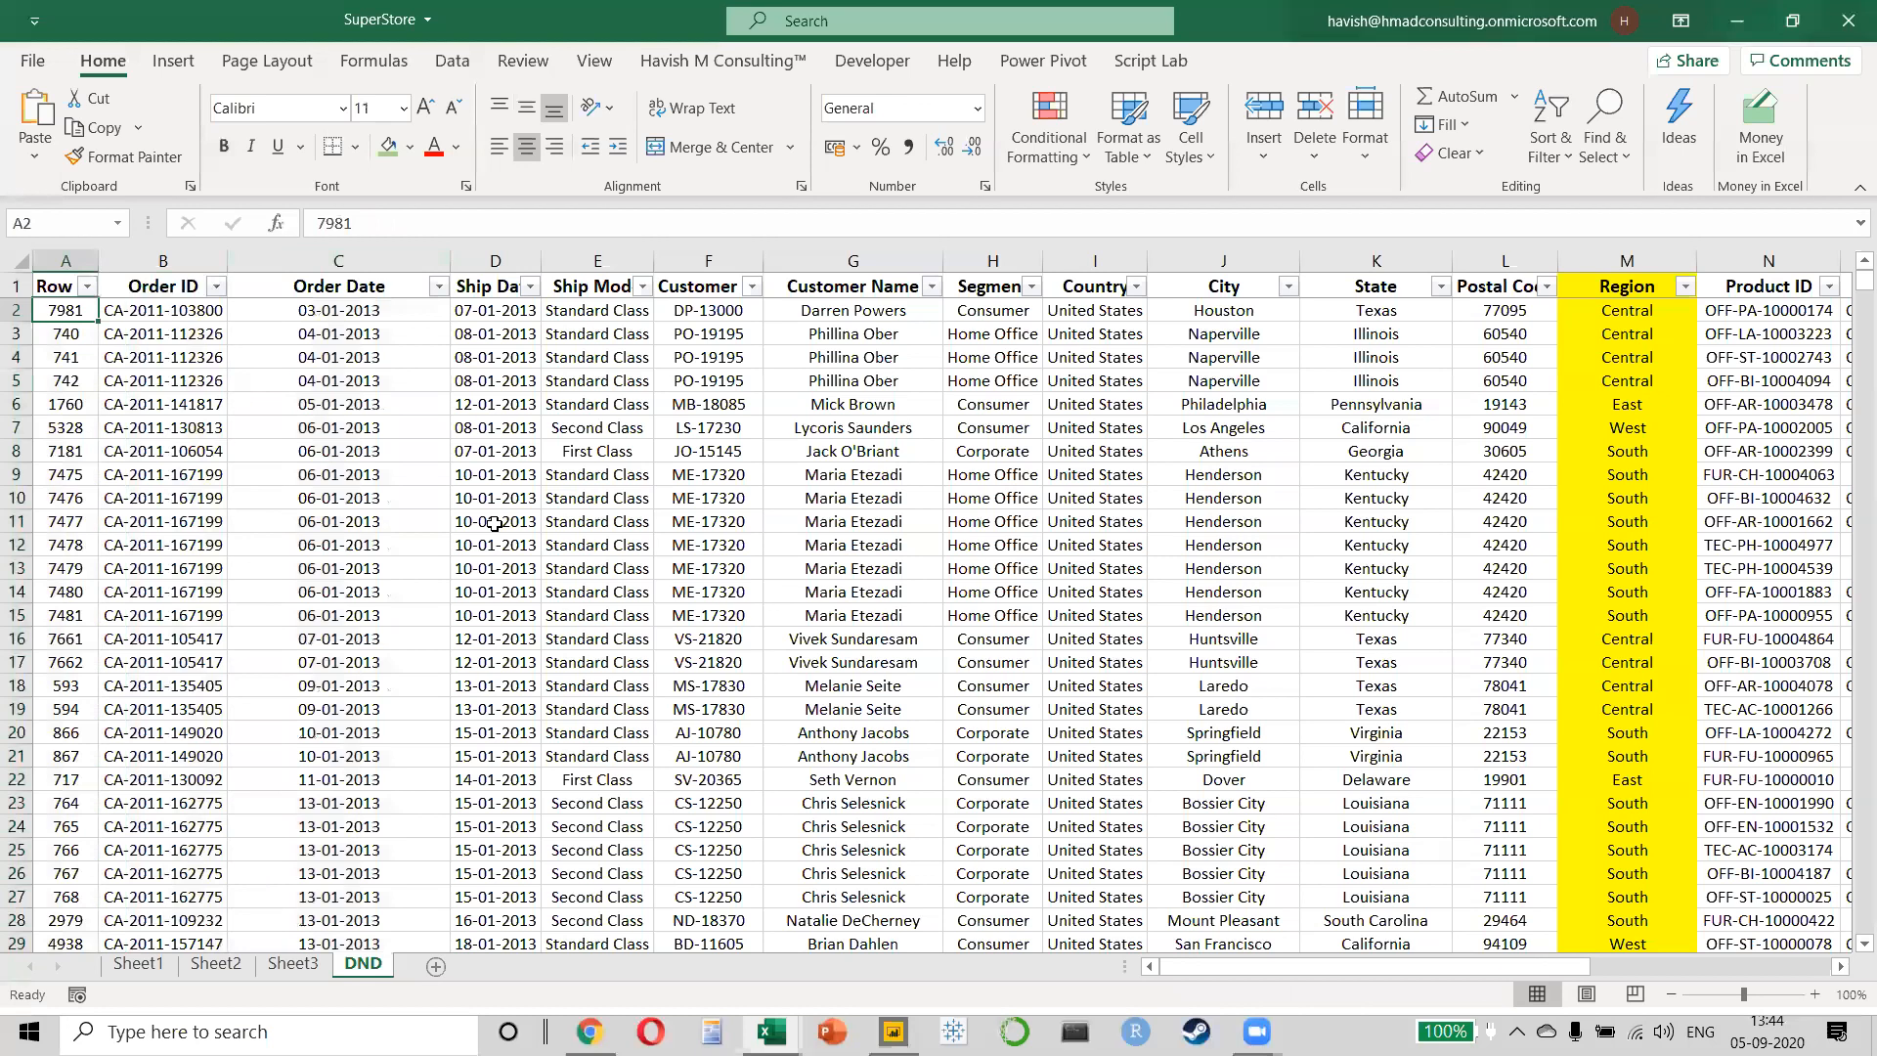
pyautogui.hotkey('ctrl', 'pageup')
pyautogui.hotkey('ctrl', 'pageup')
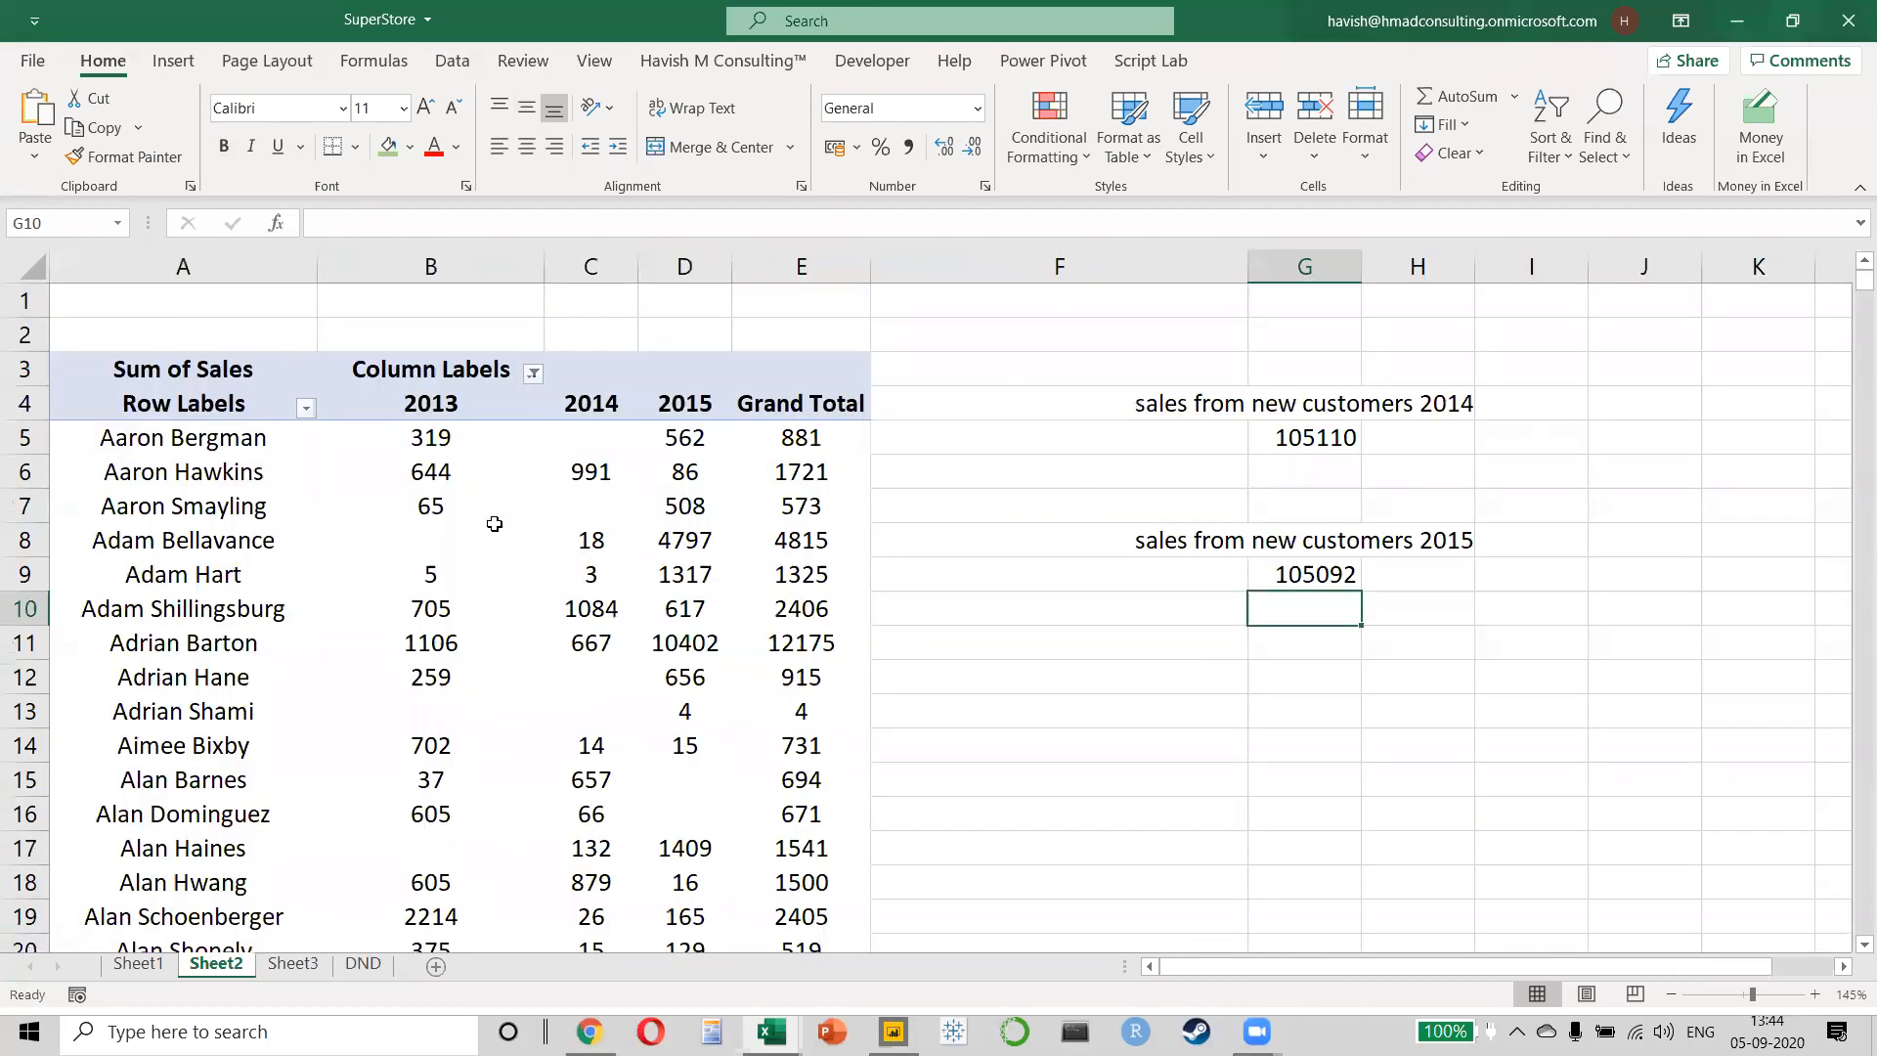
pyautogui.click(1255, 443)
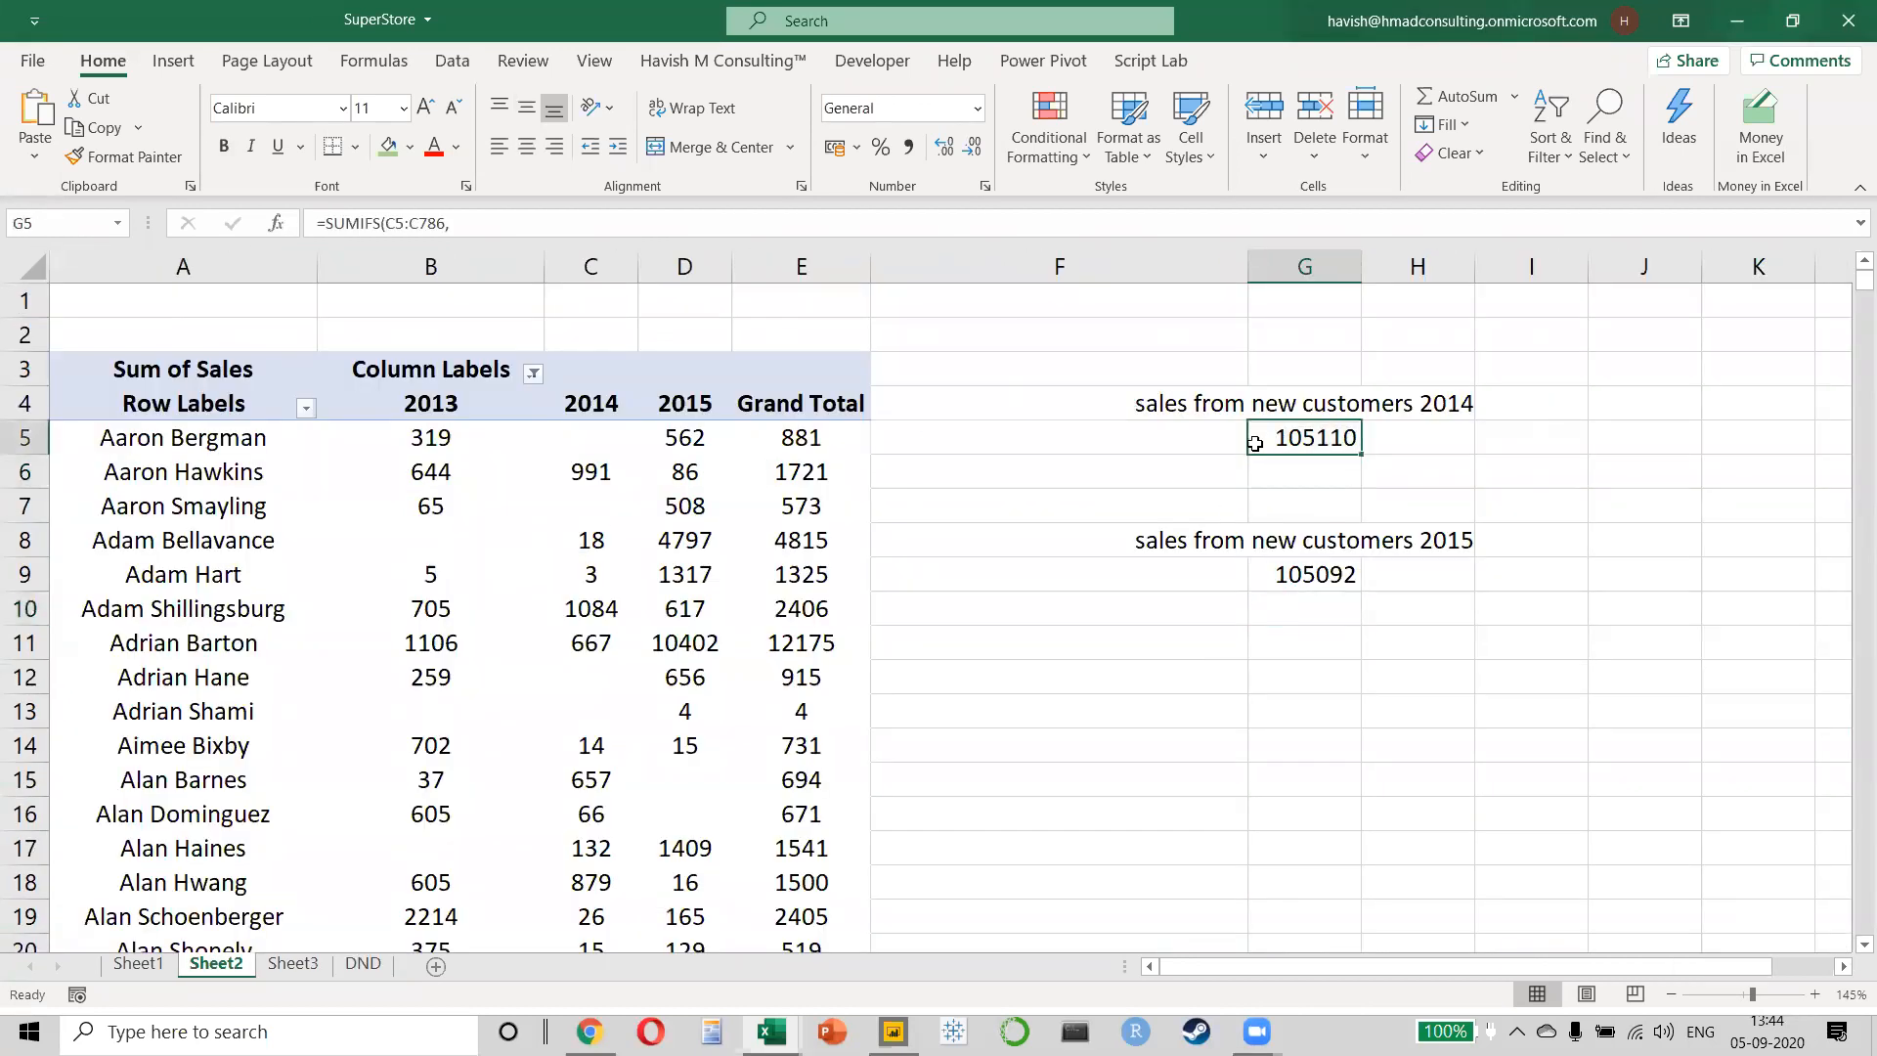
# - Switch back to Power BI Desktop and create a column chart of Sales by Date on Page 3
pyautogui.hotkey('alt', 'Tab')
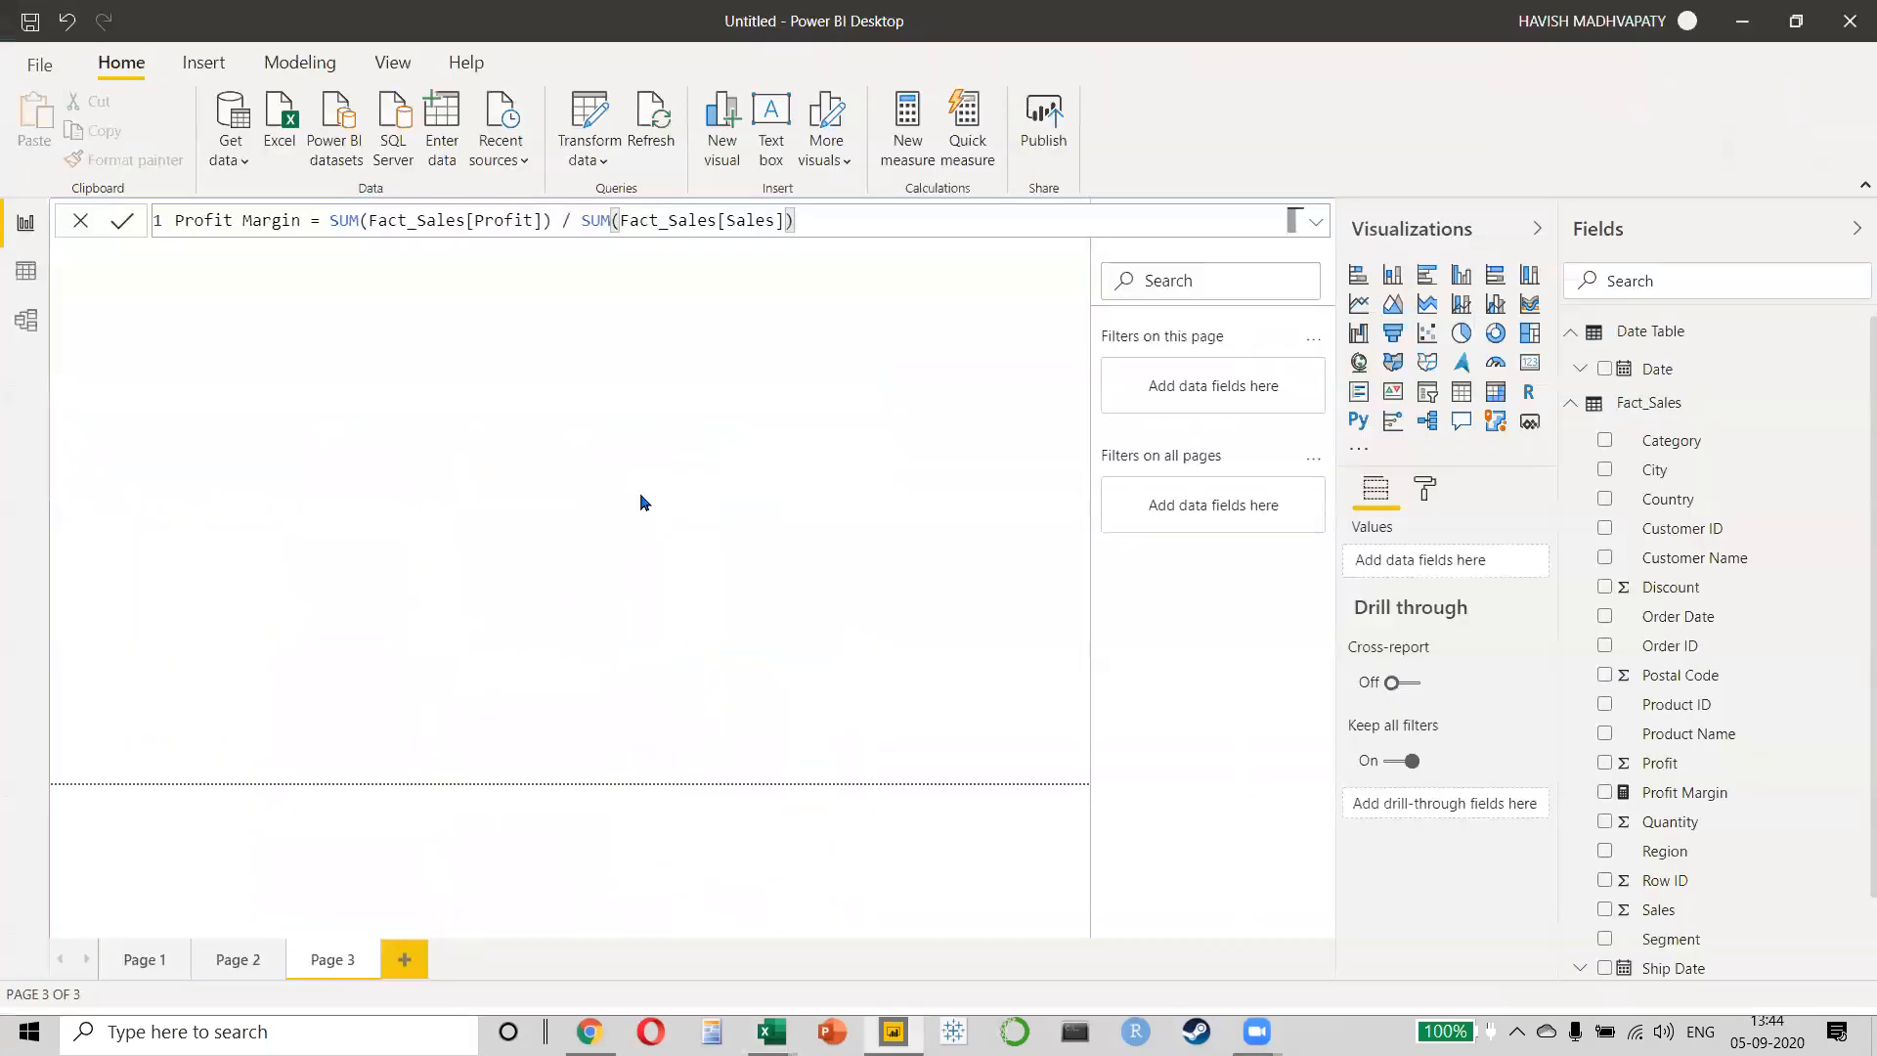
pyautogui.click(1605, 370)
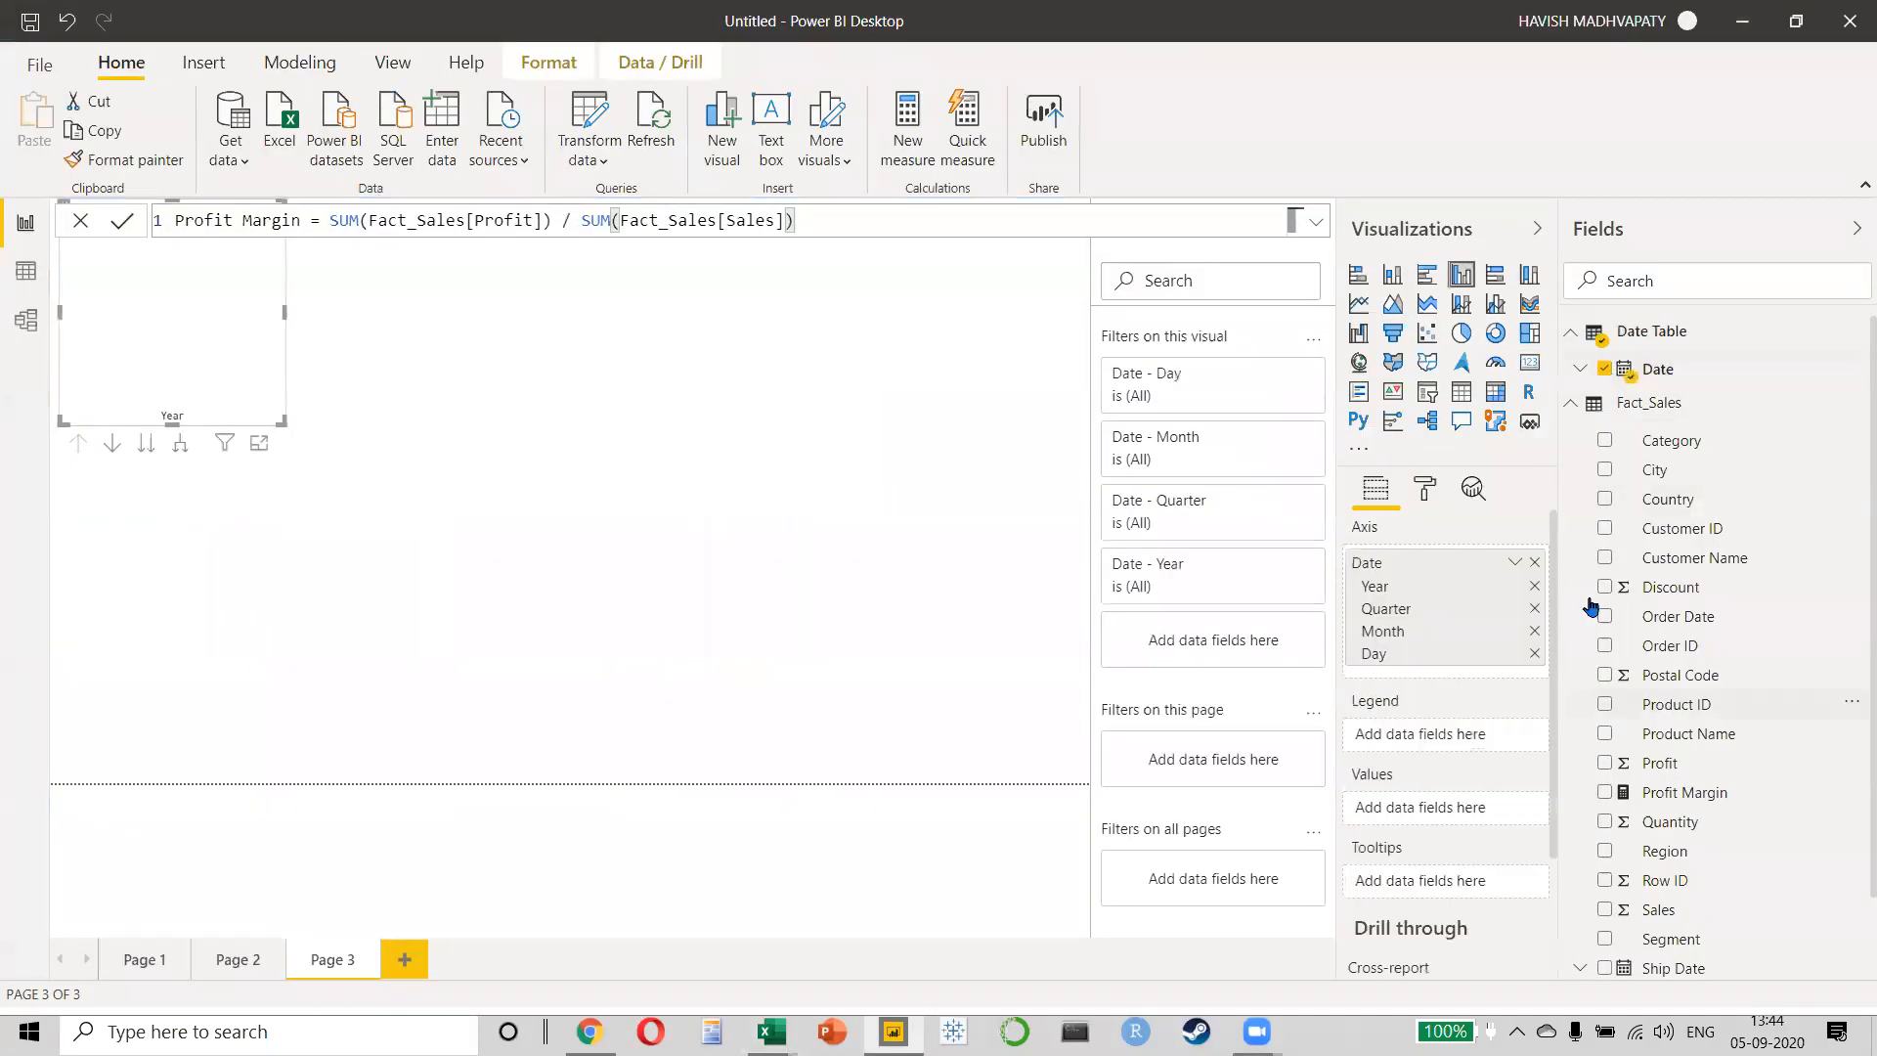
pyautogui.click(1604, 909)
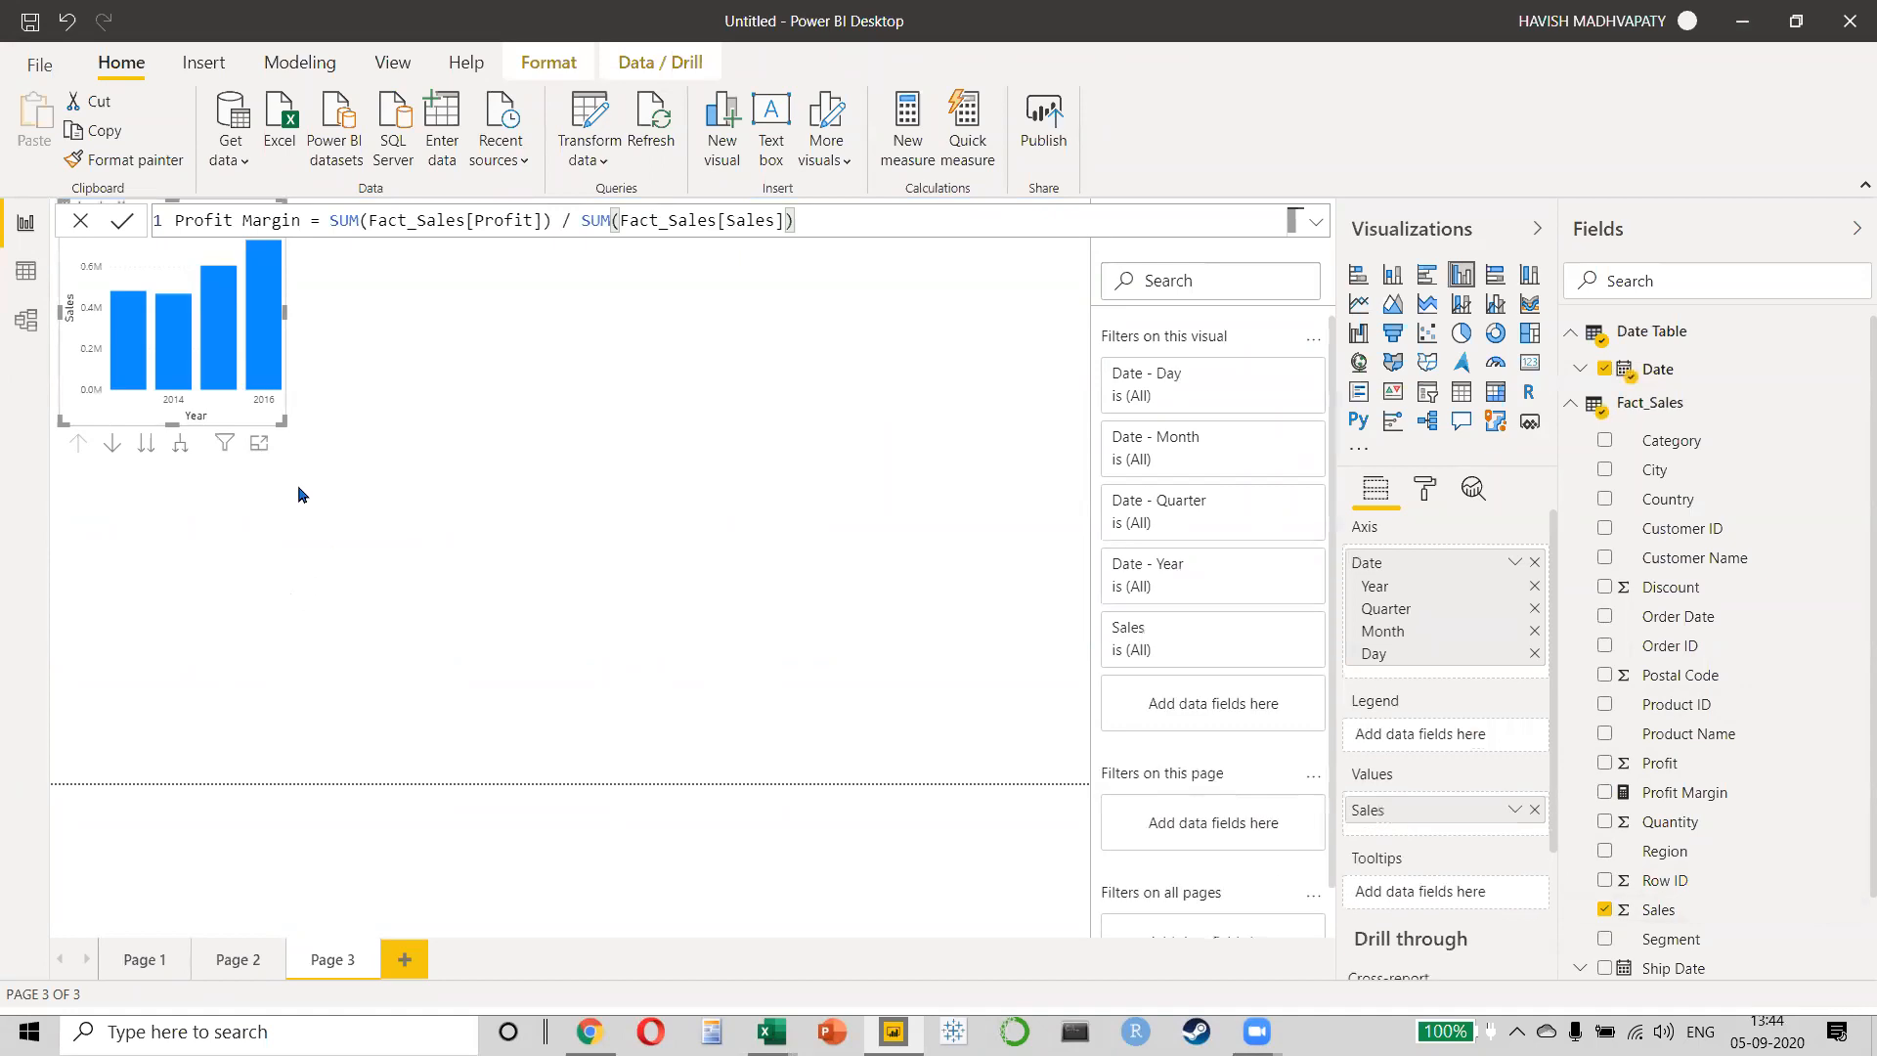
# - Turn on the Page 3 chart's data labels, set their display units to None, and enlarge the chart across the page
pyautogui.click(1425, 489)
pyautogui.click(1493, 755)
pyautogui.click(1434, 763)
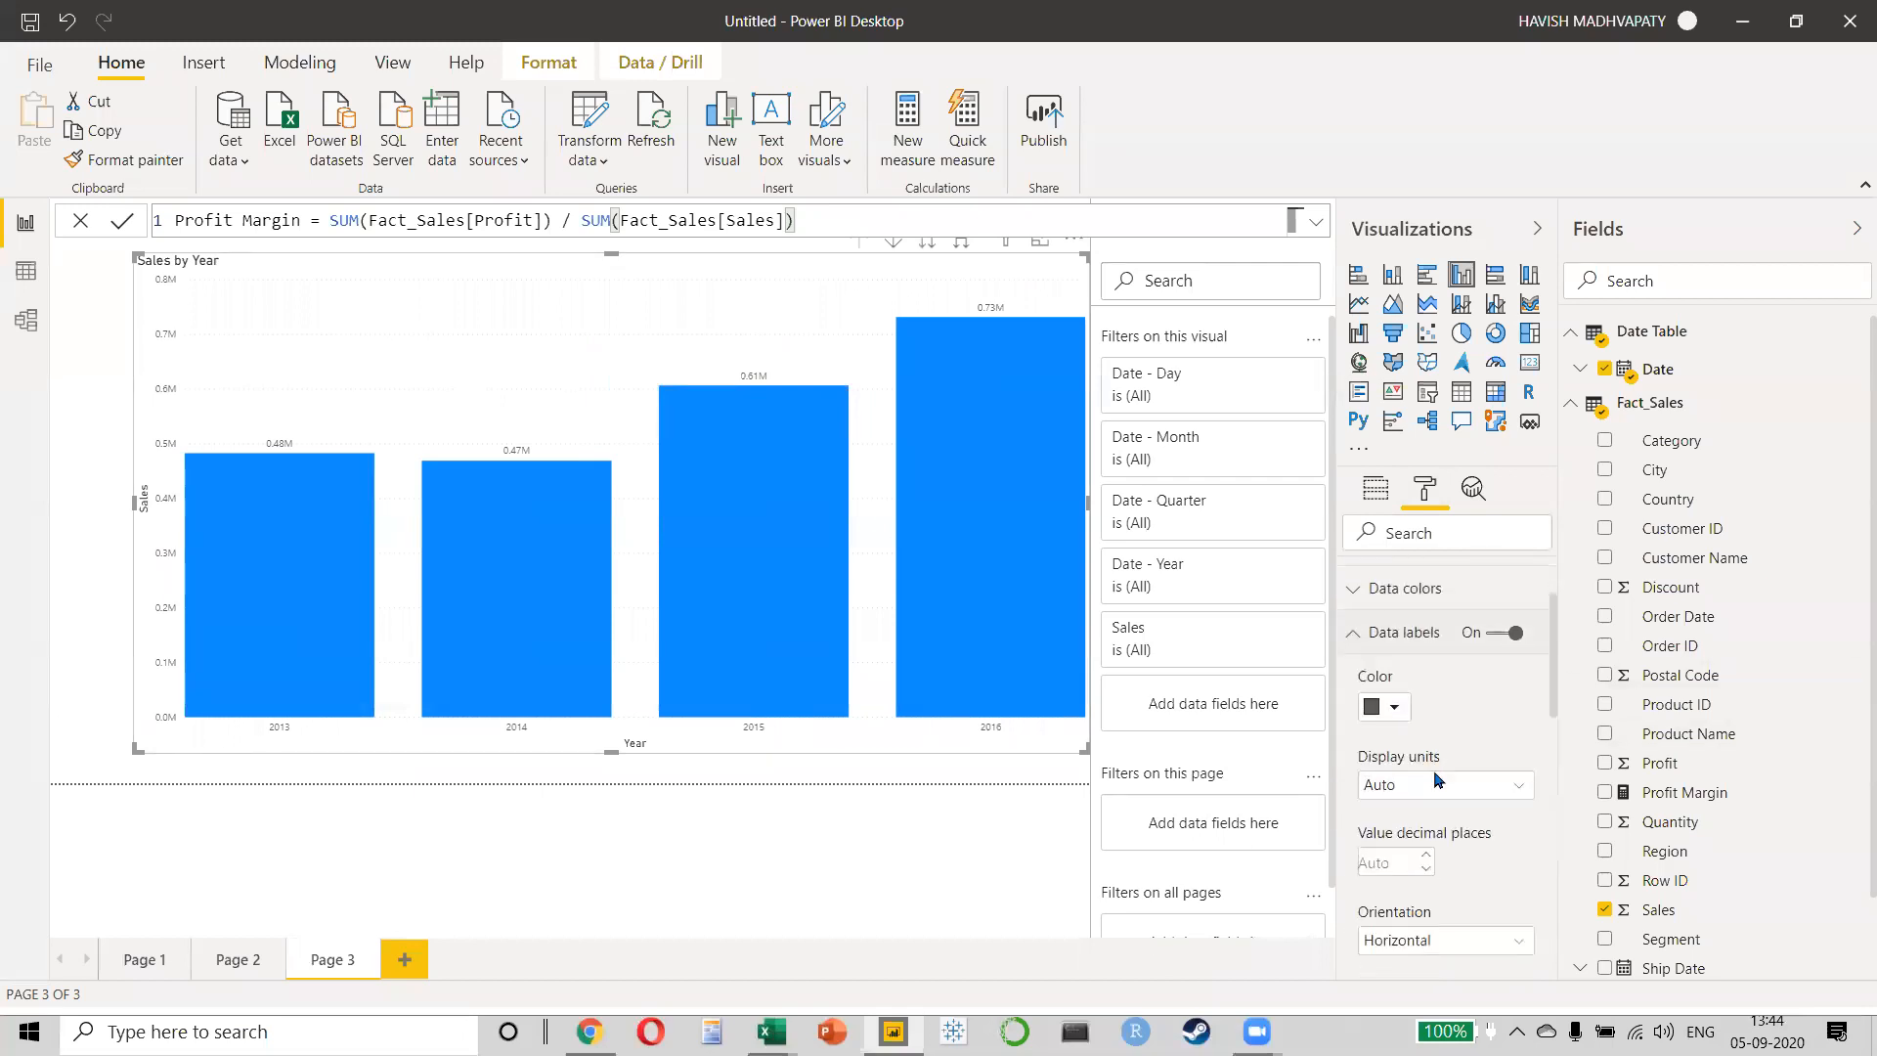
pyautogui.click(1437, 784)
pyautogui.click(1388, 838)
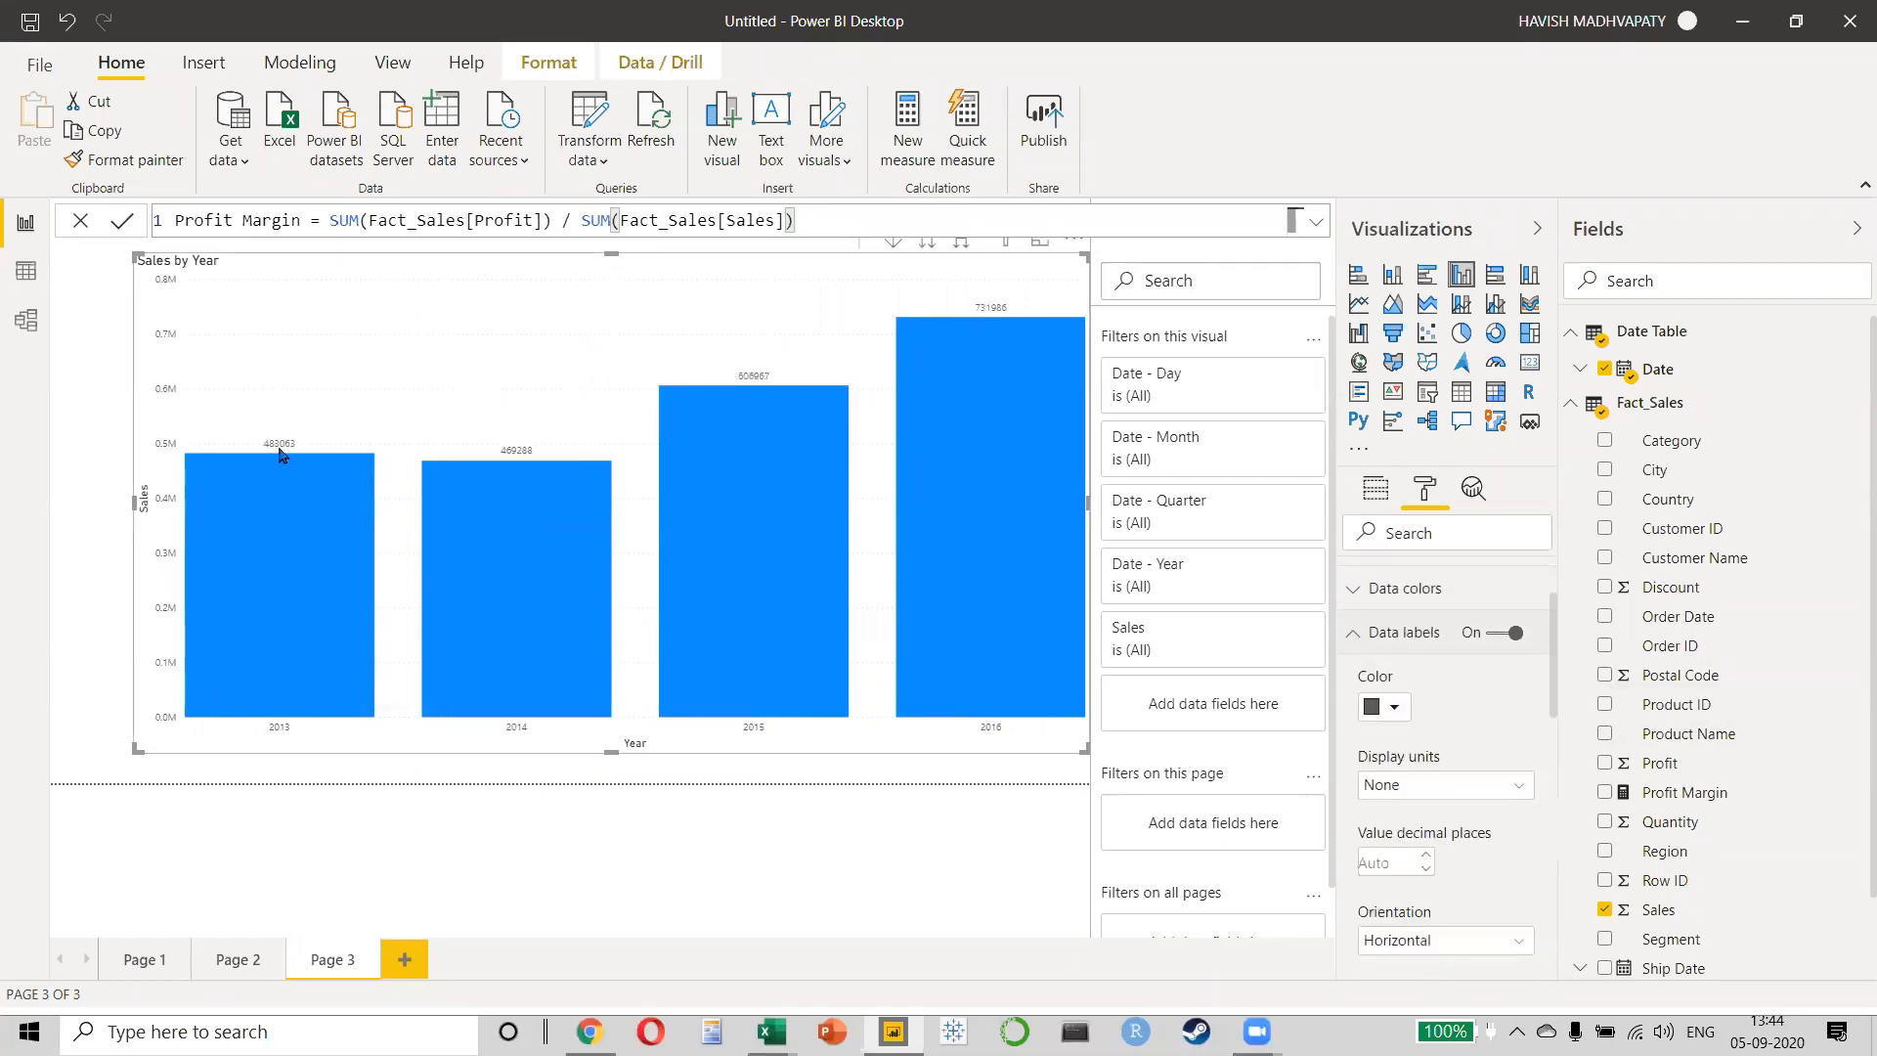
# - Shift the Sales by Year chart so it fits fully on the canvas, and collapse the Filters pane
pyautogui.moveTo(975, 356)
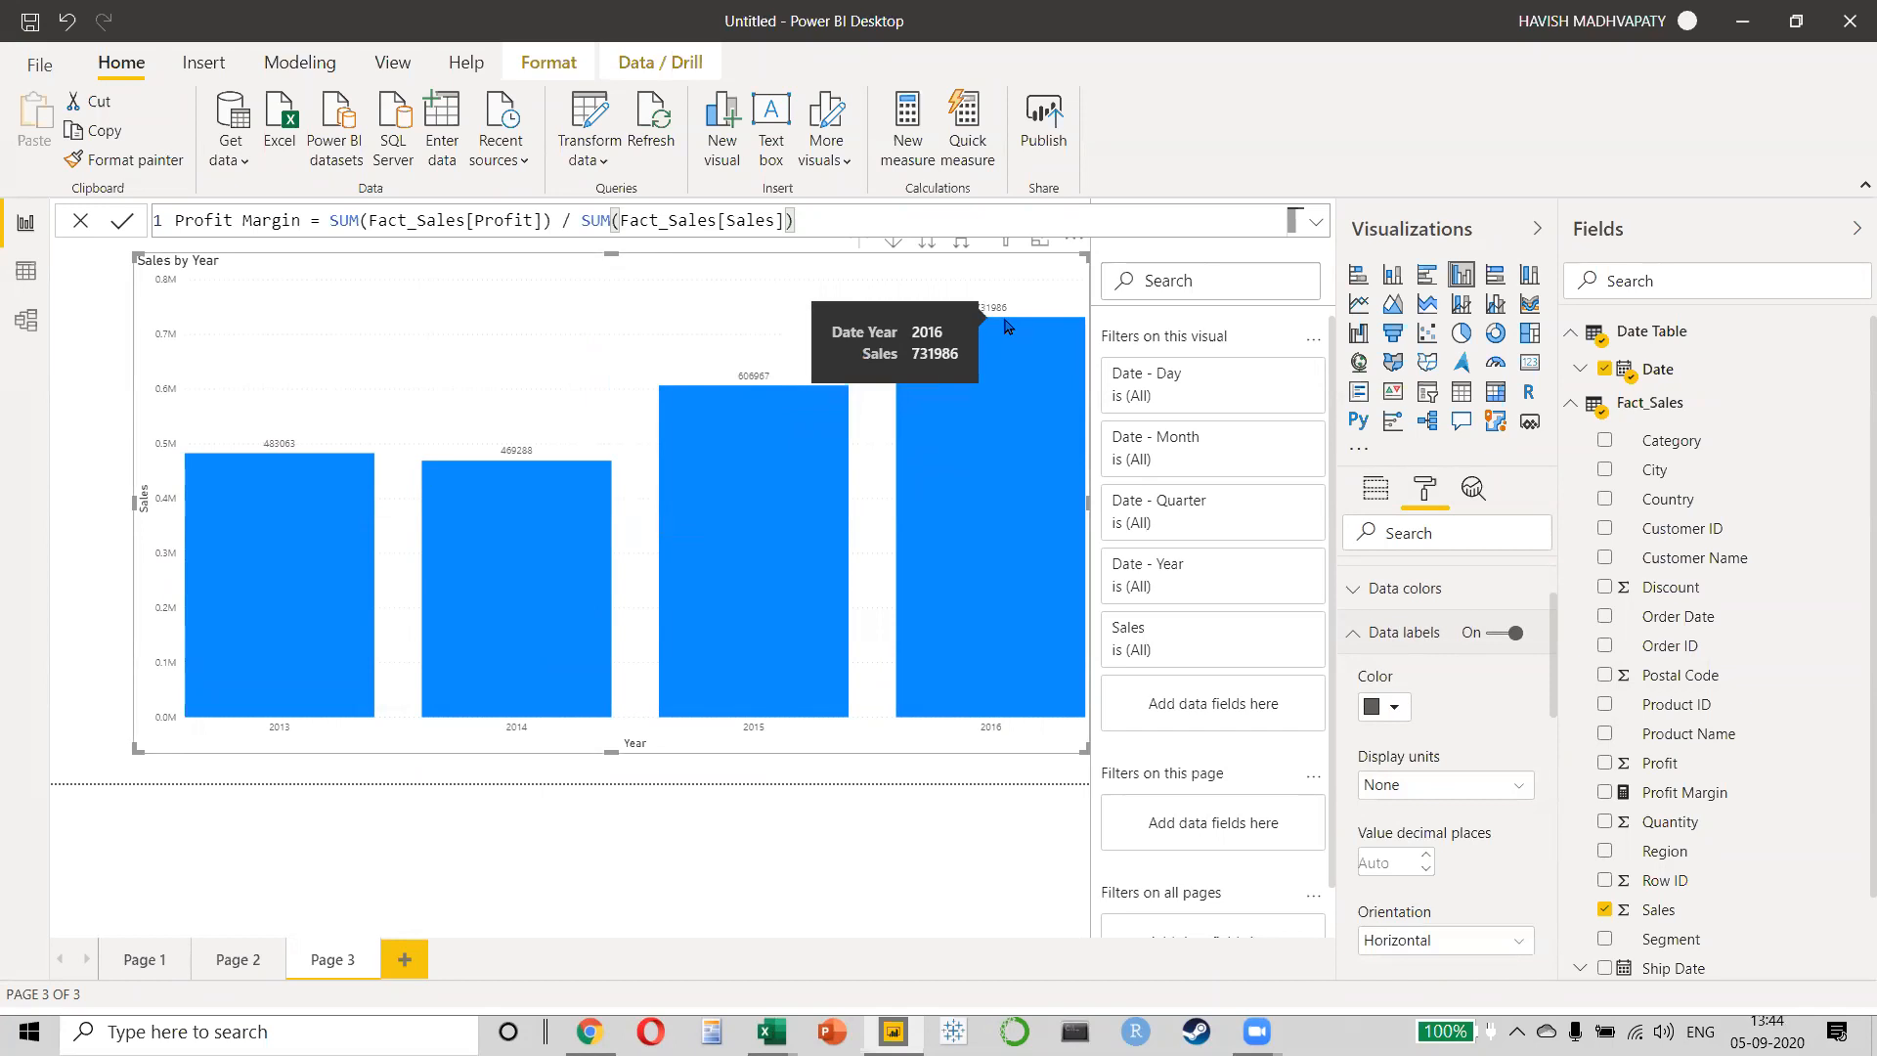
pyautogui.moveTo(564, 307); pyautogui.dragTo(518, 326)
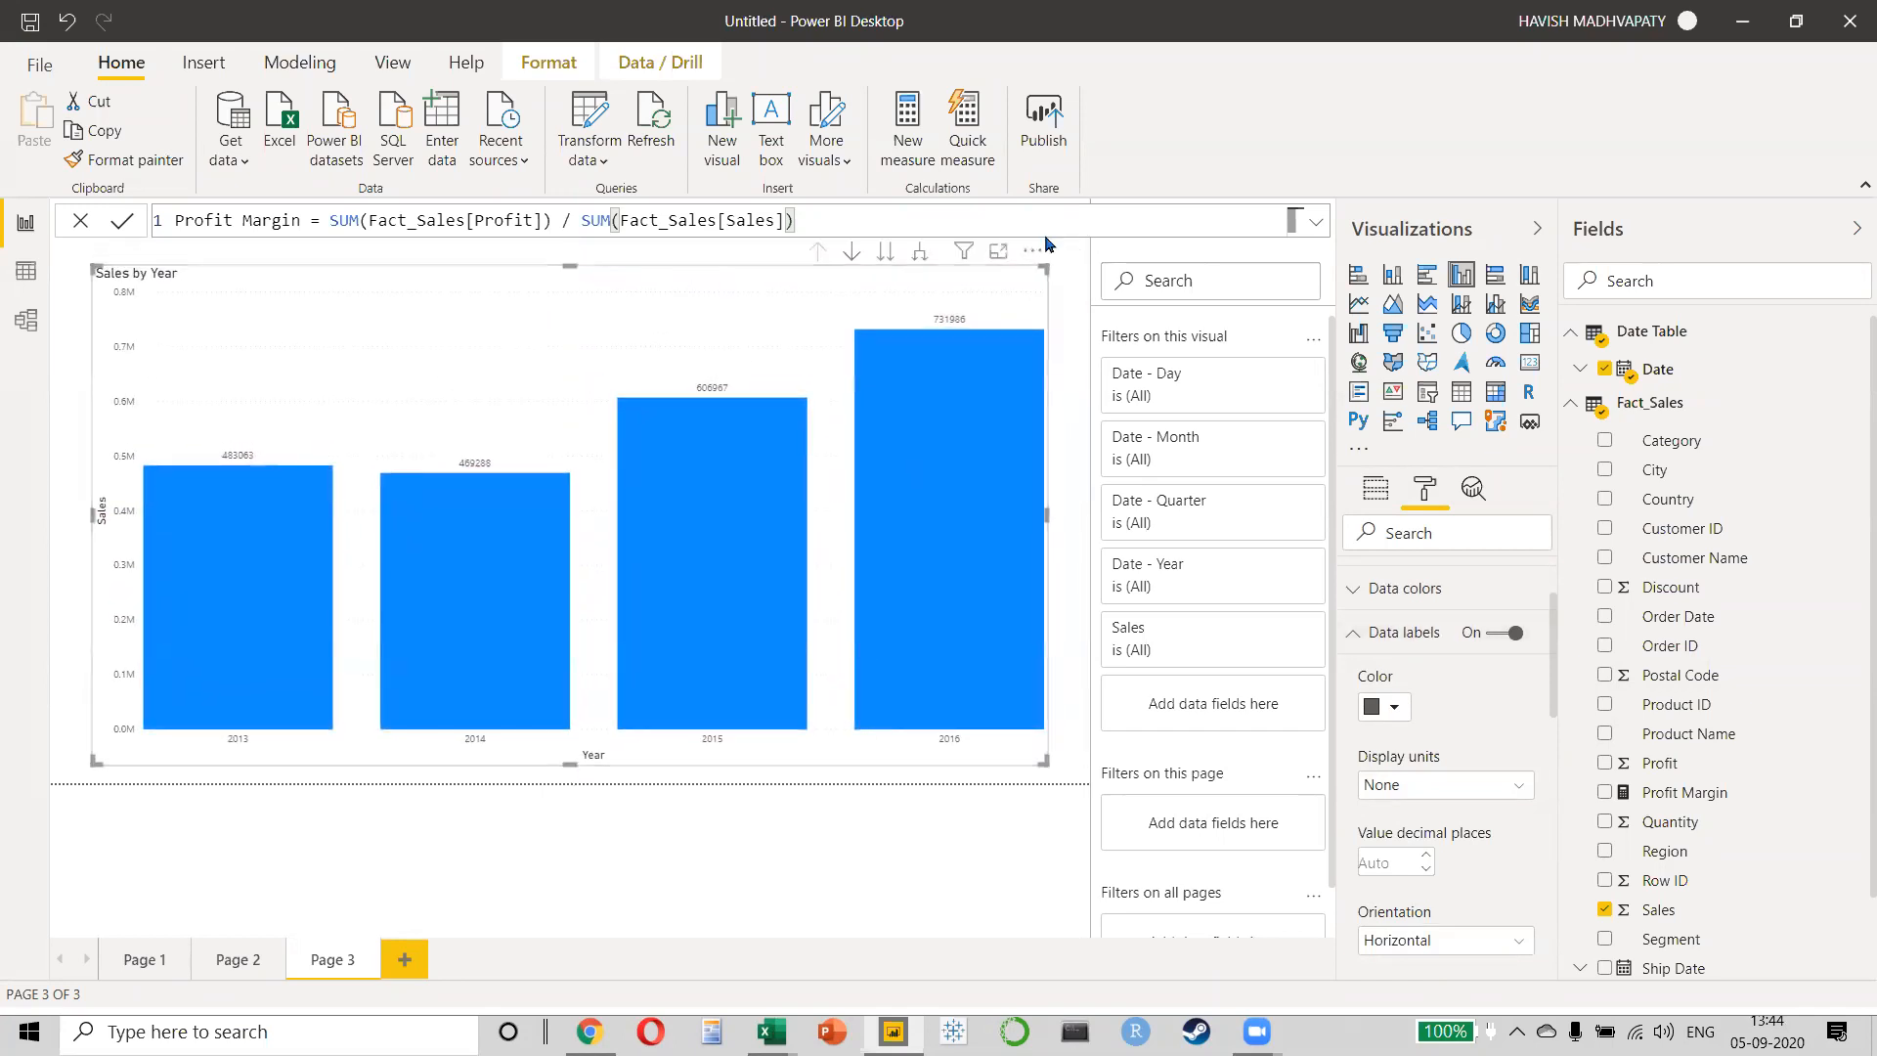
pyautogui.click(1061, 311)
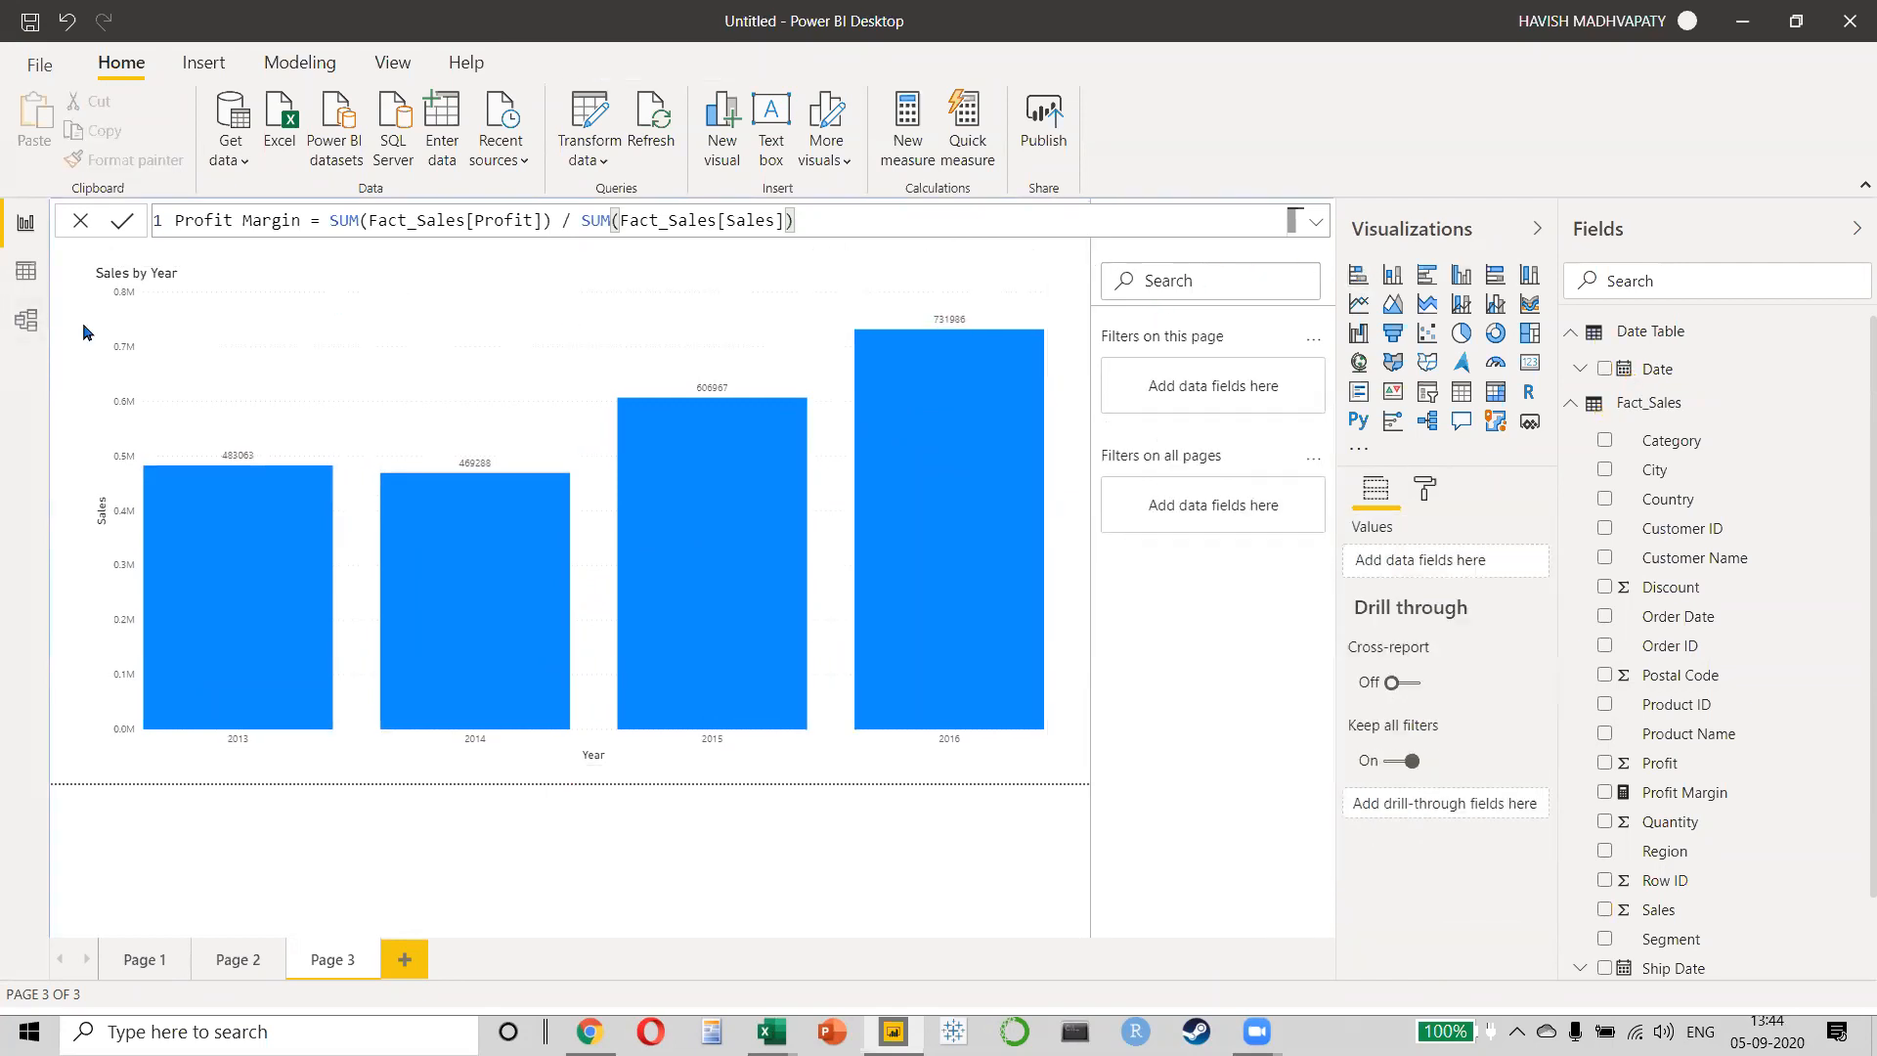
pyautogui.click(1814, 557)
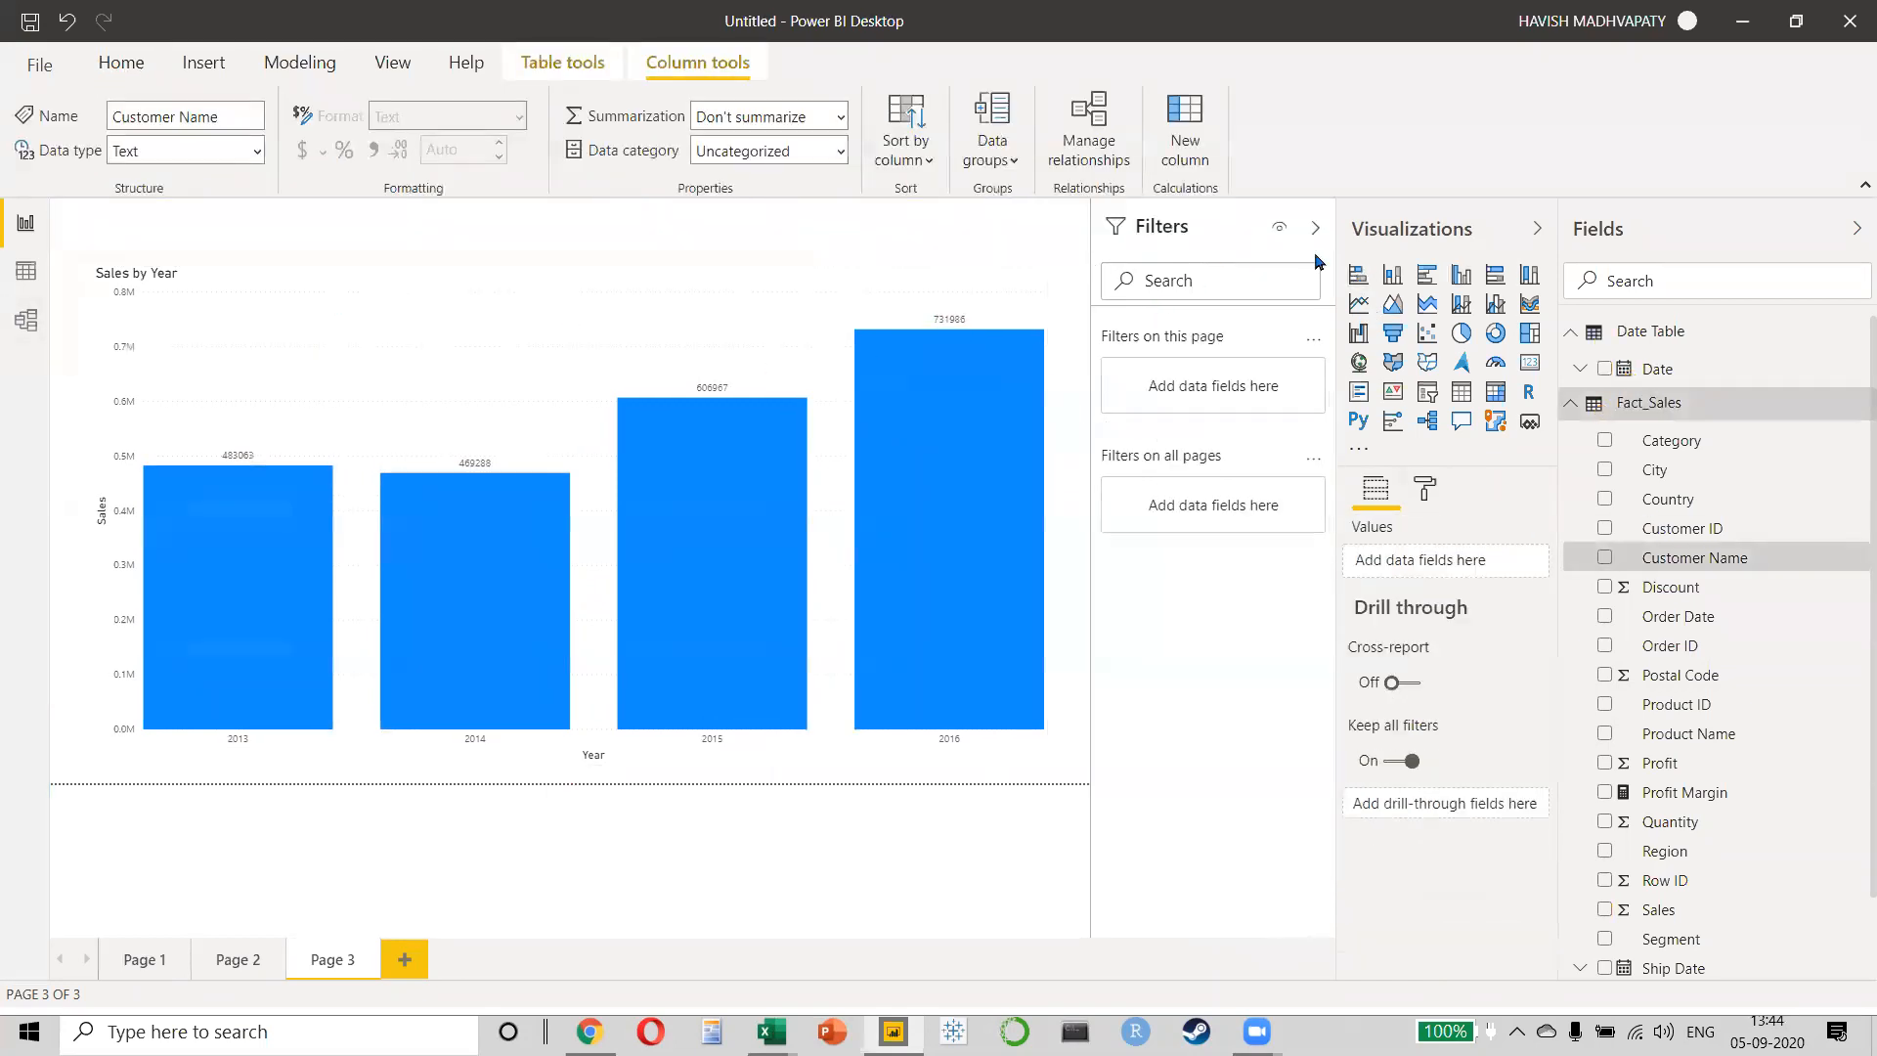
pyautogui.click(1315, 227)
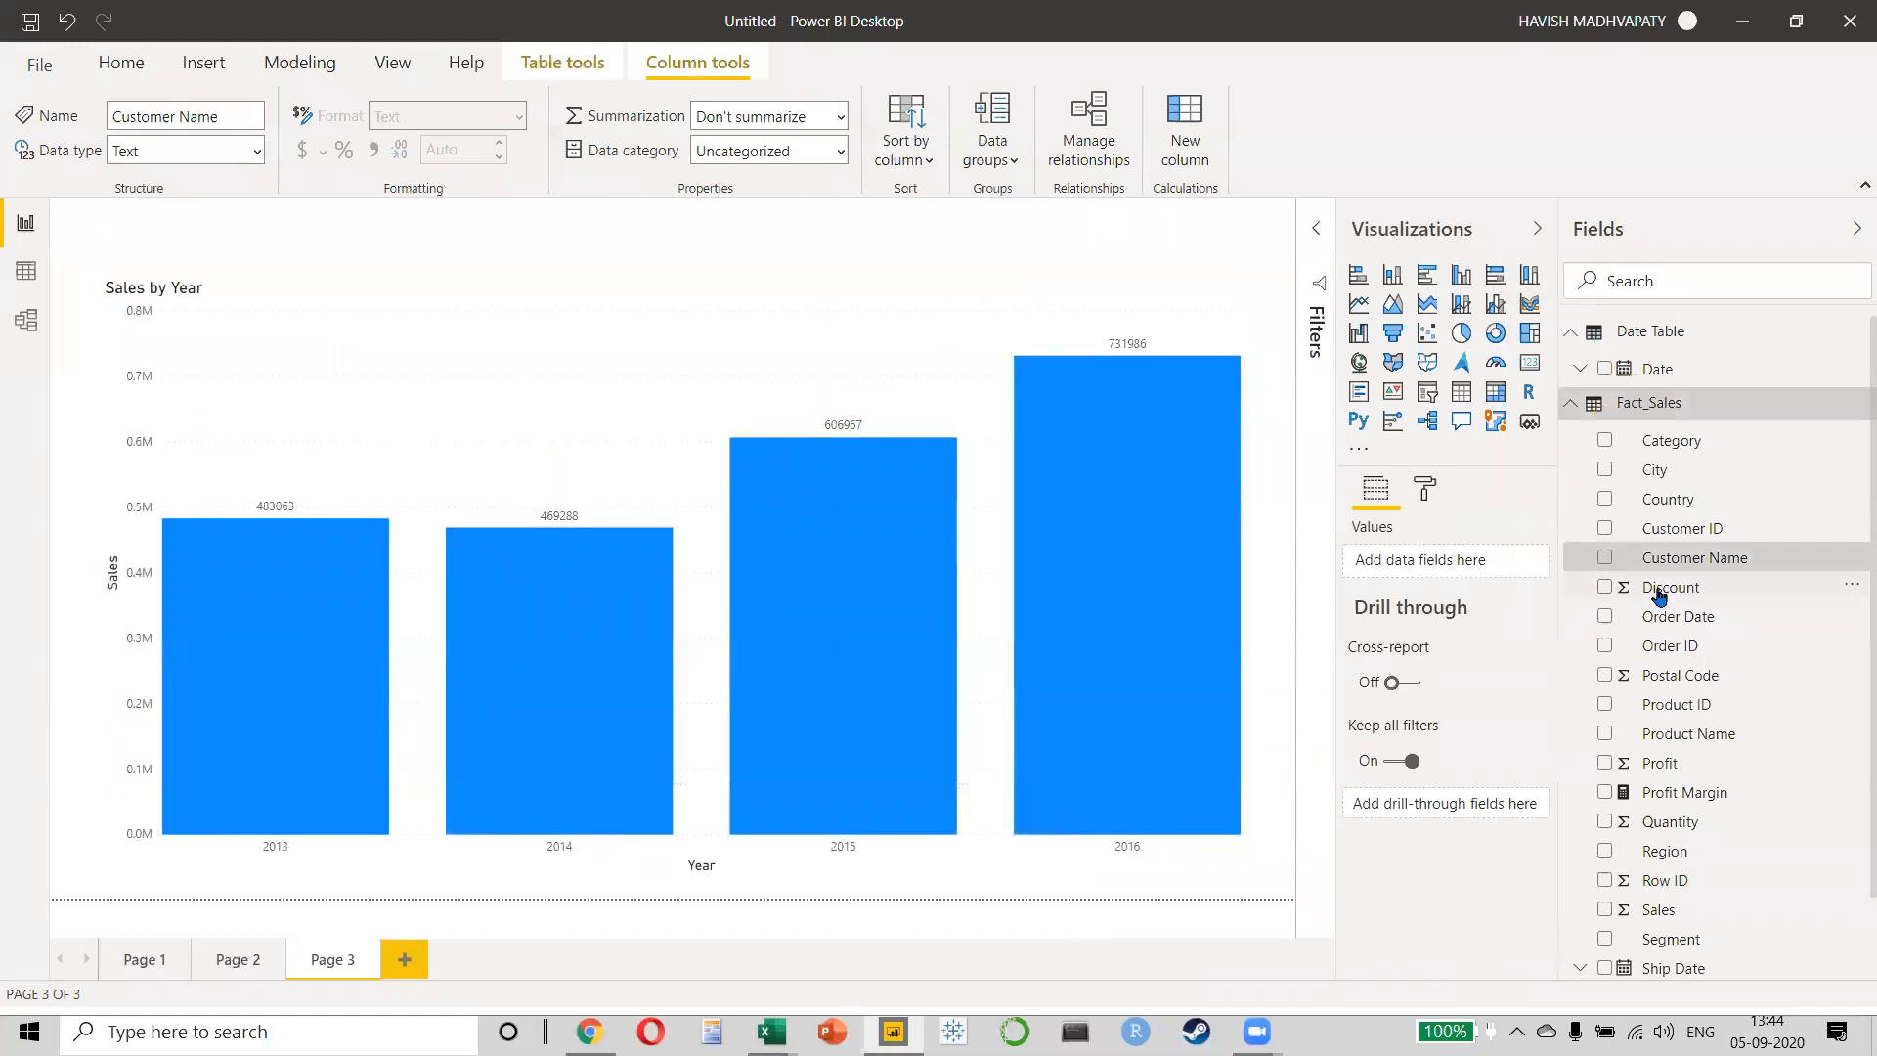
# - Start a new quick measure from the Sales field in Fact_Sales using the "Sales from new customers" calculation
pyautogui.scroll(-2, 1659, 794)
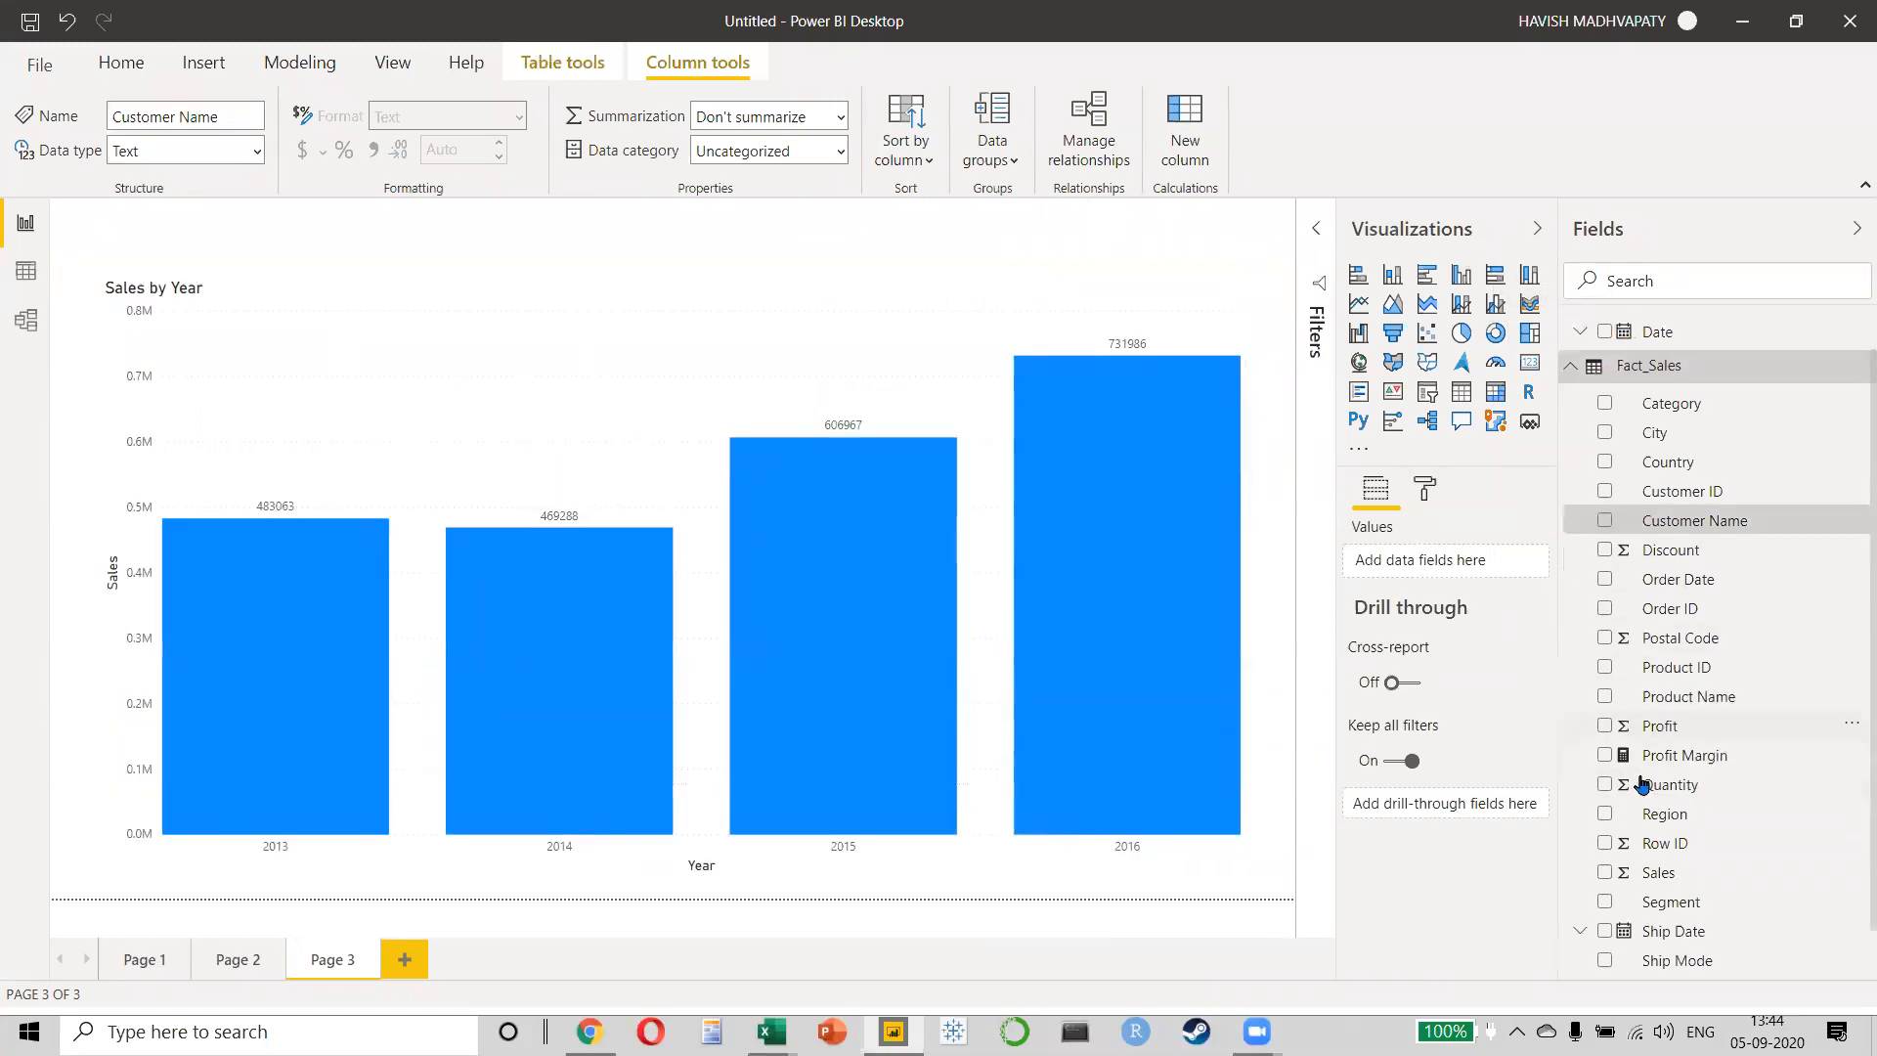
pyautogui.rightClick(1672, 819)
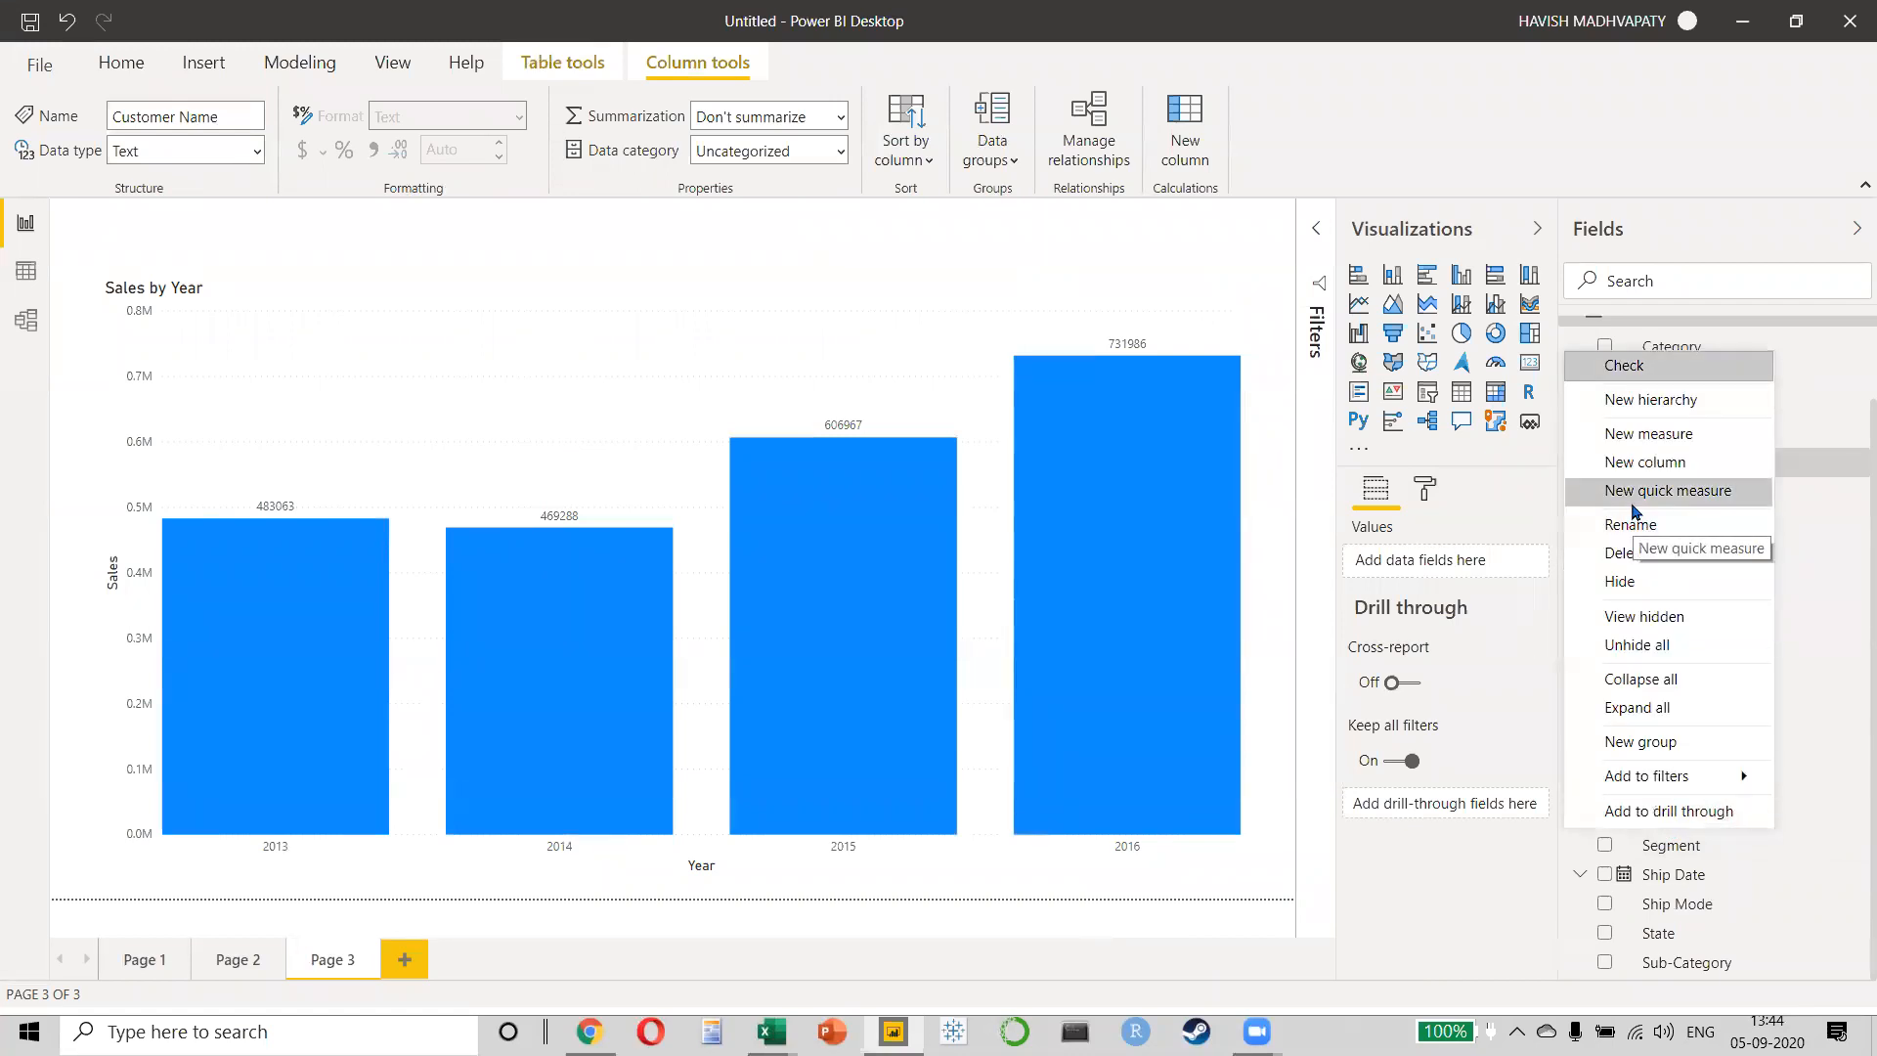
pyautogui.click(1632, 506)
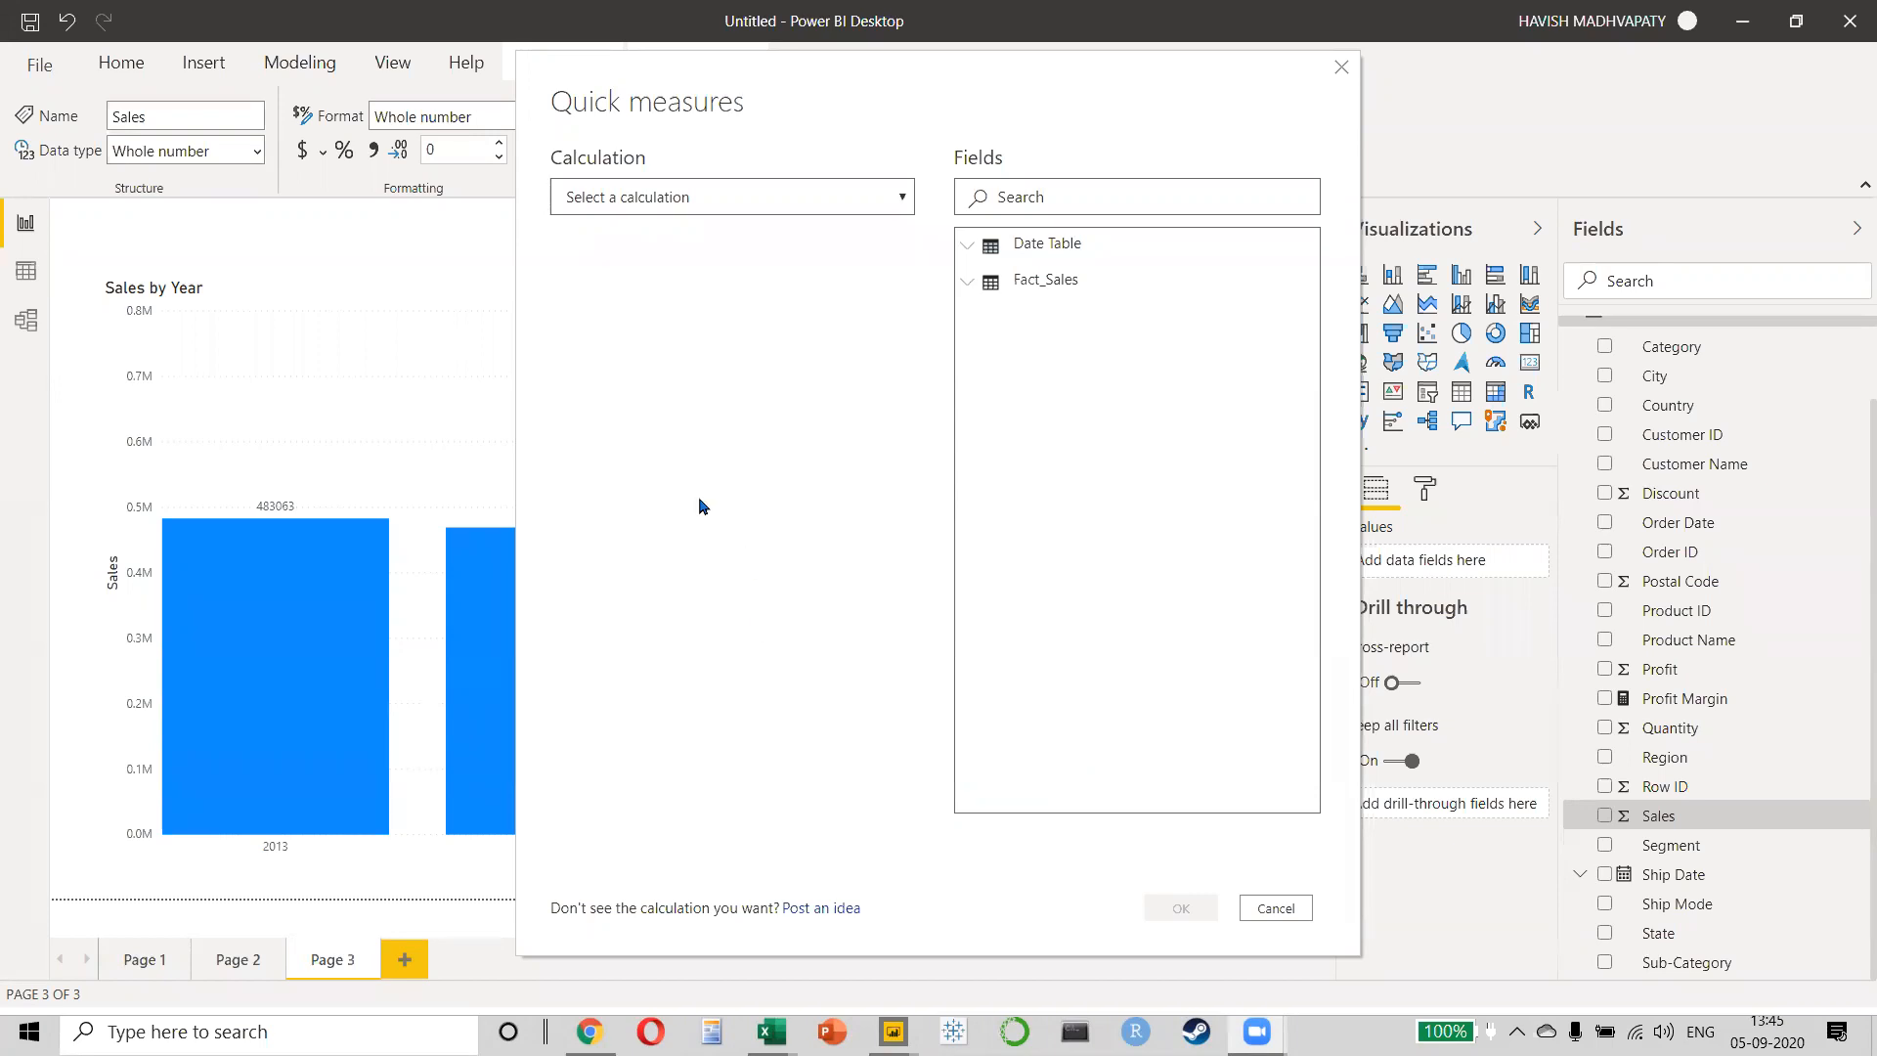
pyautogui.click(704, 199)
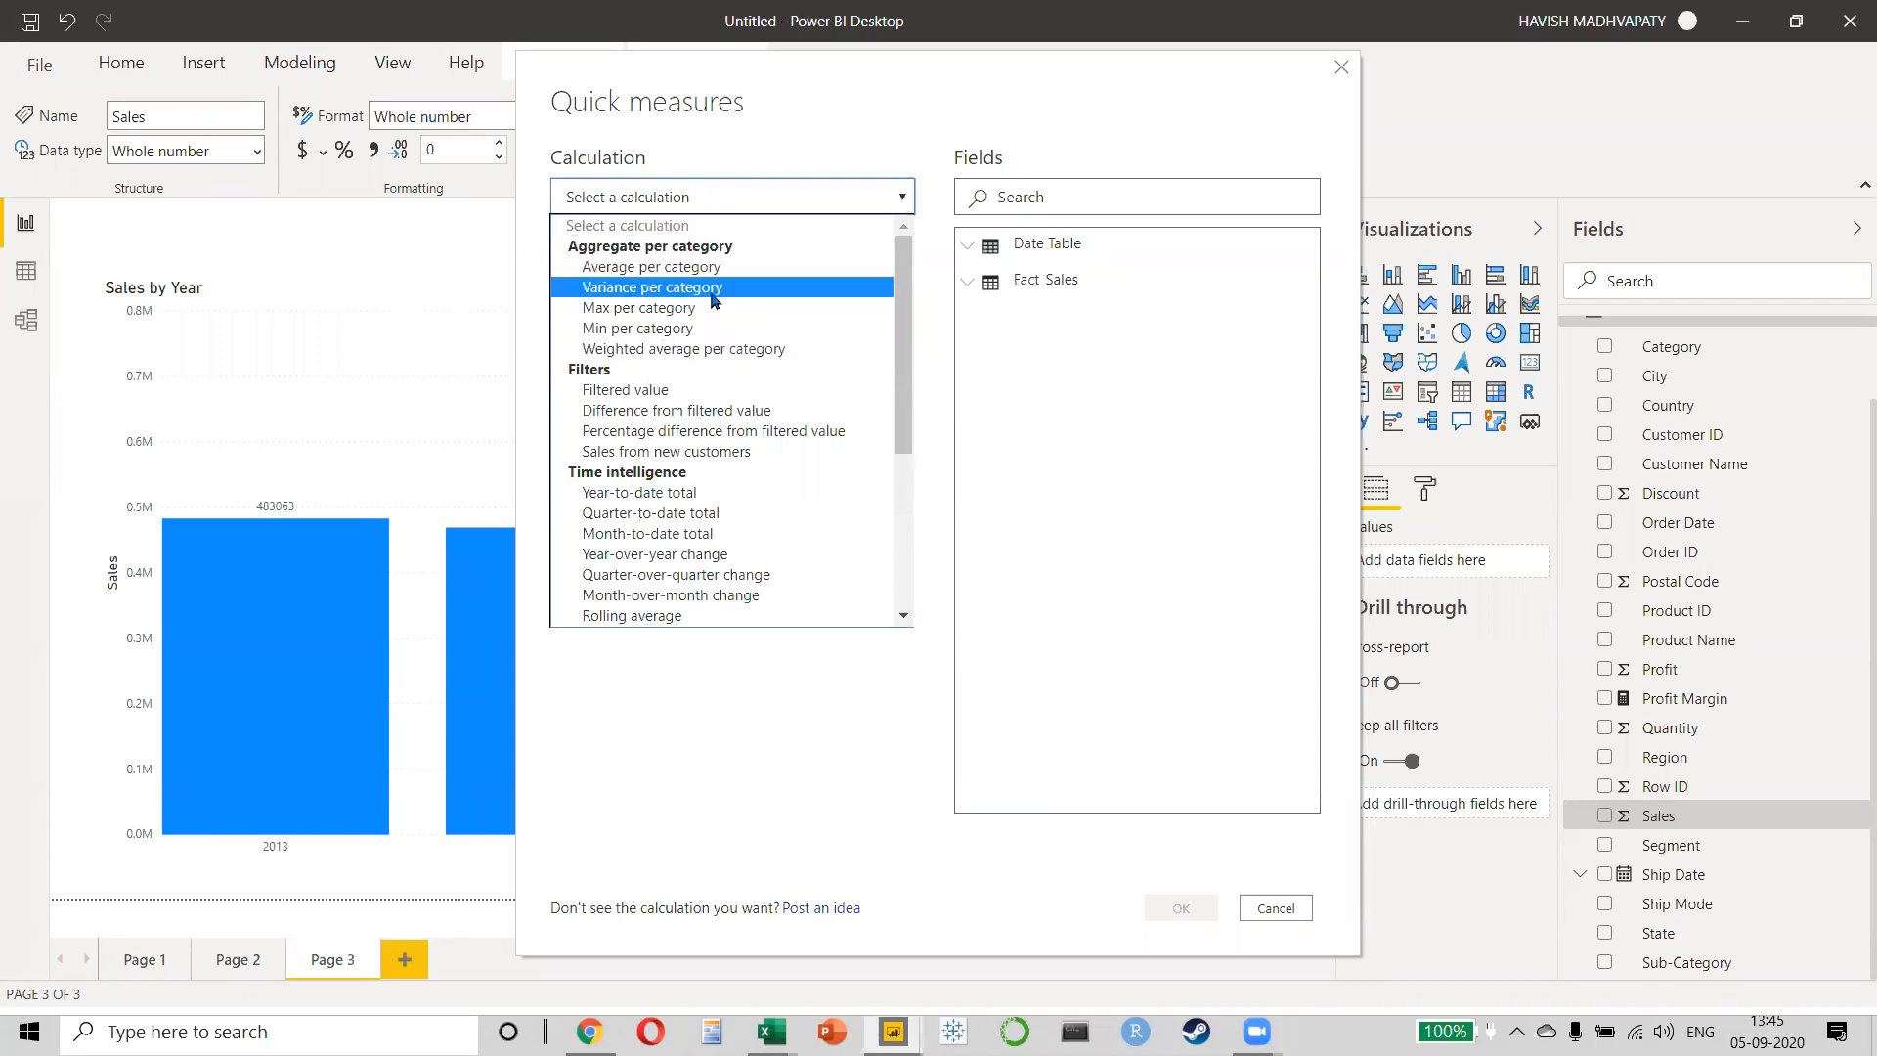
pyautogui.scroll(-2, 671, 371)
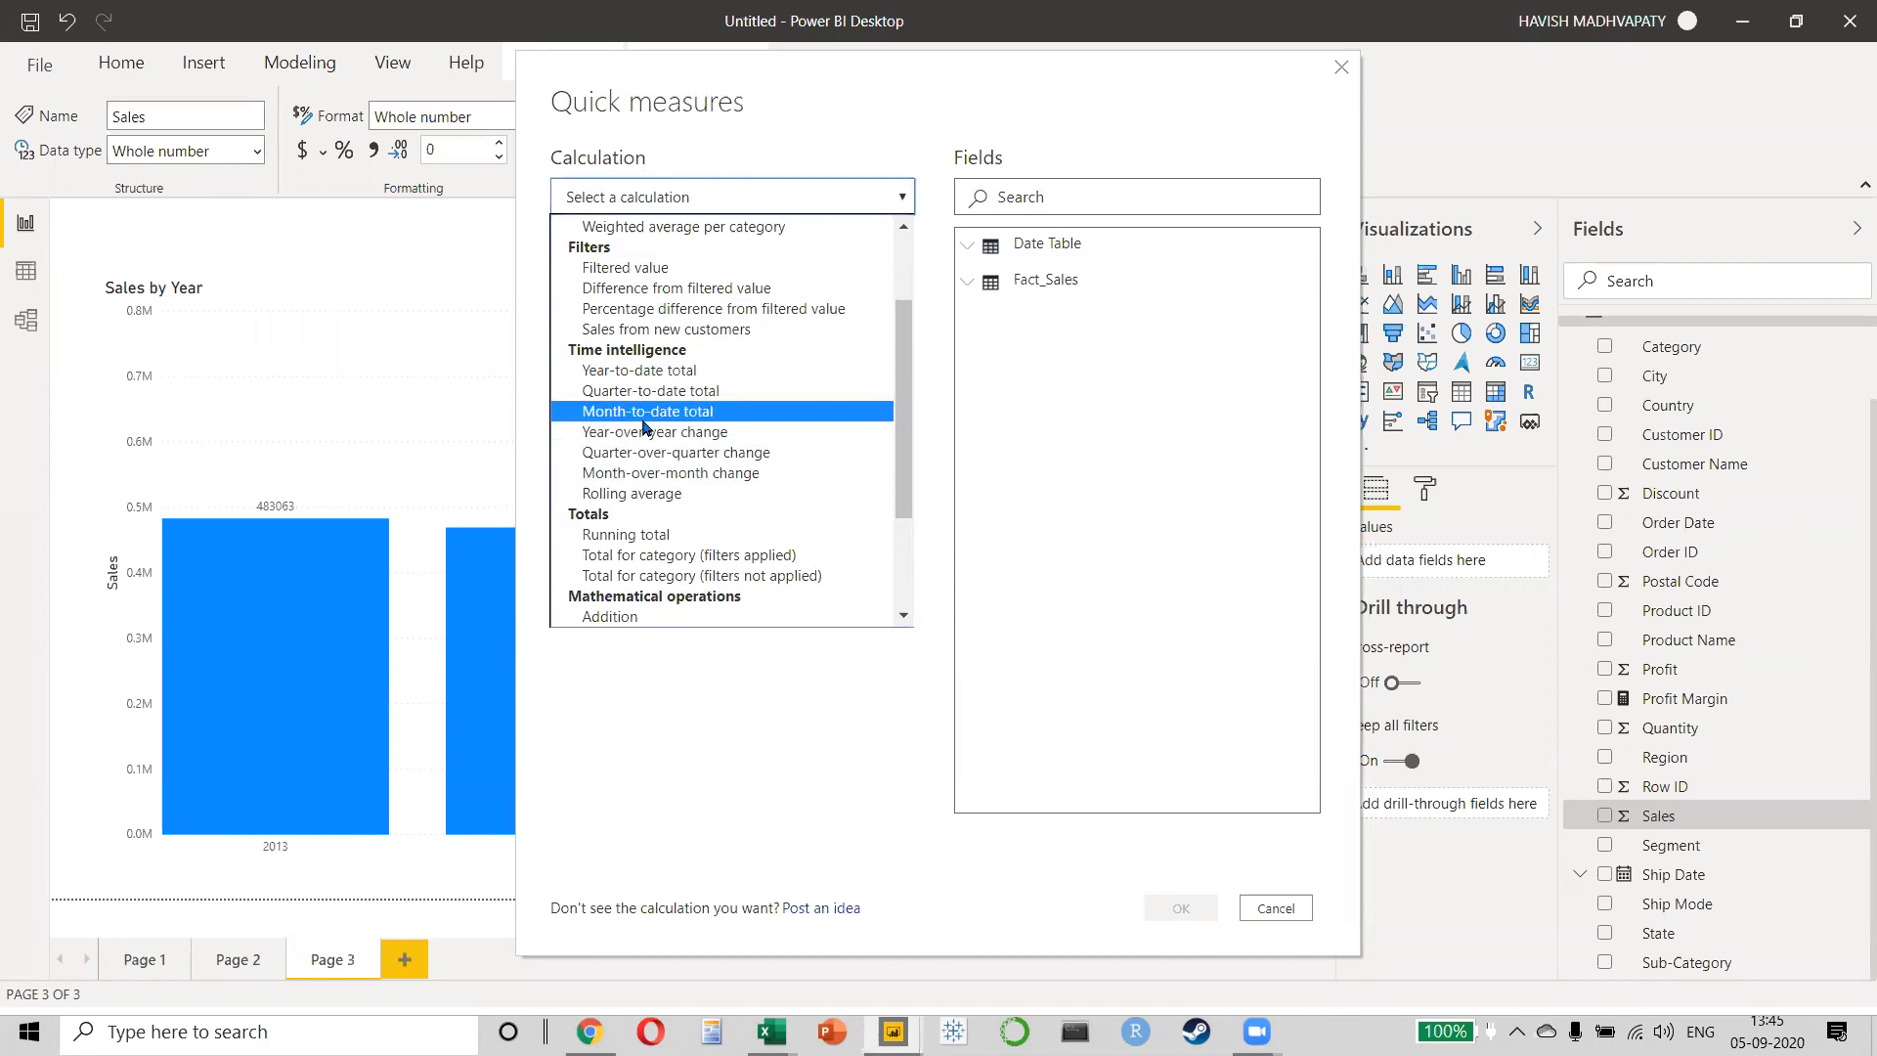
pyautogui.click(685, 330)
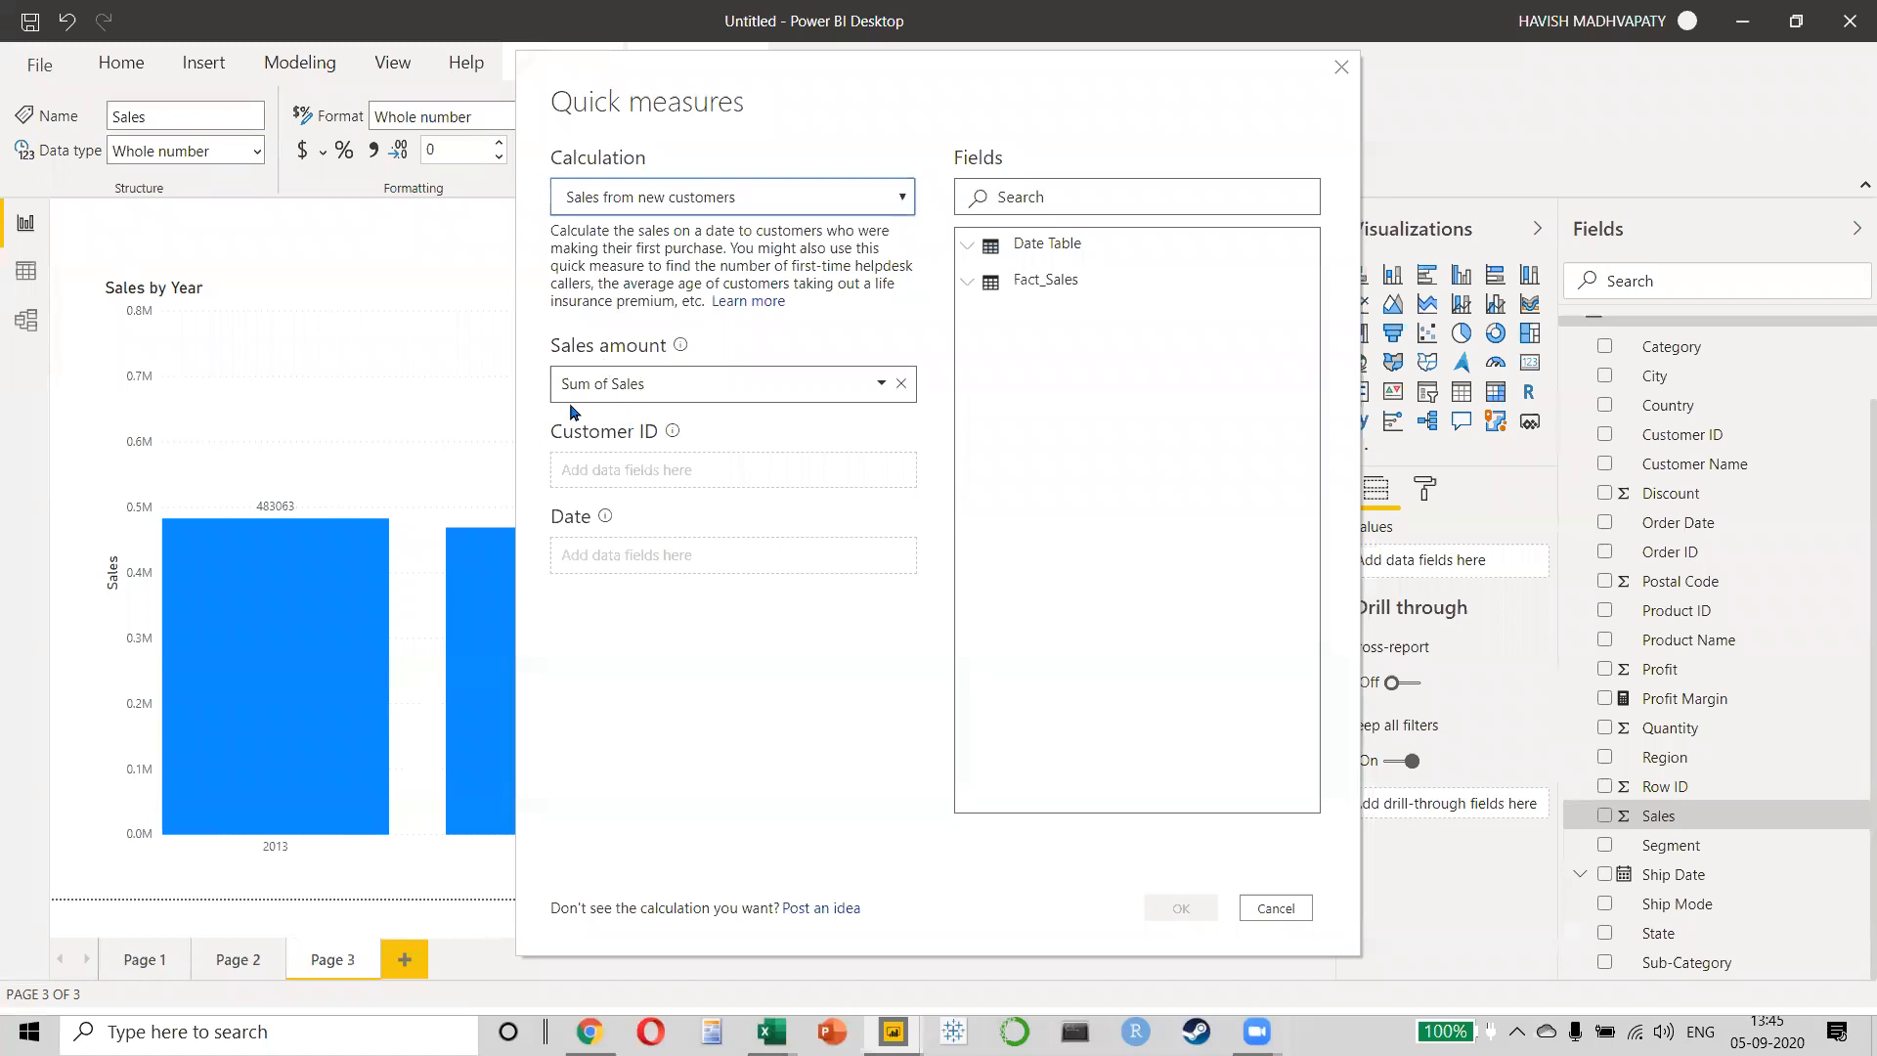
# - Clear and reassign the quick measure's sales amount to Sales from Fact_Sales, and assign the Customer ID field as its customer ID
pyautogui.click(900, 383)
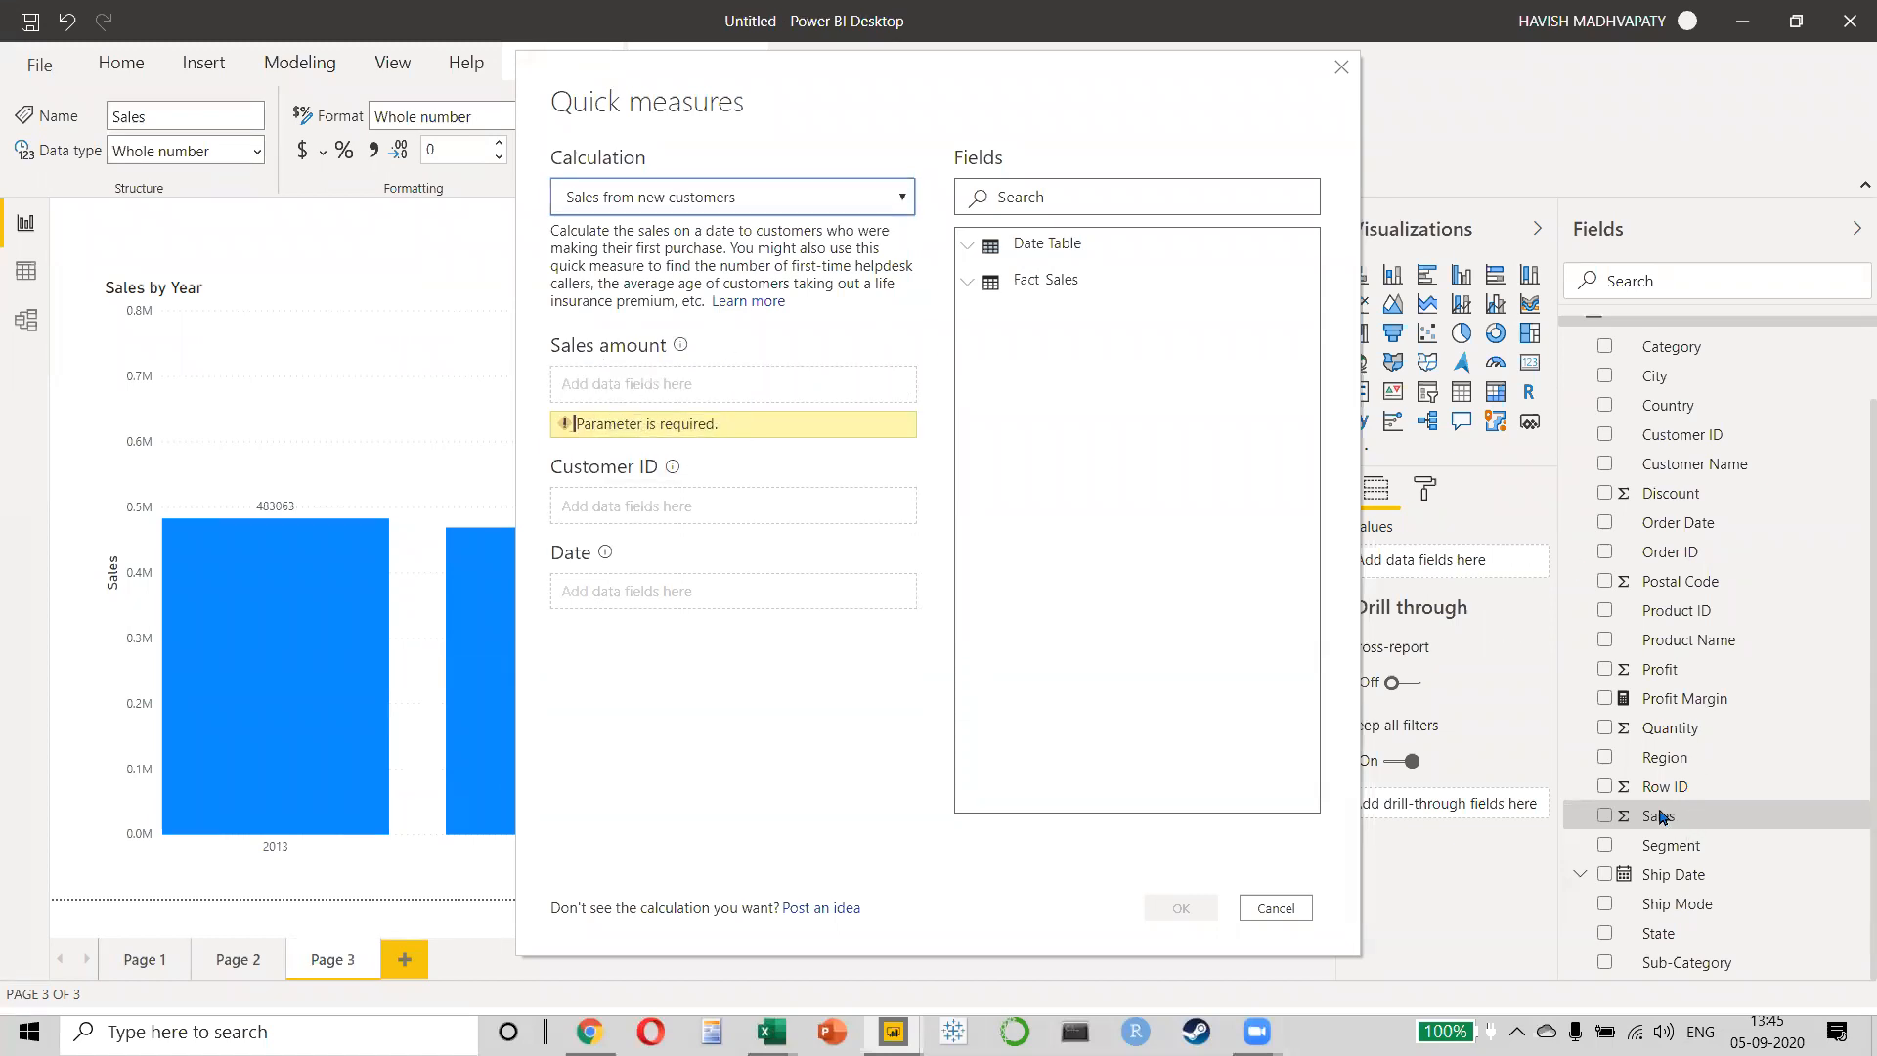
pyautogui.click(1008, 293)
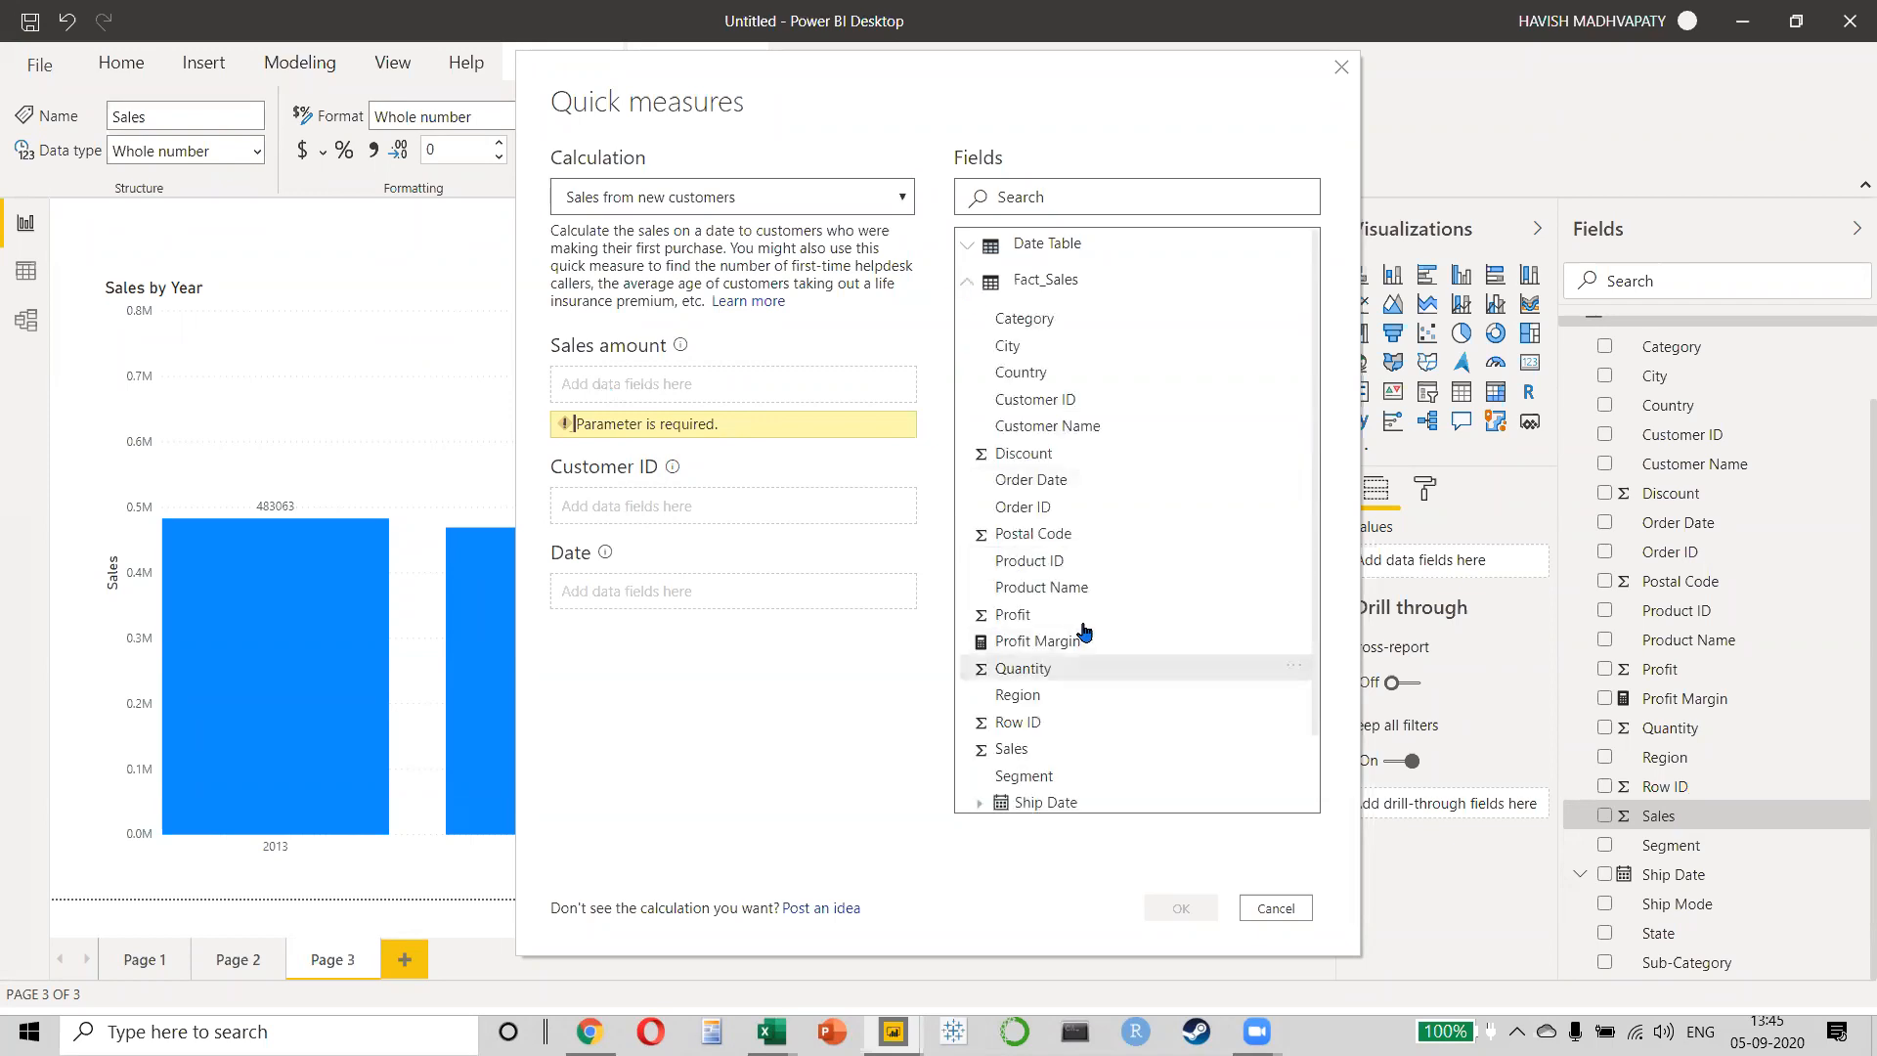
pyautogui.scroll(-1, 1083, 630)
pyautogui.moveTo(1075, 657); pyautogui.dragTo(587, 383)
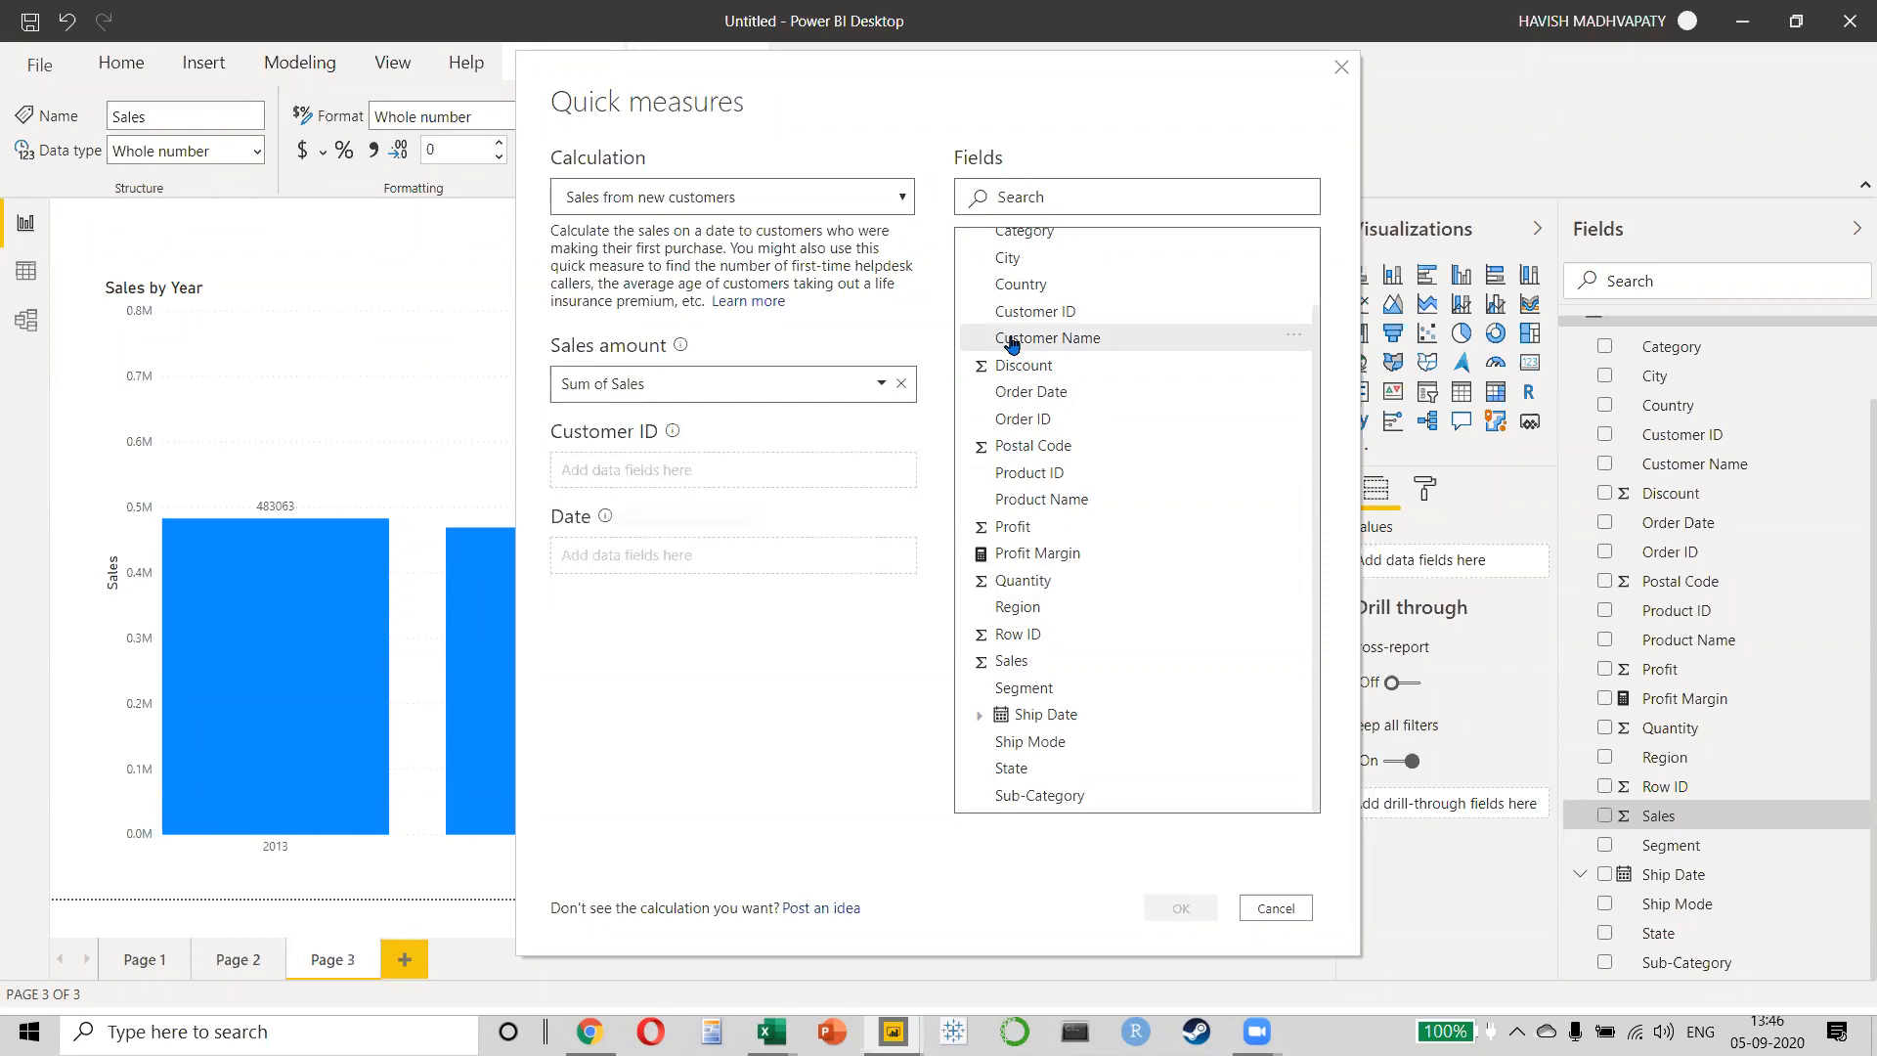
pyautogui.scroll(1, 1110, 398)
pyautogui.moveTo(1110, 403); pyautogui.dragTo(691, 478)
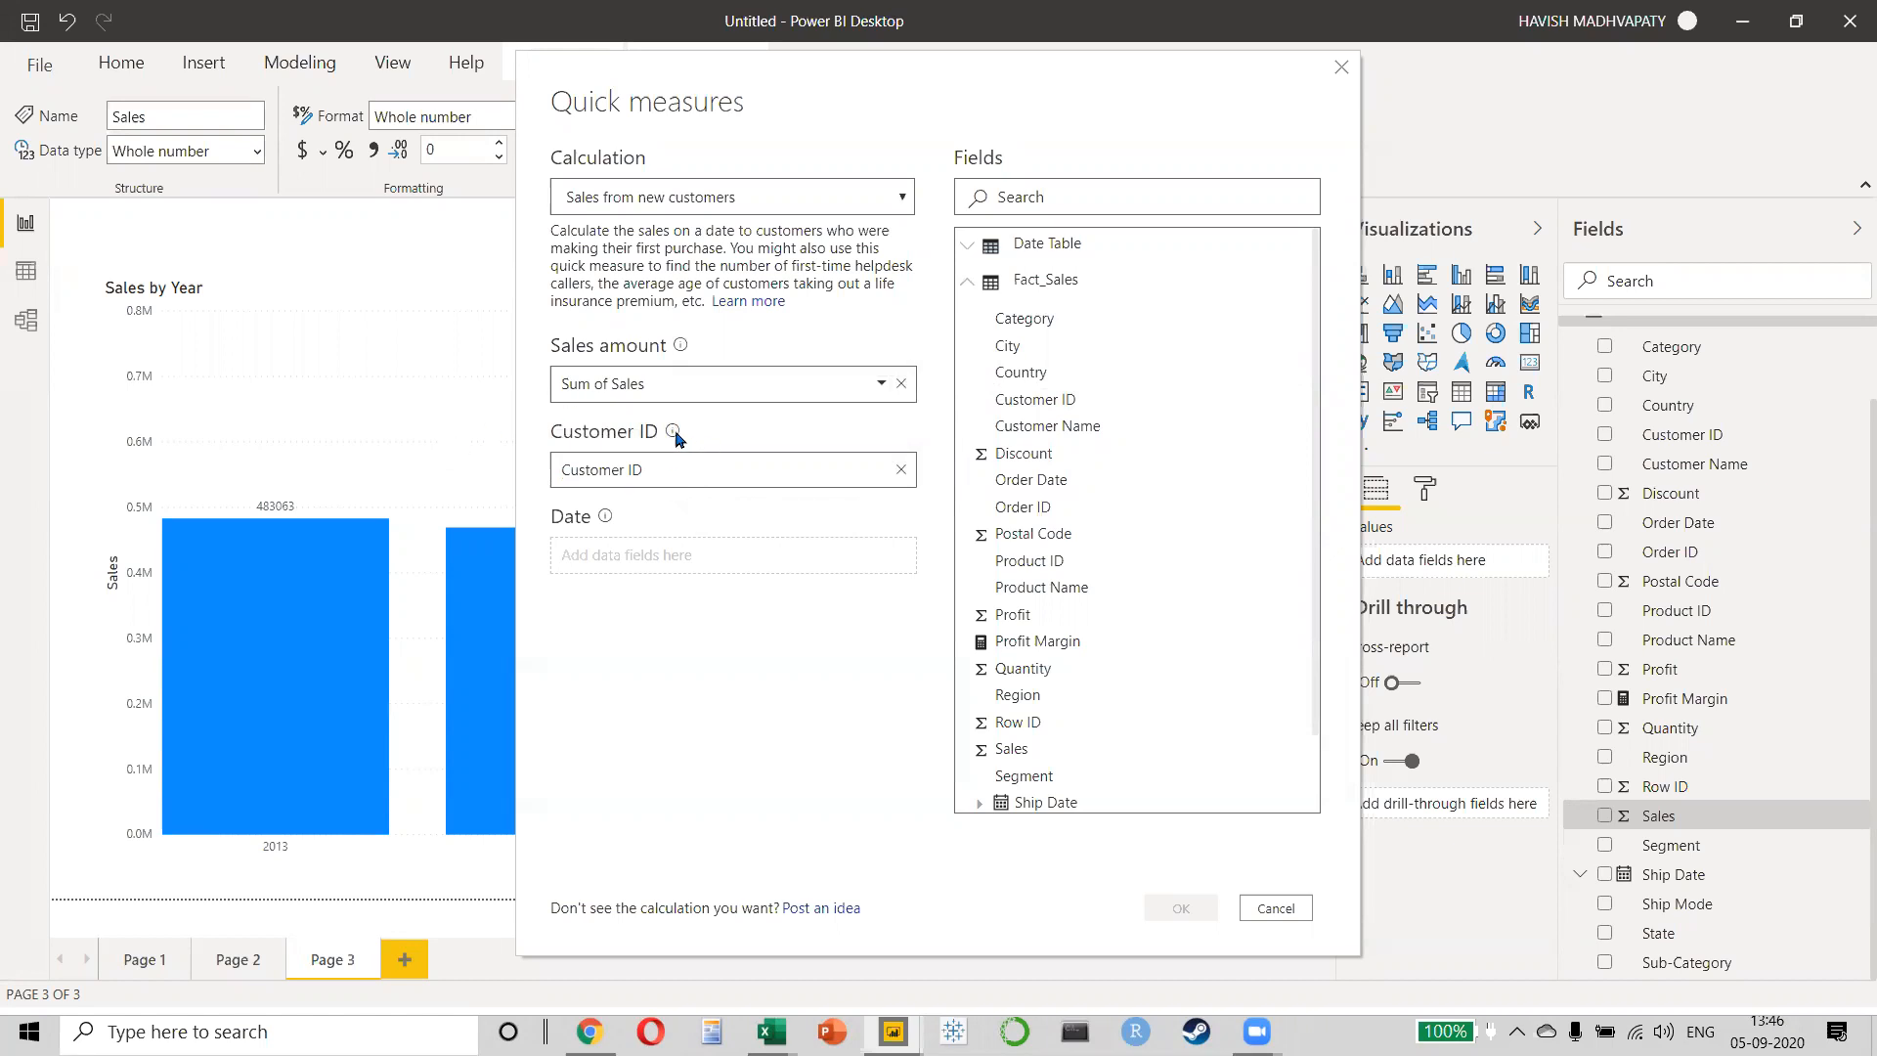
# - Assign Date from Date Table as the quick measure's date and create the measure
pyautogui.moveTo(673, 436)
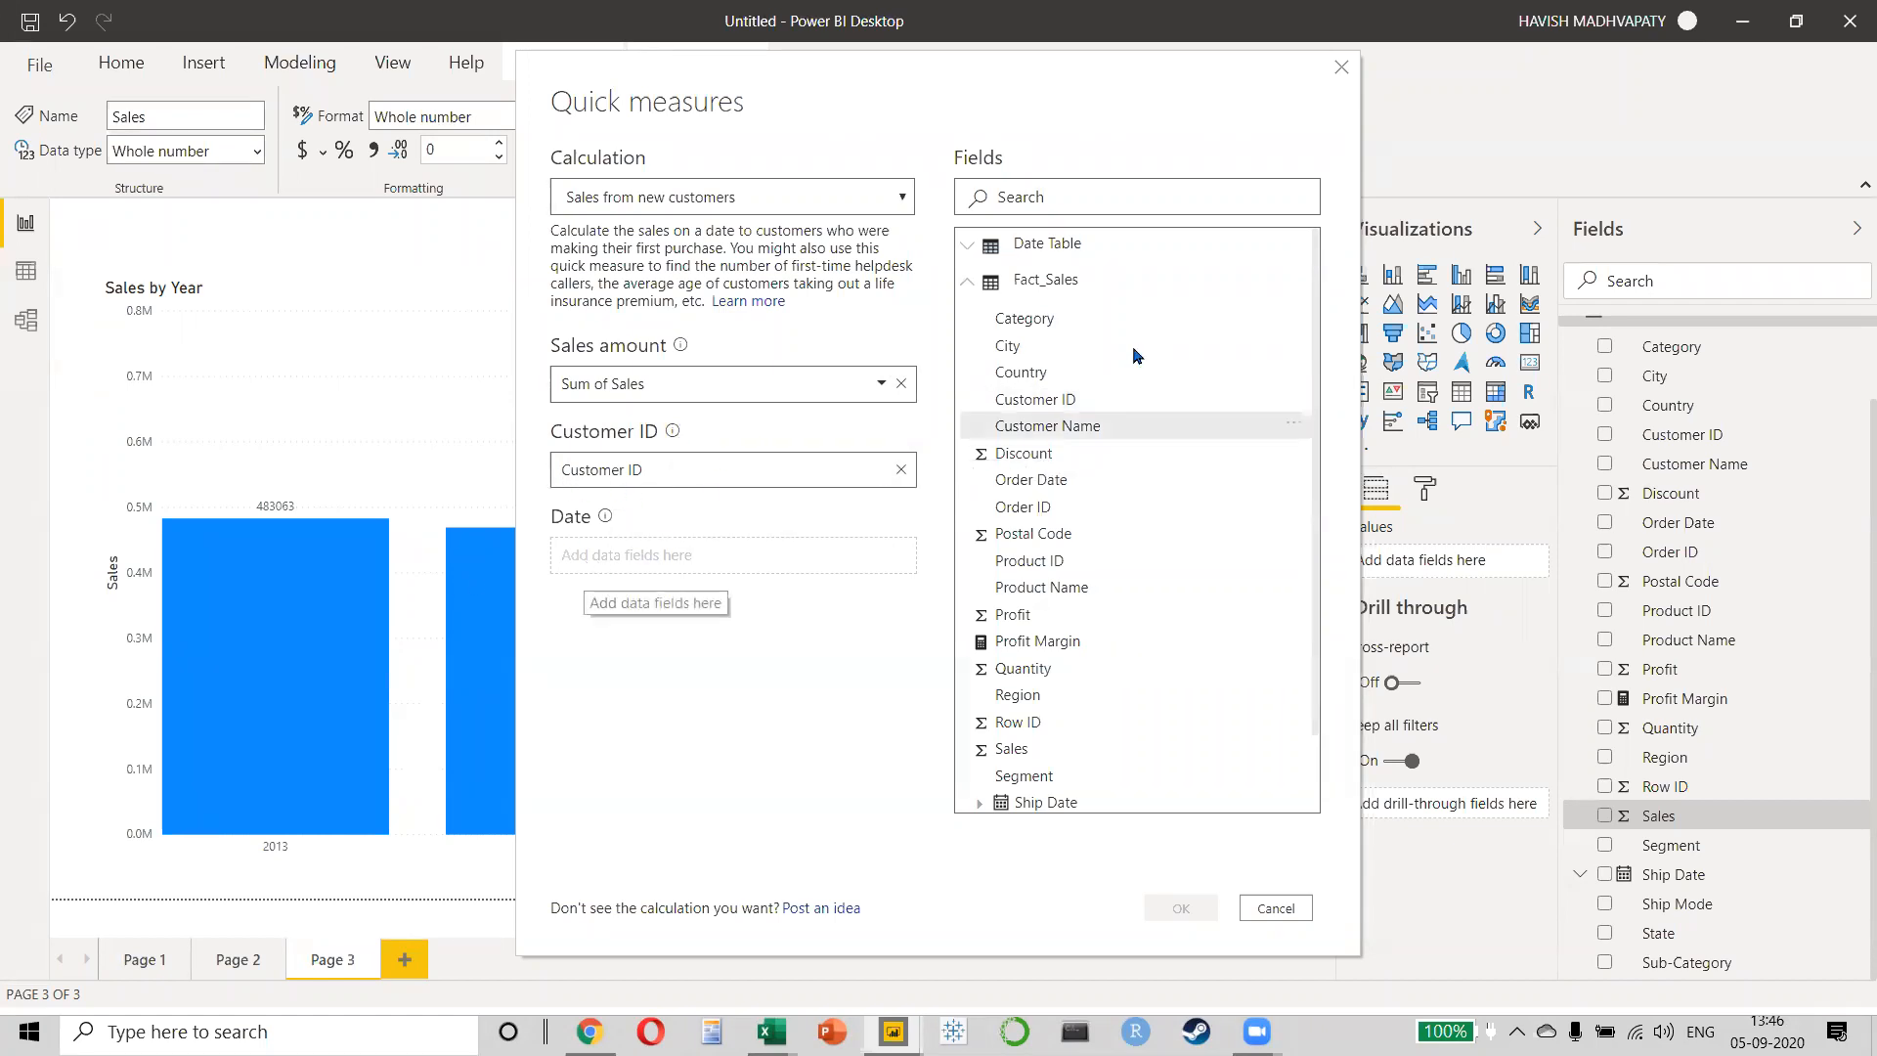
pyautogui.click(1042, 245)
pyautogui.moveTo(1072, 283); pyautogui.dragTo(655, 559)
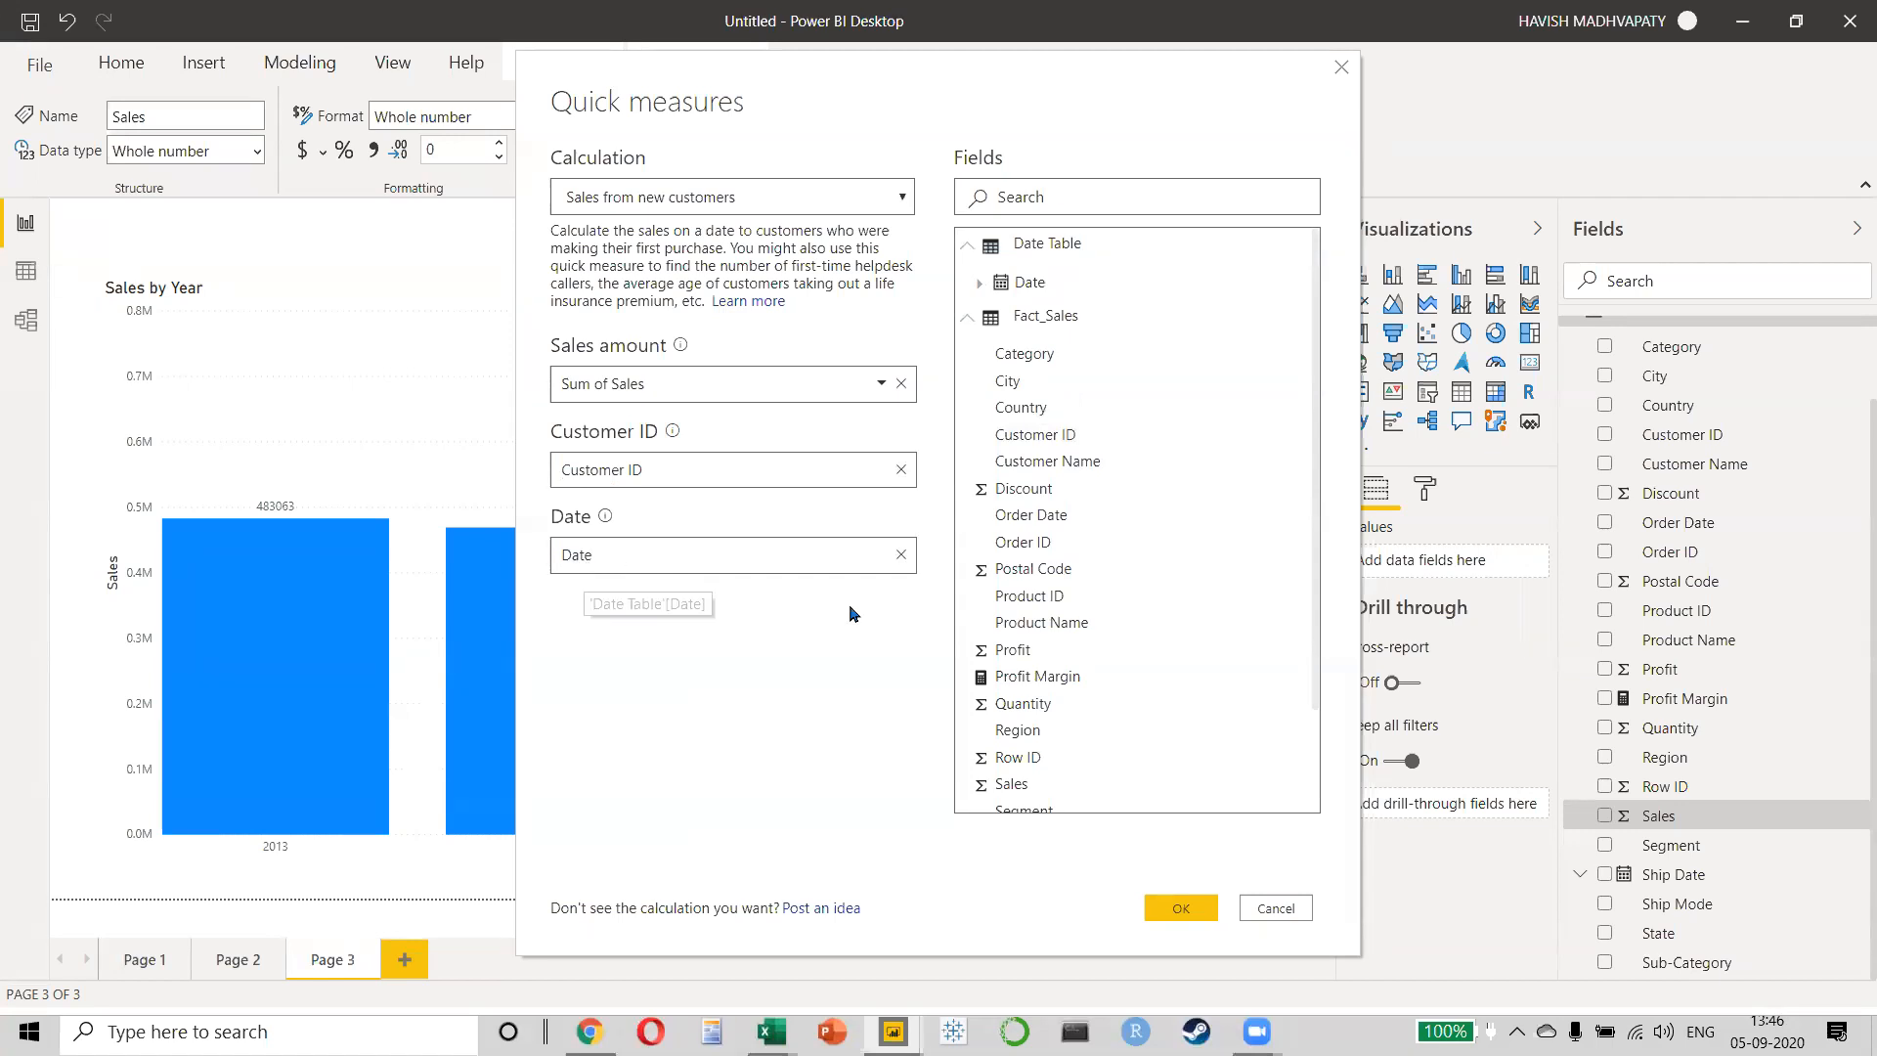
pyautogui.click(1205, 915)
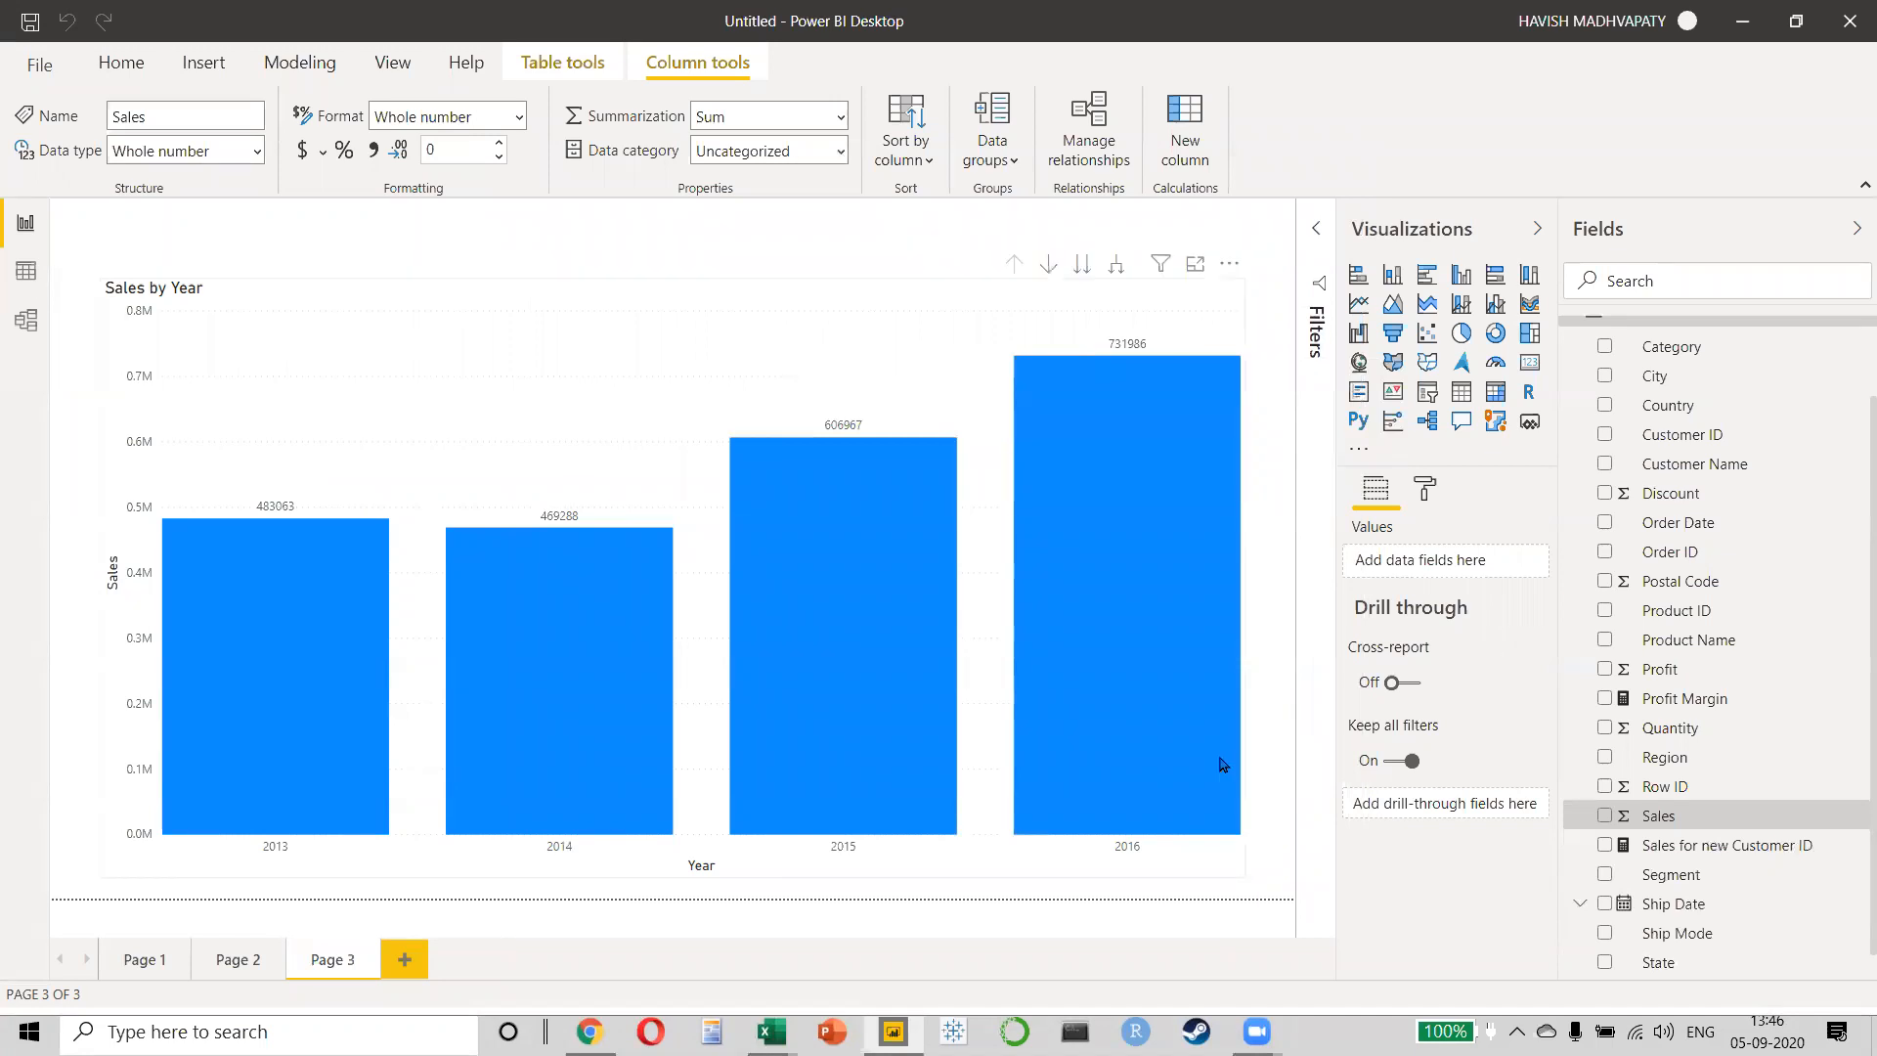
# - Add the Sales for new Customer ID measure to the yearly sales chart's values and inspect its 2014 and 2015 columns
pyautogui.click(421, 435)
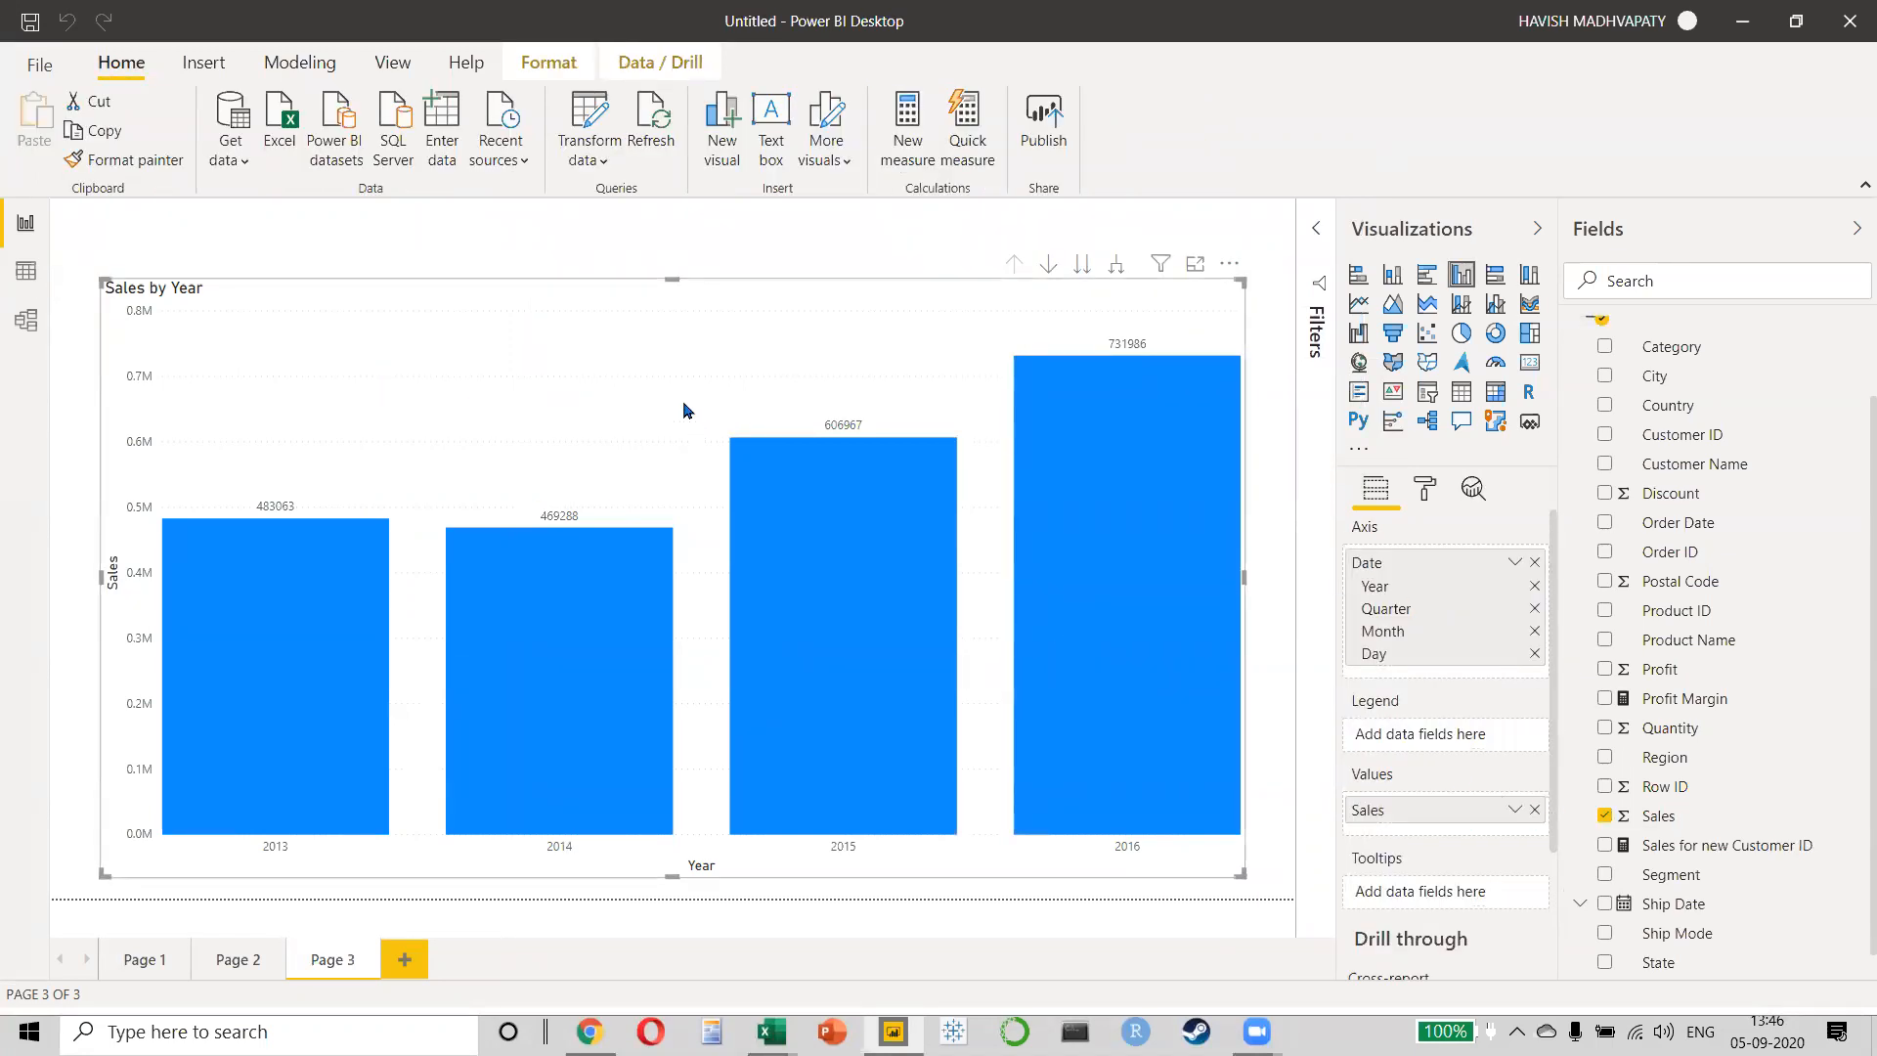
pyautogui.moveTo(1701, 846); pyautogui.dragTo(1413, 823)
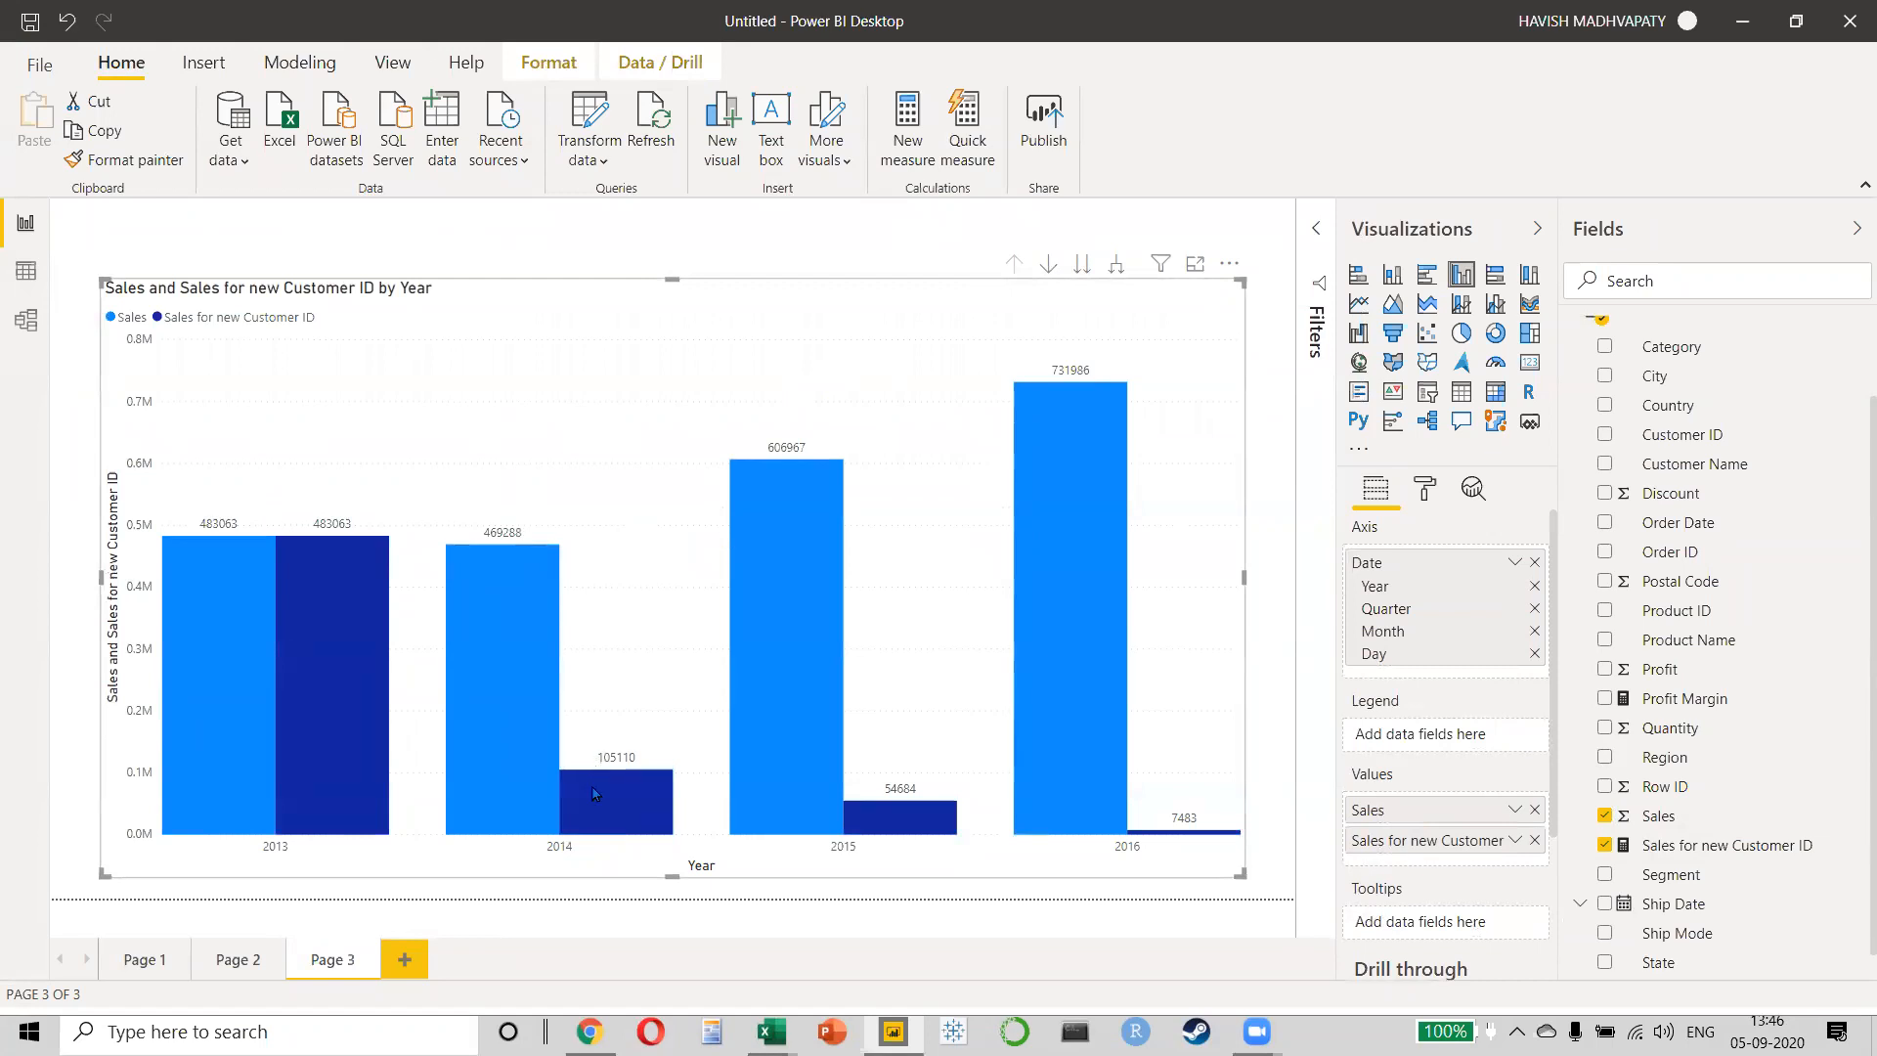
pyautogui.moveTo(593, 793)
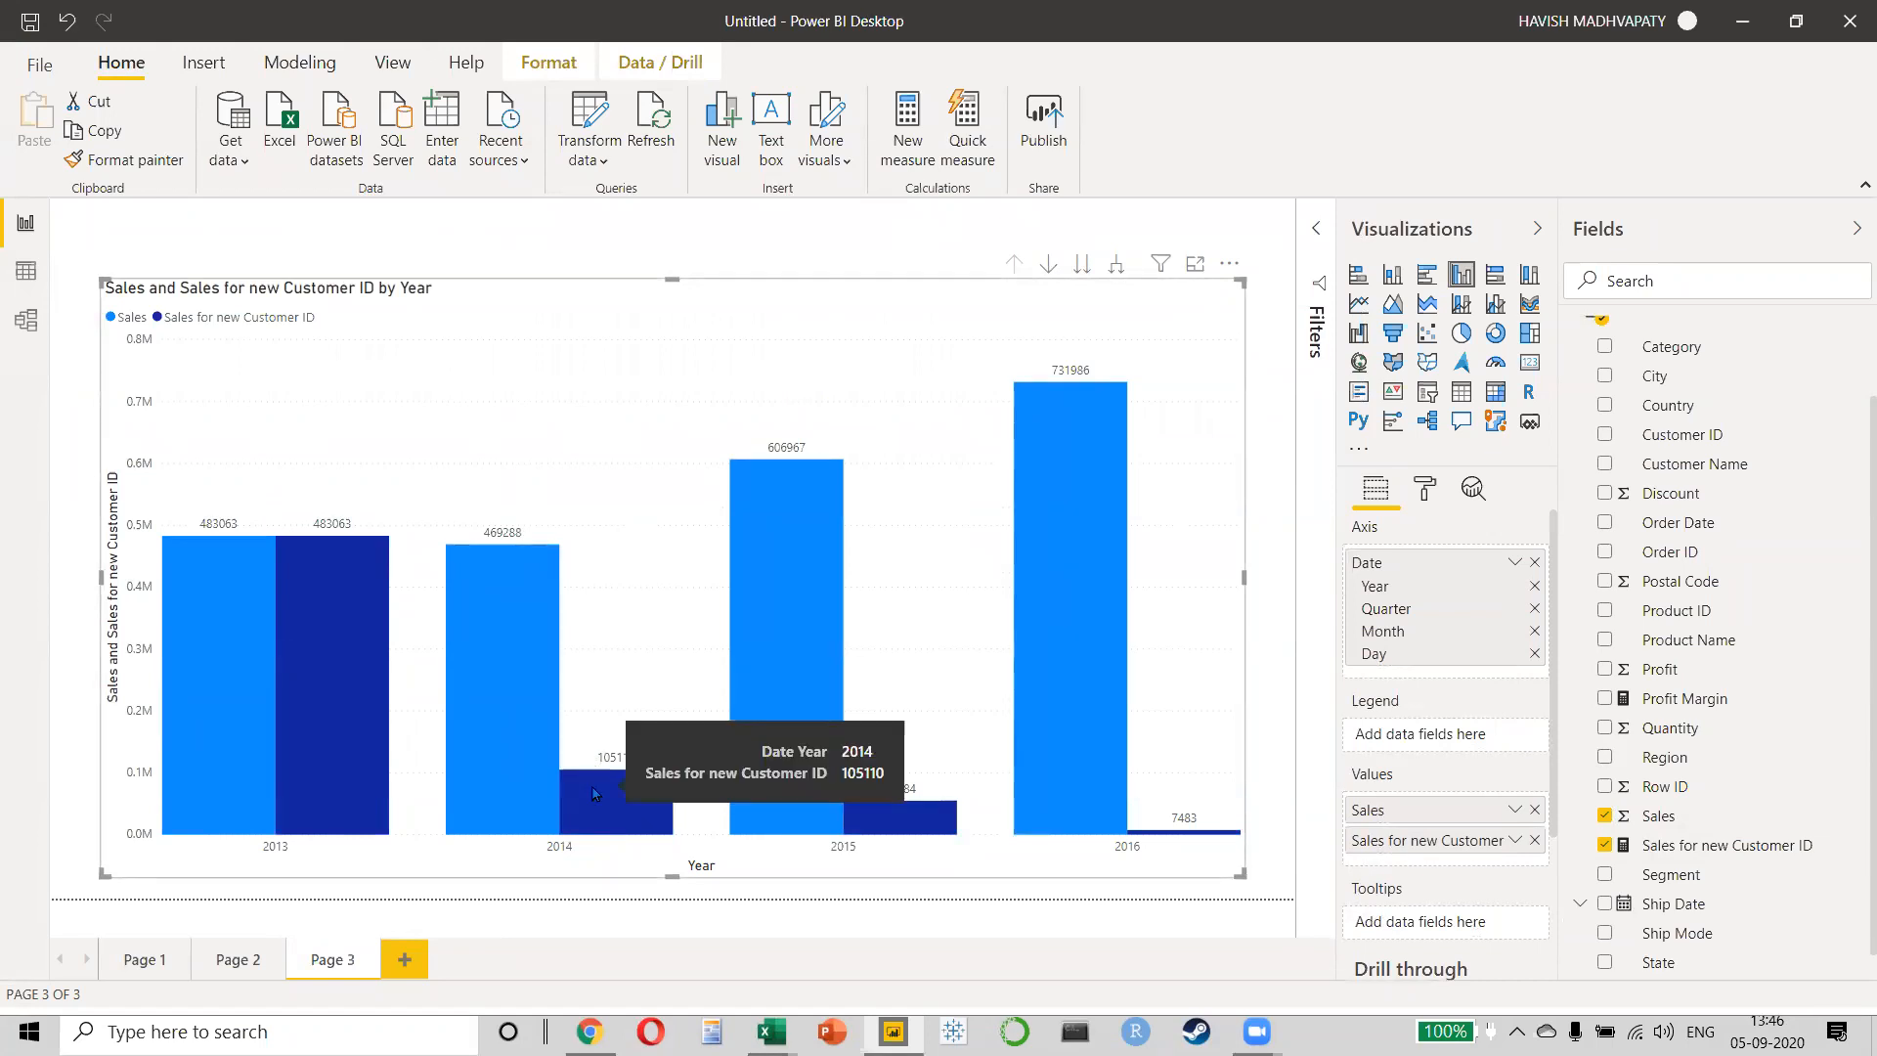
pyautogui.moveTo(909, 830)
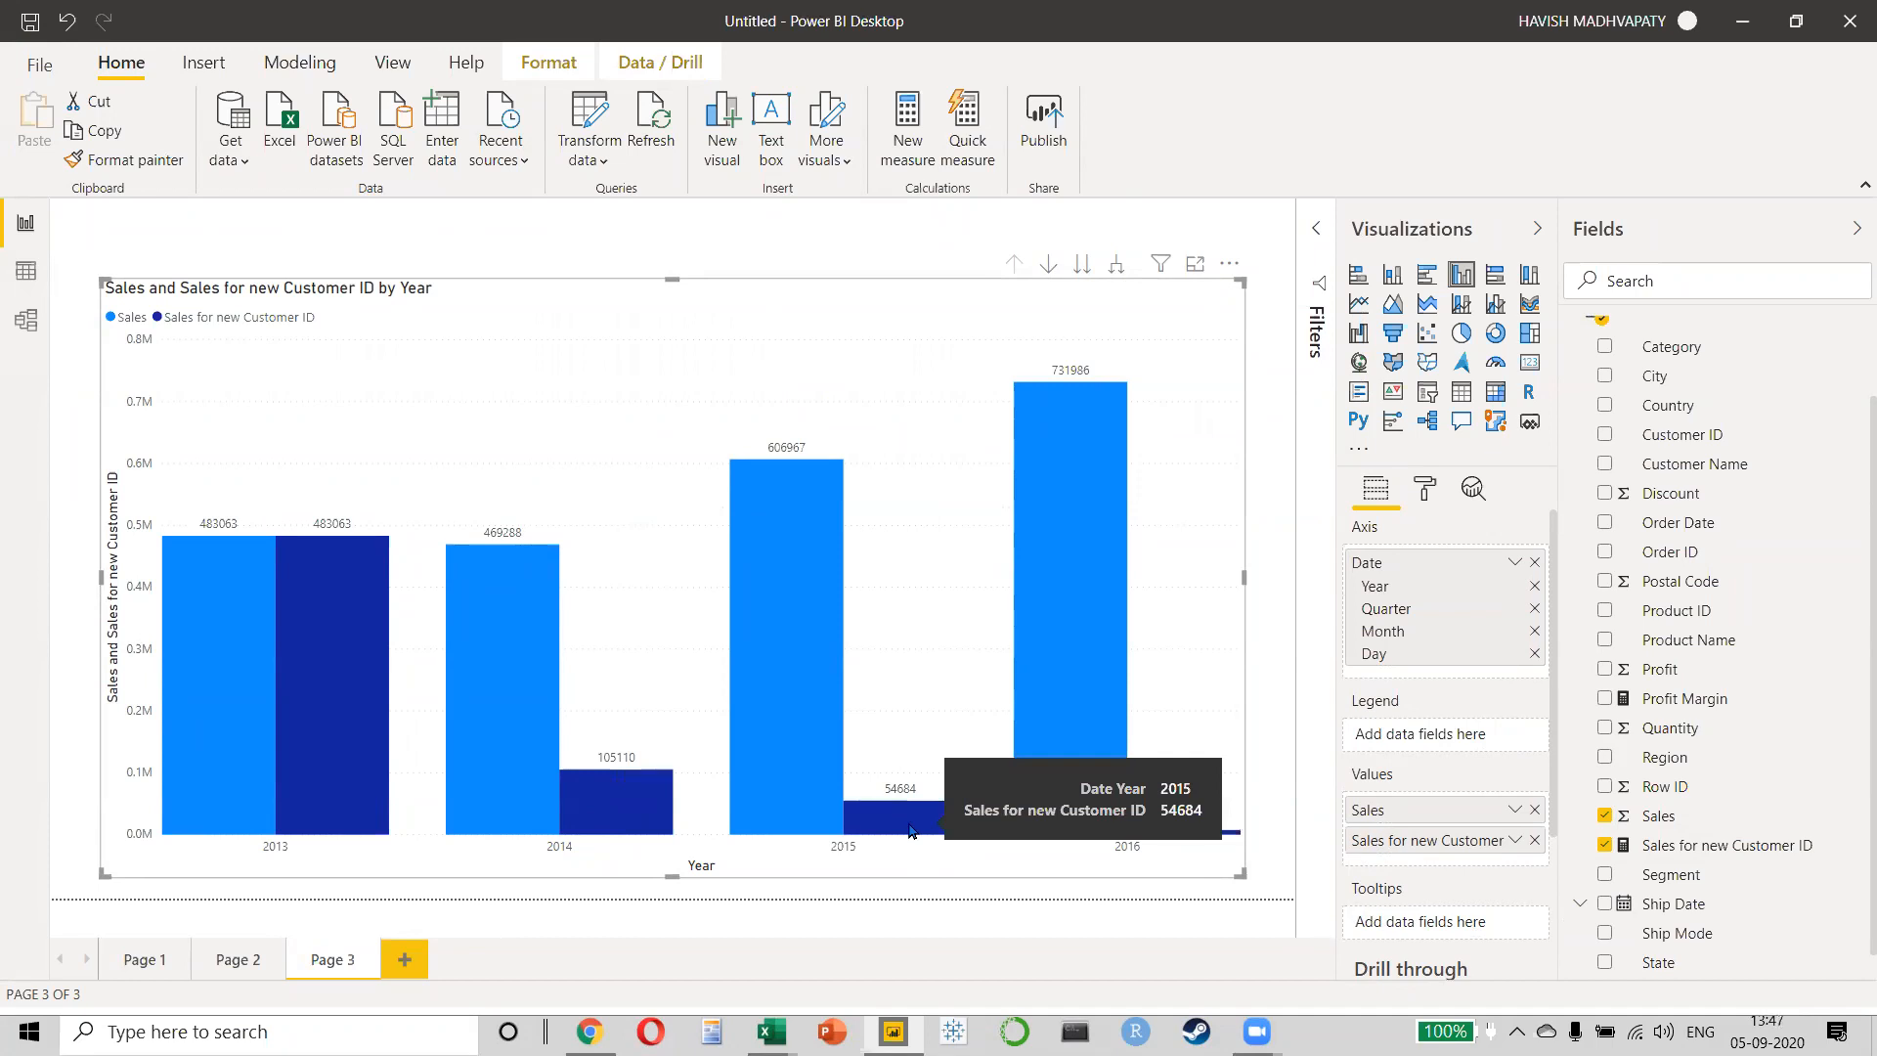
# - Switch to the SuperStore workbook in Excel and change the first criteria range of the G9 SUMIFS formula to B5:B786
pyautogui.hotkey('alt', 'Tab')
pyautogui.press('Tab')
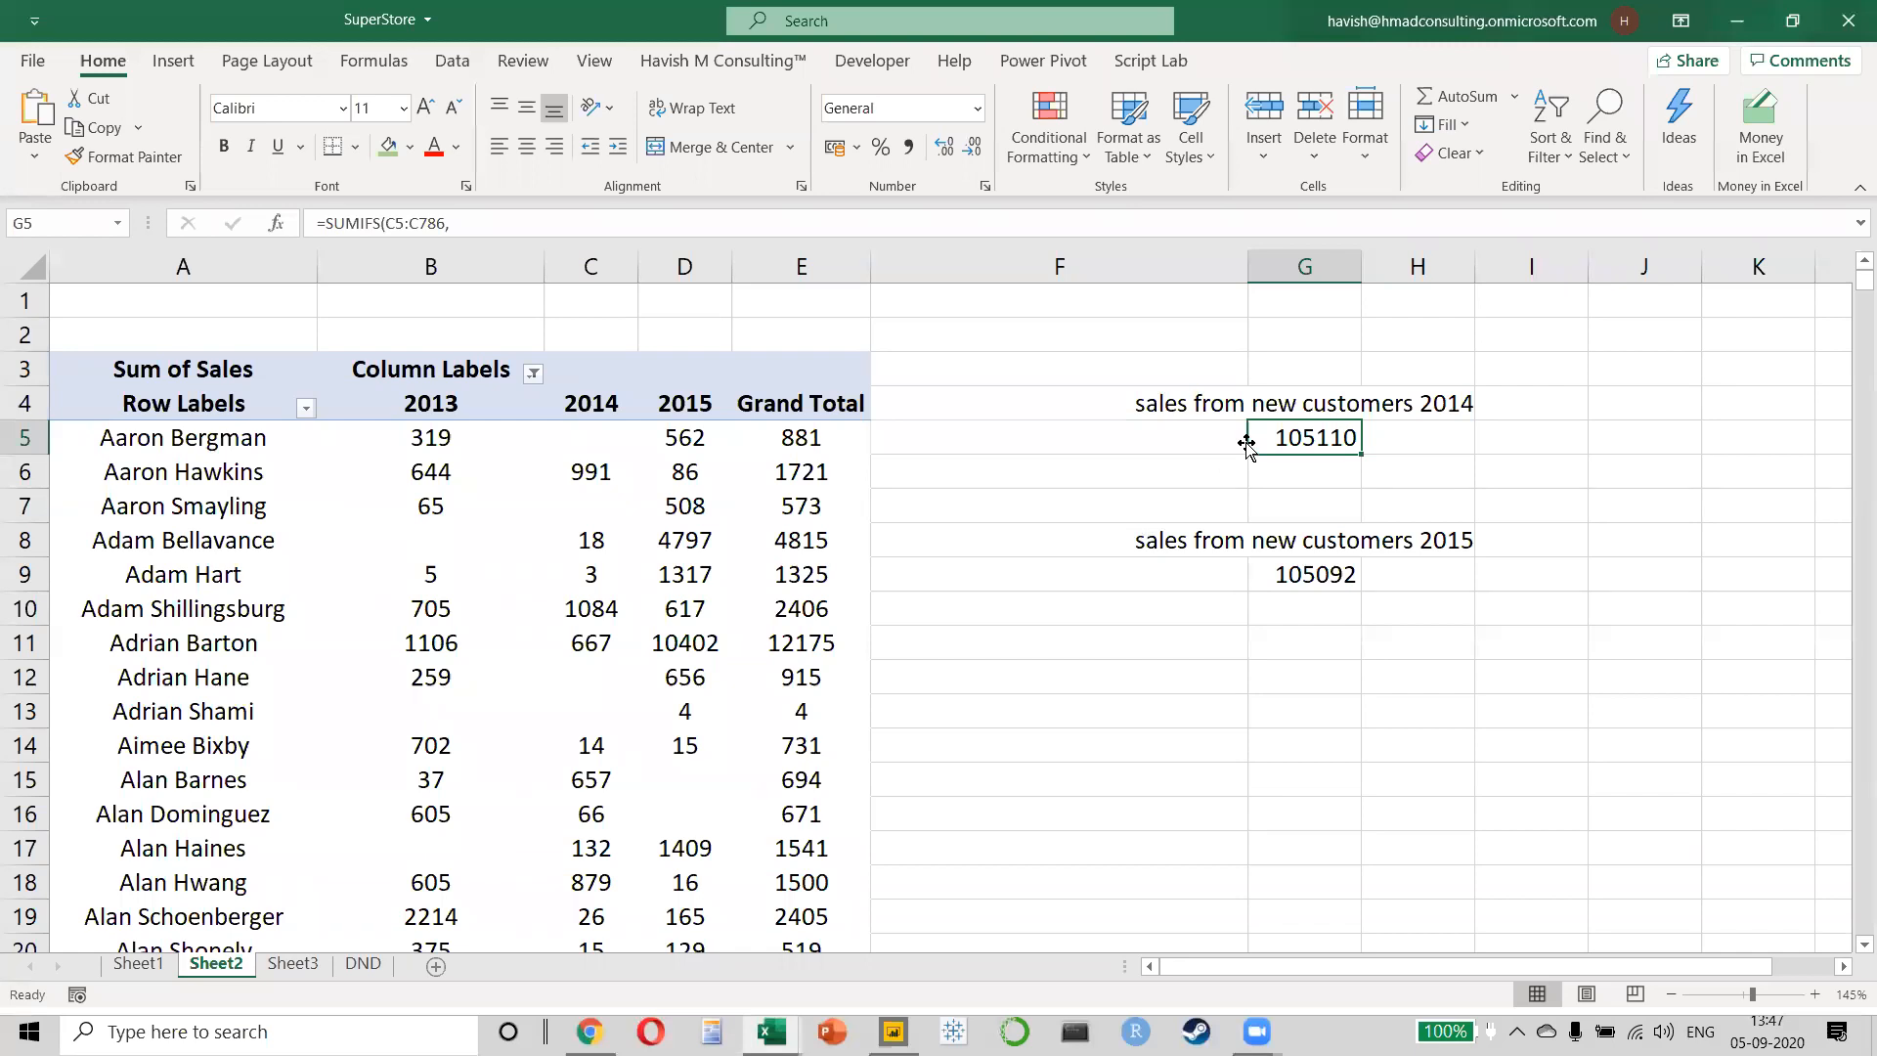
pyautogui.click(1286, 575)
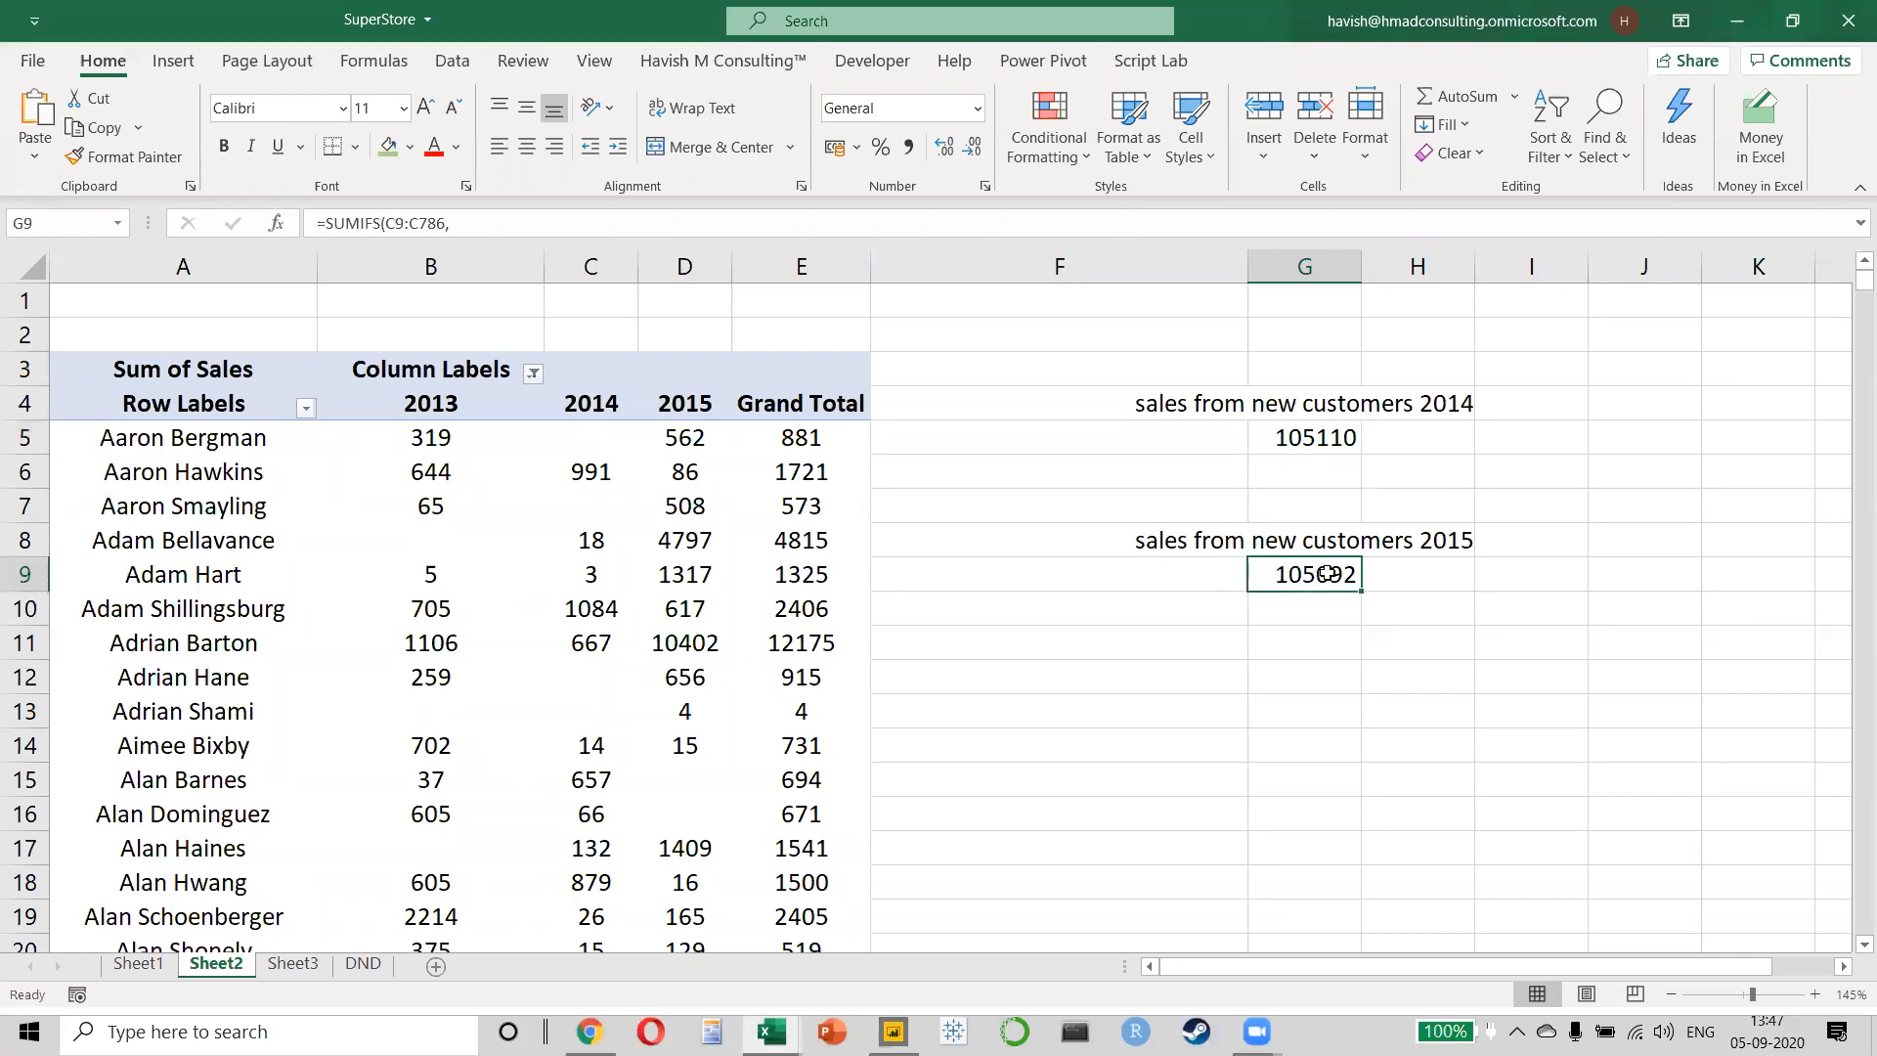
pyautogui.press('F2')
pyautogui.press('Up')
pyautogui.press('Up')
pyautogui.press('Left')
pyautogui.press('Left')
pyautogui.press('Left')
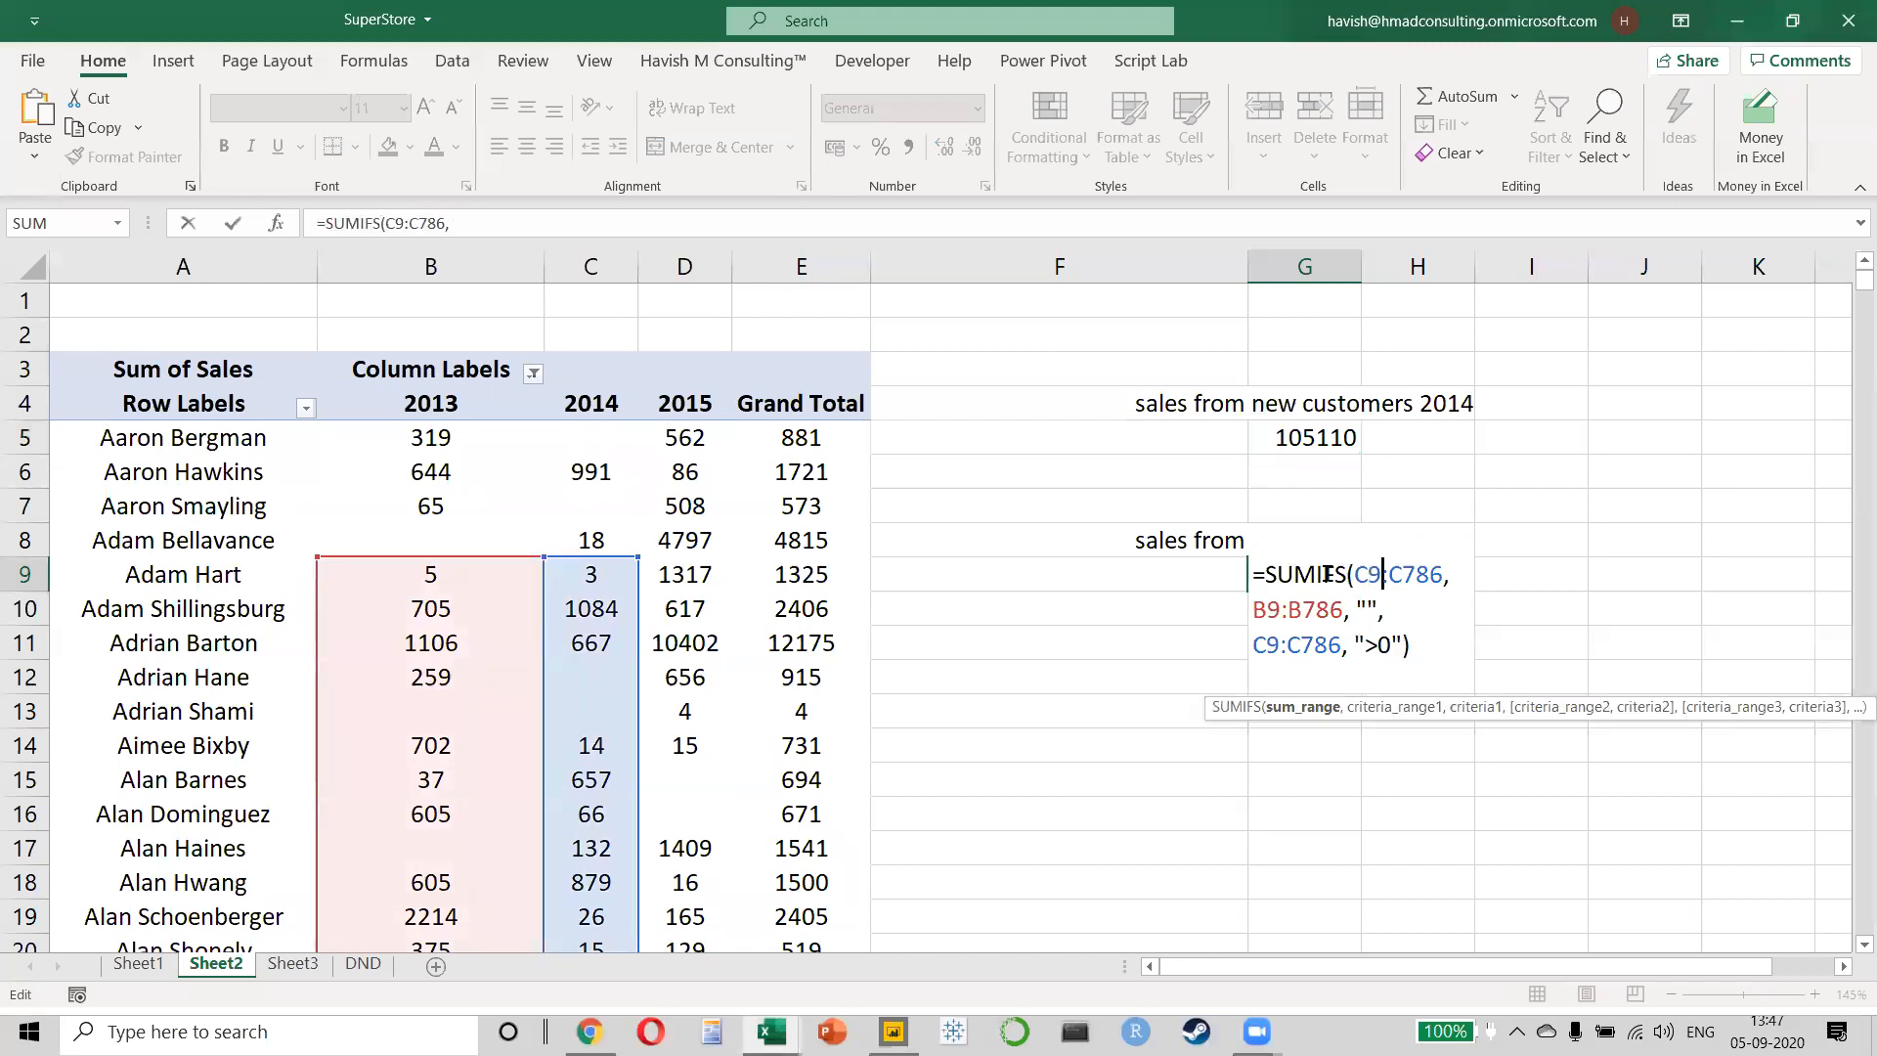
pyautogui.write('=5')
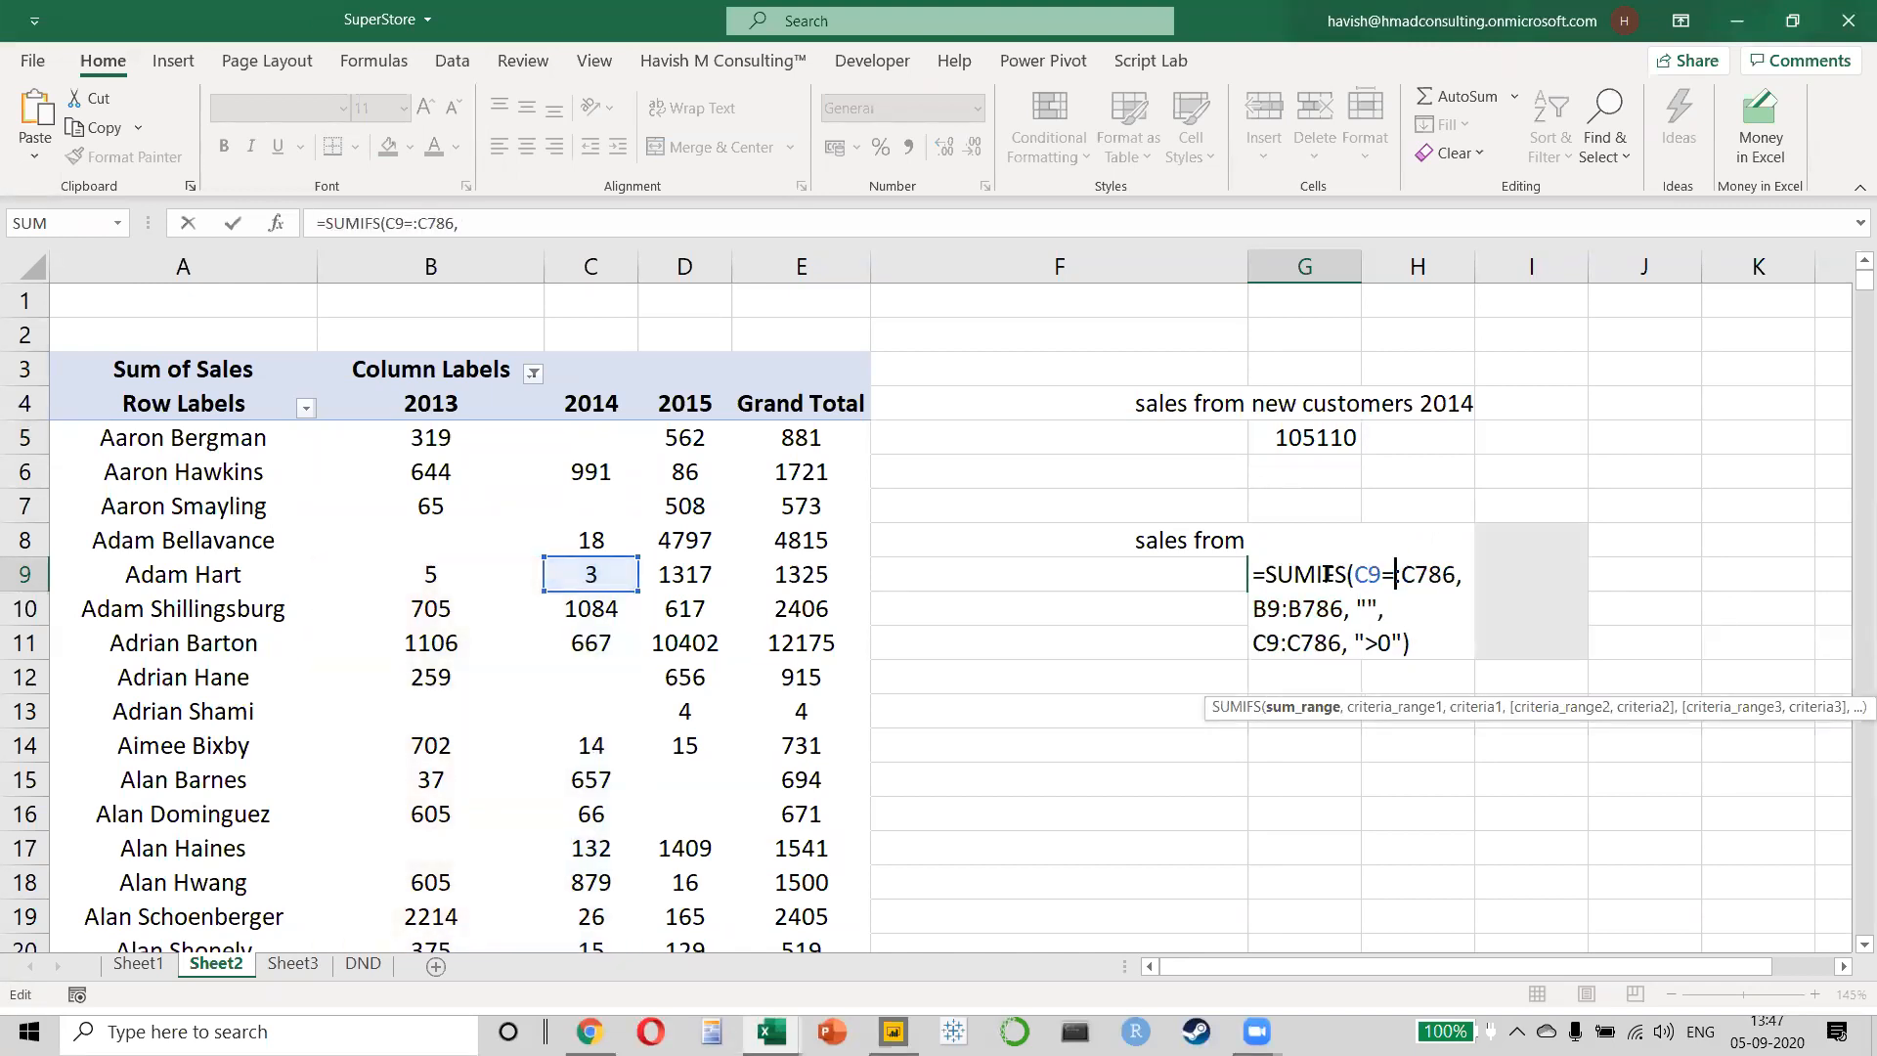
pyautogui.press('Down')
pyautogui.press('Left')
pyautogui.press('Left')
pyautogui.press('Left')
pyautogui.press('Left')
pyautogui.press('Left')
pyautogui.press('Left')
pyautogui.press('BackSpace')
pyautogui.write('5')
pyautogui.press('Down')
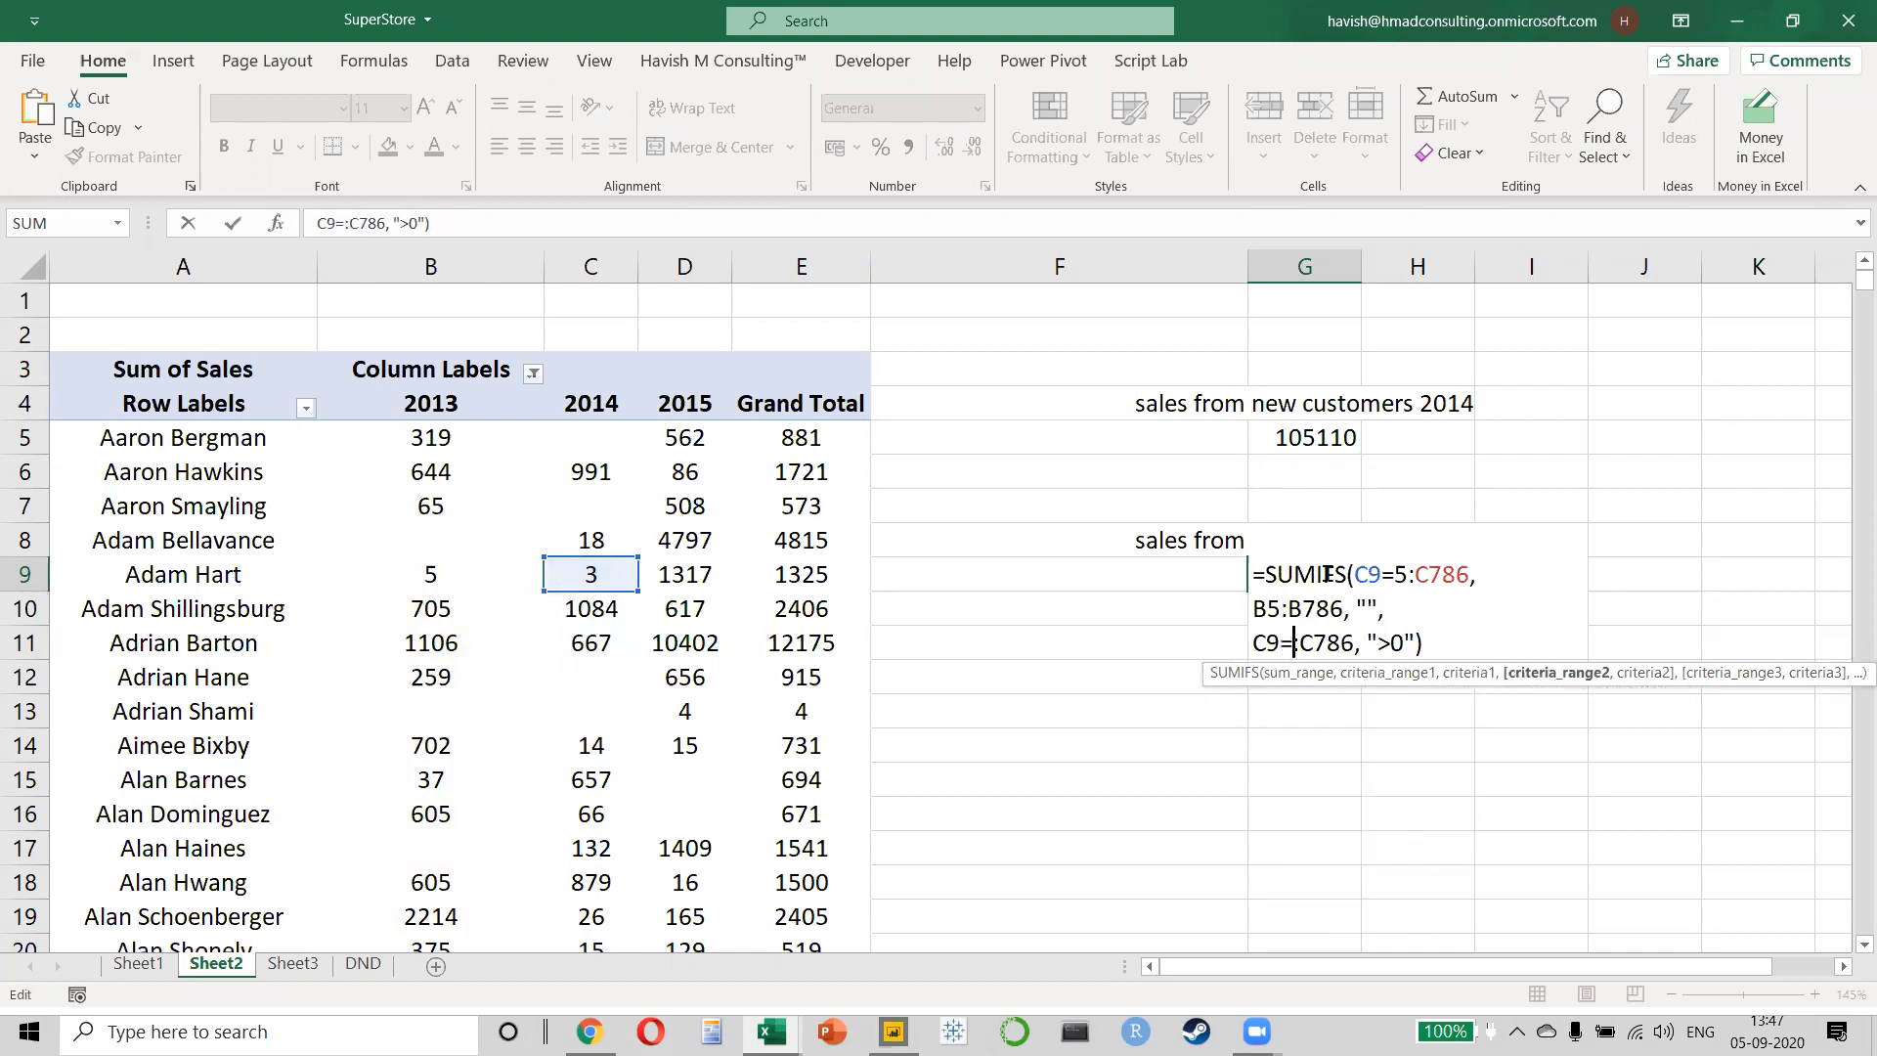
# - Set the second criteria range in the G9 formula to C5:C786 with an empty-text criterion ("")
pyautogui.press('BackSpace')
pyautogui.write('5')
pyautogui.press('Right')
pyautogui.press('Right')
pyautogui.press('Right')
pyautogui.press('Right')
pyautogui.press('Right')
pyautogui.press('Right')
pyautogui.press('Right')
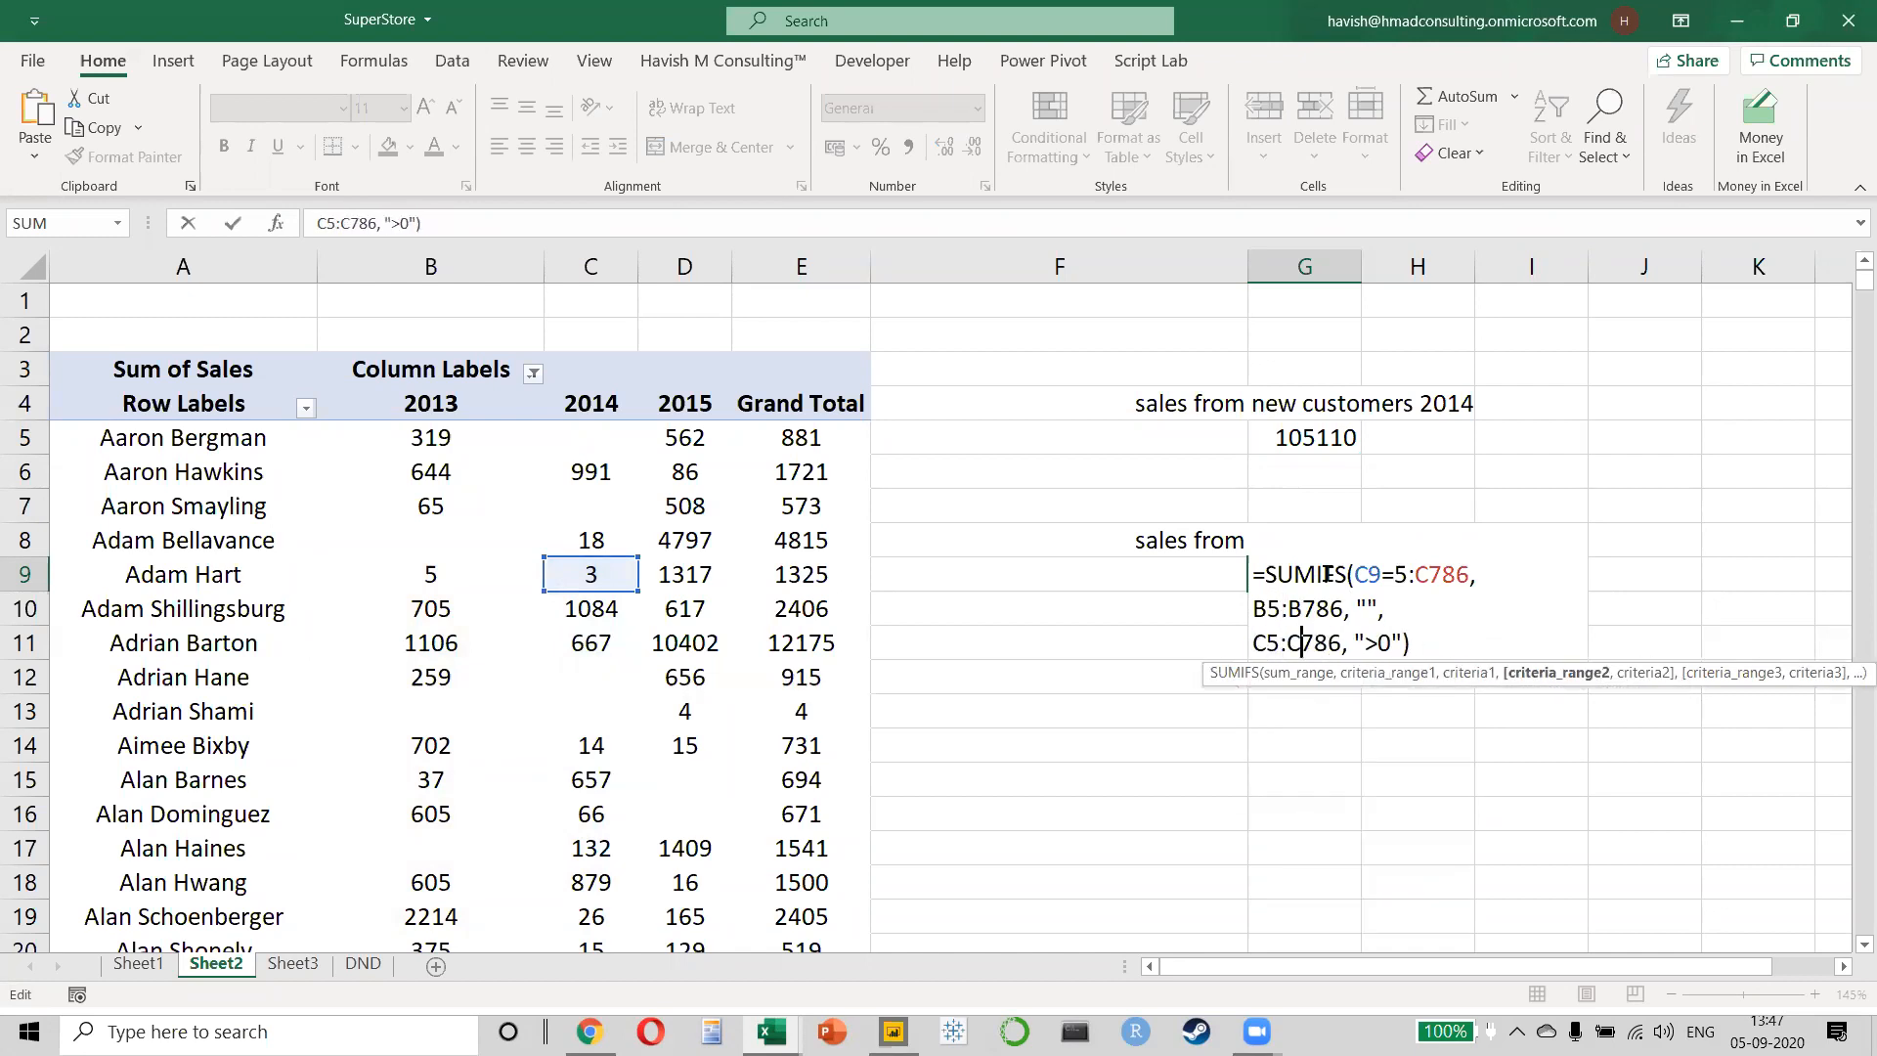
pyautogui.press('Right')
pyautogui.press('Right')
pyautogui.press('Right')
pyautogui.press('BackSpace')
pyautogui.press('BackSpace')
pyautogui.press('Right')
pyautogui.write(',')
# - Add a third criterion to the G9 formula on a new line, testing d5:d786 for ">0", and try to enter it
pyautogui.hotkey('alt', 'Return')
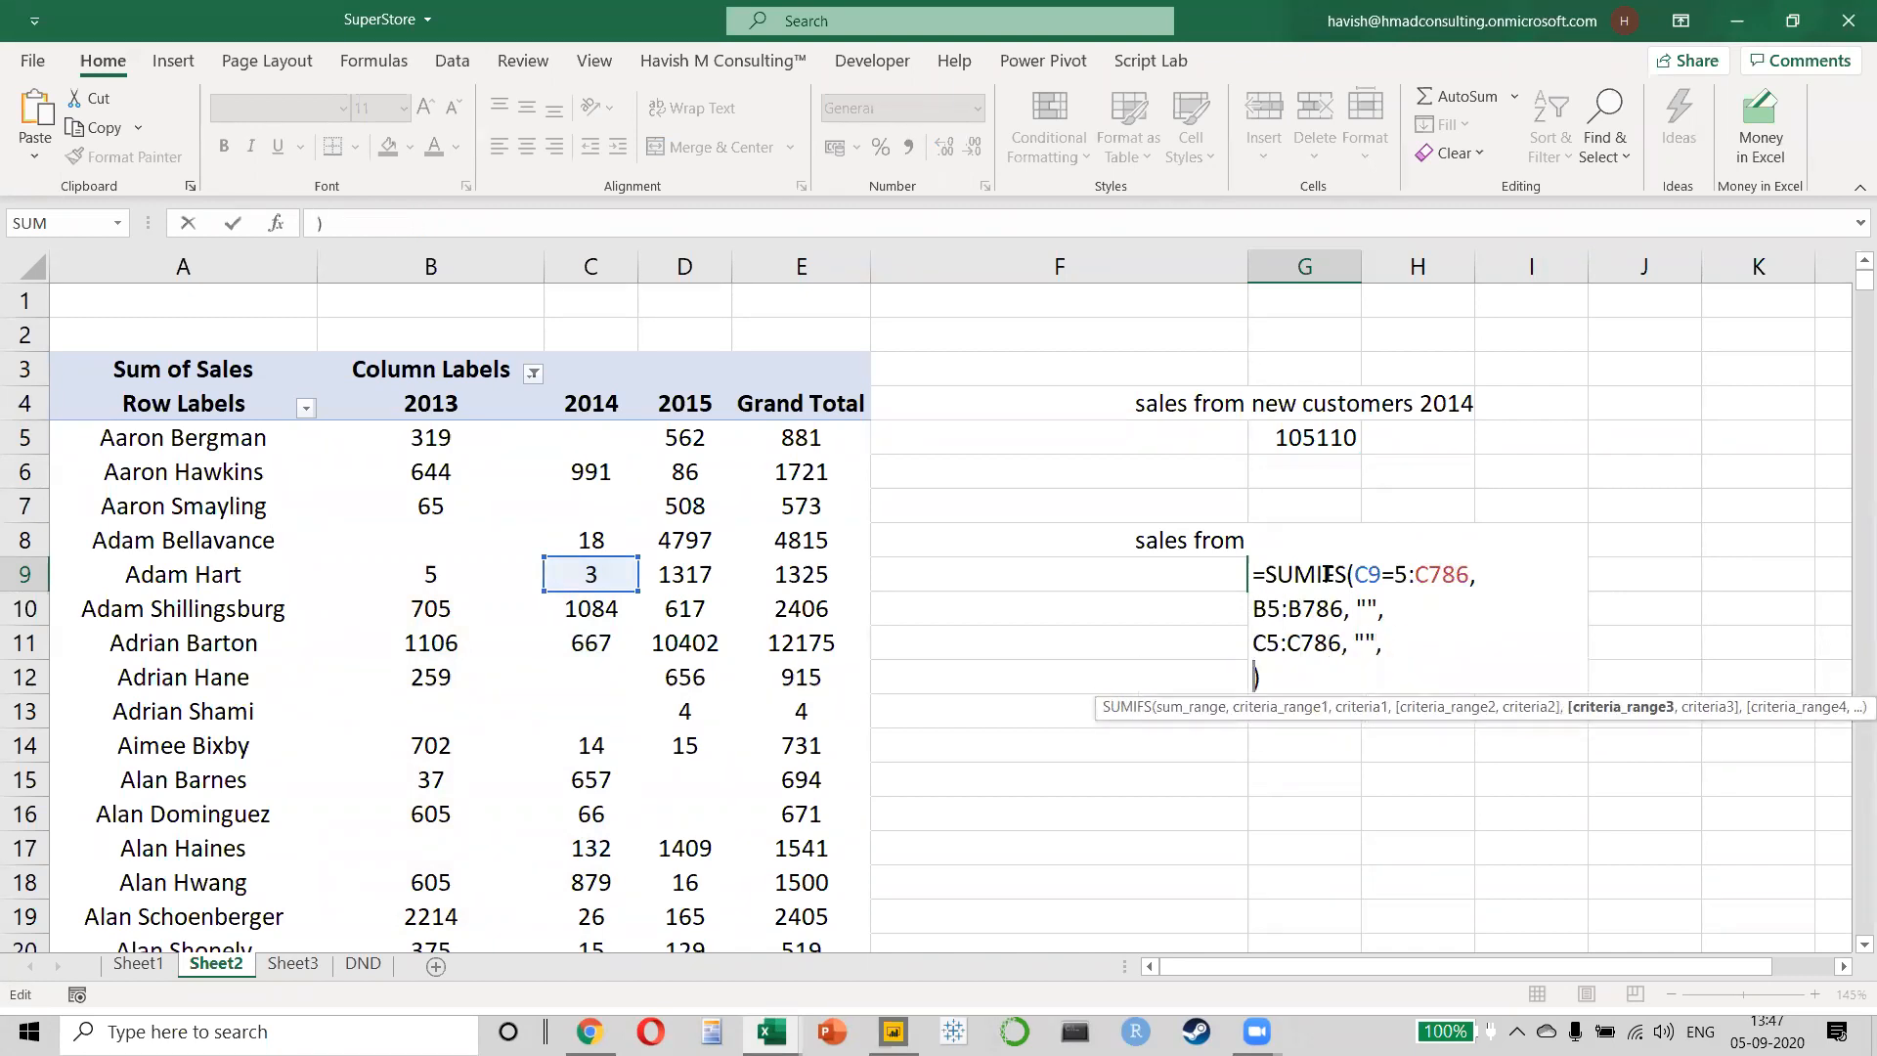
pyautogui.write('d5:')
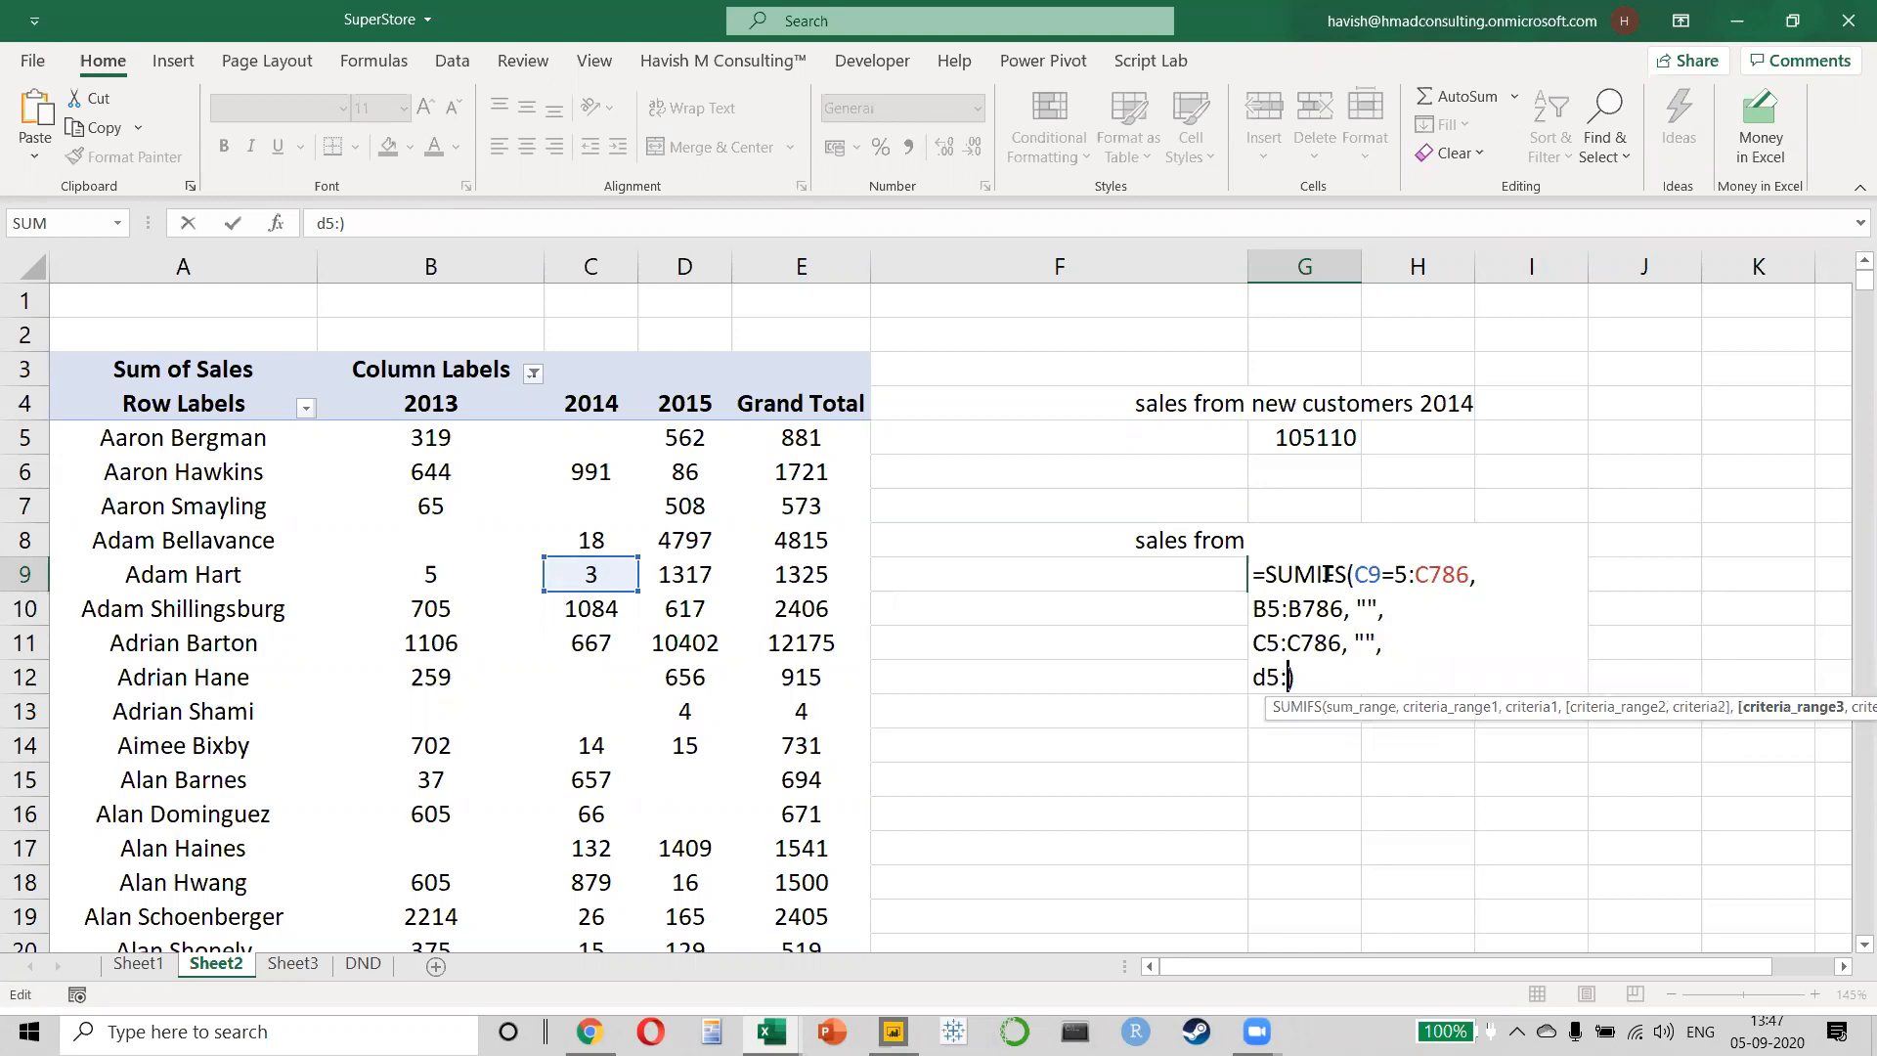
pyautogui.write('d786,">0"')
pyautogui.press('Return')
pyautogui.press('Return')
# - Remove the stray characters from the sum range of the G9 formula and clean the reference to C9:C786
pyautogui.press('Down')
pyautogui.hotkey('ctrl', 'End')
pyautogui.press('Up')
pyautogui.hotkey('ctrl', 'End')
pyautogui.hotkey('ctrl', 'Home')
pyautogui.press('Right')
pyautogui.press('Right')
pyautogui.press('Right')
pyautogui.press('Right')
pyautogui.press('Right')
pyautogui.press('Right')
pyautogui.press('Right')
pyautogui.press('Right')
pyautogui.press('Right')
pyautogui.press('Right')
pyautogui.press('Right')
pyautogui.press('Right')
pyautogui.press('BackSpace')
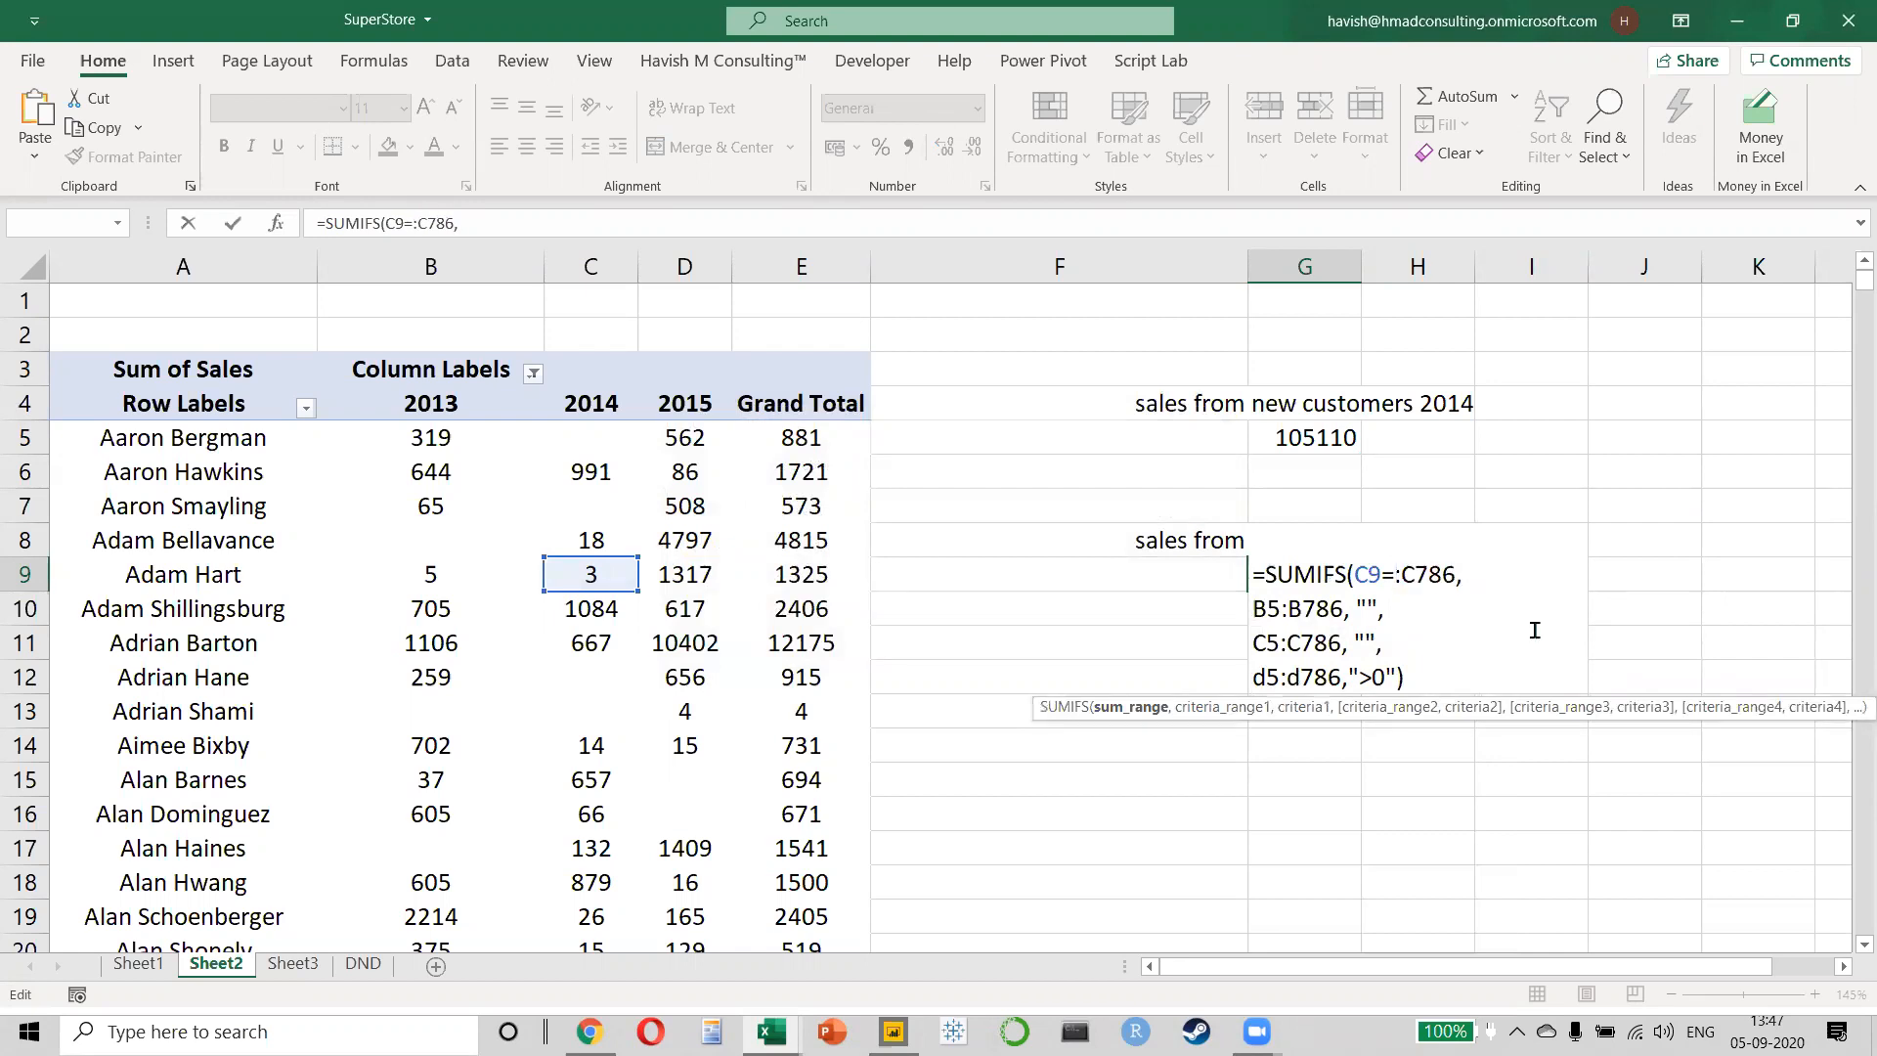
pyautogui.press('BackSpace')
pyautogui.press('BackSpace')
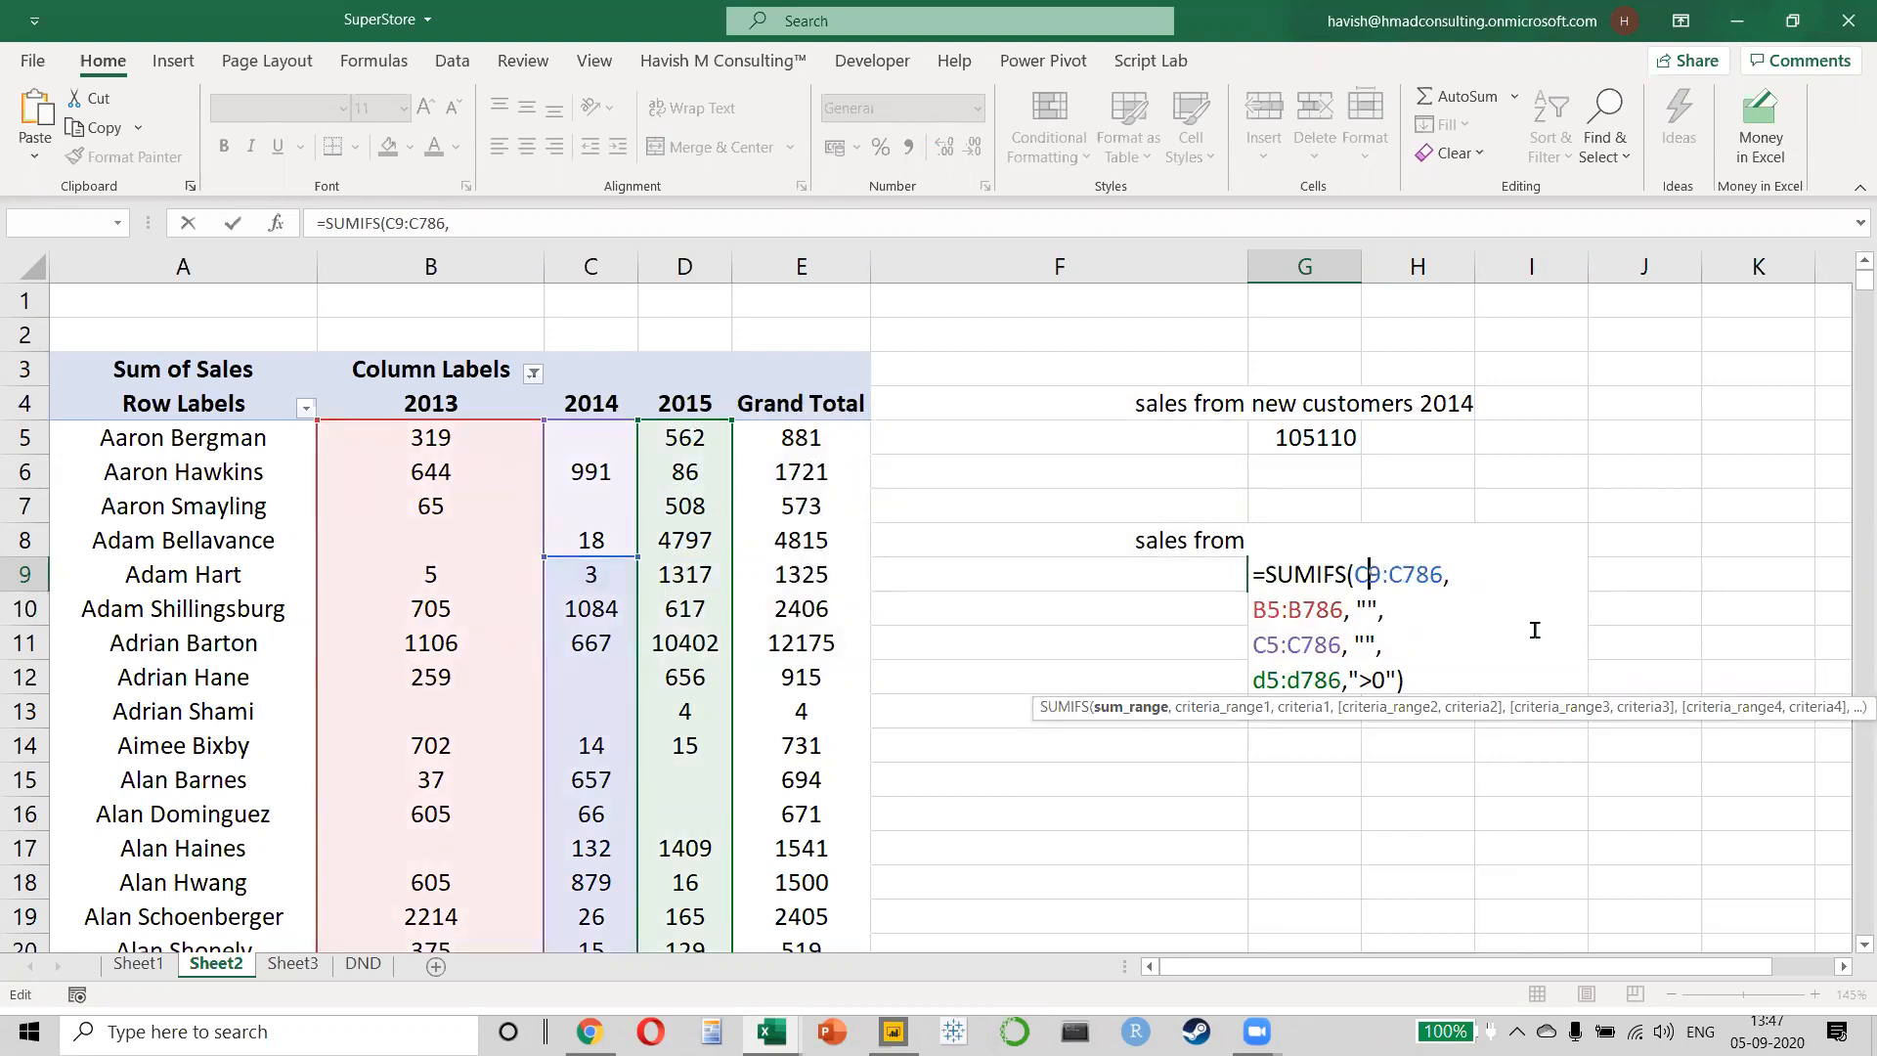
# - Set the sum range of the G9 formula to d5:d786 and enter the formula
pyautogui.write('5')
pyautogui.press('Left')
pyautogui.press('Left')
pyautogui.press('Right')
pyautogui.press('BackSpace')
pyautogui.write('d')
pyautogui.press('Right')
pyautogui.press('Right')
pyautogui.press('Delete')
pyautogui.write('d')
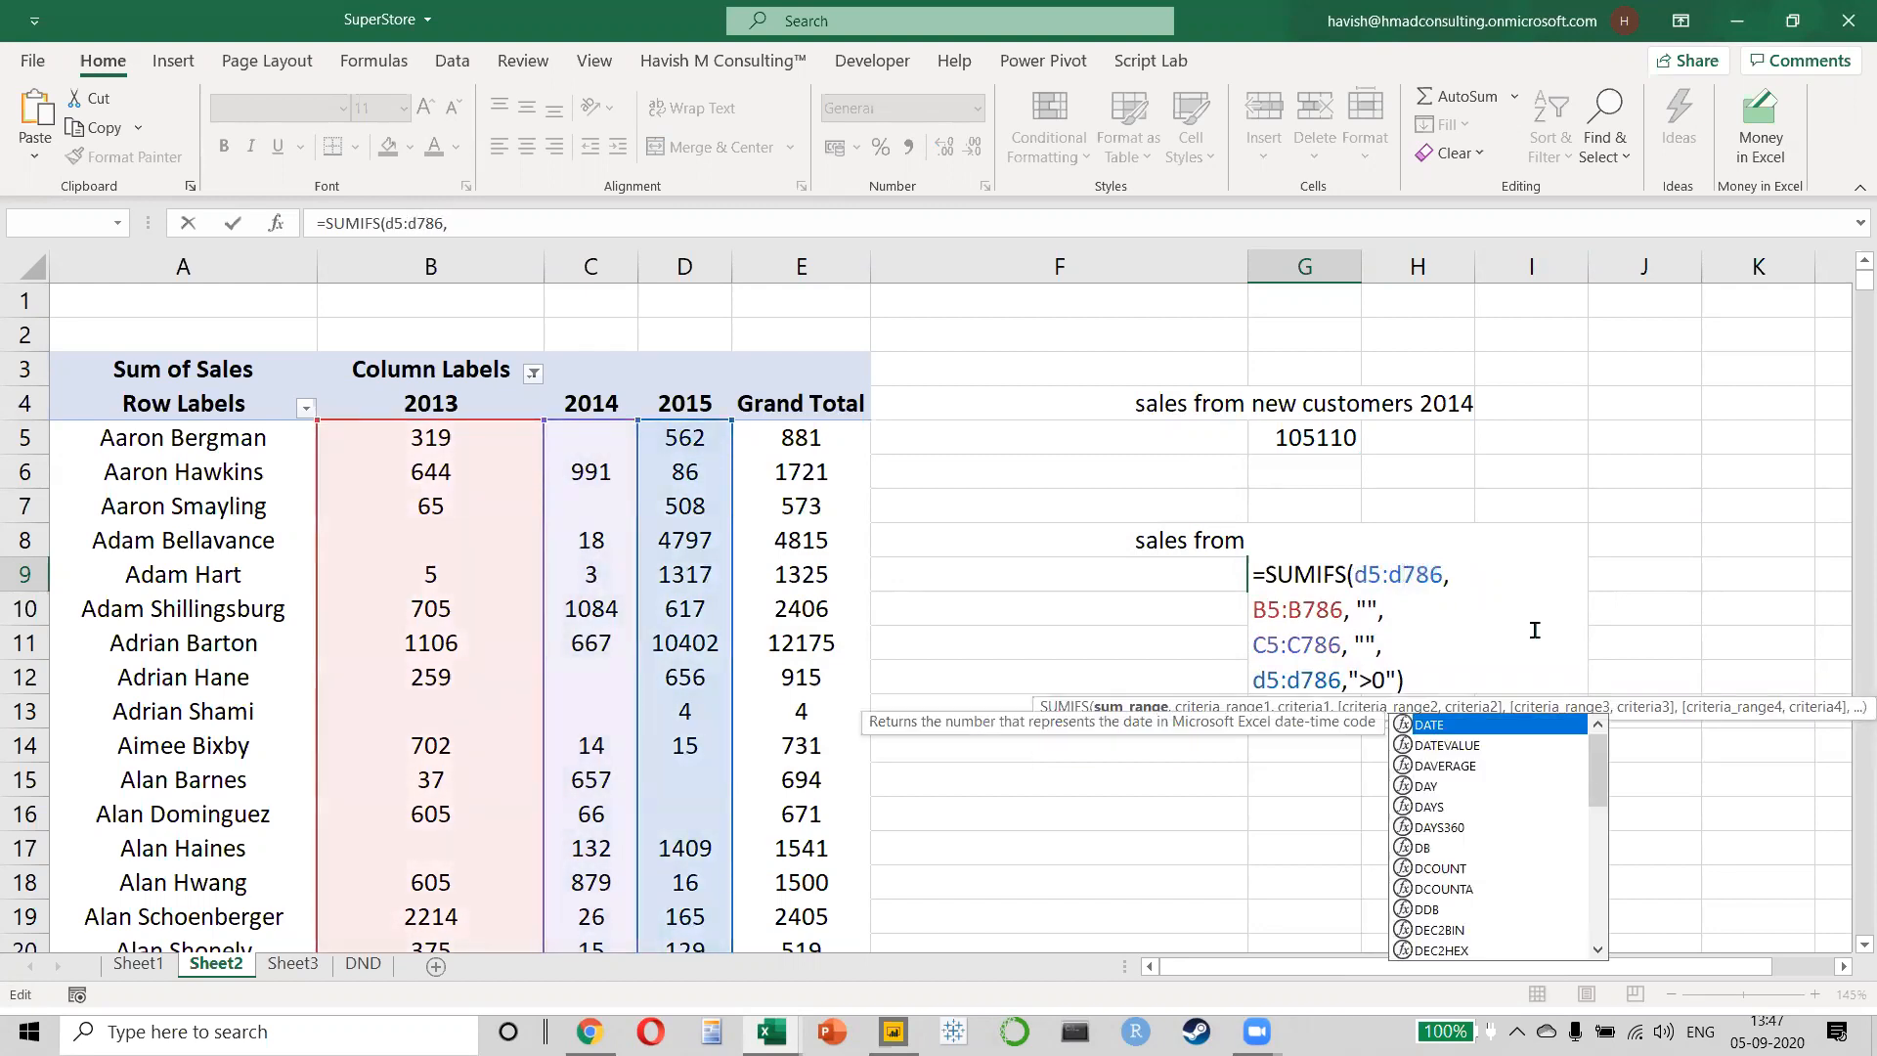
pyautogui.hotkey('ctrl', 'Return')
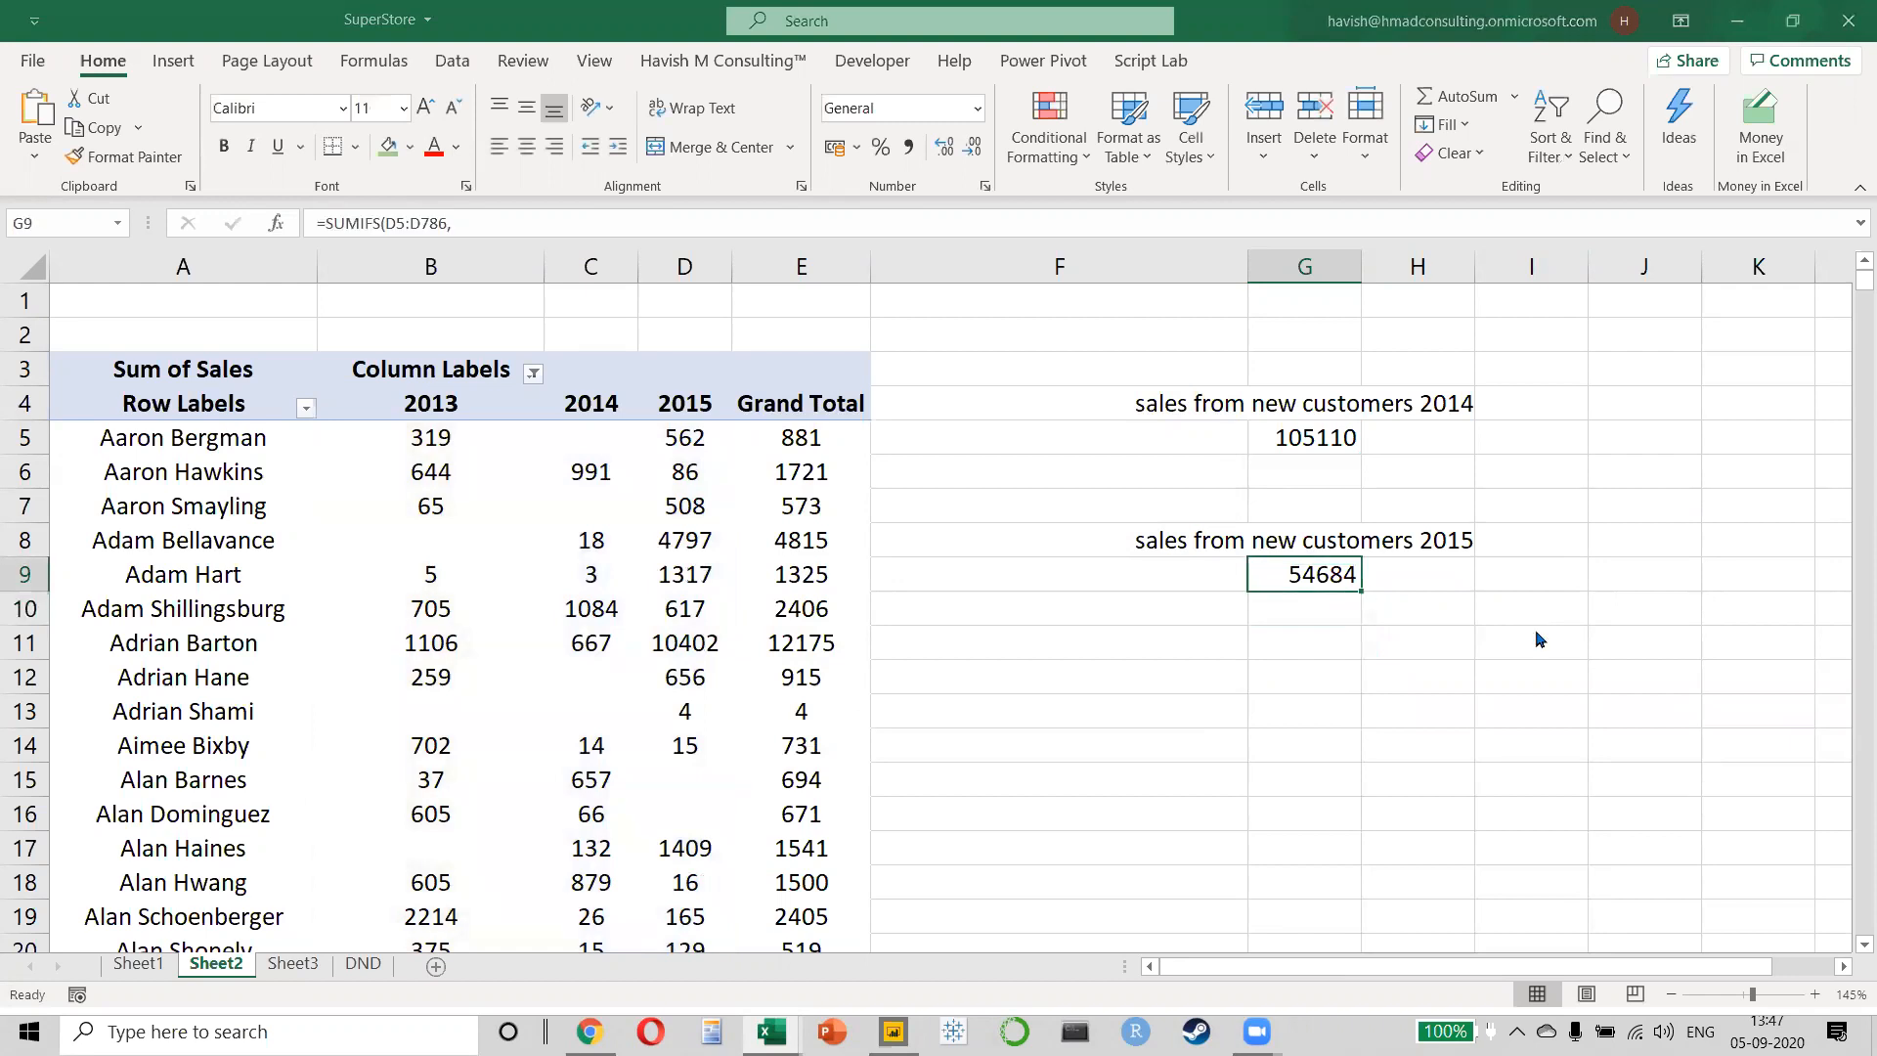
# - Switch back to Power BI and show the DAX formula of the Sales for new Customer ID measure
pyautogui.hotkey('alt', 'Tab')
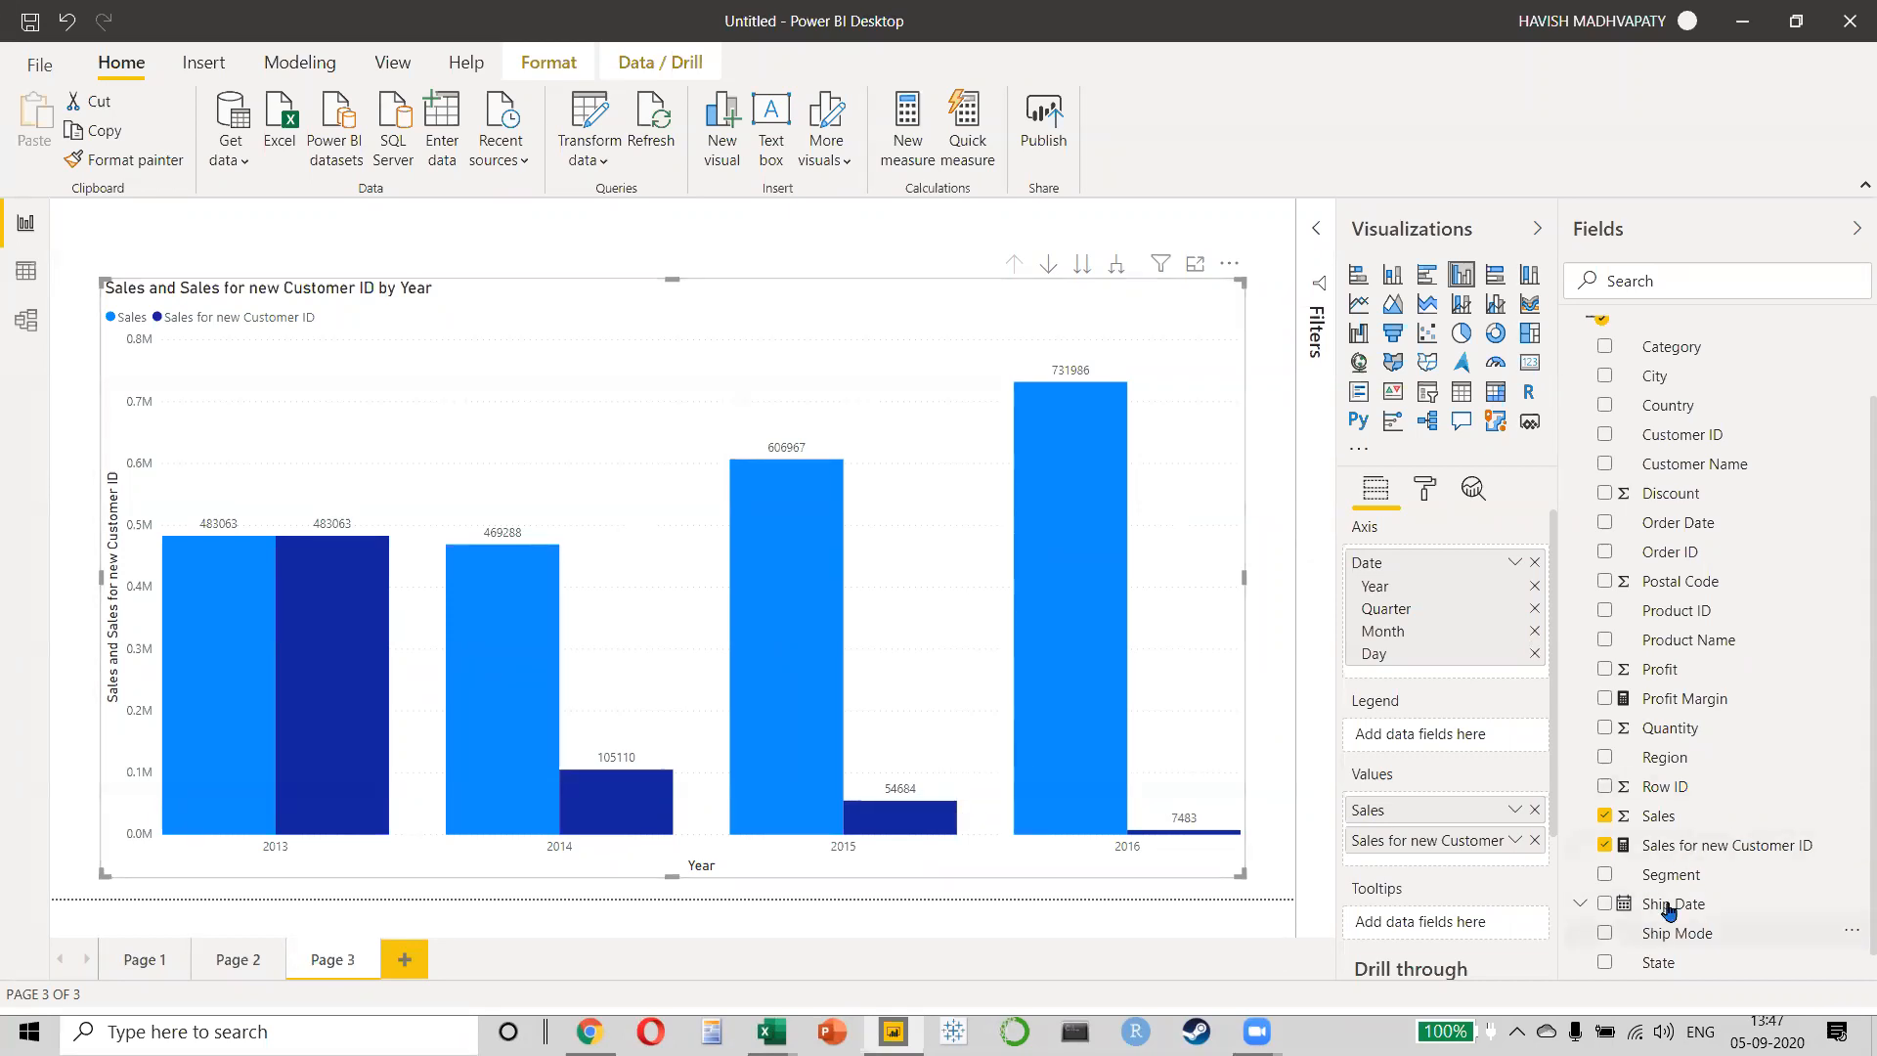
pyautogui.rightClick(1689, 850)
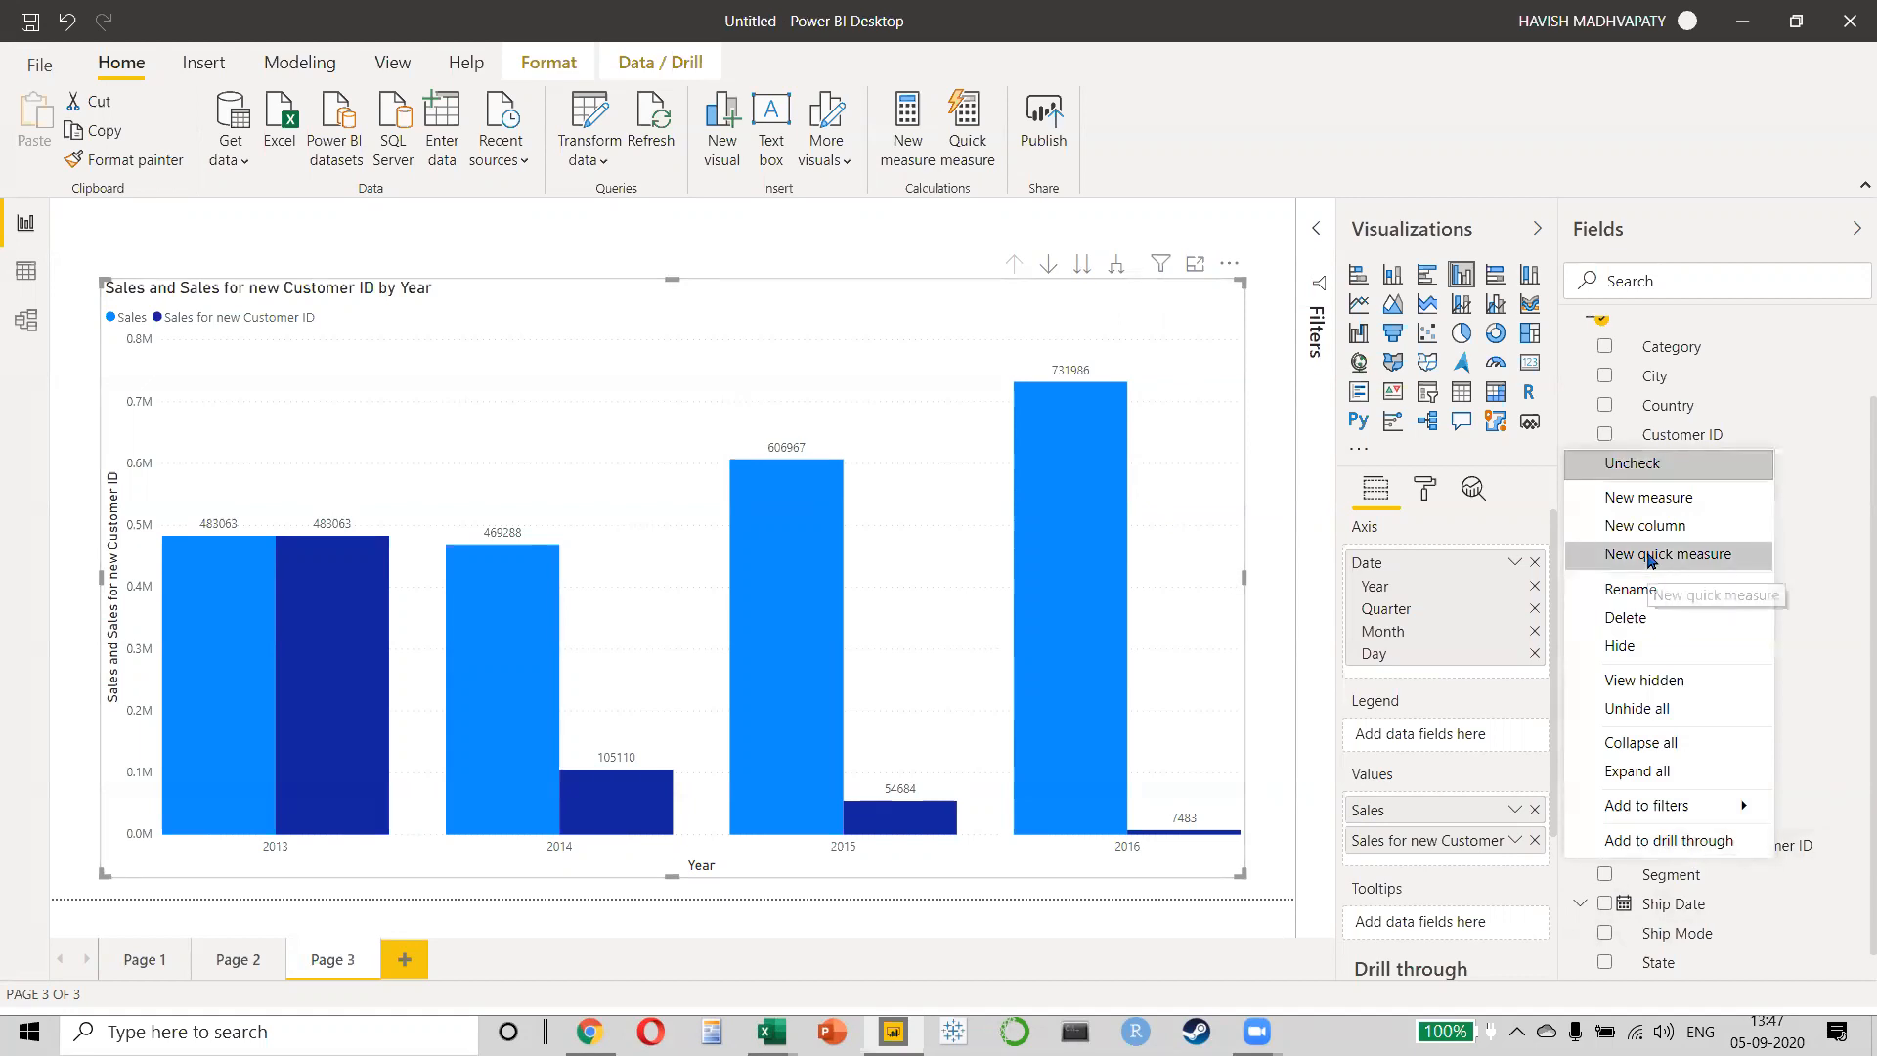
pyautogui.click(782, 225)
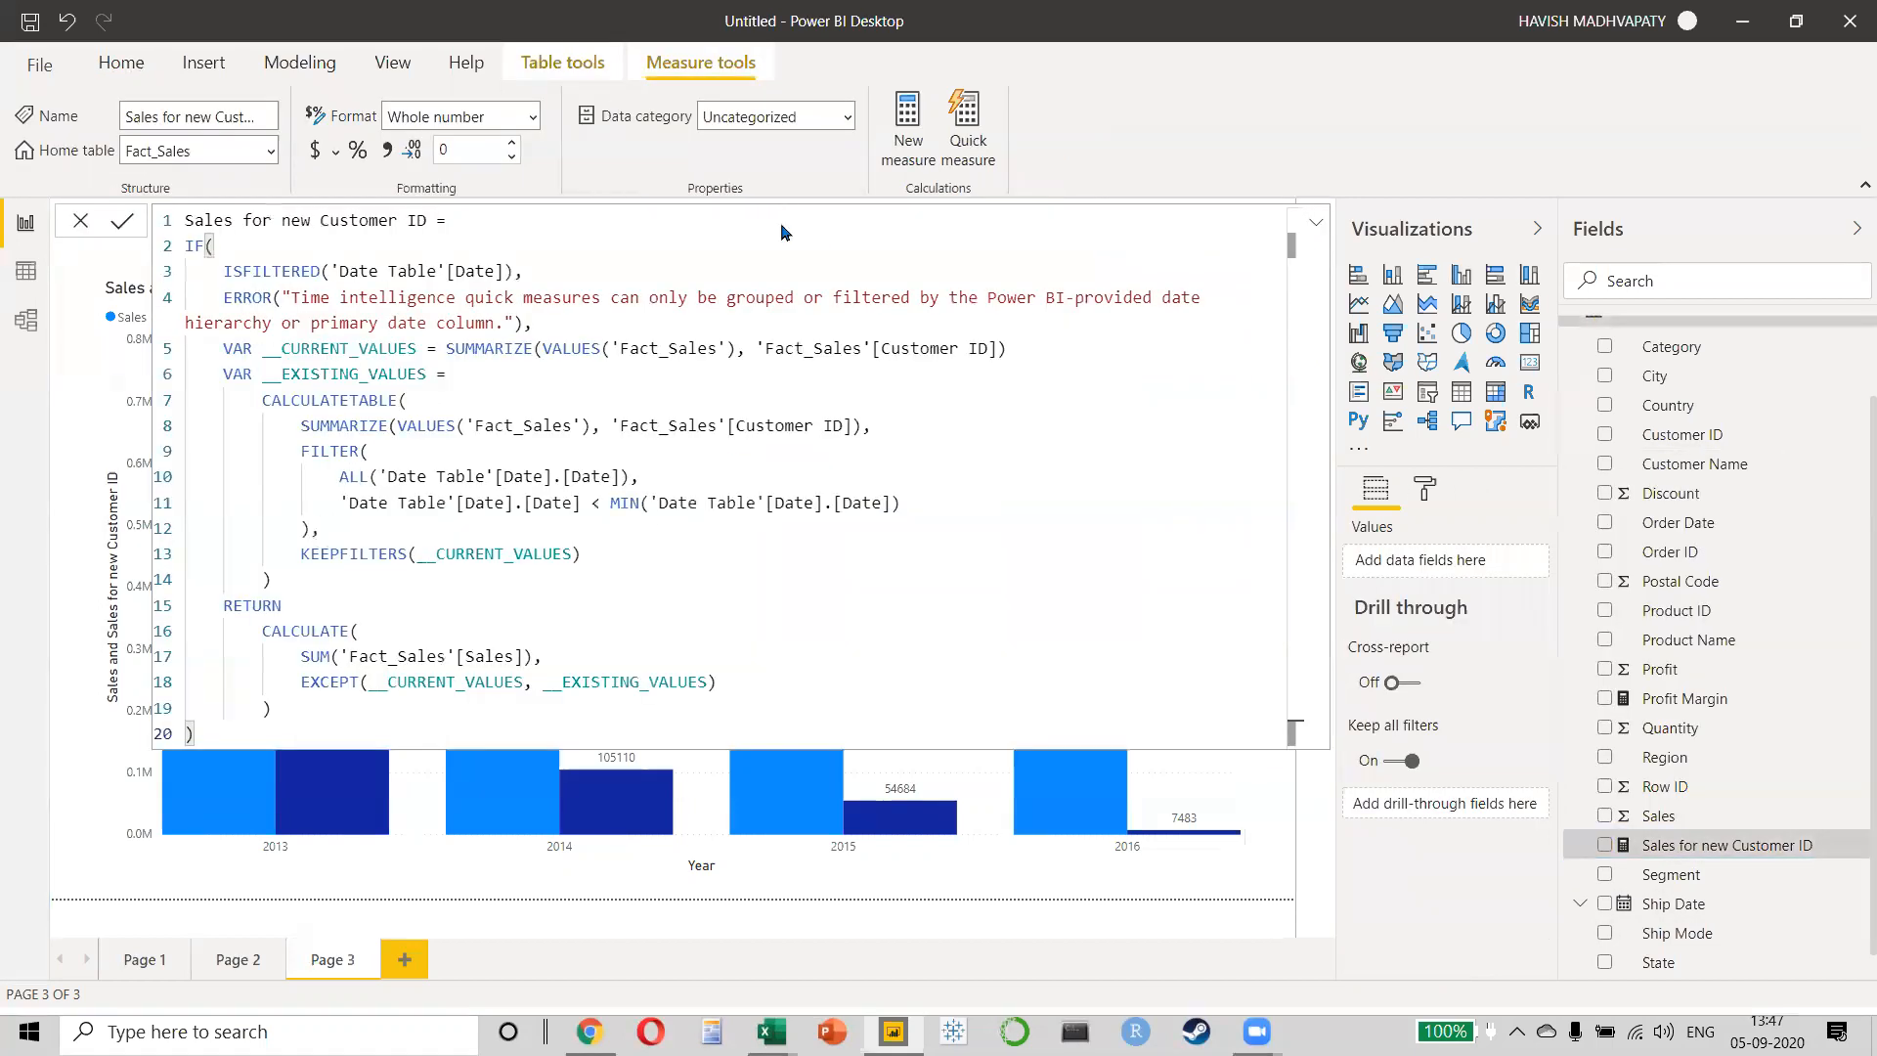
# - Switch to Excel and review the SUMIFS formula for 2014 new-customer sales in cell G5 without changing it
pyautogui.hotkey('alt', 'Tab')
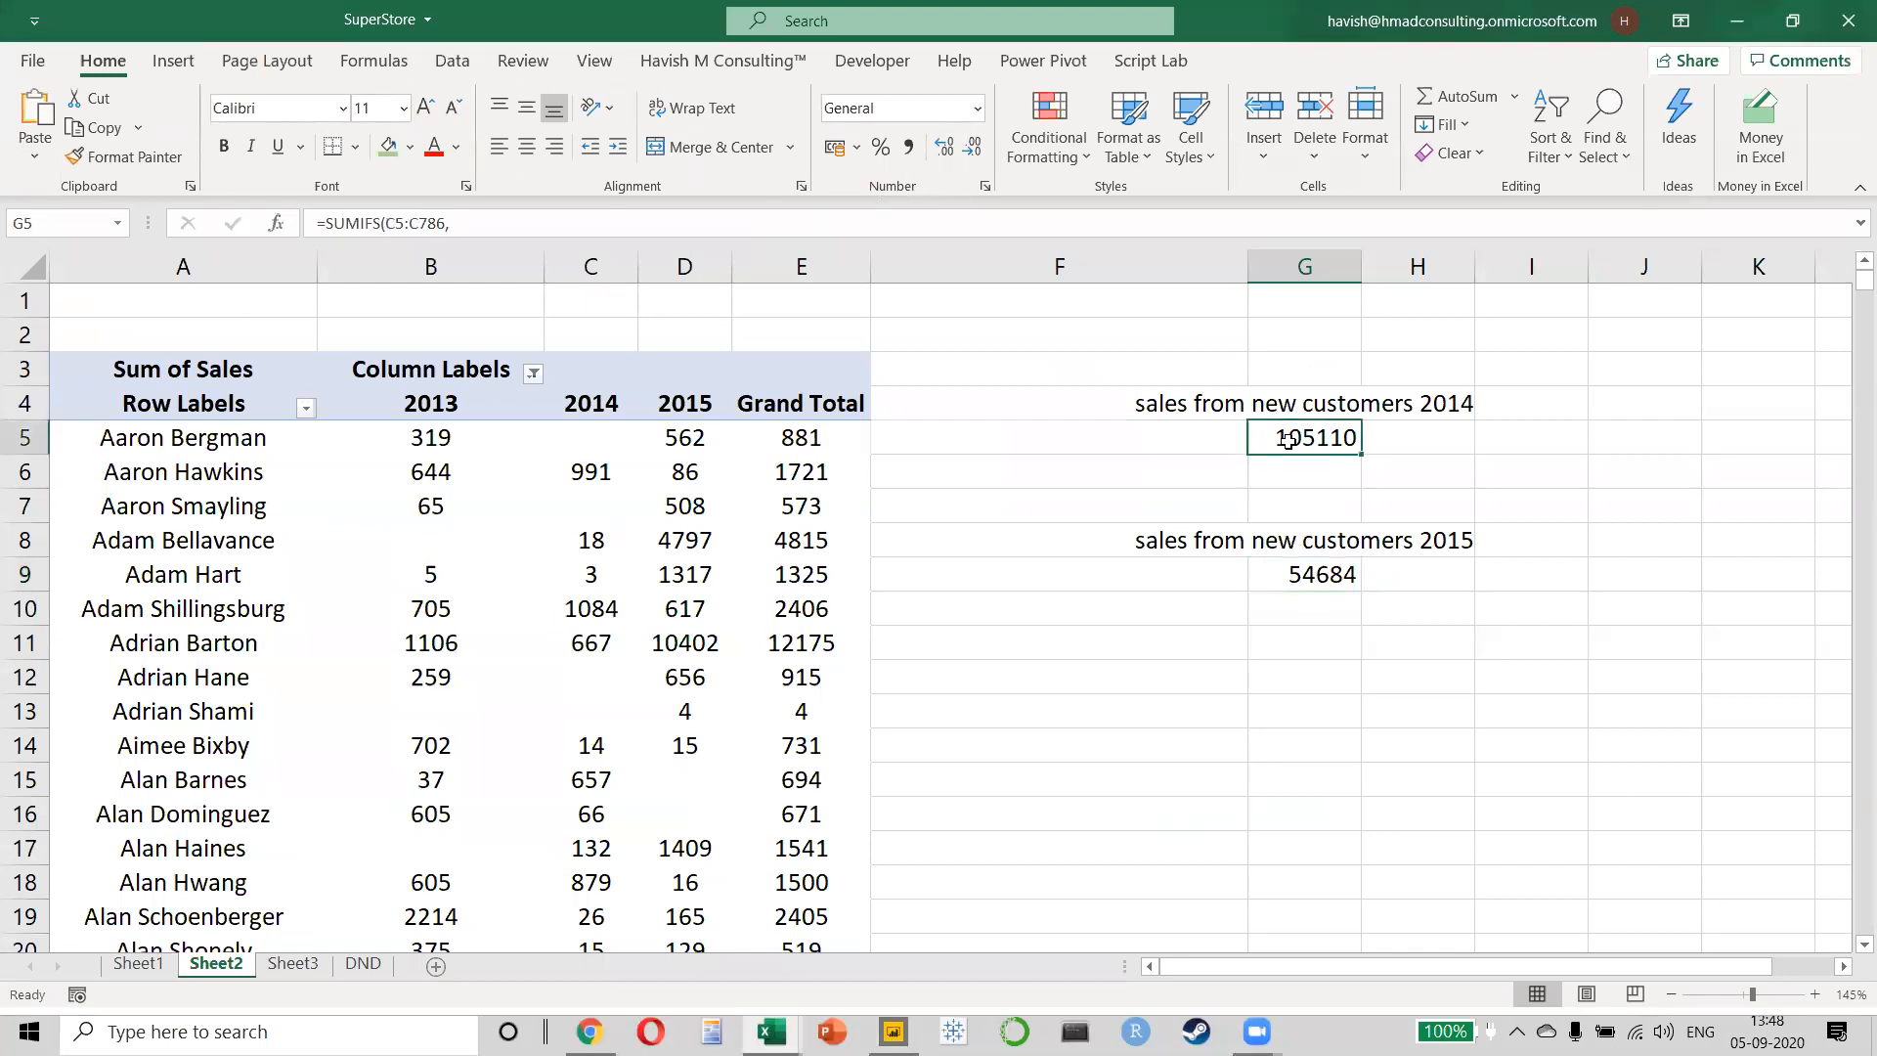
pyautogui.doubleClick(1285, 437)
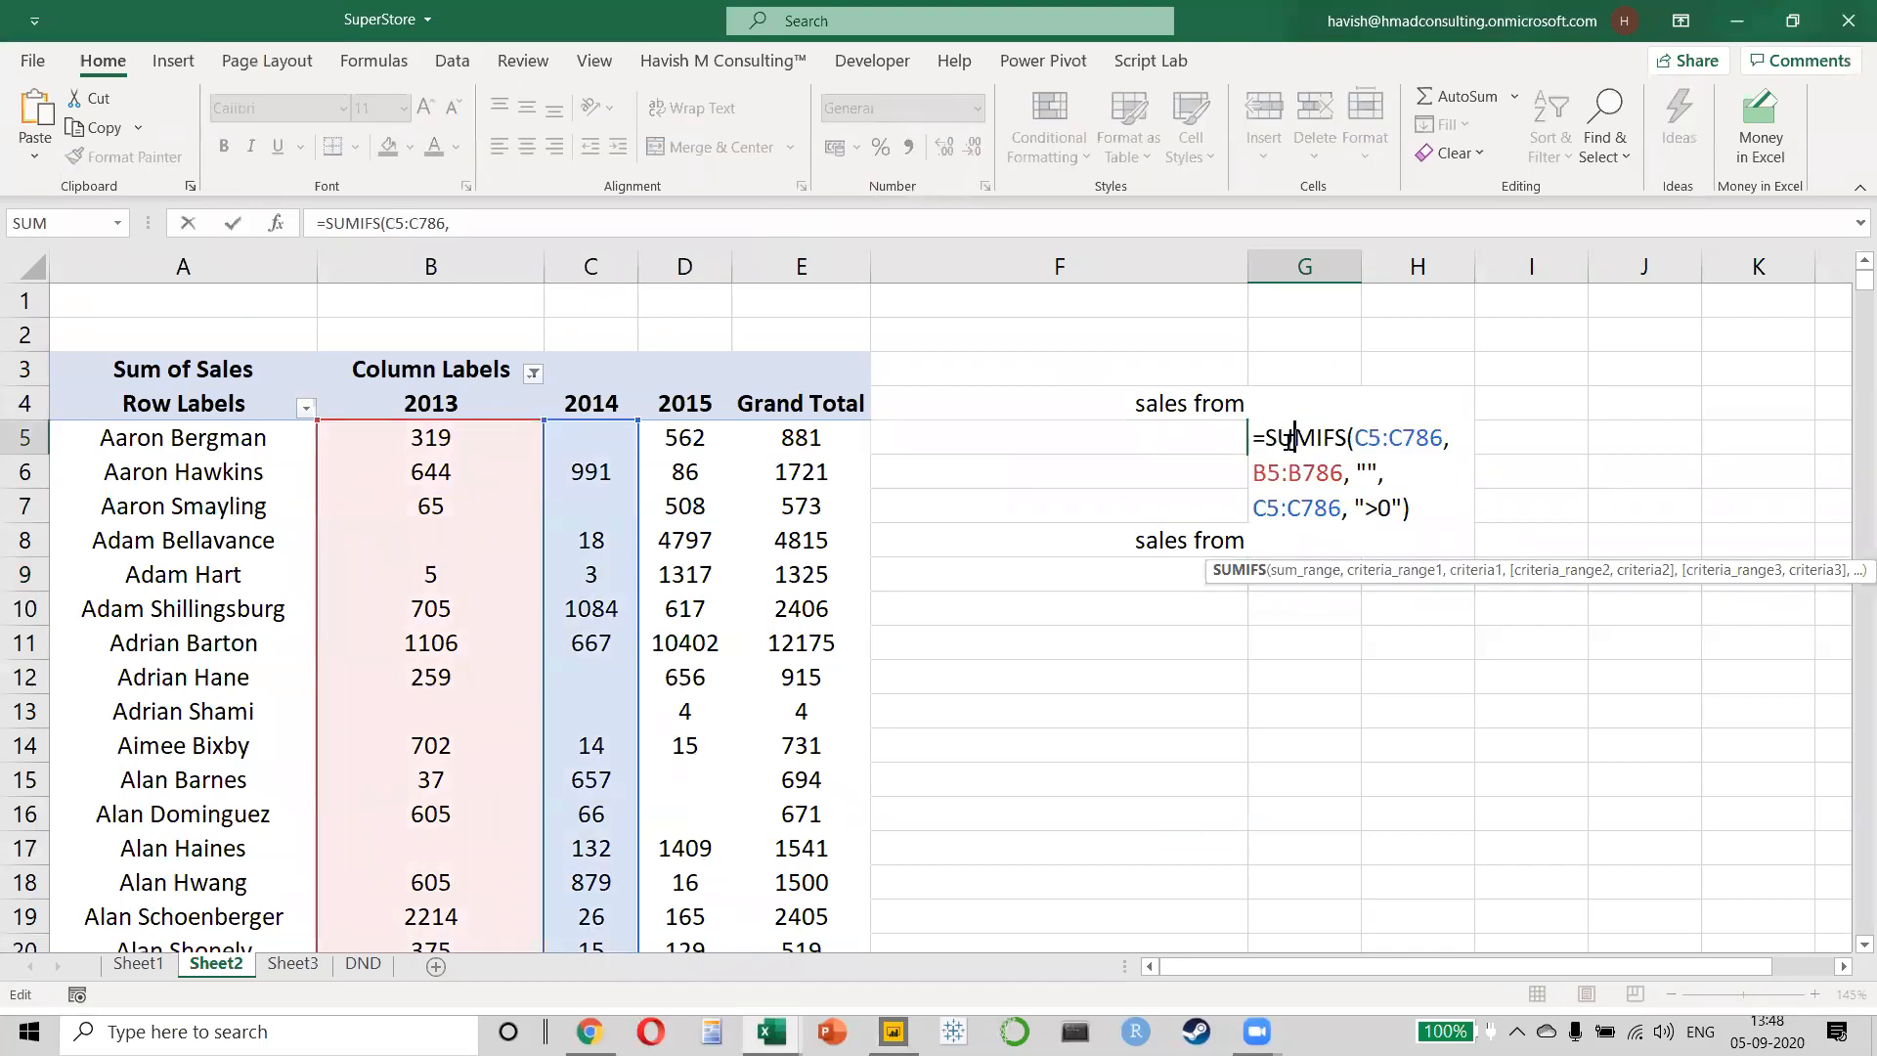
pyautogui.press('Escape')
pyautogui.click(532, 618)
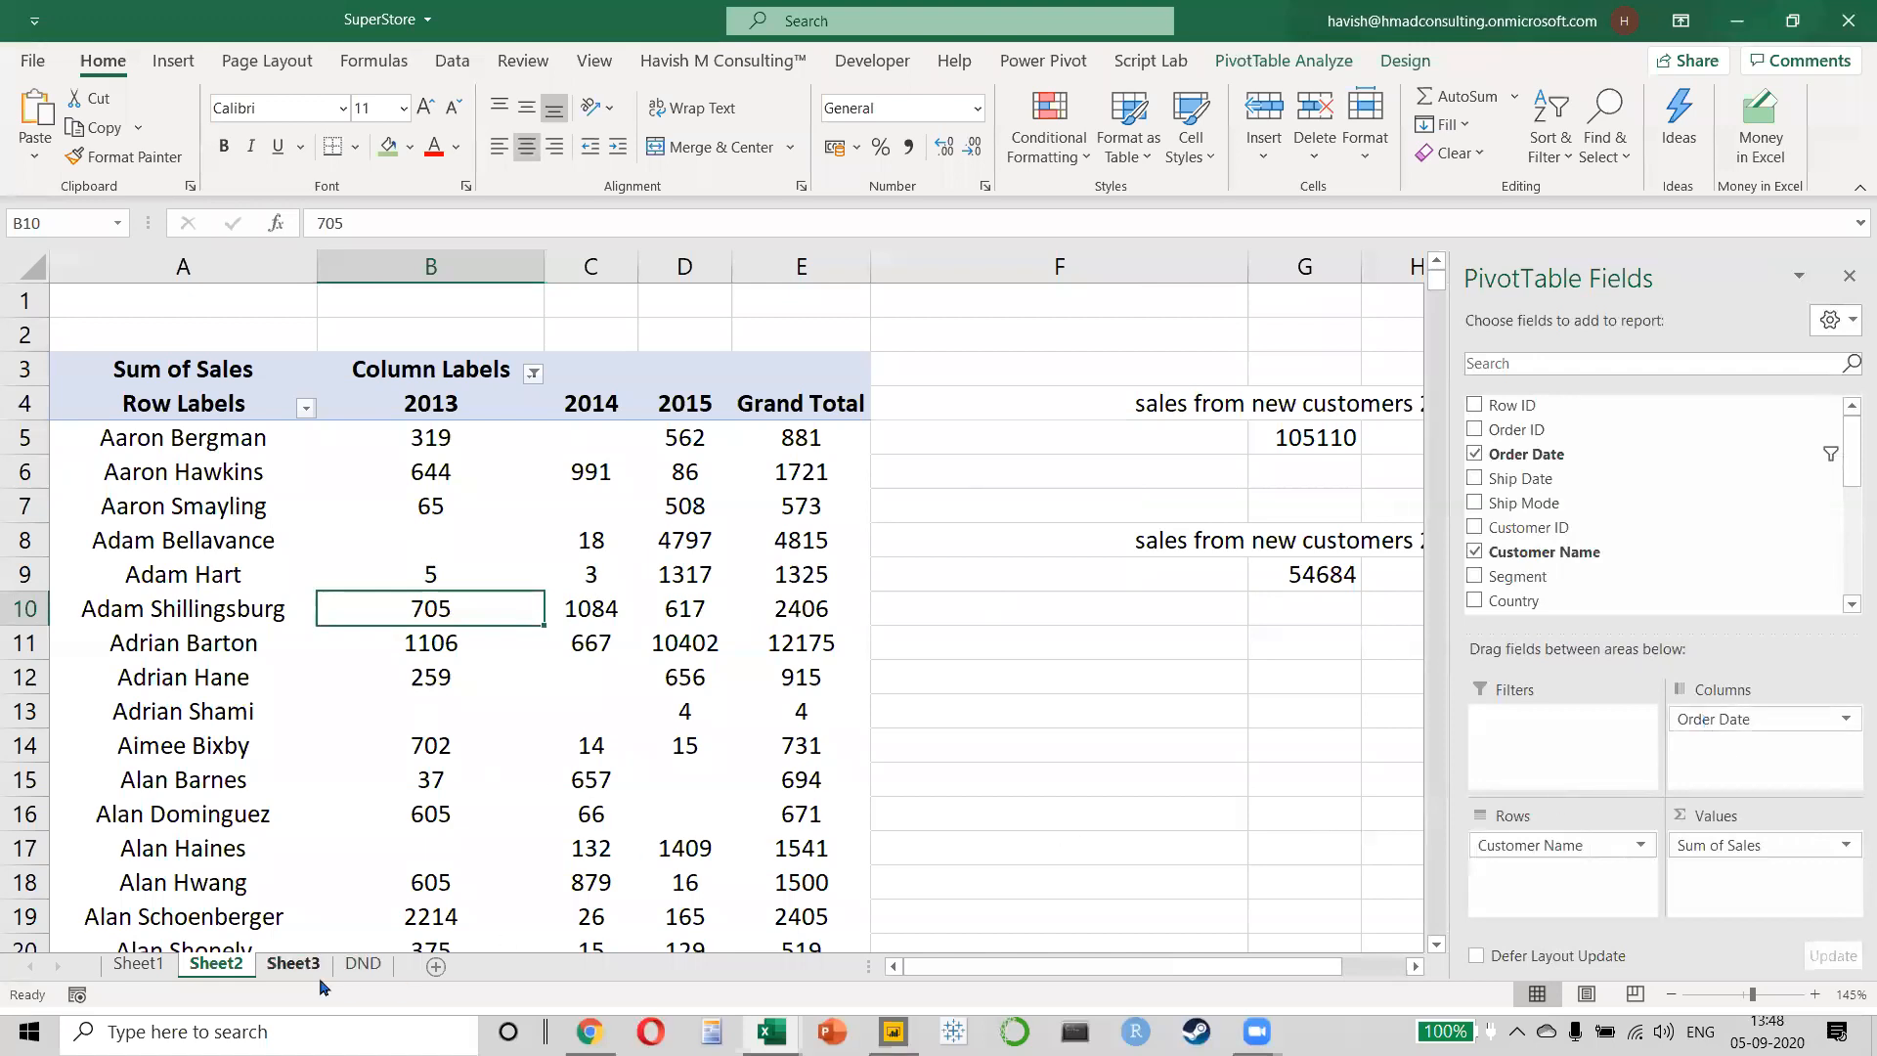
# - Insert a PivotTable on a new worksheet from the data on the DND sheet
pyautogui.click(362, 964)
pyautogui.hotkey('alt', 'n')
pyautogui.press('v')
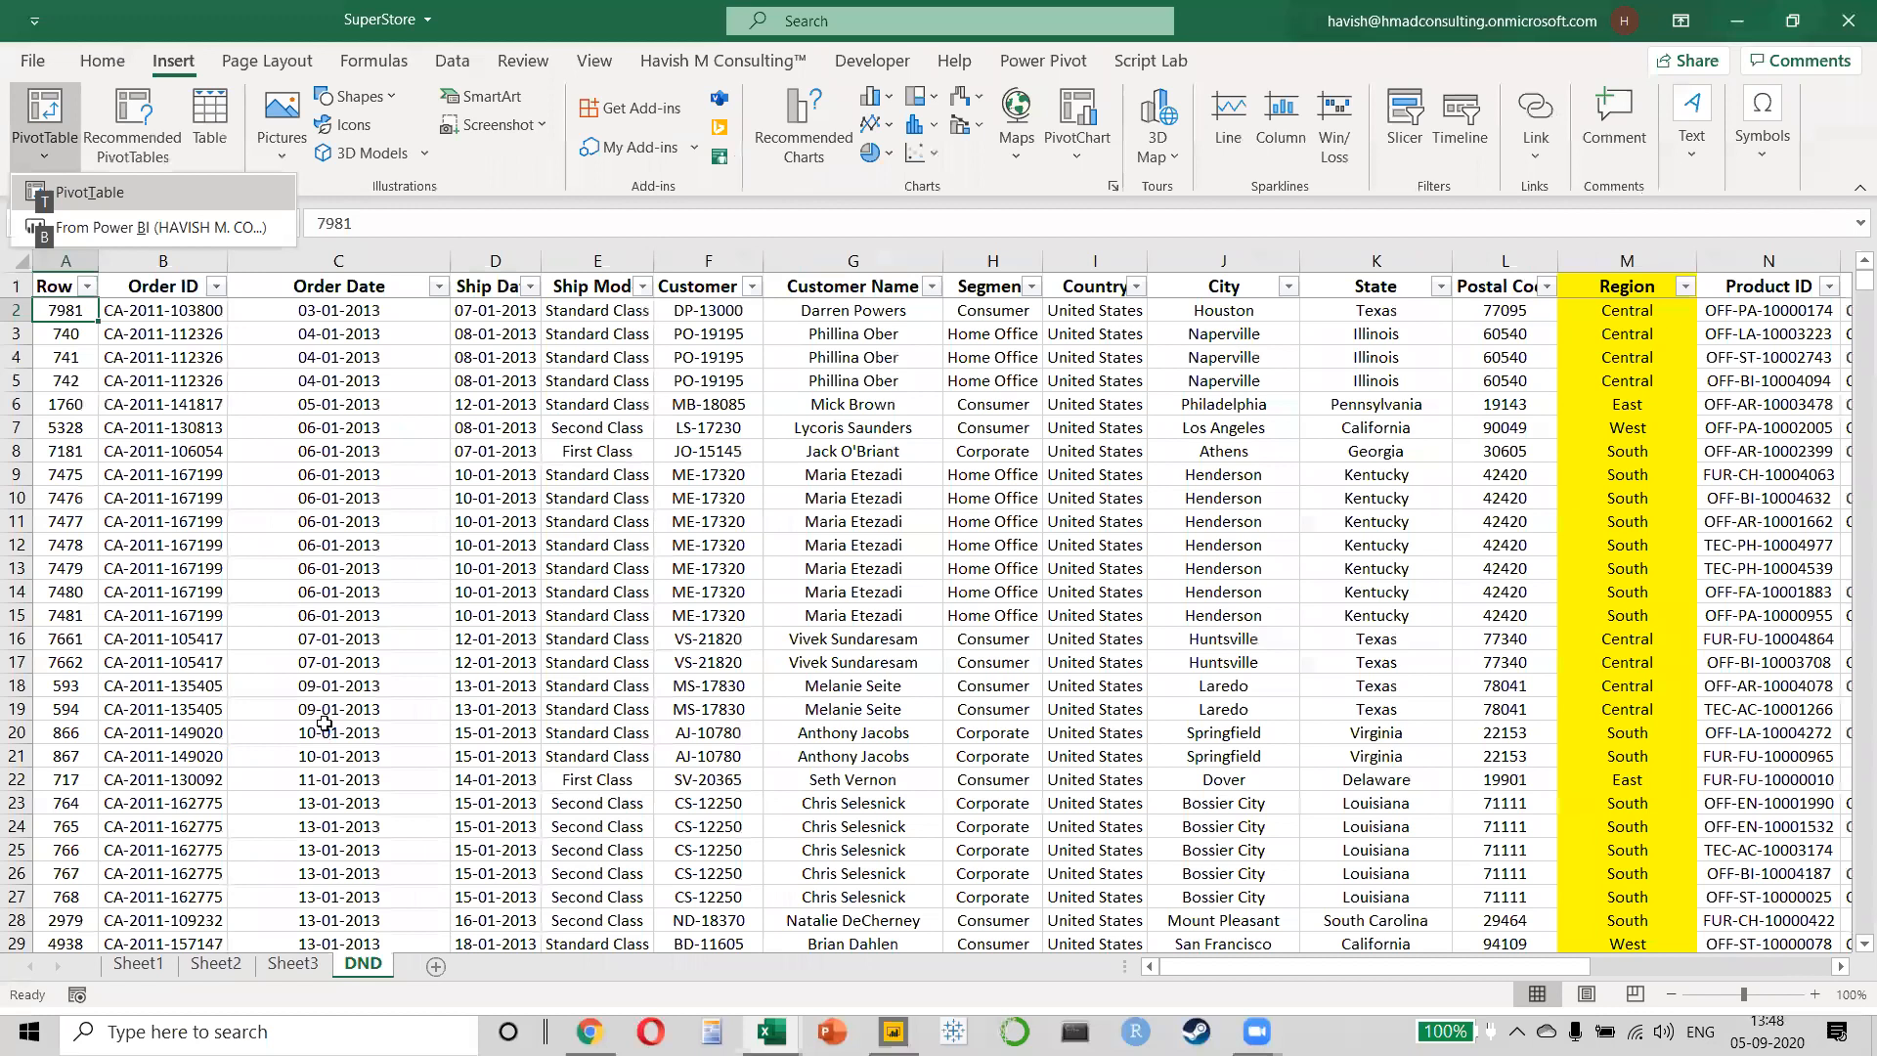
pyautogui.press('t')
pyautogui.press('Return')
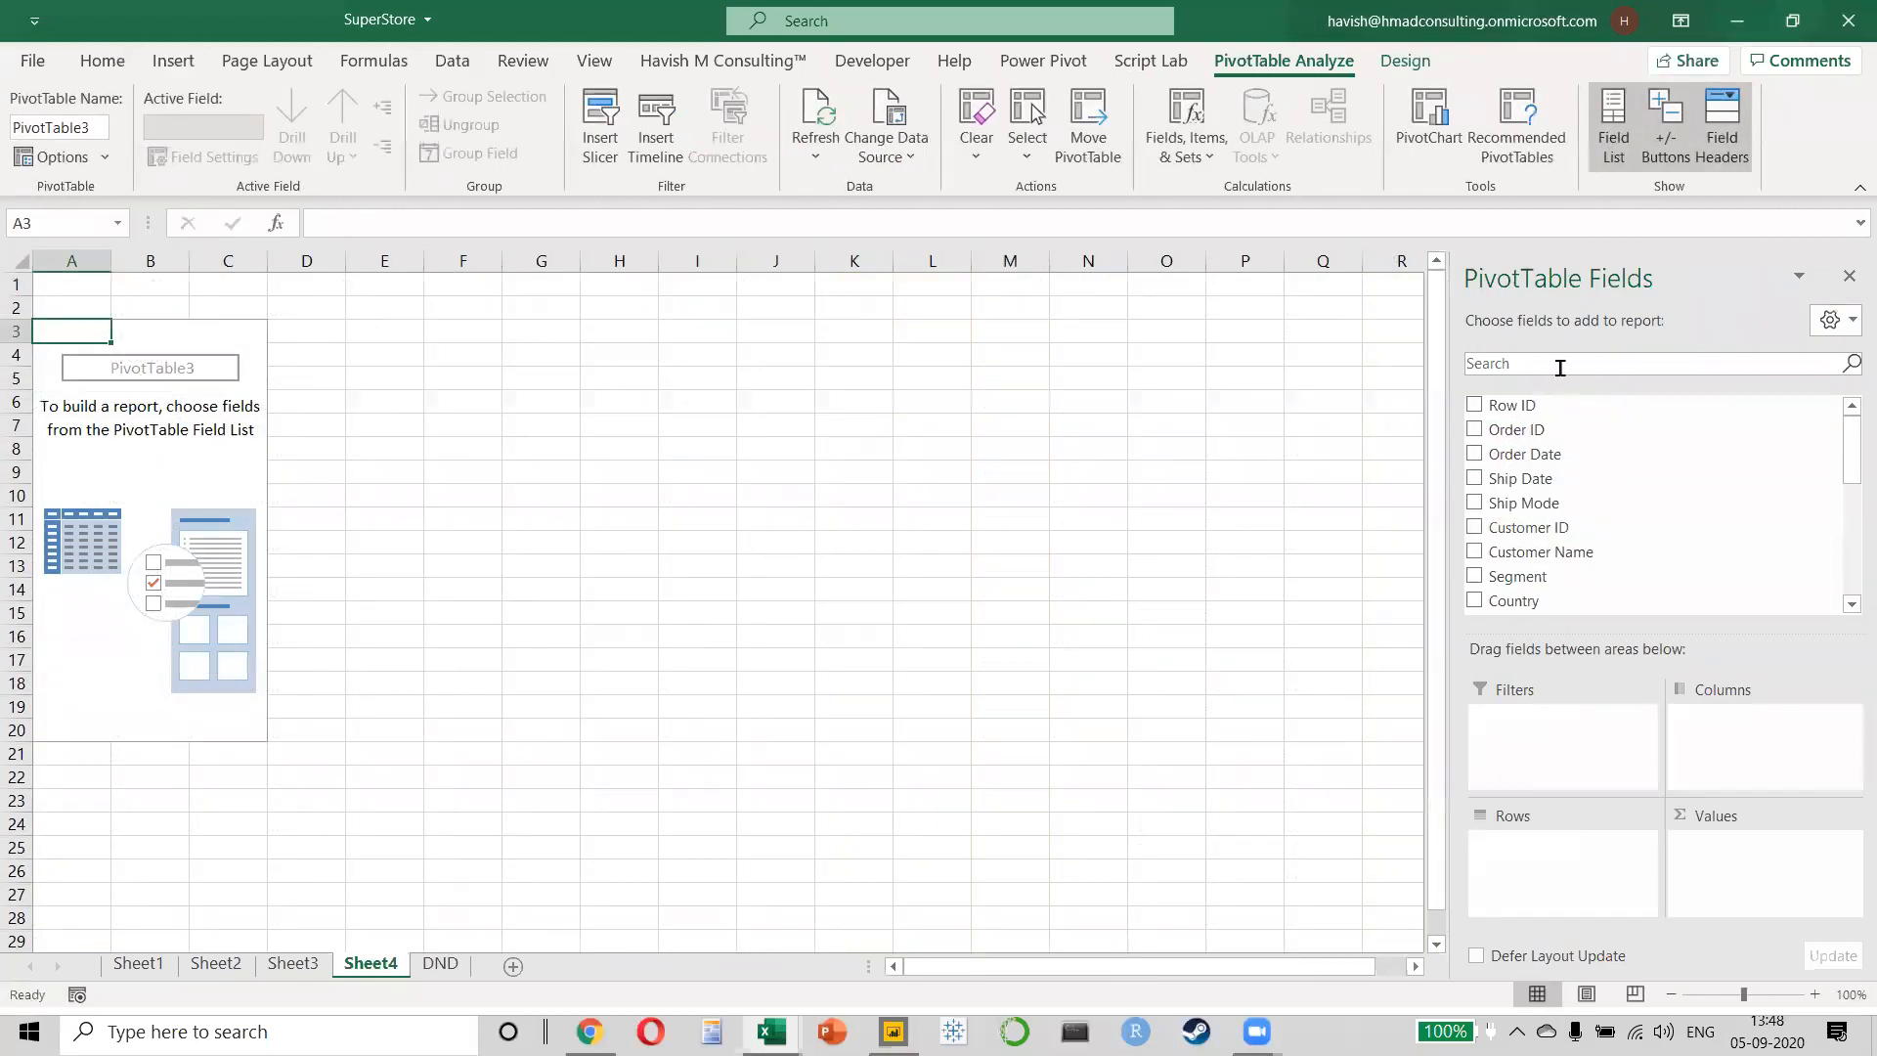
# - Lay out the PivotTable with Order Date in columns, Sales in values and Customer Name in rows
pyautogui.moveTo(1525, 453); pyautogui.dragTo(1721, 747)
pyautogui.scroll(-4, 1538, 489)
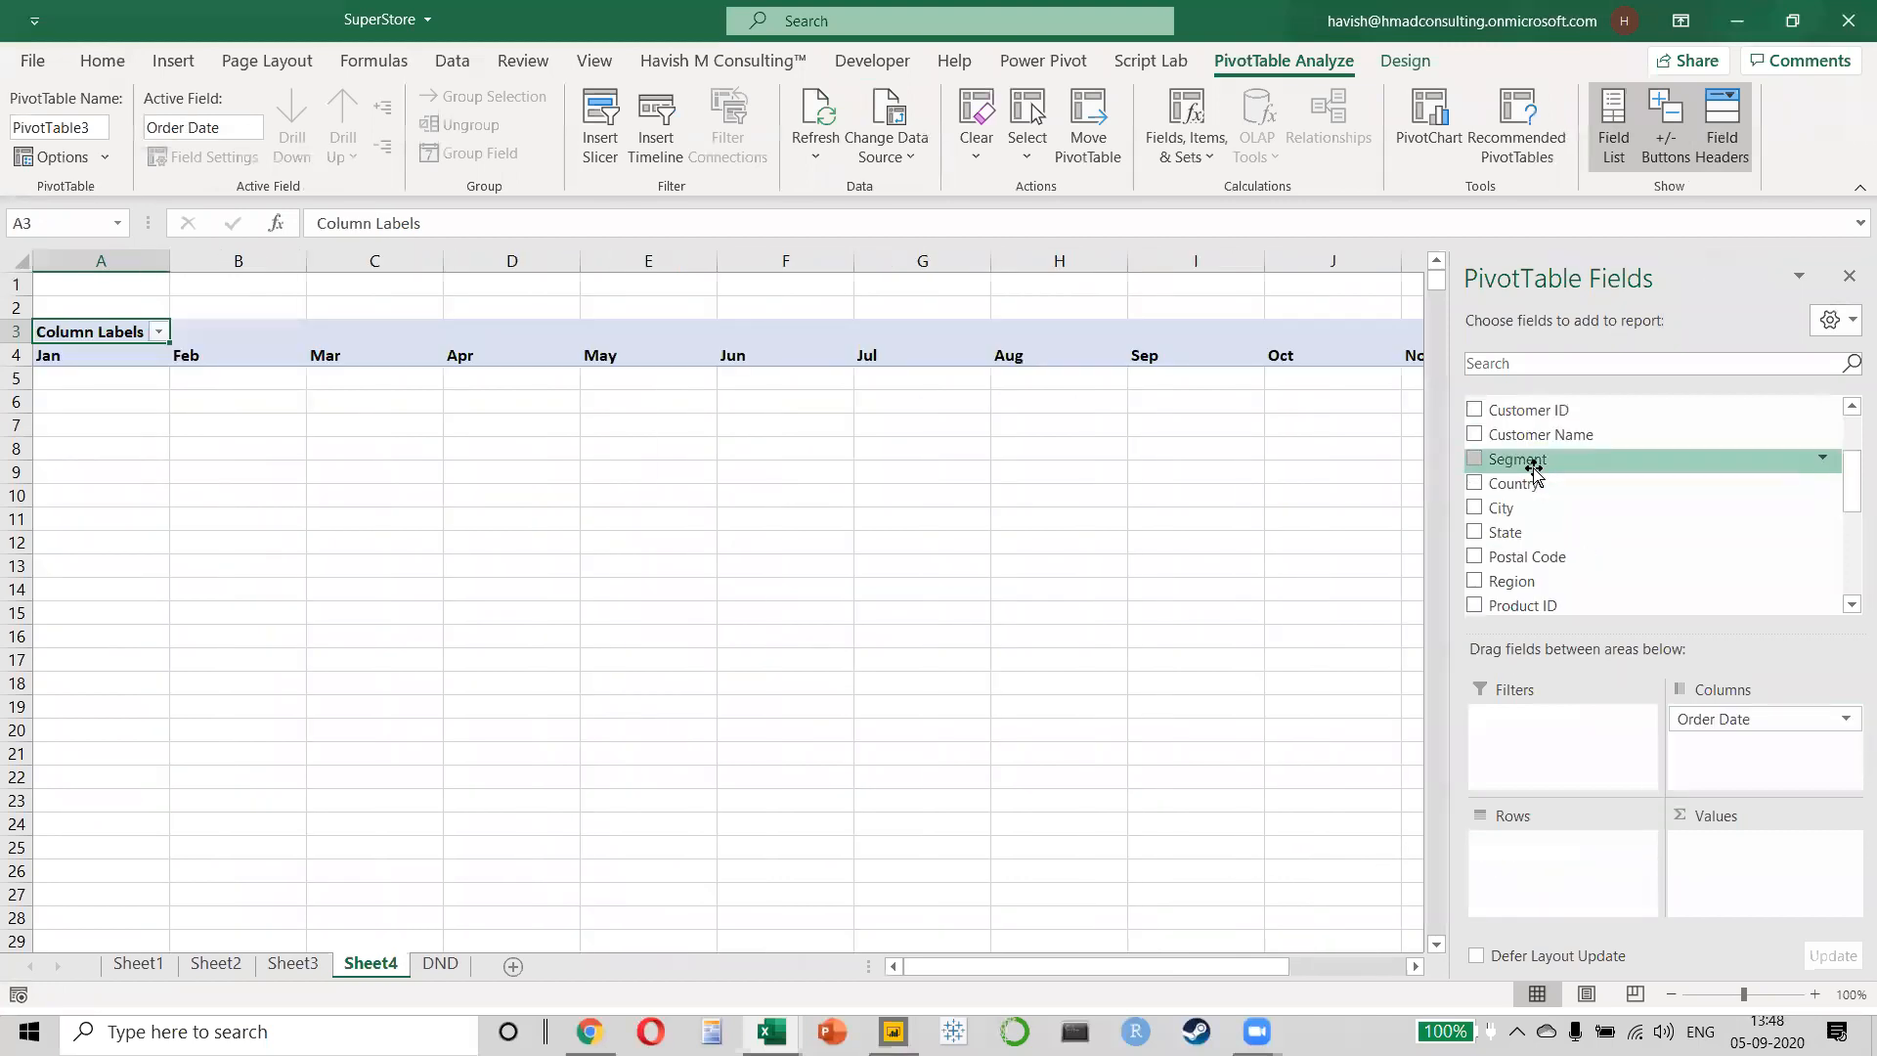
pyautogui.moveTo(1540, 537); pyautogui.dragTo(1760, 885)
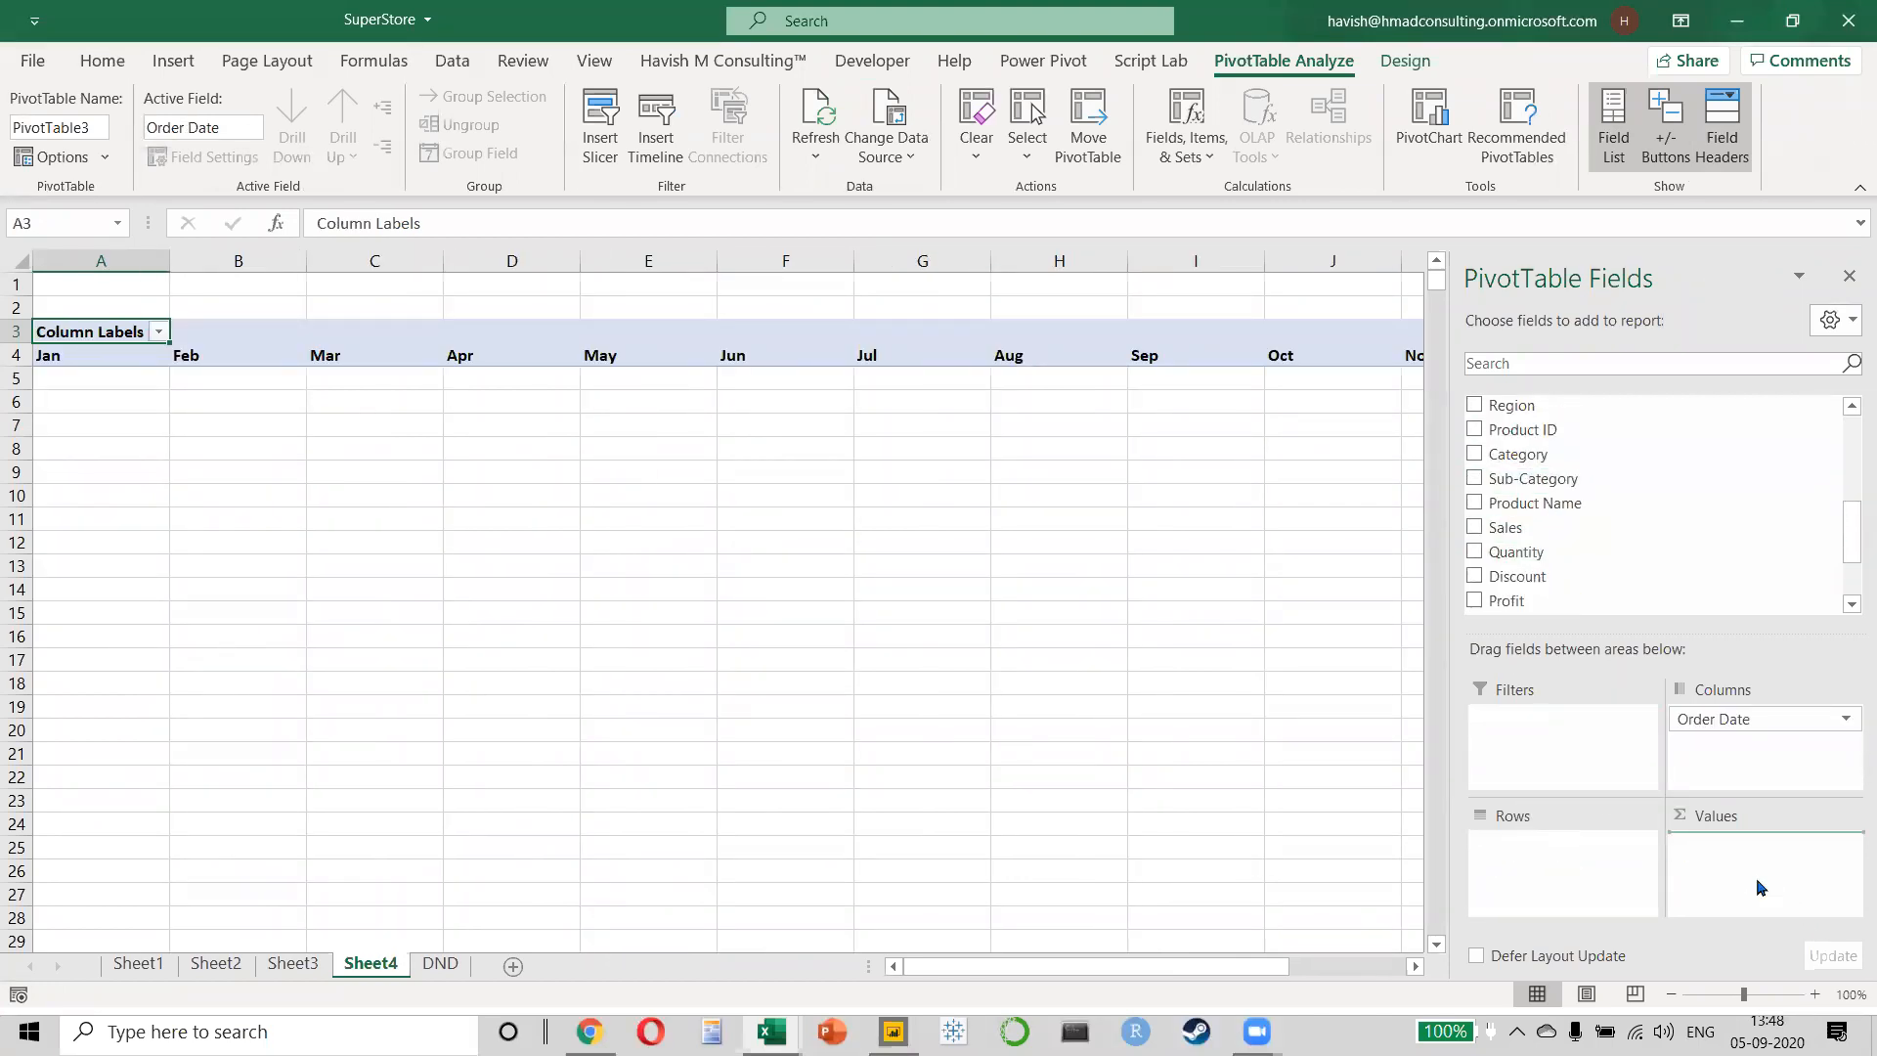
pyautogui.moveTo(1542, 551); pyautogui.dragTo(1534, 860)
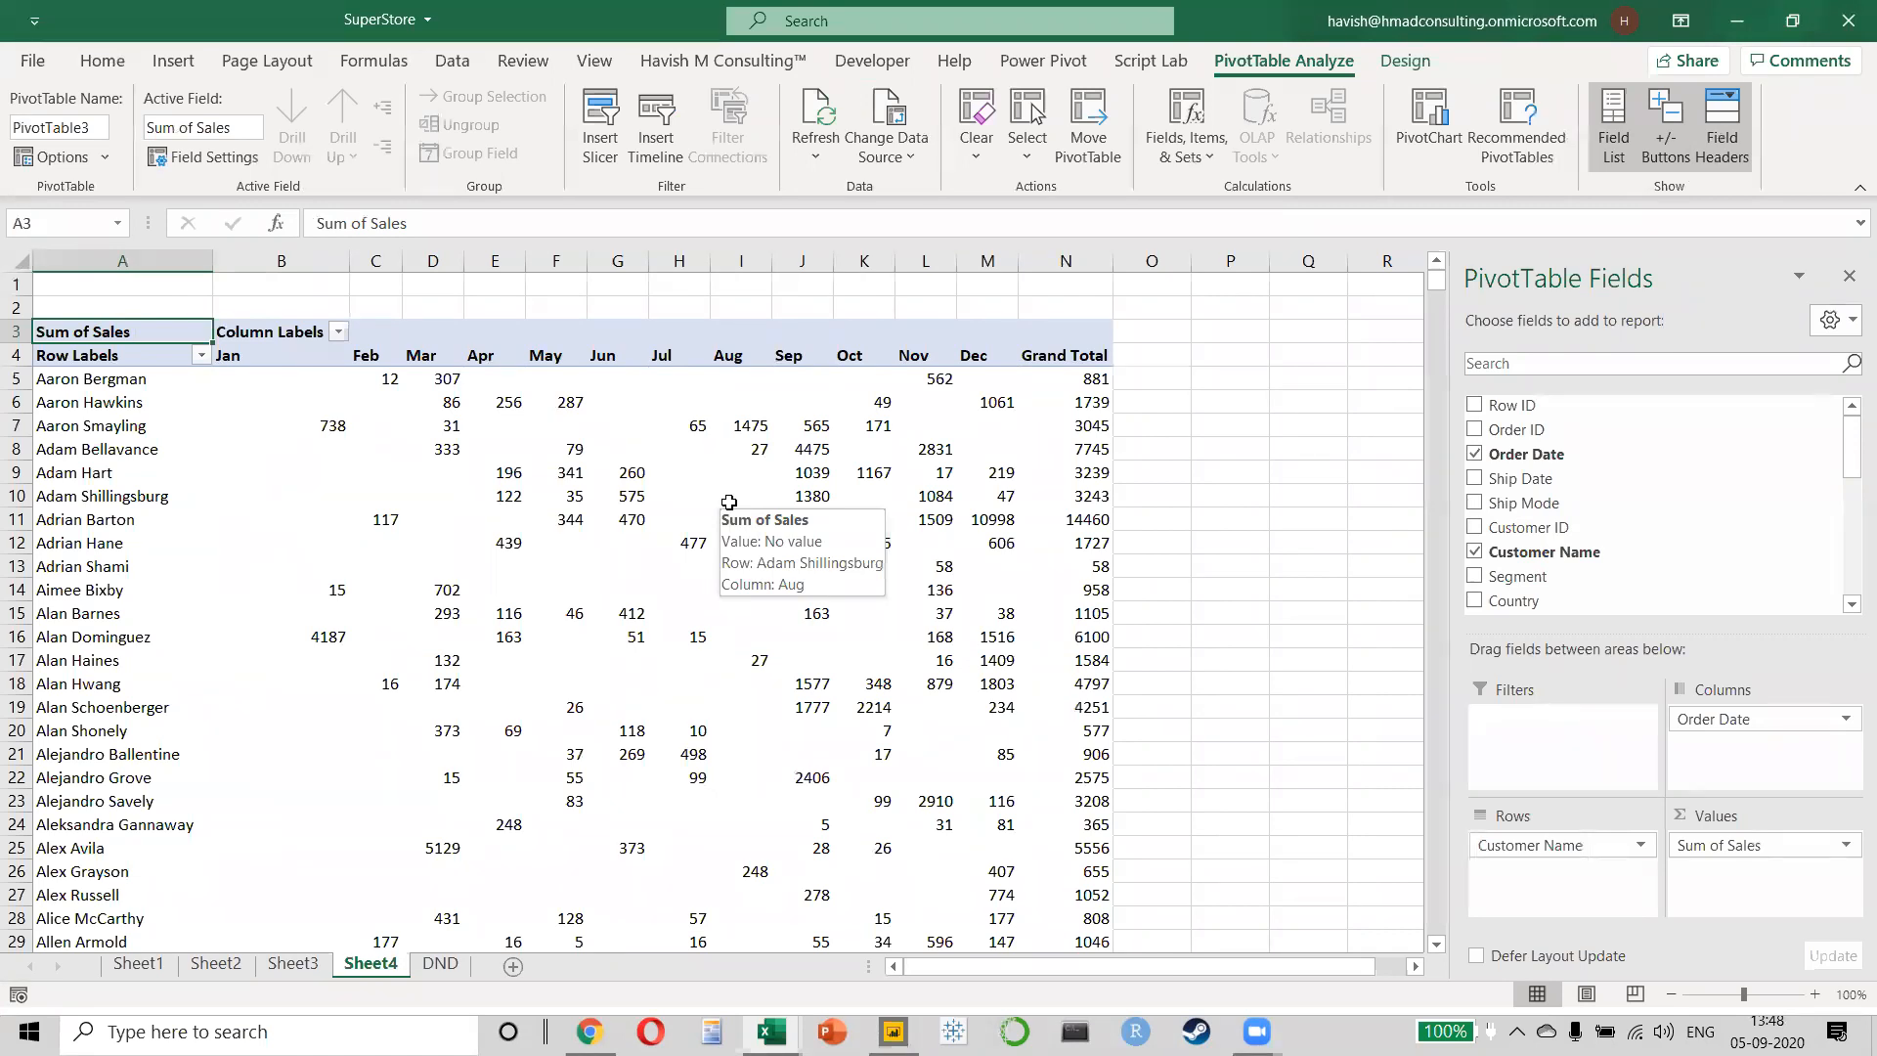
# - Switch to Power BI and drill the sales chart down to month level to view new-customer sales, returning it to year level
pyautogui.hotkey('alt', 'Tab')
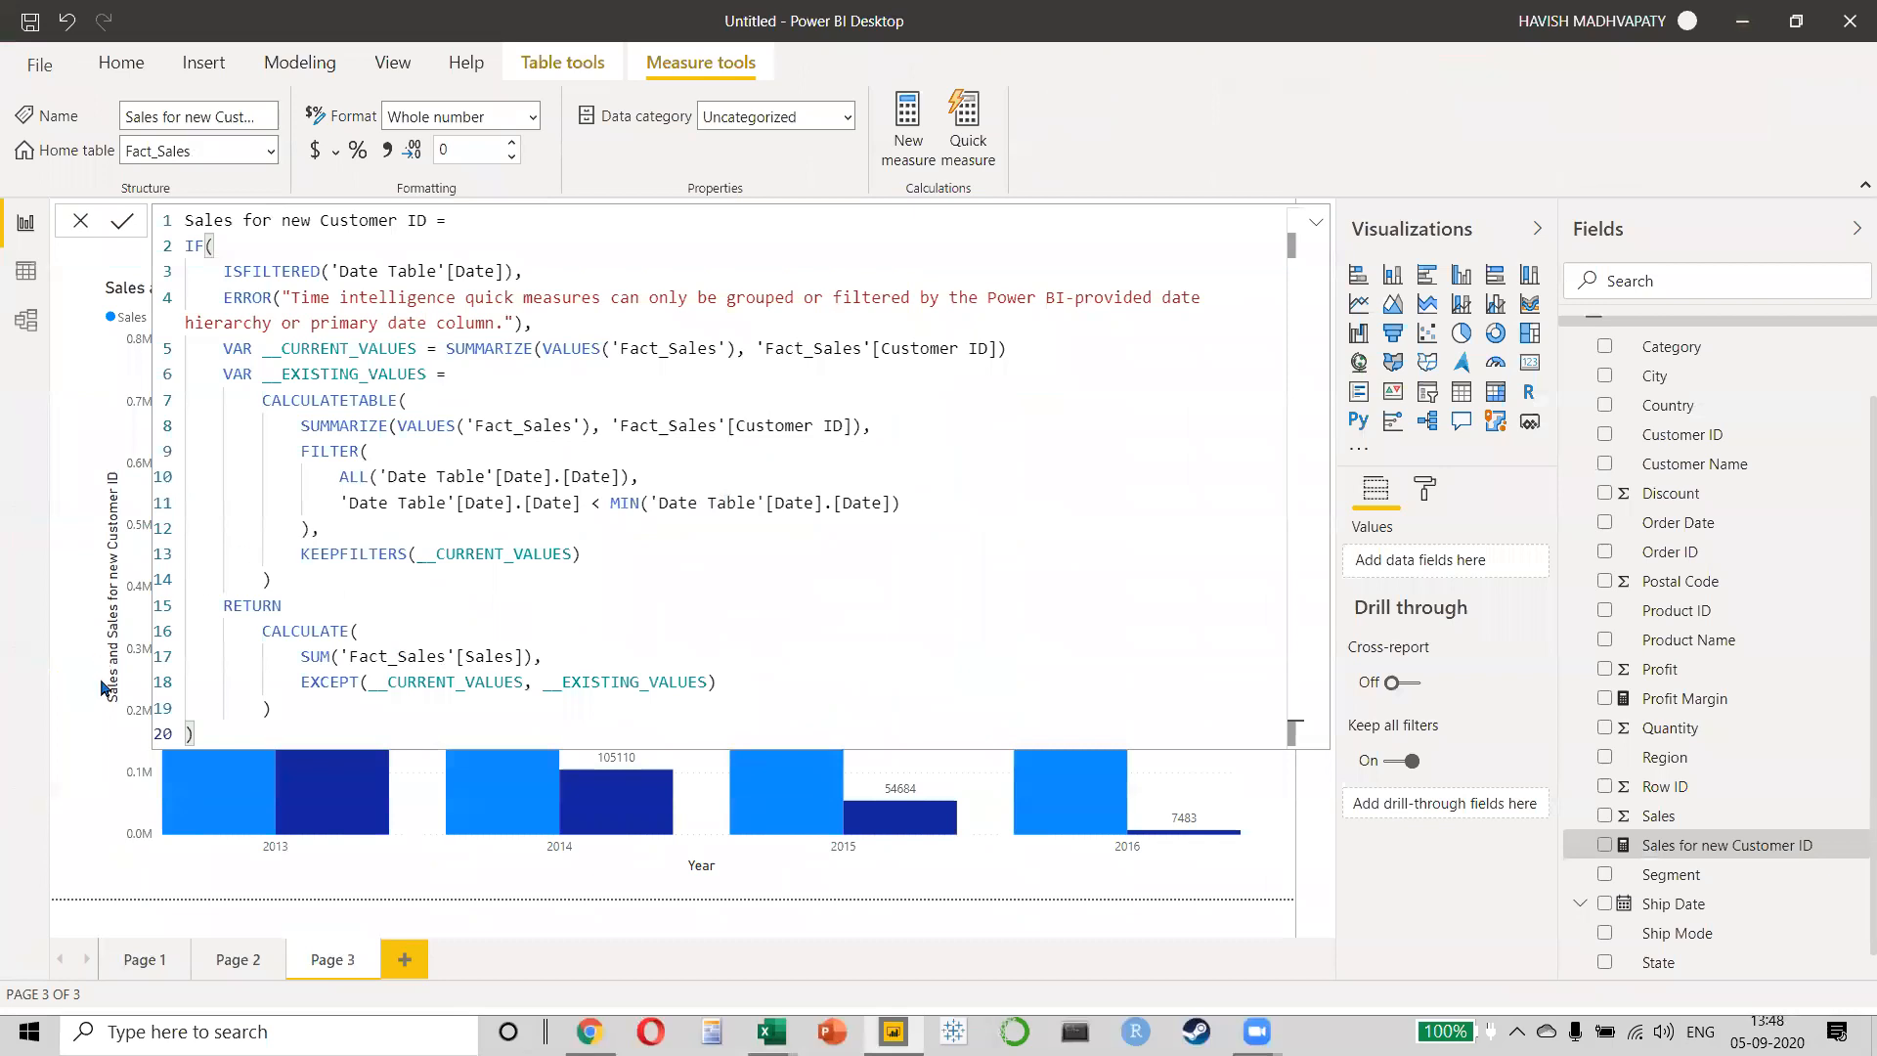
pyautogui.click(1279, 852)
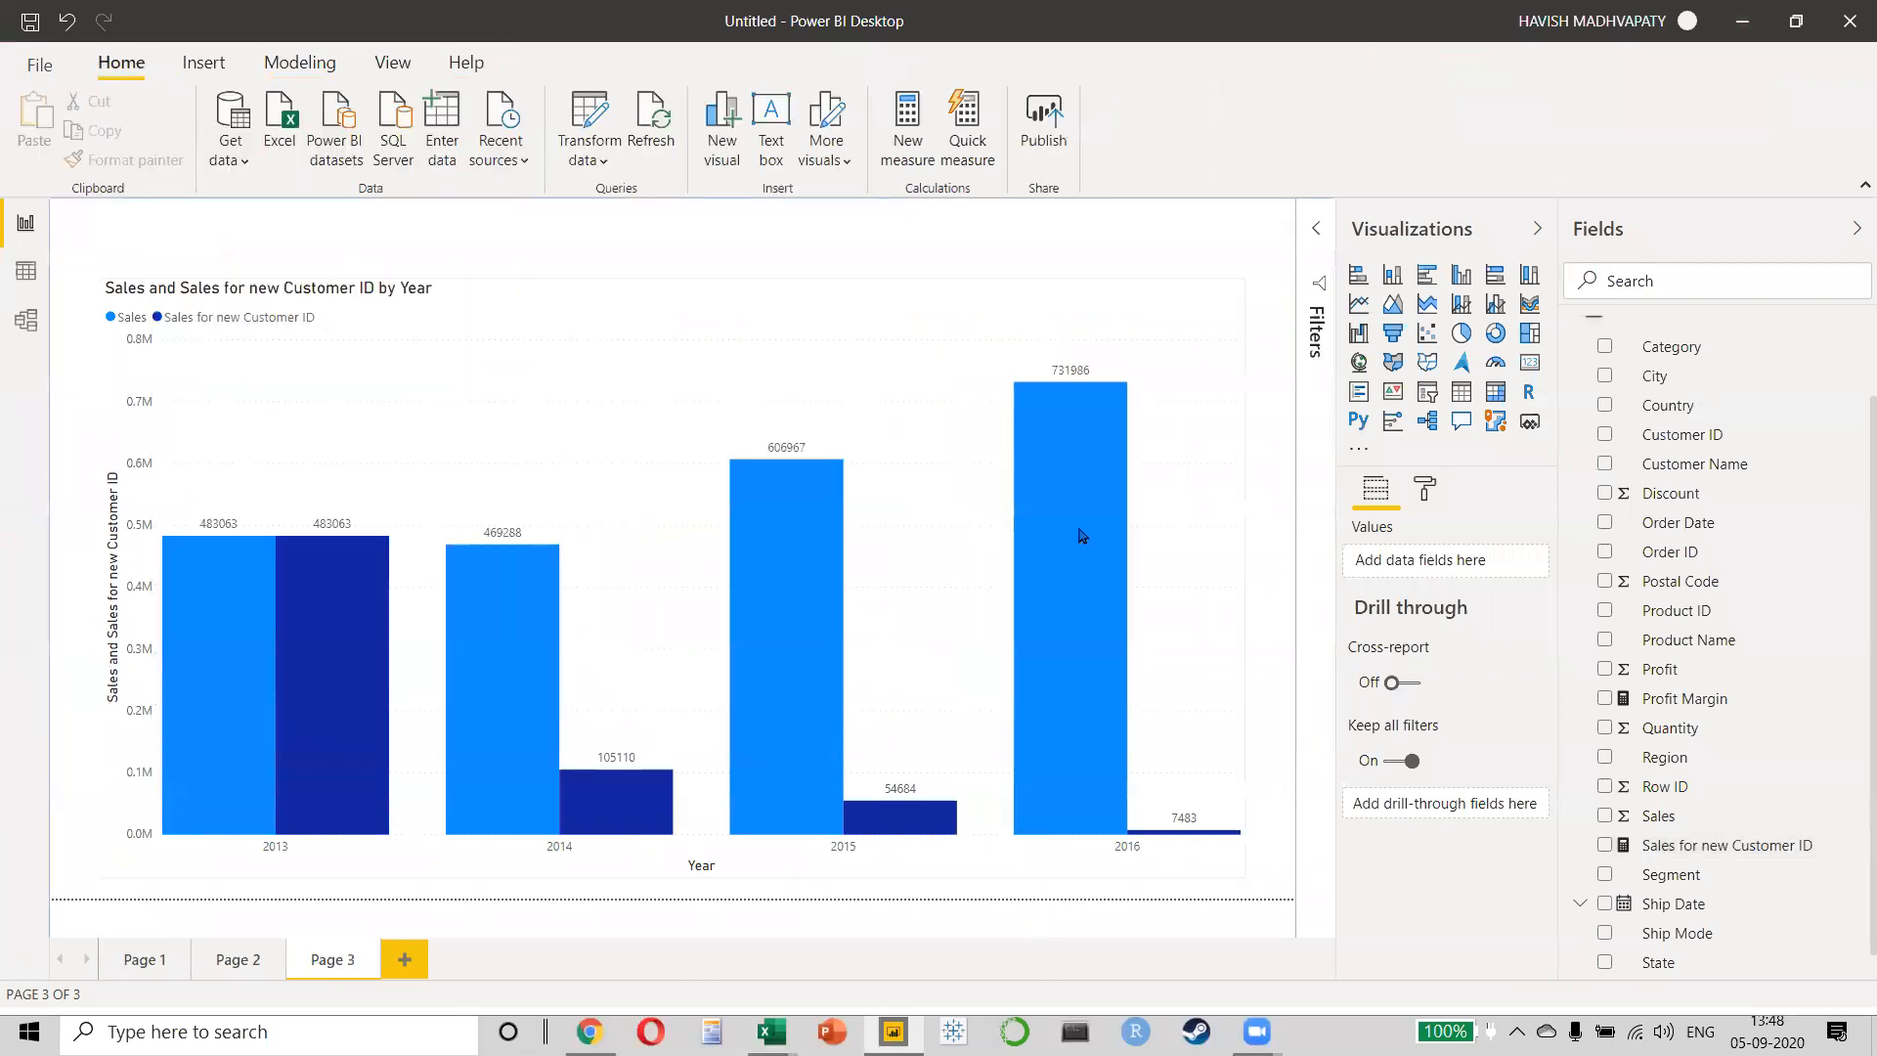
pyautogui.click(887, 497)
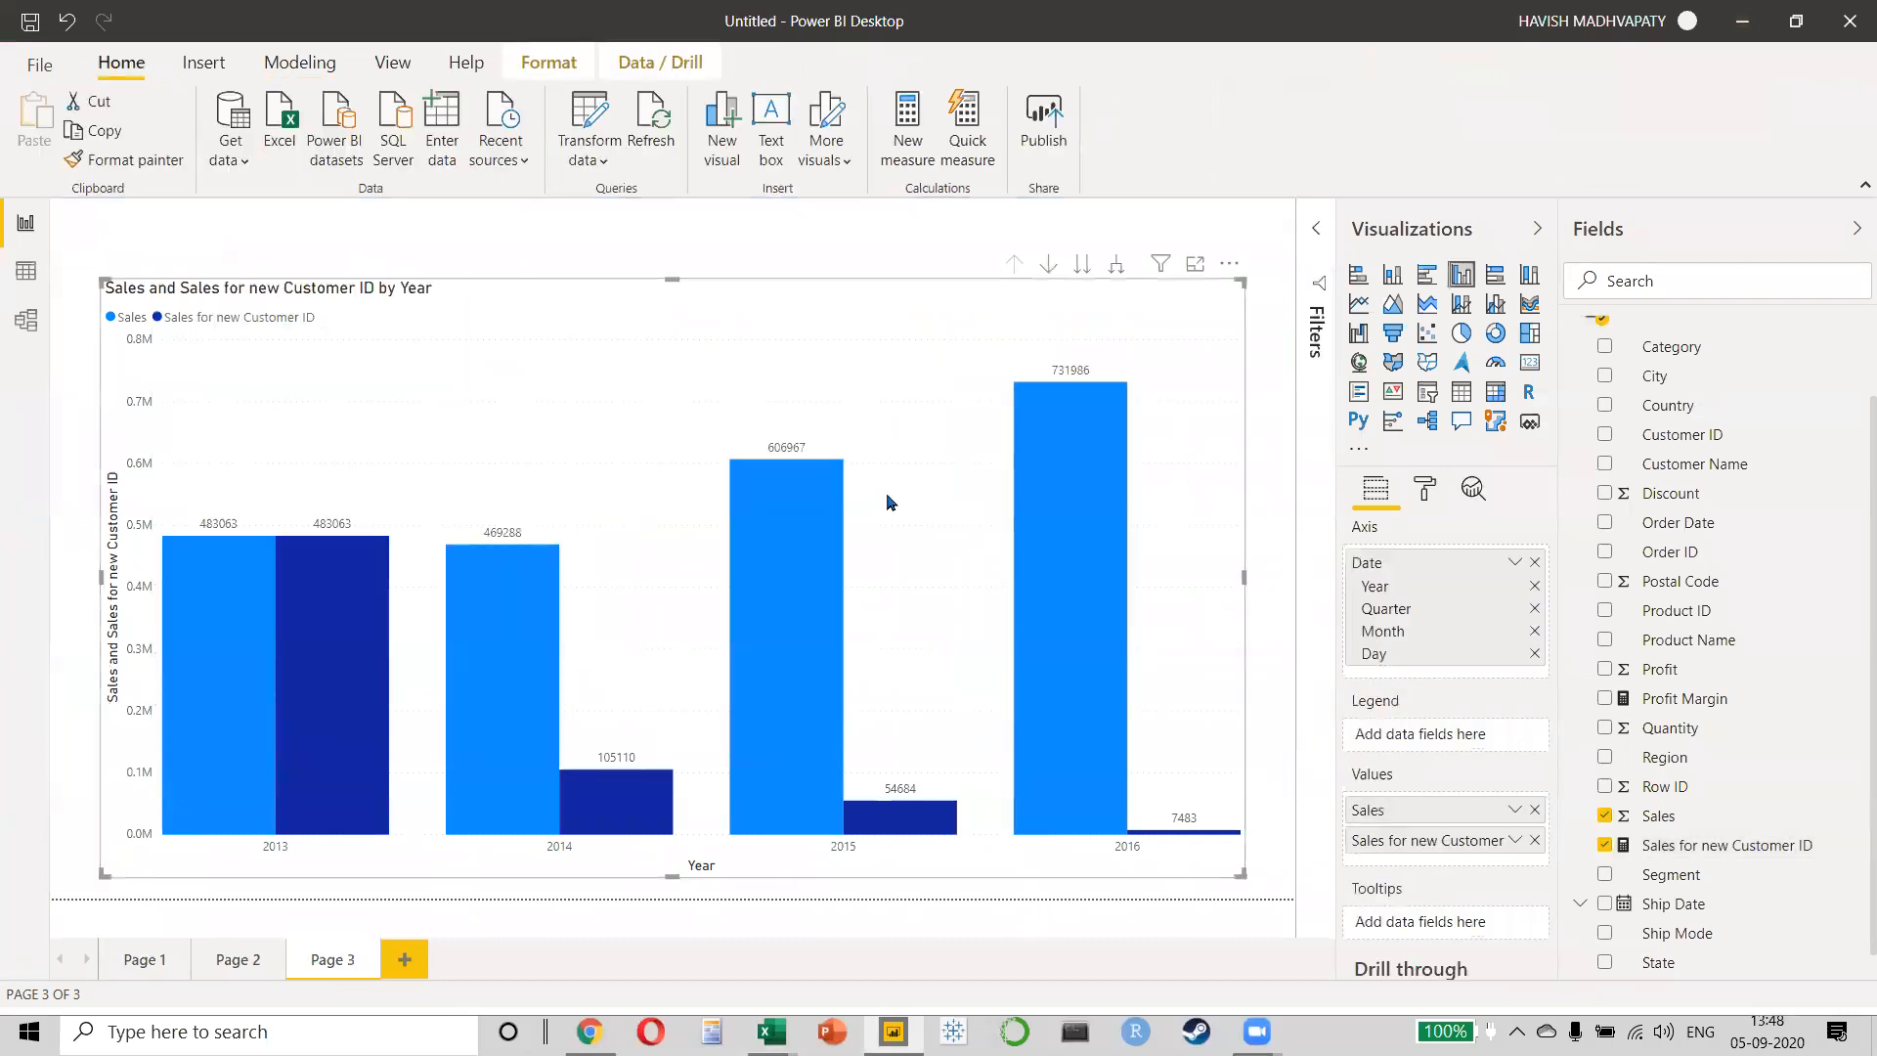
pyautogui.click(1082, 266)
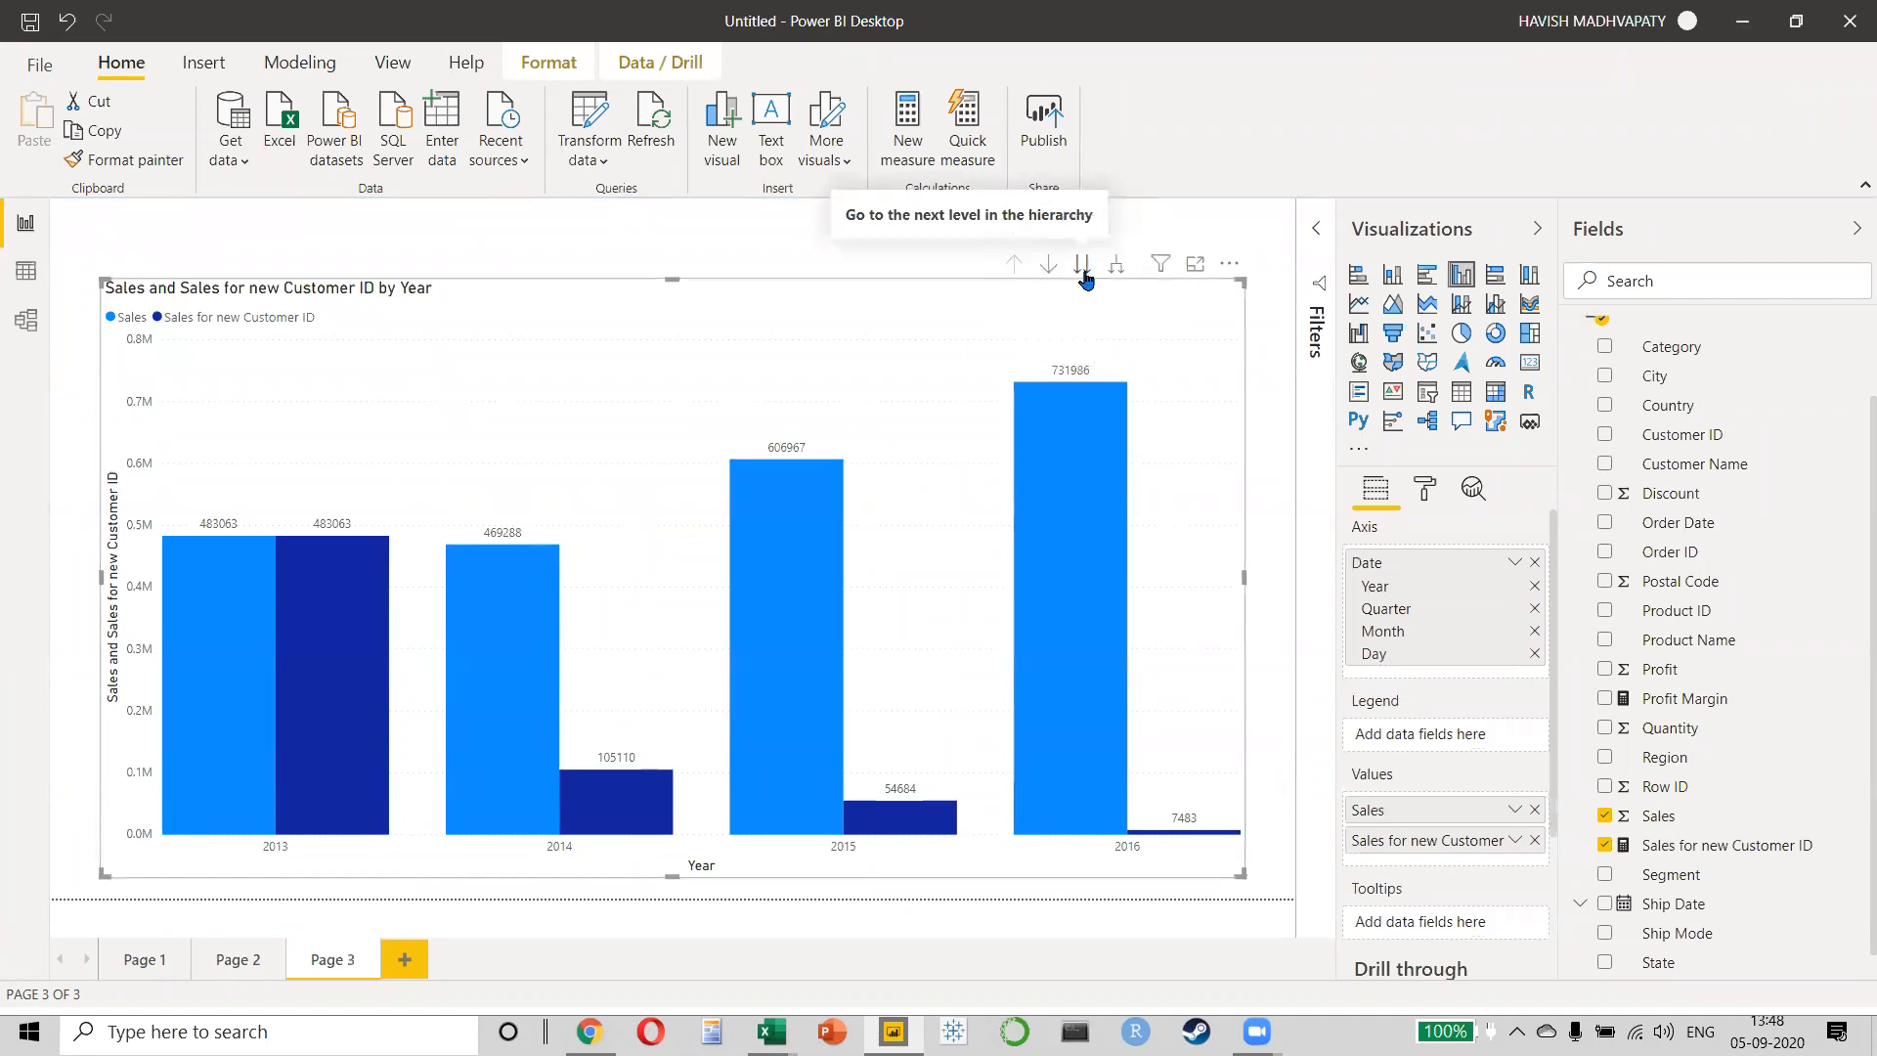
pyautogui.click(1082, 265)
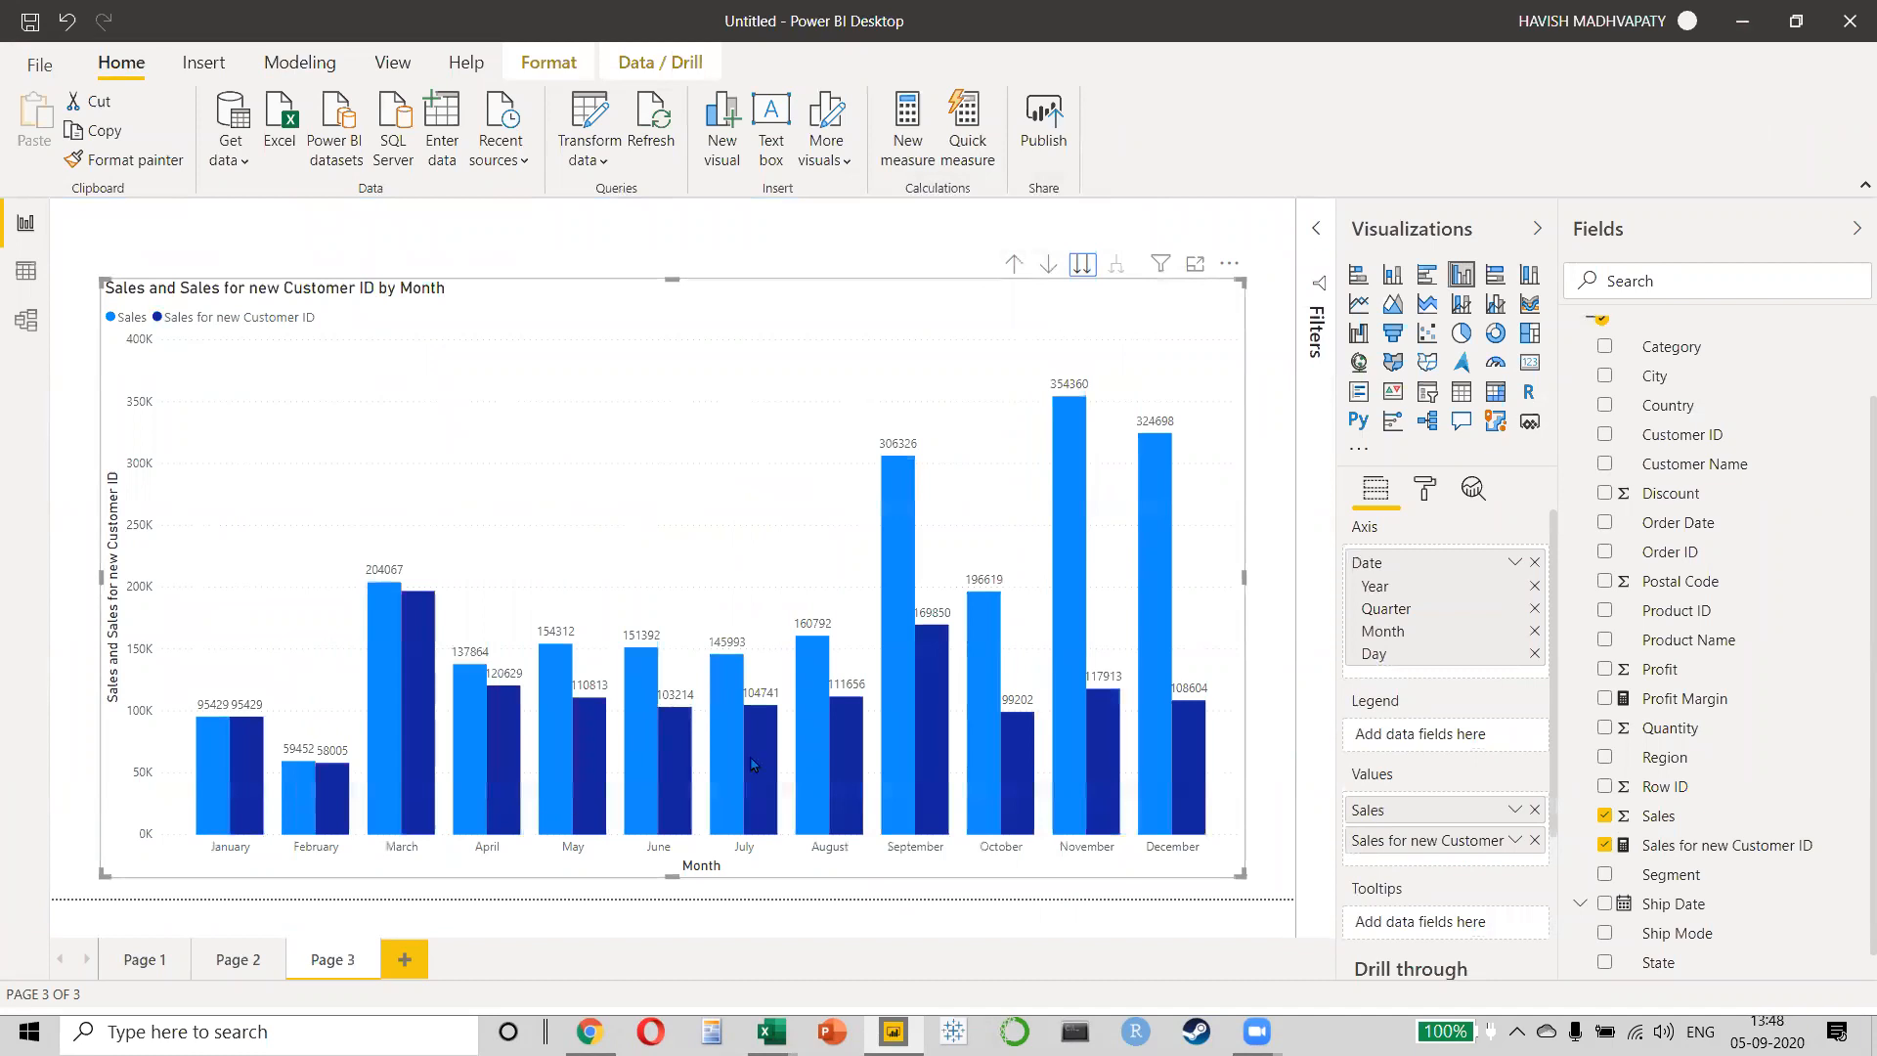
pyautogui.moveTo(400, 675)
pyautogui.click(1008, 269)
pyautogui.click(1009, 269)
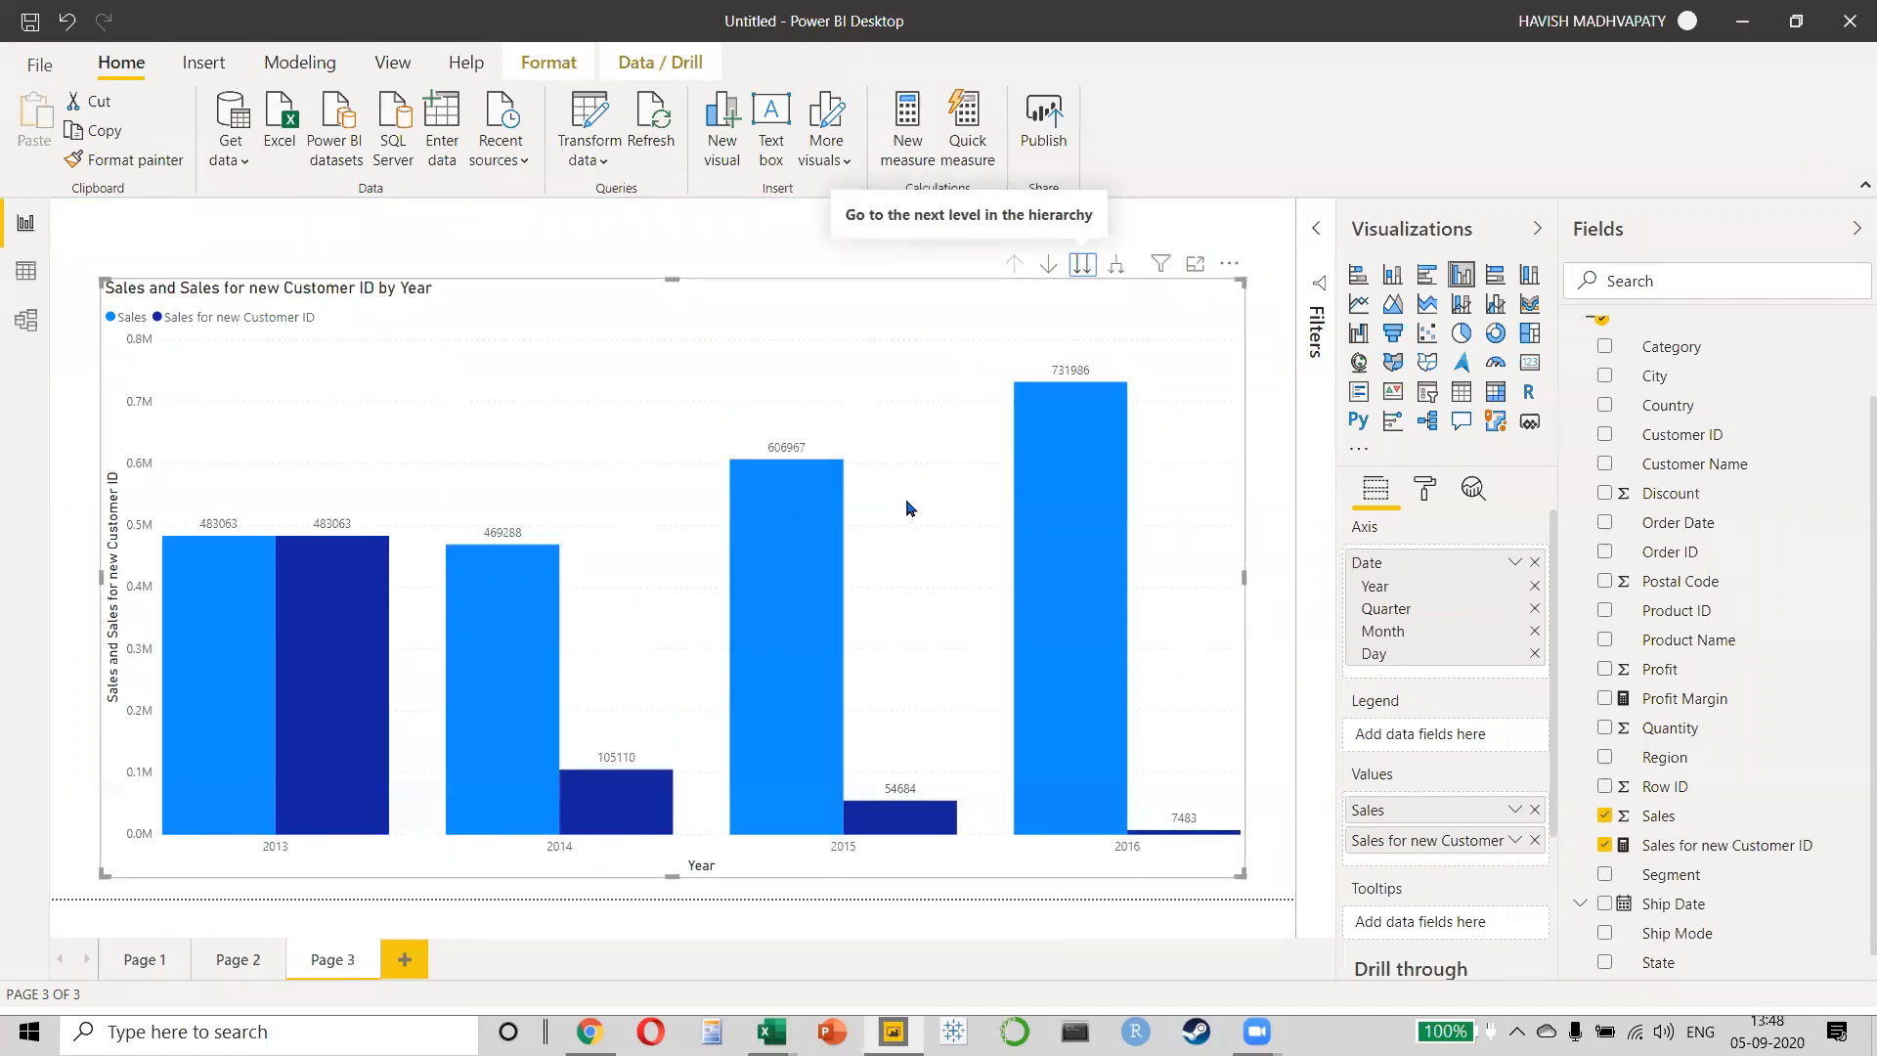
# - Show the Sales for new Customer ID measure's formula again and switch to the monthly PivotTable in Excel
pyautogui.click(1676, 845)
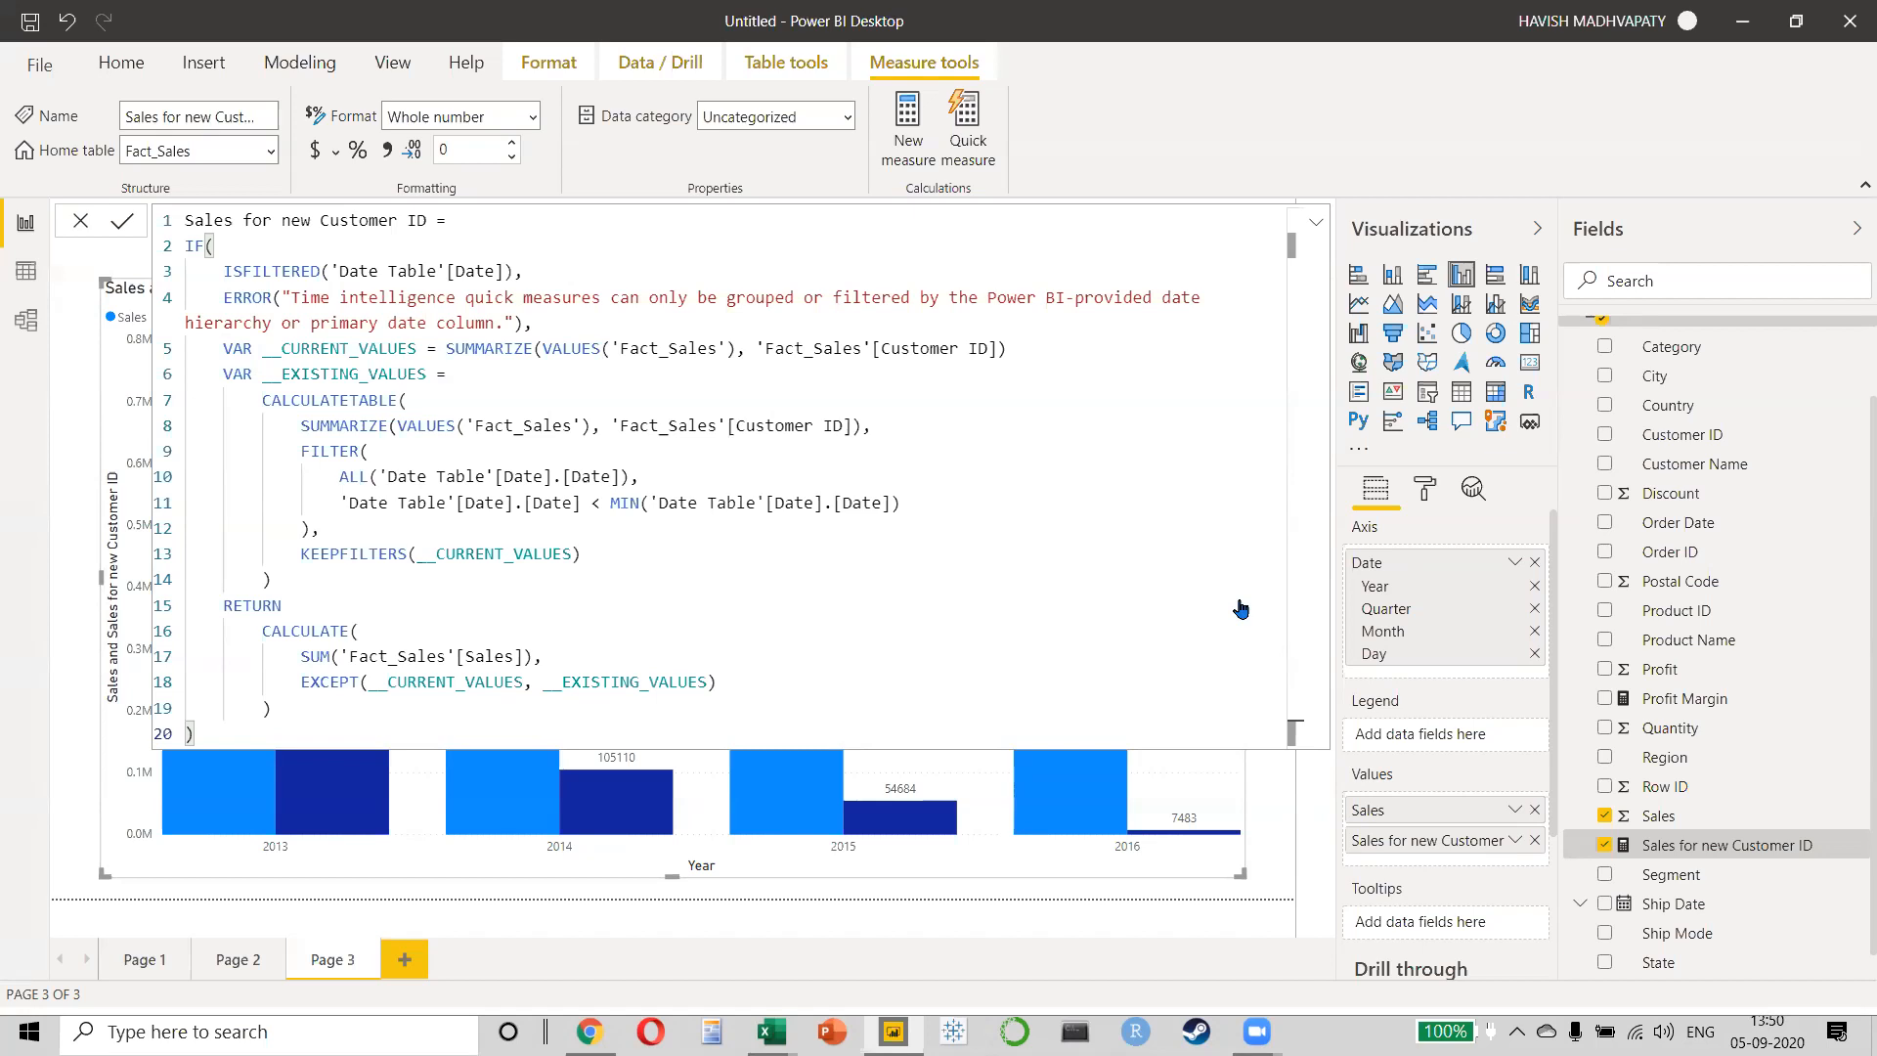
pyautogui.hotkey('alt', 'Tab')
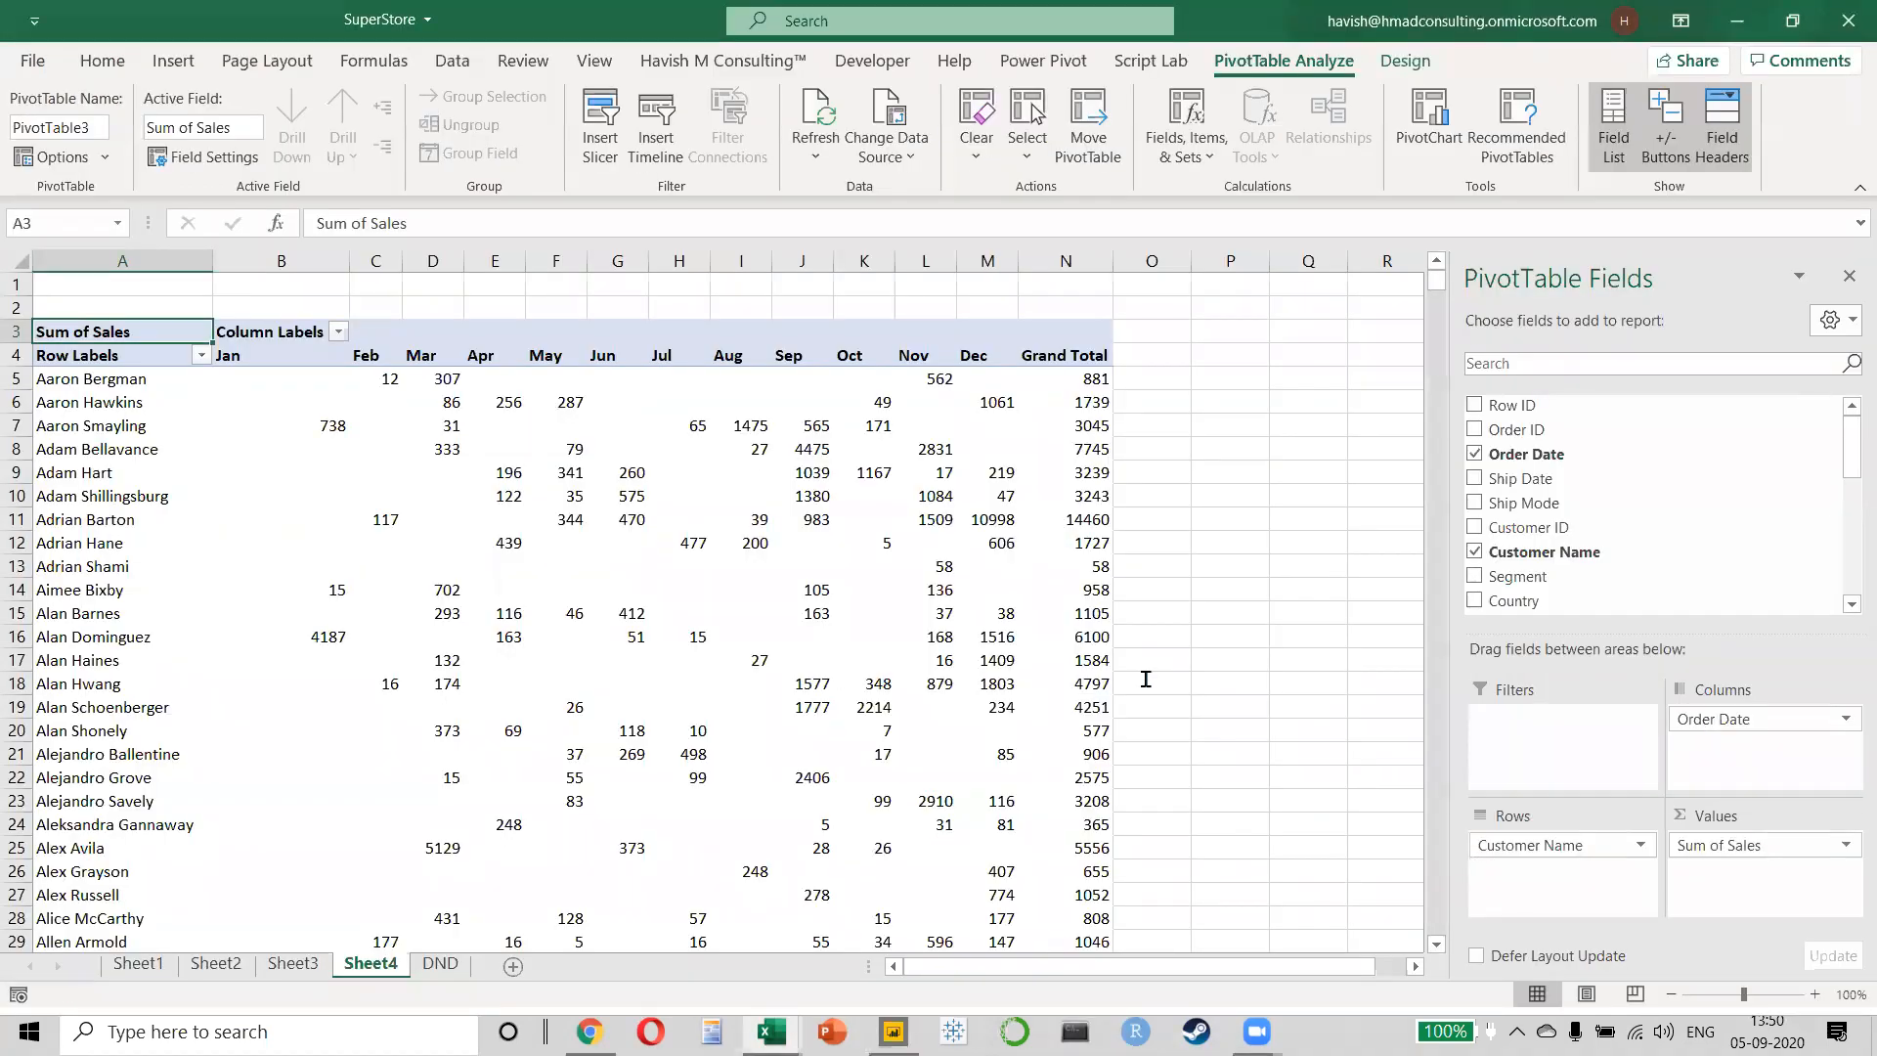
# - Switch to Power BI and retype the VAR keyword in front of __CURRENT_VALUES in the Sales for new Customer ID formula
pyautogui.hotkey('alt', 'Tab')
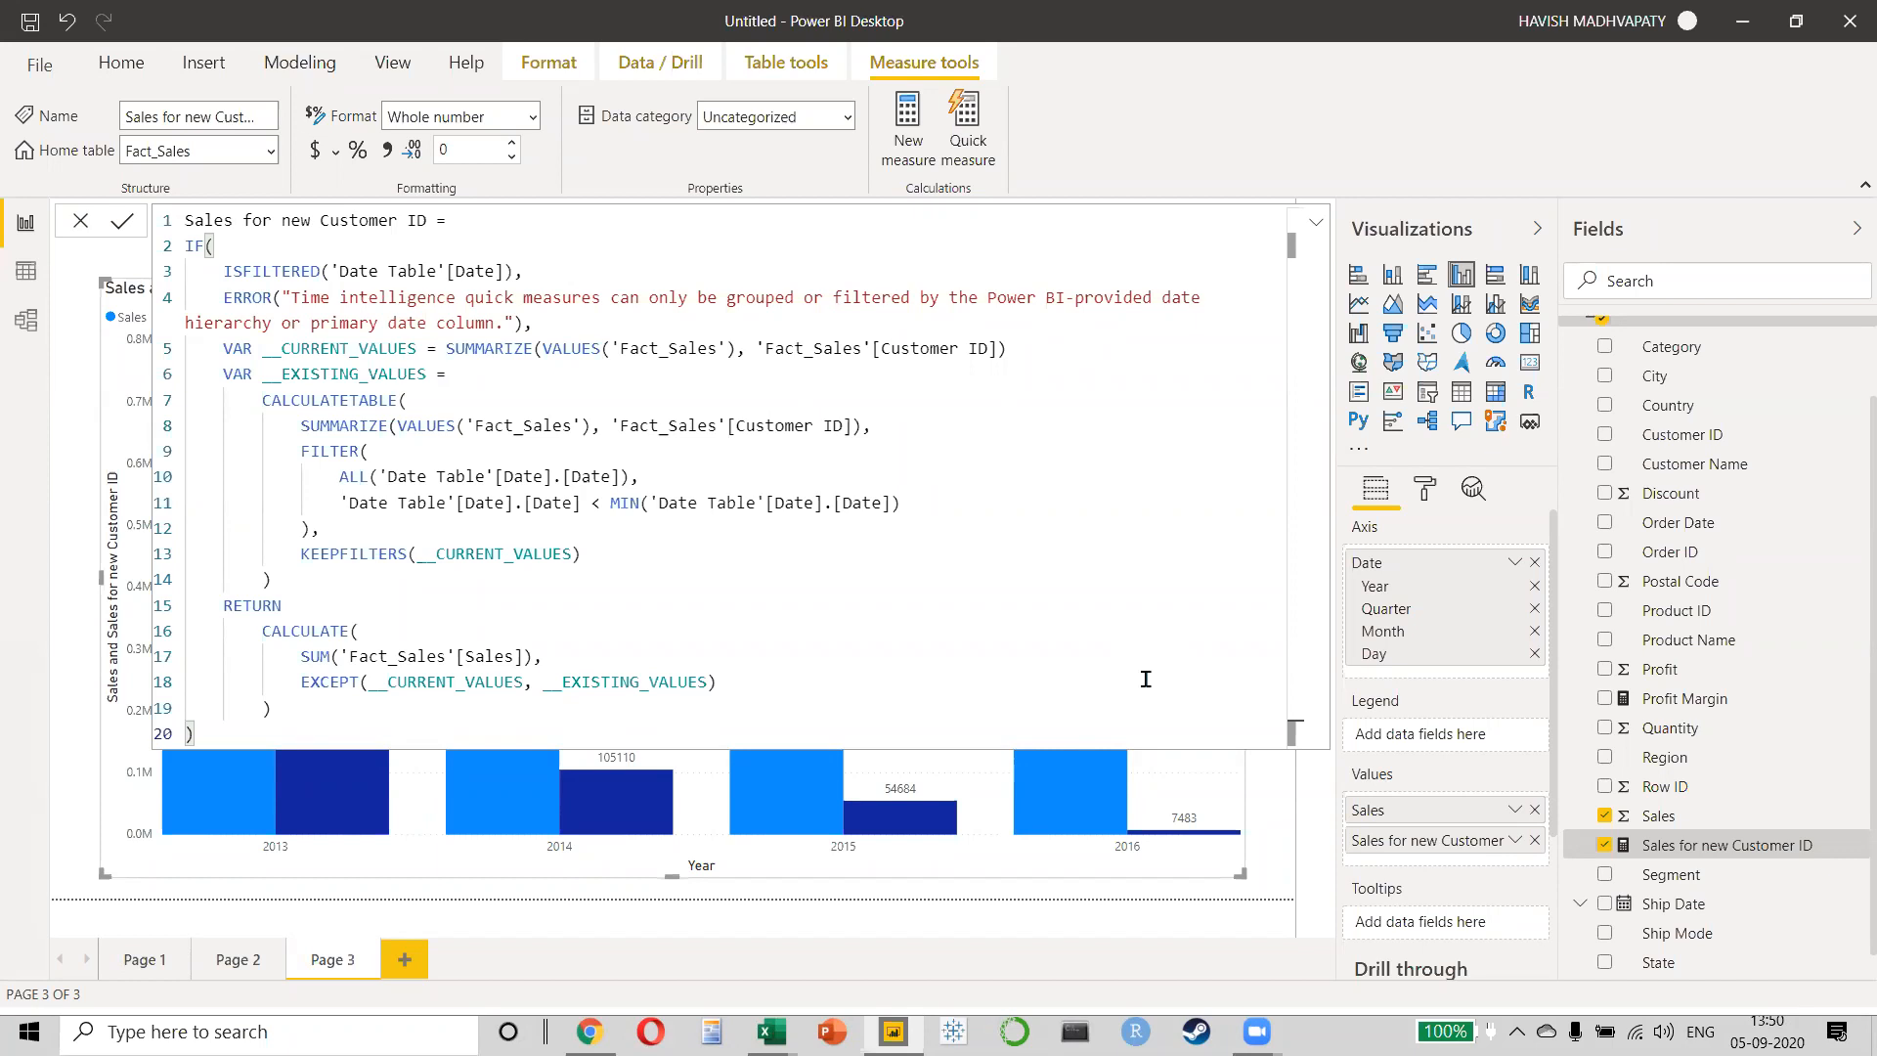
pyautogui.doubleClick(243, 349)
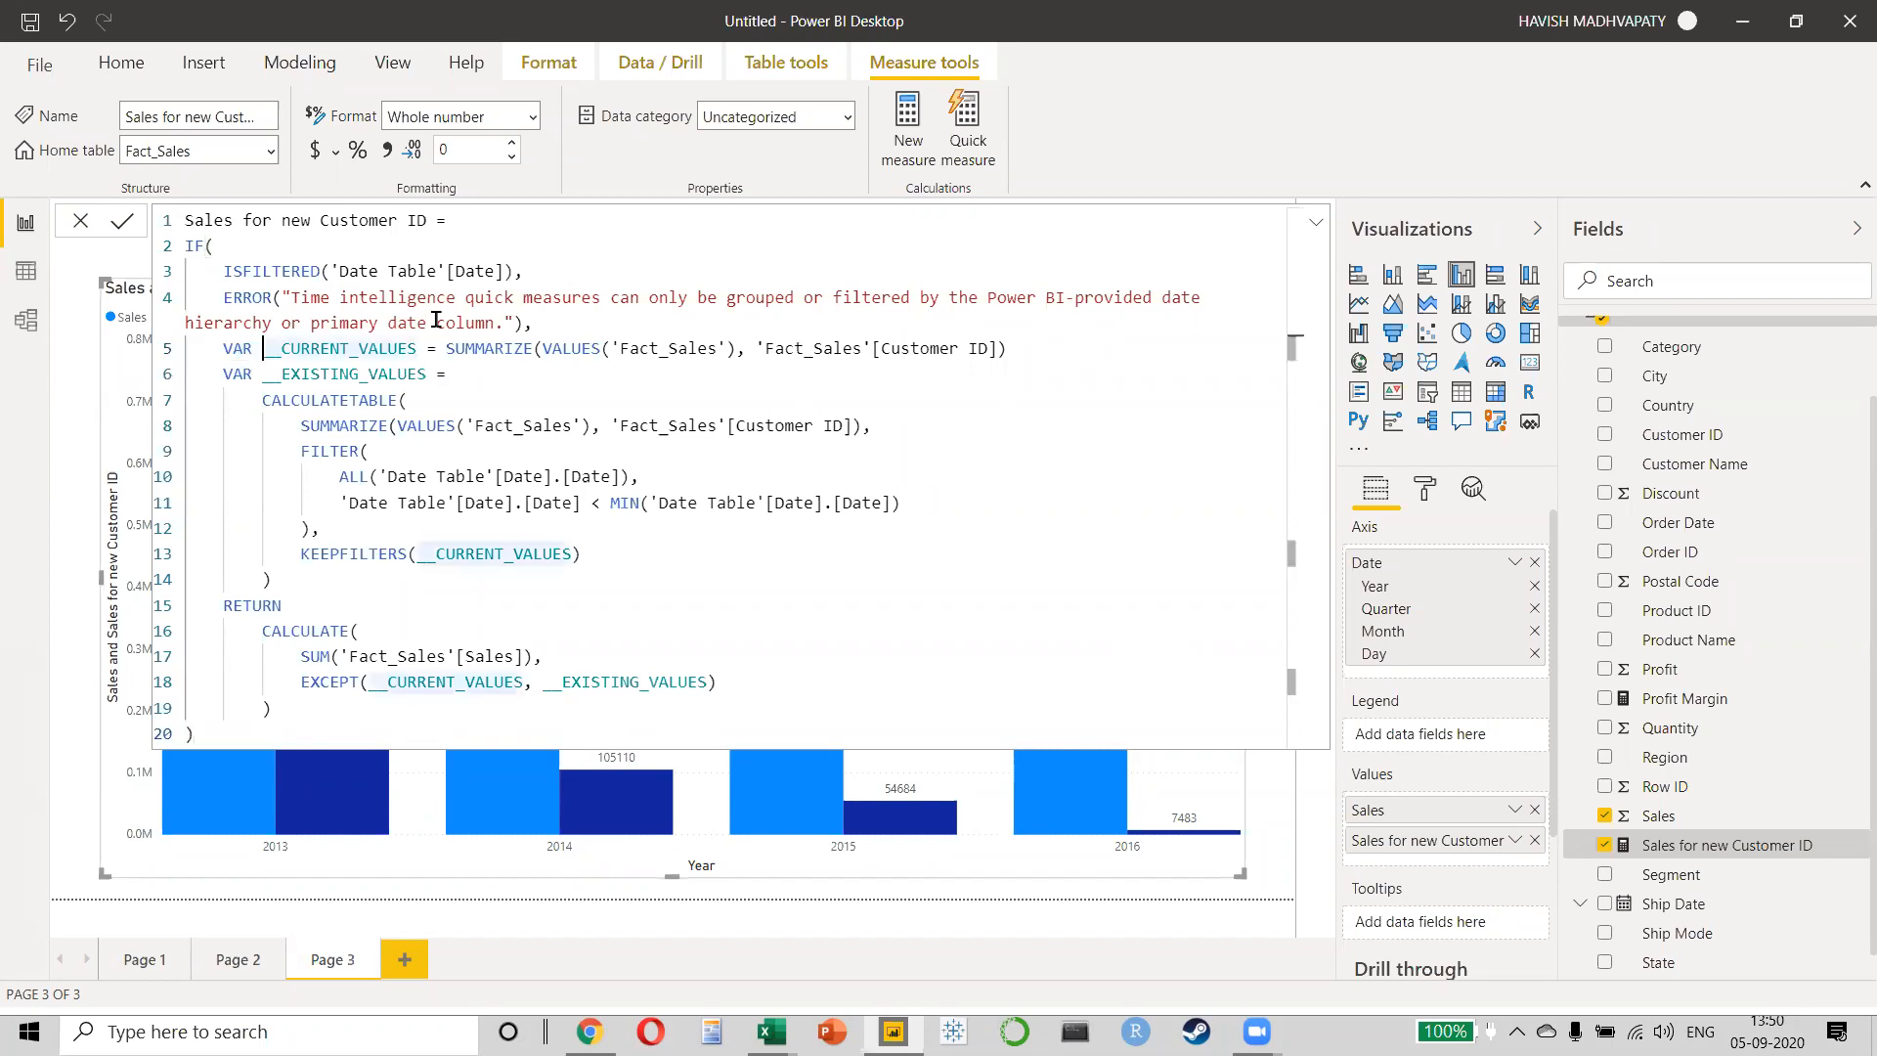
pyautogui.write('VA')
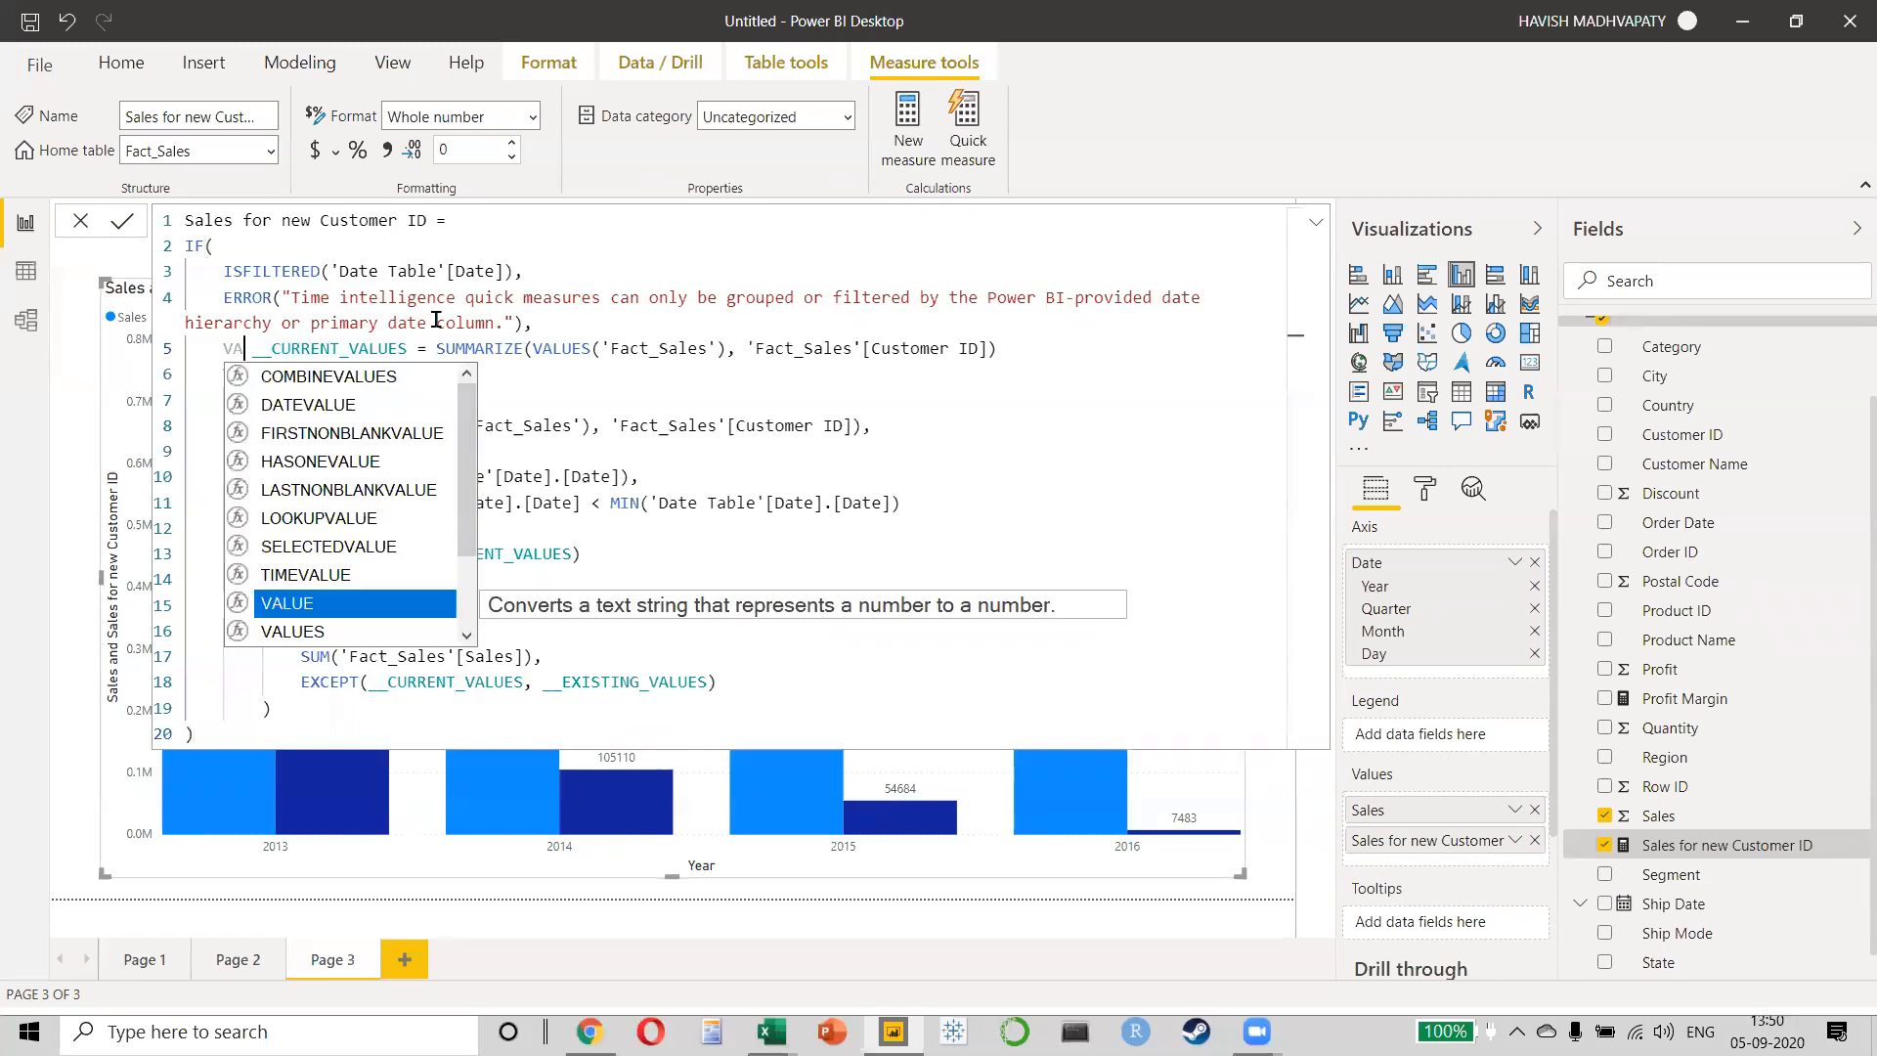
pyautogui.write('r')
pyautogui.press('BackSpace')
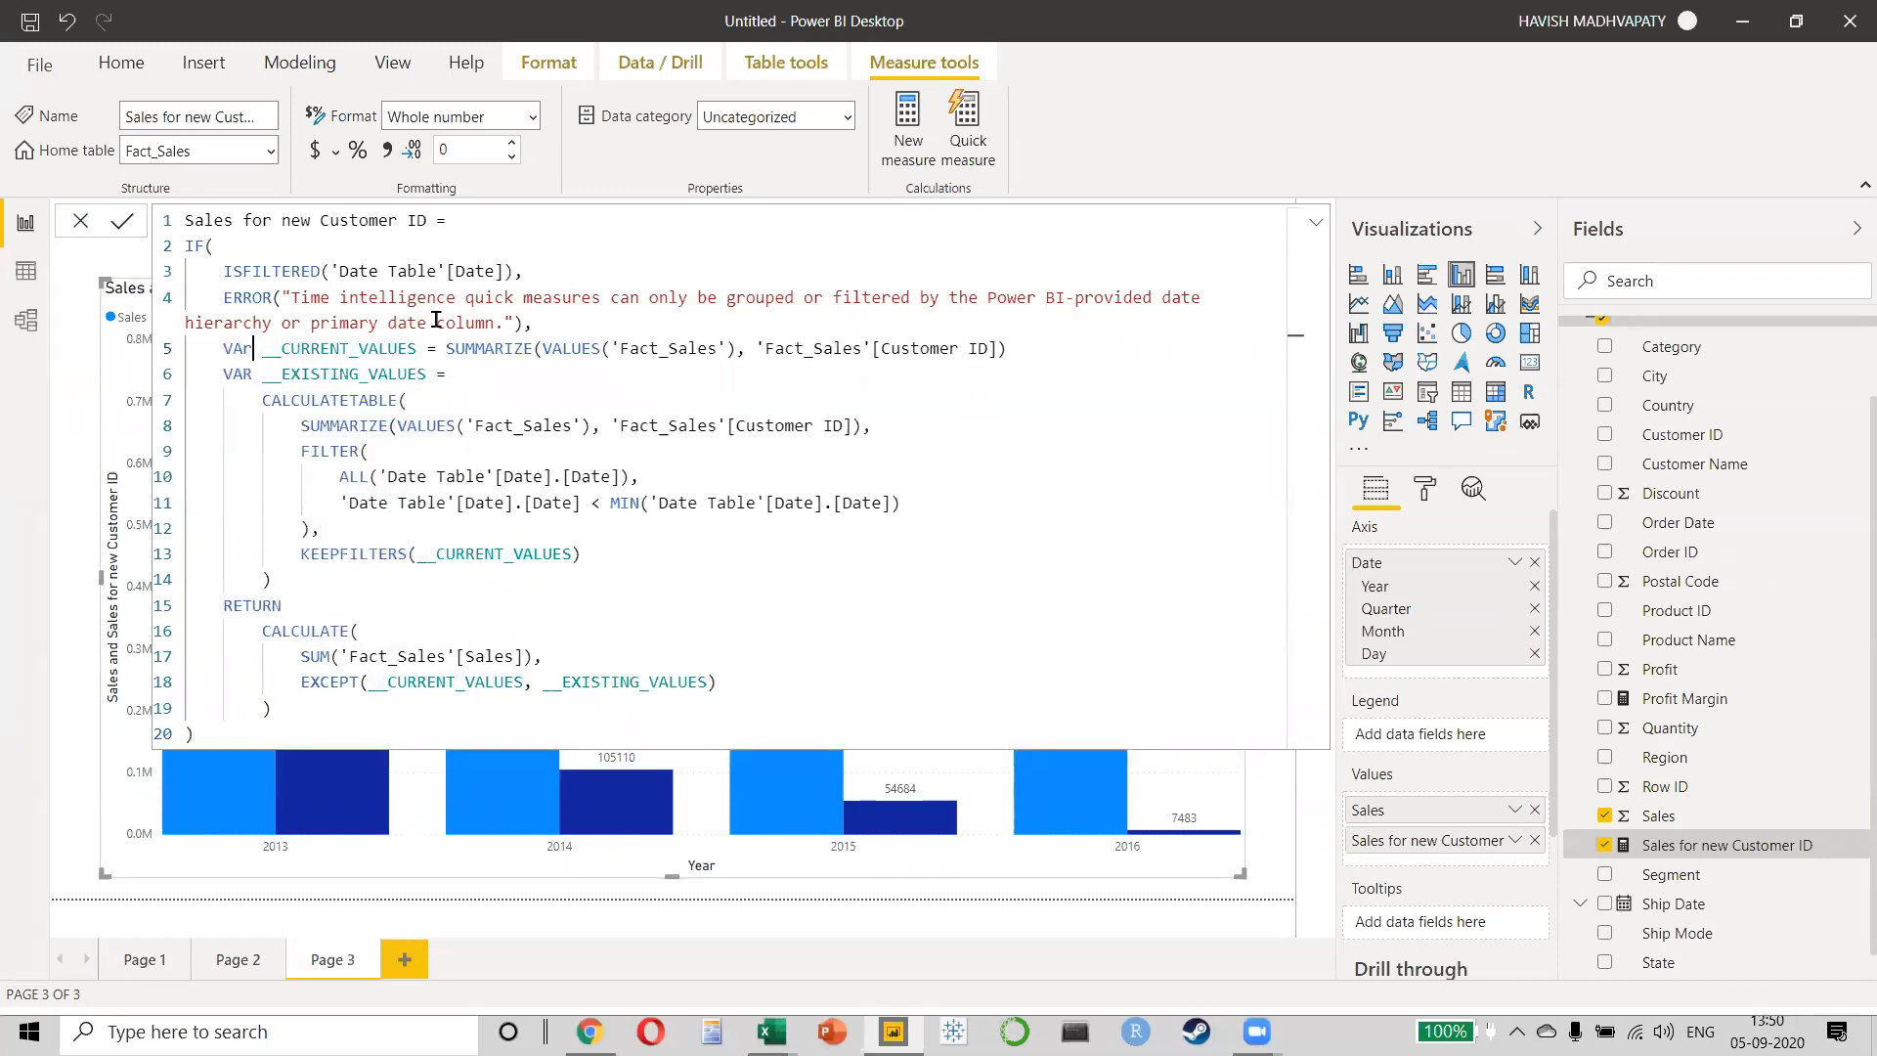
pyautogui.press('capslock')
pyautogui.write('R')
# - Examine the __CURRENT_VALUES variable name and the start of the __EXISTING_VALUES definition in the formula
pyautogui.press('Right')
pyautogui.press('Right')
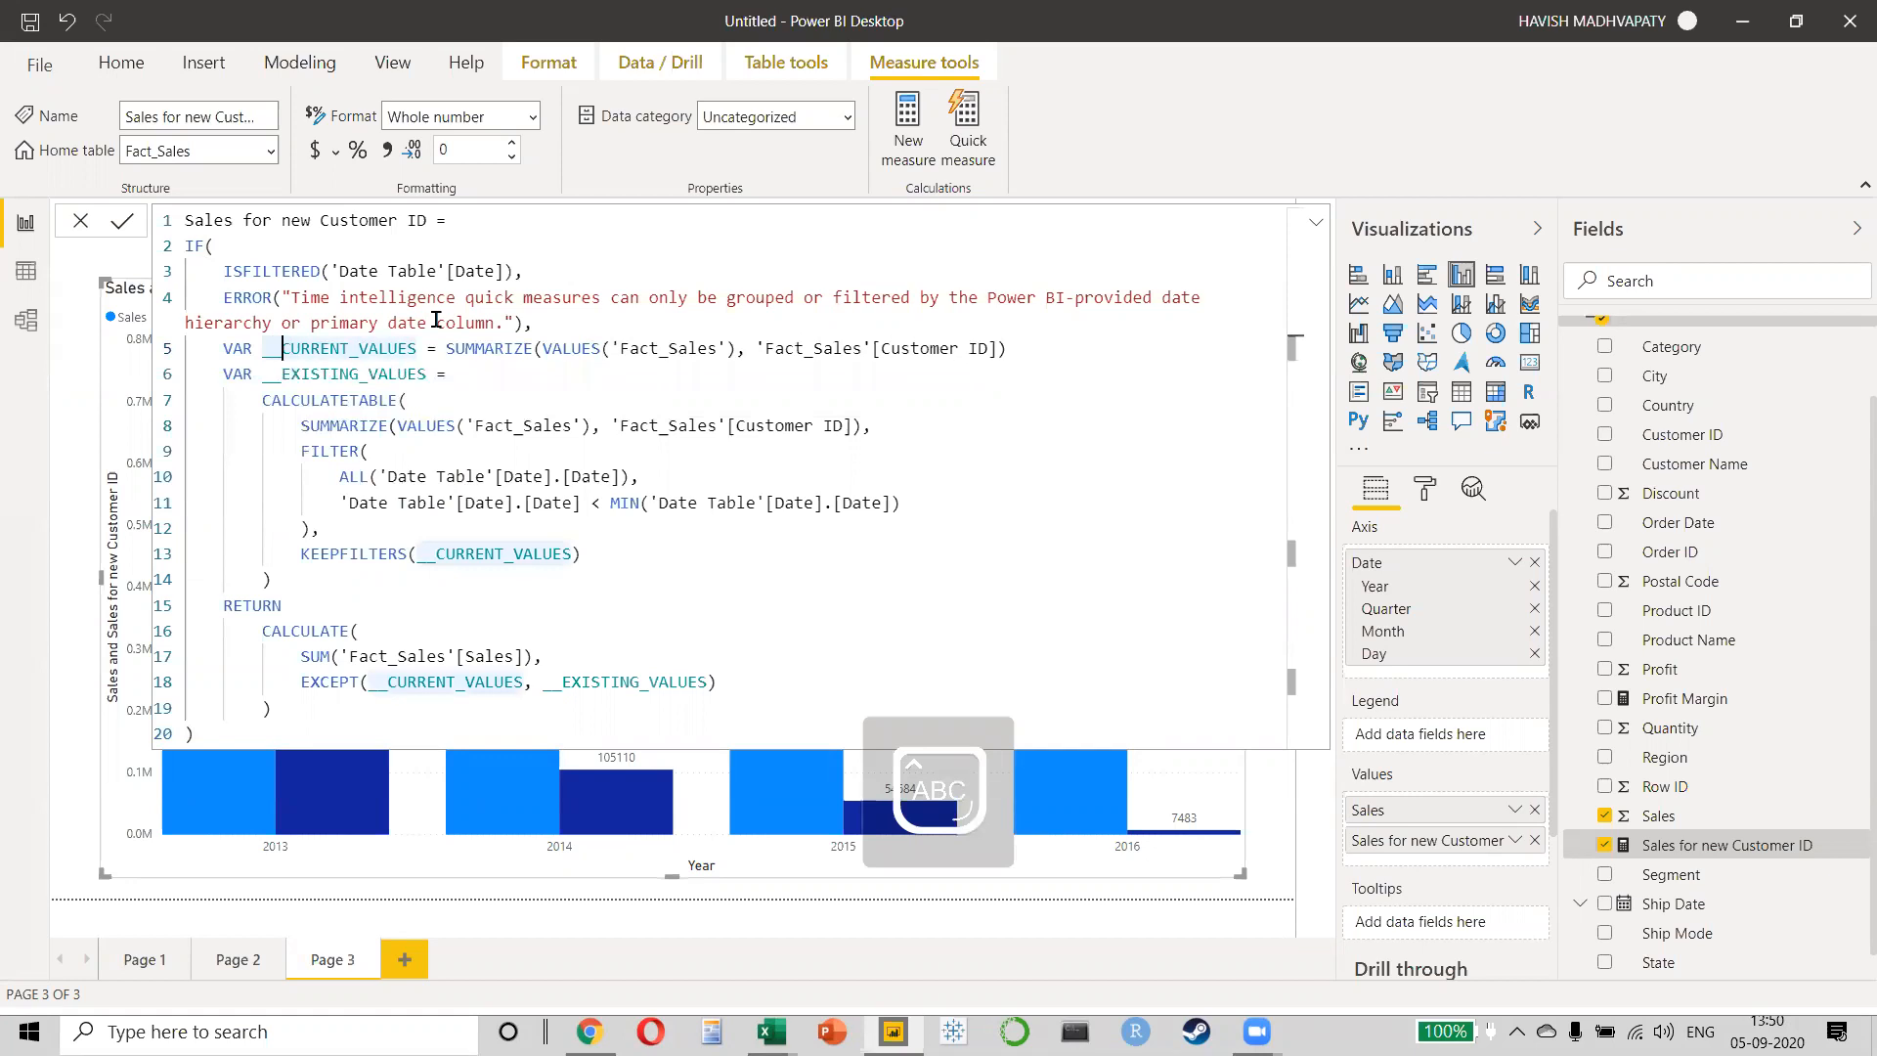
pyautogui.press('Left')
pyautogui.hotkey('ctrl', 'shift', 'Right')
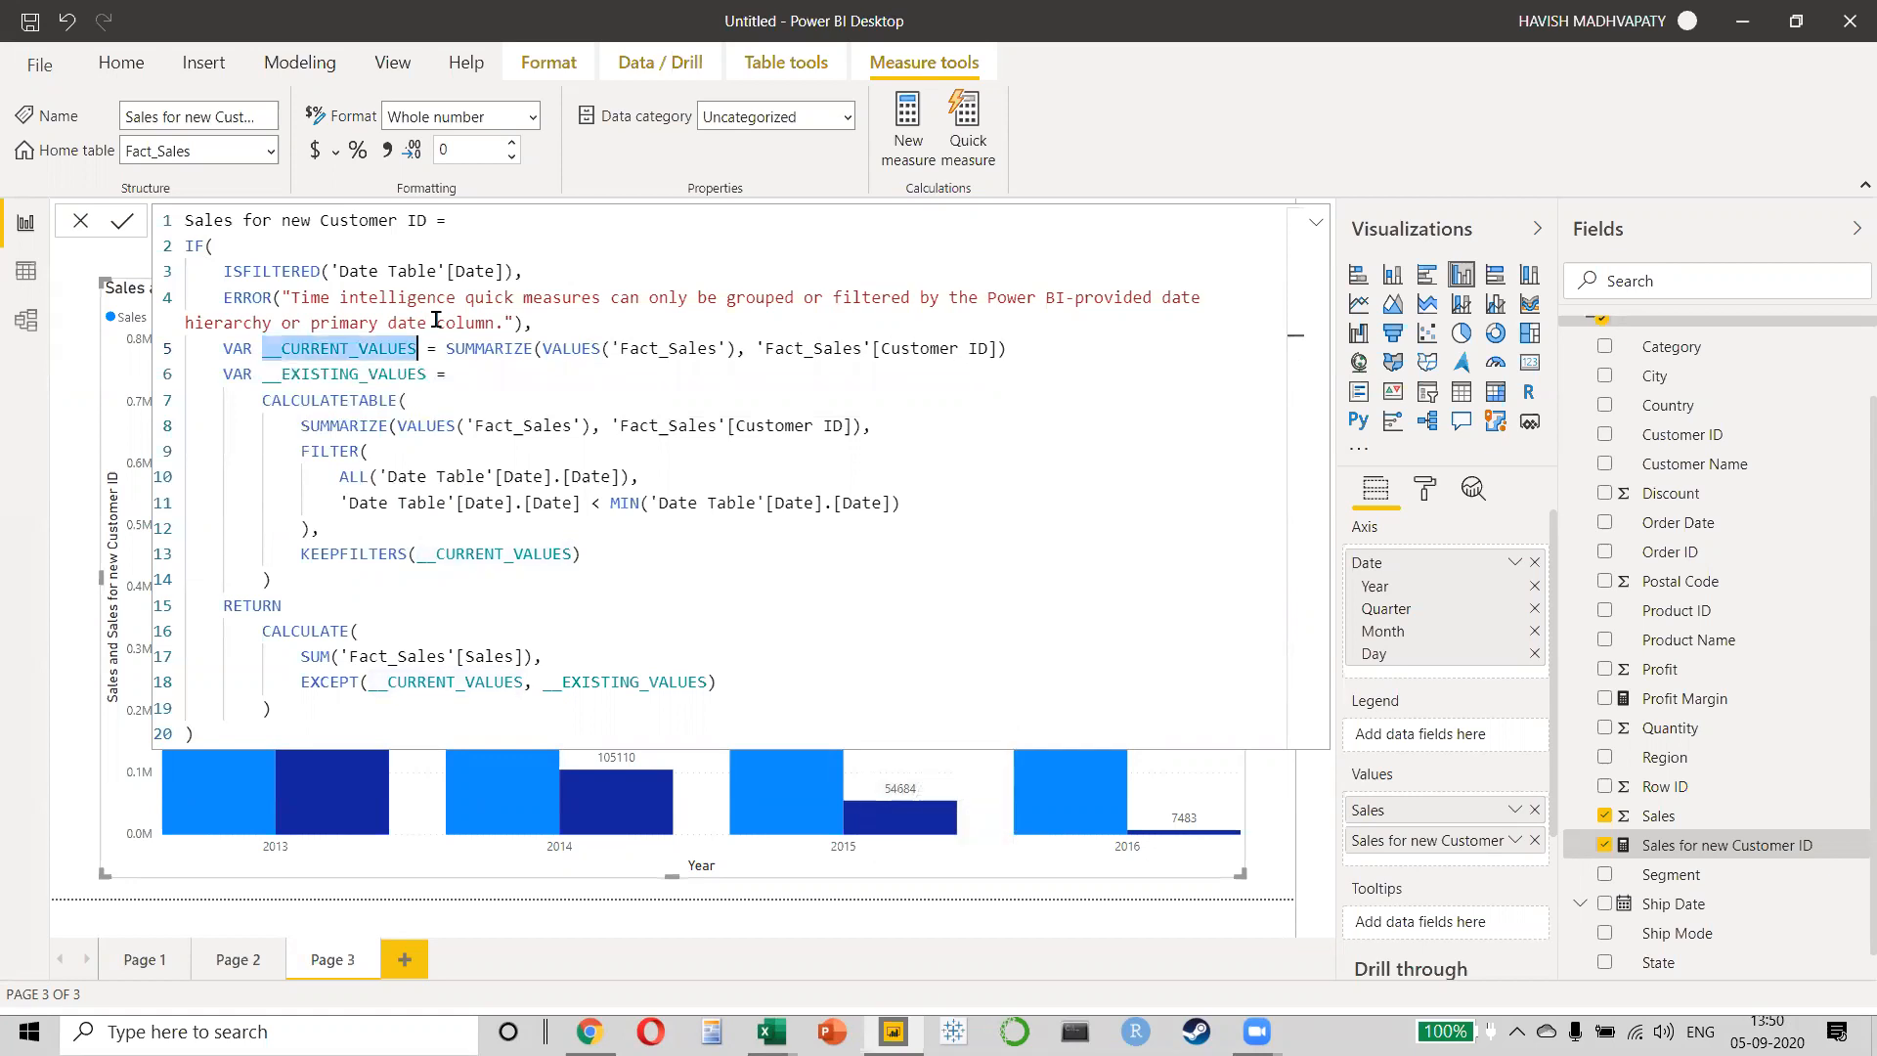
pyautogui.press('Down')
pyautogui.press('Down')
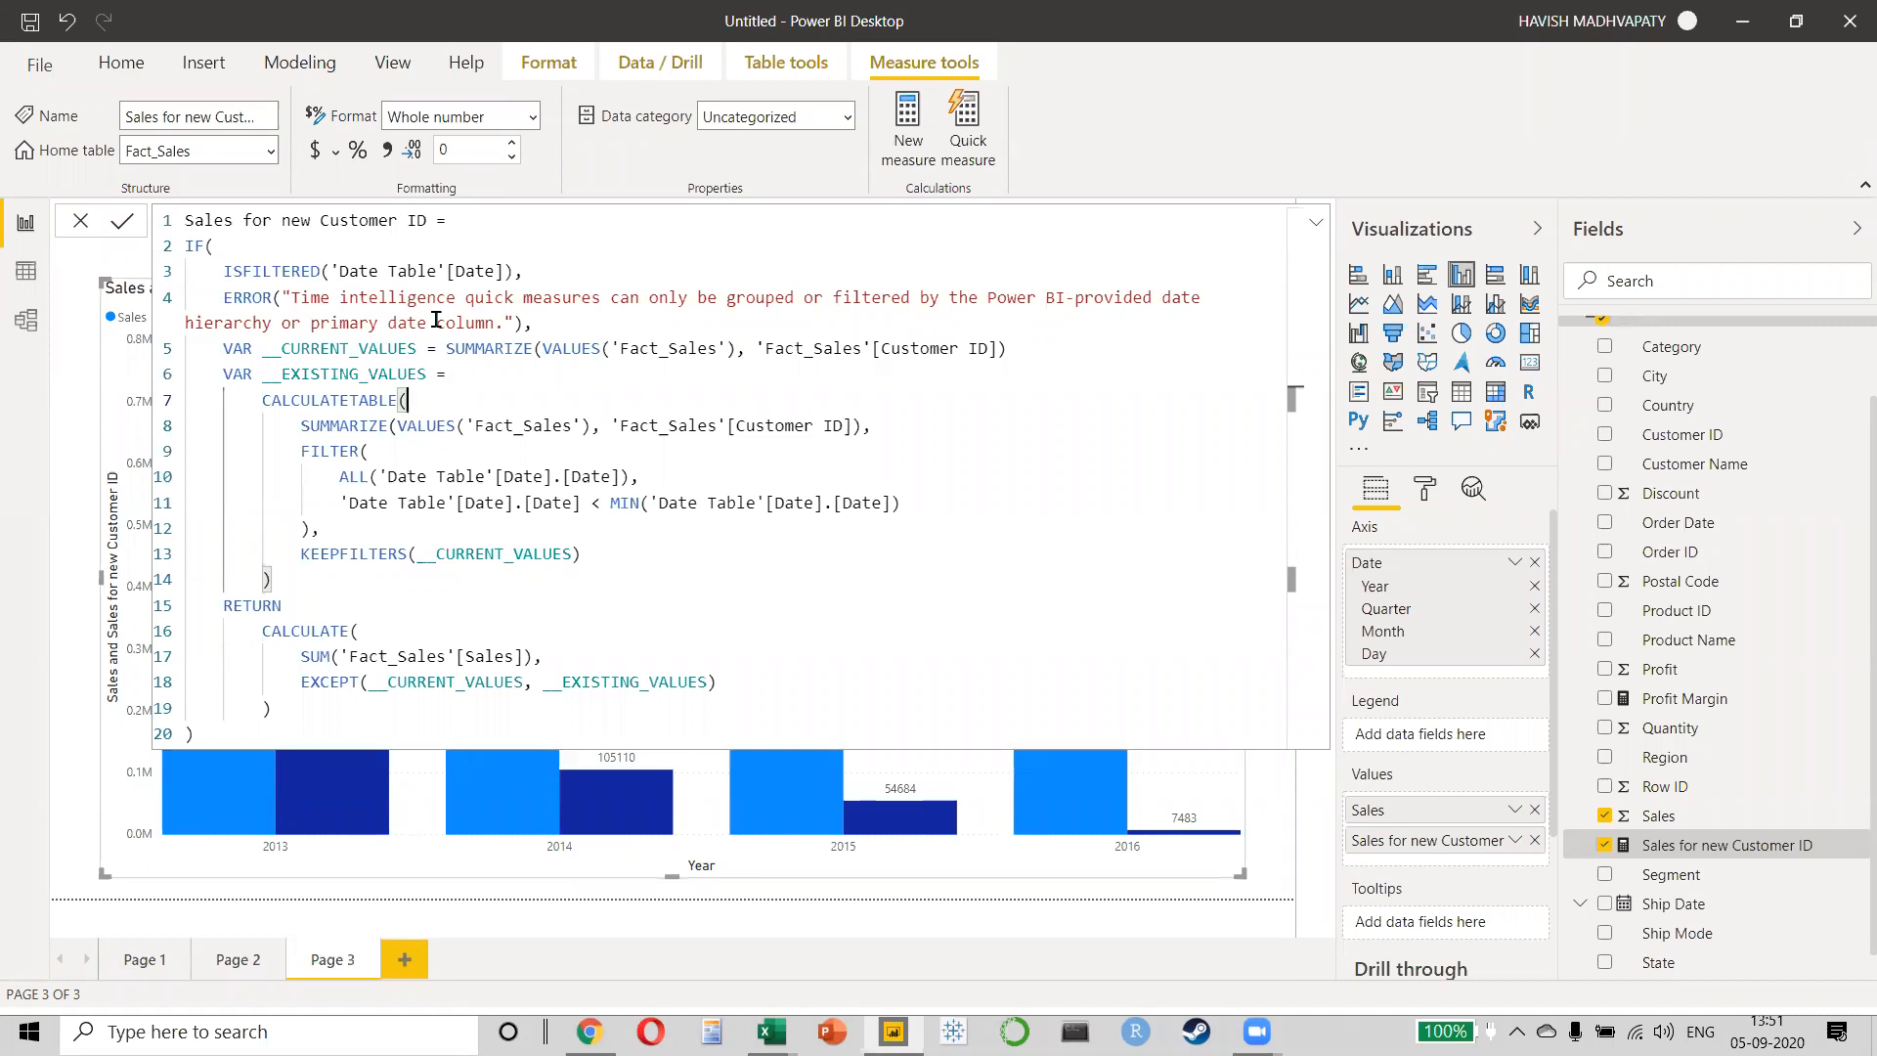
# - Switch to Excel, add a new worksheet and fill cells A1:A23 with light green
pyautogui.hotkey('alt', 'Tab')
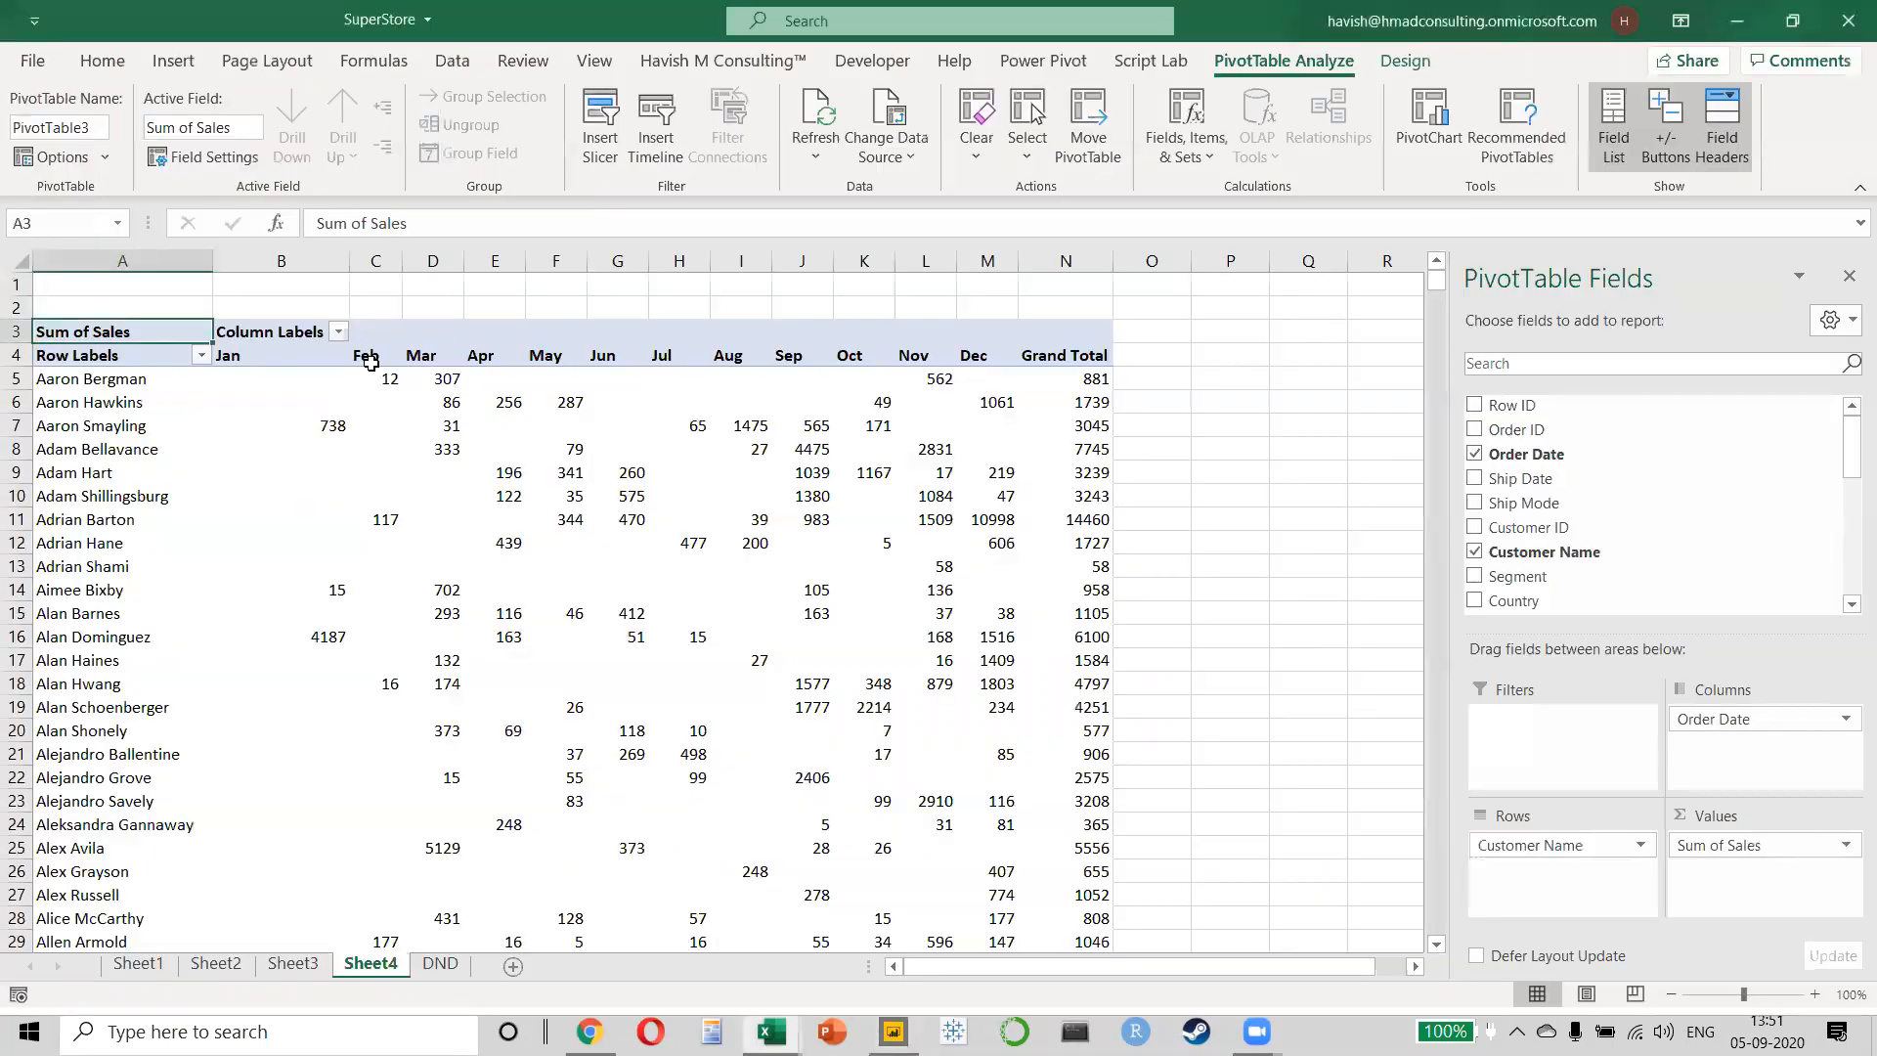
pyautogui.click(512, 966)
pyautogui.moveTo(49, 285); pyautogui.dragTo(41, 882)
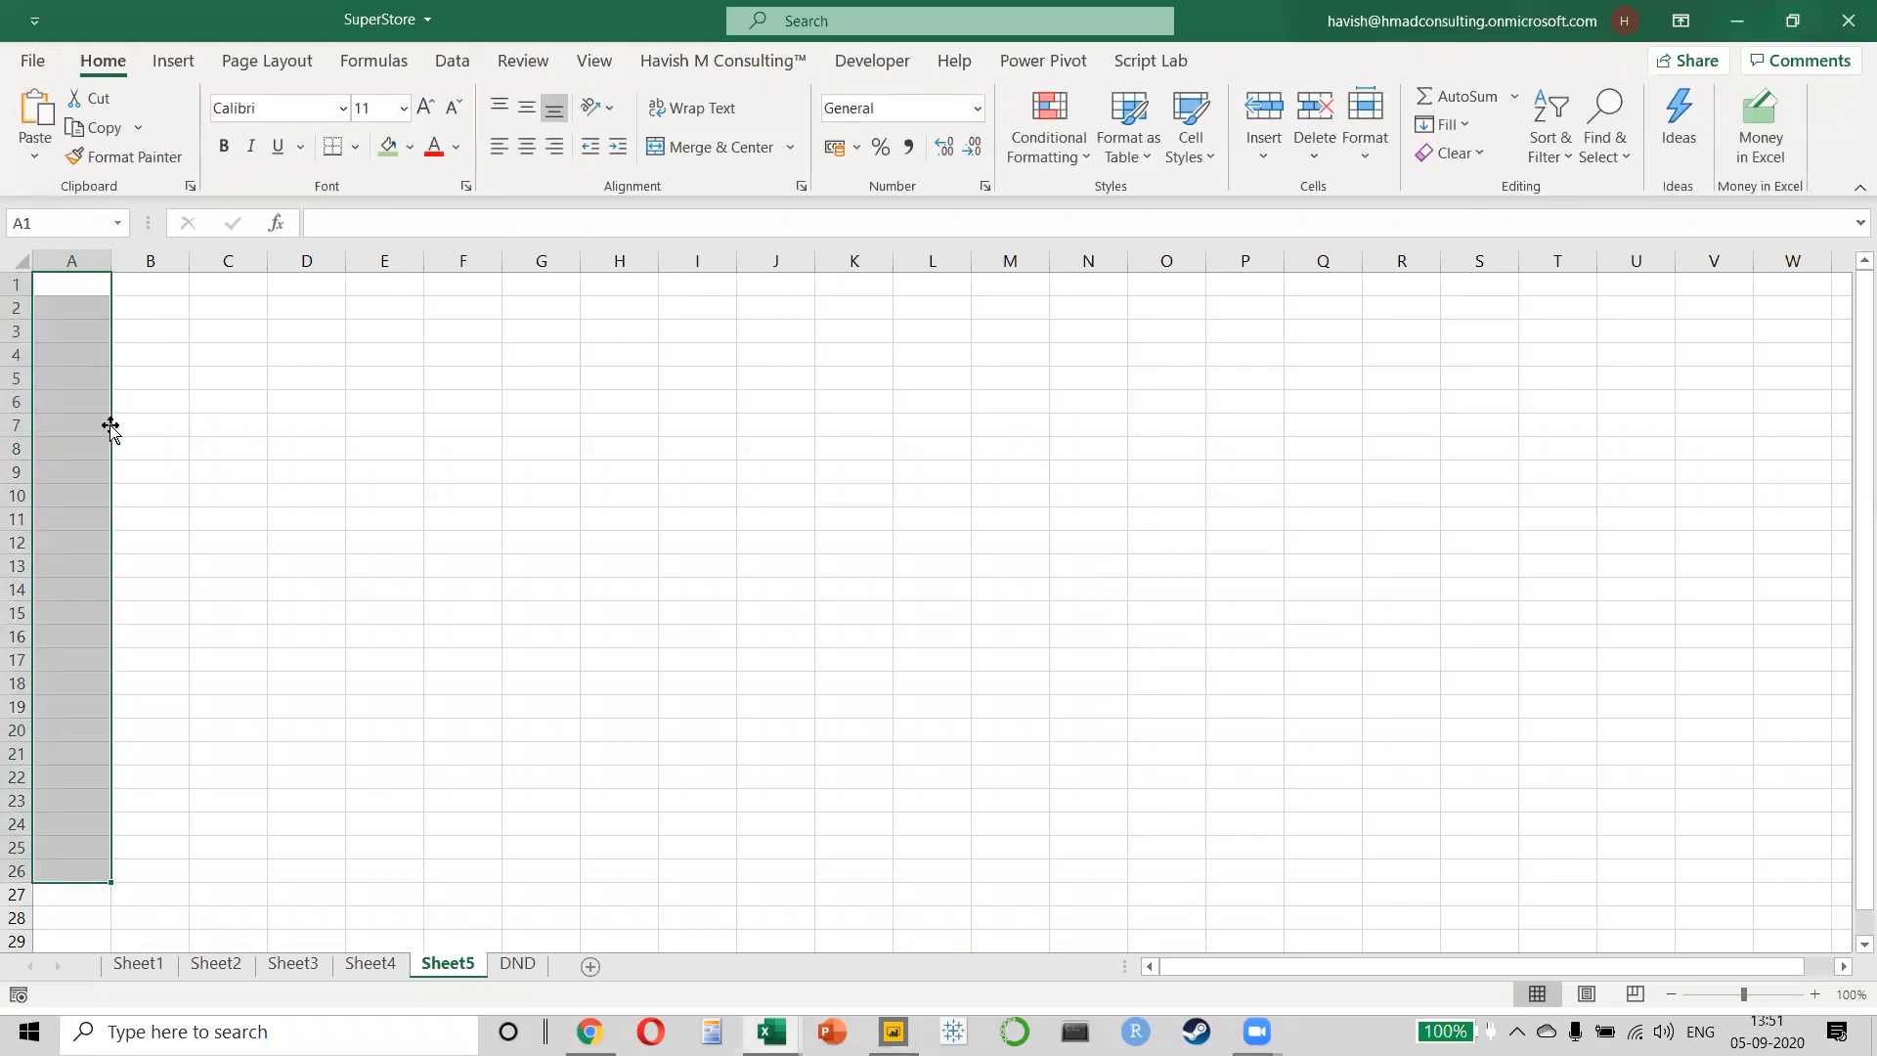
pyautogui.click(157, 281)
pyautogui.moveTo(75, 284); pyautogui.dragTo(86, 733)
pyautogui.click(387, 146)
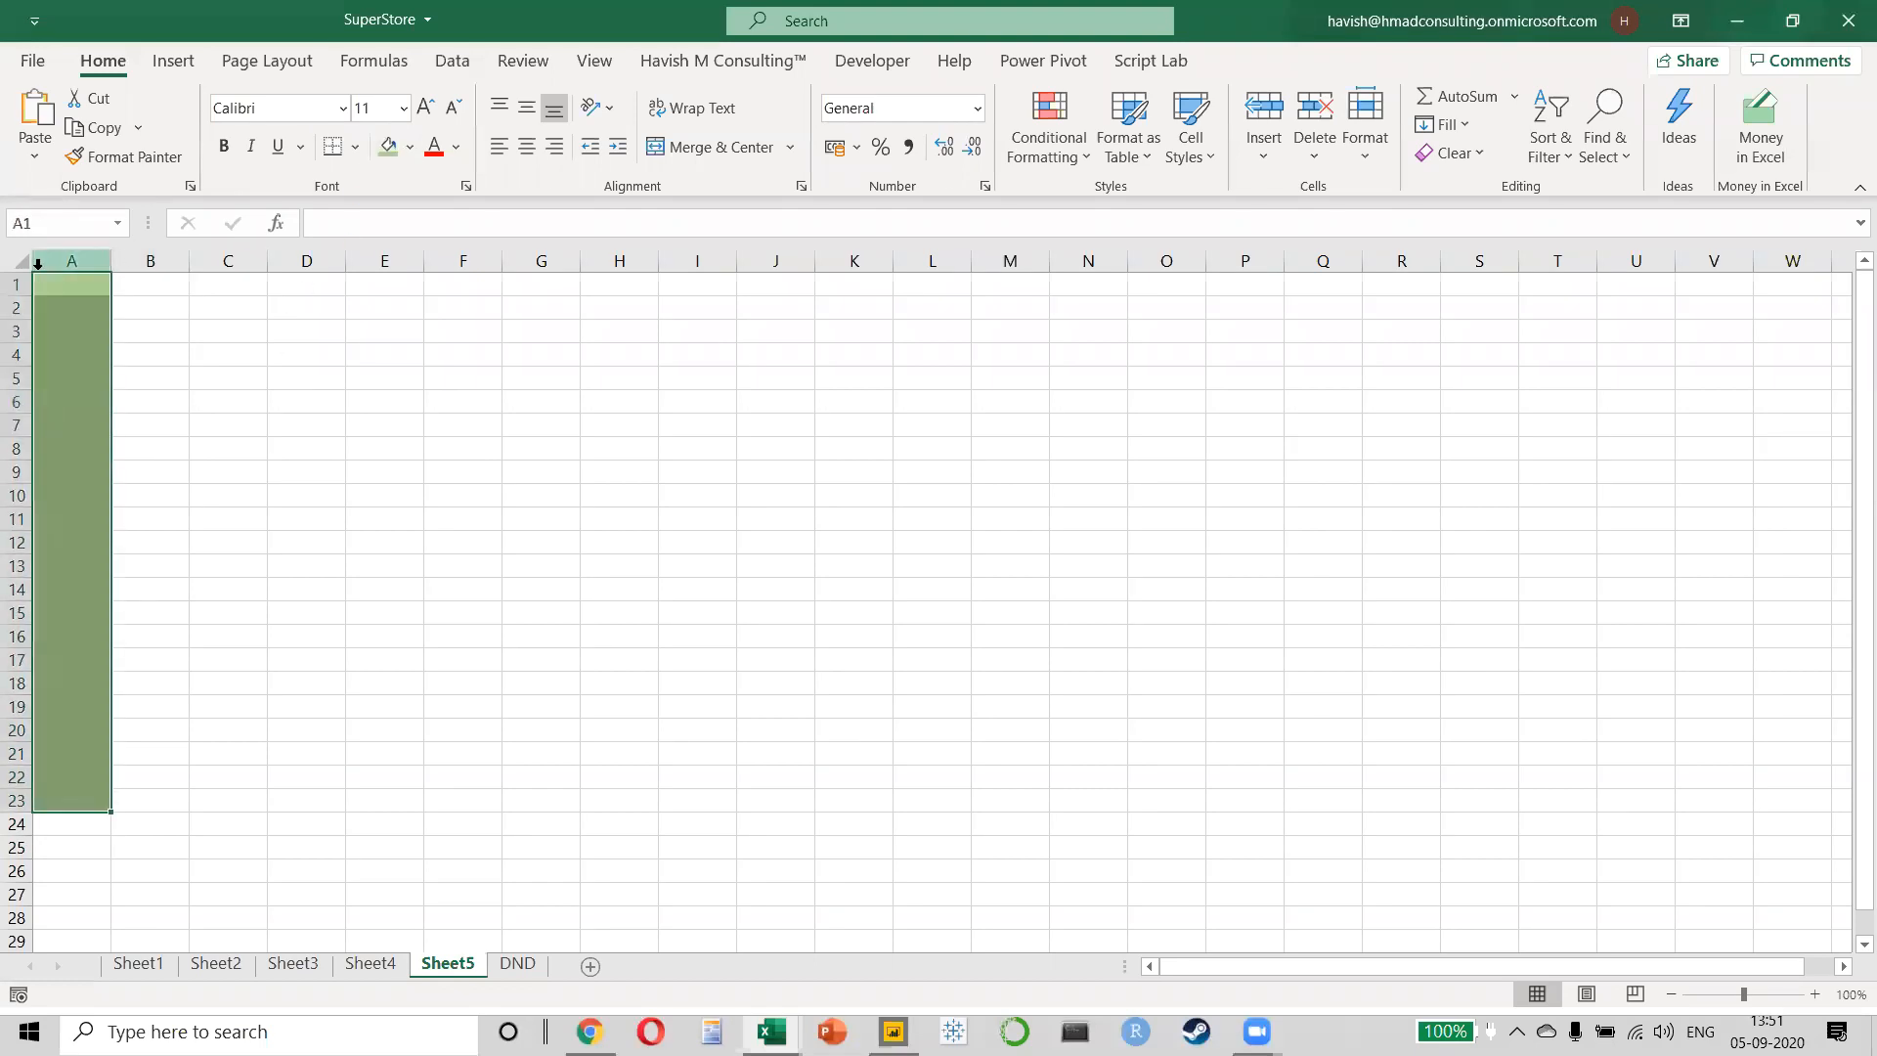
# - Fill cells B1:B6 beside the green block with light gold
pyautogui.moveTo(53, 286); pyautogui.dragTo(49, 826)
pyautogui.moveTo(147, 286); pyautogui.dragTo(156, 402)
pyautogui.click(410, 146)
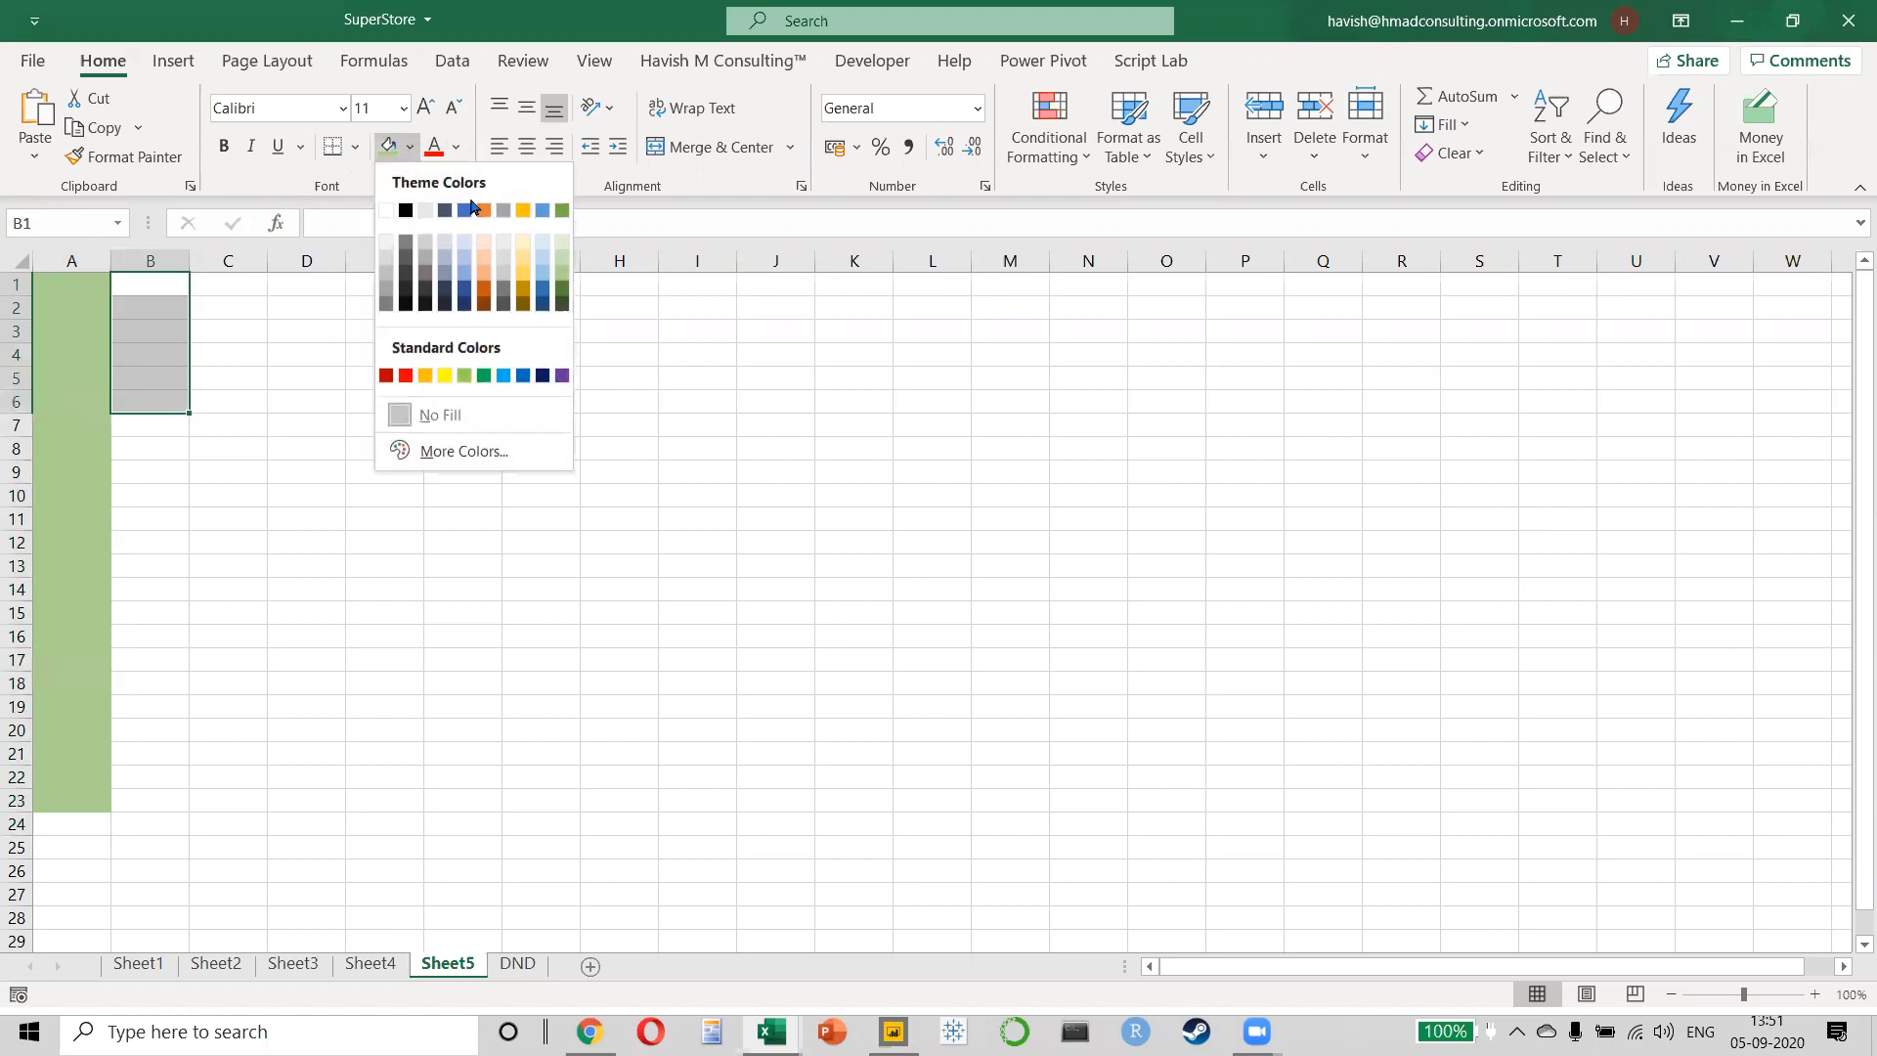
pyautogui.click(525, 269)
pyautogui.click(228, 283)
pyautogui.moveTo(151, 284); pyautogui.dragTo(149, 410)
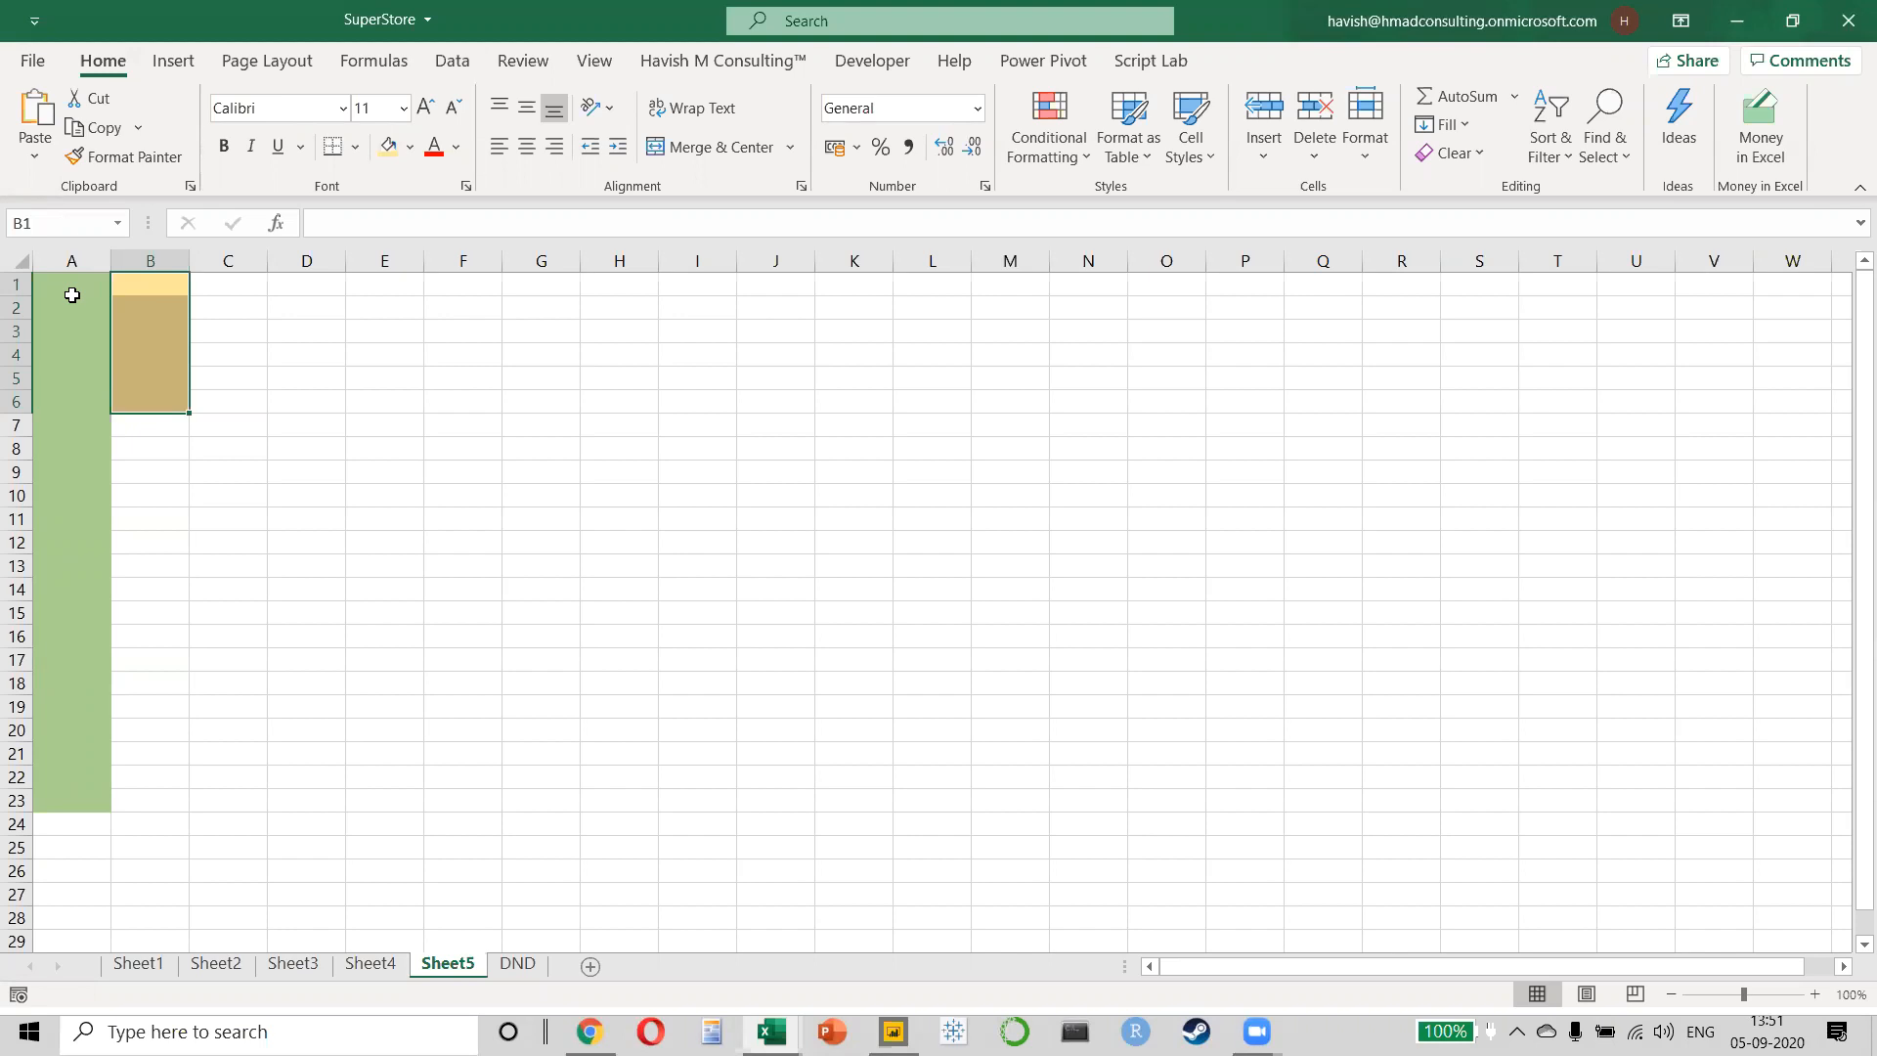
# - Switch to Power BI and examine the formula's IF and ERROR block and its __CURRENT_VALUES declaration
pyautogui.hotkey('alt', 'Tab')
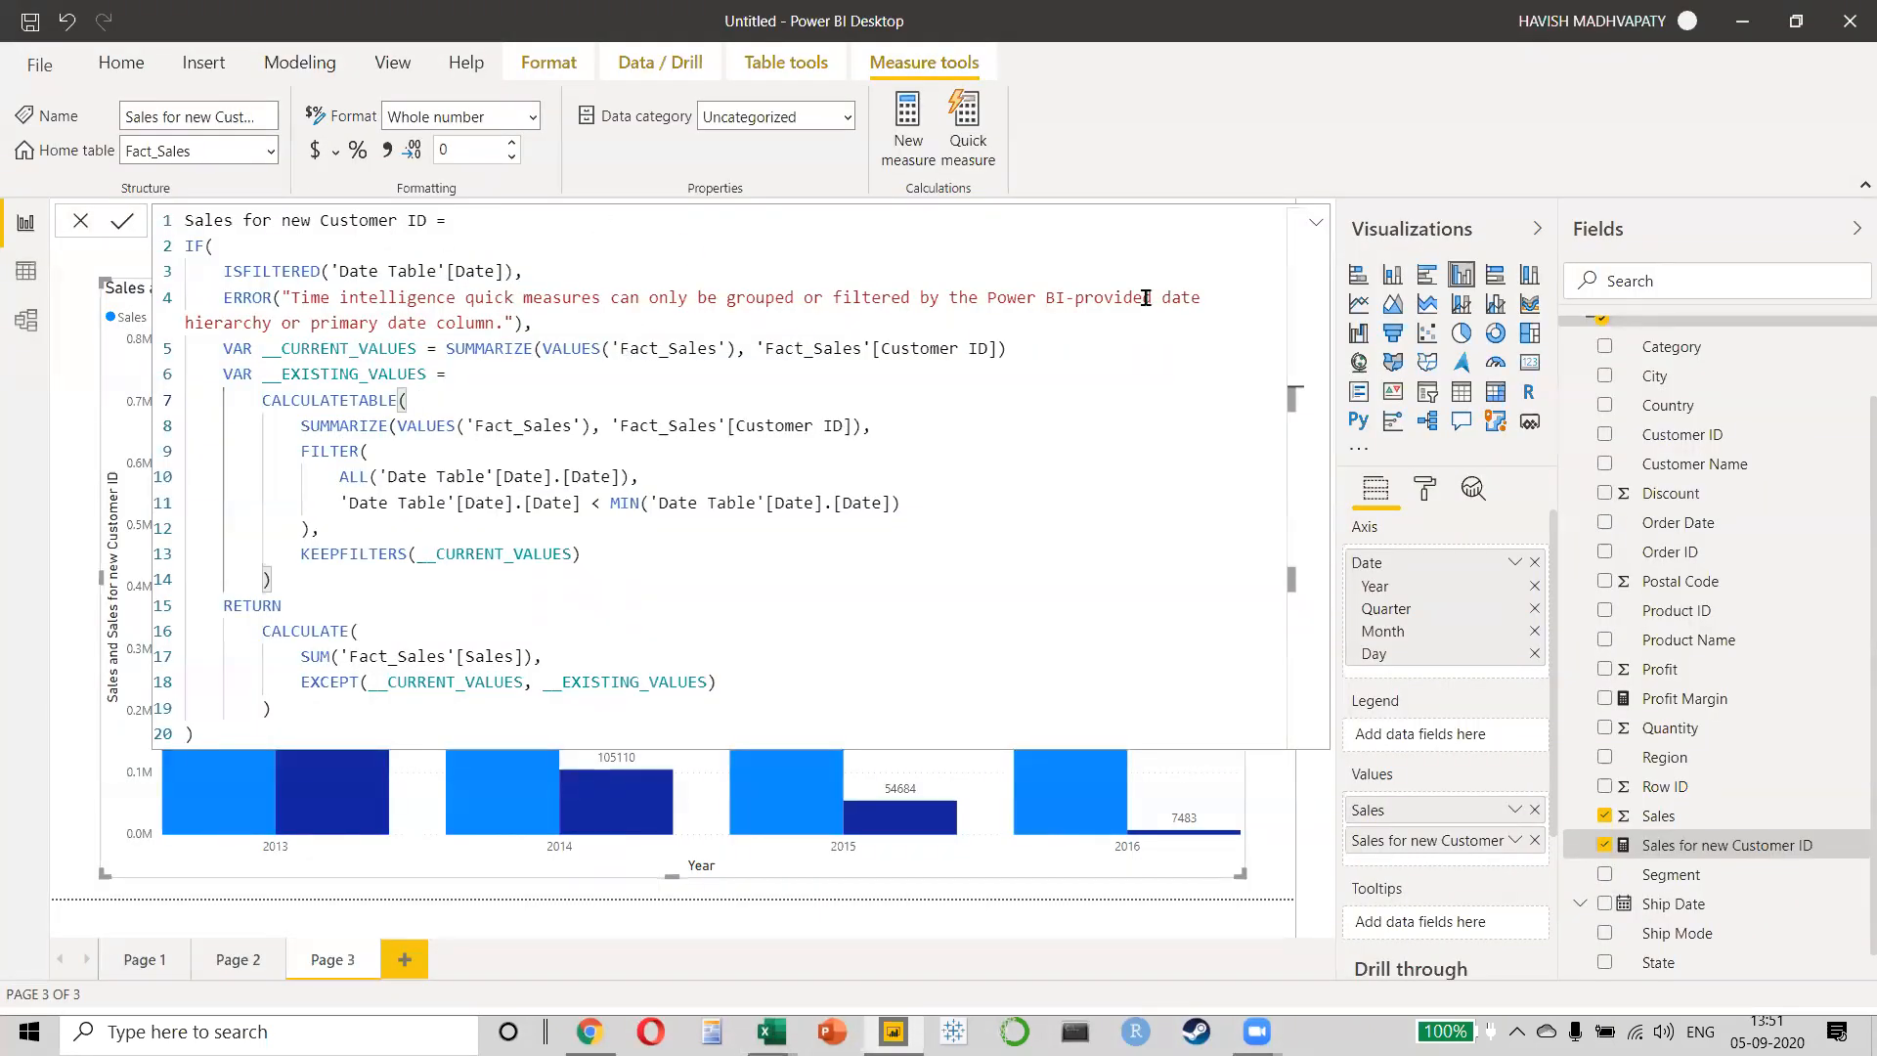
pyautogui.moveTo(186, 246); pyautogui.dragTo(536, 311)
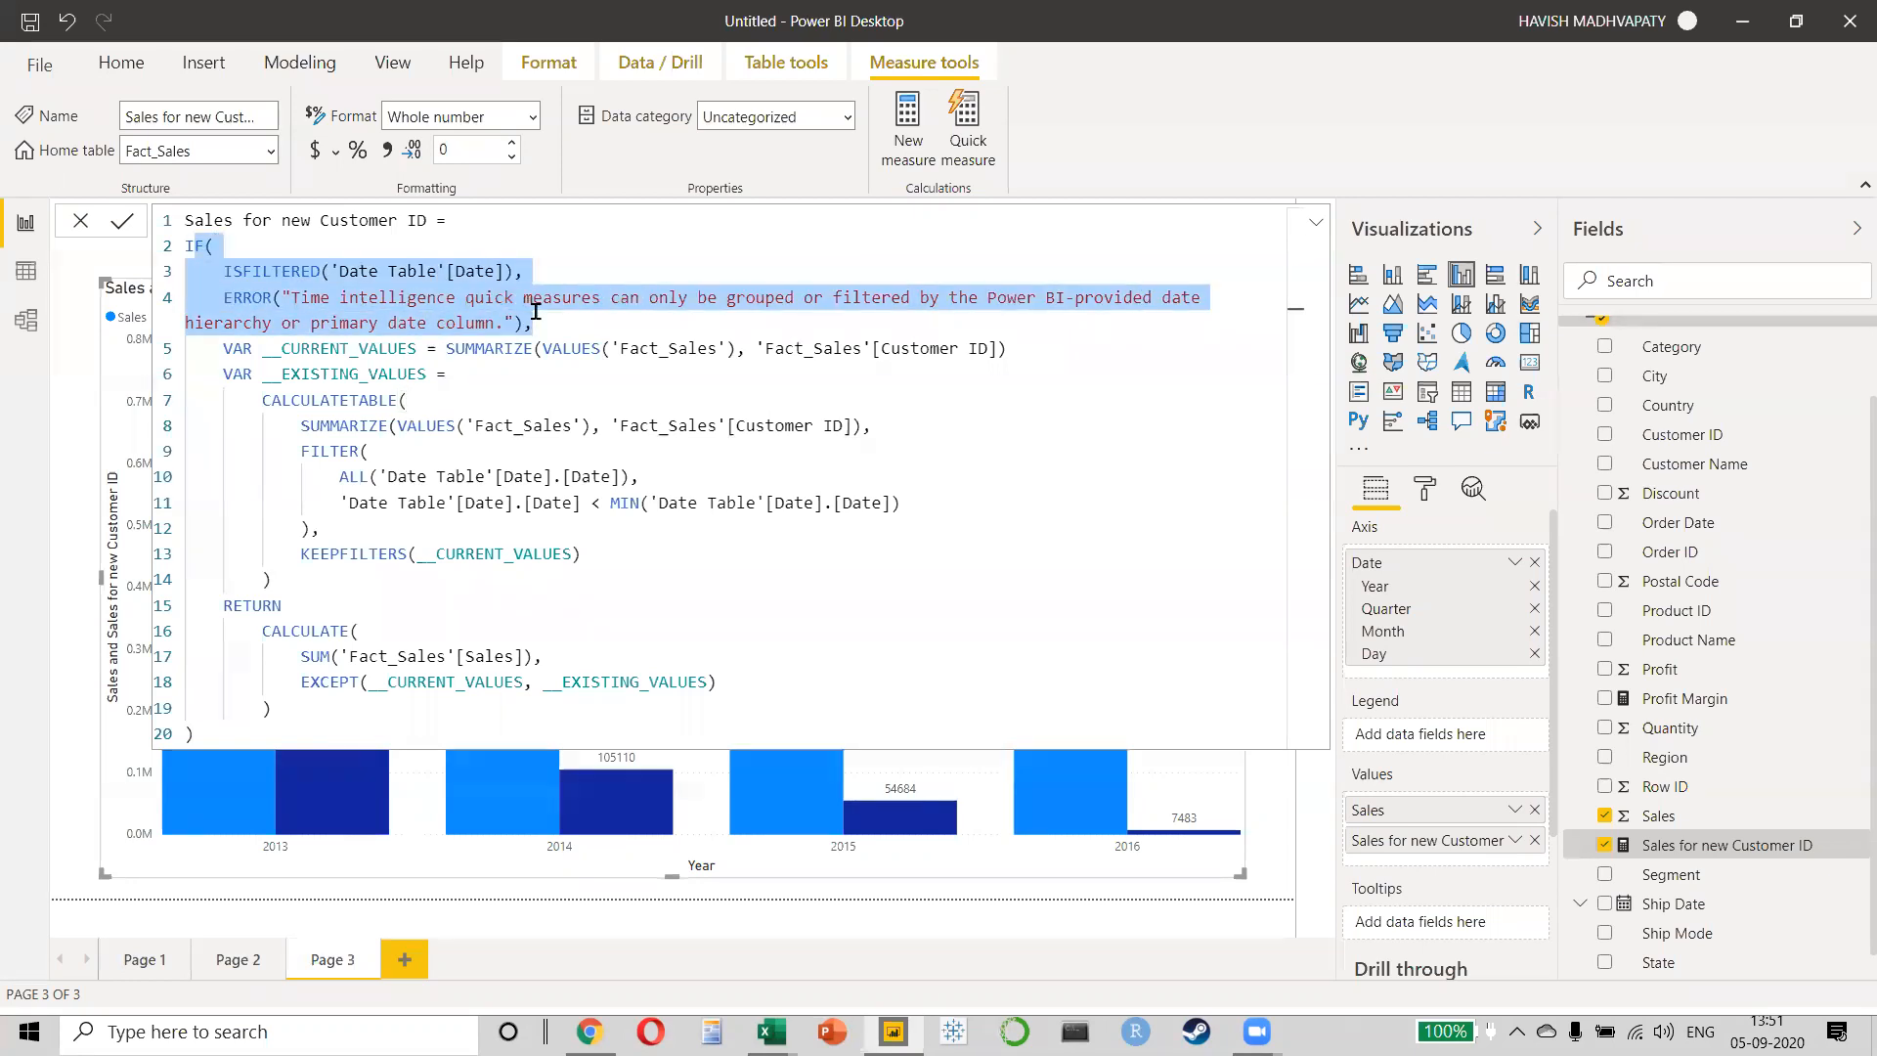
pyautogui.click(235, 349)
pyautogui.moveTo(225, 349); pyautogui.dragTo(427, 349)
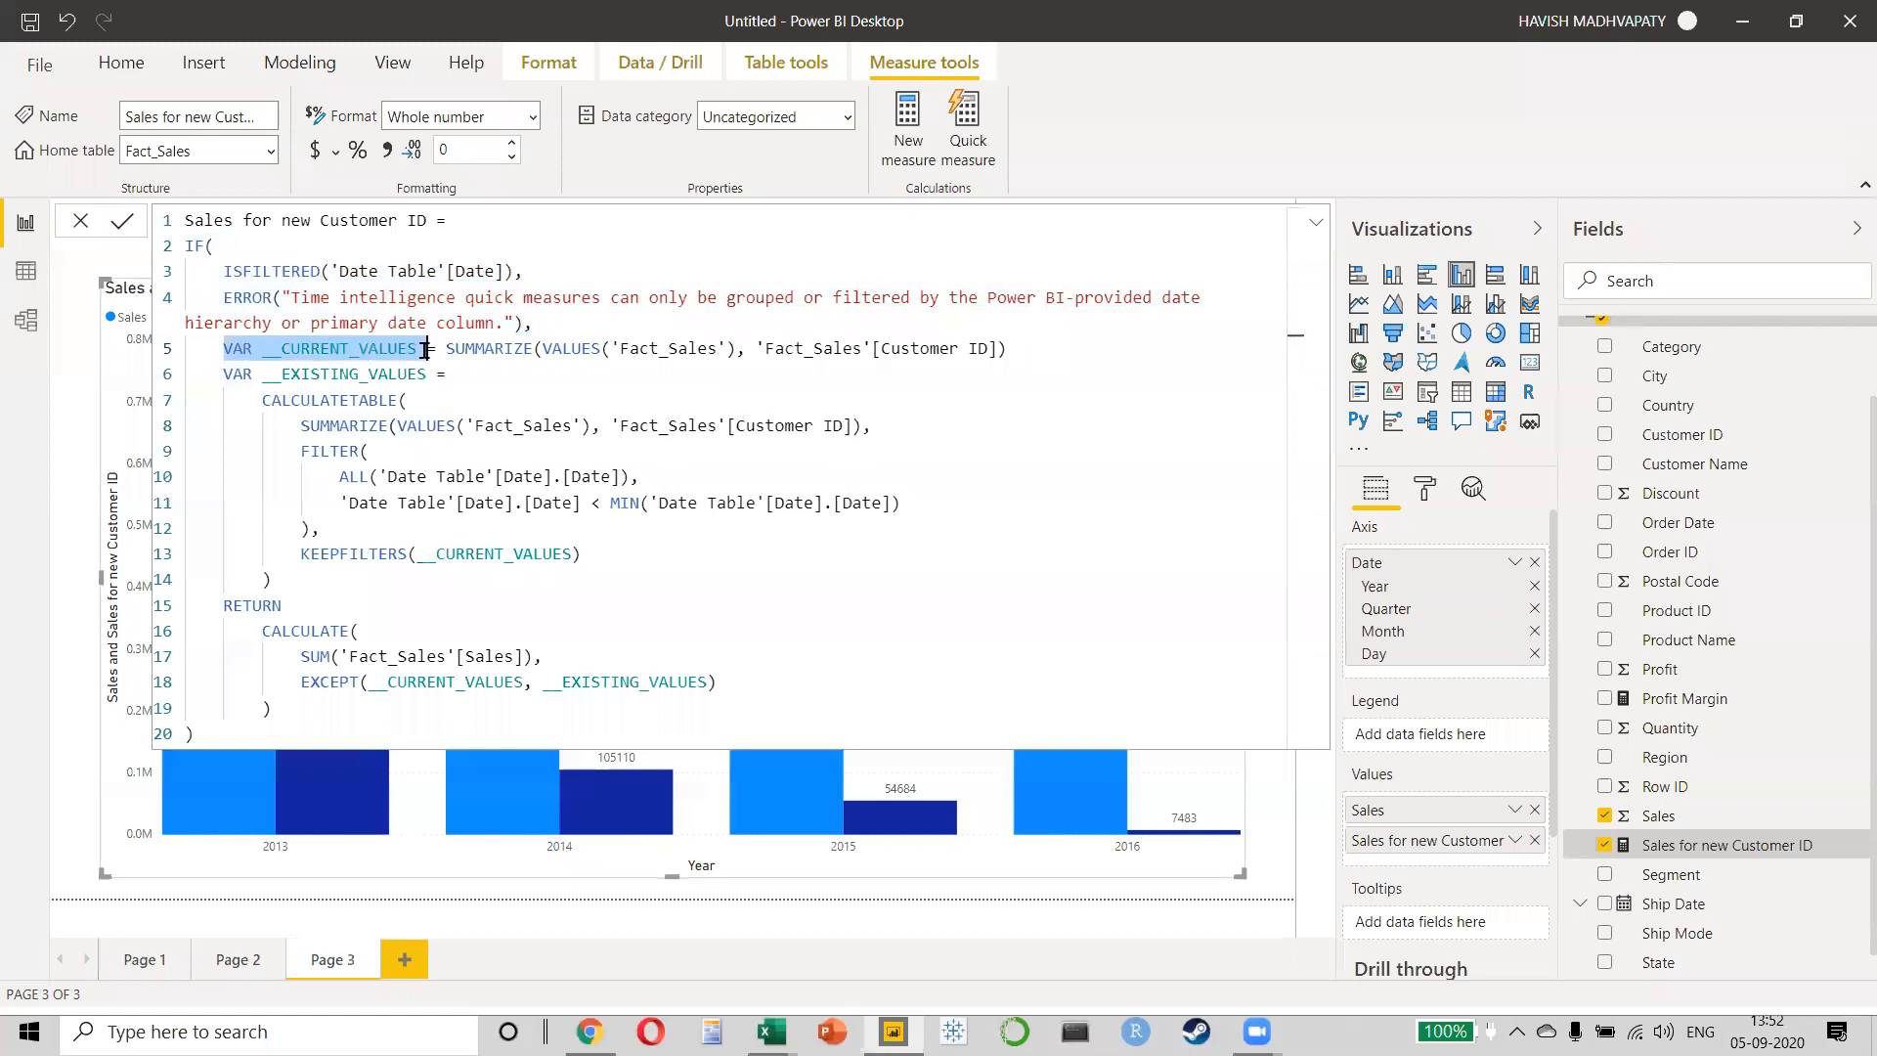
# - Try replacing the __CURRENT_VALUES variable name with SDDGDSF and undo the change
pyautogui.click(292, 349)
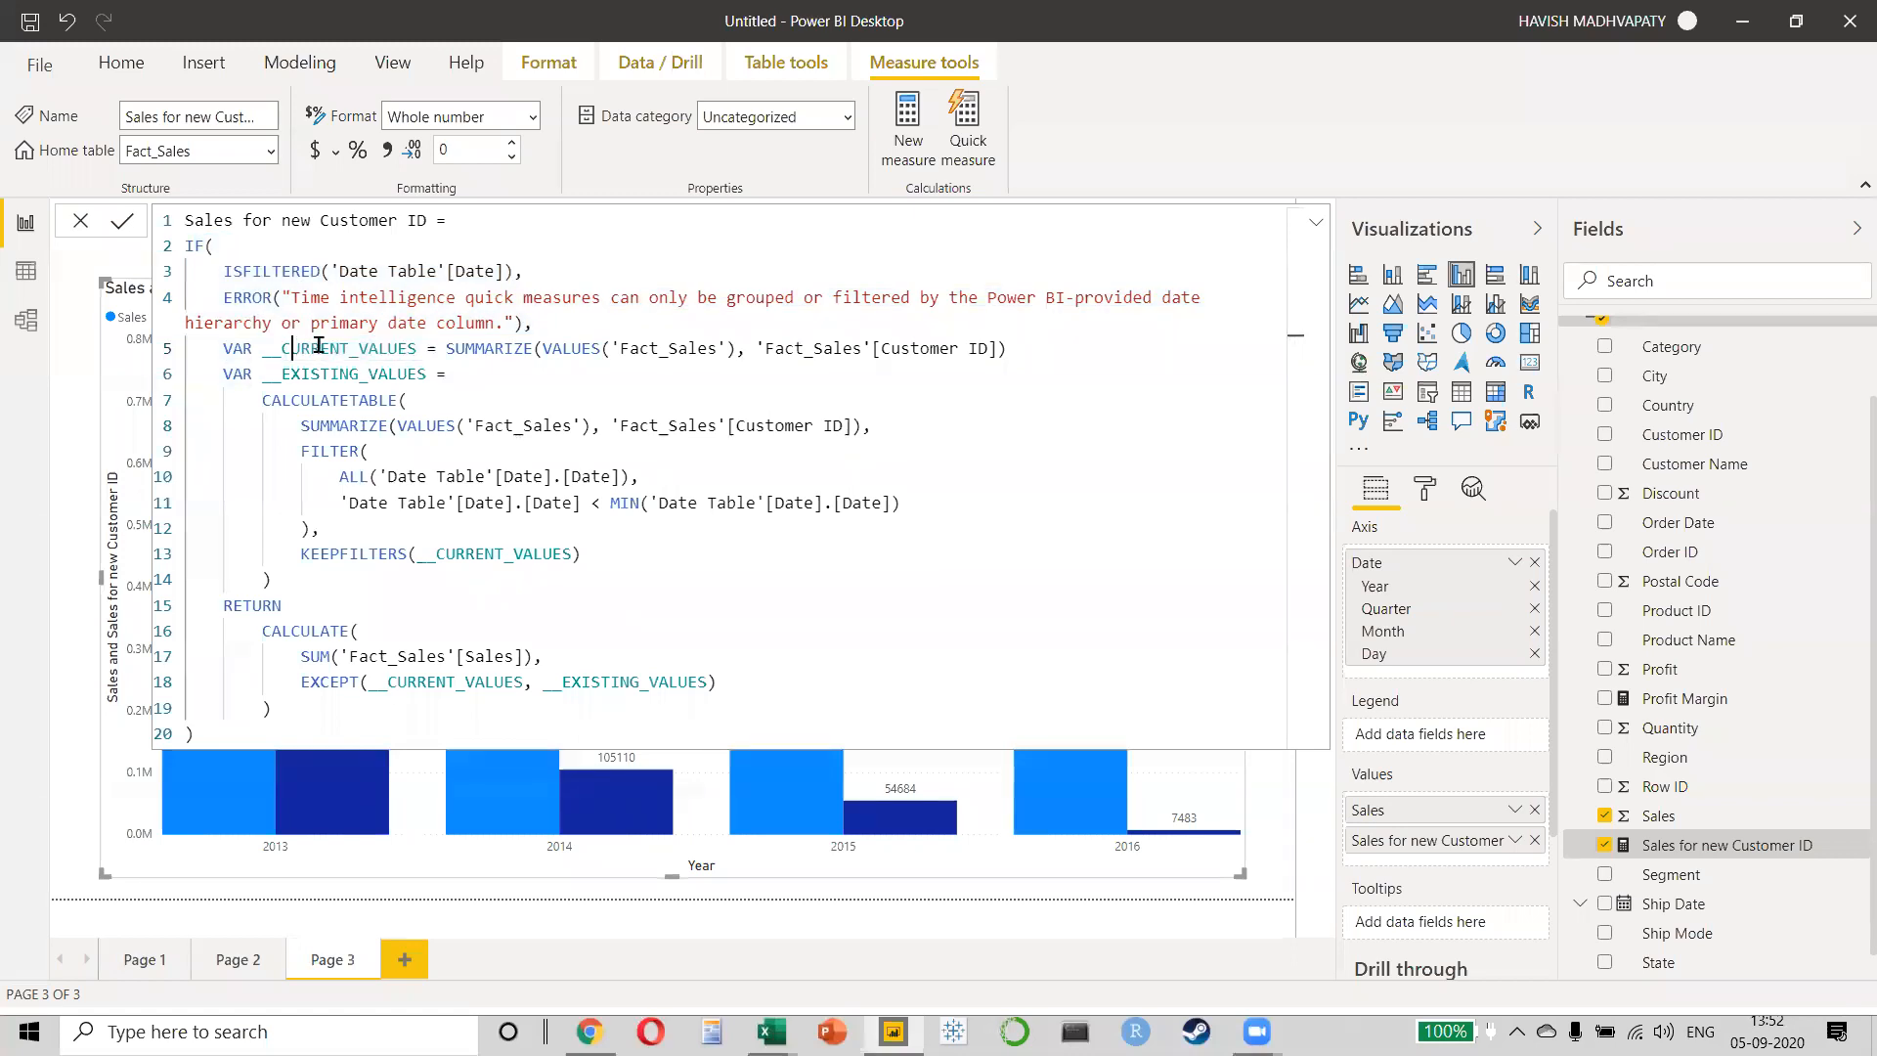
pyautogui.doubleClick(319, 345)
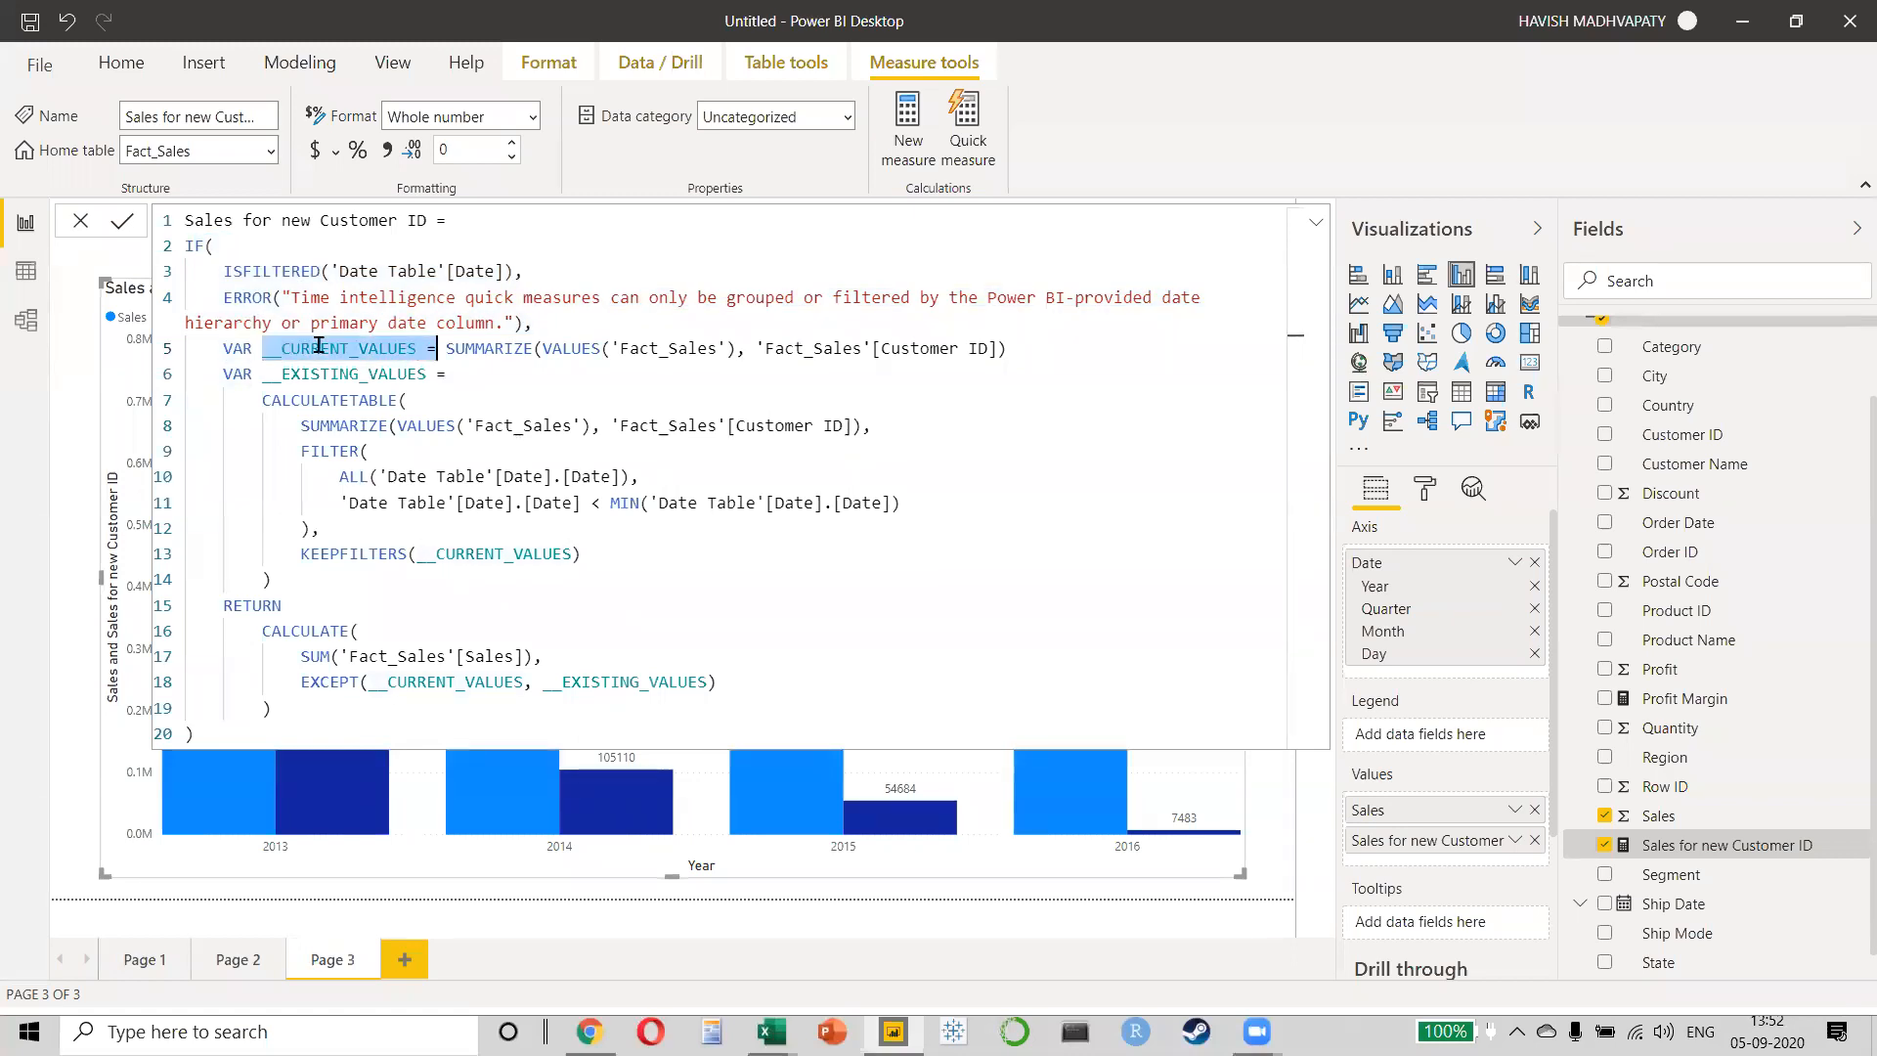
pyautogui.write('SDDGDSF')
pyautogui.doubleClick(318, 345)
pyautogui.hotkey('ctrl', 'z')
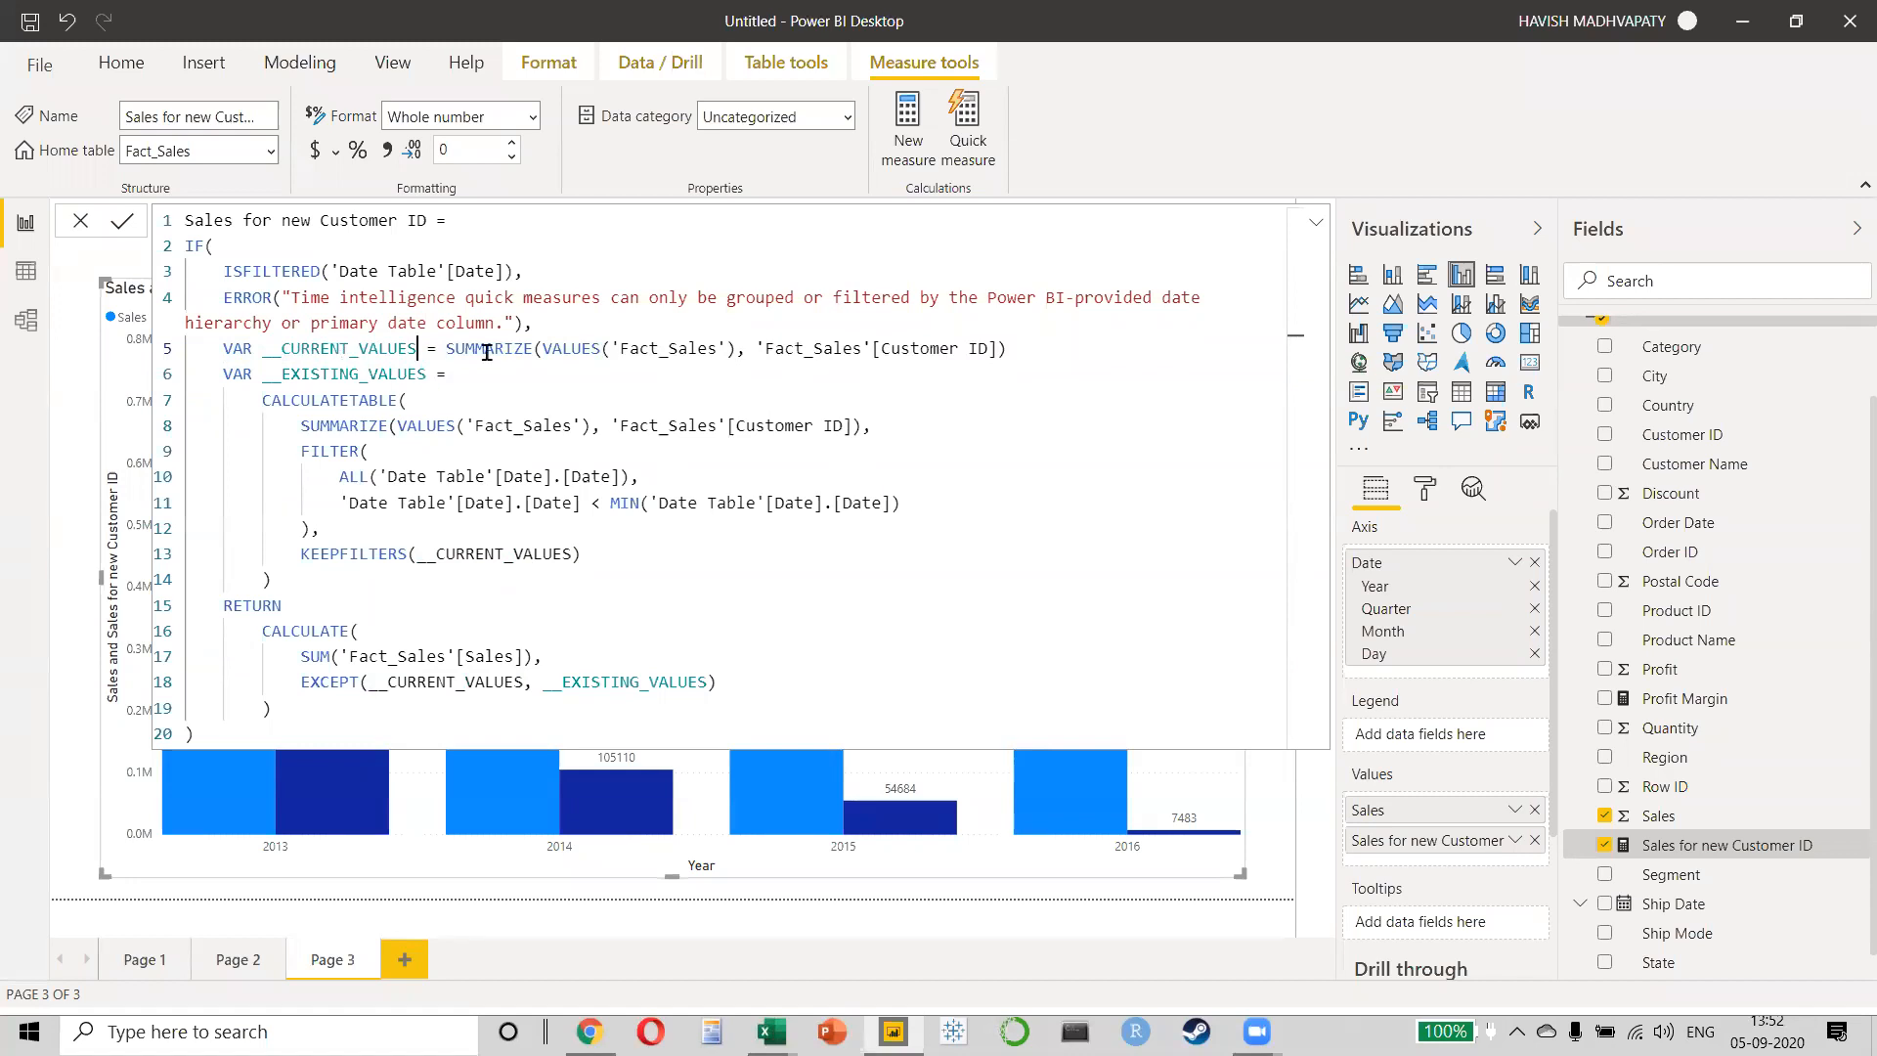
# - Examine the SUMMARIZE arguments in __CURRENT_VALUES, removing and restoring its opening bracket to check the function description
pyautogui.moveTo(545, 349); pyautogui.dragTo(995, 355)
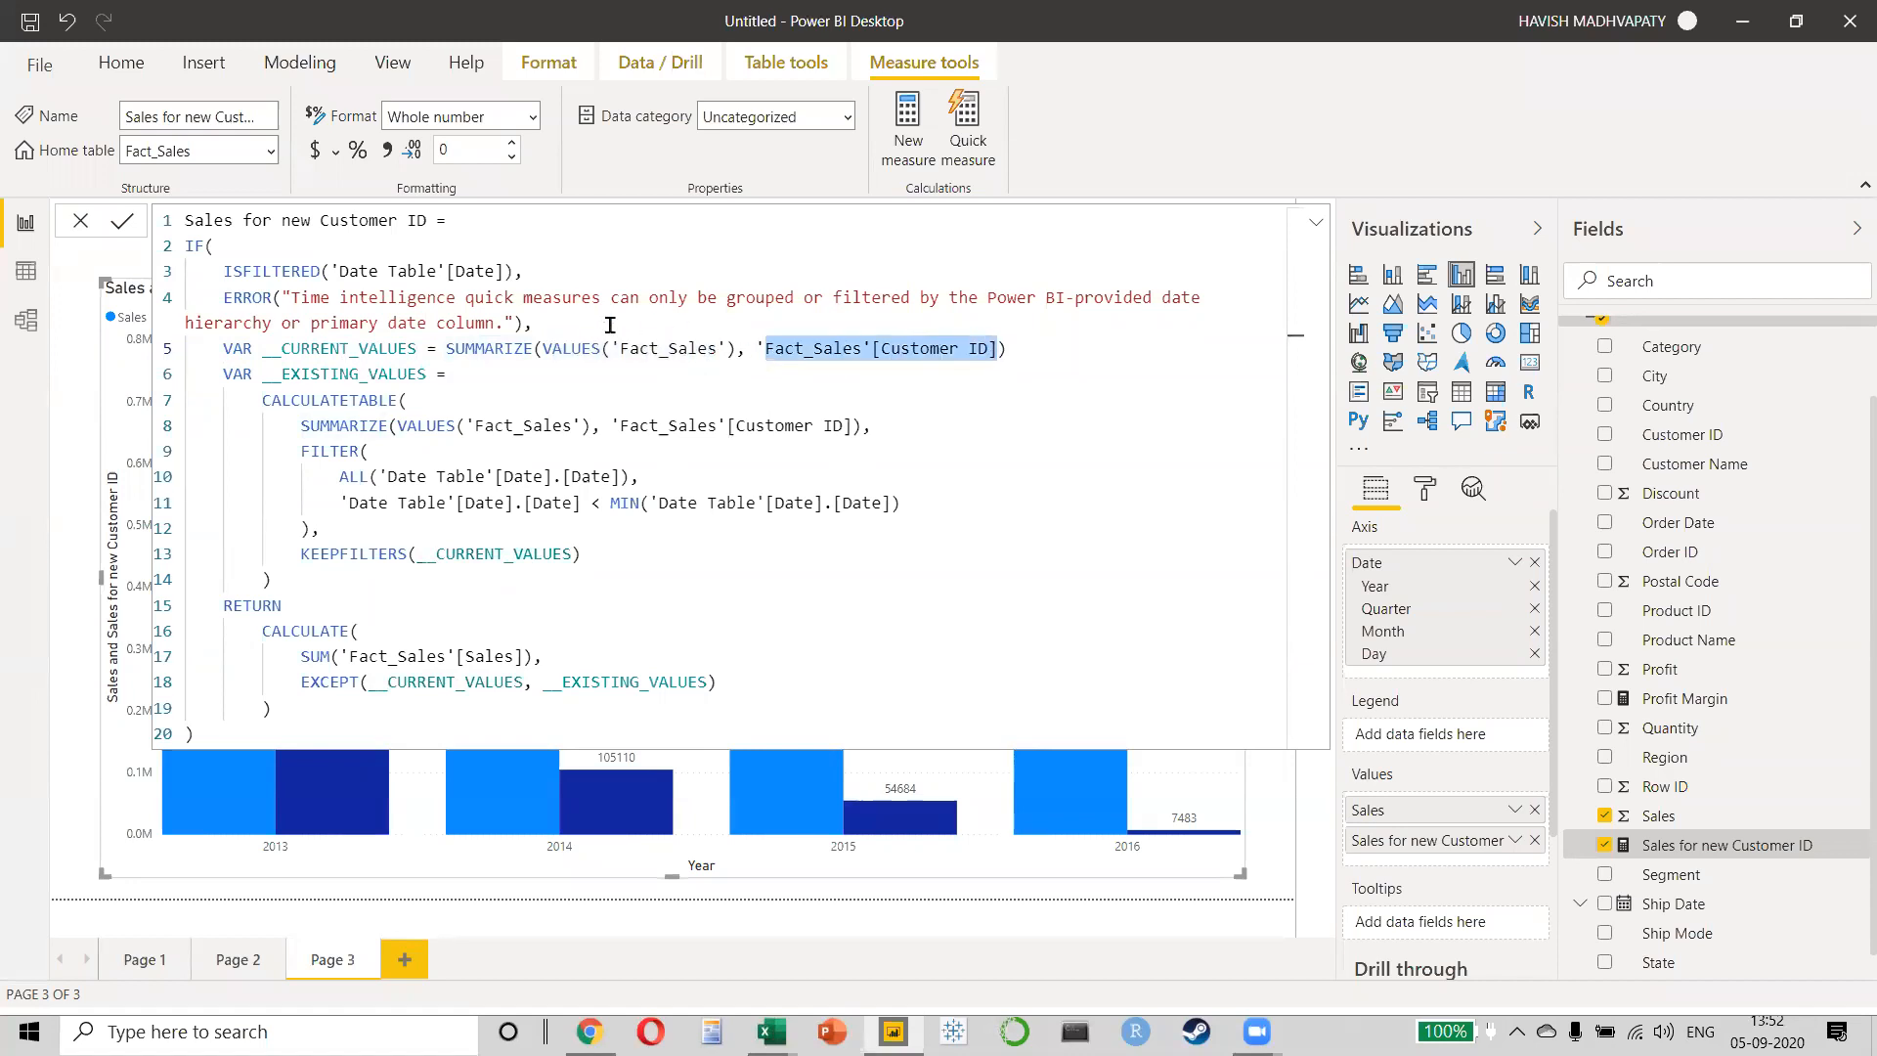
pyautogui.click(544, 351)
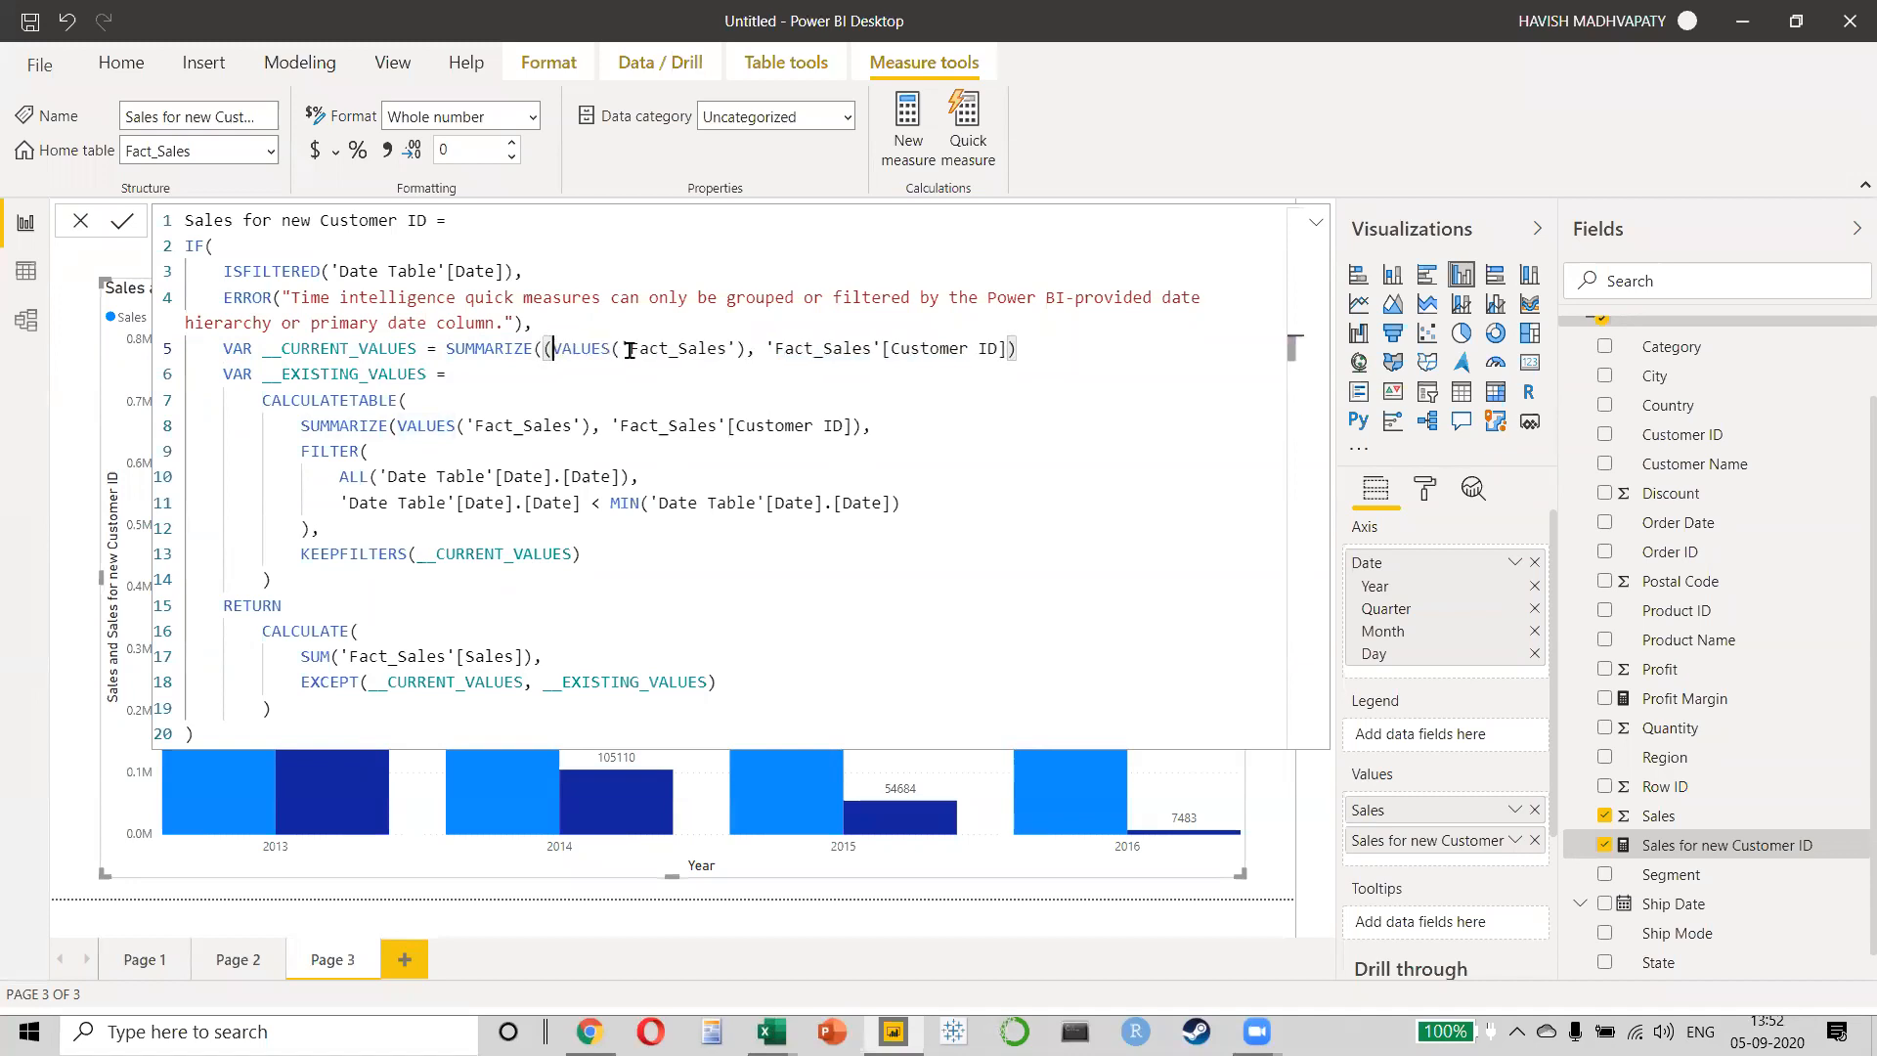
pyautogui.press('BackSpace')
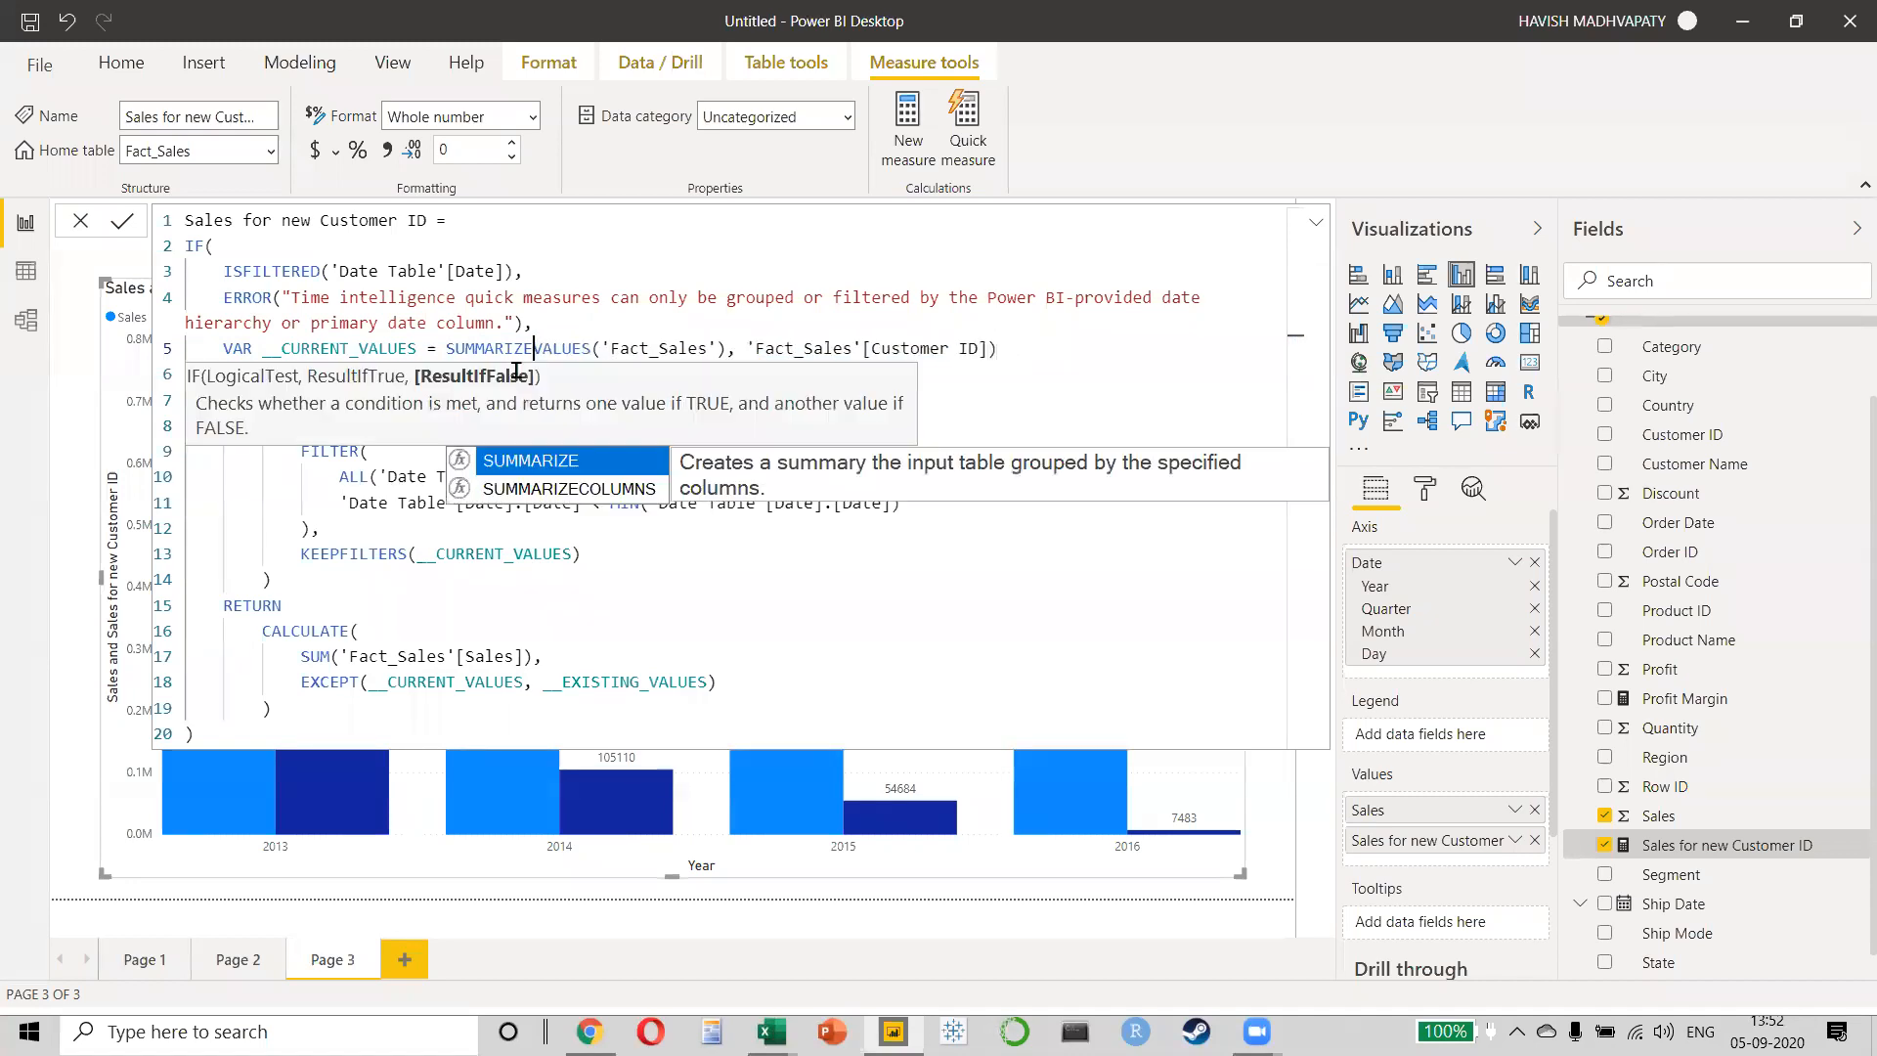
pyautogui.write('(')
pyautogui.press('BackSpace')
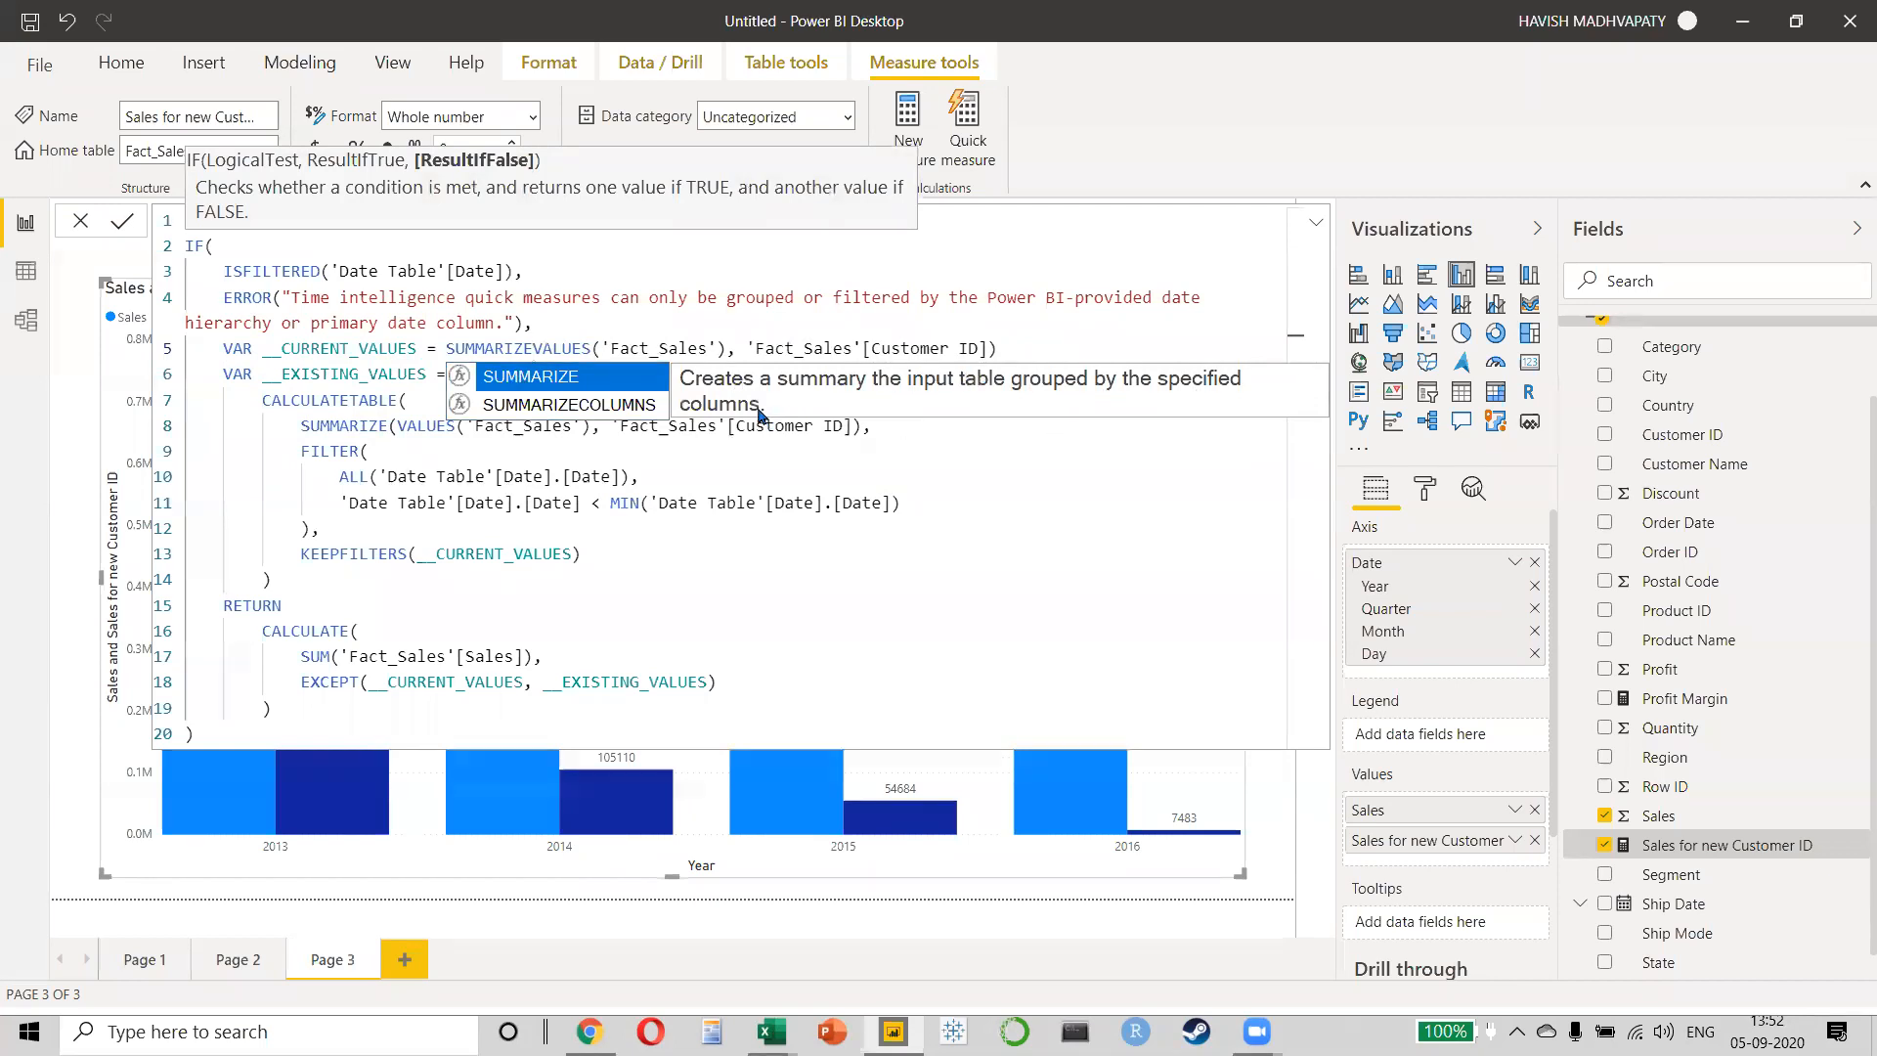
pyautogui.press('Escape')
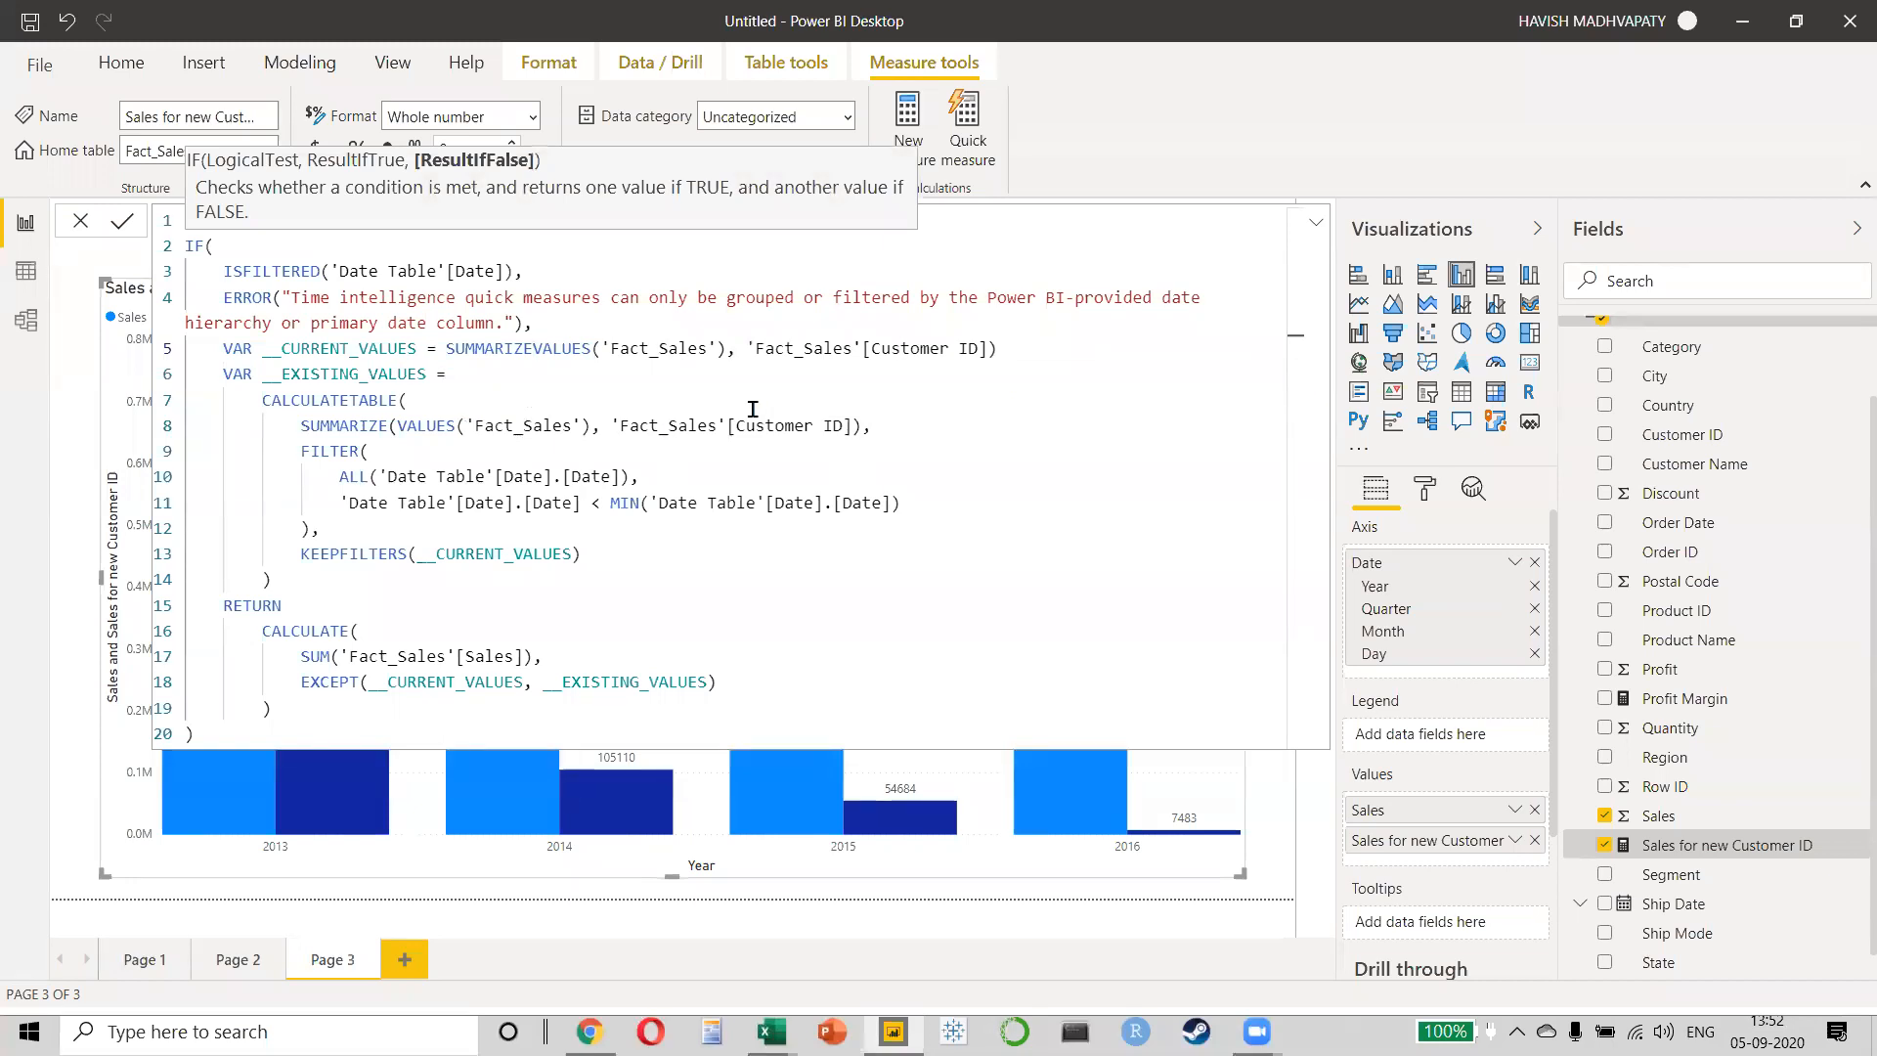
pyautogui.write('(')
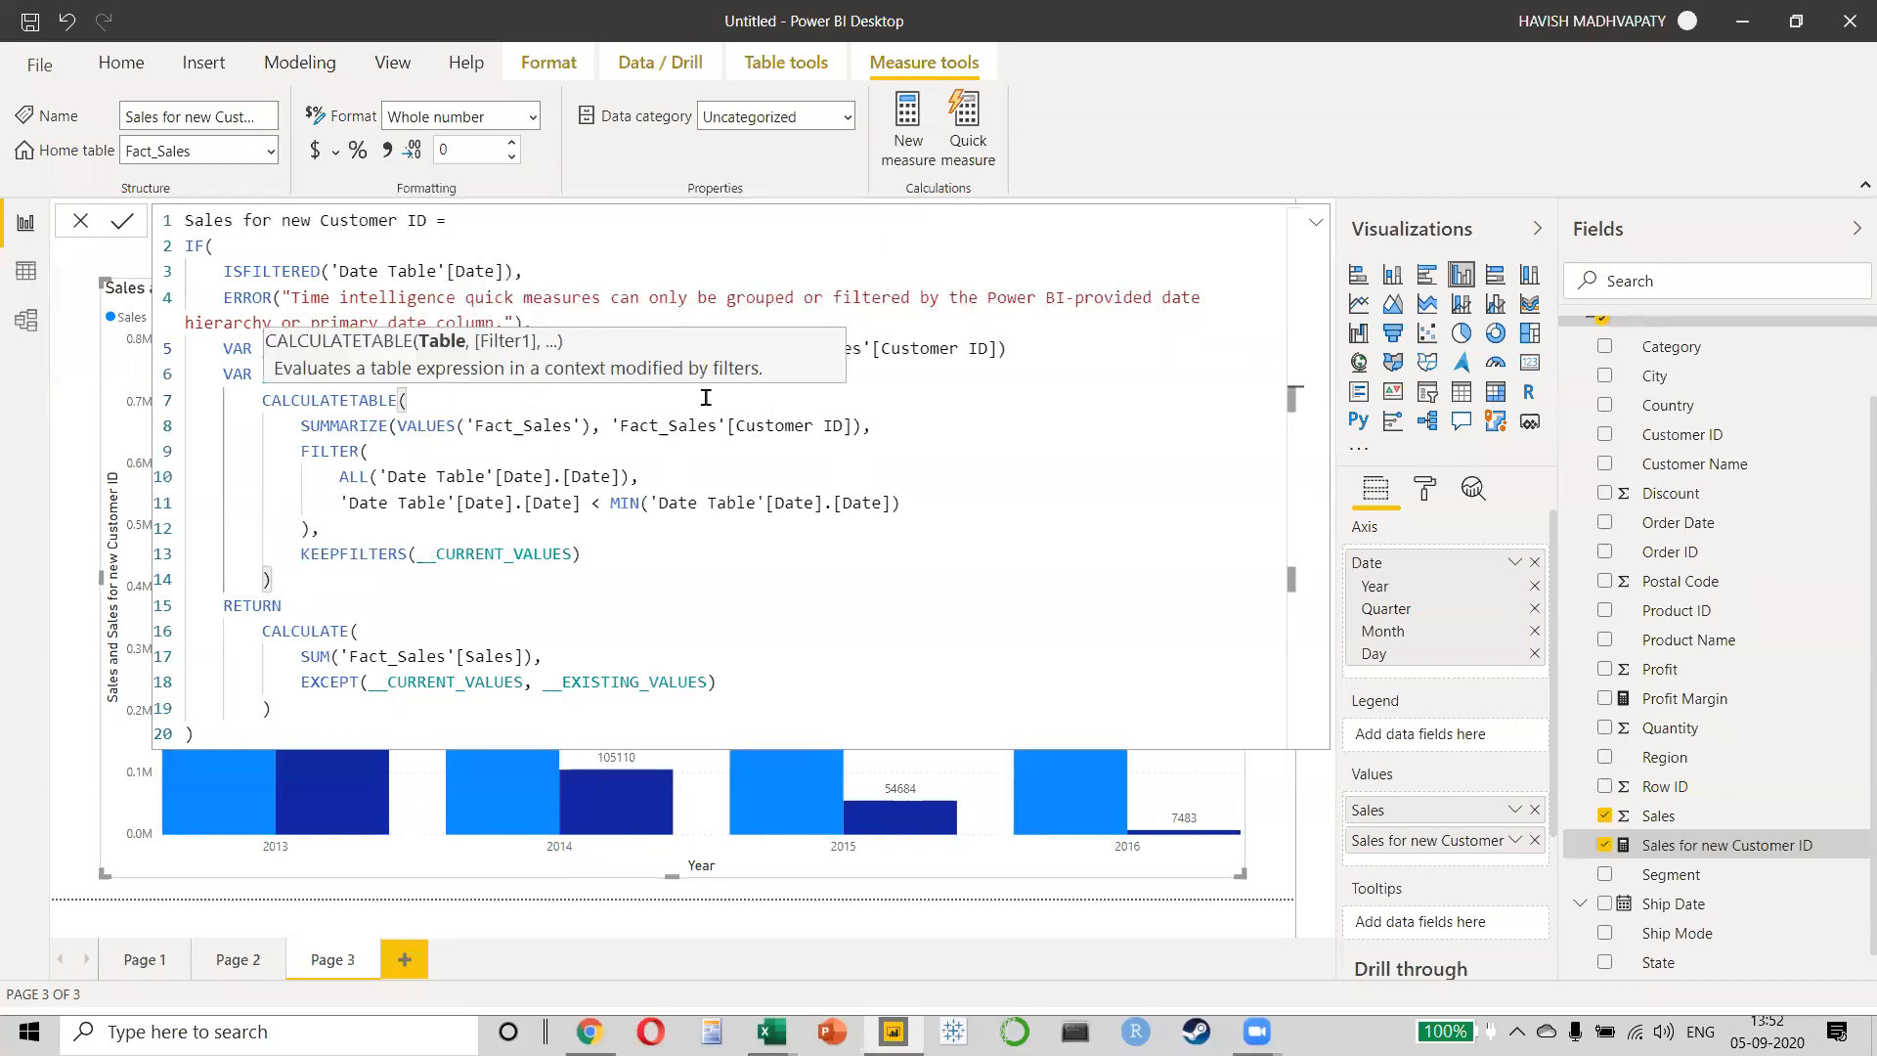
# - Create a calculated table TEMP from the measure's copied expression SUMMARIZE(VALUES('Fact_Sales'), 'Fact_Sales'[Customer ID]) and view its rows
pyautogui.moveTo(1027, 354); pyautogui.dragTo(442, 346)
pyautogui.hotkey('ctrl', 'c')
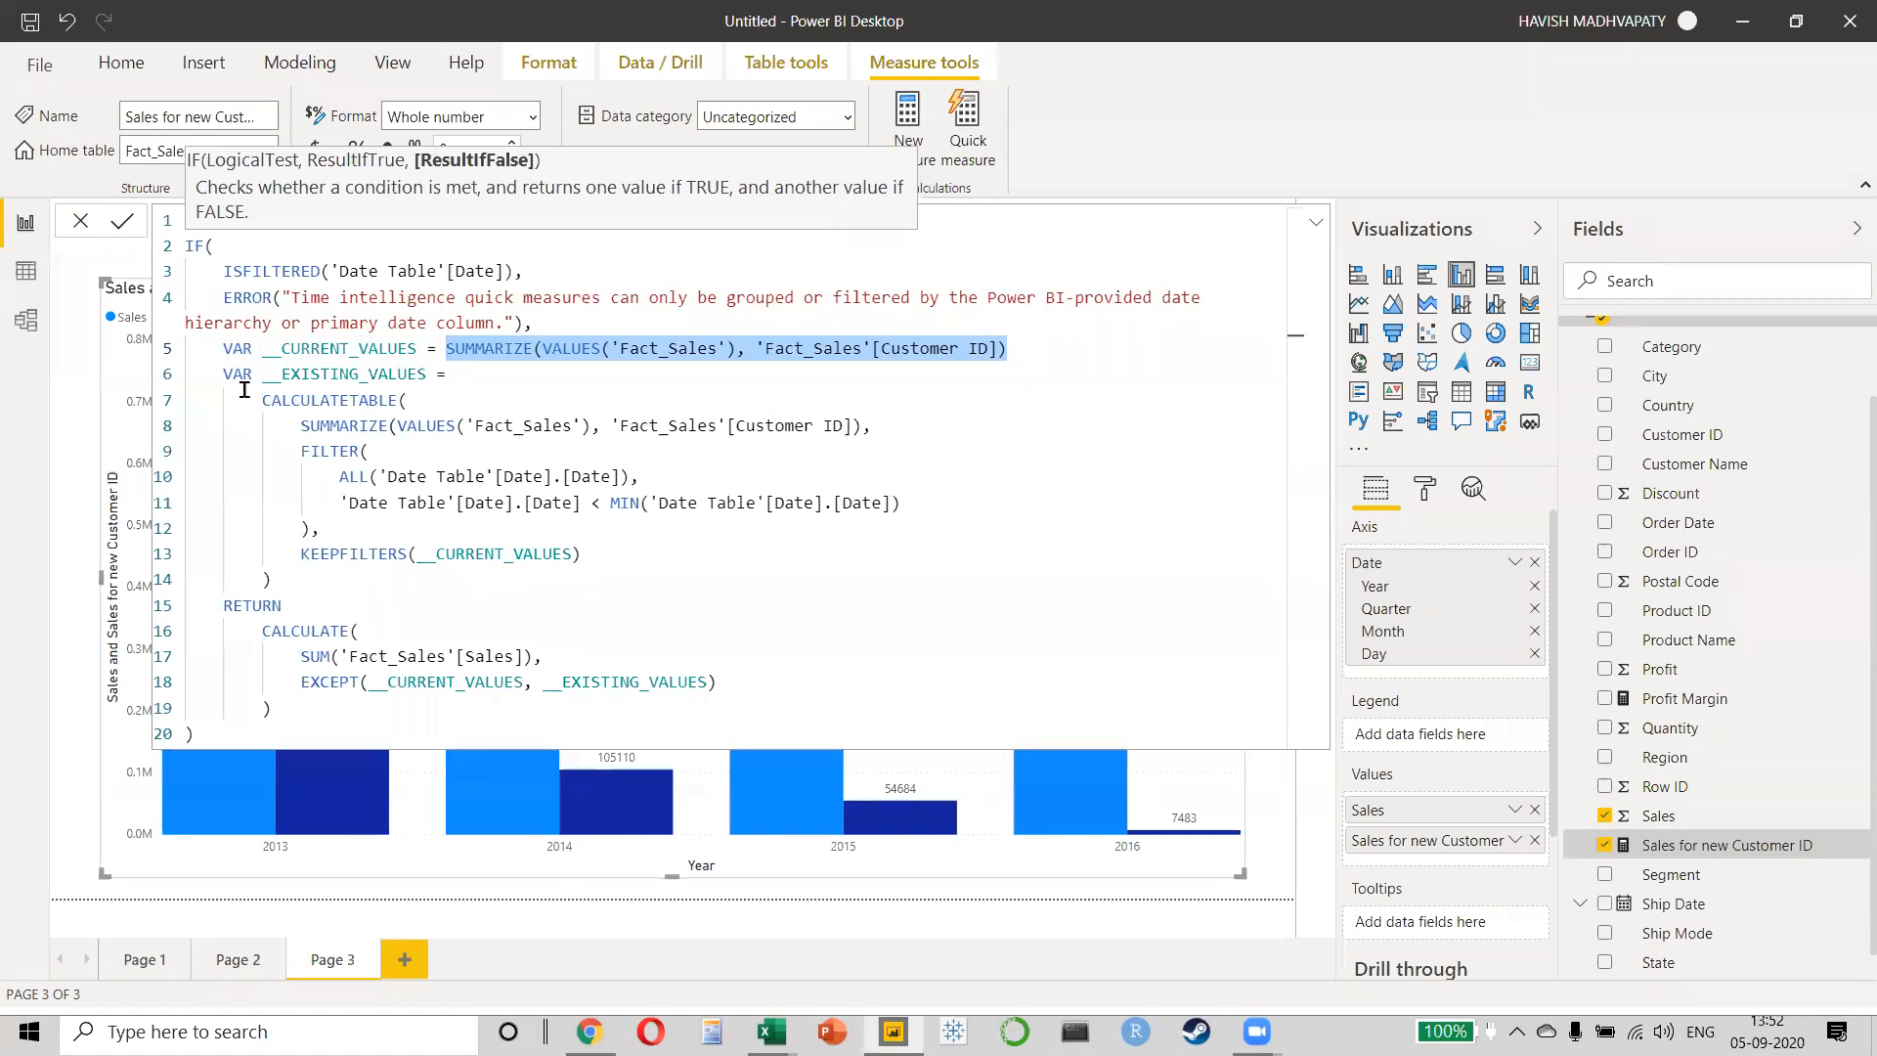
pyautogui.click(25, 274)
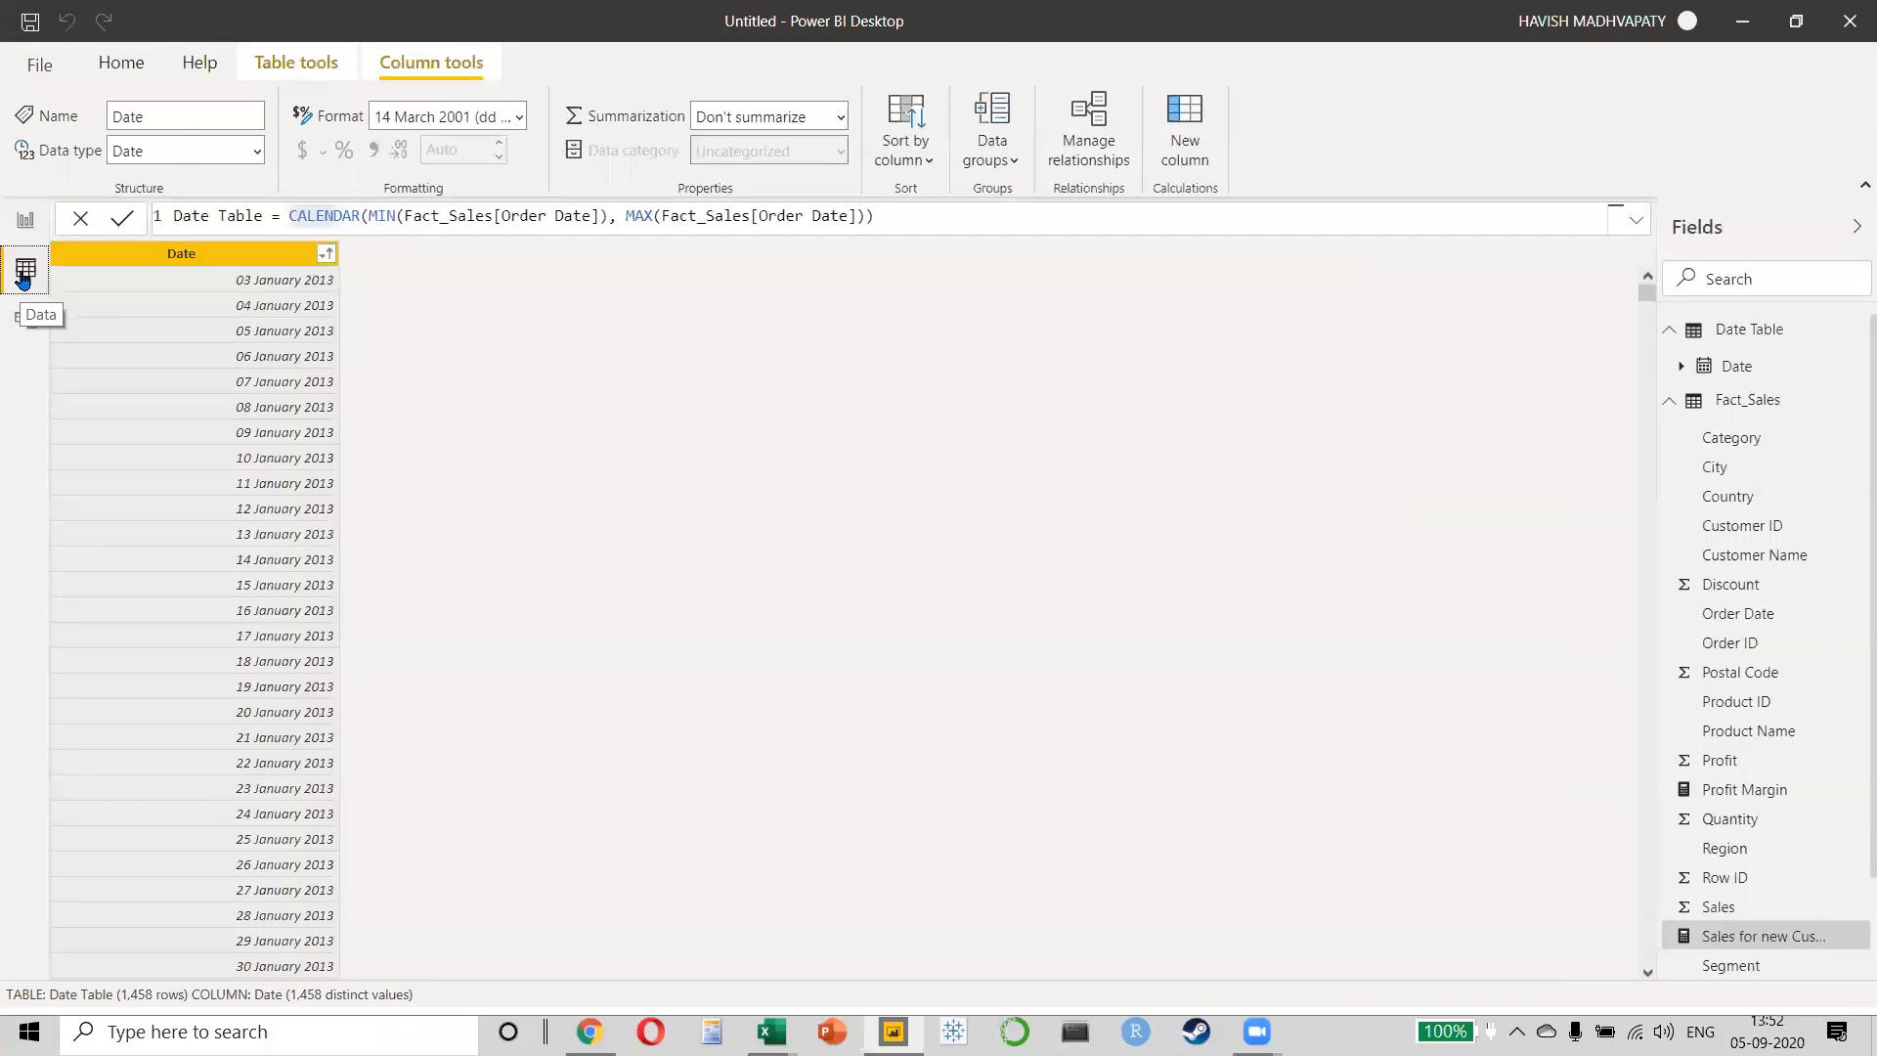
pyautogui.click(118, 66)
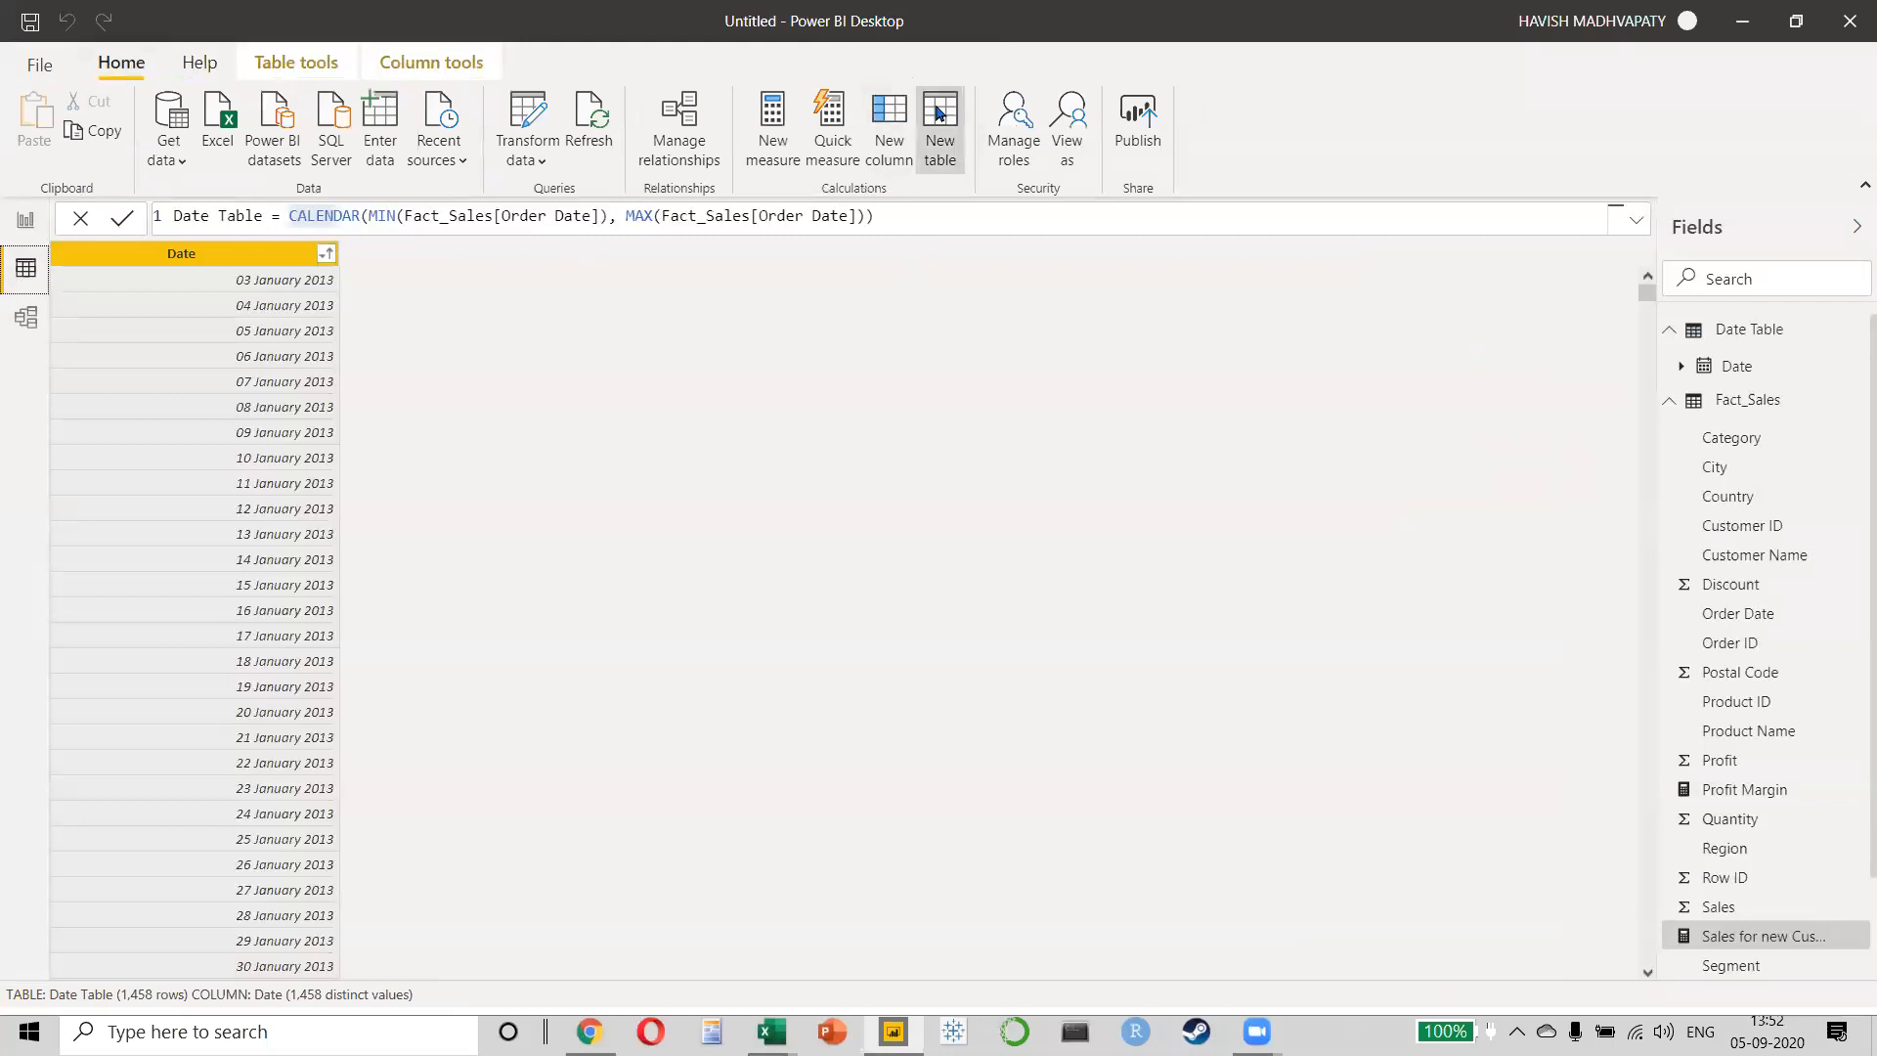
pyautogui.write('TEMP =')
pyautogui.hotkey('ctrl', 'v')
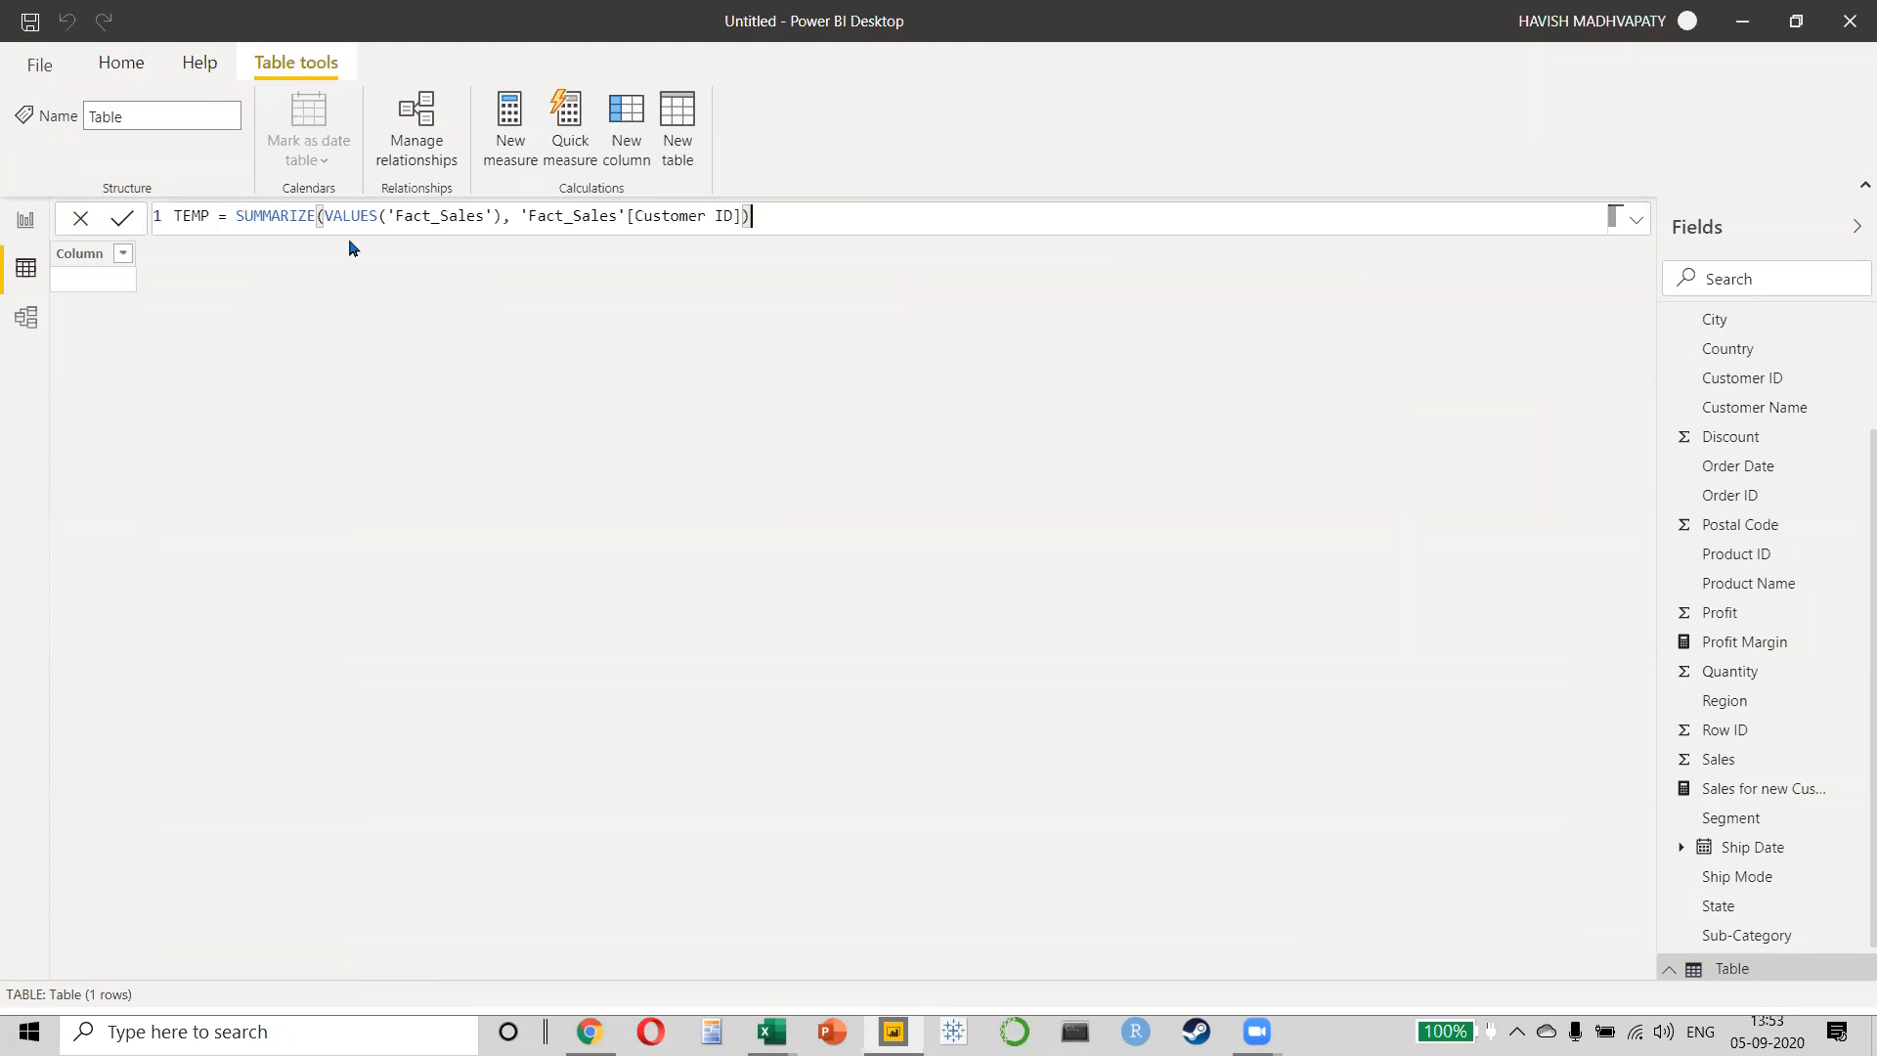
pyautogui.press('Return')
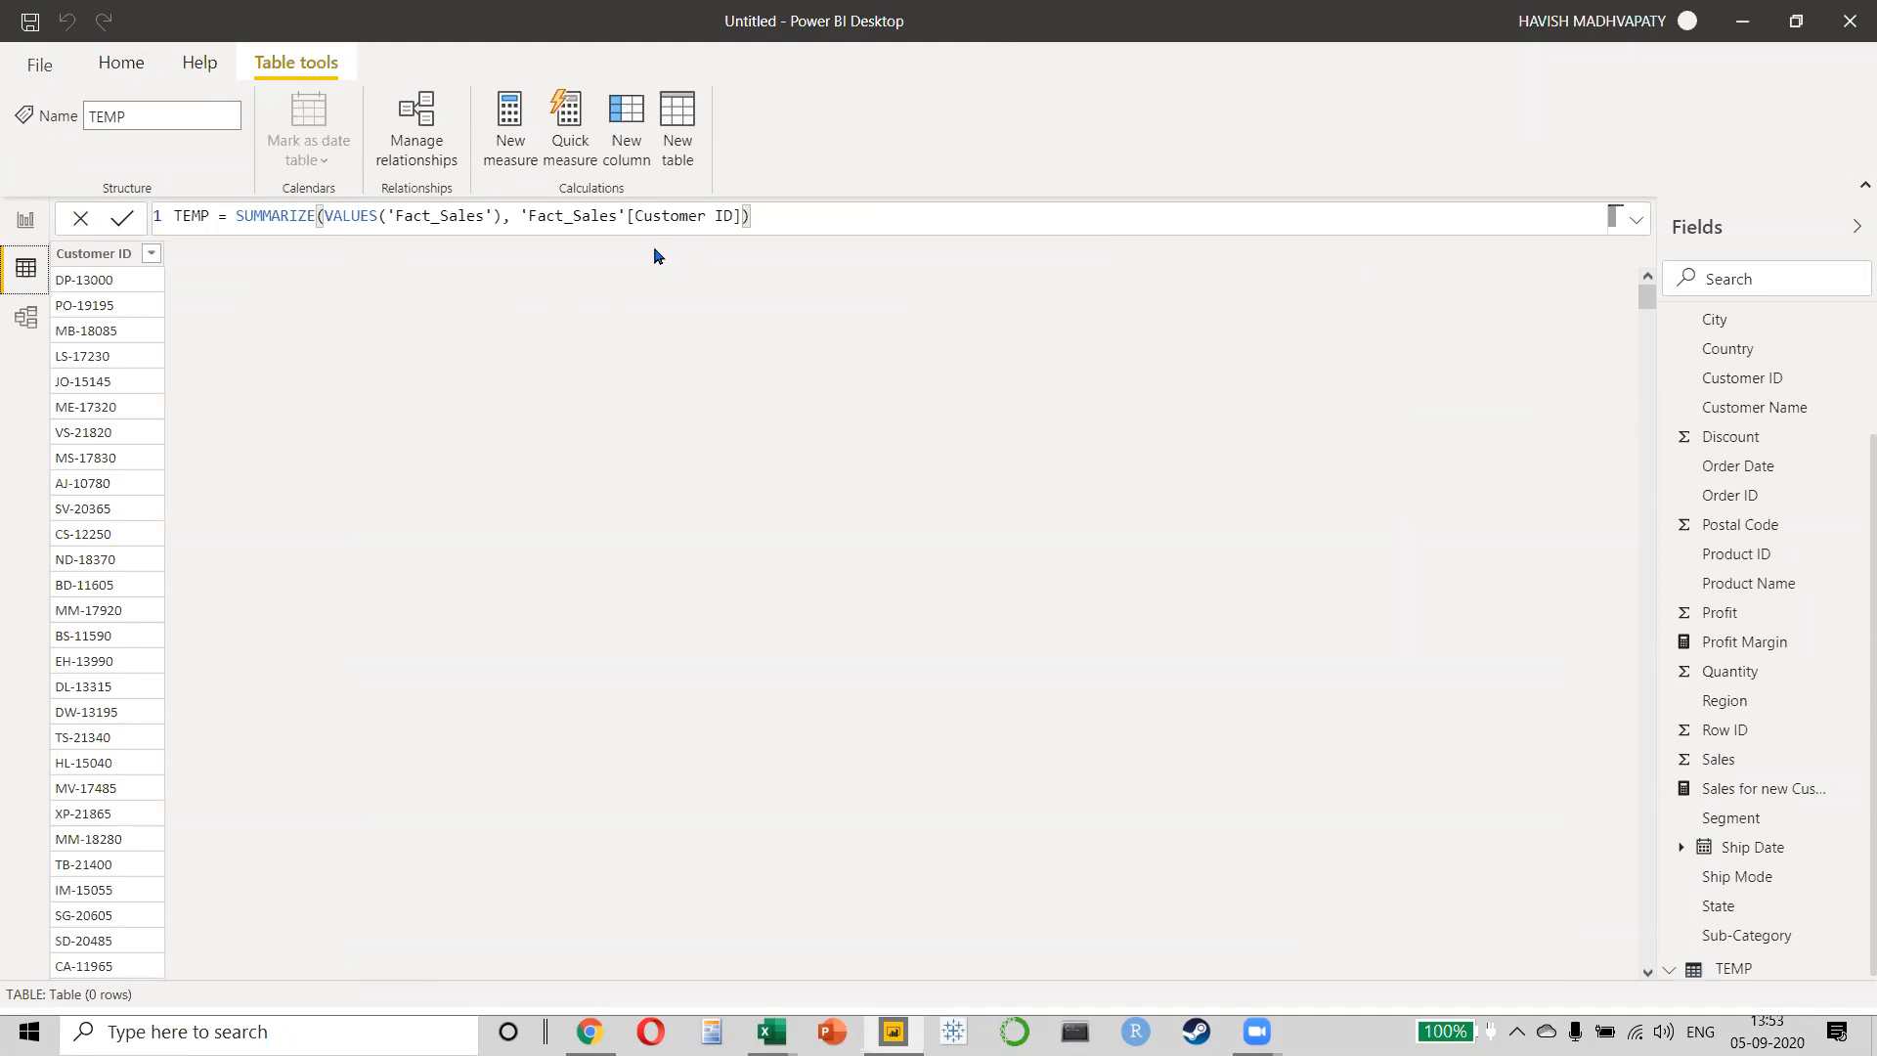
pyautogui.scroll(-6, 86, 264)
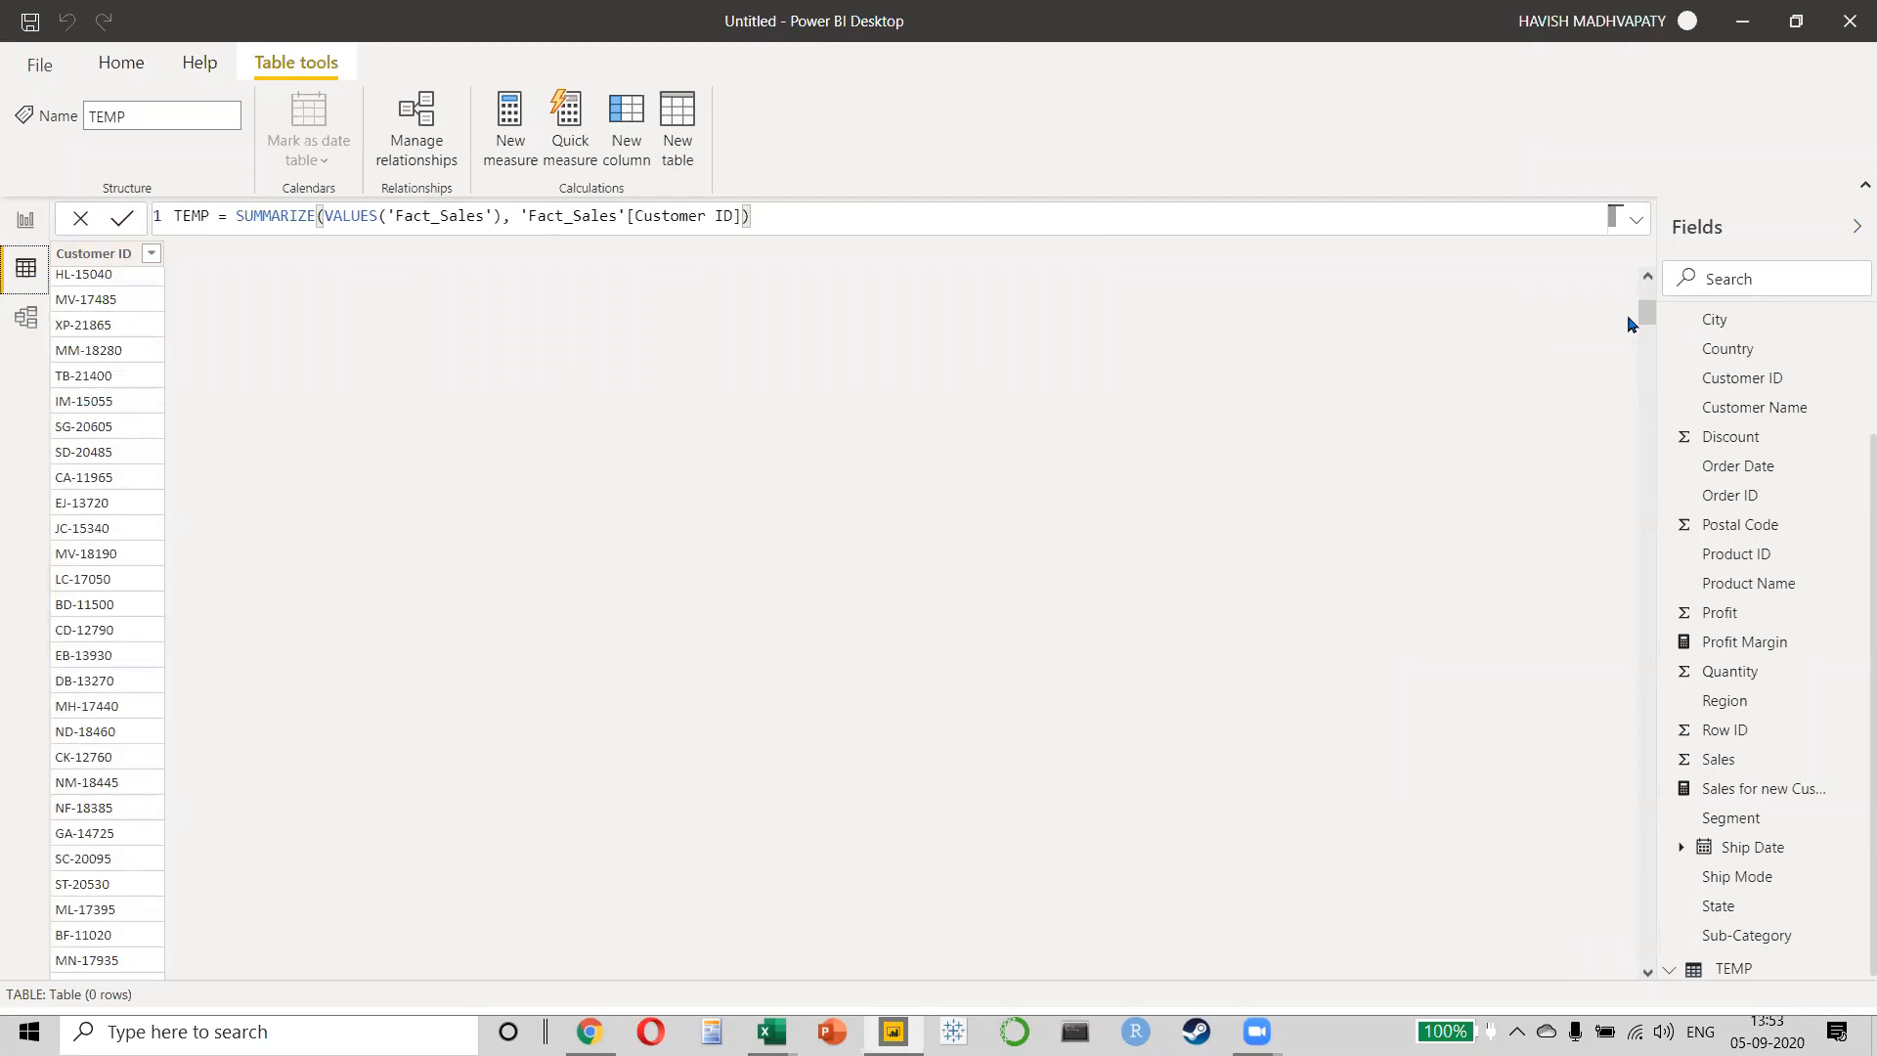
# - Return to the report and examine the measure's __CURRENT_VALUES and __EXISTING_VALUES definitions and the RETURN keyword
pyautogui.click(24, 225)
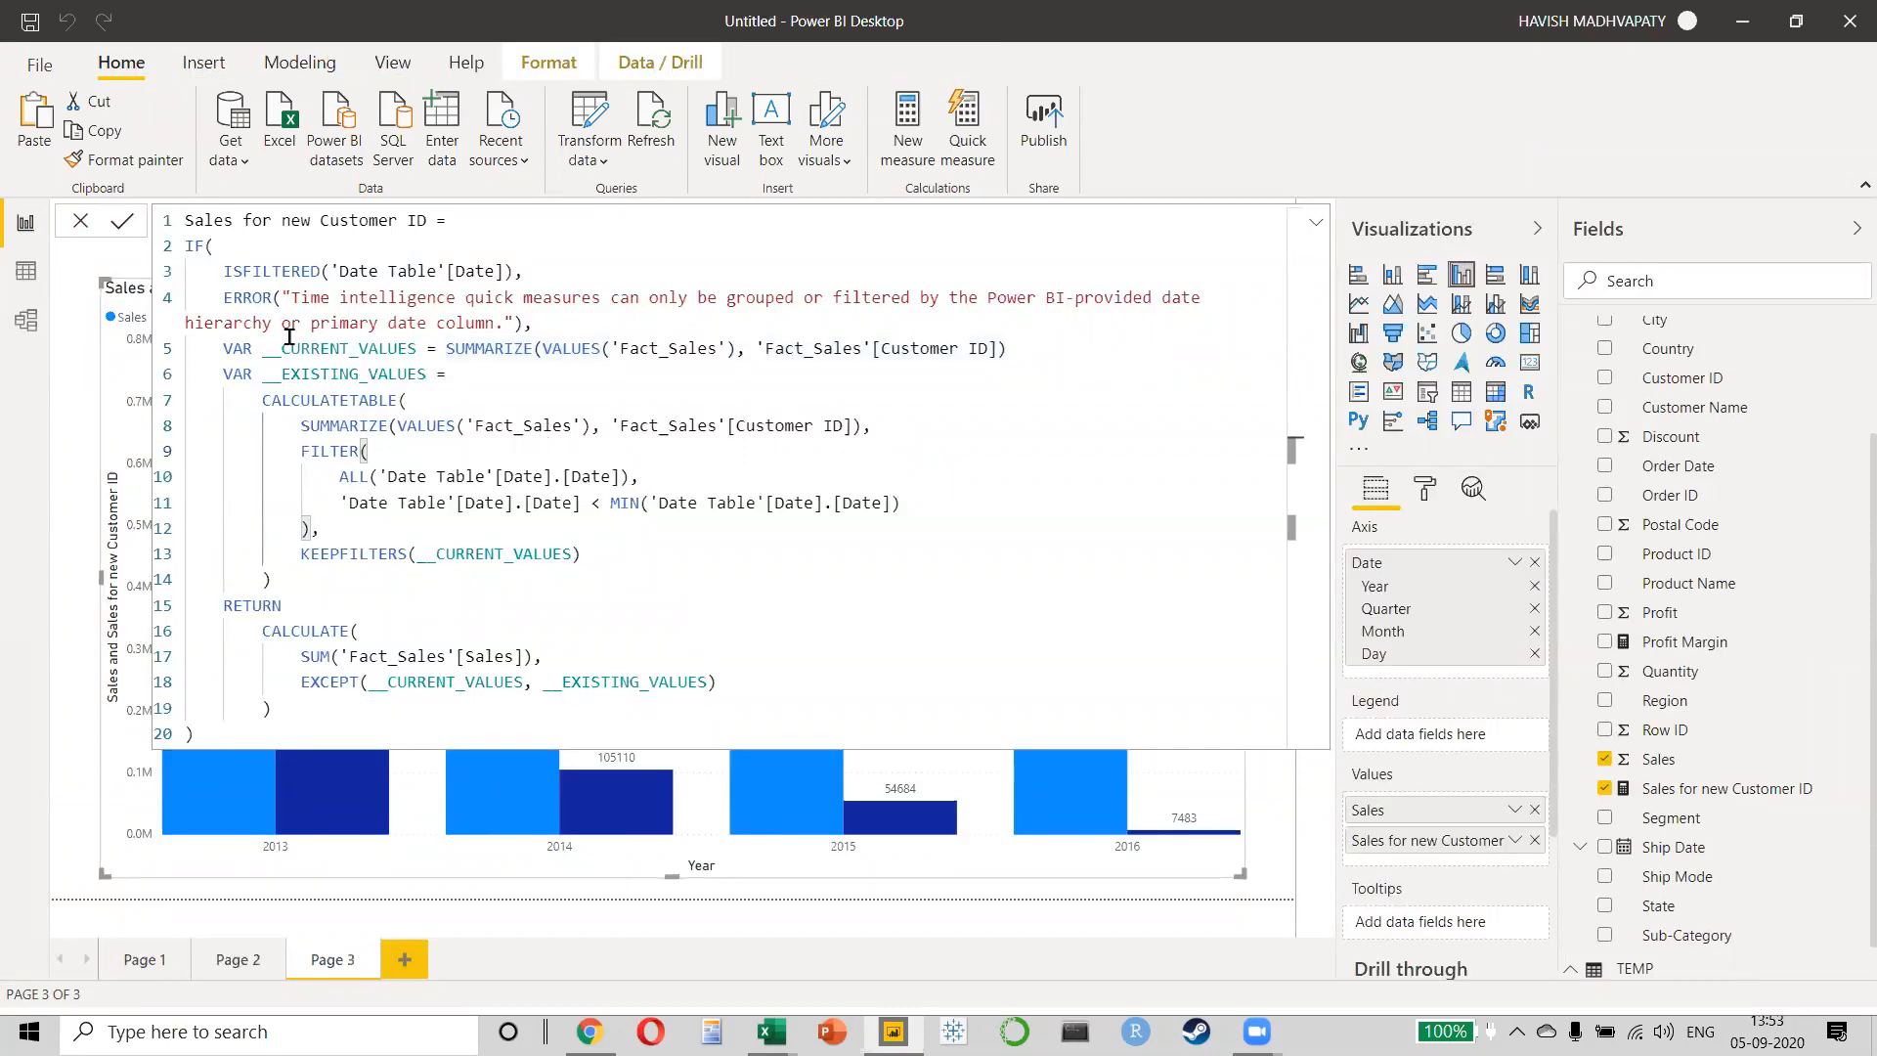
pyautogui.moveTo(303, 347); pyautogui.dragTo(976, 347)
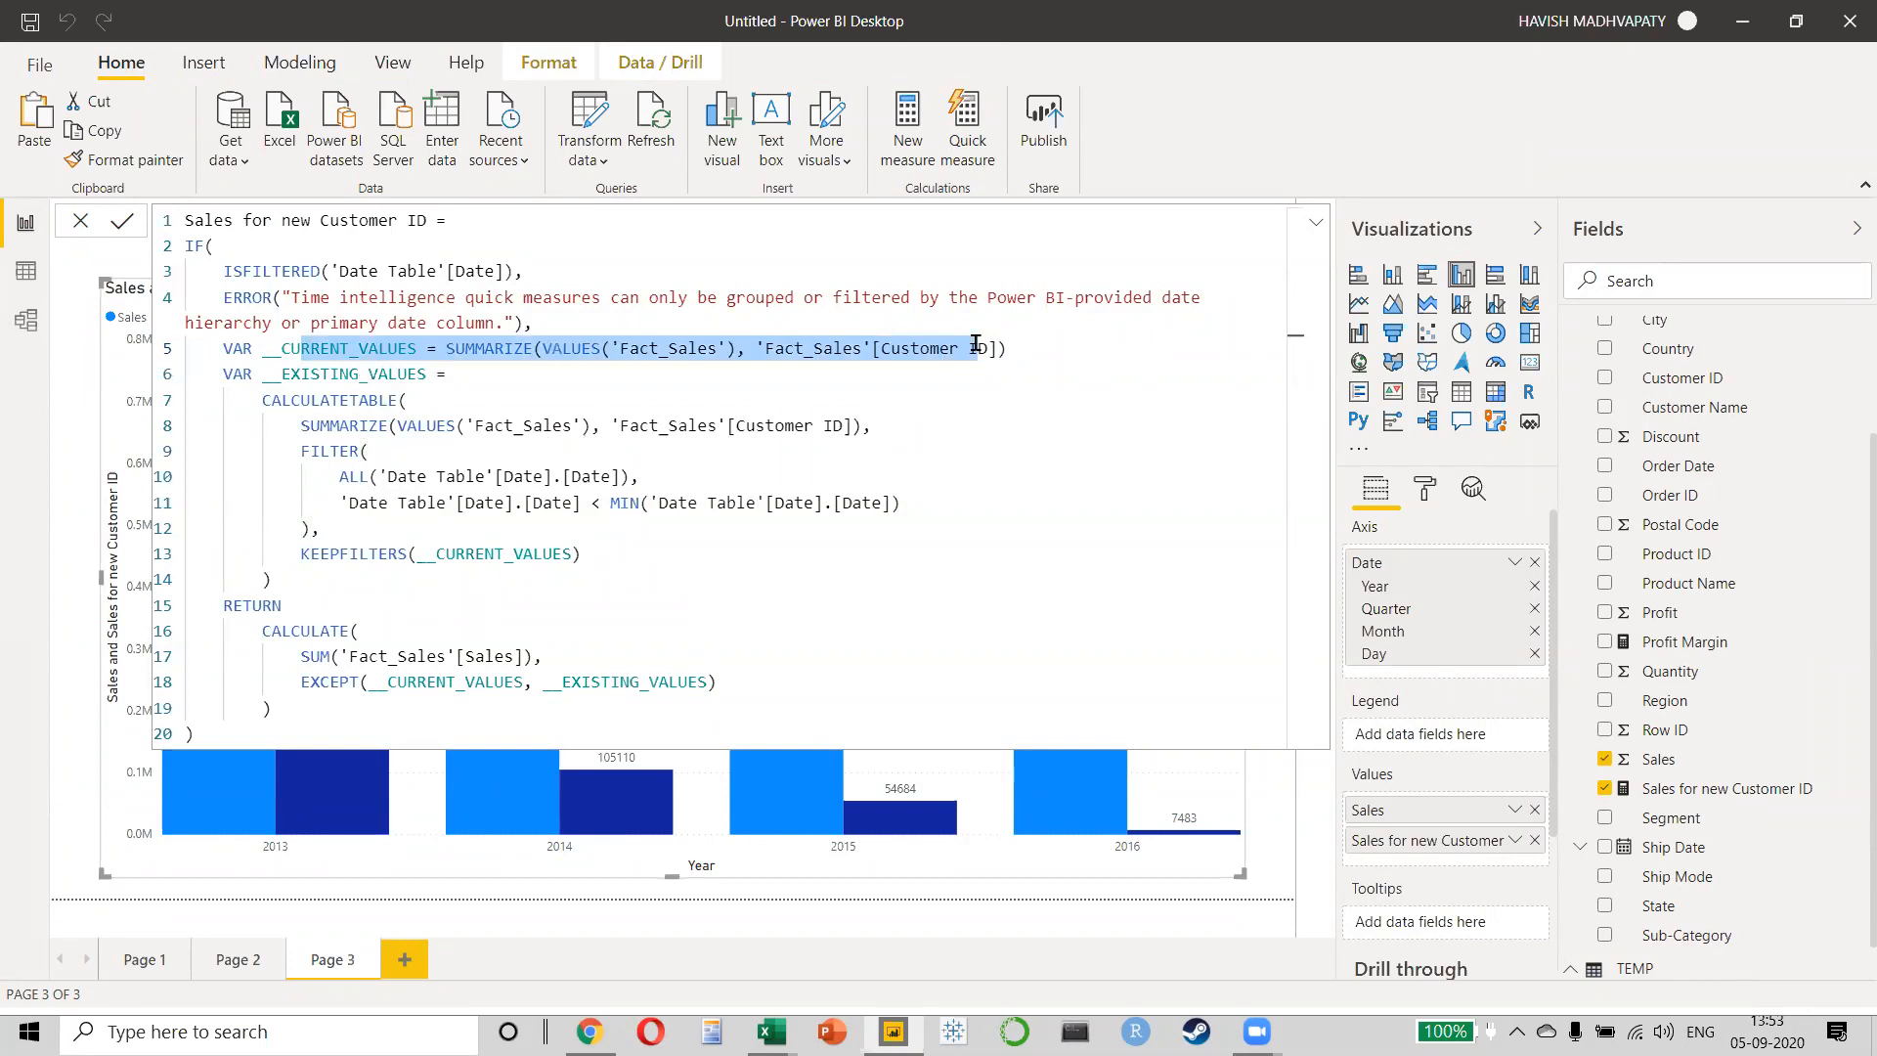
pyautogui.click(294, 375)
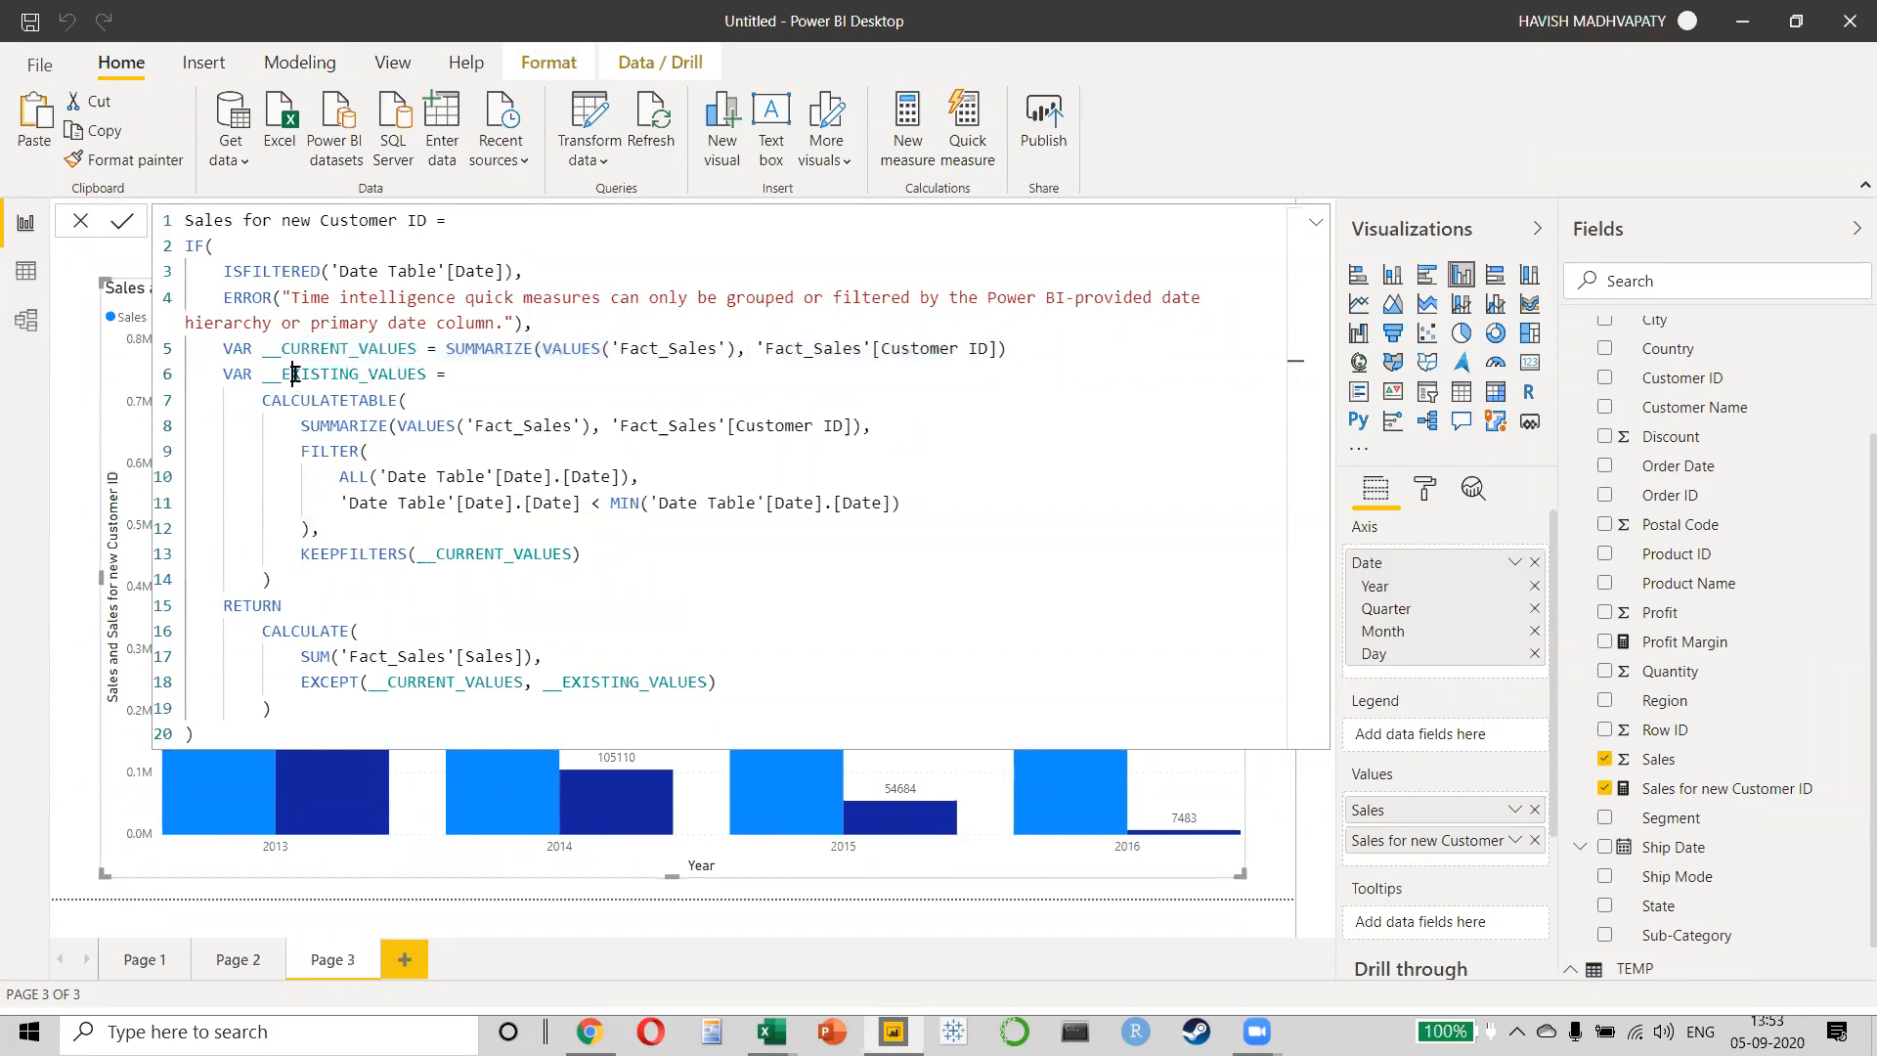
pyautogui.moveTo(348, 375); pyautogui.dragTo(667, 523)
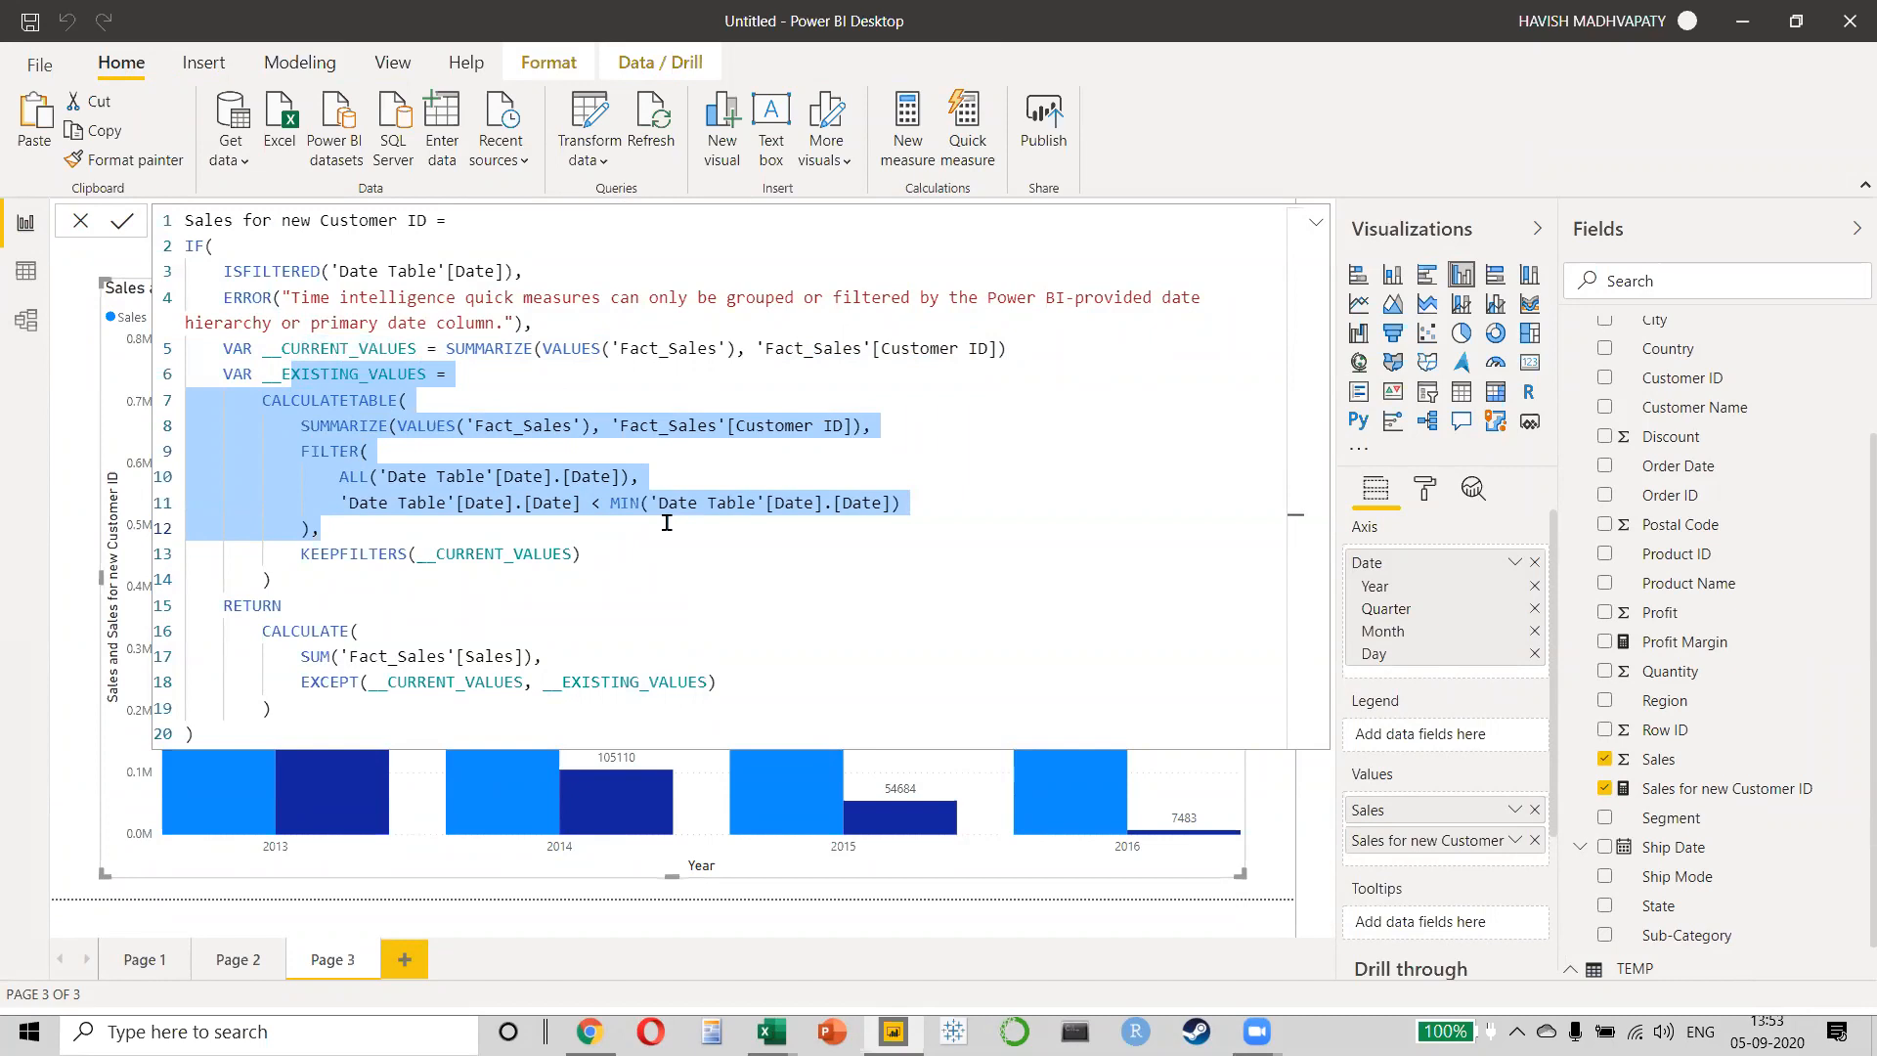
pyautogui.moveTo(282, 350); pyautogui.dragTo(426, 374)
pyautogui.moveTo(222, 606); pyautogui.dragTo(281, 607)
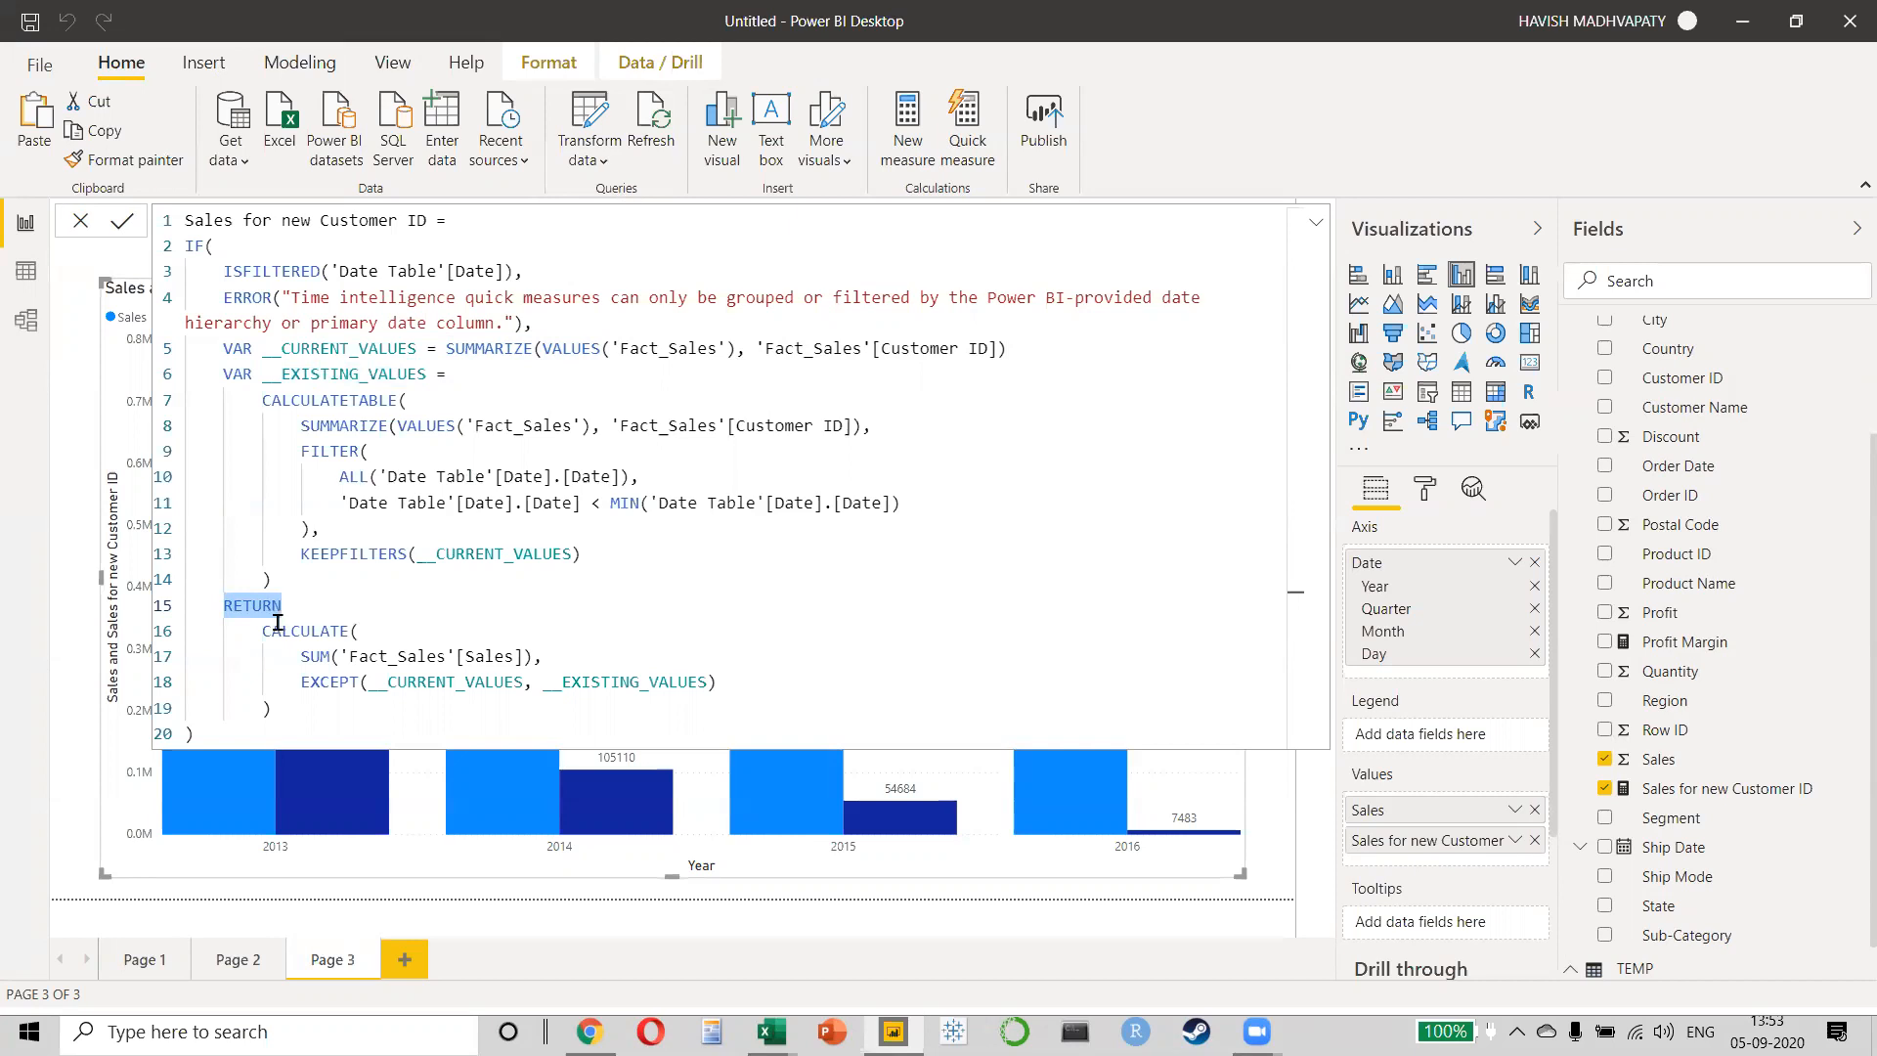
# - Examine the CALCULATE and EXCEPT functions in the measure's RETURN expression, deleting EXCEPT's opening bracket to check its function description
pyautogui.moveTo(282, 631); pyautogui.dragTo(362, 637)
pyautogui.click(361, 682)
pyautogui.press('Right')
pyautogui.press('BackSpace')
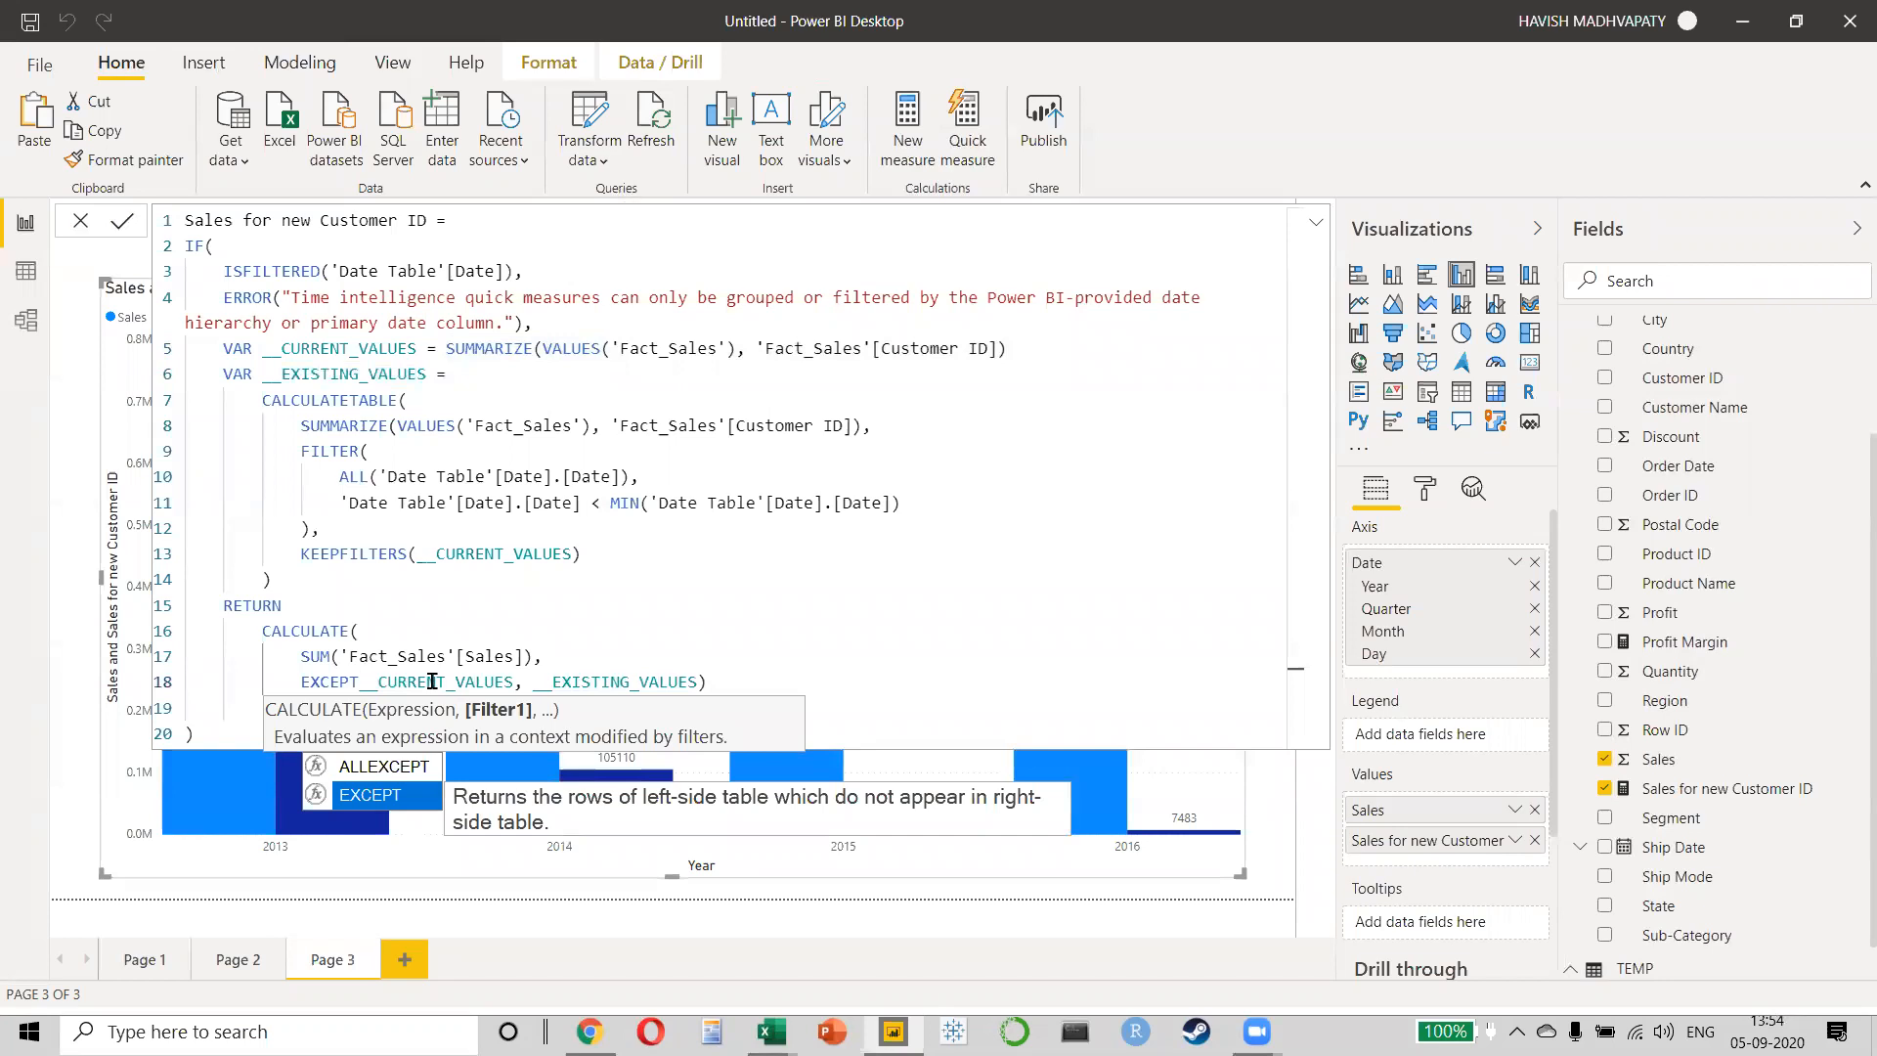
pyautogui.press('Escape')
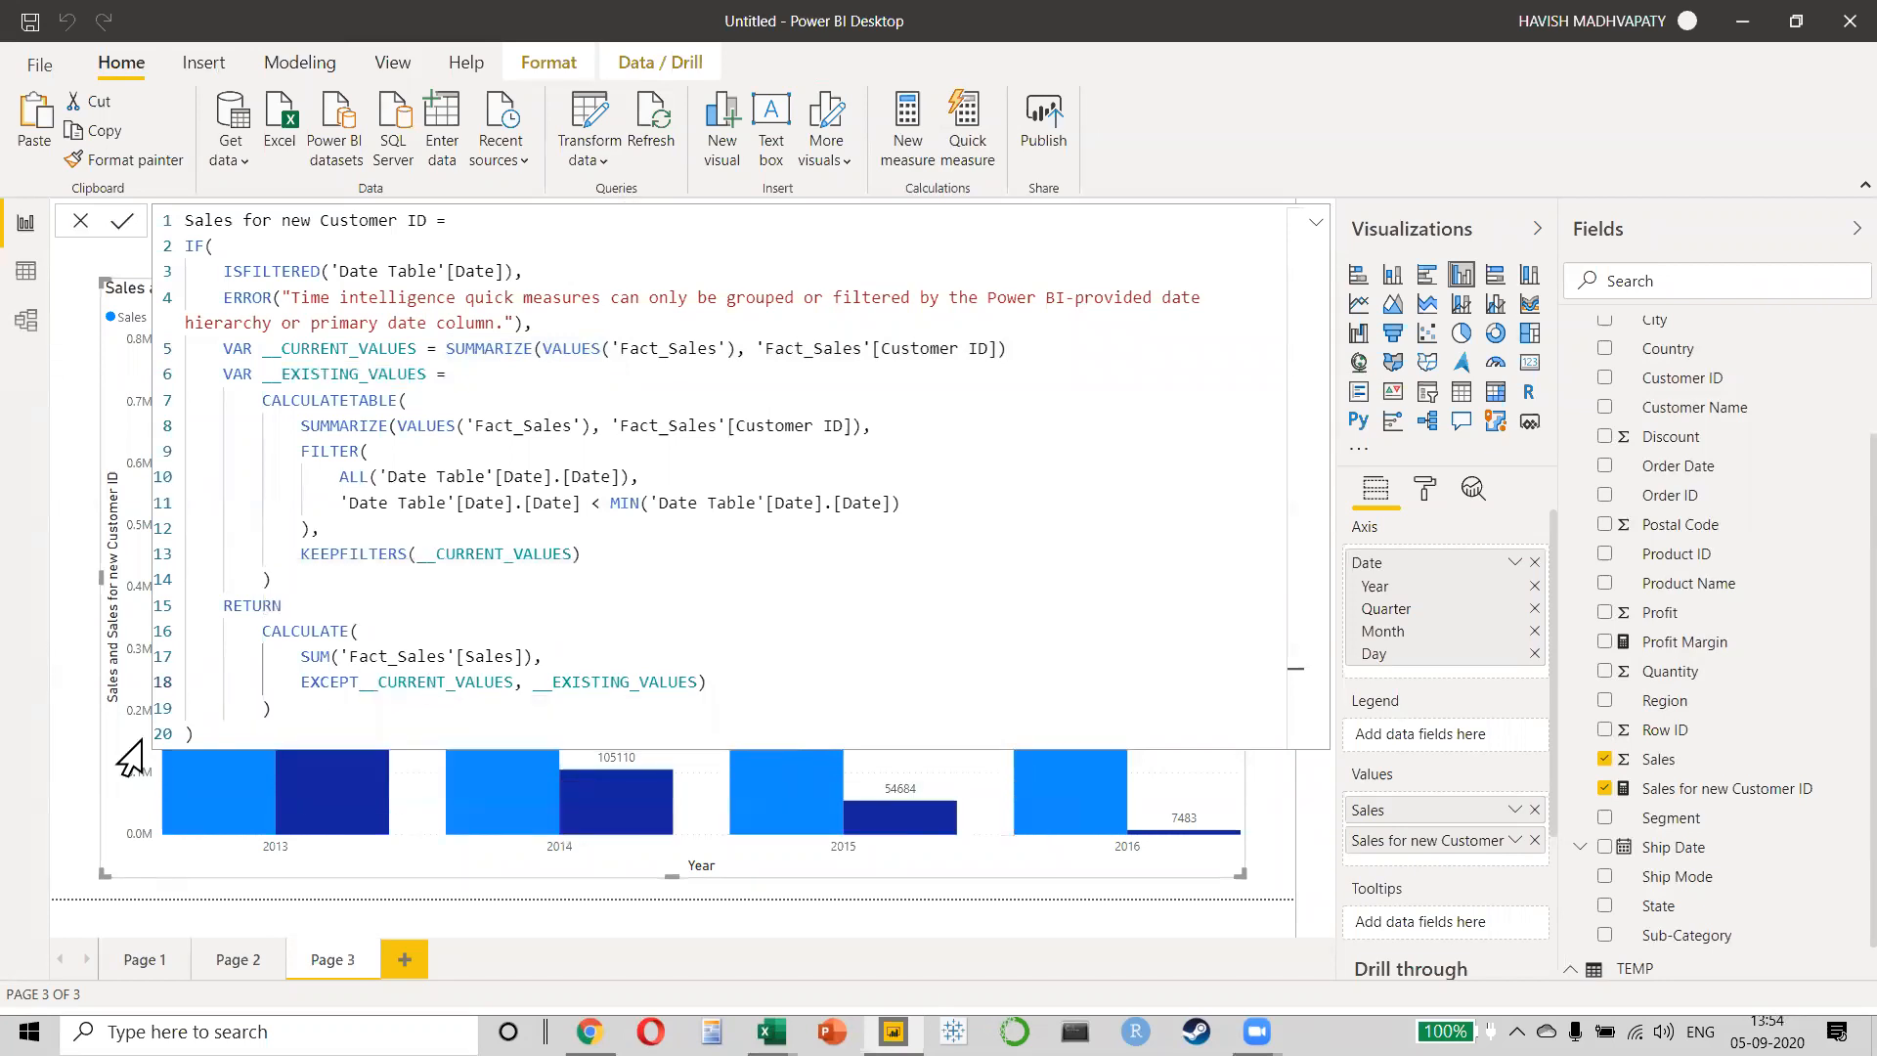
pyautogui.click(69, 763)
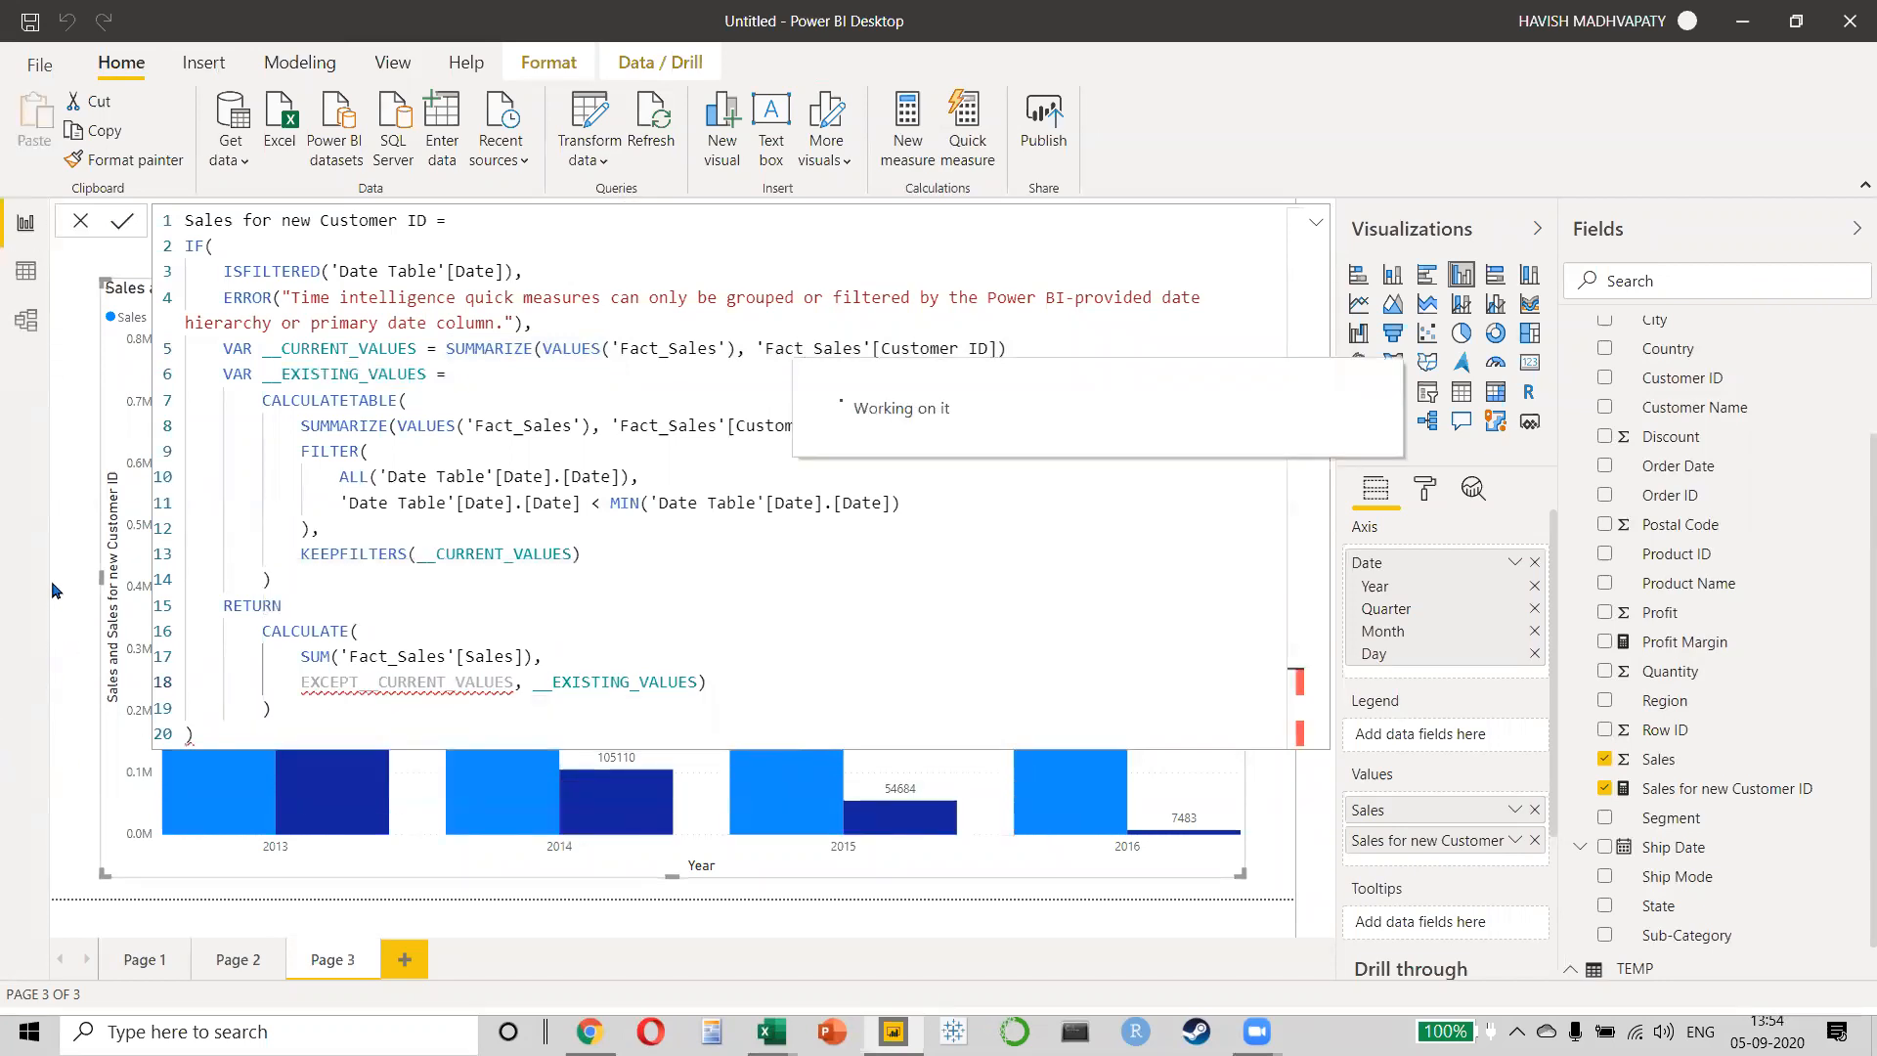
pyautogui.click(1316, 222)
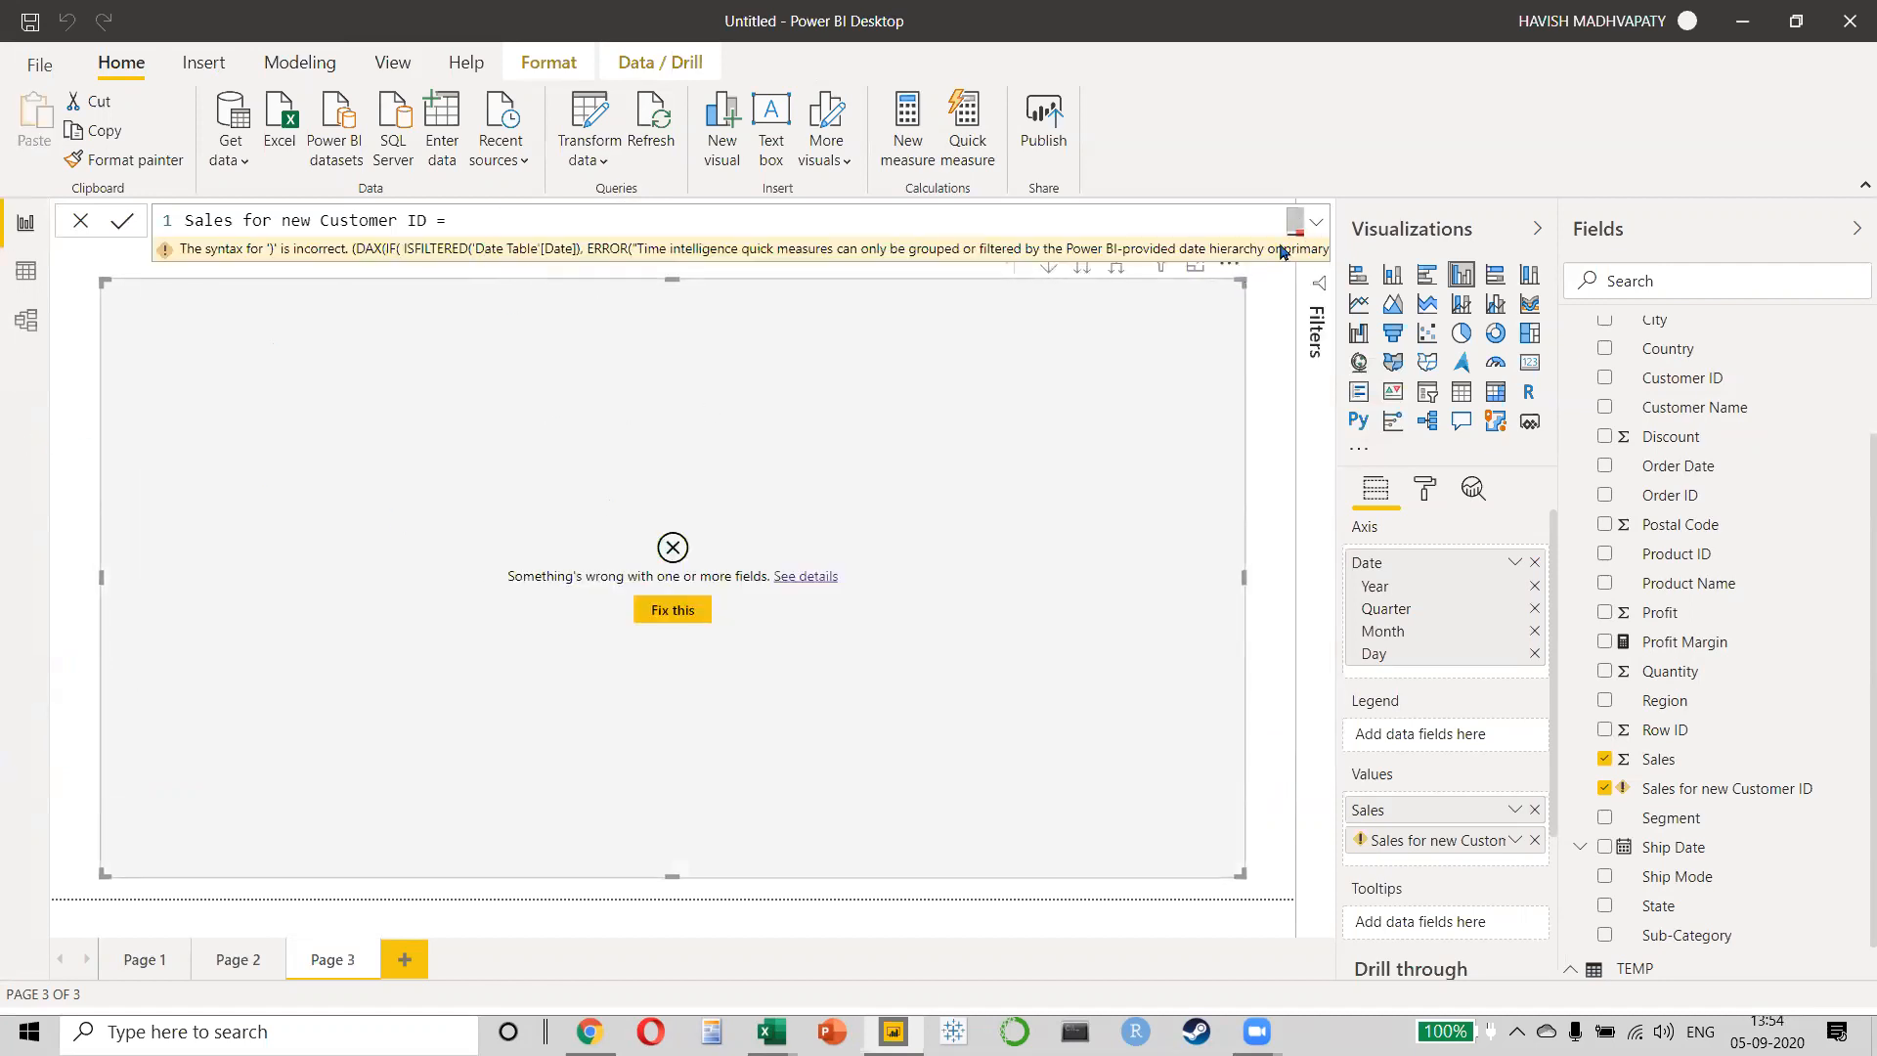
# - Restore the opening bracket after EXCEPT, commit the Sales for new Customer ID measure and collapse its formula
pyautogui.click(1315, 222)
pyautogui.click(368, 685)
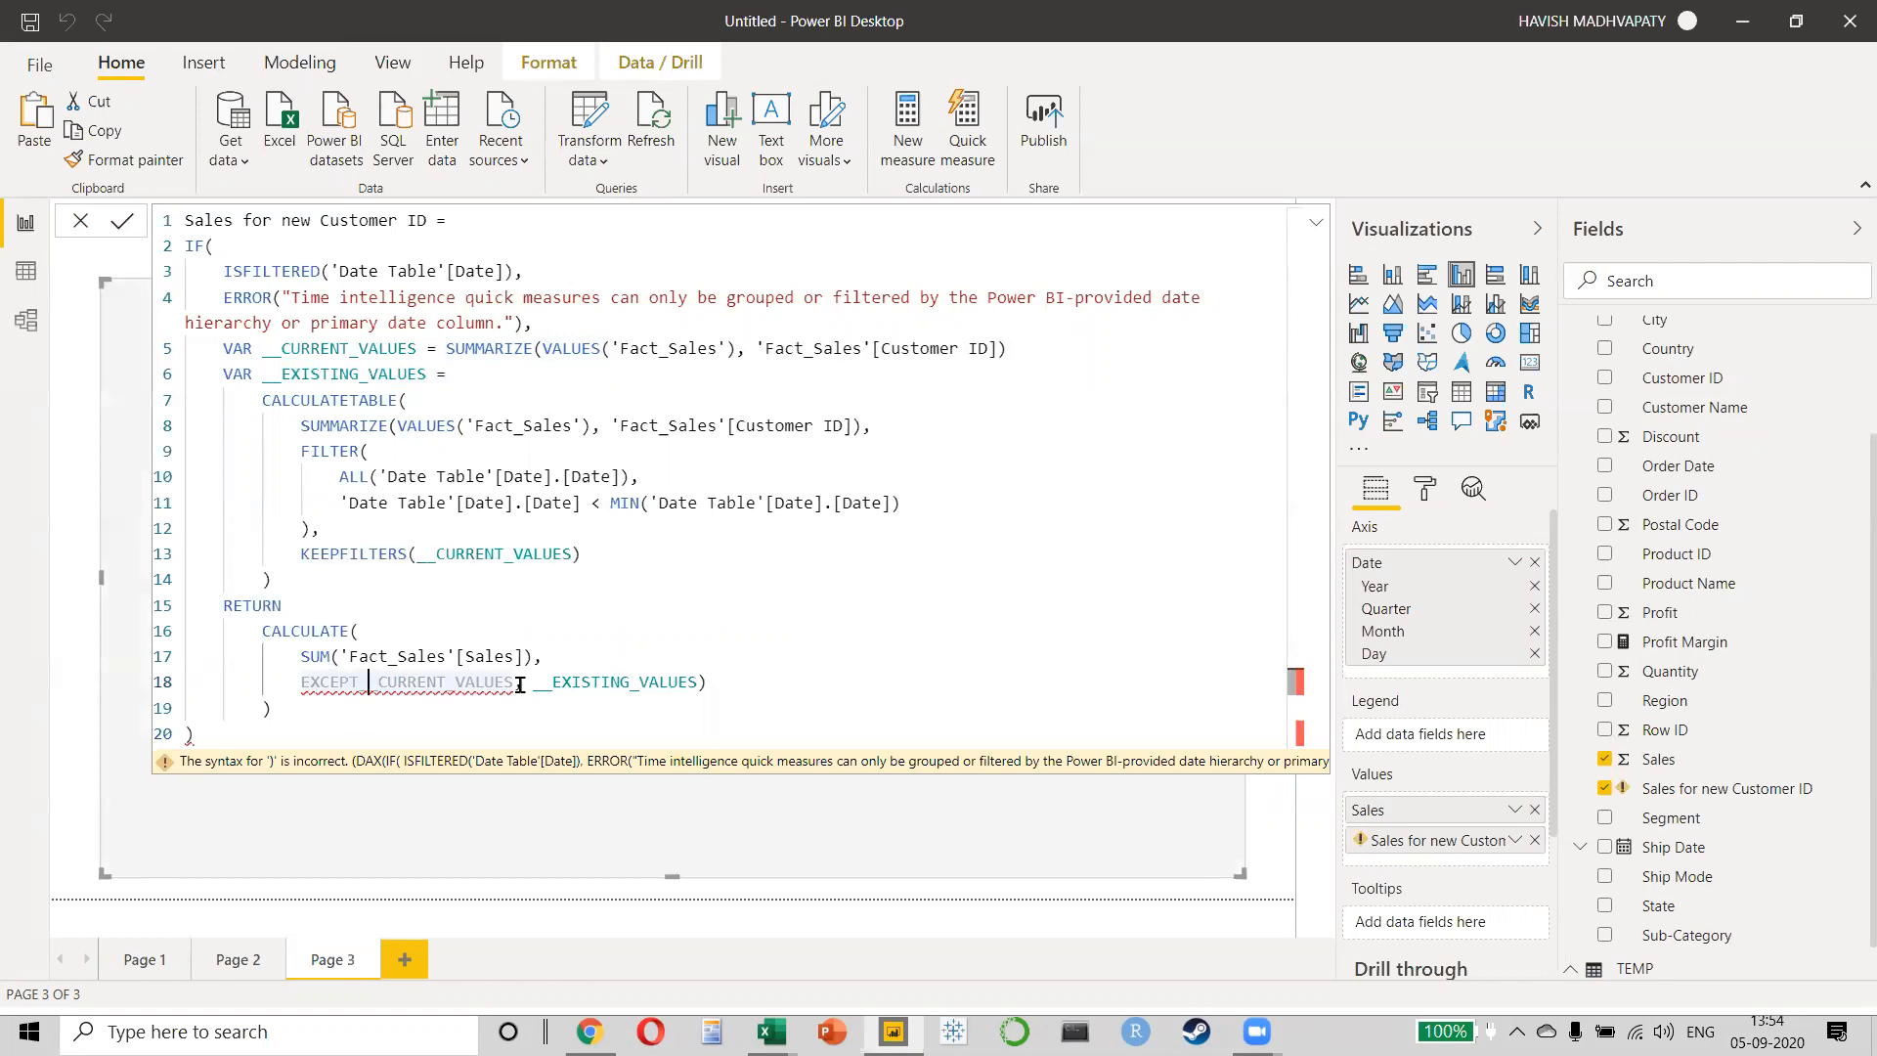
pyautogui.write('(')
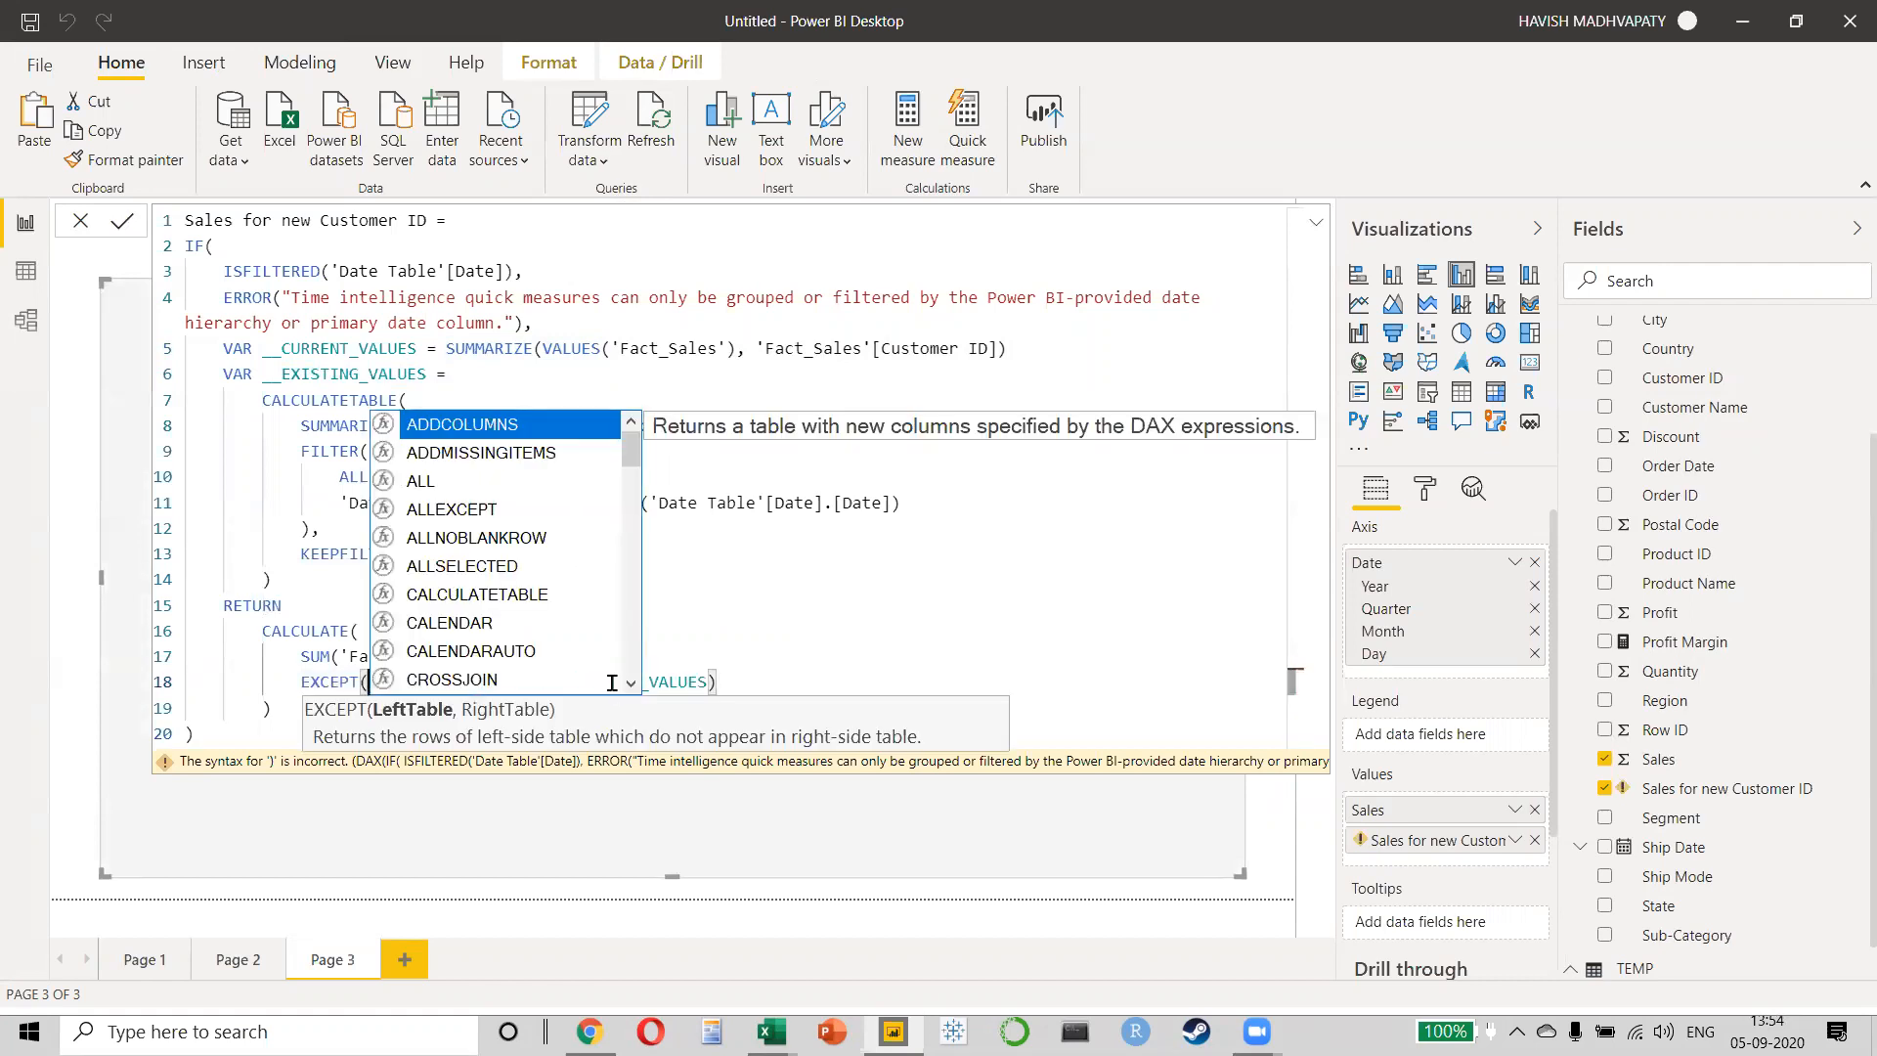
pyautogui.press('Right')
pyautogui.press('Right')
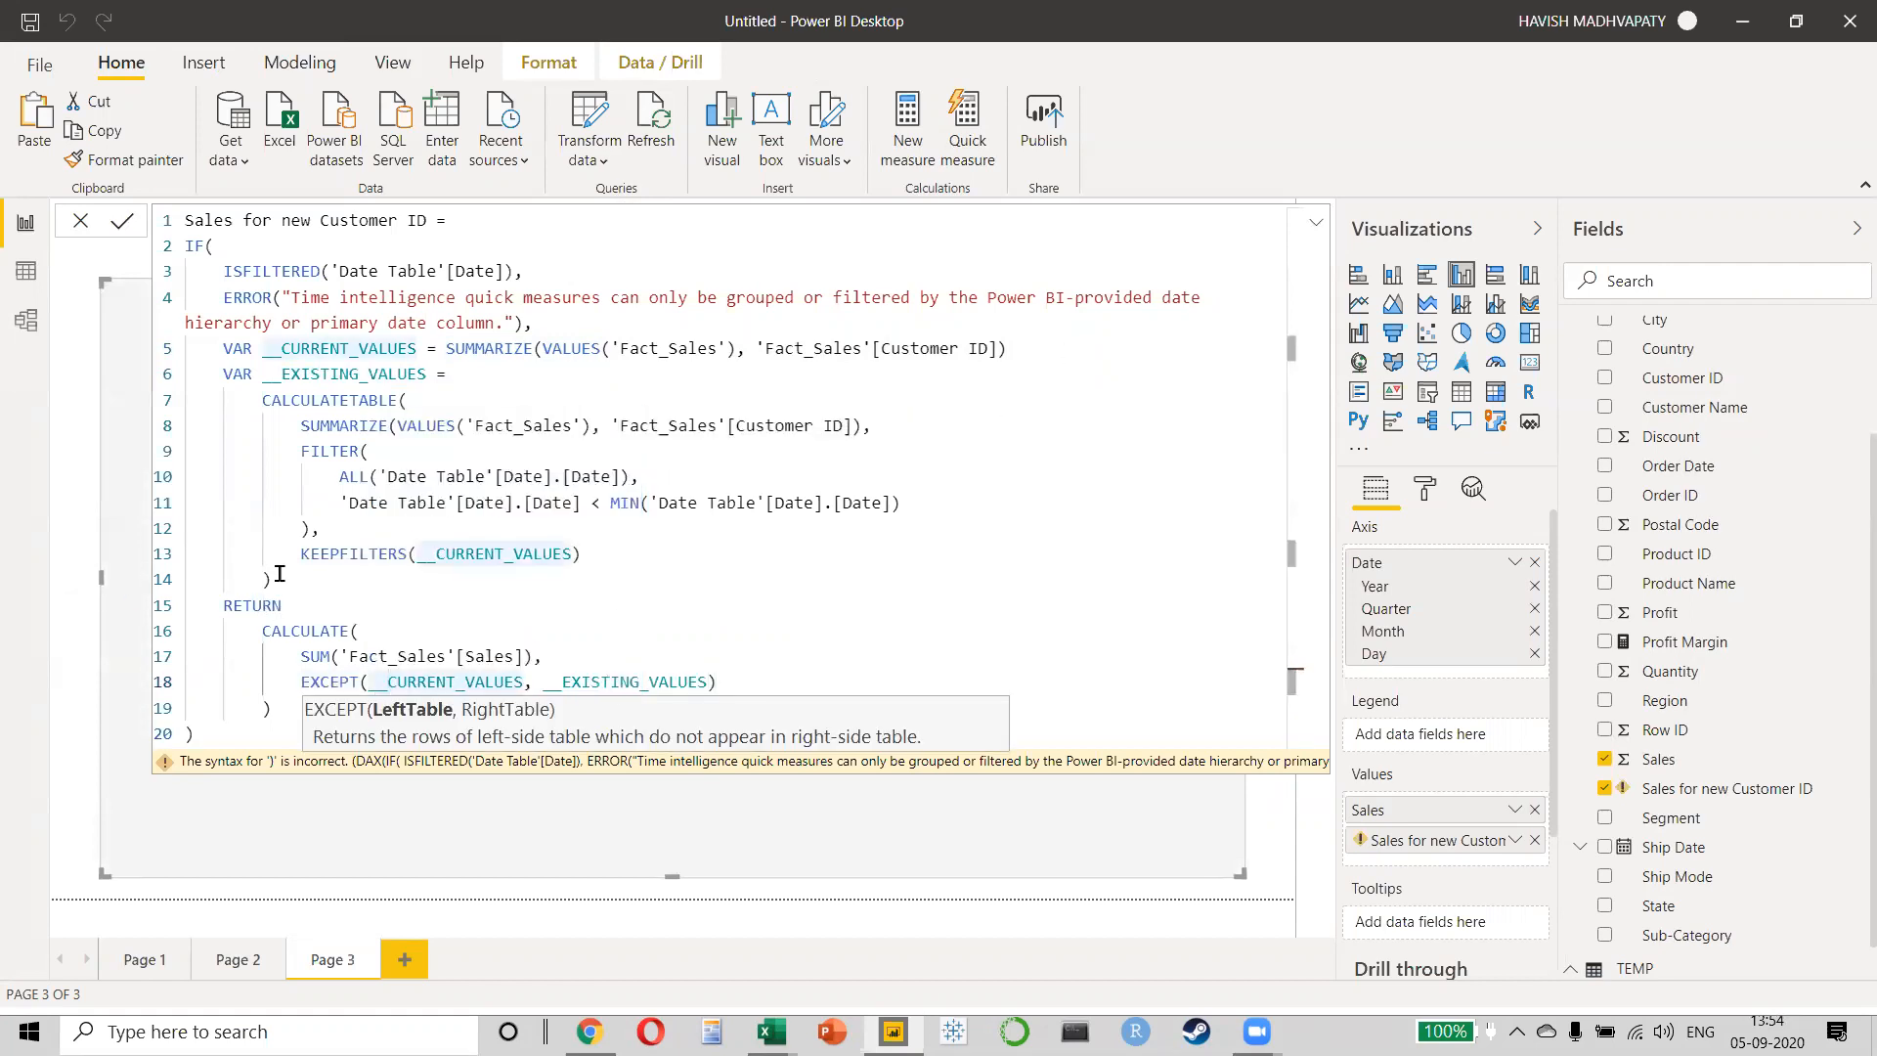
pyautogui.press('Return')
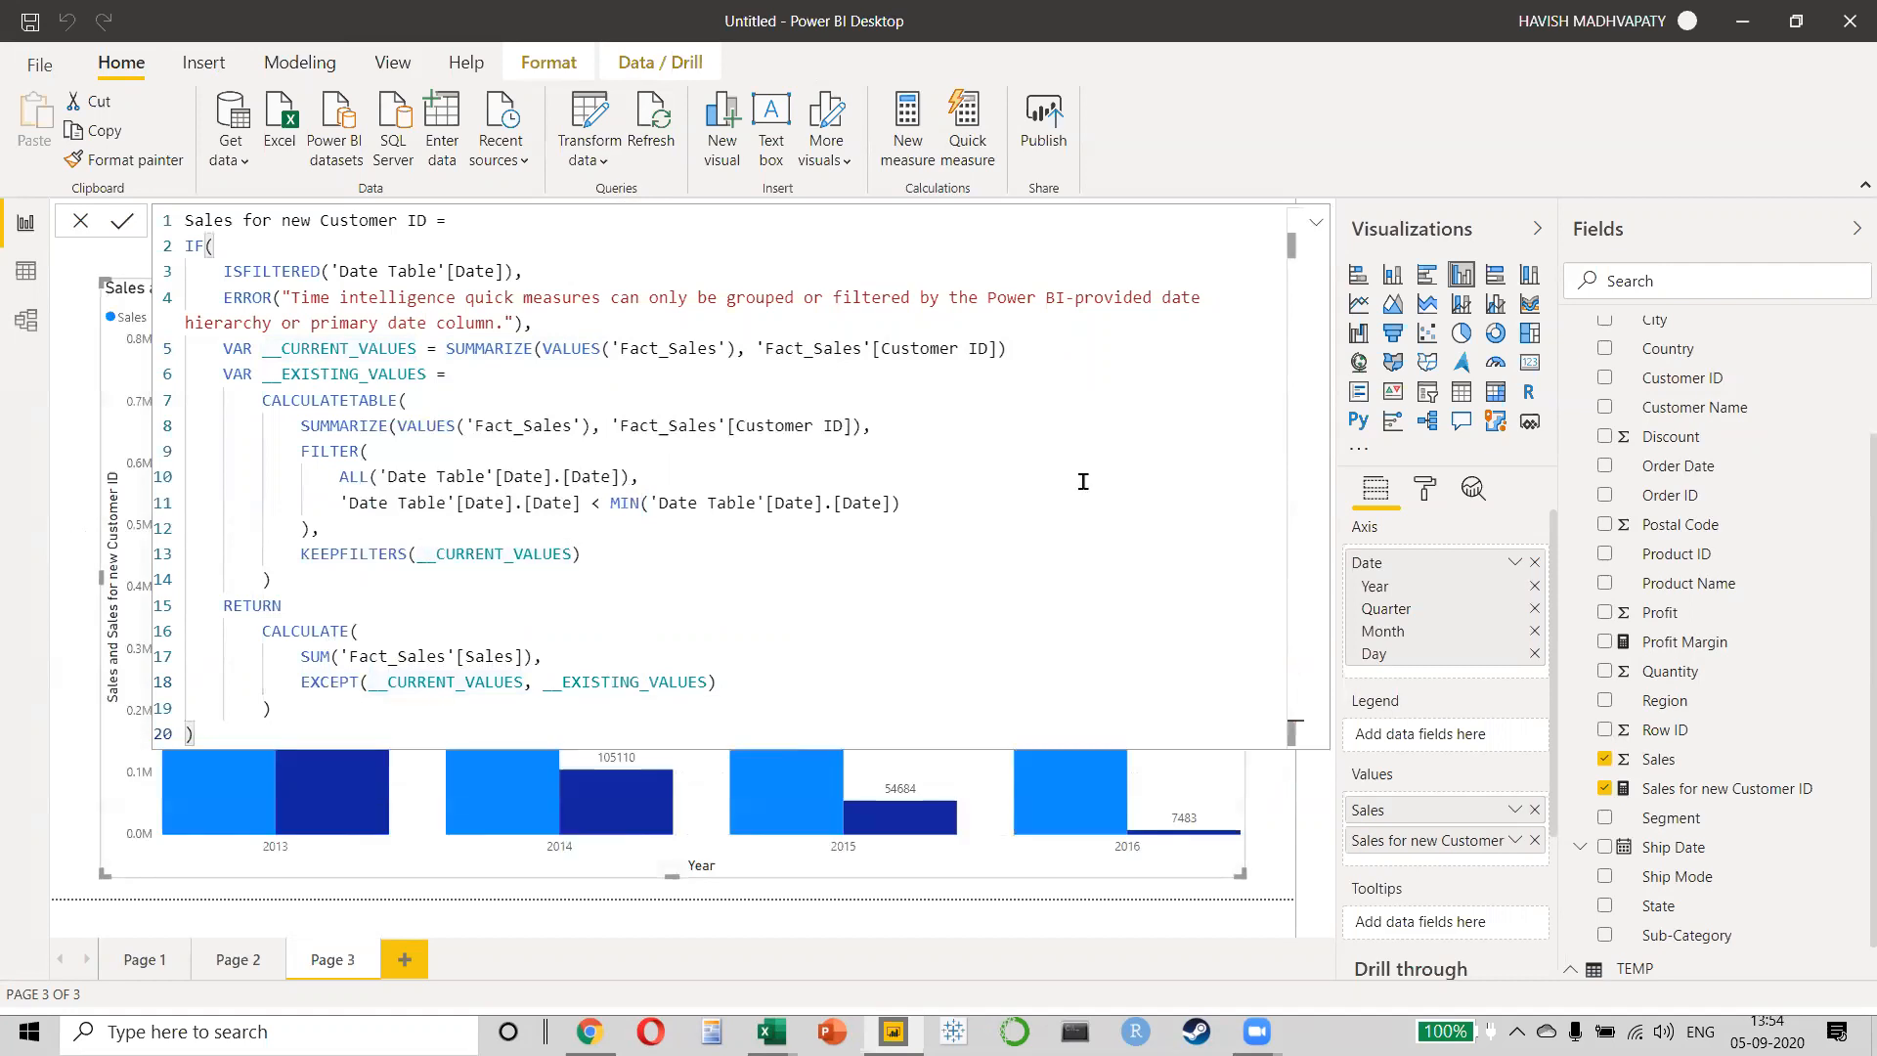
pyautogui.click(1316, 222)
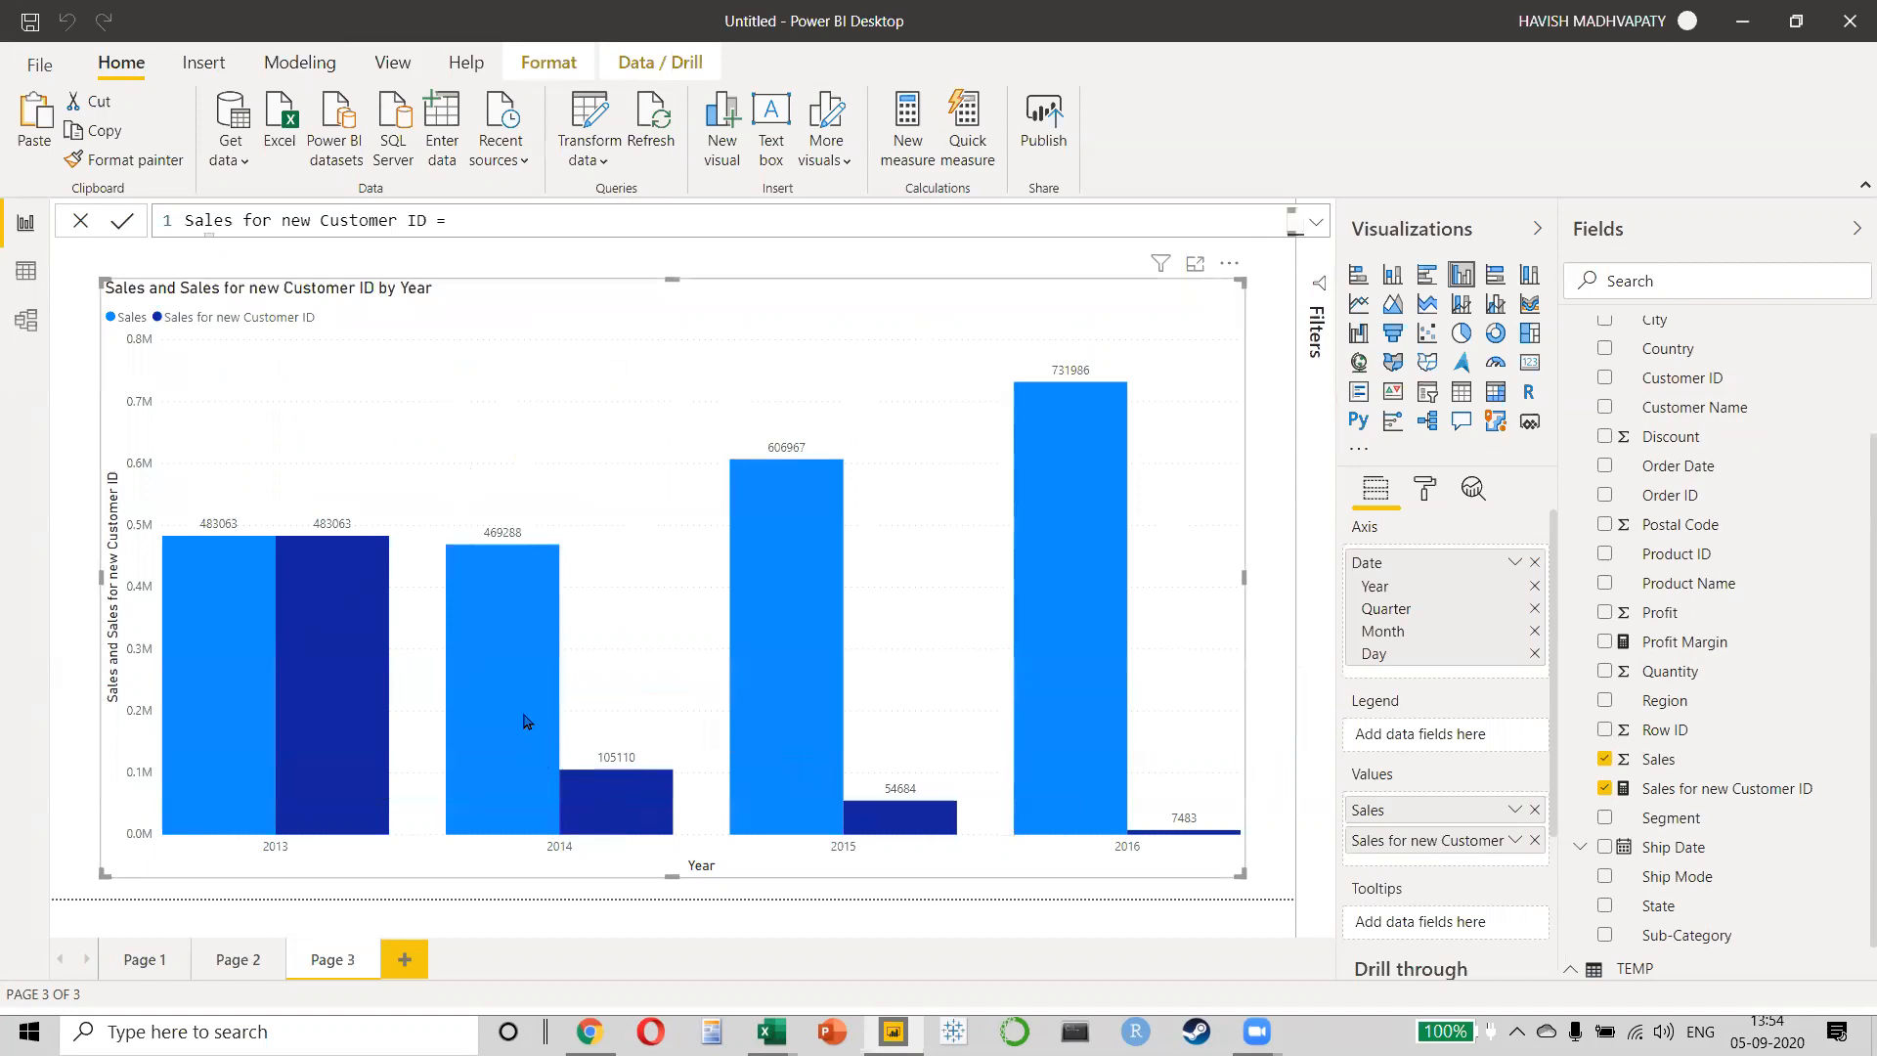
# - Create a measure in Fact_Sales: Sales Existing = SUM(Fact_Sales[Sales]) - Fact_Sales[Sales for new Customer ID]
pyautogui.moveTo(526, 722)
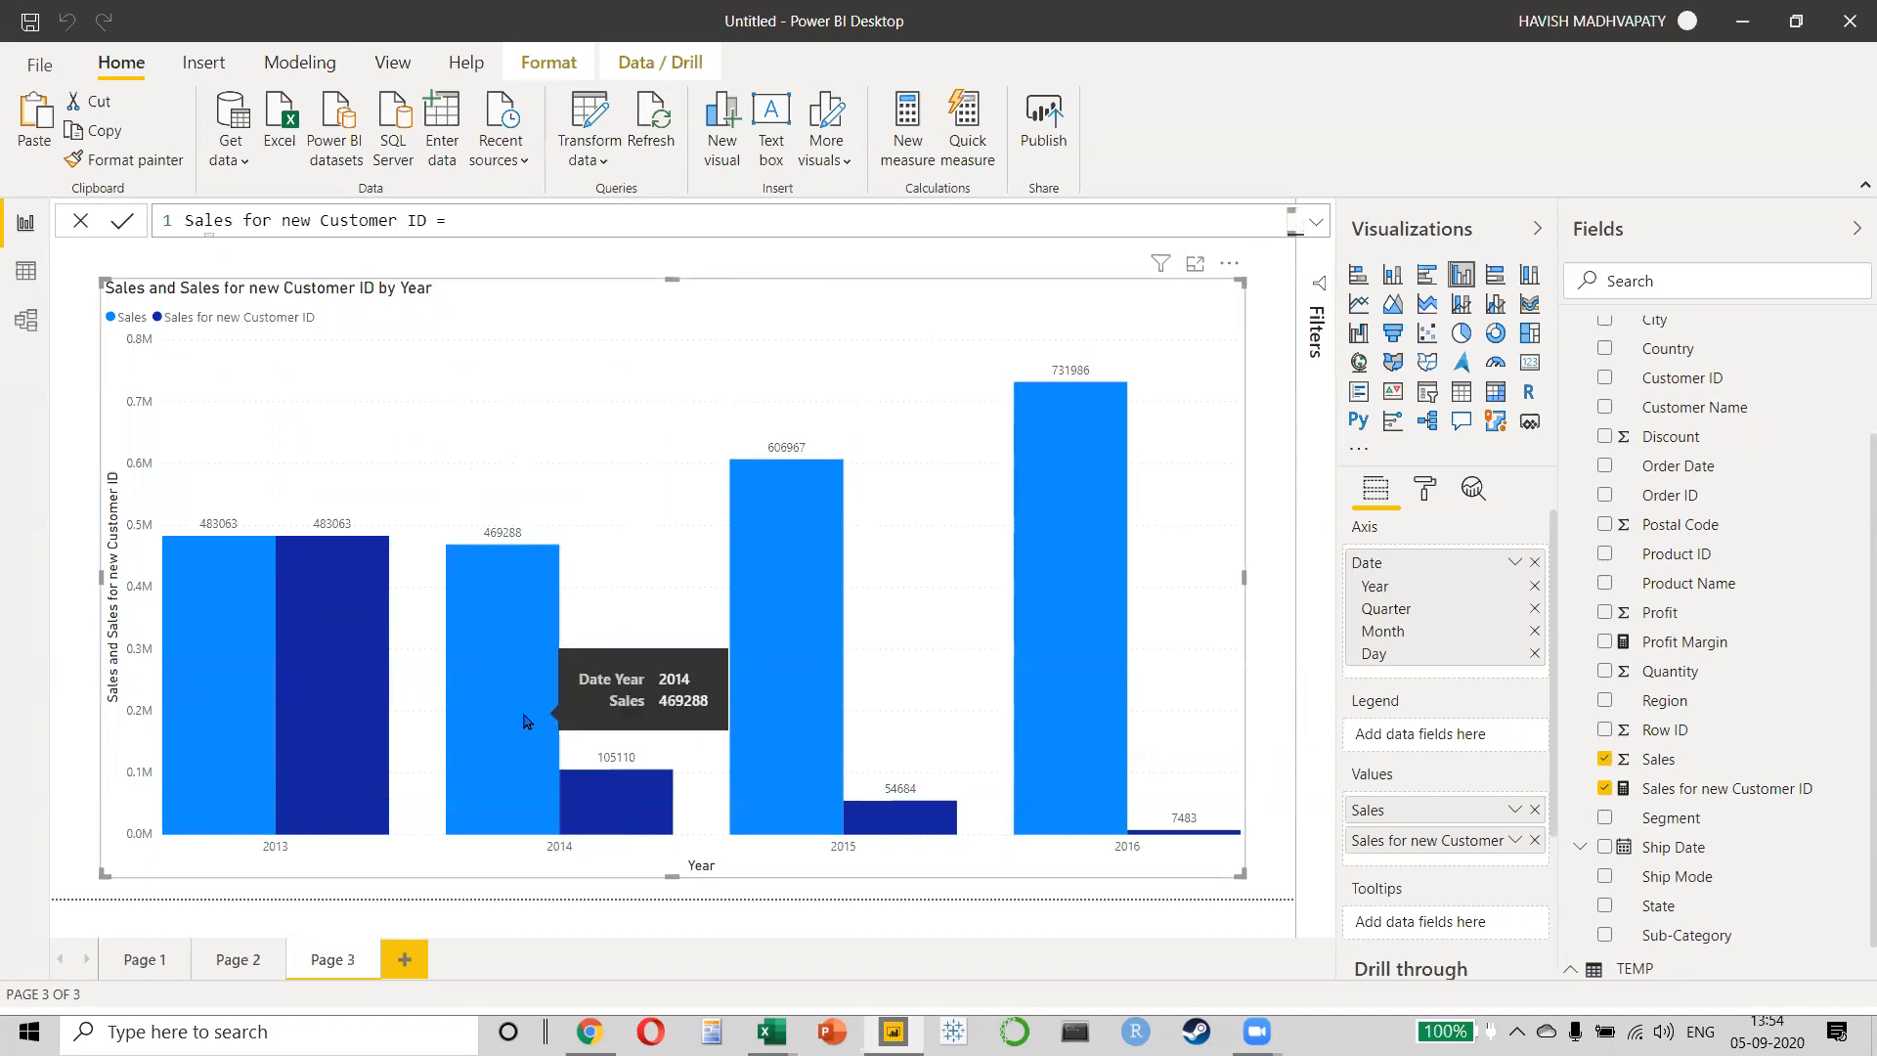
pyautogui.moveTo(604, 790)
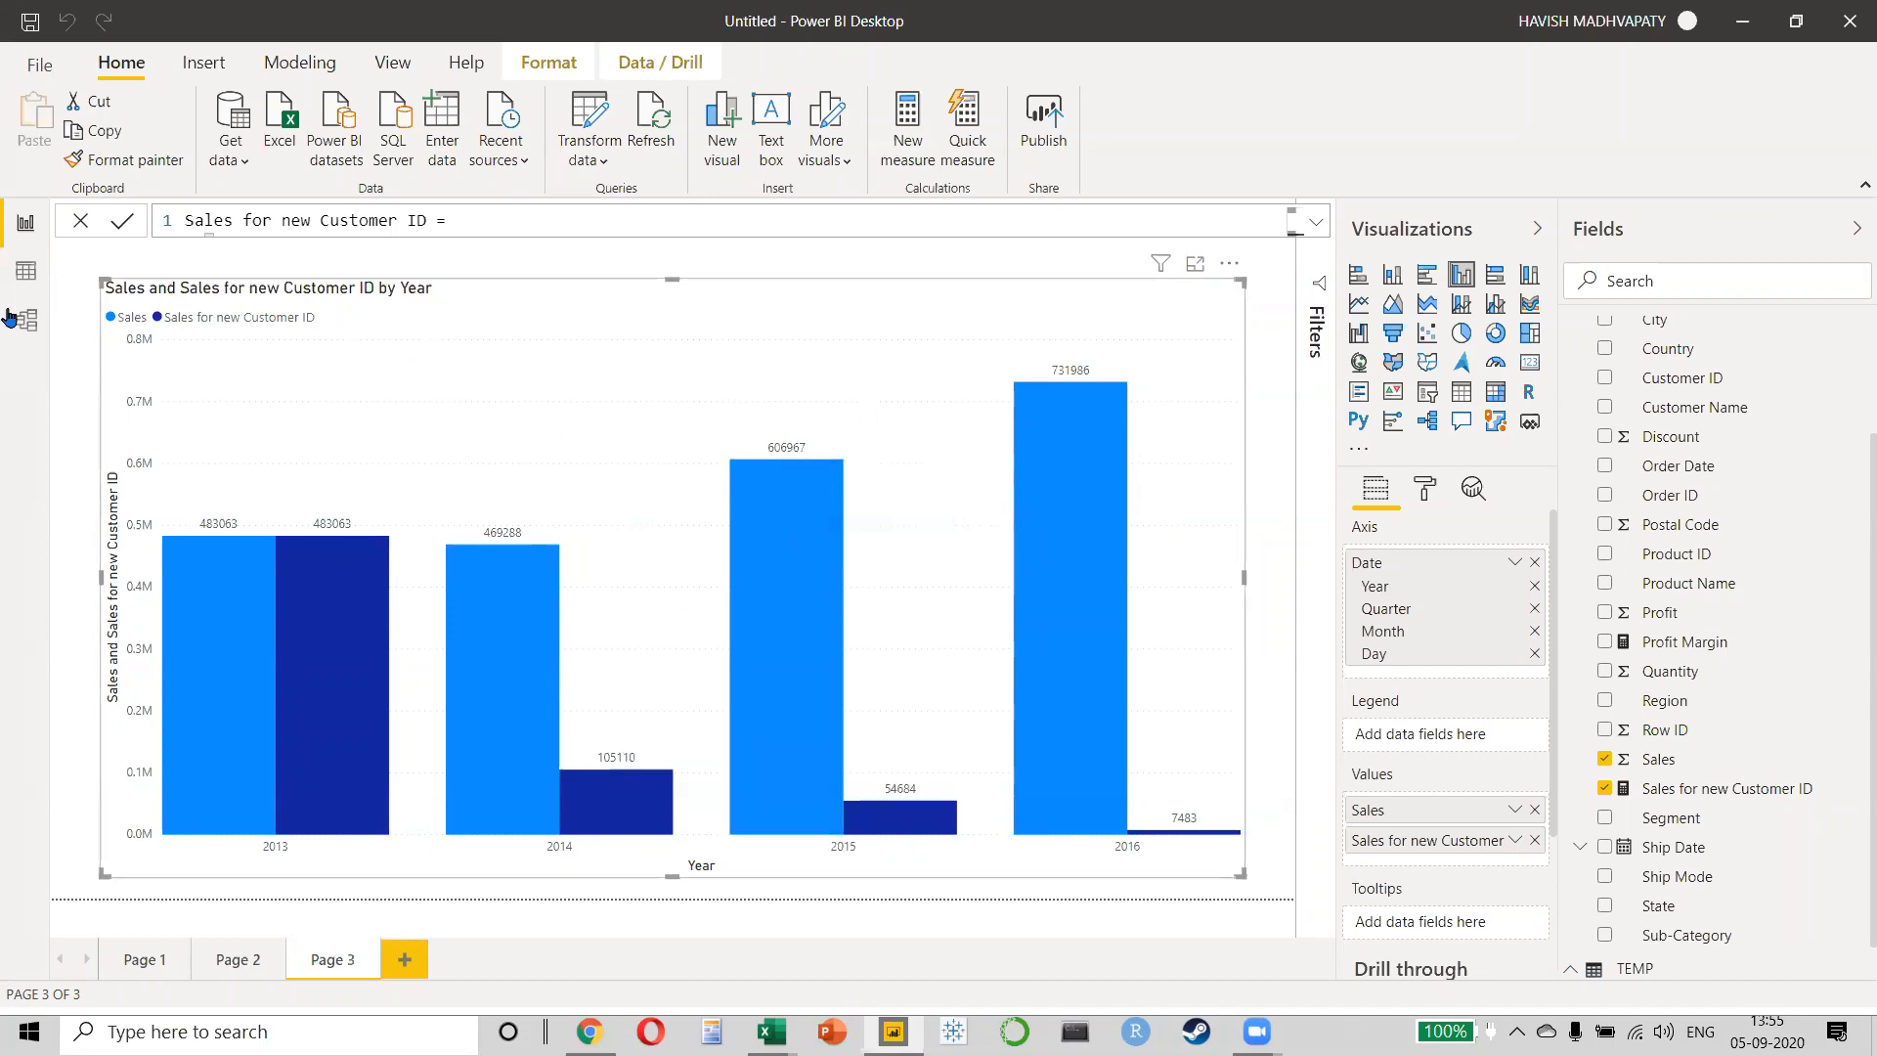
pyautogui.click(72, 327)
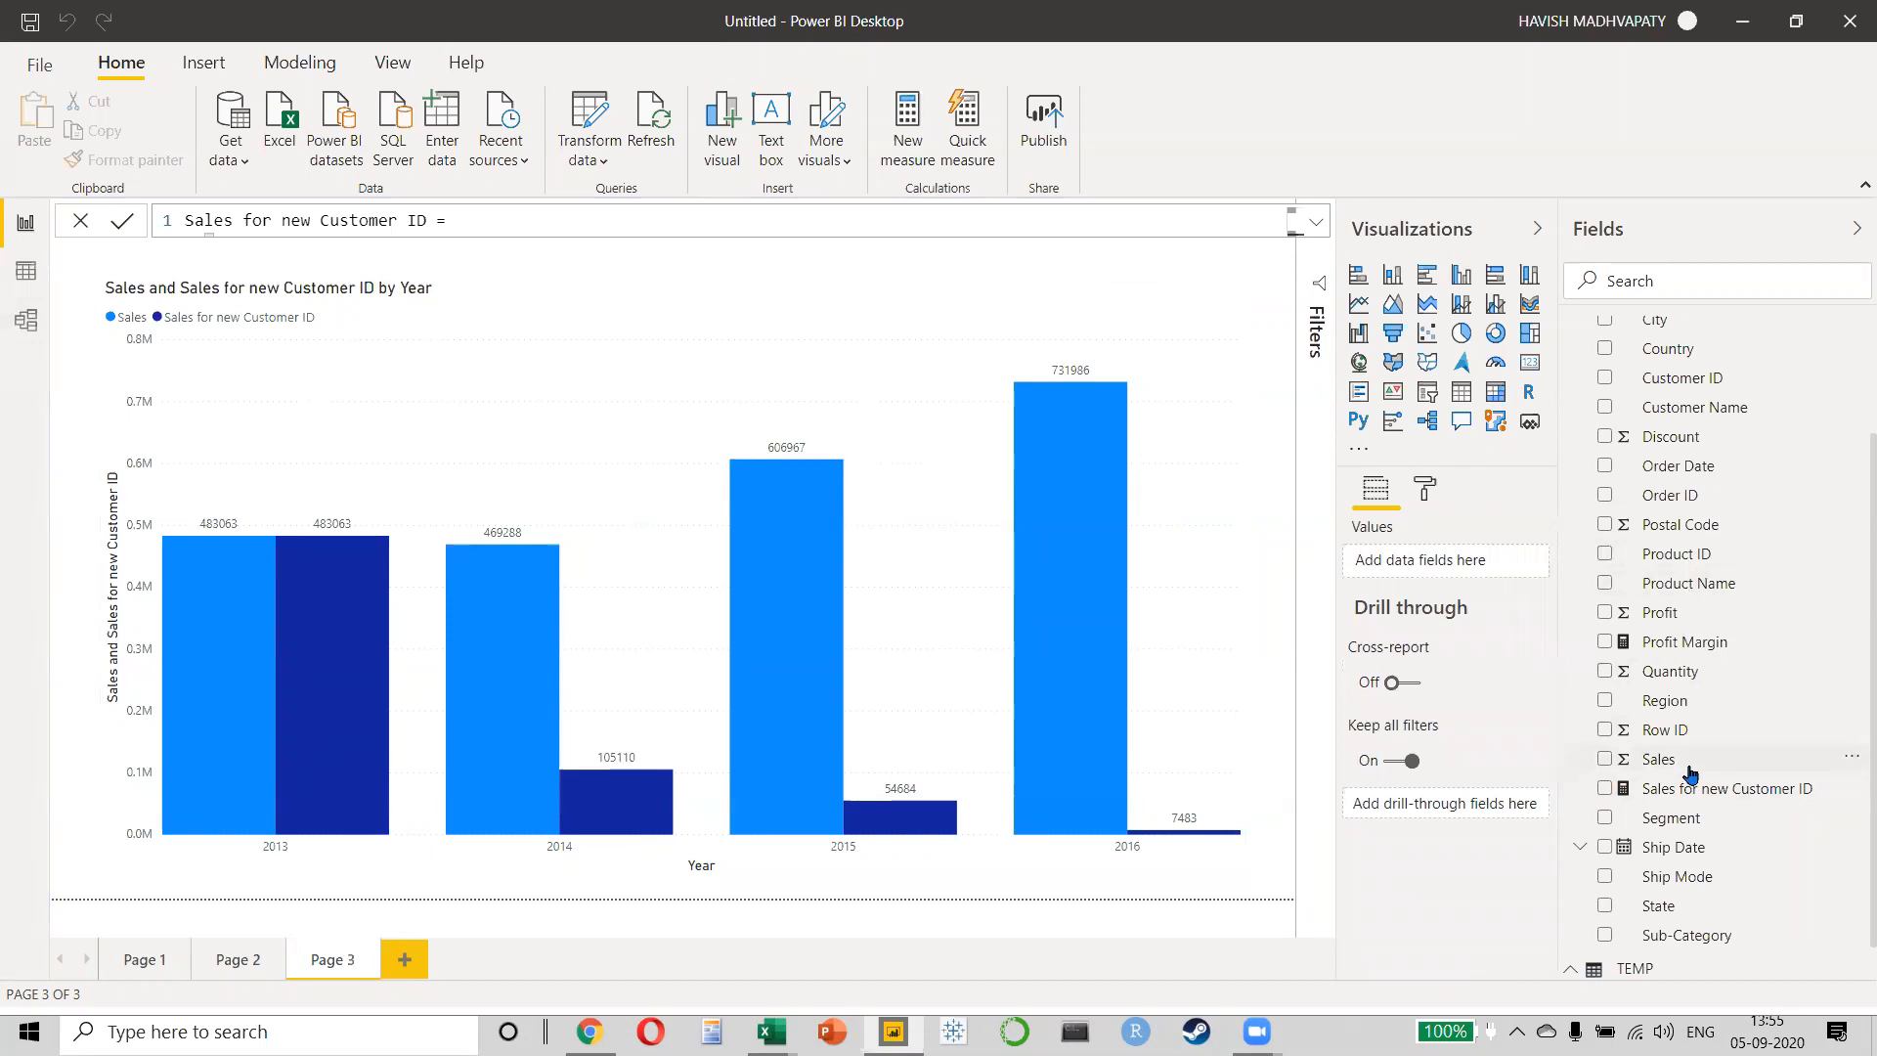
pyautogui.rightClick(1714, 792)
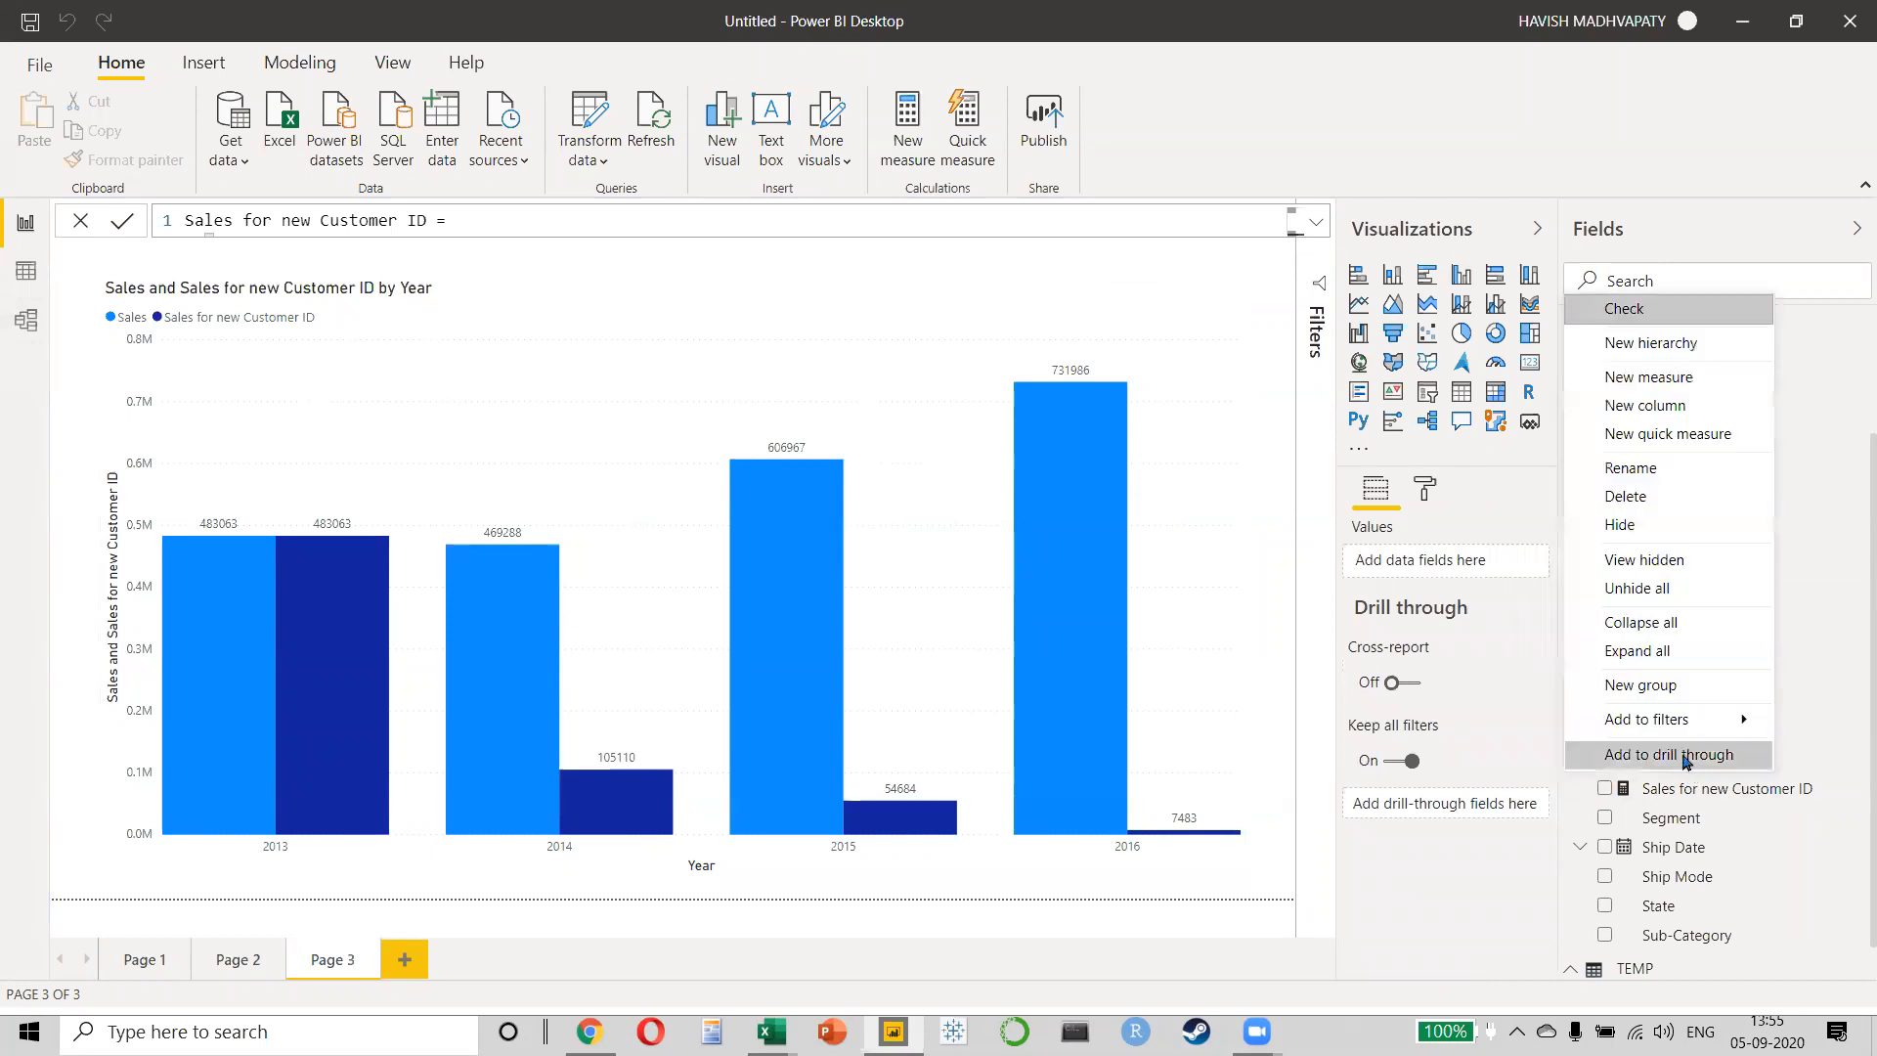
pyautogui.click(1629, 377)
pyautogui.write('sALES')
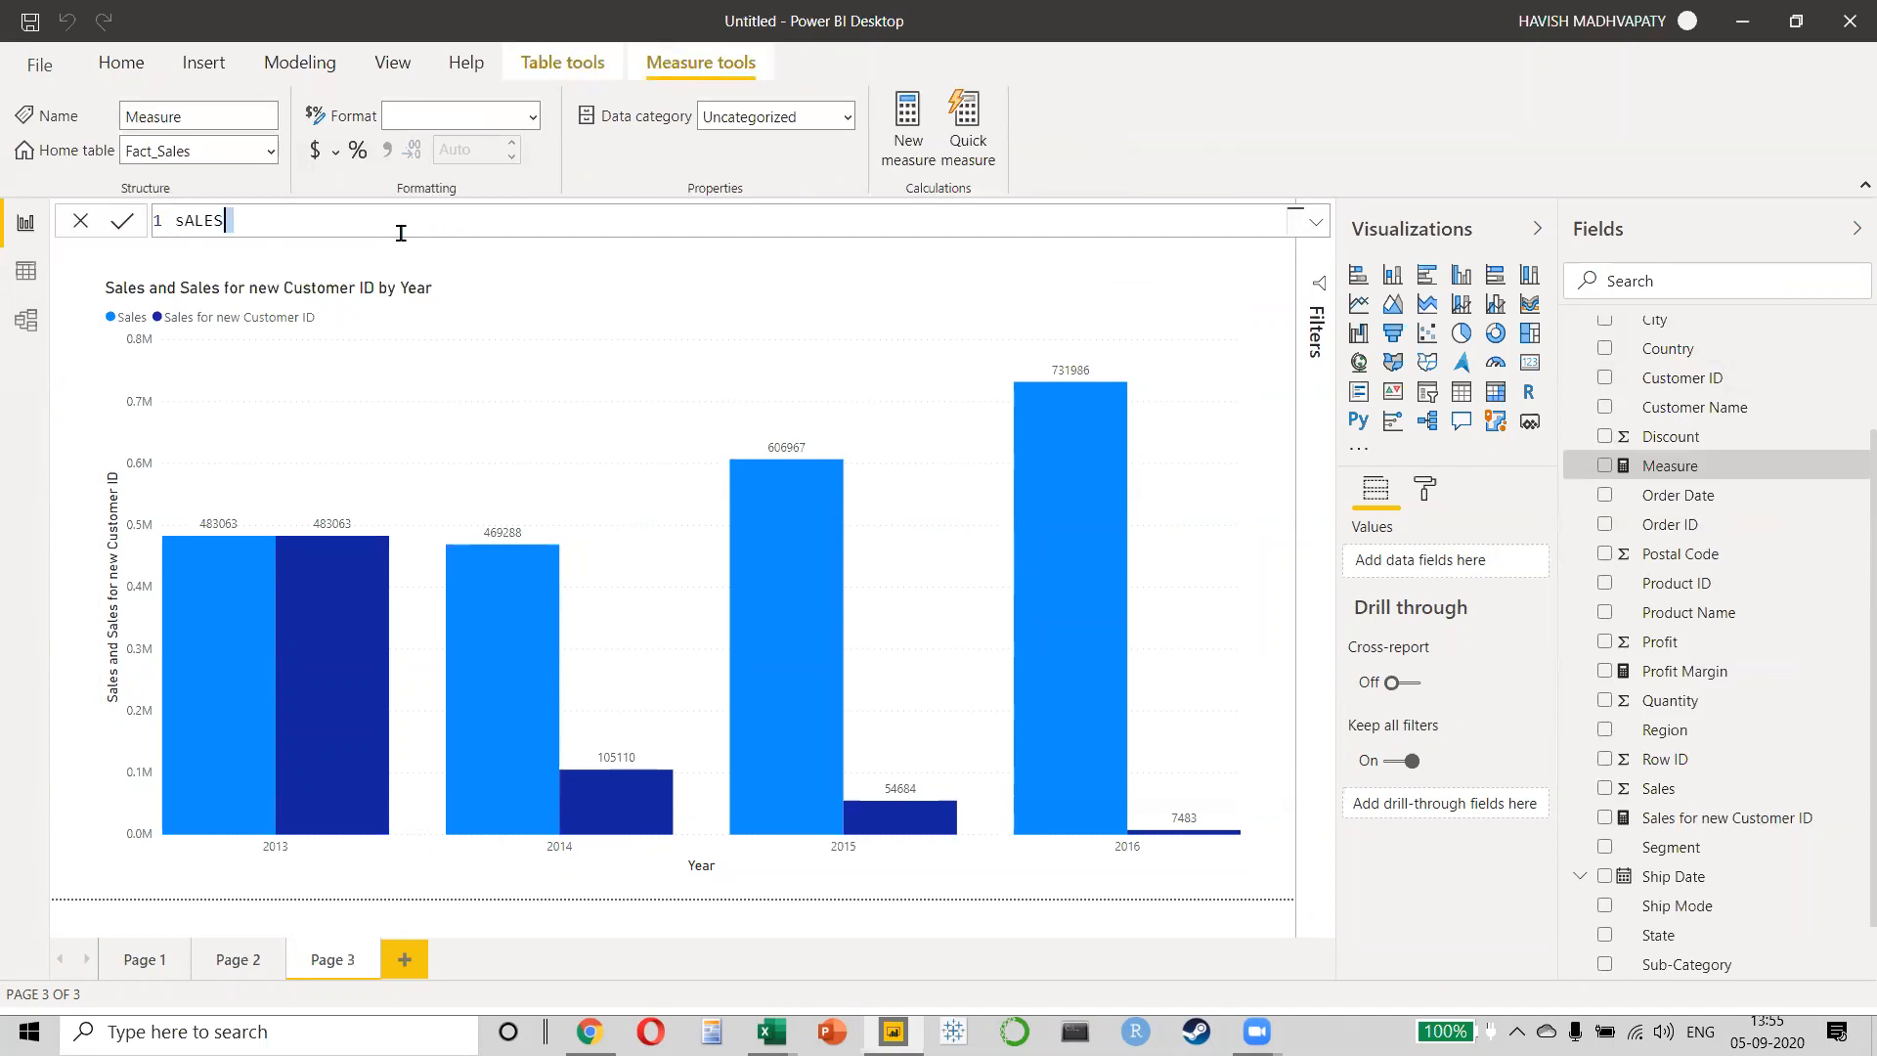
pyautogui.hotkey('ctrl', 'a')
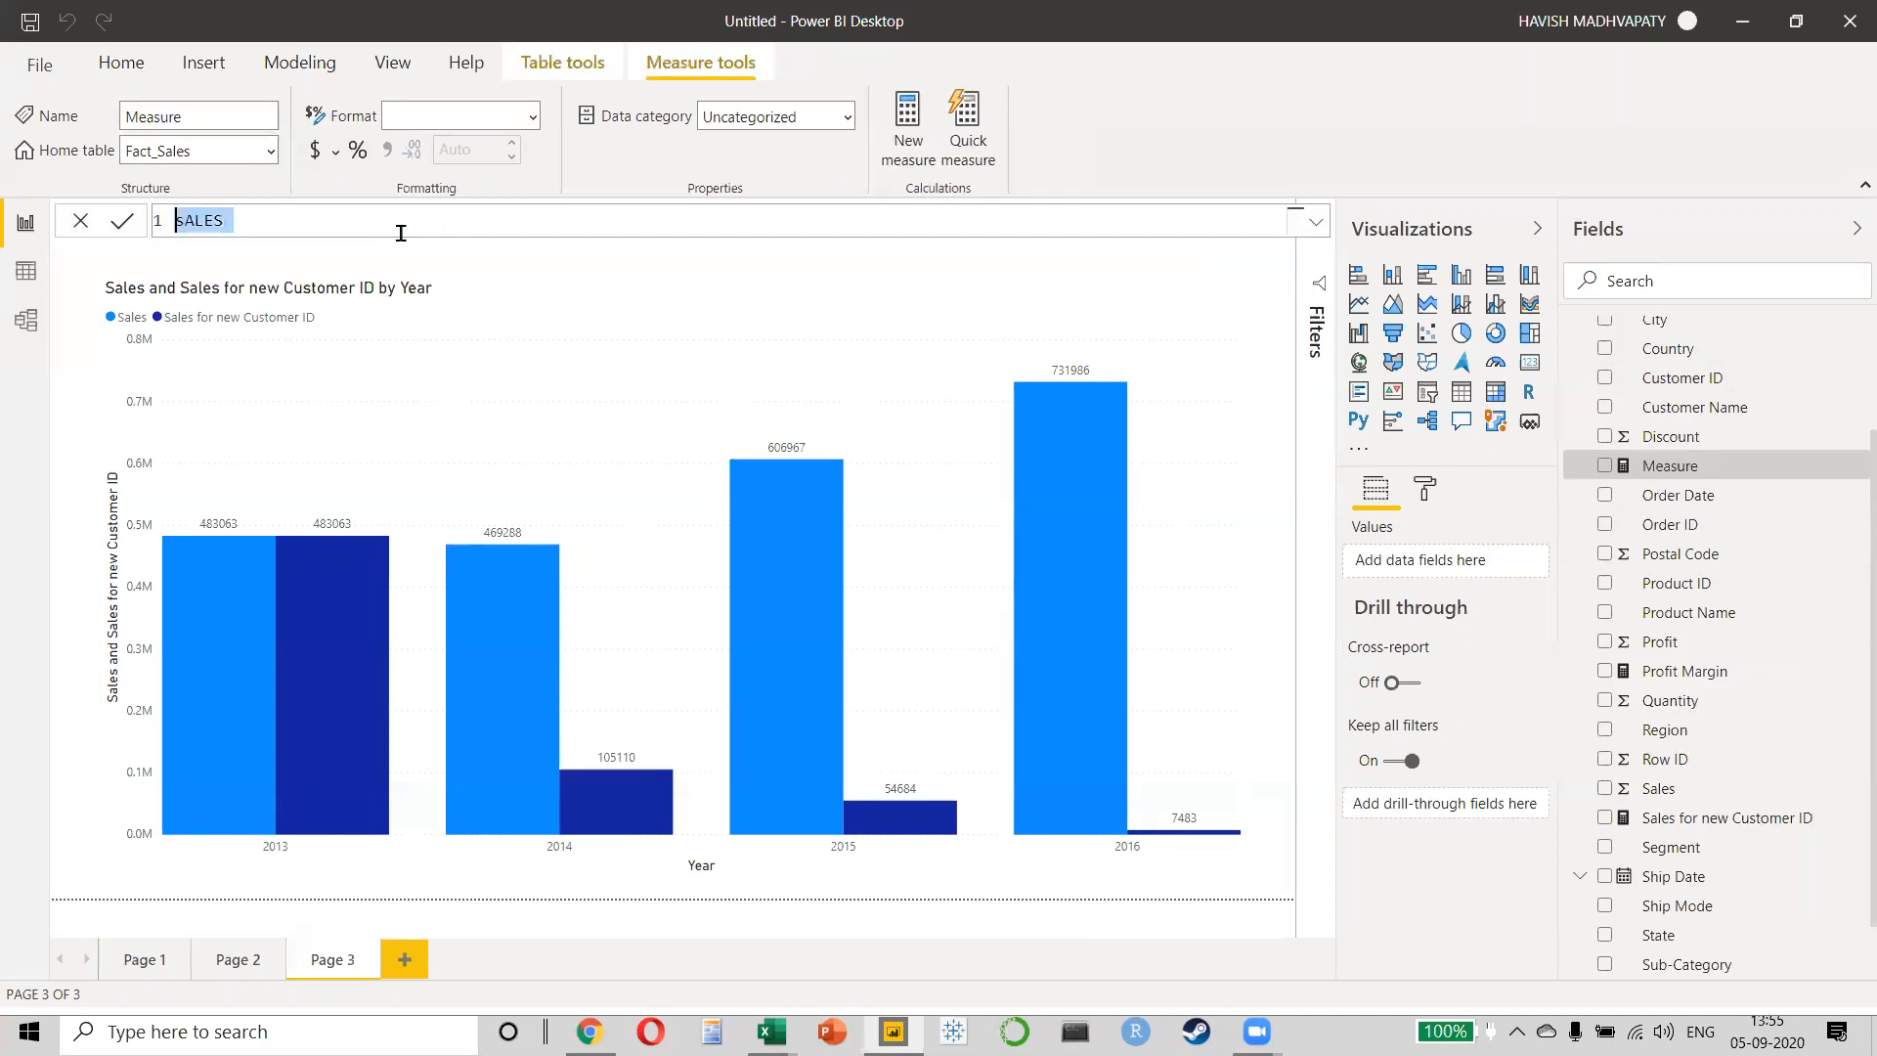
pyautogui.write('Sales Existin =')
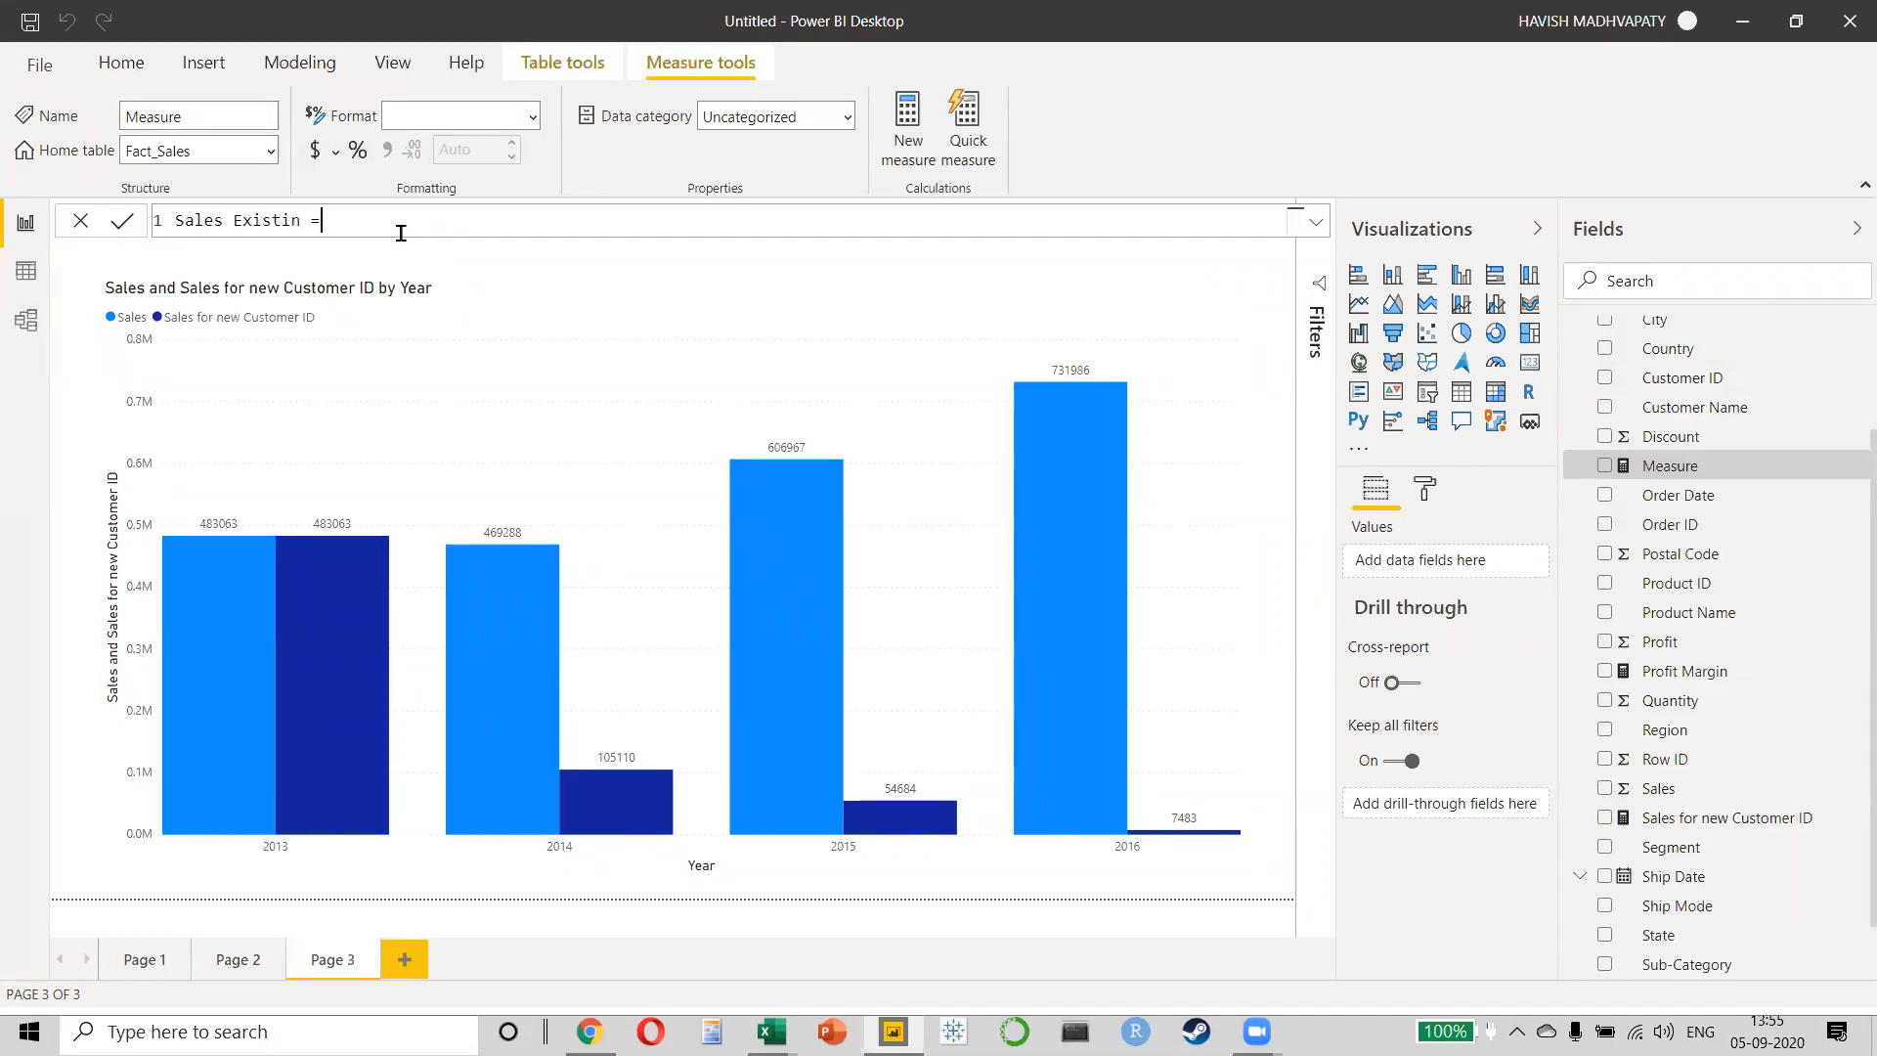
pyautogui.press('BackSpace')
pyautogui.write('g = SUM(sales')
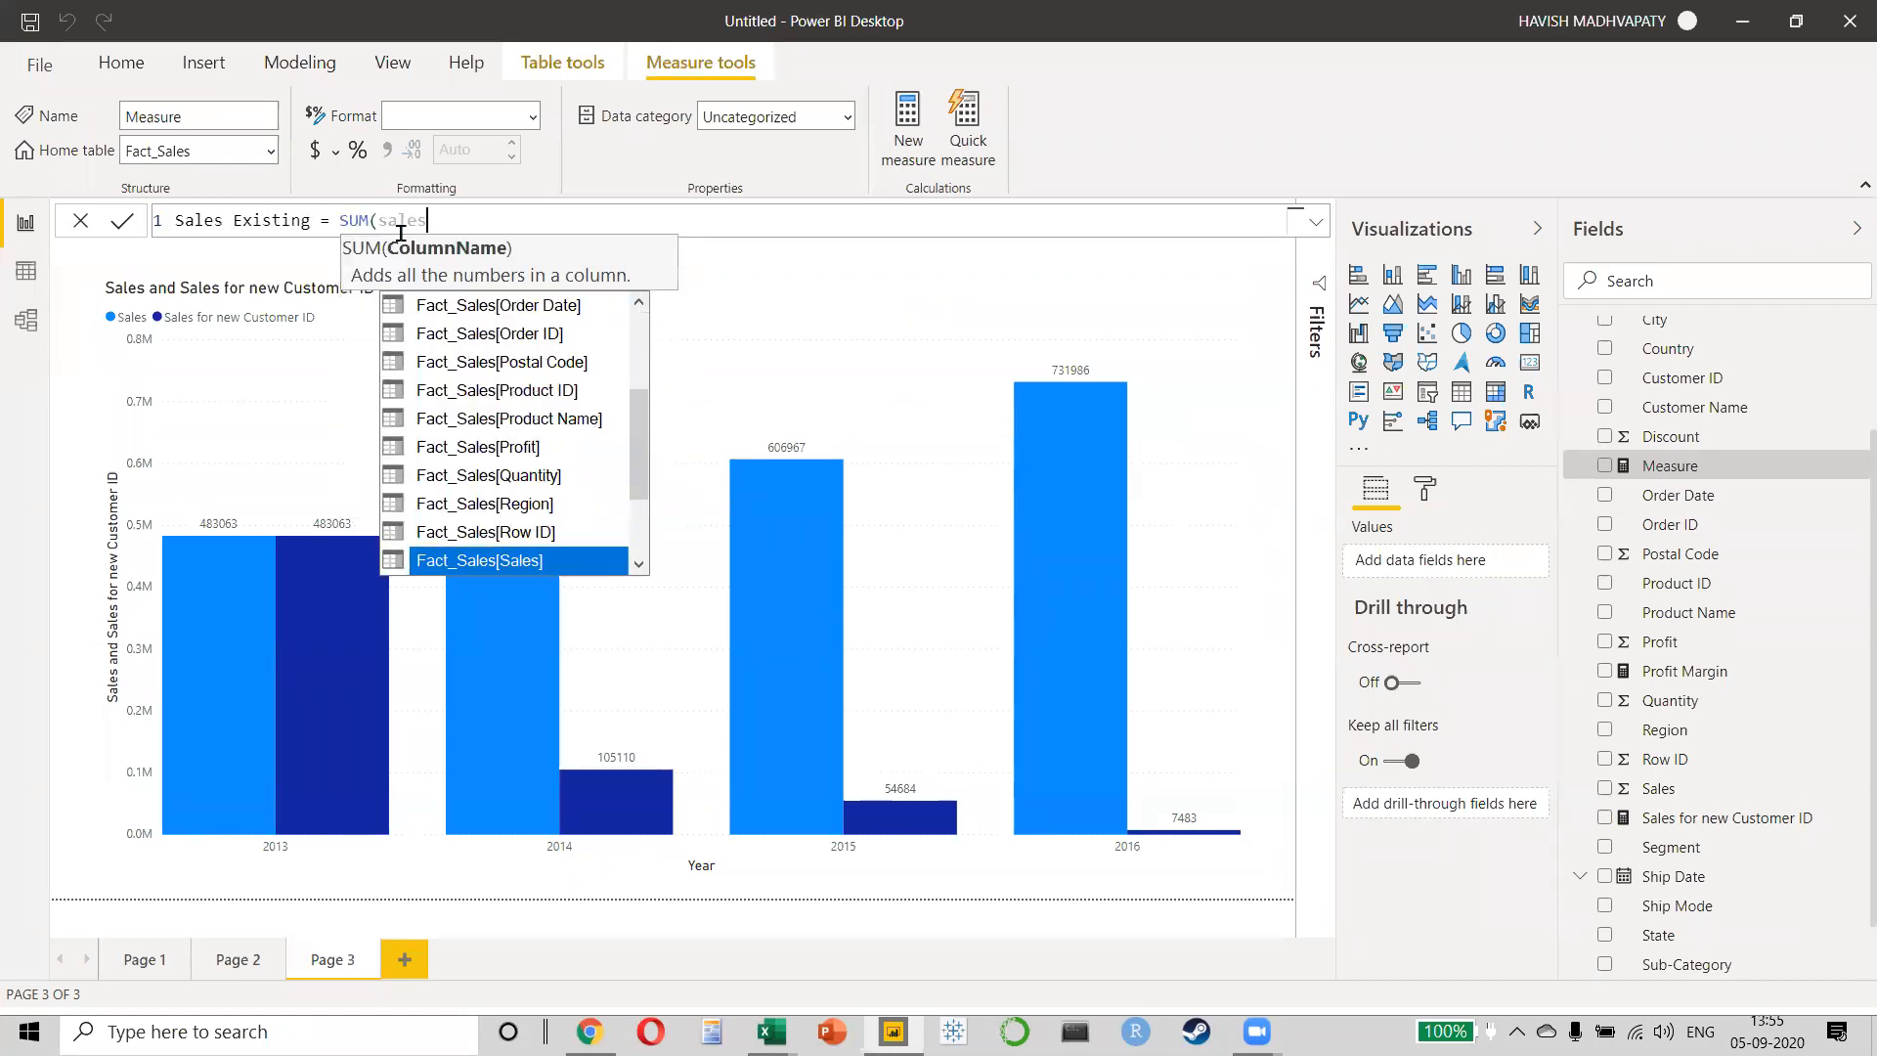
pyautogui.press('Tab')
pyautogui.write(') - ')
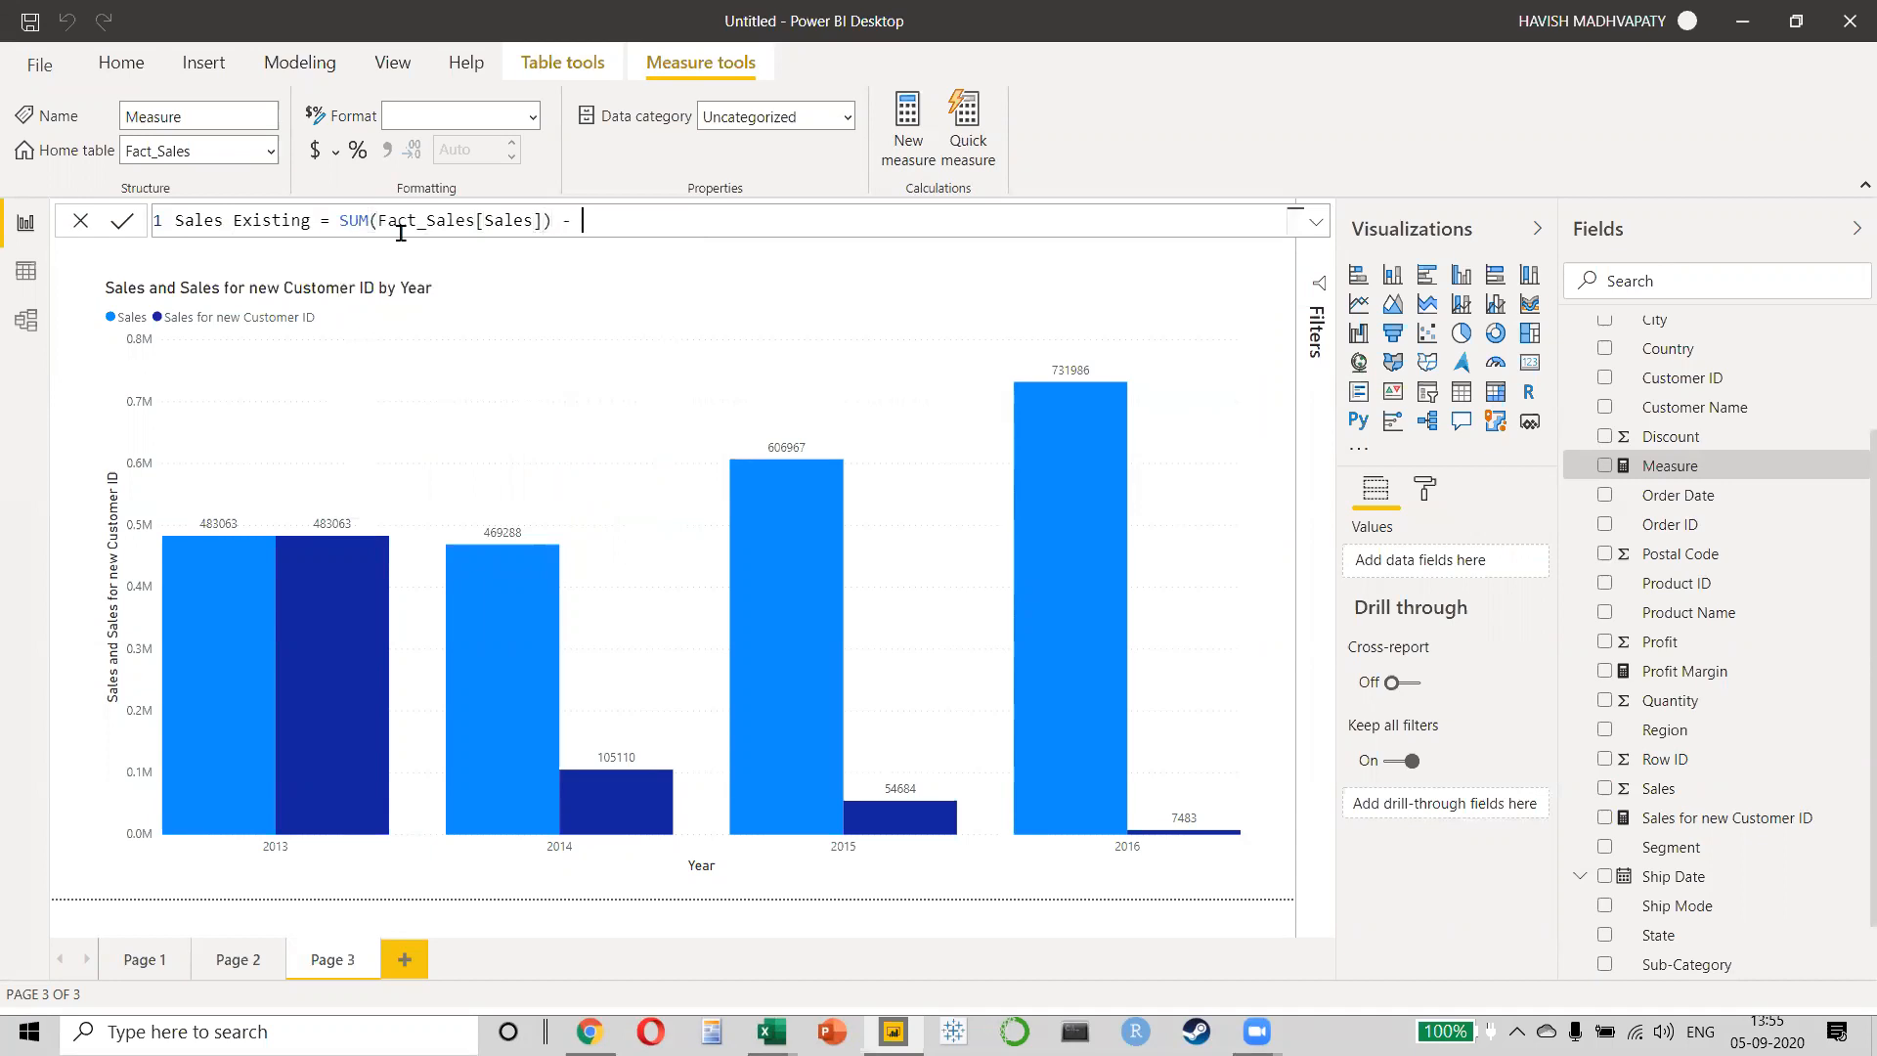
pyautogui.write('sales')
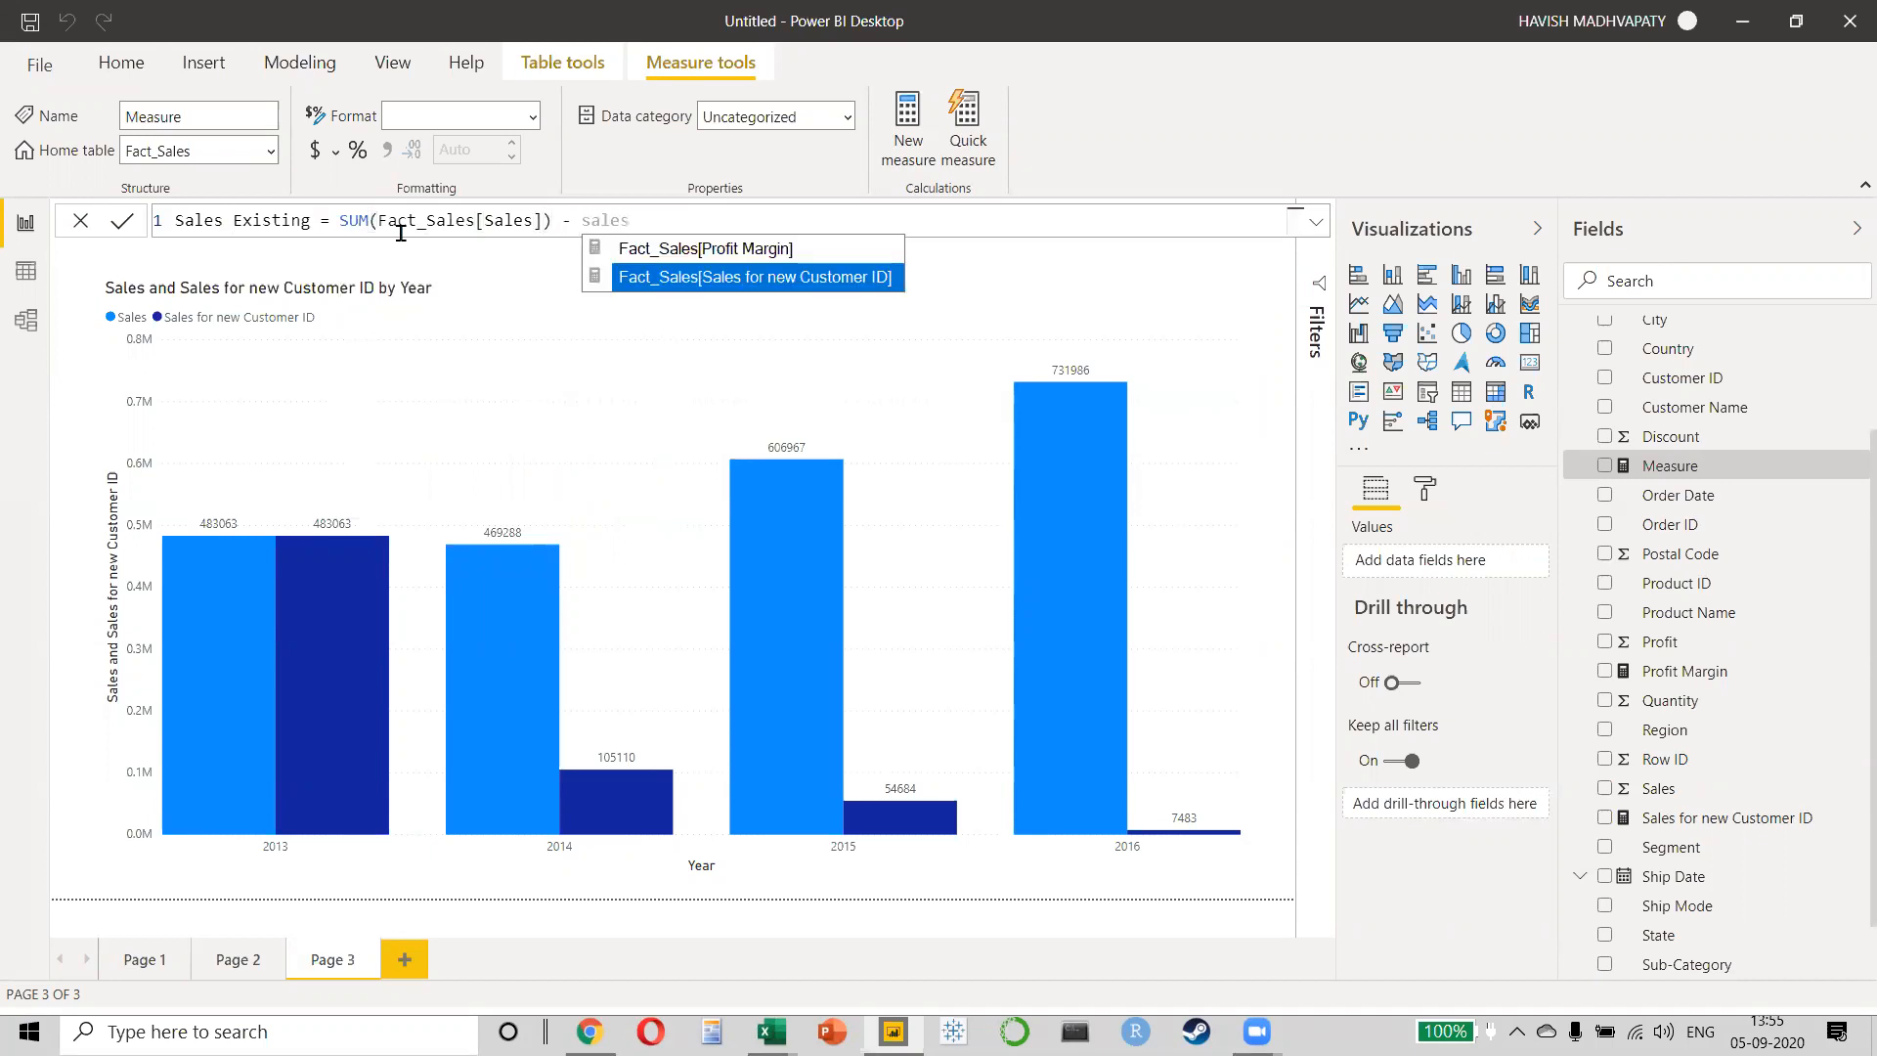
pyautogui.press('Tab')
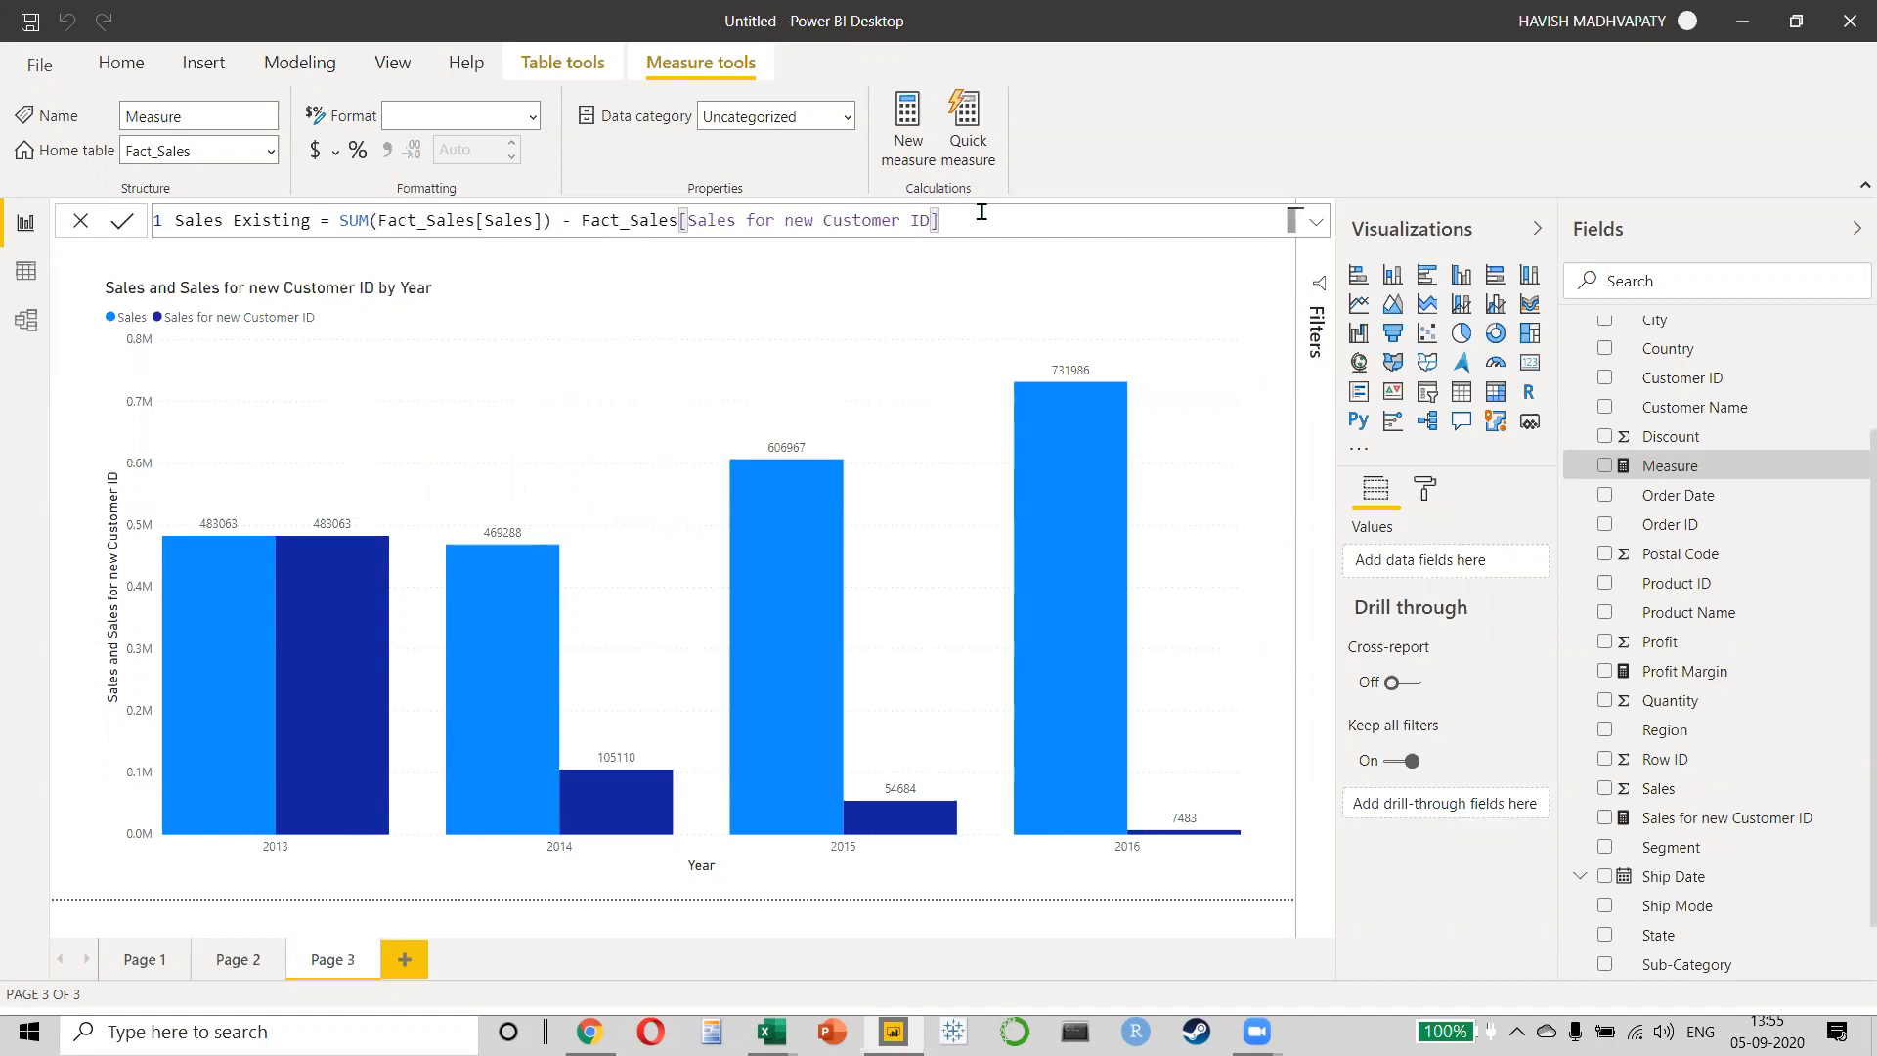
pyautogui.press('Return')
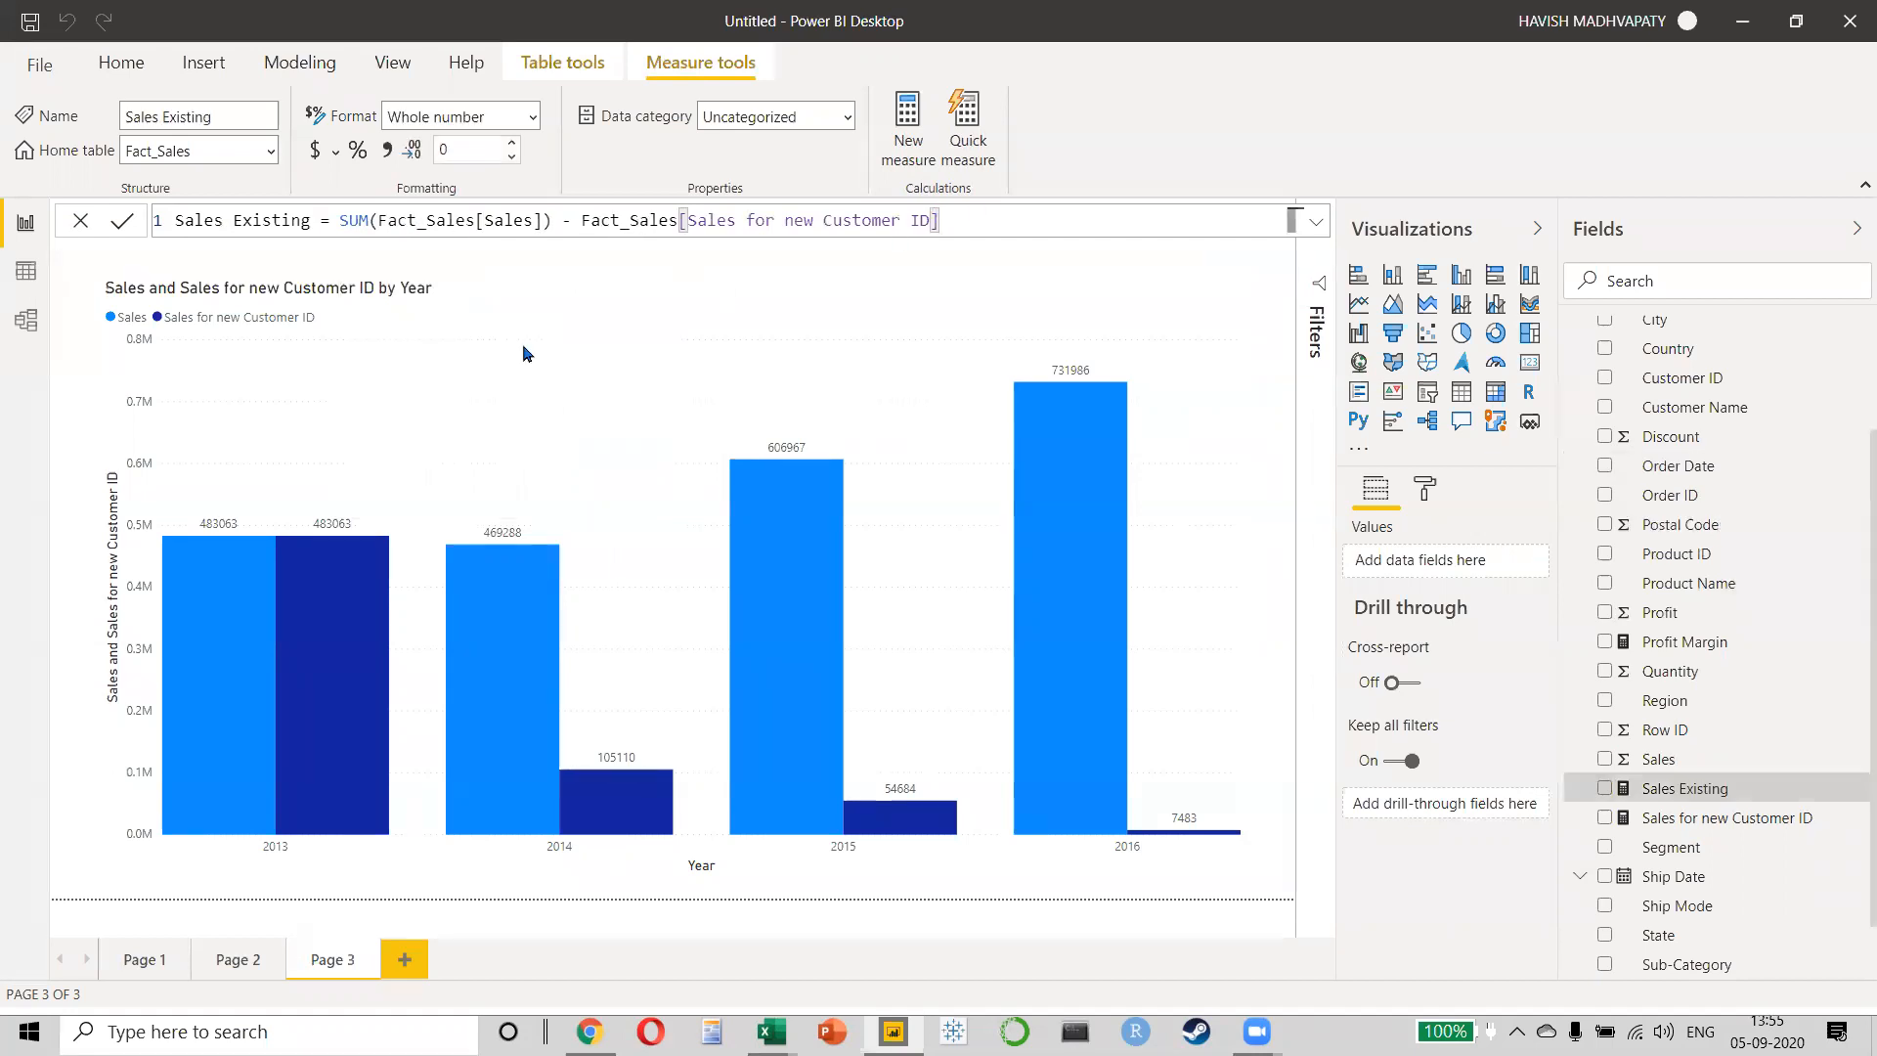
# - Add the Sales Existing measure to the yearly clustered column chart as a third series and inspect its bars
pyautogui.click(69, 382)
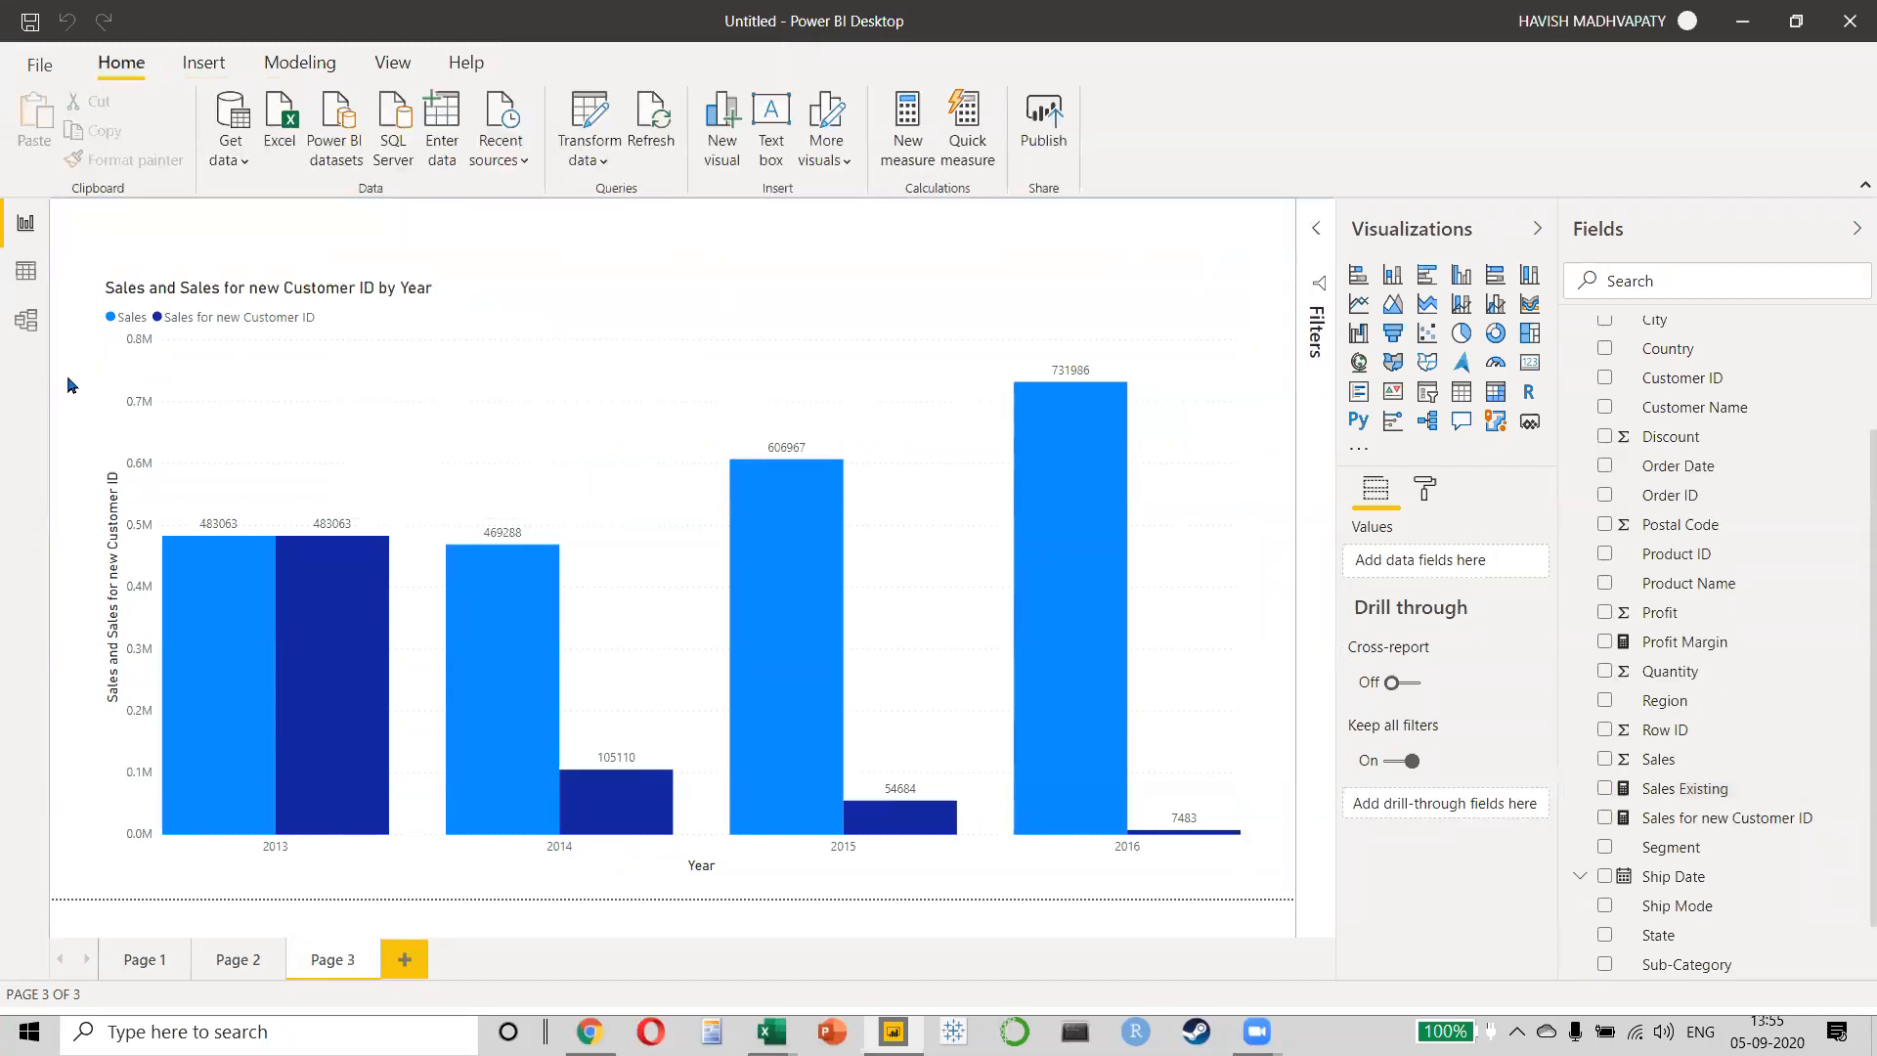
pyautogui.click(1700, 792)
pyautogui.moveTo(1718, 797); pyautogui.dragTo(748, 489)
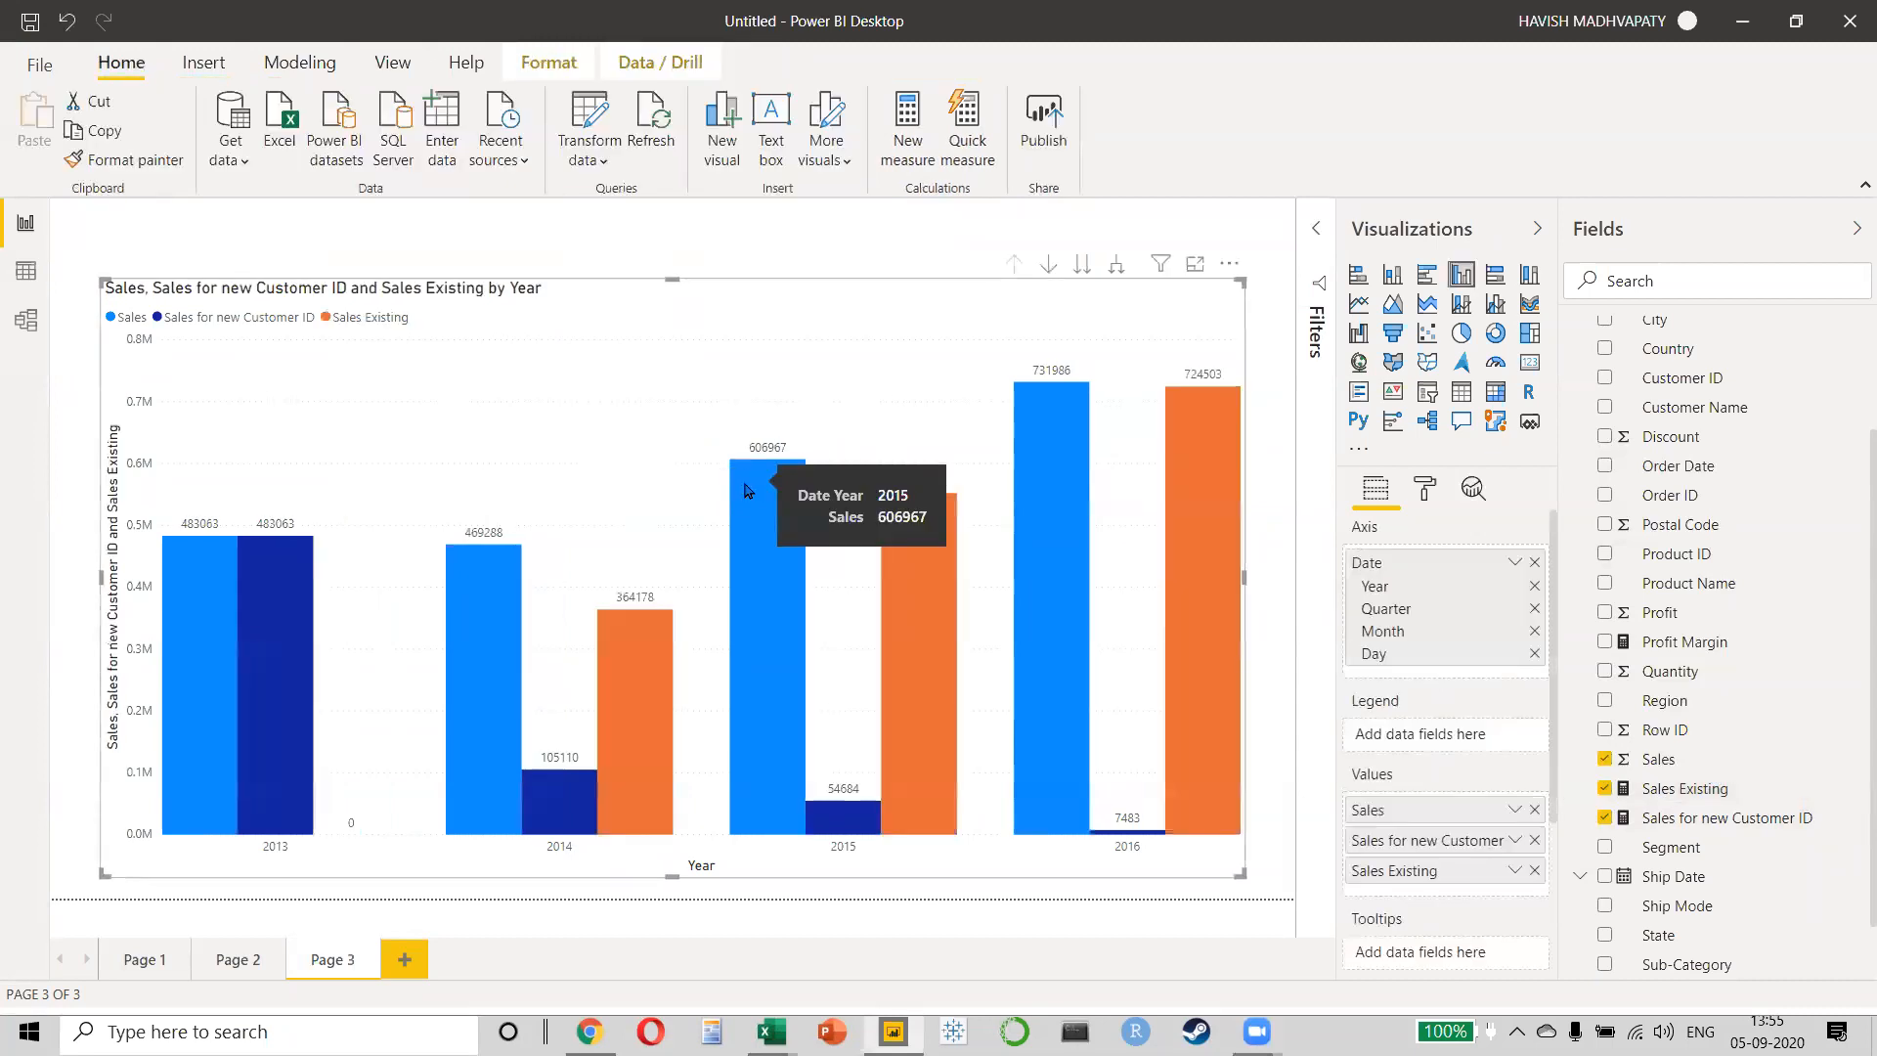
pyautogui.moveTo(535, 808)
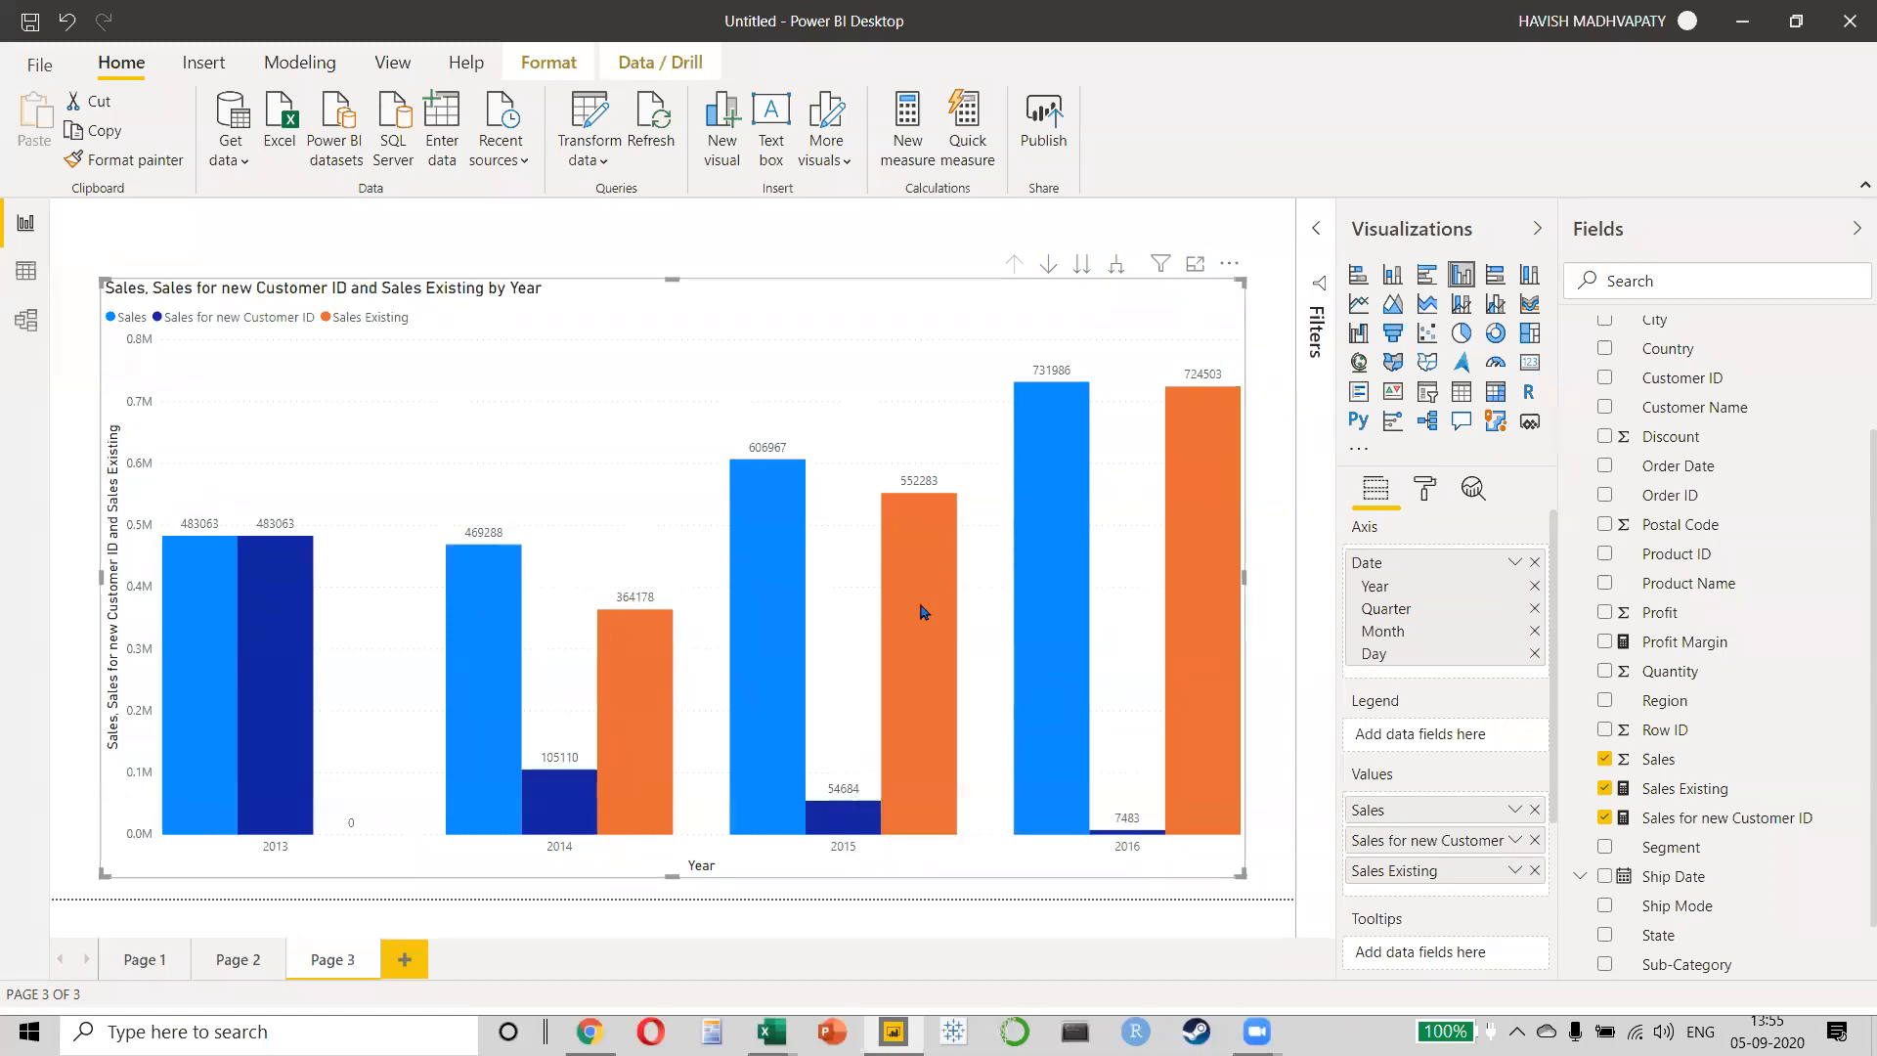
pyautogui.moveTo(922, 612)
pyautogui.moveTo(782, 541)
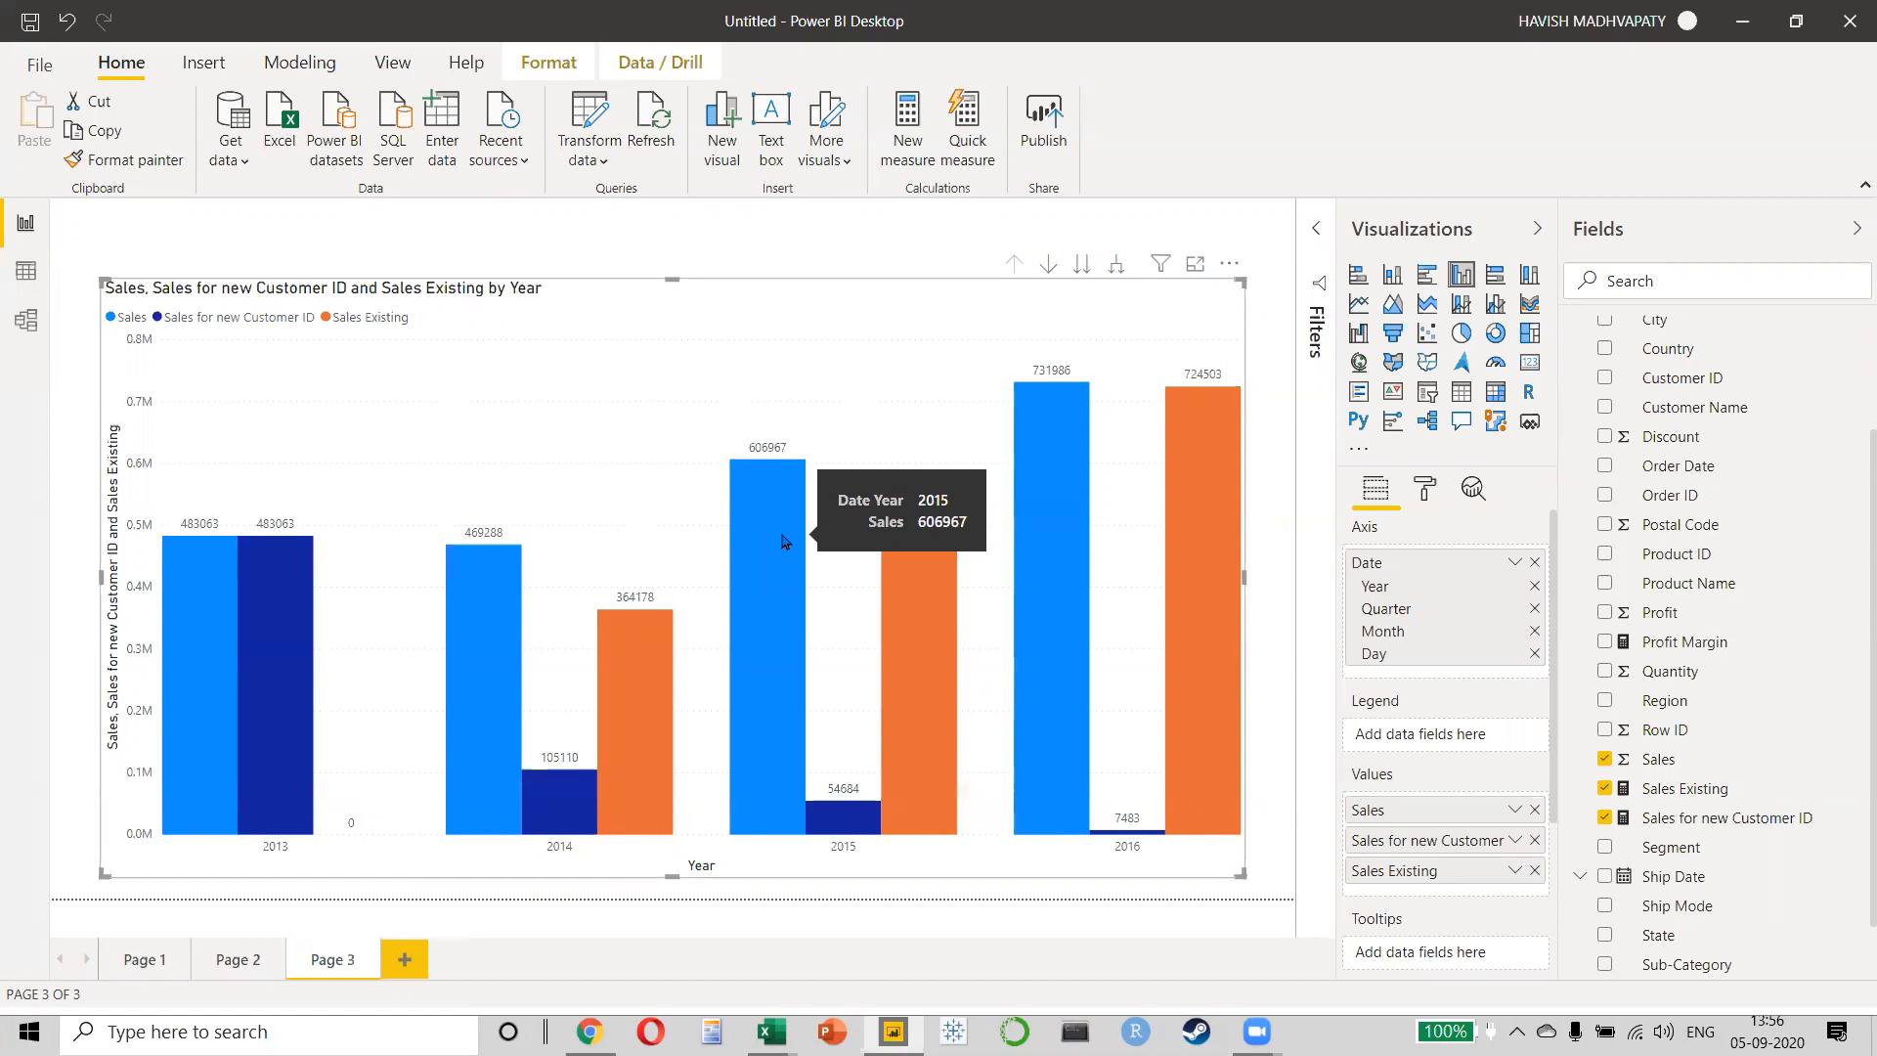
# - Switch to the SuperStore workbook in Excel and find the yearly customer sales pivot table on Sheet2
pyautogui.hotkey('alt', 'Tab')
pyautogui.press('Tab')
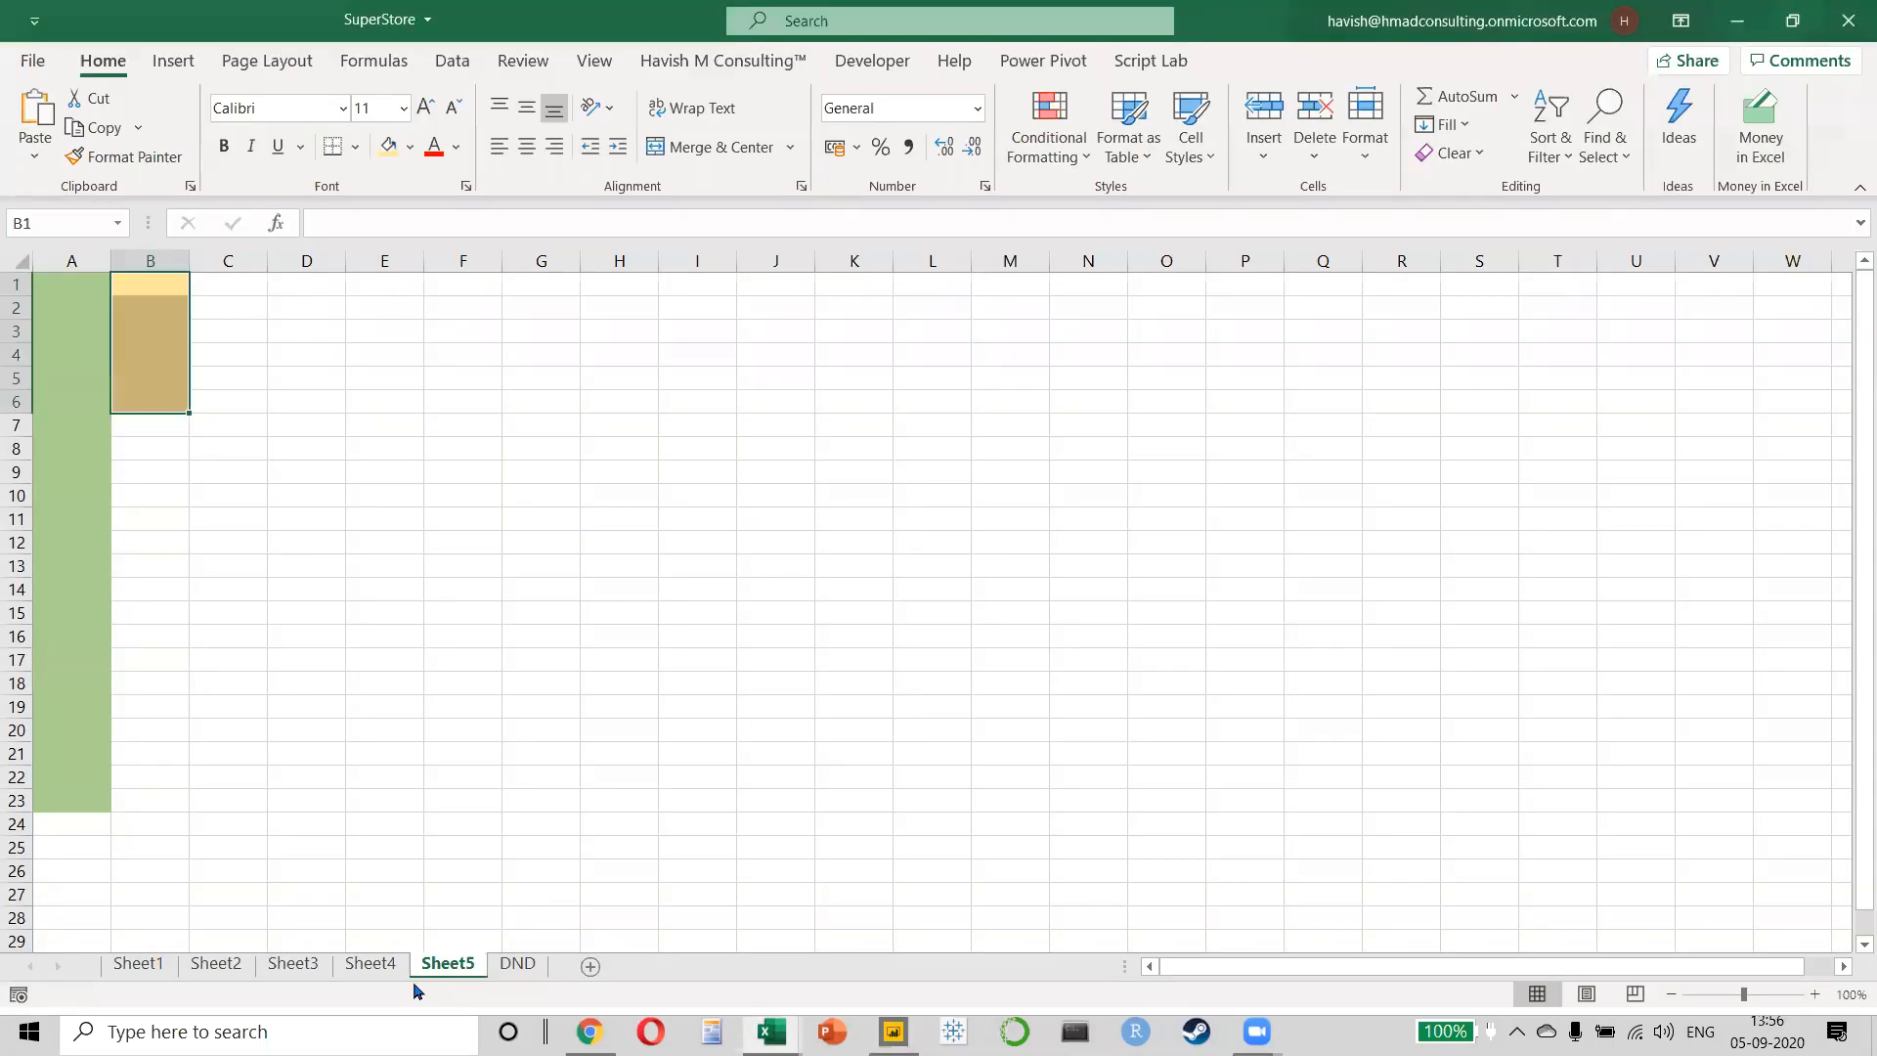
pyautogui.click(374, 967)
pyautogui.click(489, 978)
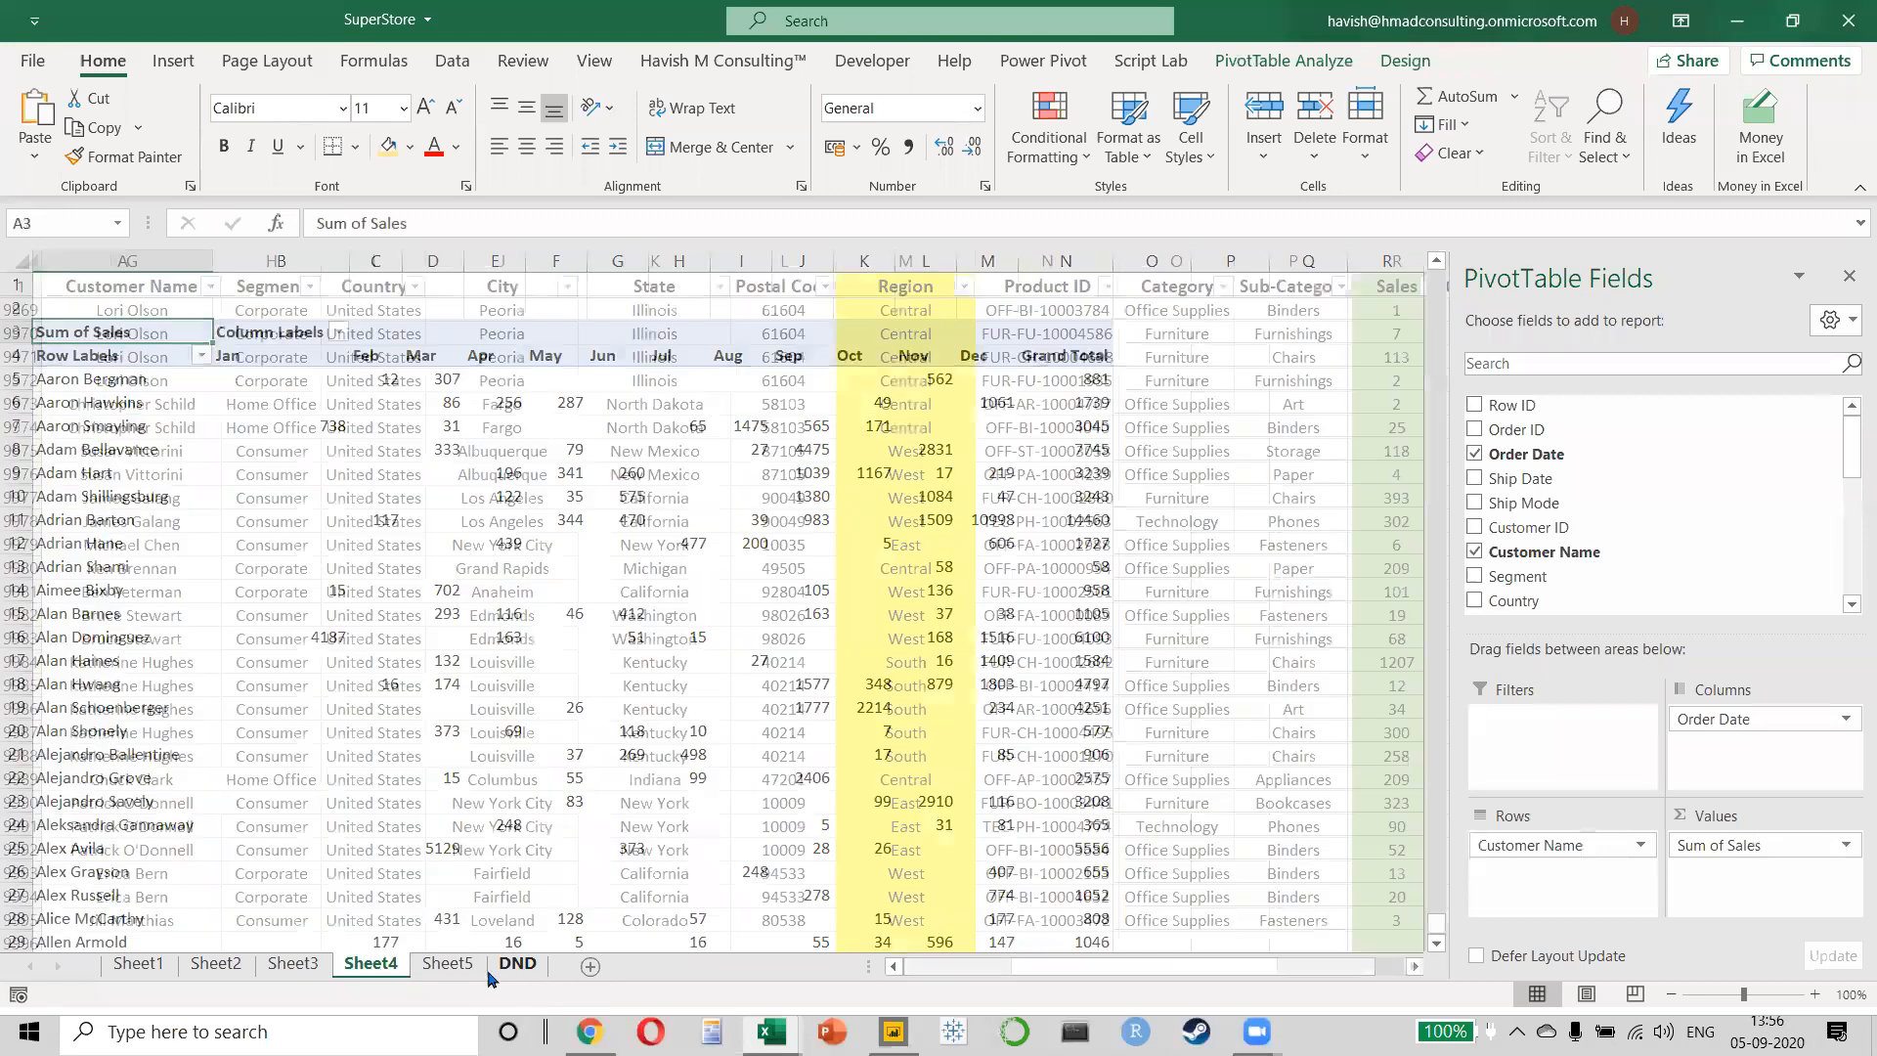
pyautogui.click(292, 965)
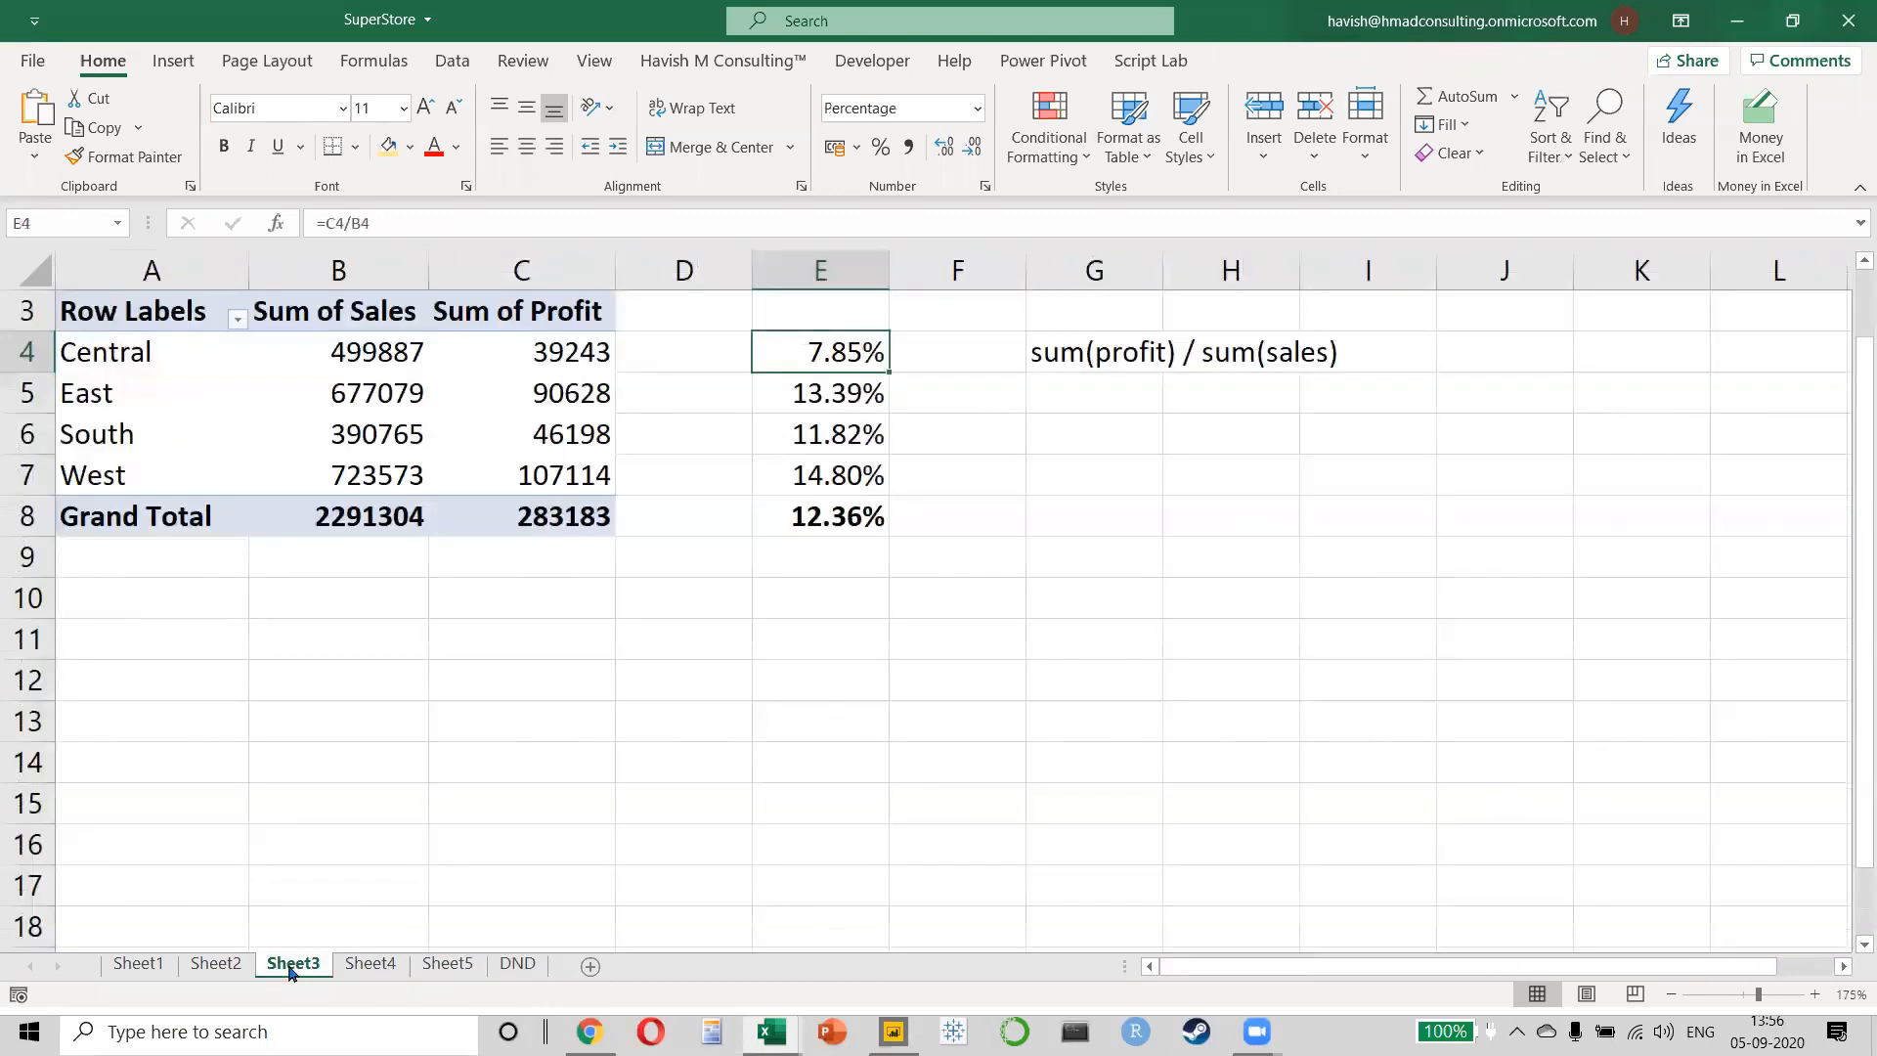
pyautogui.click(234, 967)
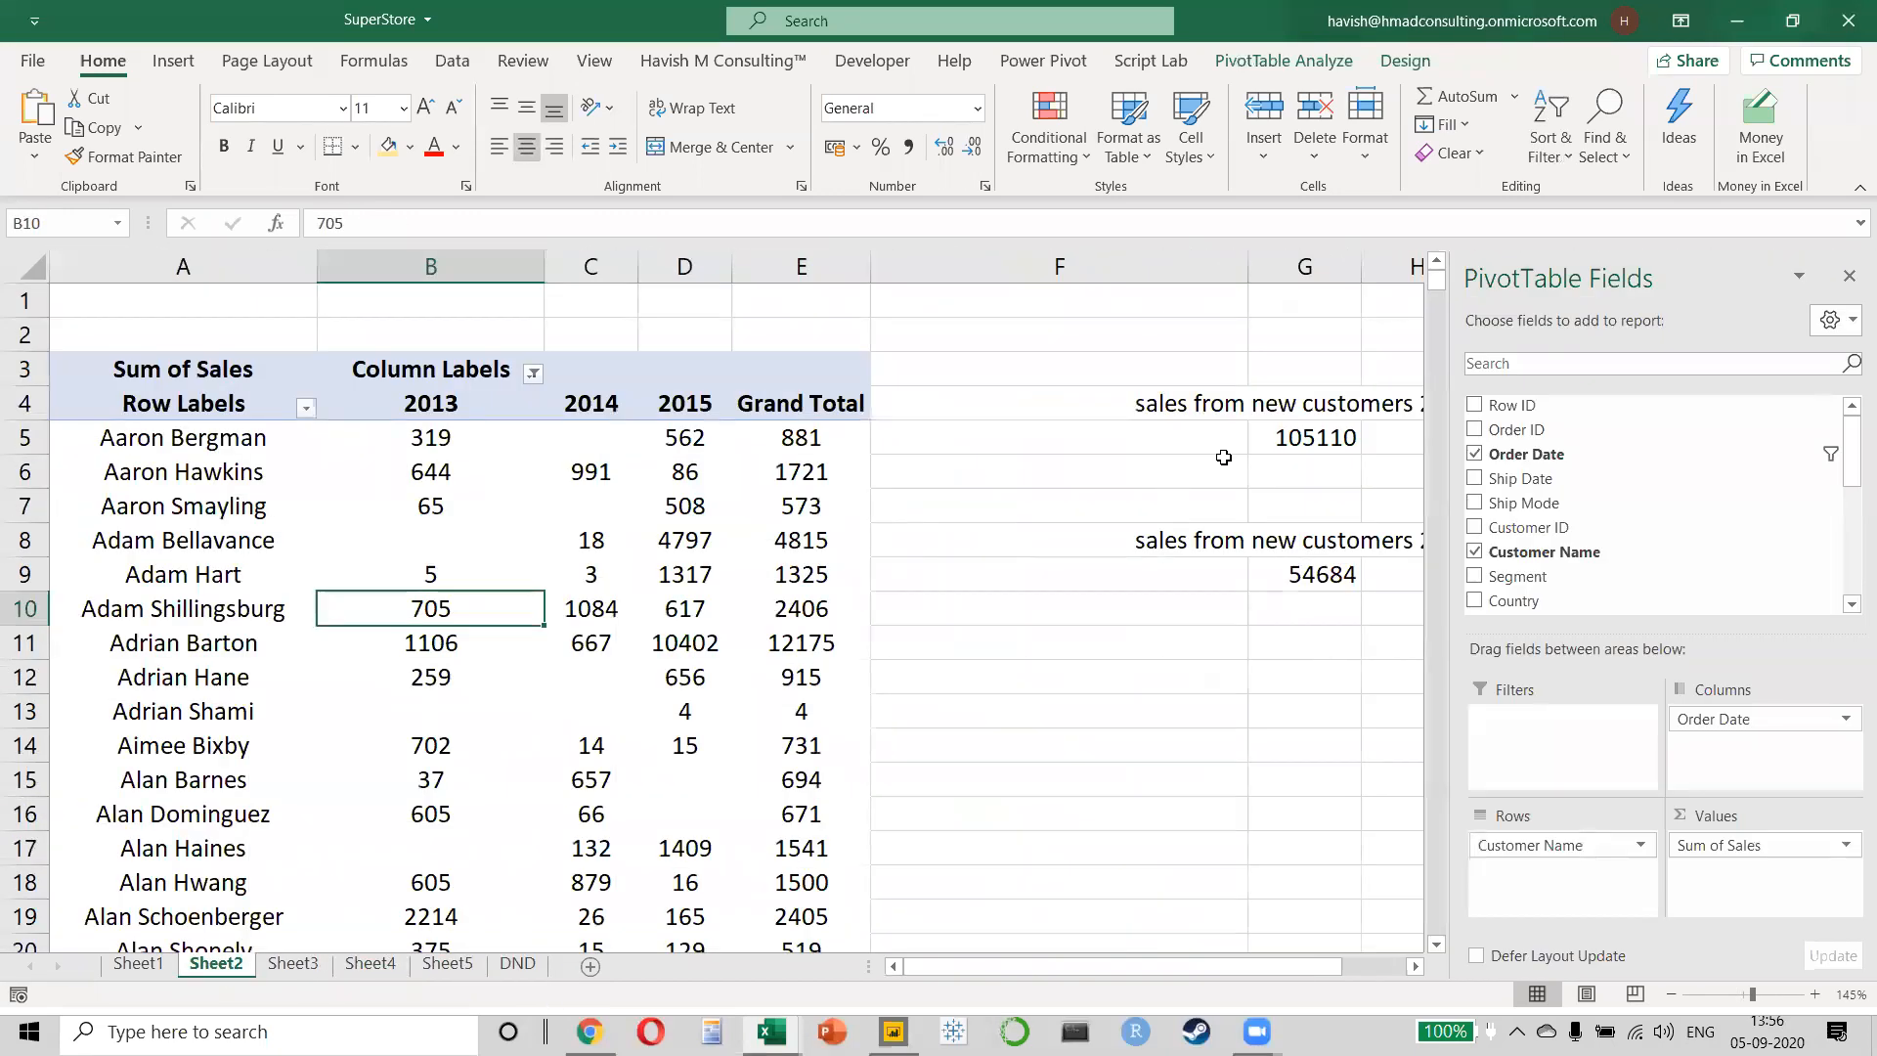
# - Change the function in the new customers 2014 formula in cell G5 from SUMIFS to COUNTIFS
pyautogui.click(1271, 440)
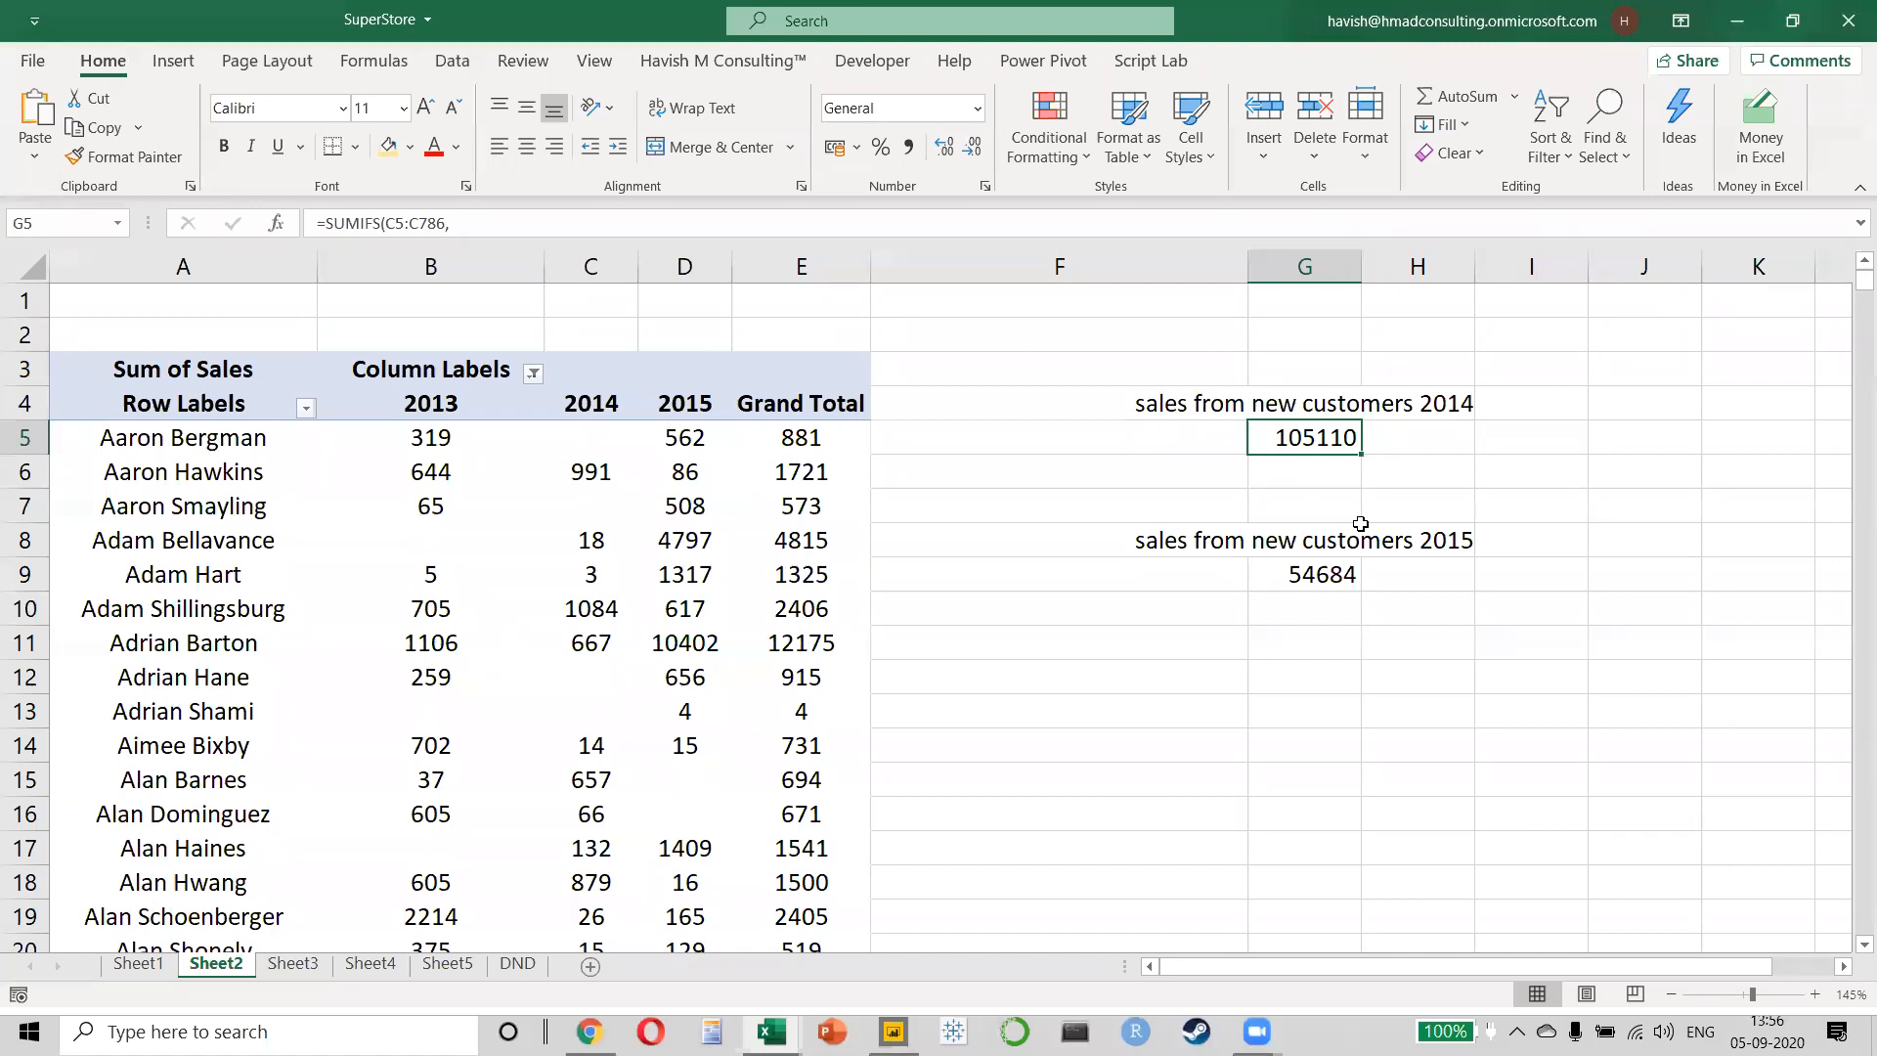
pyautogui.press('F2')
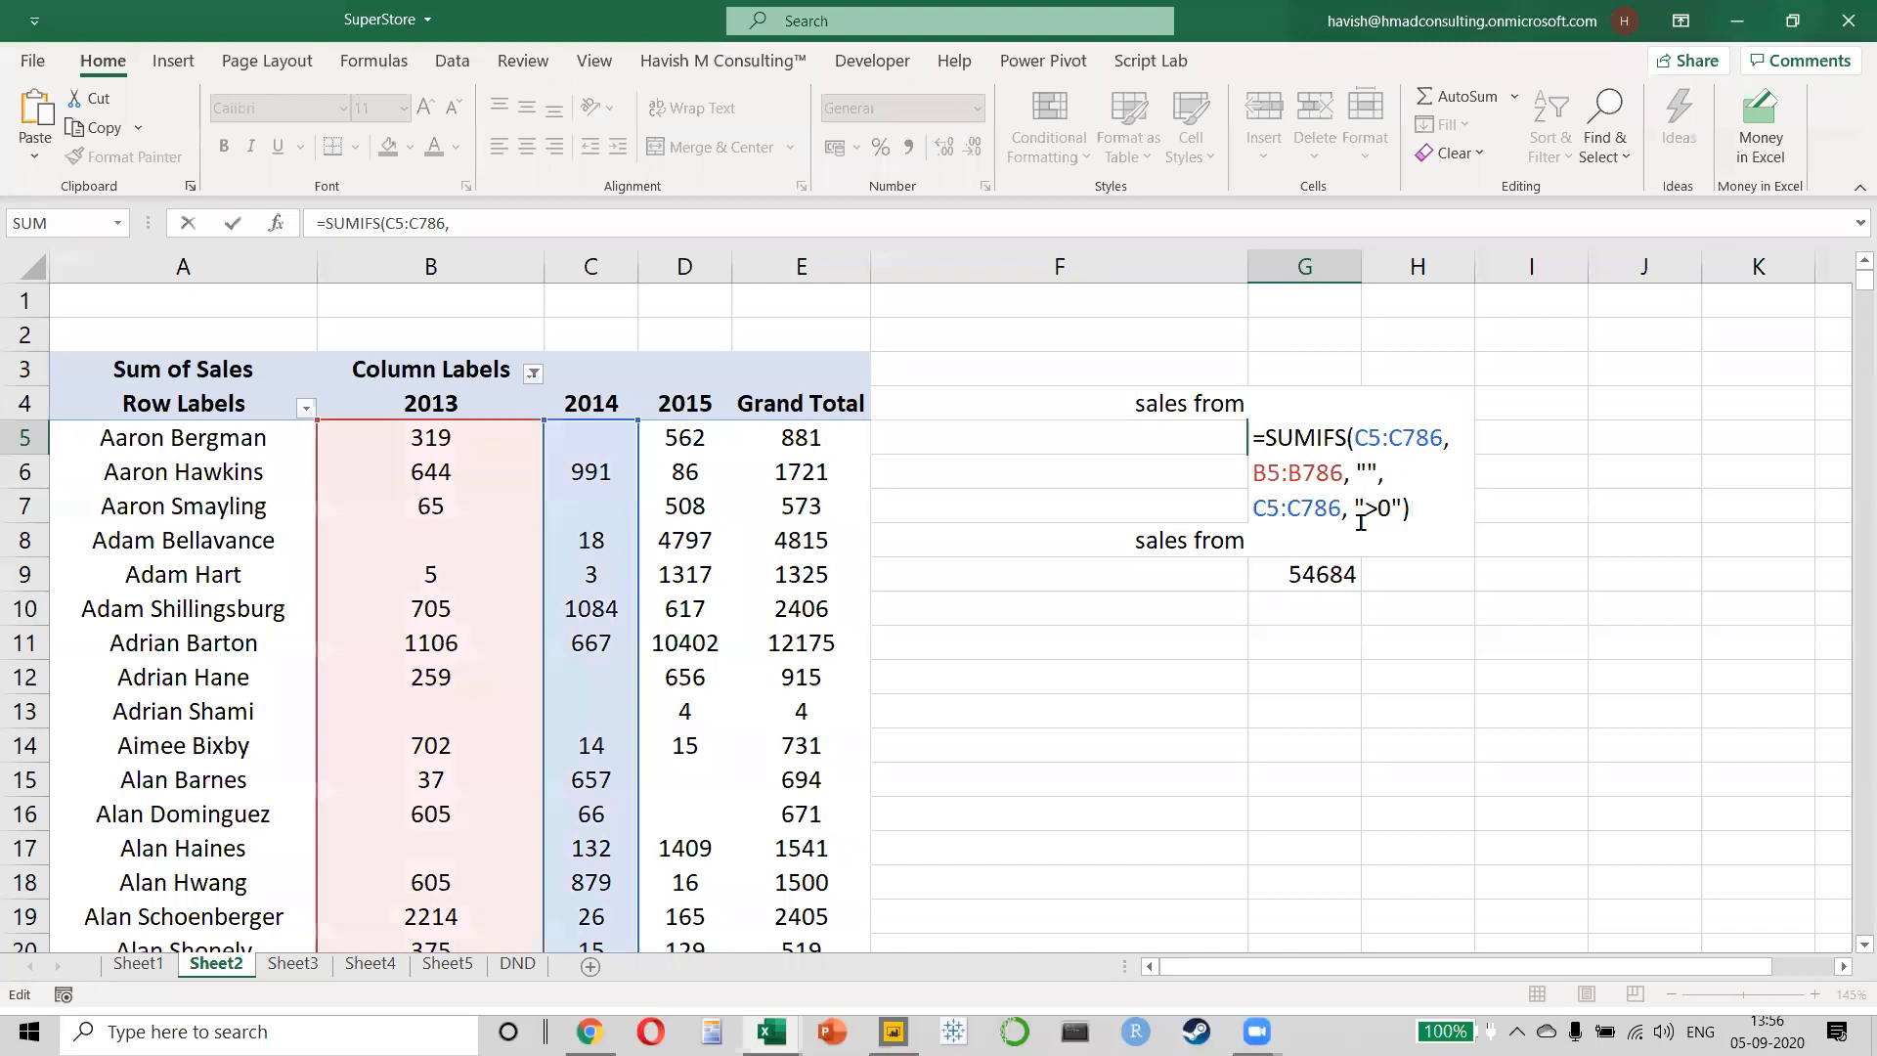
pyautogui.press('Up')
pyautogui.press('Up')
pyautogui.press('Left')
pyautogui.press('Left')
pyautogui.press('Left')
pyautogui.press('Left')
pyautogui.press('Left')
pyautogui.press('Left')
pyautogui.press('Left')
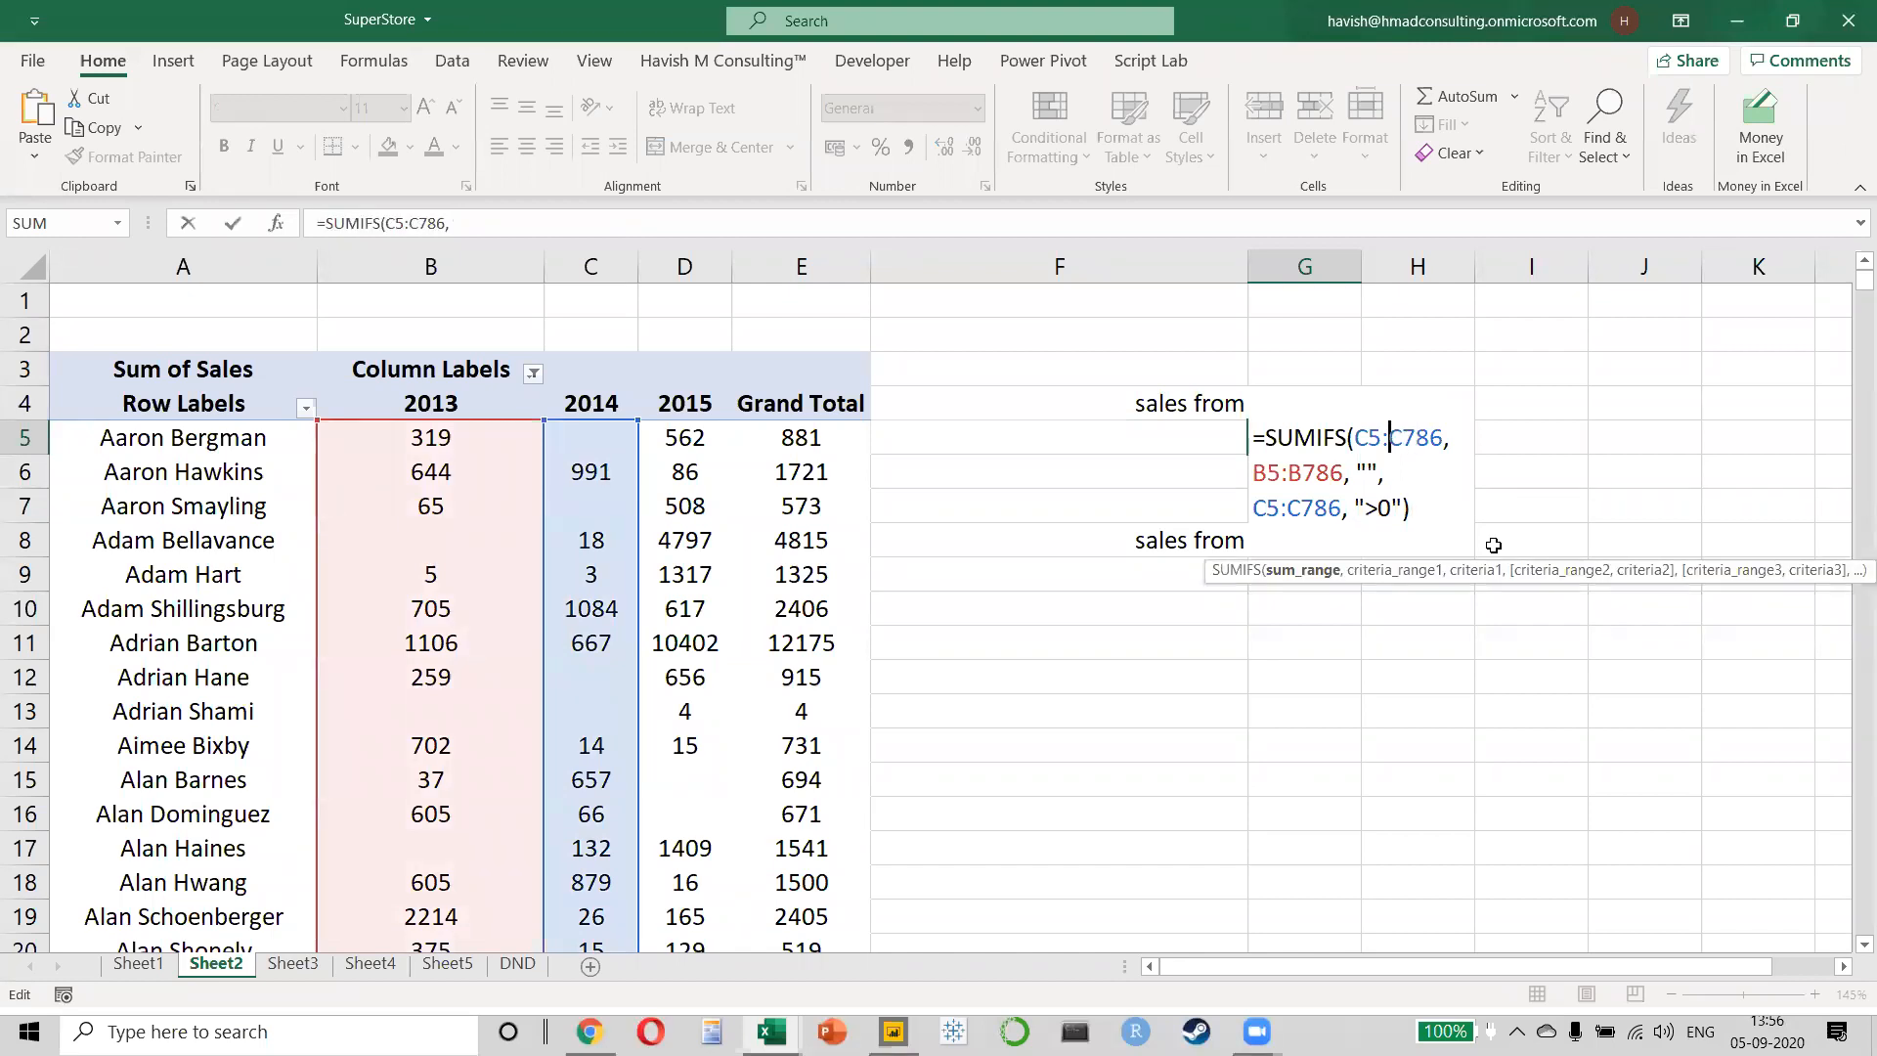
pyautogui.press('Left')
pyautogui.press('Left')
pyautogui.hotkey('shift', 'Left')
pyautogui.hotkey('shift', 'Left')
pyautogui.hotkey('shift', 'Left')
pyautogui.write('count')
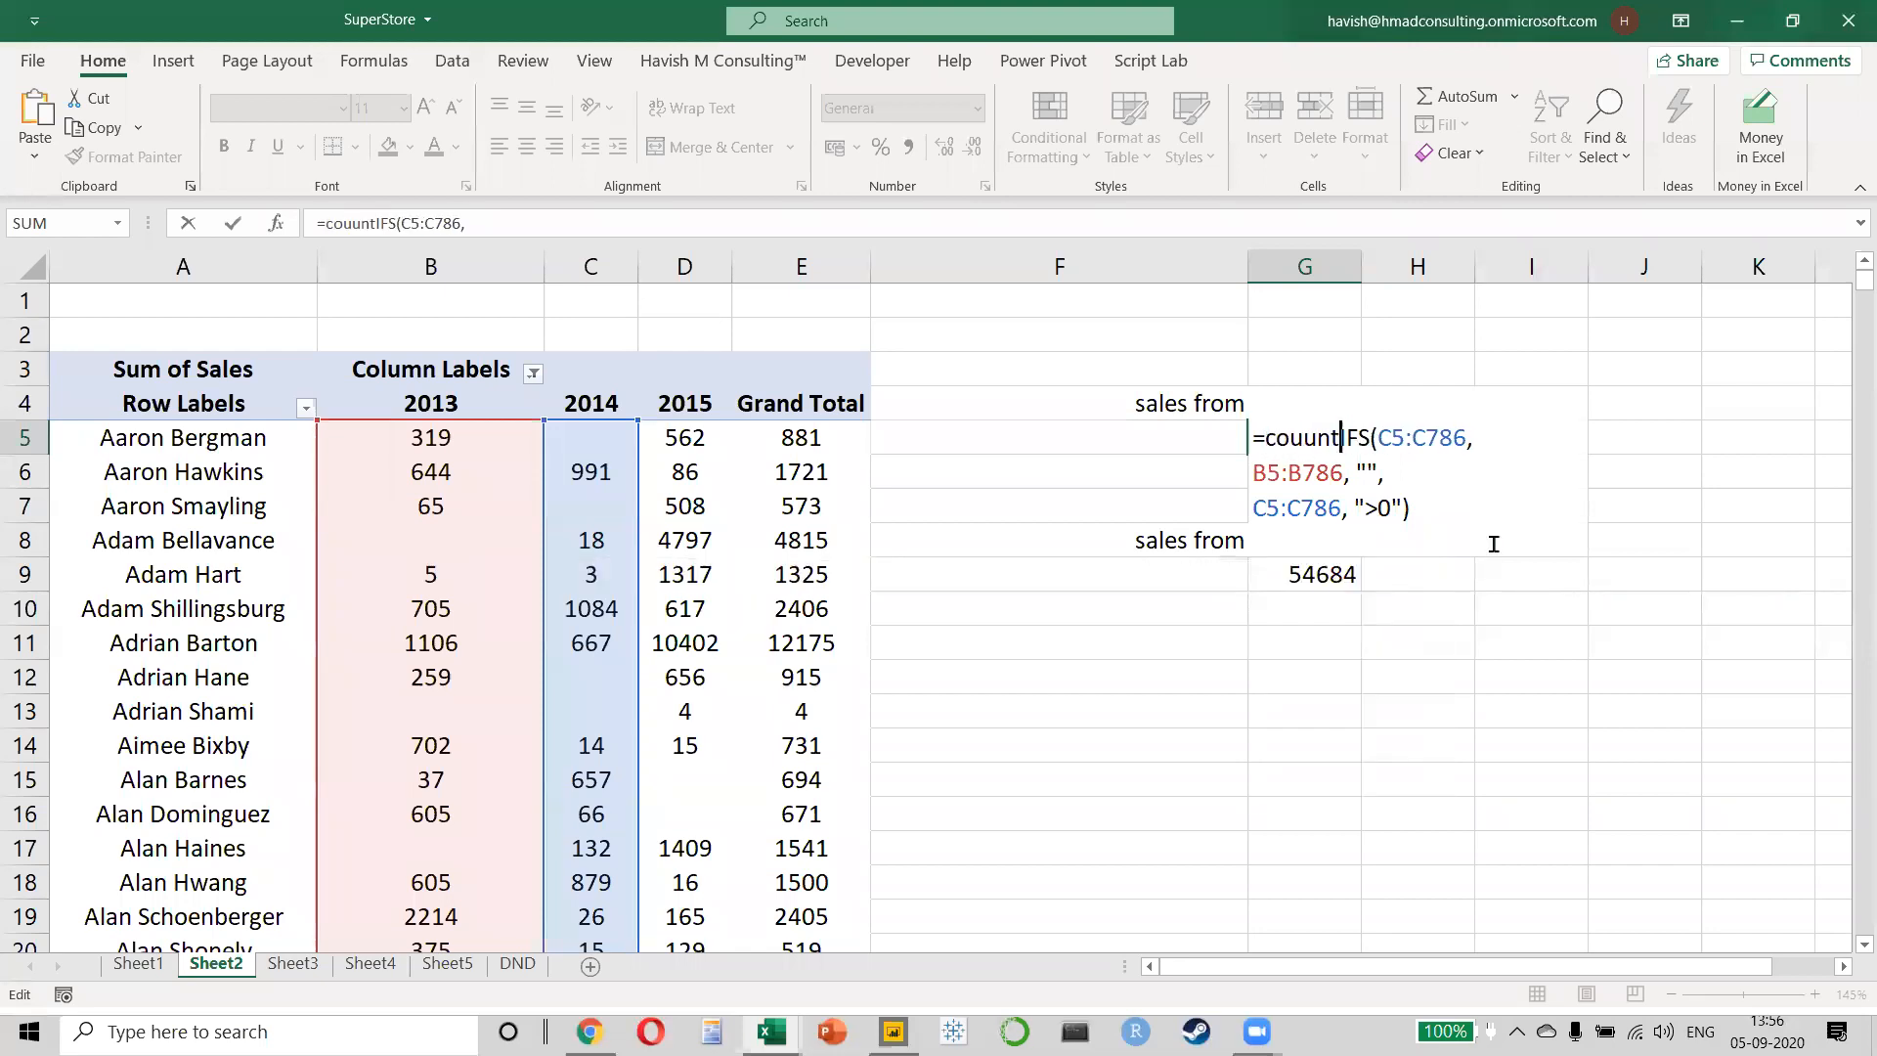
pyautogui.press('BackSpace')
pyautogui.press('BackSpace')
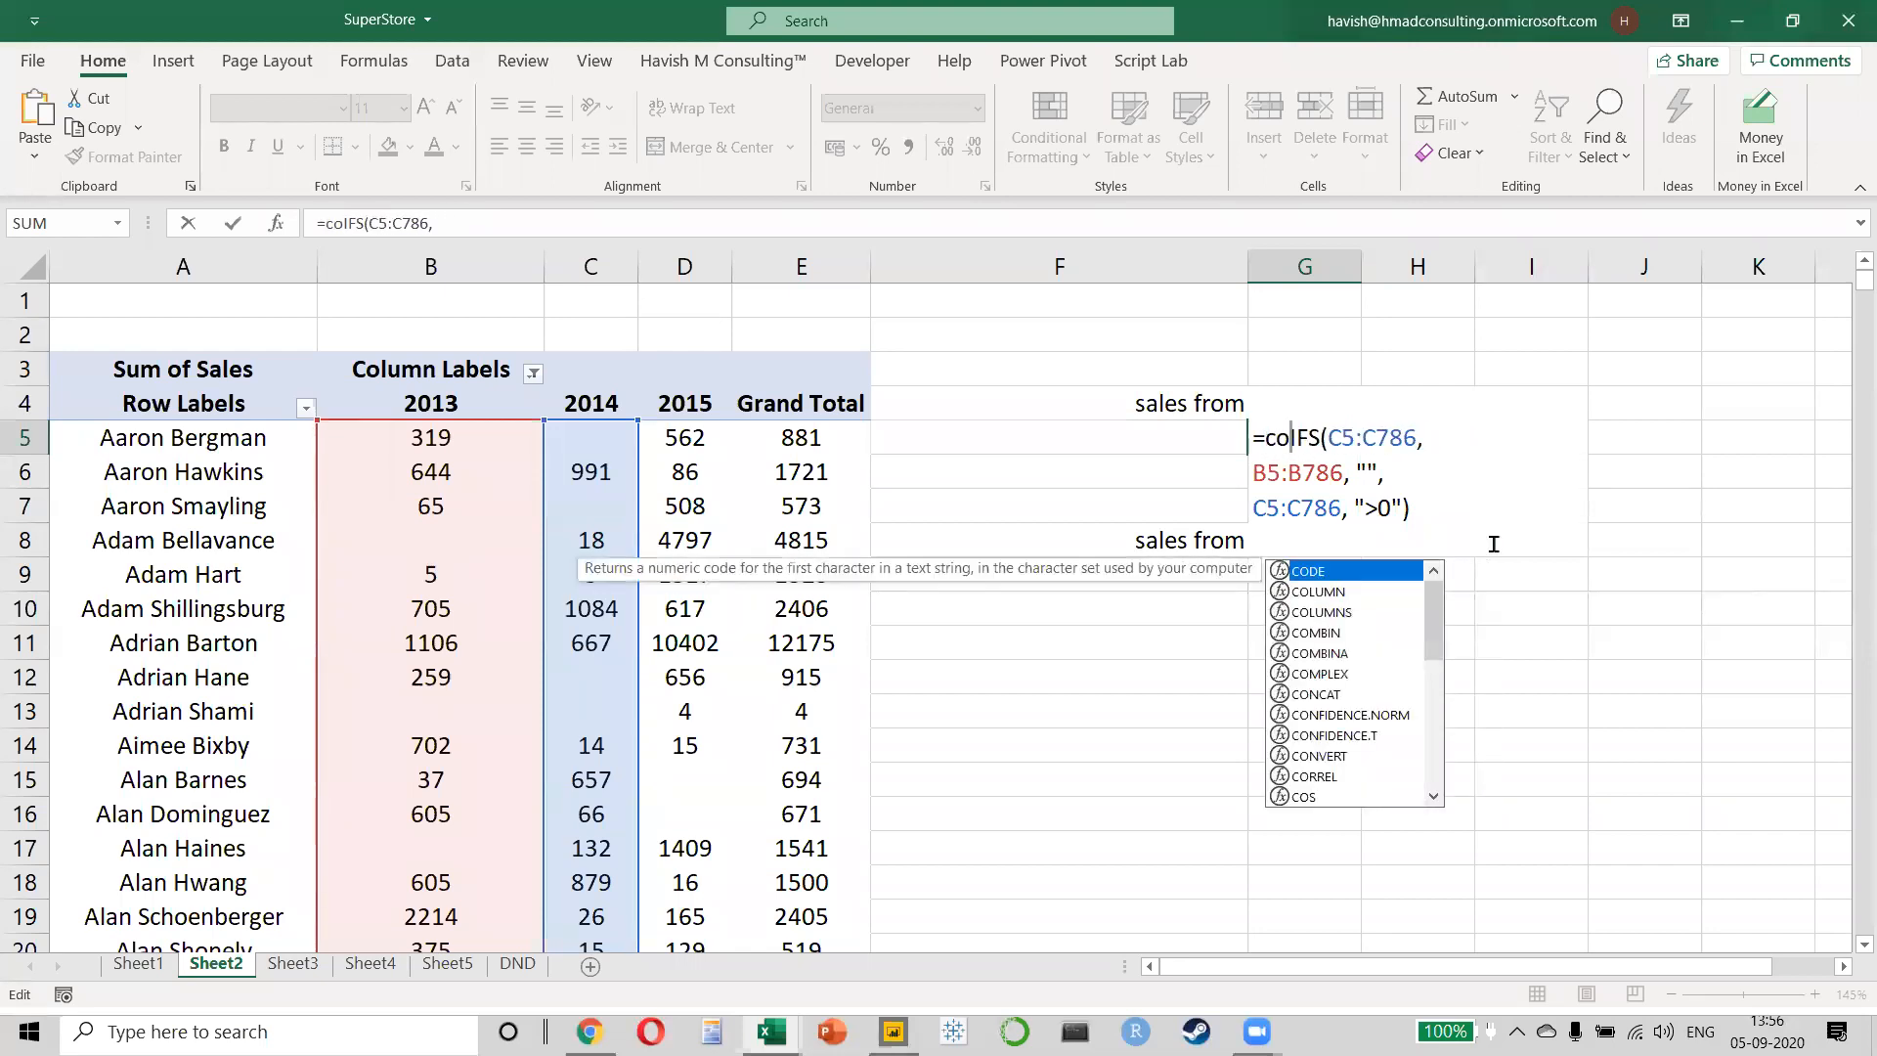
pyautogui.write('nt')
# - Remove the sum range from the new customers 2014 formula in G5, leaving =COUNTIFS(B5:B786, "", C5:C786, ">0")
pyautogui.press('Right')
pyautogui.press('Right')
pyautogui.press('Right')
pyautogui.press('Right')
pyautogui.hotkey('shift', 'Right')
pyautogui.hotkey('shift', 'Right')
pyautogui.hotkey('shift', 'Right')
pyautogui.hotkey('shift', 'Right')
pyautogui.hotkey('shift', 'Right')
pyautogui.hotkey('shift', 'Right')
pyautogui.hotkey('shift', 'Right')
pyautogui.press('Delete')
pyautogui.press('Delete')
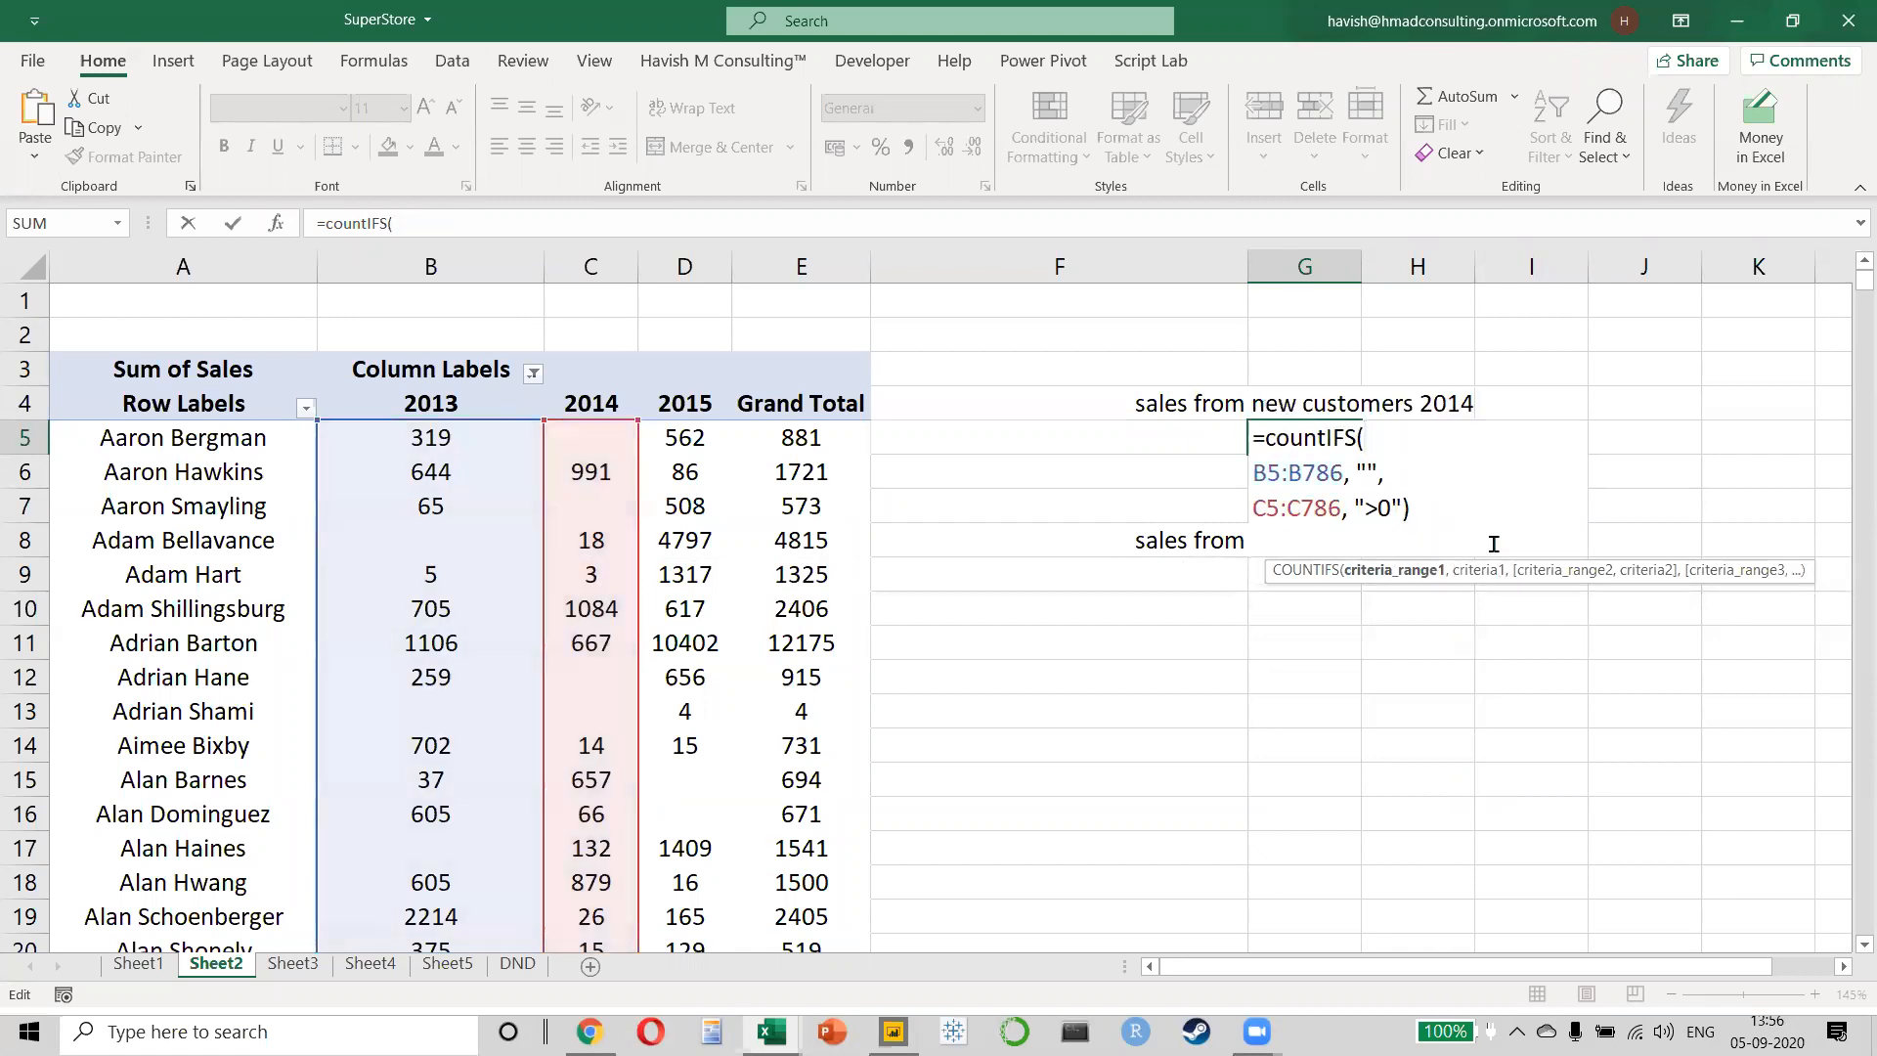
pyautogui.press('Delete')
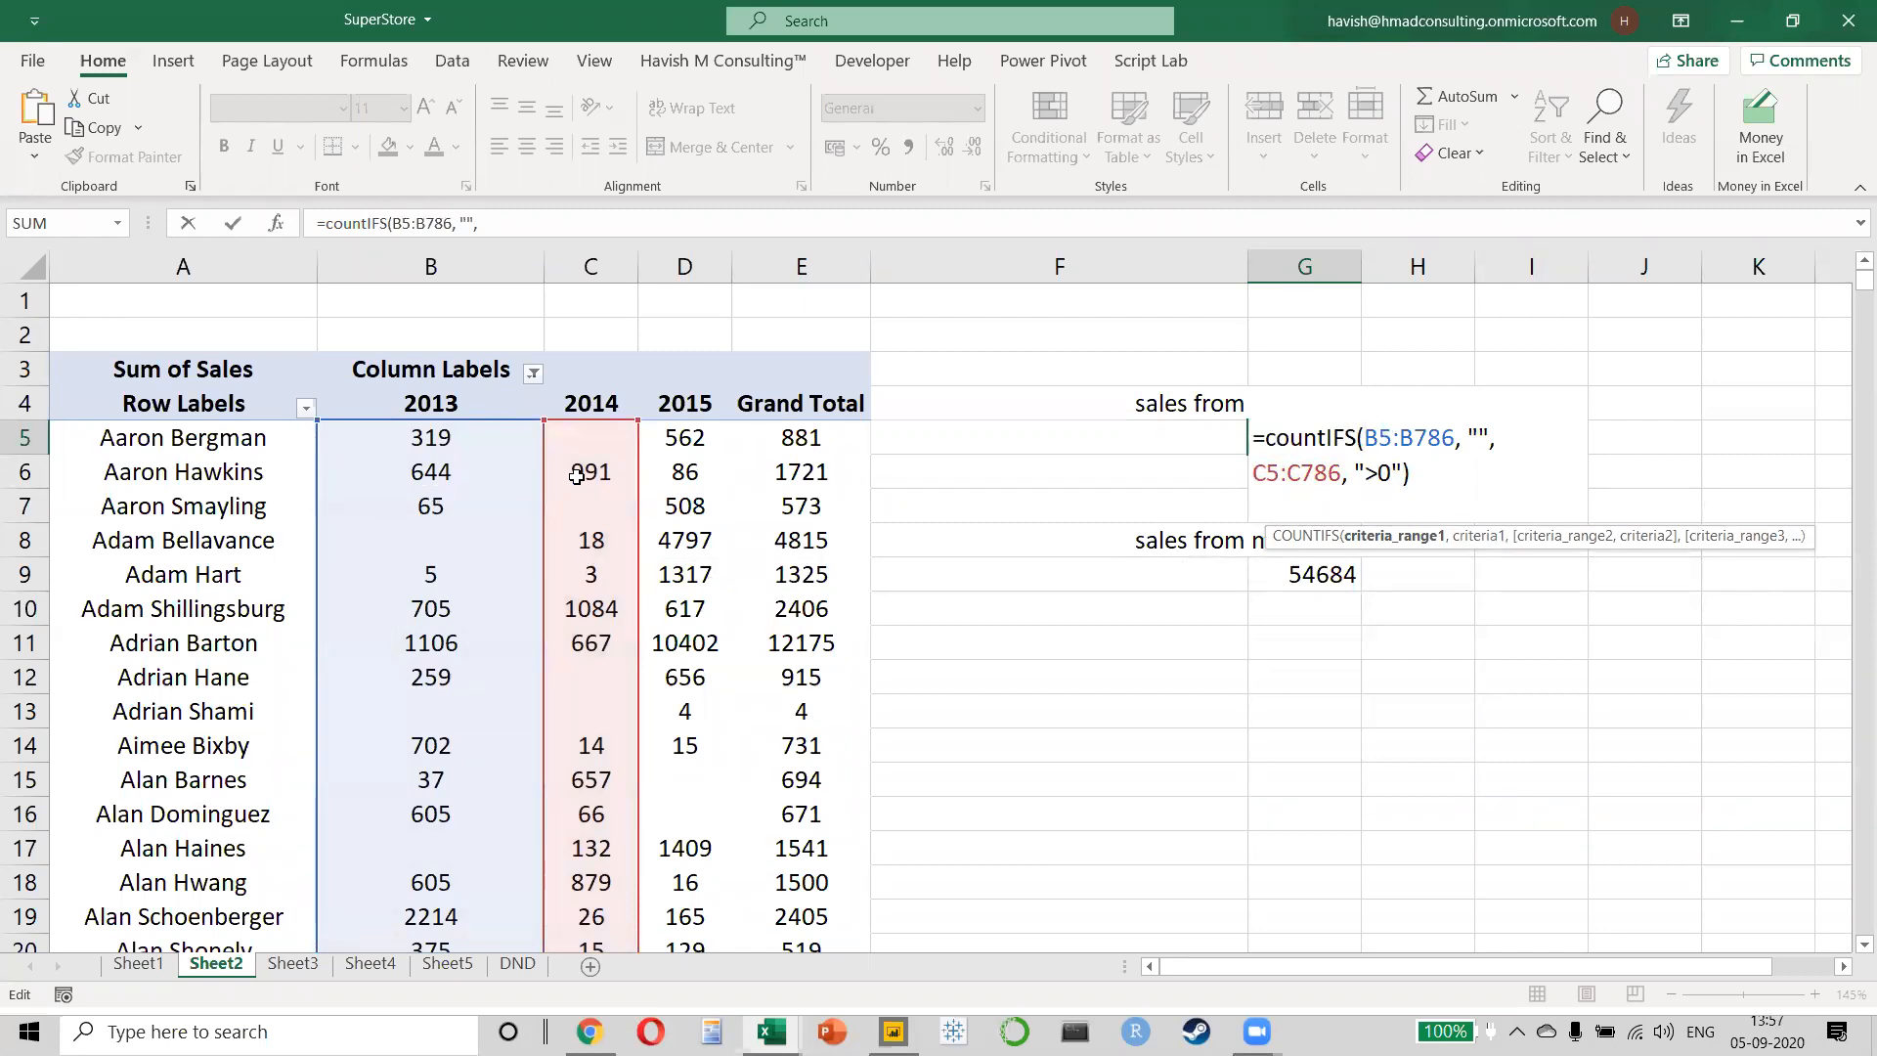
pyautogui.press('Return')
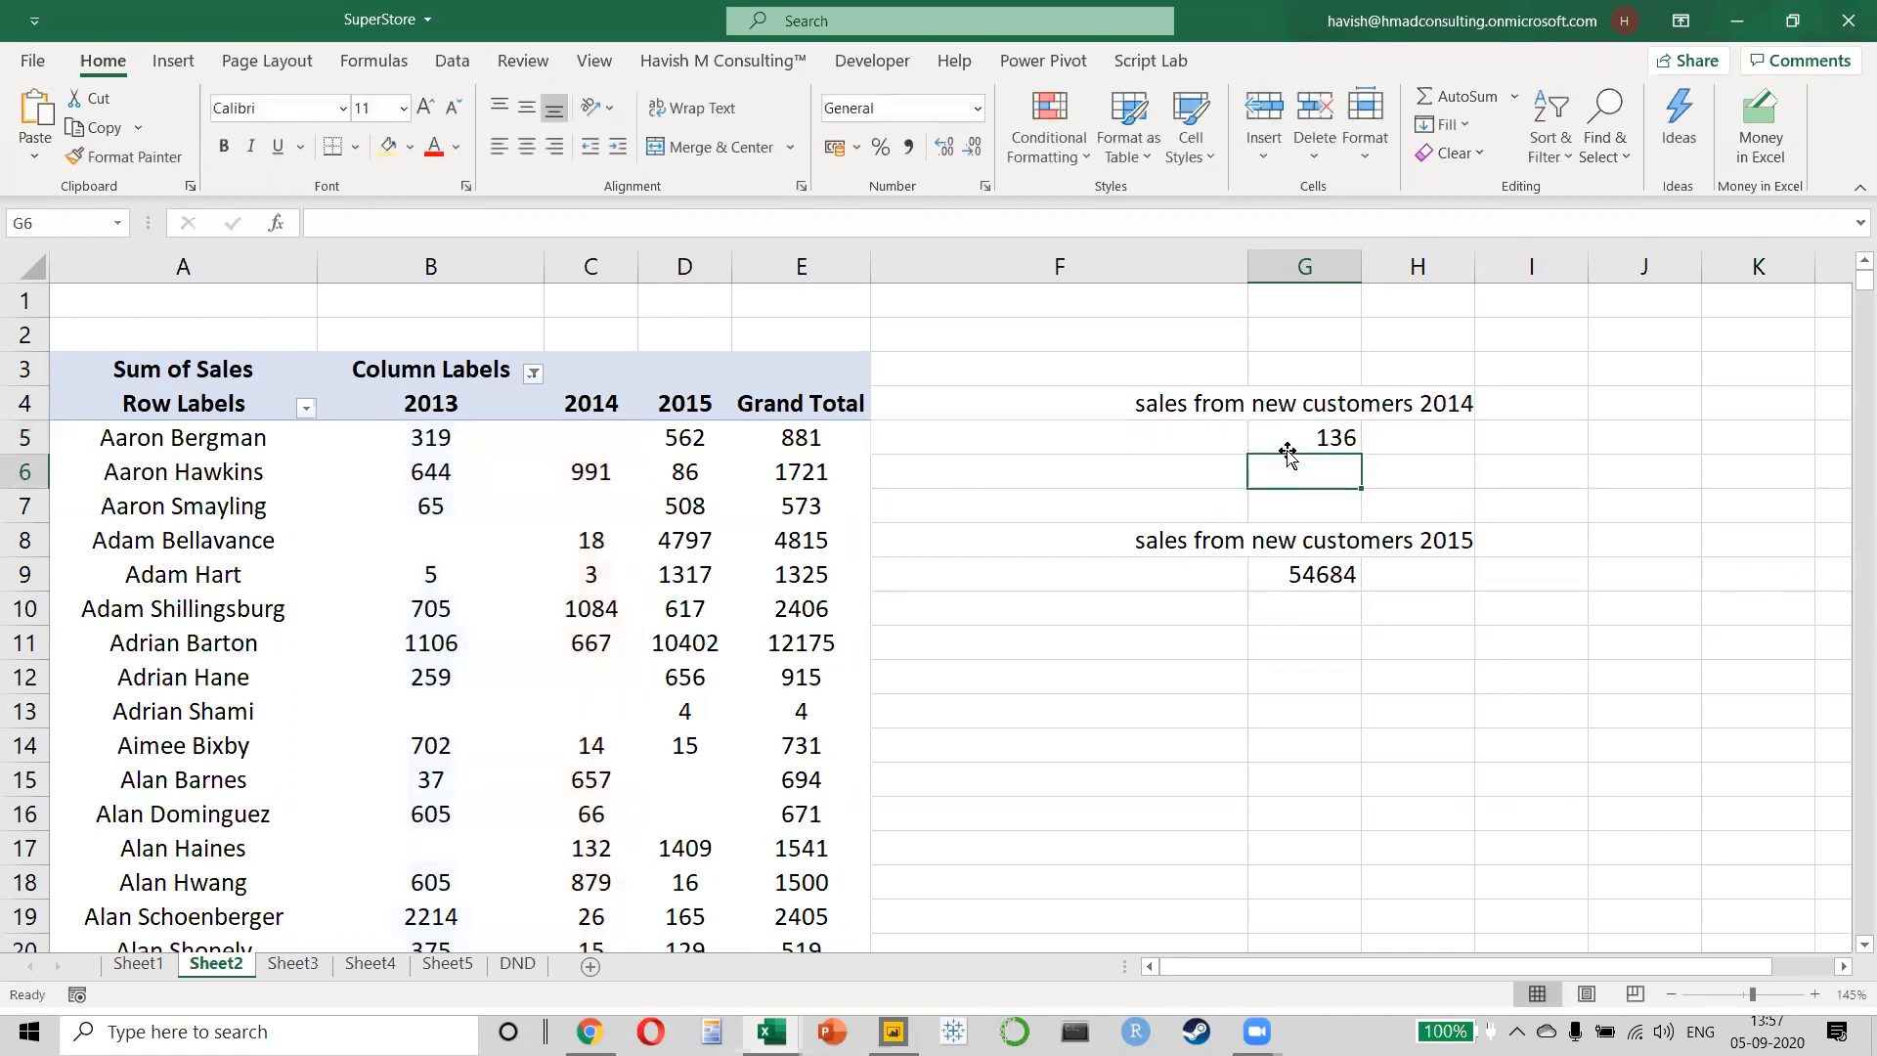
pyautogui.click(1285, 442)
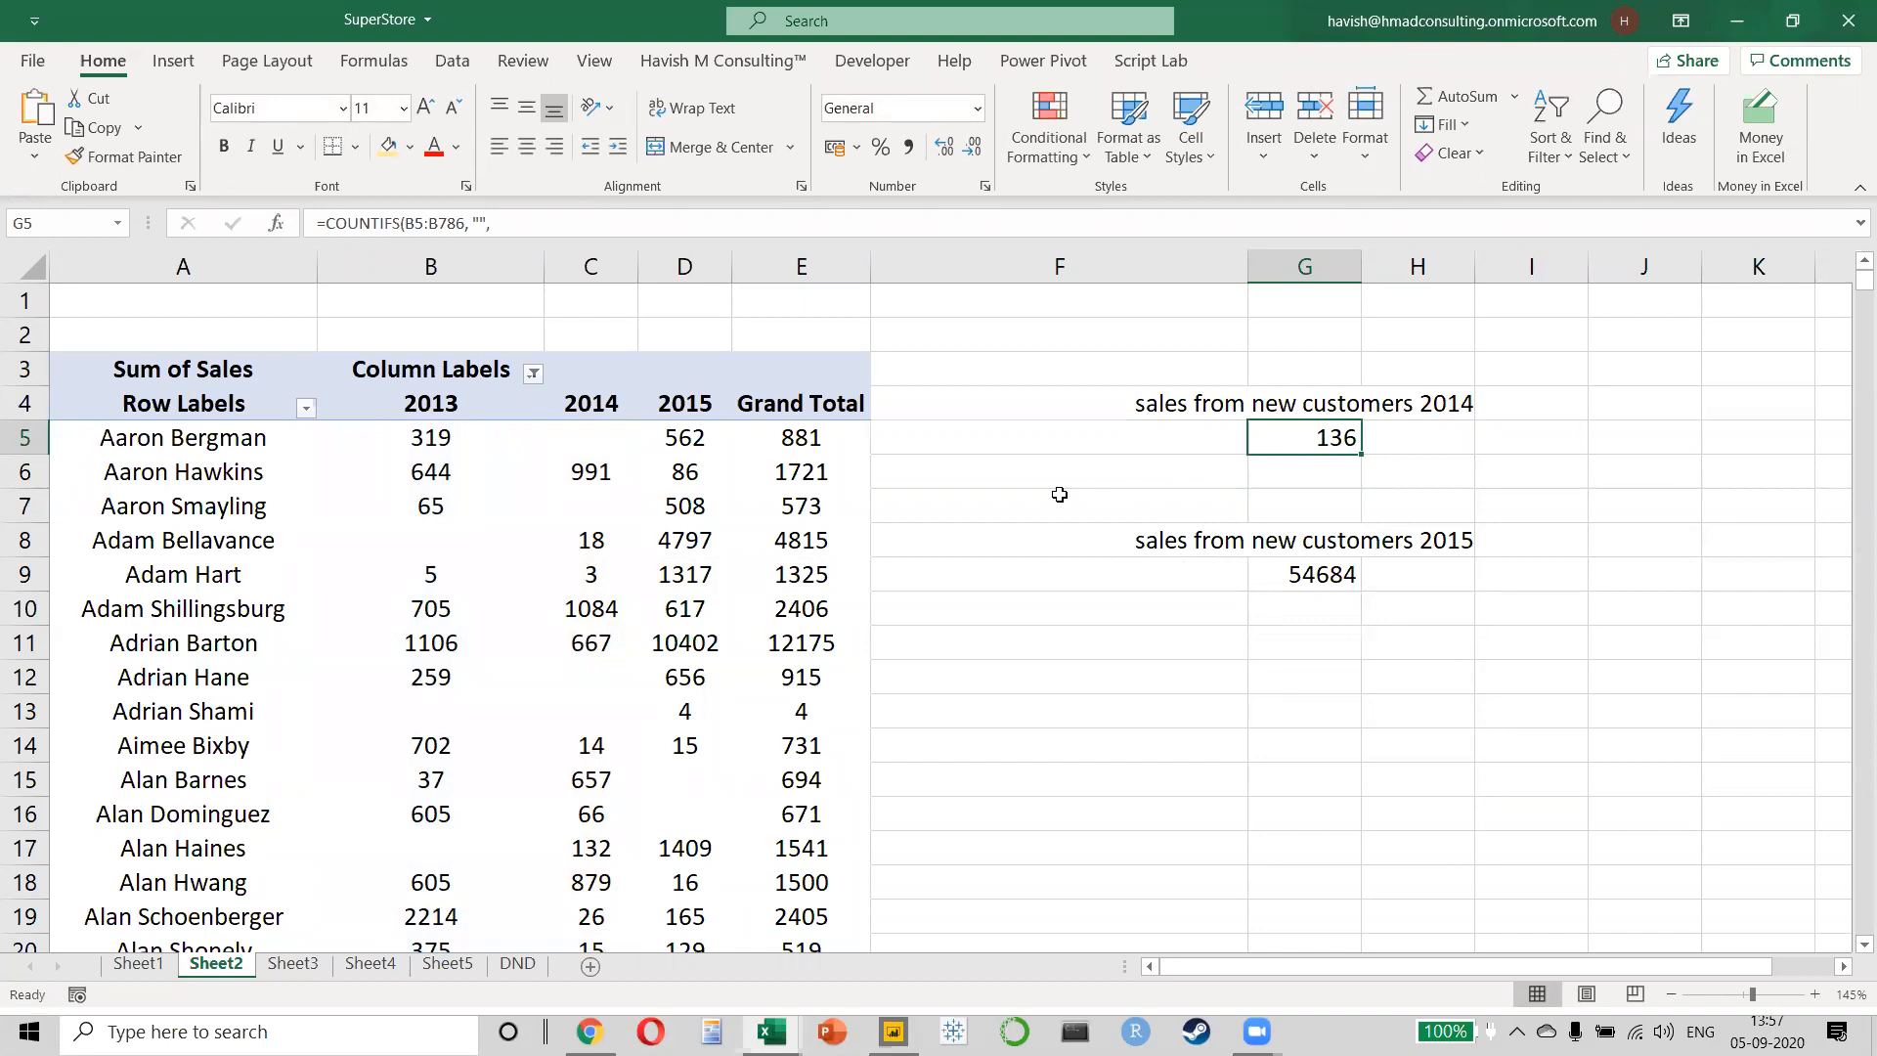
# - Switch to Power BI Desktop and review the available quick measure calculations, including Sales from new customers
pyautogui.hotkey('alt', 'Tab')
pyautogui.moveTo(1063, 501)
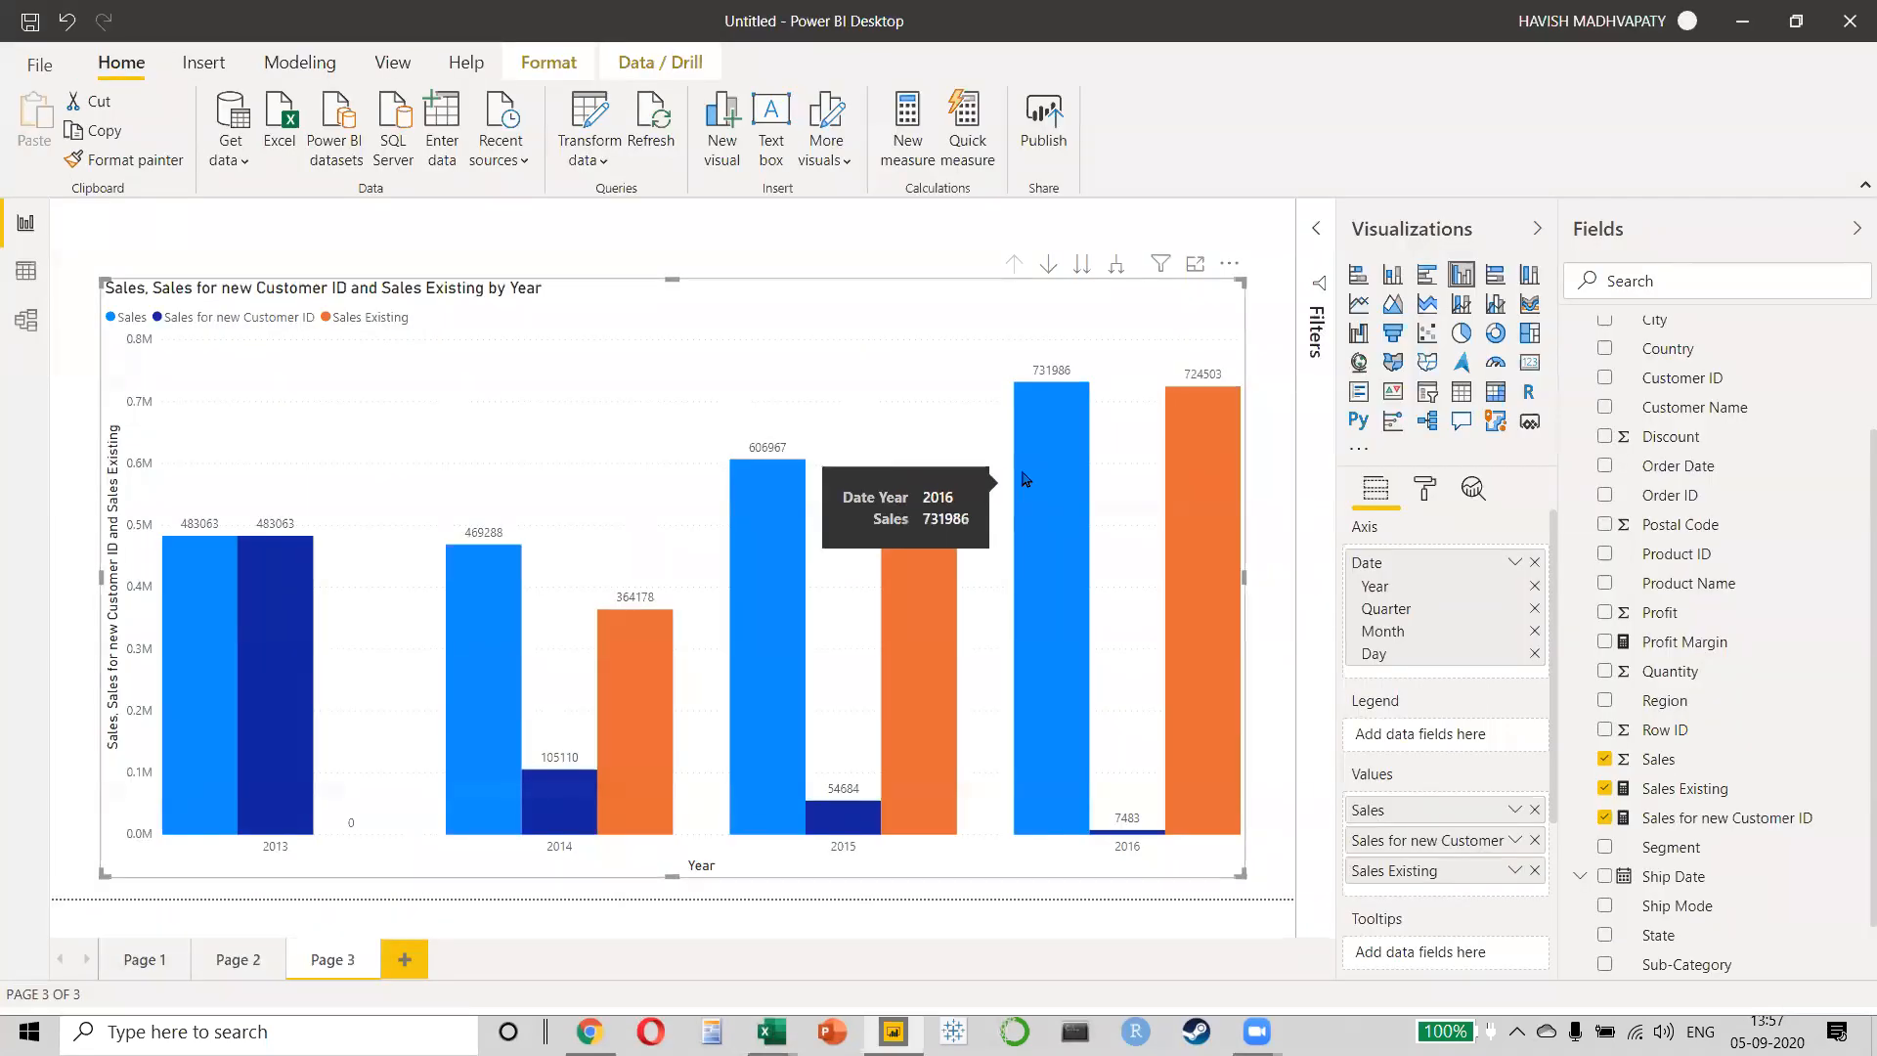
pyautogui.rightClick(1689, 821)
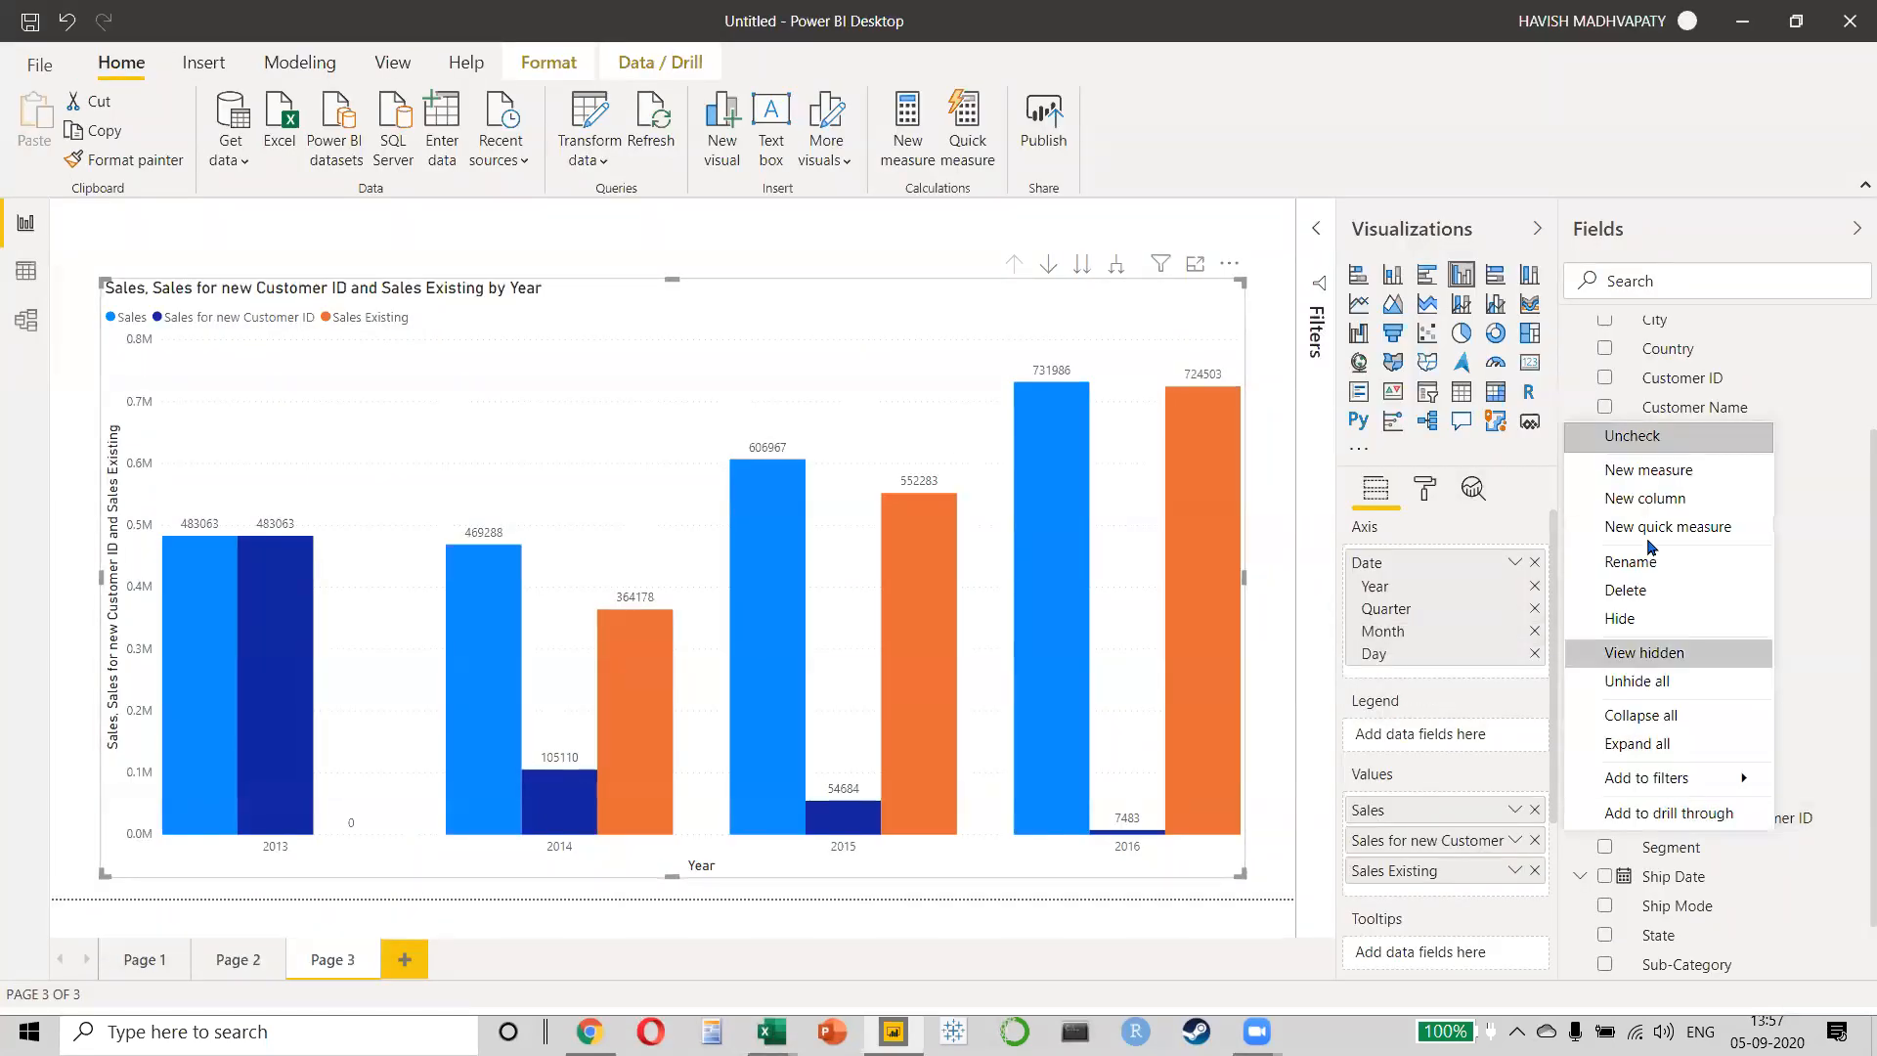
pyautogui.click(1650, 535)
pyautogui.click(733, 194)
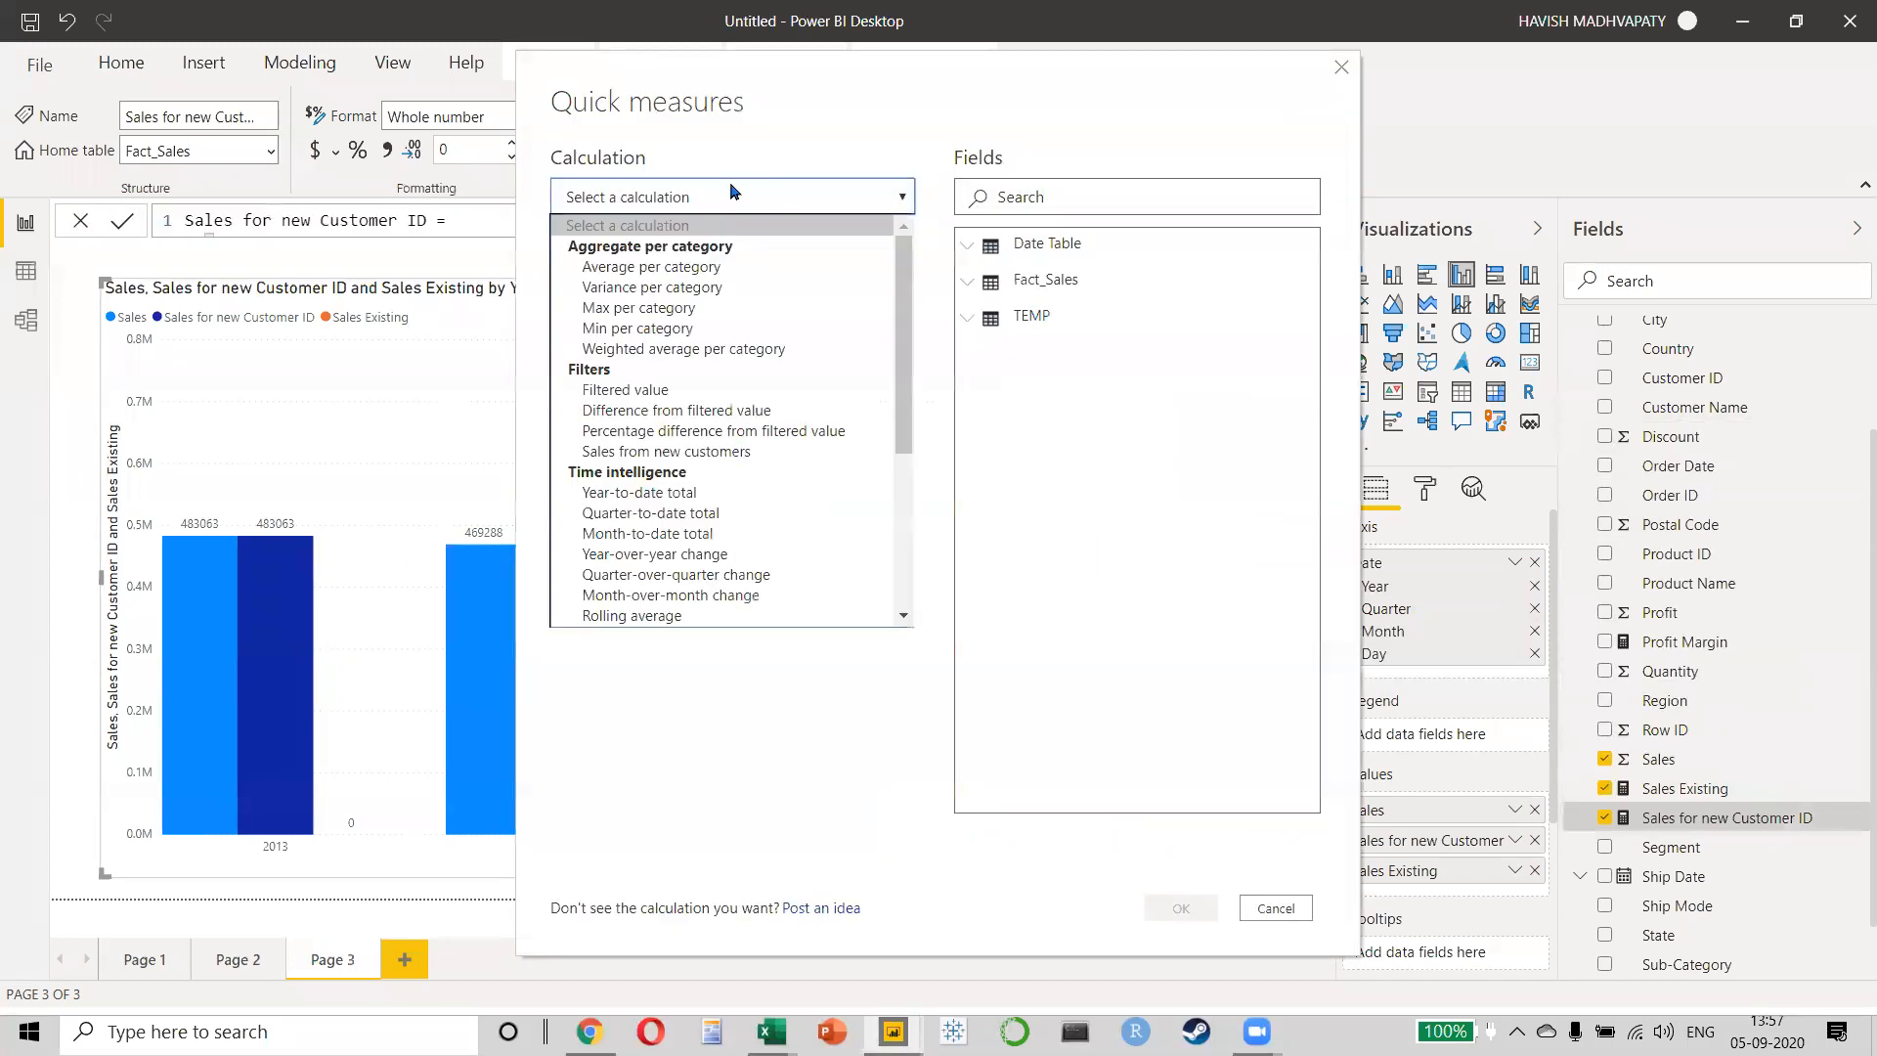
pyautogui.scroll(-4, 689, 513)
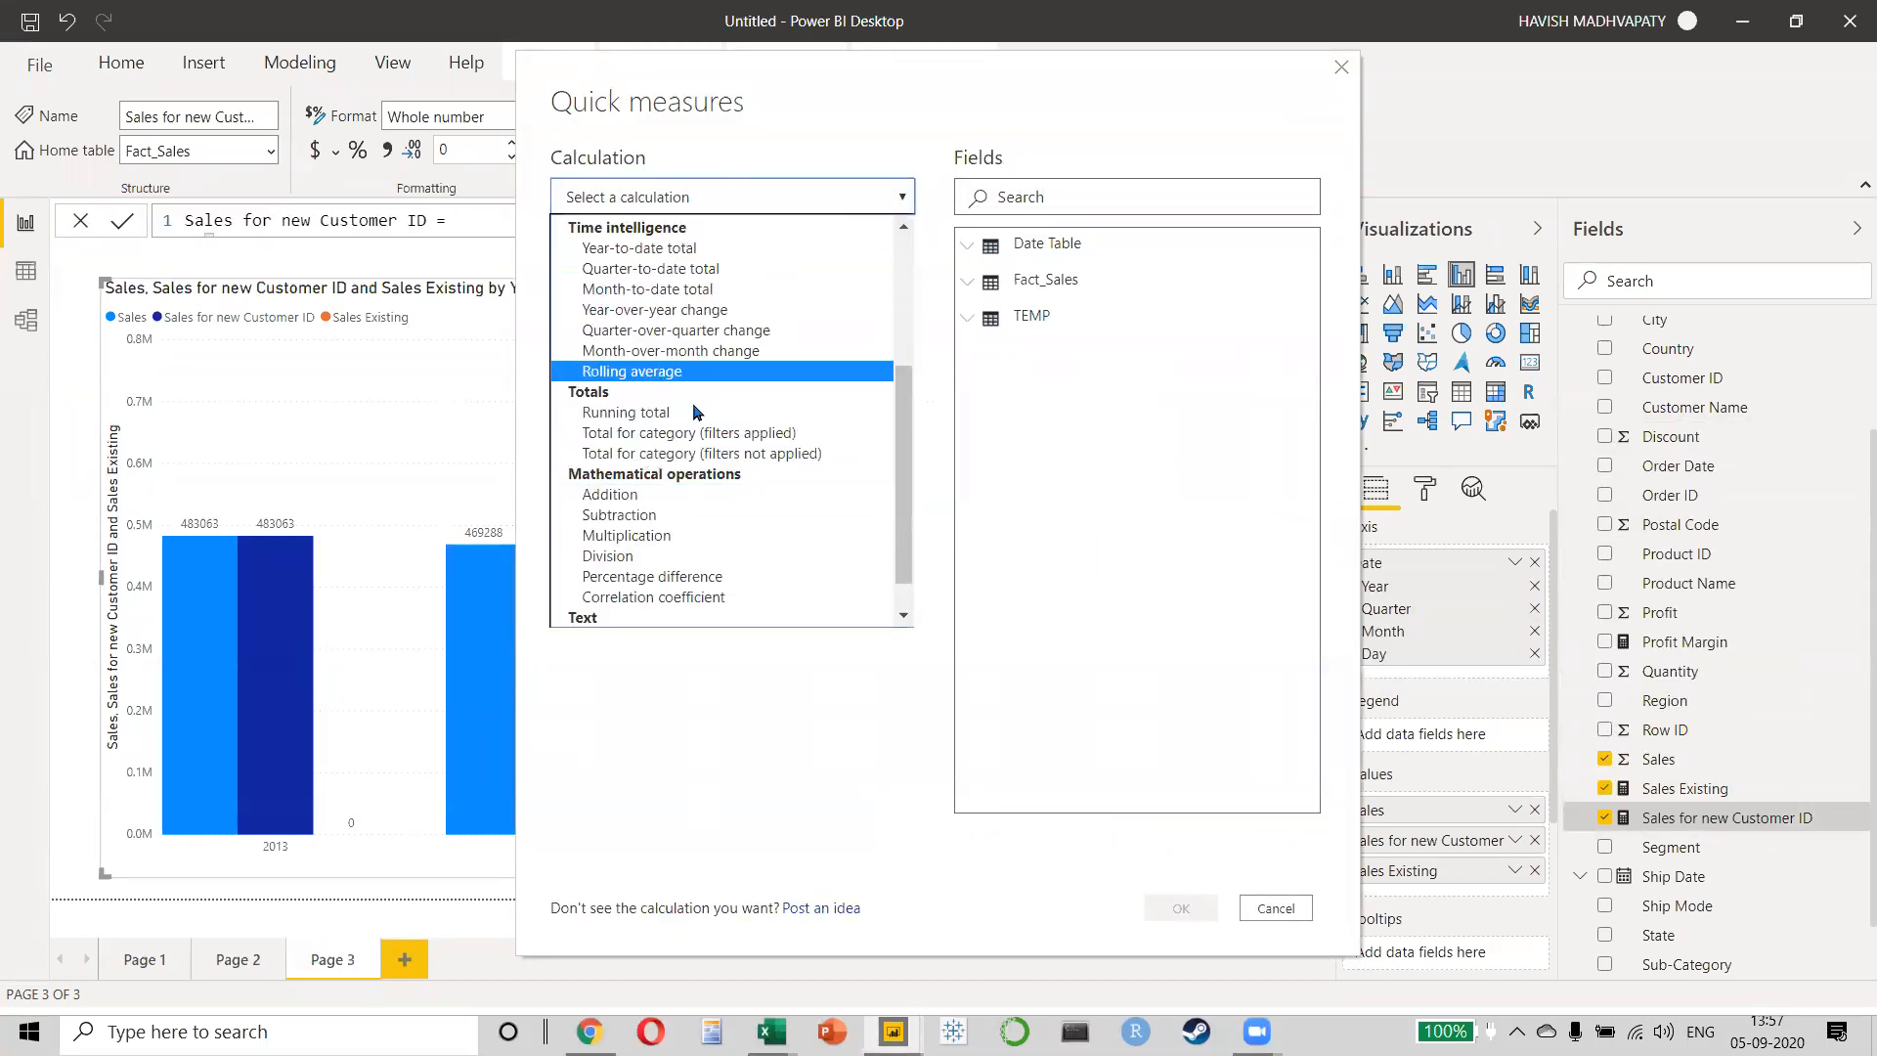
pyautogui.scroll(2, 684, 430)
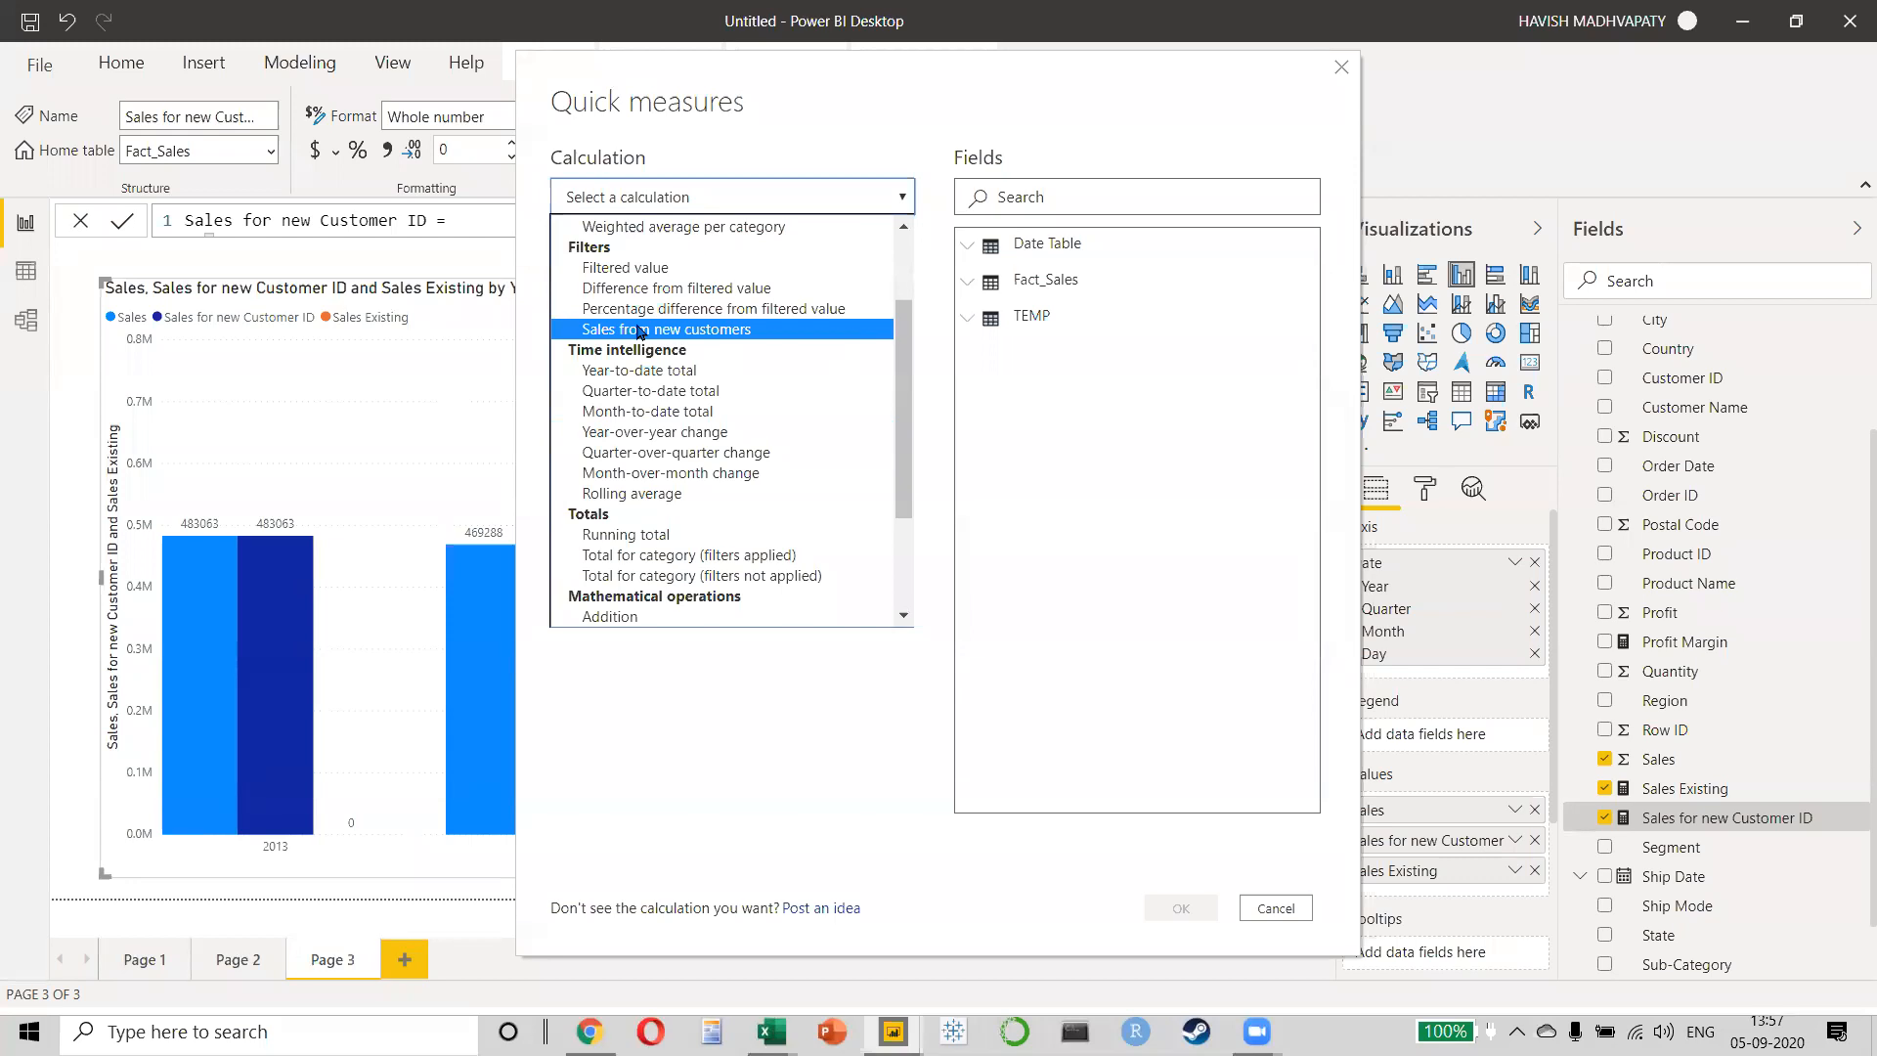
pyautogui.click(1339, 66)
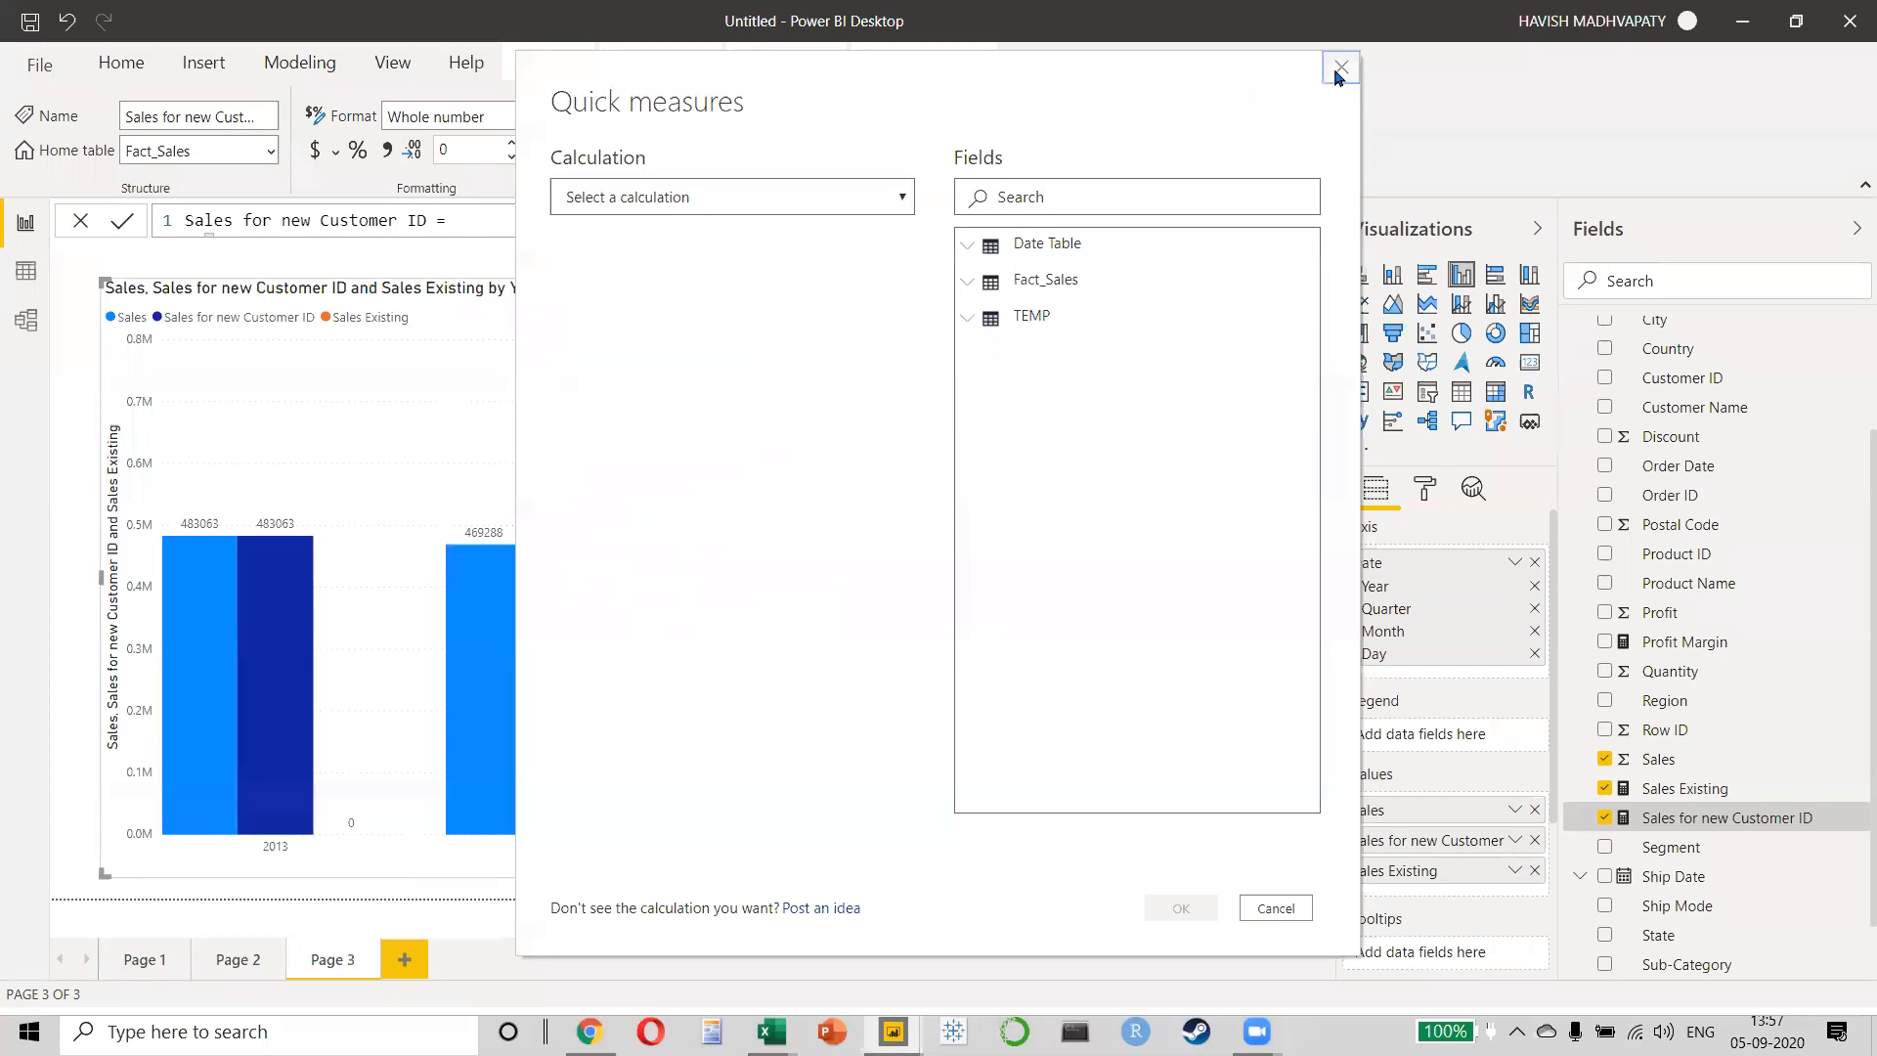
pyautogui.click(1339, 66)
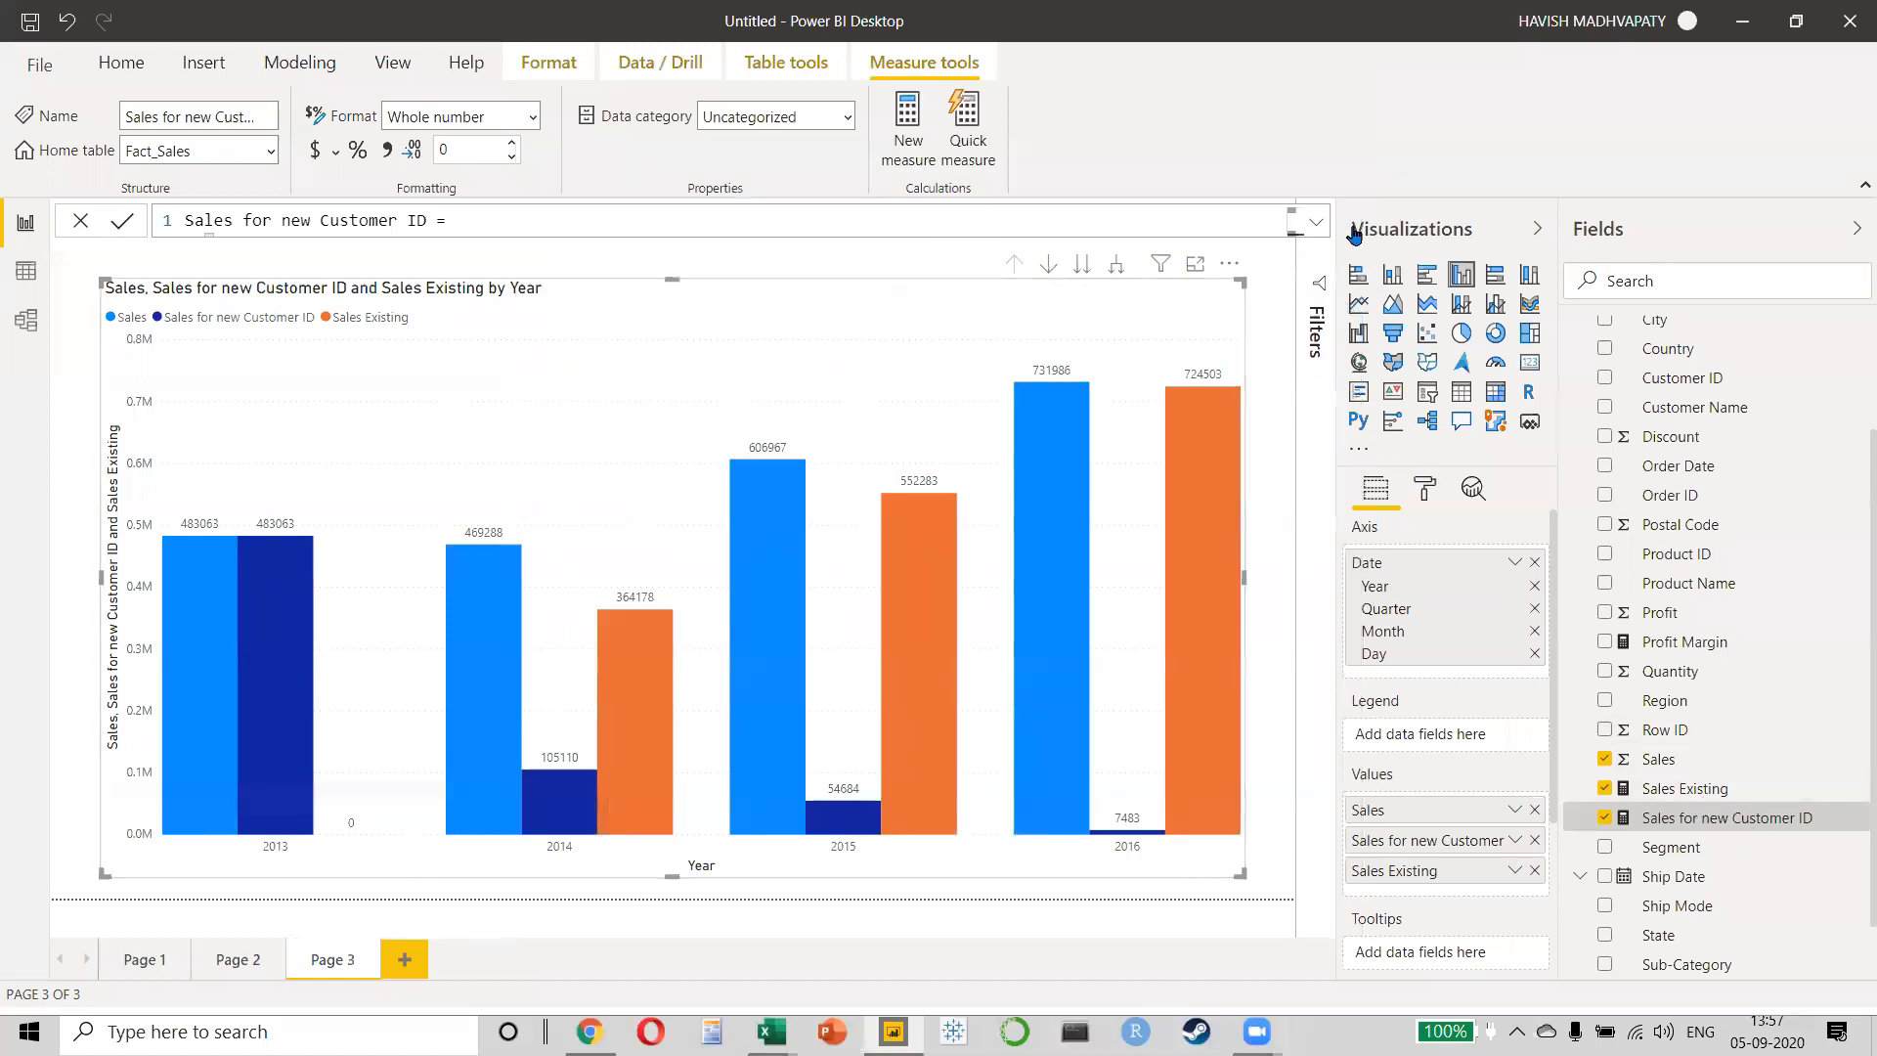
# - Copy the complete DAX formula of the Sales for new Customer ID measure
pyautogui.click(1322, 225)
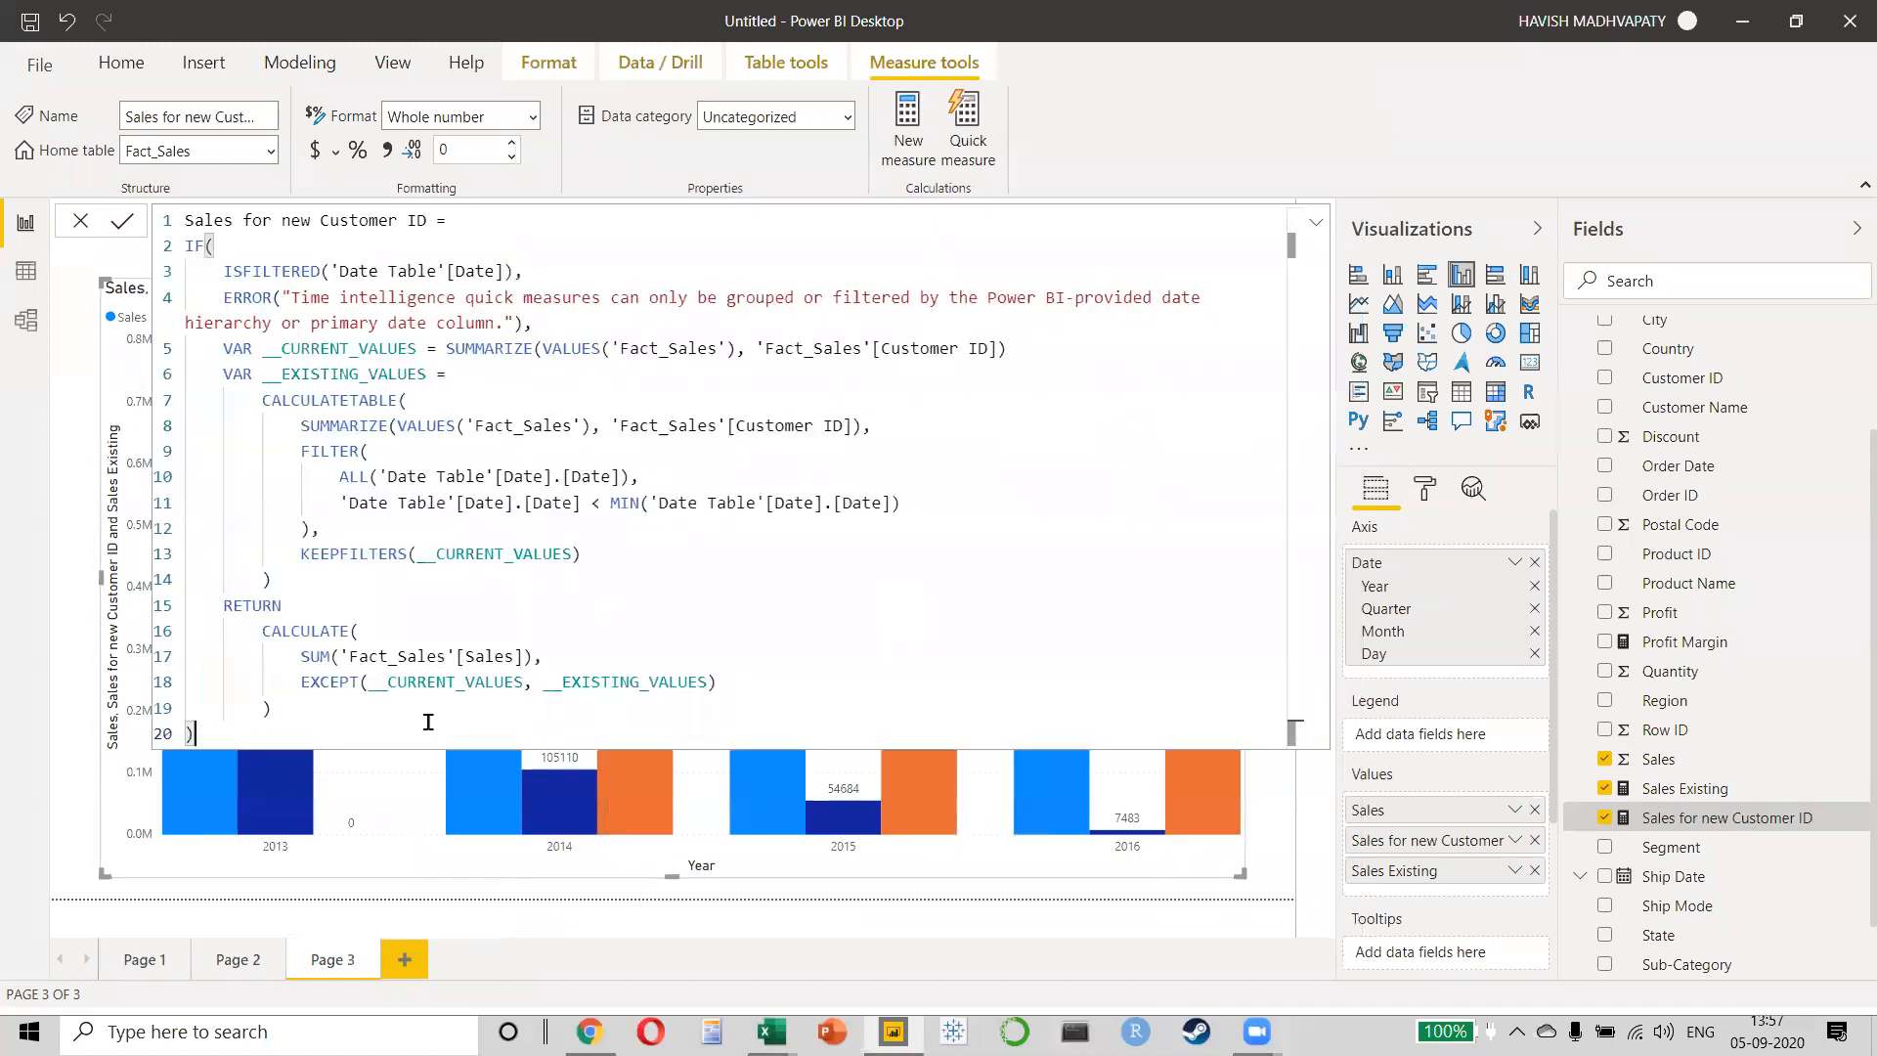
pyautogui.moveTo(416, 731); pyautogui.dragTo(156, 229)
pyautogui.hotkey('ctrl', 'c')
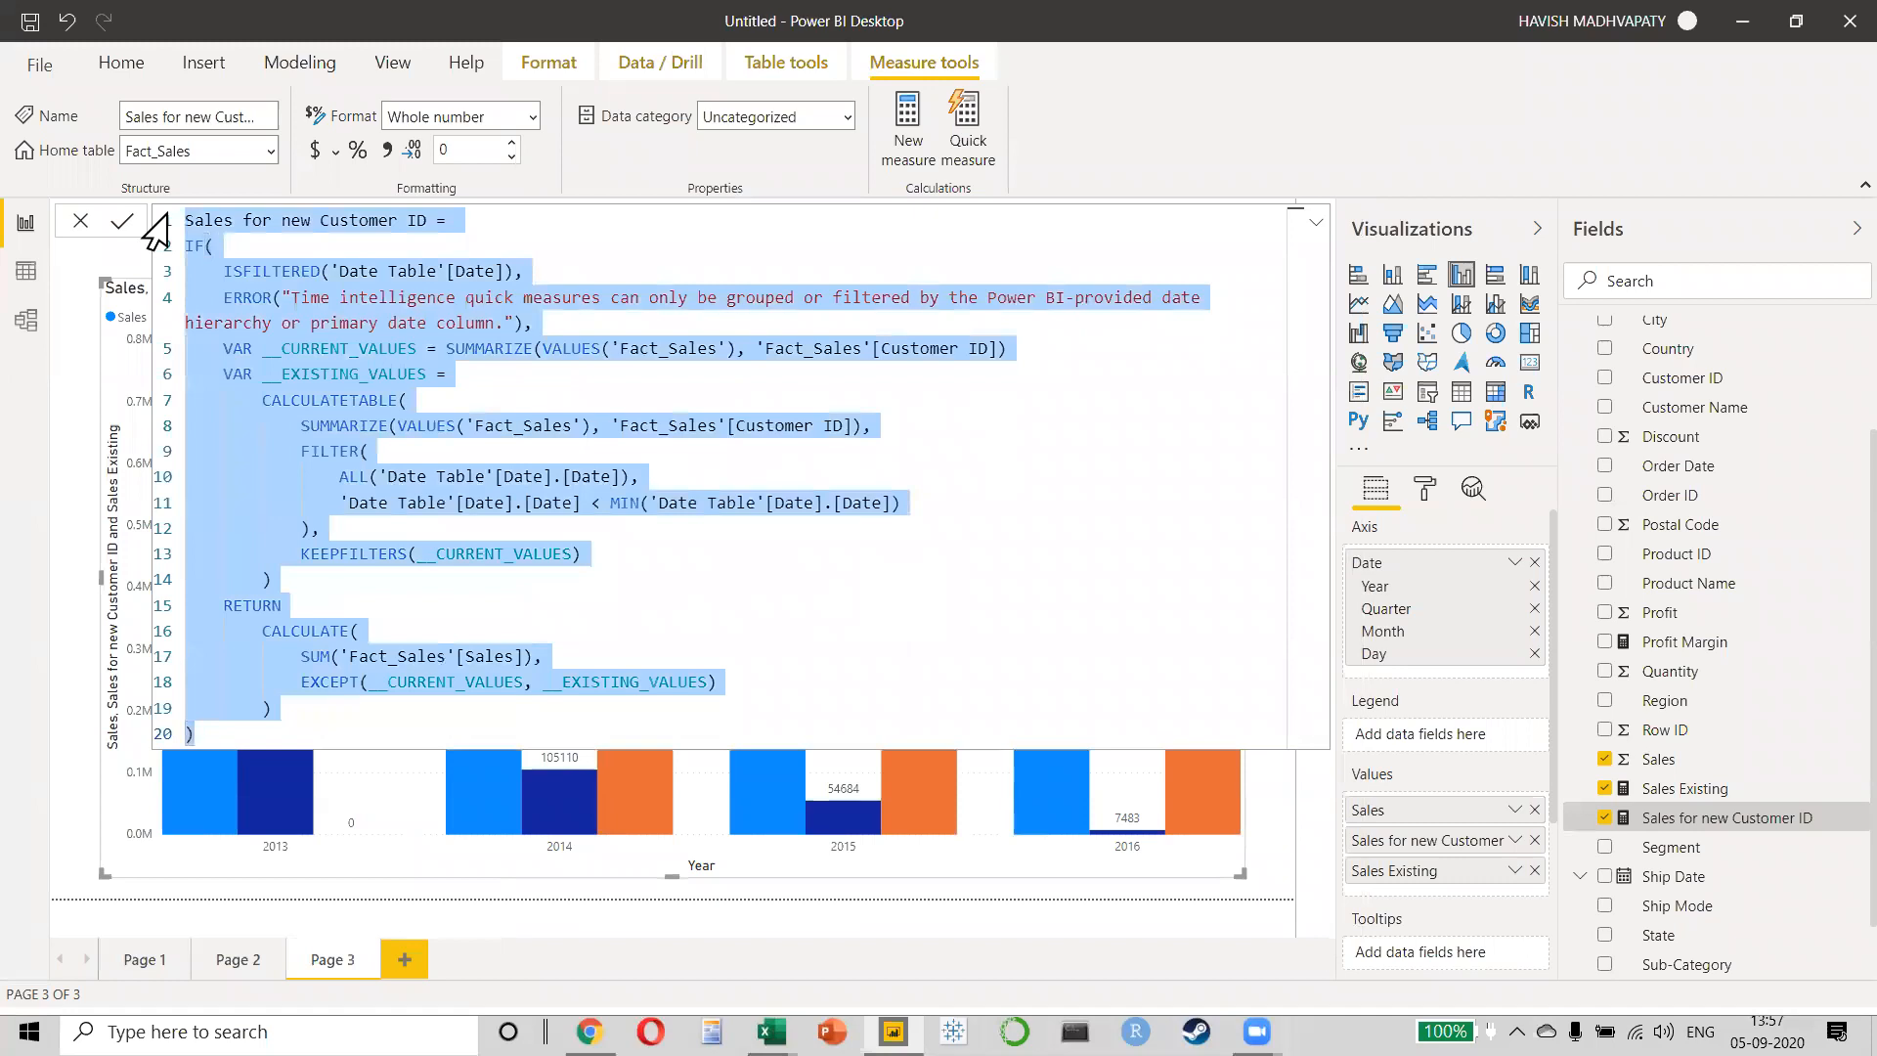
pyautogui.press('Escape')
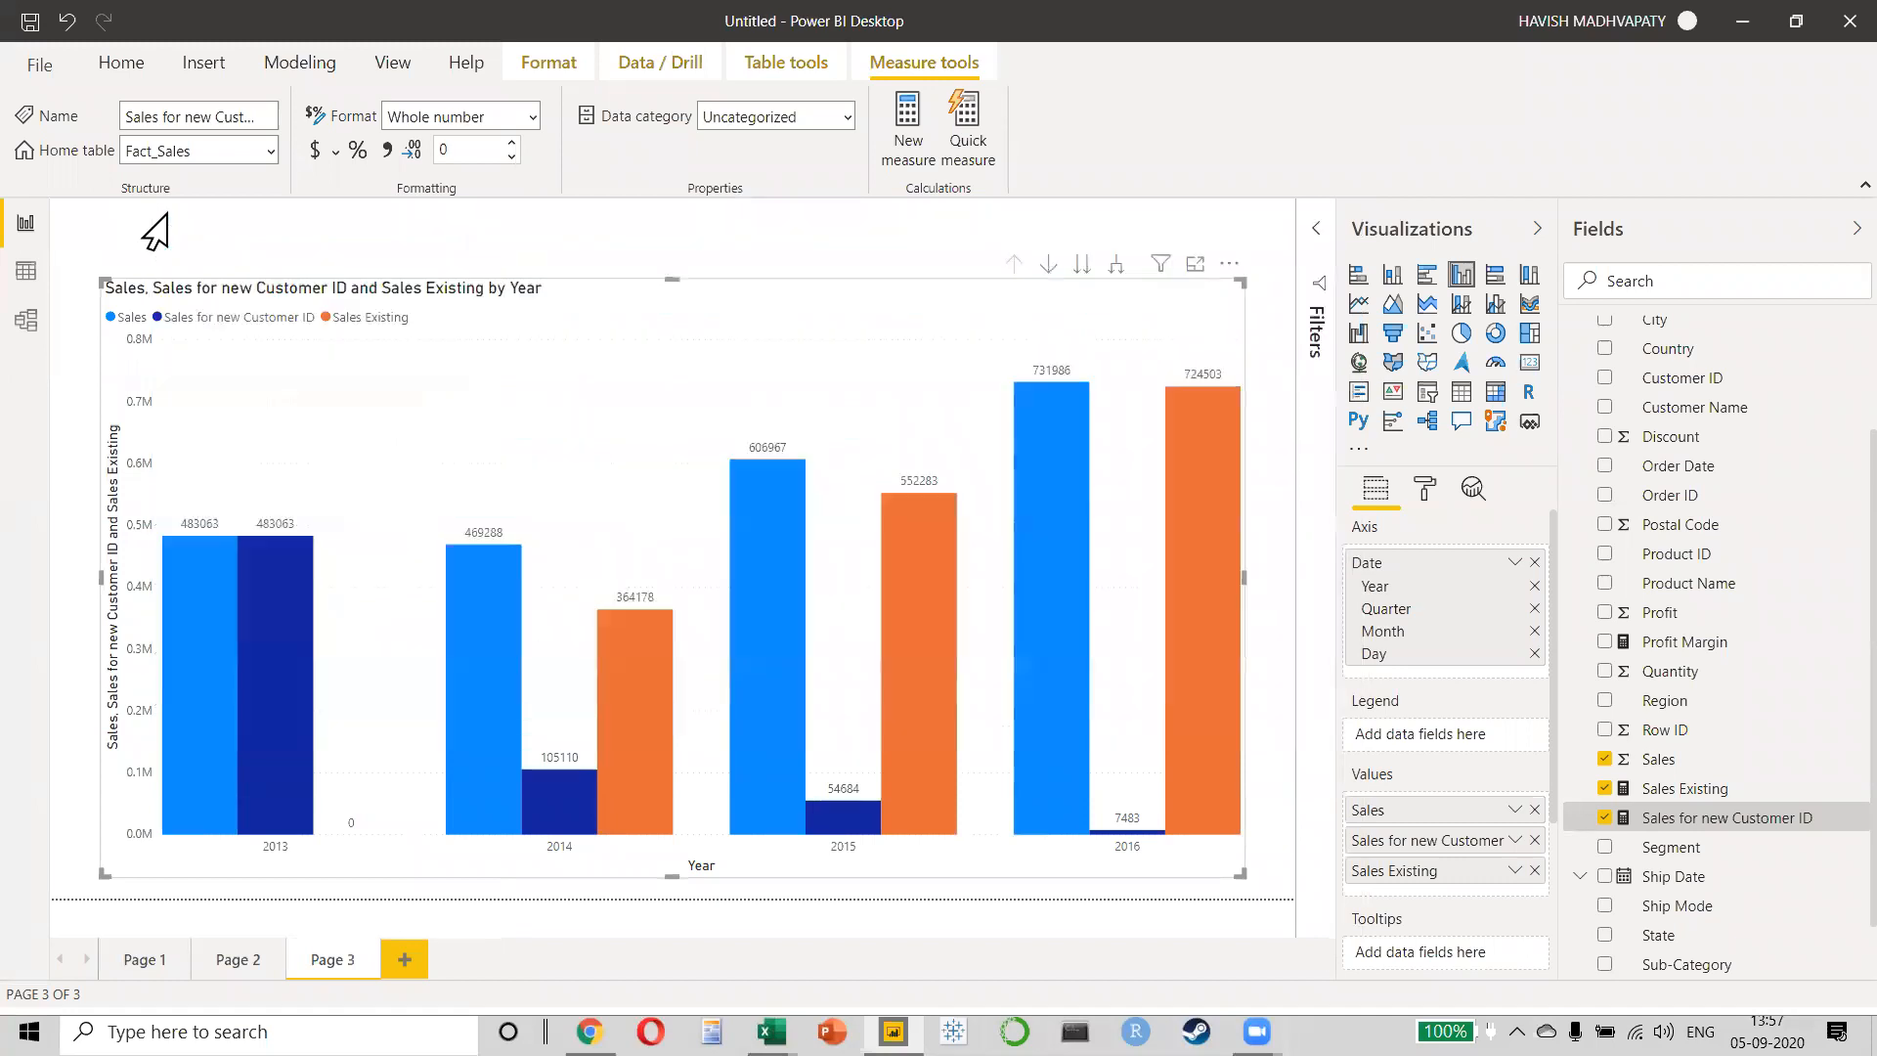
# - Create a Fact_Sales measure named Count of New Customers from the copied DAX, removing the leftover original measure name
pyautogui.rightClick(1692, 821)
pyautogui.click(1648, 473)
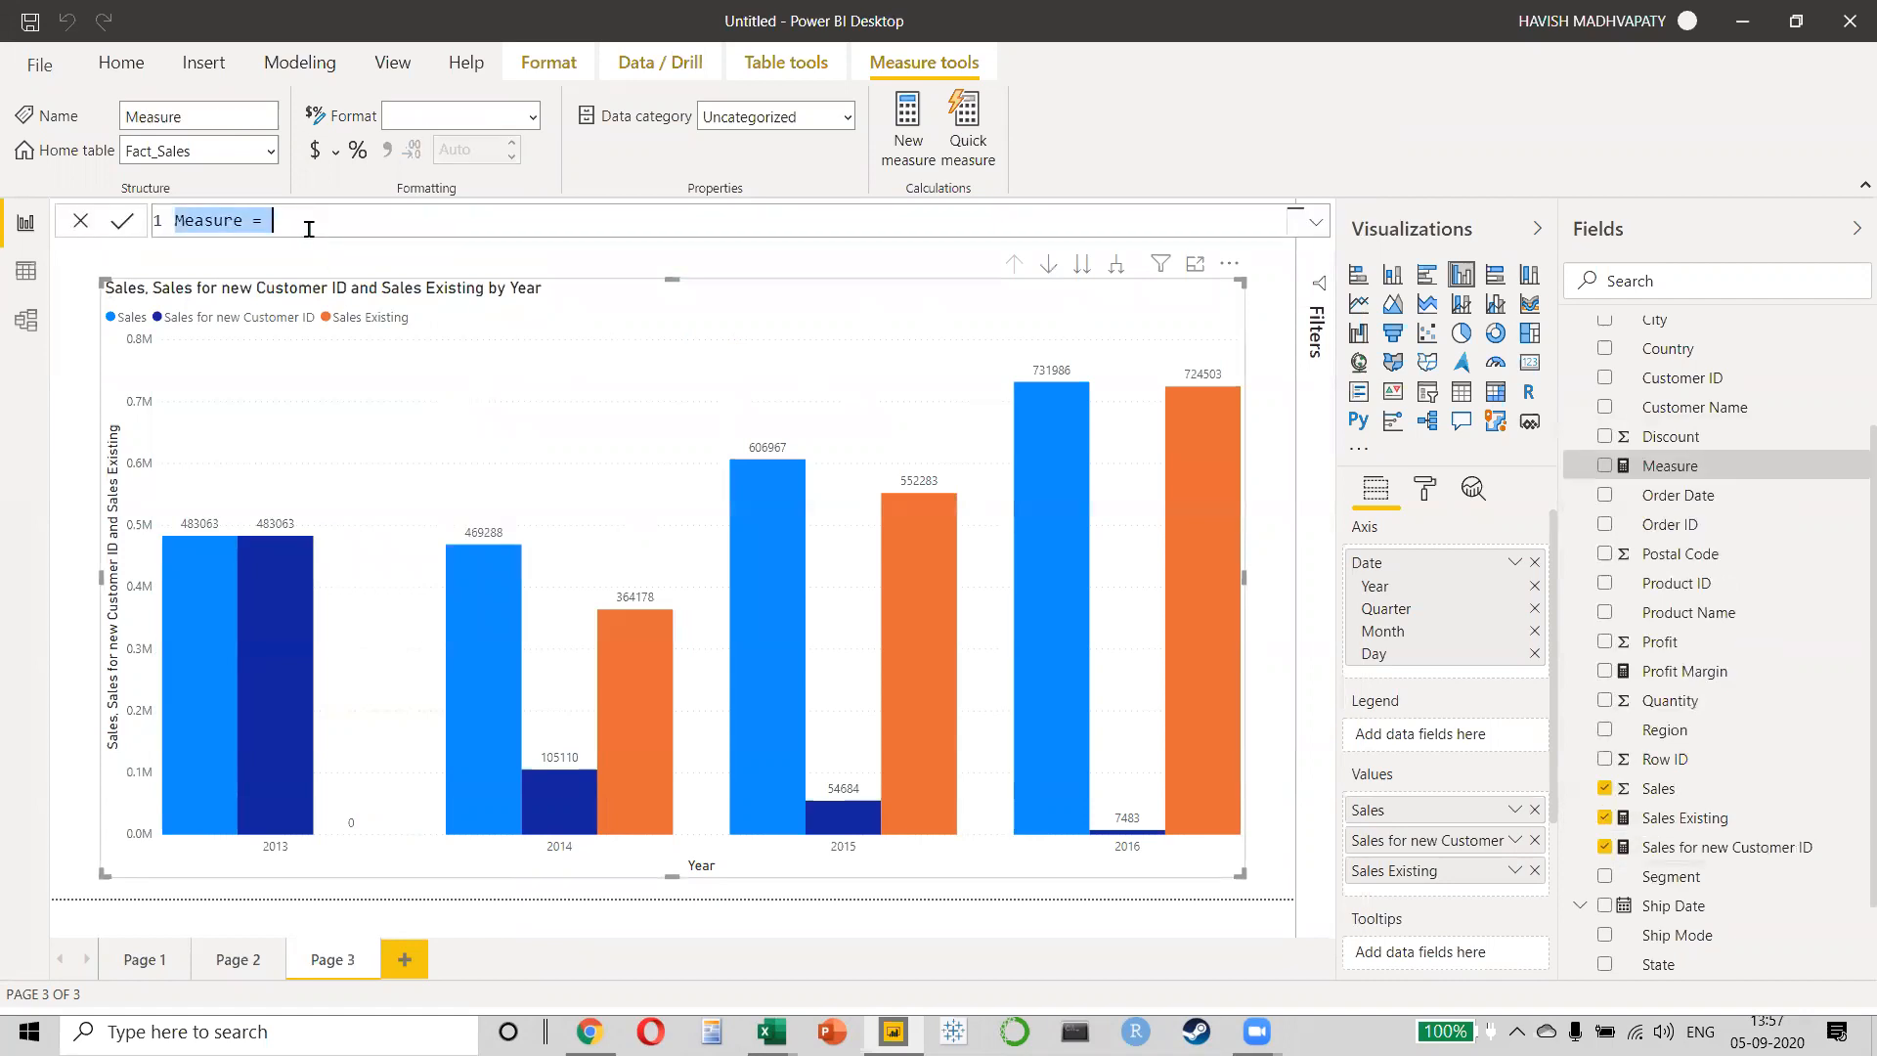
pyautogui.write('Count o')
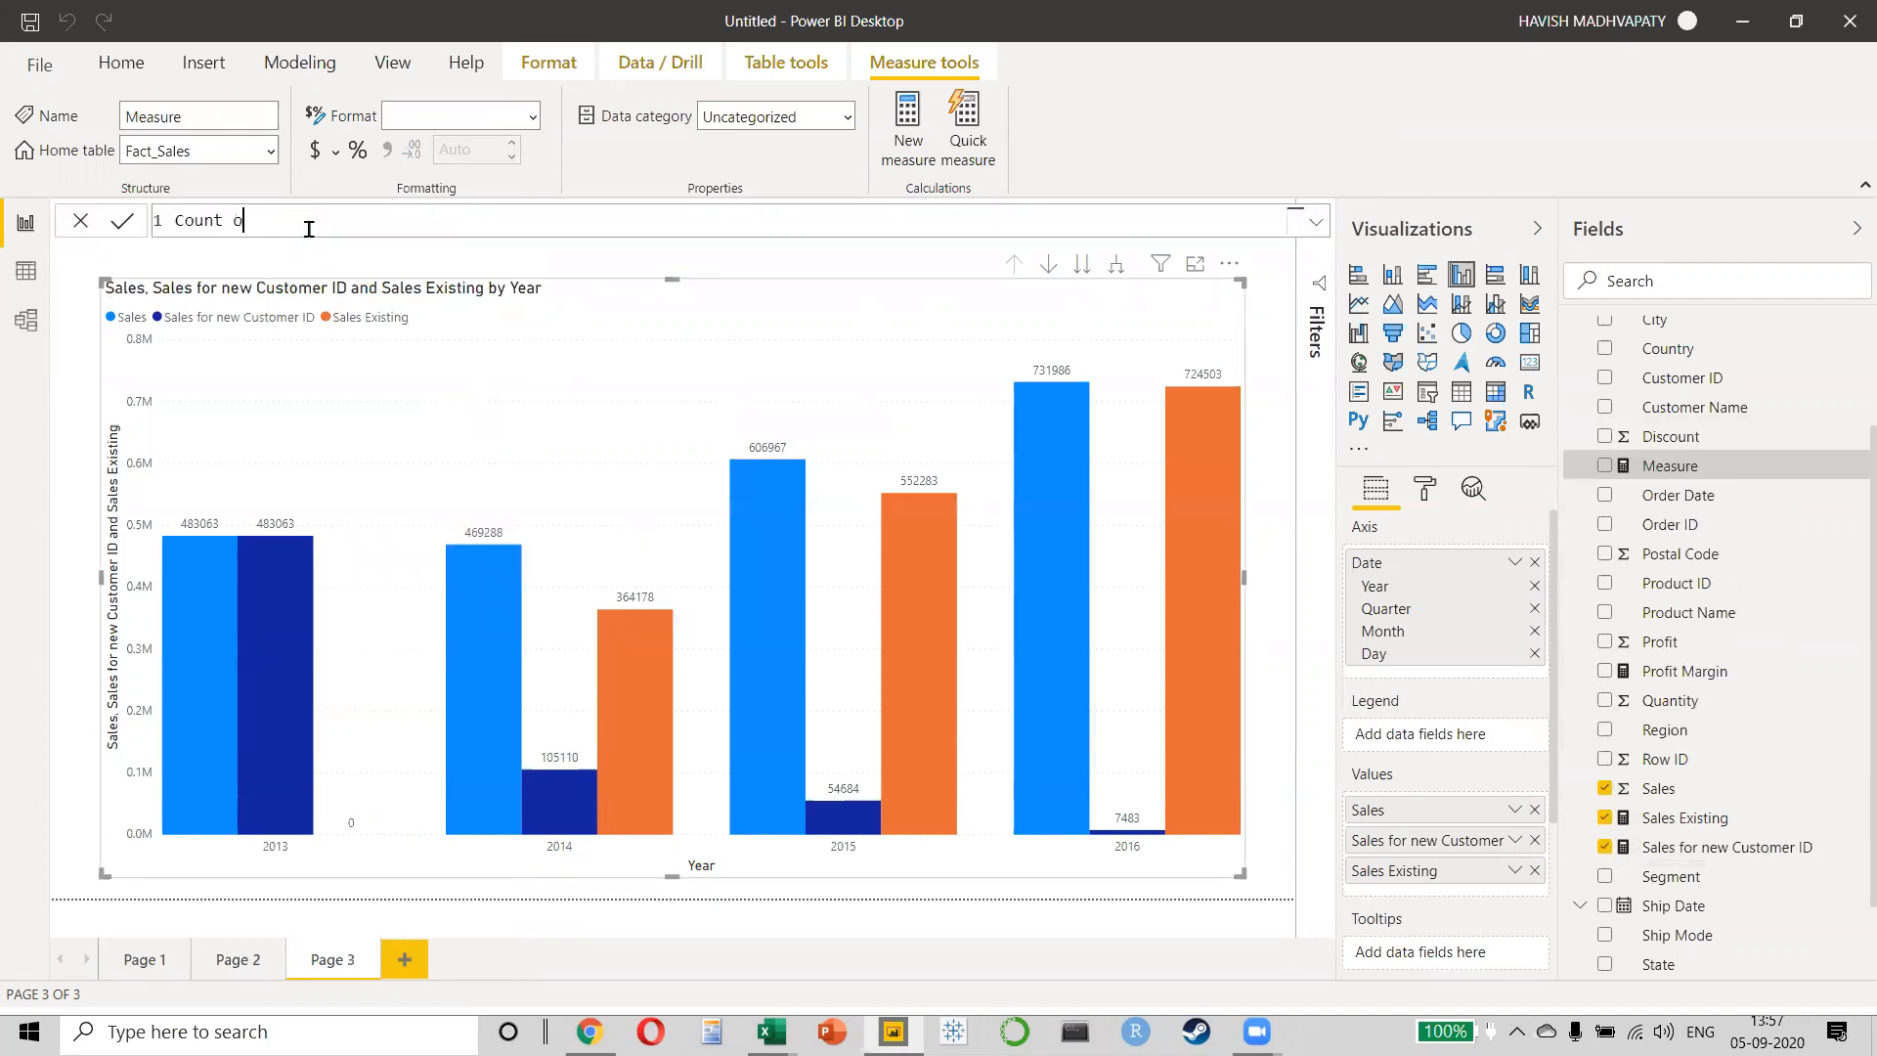
pyautogui.write('f New Customers =')
pyautogui.hotkey('ctrl', 'v')
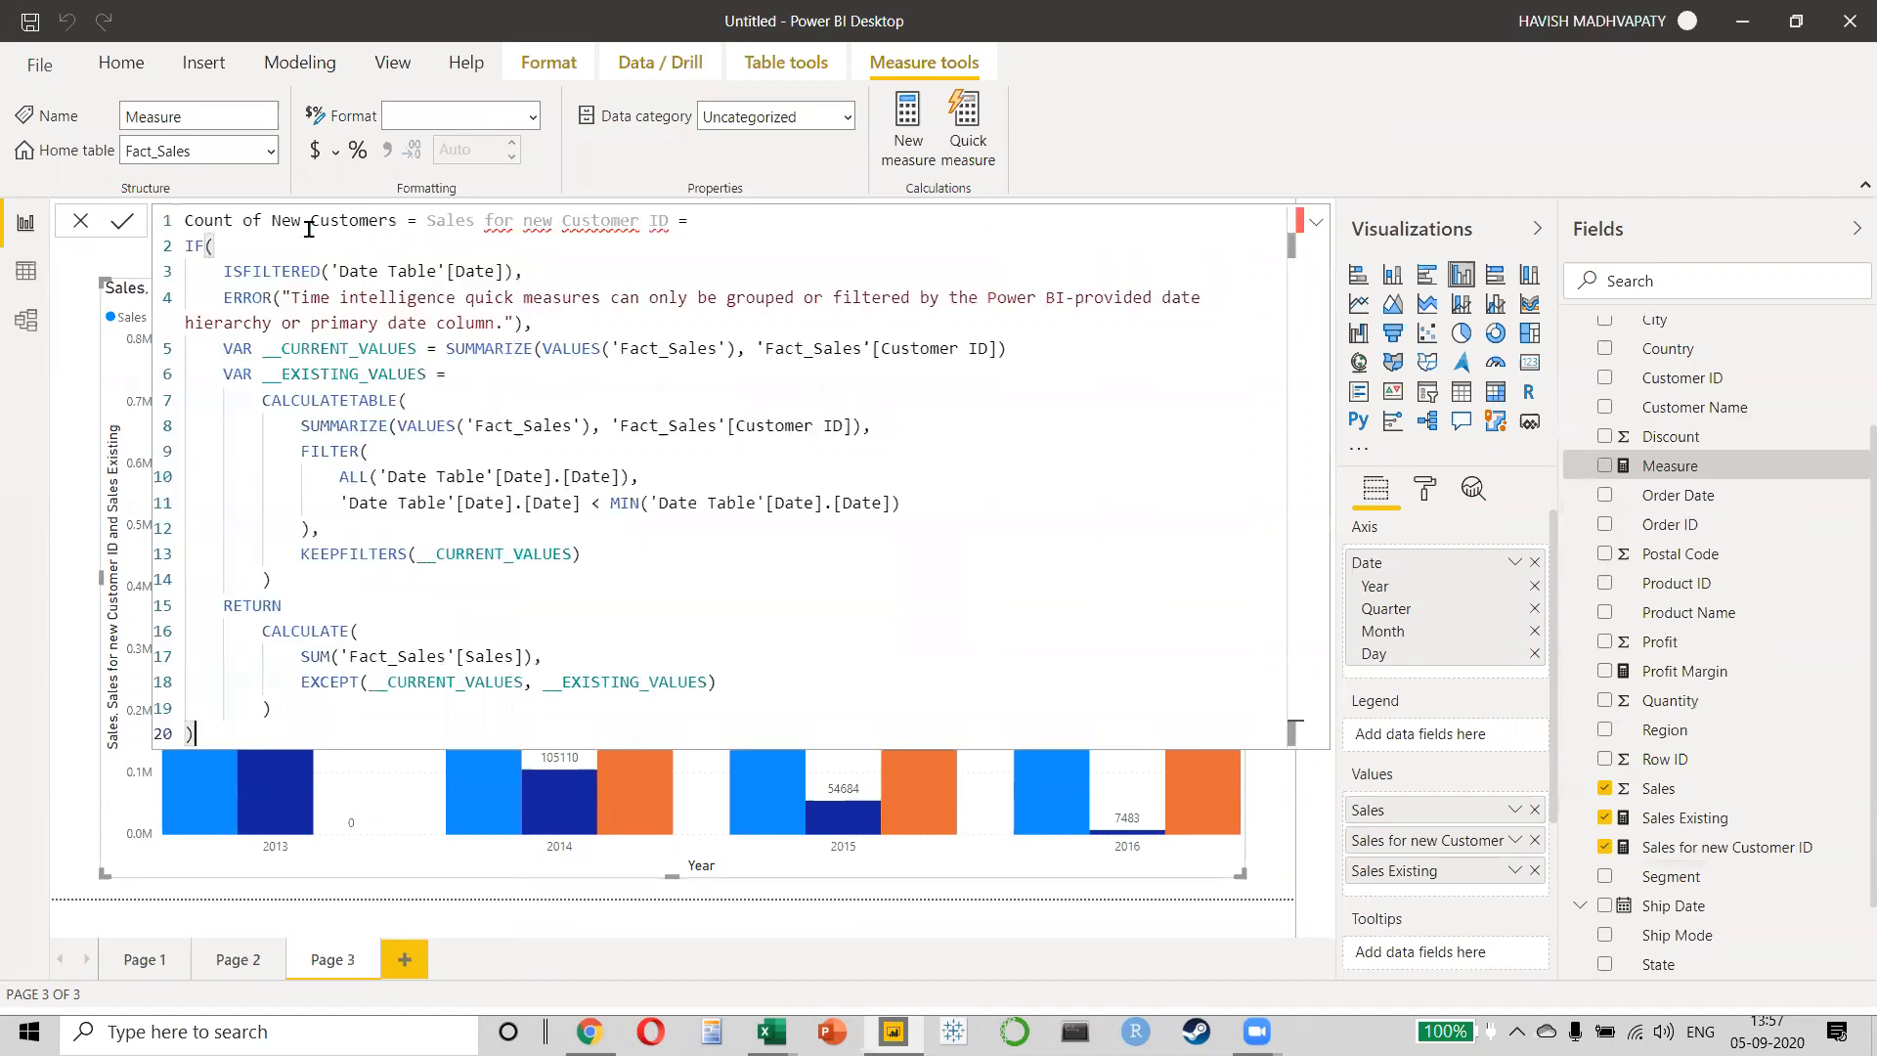
pyautogui.click(423, 226)
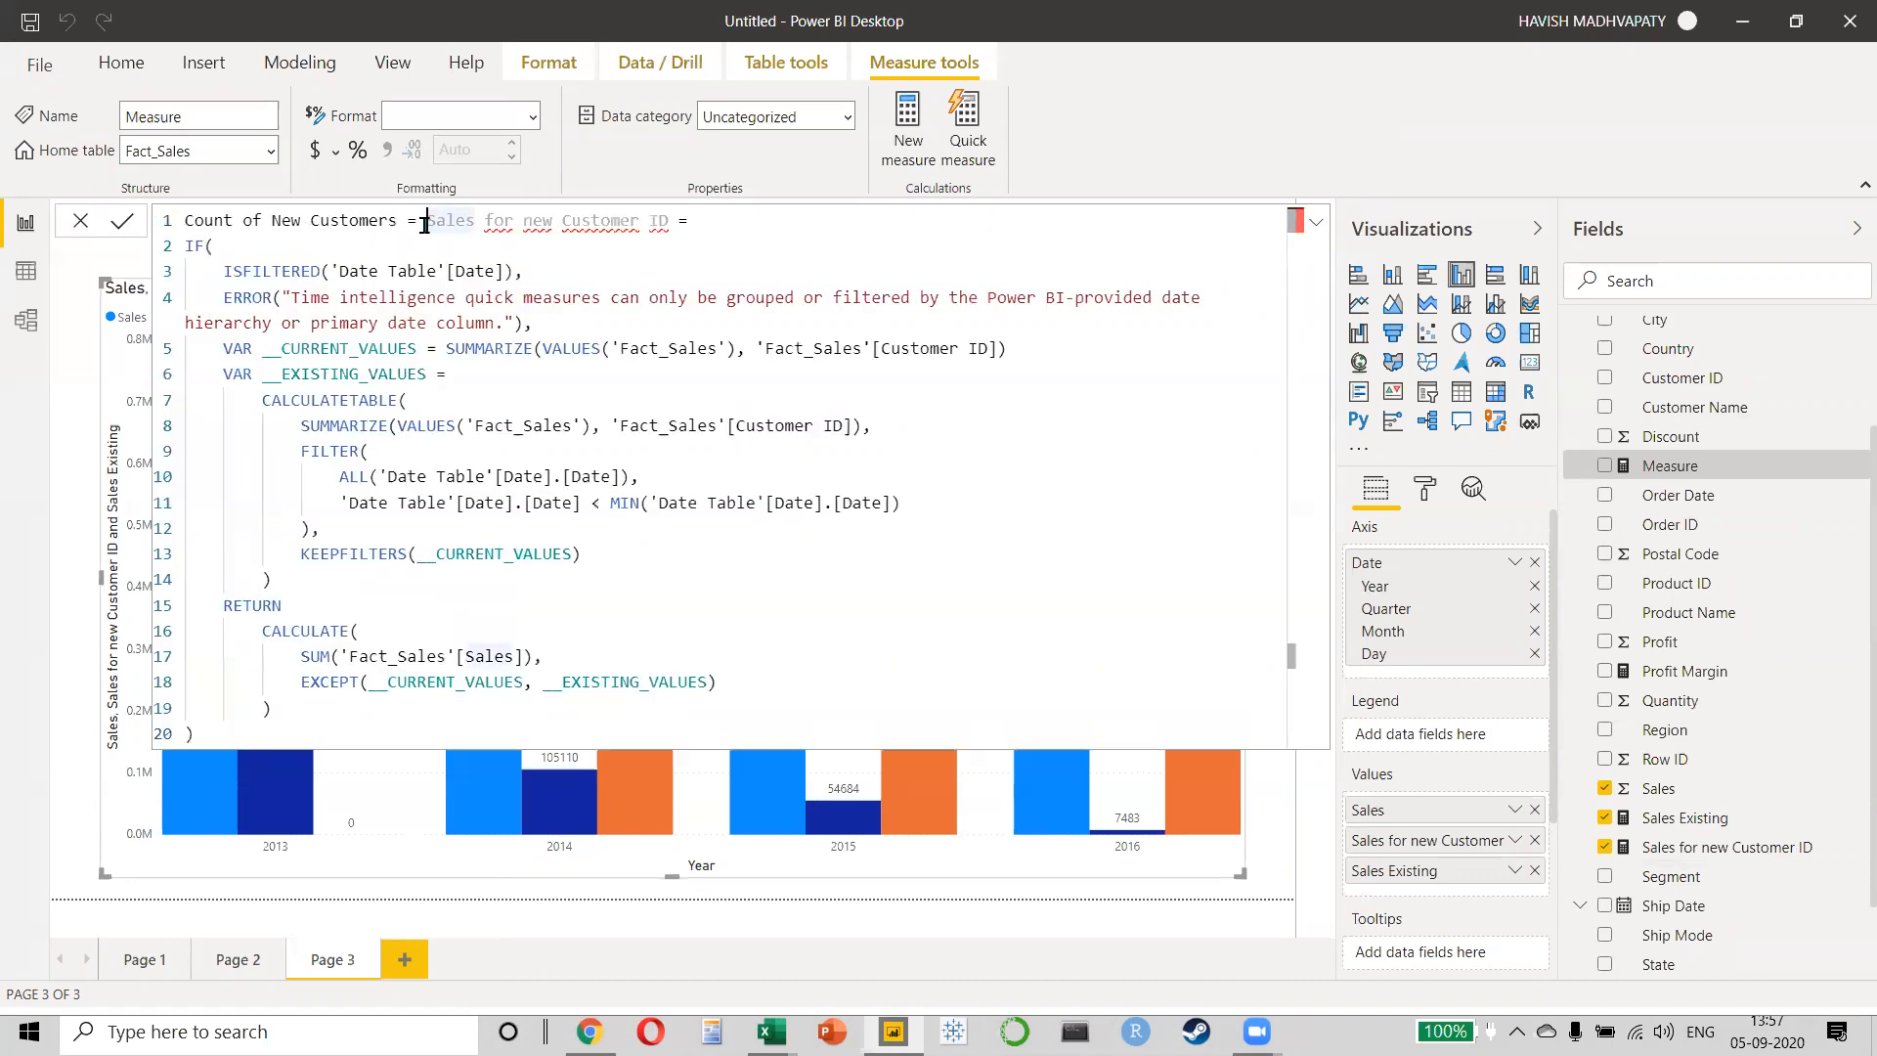
pyautogui.hotkey('shift', 'End')
pyautogui.press('BackSpace')
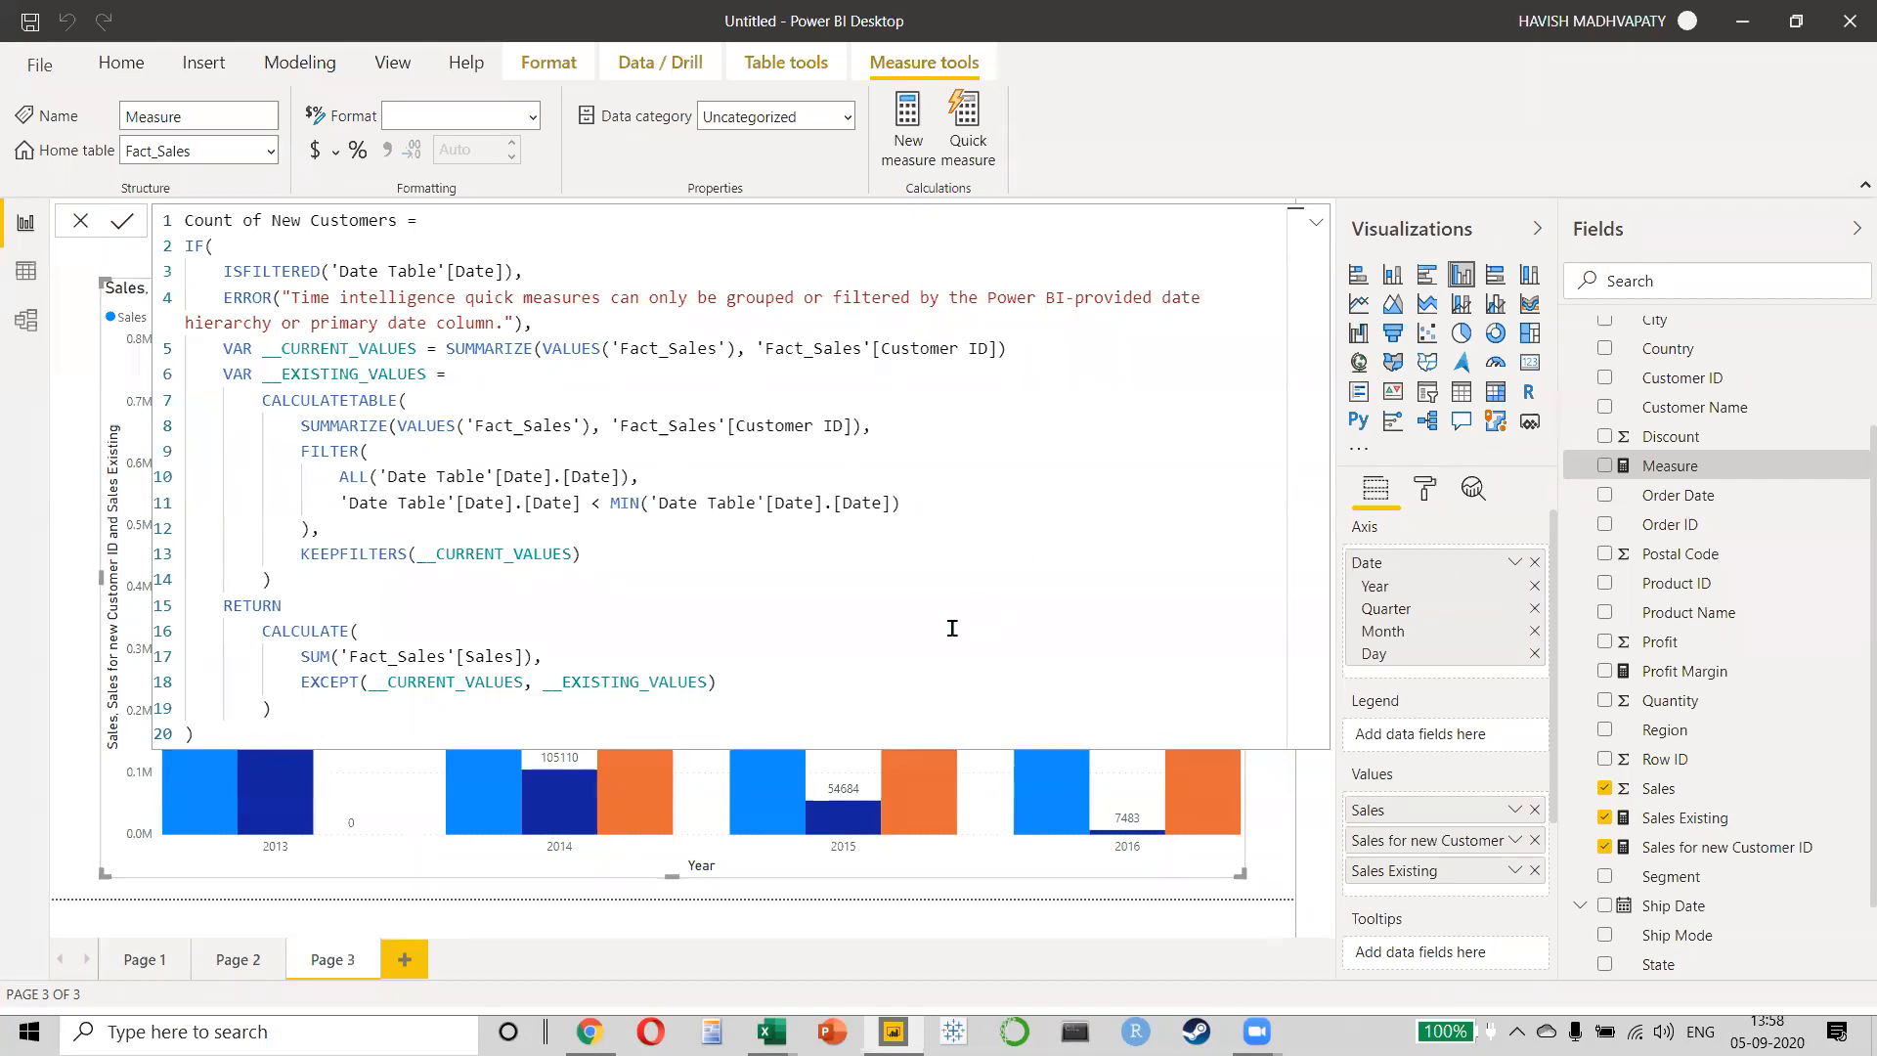
# - Replace the SUM function inside the final CALCULATE of the measure with DISTINCTCOUNT
pyautogui.moveTo(293, 660); pyautogui.dragTo(333, 657)
pyautogui.write('dis')
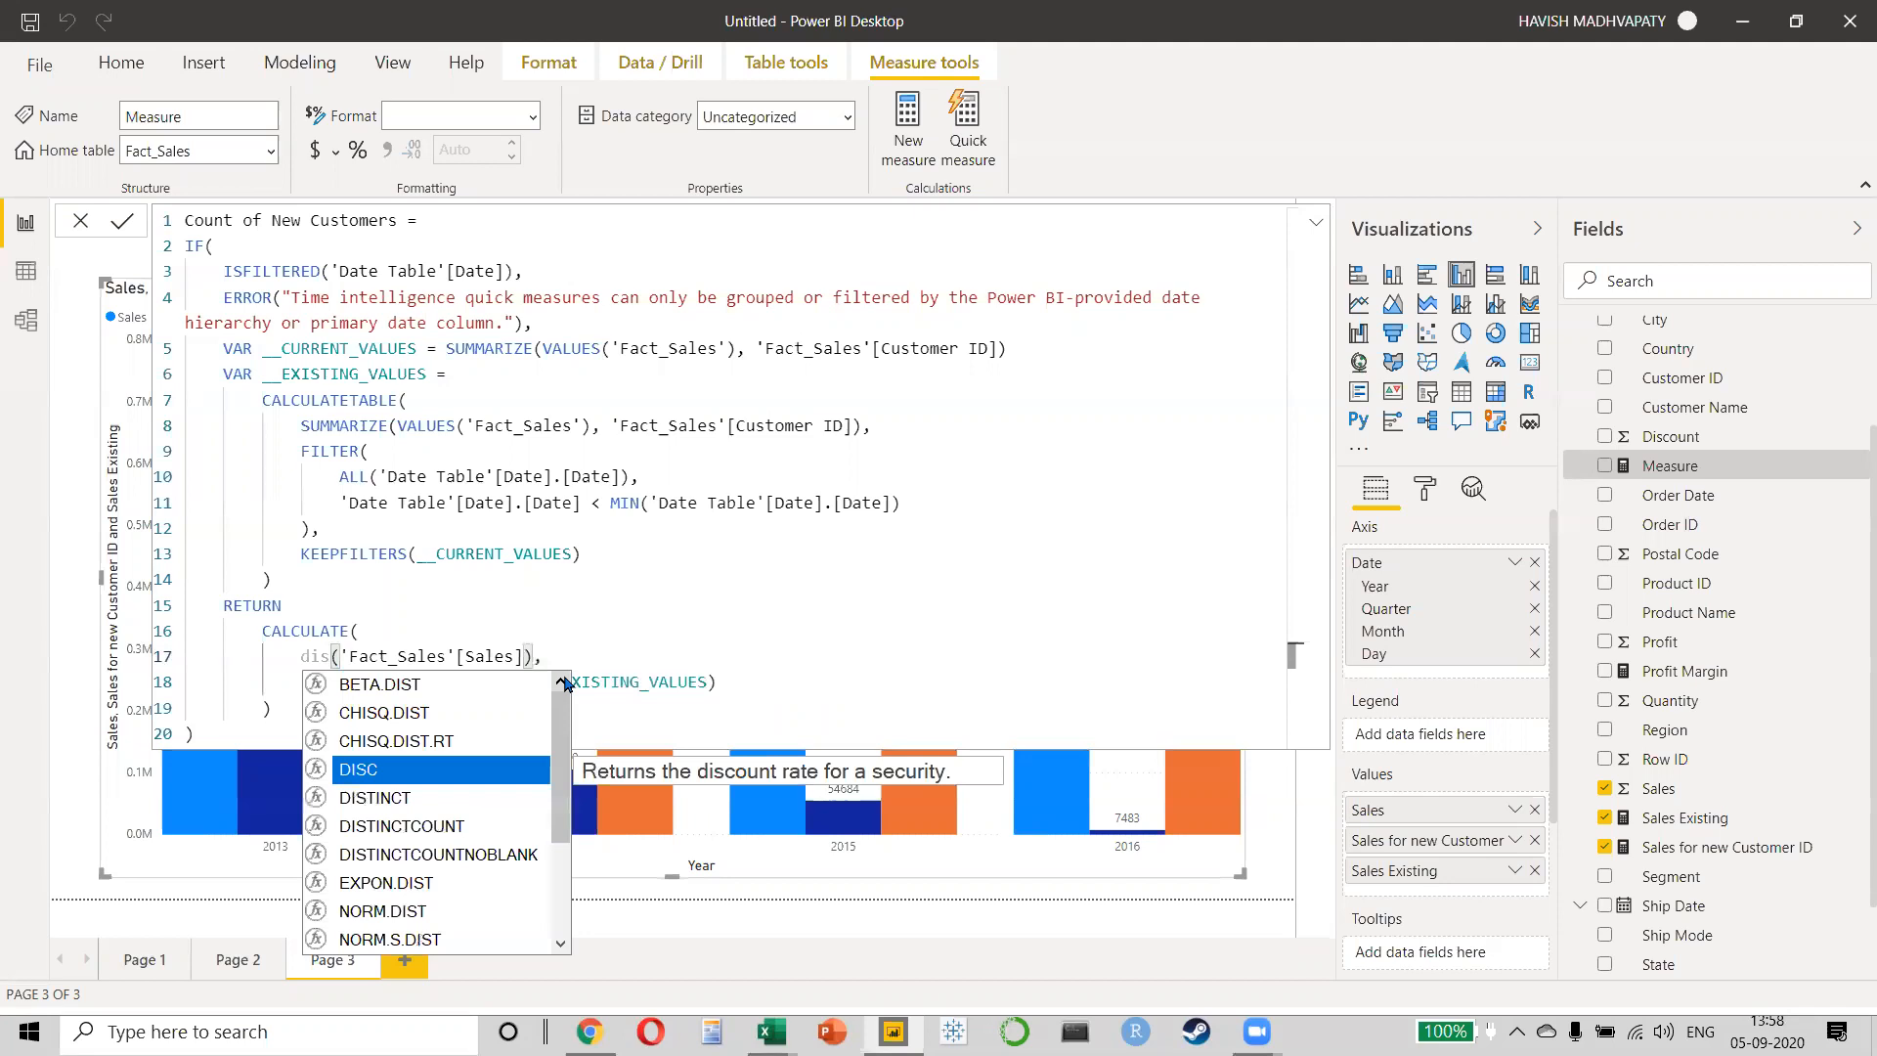
pyautogui.press('Down')
pyautogui.press('Down')
pyautogui.press('Tab')
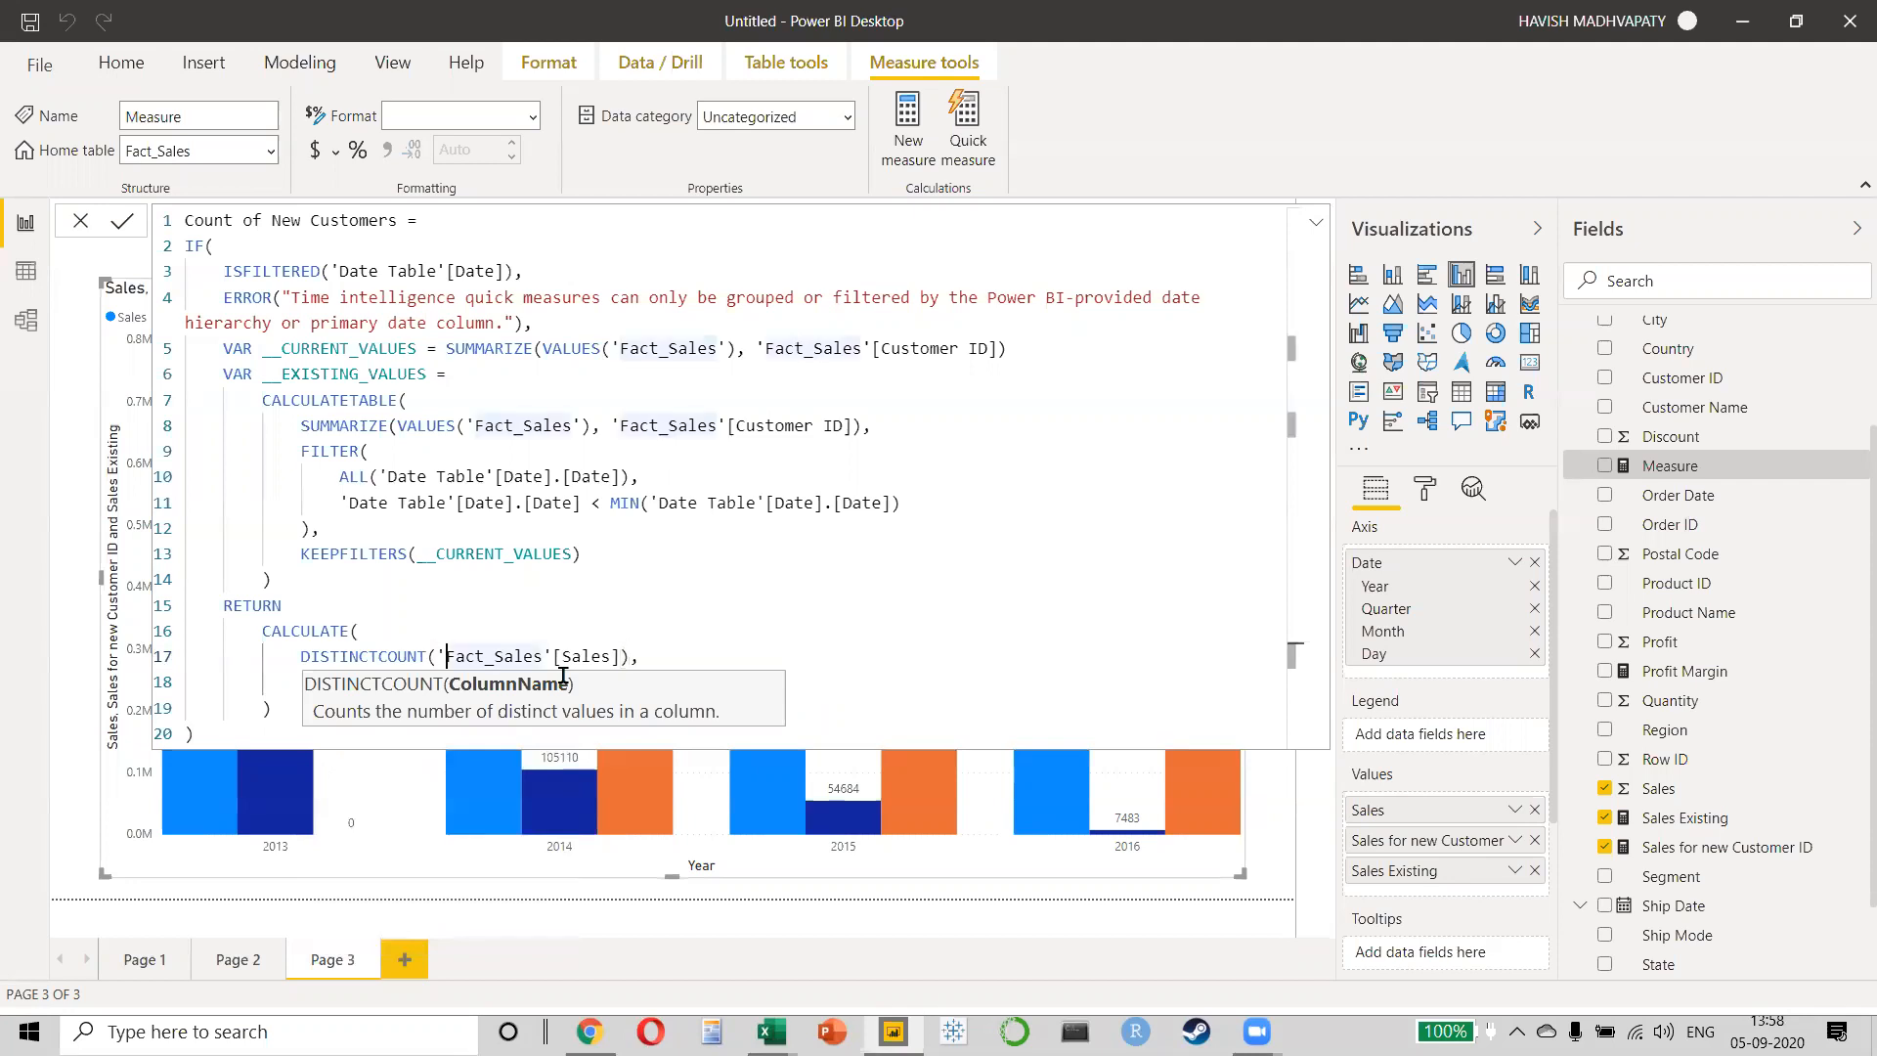
# - Set the DISTINCTCOUNT argument to Fact_Sales[Customer ID], commit the measure and collapse its formula
pyautogui.hotkey('shift', 'End')
pyautogui.hotkey('shift', 'Left')
pyautogui.hotkey('shift', 'Left')
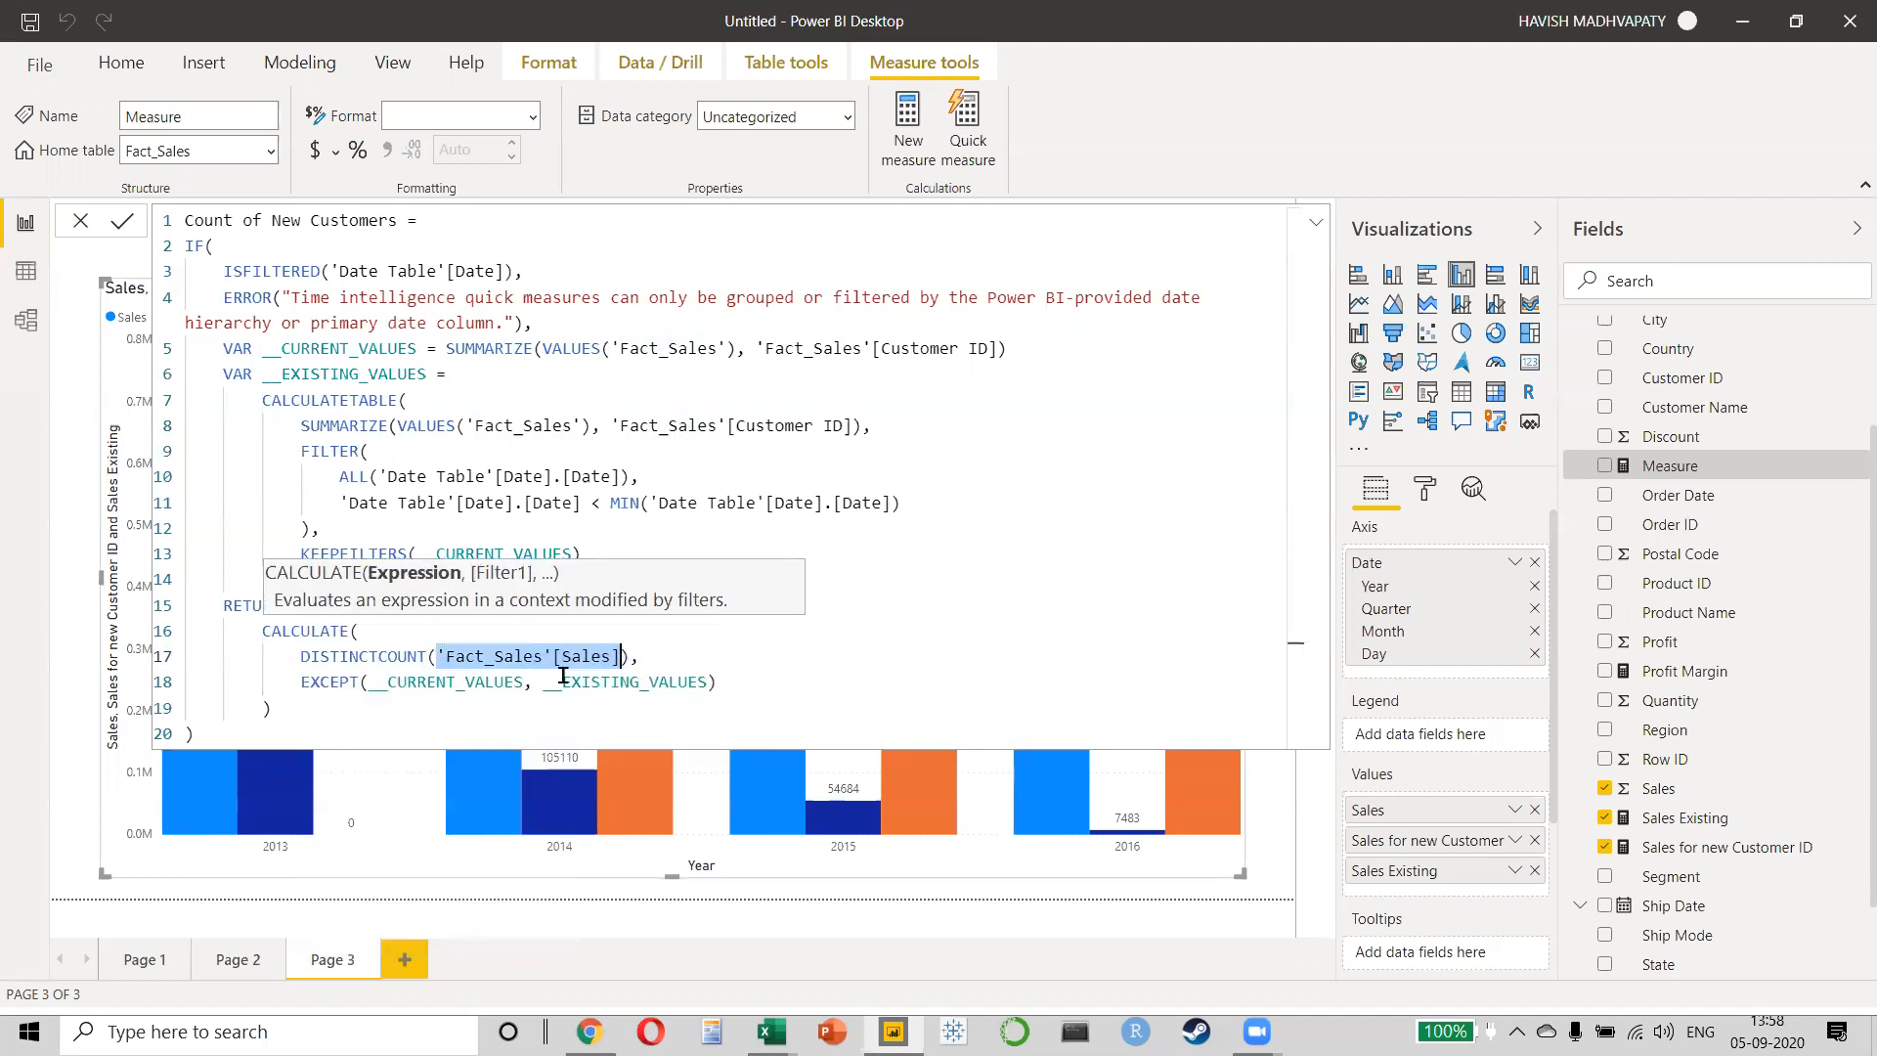
pyautogui.press('BackSpace')
pyautogui.write('cust')
pyautogui.click(565, 685)
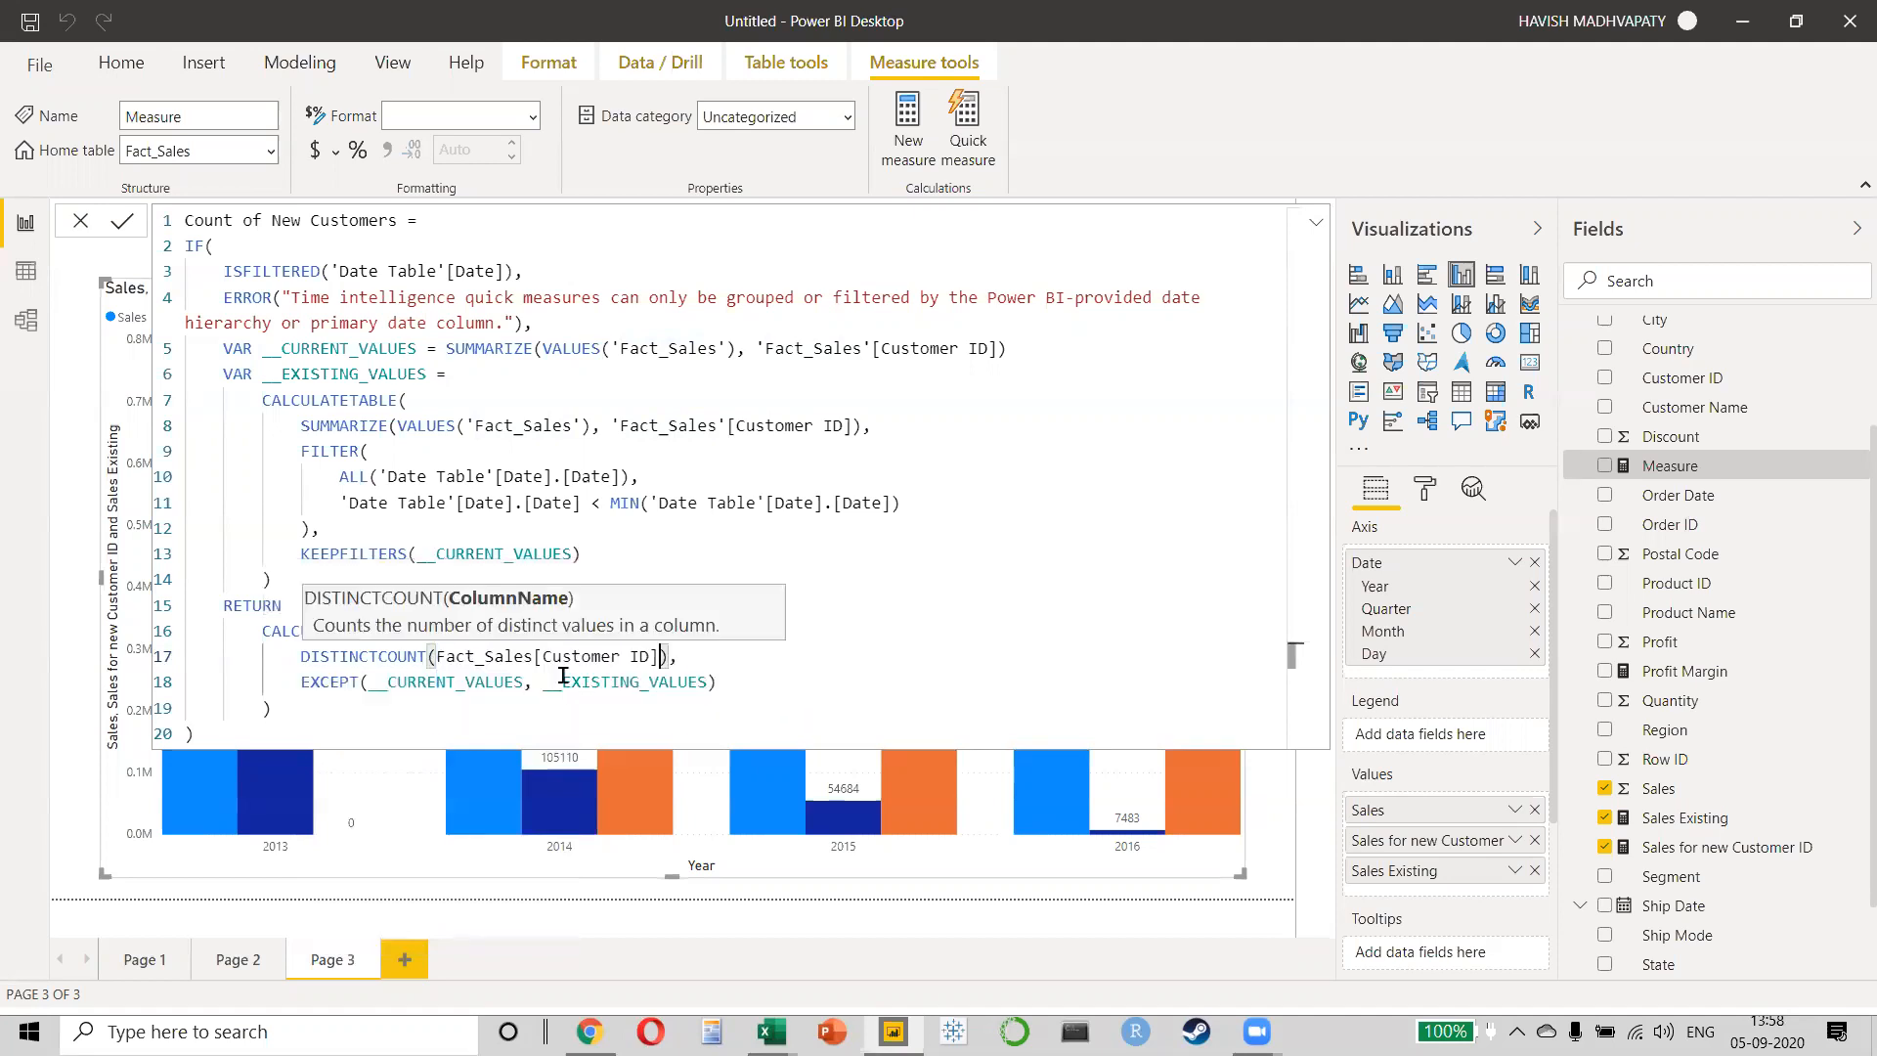
pyautogui.press('Down')
pyautogui.press('End')
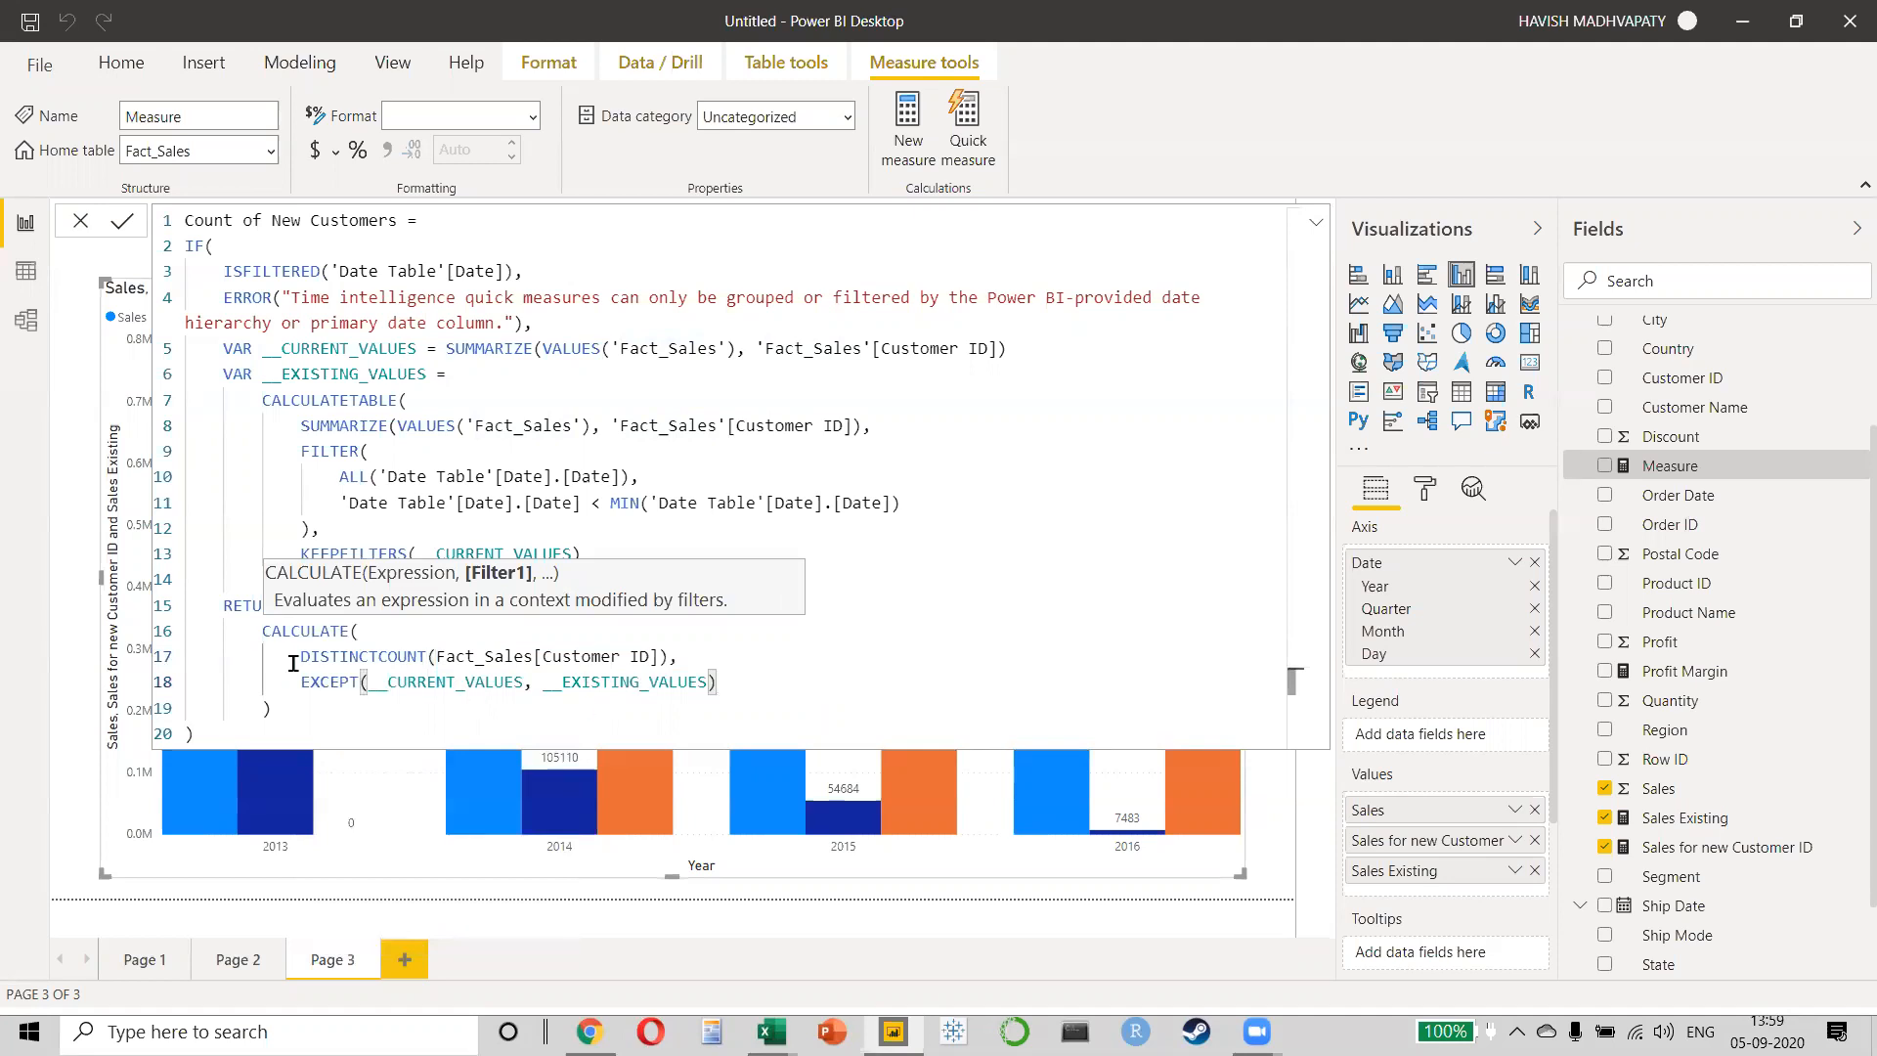
pyautogui.moveTo(320, 660); pyautogui.dragTo(550, 659)
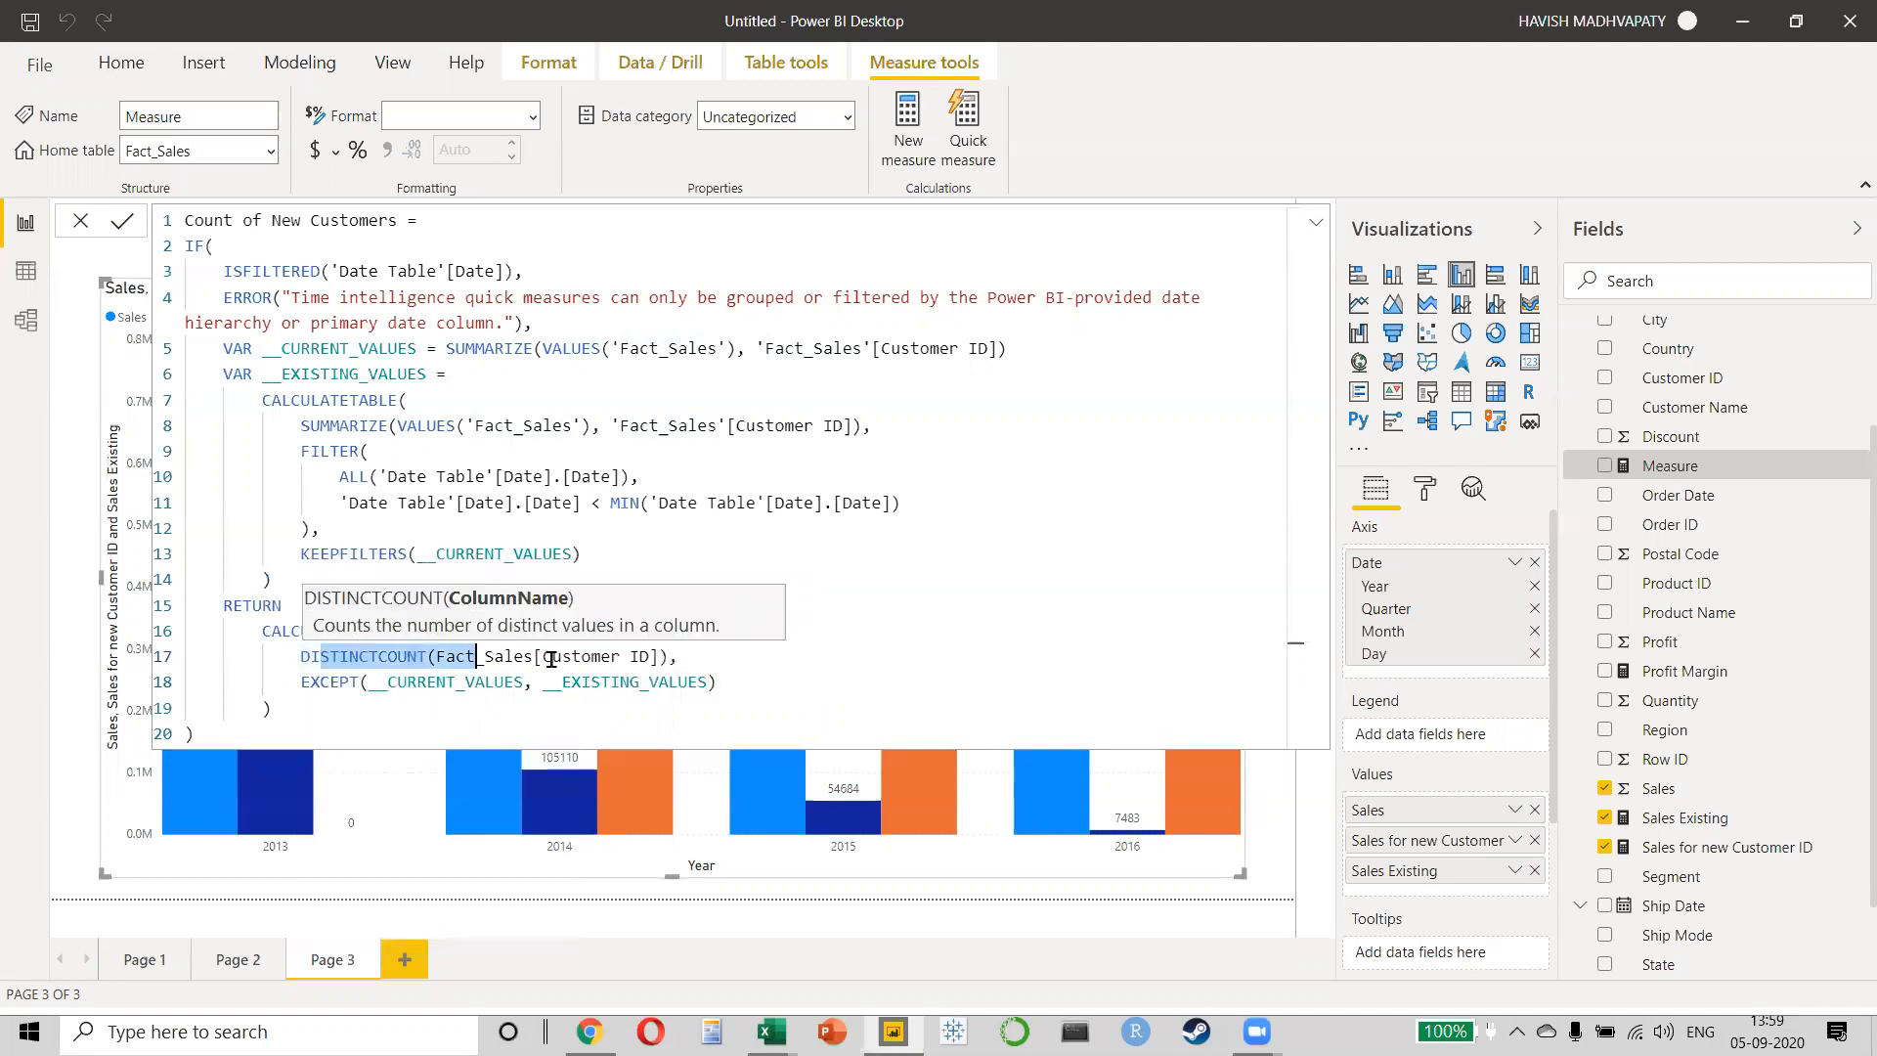
pyautogui.hotkey('shift', 'End')
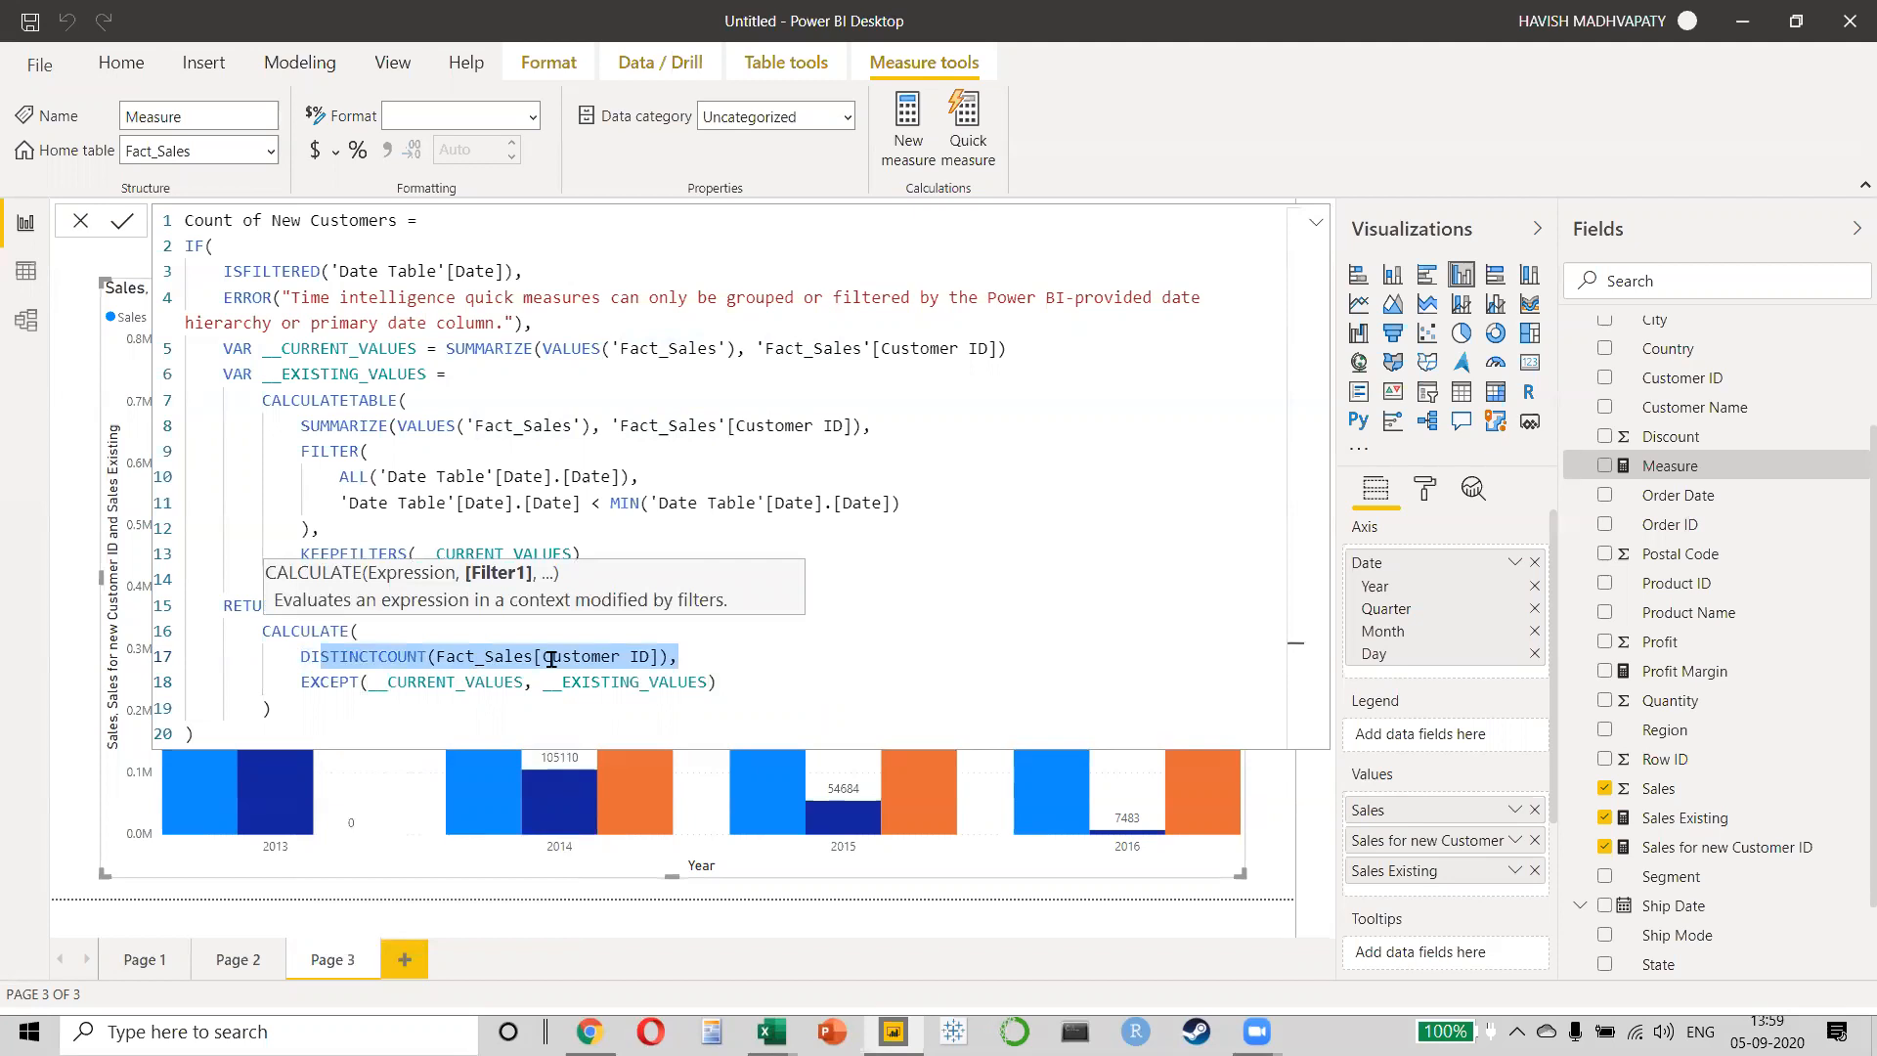
pyautogui.click(718, 682)
pyautogui.press('Return')
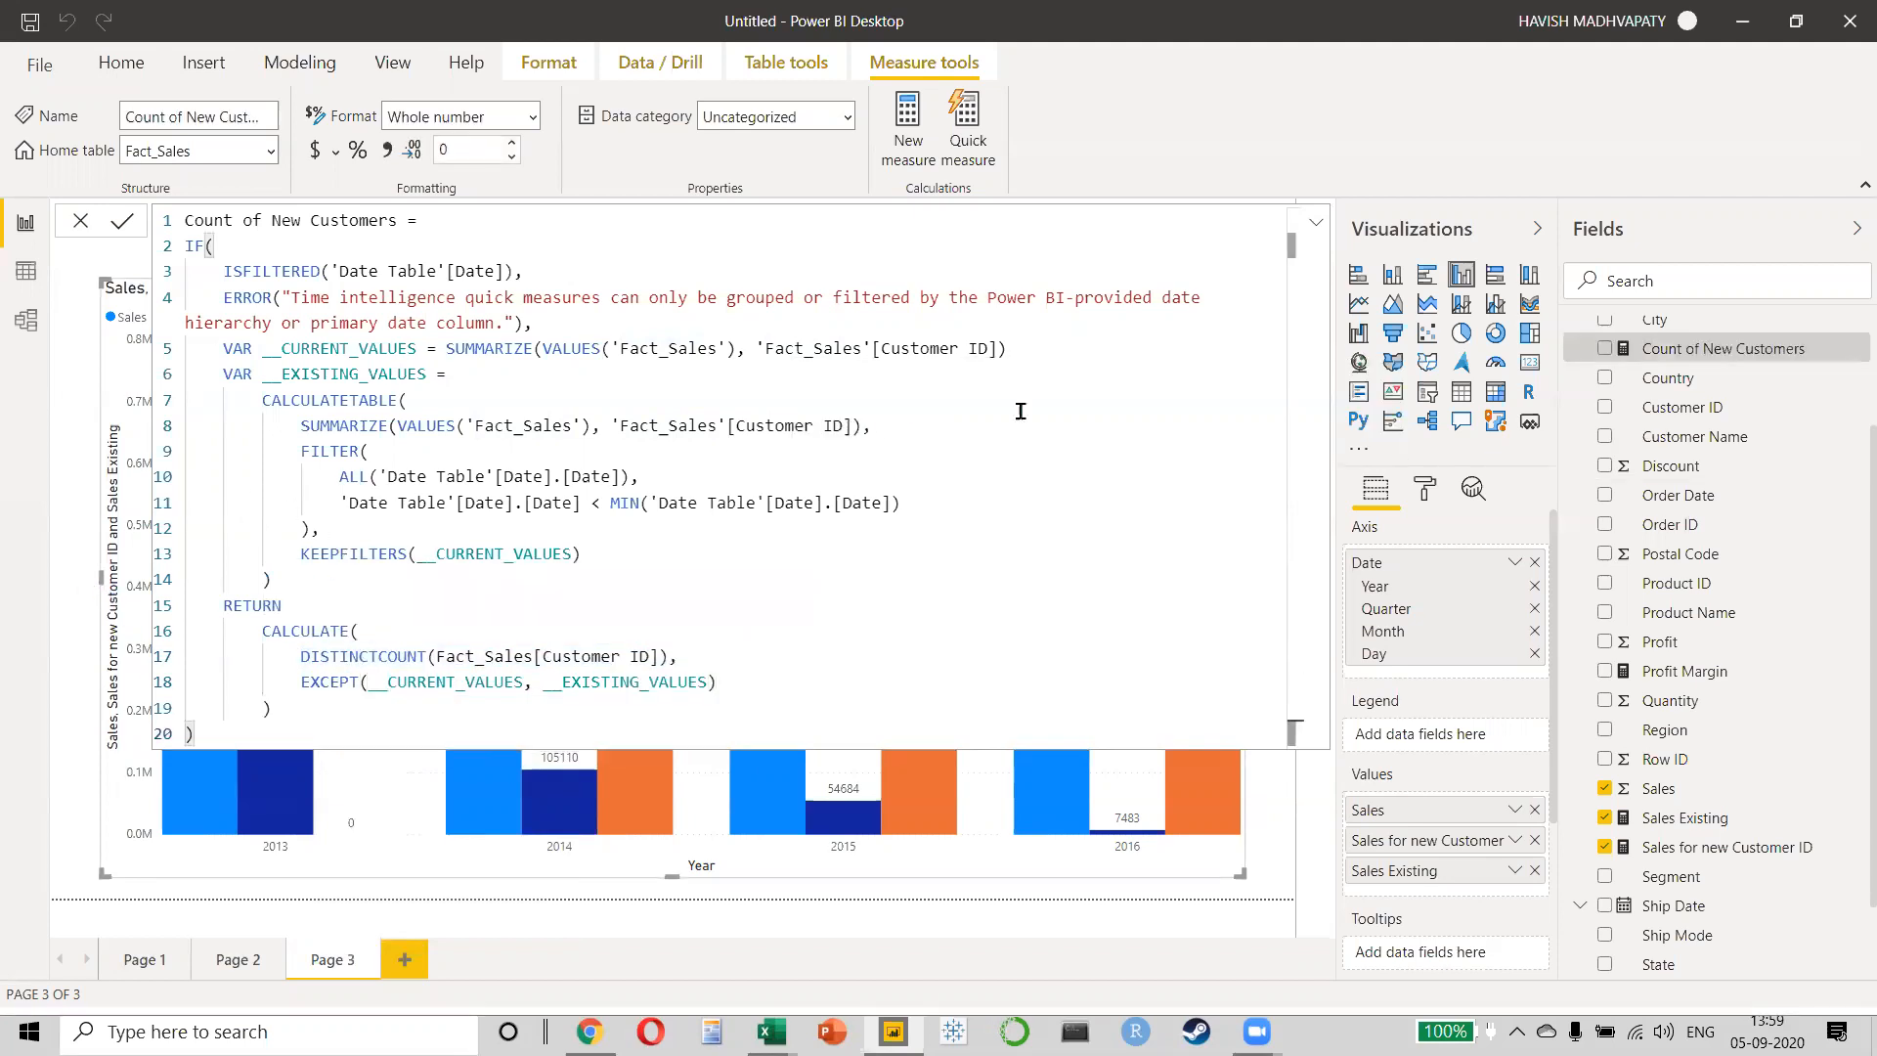
pyautogui.click(1316, 223)
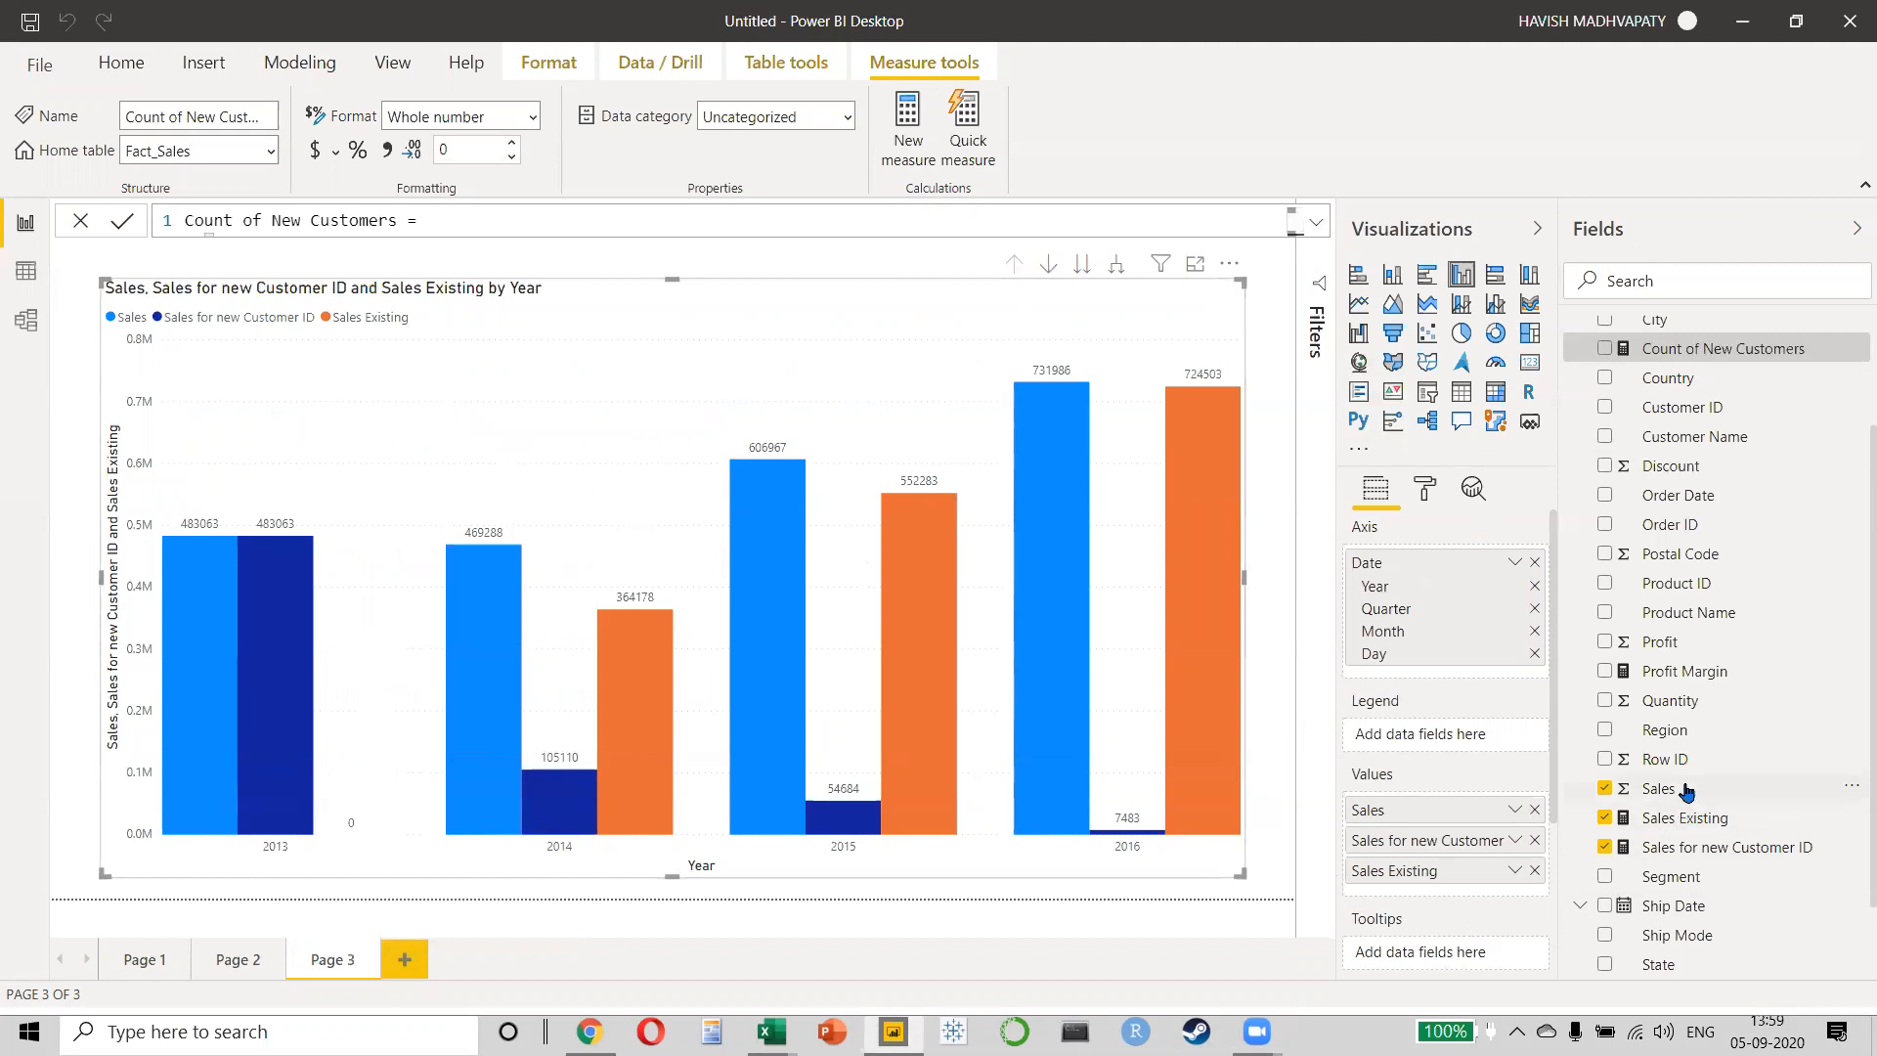
# - Add the Count of New Customers measure to the yearly column chart's tooltips and inspect it on the bars
pyautogui.moveTo(1691, 354); pyautogui.dragTo(1432, 766)
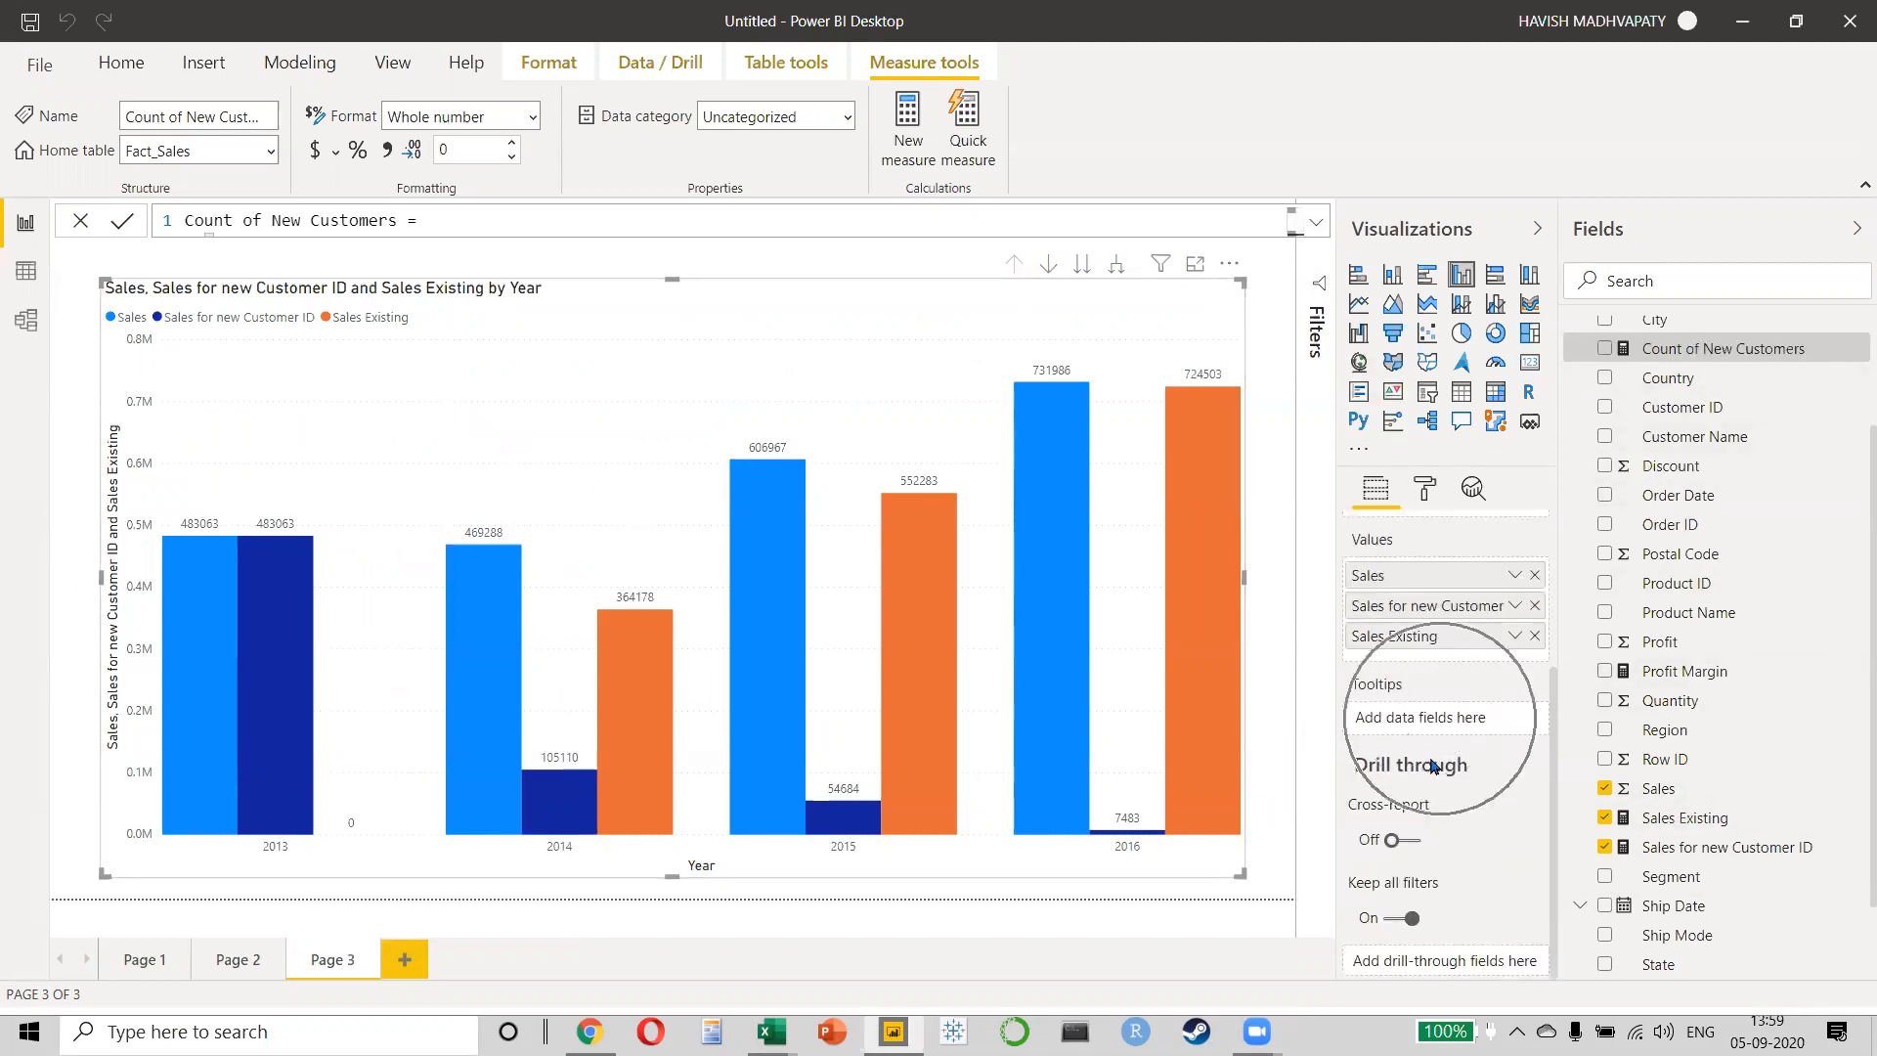
pyautogui.moveTo(1678, 351); pyautogui.dragTo(1432, 724)
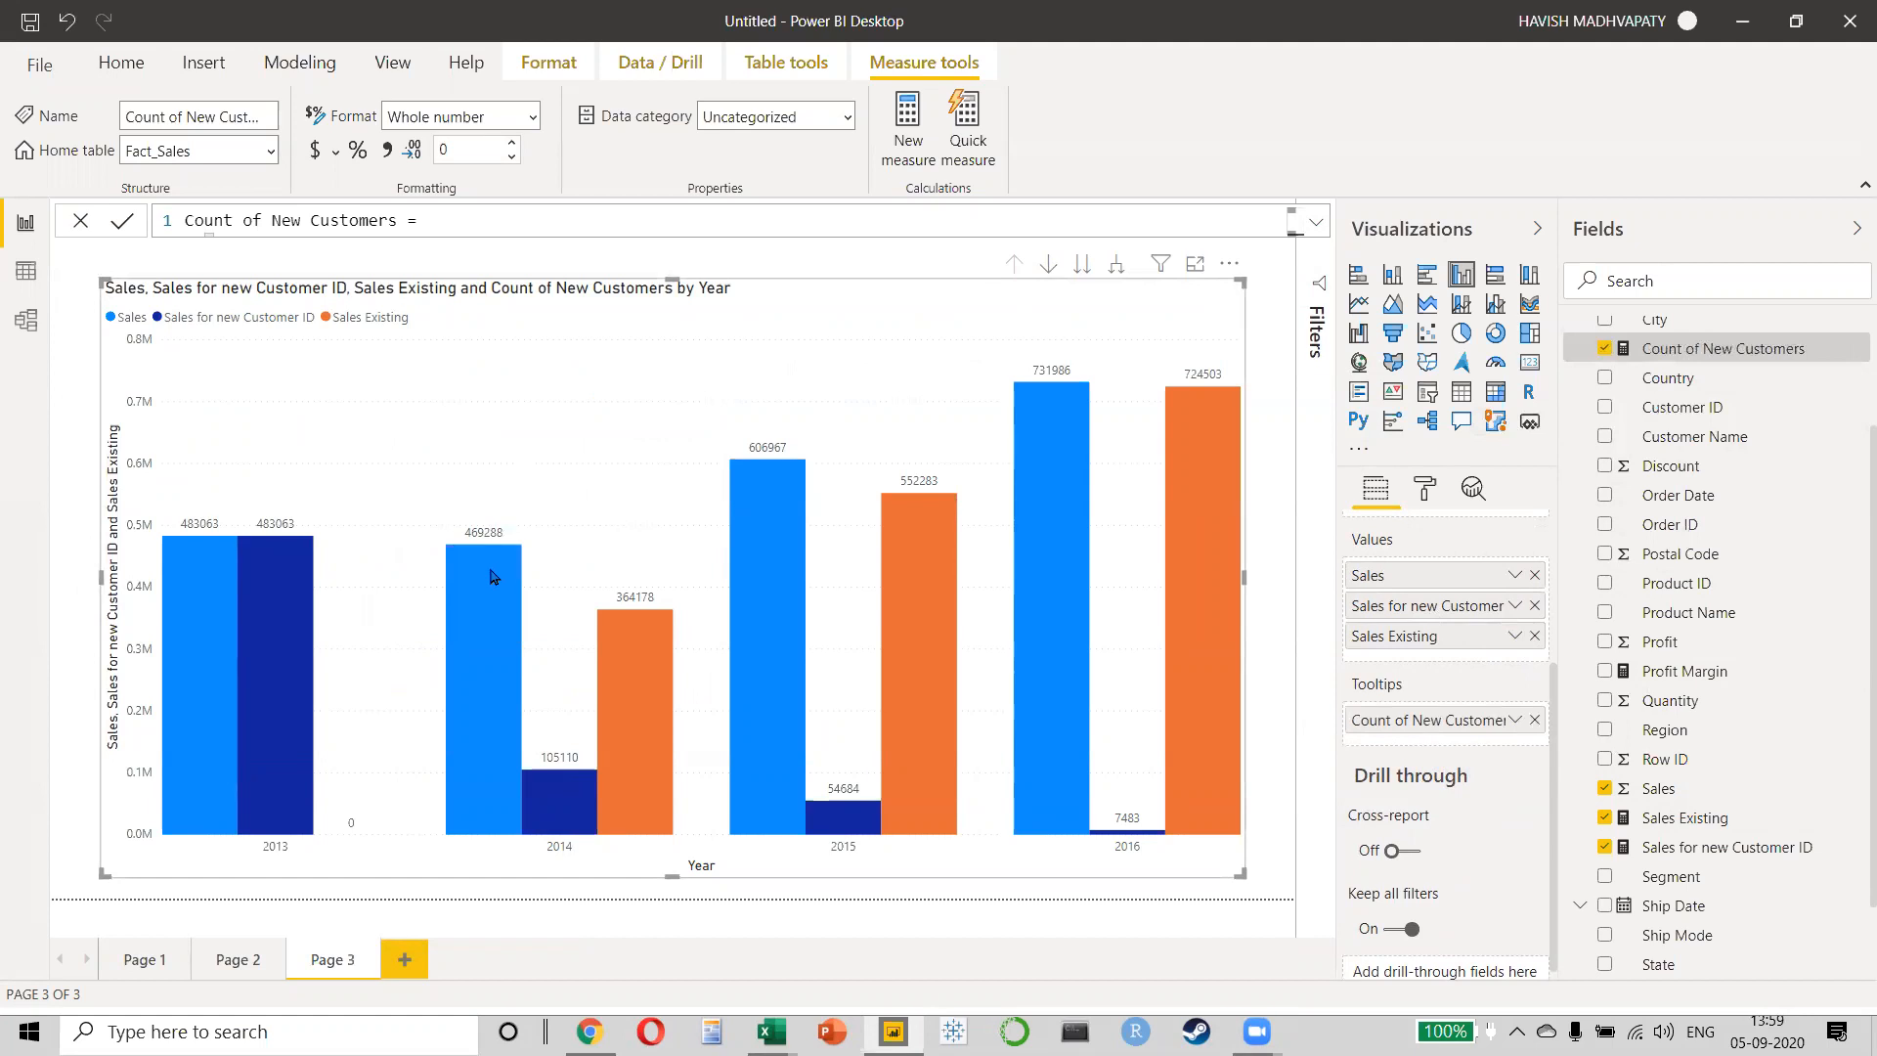
pyautogui.moveTo(491, 577)
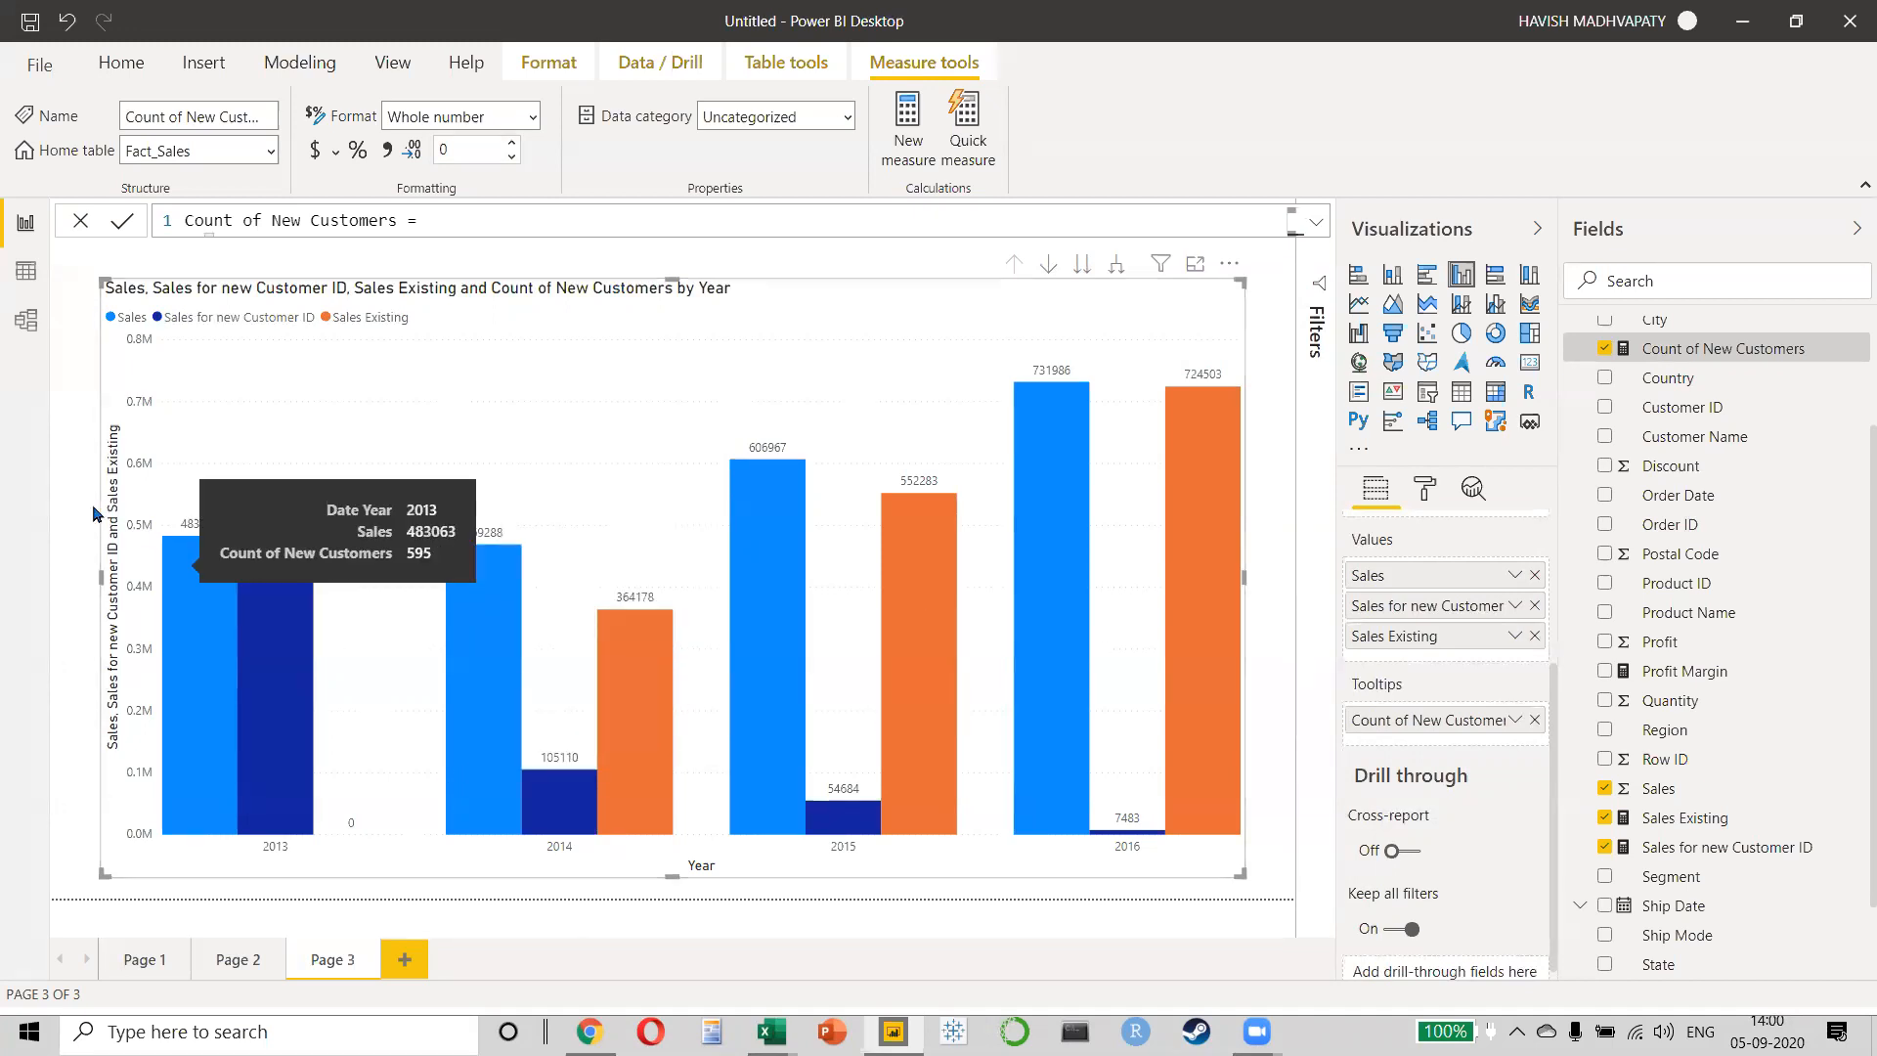
# - Start a new Fact_Sales measure named Count Existing with DISTINCTCOUNT(Fact_Sales[Customer ID]) followed by a minus sign
pyautogui.click(1270, 626)
pyautogui.rightClick(1705, 671)
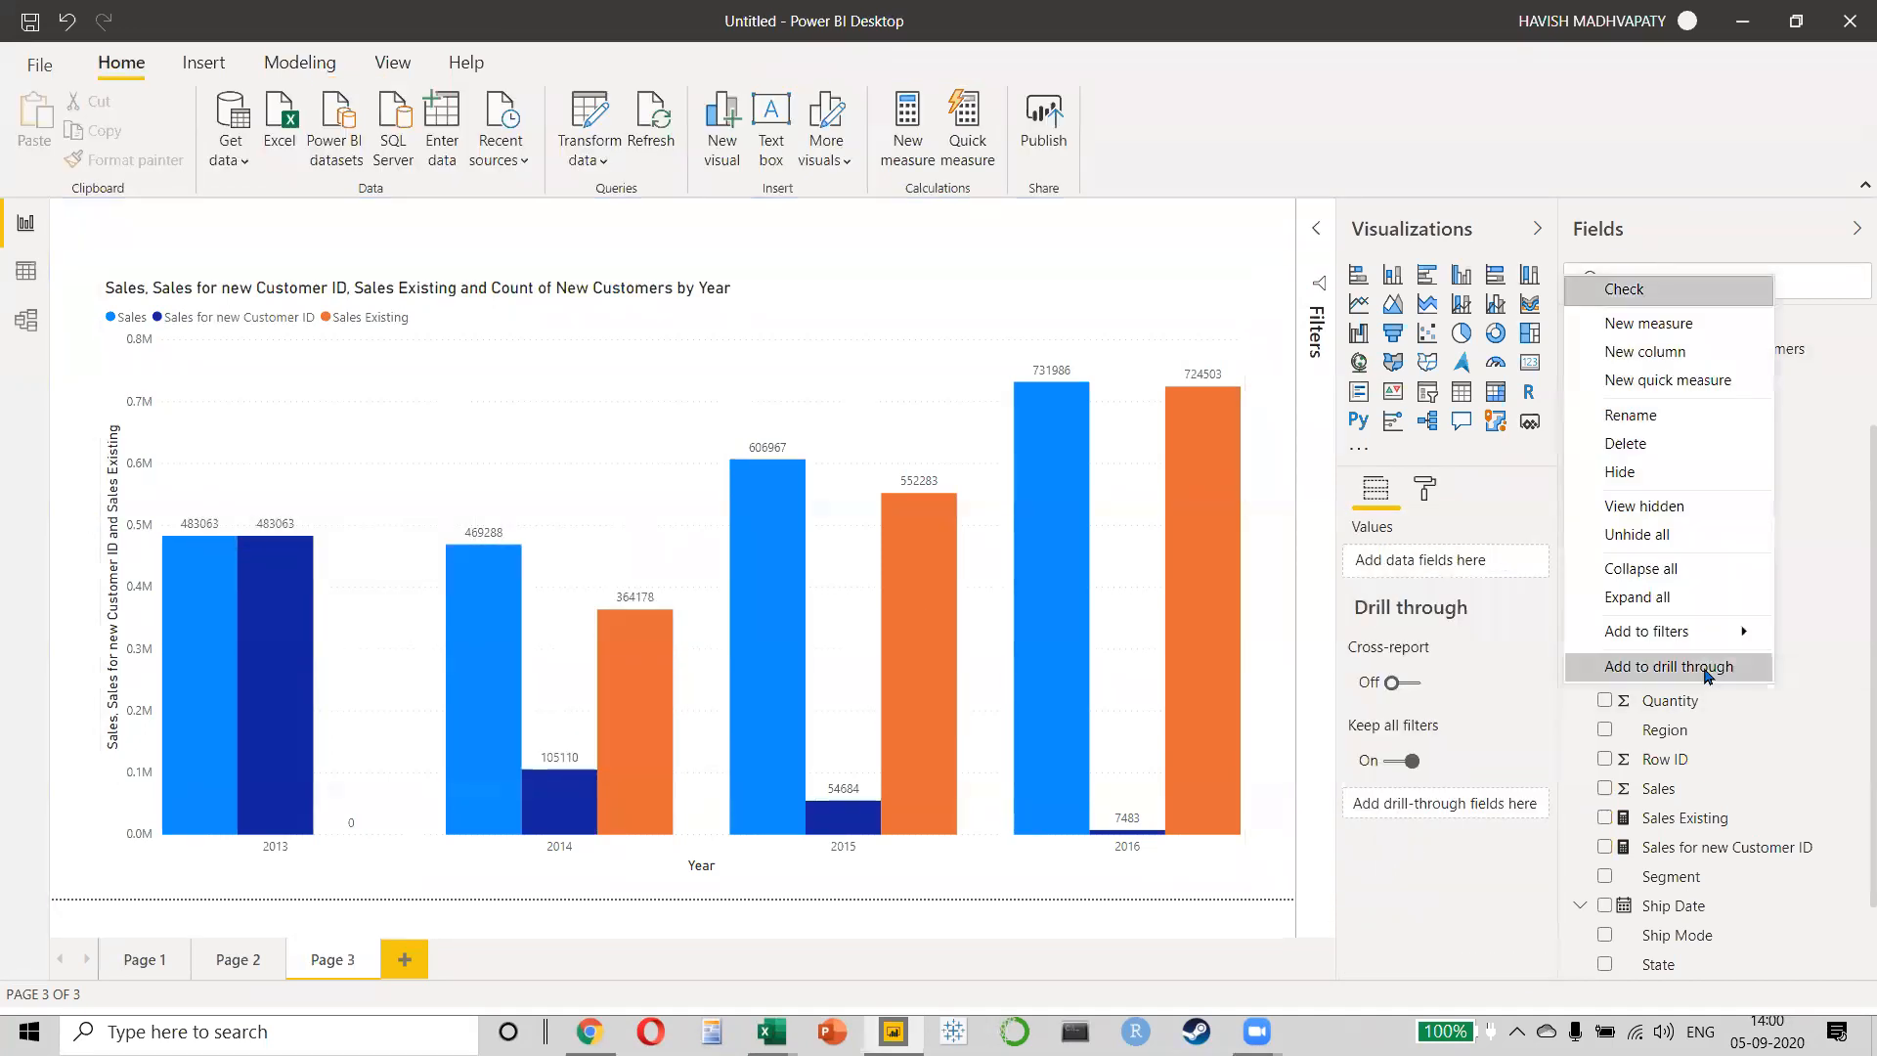
pyautogui.click(1601, 330)
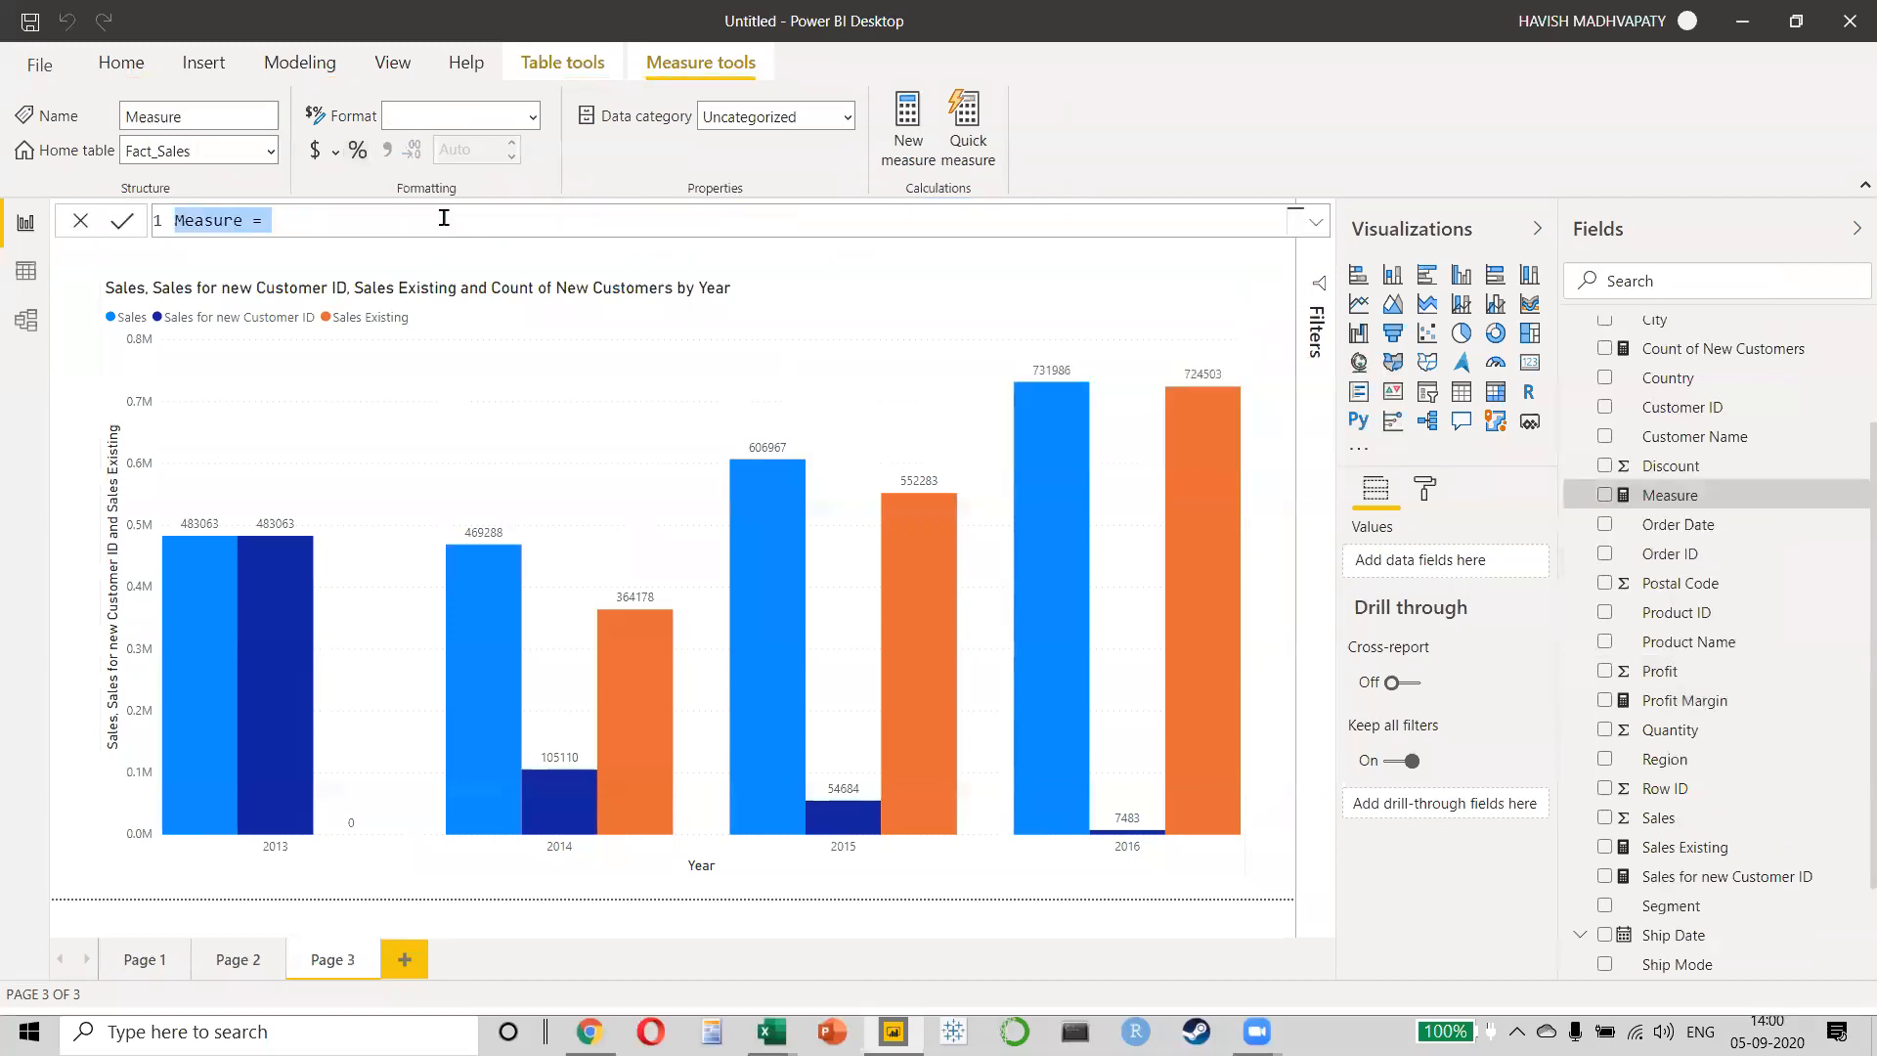
pyautogui.write('Count E')
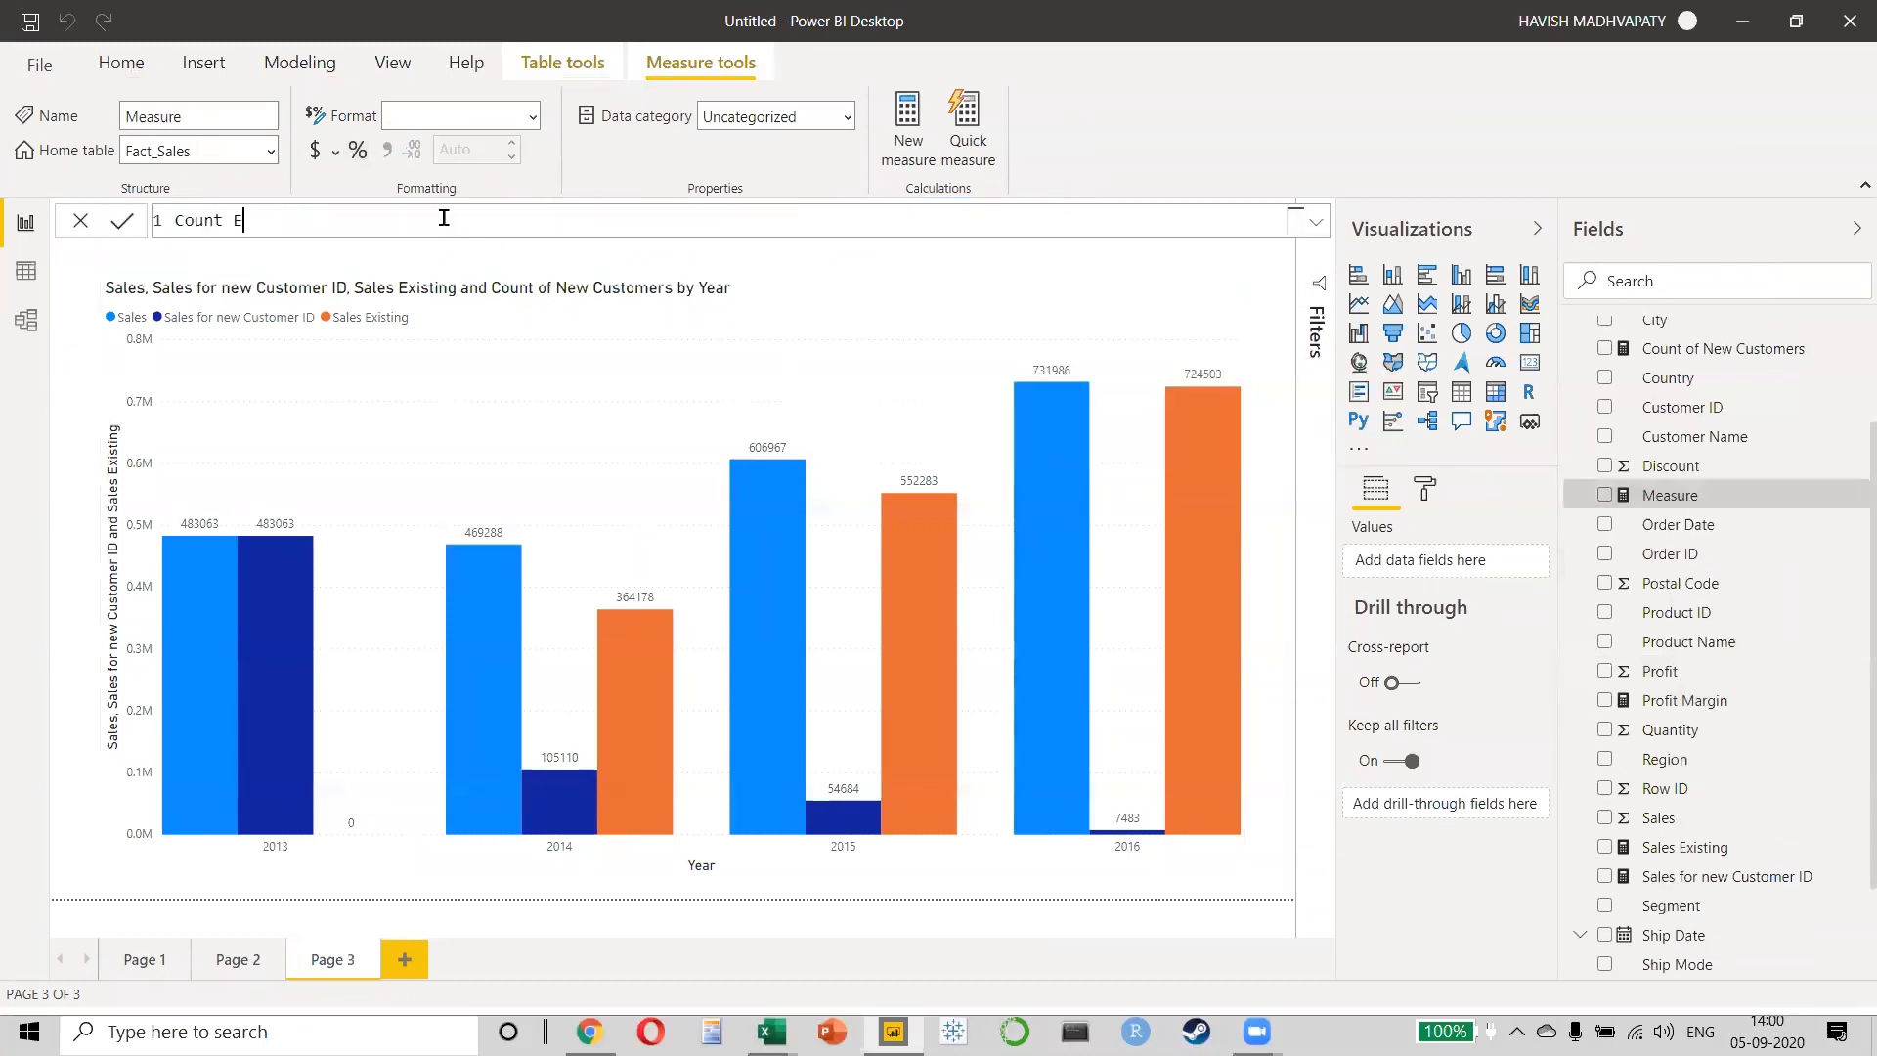
pyautogui.write('xisting = DISTINCTCOUNT(')
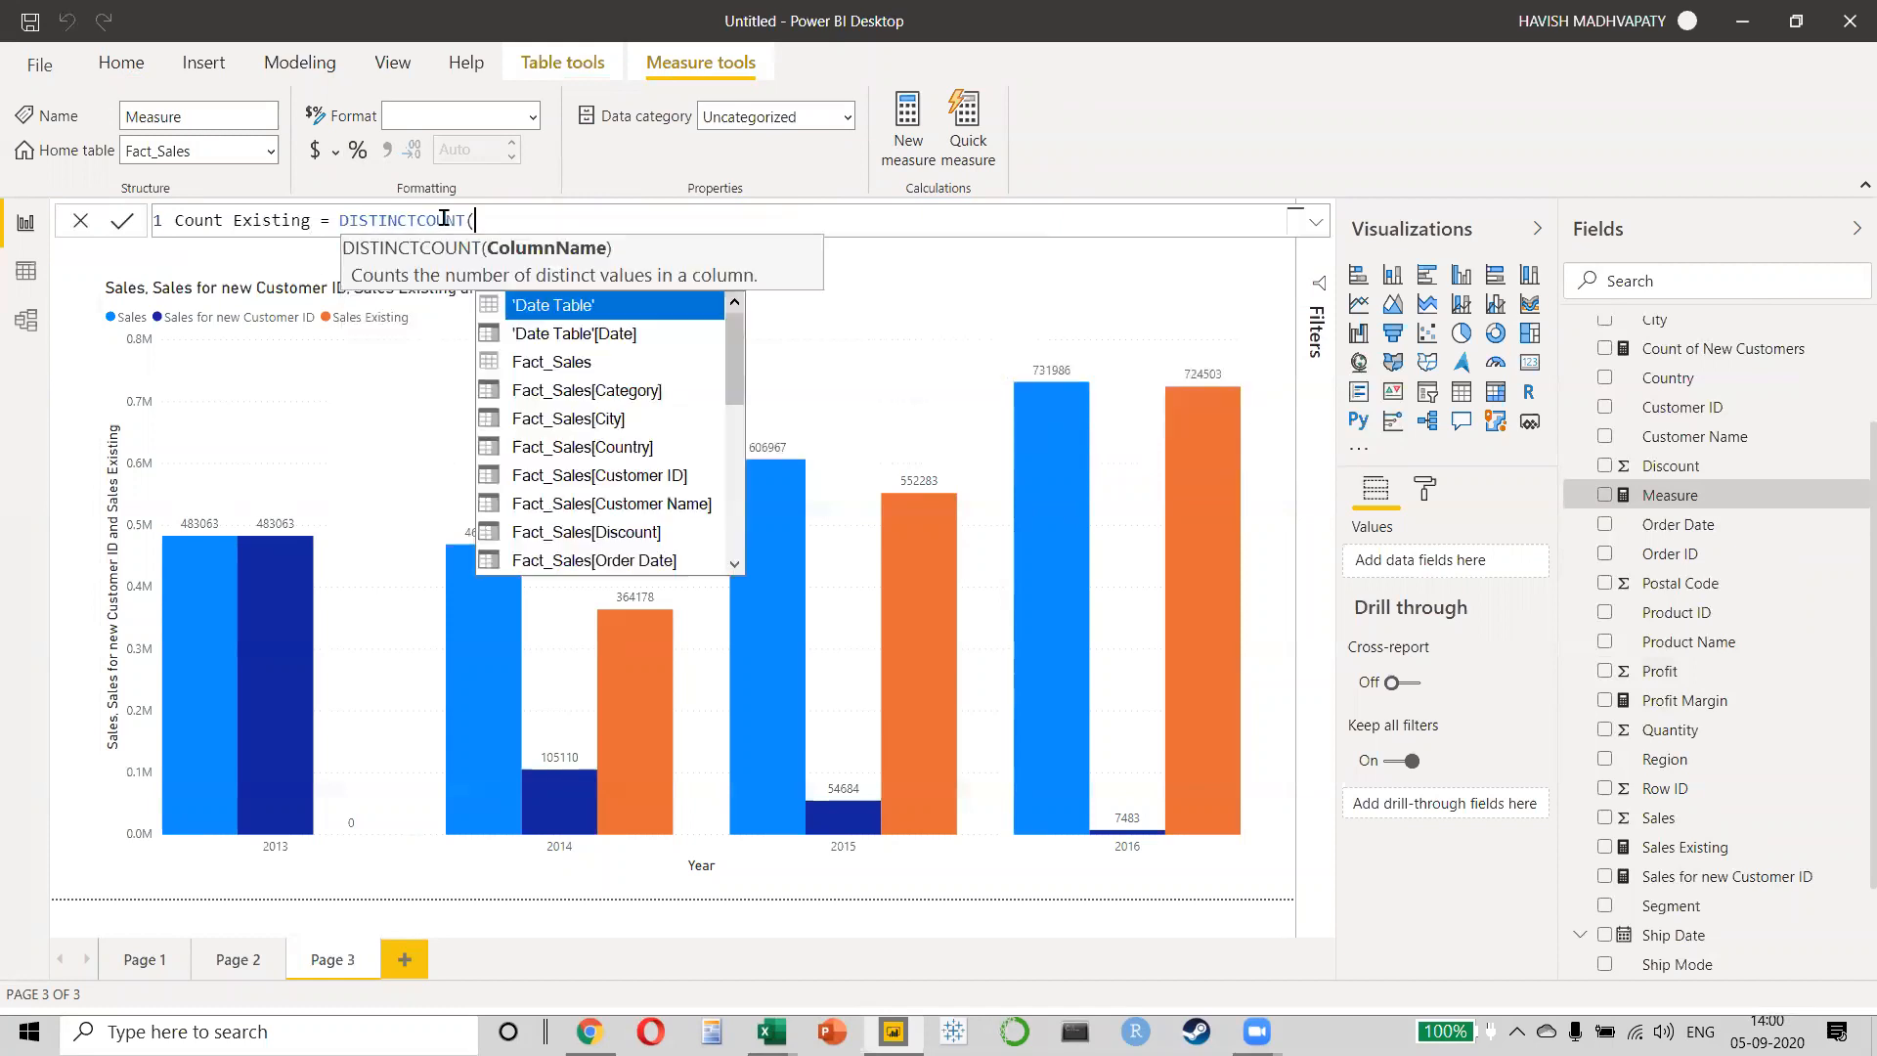
pyautogui.write('cust')
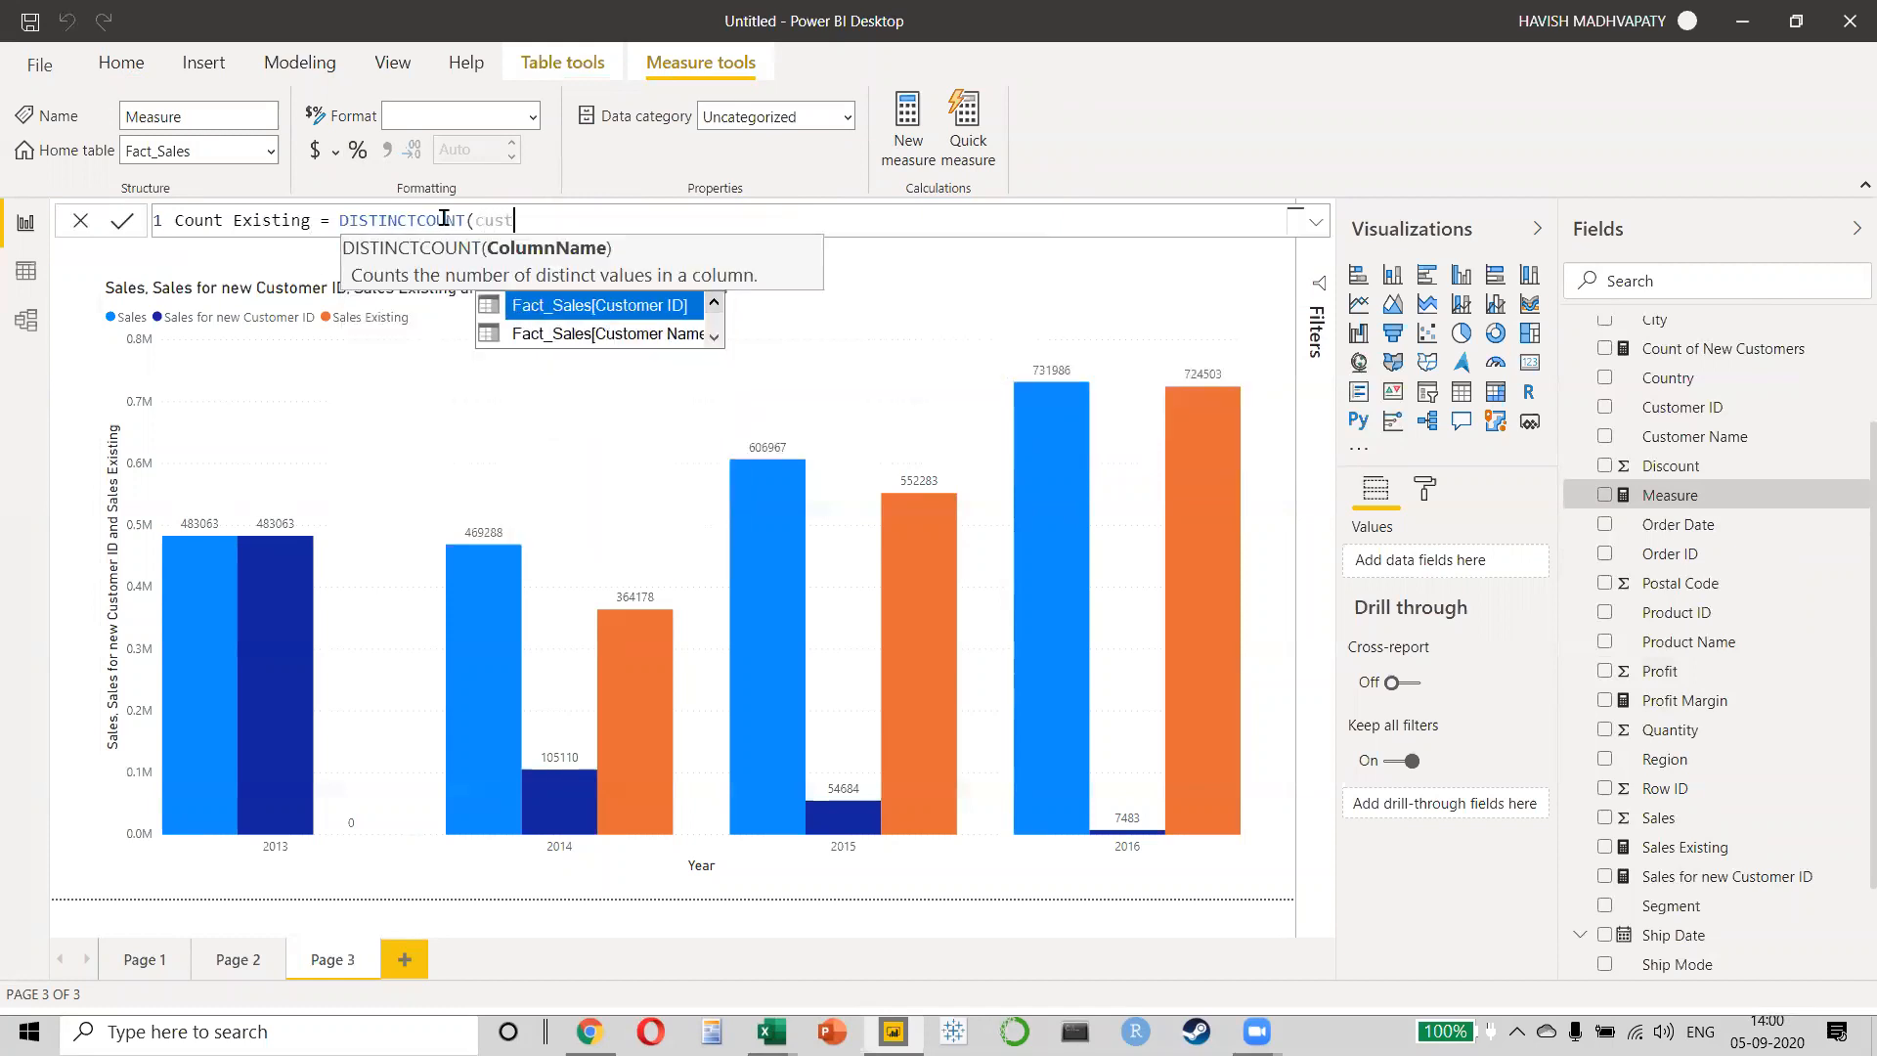
pyautogui.press('Tab')
pyautogui.write(') - ')
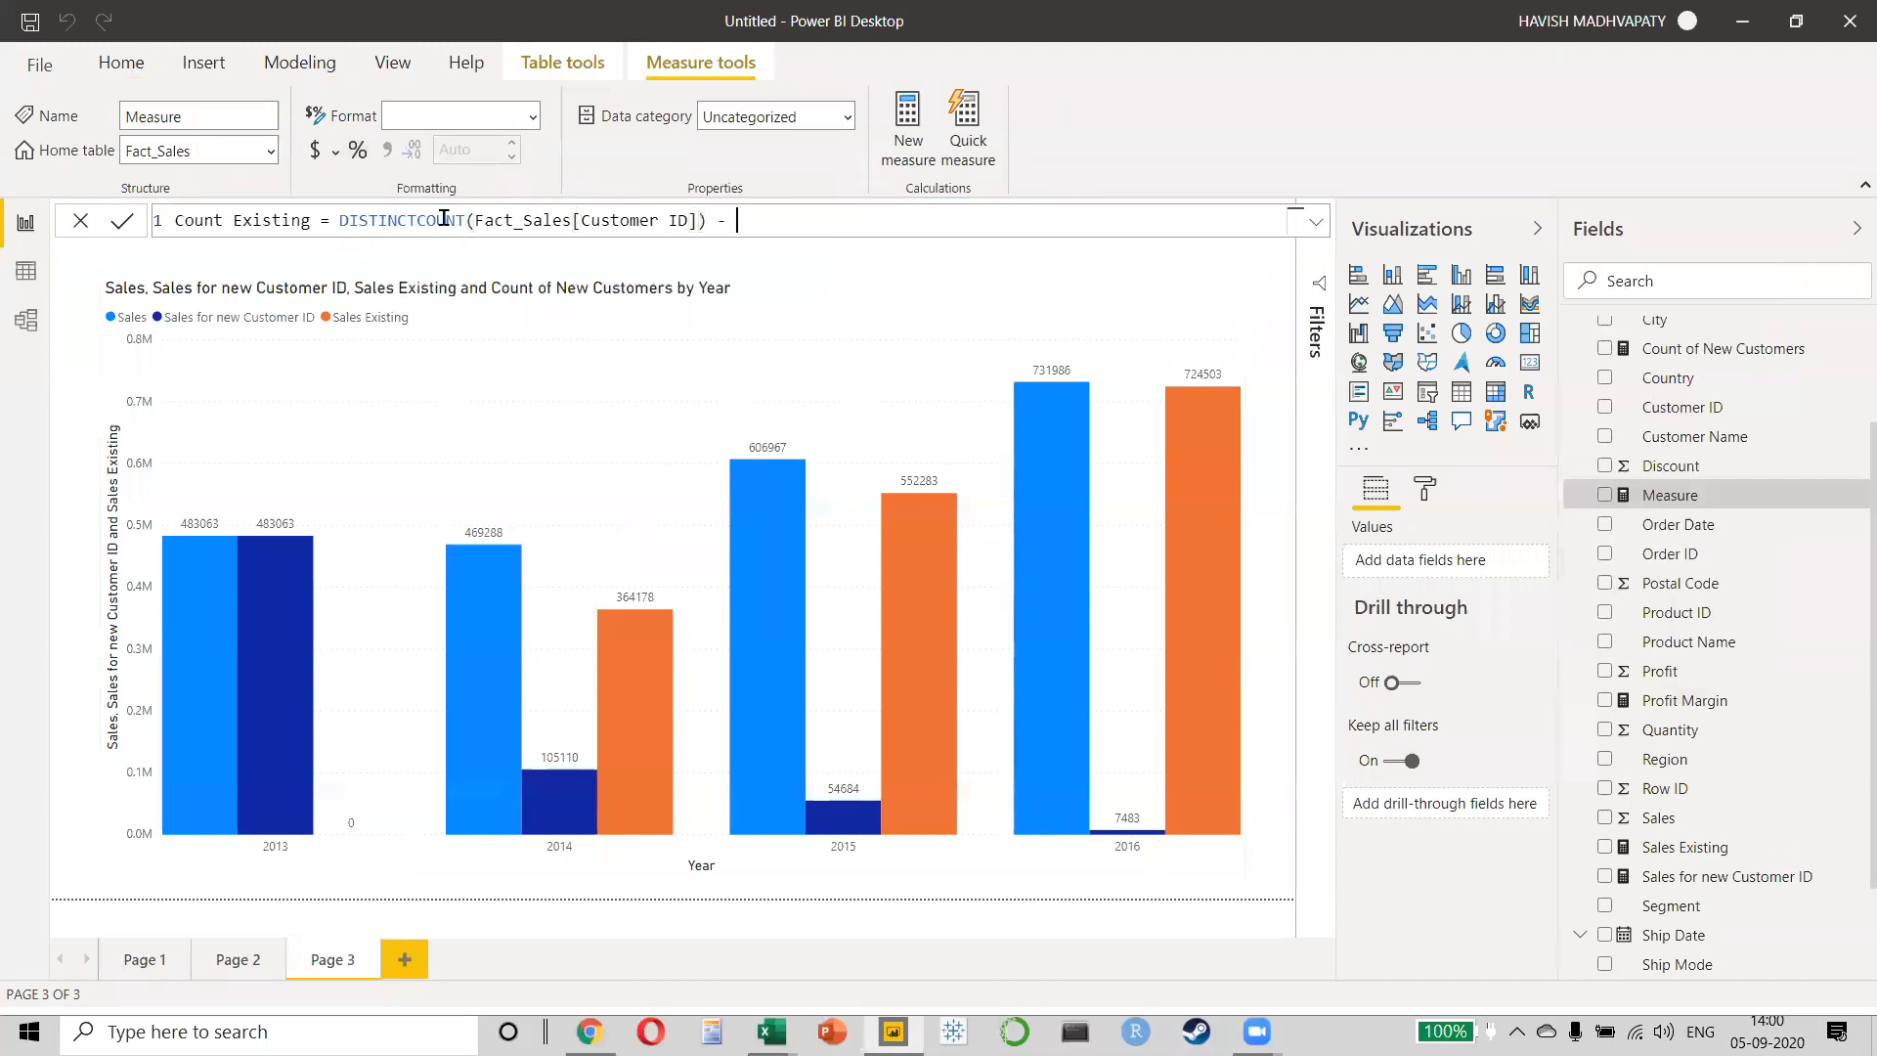
# - Complete the Count Existing formula by subtracting the [Count of New Customers] measure and commit it
pyautogui.write('count')
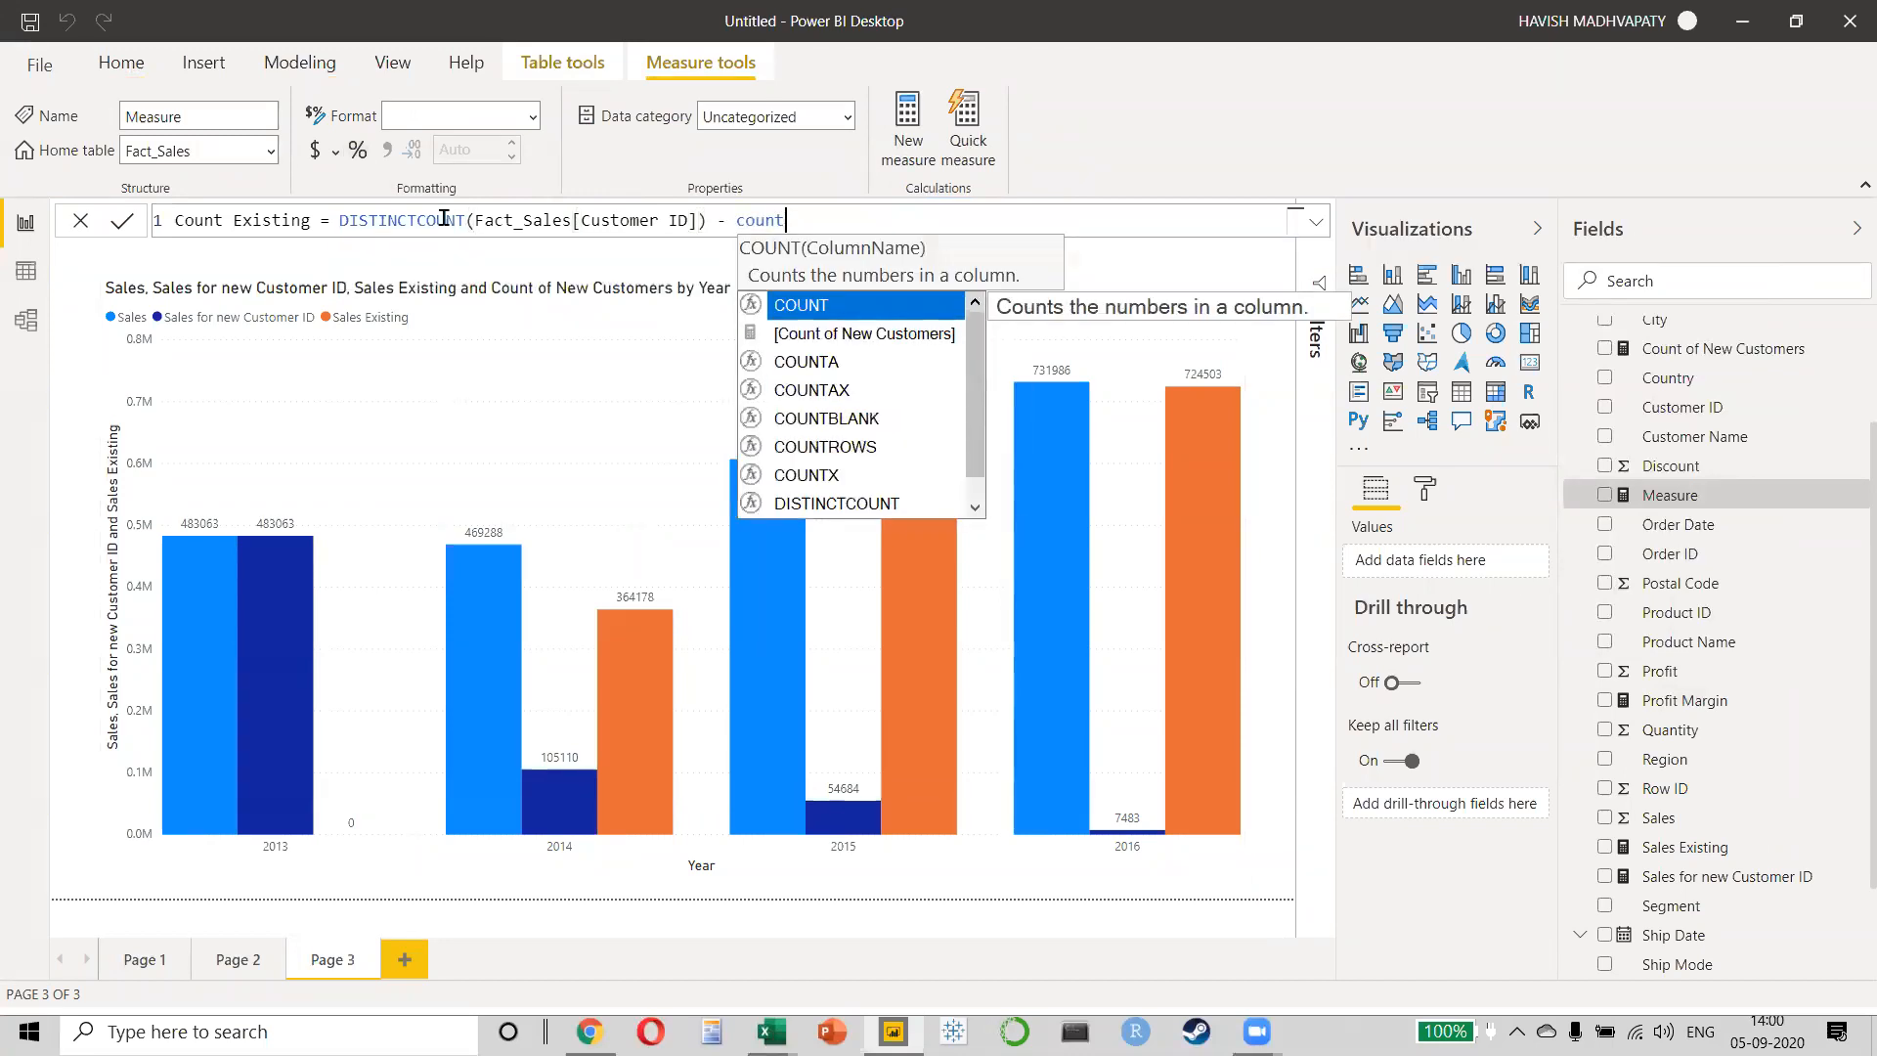
pyautogui.press('Down')
pyautogui.press('Tab')
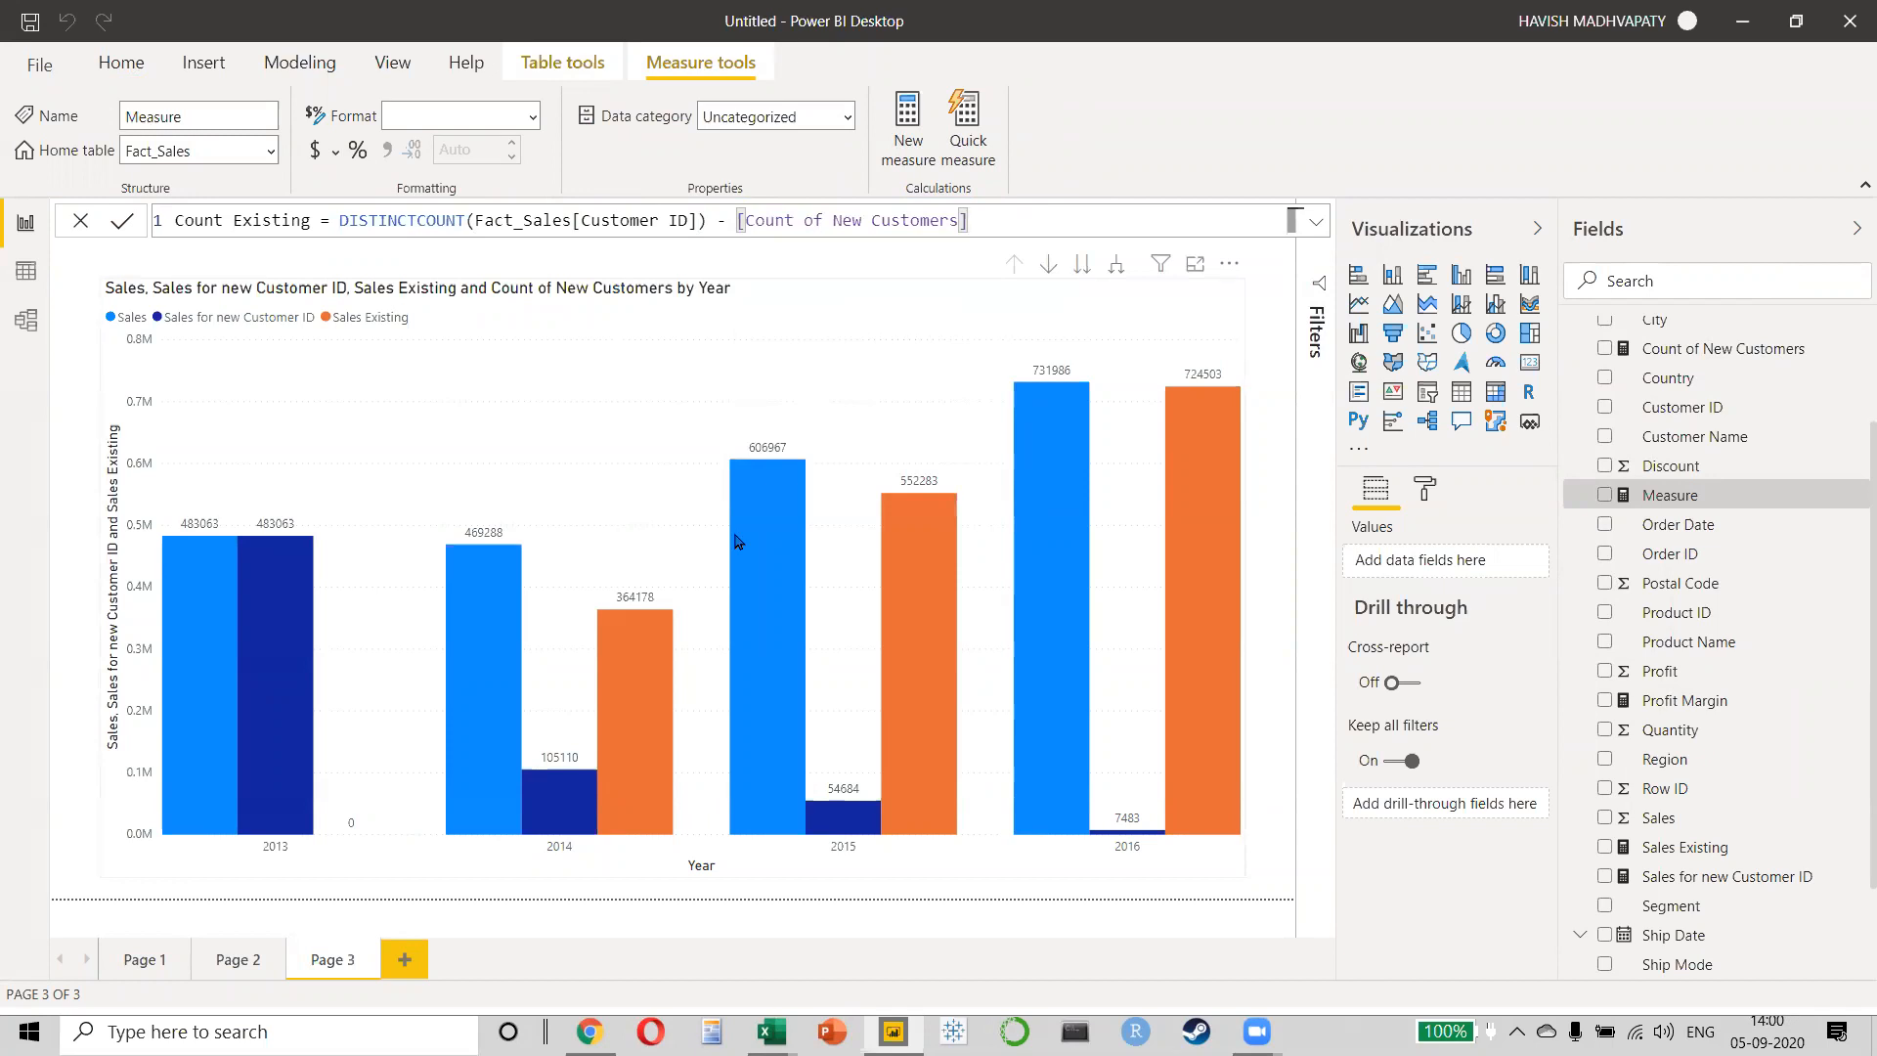
pyautogui.press('Return')
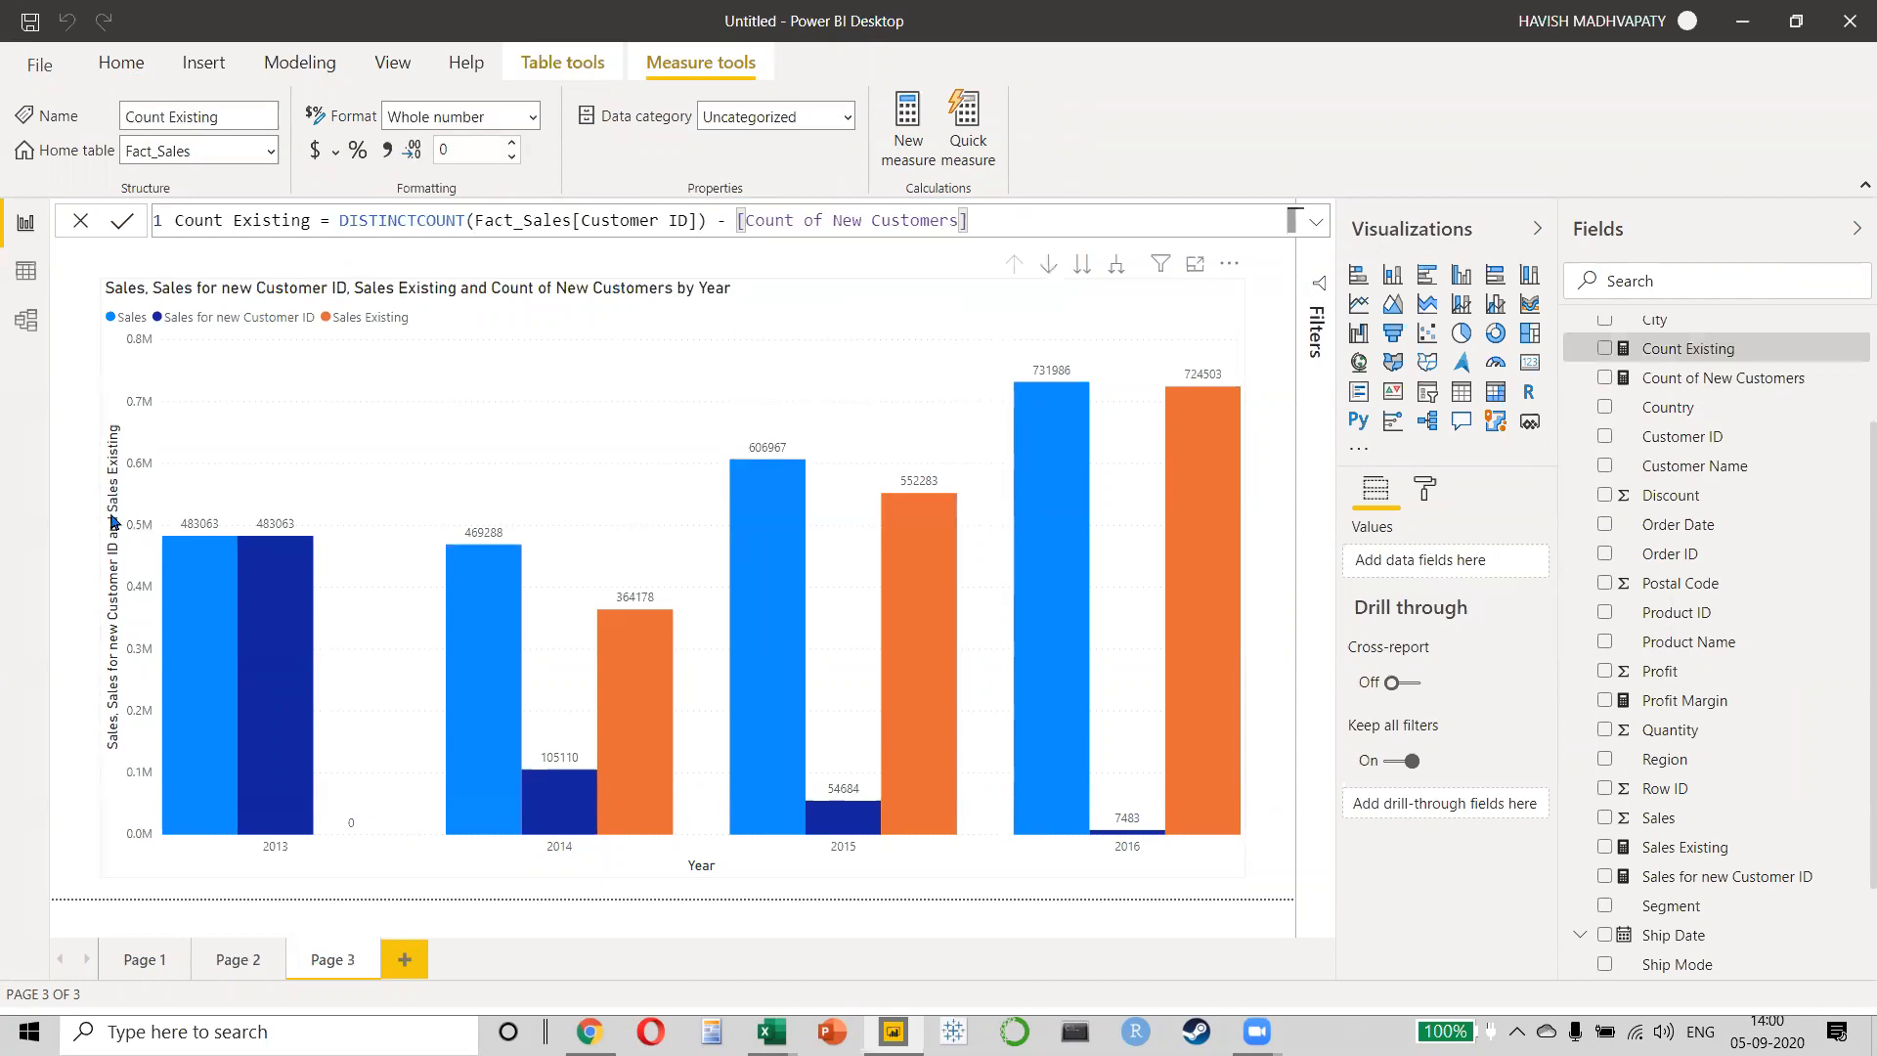
# - Add the Count Existing measure to the yearly column chart's tooltips and inspect it on the bars
pyautogui.click(71, 475)
pyautogui.click(838, 419)
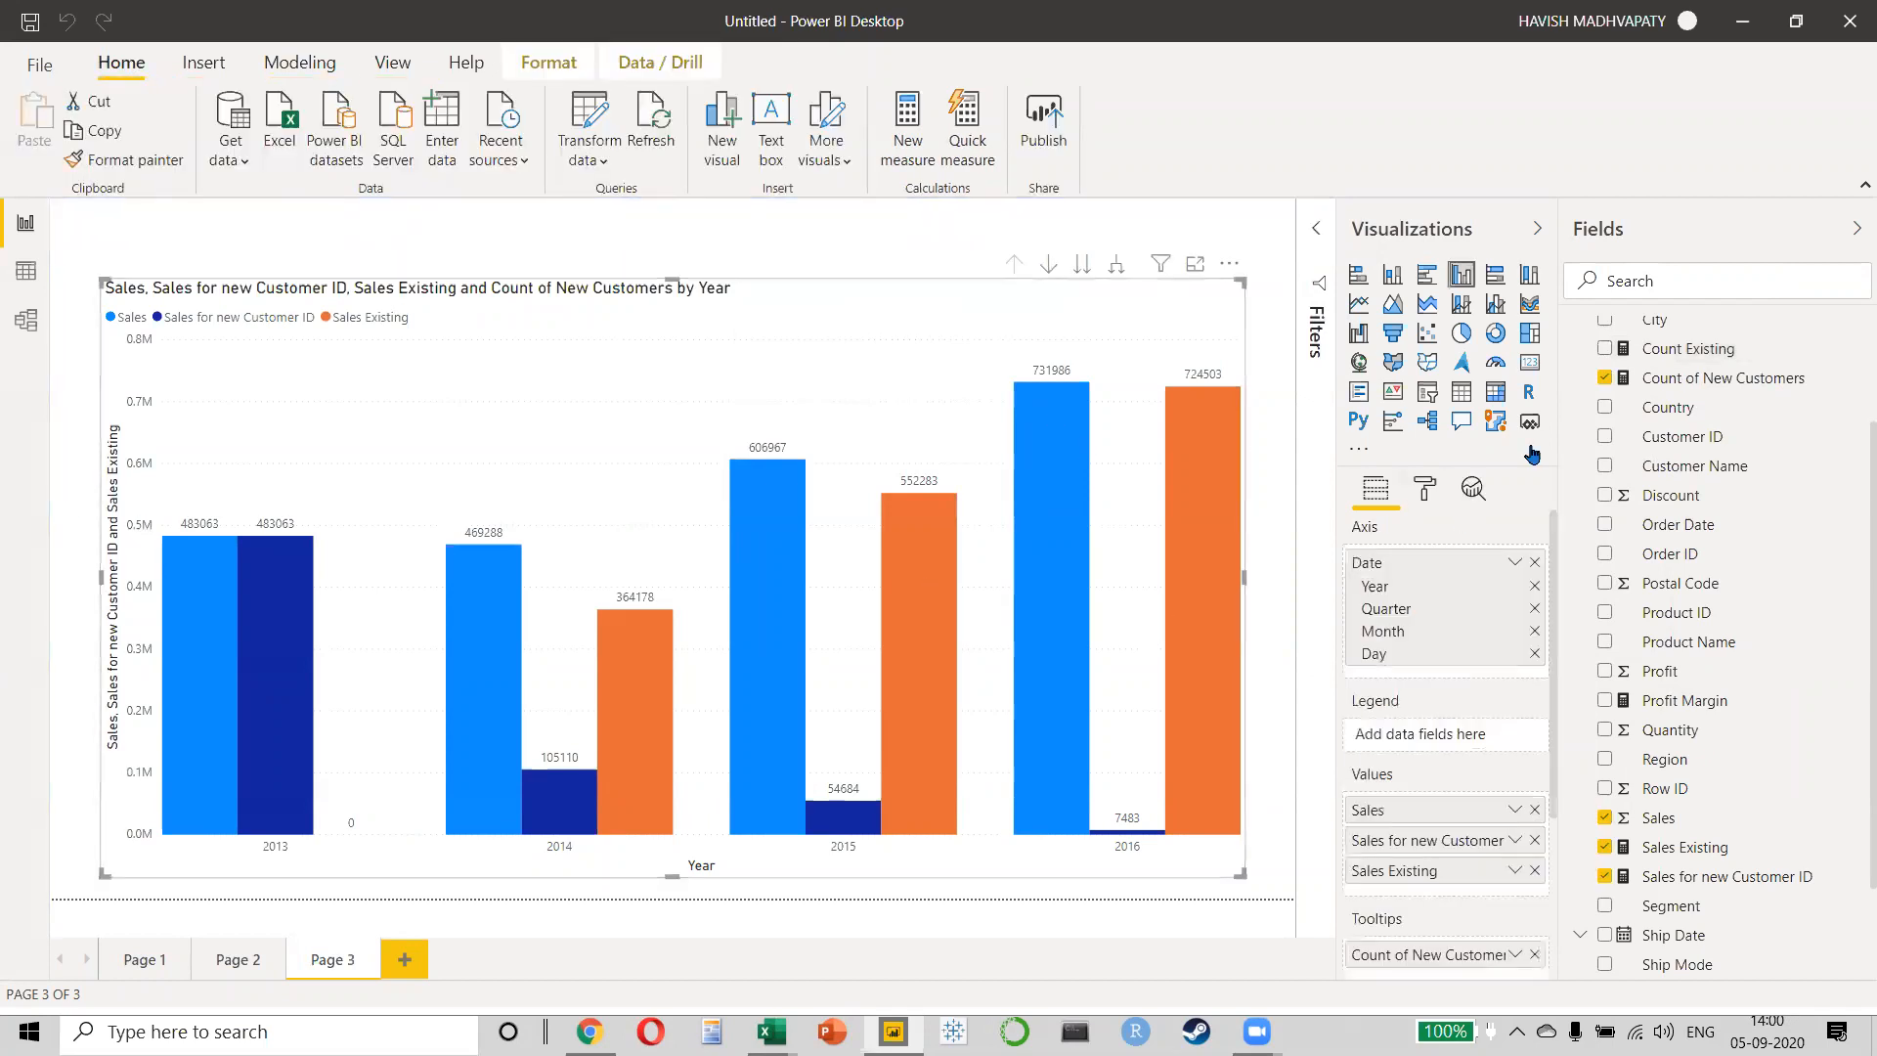
pyautogui.moveTo(1688, 358); pyautogui.dragTo(1420, 970)
pyautogui.moveTo(473, 624)
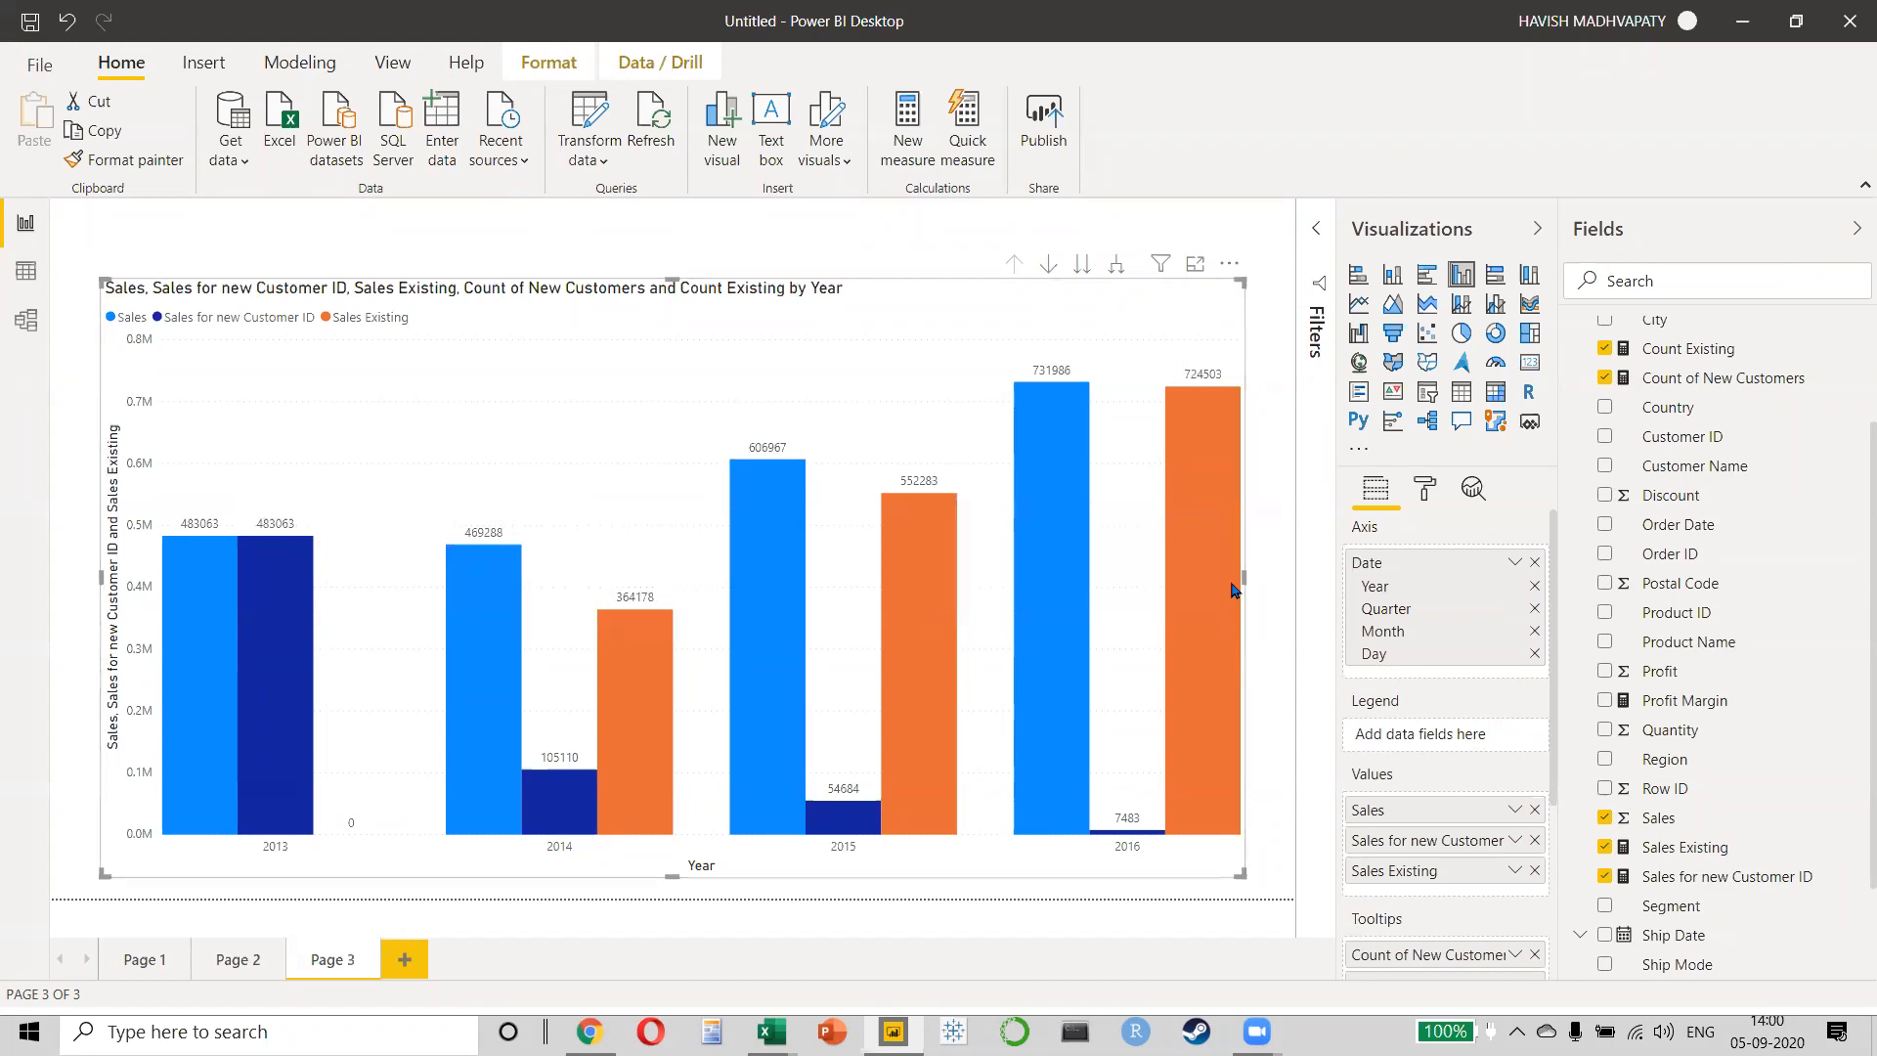
# - Switch to Excel to review the COUNTIFS formula for 2014 new customers in G5, then return to Power BI
pyautogui.hotkey('alt', 'Tab')
pyautogui.hotkey('alt', 'Tab')
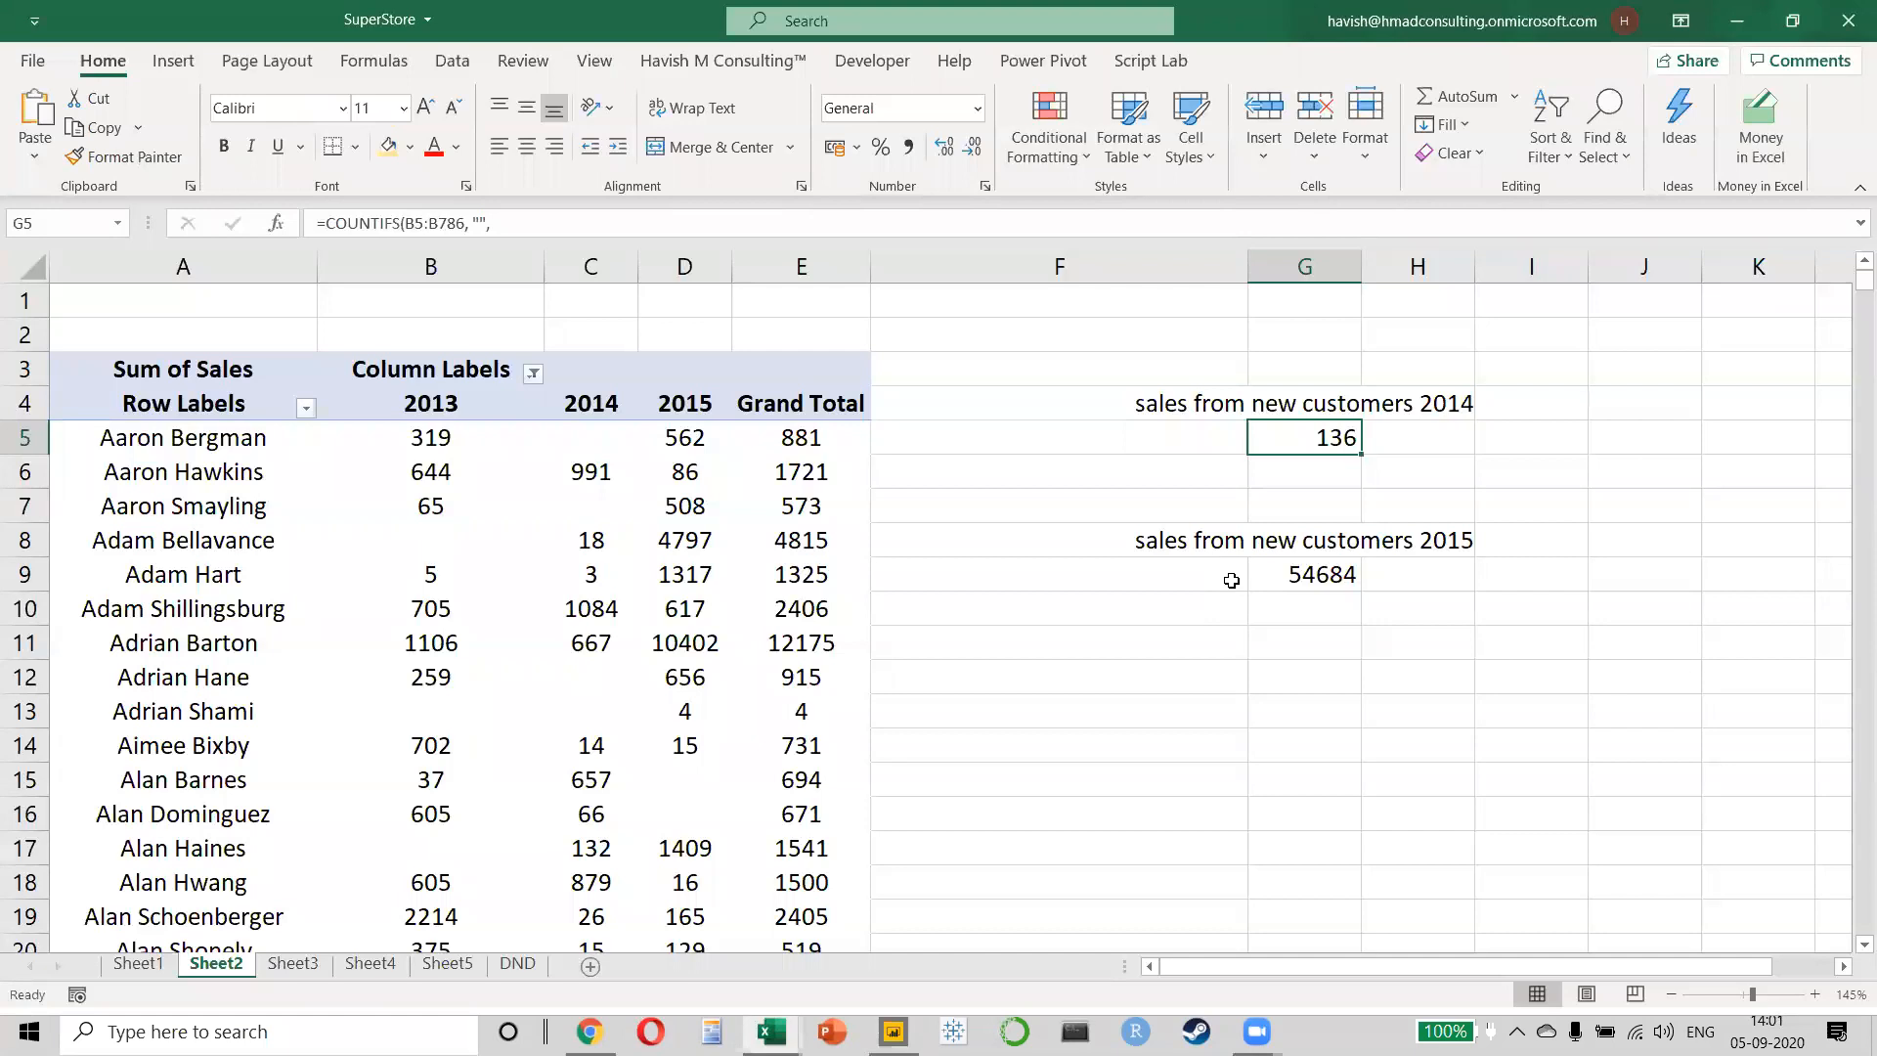
pyautogui.press('F2')
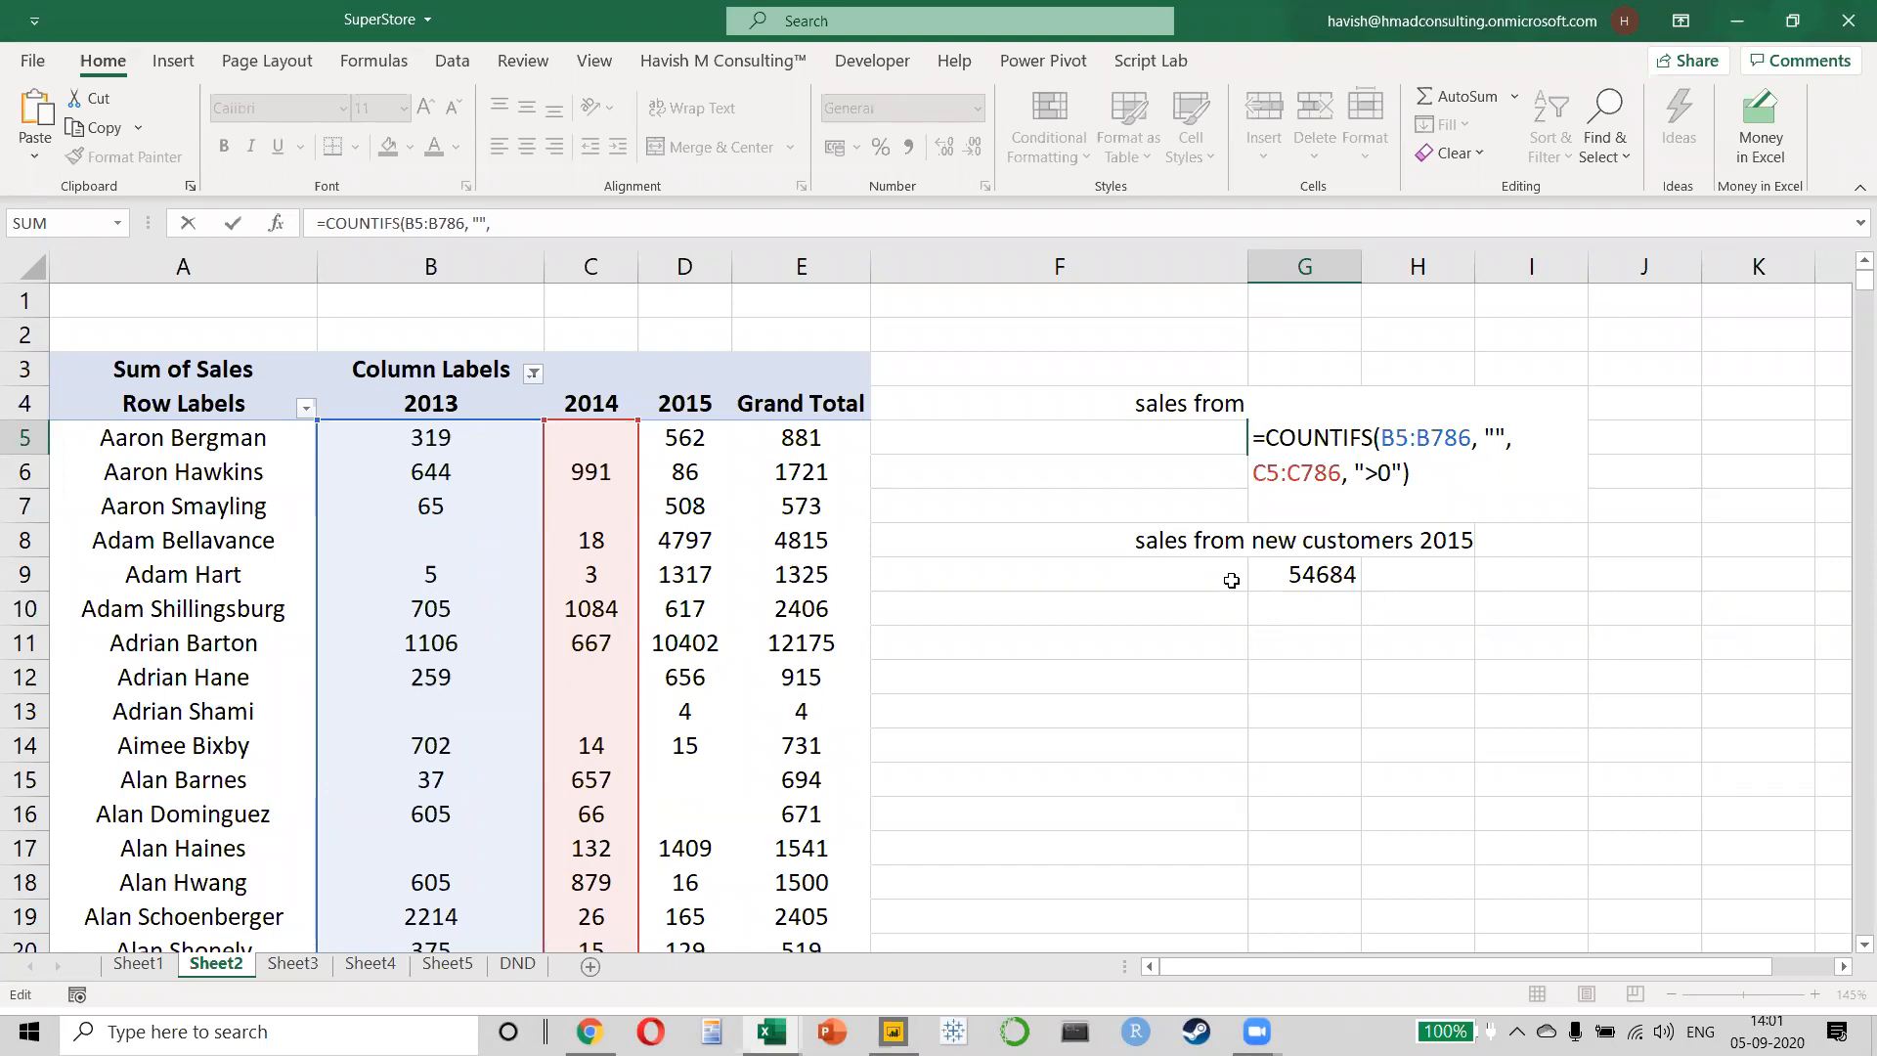
pyautogui.press('Return')
pyautogui.hotkey('alt', 'Tab')
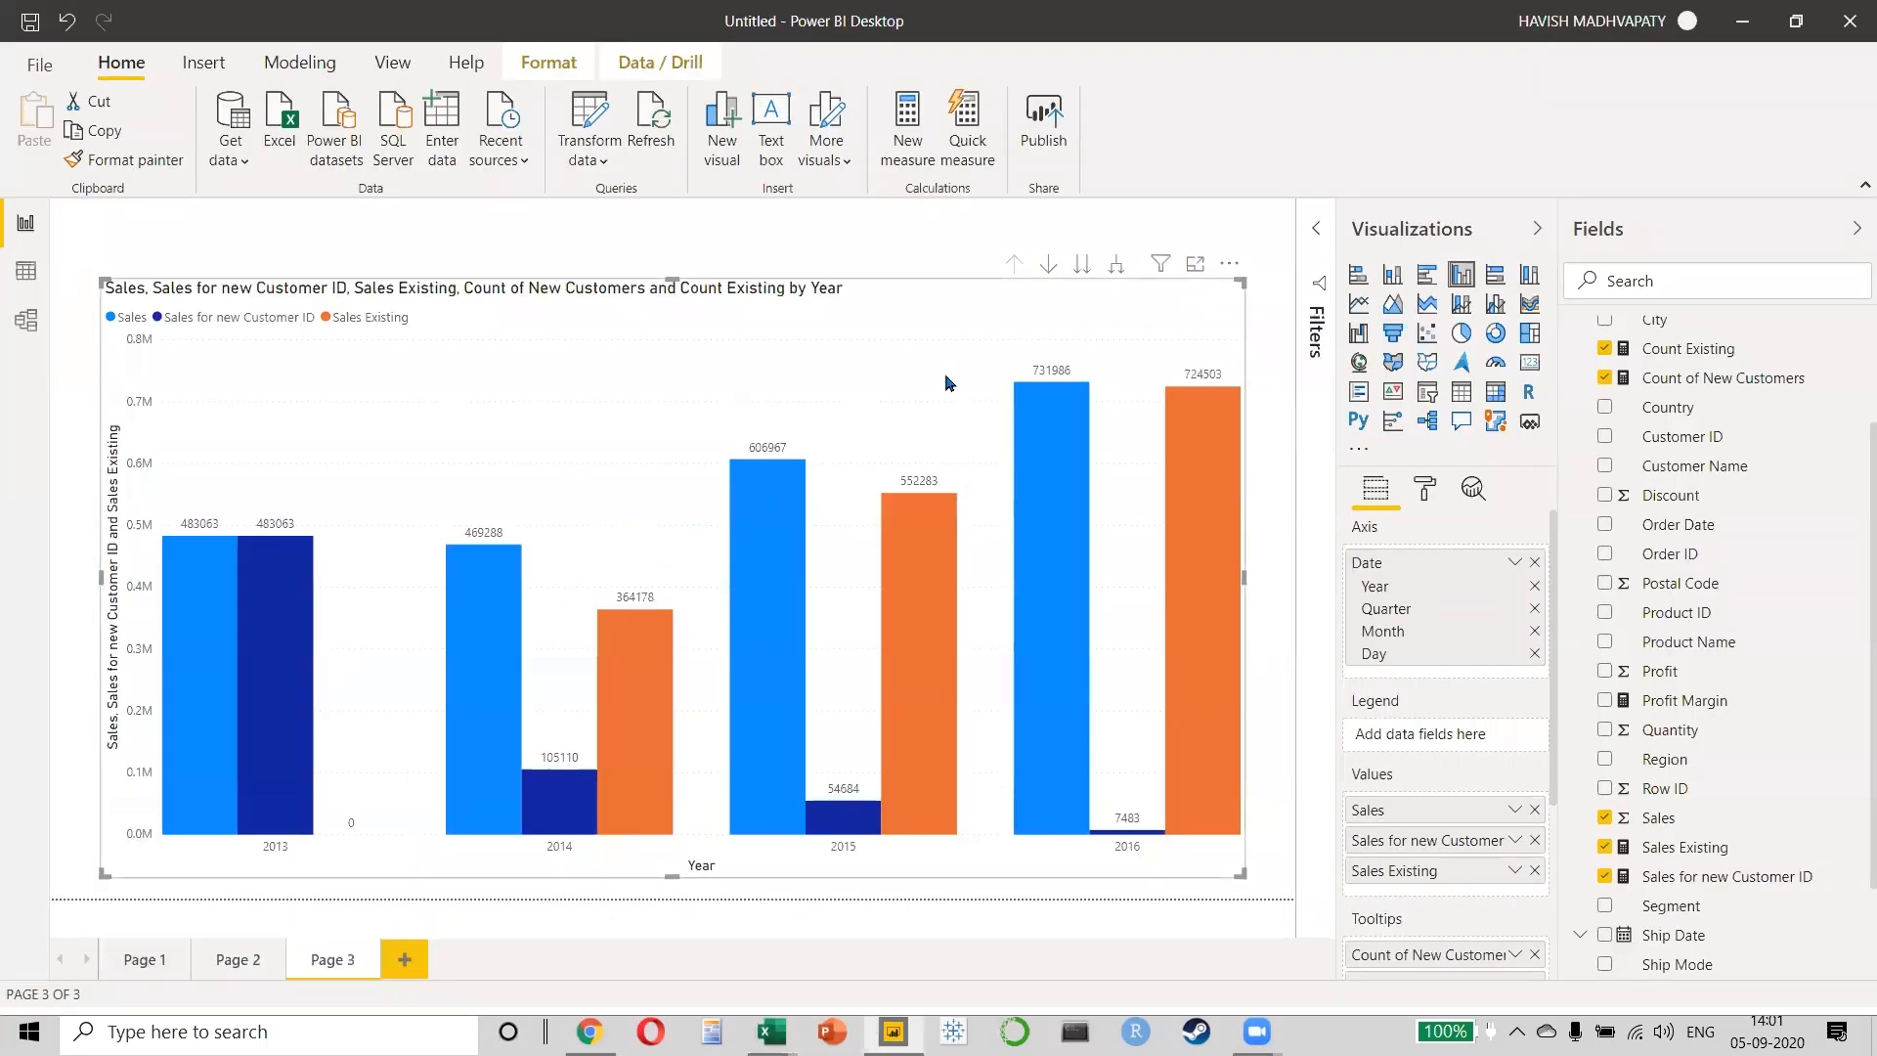
# - Expand the column chart's date hierarchy to show year and quarter, and reduce the chart's height
pyautogui.click(1114, 265)
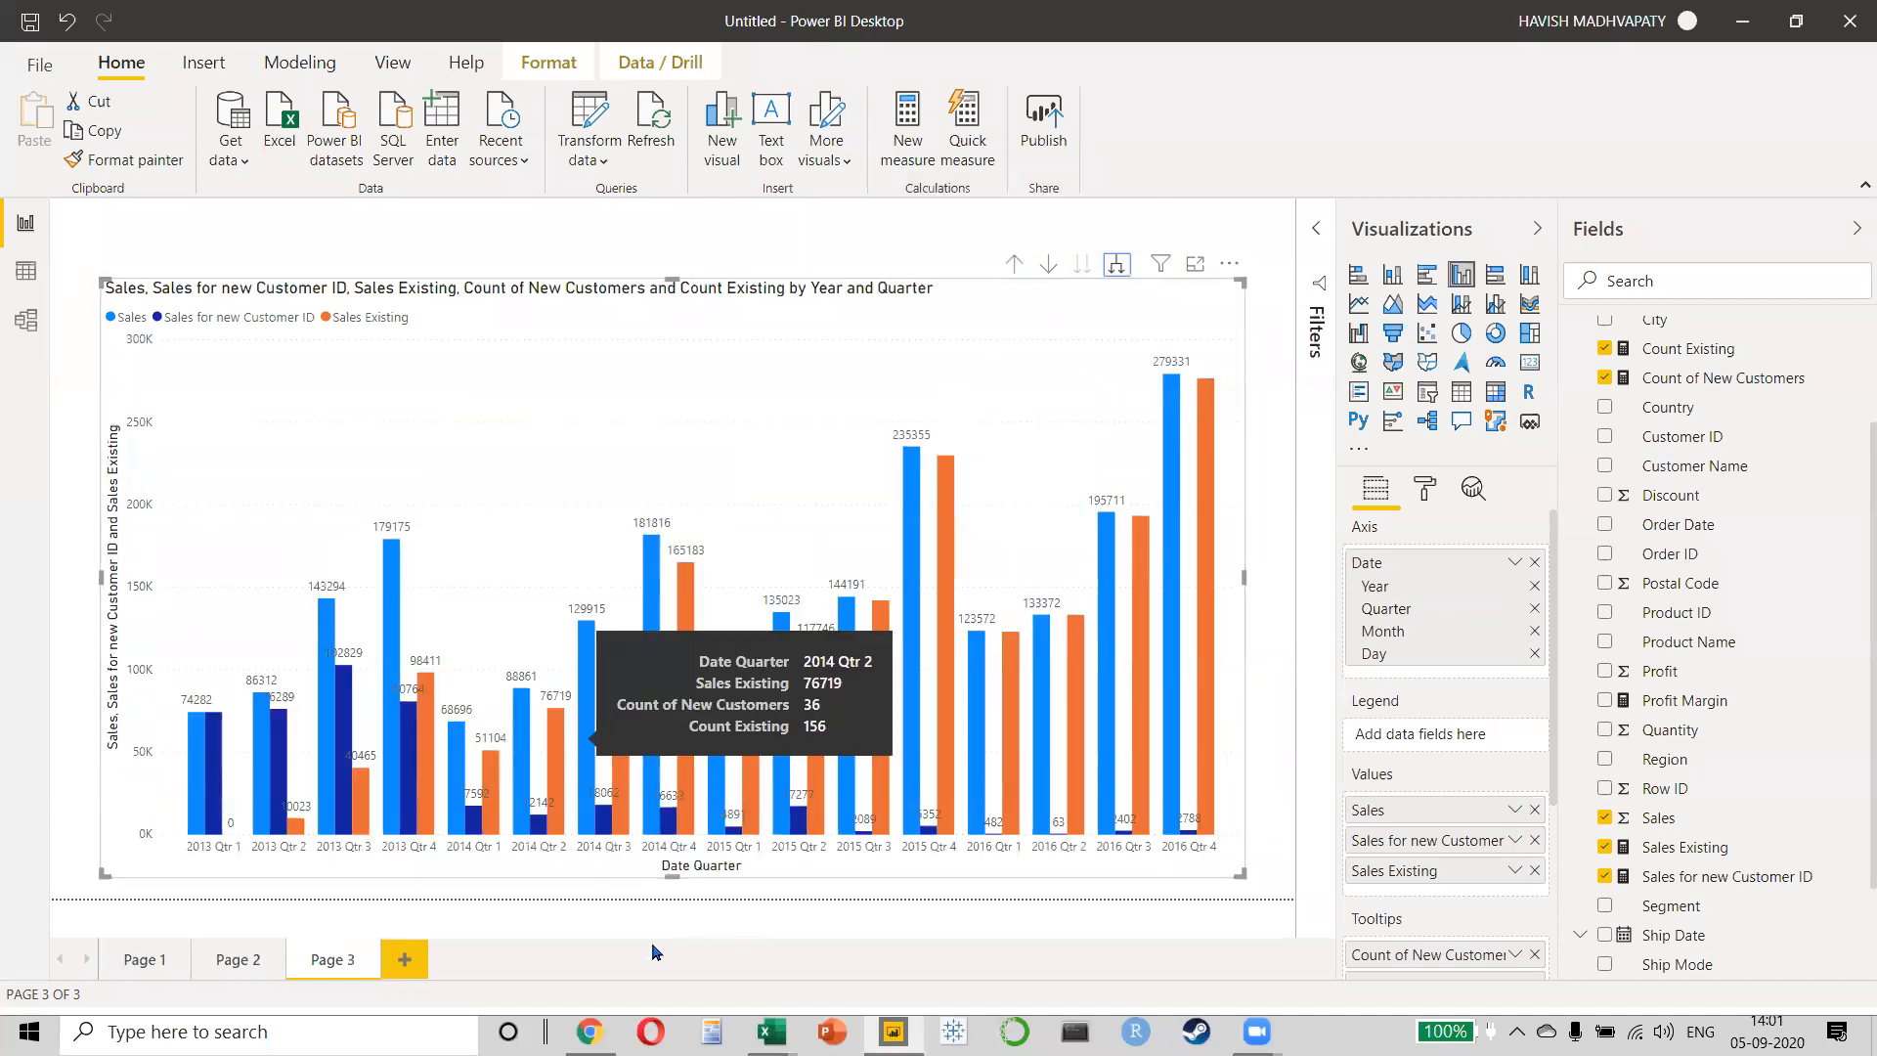
pyautogui.moveTo(685, 878); pyautogui.dragTo(681, 763)
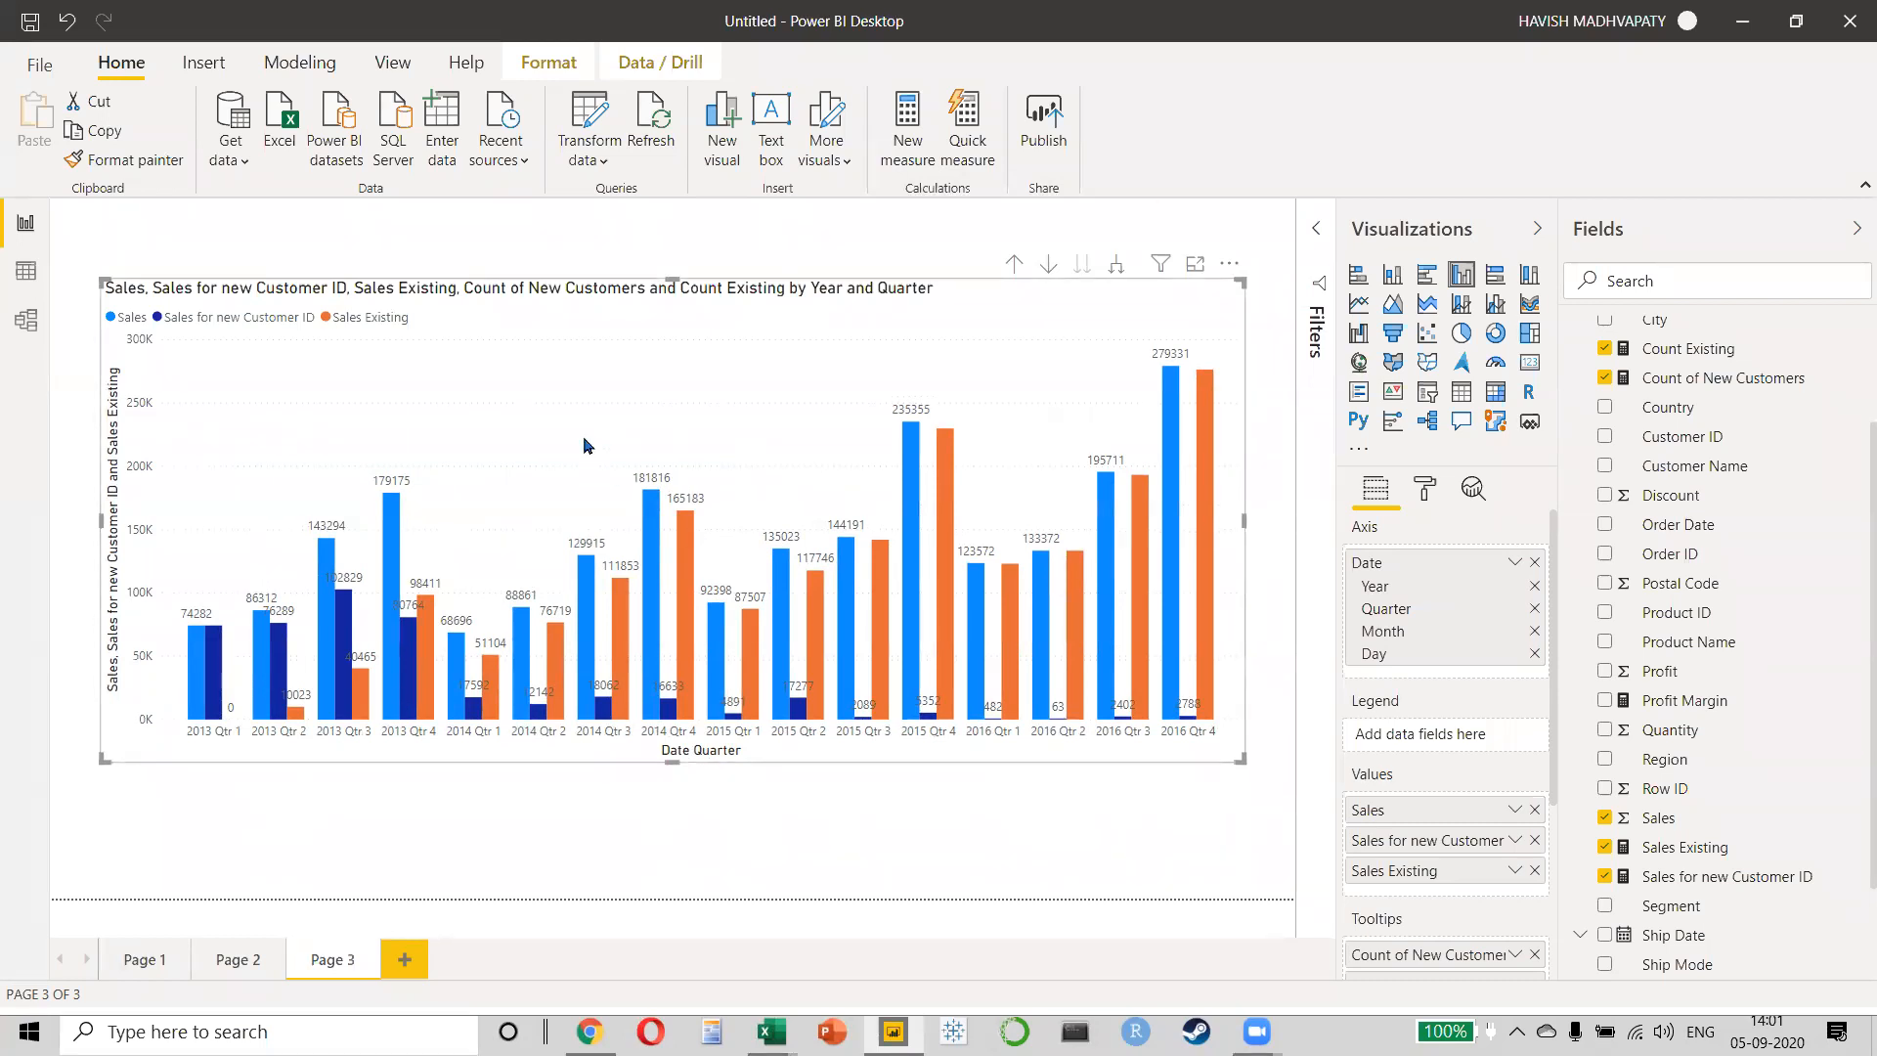
# - Remove Sales from the chart's values and convert it to a stacked bar chart, inspecting the bars' tooltips
pyautogui.click(1534, 810)
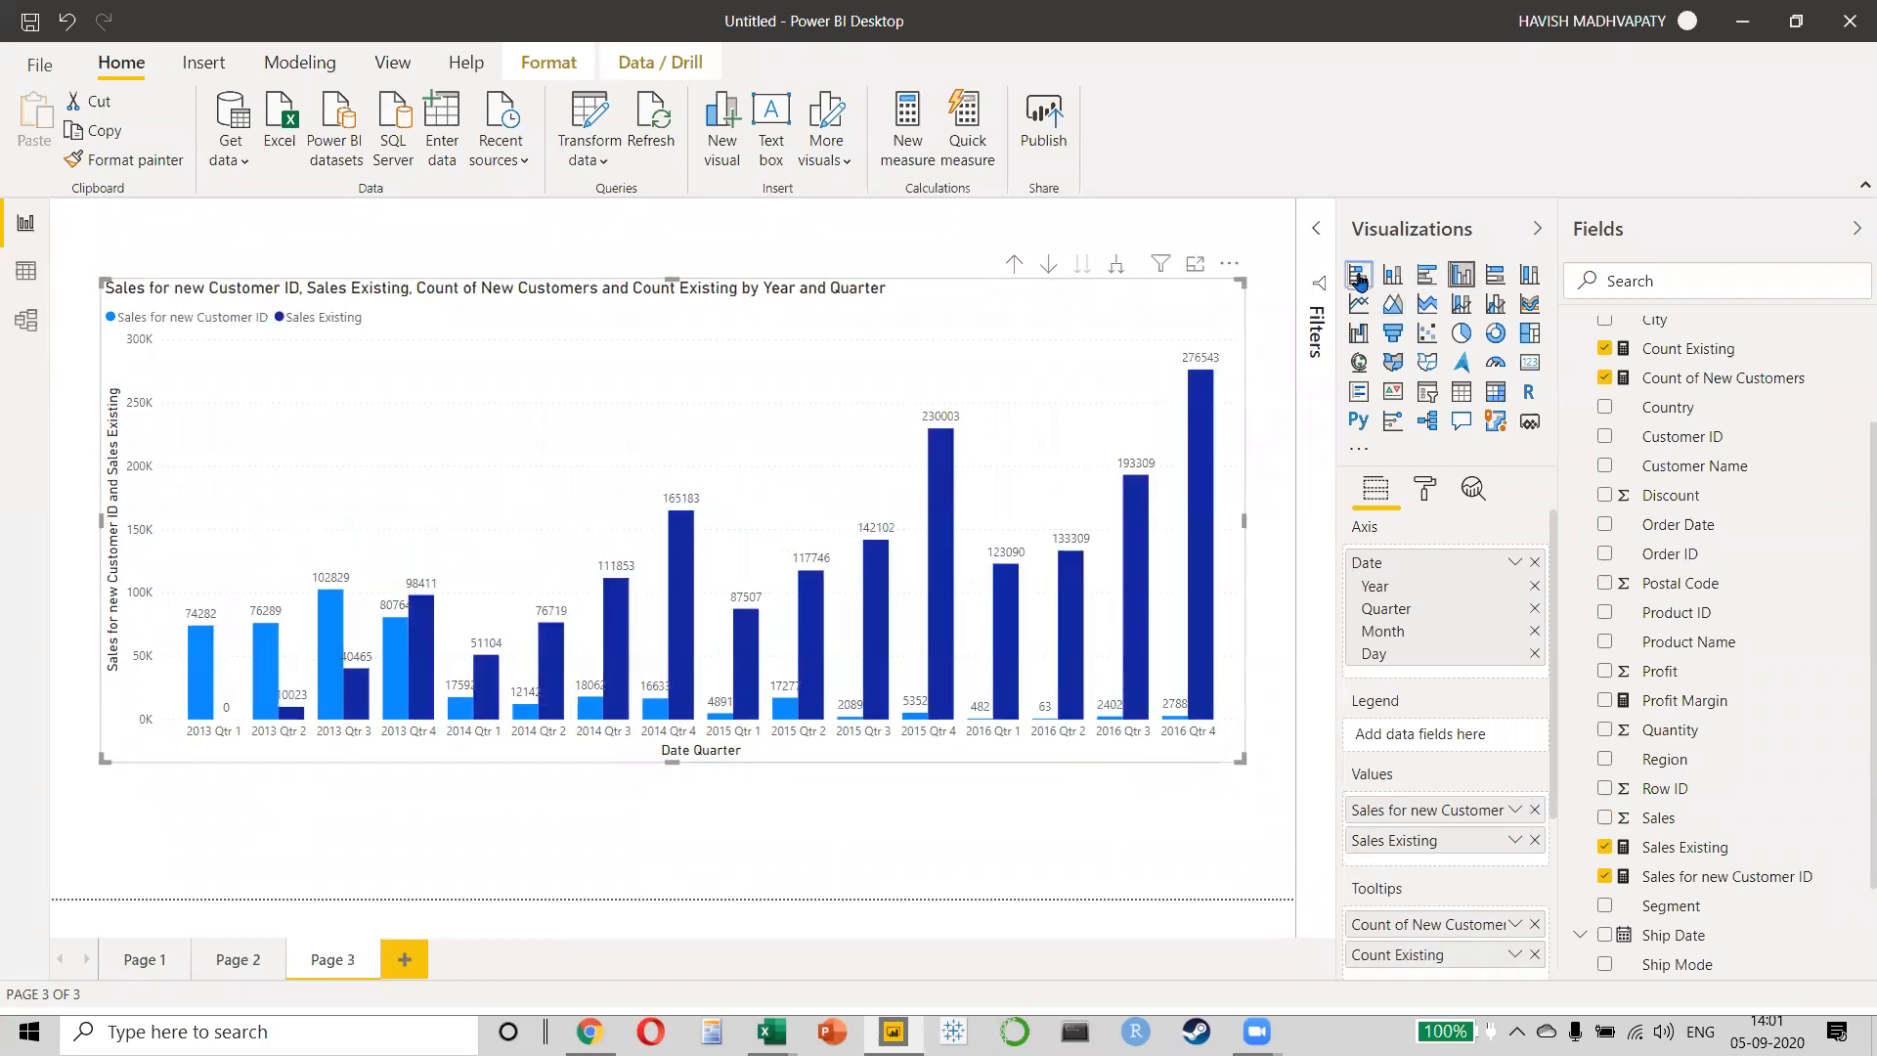
pyautogui.click(1358, 276)
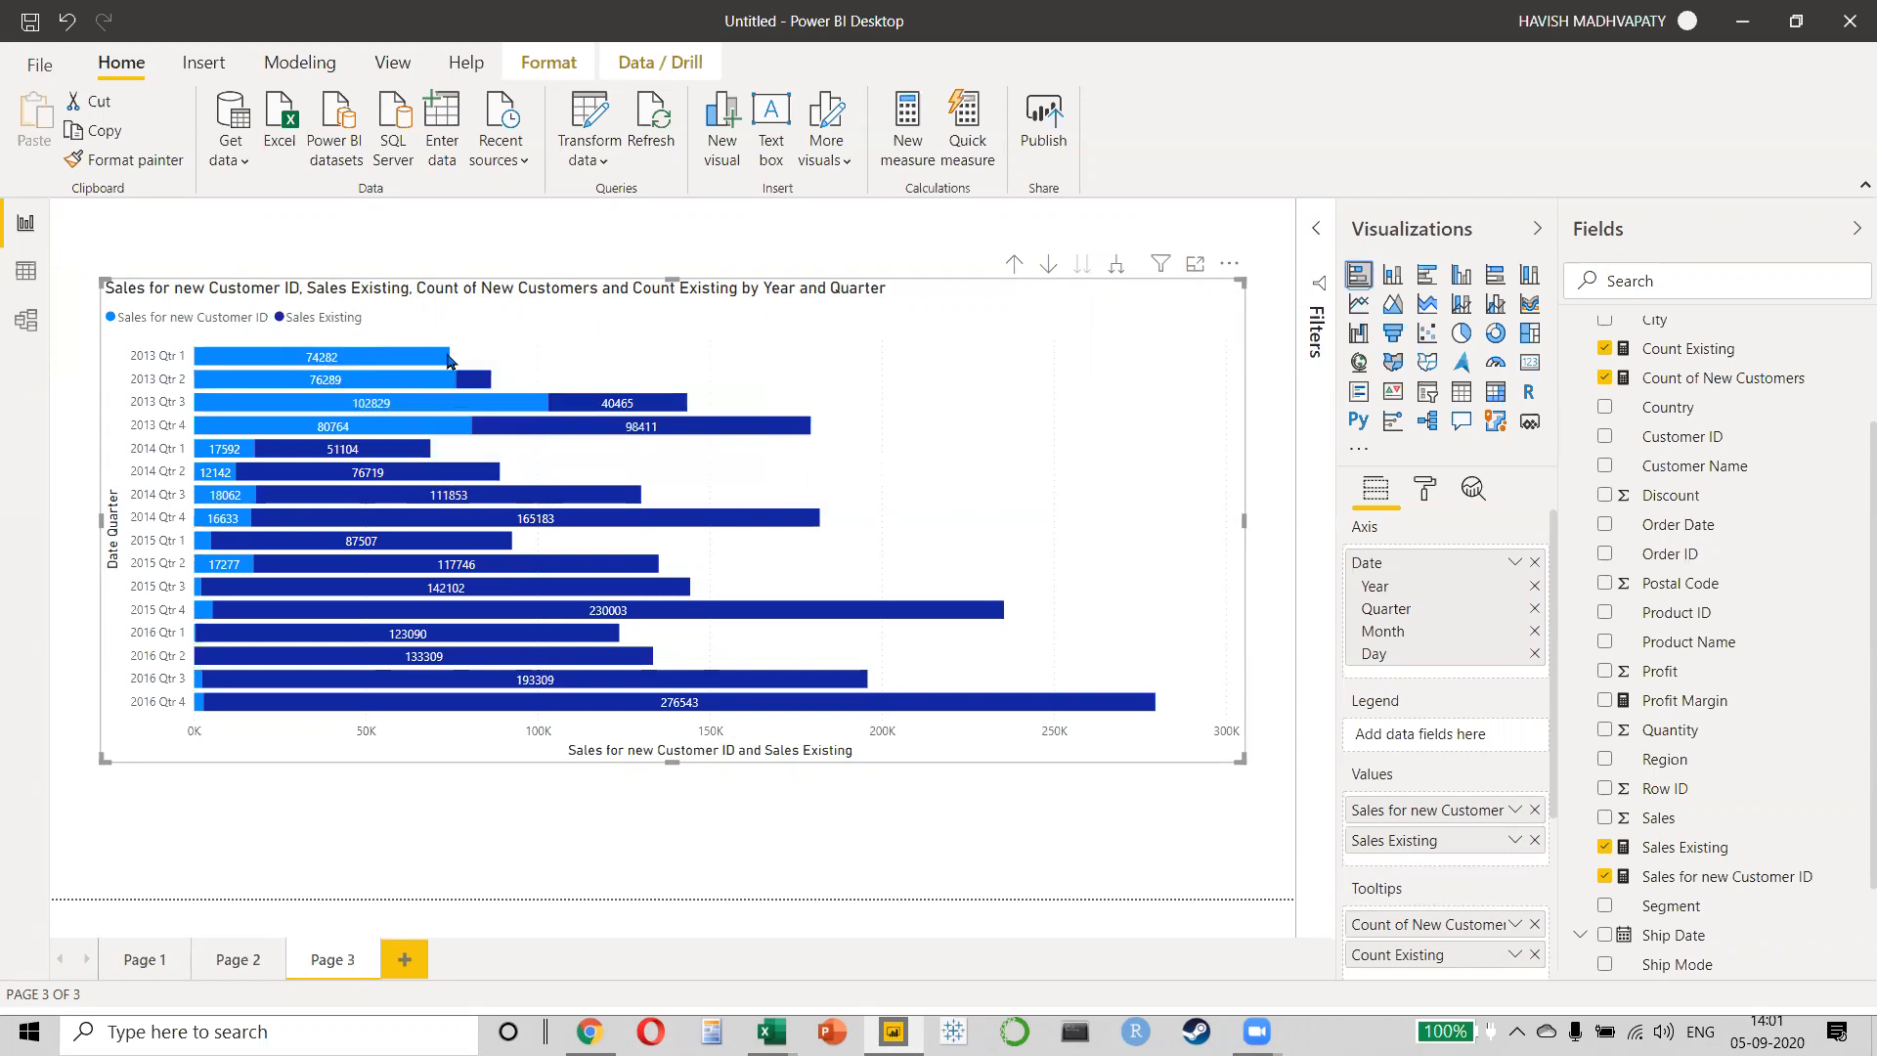
pyautogui.moveTo(448, 362)
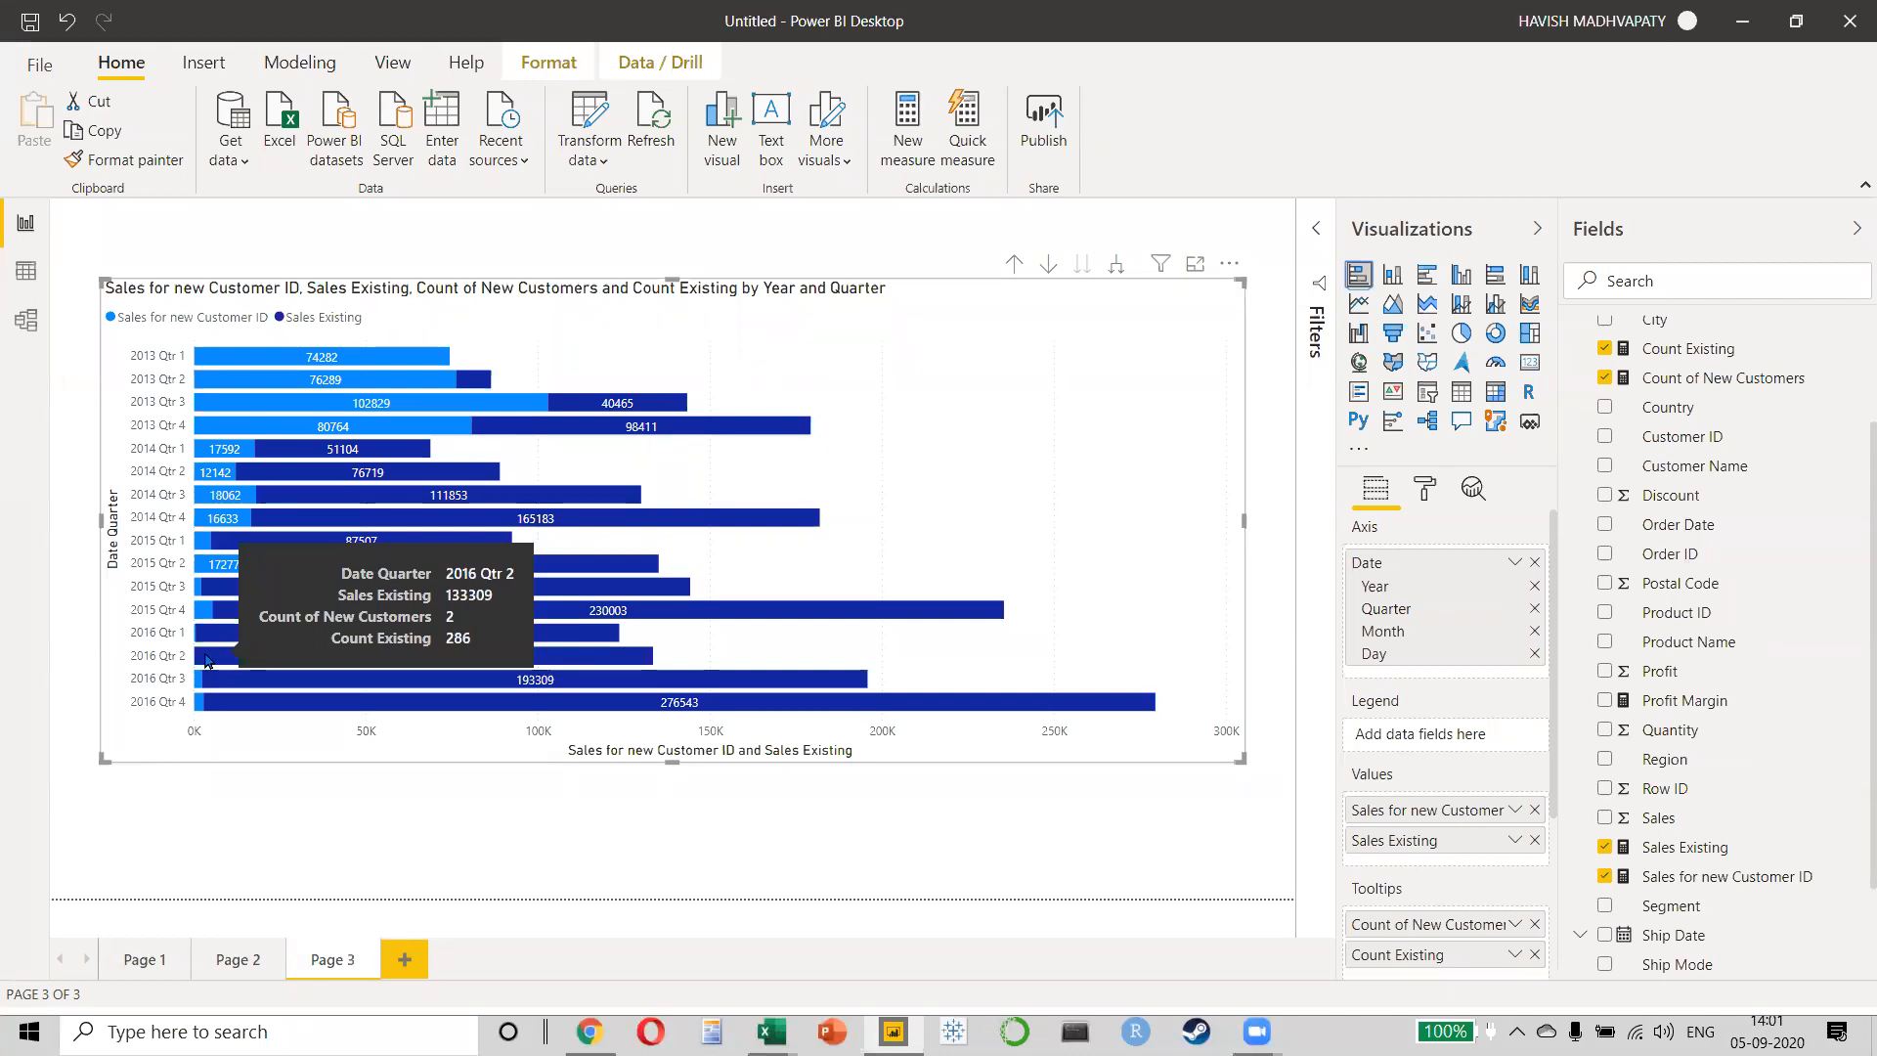
# - Move the bar chart to the top of the page and add a Region slicer in the space below it
pyautogui.moveTo(954, 289); pyautogui.dragTo(944, 236)
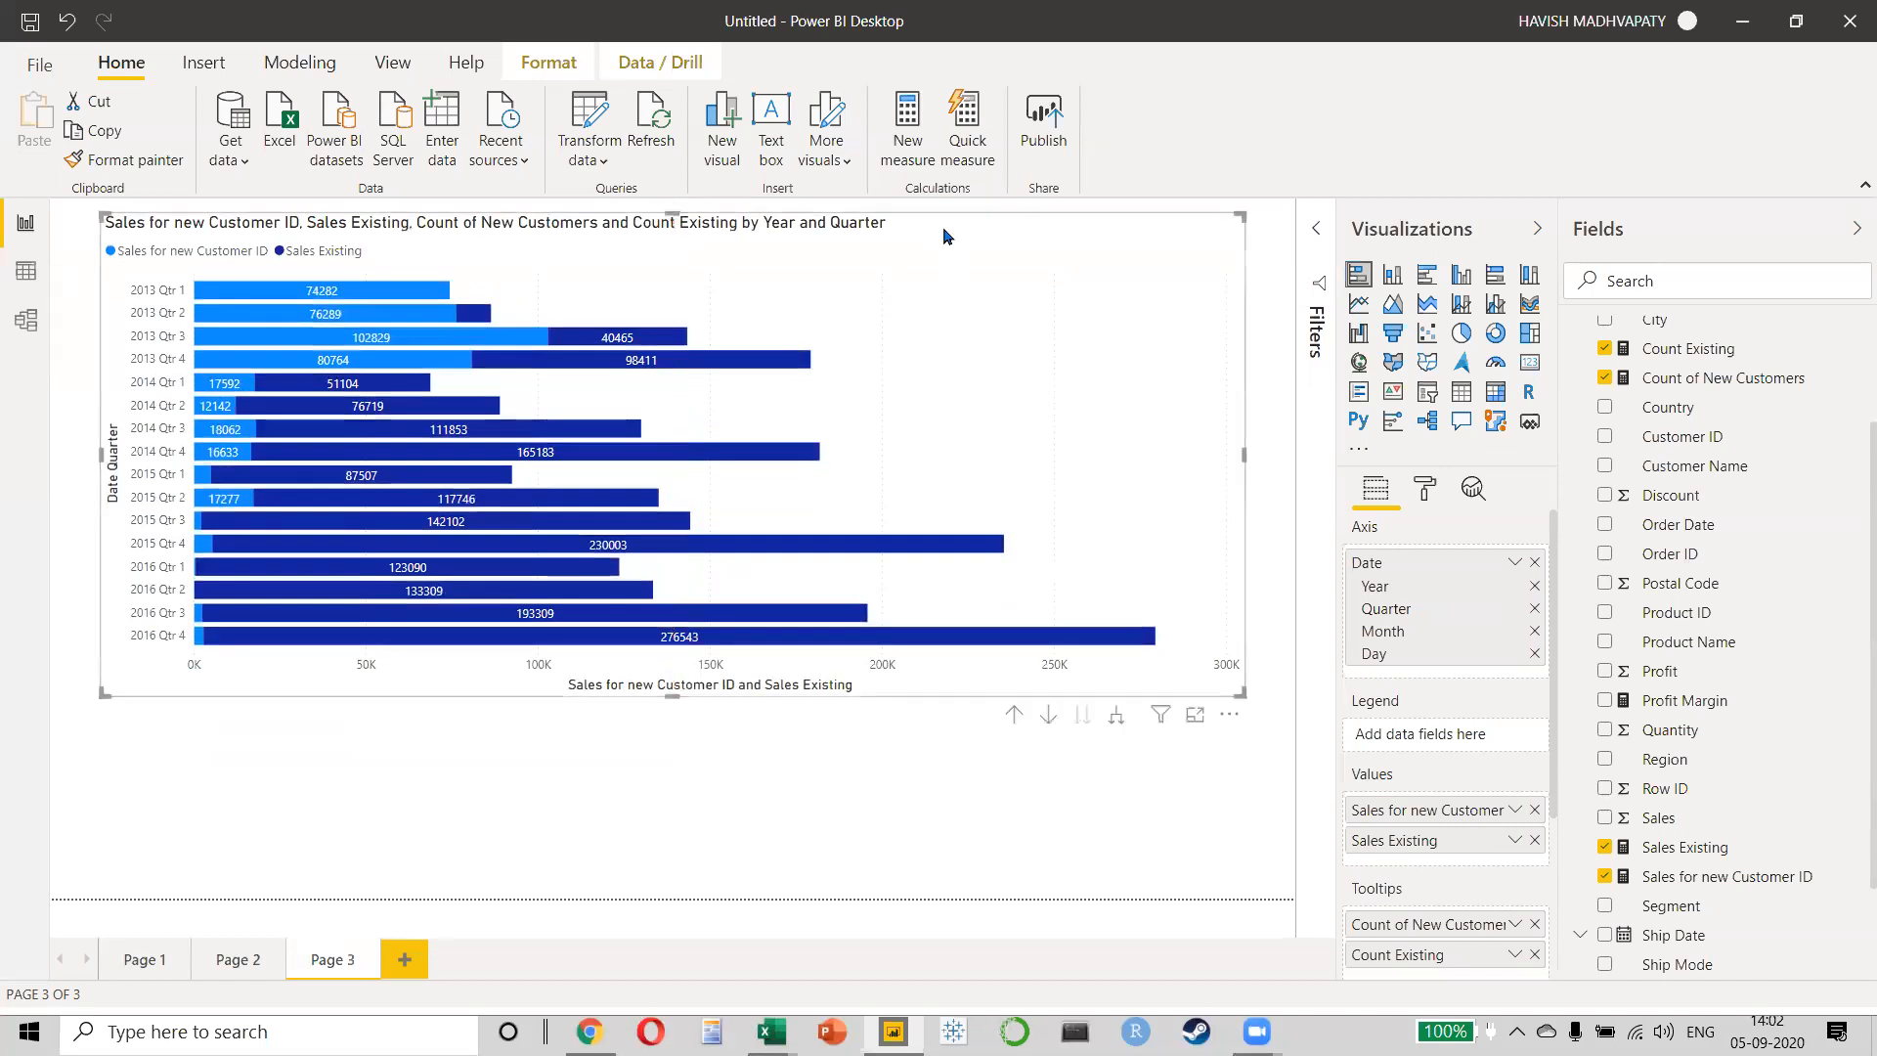
pyautogui.click(643, 787)
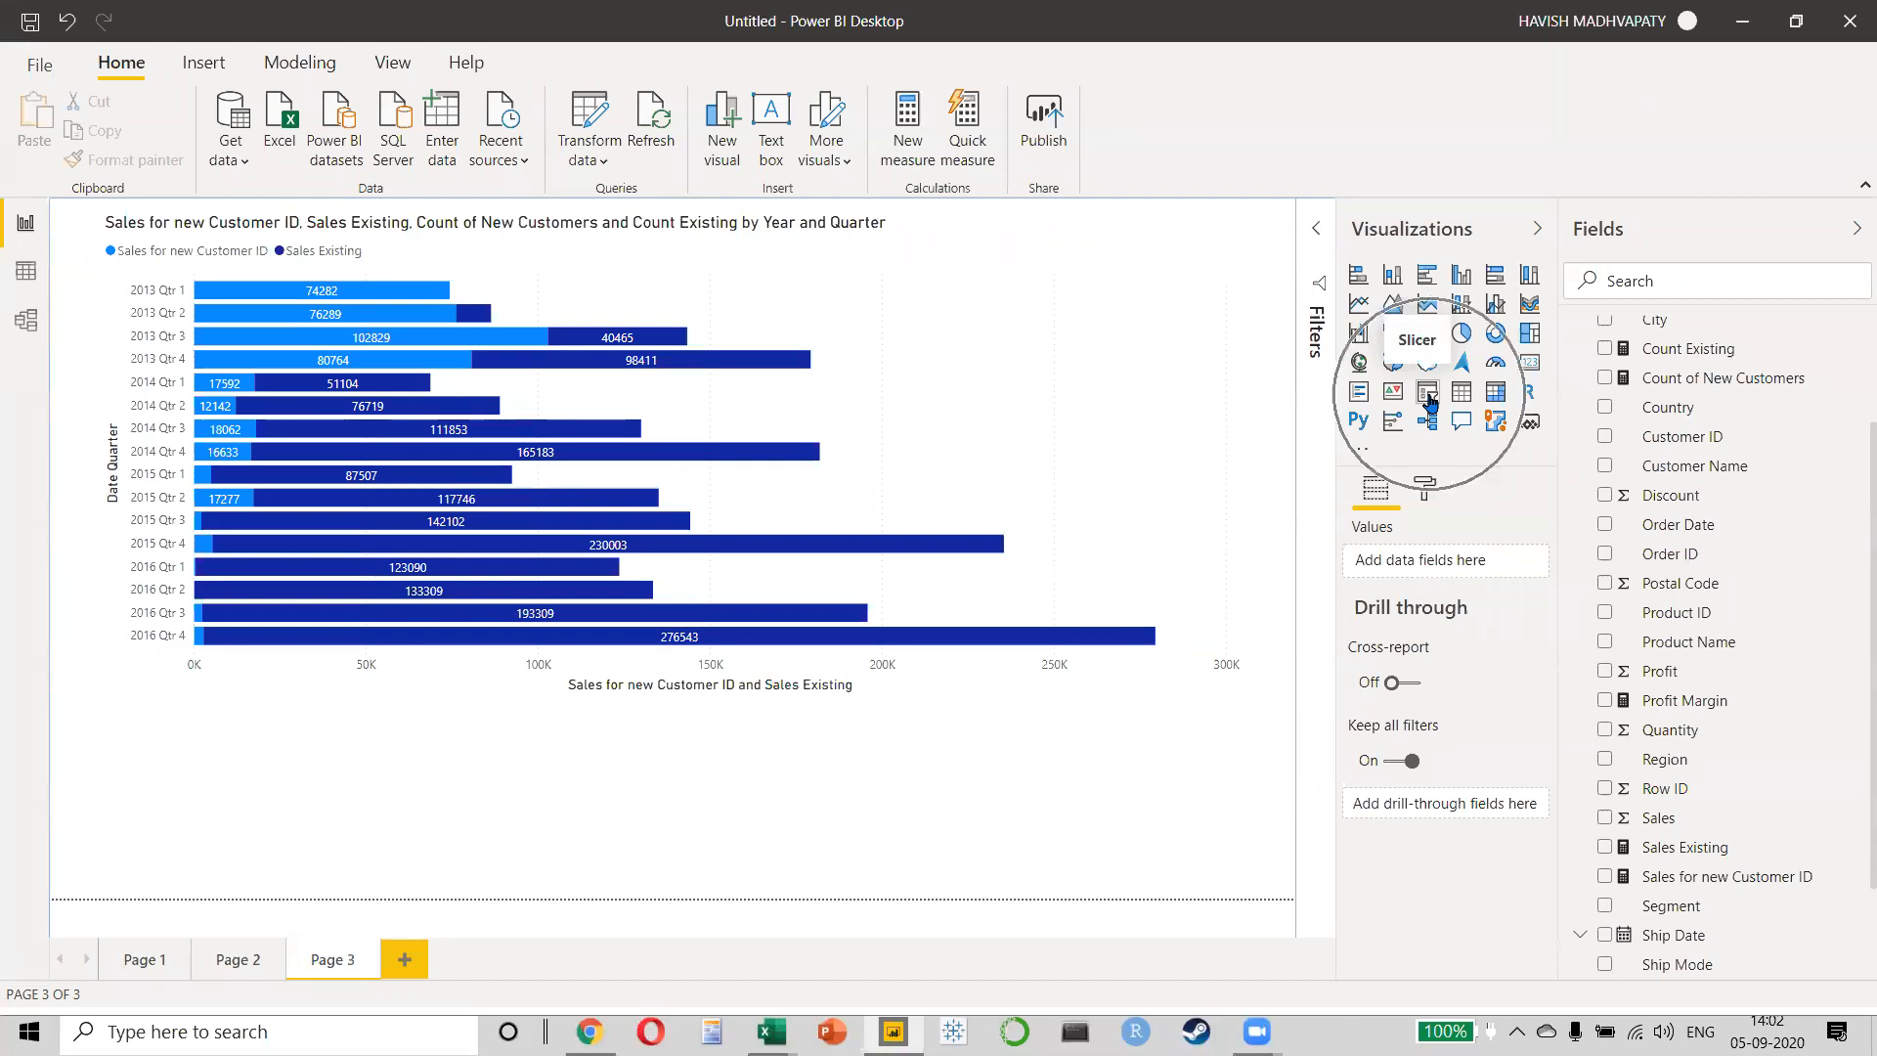
pyautogui.click(1429, 401)
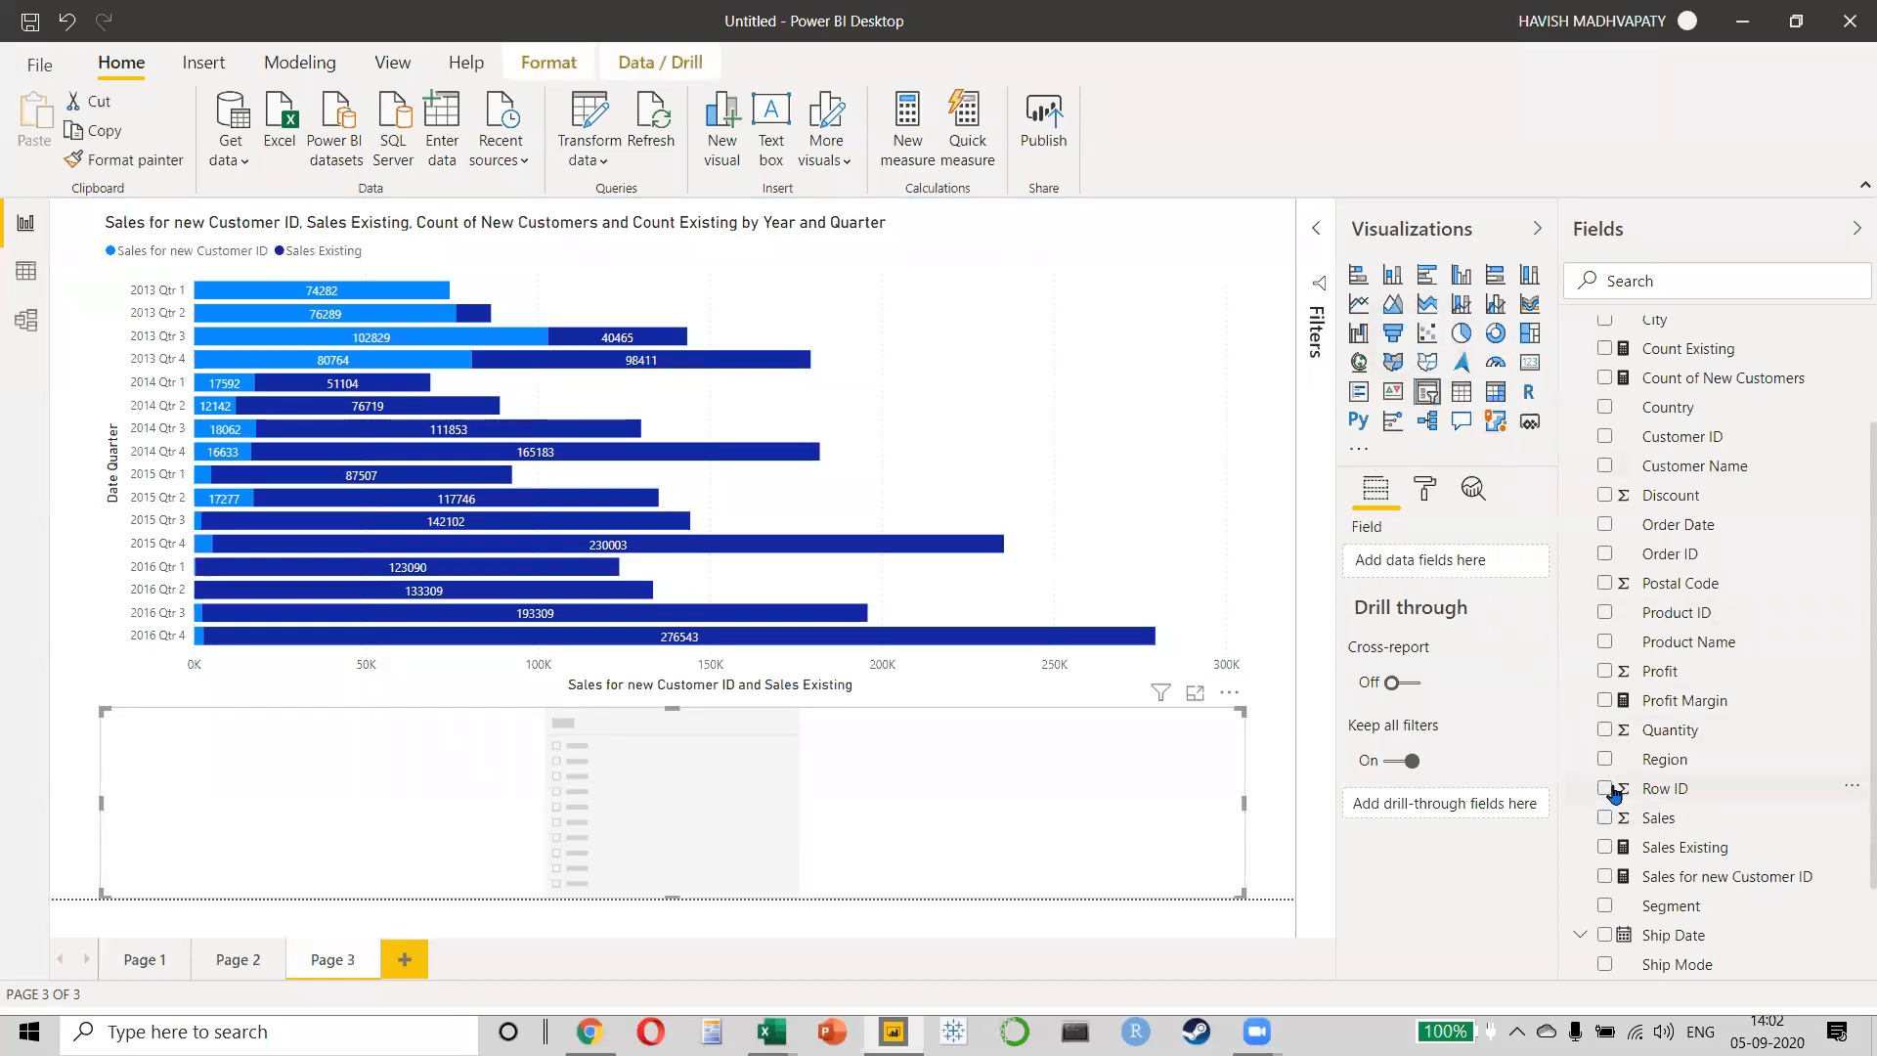
pyautogui.click(1604, 760)
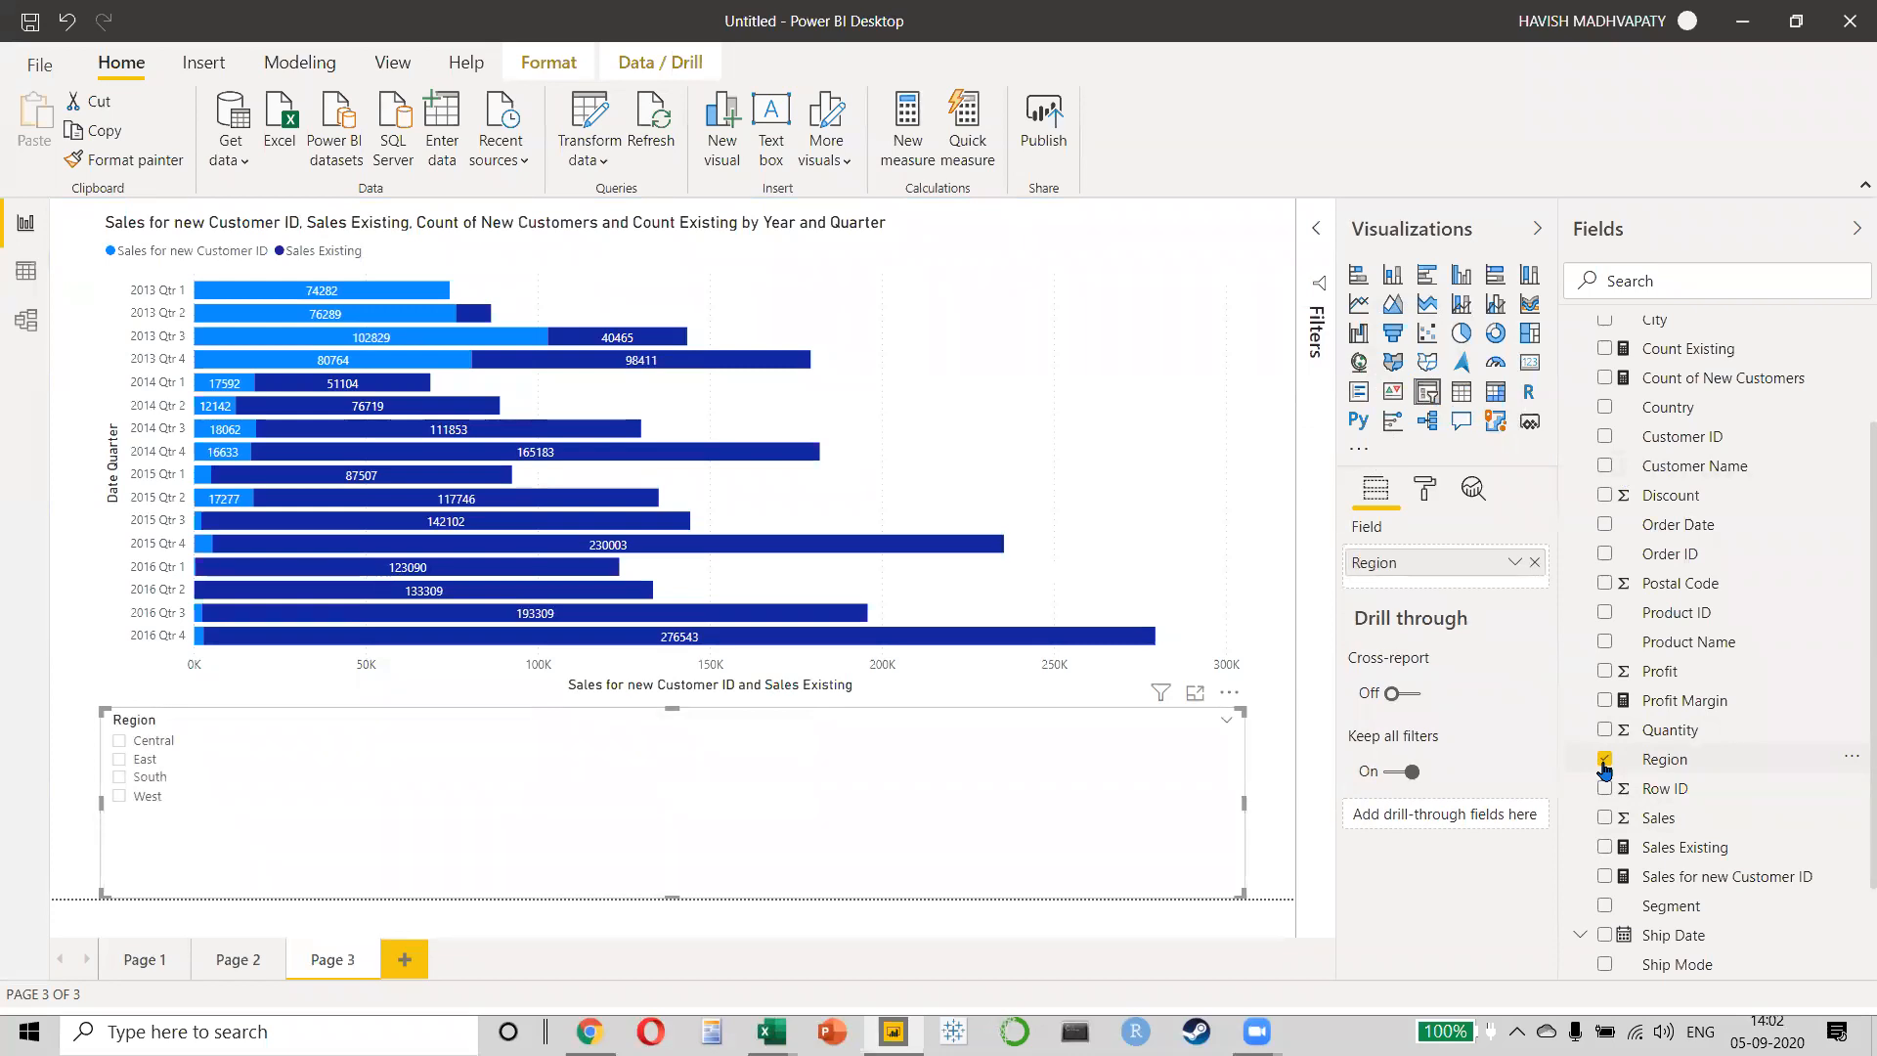
# - Filter the chart by Central, East, South and West in turn, inspect the West tooltips, and clear the Region selection
pyautogui.click(118, 740)
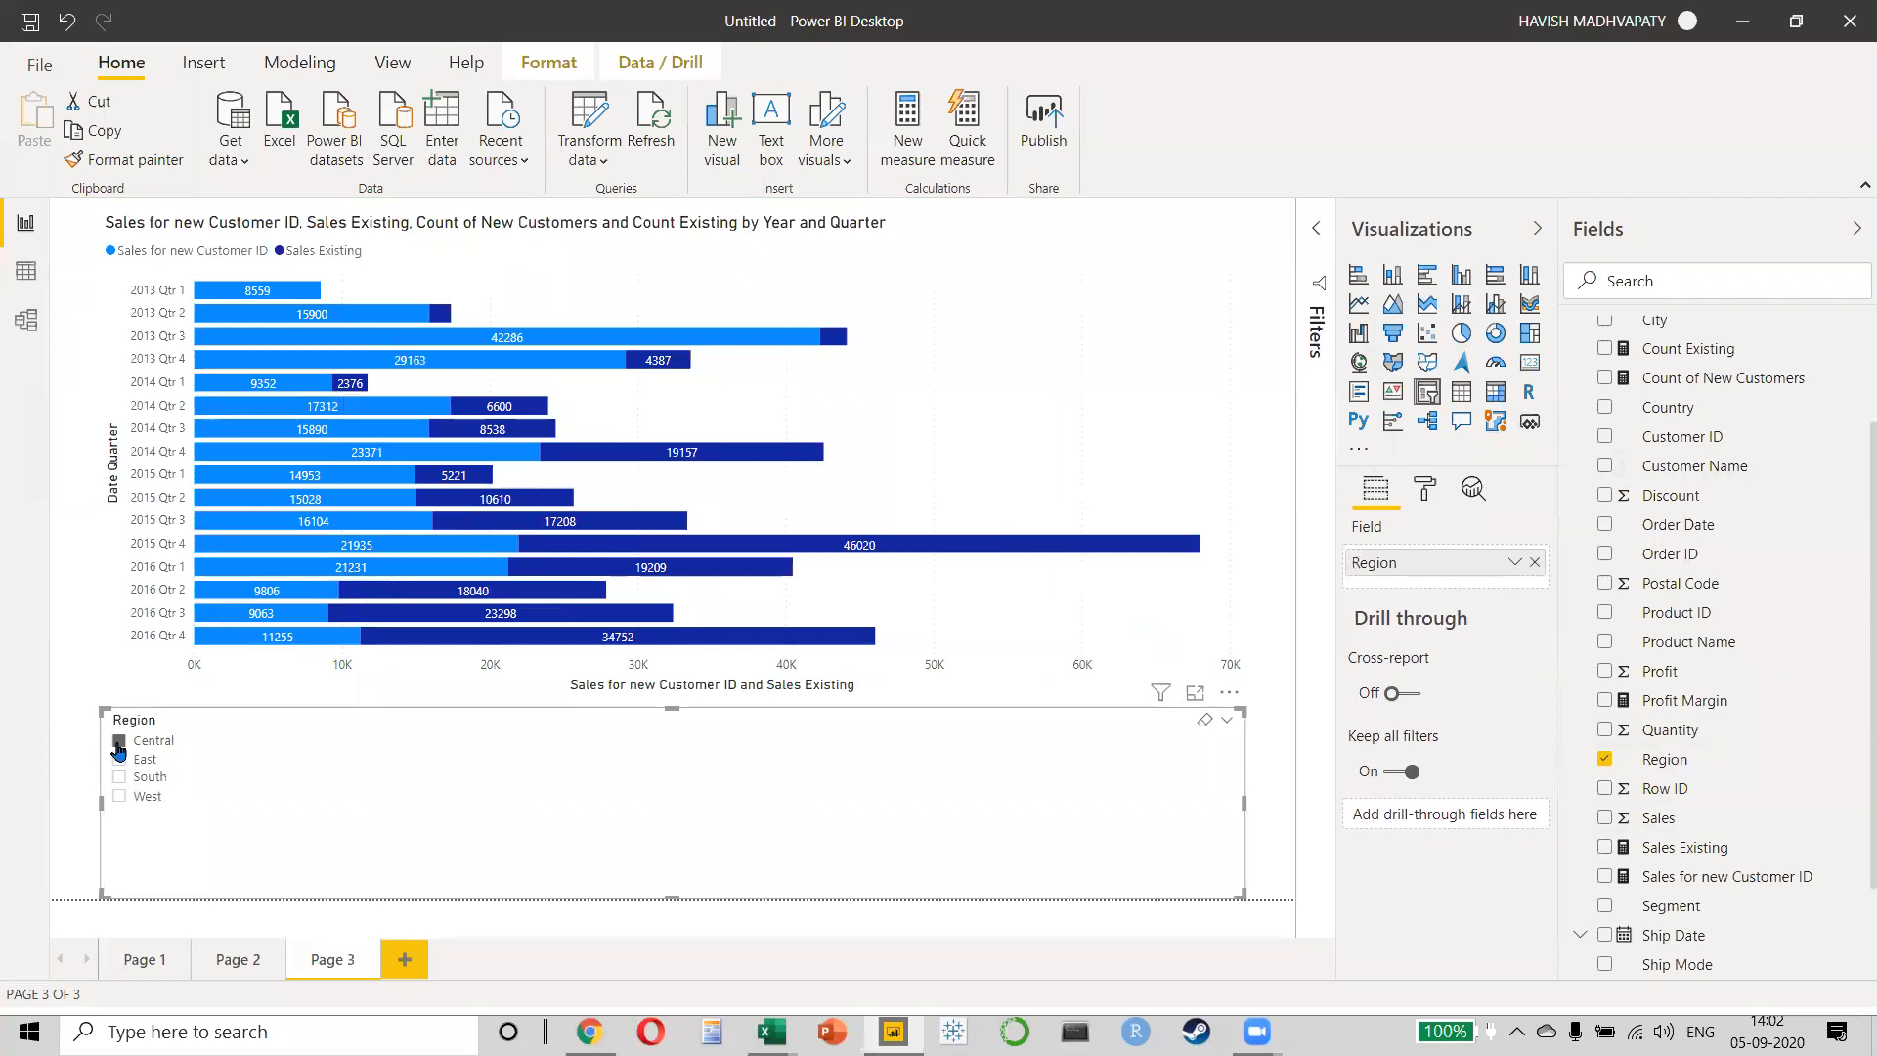
pyautogui.click(118, 762)
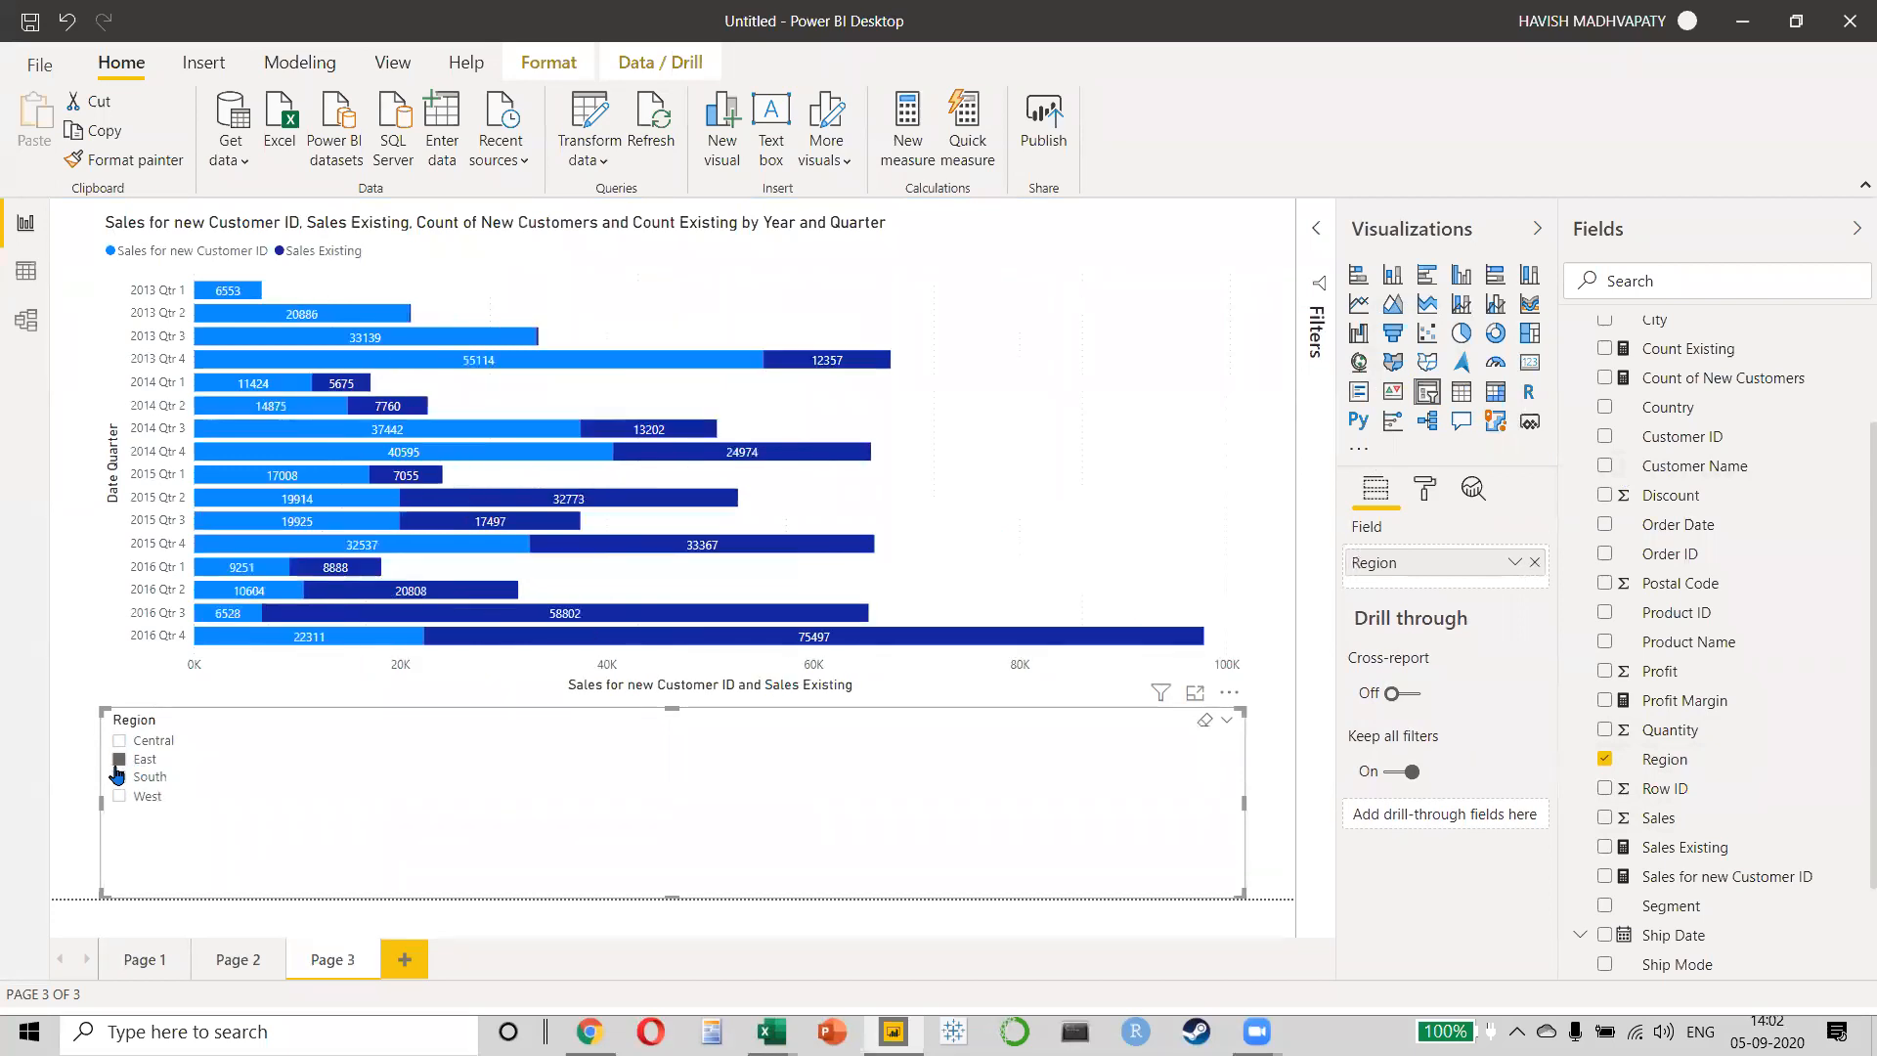
pyautogui.click(118, 777)
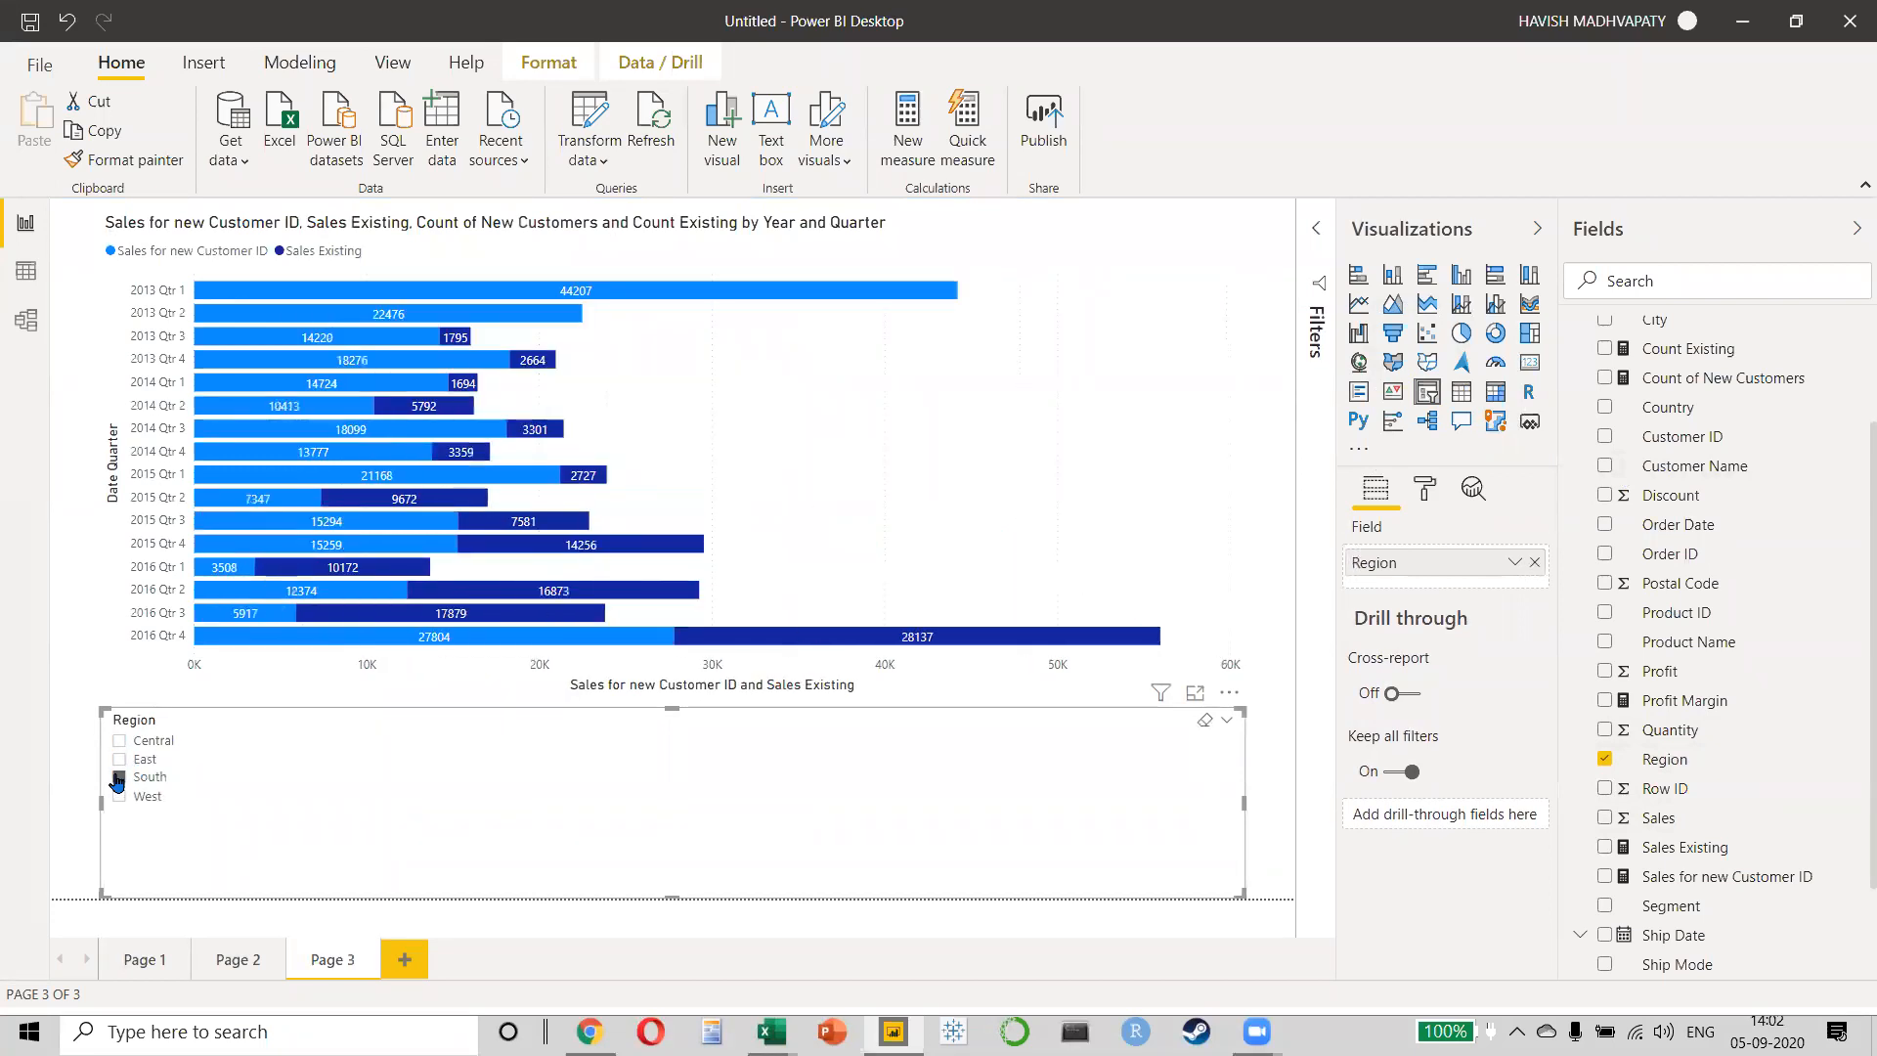
pyautogui.click(119, 797)
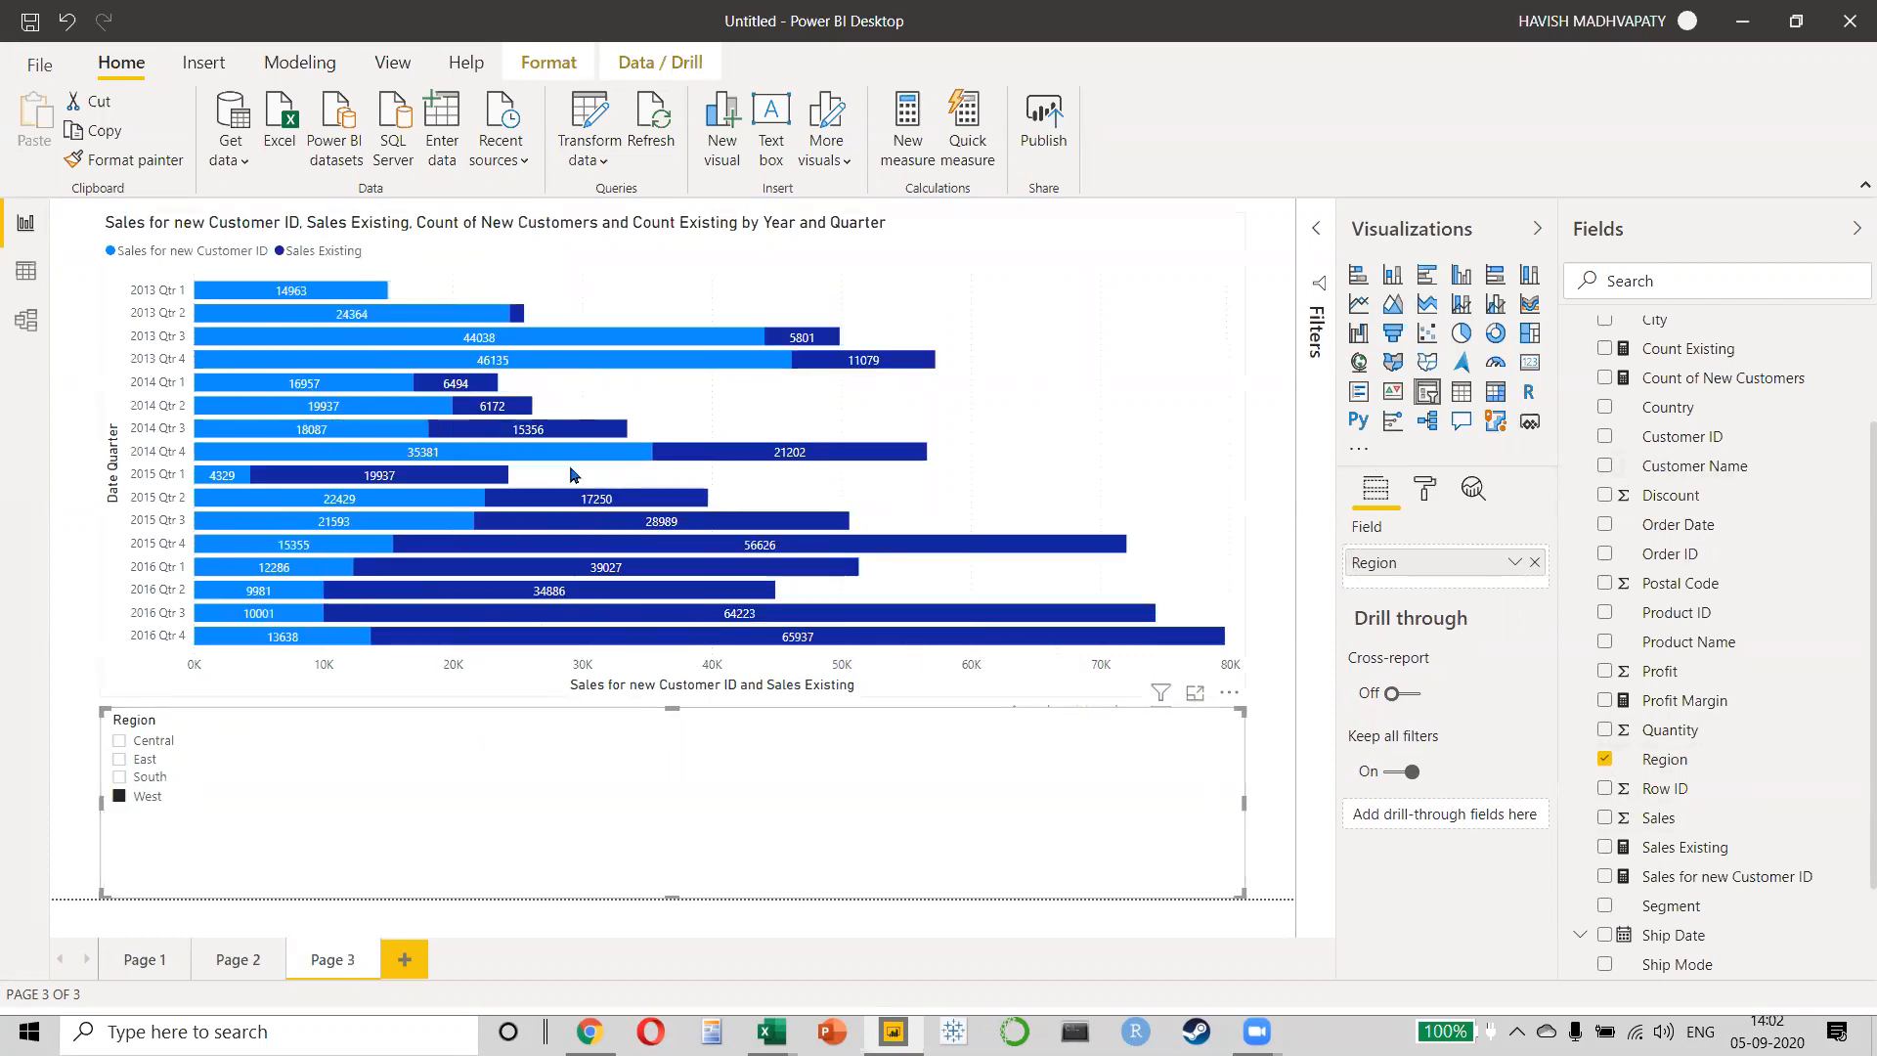
pyautogui.moveTo(607, 599)
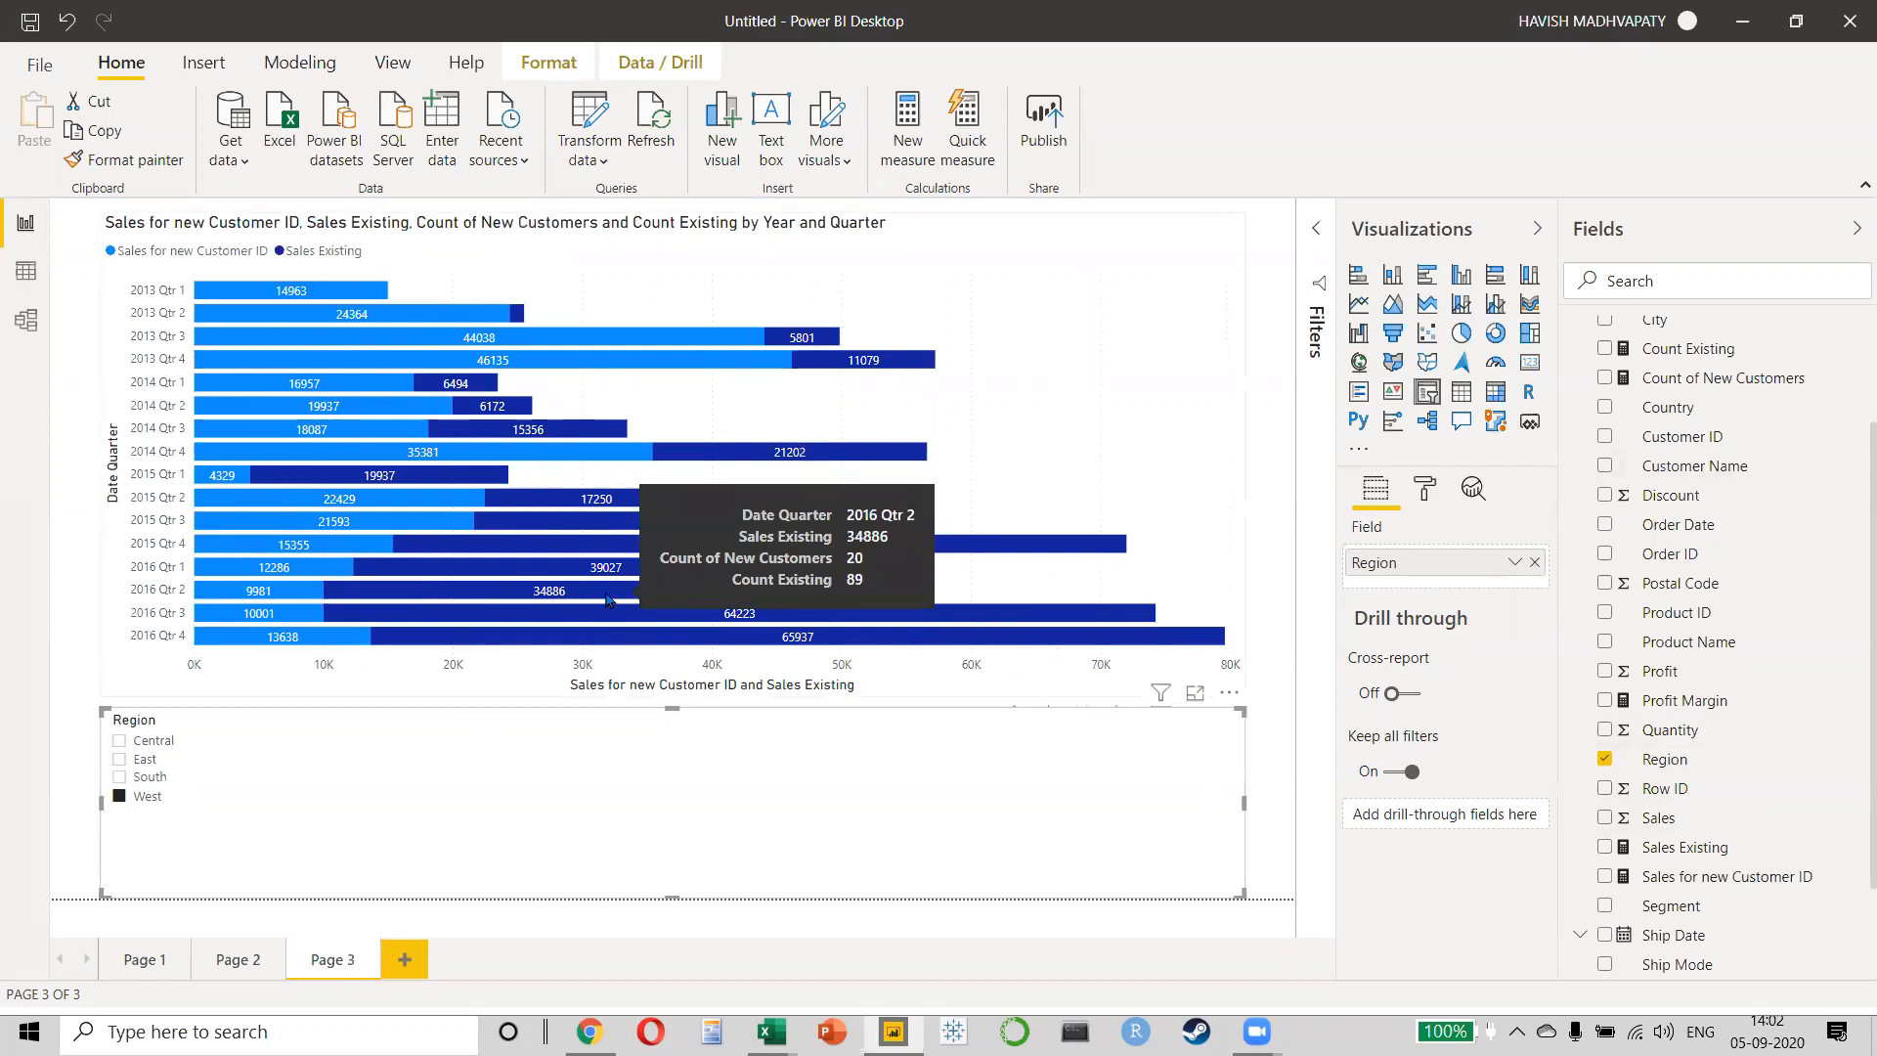
pyautogui.click(119, 796)
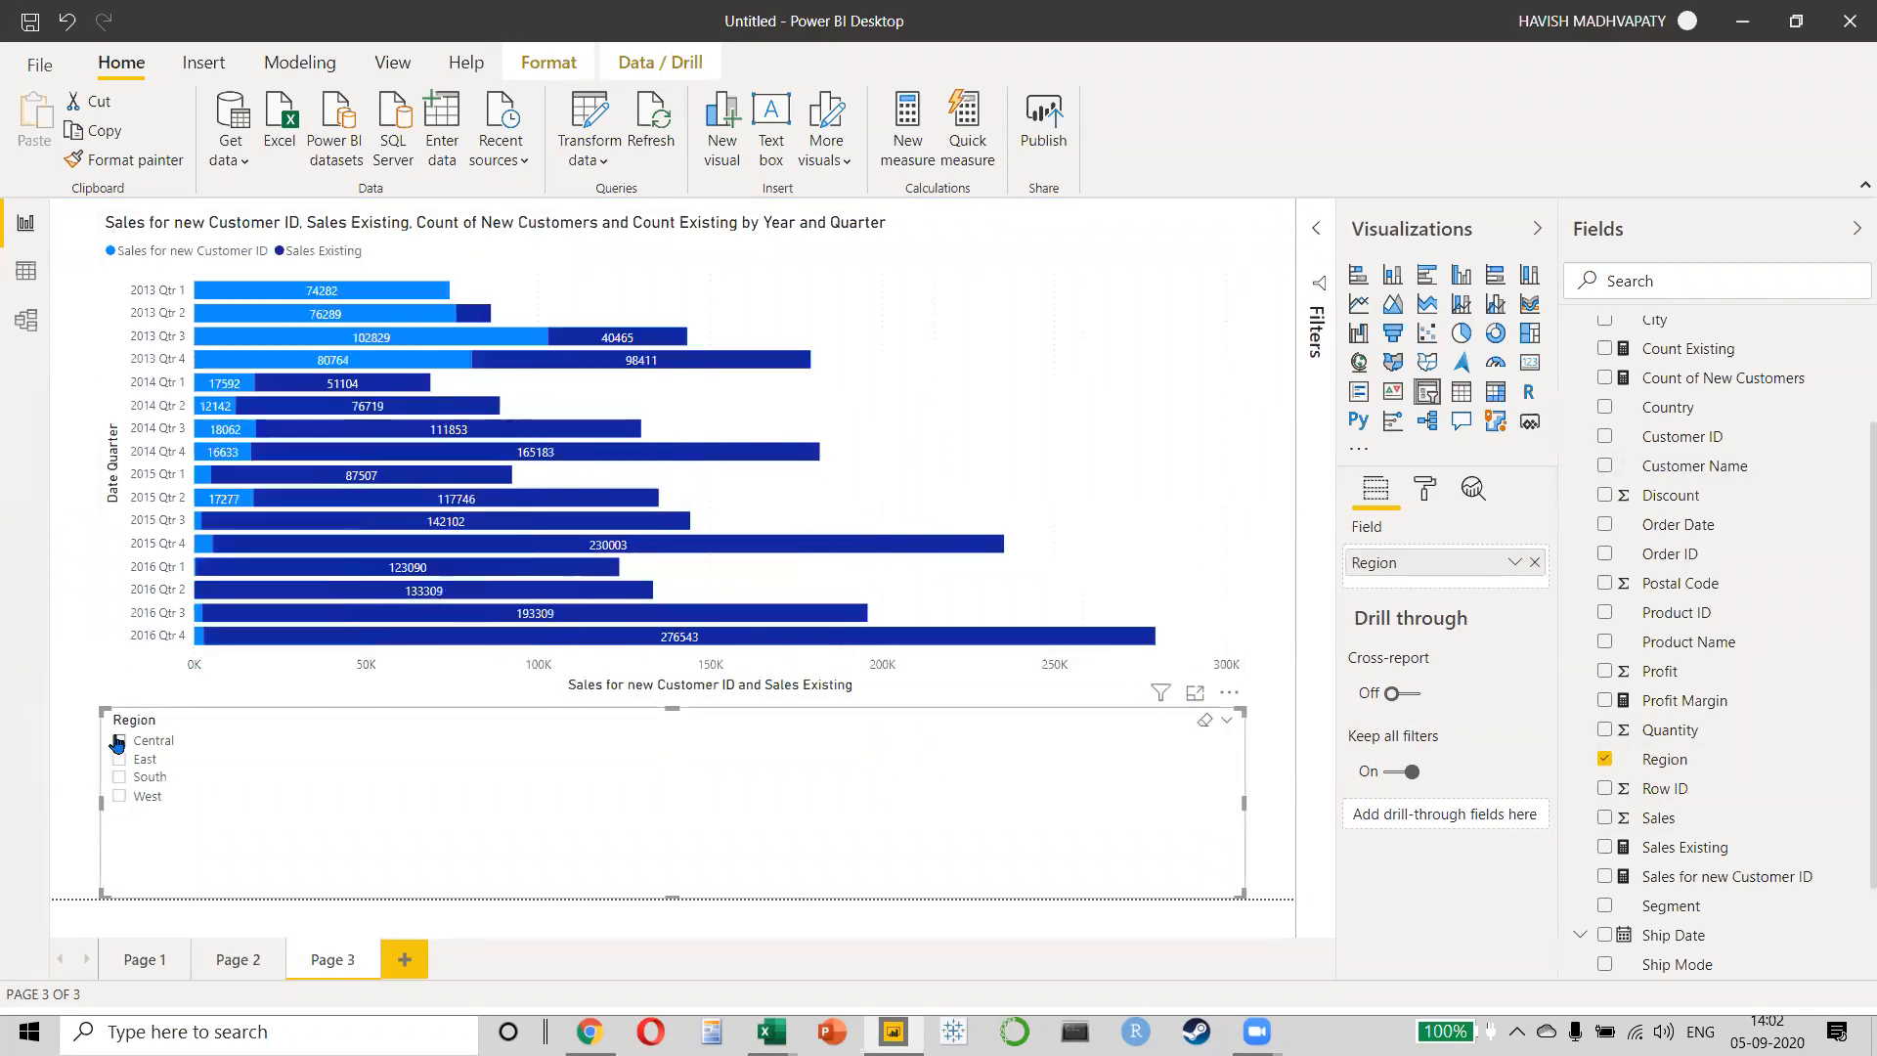
# - Convert the quarterly chart to a 100% stacked bar chart and filter it to the West region
pyautogui.click(921, 391)
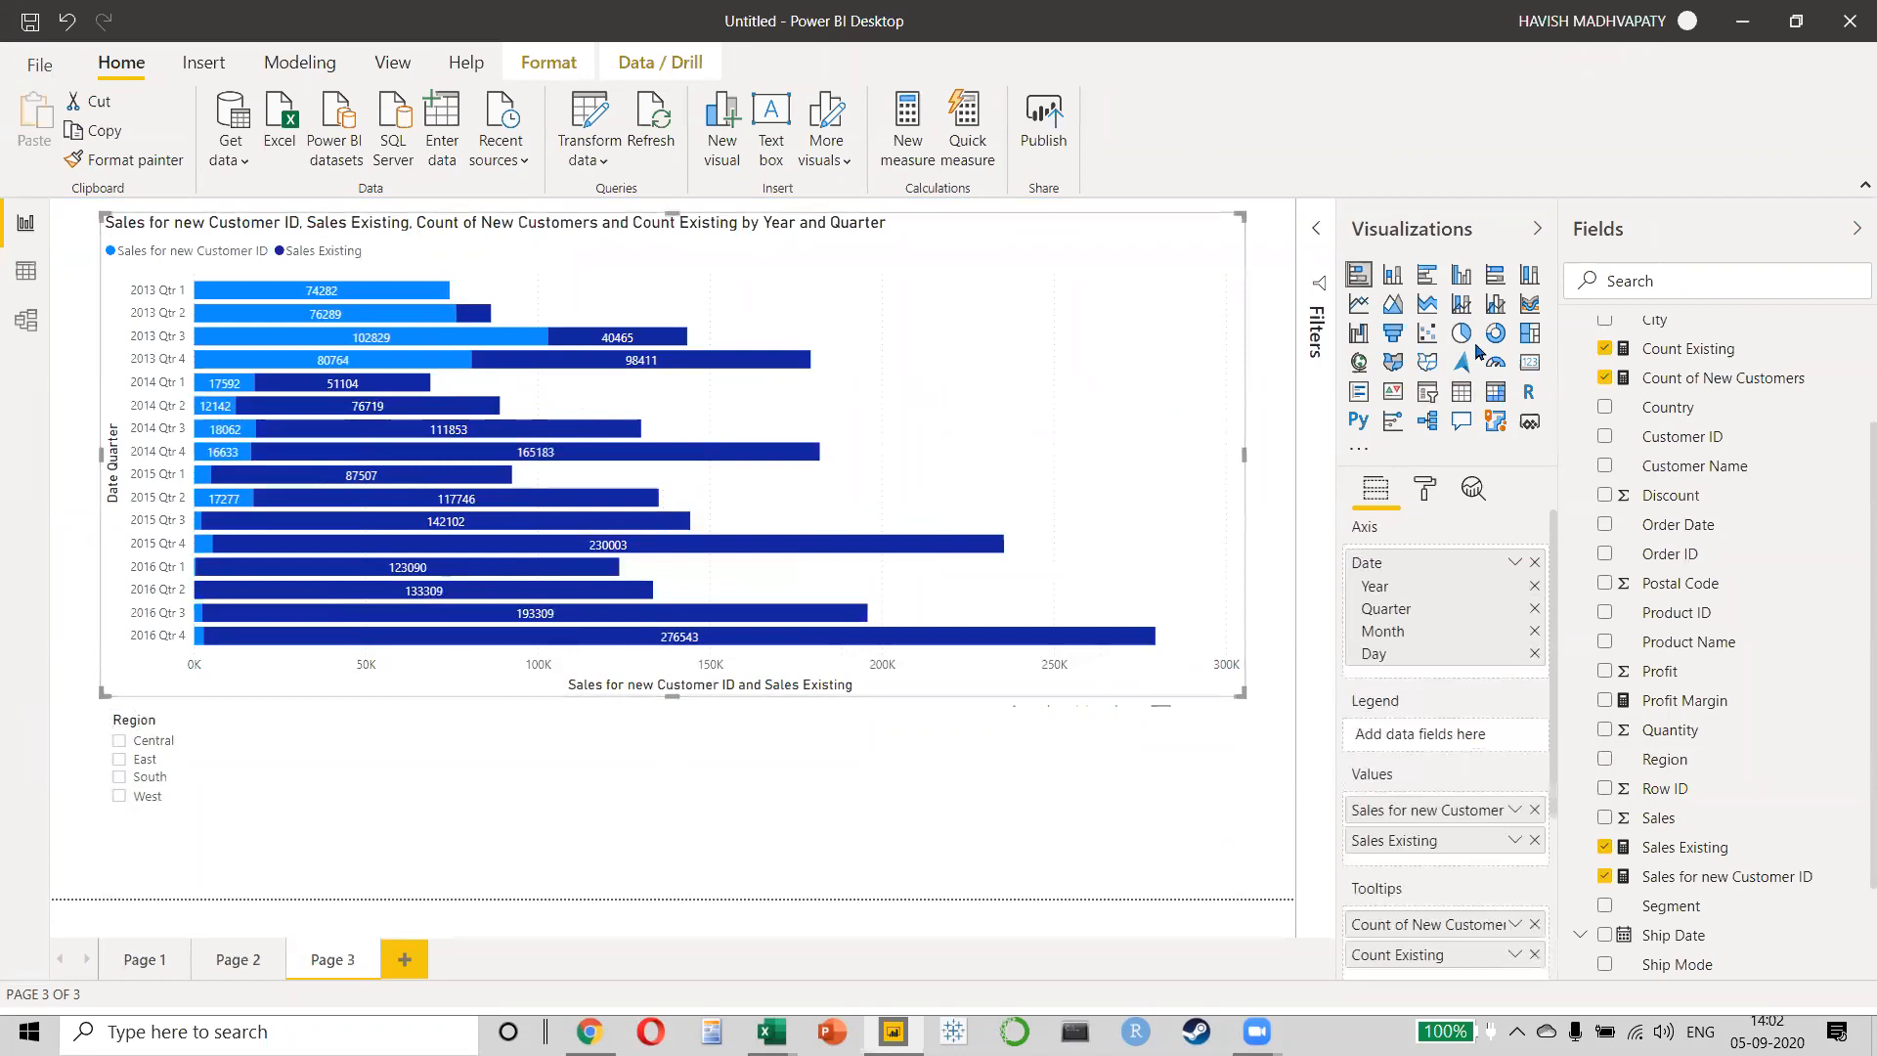
pyautogui.click(1493, 275)
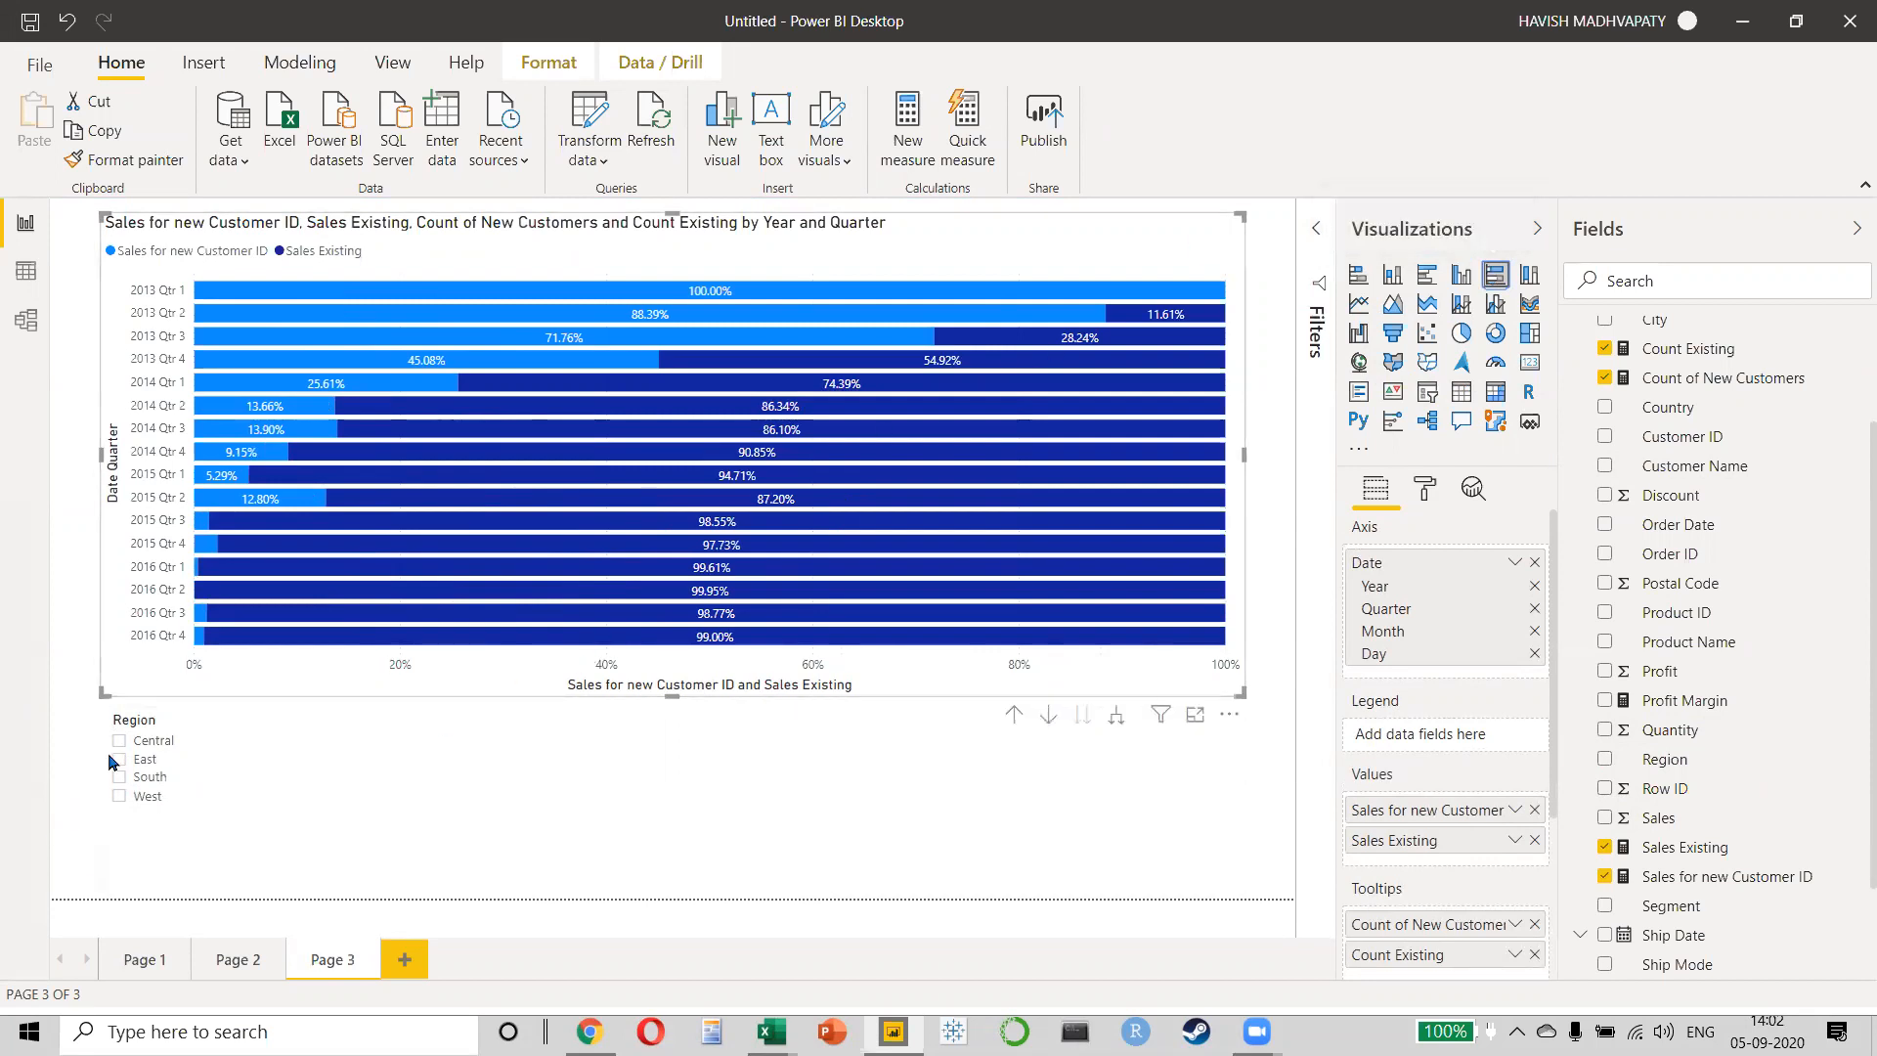
pyautogui.click(118, 800)
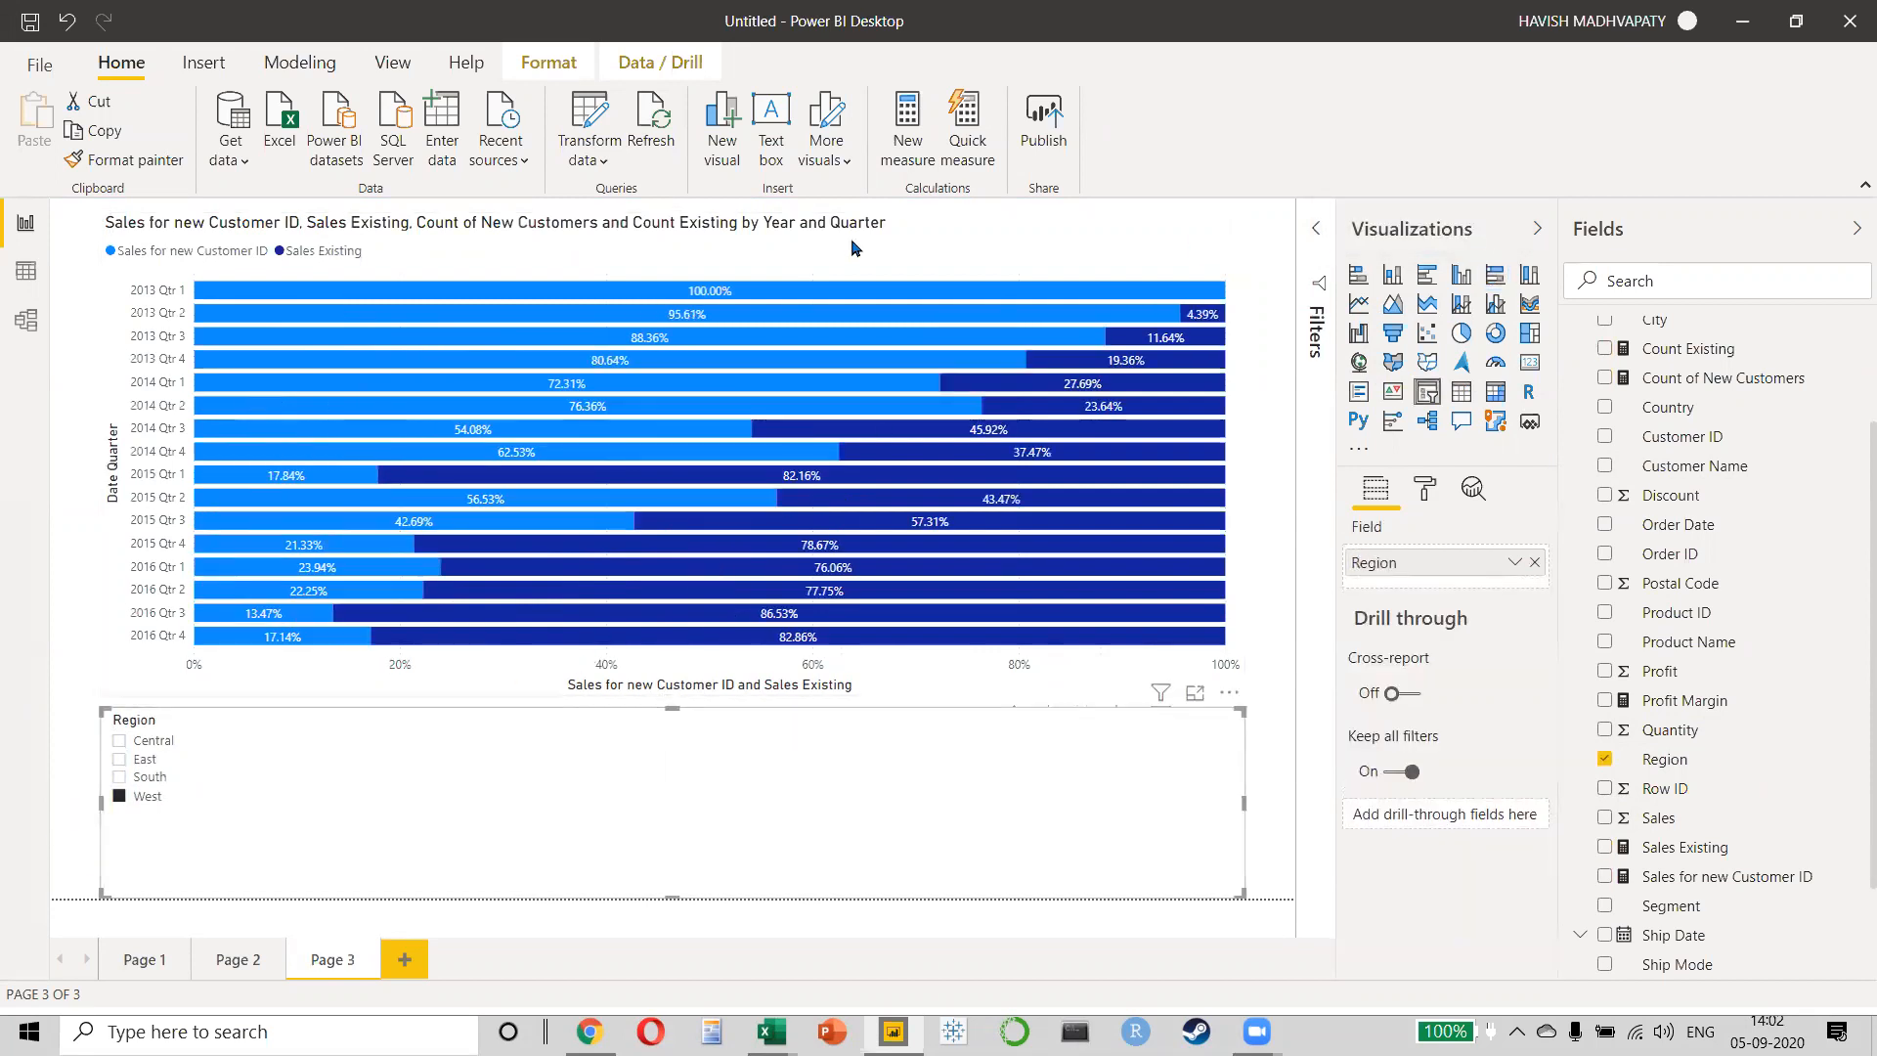
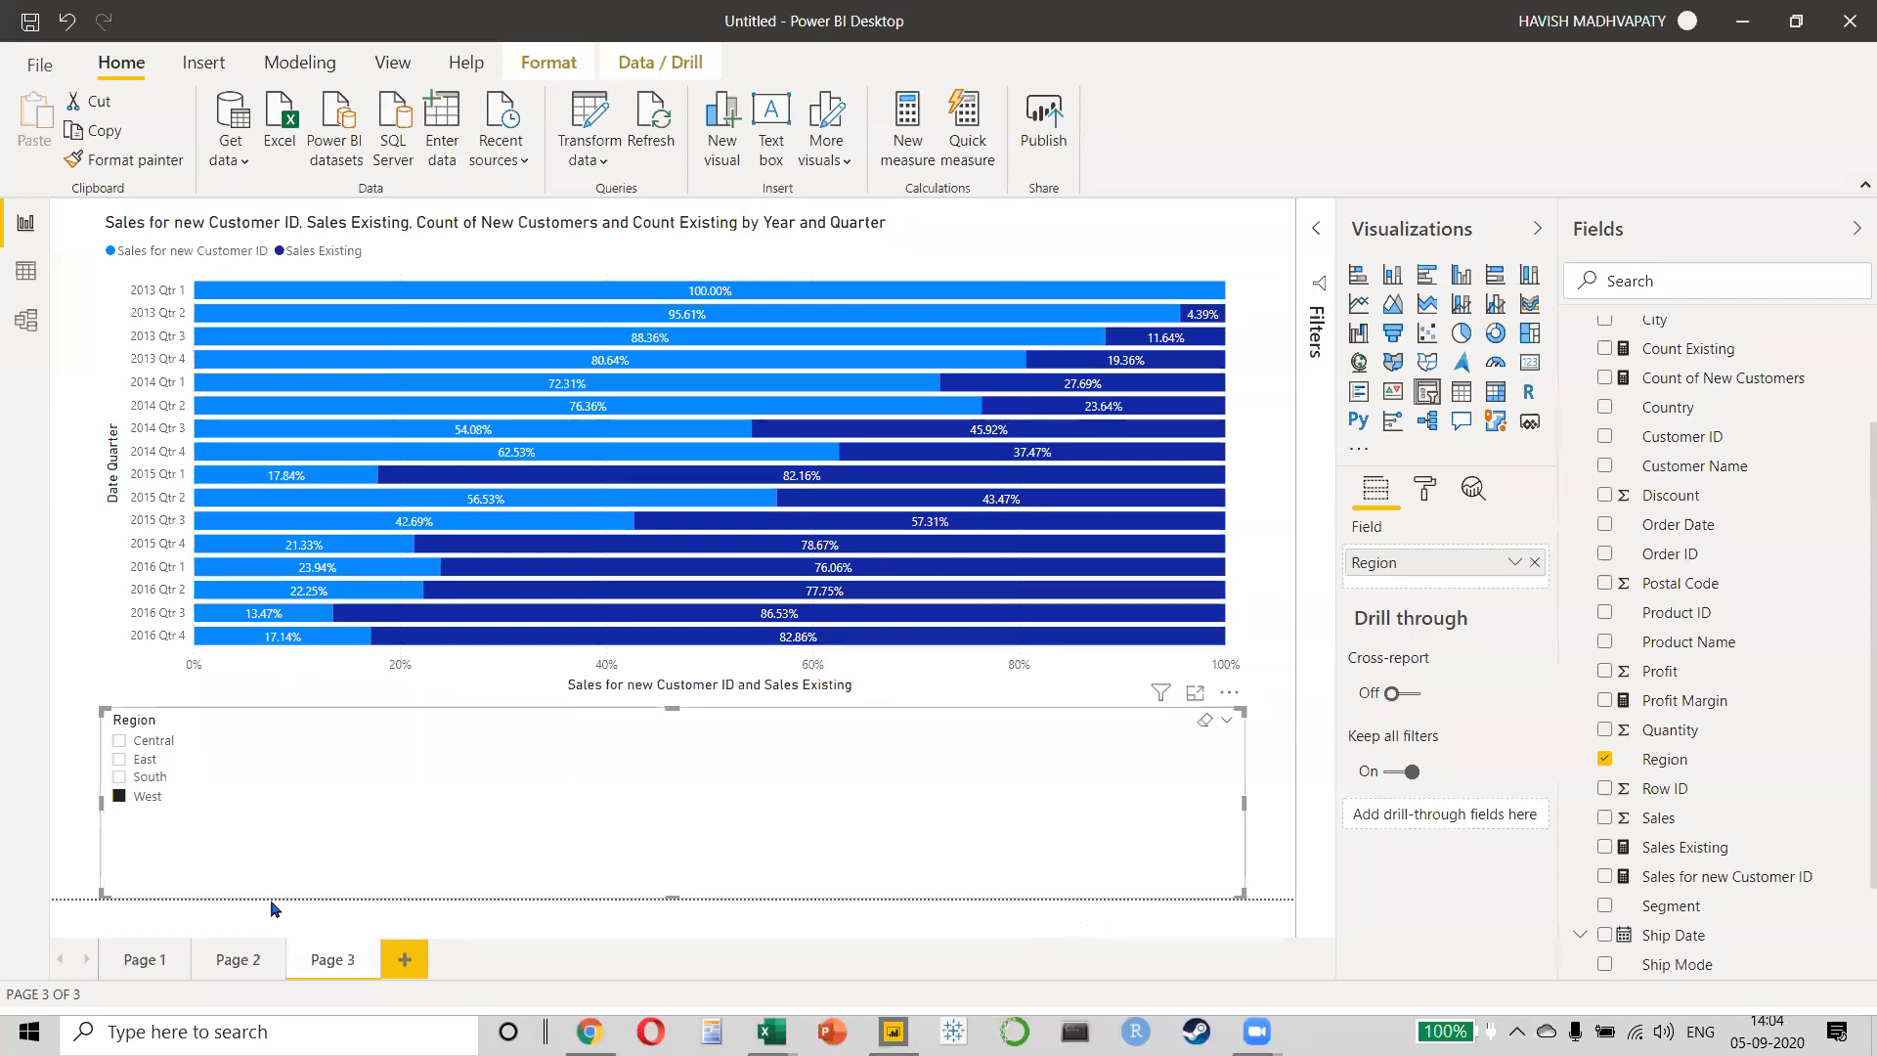
# - Add a new blank page to the report
pyautogui.click(403, 959)
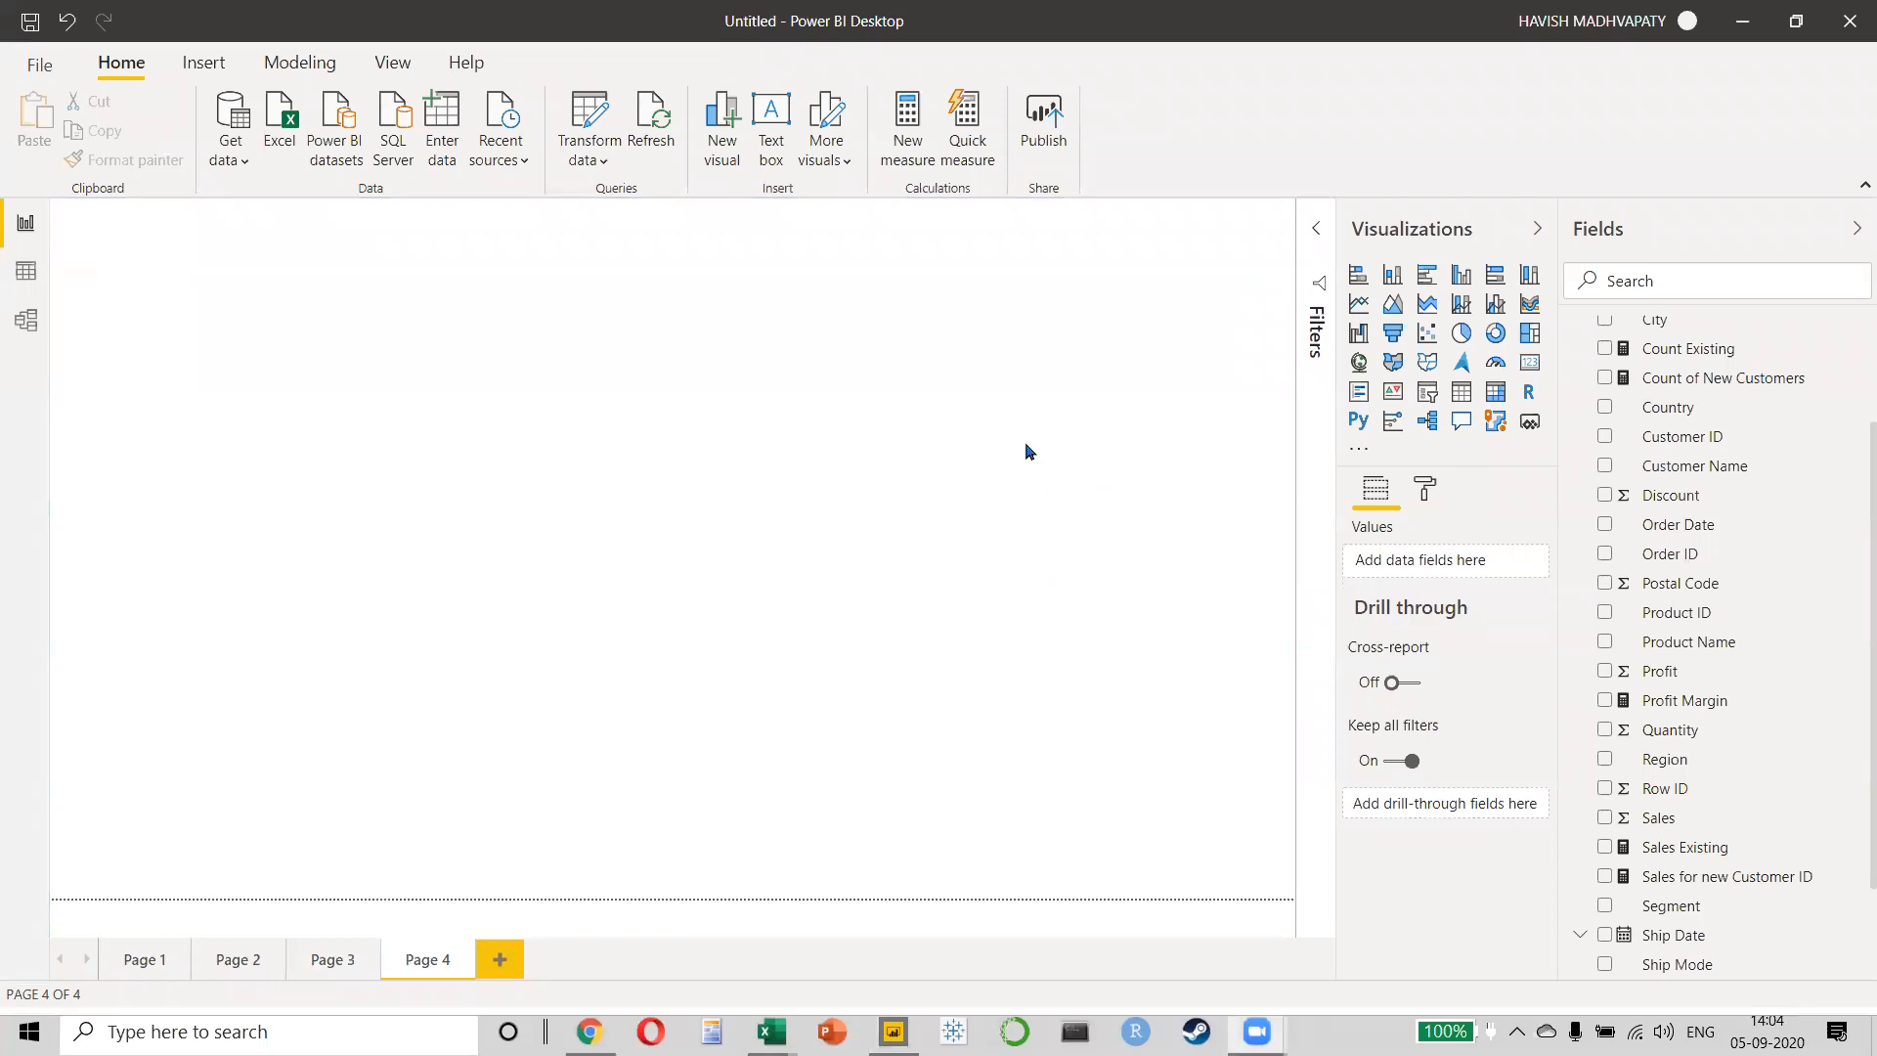
pyautogui.press('ctrl')
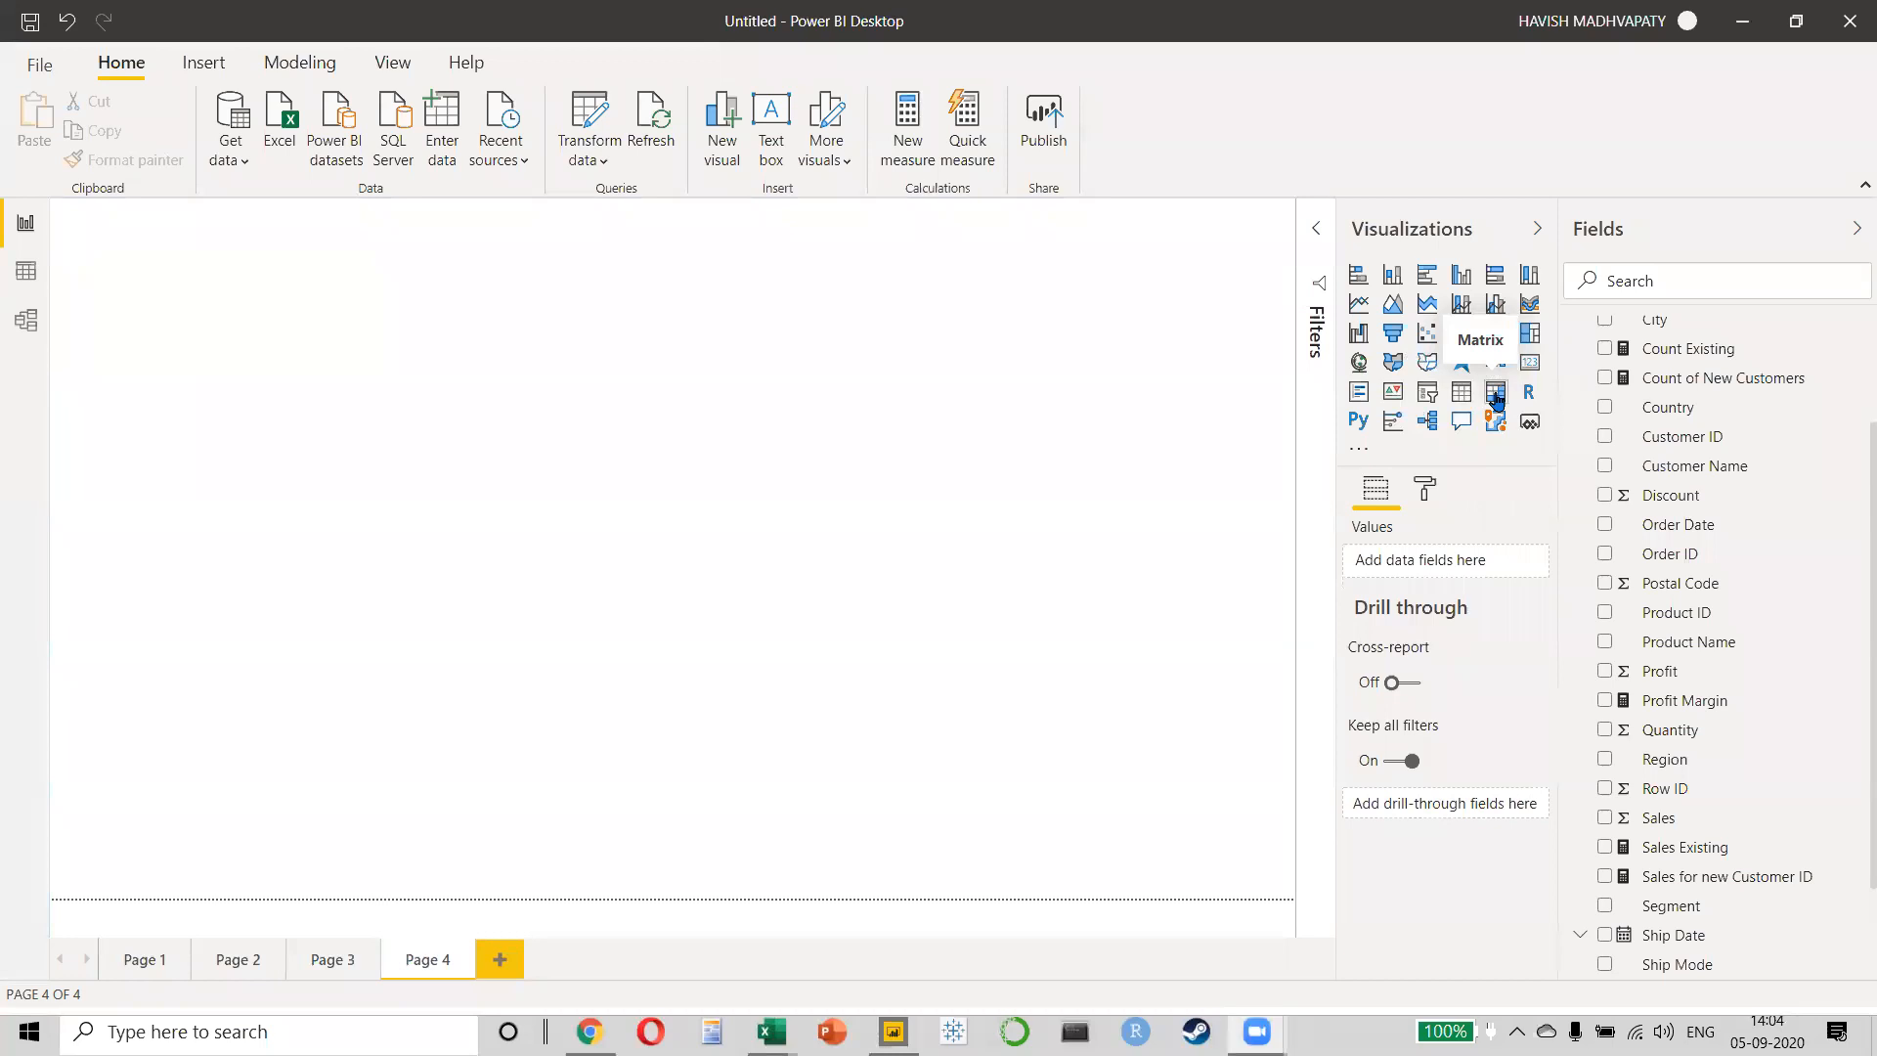
# - Add an enlarged matrix with Sub-Category as rows, Region as columns and Profit Margin as values
pyautogui.click(1495, 394)
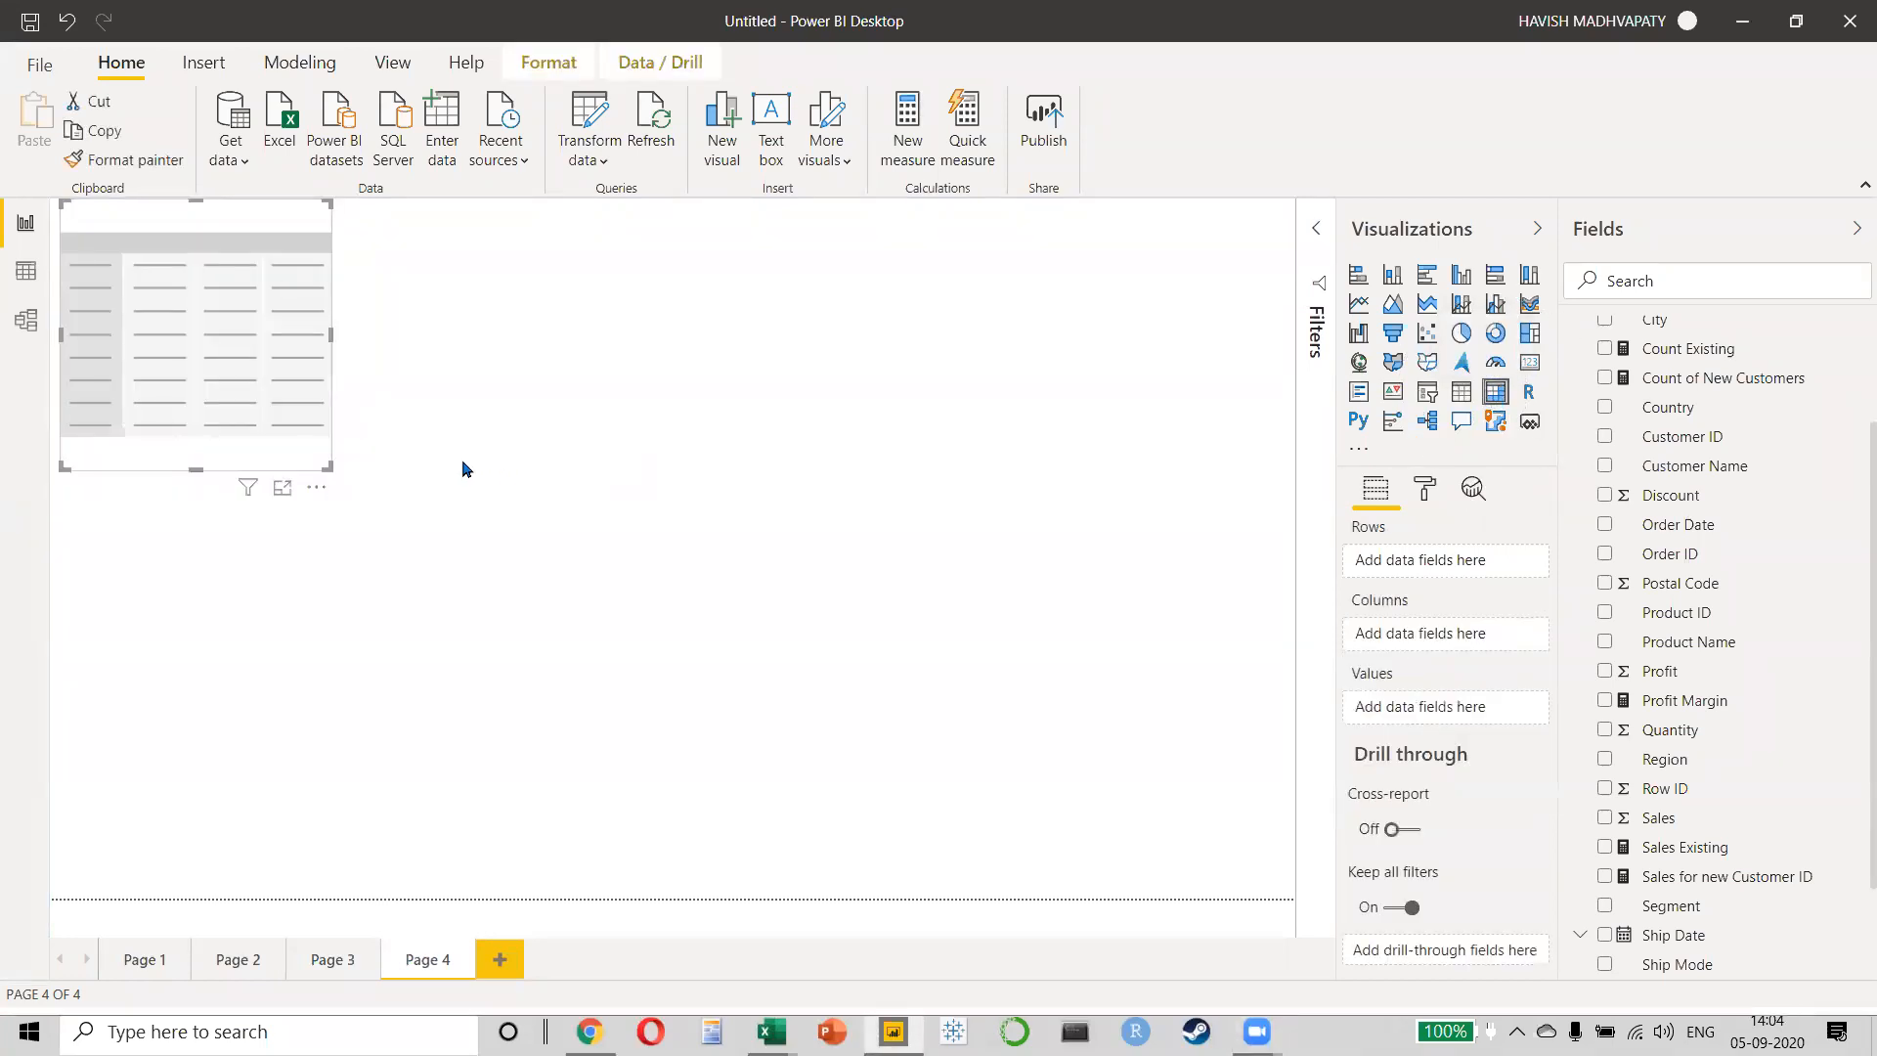
pyautogui.moveTo(326, 463); pyautogui.dragTo(837, 893)
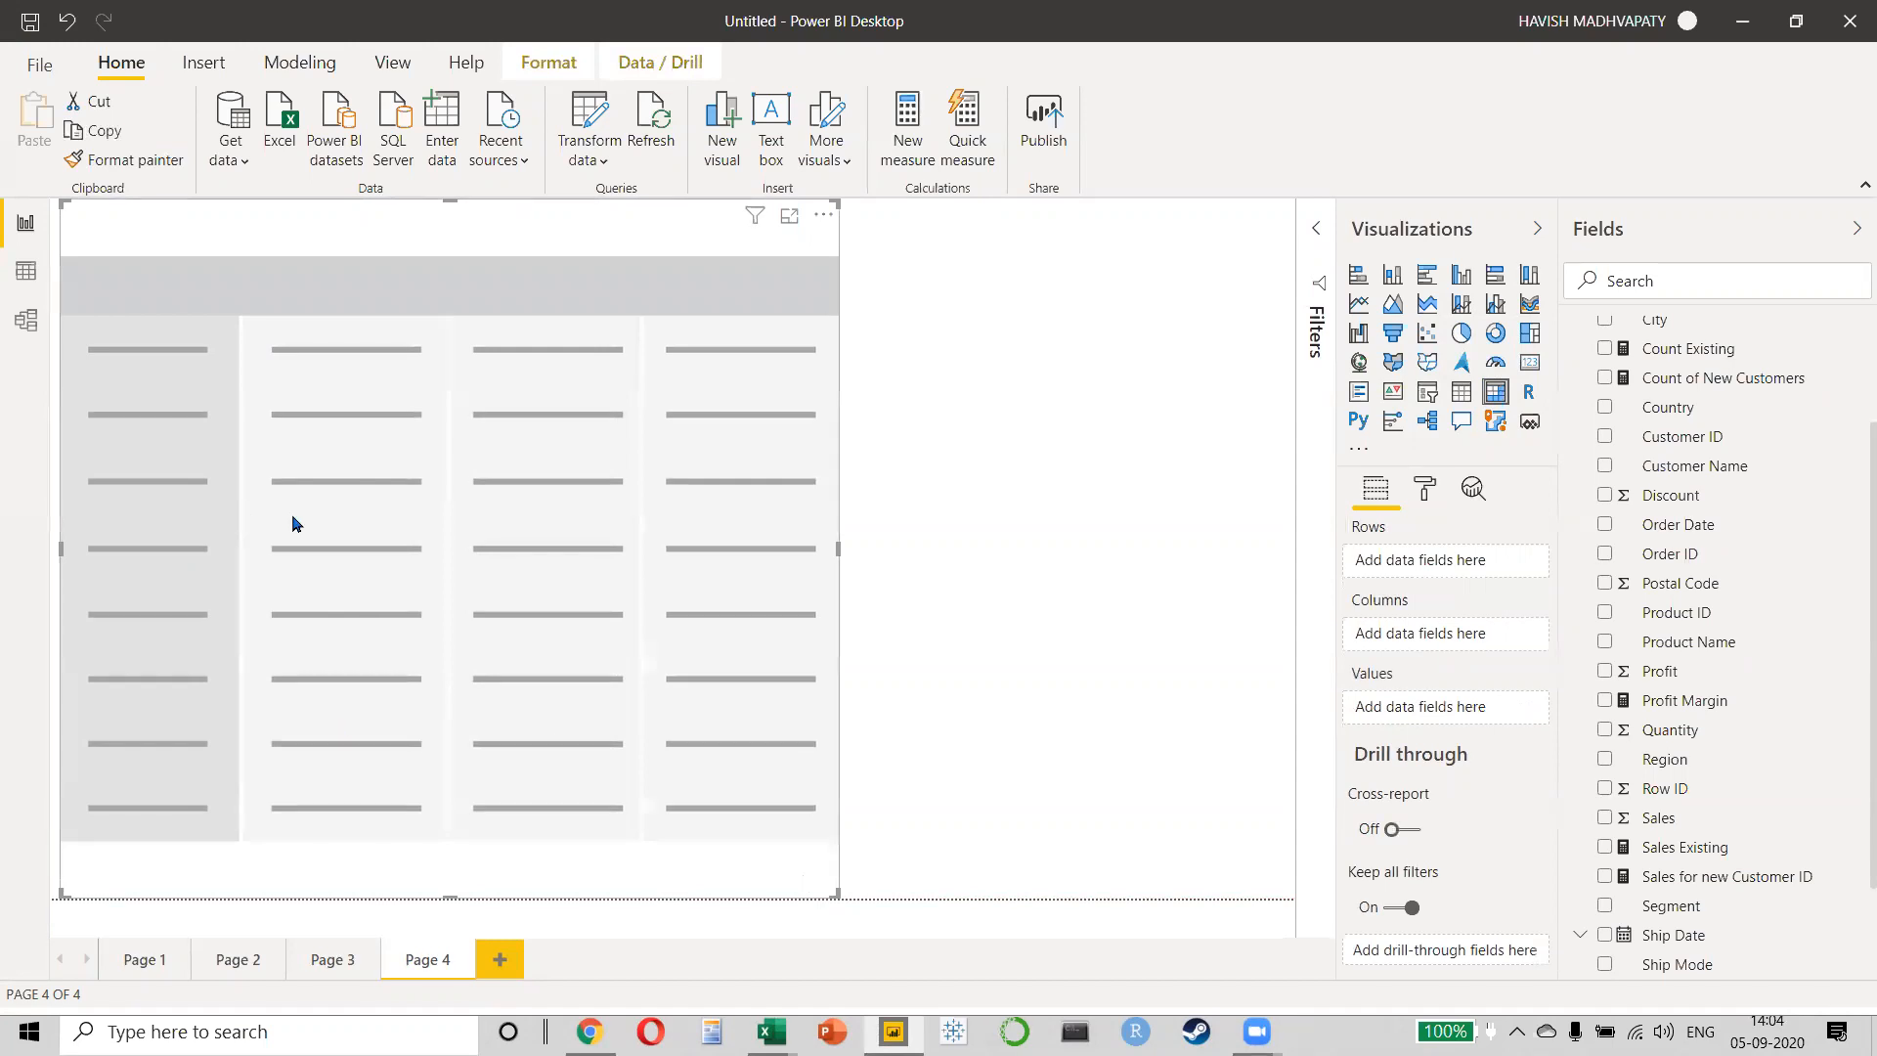
pyautogui.scroll(-1, 1688, 850)
pyautogui.moveTo(1688, 891); pyautogui.dragTo(1431, 577)
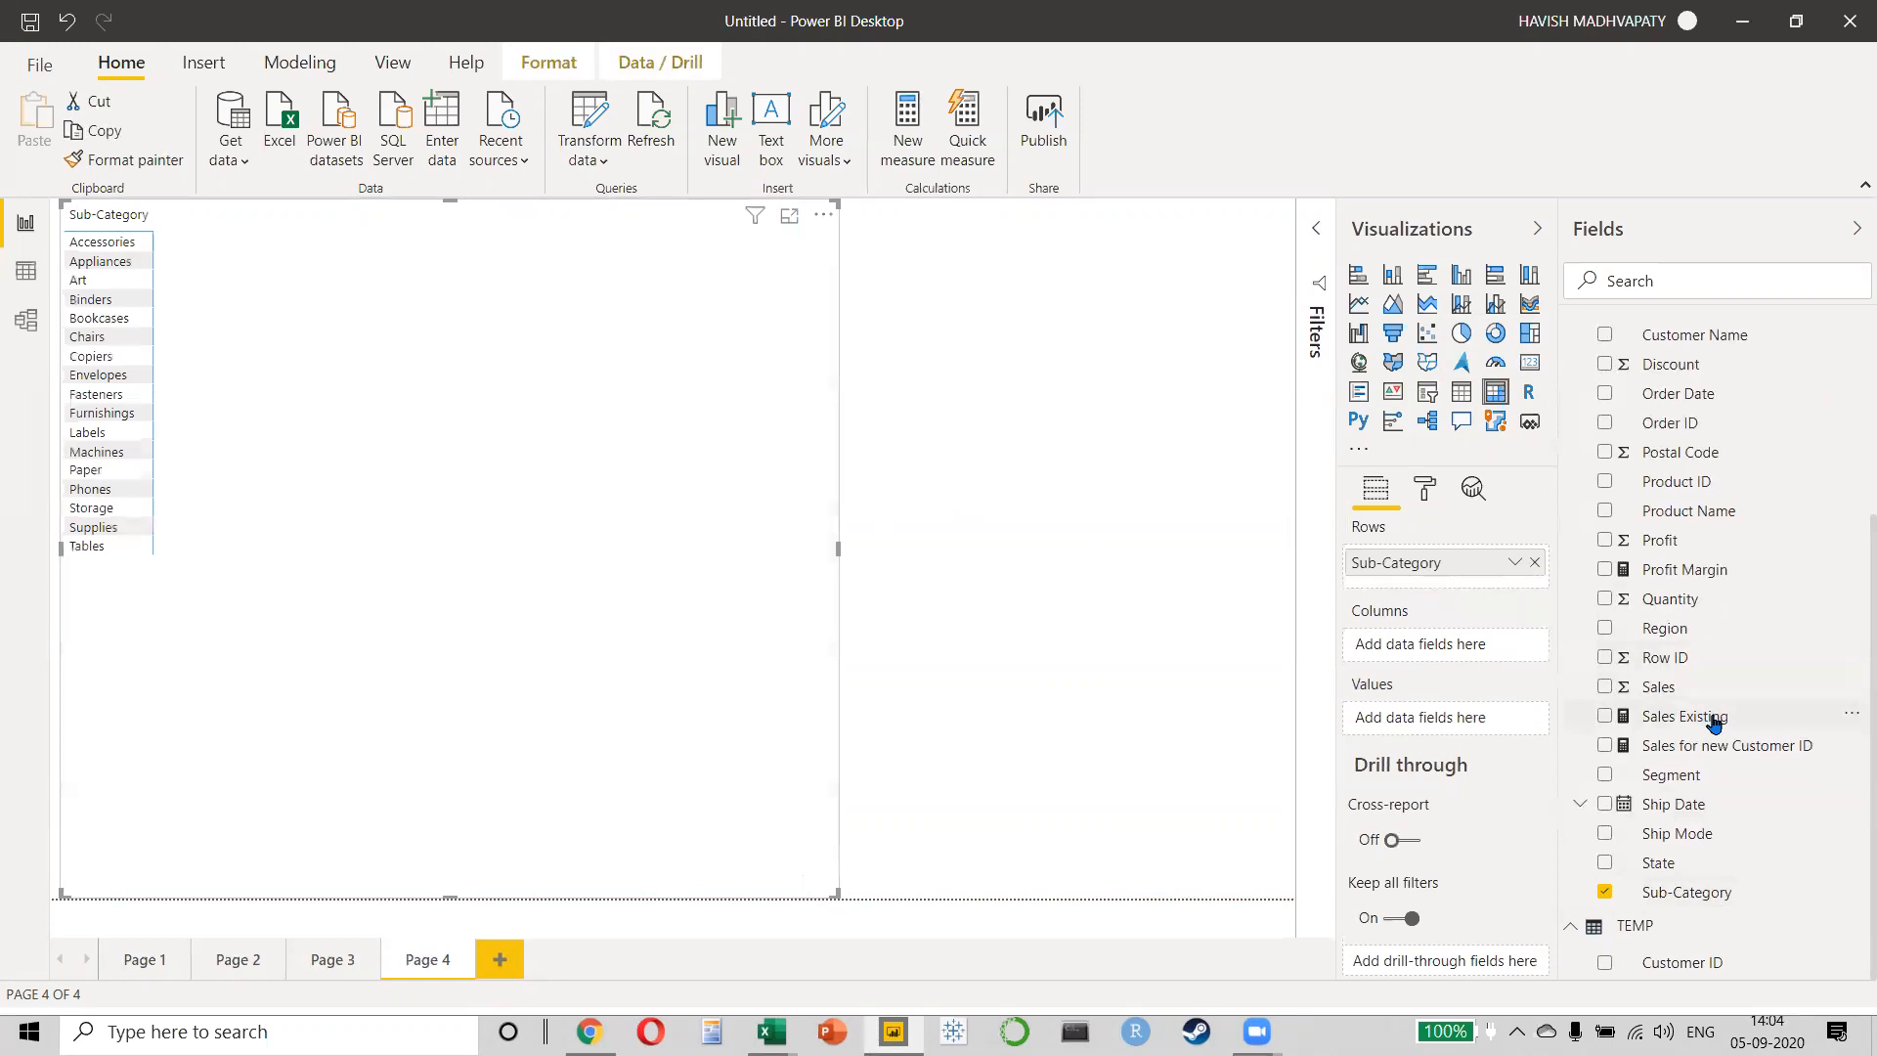
pyautogui.moveTo(1664, 627); pyautogui.dragTo(1481, 637)
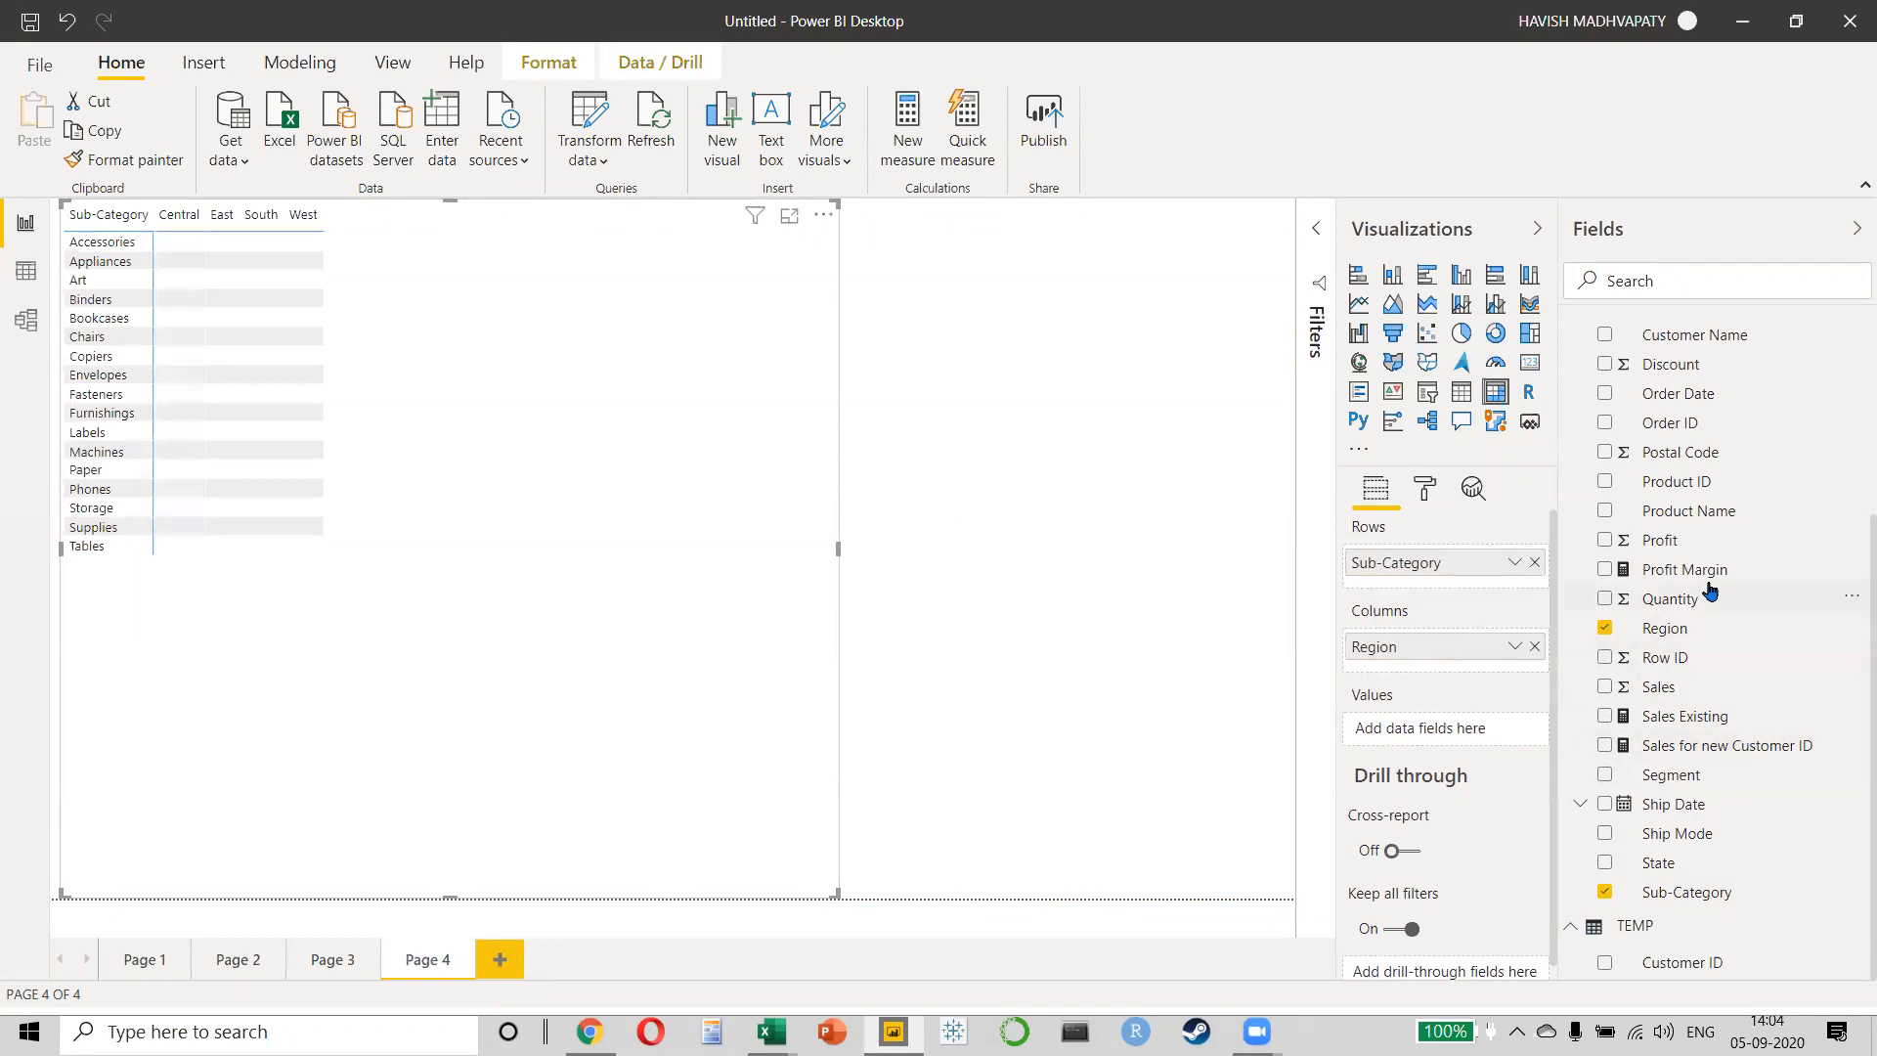
pyautogui.moveTo(1688, 574); pyautogui.dragTo(1552, 603)
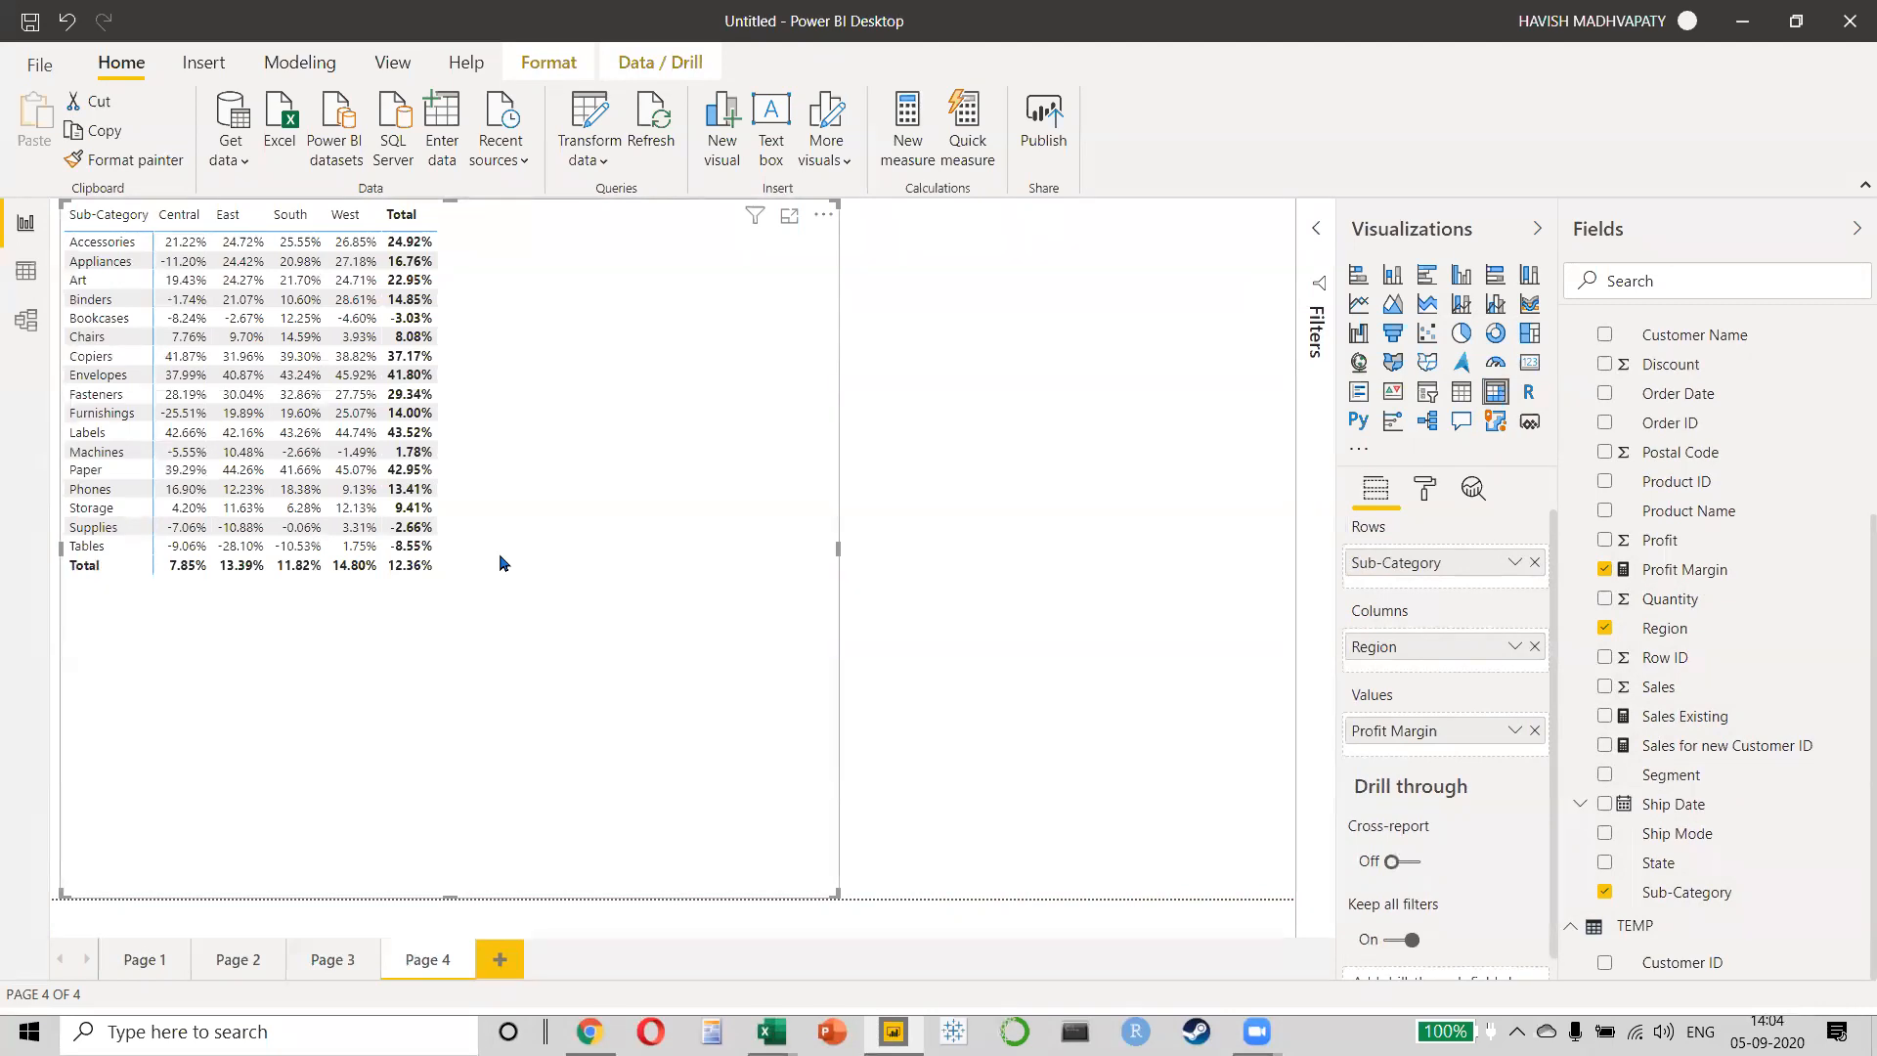
# - Turn on conditional background color and font color for Profit Margin in the matrix
pyautogui.click(1424, 491)
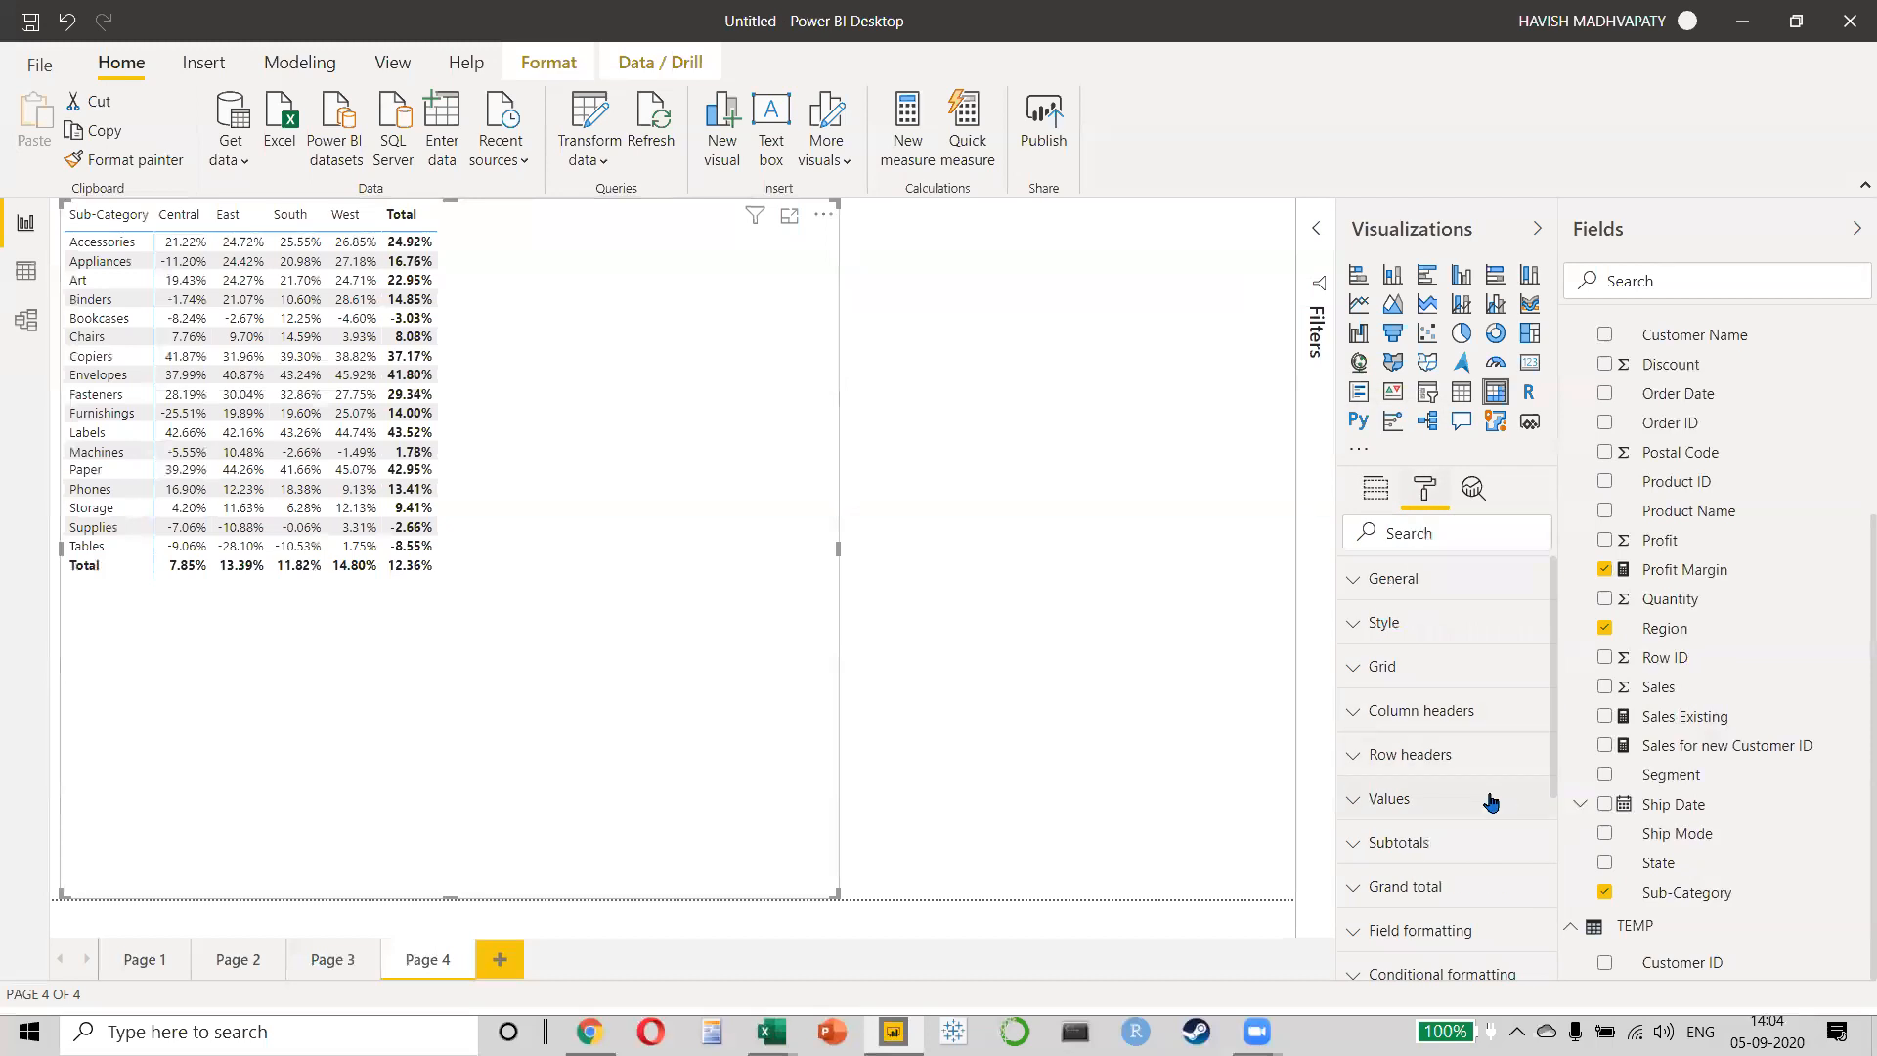
pyautogui.scroll(-3, 1466, 761)
pyautogui.click(1466, 753)
pyautogui.scroll(-2, 1466, 761)
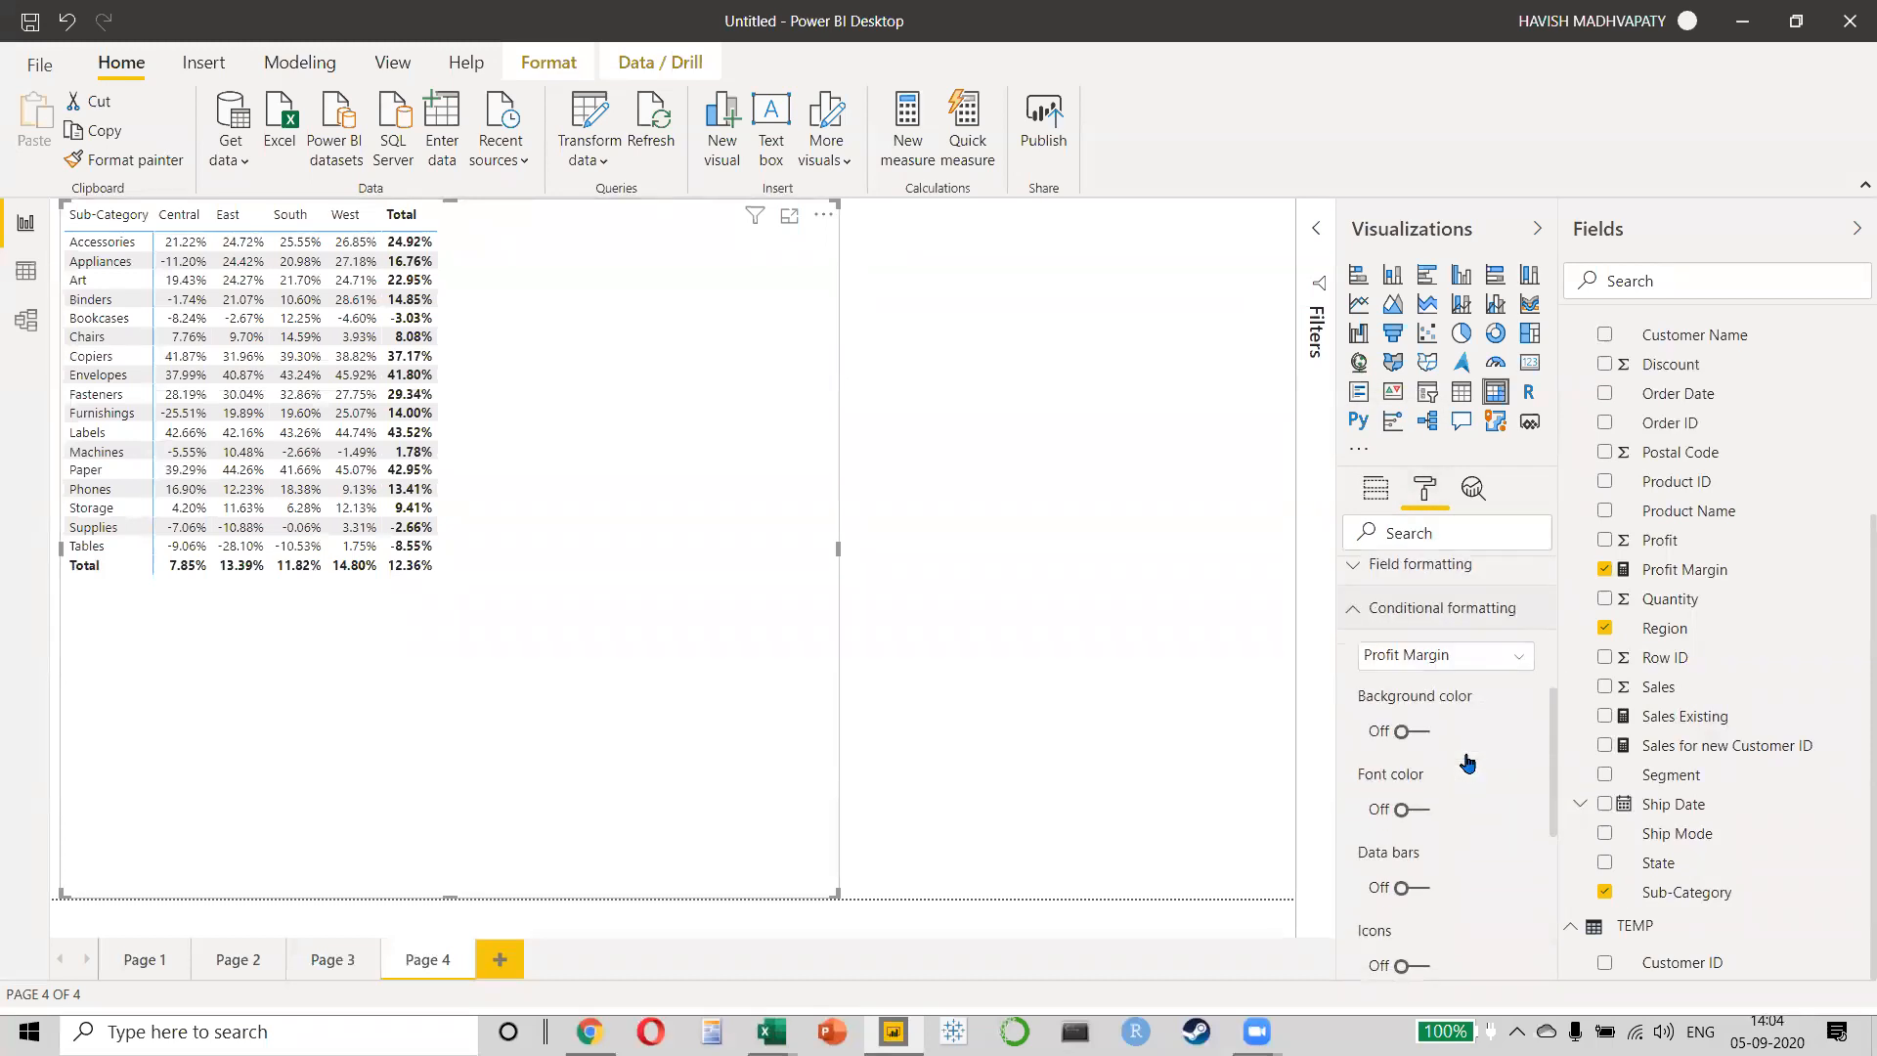
pyautogui.click(1408, 731)
pyautogui.click(1392, 848)
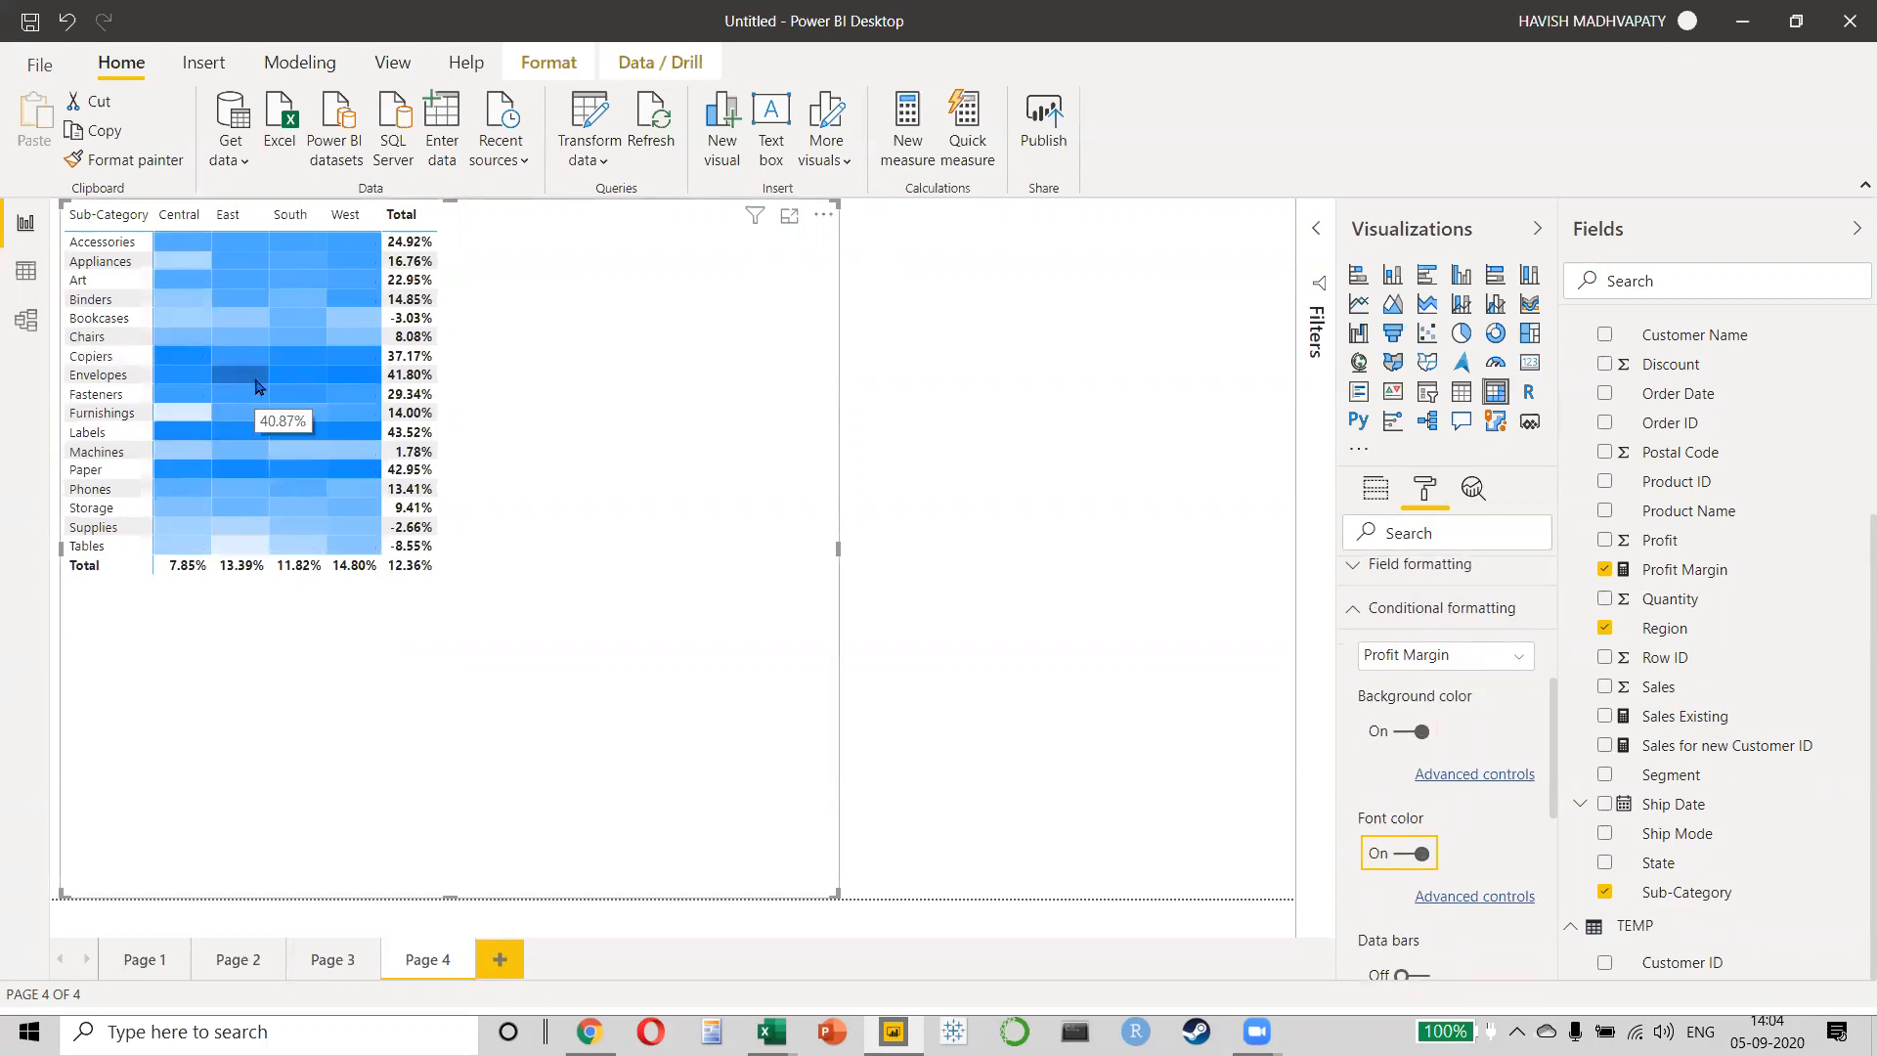
# - Widen the Central, East, South and West columns of the matrix
pyautogui.doubleClick(269, 225)
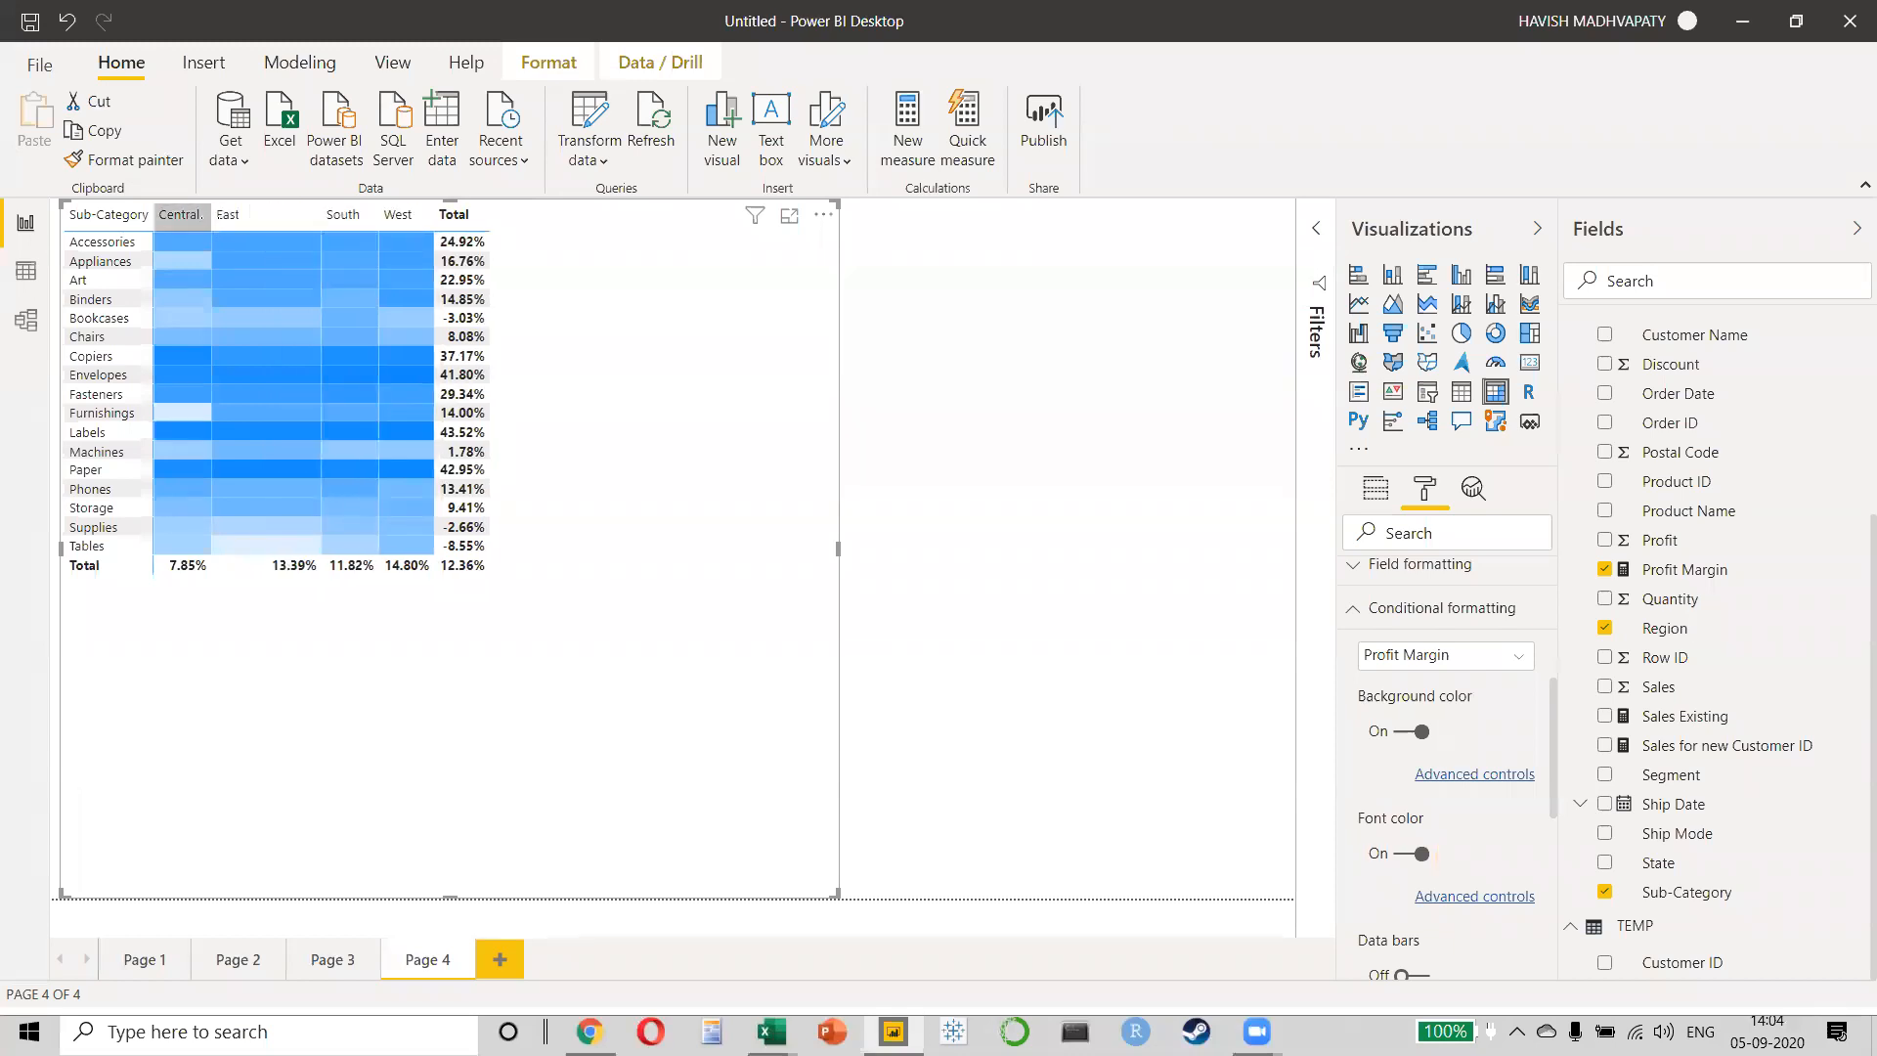
pyautogui.moveTo(211, 223); pyautogui.dragTo(281, 223)
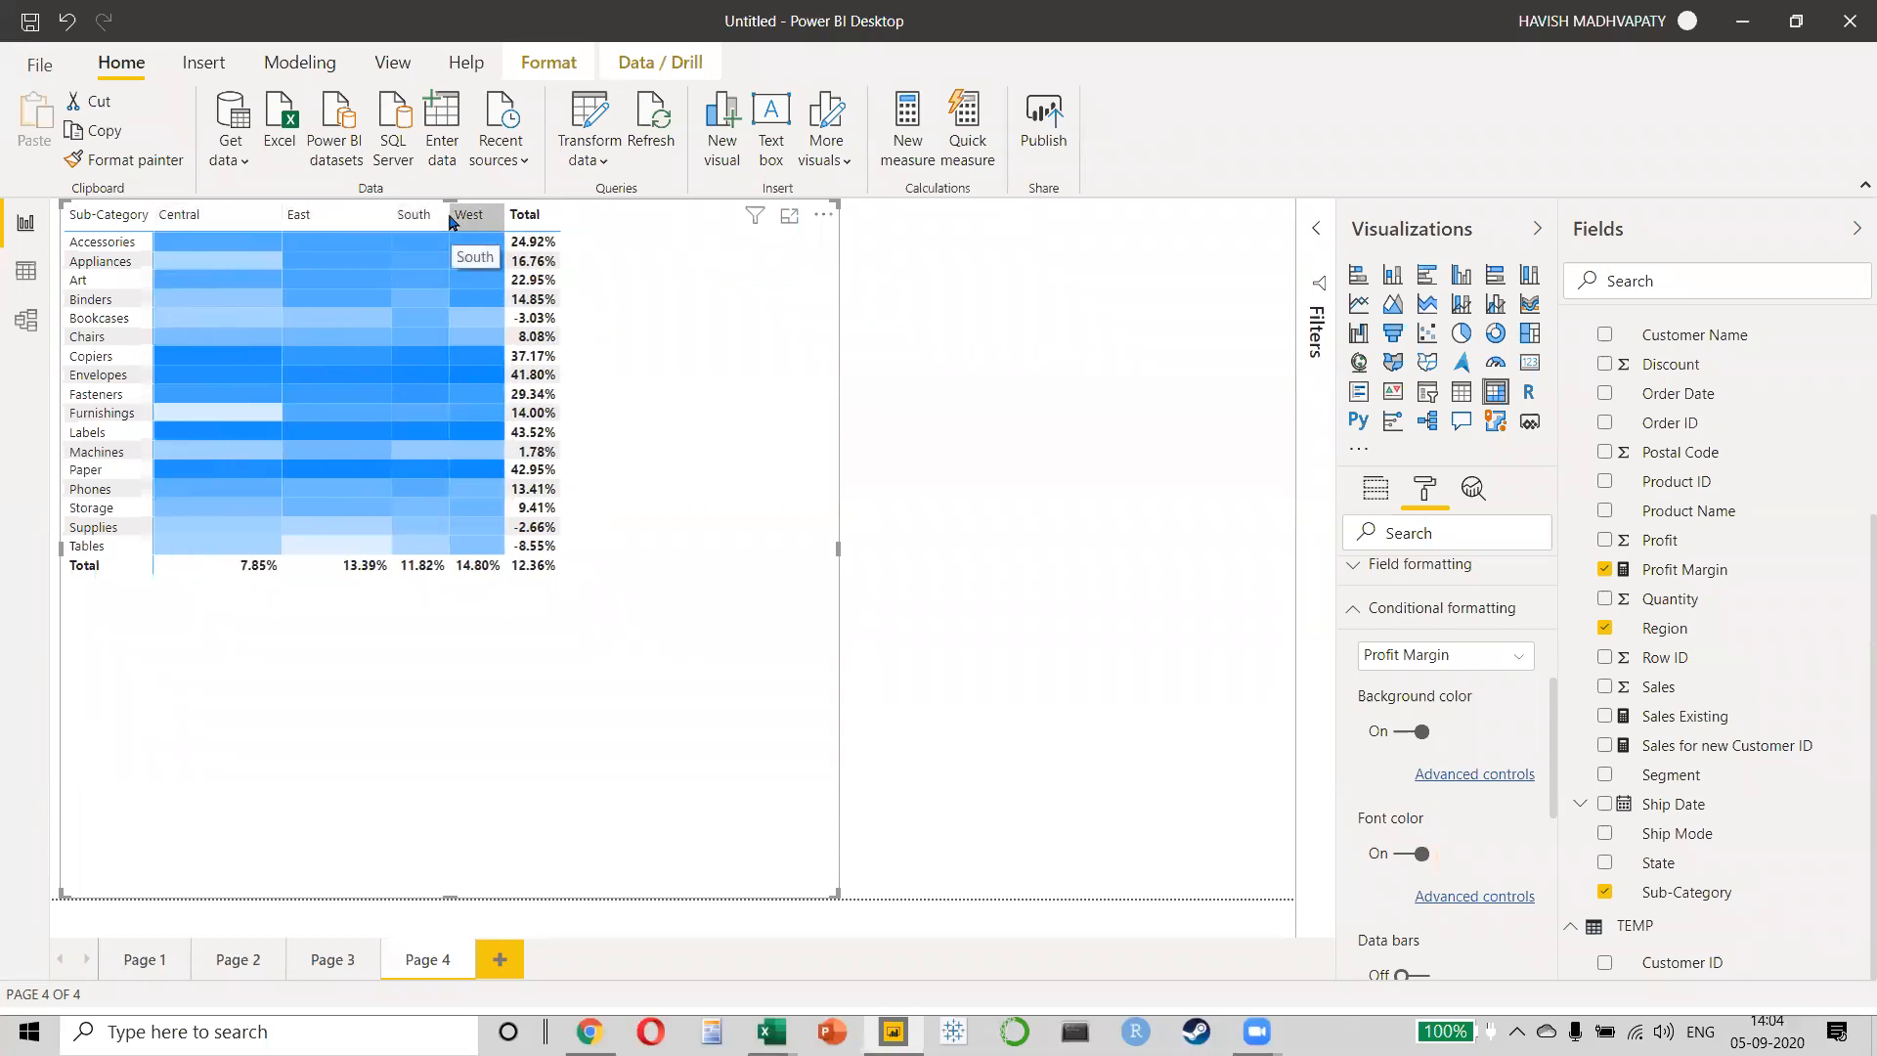
pyautogui.moveTo(449, 215); pyautogui.dragTo(638, 215)
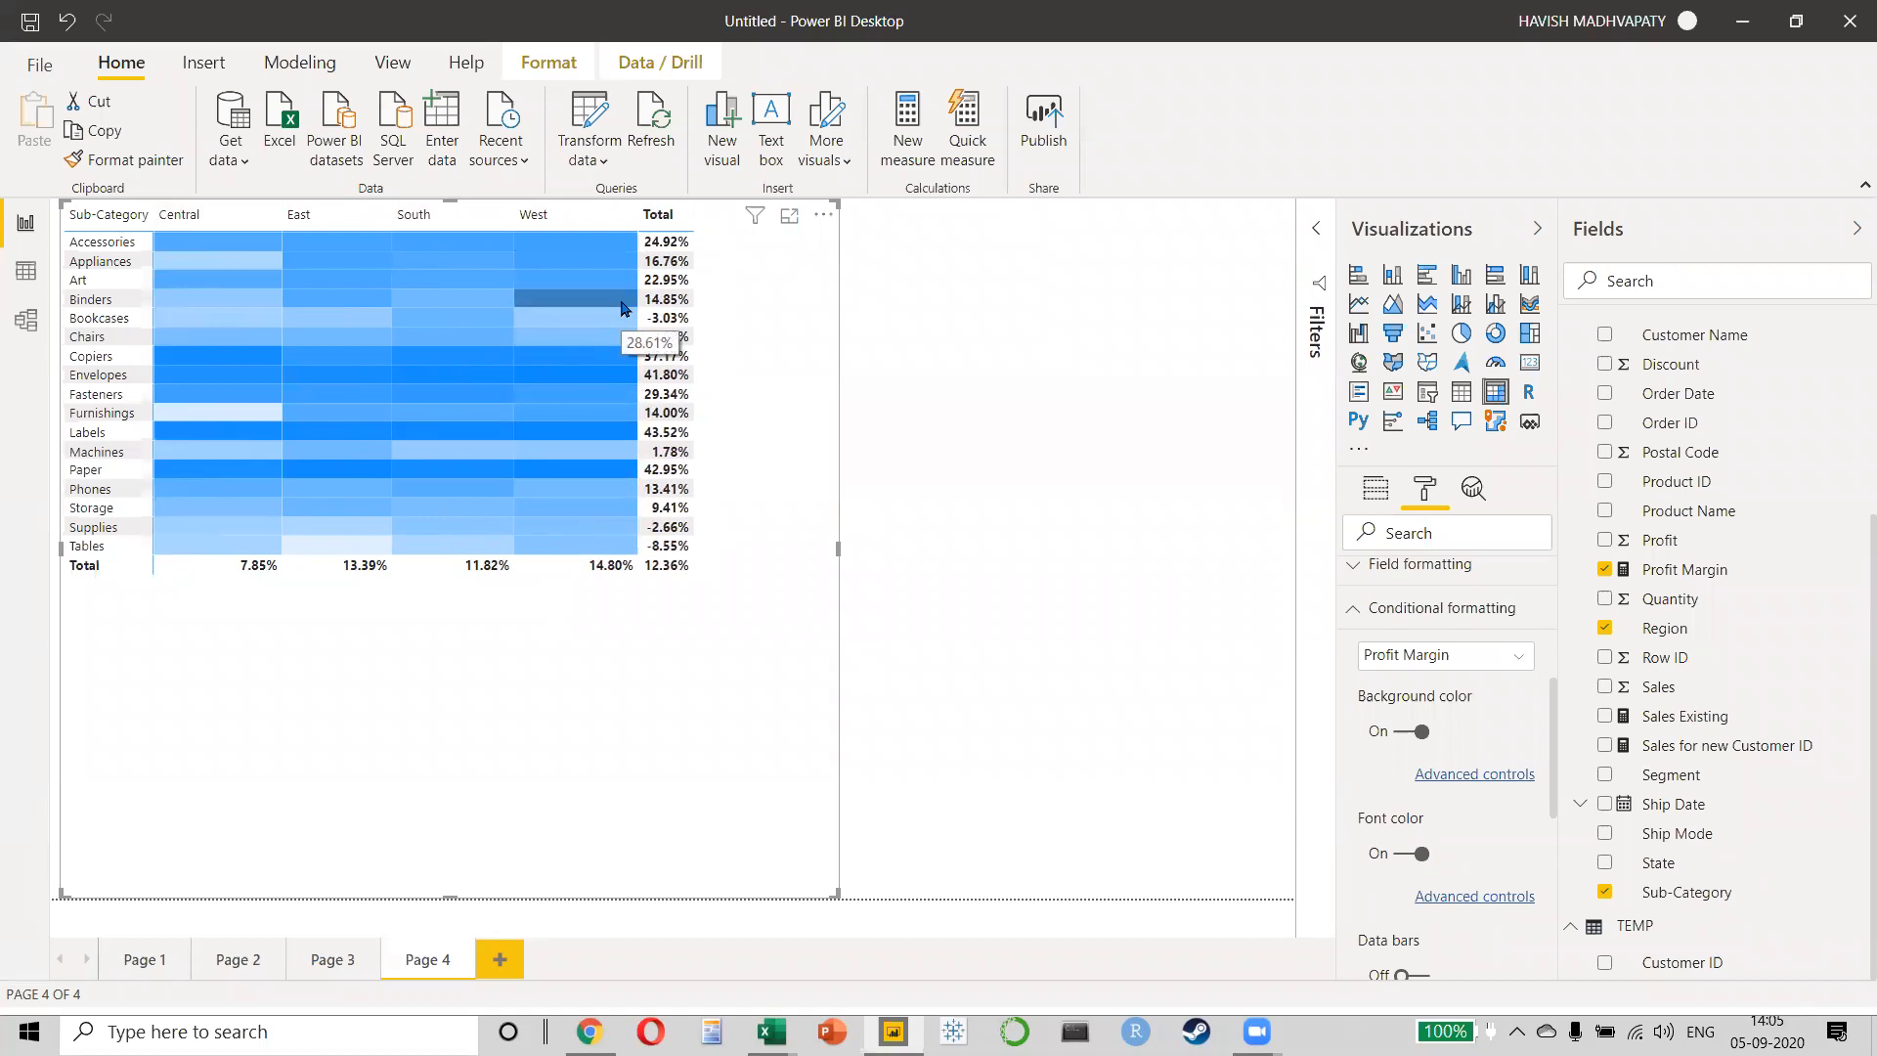
# - Find the matrix's text settings and set the grid text size to 14 pt
pyautogui.click(1374, 489)
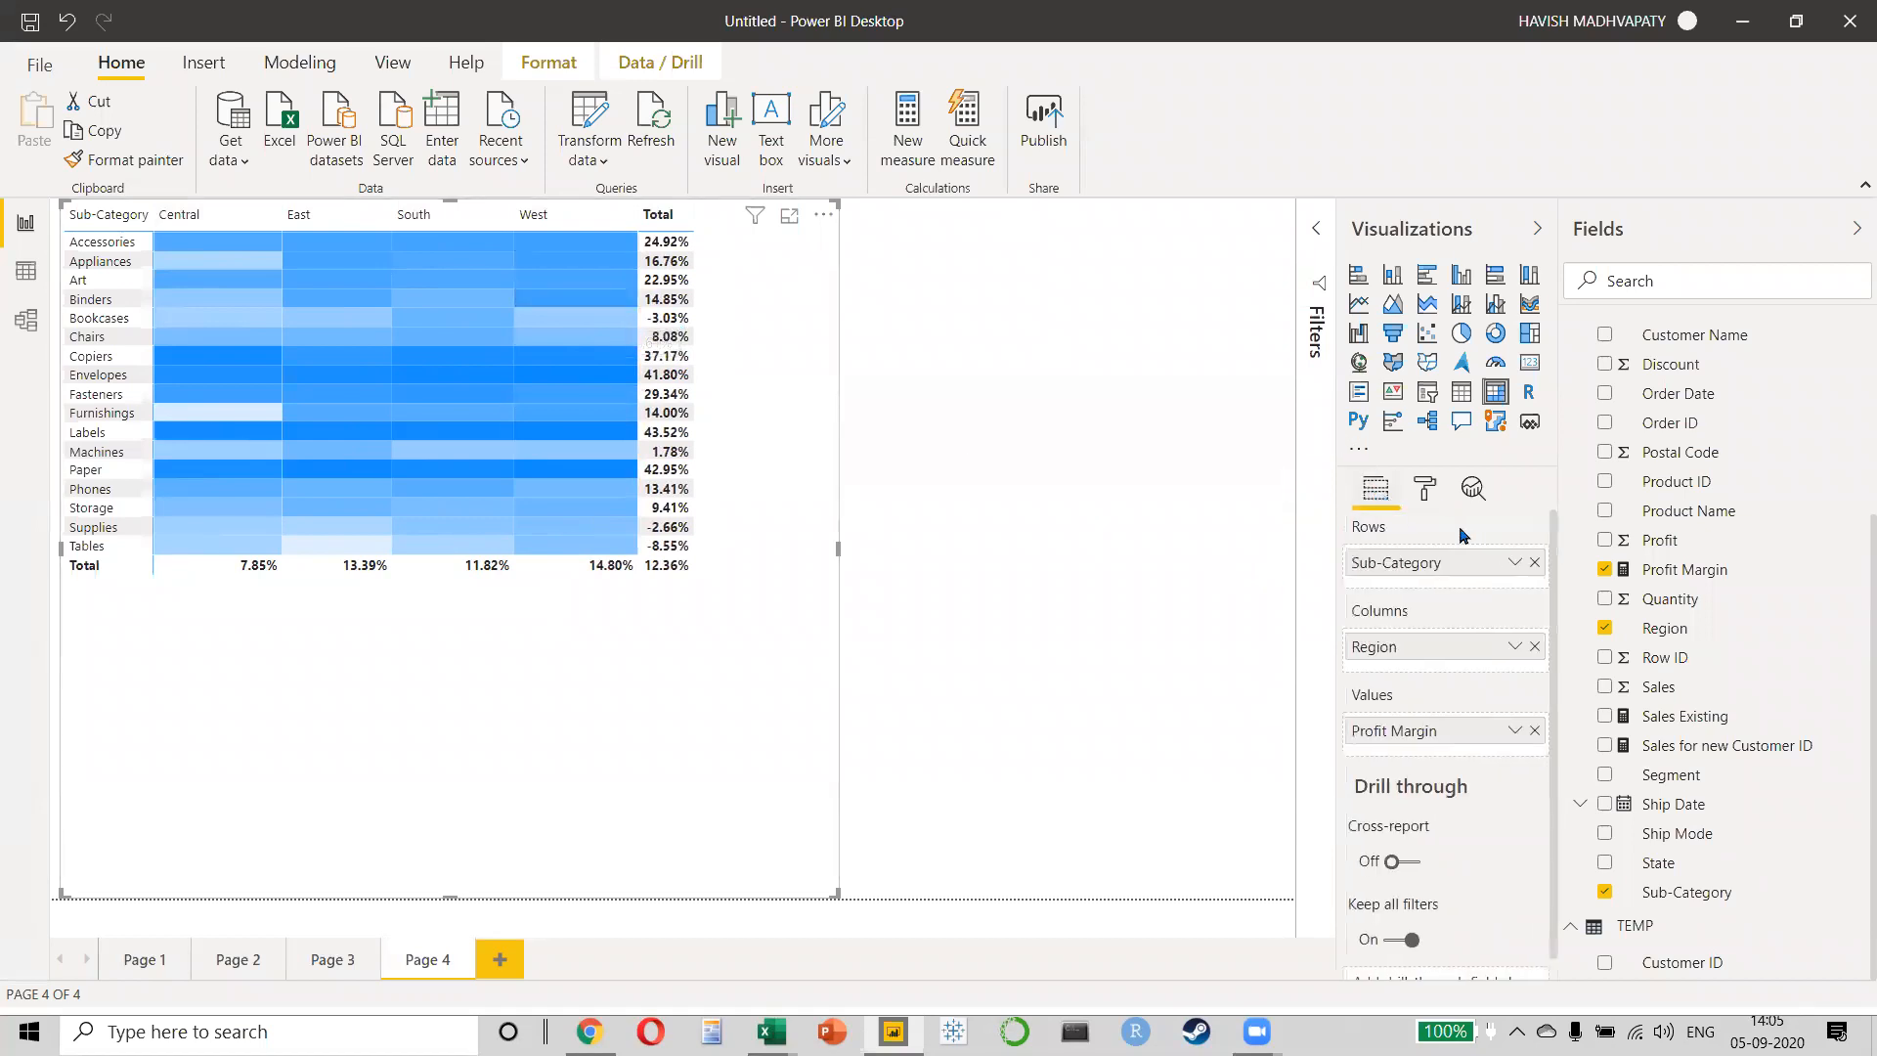
pyautogui.click(1423, 490)
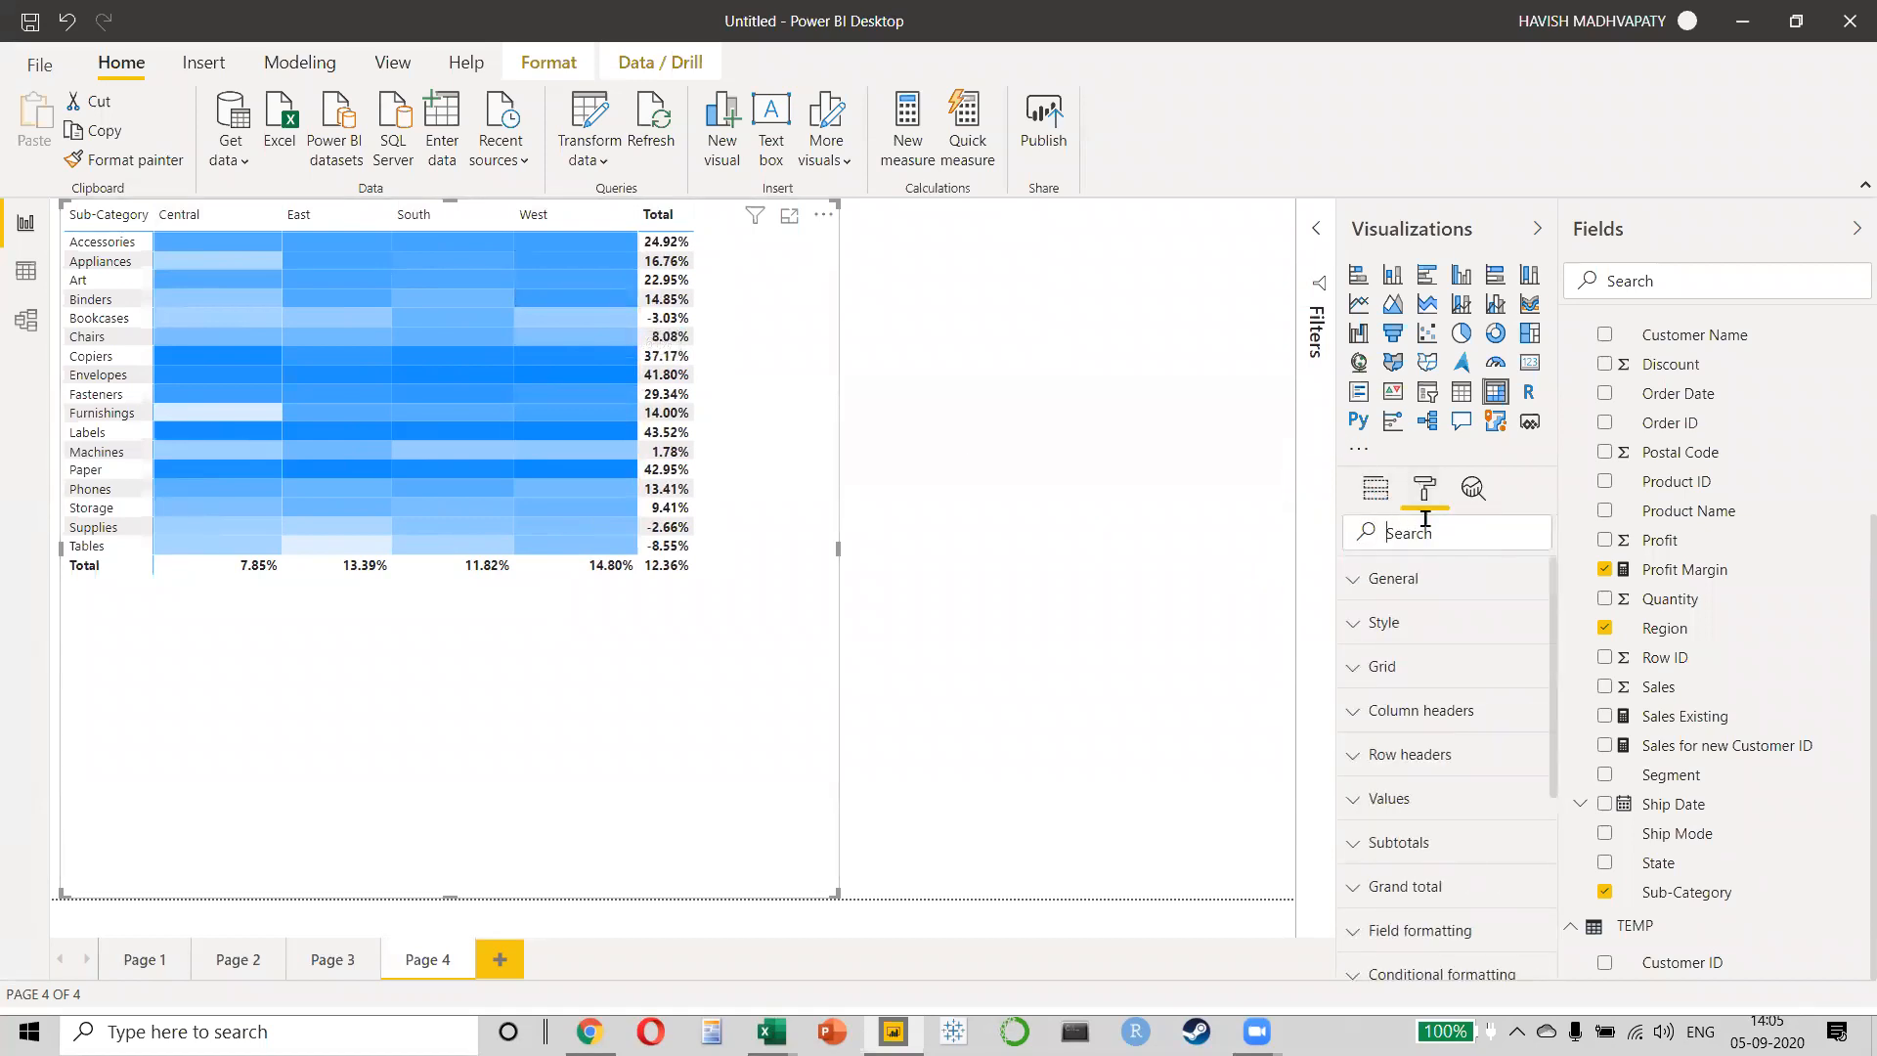
pyautogui.write('text')
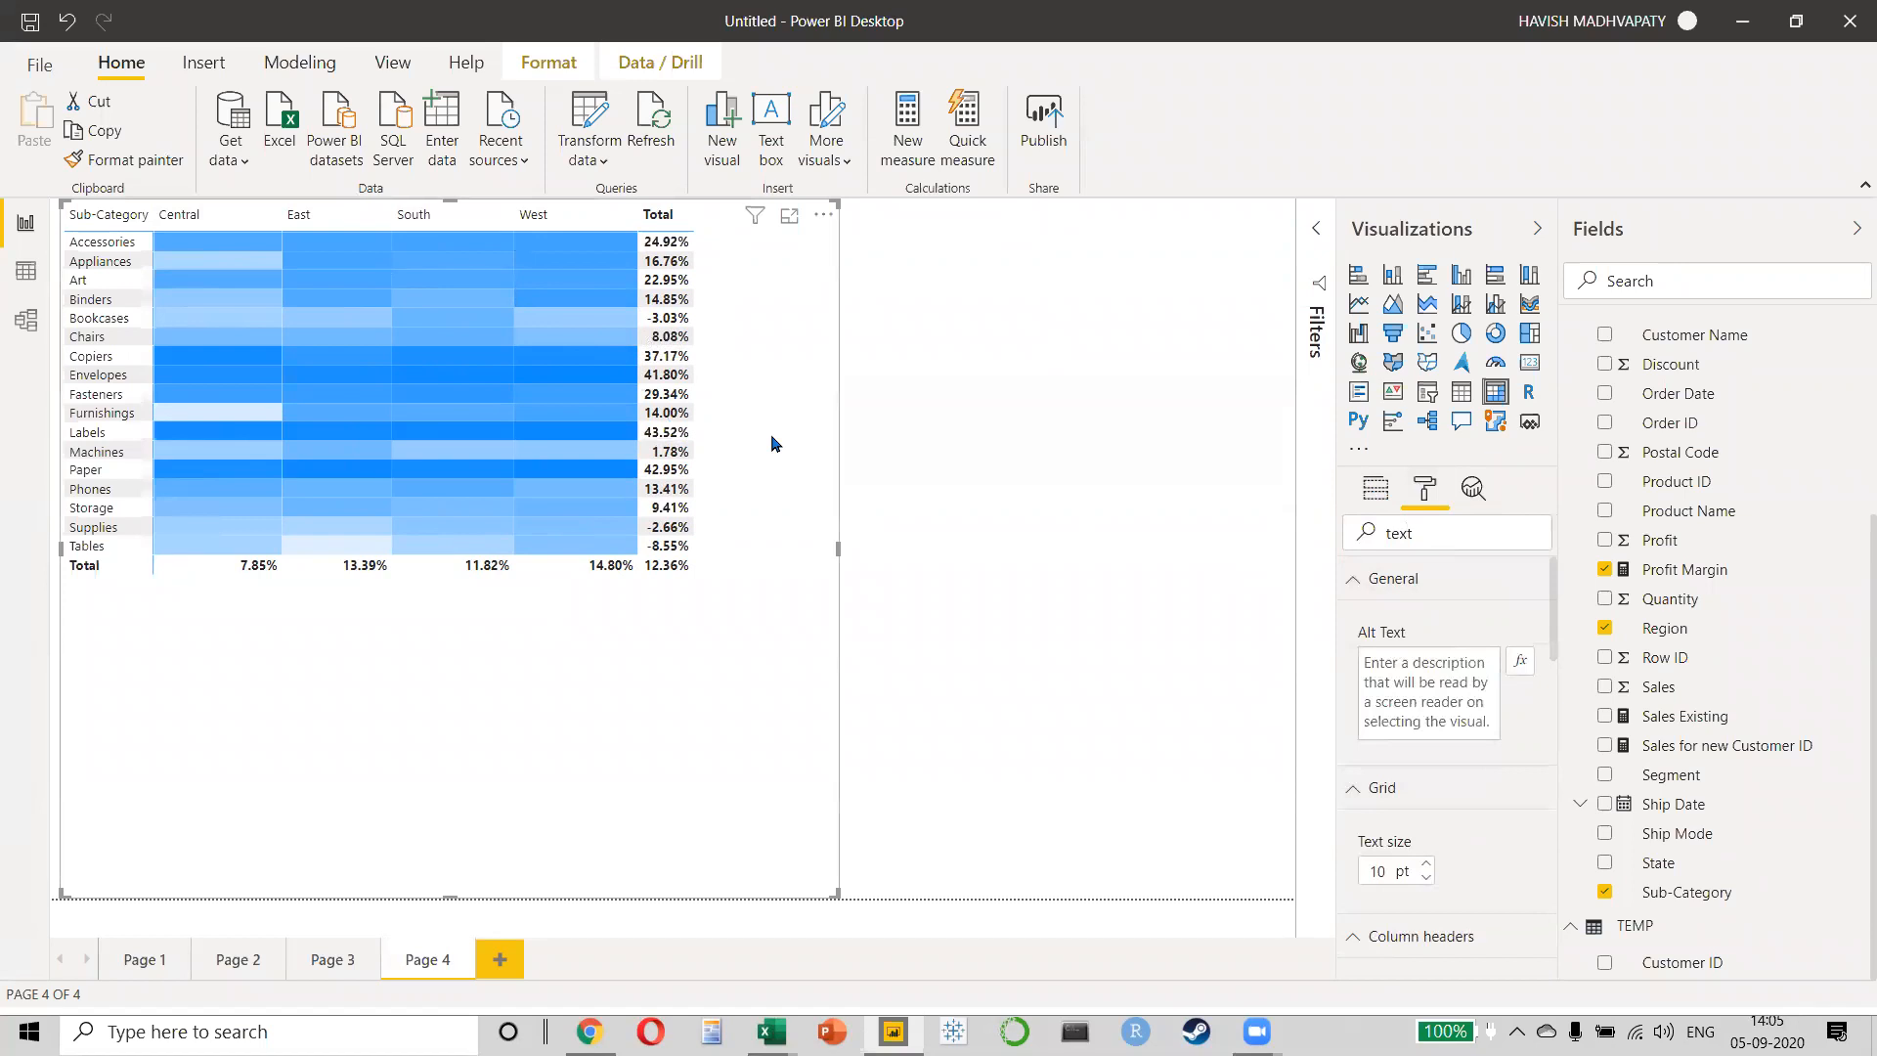
pyautogui.click(1426, 865)
pyautogui.click(1426, 864)
pyautogui.click(1427, 864)
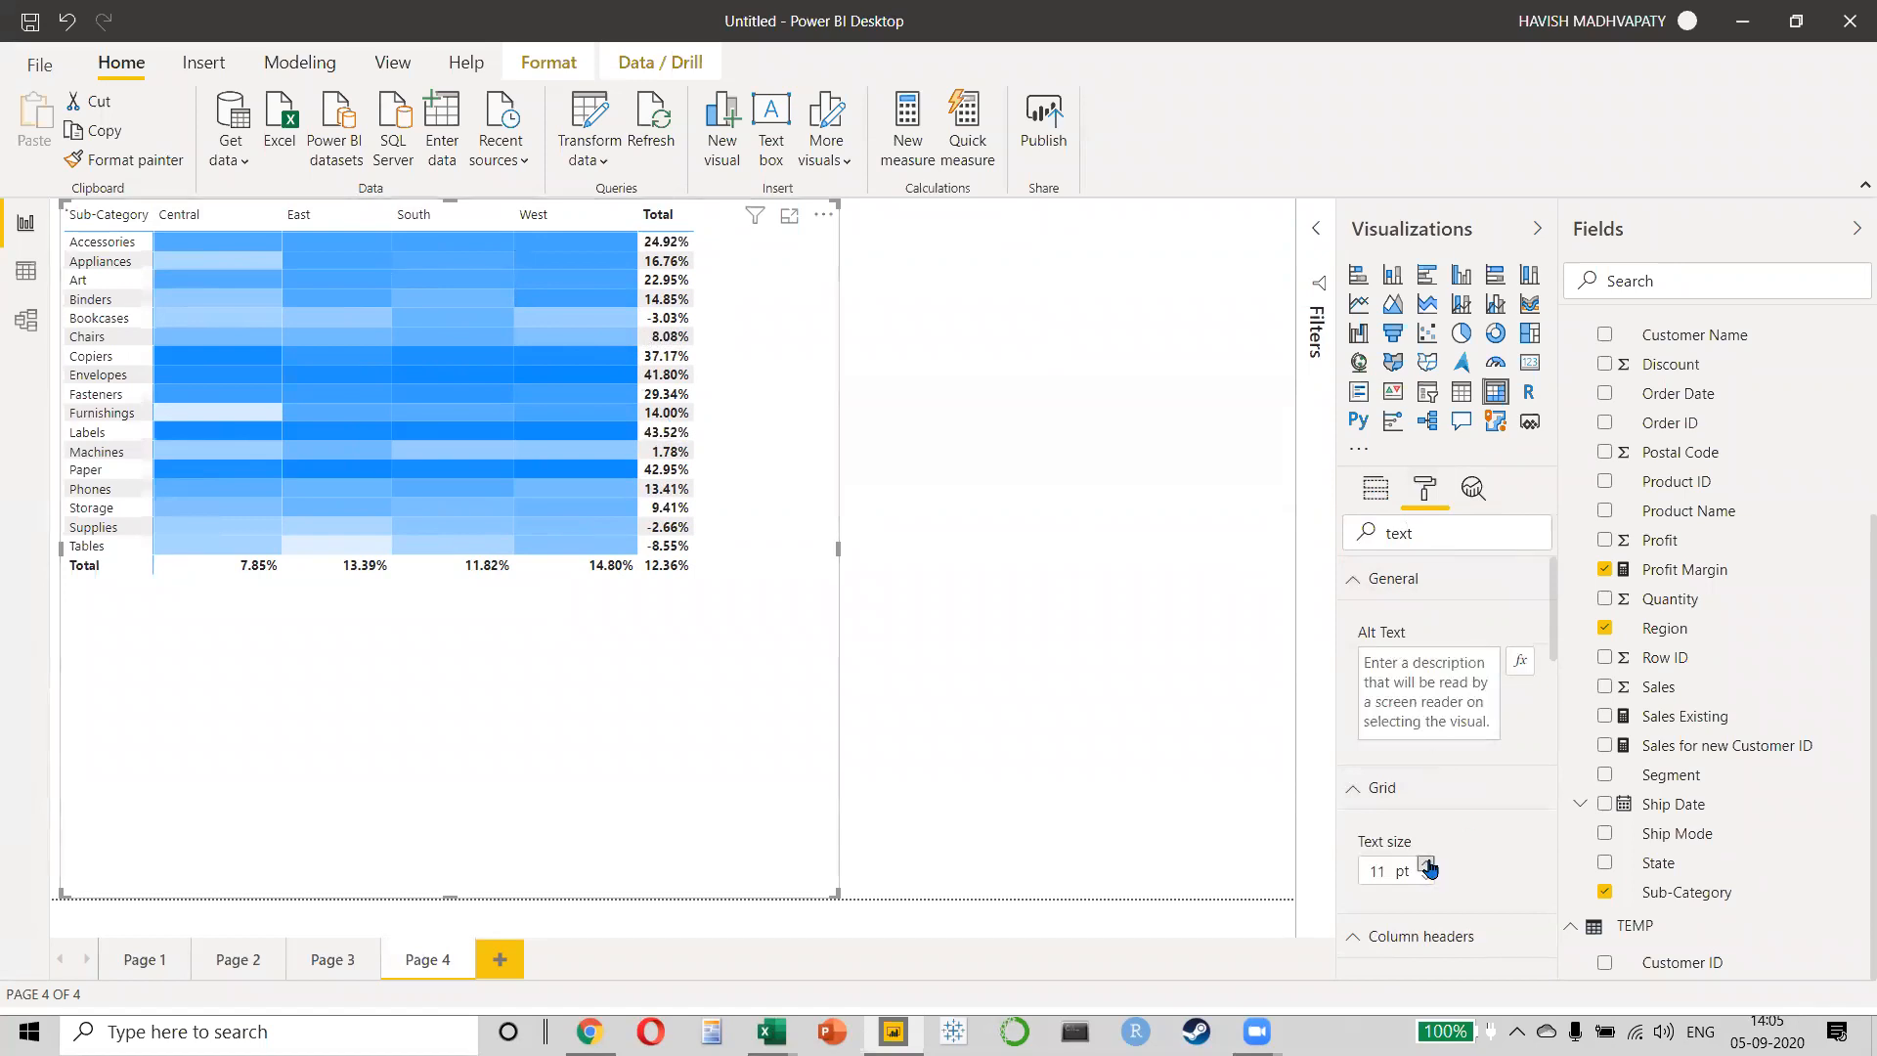
pyautogui.click(1426, 864)
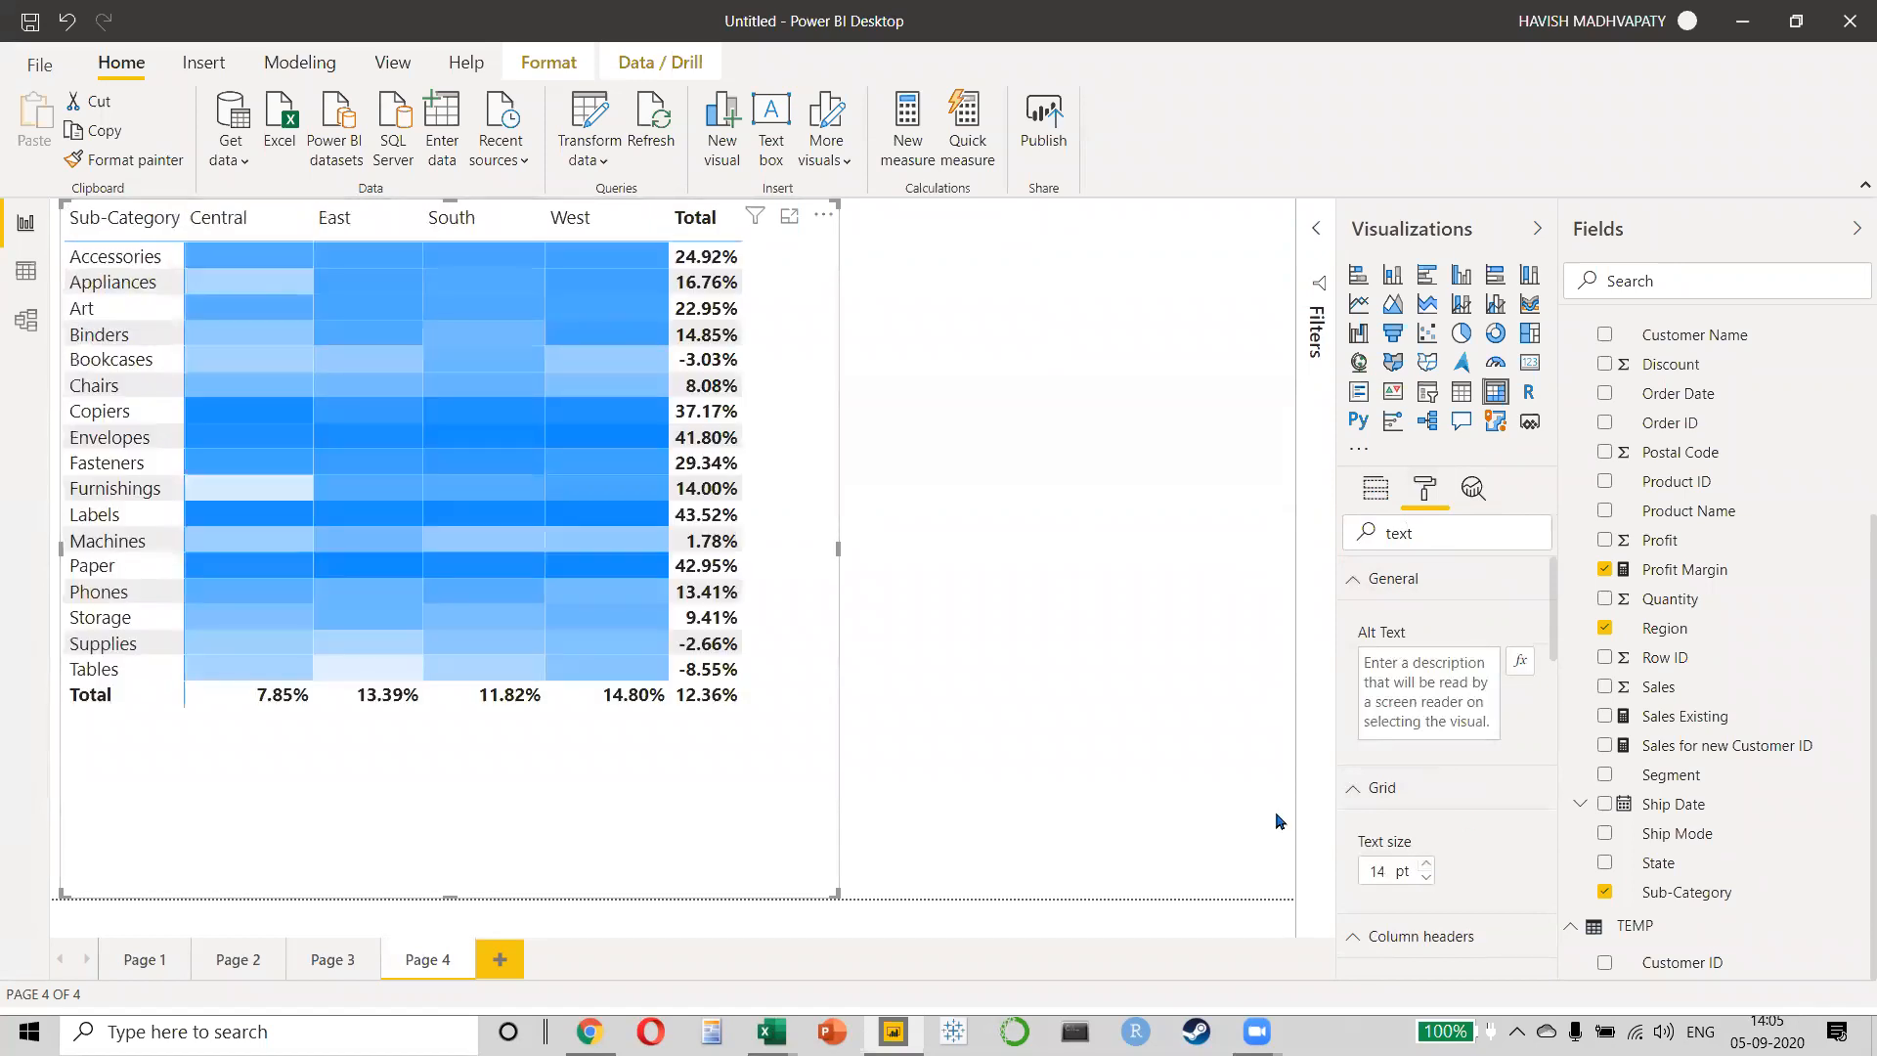
pyautogui.click(1275, 821)
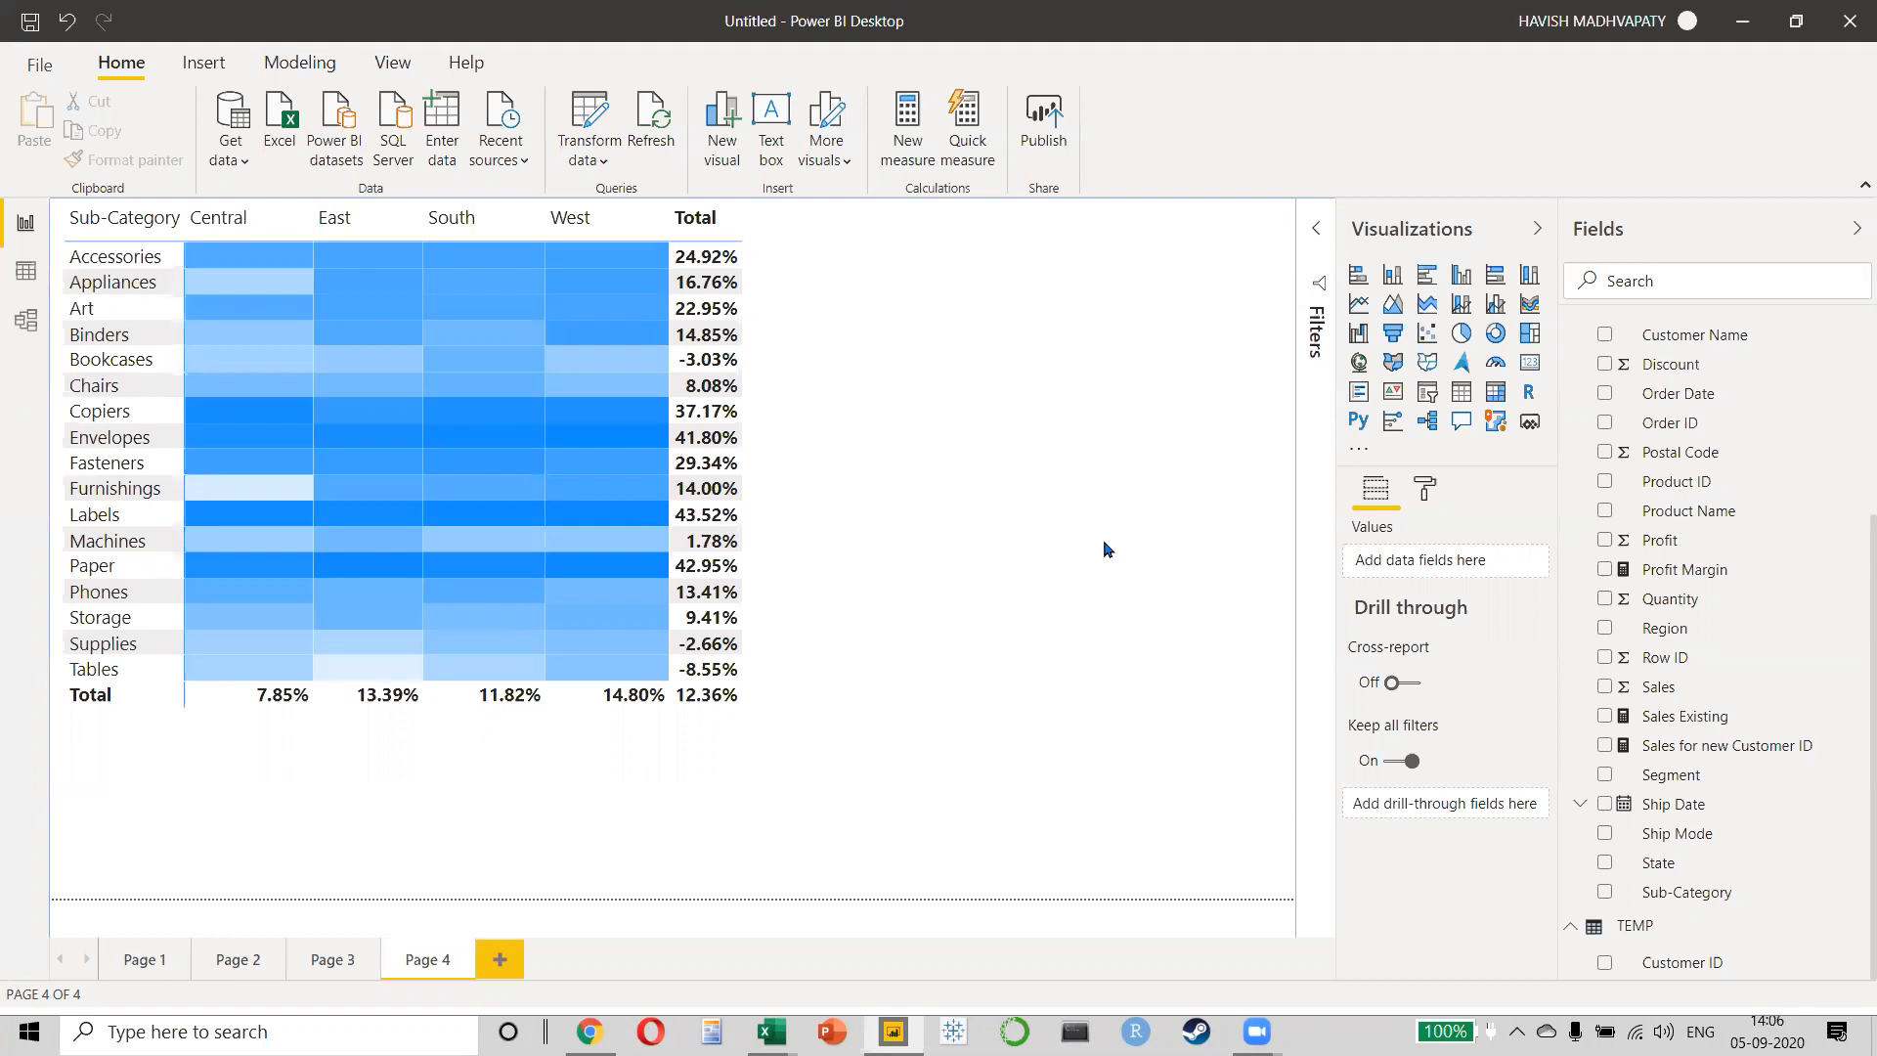
# - Add a new page with an enlarged map that shows Sales as bubble size for each State
pyautogui.click(502, 966)
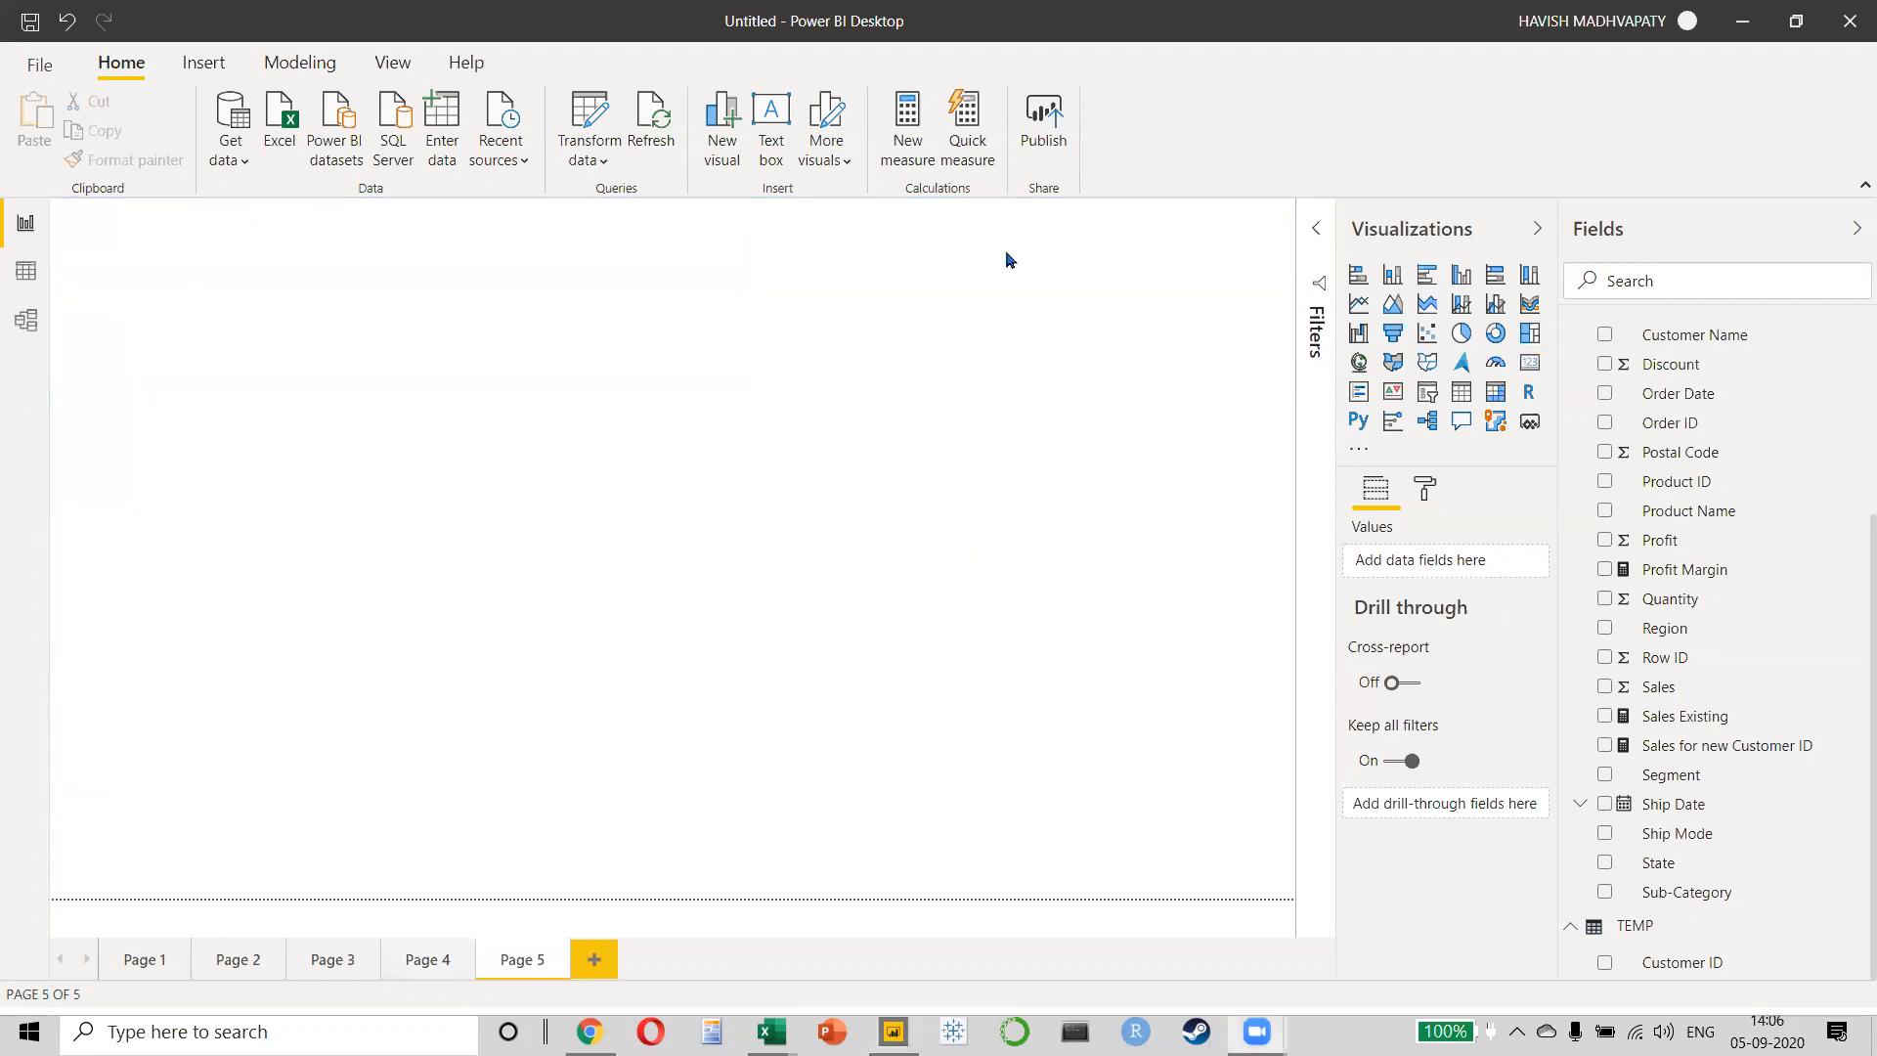
pyautogui.click(1357, 362)
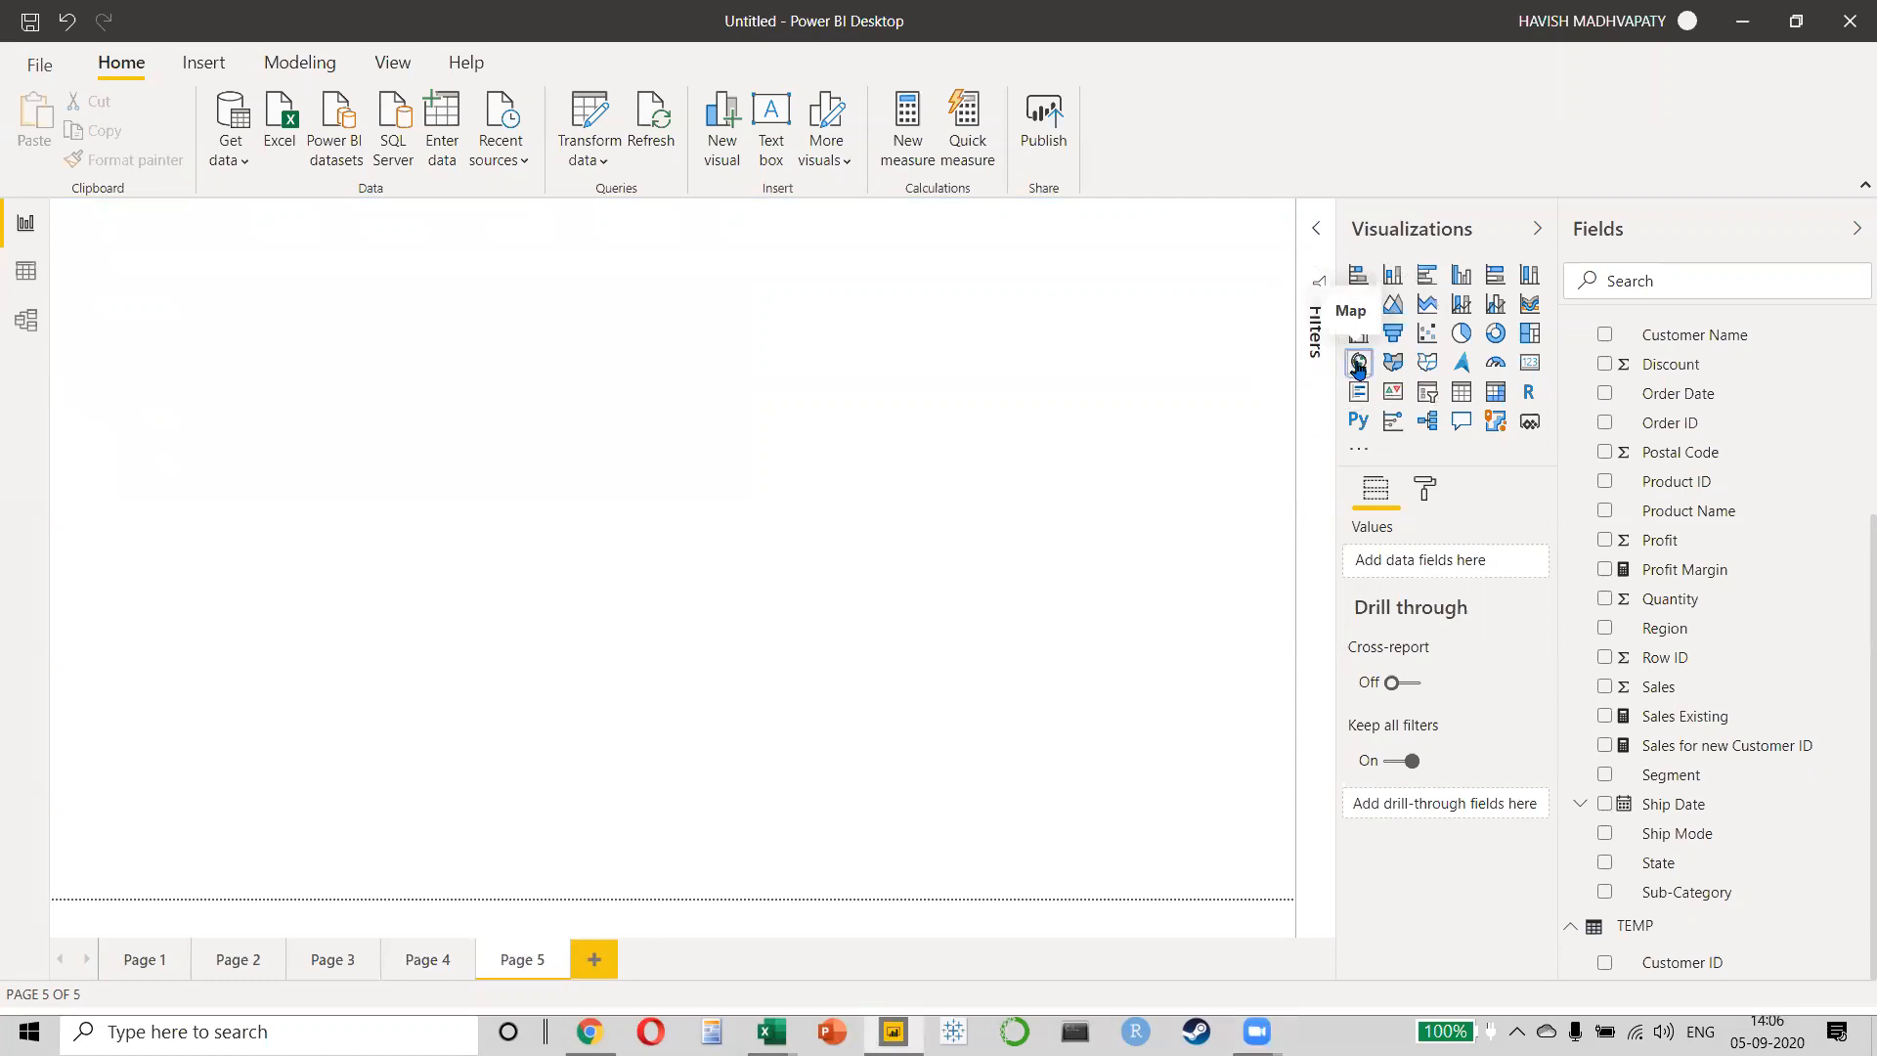
pyautogui.moveTo(331, 470); pyautogui.dragTo(858, 894)
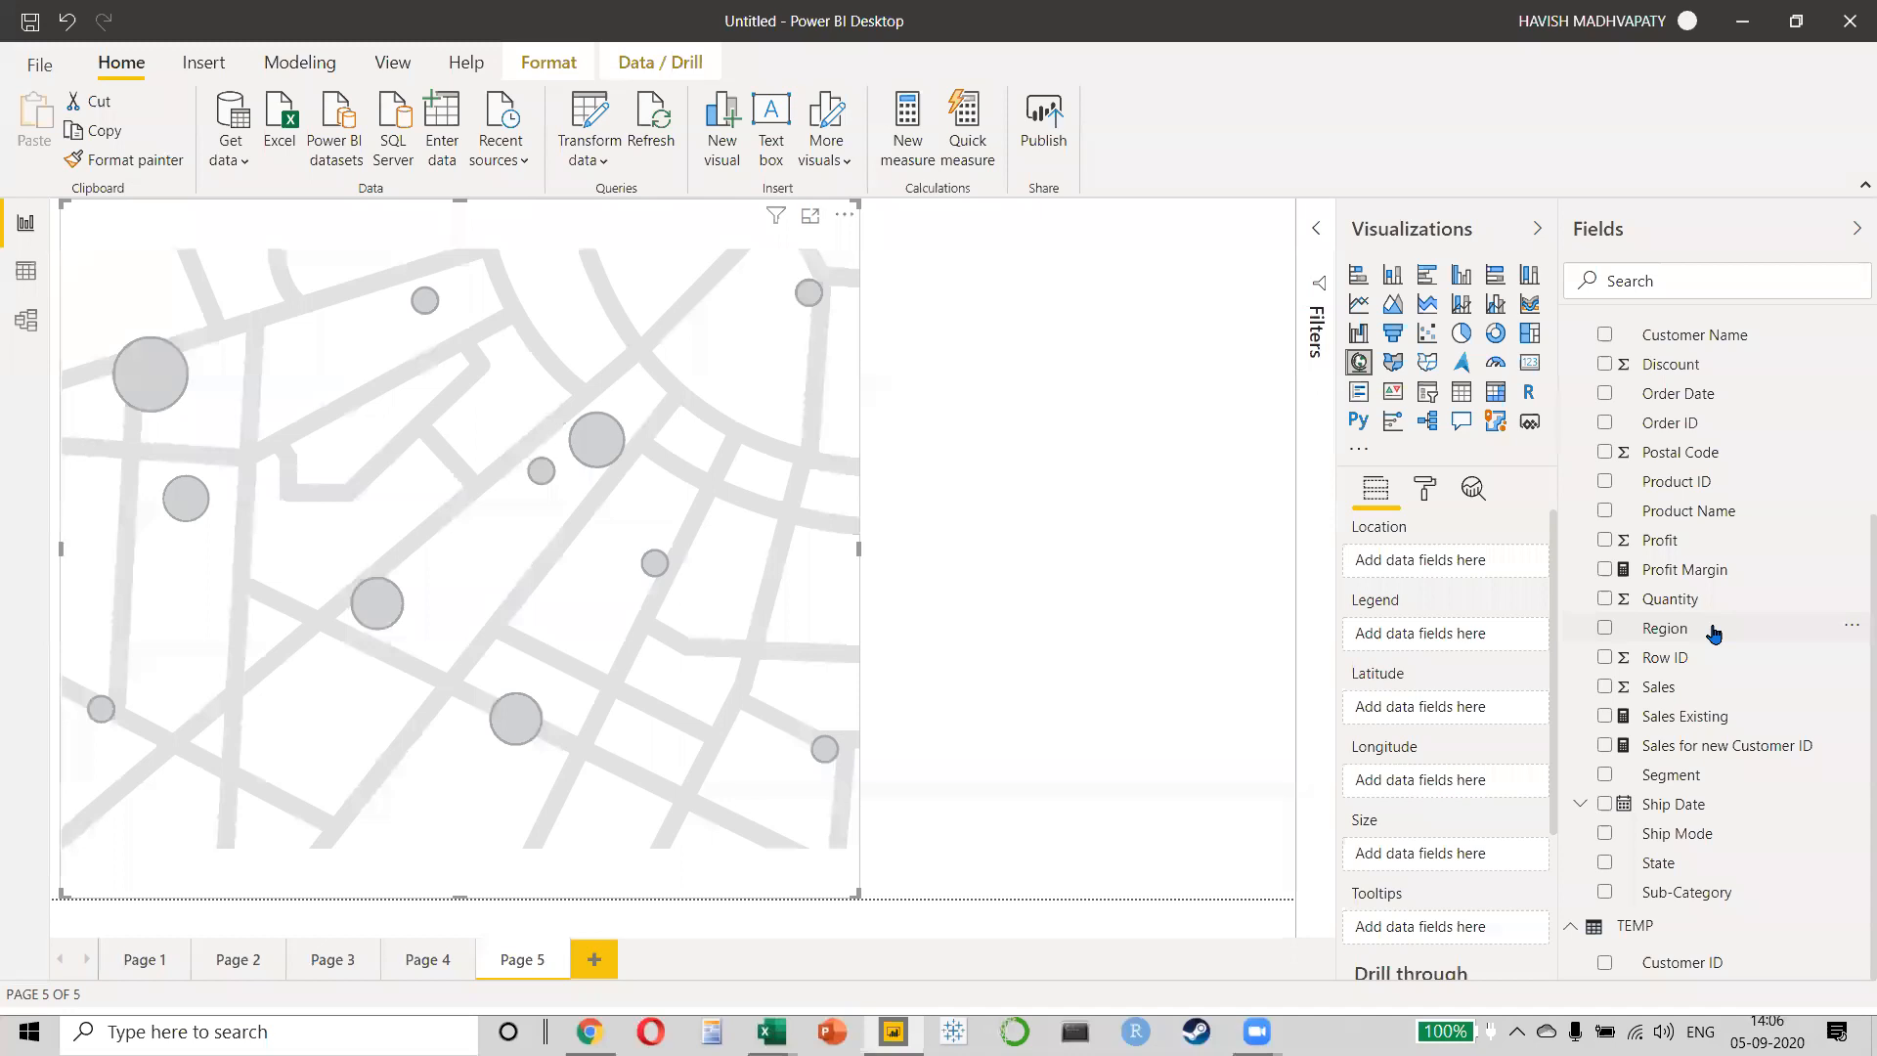
pyautogui.click(1604, 686)
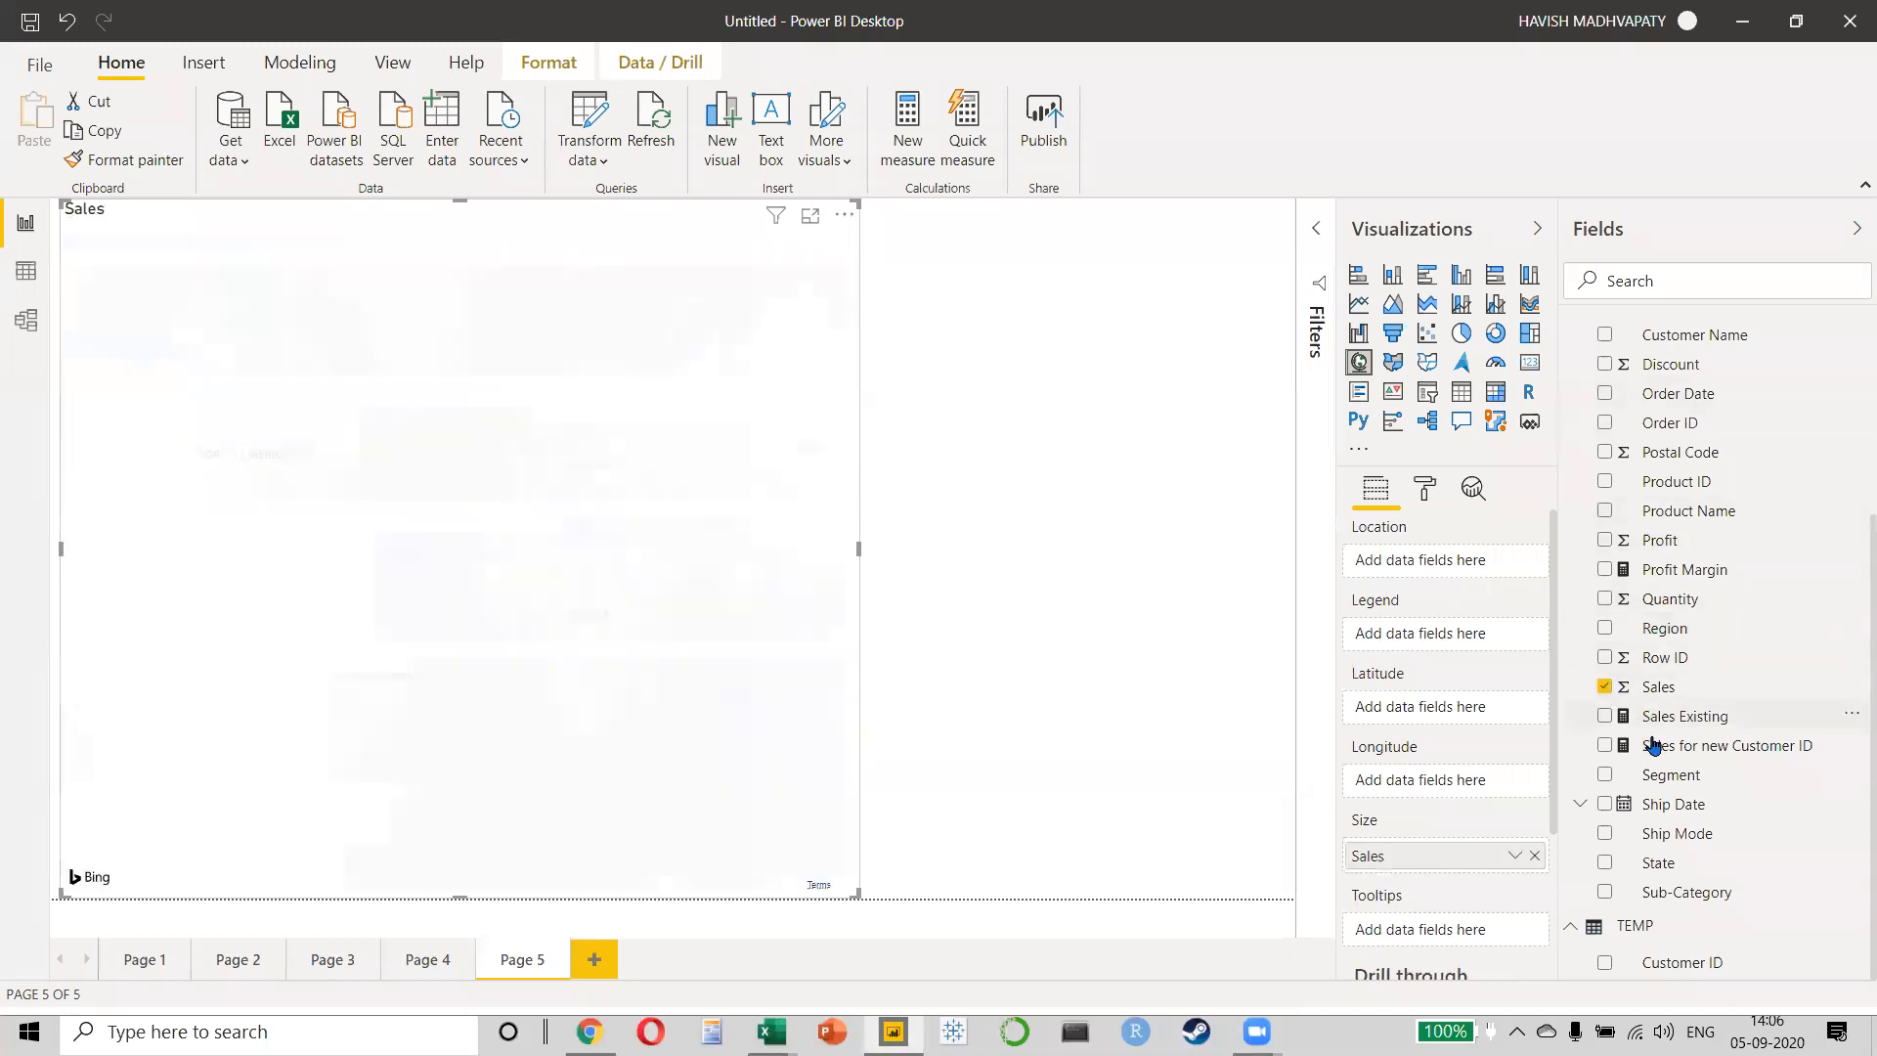
pyautogui.click(1604, 862)
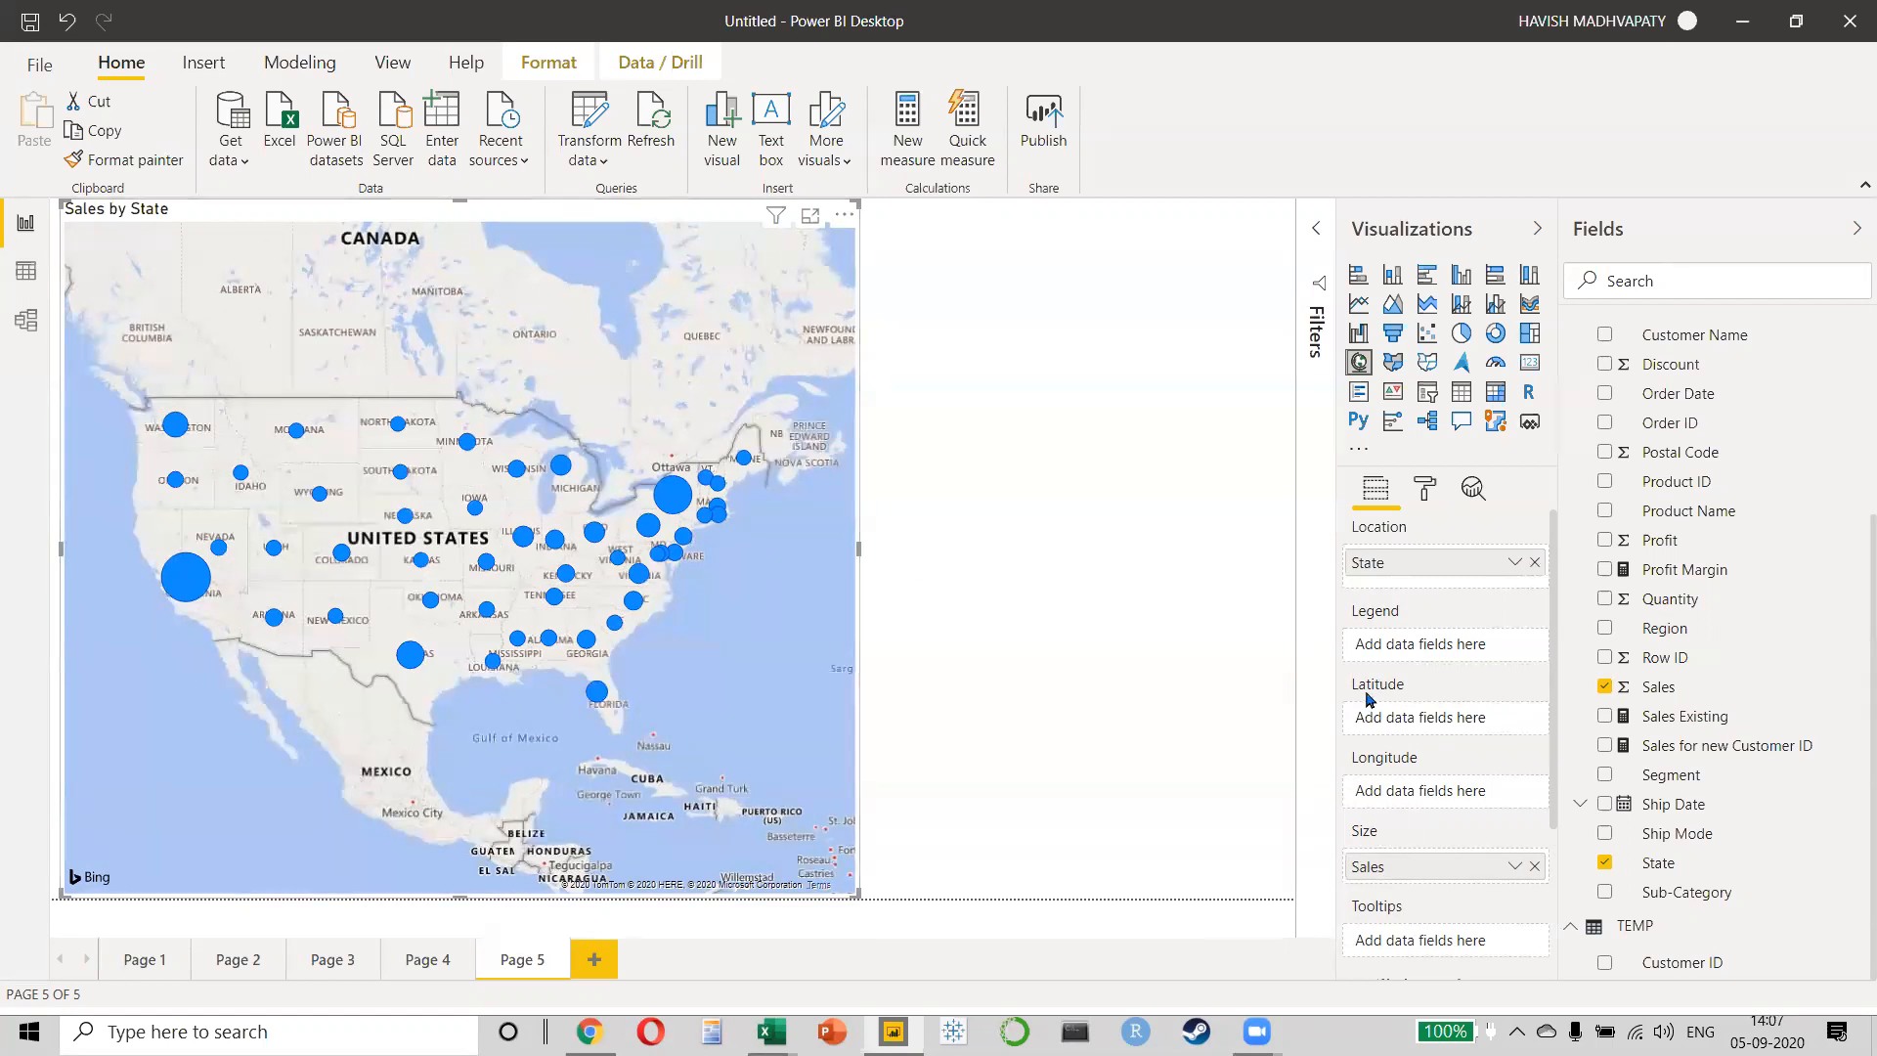
# - Size the map bubbles by Profit Margin instead of Sales, and add Sales Existing and Sales for new Customer ID as tooltips
pyautogui.click(1533, 866)
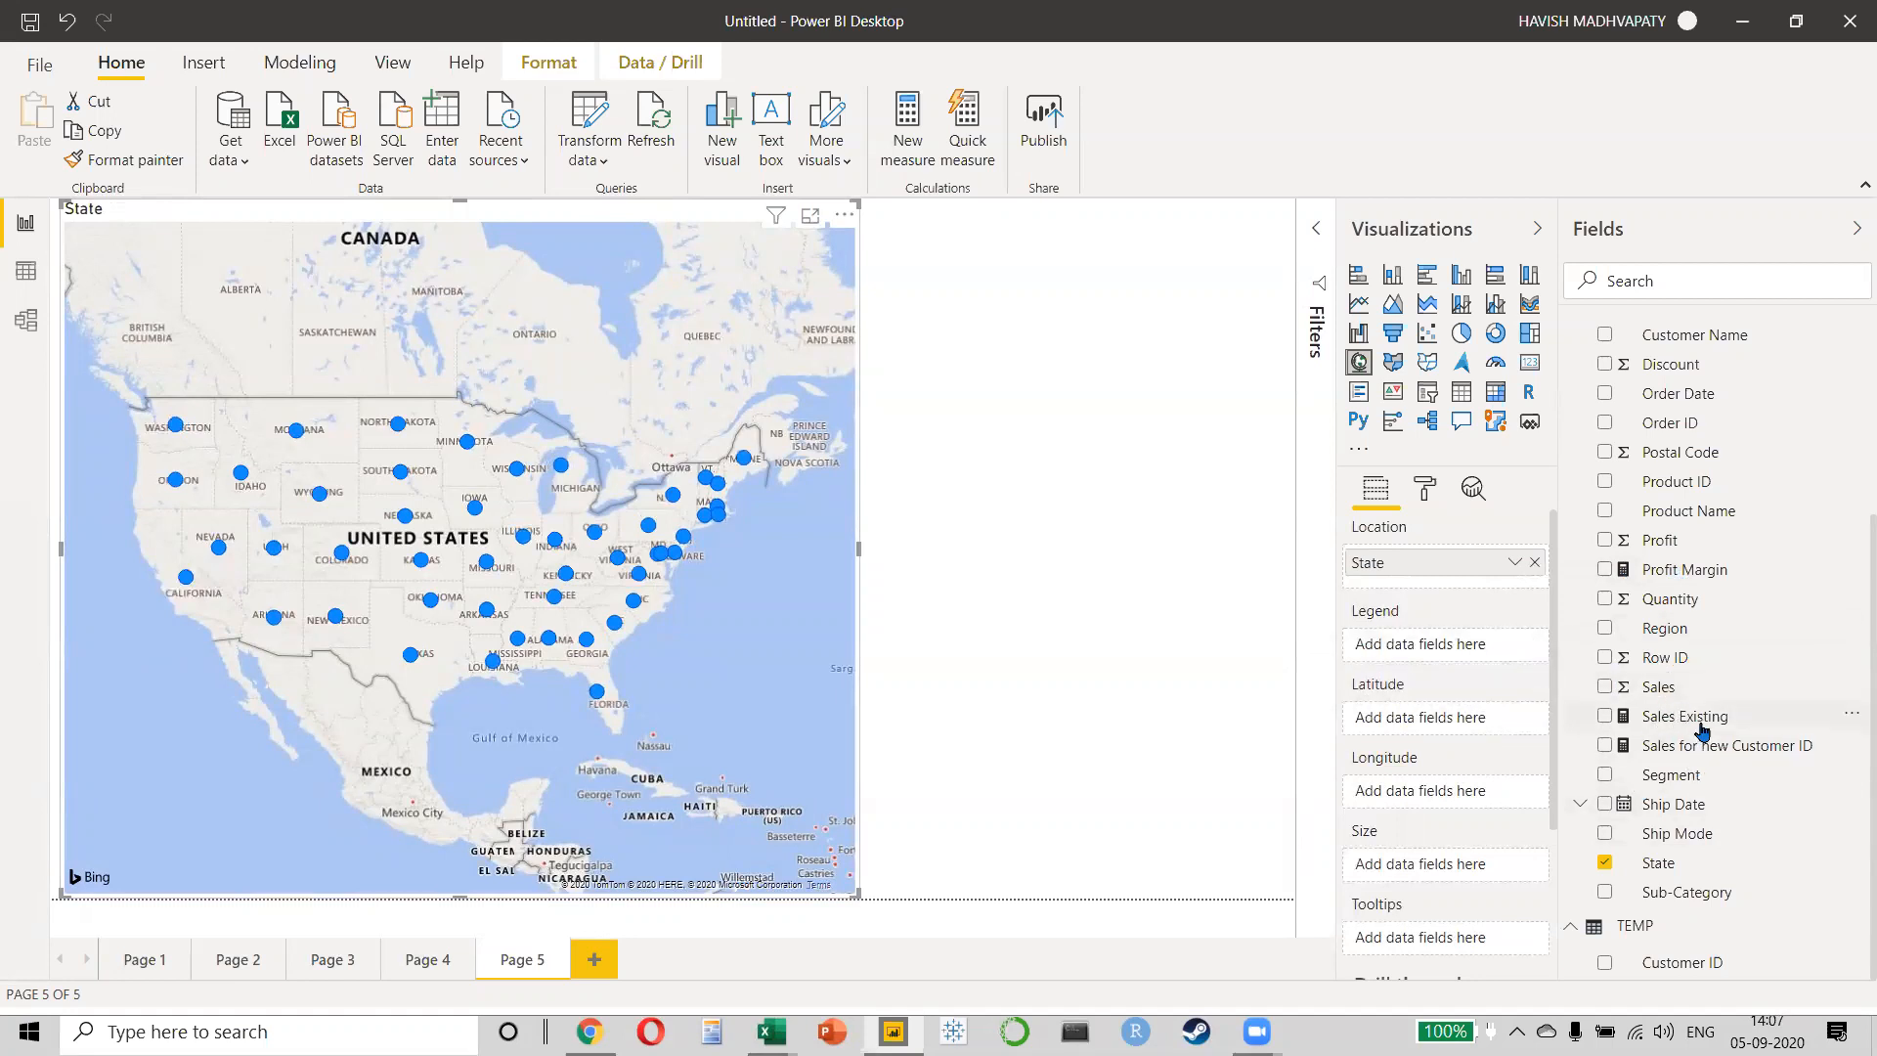
pyautogui.moveTo(1706, 585); pyautogui.dragTo(1427, 866)
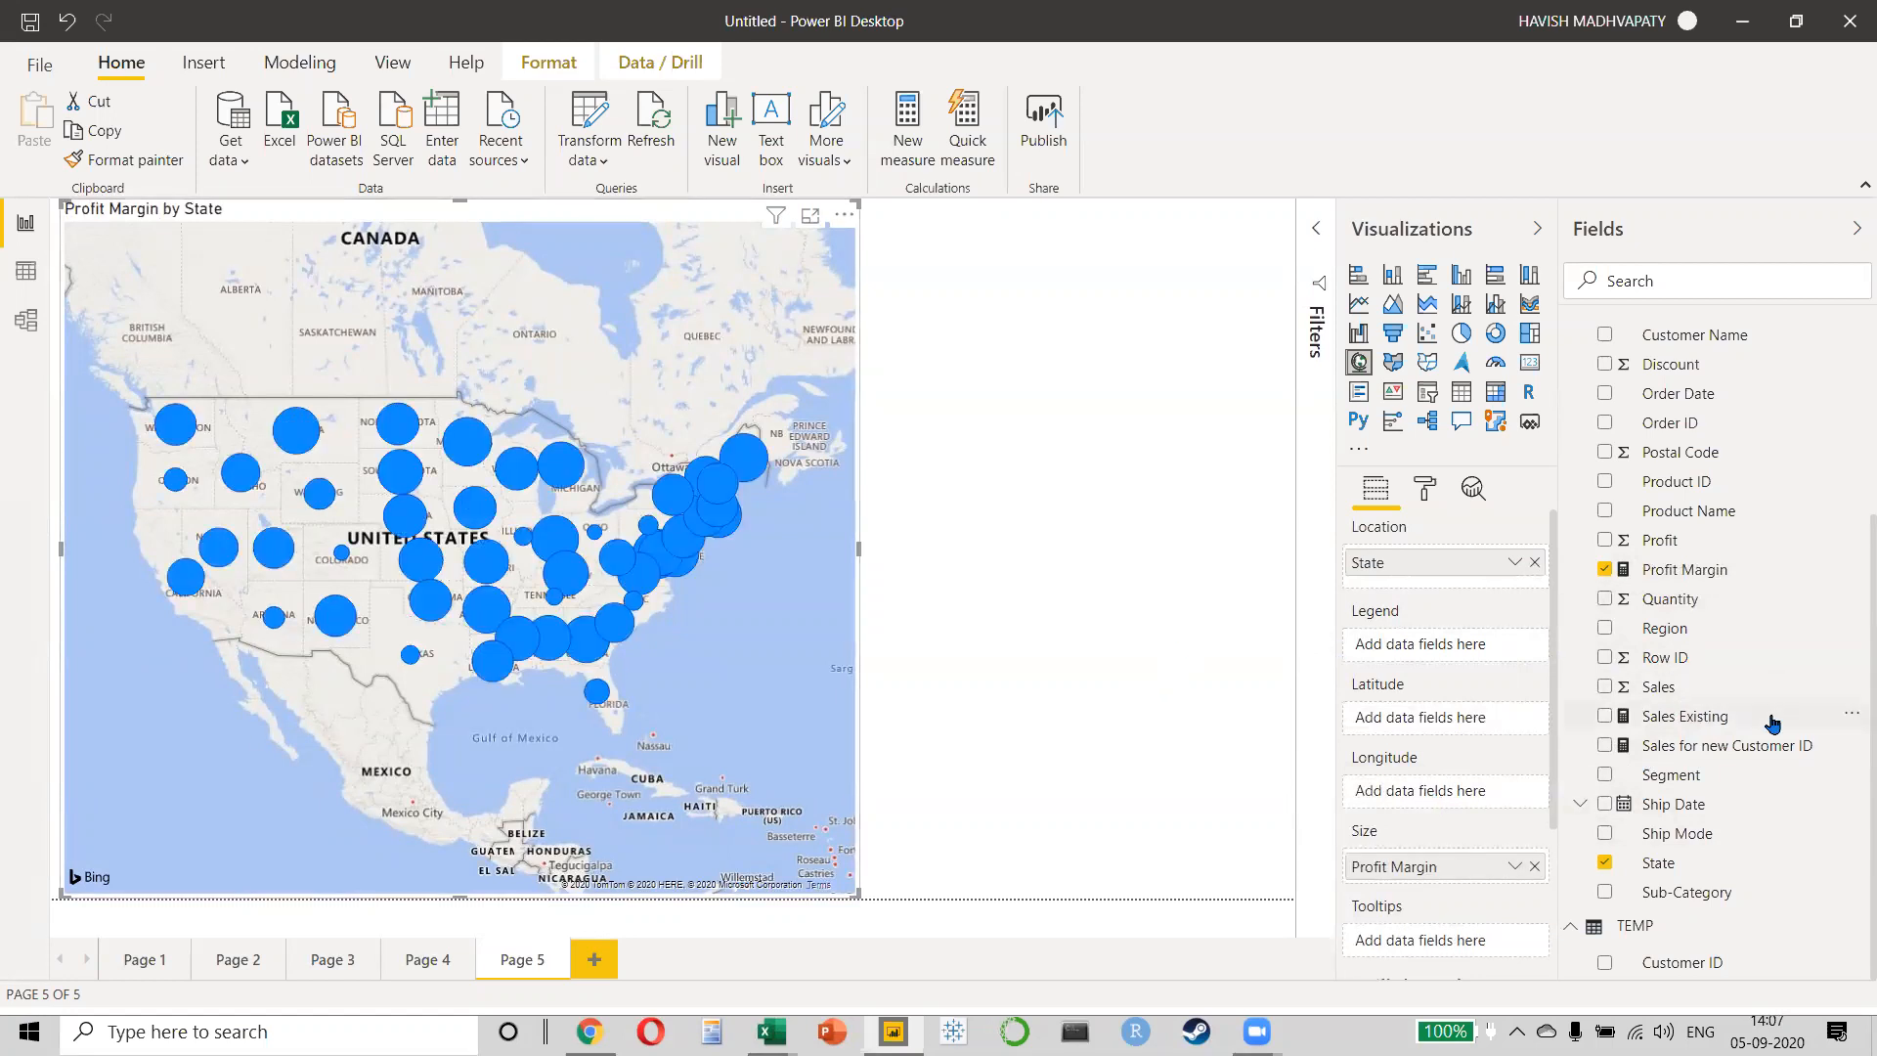
pyautogui.moveTo(1723, 728); pyautogui.dragTo(1445, 949)
pyautogui.moveTo(1676, 748); pyautogui.dragTo(1422, 956)
pyautogui.click(1164, 532)
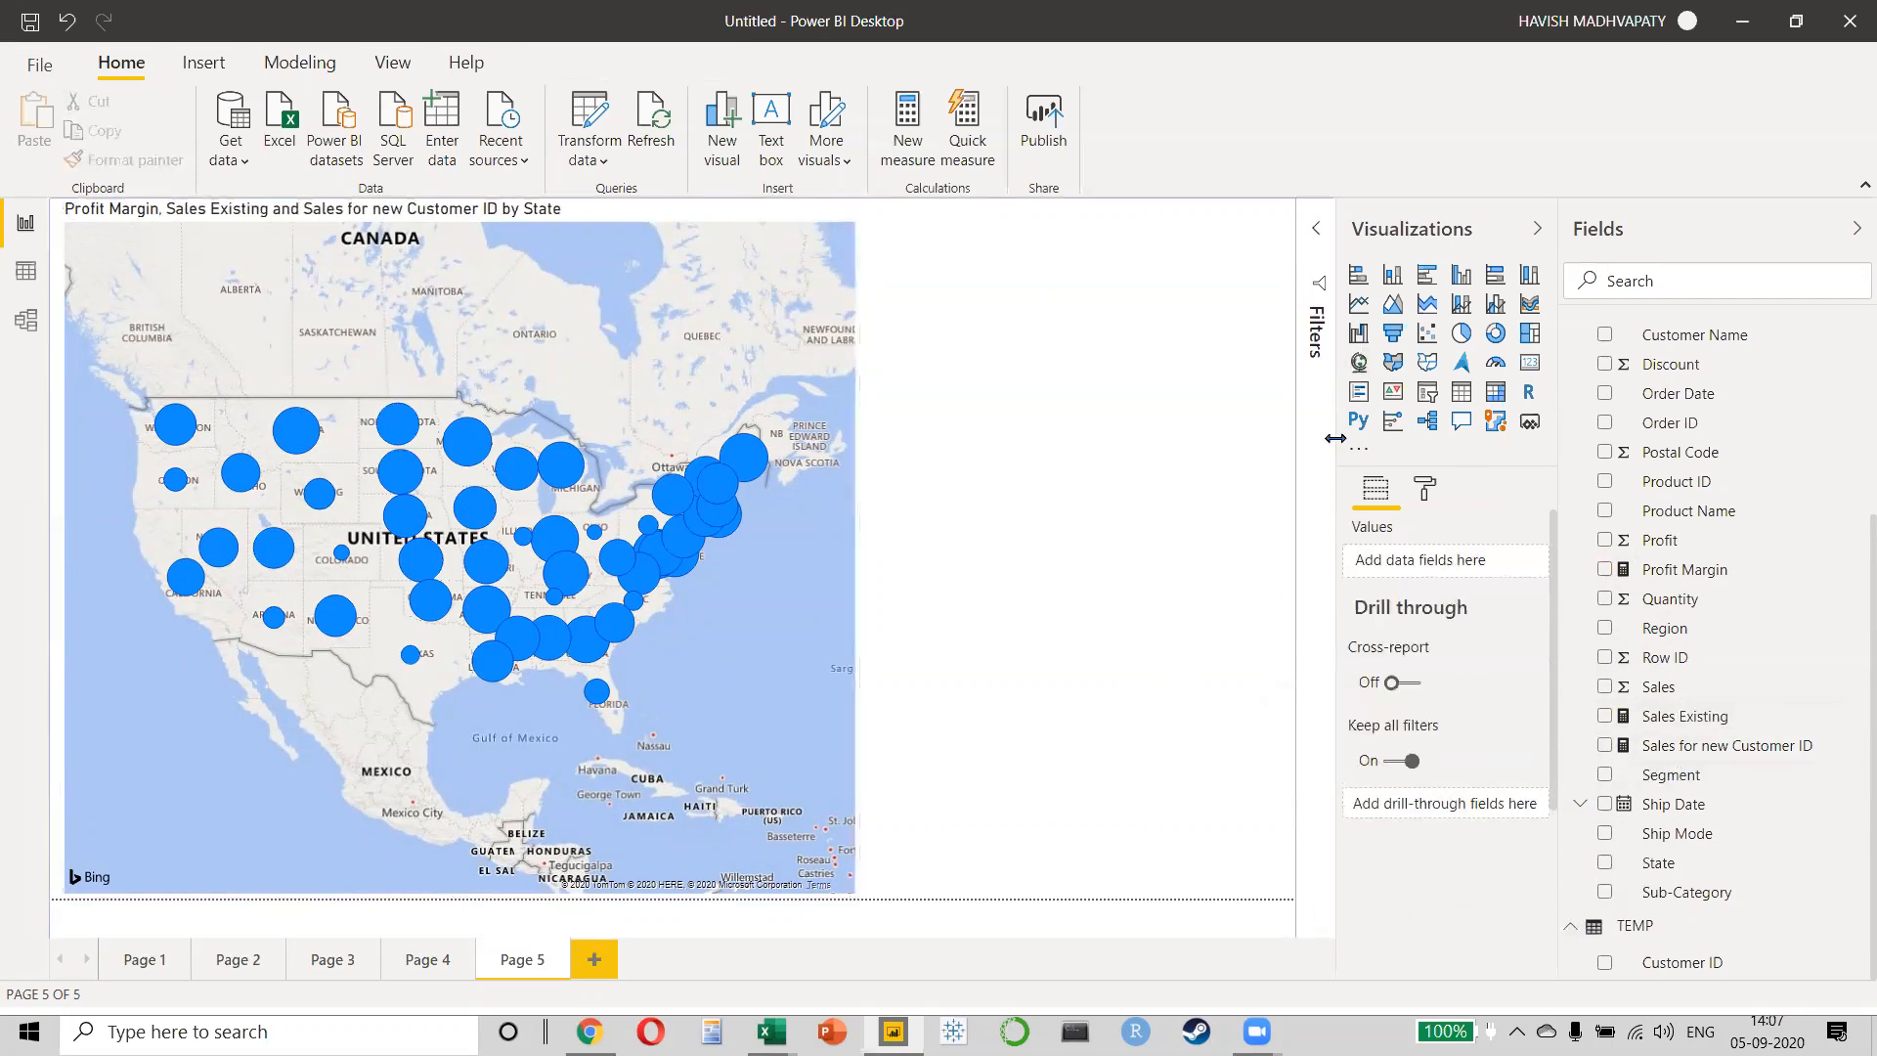
# - Add a Region slicer beside the map, filter it to East, and inspect the tooltips of the Maine and New Hampshire bubbles
pyautogui.click(1424, 396)
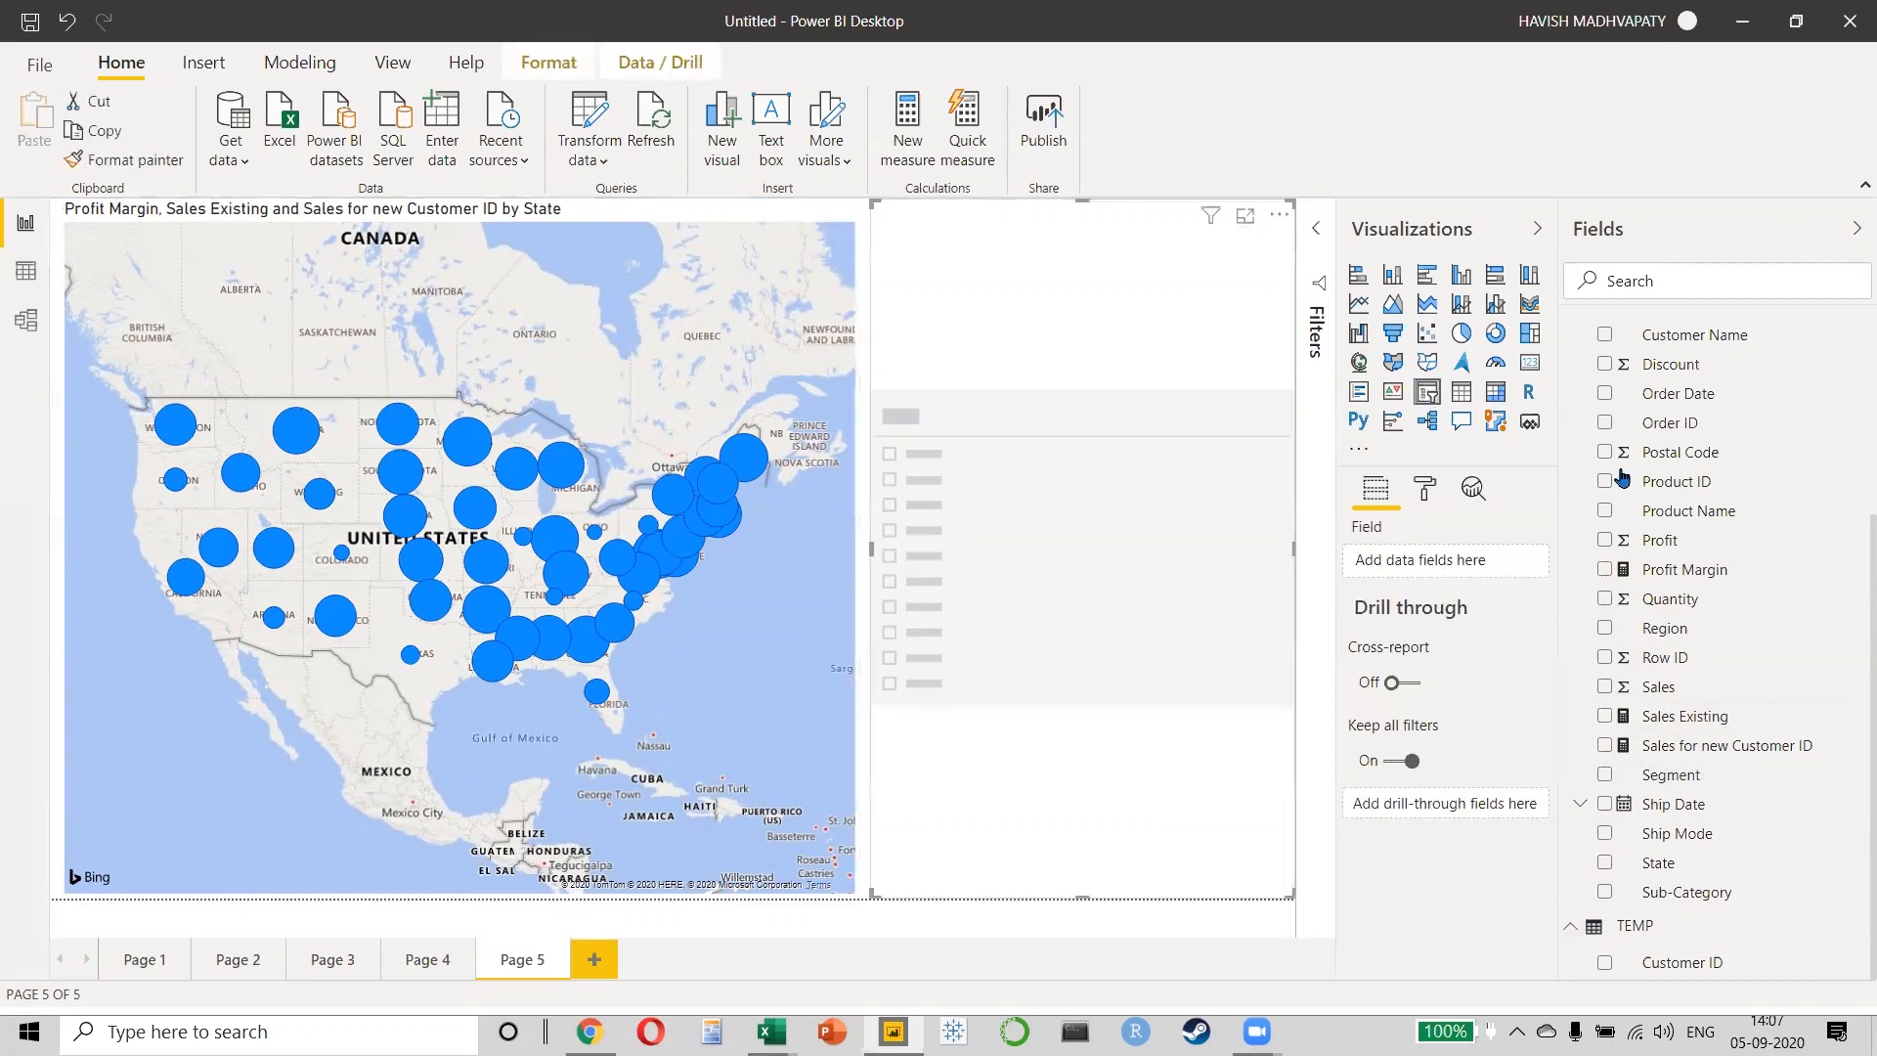
pyautogui.click(1604, 628)
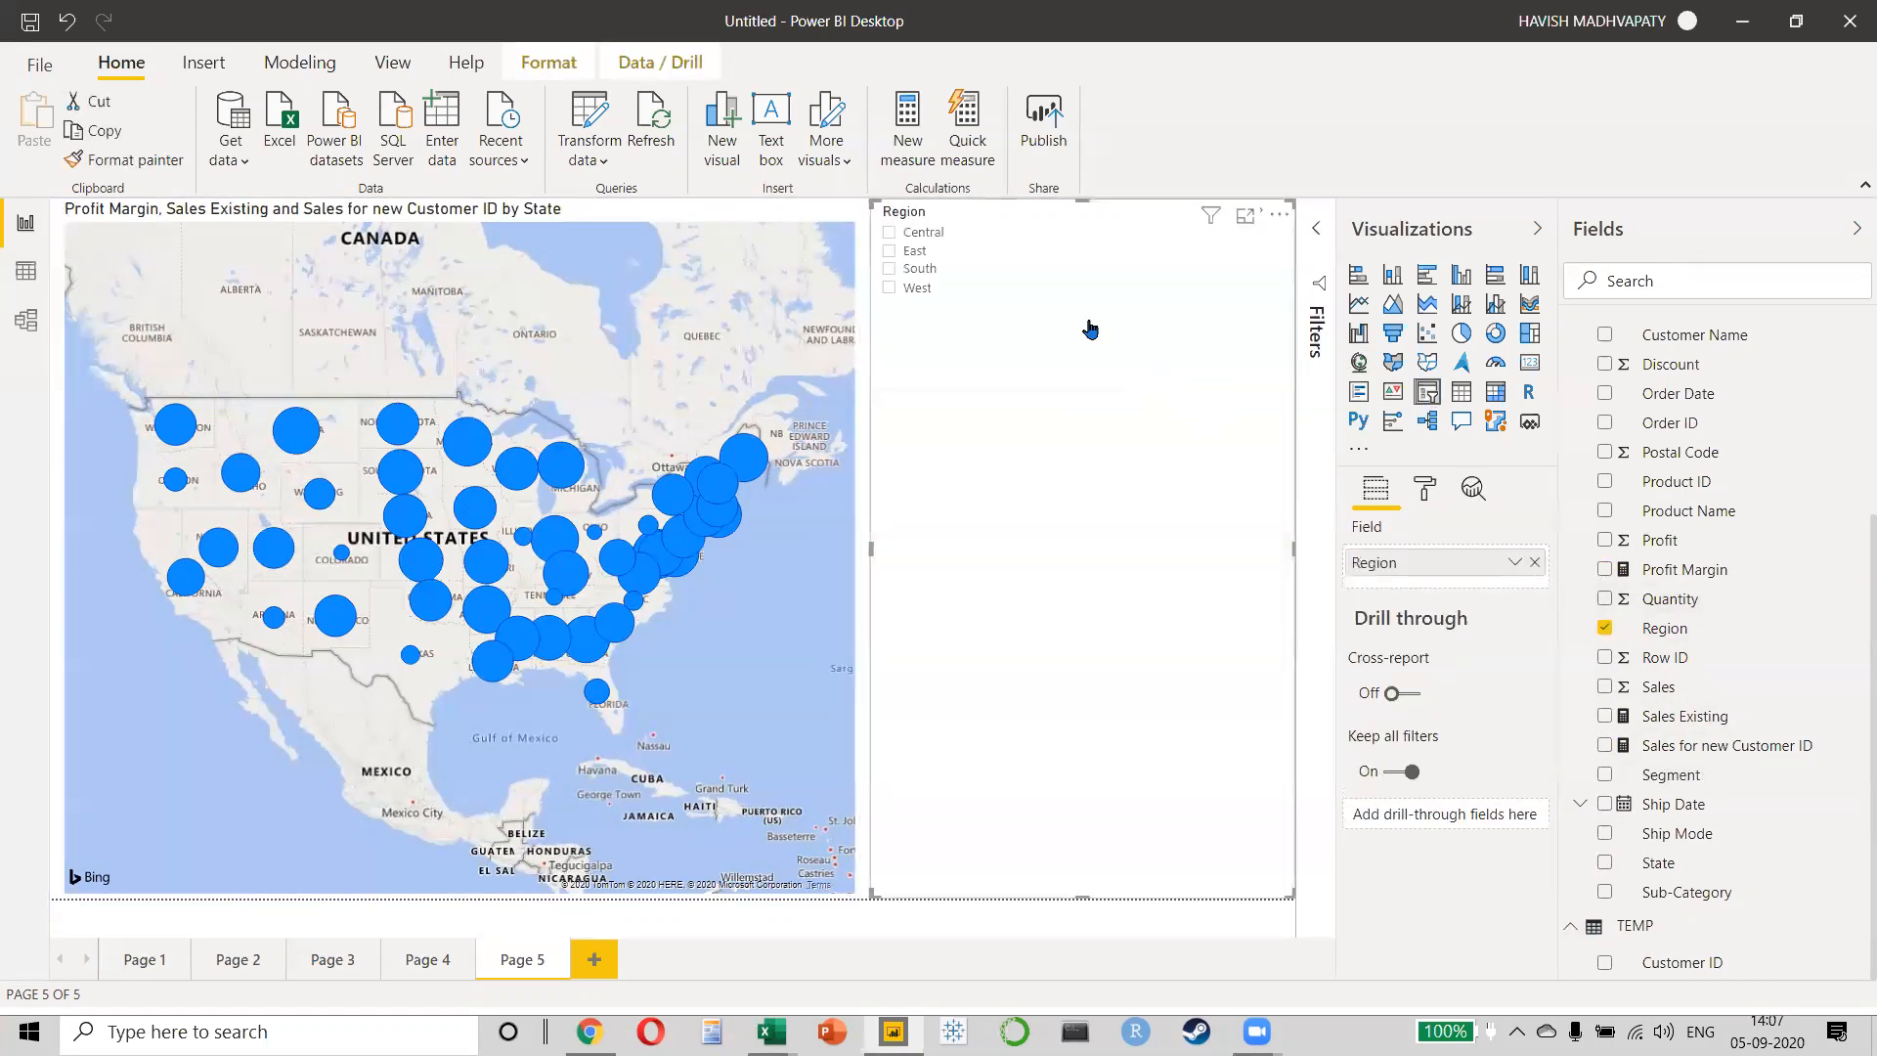
pyautogui.click(887, 253)
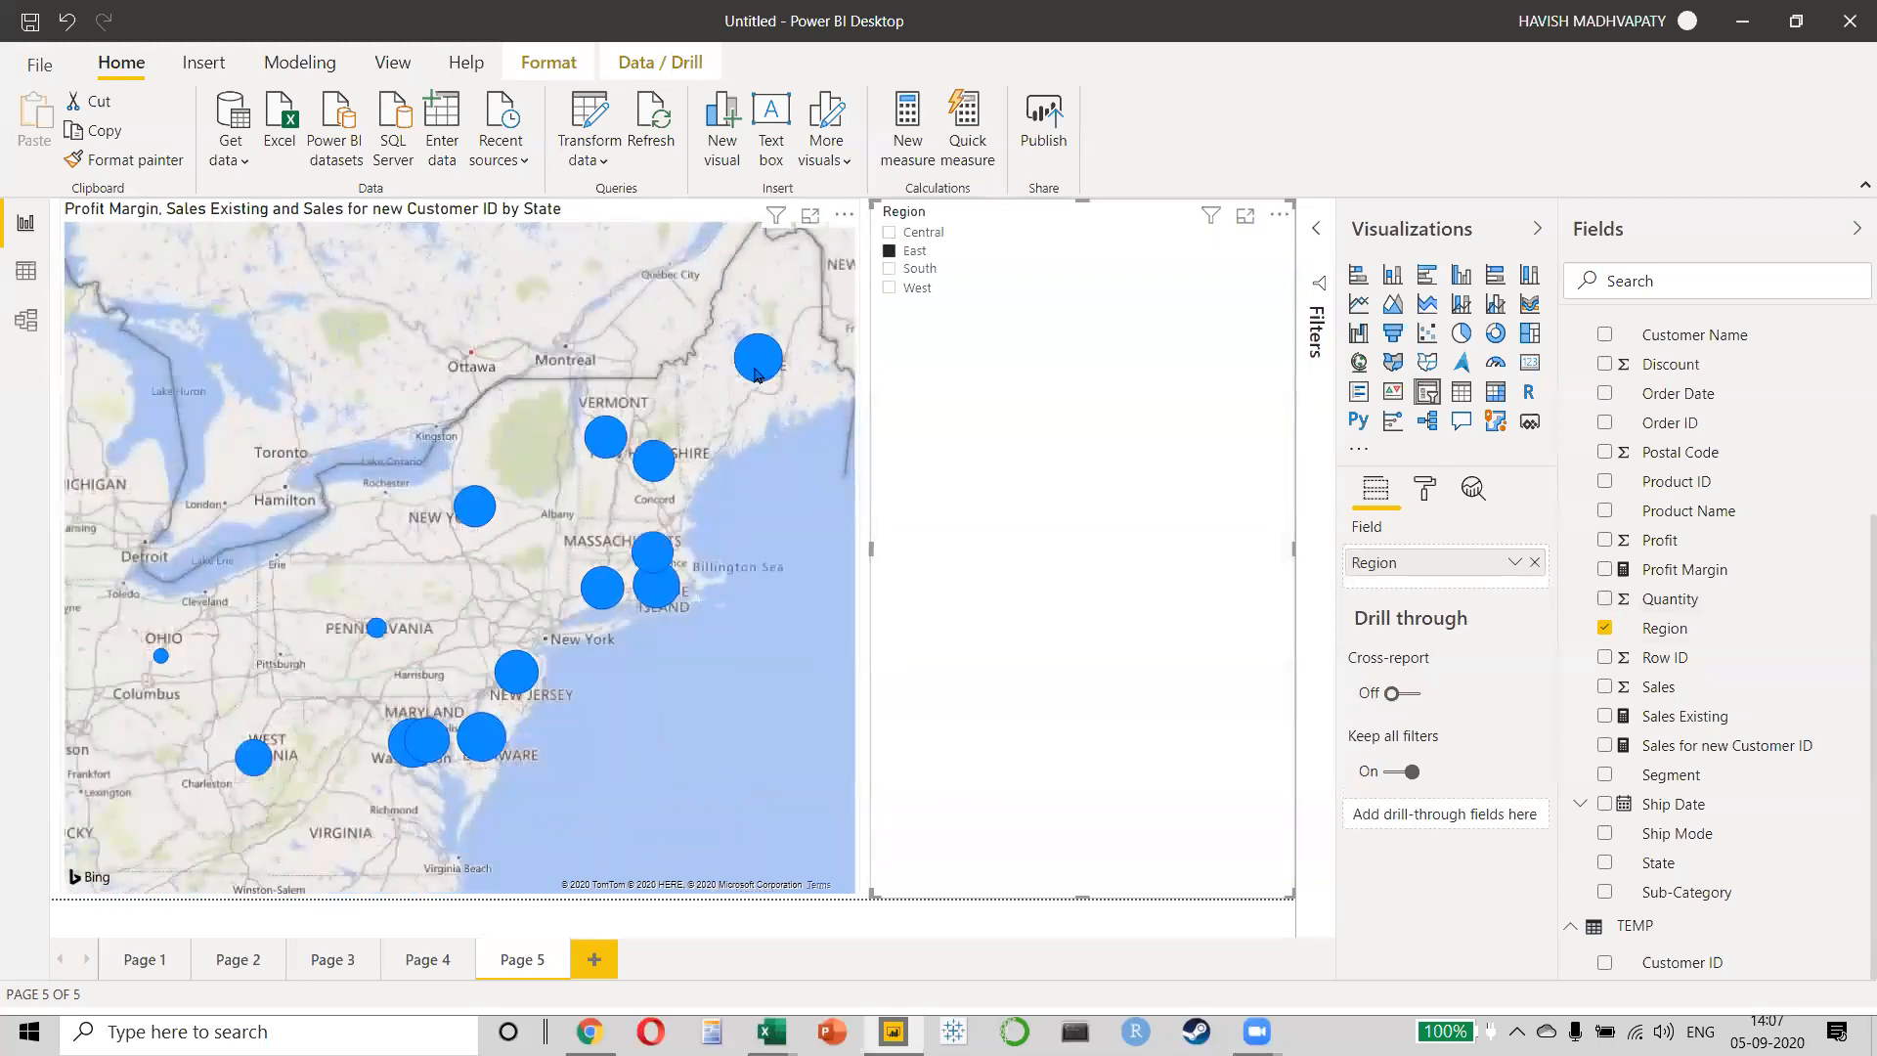
pyautogui.moveTo(757, 374)
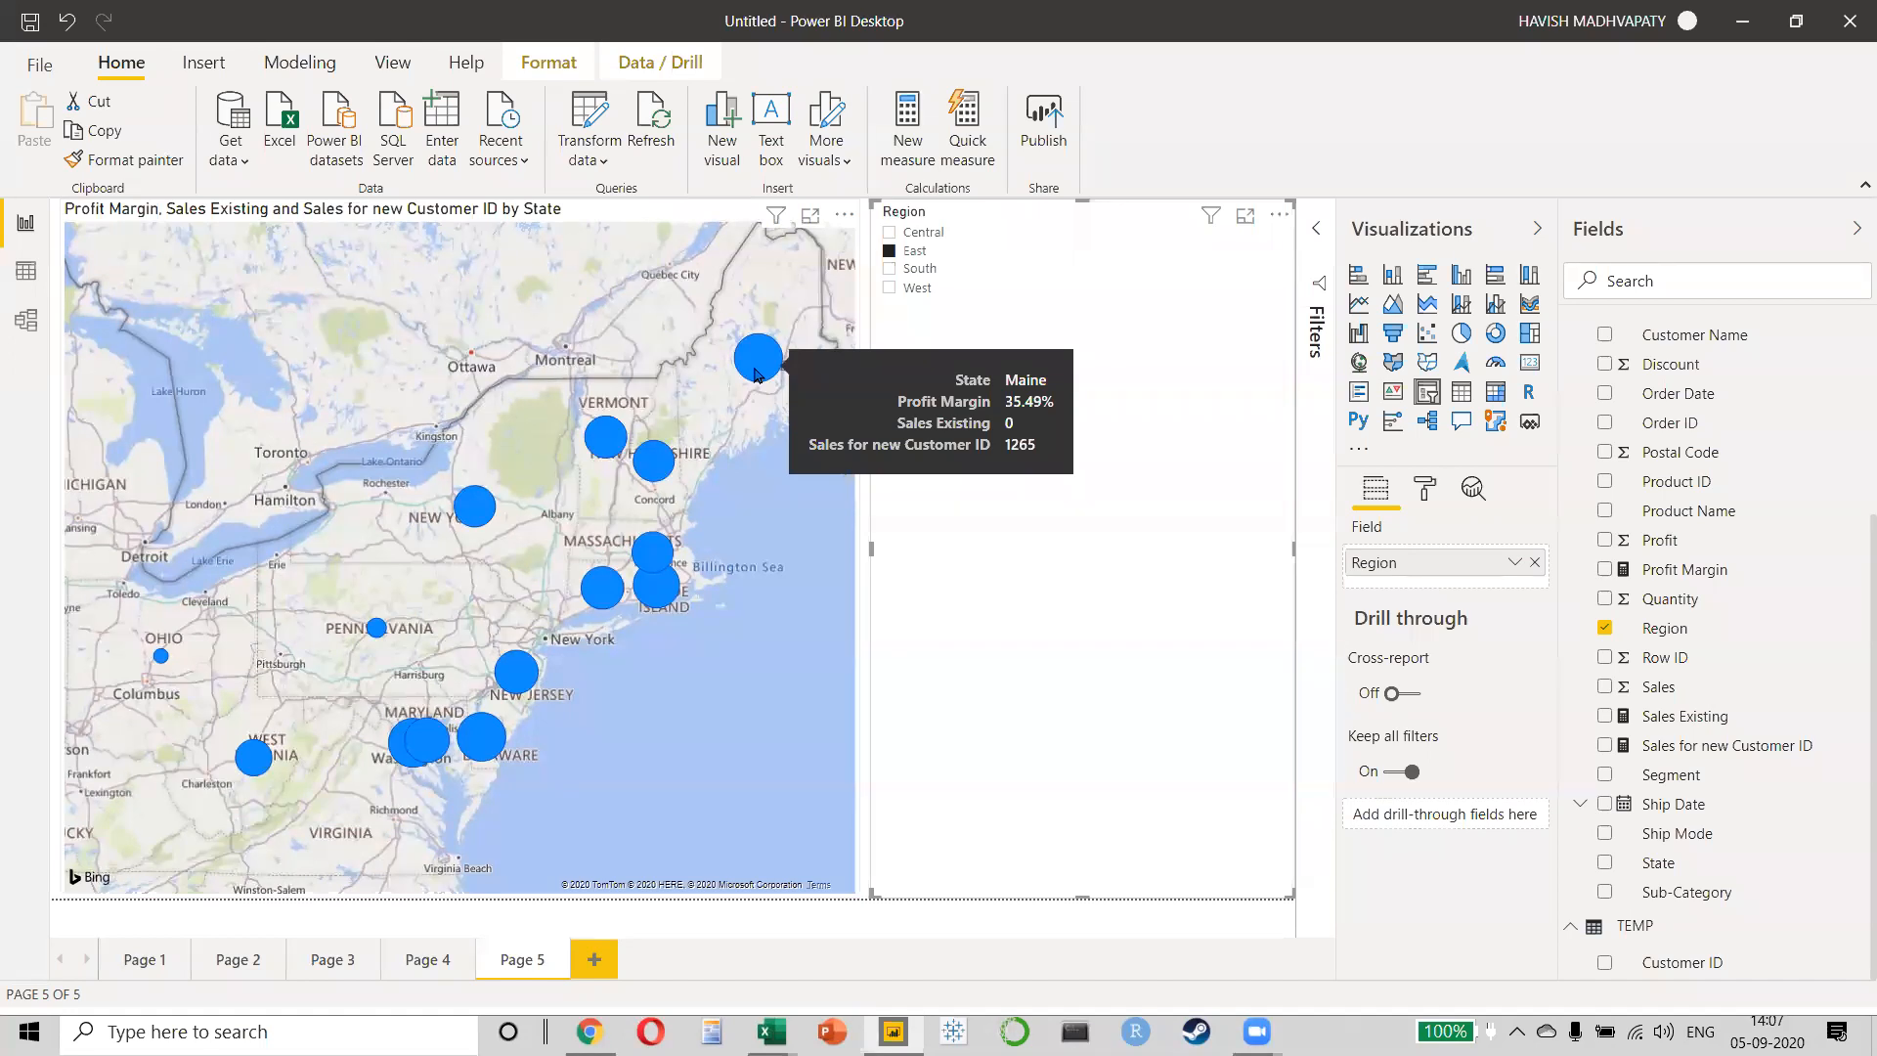
pyautogui.moveTo(651, 467)
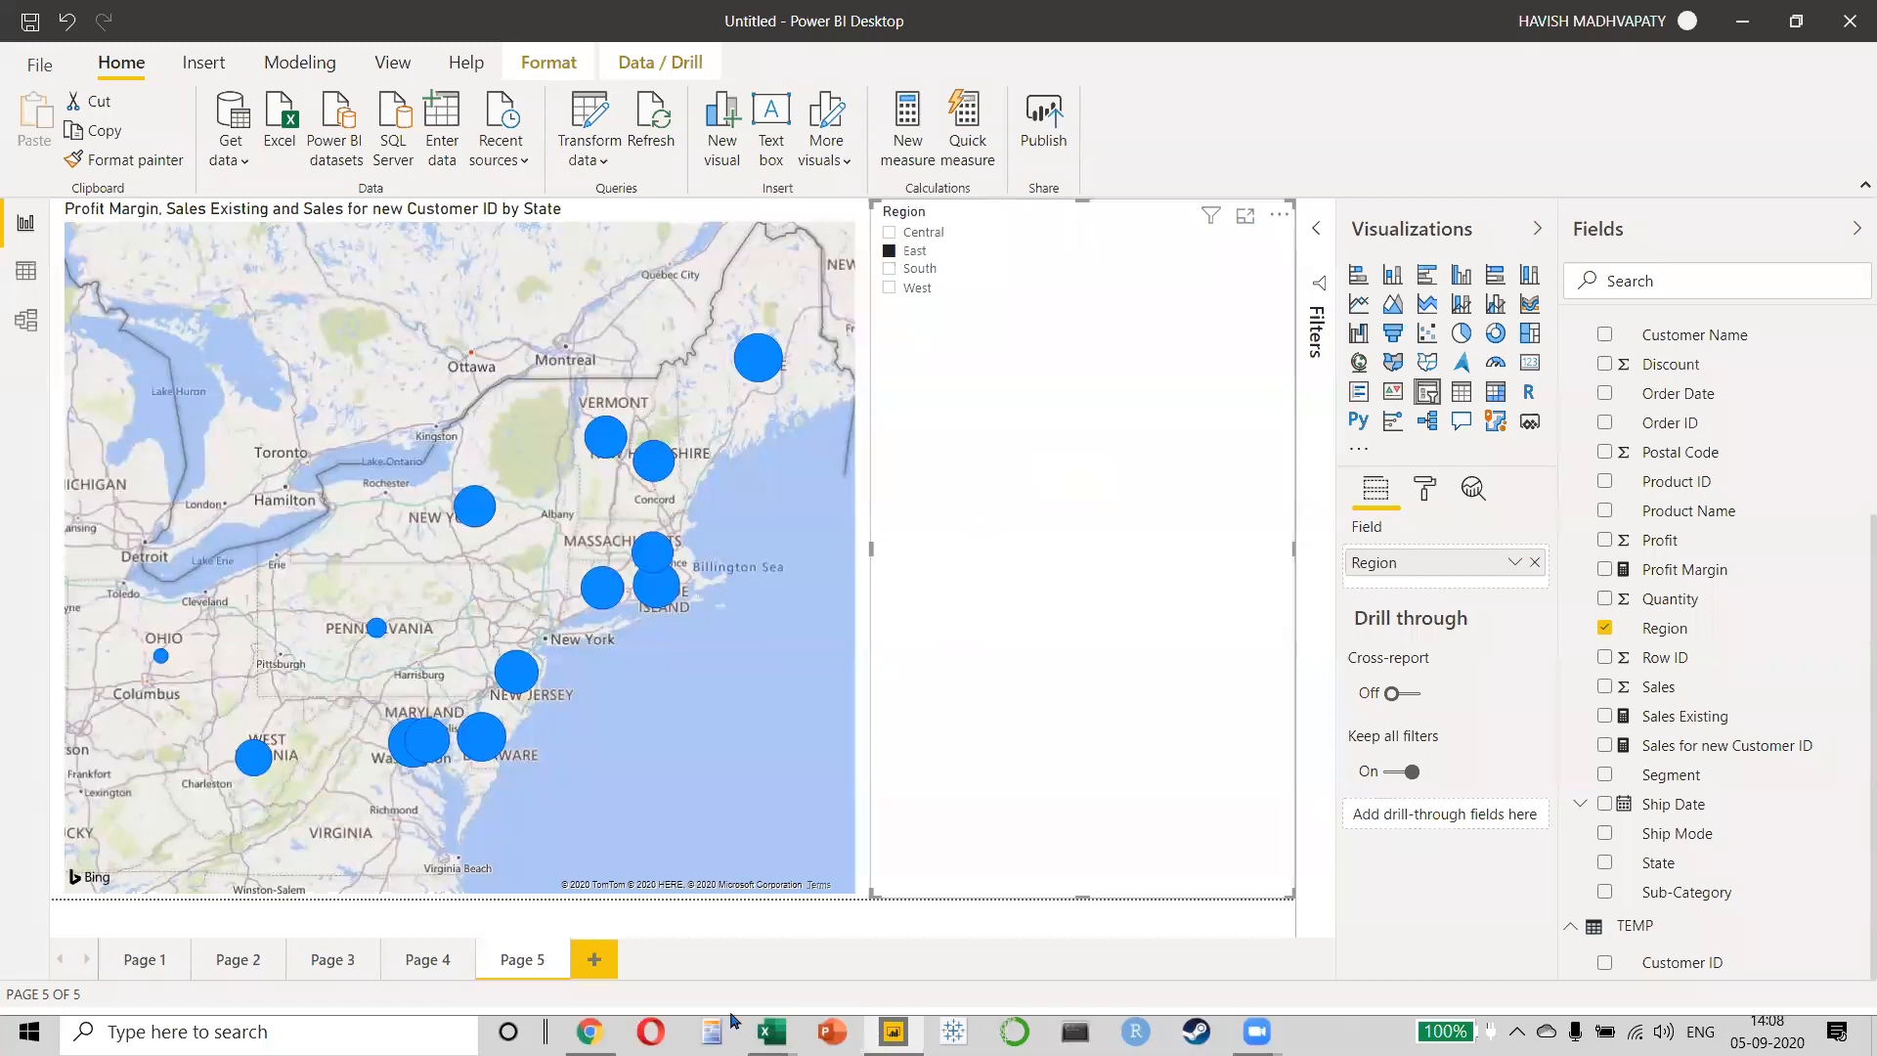
# - Add a new page with a page-wide stacked column chart of Sales by Date year, and turn on its data labels
pyautogui.click(593, 959)
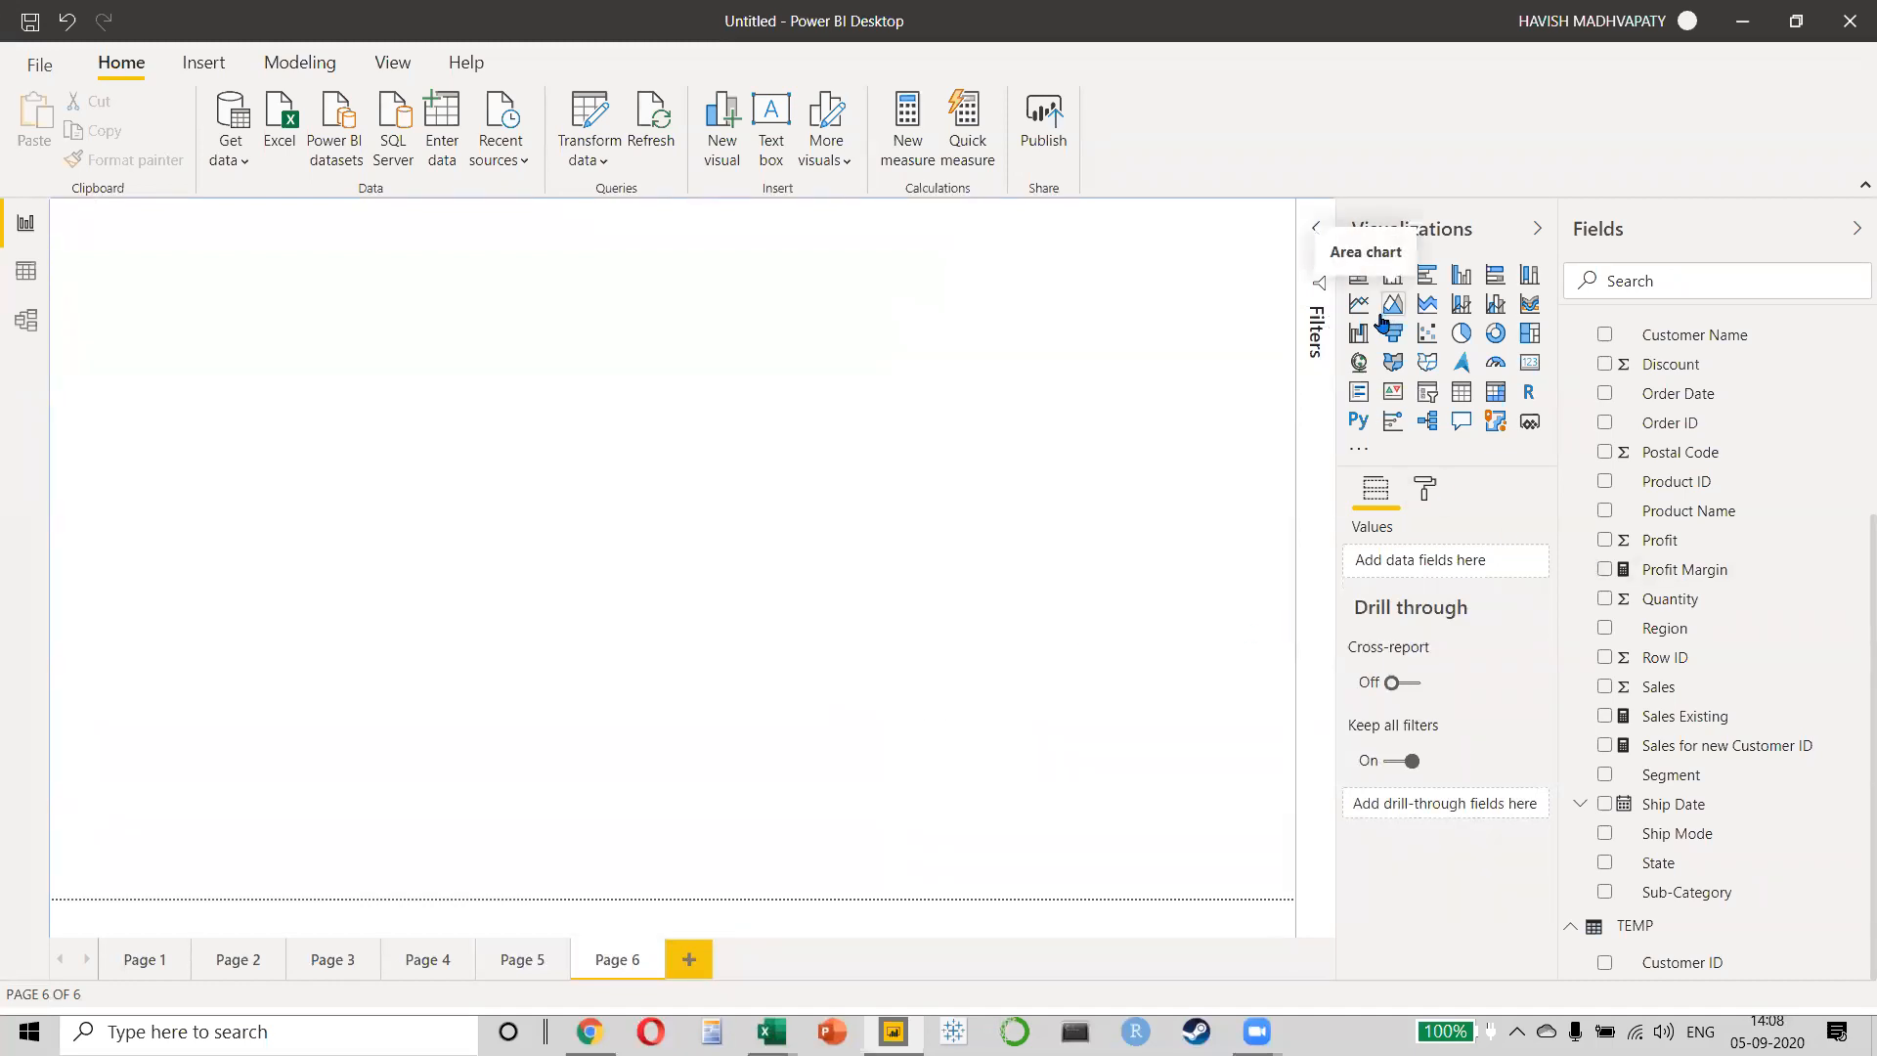
pyautogui.click(1390, 274)
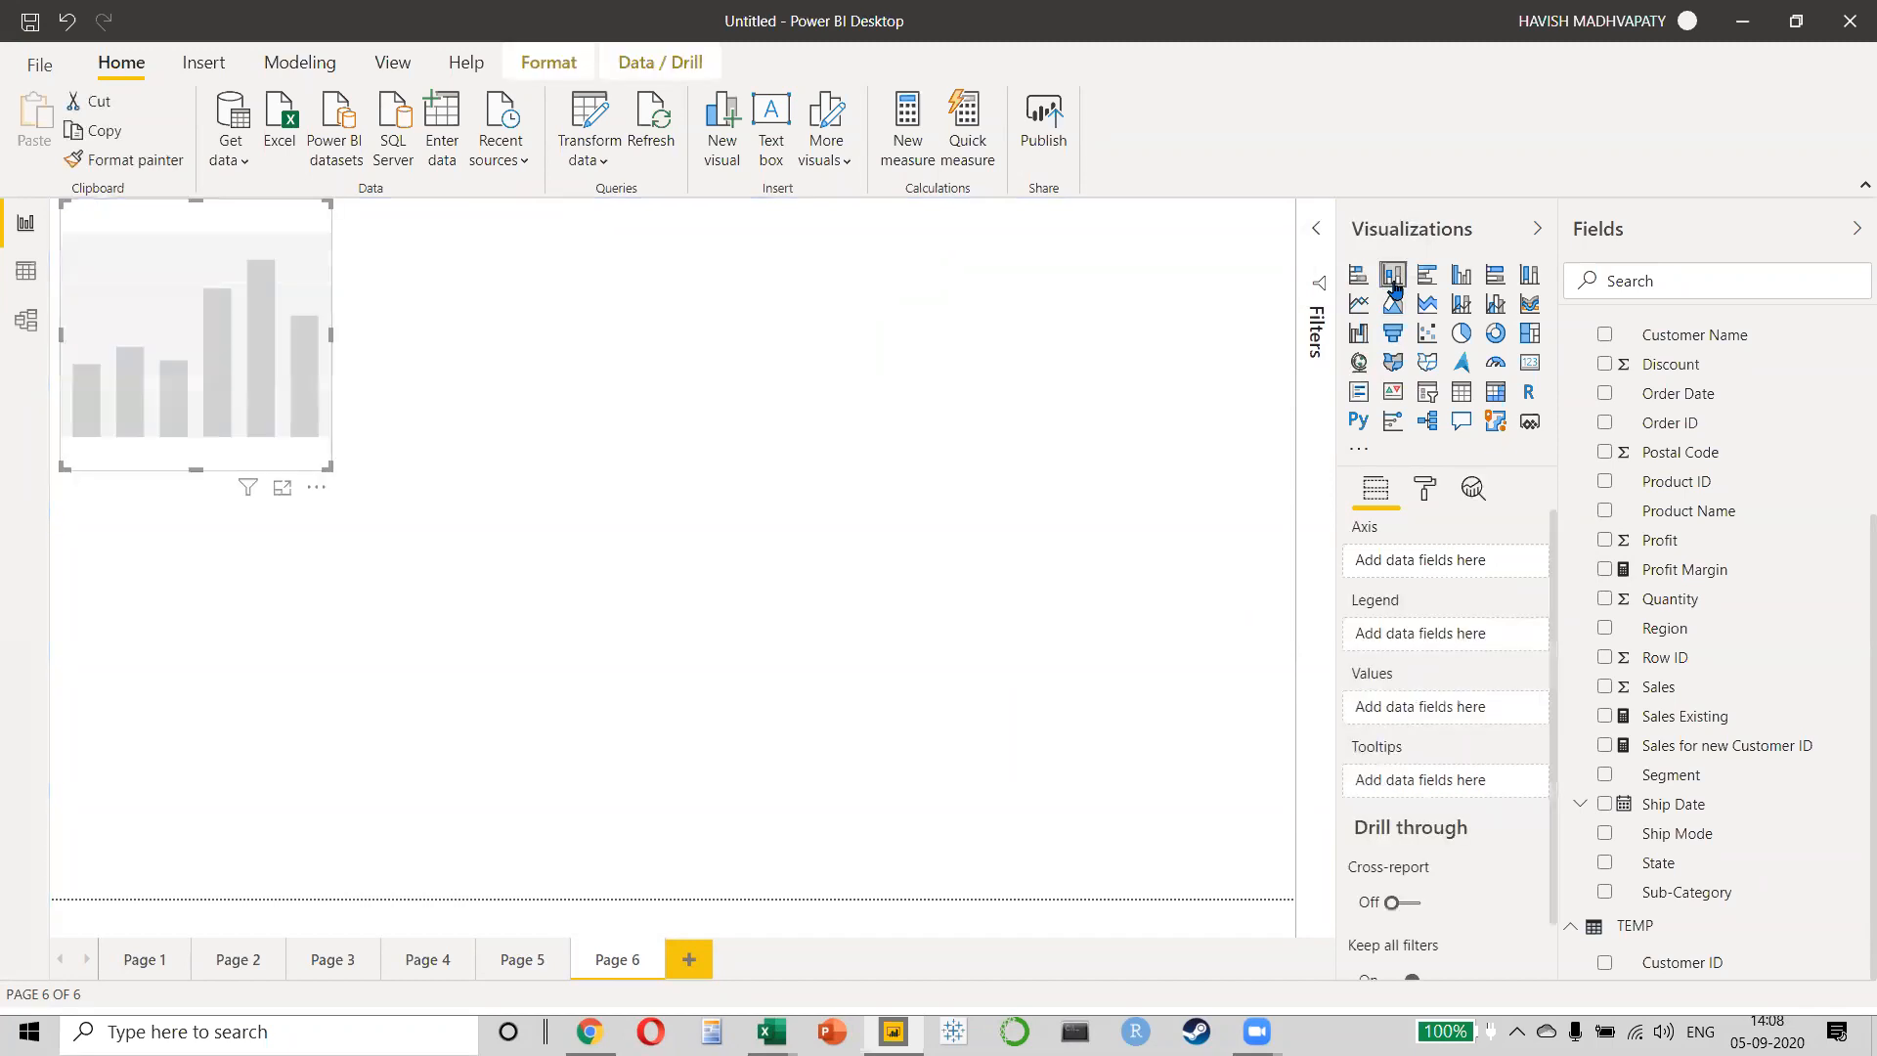
pyautogui.scroll(3, 1608, 391)
pyautogui.click(1604, 370)
pyautogui.scroll(-3, 1593, 704)
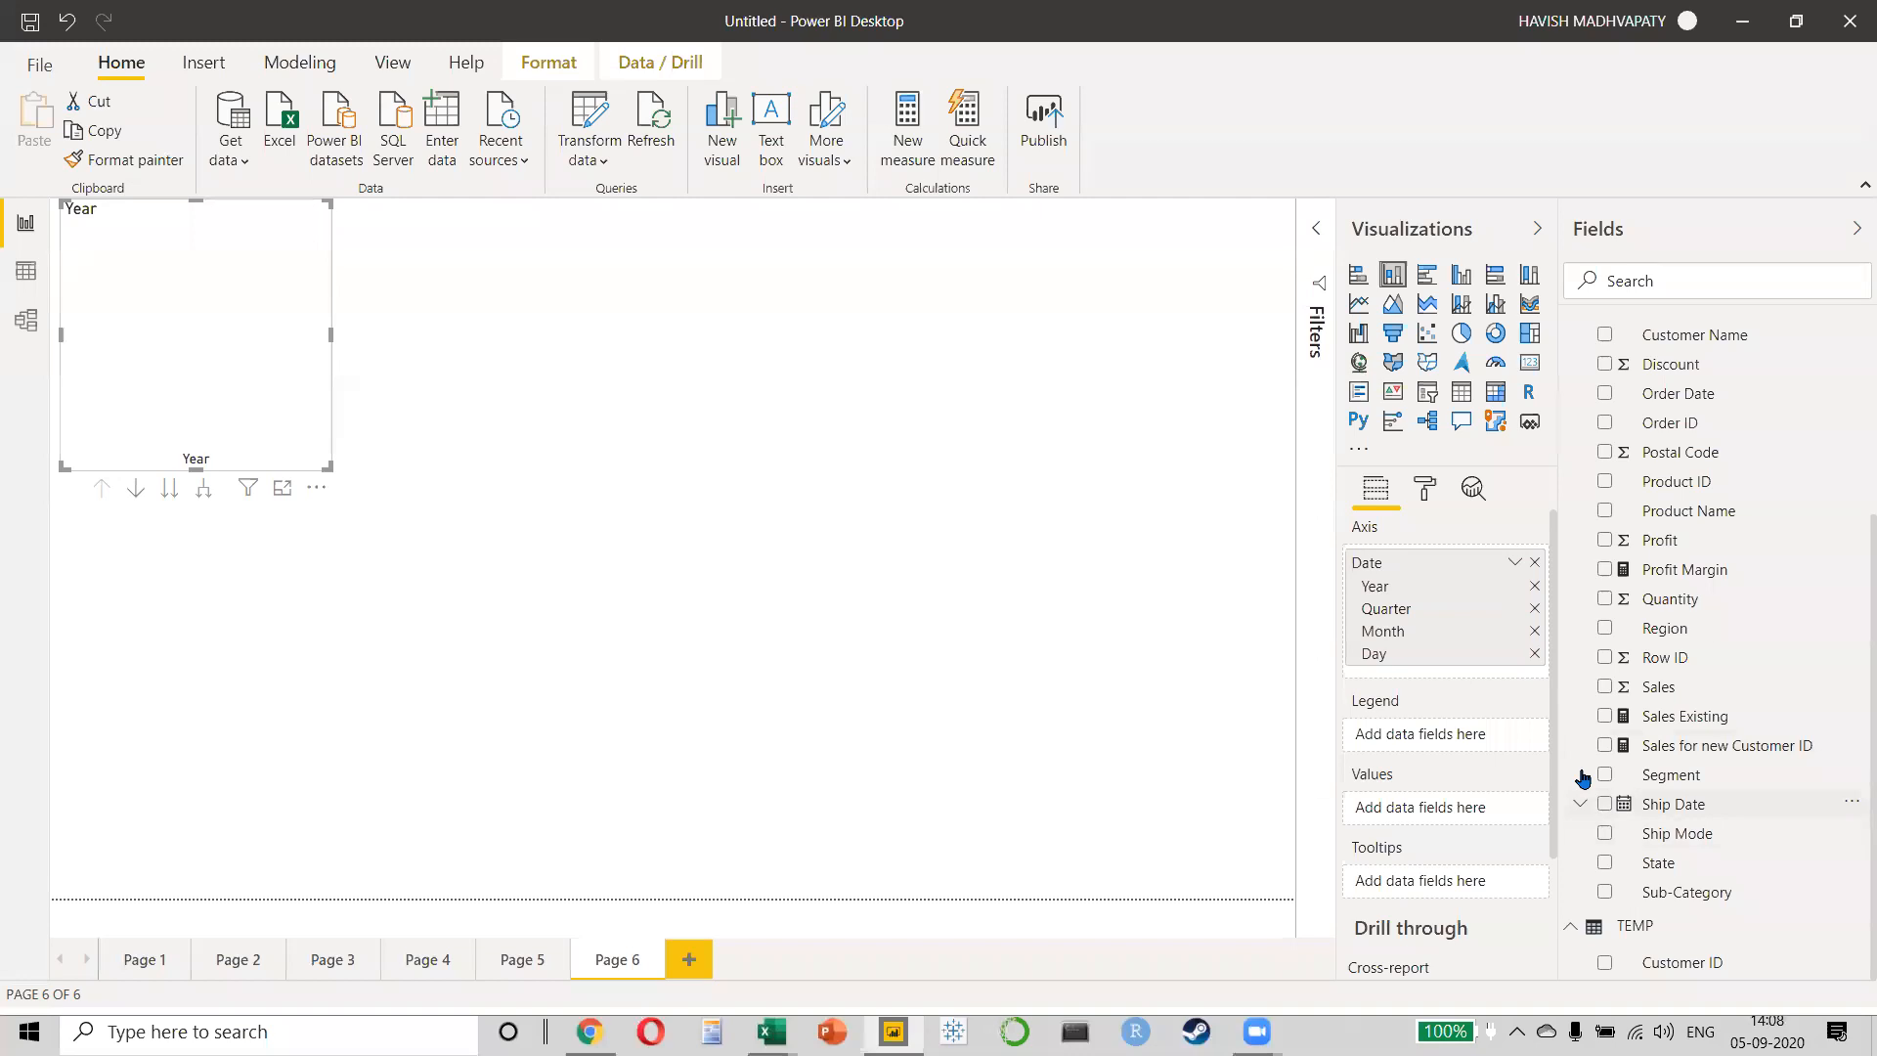
pyautogui.click(1604, 686)
pyautogui.moveTo(326, 465); pyautogui.dragTo(1292, 574)
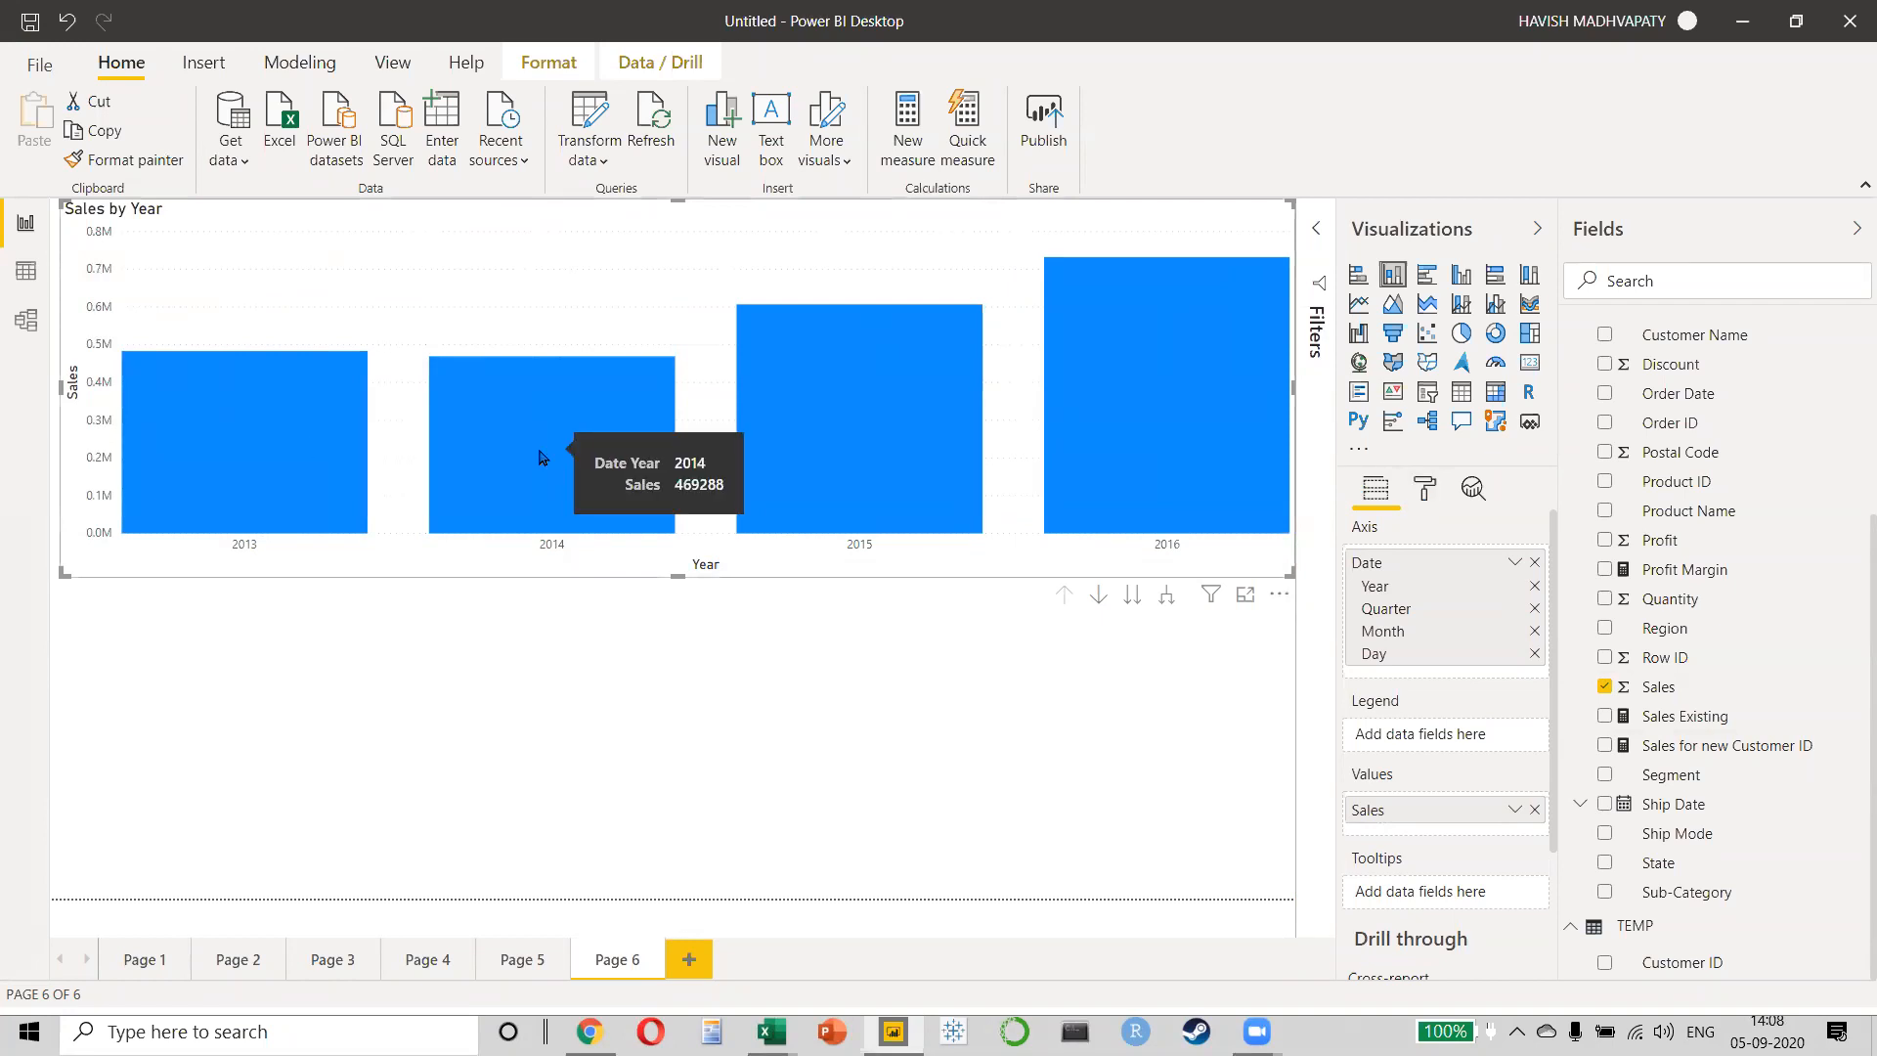
pyautogui.click(1424, 489)
pyautogui.click(1492, 756)
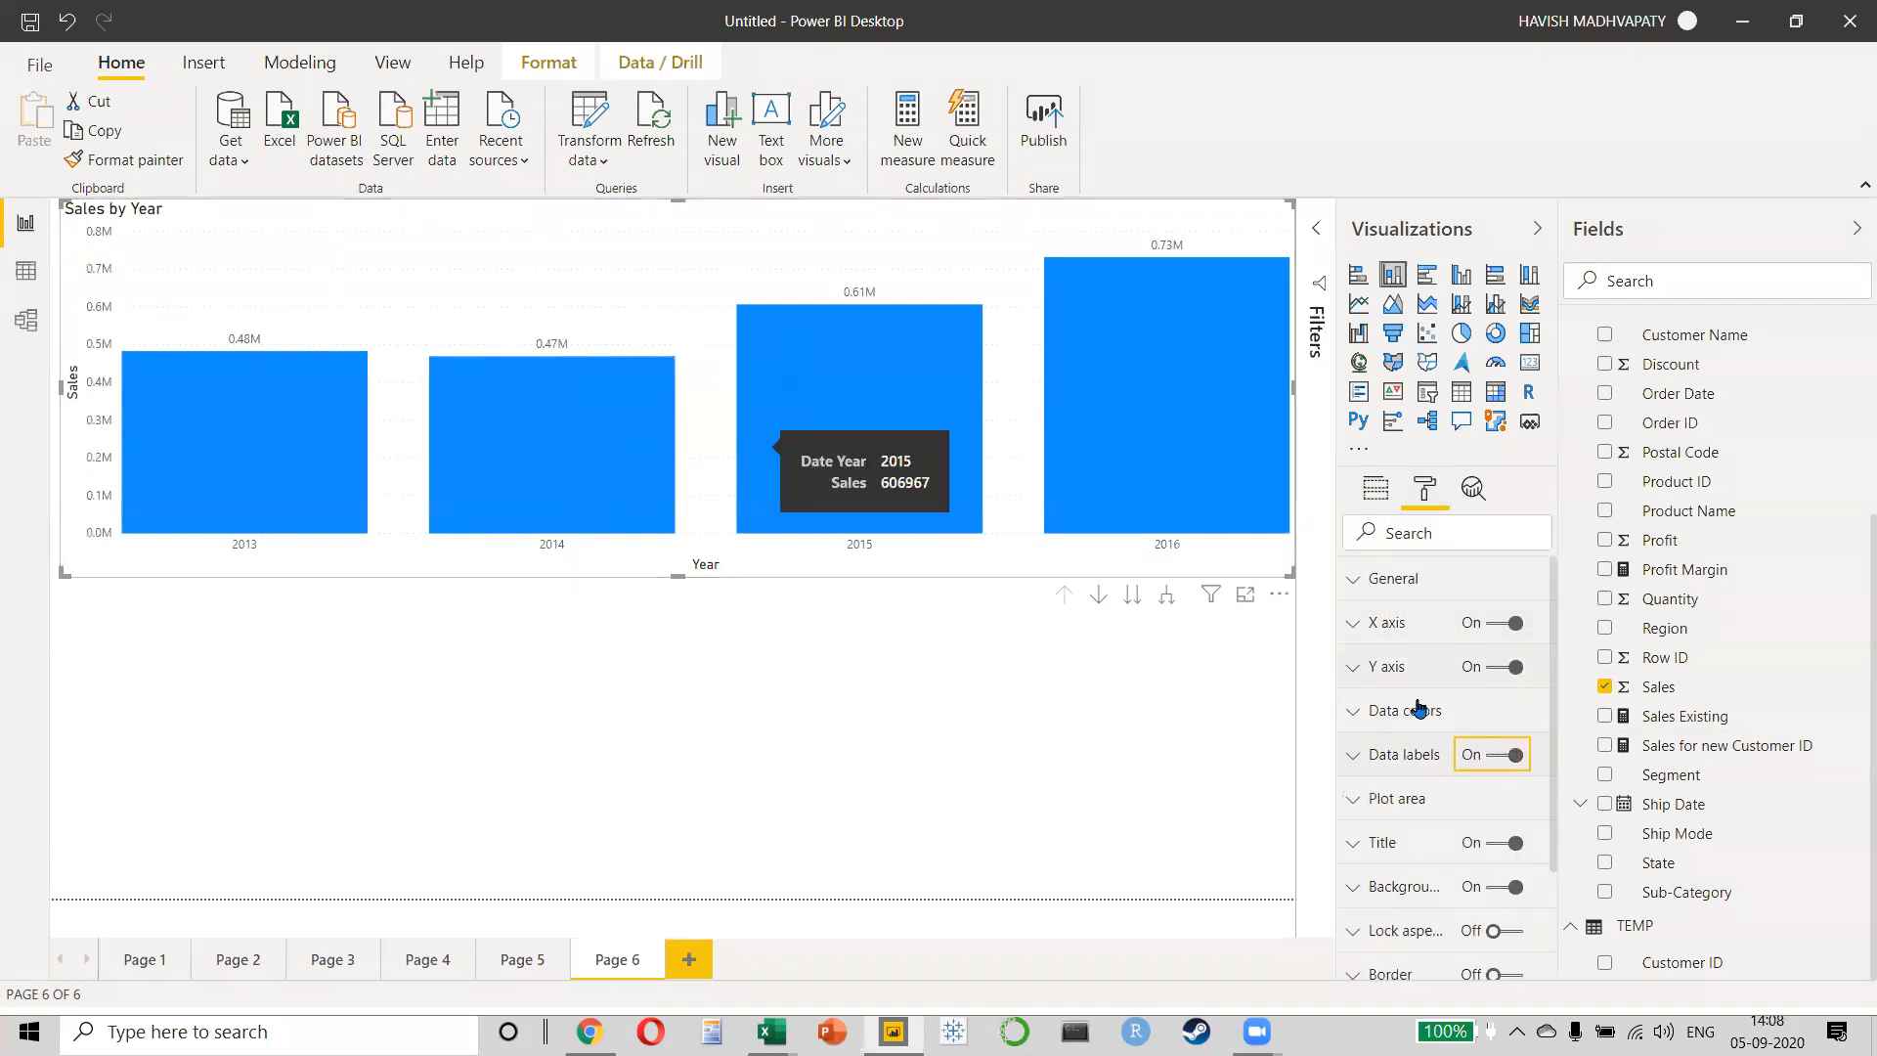
# - Set the data labels' display units to None and expand the chart's date hierarchy one level to show Sales by quarter
pyautogui.click(1419, 763)
pyautogui.click(1445, 906)
pyautogui.click(1426, 779)
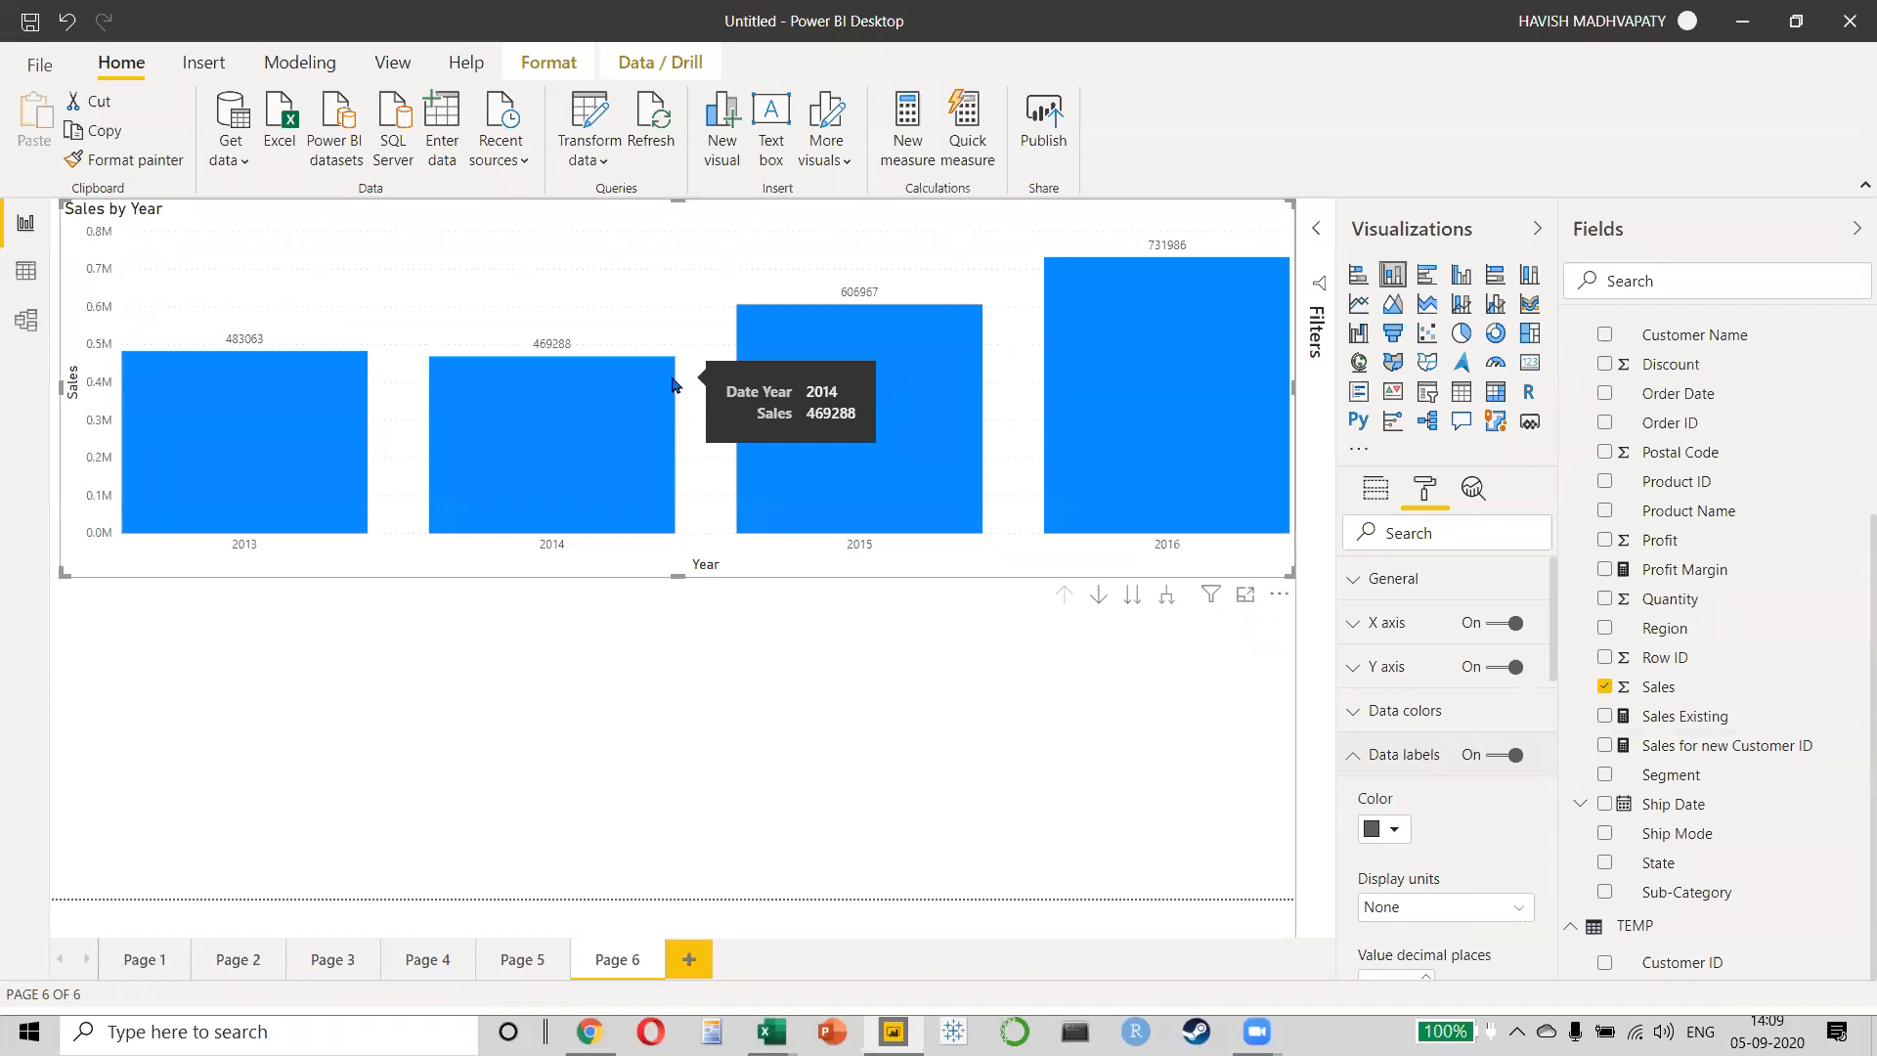
pyautogui.click(1164, 598)
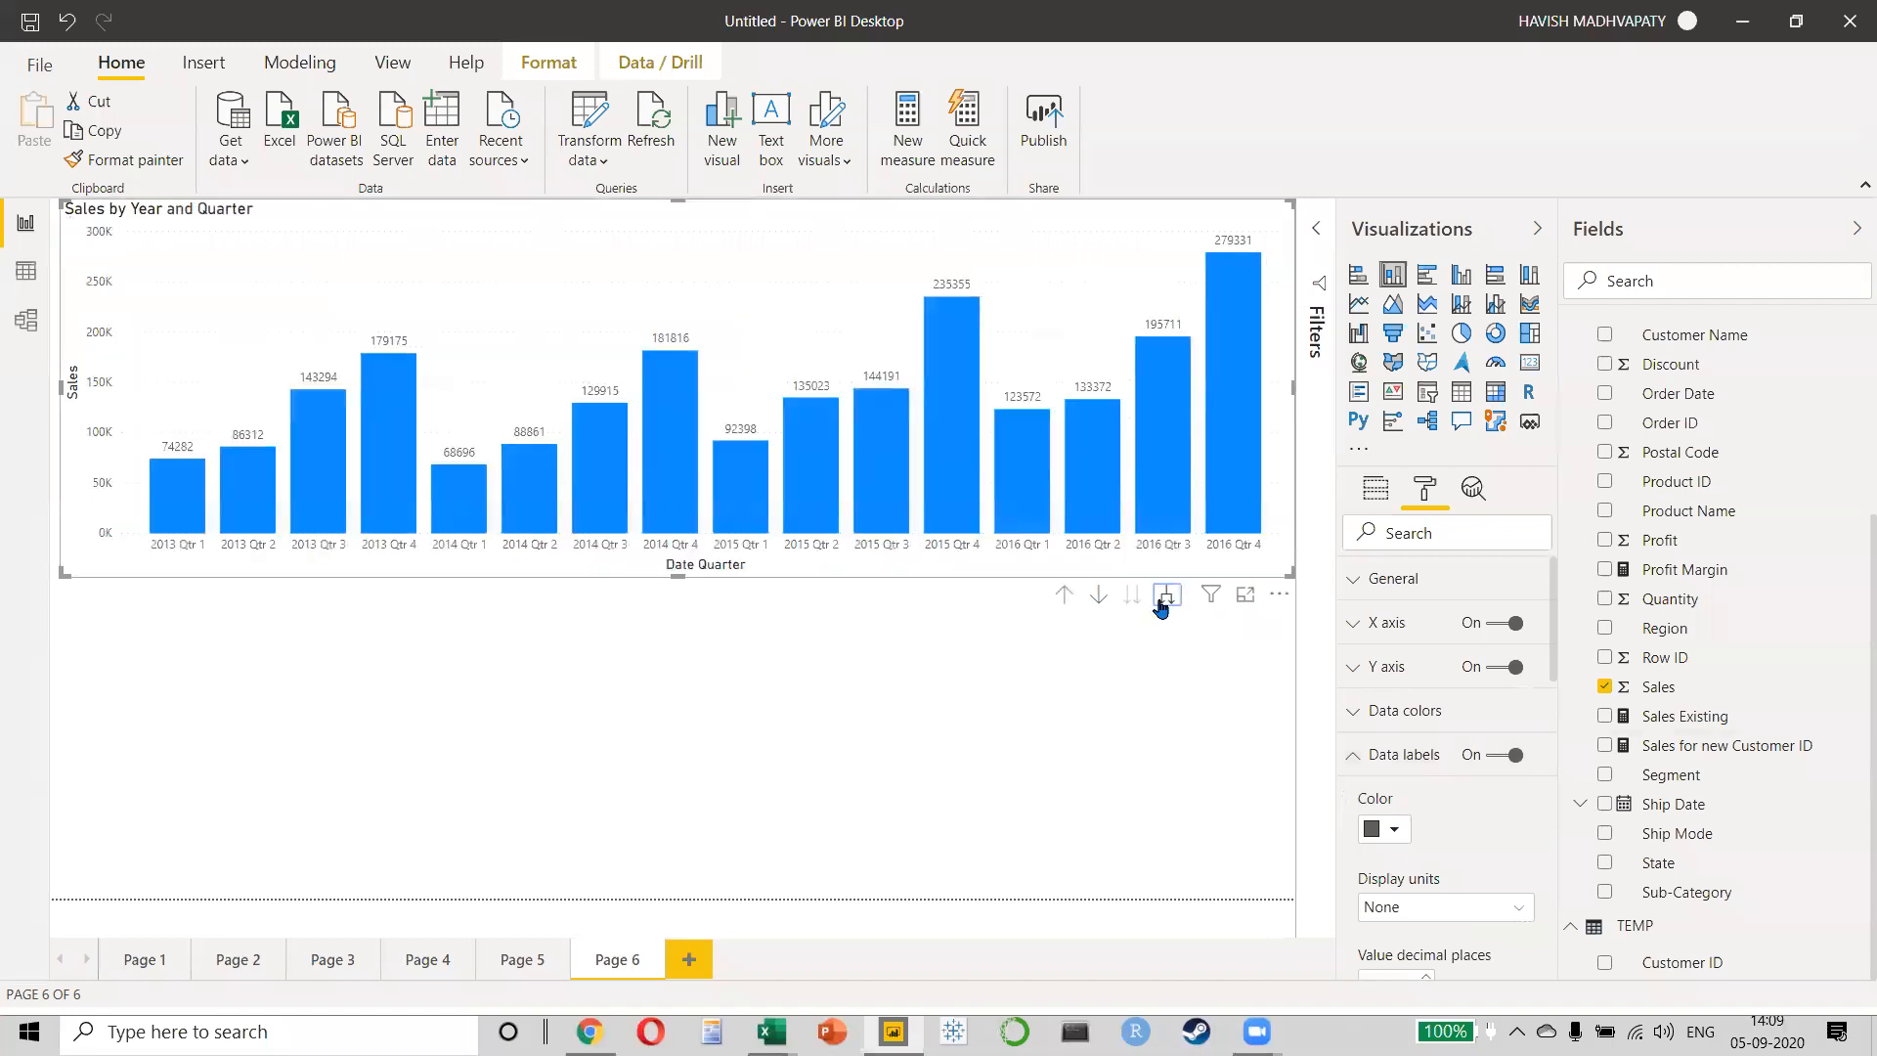
pyautogui.moveTo(180, 498)
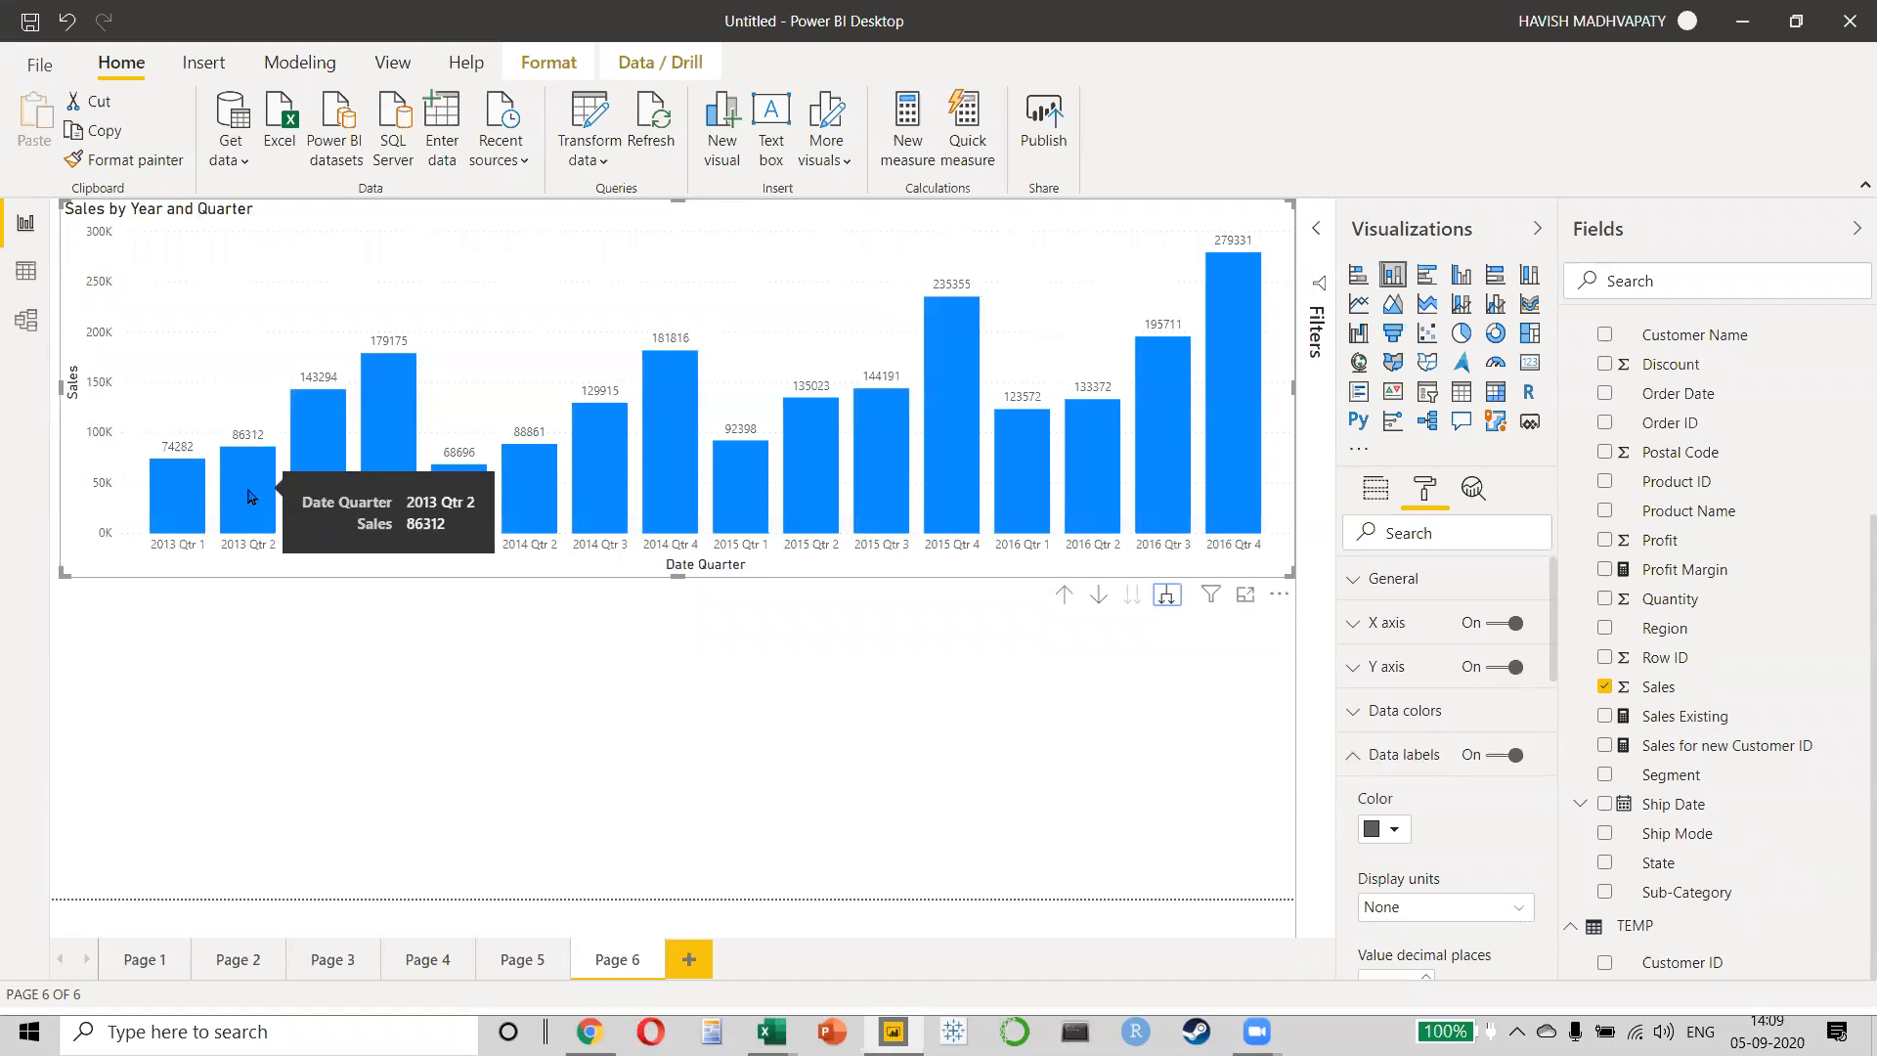
# - Reduce the quarterly Sales chart's height and place a duplicate of it in the empty space below
pyautogui.moveTo(676, 577); pyautogui.dragTo(704, 474)
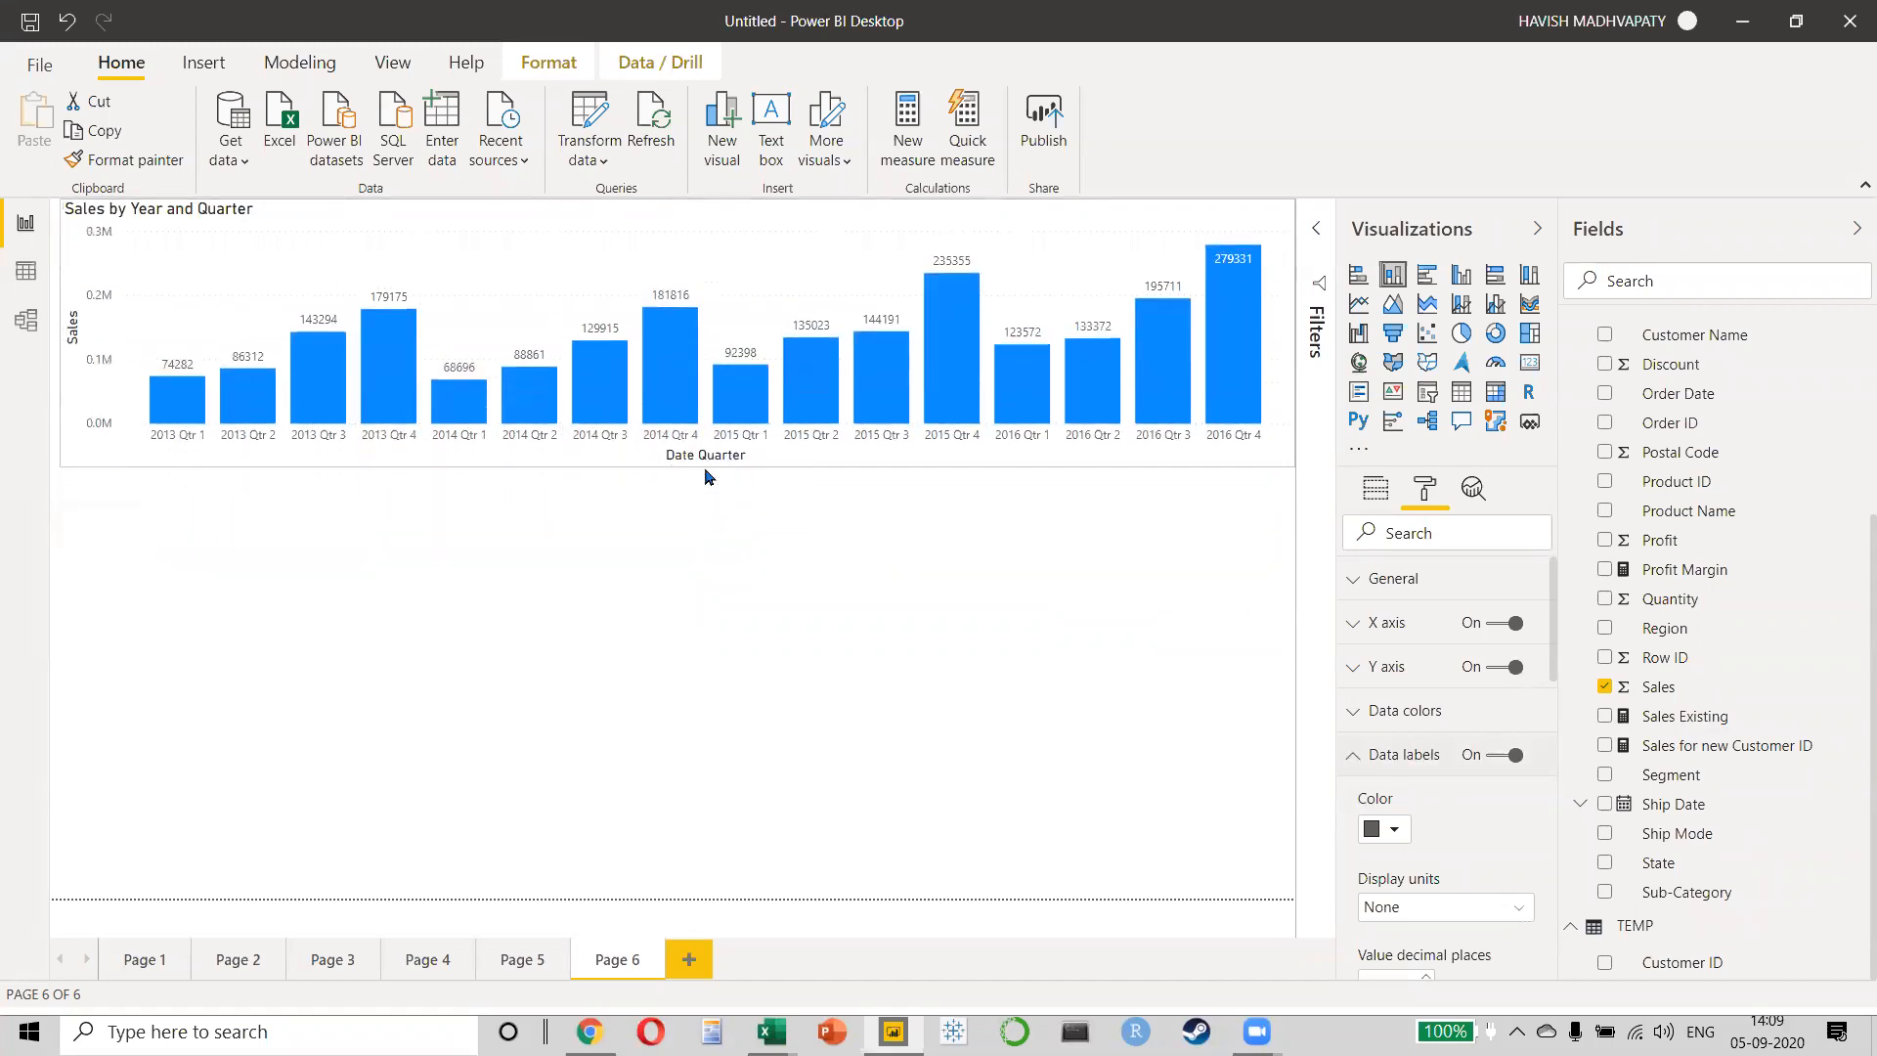
pyautogui.click(653, 597)
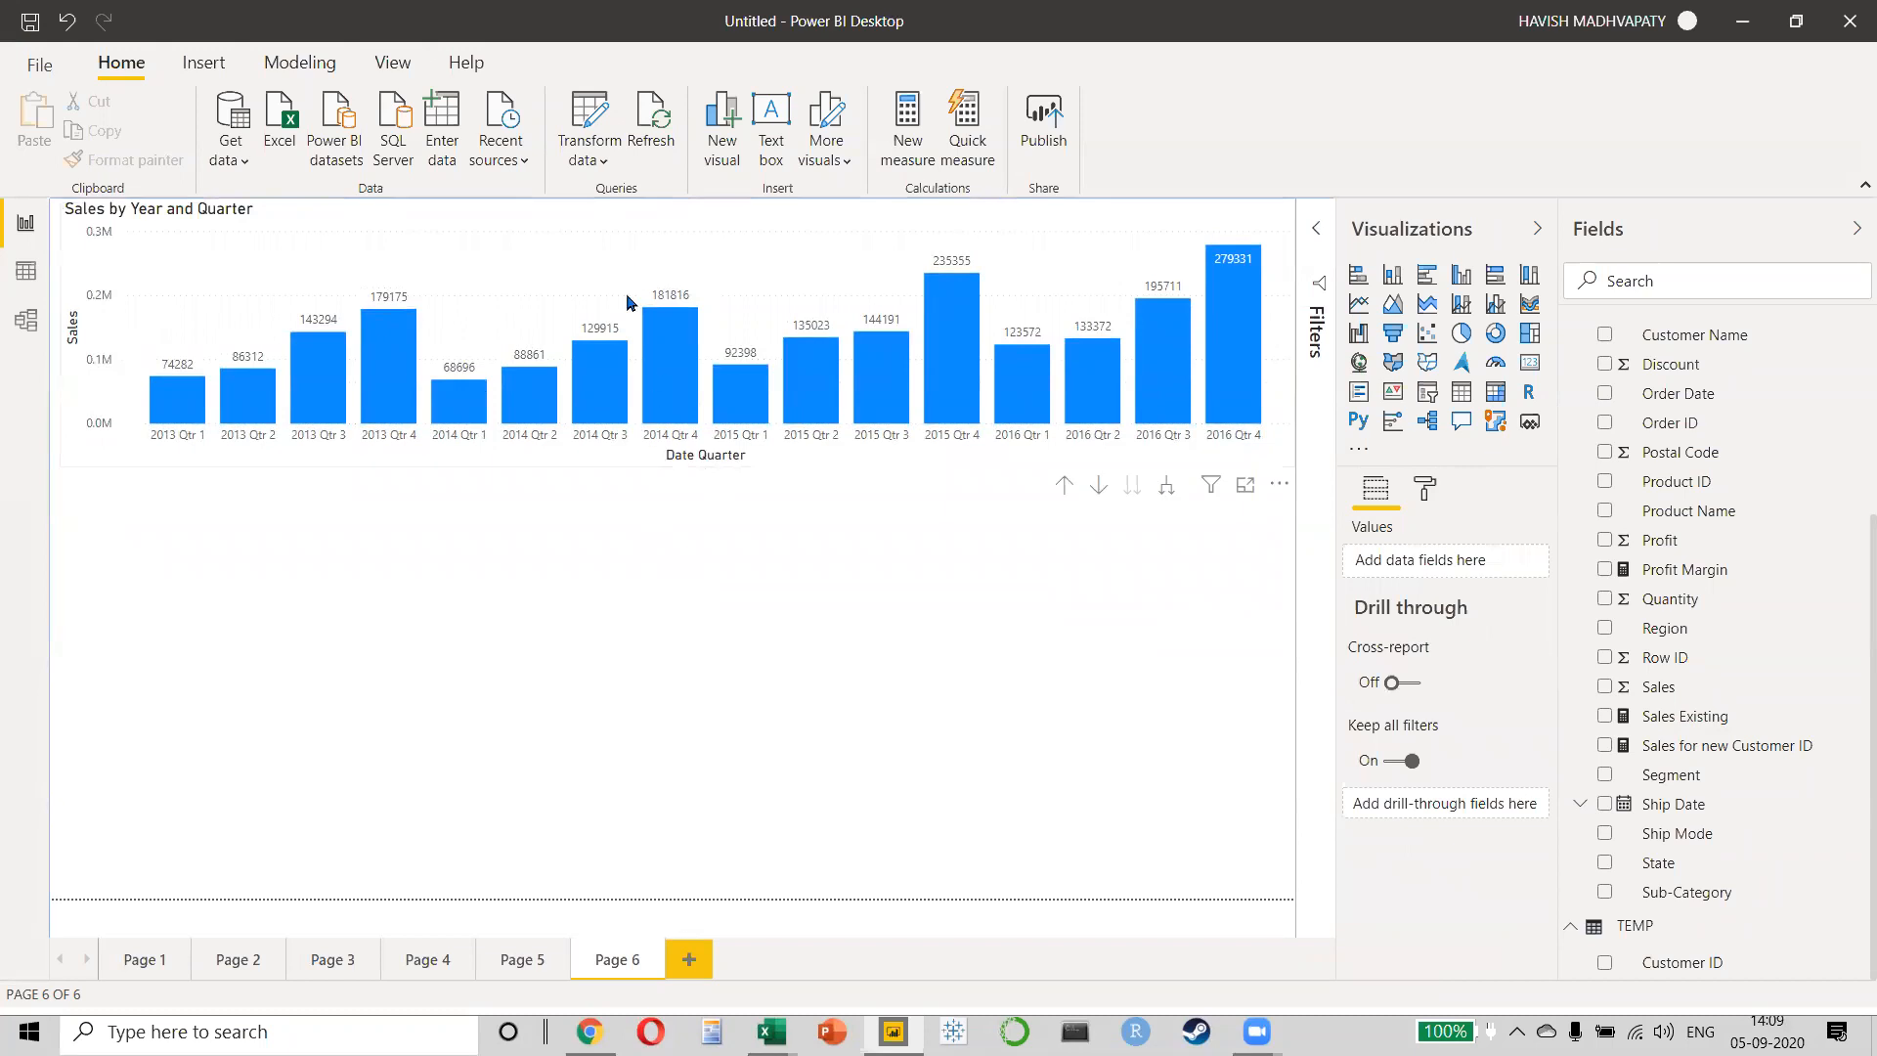
pyautogui.click(519, 252)
pyautogui.hotkey('ctrl', 'c')
pyautogui.hotkey('ctrl', 'v')
pyautogui.moveTo(519, 252); pyautogui.dragTo(512, 627)
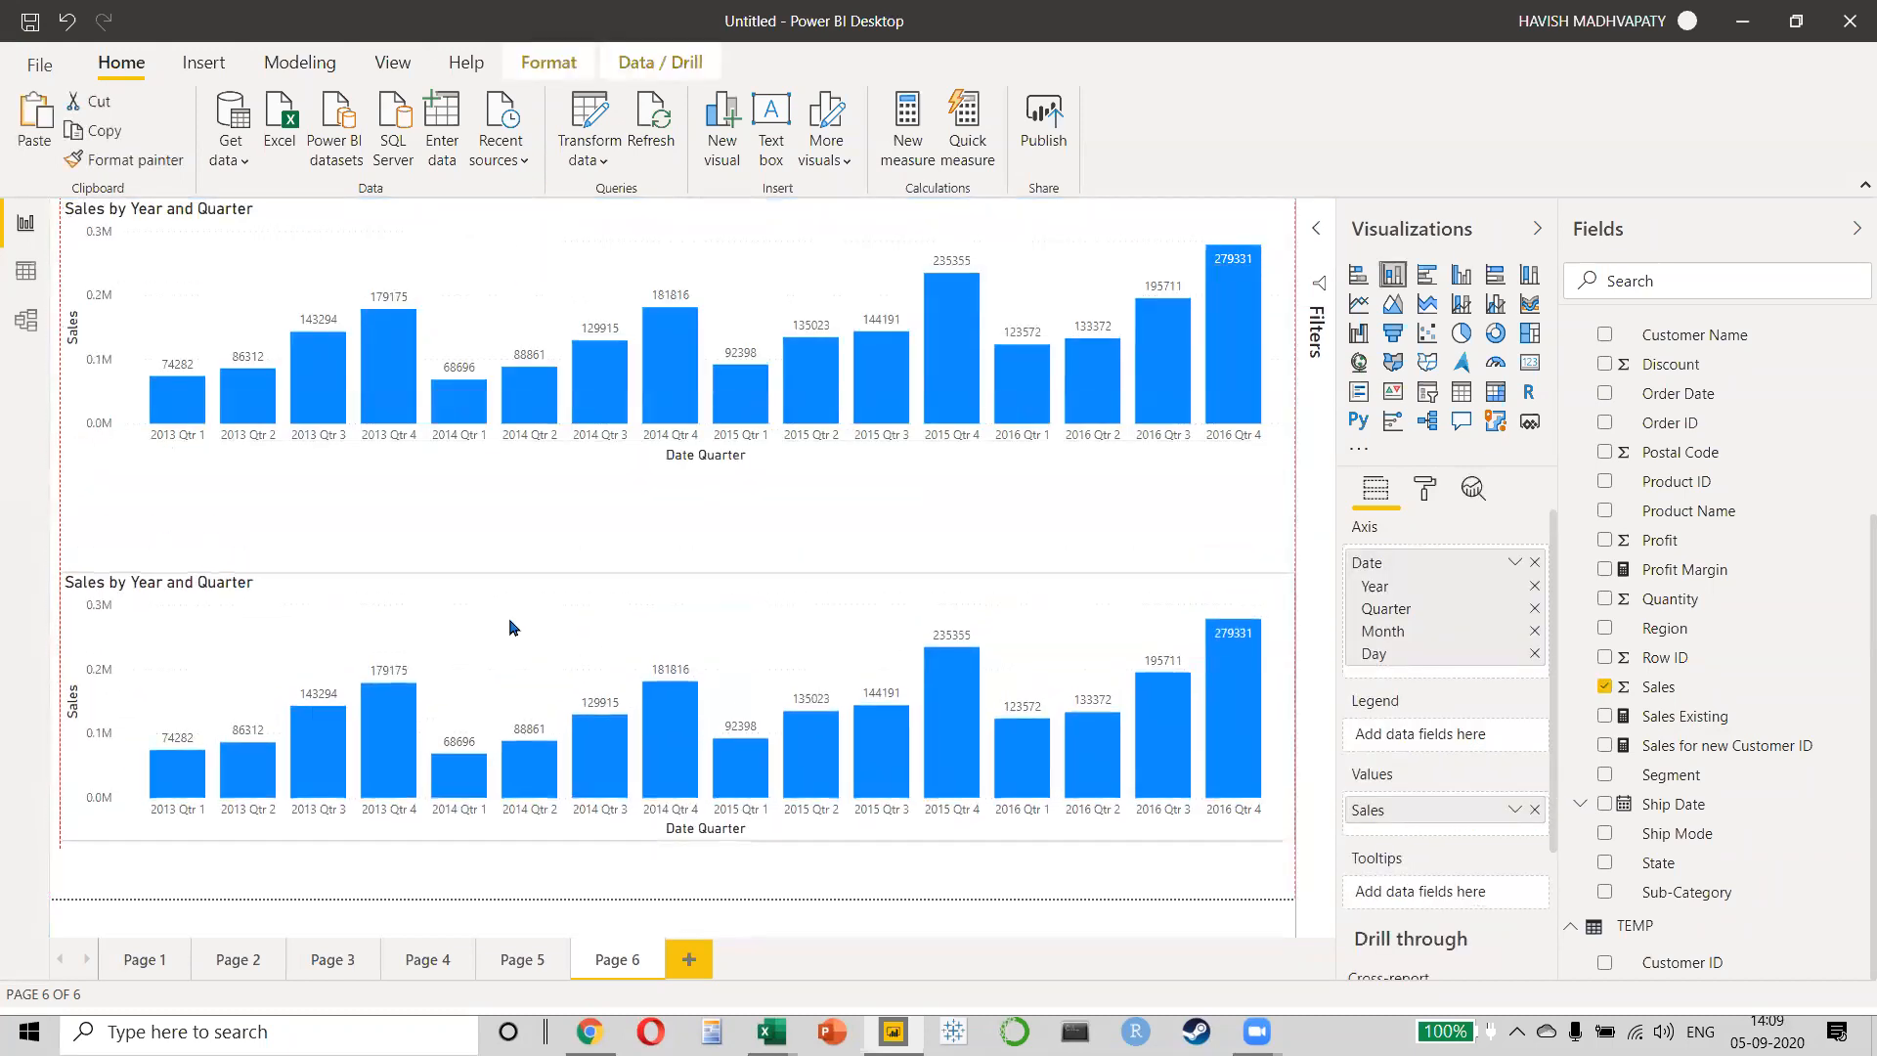
pyautogui.click(621, 285)
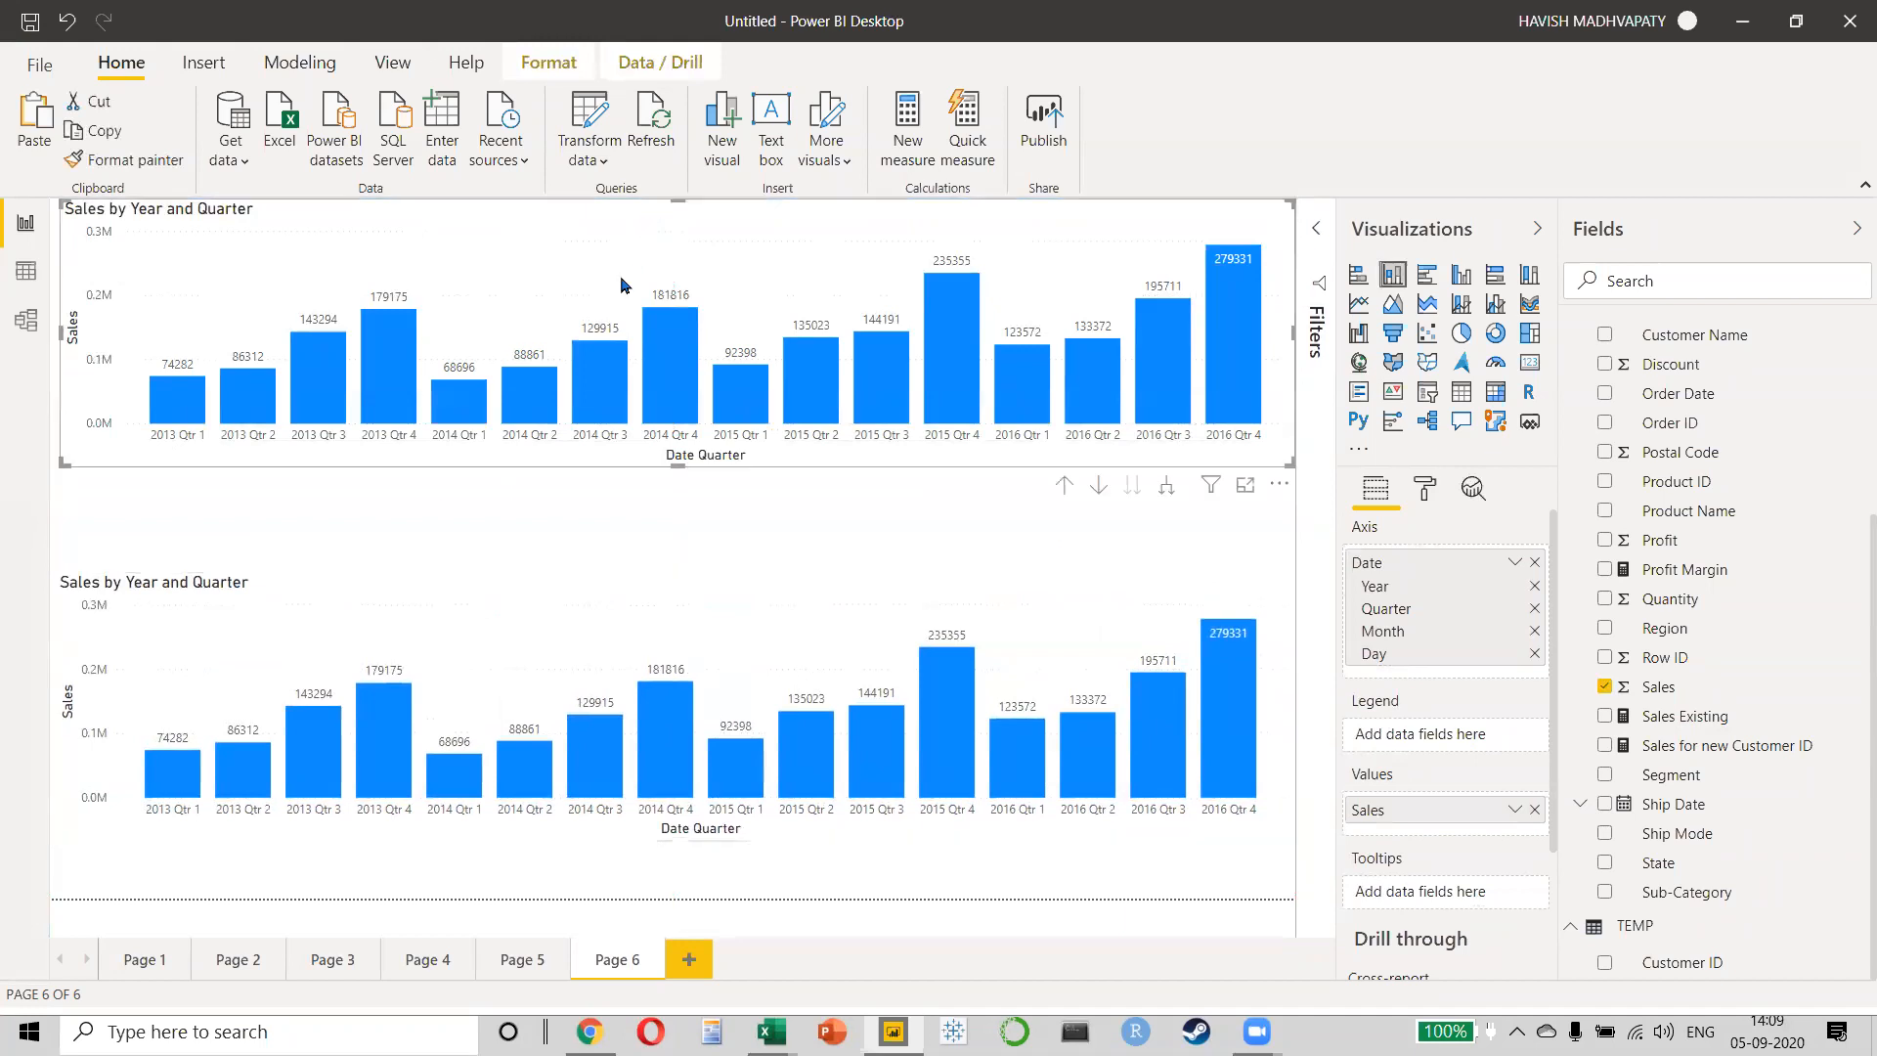
pyautogui.click(894, 498)
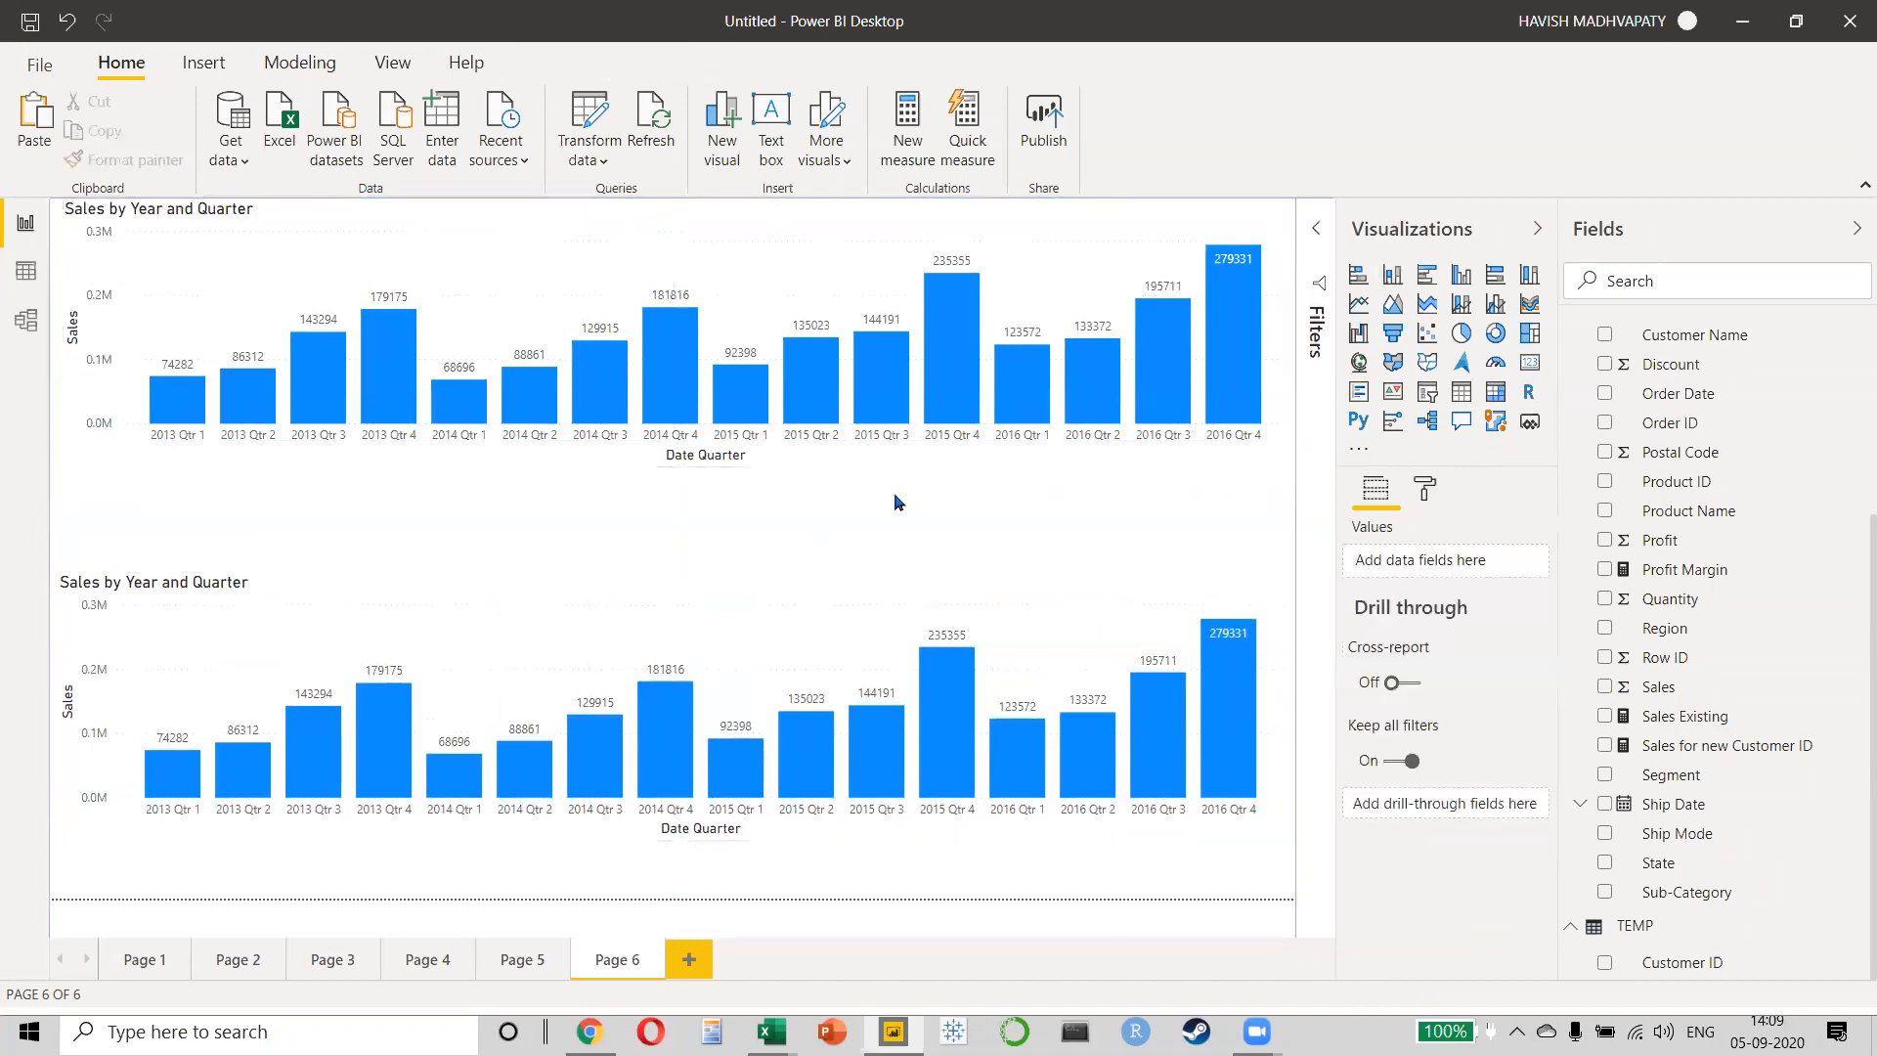
# - Start a new quick measure that uses the Quarter-over-quarter change calculation
pyautogui.rightClick(1689, 719)
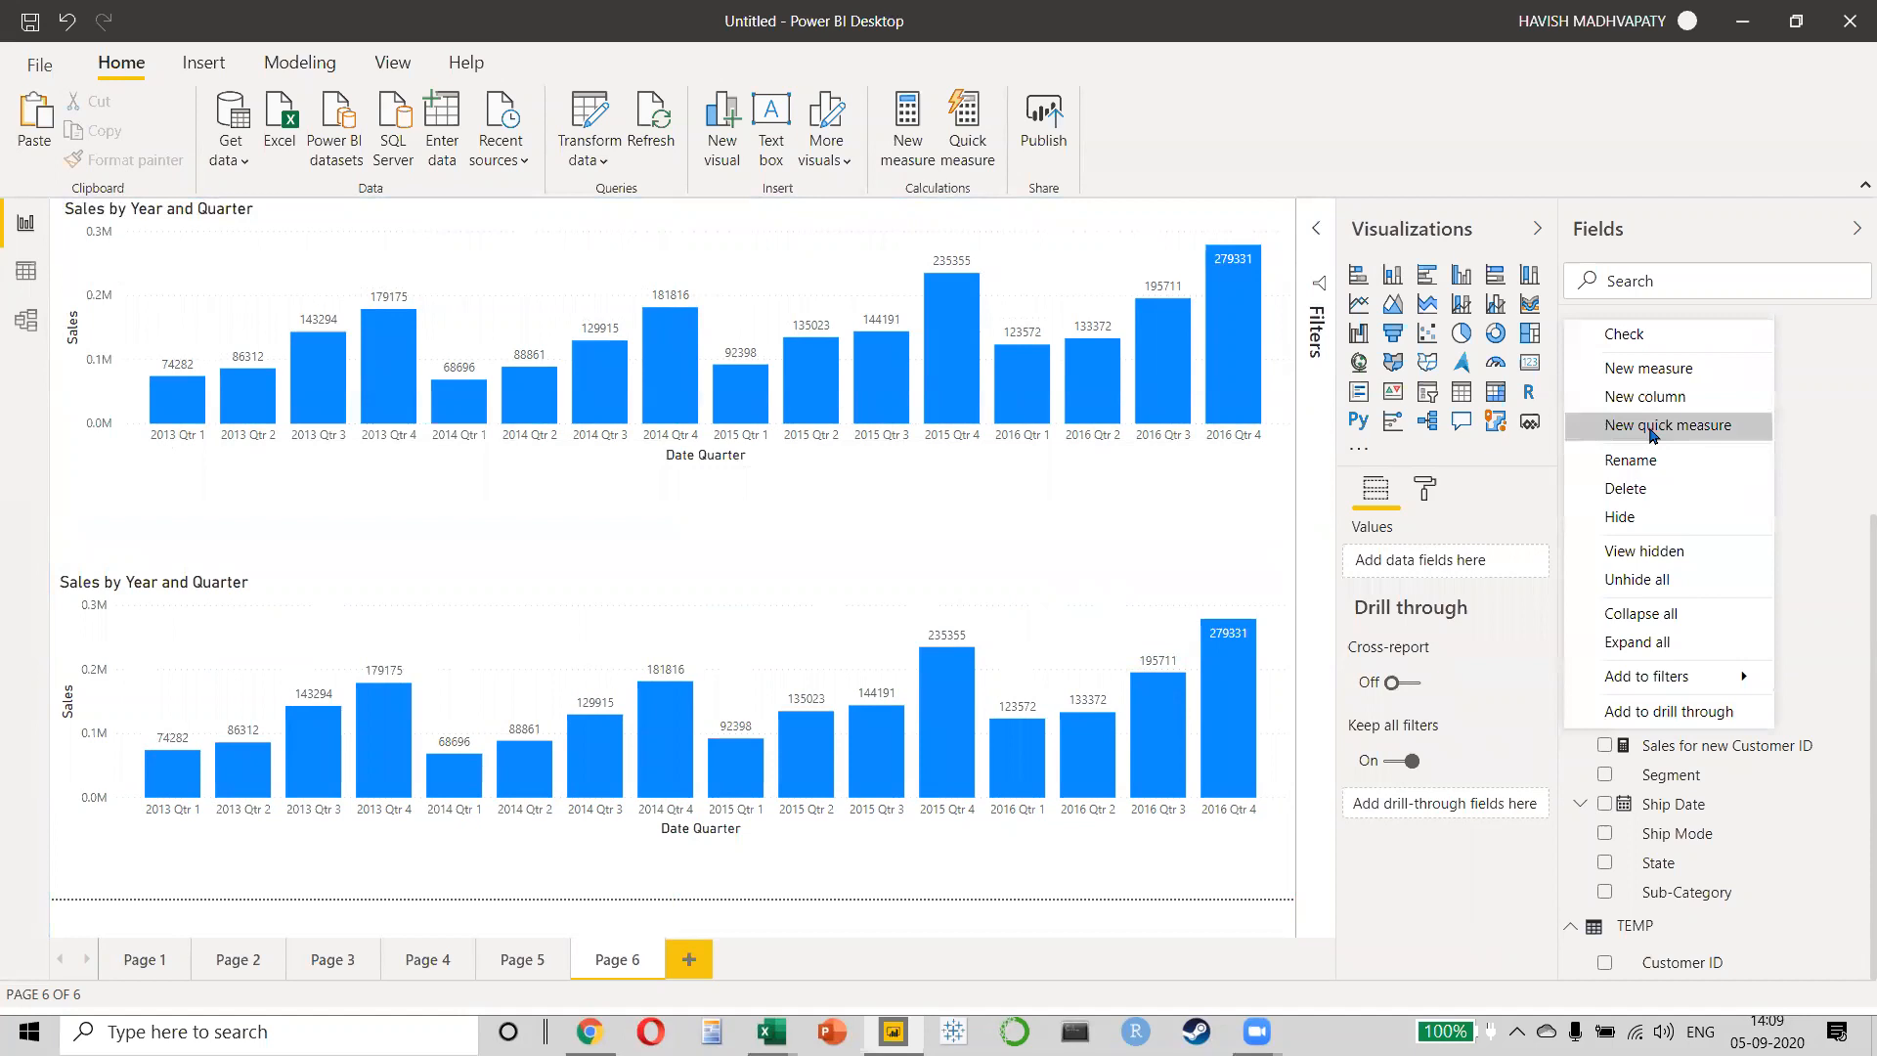
pyautogui.click(1674, 424)
pyautogui.click(728, 198)
pyautogui.scroll(-2, 732, 371)
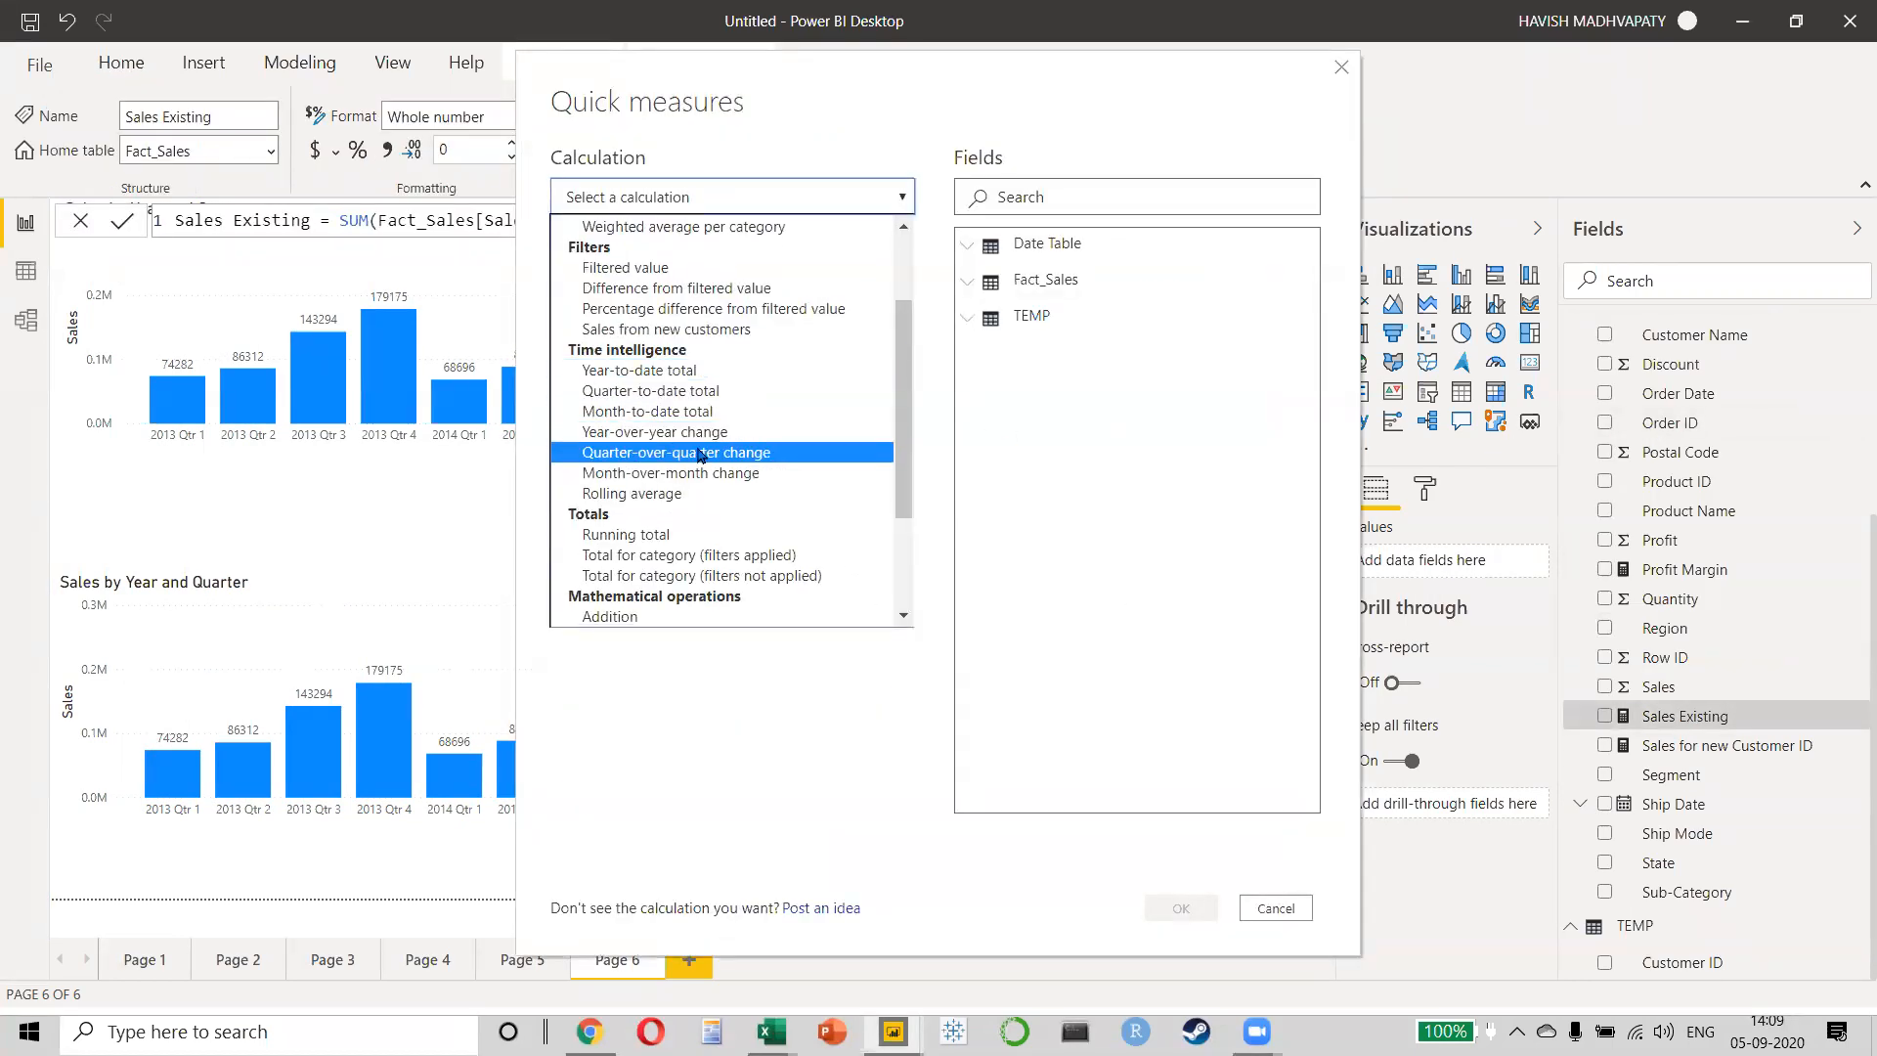
pyautogui.click(701, 452)
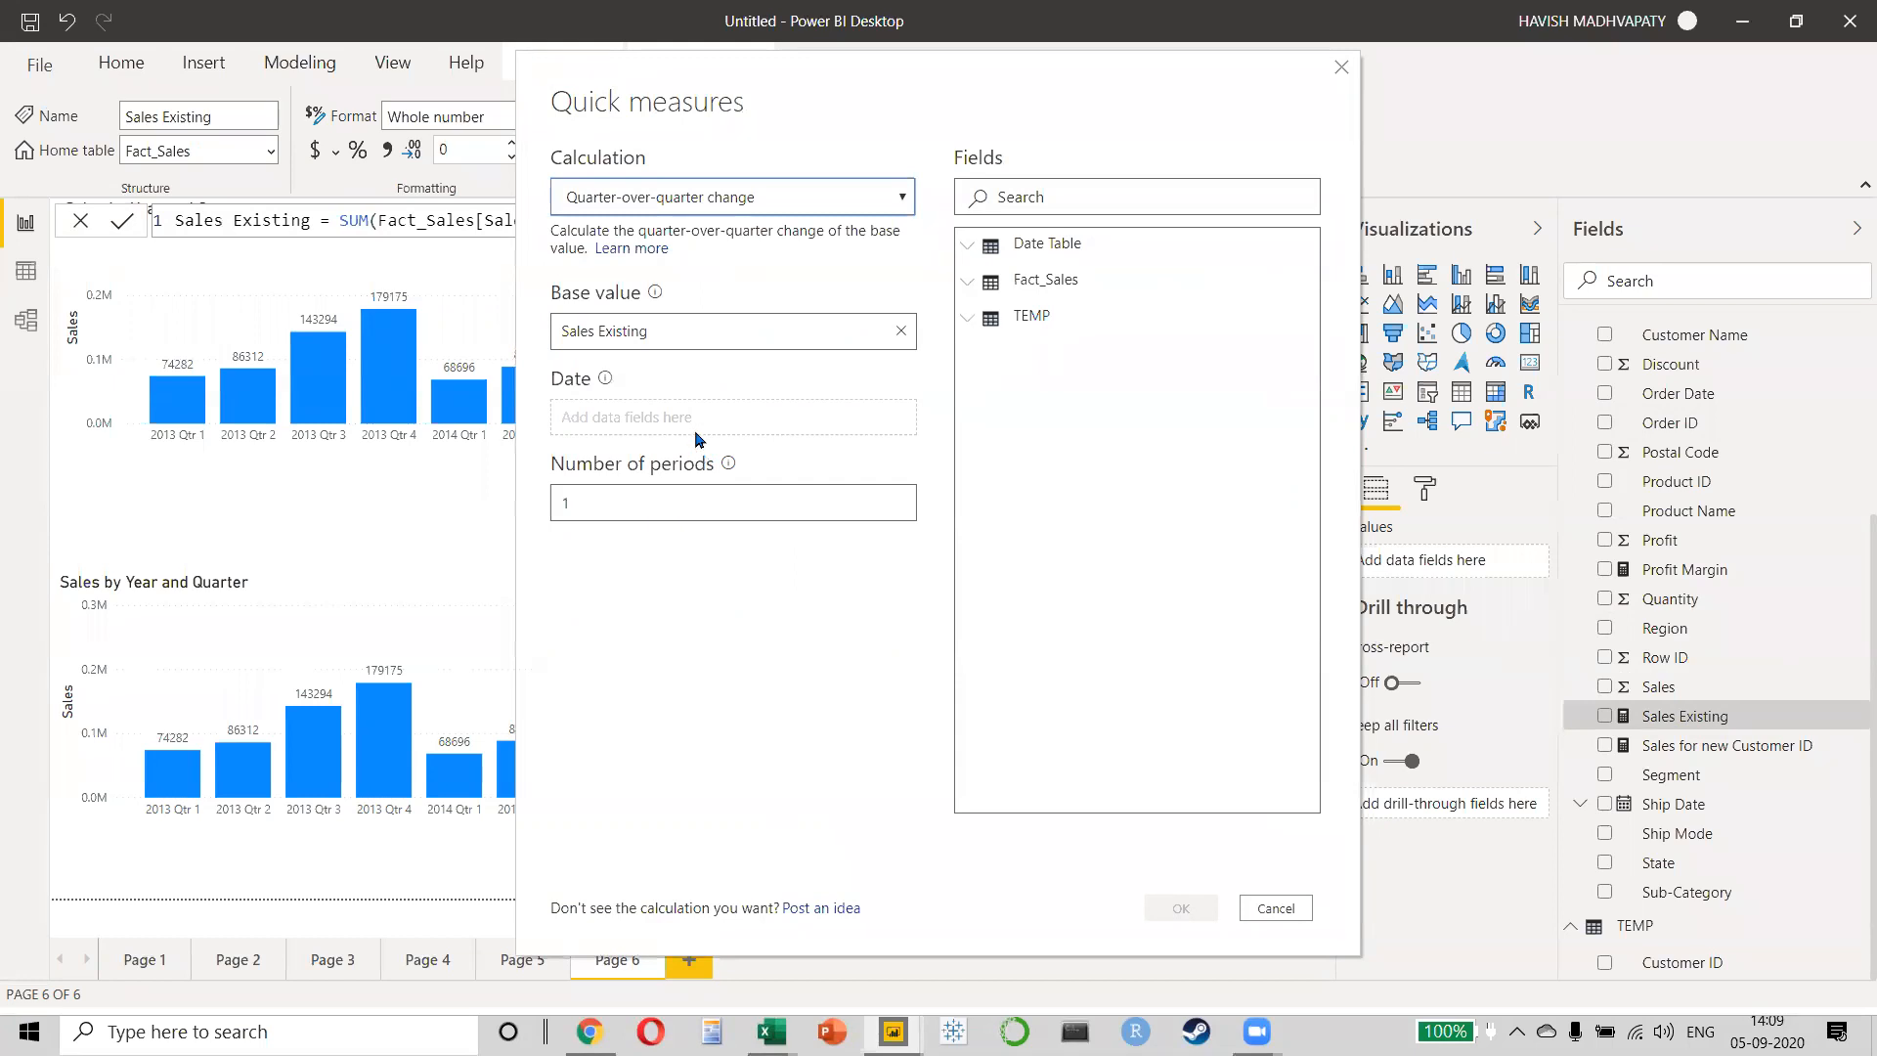
# - Set the quick measure's base value to Sum of Sales and its date to Date from Date Table, and create it
pyautogui.click(897, 336)
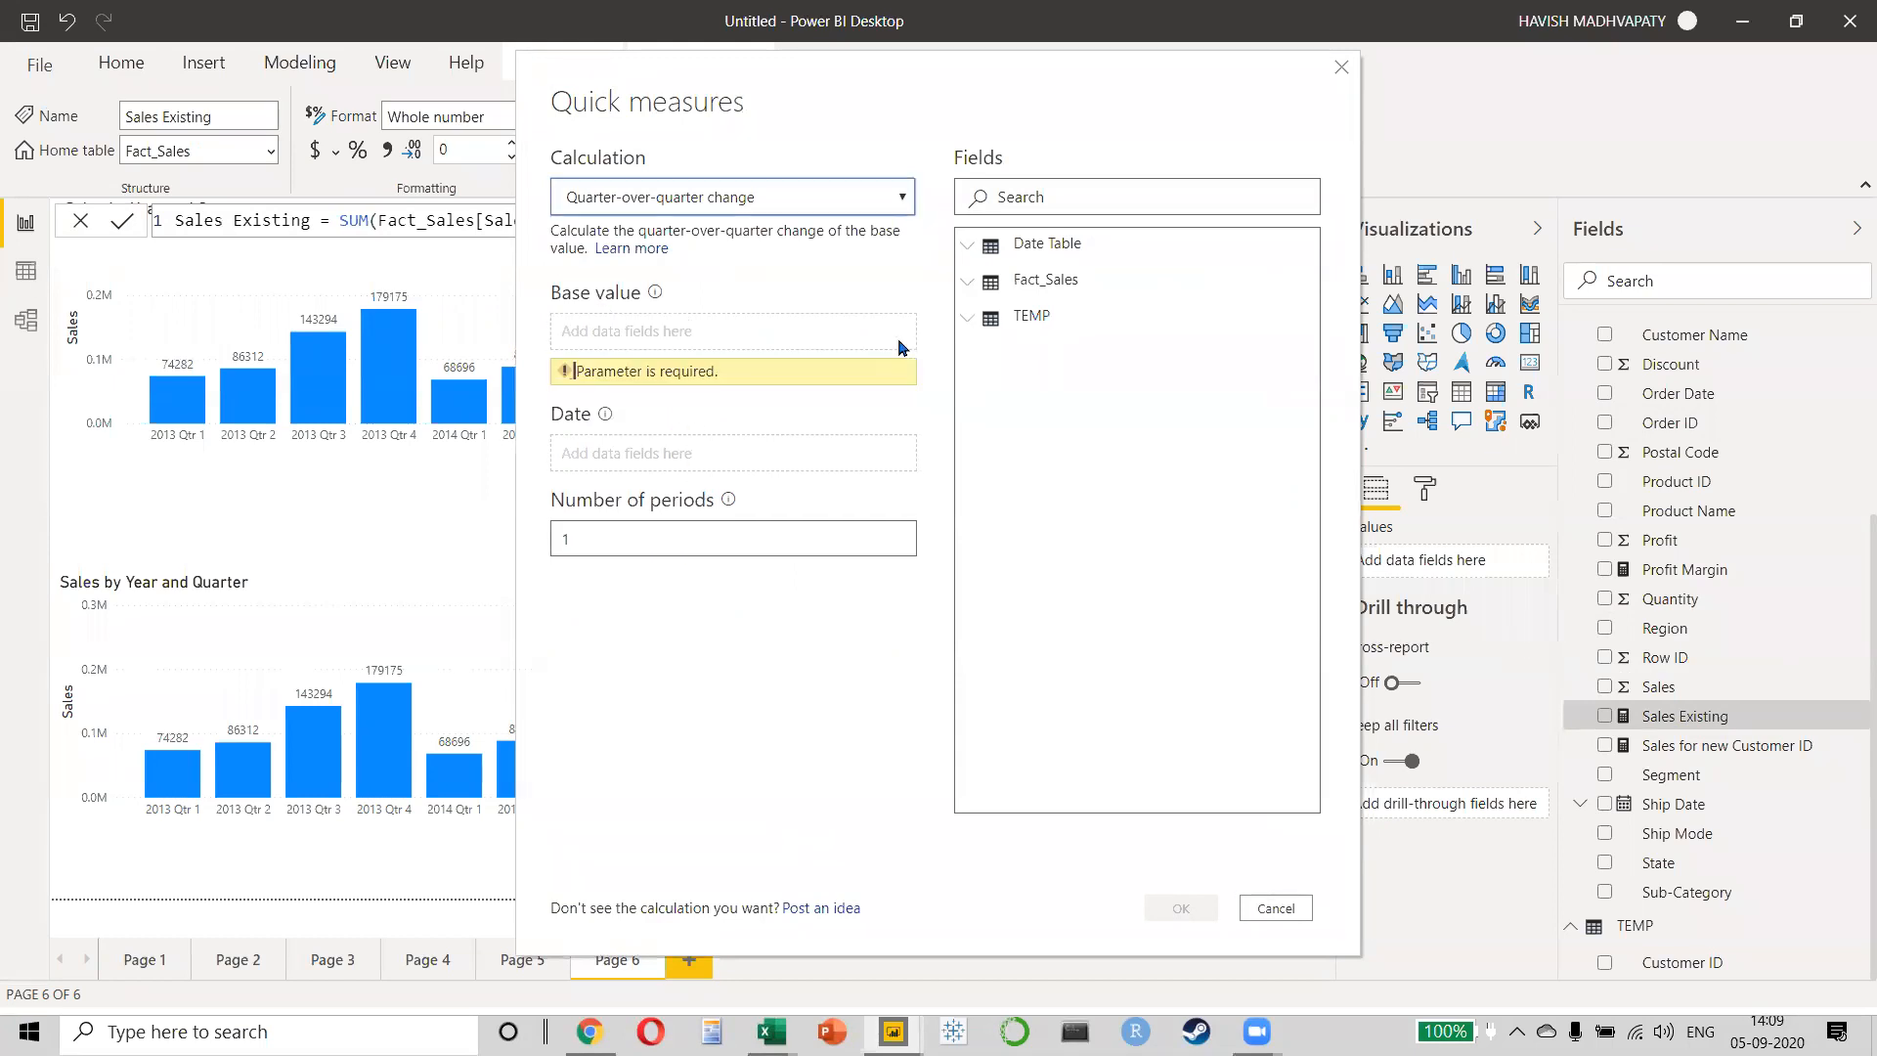
pyautogui.click(1028, 281)
pyautogui.scroll(-3, 1101, 669)
pyautogui.moveTo(1066, 570); pyautogui.dragTo(697, 342)
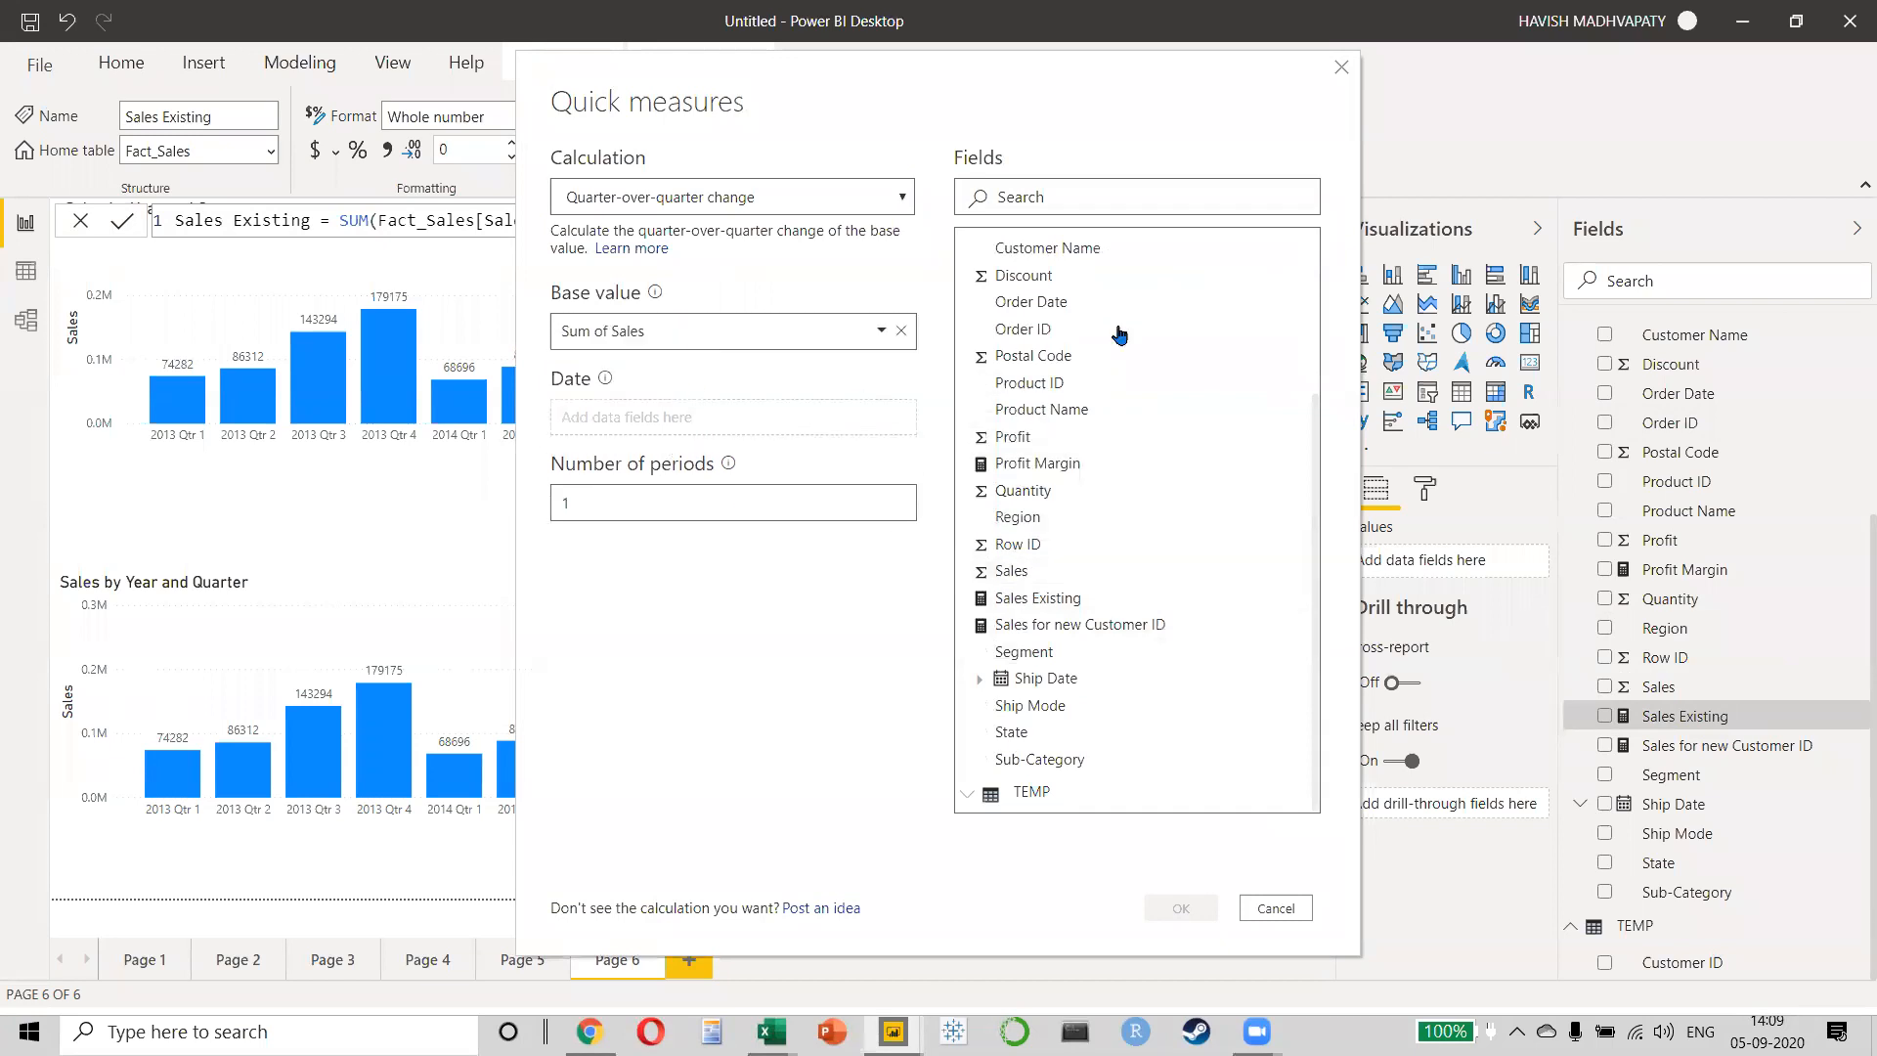
pyautogui.scroll(3, 1114, 335)
pyautogui.click(1076, 249)
pyautogui.moveTo(1068, 284); pyautogui.dragTo(692, 430)
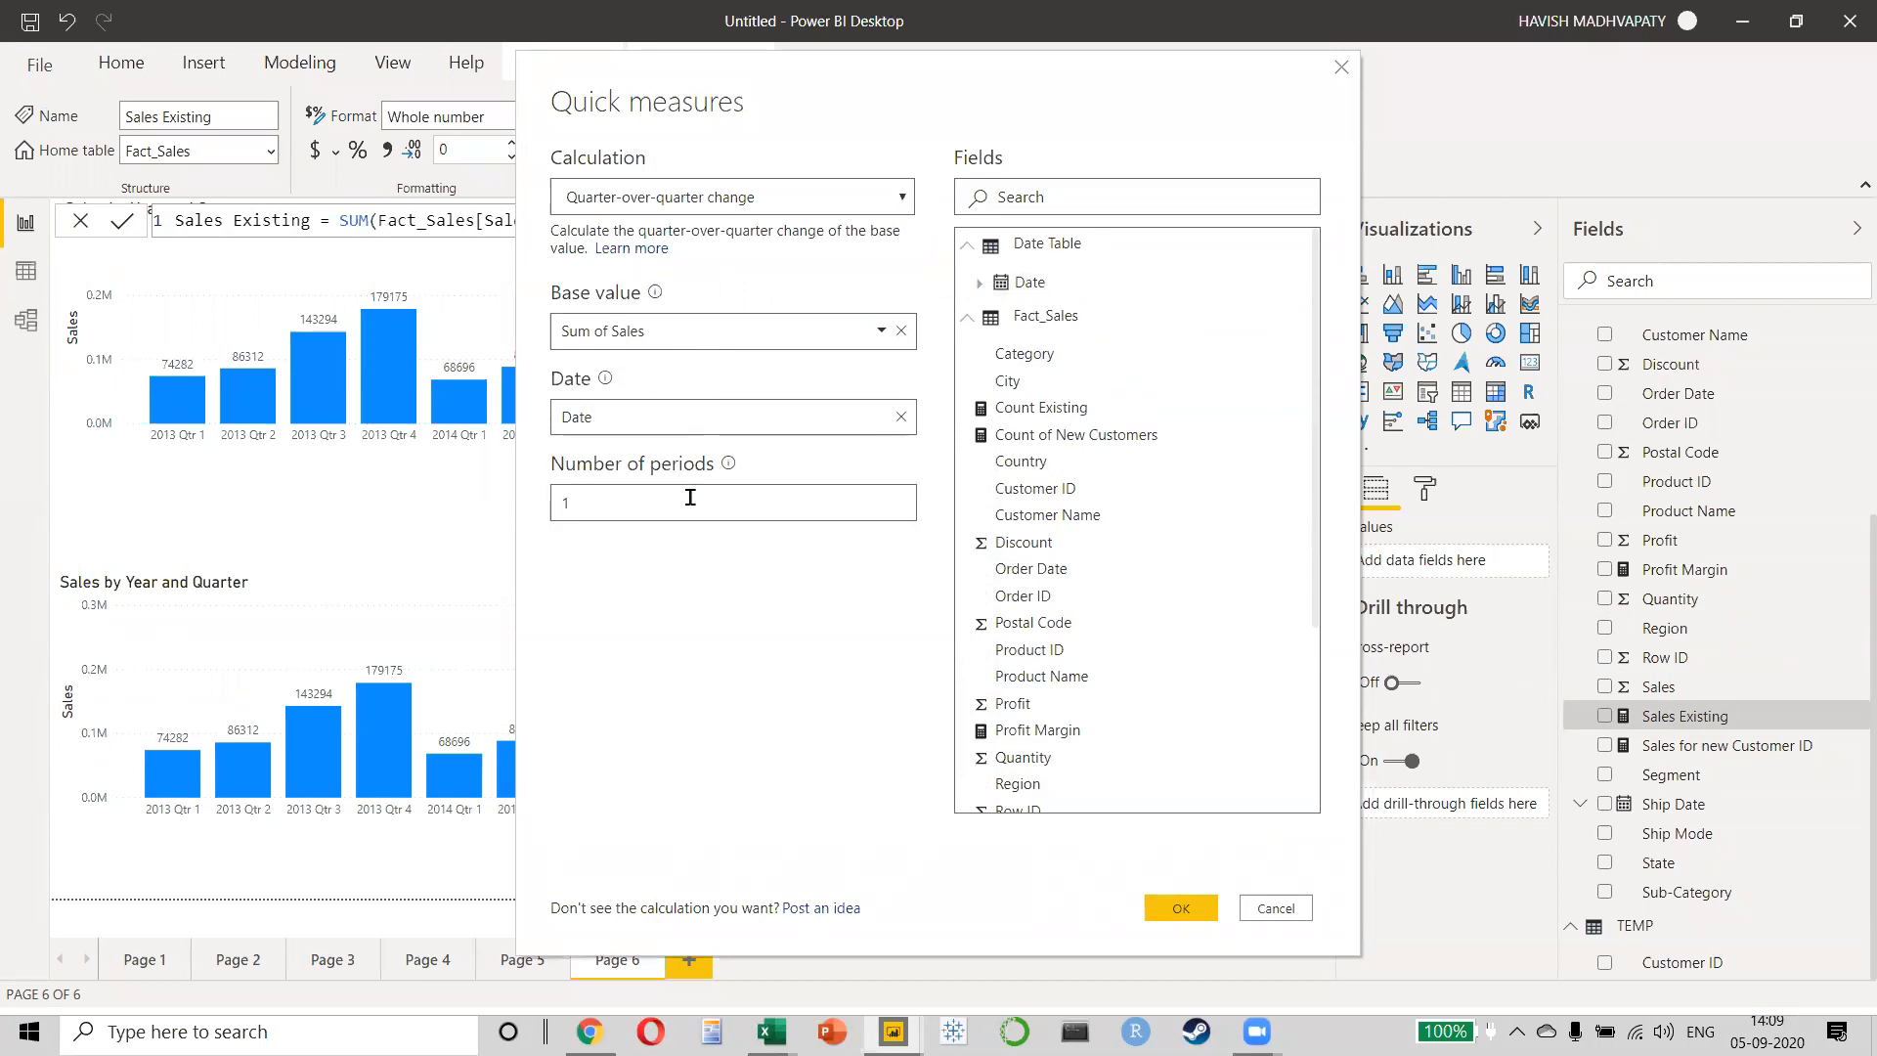
pyautogui.press('Return')
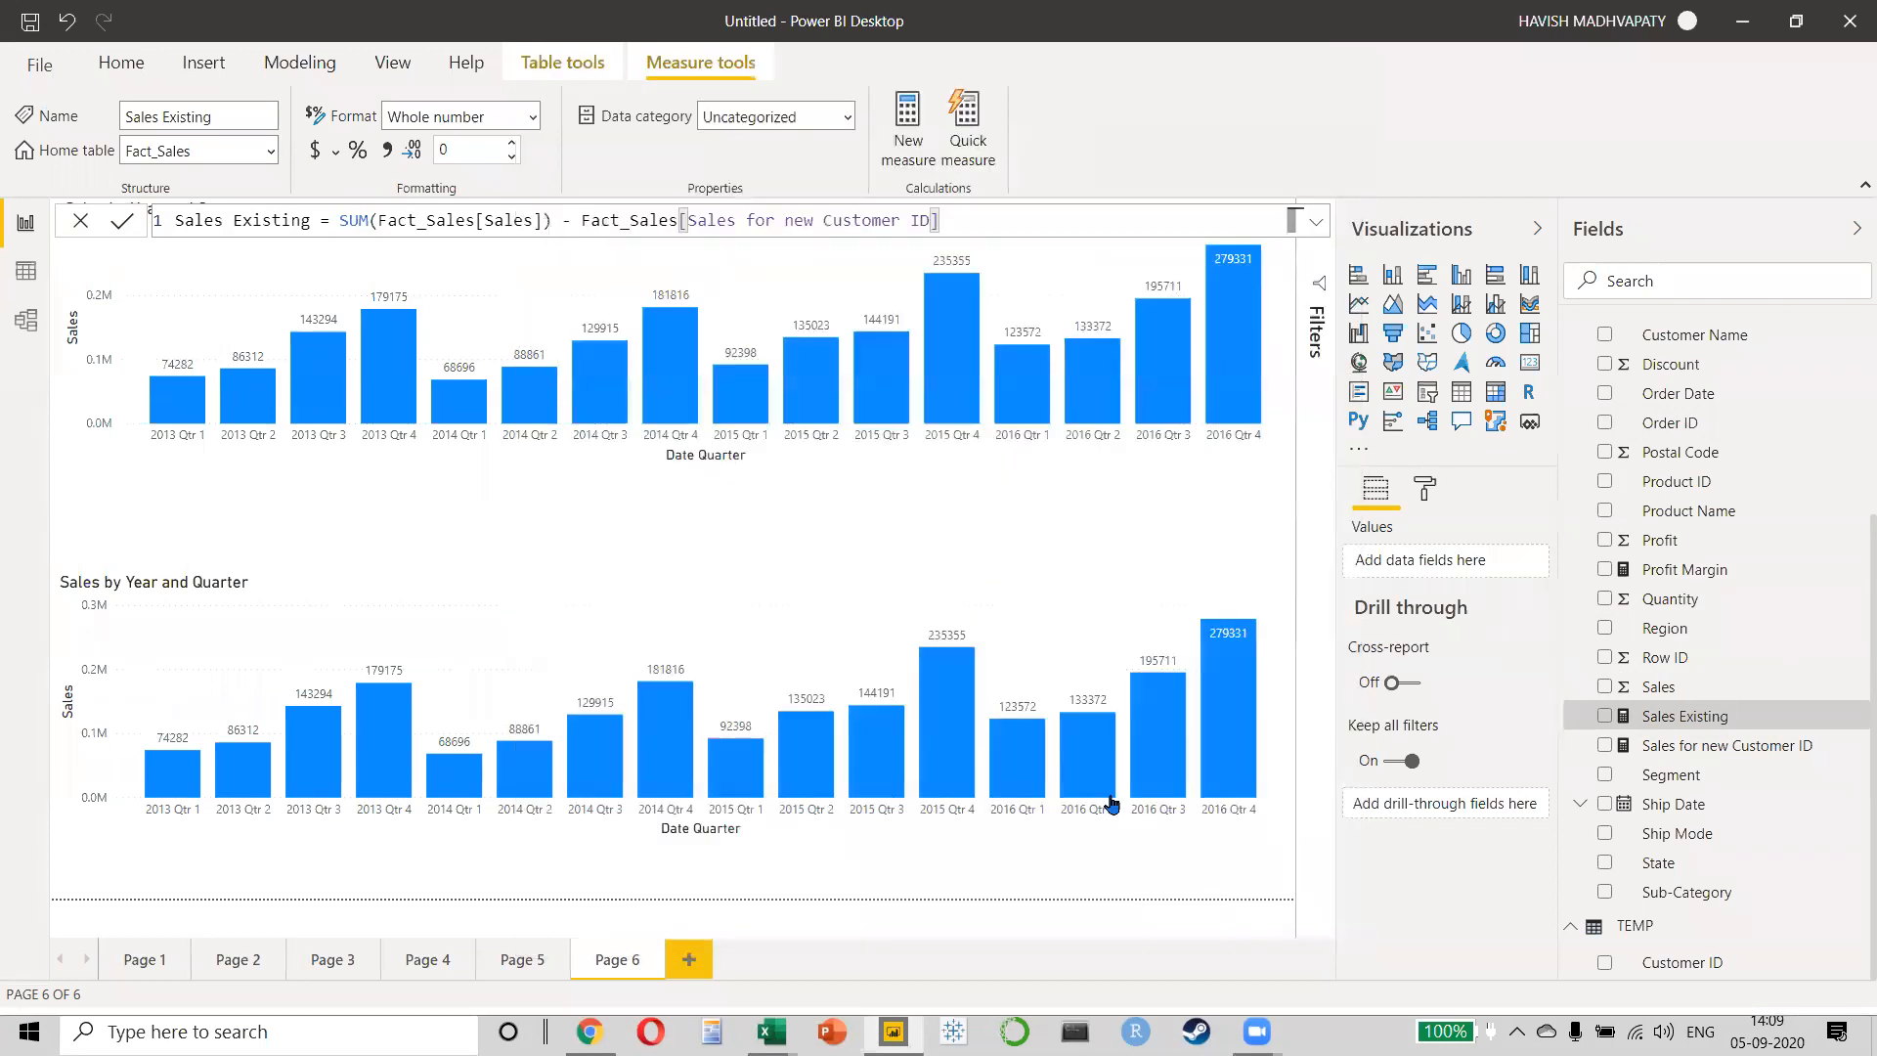
# - Replace Sales with the Sales QoQ% measure as the value of the lower column chart
pyautogui.click(725, 602)
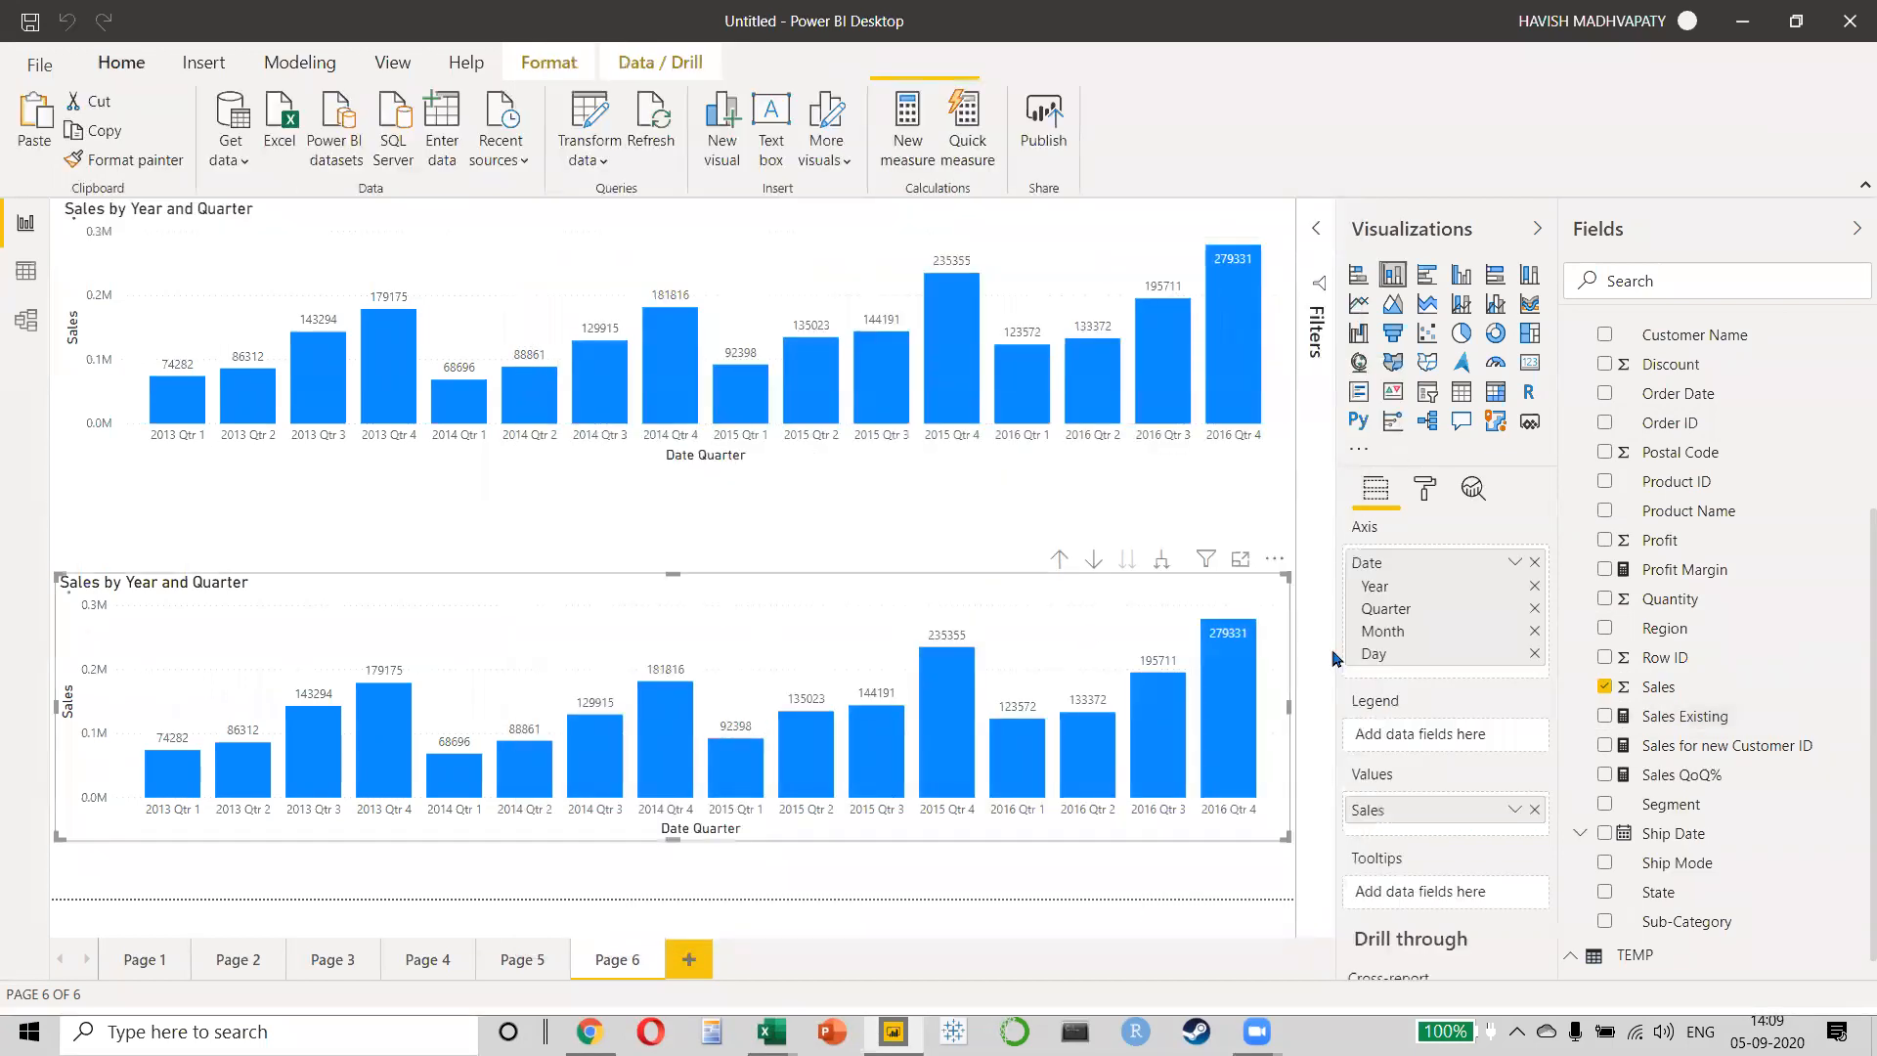
pyautogui.click(1534, 810)
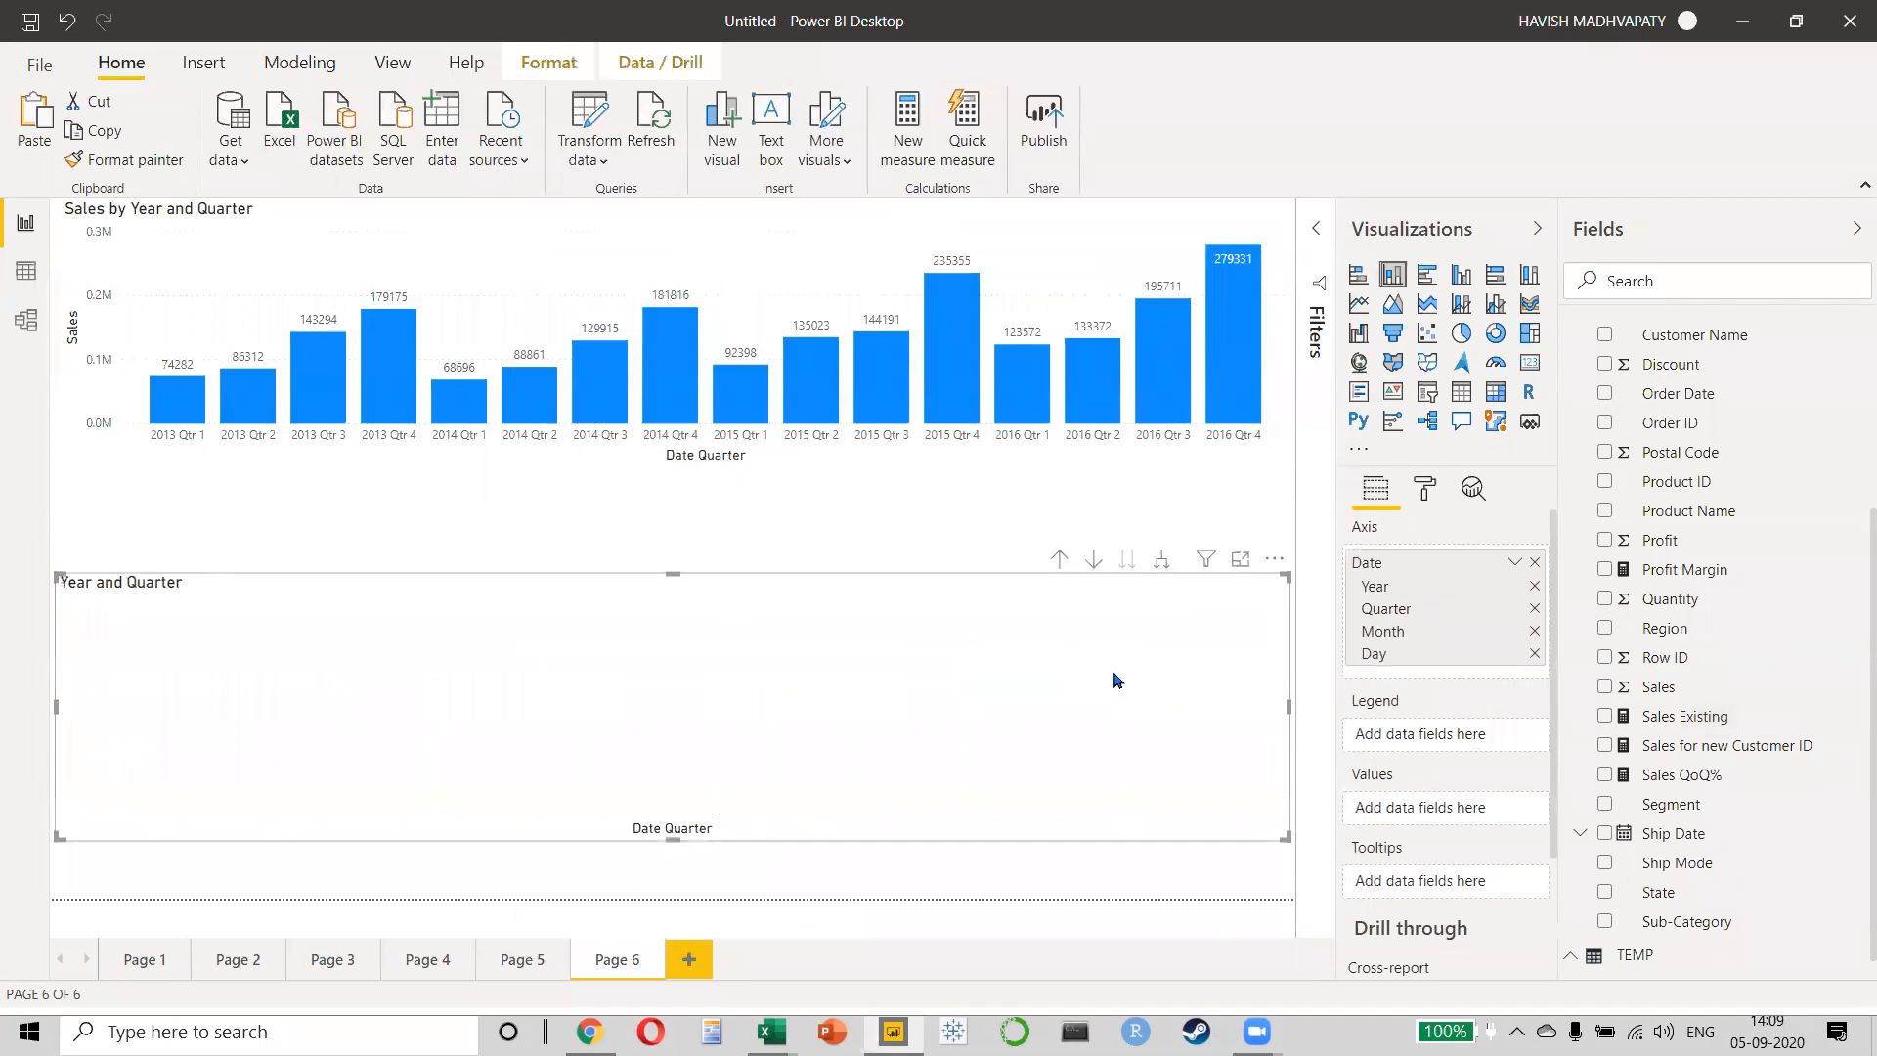
pyautogui.moveTo(1737, 784); pyautogui.dragTo(1417, 808)
# - Compare the quarterly Sales columns with the matching Sales QoQ% columns for 2013 and the first quarter of 2014
pyautogui.moveTo(160, 407)
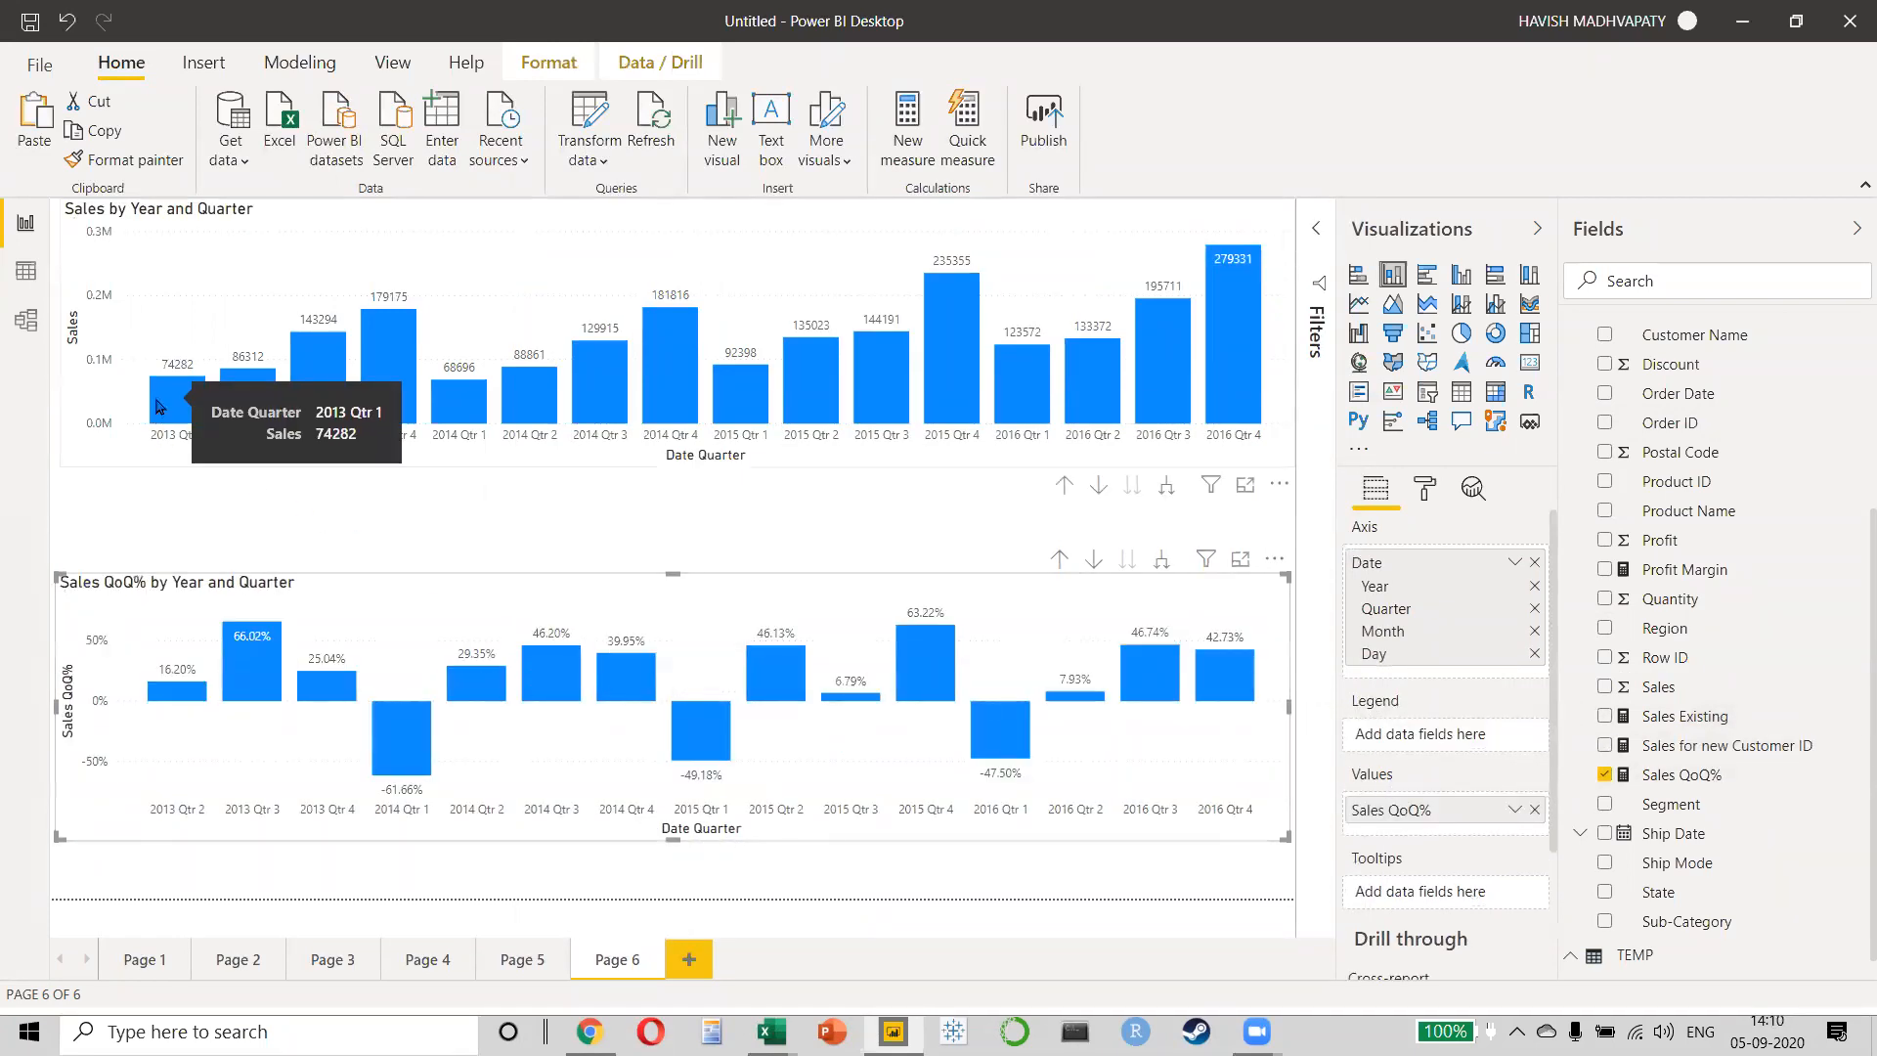
pyautogui.moveTo(261, 402)
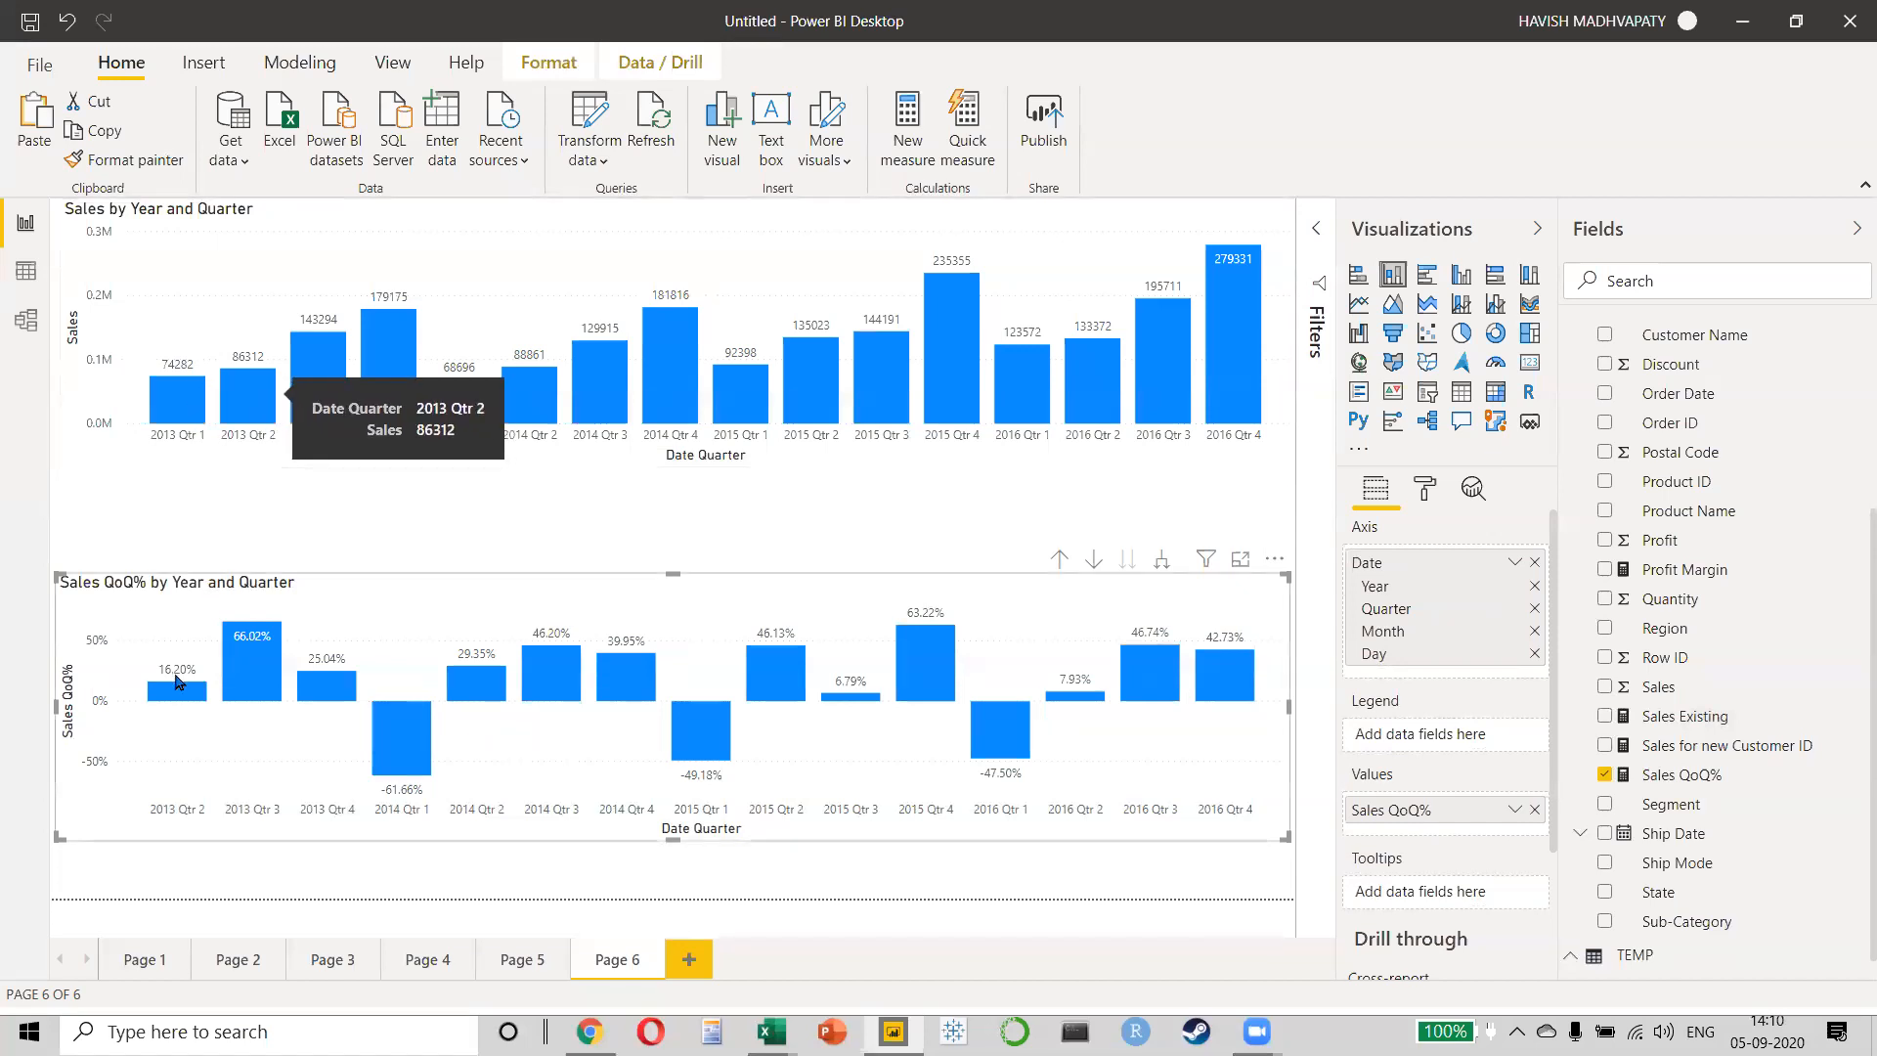
pyautogui.moveTo(176, 700)
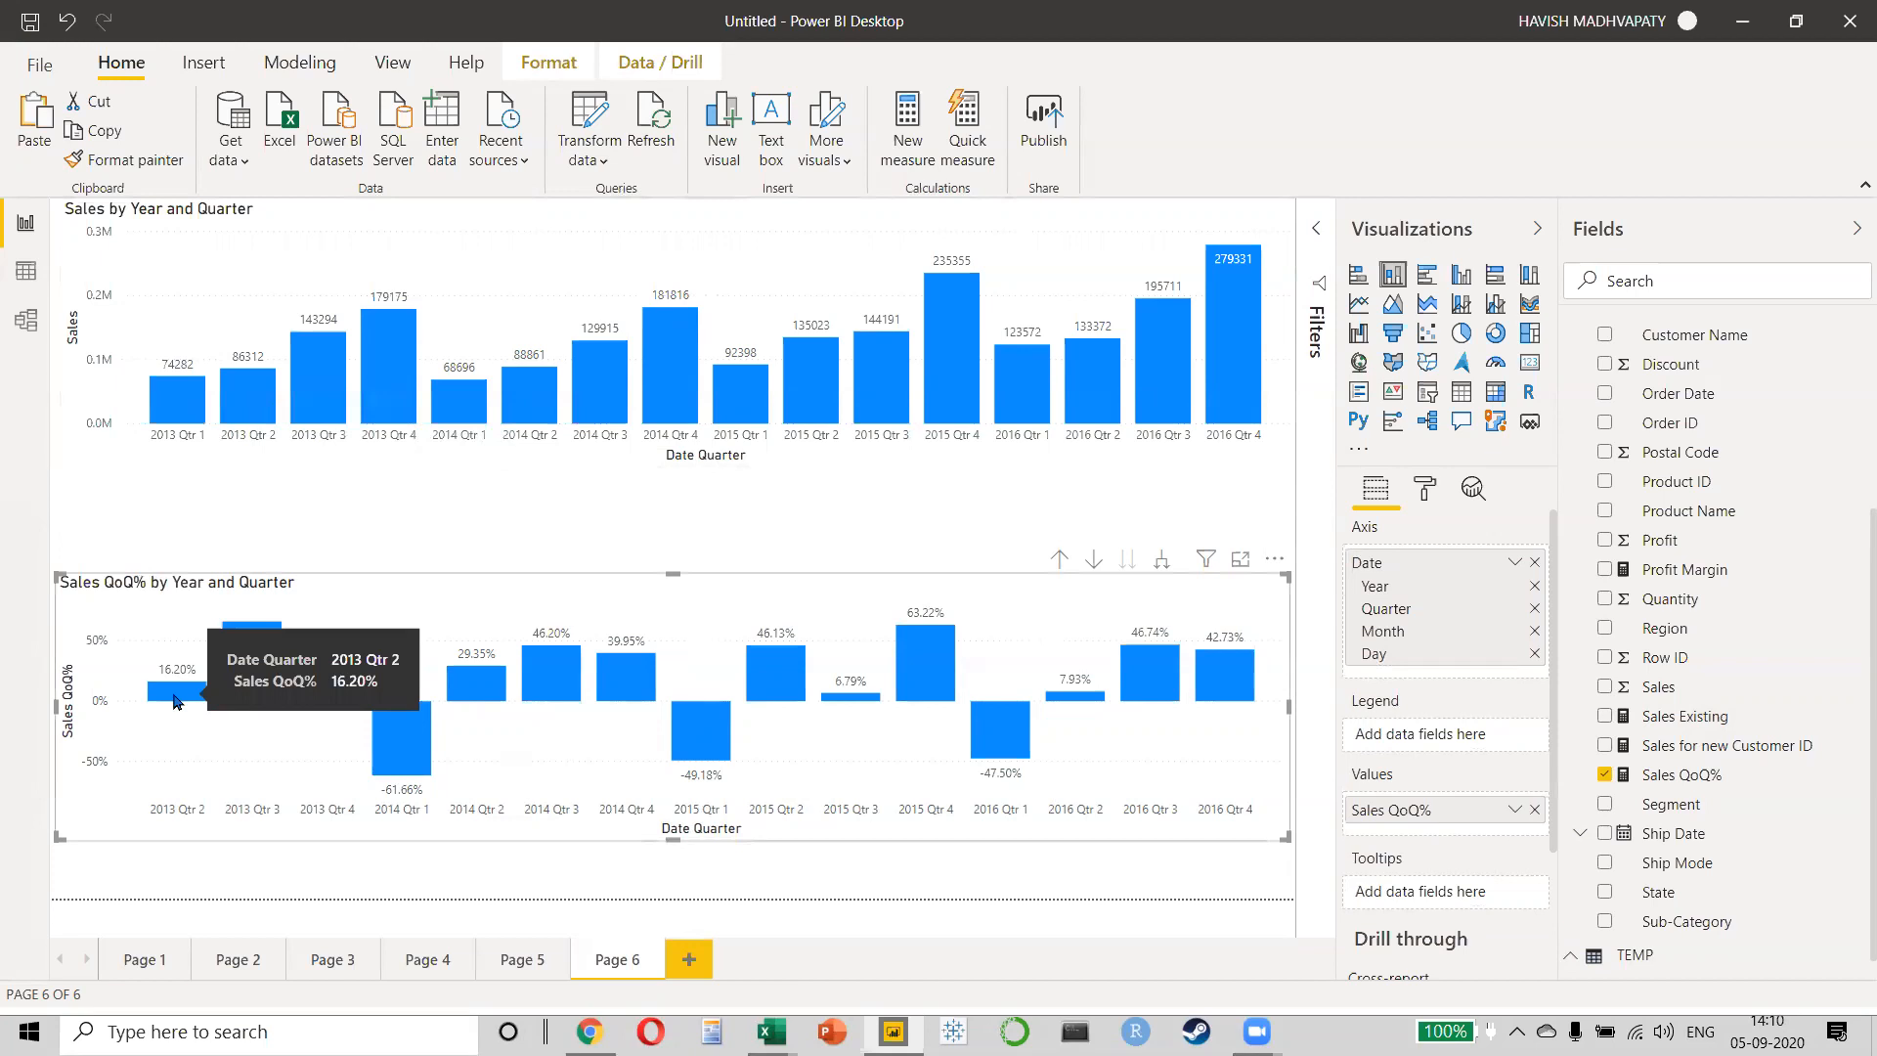
pyautogui.moveTo(381, 350)
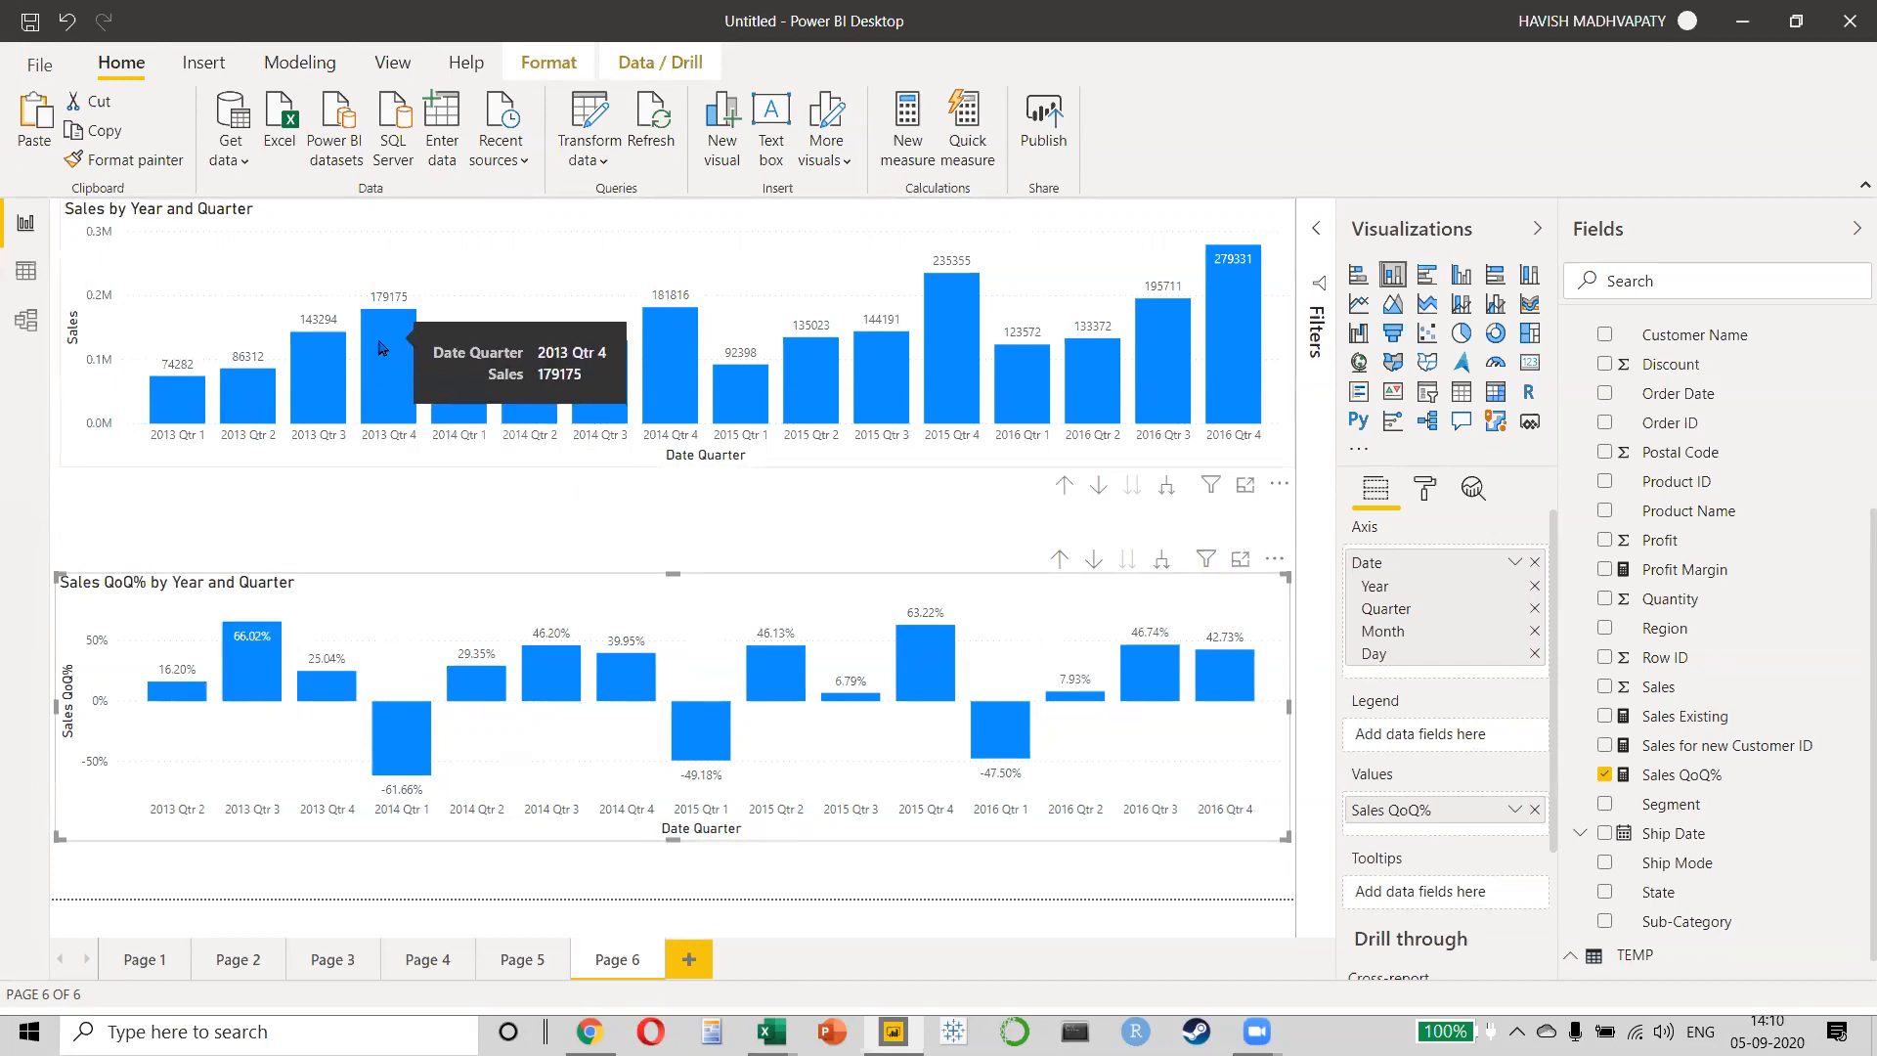
pyautogui.moveTo(448, 422)
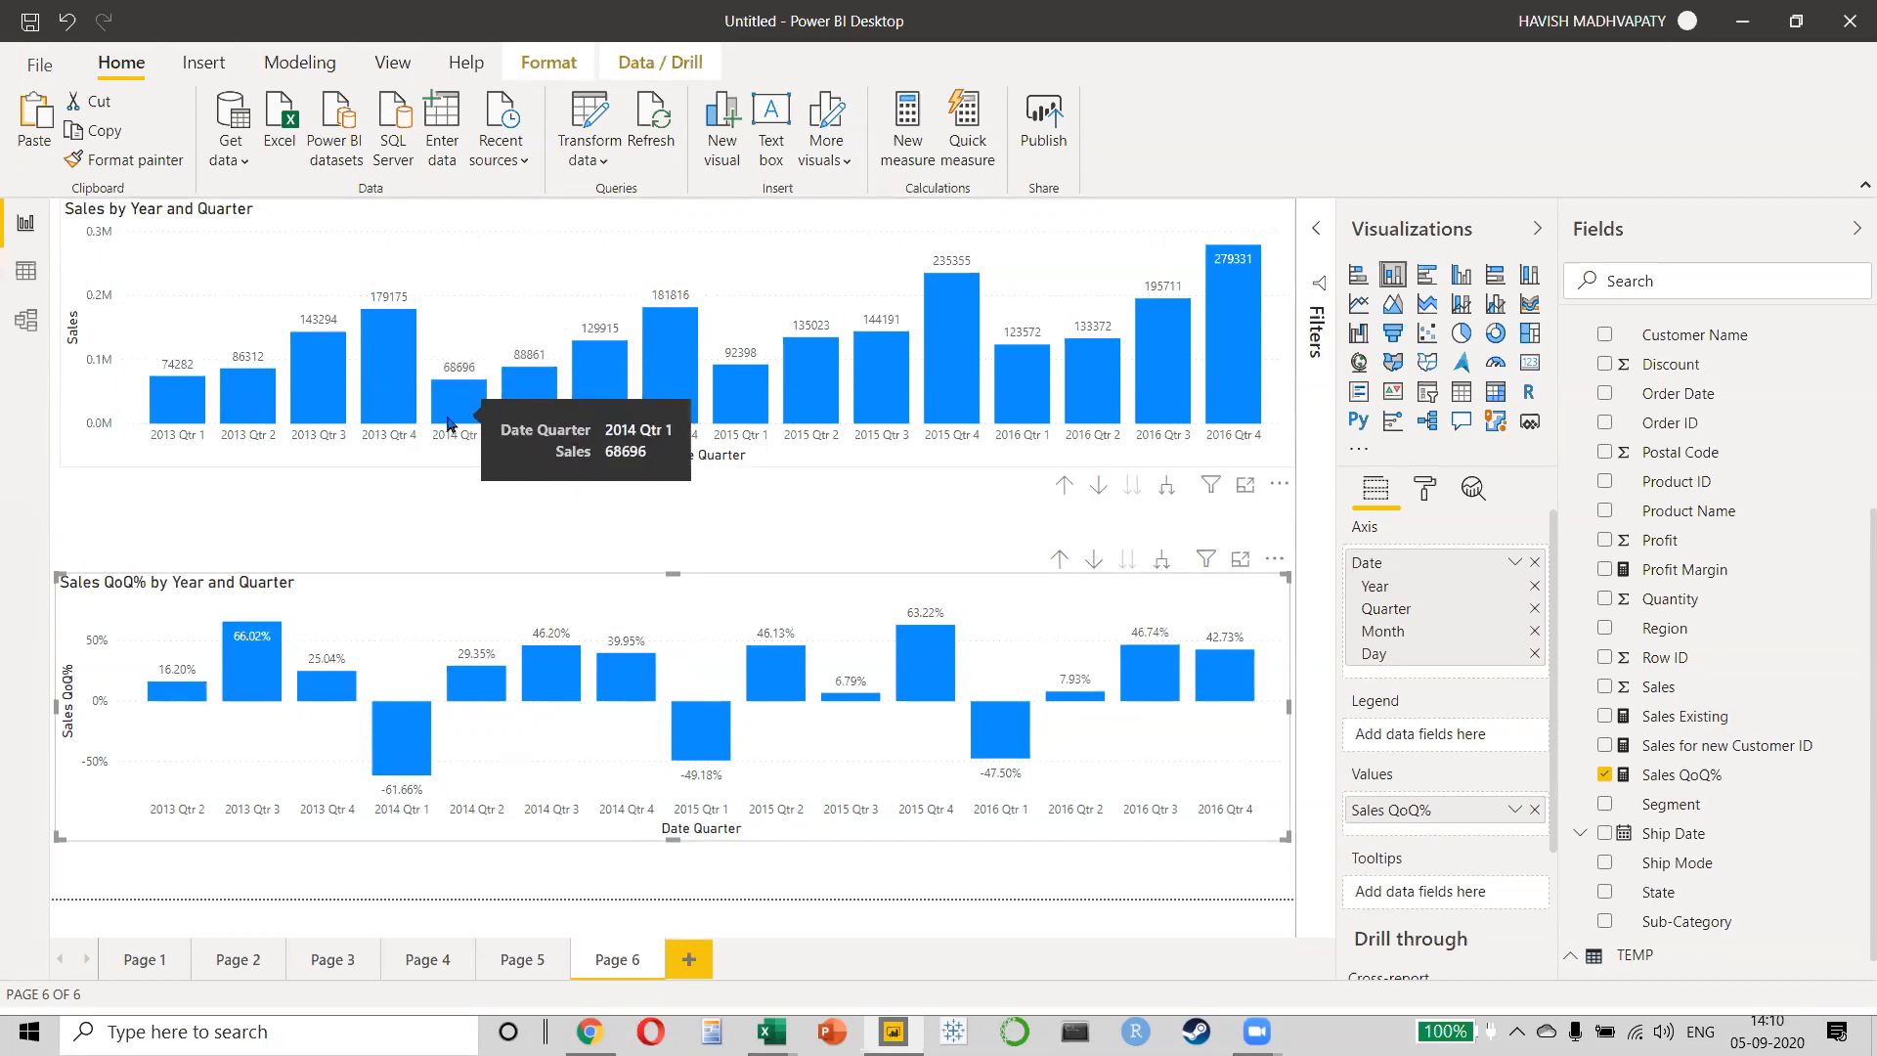
pyautogui.moveTo(379, 752)
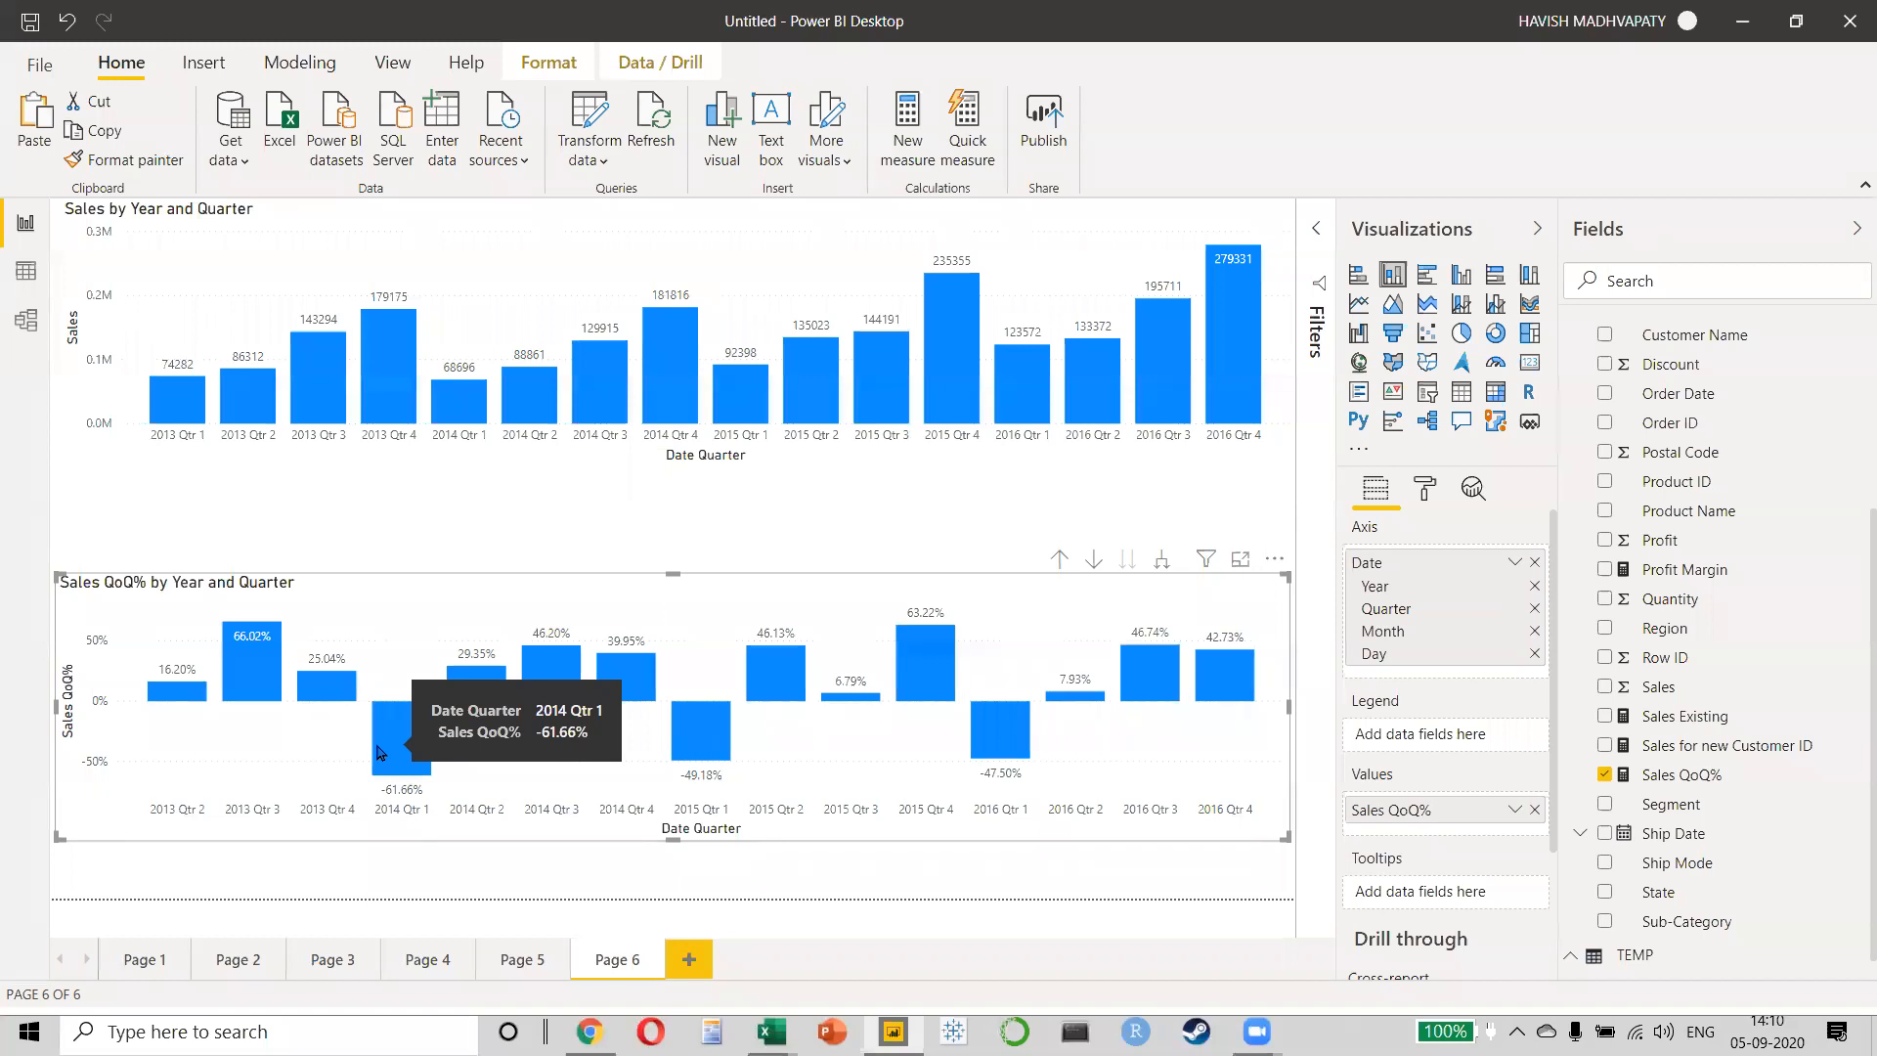
# - Show the full DAX formula of the Sales QoQ% measure and examine its DATEADD expression
pyautogui.click(1648, 774)
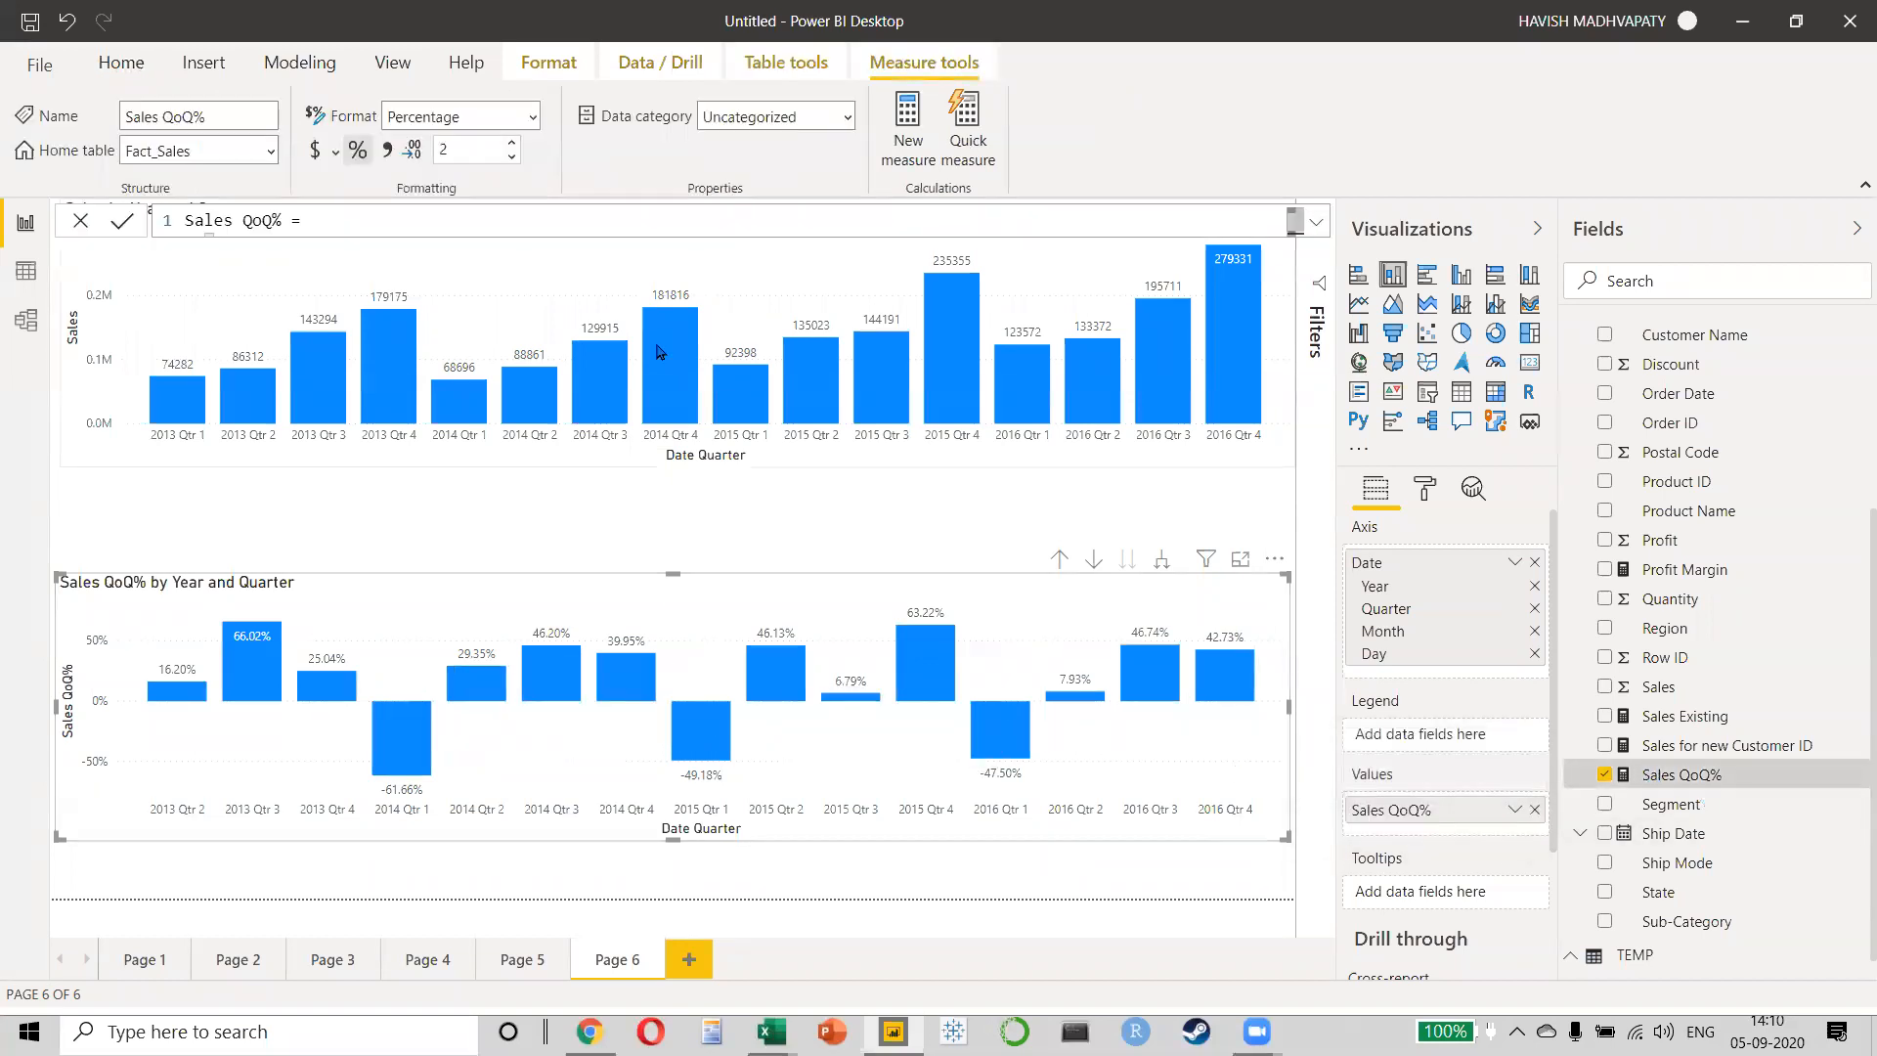
pyautogui.click(1316, 221)
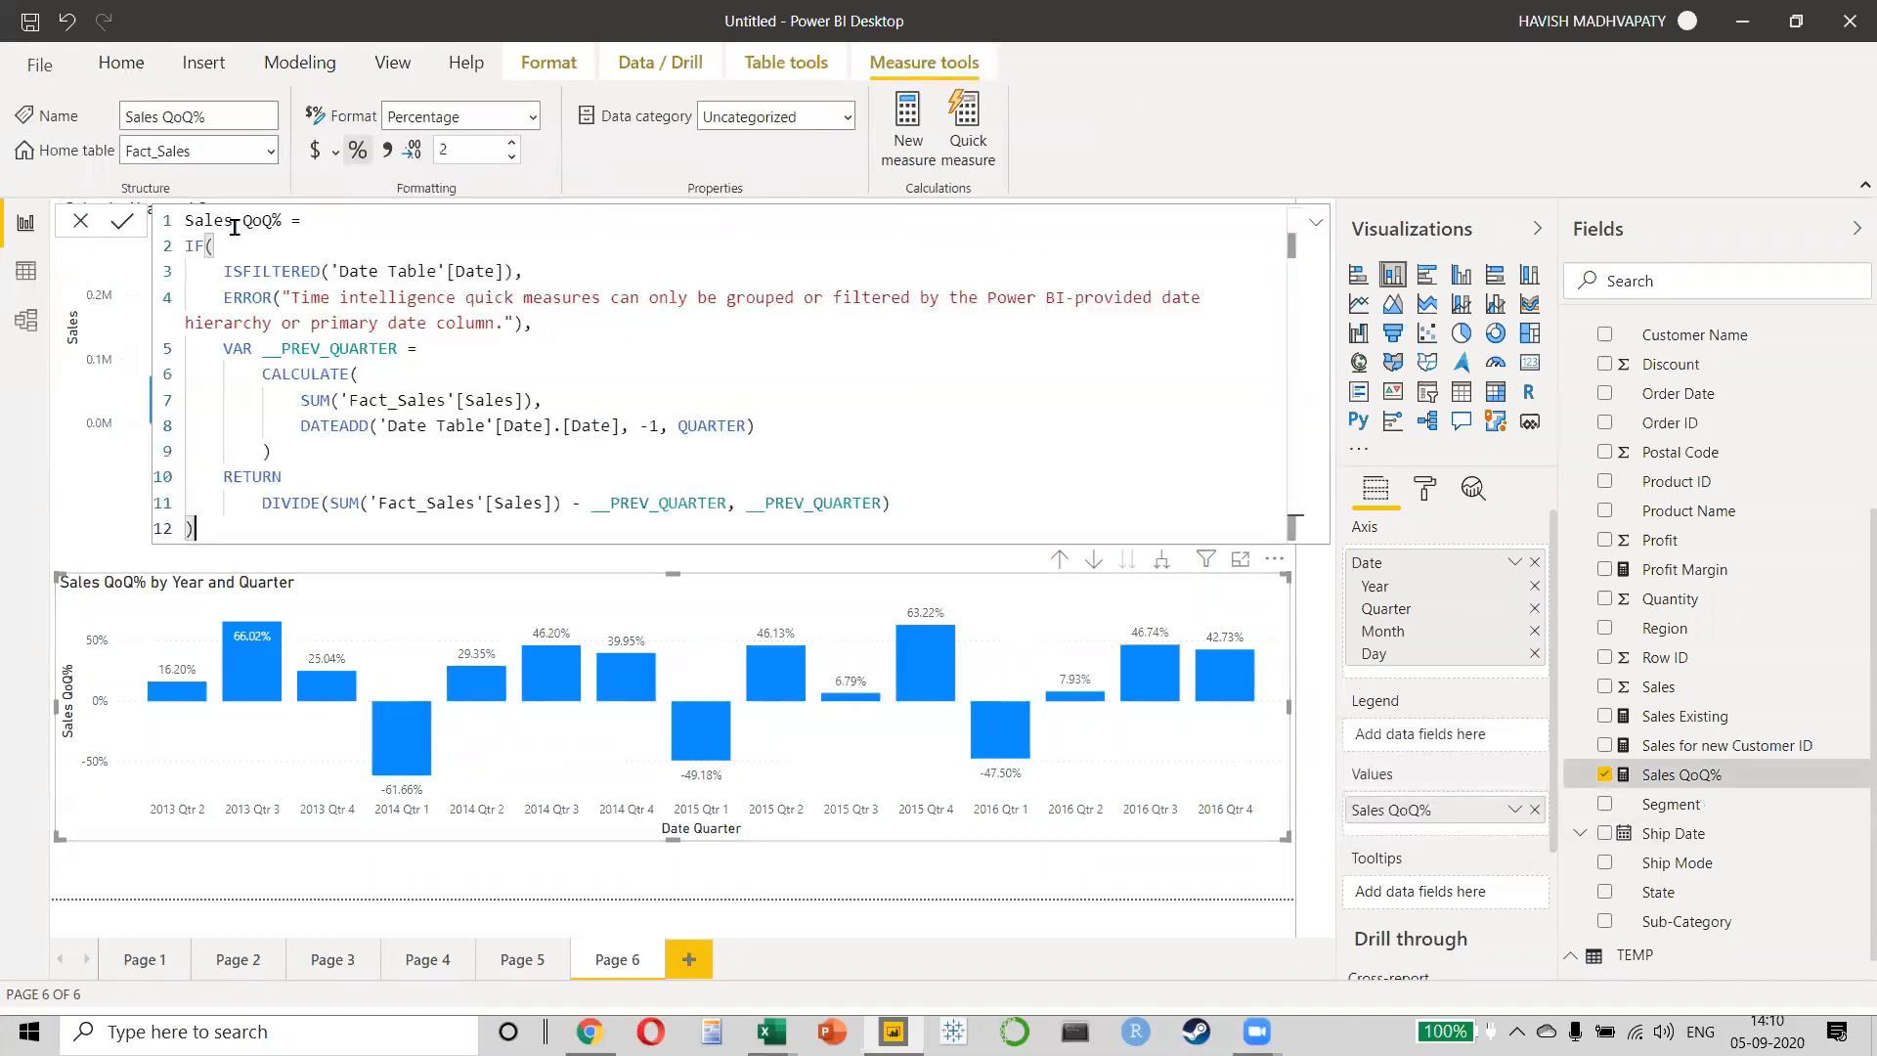
pyautogui.moveTo(203, 223); pyautogui.dragTo(327, 229)
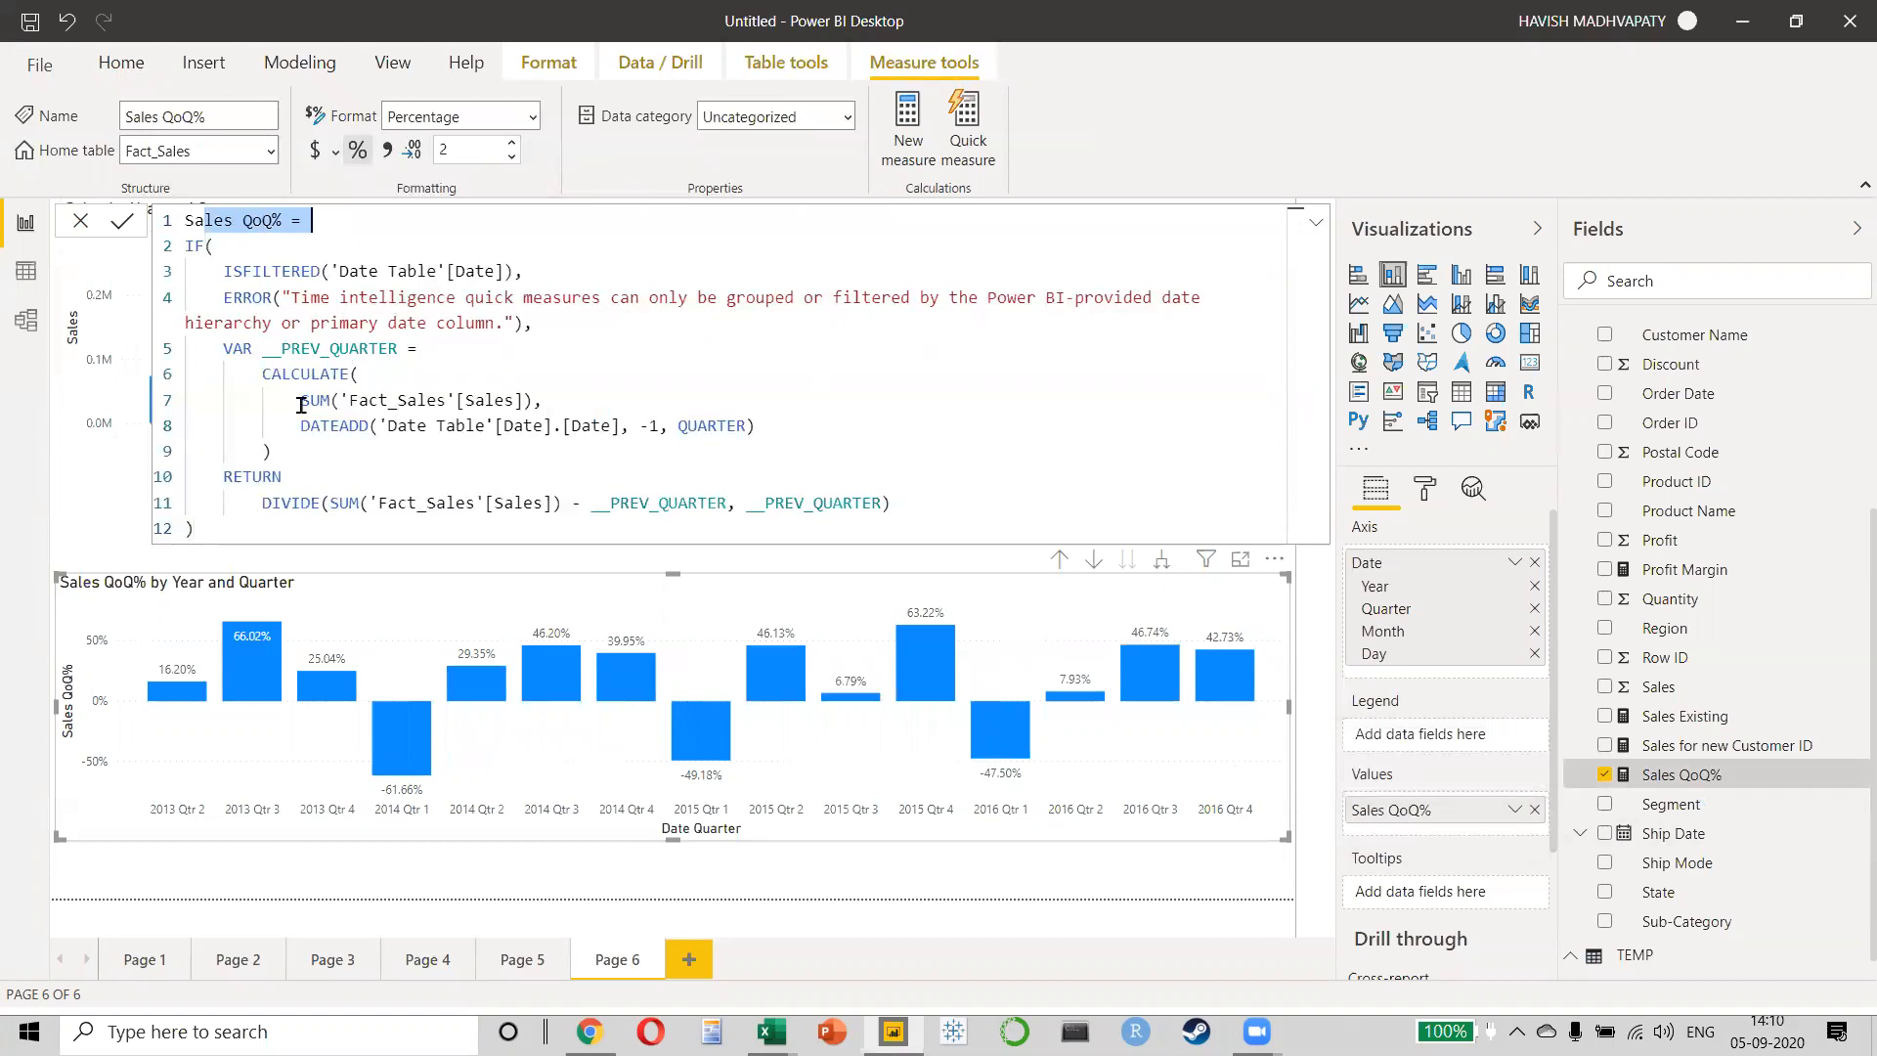
pyautogui.moveTo(299, 427); pyautogui.dragTo(381, 431)
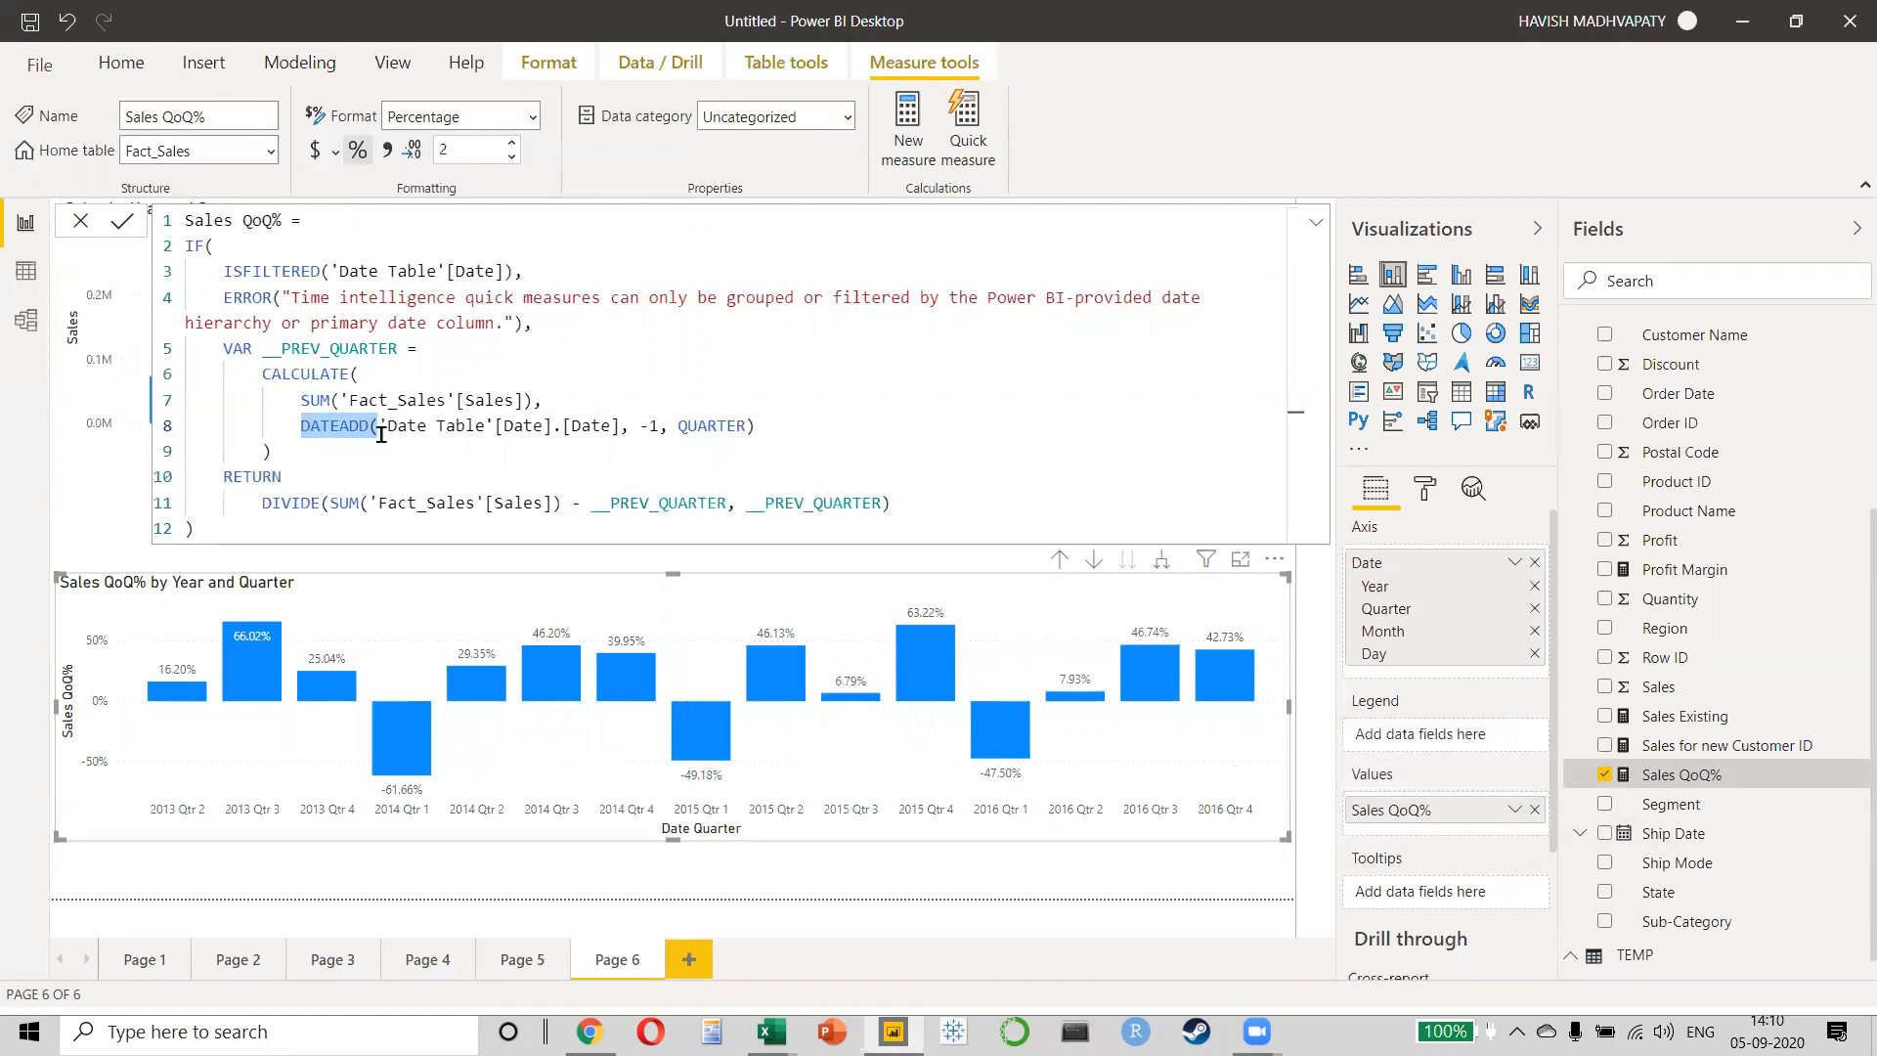
pyautogui.moveTo(405, 423); pyautogui.dragTo(757, 428)
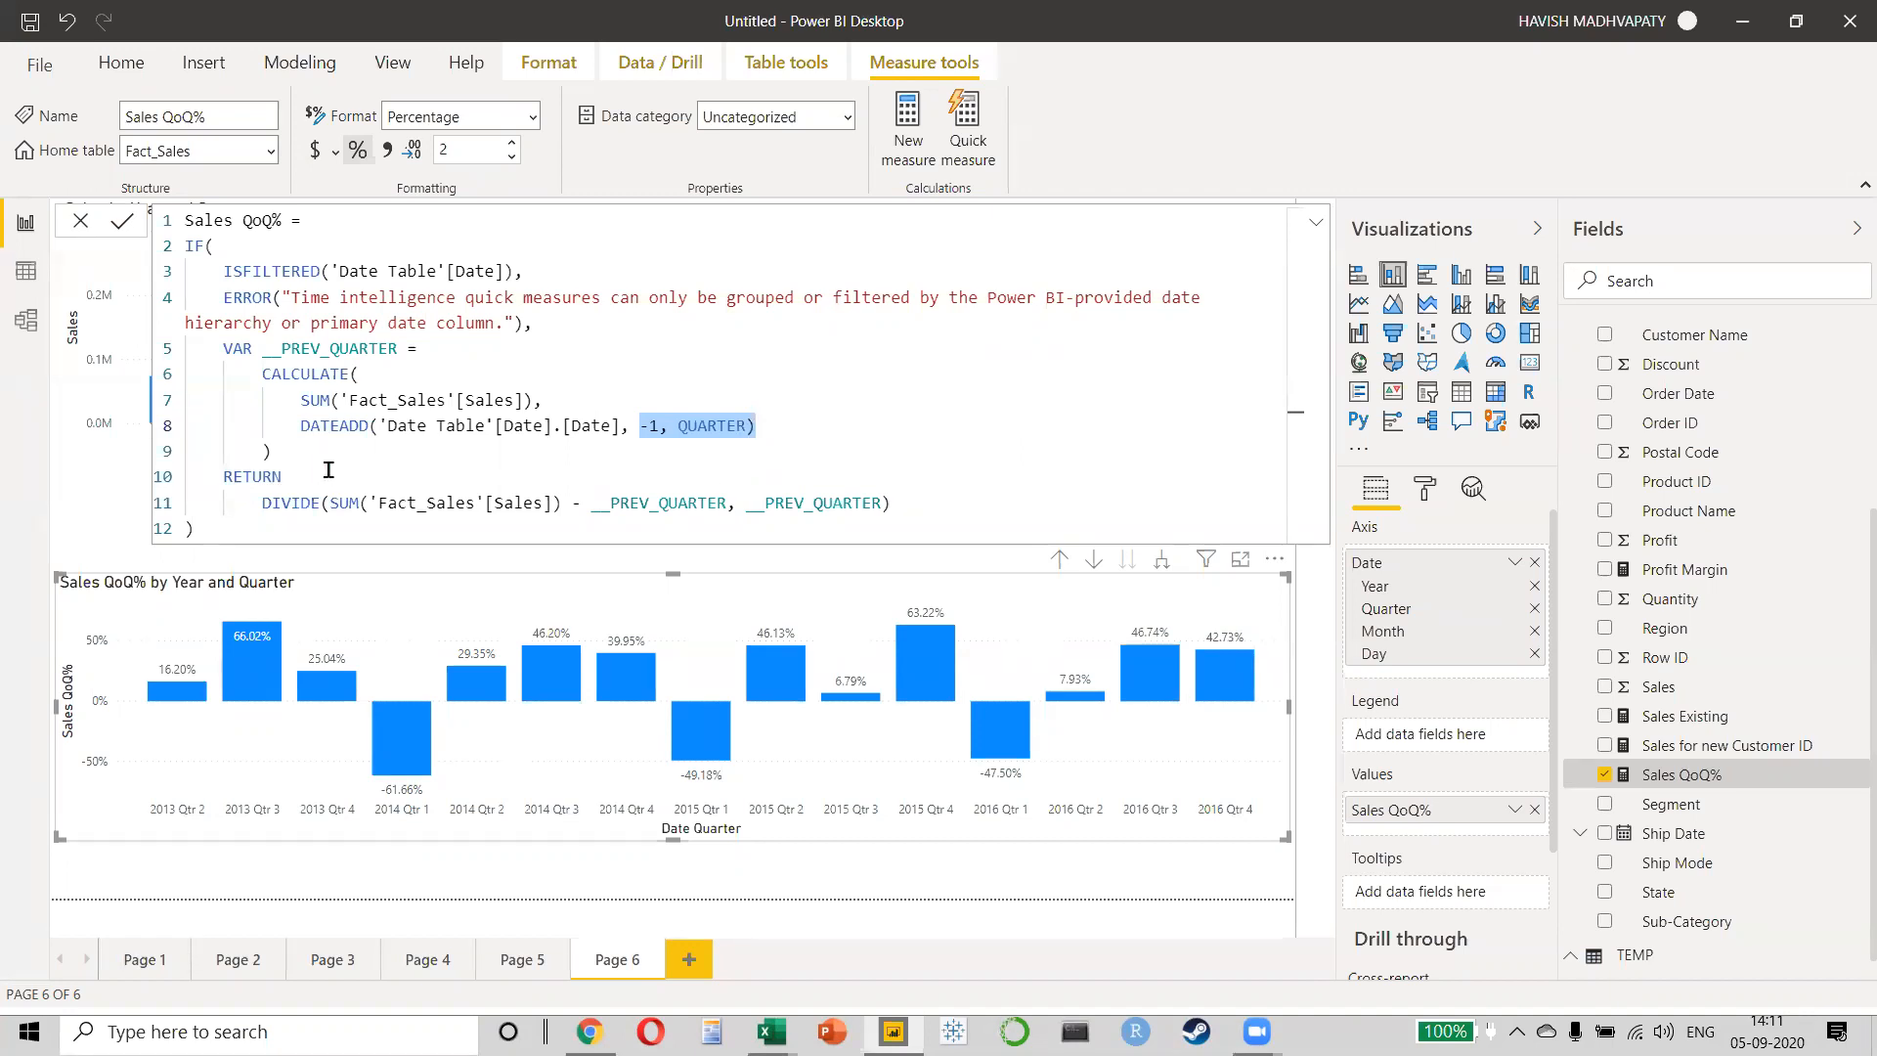
pyautogui.moveTo(323, 425); pyautogui.dragTo(798, 419)
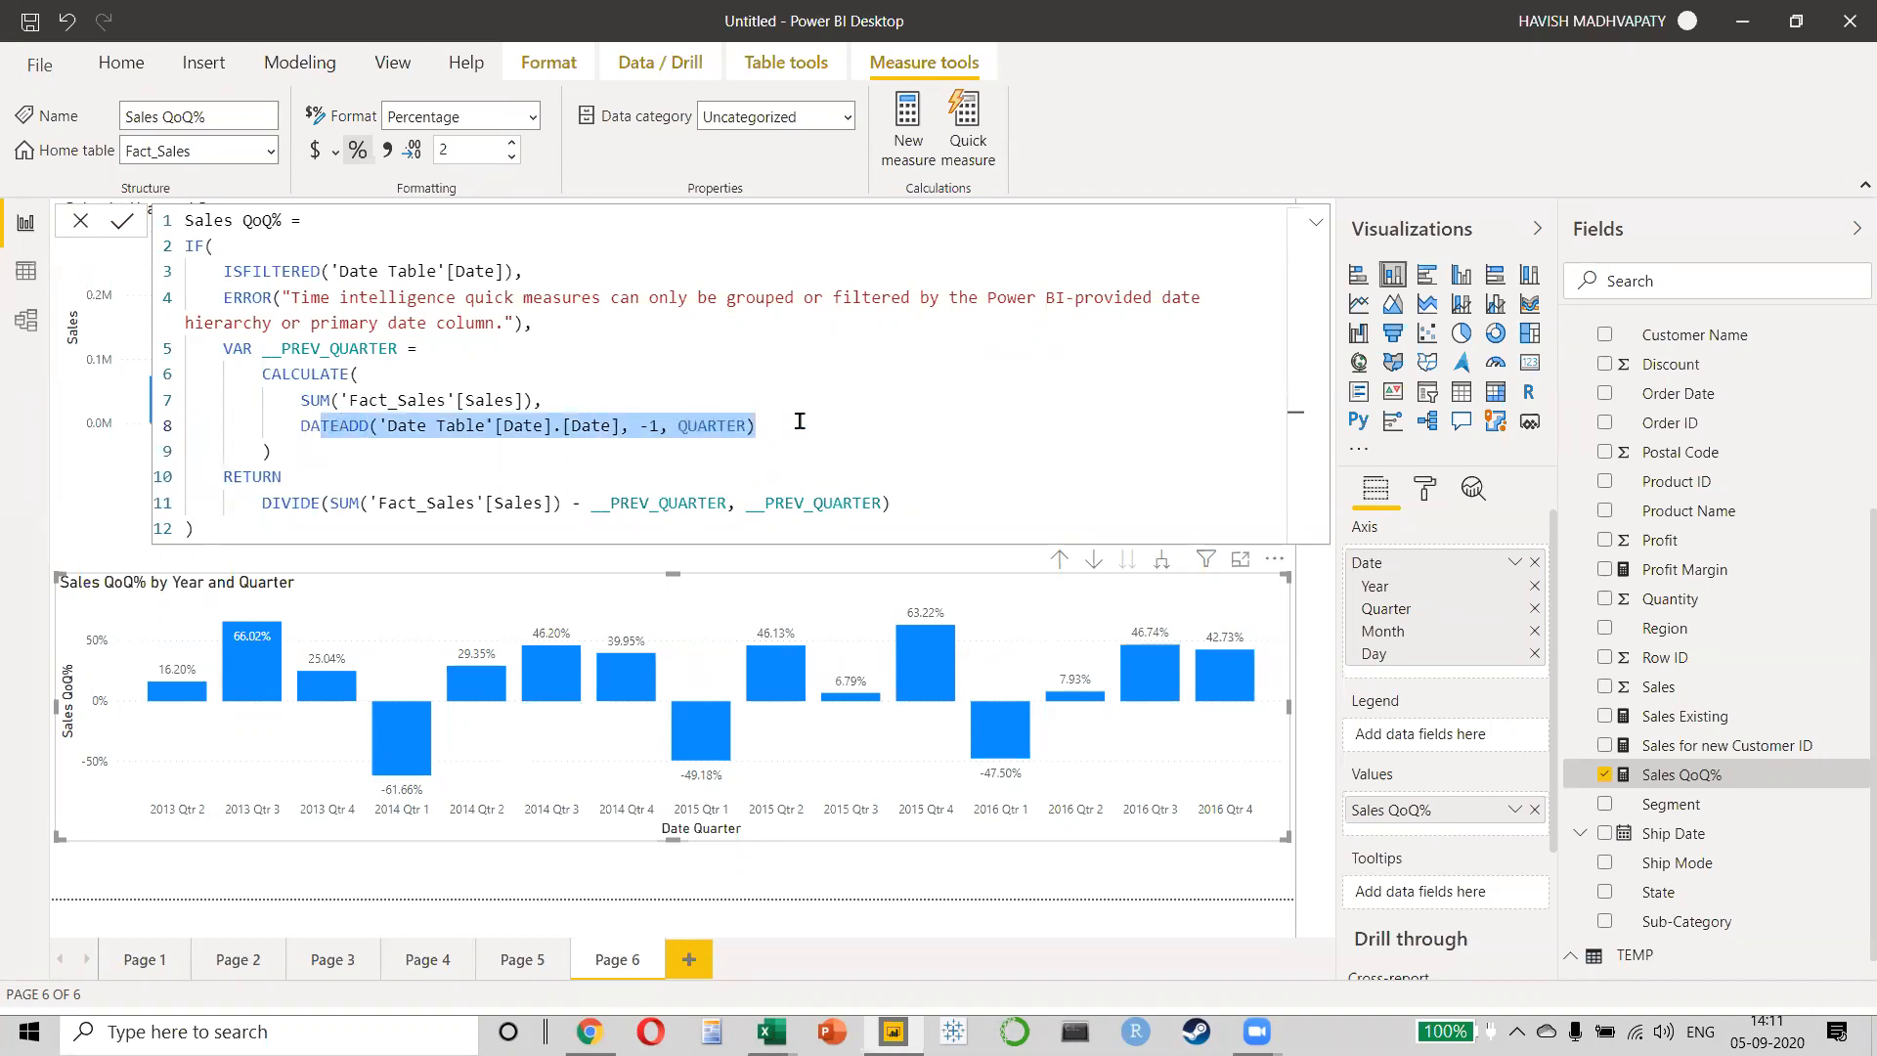
pyautogui.click(798, 420)
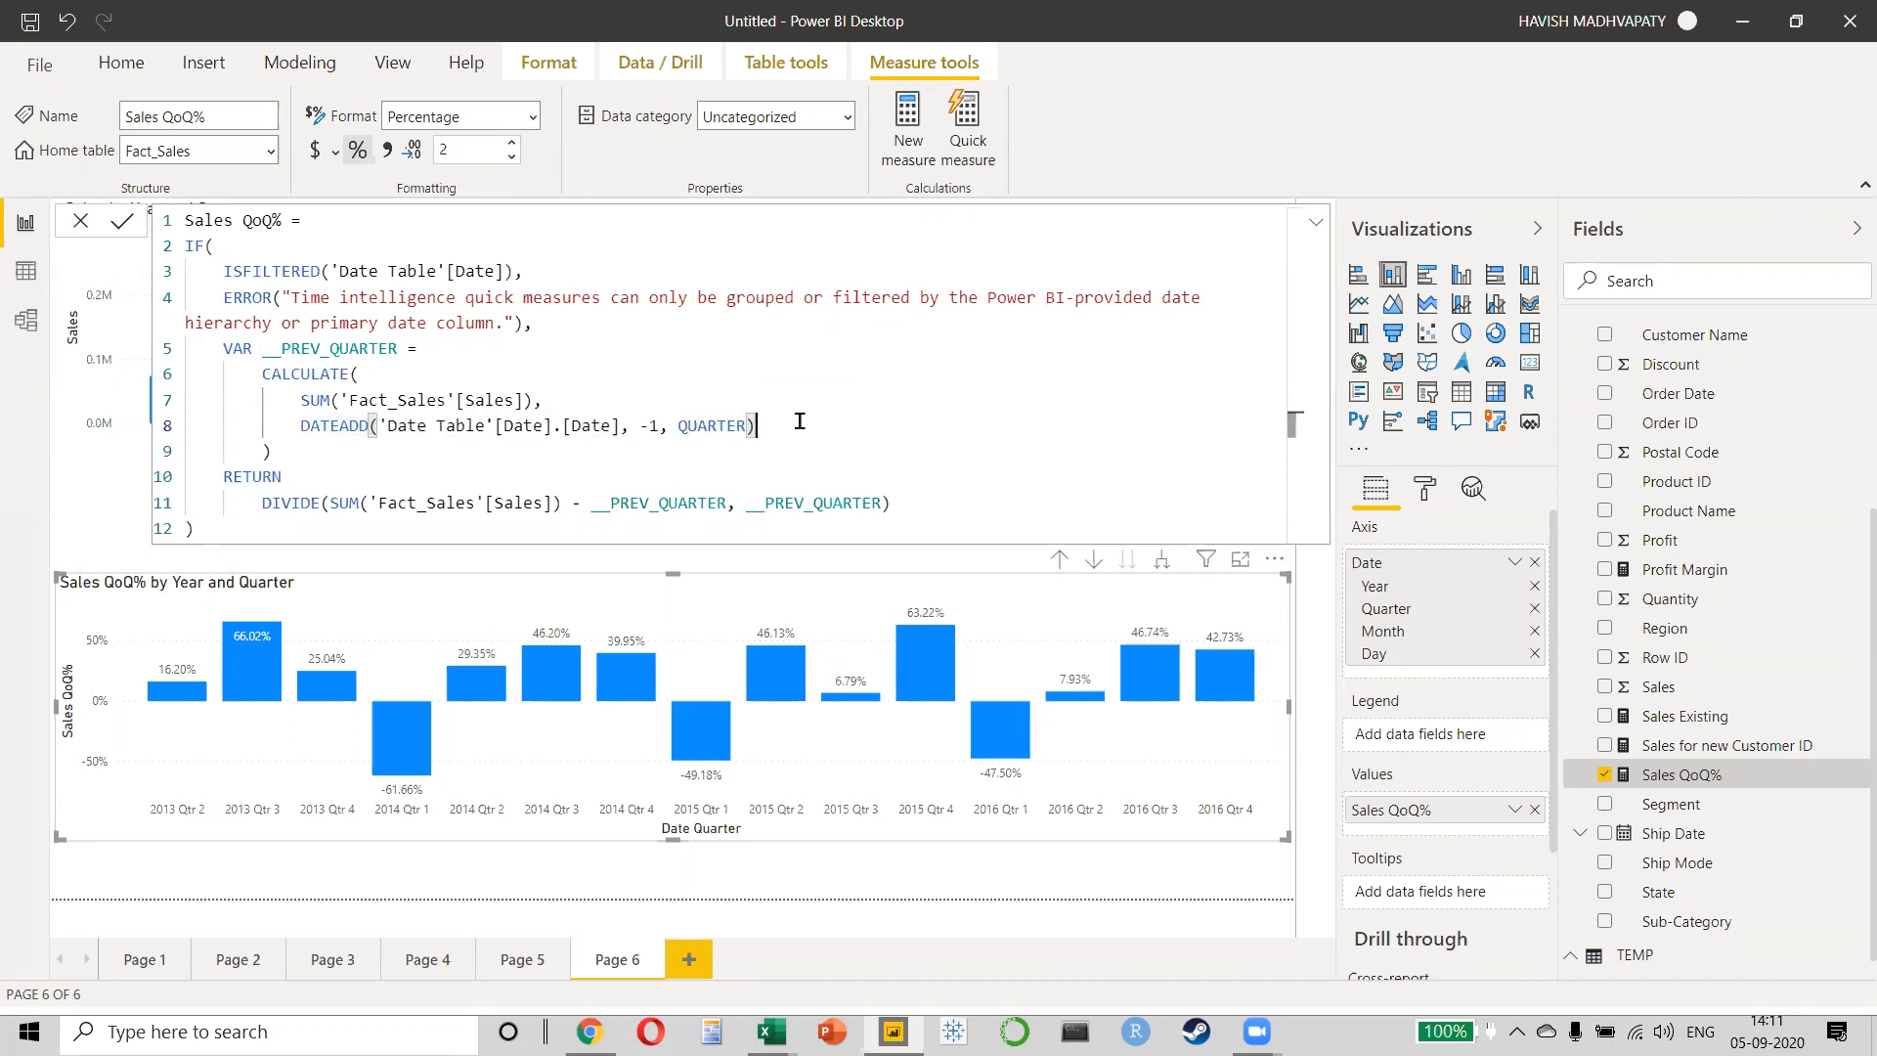
# - Switch to Chrome, open dax.guide, accept its cookies, and read the introduction about the products that use DAX
pyautogui.hotkey('alt', 'Tab')
pyautogui.hotkey('ctrl', 'l')
pyautogui.write('dax.guide')
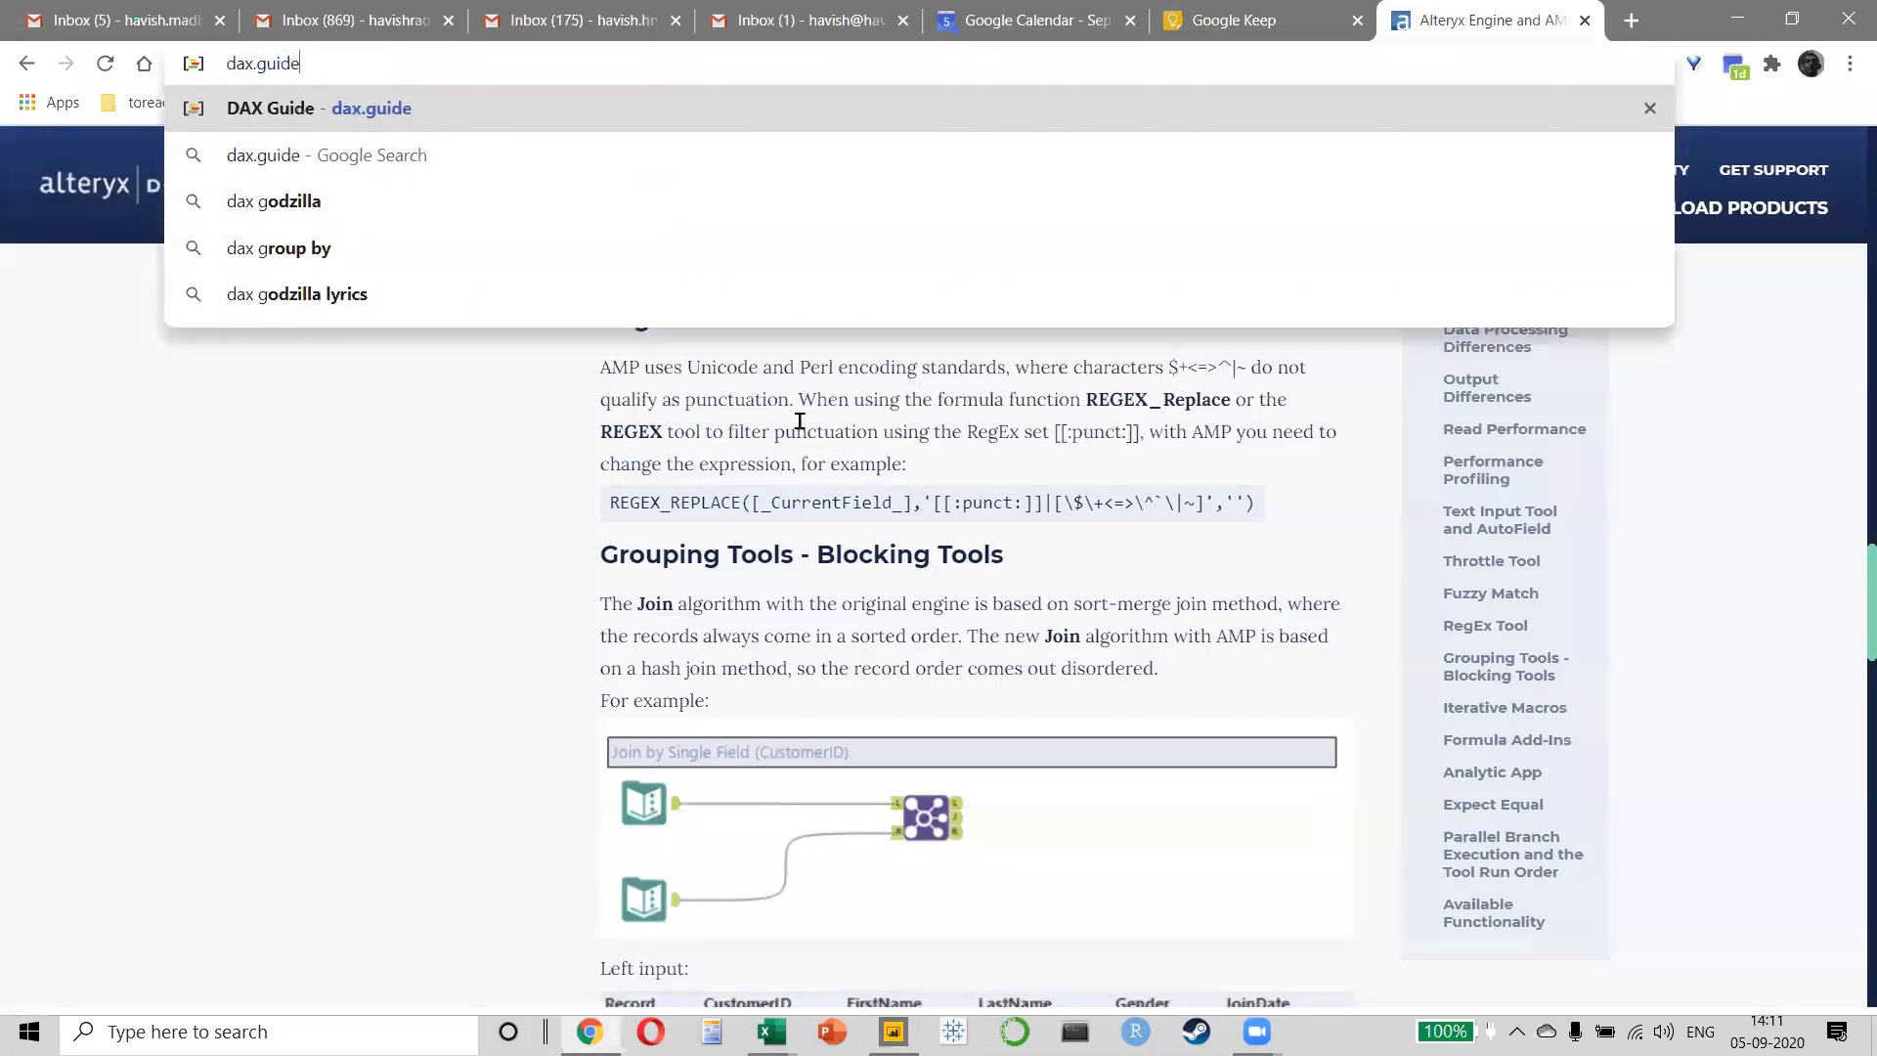
pyautogui.press('Return')
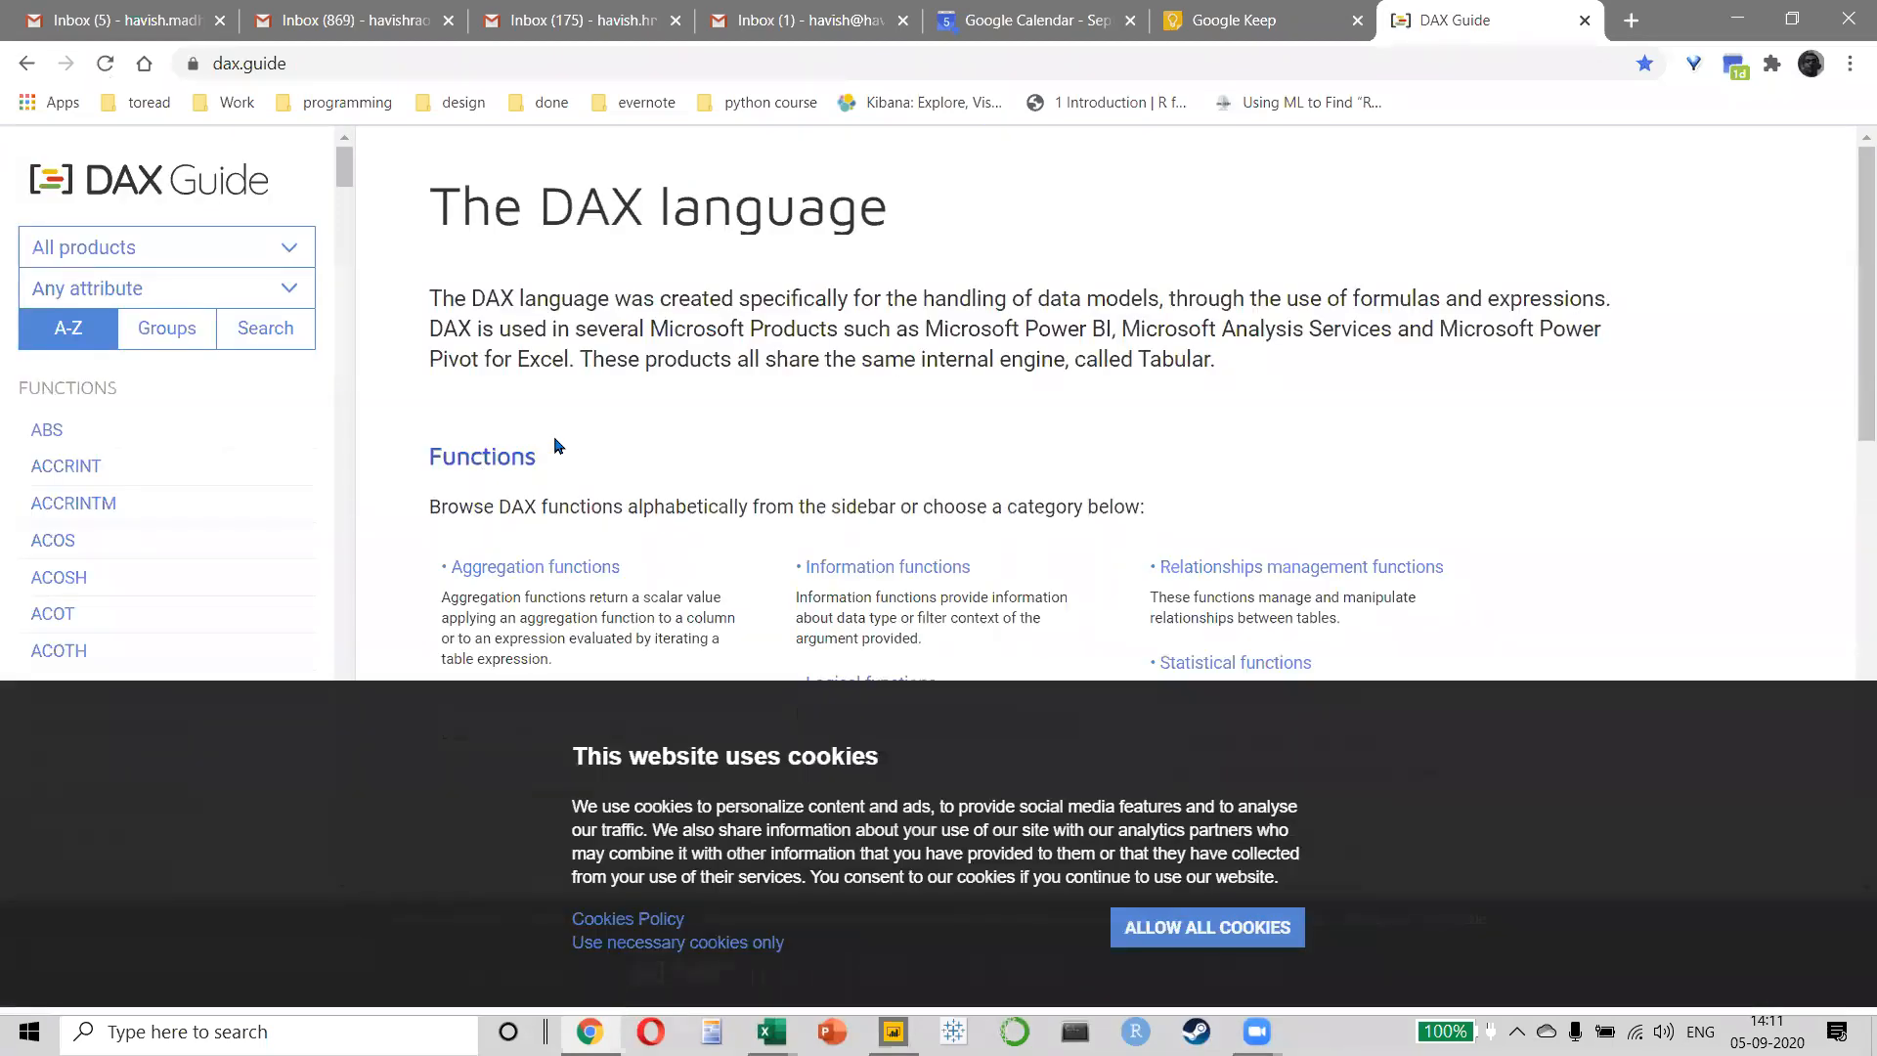
pyautogui.click(1157, 943)
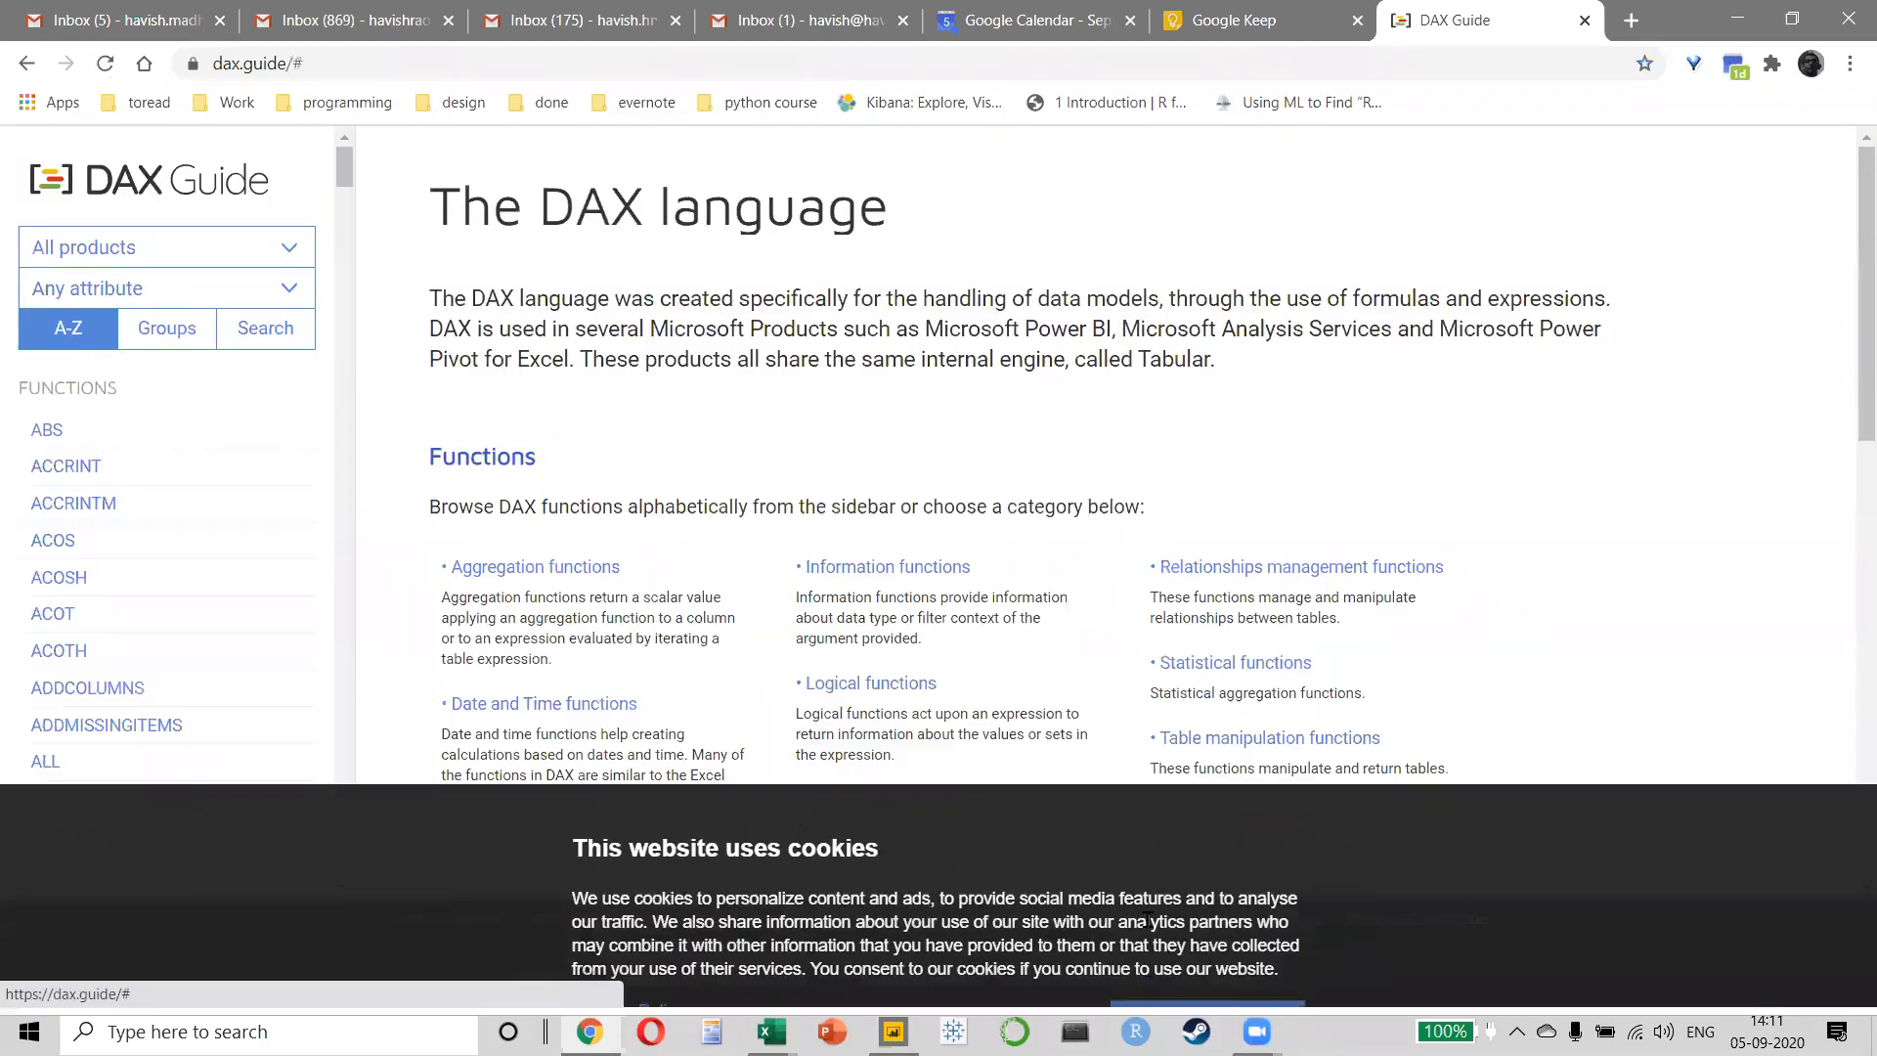
pyautogui.moveTo(980, 329); pyautogui.dragTo(556, 362)
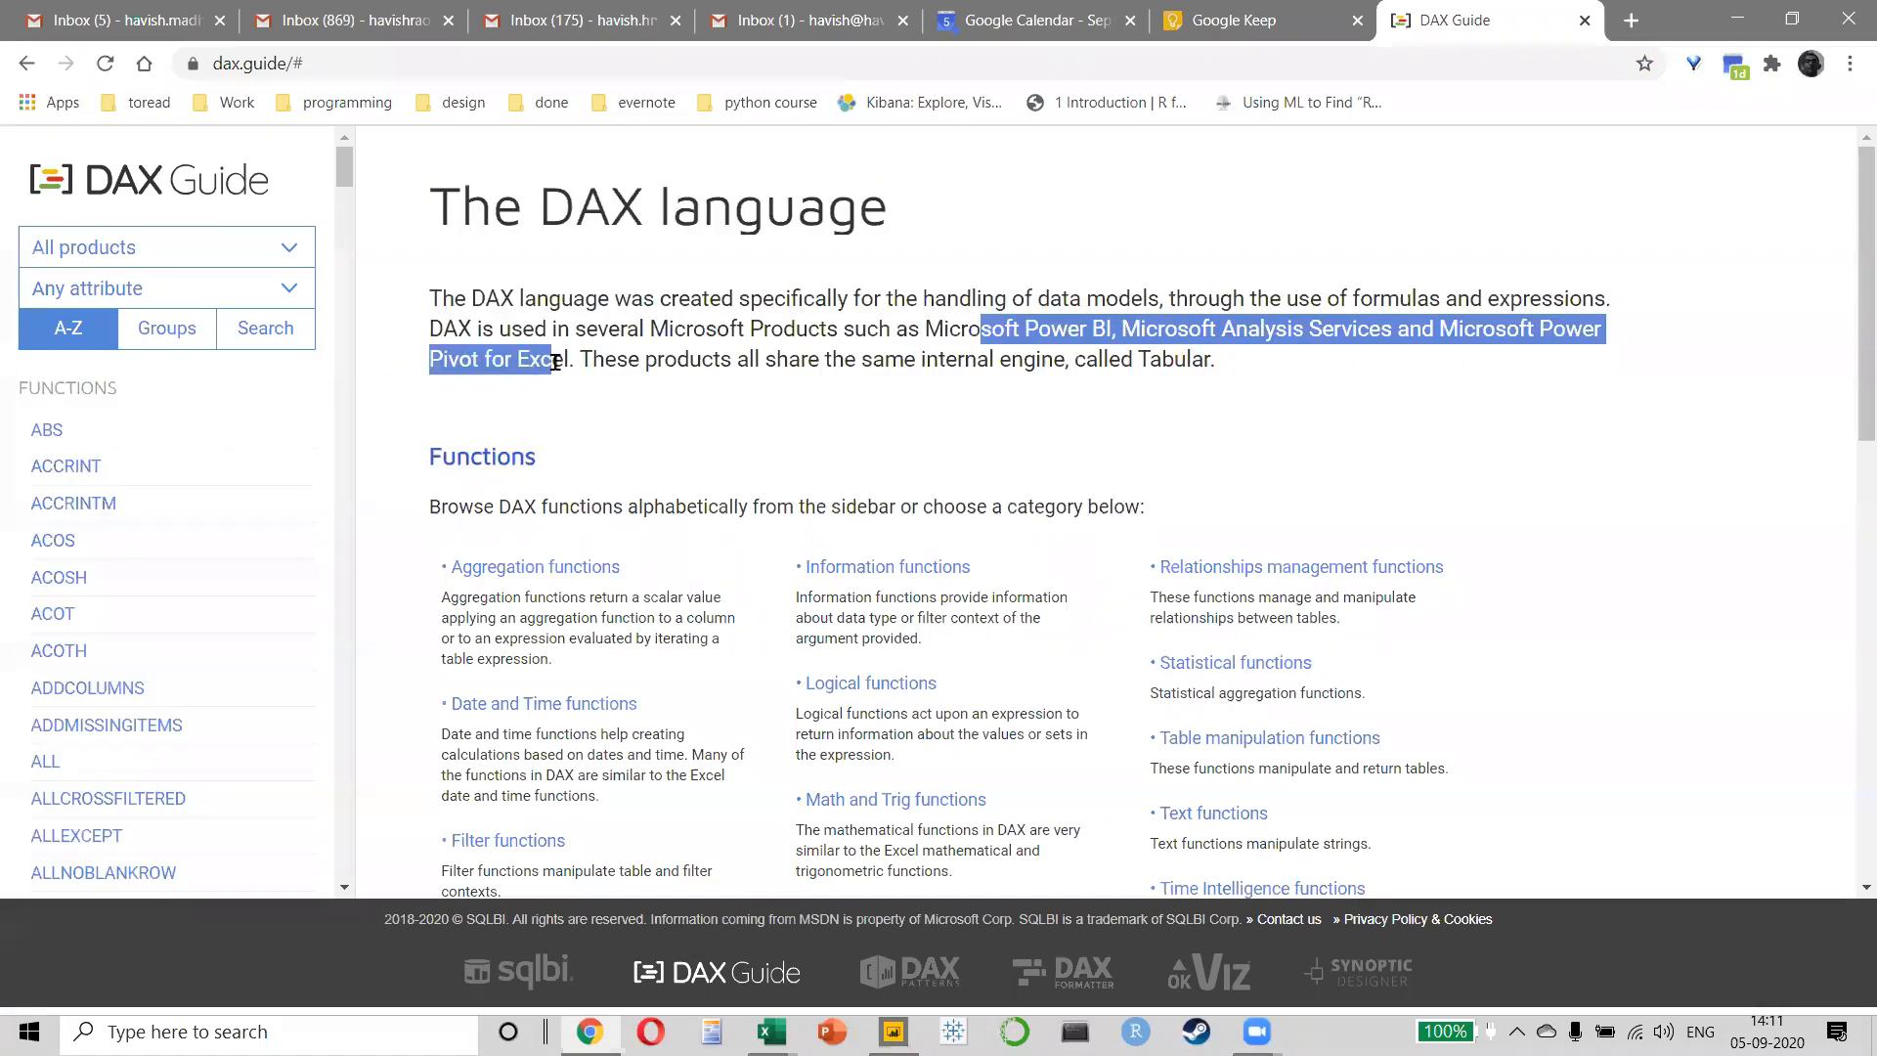
pyautogui.moveTo(883, 360); pyautogui.dragTo(1228, 362)
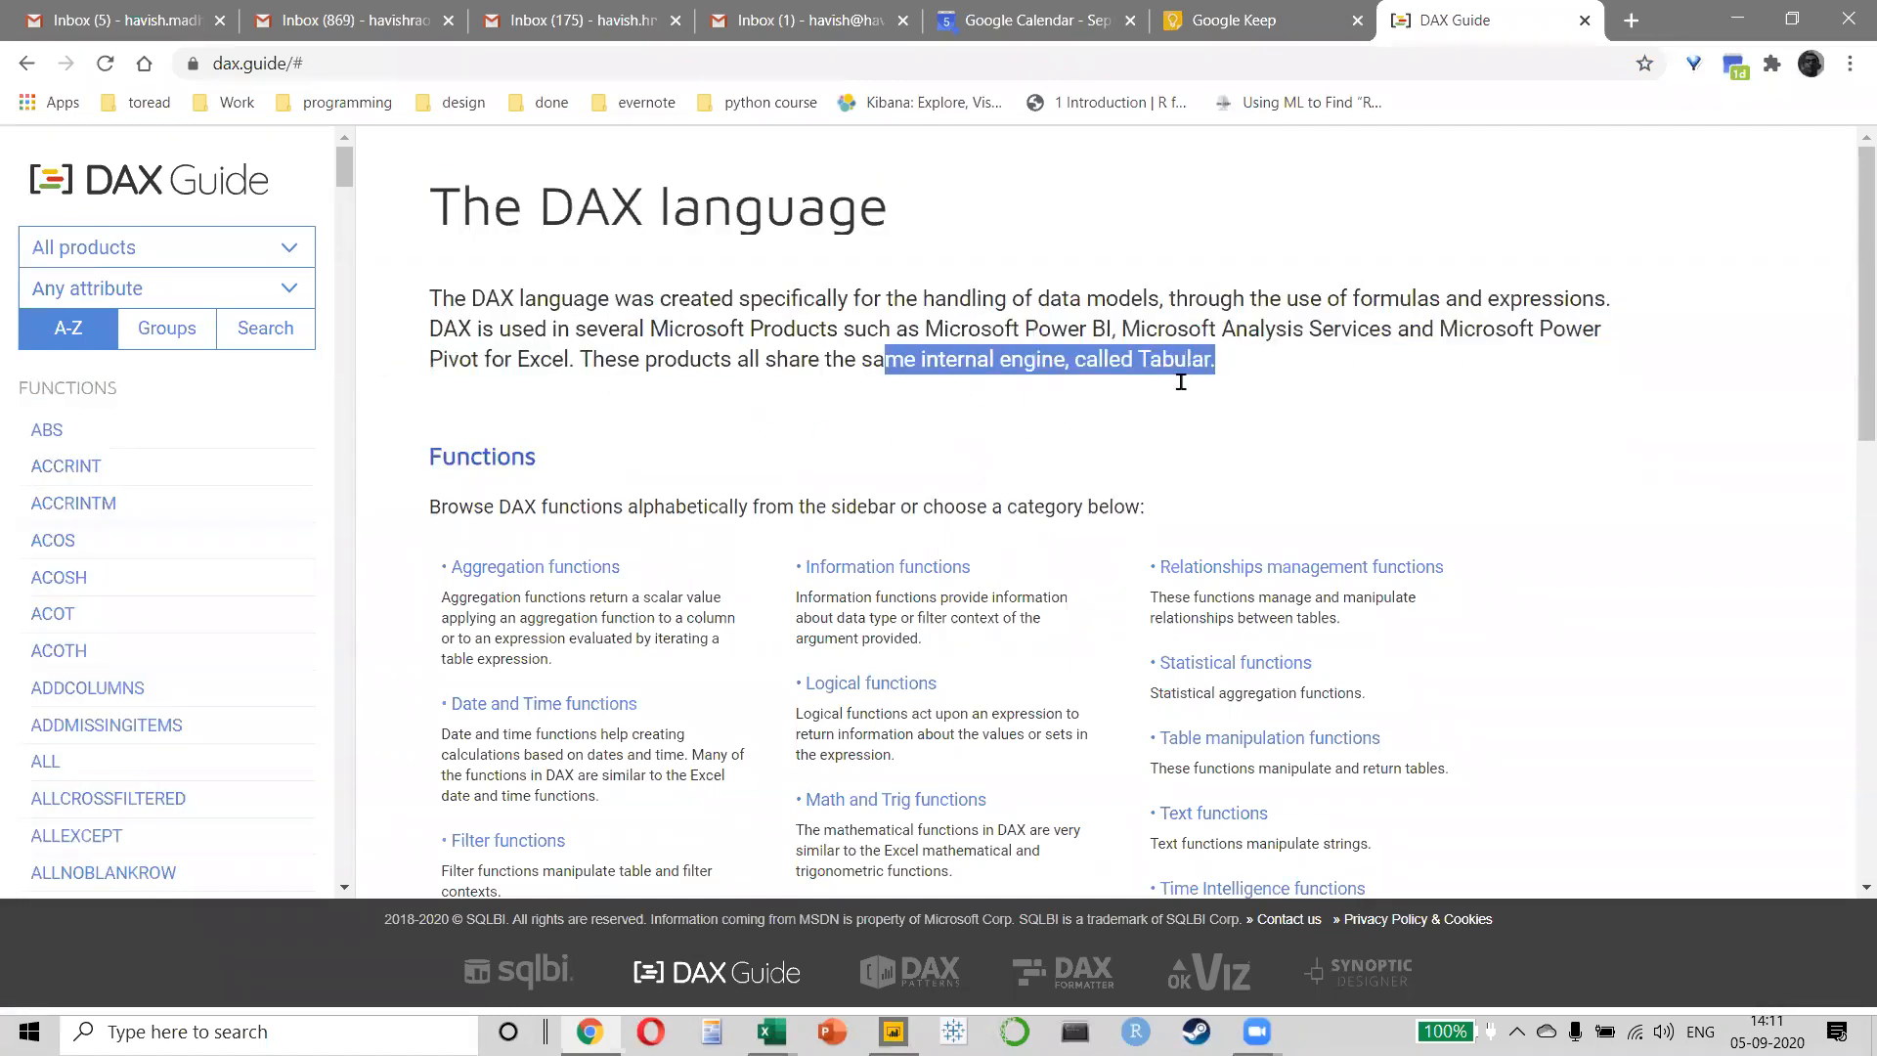
# - Look through the alphabetical DAX function list and open the CALCULATE reference page
pyautogui.scroll(-14, 80, 473)
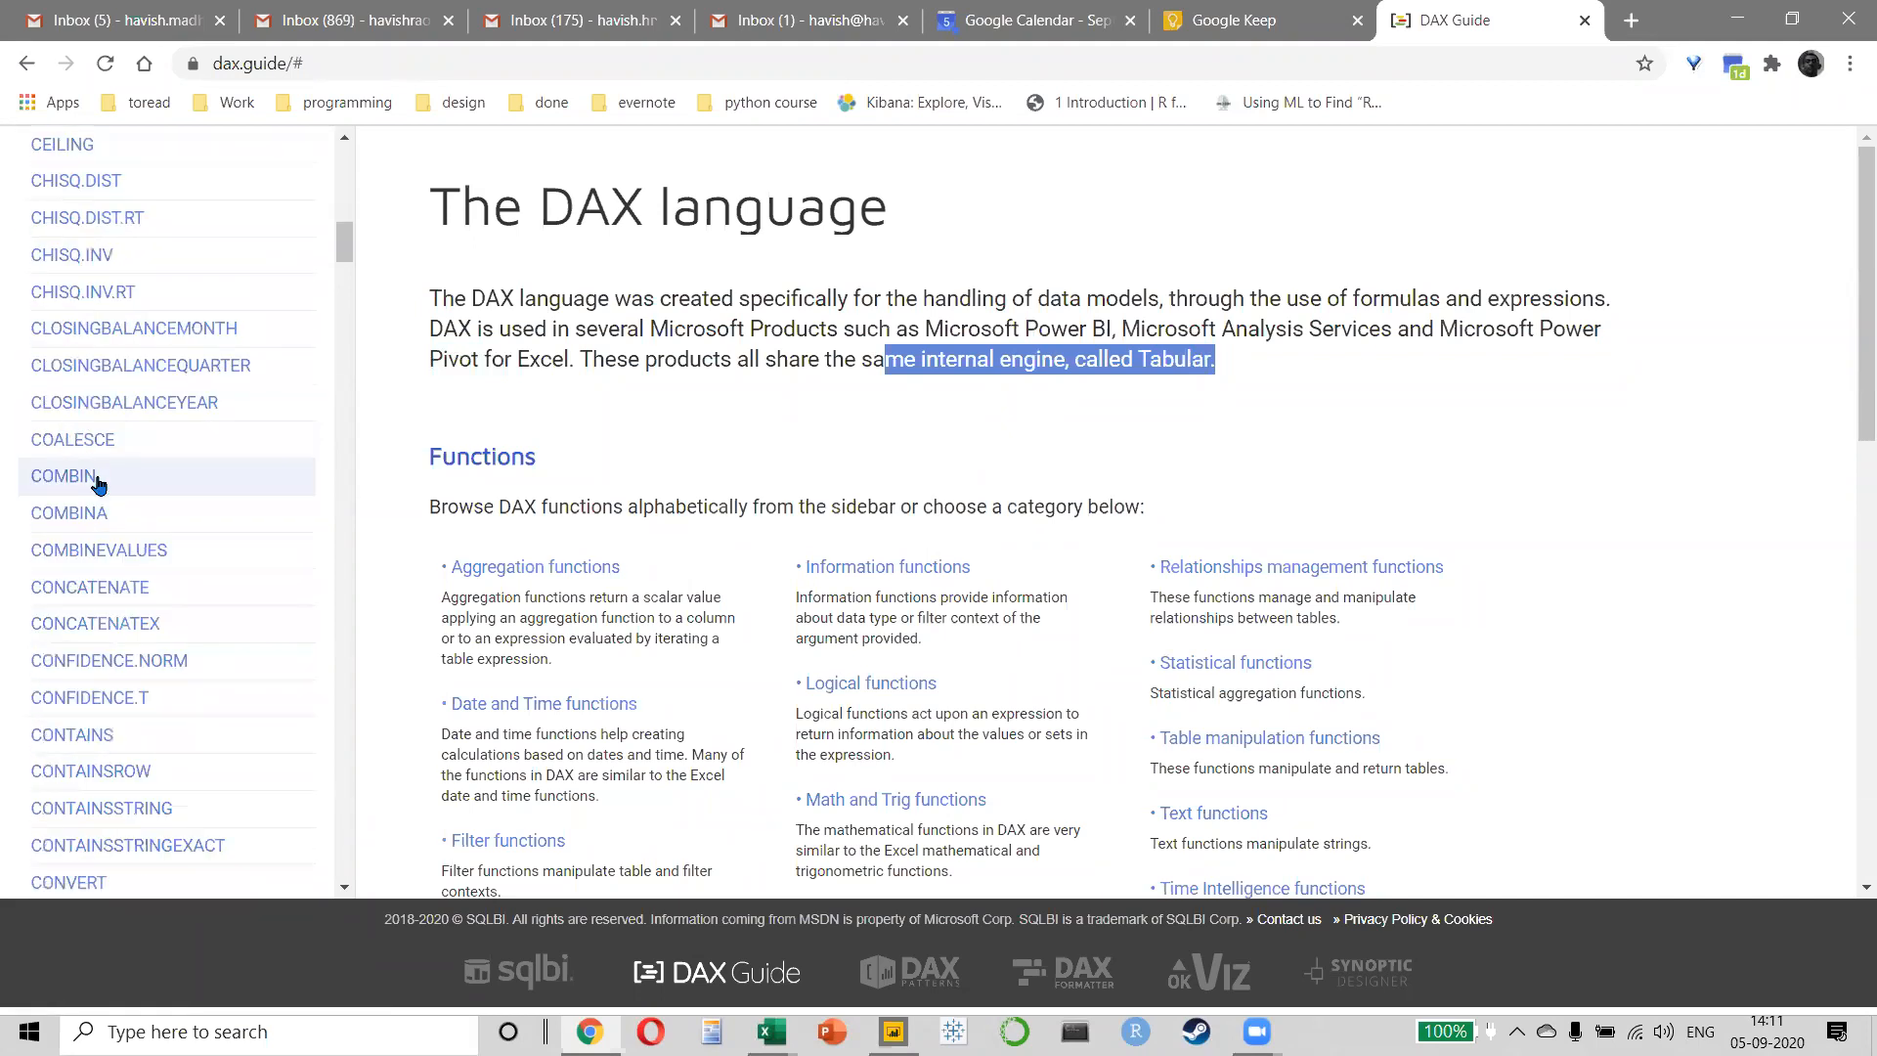
pyautogui.scroll(-6, 83, 479)
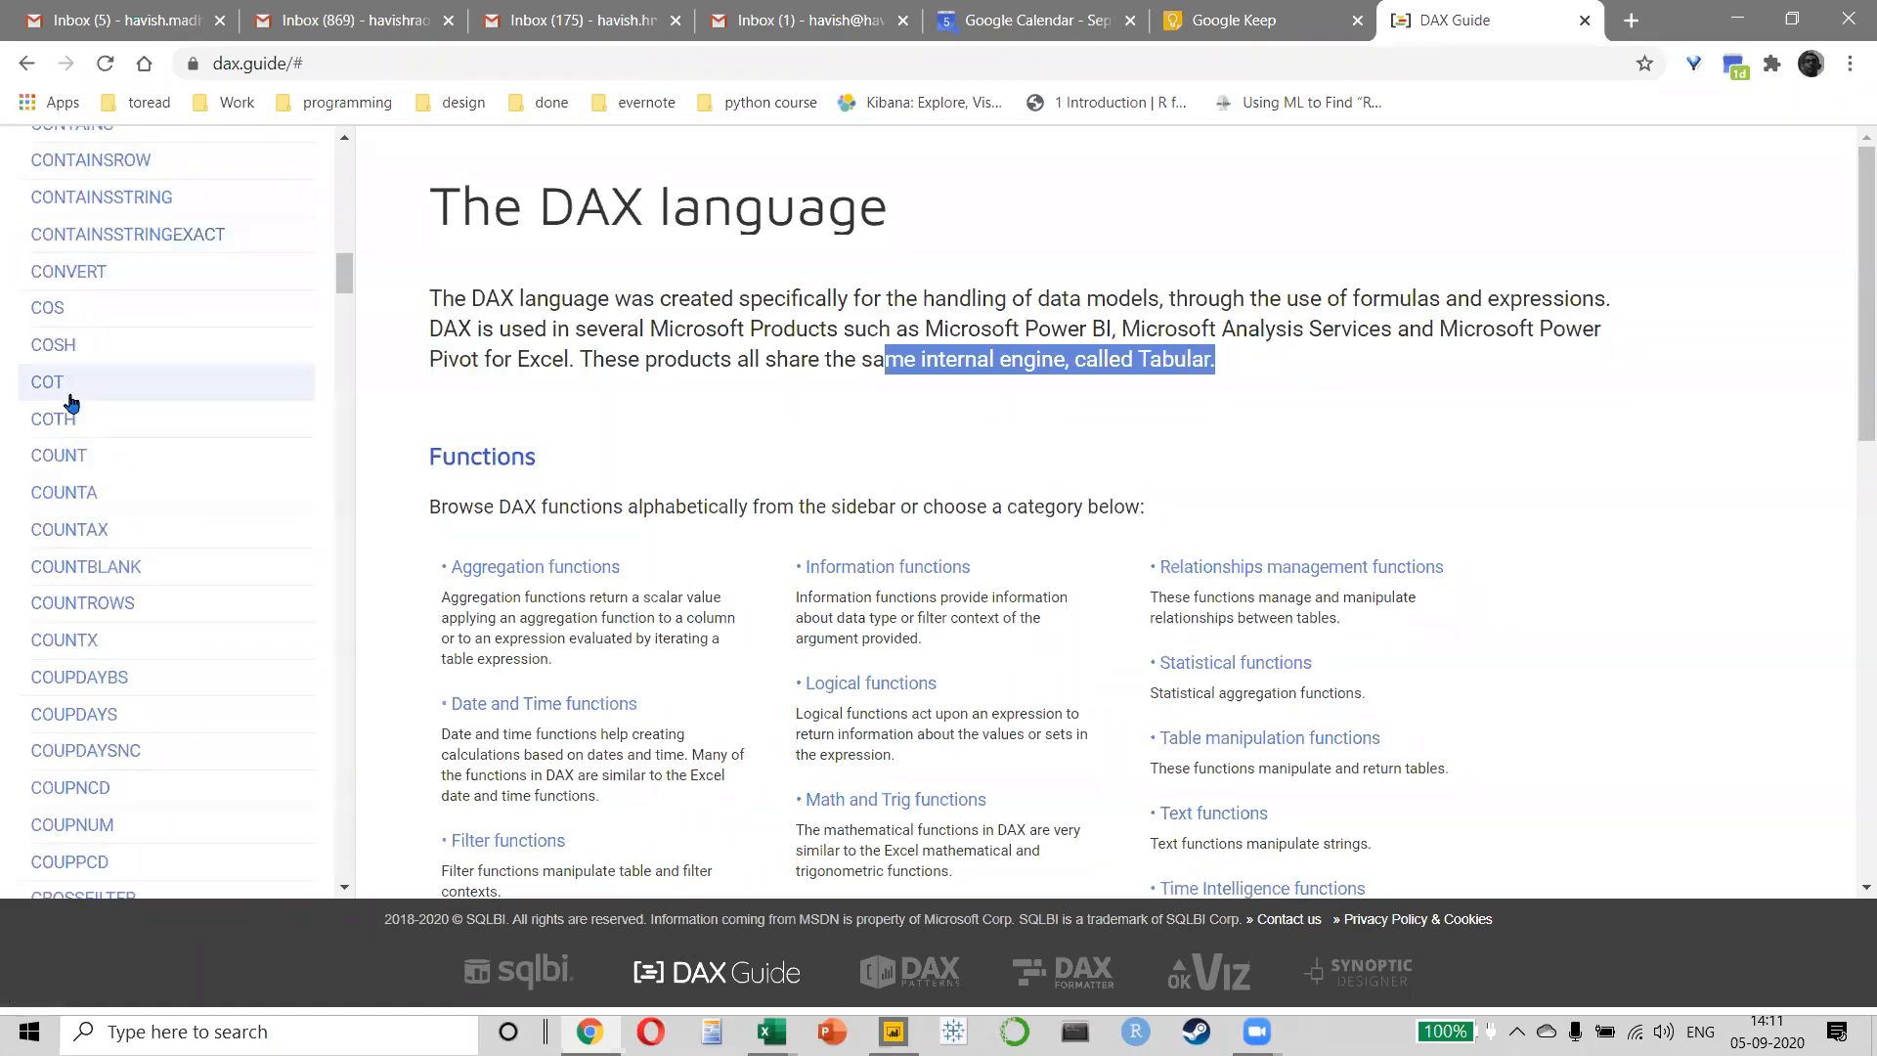
pyautogui.scroll(-20, 78, 430)
pyautogui.scroll(-2, 90, 469)
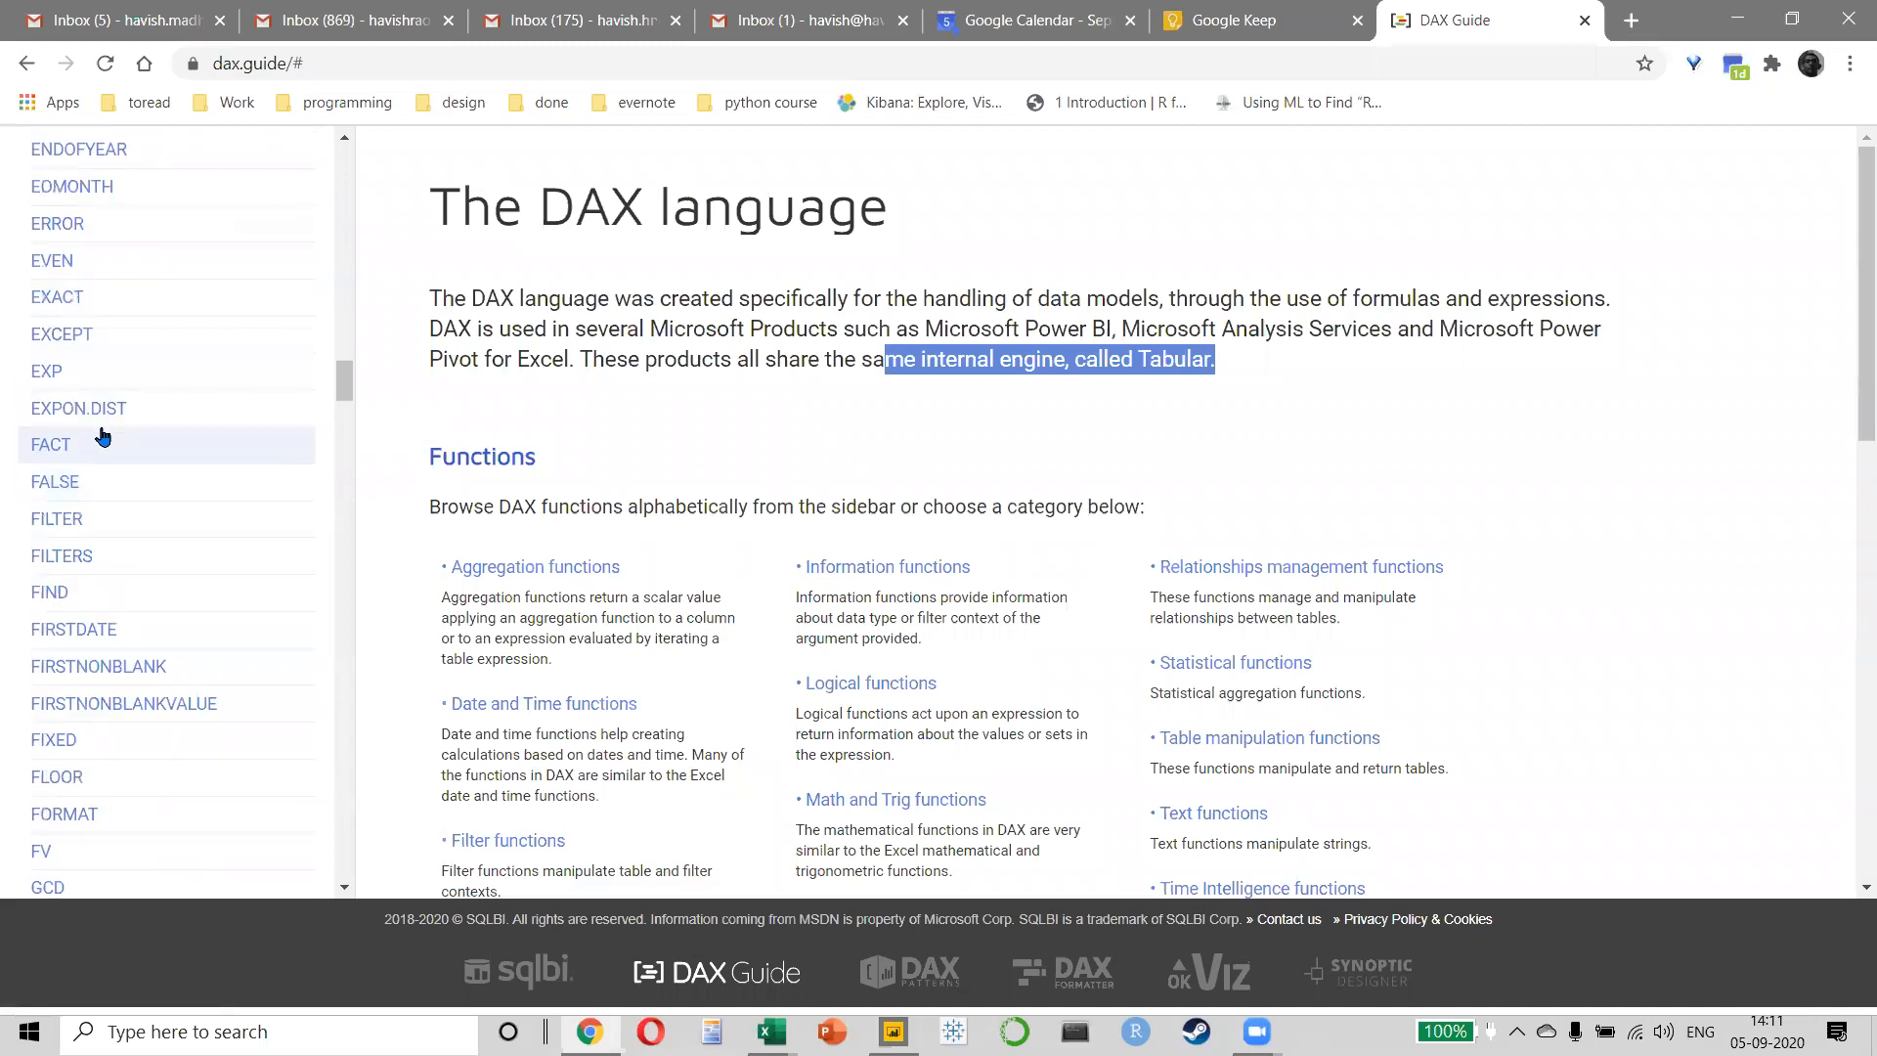
pyautogui.scroll(20, 94, 401)
pyautogui.scroll(7, 98, 411)
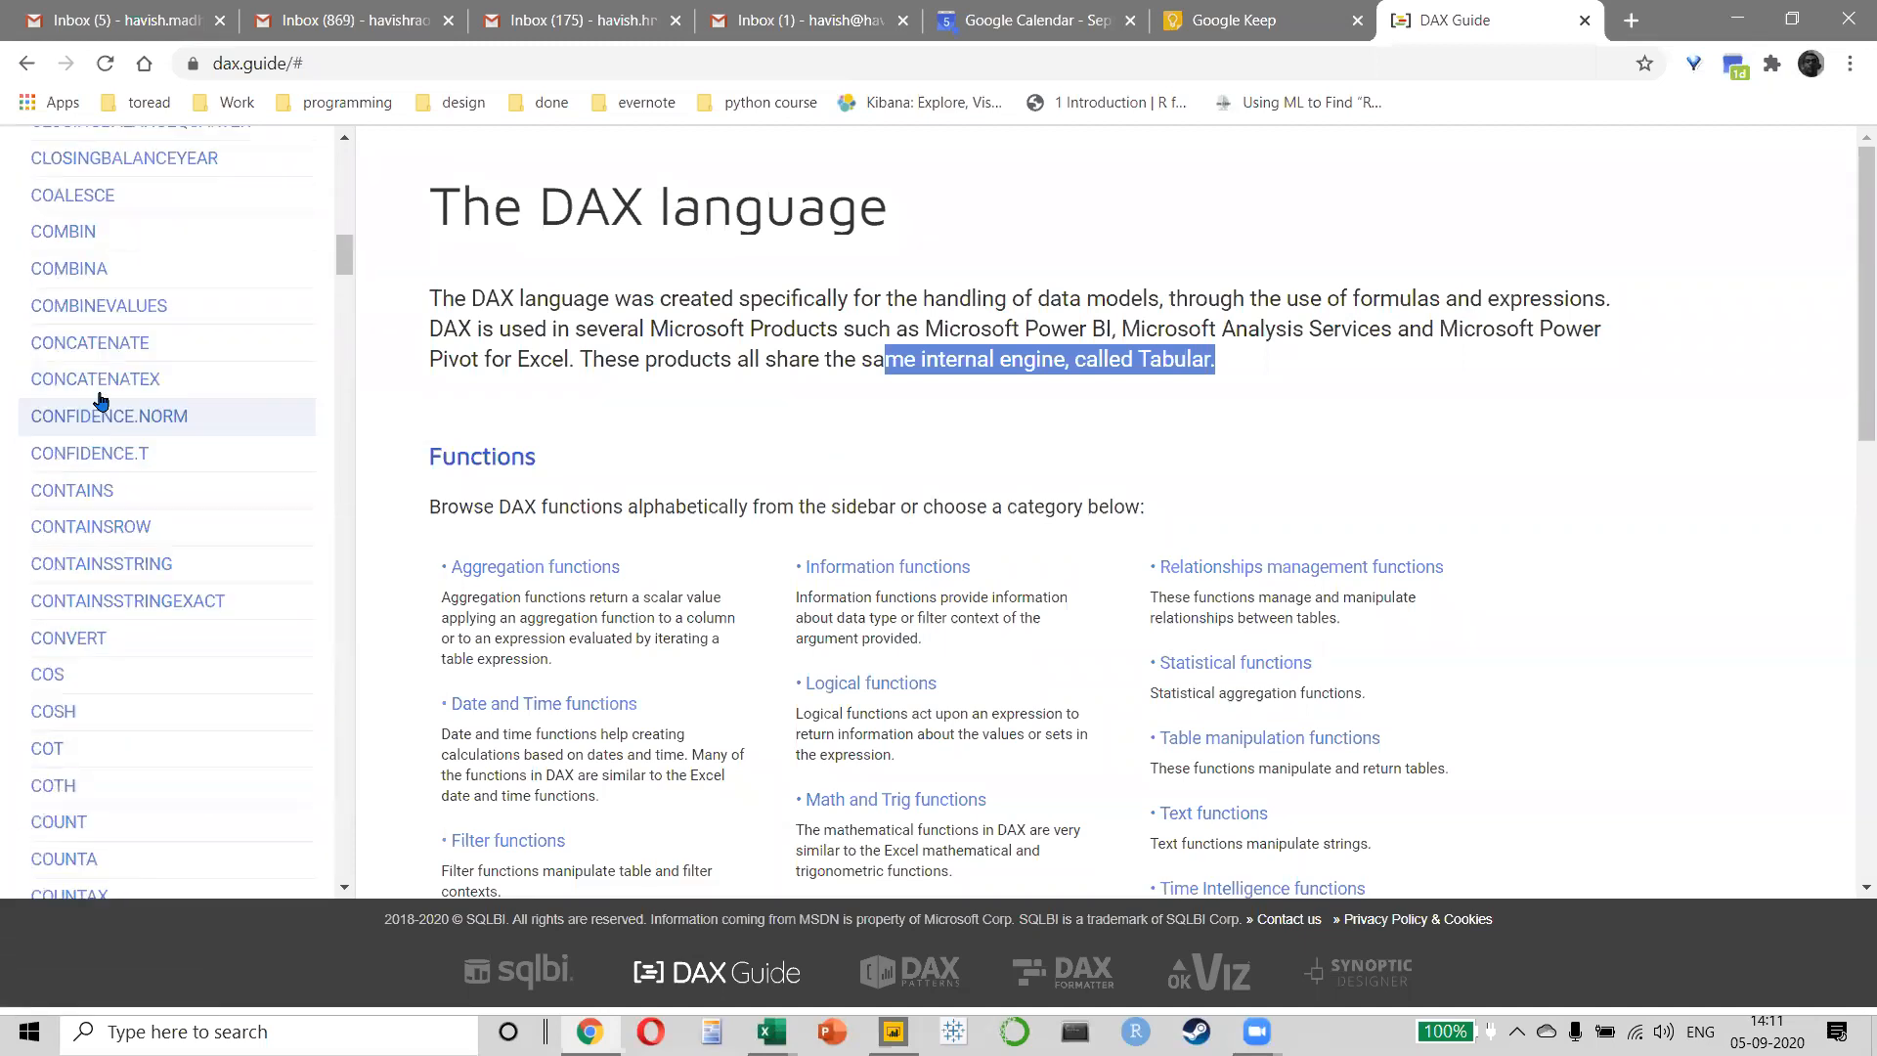
pyautogui.scroll(4, 117, 462)
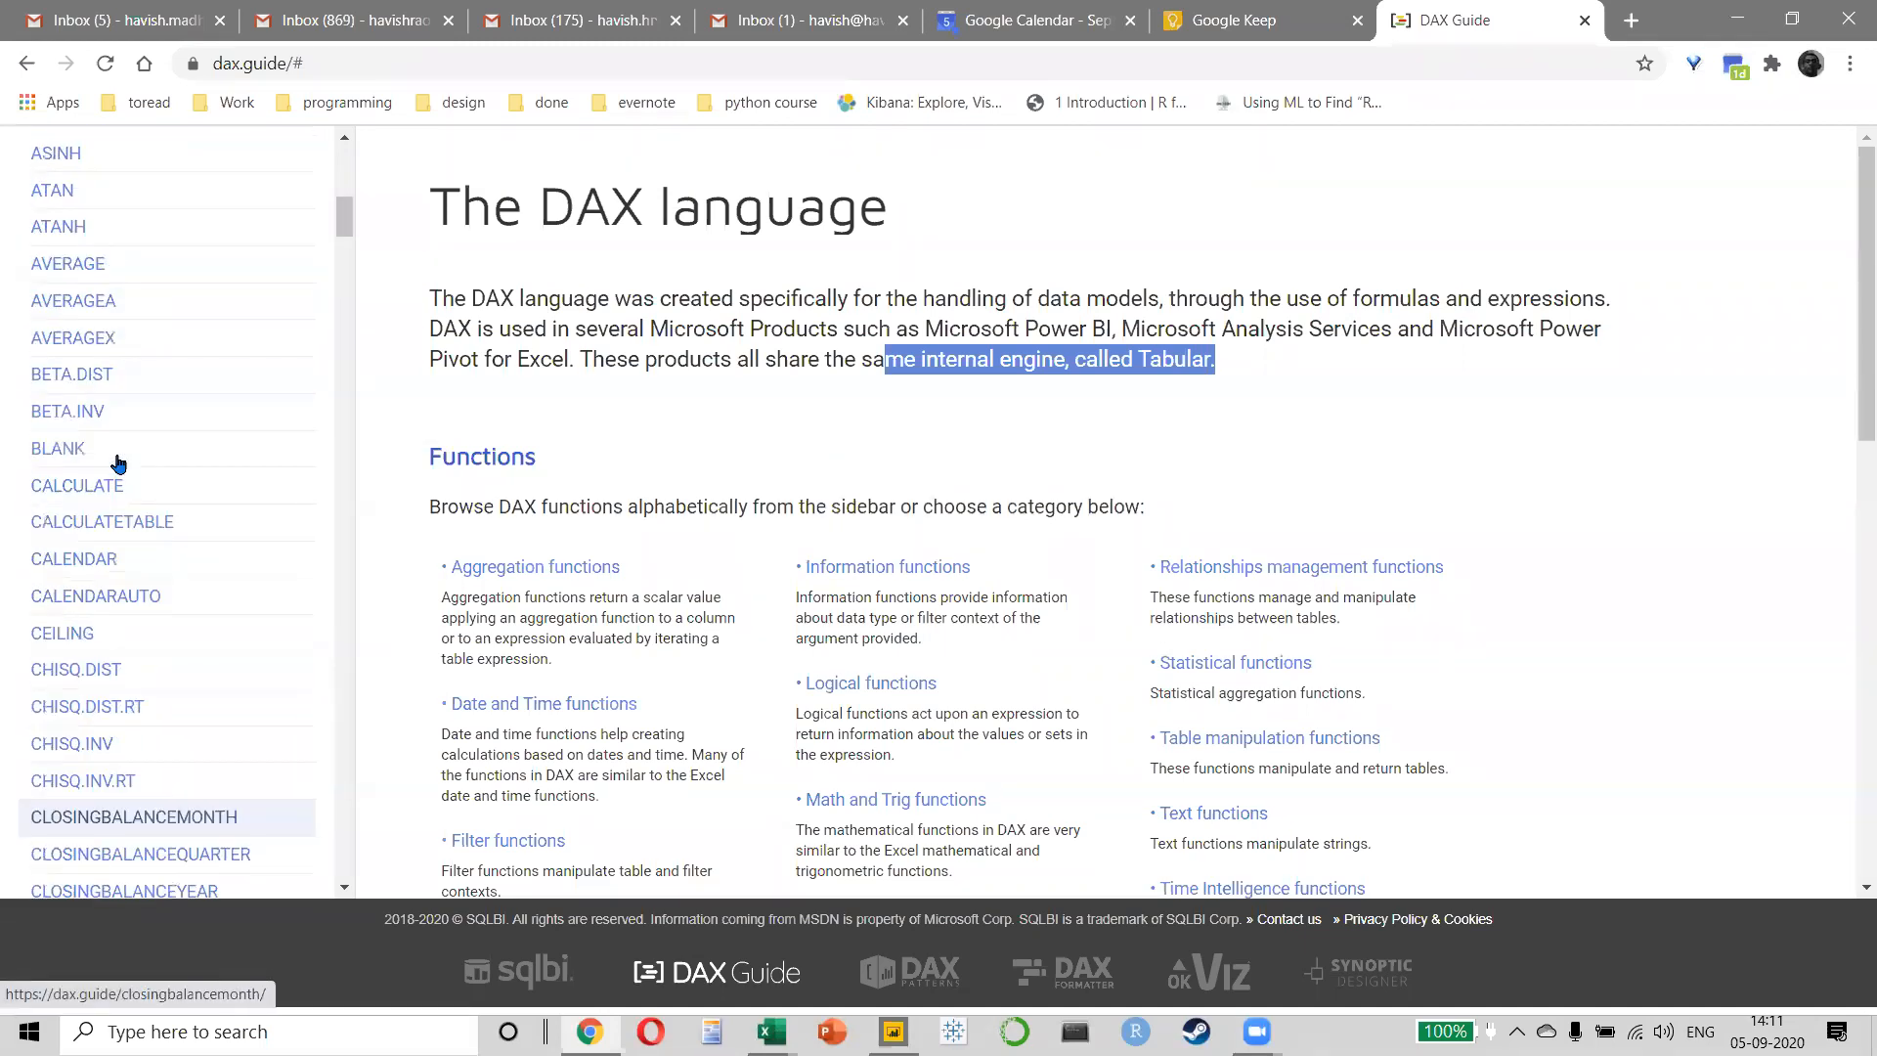
pyautogui.scroll(-1, 125, 384)
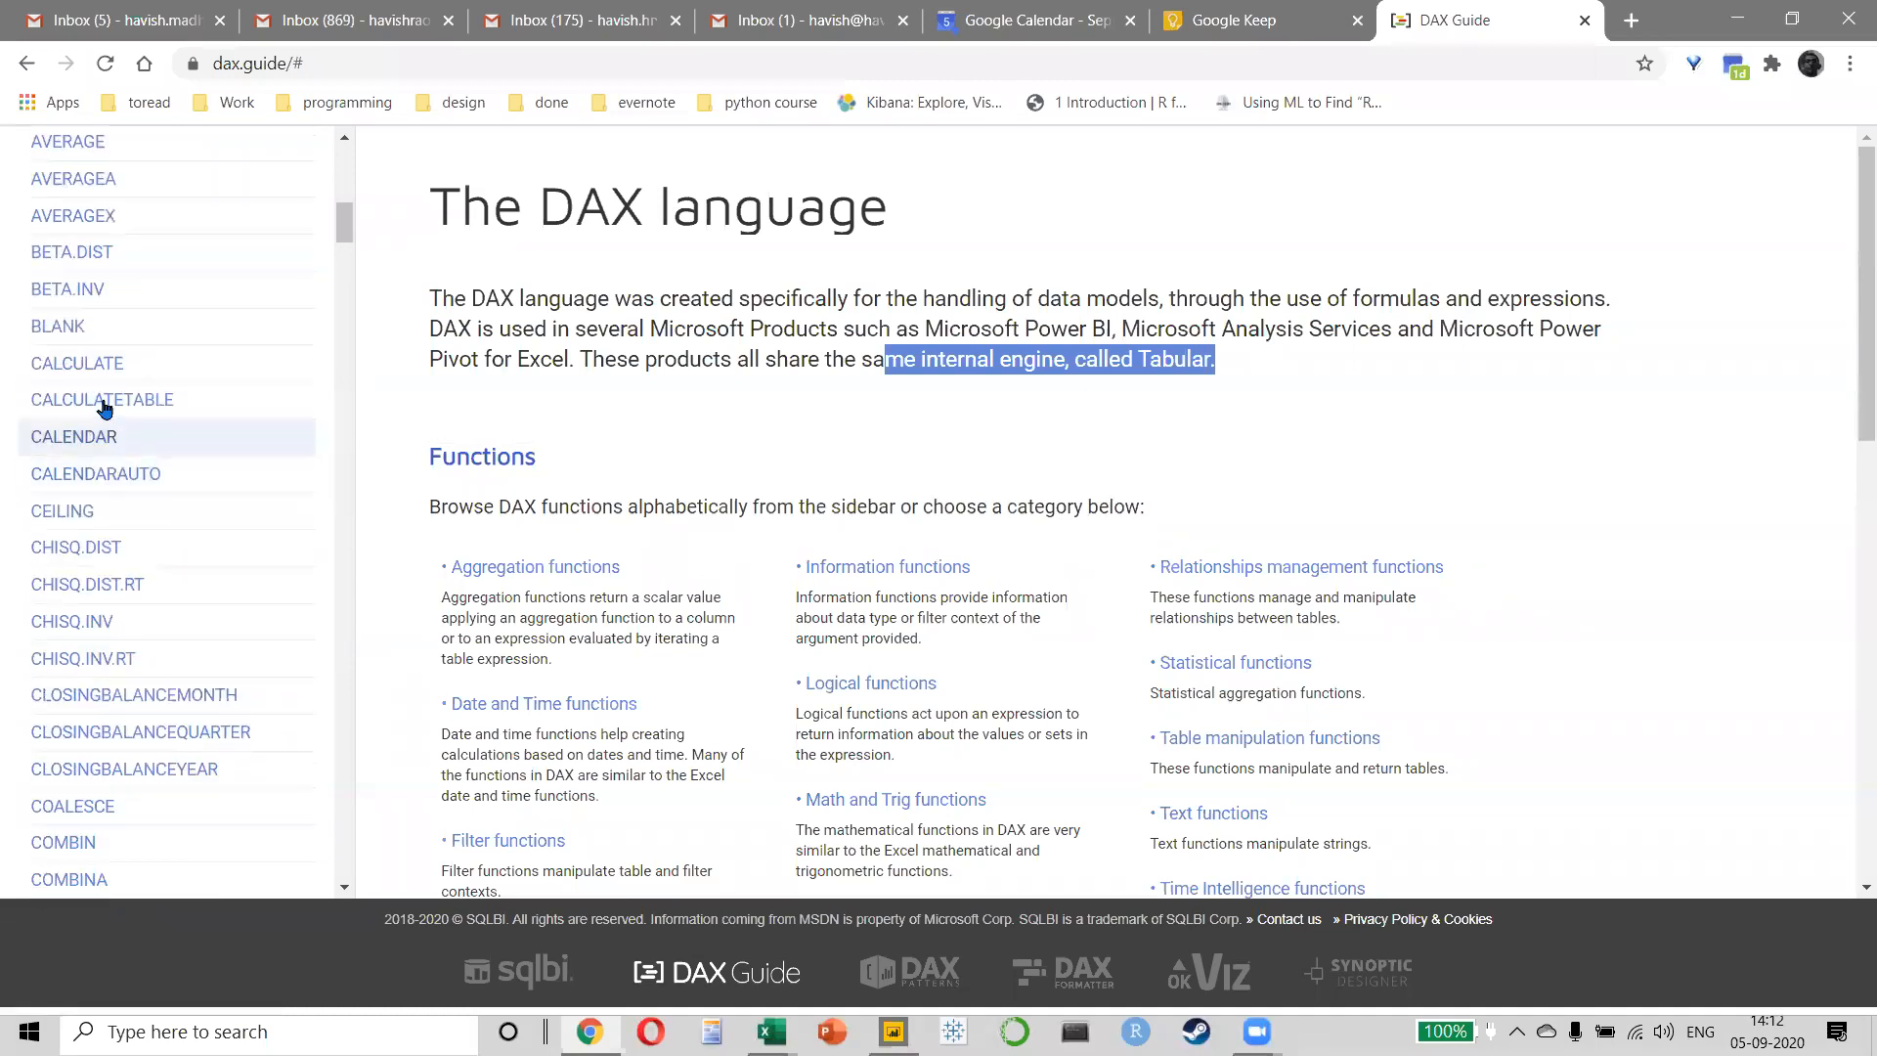
pyautogui.click(101, 379)
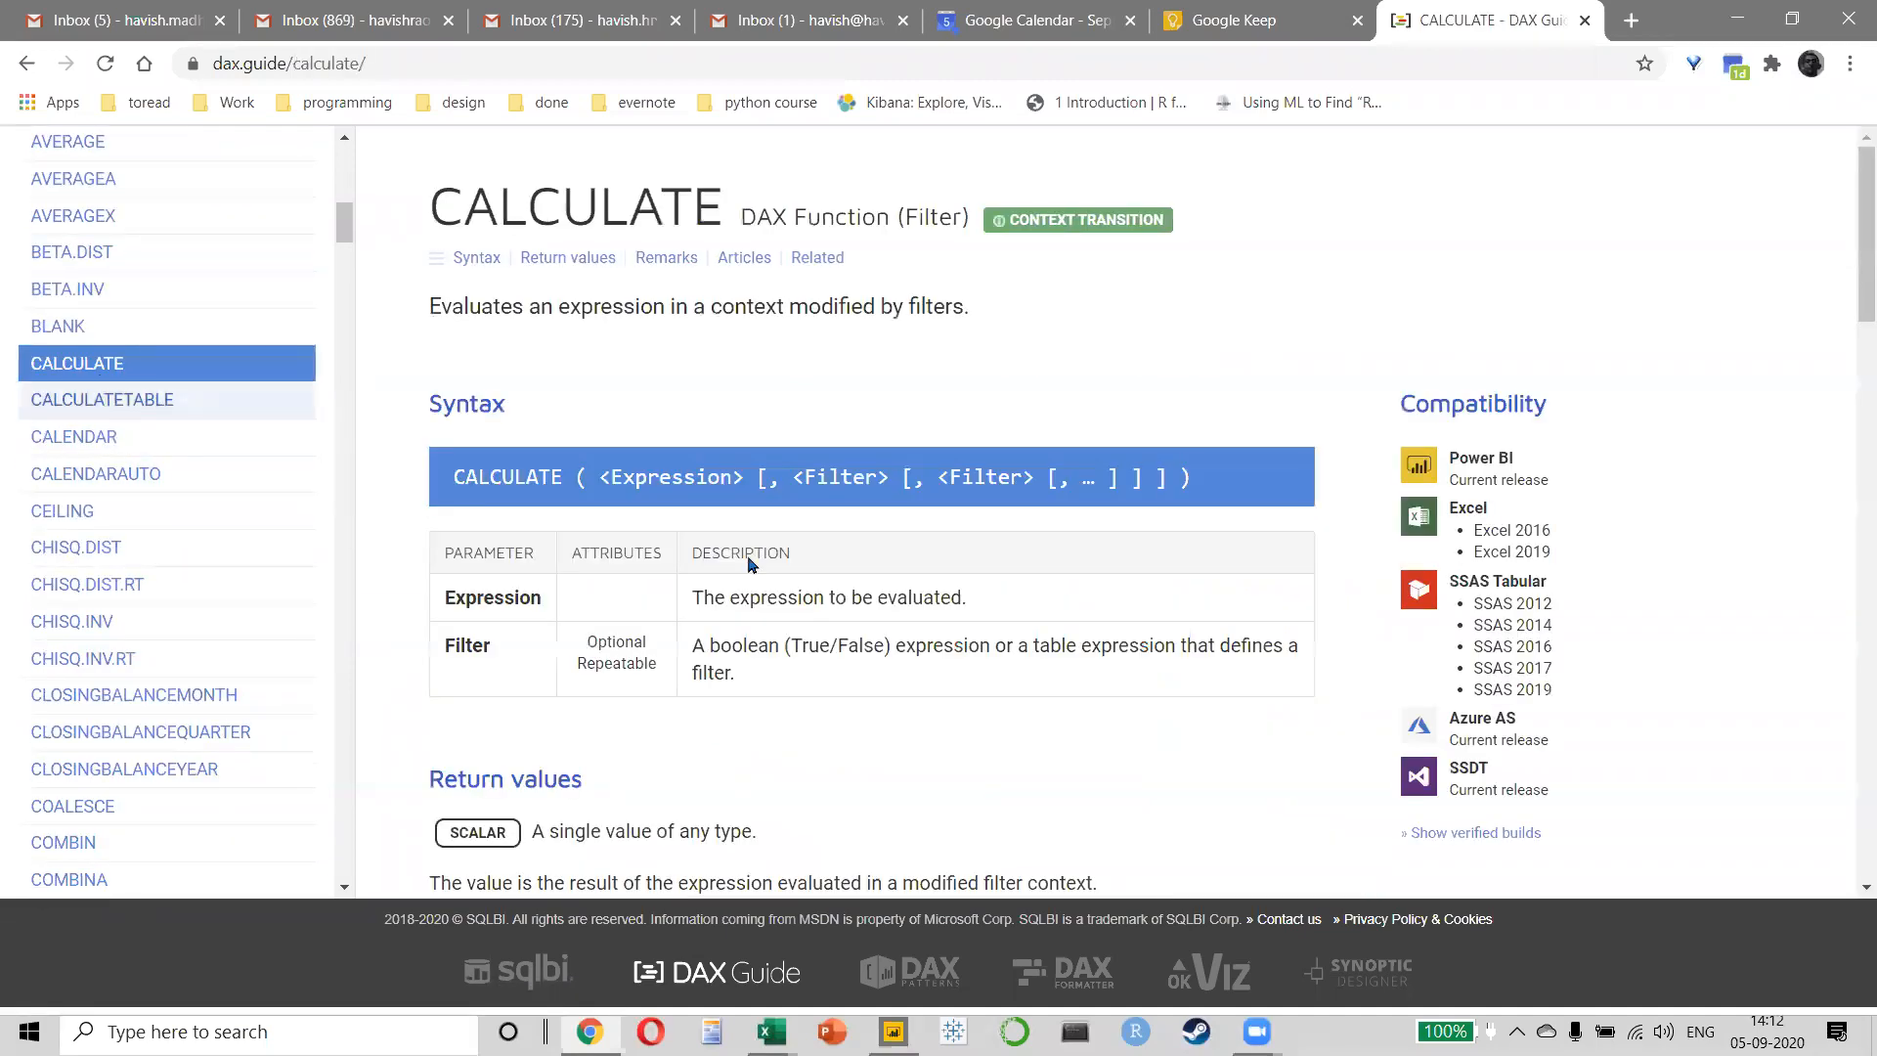
# - Examine the CALCULATE page's syntax, remarks, code examples and related articles
pyautogui.scroll(-3, 746, 638)
pyautogui.scroll(-7, 746, 638)
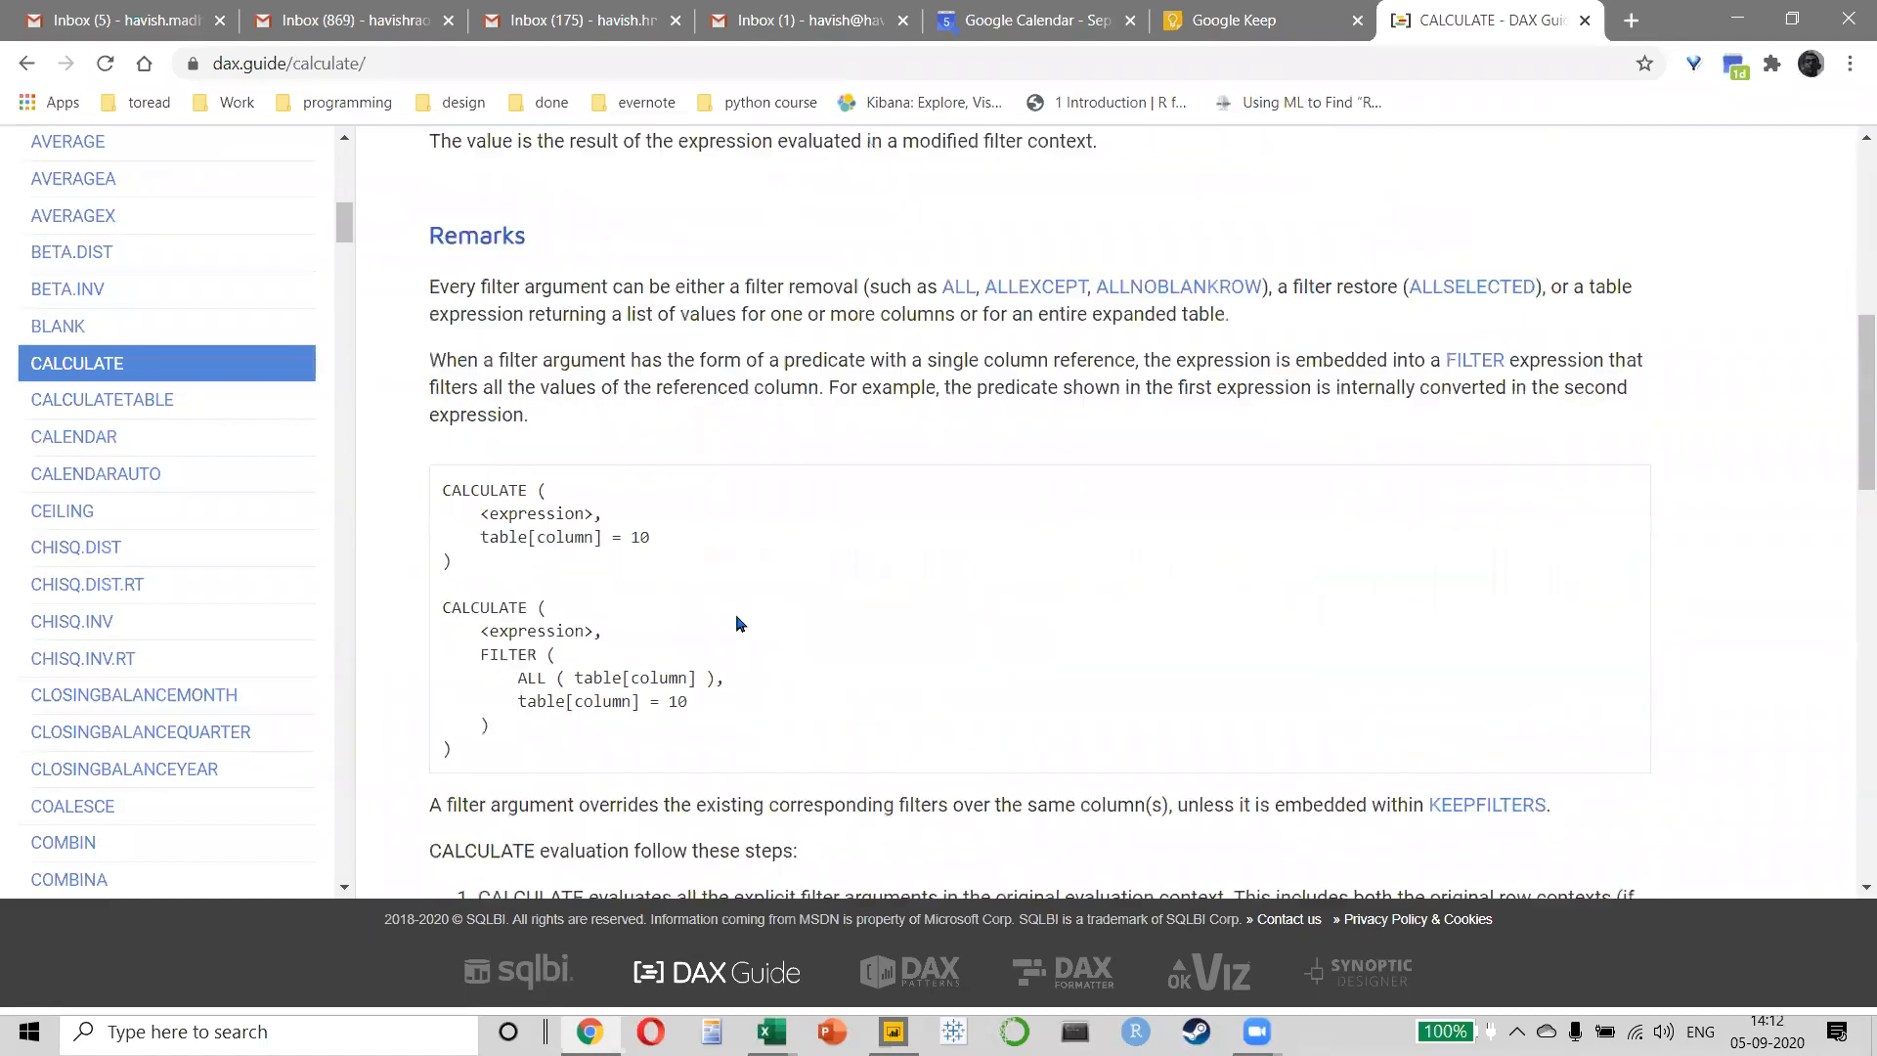
pyautogui.scroll(-8, 523, 571)
pyautogui.scroll(-10, 523, 576)
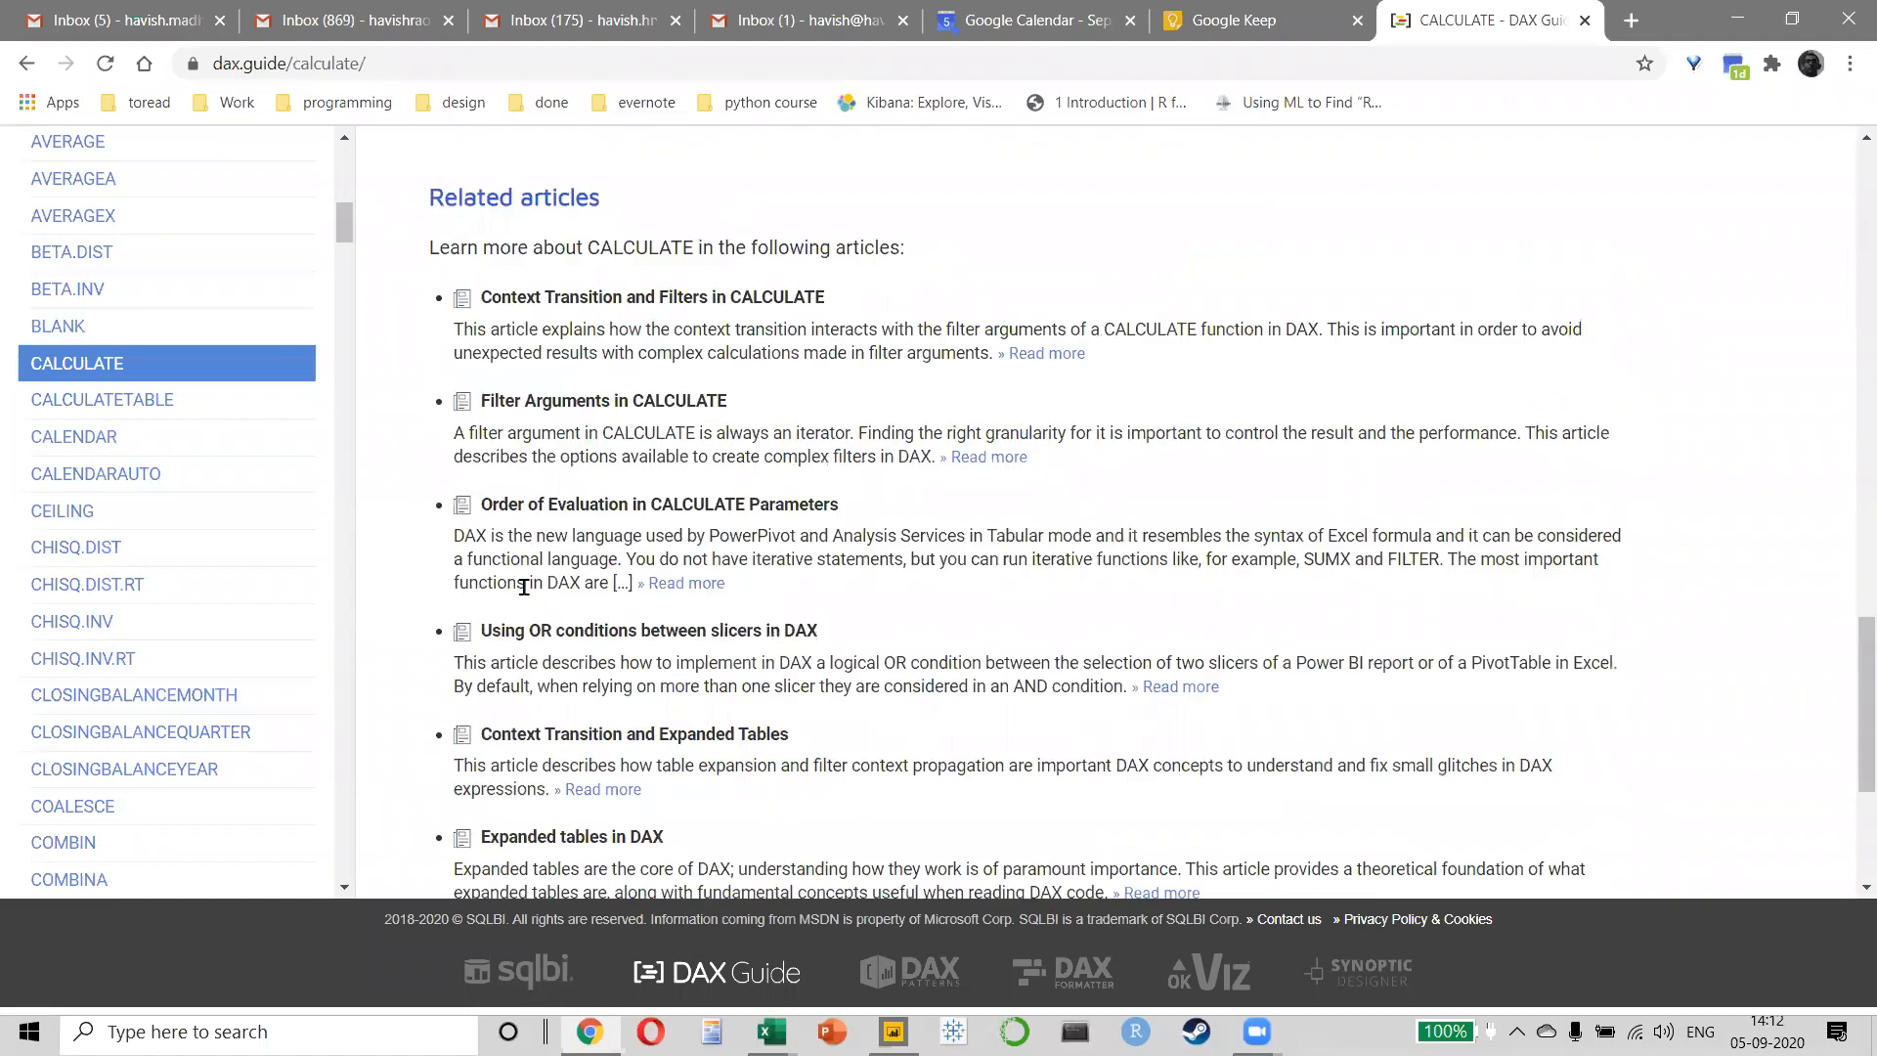
# - Switch to the Book1 workbook in Excel and enter dax.guide in cell A15 of Sheet2
pyautogui.click(303, 66)
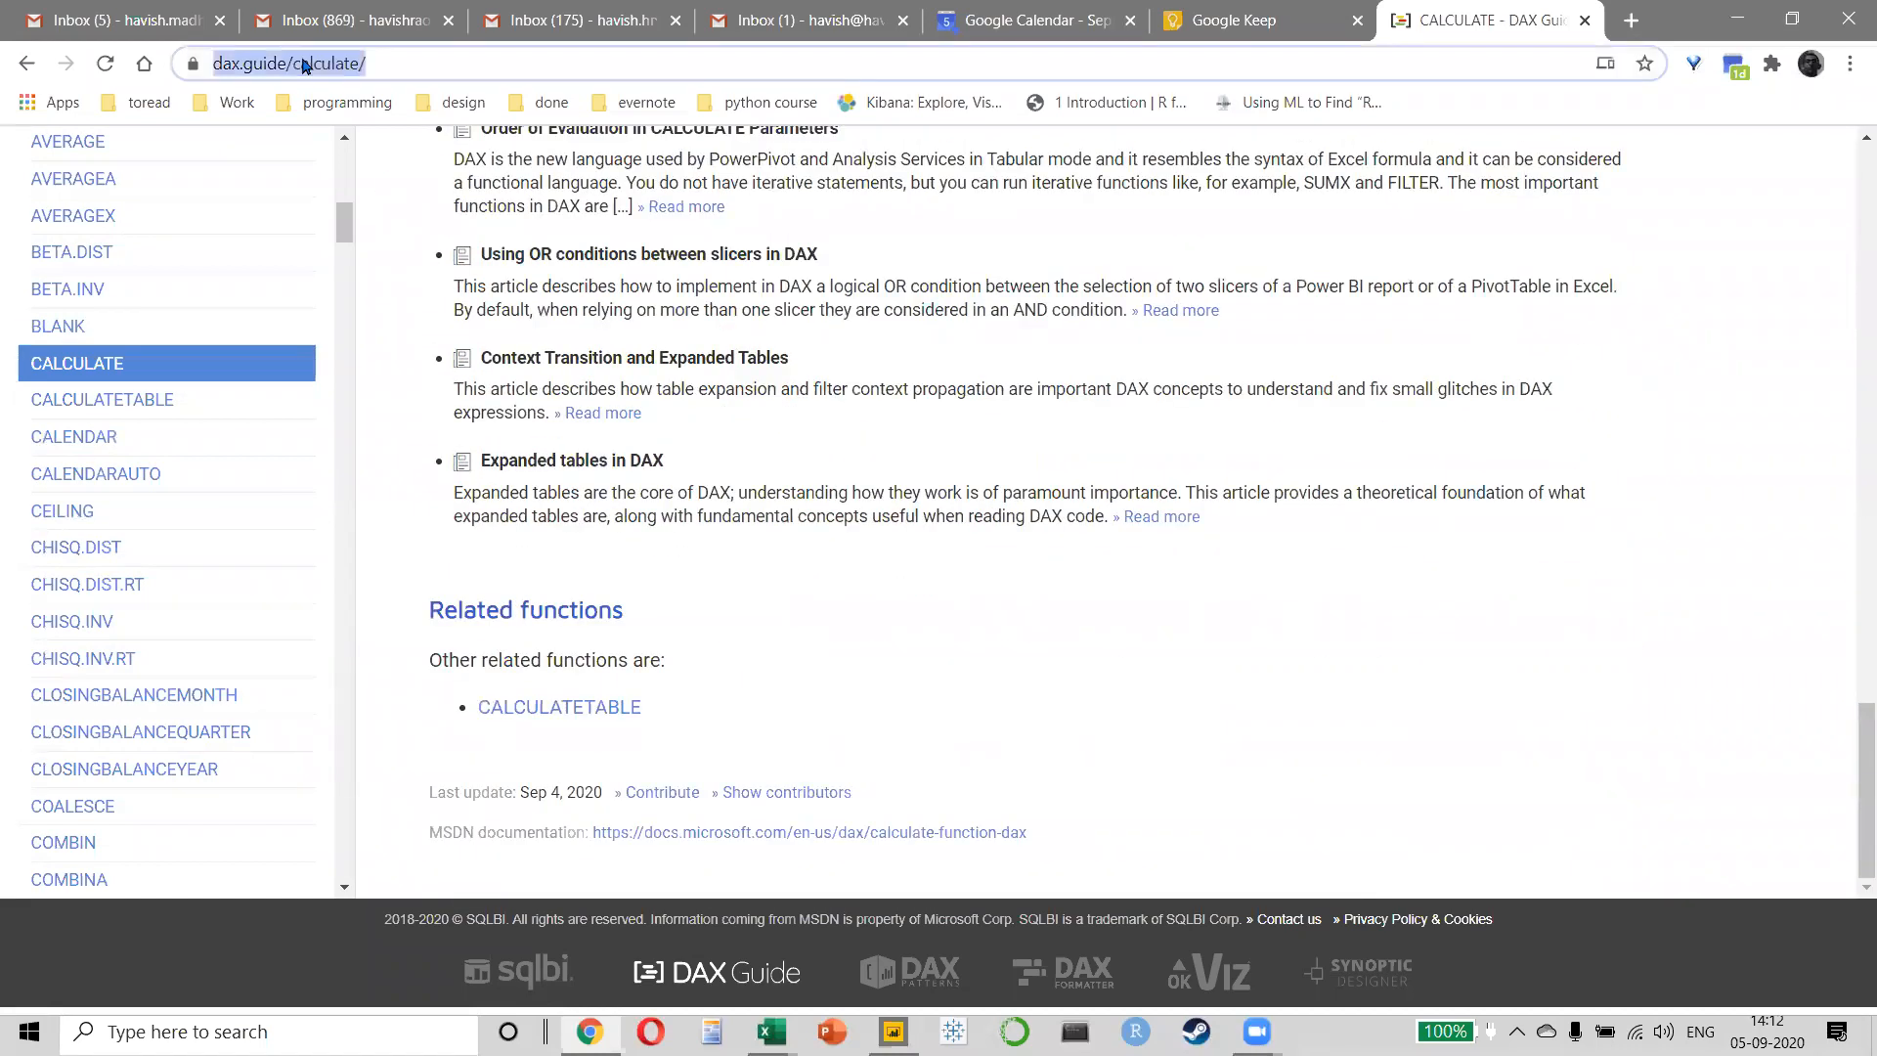
pyautogui.hotkey('alt', 'Tab')
pyautogui.hotkey('alt', 'Tab')
pyautogui.hotkey('alt', 'Tab')
pyautogui.hotkey('alt', 'Tab')
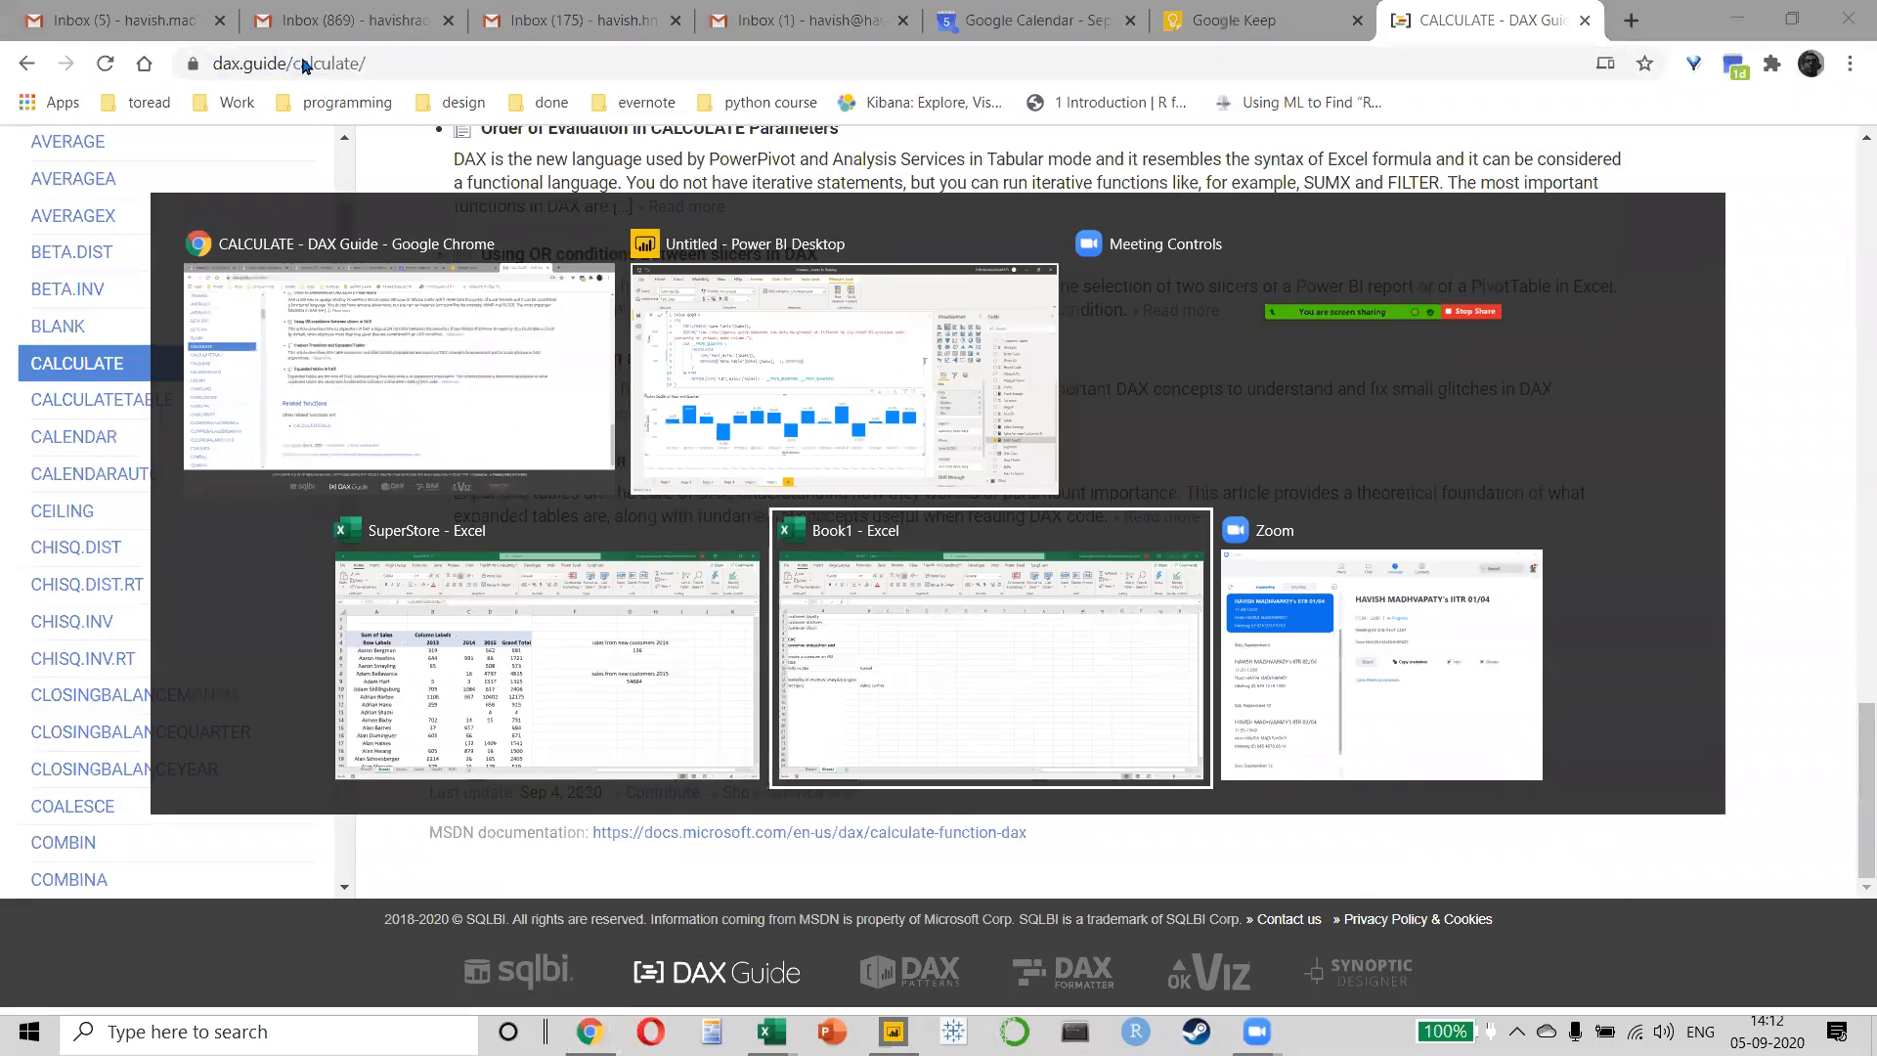
pyautogui.write('dax.guide')
pyautogui.press('Return')
pyautogui.hotkey('alt', 'Tab')
pyautogui.hotkey('alt', 'Left')
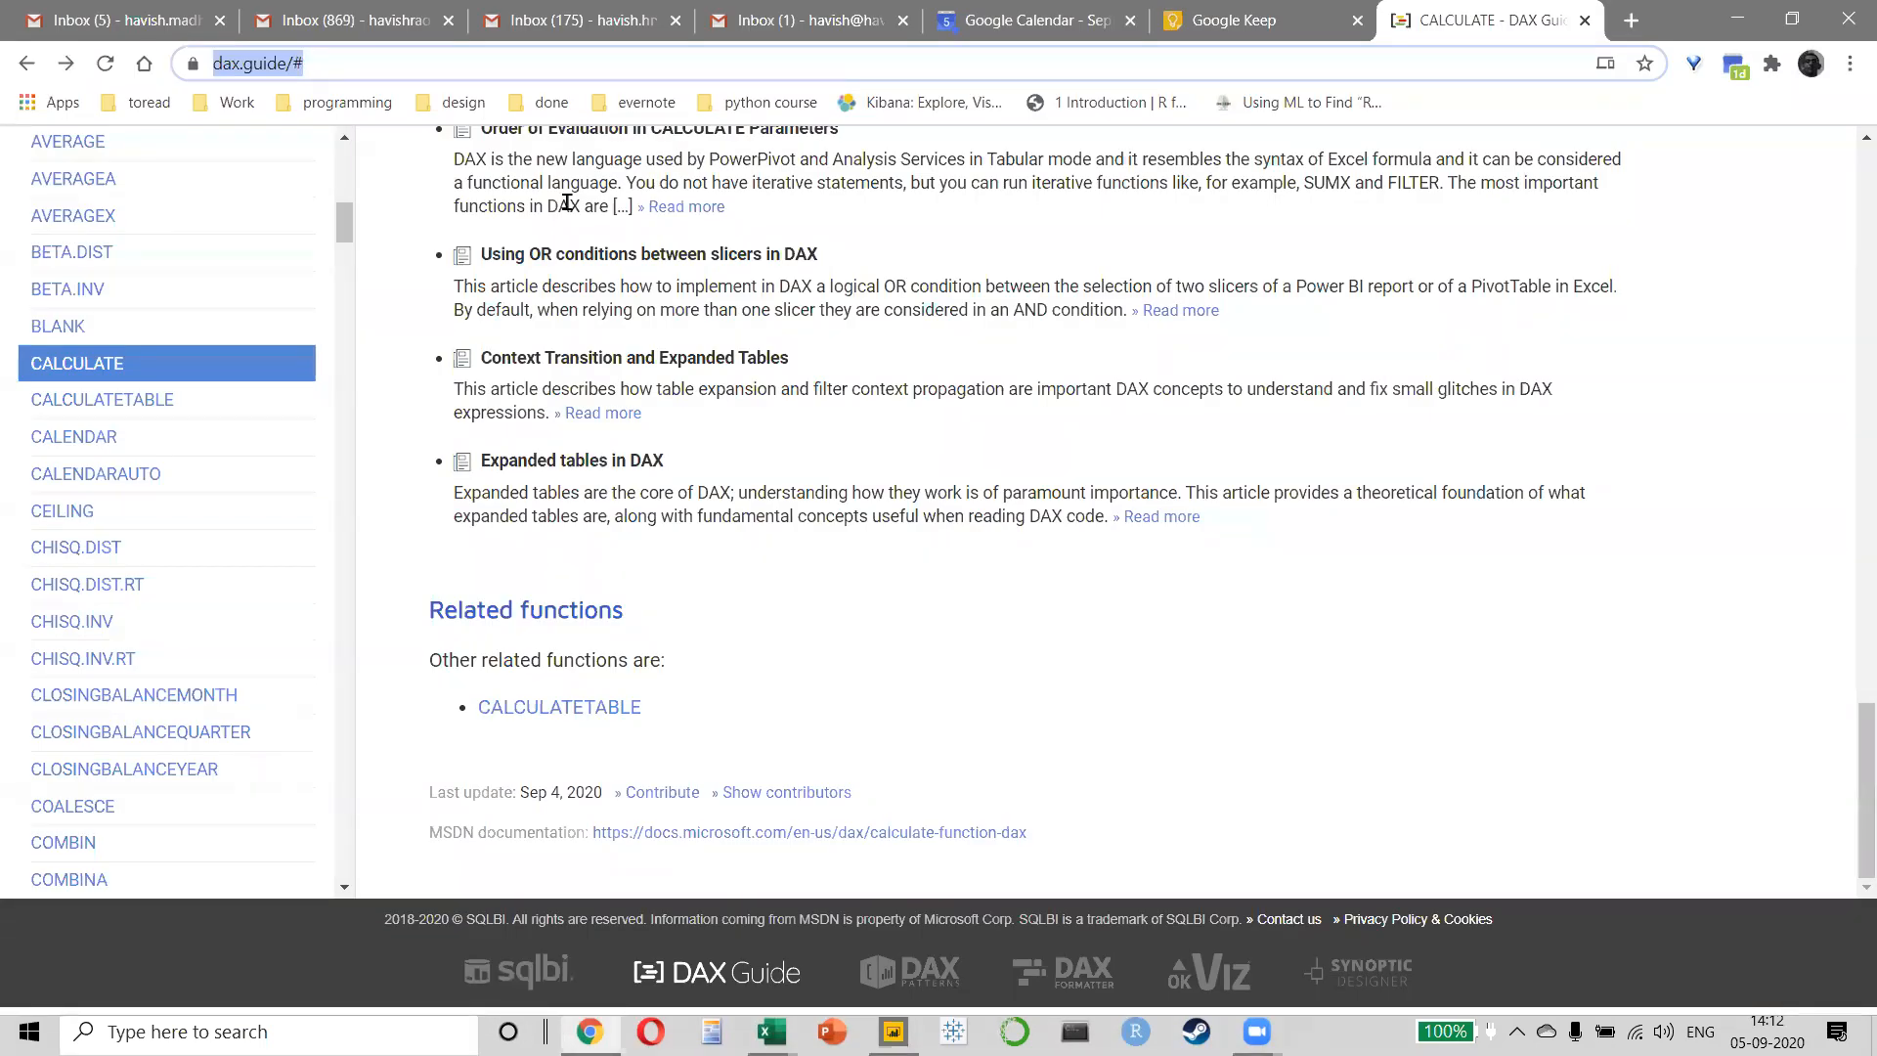
pyautogui.hotkey('alt', 'Left')
pyautogui.hotkey('ctrl', 'l')
pyautogui.hotkey('ctrl', 'c')
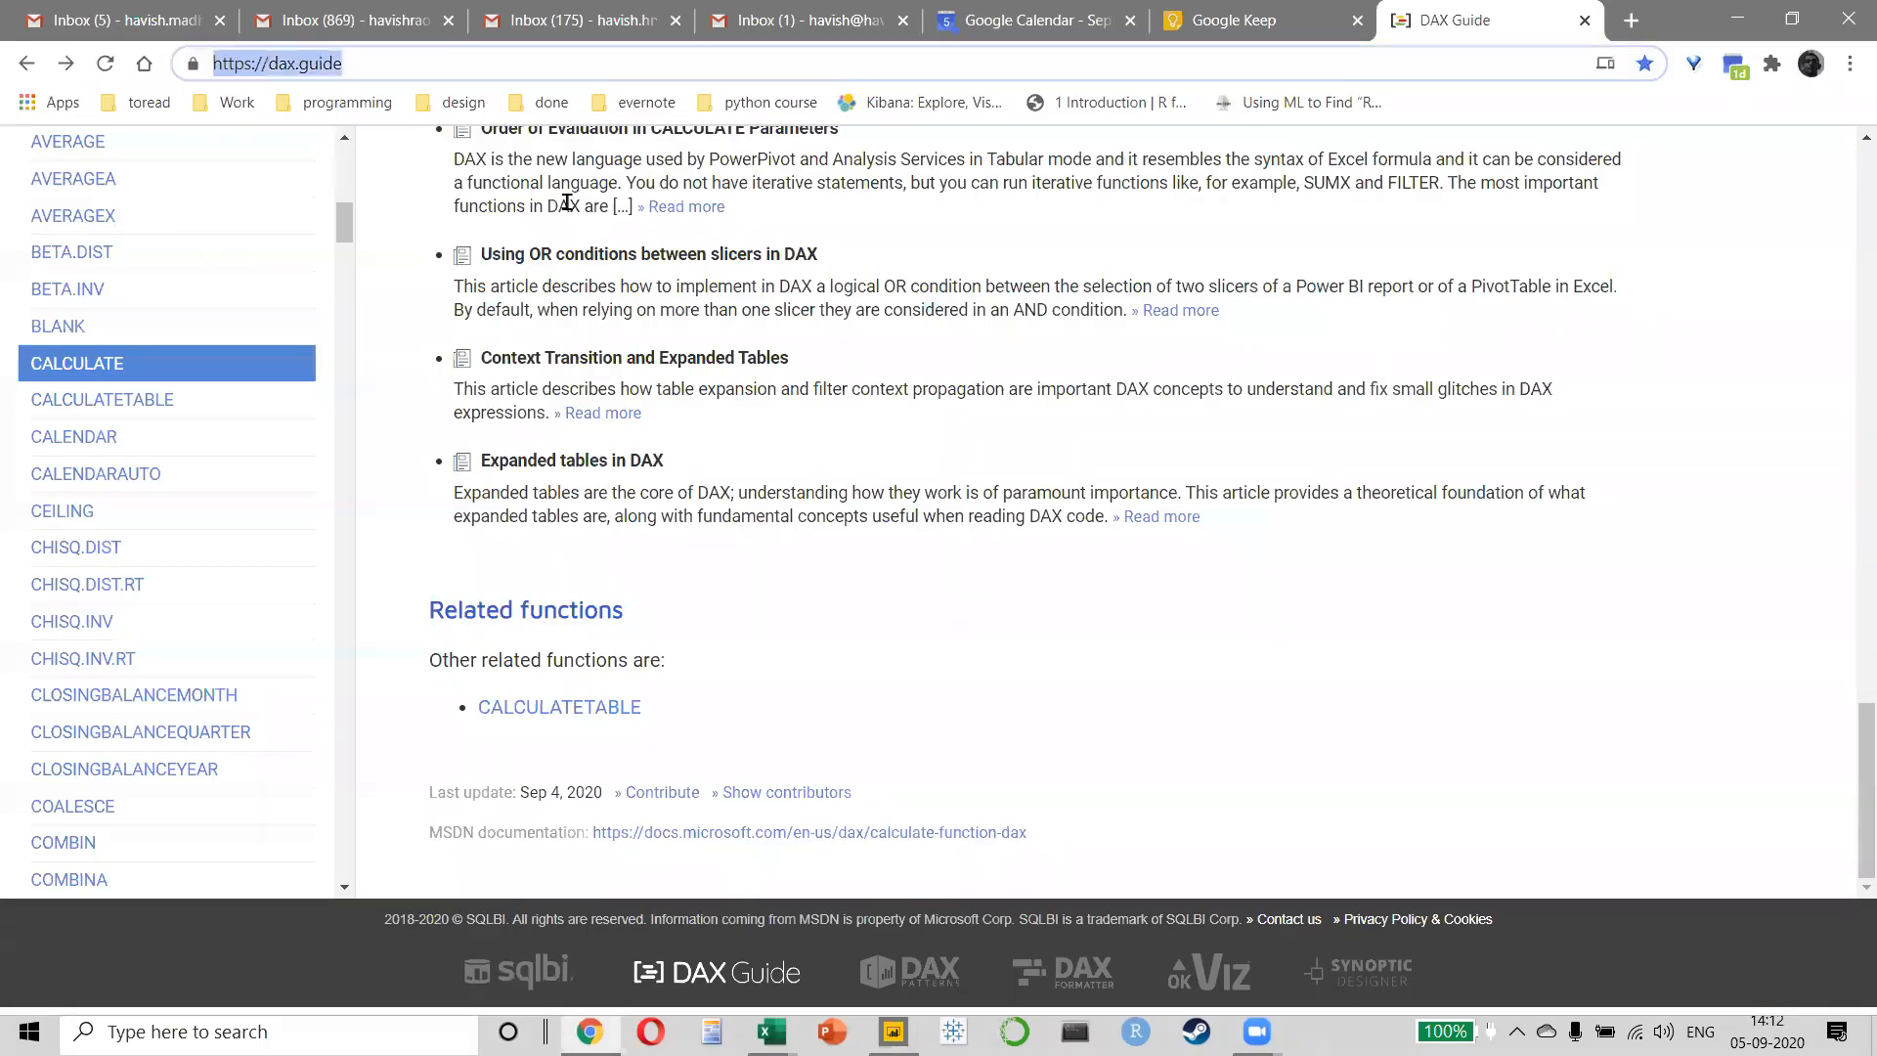
pyautogui.hotkey('alt', 'Tab')
pyautogui.hotkey('ctrl', 'v')
pyautogui.press('Up')
pyautogui.hotkey('ctrl', 'v')
pyautogui.press('Down')
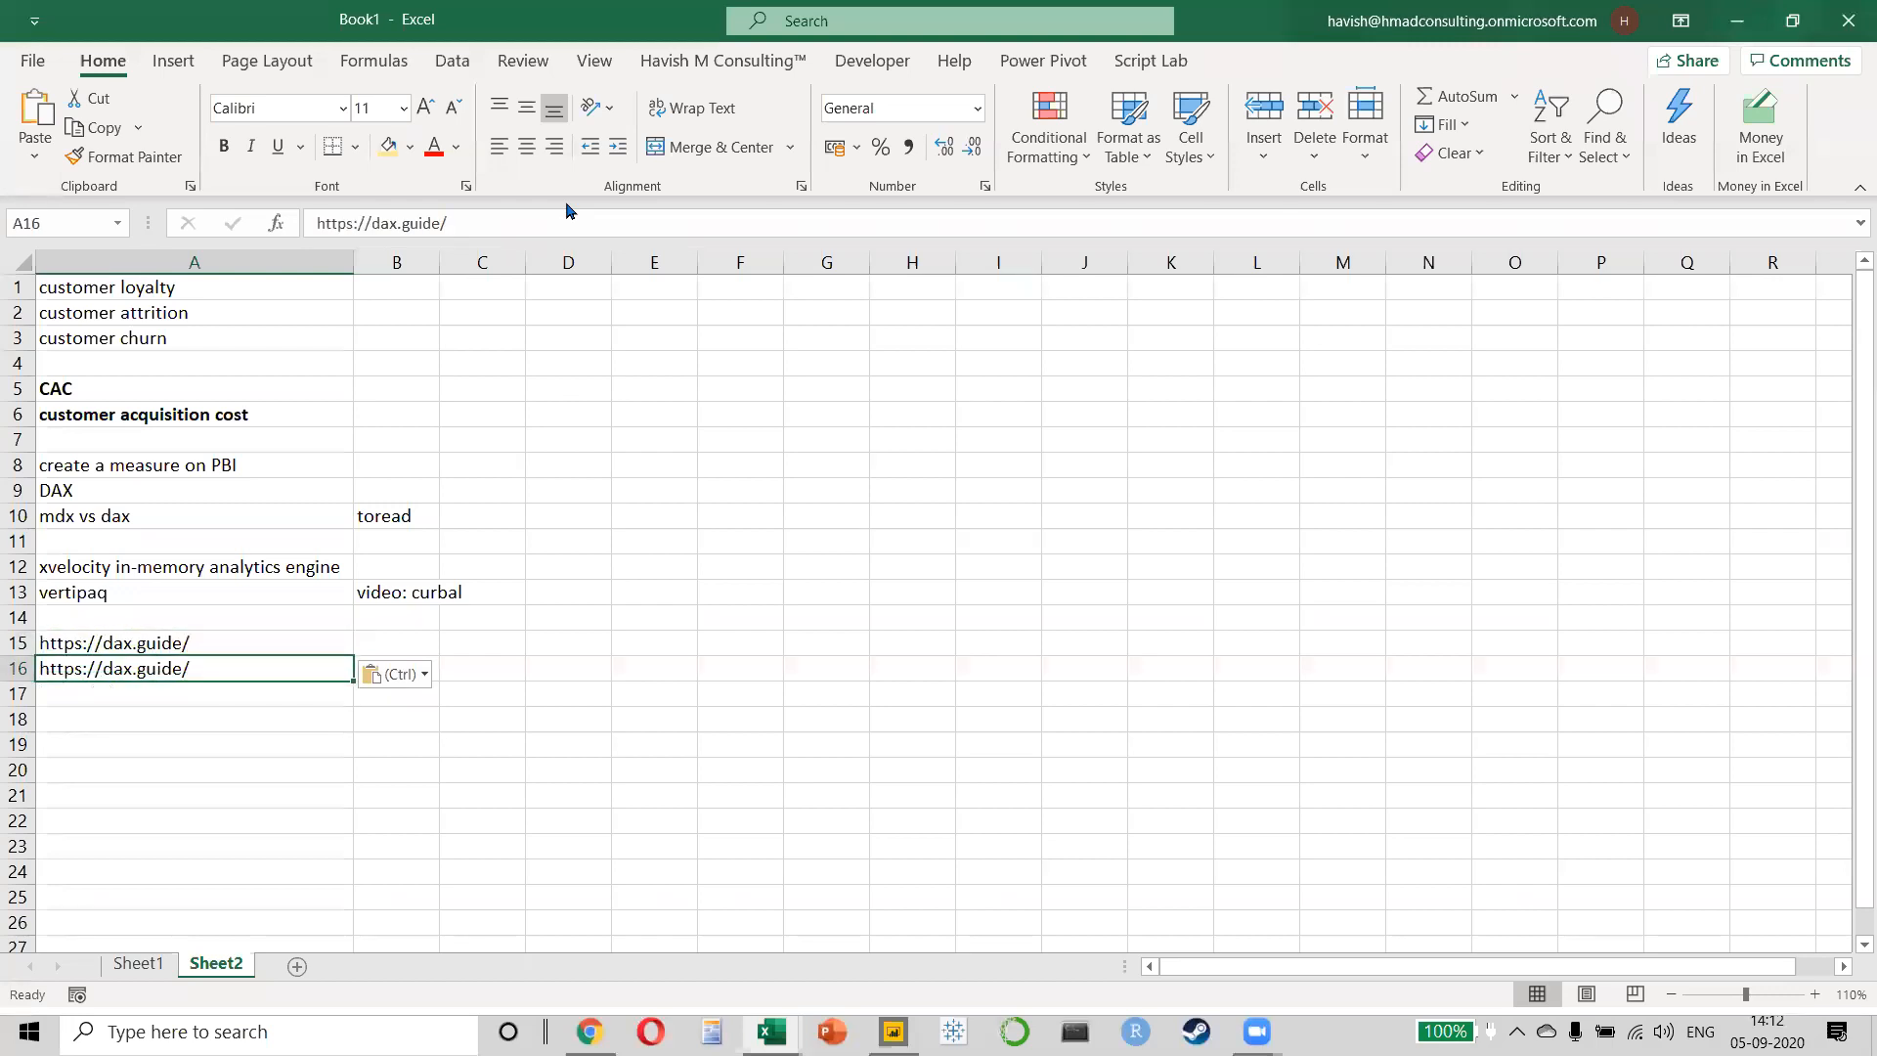
pyautogui.press('Delete')
# - Switch to Power BI Desktop and add a new blank report page after Page 6
pyautogui.hotkey('alt', 'Tab')
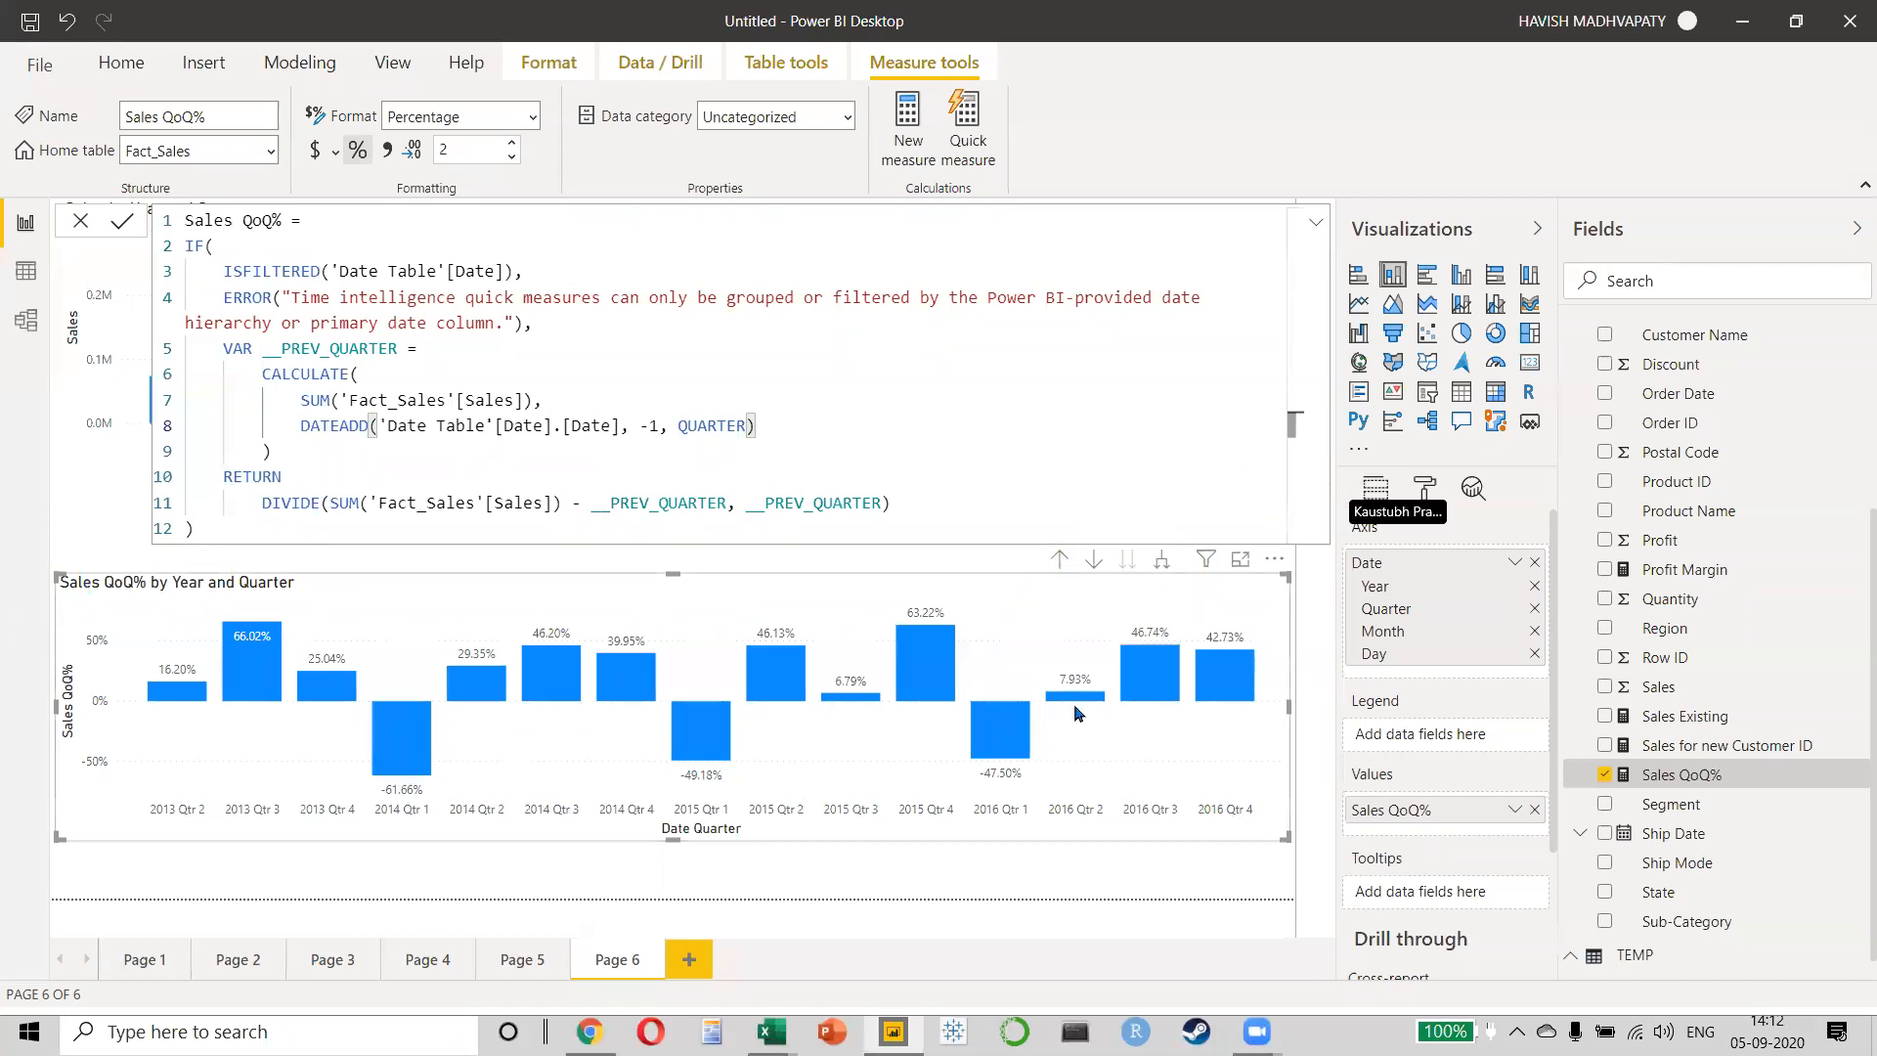
pyautogui.click(690, 961)
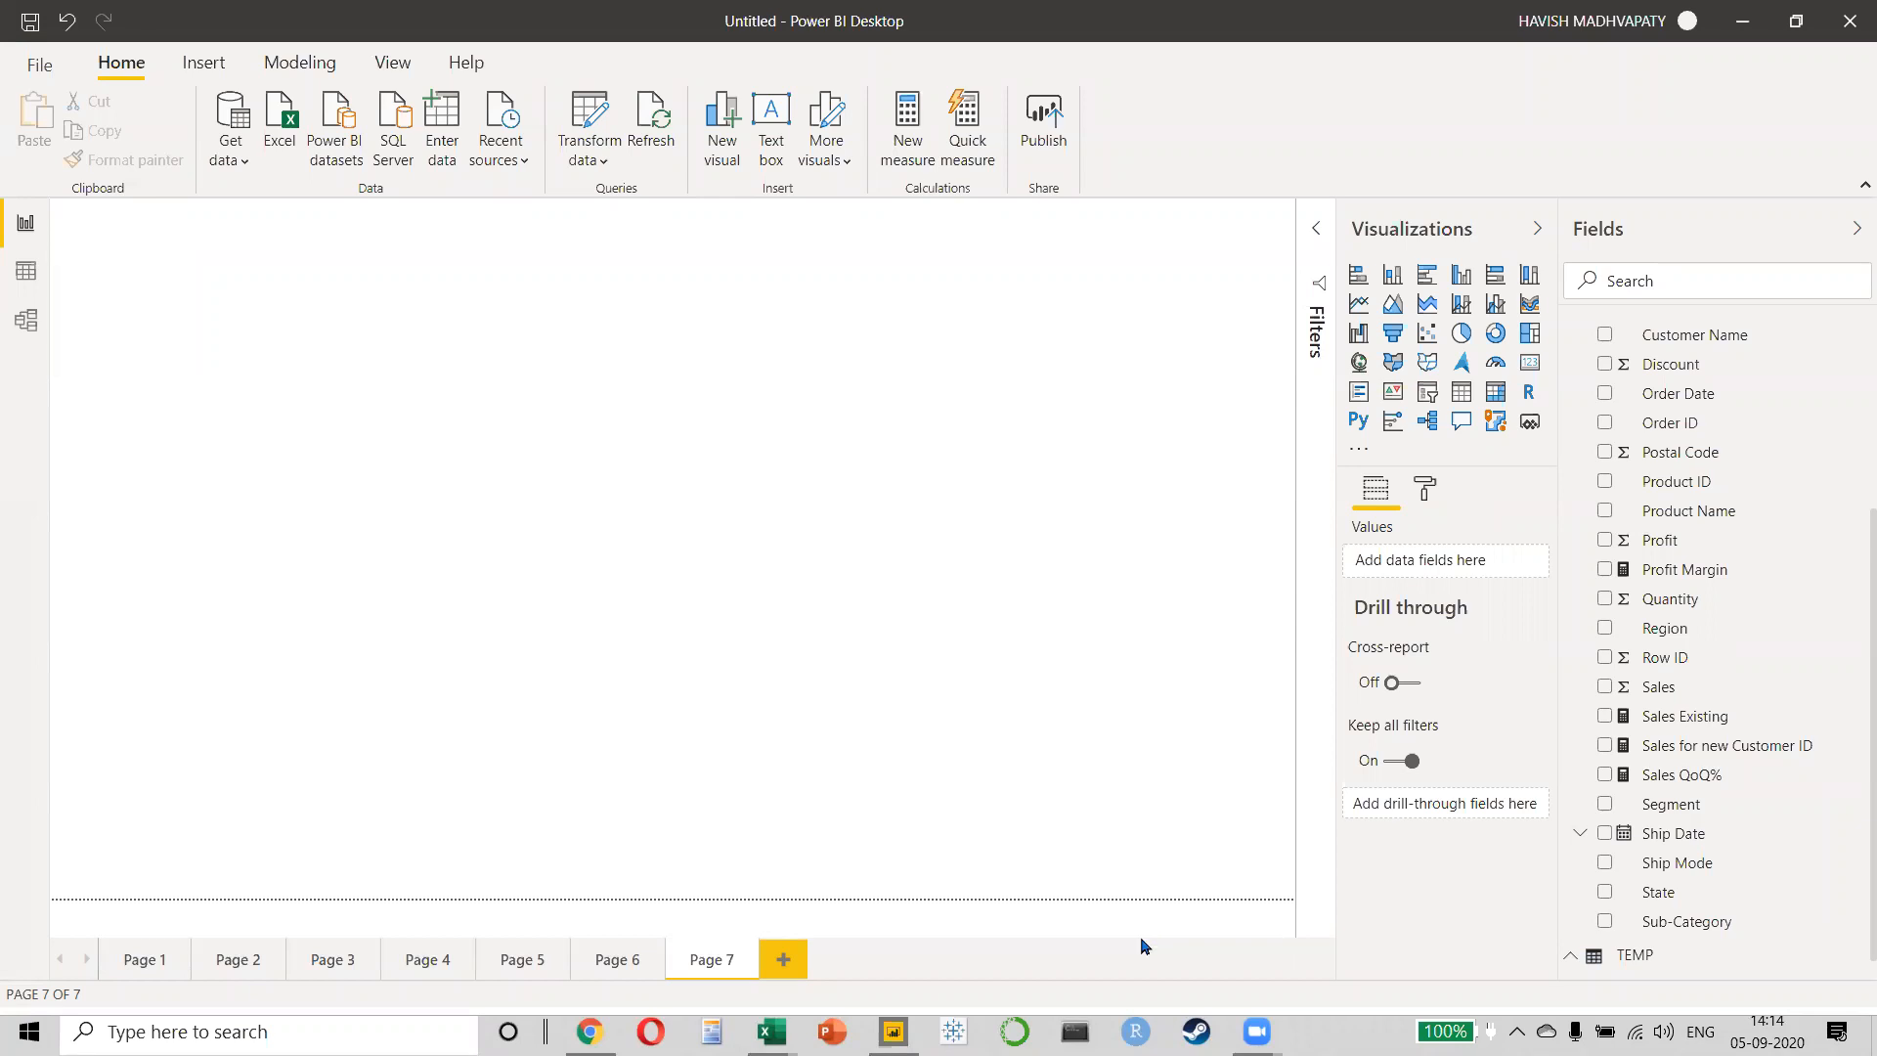
# - Copy the Sales by Year and Quarter column chart from Page 6
pyautogui.click(610, 957)
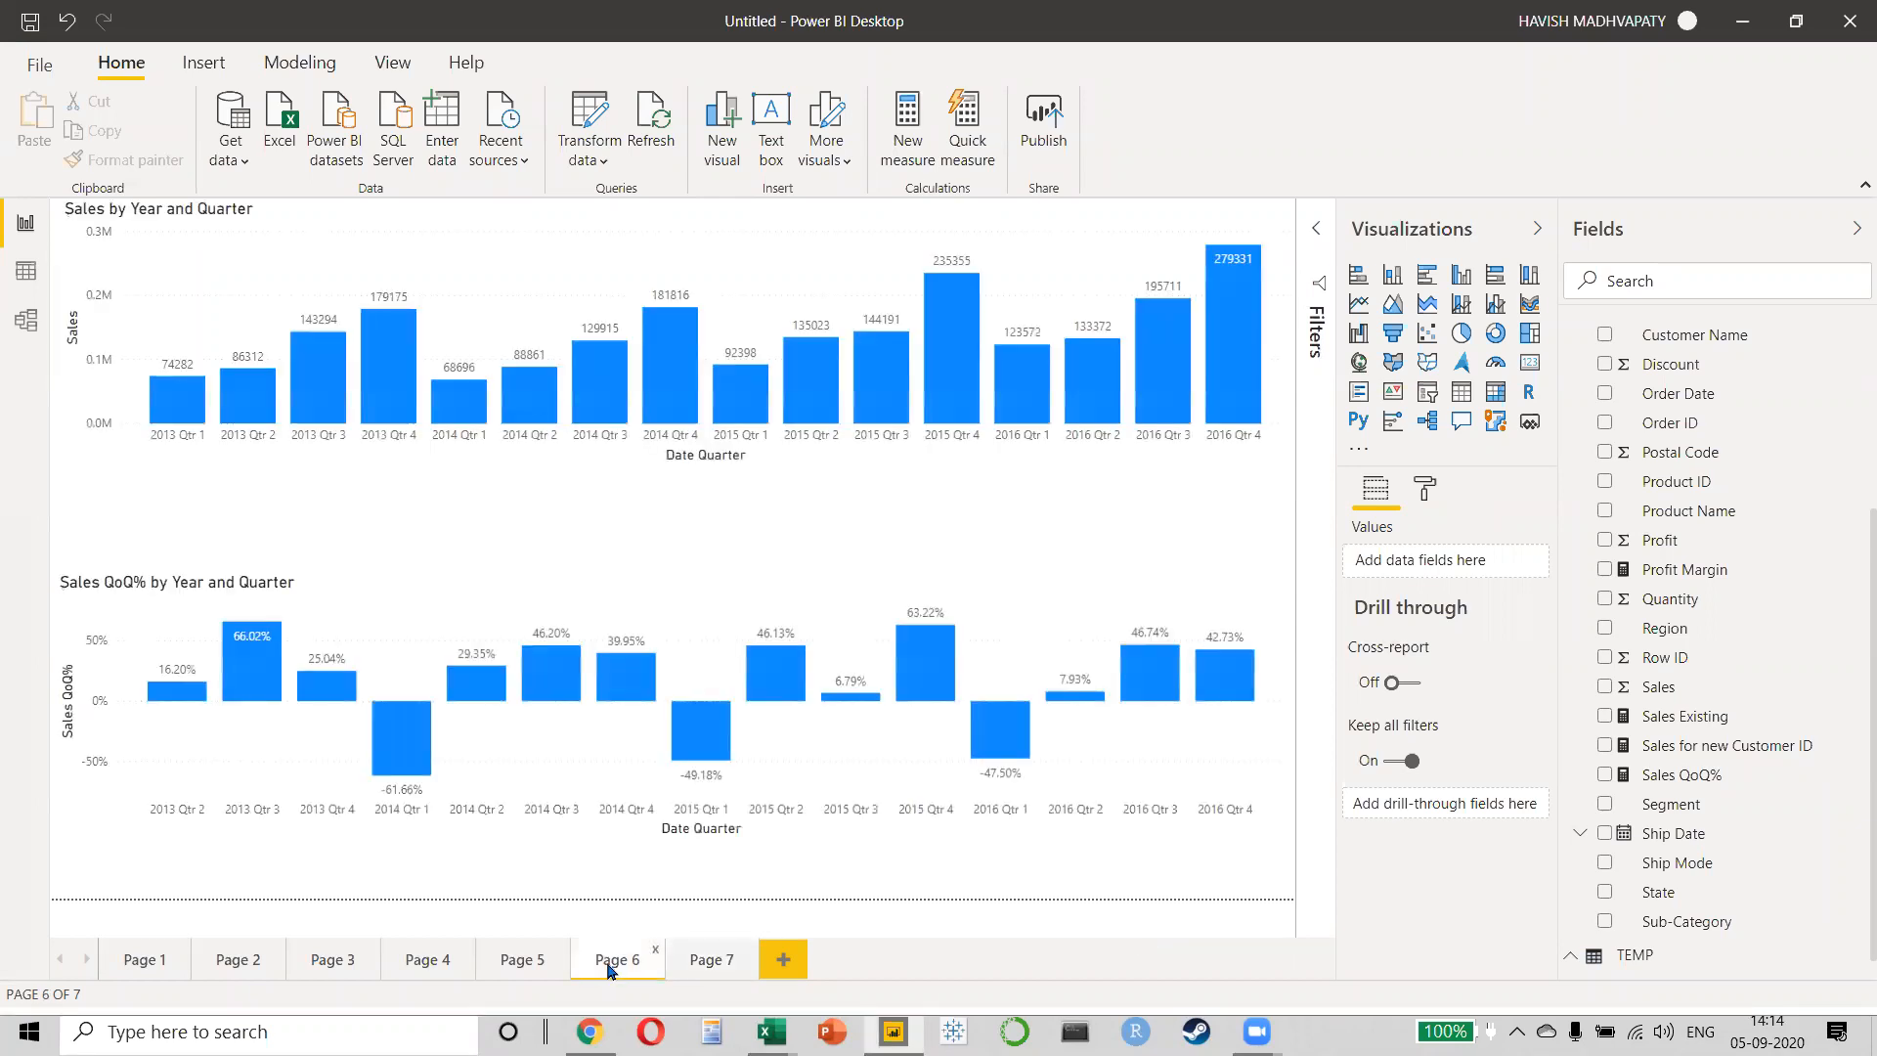
pyautogui.click(346, 259)
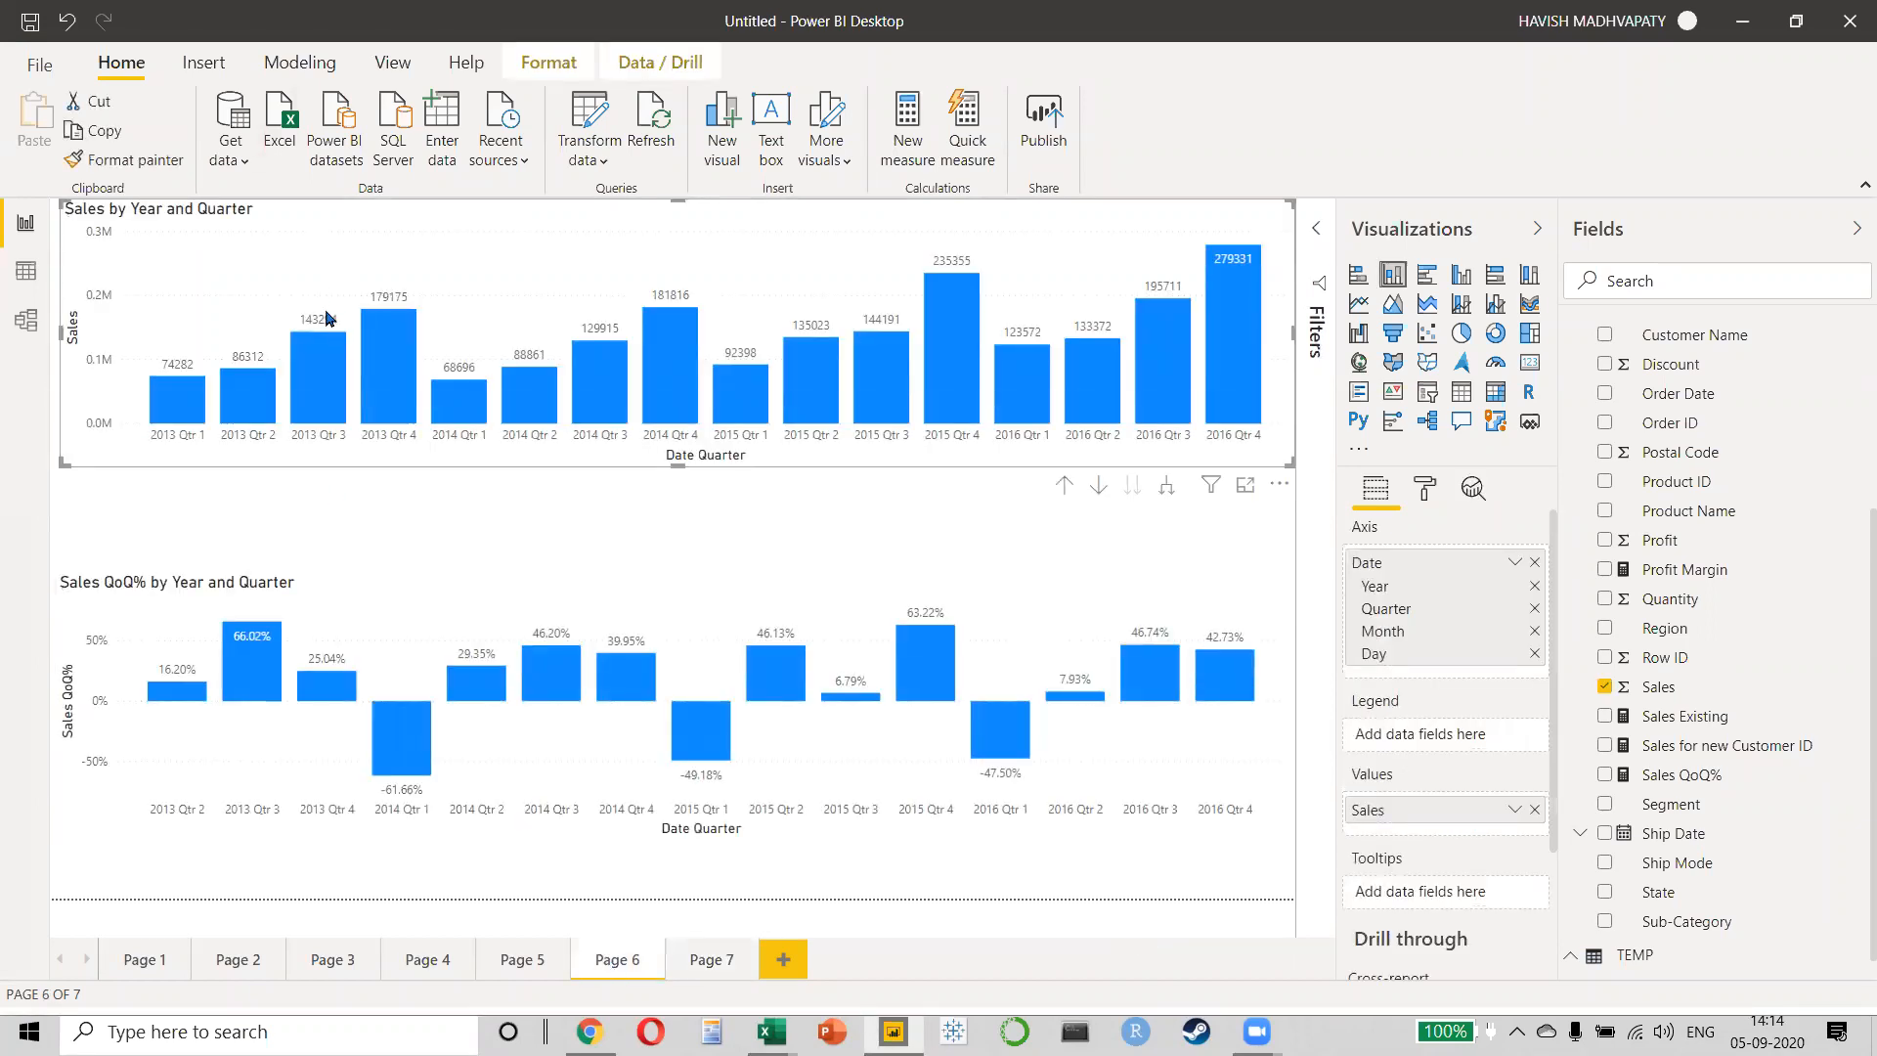
pyautogui.rightClick(935, 239)
pyautogui.moveTo(1007, 361)
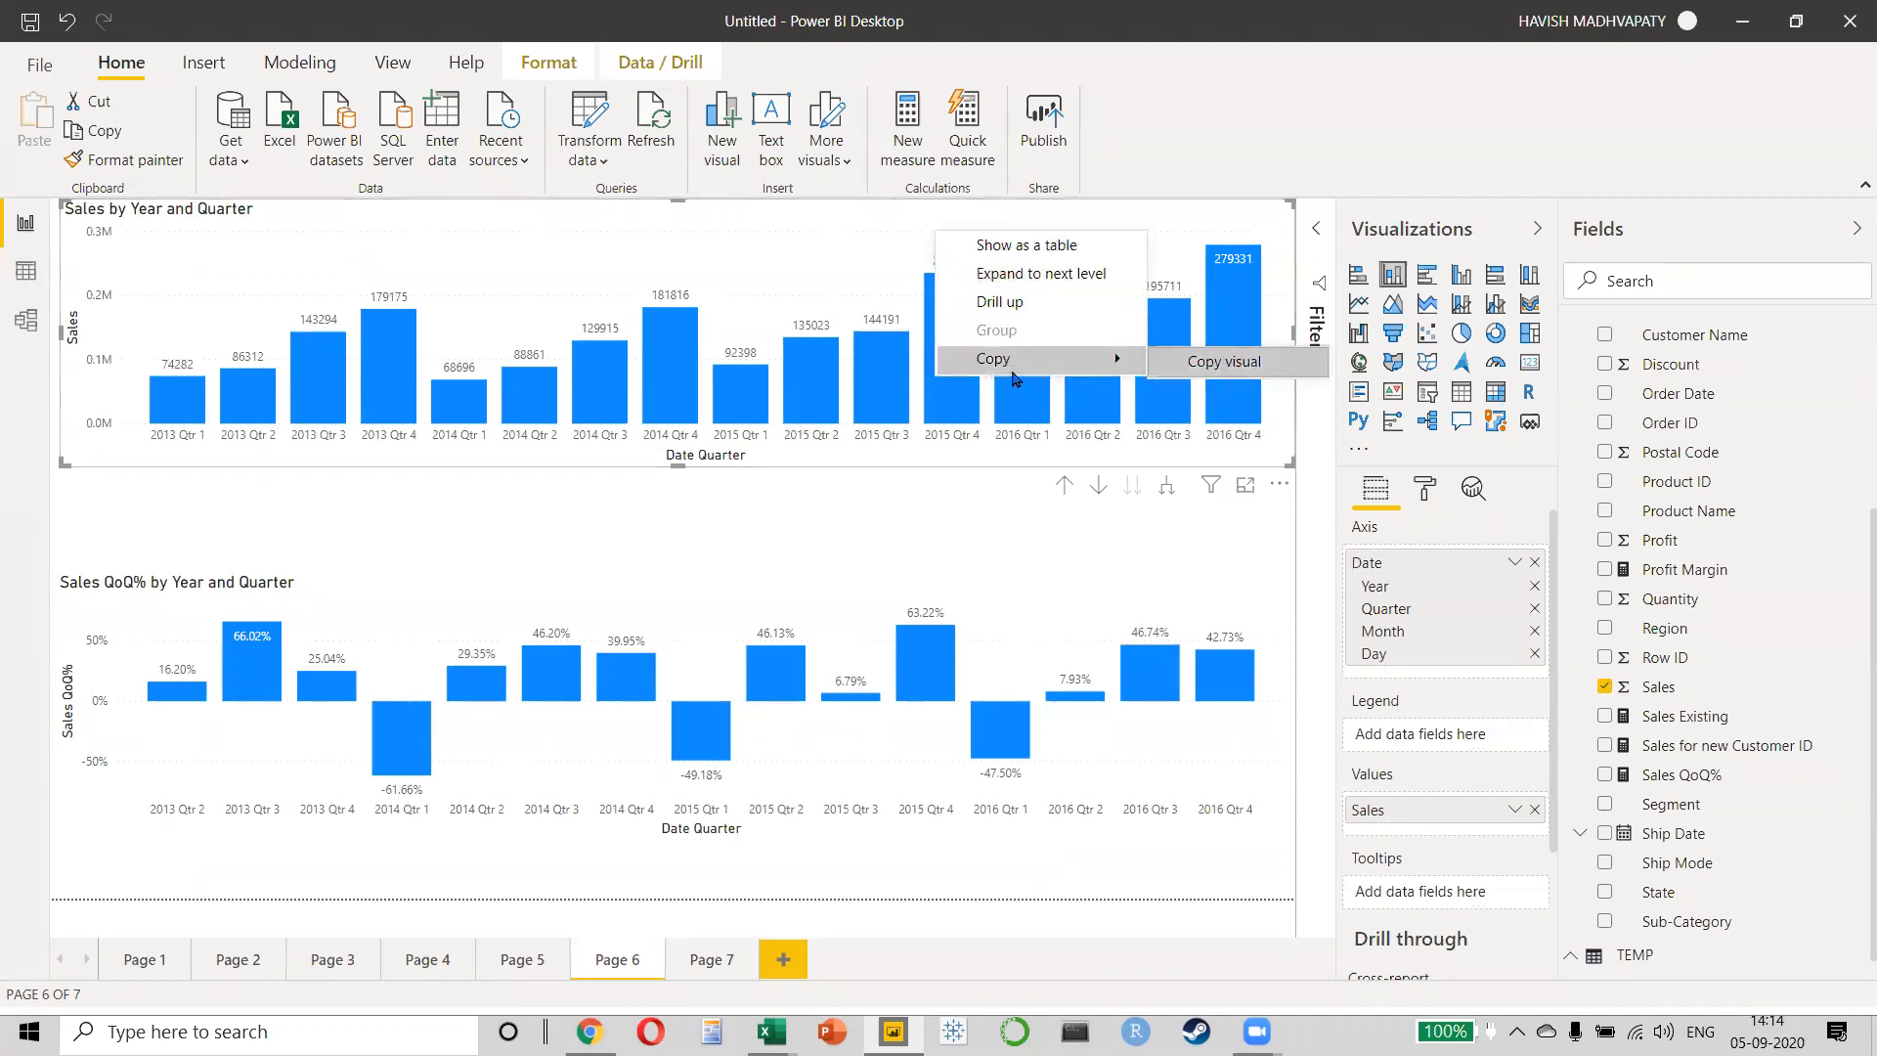